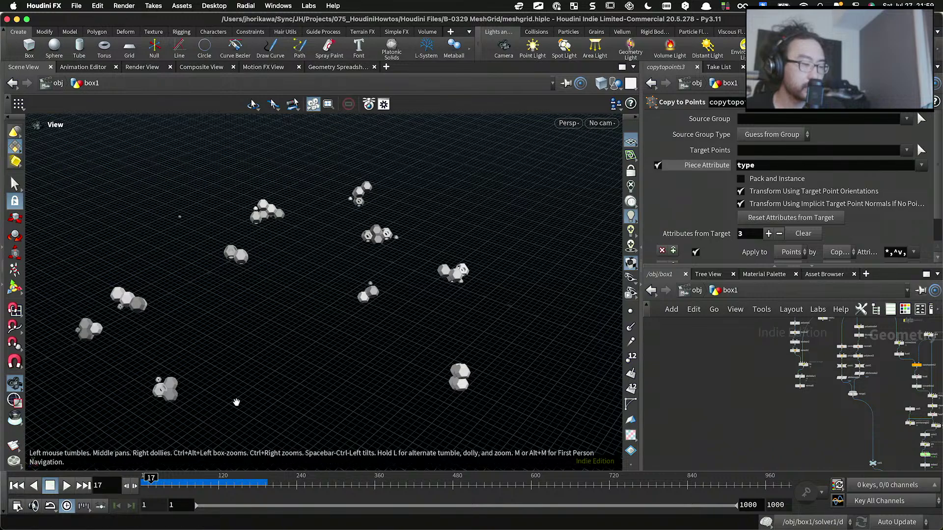
Step: Return the timeline to frame 1 and select the col attribute wrangle to view its VEX code
middle_drag(236, 402, 251, 381)
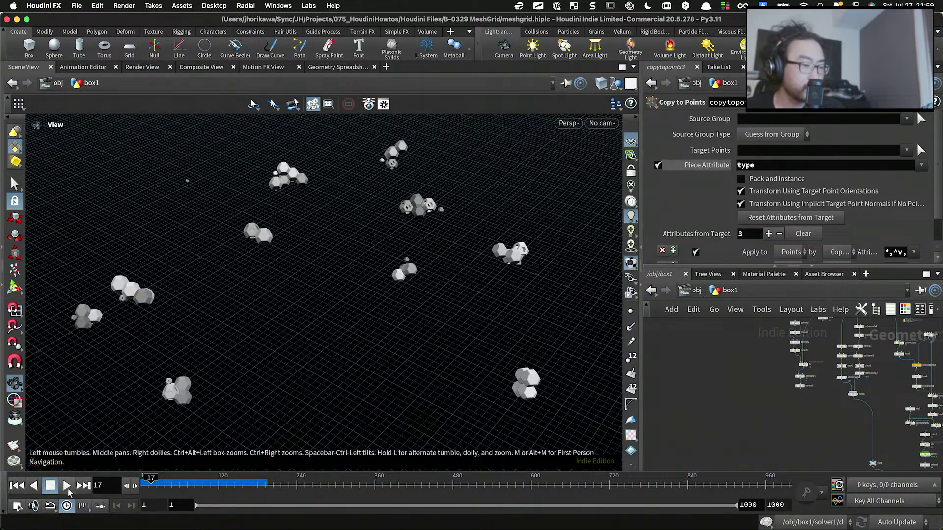
click(138, 486)
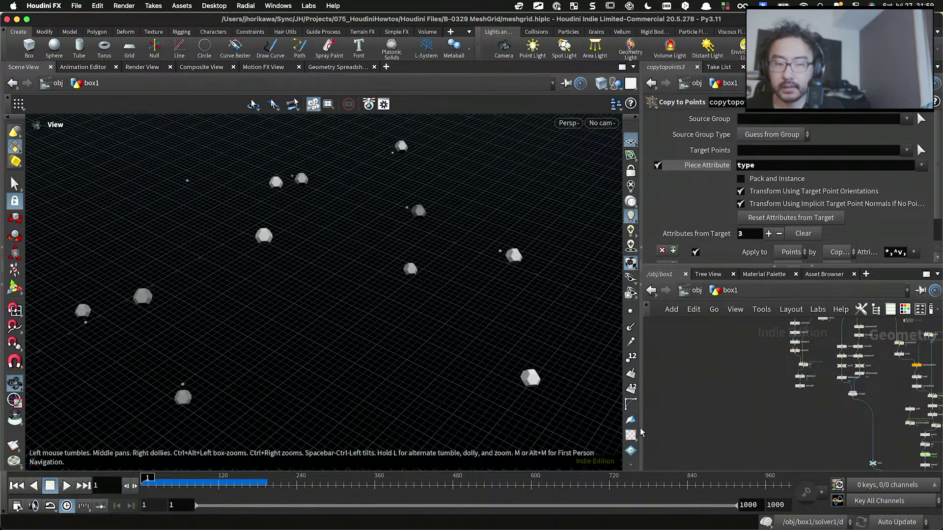
scroll(845, 409, up, 5)
scroll(846, 409, up, 5)
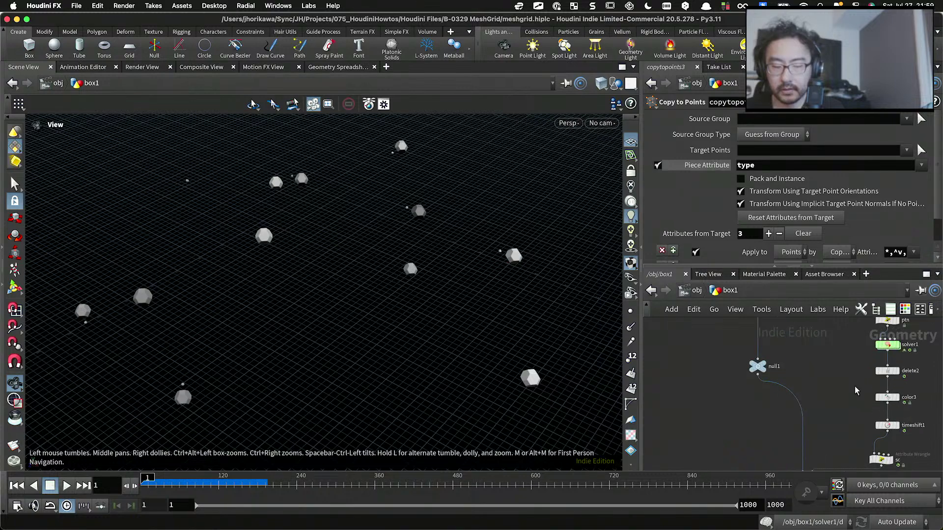
scroll(859, 405, down, 5)
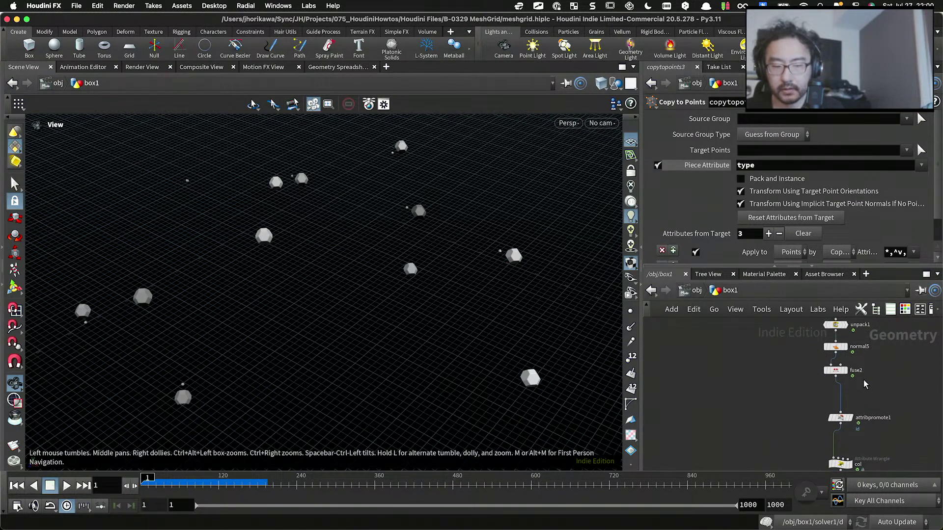
click(842, 447)
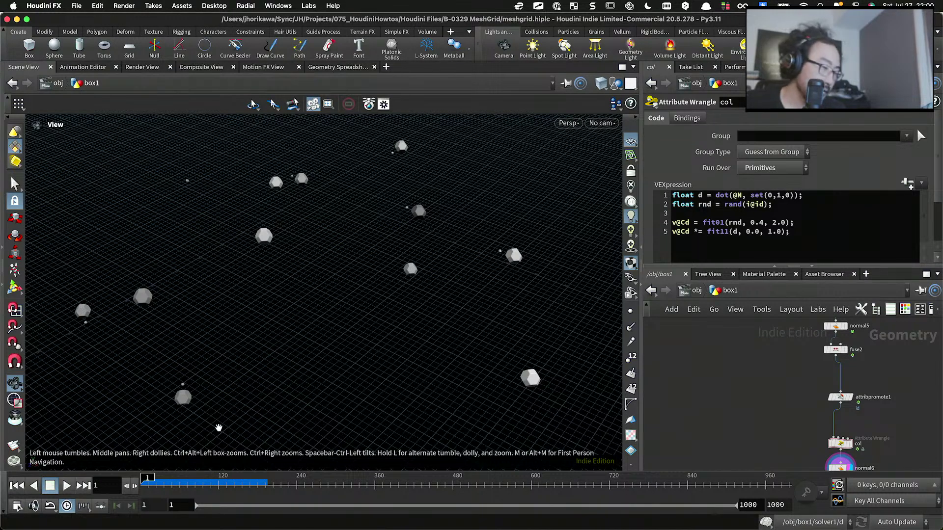
Step: Play the growth simulation from frame 1, replay it from frame 33 to 197, and inspect the aggregated cells up close
click(67, 486)
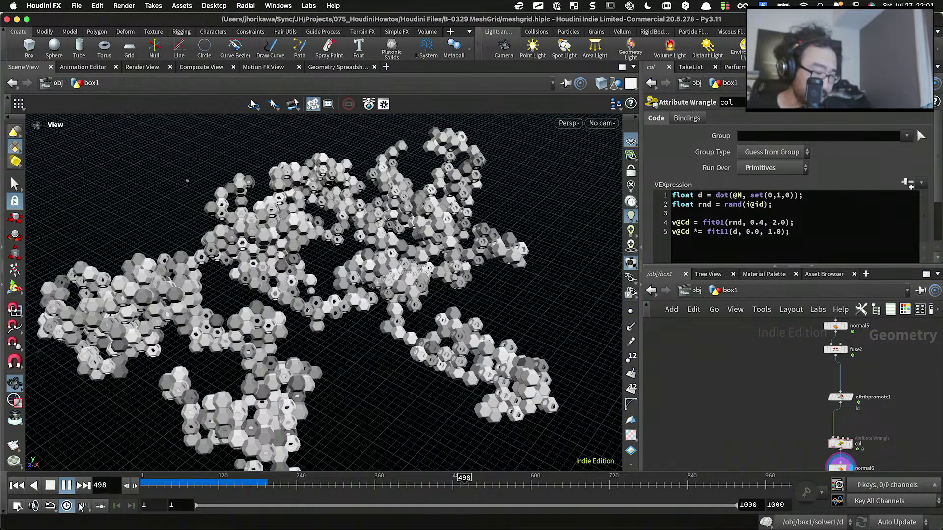
drag(172, 483, 164, 483)
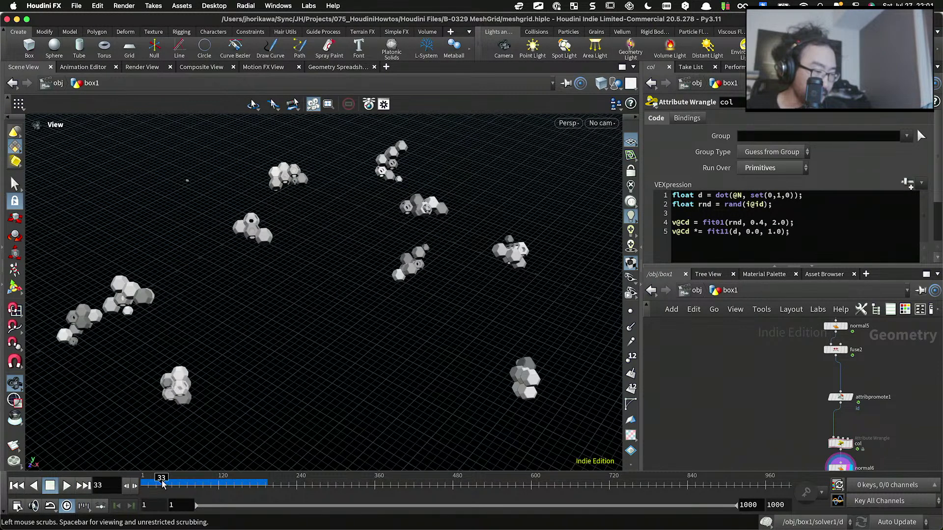
scroll(210, 362, up, 5)
mouse_move(209, 362)
mouse_down()
mouse_move(210, 336)
mouse_move(204, 362)
mouse_move(250, 361)
mouse_move(219, 374)
mouse_up()
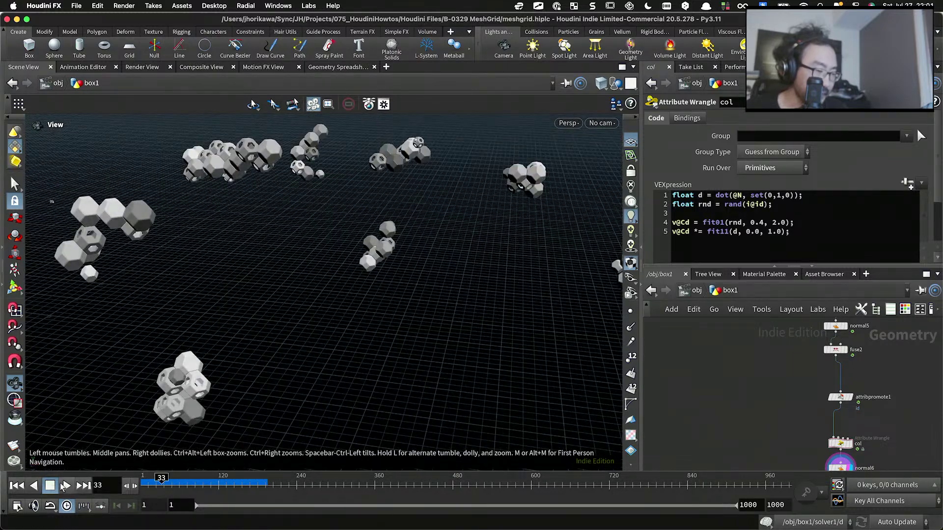
click(64, 485)
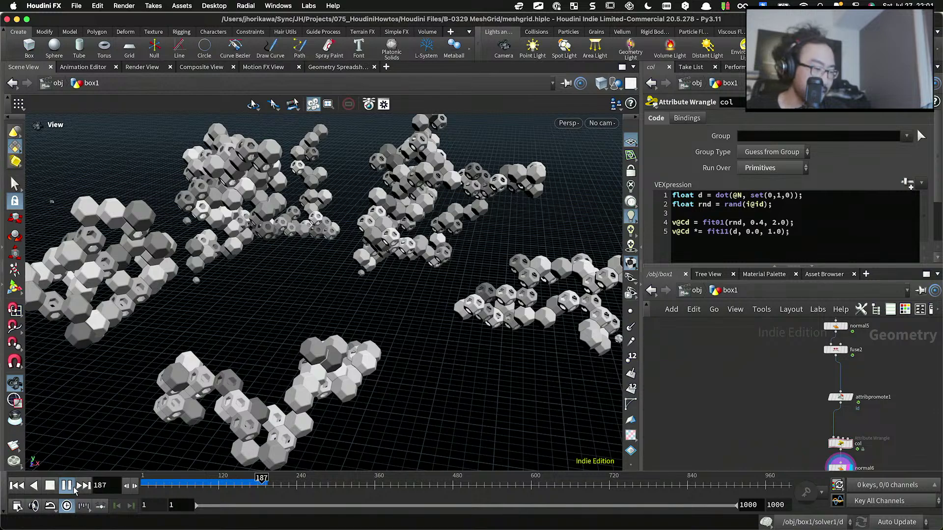
click(72, 488)
right_drag(189, 432, 247, 379)
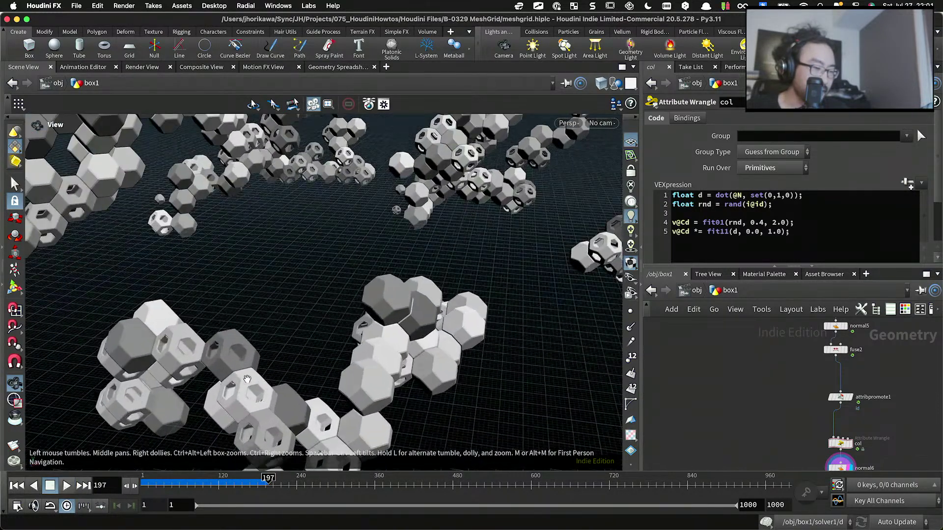
drag(247, 378, 147, 368)
drag(344, 376, 339, 307)
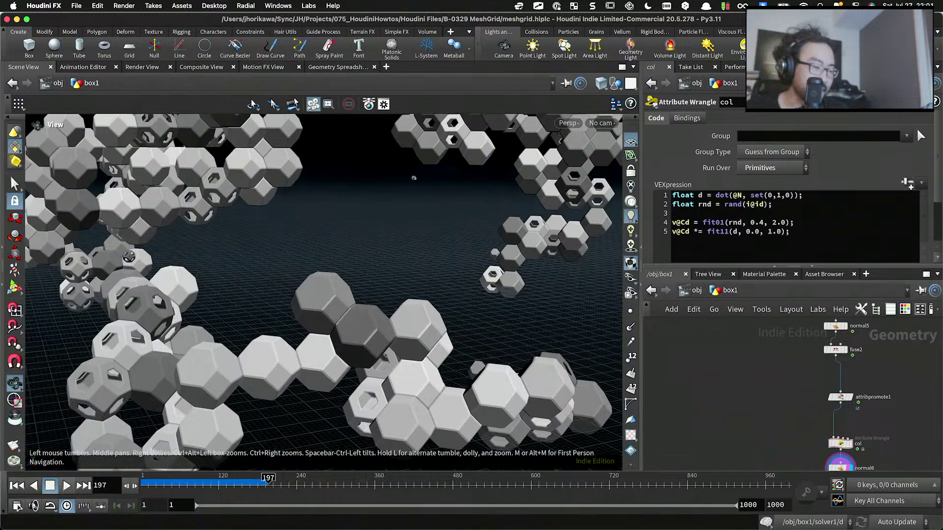
middle_drag(414, 178, 328, 311)
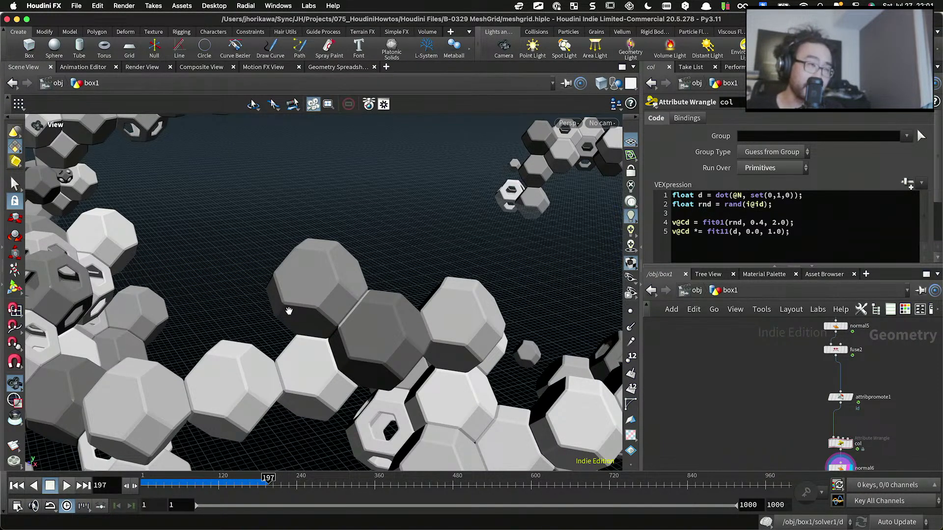
Step: Switch to Chrome and review the Wikipedia article on the truncated octahedron down to its space-tiling section
key(super+Tab)
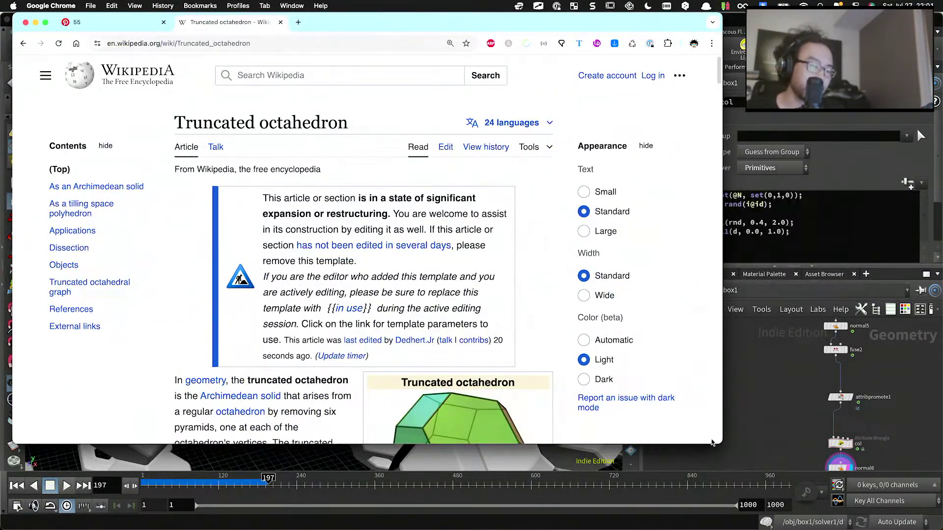
drag(711, 443, 876, 496)
scroll(609, 319, down, 9)
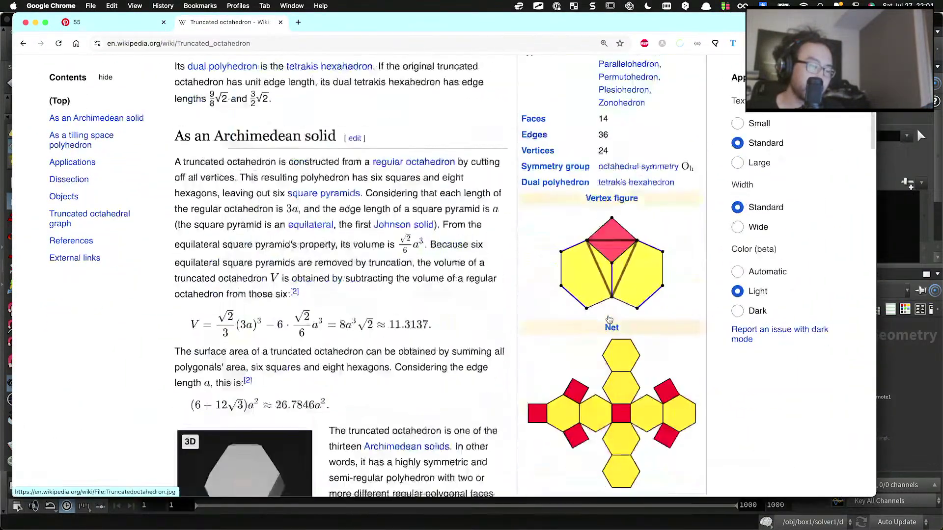
scroll(609, 319, down, 10)
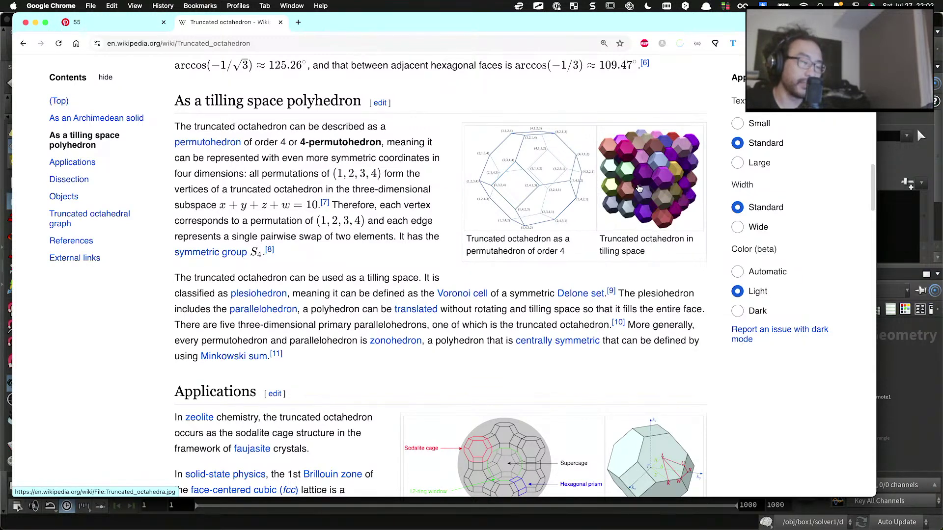
Step: Switch back to Houdini, advance the simulation to frame 308, and play on to frame 361 while inspecting the branching growth
click(903, 384)
scroll(290, 337, down, 10)
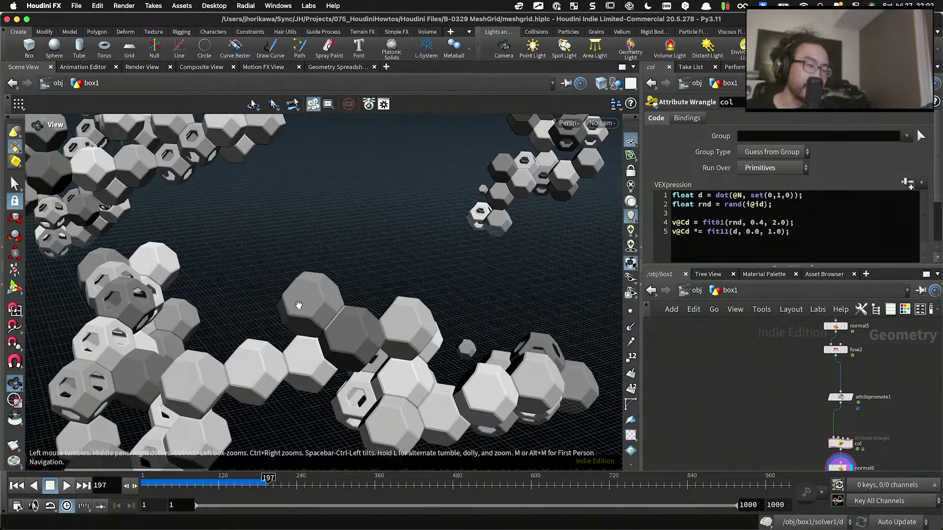
middle_drag(353, 293, 360, 346)
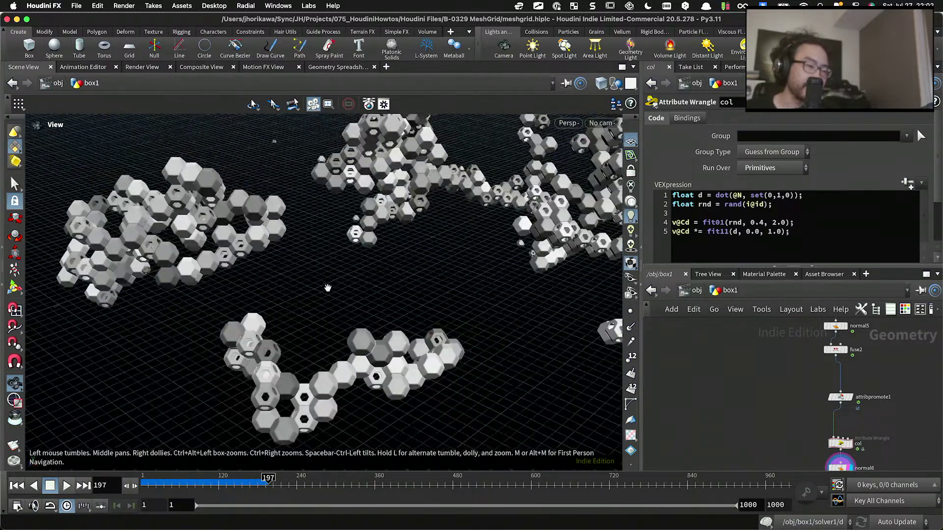
drag(258, 488, 340, 482)
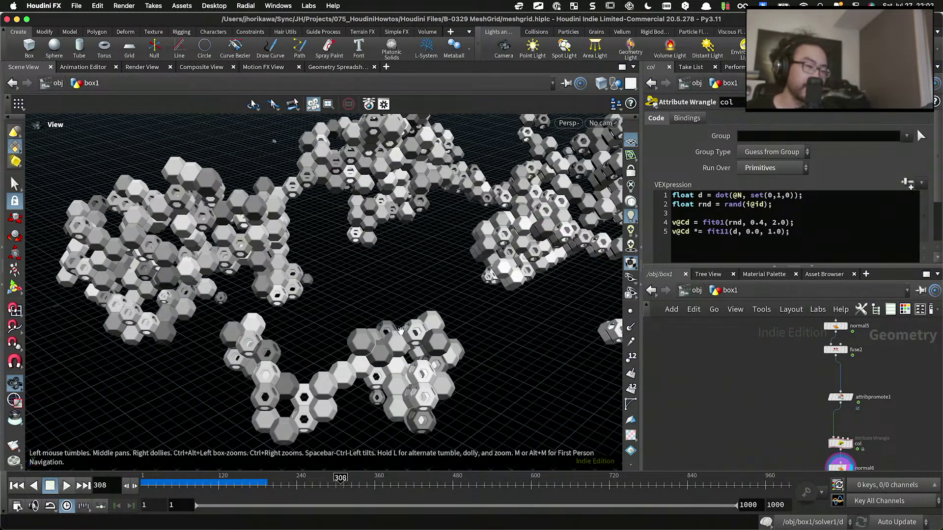
drag(417, 319, 318, 415)
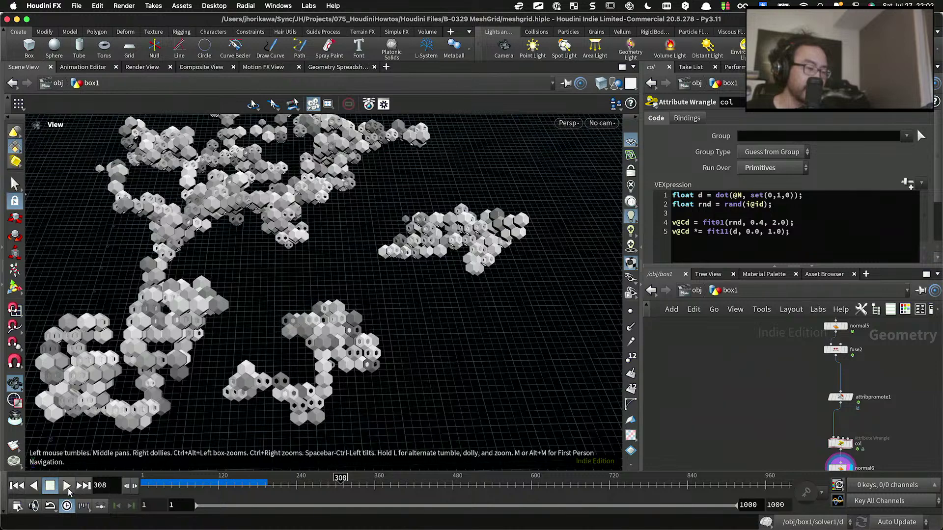
click(69, 491)
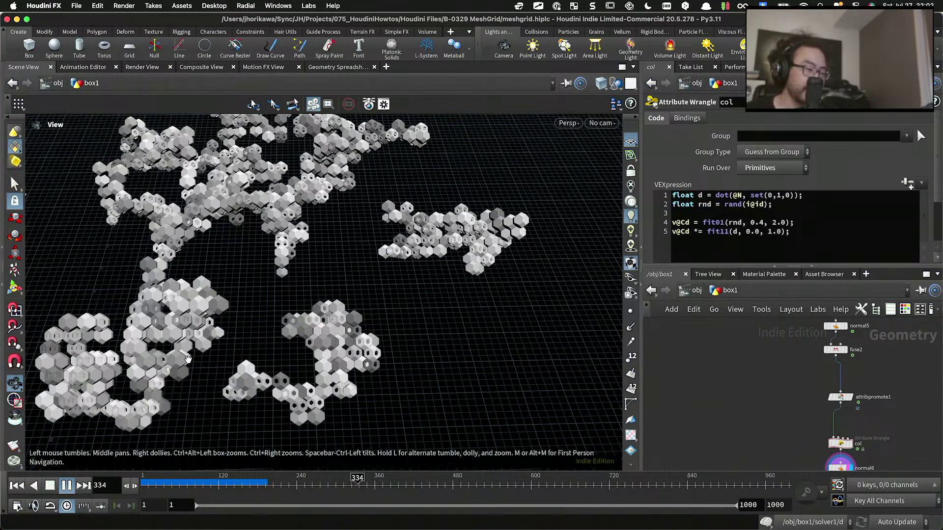
drag(188, 359, 349, 314)
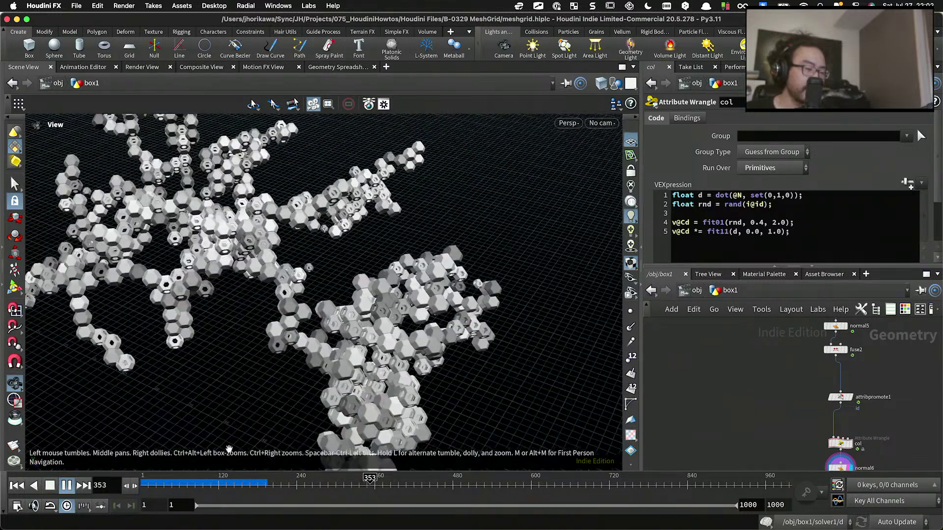
click(67, 485)
Step: Switch to Chrome and examine the Pinterest reference photo of the sculpture built from solid and perforated polyhedron modules
key(ctrl+Up)
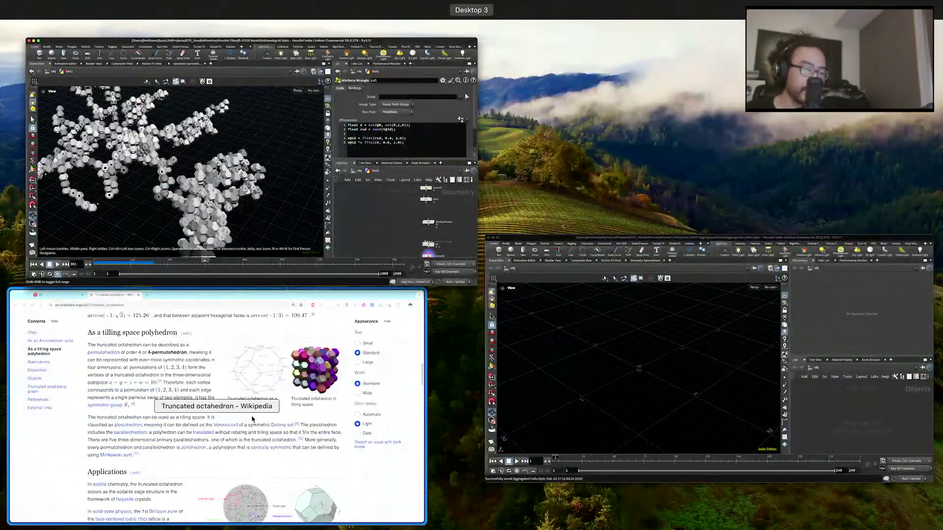
click(252, 419)
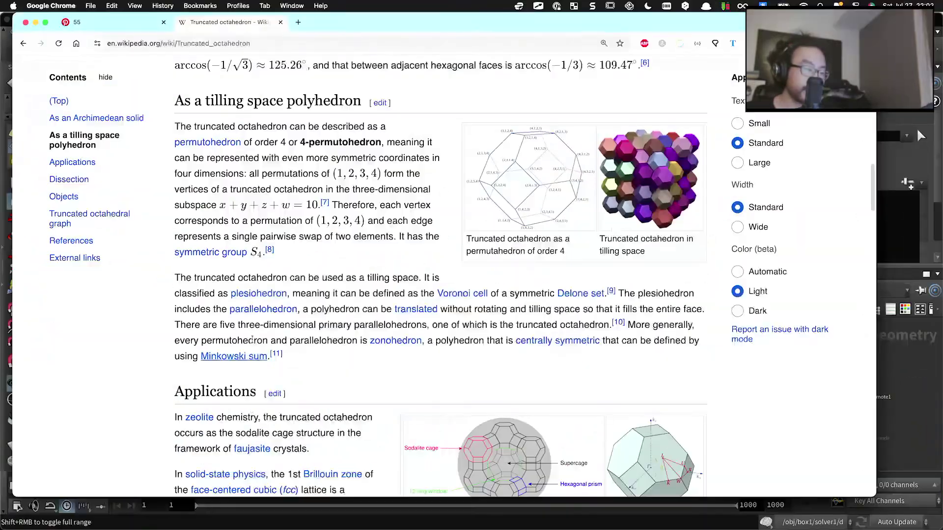
click(130, 26)
scroll(225, 202, down, 2)
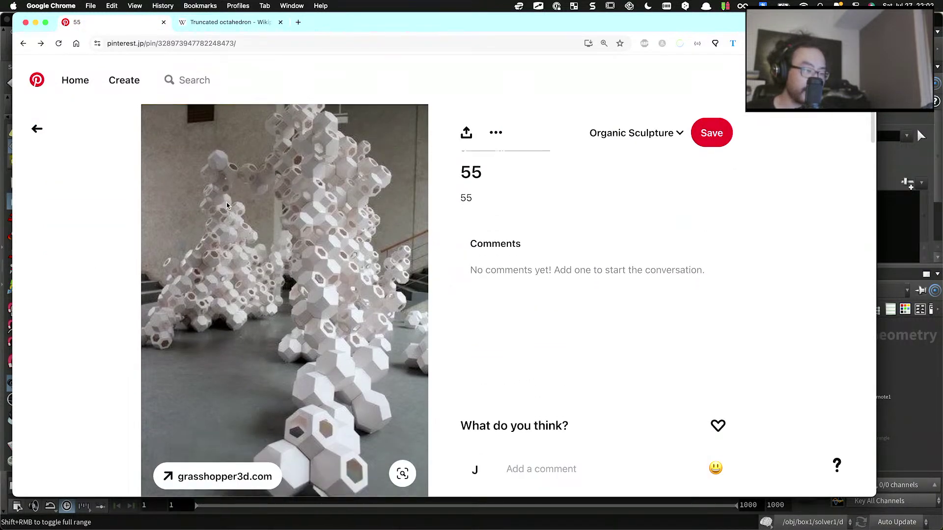
scroll(226, 205, down, 1)
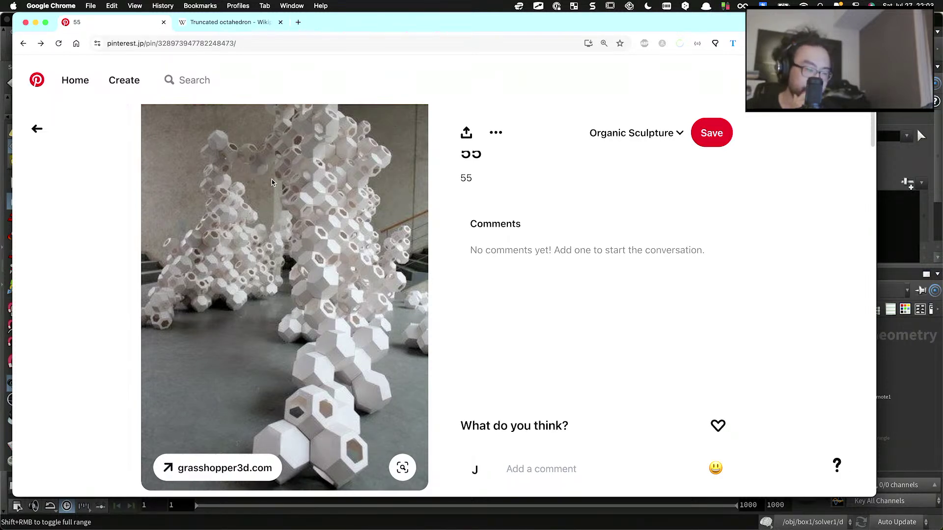
scroll(272, 192, down, 3)
scroll(282, 196, up, 2)
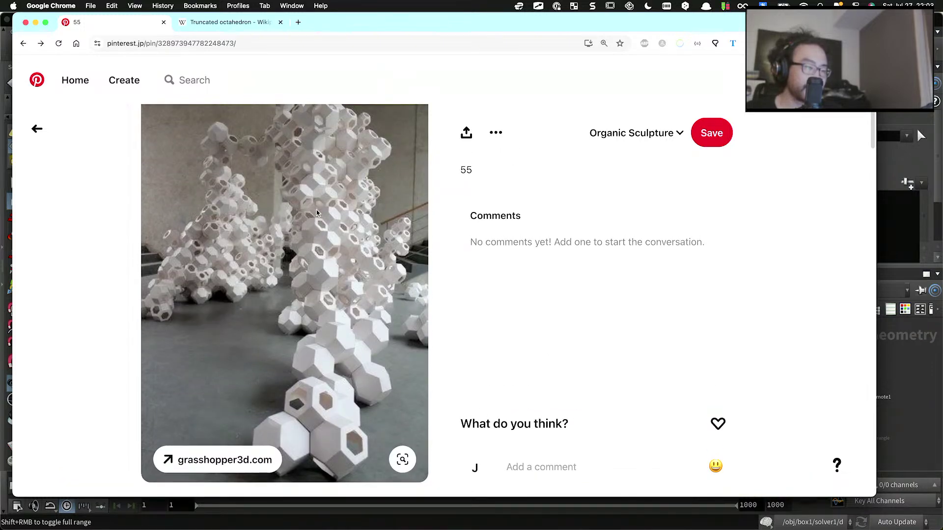
scroll(378, 236, down, 1)
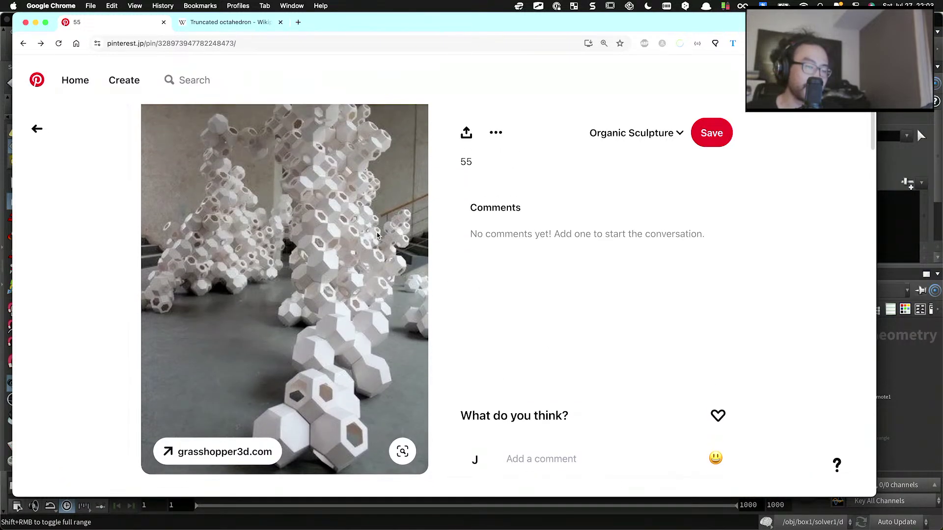
scroll(377, 237, up, 1)
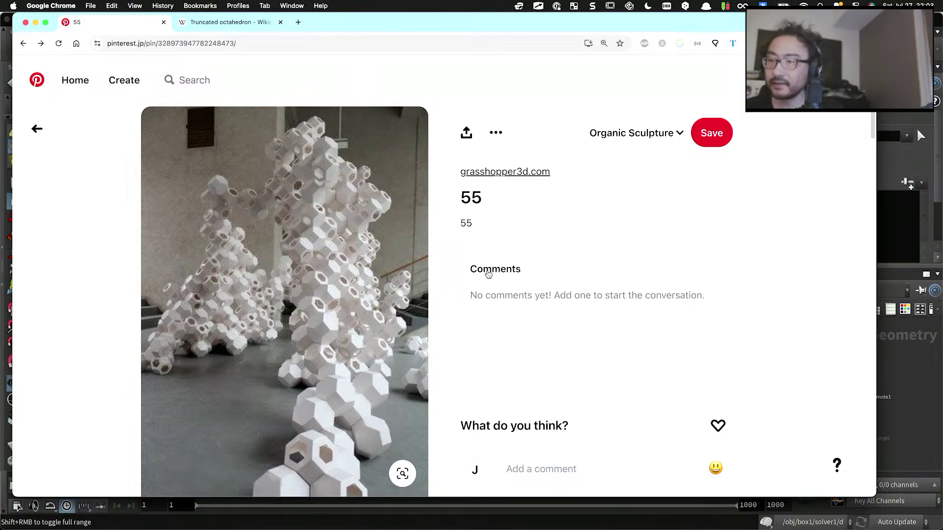
Step: Switch back to Houdini, locate the normal2 node below the hex wrangle, and display its single truncated octahedron for inspection
click(887, 376)
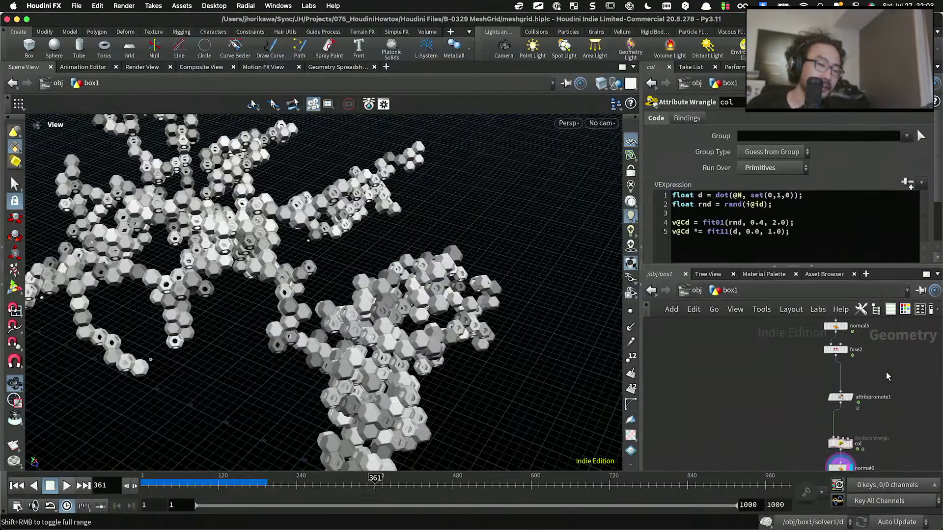
drag(620, 299, 462, 271)
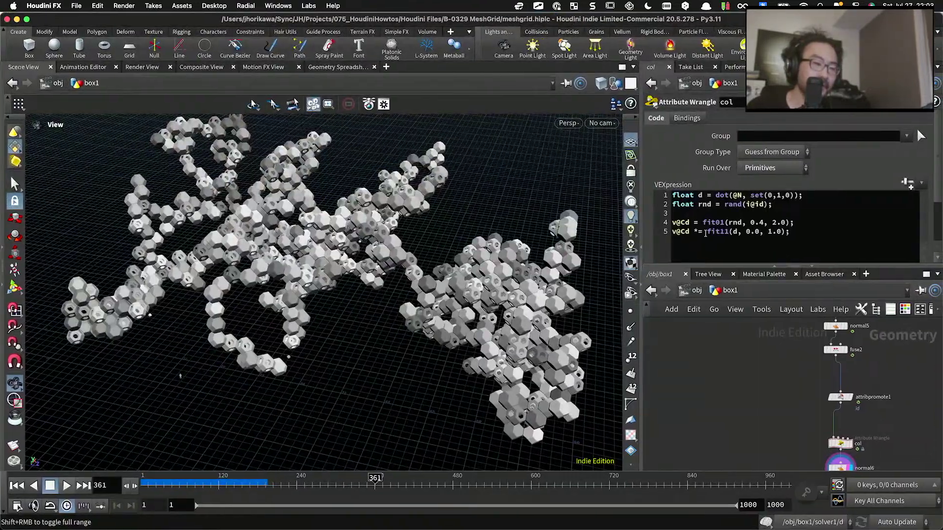
scroll(755, 354, down, 3)
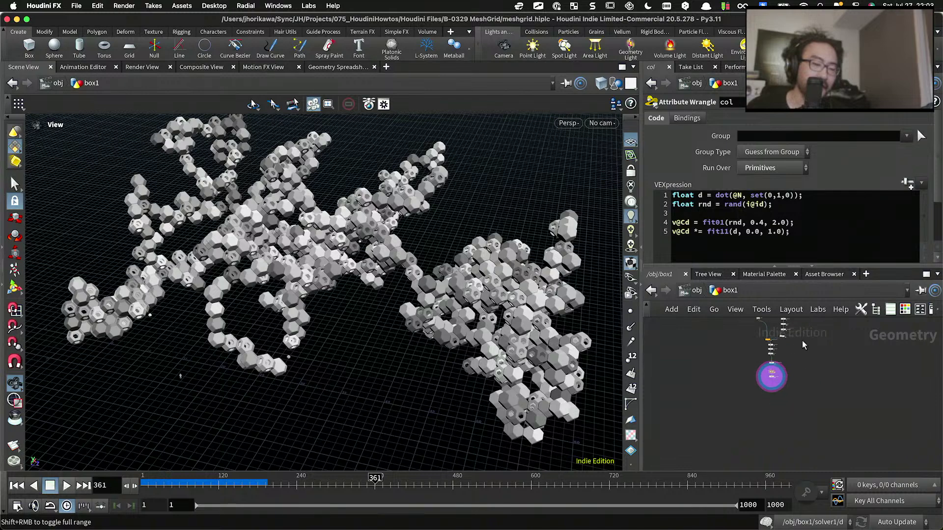
middle_drag(802, 340, 800, 423)
scroll(741, 362, up, 5)
middle_drag(768, 358, 785, 458)
scroll(785, 457, down, 3)
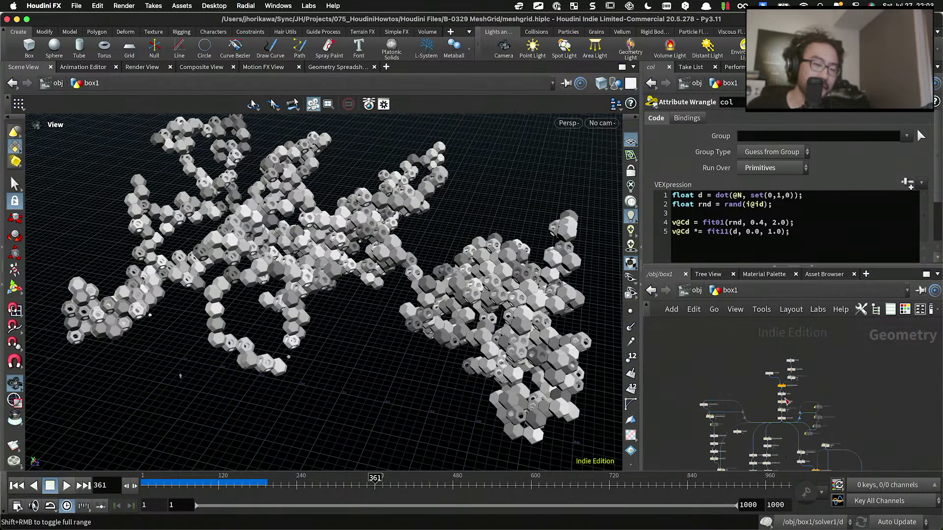
scroll(786, 402, up, 8)
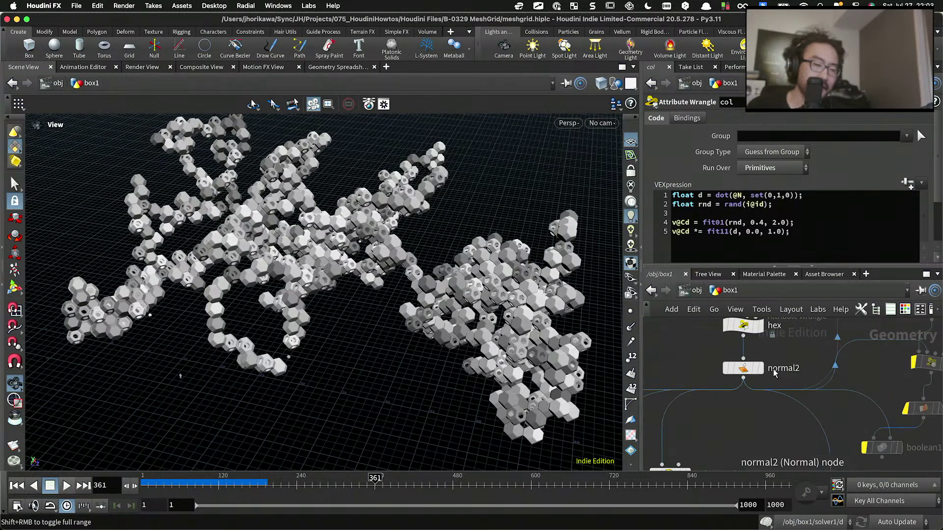
click(760, 369)
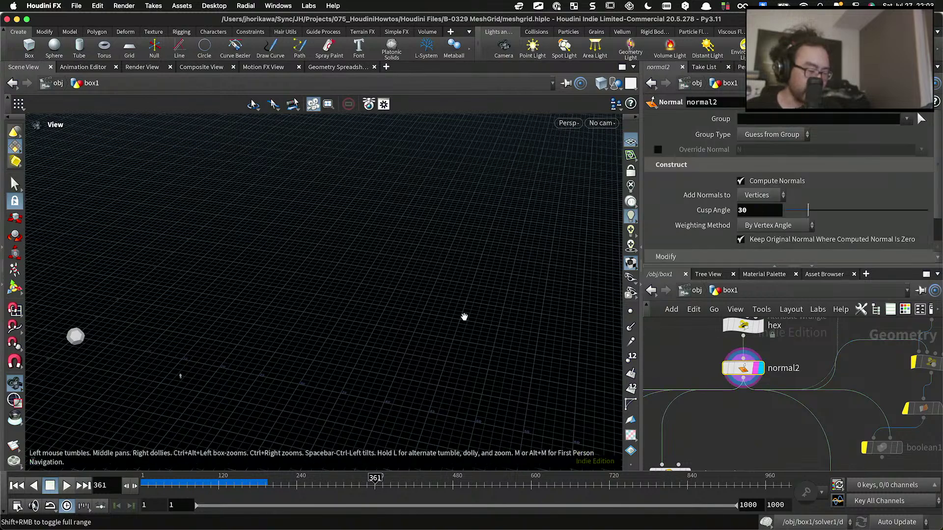
drag(229, 311, 275, 260)
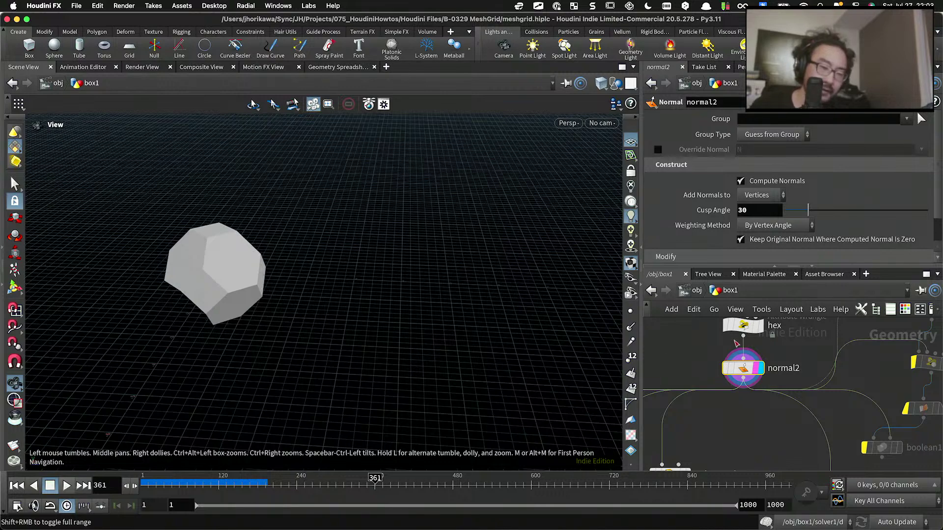
Step: Display the copy_attrib wrangle's output in the box1 network and inspect the corner of its line lattice
scroll(736, 344, down, 5)
middle_drag(778, 426, 767, 324)
scroll(768, 327, down, 4)
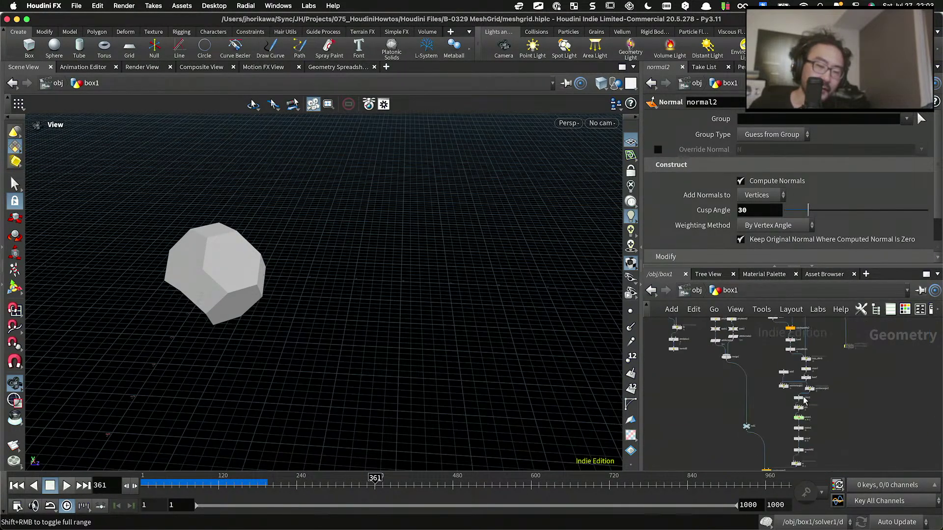
scroll(804, 398, up, 7)
scroll(808, 404, down, 4)
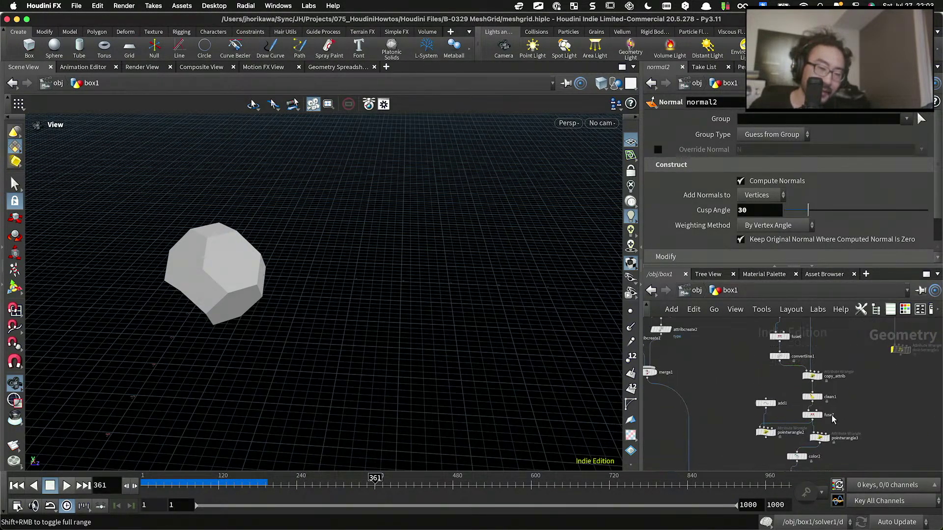
scroll(819, 379, up, 5)
click(819, 379)
drag(462, 324, 378, 311)
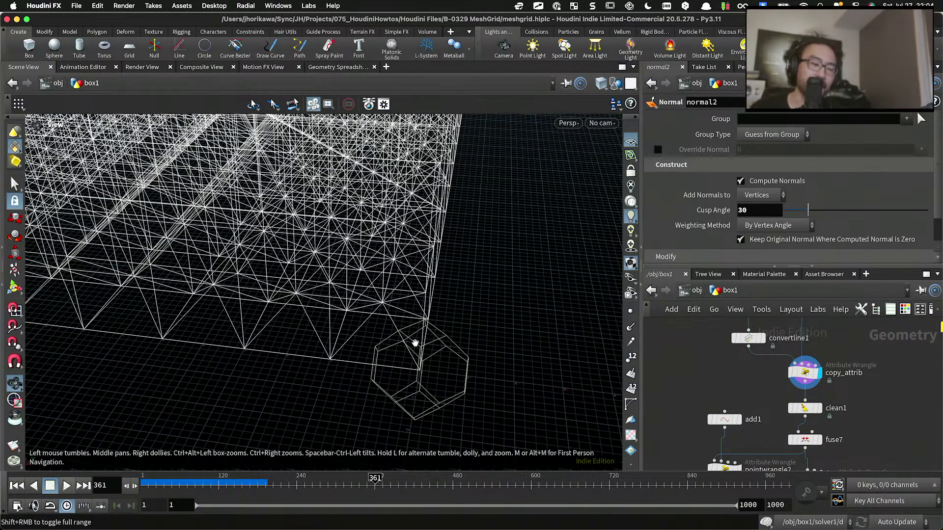
scroll(544, 239, down, 5)
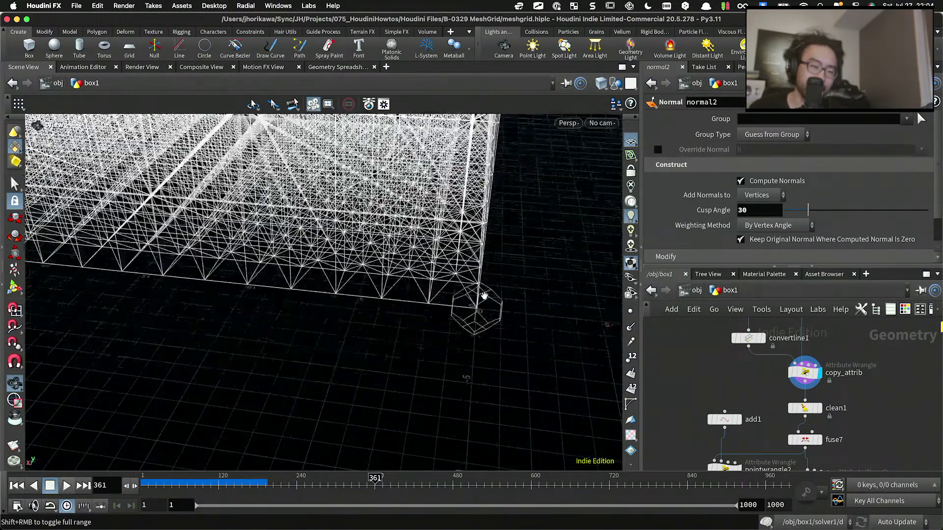
drag(484, 295, 473, 314)
Step: Locate the solver1 node further down the network, select it, and display its output on the lattice
scroll(755, 363, down, 8)
scroll(784, 393, up, 5)
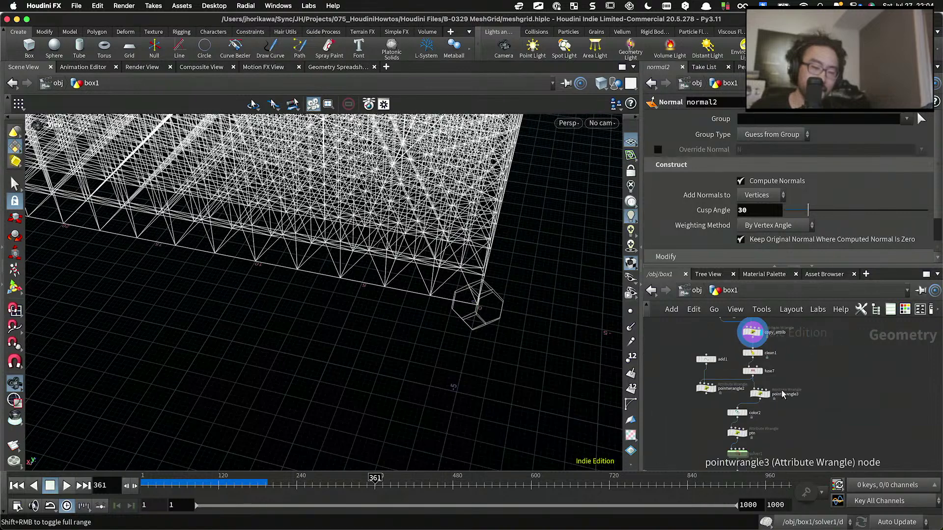
scroll(784, 398, down, 5)
scroll(782, 418, up, 4)
scroll(782, 418, down, 5)
middle_drag(782, 418, 792, 351)
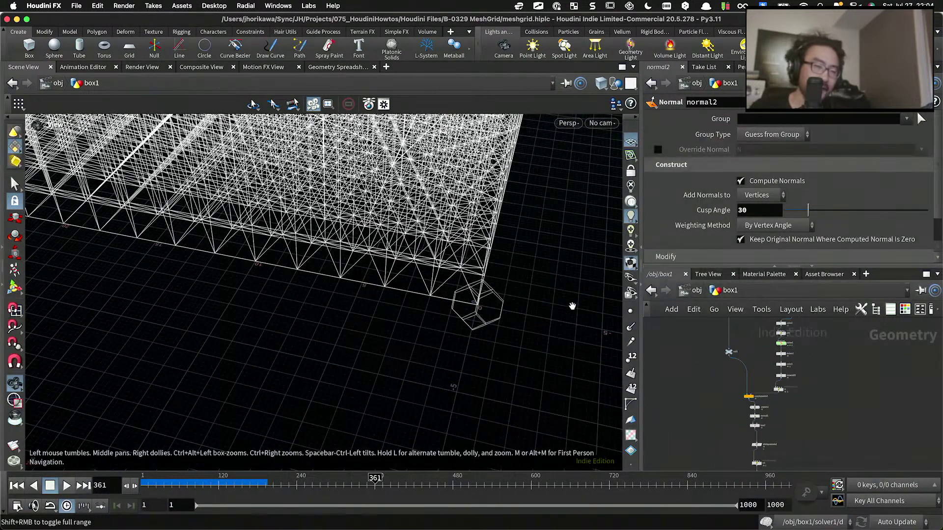
scroll(755, 341, up, 5)
scroll(798, 341, up, 5)
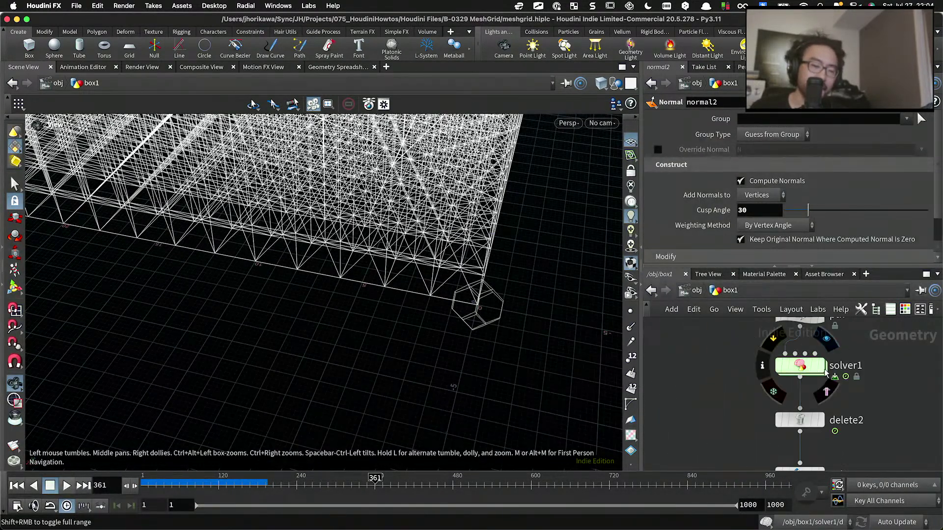
click(817, 369)
click(806, 366)
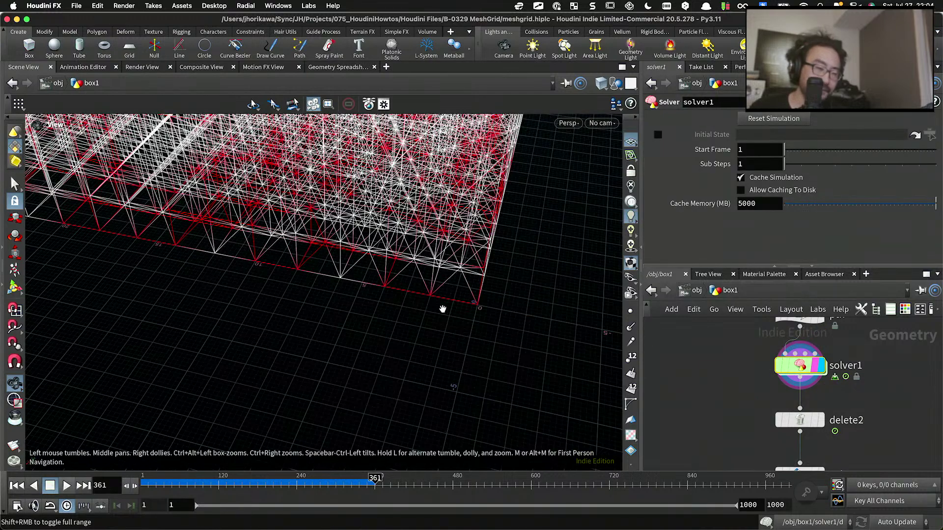
Step: Rewind the timeline to frame 1 and play the solver to frame 49, inspecting how the growth spreads through the lattice
key(ctrl+Up)
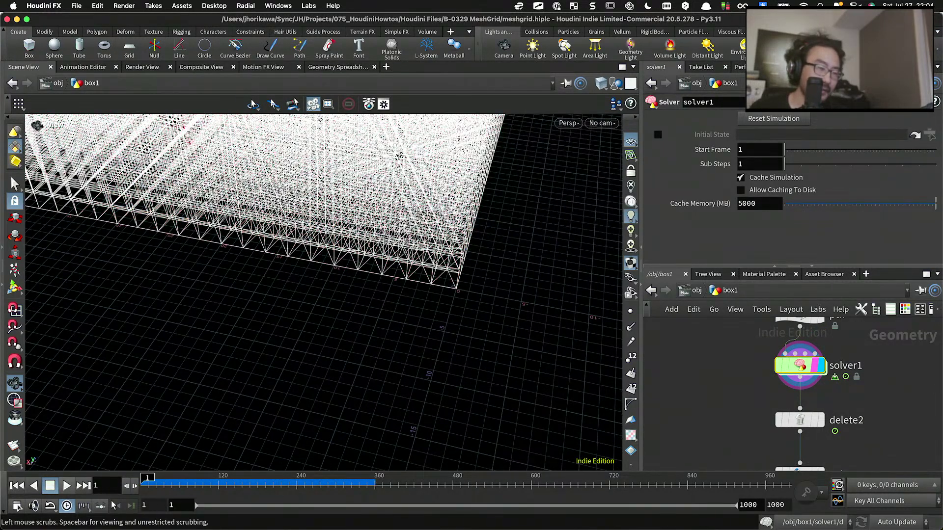
drag(374, 343, 439, 309)
scroll(439, 309, down, 10)
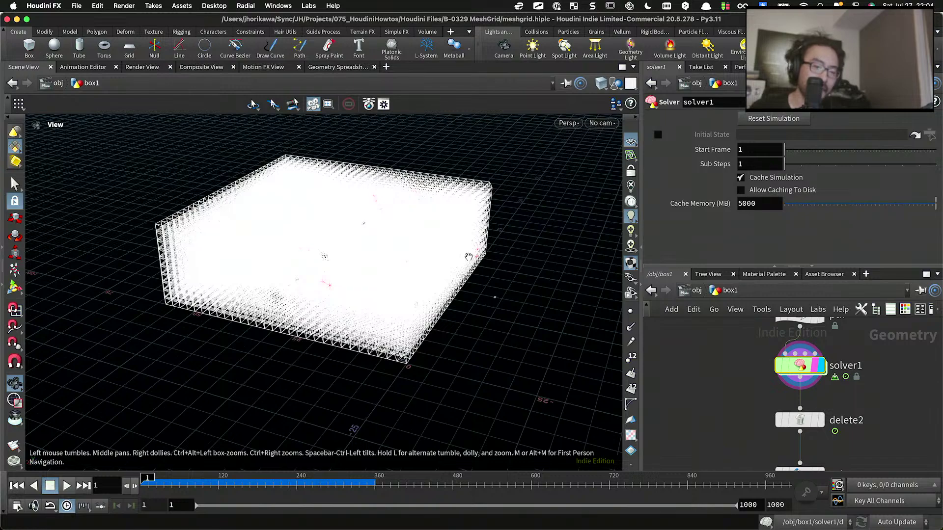
scroll(729, 376, down, 2)
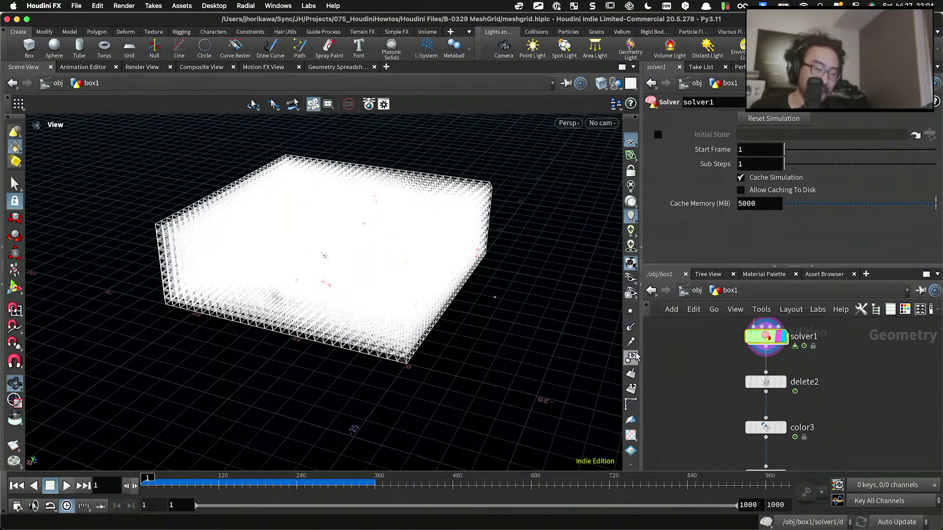
click(66, 486)
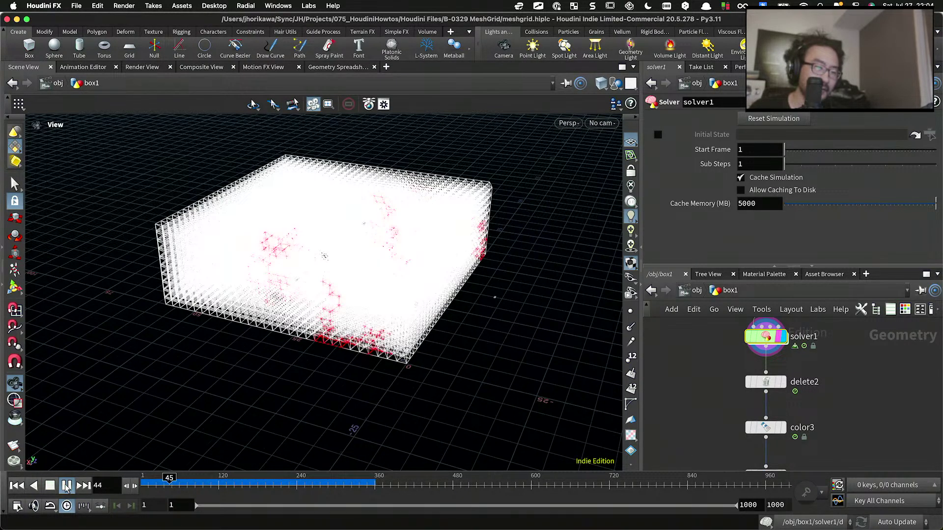
scroll(298, 364, up, 3)
scroll(298, 364, up, 4)
drag(298, 363, 427, 299)
scroll(742, 419, up, 5)
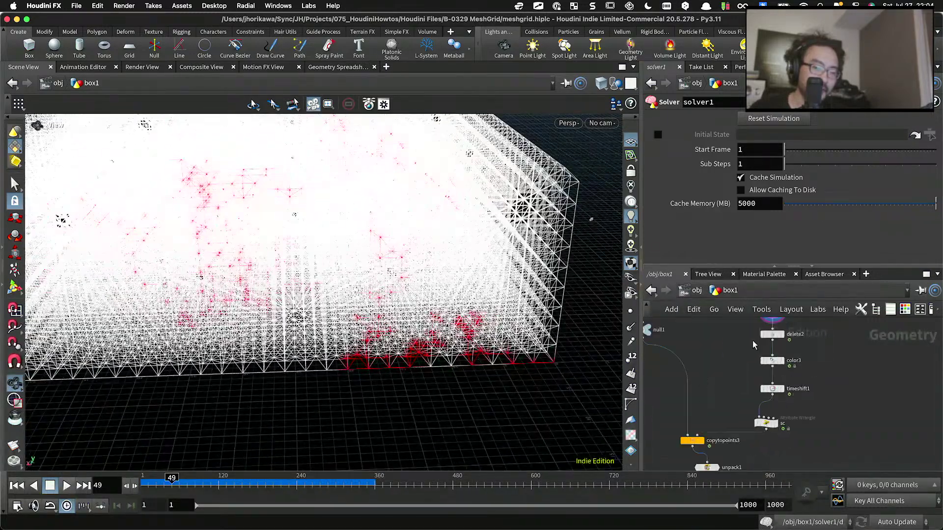
Step: Display the copytopoints3 node's output, inspect the clusters of cells, and view the nodes below it
scroll(742, 419, up, 2)
click(727, 413)
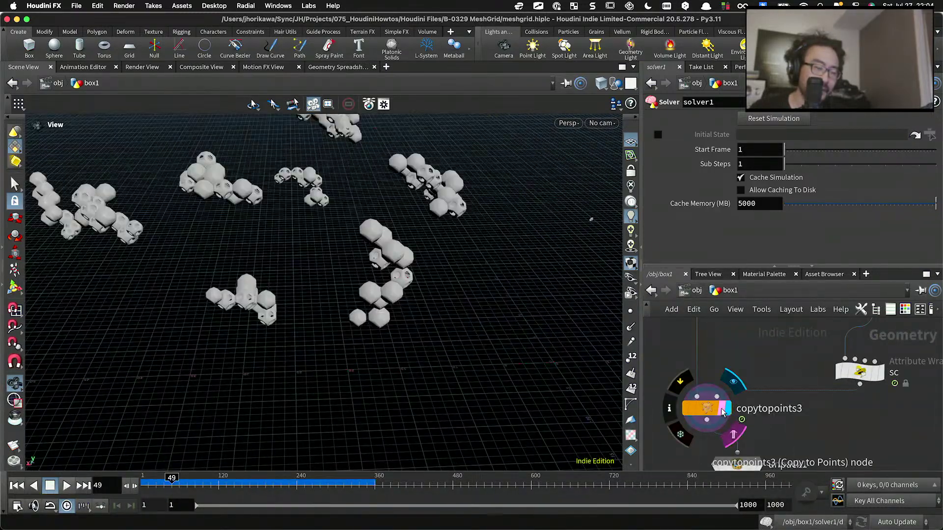
drag(416, 314, 455, 326)
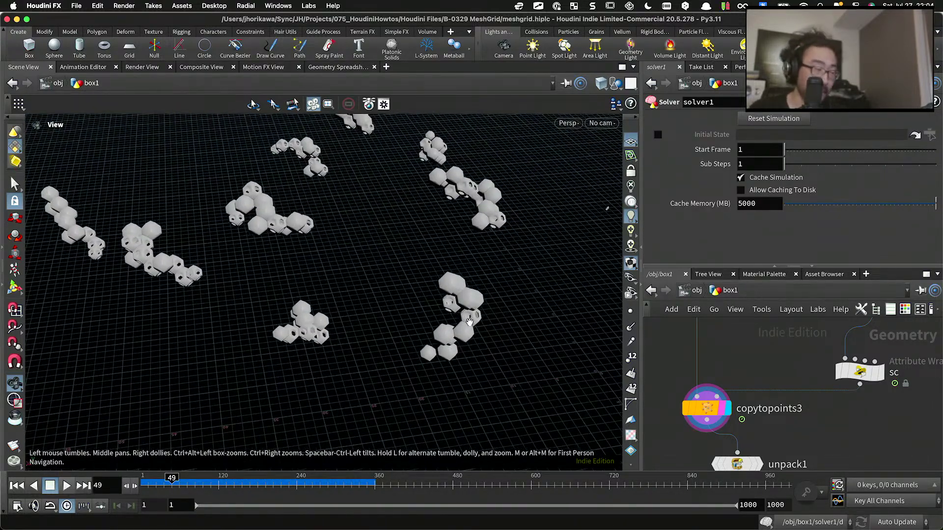
scroll(775, 368, down, 5)
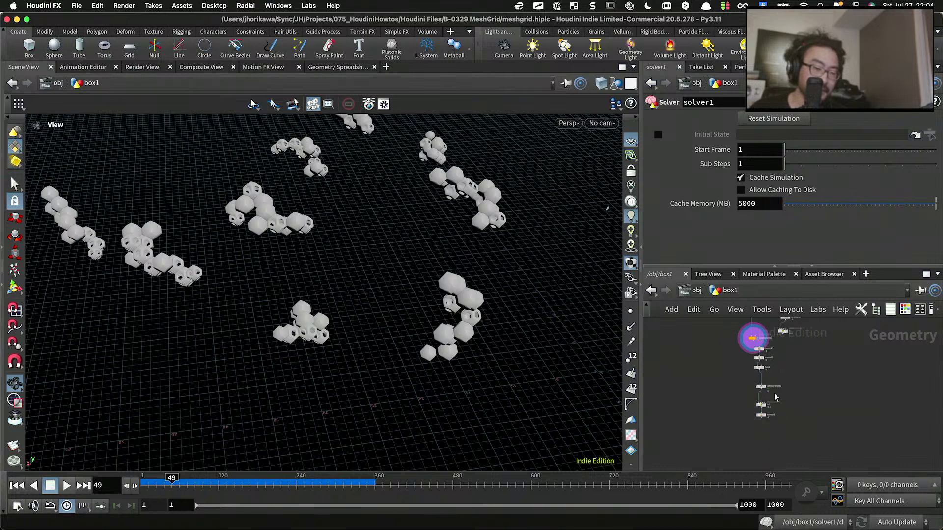
scroll(775, 397, up, 4)
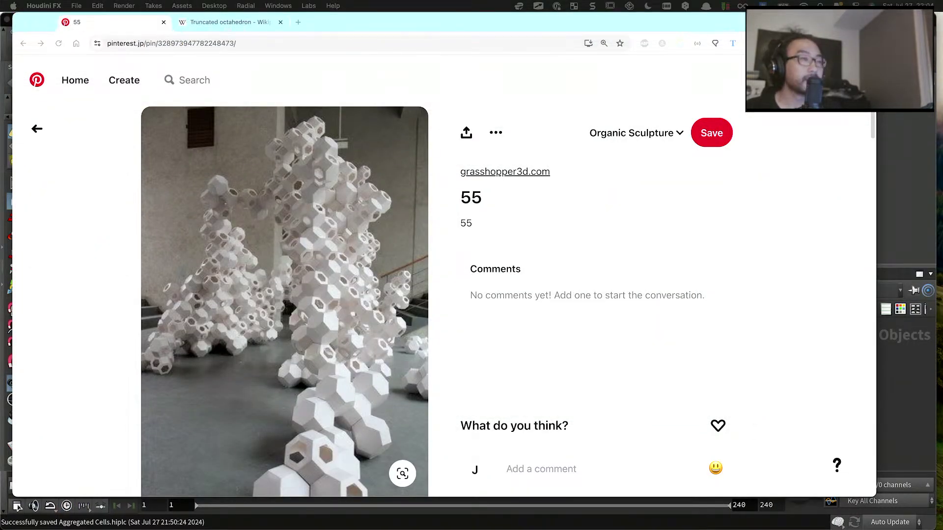
Step: Switch to the Houdini window containing the empty Aggregated Cells.hiplc scene
click(899, 163)
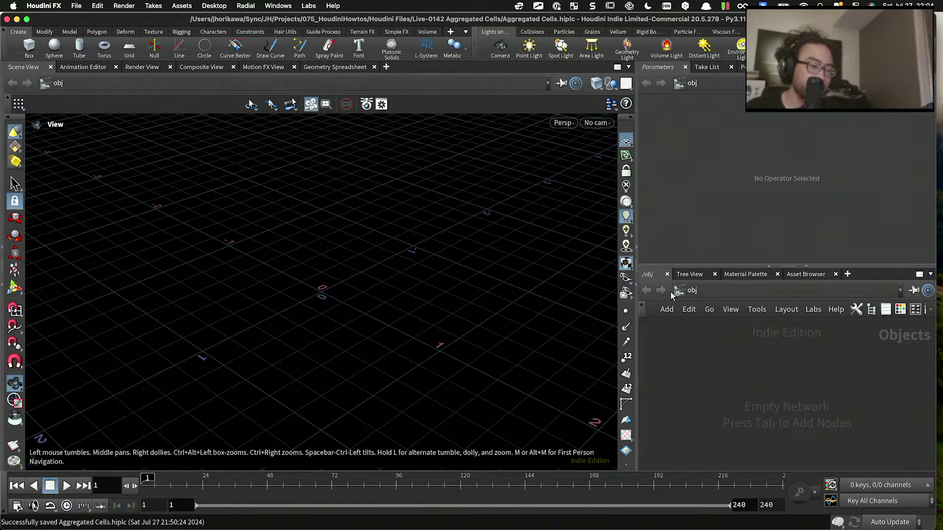
key(Tab)
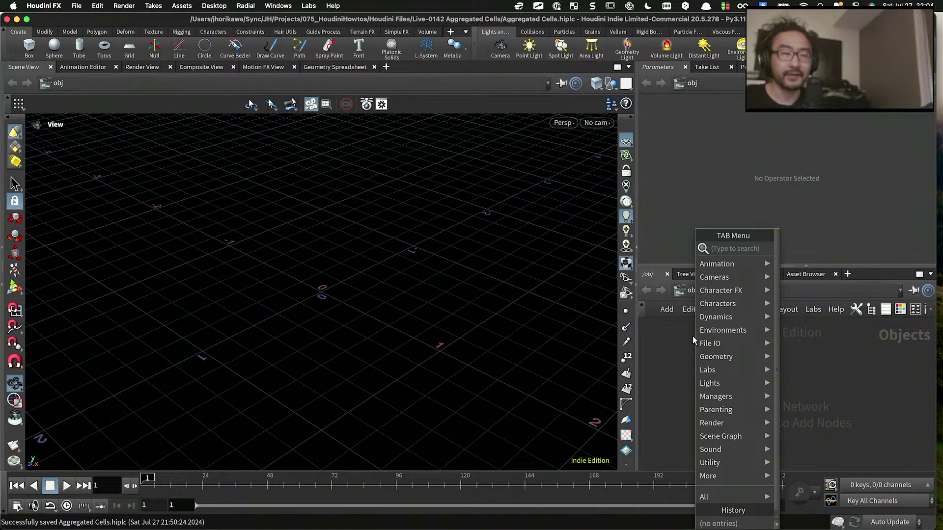
click(682, 345)
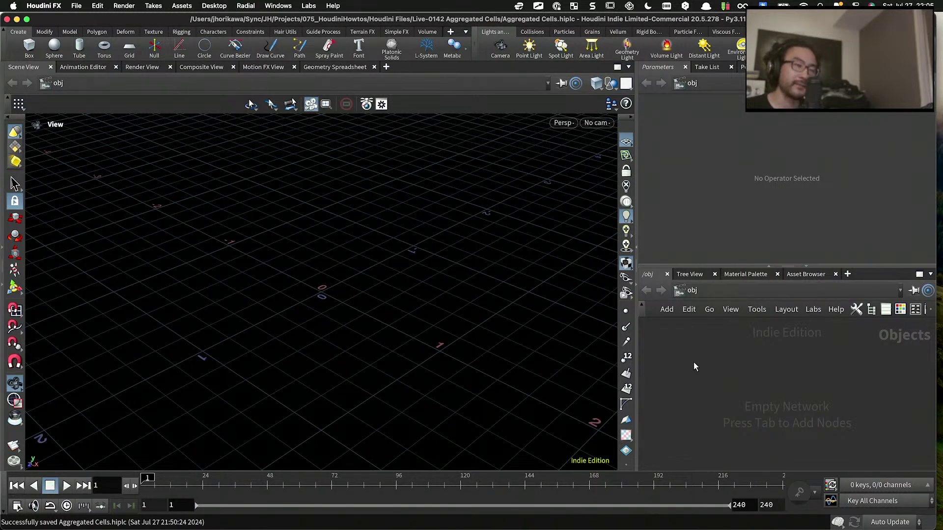
key(Tab)
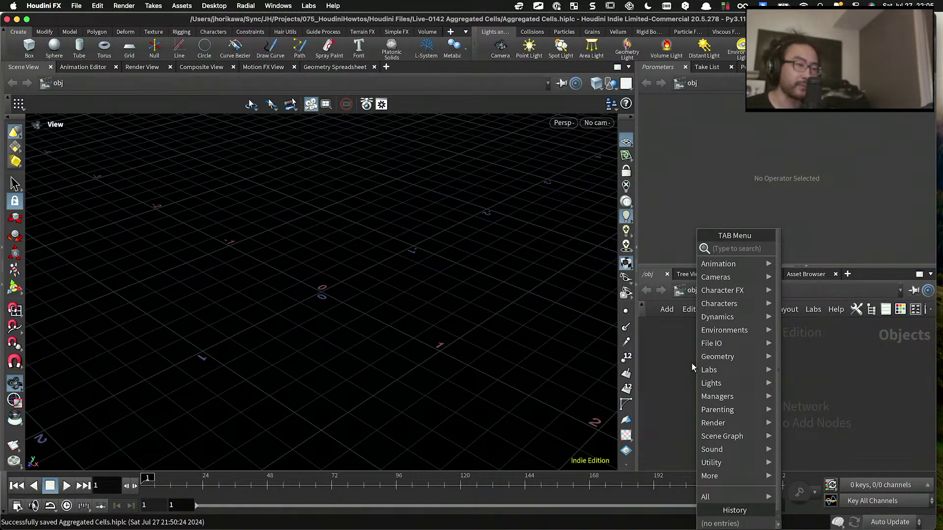
text(om)
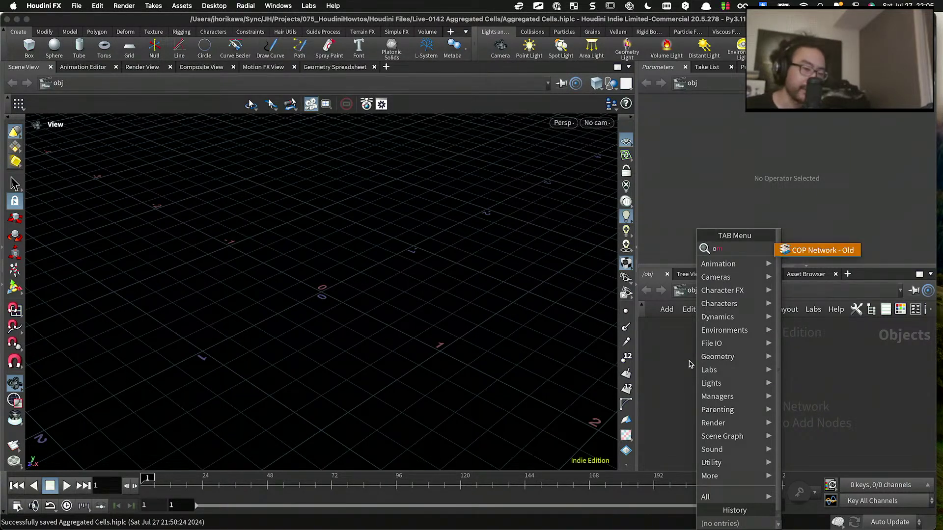
key(Escape)
Step: Create a Geometry object at the object level and enter its network
key(Tab)
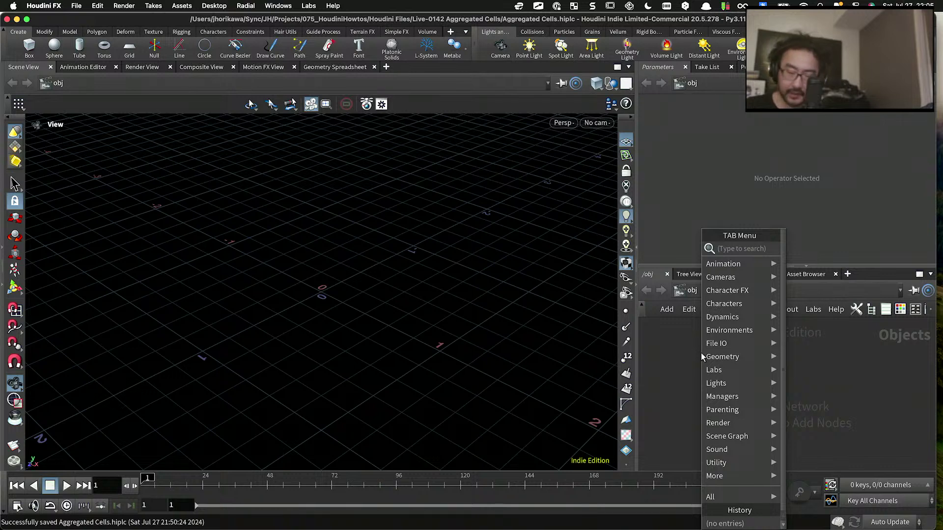
text(geome)
key(Return)
click(717, 357)
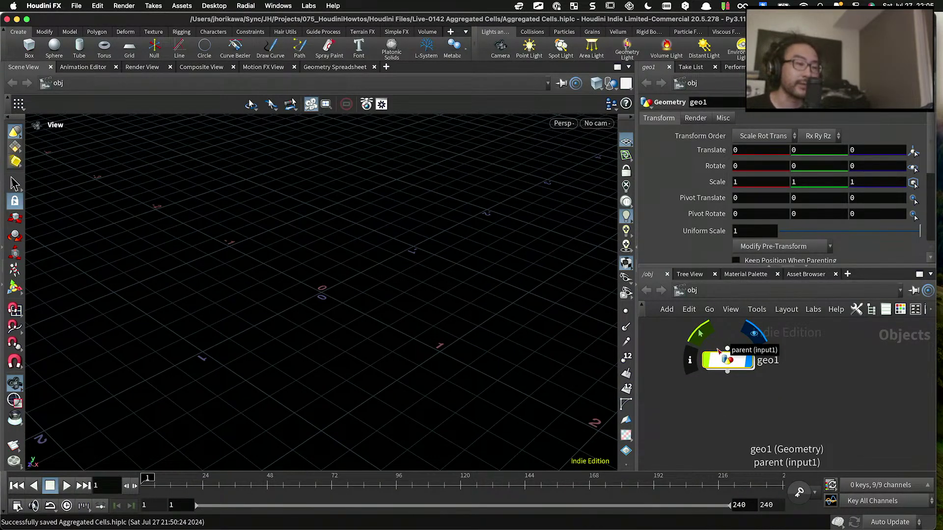
double_click(727, 360)
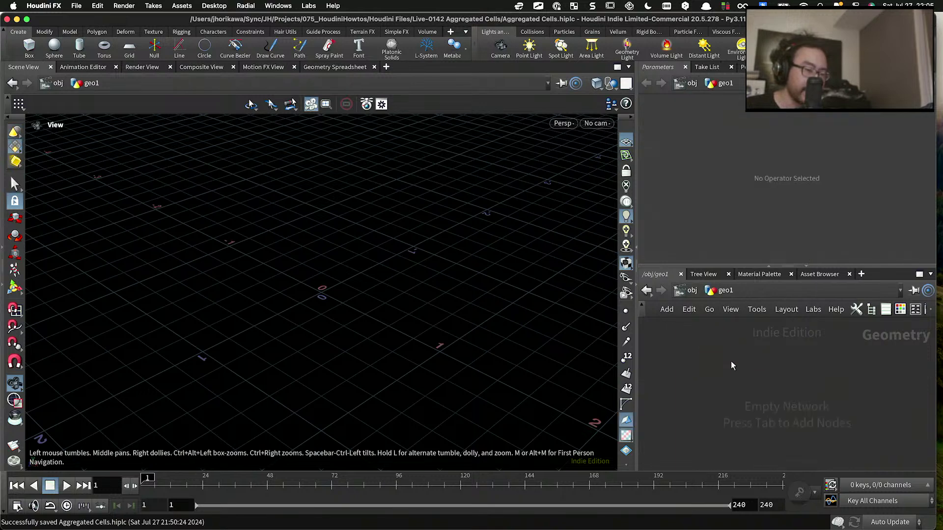
Step: Enlarge the network editor by raising its border with the parameter pane
key(Tab)
key(Escape)
drag(787, 267, 787, 237)
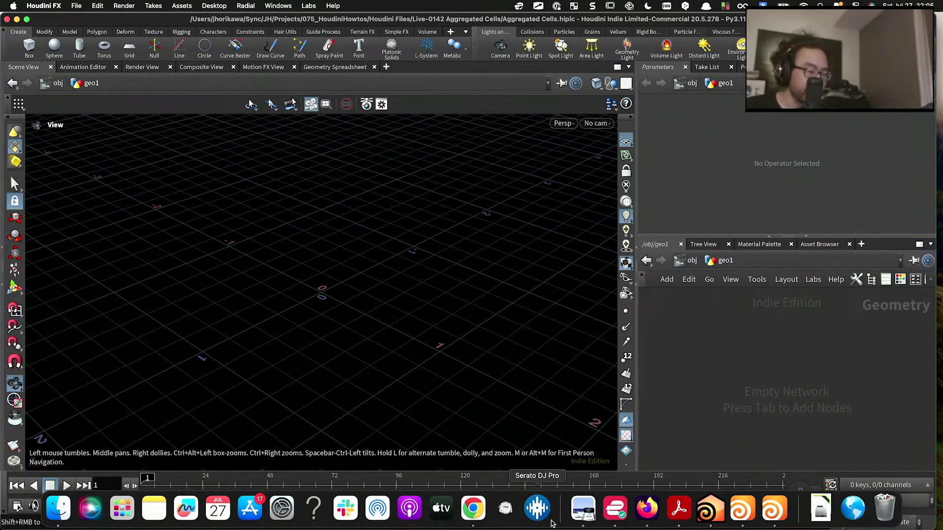
Step: Switch to Chrome and review the Pinterest photo of the polyhedron sculpture down to its lowest modules
click(473, 524)
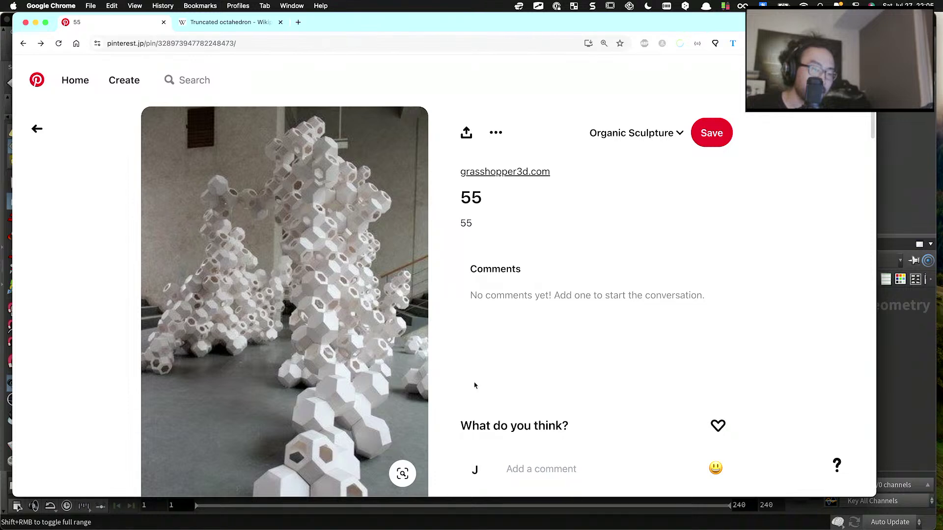
click(613, 510)
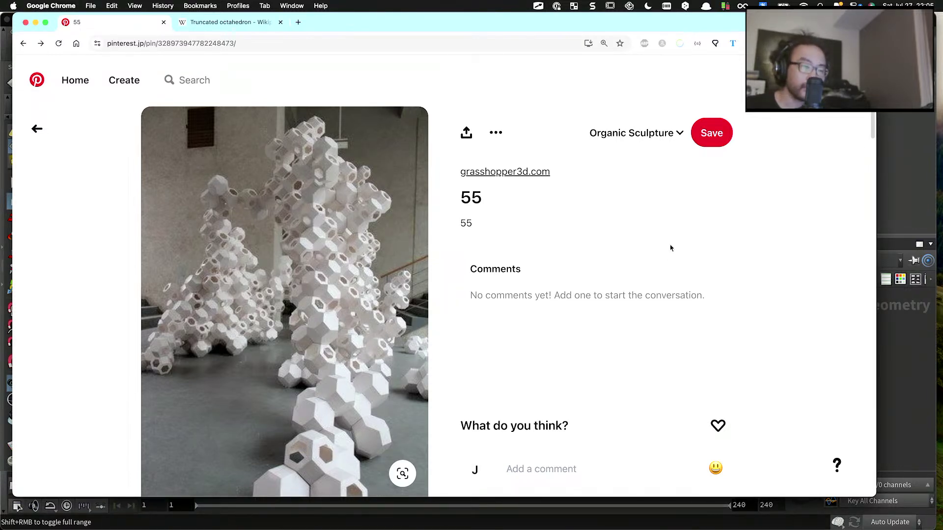
scroll(655, 249, down, 3)
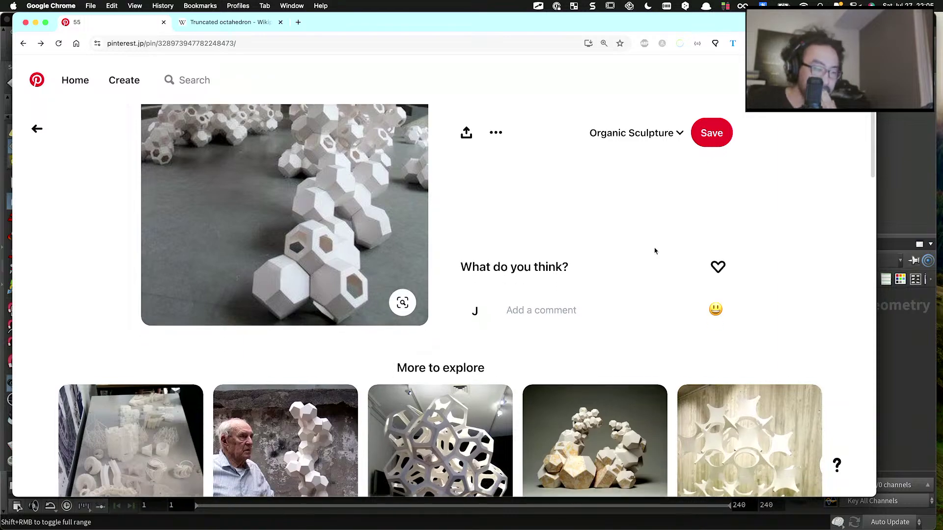
scroll(655, 249, up, 4)
Step: Open the Wikipedia article on the truncated octahedron and review its construction, net, objects and space-tiling sections
click(212, 26)
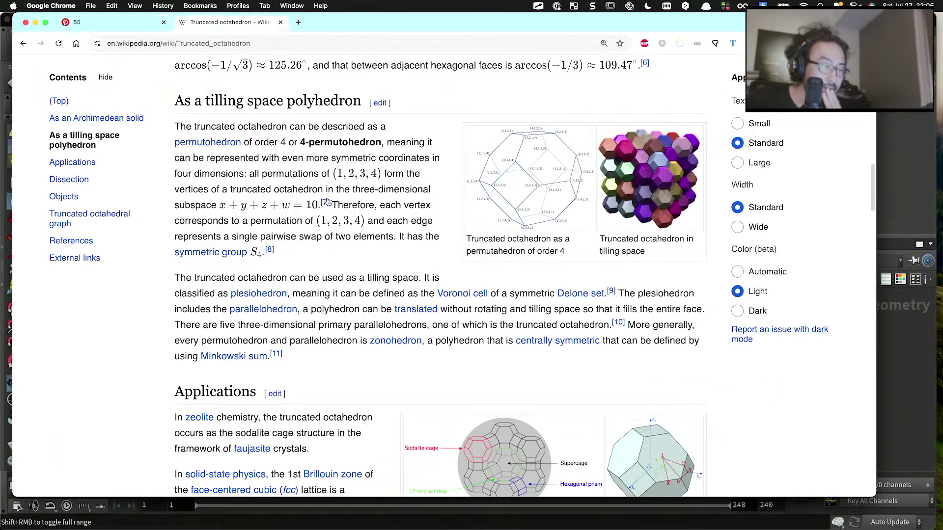
scroll(328, 202, down, 10)
scroll(327, 201, down, 15)
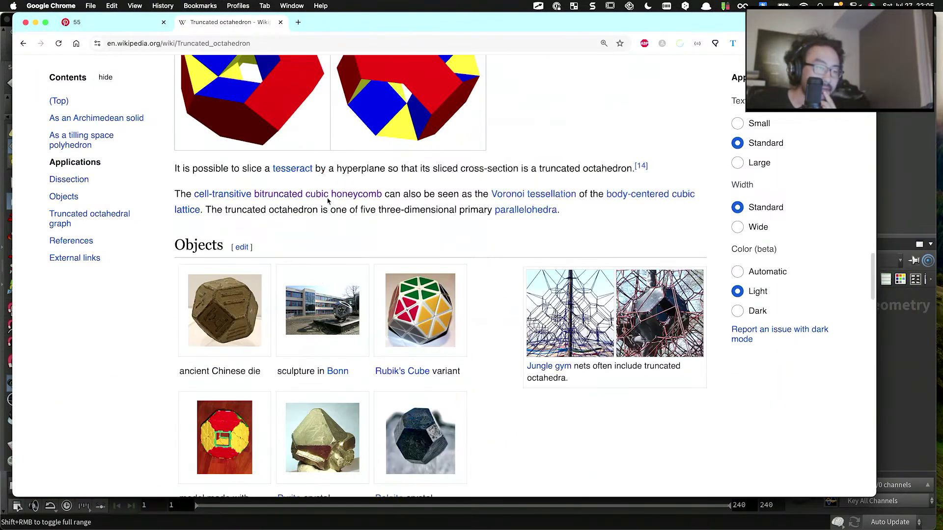
scroll(328, 201, up, 20)
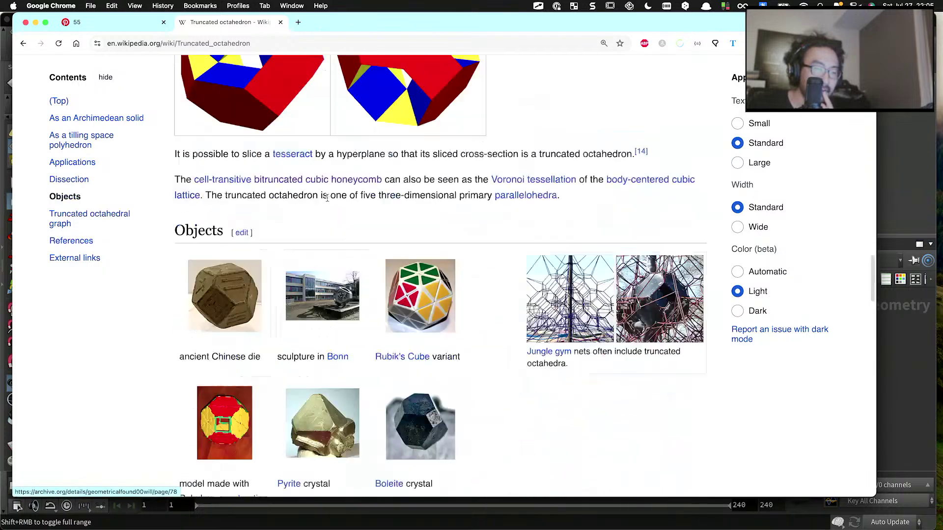
scroll(328, 202, up, 15)
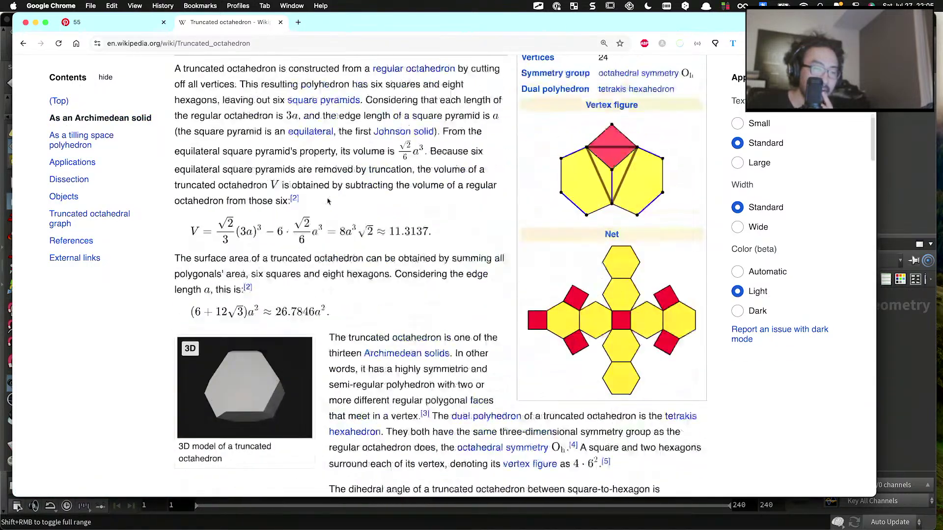
scroll(329, 201, down, 10)
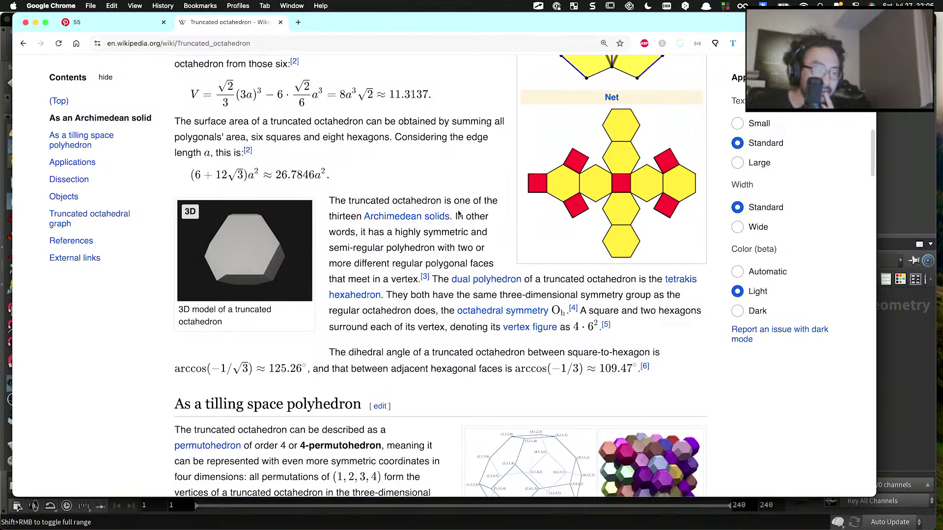
scroll(451, 213, down, 6)
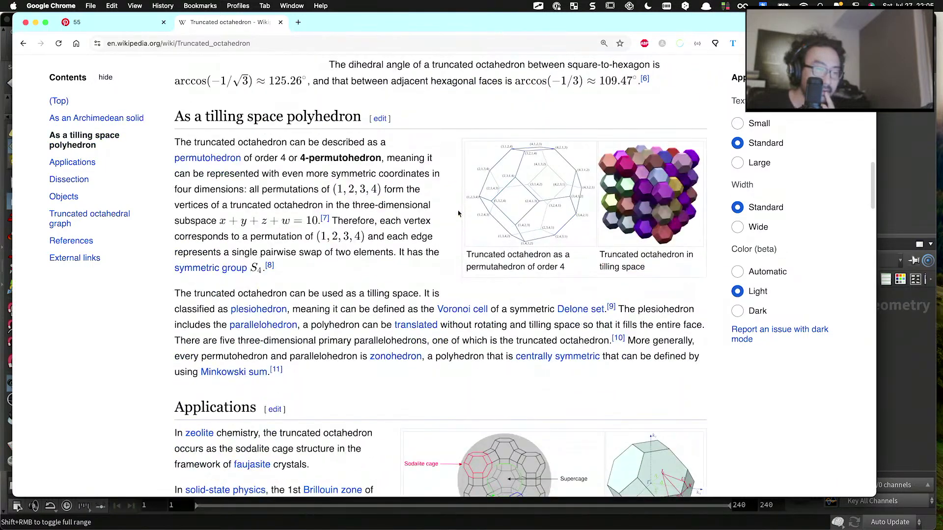
Step: Open the enlarged diagram of the truncated octahedron as a permutohedron of order 4
scroll(457, 213, down, 1)
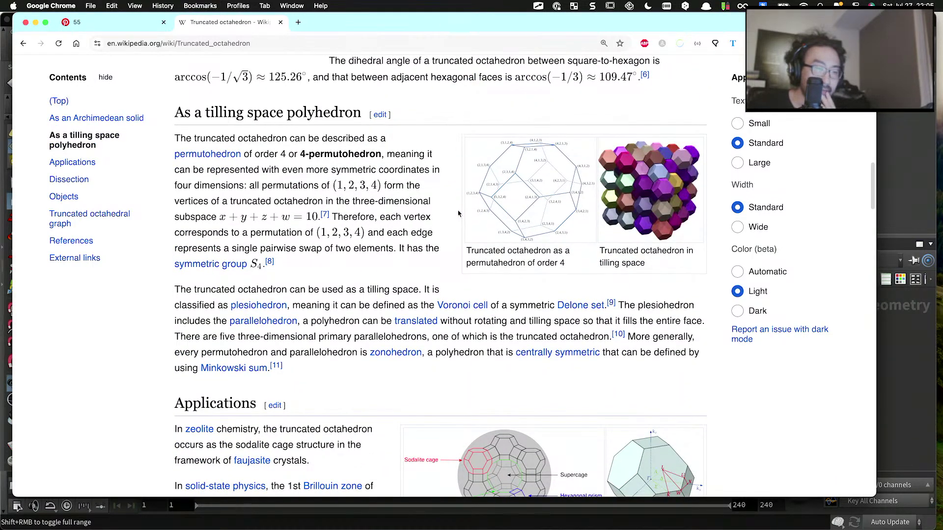
click(535, 202)
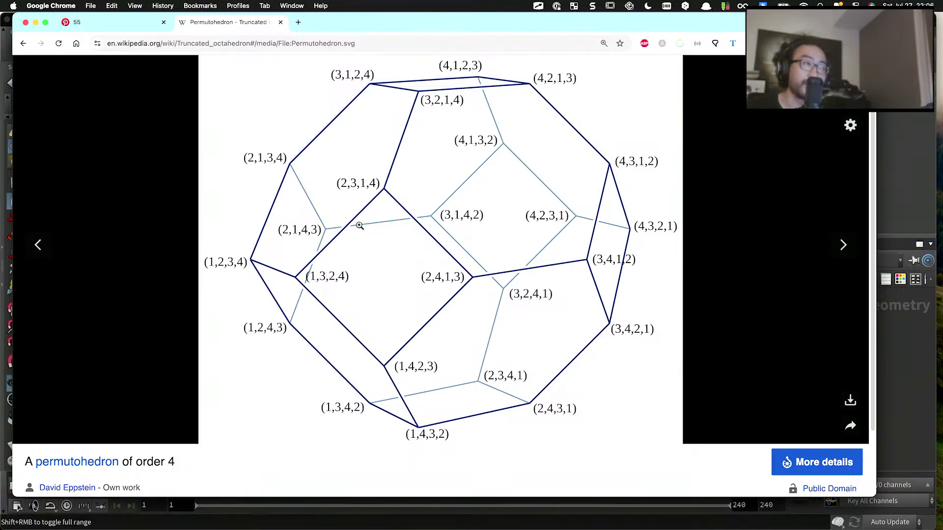
Step: Switch to Houdini, add a Box node to the empty geometry network and view the cube from another angle
click(925, 333)
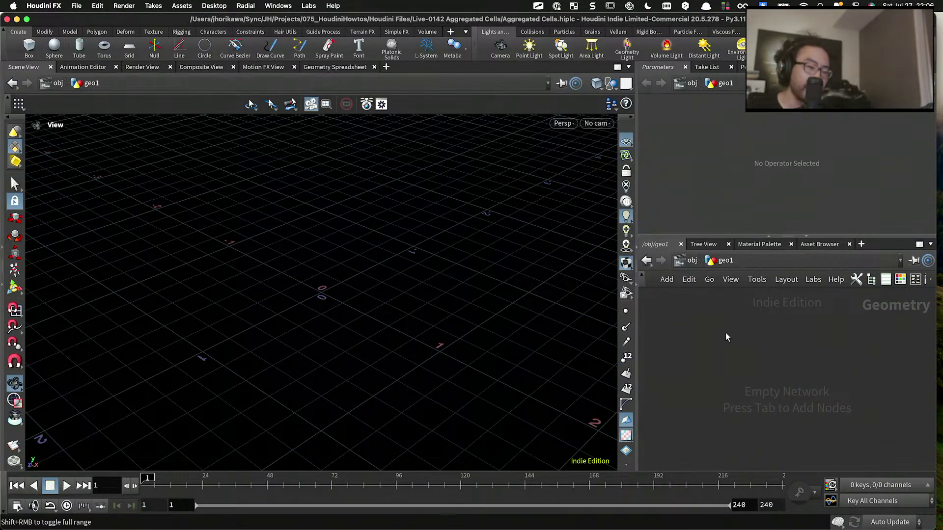
key(Tab)
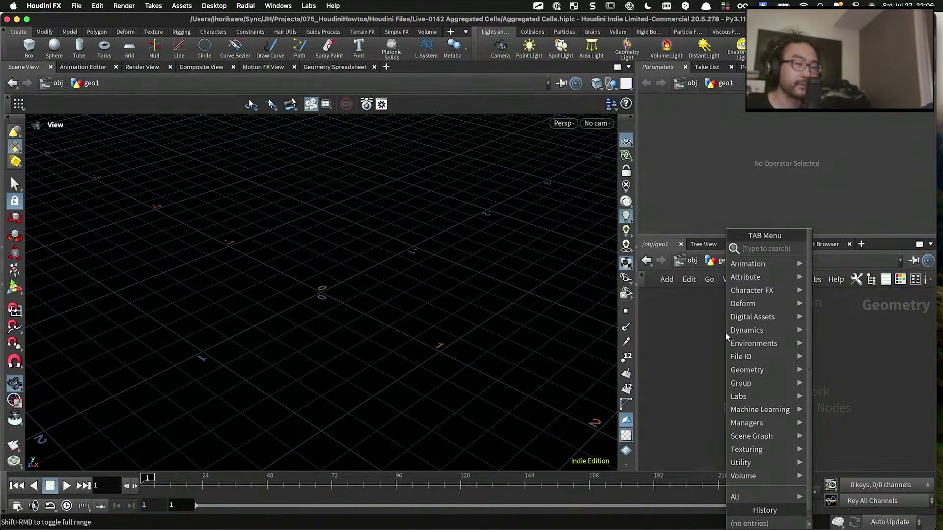
text(curve)
key(Return)
click(726, 331)
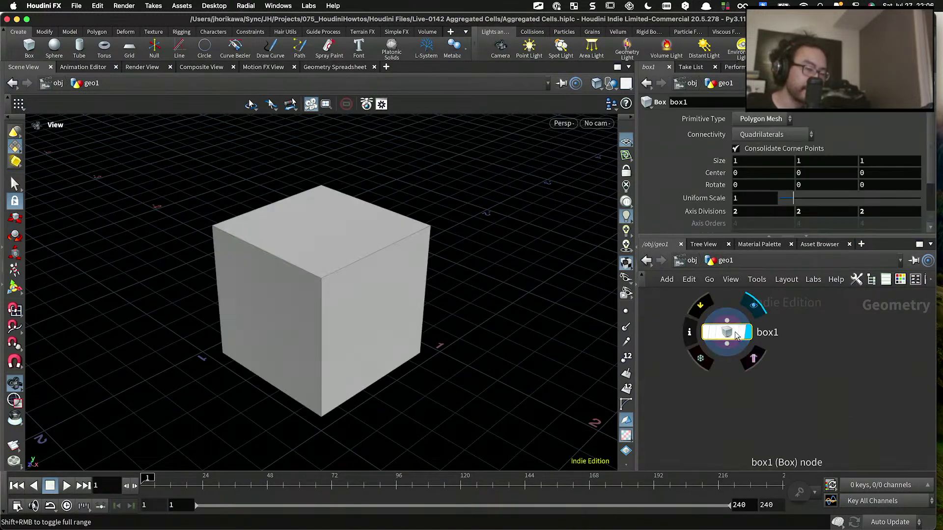
drag(610, 316, 232, 278)
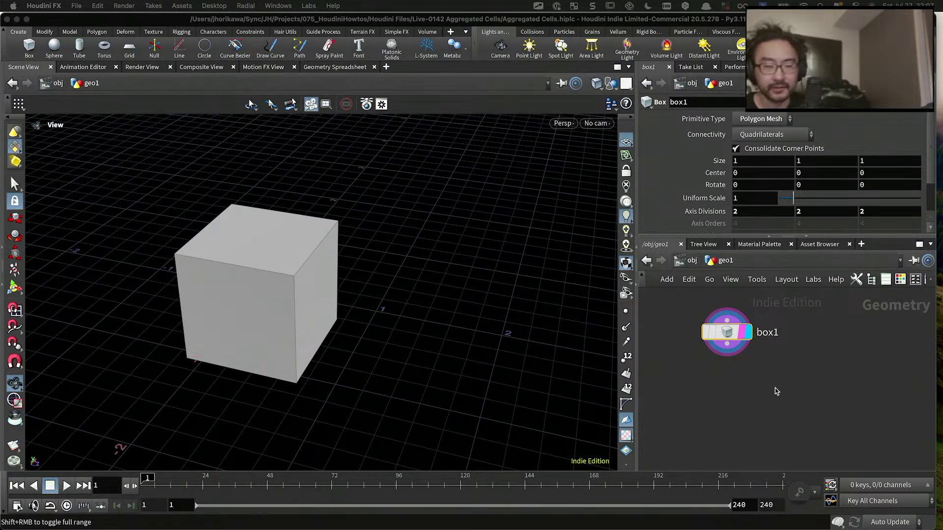
Step: Add a Normal node after the box, connect and display it, and save the scene
key(Tab)
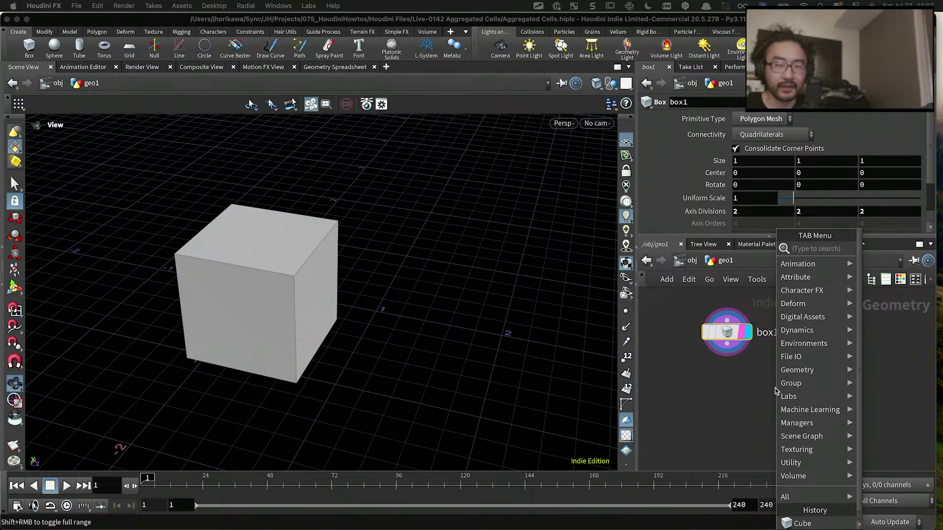
key(Escape)
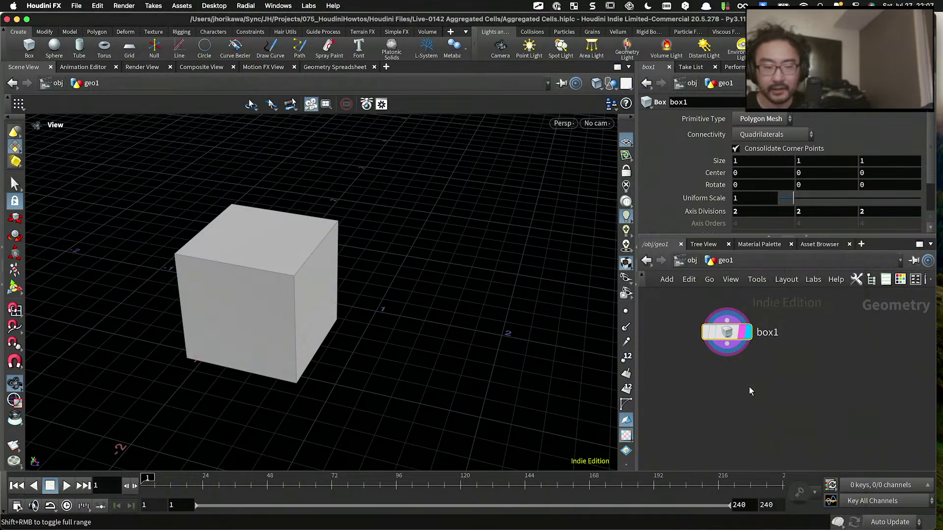
key(Tab)
text(norma)
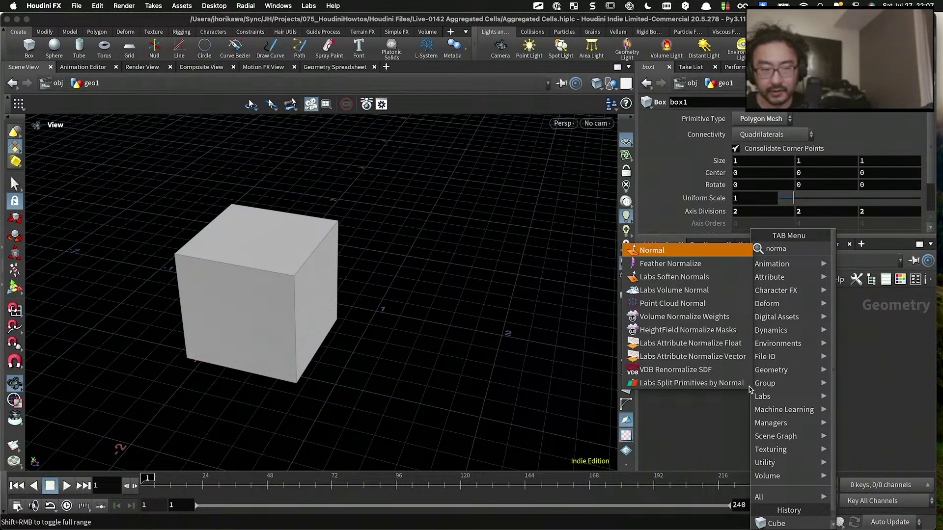
key(Return)
click(732, 388)
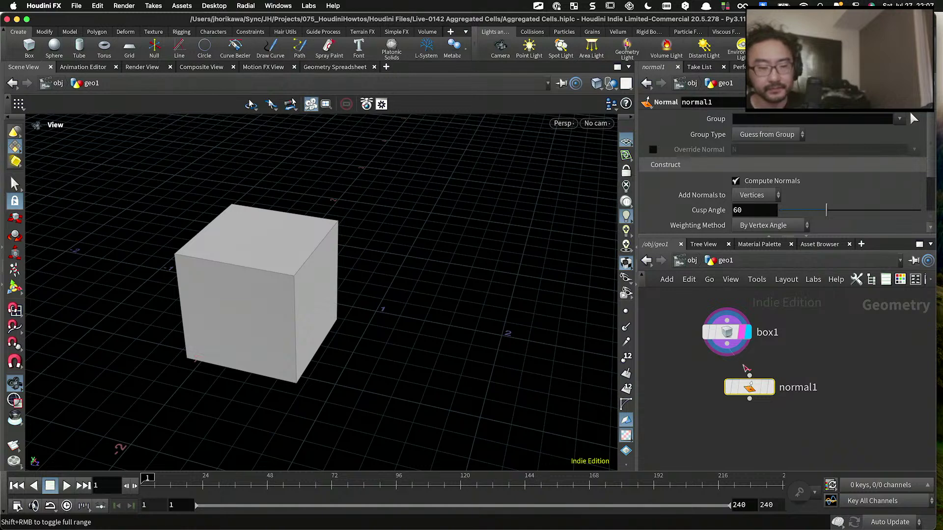
click(748, 392)
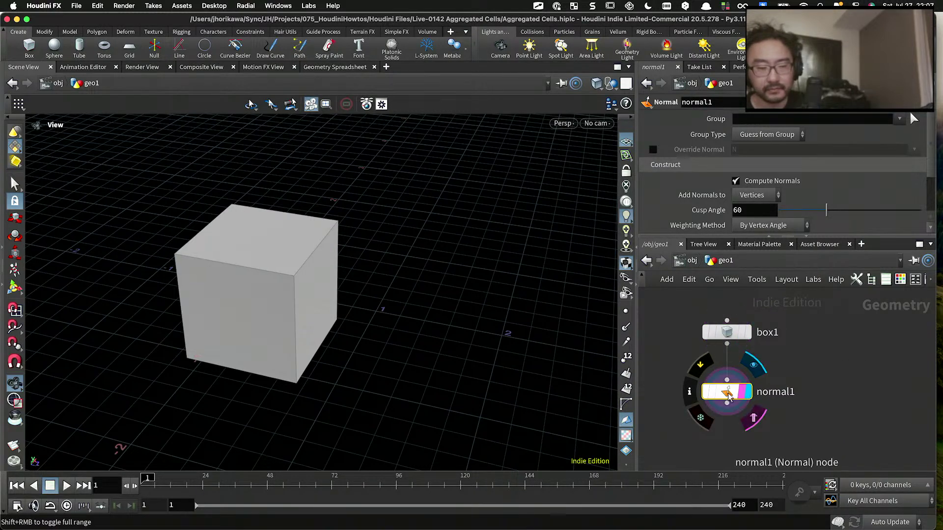
key(super+s)
Step: Show point normals in the viewport and set the Normal node to add normals to Points
click(626, 325)
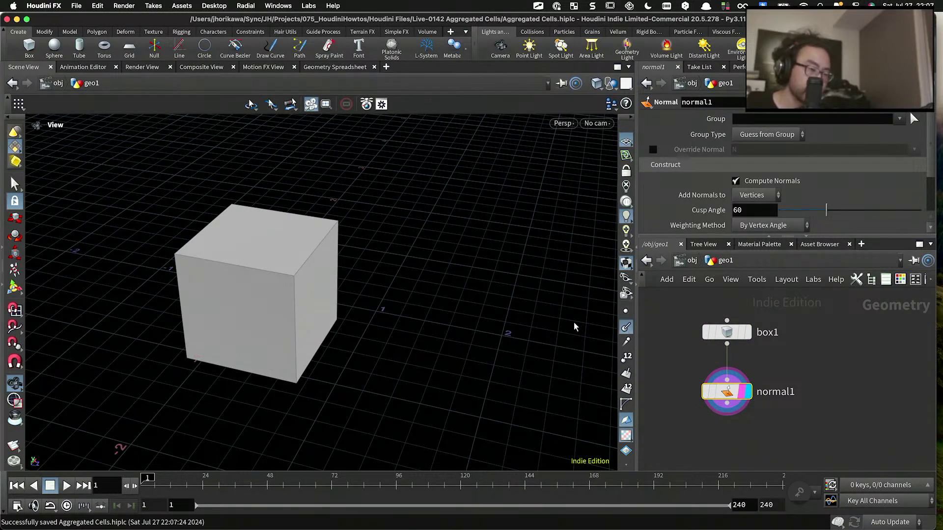
drag(549, 320, 523, 269)
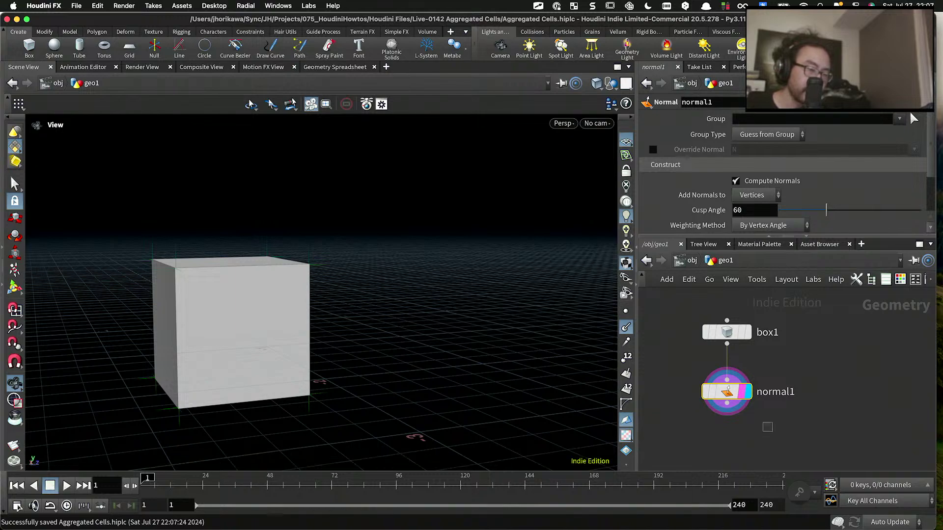
click(756, 195)
click(752, 195)
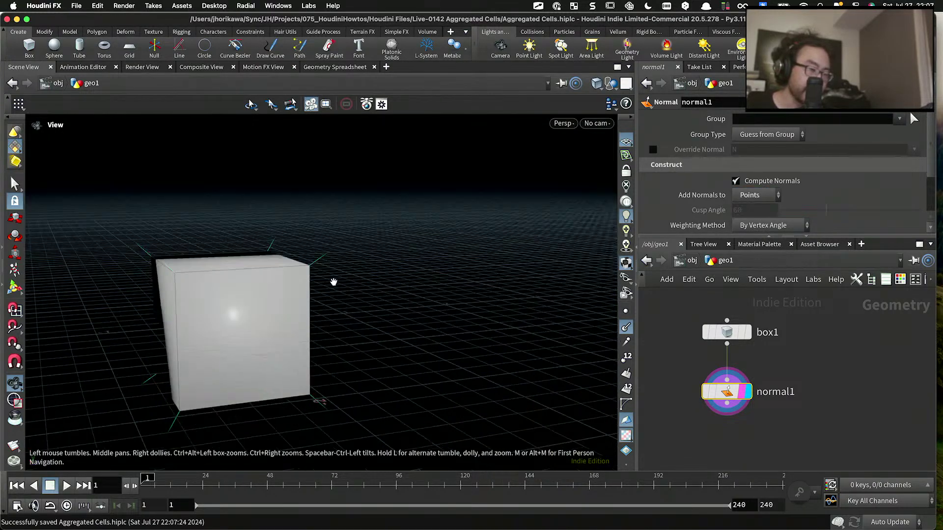
mouse_move(333, 280)
mouse_down()
mouse_move(308, 269)
mouse_move(332, 272)
mouse_move(336, 289)
mouse_up()
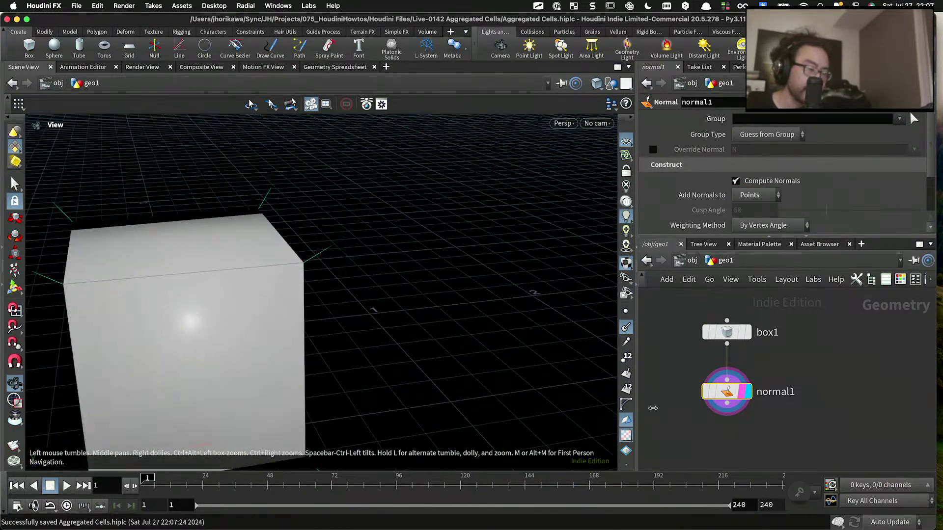
Step: Add and display a polygon Circle node and set its Divisions to 6 for a hexagon
scroll(705, 416, down, 5)
scroll(695, 417, up, 4)
key(Tab)
text(circle)
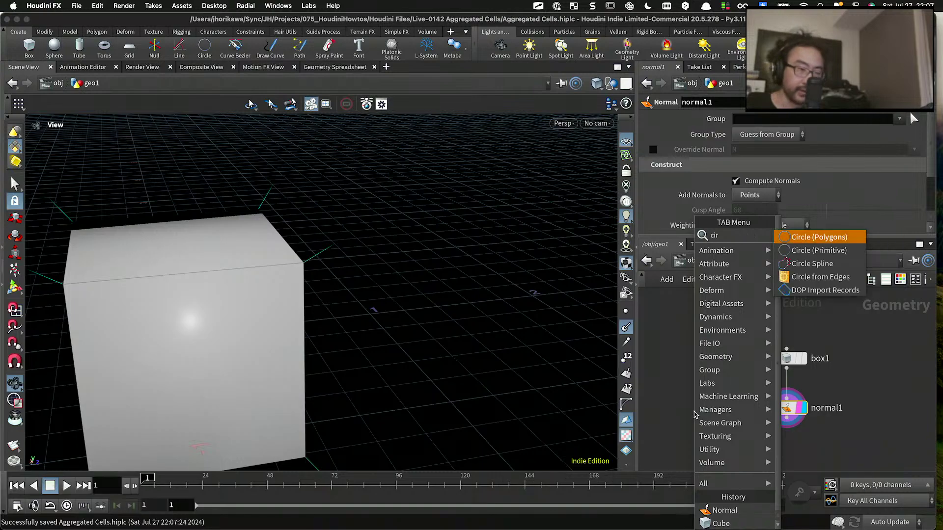
key(Return)
click(701, 388)
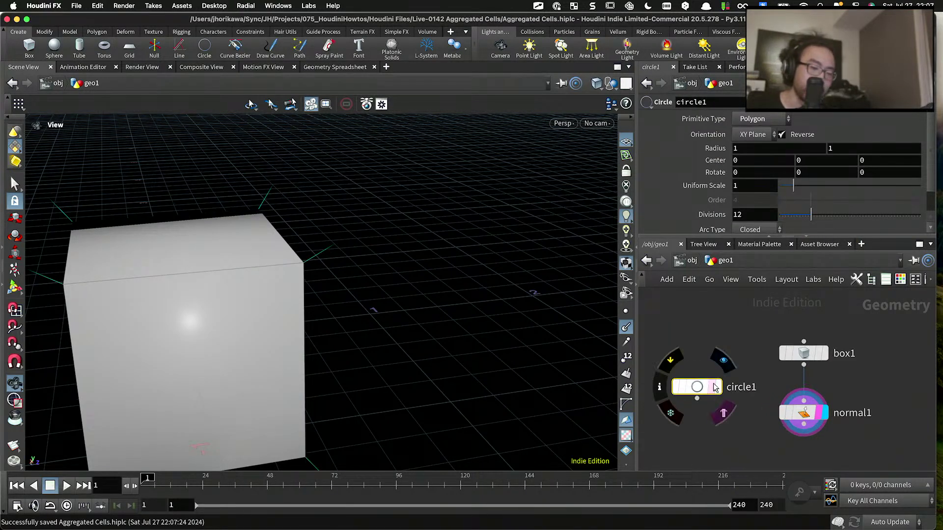
click(714, 386)
drag(332, 179, 197, 178)
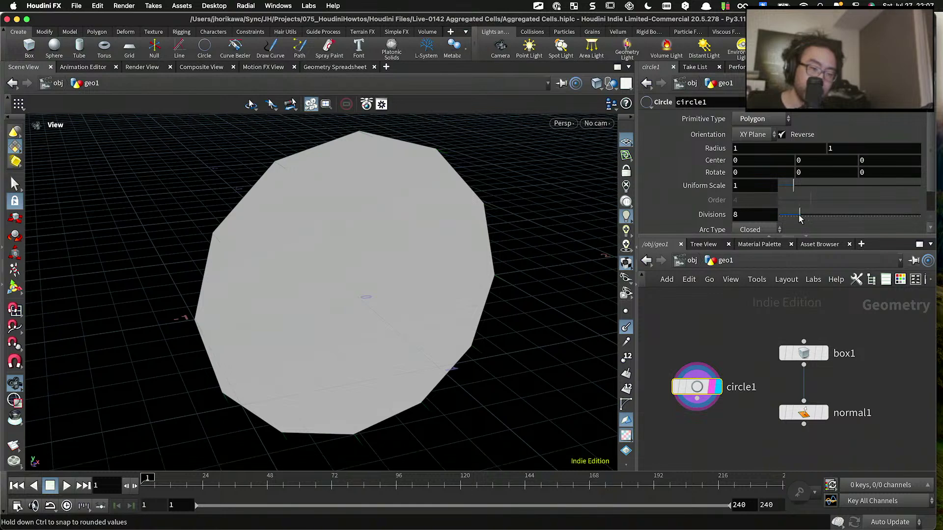
drag(810, 215, 793, 215)
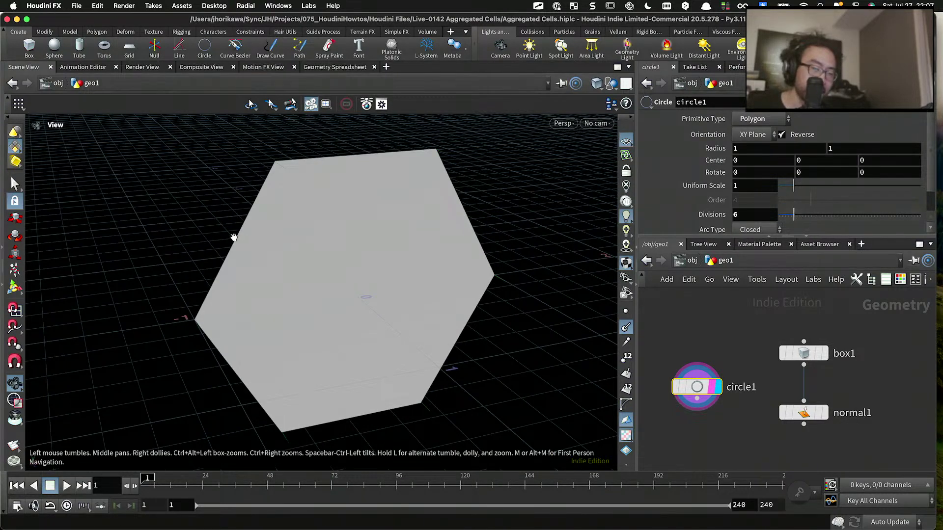
drag(234, 237, 297, 273)
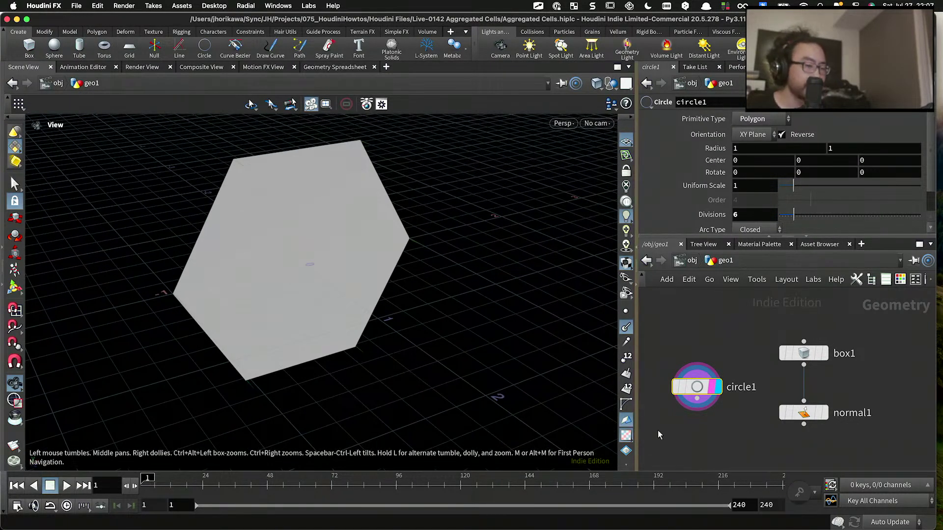
Step: Add a Copy to Points node with the hexagon circle as source and the Normal node's output as target points
key(Tab)
text(copy)
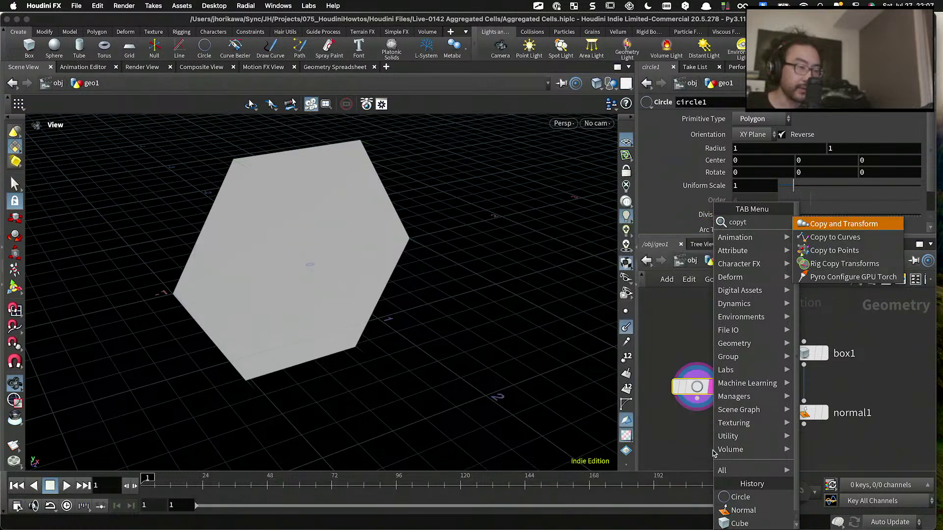
text( to po)
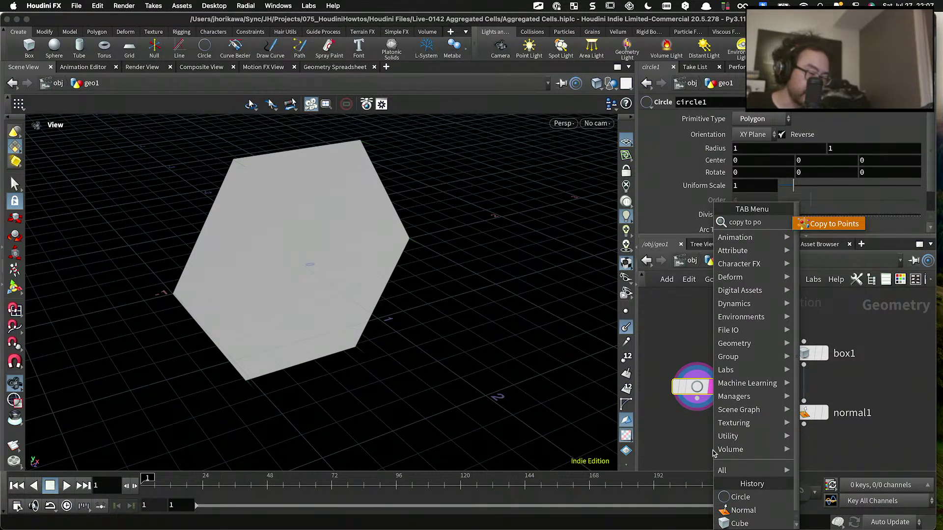
key(Return)
click(719, 444)
drag(696, 398, 710, 431)
drag(720, 444, 739, 458)
middle_drag(740, 458, 745, 397)
click(744, 408)
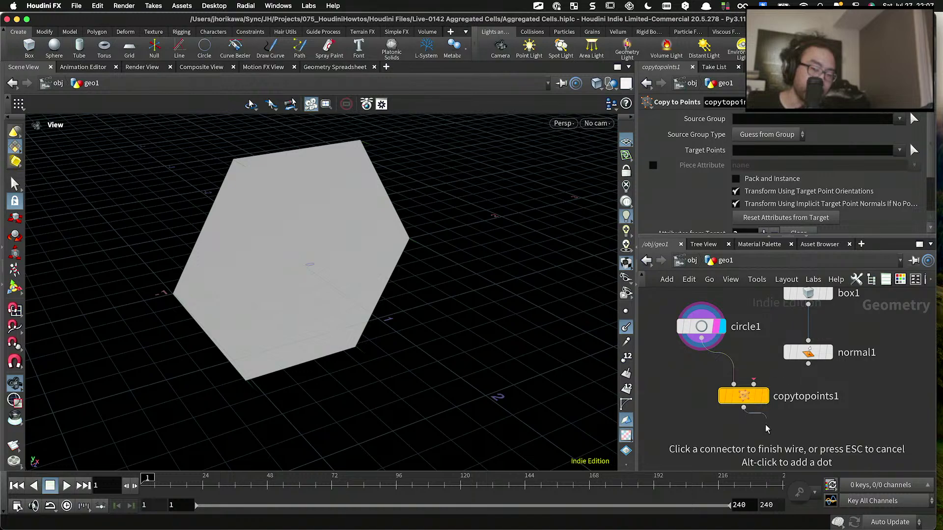
key(Escape)
drag(749, 398, 753, 412)
drag(807, 364, 757, 398)
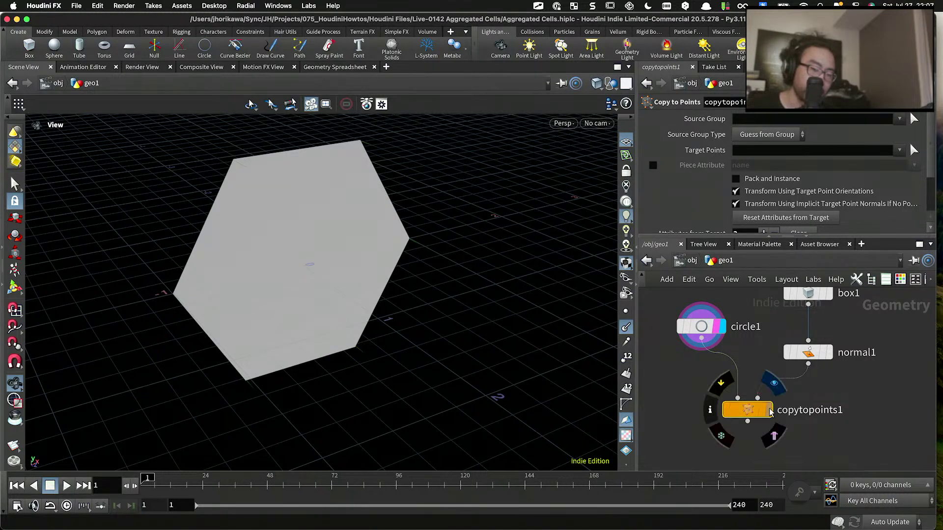
Step: Display the Copy to Points result and inspect the hexagons' orientation at the cube's corners from several angles
click(769, 410)
scroll(232, 218, down, 2)
drag(232, 218, 267, 235)
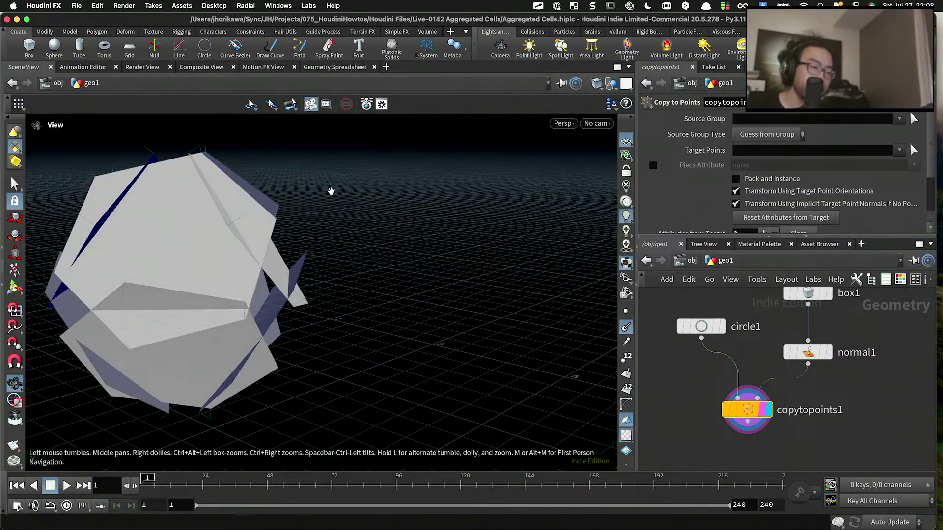
drag(331, 191, 361, 235)
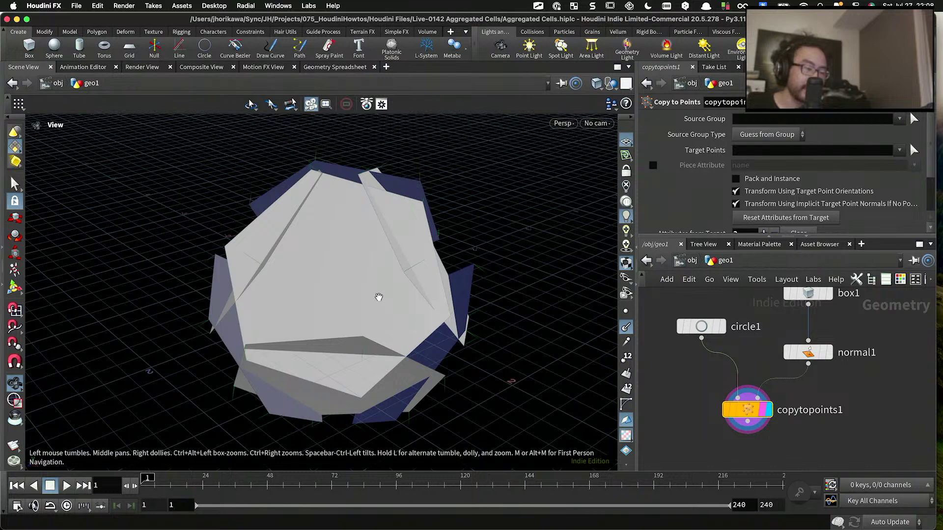
drag(379, 297, 453, 290)
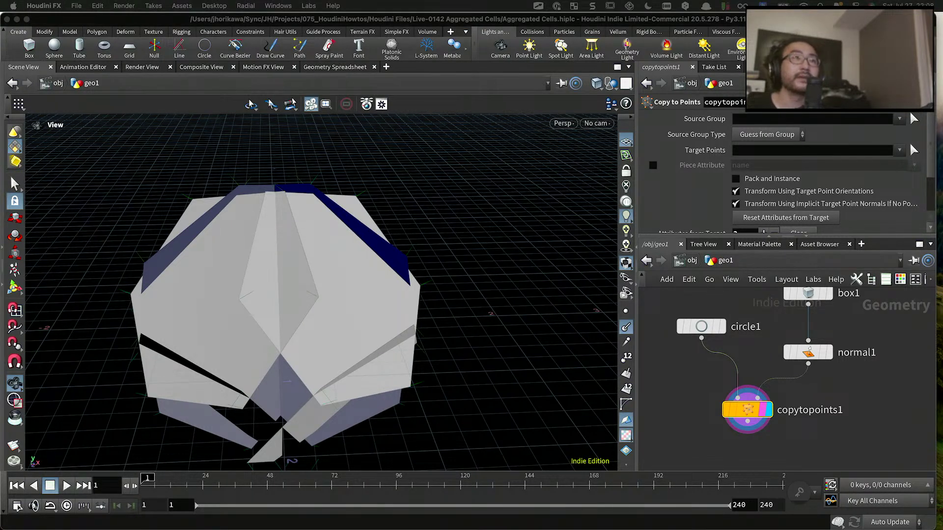
Step: Insert an Attribute Wrangle between the Normal node and the Copy to Points target input
click(685, 350)
drag(747, 409, 750, 420)
key(Tab)
text(poin)
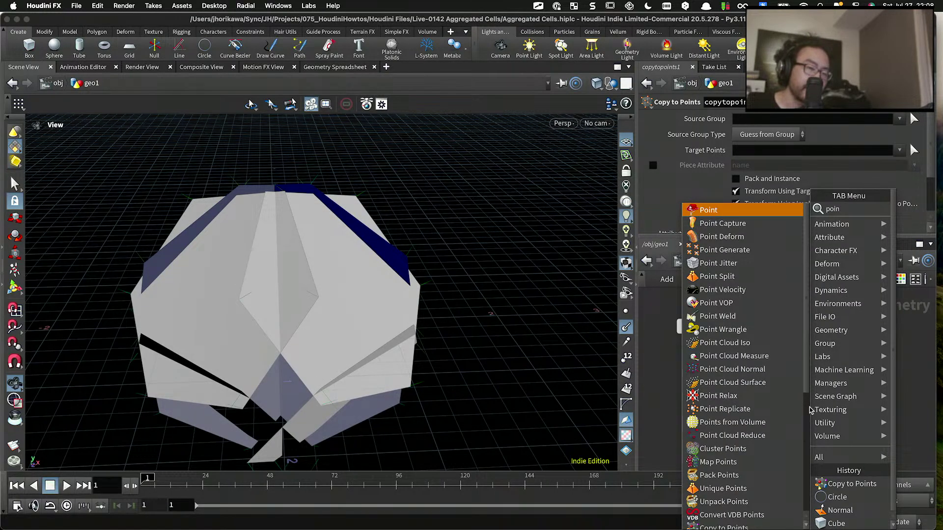
key(BackSpace)
key(BackSpace)
key(BackSpace)
key(BackSpace)
text(atw)
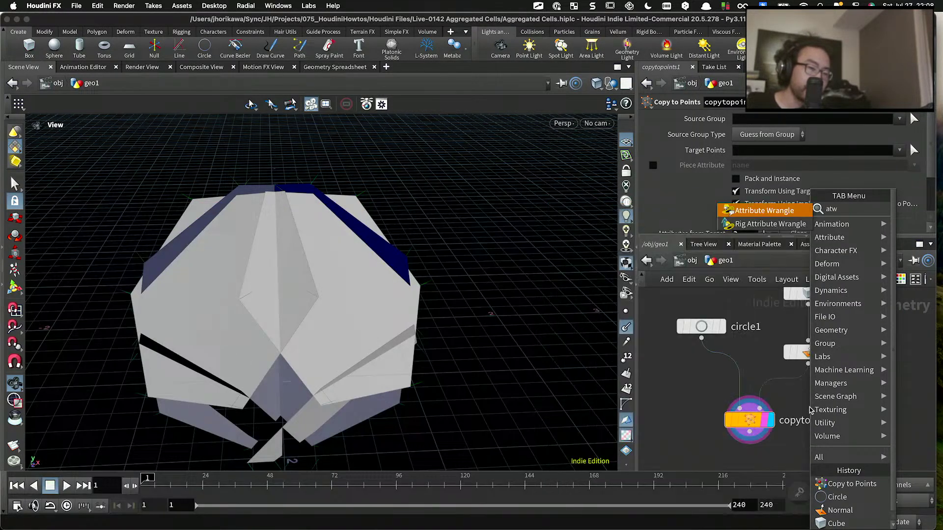
key(Return)
click(810, 410)
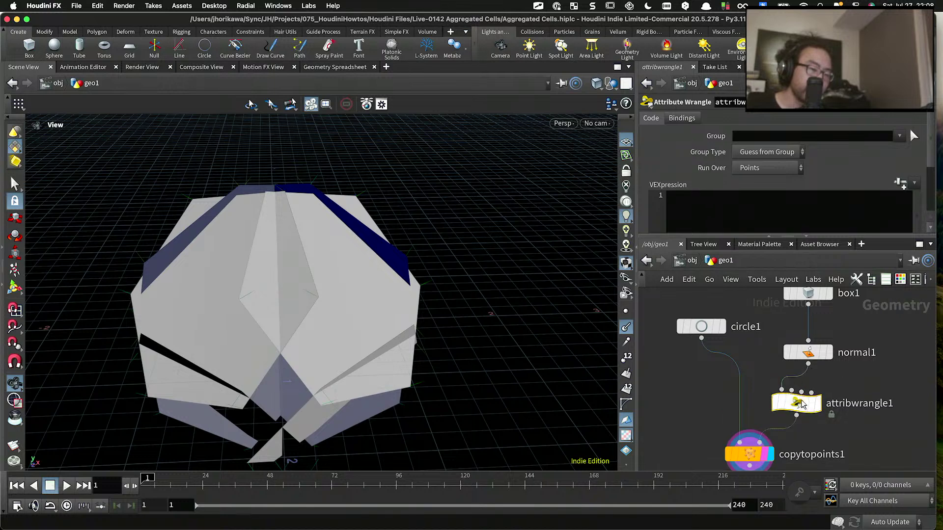
Step: Rename the Attribute Wrangle to "up" and display its output
double_click(858, 404)
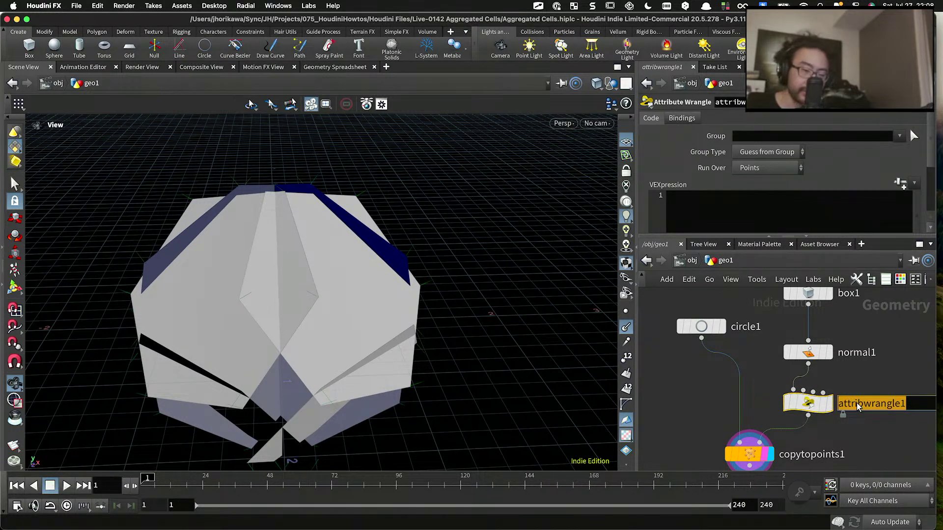
text(up)
key(Return)
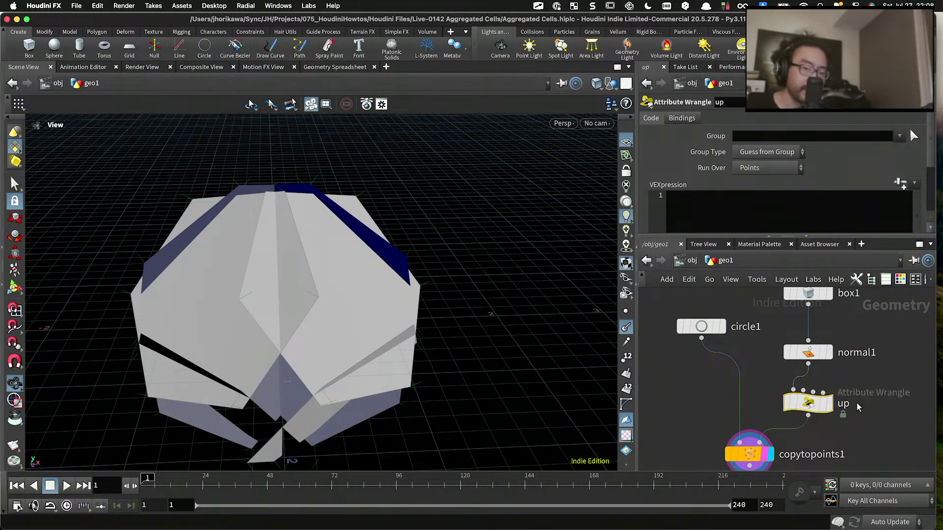
click(834, 410)
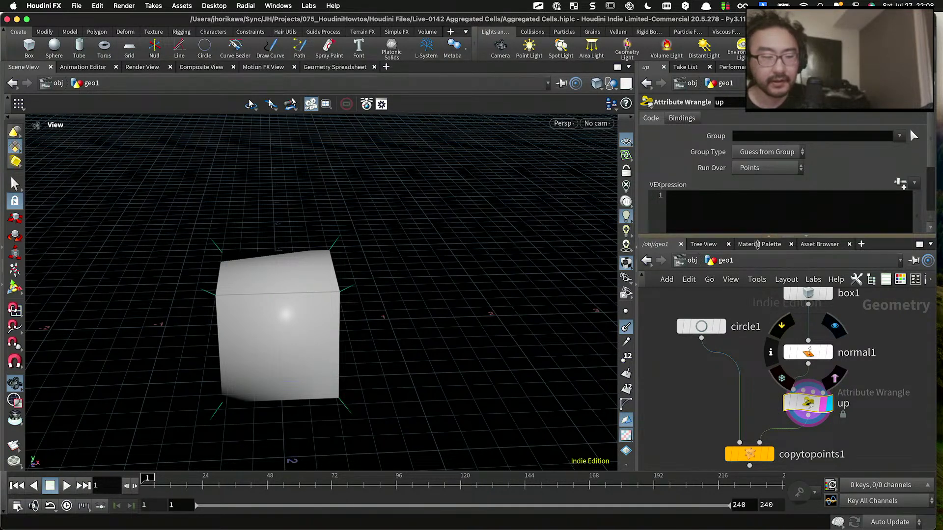
Step: Enlarge the parameter area and write the VEX expression v@up = set(0,1,0); in the up wrangle
drag(768, 238, 769, 263)
click(752, 227)
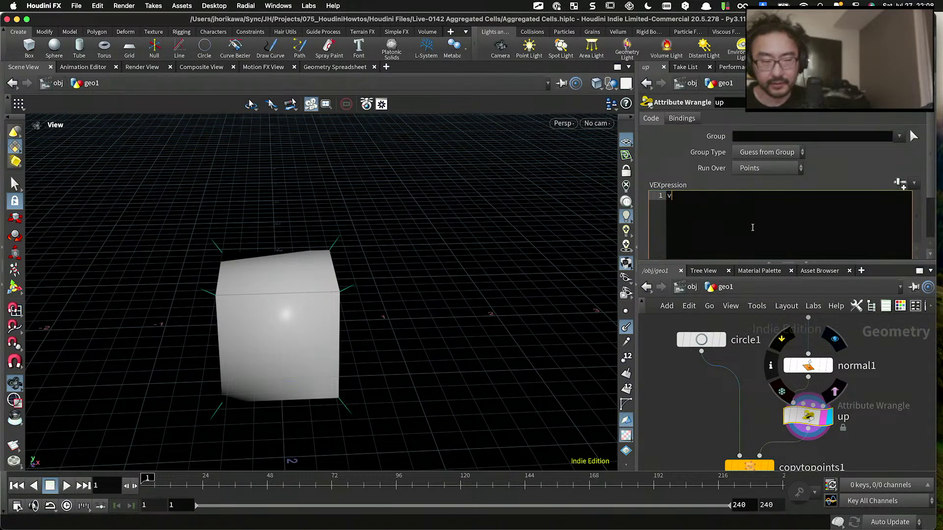
text(v@up = set)
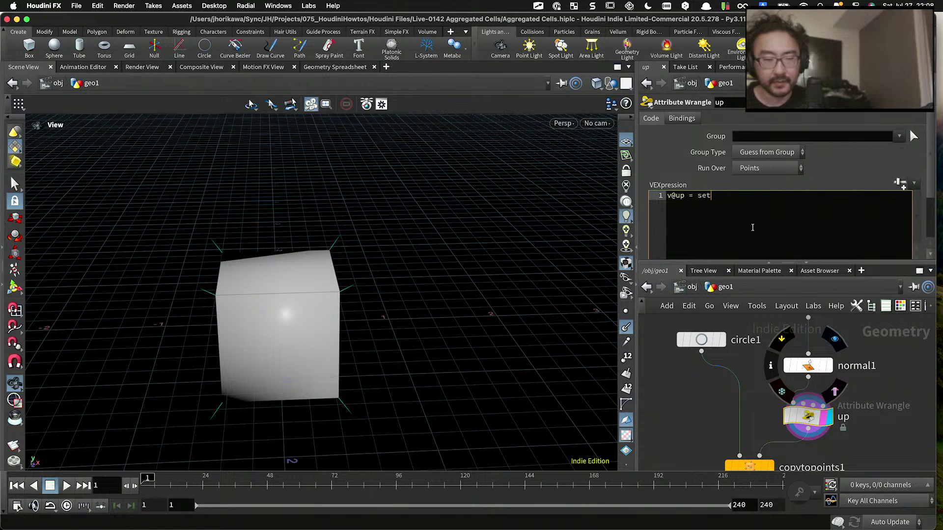
text((0,1,0);)
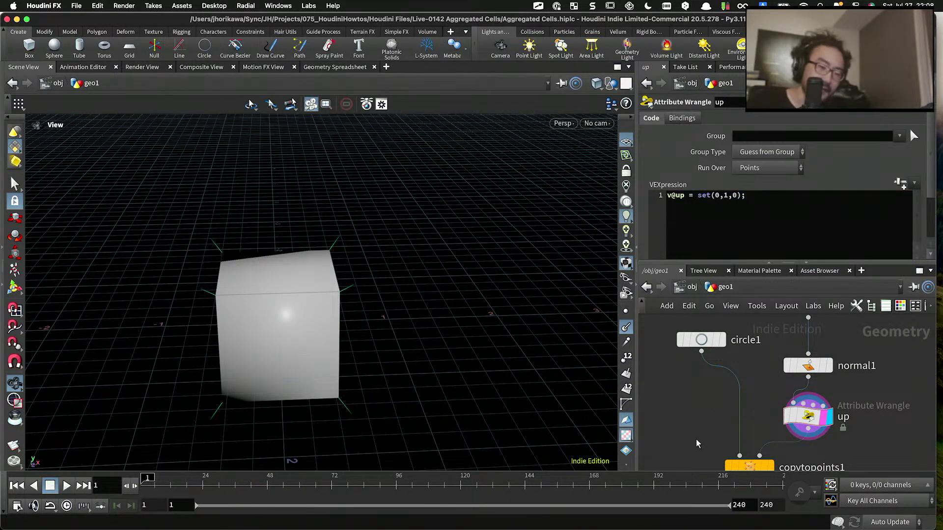
Step: Display the Copy to Points result and inspect the reoriented hexagons from several angles
scroll(694, 442, down, 3)
click(769, 423)
drag(388, 274, 378, 311)
drag(609, 328, 420, 320)
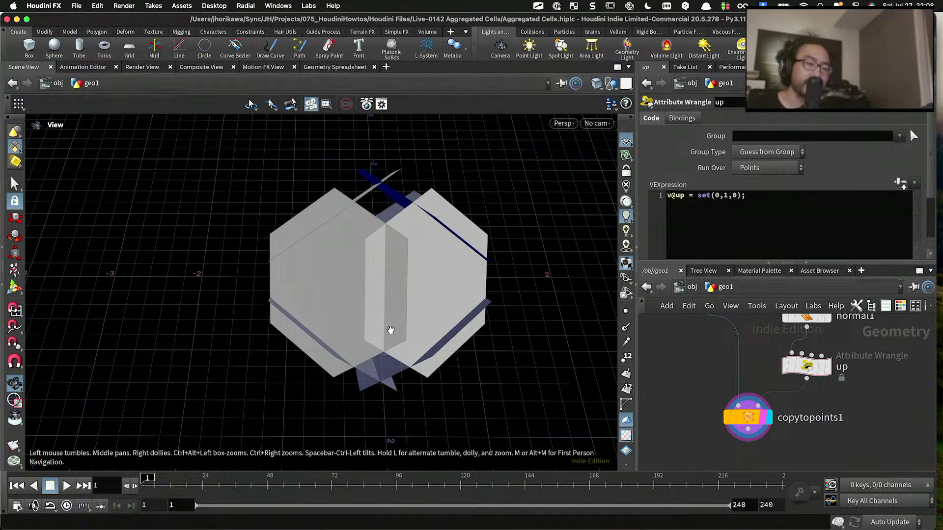
drag(440, 265, 515, 314)
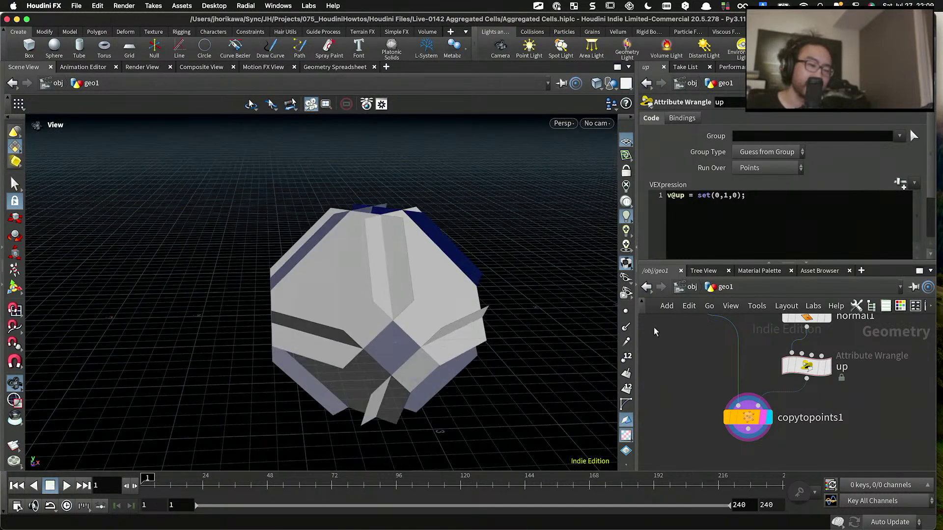
Step: Set the uniform scale of the hexagon circle to 0.7
scroll(734, 412, down, 4)
click(715, 344)
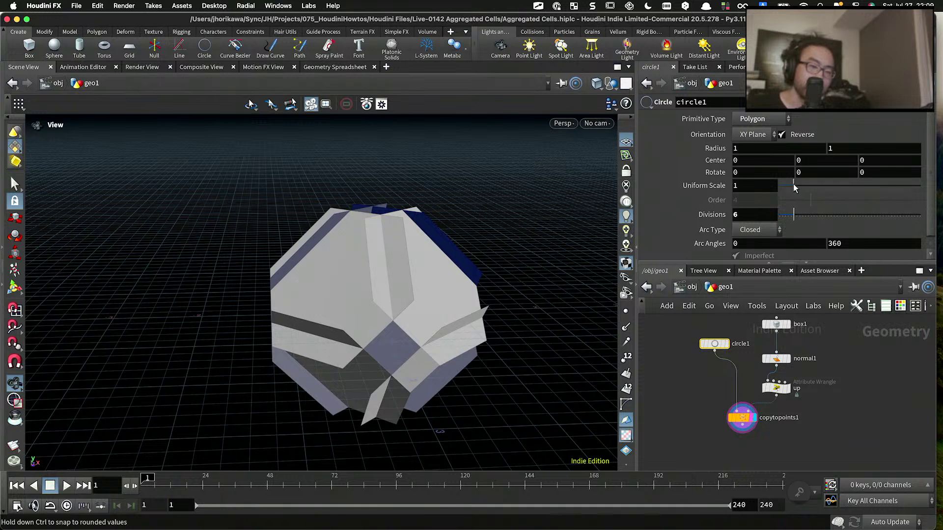
drag(793, 184, 789, 190)
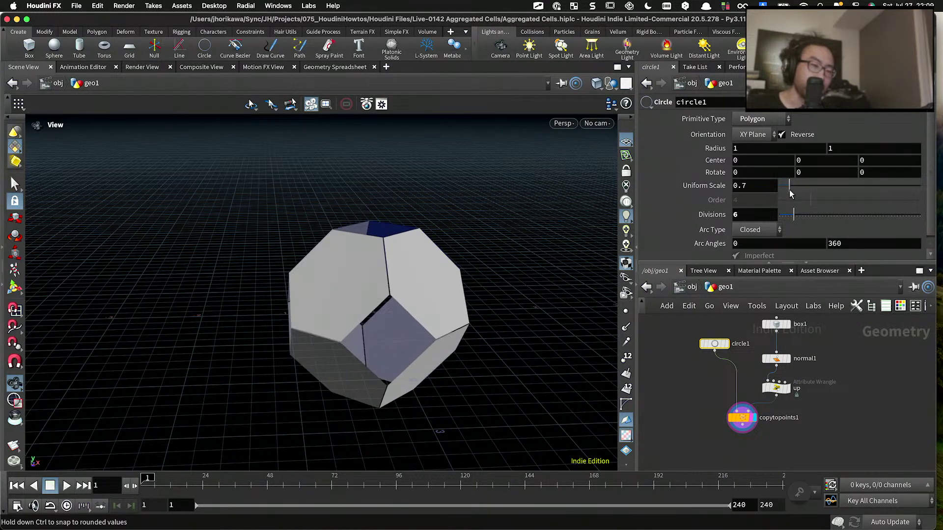
Step: Examine the gaps between the hexagons and set the viewport to the Top view
drag(477, 228, 367, 326)
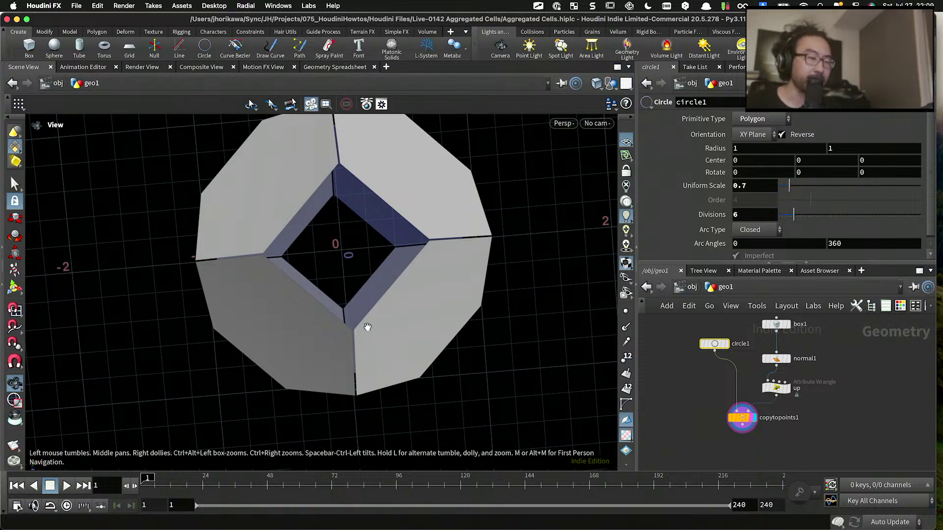
click(563, 123)
mouse_move(589, 150)
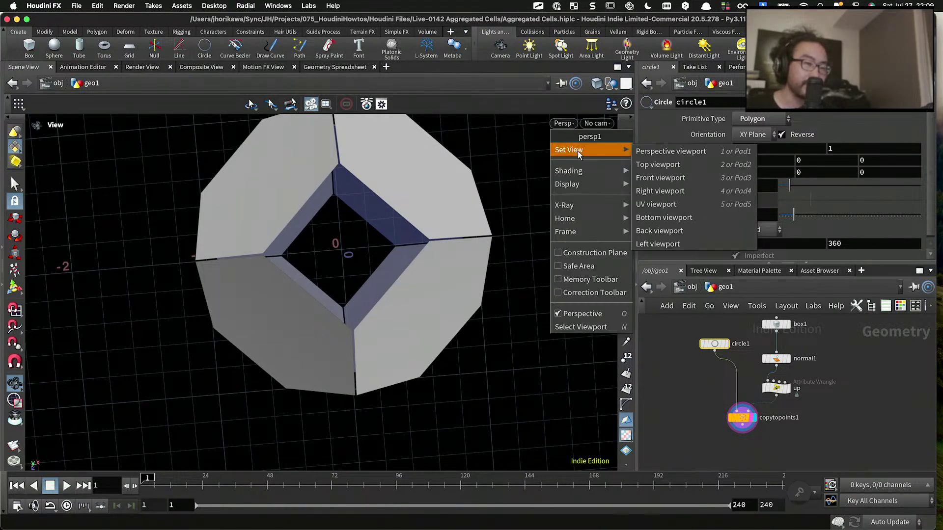
click(667, 167)
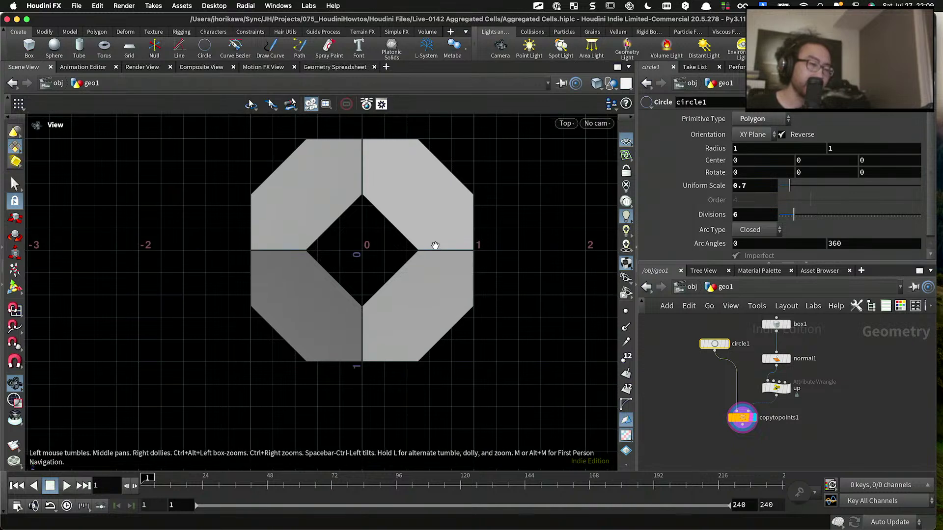
click(302, 191)
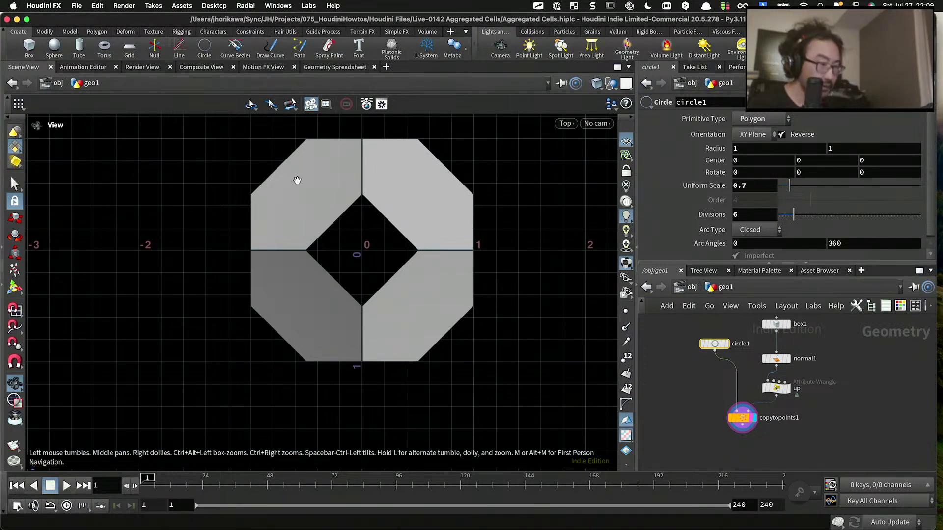
Step: Switch to the screen annotation overlay, outline the cube as a square, and mark the hexagon radius r from its corner
key(super+Tab)
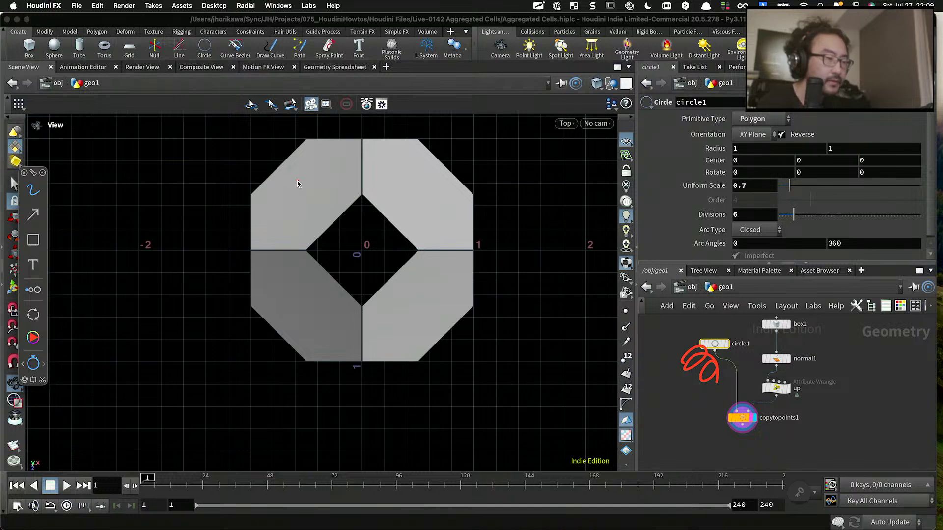
drag(308, 190, 300, 261)
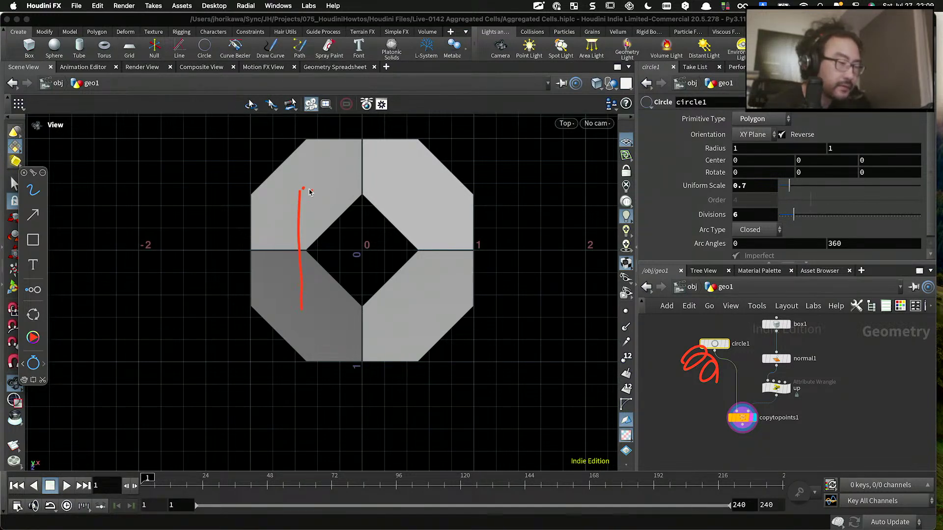
mouse_move(309, 190)
mouse_down()
mouse_move(431, 184)
mouse_move(439, 307)
mouse_up()
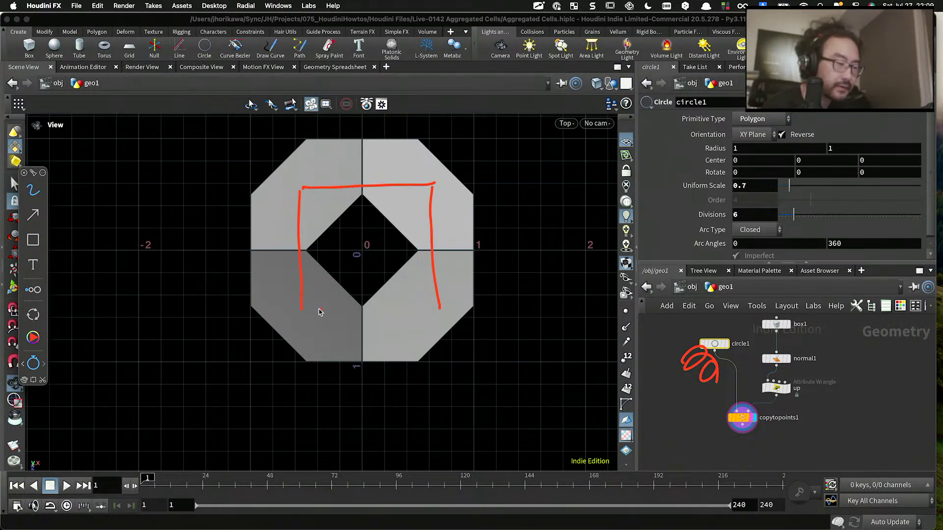
mouse_move(302, 311)
mouse_down()
mouse_move(374, 316)
mouse_move(435, 308)
mouse_up()
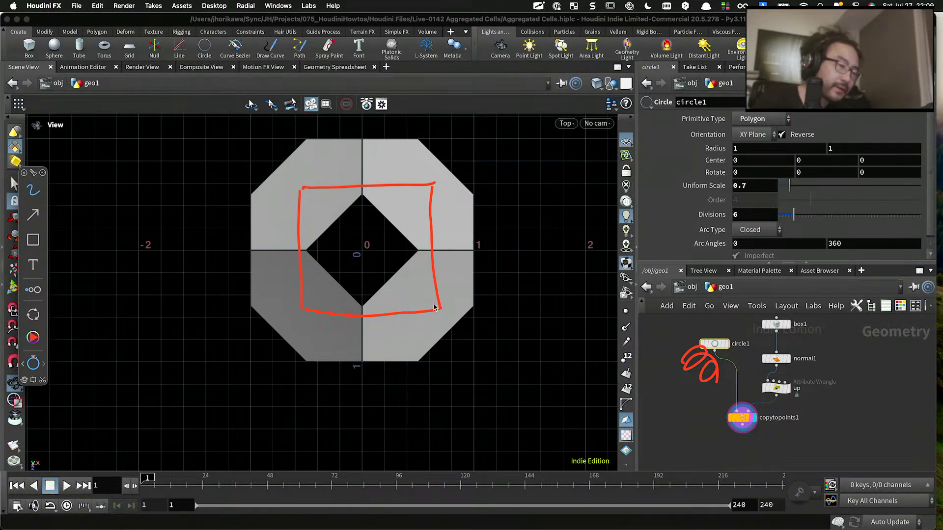
drag(310, 314, 308, 312)
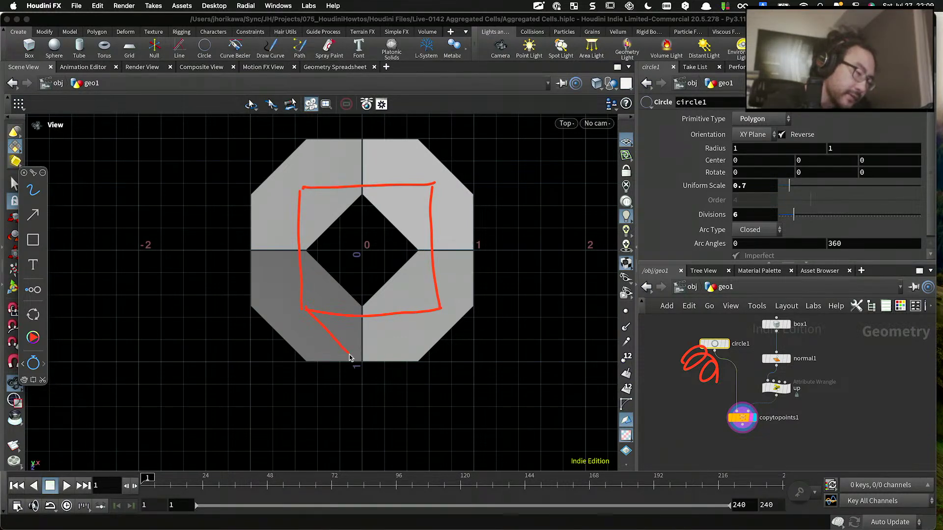
drag(350, 356, 357, 362)
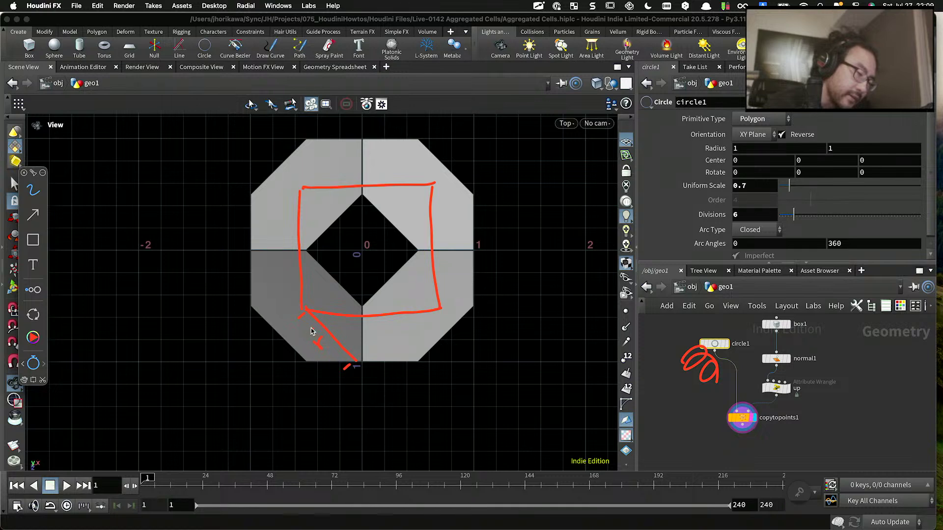
drag(309, 325, 336, 361)
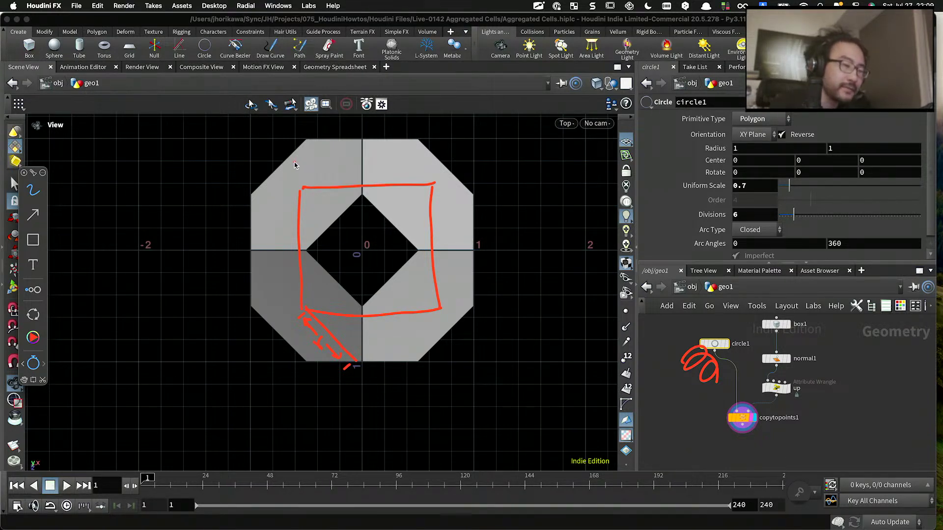
Step: Annotate the square's width and height with dimension lines labelled 1
mouse_move(297, 164)
mouse_down()
mouse_move(379, 169)
mouse_move(427, 159)
mouse_move(379, 153)
mouse_up()
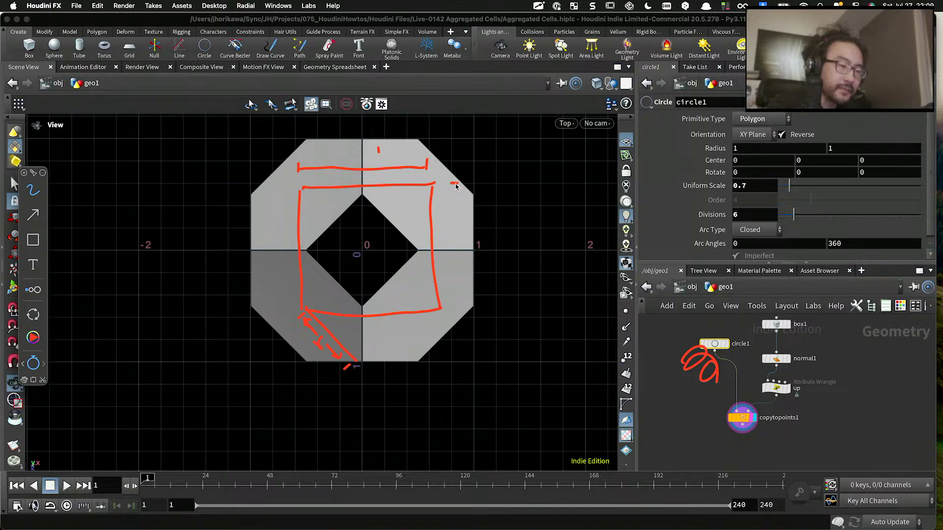
drag(454, 184, 460, 299)
drag(478, 242, 477, 255)
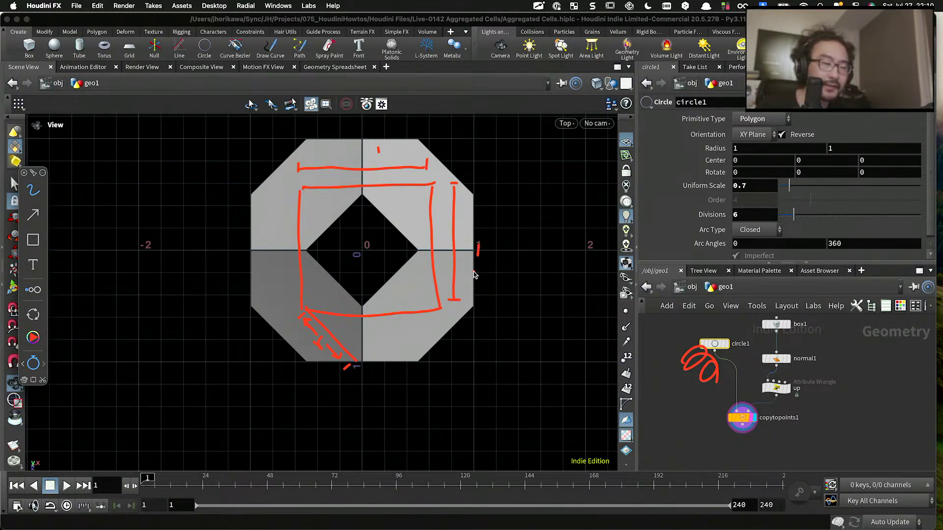
drag(379, 144, 379, 154)
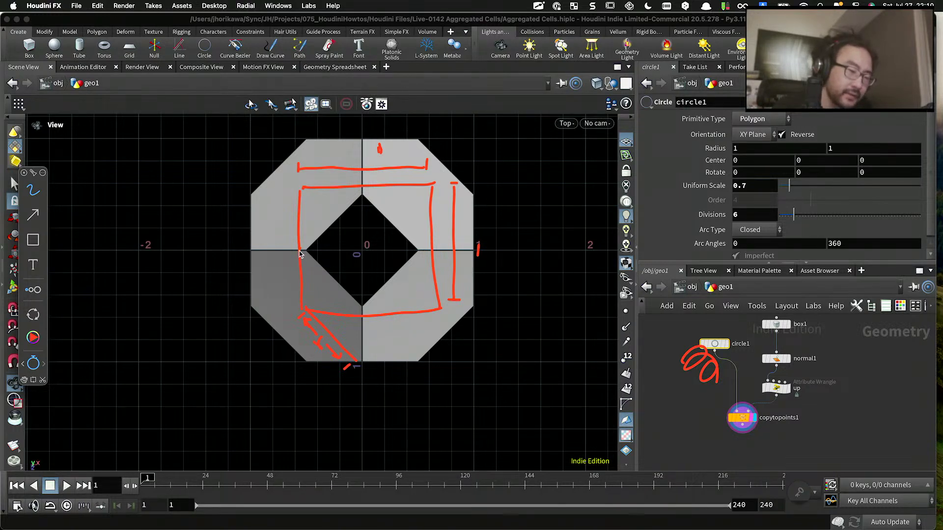
Step: Mark the square's half width as 0.5 and label the angle beside the radius line as 45°
mouse_move(300, 254)
mouse_down()
mouse_move(362, 255)
mouse_move(322, 240)
mouse_move(336, 246)
mouse_move(345, 234)
mouse_up()
click(329, 247)
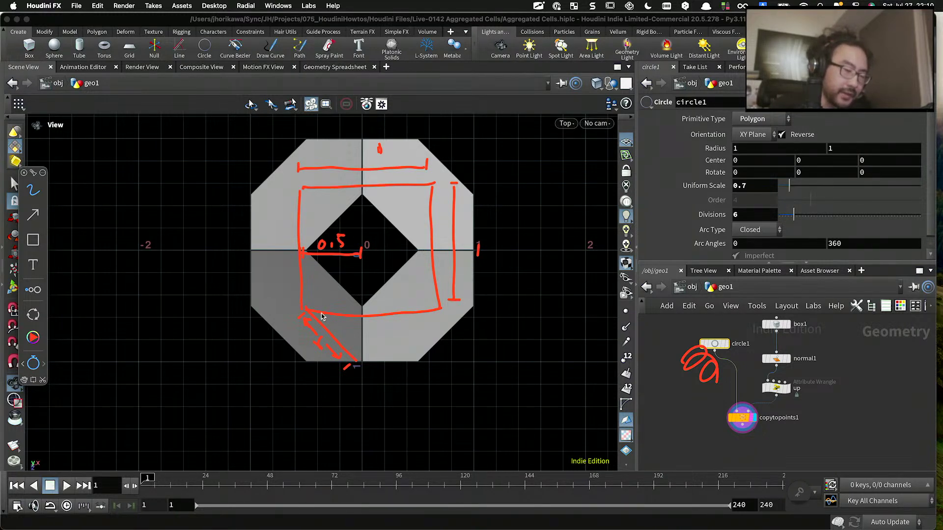
drag(328, 325, 350, 326)
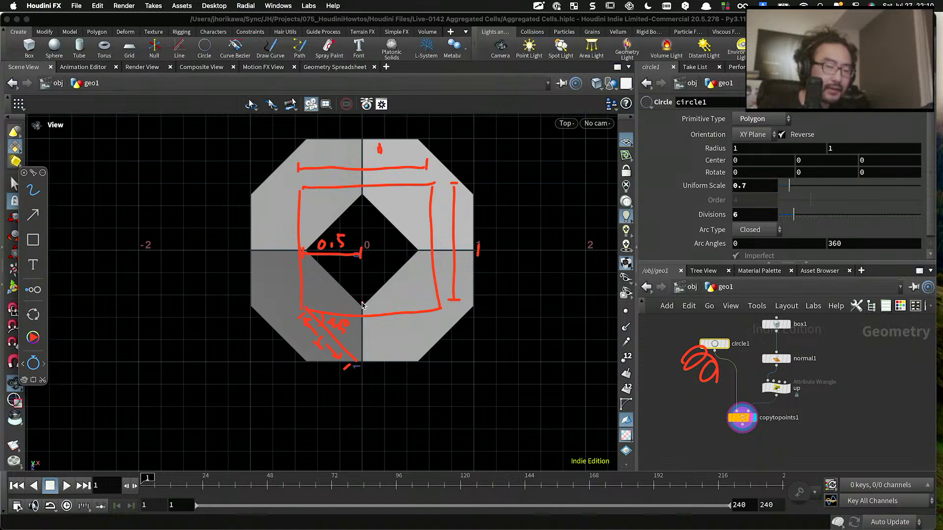
Step: Write the equations r cos45° = 0.5 and r = 0.5 / cos45 beside the sketch, and underline the second one twice
mouse_move(396, 399)
mouse_down()
mouse_move(401, 384)
mouse_move(421, 384)
mouse_move(452, 350)
mouse_move(459, 363)
mouse_move(469, 343)
mouse_move(491, 341)
mouse_up()
drag(485, 343, 531, 329)
drag(523, 311, 529, 308)
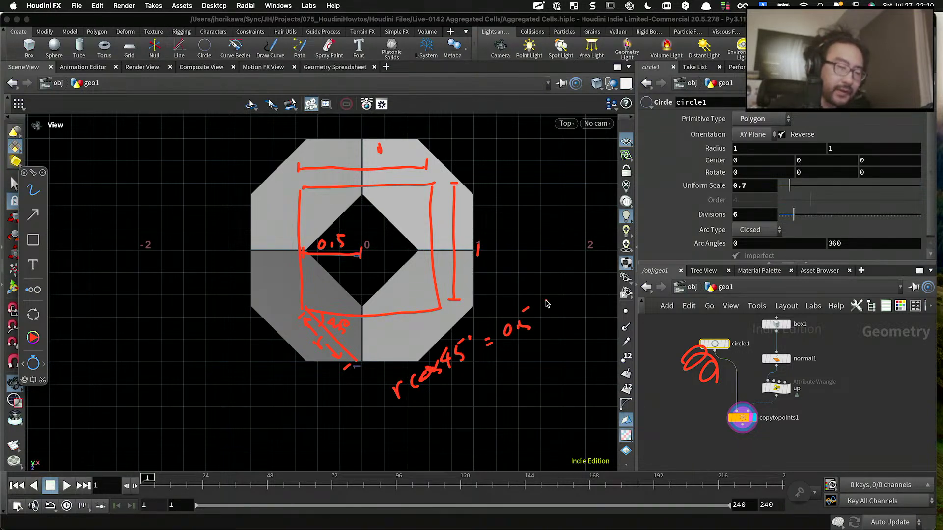
drag(416, 411, 446, 403)
drag(443, 410, 525, 366)
mouse_move(470, 376)
mouse_down()
mouse_move(475, 369)
mouse_move(484, 382)
mouse_move(476, 420)
mouse_move(527, 378)
mouse_up()
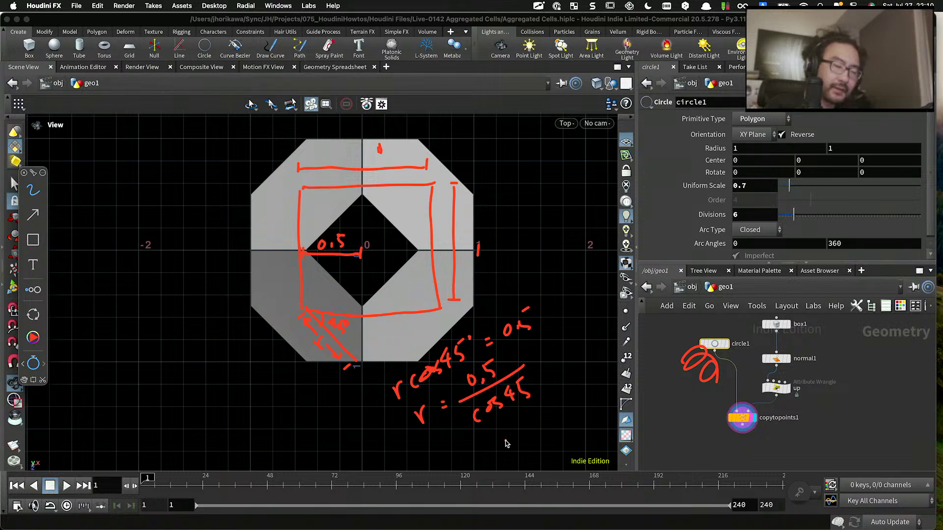
drag(420, 446, 540, 392)
drag(430, 454, 567, 397)
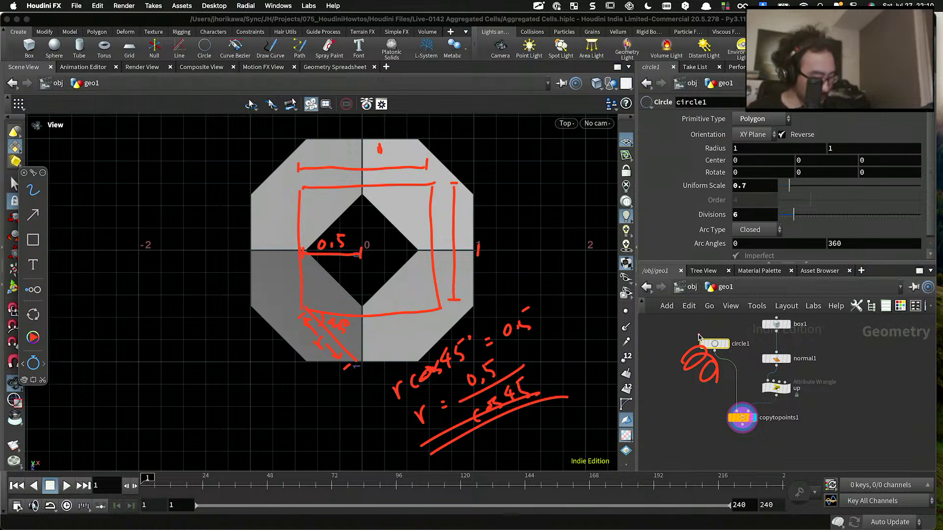
Step: Close the annotation overlay and set the circle's uniform scale to the expression 0.5 / sqrt(2)
key(Escape)
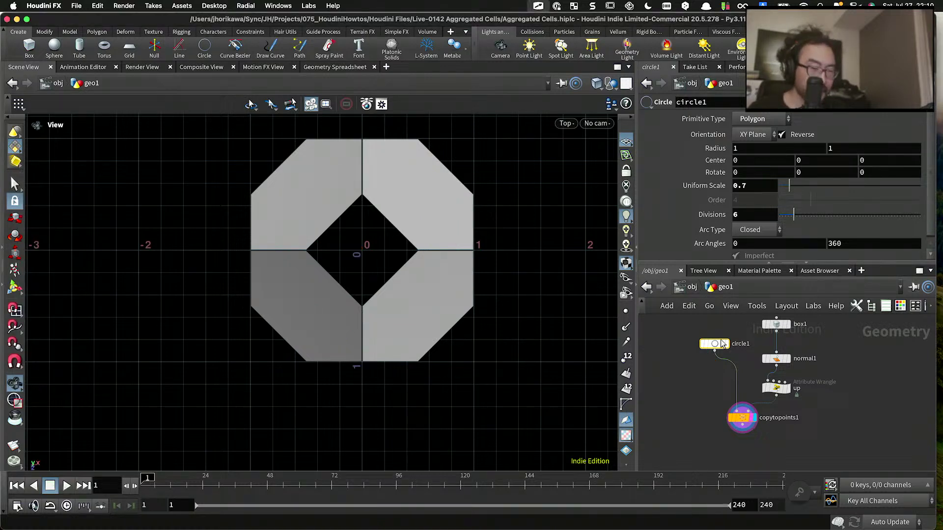
click(757, 188)
text(0.5)
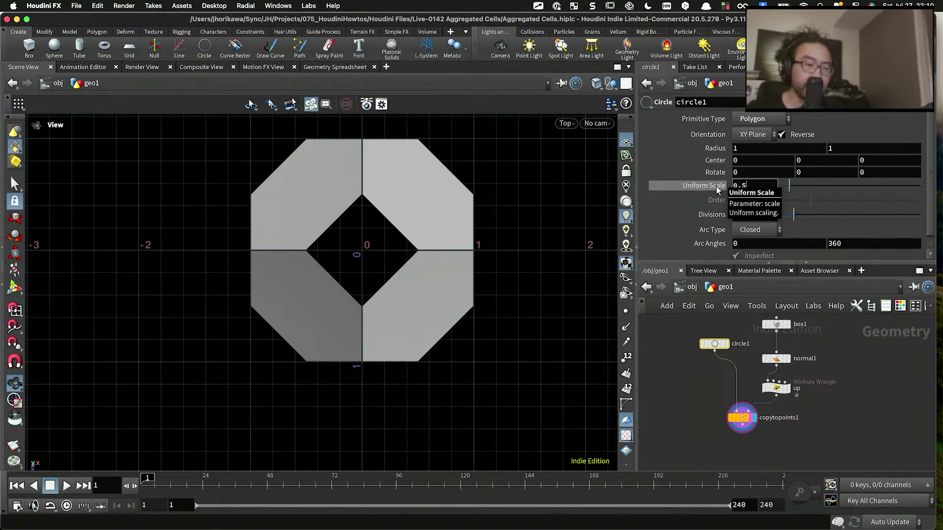
text( / sq)
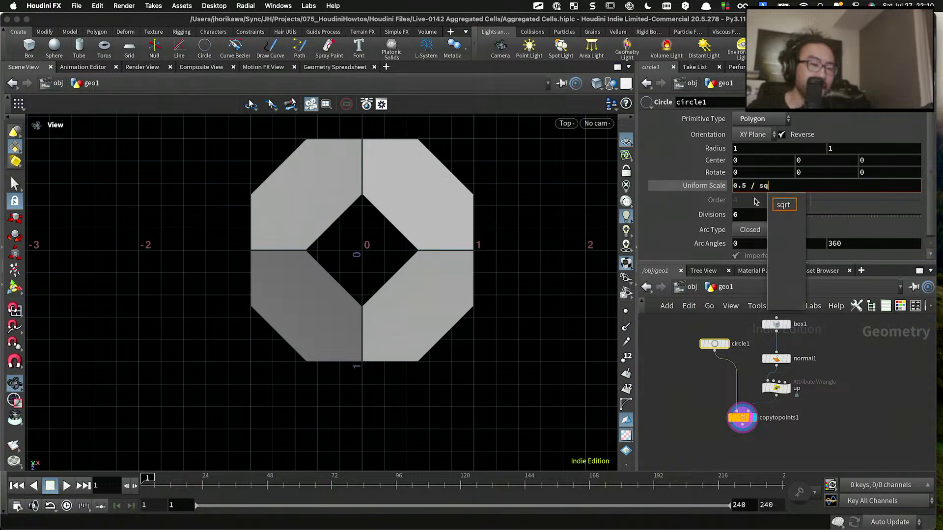
text(rt(2))
key(Return)
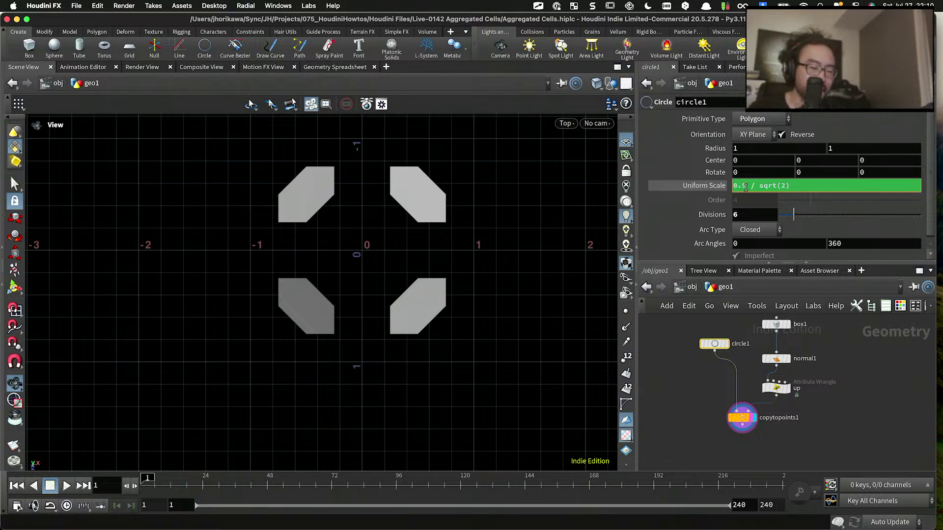
Step: Recheck the annotated radius sketch and change the circle's uniform scale expression to 1.0 / sqrt(2)
key(ctrl+Tab)
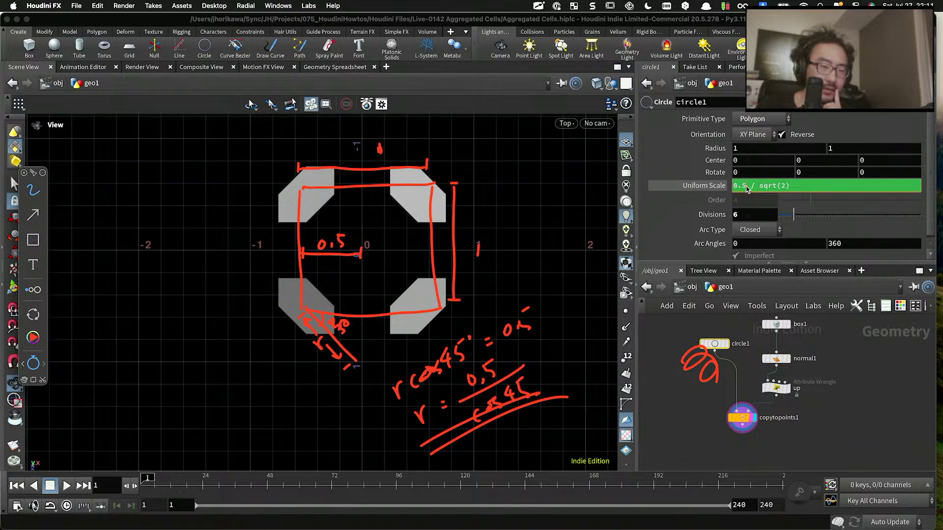
key(Escape)
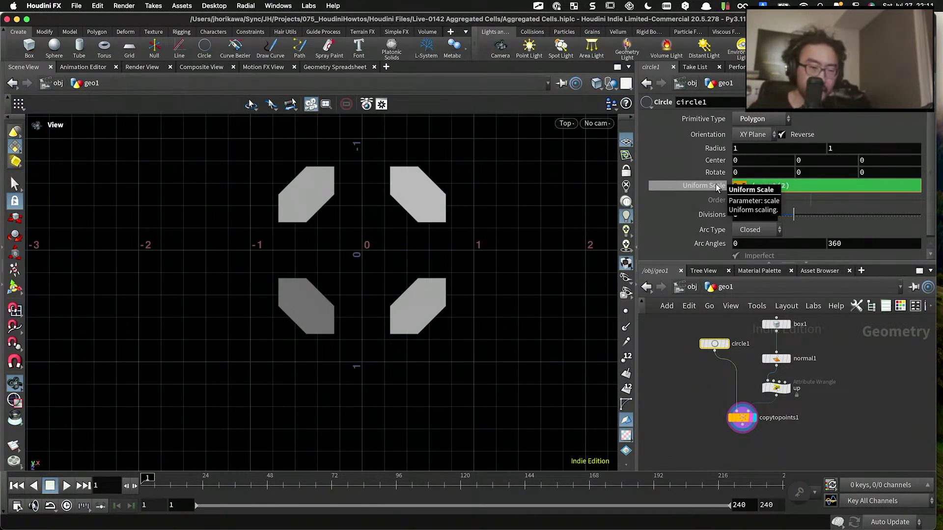
text(.0)
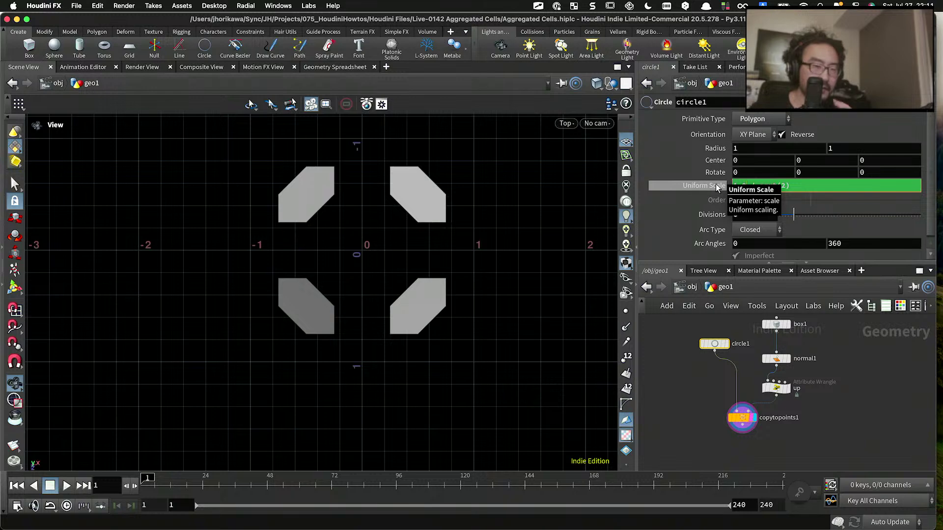
key(Return)
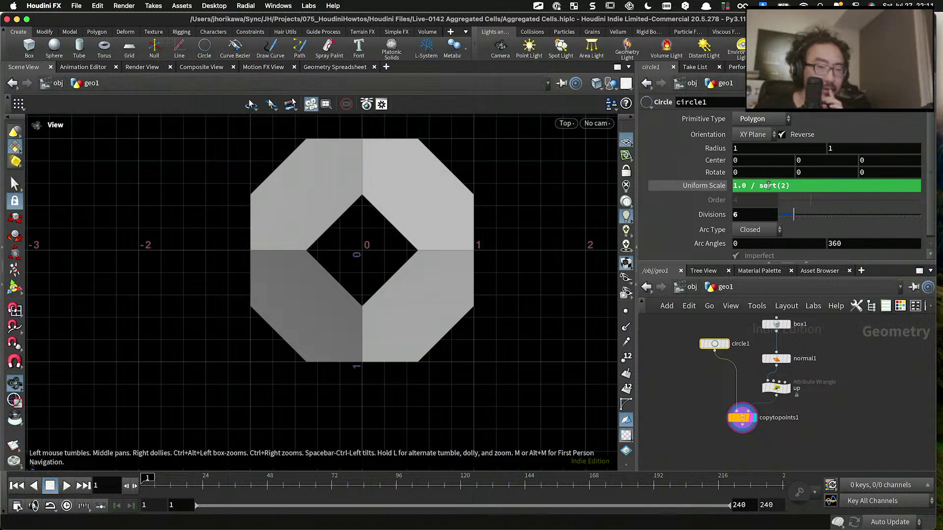
Step: Replace the divisor in the circle's uniform scale expression so it reads 1.0 / cos(45)
drag(759, 185, 833, 195)
text(osz)
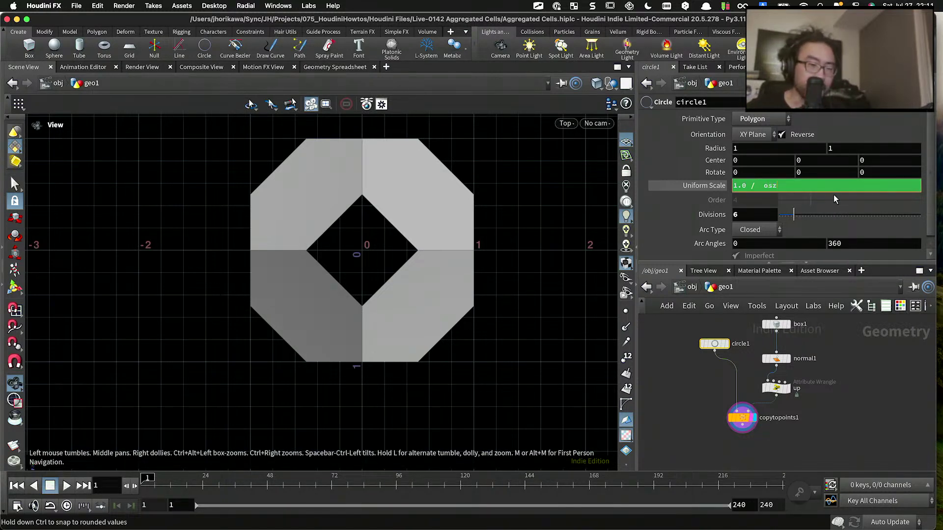
key(BackSpace)
key(BackSpace)
key(BackSpace)
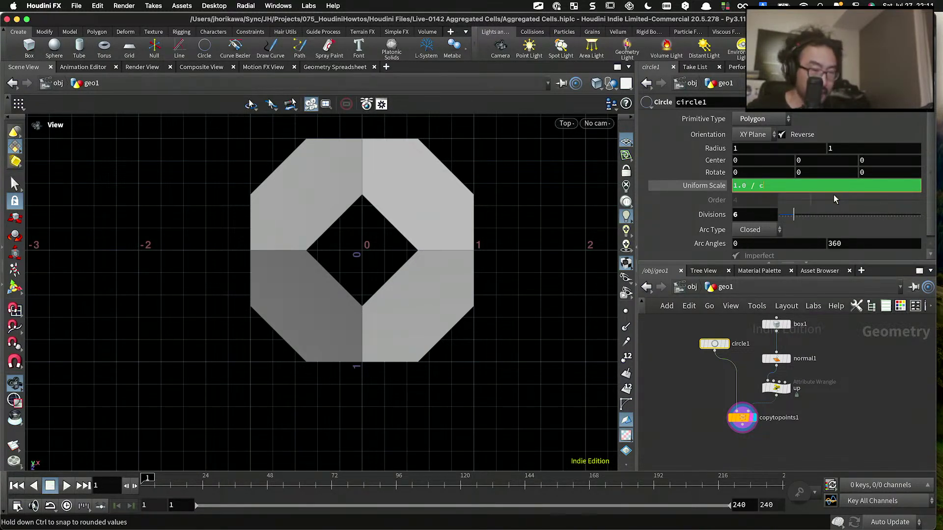
text(cos(45))
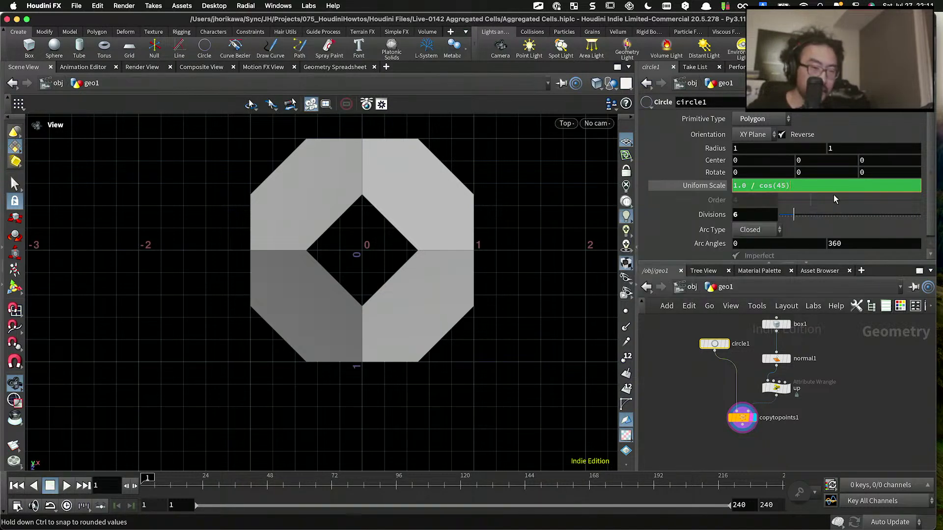
key(Return)
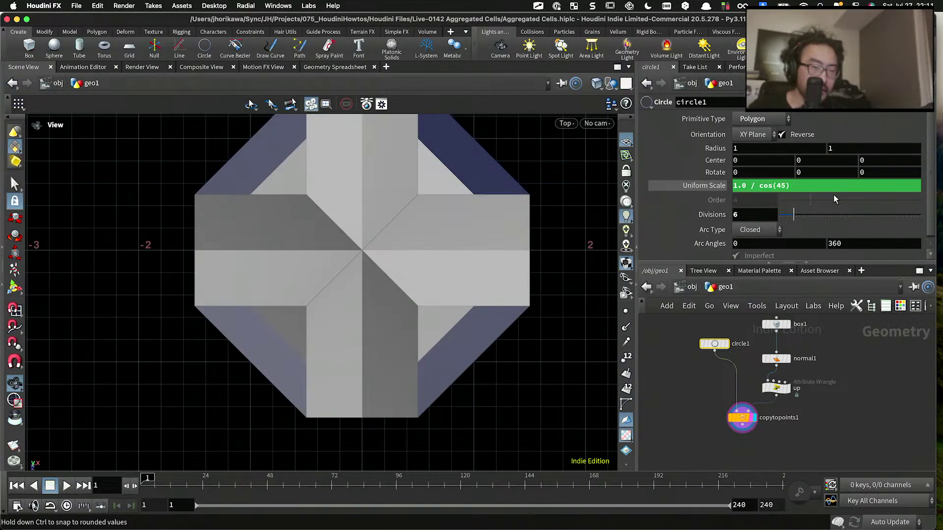
Step: Change the numerator of the circle's uniform scale expression to 0.5, giving 0.5 / cos(45)
drag(747, 186, 701, 186)
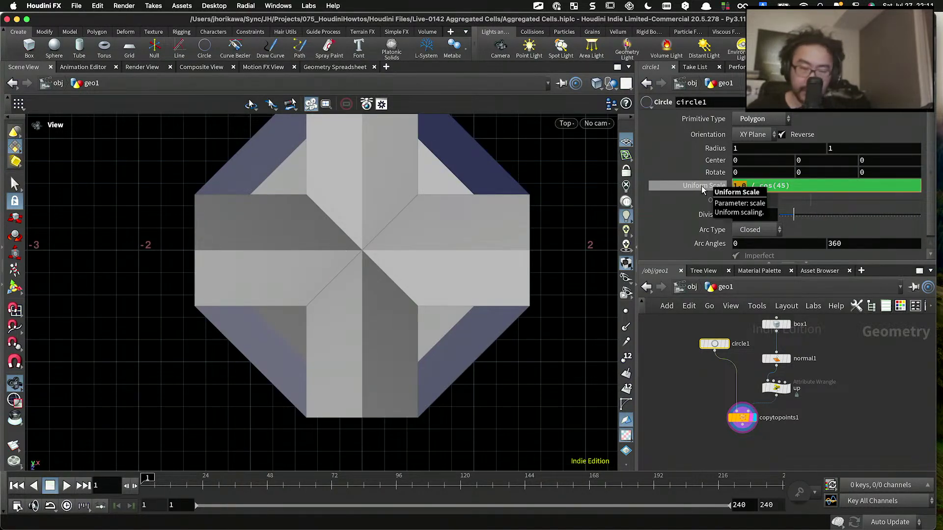
text(0.5)
key(Return)
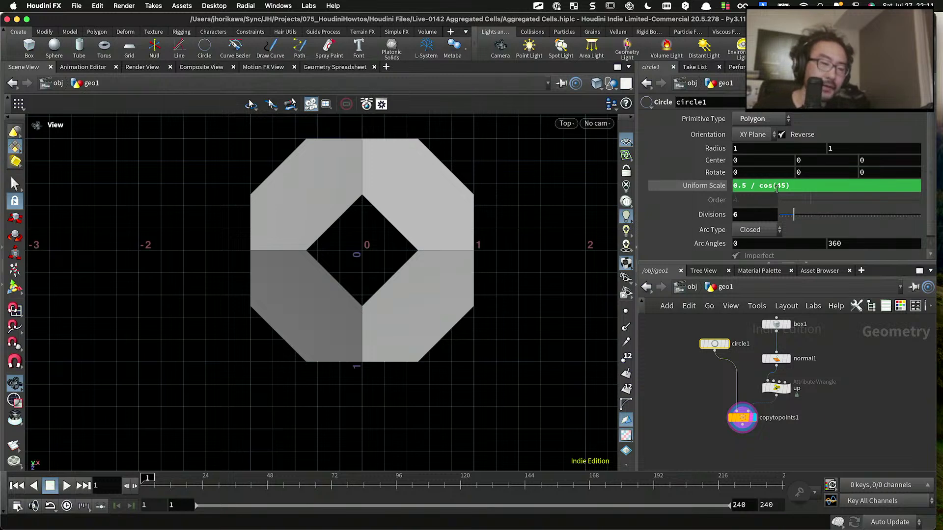
drag(790, 186, 757, 187)
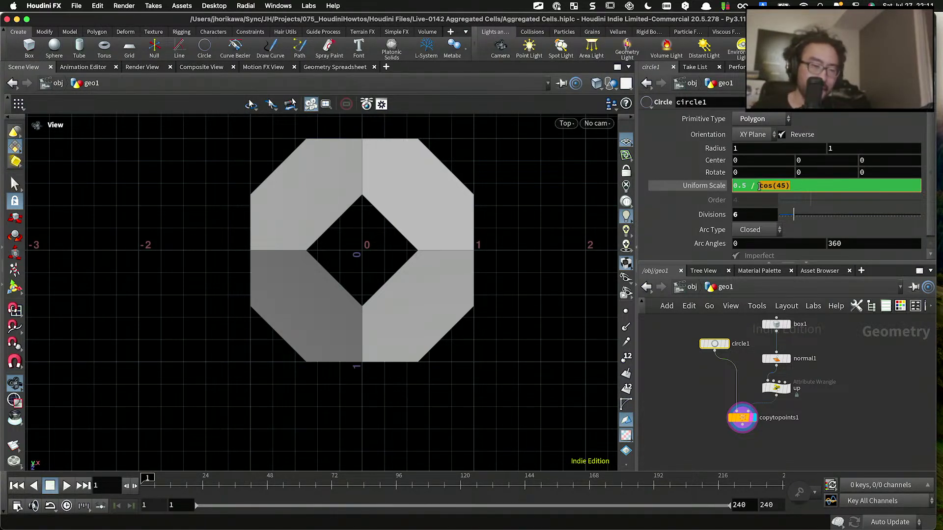
click(759, 187)
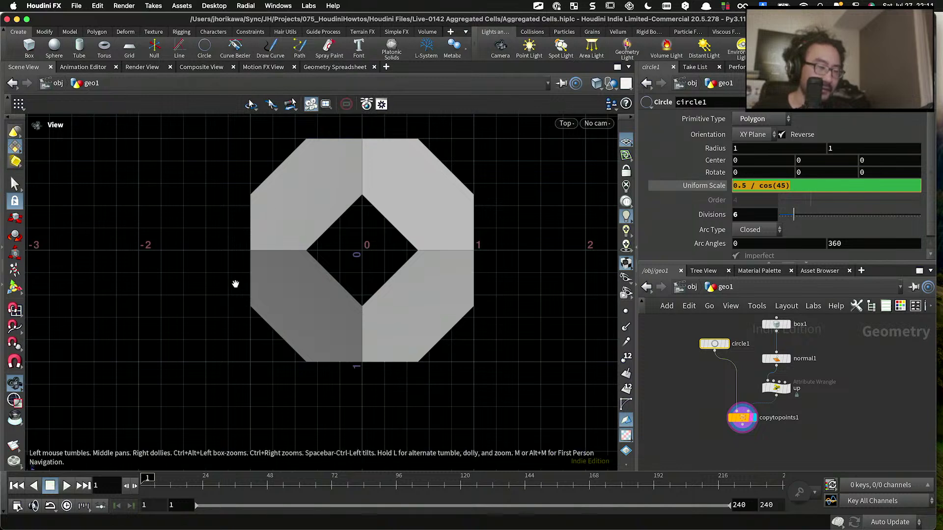
click(676, 413)
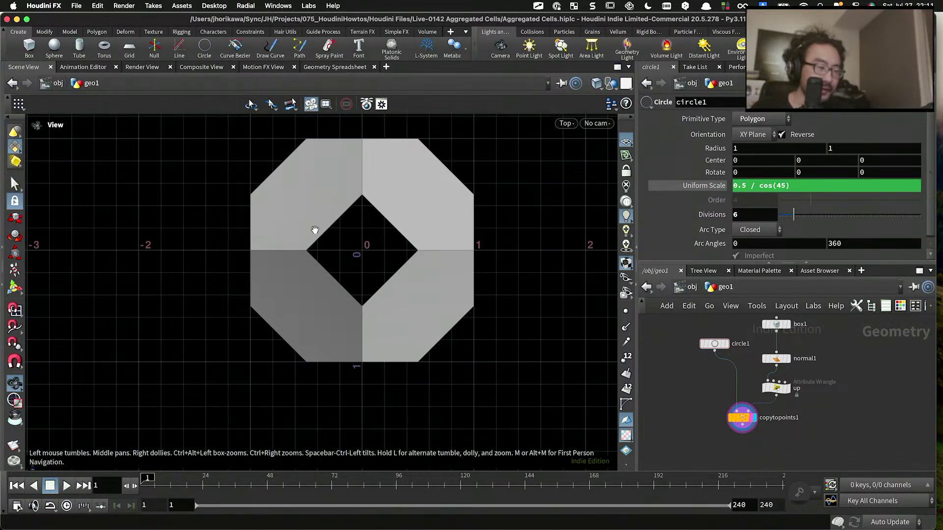
Step: Switch the viewport to the perspective view and inspect how the copied hexagons meet along their edges
right_click(563, 138)
mouse_move(579, 150)
click(673, 149)
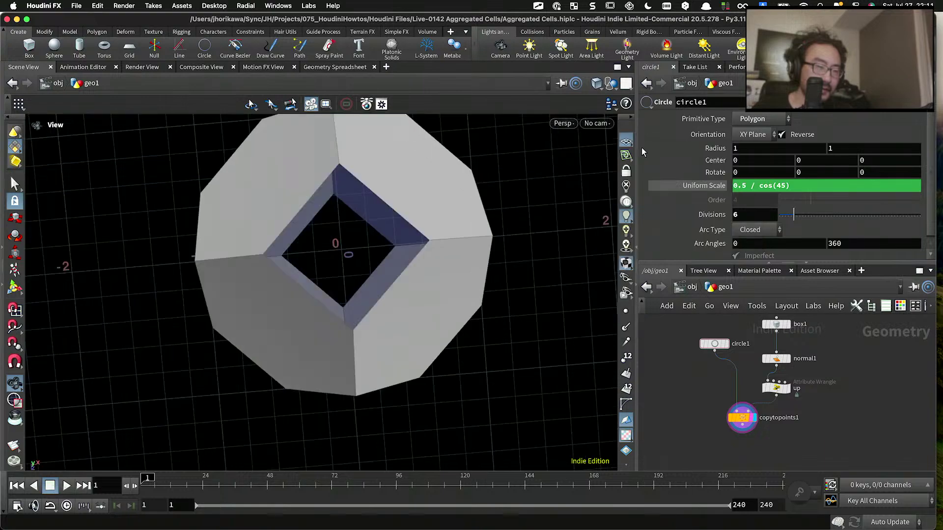
drag(393, 246, 411, 294)
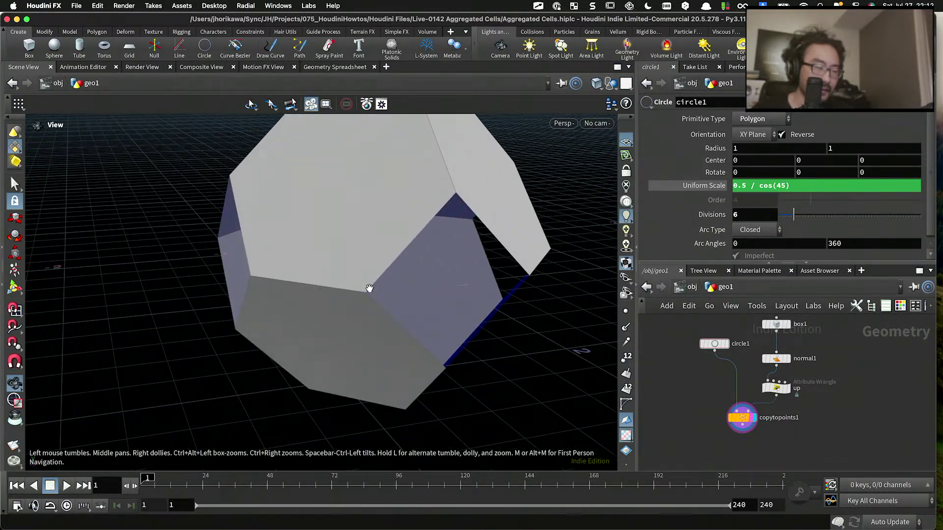
drag(495, 227, 495, 252)
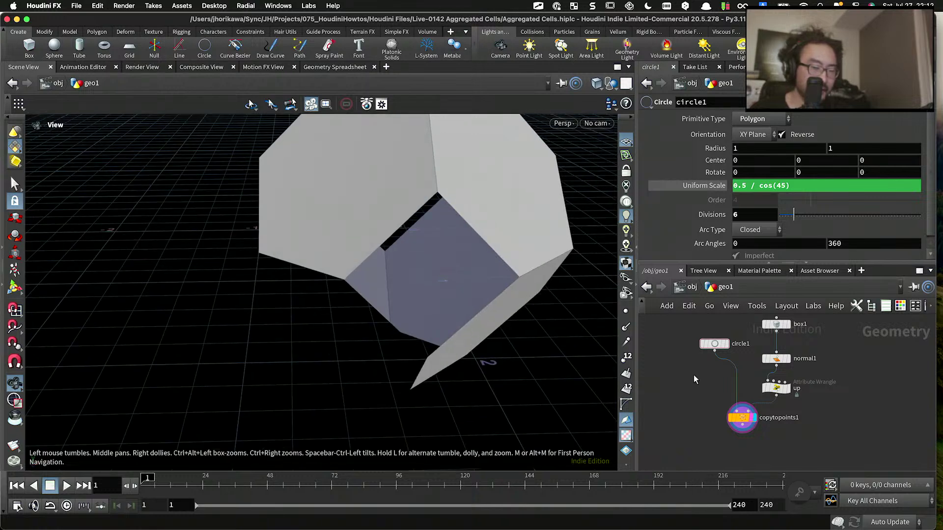
Step: Add a Fuse node after the Copy to Points node and display its result
key(Tab)
click(721, 422)
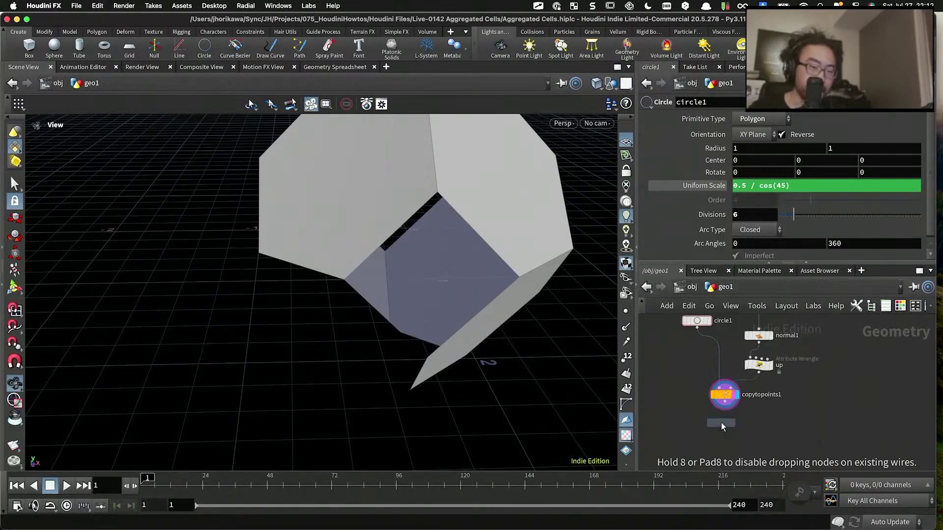
click(721, 422)
scroll(735, 422, up, 3)
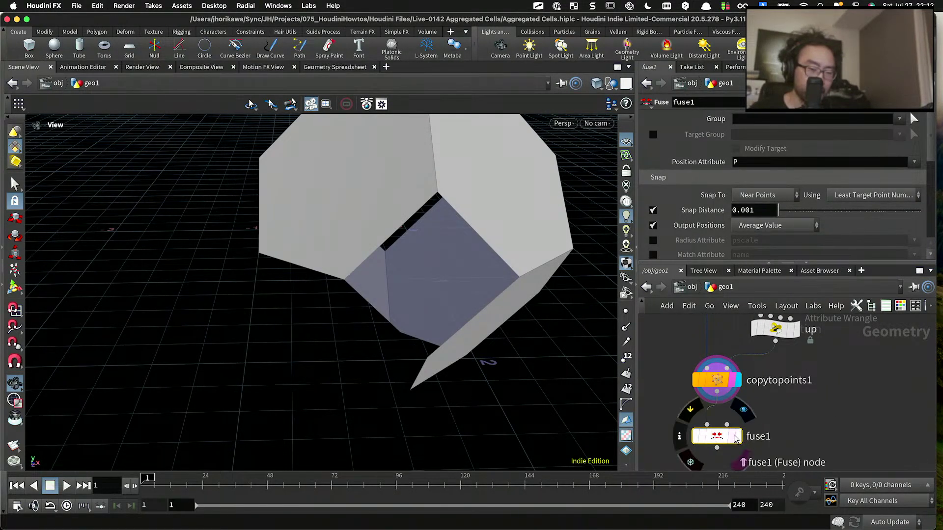
scroll(717, 422, down, 3)
scroll(749, 456, down, 3)
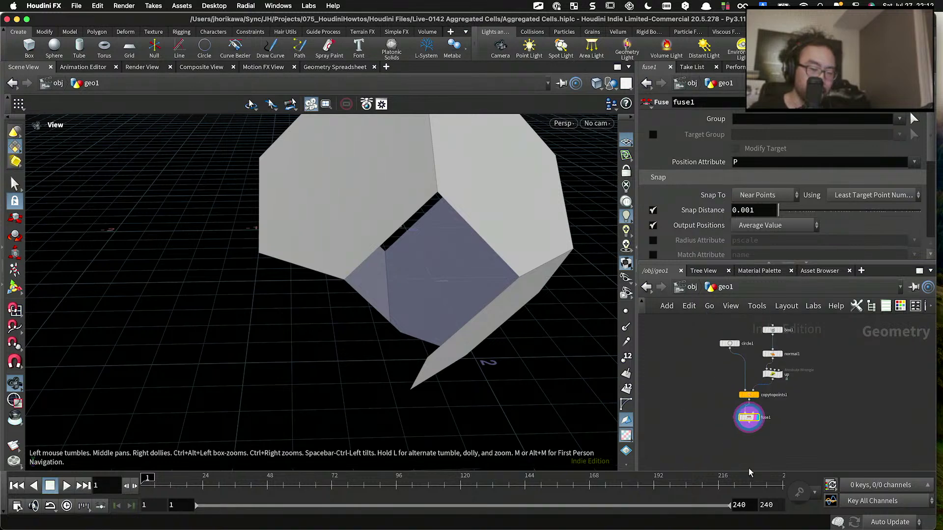
Step: Add a PolyFill node fed by the Fuse node and display it to close the square openings between the hexagons
key(Tab)
text(polyfill)
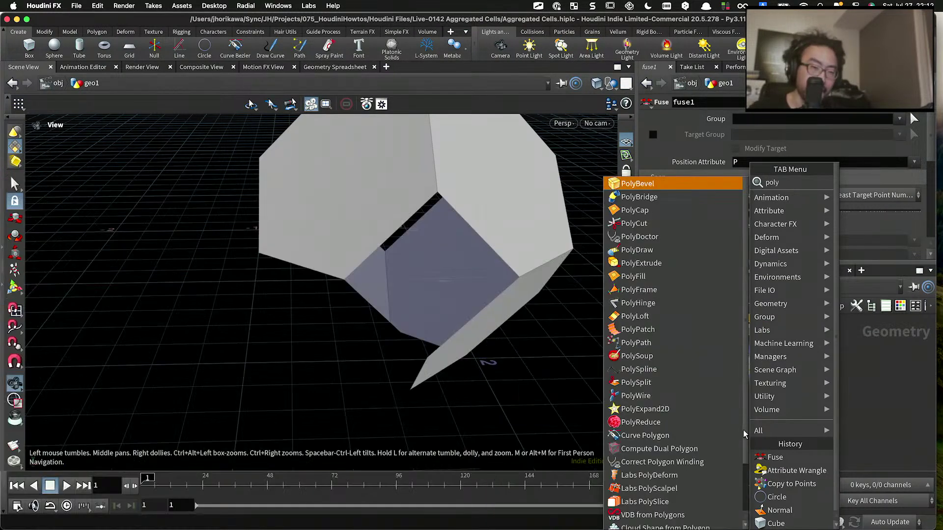
key(Return)
click(744, 432)
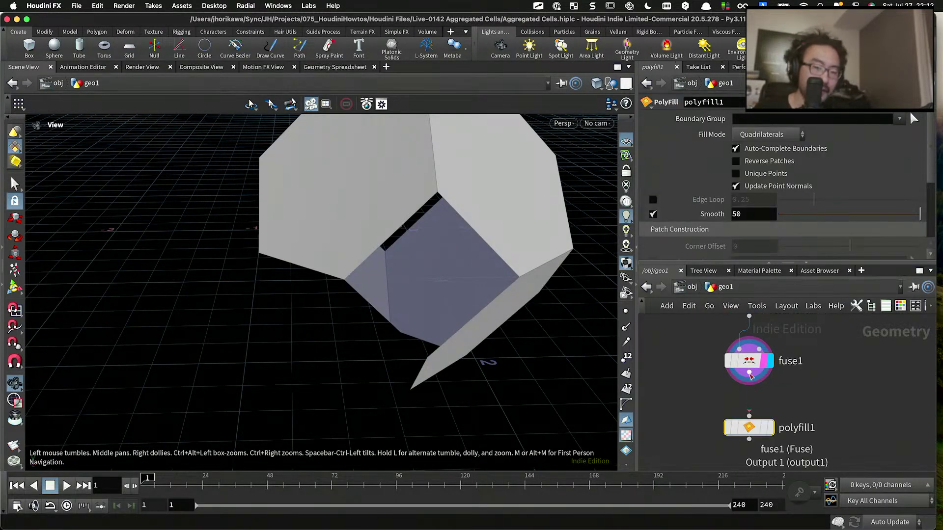
click(769, 429)
drag(752, 426, 751, 419)
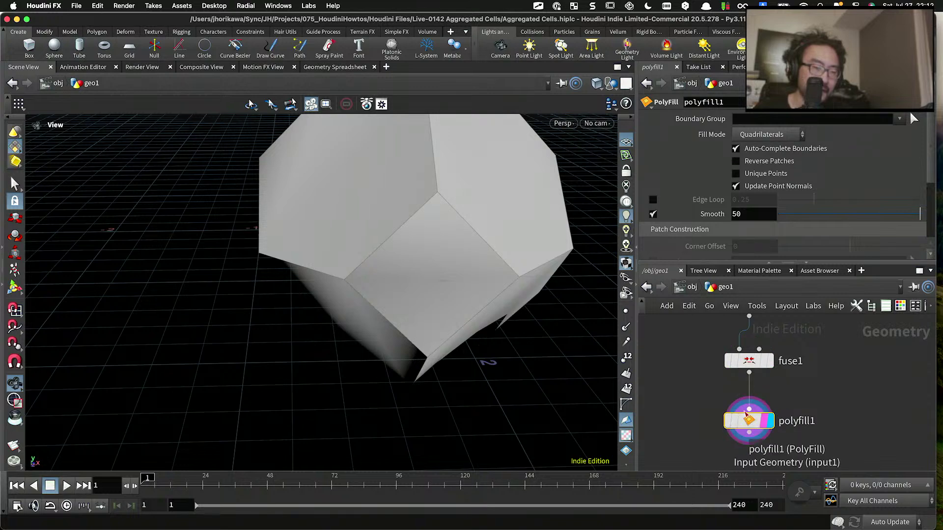
drag(346, 184, 396, 280)
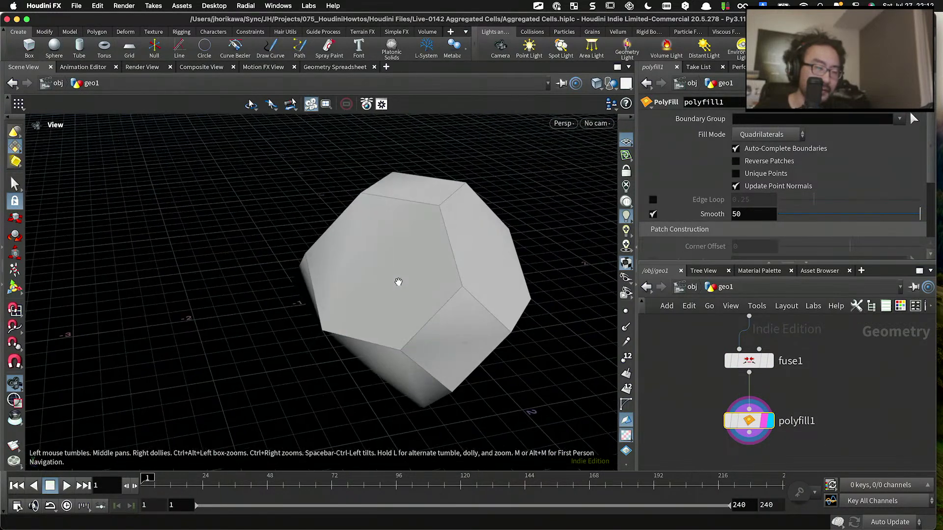
Step: Add a Normal node after the PolyFill node and display its result
scroll(626, 221, down, 2)
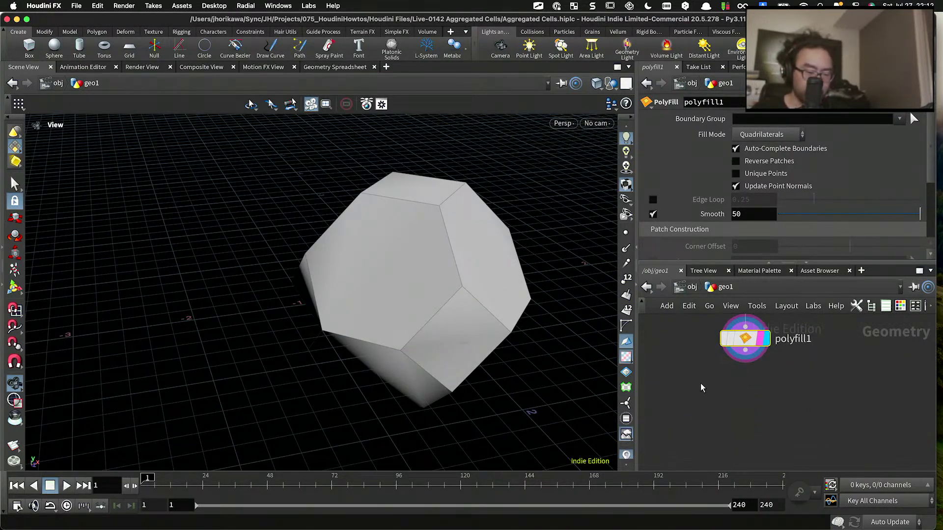
key(Tab)
text(no)
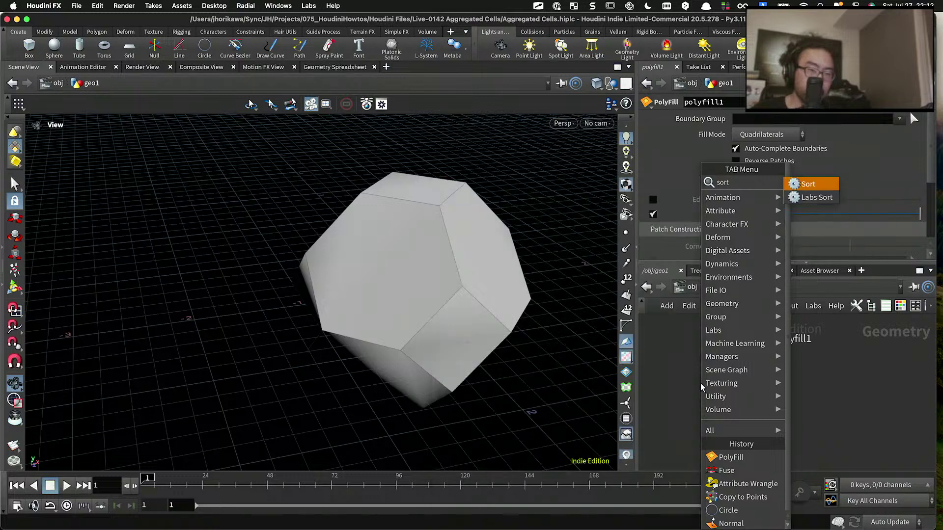
text(rm)
key(Return)
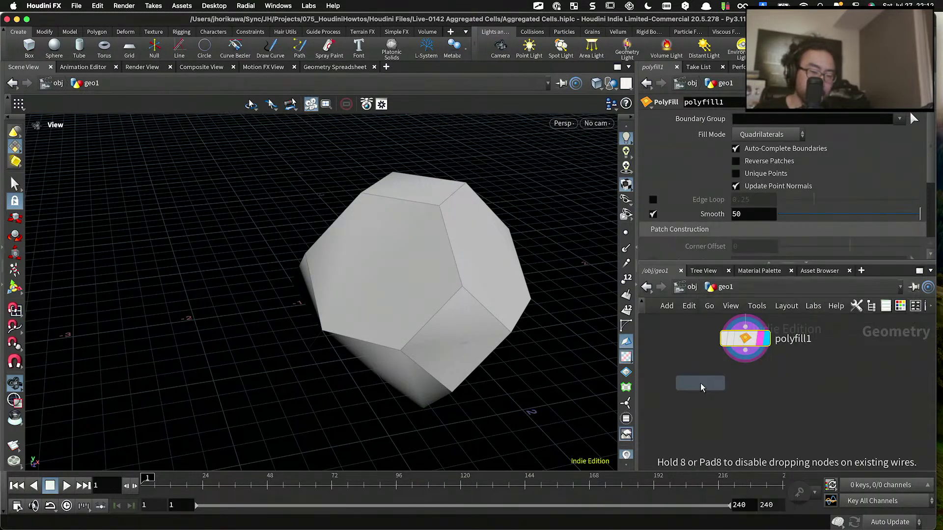
click(731, 382)
drag(752, 363, 755, 395)
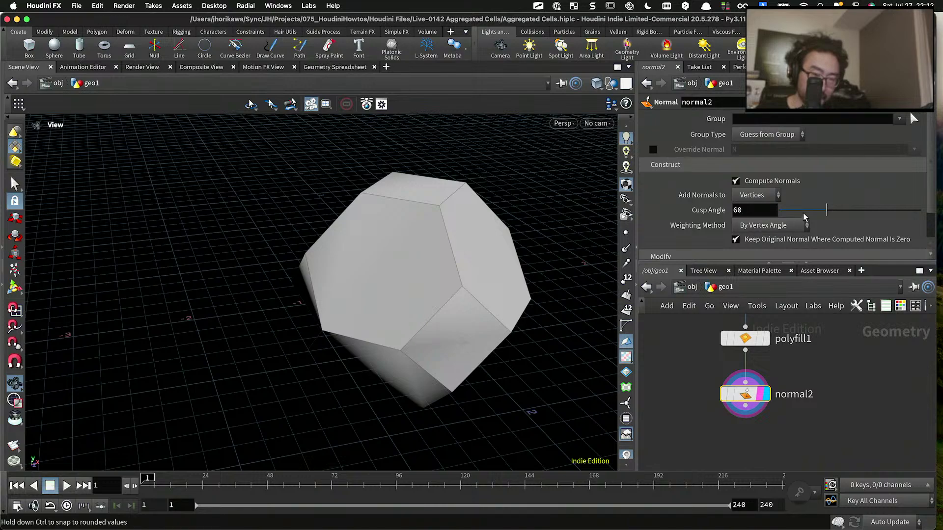
Step: Set the new Normal node's cusp angle to 30 so the cell's faces are shaded flat
drag(806, 212, 796, 212)
click(753, 210)
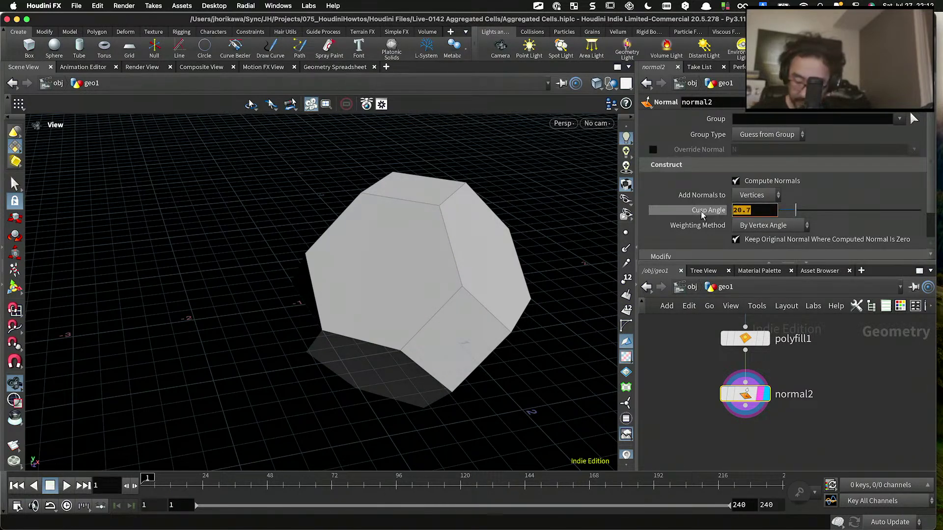
text(30)
key(Return)
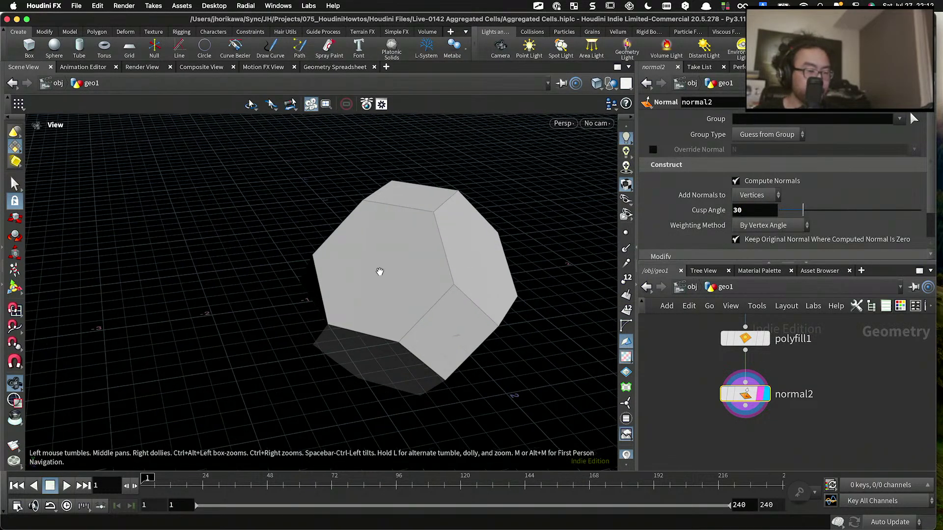
drag(379, 272, 411, 275)
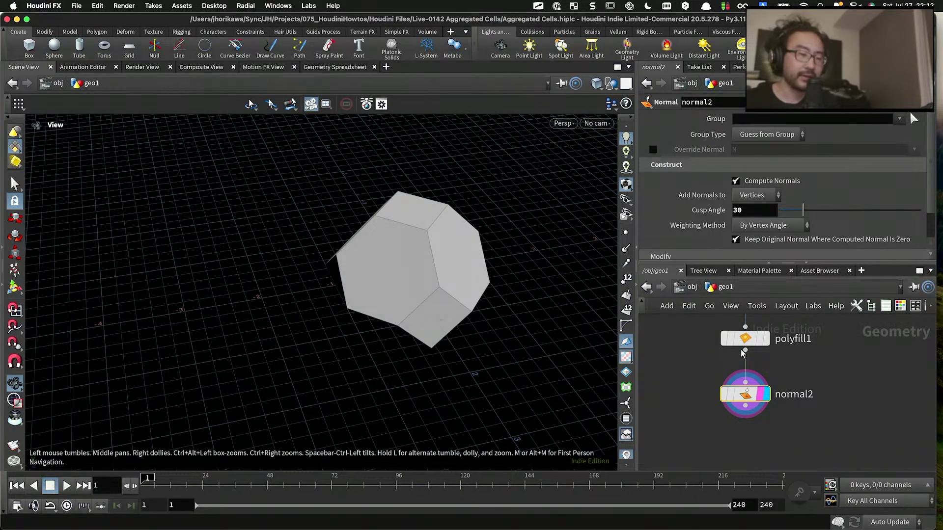
Step: Select all the nodes that build the truncated octahedron and enclose them in a network box
scroll(790, 376, down, 5)
middle_drag(788, 372, 785, 422)
drag(785, 422, 740, 347)
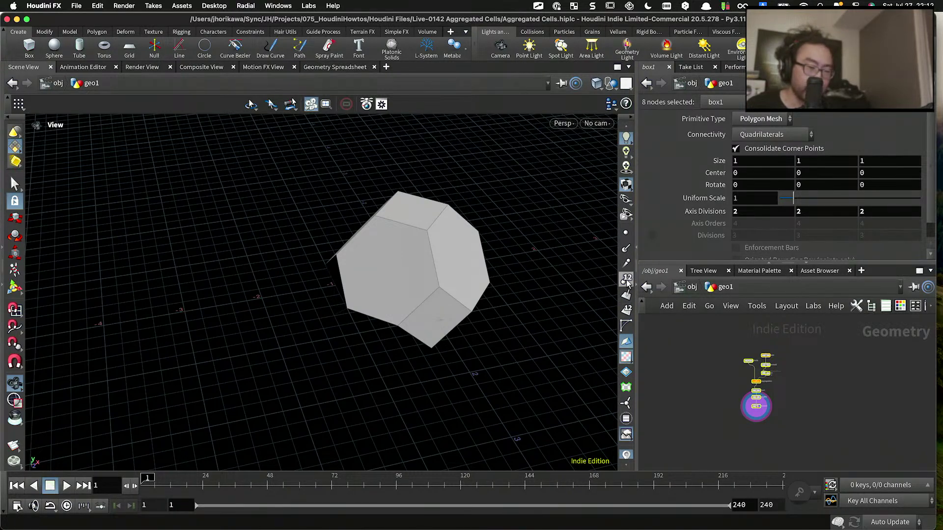
scroll(896, 312, down, 3)
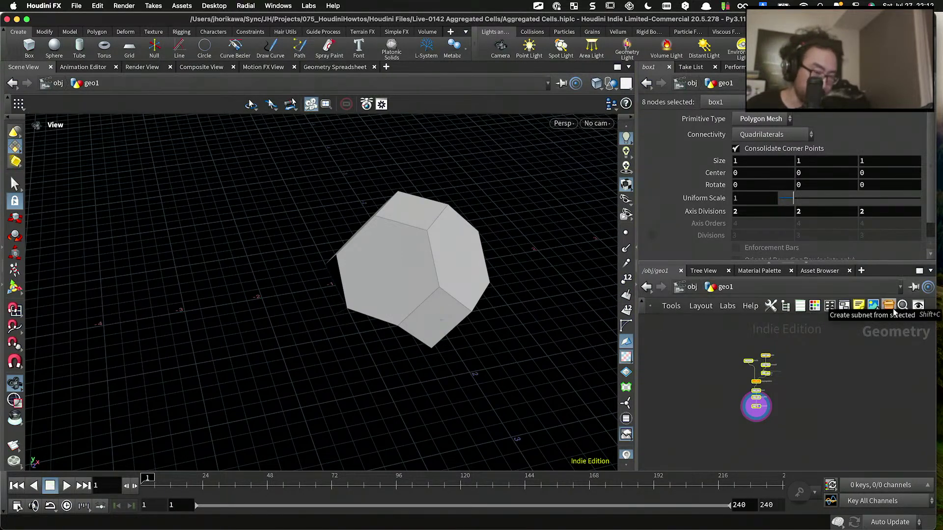
click(844, 306)
Step: Switch to Chrome, leave the permutohedron image and open the article's picture of stacked truncated octahedra
key(ctrl+Up)
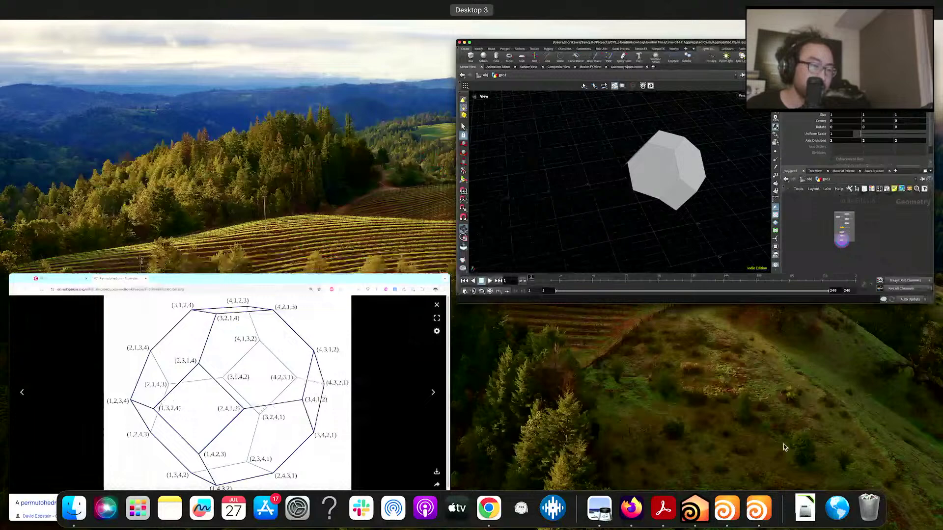
click(376, 344)
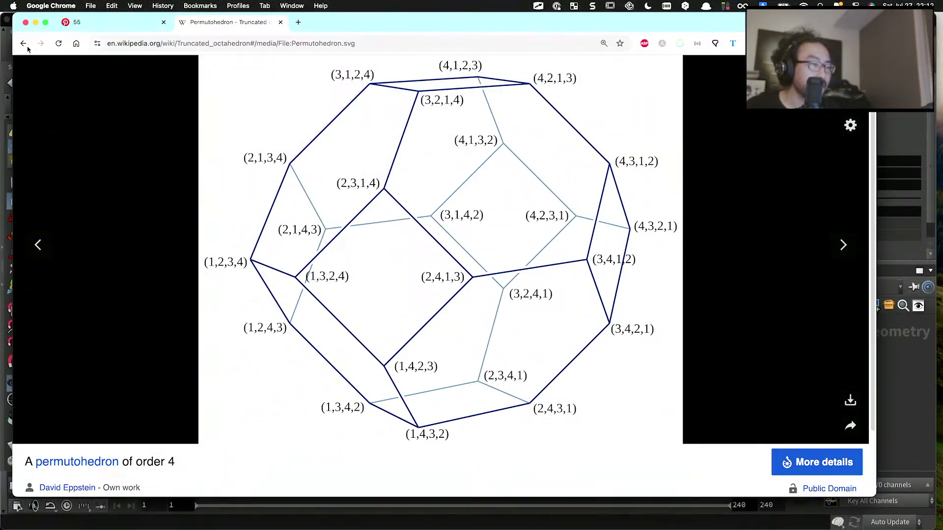
click(23, 43)
click(672, 187)
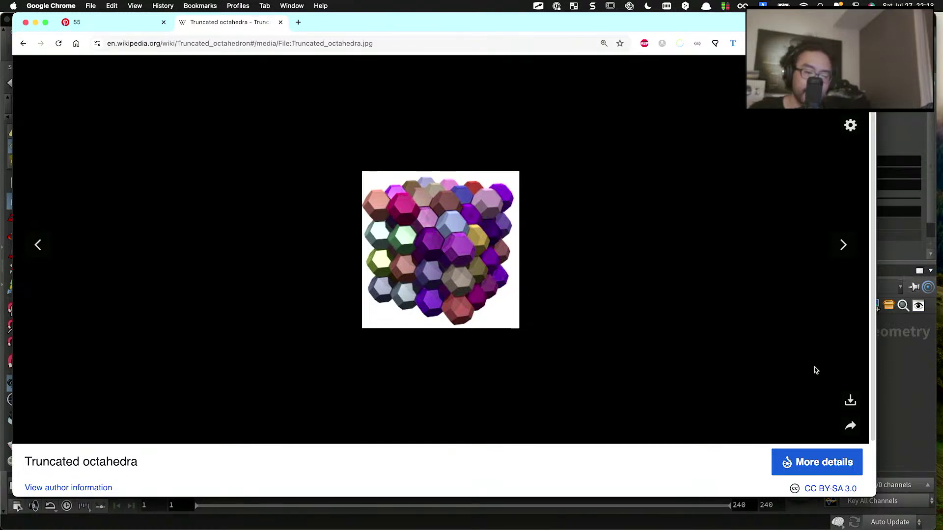
Step: Return to Houdini and examine the finished truncated octahedron and its boxed nodes from several angles
click(891, 373)
mouse_move(747, 381)
scroll(747, 381, up, 3)
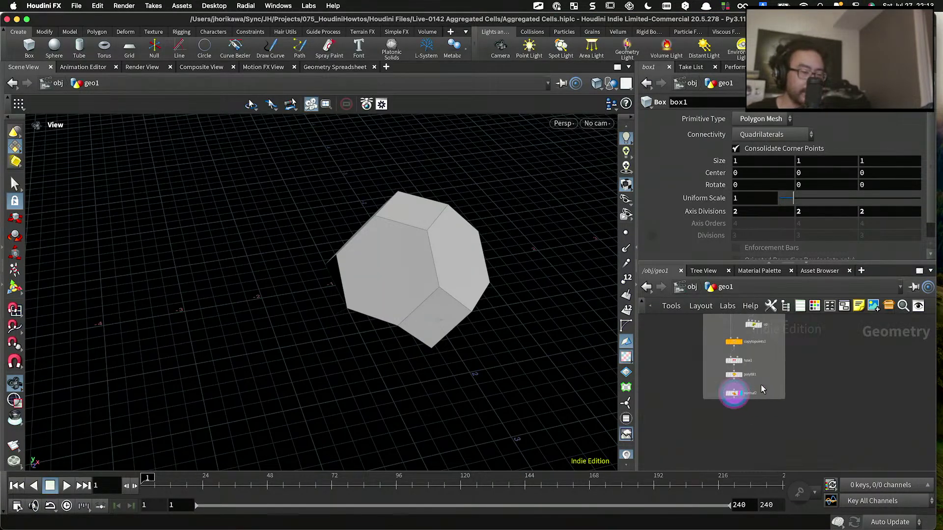
drag(470, 333, 613, 363)
scroll(745, 404, up, 3)
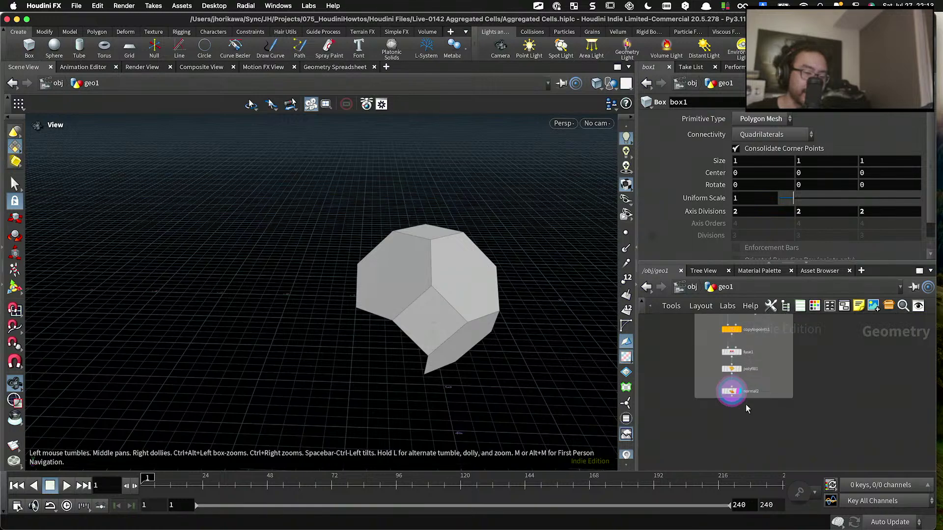
drag(575, 301, 398, 290)
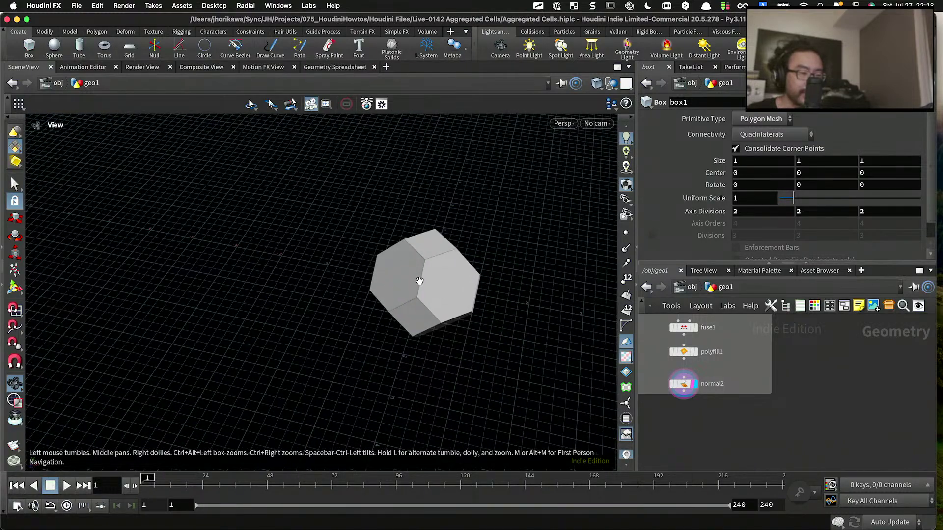
middle_drag(420, 281, 491, 310)
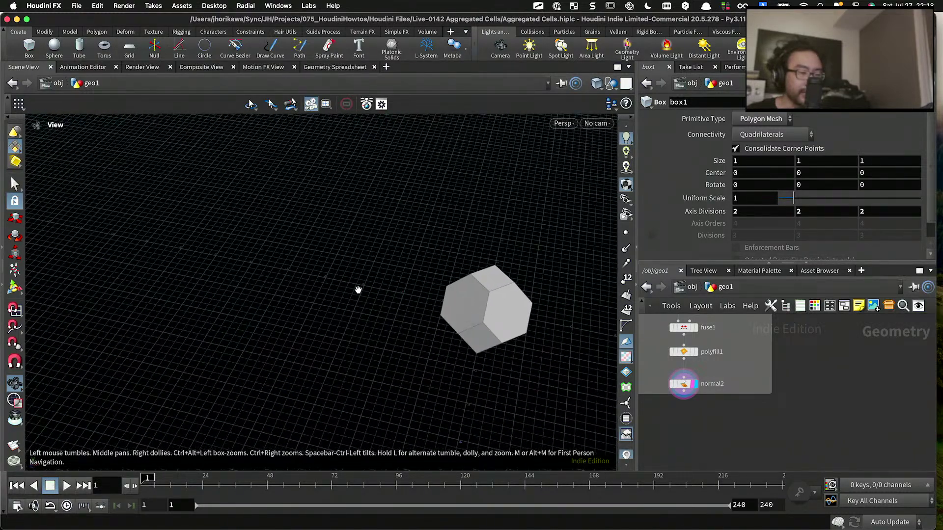
drag(406, 290, 458, 345)
middle_drag(457, 345, 348, 335)
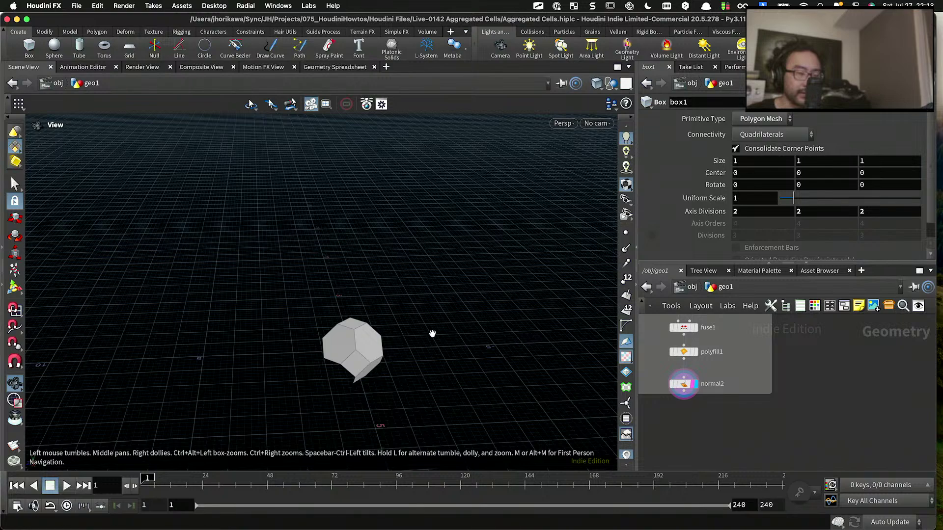
middle_drag(432, 334, 334, 332)
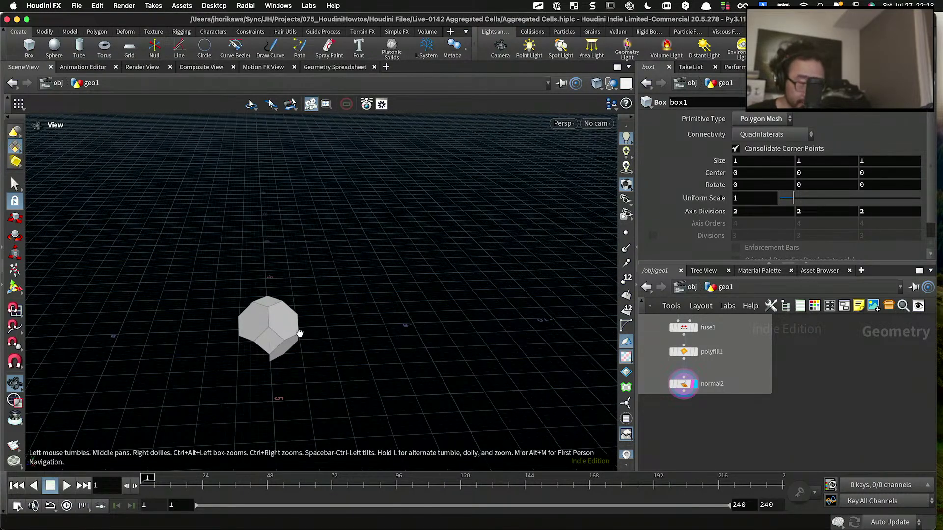
drag(299, 334, 265, 352)
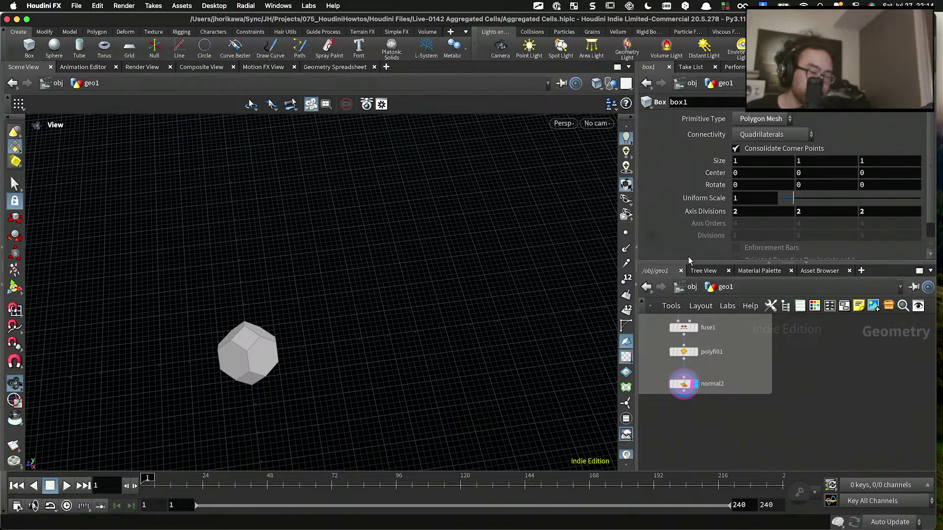
Step: Add an Attribute Wrangle node beside the boxed cell nodes and set it to run over Detail (only once)
drag(688, 257, 689, 213)
scroll(714, 351, down, 3)
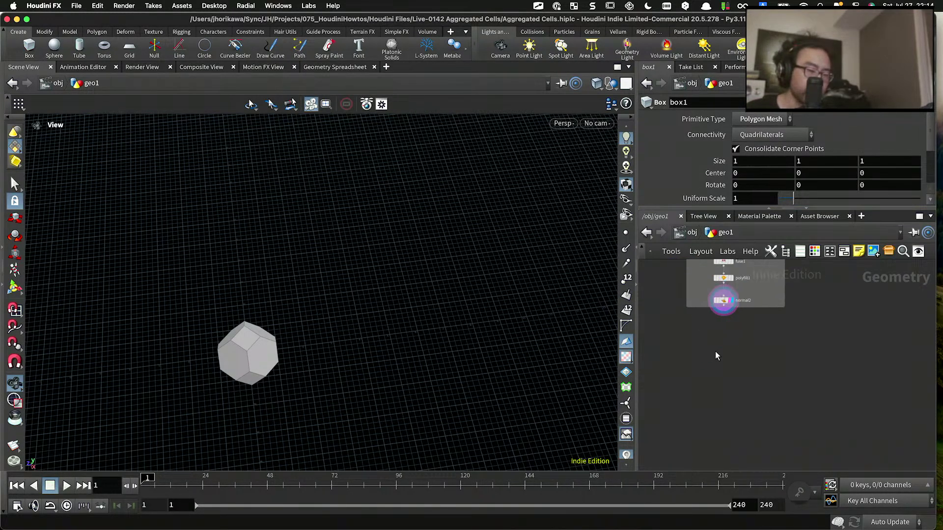
key(Tab)
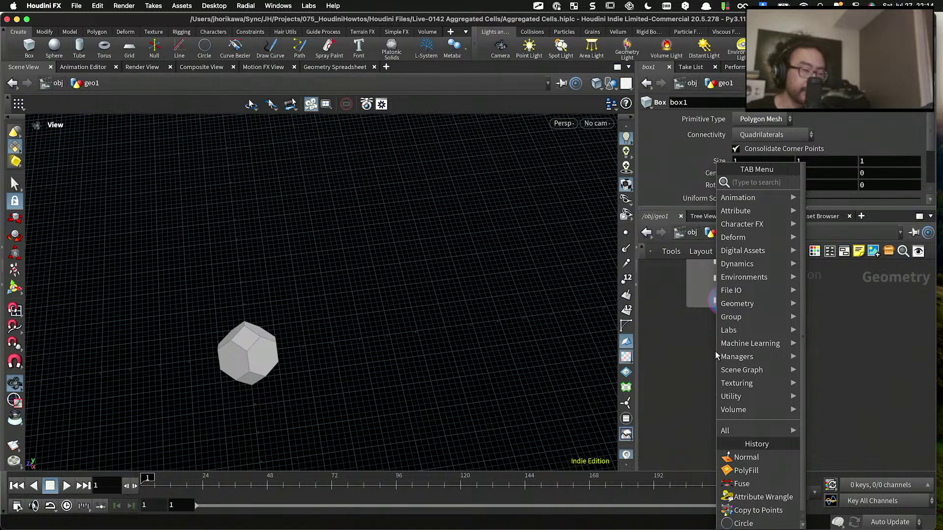
text(attr)
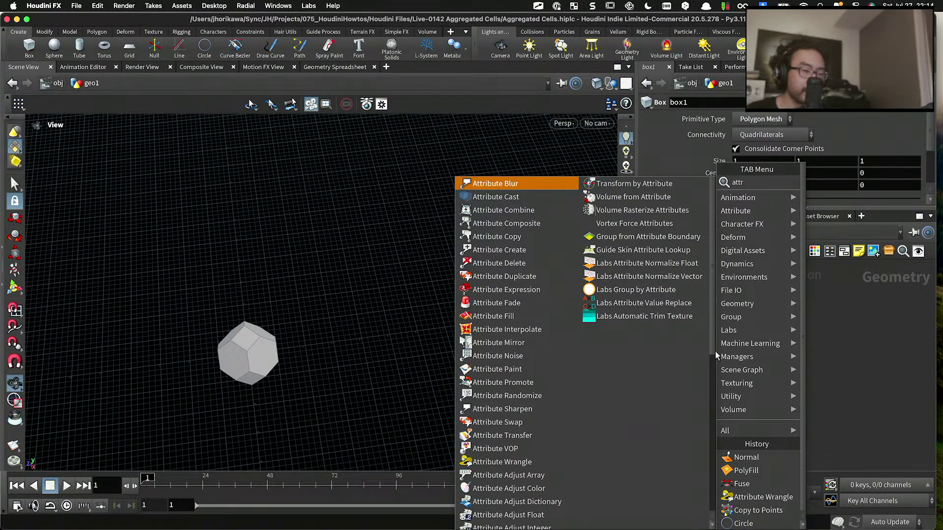
text(ibute wr)
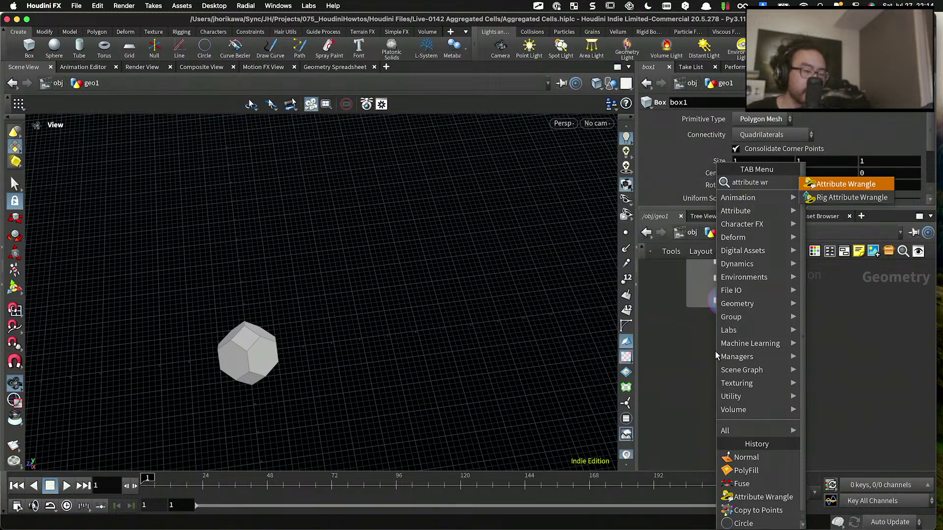
key(Return)
click(715, 352)
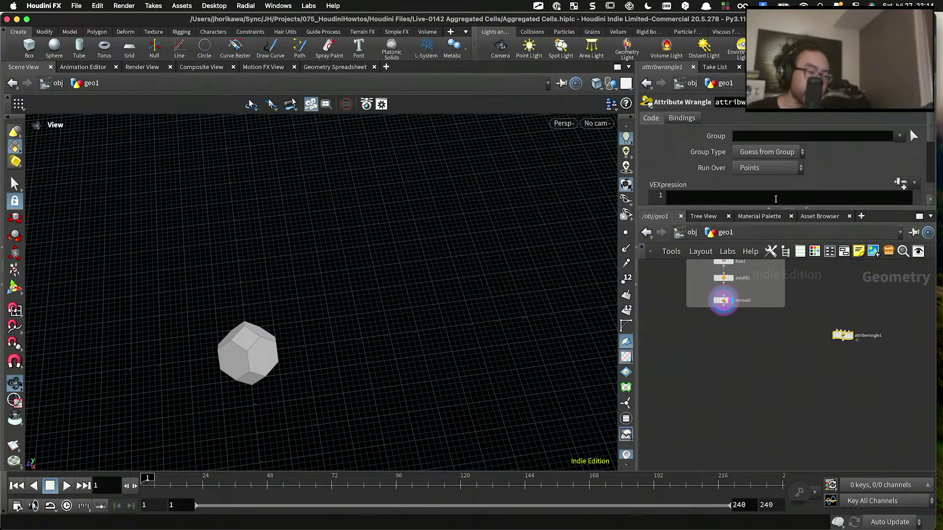
click(769, 168)
click(774, 183)
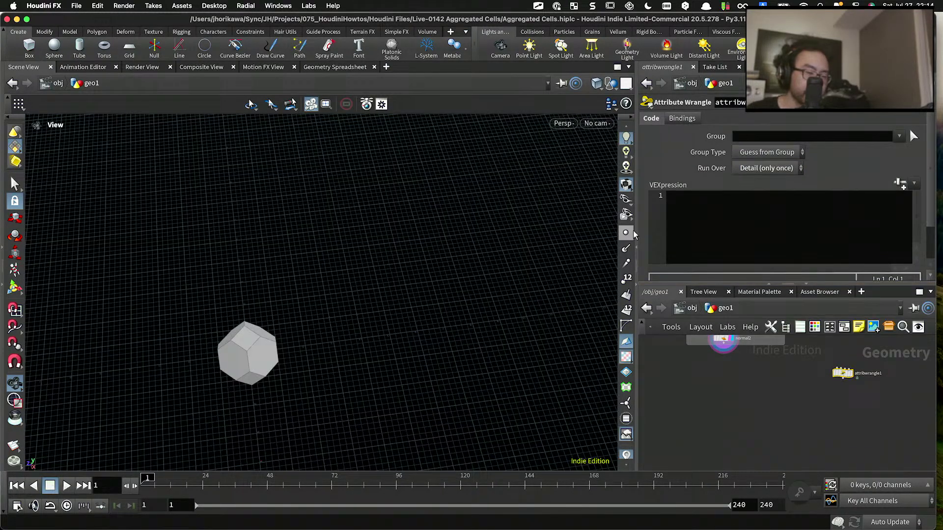
Step: Widen the parameter area and examine the cell's square and hexagonal faces from several angles
drag(634, 234, 599, 232)
drag(242, 301, 231, 331)
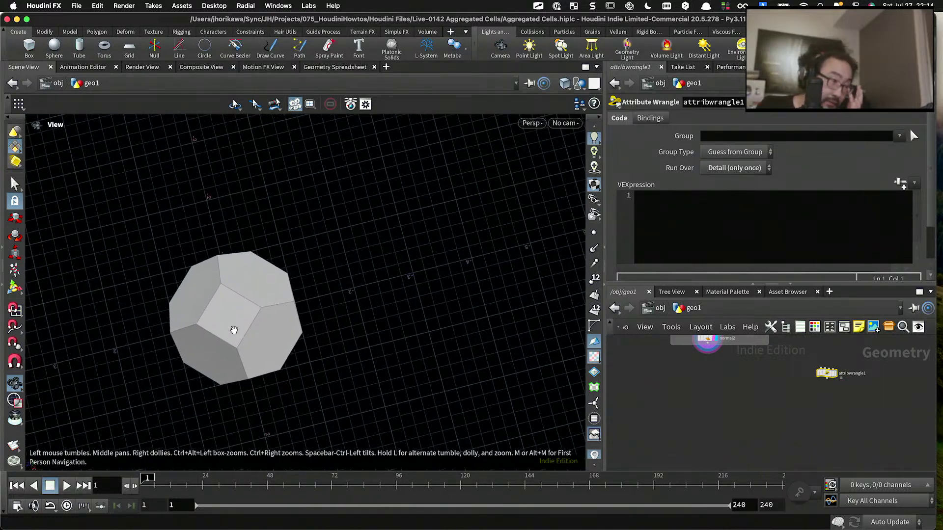
right_drag(232, 330, 273, 320)
drag(273, 320, 275, 250)
middle_drag(275, 250, 215, 270)
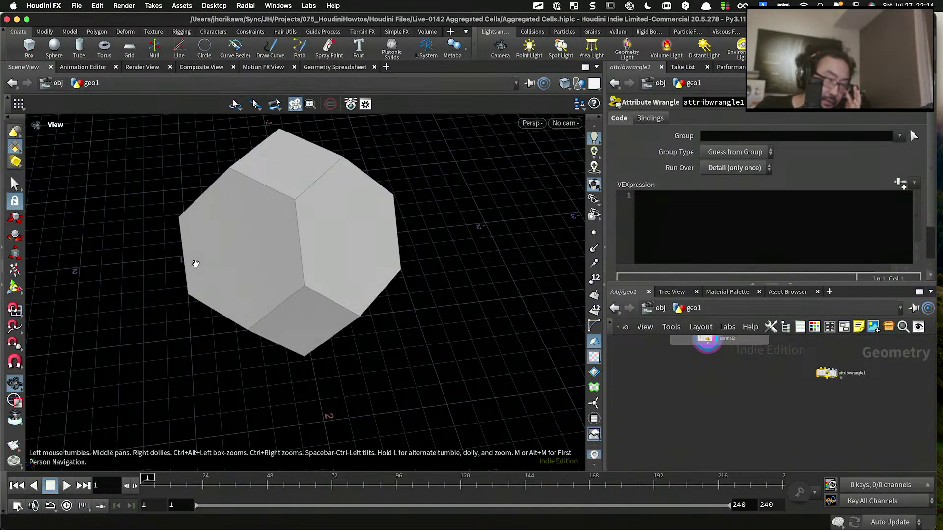
drag(195, 264, 275, 313)
drag(310, 209, 294, 227)
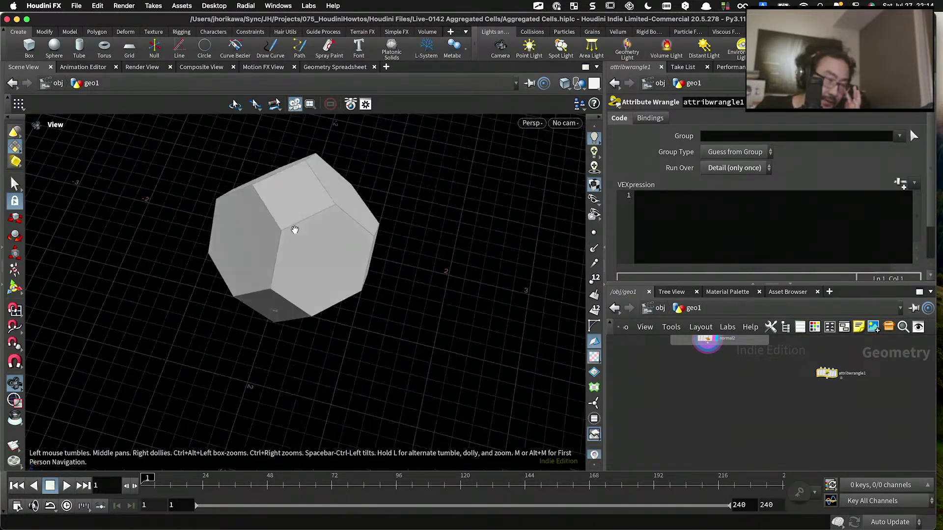
Step: Write float size = chf("size"); in the wrangle and create its Size parameter
click(669, 201)
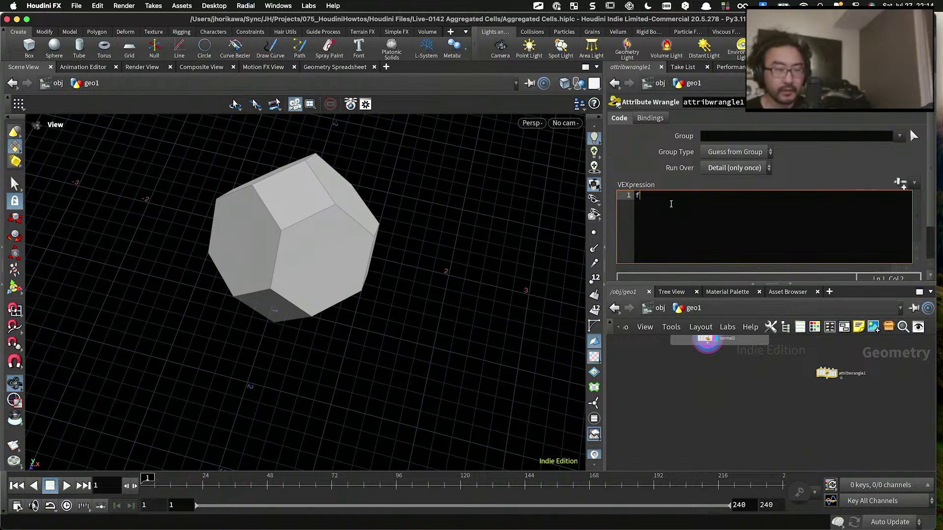
text(float size = ch)
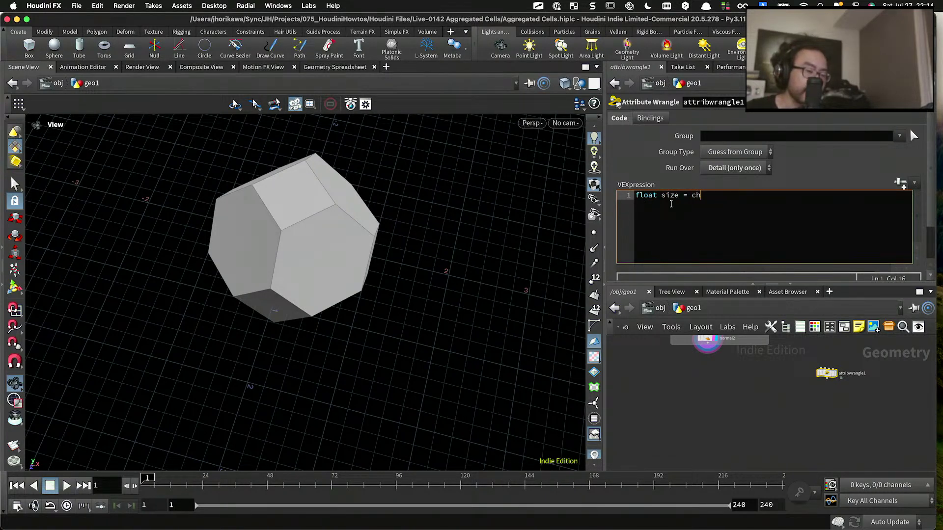
text(f("size)
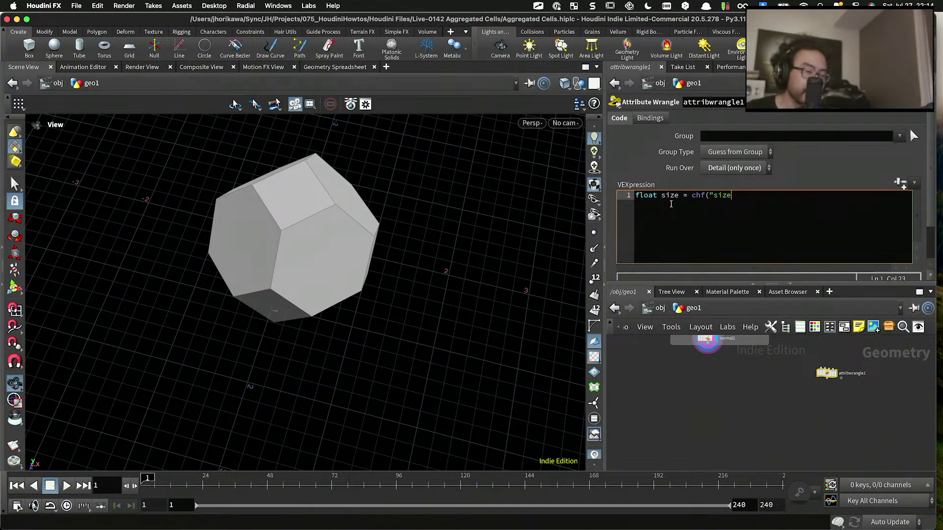
text(");)
click(901, 185)
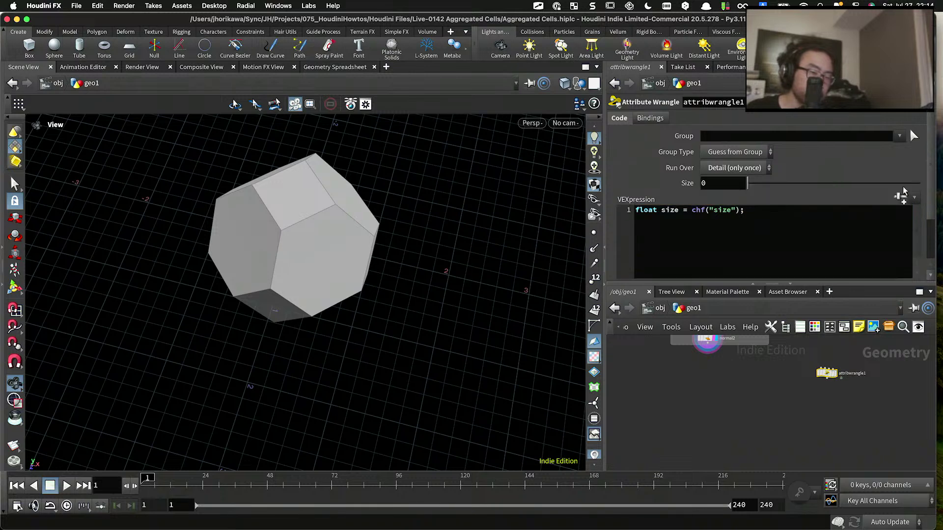
Step: Link the wrangle's Size parameter to the base box's Uniform Scale with a relative reference
scroll(724, 391, up, 5)
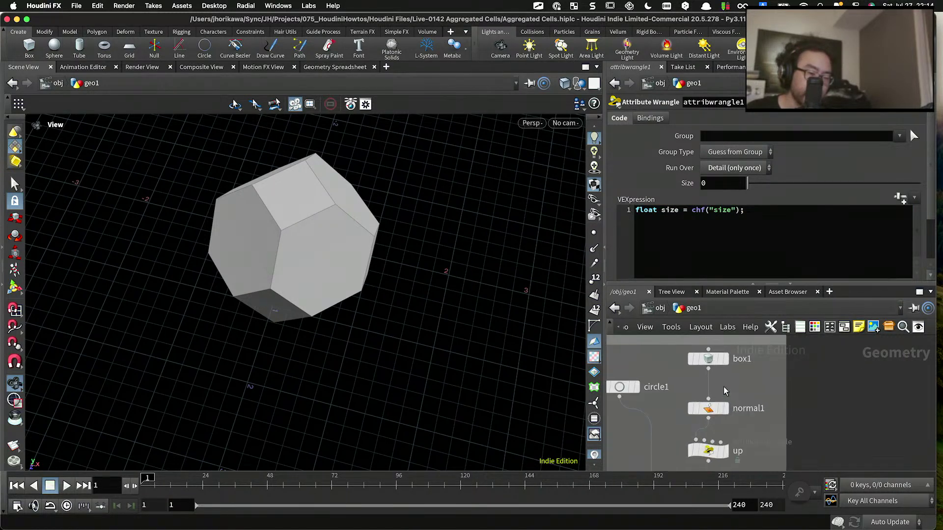
click(707, 359)
right_click(716, 198)
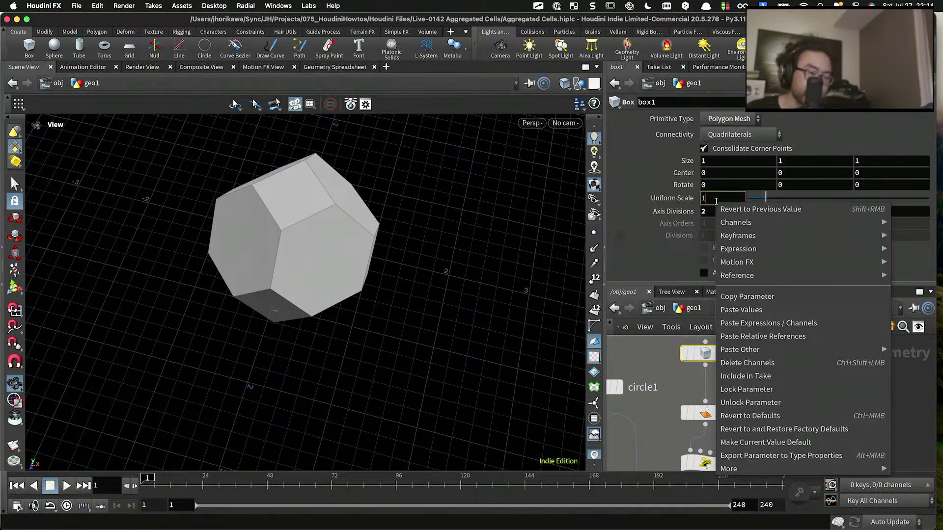
click(731, 295)
scroll(725, 449, down, 3)
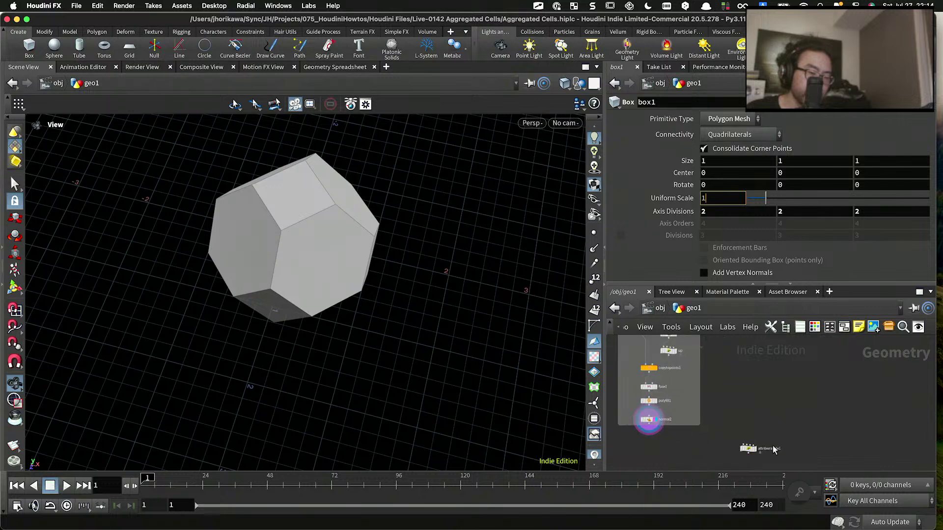
scroll(774, 449, up, 2)
click(732, 448)
right_click(698, 186)
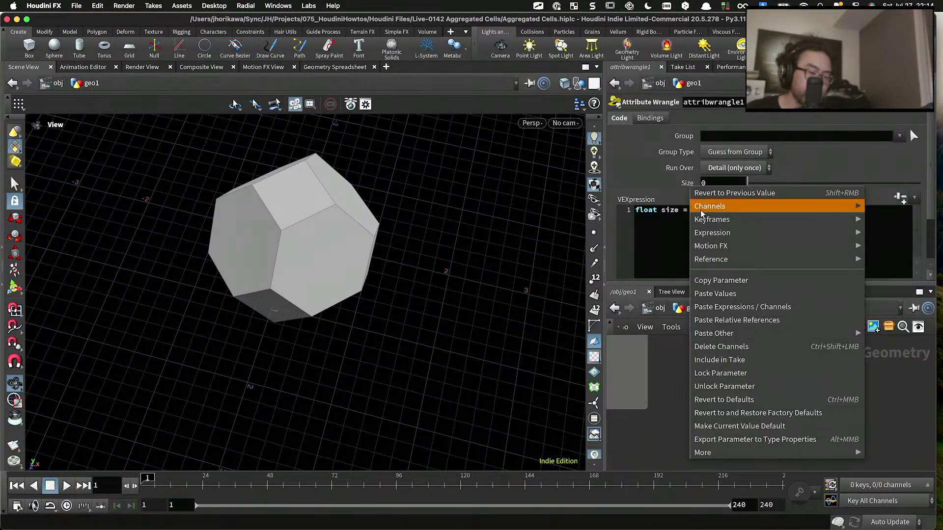
click(712, 305)
Step: Multiply the wrangle's Size reference by 2 so it reads ch("../box1/scale") * 2
click(787, 184)
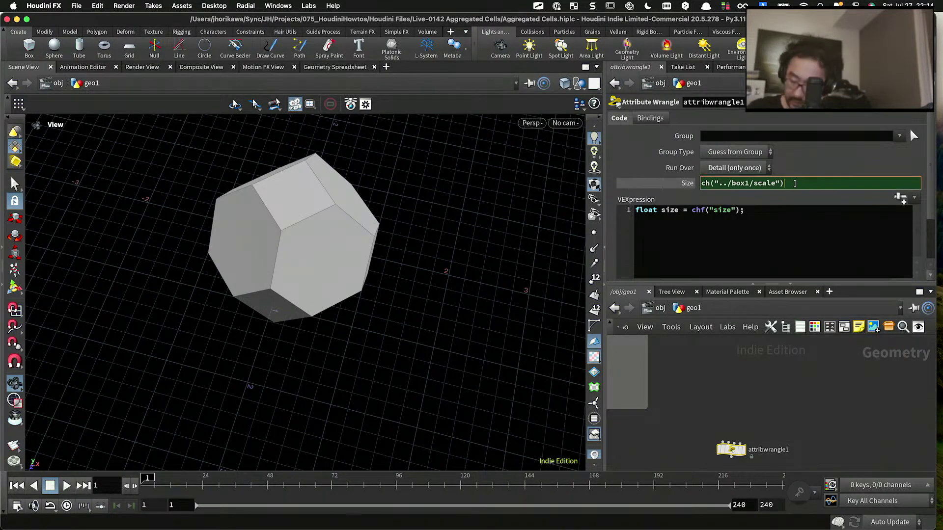
text(&)
key(BackSpace)
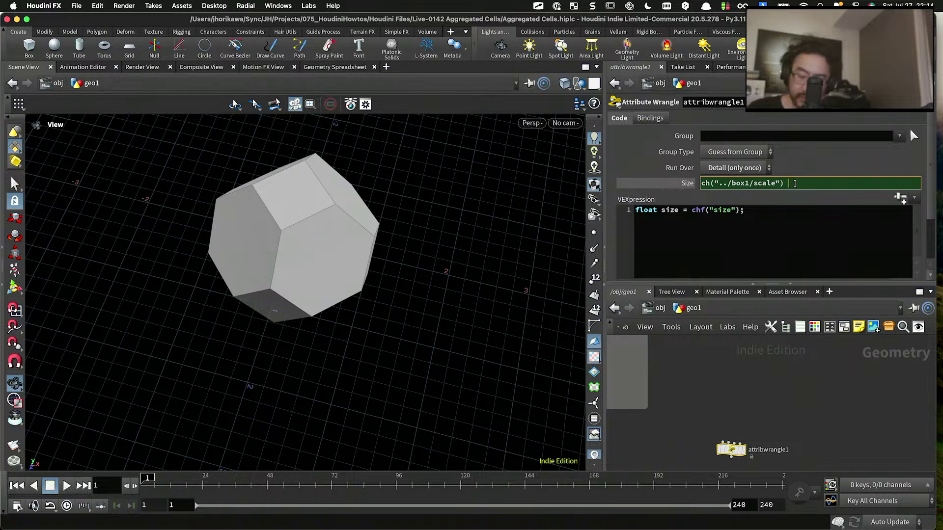
text(* 2)
key(Return)
Step: Set the base box's Uniform Scale to 1.65 and inspect the scaled cell from another angle
scroll(742, 369, down, 8)
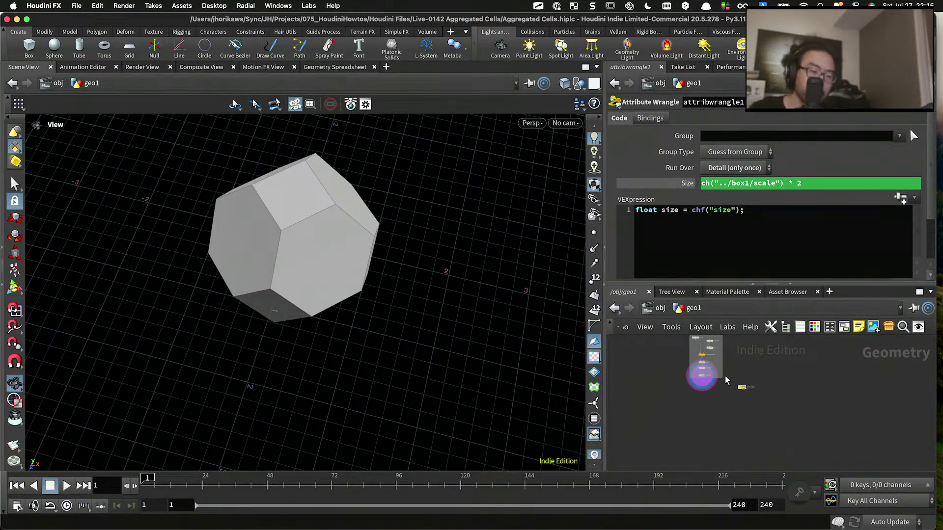
scroll(710, 382, up, 9)
middle_drag(710, 382, 794, 405)
scroll(794, 402, up, 1)
click(767, 401)
scroll(766, 401, down, 3)
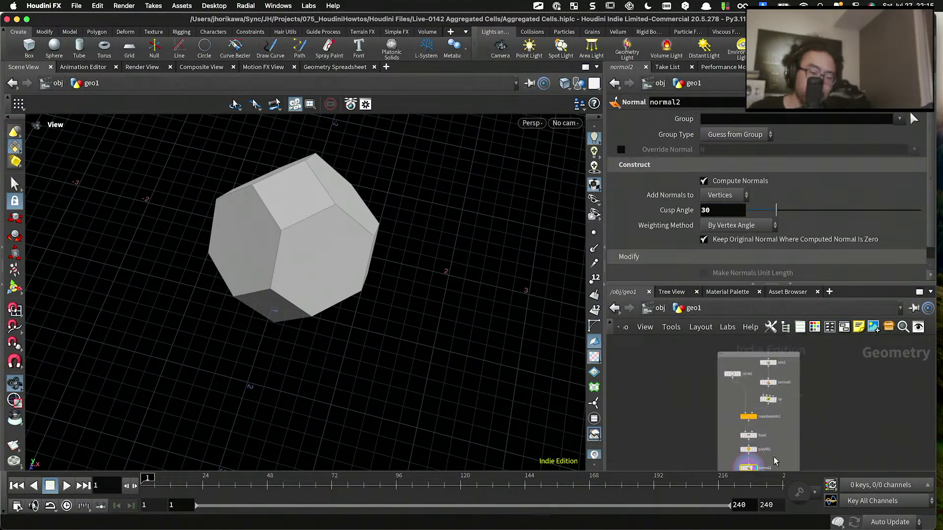
scroll(749, 374, up, 2)
click(748, 348)
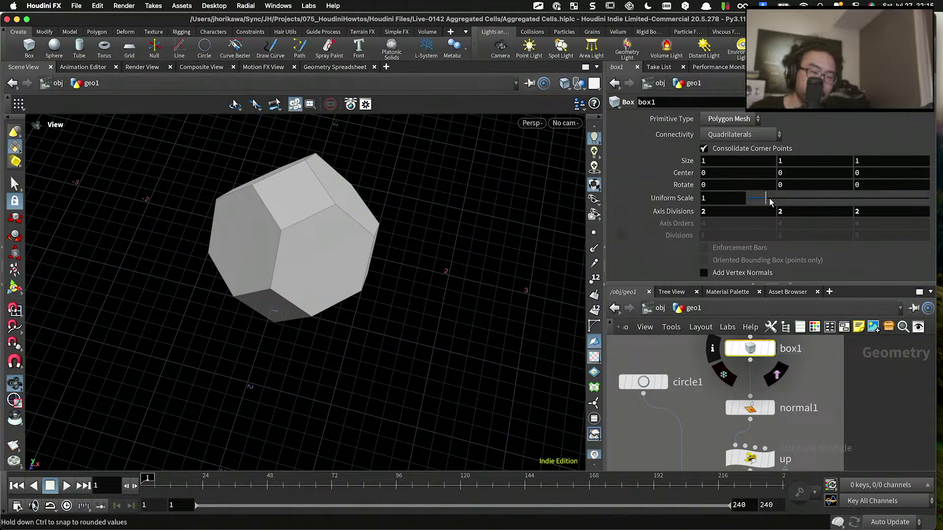
drag(765, 198, 777, 197)
scroll(346, 183, down, 2)
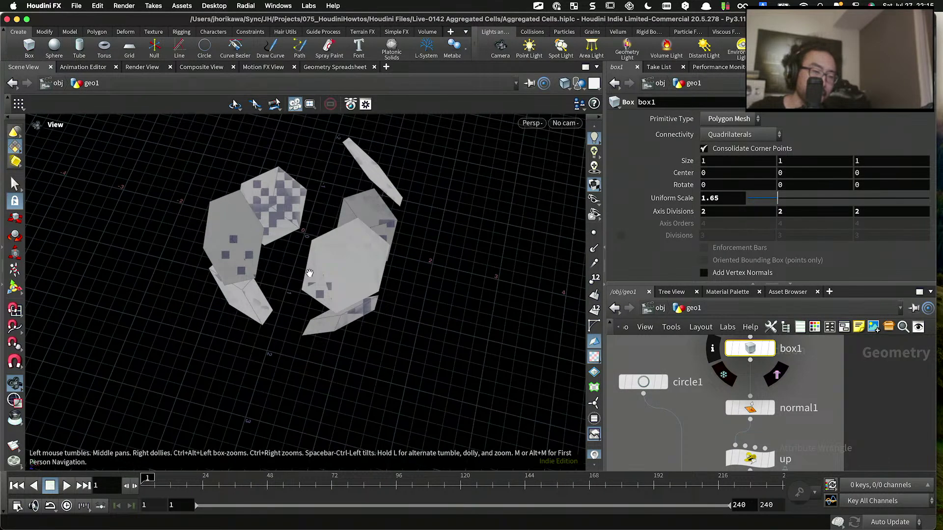
drag(310, 273, 243, 299)
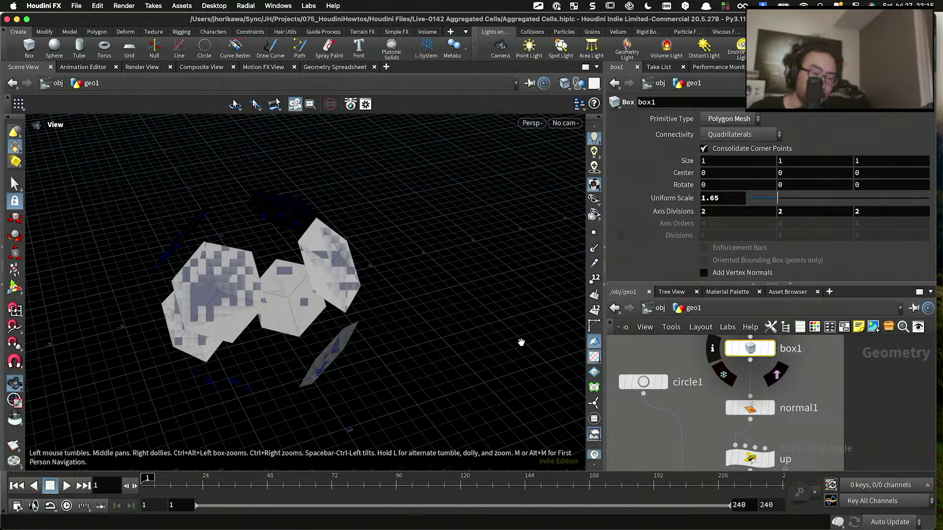
Step: Replace the 0.5 in the circle's Uniform Scale expression with a relative reference to the base box's Uniform Scale
scroll(626, 371, down, 3)
scroll(721, 364, up, 1)
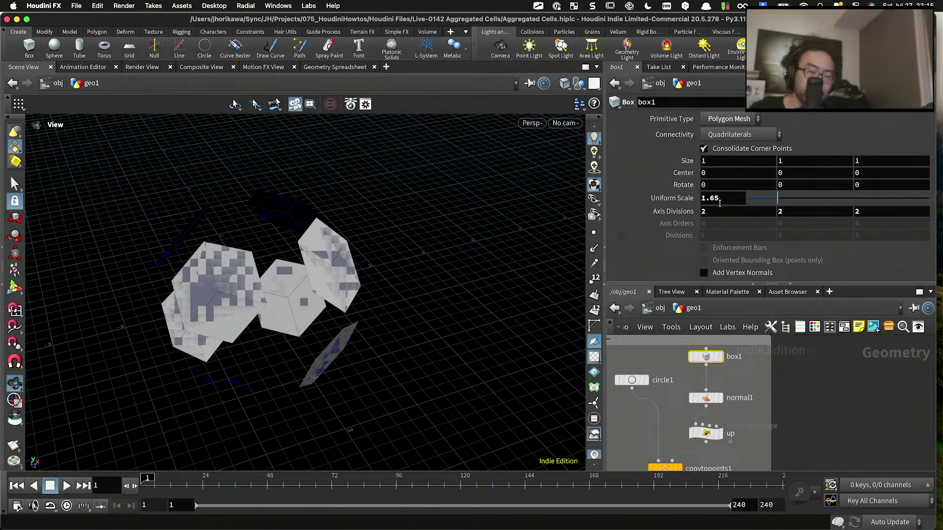
right_click(682, 198)
click(721, 293)
drag(692, 286, 688, 229)
click(642, 298)
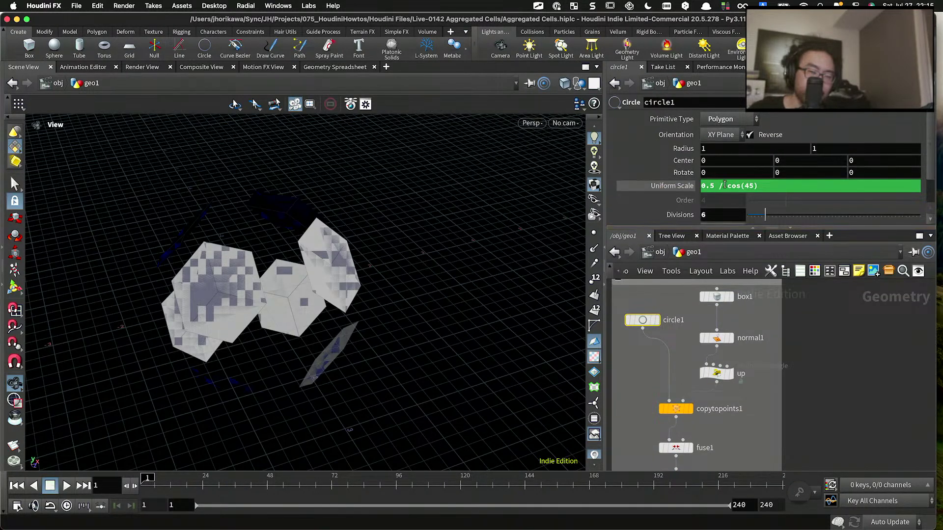
click(715, 185)
key(BackSpace)
key(BackSpace)
key(BackSpace)
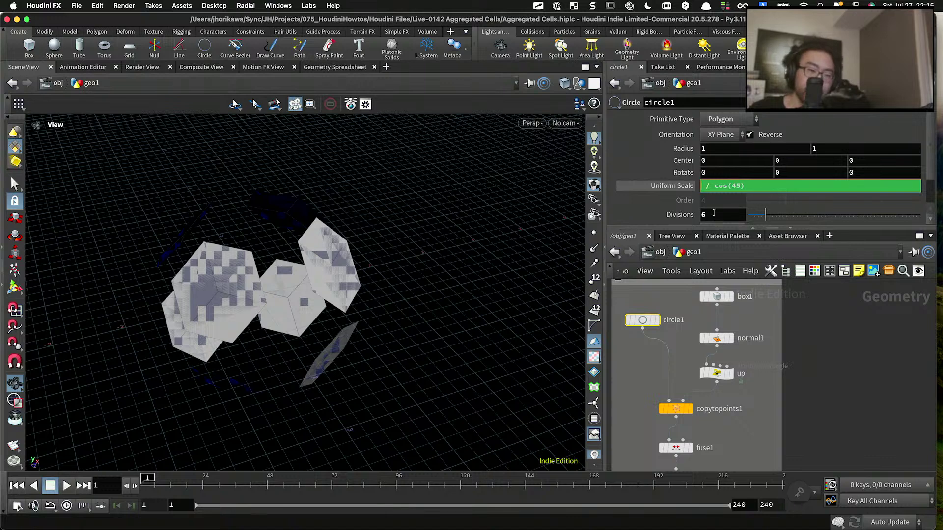
right_click(703, 188)
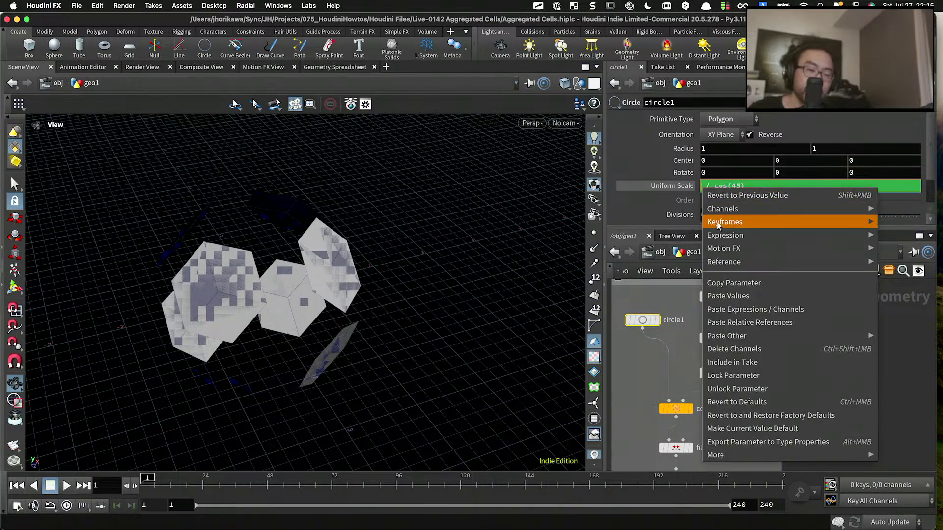
click(729, 320)
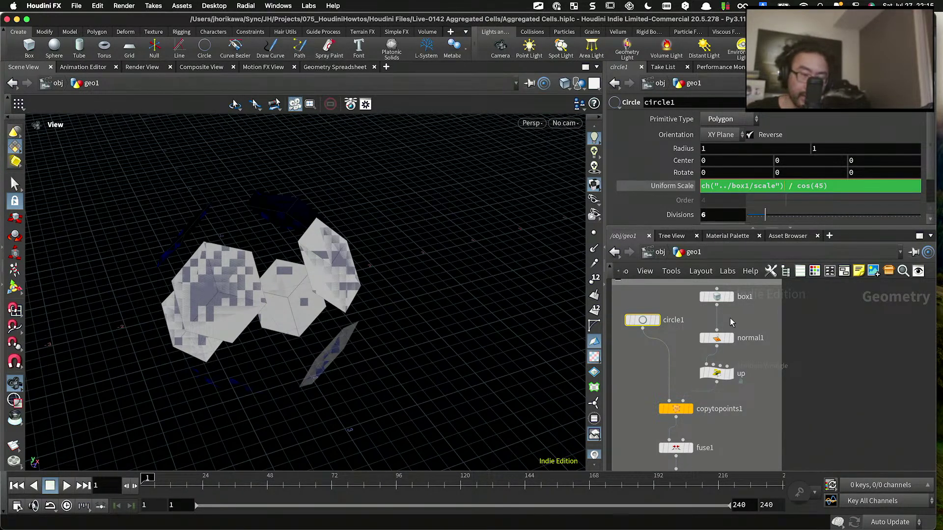
Step: Complete the circle's Uniform Scale expression as ch("../box1/scale") * 0.5 / cos(45) and check the cell
text(* 0 )
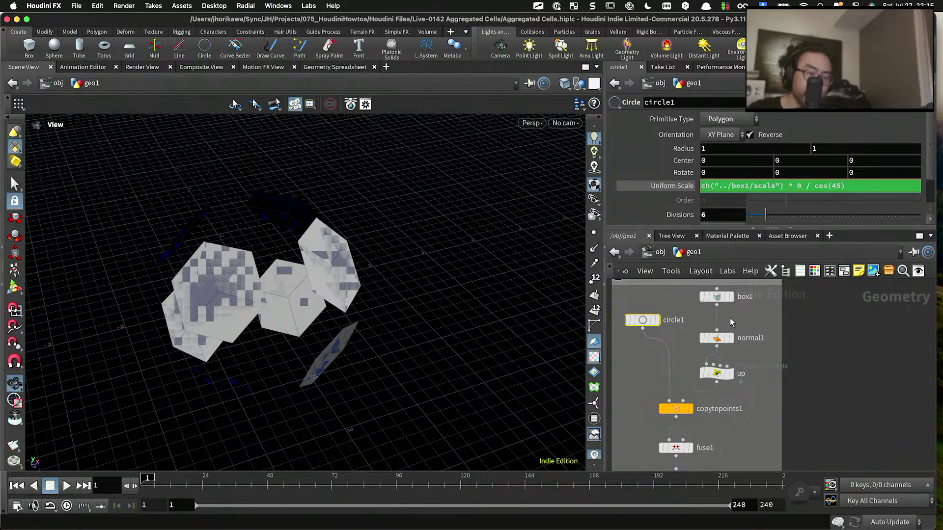
text(.5)
key(Return)
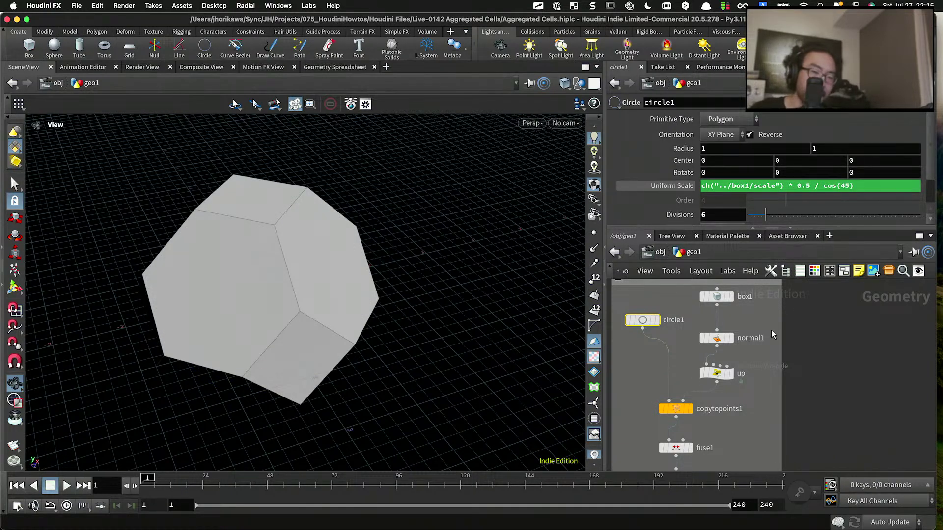
drag(442, 246, 426, 270)
Step: Reposition the detail attribute wrangle slightly higher in the network and rename it grid
scroll(676, 341, down, 3)
scroll(736, 331, up, 3)
click(712, 321)
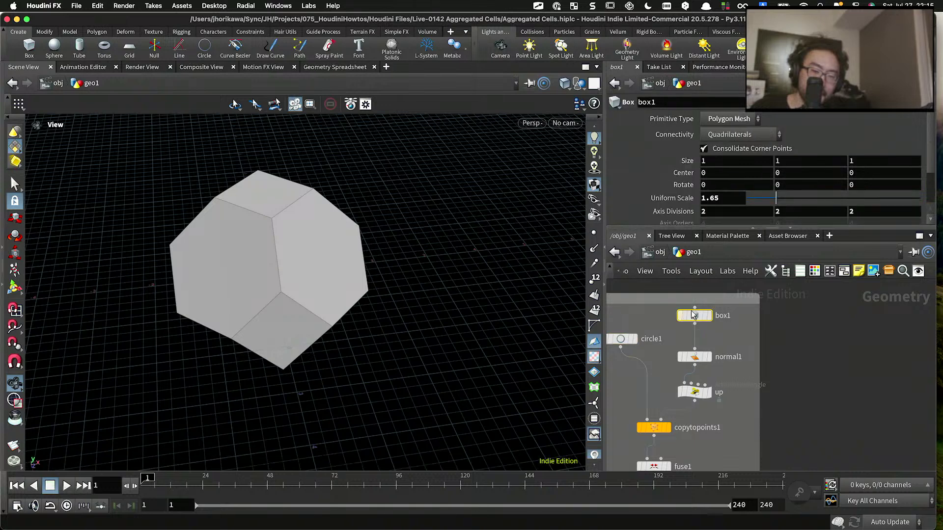
scroll(749, 310, down, 3)
scroll(758, 353, down, 3)
scroll(767, 404, up, 6)
click(722, 363)
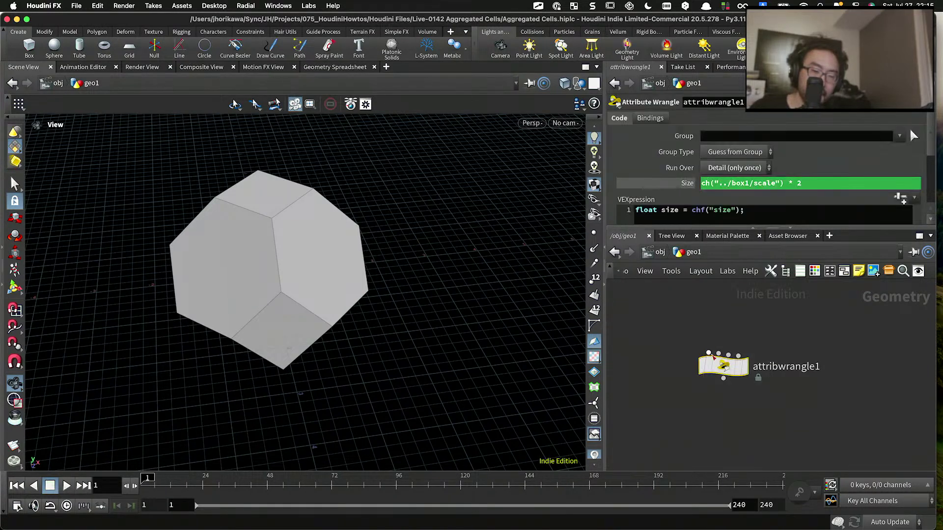
drag(722, 364, 735, 323)
double_click(785, 325)
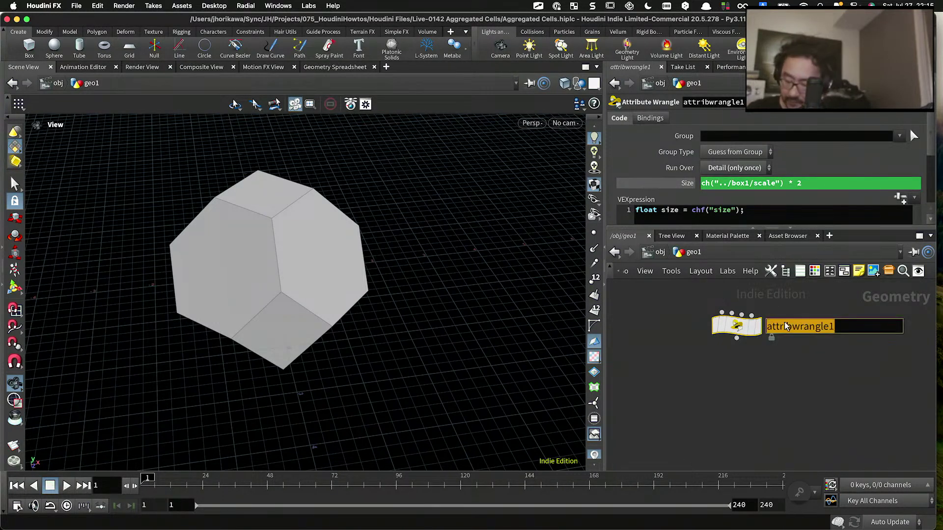
text(grid)
key(Return)
Step: Save the scene, make the grid wrangle the displayed node, and enlarge the parameter area
key(ctrl+s)
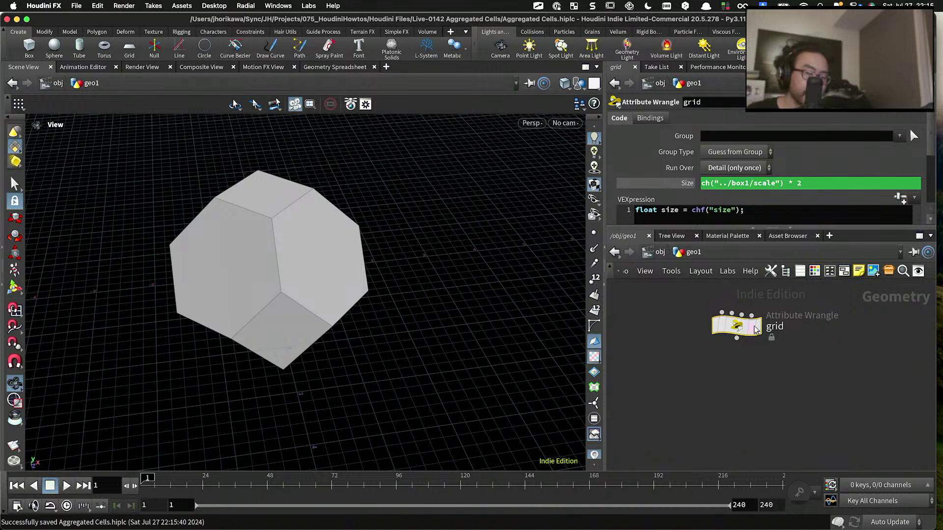
key(r)
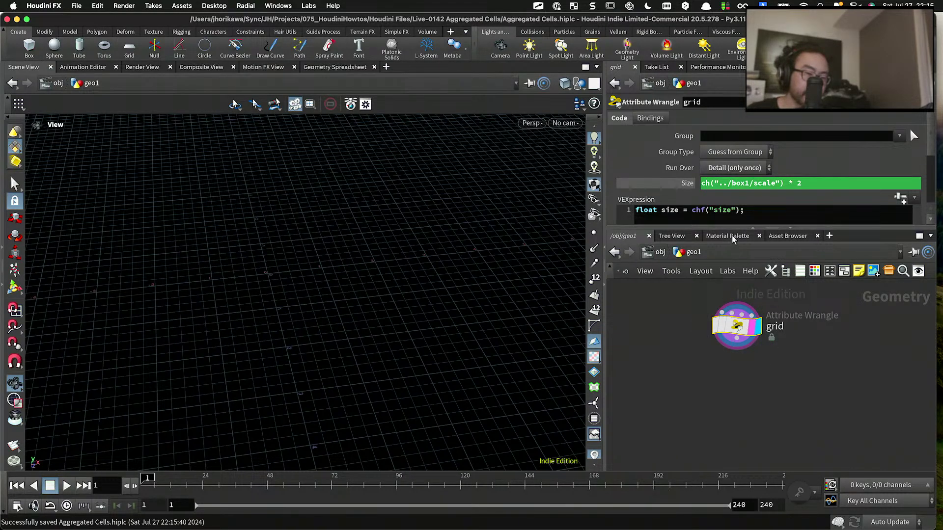
drag(732, 230, 733, 273)
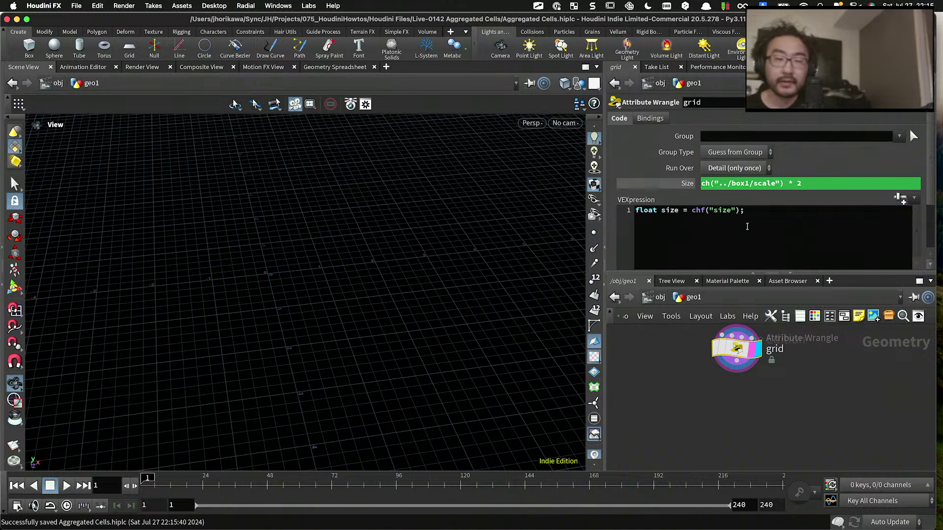
Step: Below the size line in the grid wrangle's VEX, declare int xnum = chi("xnum");
click(747, 226)
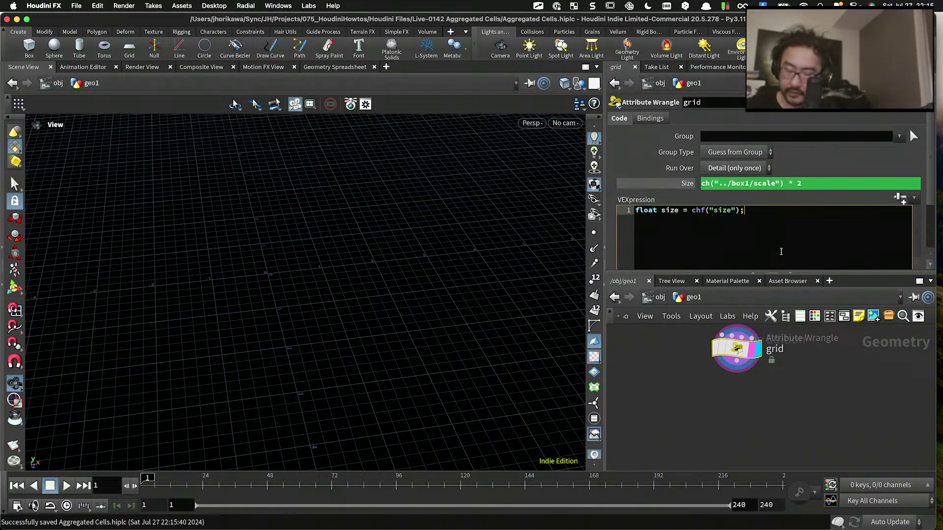
key(Return)
key(Return)
text(int c)
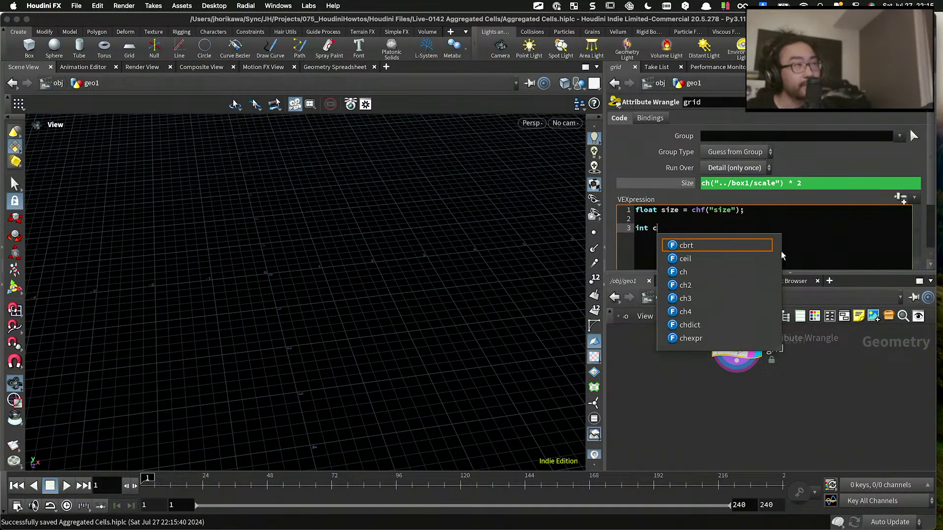
text(h)
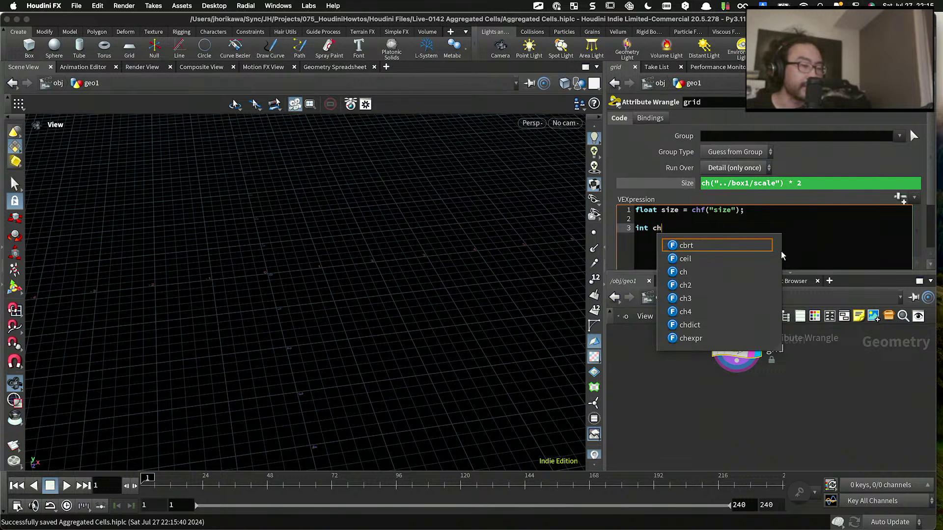
text(r)
key(BackSpace)
key(BackSpace)
key(BackSpace)
text(xnum =)
key(BackSpace)
key(BackSpace)
key(BackSpace)
text(num = chi("xn)
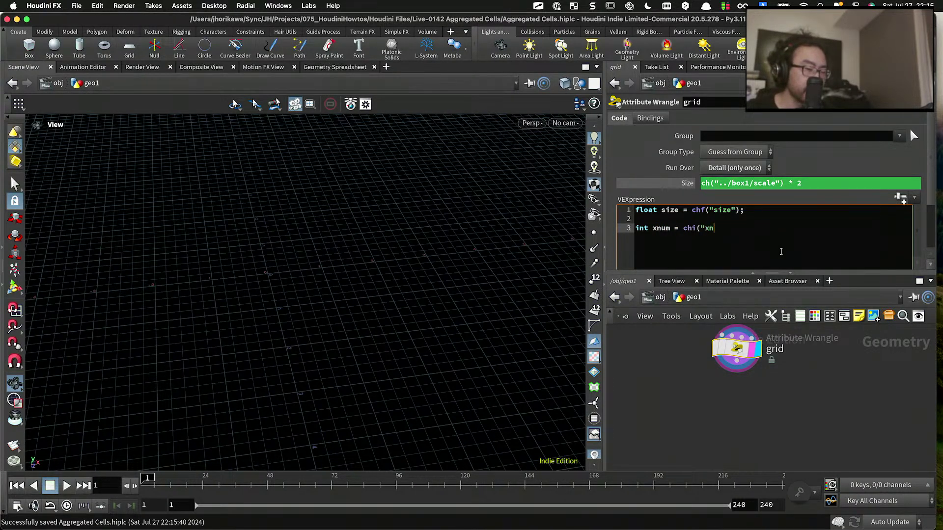
text(um");)
key(Return)
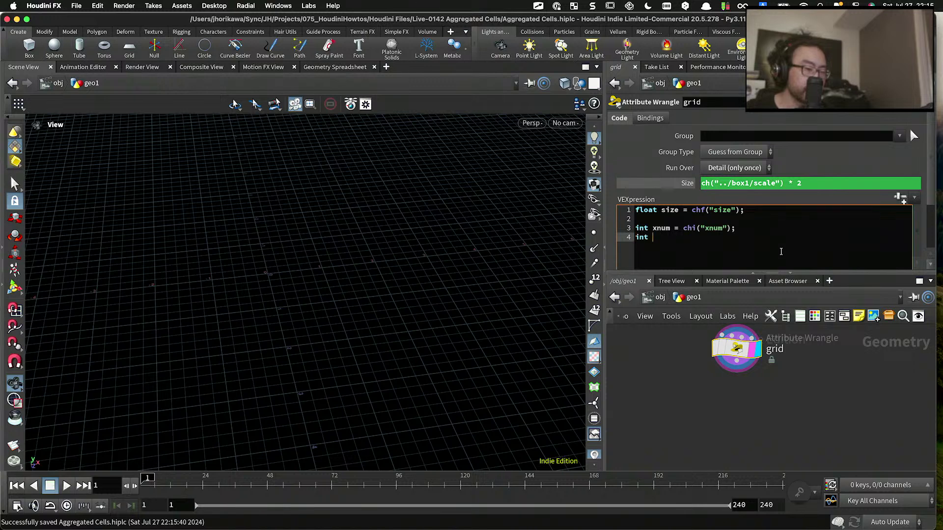
Step: Declare int ynum = chi("ynum"); and int znum = chi("znum"); below the xnum line
text(int ynum = chi("ynum");)
key(Return)
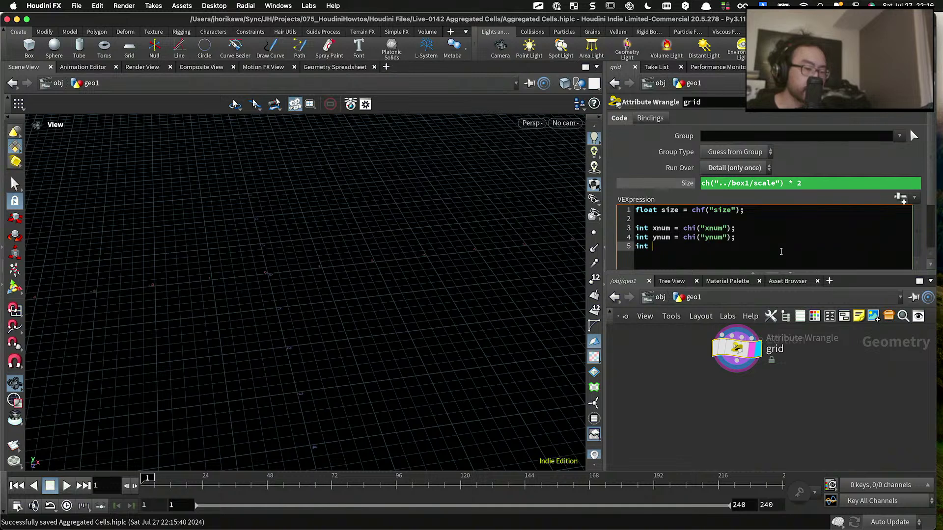
text(int znum = chi()
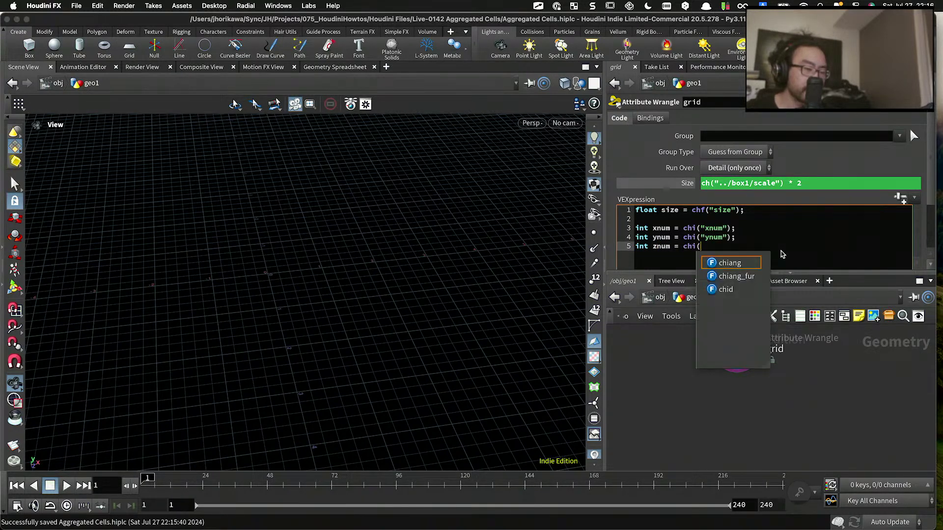
text("znum");)
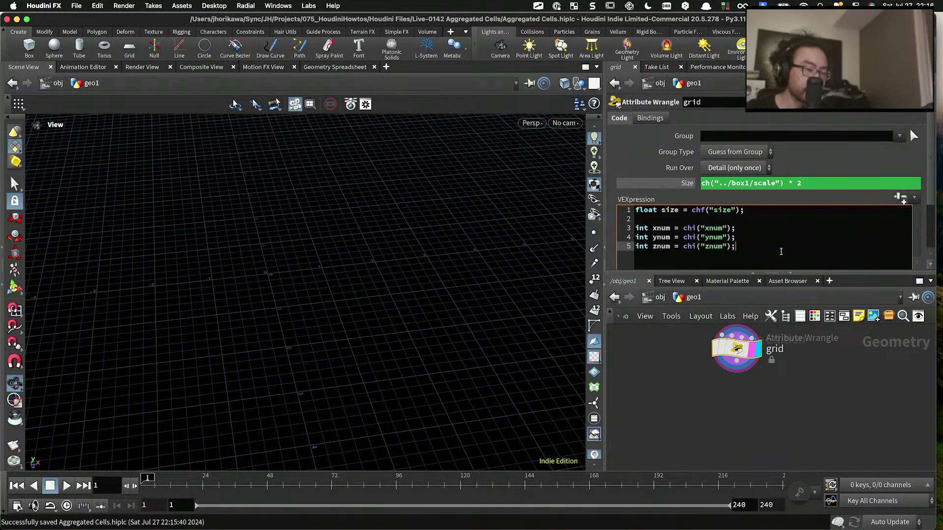
key(Return)
Step: Generate the wrangle's new channel parameters and set Xnum to 3, Ynum to 3 and Znum to 4
click(900, 197)
scroll(791, 178, down, 3)
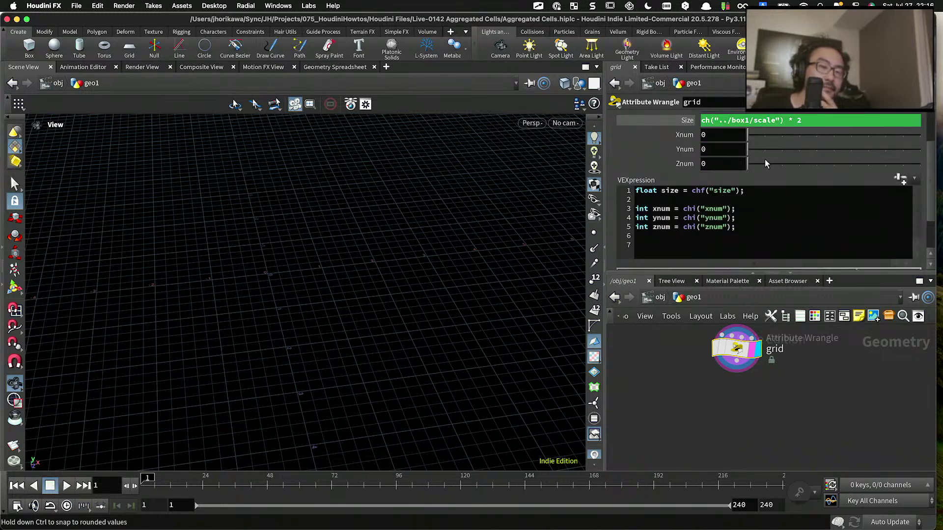
drag(764, 135, 816, 167)
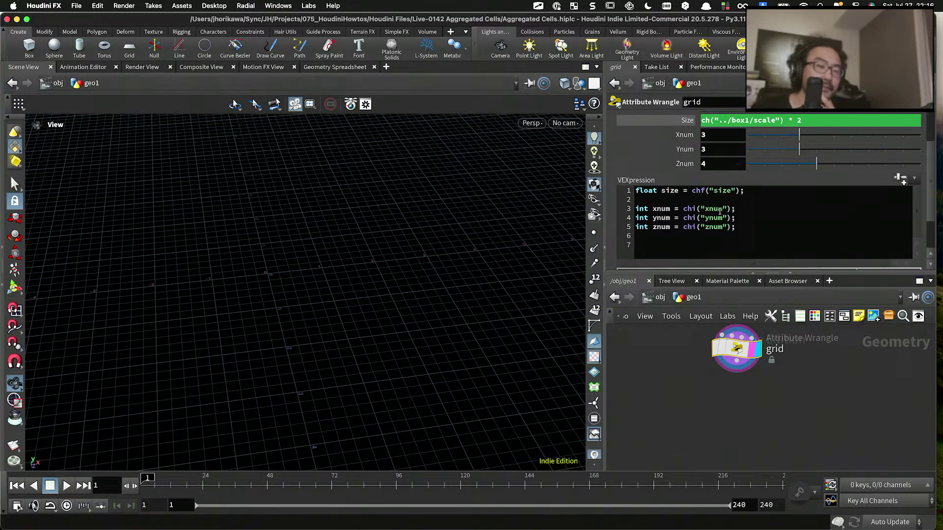
Step: Enlarge the code area and write an empty loop for(int i=0; i<xnum; i++){ } below the declarations
click(738, 271)
click(738, 272)
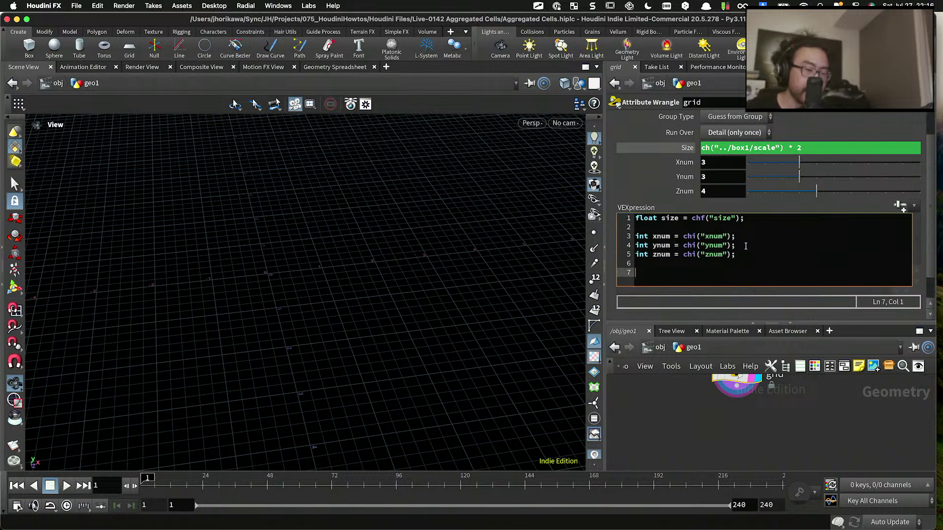
text(for(int i=0; i<)
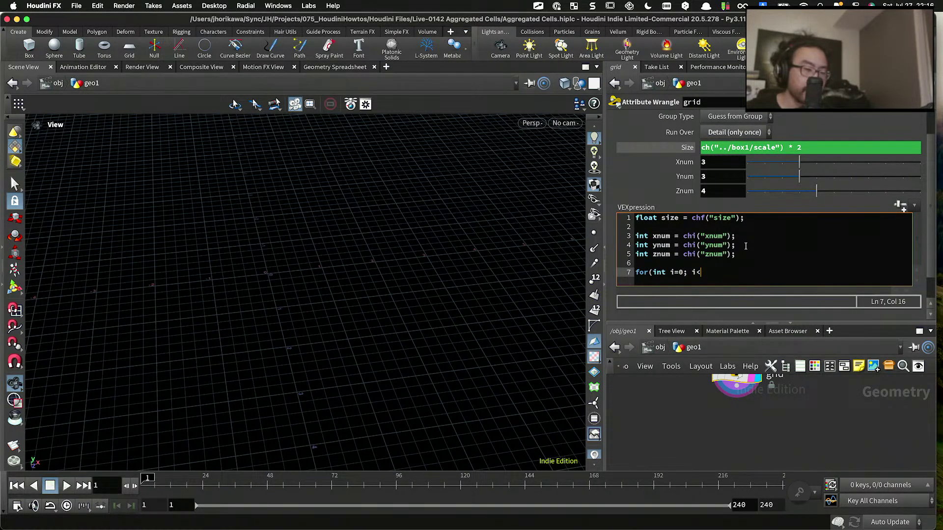
text(xnum)
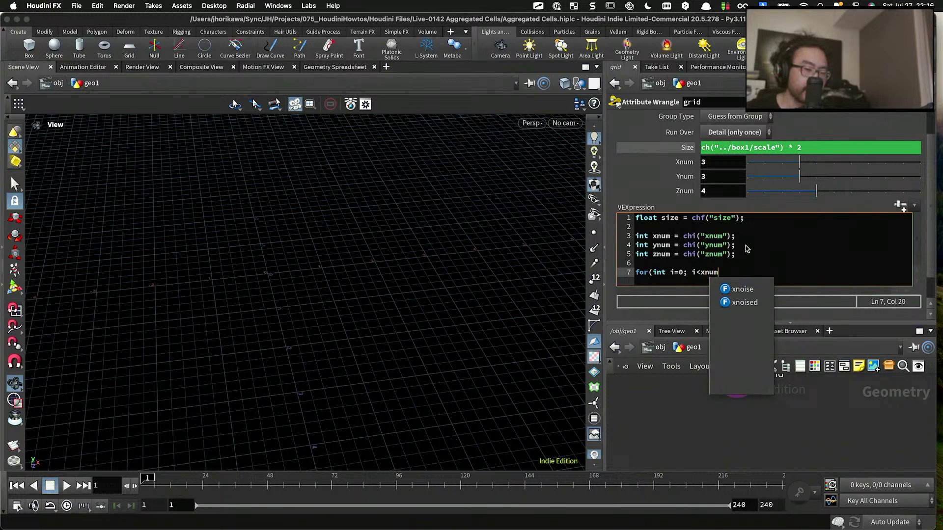
text(; i++) {)
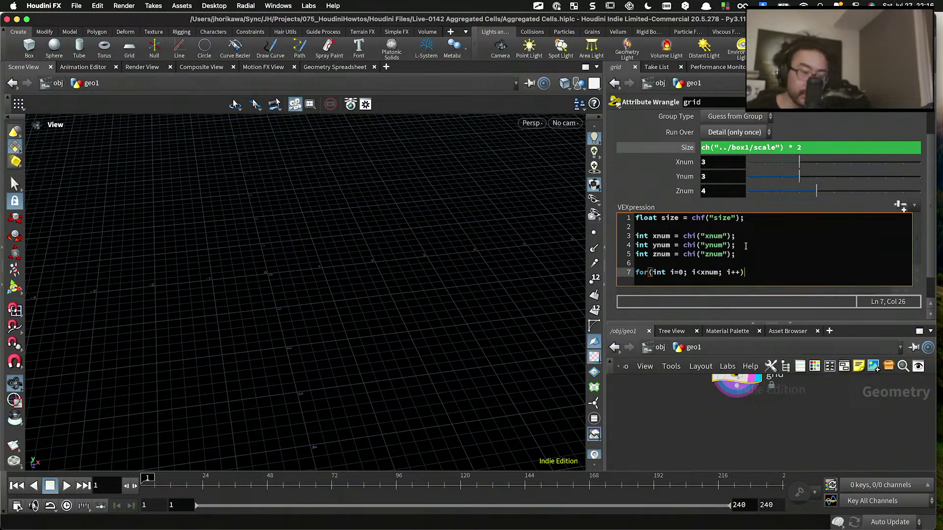
key(Return)
text(})
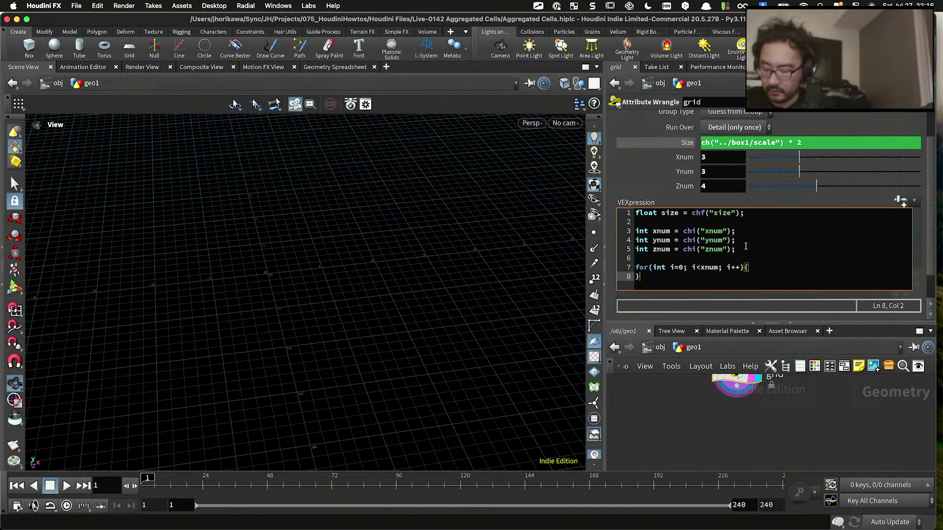
key(Left)
key(Return)
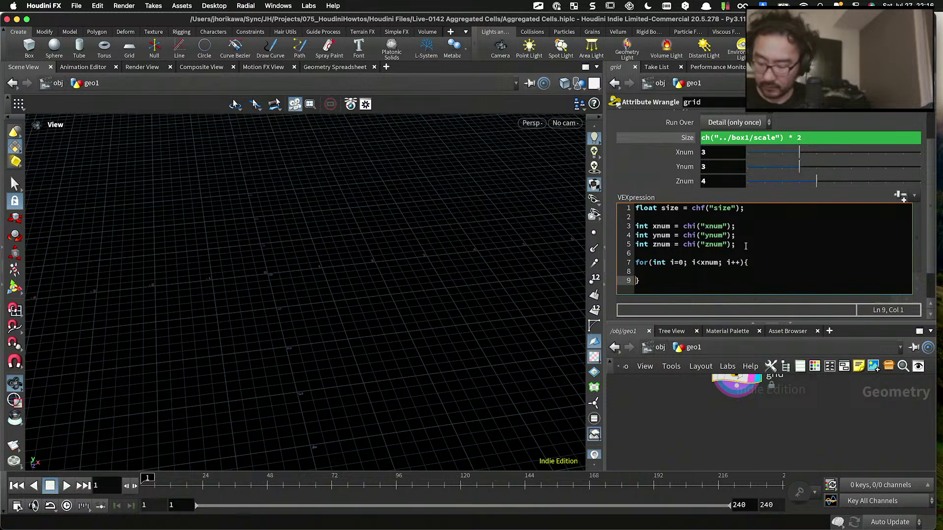
key(Up)
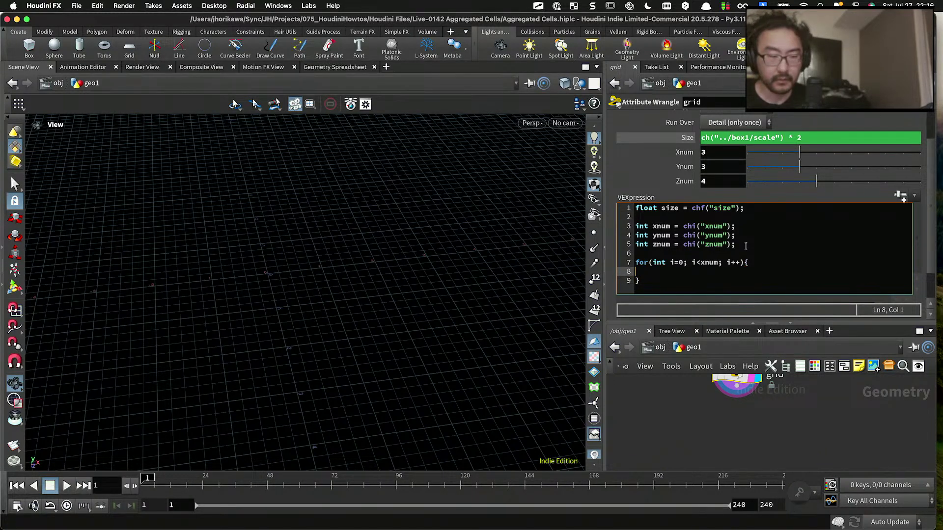
Step: Nest an indented copy of the xnum for loop inside the original loop
drag(642, 280, 634, 262)
key(ctrl+c)
click(653, 272)
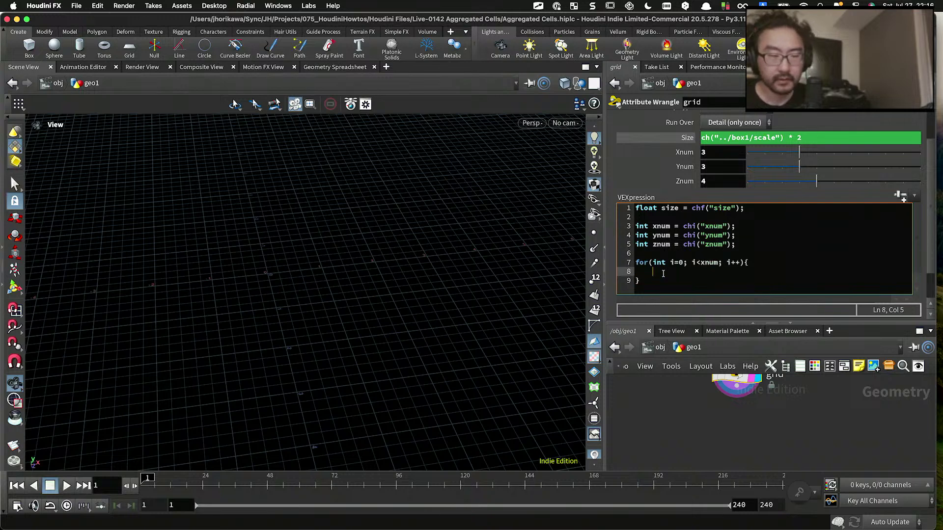
key(ctrl+v)
click(632, 279)
key(Tab)
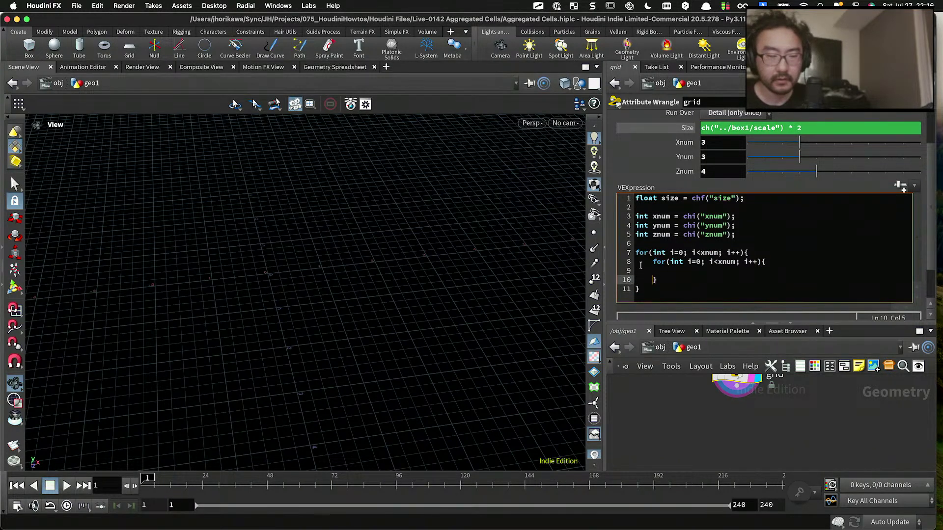
Step: Change the nested loop to for(int n=0; n<ynum; n++)
click(689, 262)
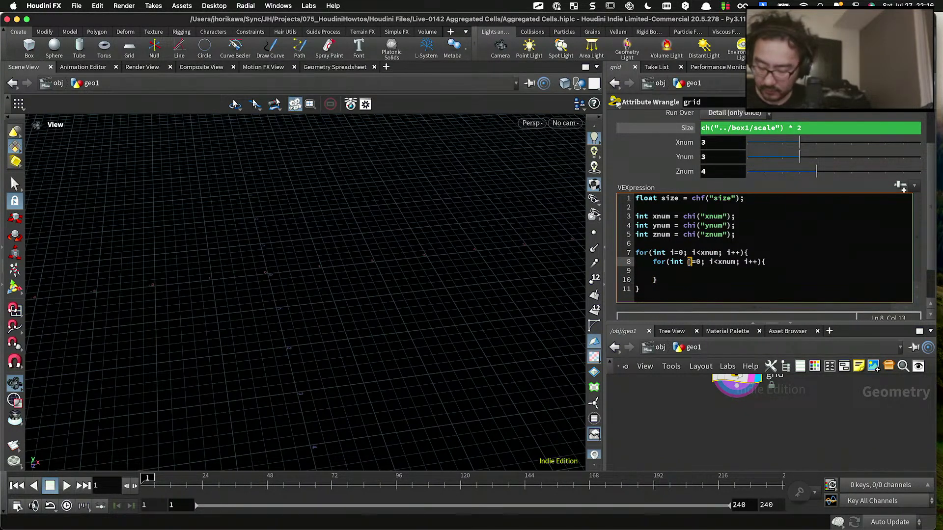
text(n)
click(710, 262)
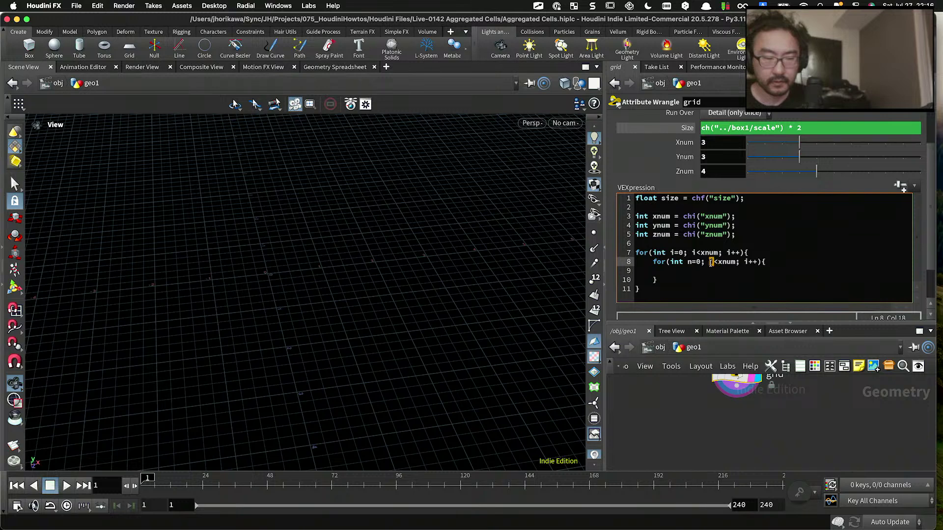
key(BackSpace)
text(n)
click(720, 263)
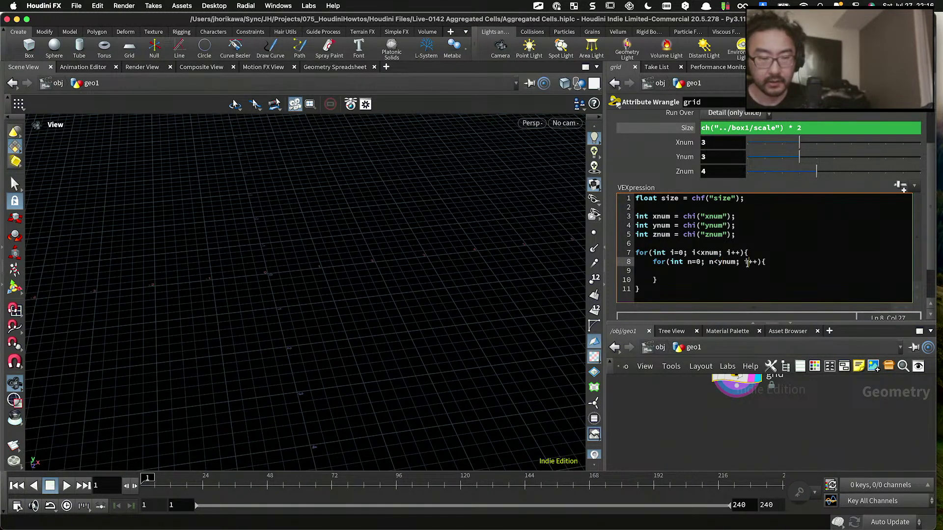
drag(746, 263, 745, 264)
text(n)
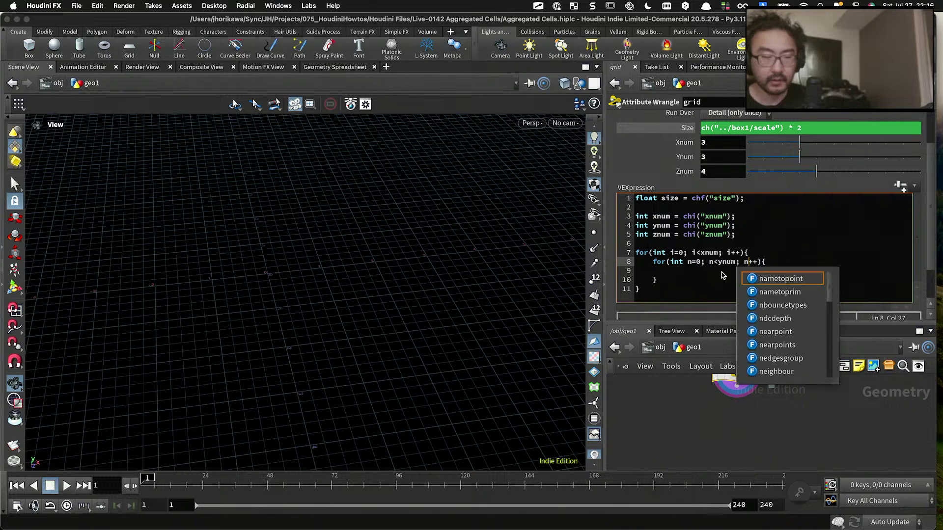
Step: Paste a third copy of the for loop inside the ynum loop and indent its closing brace to match
click(714, 274)
key(super+v)
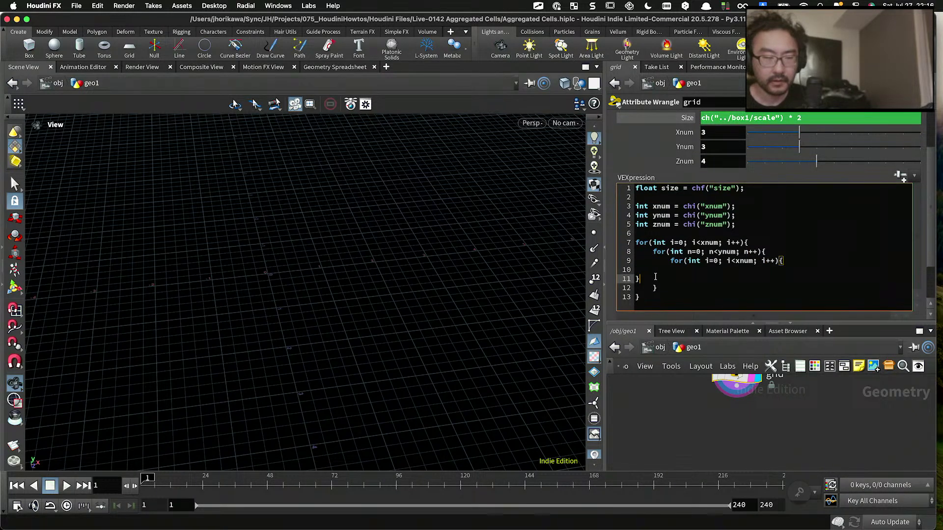
key(Tab)
key(Tab)
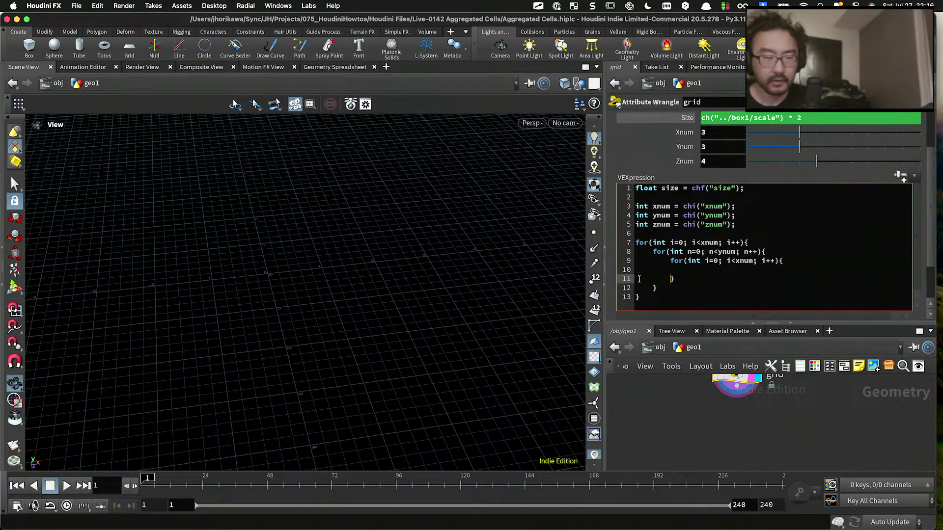
Step: Rename the innermost loop's counter from i to t in its declaration, condition and increment
click(707, 261)
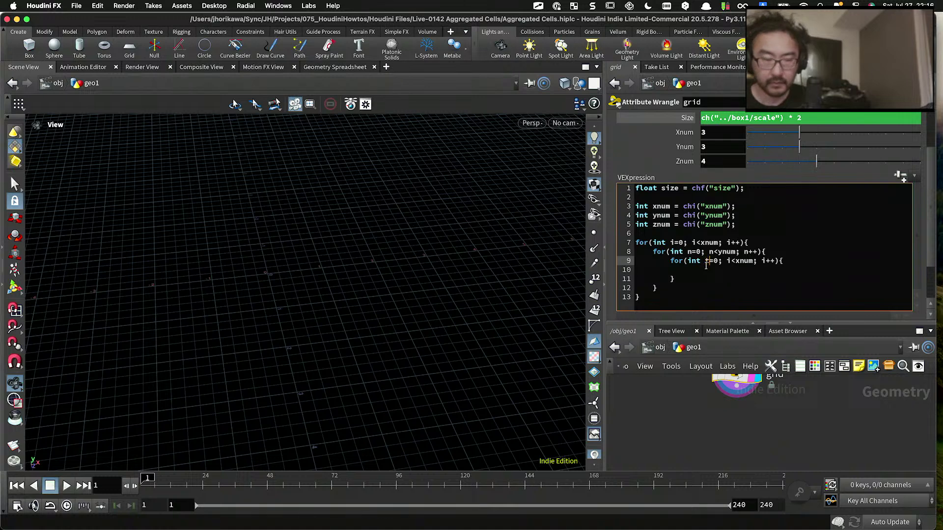
key(BackSpace)
text(t)
click(729, 260)
key(Delete)
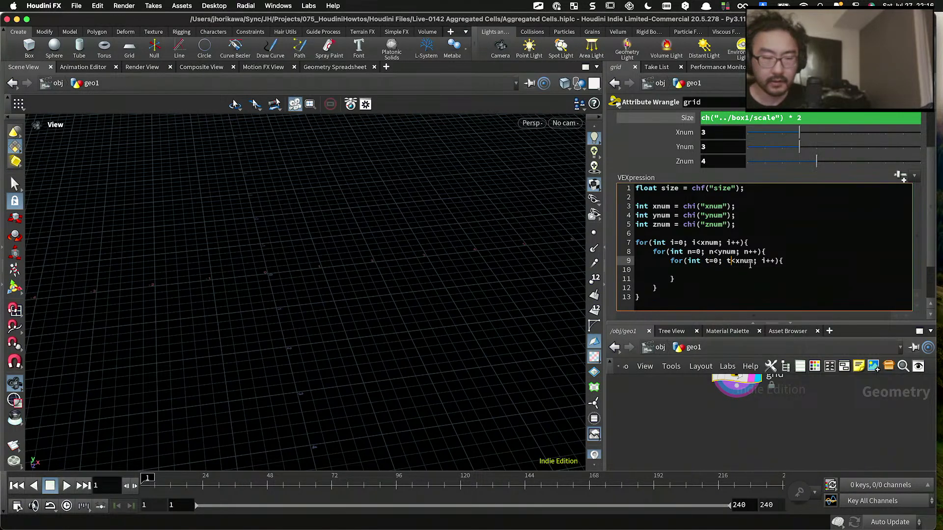
text(t)
click(766, 261)
key(BackSpace)
text(t)
key(Escape)
Step: Add blank indented lines inside the innermost loop for its body
click(723, 270)
key(Tab)
key(Tab)
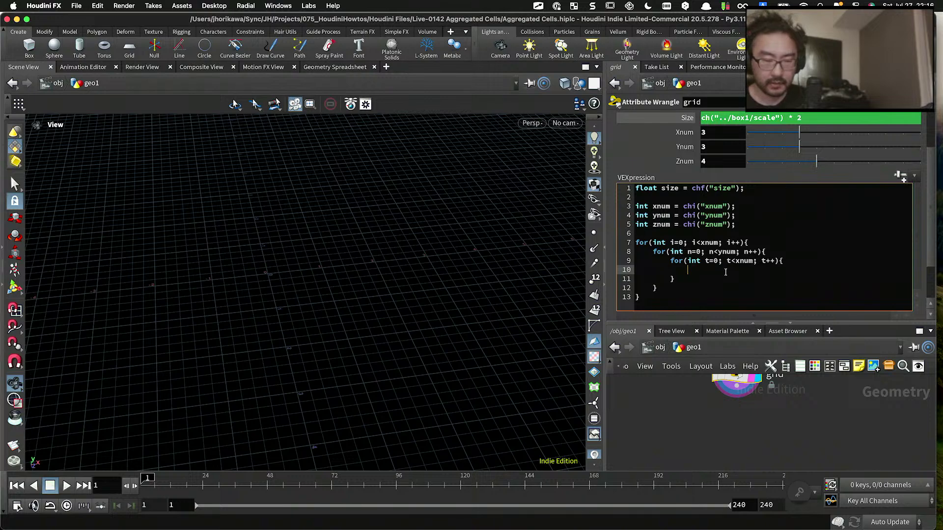
key(Return)
key(Return)
click(725, 272)
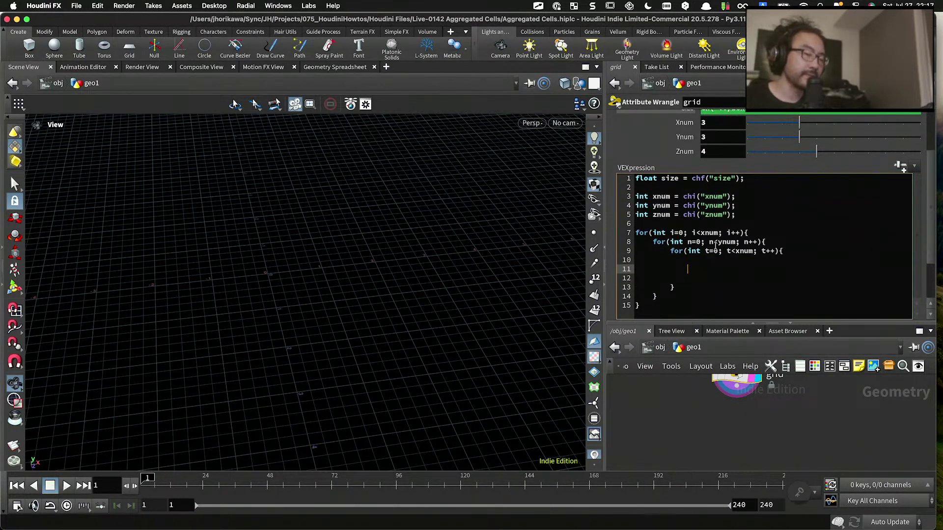
Step: Declare float x = xnum * size; inside the innermost loop of the grid wrangle
drag(385, 225, 295, 200)
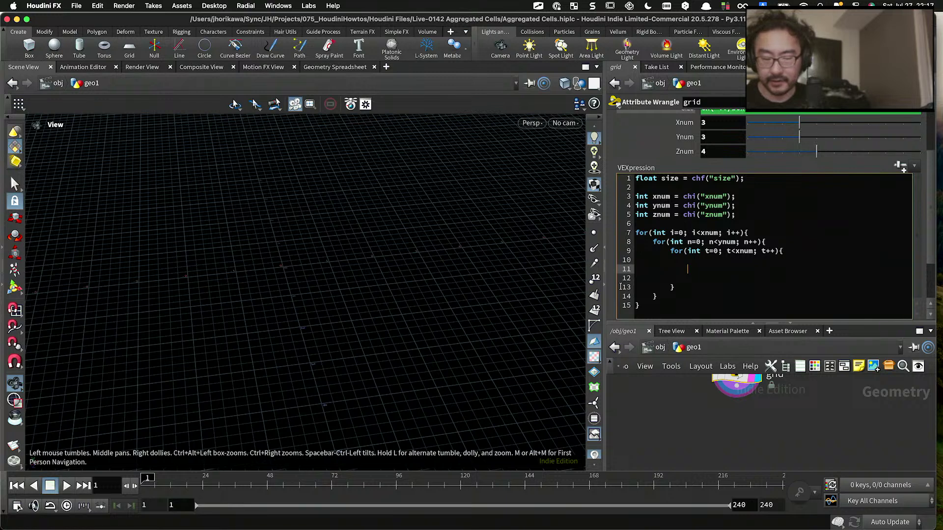
text(float x=)
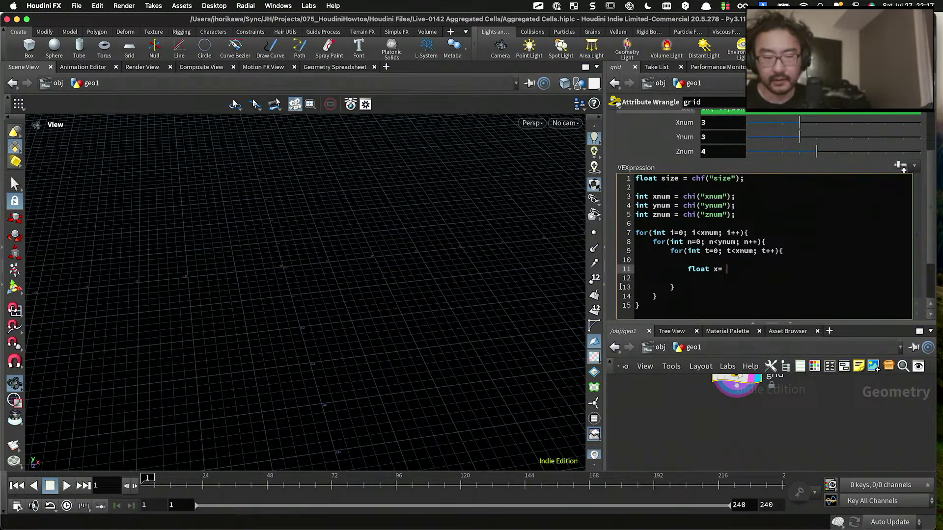
key(BackSpace)
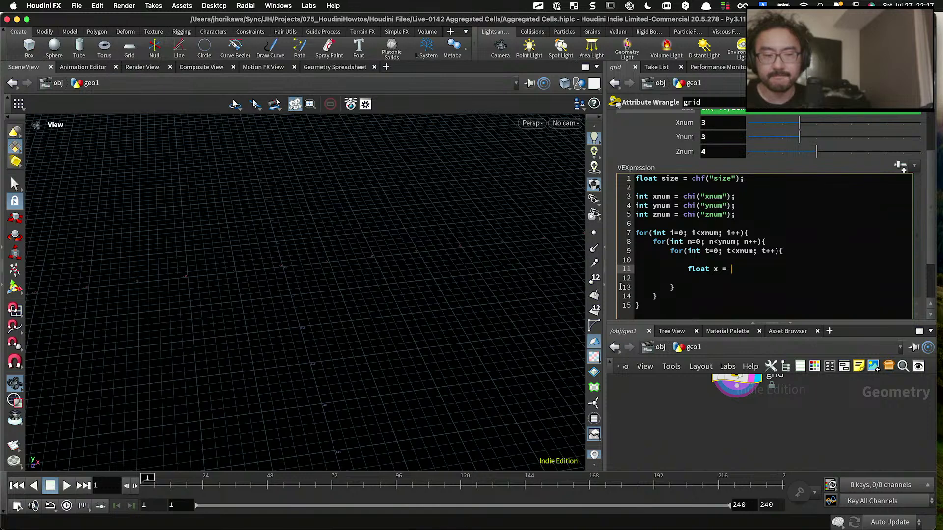
text(xnum)
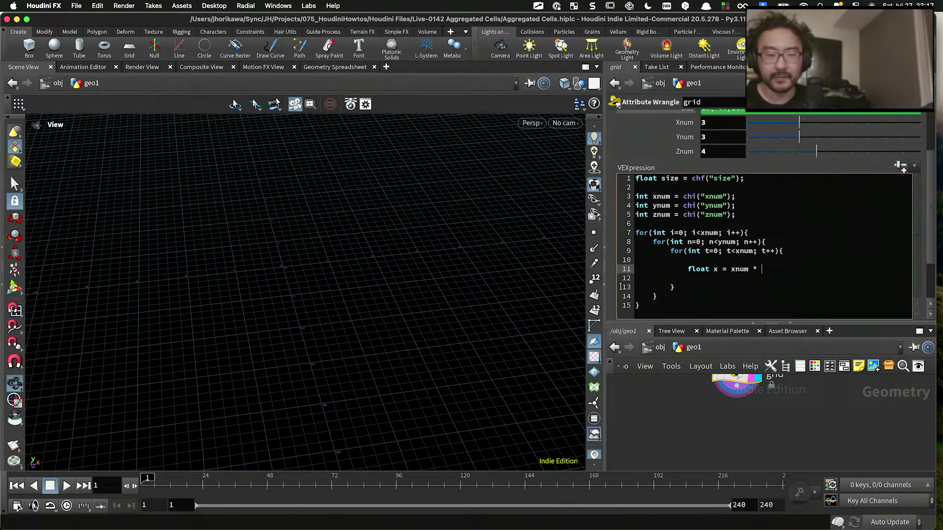
text( * size;)
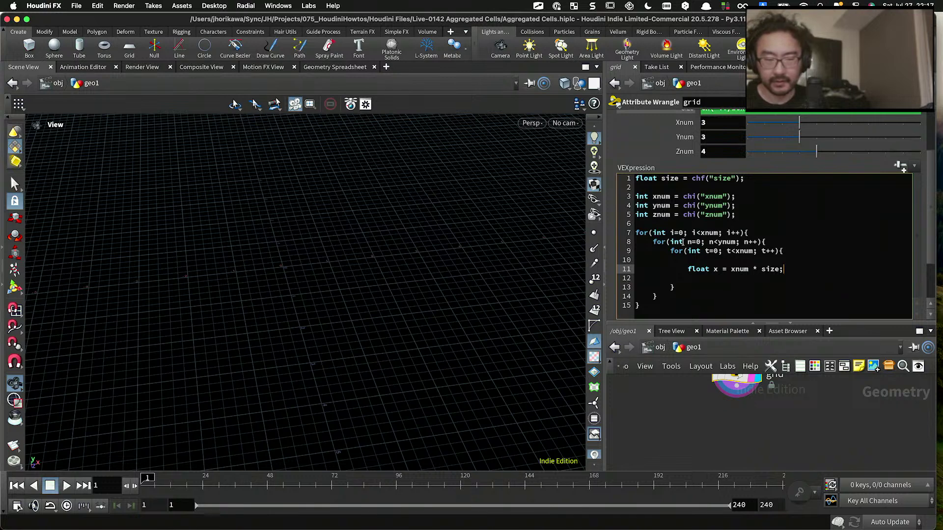
Step: Add float y = ynum * size; below the x declaration, followed by a blank line
key(Return)
text(float y =)
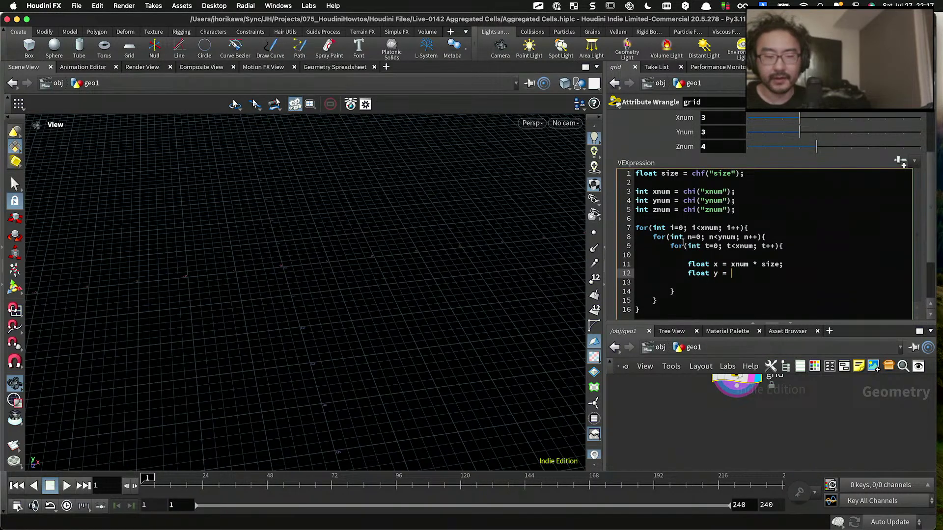
text( ynum * sixze;)
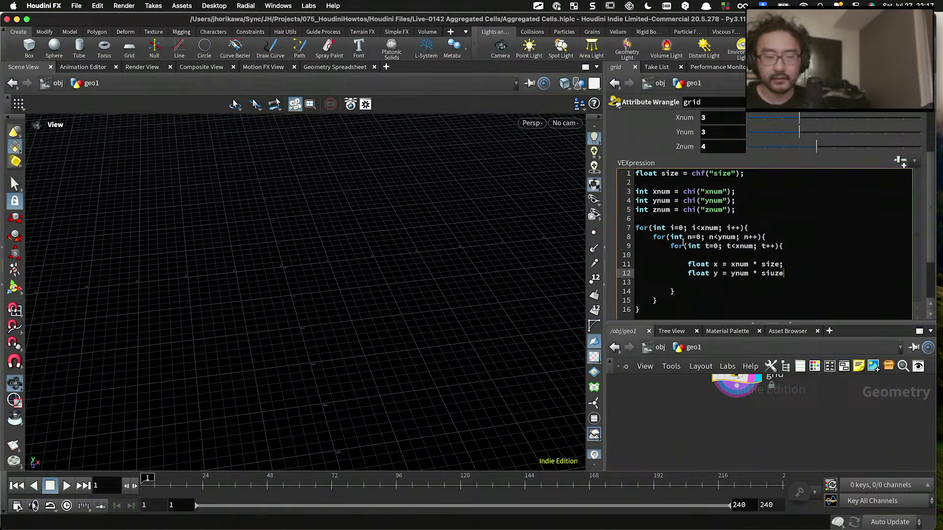
key(BackSpace)
key(BackSpace)
key(BackSpace)
key(BackSpace)
text(ze;)
key(Return)
key(Return)
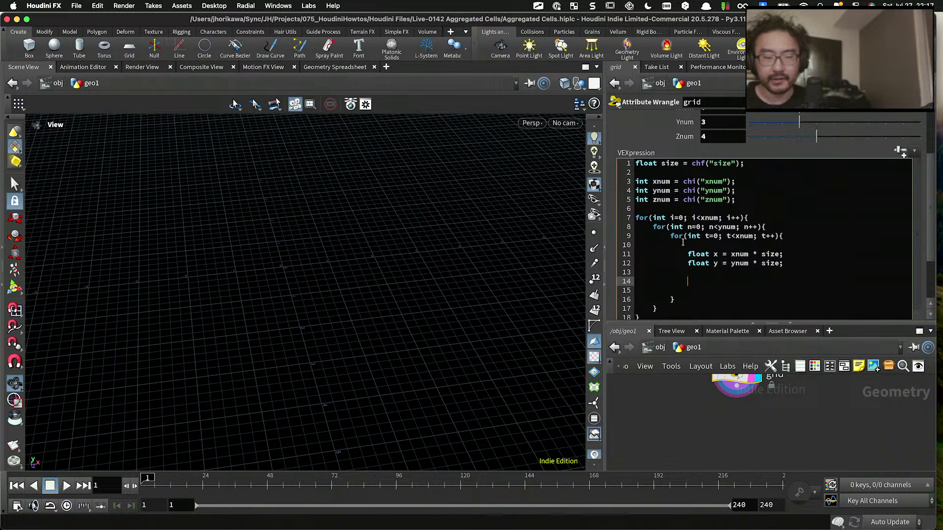
Step: Create a point in the innermost loop with int pt = addpoint(0, set(x, y, 0)); and save the file
text(int pt =)
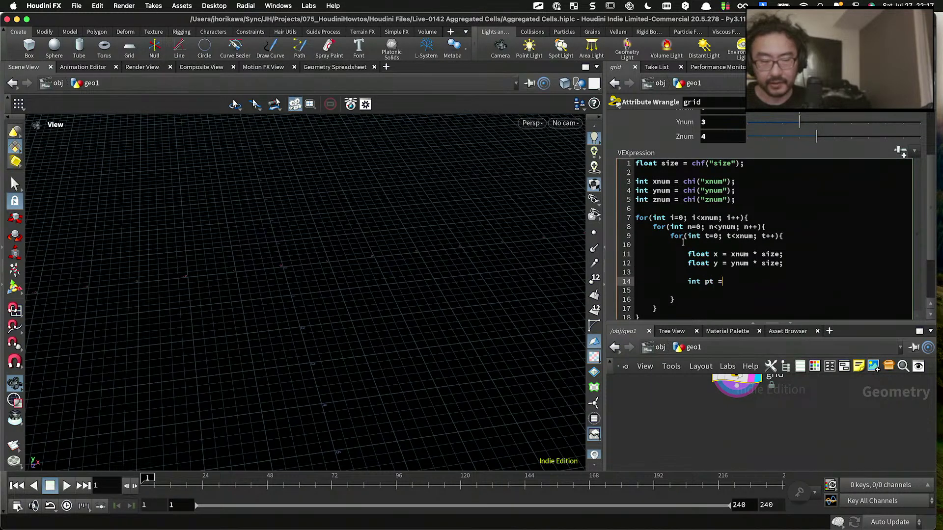
text( addpoint(0k, x)
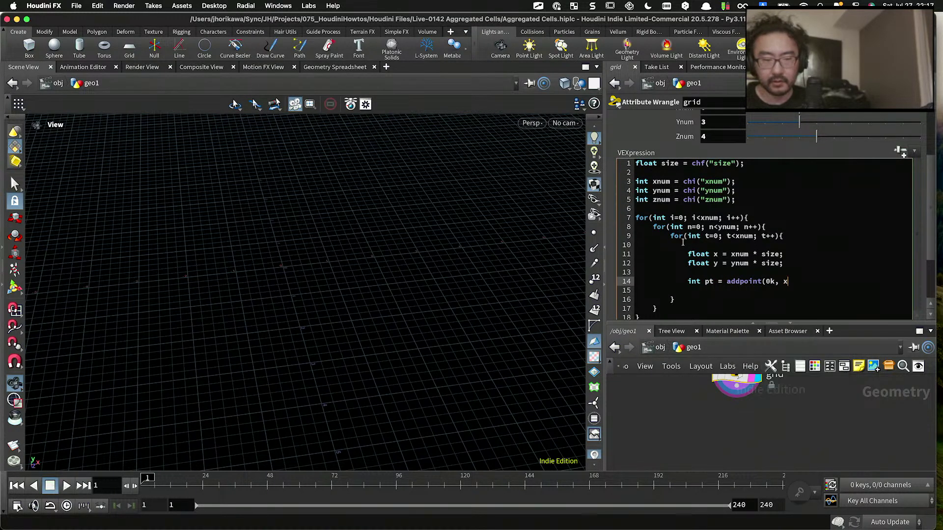
key(BackSpace)
key(BackSpace)
key(BackSpace)
text(set(x)
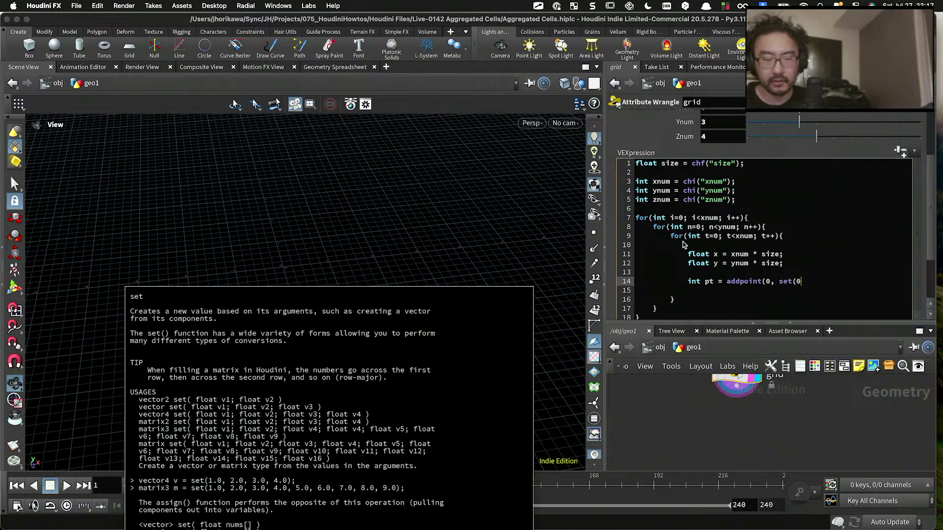
text(, y, 0));)
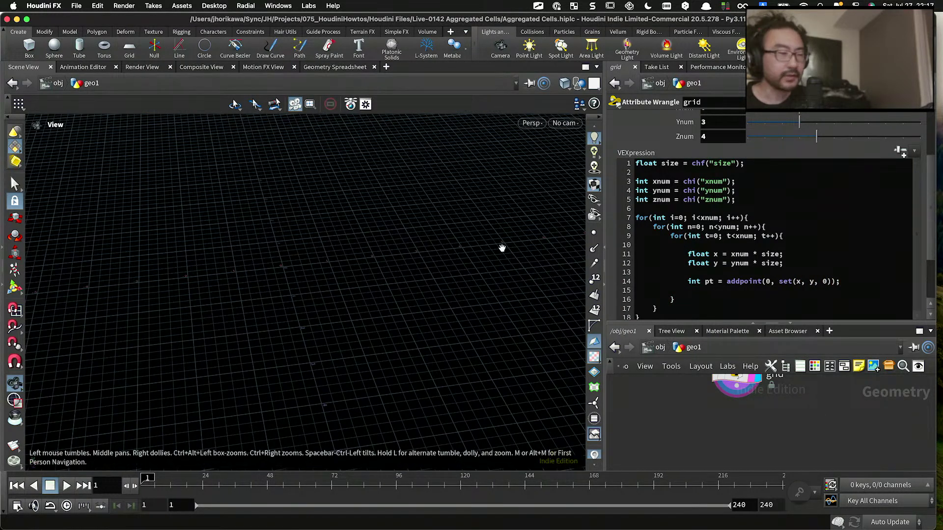
key(super+s)
drag(501, 247, 354, 314)
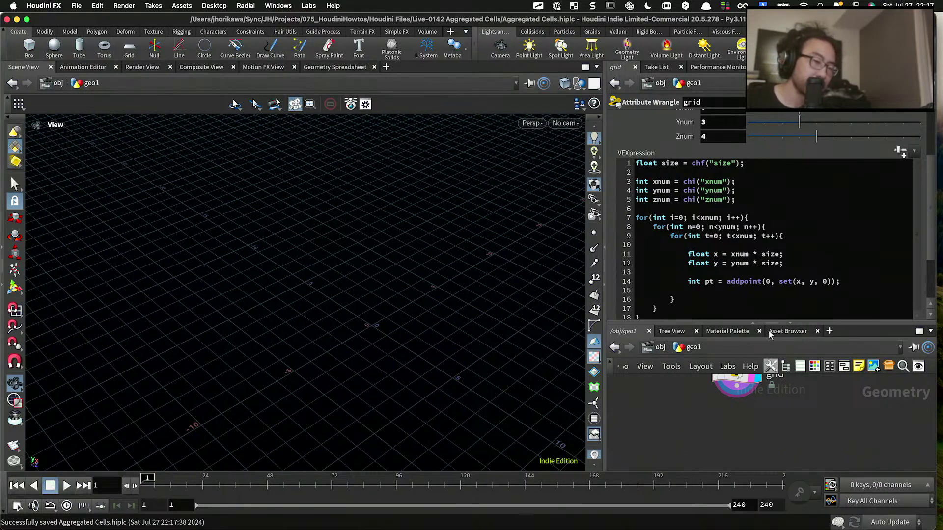
drag(736, 324, 736, 365)
middle_drag(442, 294, 447, 263)
click(799, 305)
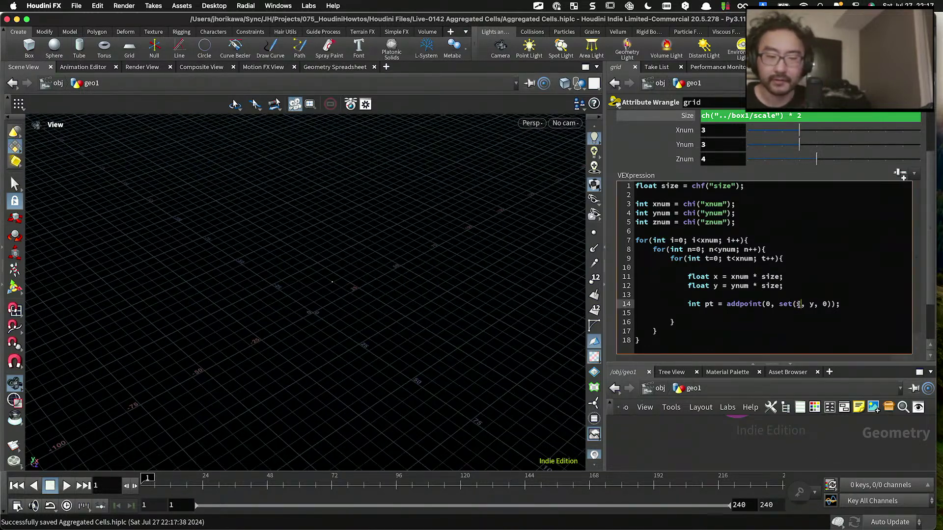
text(\)
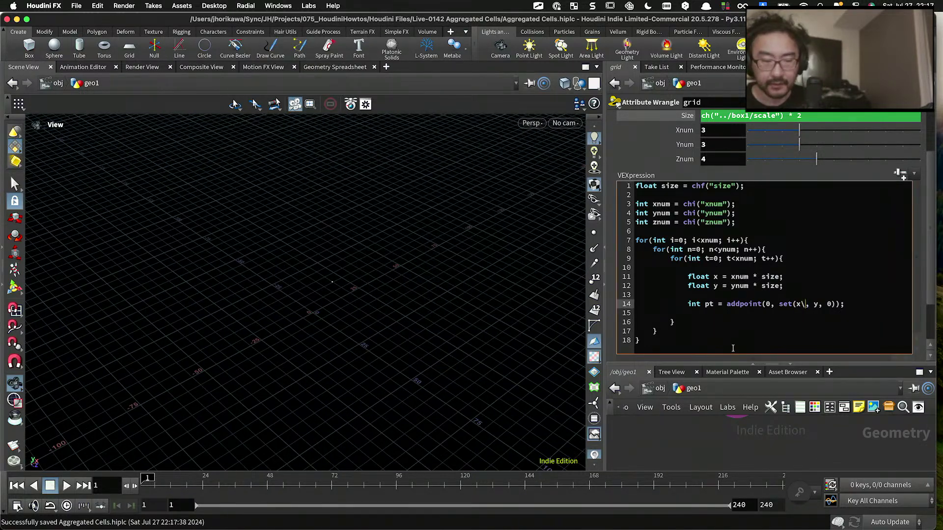
text(\)
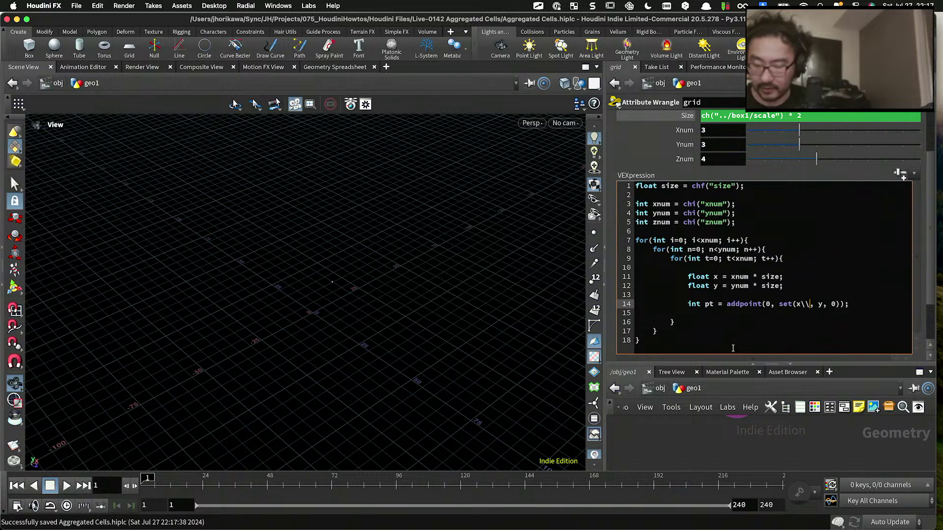
key(BackSpace)
key(BackSpace)
Step: Replace xnum with the loop counter i in the x declaration so it reads float x = i * size;
double_click(770, 277)
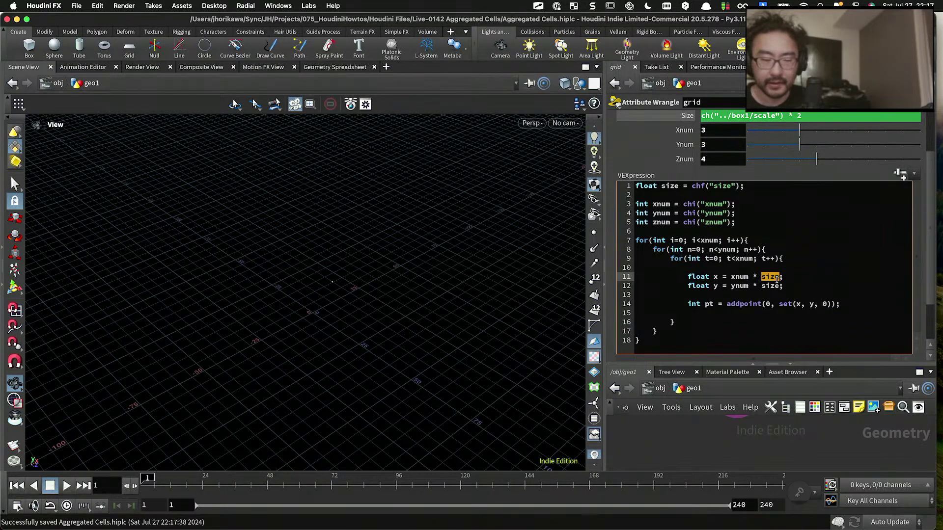
key(Left)
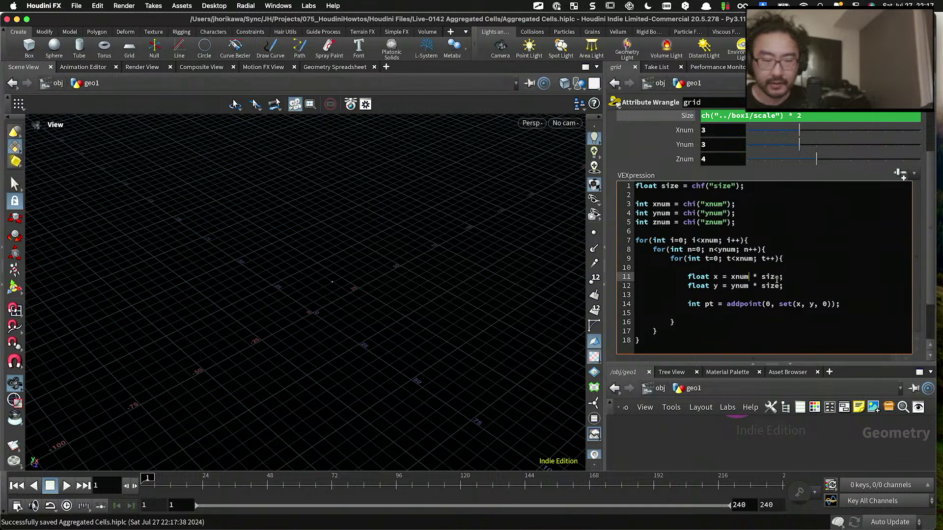
key(BackSpace)
key(BackSpace)
key(BackSpace)
key(BackSpace)
text(i)
key(Escape)
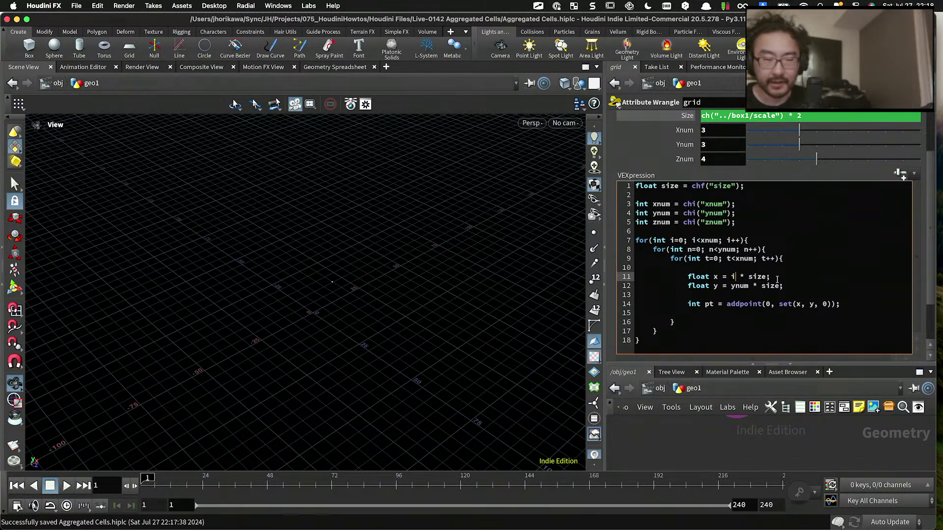
key(Down)
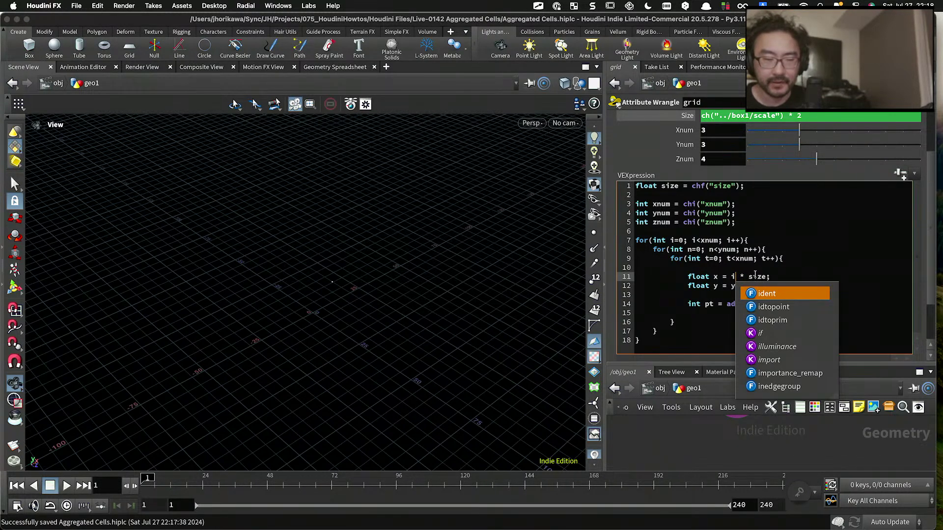
key(Escape)
Step: Replace ynum with the loop counter n in the y declaration and apply the code
double_click(741, 286)
text(n * size;)
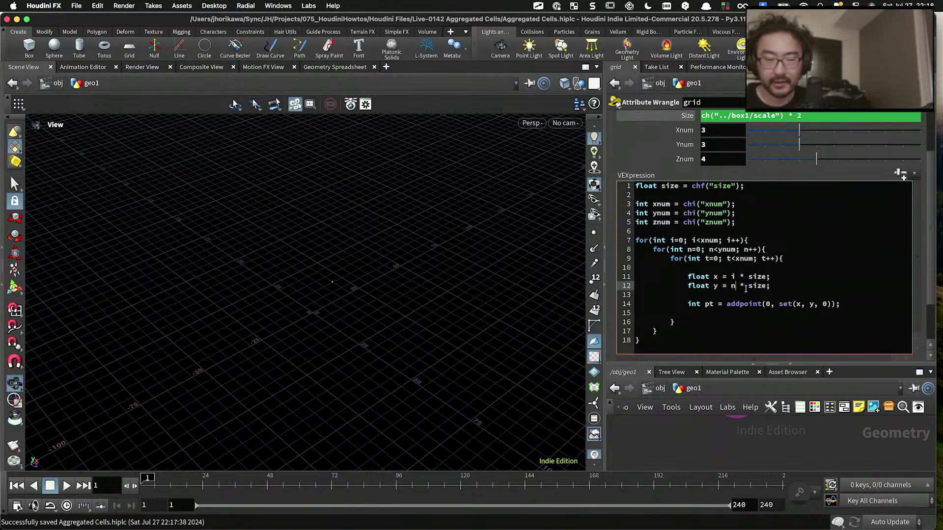
click(710, 436)
Step: Set the grid wrangle's Xnum to 5 and Ynum to 6, and save the file
scroll(366, 302, up, 5)
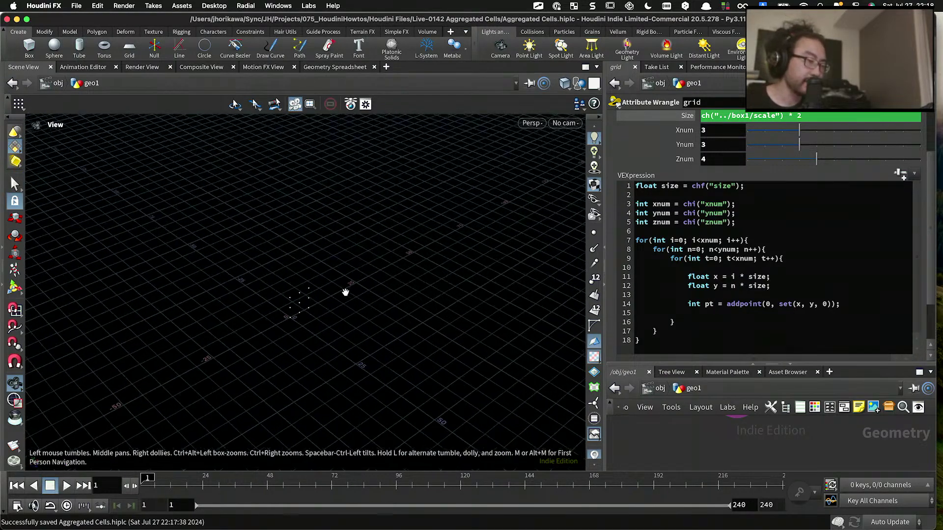
drag(345, 292, 366, 277)
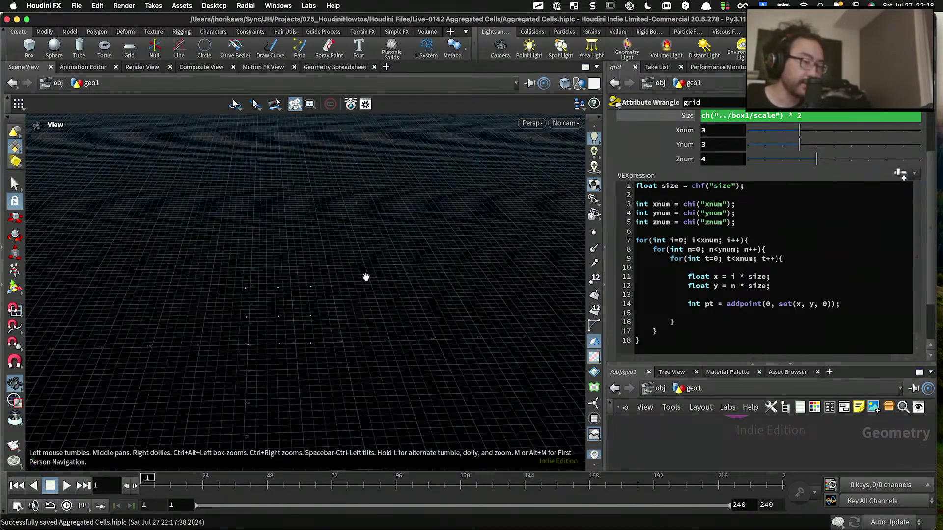
drag(799, 130, 851, 144)
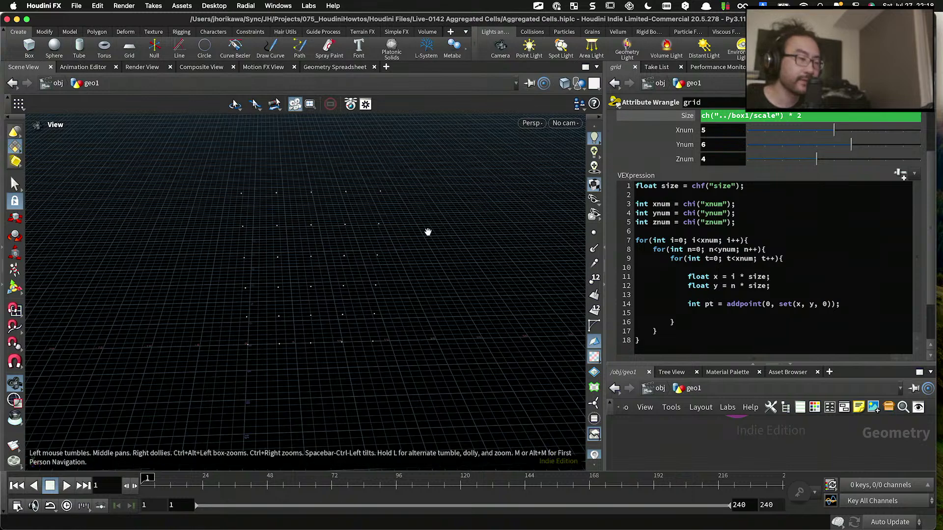
drag(427, 233, 364, 242)
key(super+s)
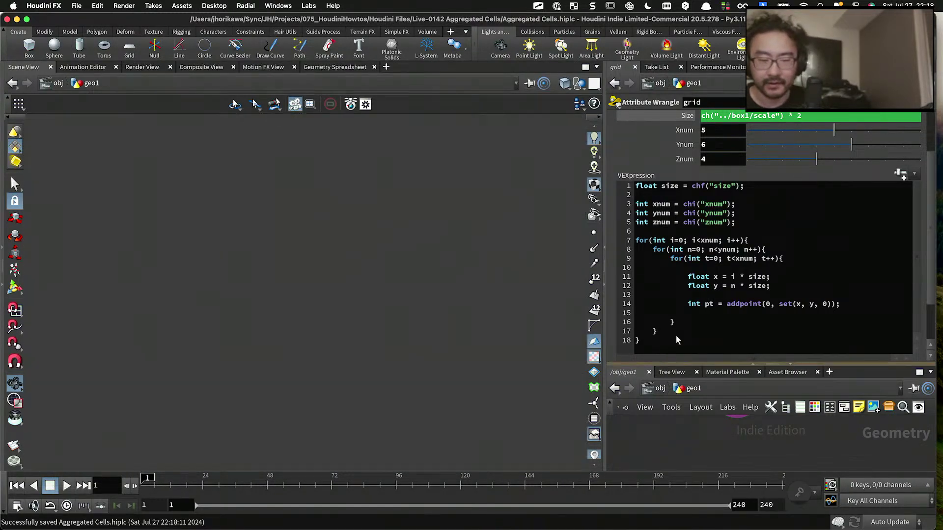
Step: Add a Copy to Points node with normal2 as its source and grid as its target points, and display its result
drag(668, 364, 669, 310)
key(Tab)
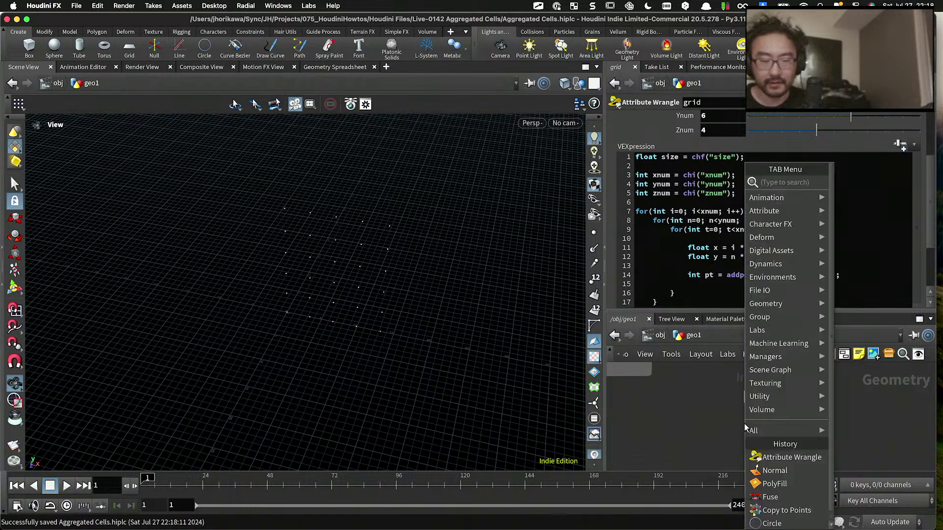
text(copyto)
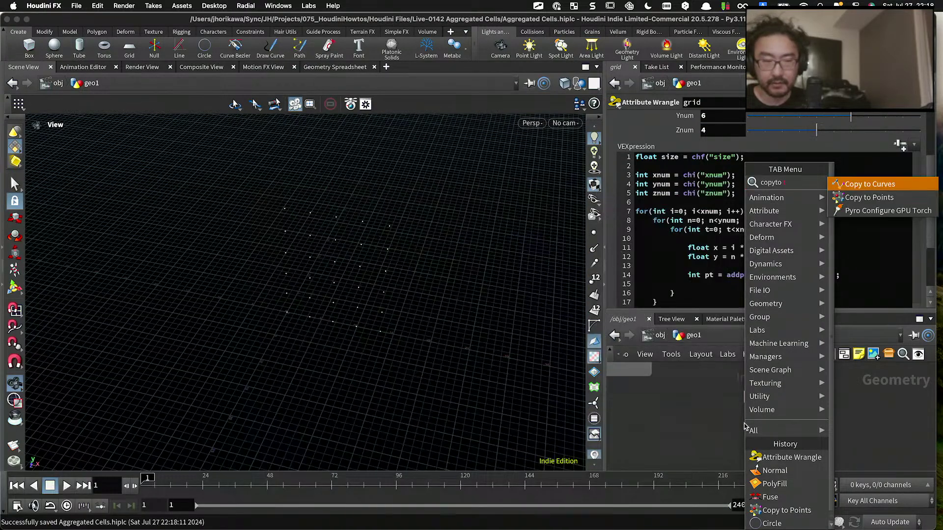
key(Down)
key(Return)
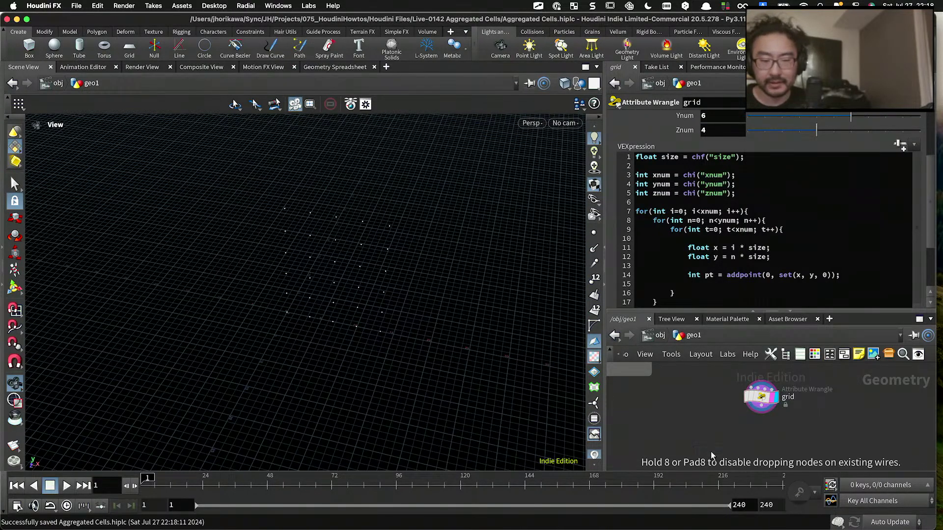
click(711, 455)
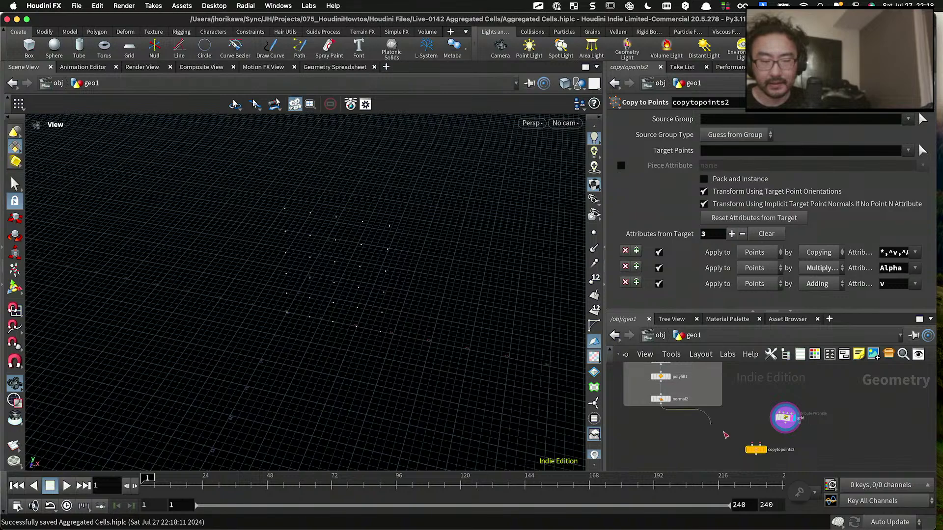
scroll(731, 438, up, 5)
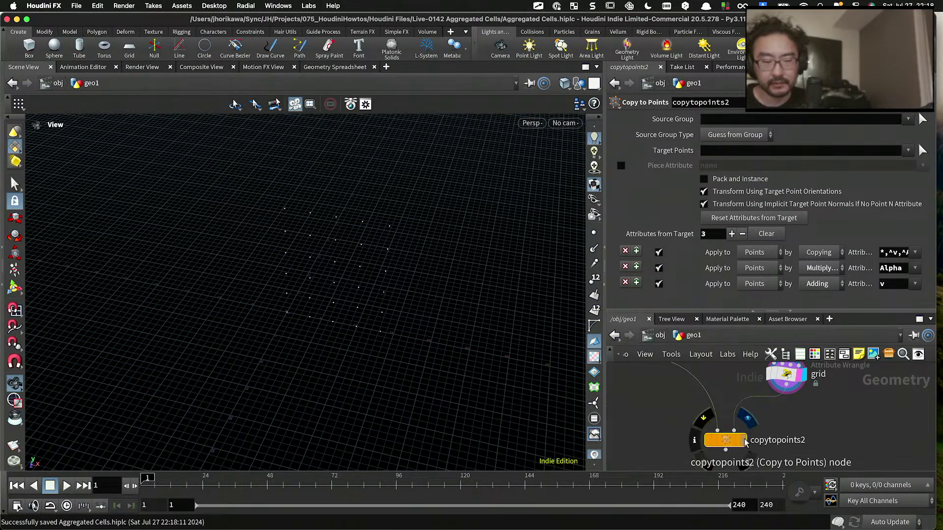
click(744, 439)
Step: Examine how the copied cells meet, both from the front and at an angle, and select the grid wrangle
drag(407, 314, 156, 211)
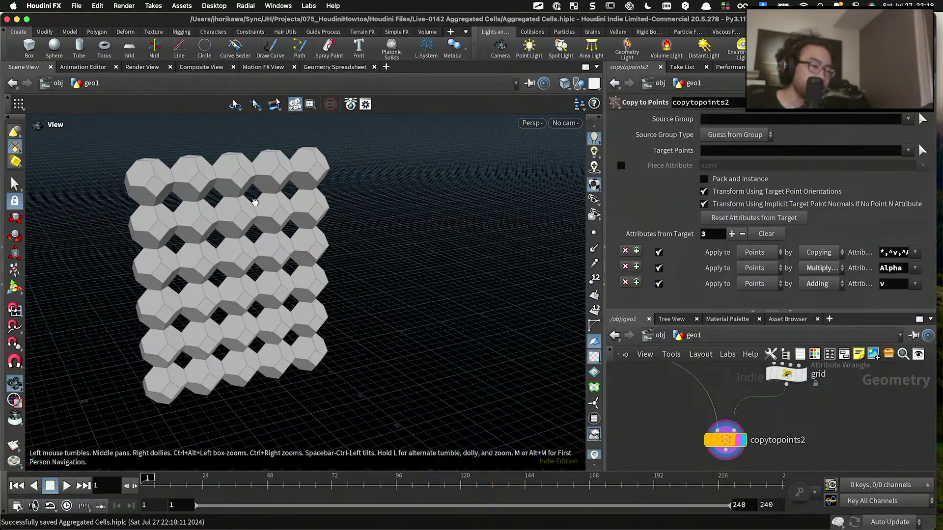
drag(231, 275, 160, 343)
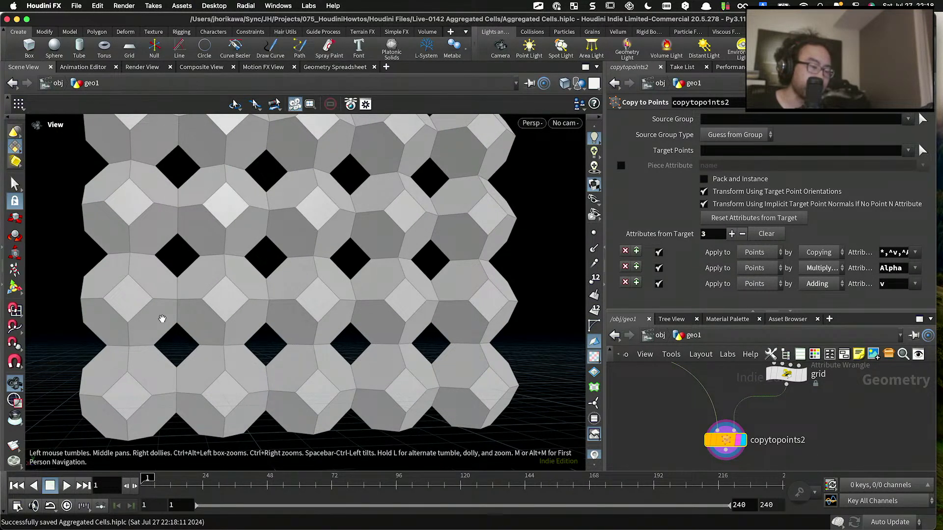
scroll(160, 337, up, 2)
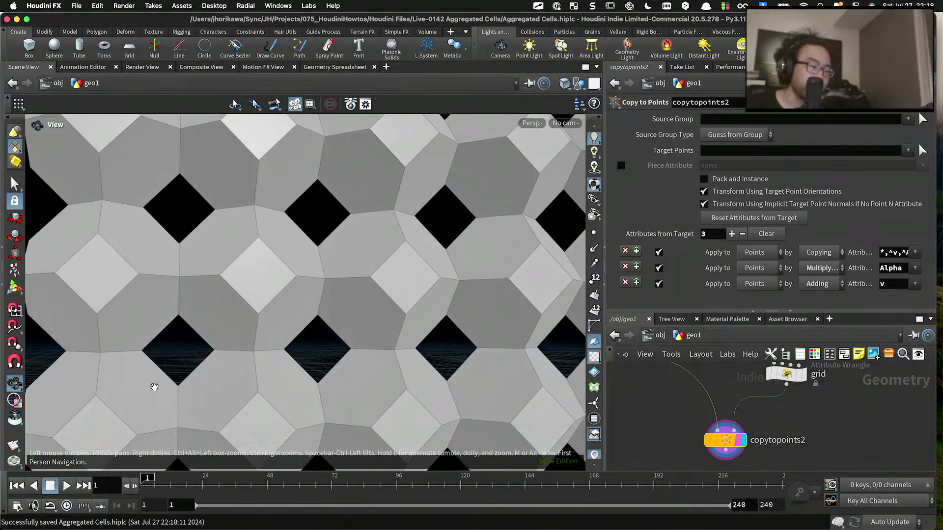
drag(181, 341, 179, 302)
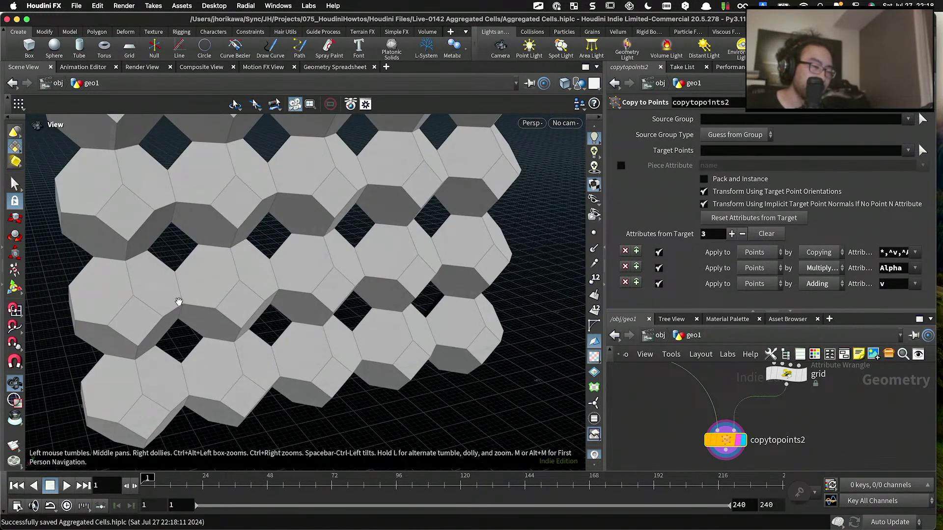
click(786, 374)
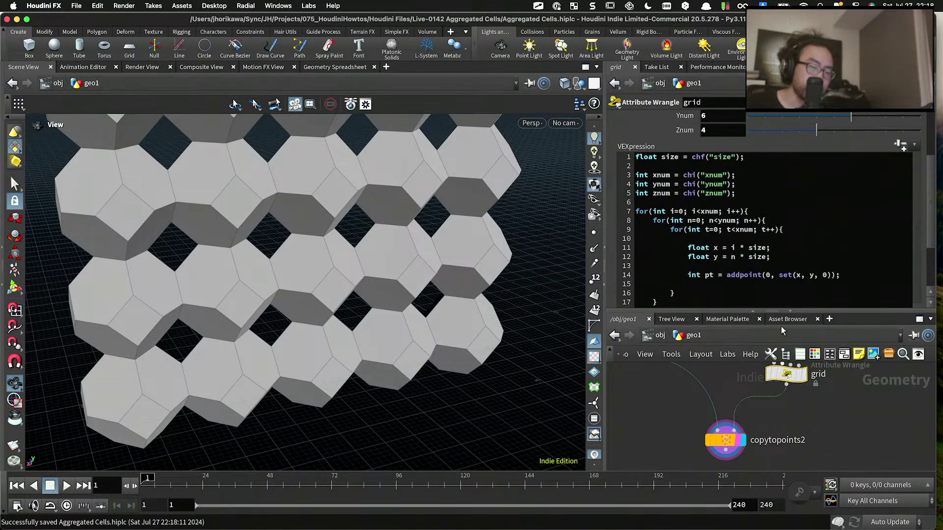
Step: Declare float z as t * size * 0.5 below the y declaration in the grid wrangle's innermost loop
click(784, 257)
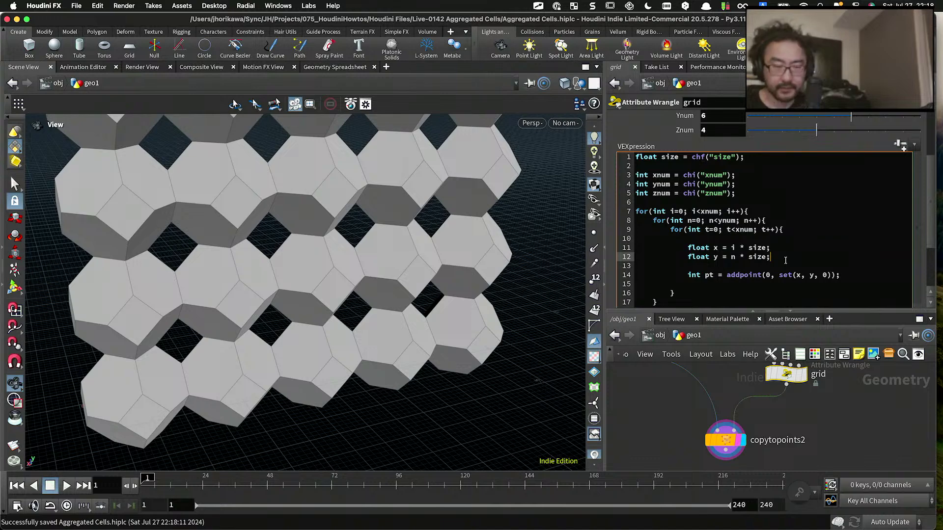
key(Return)
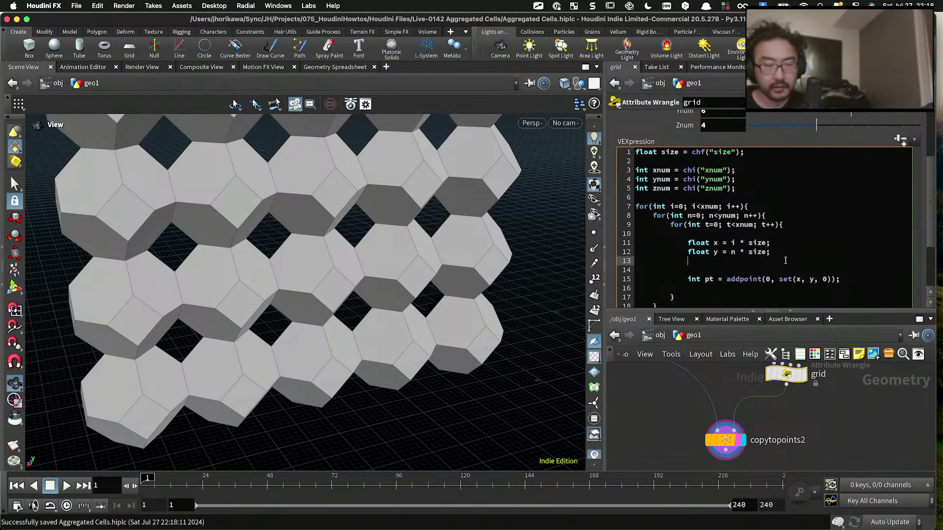
text(float)
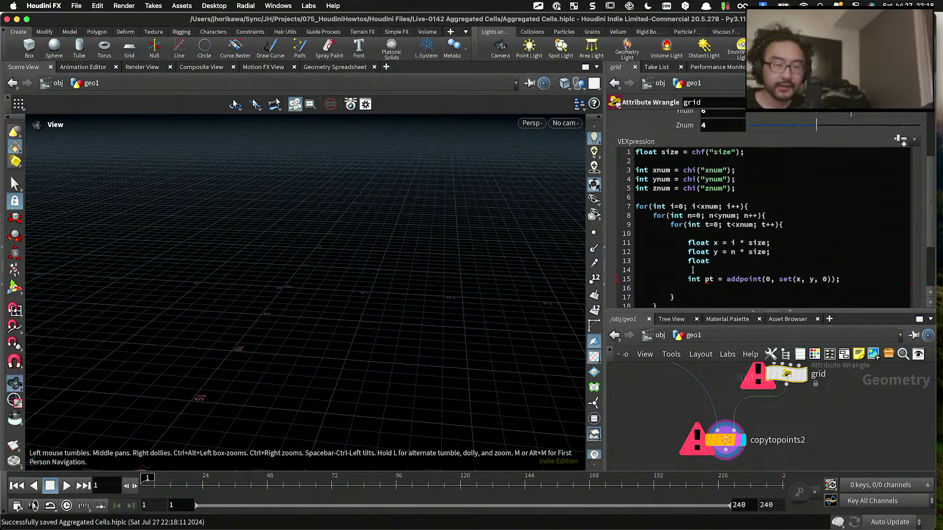
scroll(756, 248, up, 4)
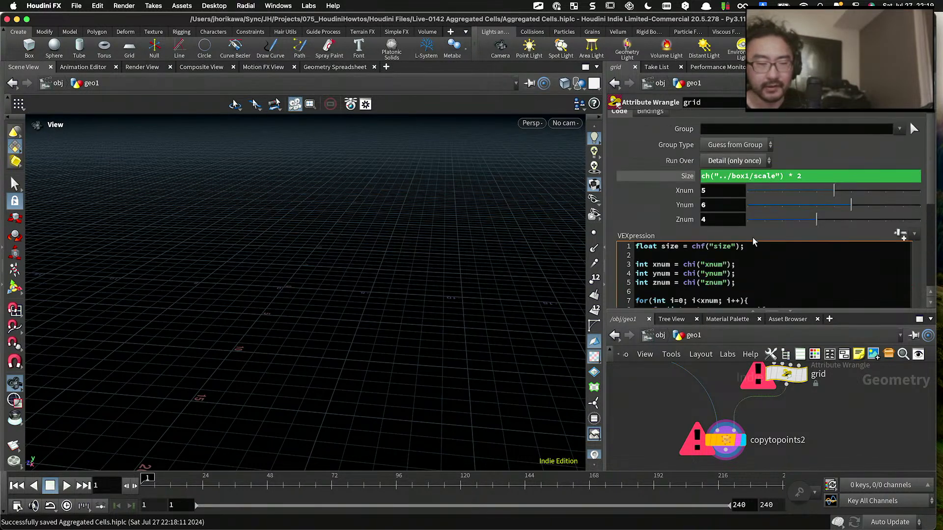
scroll(741, 238, down, 4)
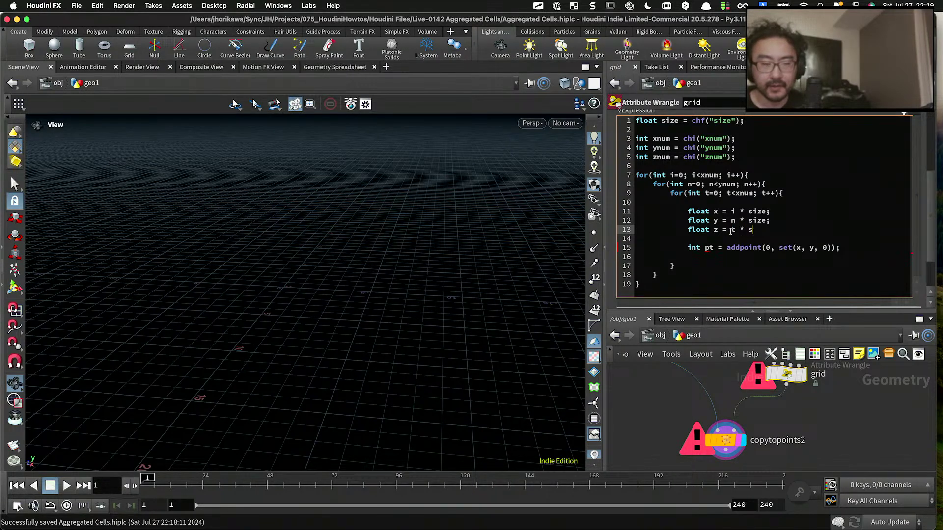
text(ize * 0.5;)
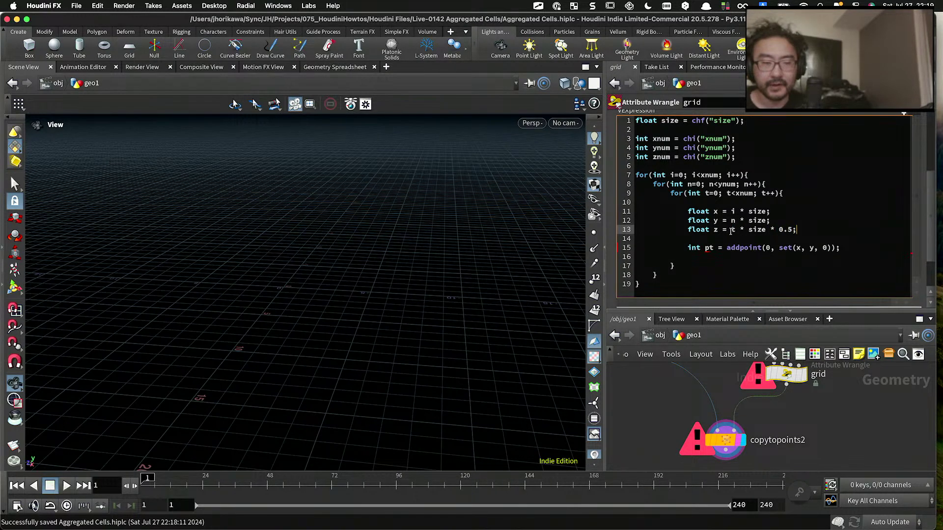
Step: Append + (t % 2) * size * 0.5 to the x declaration to offset alternate layers
click(733, 221)
drag(770, 212, 720, 213)
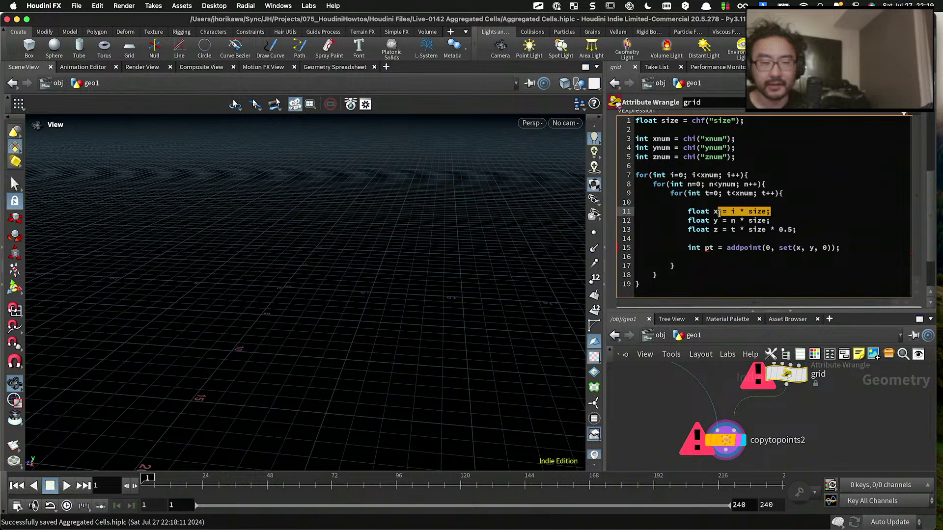
click(769, 220)
click(766, 212)
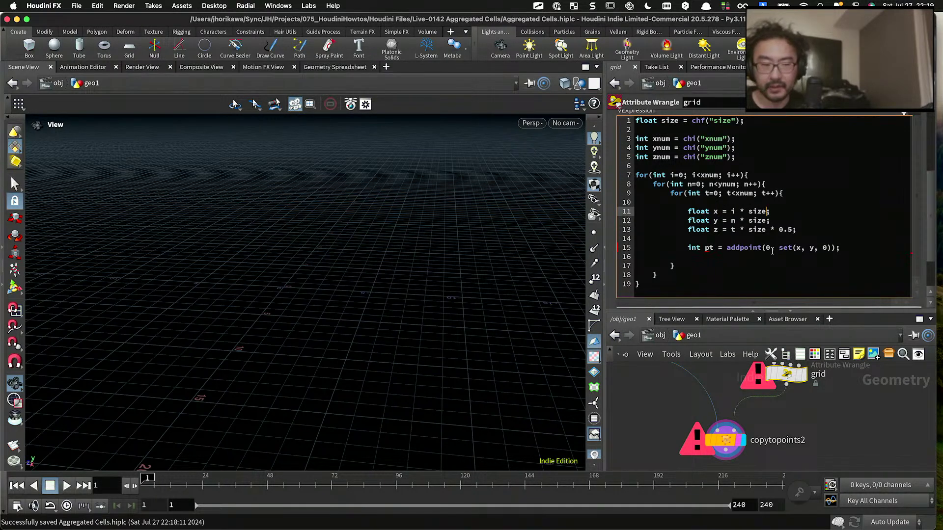
text(+ ()
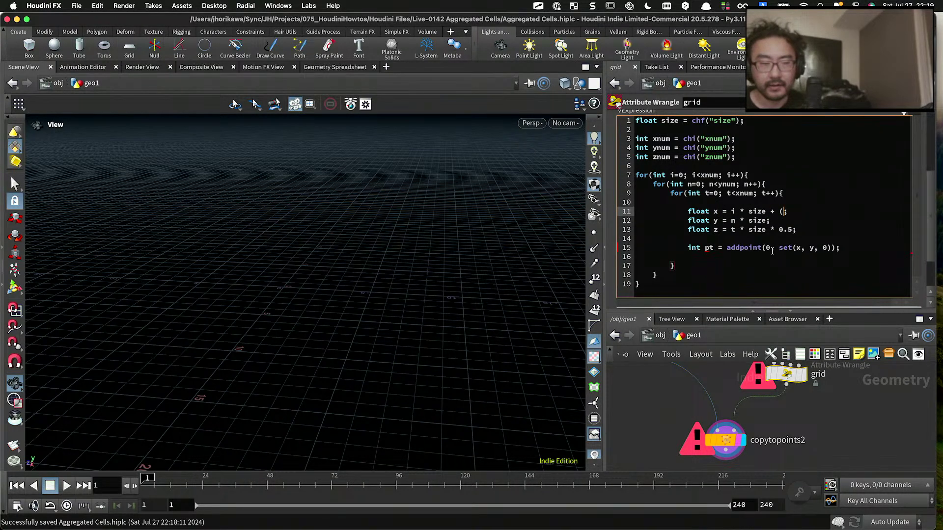
text(t % 2) * size * 0.5)
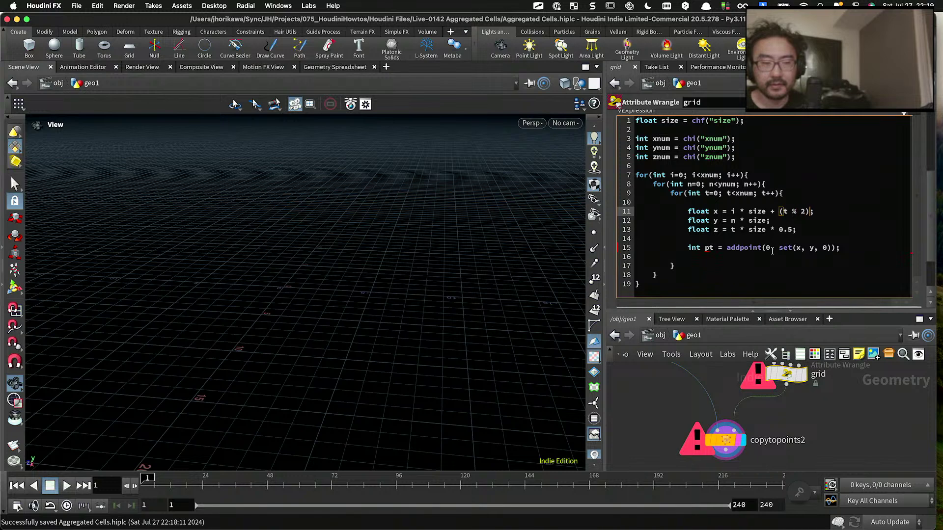
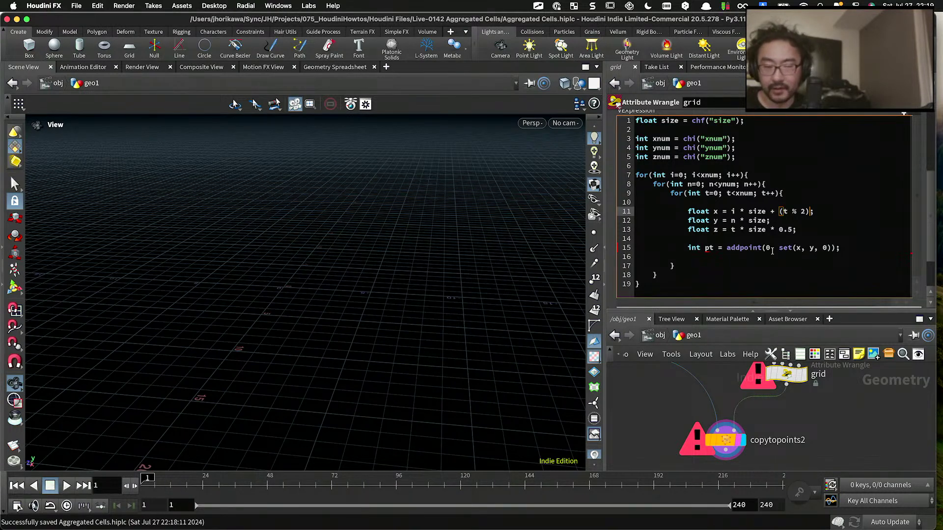
text(* )
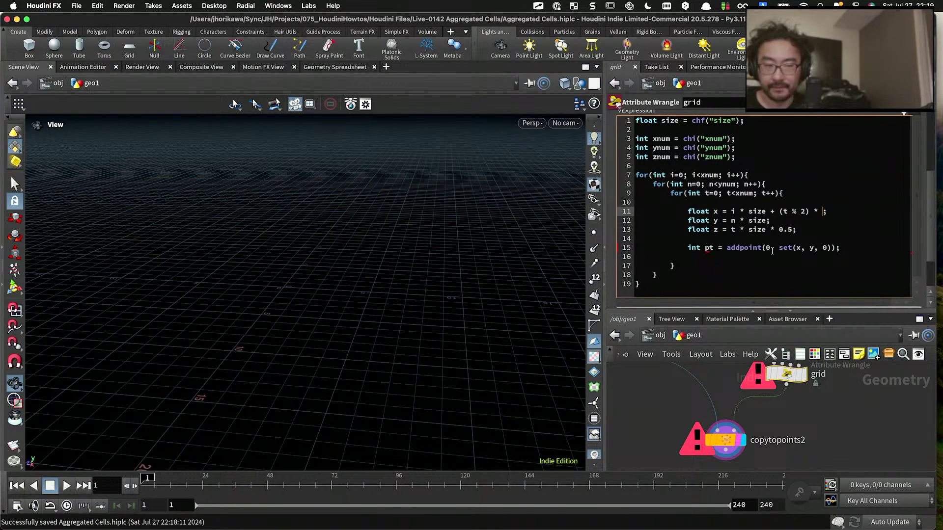
text(size * 0.5)
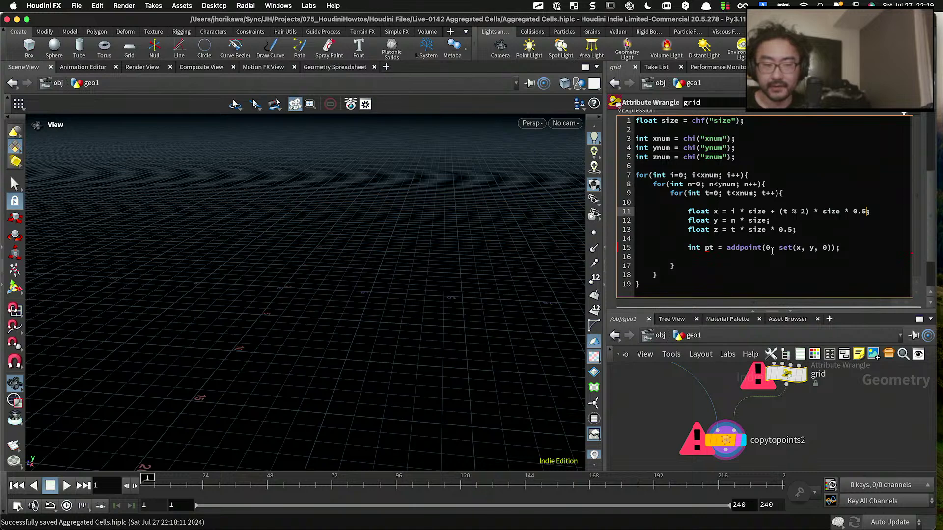
Step: Append + (t % 2) * size * 0.5 to the y declaration as well
key(Down)
text(+ )
text((t %)
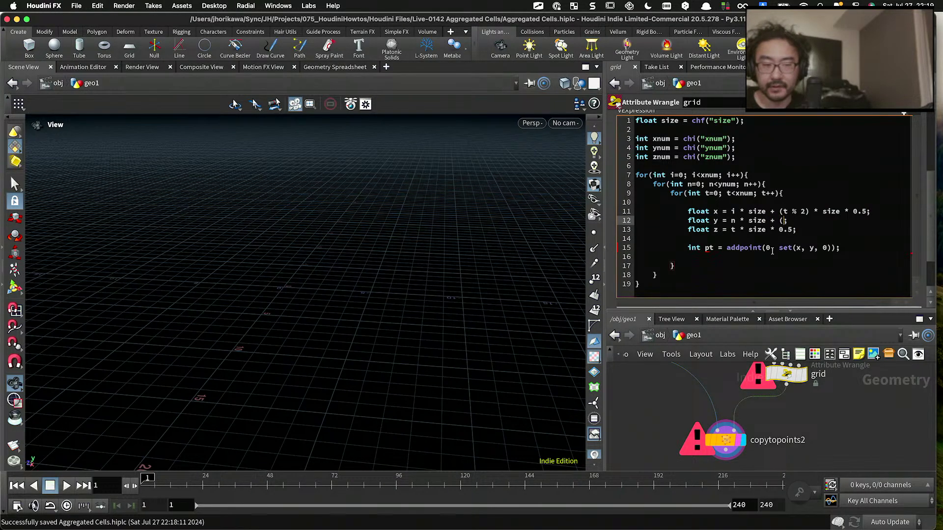
text( 2) %)
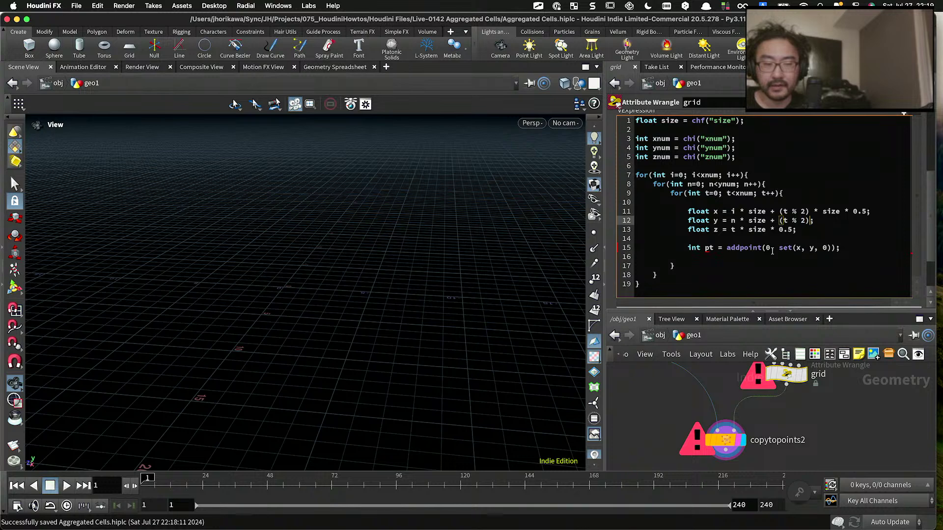
text(* size )
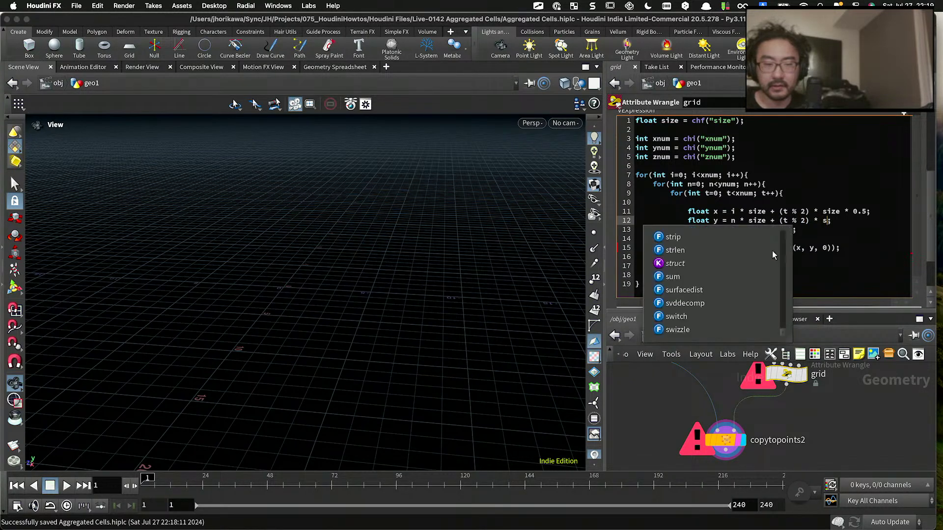
text(* 0.5)
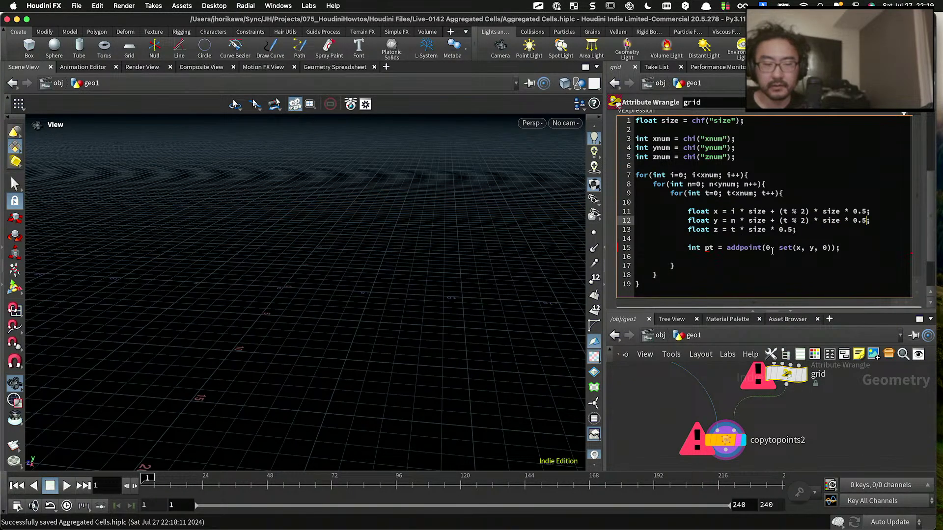
Step: Replace the 0 in addpoint's set() with z, apply the code and inspect the layered cells
double_click(824, 248)
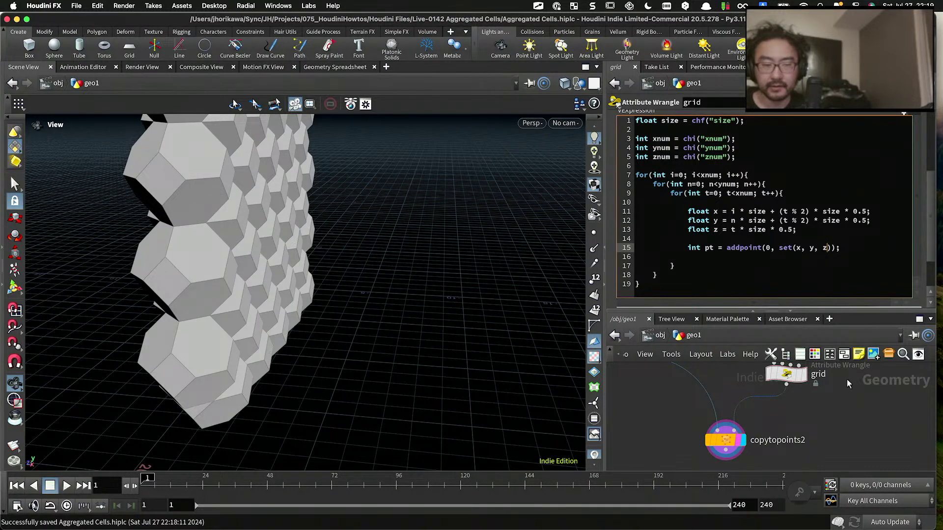
click(850, 413)
drag(410, 281, 315, 286)
drag(335, 297, 260, 314)
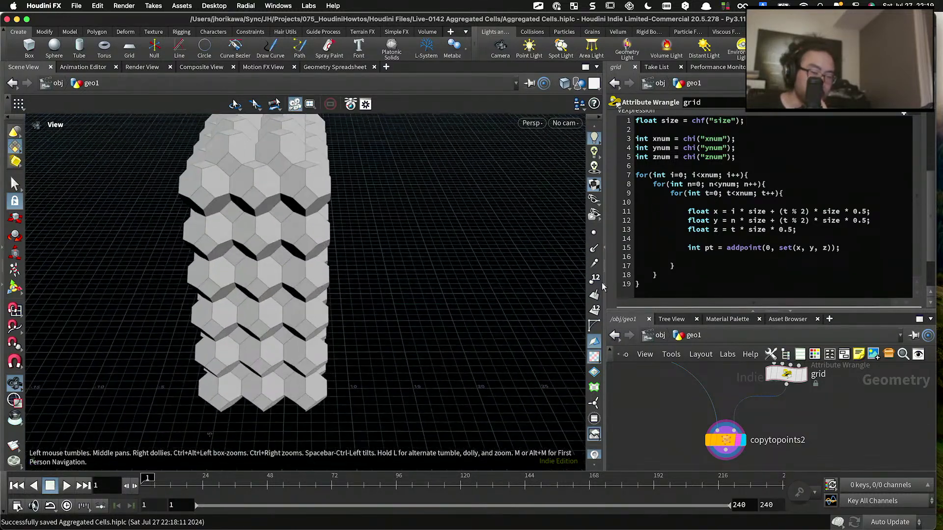
Step: Try Znum at 5 to test its effect on the layers, and return it to 4
scroll(818, 193, up, 5)
mouse_move(836, 228)
mouse_down()
mouse_move(874, 230)
mouse_move(833, 227)
mouse_up()
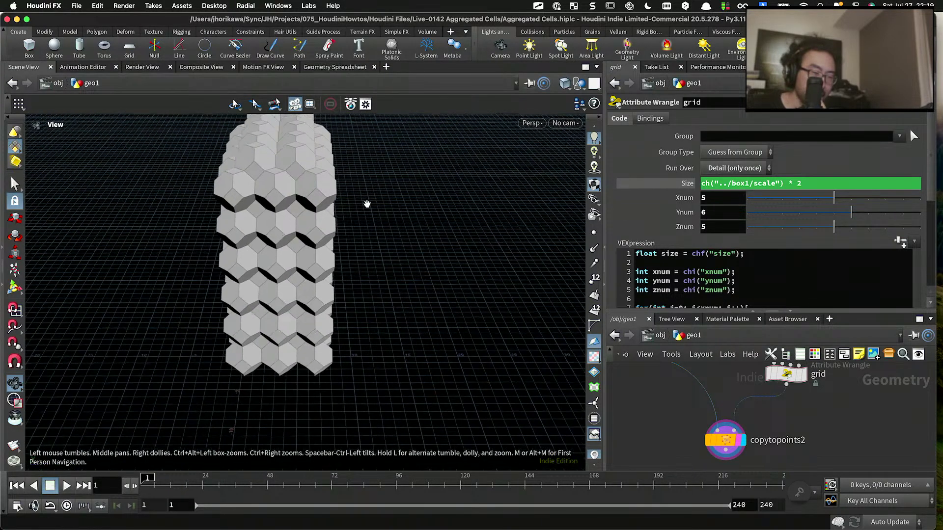
drag(366, 204, 411, 240)
drag(823, 231, 816, 228)
Step: Replace xnum with znum in the innermost loop's condition and apply the code
scroll(761, 216, down, 3)
scroll(712, 186, down, 2)
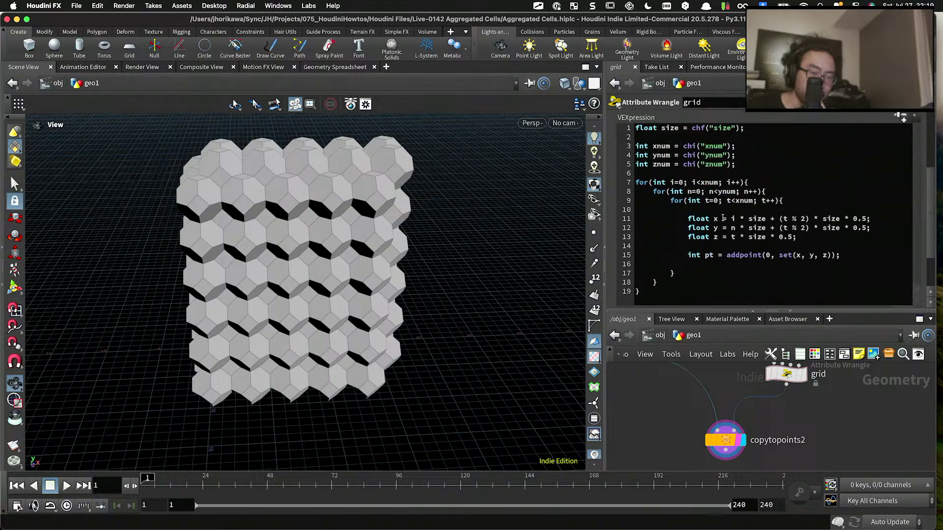
scroll(732, 203, up, 3)
click(737, 264)
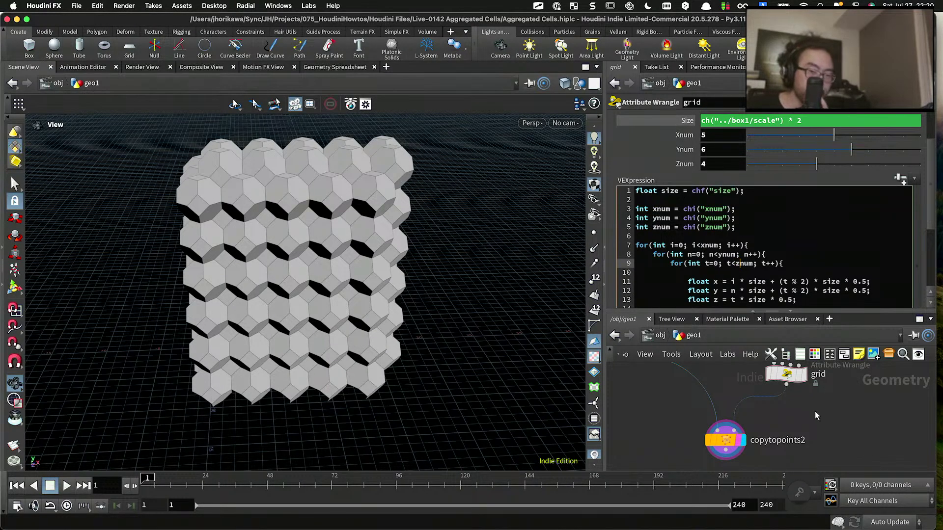
Step: Set the grid wrangle's Xnum, Ynum and Znum all to 10
drag(550, 206, 489, 198)
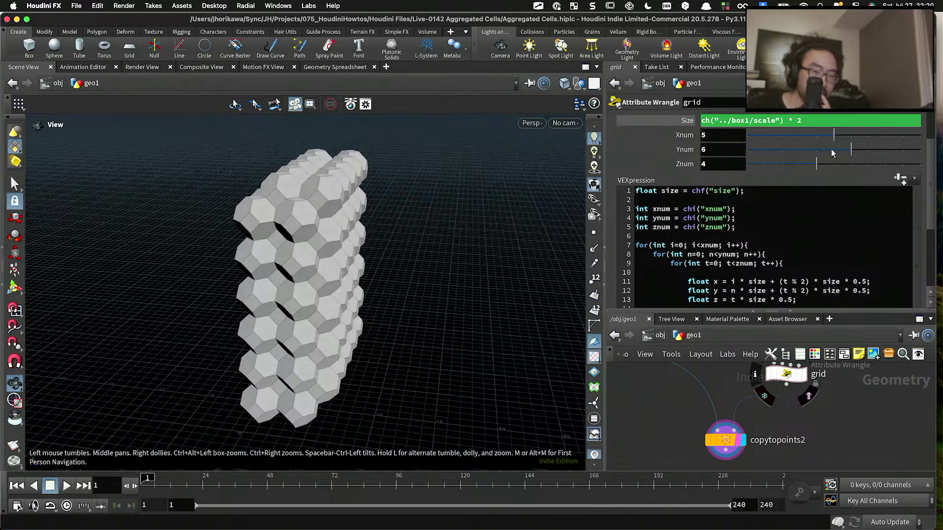
drag(816, 164, 939, 155)
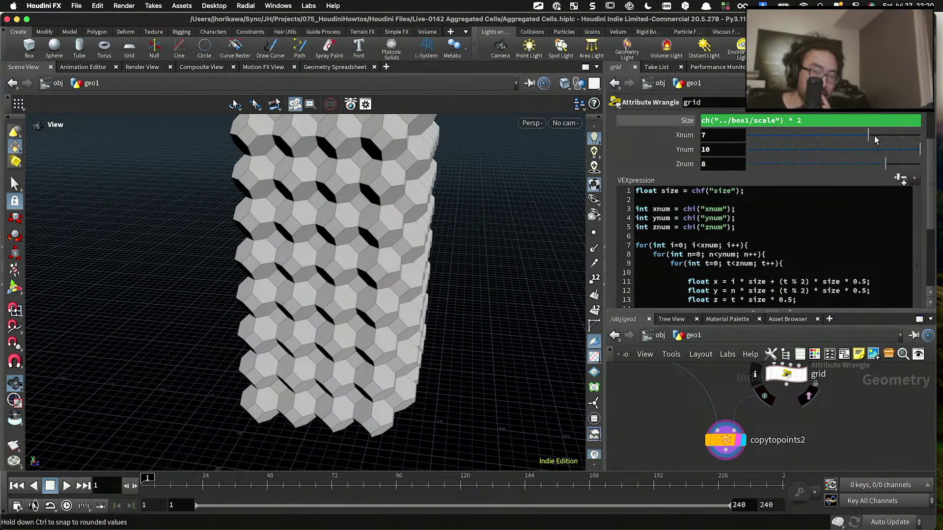
drag(876, 140, 925, 138)
drag(887, 165, 925, 164)
Step: Inspect the block's depth and change the innermost loop's condition to t<znum * 2, applying the code
drag(535, 198, 482, 200)
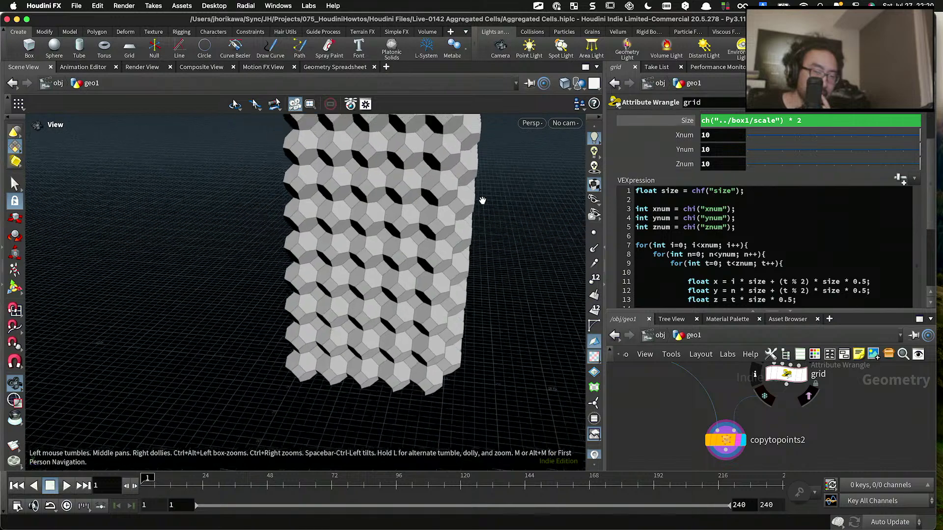
scroll(482, 200, down, 3)
middle_drag(482, 183, 438, 254)
drag(439, 254, 387, 318)
middle_drag(360, 221, 363, 273)
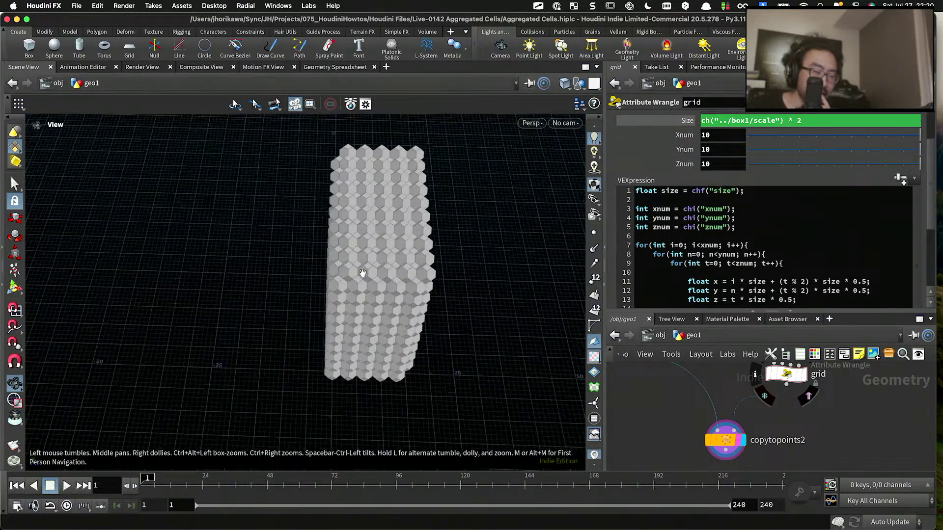
drag(385, 270, 314, 297)
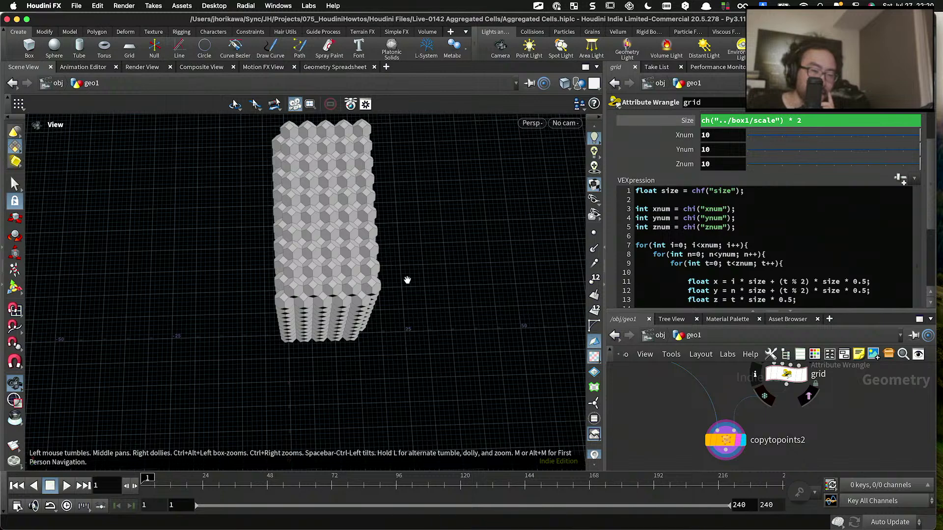
scroll(710, 252, down, 1)
scroll(710, 251, down, 3)
drag(805, 238, 770, 238)
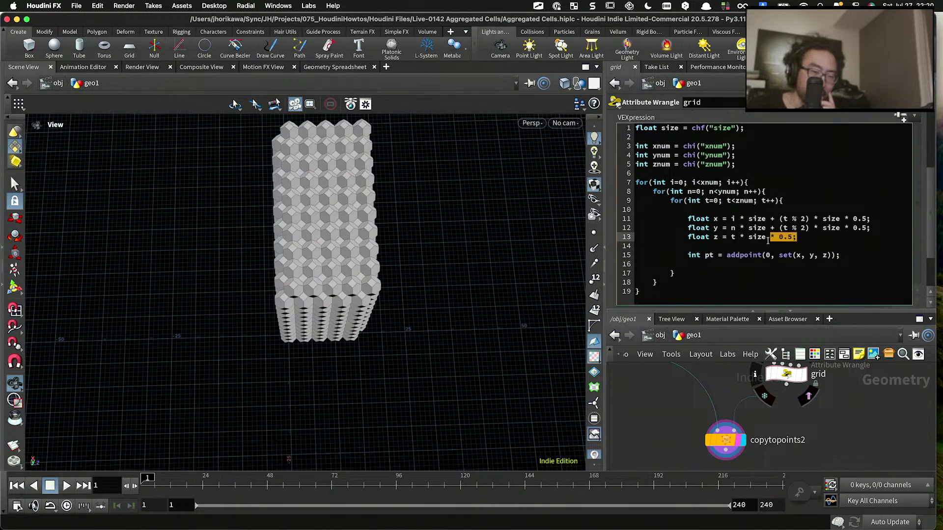
scroll(692, 242, up, 2)
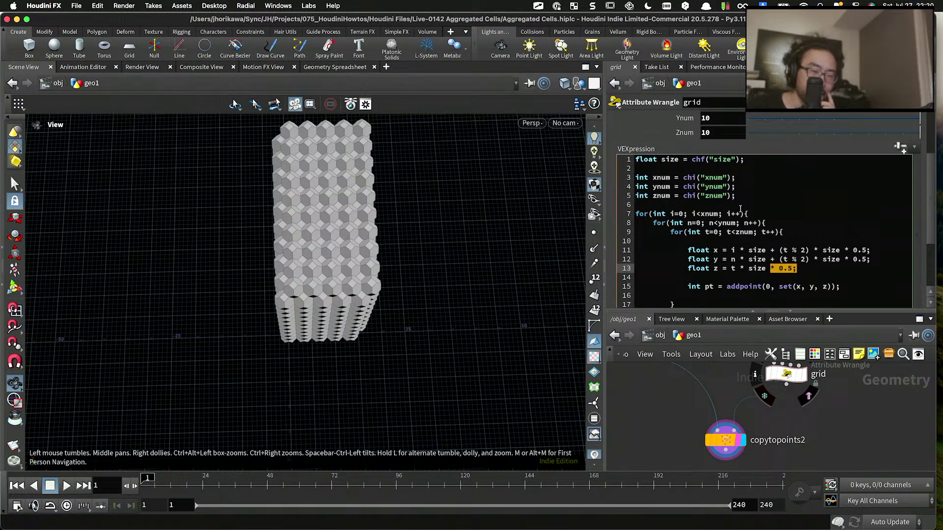
click(754, 231)
text(* 2)
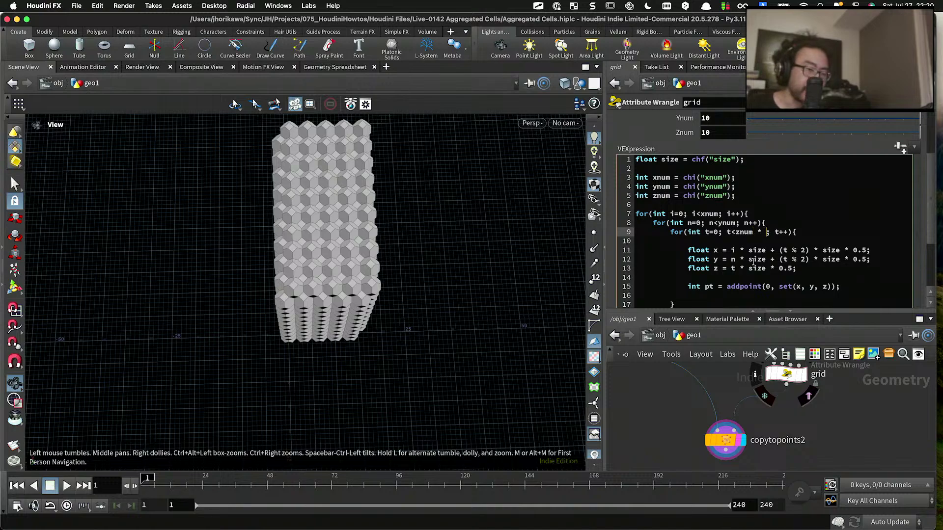
click(830, 419)
Step: Examine the aggregated block of cells from several sides for proportions and gaps between cells
scroll(454, 334, down, 3)
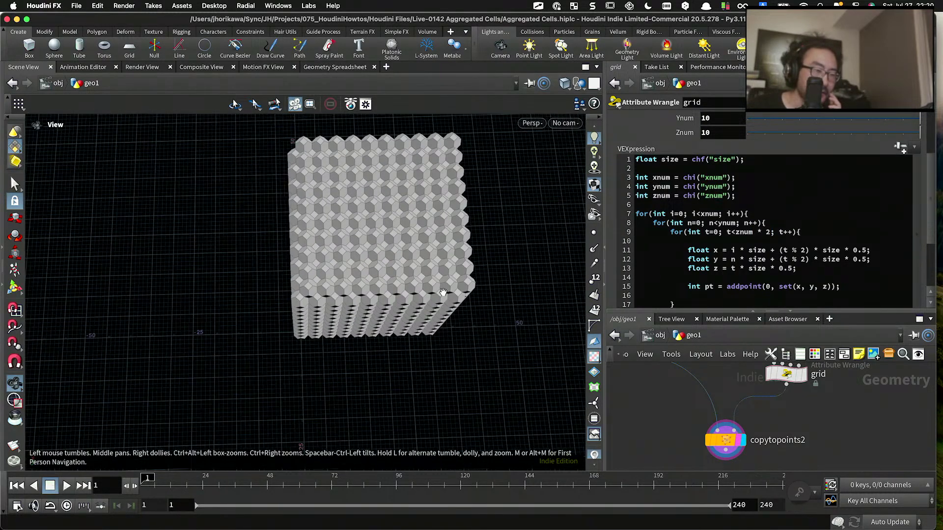
middle_drag(446, 316, 380, 342)
drag(380, 342, 356, 244)
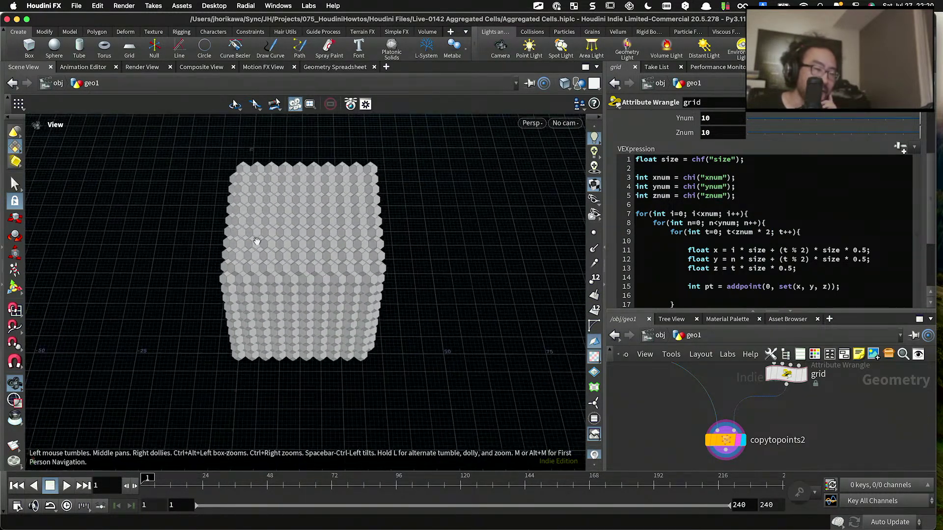
drag(256, 241, 331, 248)
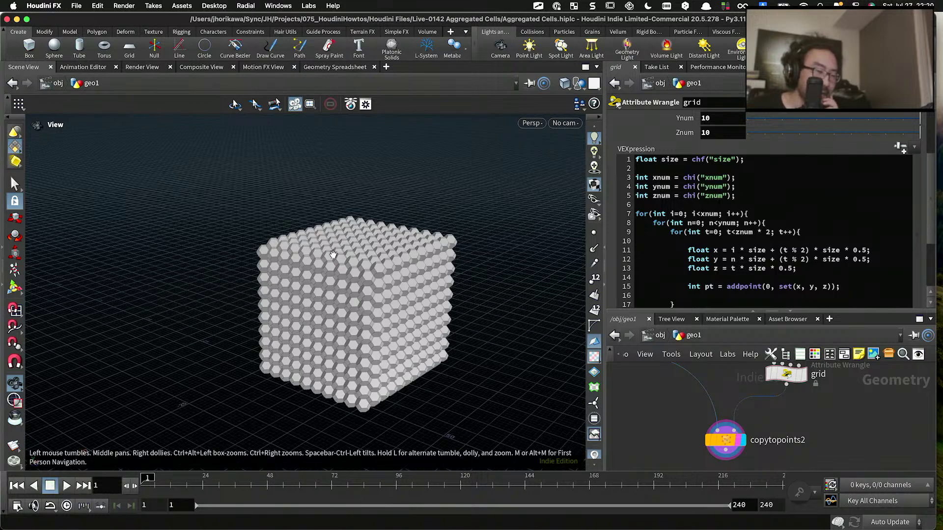
scroll(338, 270, up, 3)
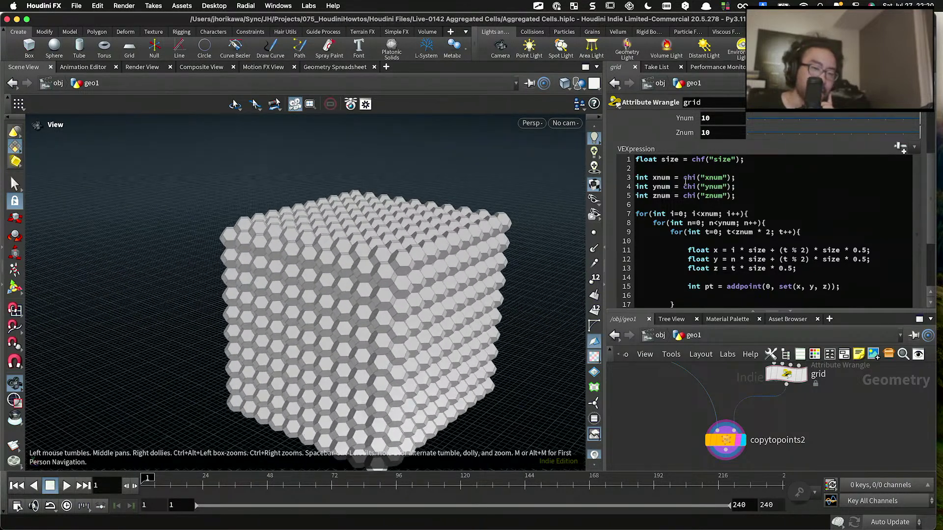
scroll(685, 182, up, 3)
drag(583, 219, 353, 250)
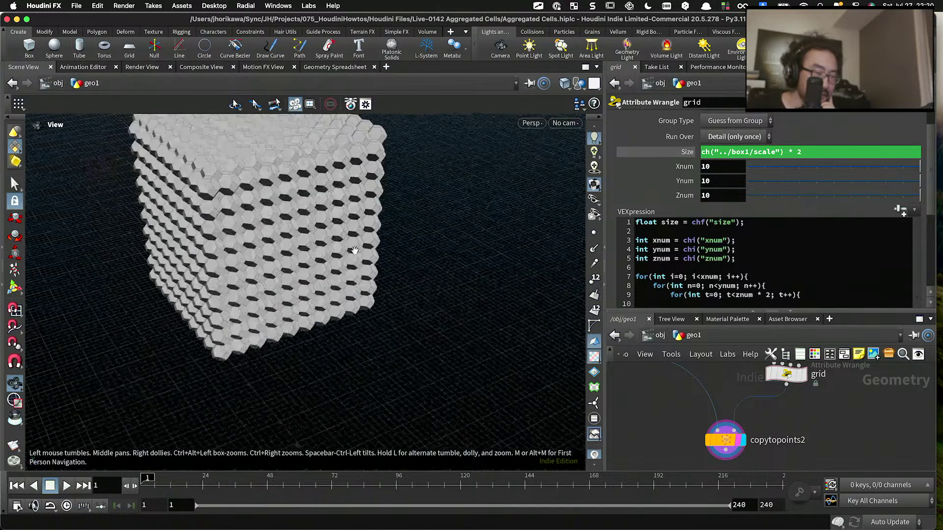
Step: Examine the gaps and cell faces on the sides of the aggregated block up close
drag(847, 168, 923, 169)
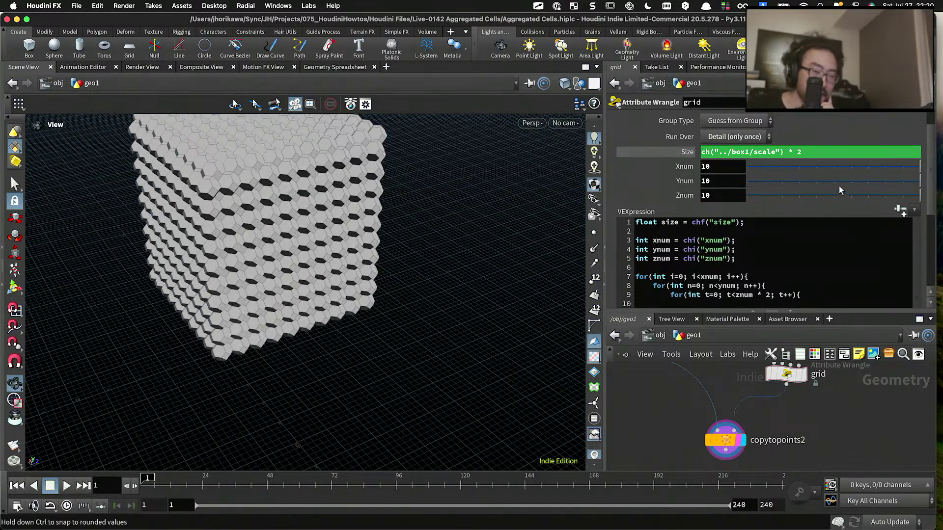
drag(834, 184, 924, 189)
drag(795, 198, 925, 198)
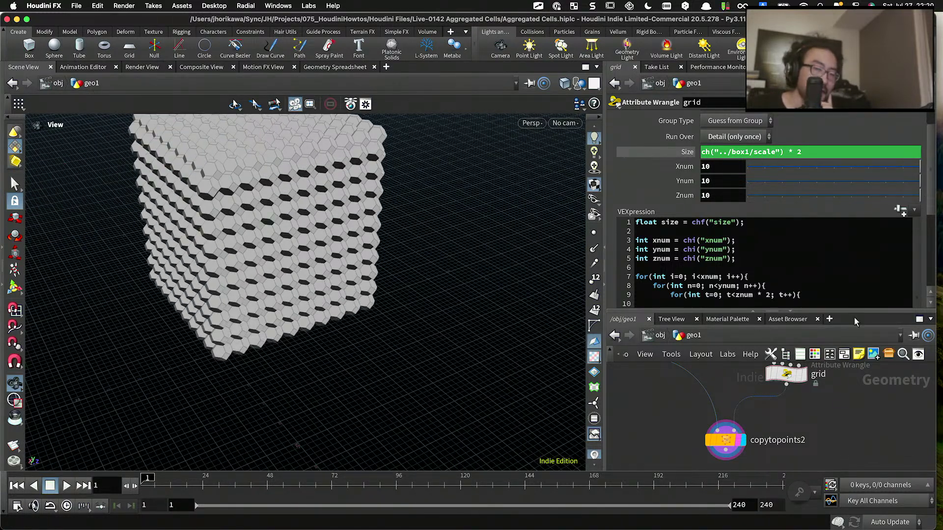
scroll(782, 381, down, 5)
scroll(762, 403, up, 3)
middle_drag(774, 392, 762, 408)
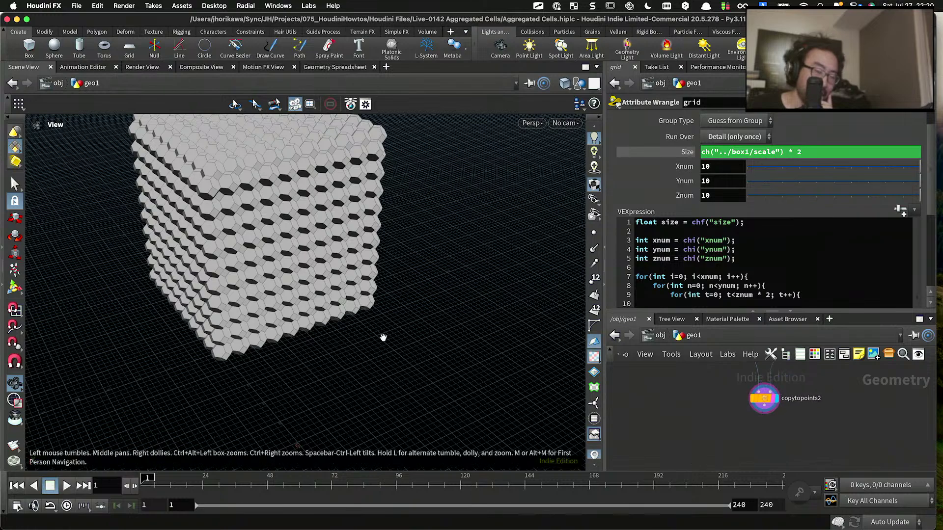
right_drag(383, 337, 283, 243)
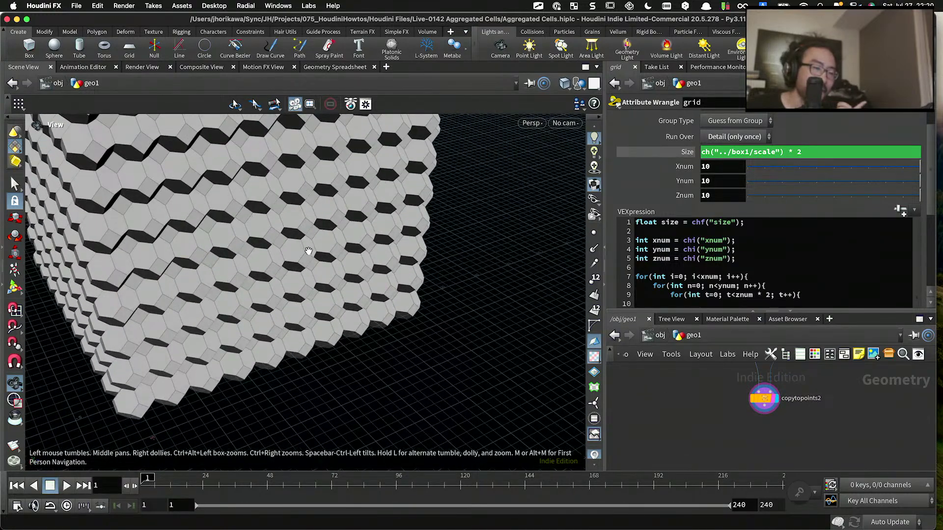
drag(298, 273, 276, 246)
mouse_move(276, 246)
right_down()
mouse_move(298, 244)
mouse_move(290, 251)
right_up()
drag(290, 252, 297, 279)
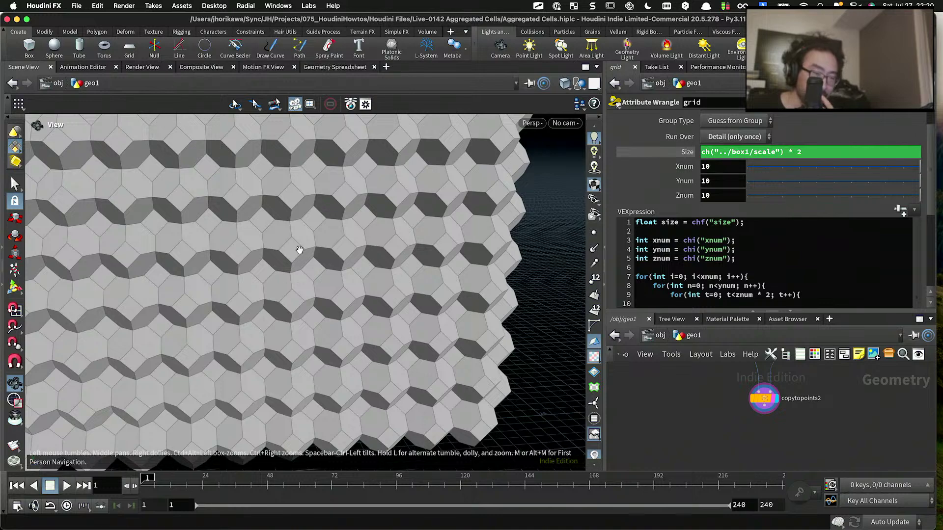
Step: Enlarge the network area and display the grid wrangle's points instead of the copied cells
scroll(689, 420, down, 3)
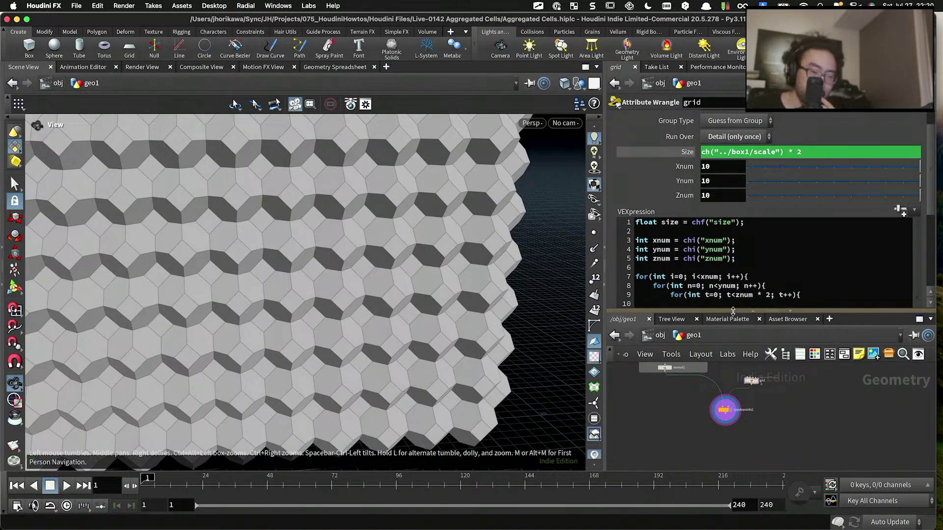
drag(734, 313, 734, 278)
scroll(749, 372, up, 4)
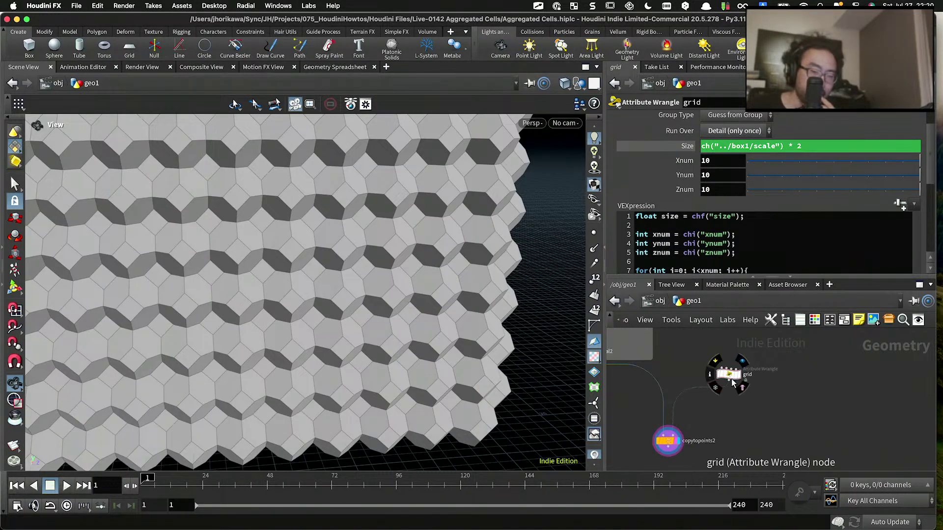
scroll(749, 376, up, 2)
click(754, 375)
scroll(676, 375, up, 3)
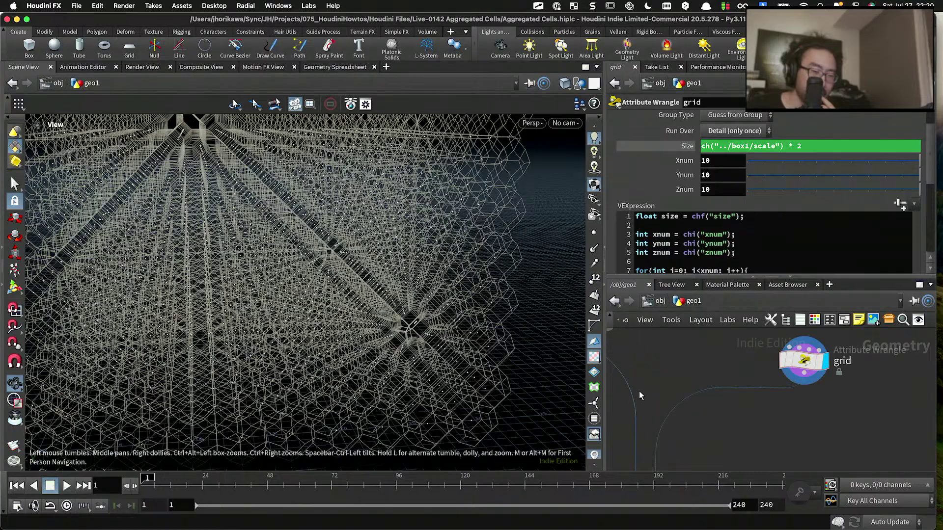
Step: Examine how the grid points sit inside the wireframe cells at the block's edge from several angles
drag(516, 388, 487, 385)
scroll(486, 386, up, 3)
middle_drag(486, 384, 402, 318)
scroll(411, 320, up, 3)
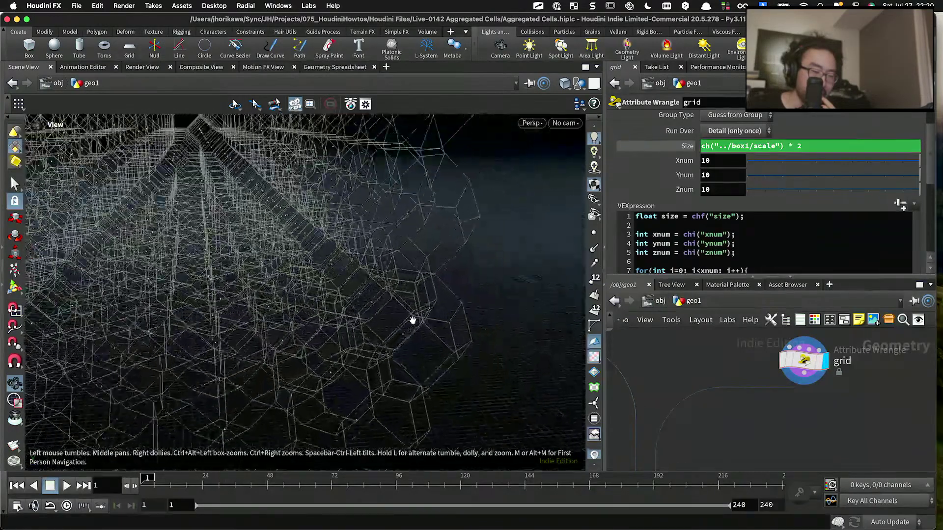
drag(412, 319, 408, 357)
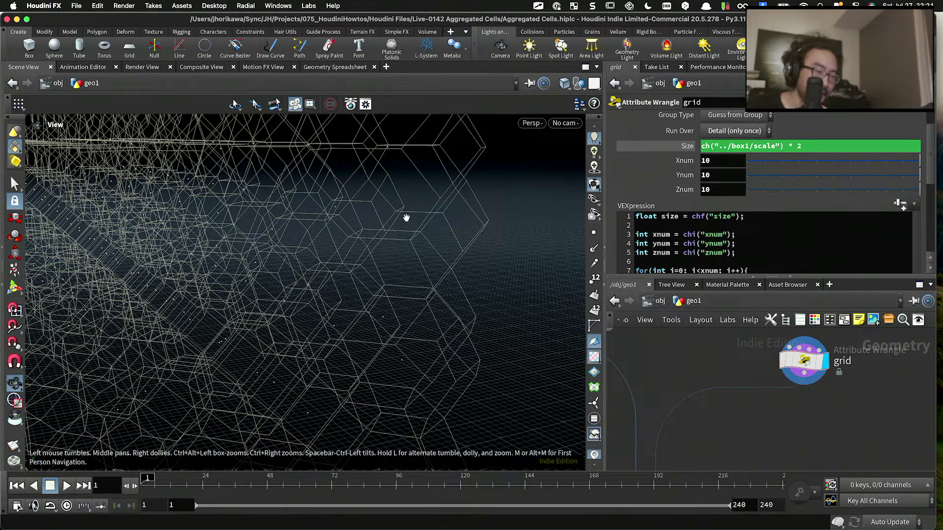
drag(400, 227, 358, 341)
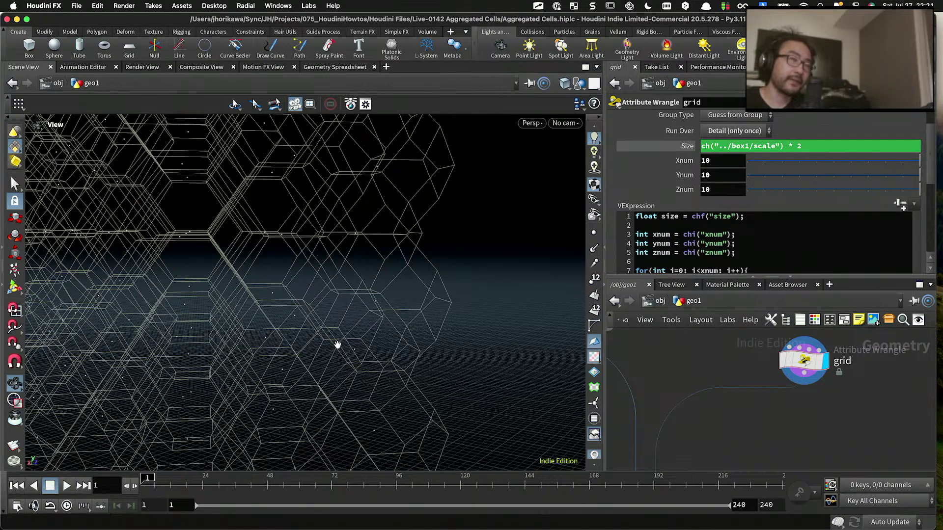
drag(337, 345, 453, 317)
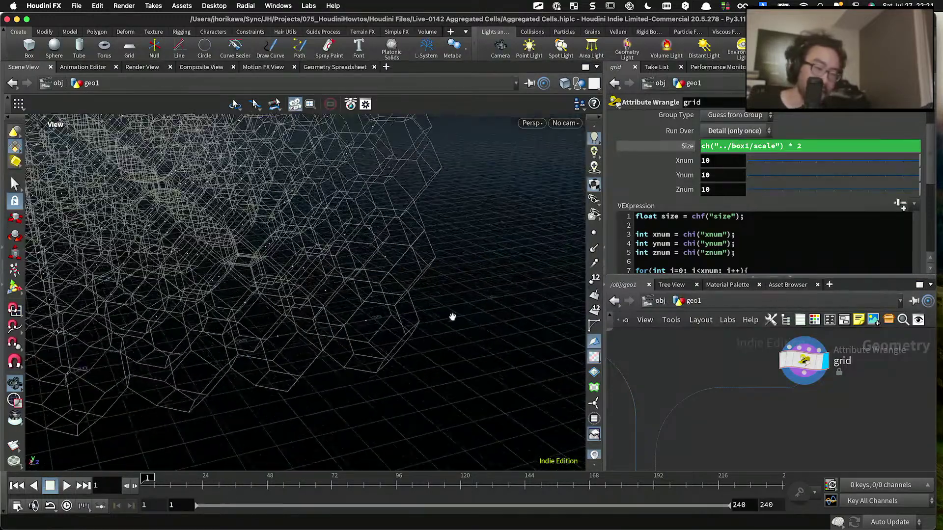
Step: Give the network more room and move the grid wrangle farther away from copytopoints2
drag(730, 277, 731, 233)
scroll(731, 354, down, 8)
scroll(746, 346, up, 6)
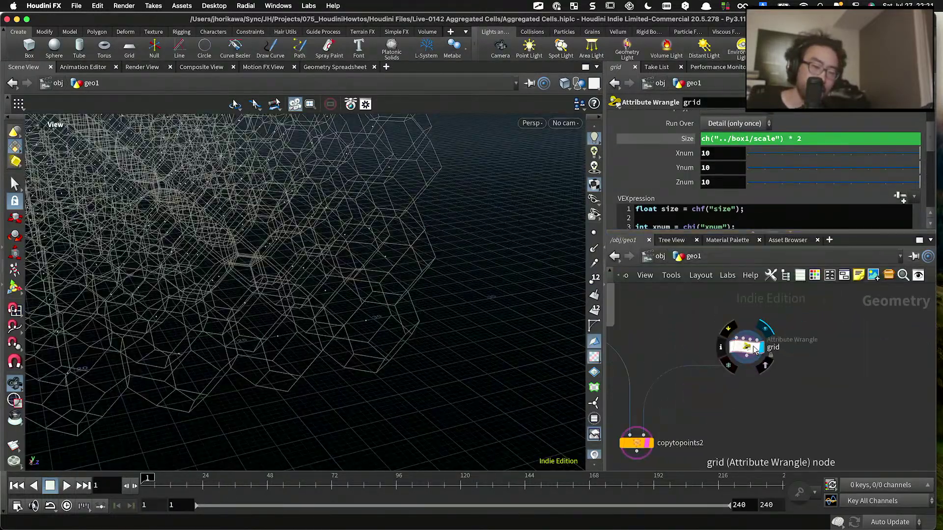
drag(746, 349, 777, 356)
scroll(777, 356, down, 6)
scroll(648, 319, up, 3)
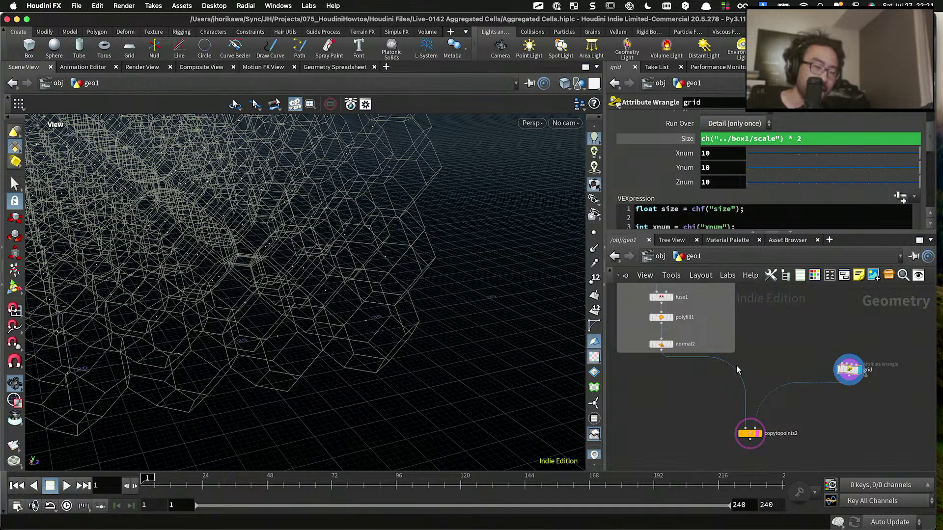
Step: Display only the single truncated octahedron cell from the normal2 node
scroll(698, 359, up, 2)
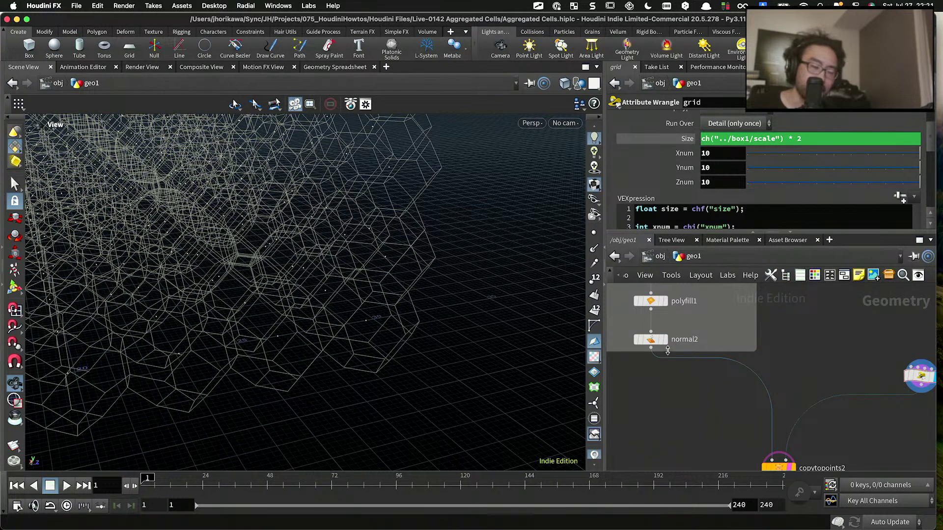
mouse_move(666, 345)
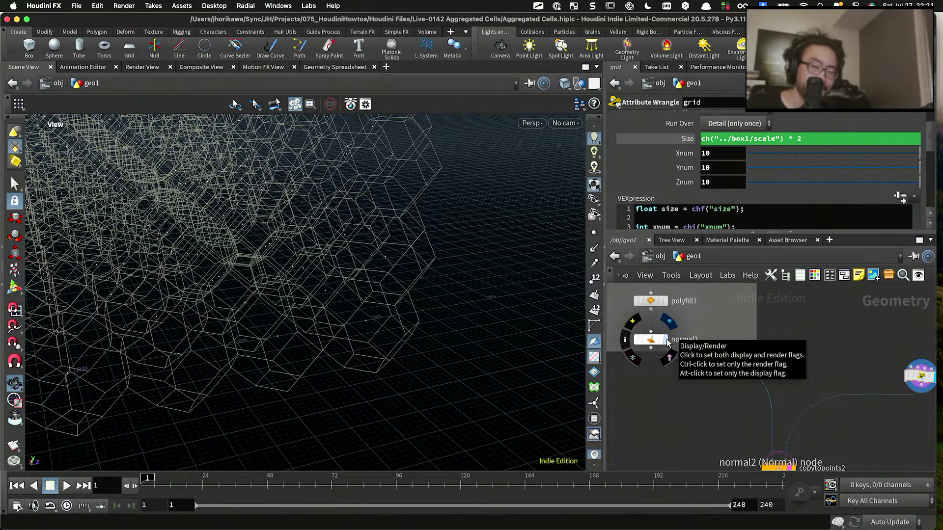
click(667, 343)
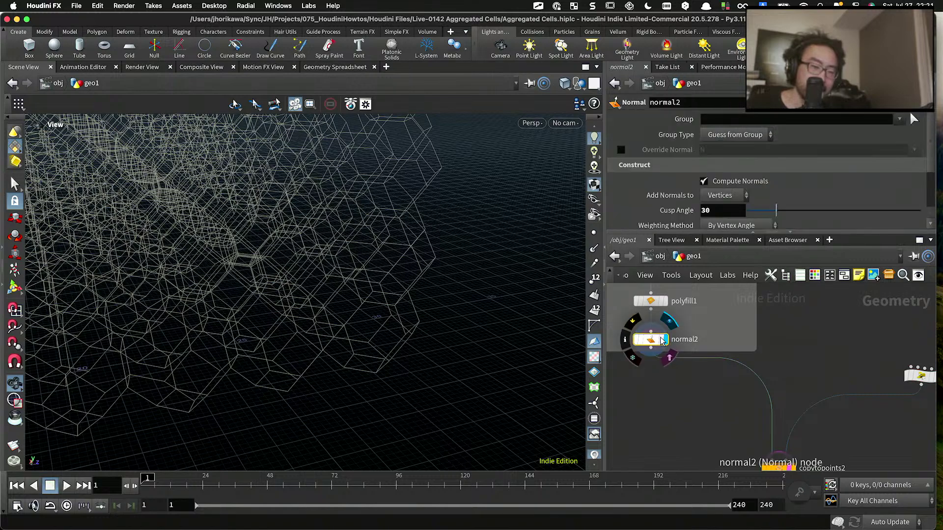
drag(413, 282, 212, 353)
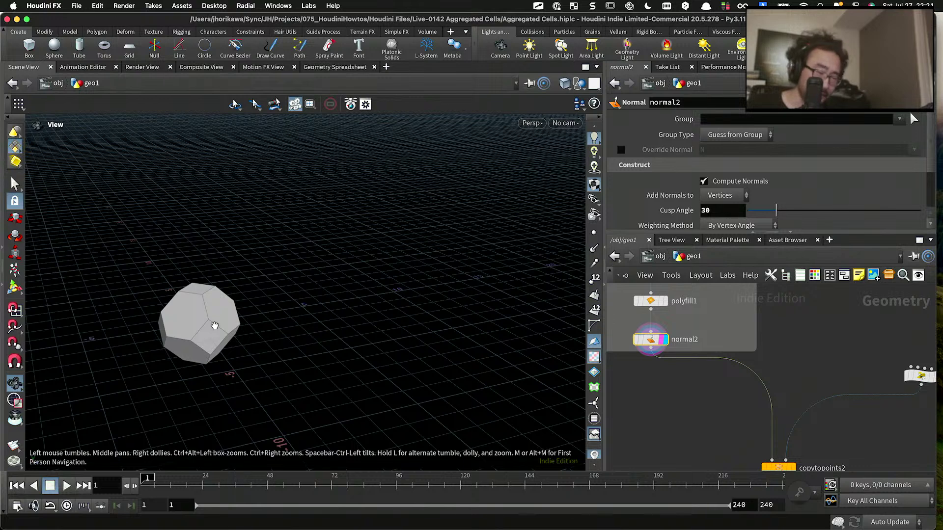
scroll(232, 319, down, 3)
Step: Look over the copytopoints2 part of the network and save the scene file
scroll(638, 338, down, 5)
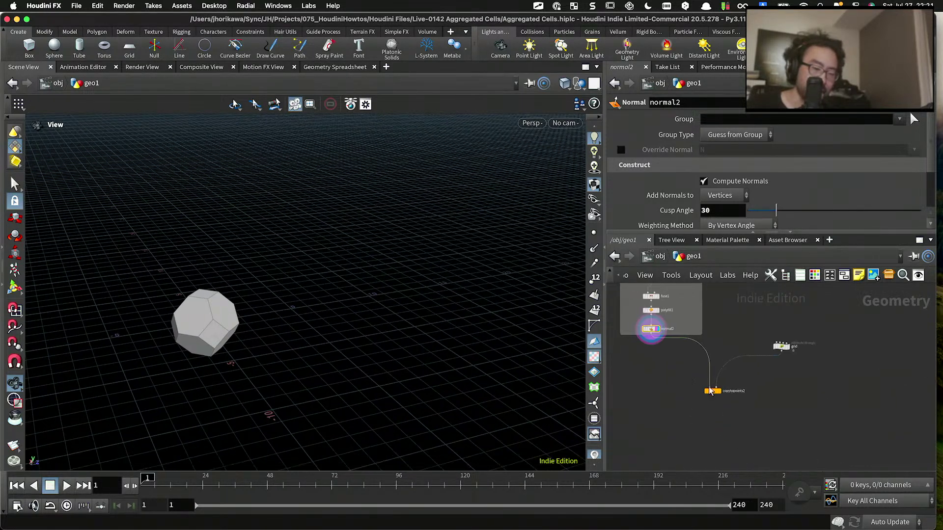
scroll(713, 390, up, 5)
drag(706, 396, 704, 391)
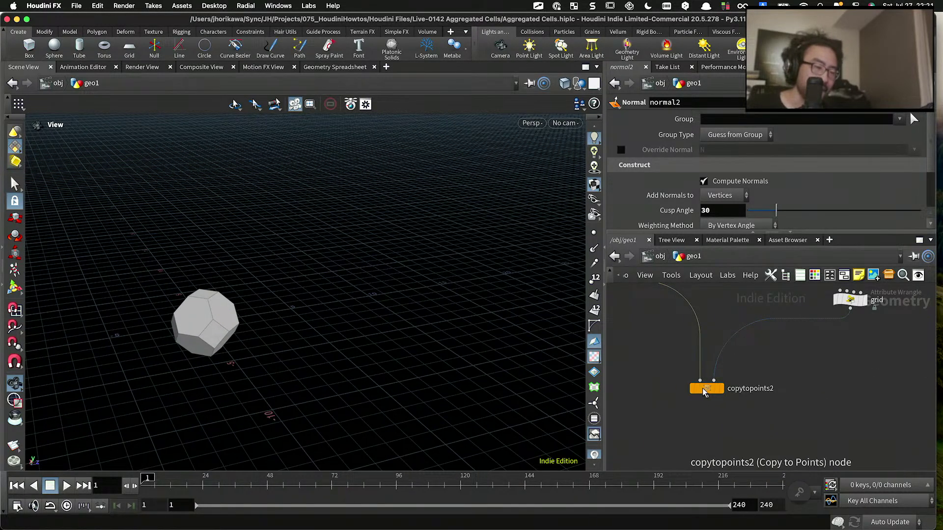
scroll(705, 391, down, 5)
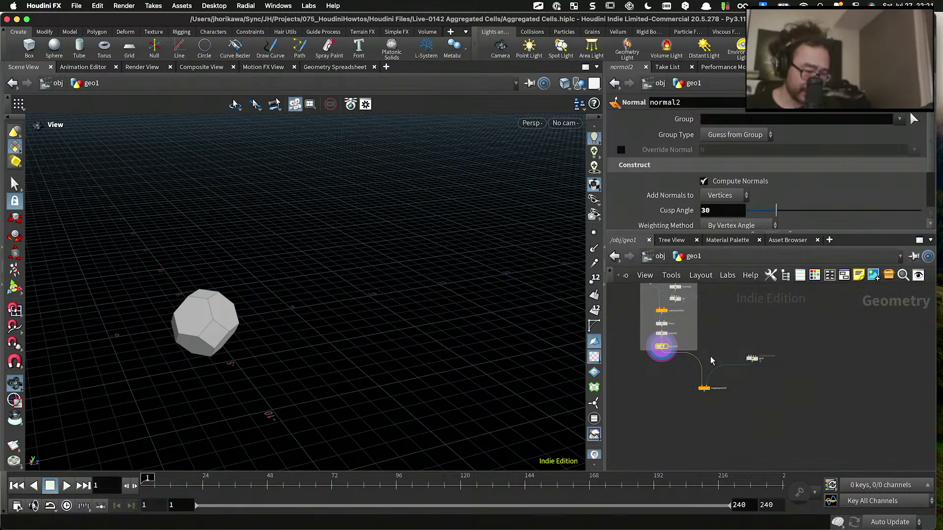
scroll(707, 397, up, 5)
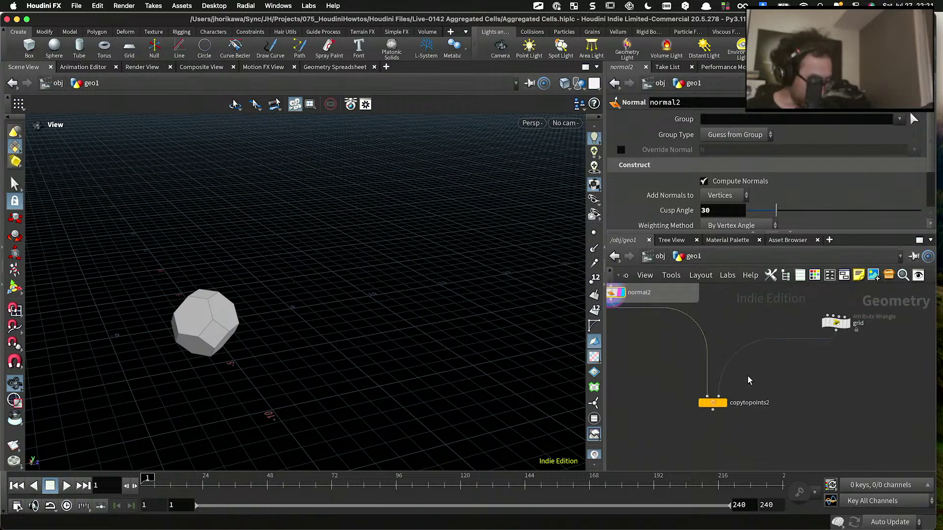
key(super+s)
Step: Examine the faces of the single truncated octahedron cell up close
scroll(756, 368, down, 5)
drag(118, 338, 373, 326)
scroll(777, 359, up, 4)
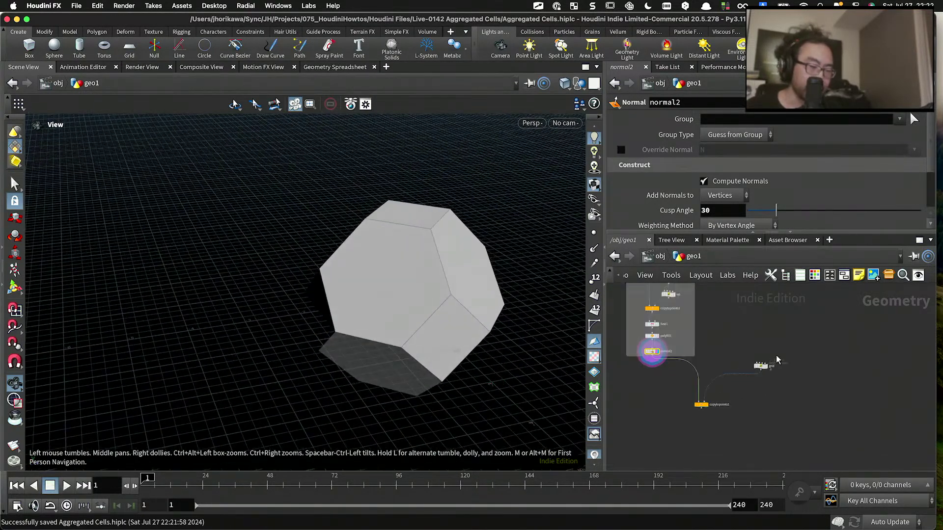
key(Tab)
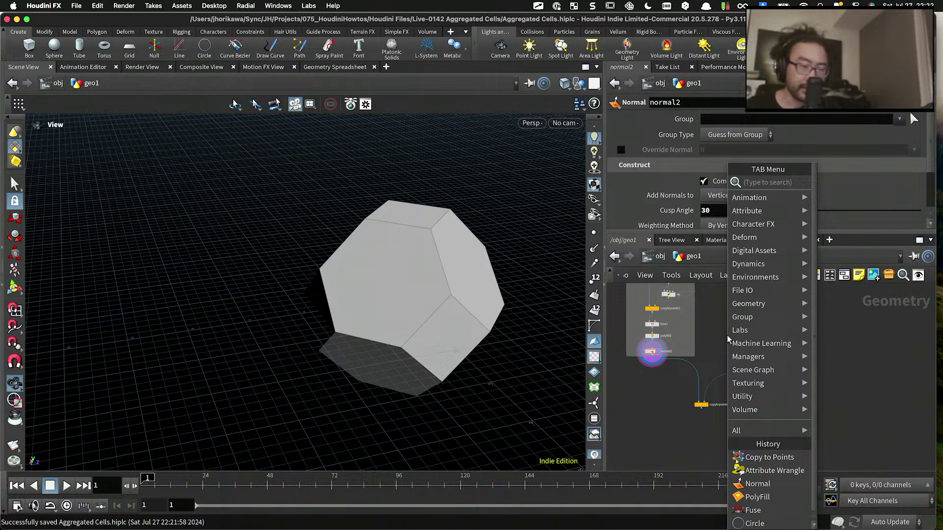
key(Escape)
scroll(648, 347, up, 6)
drag(427, 290, 396, 288)
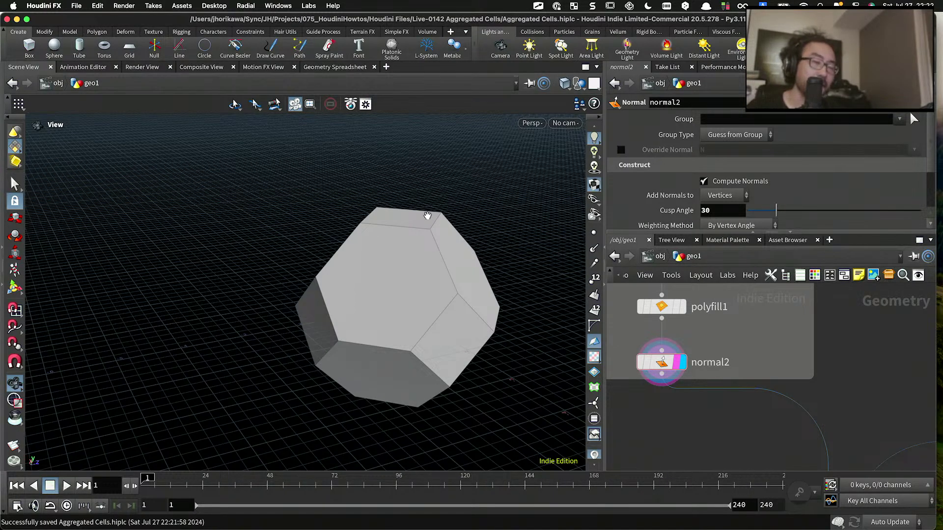
Step: Add a Primitive Wrangle beside the cell network box, feed it from normal2 and display its output
middle_drag(878, 387, 795, 357)
key(Tab)
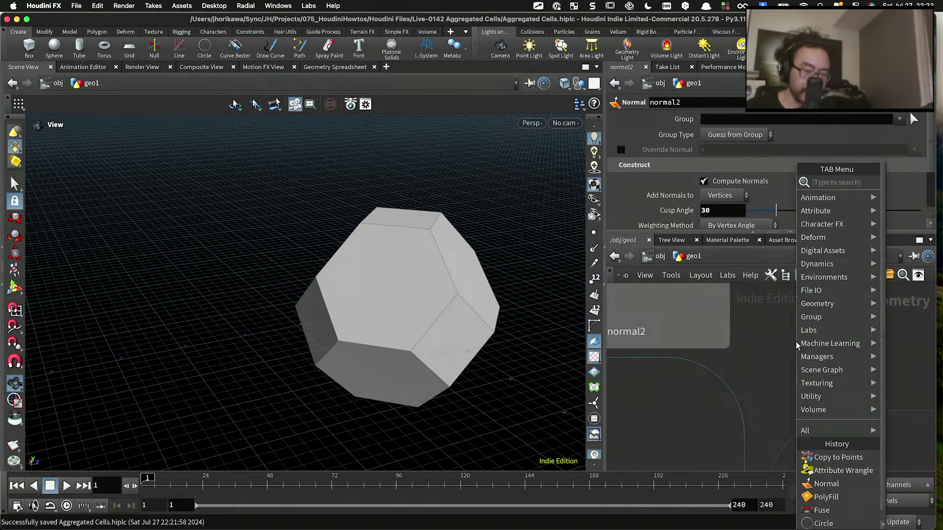
text(primitive wrangle)
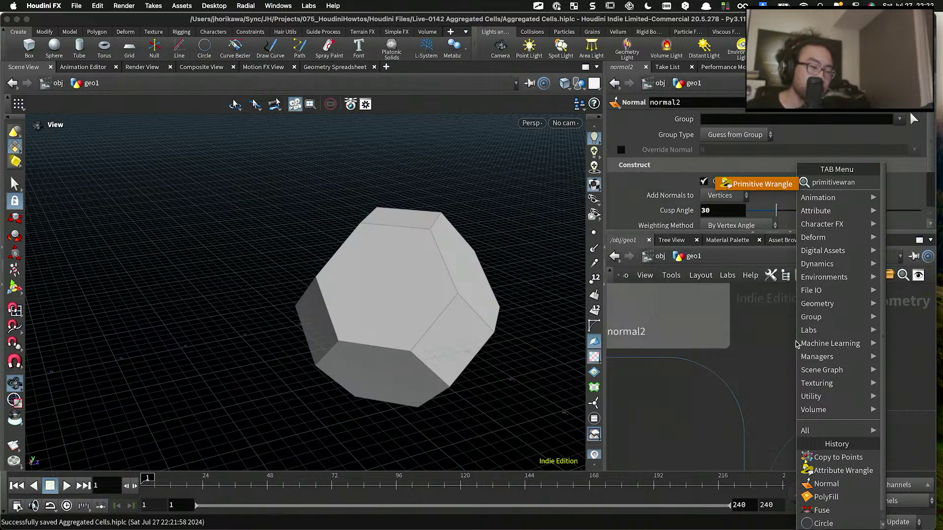
key(Return)
click(796, 338)
scroll(753, 344, down, 5)
scroll(676, 351, up, 3)
drag(688, 340, 829, 325)
scroll(819, 358, up, 3)
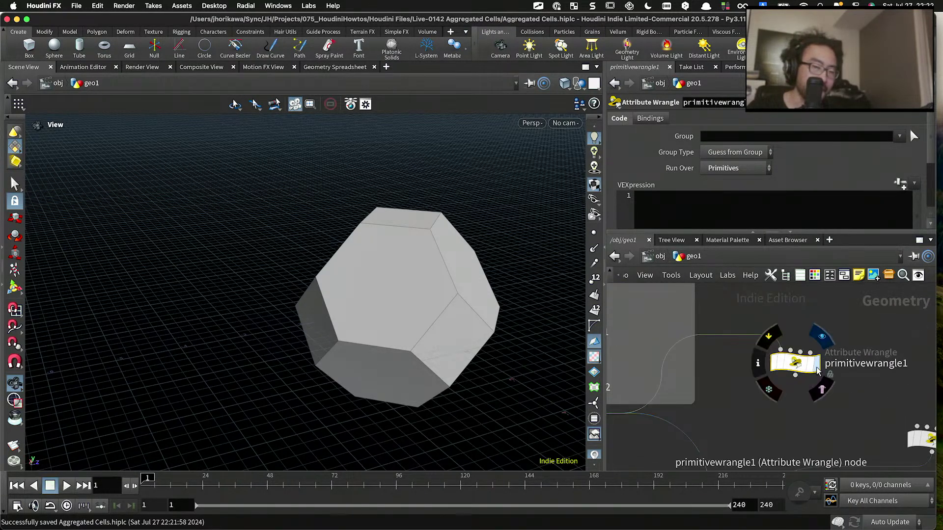
Step: Write int pt2 = addpoint(0, @P); in the primitive wrangle to add a point at each face's position
click(708, 218)
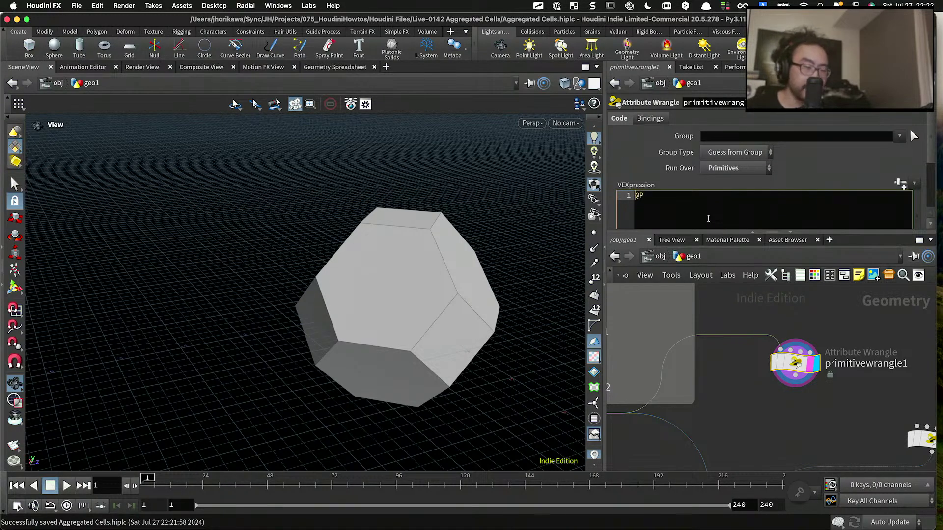
key(BackSpace)
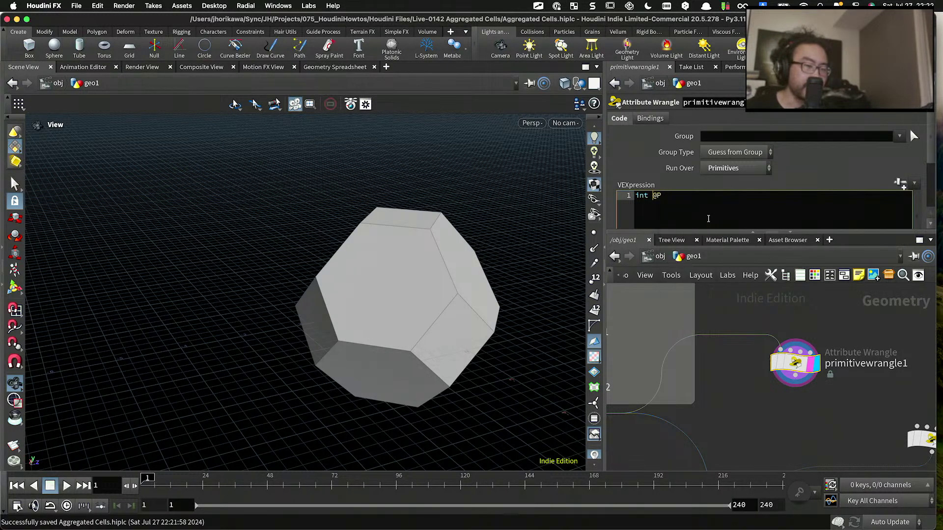
text(pt1 =)
key(BackSpace)
key(BackSpace)
key(BackSpace)
text(2 = addpoint(,)
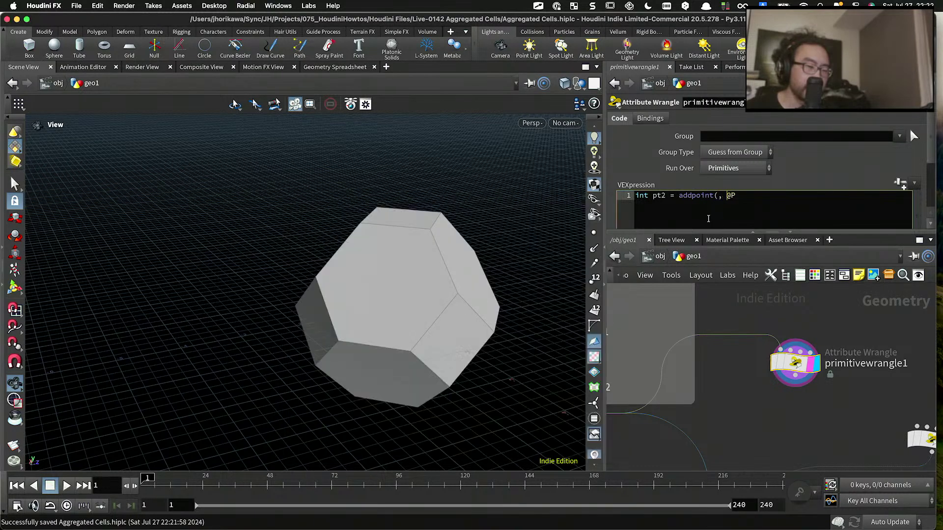
key(BackSpace)
key(BackSpace)
text(0)
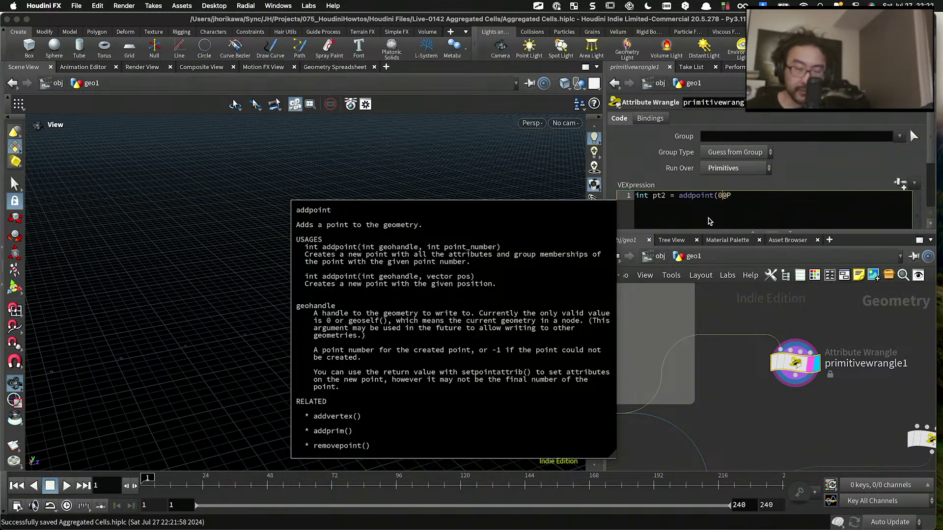
text(,)
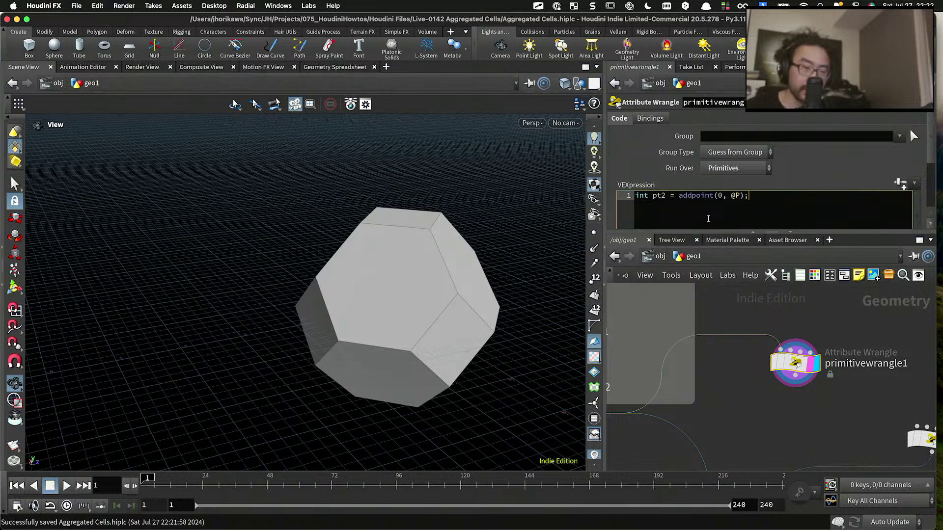
Step: Insert int pt1 = addpoint(0, set(0,0,0)); above the pt2 line to add a point at the origin
key(Home)
key(Return)
key(Up)
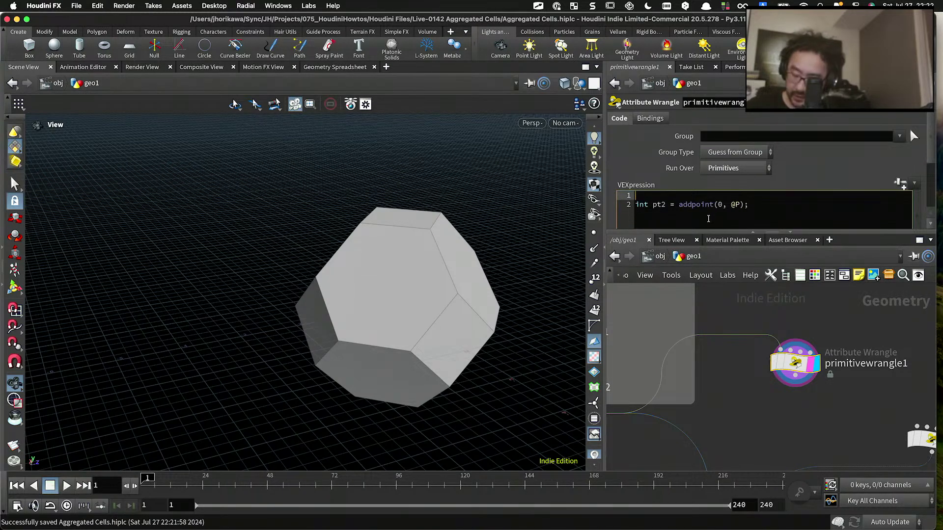
text(in)
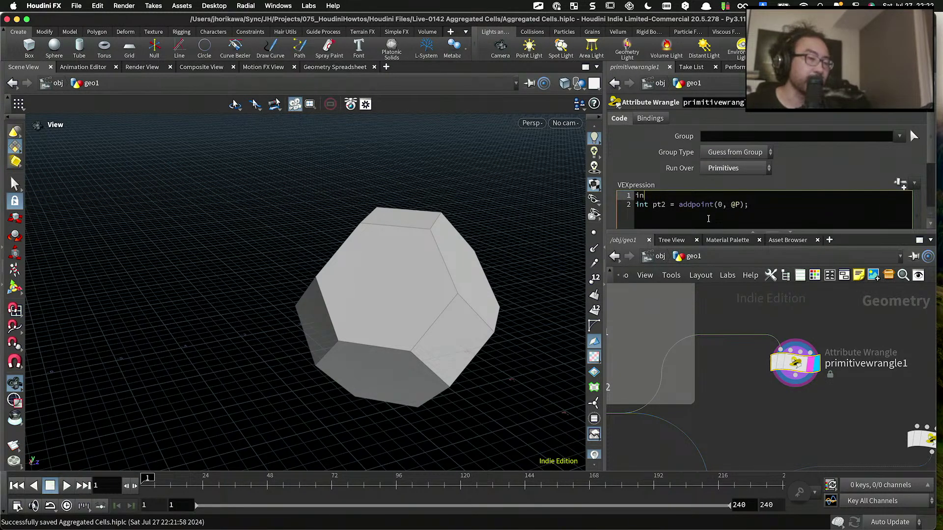
text(t )
text(pt1 = add)
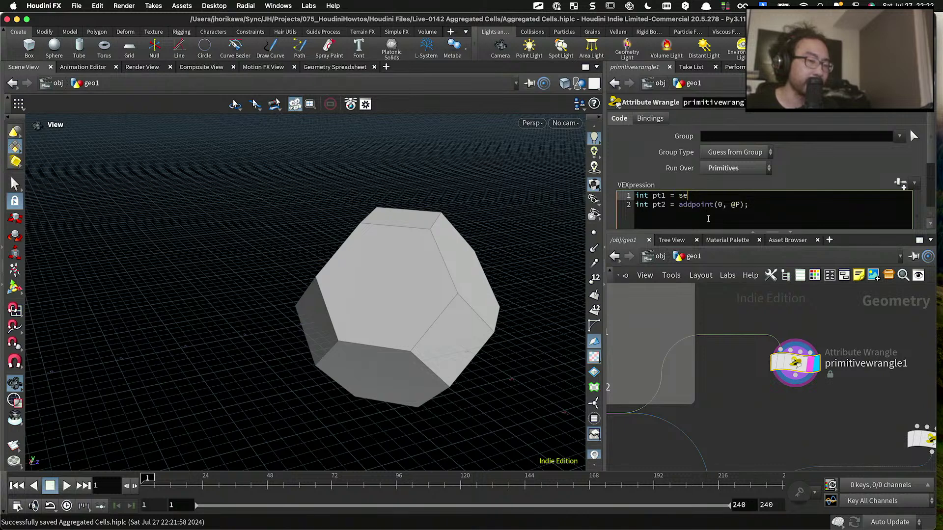
text(point)
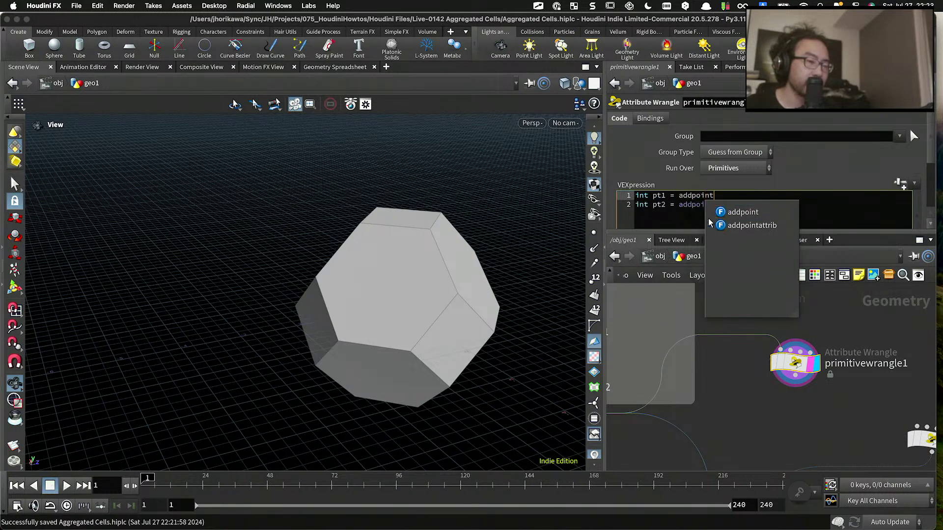
text((0, sd)
key(BackSpace)
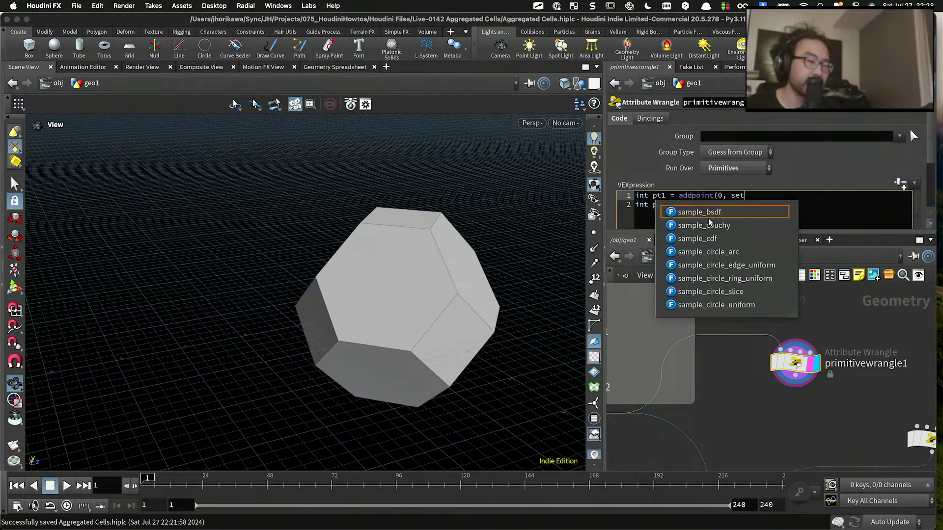
text(et(0,0,0));)
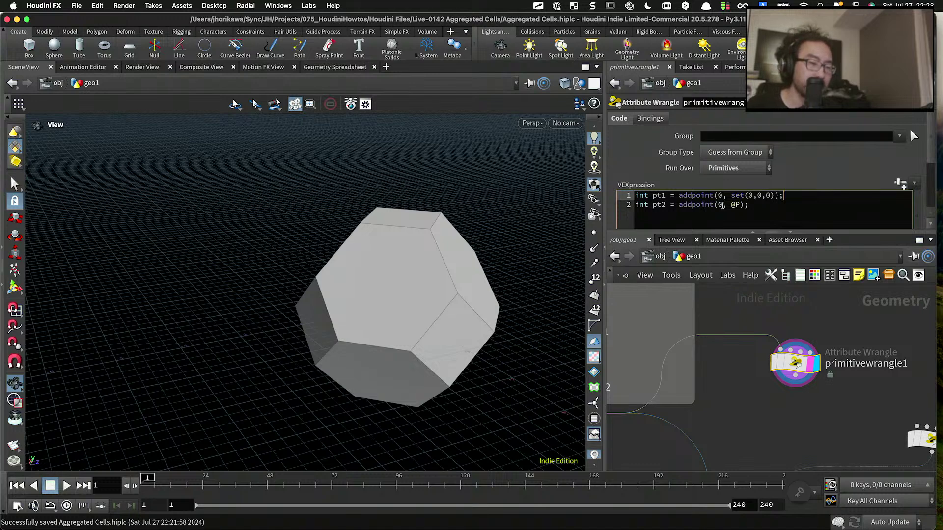
Step: Change the position argument of the pt2 addpoint call to @P * 2
drag(775, 202, 615, 196)
click(772, 206)
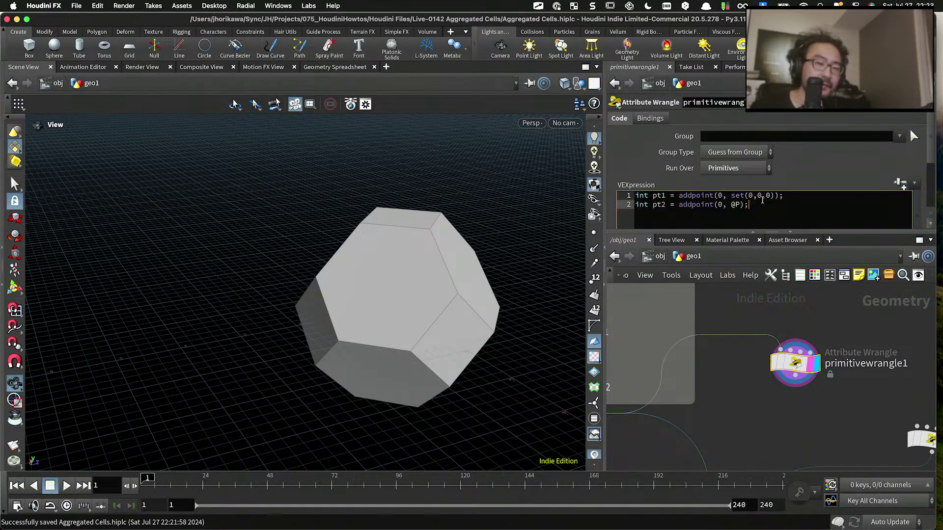
click(742, 205)
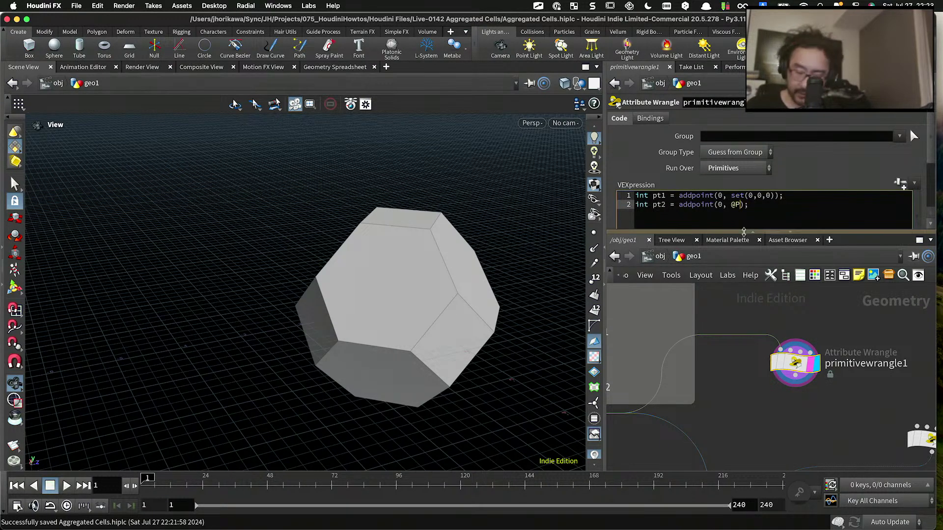
text(*)
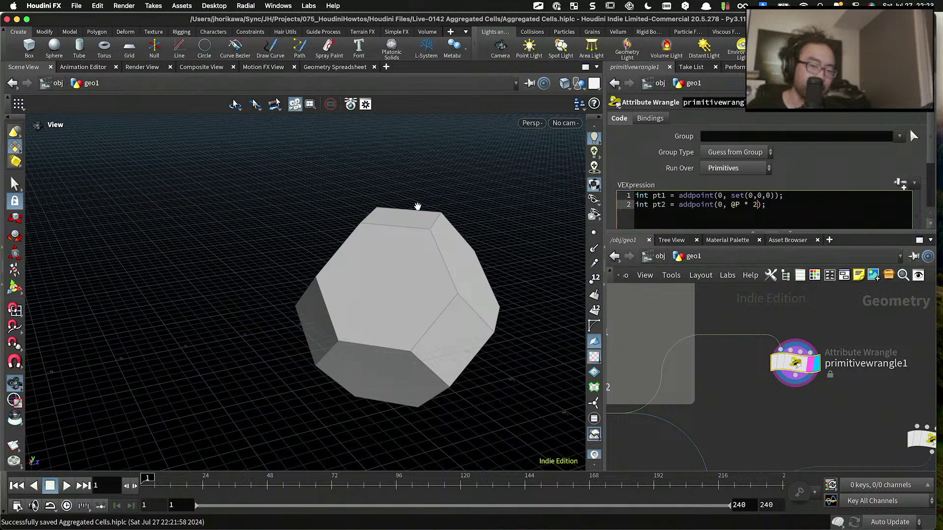
drag(759, 204, 732, 205)
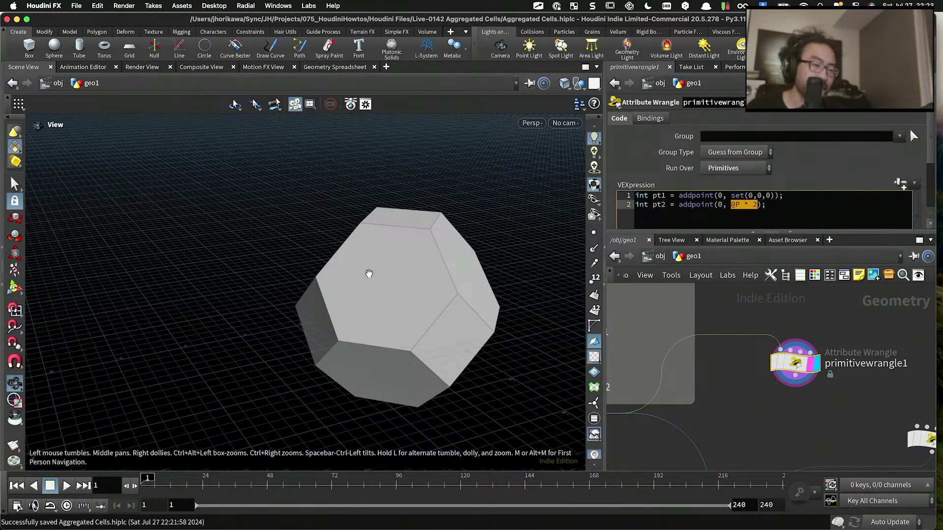
click(749, 204)
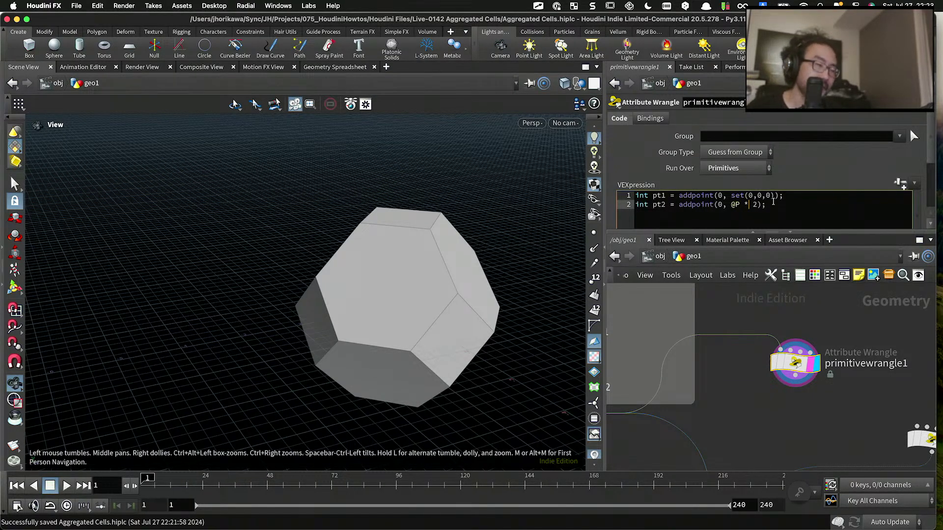
Step: Add int line = addprim(0, "polyline", pt1, pt2); below the point lines to connect the two points
click(771, 203)
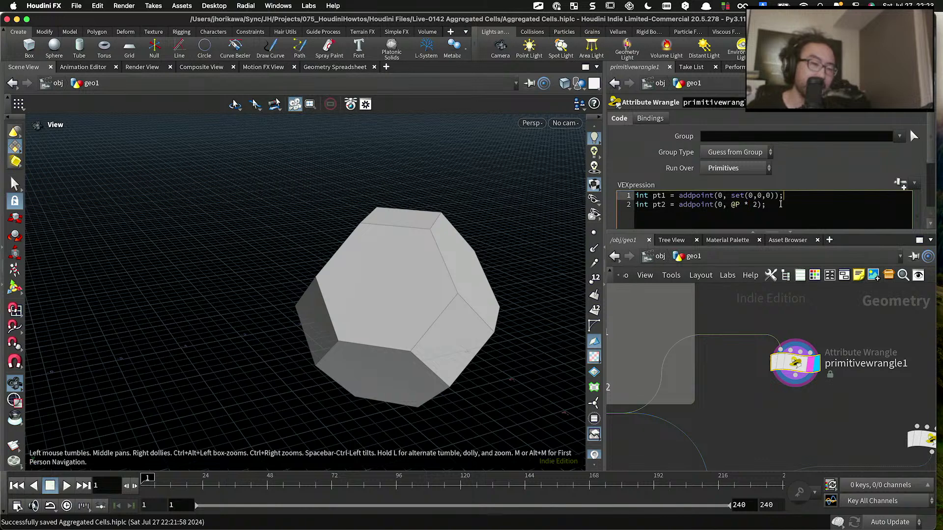
key(Return)
key(Return)
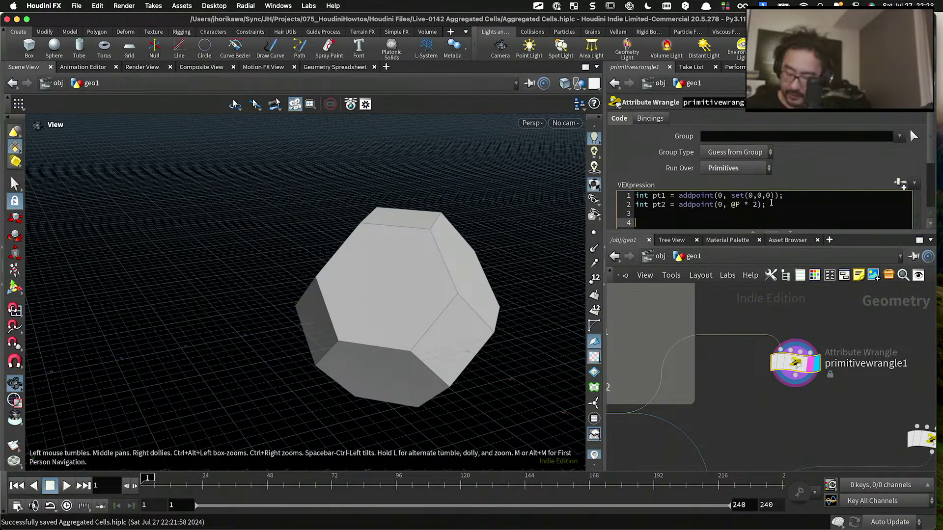
text(int line = add)
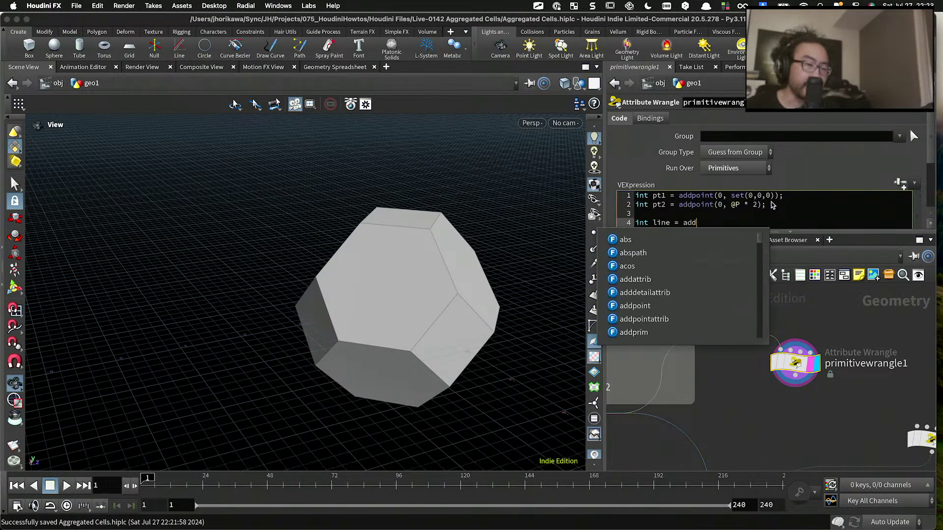
text(prim(0, @)
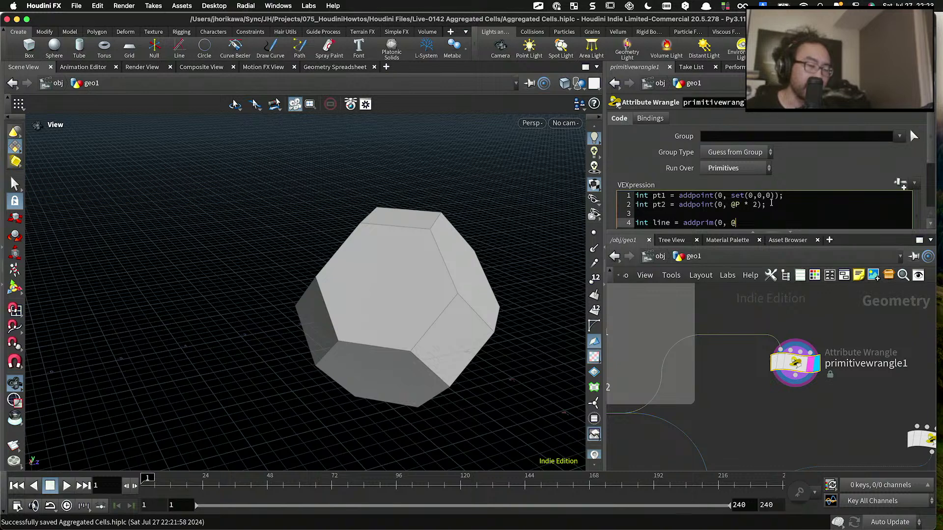
key(BackSpace)
text("polyline",)
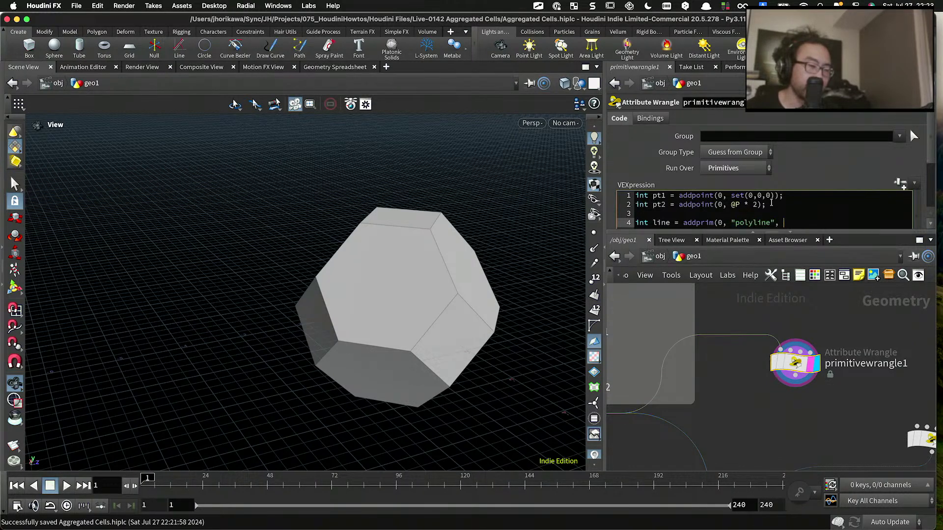
text( pt1, pt2);)
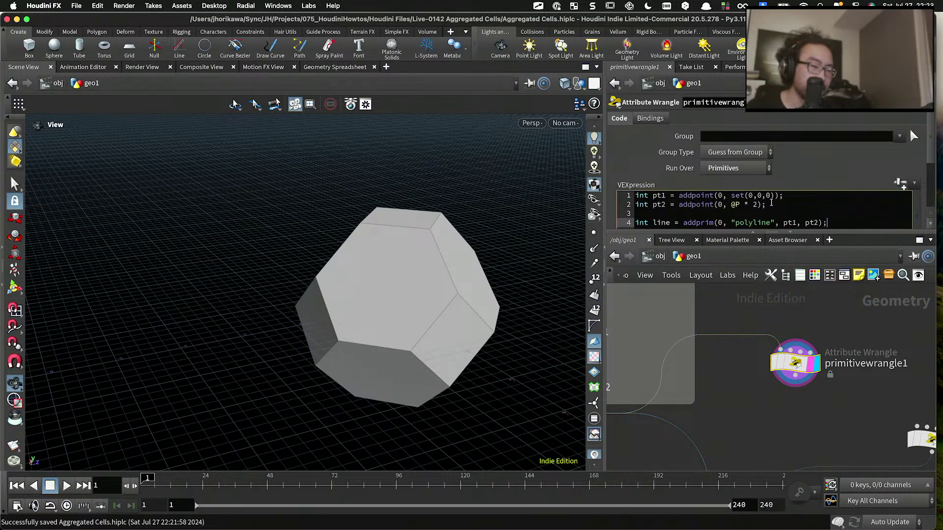
Step: Apply the code, examine the lines radiating through the cell's faces from several angles, and enlarge the code area slightly
drag(502, 229, 475, 273)
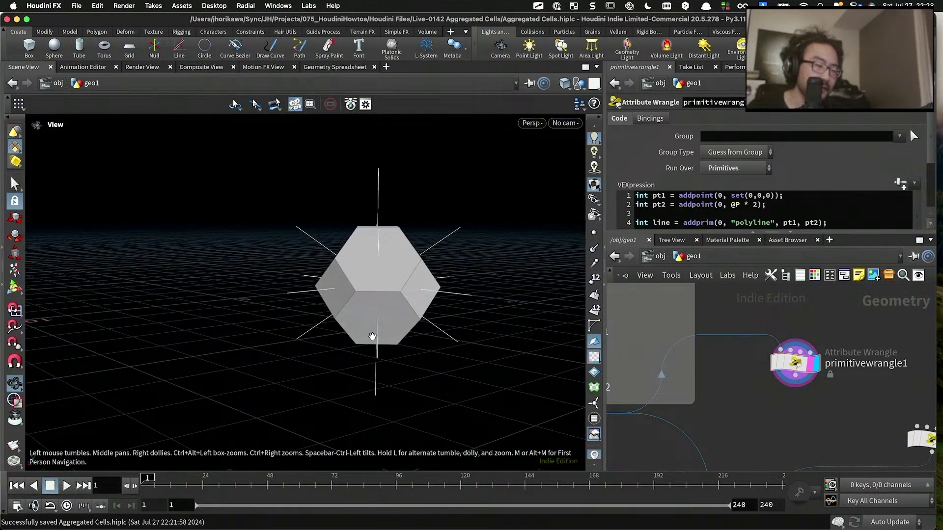
drag(349, 258, 381, 263)
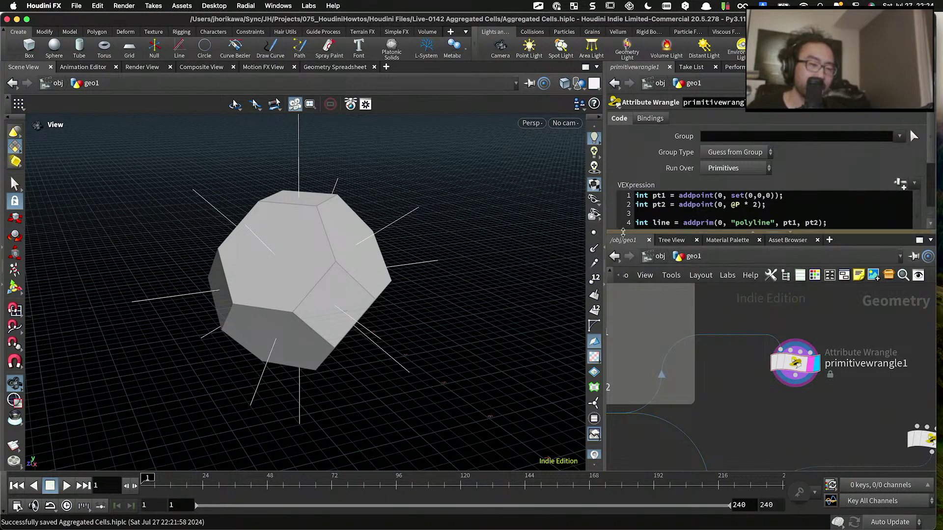
drag(623, 233, 619, 254)
scroll(394, 227, down, 2)
drag(394, 226, 515, 249)
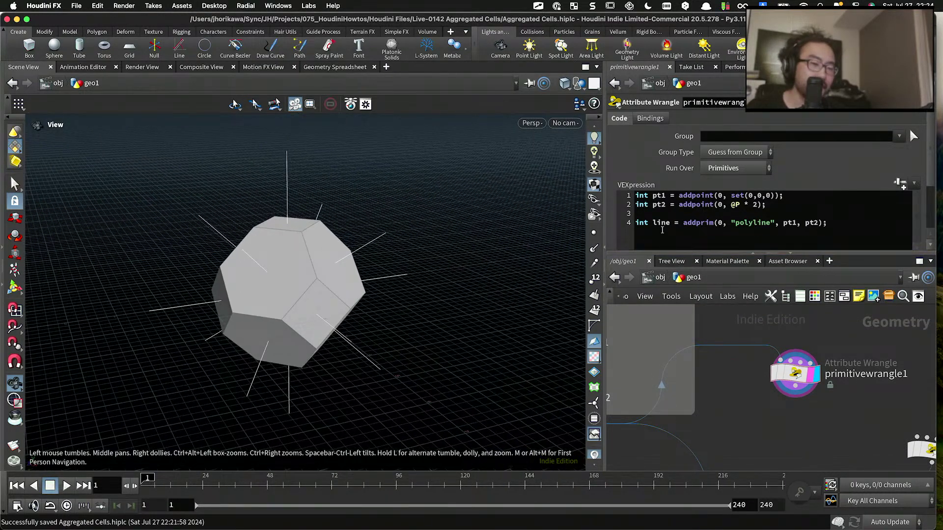
drag(377, 238, 378, 259)
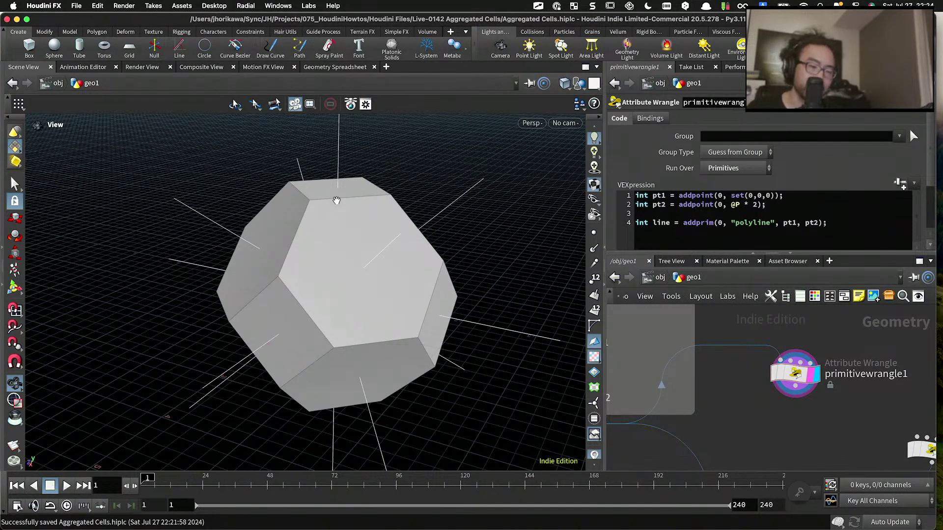
click(848, 230)
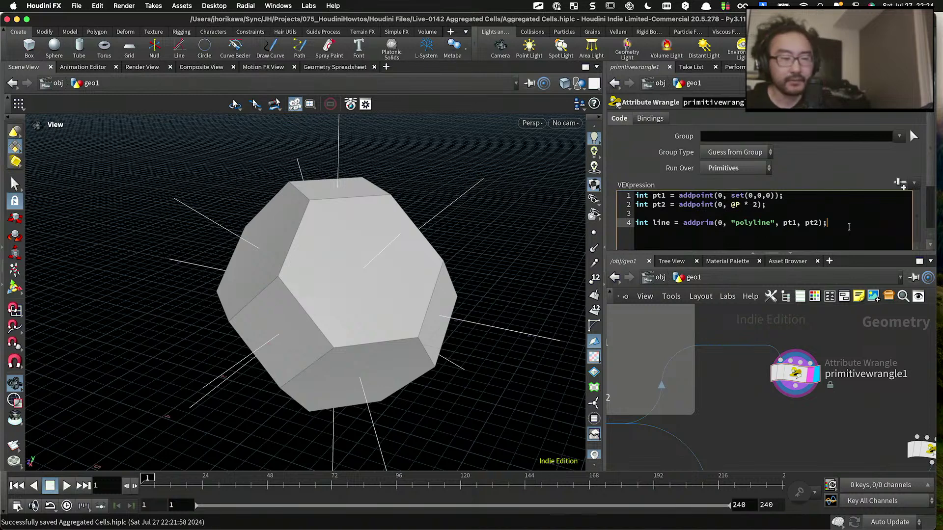
key(Return)
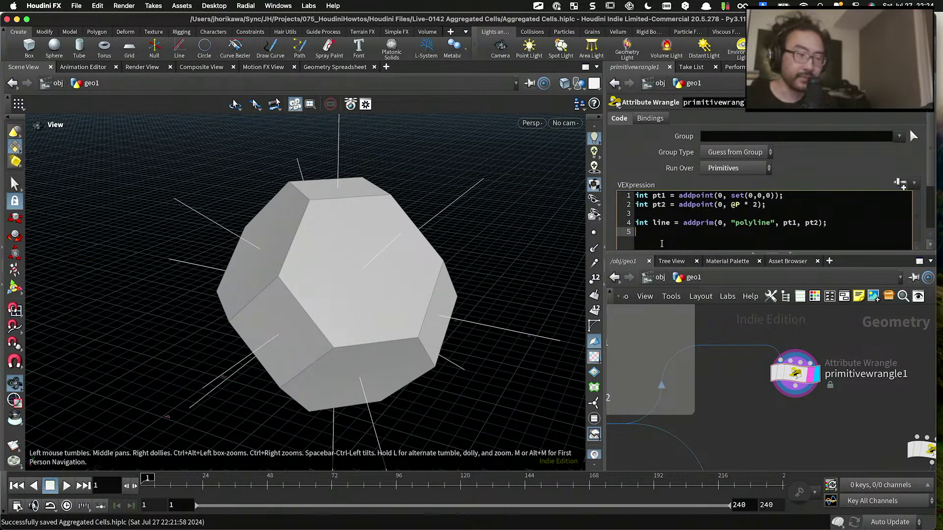
key(Return)
key(BackSpace)
text(in)
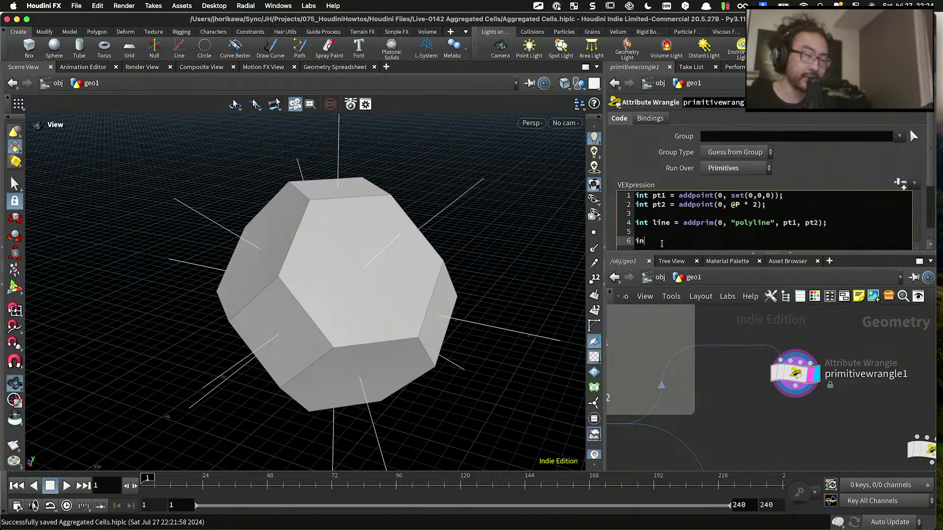
text(t pt s)
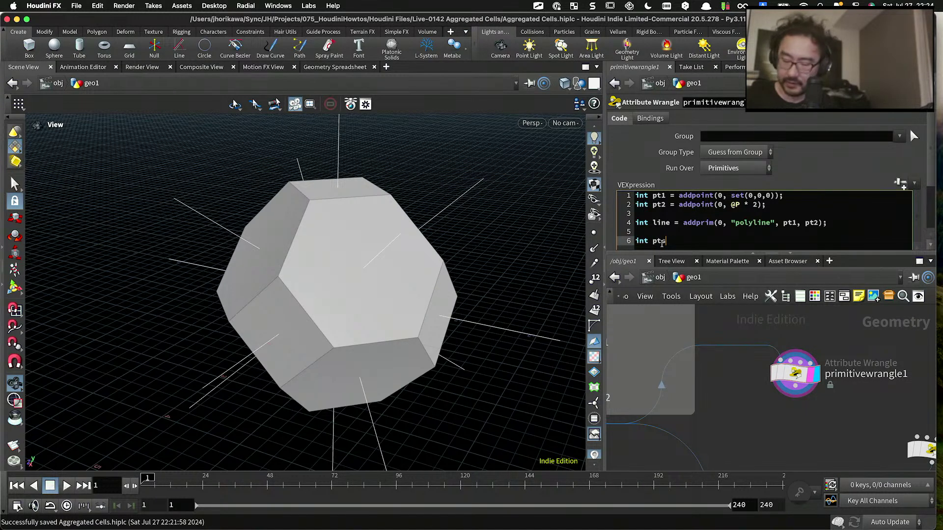
text([] =)
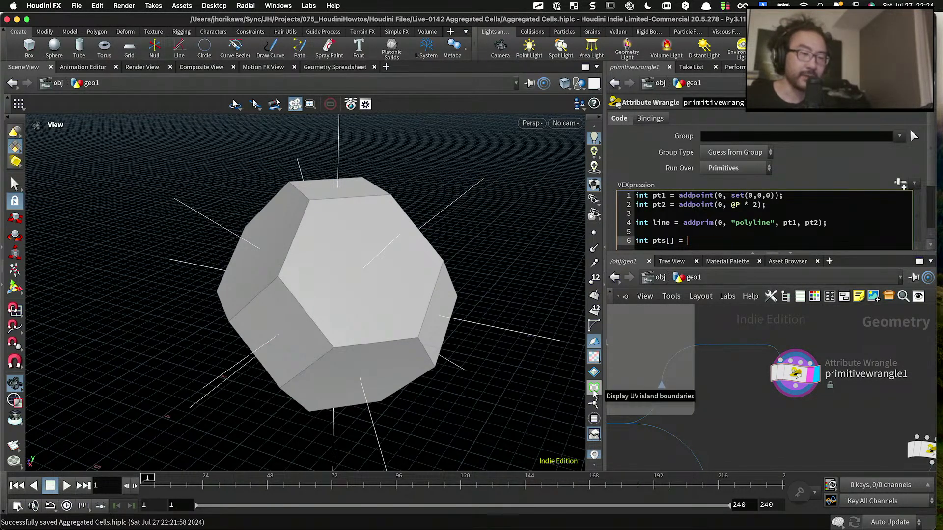
text(primpoints)
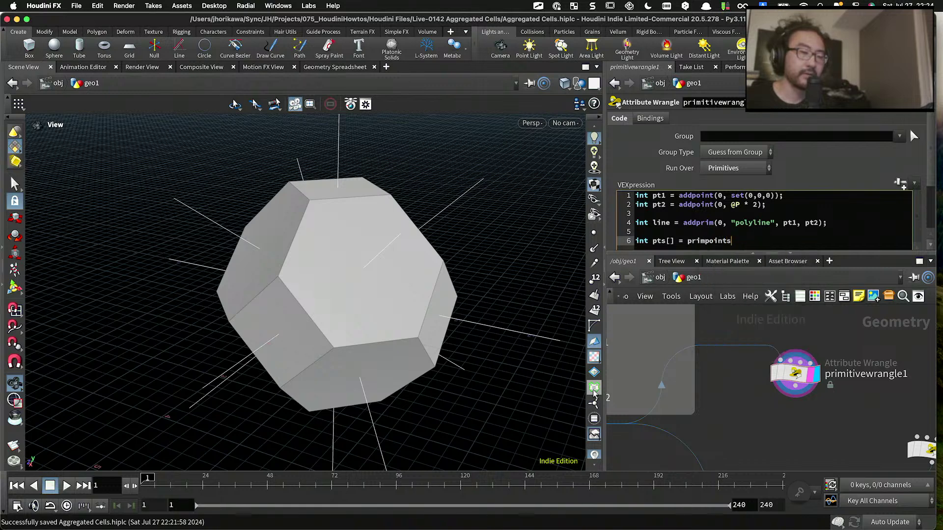
text((0, @primnum);)
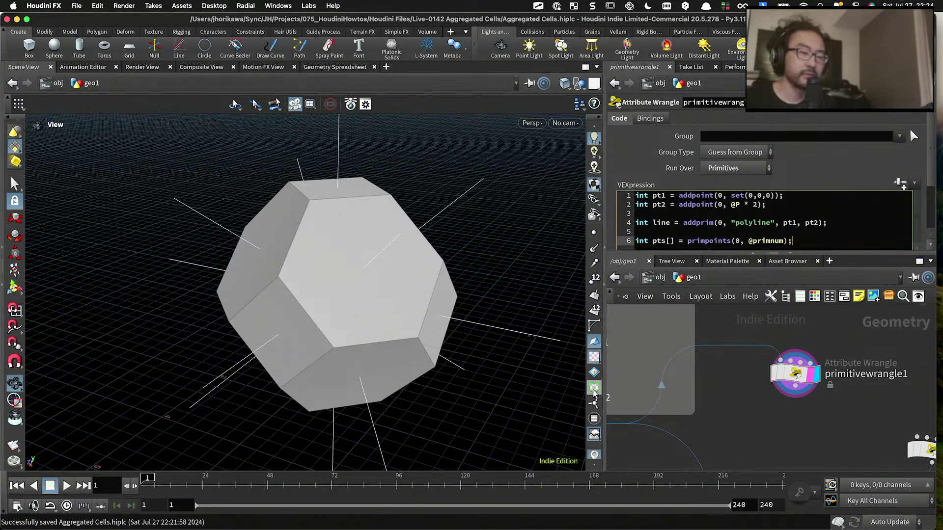
Step: Store the number of points per face with int count = len(pts); and make the code area taller
key(Return)
text(int l)
key(BackSpace)
text(coun)
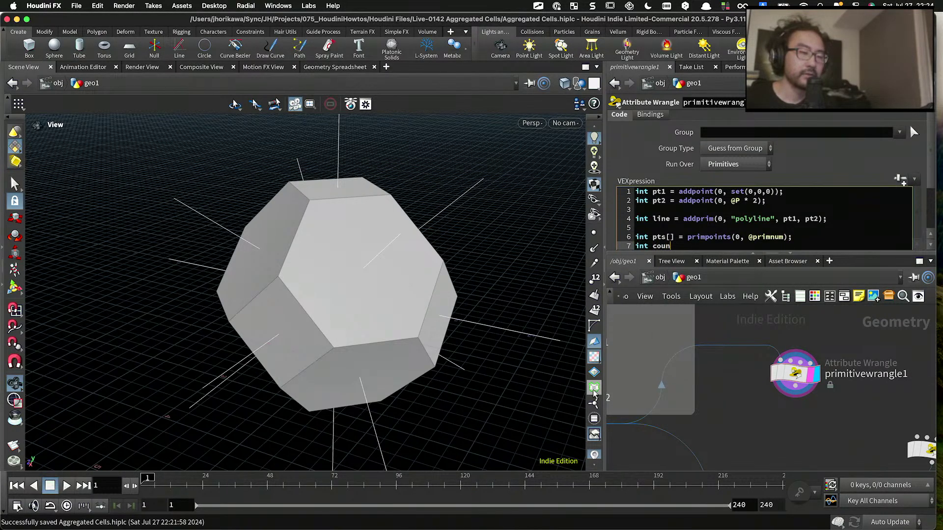
text(t = len(pts);)
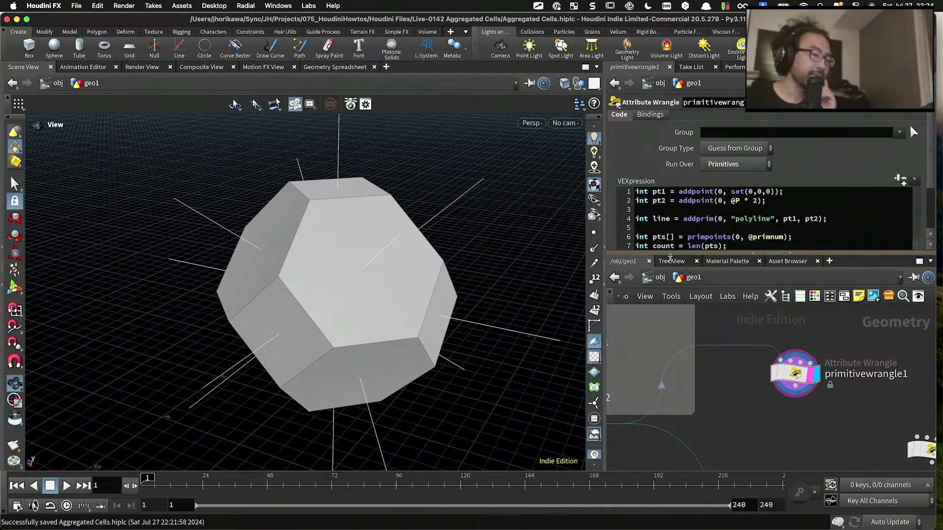
drag(670, 257, 670, 304)
drag(732, 250, 630, 251)
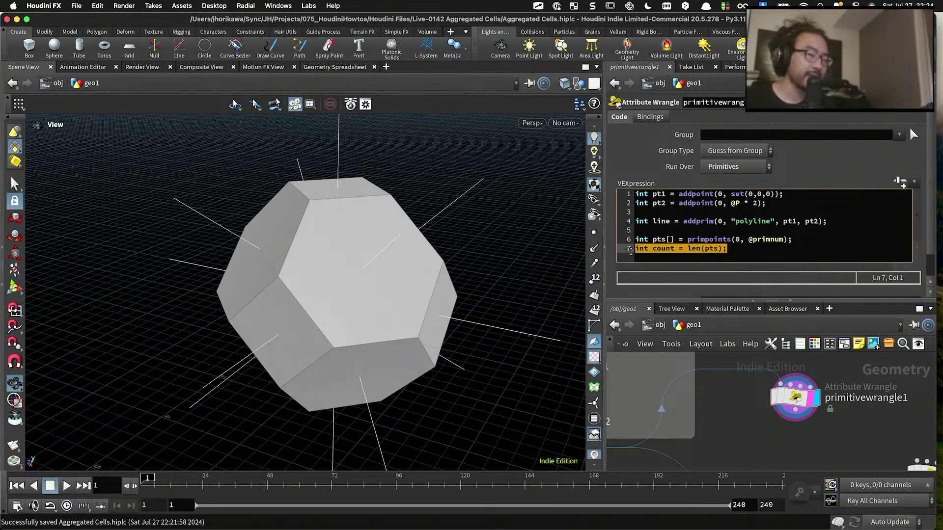
Step: Add an empty if(count == 4){ } block below the count line for the four-sided faces
click(731, 250)
key(Return)
key(Return)
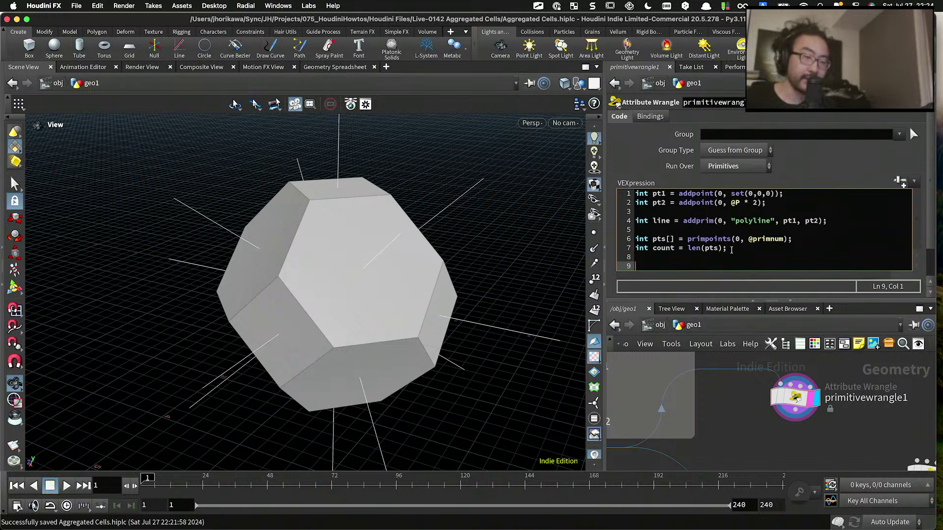
text(if(c)
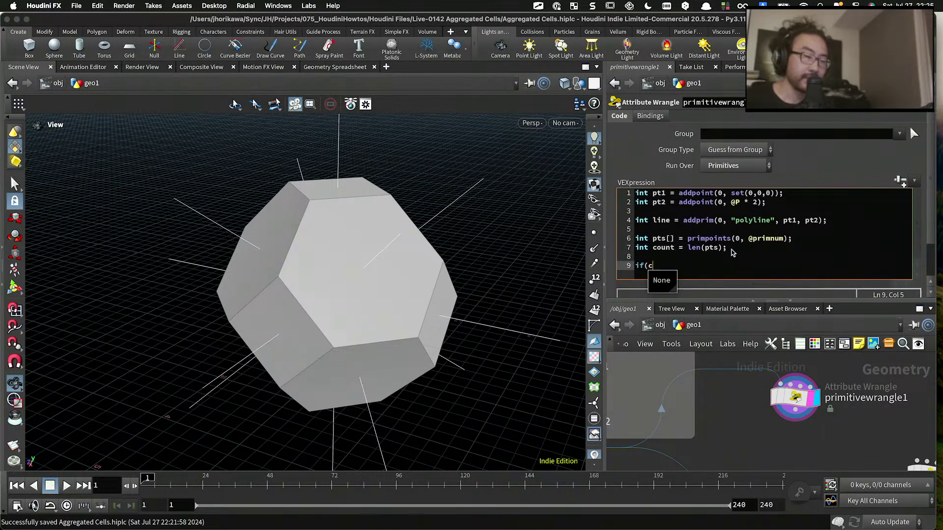
text(ount == 4){)
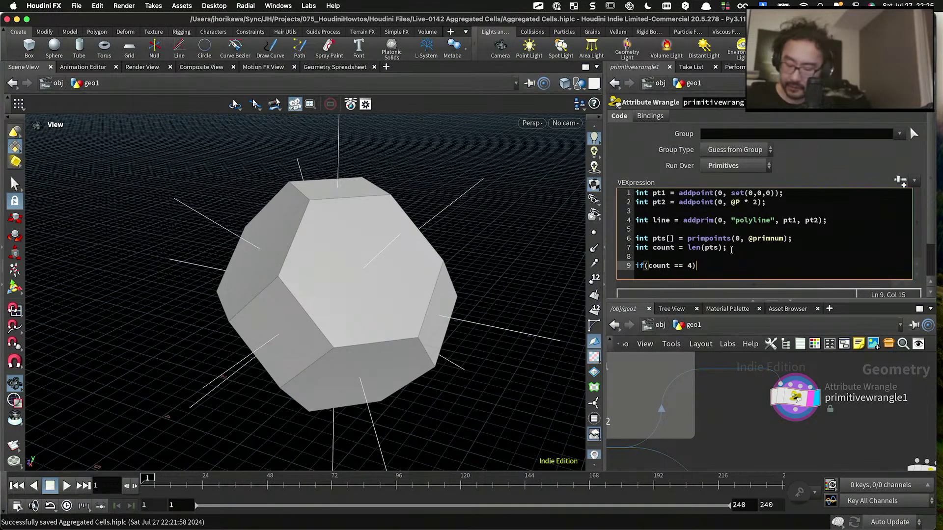
key(Return)
key(Return)
text(})
key(Up)
key(Tab)
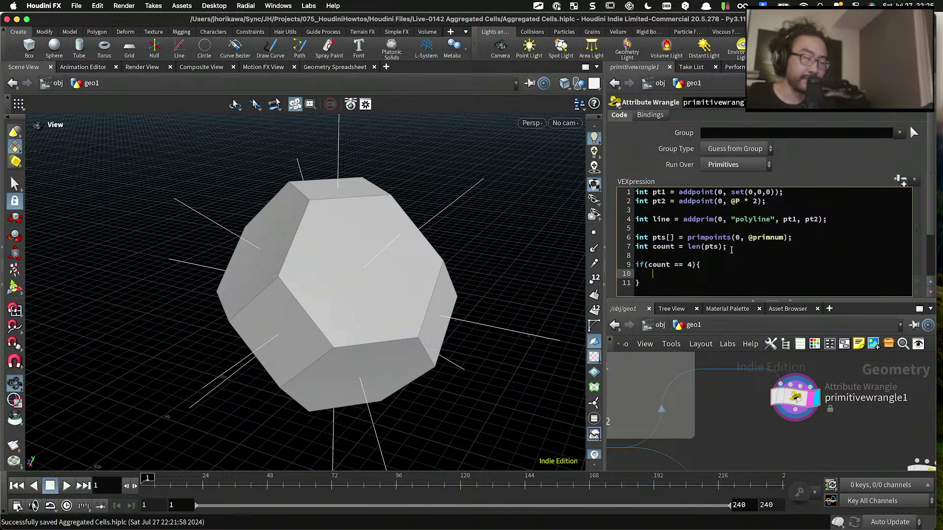
Step: Write a setprimgroup(0, ...) call inside the if block to assign a primitive group
text(set)
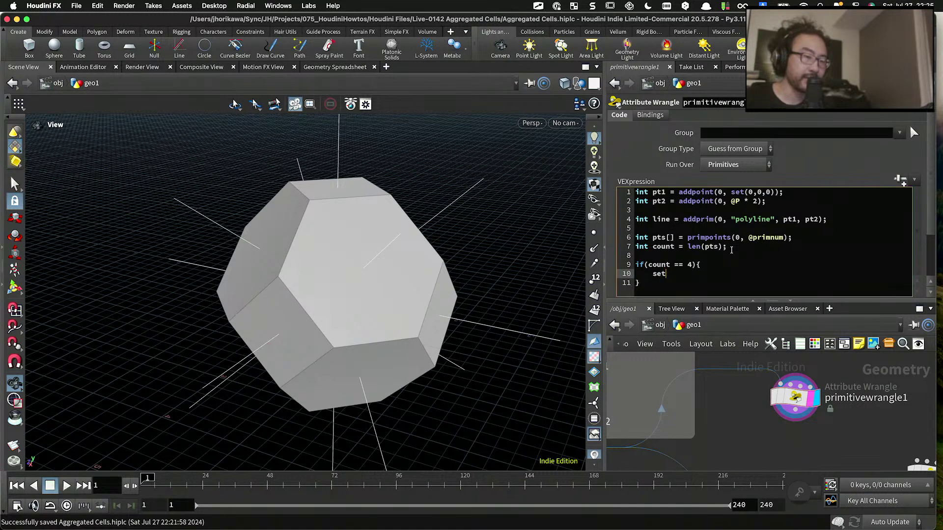
text(rprimgroup(0,)
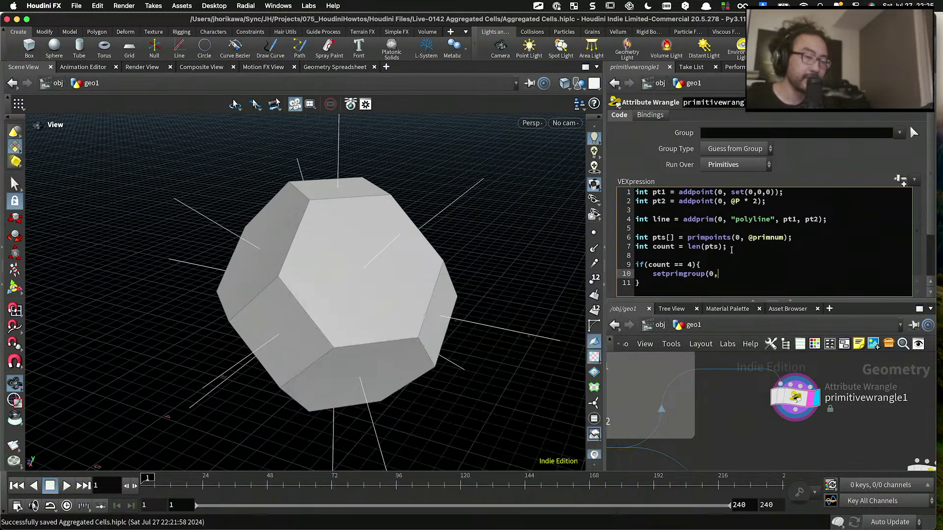
text( "s)
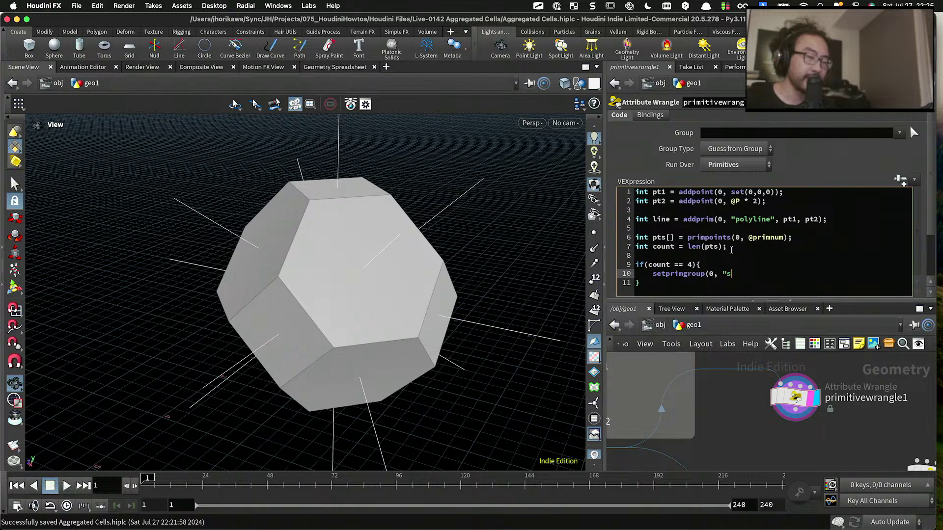
Step: Complete the four-point branch with setprimgroup(0, "square", line, 1); so its lines are assigned to the square group
text(quare", )
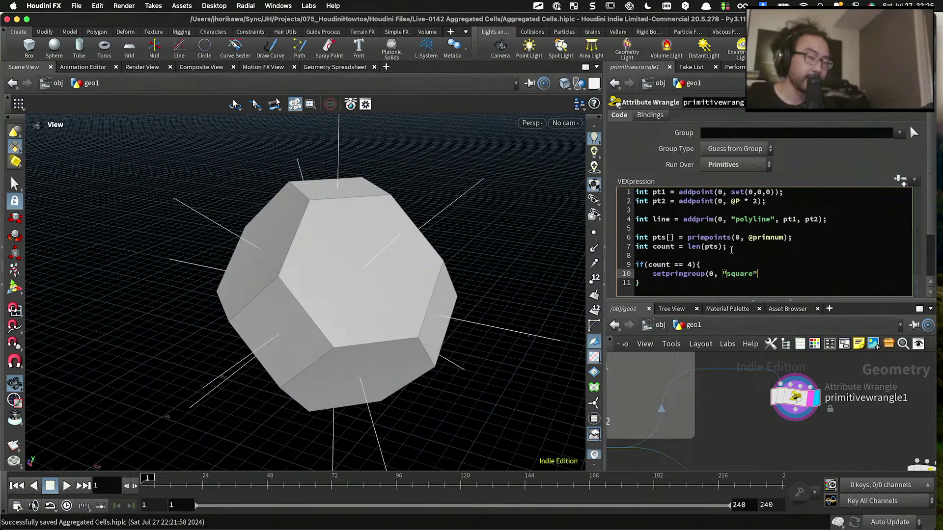
text(line,1)
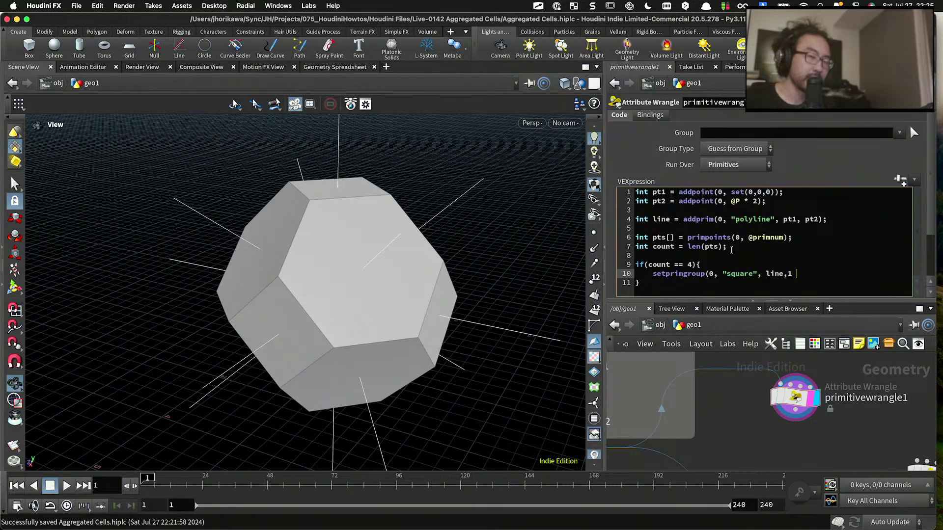
text();)
key(Down)
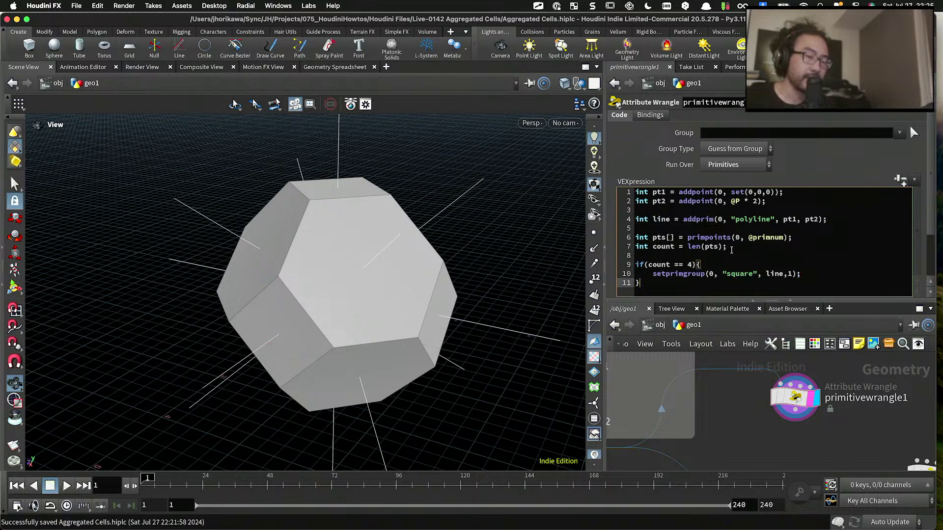
Step: Add an else branch to the wrangle code containing setprimgroup(0, "hexagon", line, 1); and tidy the square line's spacing
text(eles)
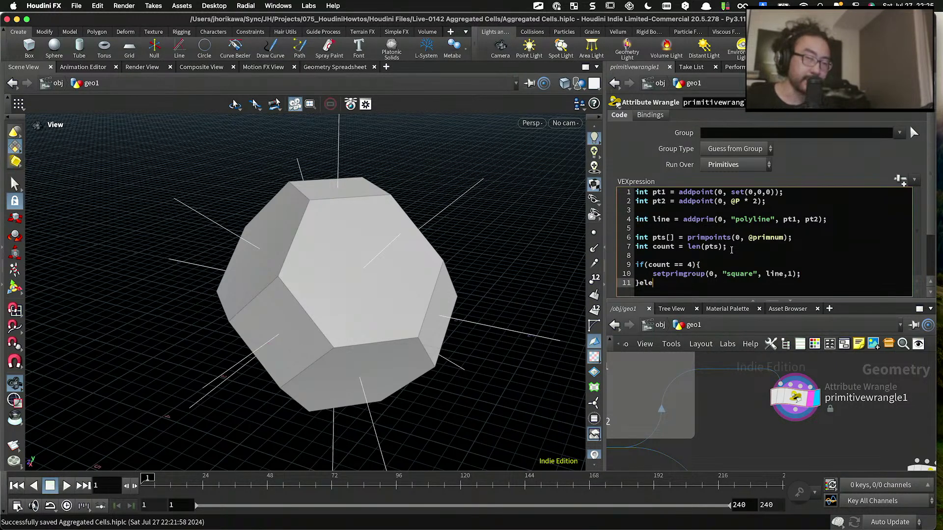
key(BackSpace)
text(se)
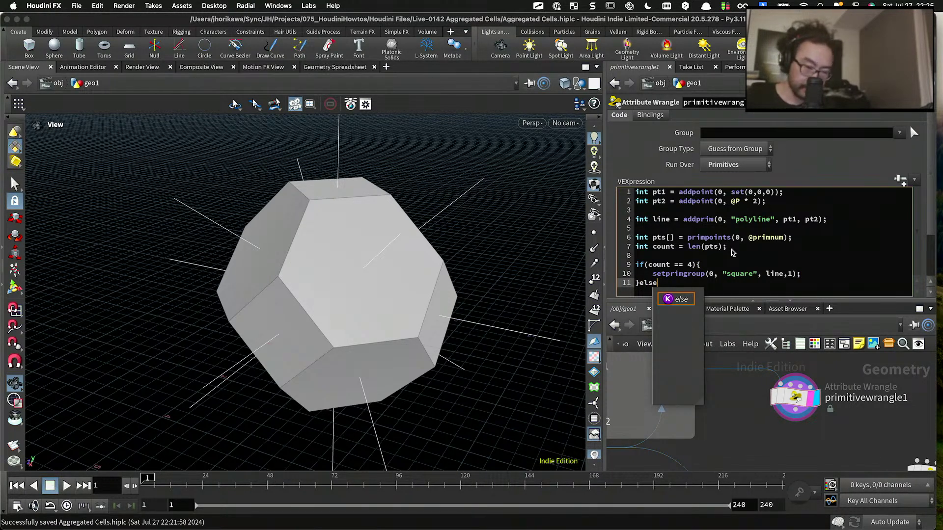
text({)
key(Return)
text(})
key(Return)
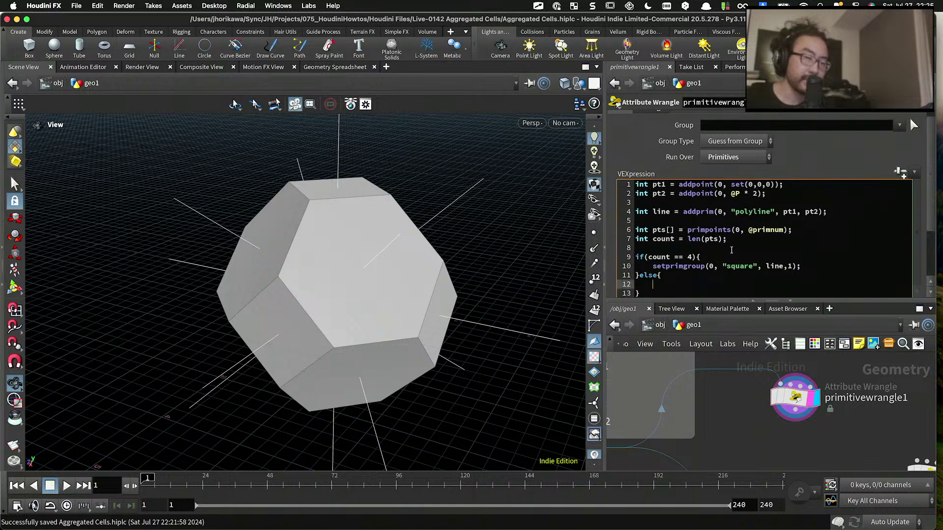
text(setprimgroup)
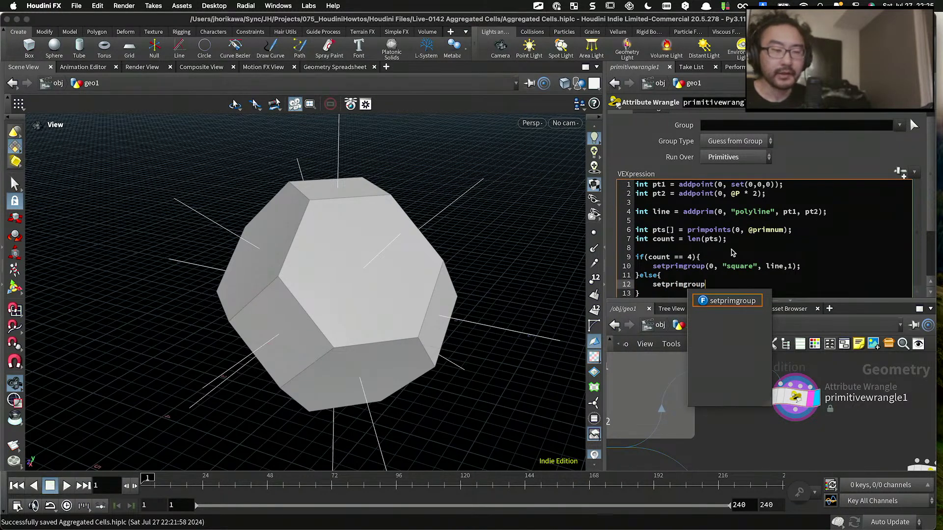
text((0, "he)
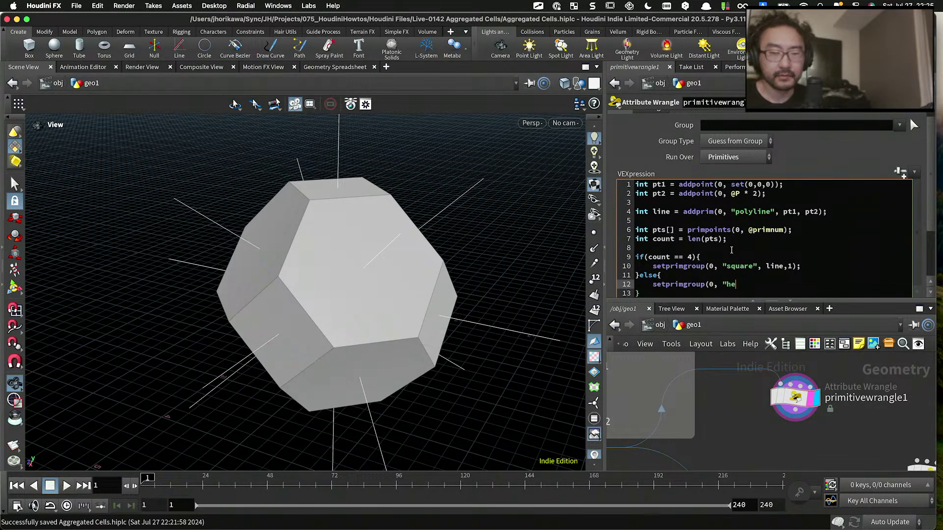
text(xagon", )
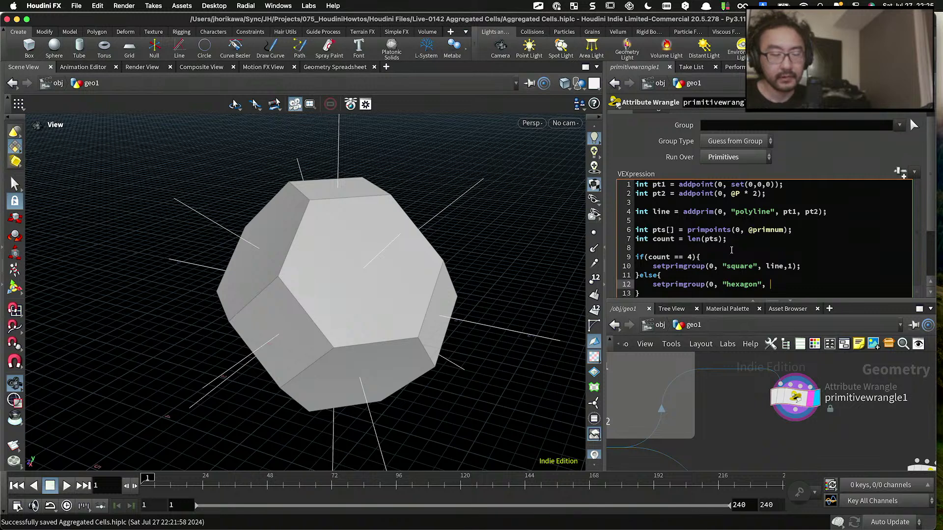
text(line, 1);)
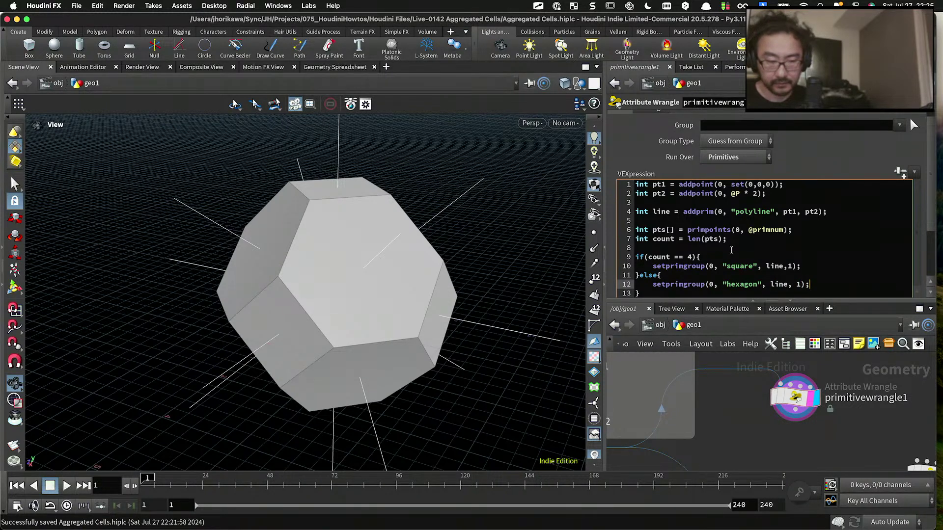
click(787, 267)
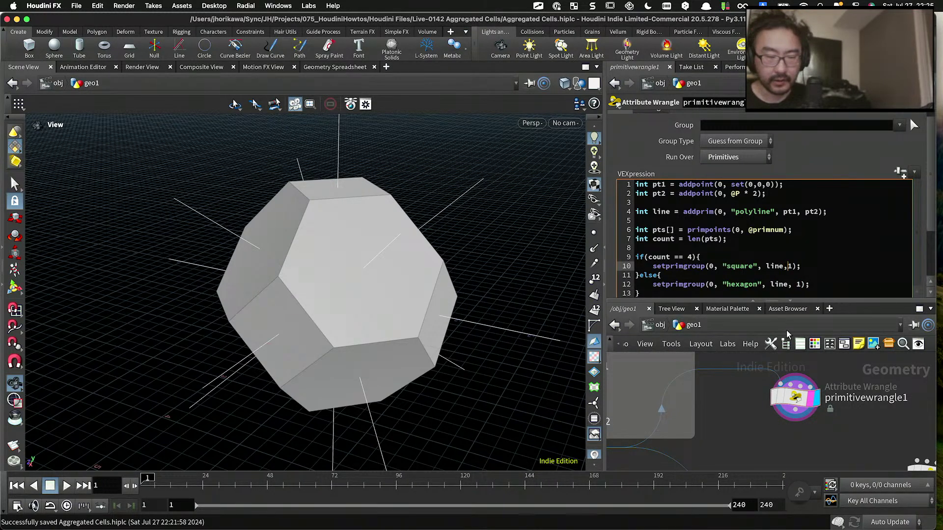
click(812, 292)
key(Return)
key(Return)
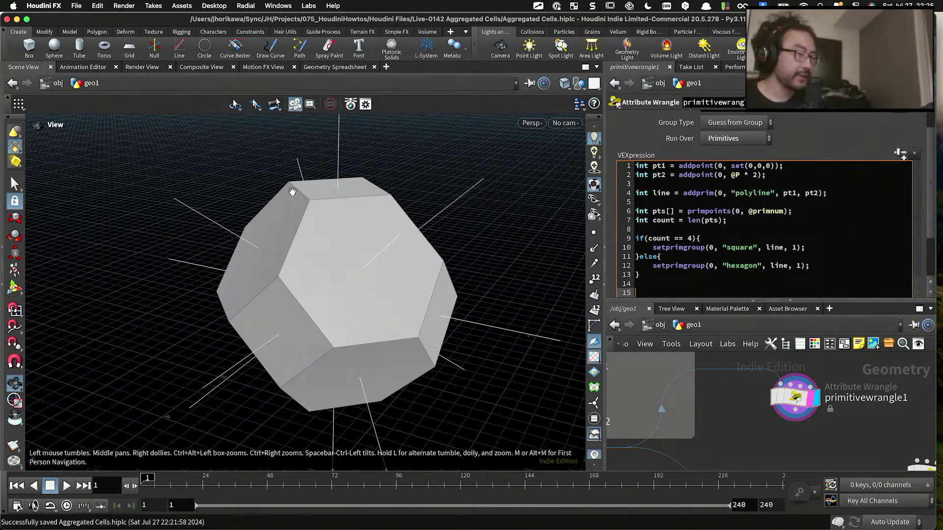
text(remove)
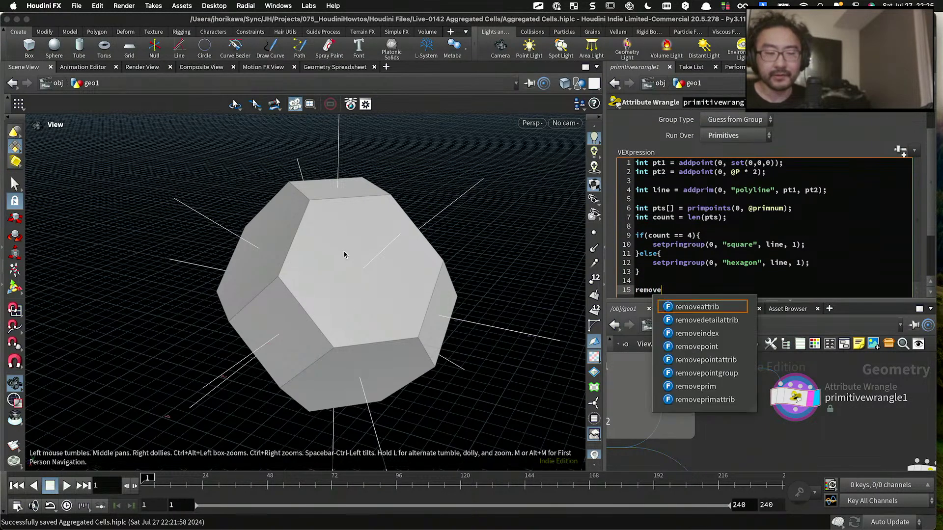
text(p)
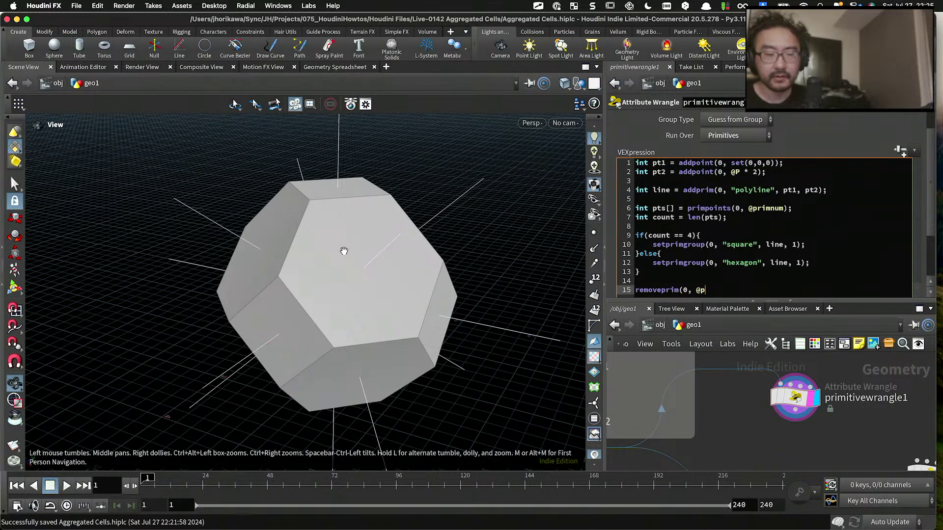
text(rim(0, @Primnrimnu)
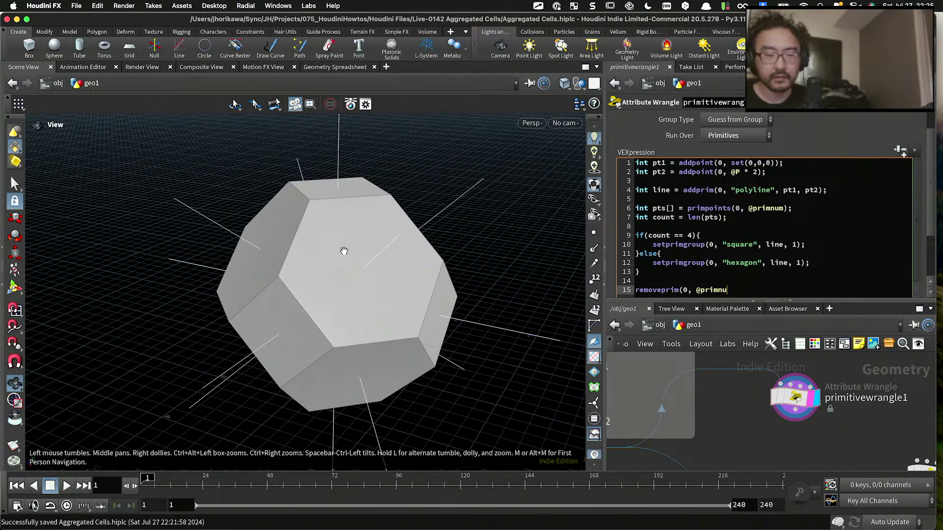
text();)
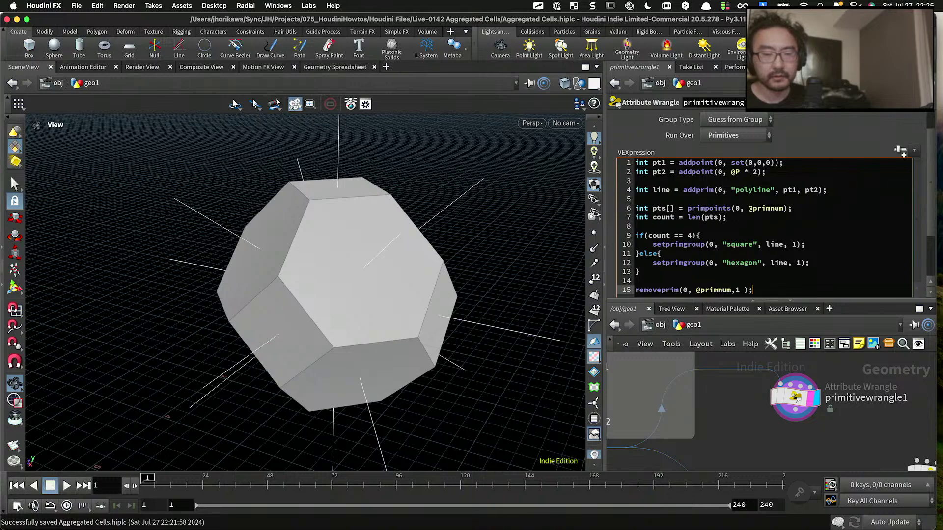
key(ctrl+s)
mouse_move(403, 274)
mouse_down()
mouse_move(377, 244)
mouse_move(322, 255)
mouse_move(383, 261)
mouse_move(360, 269)
mouse_move(407, 267)
mouse_up()
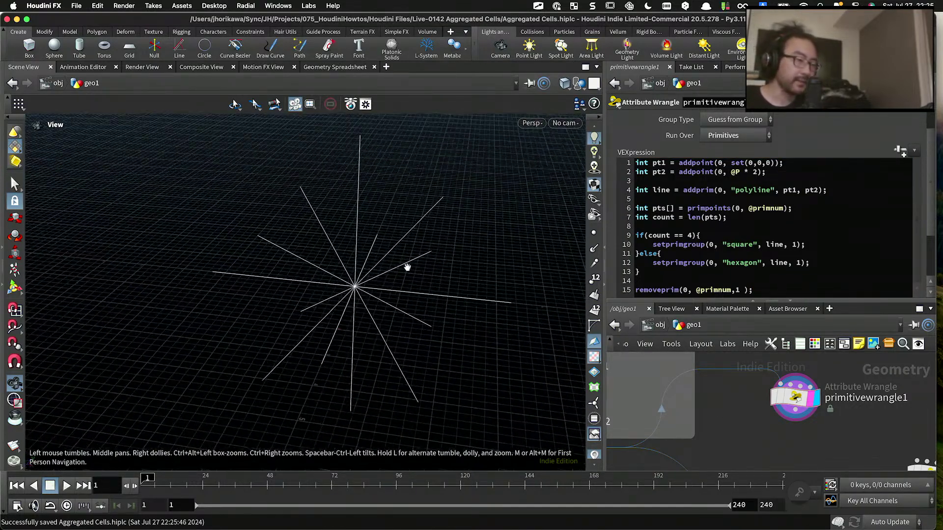
Step: Add a Fuse node below primitivewrangle1, wire the wrangle into it and display its output
drag(685, 300, 685, 232)
key(Tab)
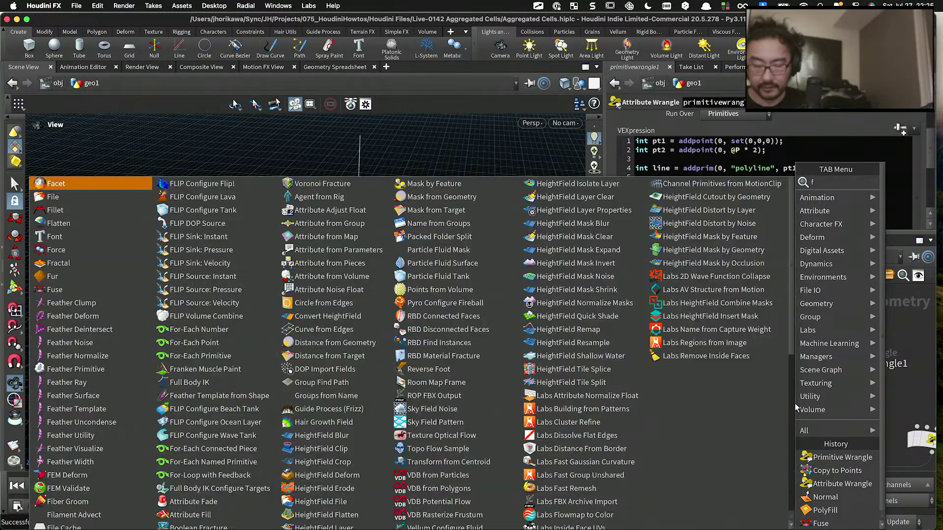
click(820, 524)
click(795, 403)
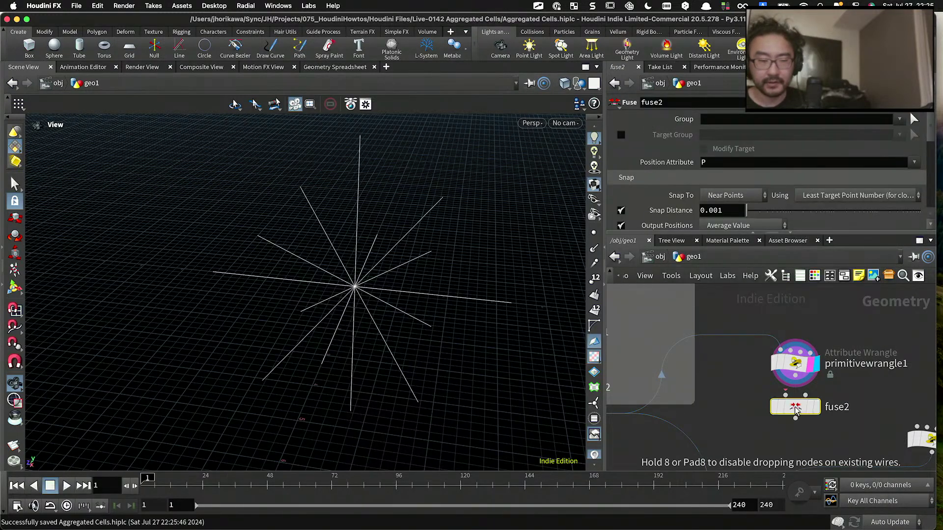
drag(794, 378, 793, 412)
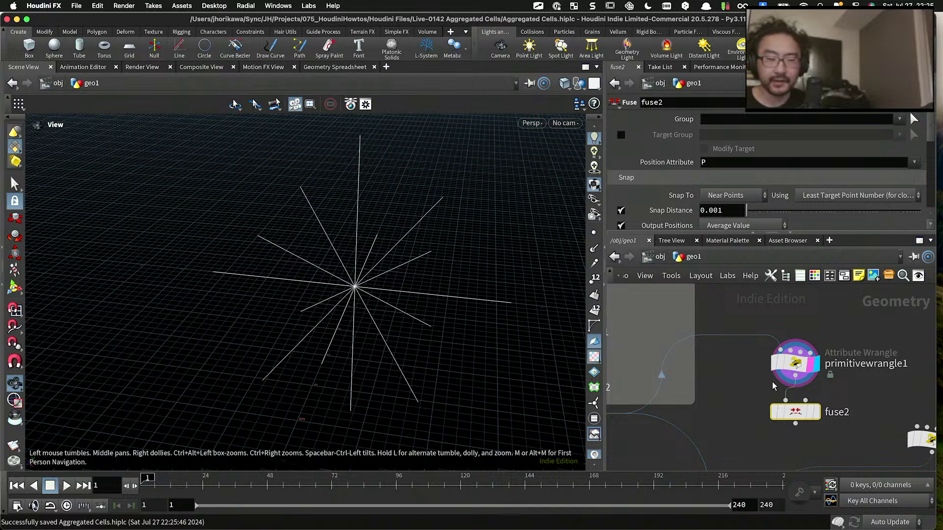
click(816, 412)
Step: Rename the primitive wrangle as single_cell_connection
double_click(845, 364)
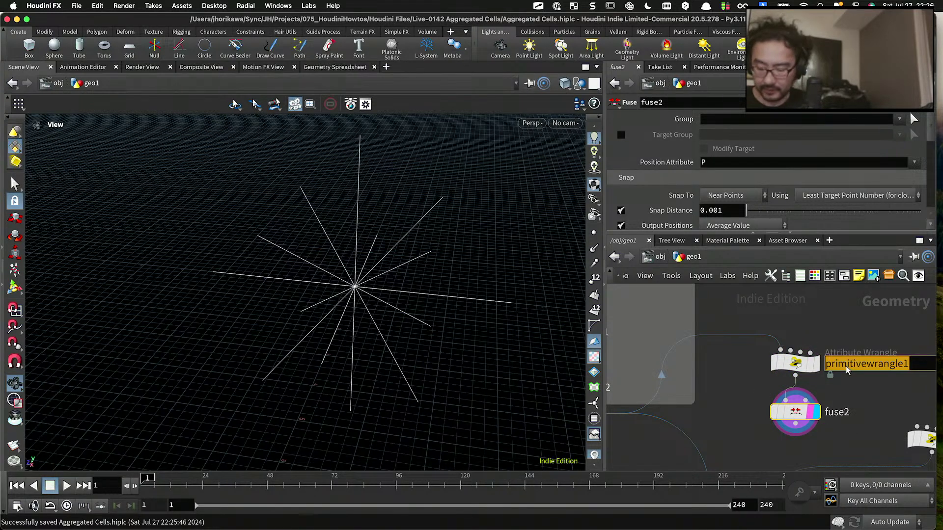
text(cosingle_)
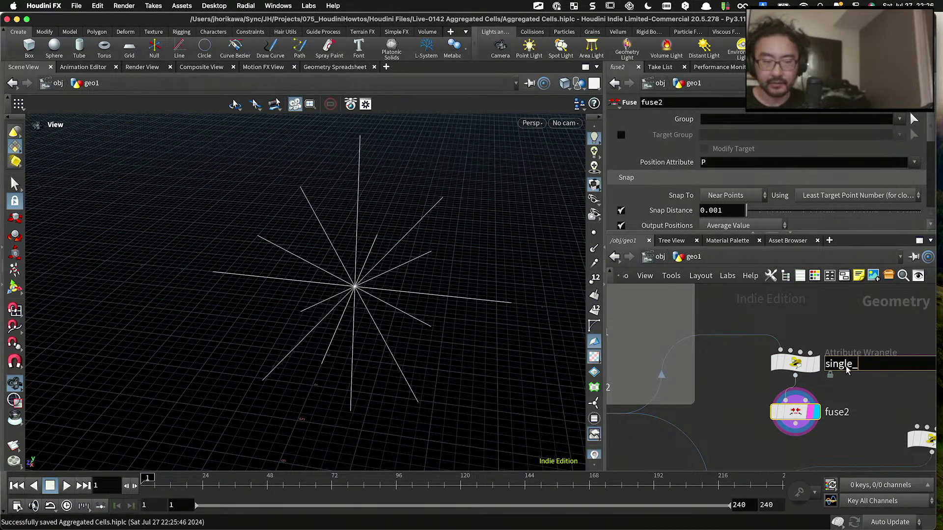
text(cell_con)
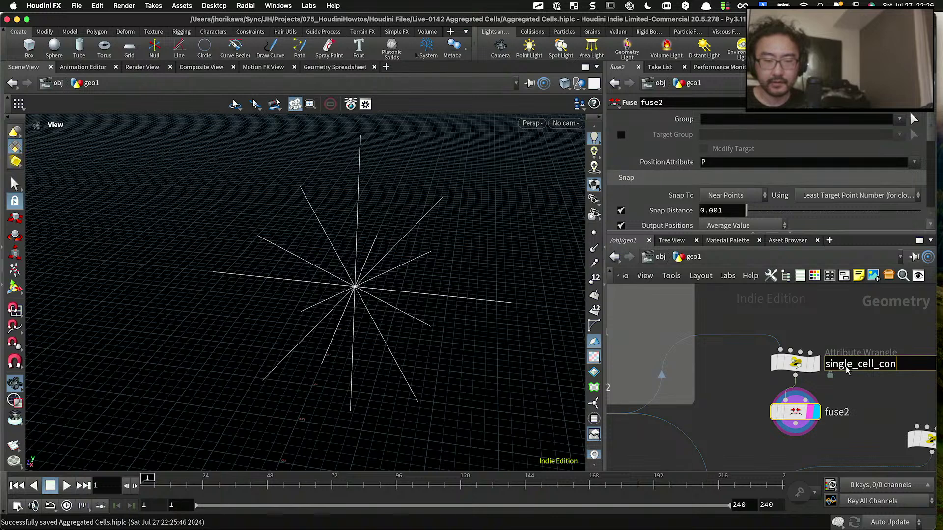
text(nection)
key(Return)
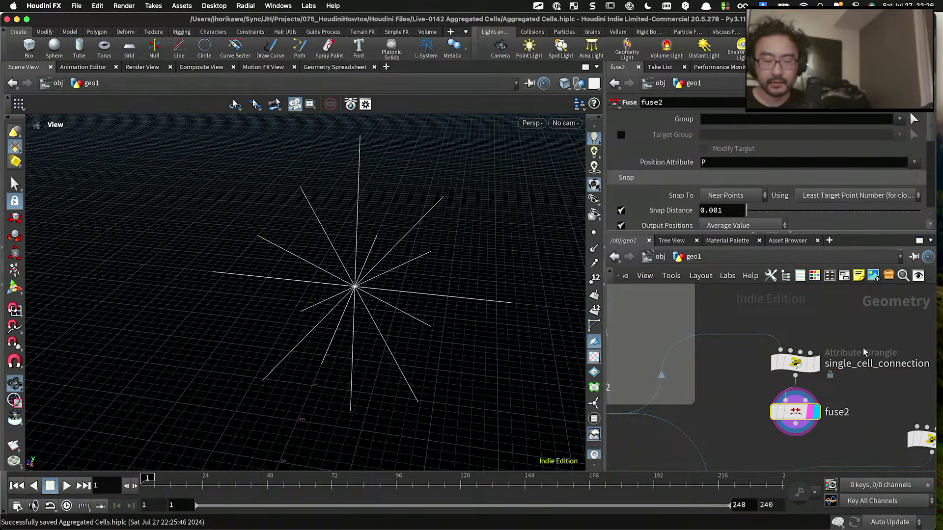
Step: Move the single_cell_connection and fuse2 nodes closer to the grid wrangle, and place copytopoints2 beneath them
scroll(866, 375, down, 5)
scroll(872, 377, up, 5)
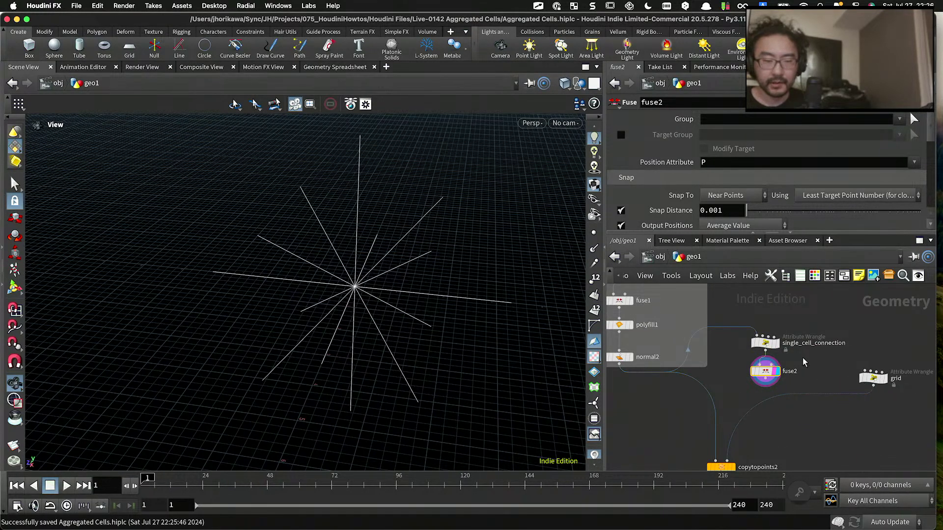
drag(764, 379, 762, 375)
drag(763, 373, 785, 373)
key(Tab)
key(Escape)
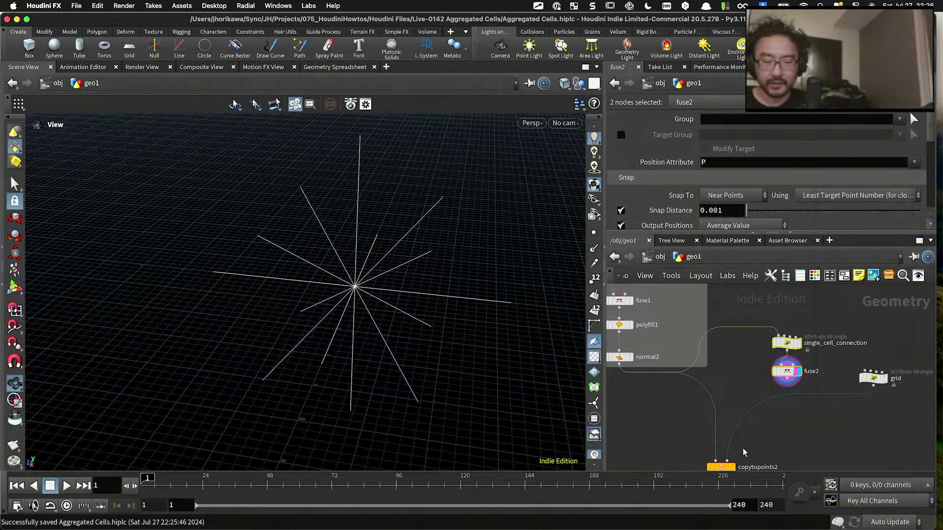
click(811, 440)
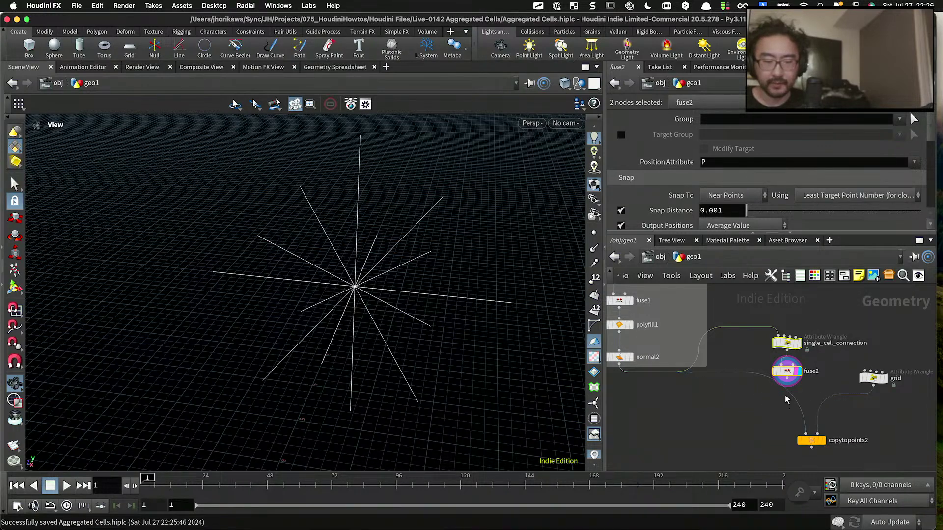
Step: Wire fuse2 into the first input of copytopoints2 and display the connection lines copied onto the grid points
click(837, 423)
scroll(864, 393, up, 2)
scroll(824, 432, up, 2)
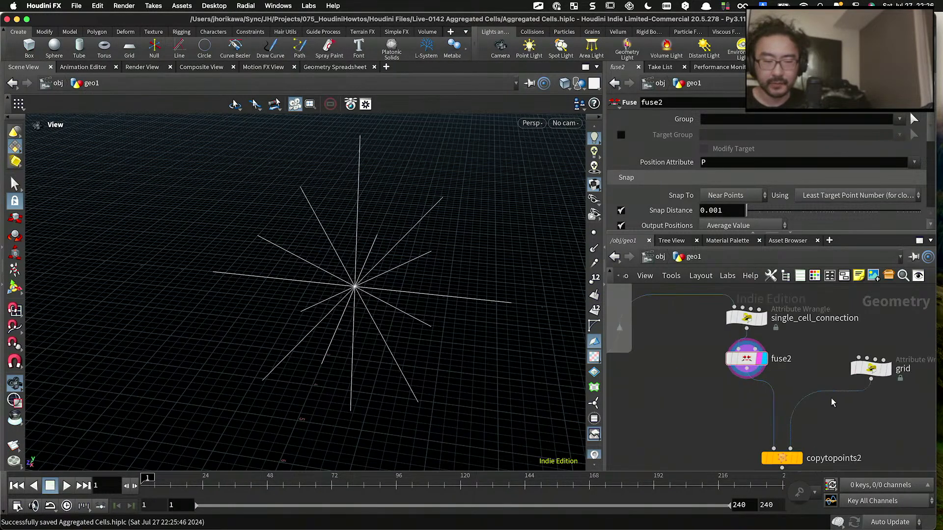
click(797, 457)
click(781, 457)
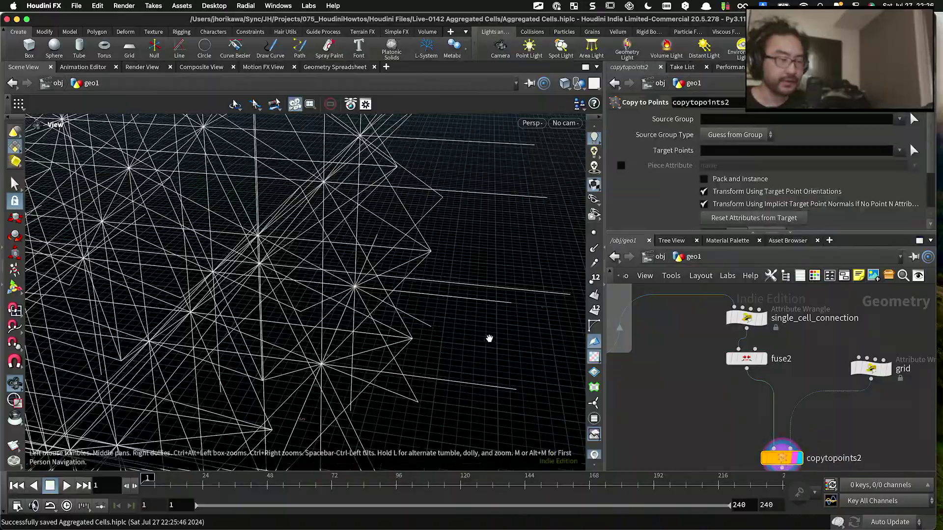
drag(488, 337, 329, 310)
scroll(268, 332, down, 5)
scroll(252, 330, up, 5)
drag(442, 294, 488, 305)
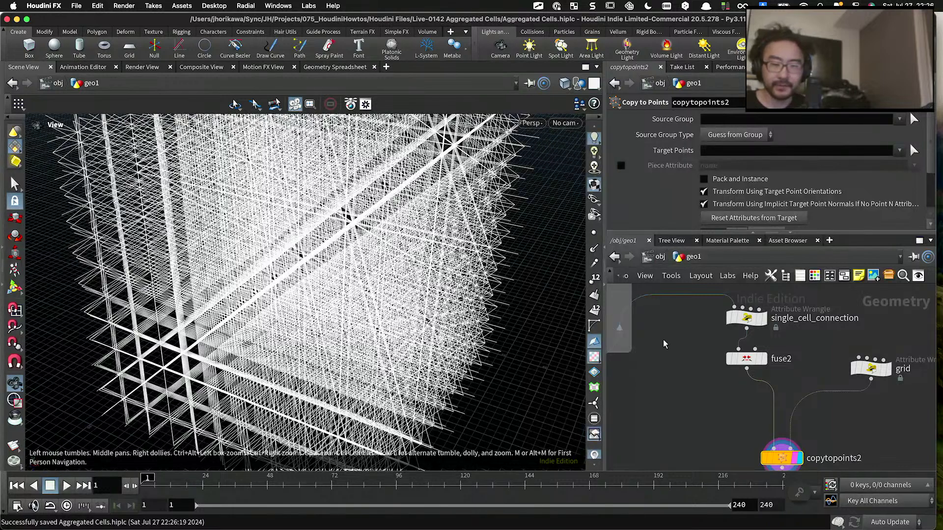
Step: Select single_cell_connection and fuse2 together and reposition them above copytopoints2 in the network
drag(757, 390, 721, 309)
scroll(799, 369, down, 1)
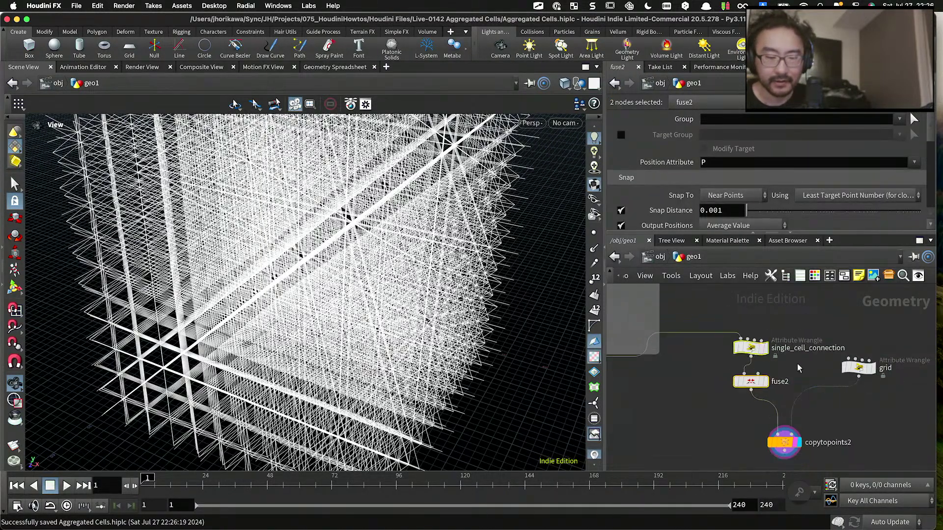
middle_drag(798, 368, 790, 352)
scroll(800, 403, up, 1)
scroll(783, 407, up, 2)
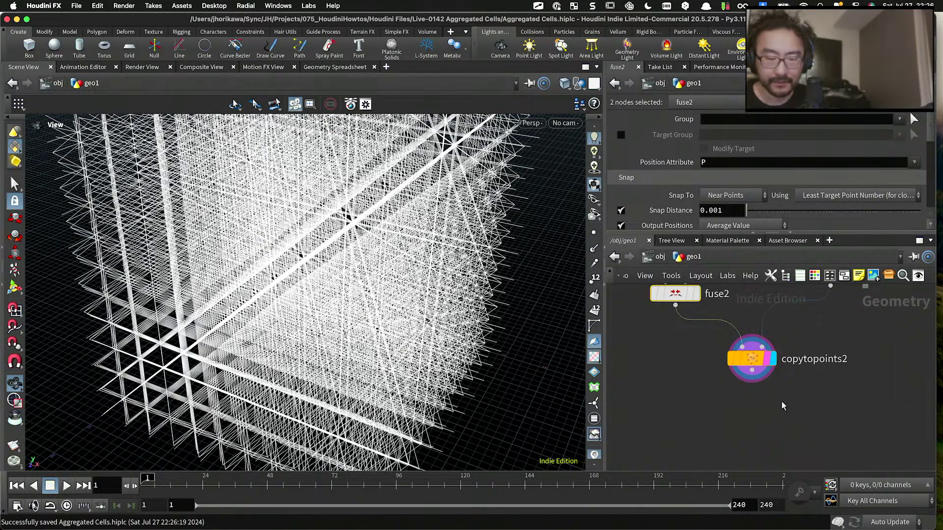
Step: Add a Fuse node beneath copytopoints2, wire the copied connection lines into it and display its result
scroll(304, 290, up, 5)
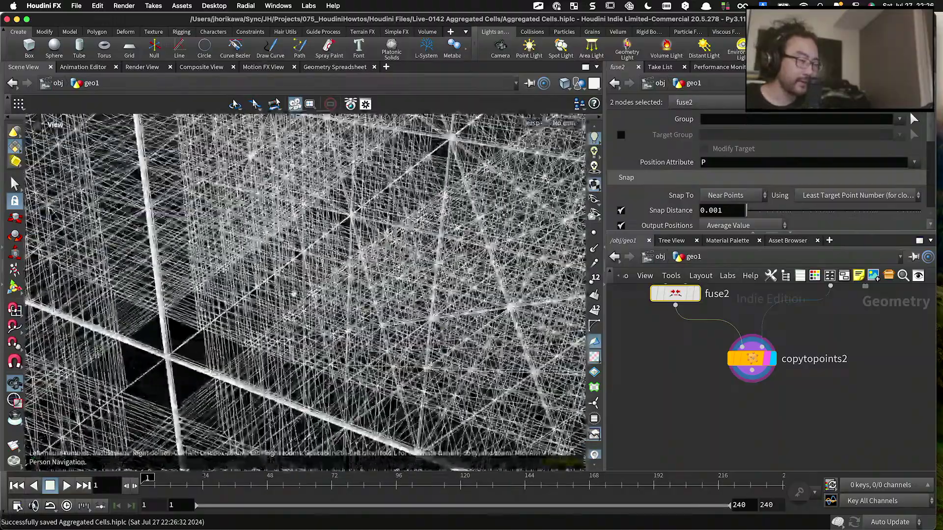
scroll(305, 290, up, 3)
scroll(305, 290, up, 5)
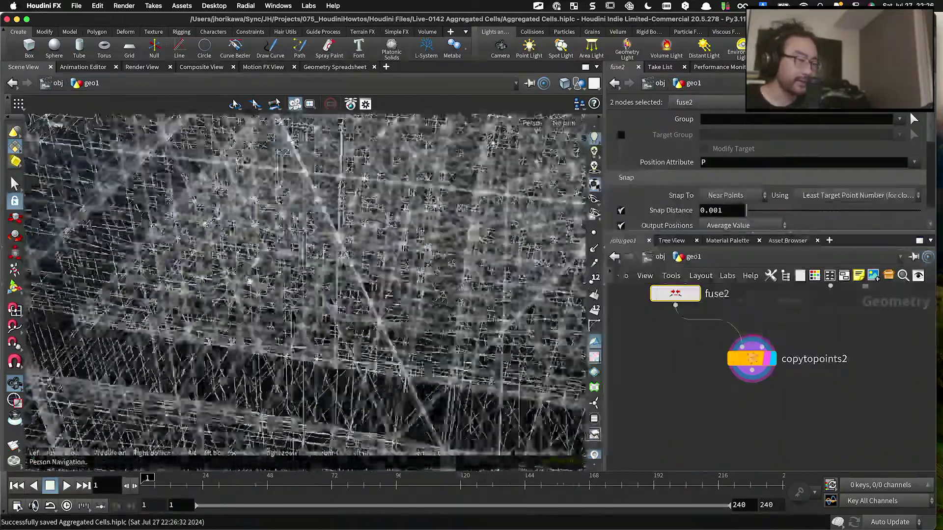
scroll(288, 244, up, 6)
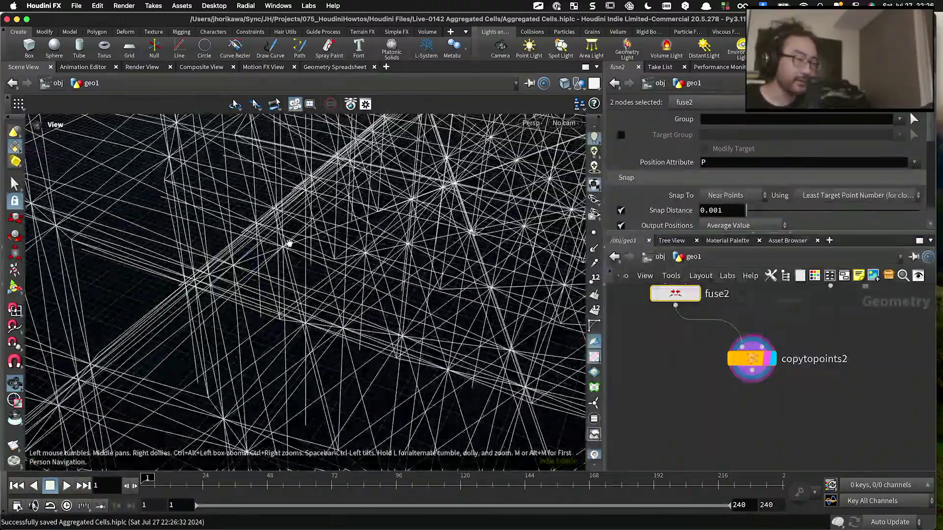
drag(415, 206, 321, 270)
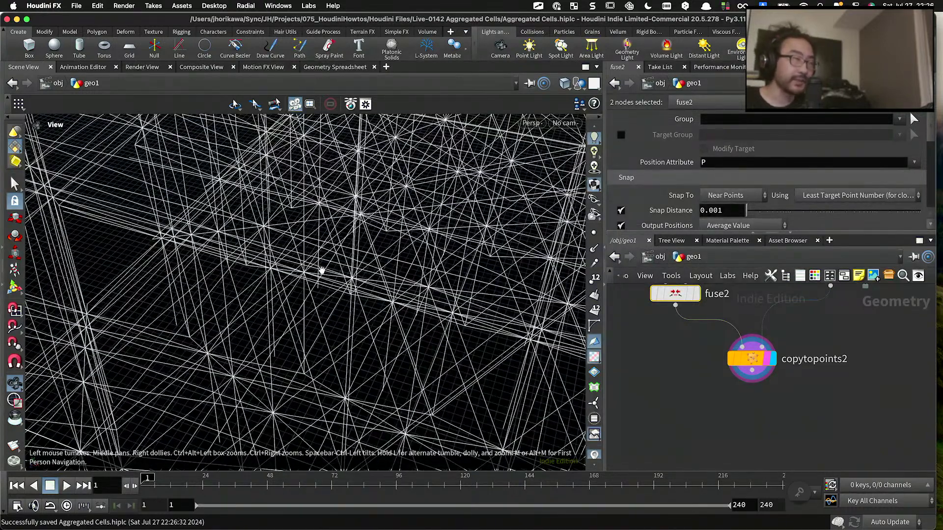
key(Tab)
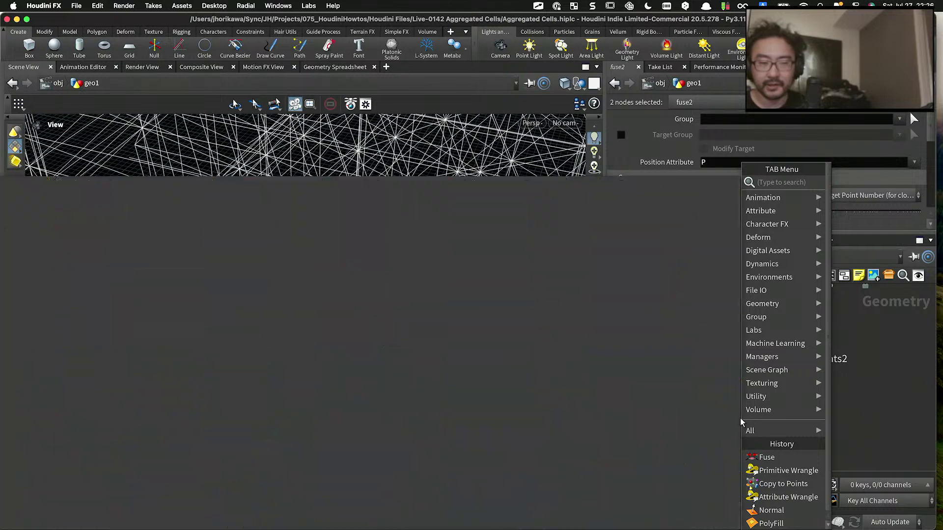
text(coi)
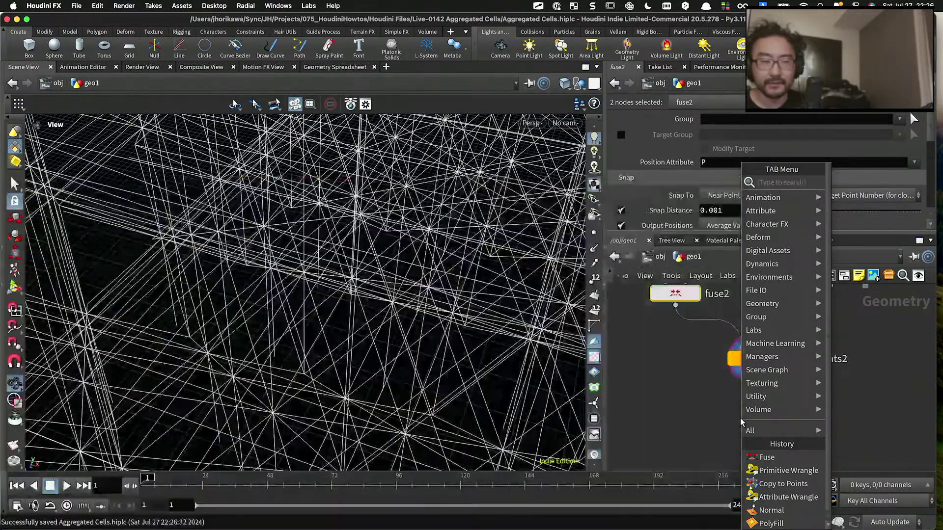
key(Return)
click(742, 422)
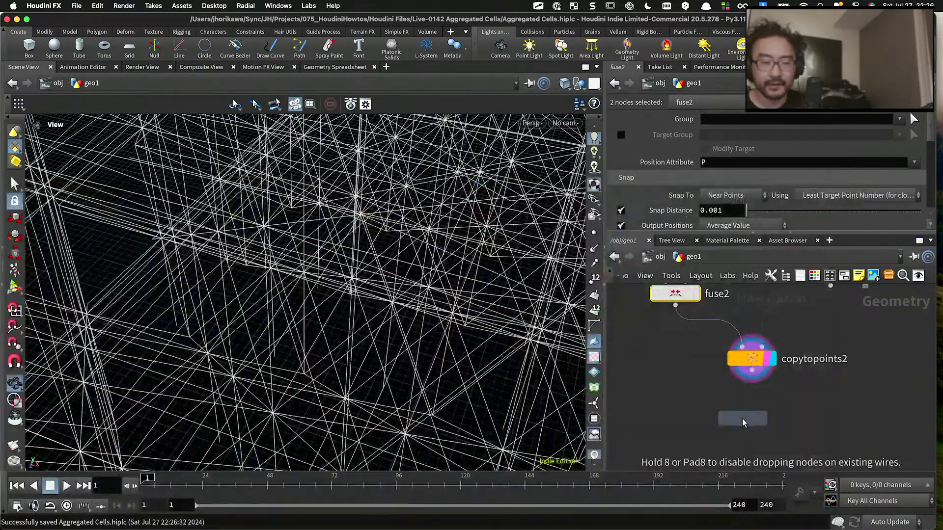
drag(751, 371, 761, 421)
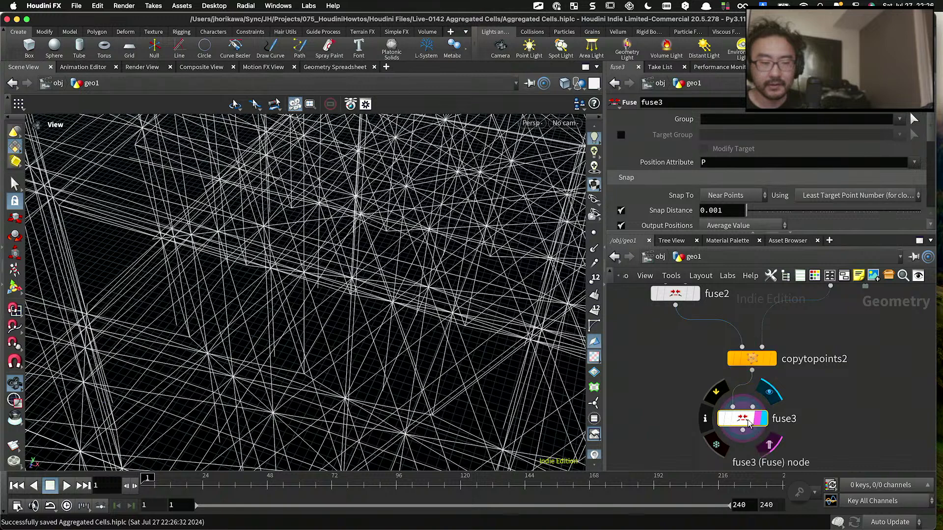
Step: Add a Convert Line node beneath fuse3, feed it the fused lines and display its result
key(Tab)
text(conver)
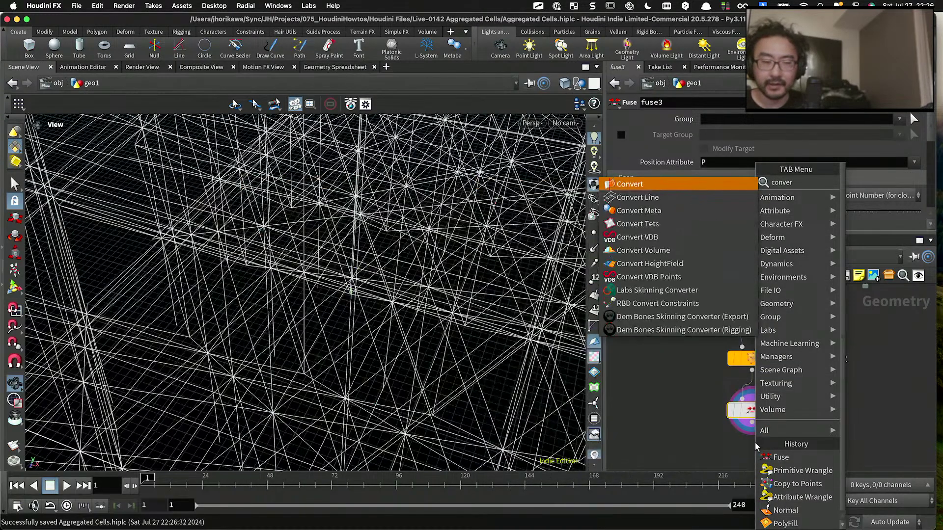
text(t line)
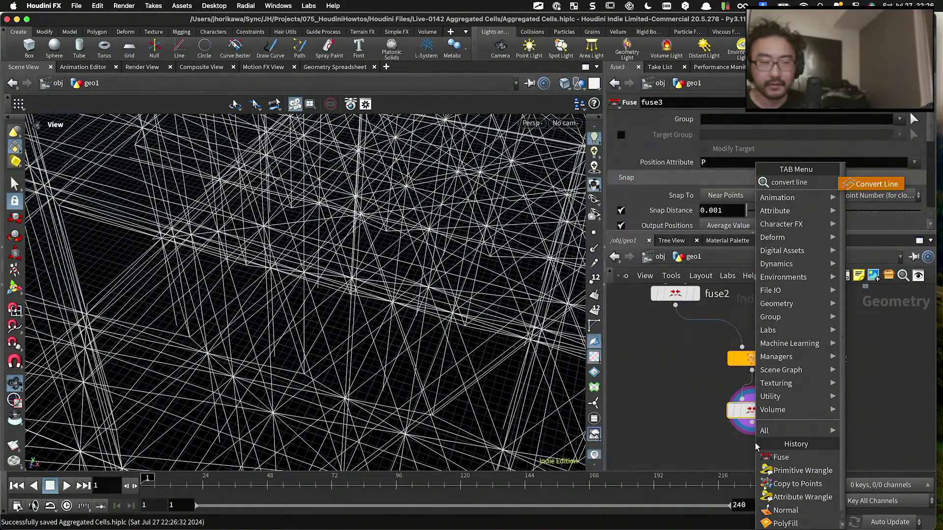
key(Return)
click(751, 448)
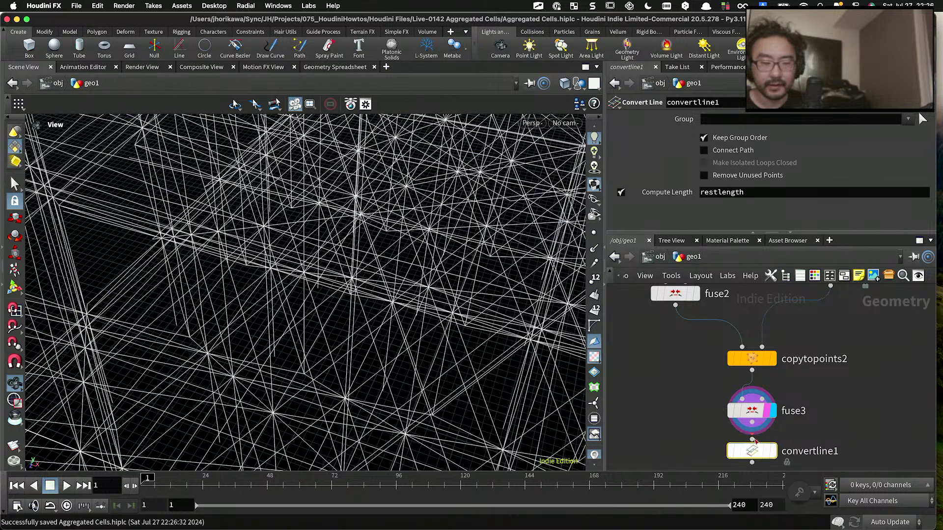
drag(751, 434, 756, 440)
click(752, 444)
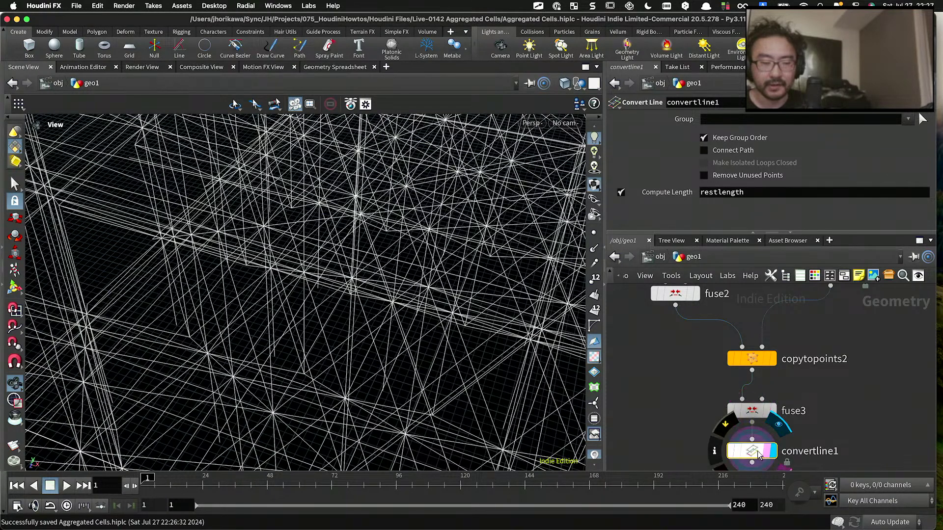
Step: Inspect the node information of copytopoints2 and convertline1 to compare their point and primitive counts
middle_click(755, 454)
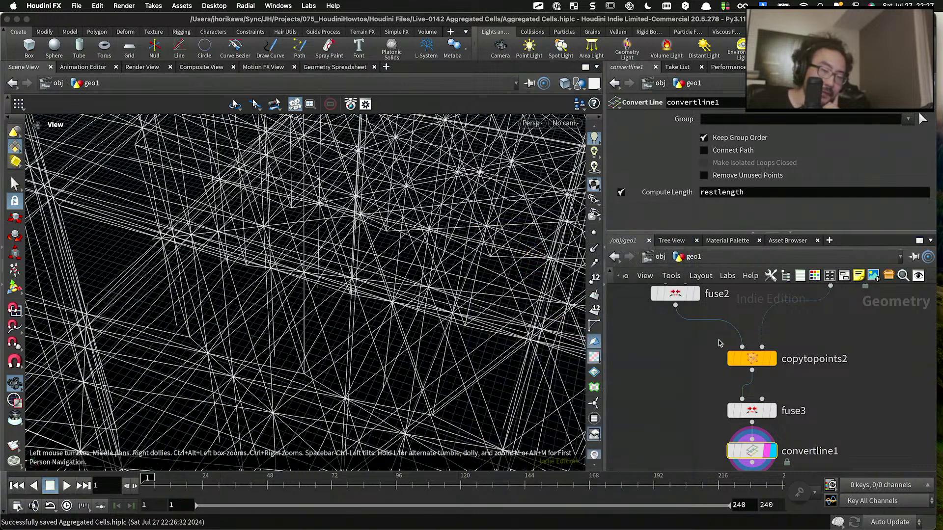
middle_click(746, 358)
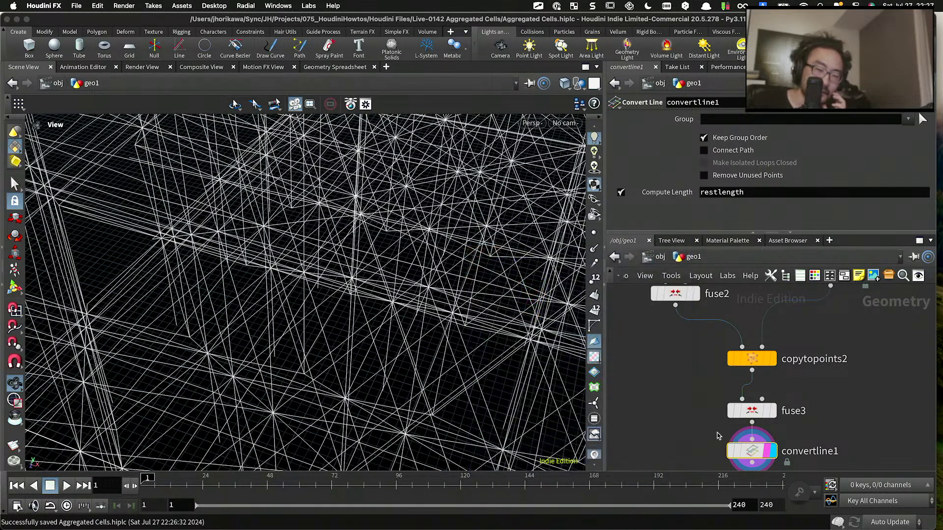
middle_click(751, 450)
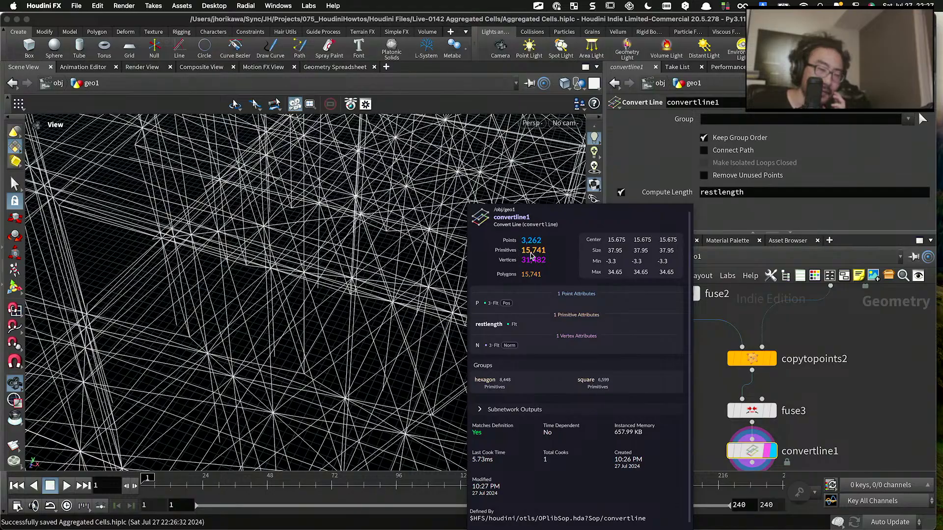
scroll(674, 300, down, 5)
scroll(704, 369, up, 4)
drag(704, 354, 704, 359)
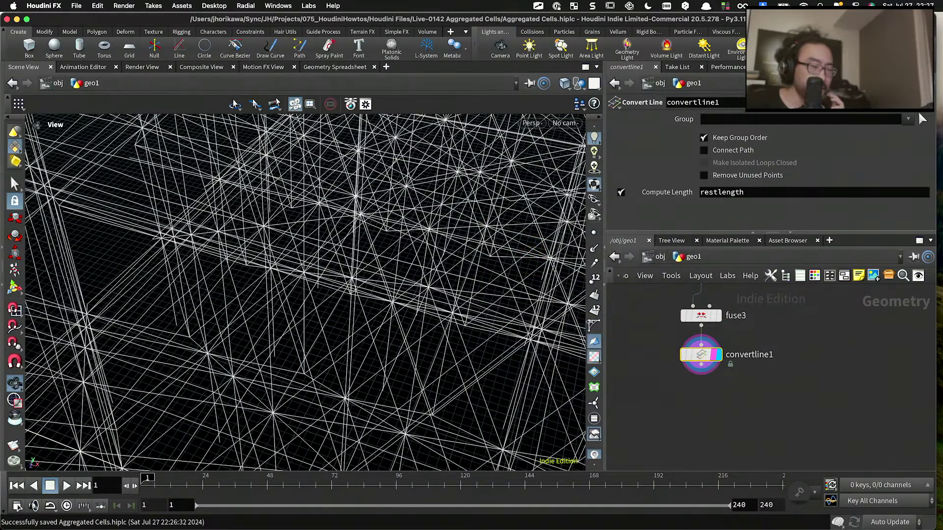
Step: Examine the converted line lattice up close and from several angles in the viewport
scroll(368, 265, down, 10)
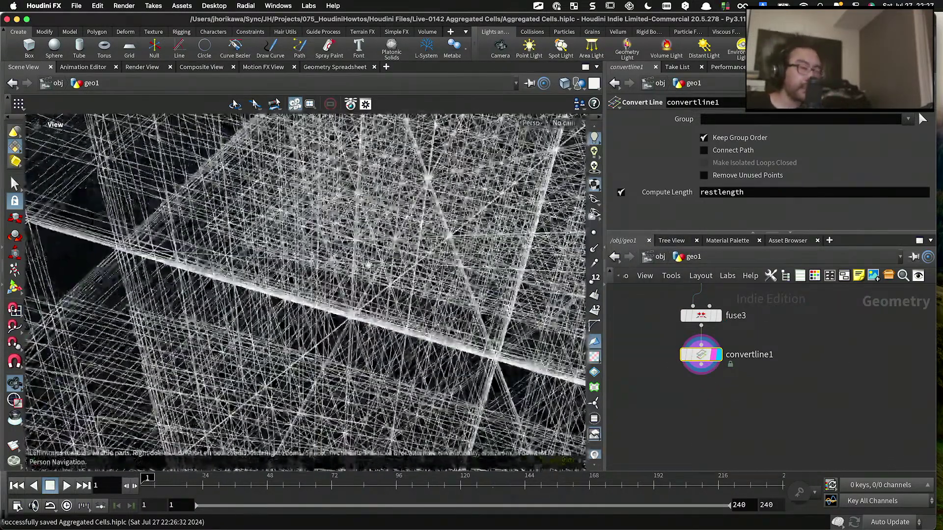
drag(368, 265, 275, 226)
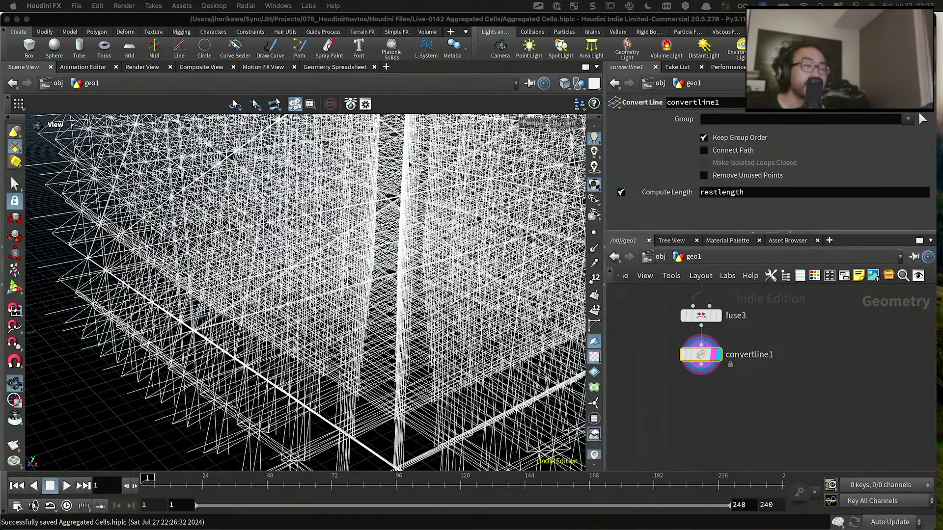
right_drag(391, 163, 332, 243)
drag(331, 243, 332, 299)
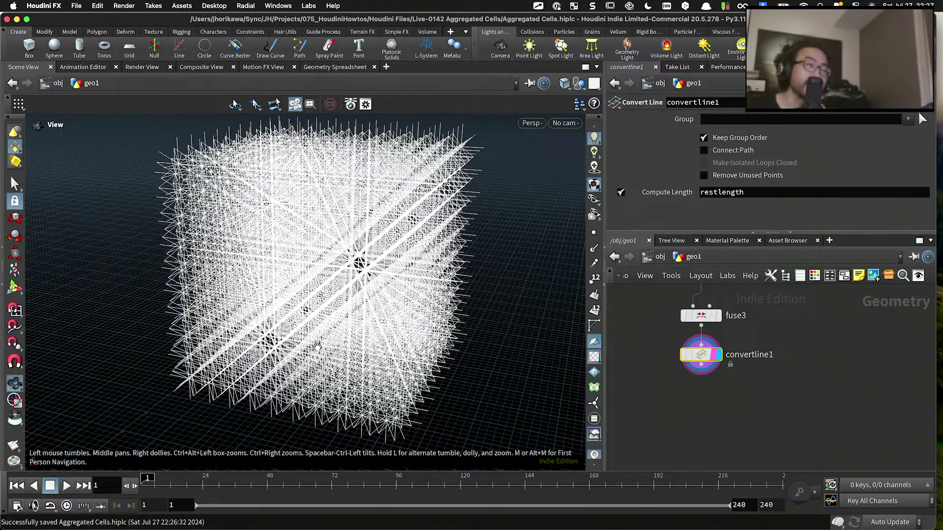
drag(326, 301, 256, 269)
scroll(288, 227, up, 6)
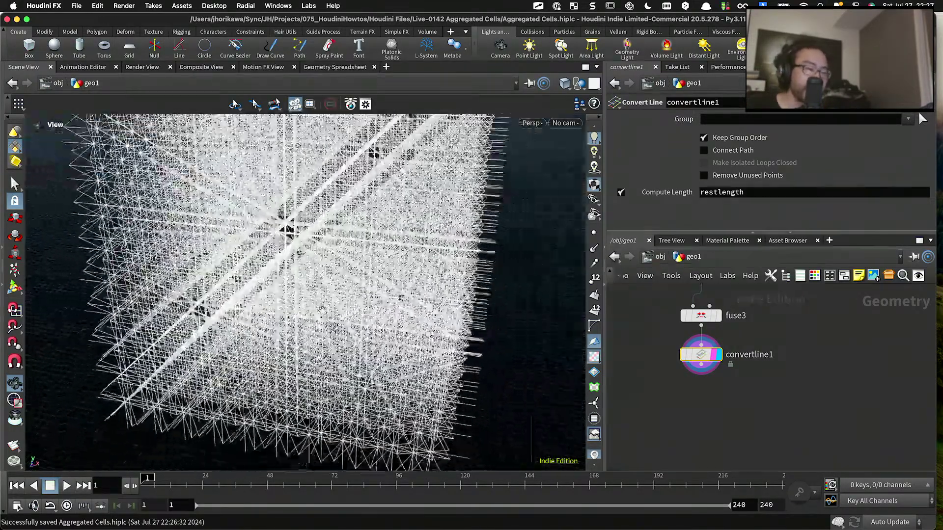
right_drag(321, 312, 330, 331)
drag(293, 328, 347, 324)
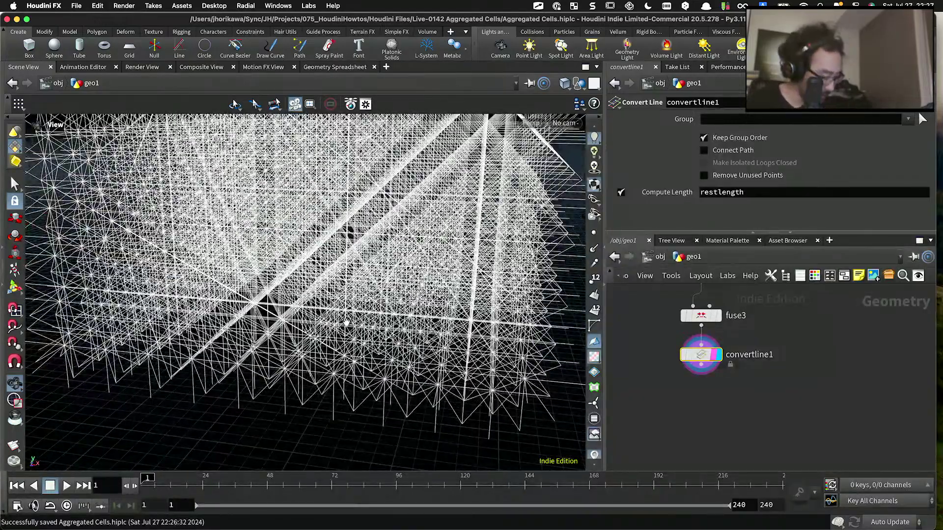
Step: Annotate over the viewport a path climbing along the lattice from a lower edge point, with an arrow along the timeline
key(ctrl+shift+Tab)
mouse_move(258, 211)
mouse_down()
mouse_move(378, 115)
mouse_move(472, 147)
mouse_move(432, 427)
mouse_move(581, 389)
mouse_up()
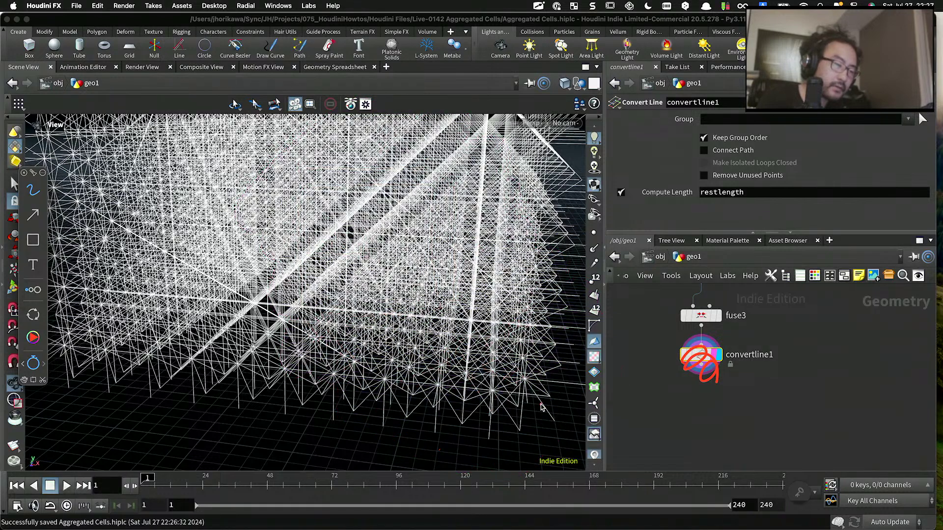
drag(336, 405, 337, 407)
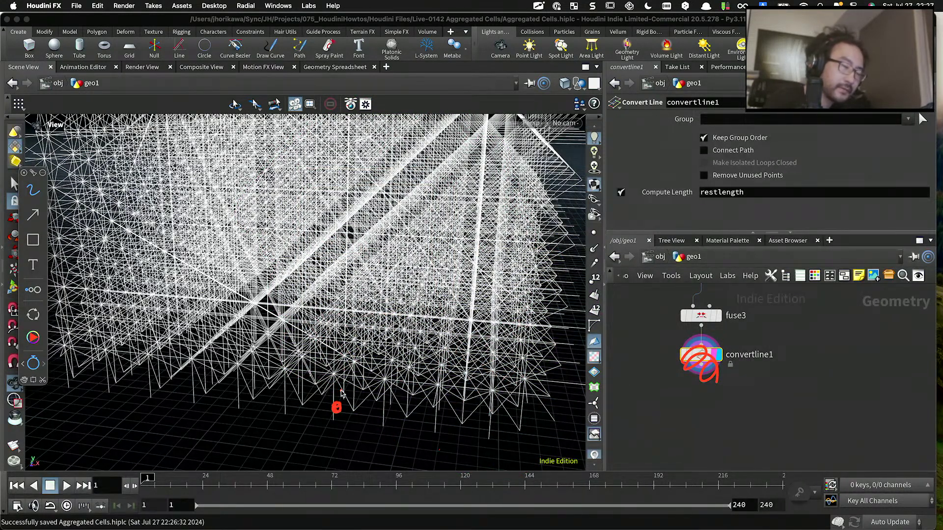
drag(167, 485, 287, 489)
drag(284, 476, 298, 503)
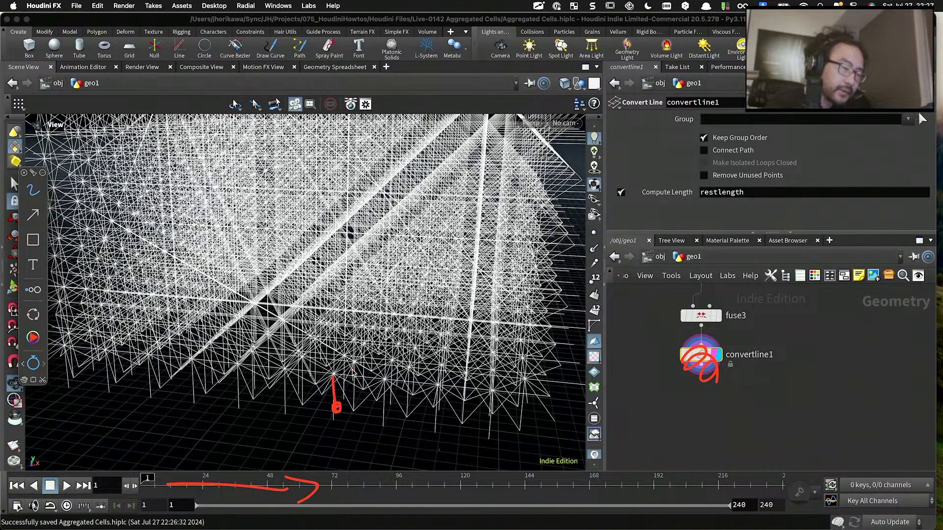
mouse_move(341, 377)
mouse_down()
mouse_move(372, 375)
mouse_move(392, 312)
mouse_move(373, 272)
mouse_move(349, 279)
mouse_move(333, 244)
mouse_up()
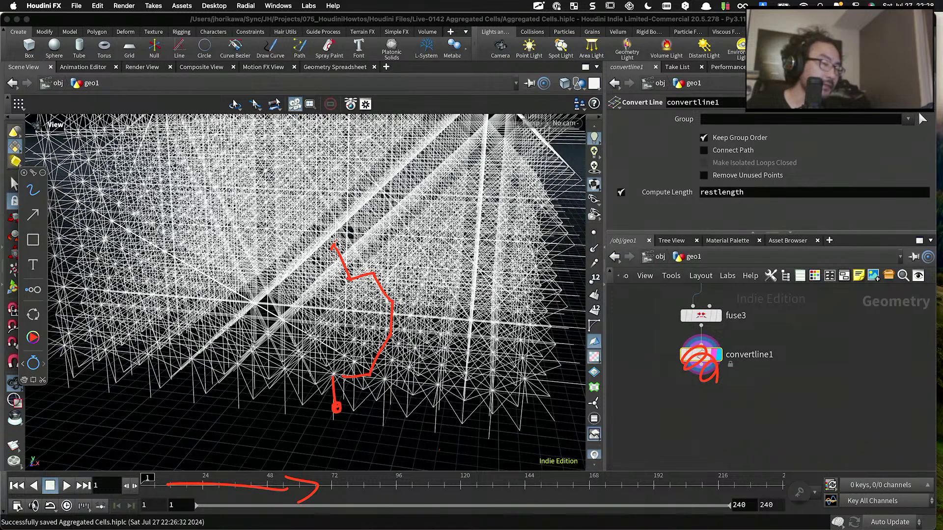
mouse_move(337, 243)
mouse_down()
mouse_move(353, 186)
mouse_move(320, 152)
mouse_move(328, 156)
mouse_up()
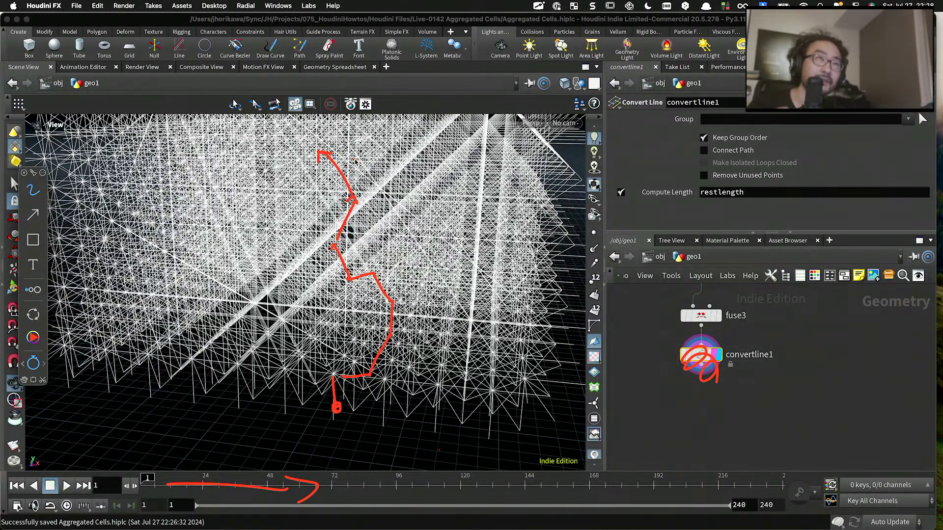
Step: Annotate side branches off the drawn path, circle one branch end, and draw concentric rings near the lattice's lower corner
mouse_move(376, 277)
mouse_down()
mouse_move(413, 240)
mouse_move(411, 252)
mouse_move(437, 197)
mouse_up()
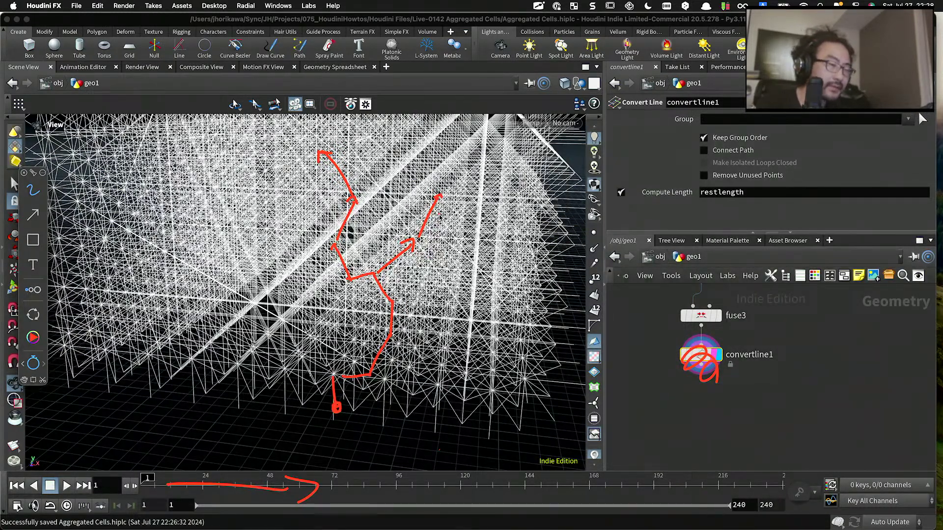
mouse_move(343, 249)
mouse_down()
mouse_move(272, 244)
mouse_move(283, 229)
mouse_up()
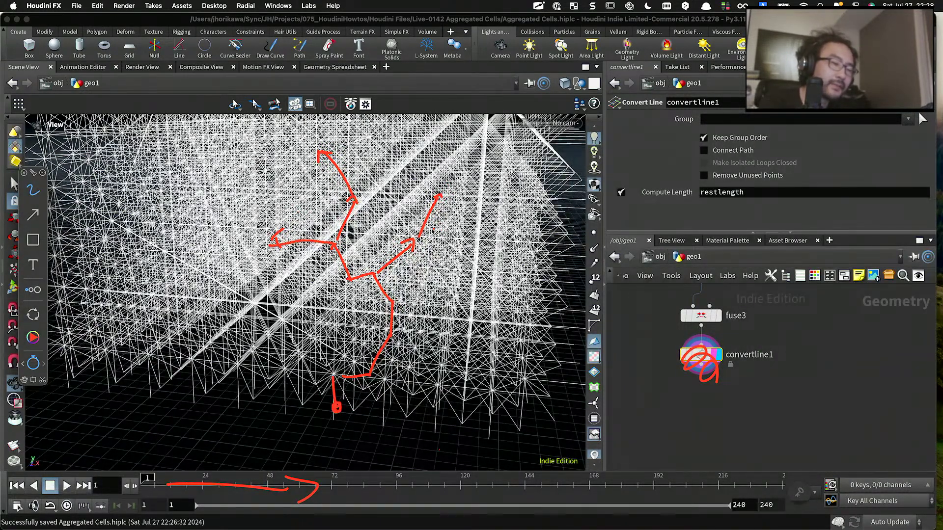
drag(419, 231, 441, 236)
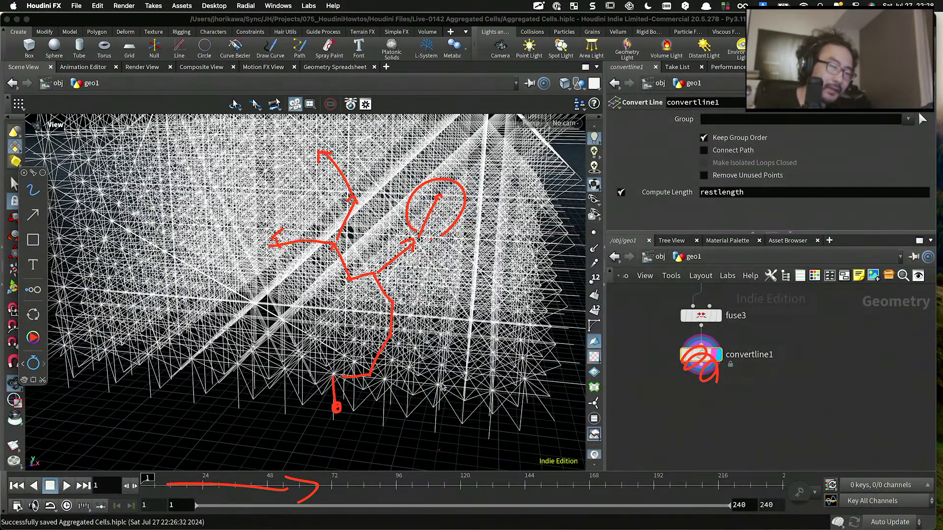
mouse_move(442, 387)
mouse_down()
mouse_move(508, 334)
mouse_move(494, 370)
mouse_up()
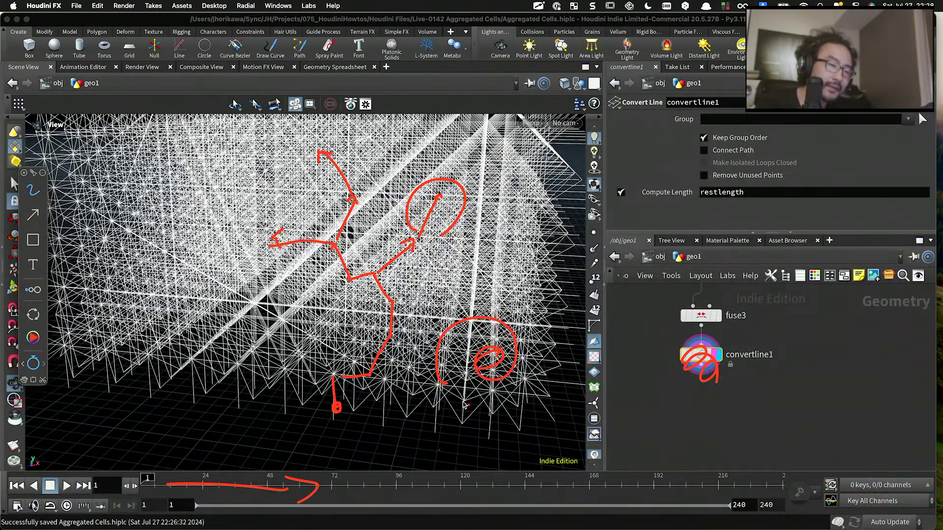
mouse_move(464, 405)
mouse_down()
mouse_move(537, 299)
mouse_move(412, 354)
mouse_move(549, 411)
mouse_up()
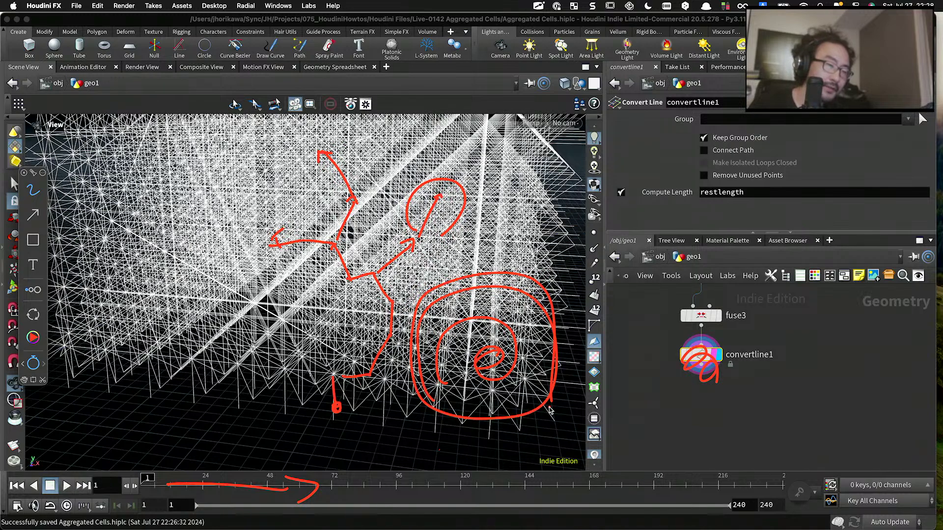
Step: Clear all annotations from the screen and leave the drawing overlay
mouse_move(376, 397)
mouse_down()
mouse_move(510, 248)
mouse_move(531, 326)
mouse_move(530, 379)
mouse_move(326, 413)
mouse_move(496, 179)
mouse_move(256, 266)
mouse_move(344, 304)
mouse_up()
key(BackSpace)
drag(376, 469, 188, 456)
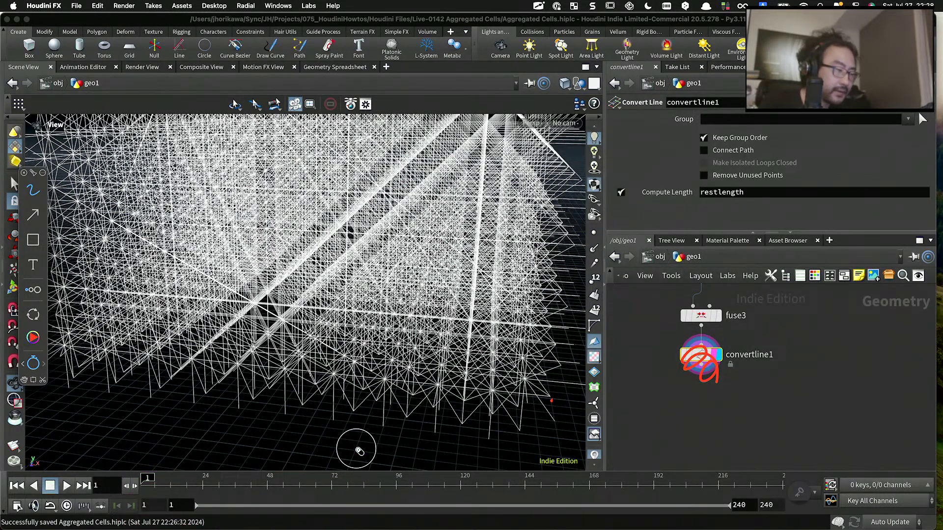
key(Escape)
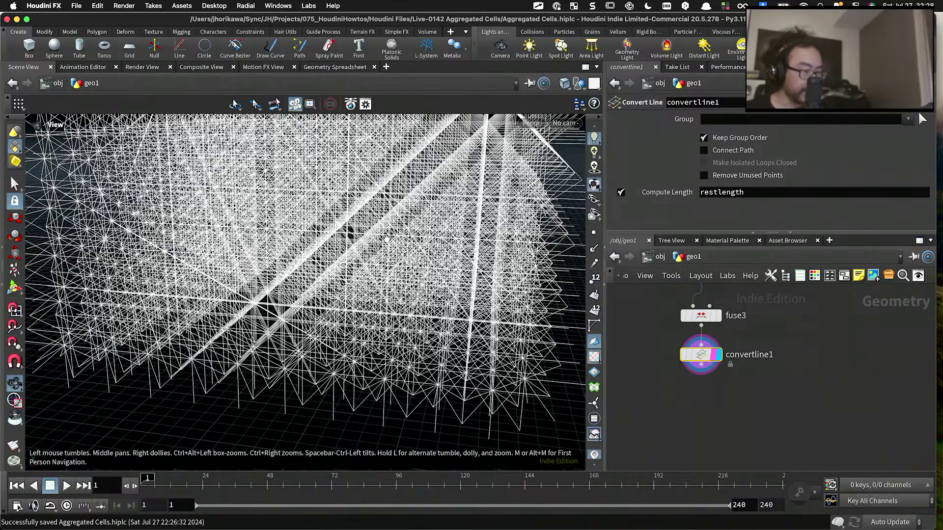
Step: View the overall cube-shaped line lattice from different sides and distances
drag(421, 224, 319, 260)
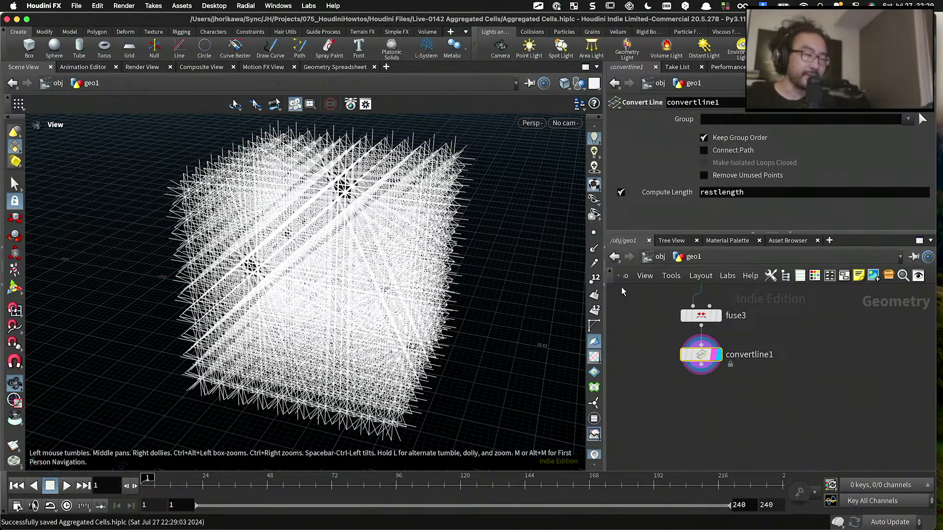
drag(506, 208, 459, 211)
scroll(459, 212, up, 5)
drag(314, 249, 355, 181)
scroll(324, 152, down, 5)
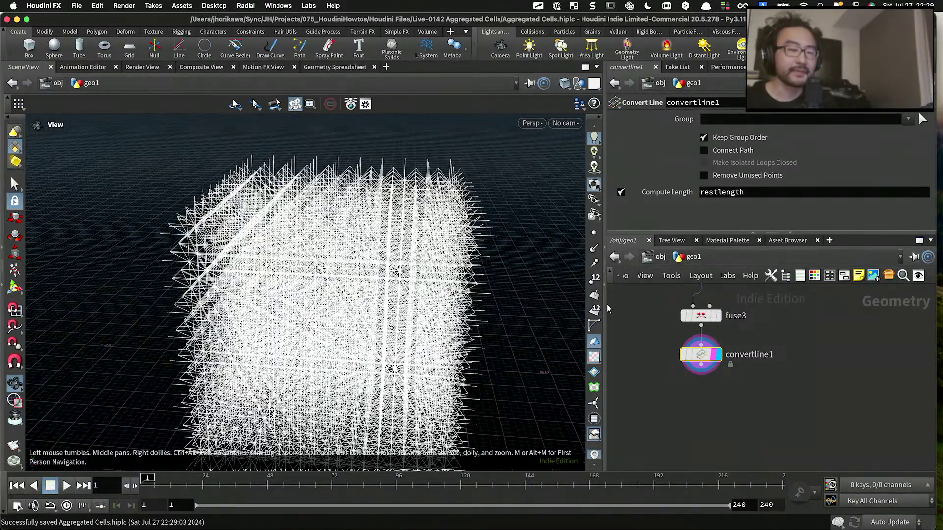
Step: Add an Attribute Wrangle node below convertline1 and set it to run over Detail (only once)
drag(608, 309, 546, 338)
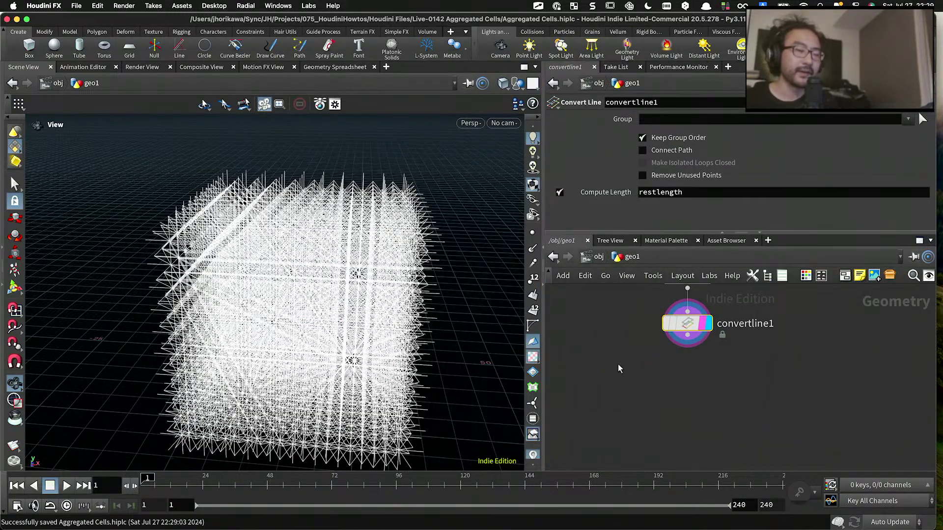
key(Tab)
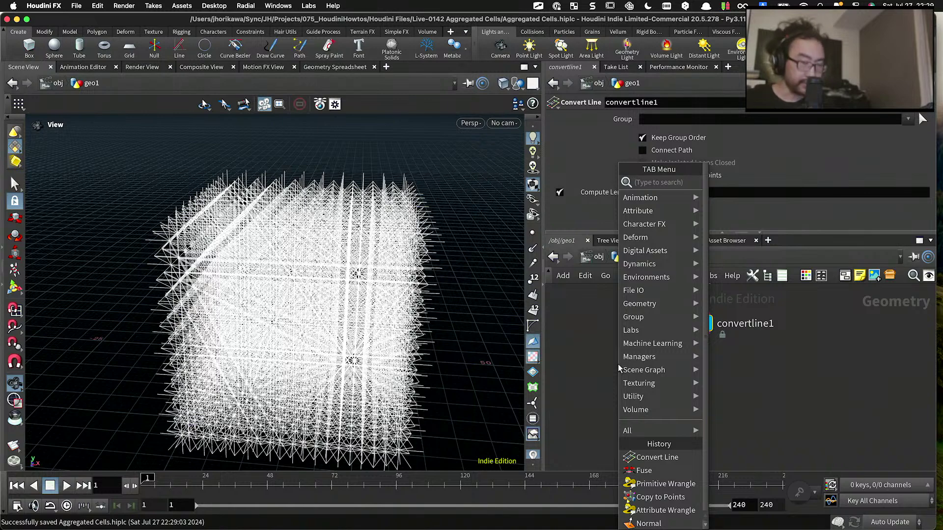
text(att)
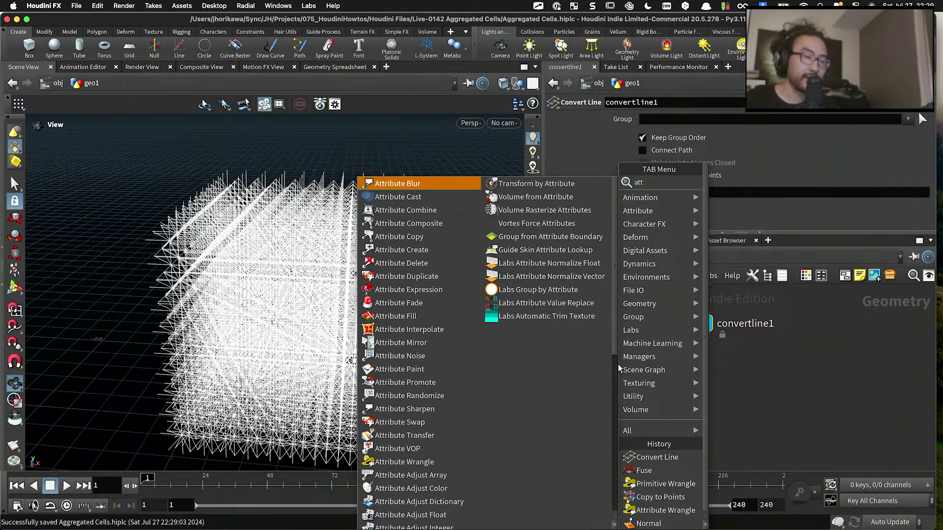
text(ribute wra)
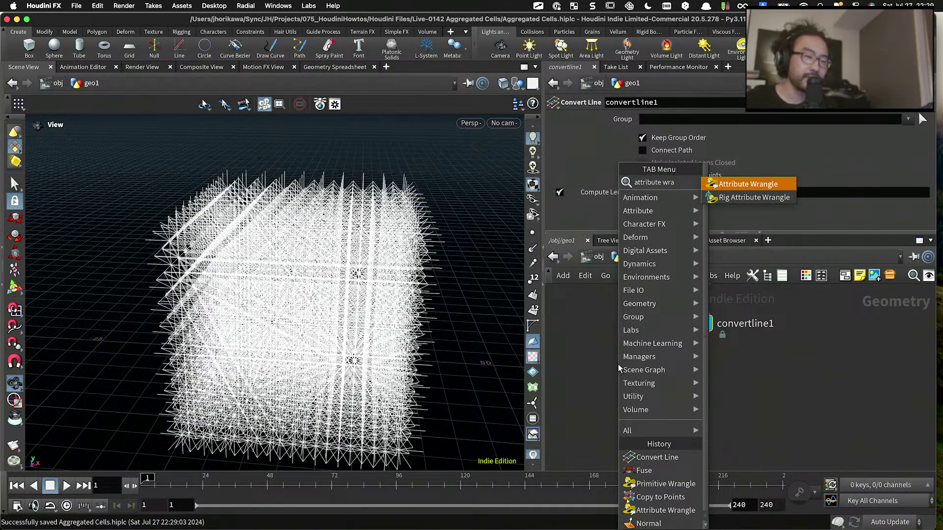
key(Return)
key(Return)
click(679, 388)
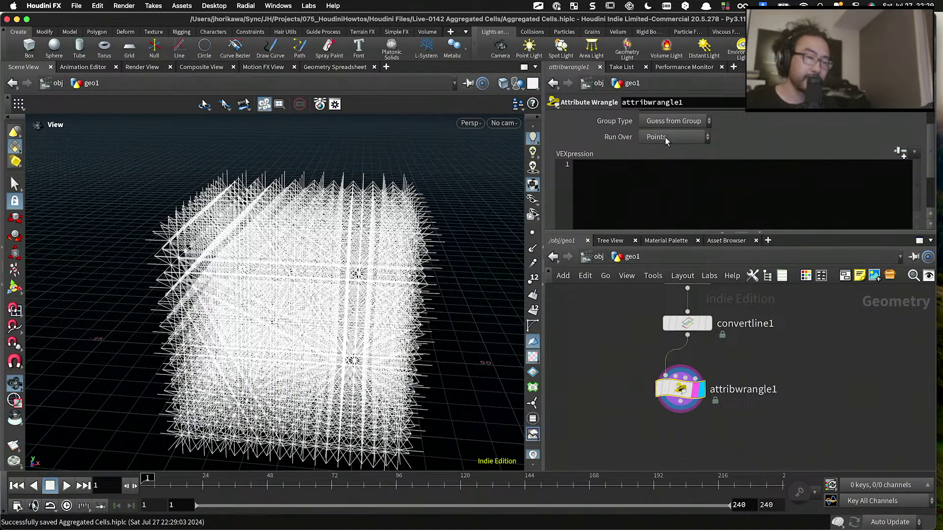
click(665, 136)
click(660, 152)
Step: Declare int startnum = chi("numstart"); in the wrangle code, generate its Numstart parameter, and set it to 4
click(657, 187)
text(int )
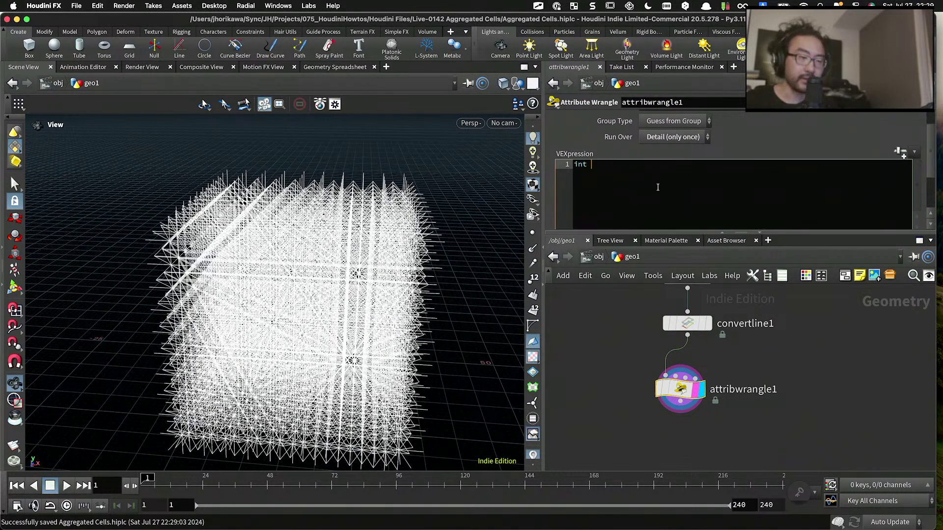
text(c)
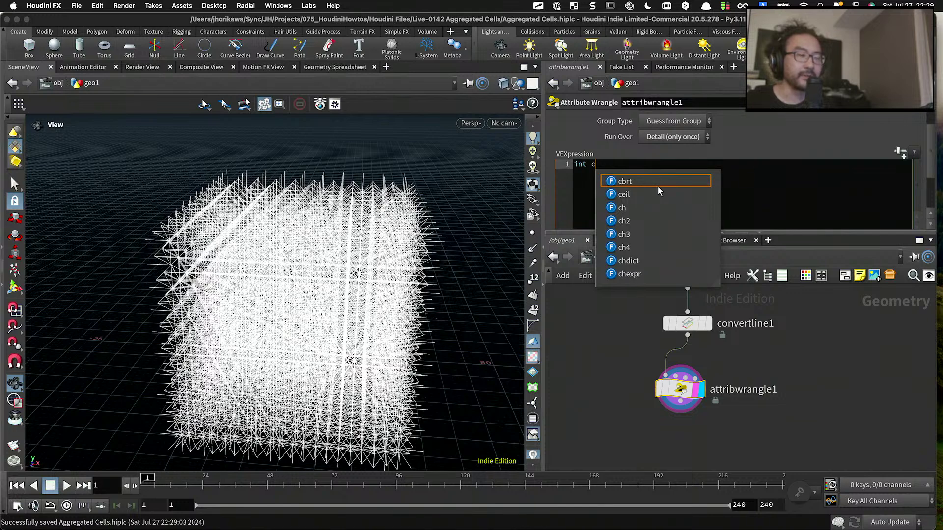
key(BackSpace)
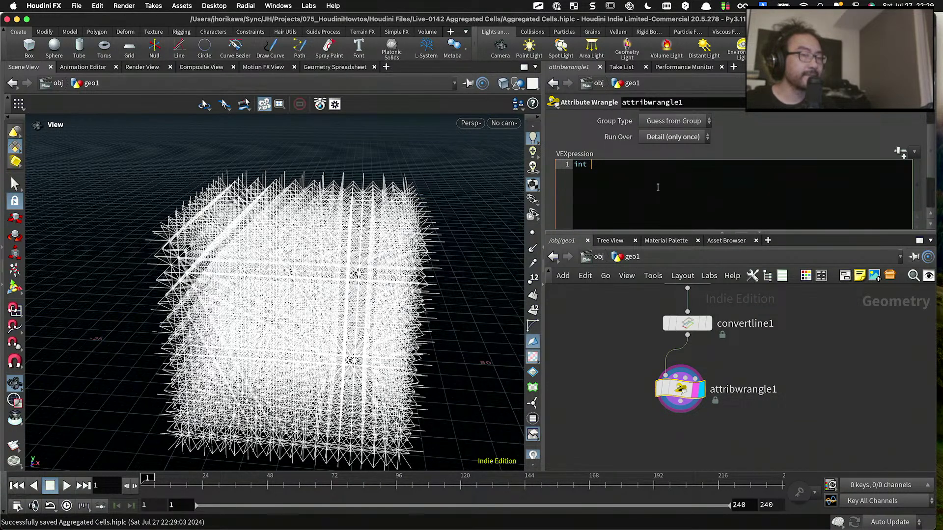
text(startnum = chi("num)
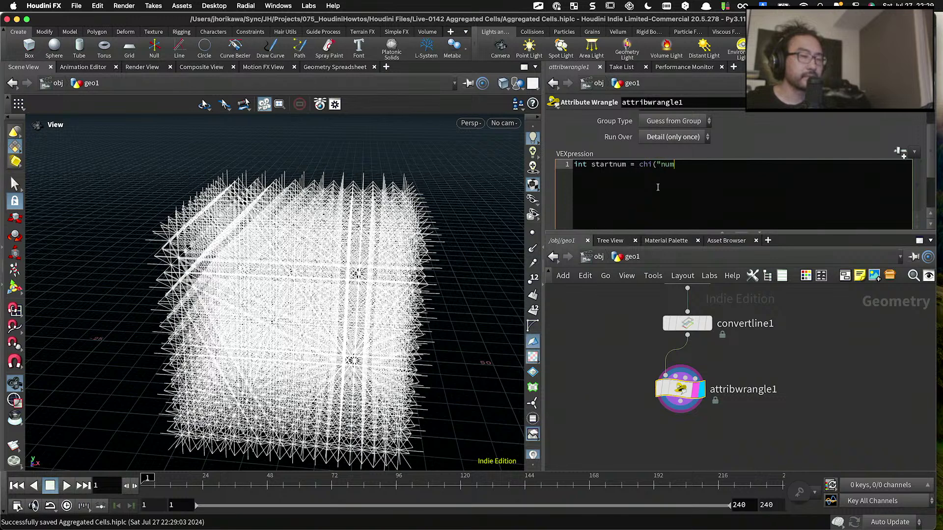
text(start");)
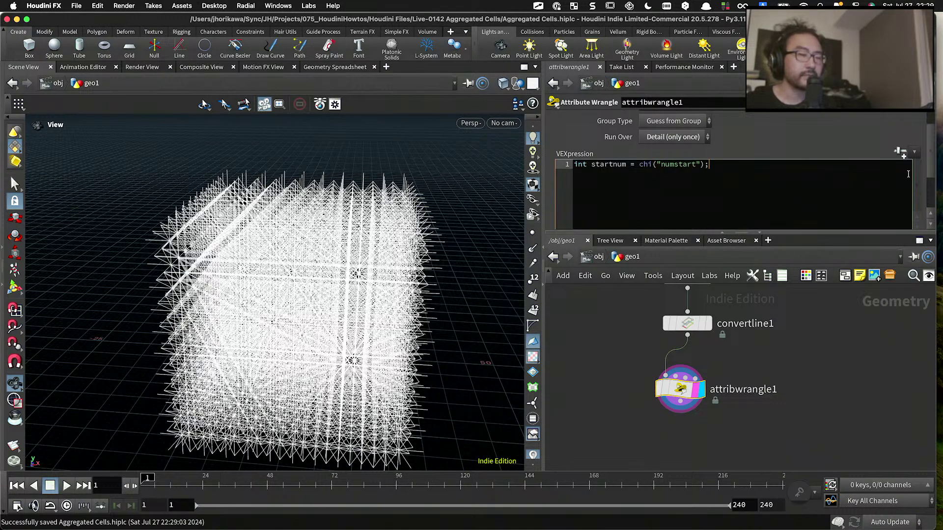
click(904, 153)
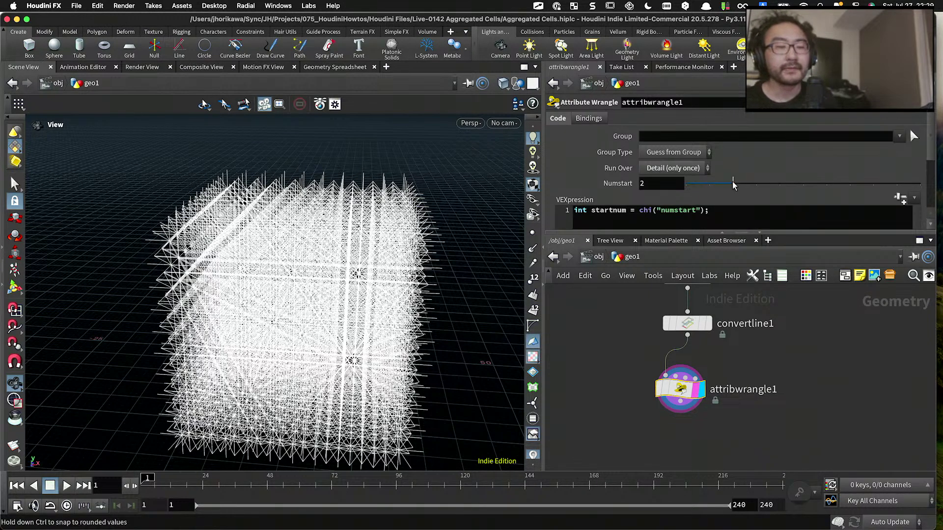
drag(732, 183, 779, 183)
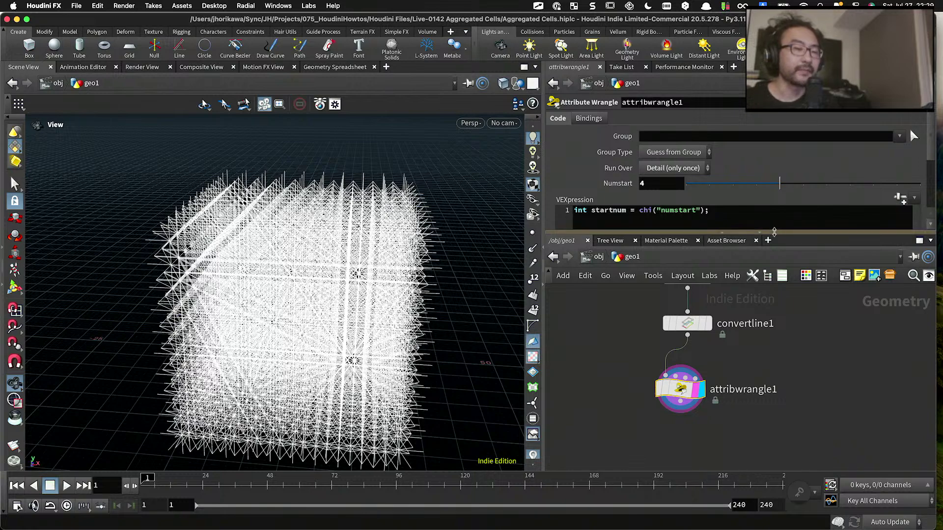
Step: Enlarge the code area and add an empty loop below the startnum declaration: for(int i=0; i<startnum; i++){ }
click(759, 210)
drag(780, 232, 736, 273)
scroll(356, 237, down, 2)
scroll(355, 237, down, 1)
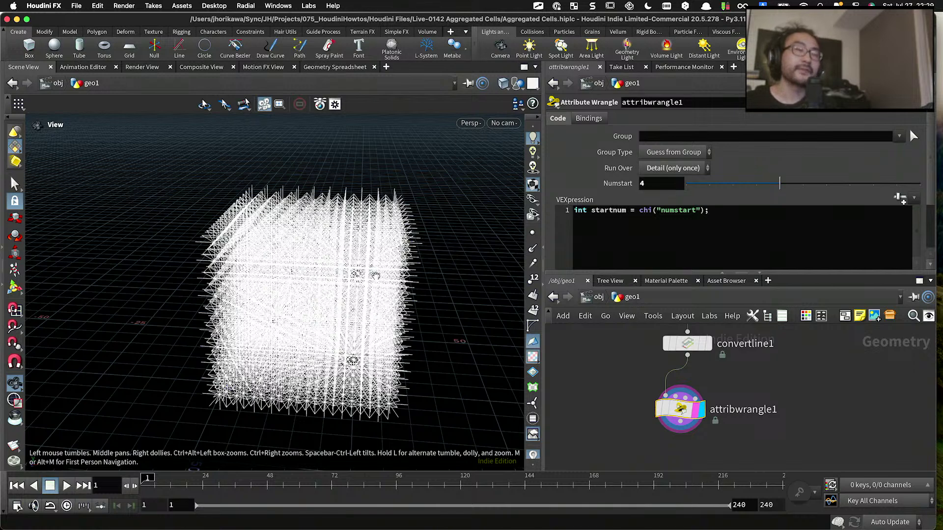
click(724, 229)
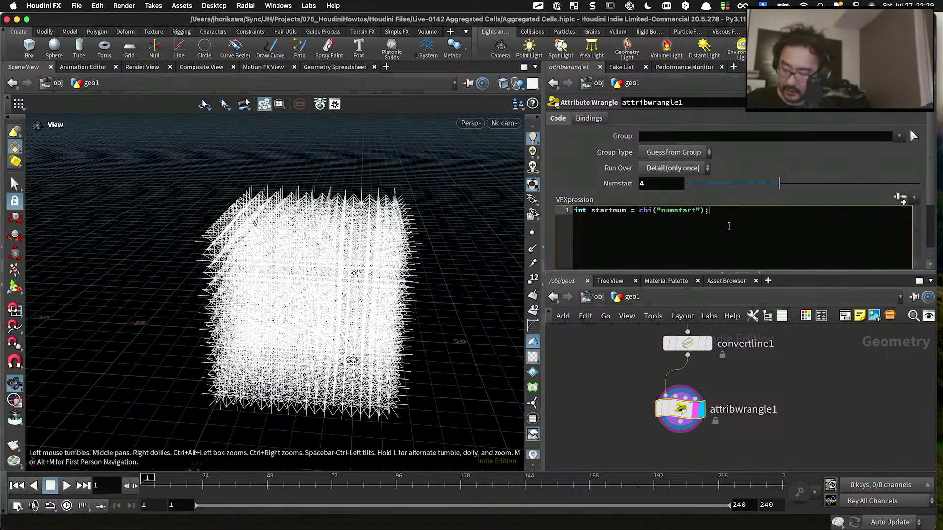
key(Return)
key(Return)
text(for(int i)
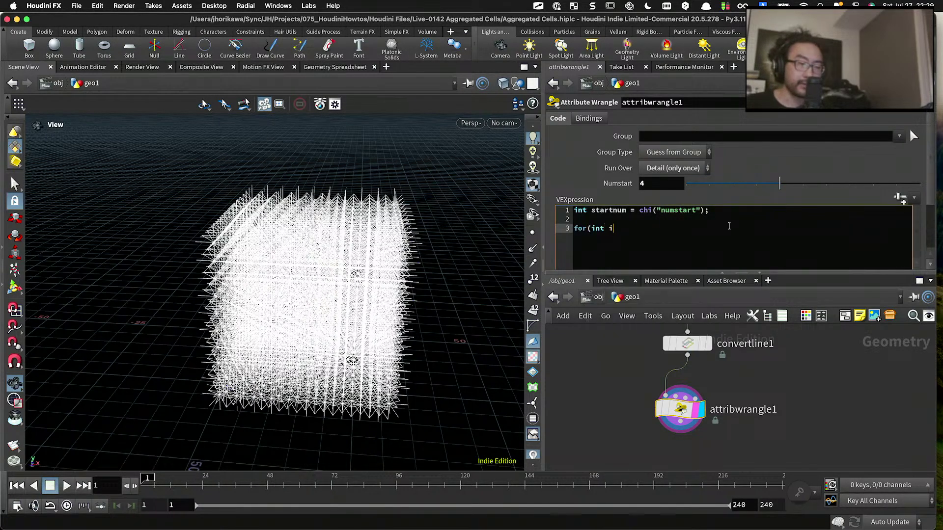
text(=0; i<st)
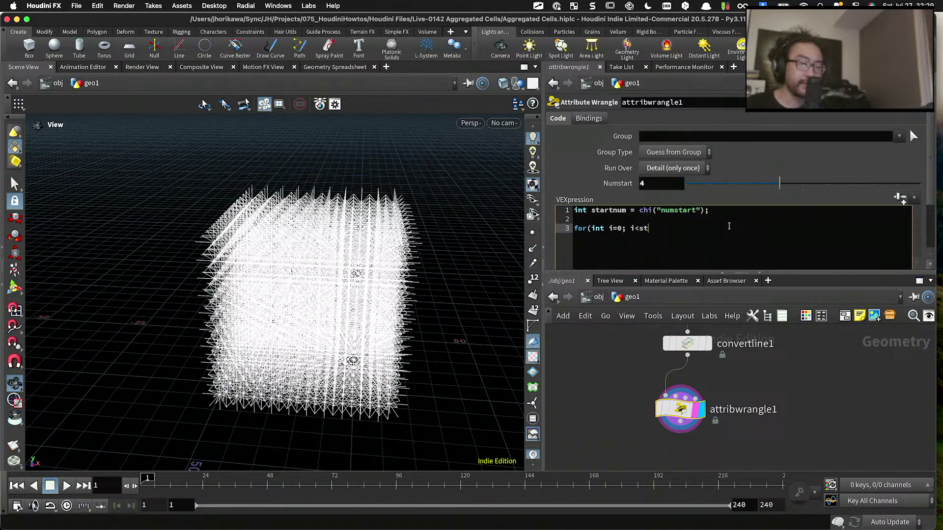
text(artnum; i)
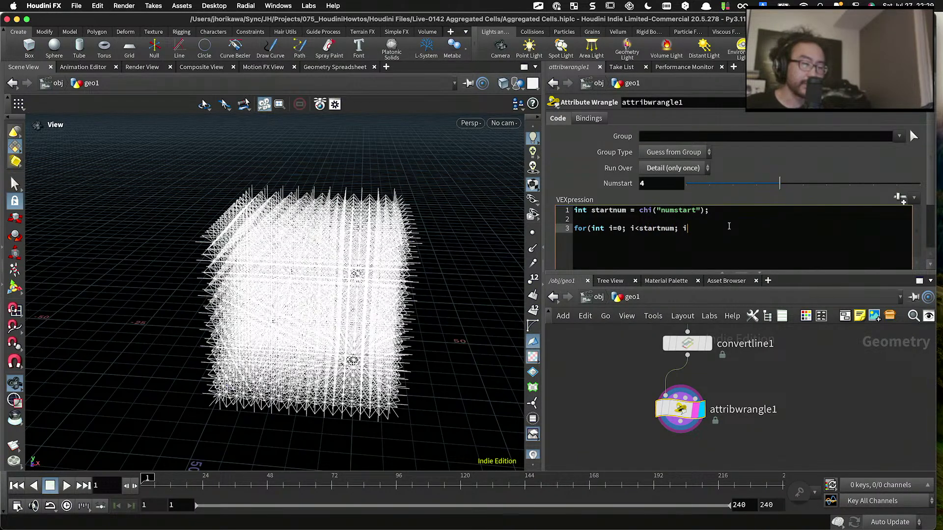
text(8++){)
key(Return)
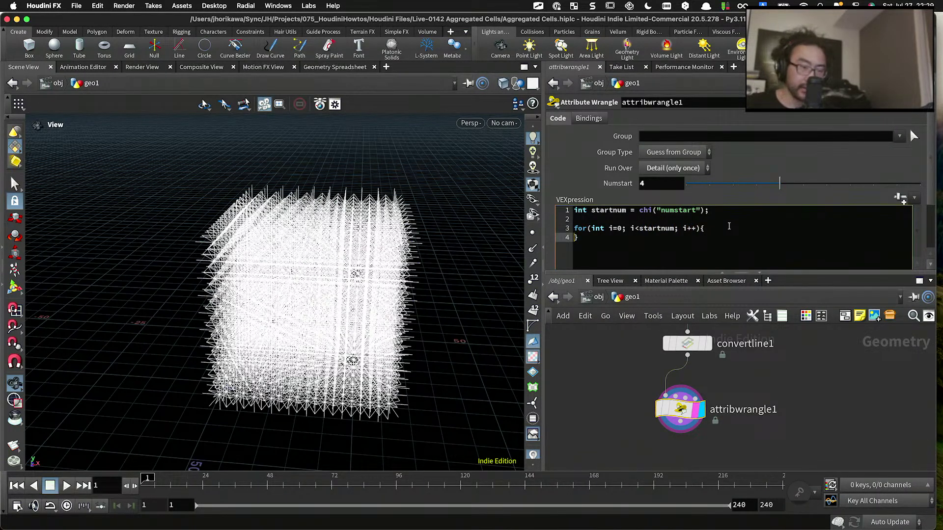
key(Return)
key(Tab)
key(BackSpace)
key(Up)
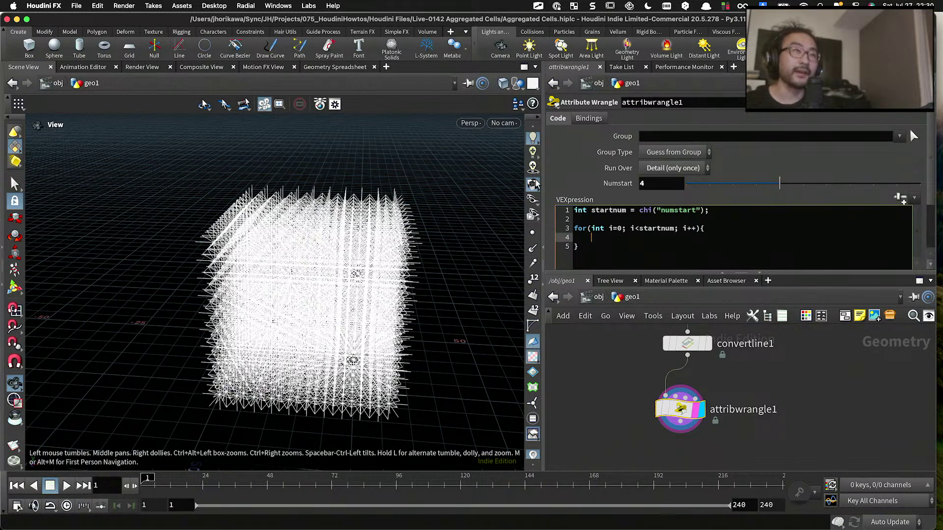
Step: Inside the loop, define a random point index: int index = npoints(0) * rand(i * 4342 + chf("seed"));
text(i)
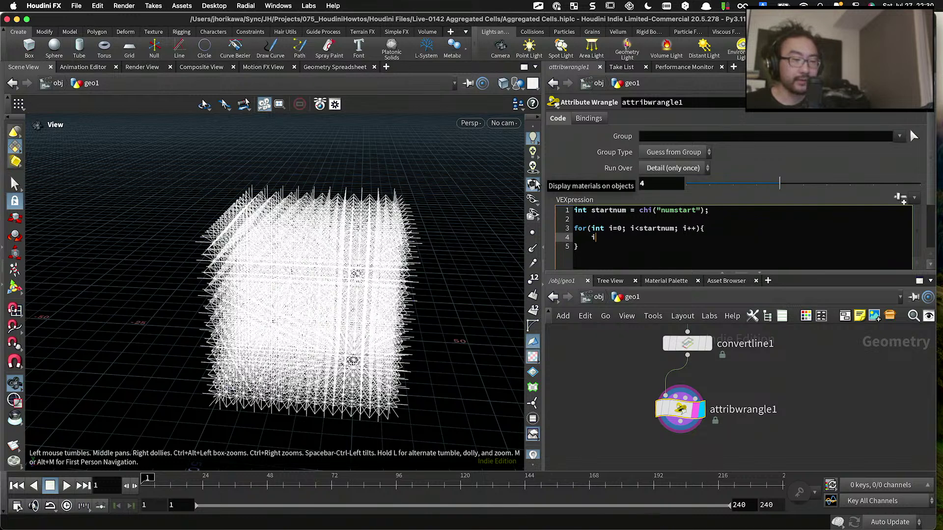
text(nt index = )
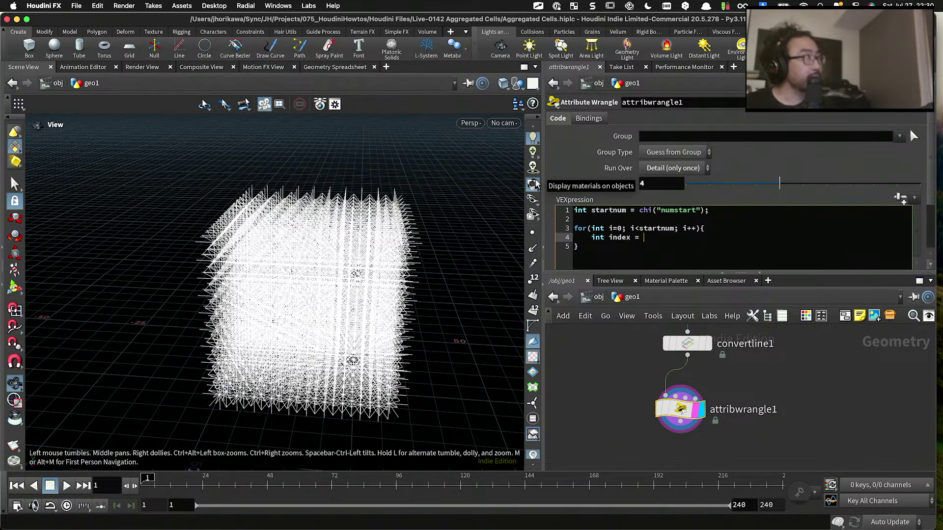
text(npoin)
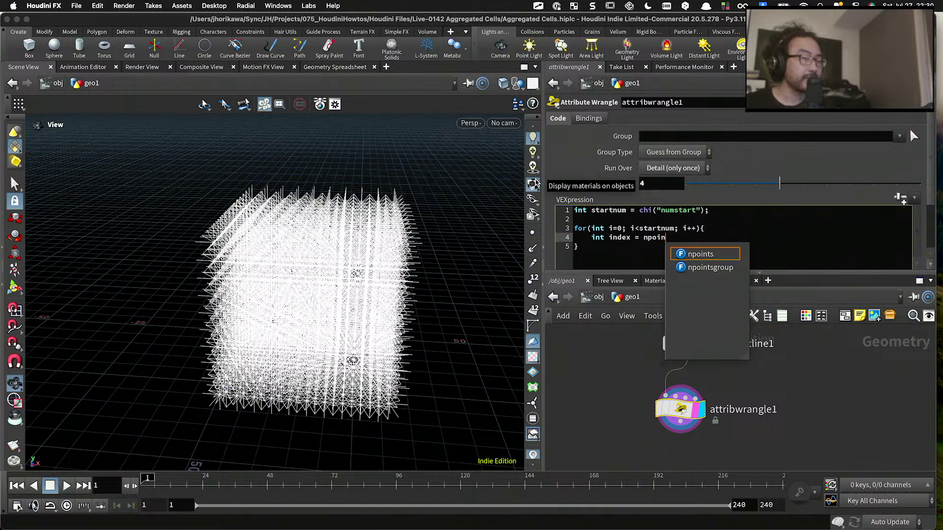
text(t)
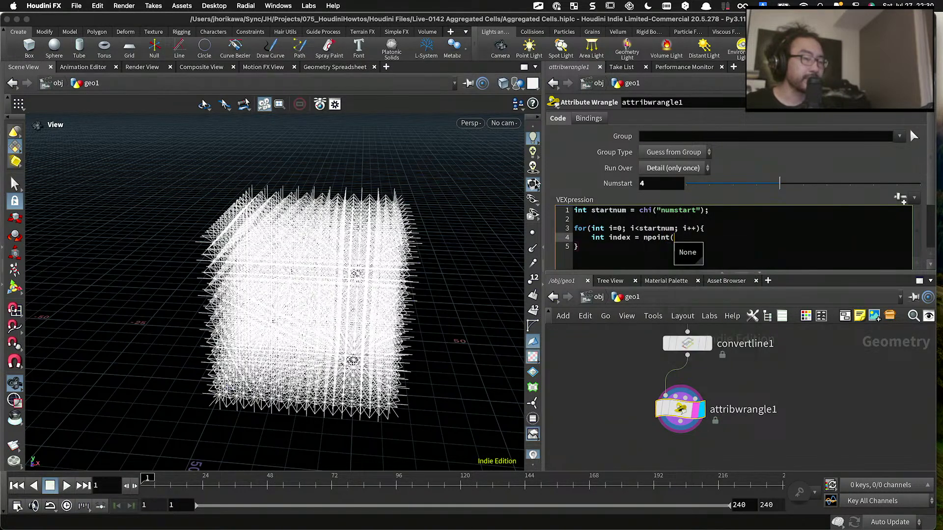
text(s(0))
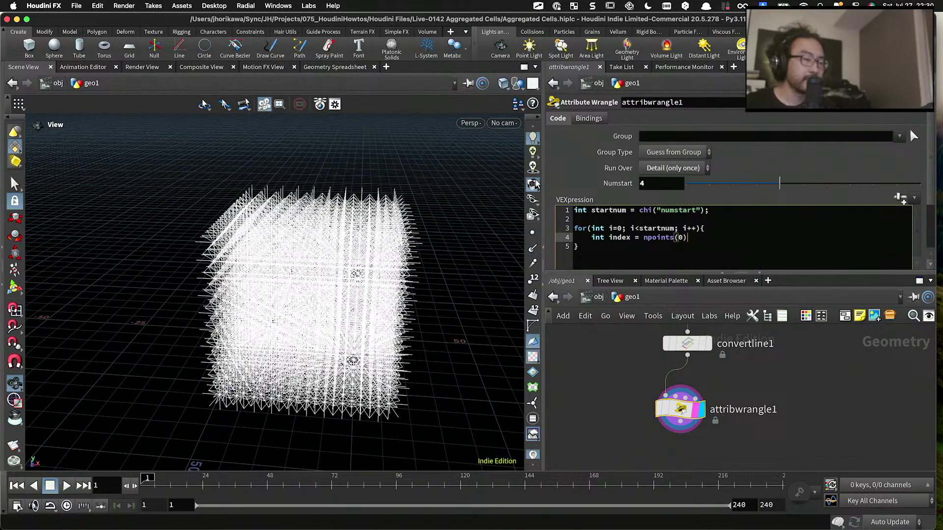
text( * rand()
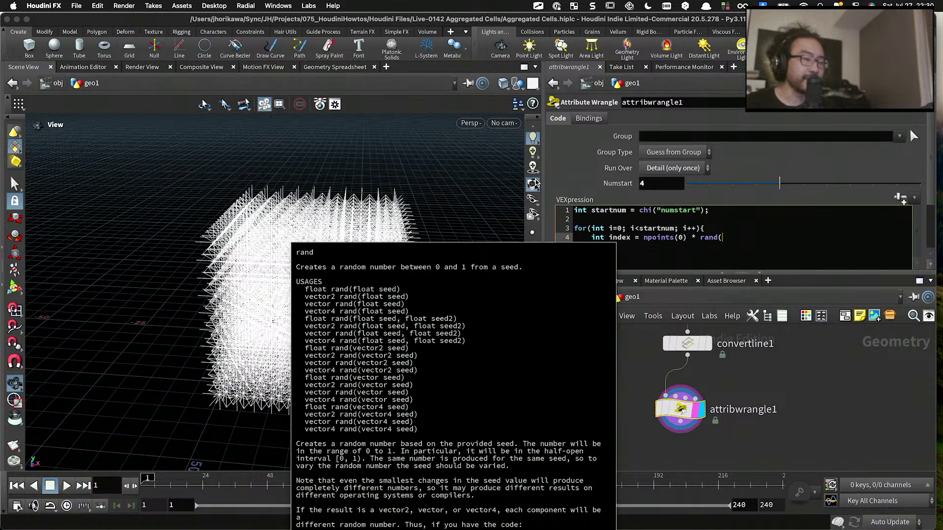
text(i +)
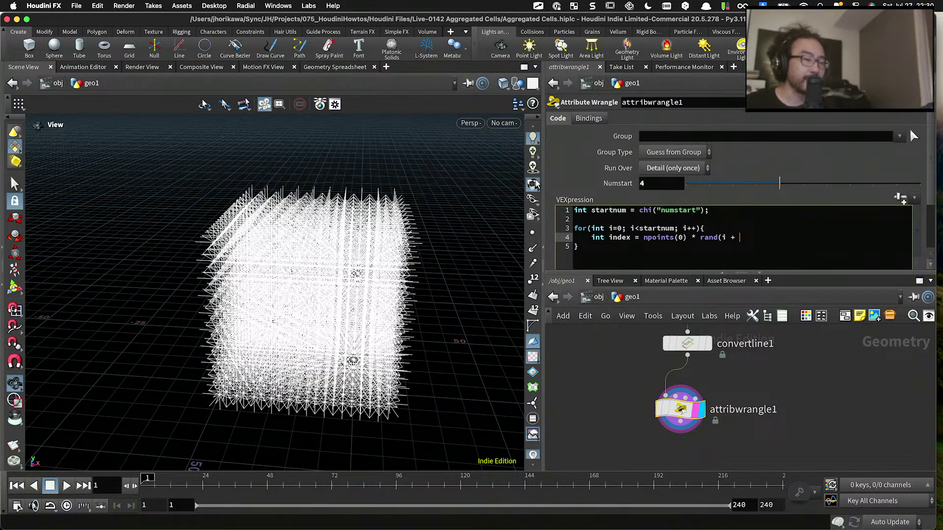
key(BackSpace)
key(BackSpace)
text(* 4342 )
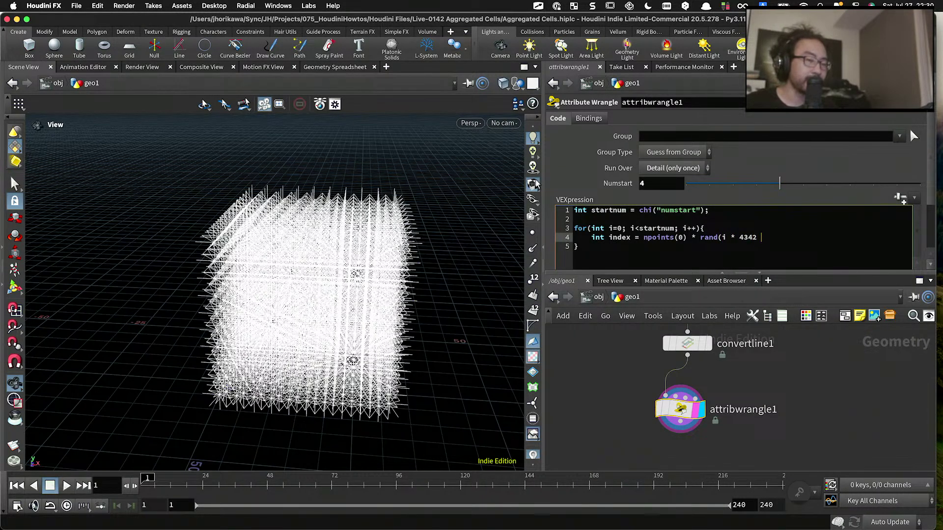
text(+ chif)
key(Return)
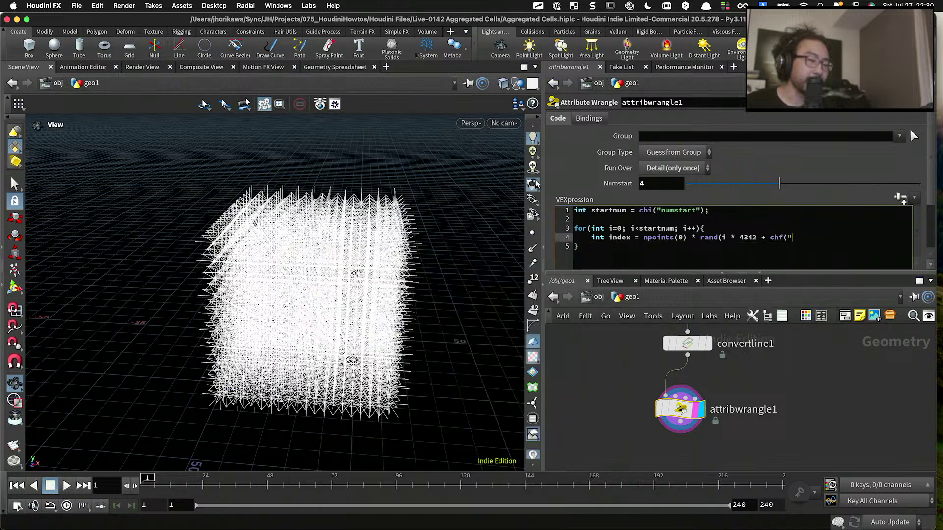
text("seed")))
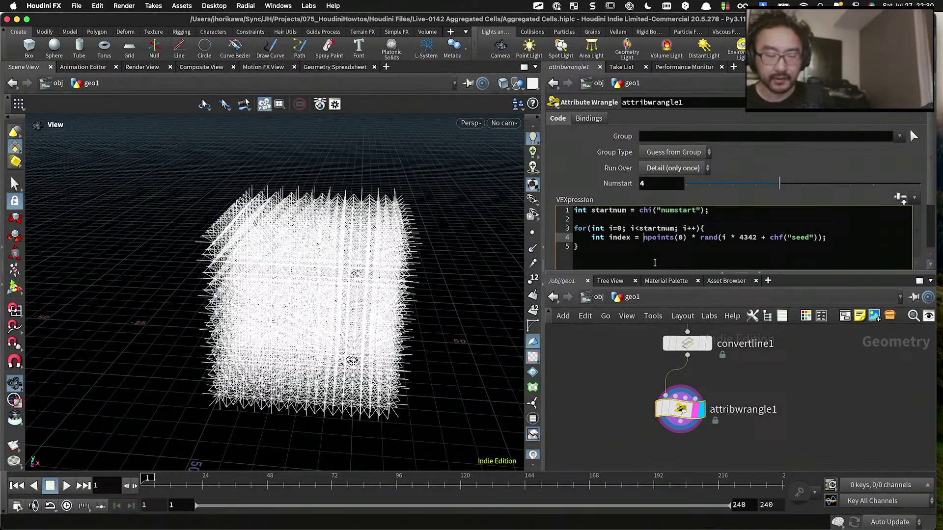
Step: Wrap the index expression in floor() and add a new empty line below it inside the loop
text(floo)
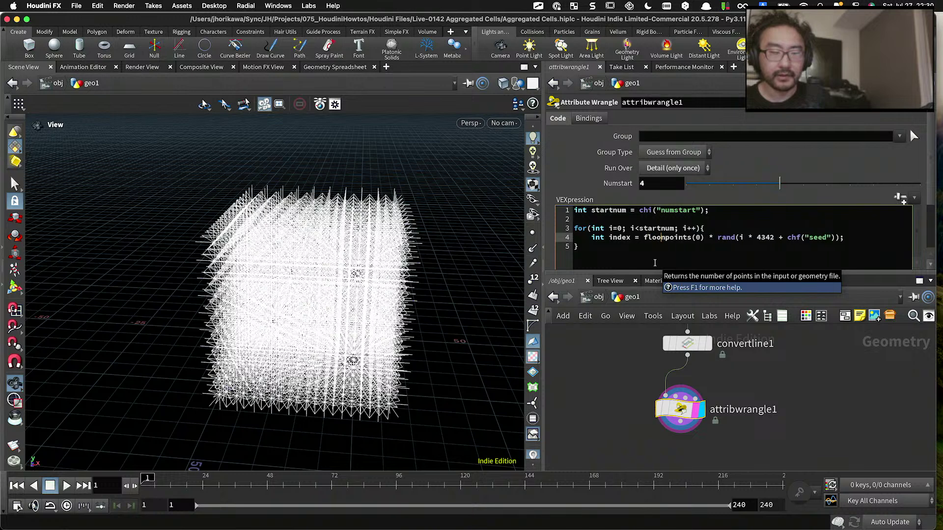
text(r()
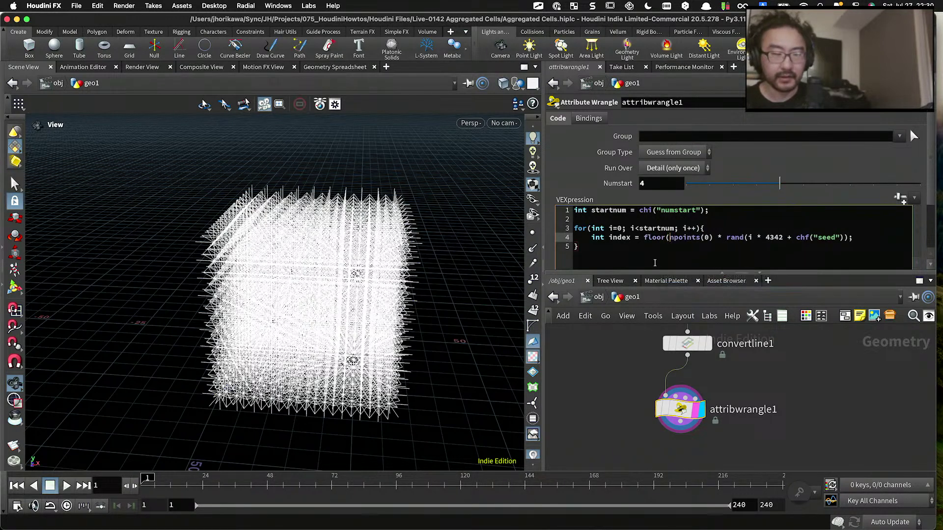
click(844, 239)
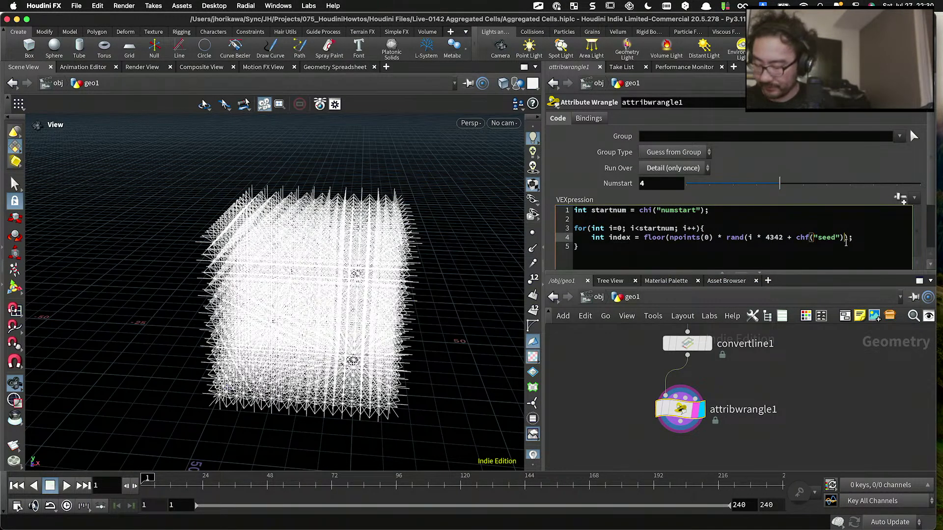
text()))
click(869, 239)
key(Return)
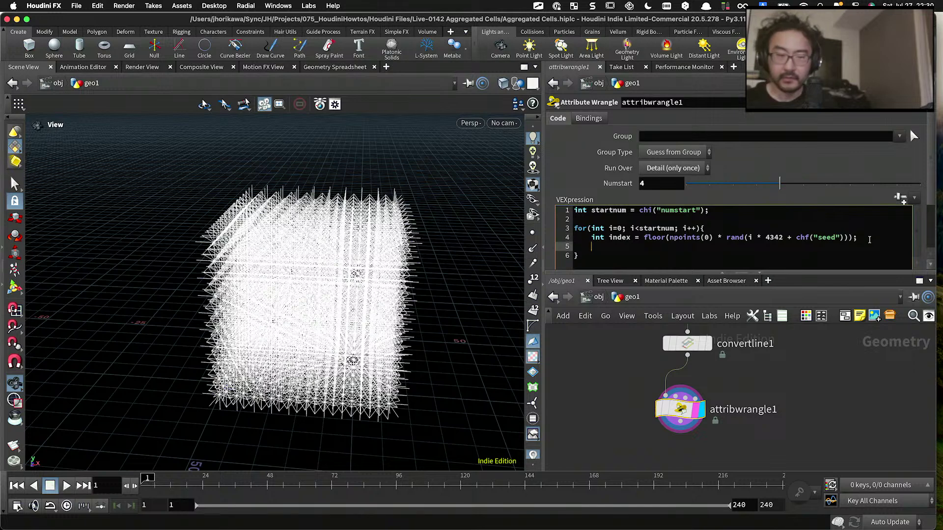
Step: Generate the wrangle's Seed parameter, set it to 0.76, and return to the empty line in the loop
click(900, 197)
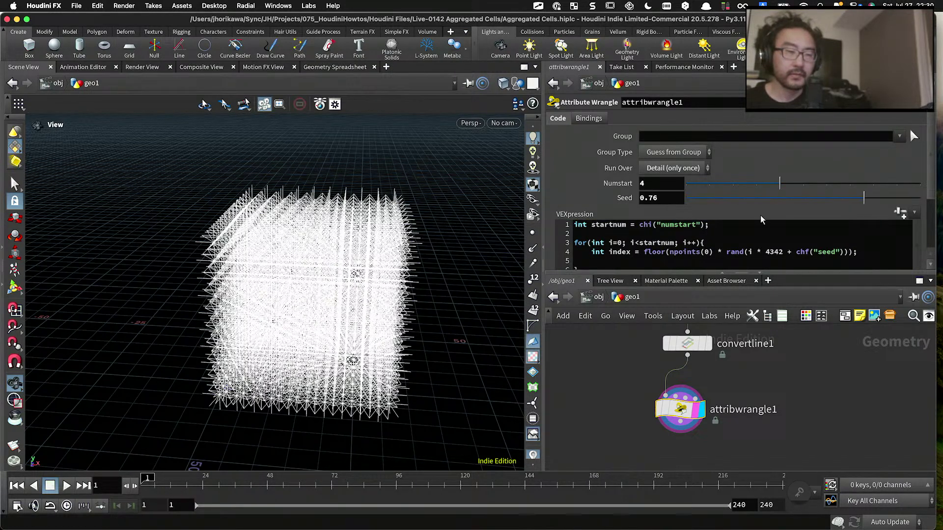
scroll(746, 231, down, 1)
click(706, 247)
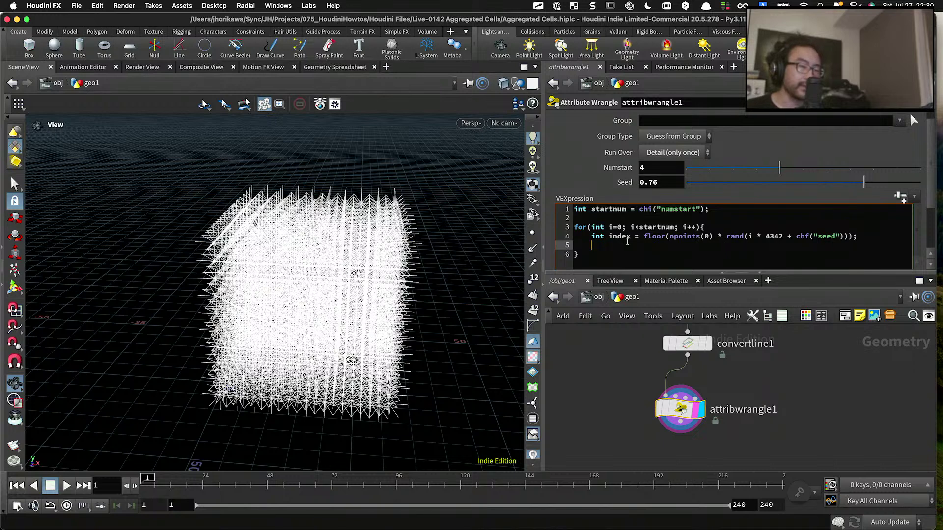
Step: Below the index declaration in the loop, add setpointgroup(0, "tip", index, 1); and start a new line
double_click(619, 237)
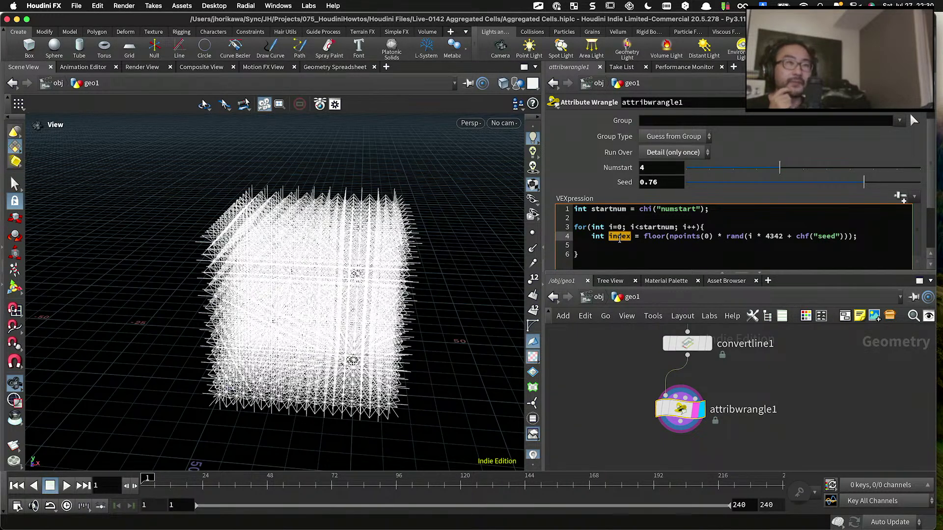
click(617, 248)
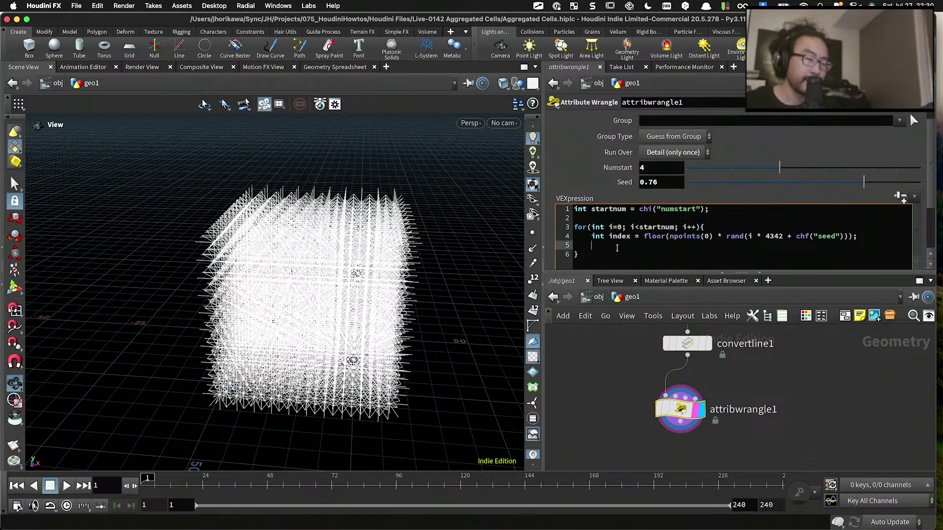
text(setpointgroup(0,)
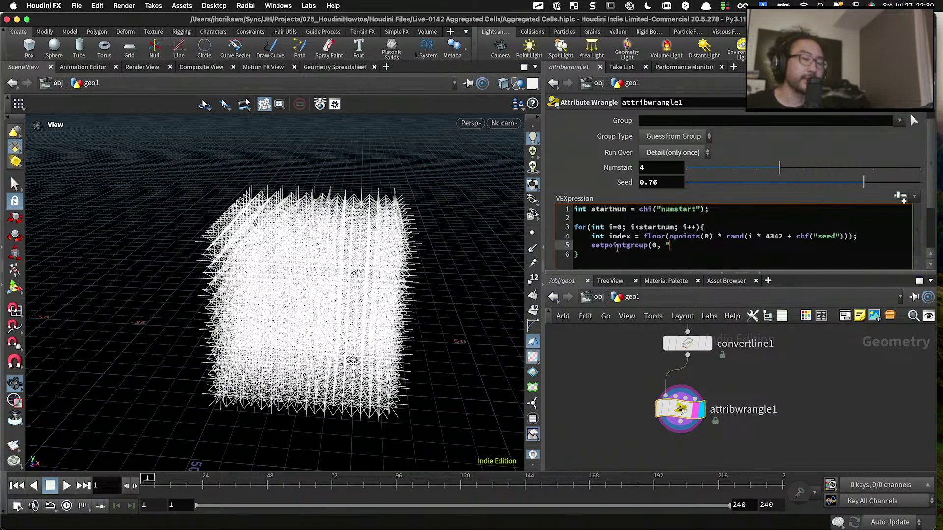
text("t)
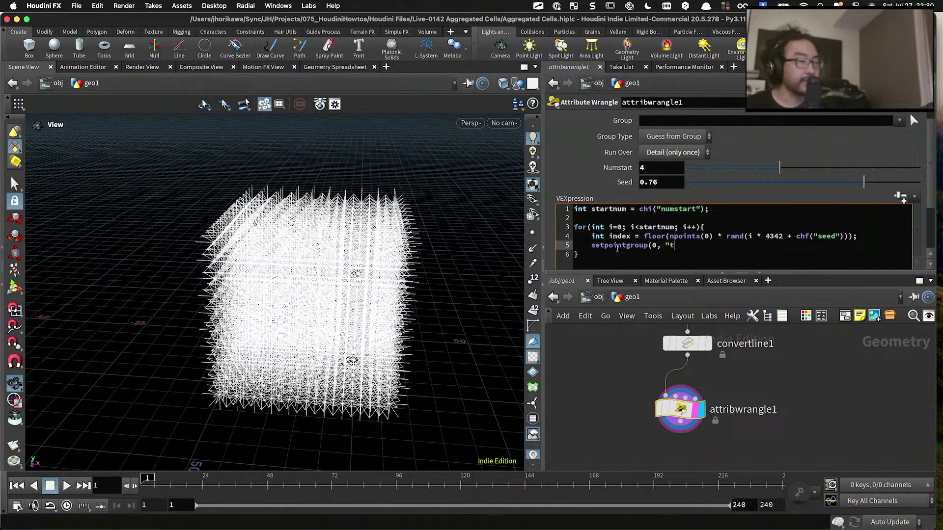
text(ip")
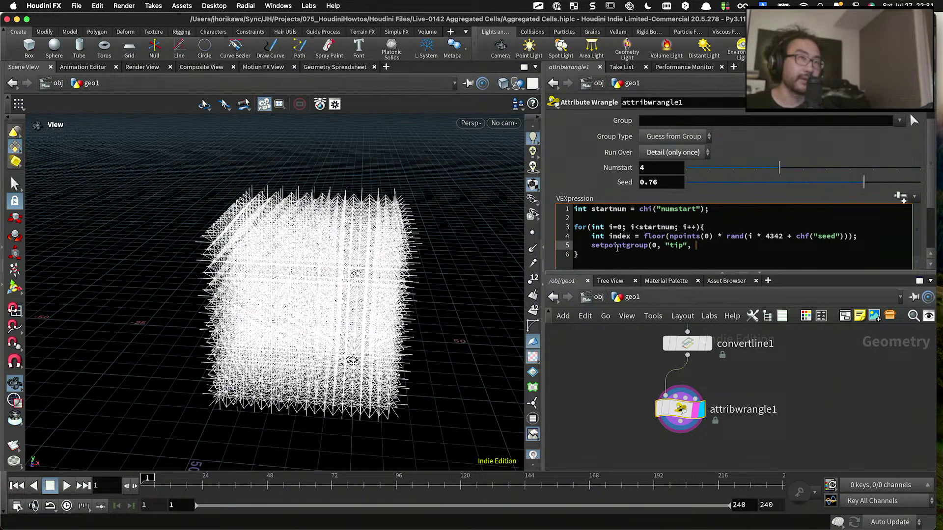
text(, @ptnum,)
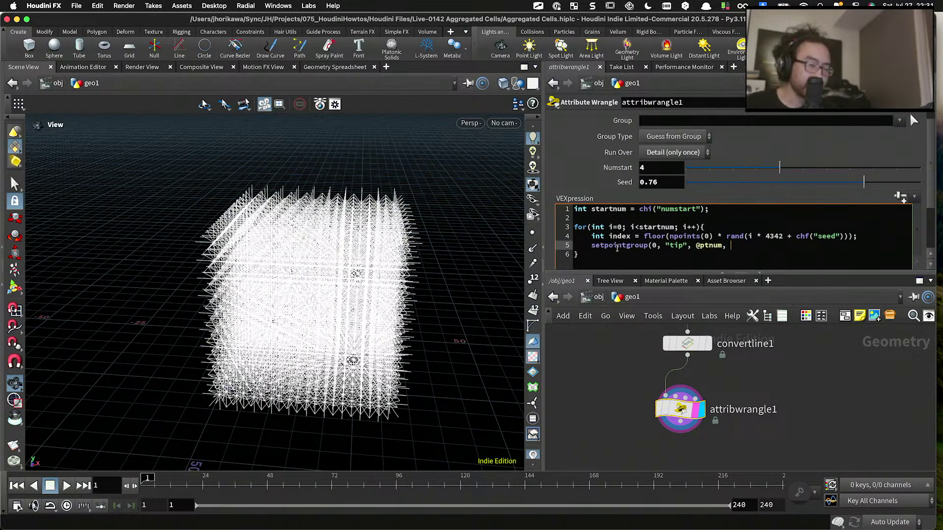
key(BackSpace)
key(BackSpace)
key(BackSpace)
key(BackSpace)
key(BackSpace)
key(BackSpace)
key(BackSpace)
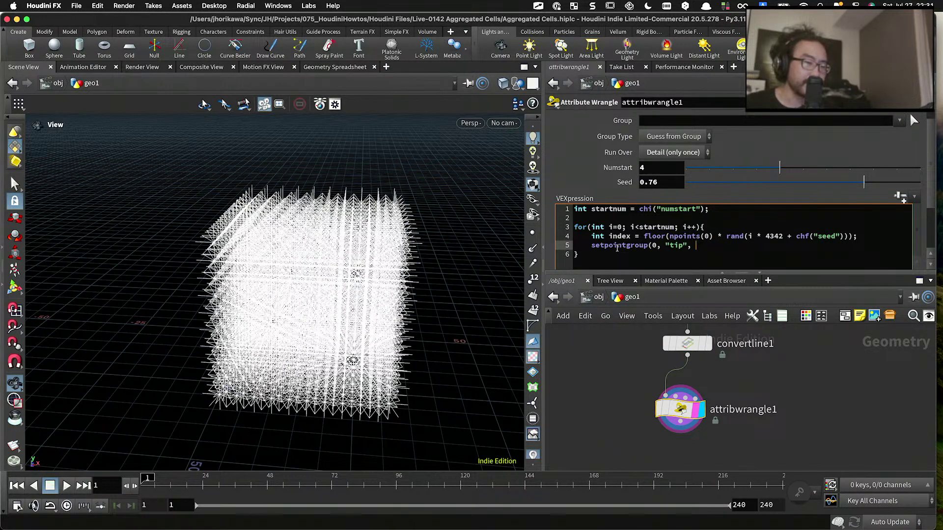
text(index, 1);)
key(Return)
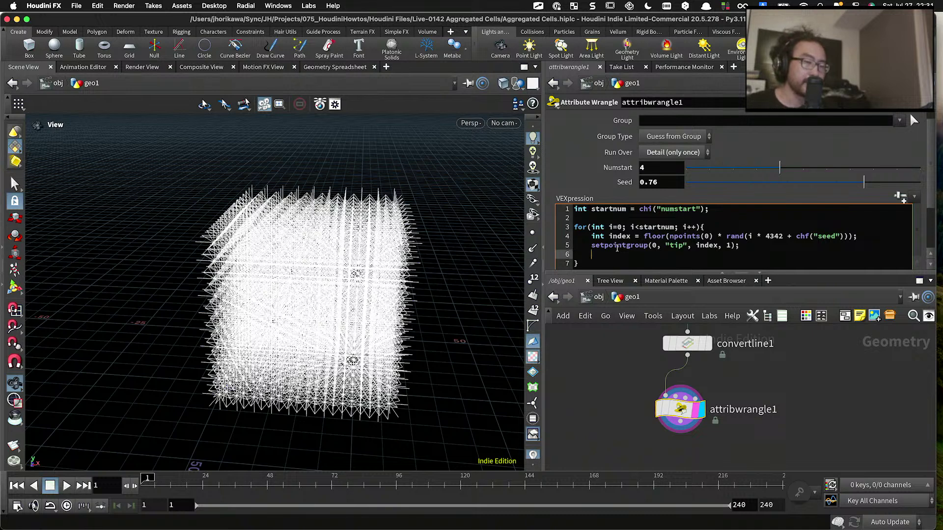
Step: Add the line setpointgroup(0, "agg", index, 1); to the loop and save the scene file
text(setpointattr)
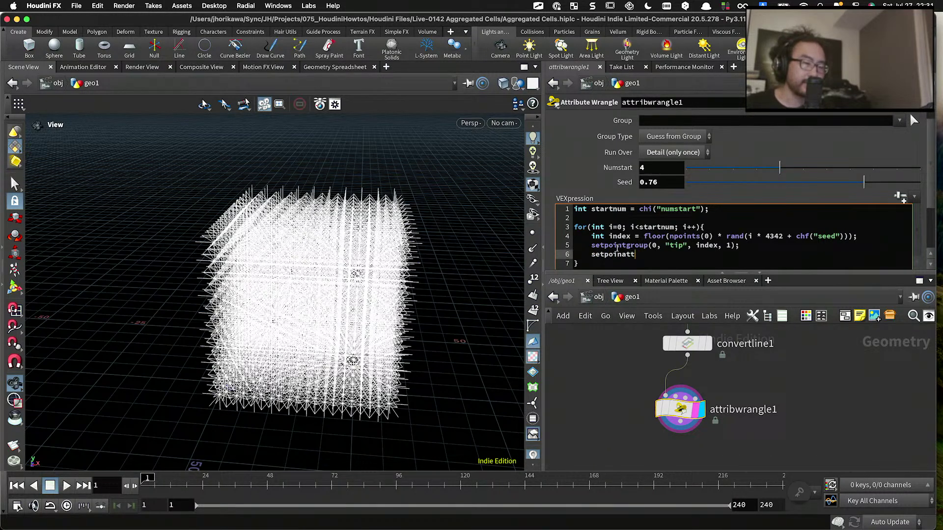
key(BackSpace)
key(BackSpace)
key(BackSpace)
text(tgroup(0)
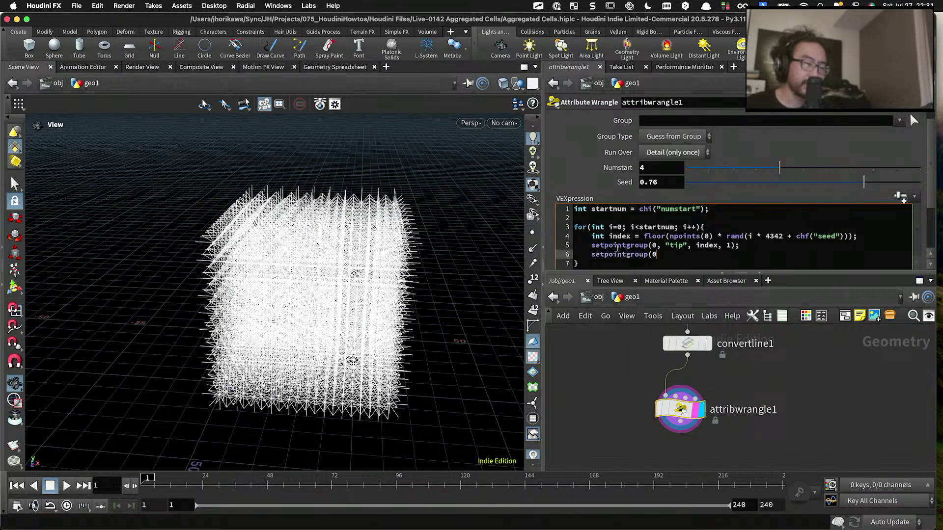
text(, "agg")
key(BackSpace)
text(, i)
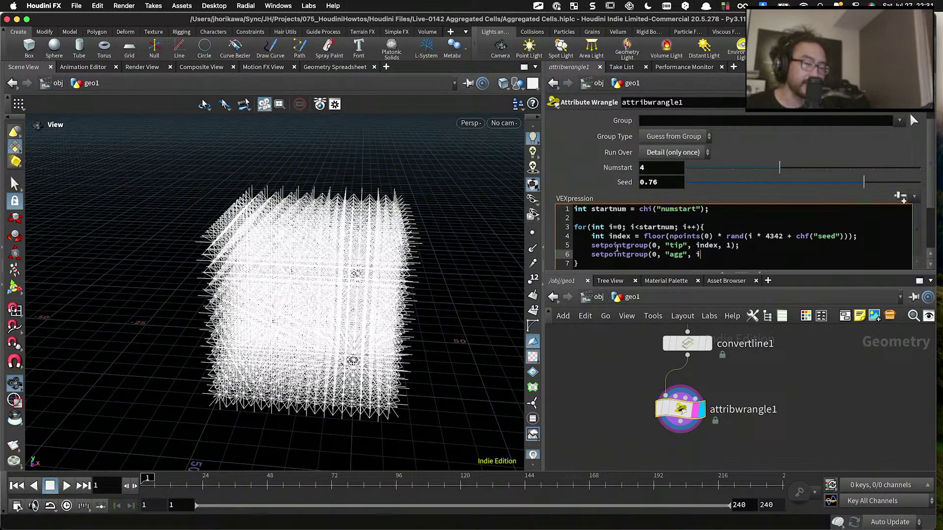
text(ndex, q)
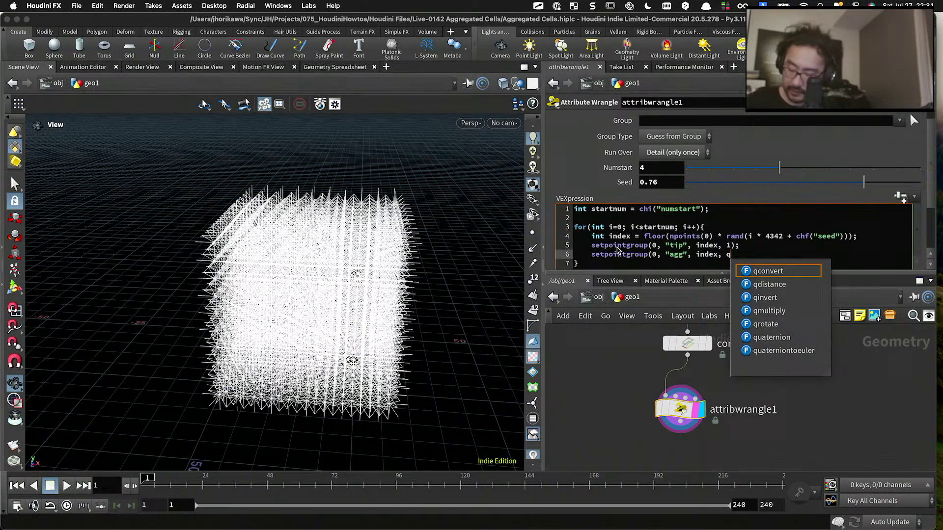
key(Escape)
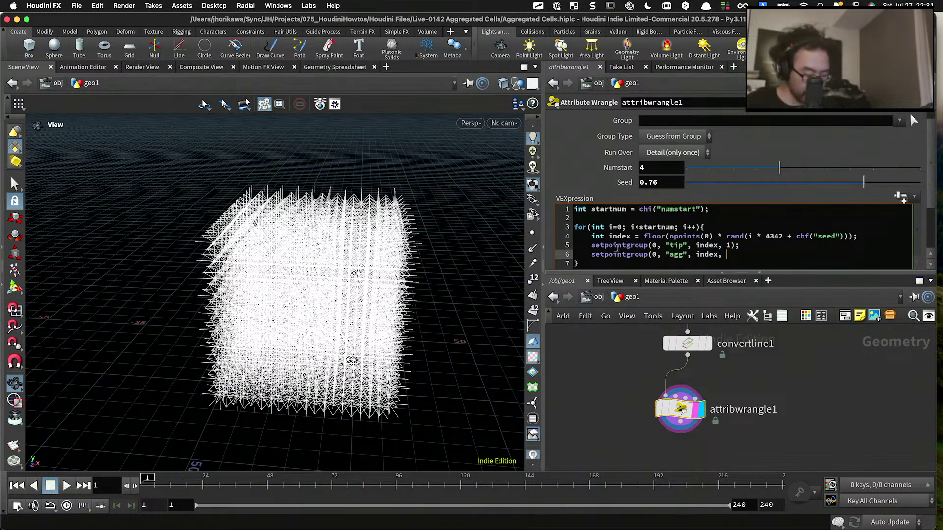
text(, 1)
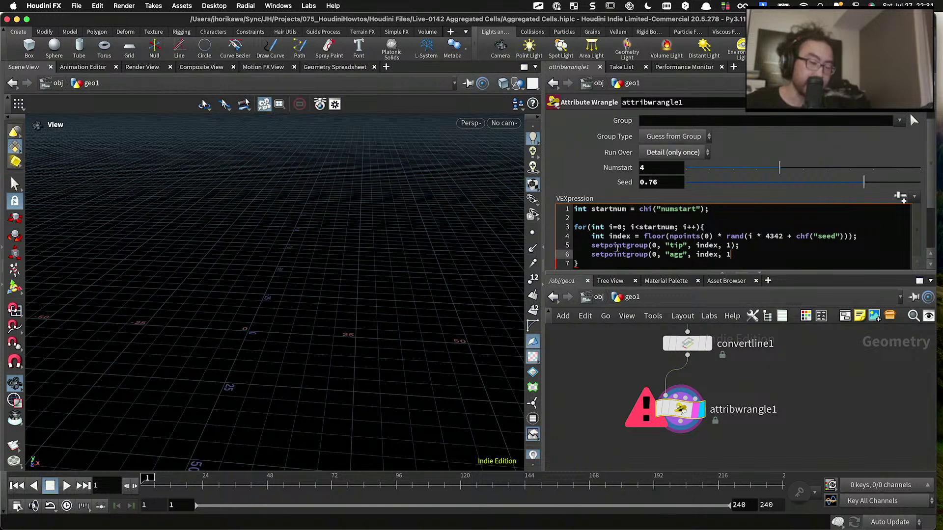
text();)
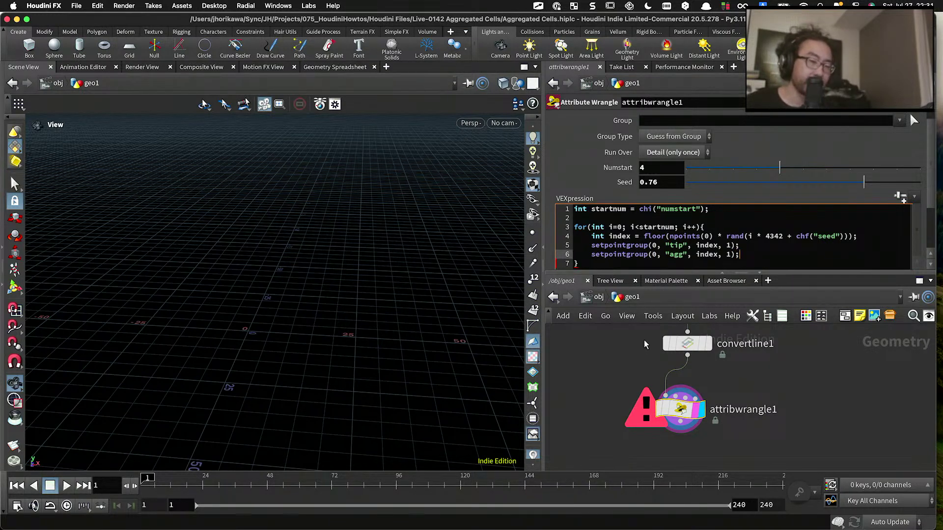
mouse_move(743, 247)
mouse_down()
mouse_move(590, 247)
mouse_move(743, 255)
mouse_up()
key(super+s)
click(727, 236)
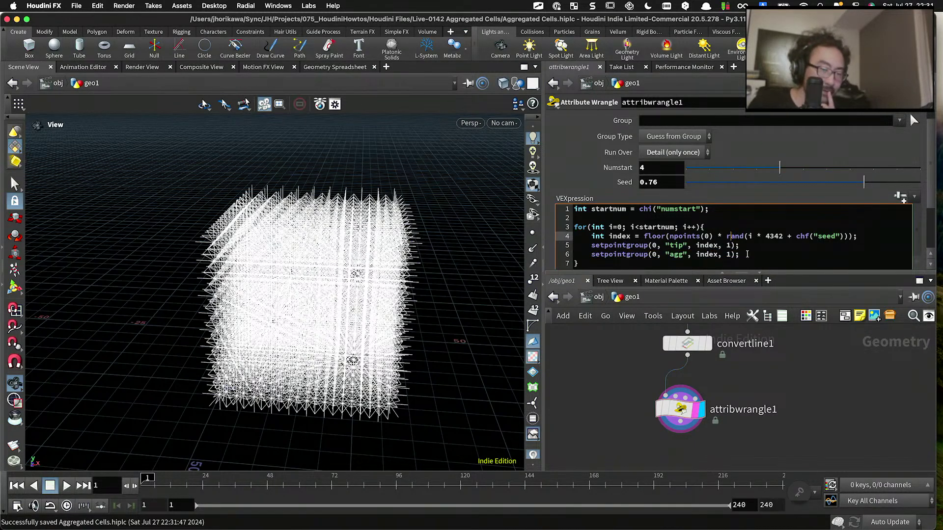
Step: Add a Color node below the attribute wrangle, connect the wrangle's output to it, and display it
drag(656, 273, 657, 283)
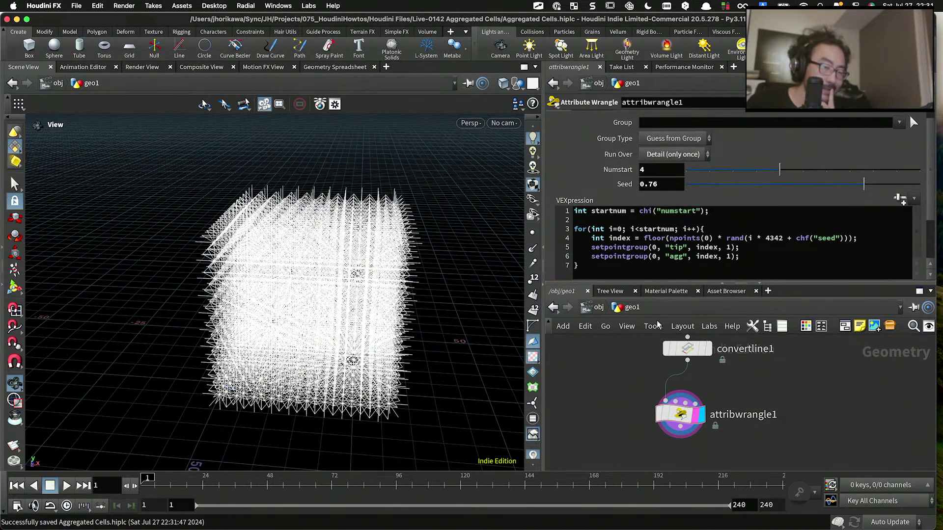
scroll(648, 351, down, 5)
key(Tab)
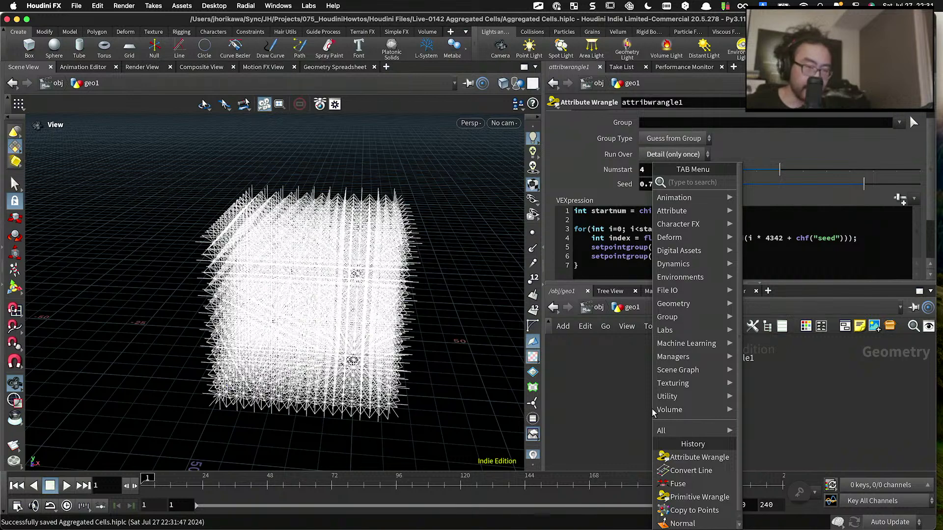
text(co)
key(Return)
click(661, 411)
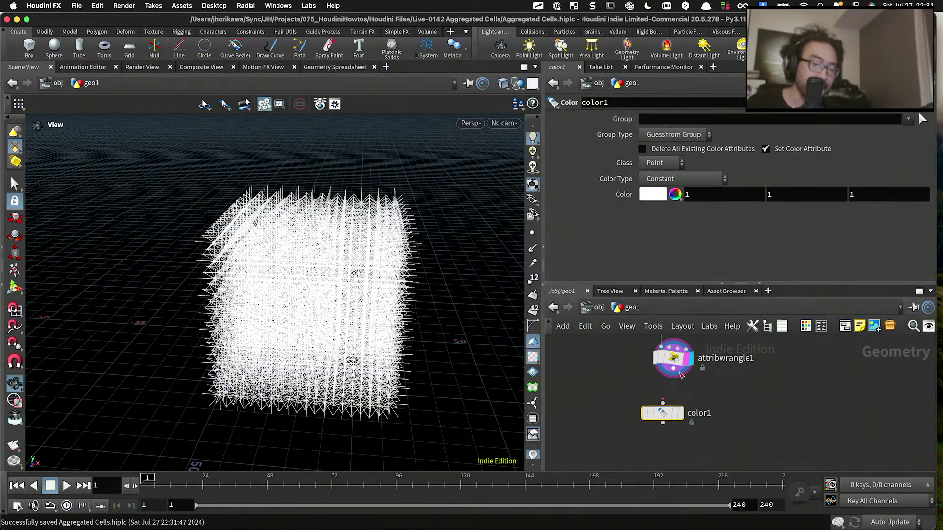
click(662, 403)
click(663, 403)
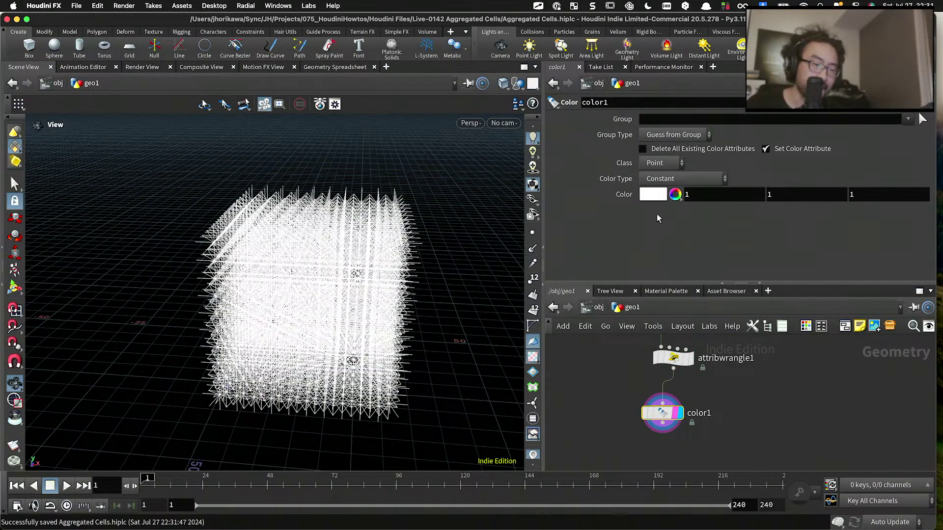
Step: Set the Color node to pure red (1, 0, 0), restrict it to the tip group, and inspect the colored points
click(653, 195)
click(612, 101)
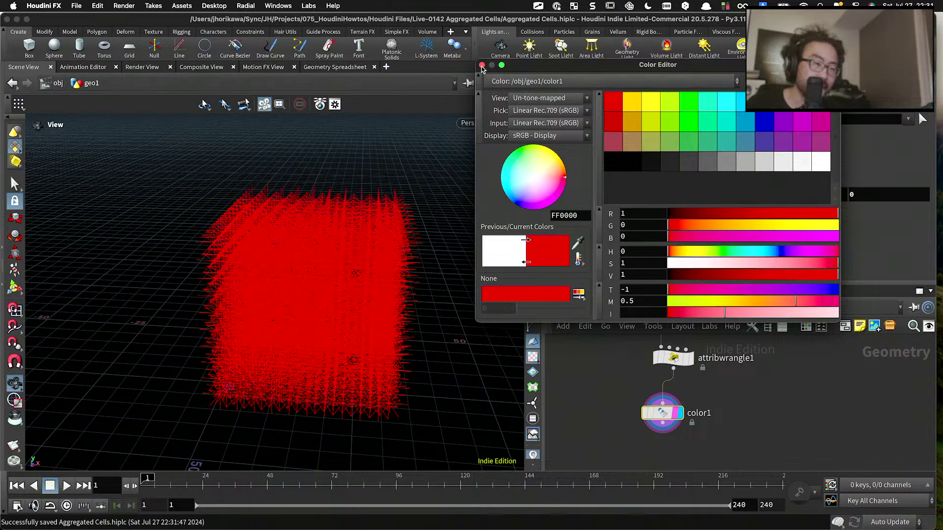
click(482, 66)
click(907, 119)
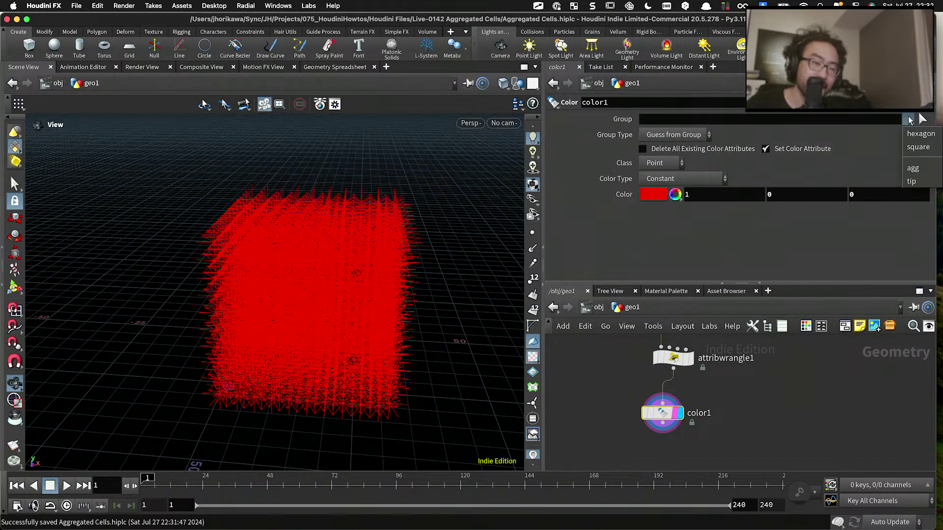
click(912, 181)
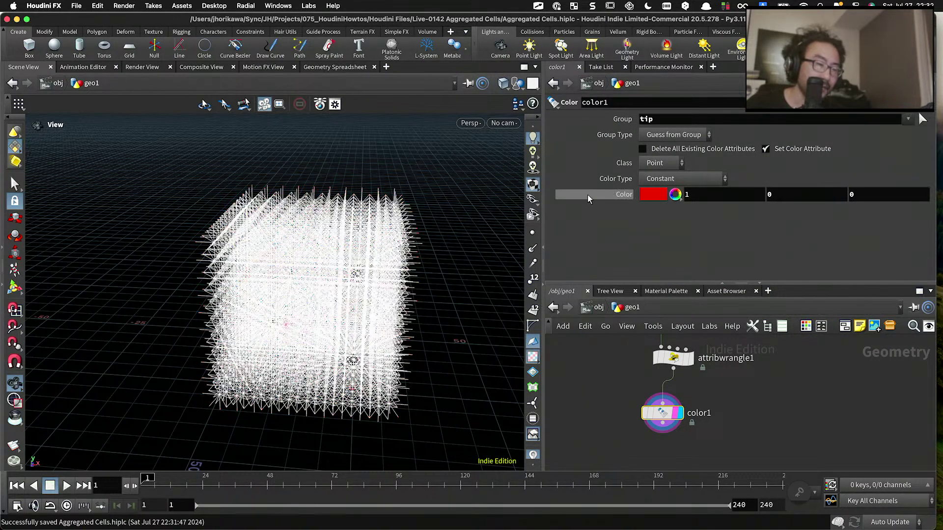
drag(413, 303, 197, 274)
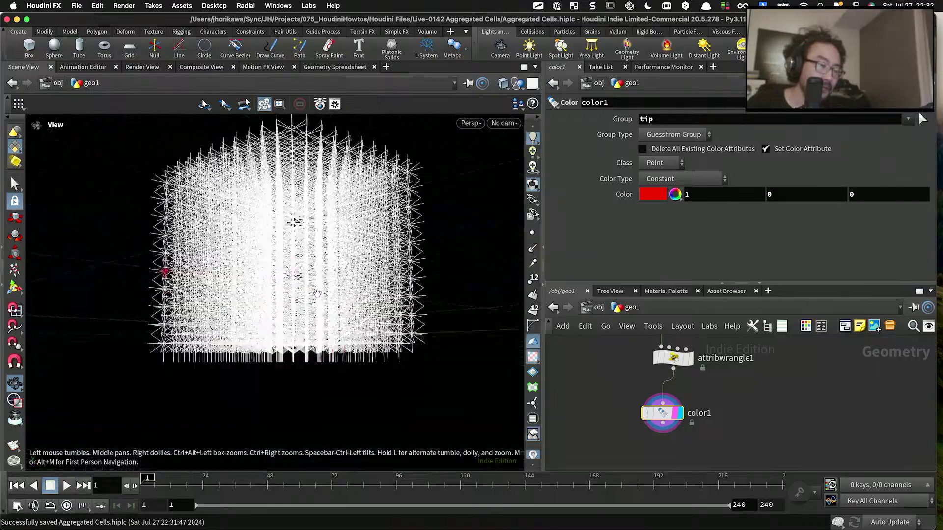
scroll(197, 273, up, 3)
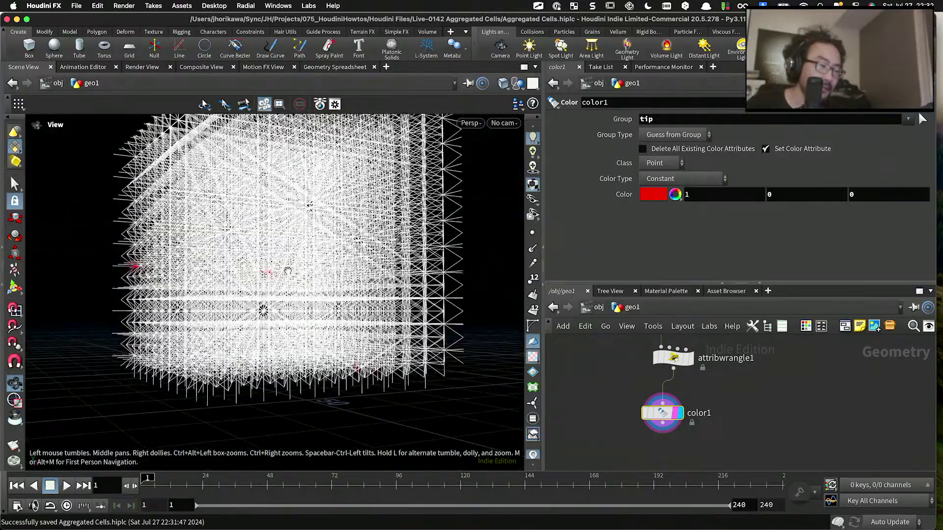
mouse_move(289, 268)
mouse_down()
mouse_move(267, 298)
mouse_move(352, 360)
mouse_move(347, 239)
mouse_move(273, 391)
mouse_move(243, 212)
mouse_move(273, 300)
mouse_move(304, 300)
mouse_move(340, 282)
mouse_move(328, 292)
mouse_move(240, 285)
mouse_move(248, 282)
mouse_move(216, 263)
mouse_up()
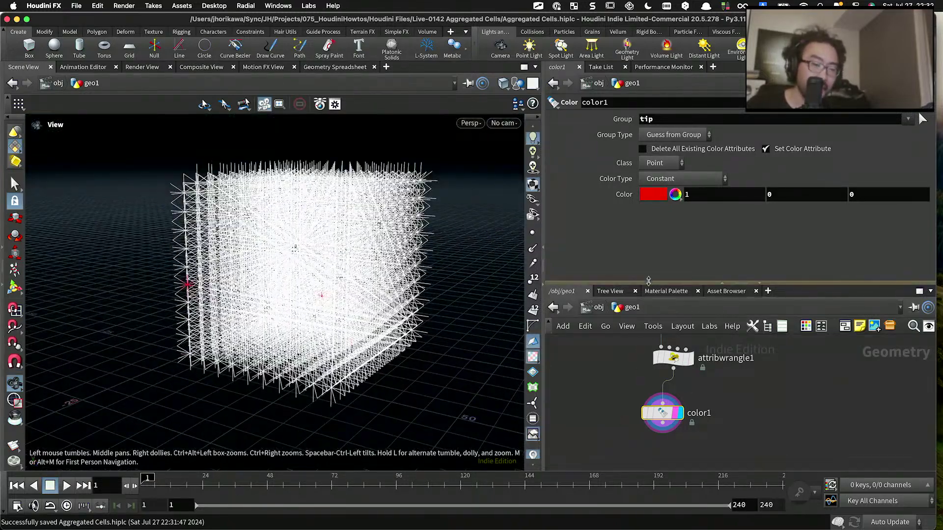
Step: Enlarge the network area and enclose the eight nodes from the grid wrangle down to the Color node in a network box
drag(648, 284, 651, 224)
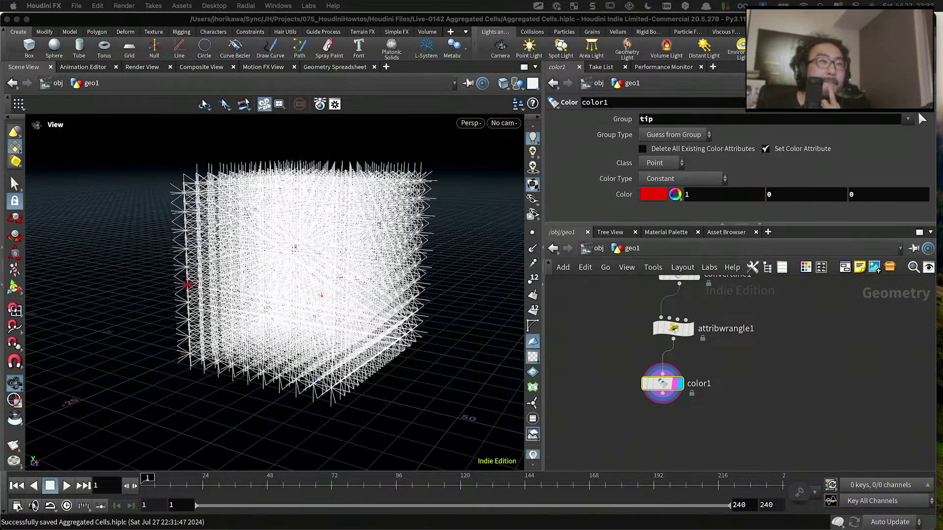
click(759, 305)
scroll(684, 379, down, 5)
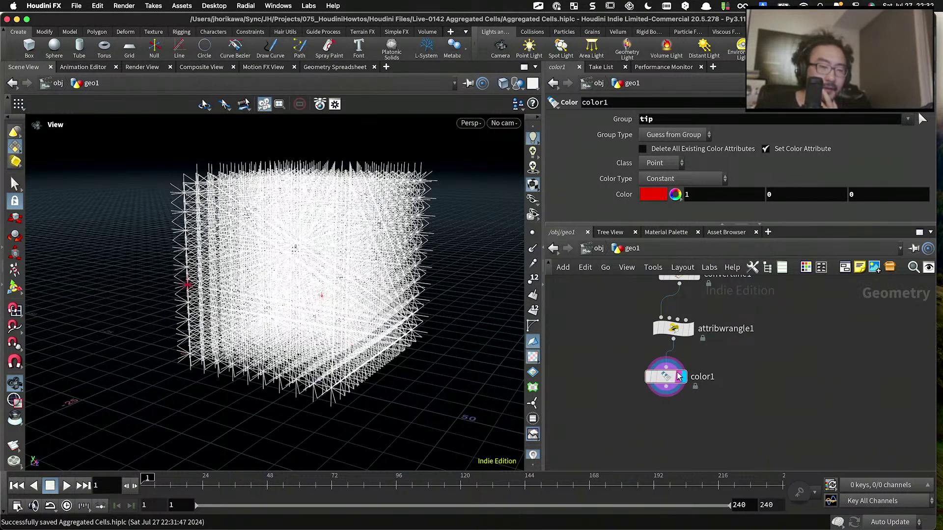
scroll(687, 410, down, 4)
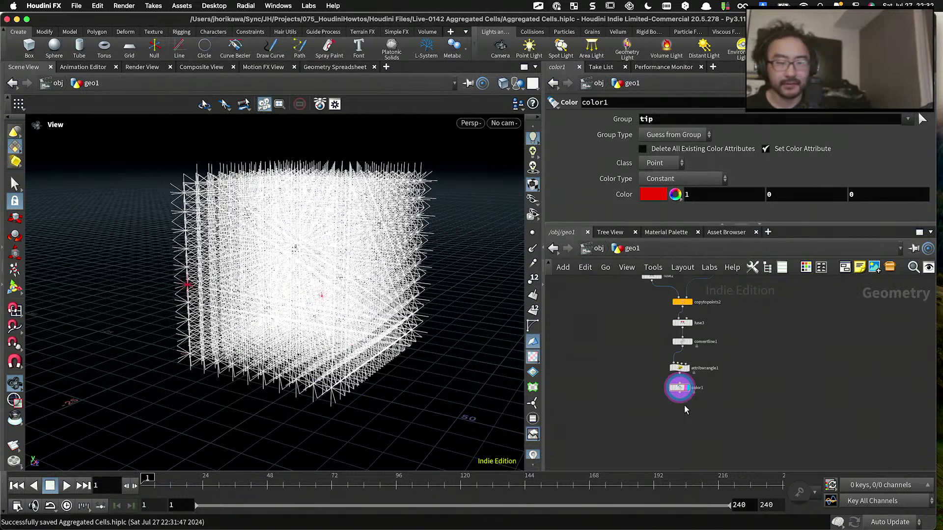
drag(719, 439, 658, 335)
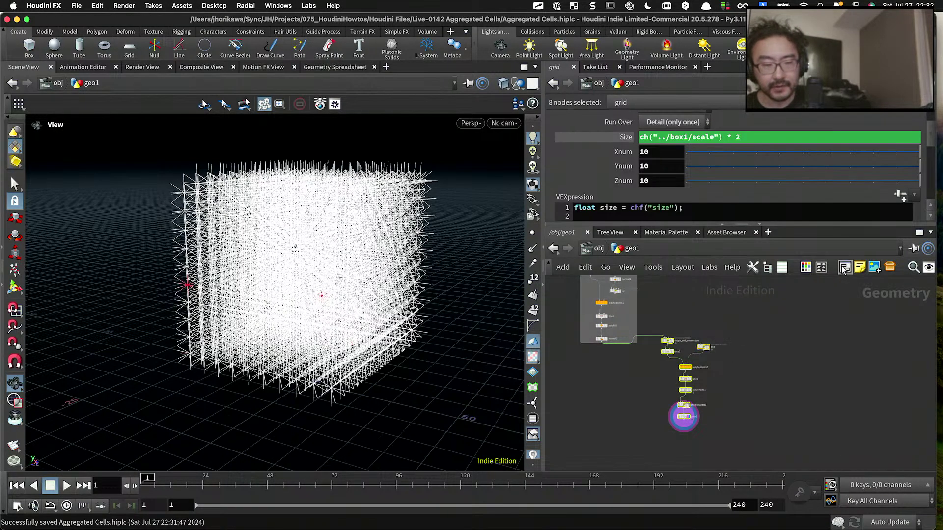
key(shift+o)
click(699, 334)
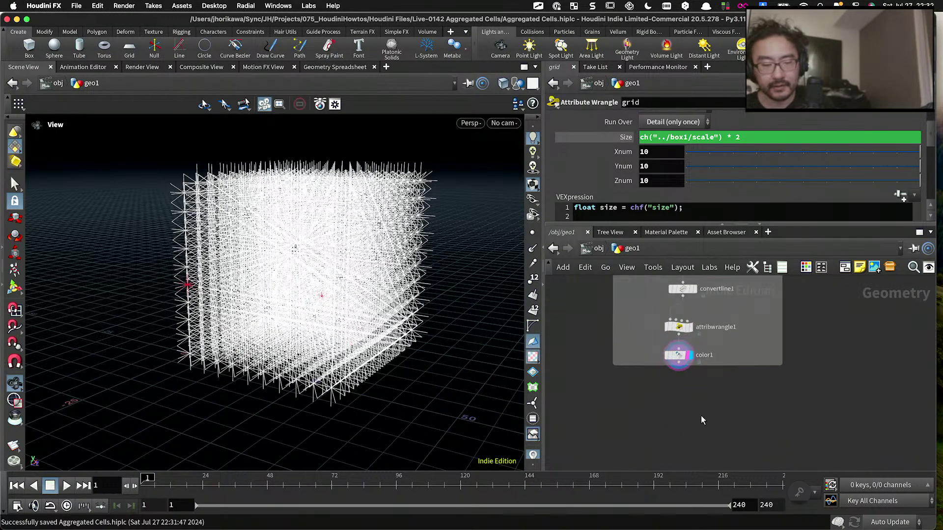
Step: Add a Solver node below the network box, connect the Color node to its first input, and enter the solver's inner network
key(Tab)
text(solver)
key(Return)
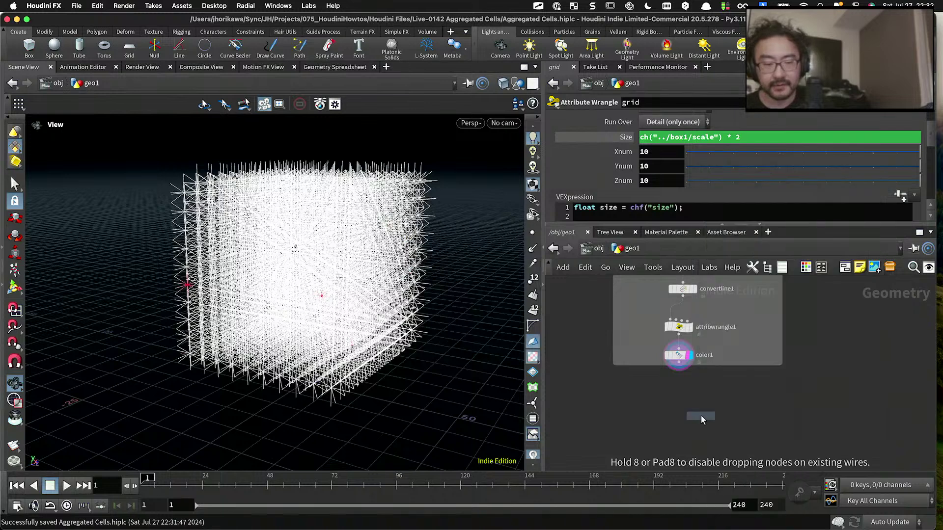
click(684, 395)
drag(682, 329, 668, 382)
double_click(683, 394)
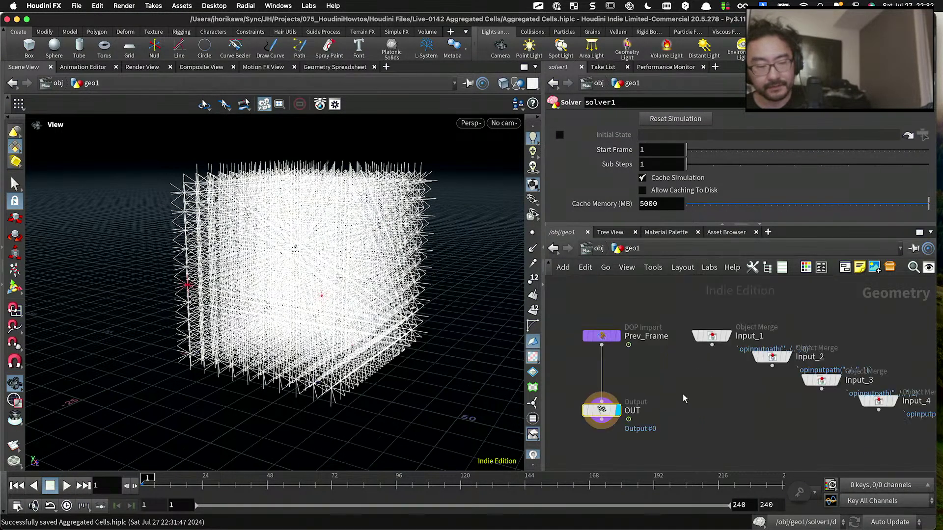
scroll(676, 382, up, 3)
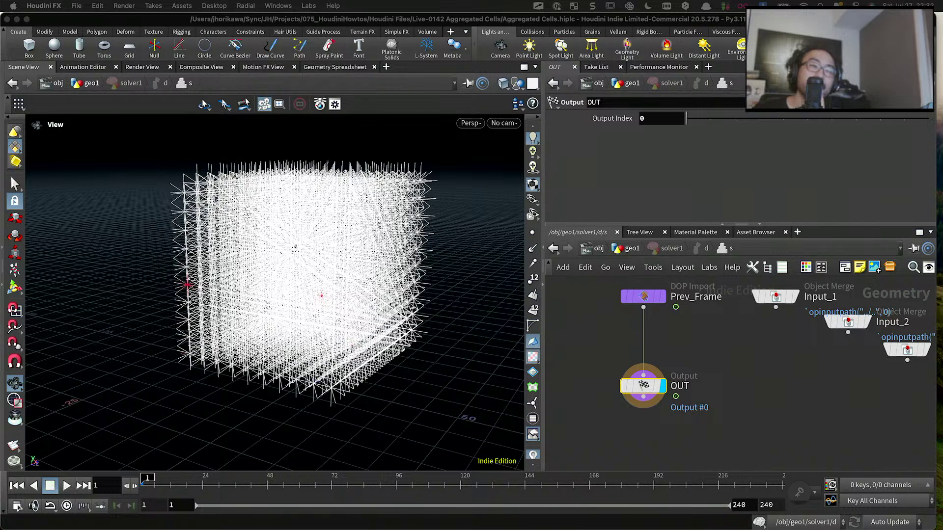
click(724, 310)
scroll(723, 311, up, 1)
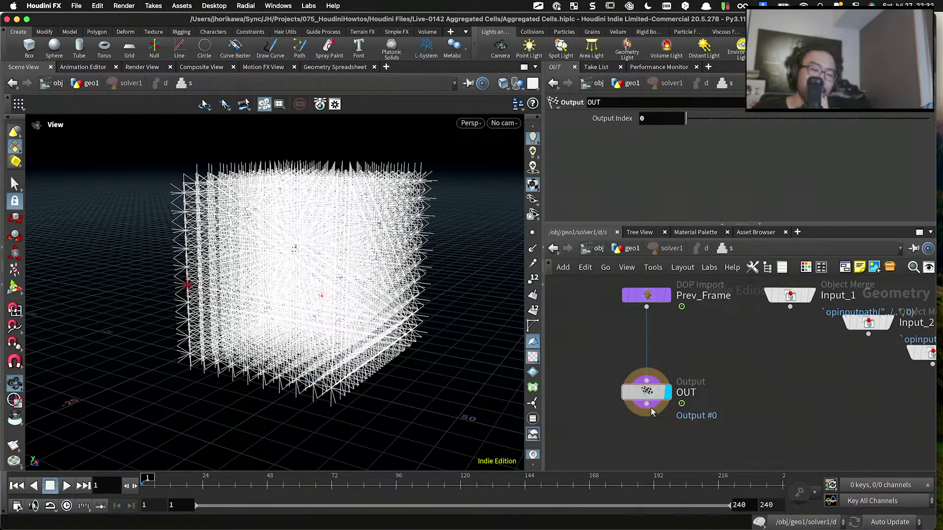
Step: Move the OUT node further below Prev_Frame and inspect the red tip points in the line network up close
drag(650, 407, 650, 443)
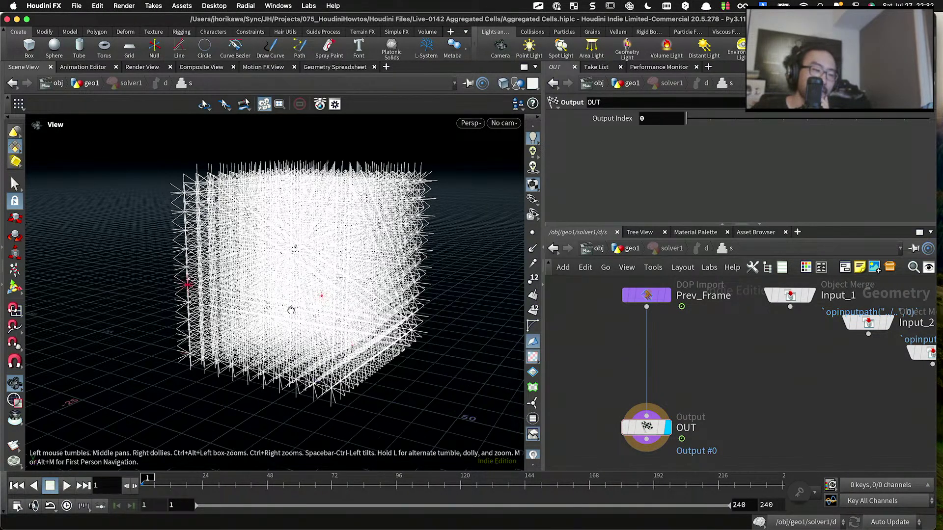
scroll(315, 302, up, 5)
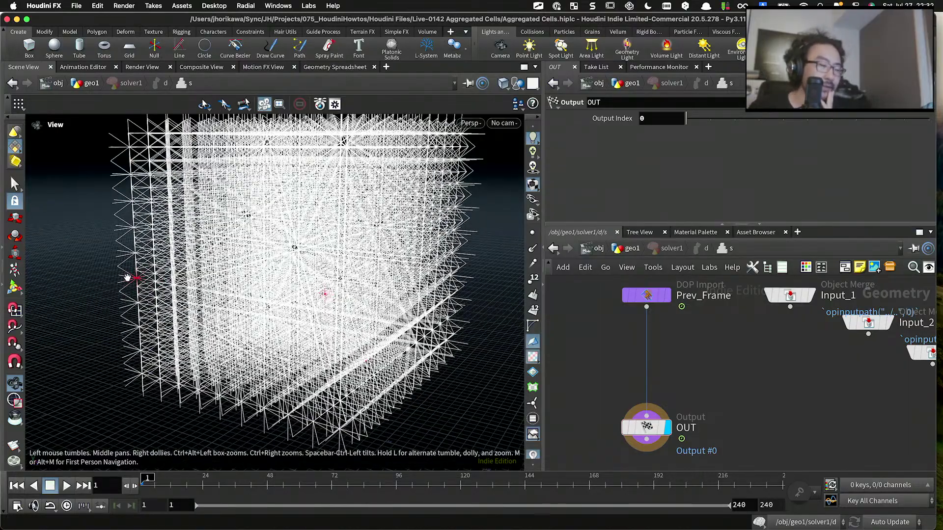
scroll(128, 278, up, 5)
drag(130, 278, 177, 298)
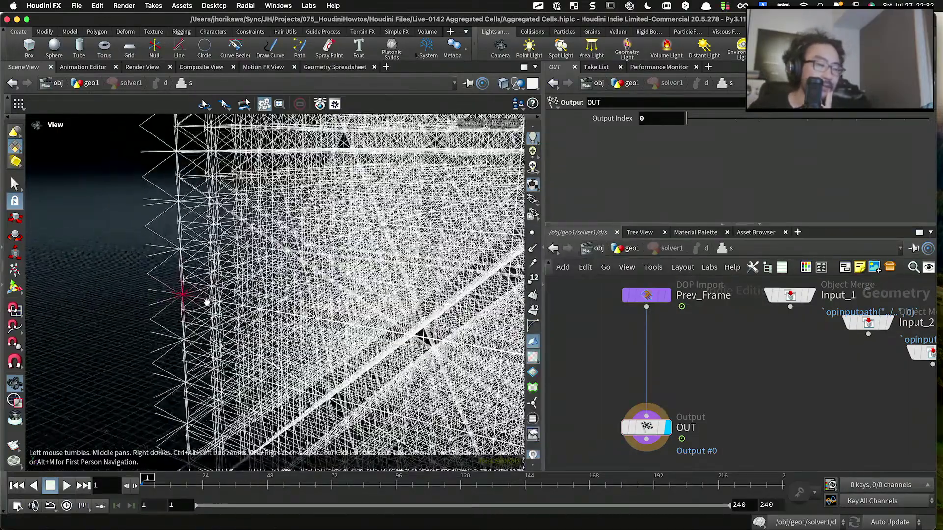
scroll(216, 314, up, 5)
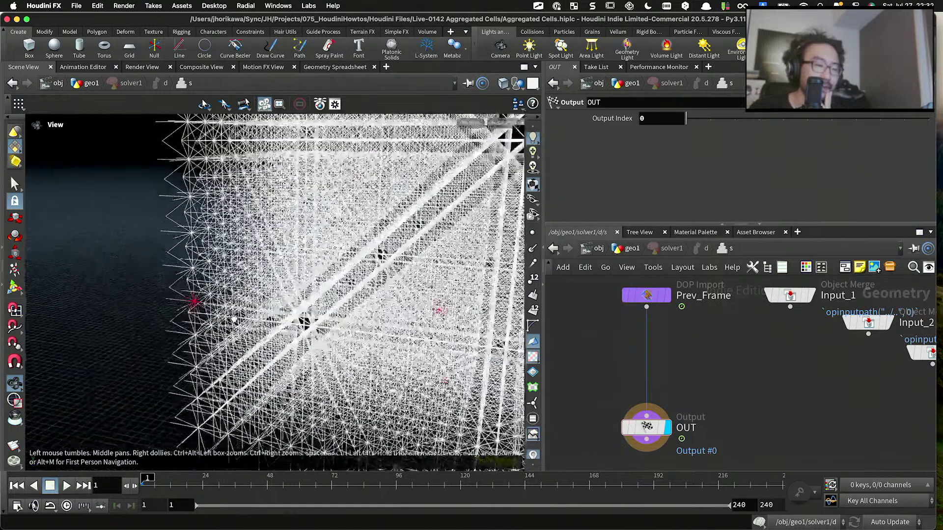
scroll(234, 319, up, 2)
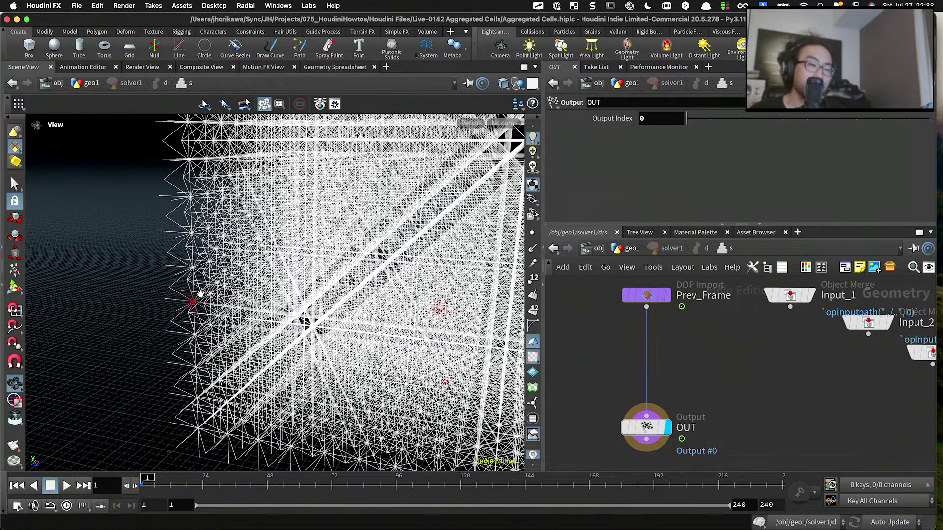
Step: Insert a Point Wrangle between Prev_Frame and the OUT node in the solver network and align it with them
scroll(665, 368, down, 3)
key(Tab)
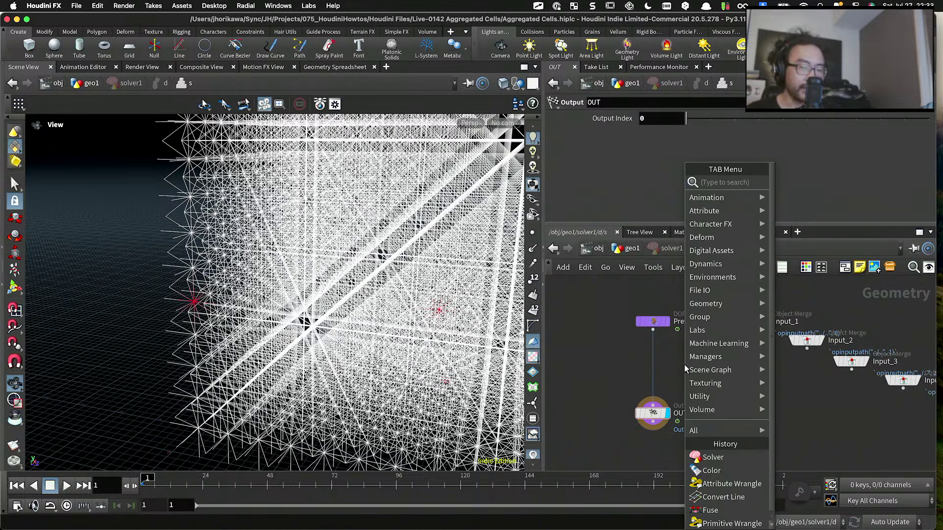
text(pointwr)
key(Return)
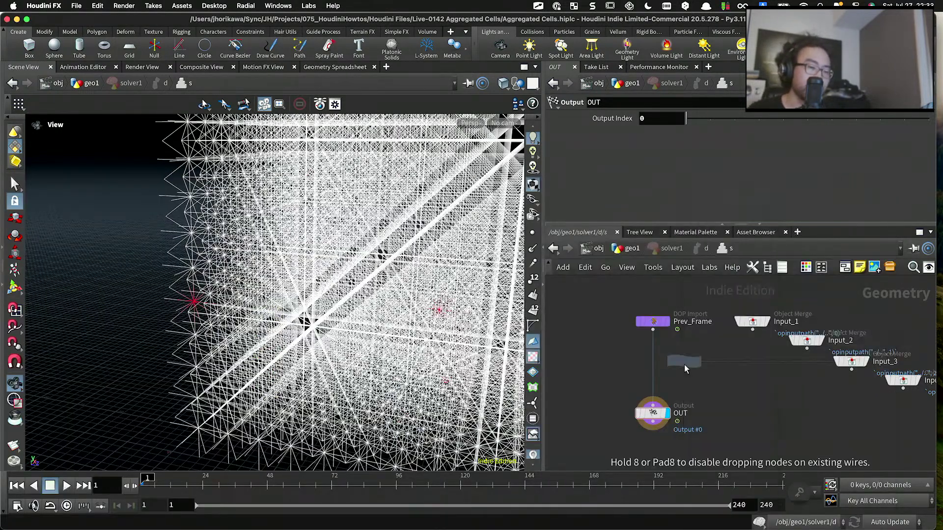
click(684, 364)
scroll(684, 364, up, 3)
drag(681, 371, 633, 377)
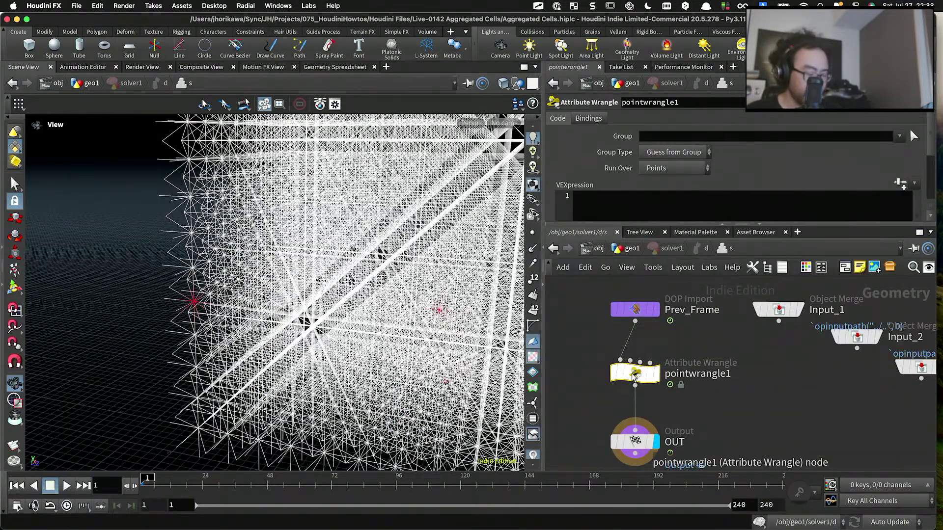
scroll(658, 393, down, 3)
scroll(643, 426, up, 3)
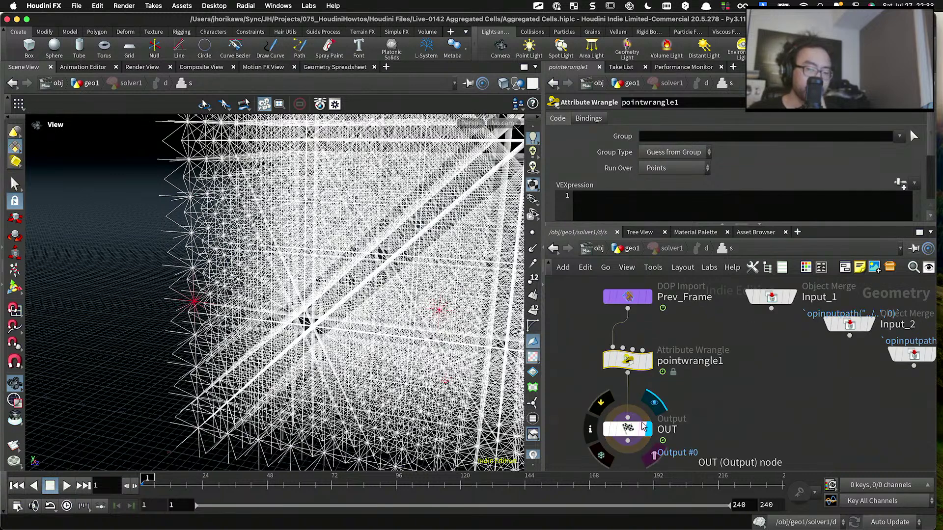
Step: Rename the point wrangle to aggregate and save the scene with that node displayed
double_click(694, 376)
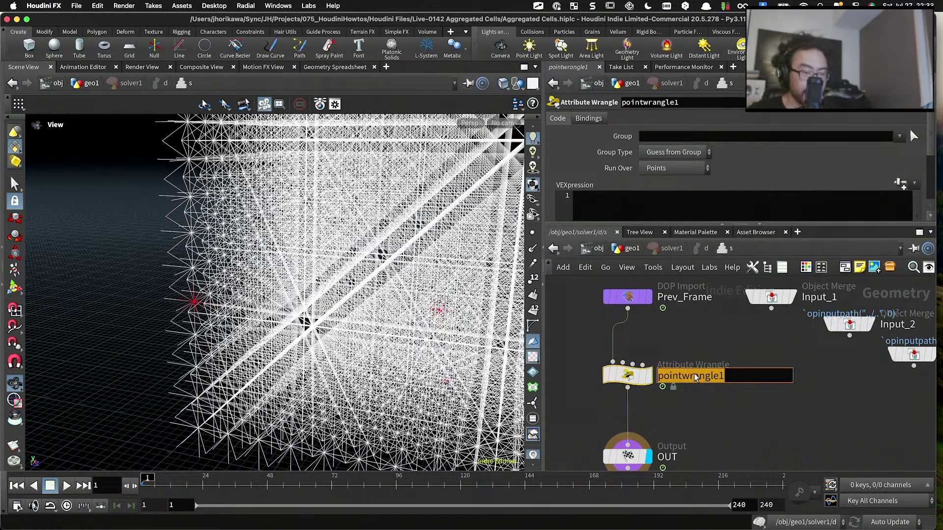
text(aggregate)
key(Return)
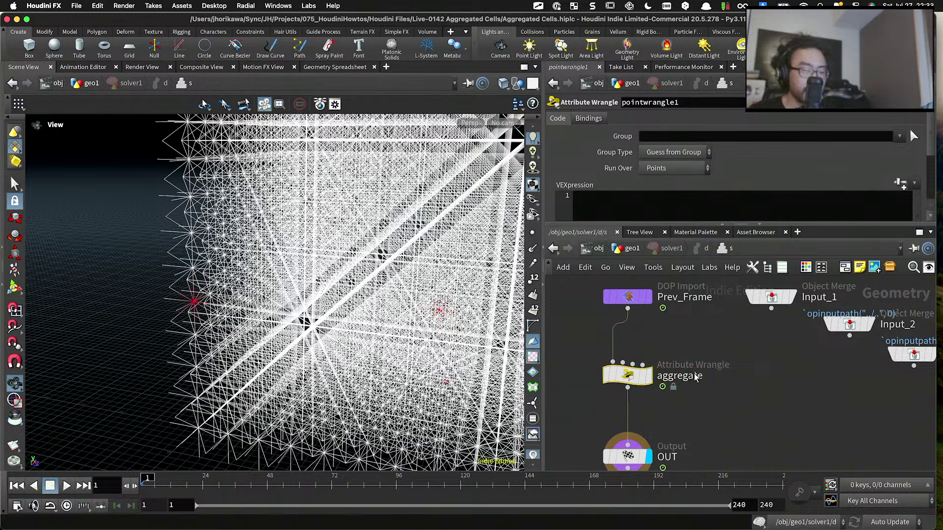
mouse_move(633, 378)
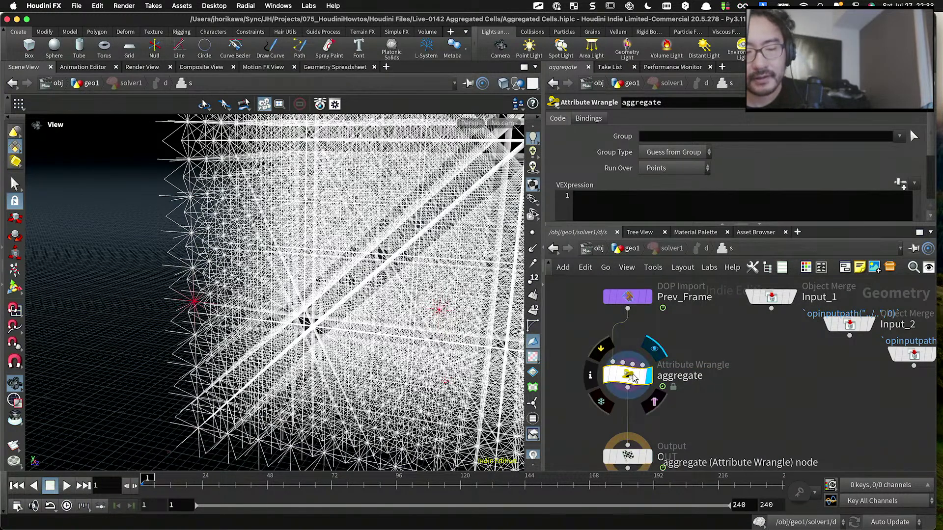
key(super+s)
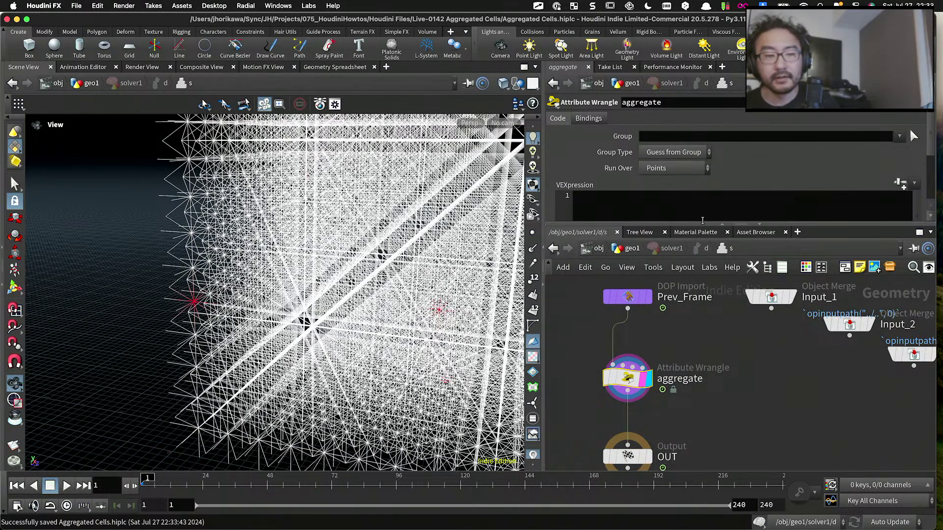
Step: Restrict the aggregate wrangle to the tip group and enlarge its parameter area
drag(702, 223, 702, 265)
click(899, 136)
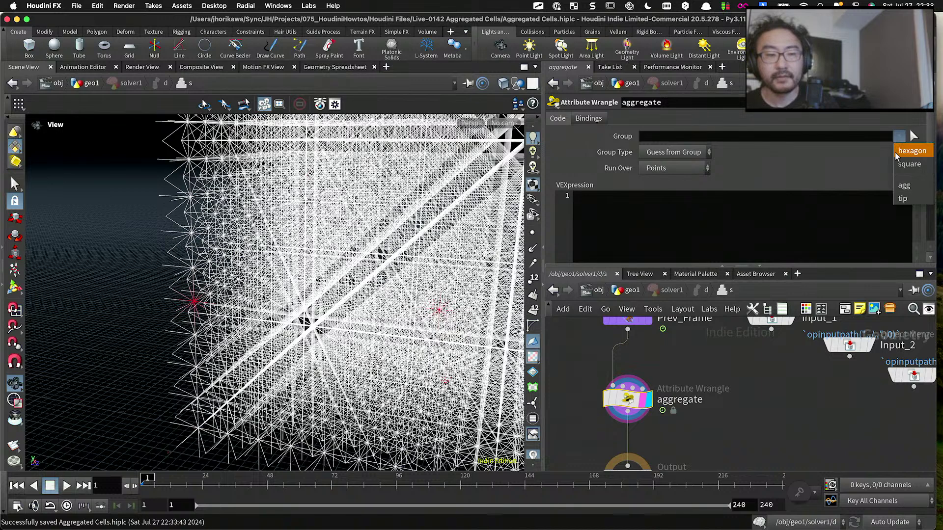
click(900, 197)
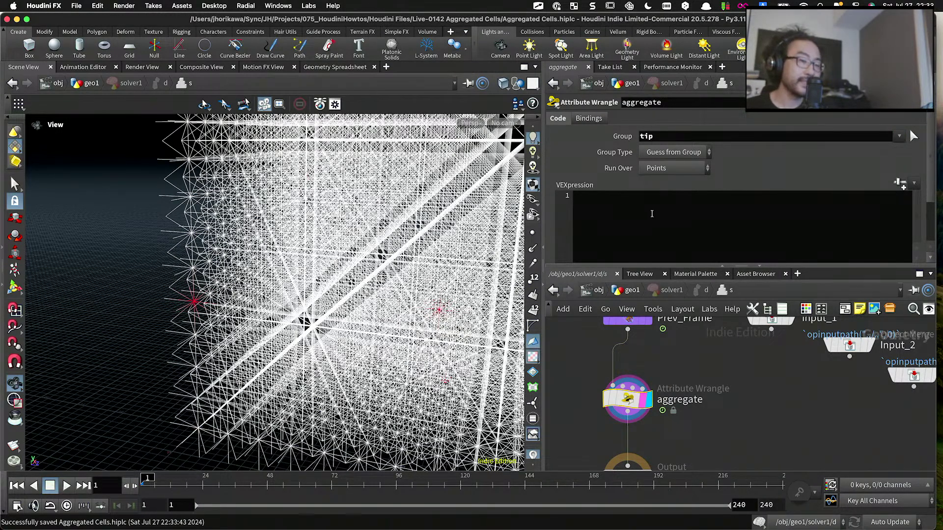
click(627, 258)
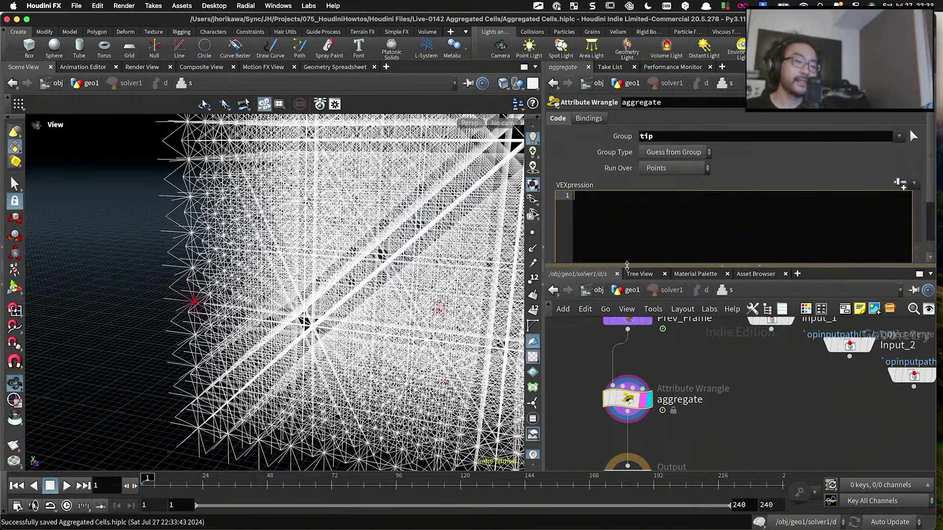
drag(626, 265, 627, 279)
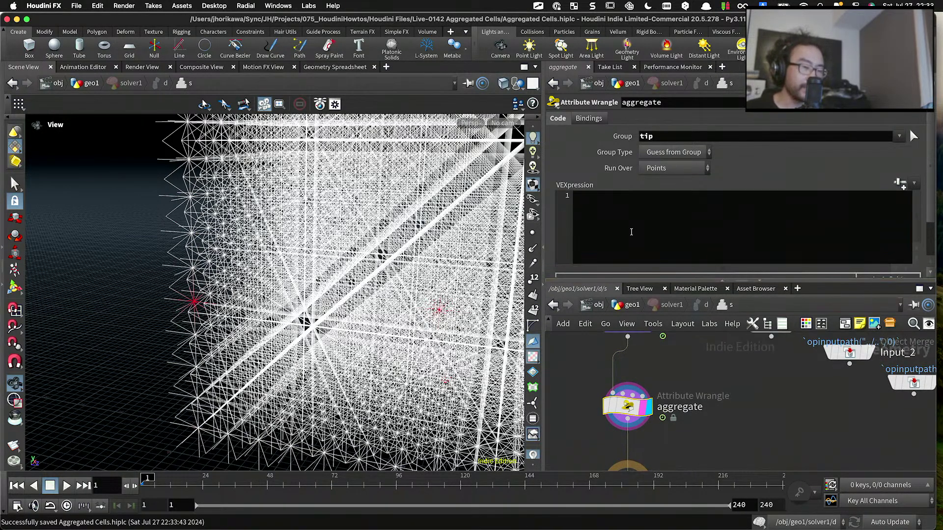
Step: Open the aggregate wrangle's VEXpression in the external editor window, then enlarge and reposition that window
click(631, 232)
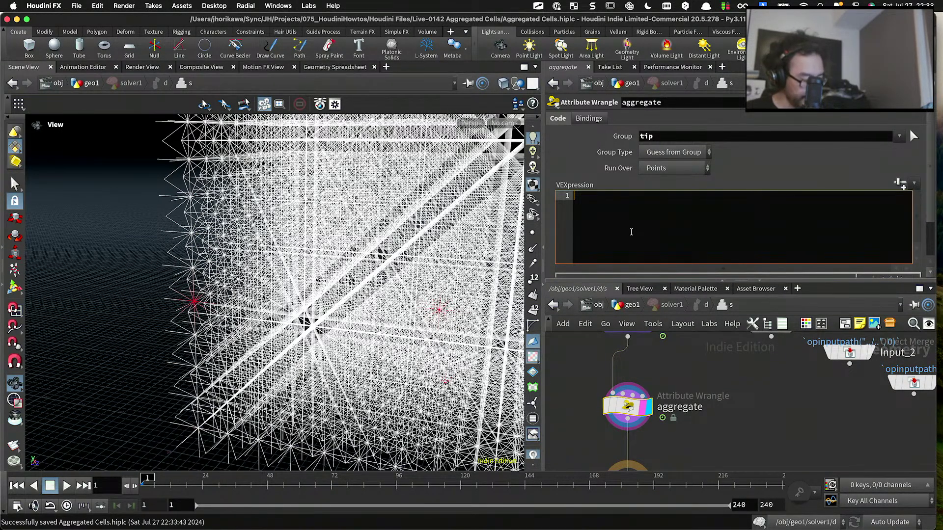
key(alt+e)
drag(591, 100, 528, 100)
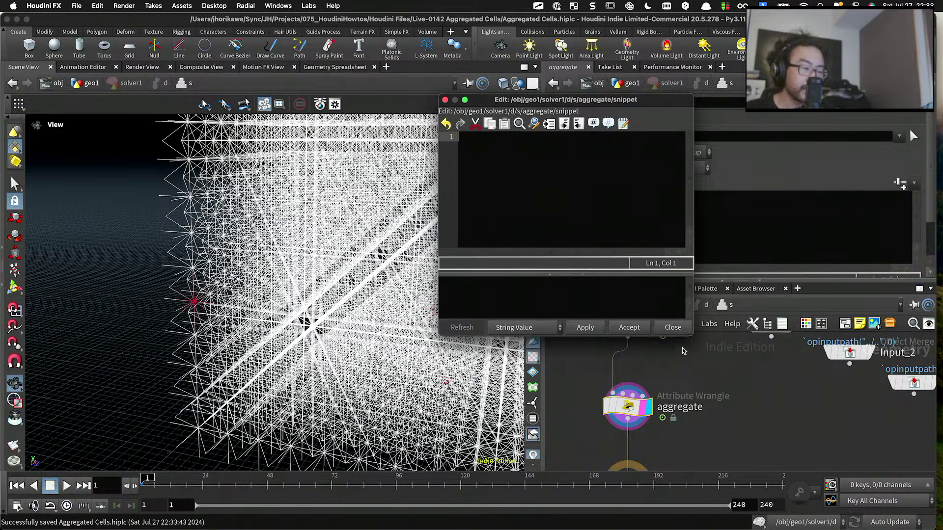
drag(691, 337, 783, 436)
drag(604, 99, 449, 103)
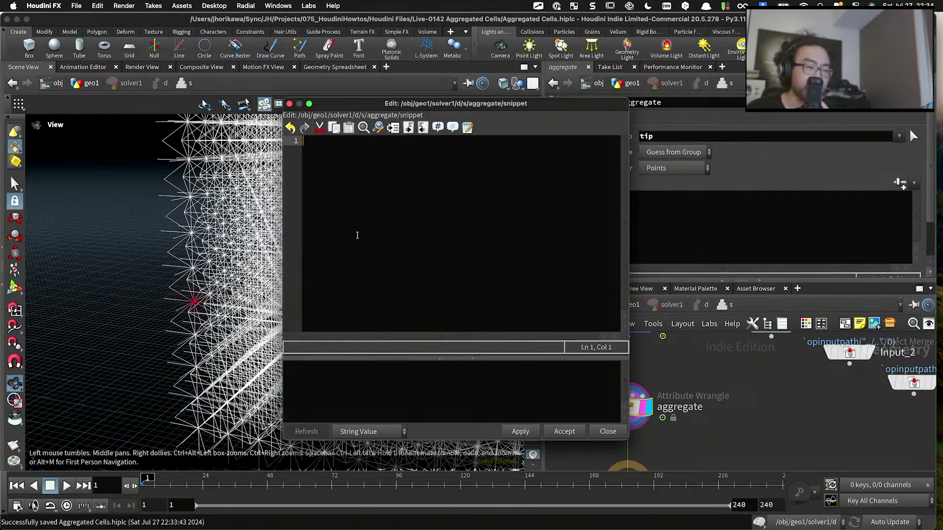
text(int neighs =)
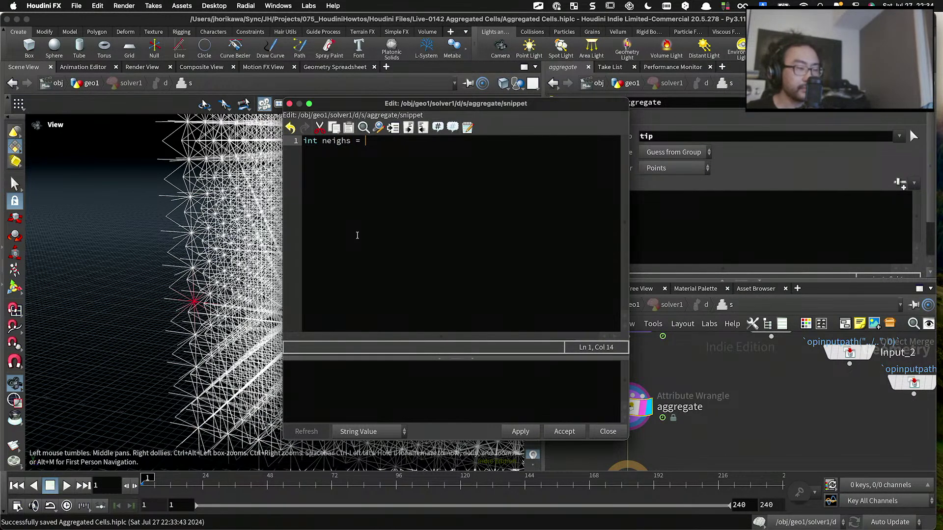
key(BackSpace)
key(BackSpace)
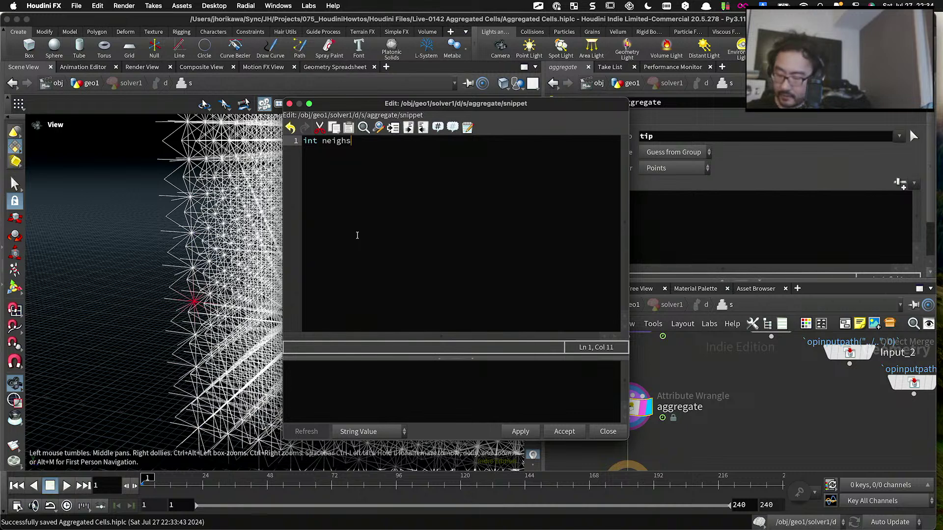
text([] = neighb)
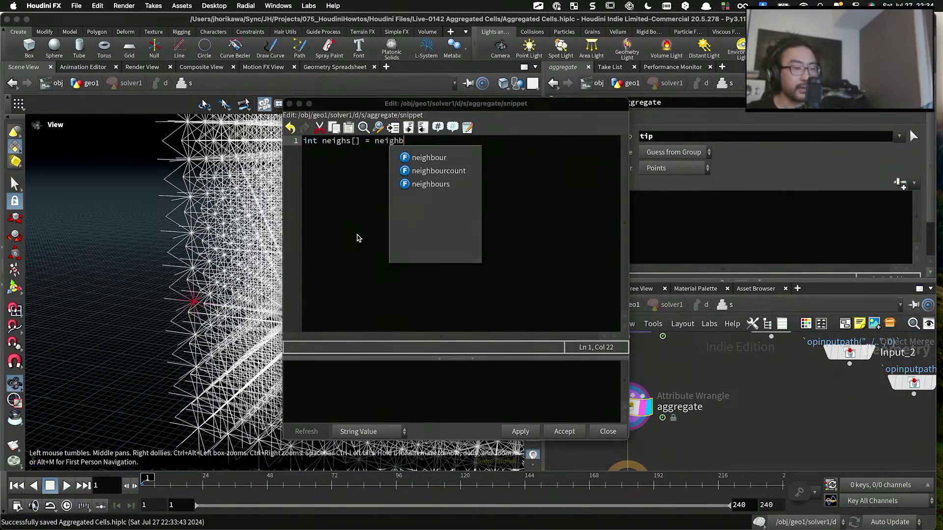
text(ours(0, )
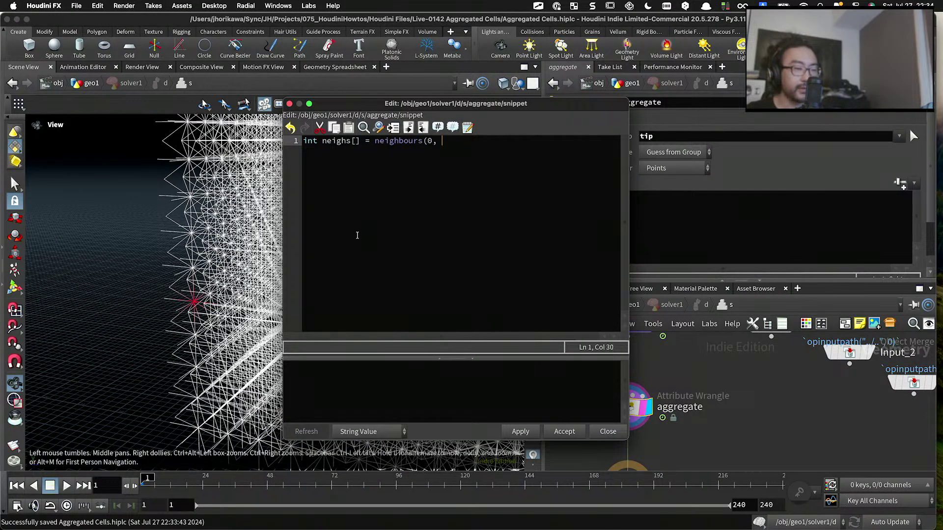
text(@pntum)
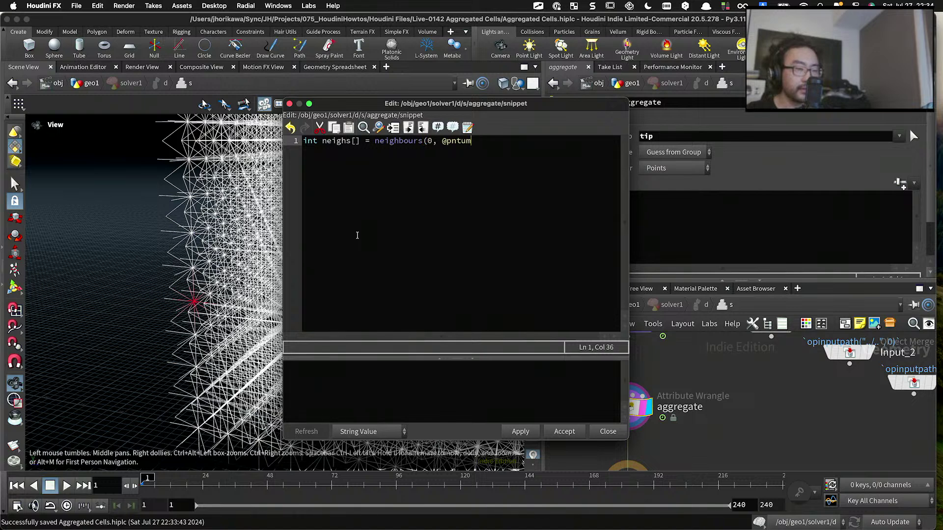
key(BackSpace)
key(BackSpace)
key(BackSpace)
key(BackSpace)
text(tnus)
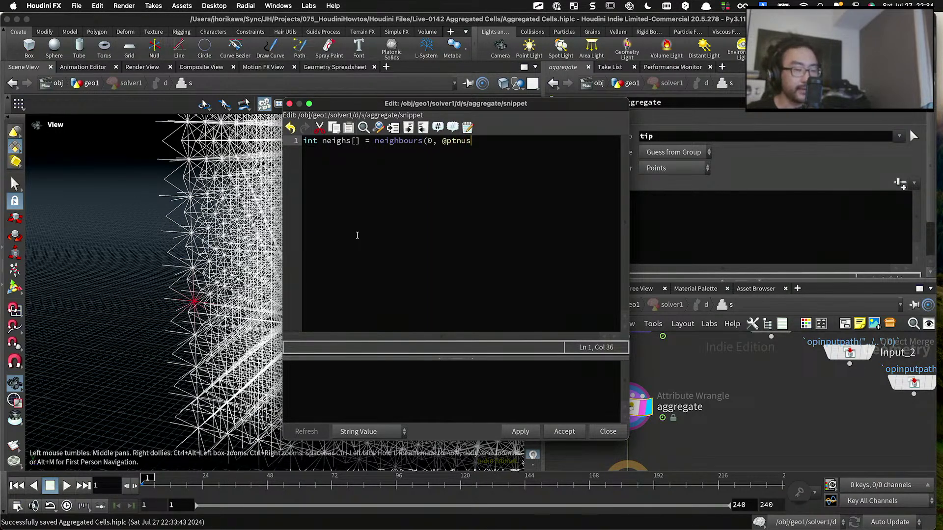
key(BackSpace)
text(m);)
key(Return)
key(Return)
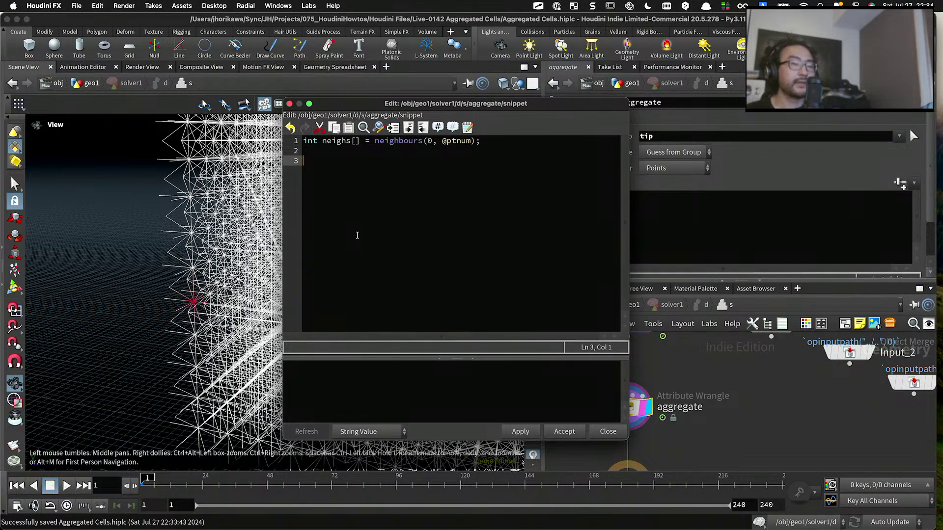
double_click(336, 141)
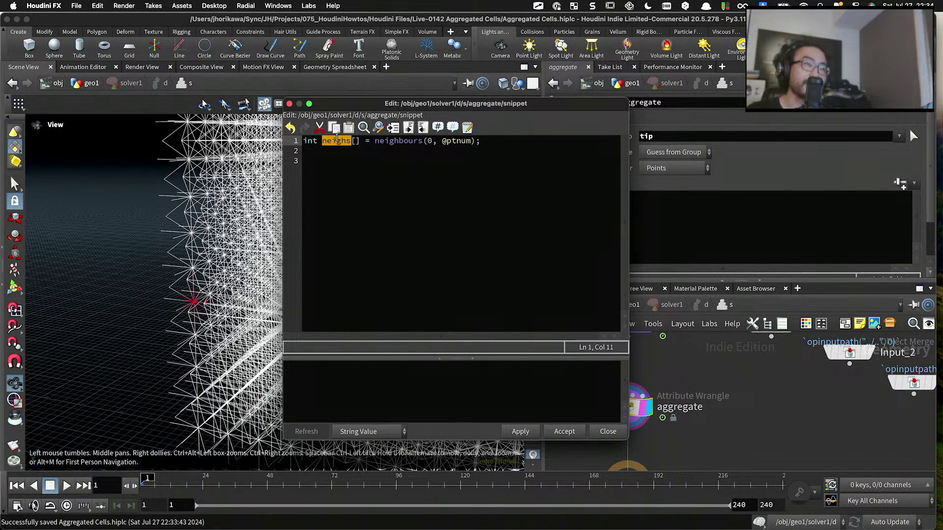
click(506, 156)
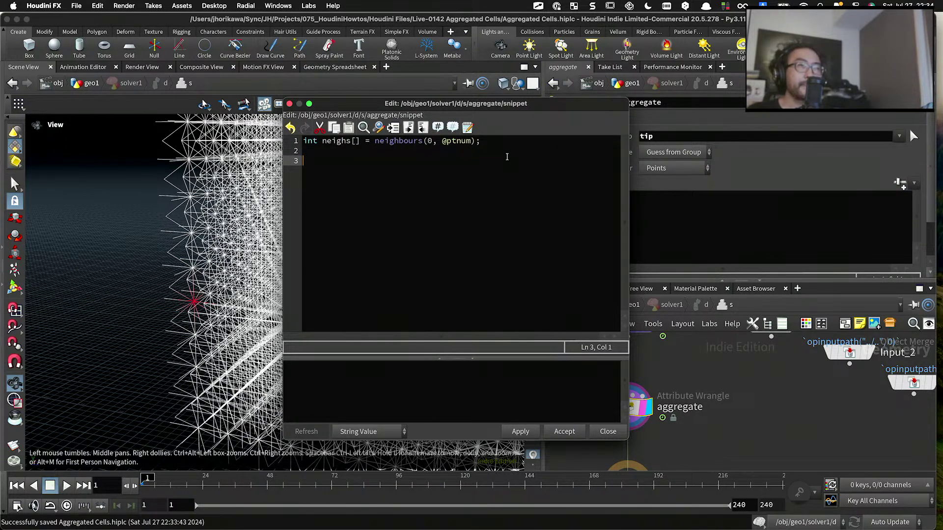
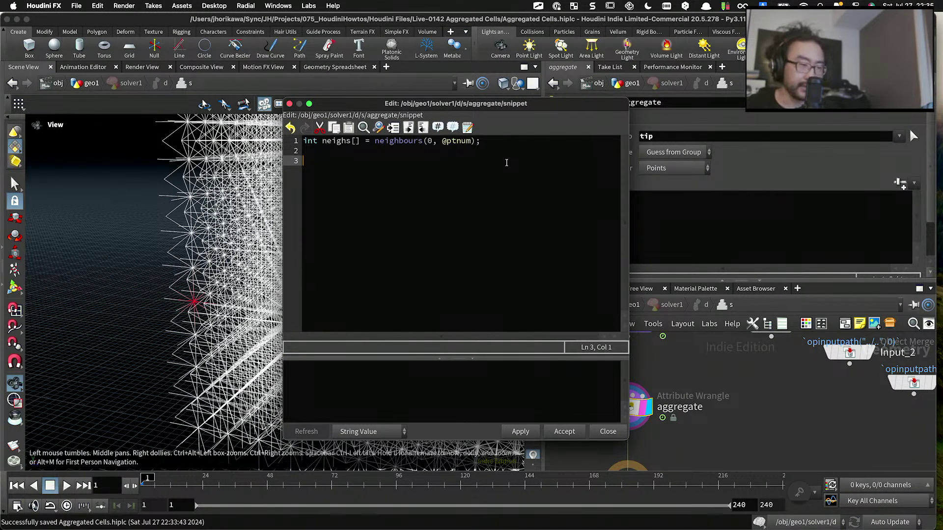
Step: Add an empty loop over the neighbours: for(int i=0; i<len(neighs); i++){ }
text(for(int i=0; i)
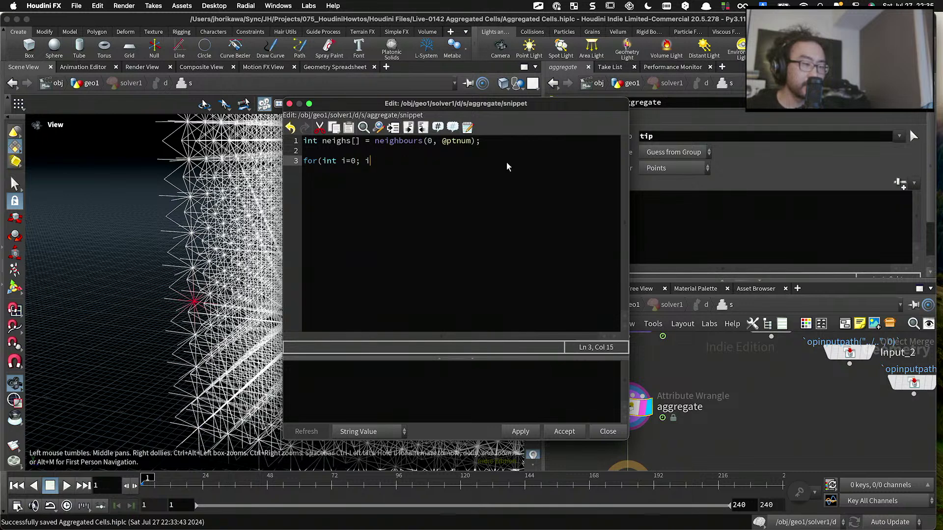
text(<len(neighs); )
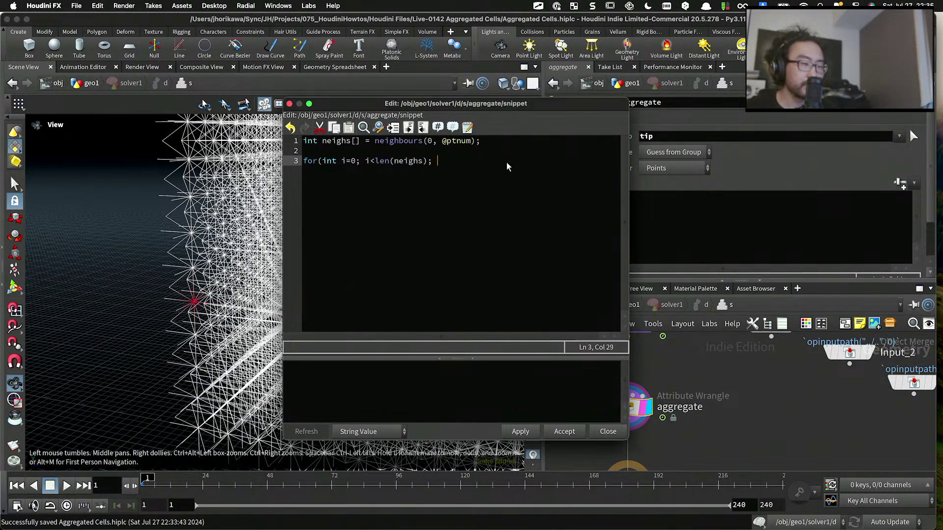
text(i++){})
key(Left)
key(Return)
key(Return)
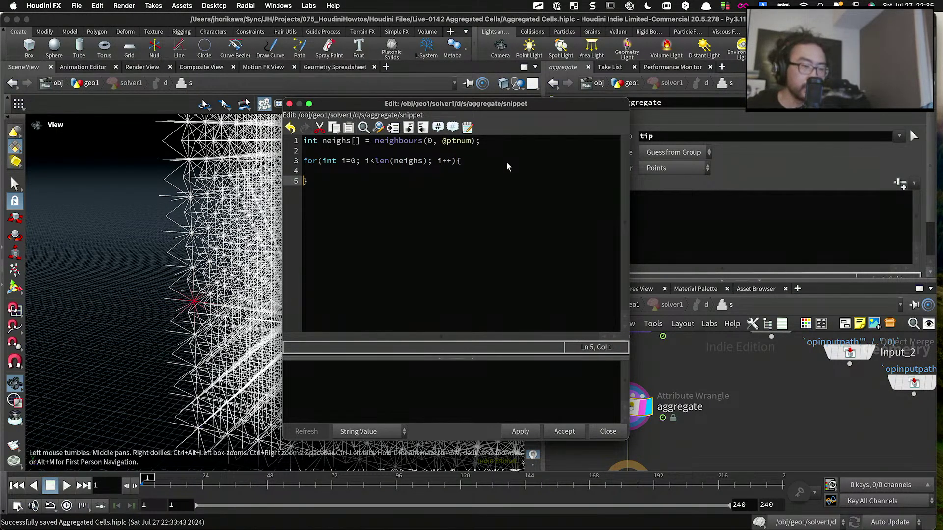
Step: Inside the loop, store the current neighbour with the line int neigh = neighs[i];
key(Up)
key(Tab)
text(int neigh)
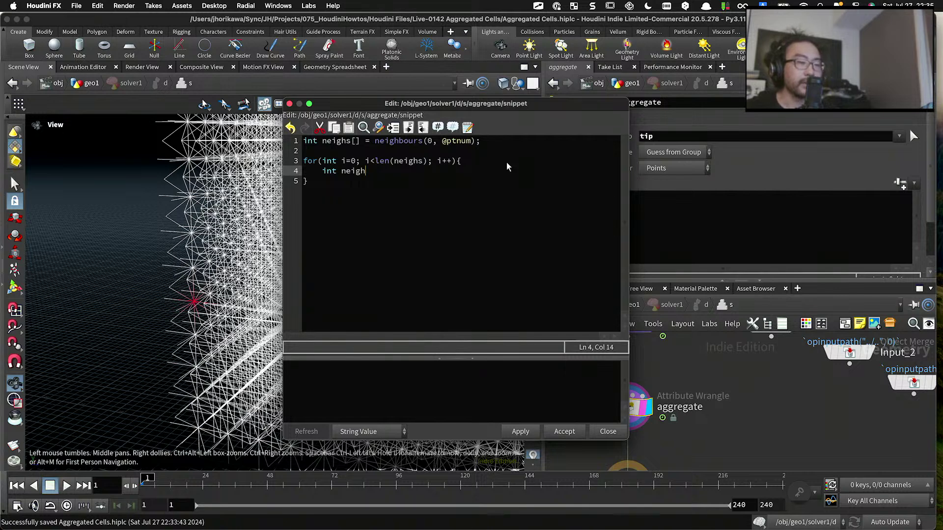
text( = nei)
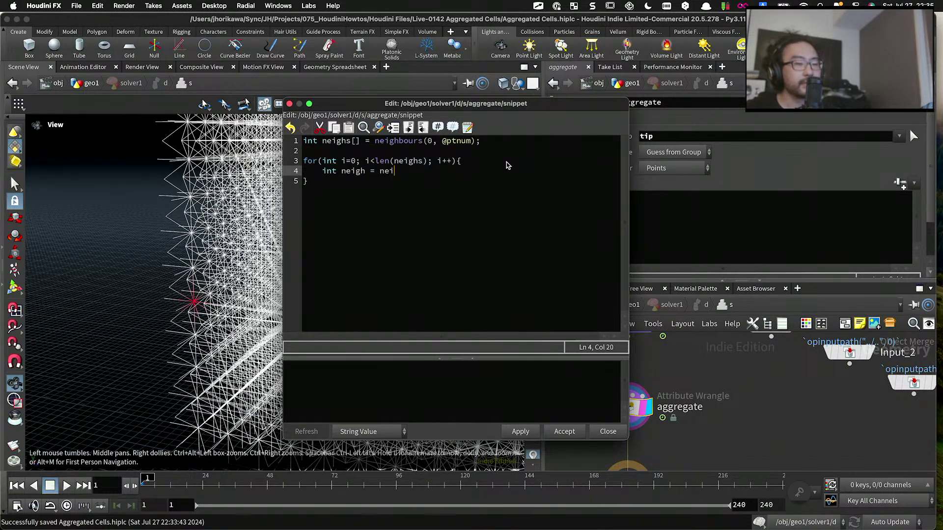
text(ghs[i];)
key(Return)
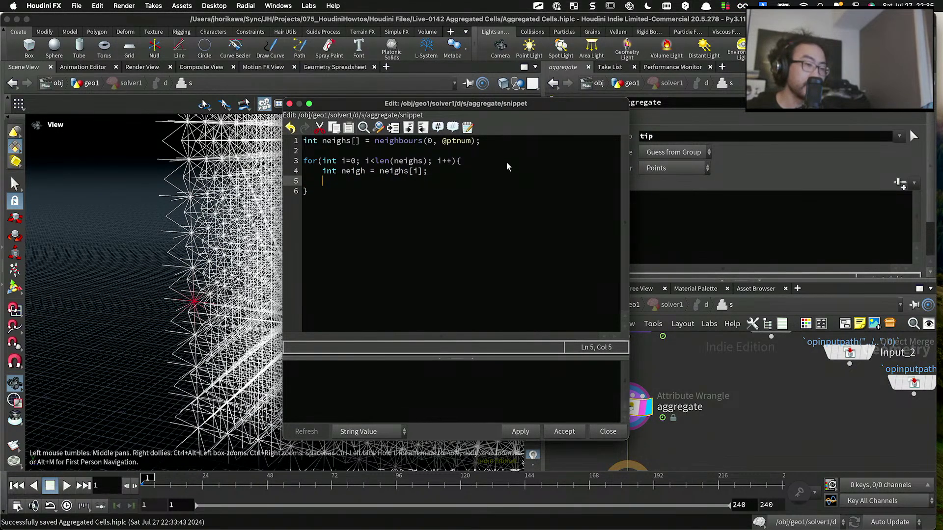
Step: Read the neighbour's position inside the loop with vector npos = point(0, "P", neigh);, followed by an empty line
text(int)
key(BackSpace)
key(BackSpace)
key(BackSpace)
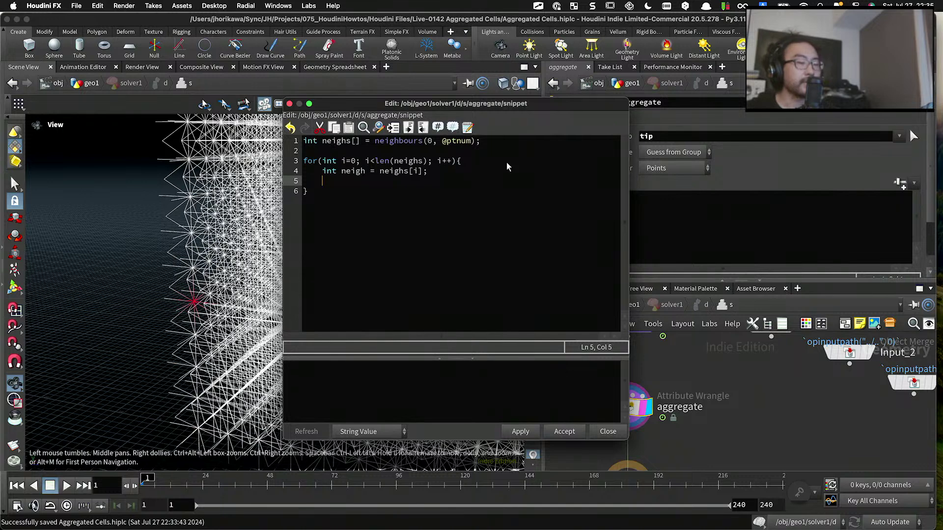
text(vector )
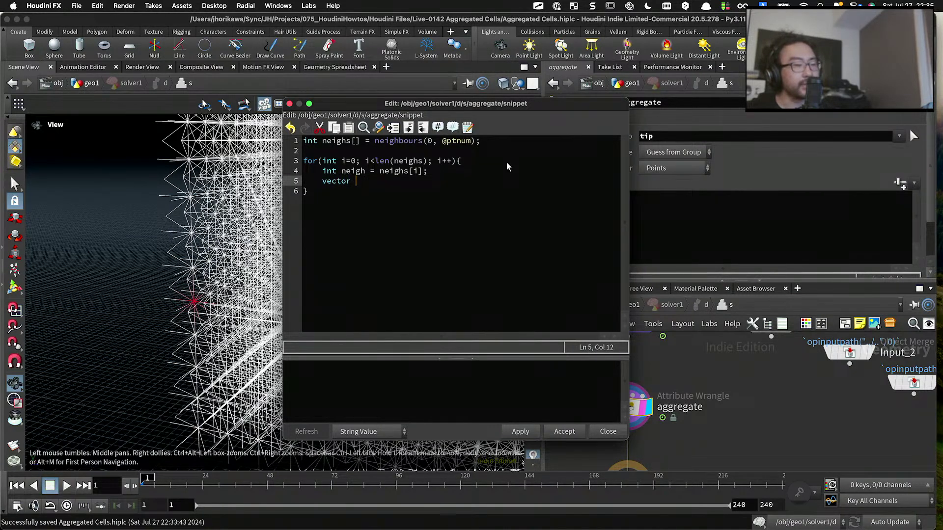
text(npos = point()
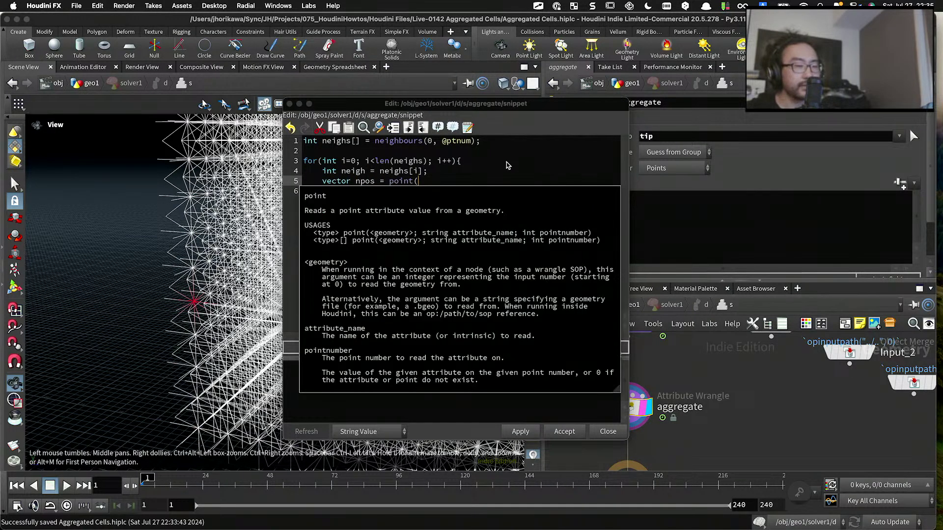
text(0, "P", n)
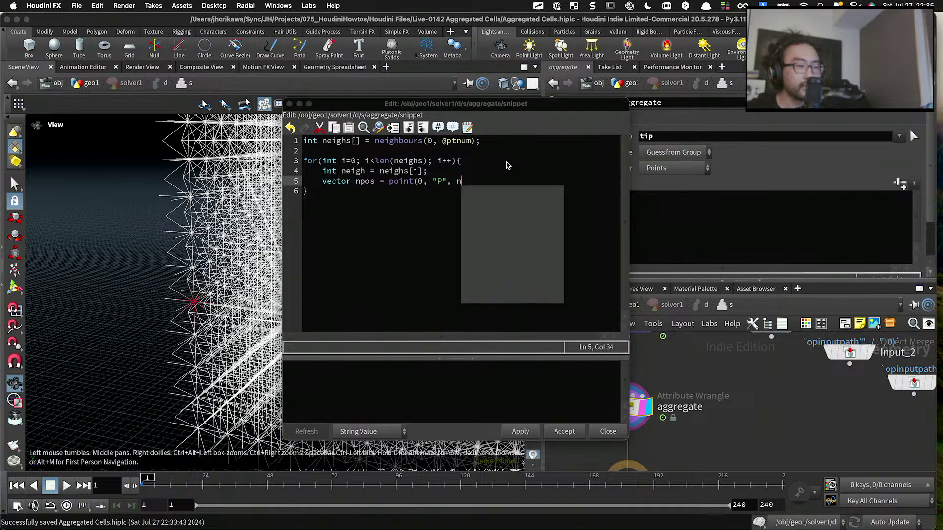
text(eigh);)
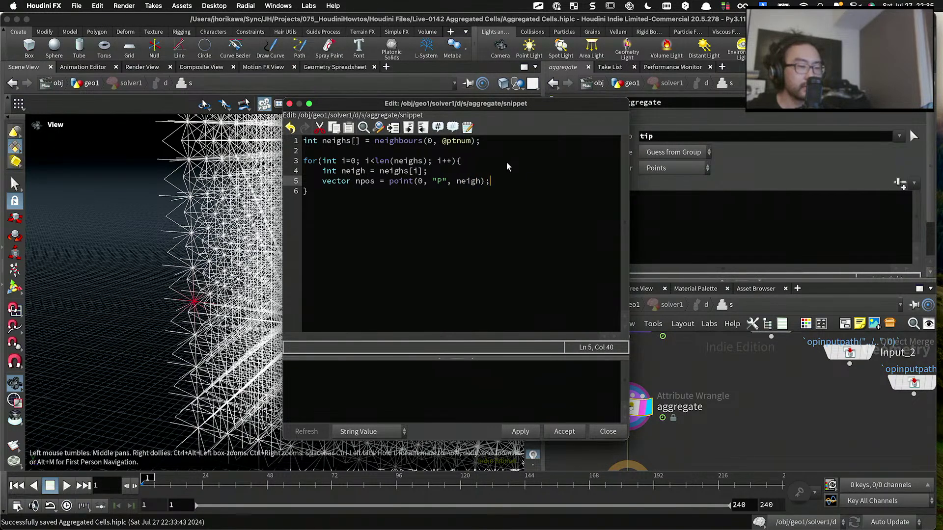
key(Return)
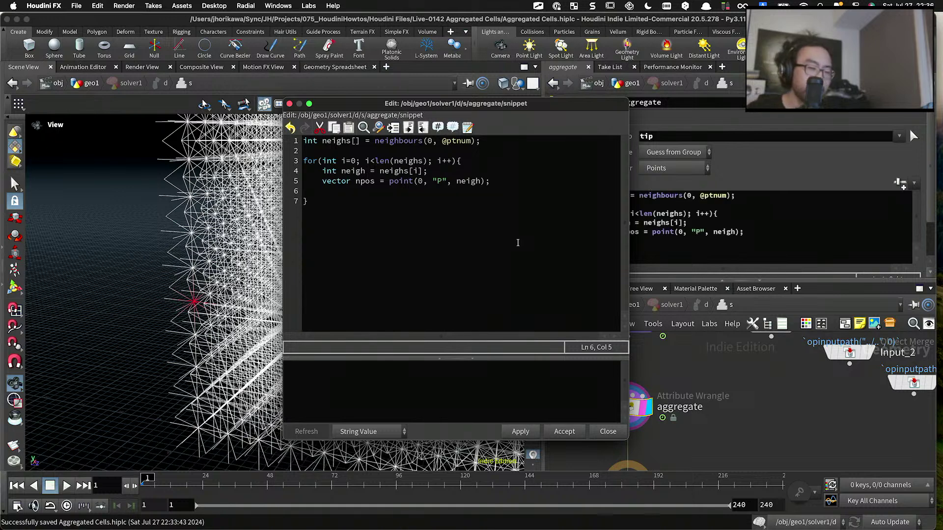
Step: Move the code editor window off the parameters and examine the primitive attributes in the Geometry Spreadsheet, returning to the scene view
drag(508, 106, 399, 205)
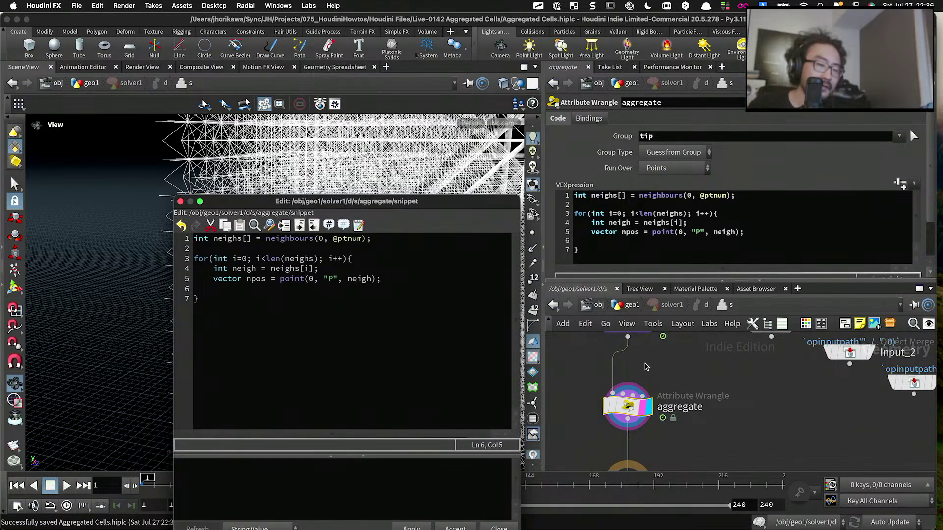
scroll(649, 372, up, 2)
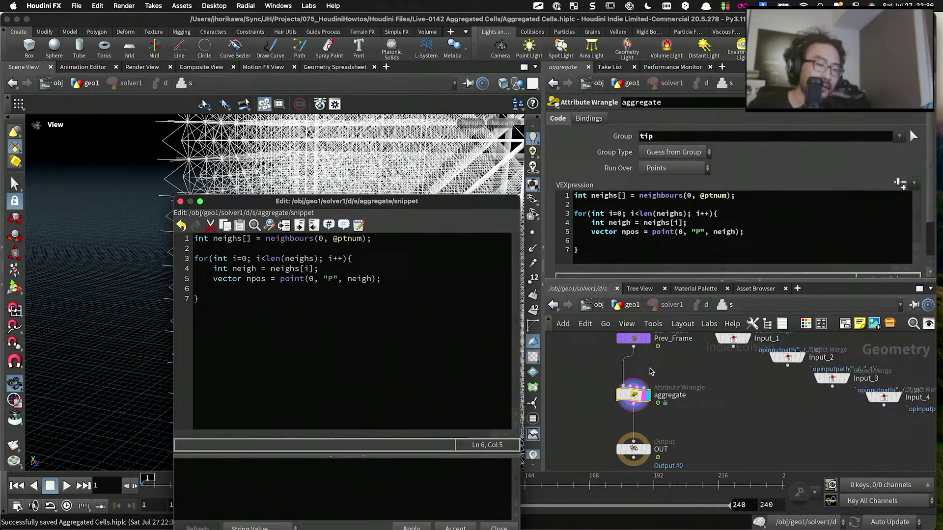
click(334, 67)
click(89, 102)
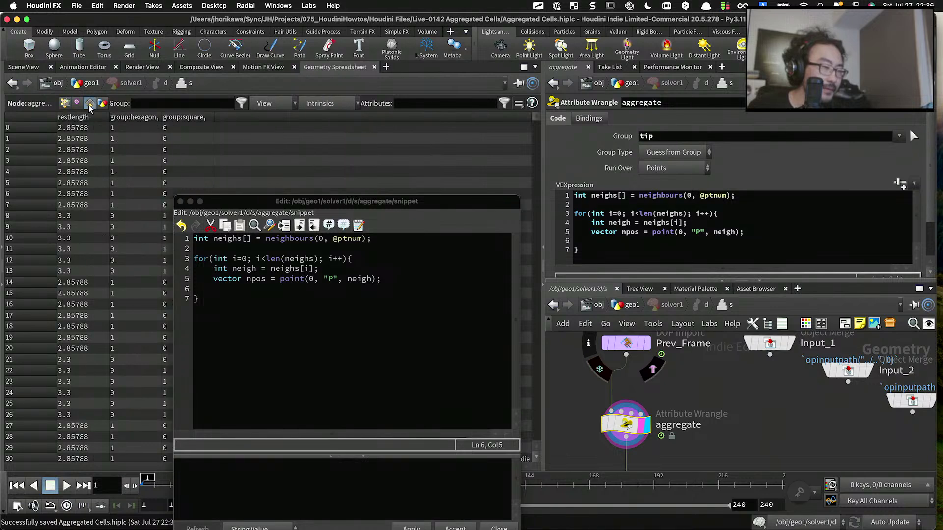
click(35, 67)
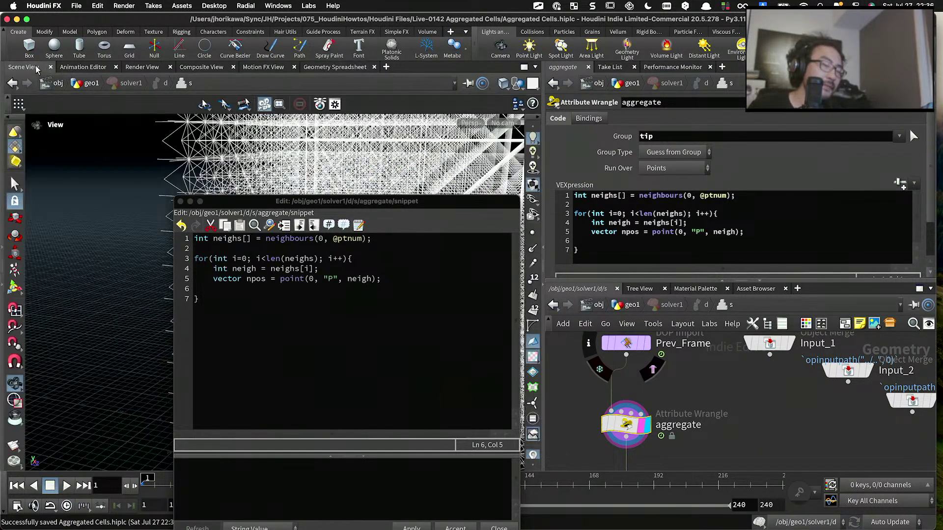
click(255, 278)
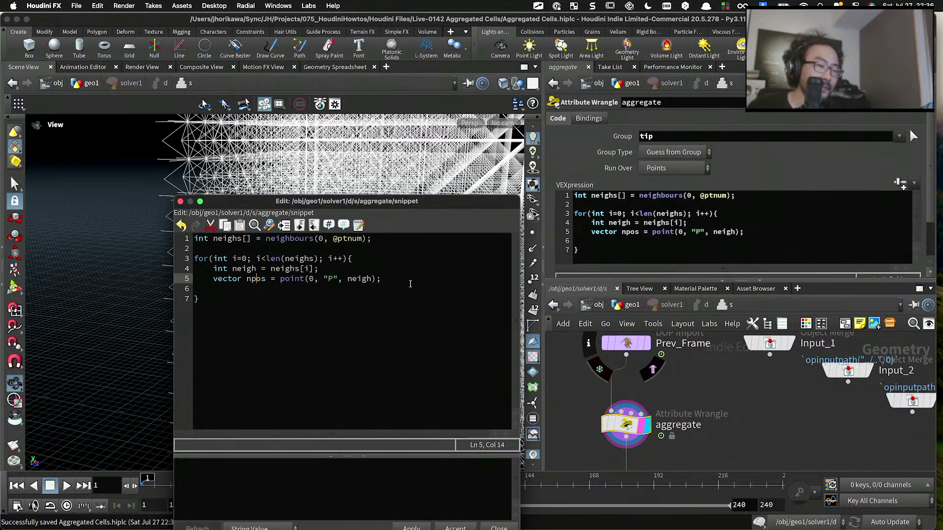
drag(409, 287, 216, 270)
click(216, 270)
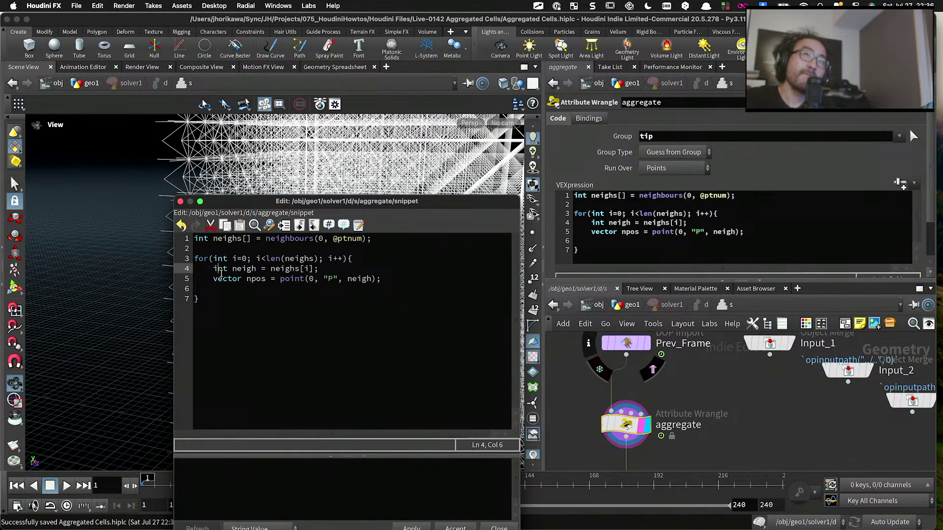
drag(373, 240, 269, 239)
click(268, 240)
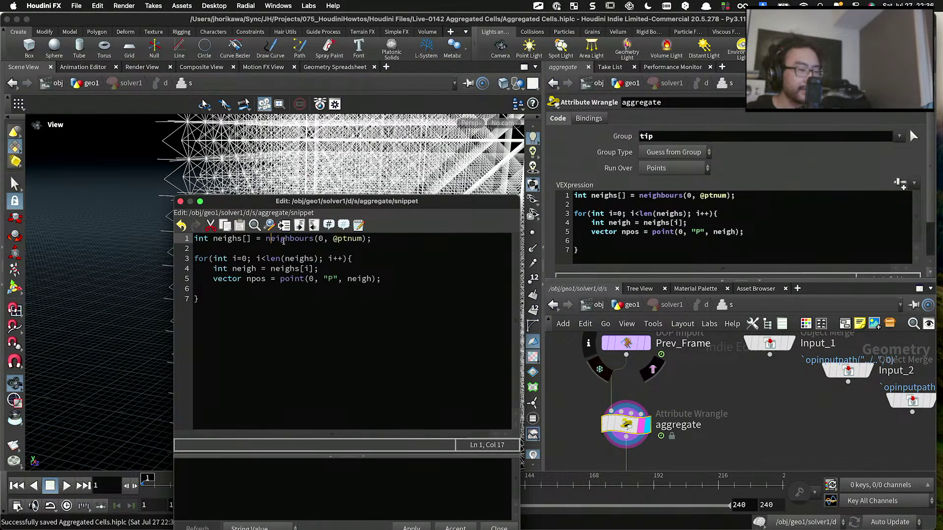
drag(375, 239, 185, 237)
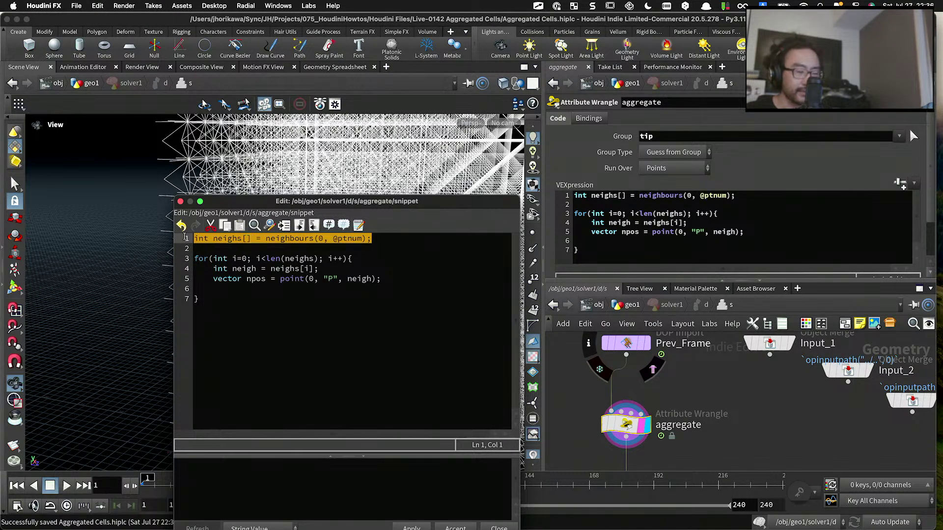
text(int )
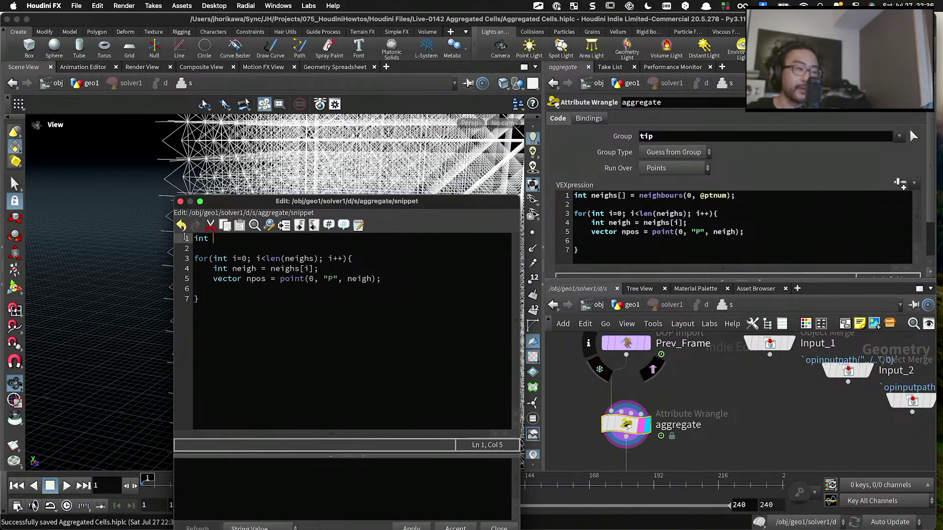
text(nei)
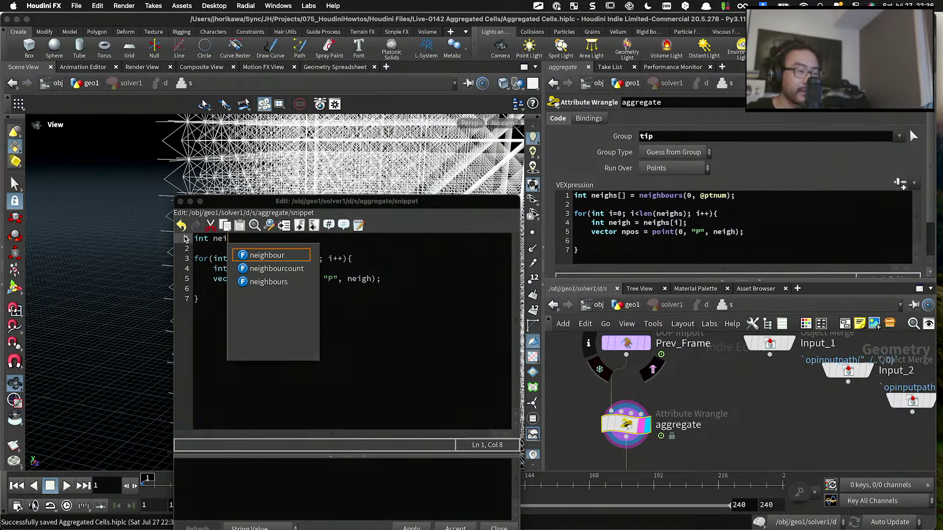
text(ghprims =)
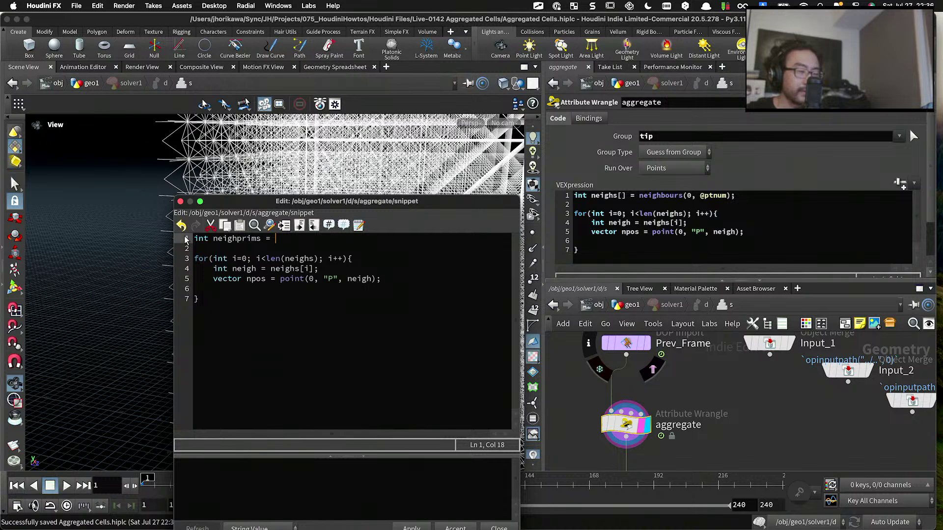
key(BackSpace)
key(BackSpace)
key(BackSpace)
text([] )
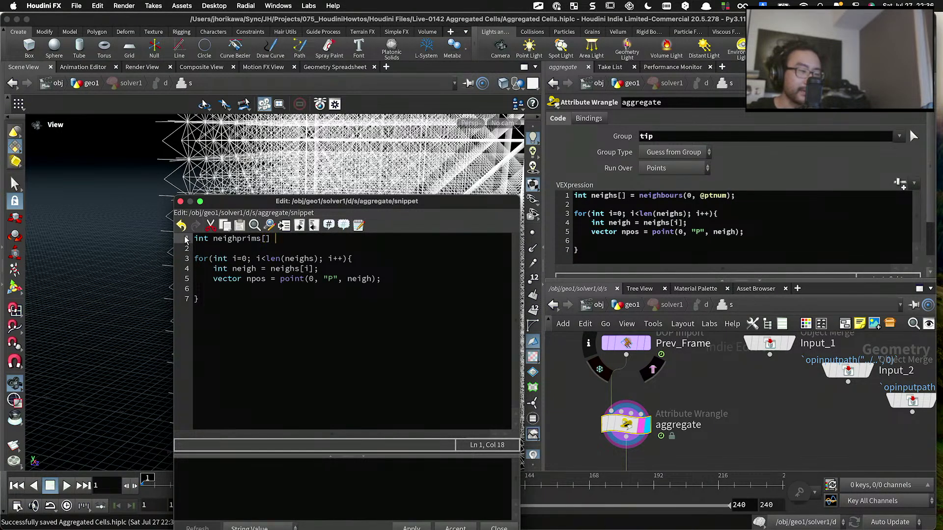
text(= pointr)
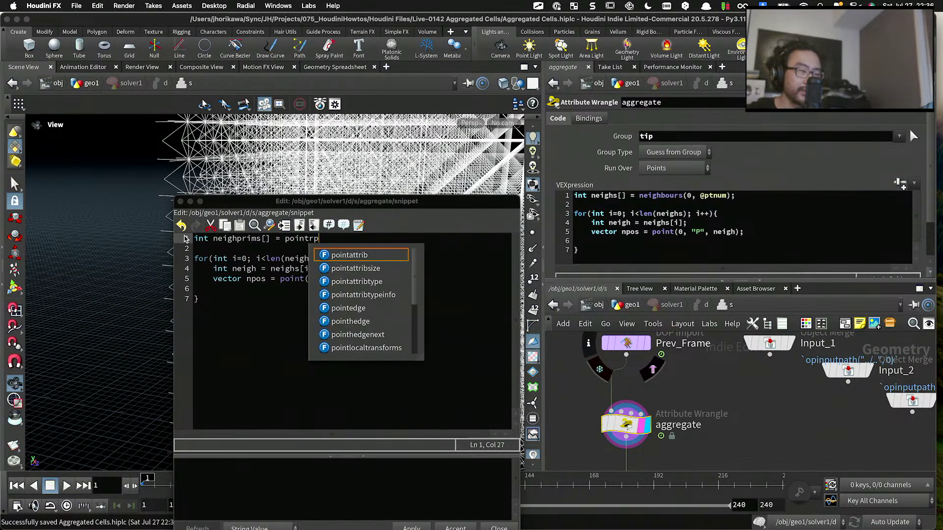
key(BackSpace)
text(prims()
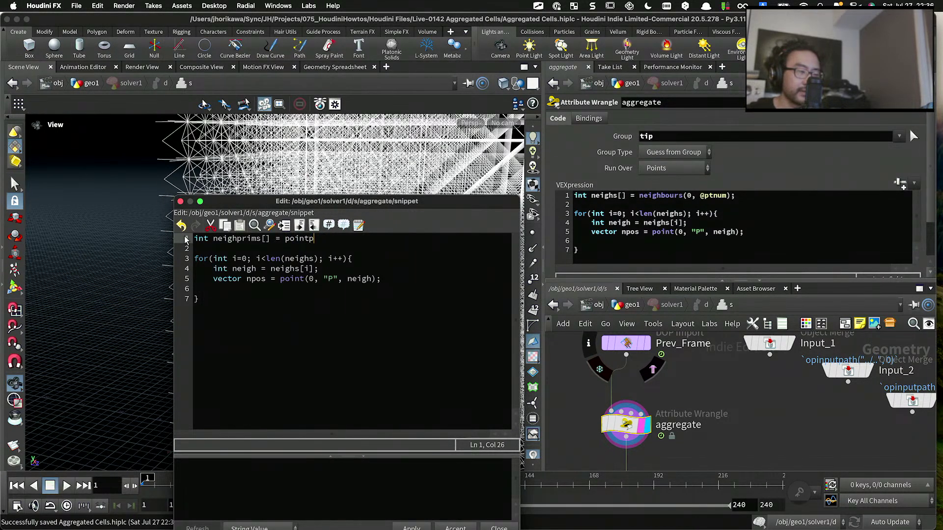
text(0, )
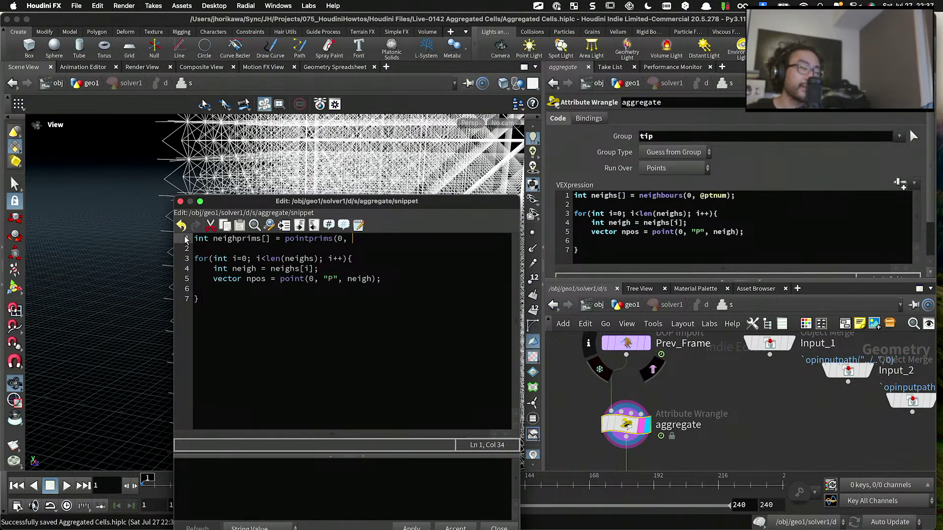
text(!@)
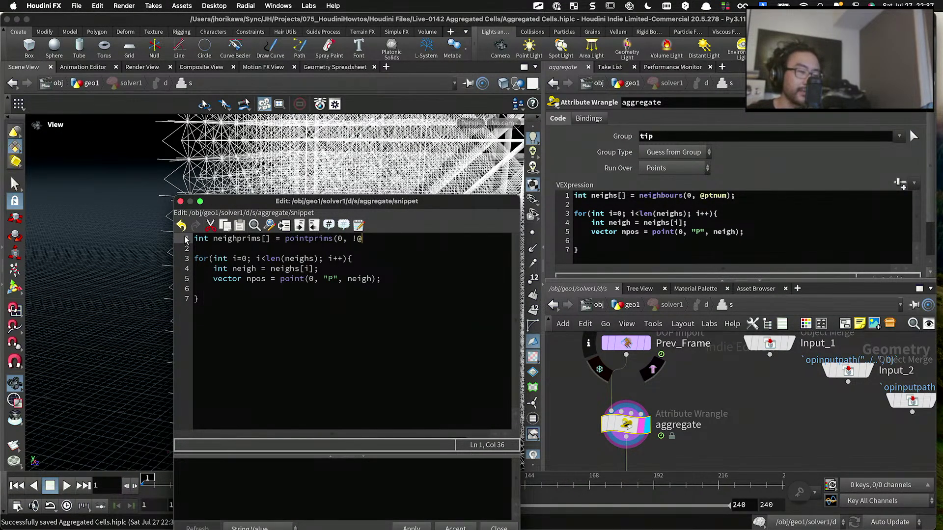
text(ptn)
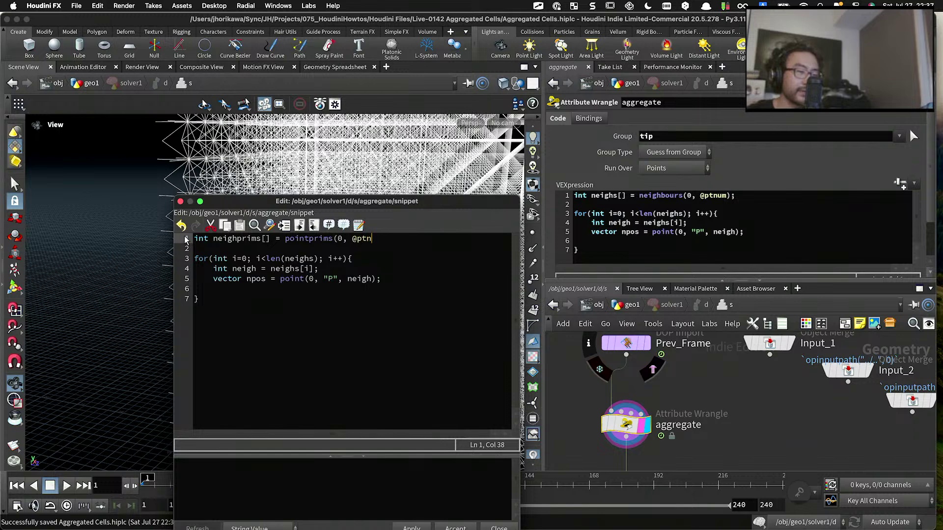
text(um);)
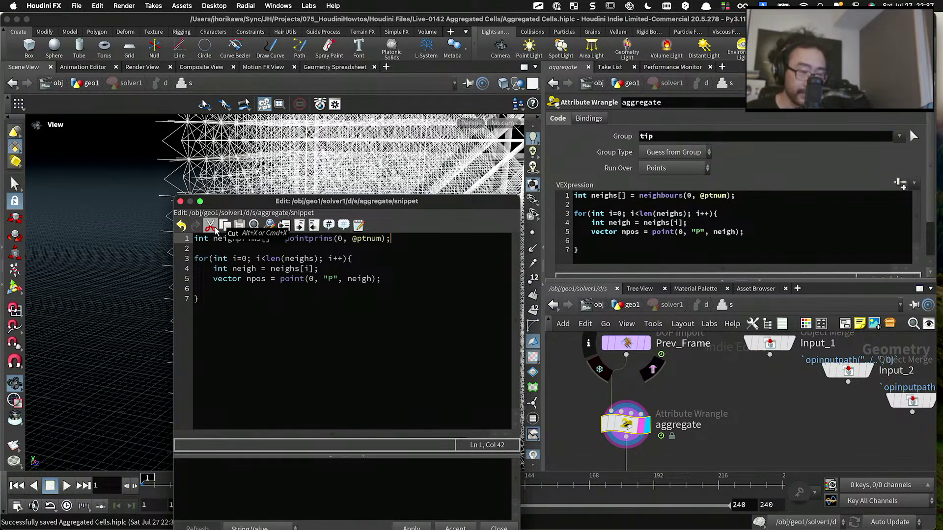
Step: Change the loop's upper limit to the length of the primitive array, len(neighprims)
click(329, 258)
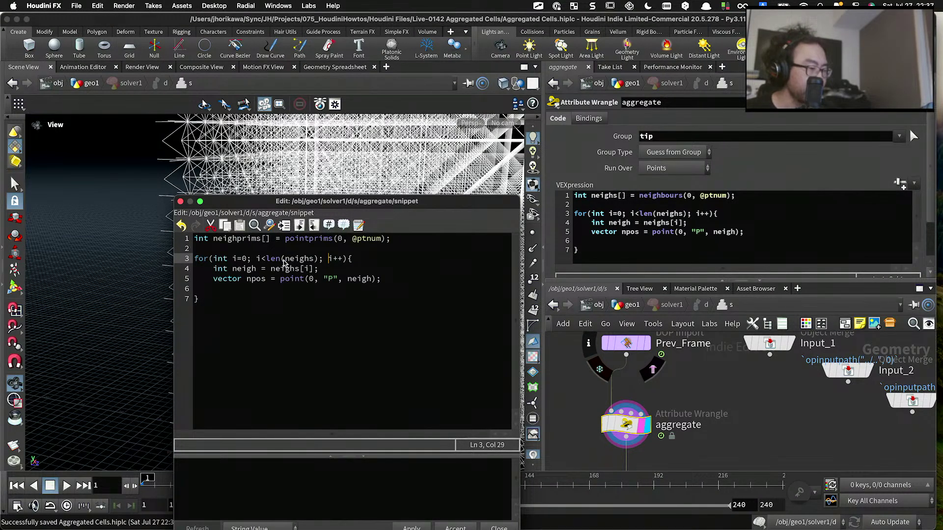
double_click(238, 239)
key(super+c)
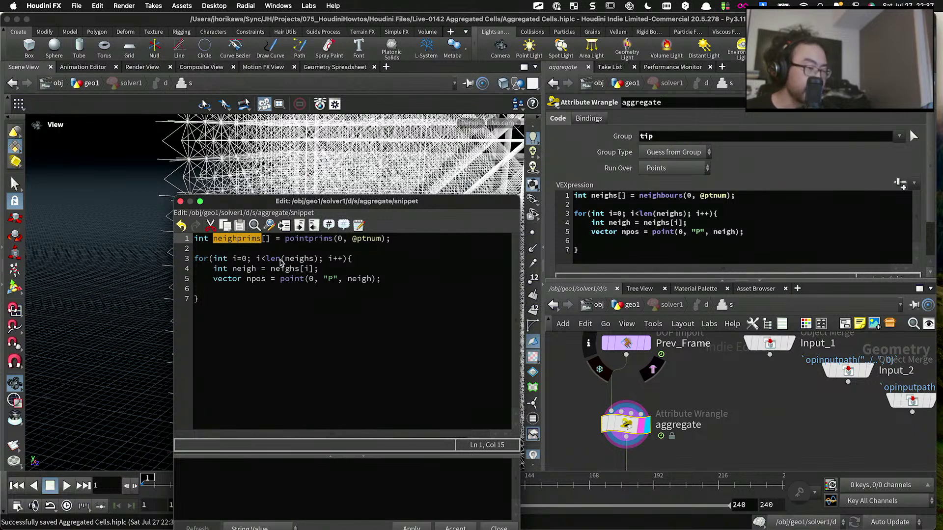
double_click(295, 258)
key(super+v)
key(super+Right)
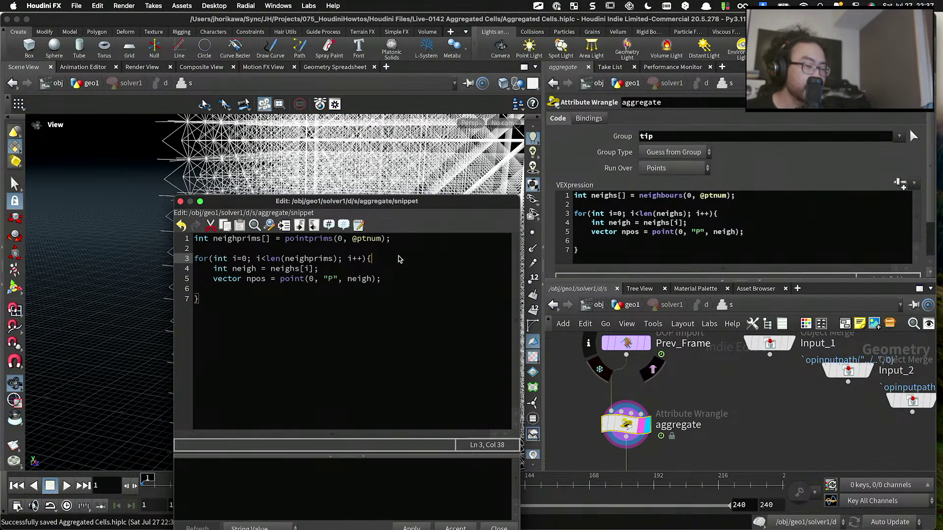
Step: Change the first line inside the loop to int neighprim = neighprims[i];
double_click(292, 268)
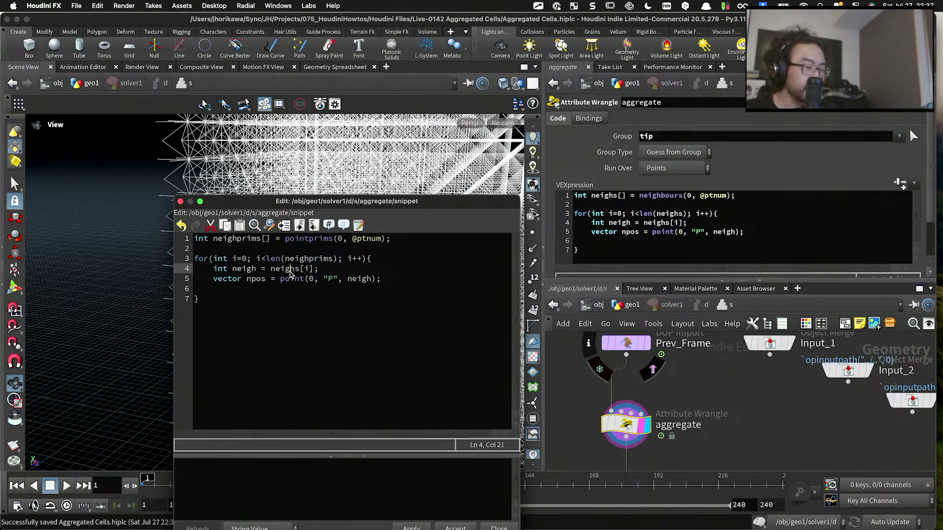
key(super+v)
double_click(251, 269)
text(neigh)
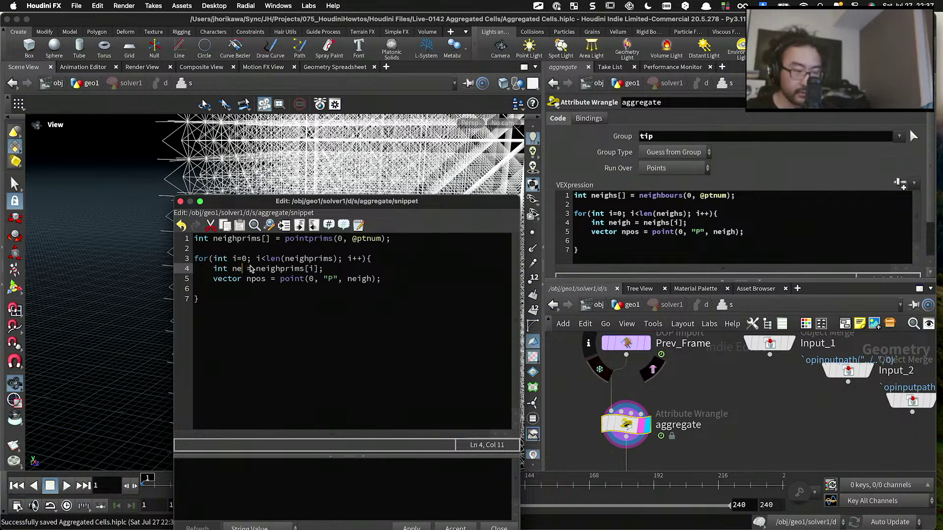
text(prim)
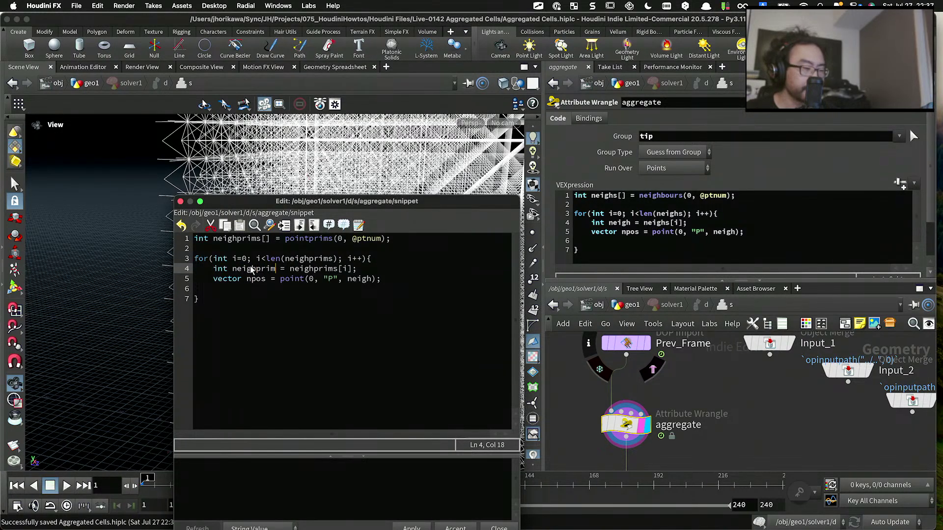
Step: Inside the loop, below the neighprim declaration, add the line int neighprimpts[] = primpoints(0, neighprim);
click(374, 269)
key(Return)
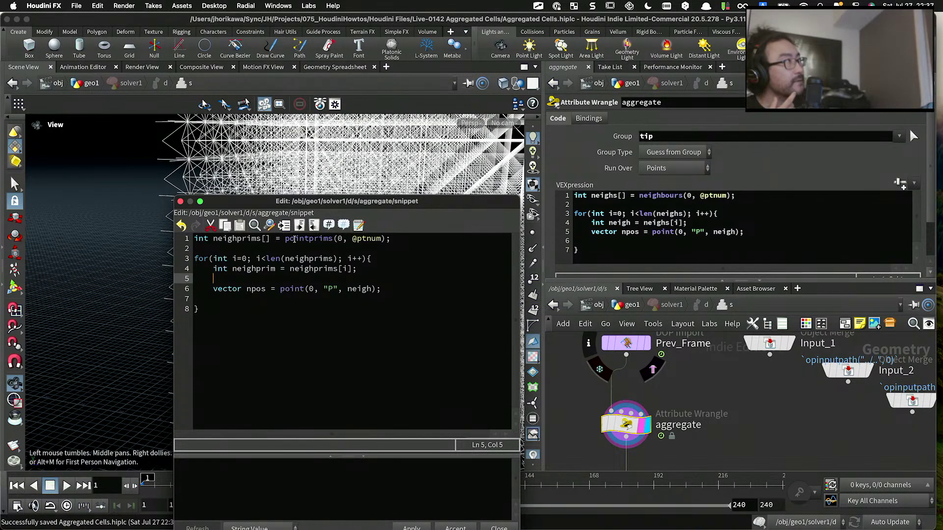
text(int pts)
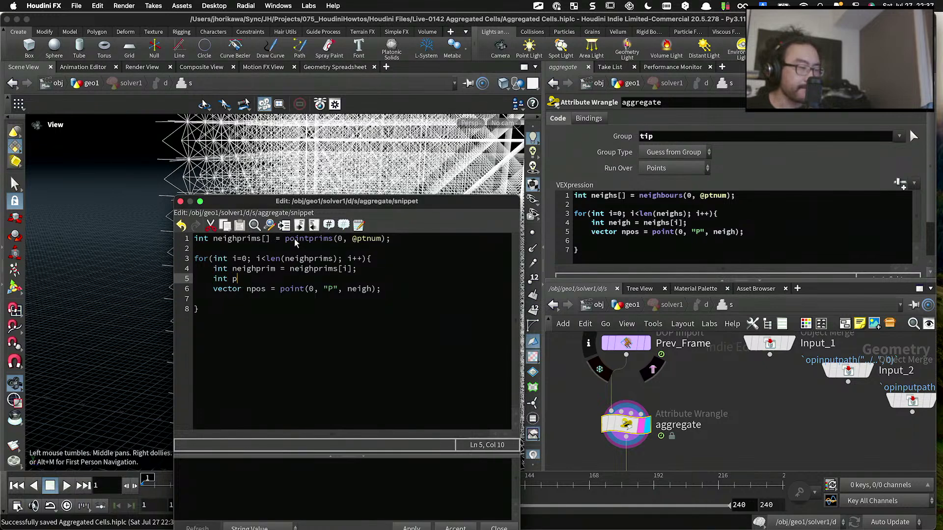
key(BackSpace)
key(BackSpace)
key(BackSpace)
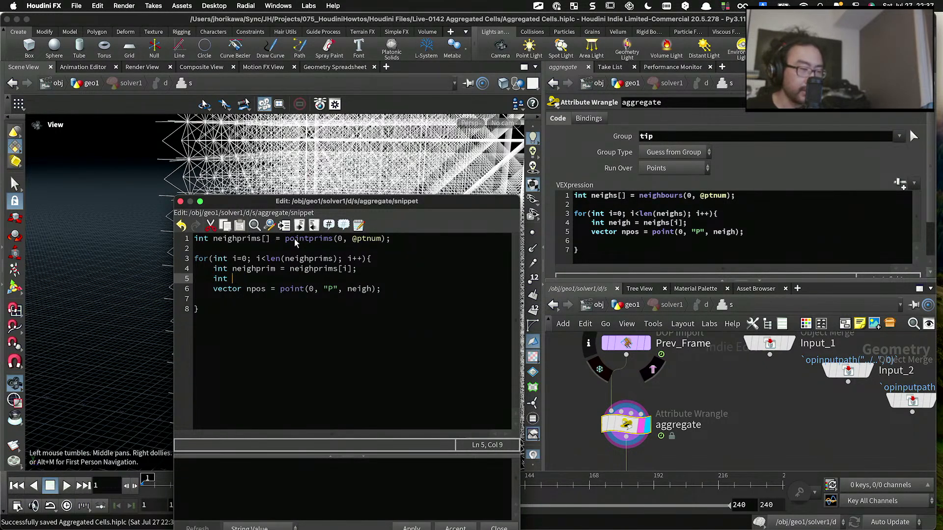
text(neighprimpts)
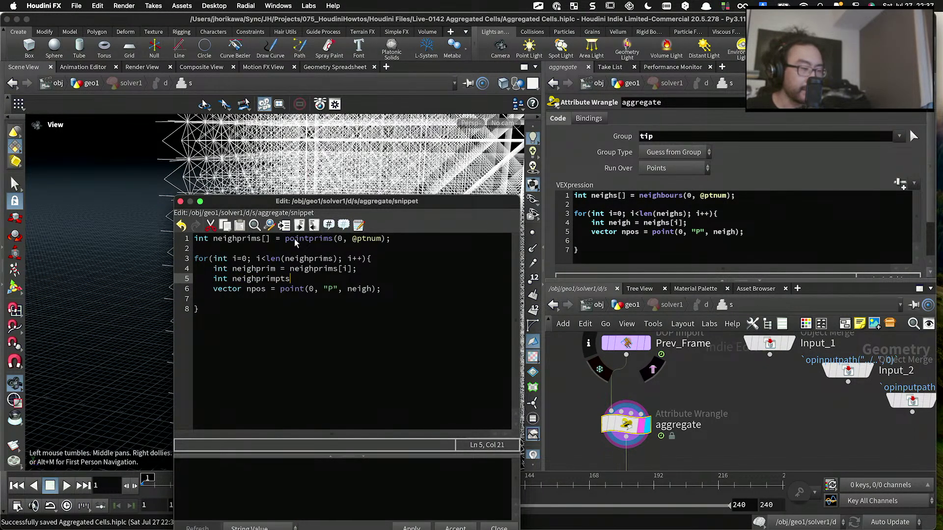
text([]\)
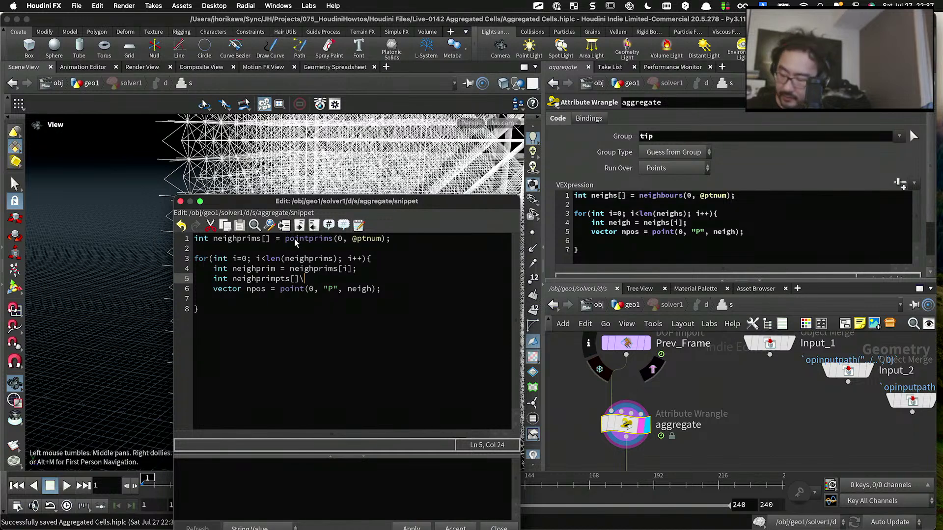
key(BackSpace)
text(=)
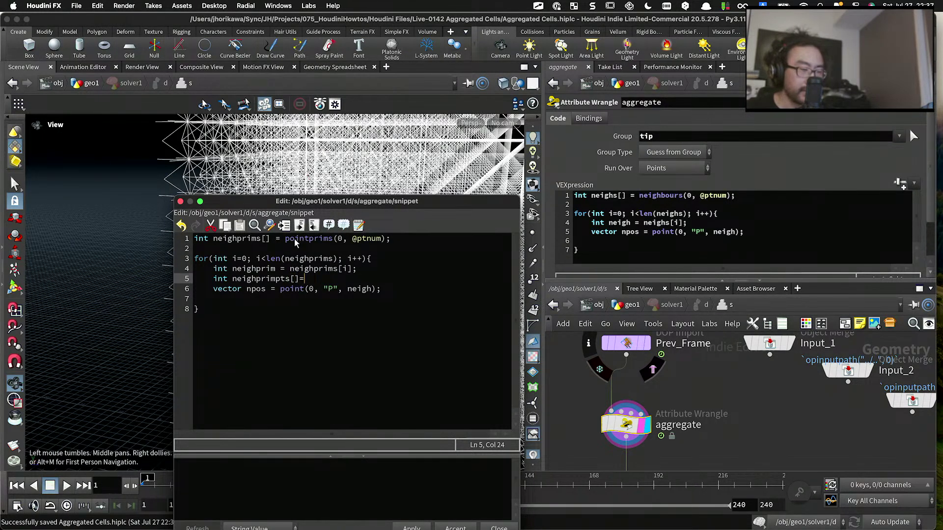
key(BackSpace)
text(= p)
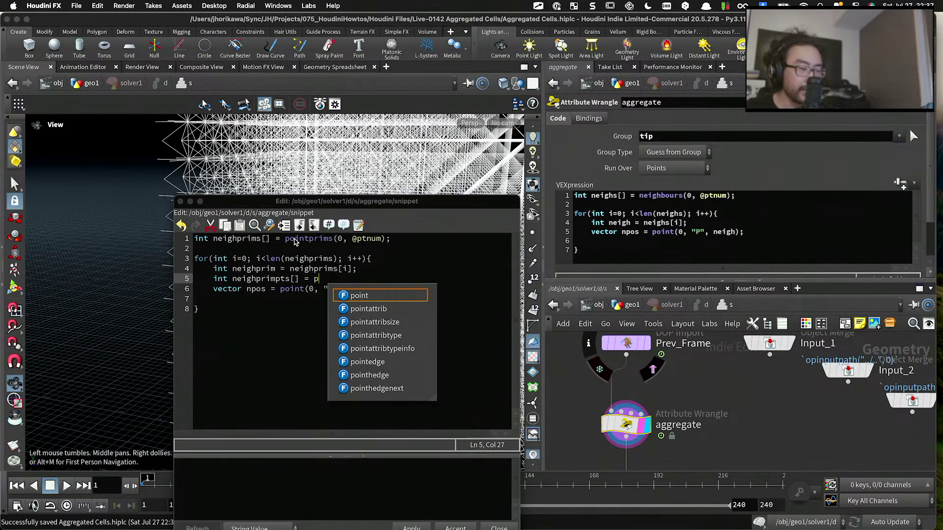
text(rimpoints()
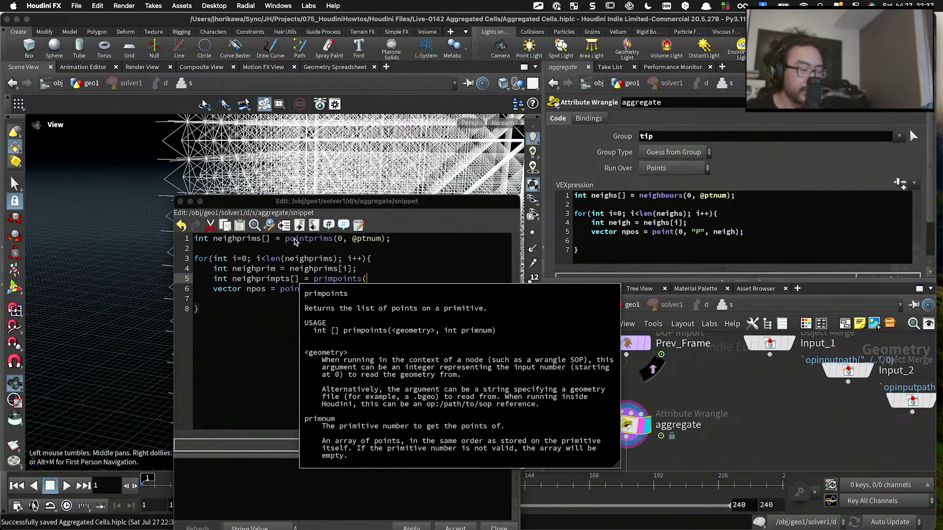
text(0, )
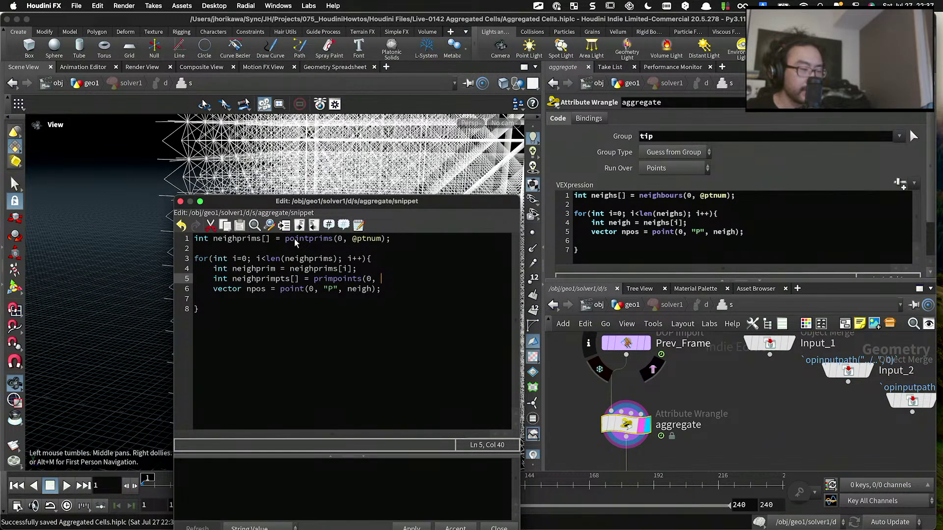
text(neighprim);)
key(Return)
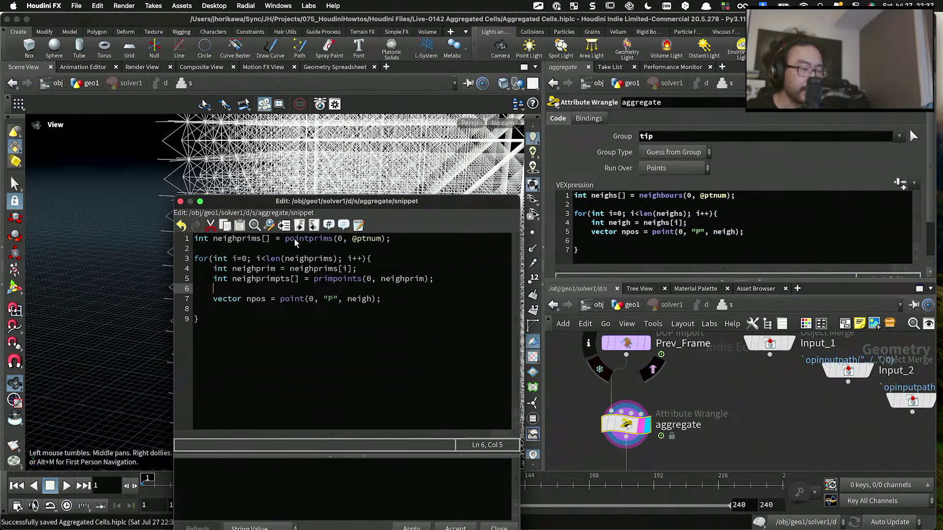
double_click(271, 279)
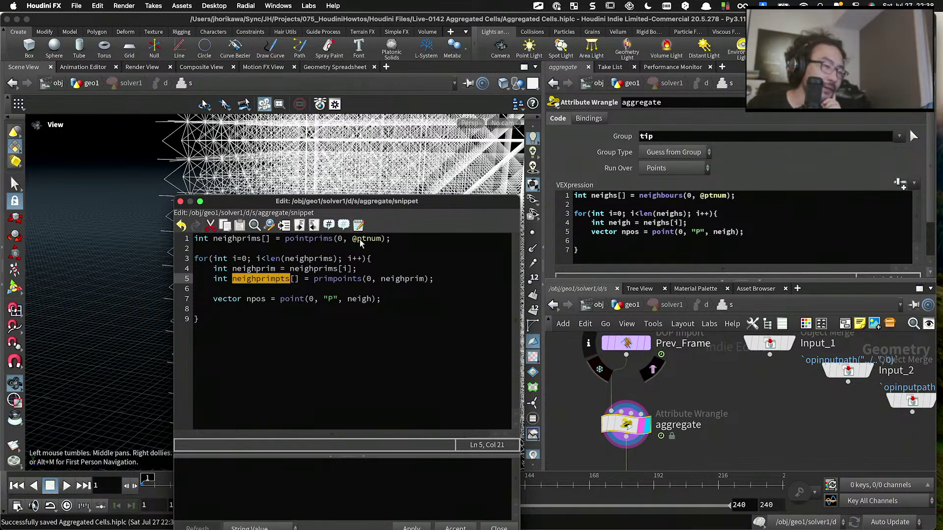
drag(352, 239, 381, 241)
click(261, 284)
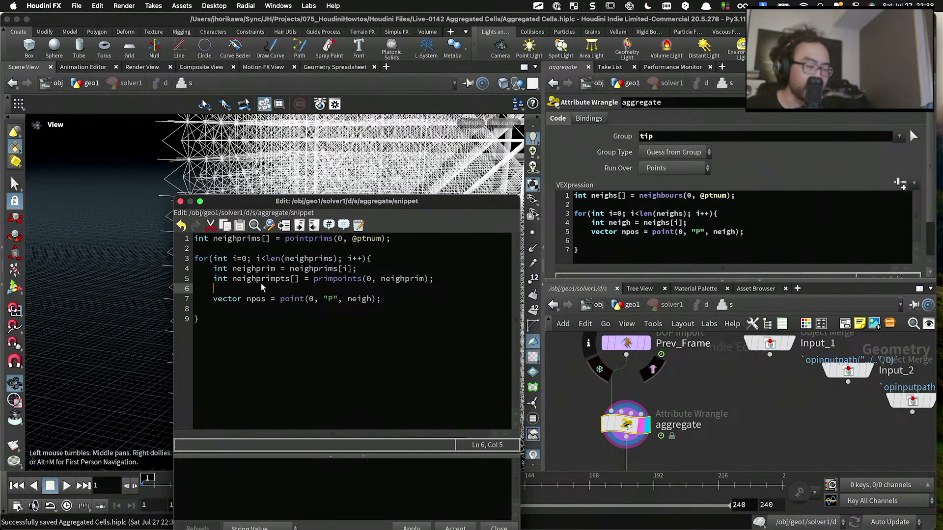
text(removevalue()
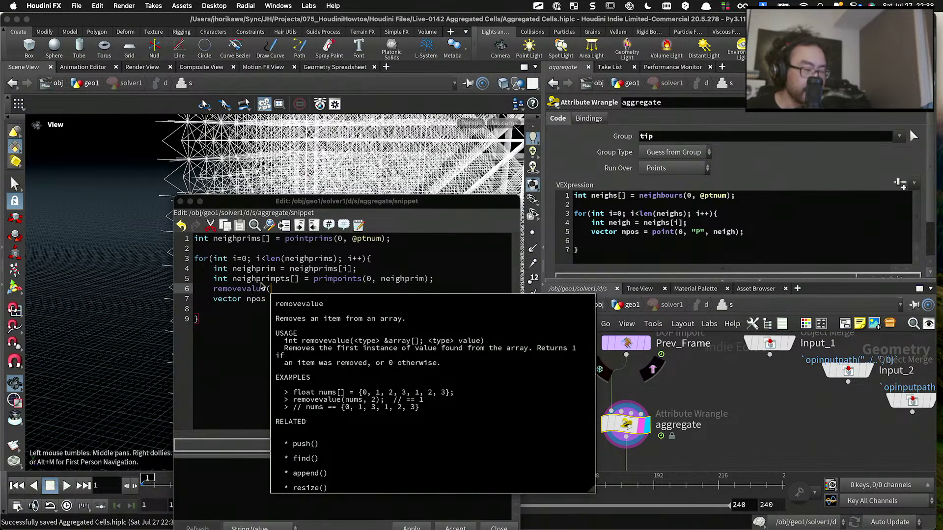
text(neig)
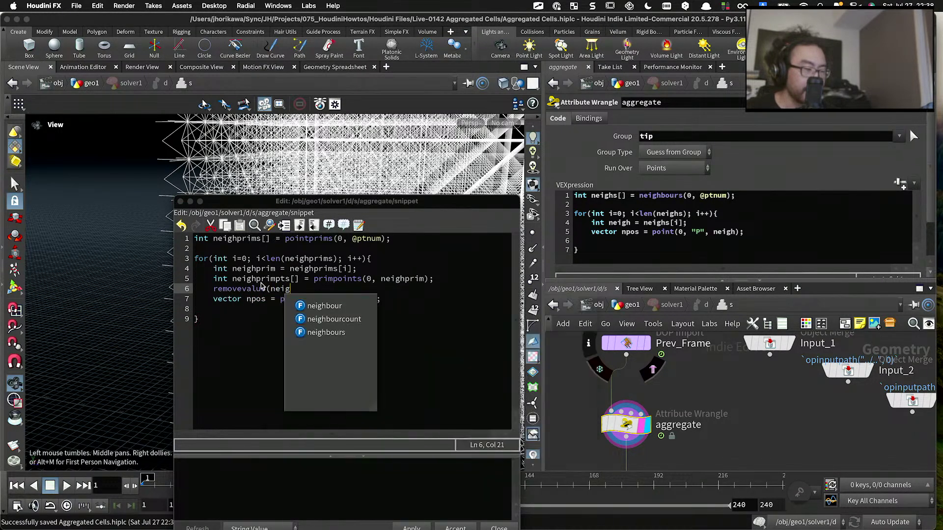
text(hprimspts, @Pnt)
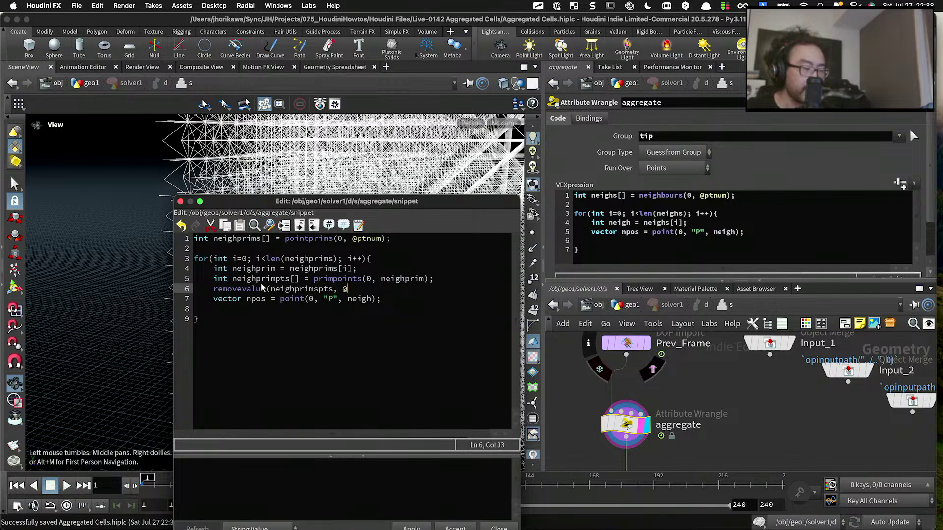
key(BackSpace)
key(BackSpace)
key(BackSpace)
text(ptnum);)
double_click(291, 290)
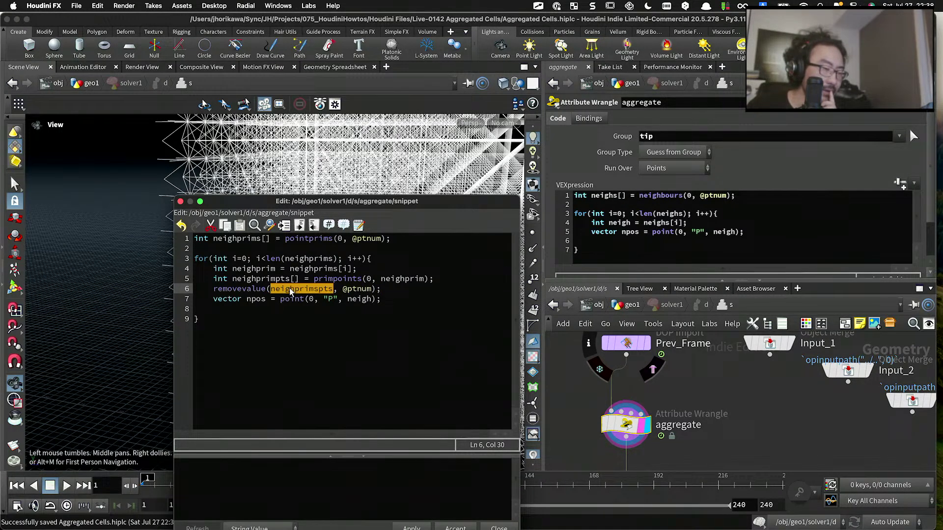
click(337, 288)
click(385, 289)
Step: Add int neighpt = neighprimspts[0]; above the npos line and apply the code to the wrangle
key(Return)
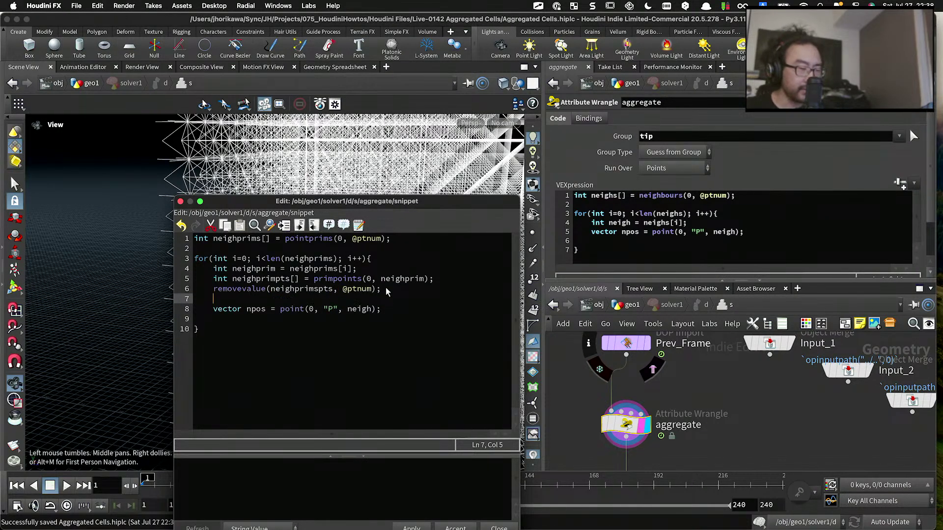
text(int neighpt = )
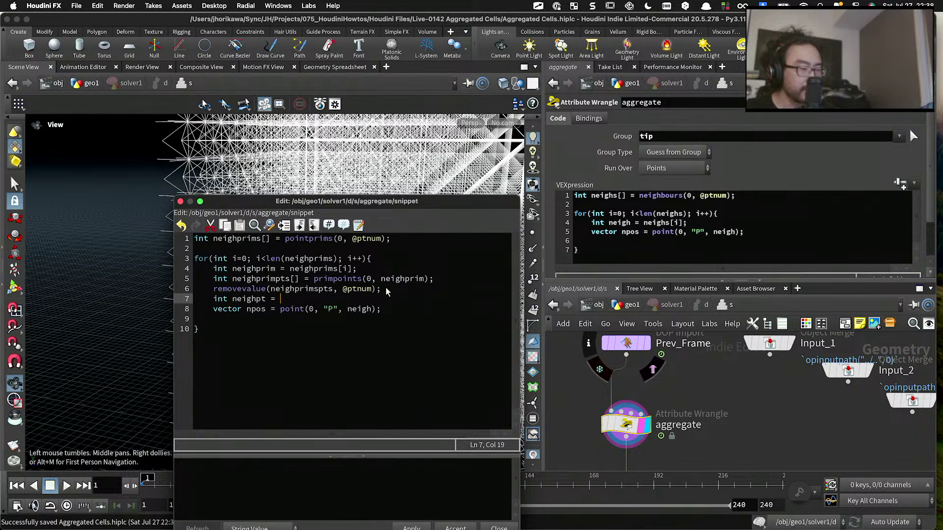
text(neighprimspts[0\)
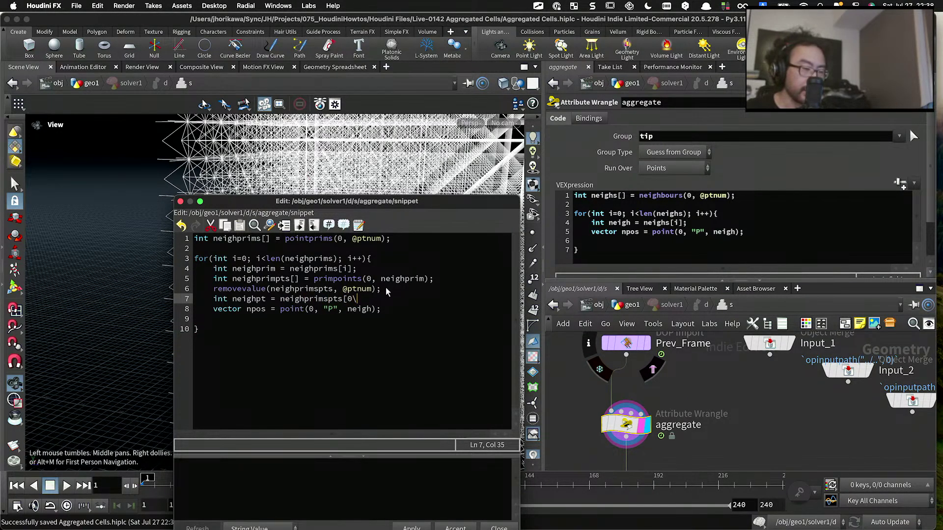
key(BackSpace)
text(];)
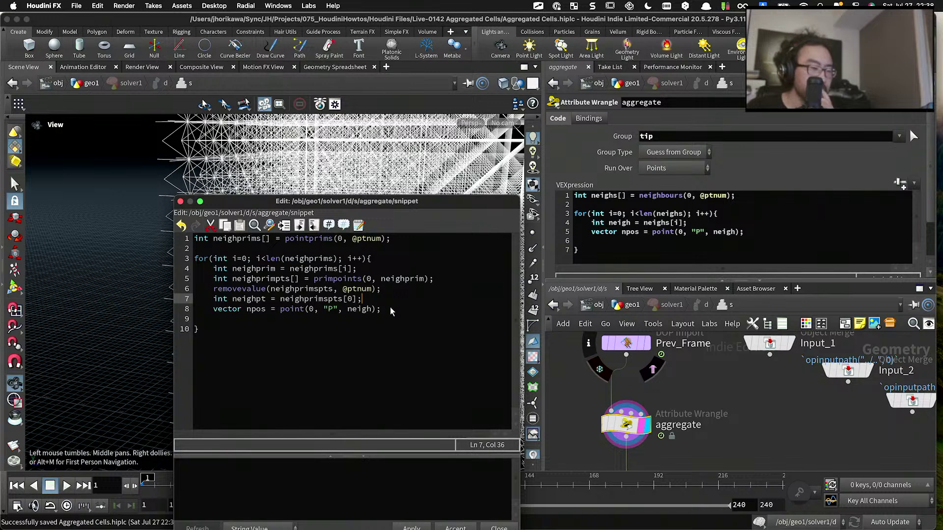
click(390, 308)
drag(439, 205, 439, 132)
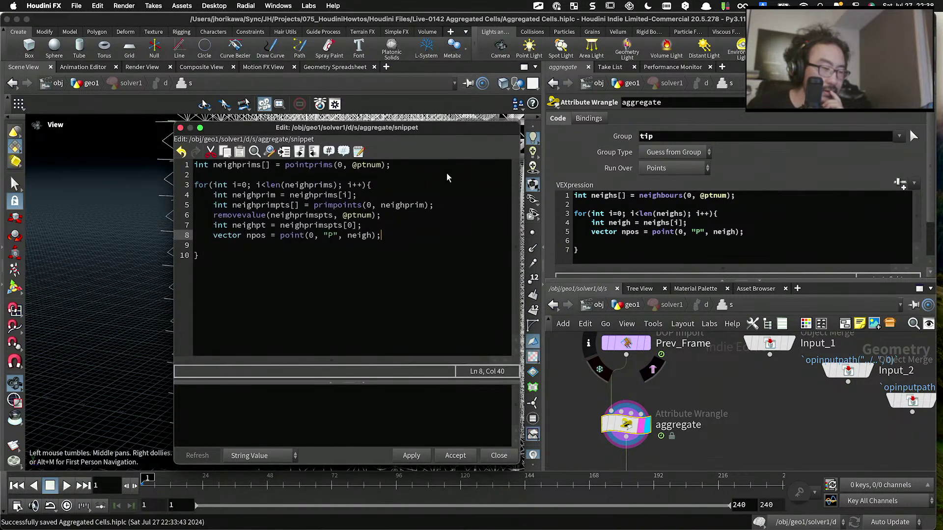
click(416, 456)
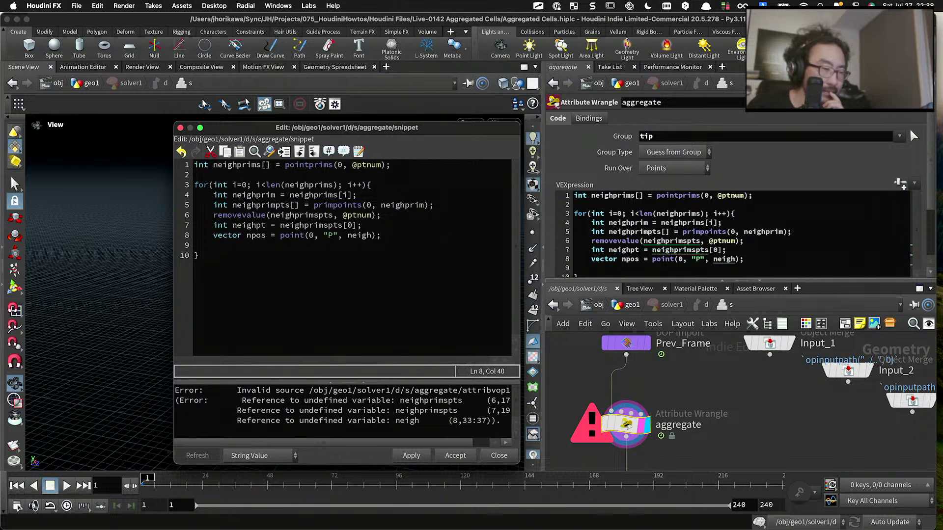
Step: Correct the array name to neighprimpts in the removevalue call and the neighpt line, and apply the code
double_click(265, 206)
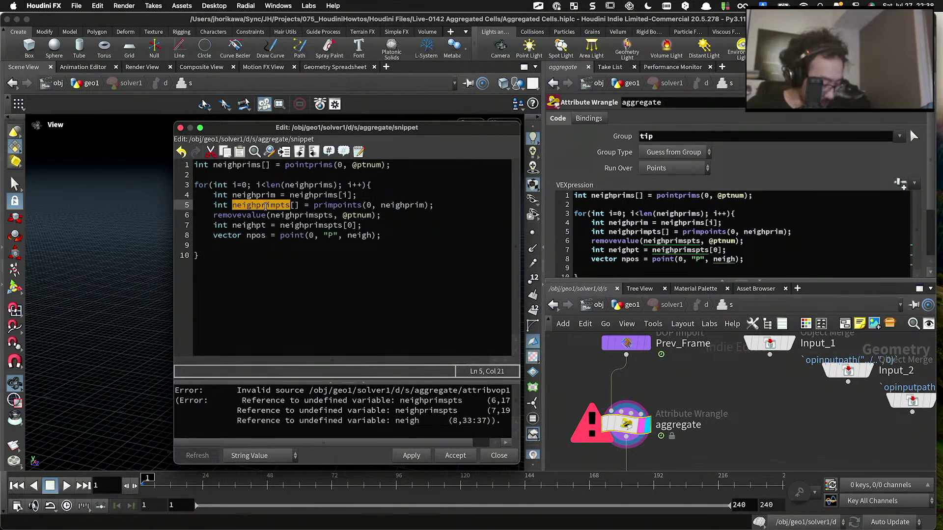
key(ctrl+c)
double_click(300, 216)
key(ctrl+v)
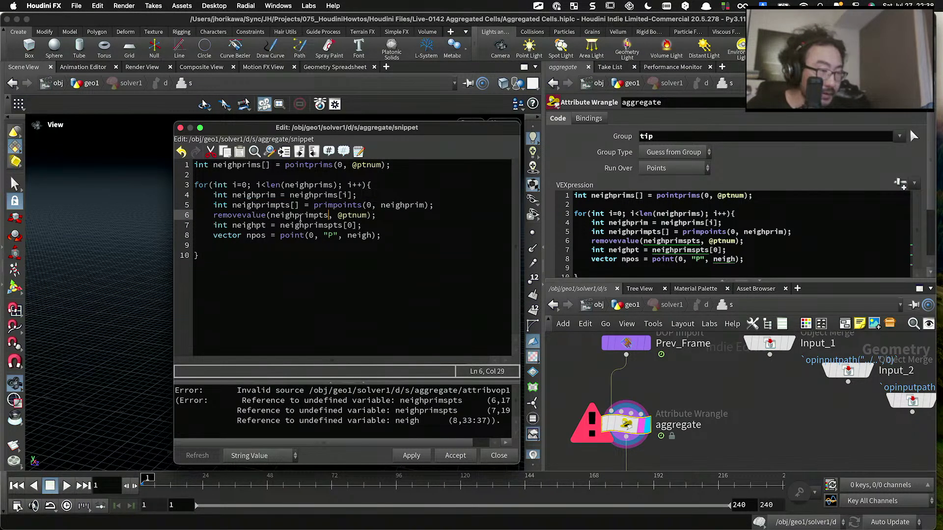
click(403, 450)
double_click(311, 226)
key(ctrl+v)
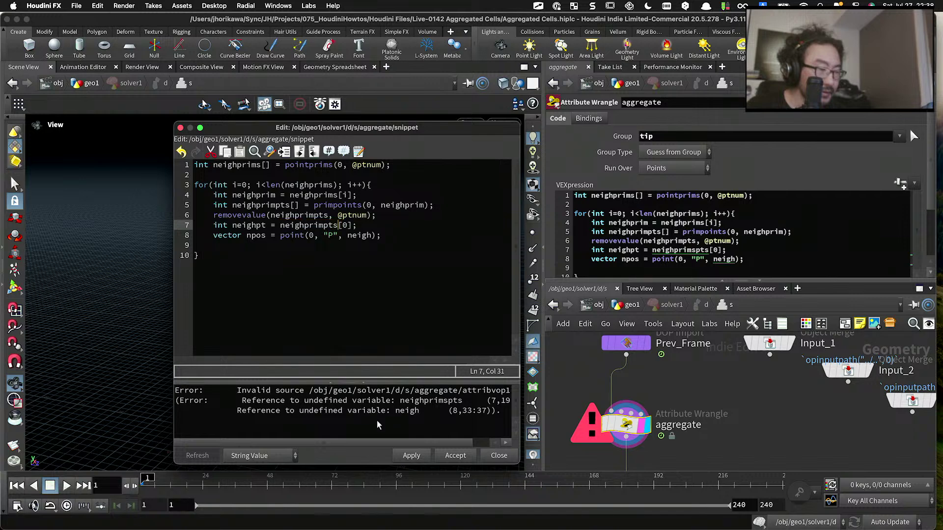
click(402, 456)
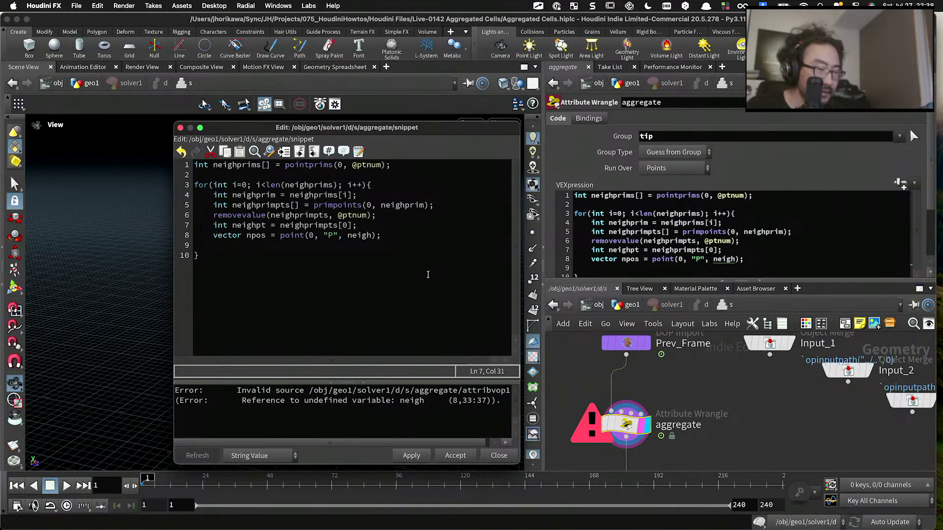
Step: Change the point number argument in the npos line to neighpt and apply the code
double_click(251, 226)
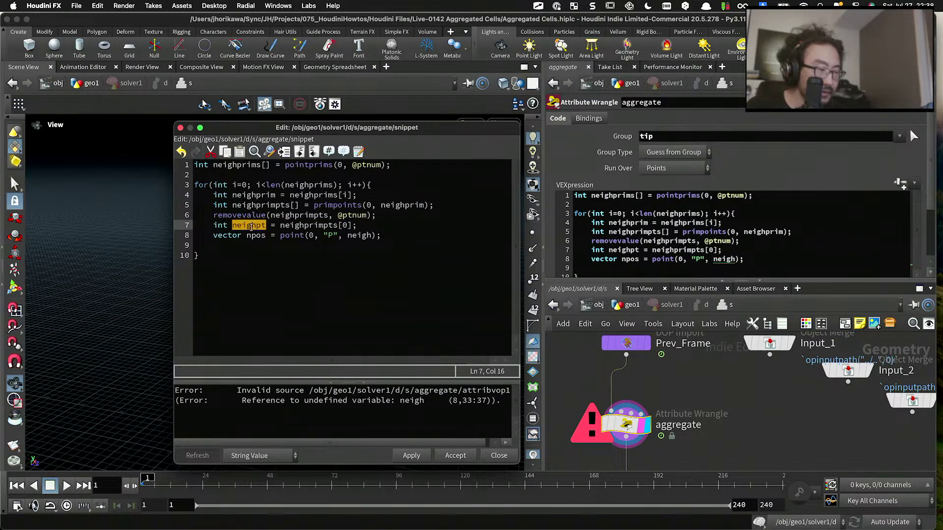
key(ctrl+c)
double_click(358, 235)
key(ctrl+v)
click(412, 455)
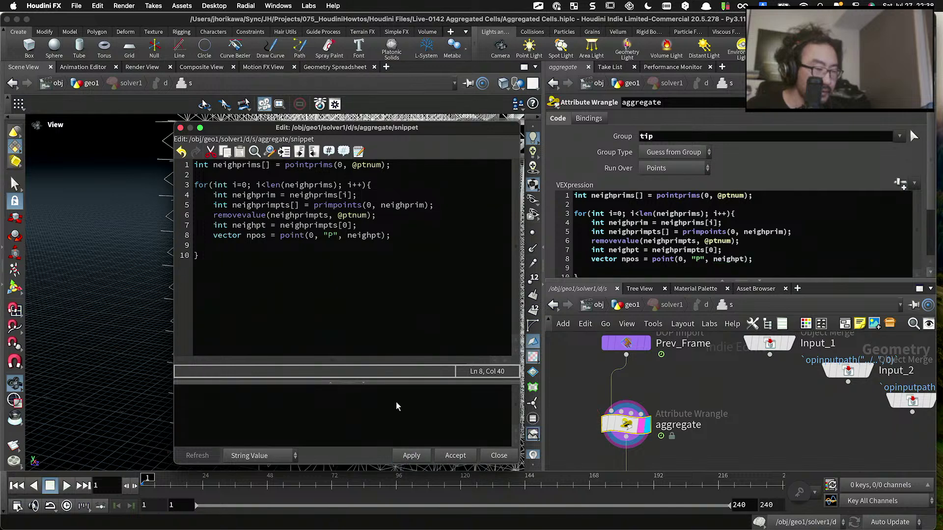
drag(390, 235, 216, 205)
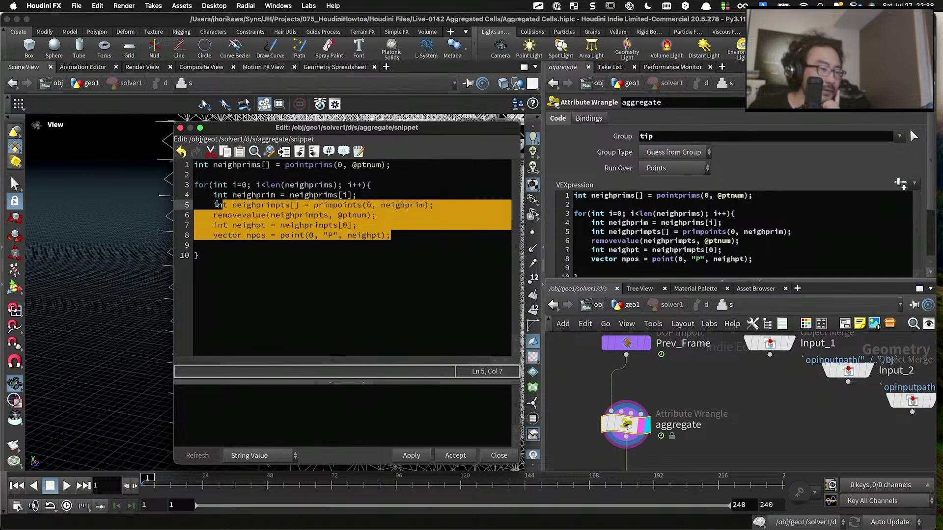
click(216, 204)
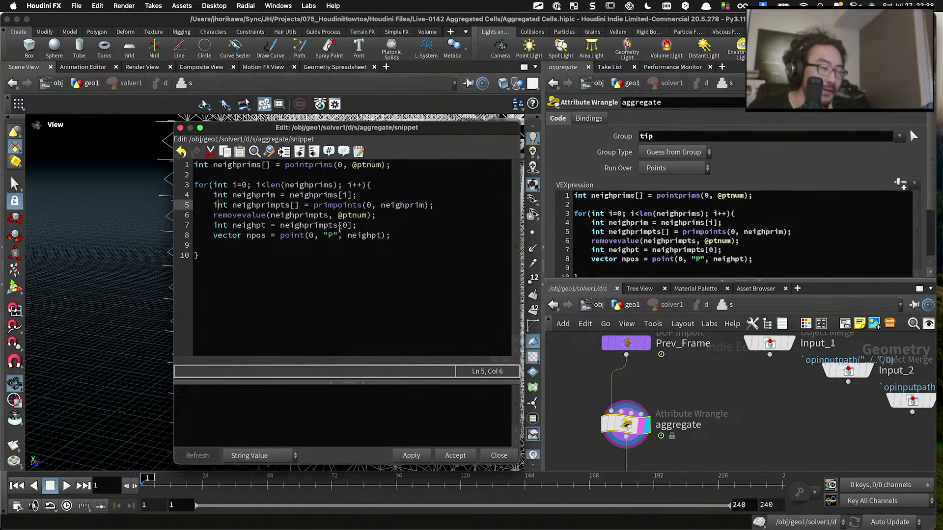
click(397, 226)
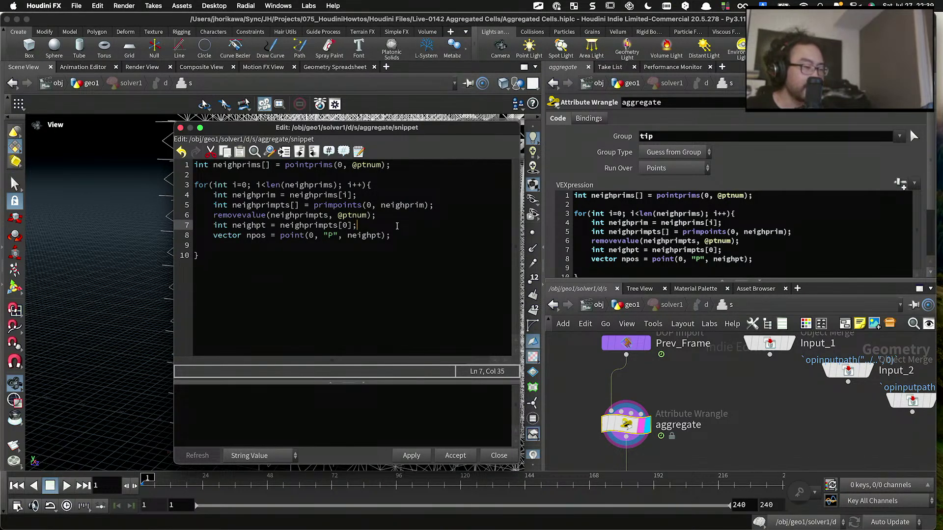
Step: Below the npos line, add int hexconn = inprimgroup(0, "hexagon", neighprim); to test whether the connecting primitive belongs to the hexagon group
click(413, 238)
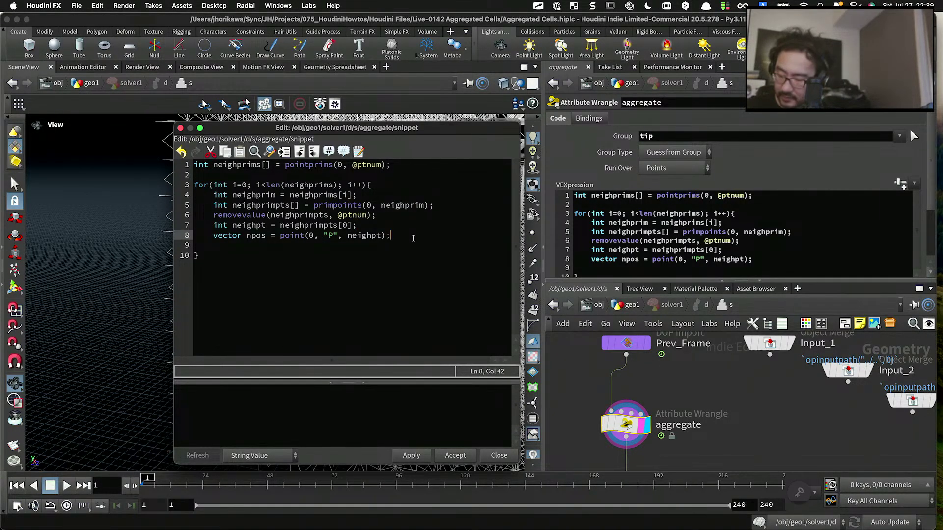
key(Return)
key(Return)
text(int )
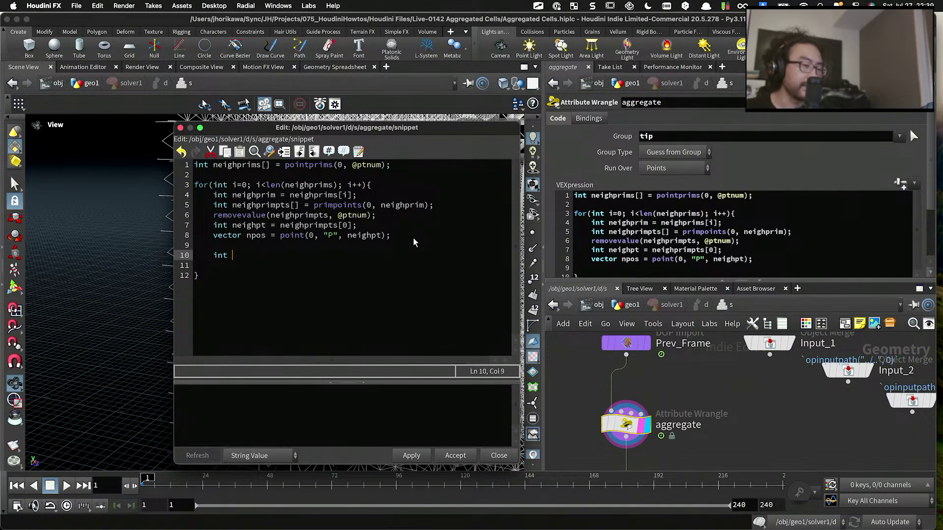
text(hex)
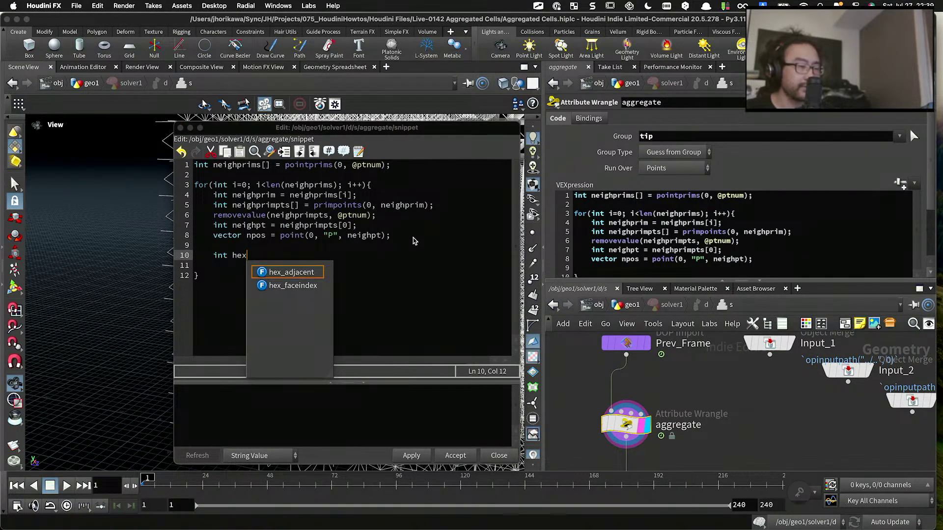
text(conn = i)
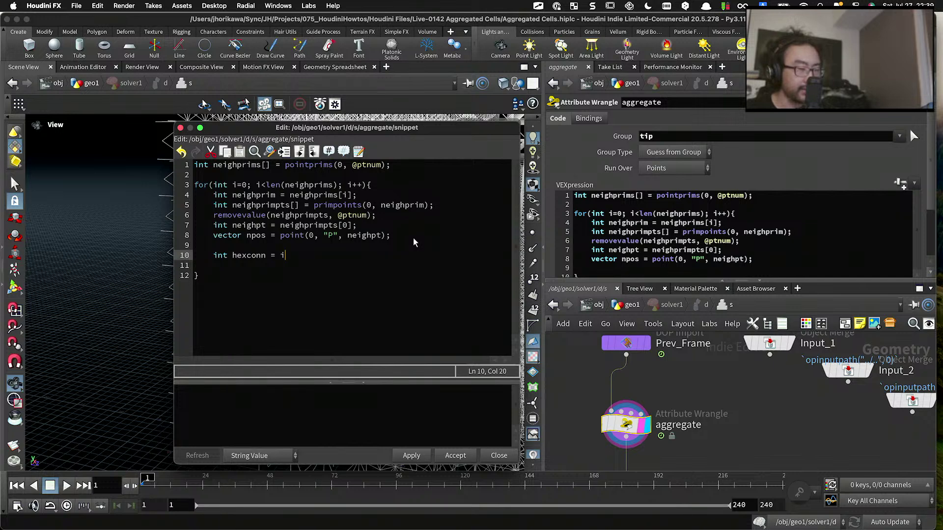
text(nprimgro)
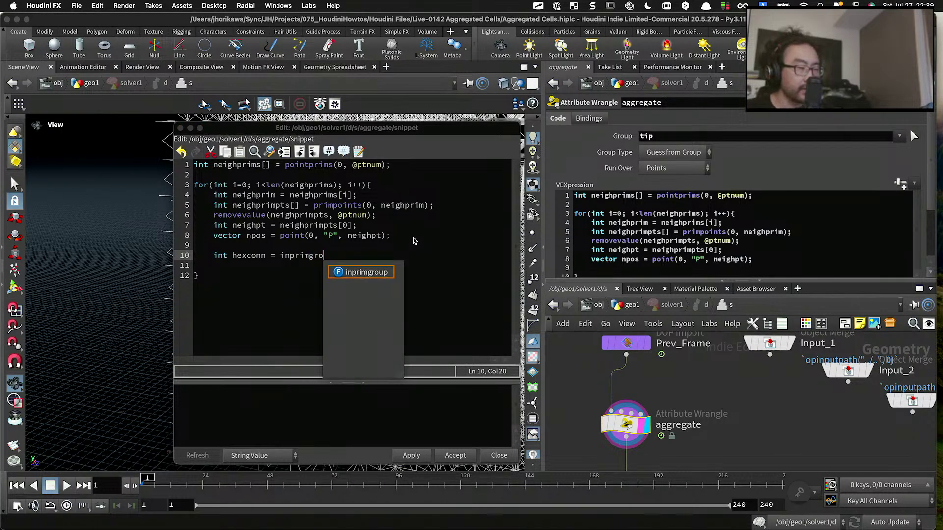
text(up(0, "hexa)
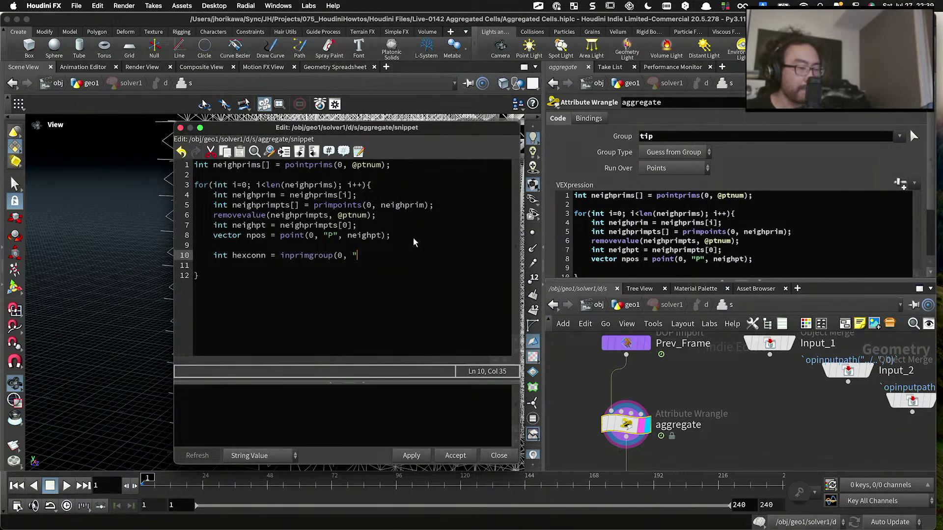
text(gon", )
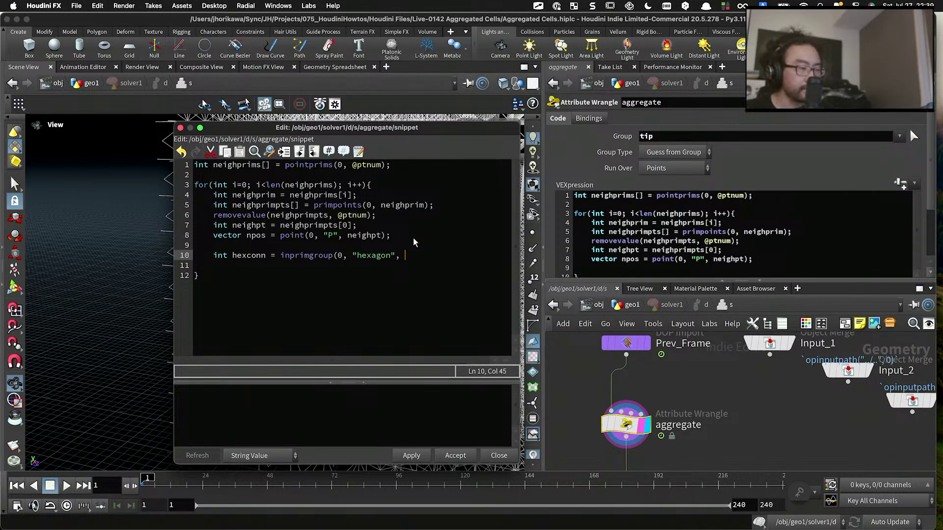
text(neighprim);)
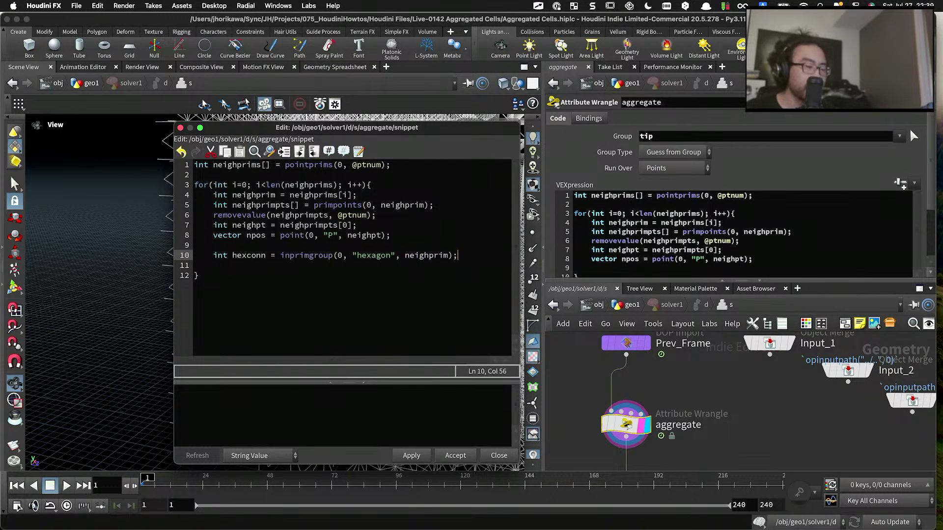
double_click(250, 256)
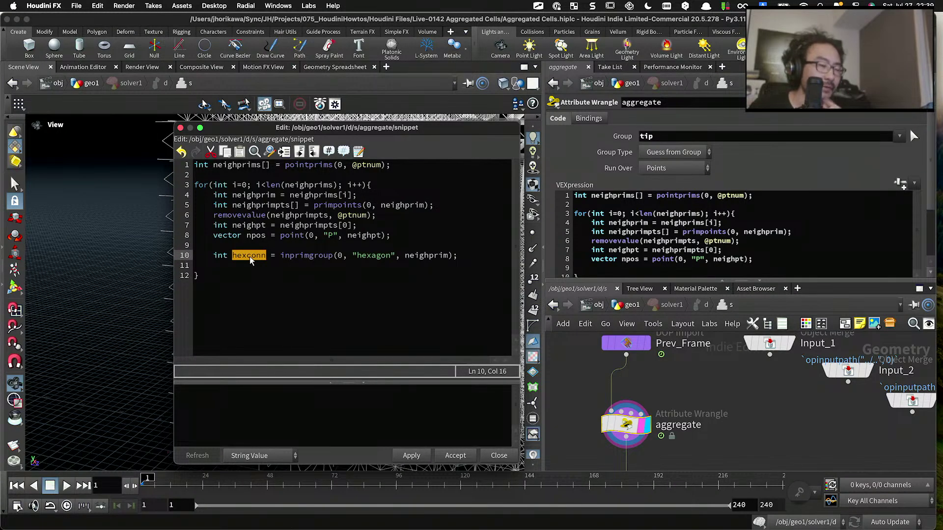
click(269, 260)
click(470, 259)
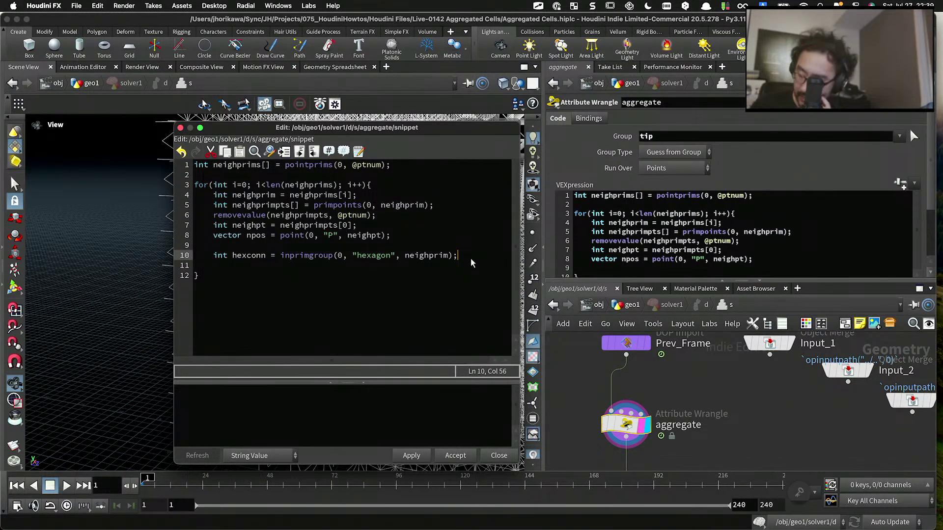
key(Return)
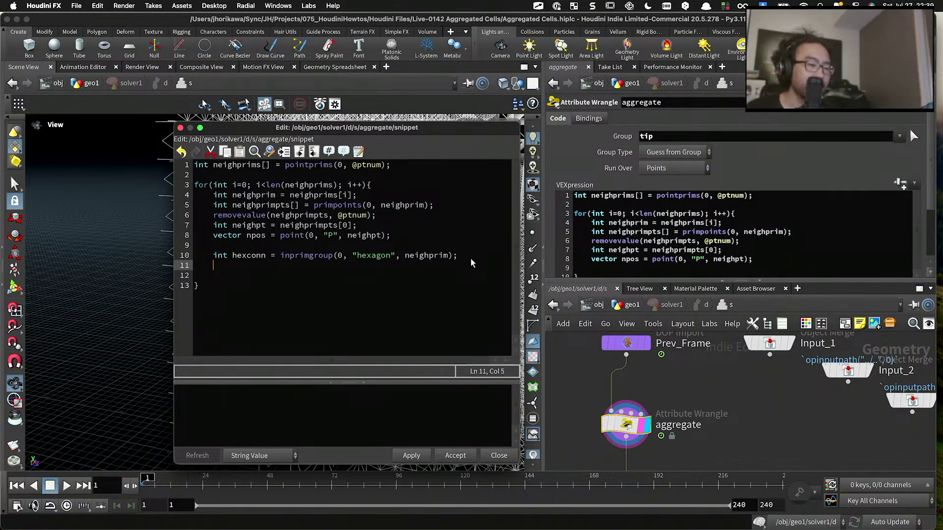
double_click(260, 256)
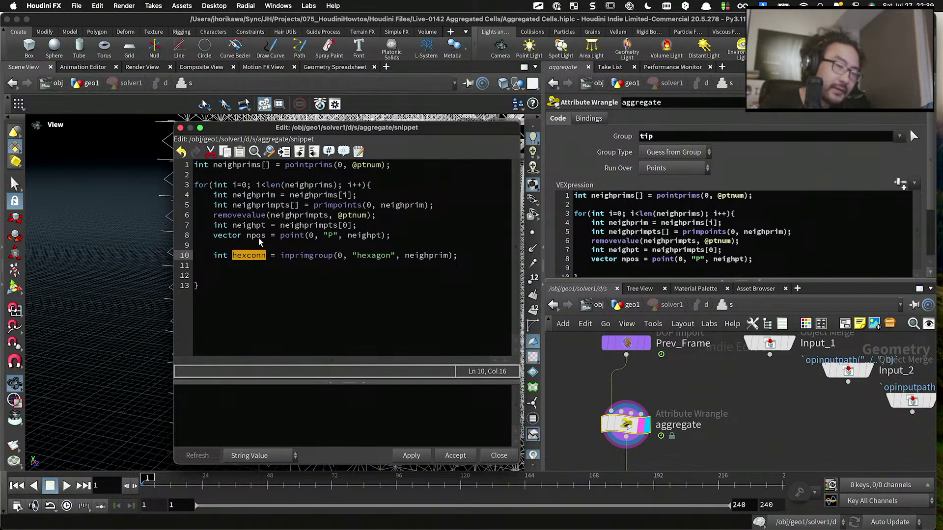
key(super+shift+a)
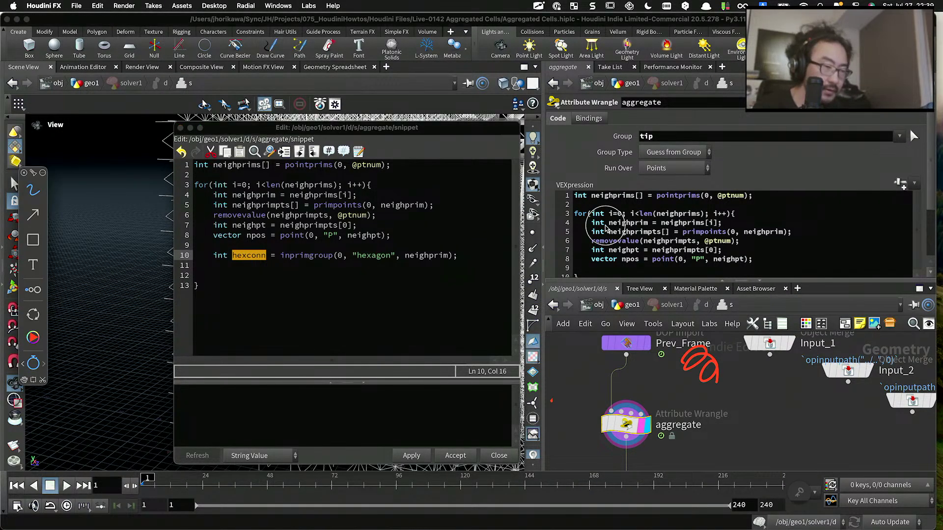
mouse_move(531, 232)
mouse_down()
mouse_move(535, 169)
mouse_move(611, 197)
mouse_move(571, 271)
mouse_move(616, 256)
mouse_move(639, 204)
mouse_move(615, 252)
mouse_move(653, 252)
mouse_up()
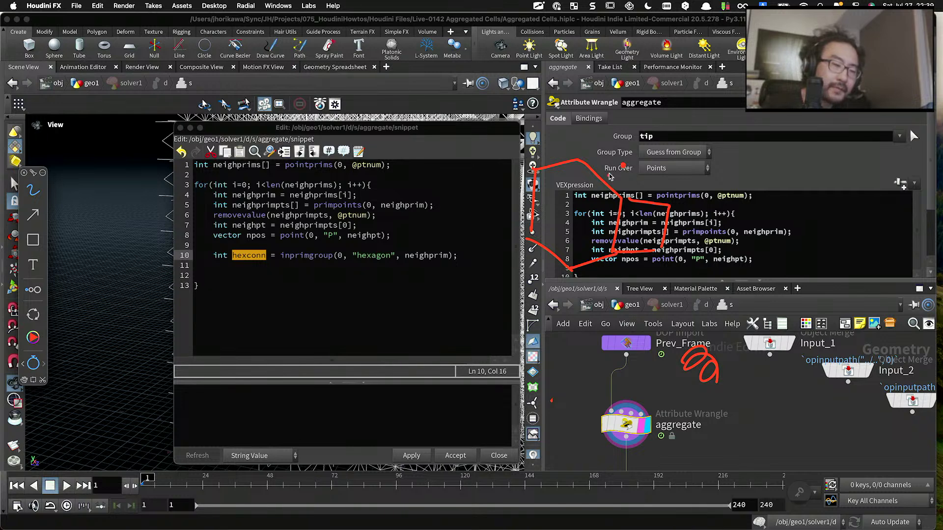
drag(623, 165, 427, 368)
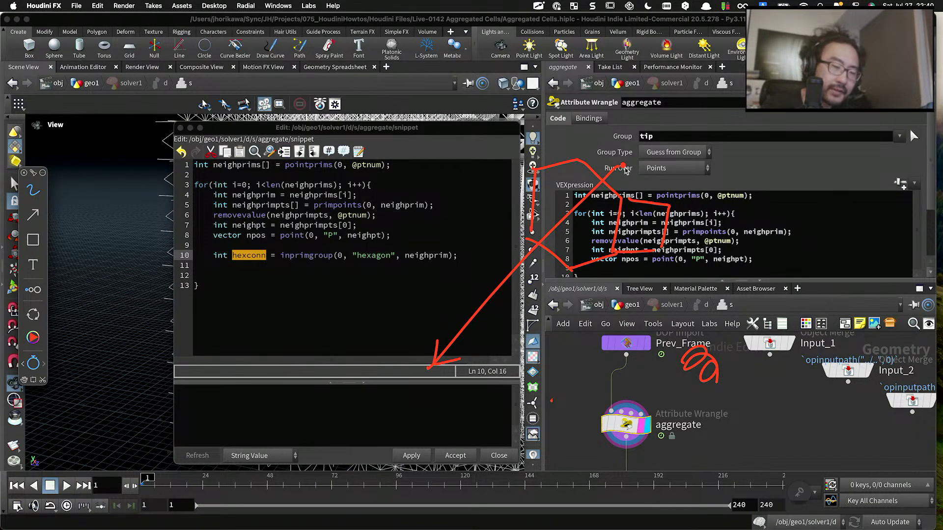
mouse_move(625, 167)
mouse_down()
mouse_move(655, 287)
mouse_move(663, 283)
mouse_up()
mouse_move(486, 239)
mouse_down()
mouse_move(484, 263)
mouse_move(505, 235)
mouse_up()
drag(512, 233, 482, 263)
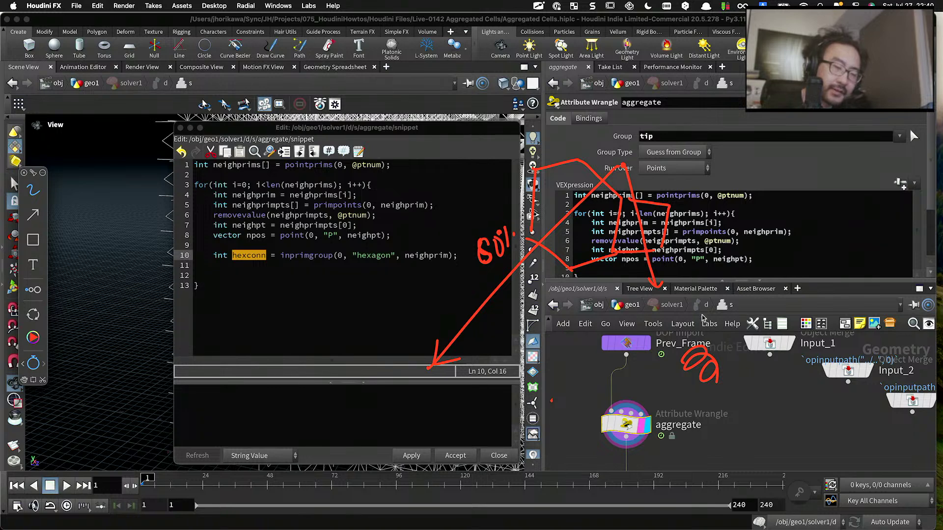
drag(646, 302, 658, 317)
drag(668, 294, 683, 304)
drag(682, 286, 698, 292)
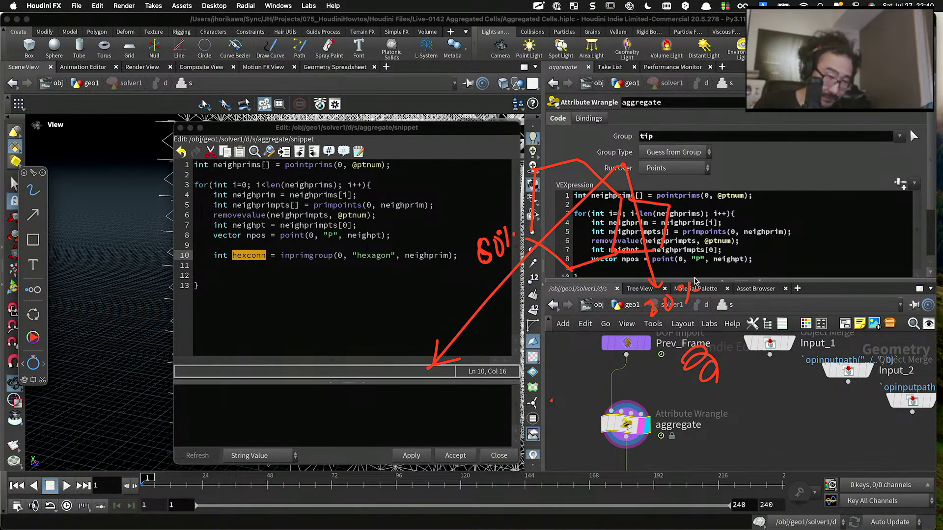
mouse_move(603, 135)
mouse_down()
mouse_move(558, 147)
mouse_move(399, 431)
mouse_move(555, 312)
mouse_up()
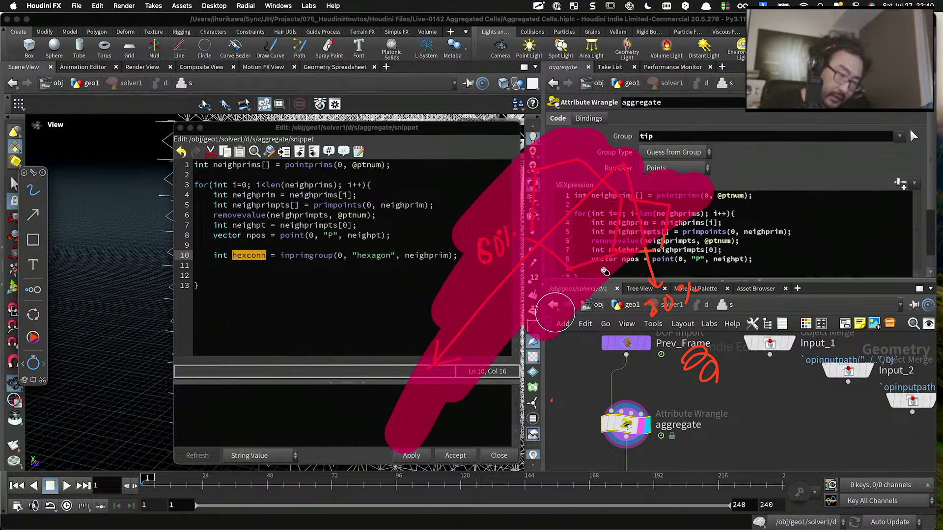
key(Escape)
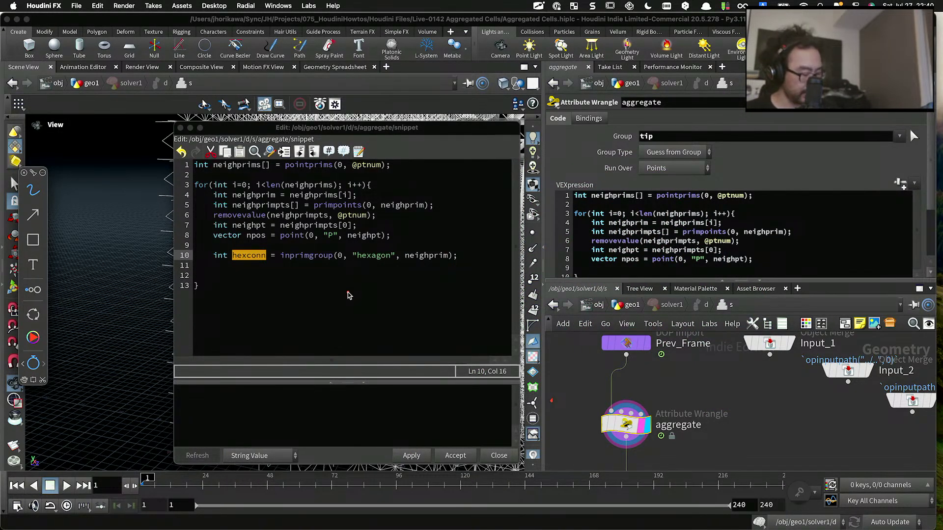
Step: Save the Aggregated Cells scene file
click(310, 274)
key(super+s)
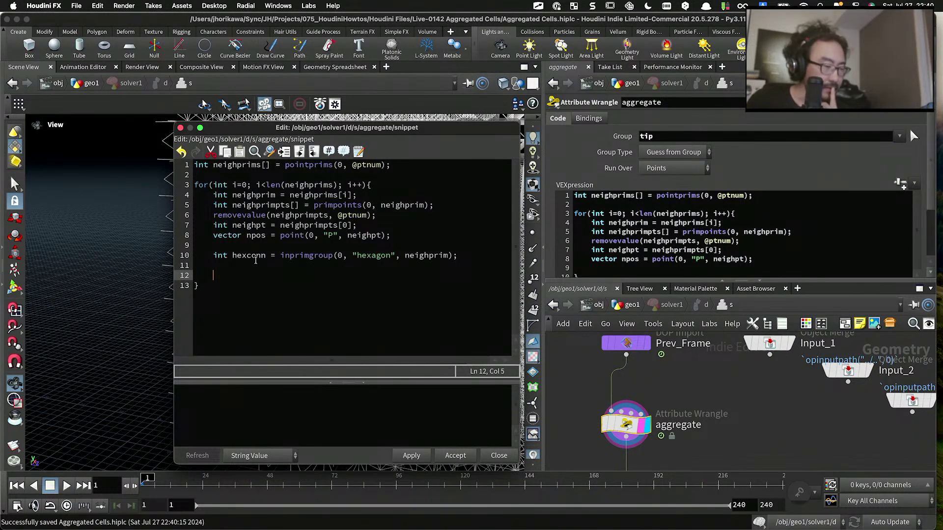
double_click(256, 256)
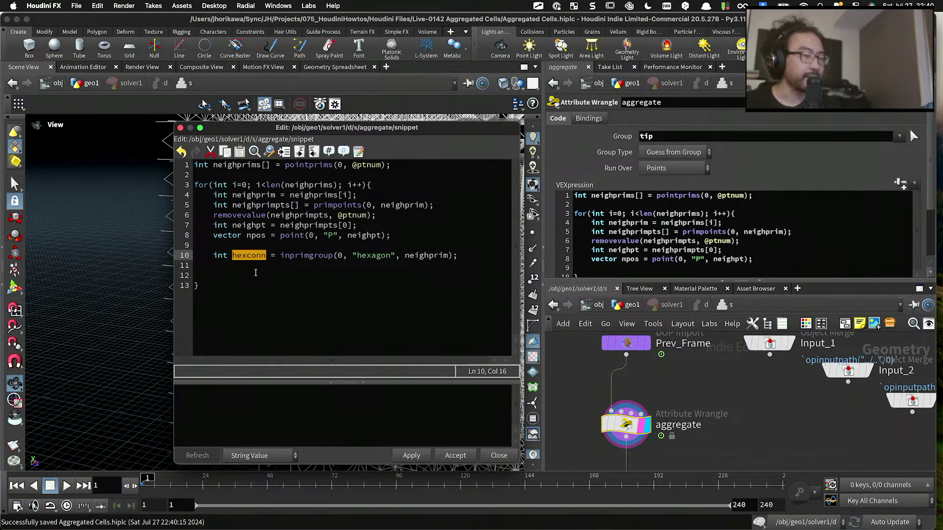
Step: Below the hexconn line, add an empty if(hexconn == 1){ } block with an indented line inside
click(255, 273)
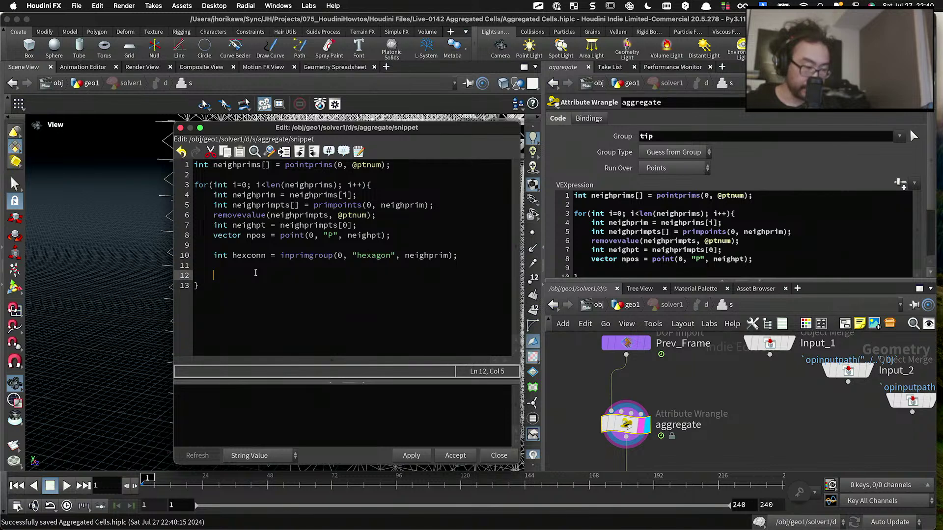
text(if()hex)
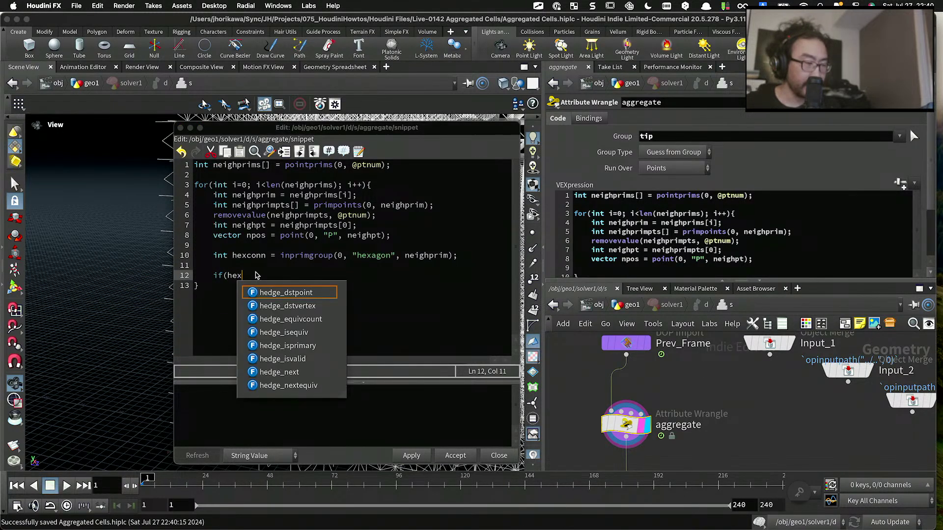
text(conn == 1))
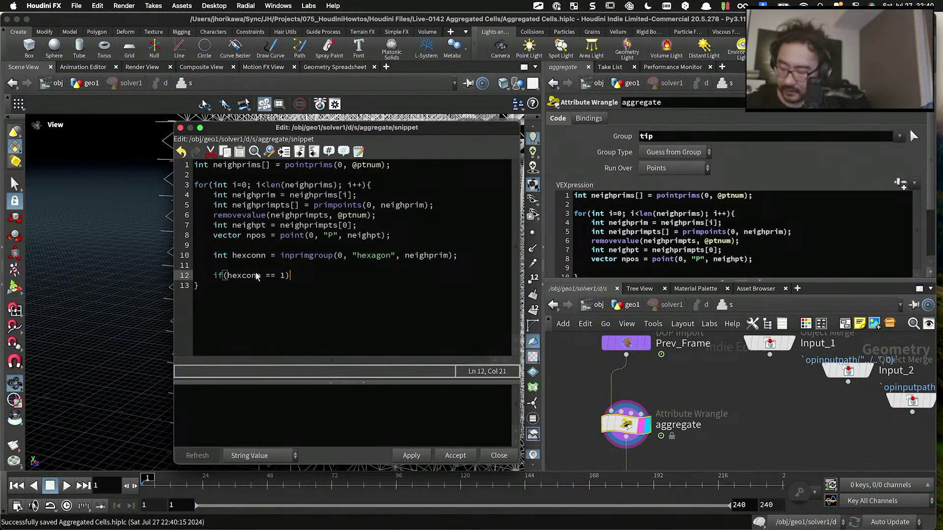
text({)
key(Return)
text(})
key(Left)
key(Return)
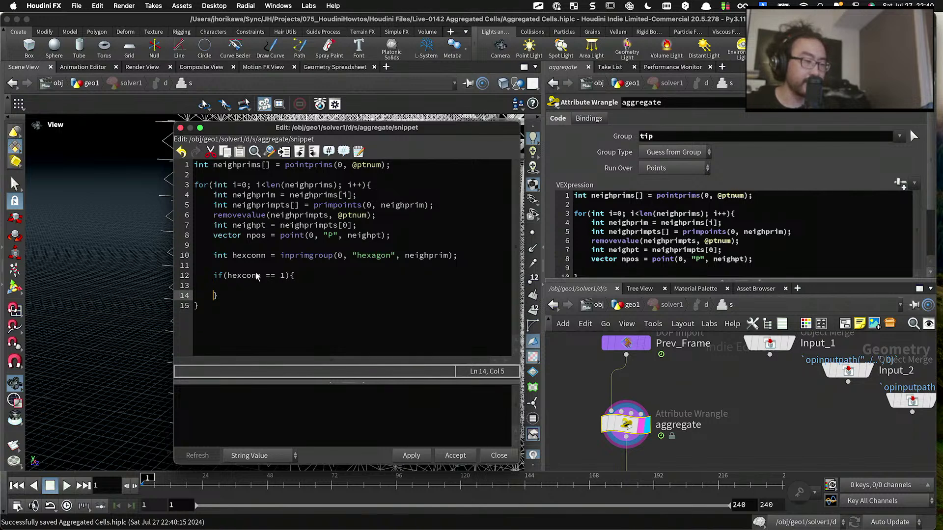
key(Up)
key(Tab)
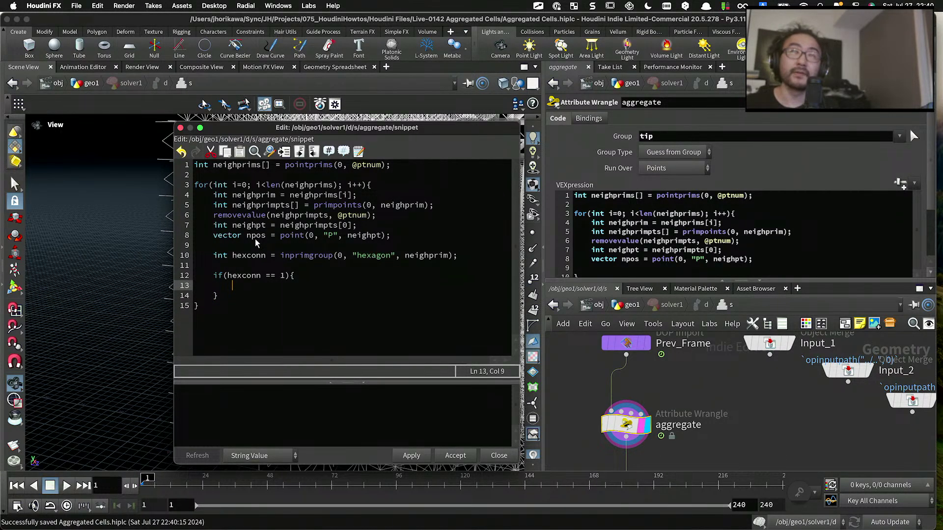
Step: Declare float weight = 0.0; directly above the hexconn condition
key(Up)
key(Up)
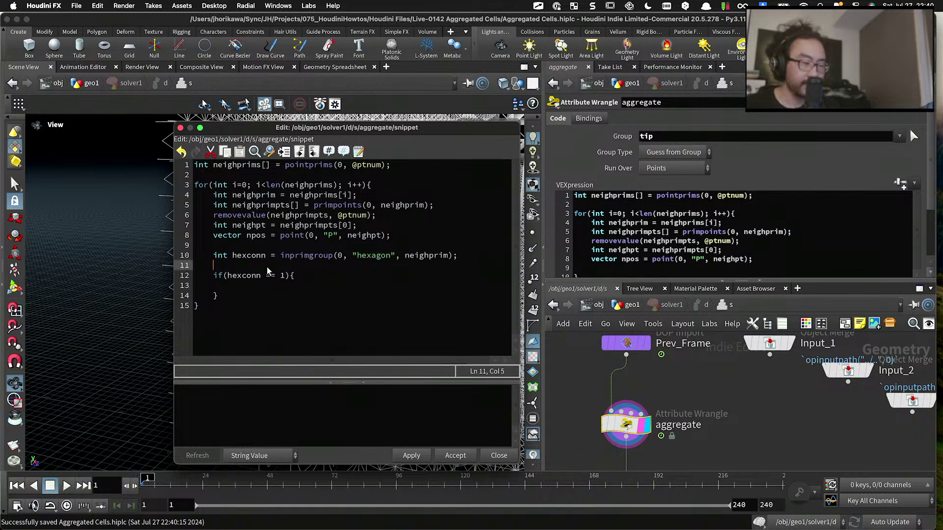
text(\)
key(Return)
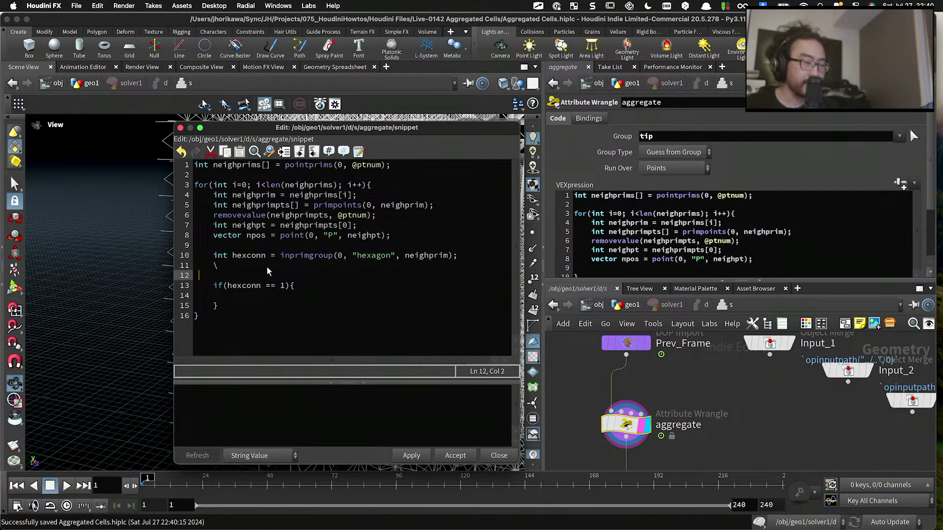
key(BackSpace)
key(BackSpace)
key(Return)
text(flo)
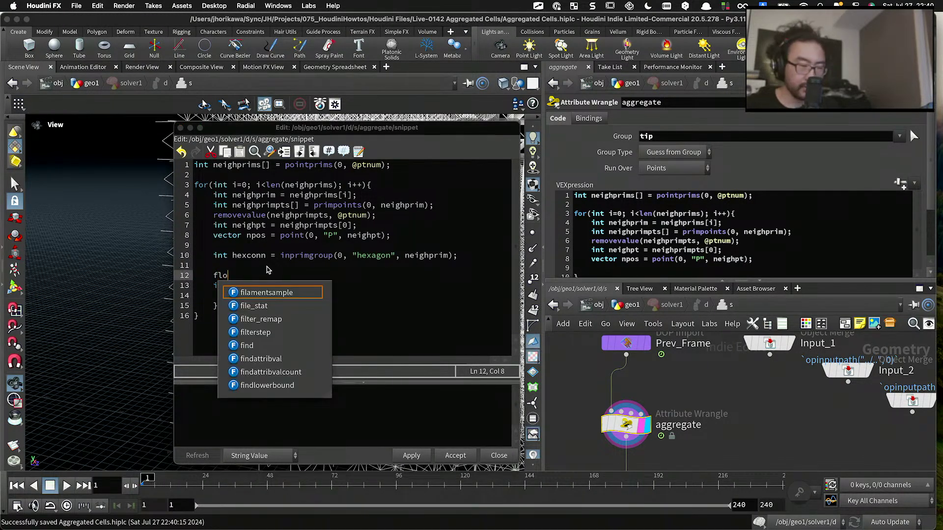
text(at weight)
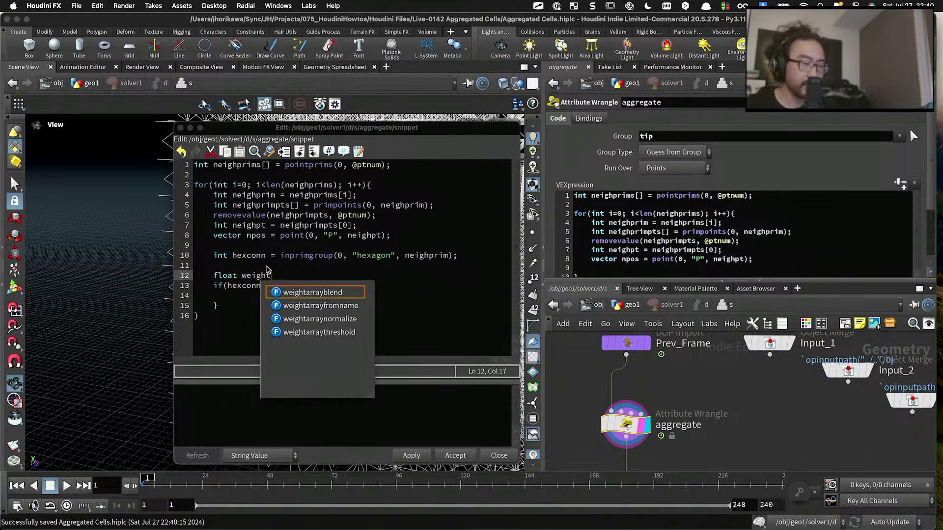
text( = 0.0;)
Step: Inside the hexconn condition, assign weight = 0.8;
click(257, 298)
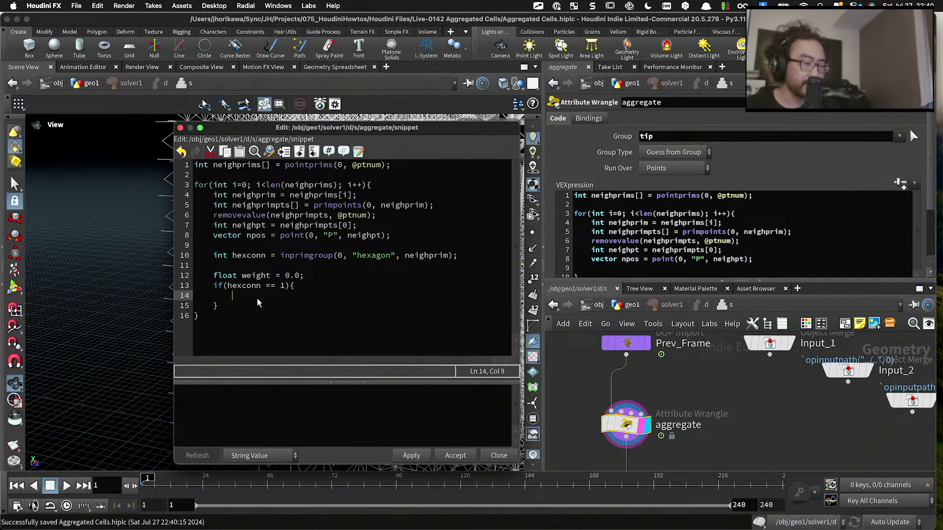
text(weight )
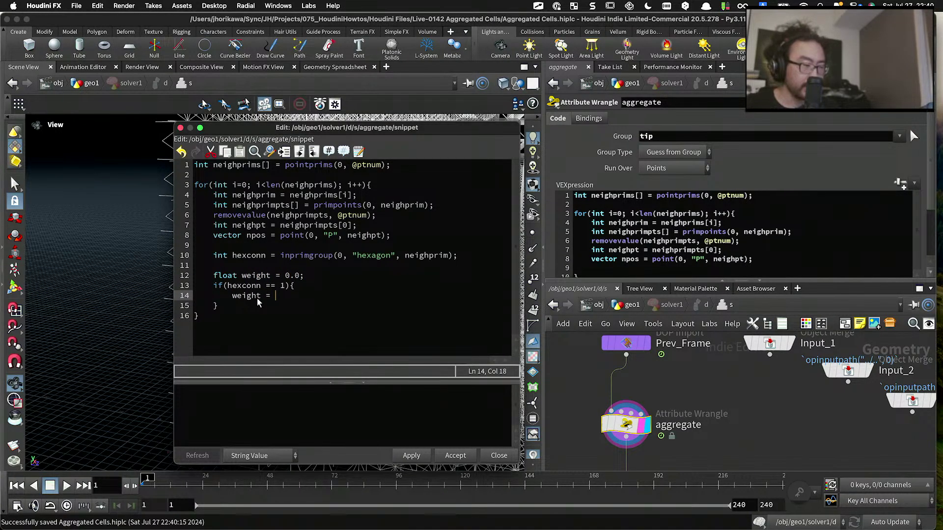
text(= 0.)
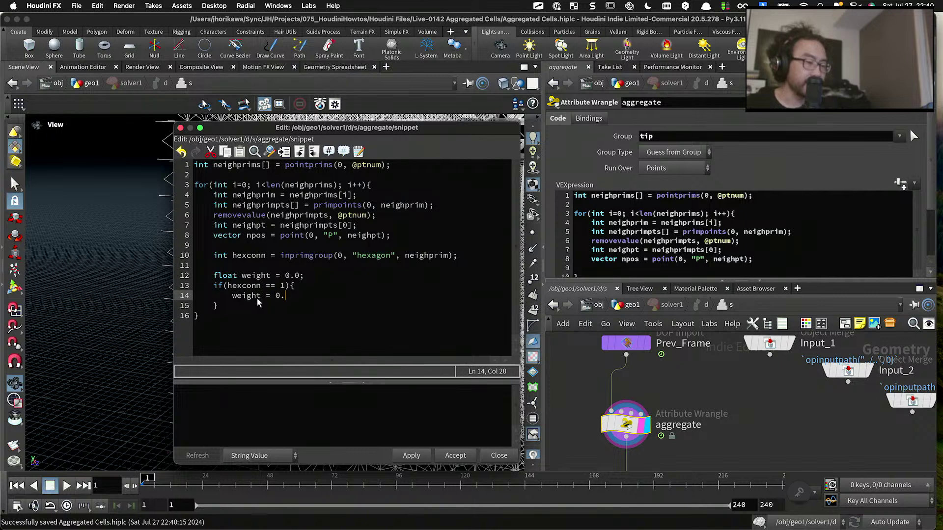
text(8;)
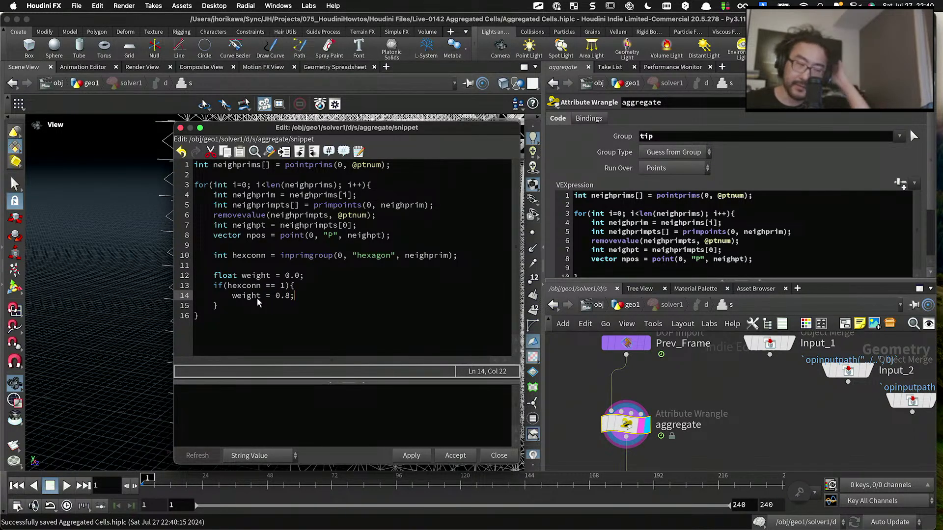
key(Up)
text(else)
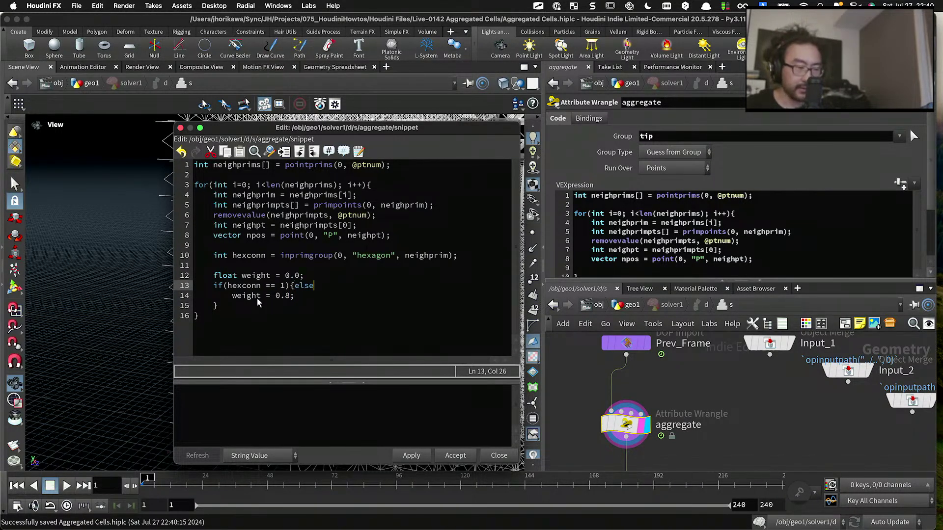
key(BackSpace)
key(BackSpace)
key(BackSpace)
key(BackSpace)
key(Down)
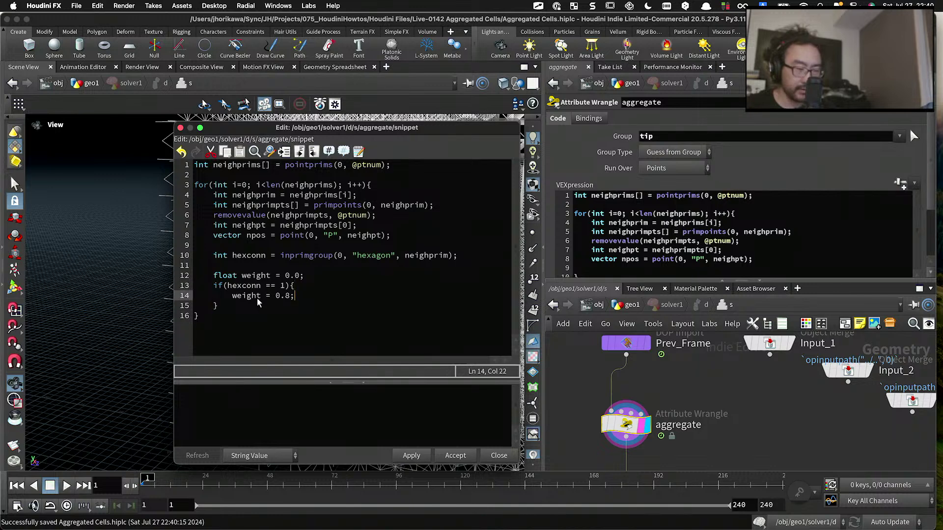
Step: Add an empty else{ } block with an indented line after the closing brace of the hexconn condition
key(Down)
text(else)
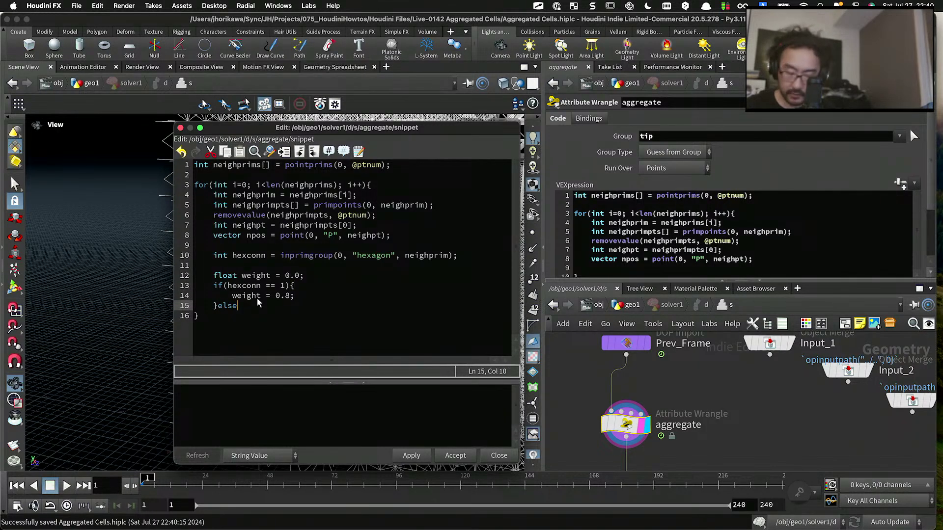
text({)
key(Return)
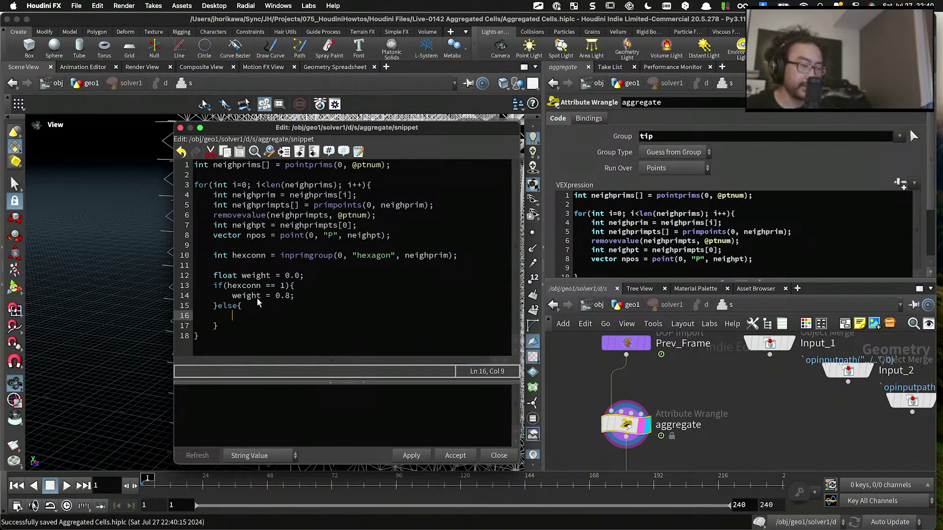
Step: Inside the else block, assign weight = 0.2; and apply the code
text(weguth)
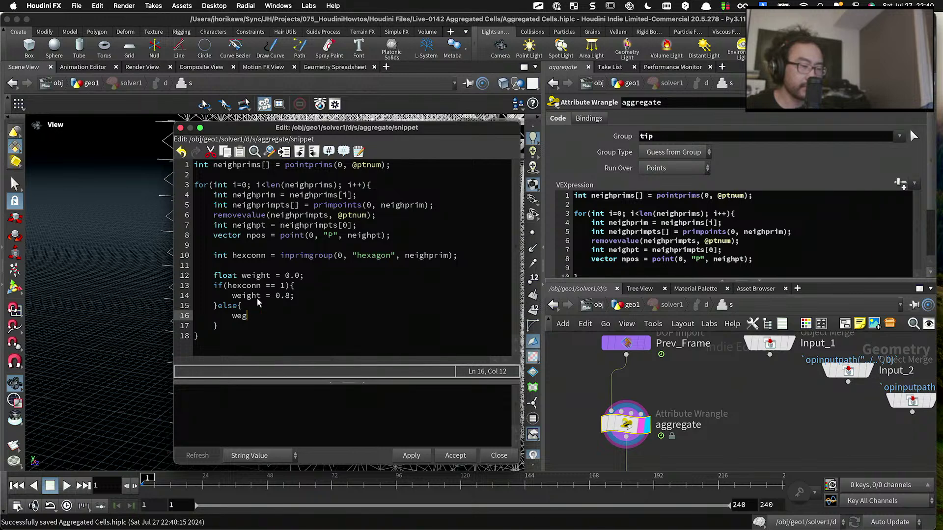
key(BackSpace)
text(ght)
key(BackSpace)
key(BackSpace)
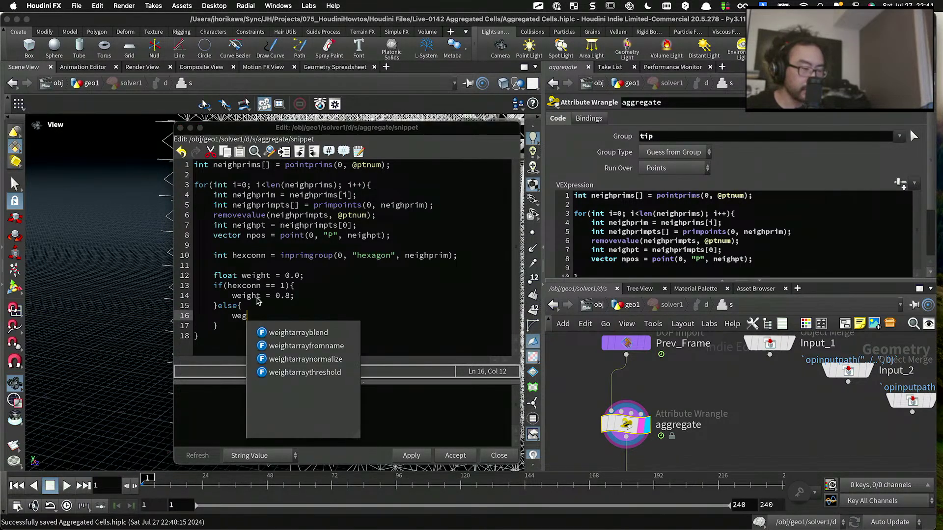
text(ight = 0.)
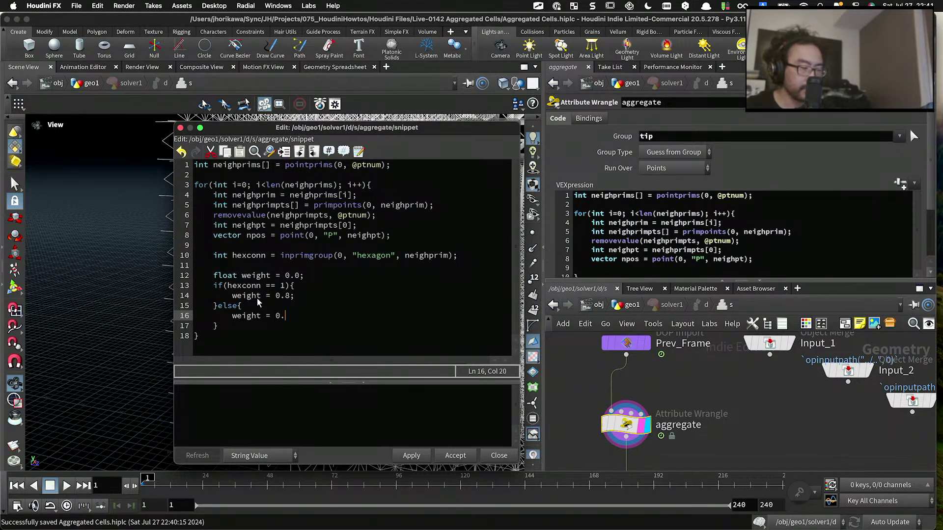
text(2;)
click(412, 455)
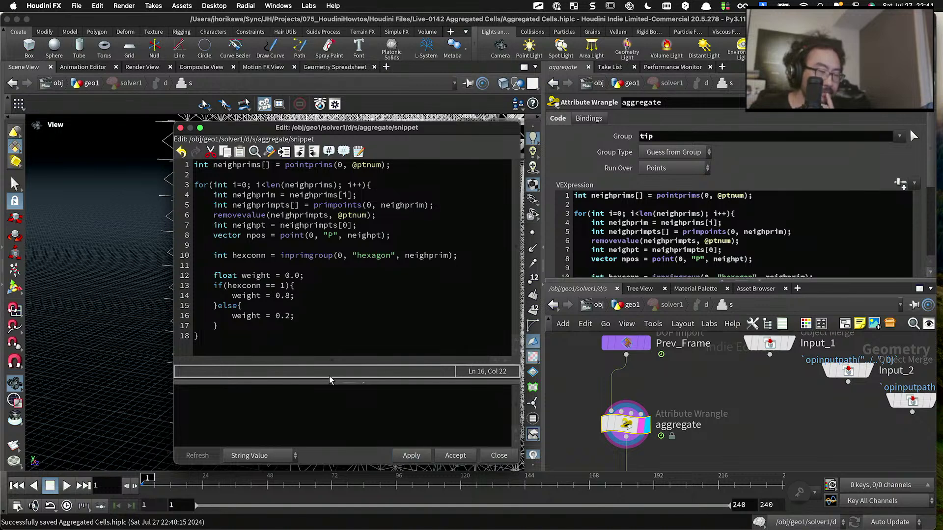
drag(217, 326, 211, 281)
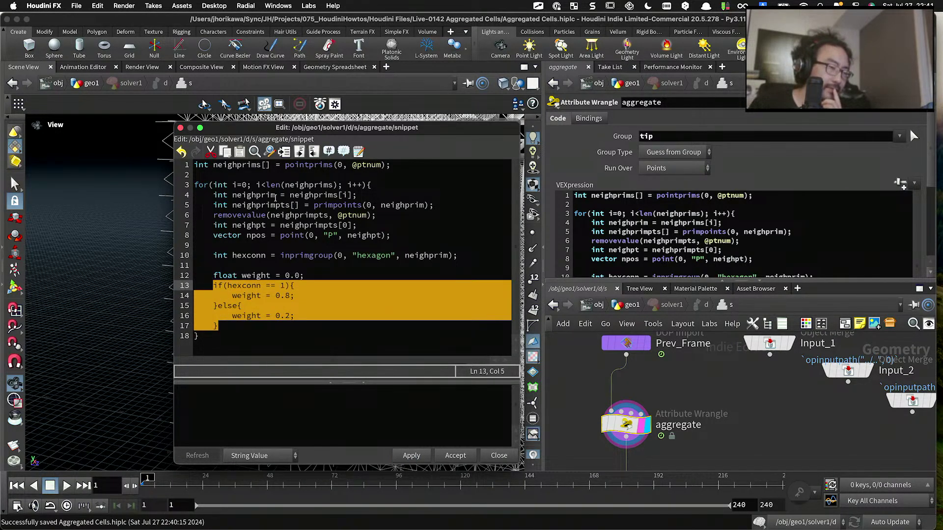
drag(275, 185, 349, 185)
click(343, 185)
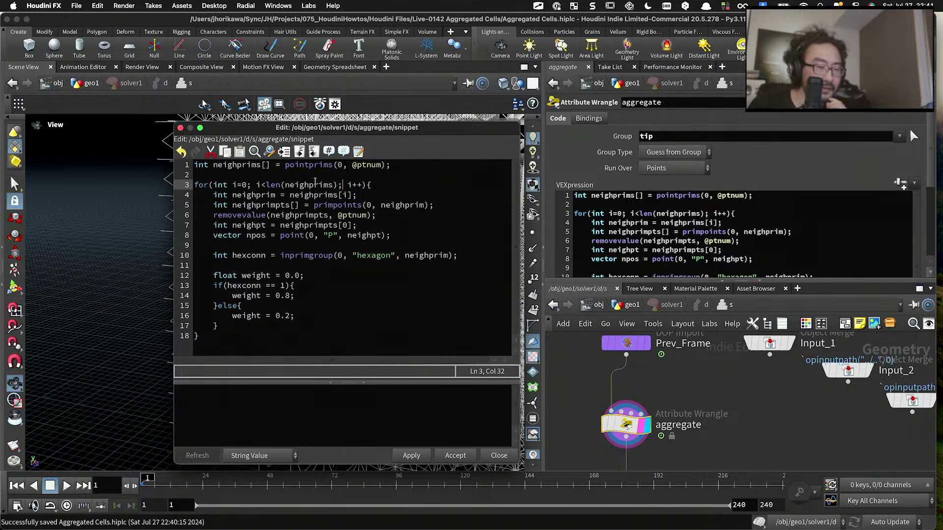
Step: Declare the array float weights[] = array(); on a new line directly above the for loop
click(315, 175)
key(Return)
text(f)
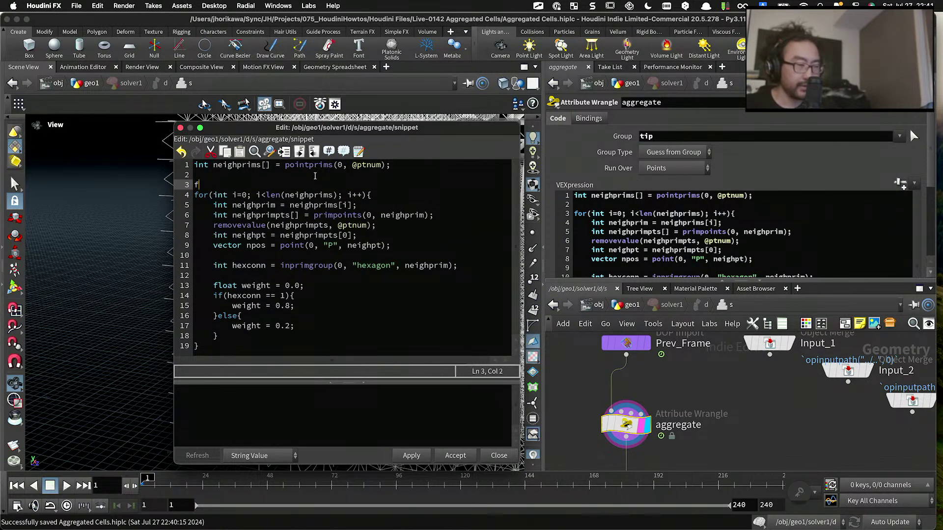
text(loat)
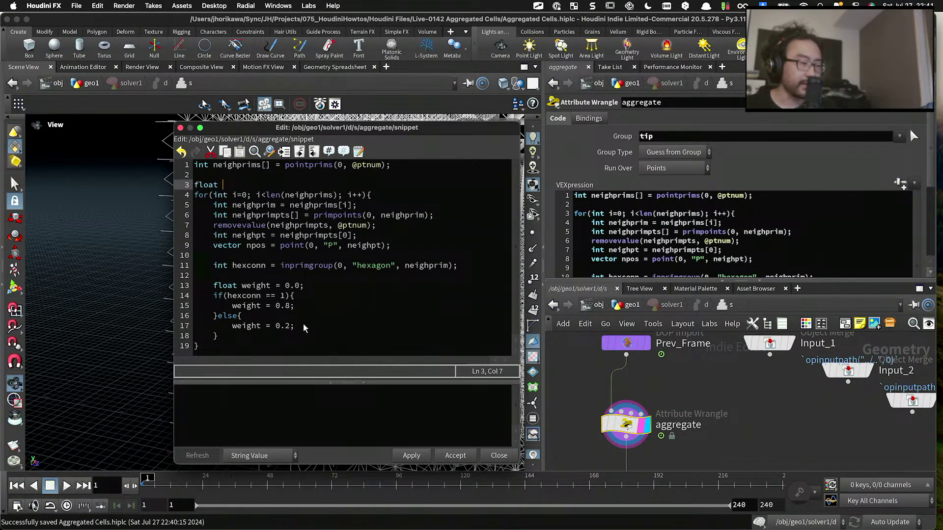
drag(304, 328, 234, 308)
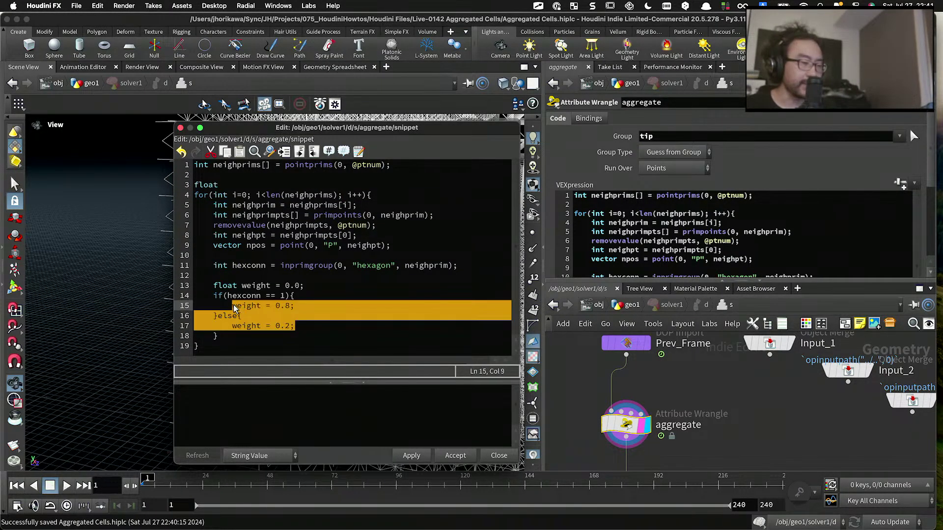
click(233, 188)
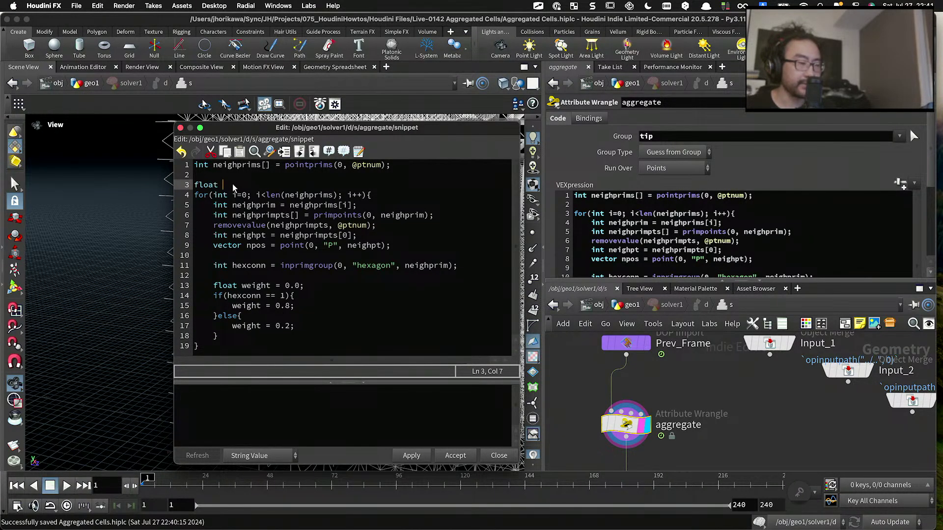
text(weights)
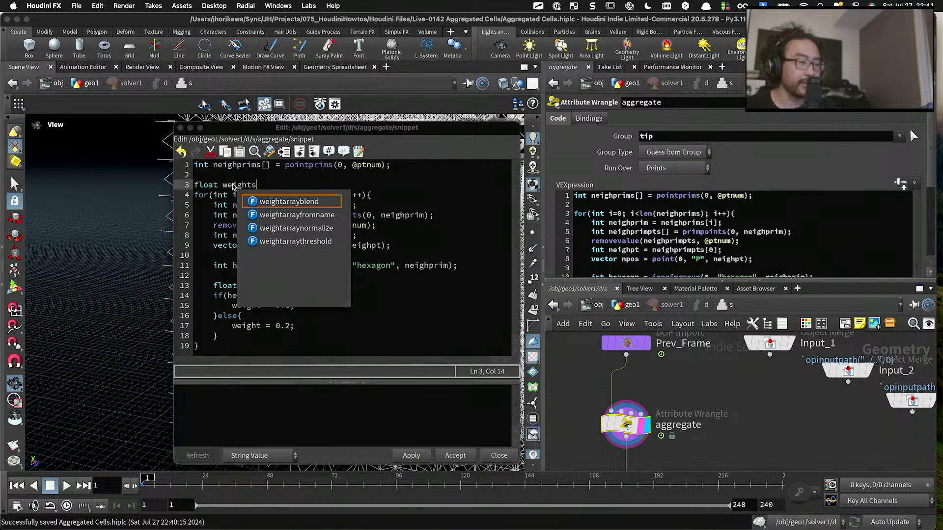
text([])
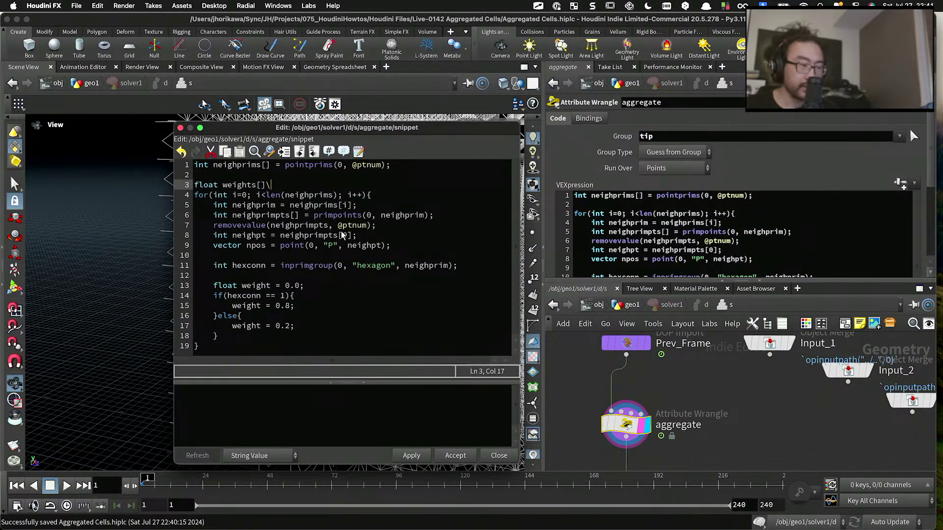
text( = )
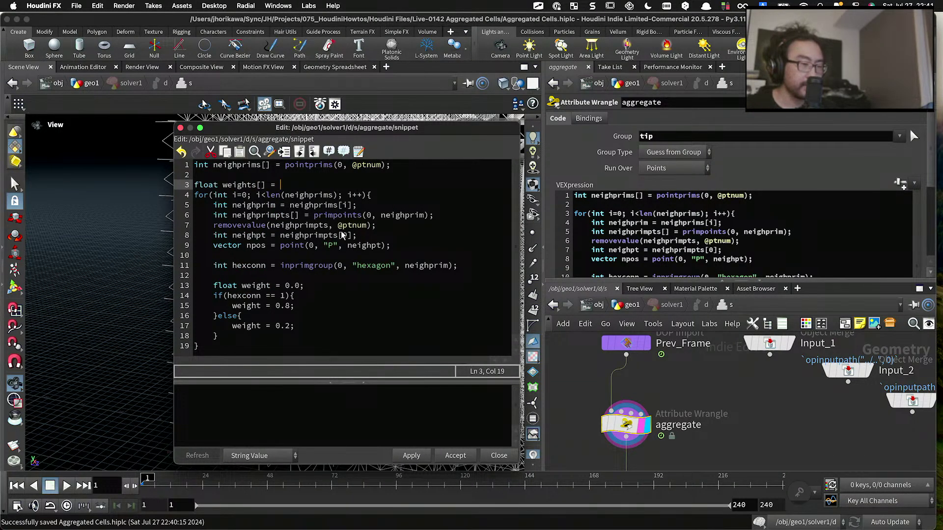
text(array();)
Step: Below the if/else block, still inside the loop, add append(weights, weight); after a blank line
click(298, 334)
key(Return)
key(Return)
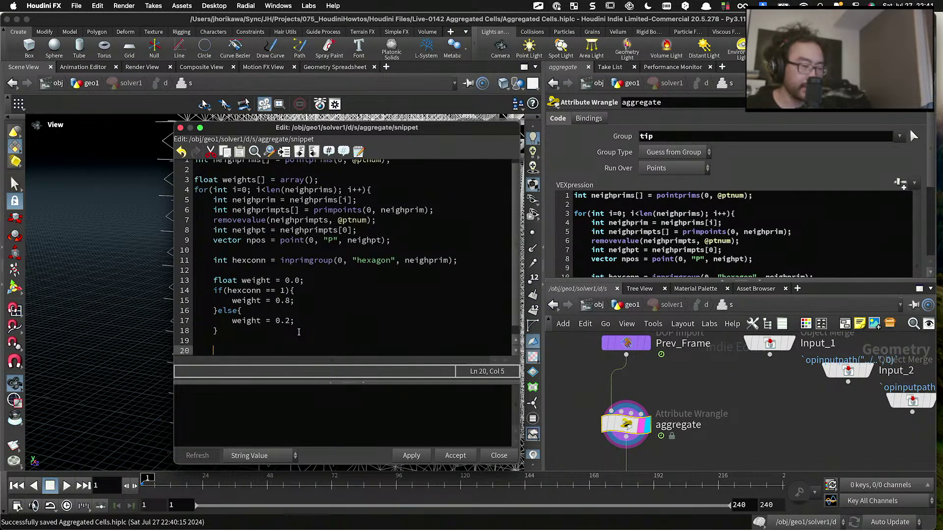
text(append()
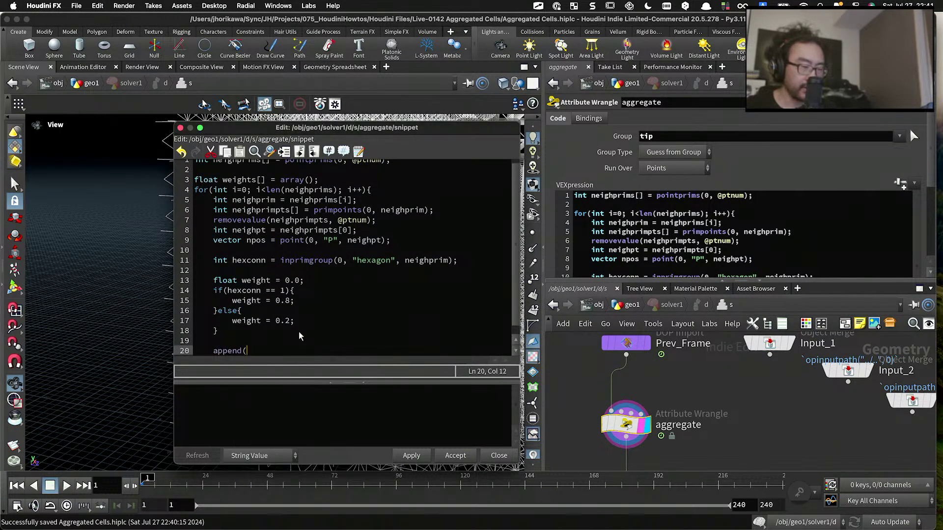
text(weights, w)
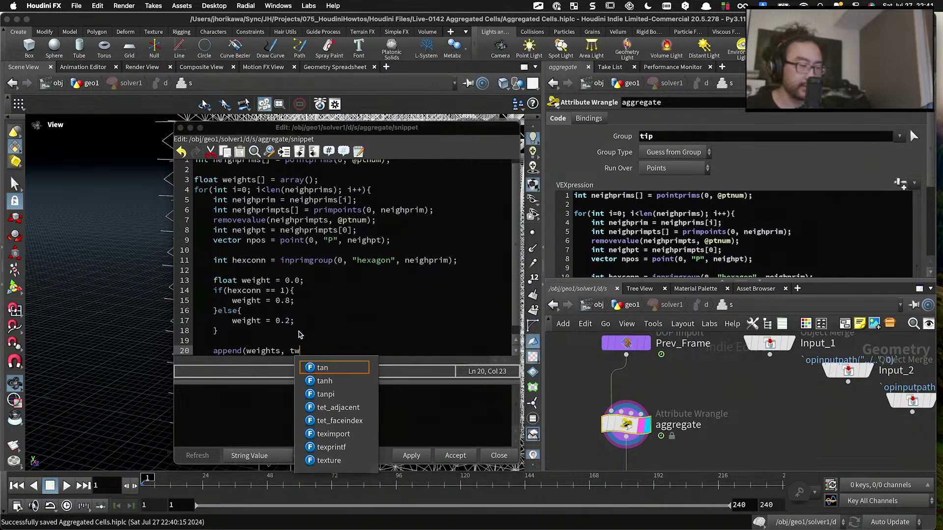
text(eight);)
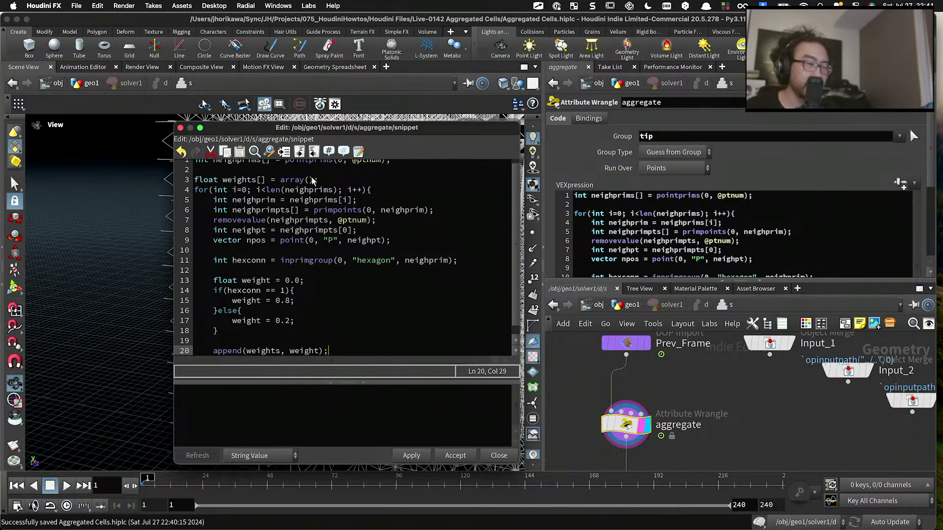
Step: Enlarge the code editor window and begin a new line with f, one blank line below the loop's closing brace
drag(332, 127, 343, 37)
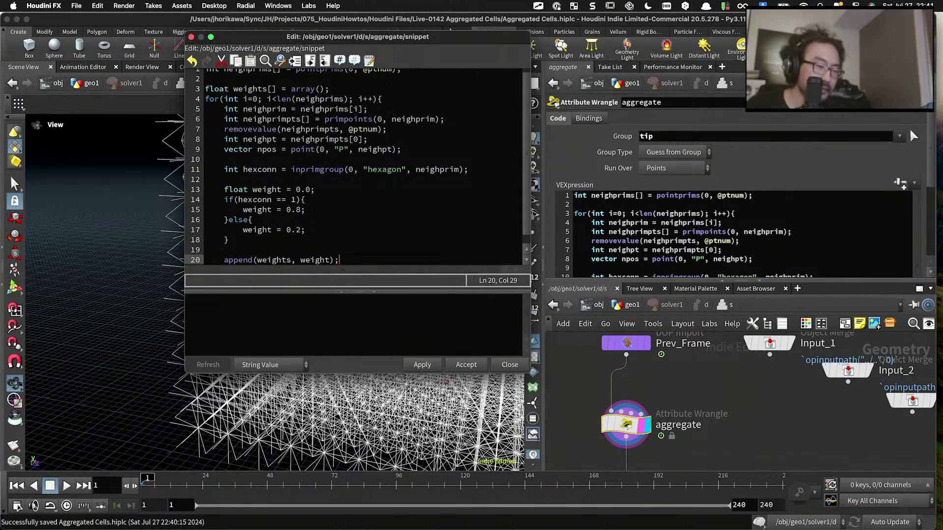
drag(532, 376, 592, 478)
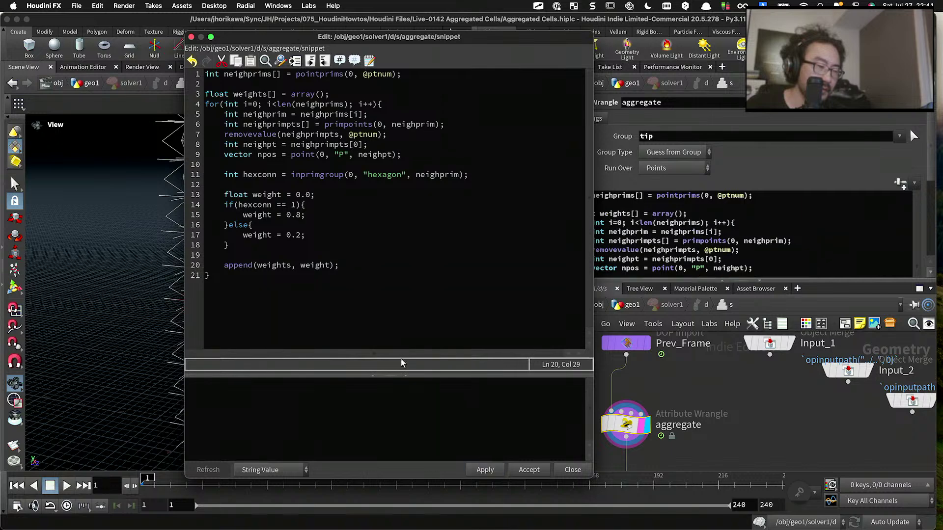
click(417, 301)
key(Return)
key(Return)
text(f)
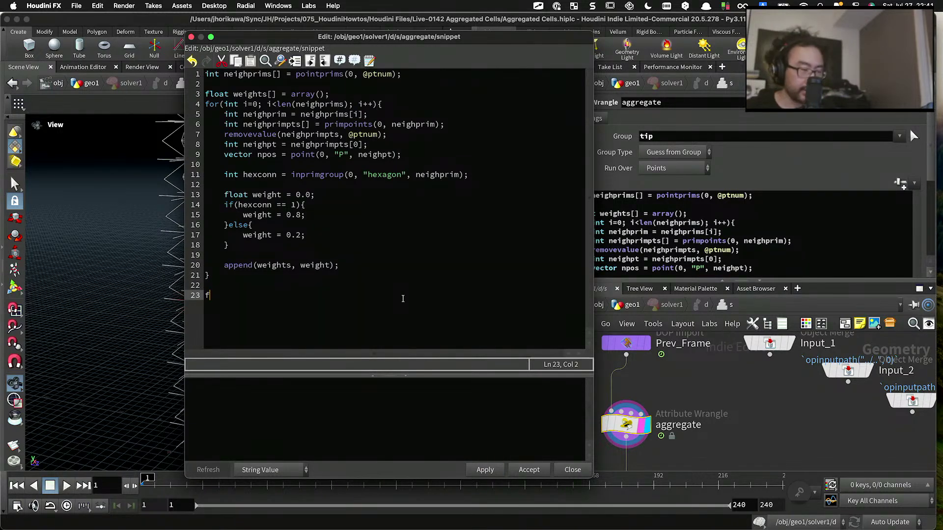
text(@[]@)
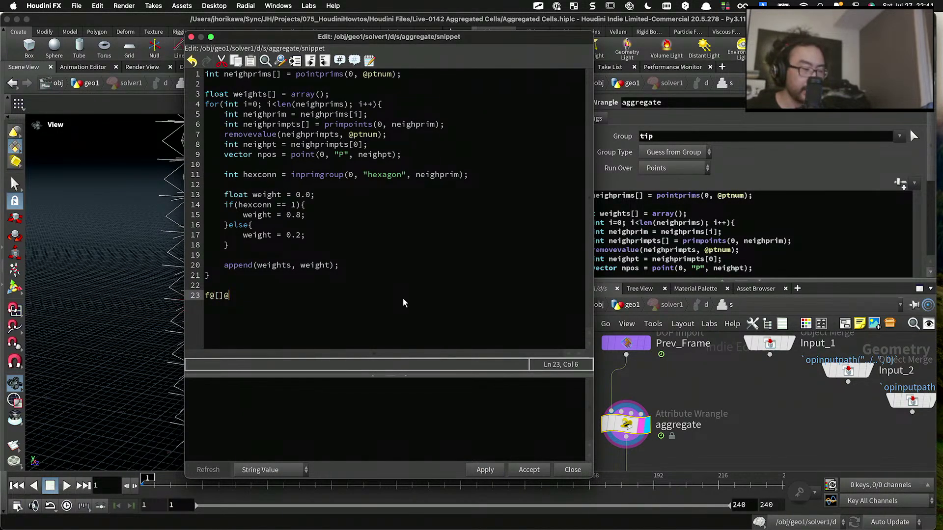
key(BackSpace)
key(BackSpace)
key(BackSpace)
key(BackSpace)
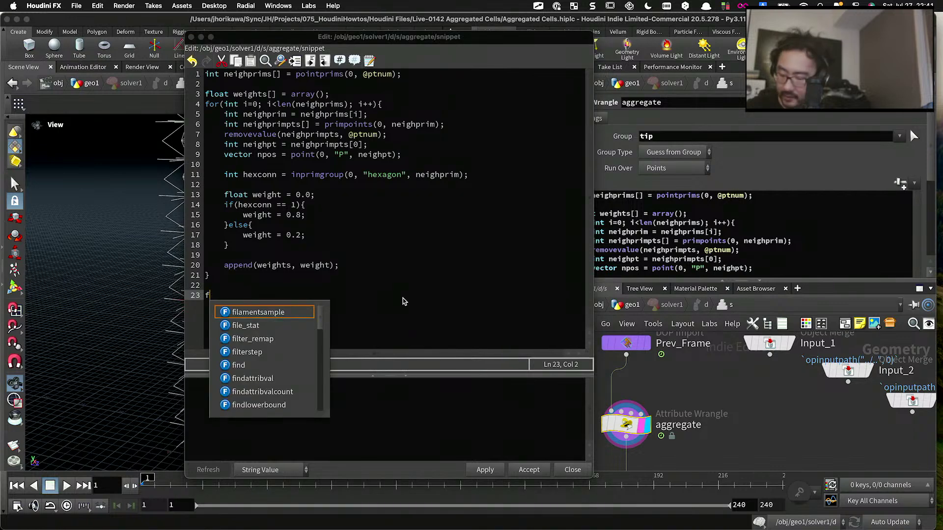
text([])
key(BackSpace)
key(BackSpace)
text(p[)
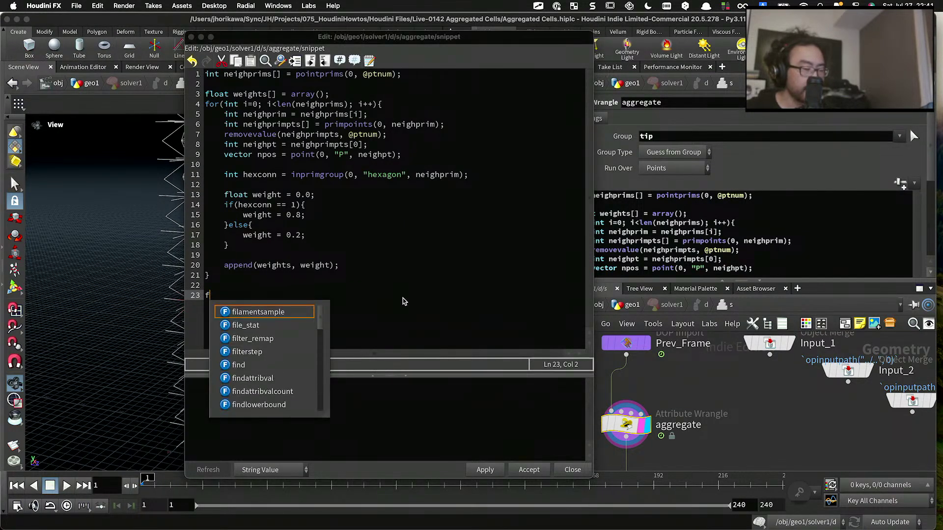
key(BackSpace)
key(BackSpace)
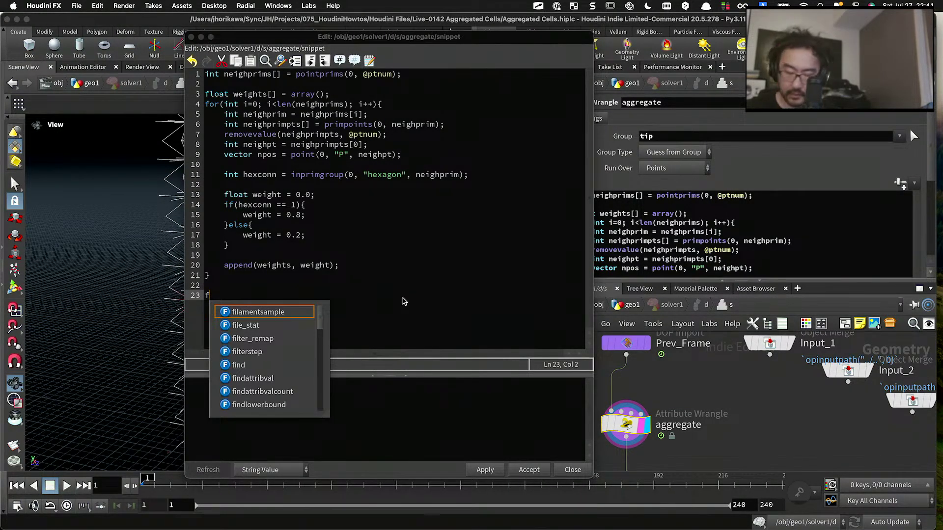
text([]@weights = )
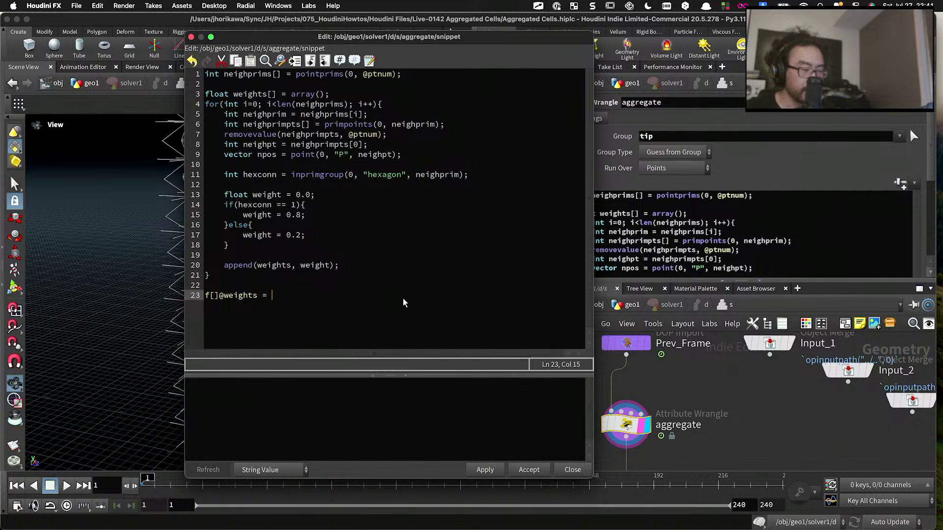
text(weigths;)
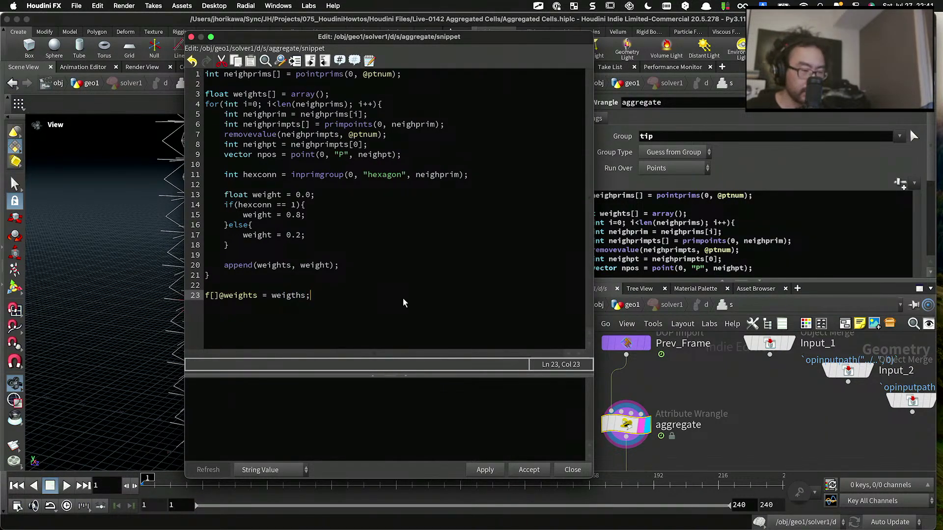
click(485, 470)
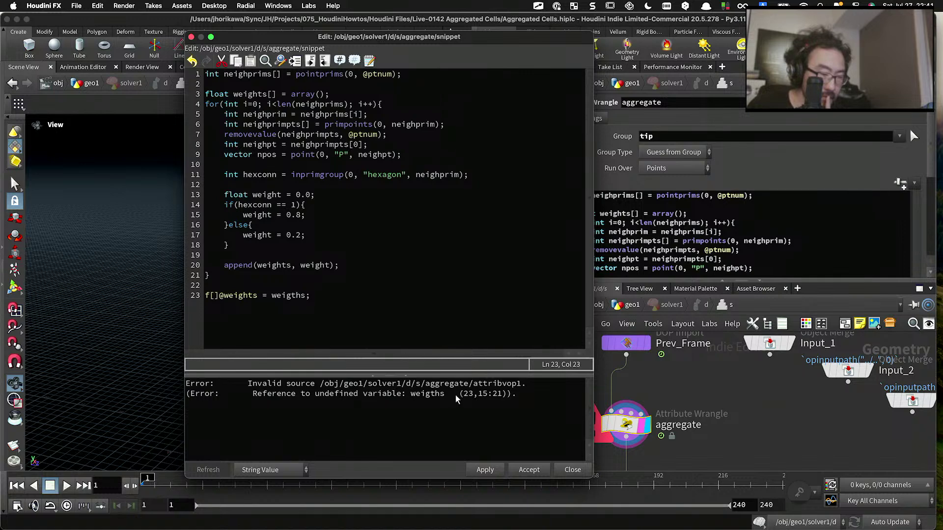
Step: Correct the assigned variable in the last line to weights, apply the code and save the scene file
double_click(286, 295)
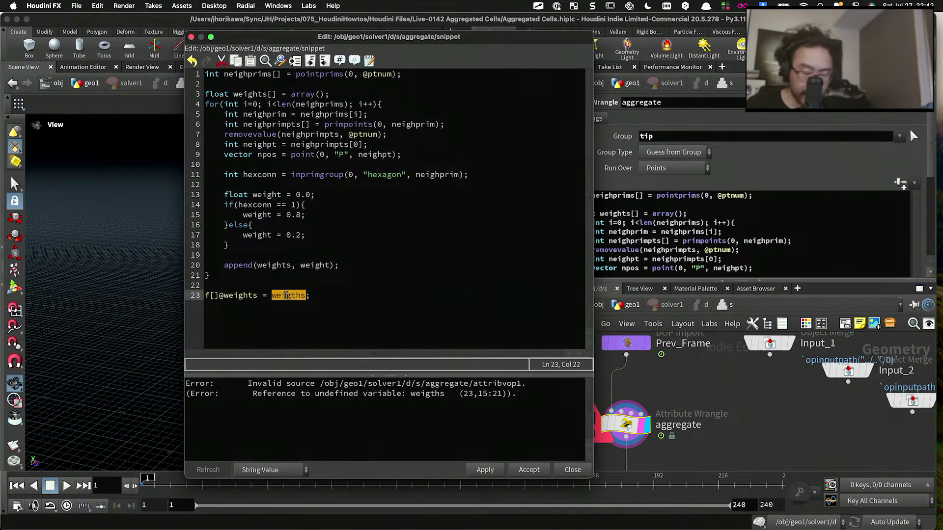
text(weight)
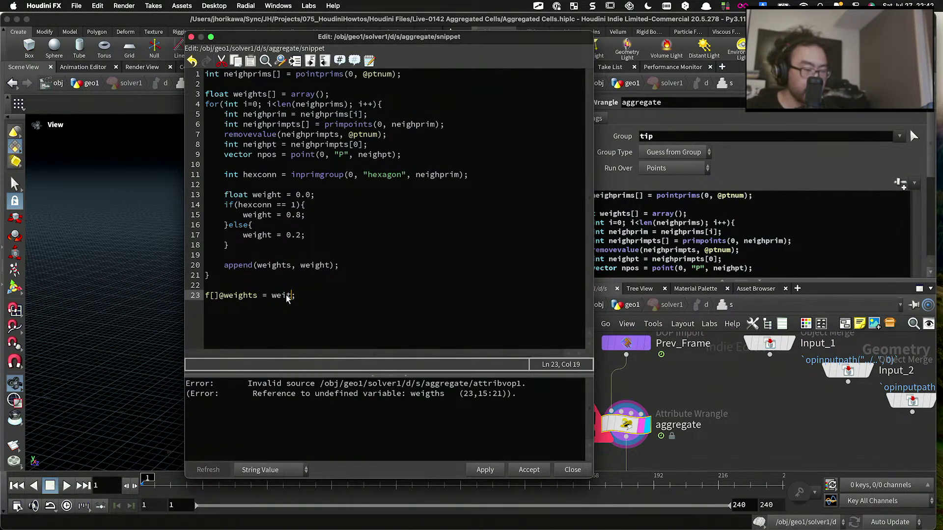
text(s)
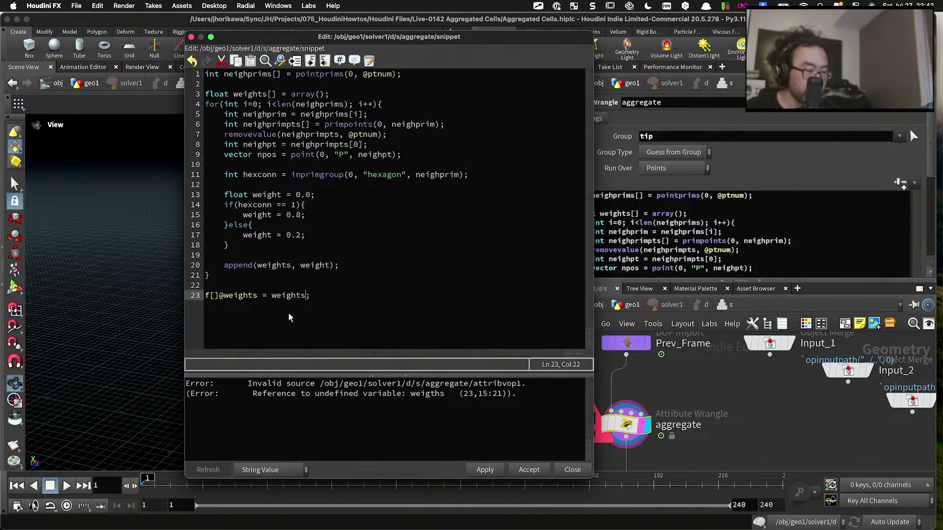
click(485, 470)
key(super+s)
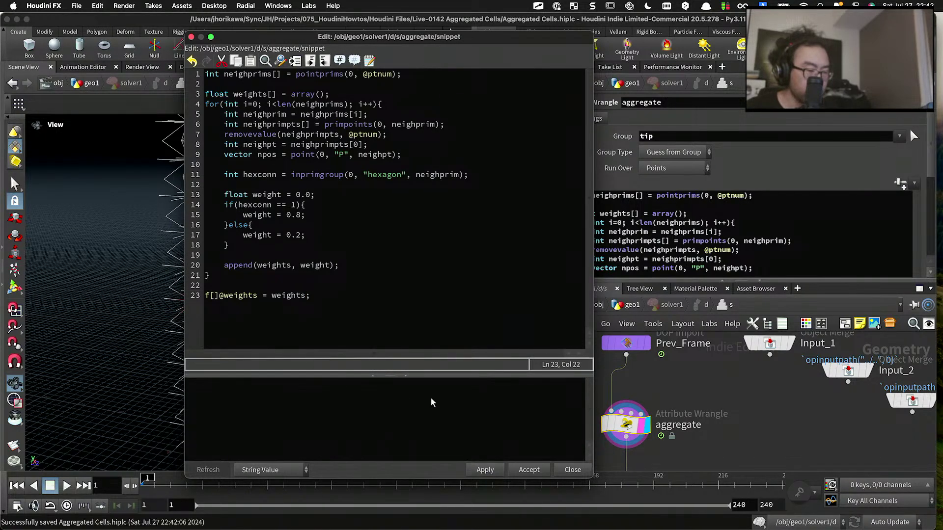
Step: Move the code editor aside and show the wrangle's point attributes in the geometry spreadsheet, sorted by the tip group with members first
drag(472, 37, 365, 35)
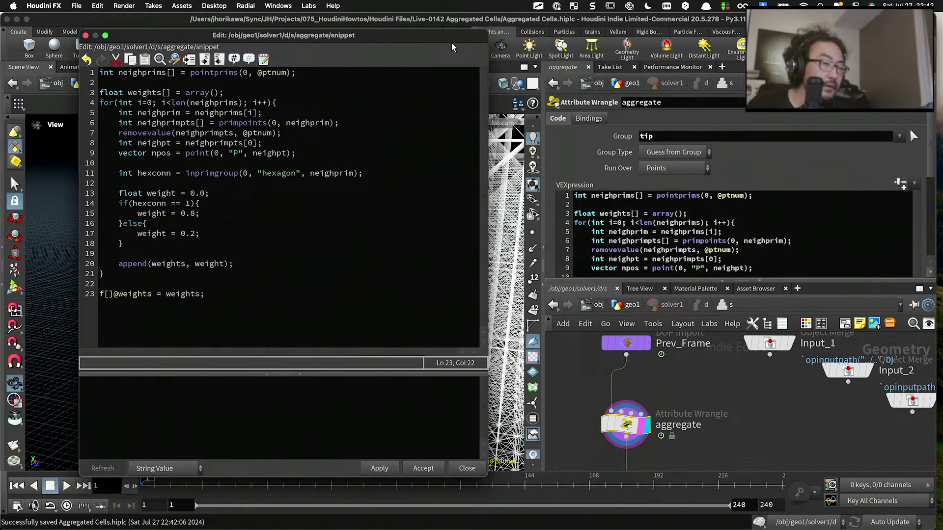
drag(285, 35, 648, 38)
click(349, 67)
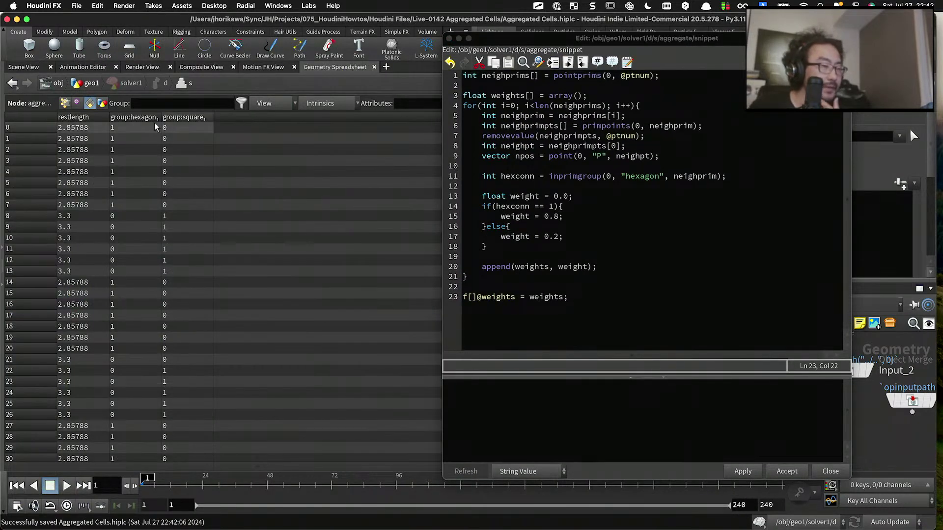
click(65, 103)
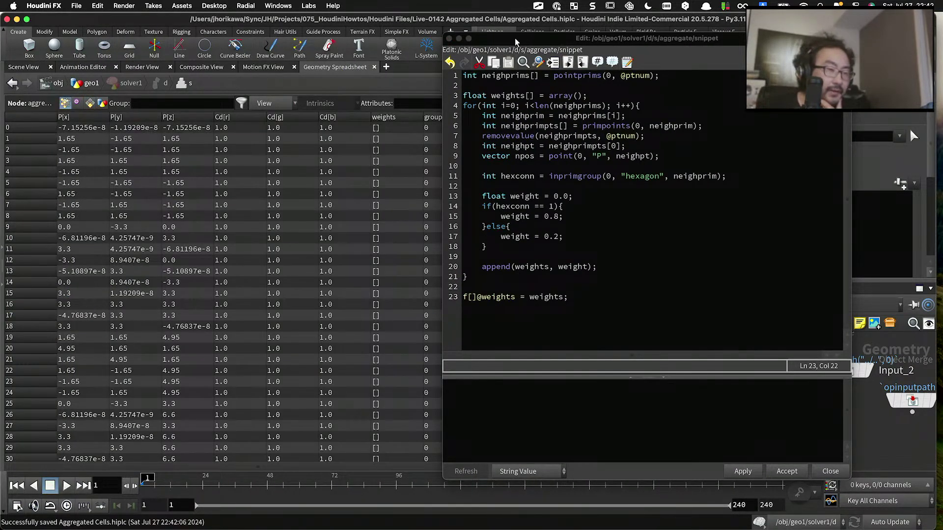
drag(515, 41, 616, 47)
click(509, 119)
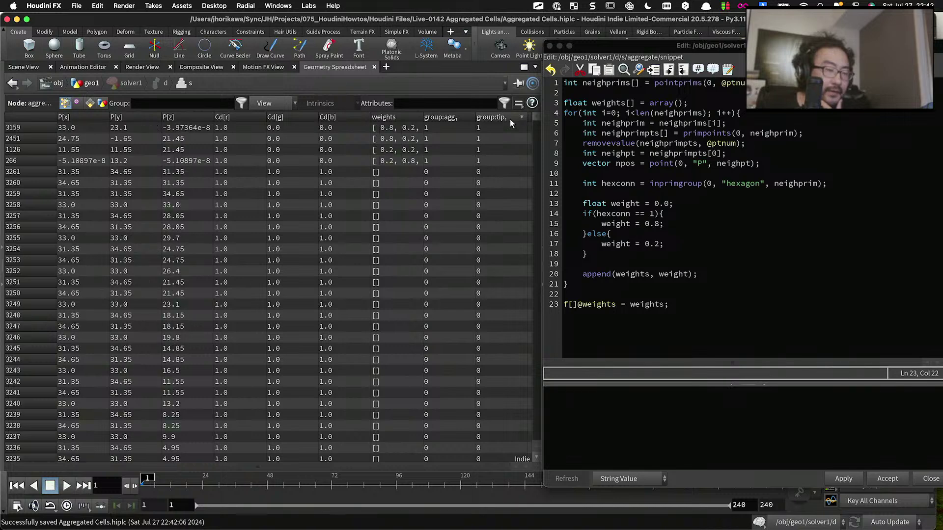
Step: Widen the weights column in the geometry spreadsheet to read the full arrays of the tip points
drag(421, 117, 550, 119)
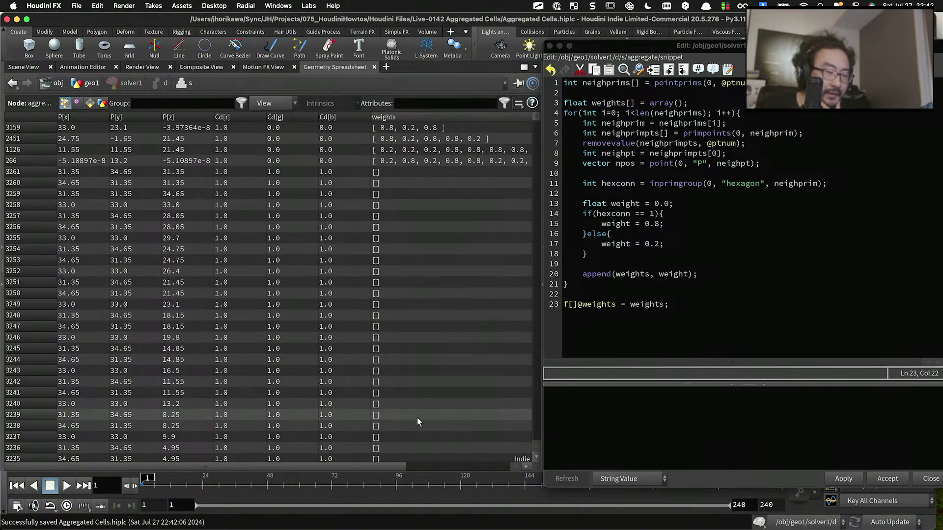
drag(394, 464, 487, 470)
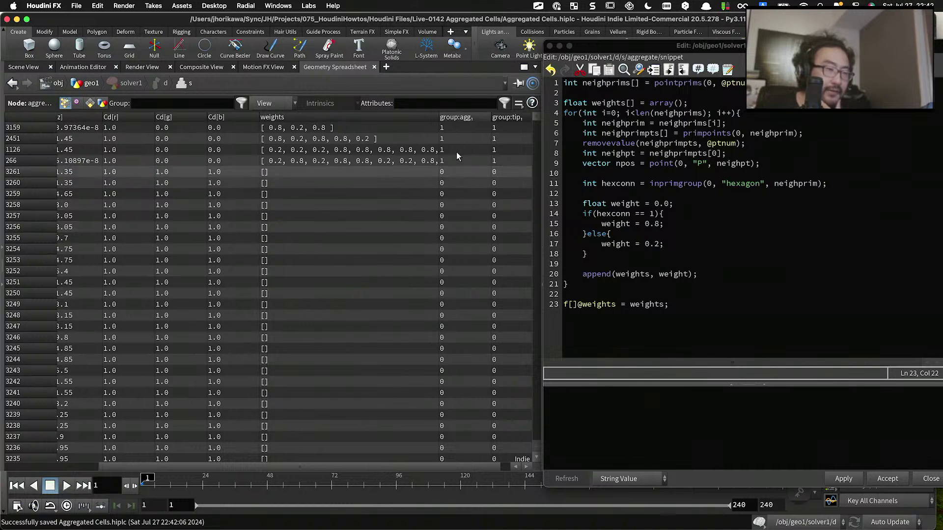
drag(440, 118, 580, 118)
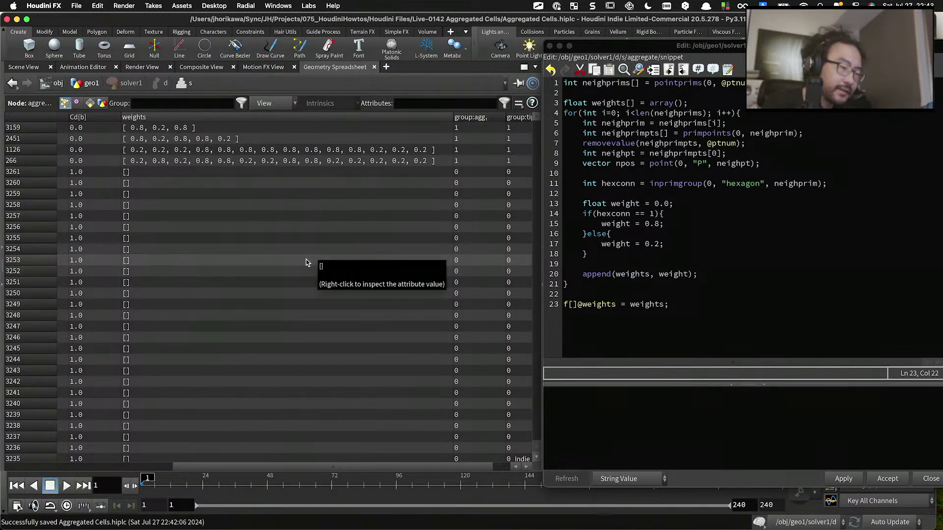
Step: Handwrite the sum 0.8 + 0.2 + 0.8 = 1.8 over the spreadsheet with the screen annotation tool
key(ctrl+shift+a)
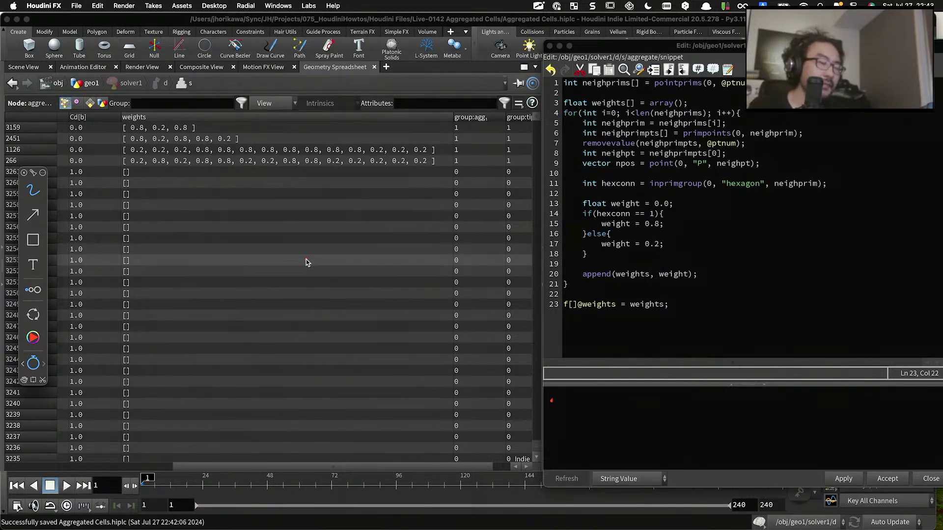
drag(293, 227, 325, 225)
click(313, 237)
mouse_move(342, 226)
mouse_down()
mouse_move(382, 210)
mouse_move(429, 214)
mouse_up()
click(396, 217)
drag(422, 207, 477, 183)
click(461, 199)
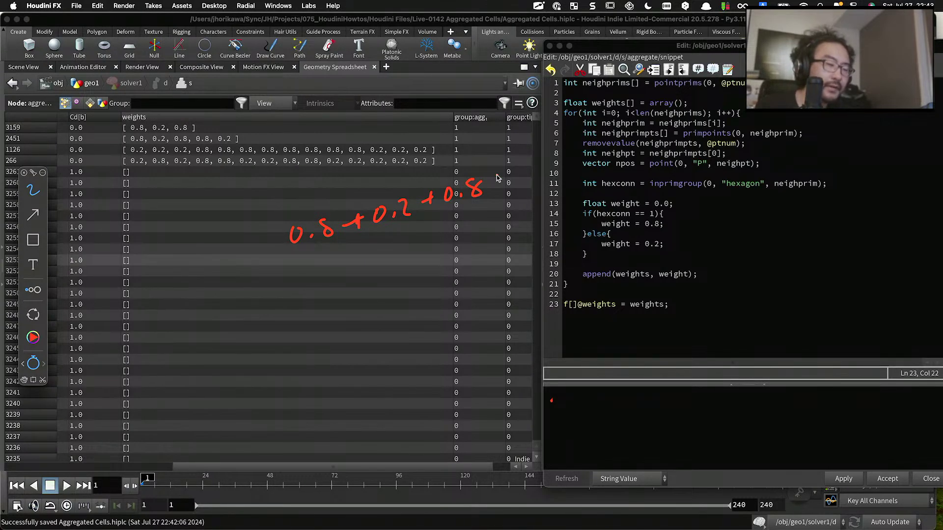
drag(372, 255, 382, 251)
drag(376, 266, 398, 265)
click(410, 262)
mouse_move(423, 239)
mouse_down()
mouse_move(419, 261)
mouse_move(425, 251)
mouse_move(415, 247)
mouse_up()
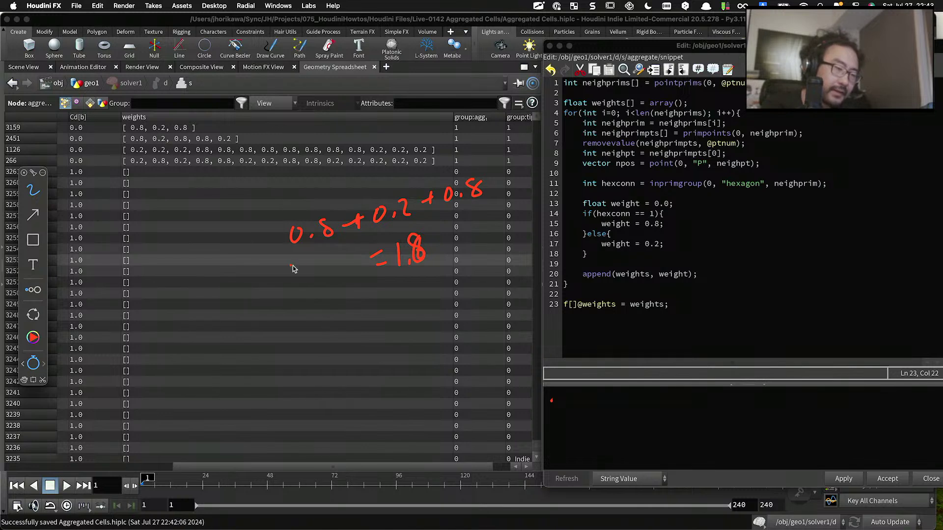
Step: Turn the handwritten sum into a fraction over 1.8 equal to 1.0, and circle the first 0.8 and the 1.8
drag(291, 265, 487, 202)
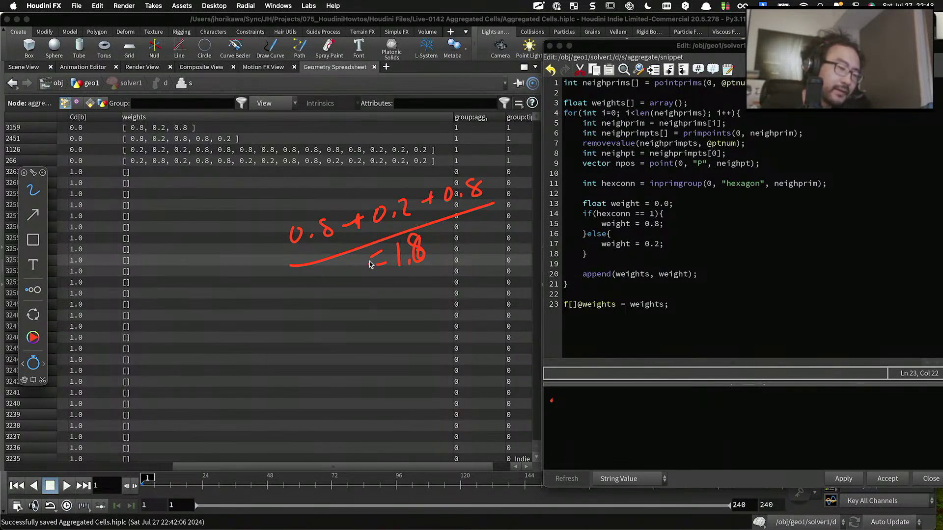
drag(366, 251, 379, 280)
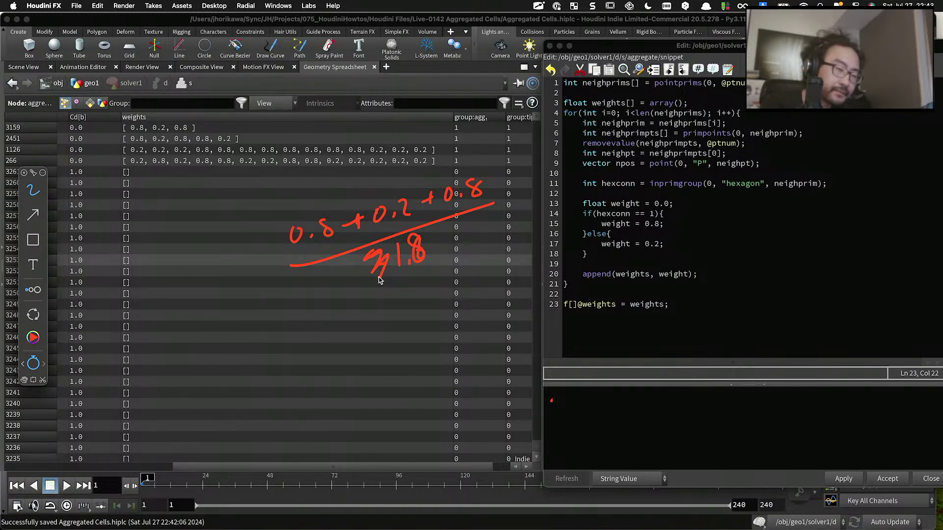
drag(519, 197, 558, 193)
mouse_move(571, 187)
mouse_down()
mouse_move(567, 195)
mouse_move(595, 162)
mouse_up()
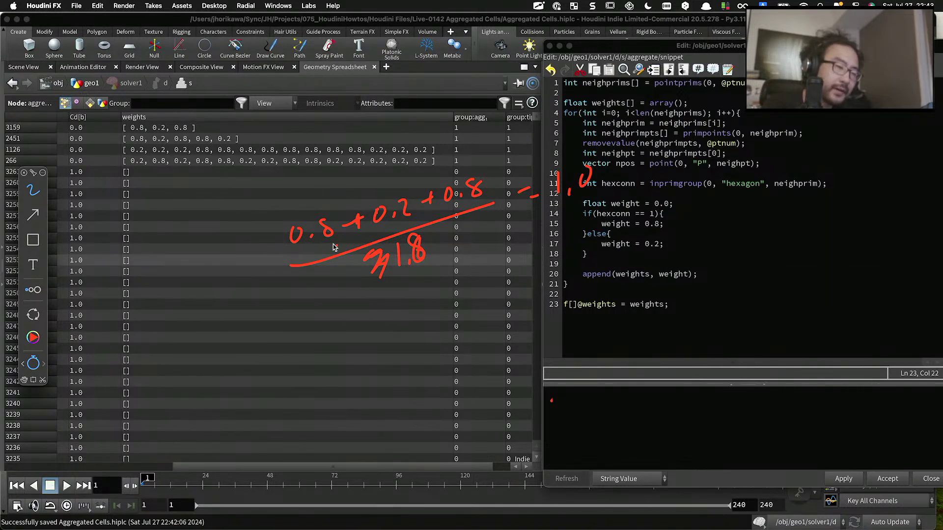
drag(336, 247, 388, 277)
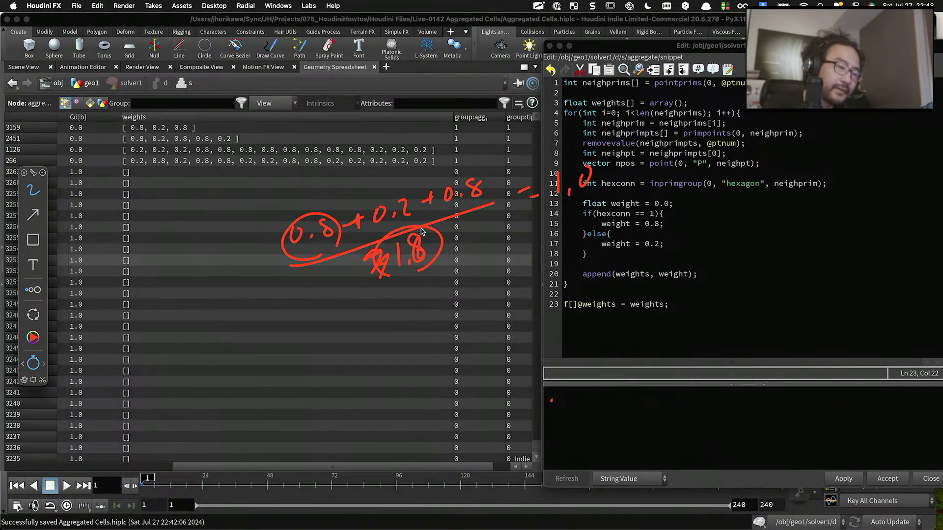
Step: Handwrite the normalized weights as three separate fractions: 0.8/1.8, 0.2/1.8 and 0.8/1.8
mouse_move(389, 316)
mouse_down()
mouse_move(393, 333)
mouse_move(389, 319)
mouse_move(424, 321)
mouse_move(397, 350)
mouse_move(409, 367)
mouse_up()
mouse_move(432, 344)
mouse_down()
mouse_move(439, 359)
mouse_move(434, 348)
mouse_up()
mouse_move(489, 279)
mouse_down()
mouse_move(527, 273)
mouse_move(489, 317)
mouse_move(510, 324)
mouse_move(528, 307)
mouse_up()
click(504, 283)
click(516, 317)
drag(573, 266, 610, 249)
drag(584, 271, 585, 290)
drag(609, 257, 605, 275)
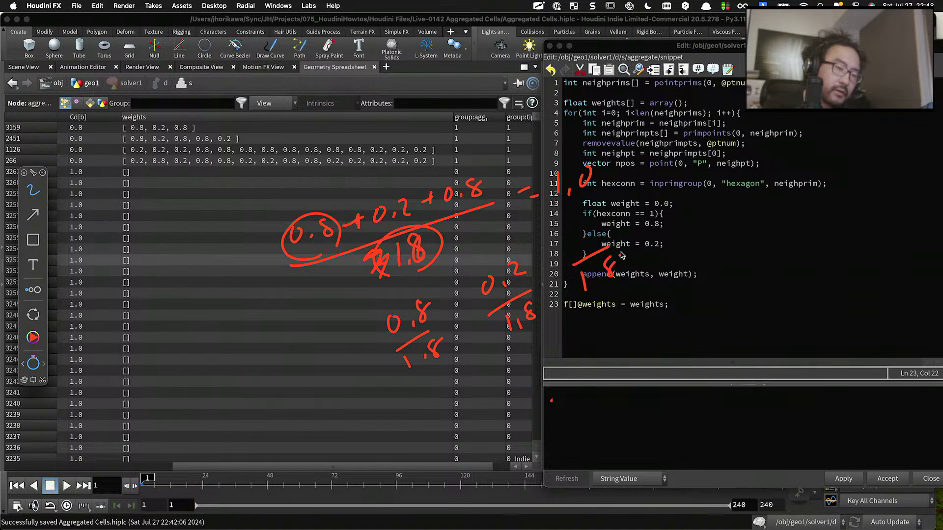
click(592, 279)
drag(576, 242, 600, 240)
click(595, 244)
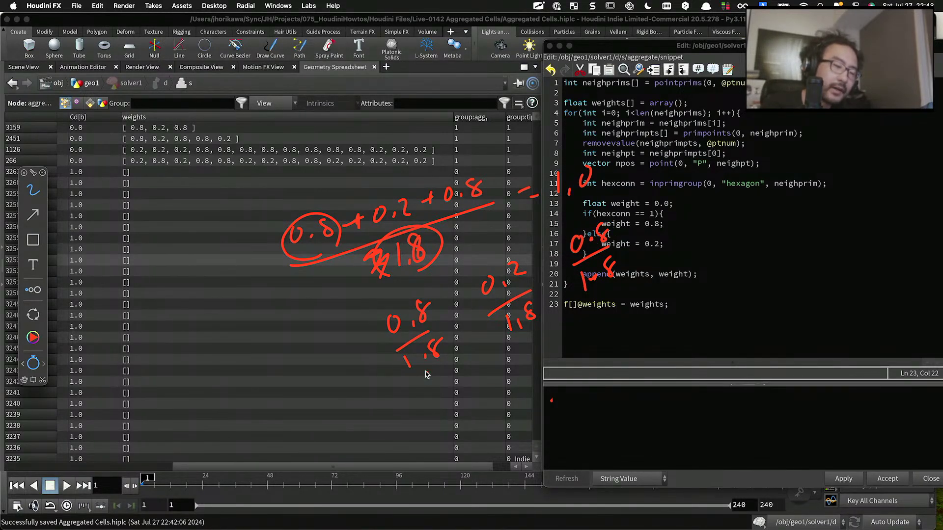
Step: Join the three handwritten fractions with plus signs and write = 1.0 after them
drag(458, 325, 473, 322)
drag(466, 317, 463, 332)
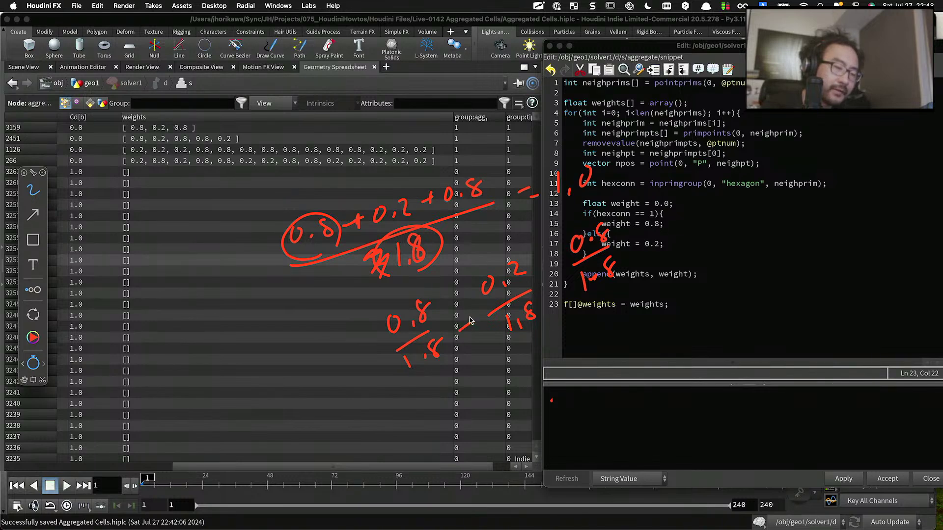
drag(550, 268, 548, 285)
drag(633, 239, 646, 226)
mouse_move(660, 215)
mouse_down()
mouse_move(656, 241)
mouse_move(671, 244)
mouse_up()
drag(689, 210, 689, 207)
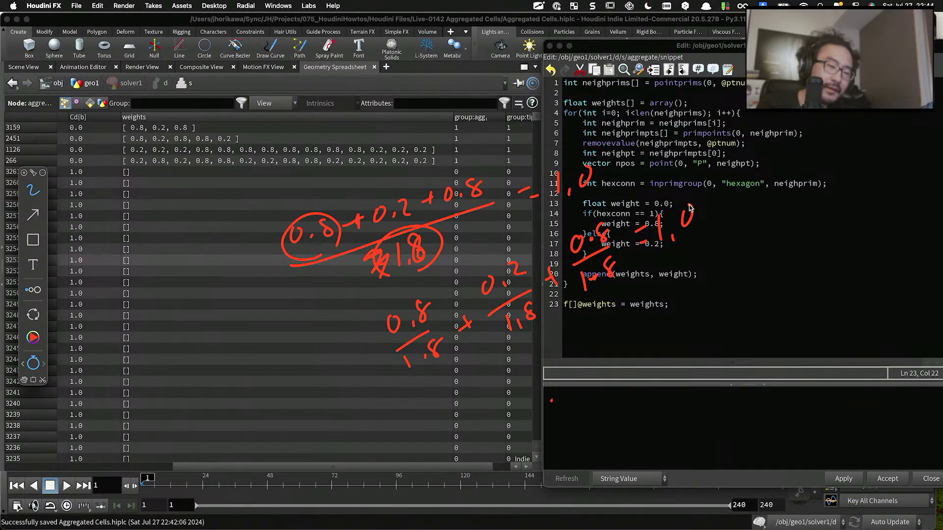
Step: Circle each of the three handwritten fractions and double-underline the resulting 1.0
mouse_move(408, 380)
mouse_down()
mouse_move(388, 302)
mouse_move(443, 378)
mouse_up()
drag(532, 348, 545, 321)
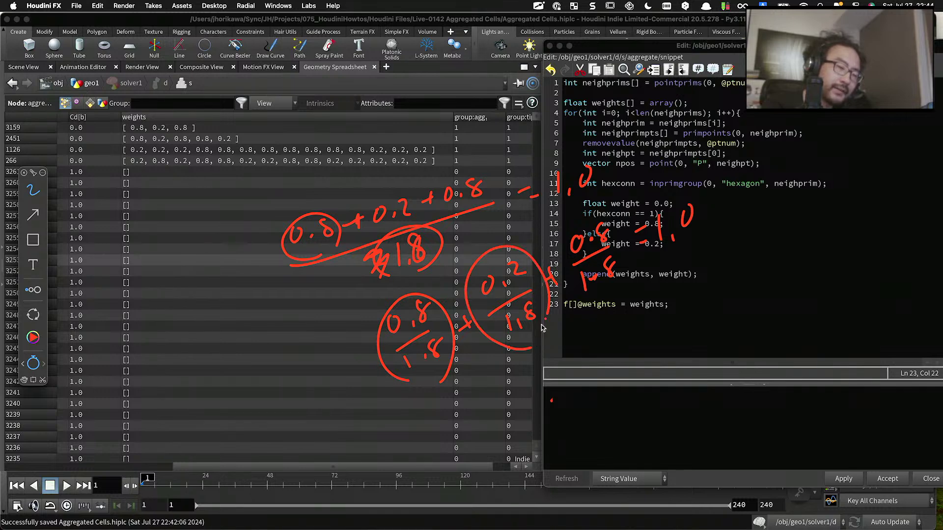
mouse_move(609, 292)
mouse_down()
mouse_move(594, 210)
mouse_move(592, 293)
mouse_up()
mouse_move(663, 257)
mouse_down()
mouse_move(708, 238)
mouse_move(712, 250)
mouse_up()
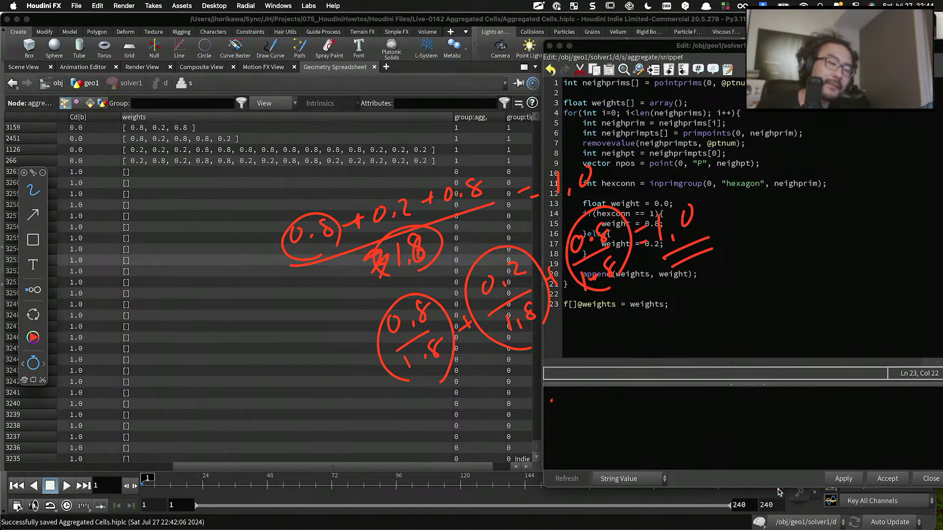
Step: Handwrite a rand() call over the code, underline it and draw an outline around it
drag(726, 173, 781, 131)
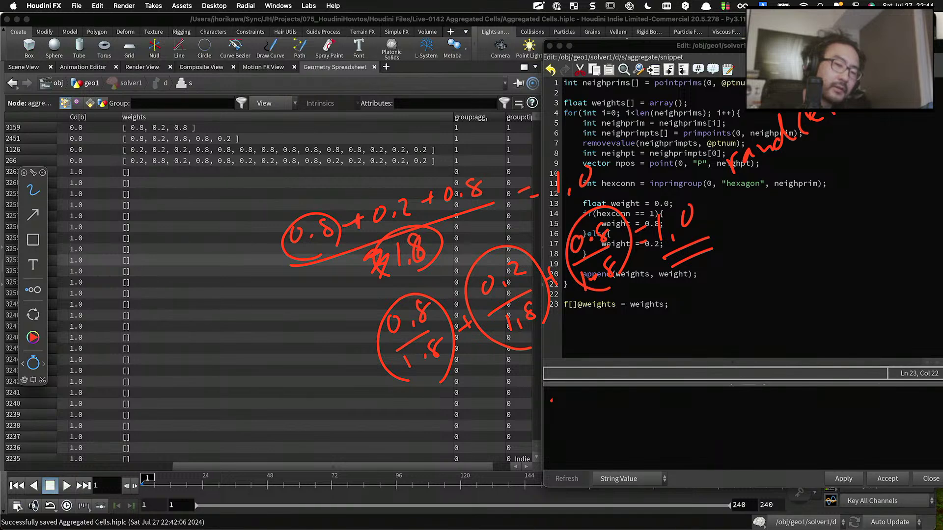
drag(855, 109, 850, 121)
click(443, 393)
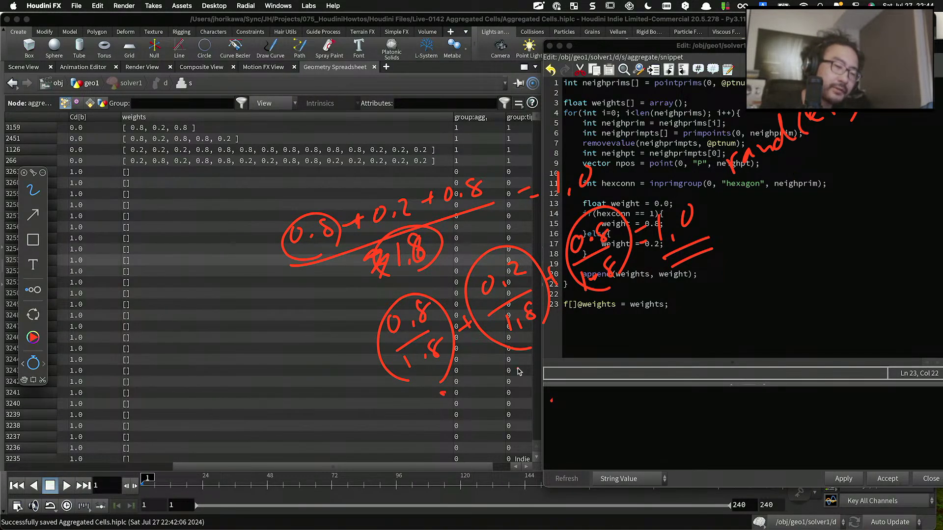
click(601, 321)
drag(518, 368, 564, 366)
click(466, 431)
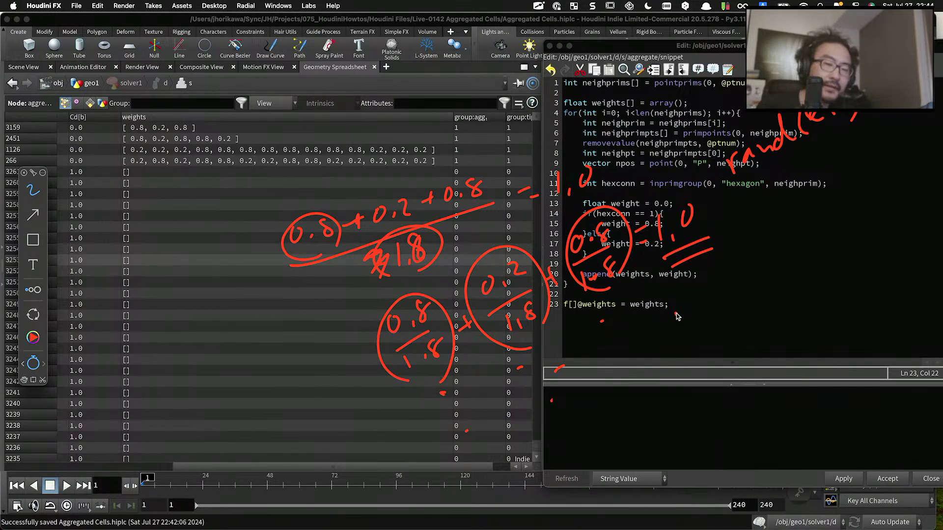
drag(760, 181, 850, 138)
drag(753, 192, 883, 114)
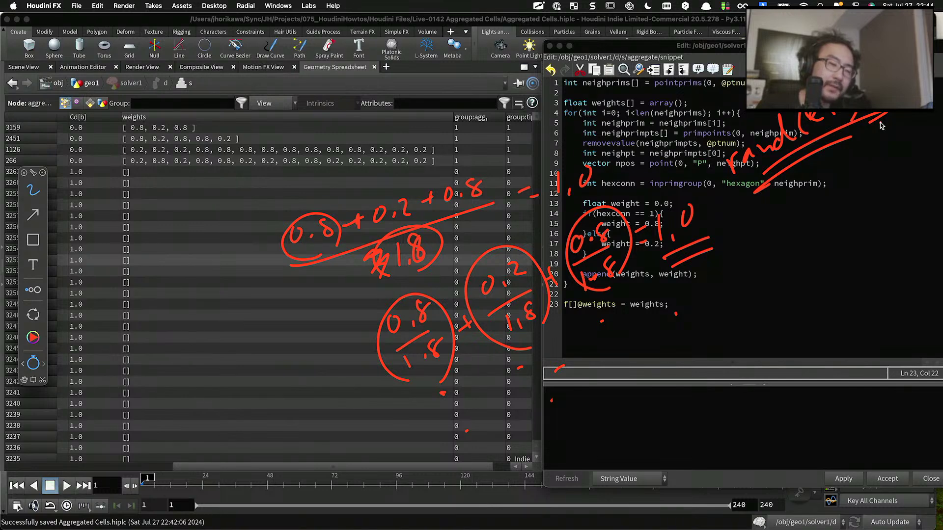
drag(741, 113, 756, 193)
drag(916, 113, 761, 194)
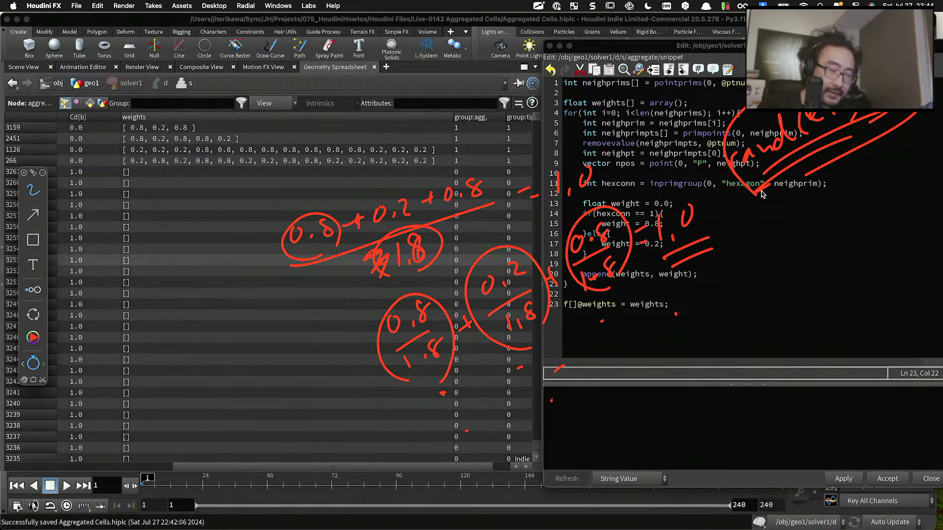
Step: Clear all handwritten annotations and leave the screen annotation tool
mouse_move(274, 230)
mouse_down()
mouse_move(379, 374)
mouse_move(497, 392)
mouse_move(694, 143)
mouse_move(788, 164)
mouse_move(543, 269)
mouse_move(481, 374)
mouse_move(553, 378)
mouse_move(378, 322)
mouse_move(473, 379)
mouse_up()
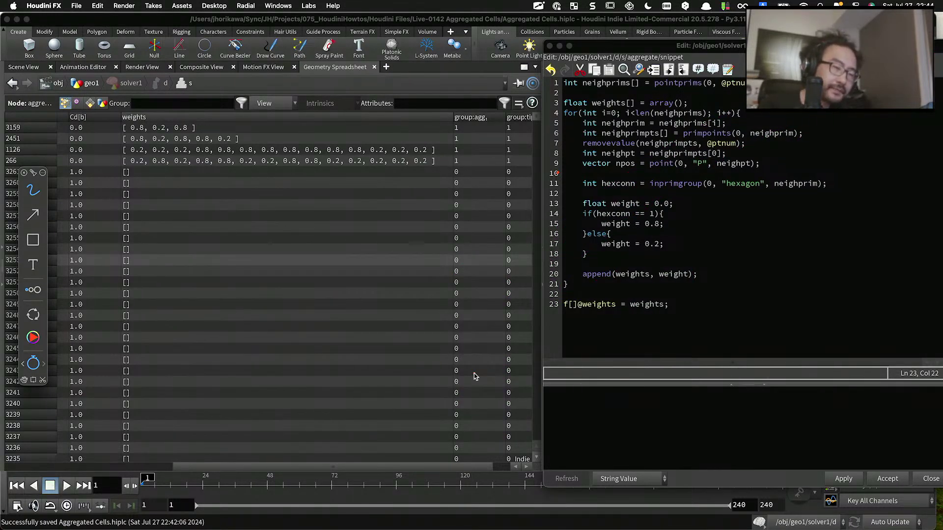
click(596, 265)
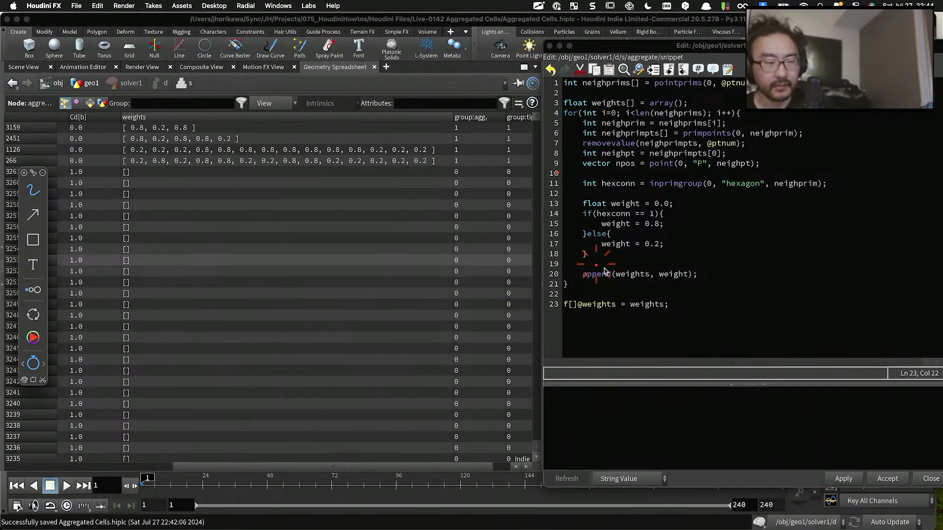
key(Escape)
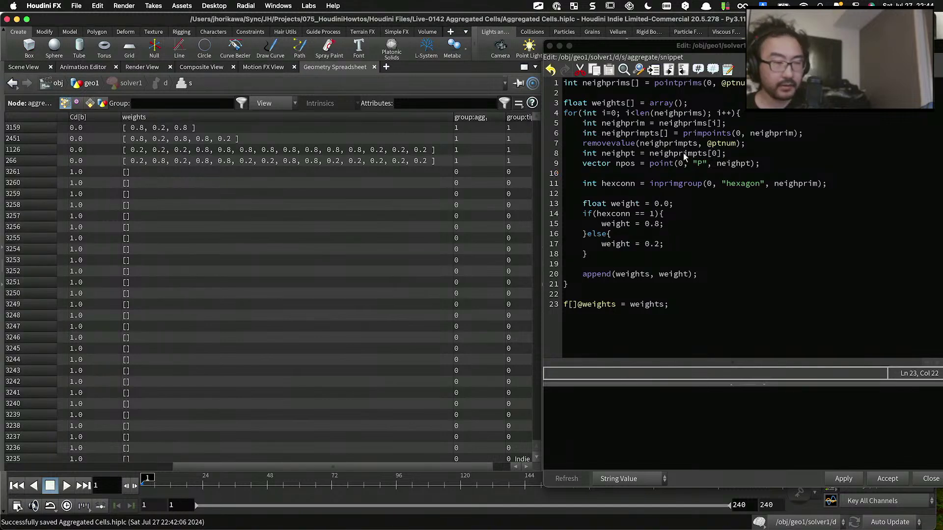
Step: Declare float sumweight = 0.0; on a new line directly below the weights array declaration
click(707, 102)
key(Return)
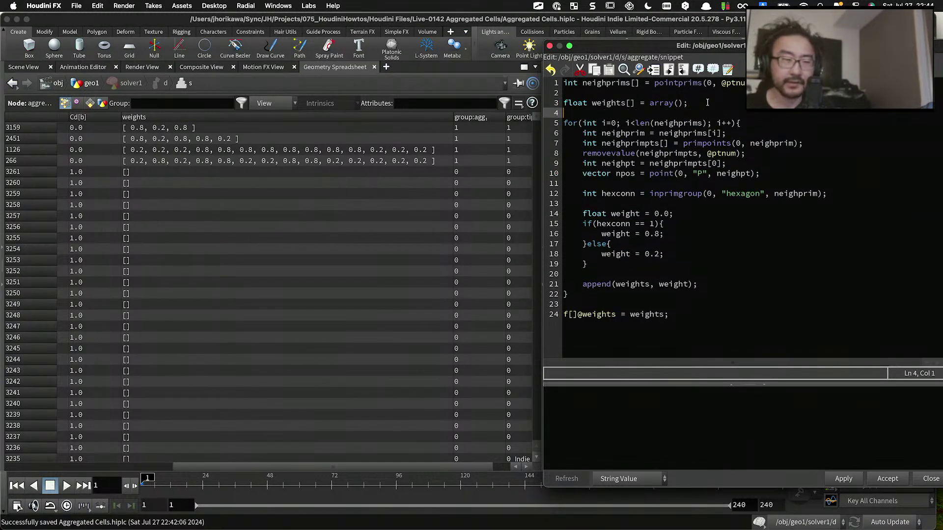
text(float)
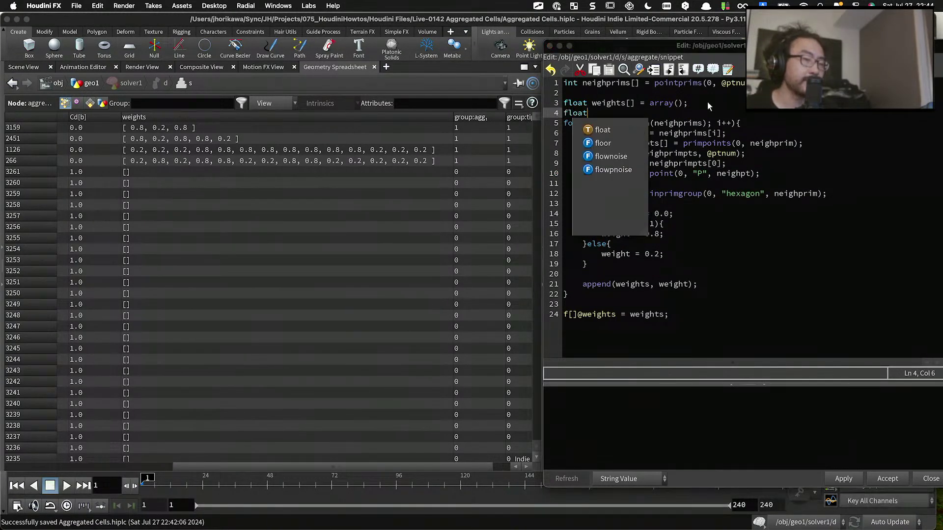
text( sumweights = )
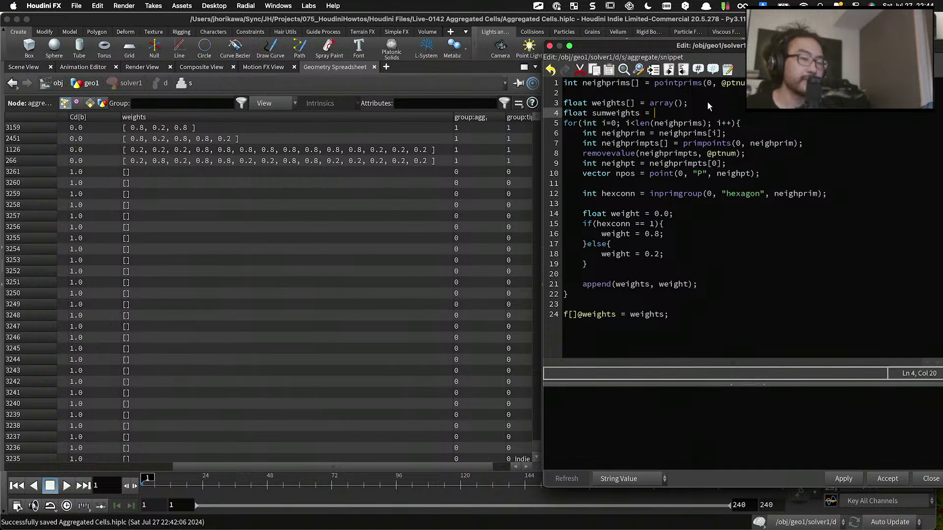
text(0.0;)
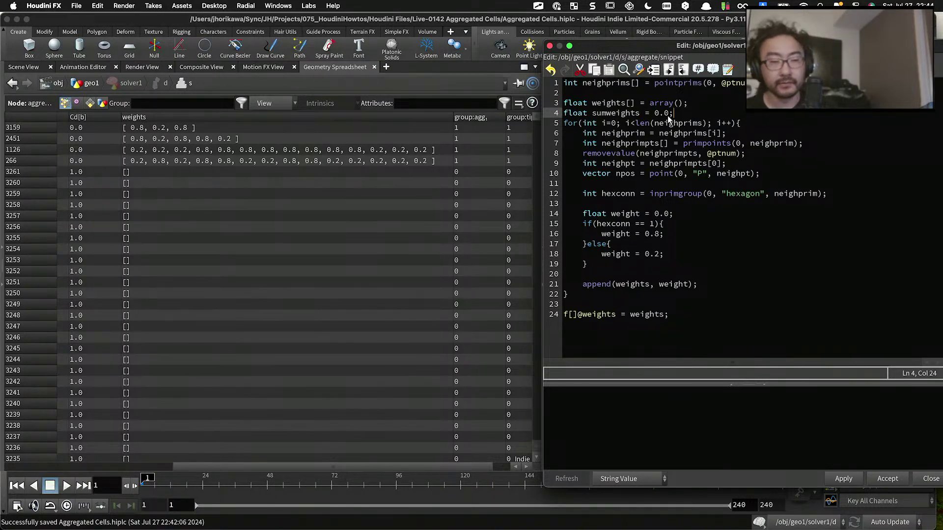
click(641, 117)
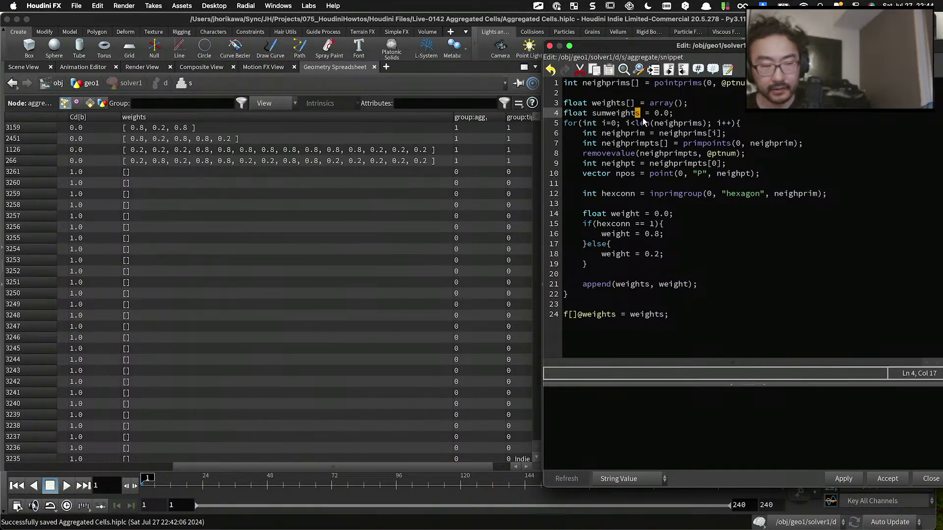
key(BackSpace)
Step: Add the line sumweight += weight; directly after the if/else block inside the neighbour loop
double_click(616, 116)
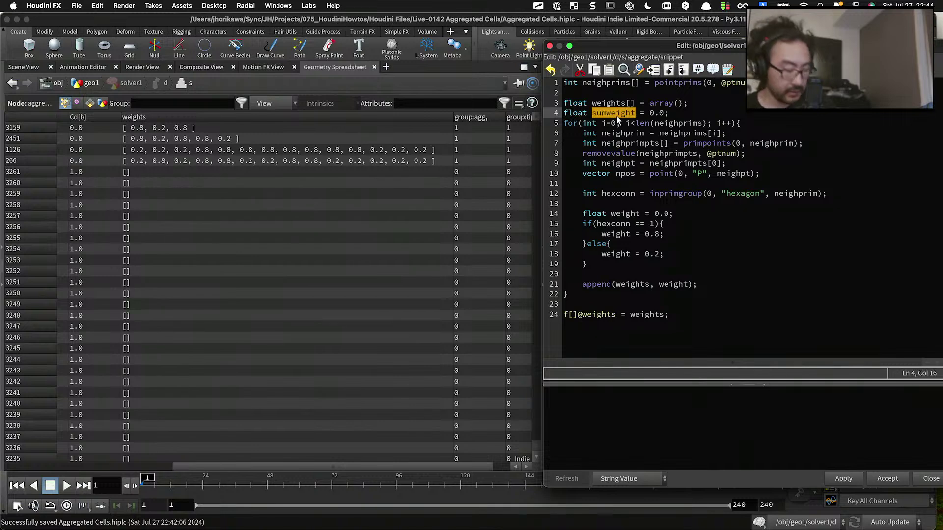
click(624, 265)
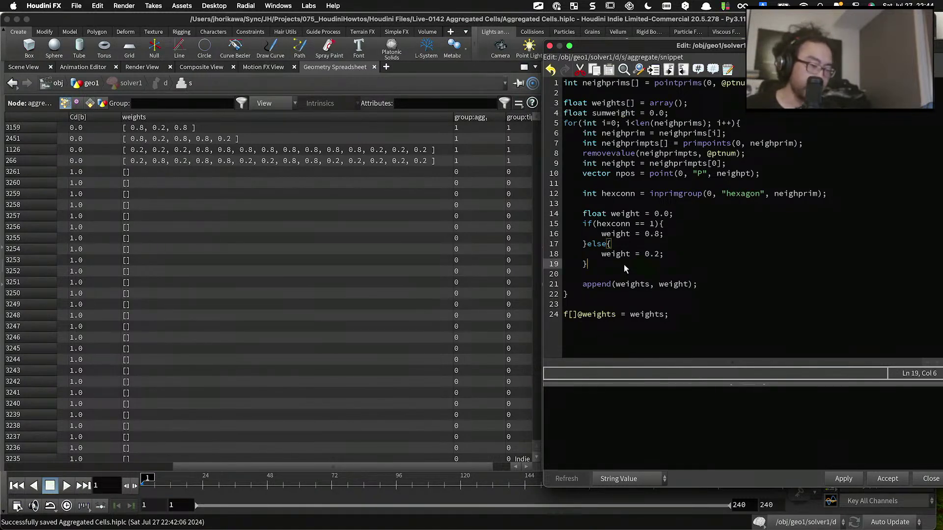
key(Return)
text(sumweight )
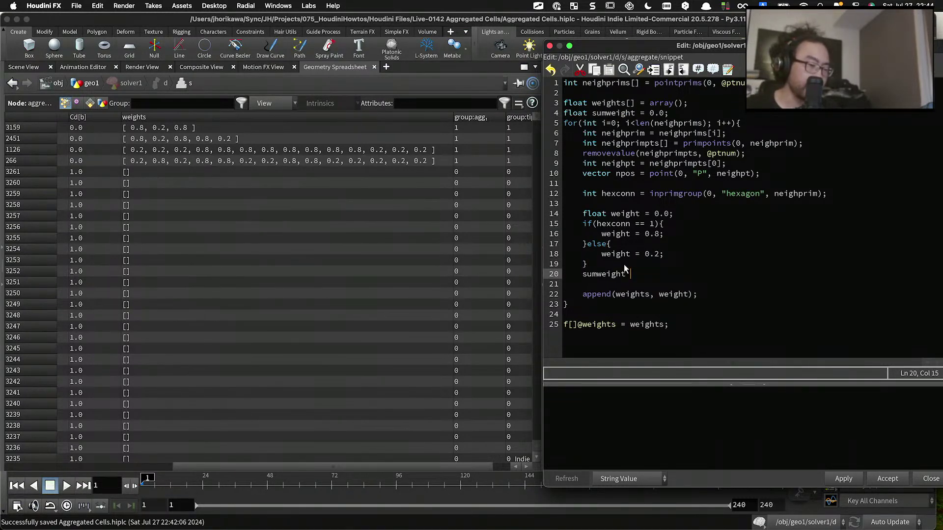
text(+= )
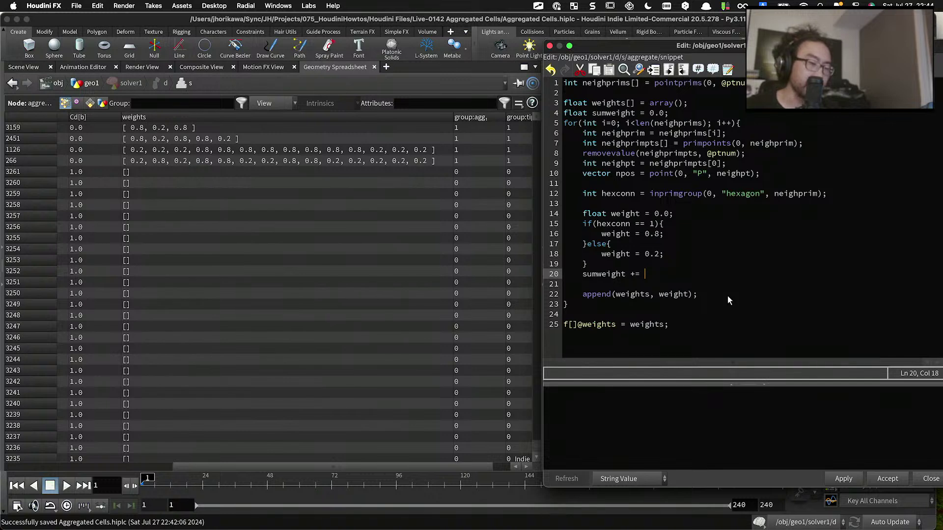
text(weight;)
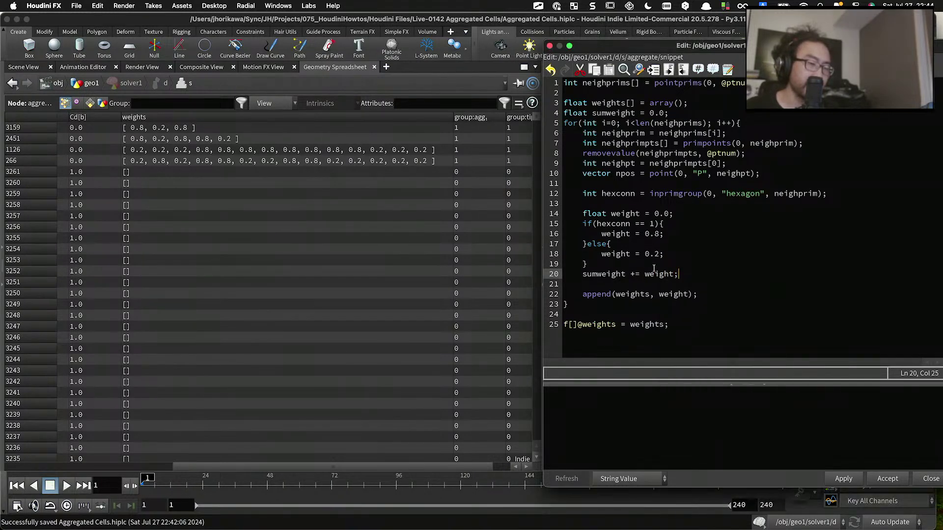
drag(663, 254, 602, 234)
click(619, 293)
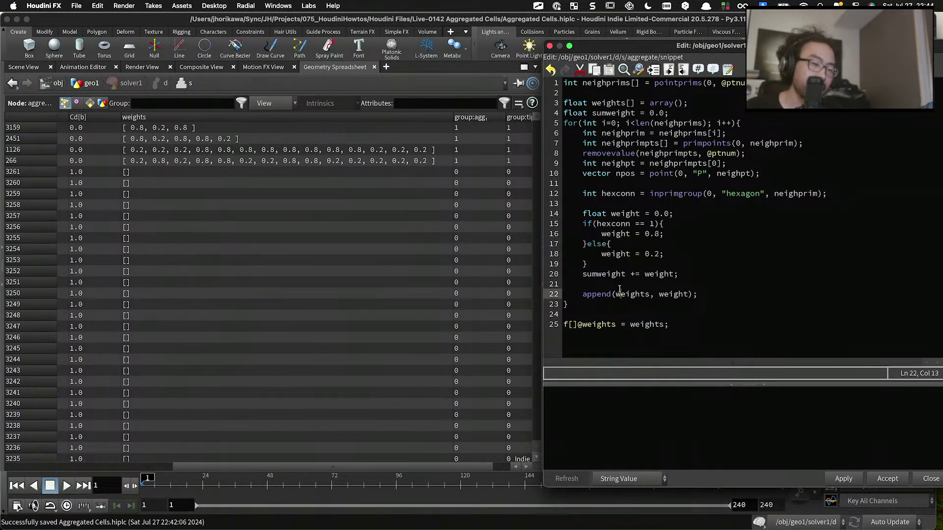
double_click(604, 274)
click(585, 275)
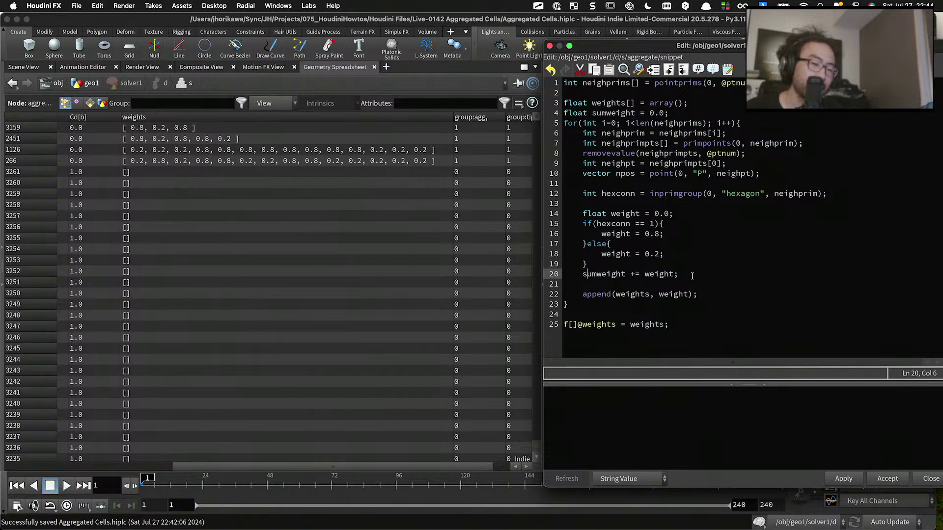
drag(692, 277, 583, 274)
click(582, 274)
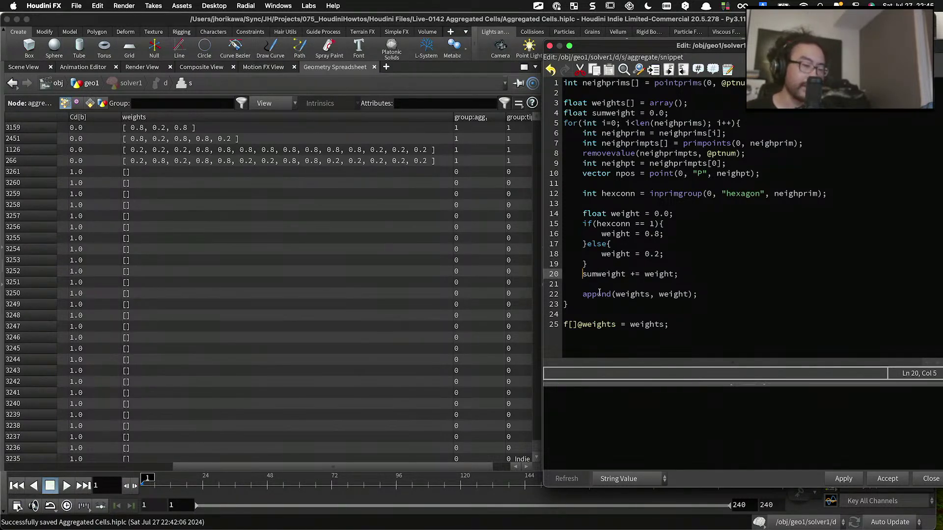
click(664, 325)
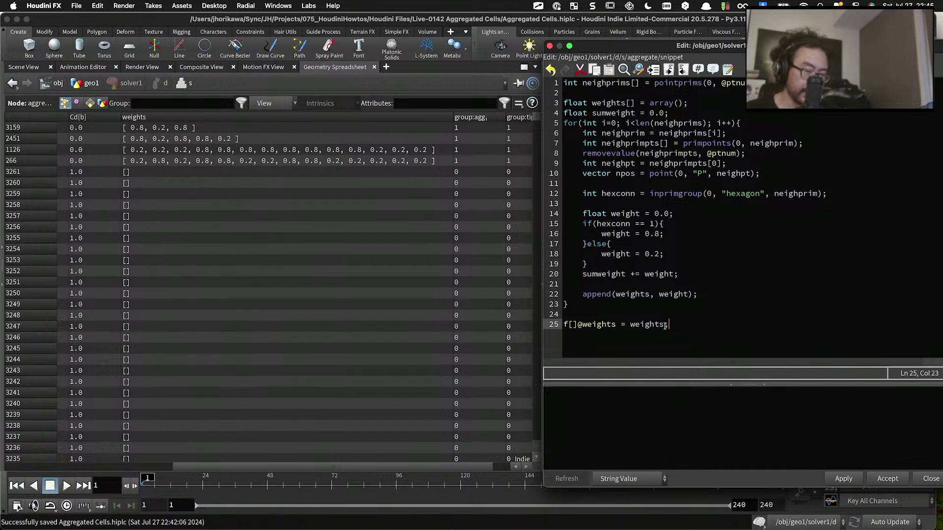
Step: Below the neighbour loop, add an empty loop for(int i=0; i<len(weights); i++){ } with an indented line inside its braces
click(615, 305)
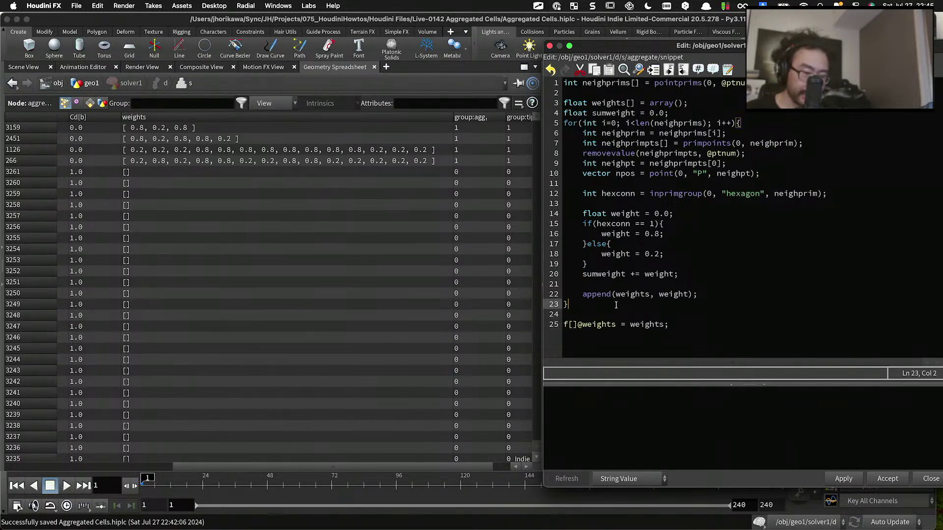
key(Return)
key(Return)
text(for)
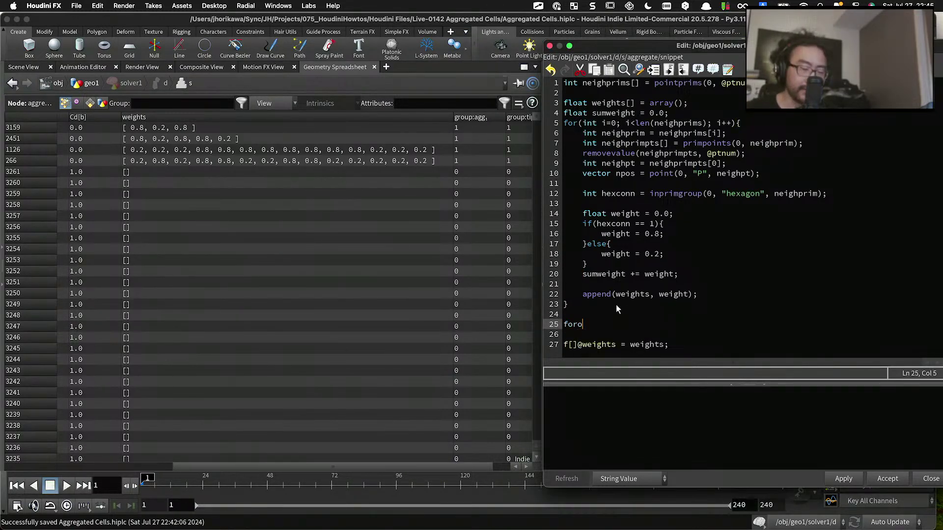
text((i)
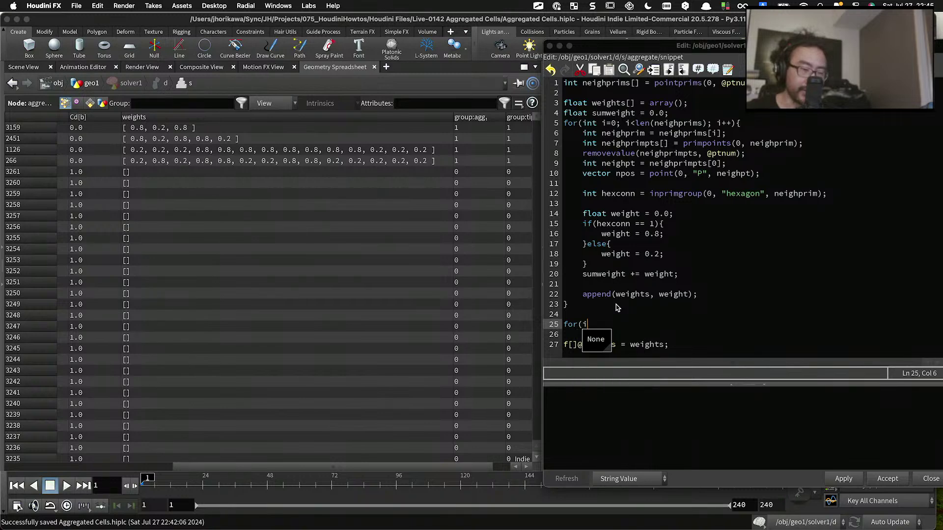
text(nt i=0; i<len)
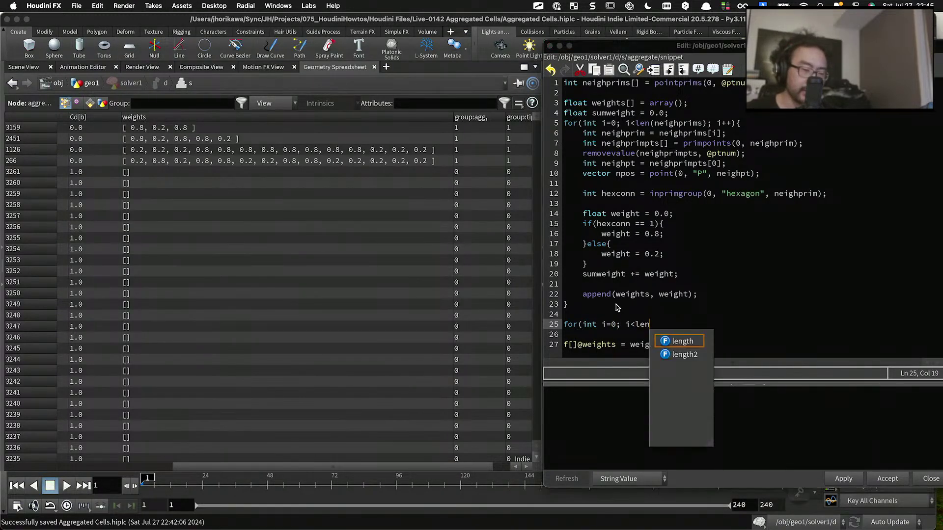
text((weights); I++)
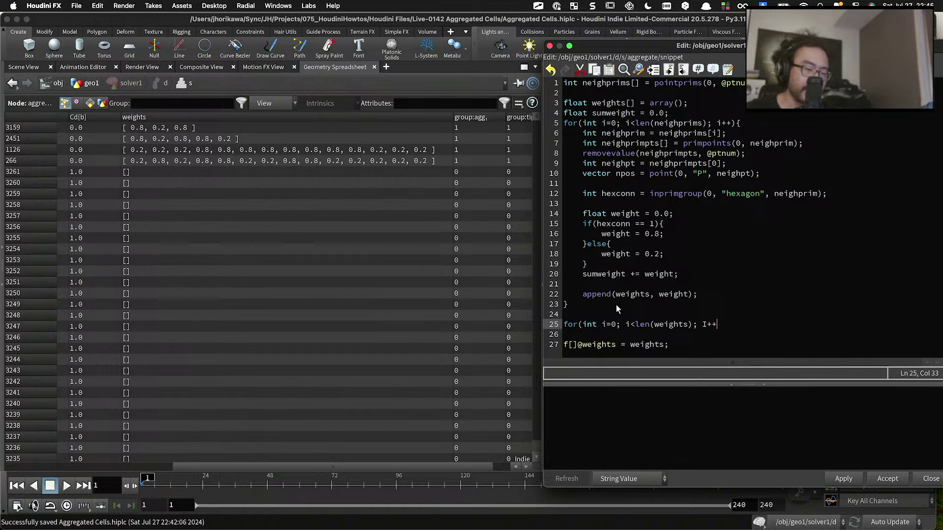
key(BackSpace)
text(i)
text(++){)
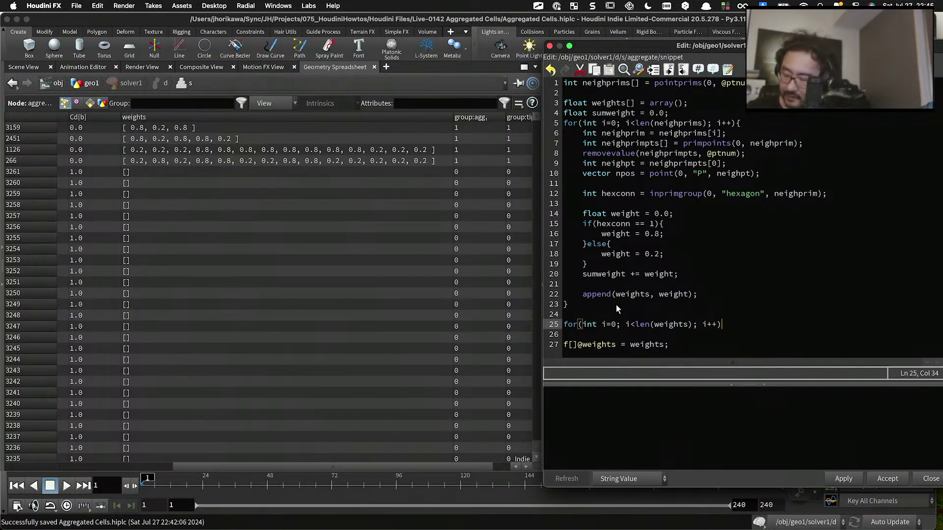
key(Return)
text(})
key(Left)
key(Return)
key(Up)
key(Tab)
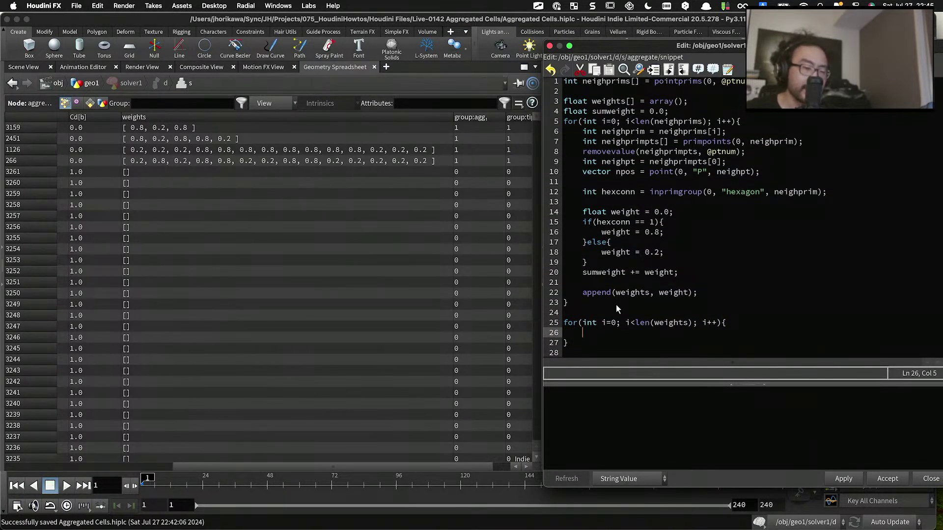
Step: Inside the new loop, declare float weight = weights[i] / sumweight; to normalize each weight
text(float wight)
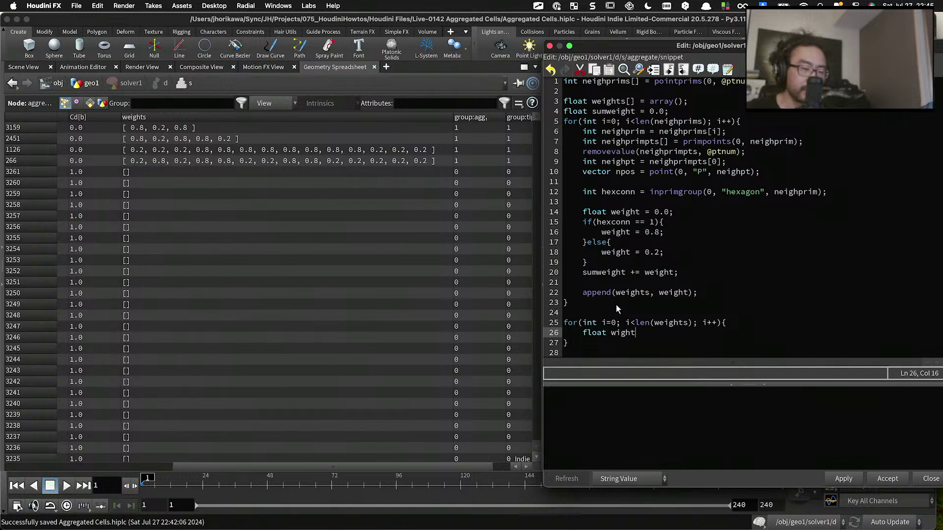
key(BackSpace)
key(BackSpace)
key(BackSpace)
key(BackSpace)
text(eiught)
key(BackSpace)
key(BackSpace)
key(BackSpace)
key(BackSpace)
key(BackSpace)
text(ght -=)
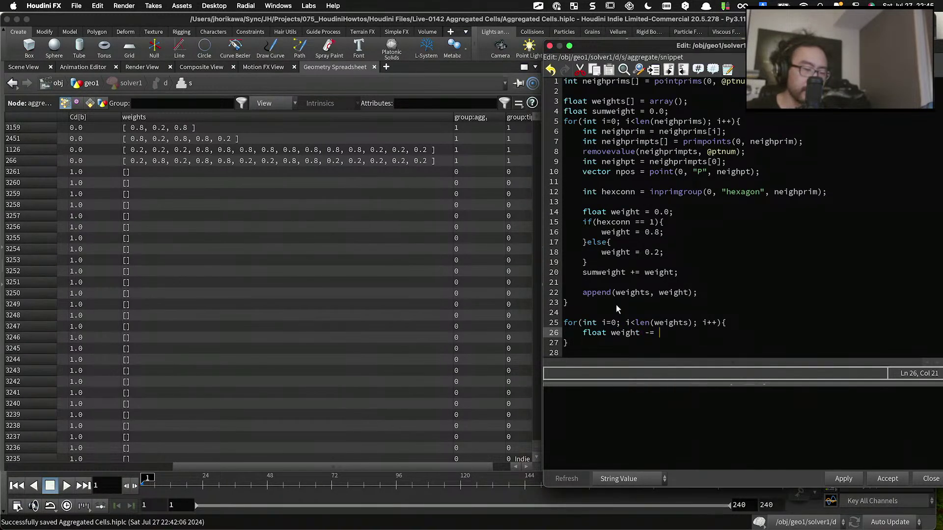
key(BackSpace)
key(BackSpace)
key(BackSpace)
text(= weights)
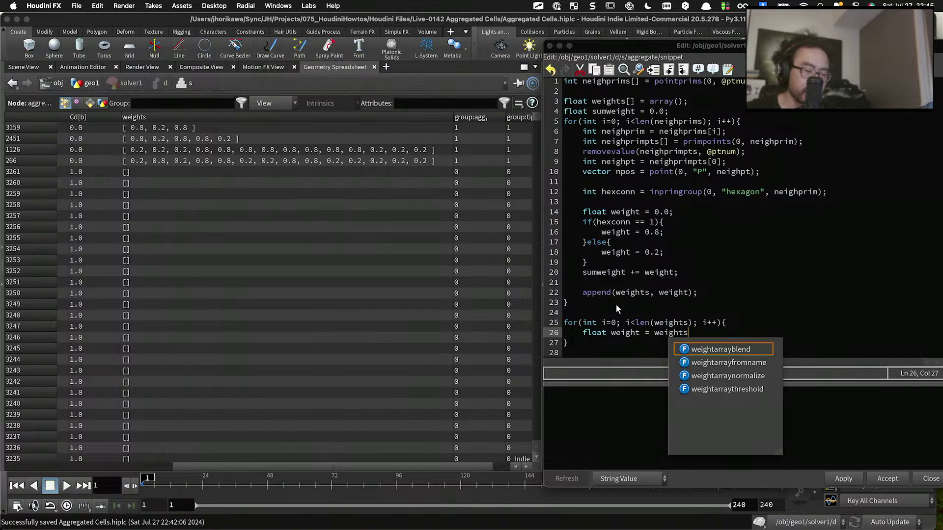
text([i\)
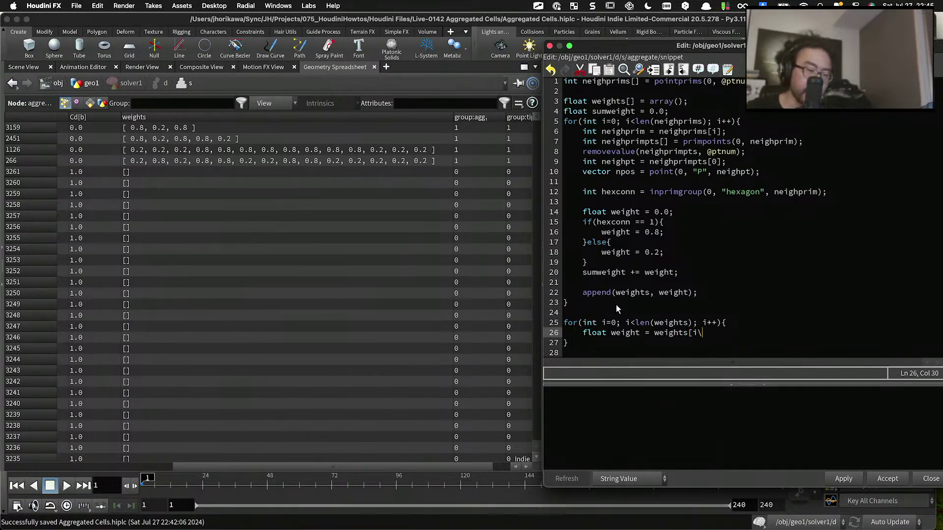
key(BackSpace)
text(] / )
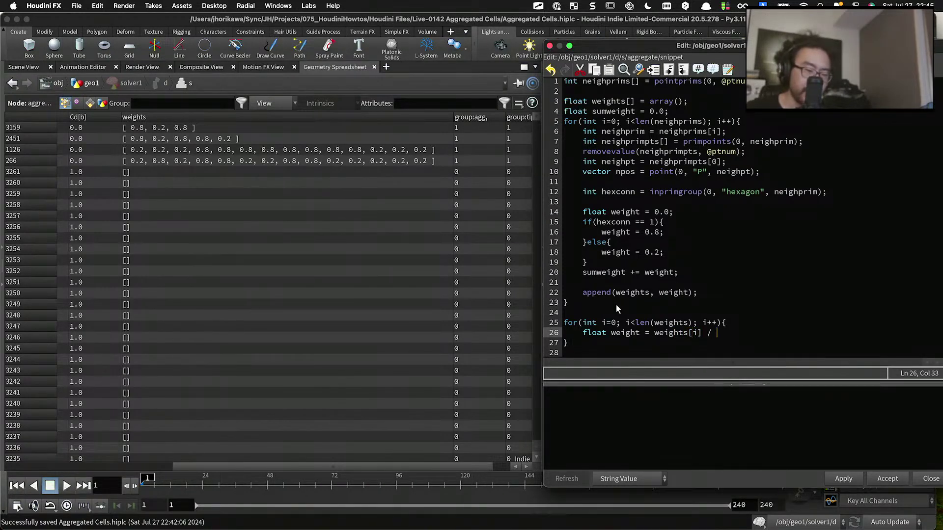
text(sumweih)
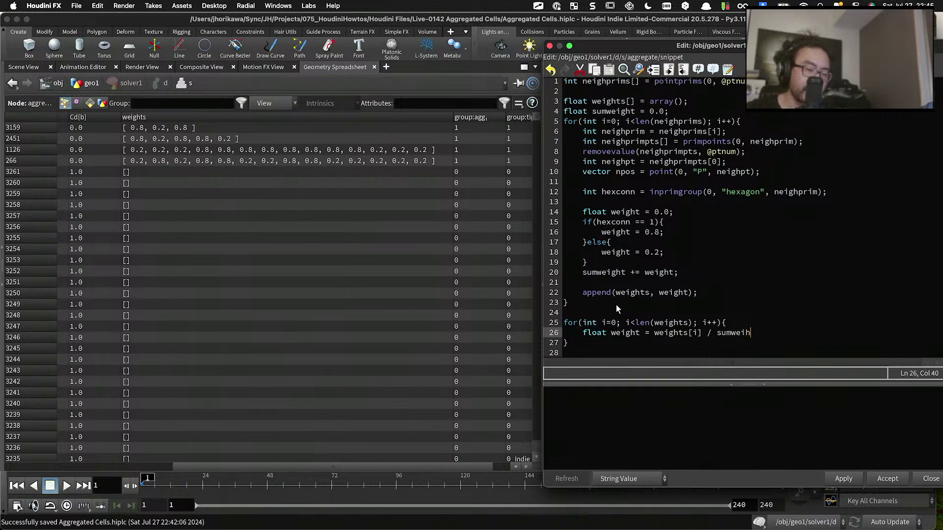
key(BackSpace)
text(gth;)
scroll(616, 304, down, 1)
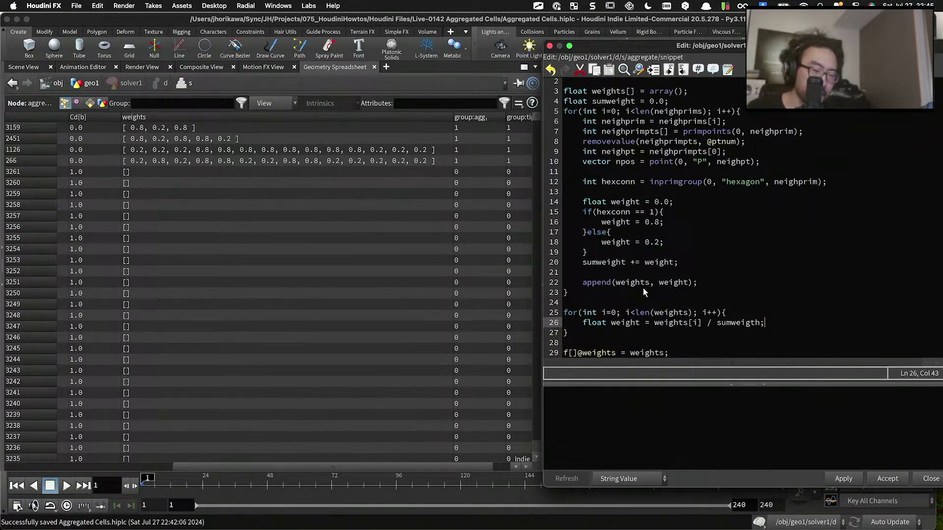
double_click(728, 323)
text(sumweig)
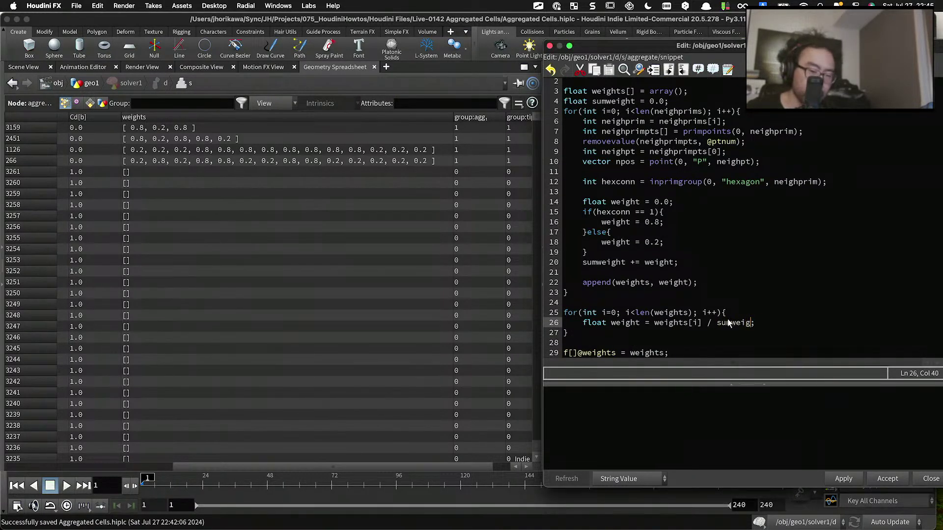
text(ht)
Step: Declare float normweights[] = array(); on a new line directly above the second for loop
click(700, 301)
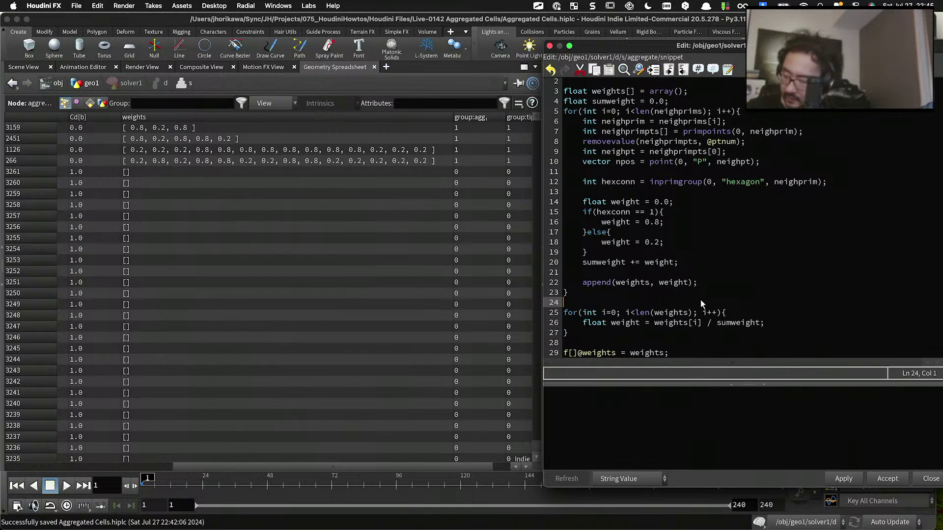
key(Return)
text(float )
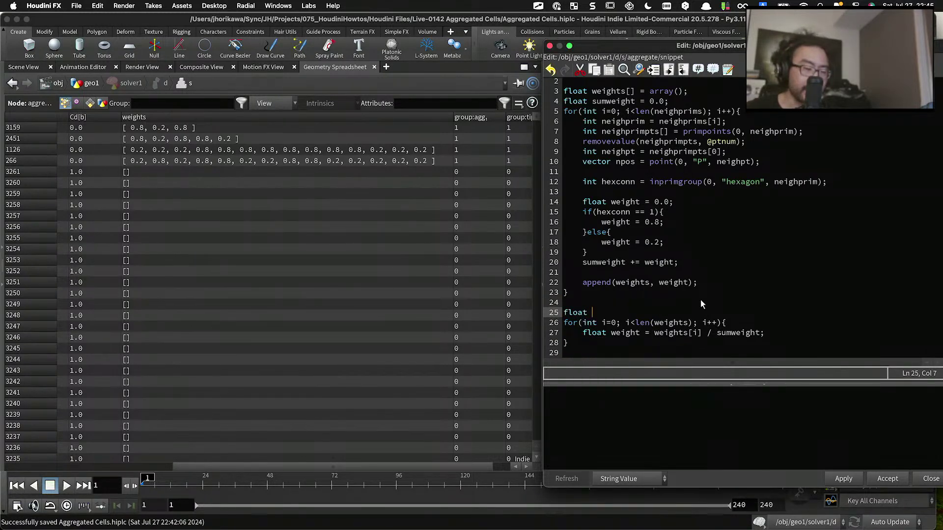
text(normweights)
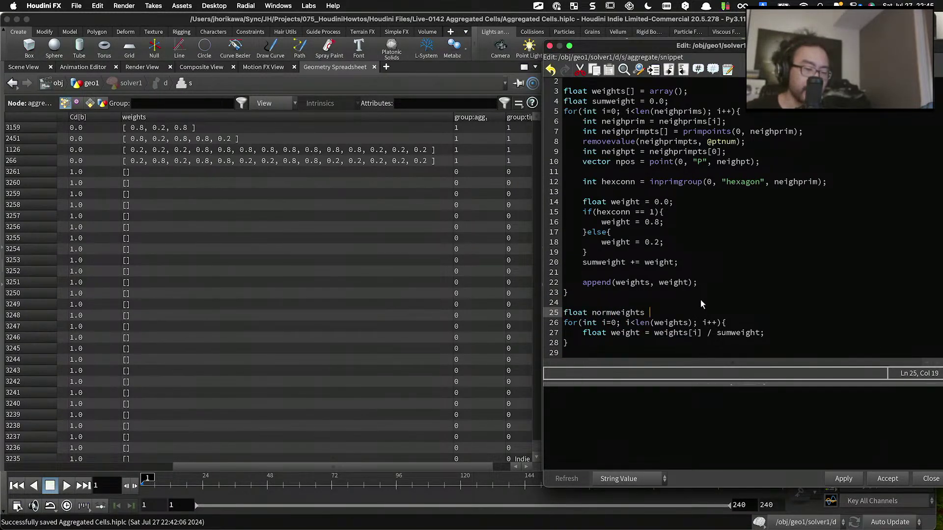
key(BackSpace)
text([] = ar)
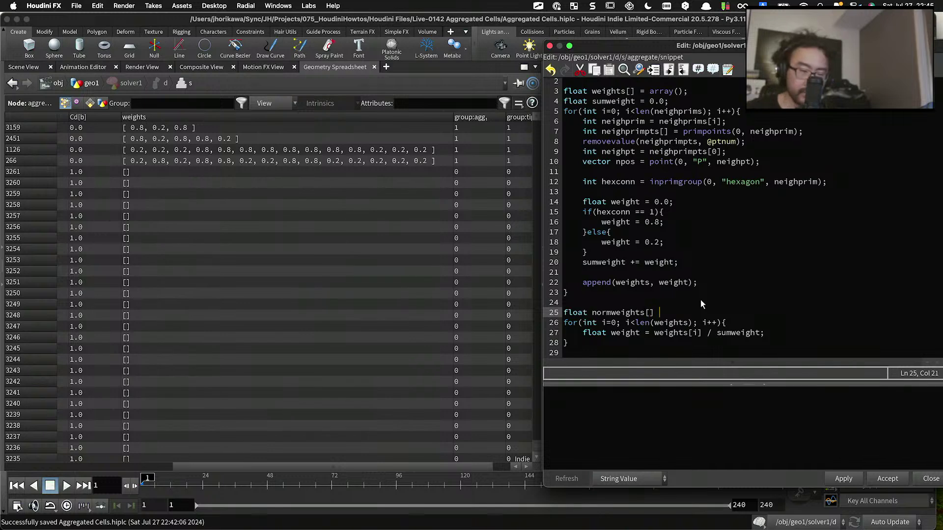
text(ray)
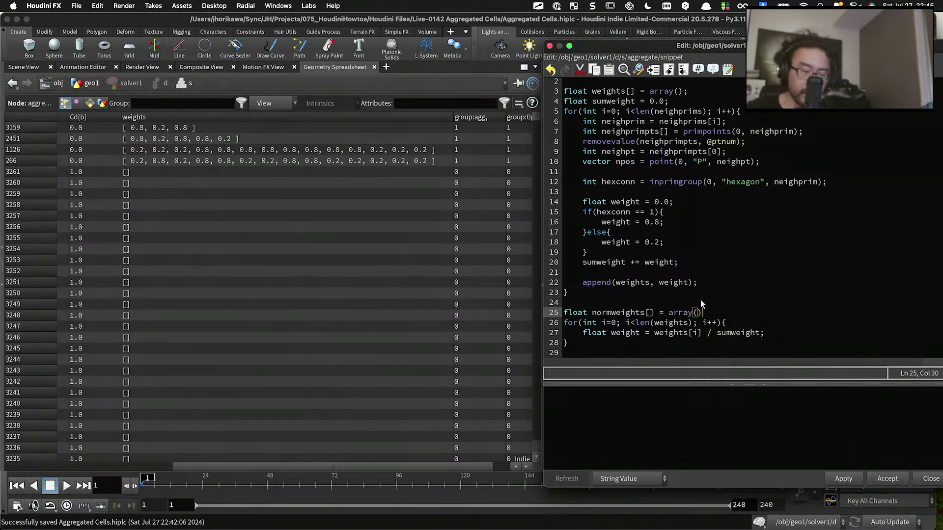
text(();)
Step: Add append(normweights, weight); below the normalized weight declaration inside the second loop
scroll(700, 299, down, 1)
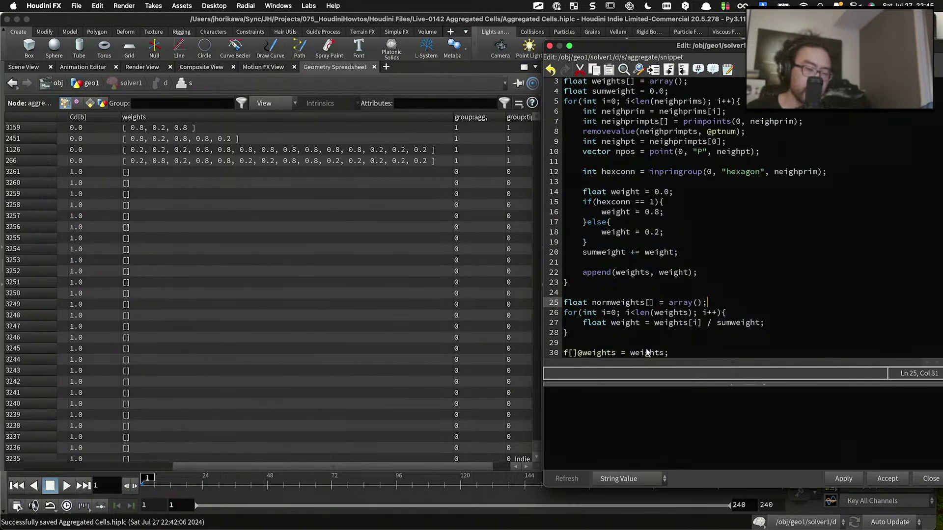
click(770, 322)
key(Return)
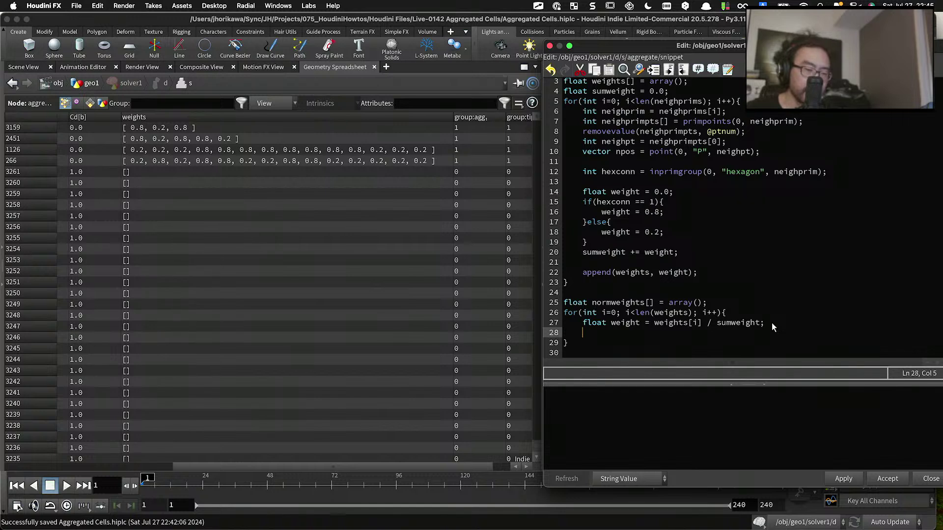
text(ap)
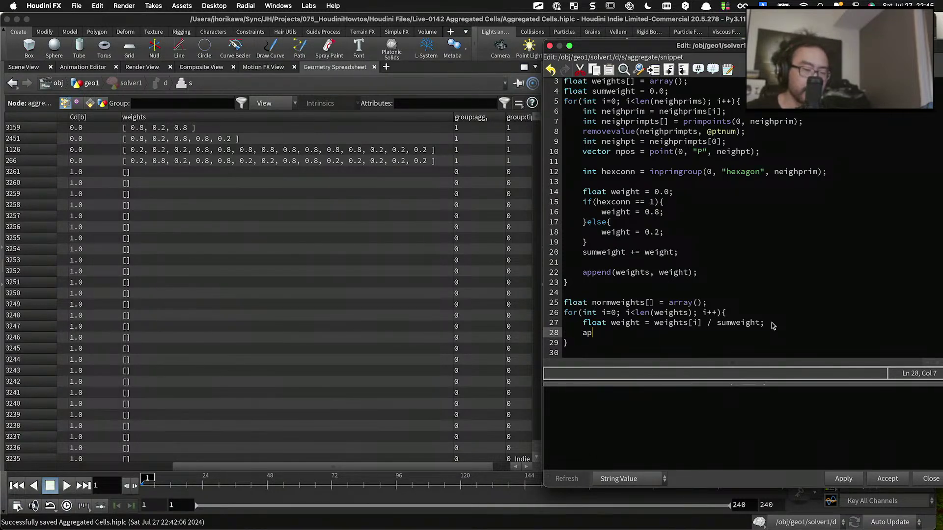
text(pend(normweights, )
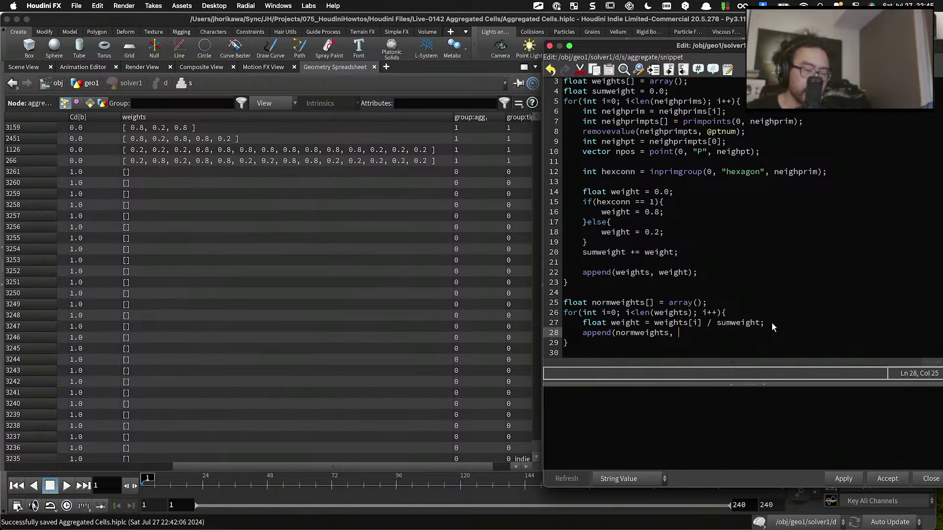
text(weight);)
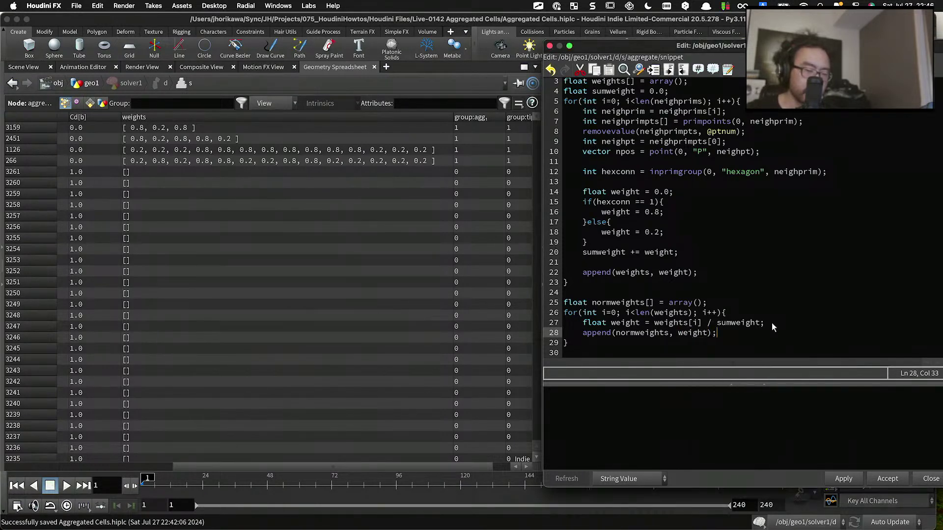
scroll(768, 302, down, 1)
double_click(637, 322)
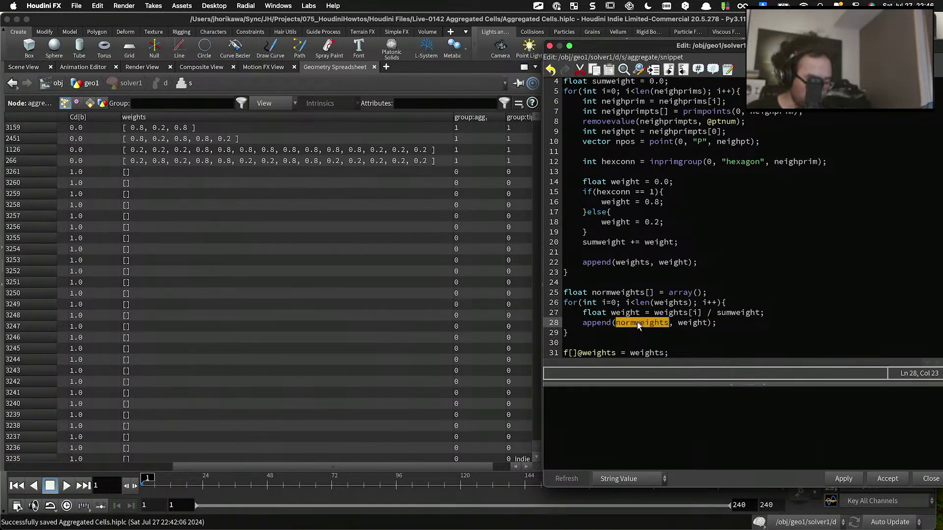
double_click(636, 353)
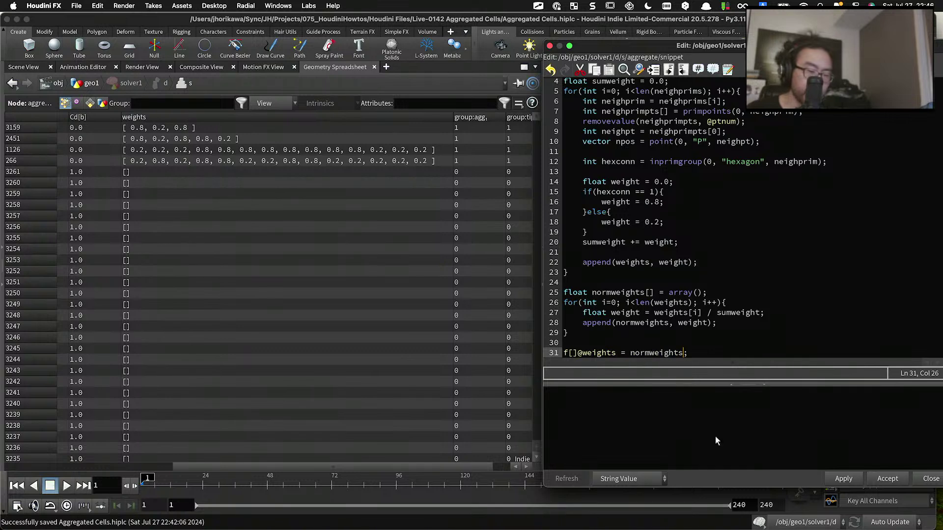
click(843, 478)
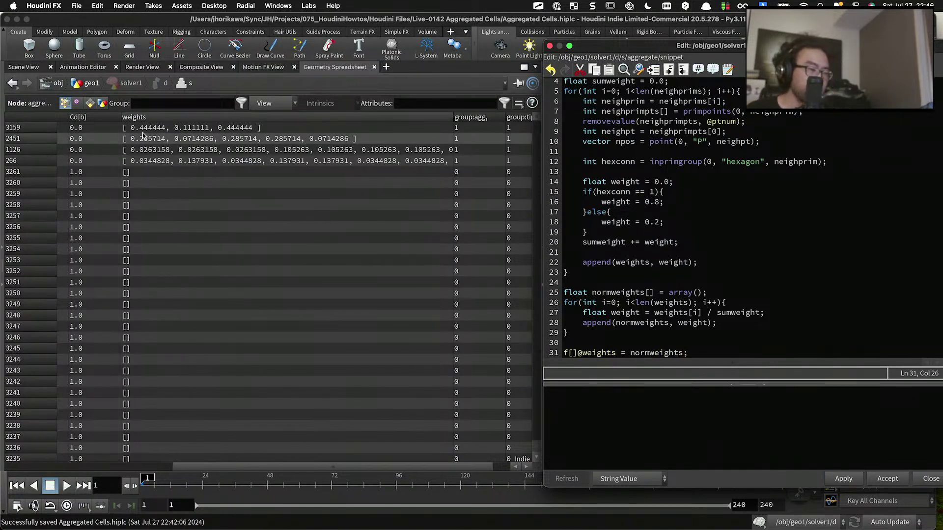
Step: Mark the individual normalized weights of points 3159 and 266 with freehand pen circles, and erase the marks
click(207, 137)
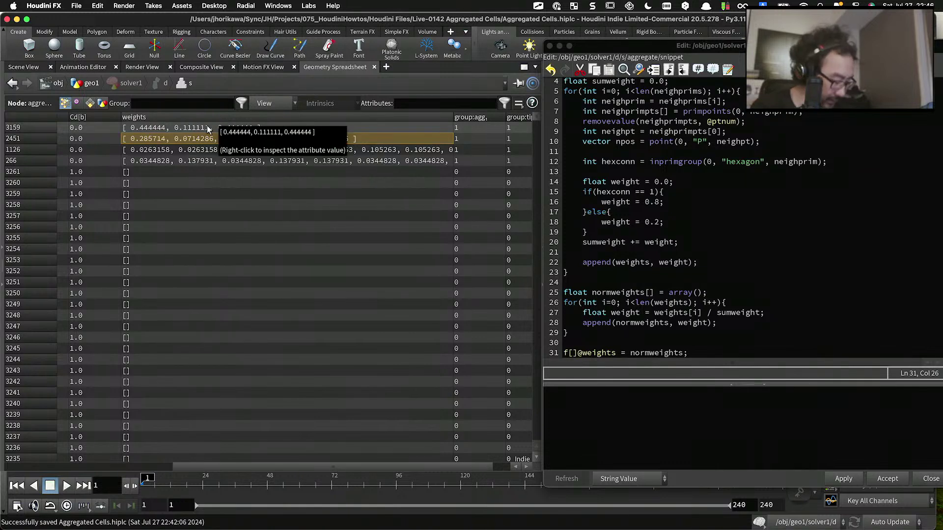
key(ctrl+Tab)
drag(146, 135, 144, 141)
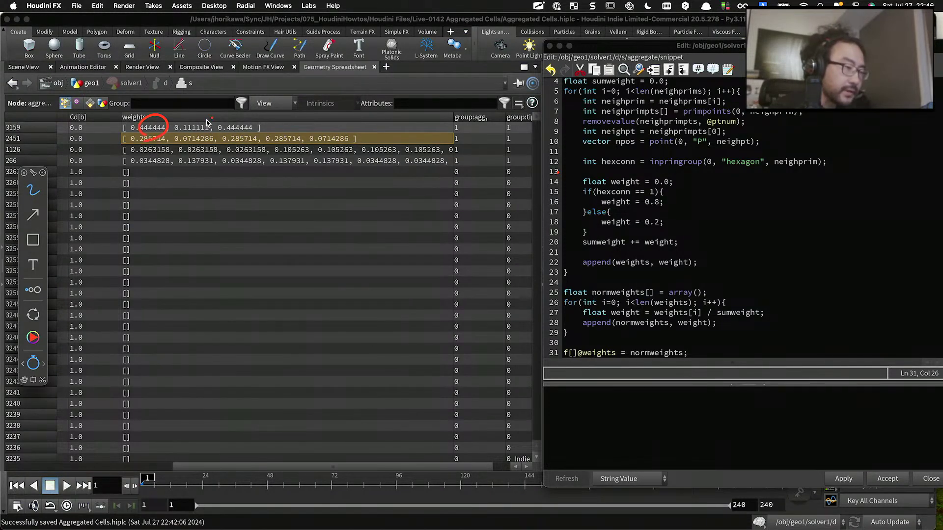
drag(205, 120, 183, 134)
drag(245, 120, 238, 129)
mouse_move(152, 168)
mouse_down()
mouse_move(168, 155)
mouse_move(216, 164)
mouse_move(393, 160)
mouse_up()
mouse_move(419, 167)
mouse_down()
mouse_move(427, 158)
mouse_move(443, 168)
mouse_up()
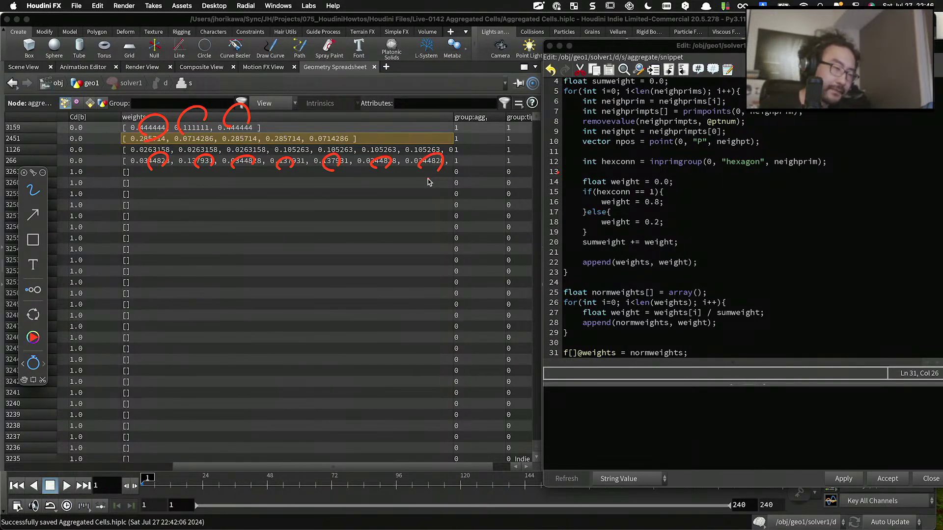
mouse_move(115, 157)
mouse_down()
mouse_move(189, 88)
mouse_move(152, 204)
mouse_move(309, 119)
mouse_move(293, 200)
mouse_move(304, 157)
mouse_move(191, 217)
mouse_up()
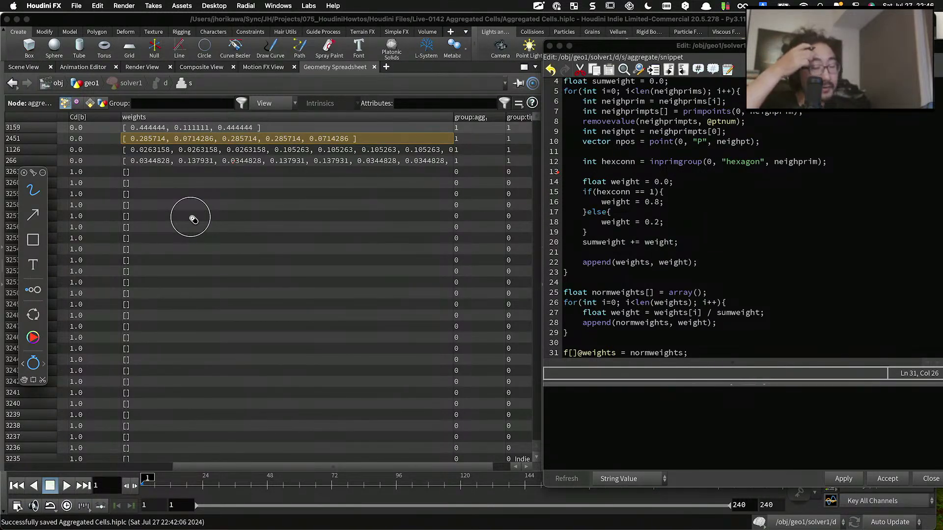
Step: Handwrite the annotation rand(@p) over the empty spreadsheet rows below the weights and underline it
mouse_move(358, 237)
mouse_down()
mouse_move(358, 225)
mouse_move(437, 184)
mouse_move(439, 202)
mouse_move(451, 177)
mouse_up()
drag(458, 165, 458, 191)
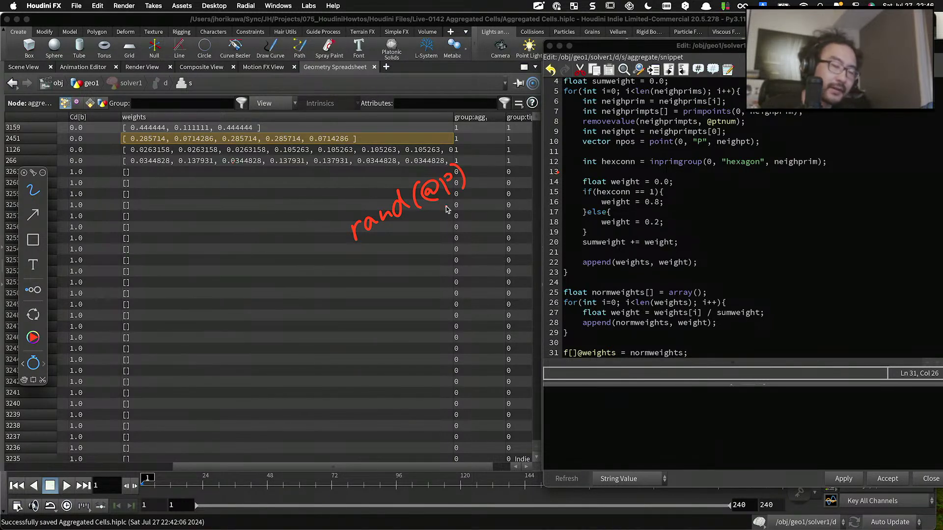
drag(350, 243, 443, 206)
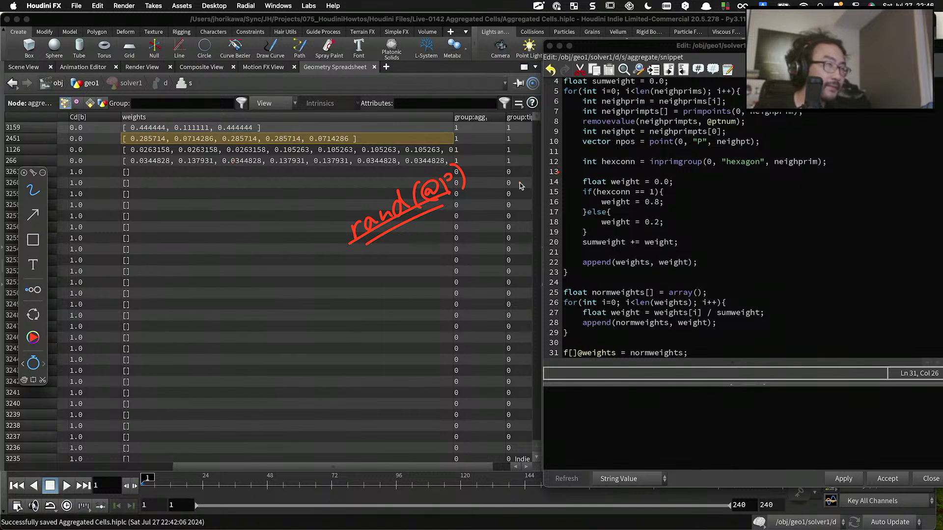
Step: Handwrite the range 0 ~ 1.0 beneath the underlined rand(@p) annotation
mouse_move(404, 250)
mouse_down()
mouse_move(400, 257)
mouse_move(406, 249)
mouse_up()
drag(415, 262, 440, 239)
drag(448, 229, 444, 237)
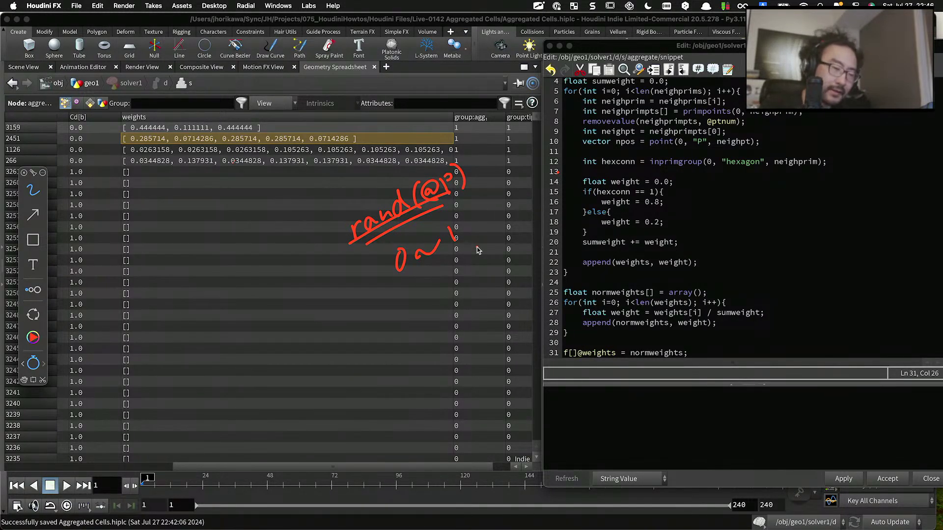
click(462, 229)
drag(483, 212, 482, 214)
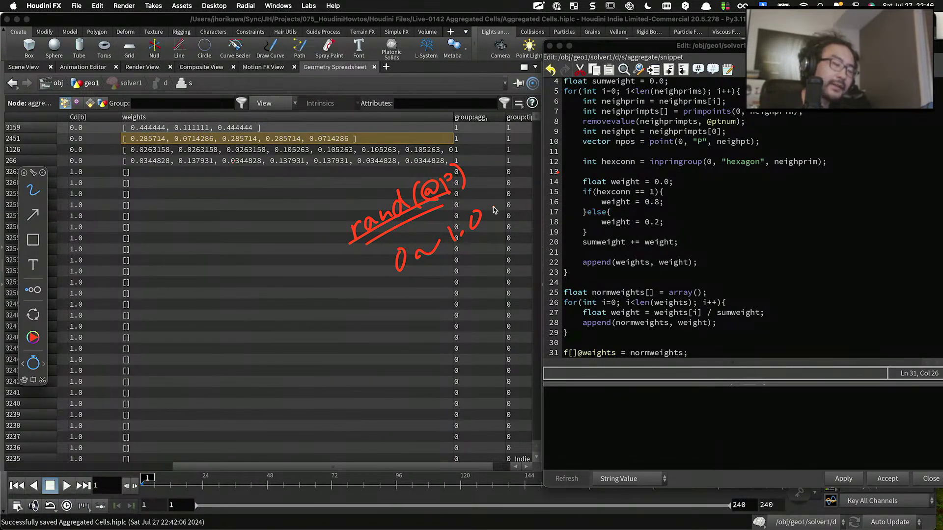
Step: Try to handwrite 0 and 1.0 as range ends below the 0 ~ 1.0 note
drag(414, 302, 414, 308)
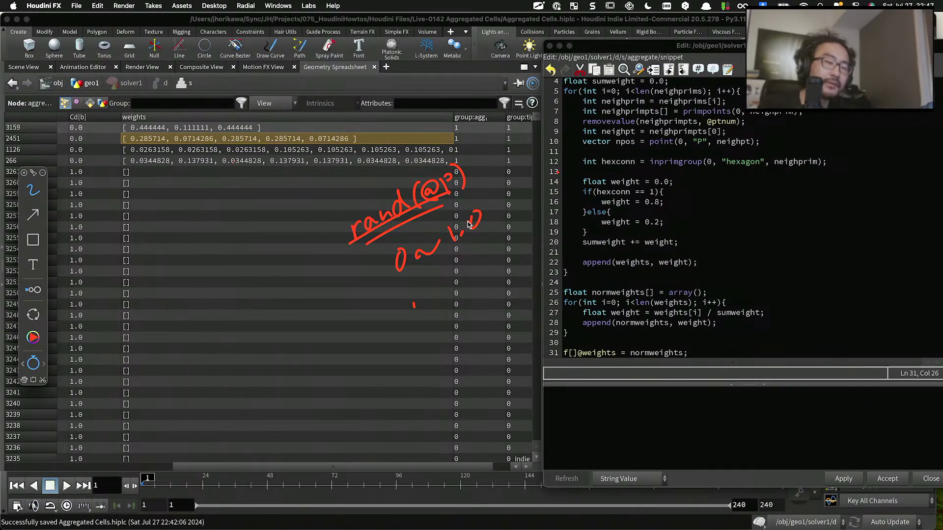
drag(414, 297, 419, 301)
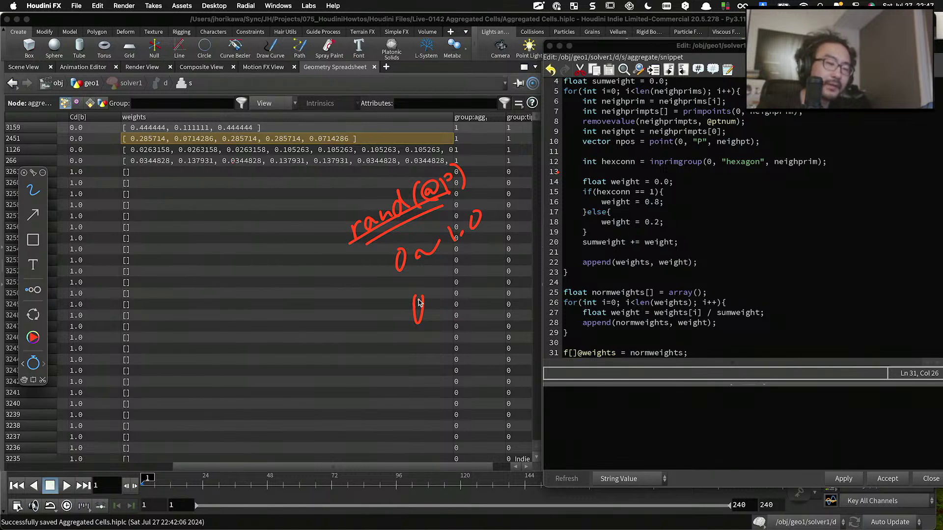
drag(483, 259, 484, 291)
click(499, 279)
drag(509, 251, 522, 252)
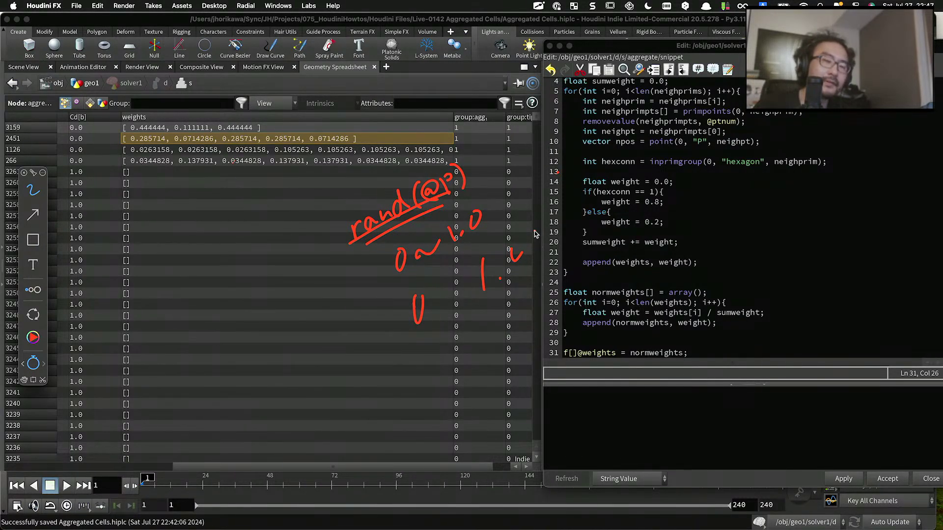
mouse_move(535, 234)
mouse_down()
mouse_move(516, 252)
mouse_move(515, 295)
mouse_move(495, 316)
mouse_up()
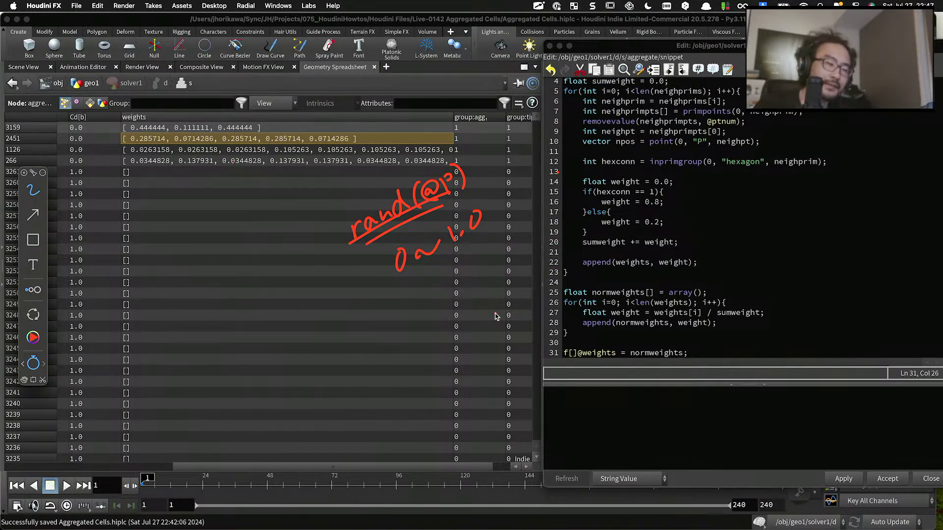
Step: Try circling each of the three weights in the spreadsheet row of point 3159
drag(169, 112, 147, 134)
drag(206, 117, 189, 132)
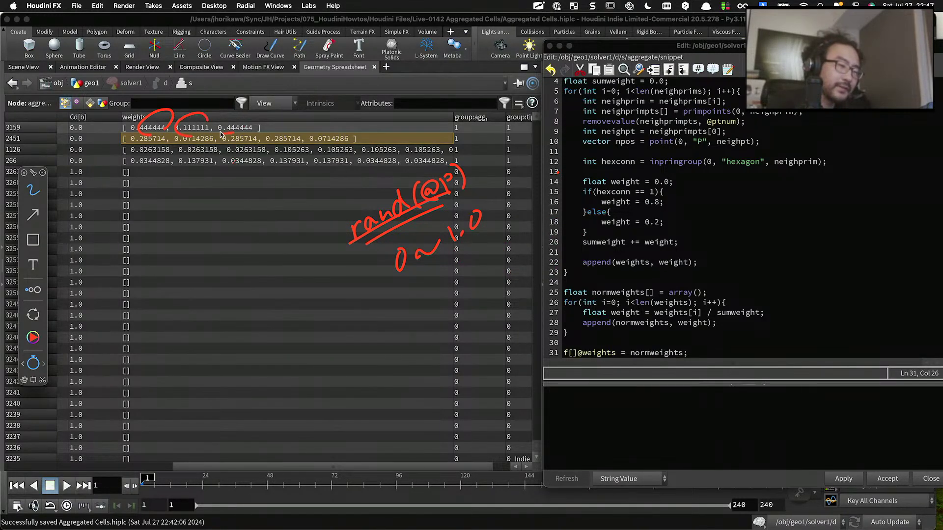
drag(250, 112, 224, 135)
mouse_move(289, 107)
mouse_down()
mouse_move(249, 111)
mouse_move(196, 90)
mouse_up()
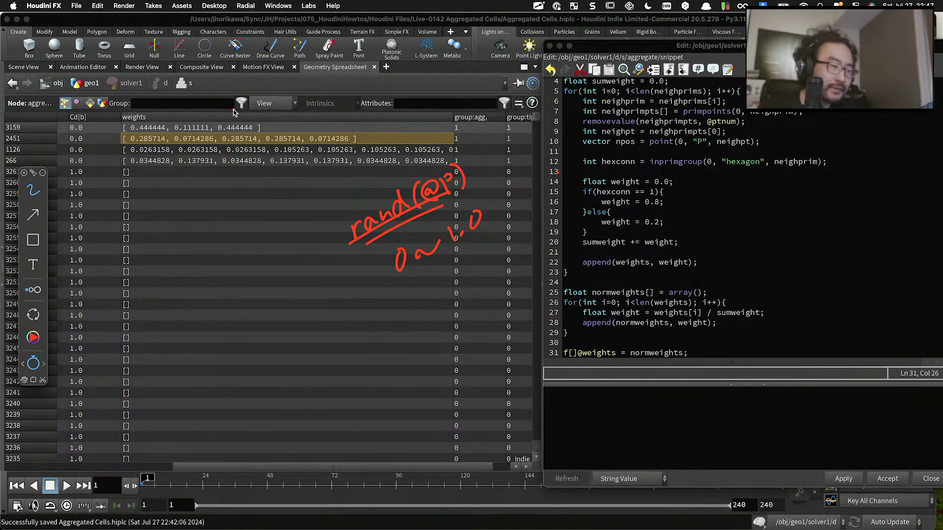
Step: Box the weights of point 3159 and handwrite 0.44, 0.11 and 0.44 in the empty area below the table values
mouse_move(260, 135)
mouse_down()
mouse_move(132, 141)
mouse_move(241, 111)
mouse_move(261, 128)
mouse_up()
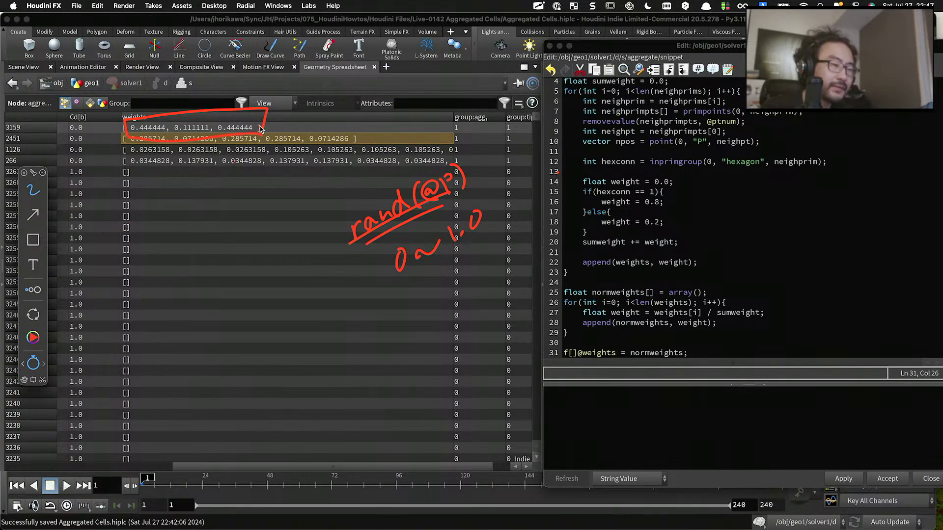
mouse_move(203, 338)
mouse_down()
mouse_move(197, 343)
mouse_move(239, 325)
mouse_up()
click(219, 339)
drag(255, 307, 254, 330)
click(307, 320)
drag(298, 308, 317, 321)
drag(328, 301, 328, 318)
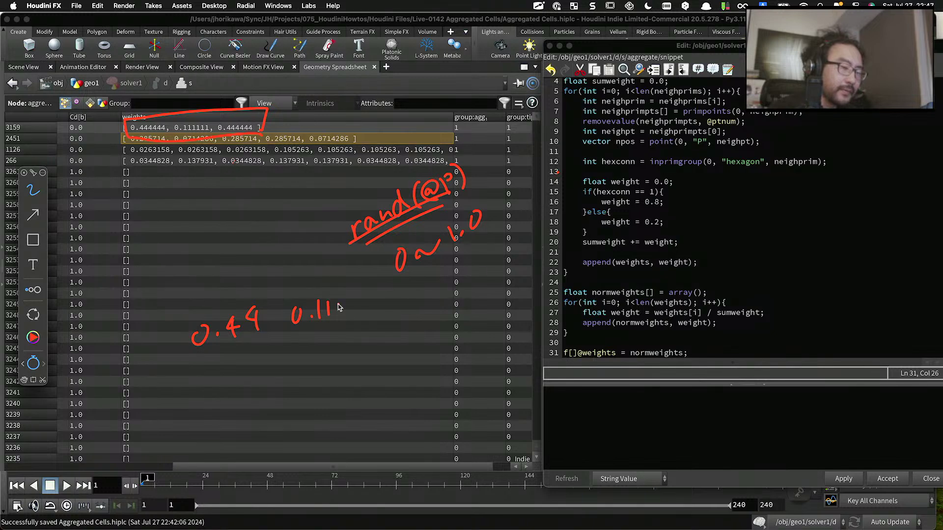
click(383, 305)
drag(372, 297, 418, 297)
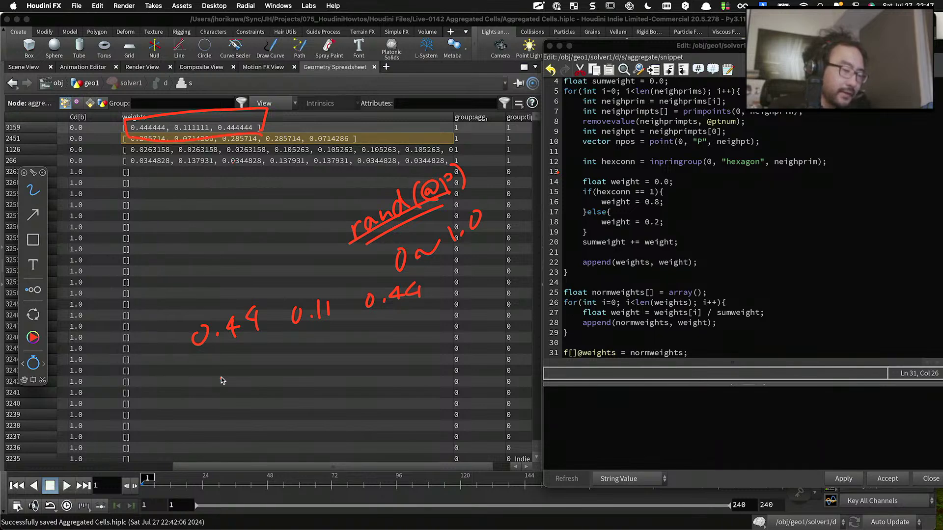
Step: Handwrite the first cumulative range, 0 ~ 0.44, beneath the three weights
drag(227, 376, 275, 363)
mouse_move(303, 350)
mouse_down()
mouse_move(298, 360)
mouse_move(313, 357)
mouse_up()
drag(308, 343, 307, 366)
mouse_move(324, 342)
mouse_down()
mouse_move(317, 357)
mouse_move(335, 354)
mouse_up()
drag(329, 344, 329, 366)
Step: Handwrite the second cumulative range, 0.44 ~ 0.55, beneath the first range
mouse_move(230, 408)
mouse_down()
mouse_move(225, 421)
mouse_move(231, 408)
mouse_up()
drag(250, 410, 272, 403)
mouse_move(269, 391)
mouse_down()
mouse_move(265, 413)
mouse_move(287, 399)
mouse_up()
mouse_move(284, 387)
mouse_down()
mouse_move(281, 405)
mouse_move(336, 377)
mouse_up()
drag(350, 378, 366, 363)
mouse_move(371, 363)
mouse_down()
mouse_move(371, 379)
mouse_move(382, 358)
mouse_up()
Step: Handwrite the third cumulative range, 0.55 ~ 1.00, beneath the second range
drag(240, 445, 241, 446)
drag(266, 444, 270, 447)
drag(274, 428, 279, 426)
mouse_move(286, 430)
mouse_down()
mouse_move(287, 442)
mouse_move(295, 423)
mouse_move(339, 412)
mouse_up()
mouse_move(348, 402)
mouse_down()
mouse_move(345, 421)
mouse_move(391, 394)
mouse_up()
Step: Draw a box around each handwritten cumulative range to separate the three intervals
mouse_move(214, 406)
mouse_down()
mouse_move(318, 329)
mouse_move(221, 399)
mouse_move(224, 437)
mouse_move(392, 379)
mouse_up()
drag(224, 437, 387, 382)
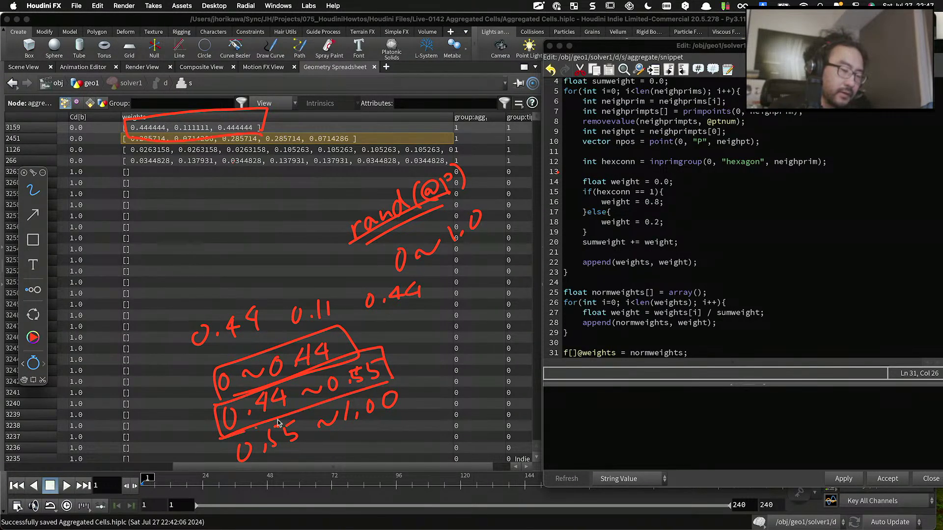
mouse_move(233, 436)
mouse_down()
mouse_move(406, 417)
mouse_move(237, 470)
mouse_move(230, 444)
mouse_up()
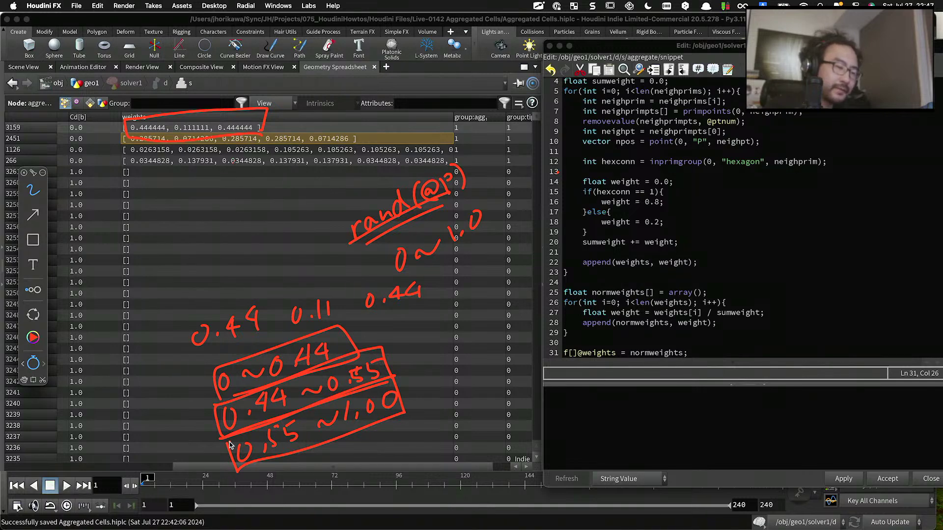
Step: Write 0 ~ before the handwritten first weight, box the whole range and box the 0.44 inside it
mouse_move(127, 351)
mouse_down()
mouse_move(126, 377)
mouse_move(129, 350)
mouse_move(174, 345)
mouse_up()
mouse_move(115, 391)
mouse_down()
mouse_move(116, 378)
mouse_move(213, 307)
mouse_move(270, 334)
mouse_move(114, 392)
mouse_up()
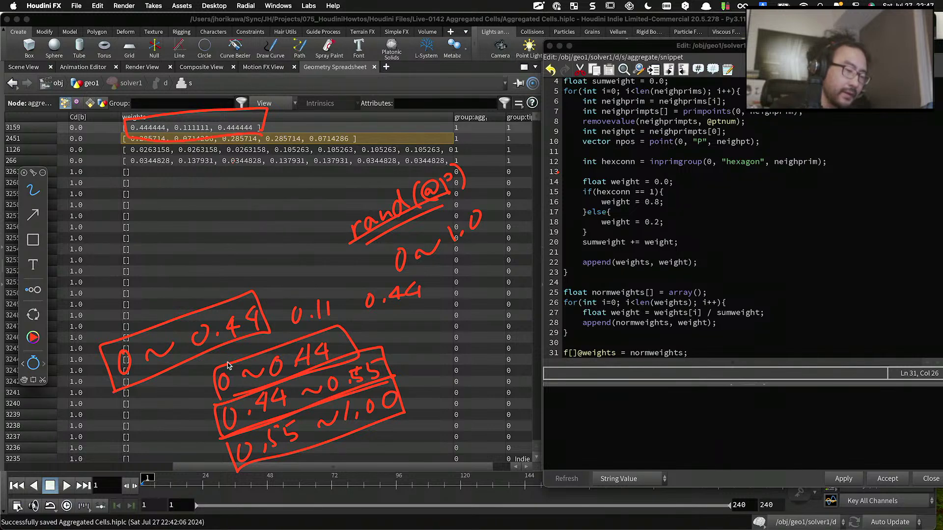
mouse_move(193, 351)
mouse_down()
mouse_move(231, 301)
mouse_move(271, 330)
mouse_up()
Step: Write 0.44 + above the handwritten 0.11, outline the sum together with the first weight, and circle the .55 range end
click(336, 258)
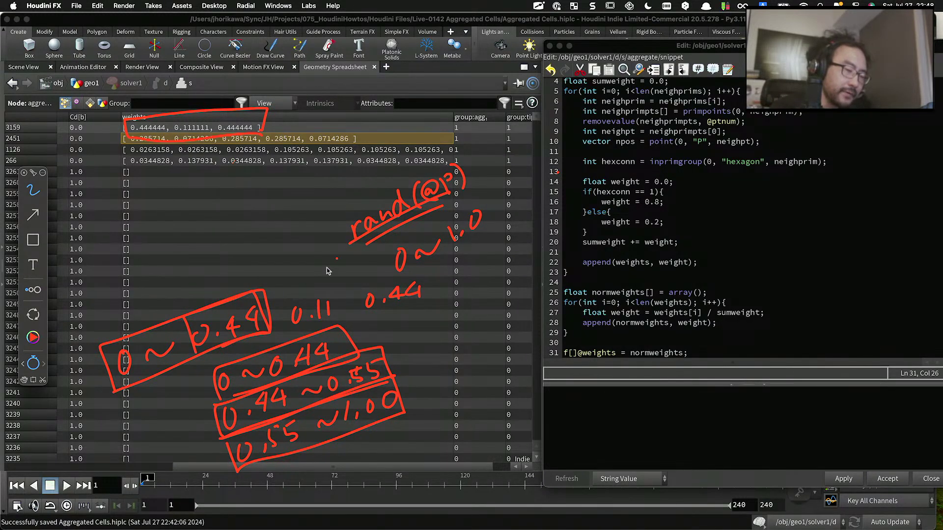
drag(287, 273, 286, 274)
mouse_move(300, 267)
mouse_down()
mouse_move(299, 278)
mouse_move(324, 276)
mouse_move(313, 285)
mouse_up()
mouse_move(335, 251)
mouse_down()
mouse_move(283, 334)
mouse_move(336, 252)
mouse_up()
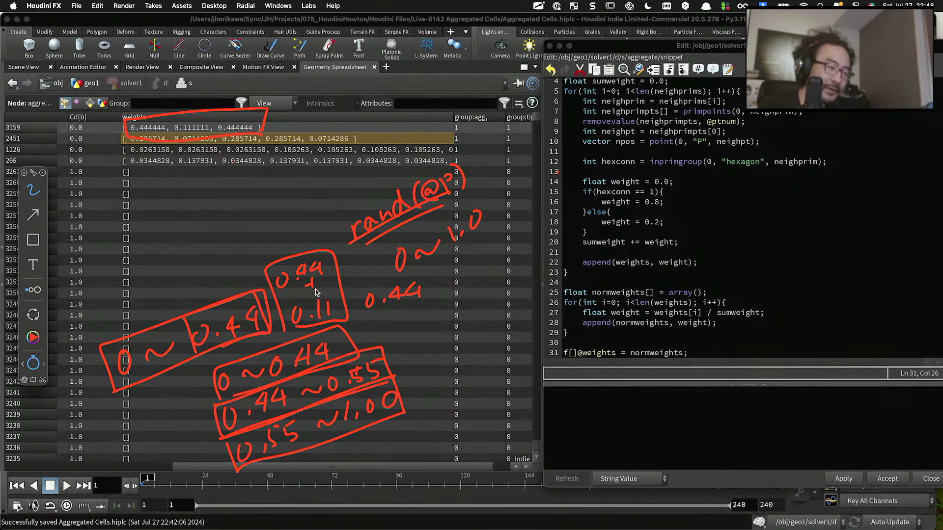
mouse_move(203, 349)
mouse_down()
mouse_move(192, 287)
mouse_move(342, 284)
mouse_up()
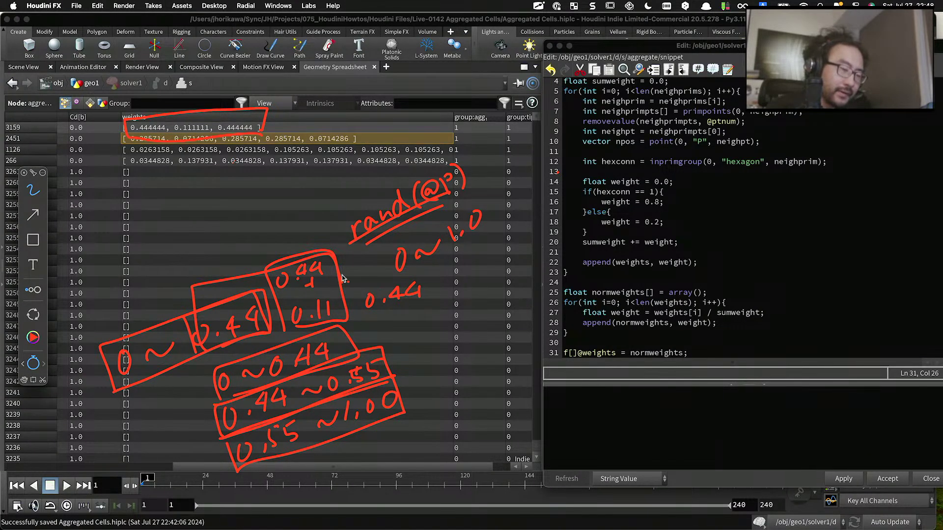
mouse_move(372, 383)
mouse_down()
mouse_move(389, 357)
mouse_move(382, 344)
mouse_up()
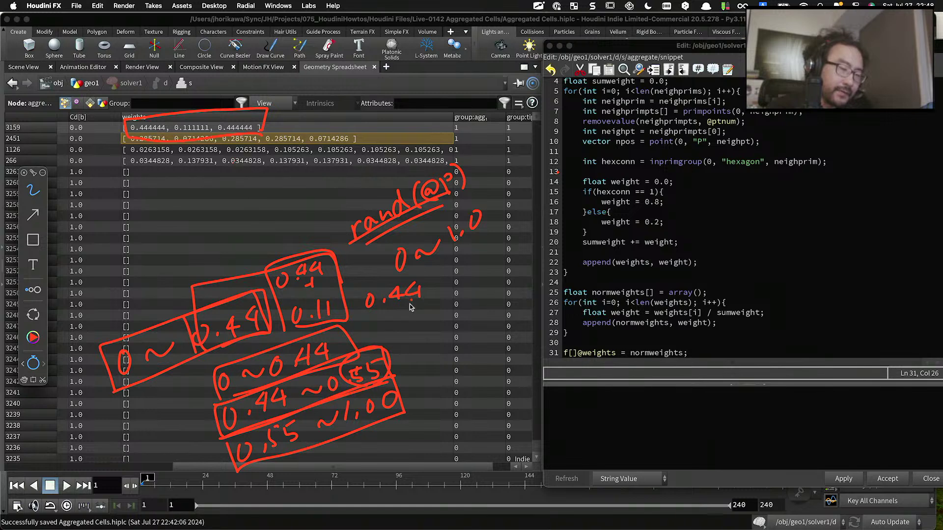
Step: Circle the third weight 0.44, write 1.00 beside it, and underline the 0.55 ~ 1.00 range and circle both its ends
drag(411, 308, 470, 308)
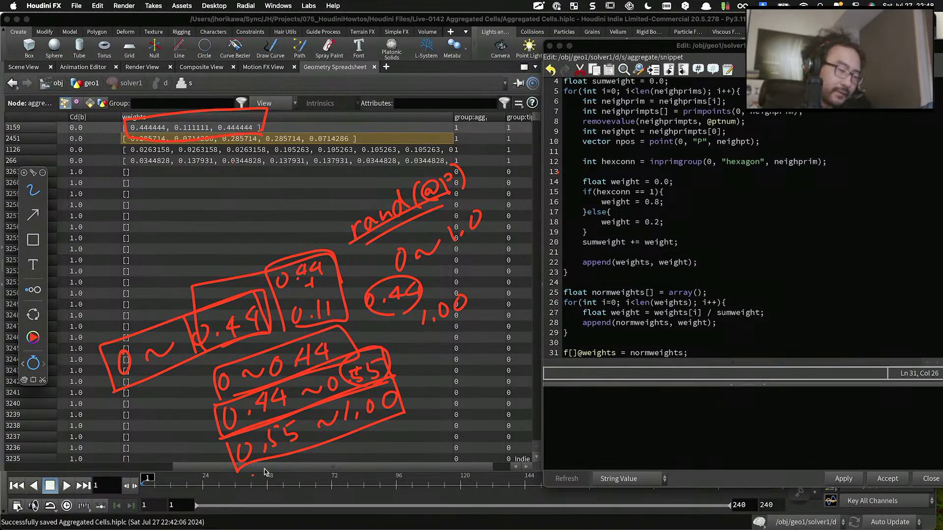
mouse_move(245, 474)
mouse_down()
mouse_move(398, 395)
mouse_move(257, 464)
mouse_up()
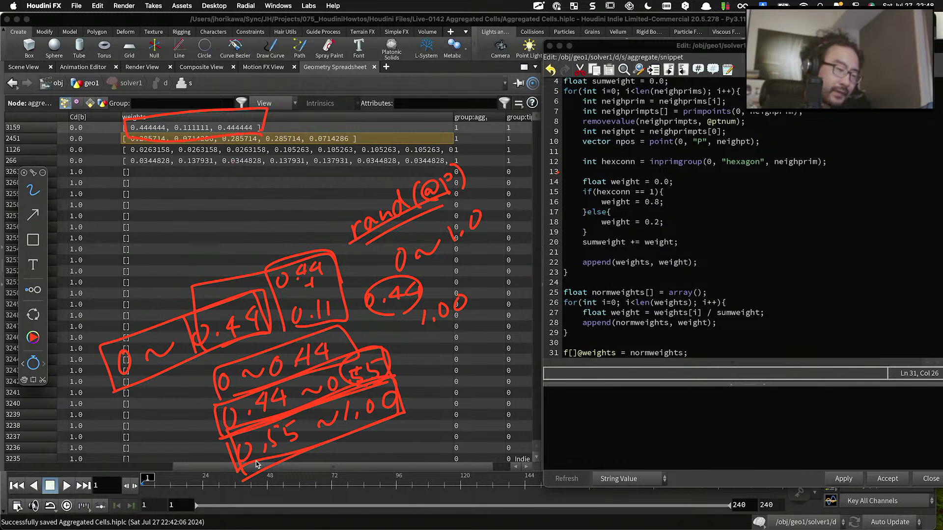
mouse_move(393, 382)
mouse_down()
mouse_move(351, 427)
mouse_move(366, 439)
mouse_up()
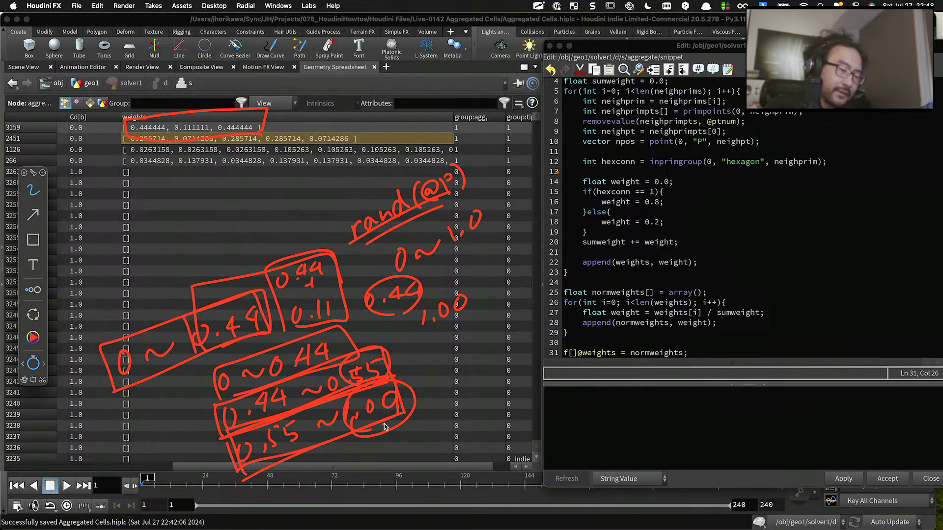
drag(267, 468, 314, 427)
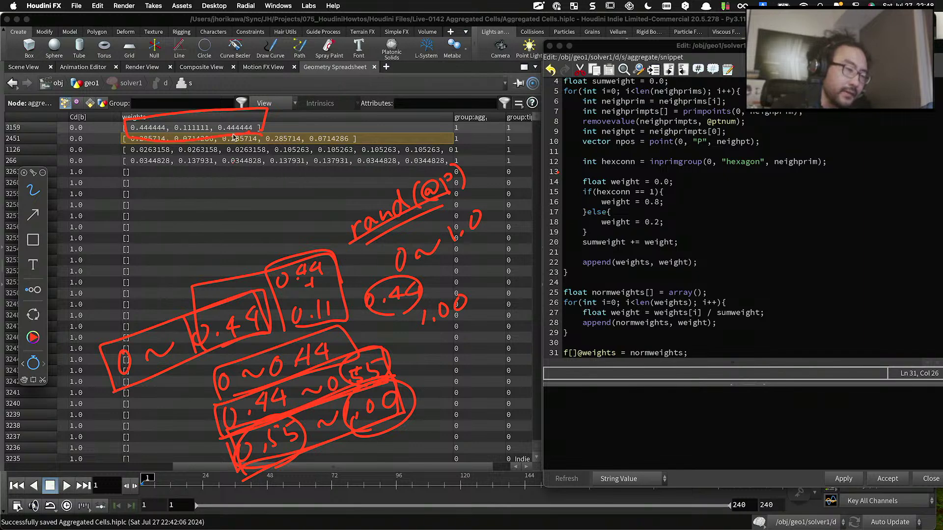
Step: Circle the three weights of point 3159 and re-outline the handwritten ranges that correspond to them
drag(238, 140, 199, 146)
drag(135, 144, 167, 146)
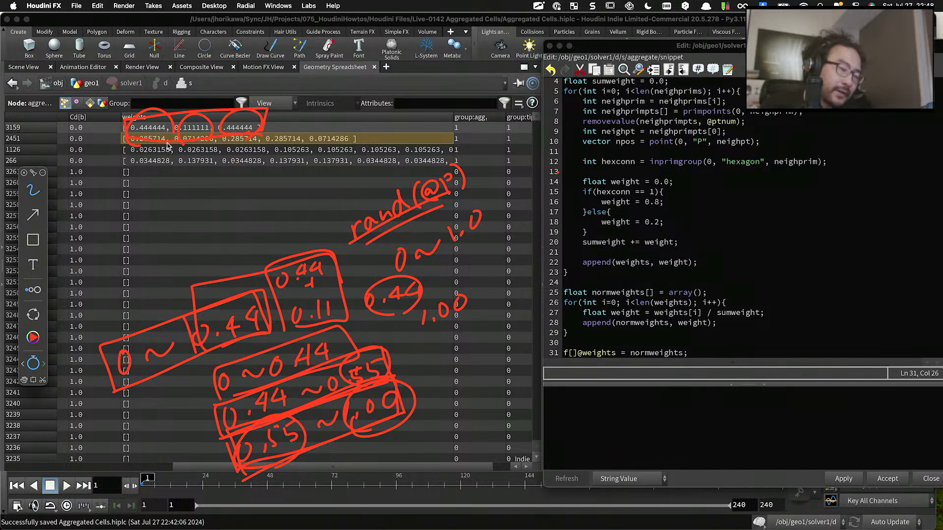
mouse_move(355, 351)
mouse_down()
mouse_move(293, 334)
mouse_move(322, 362)
mouse_up()
mouse_move(393, 366)
mouse_down()
mouse_move(262, 386)
mouse_move(378, 347)
mouse_up()
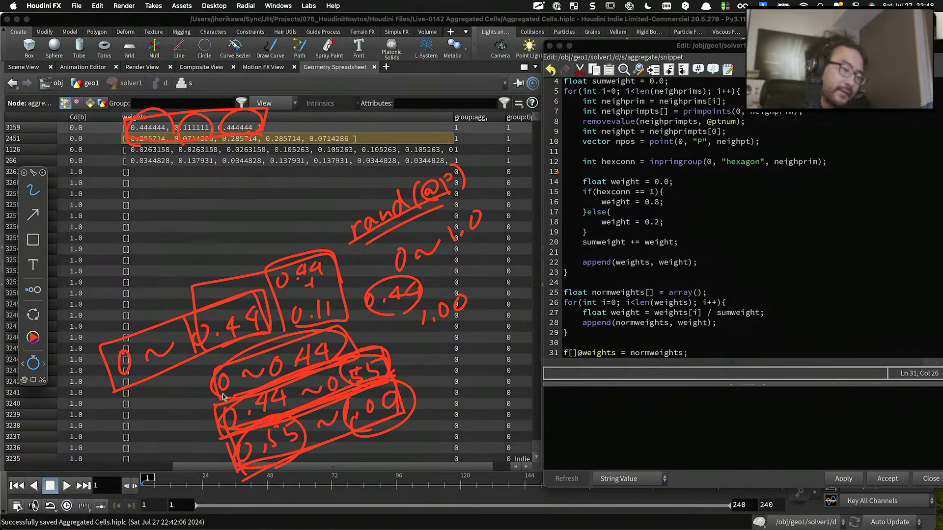
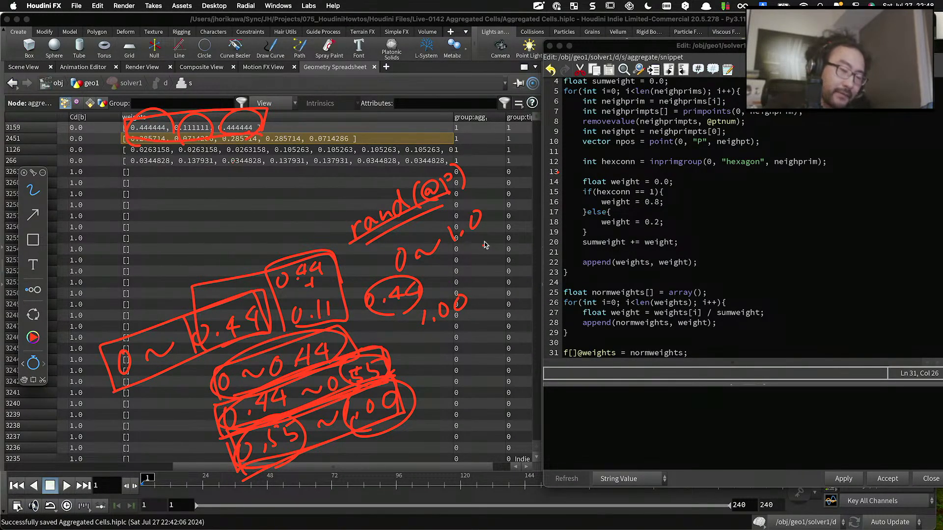
Step: Write and circle the sample value 0.5, and link it with arrows through the 0.44 ~ 0.55 range to the label "square"
mouse_move(475, 331)
mouse_down()
mouse_move(520, 297)
mouse_move(508, 334)
mouse_up()
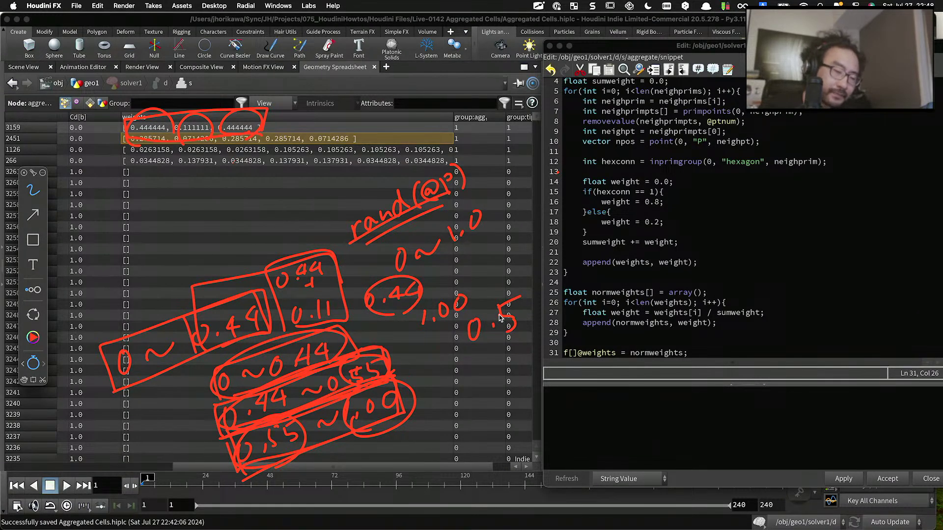
mouse_move(476, 373)
mouse_down()
mouse_move(540, 289)
mouse_move(491, 354)
mouse_up()
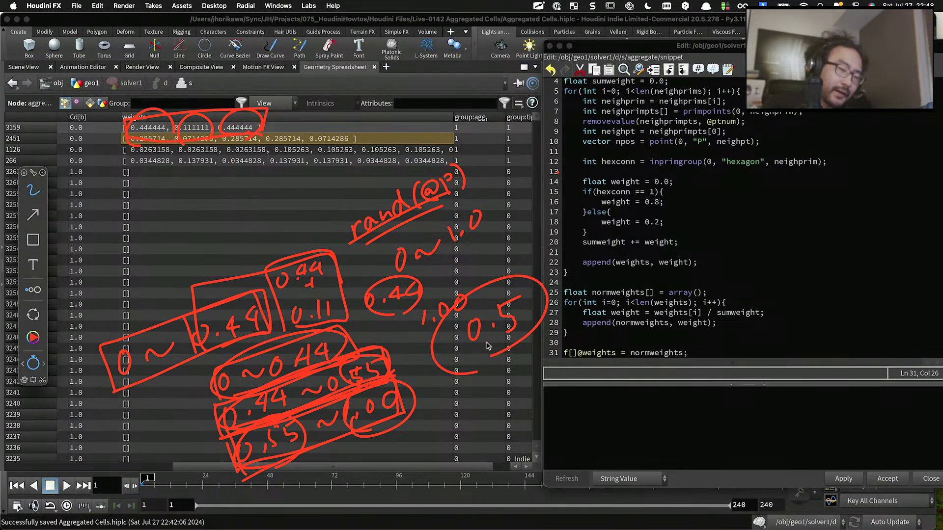
mouse_move(396, 342)
mouse_down()
mouse_move(398, 352)
mouse_move(448, 350)
mouse_up()
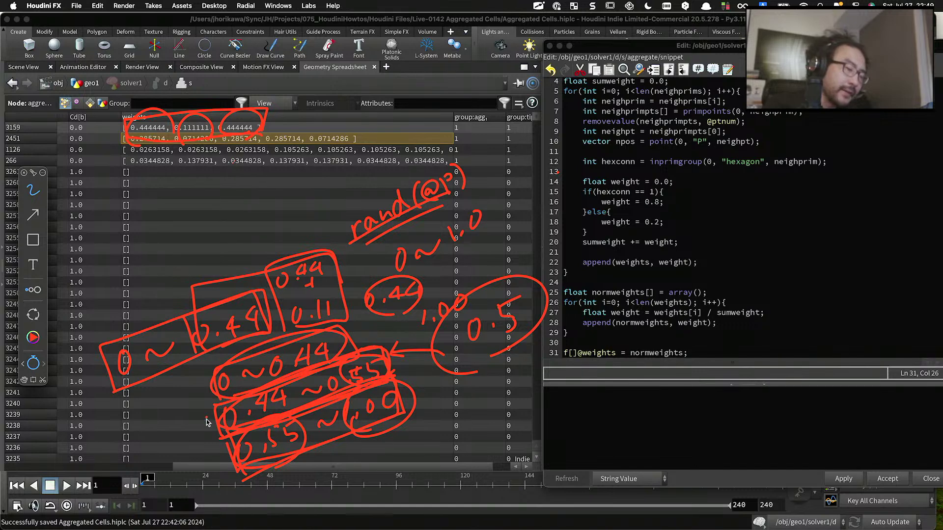
mouse_move(216, 415)
mouse_down()
mouse_move(133, 434)
mouse_move(218, 373)
mouse_up()
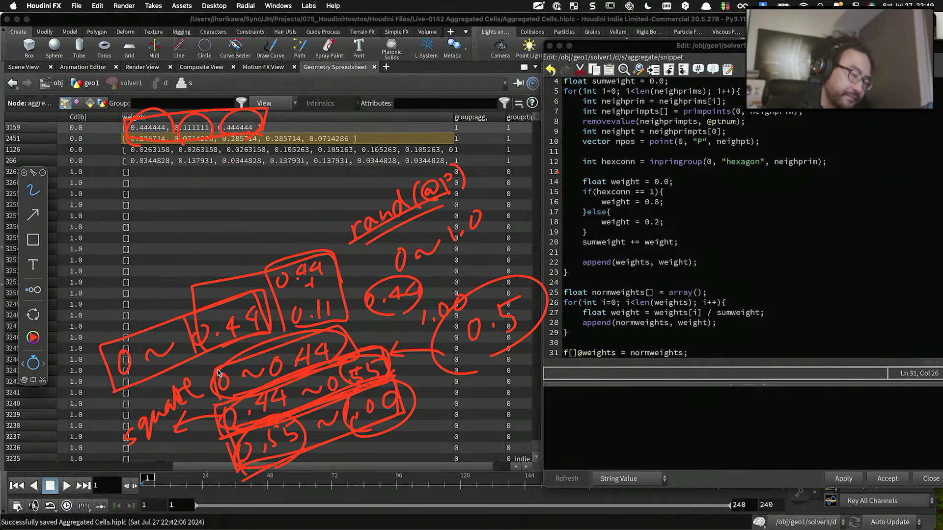
Step: Write and box the sample value 0.3, outline the matching 0 ~ 0.44 range, and draw an arrow out of it
mouse_move(491, 385)
mouse_down()
mouse_move(521, 398)
mouse_move(540, 390)
mouse_move(483, 395)
mouse_up()
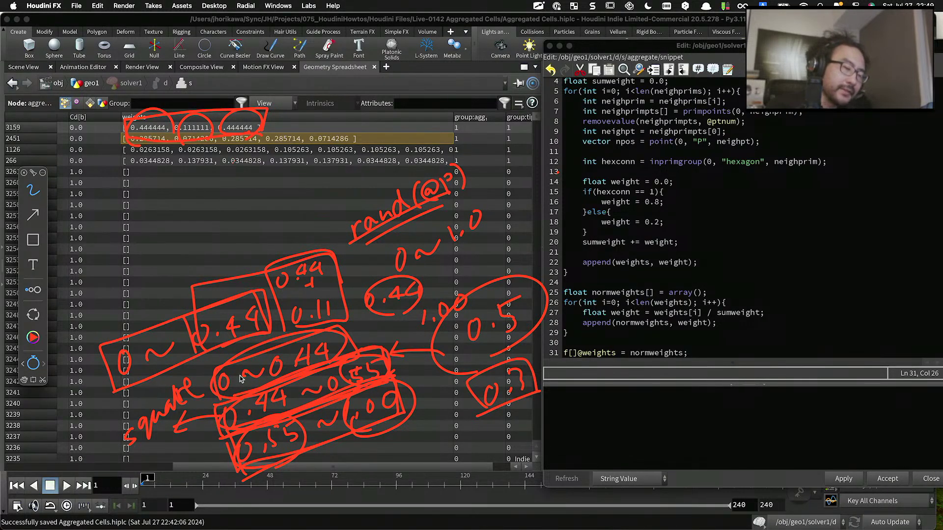
mouse_move(216, 388)
mouse_down()
mouse_move(339, 316)
mouse_move(346, 332)
mouse_up()
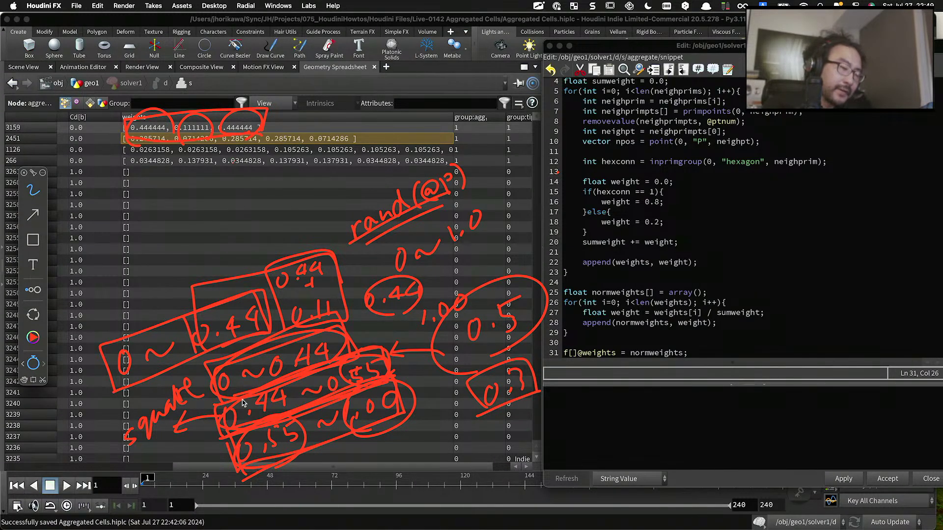
mouse_move(213, 378)
mouse_down()
mouse_move(327, 326)
mouse_move(346, 349)
mouse_up()
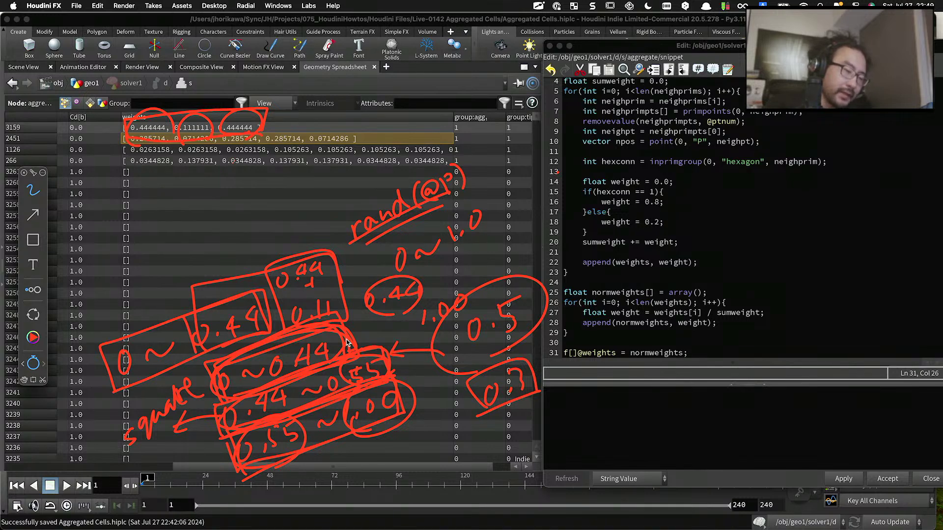
drag(226, 356, 167, 285)
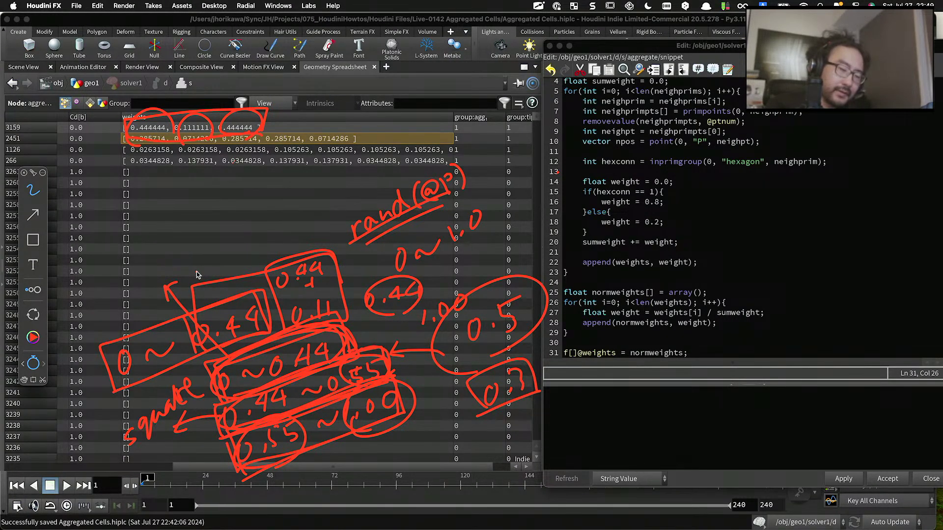
Step: Write and box the sample value 0.8, outline the matching 0.55 ~ 1.00 range, and draw an arrow out of it
mouse_move(505, 431)
mouse_down()
mouse_move(529, 437)
mouse_move(535, 423)
mouse_up()
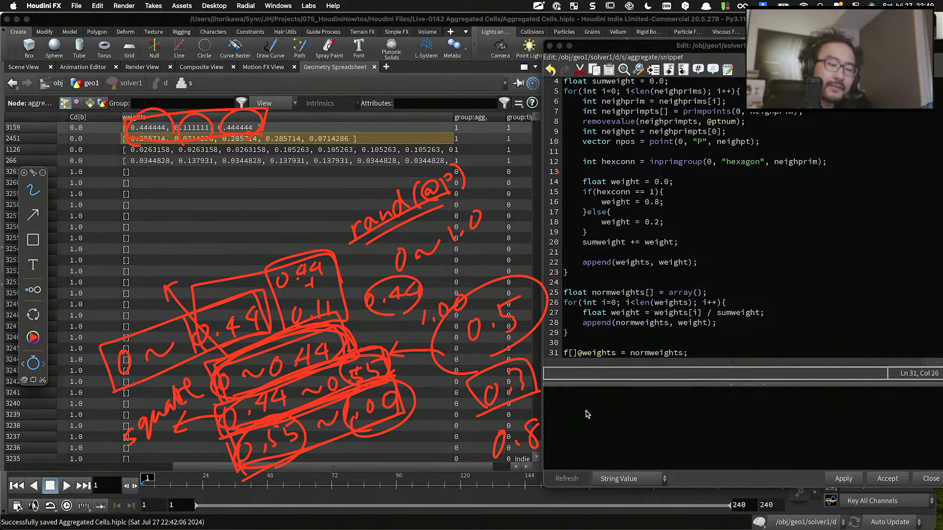
mouse_move(496, 463)
mouse_down()
mouse_move(545, 416)
mouse_move(494, 459)
mouse_up()
mouse_move(372, 458)
mouse_down()
mouse_move(248, 470)
mouse_move(354, 390)
mouse_move(343, 444)
mouse_move(361, 479)
mouse_move(376, 469)
mouse_up()
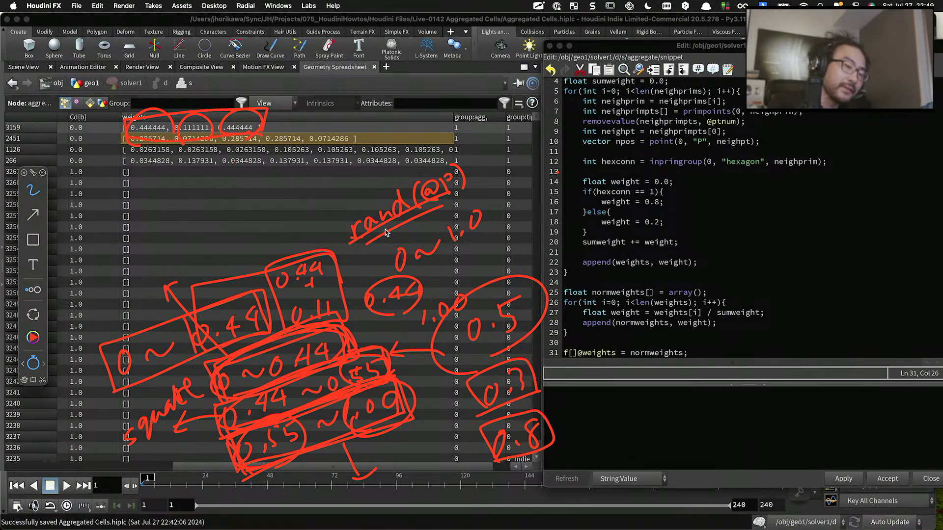
Step: Underline and circle the handwritten rand(@p), and circle the weights list of point 3159
drag(385, 233, 395, 235)
mouse_move(260, 147)
mouse_down()
mouse_move(133, 157)
mouse_move(234, 170)
mouse_up()
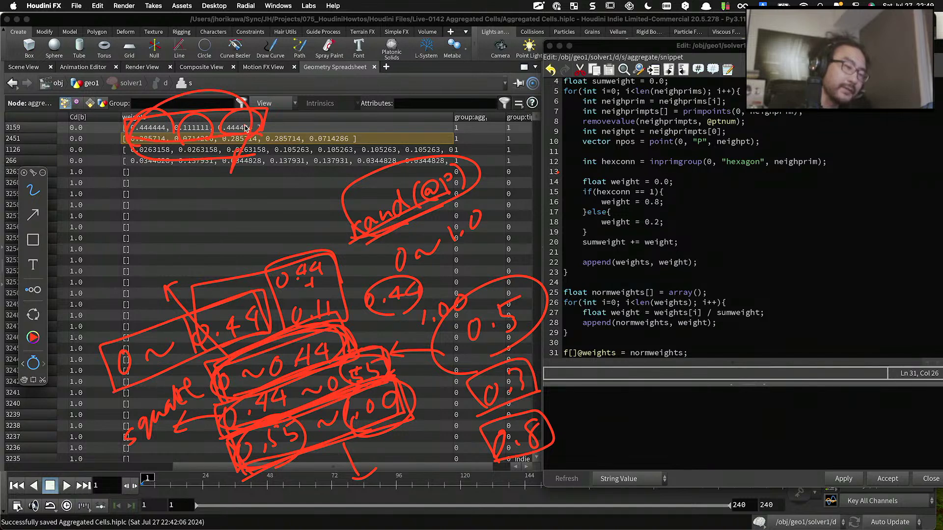
Step: Erase all the handwritten annotations covering the geometry spreadsheet
mouse_move(147, 98)
mouse_down()
mouse_move(344, 108)
mouse_move(159, 466)
mouse_move(368, 267)
mouse_move(535, 172)
mouse_move(368, 510)
mouse_move(554, 396)
mouse_move(690, 353)
mouse_up()
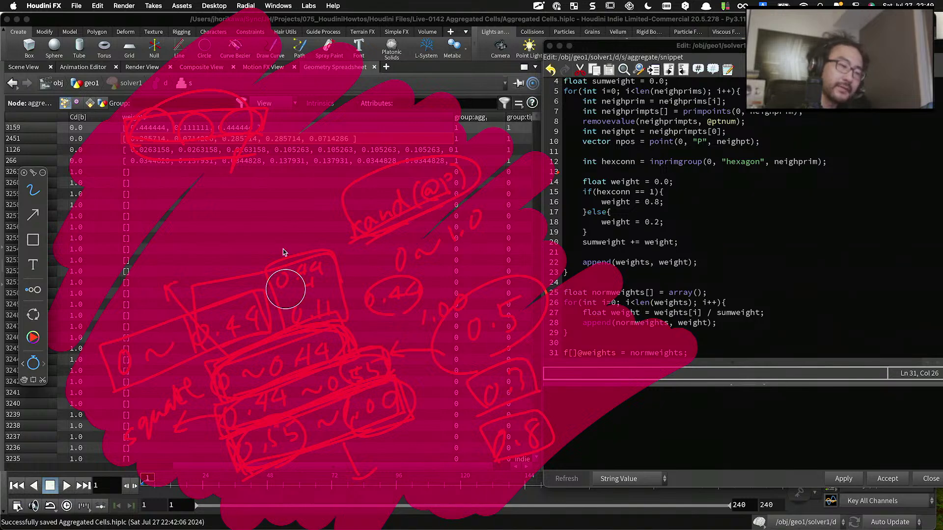
Step: Close the drawing overlay and return to the normalization loop in the wrangle code
key(Escape)
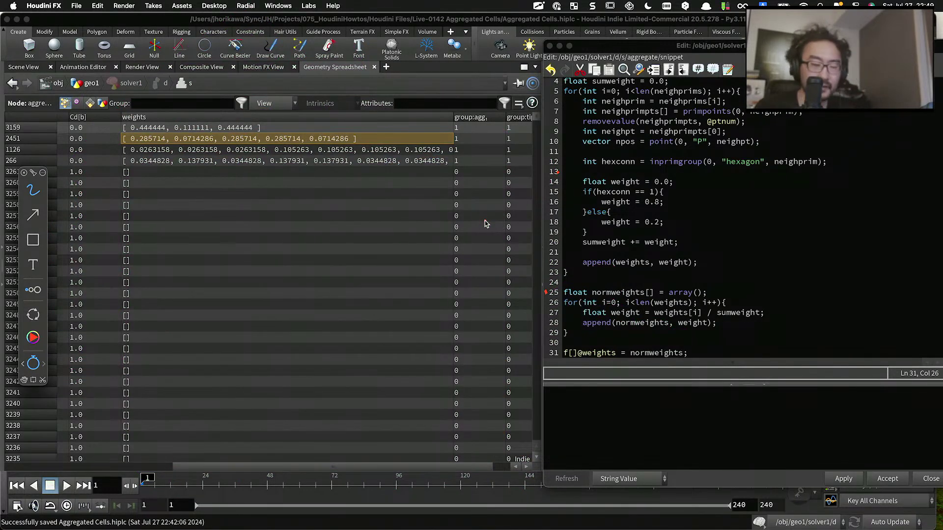
key(Escape)
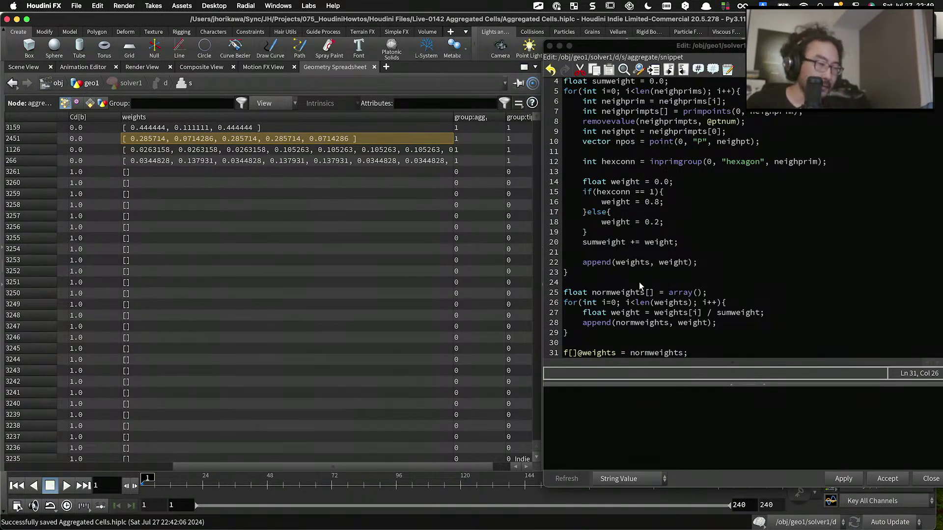
click(614, 333)
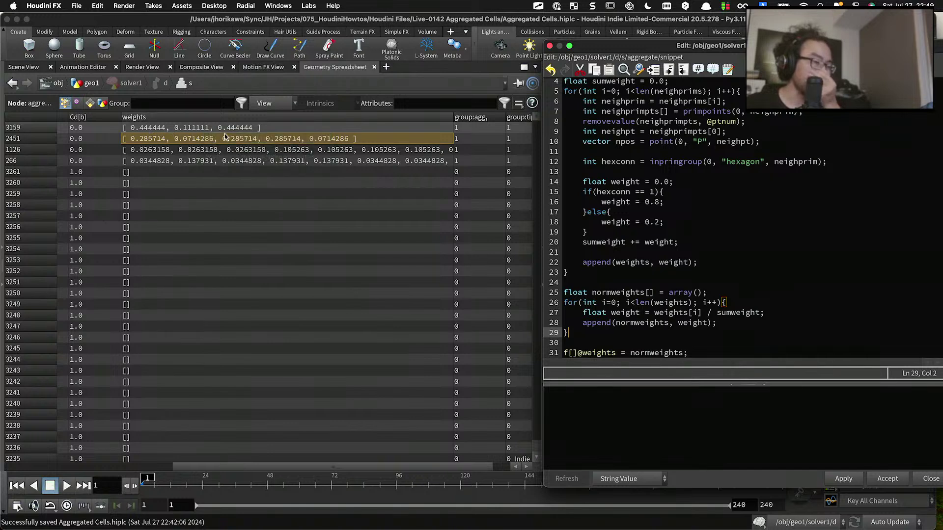
click(649, 323)
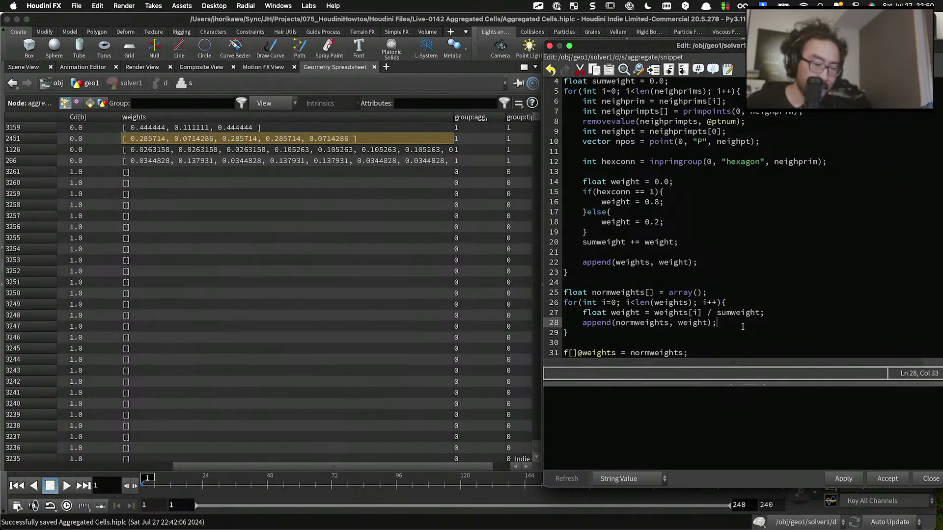
click(739, 324)
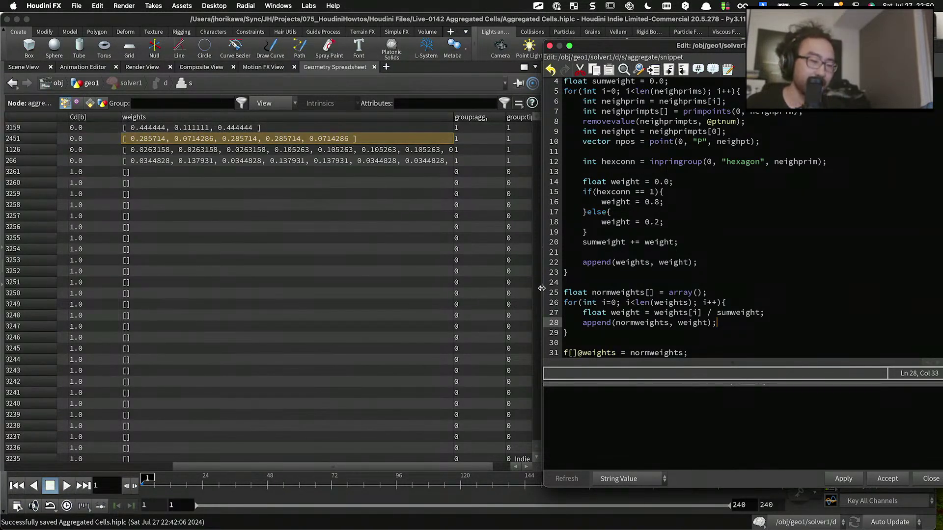
Step: Declare float prevweight = 0.0; on a new line below the normweights array declaration
click(715, 294)
key(Return)
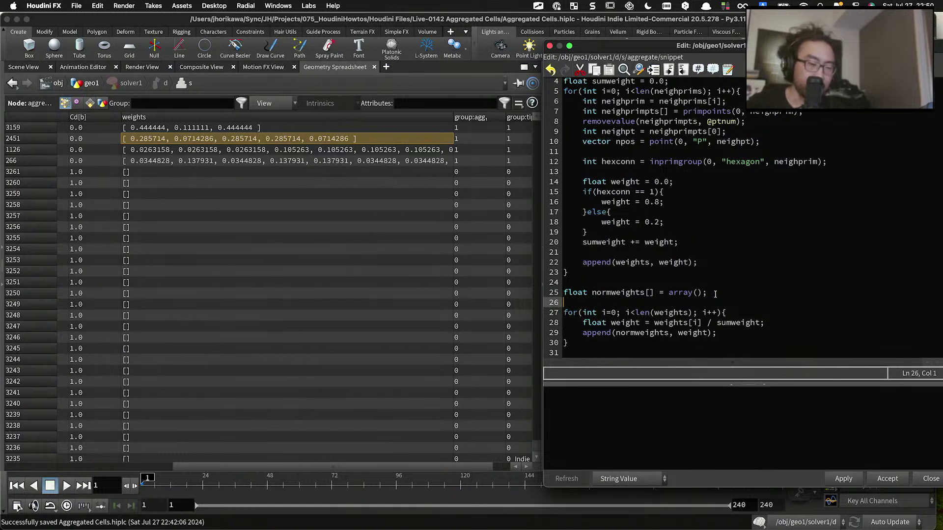
text(float prevval = )
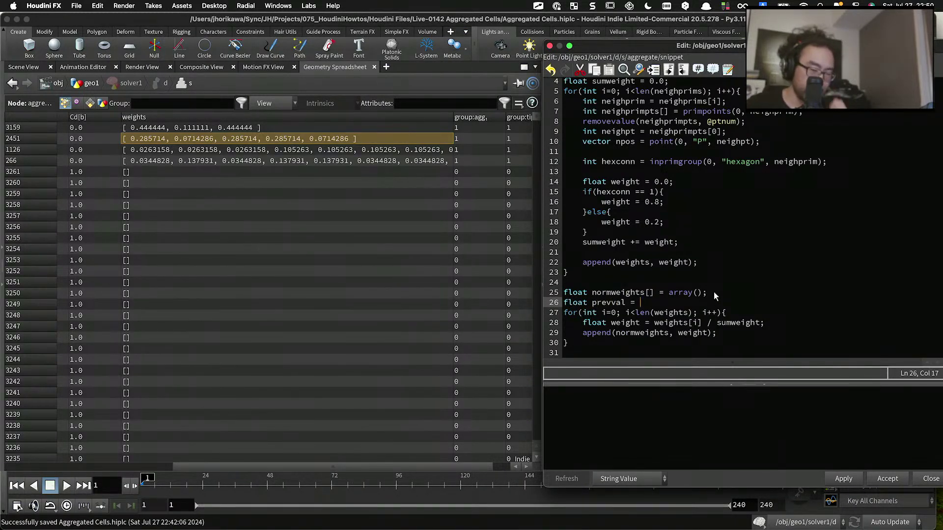
text(0.0;)
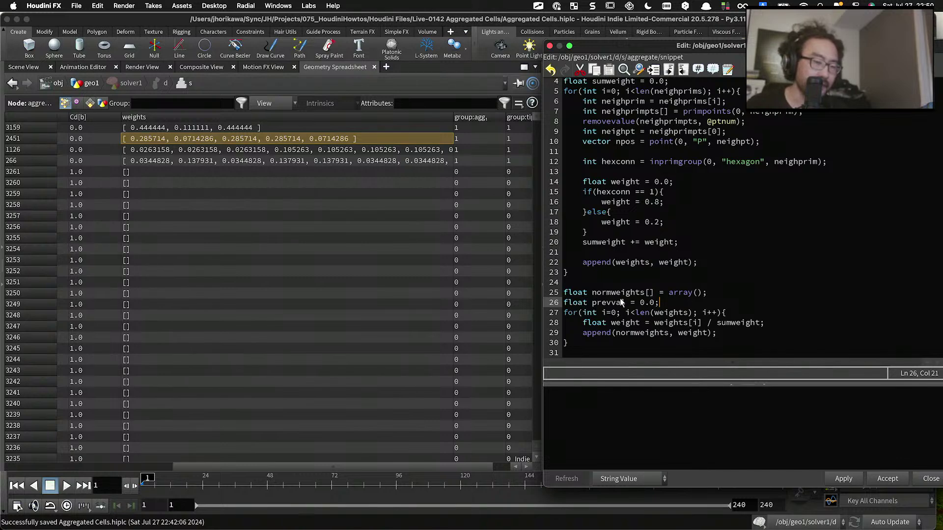
double_click(621, 302)
text(prevwt)
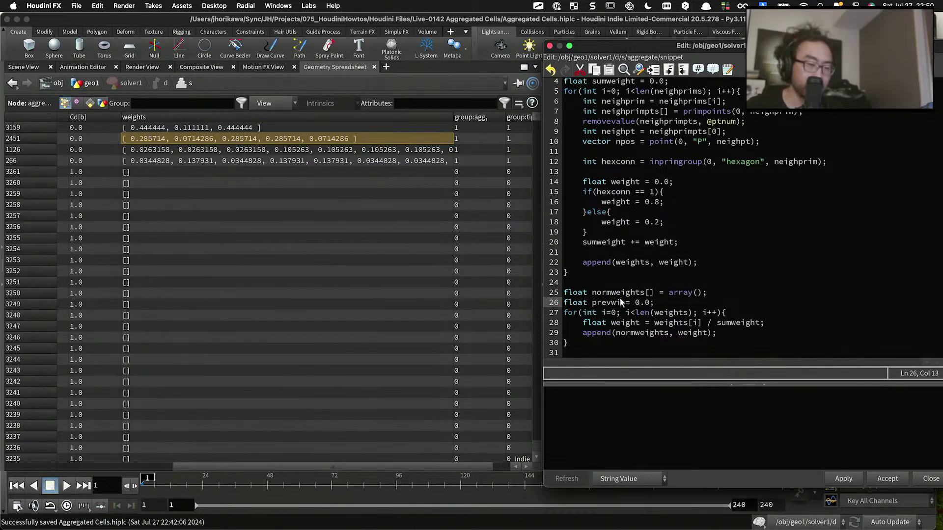
key(BackSpace)
text(eight)
Step: Add float nextweight = prevweight + weight; inside the normalization loop, one blank line below the append call
scroll(680, 300, down, 1)
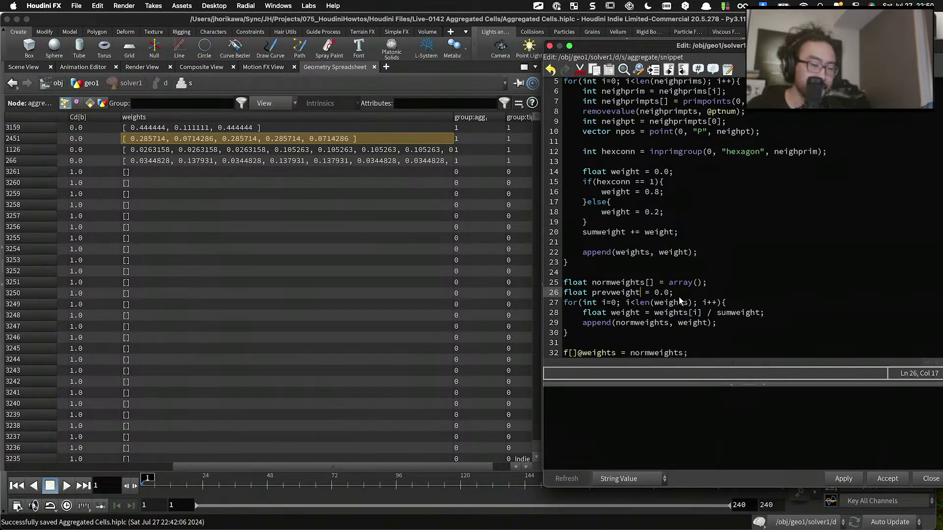
click(722, 322)
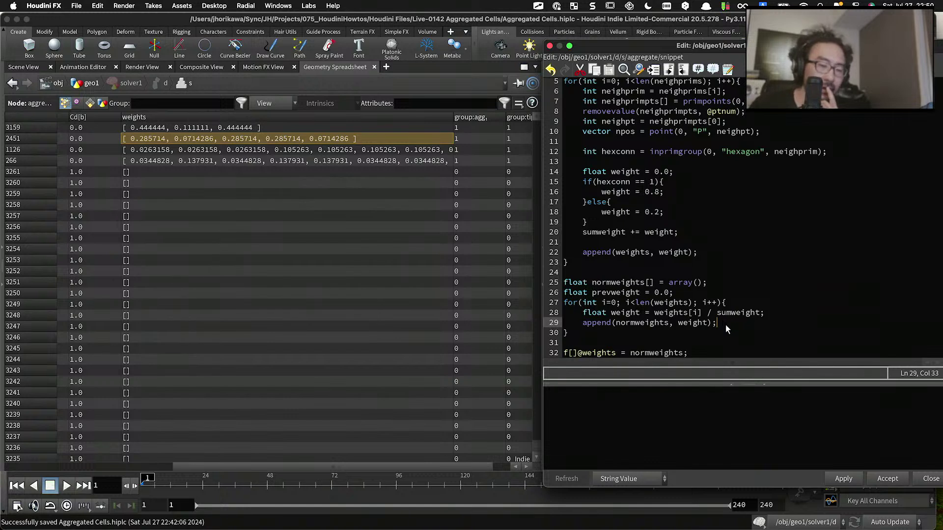
key(Return)
key(Return)
scroll(715, 271, down, 2)
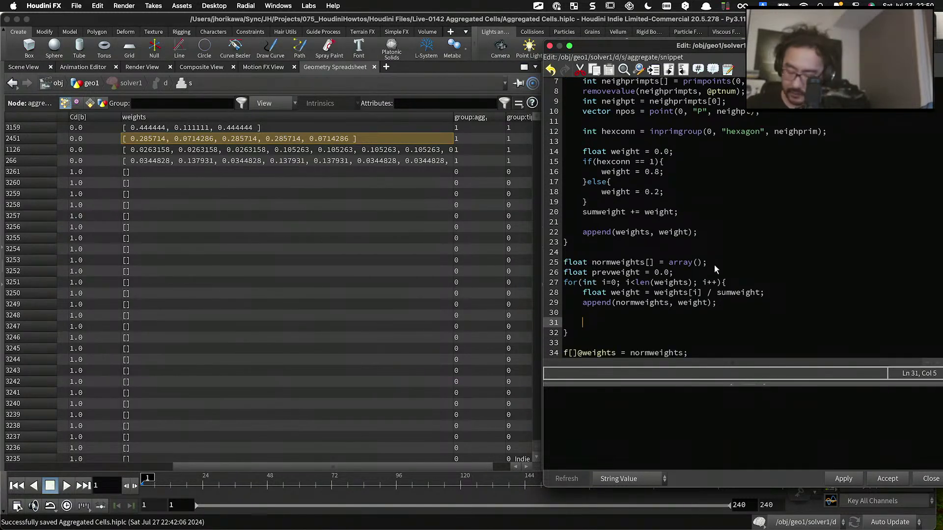
double_click(617, 273)
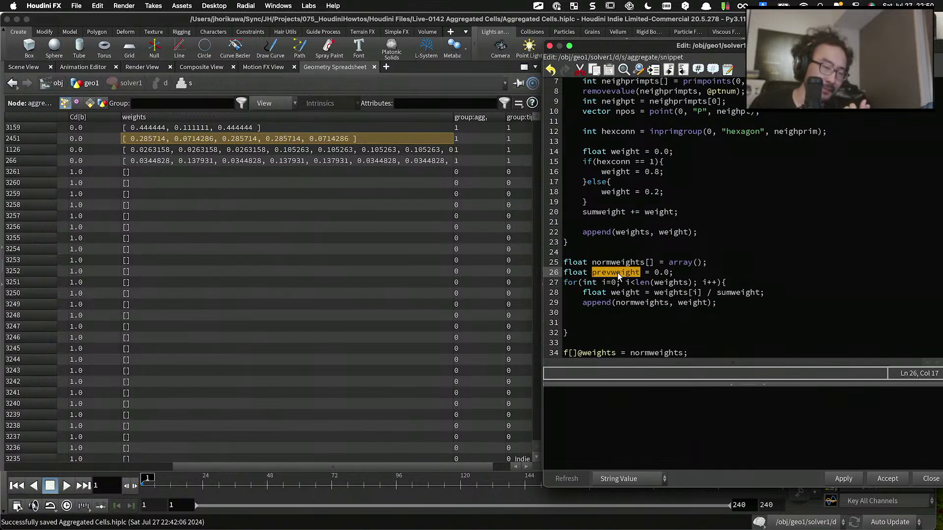
click(617, 319)
text(float )
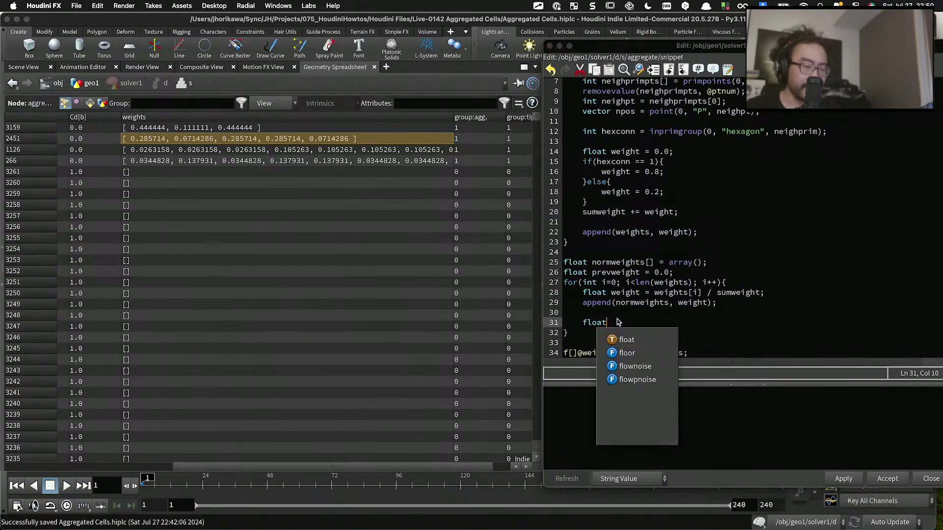
text(next)
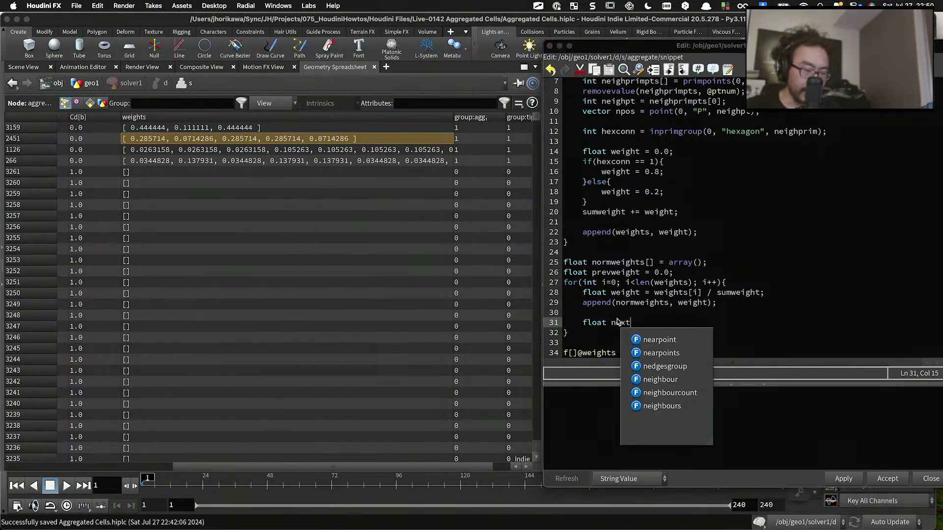
text(weight)
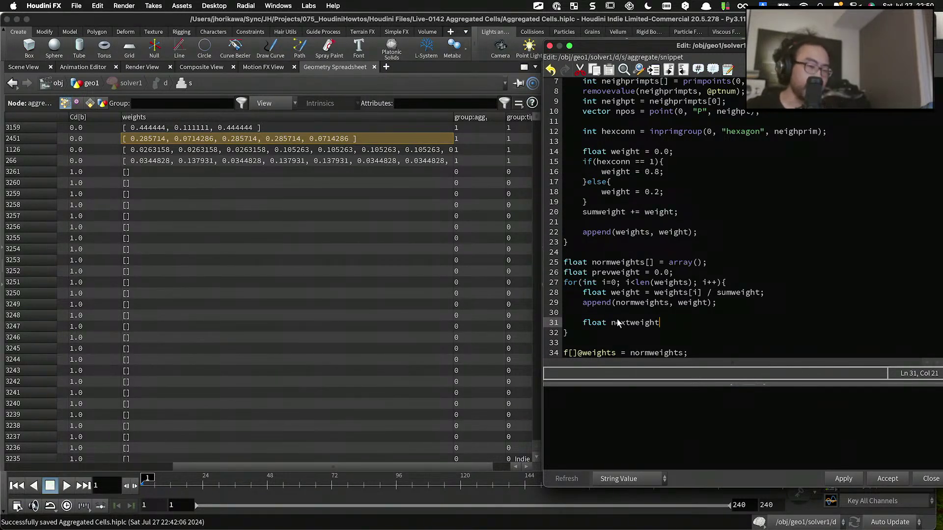
text( =)
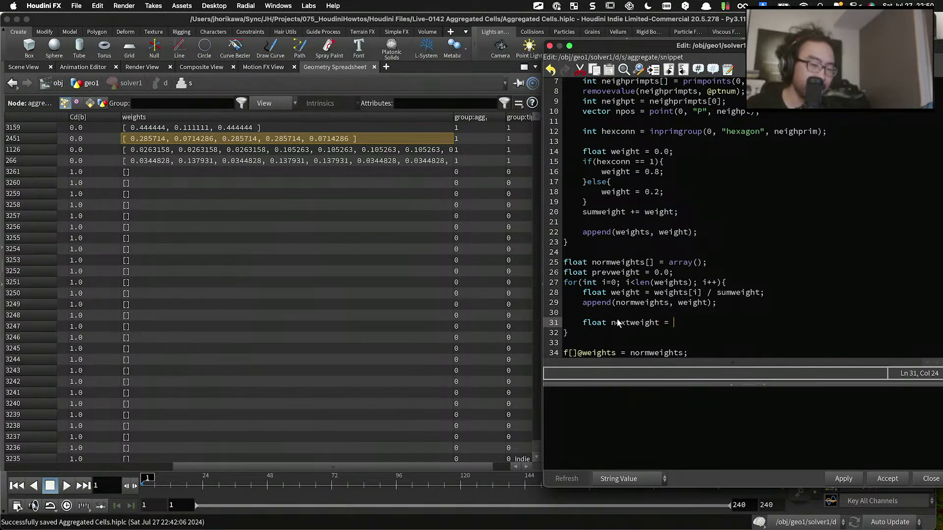
double_click(631, 294)
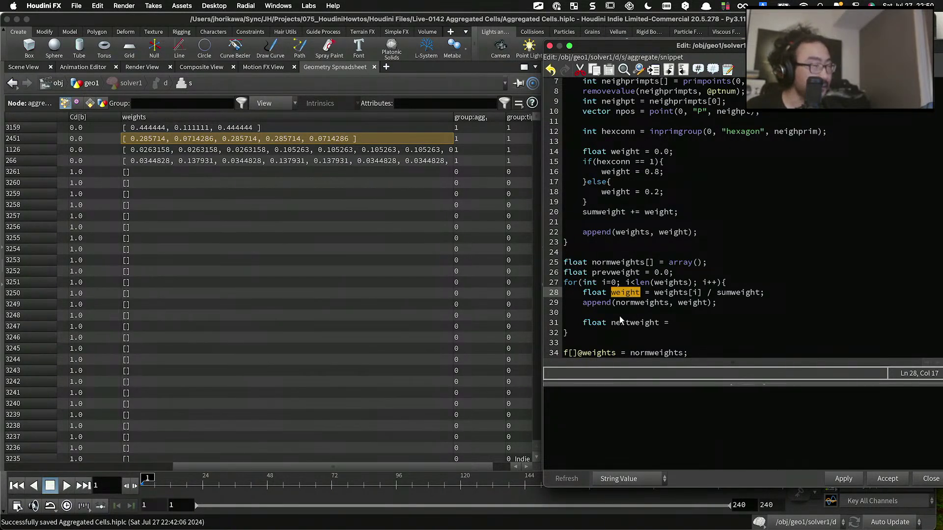
click(670, 322)
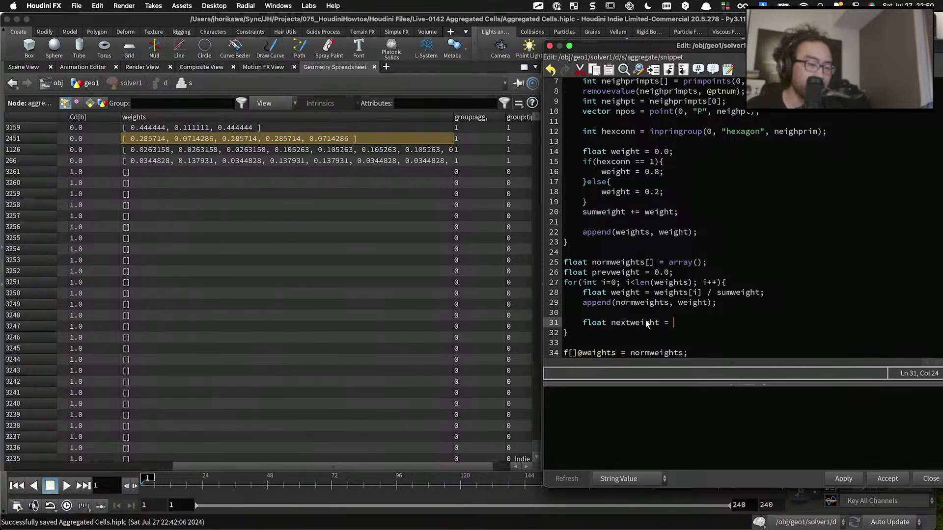
text(prev)
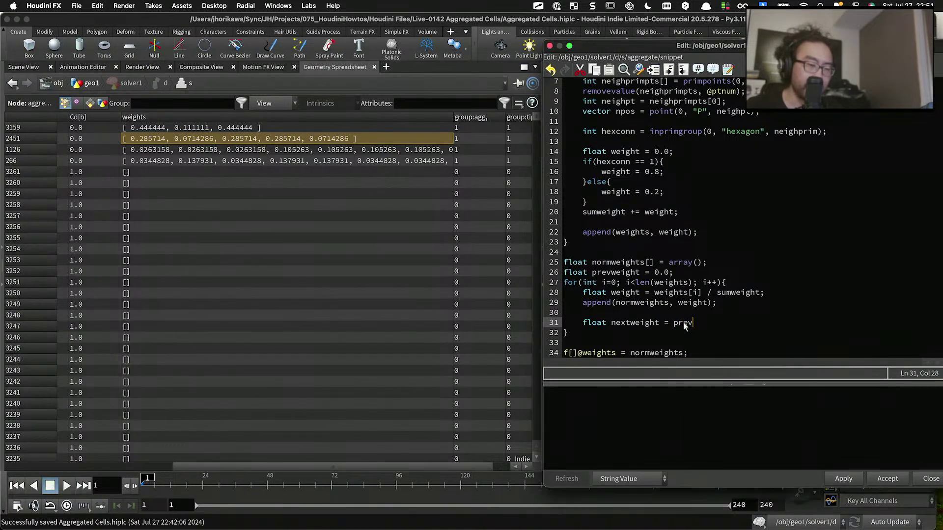
text(weight + )
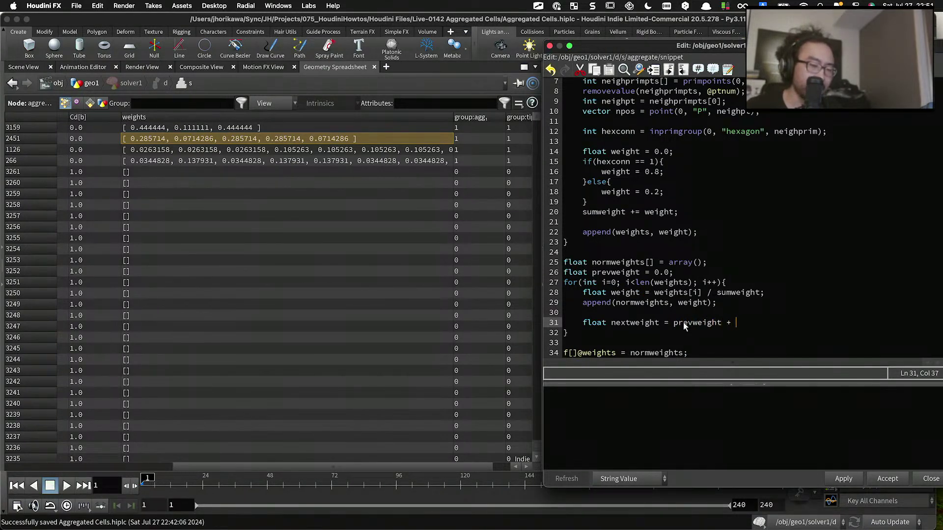
text(weight;)
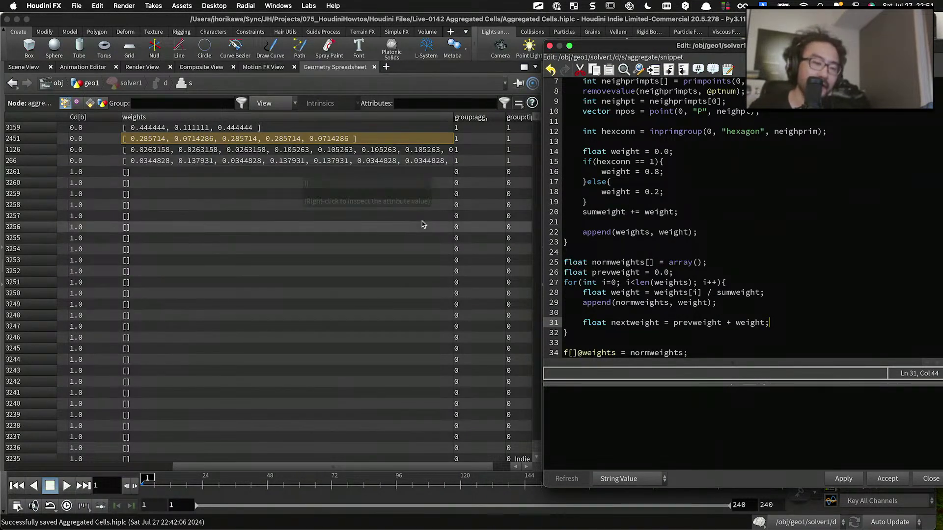
Step: Add prevweight = nextweight; at the end of the normalization loop, leaving two blank lines below the nextweight declaration
drag(765, 293, 582, 293)
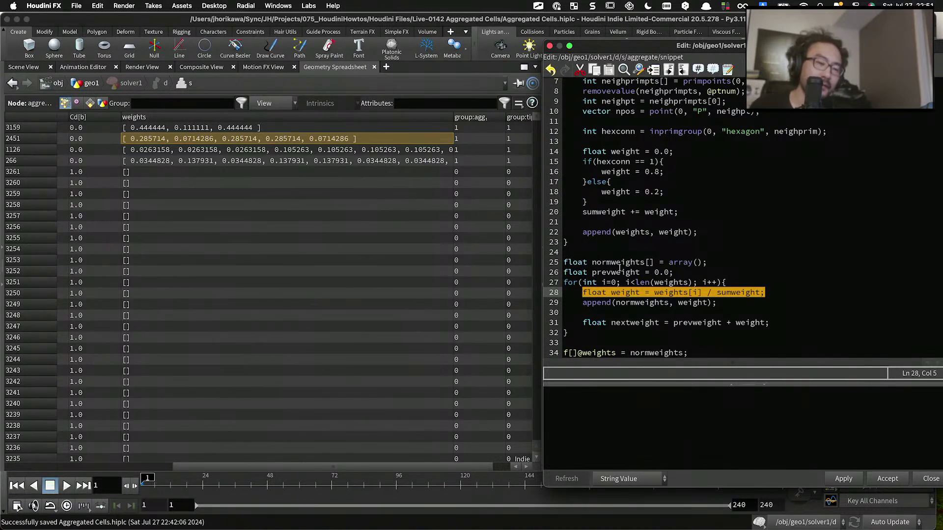
drag(674, 272, 557, 275)
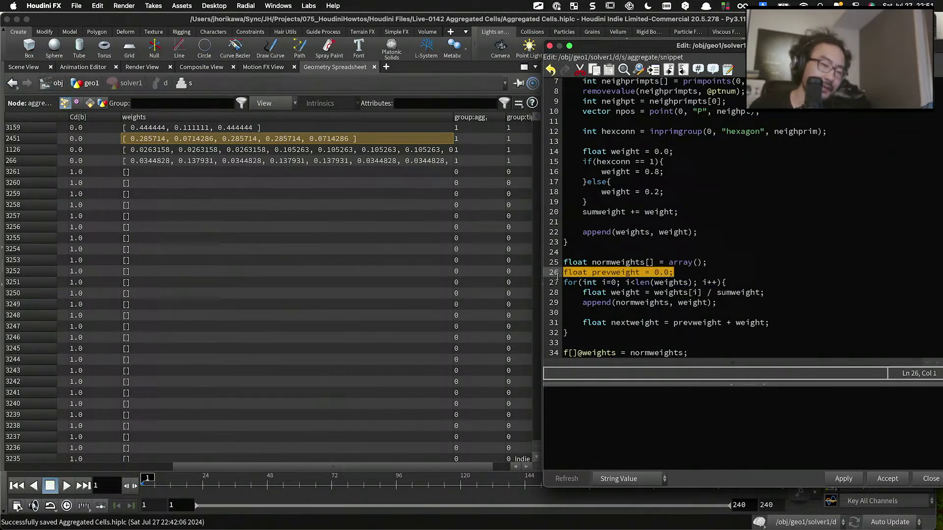
click(663, 325)
click(780, 324)
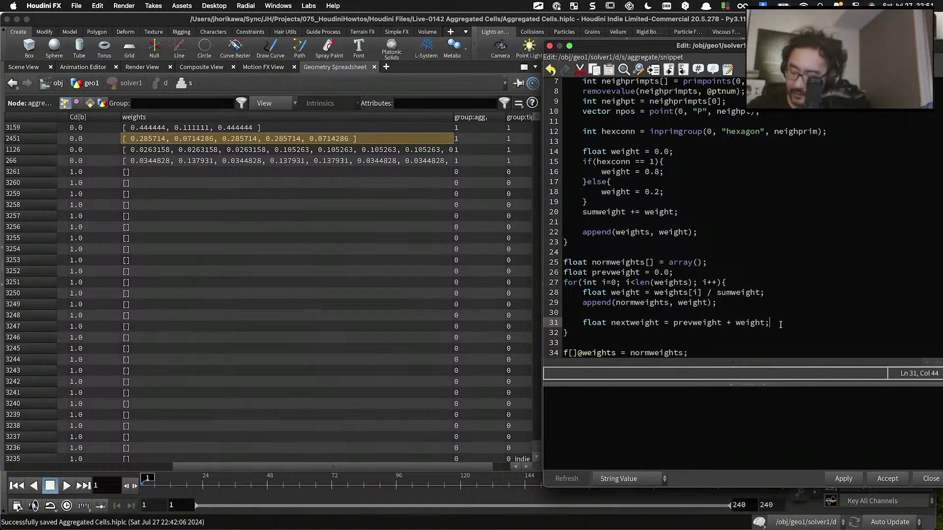
key(Return)
key(Return)
key(Return)
text(p)
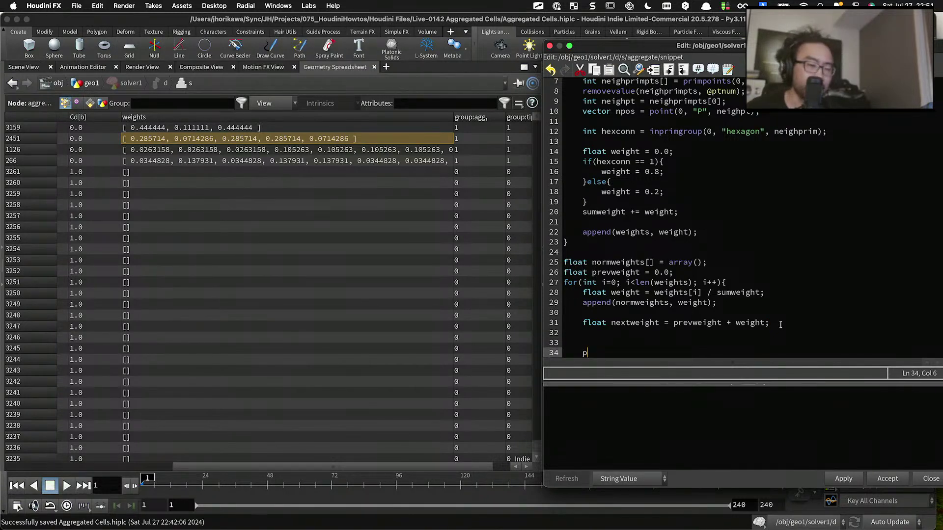
text(revweight = )
text(nextwid)
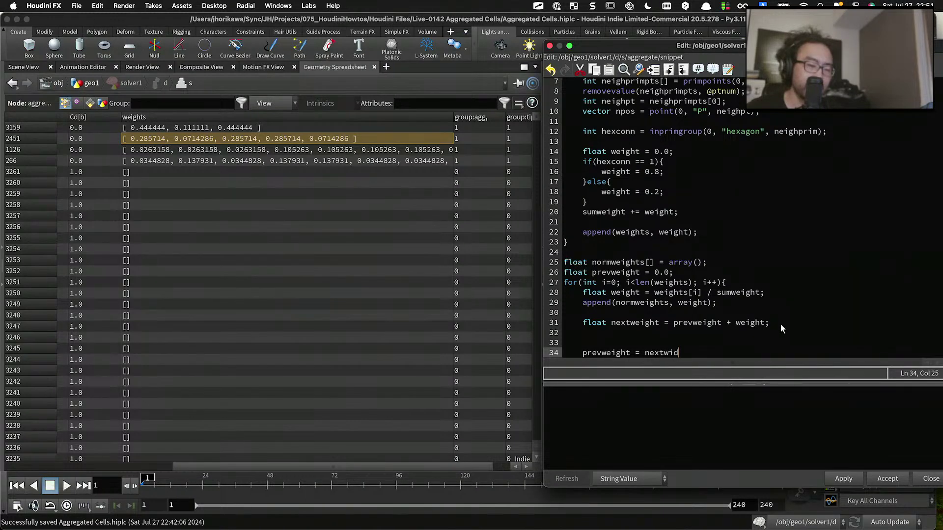
key(BackSpace)
text(egith;)
scroll(763, 274, down, 1)
double_click(680, 322)
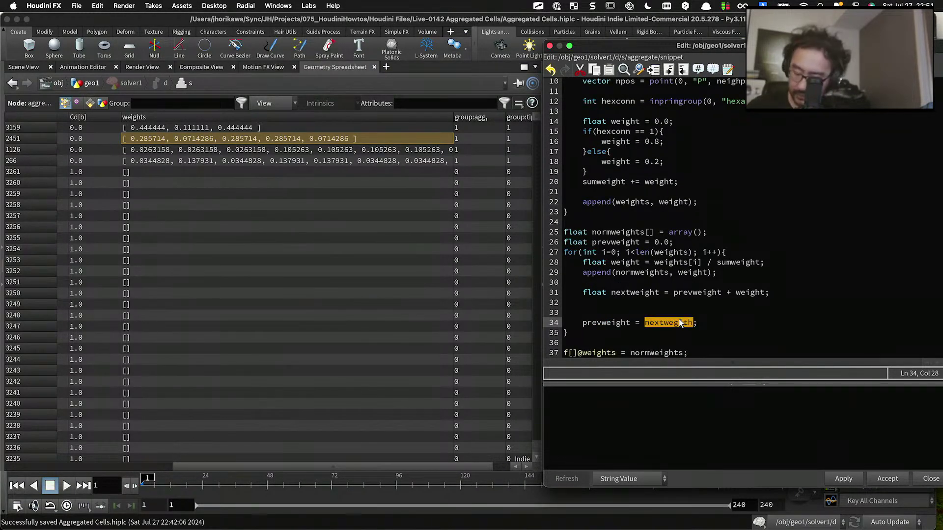
text(nextweight;)
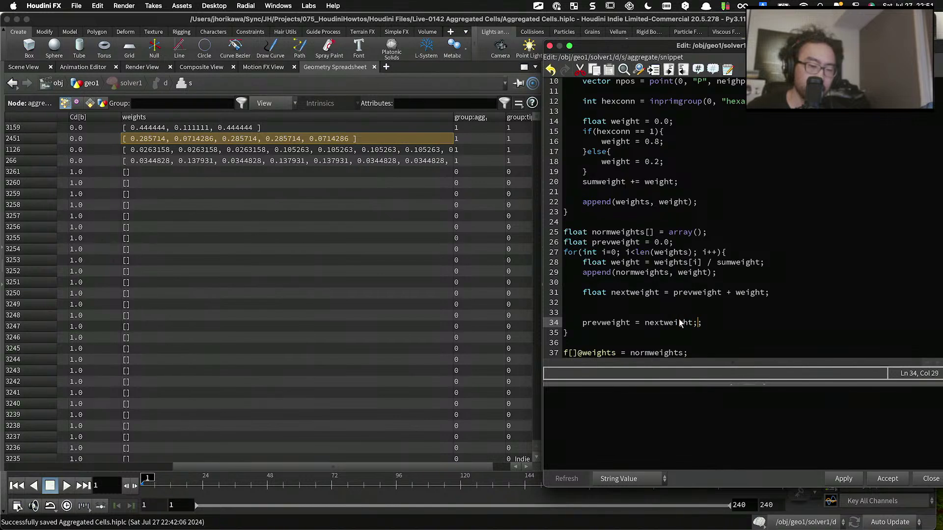
key(Delete)
Step: Insert two more blank lines between the nextweight declaration and the prevweight assignment, and place the cursor in the gap
click(723, 305)
click(779, 292)
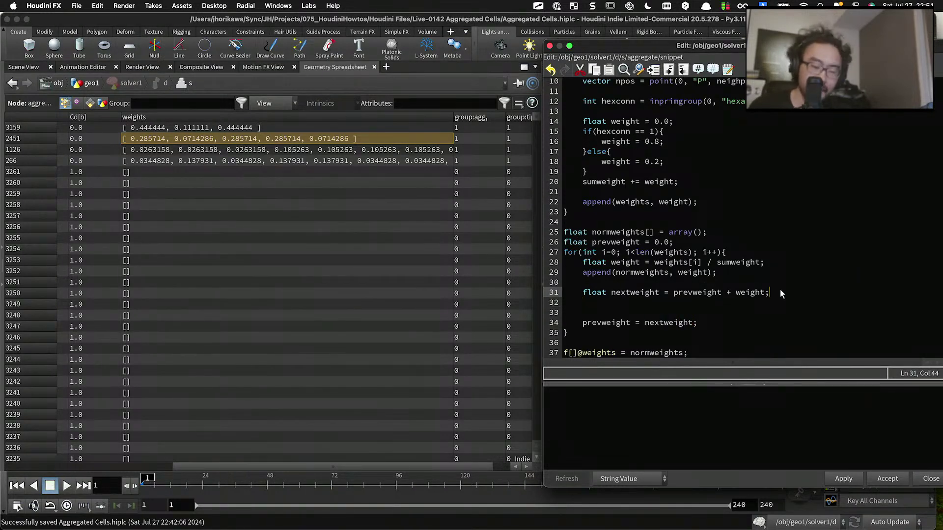
key(Return)
key(Return)
drag(614, 304, 617, 327)
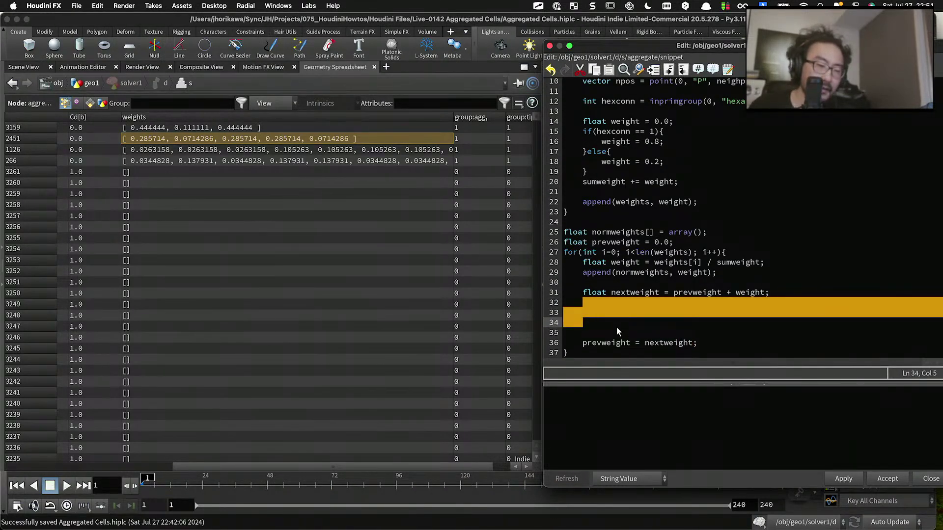
click(617, 326)
click(616, 312)
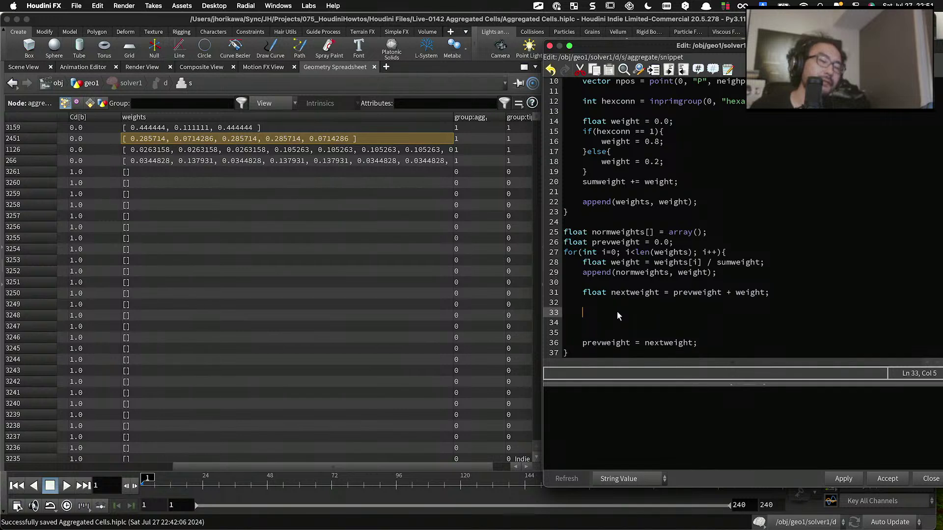
Step: Highlight the nextweight sum, the prevweight variable and the nextweight name to review the two bounds of each range
drag(768, 293, 617, 292)
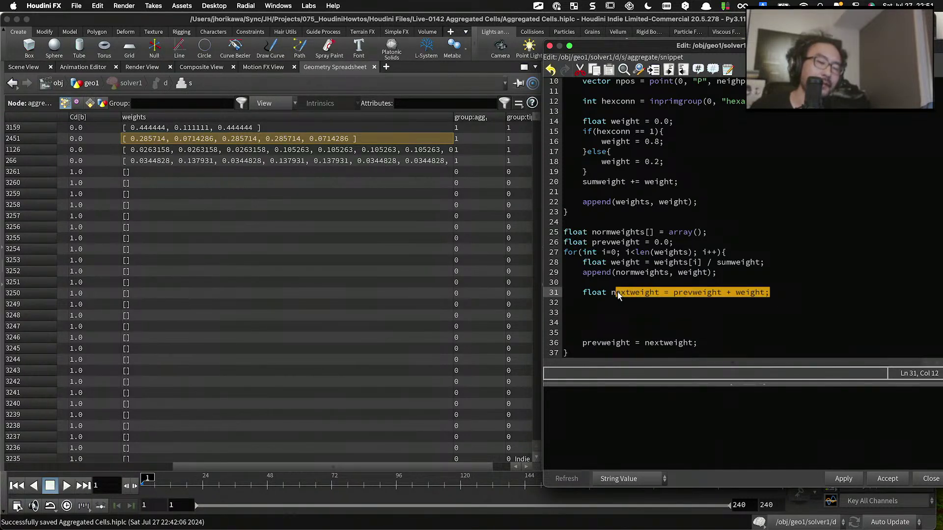
click(617, 292)
drag(592, 242, 640, 244)
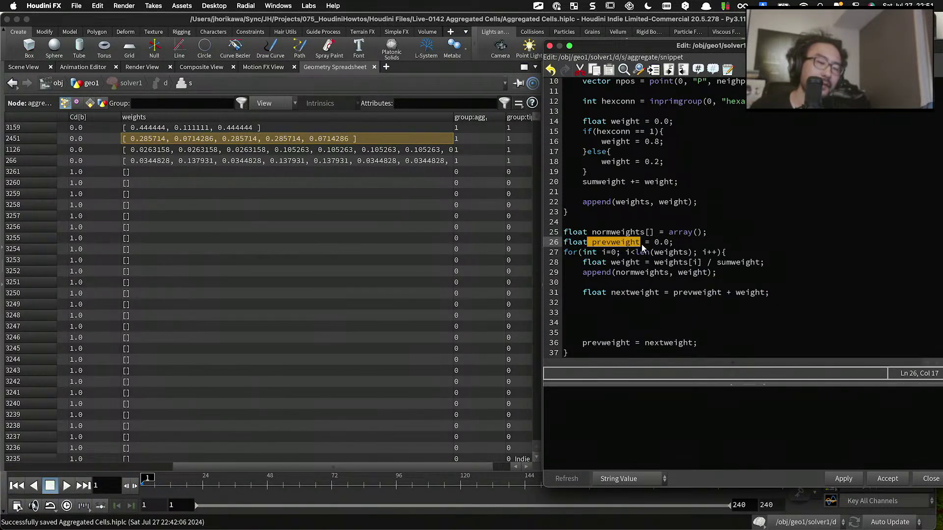
click(638, 299)
double_click(638, 297)
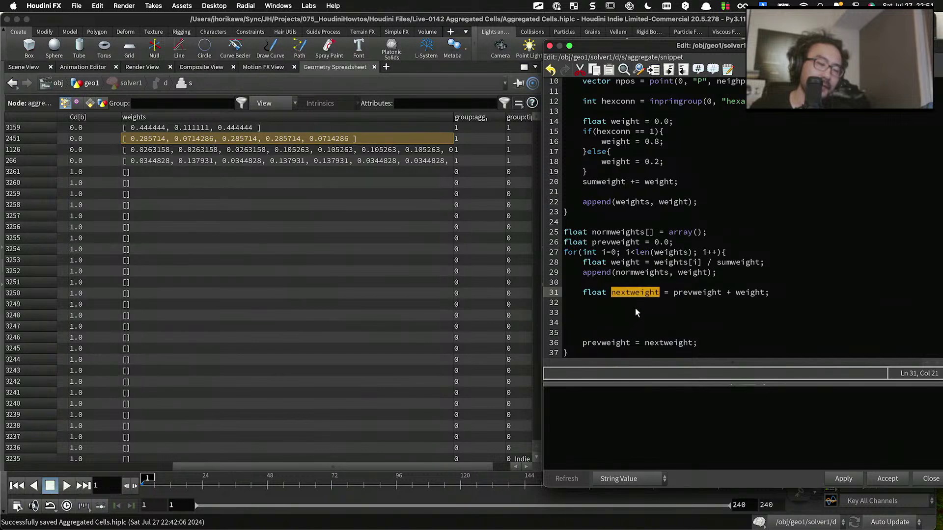
Step: Add float rnd = rand(i * 4.42 + chf("seed") + 3423); two lines below the nextweight declaration, followed by a new line
click(634, 312)
text(floa)
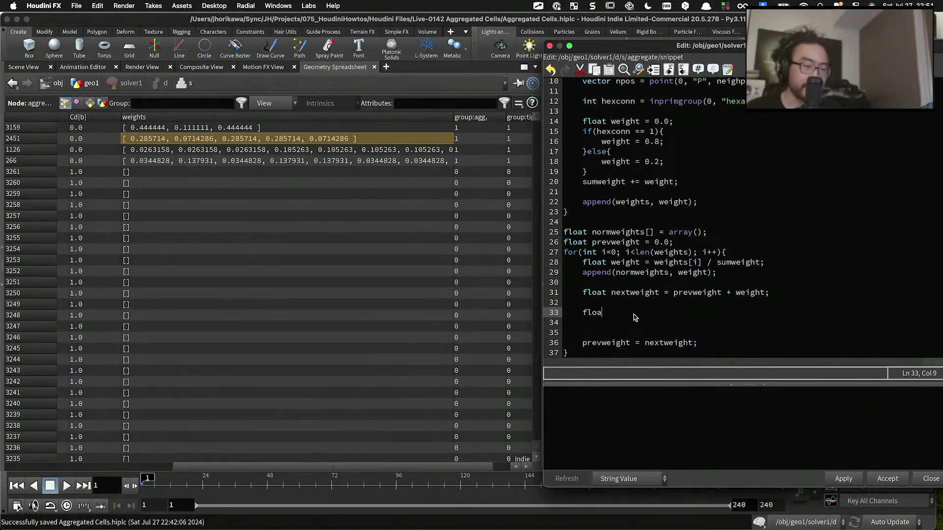
text(t rnd )
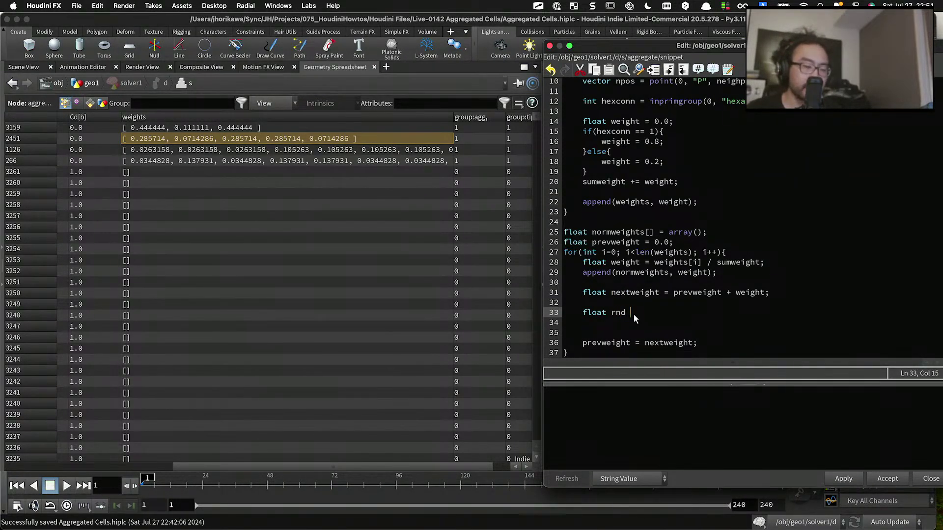
text(= rand*()
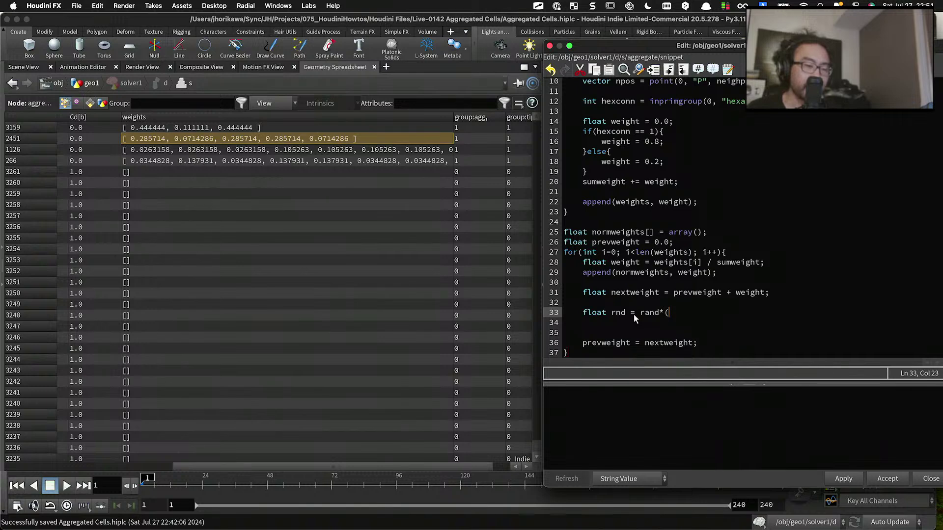
key(BackSpace)
key(BackSpace)
text((i)
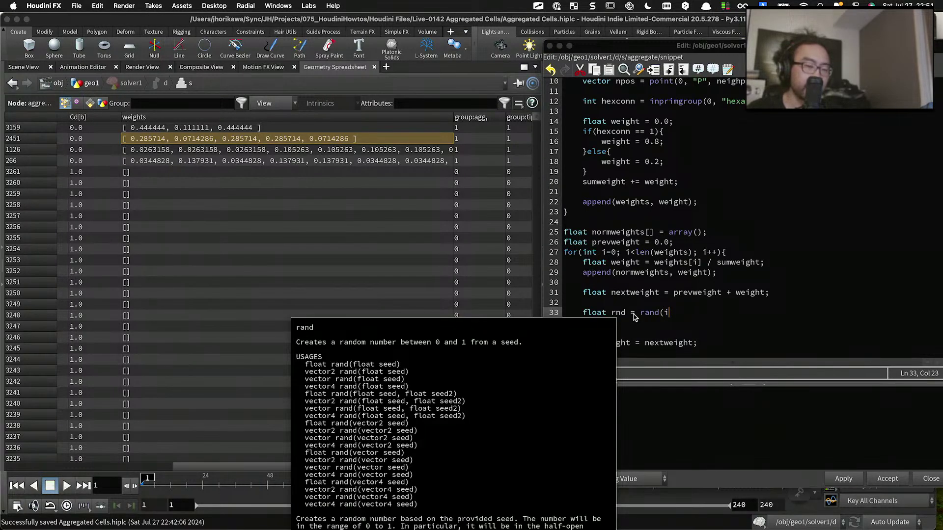
text( * 4.42 )
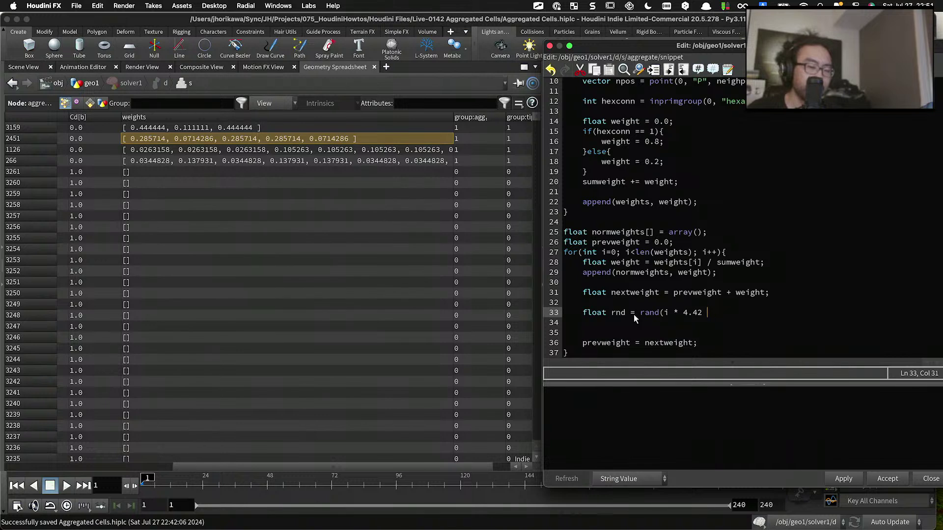
text(+ chf("seed") + 34234)
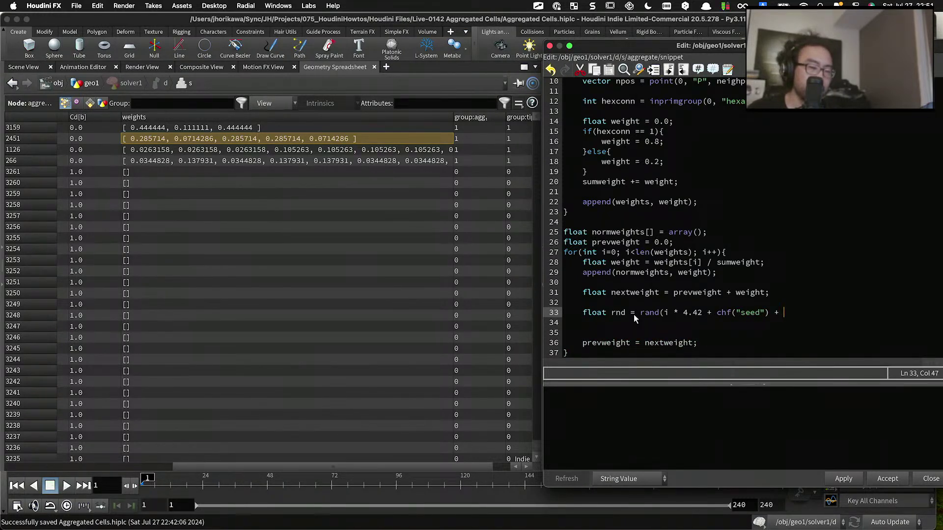
key(BackSpace)
key(BackSpace)
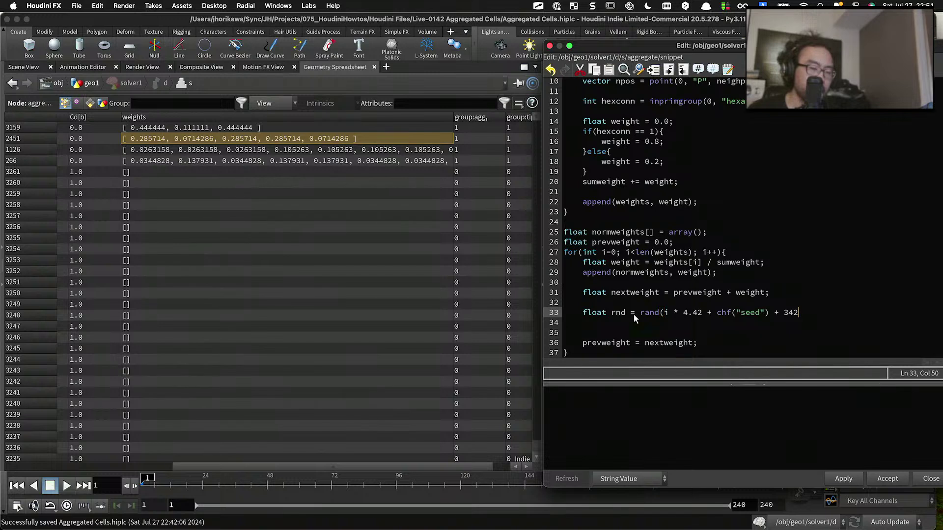
text(3);)
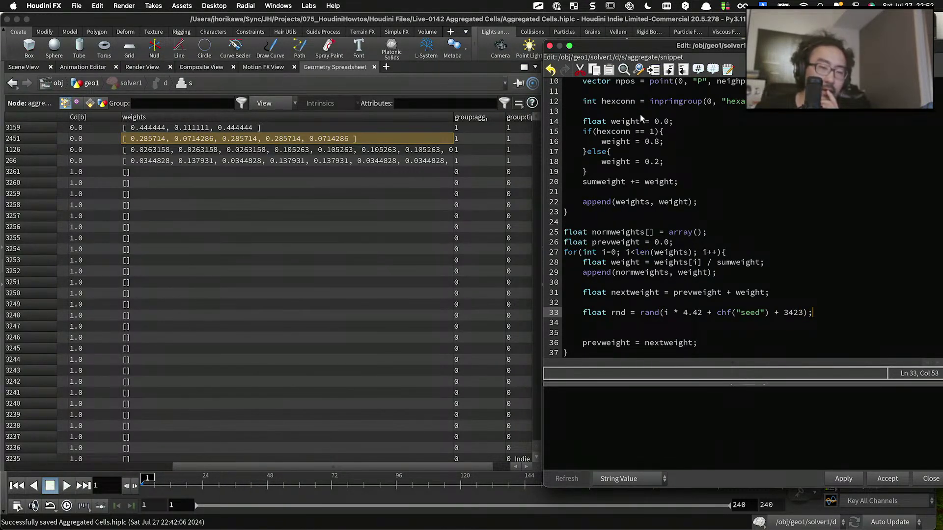
key(Return)
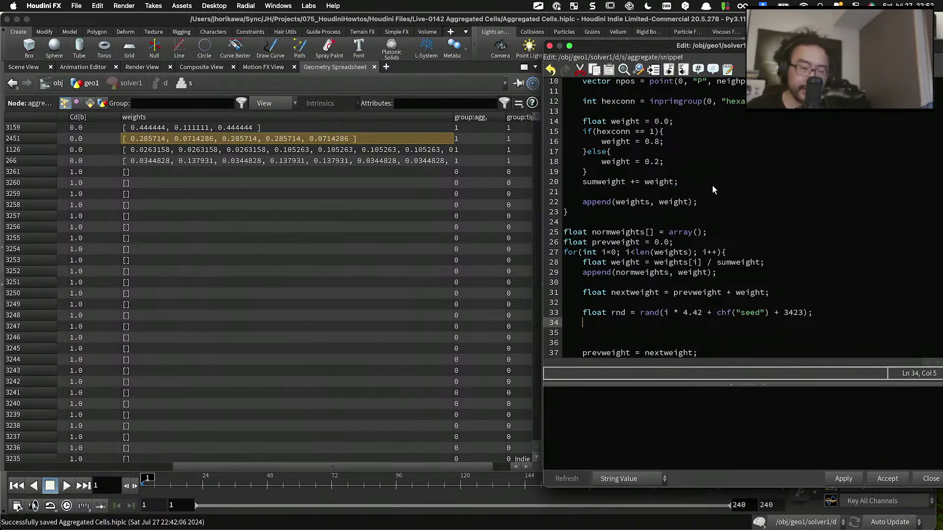
Step: Highlight the rnd, prevweight and nextweight names in their declarations to review the values the range test compares
double_click(617, 312)
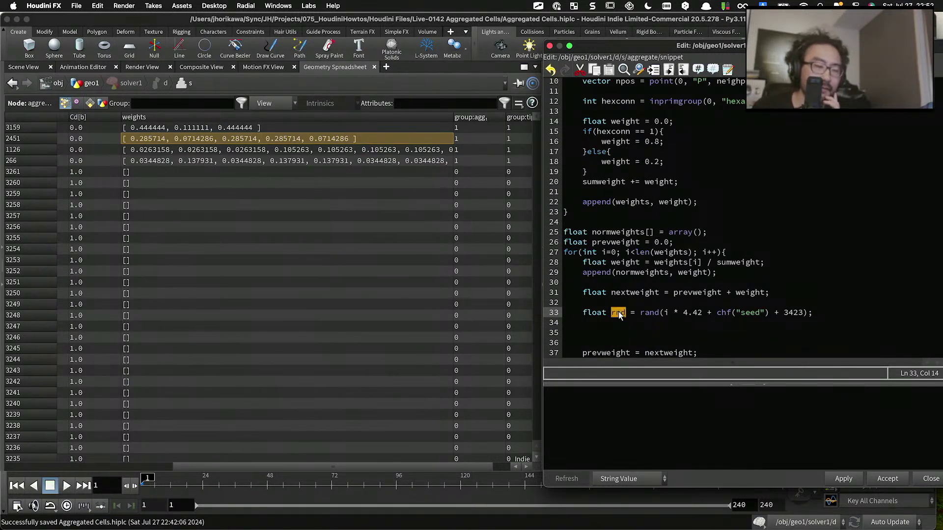
double_click(614, 243)
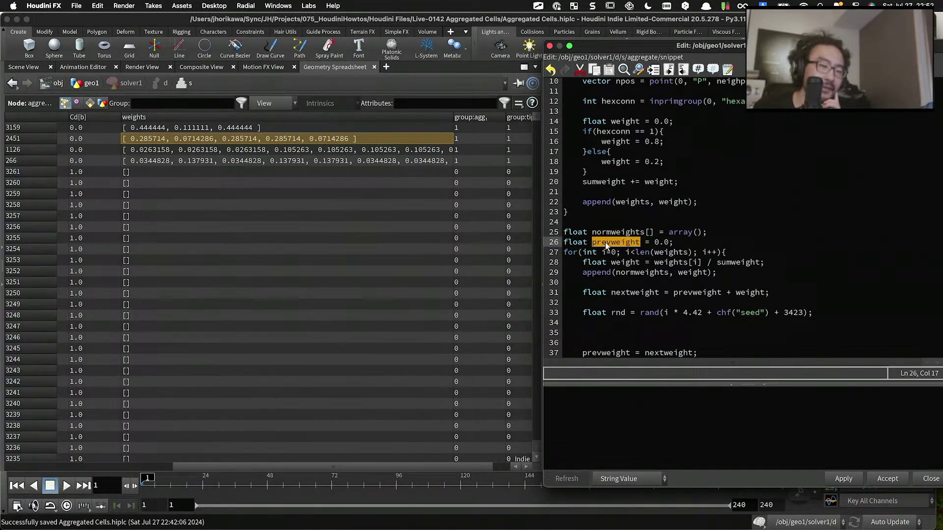
double_click(627, 292)
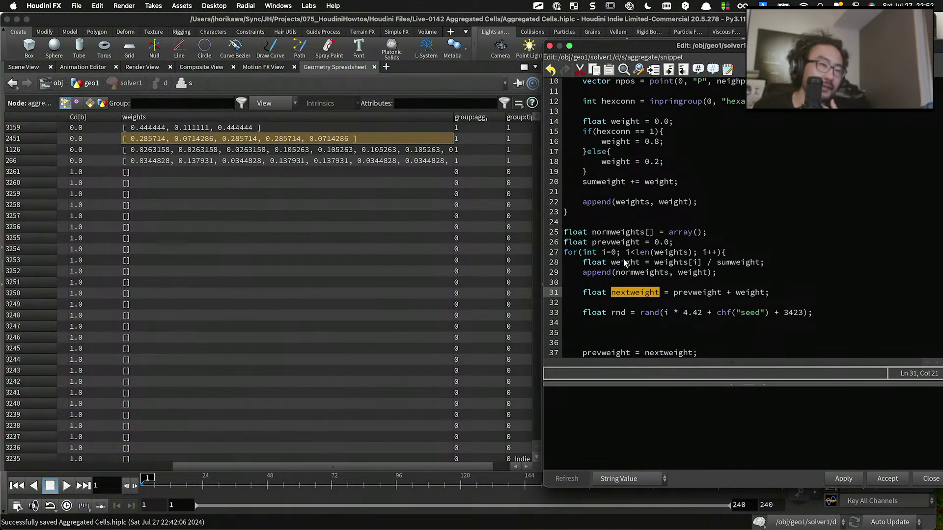
Step: Add an empty block if(rnd >= prevweight && rnd < nextweight){ } directly below the rnd declaration
click(622, 319)
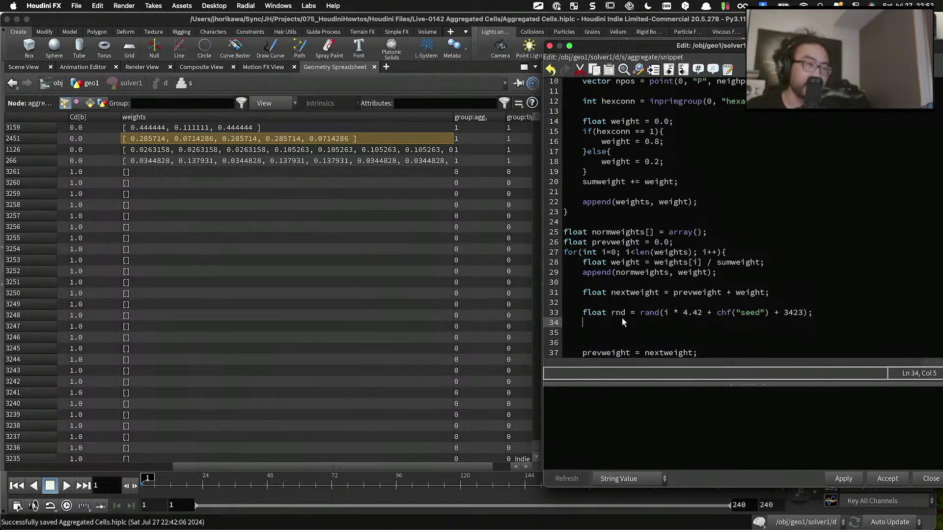
text(if(rnd)
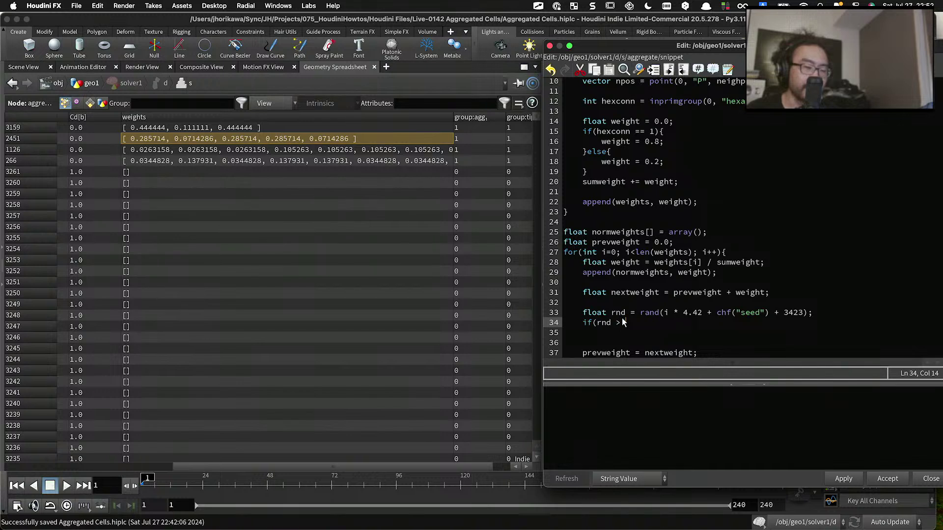
text( >)
key(BackSpace)
key(BackSpace)
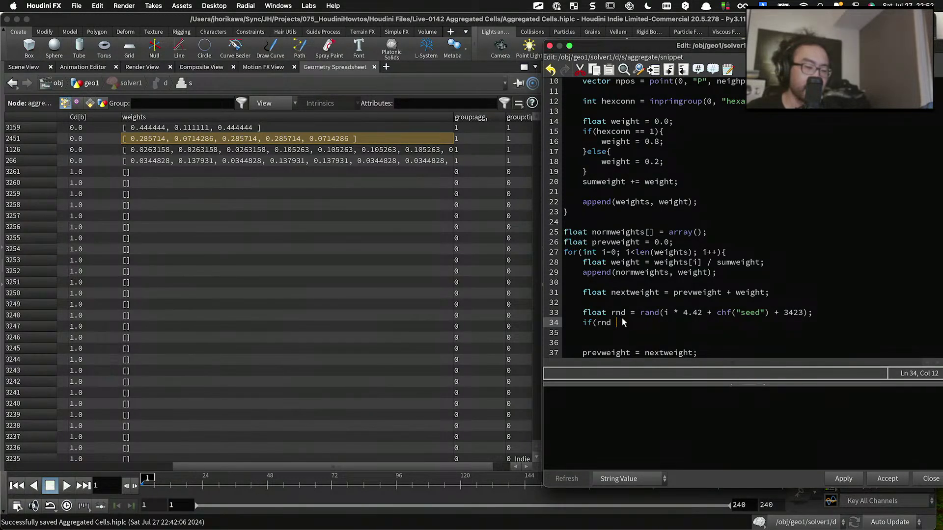
text(>= )
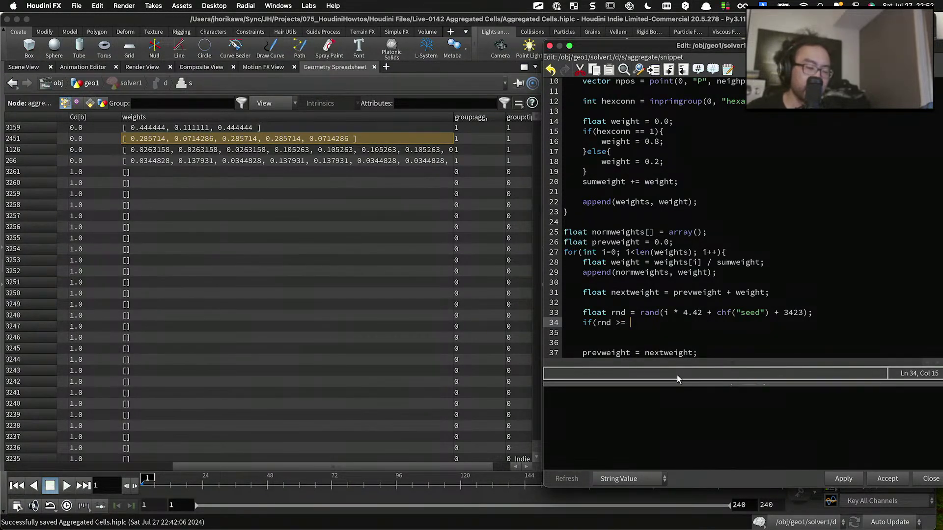
text(prevweight)
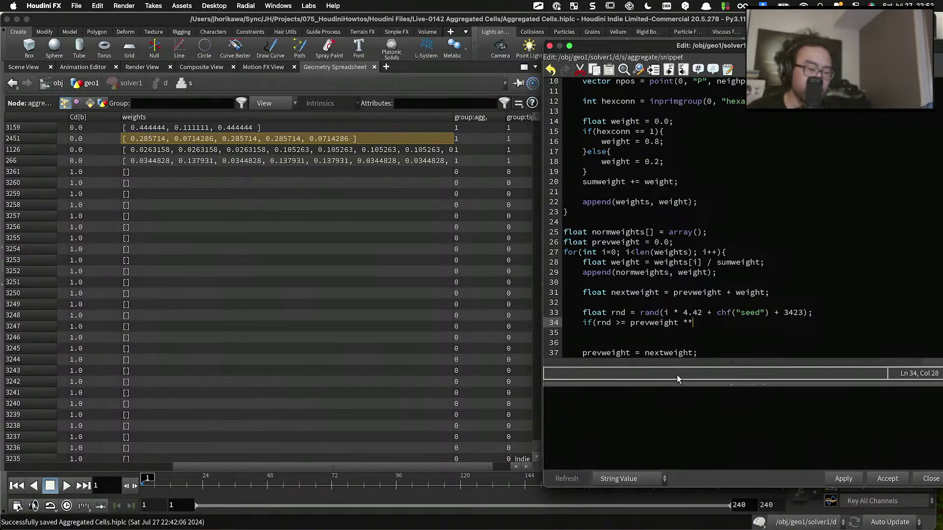
text( &&)
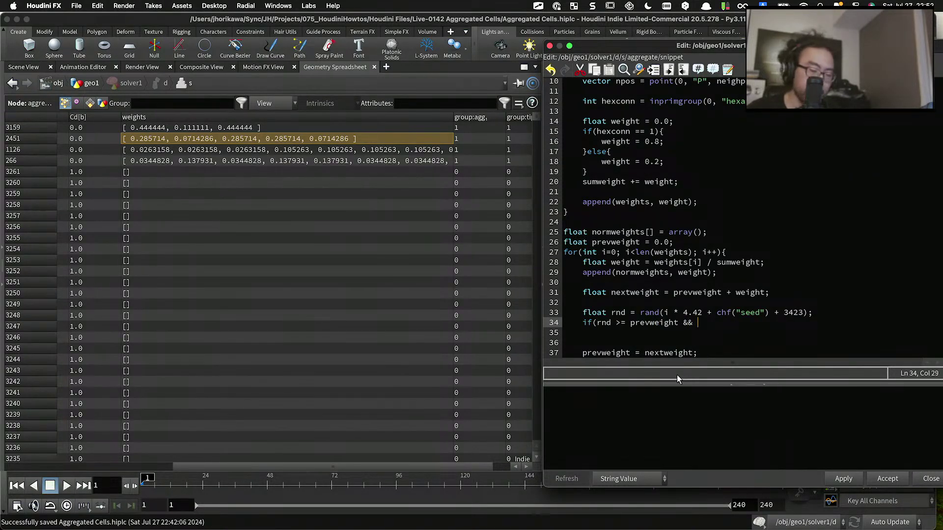
text( rnd < )
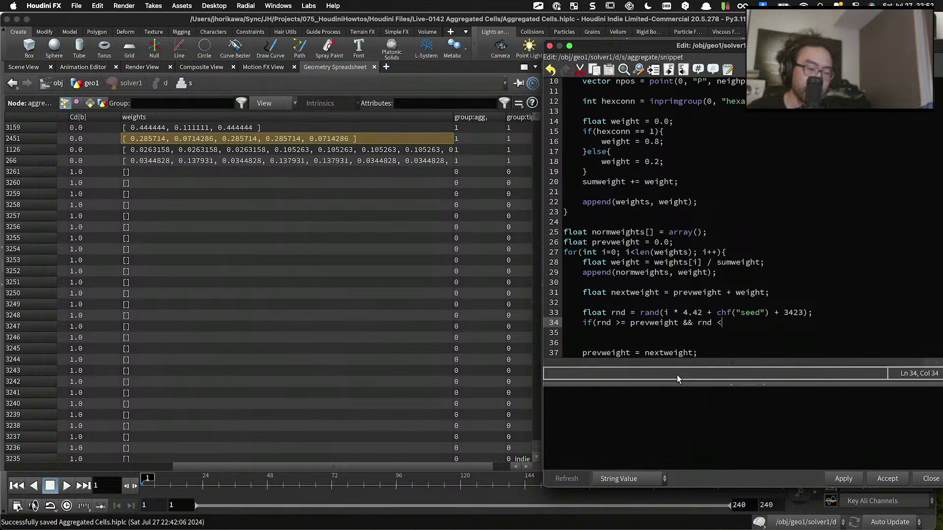
text(nextweight){)
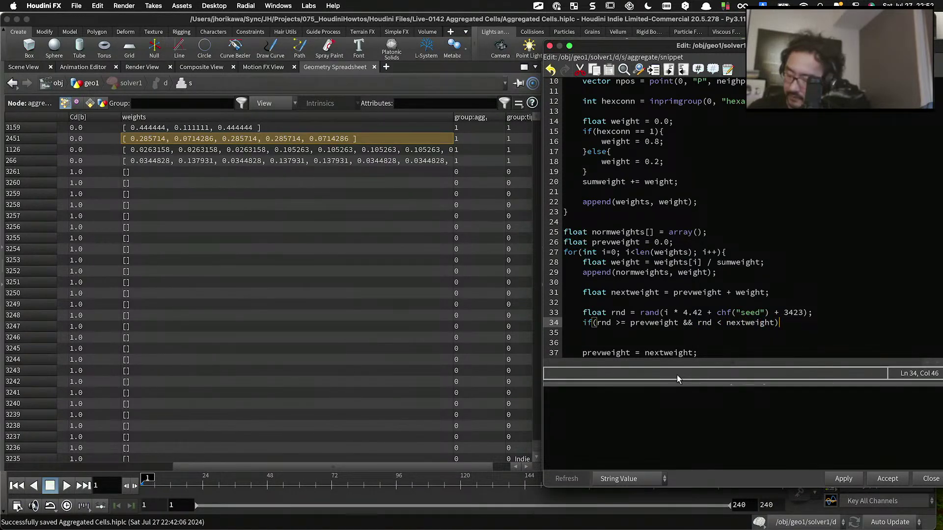
key(Return)
key(Return)
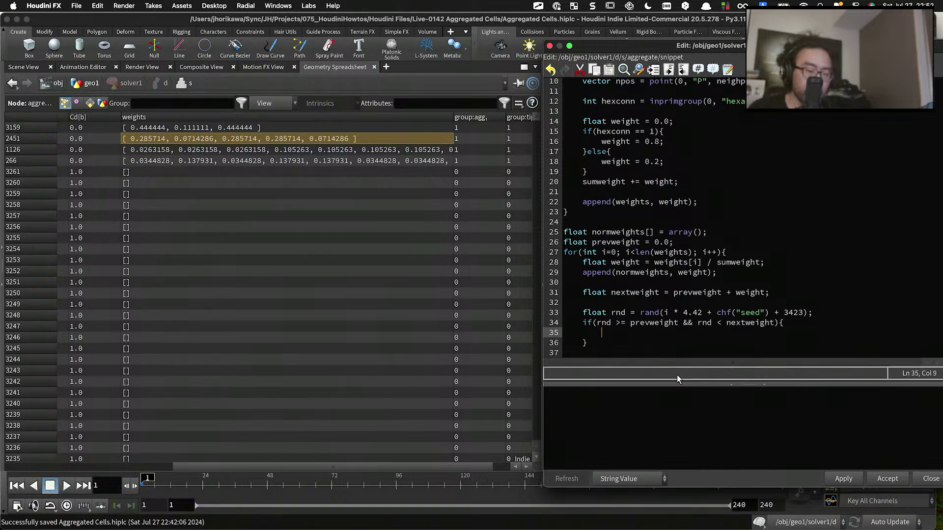
Step: Examine the weights[i] index and the neighprims array declaration to relate the loop index to the neighbouring primitives
scroll(601, 259, down, 2)
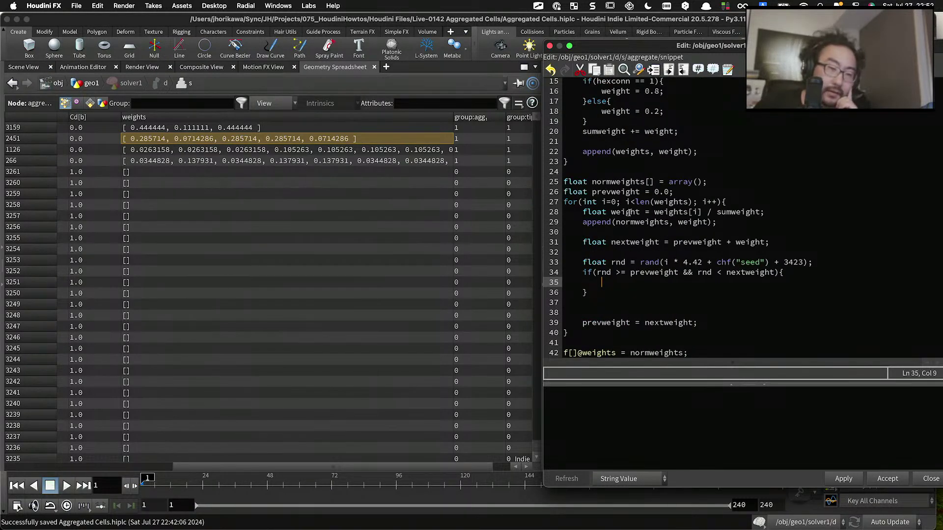
click(696, 212)
double_click(694, 212)
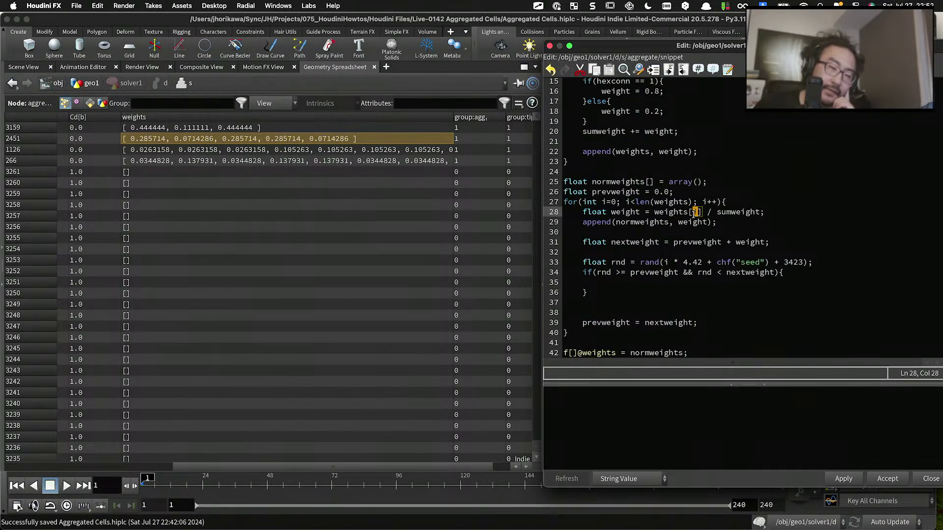
scroll(693, 215, up, 5)
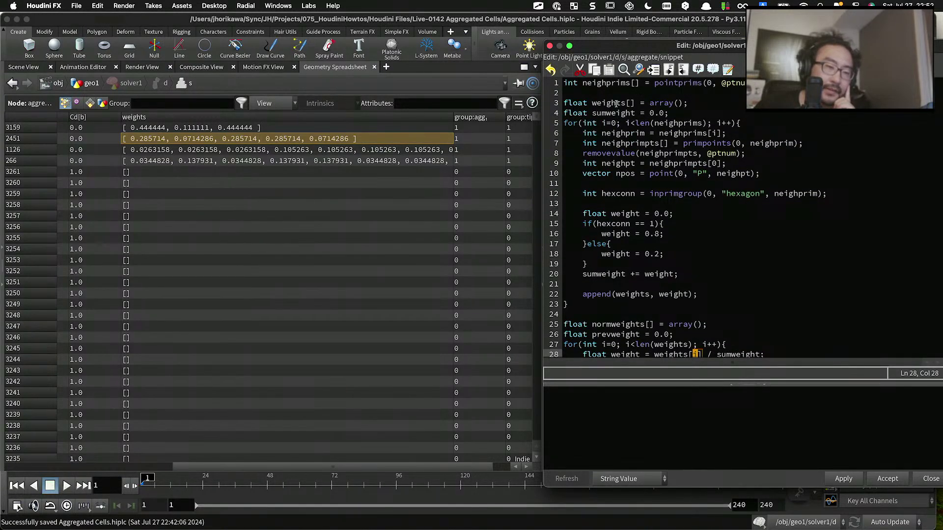
double_click(608, 82)
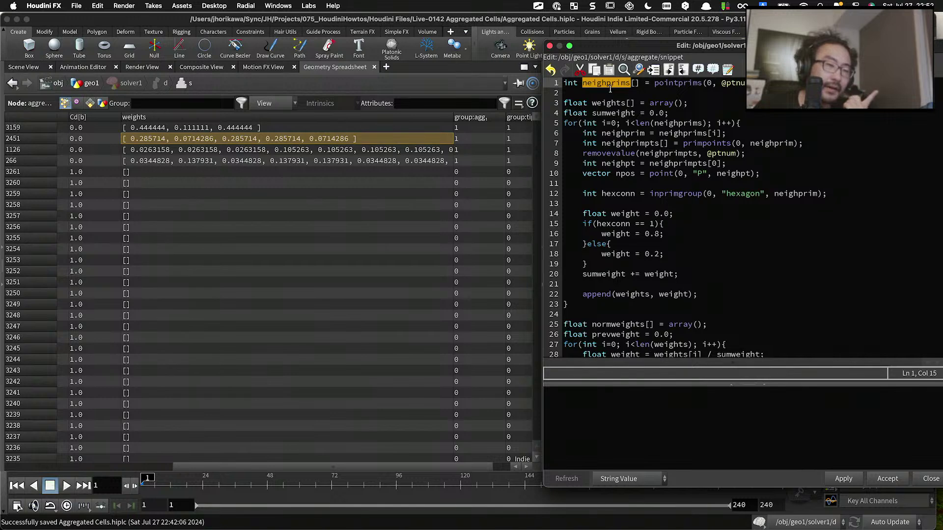
scroll(631, 152, down, 5)
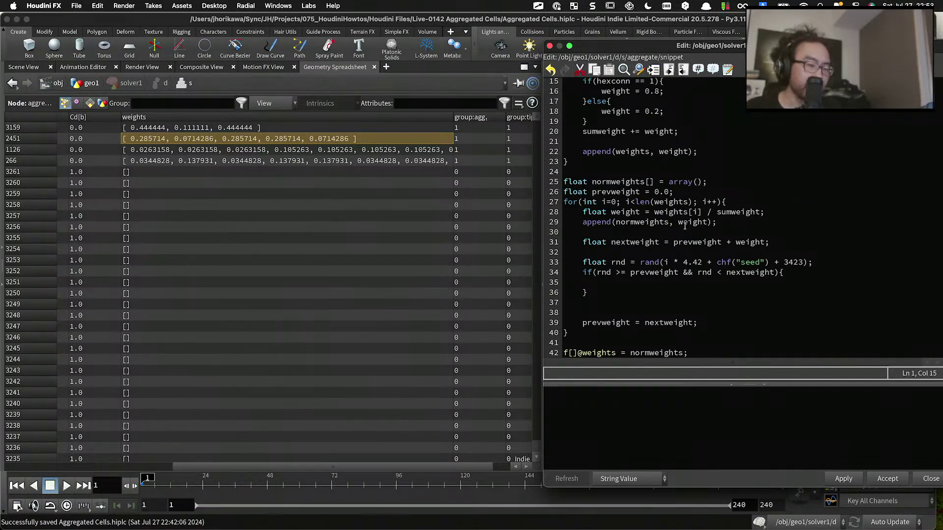
click(654, 283)
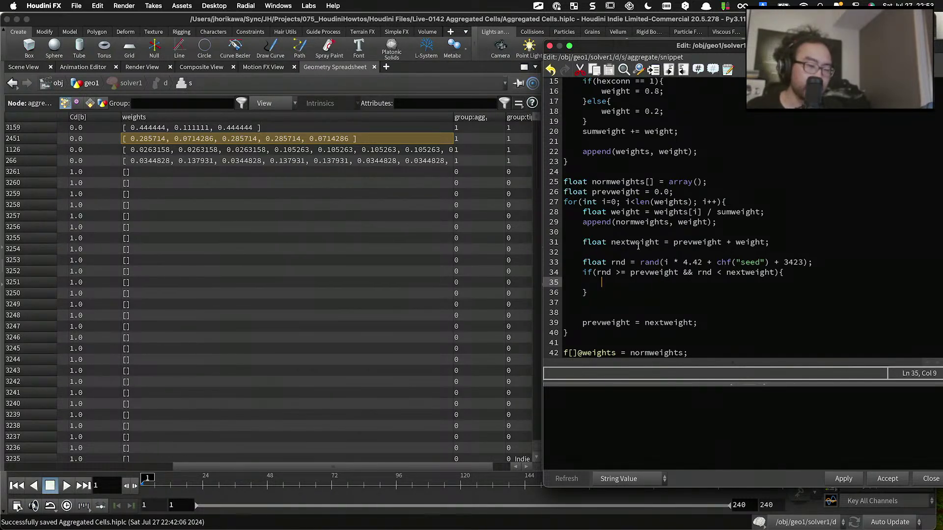
Step: Declare int chosenindex = -1; between the prevweight declaration and the normalization loop
click(695, 192)
key(Return)
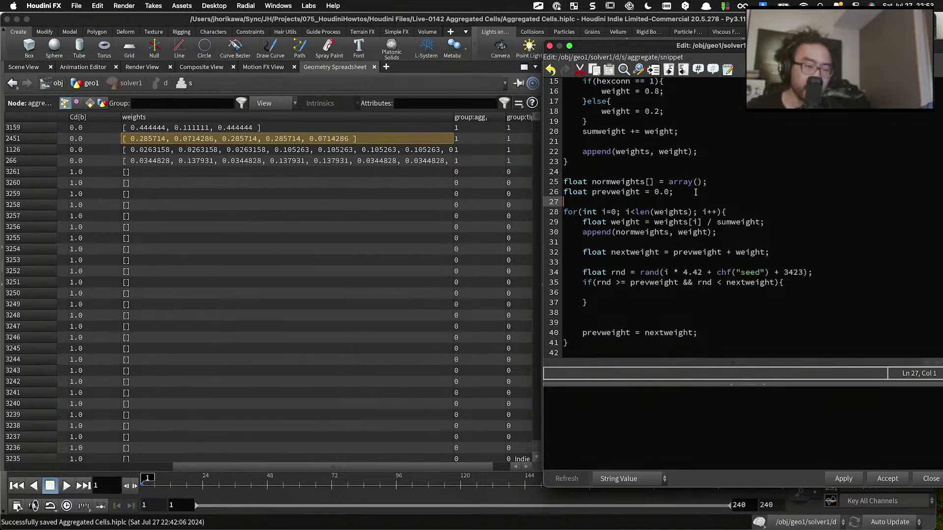
text(int)
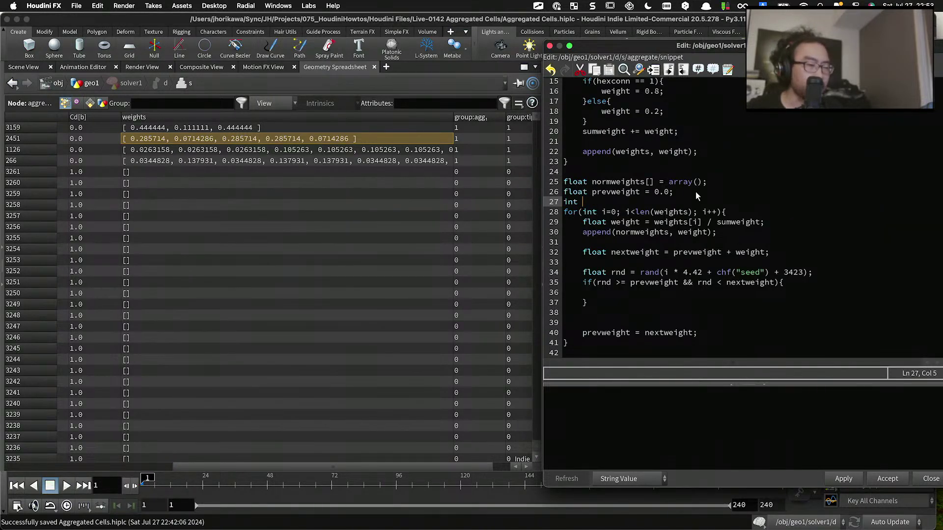
text(choe)
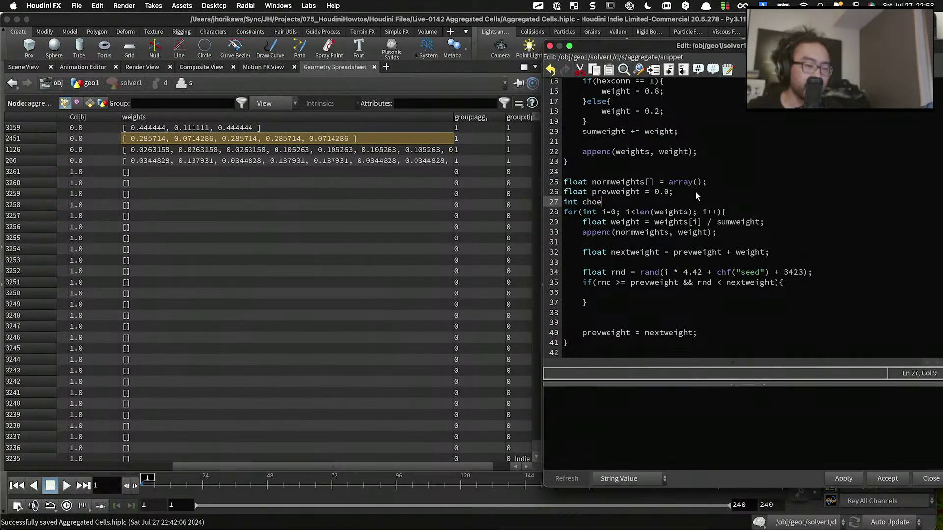
key(BackSpace)
text(senindex = 0)
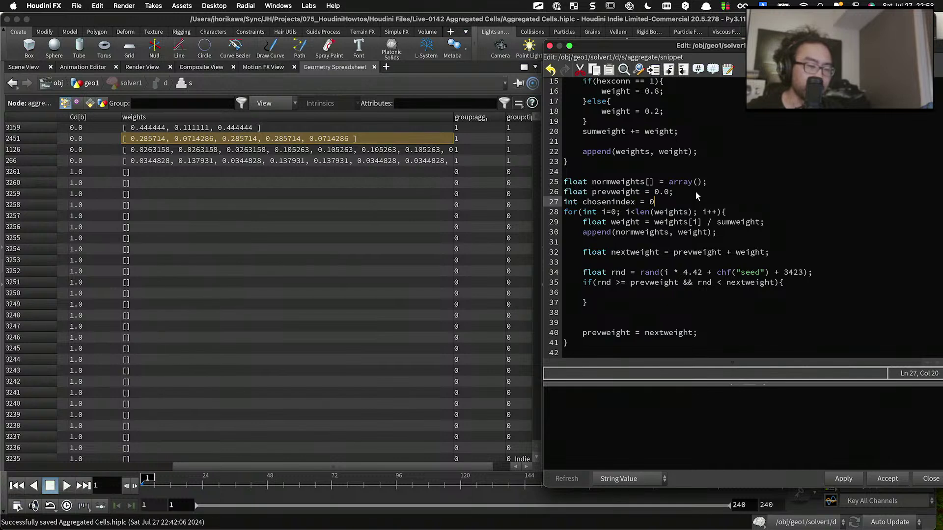
key(BackSpace)
text(-1;)
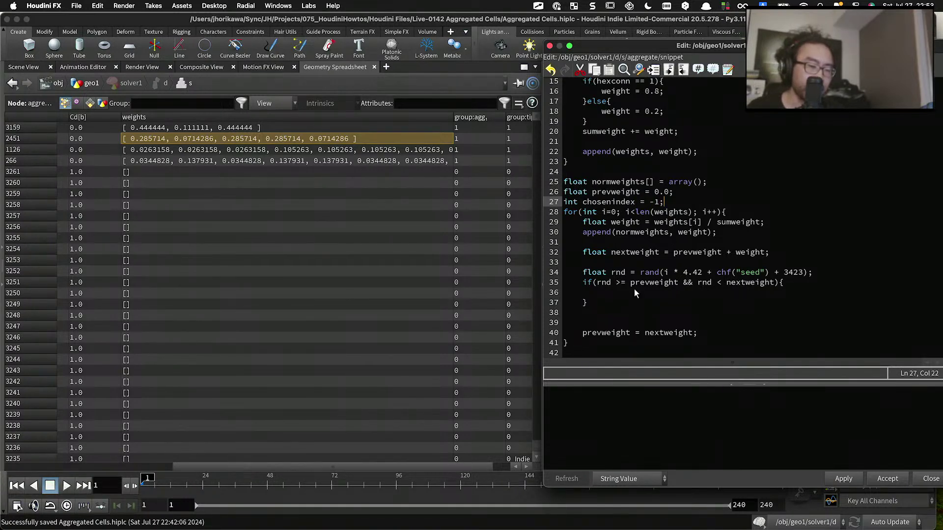
Step: Assign the loop index inside the range test's if block with chosenindex = i;
click(635, 289)
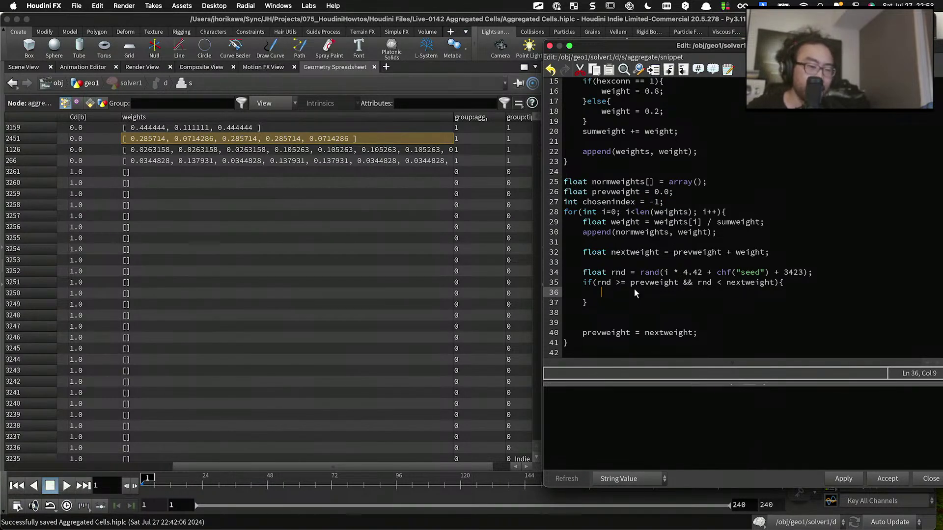
text(choesninde)
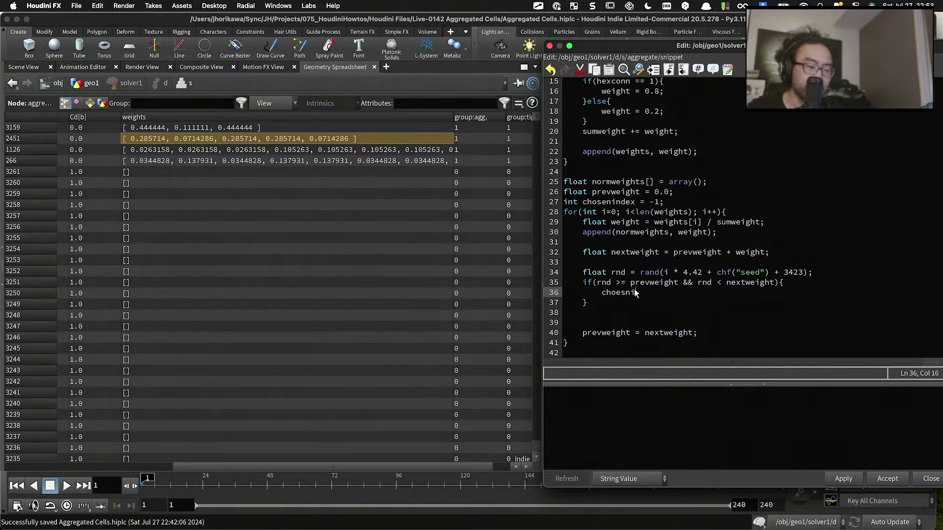
key(BackSpace)
key(BackSpace)
key(BackSpace)
key(BackSpace)
text(senind)
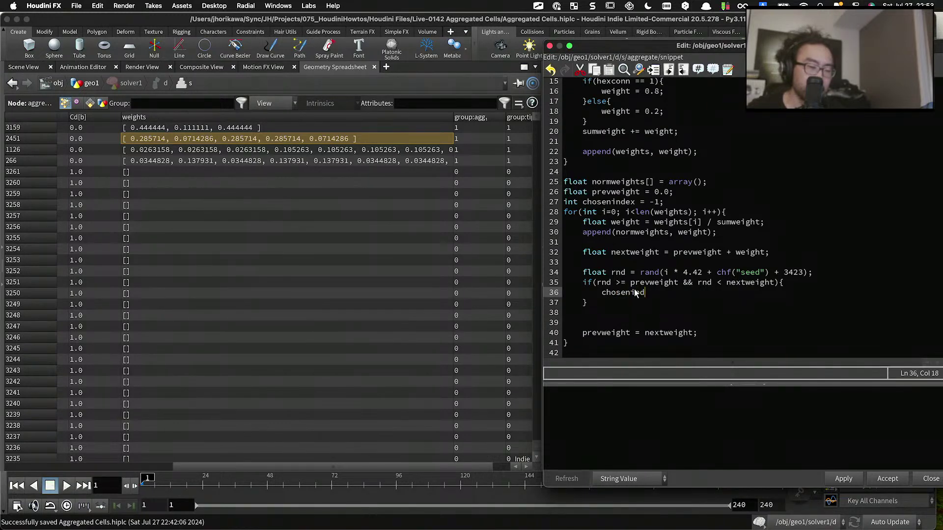
text(ex = )
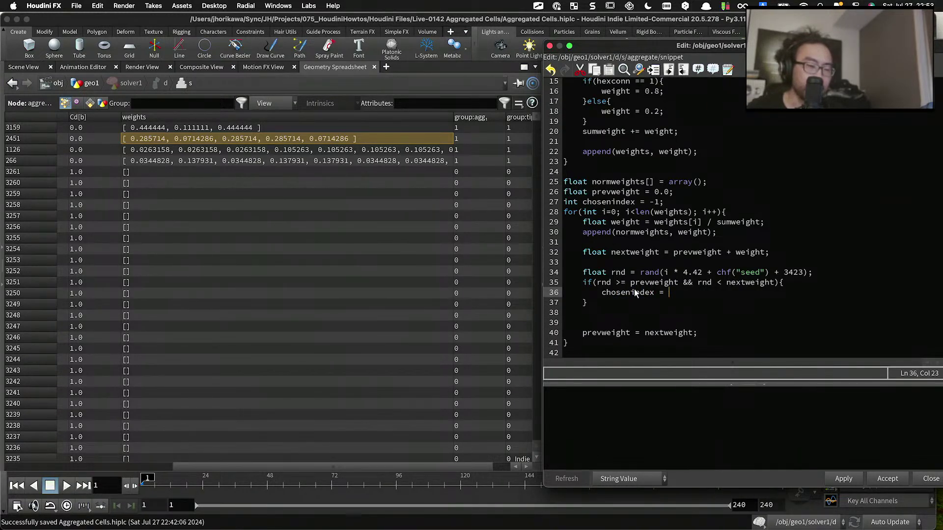
text(i;)
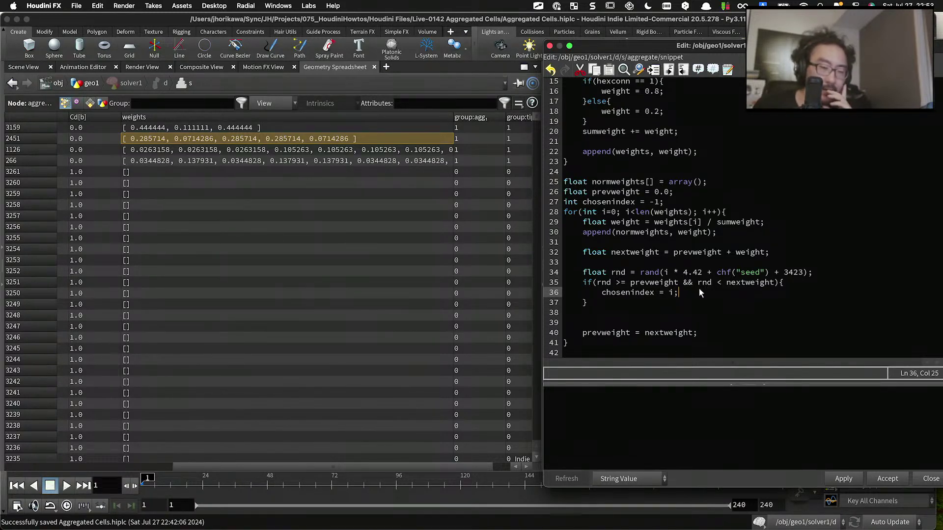
Step: Add break; inside the if block, one blank line below the chosenindex assignment
key(Return)
key(Return)
scroll(679, 253, down, 1)
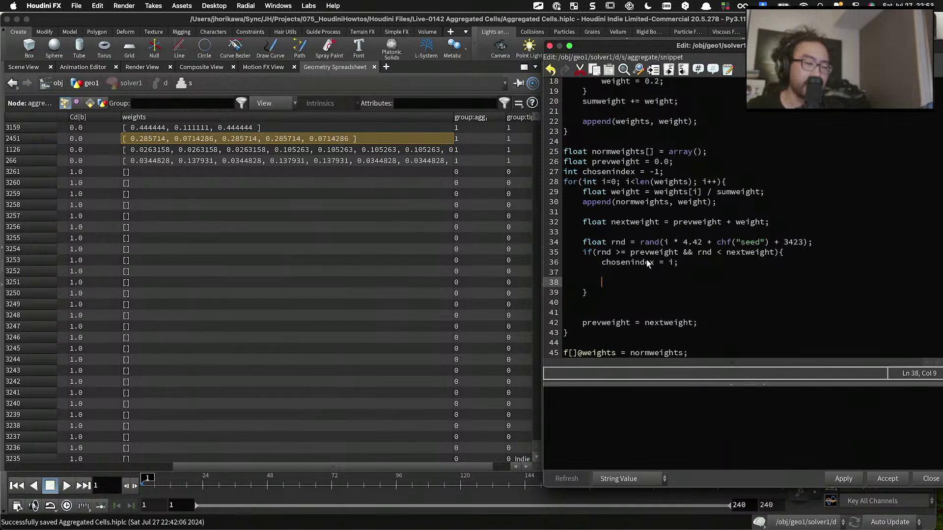
text(break;)
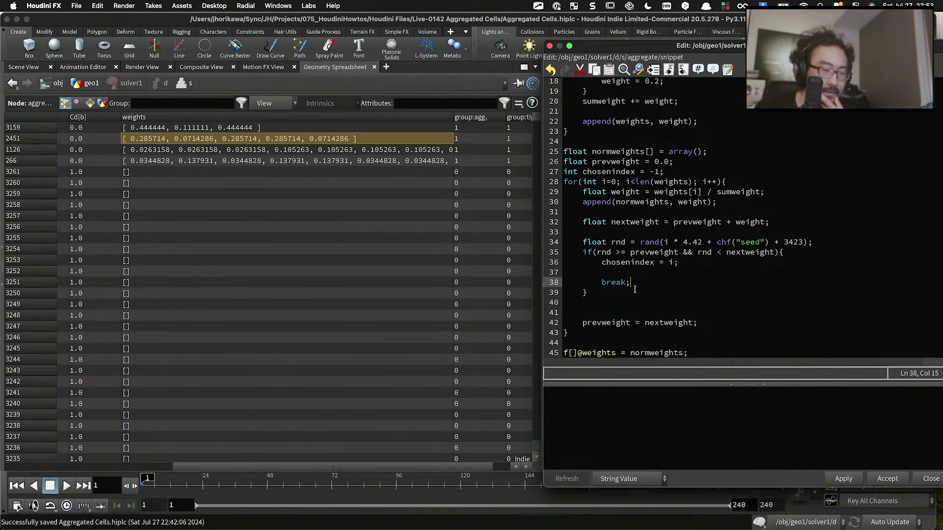
key(Down)
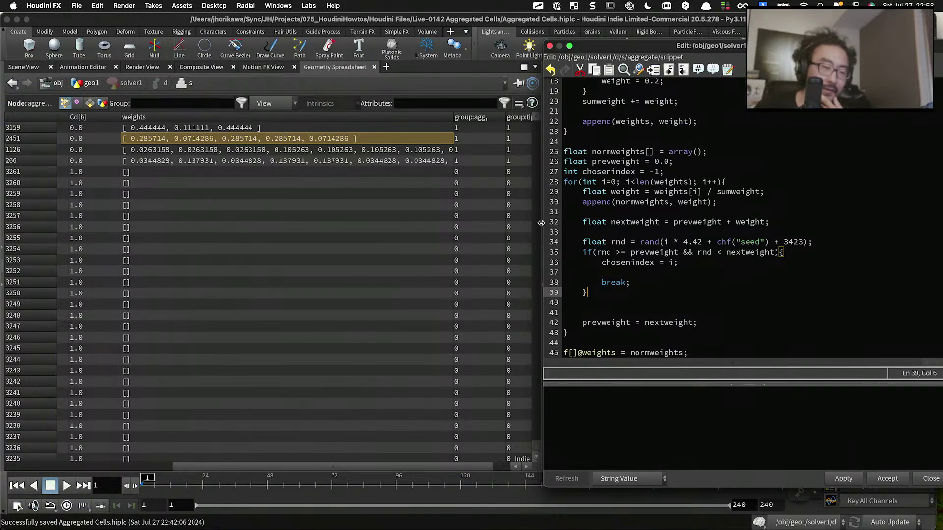
drag(544, 216, 485, 215)
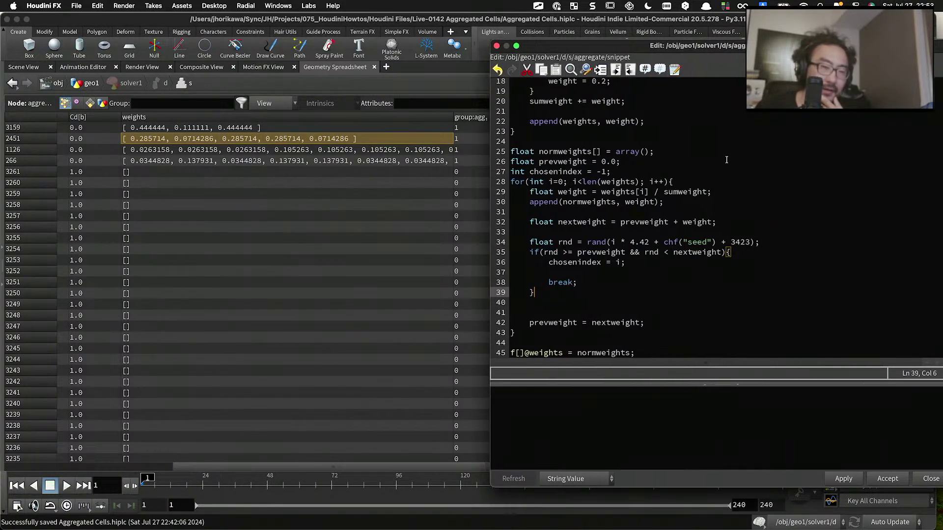
drag(727, 47, 590, 38)
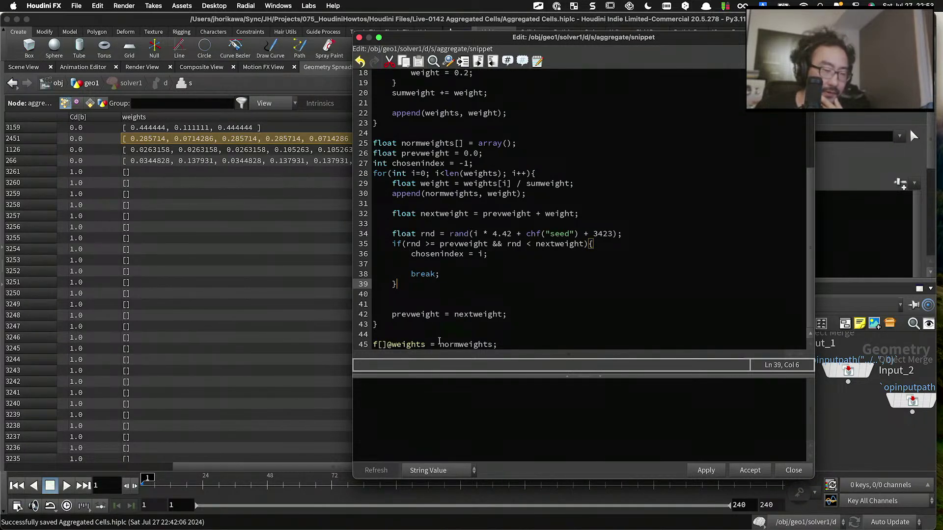
triple_click(359, 343)
key(BackSpace)
key(BackSpace)
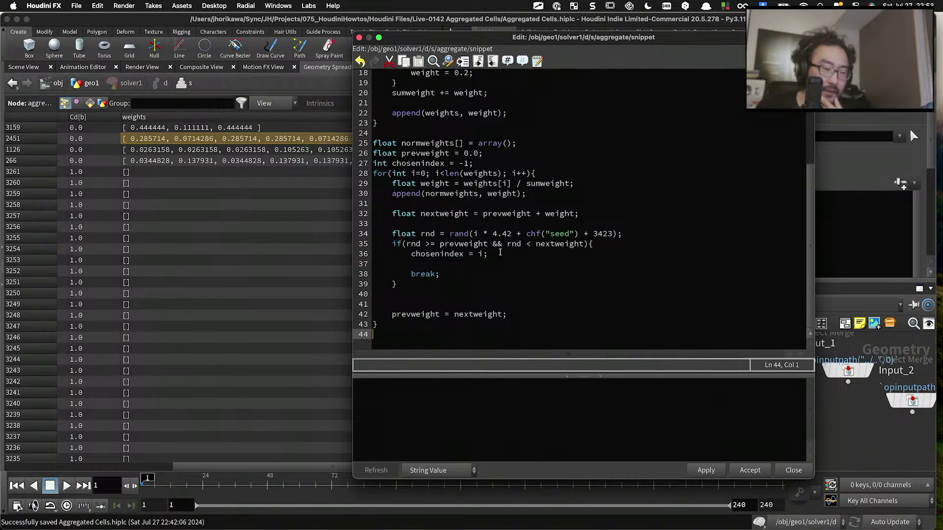
Step: Examine the chosenindex assignment, the neighprims array and the neighpt variable to see how the index leads to a neighbour point
drag(500, 252, 412, 253)
click(413, 254)
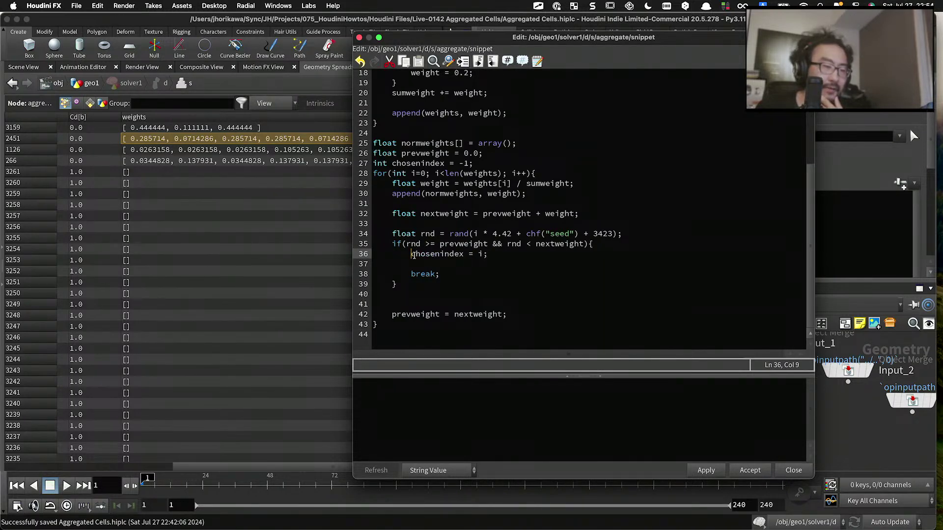
double_click(413, 255)
scroll(431, 253, up, 4)
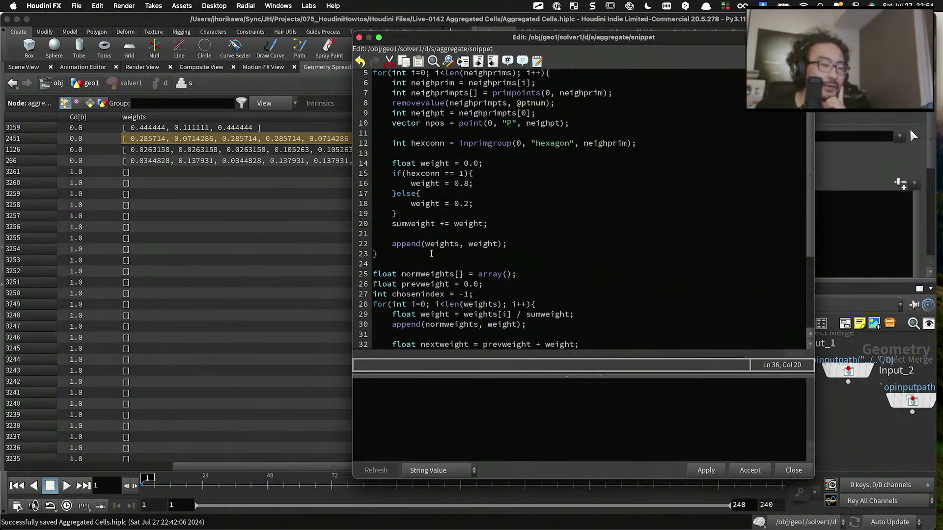
scroll(431, 253, up, 2)
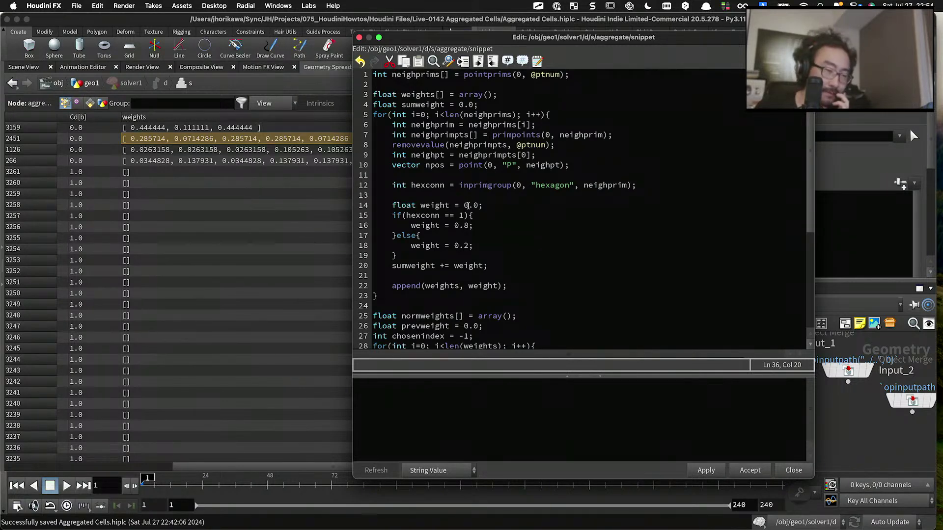
click(424, 78)
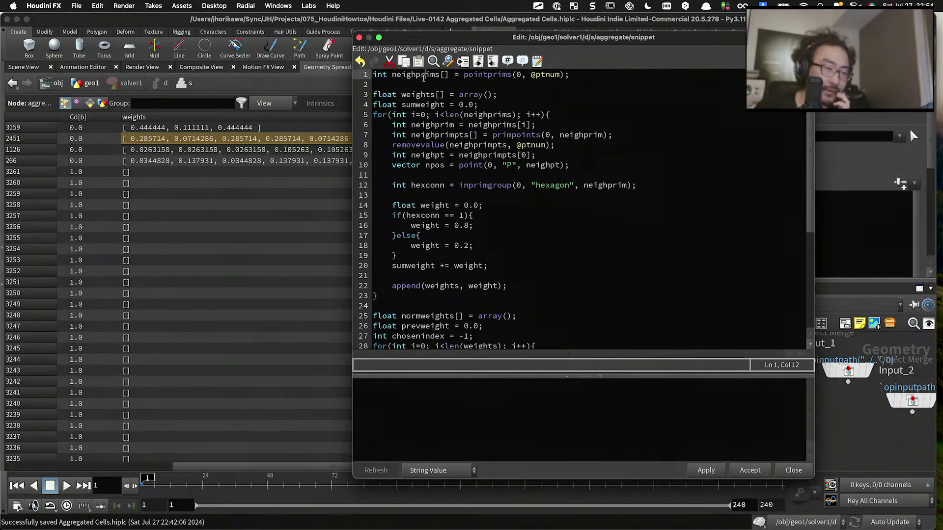
double_click(423, 78)
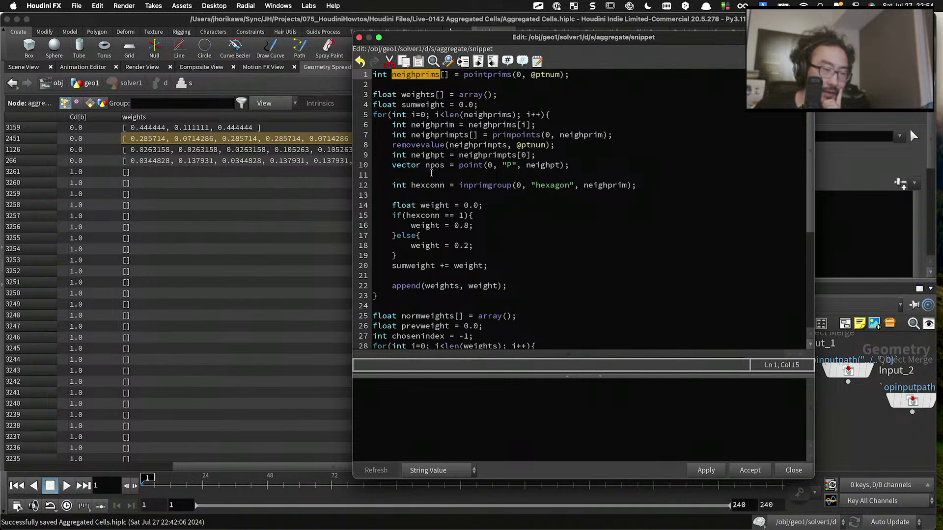
double_click(428, 155)
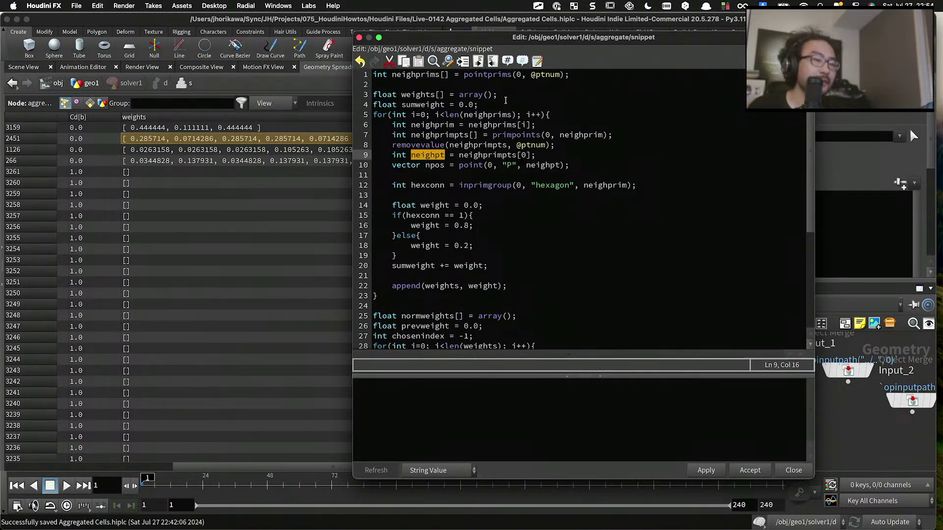
Step: Declare int neighpts[] = array(); directly below the sumweight declaration
click(506, 100)
key(Return)
text(int neighpts)
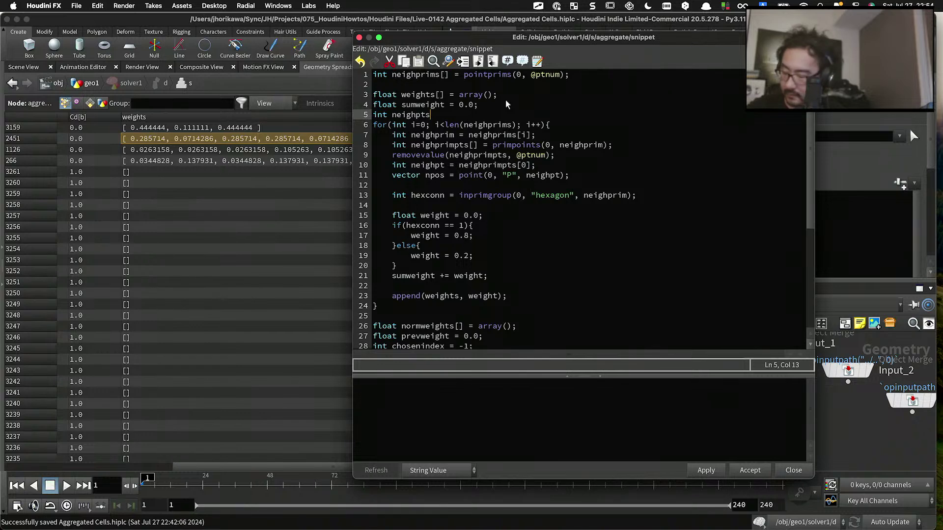
text([] = araa)
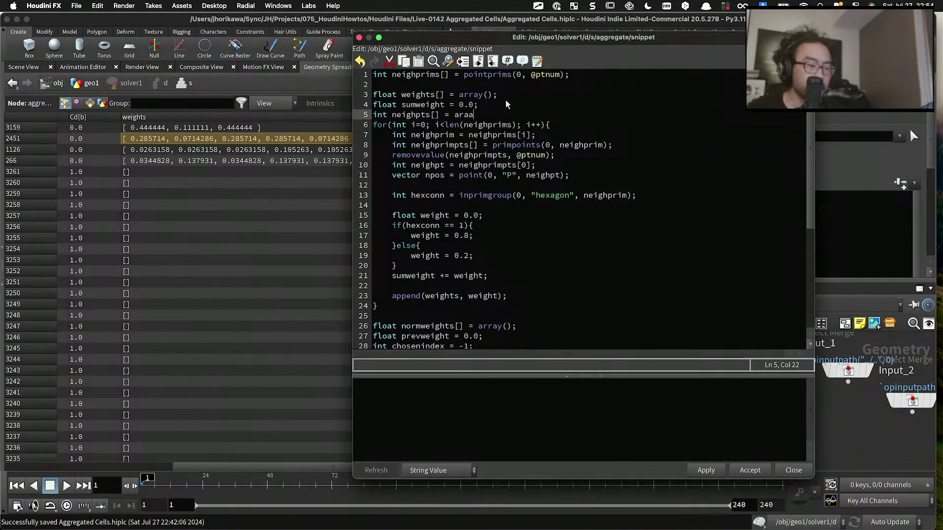
key(BackSpace)
key(BackSpace)
text(ray();)
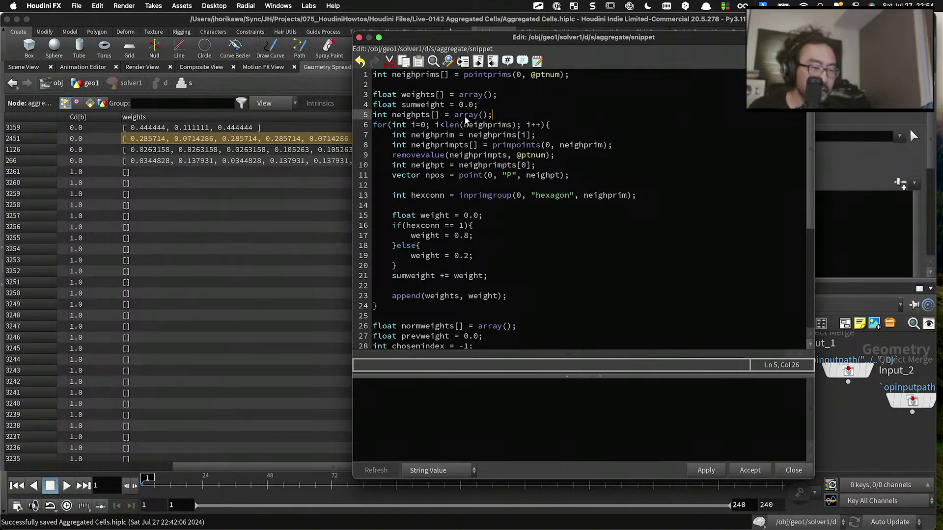
Step: Add append(neighpts, neighpt); below the neighpt declaration in the first loop and apply the code
click(568, 166)
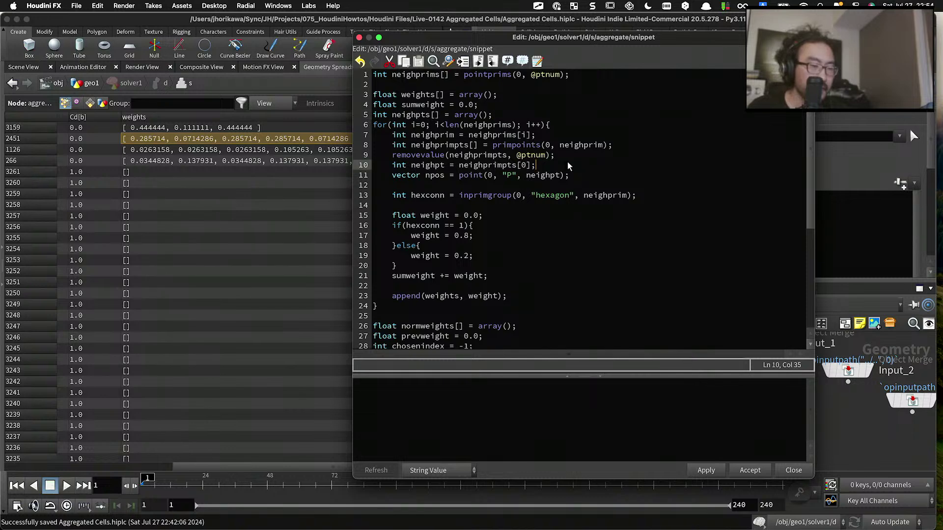
key(Return)
text(ao)
key(BackSpace)
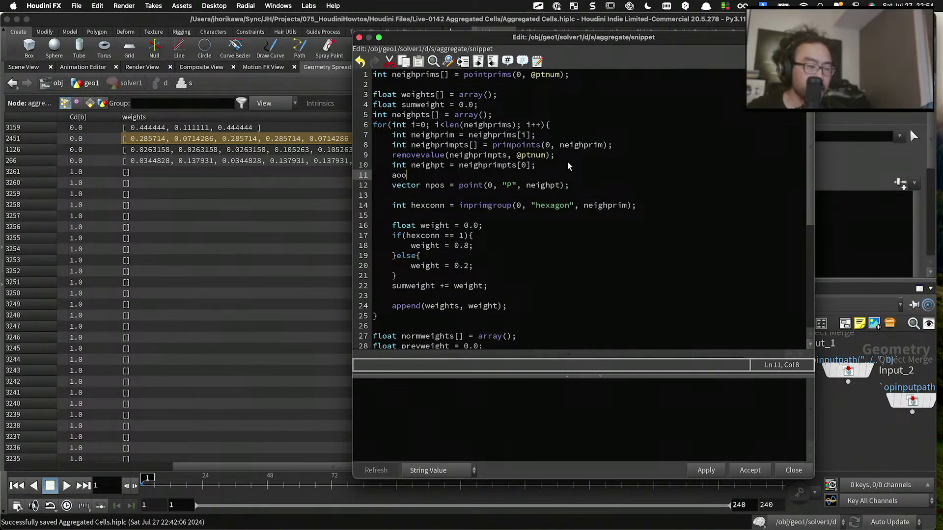
text(ppend()
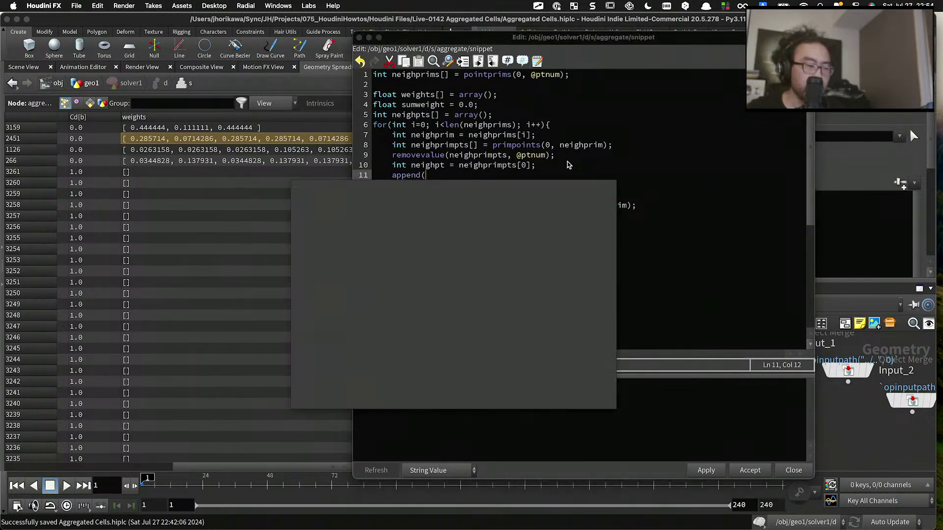
text(neigh)
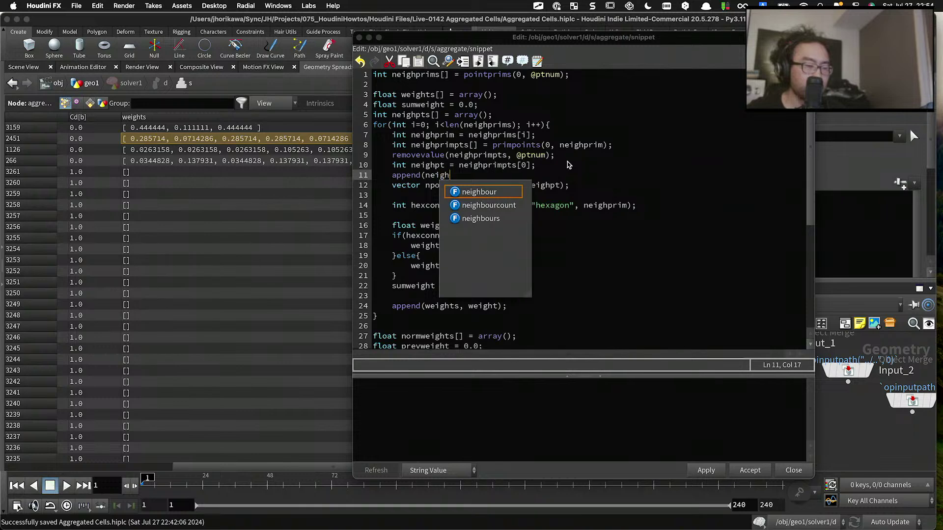
text(pts, neighpt);)
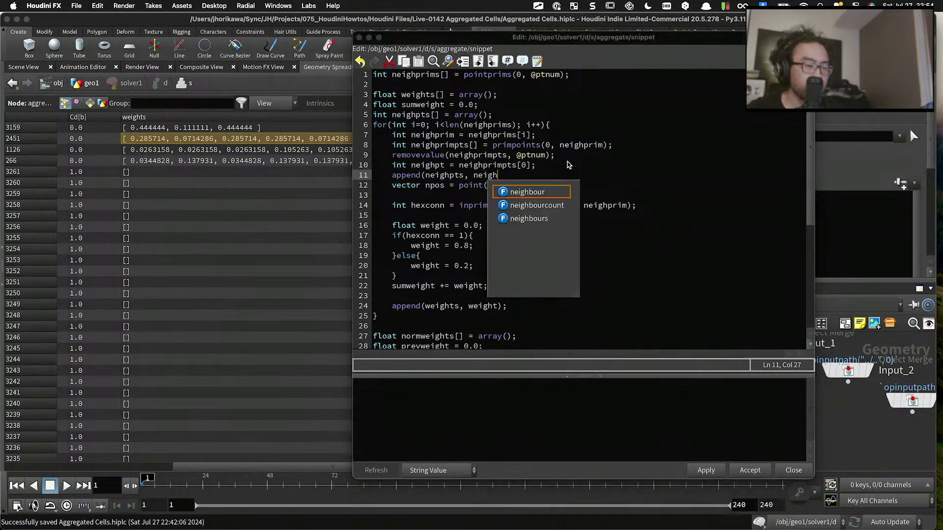
click(705, 470)
Step: Add int neighpt = neighpts[chosenindex]; after the normalization loop at the end of the code and apply it
scroll(554, 256, down, 6)
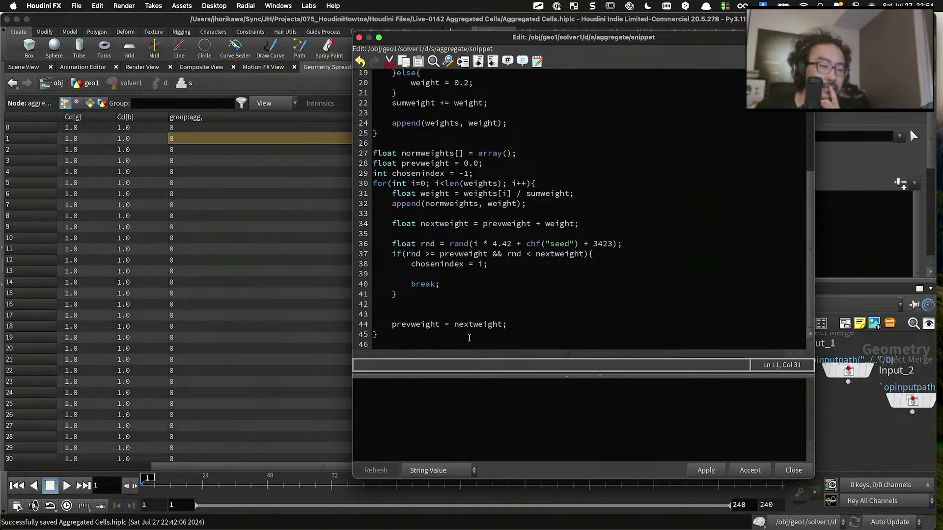
click(469, 338)
key(Return)
text(int )
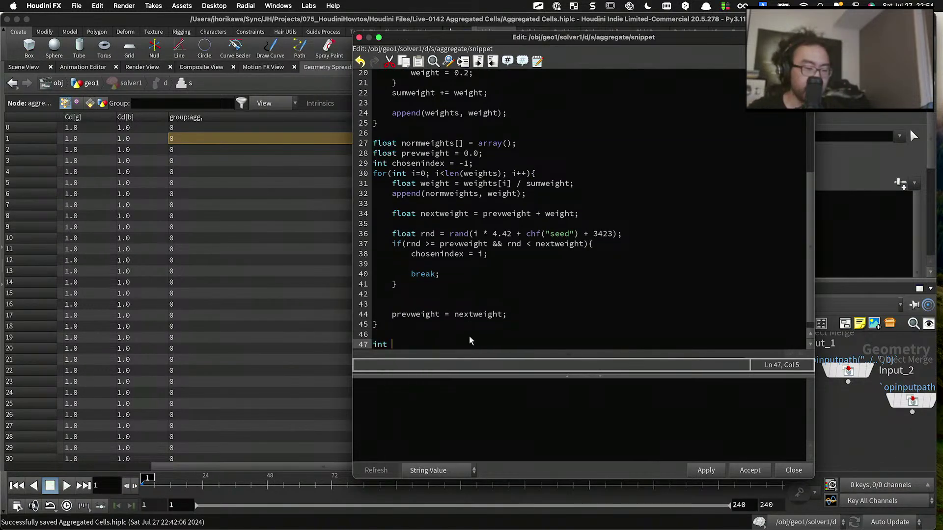
text(neighpt = )
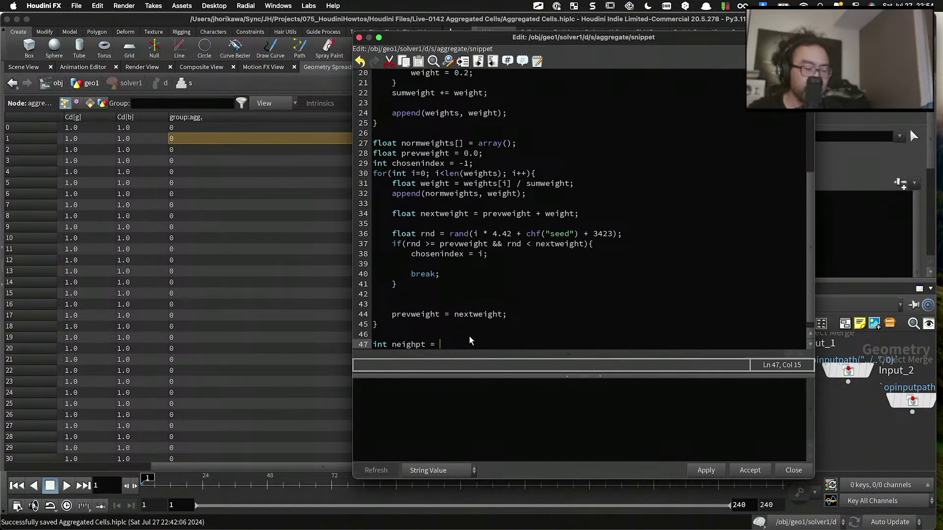
text(neigh)
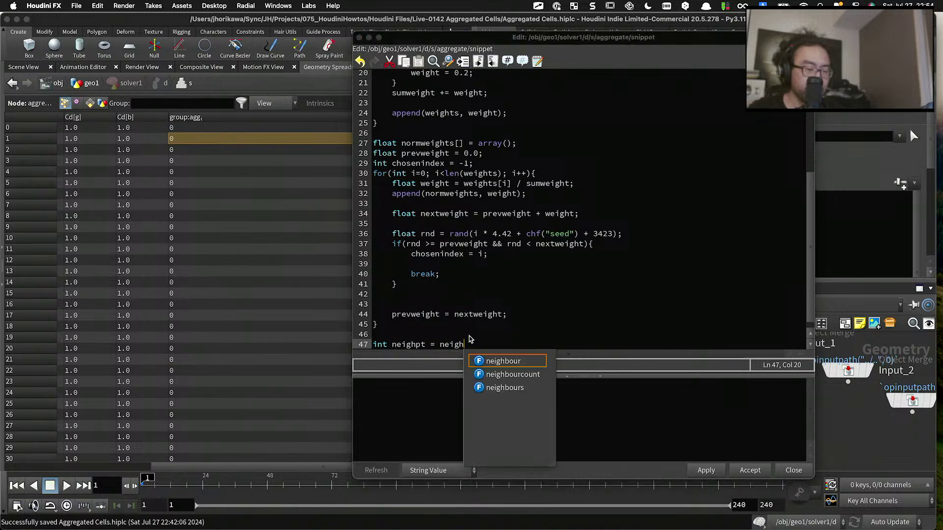
text(pts[)
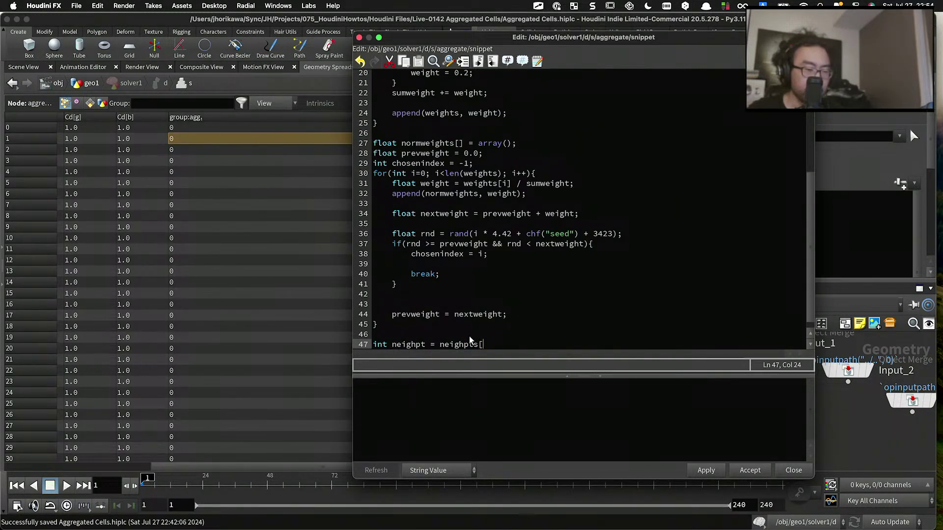
text(chosenindex)
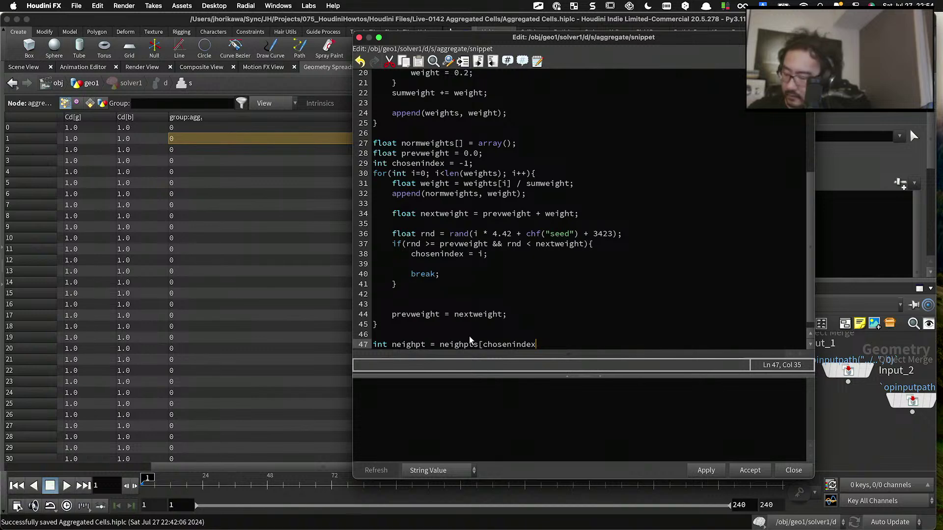
text(];)
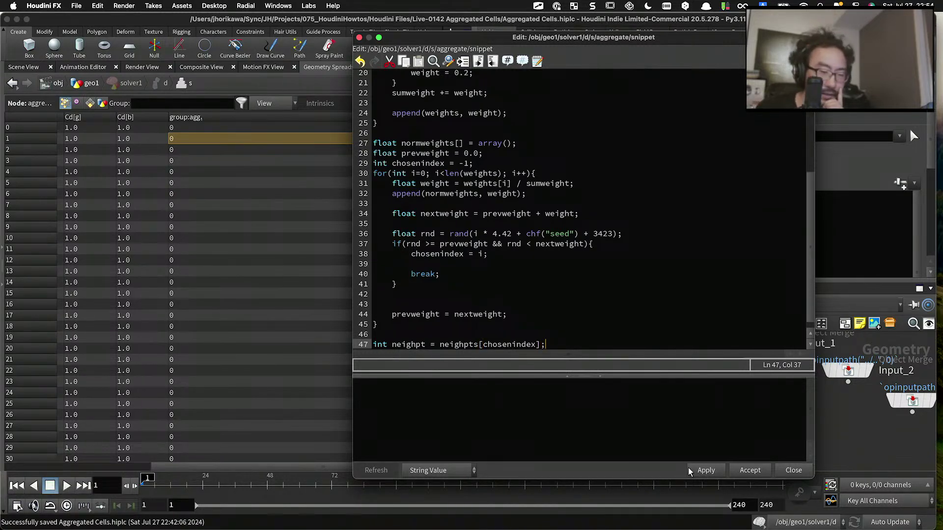
click(704, 472)
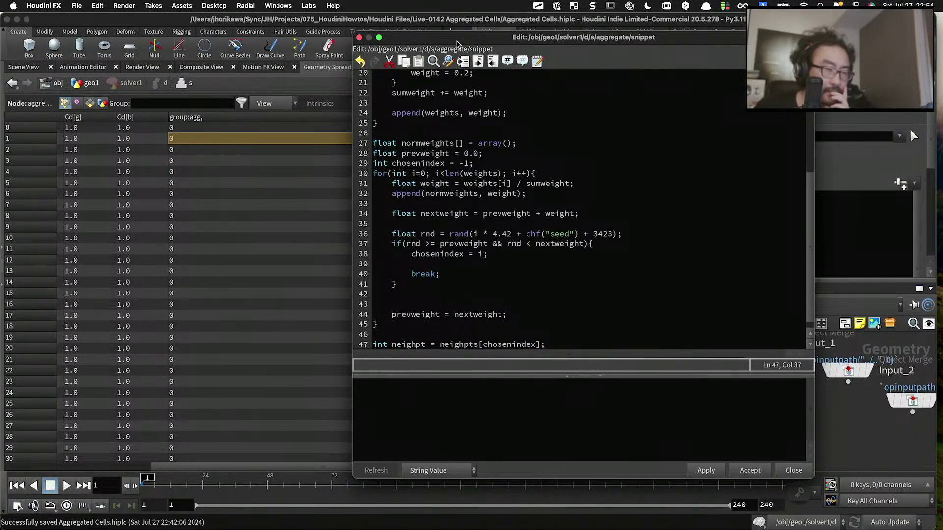
Step: Append i@chosenindex = chosenindex; and i@neighpt = neighpt; on separate lines at the end of the wrangle code and apply it
drag(454, 38, 559, 38)
click(592, 329)
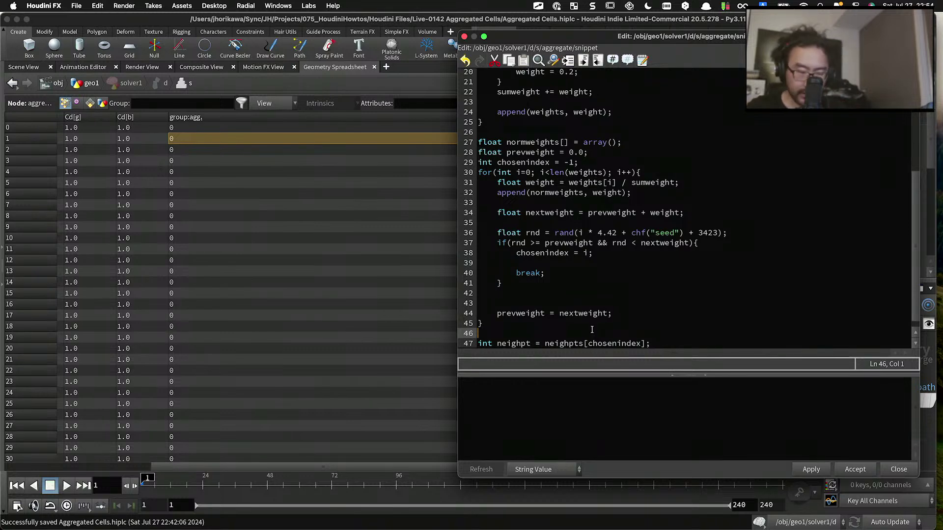
click(670, 345)
key(Return)
key(Return)
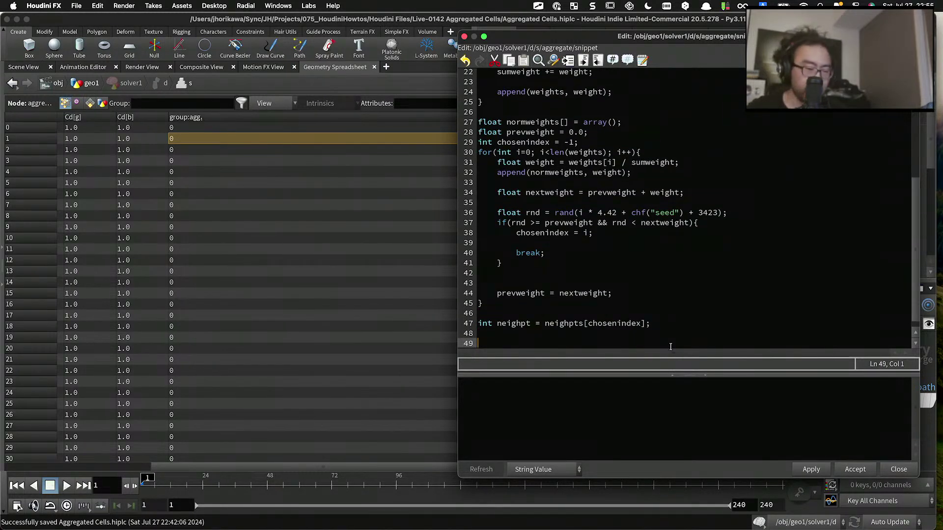
text(i@chosenindex = )
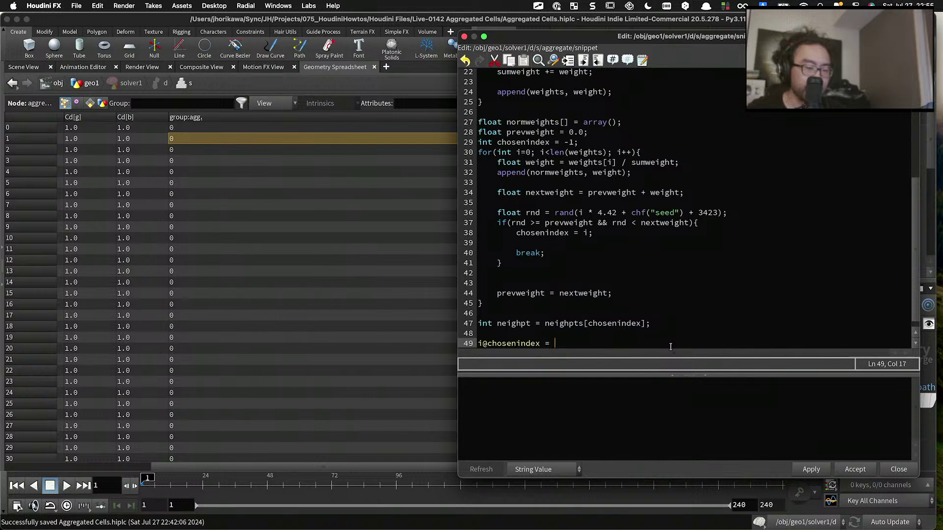
text(chosenindex;)
key(Return)
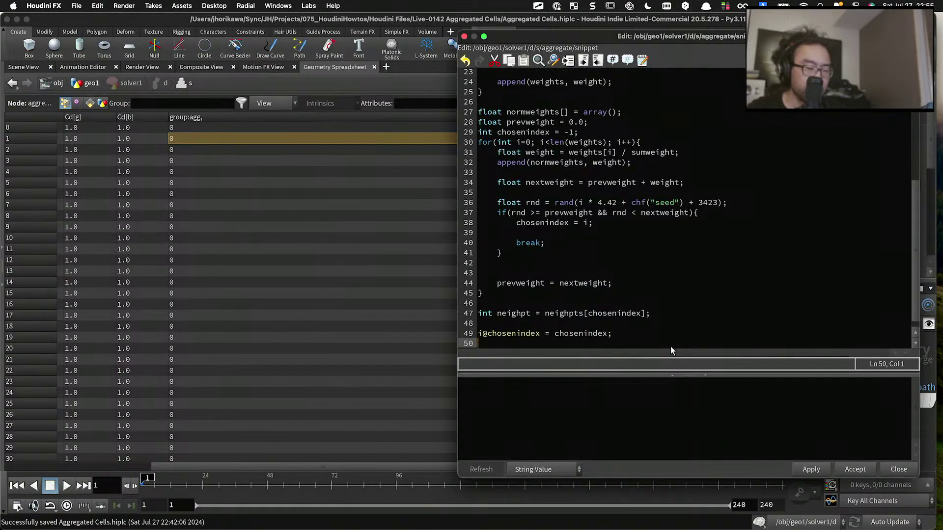
text(i@neighpt = )
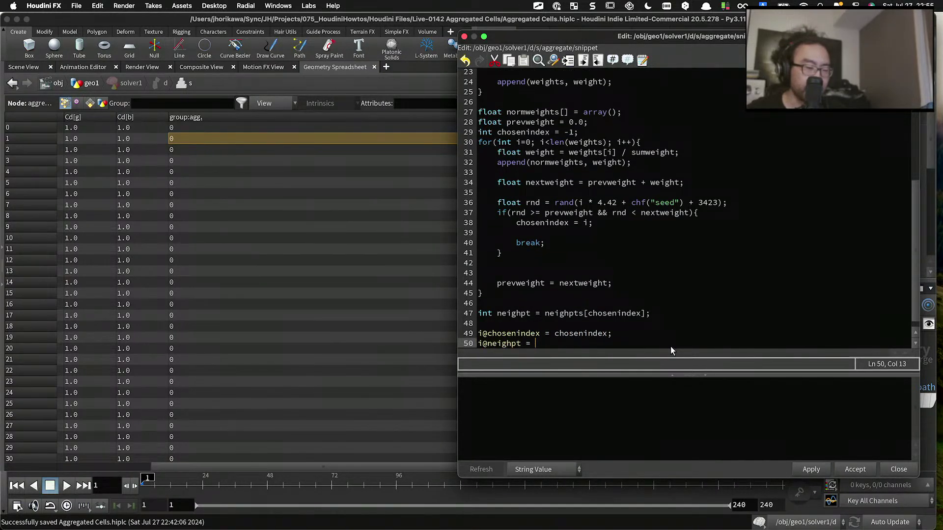
text(neighpt;)
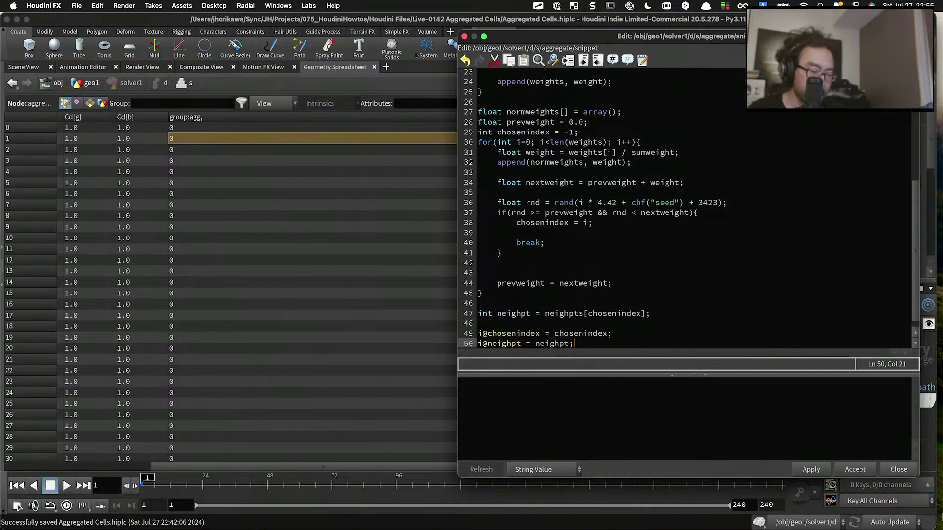
click(819, 470)
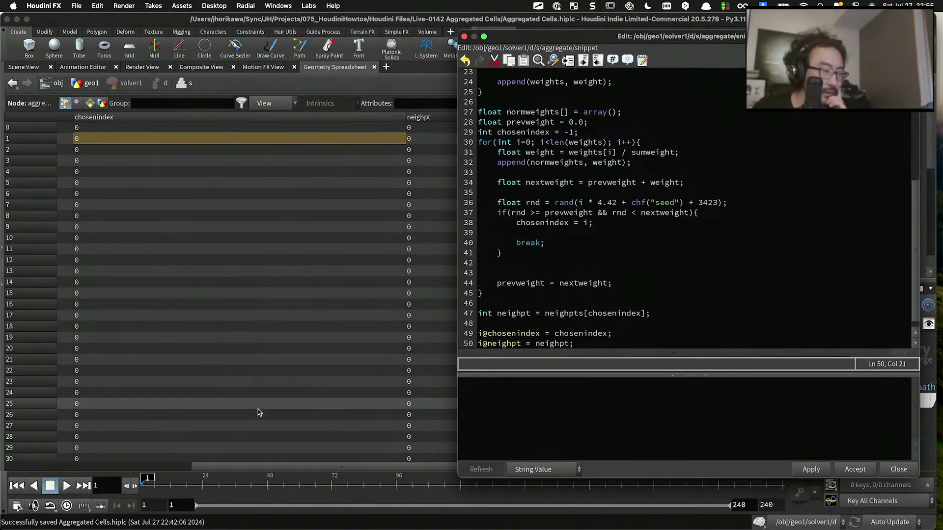
Step: Change the aggregate wrangle's Seed value to test the random neighbour choice against the spreadsheet's new attributes
drag(207, 466, 191, 467)
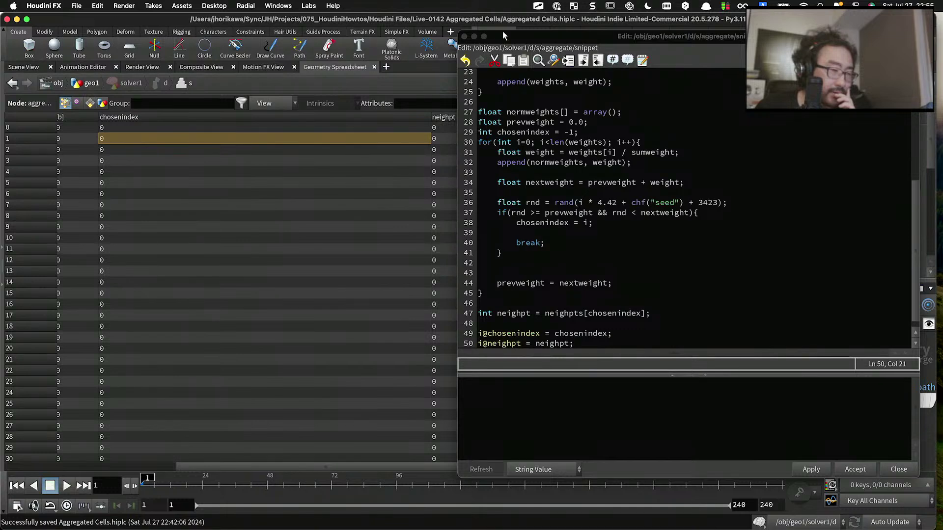
drag(502, 31, 605, 36)
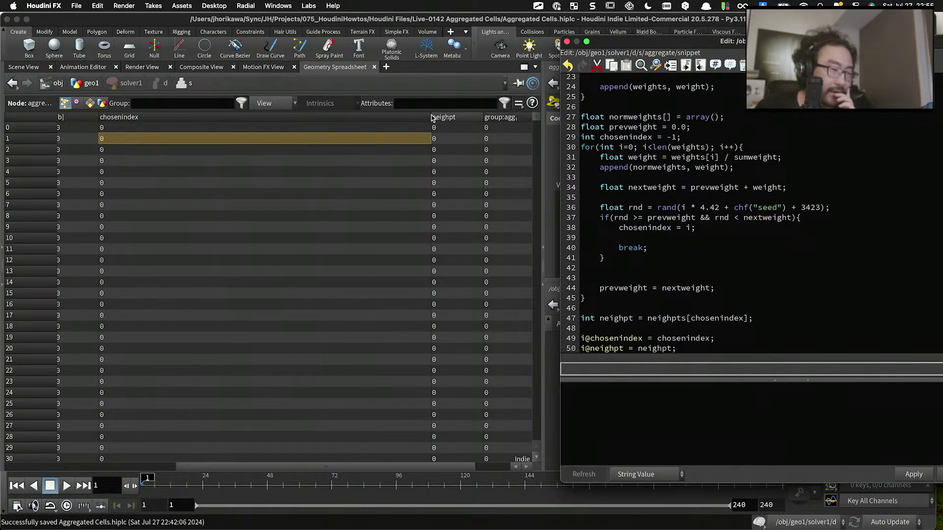
drag(645, 43, 426, 54)
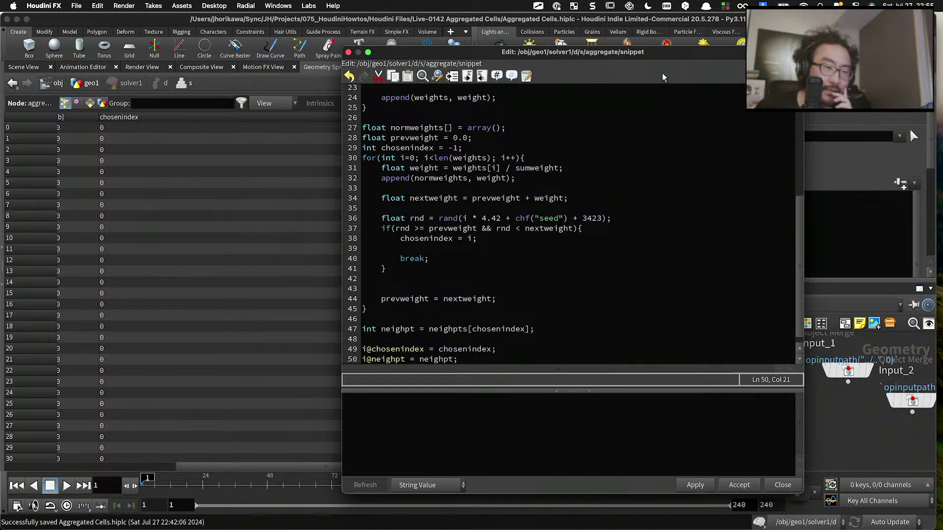
drag(663, 52, 693, 337)
scroll(691, 138, down, 10)
scroll(690, 147, down, 3)
scroll(821, 230, up, 7)
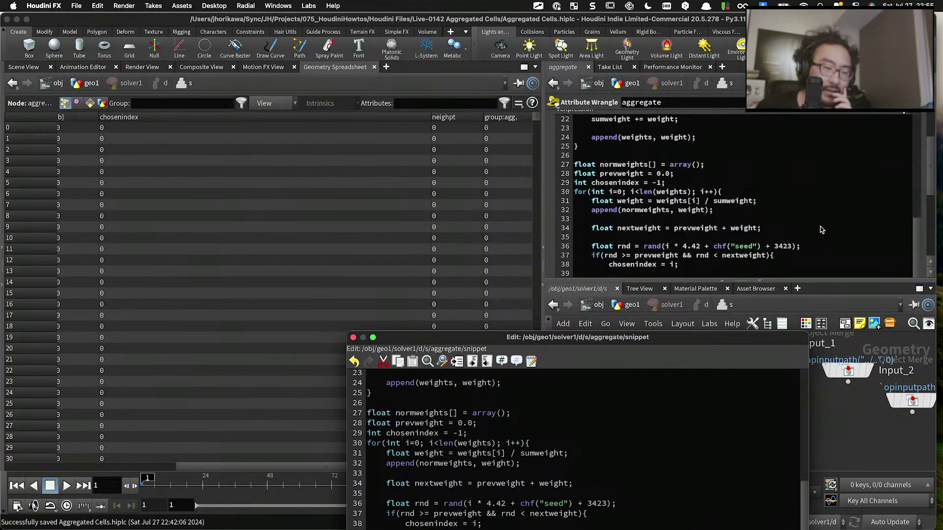
scroll(821, 230, up, 10)
click(896, 184)
drag(734, 185, 750, 185)
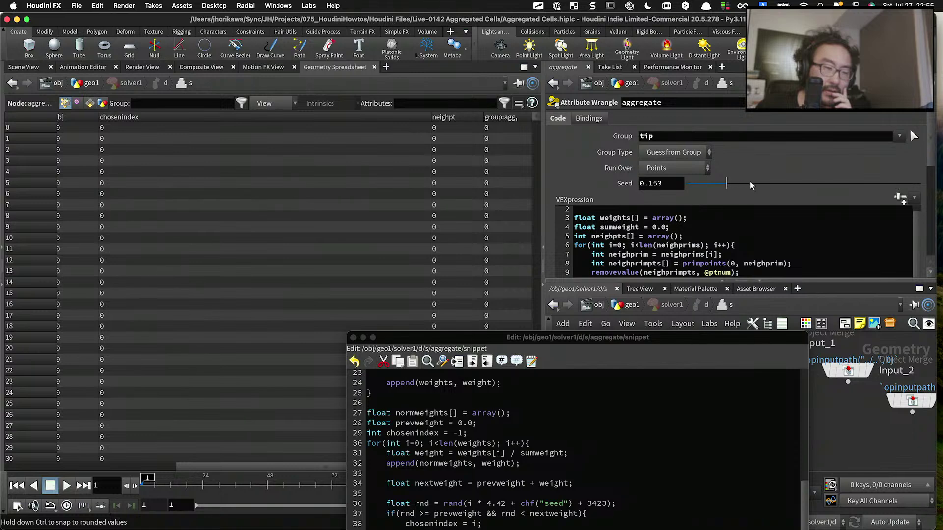
Step: Sort the point spreadsheet by chosenindex in descending order and examine the chosenindex, neighpt and group columns
drag(590, 338, 711, 117)
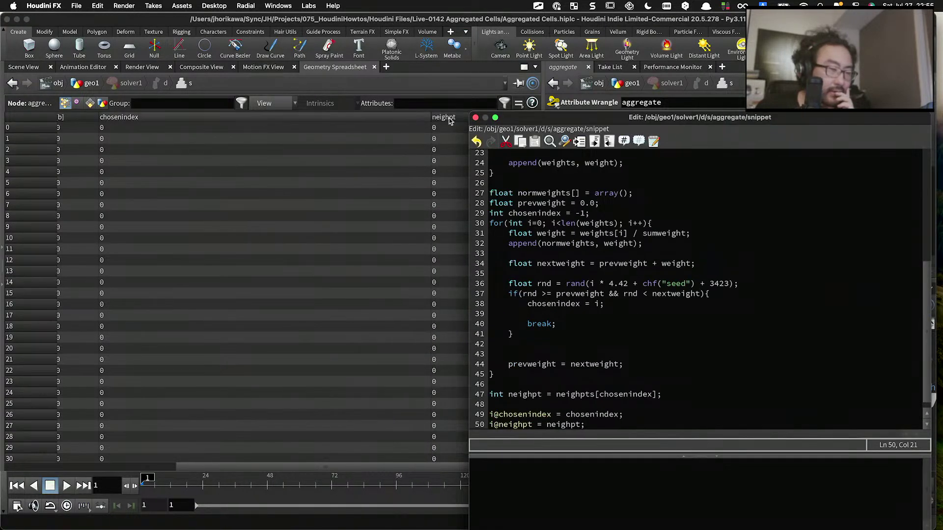
drag(500, 117, 576, 115)
click(158, 119)
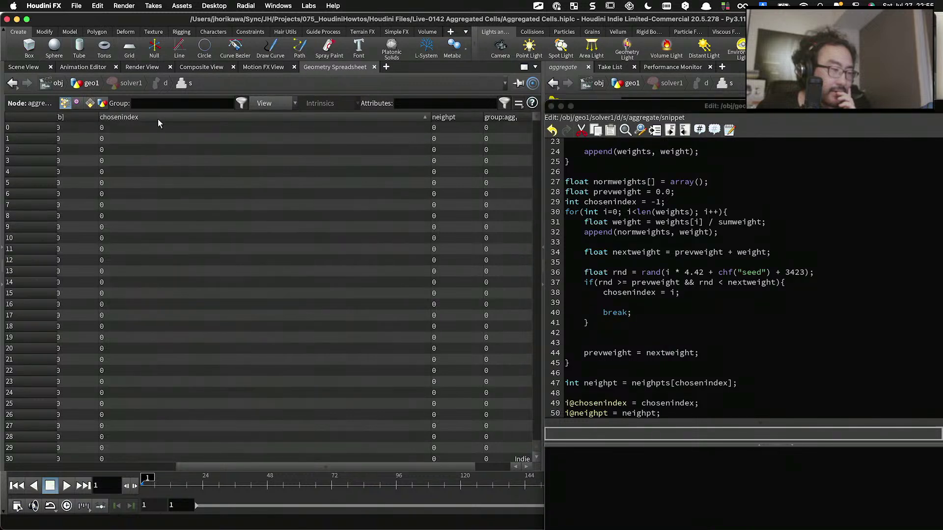
click(157, 119)
click(149, 117)
click(147, 118)
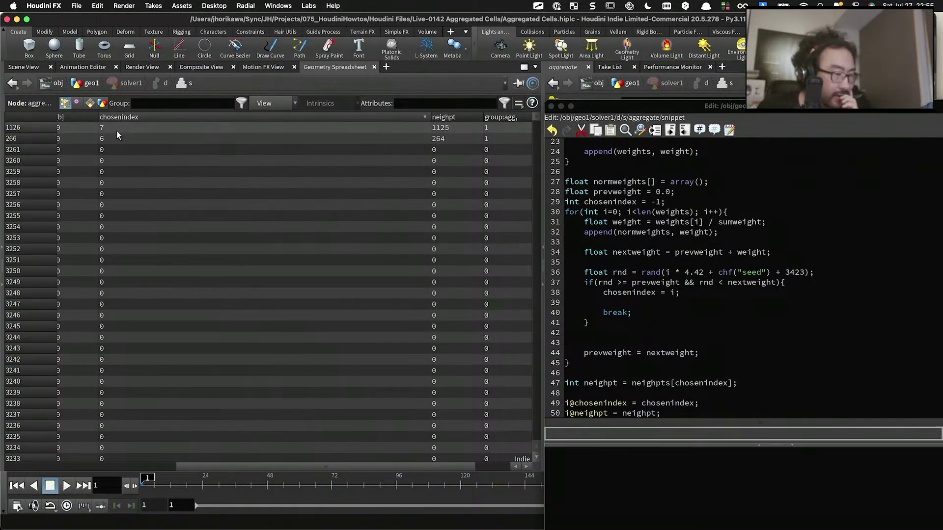
drag(225, 465, 479, 275)
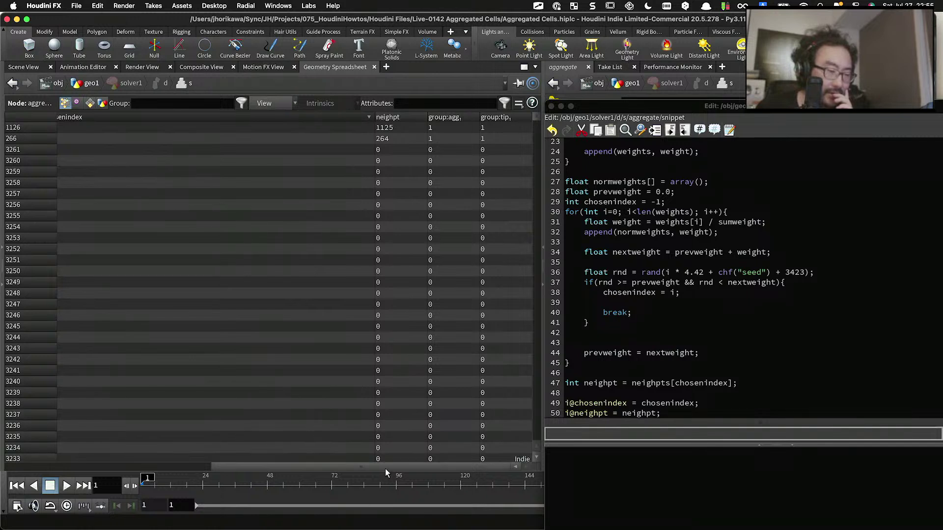
drag(385, 468, 288, 461)
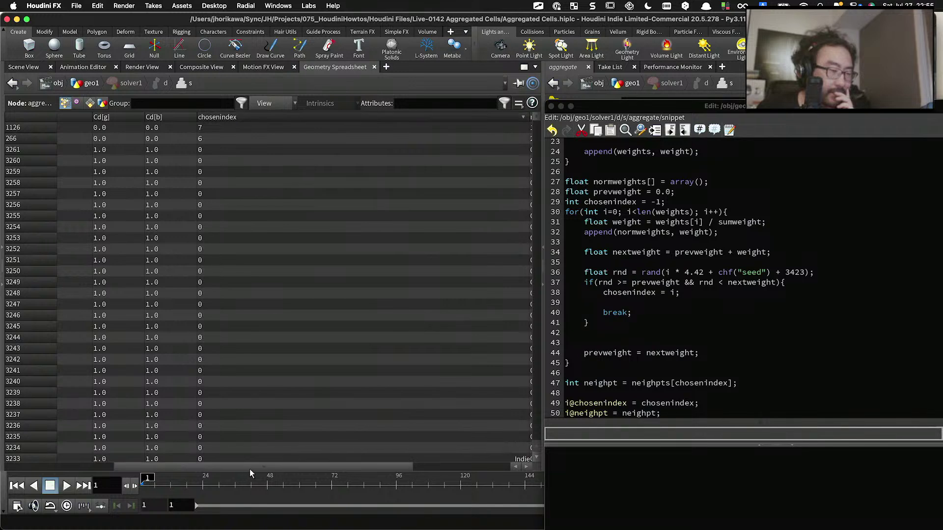
drag(250, 469, 328, 457)
click(582, 395)
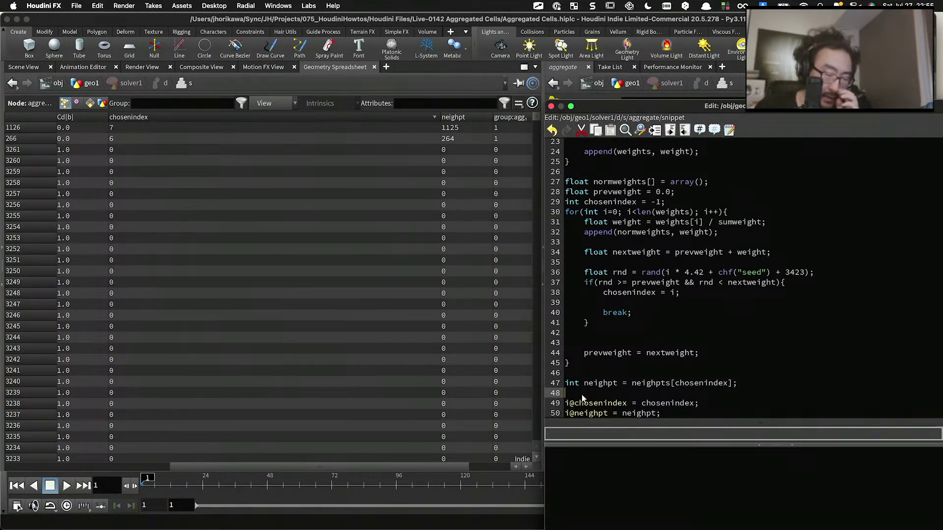
drag(444, 466, 374, 465)
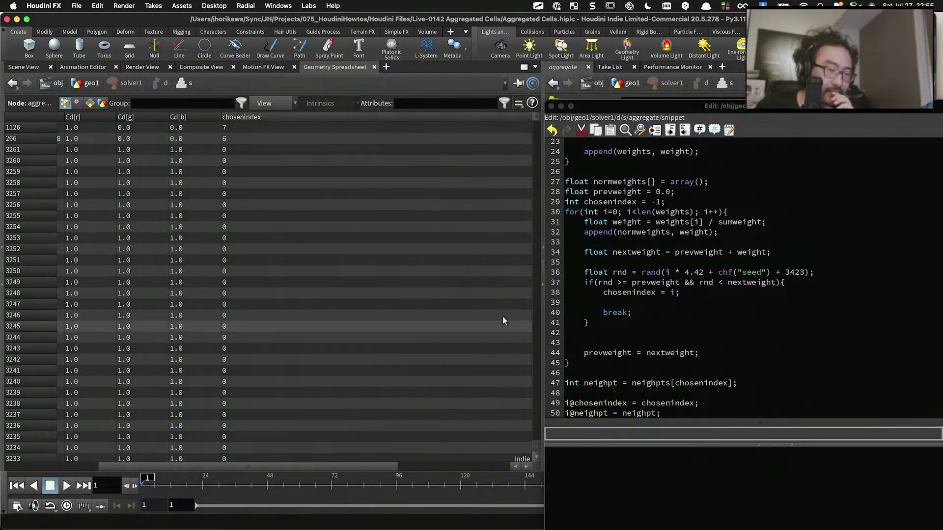
Step: Review the weights for hexagon and other connections in the code, and the line retrieving neighpt from the chosen index
drag(608, 107, 372, 80)
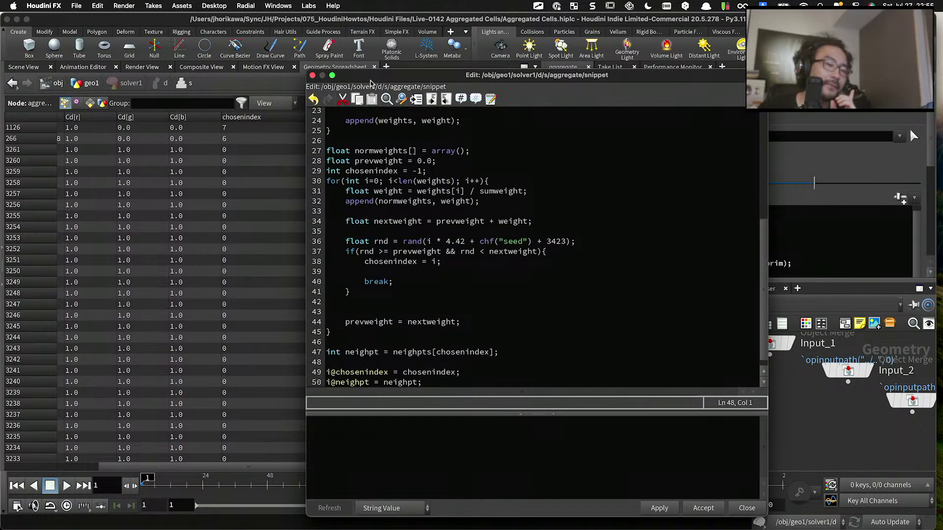
scroll(452, 167, up, 5)
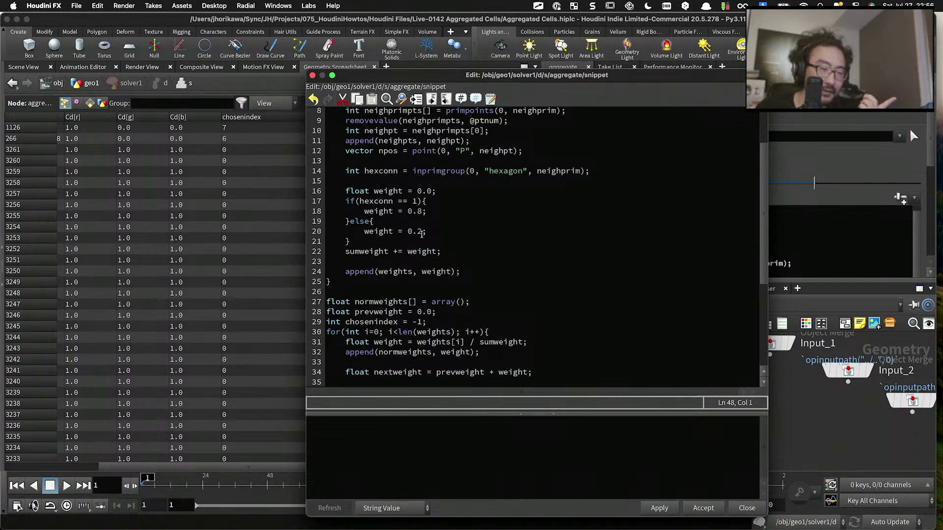
drag(426, 232, 364, 233)
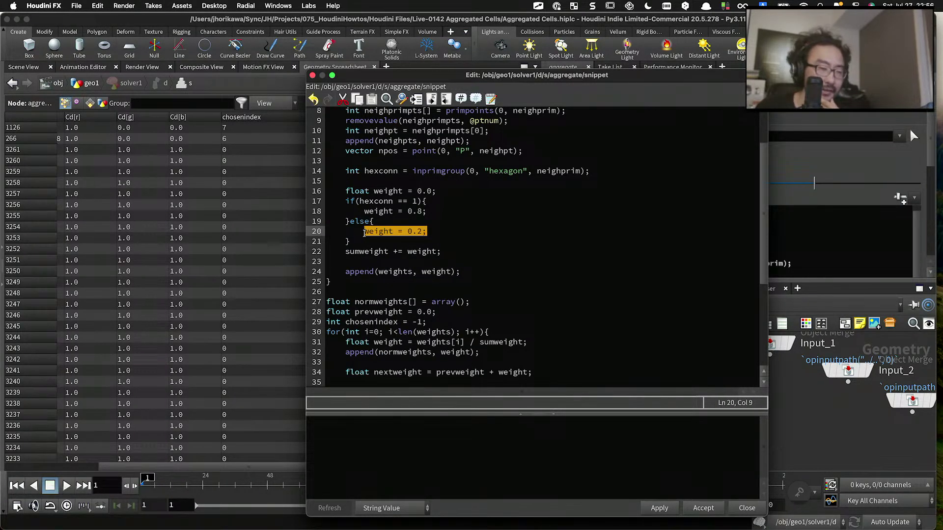
click(364, 233)
drag(425, 212, 364, 211)
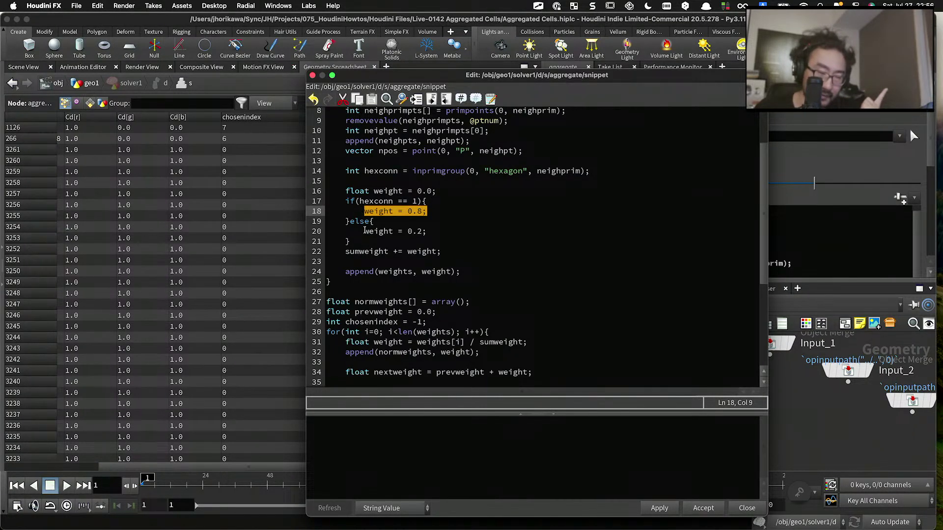
drag(365, 231, 423, 231)
scroll(423, 231, down, 5)
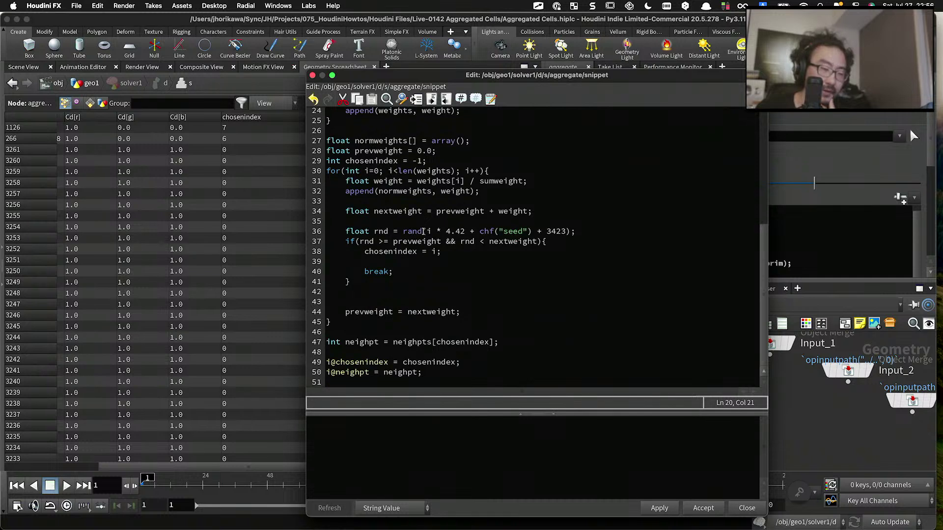
click(435, 371)
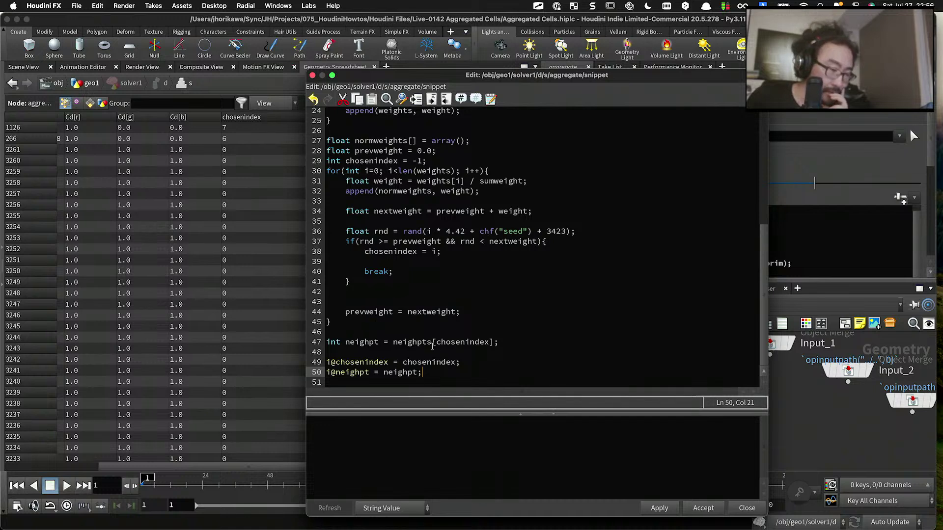
drag(500, 342, 333, 345)
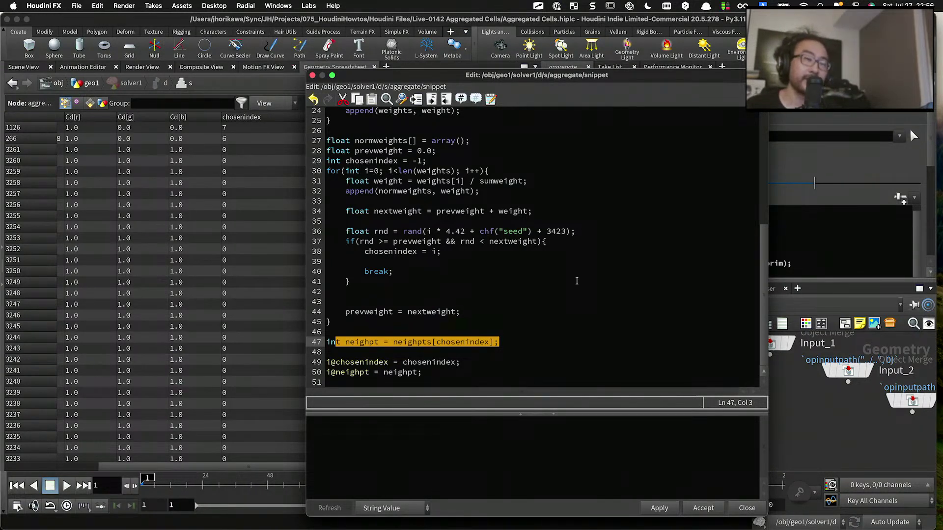
click(515, 340)
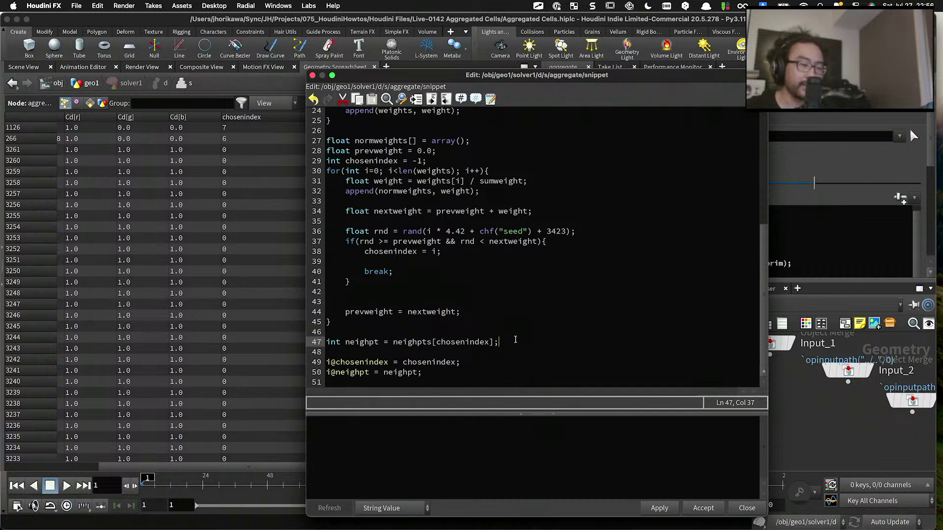
key(Return)
key(Return)
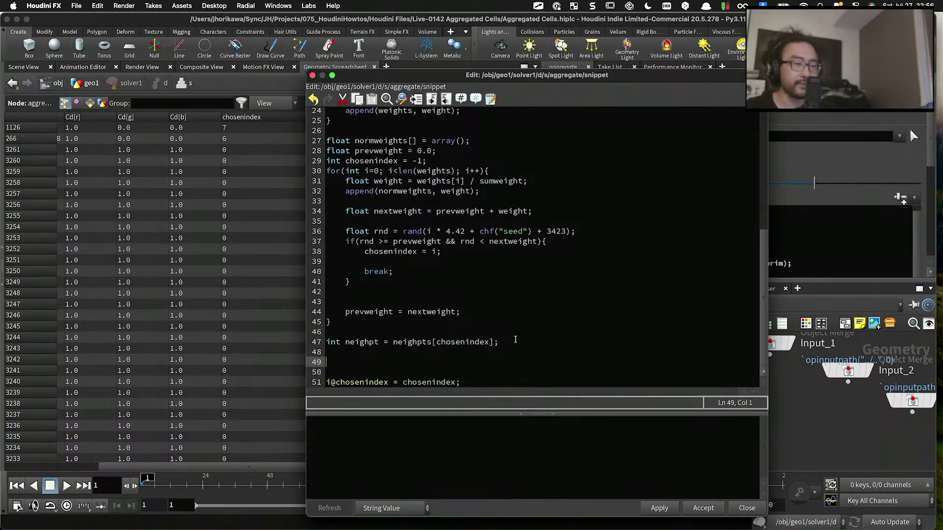
text(se)
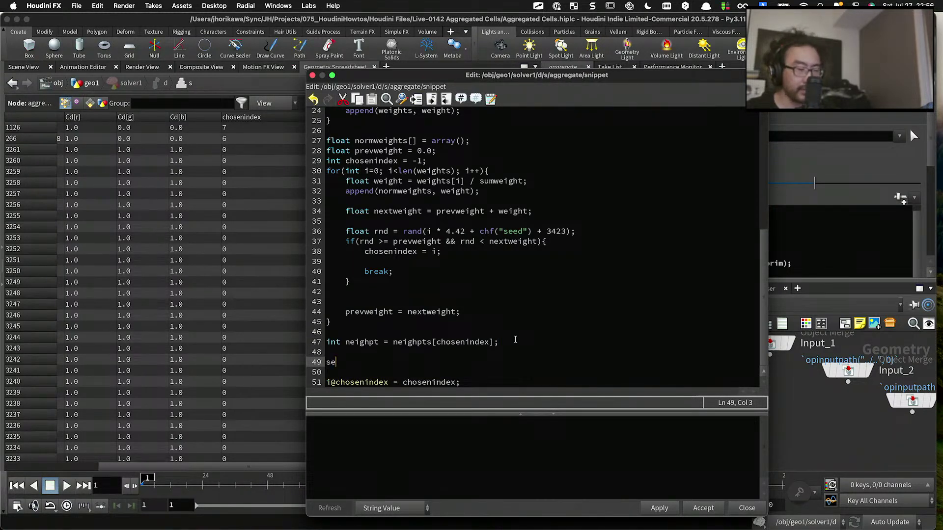
text(tpointgroup(0, ")
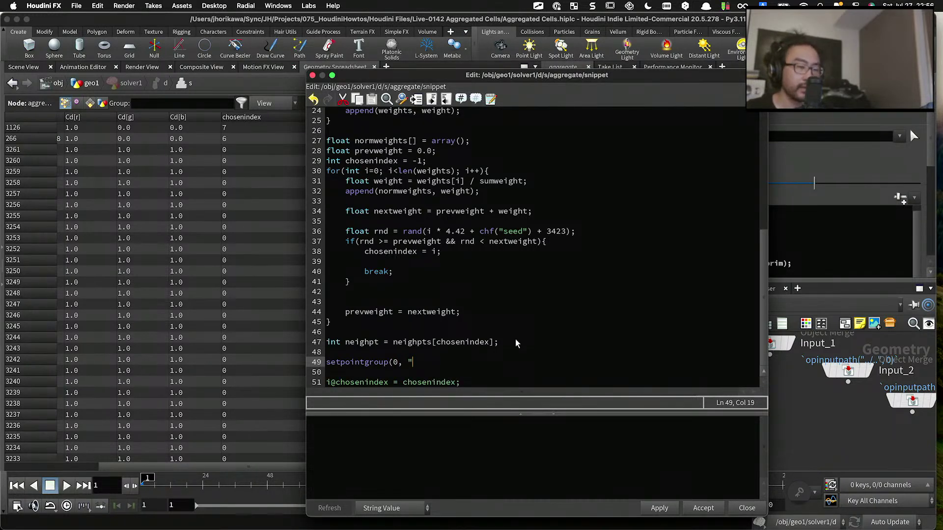
text(tip", )
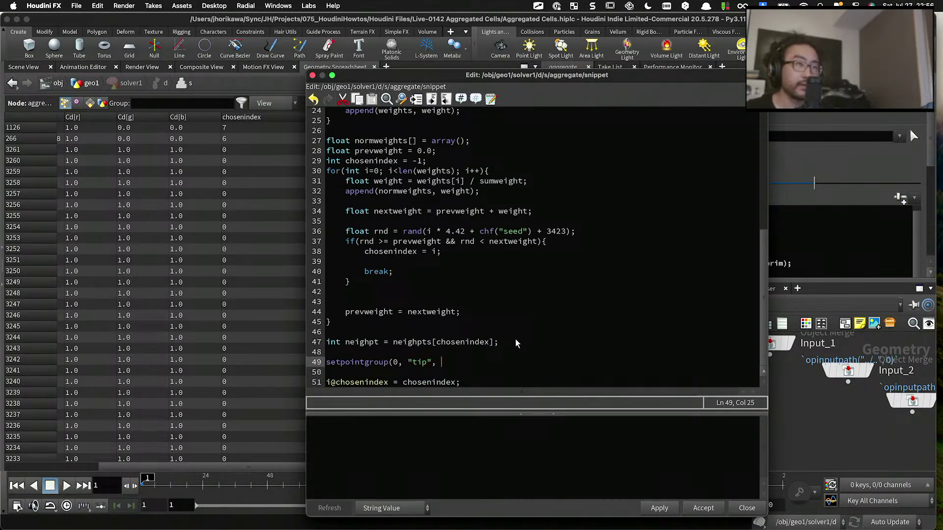
text(@p)
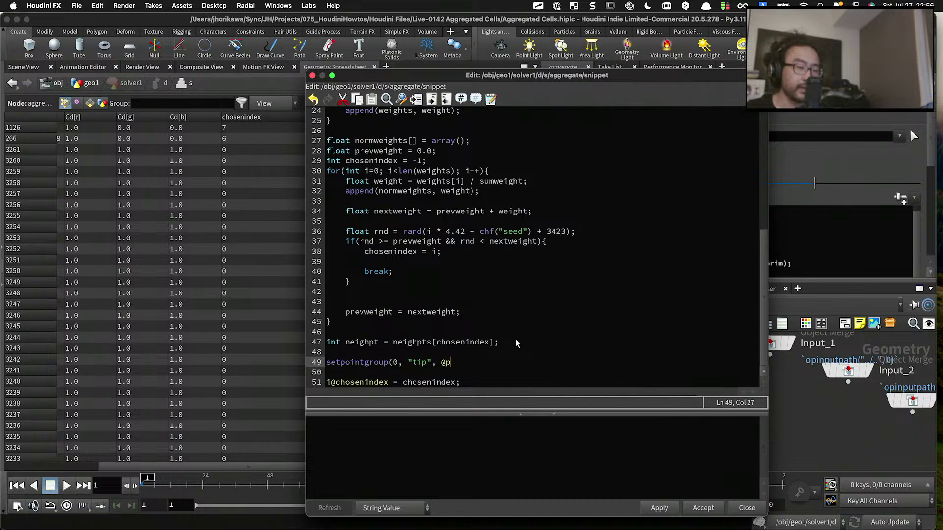
text(tnum, 0);)
key(Return)
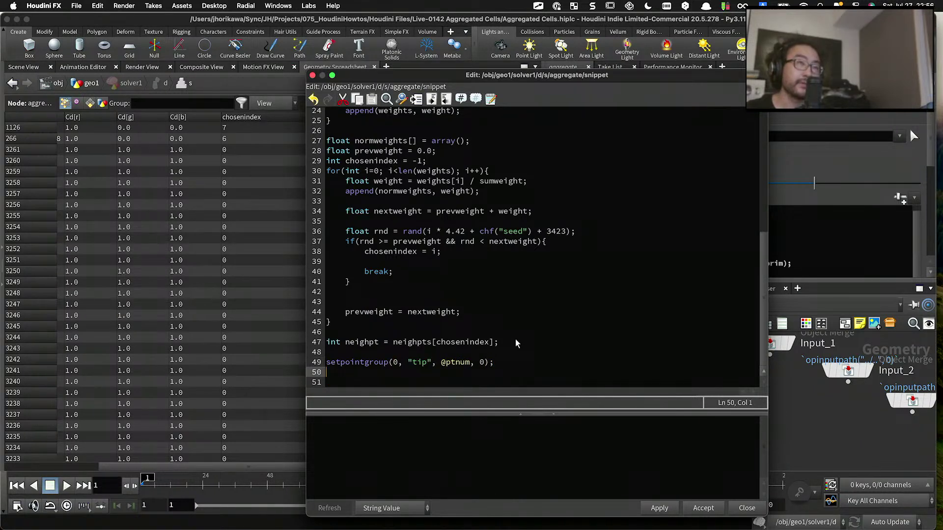
Step: Add setpointgroup(0, "tip", neighpt, 1); below the existing setpointgroup line to put the chosen neighbour into the tip group
text(setp)
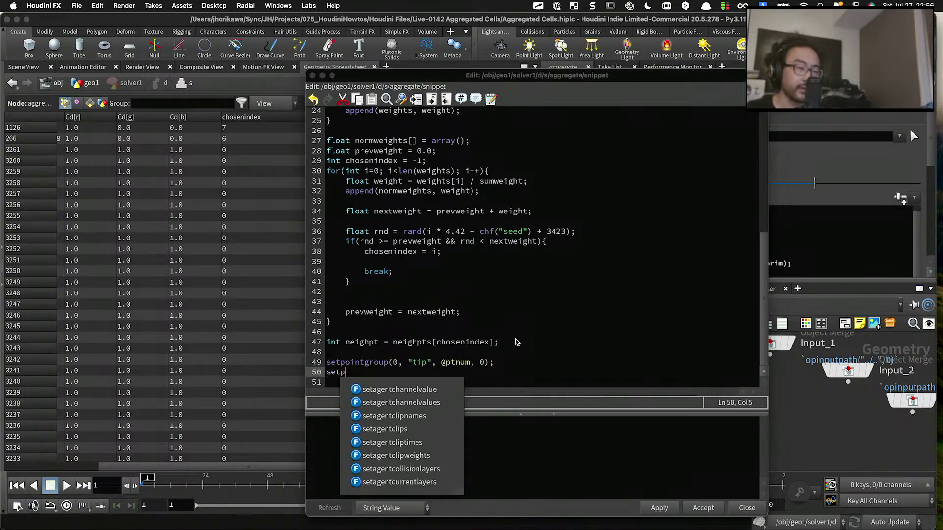
text(ointgroup(0, ")
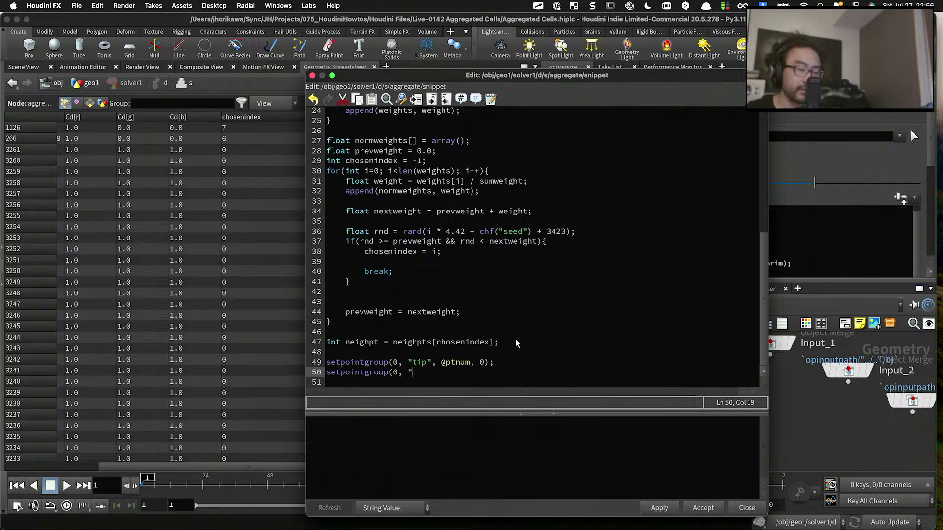
text(tip", @ptnum, 1)()
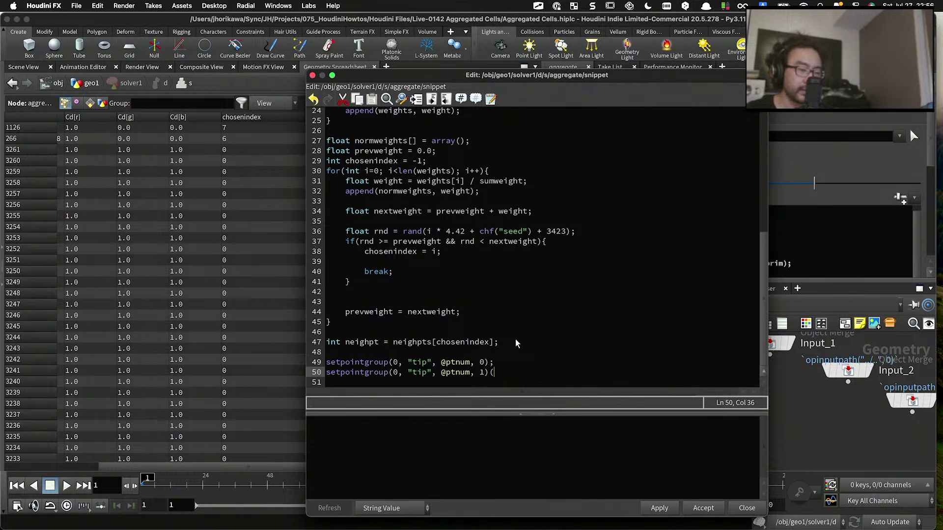
key(BackSpace)
text(;)
double_click(362, 342)
key(ctrl+c)
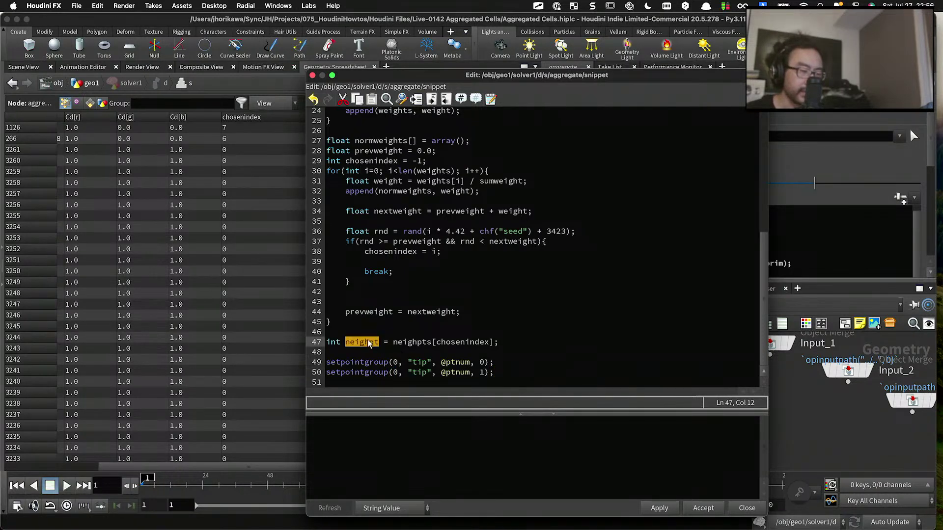
double_click(452, 373)
key(ctrl+v)
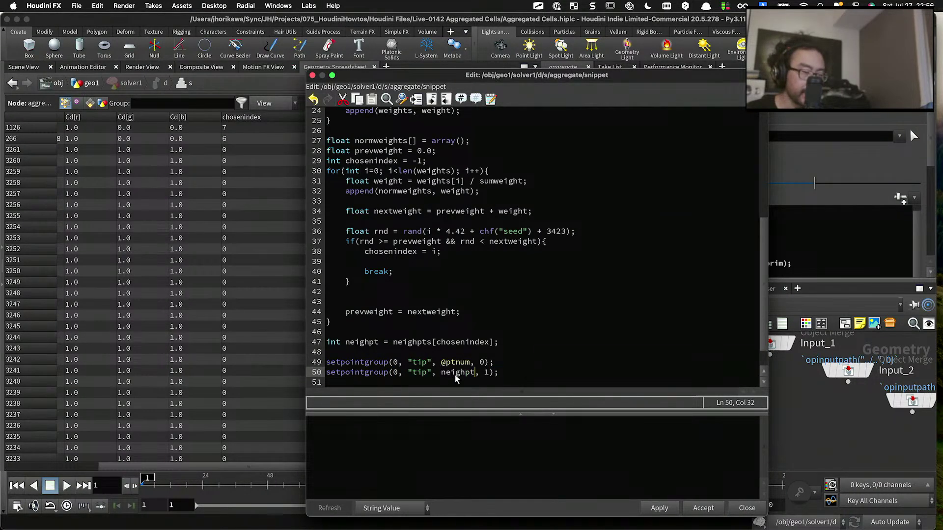
click(515, 370)
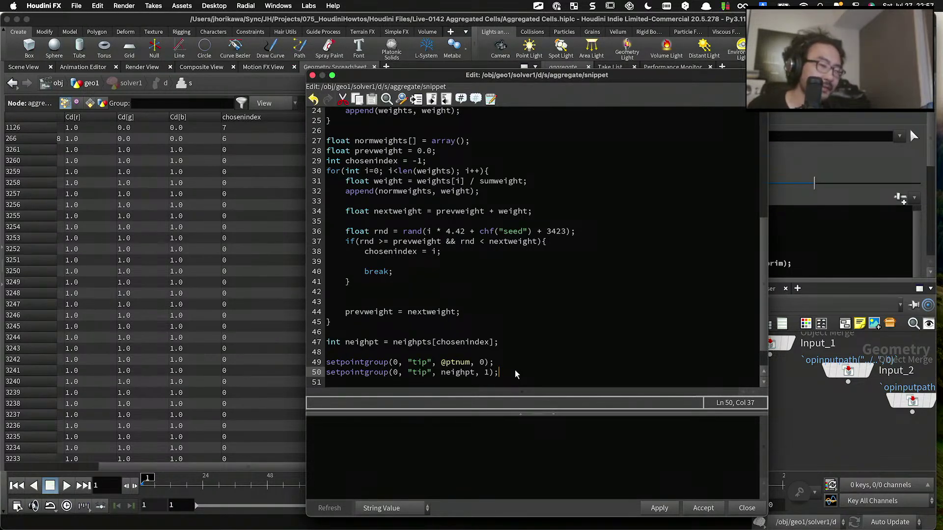
Step: Review the weighted selection loop, the neighprims and neighpts arrays, and the call adding neighpt to the tip group
drag(430, 322, 320, 173)
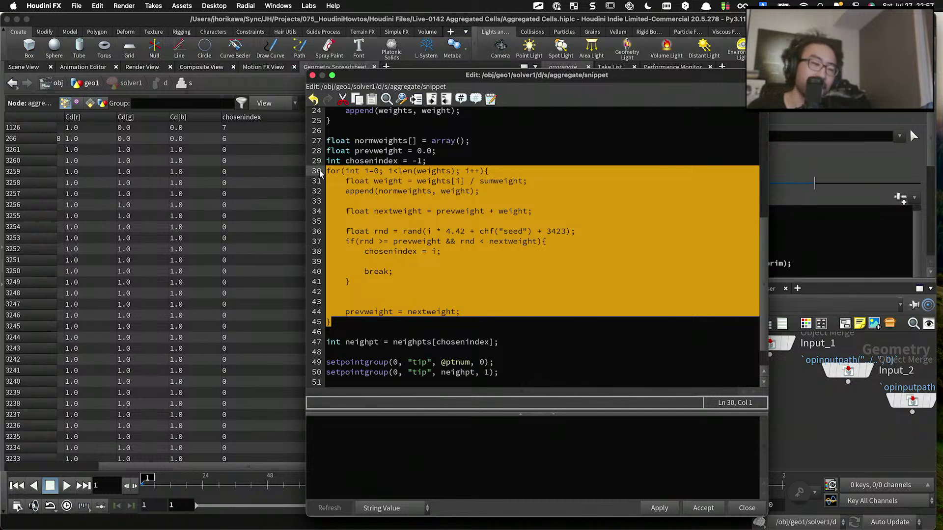
scroll(392, 157, up, 8)
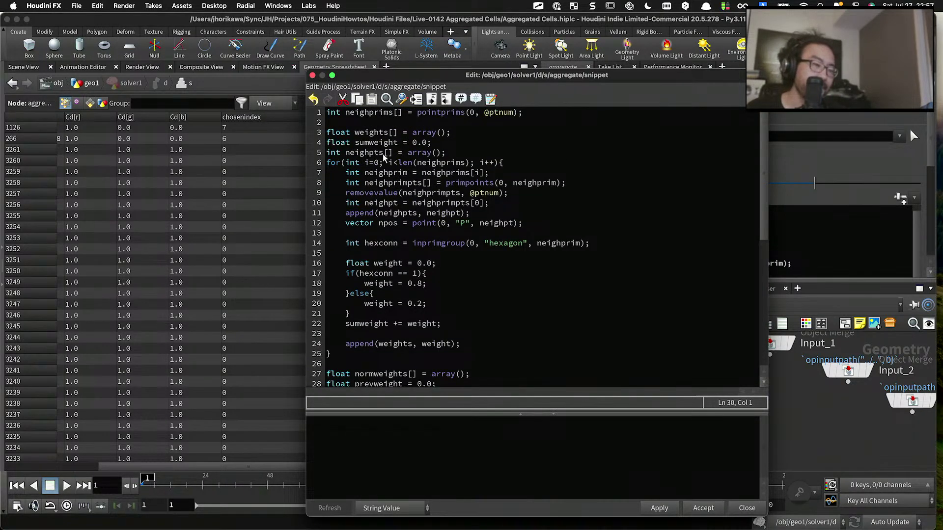
drag(384, 156, 347, 154)
drag(388, 113, 343, 114)
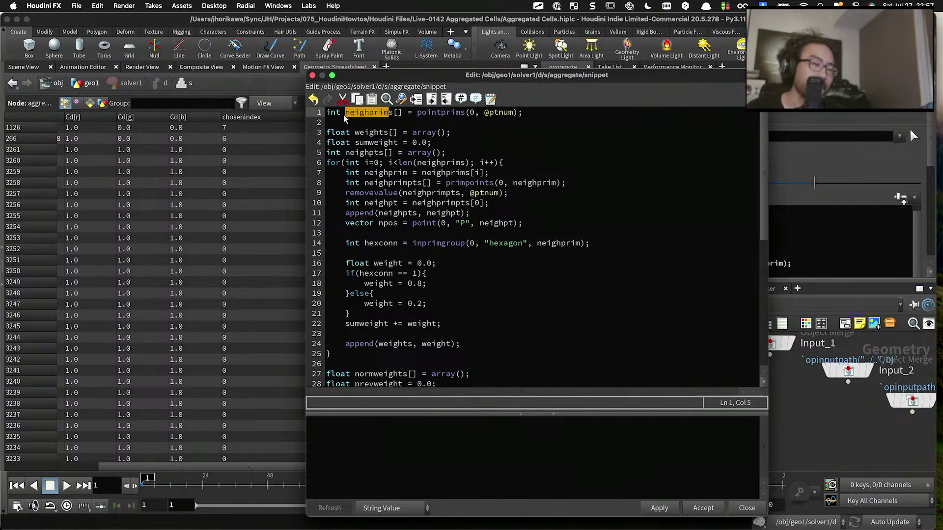
scroll(376, 148, down, 3)
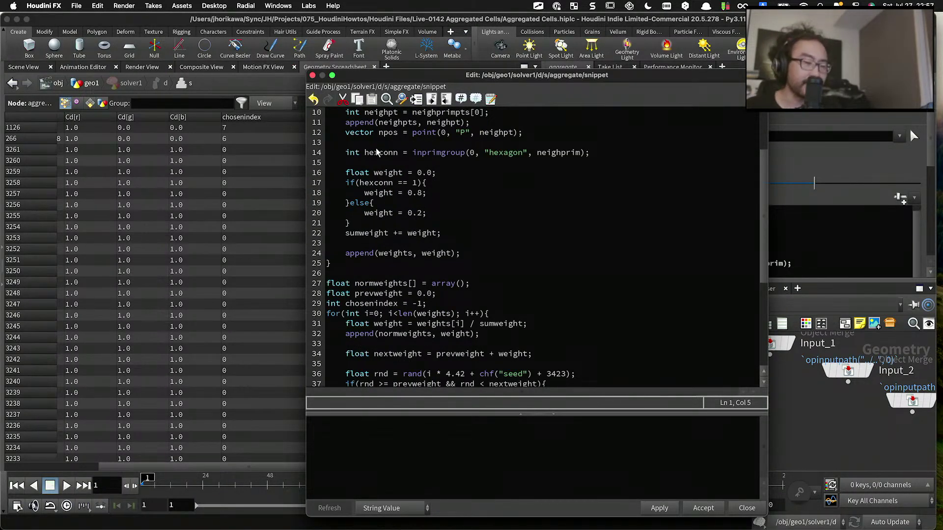
scroll(475, 207, down, 6)
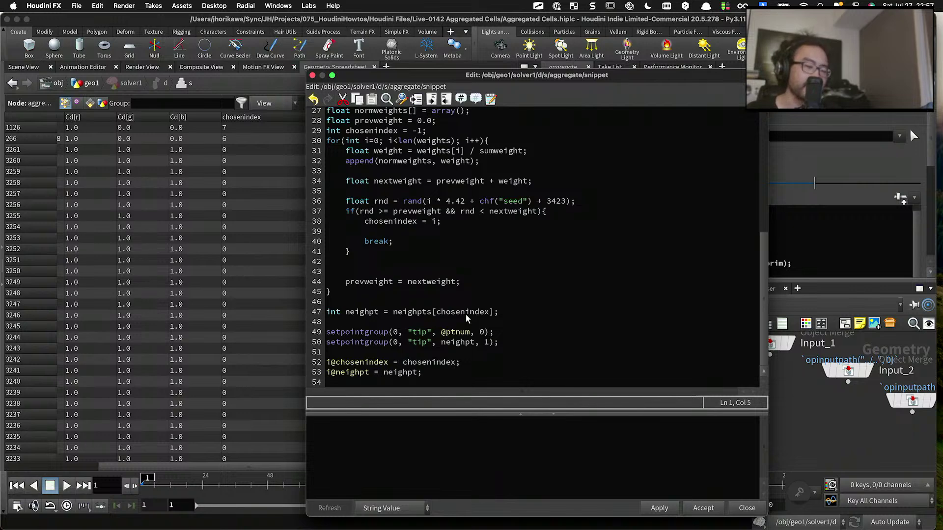
drag(506, 343, 328, 344)
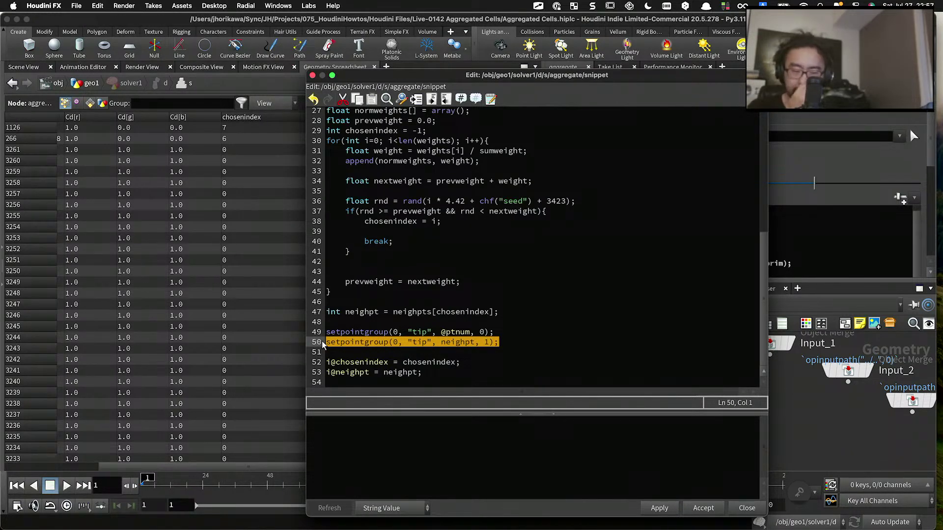
scroll(382, 326, up, 9)
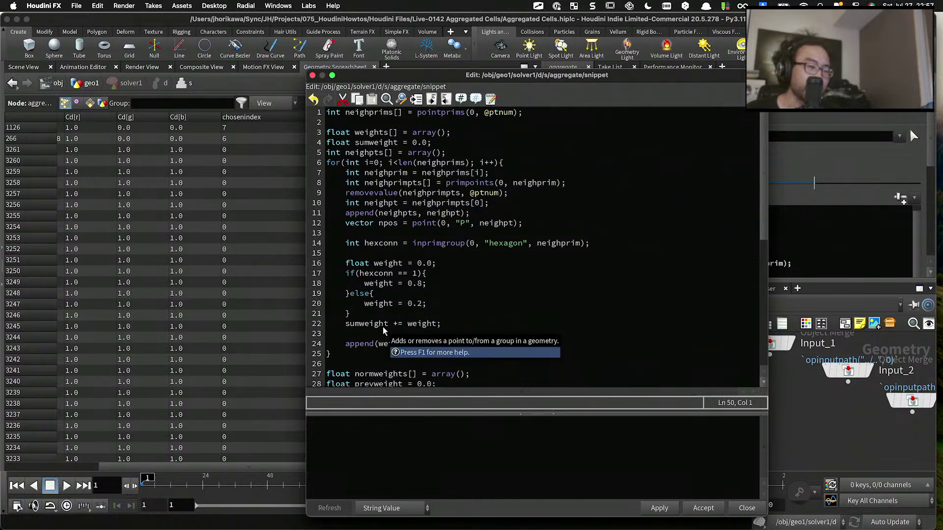
scroll(382, 326, down, 9)
Step: Insert the condition if(chosenindex == -1) on a new line between the two setpointgroup calls
click(507, 333)
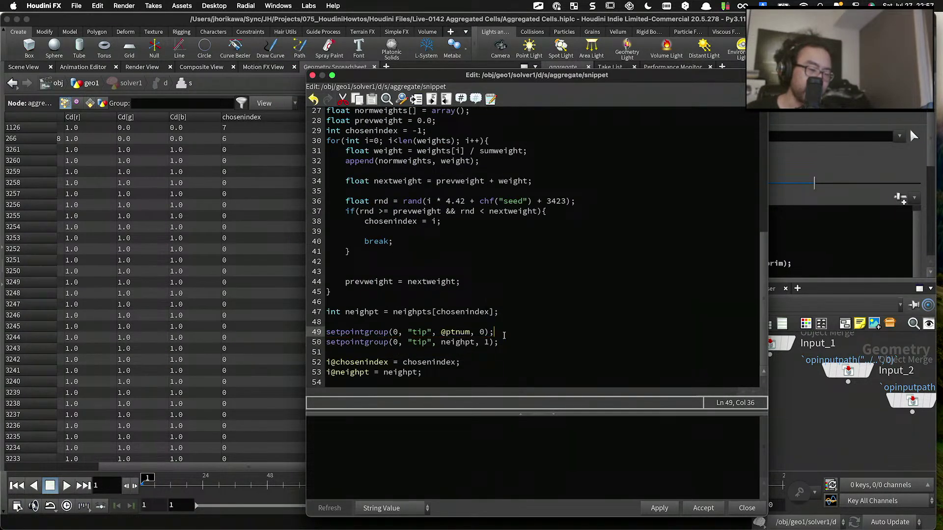
key(Return)
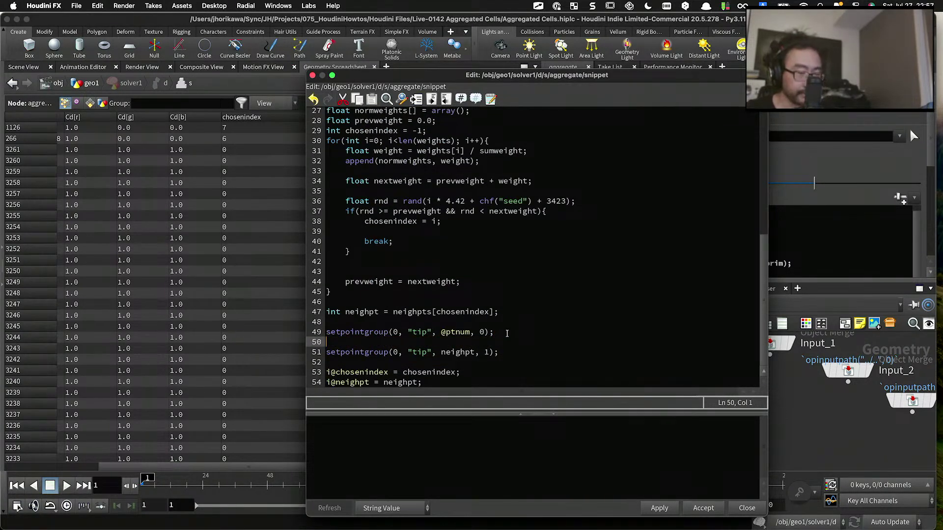
text(if()
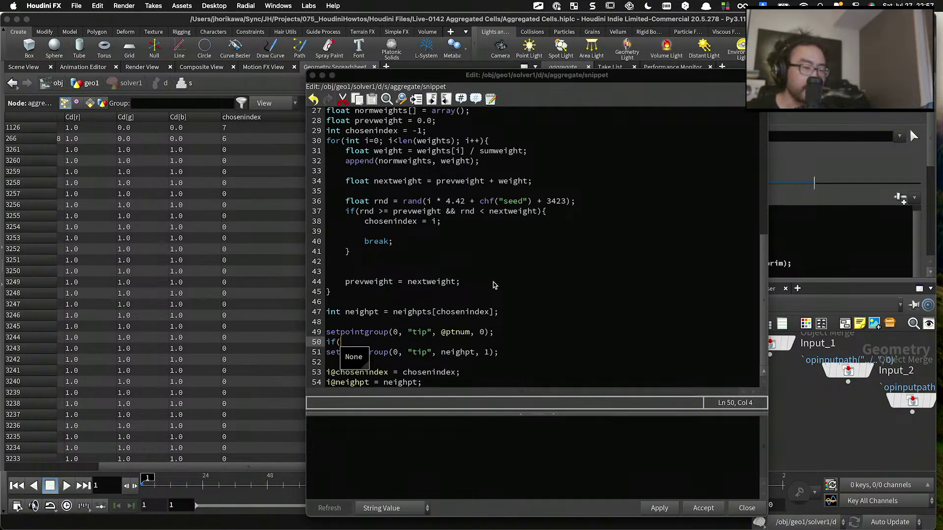
text(chosen)
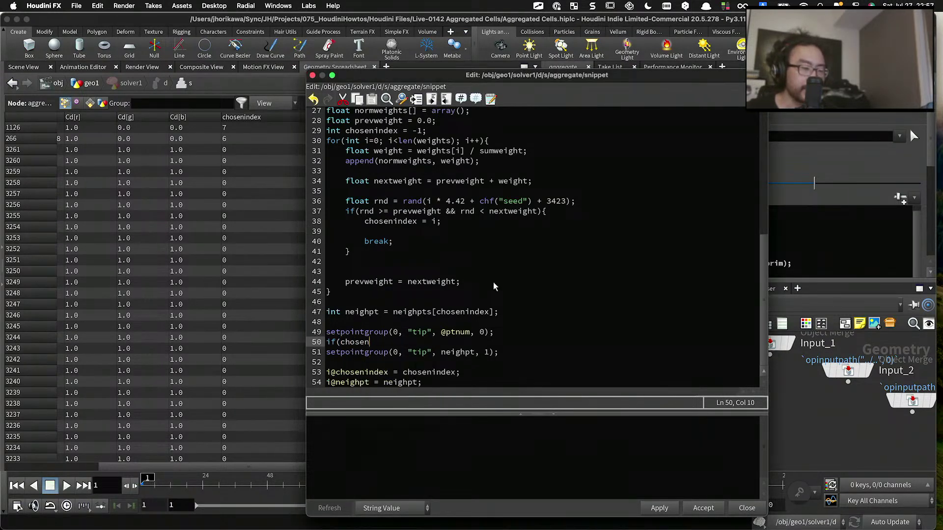
text(index == 0)
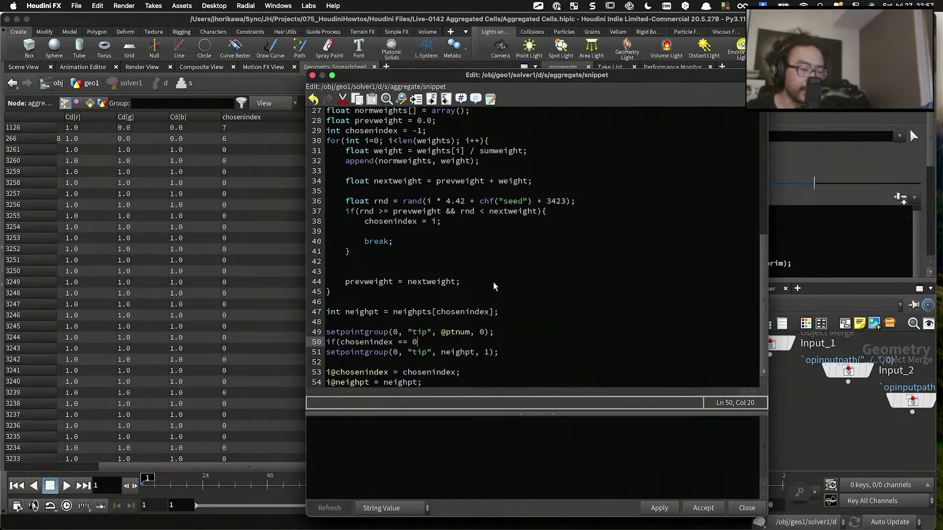
key(BackSpace)
text(-1))
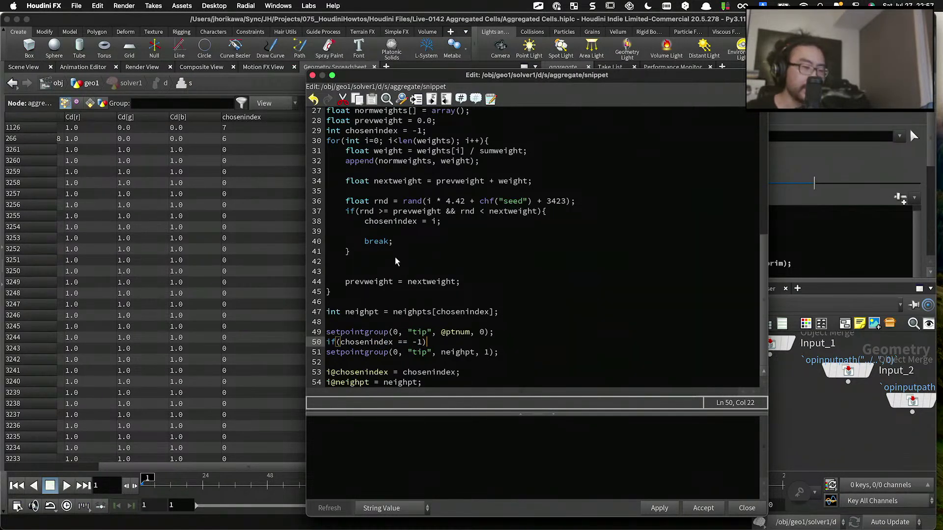
Step: Give the chosenindex condition a braced body containing return; and apply the code
drag(395, 256, 346, 201)
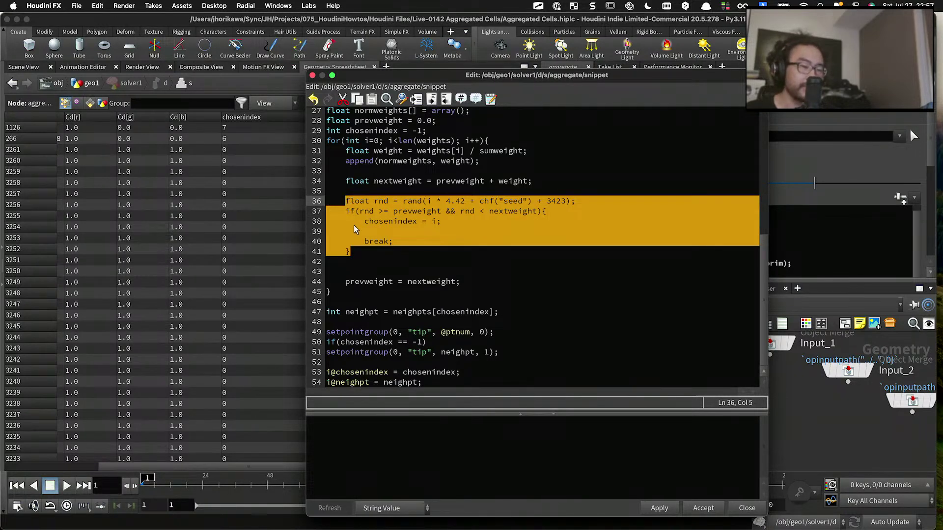
scroll(365, 260, down, 1)
click(437, 332)
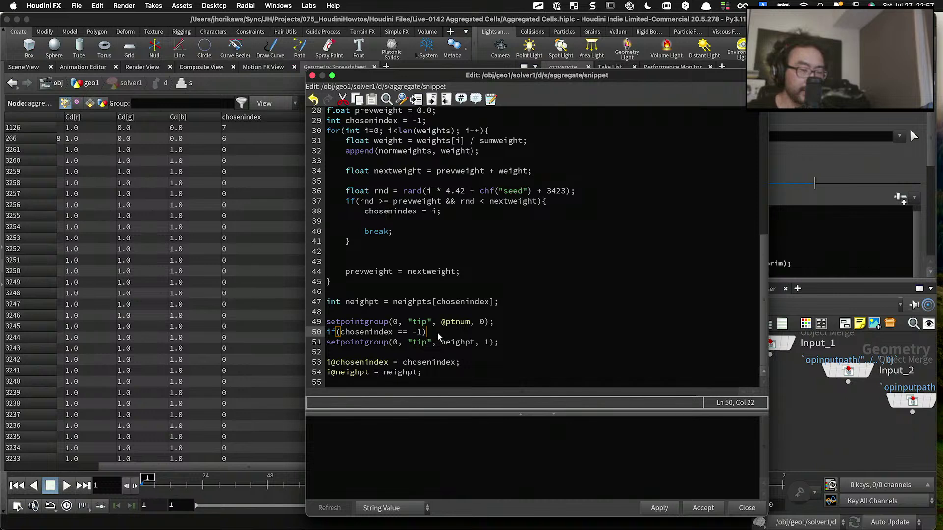
text({)
key(Return)
text(})
key(Left)
key(Return)
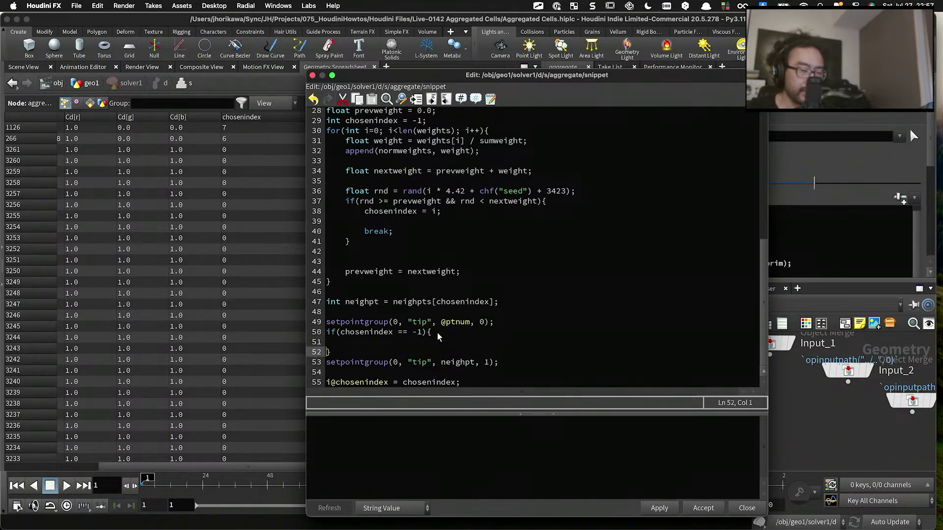
key(Up)
key(Tab)
text(retyr)
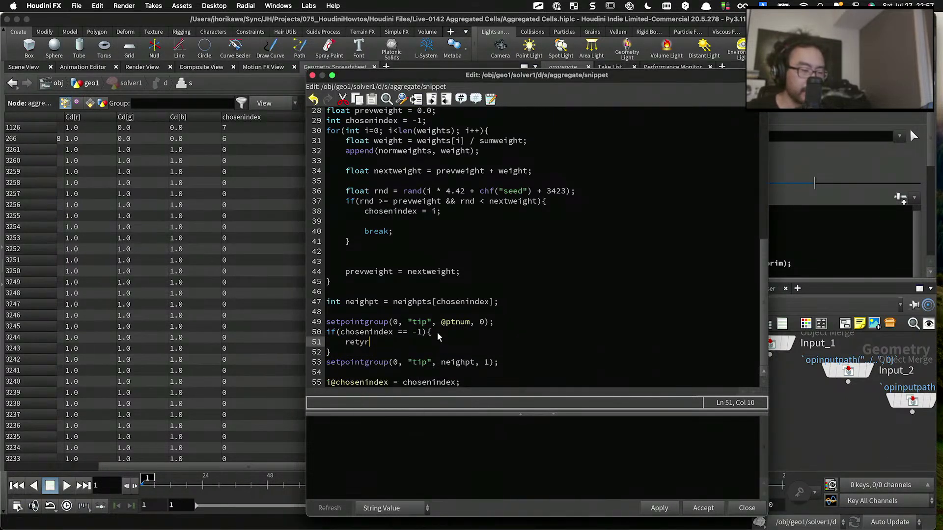
key(BackSpace)
key(BackSpace)
text(urn;)
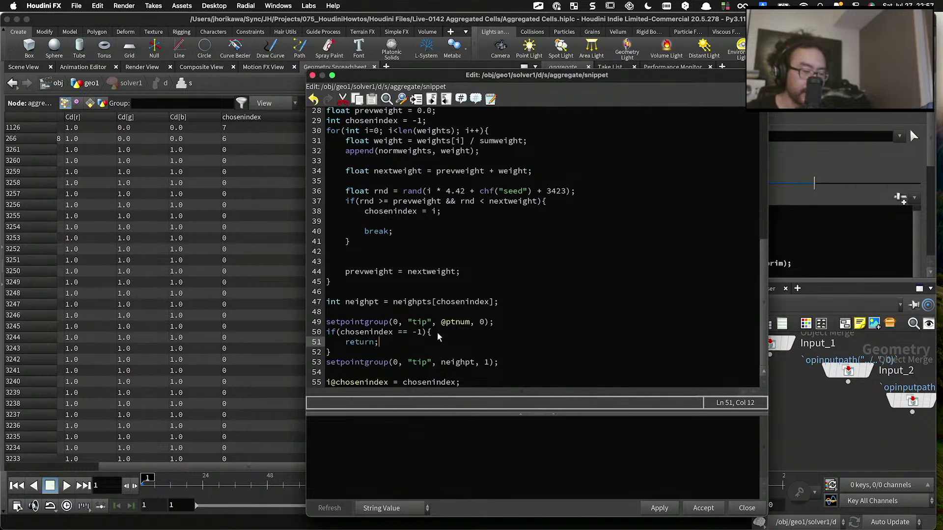
click(659, 508)
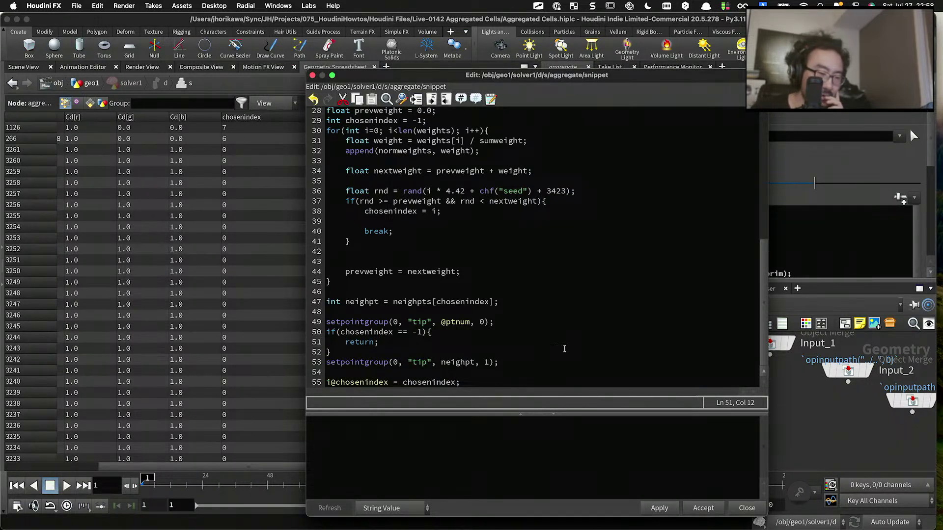
Step: Insert a blank line between the if block's closing brace and the setpointgroup call for neighpt
click(337, 352)
key(Return)
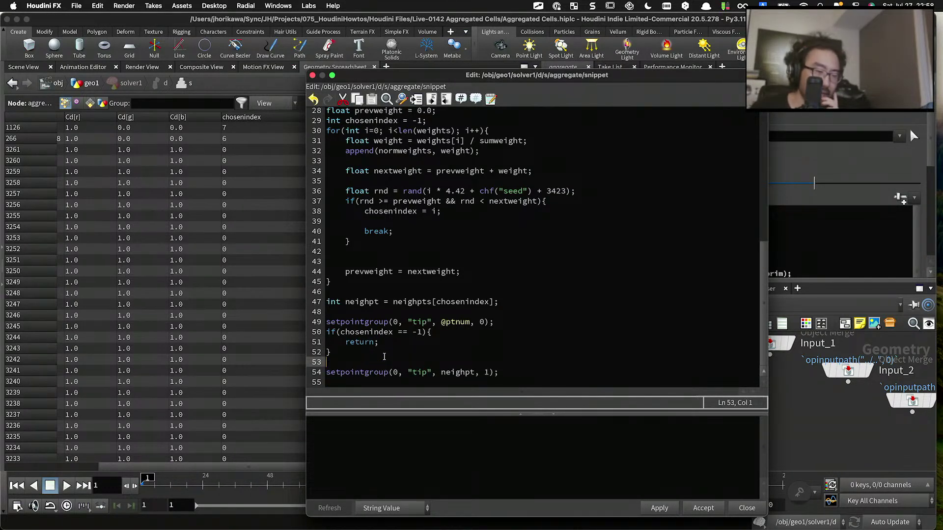
drag(337, 352, 326, 302)
click(392, 327)
click(389, 342)
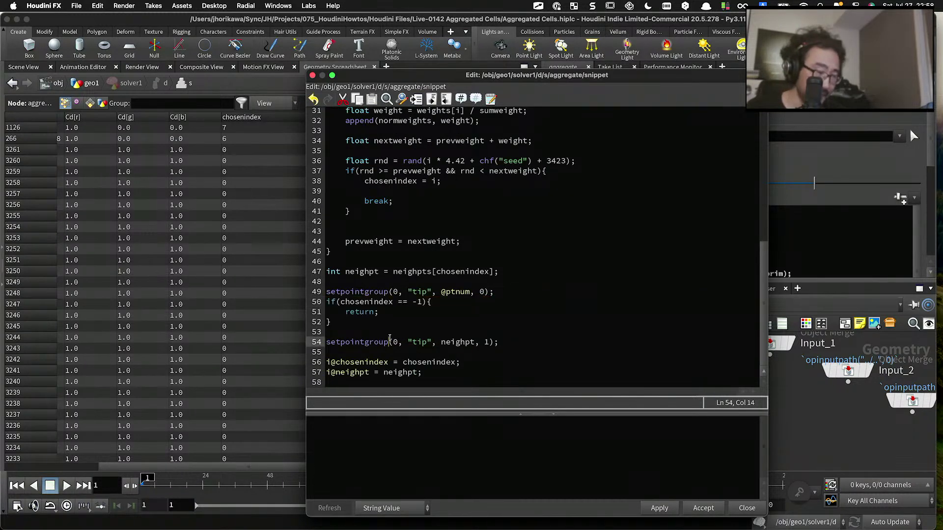
Step: Delete the i@chosenindex and i@neighpt attribute lines at the end of the snippet and apply the code
drag(428, 371, 312, 353)
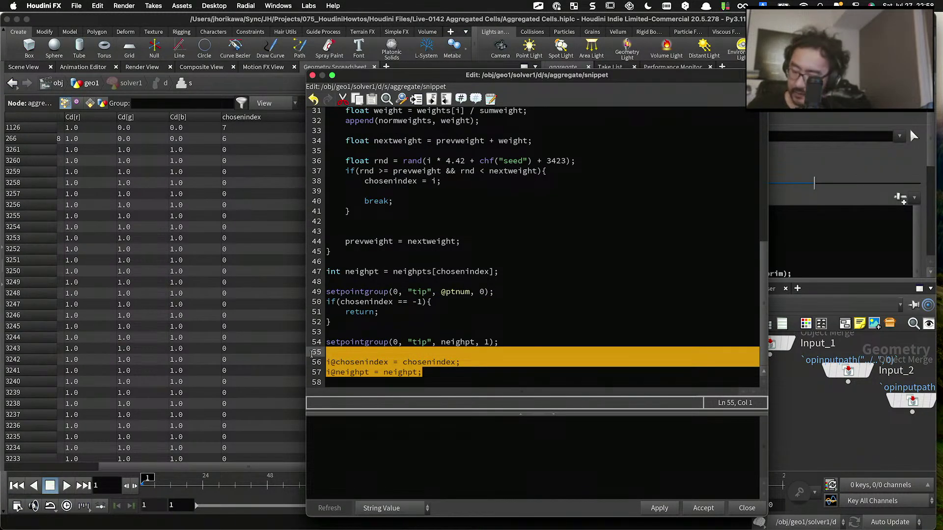
key(BackSpace)
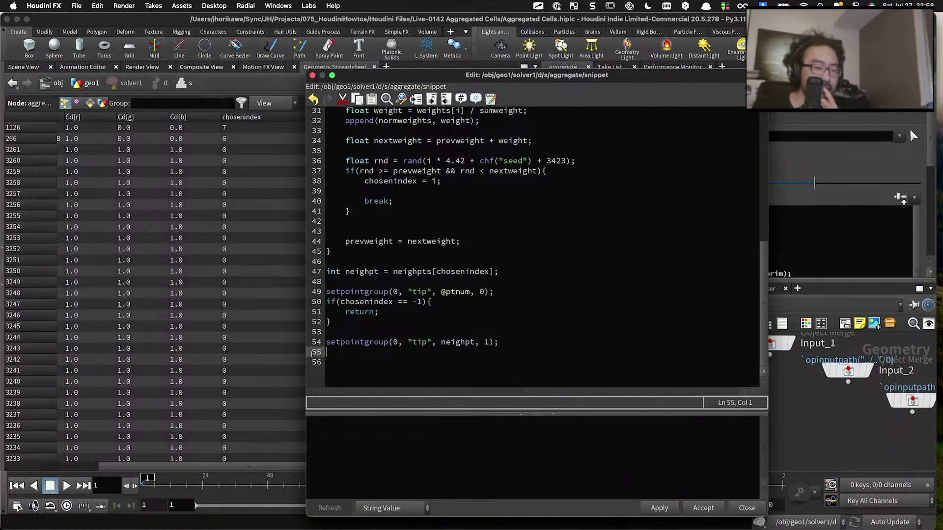
key(BackSpace)
click(659, 506)
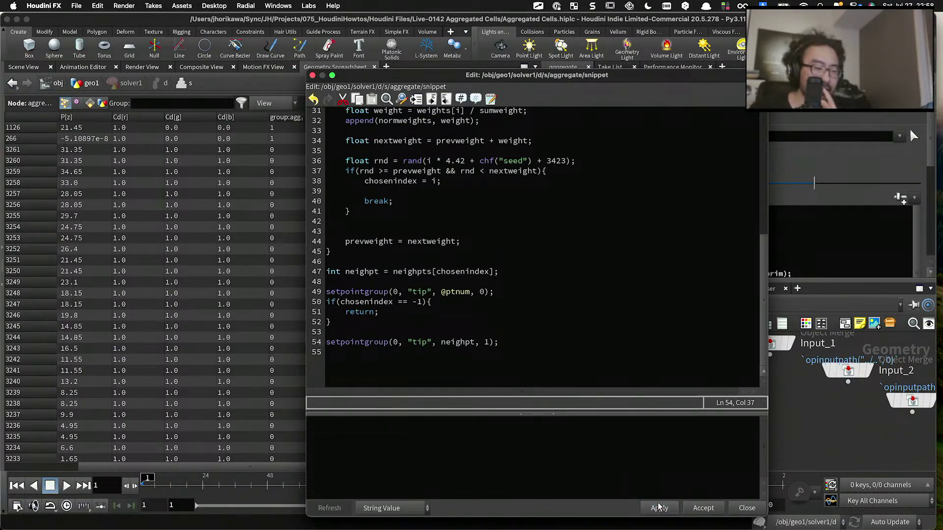
Step: Review the code that collects neighbour points and weights, and the weighted random selection loop
scroll(487, 296, up, 9)
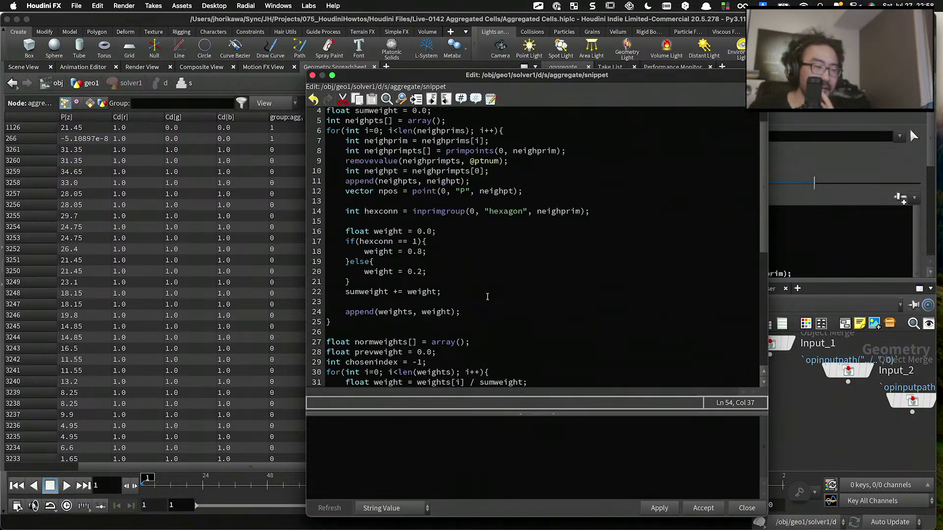
scroll(487, 296, up, 1)
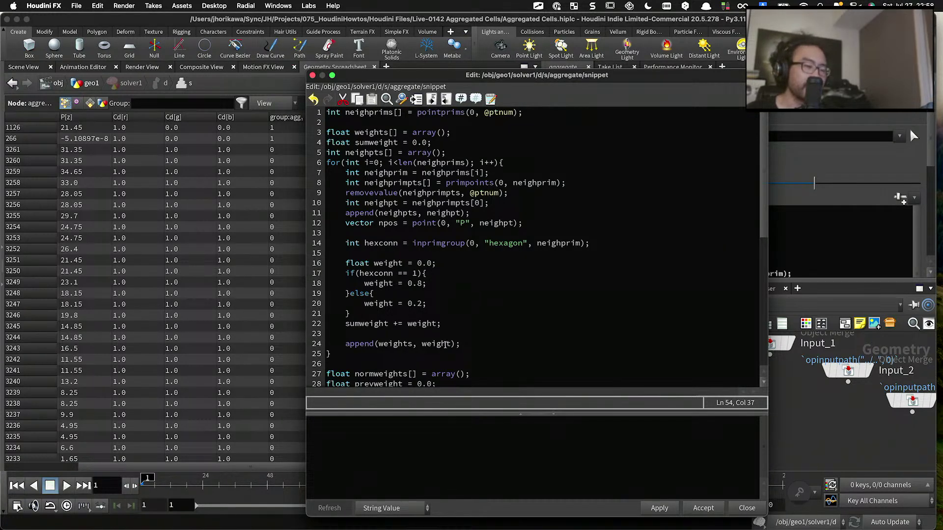
drag(330, 353, 326, 132)
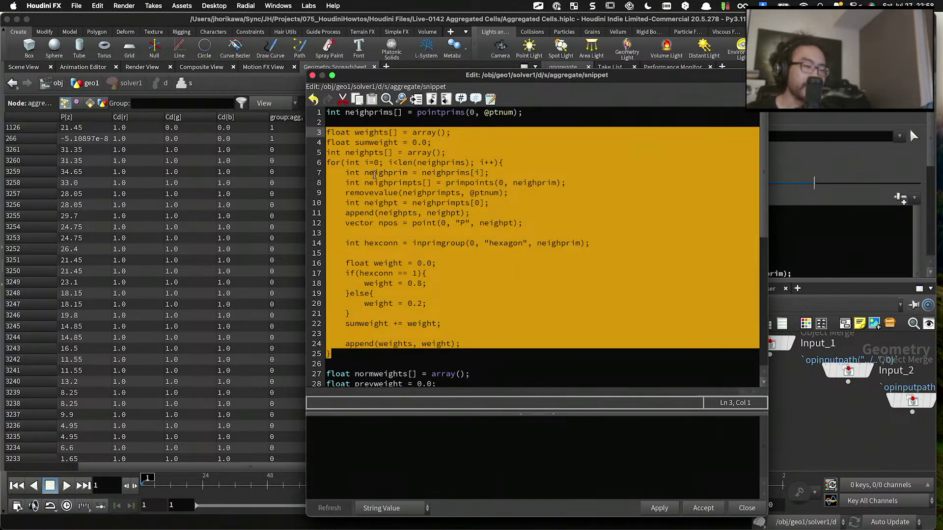
click(396, 192)
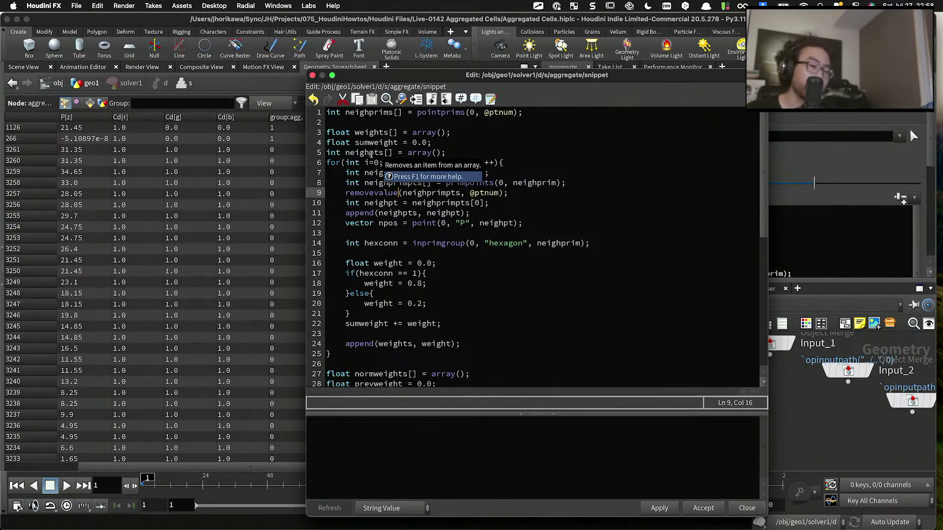
scroll(385, 155, down, 6)
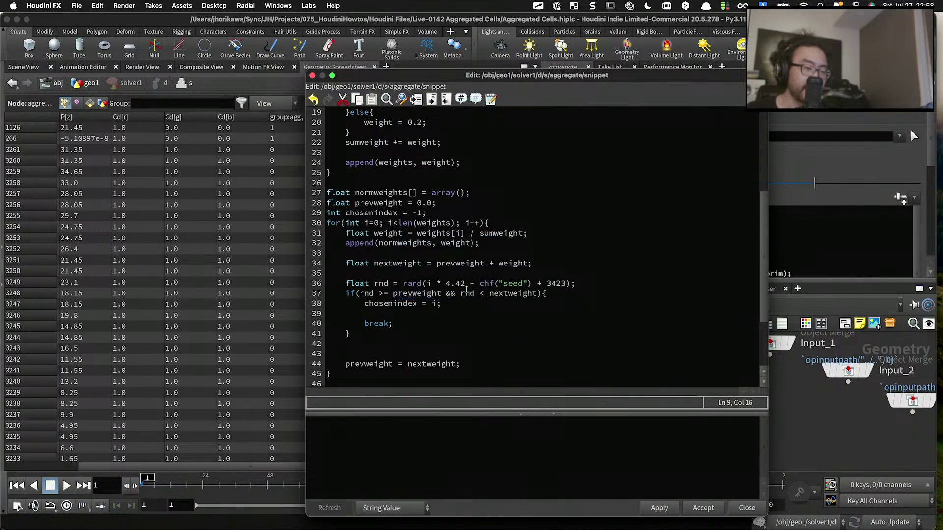
Step: Below the int neighpt line in the neighbour loop, declare int agg = inpointgroup(0, "agg", neighpt); with blank lines after it
scroll(442, 270, up, 4)
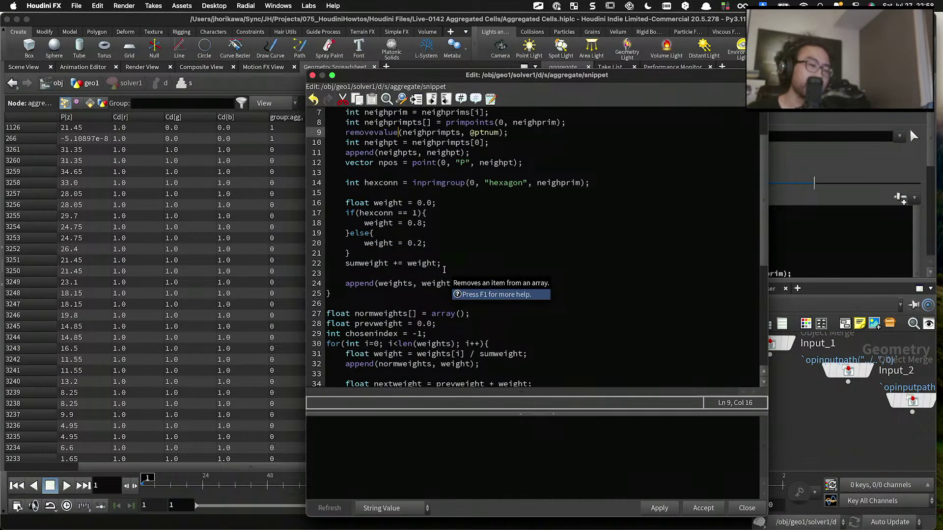
scroll(457, 229, up, 2)
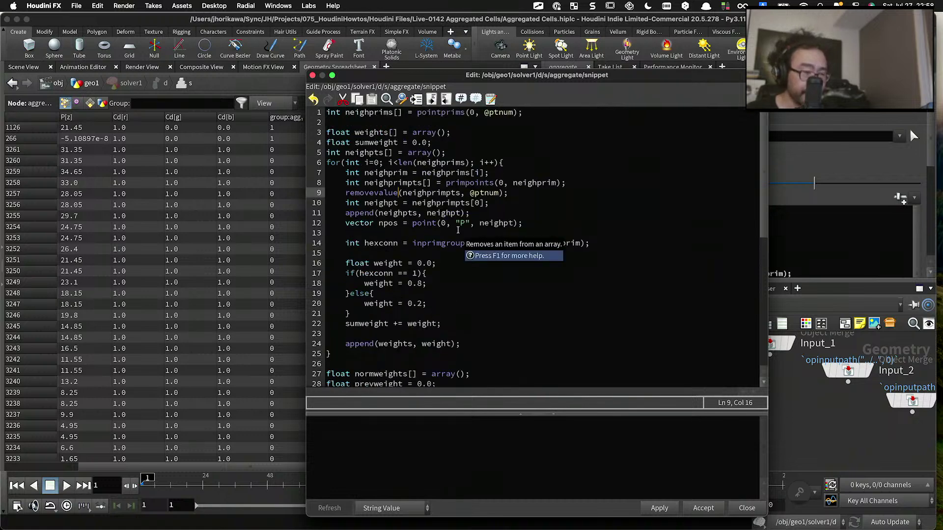
scroll(457, 230, down, 2)
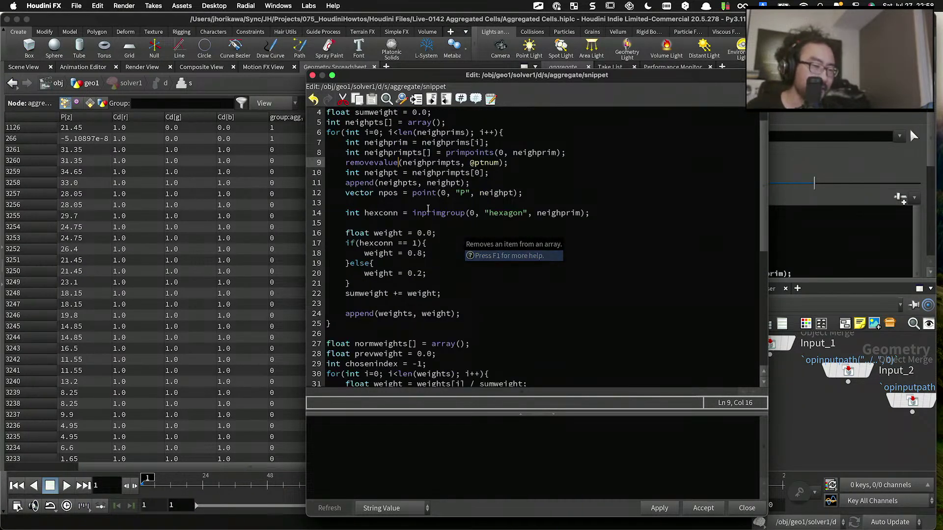
scroll(425, 207, down, 4)
scroll(427, 197, up, 5)
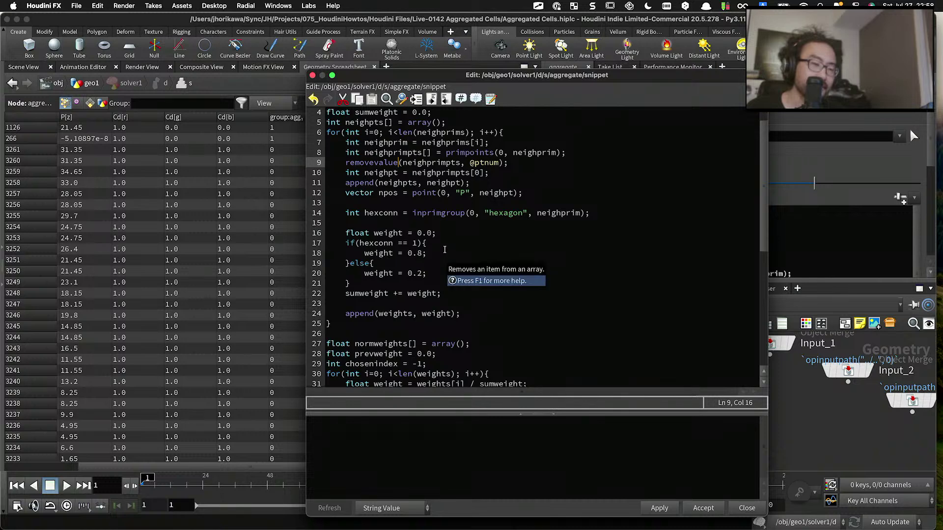
click(510, 174)
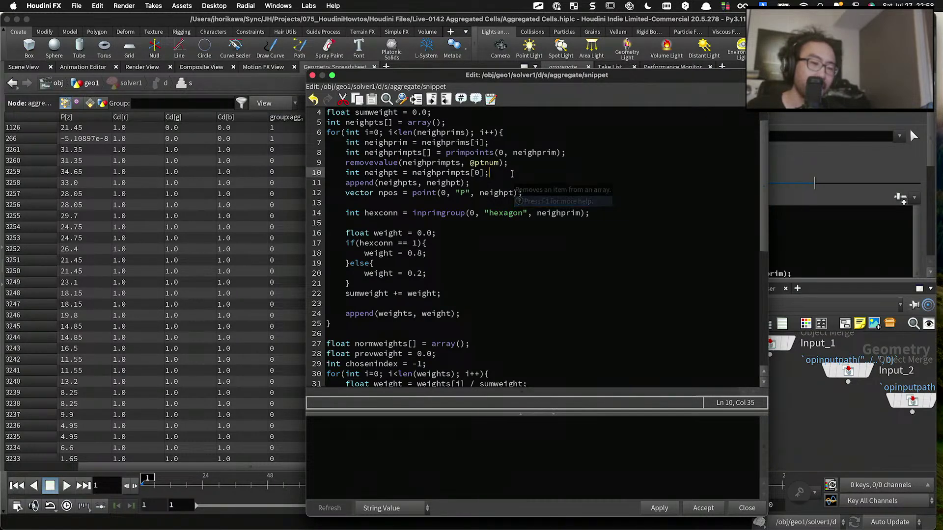
key(Return)
key(Return)
key(Return)
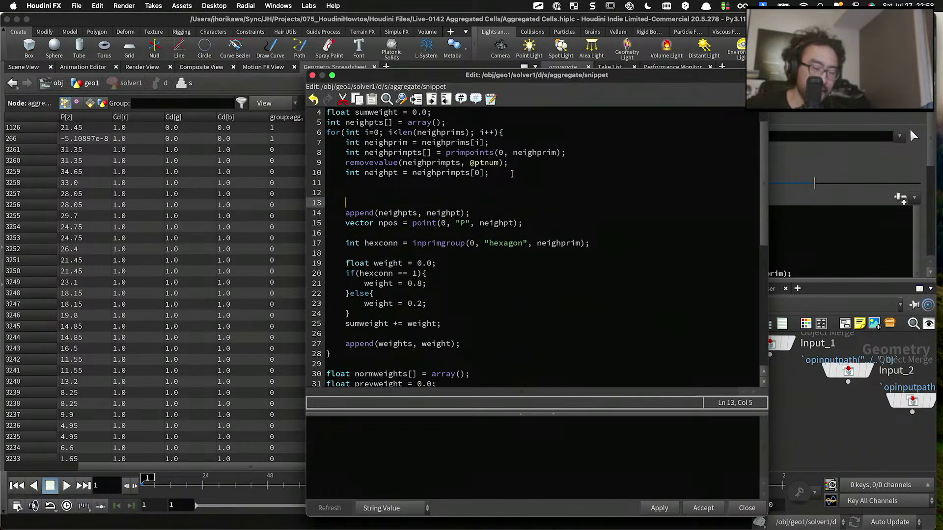
key(Up)
key(Up)
text(int )
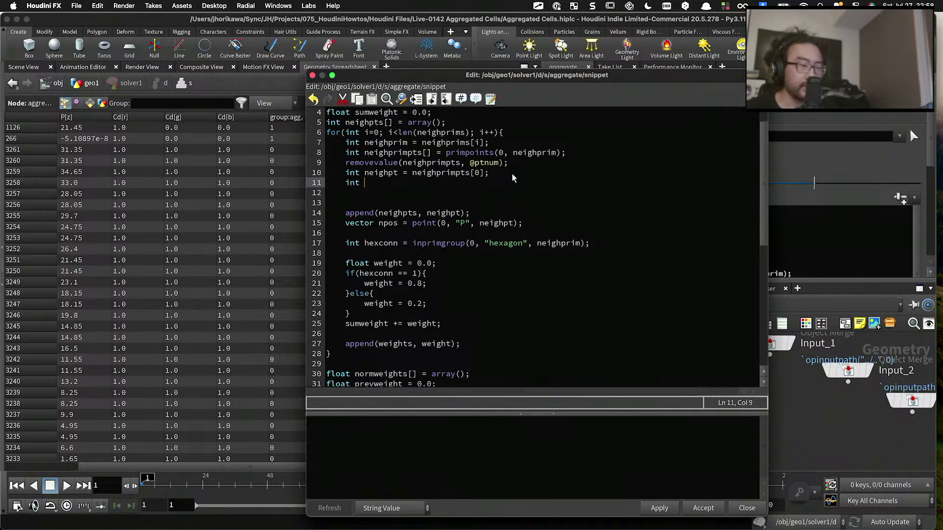
text(agg = inpointgro)
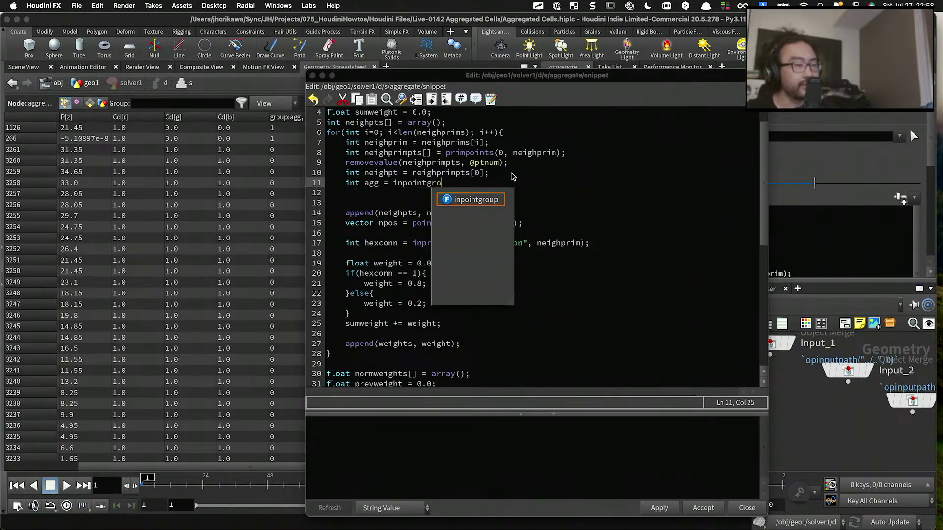
key(Tab)
text((0, "agg)
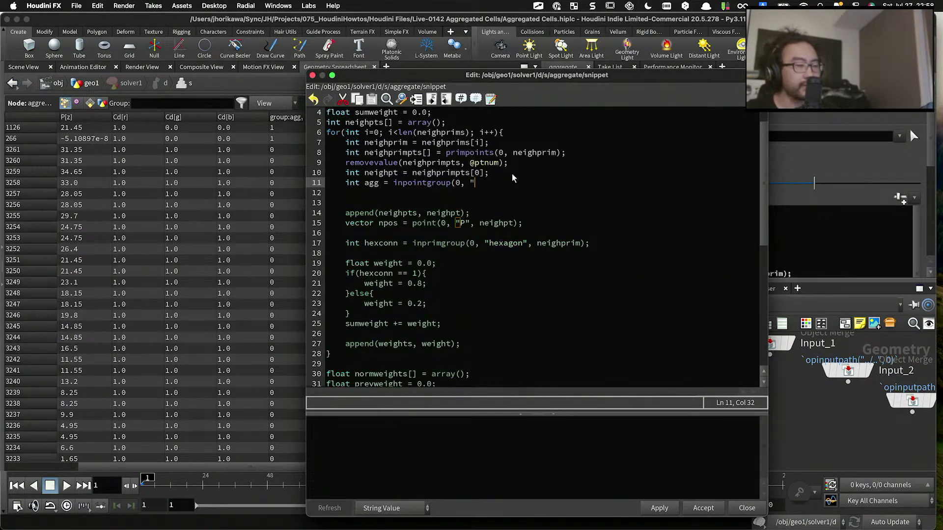
text(", )
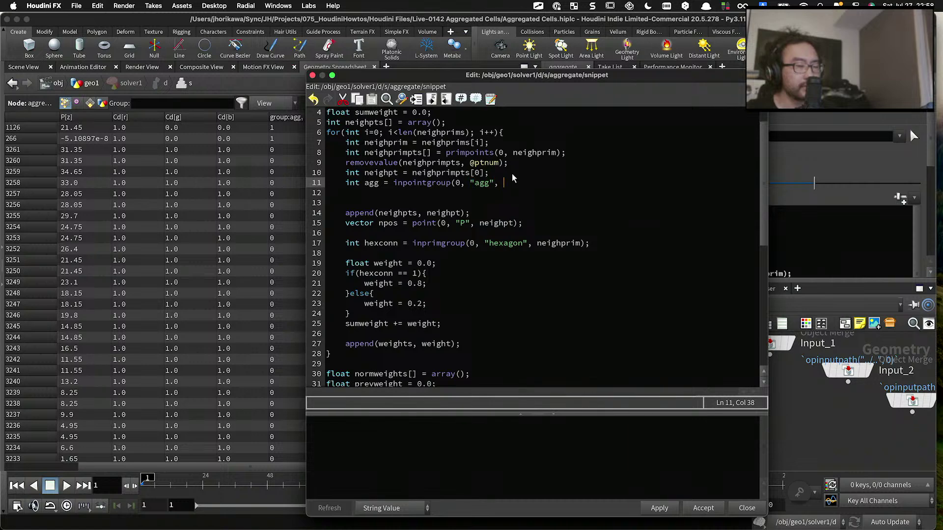
text(neighpt);)
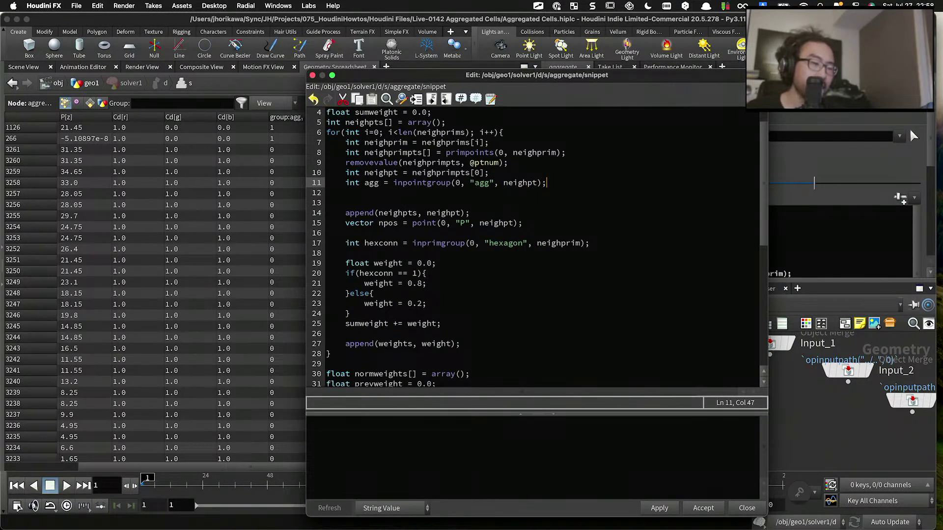
Step: Enclose the rest of the neighbour loop, through append(weights, weight);, in an if(agg == 0){ } block
click(400, 194)
key(Return)
text(if)
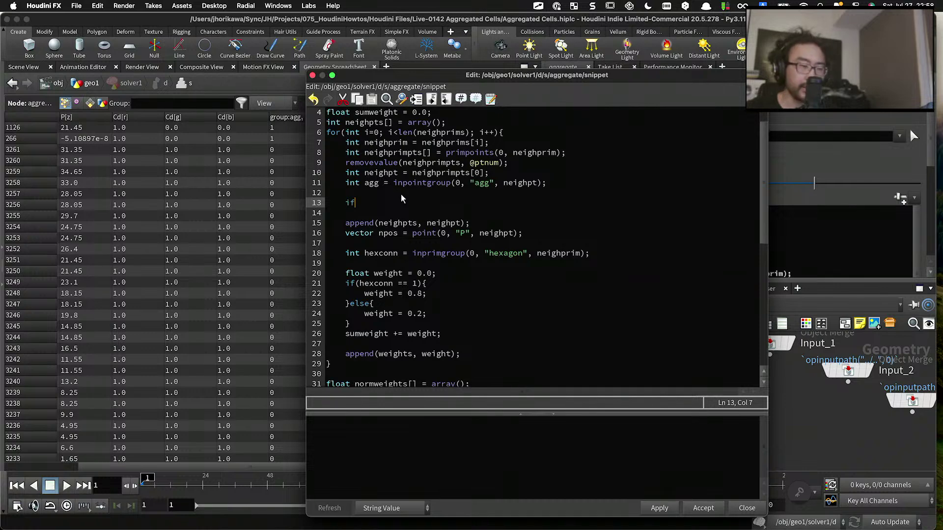
text((agg == 0){)
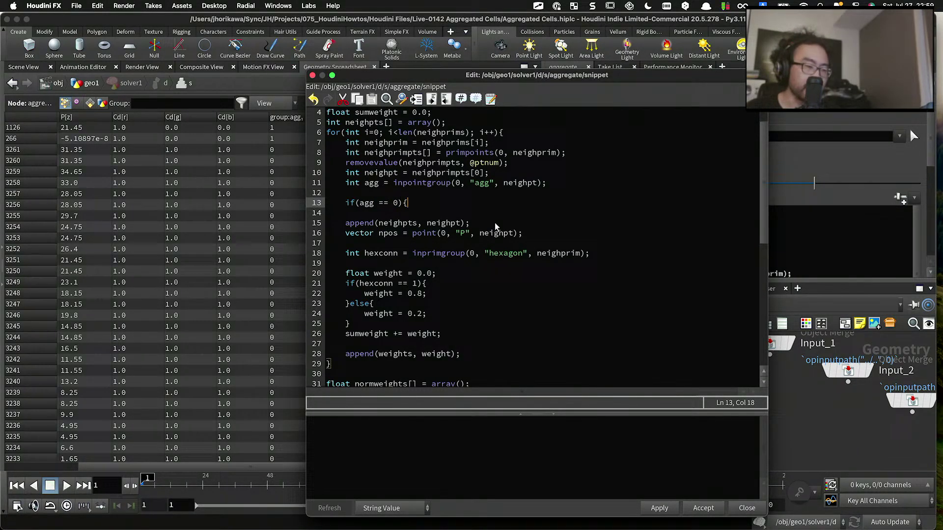
scroll(491, 231, down, 5)
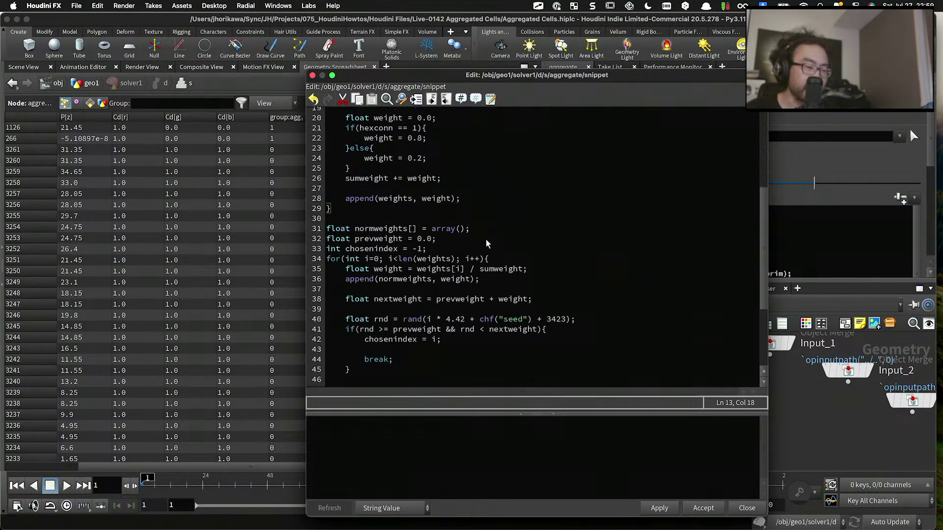
scroll(466, 221, up, 1)
click(473, 226)
key(Return)
text(})
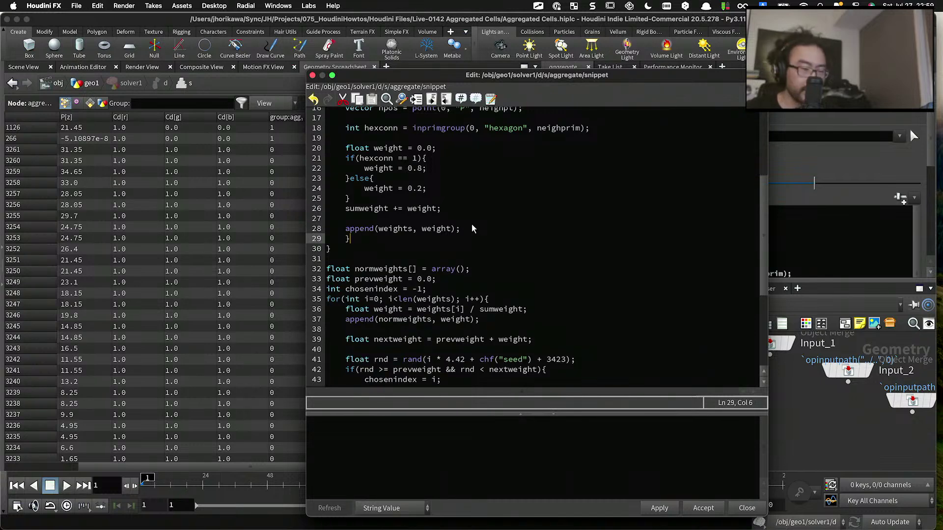
Step: Indent the lines inside the if(agg == 0) block one level and remove the blank line after its opening brace
click(471, 227)
scroll(471, 228, up, 4)
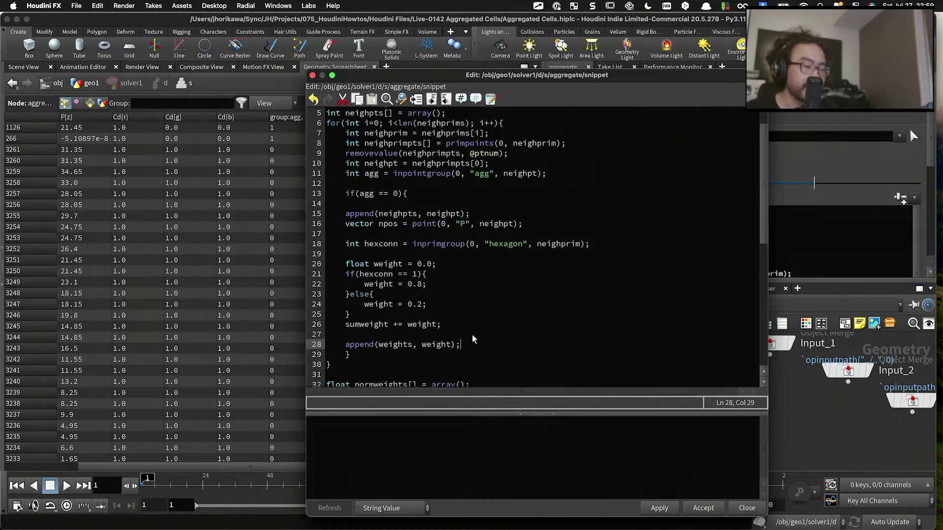
shift+click(424, 328)
shift+drag(423, 327, 381, 203)
key(Tab)
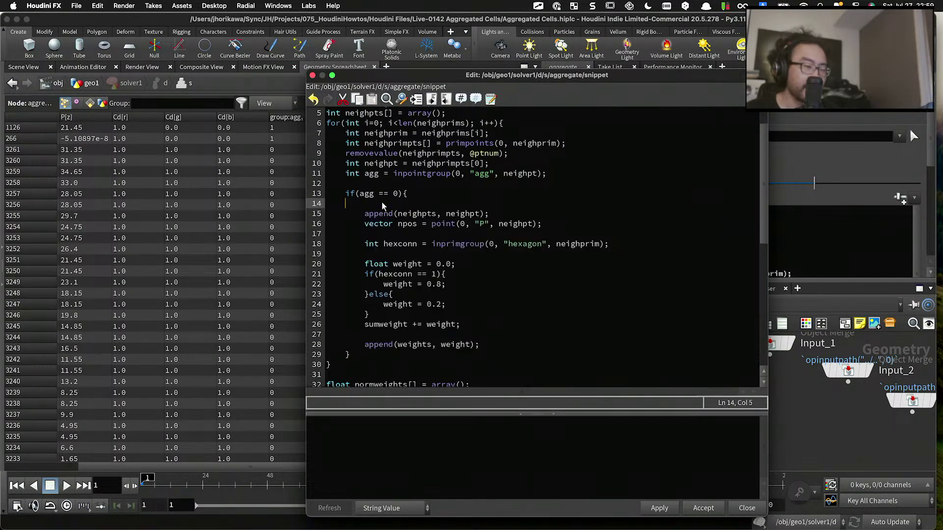
key(BackSpace)
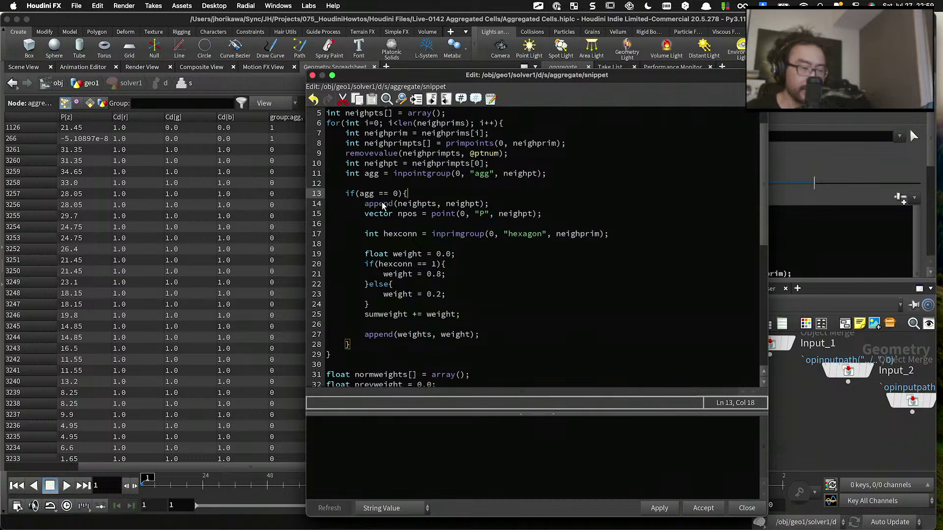
scroll(384, 199, down, 8)
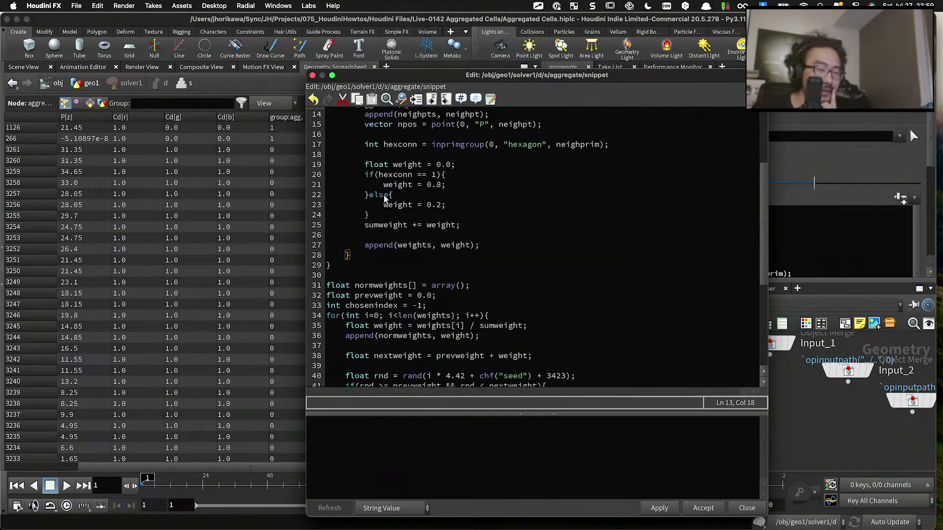
scroll(387, 225, down, 1)
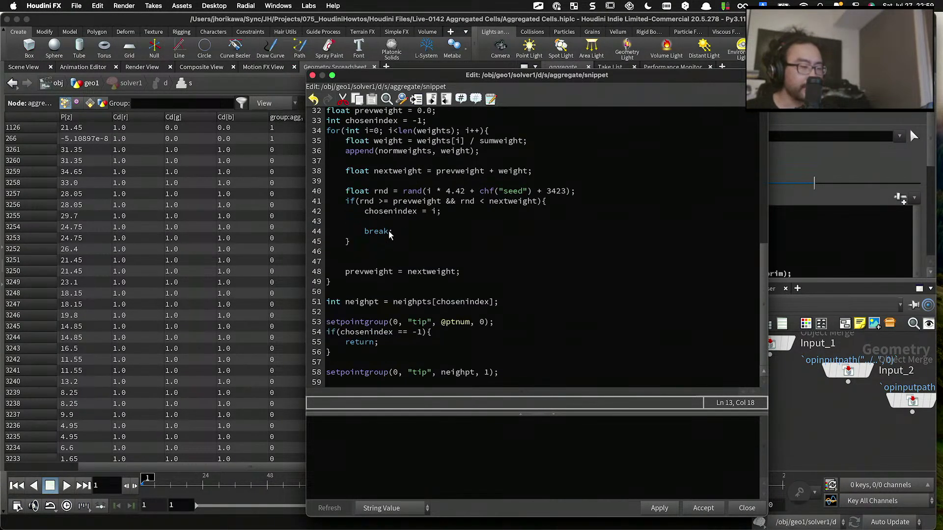
drag(496, 320, 308, 320)
key(super+c)
click(502, 321)
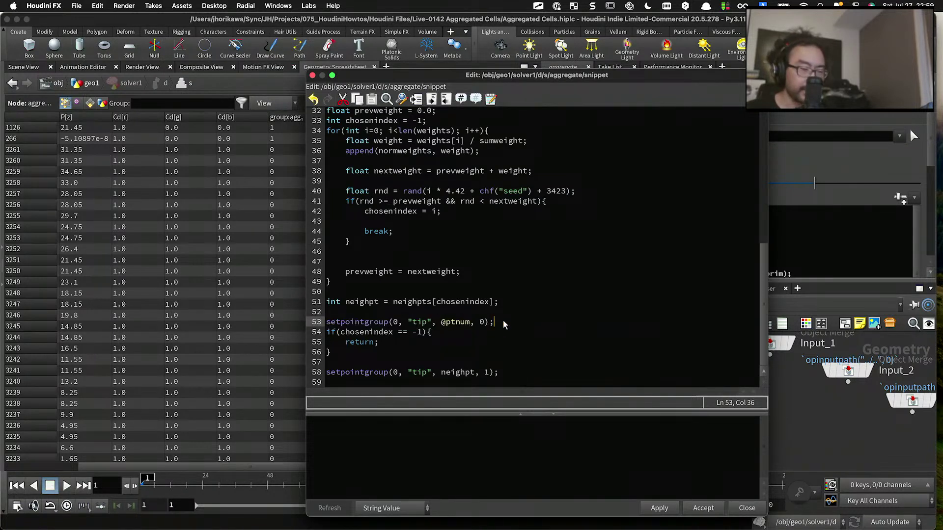
key(Return)
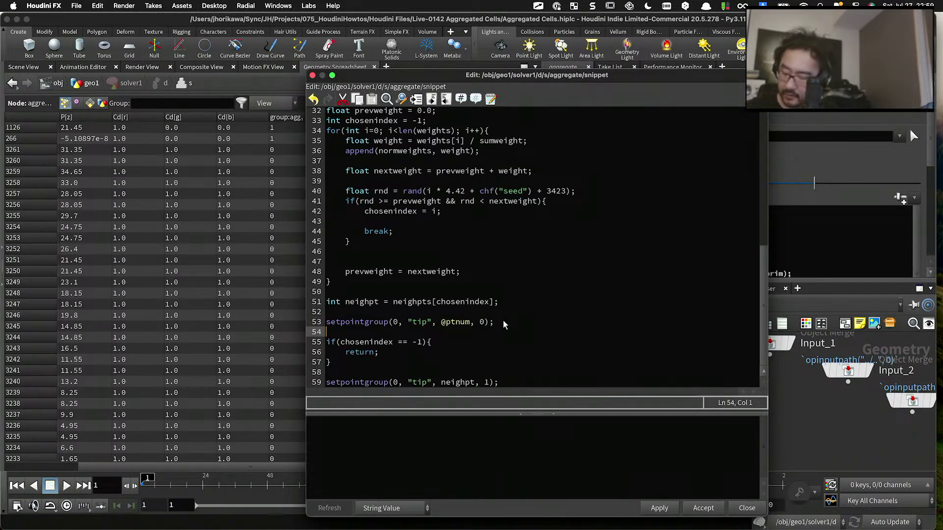
key(BackSpace)
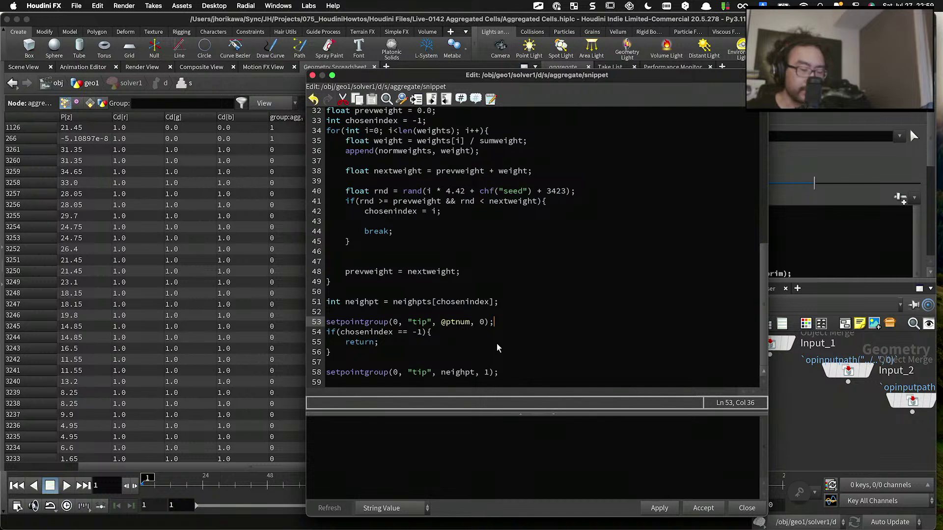
key(Return)
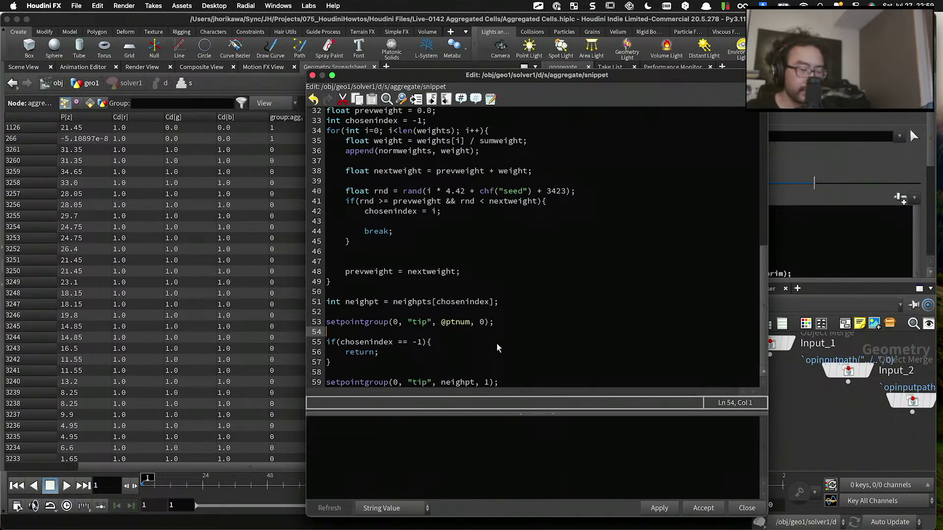
key(BackSpace)
Step: Paste the copied setpointgroup line below the final setpointgroup call and change its group name to "agg"
click(504, 369)
key(Return)
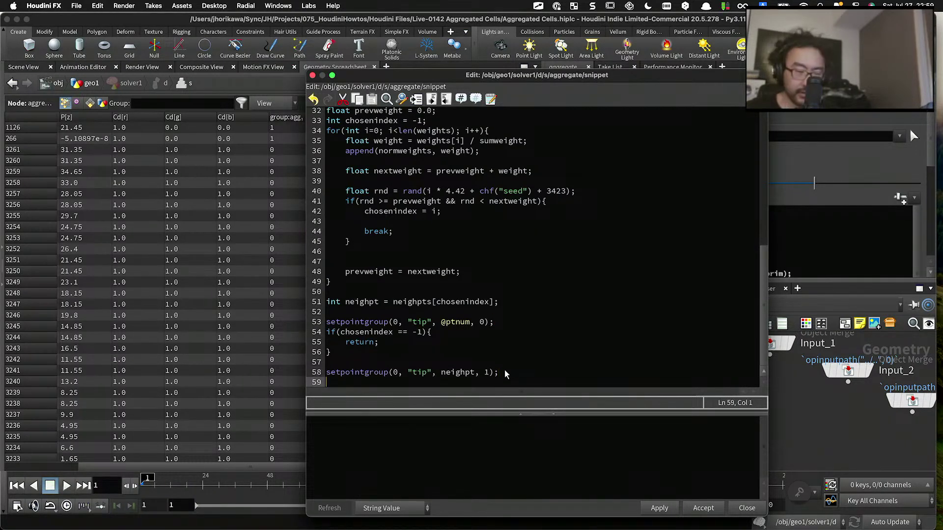
key(super+v)
scroll(509, 329, down, 1)
double_click(420, 372)
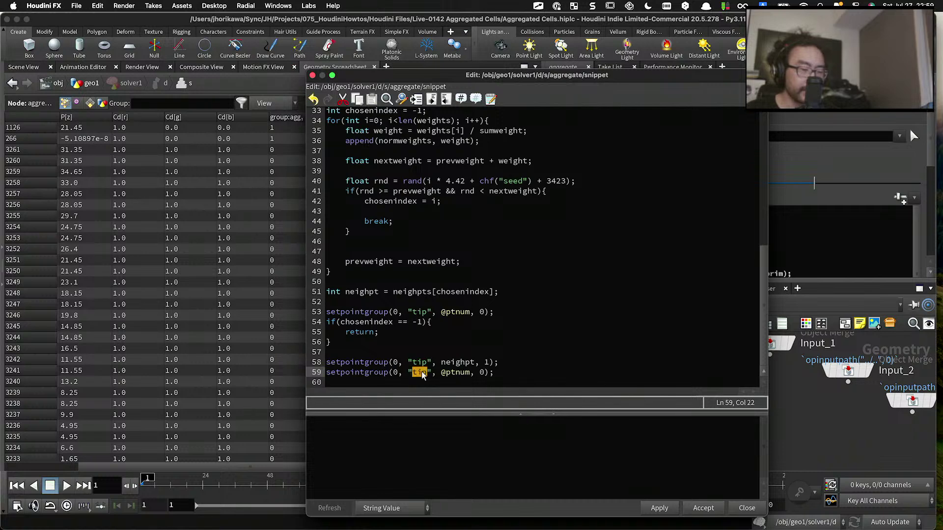
text(agg)
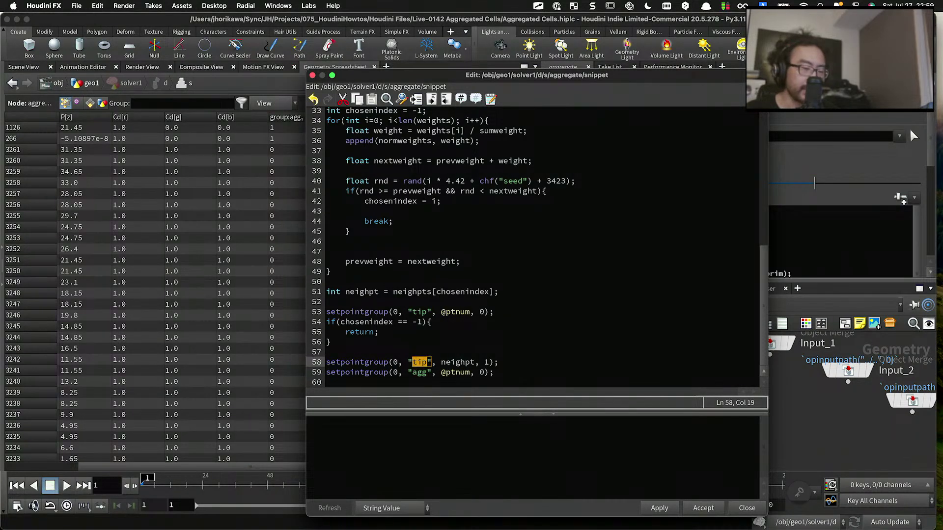
click(476, 373)
key(Right)
key(Delete)
text(1)
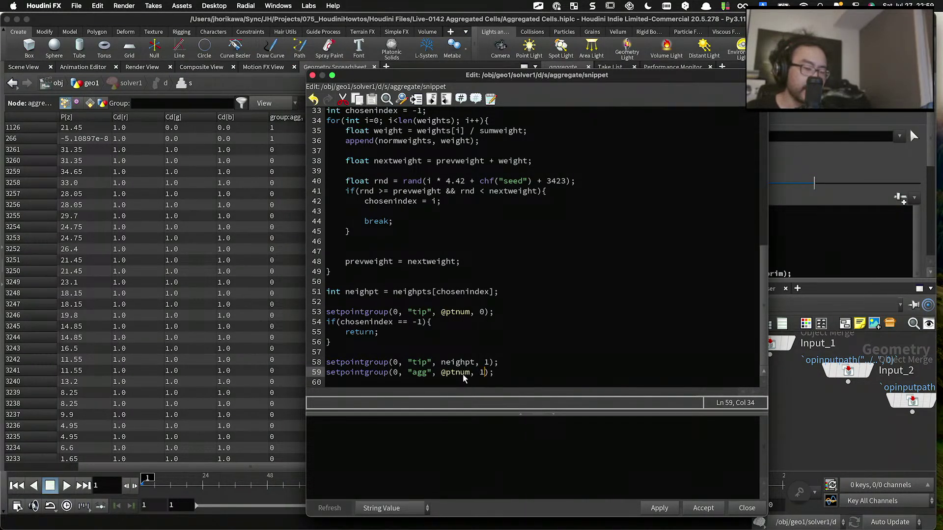
click(464, 373)
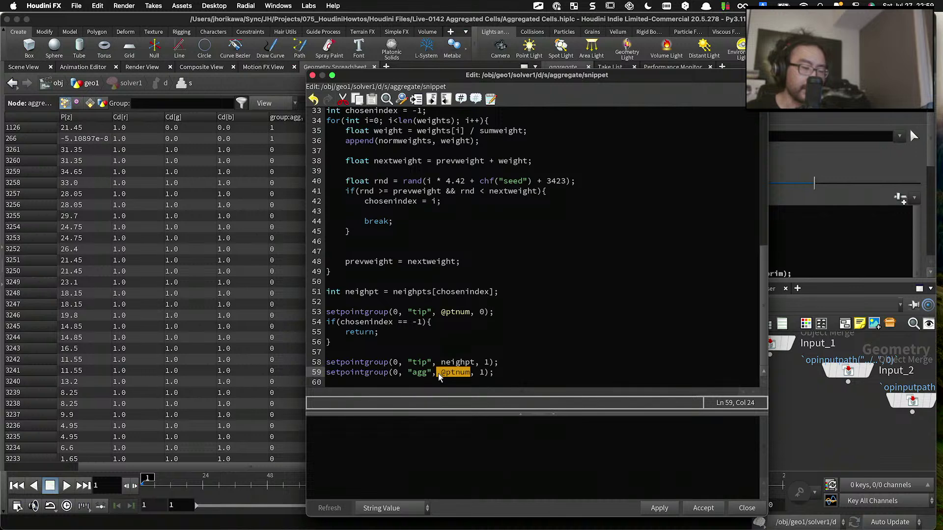
text(neighpt)
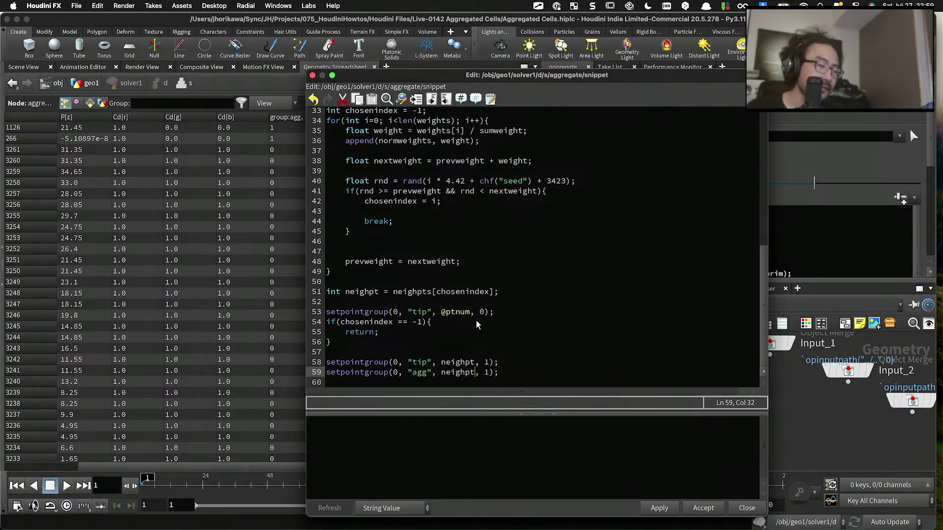
drag(494, 312, 326, 313)
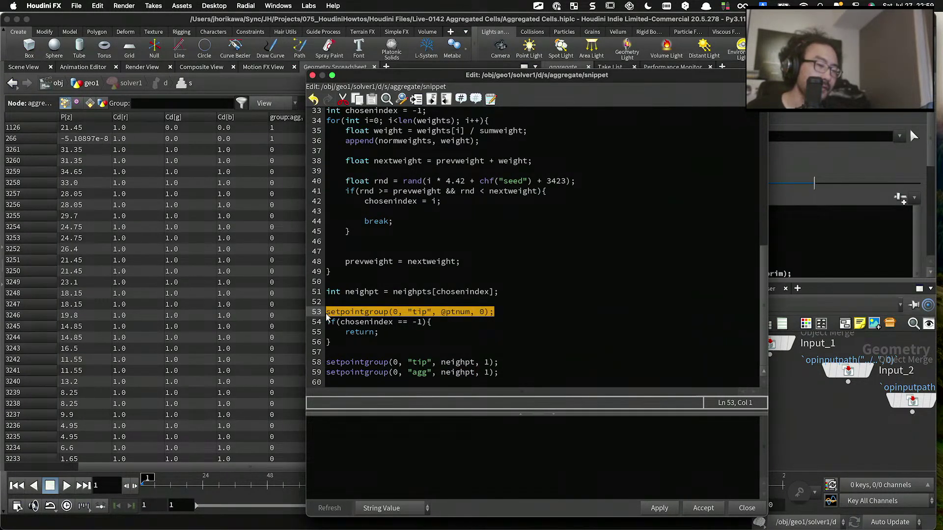
click(363, 342)
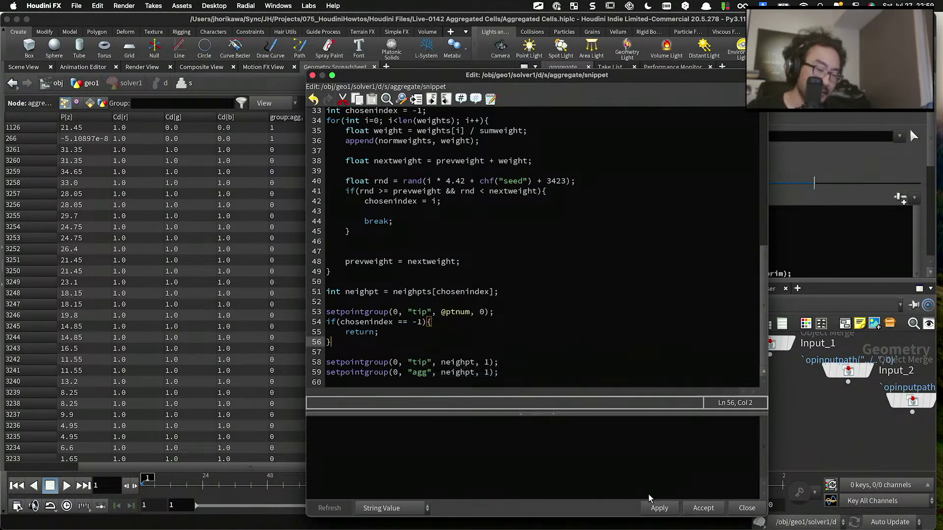
scroll(570, 384, up, 10)
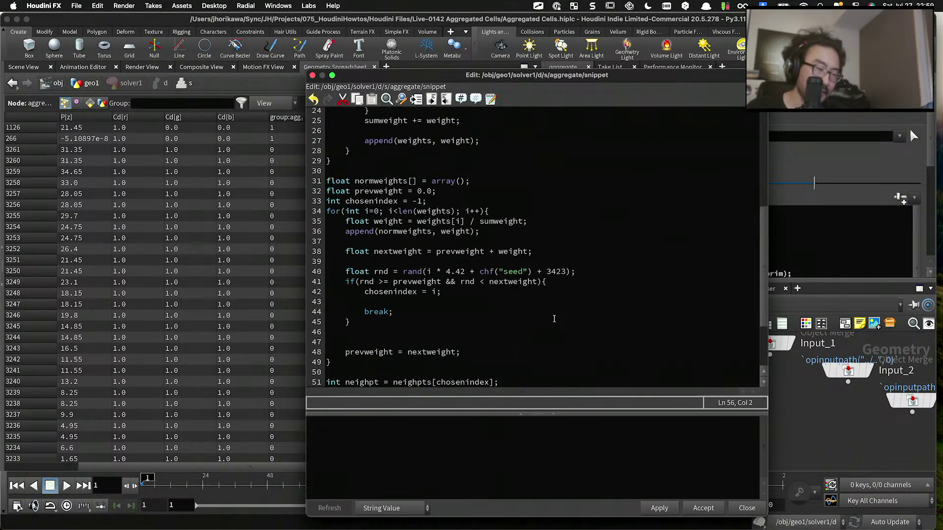
scroll(554, 319, down, 4)
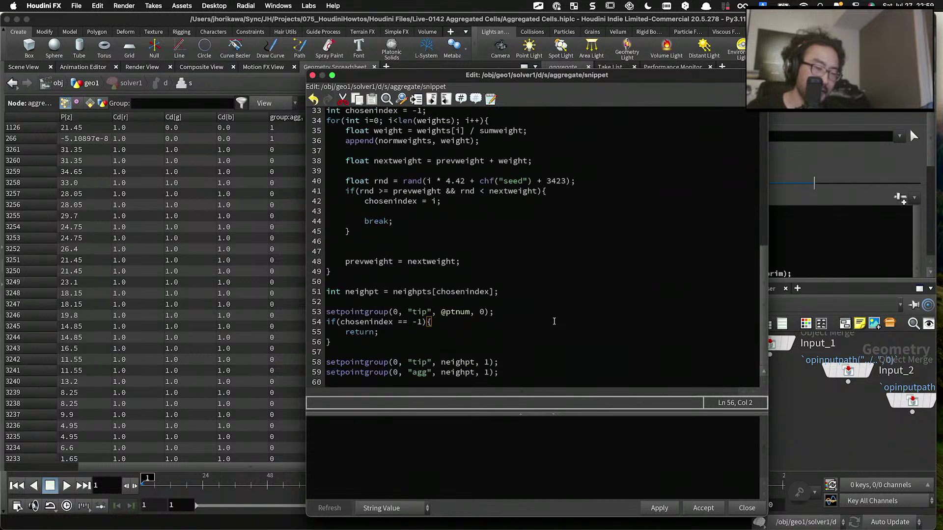
scroll(554, 324, up, 11)
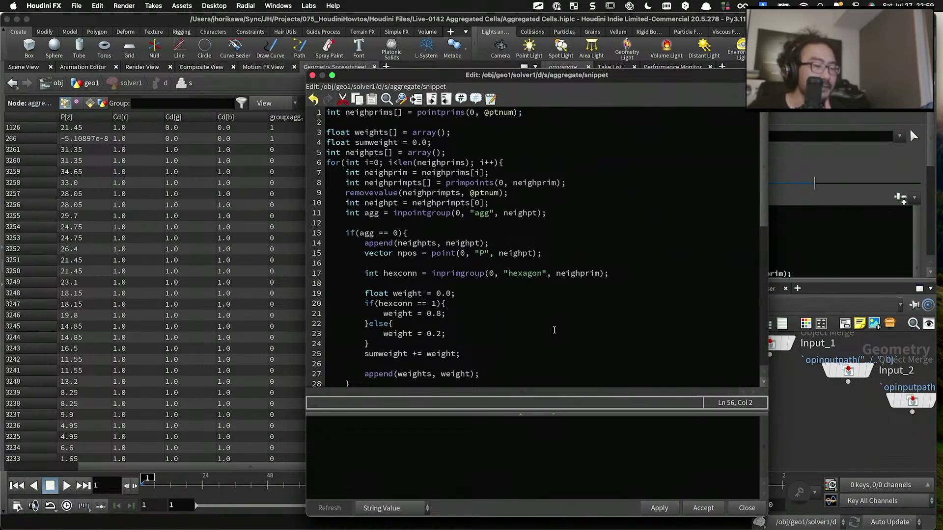
Step: Review the end of the aggregate snippet and accept the edited code
scroll(554, 330, down, 10)
scroll(554, 328, down, 2)
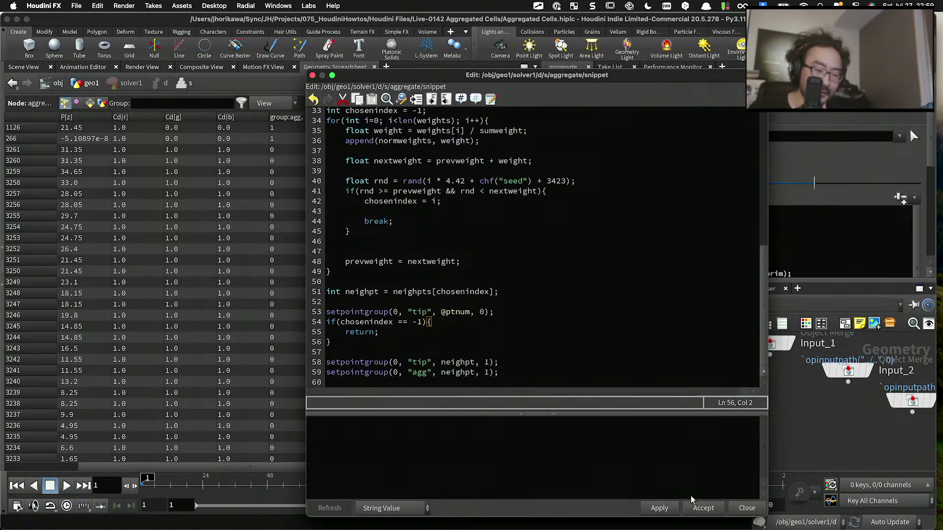
click(703, 508)
scroll(692, 388, up, 3)
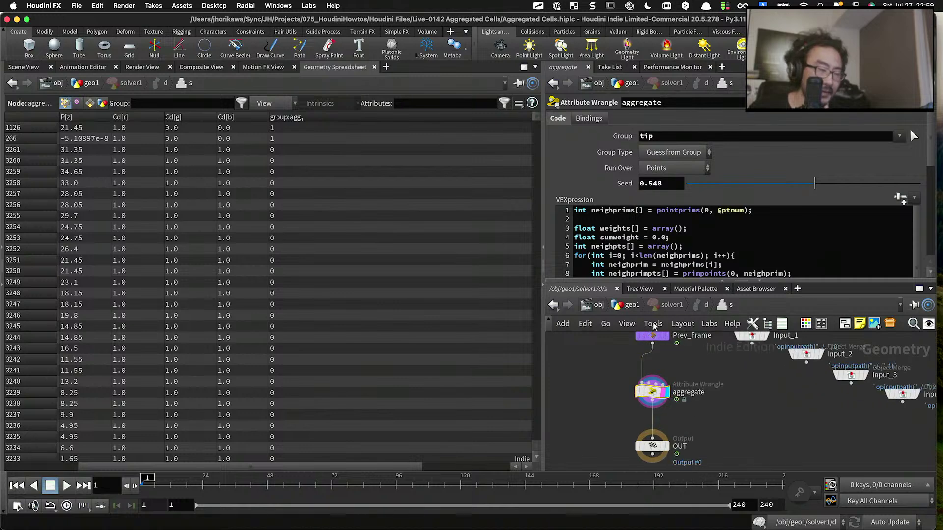
Step: Display the solver's OUT node and return to the geo1 level with the 3D scene view showing
click(652, 448)
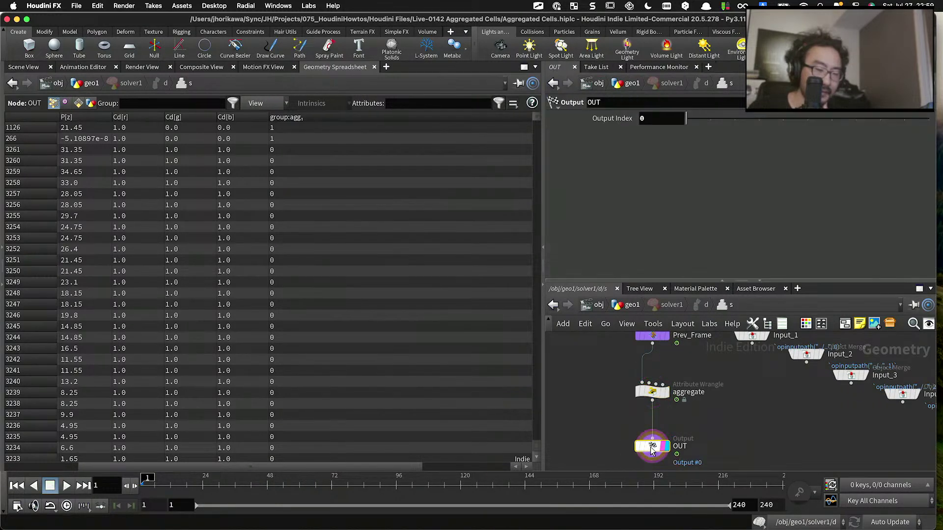
click(626, 308)
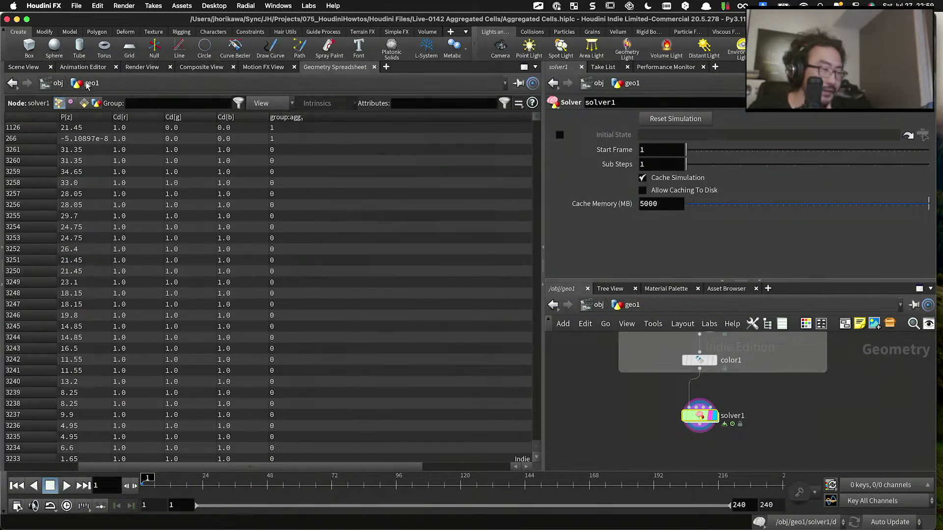
click(23, 68)
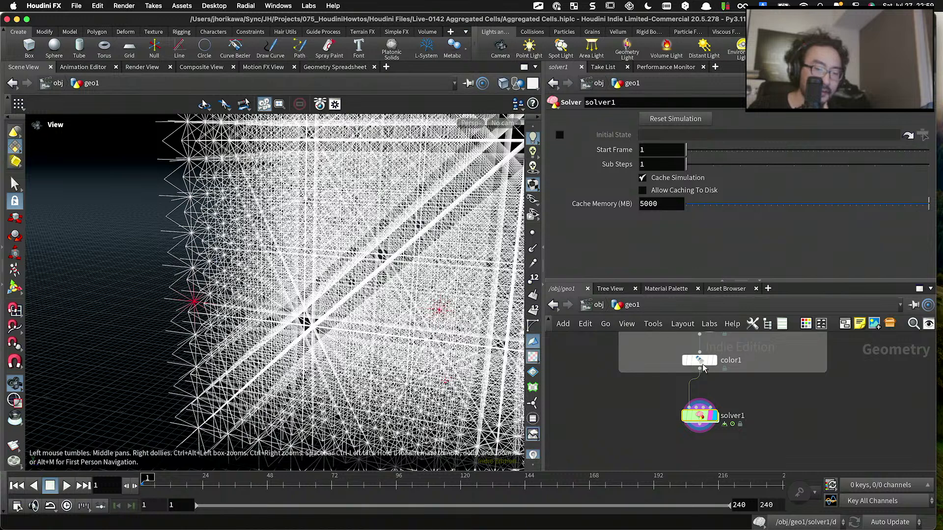
Step: Move color1 below solver1, wire the solver's output into it, and display it
drag(703, 369, 711, 422)
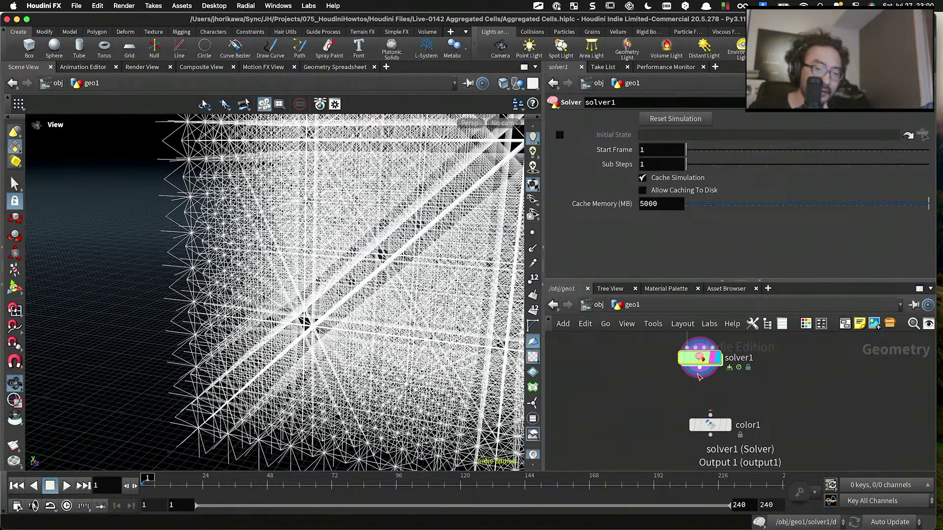
drag(699, 371, 710, 414)
click(699, 416)
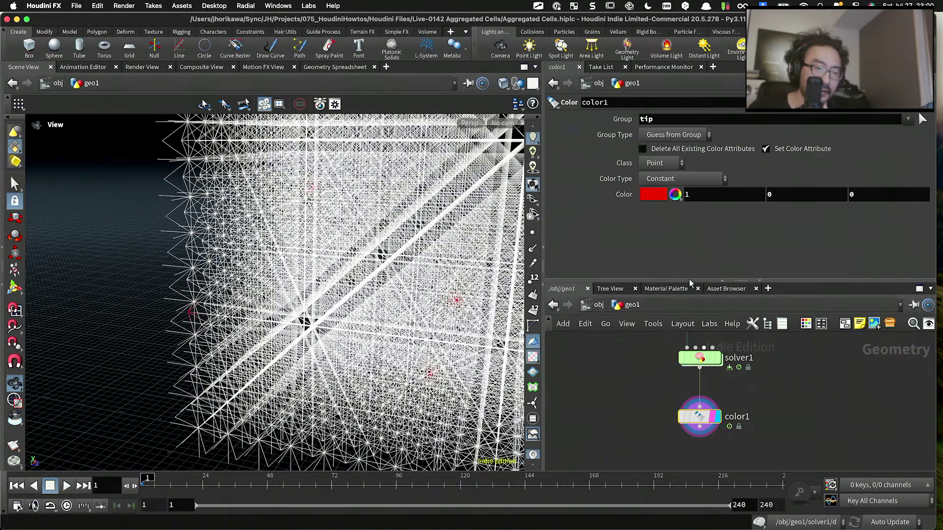
Step: Set the group of color1 to agg and view the coloured points in the lattice
drag(654, 122, 628, 123)
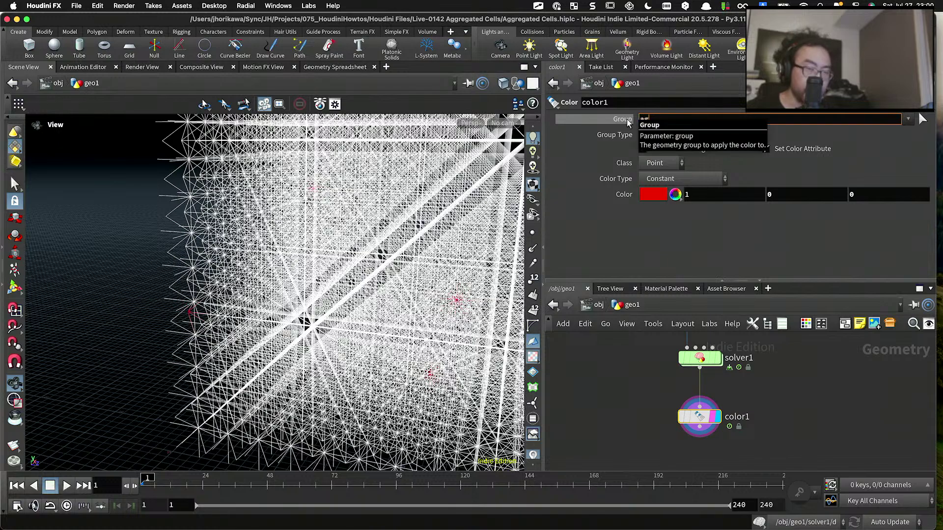
text(agg)
drag(343, 294, 402, 256)
drag(442, 229, 423, 264)
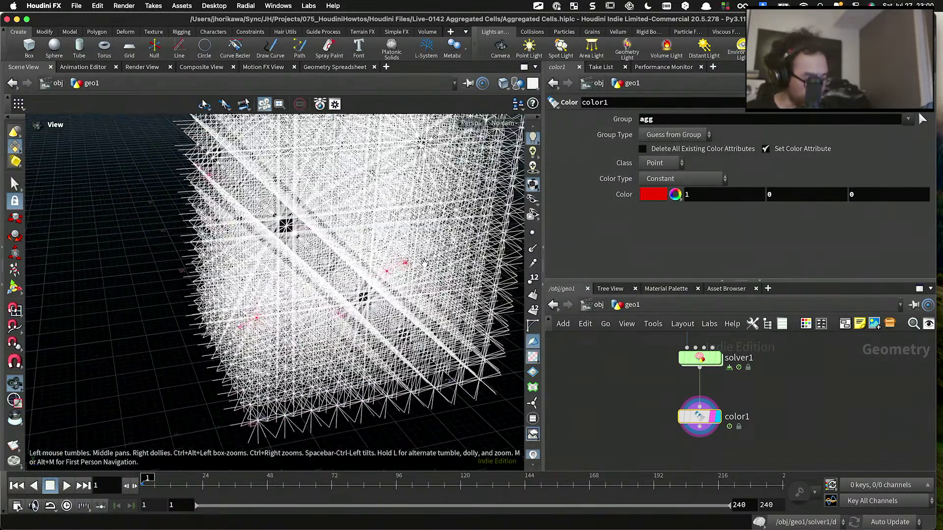
Step: Save the scene file and play the solver simulation
key(ctrl+s)
click(67, 486)
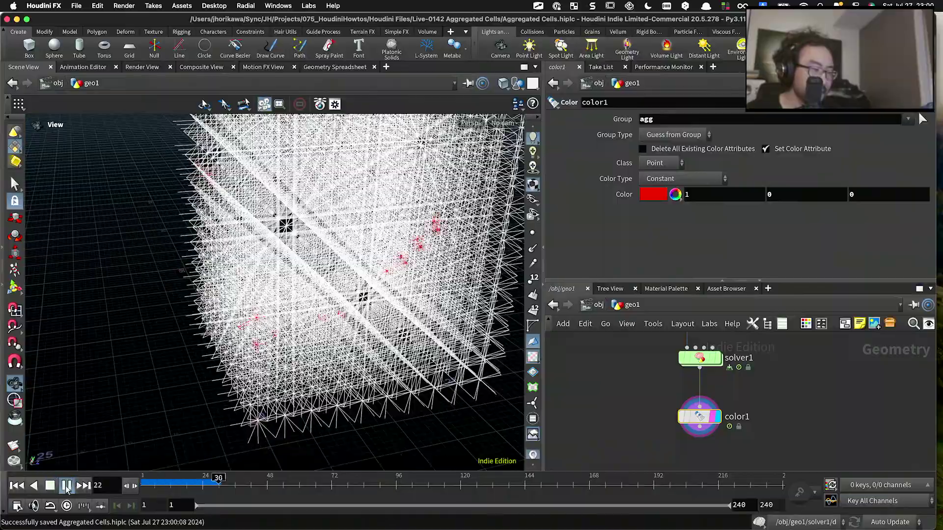
drag(223, 380, 320, 425)
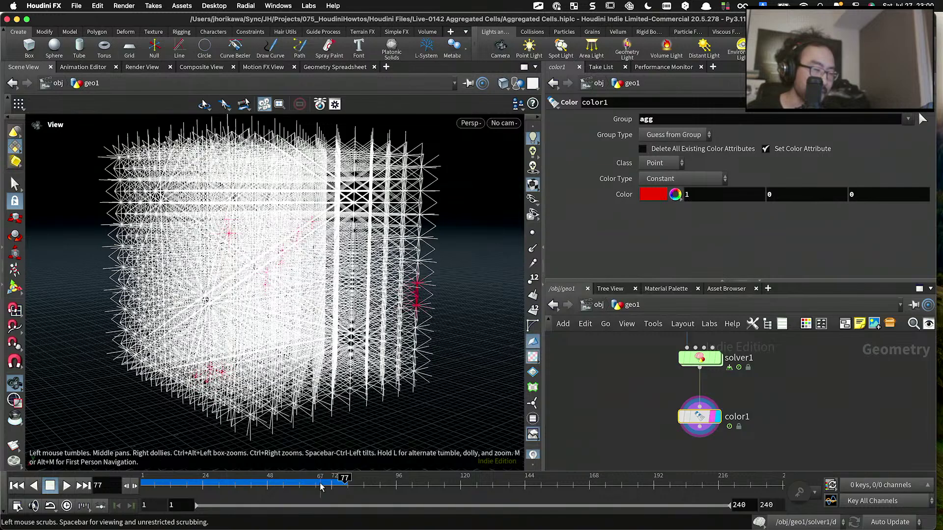
Step: Scrub the timeline back to frame 16 and examine the red aggregated points from several angles
drag(320, 486, 232, 487)
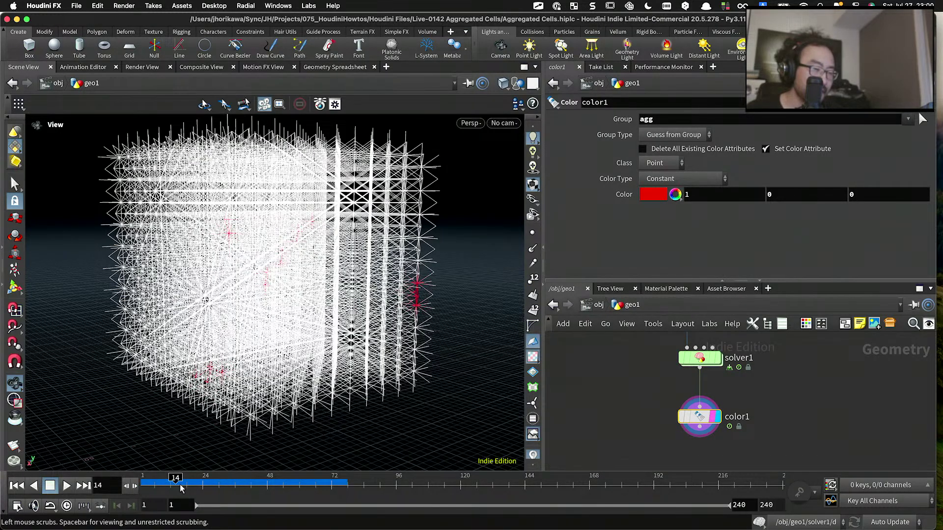
drag(178, 488, 181, 487)
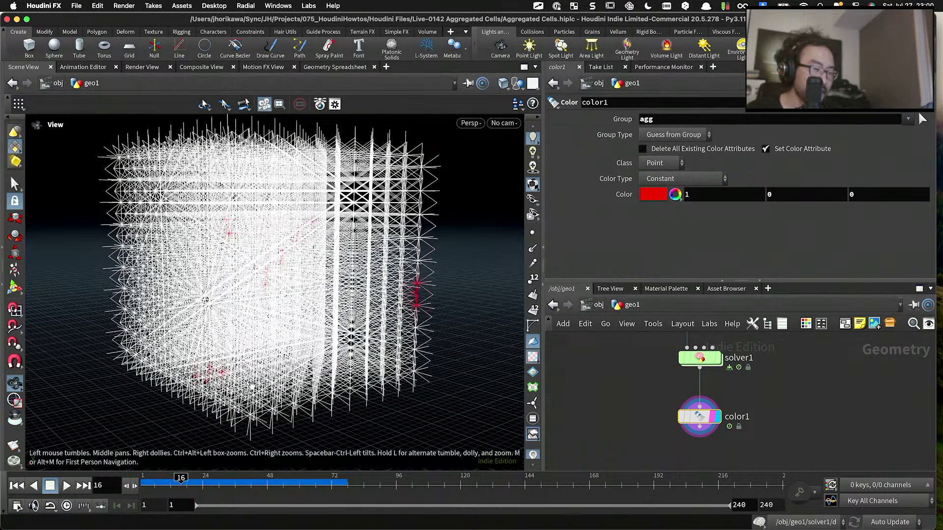
drag(105, 289, 187, 269)
right_drag(187, 269, 183, 288)
drag(183, 288, 287, 290)
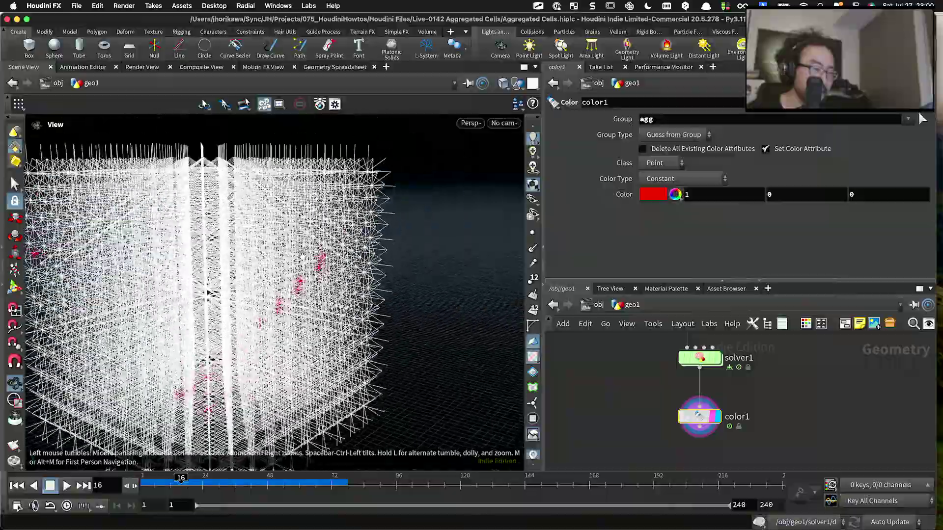
right_drag(287, 290, 281, 314)
mouse_move(281, 314)
mouse_down()
mouse_move(348, 258)
mouse_move(265, 314)
mouse_up()
Step: Add a Delete node below color1, wire color1's output into it, and display it
key(h)
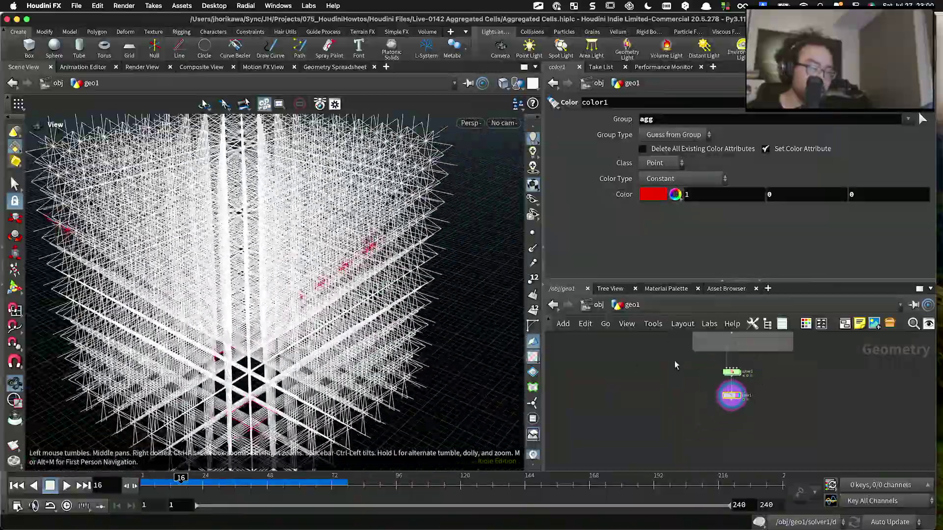
drag(661, 280, 663, 234)
scroll(667, 325, up, 5)
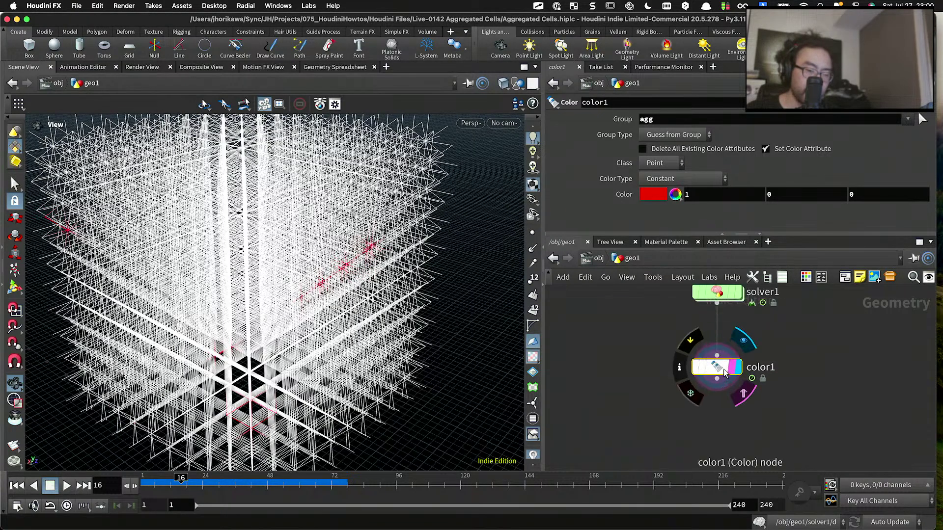
key(Tab)
text(delete)
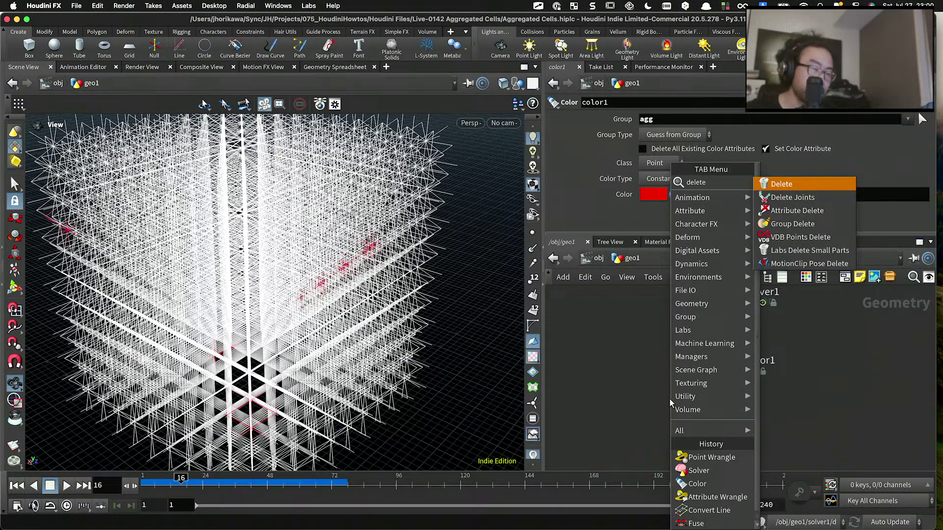
key(Return)
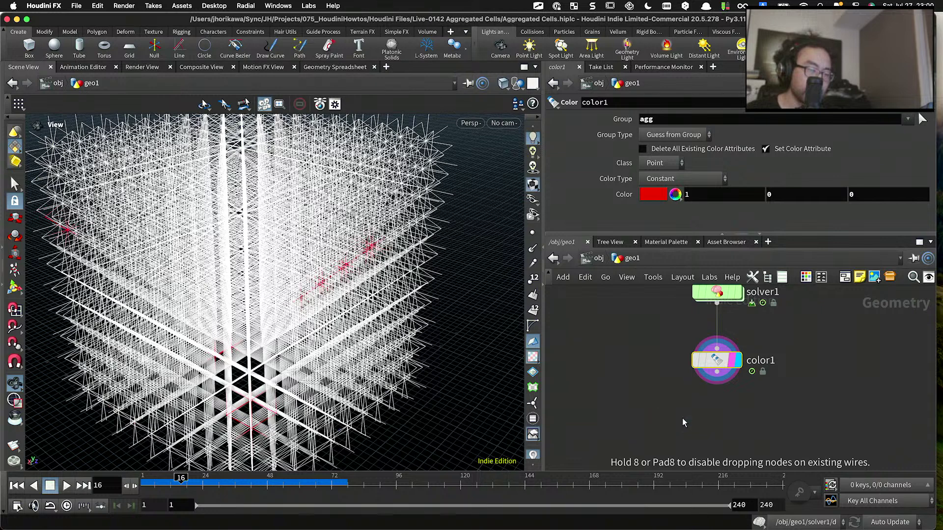
click(682, 417)
drag(718, 373, 667, 422)
click(704, 418)
Step: Configure the Delete node to delete non-selected geometry, with group agg and entity Points
click(676, 139)
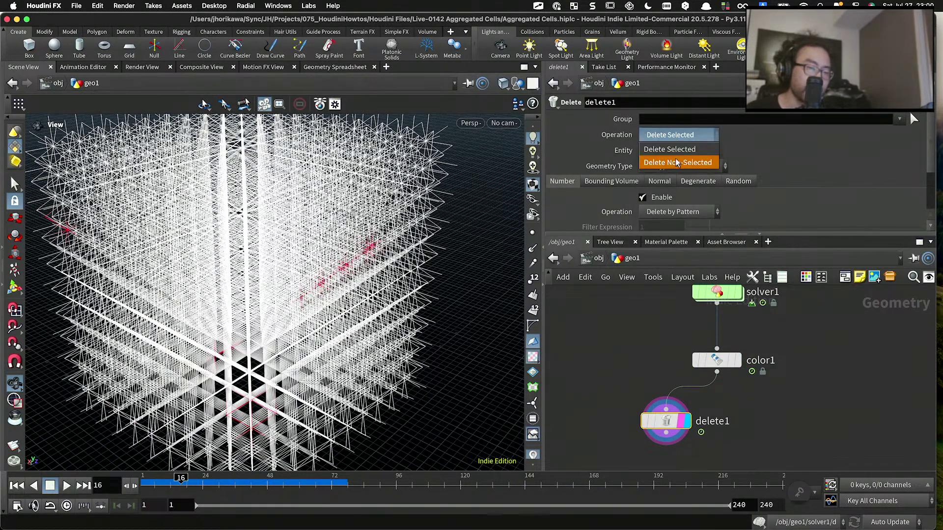
click(675, 149)
click(673, 120)
text(agg)
key(Return)
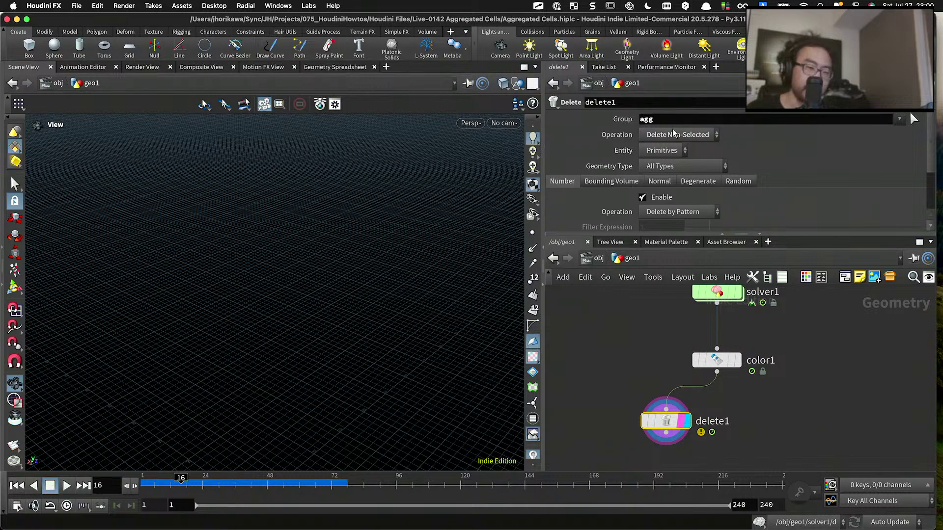
click(673, 150)
click(674, 178)
drag(513, 280, 578, 344)
Step: Add a Copy to Points node beside the Delete node
scroll(578, 344, down, 3)
scroll(633, 363, up, 2)
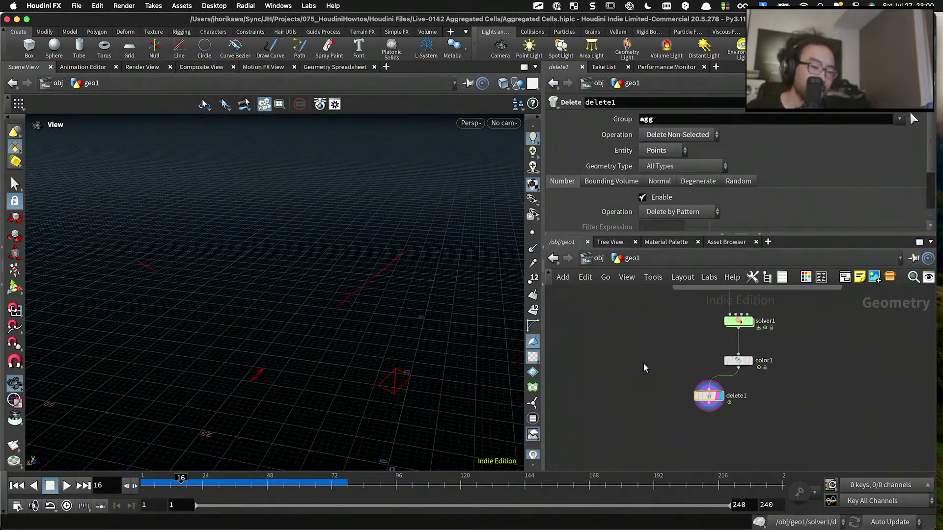
key(Tab)
text(copy to)
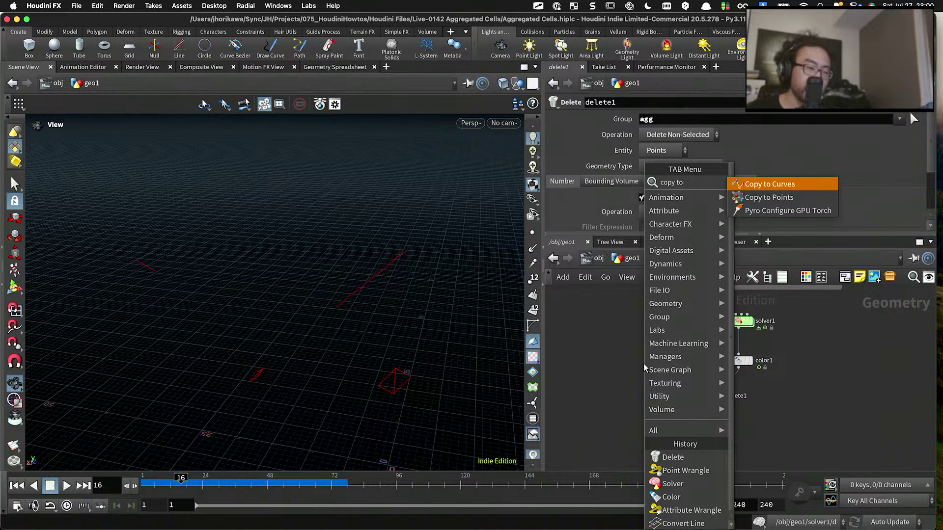
key(Down)
key(Return)
click(640, 391)
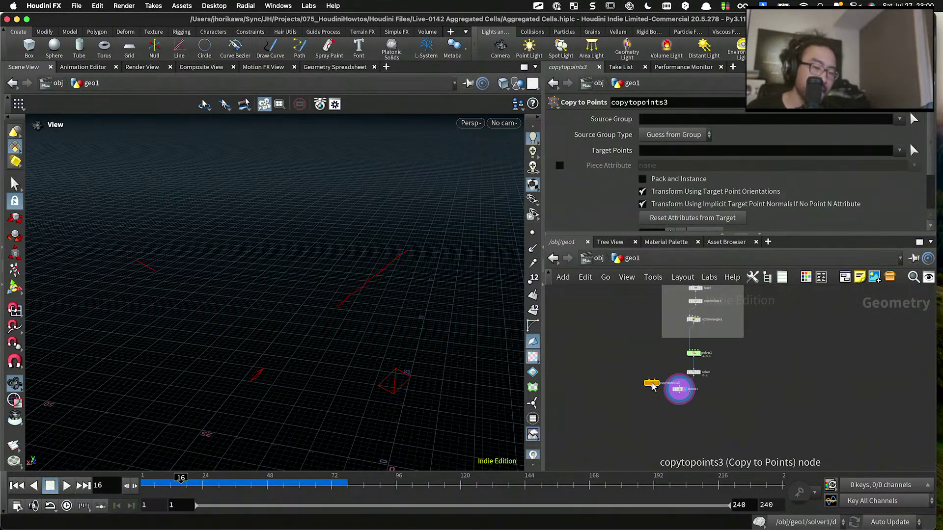
Step: Wire normal2 into the first input of copytopoints3 and delete1 into its second, and display the copied cells
scroll(639, 393, up, 5)
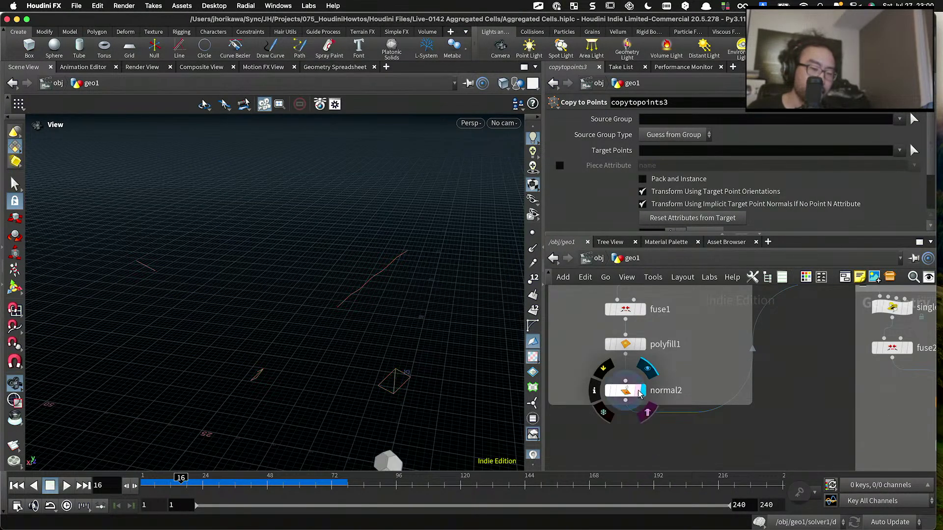
scroll(634, 363, down, 5)
click(606, 322)
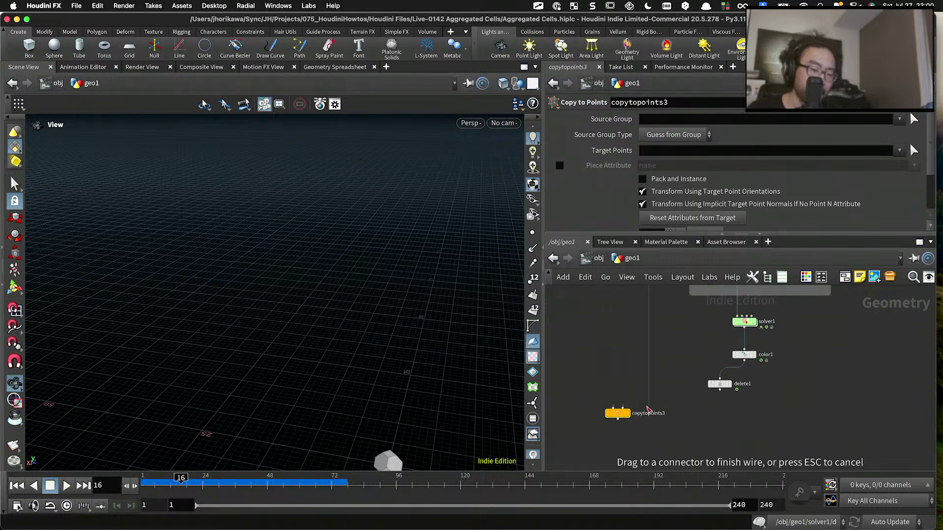
click(612, 407)
drag(620, 413, 663, 417)
scroll(701, 401, up, 3)
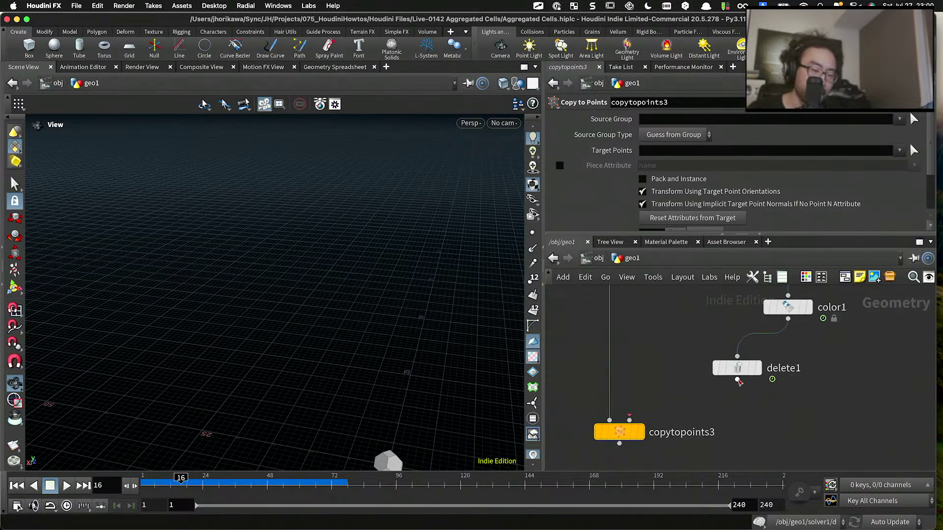
click(737, 380)
click(629, 420)
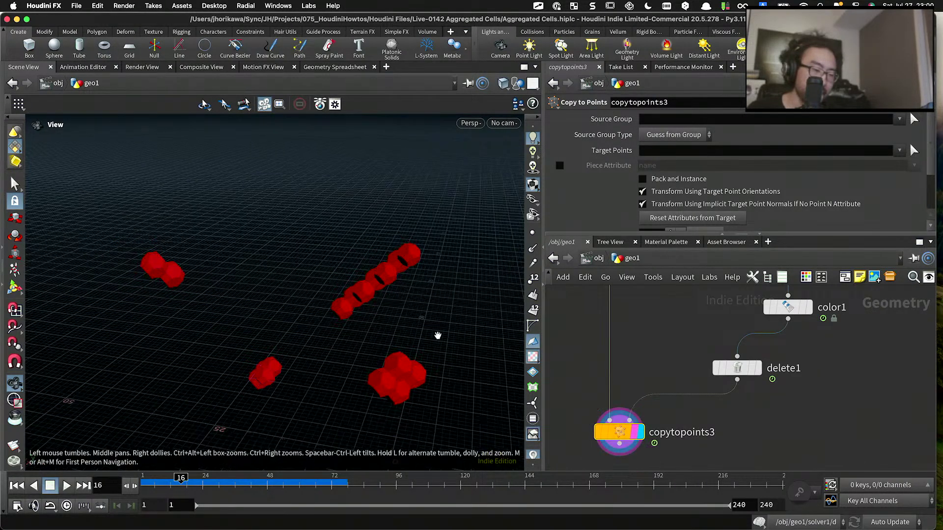
Step: Go back to frame 1 and examine the starting cells from several angles
drag(437, 335, 192, 268)
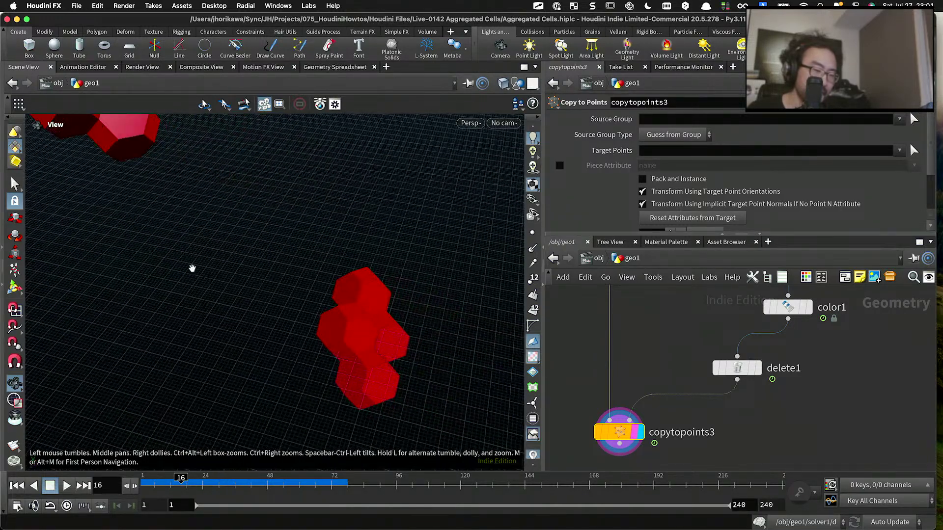
mouse_move(164, 485)
mouse_down()
mouse_move(133, 486)
mouse_move(210, 427)
mouse_move(269, 351)
mouse_move(120, 330)
mouse_move(172, 305)
mouse_up()
scroll(255, 343, up, 5)
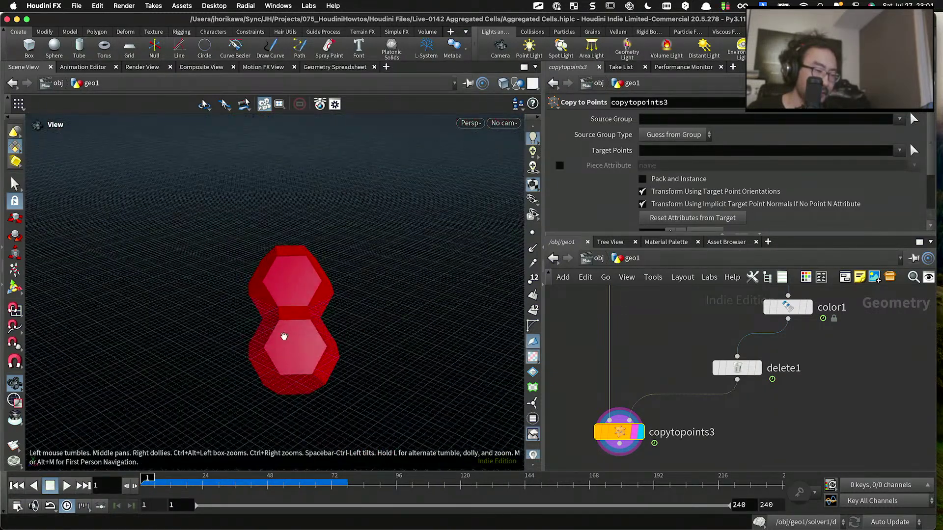
drag(289, 333, 329, 338)
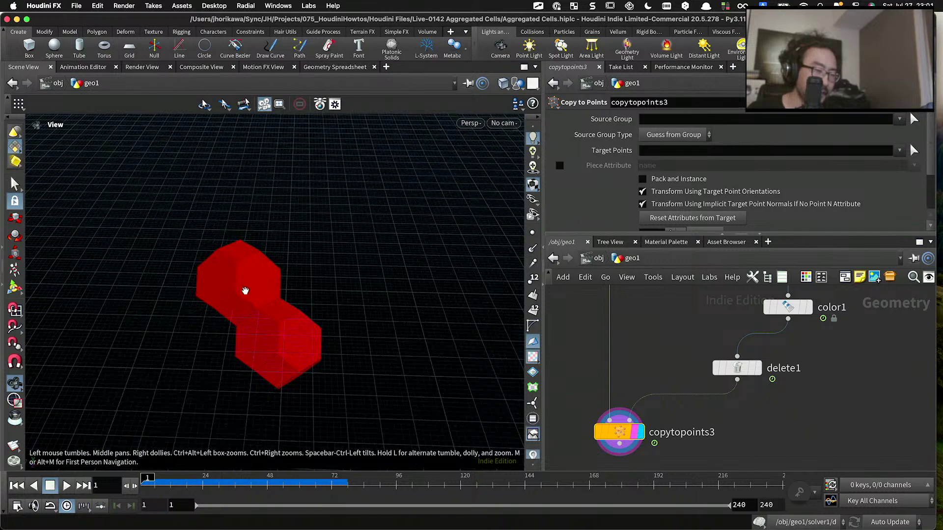
drag(267, 323, 226, 343)
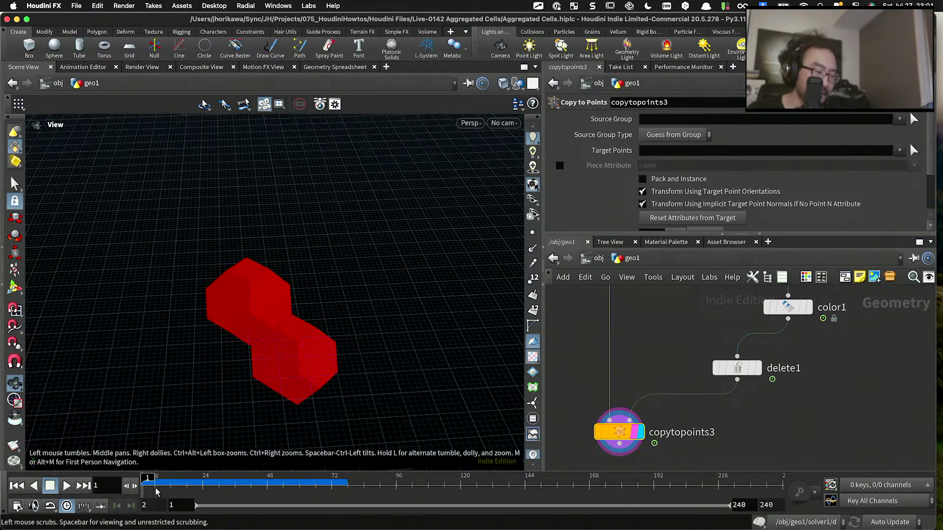
Step: Advance the timeline to frame 2 and on to frame 4, examining where each new cell attaches
click(149, 480)
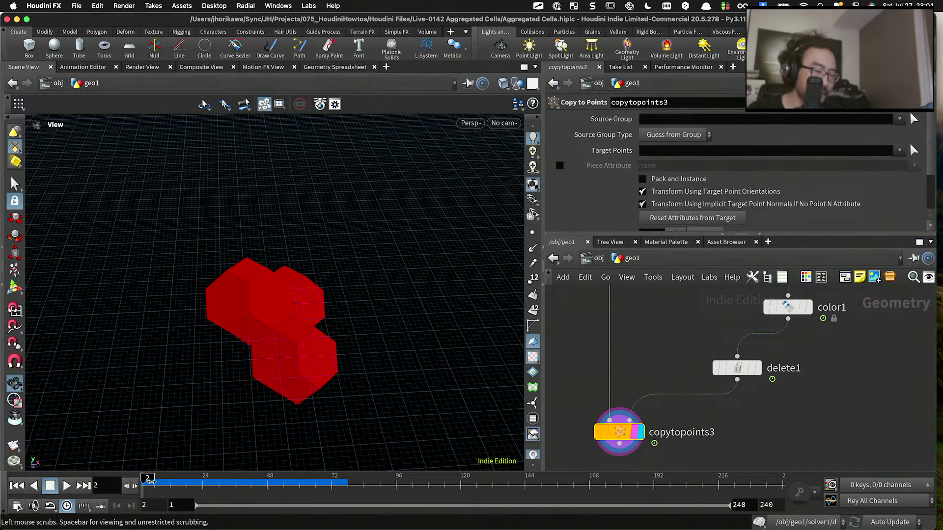
drag(151, 482, 152, 481)
middle_drag(255, 380, 133, 381)
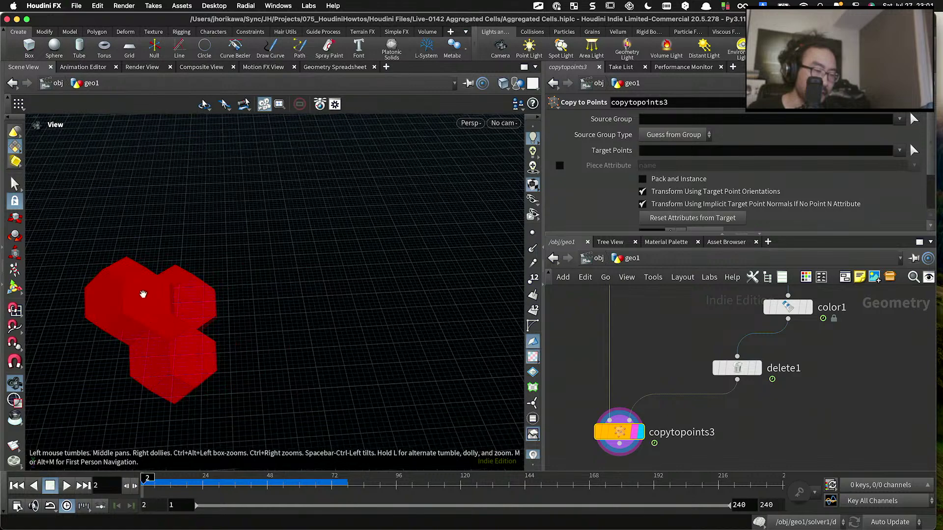
mouse_move(143, 294)
mouse_down()
mouse_move(147, 309)
mouse_move(154, 287)
mouse_up()
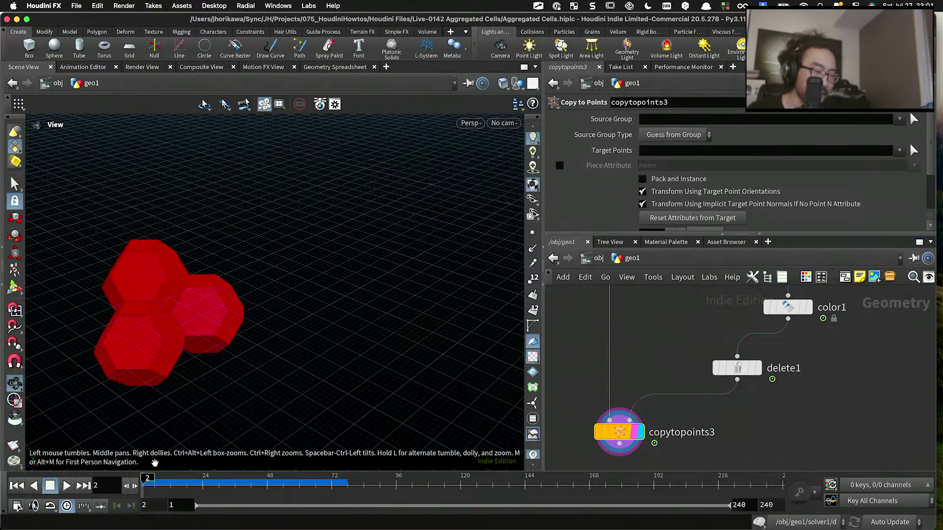
drag(148, 479, 237, 372)
middle_drag(236, 362, 212, 319)
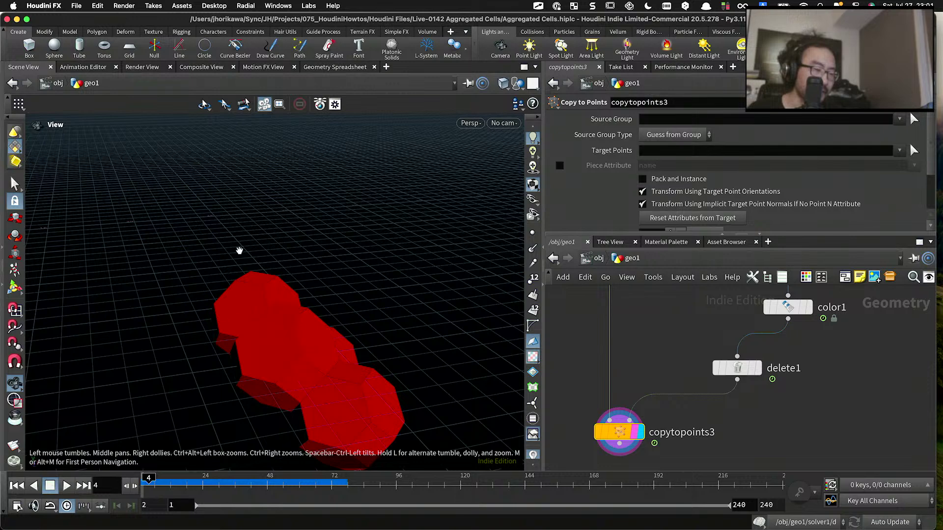
Step: Inspect the delete1 node's geometry information at frames 4 and 31, and return to frame 1 to view the cells
drag(238, 250, 214, 393)
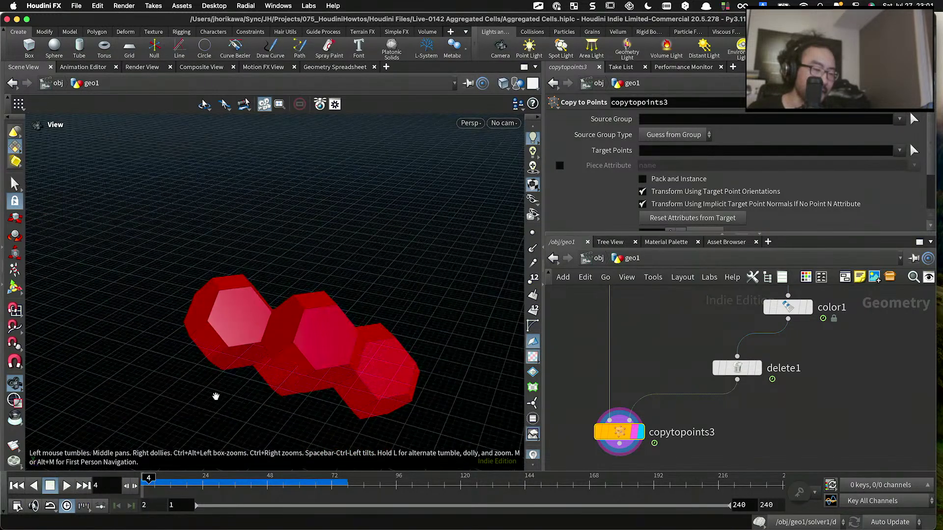
click(739, 368)
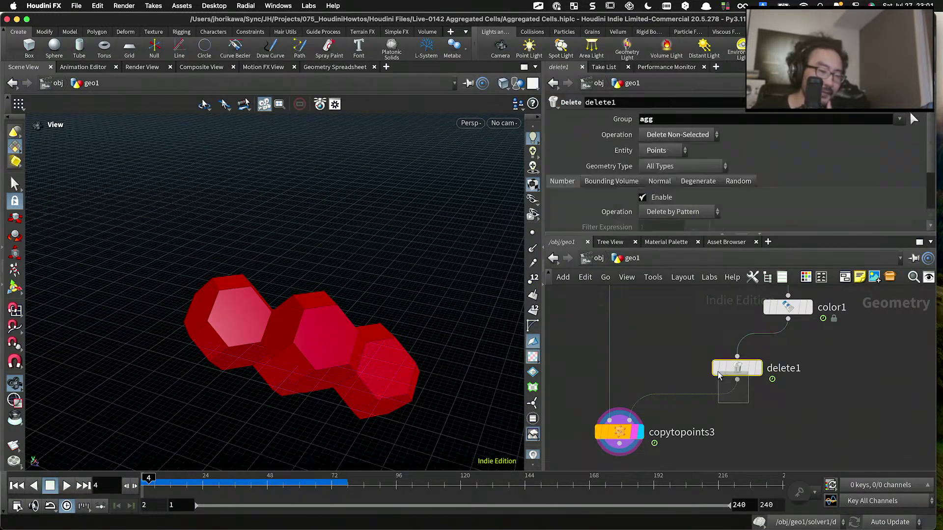
middle_click(744, 369)
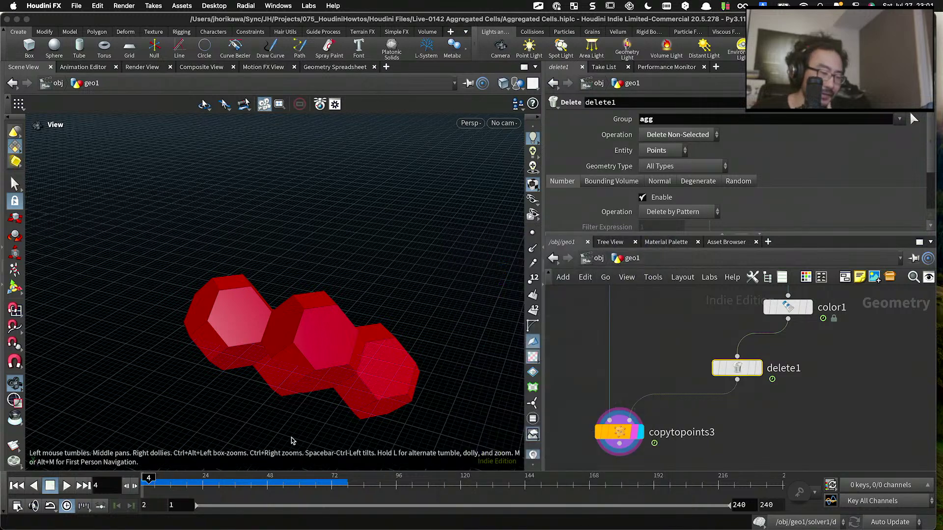
middle_click(722, 368)
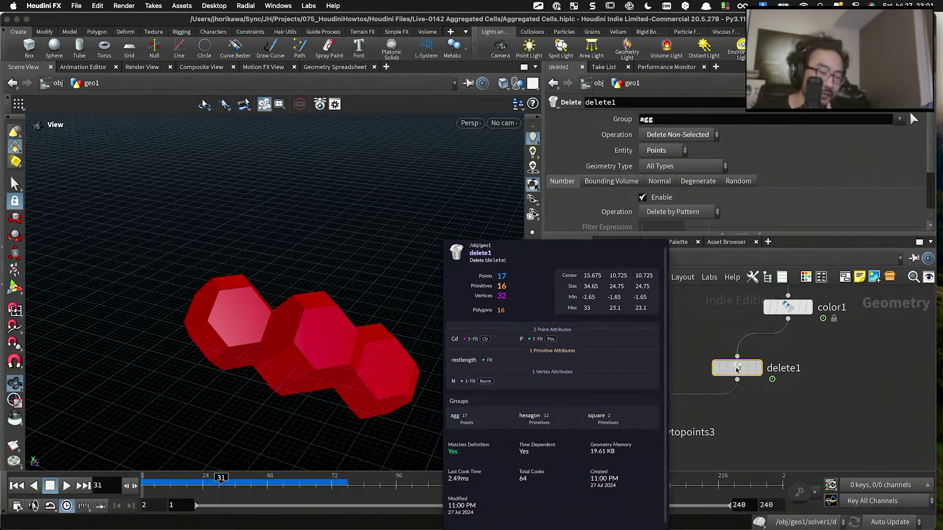
drag(223, 481, 143, 480)
drag(255, 382, 292, 382)
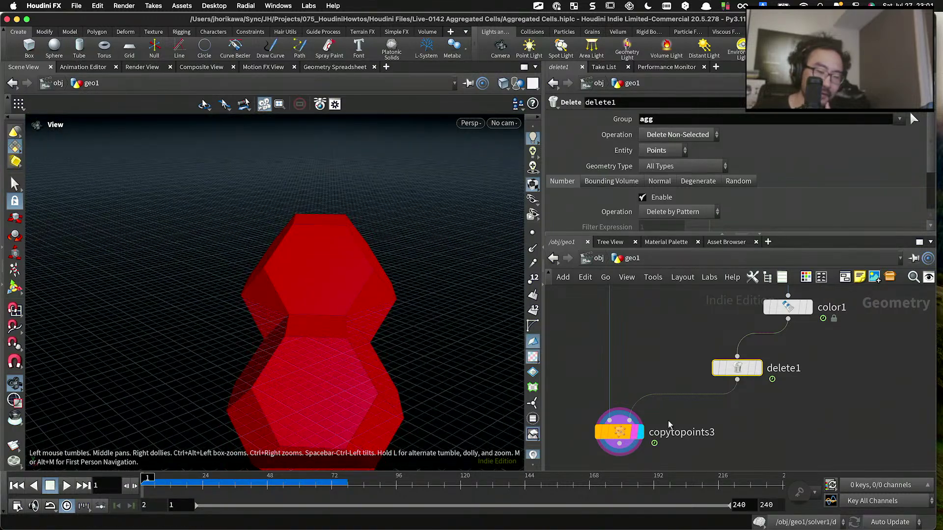
Step: In the aggregate wrangle inside solver1, set the hexagon connection weight to 0.1 and the other weight to 0.9
scroll(725, 387, down, 3)
scroll(786, 327, up, 3)
middle_drag(790, 323, 776, 366)
double_click(726, 328)
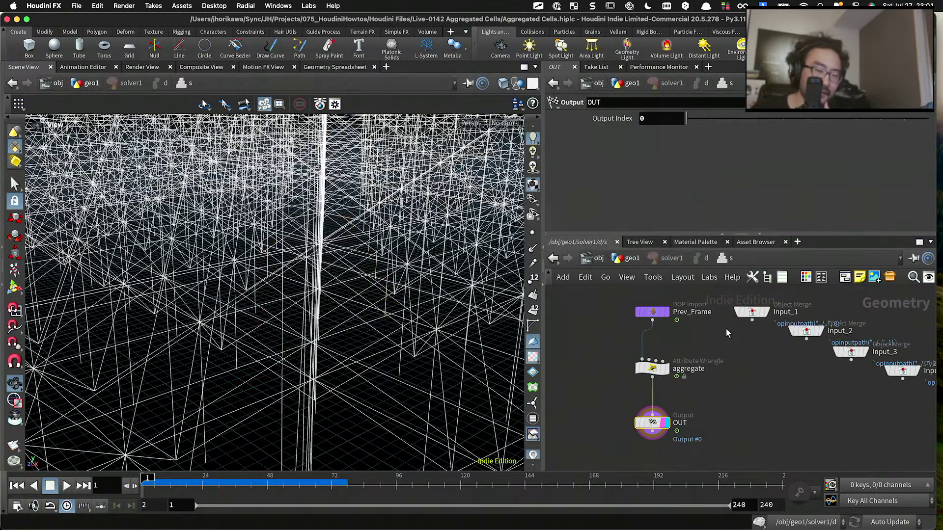
scroll(669, 375, up, 2)
click(660, 368)
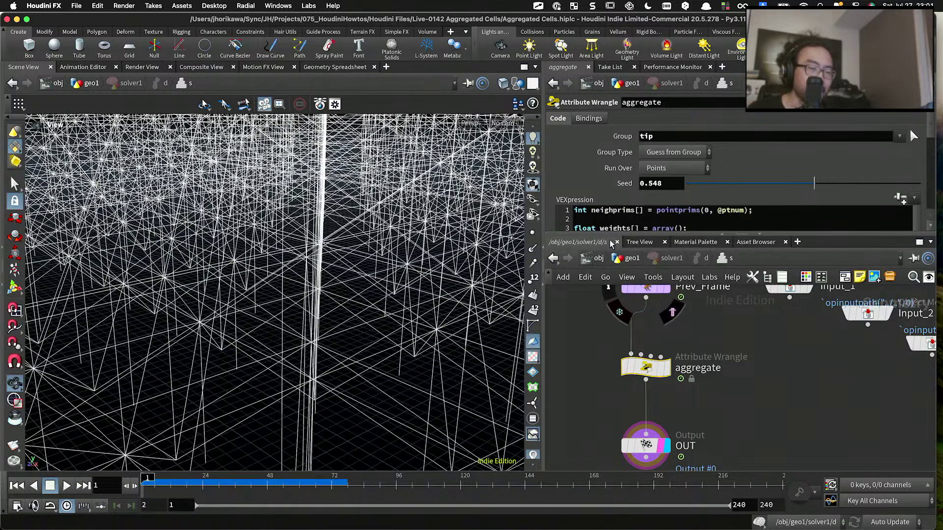
drag(610, 235, 613, 349)
scroll(663, 235, down, 5)
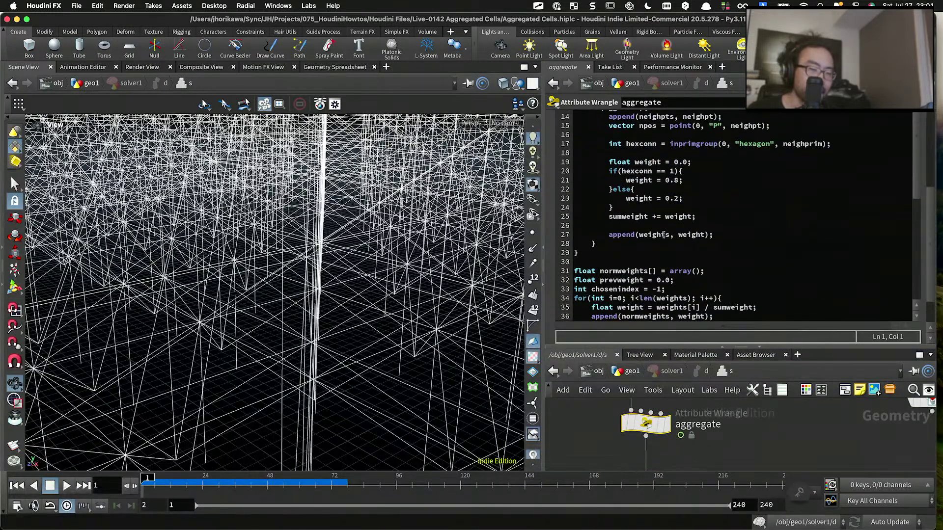
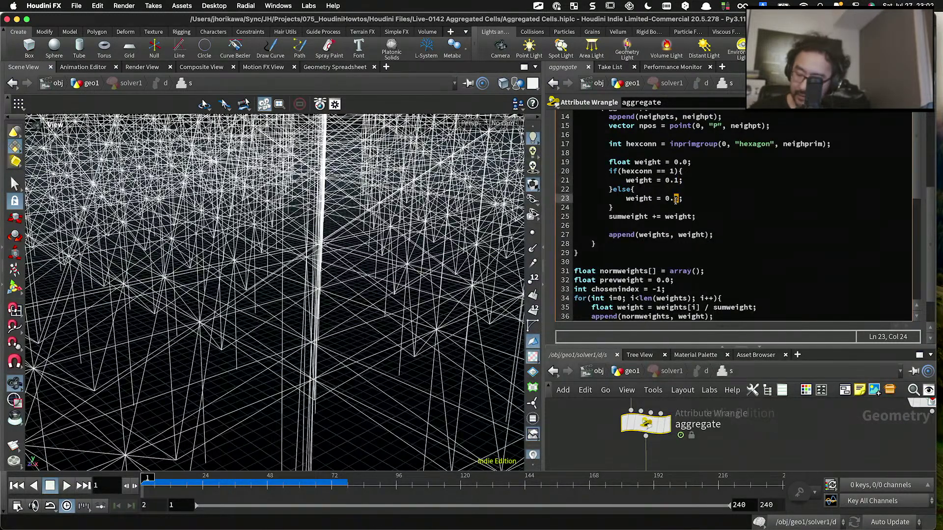
click(727, 435)
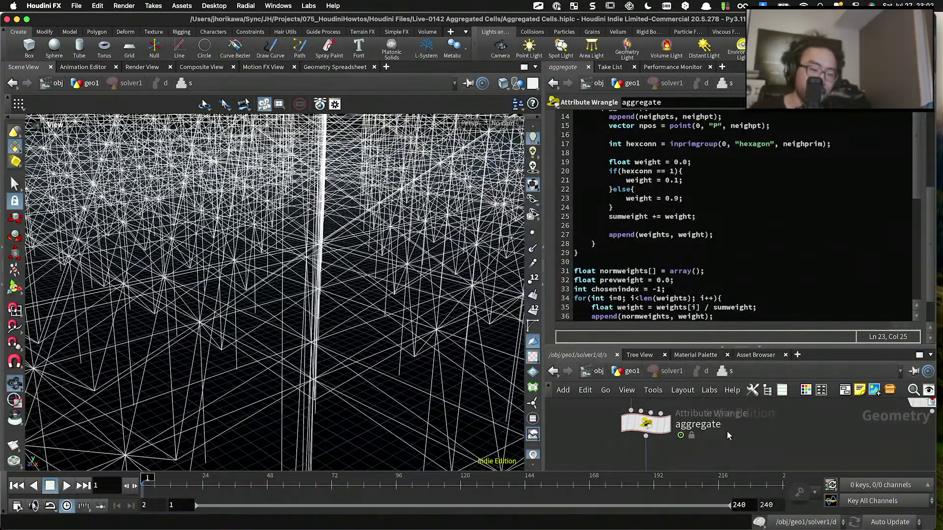
Step: Return to geo1, play the simulation from frame 1 to frame 17, and examine the growing cells
click(632, 371)
scroll(347, 274, down, 3)
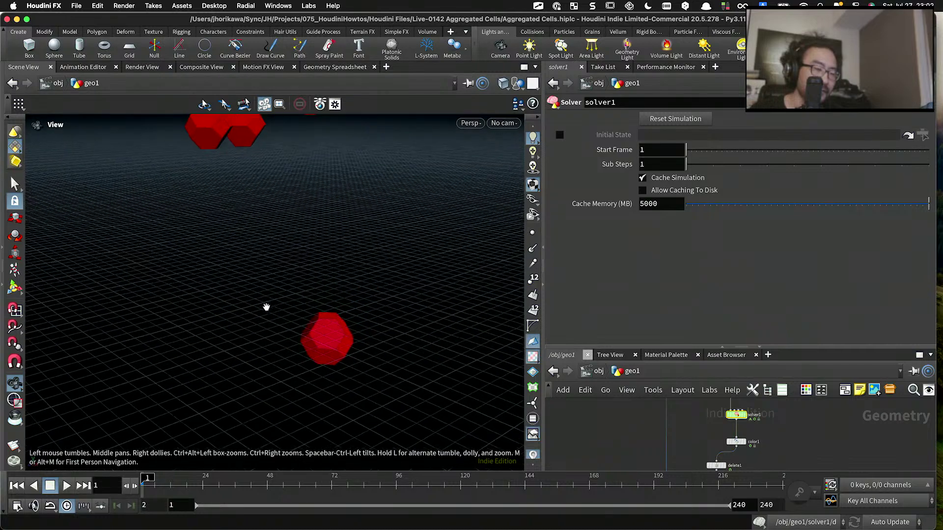
drag(266, 307, 248, 339)
click(68, 486)
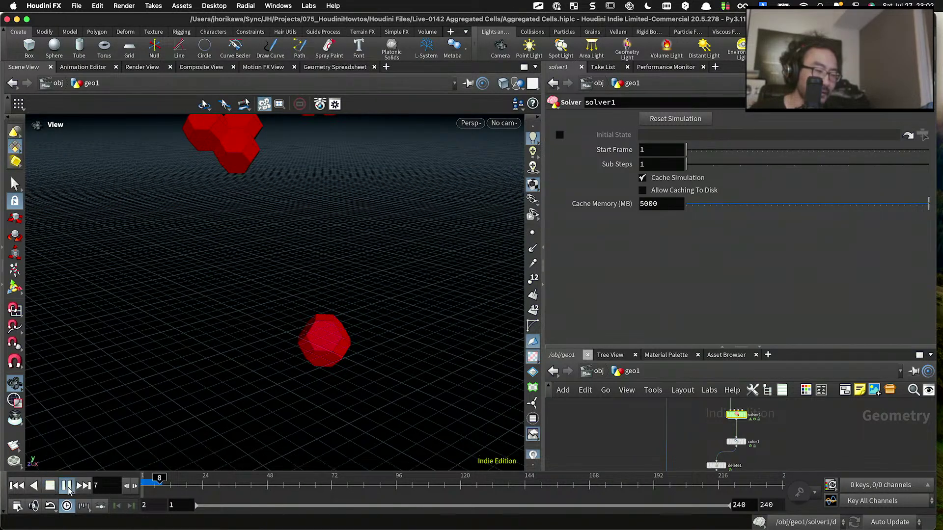
drag(173, 385, 271, 301)
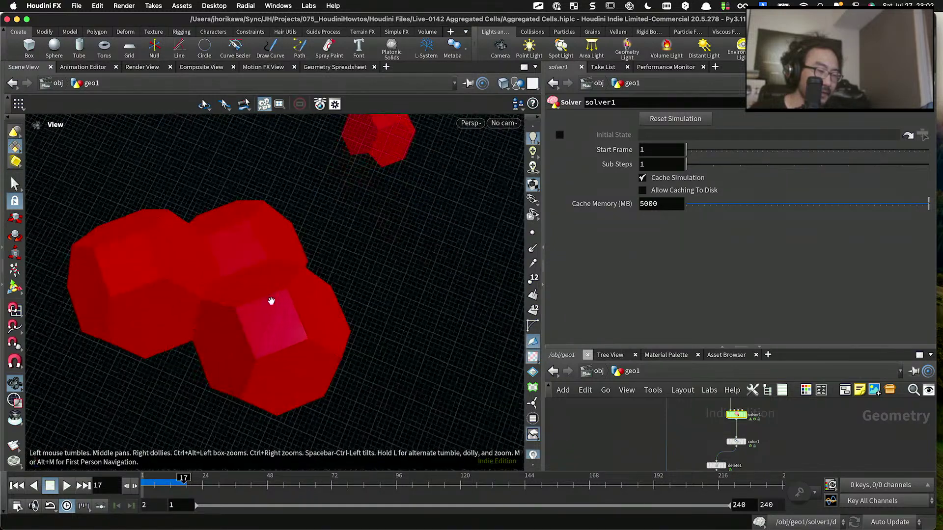
Step: Scrub from frame 1 up to frame 27, examining from several angles how the cell clusters grow
click(172, 483)
drag(145, 483, 146, 479)
drag(181, 412, 226, 365)
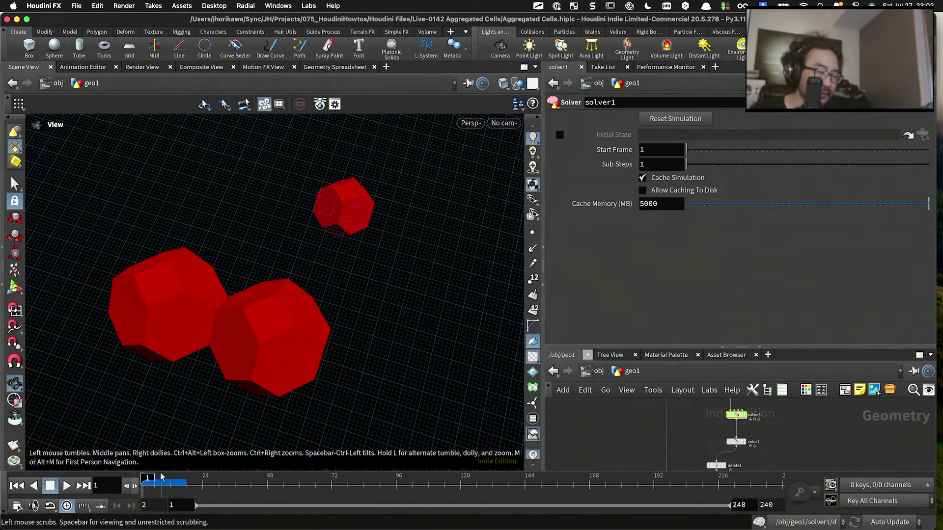
click(149, 479)
drag(267, 361, 193, 225)
drag(208, 191, 192, 417)
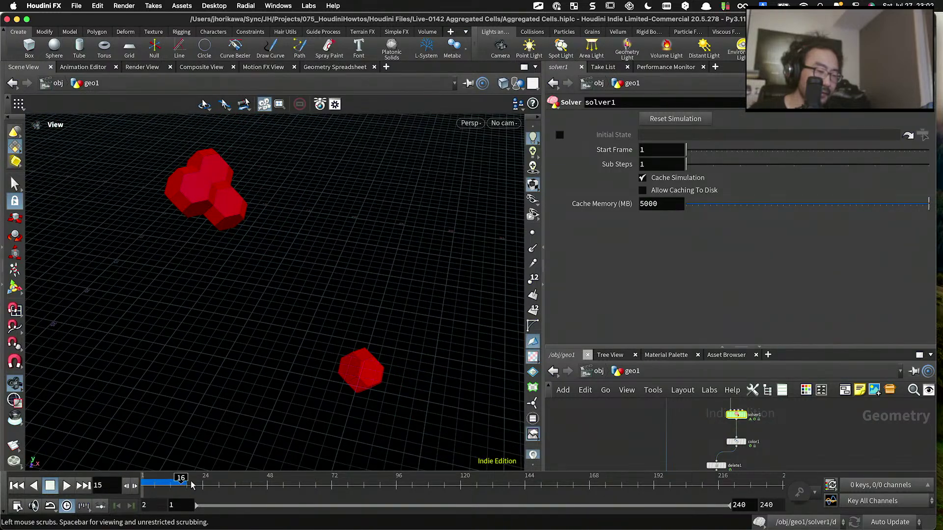
drag(226, 389, 223, 368)
Step: Inspect color1's points in the Geometry Spreadsheet, sorting them by the tip group and by the agg group
drag(605, 347, 618, 193)
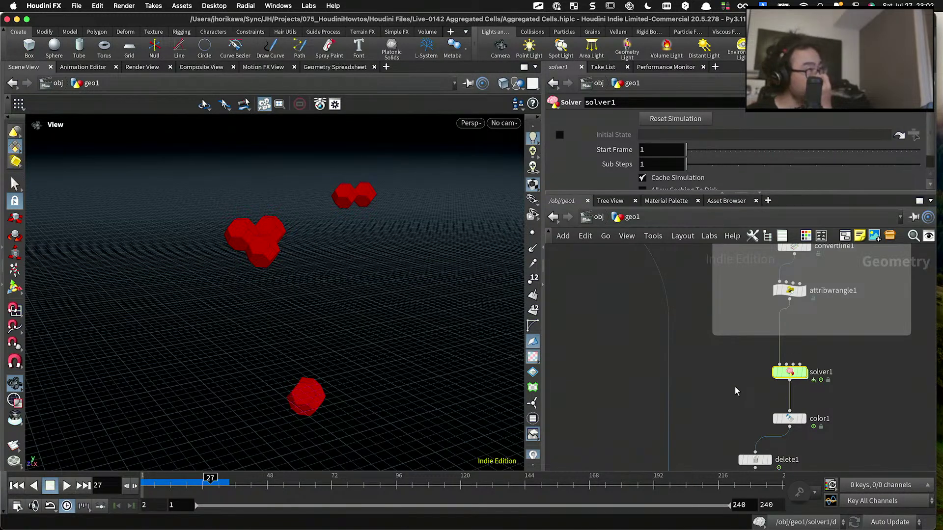
middle_drag(734, 387, 694, 343)
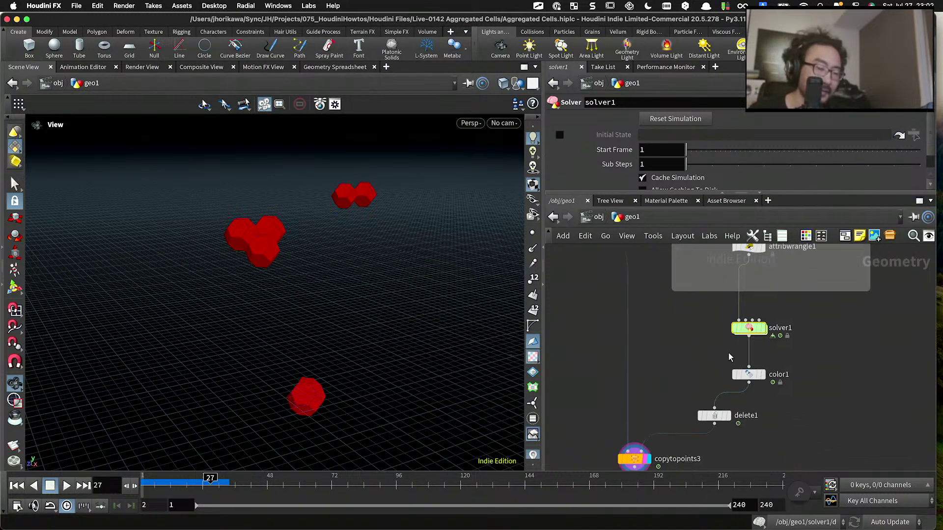
scroll(781, 351, up, 3)
click(735, 383)
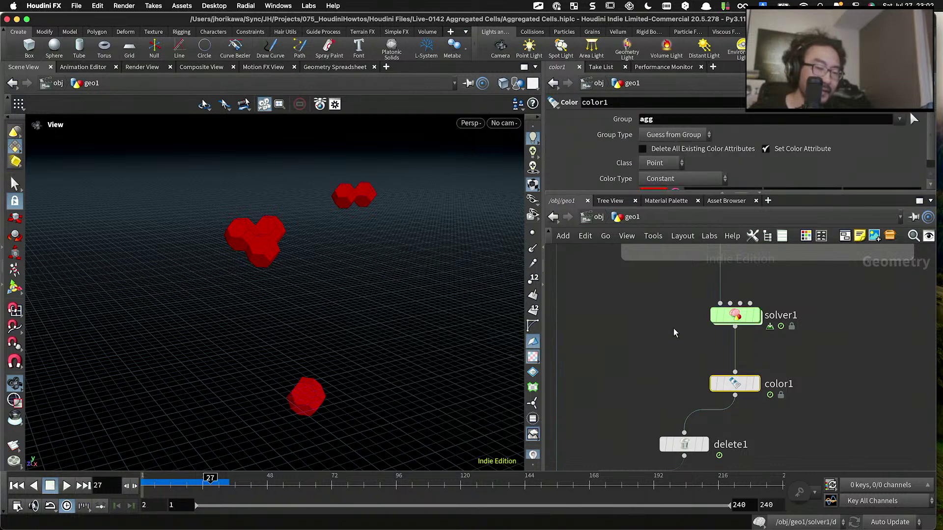
click(335, 66)
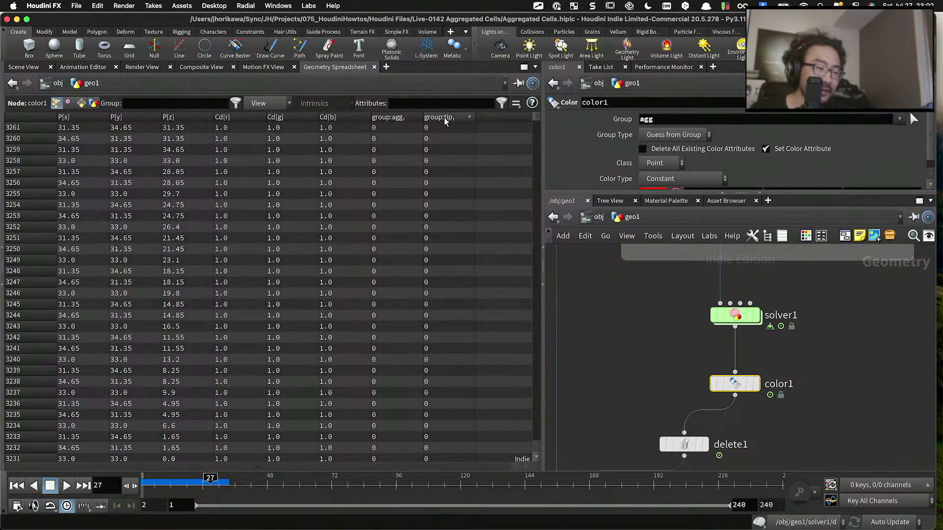
click(394, 118)
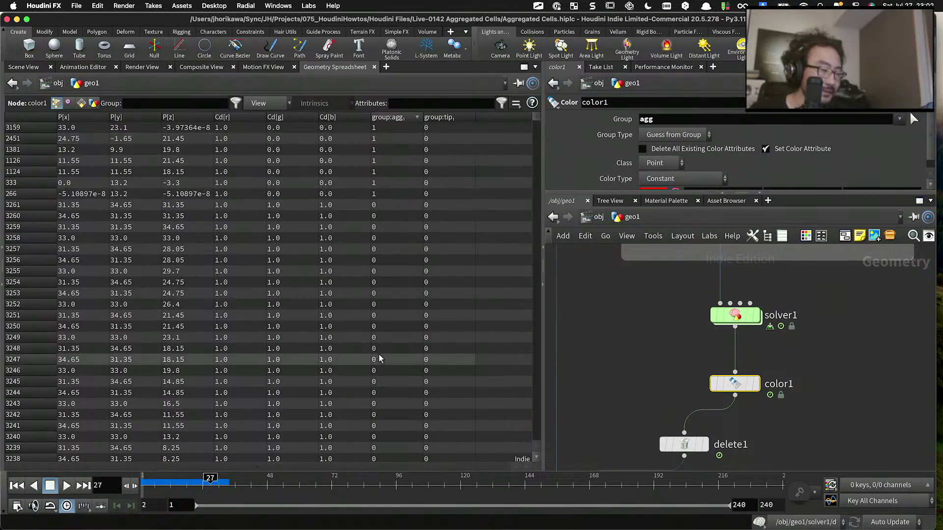
Step: Review the aggregate wrangle's code inside solver1, from the setpointgroup lines back to the random neighbour selection loop
double_click(735, 315)
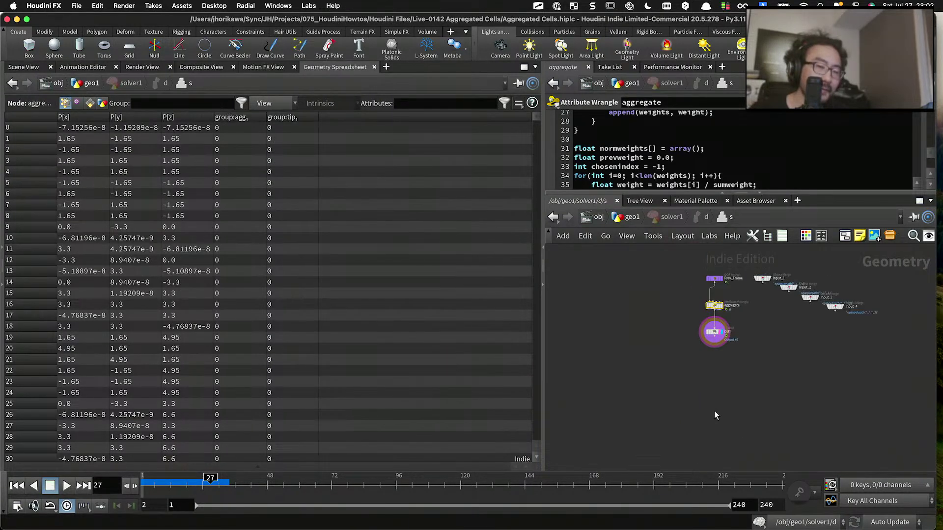
scroll(729, 322, up, 5)
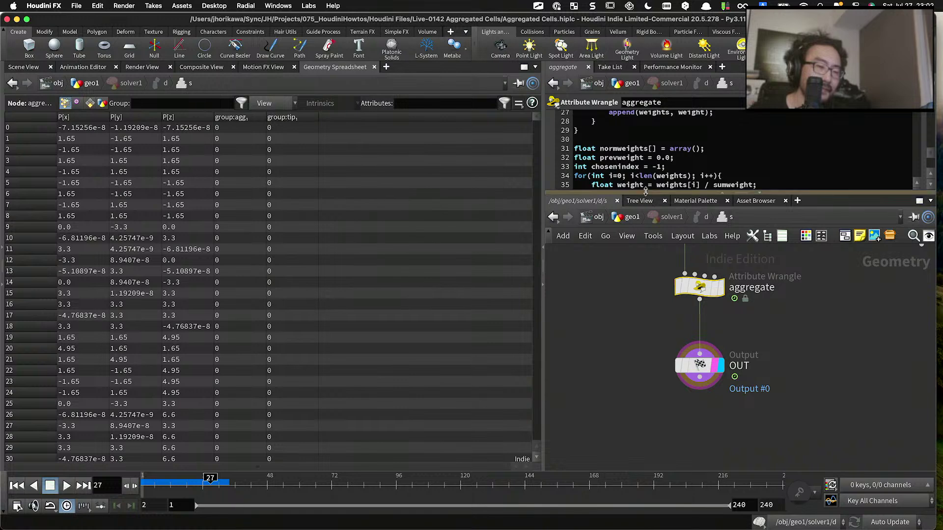
drag(645, 191, 645, 297)
scroll(648, 209, down, 9)
drag(575, 227, 568, 166)
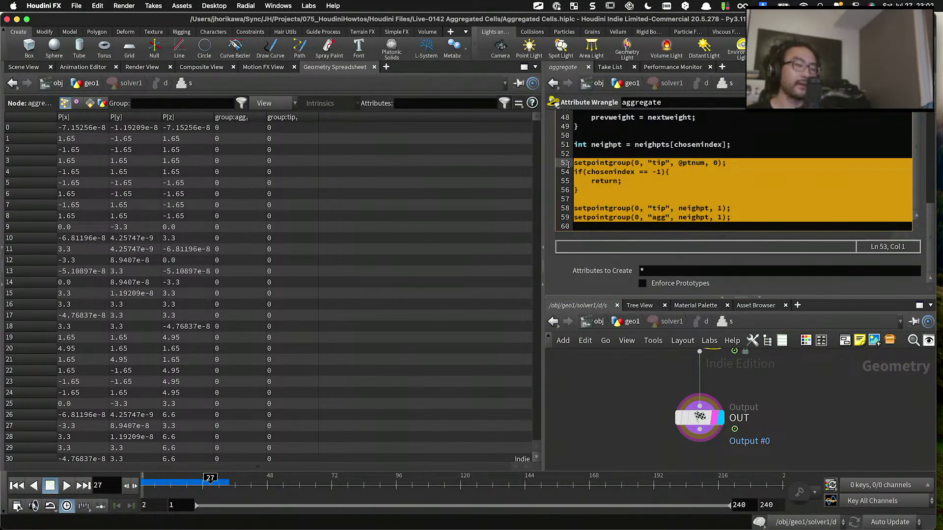
drag(543, 167, 460, 171)
drag(535, 294, 538, 364)
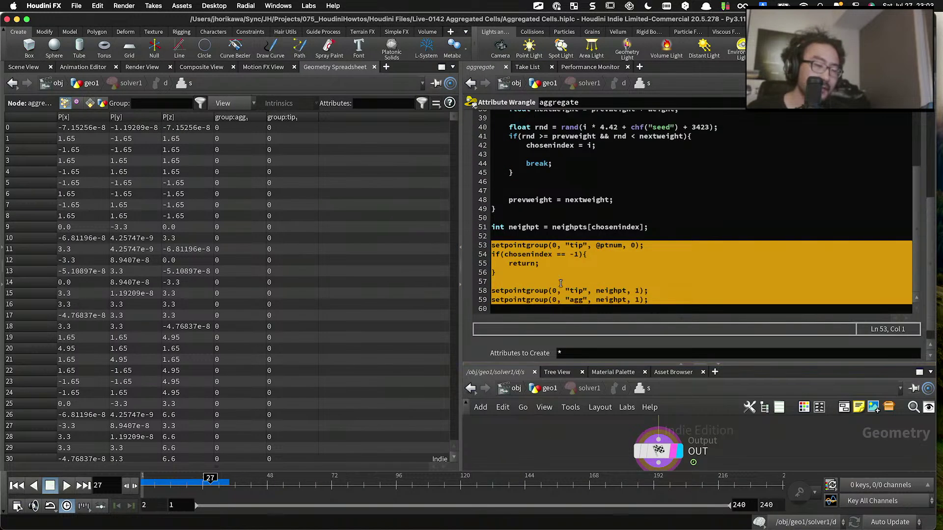
scroll(561, 274, up, 5)
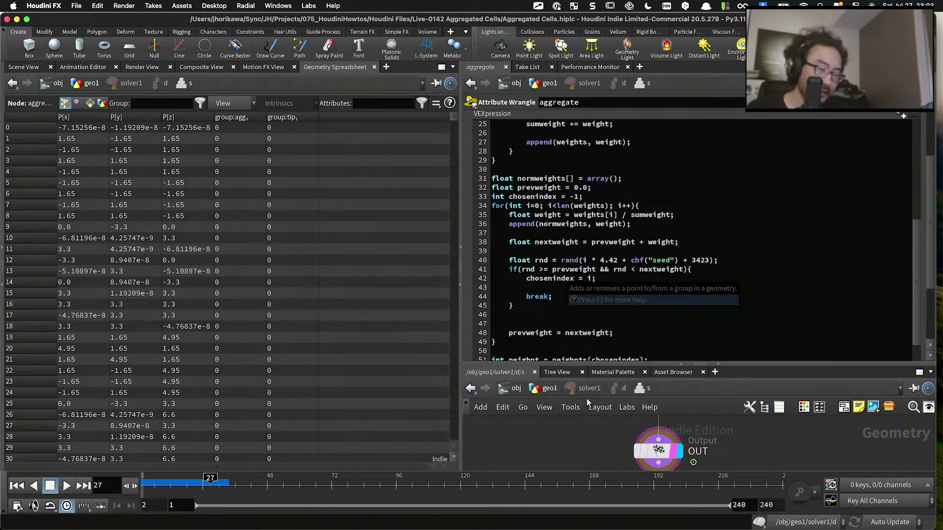
Step: Return to geo1 with the 3D scene showing, and set attribwrangle1's Numstart to 1
click(27, 69)
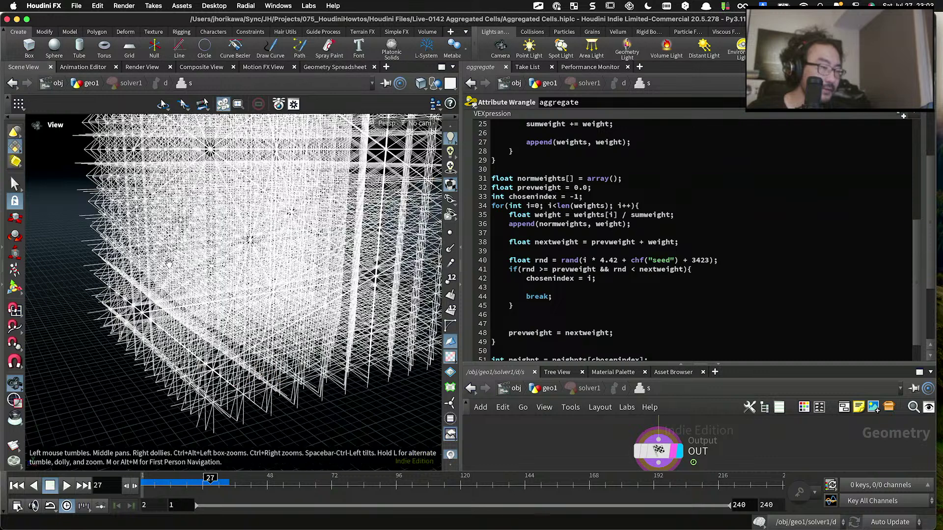
click(559, 391)
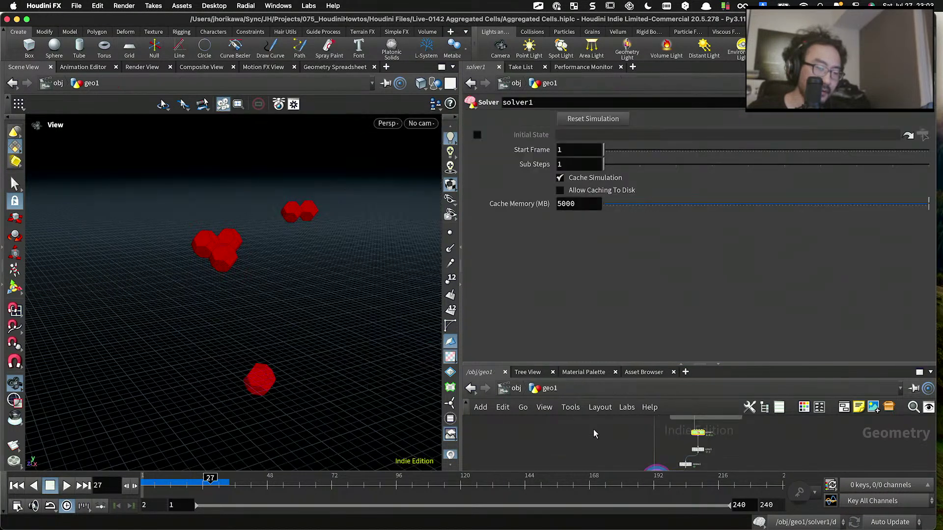
scroll(638, 378, up, 5)
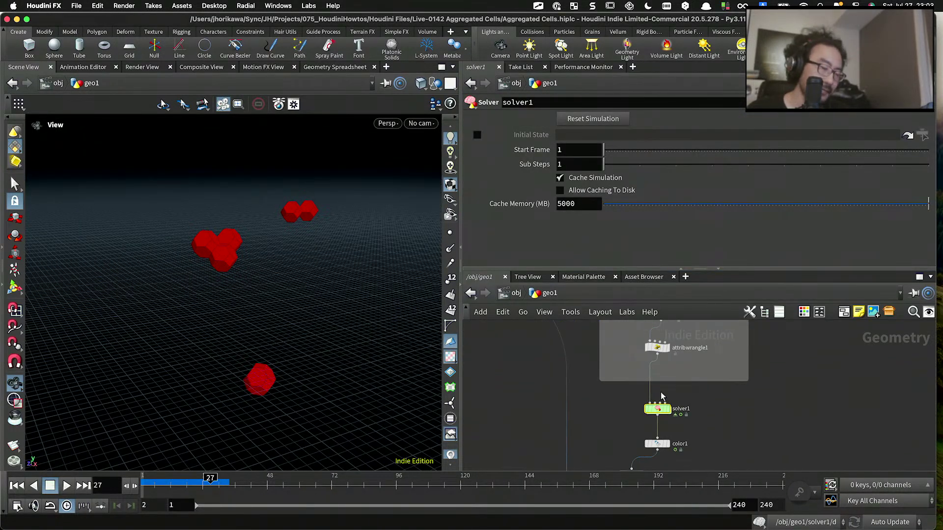
scroll(623, 415, down, 2)
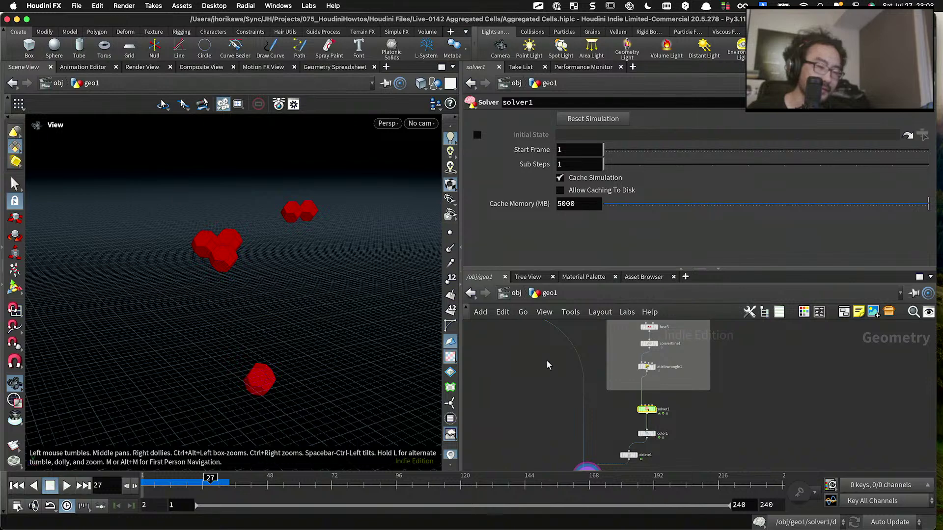
scroll(619, 373, up, 5)
click(611, 356)
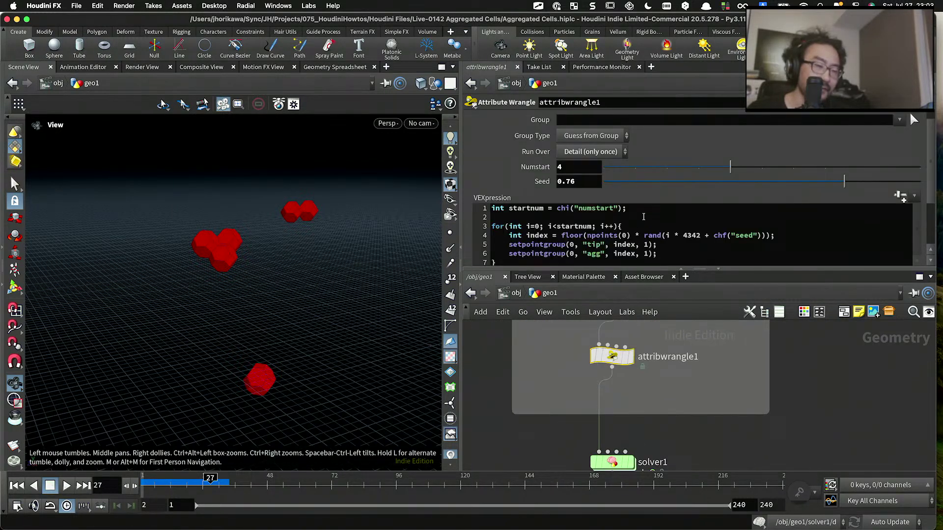
click(635, 167)
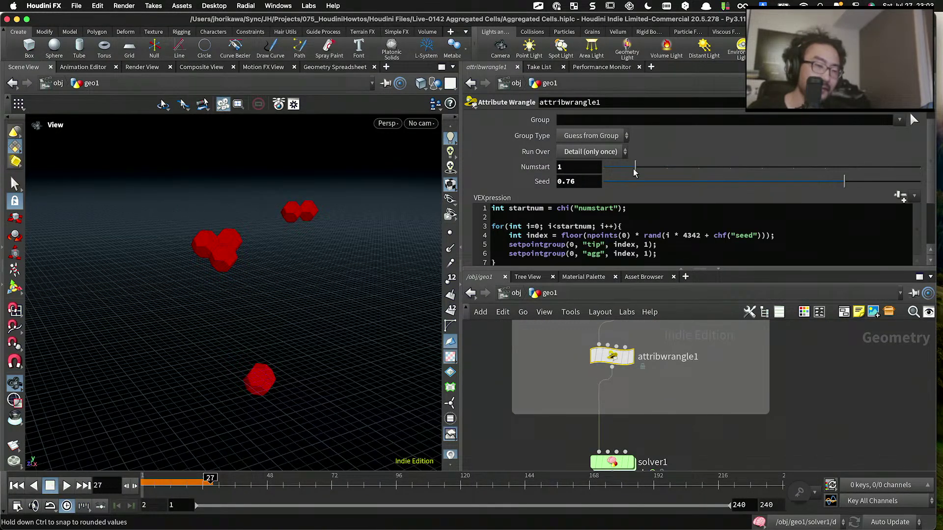
Step: Go back to frame 1 and examine the starting cell up close
click(17, 485)
drag(181, 370, 166, 330)
middle_drag(166, 329, 74, 405)
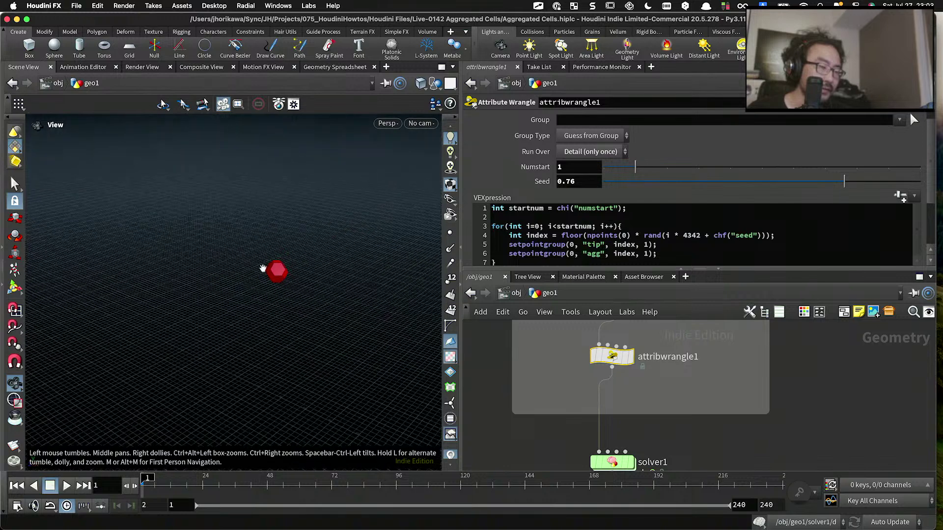
scroll(423, 238, up, 5)
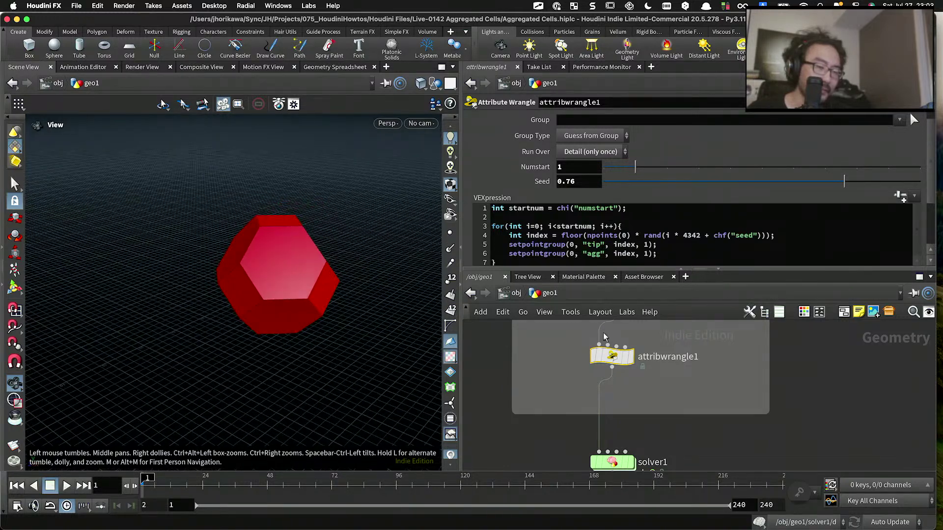
Step: Duplicate the color1 node and insert the copy directly upstream of solver1
scroll(604, 336, down, 6)
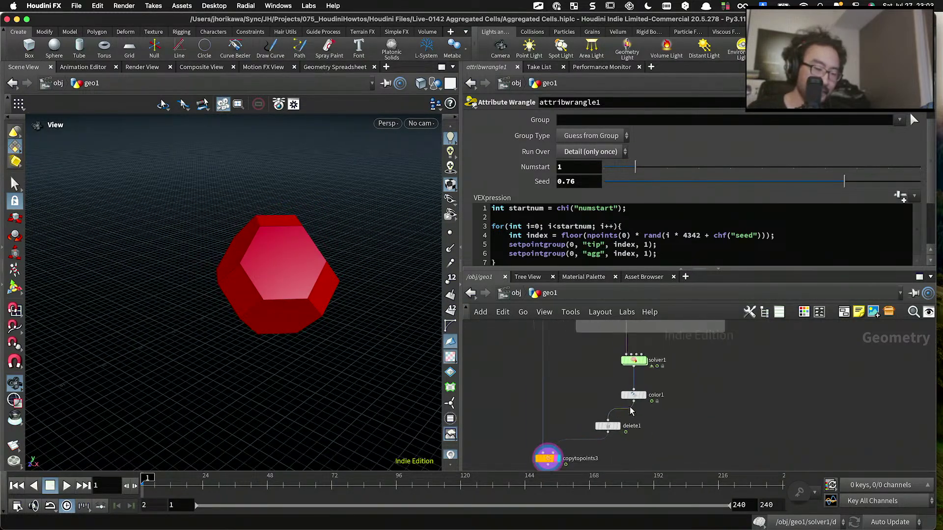
click(637, 393)
drag(638, 395, 632, 332)
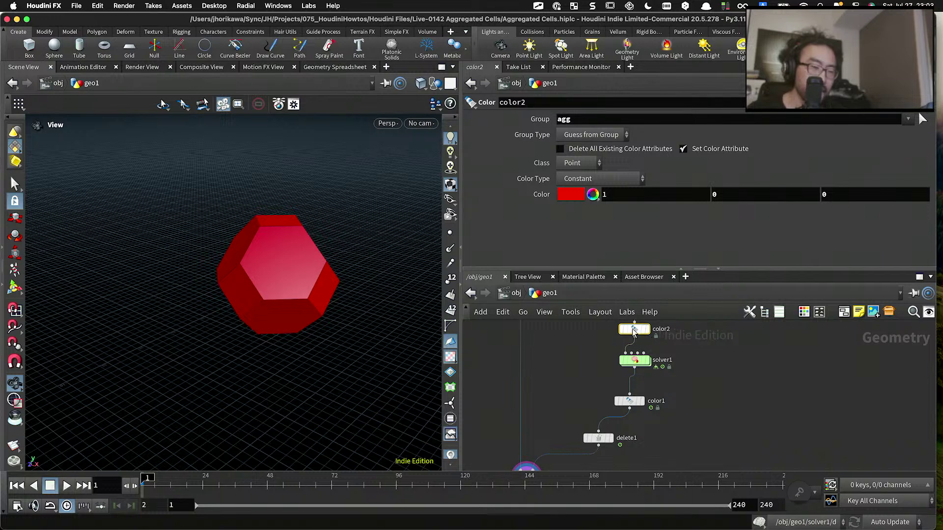
Step: Set color2's group to tip, display solver1's output in the viewport, and save the file
double_click(597, 120)
text(tip)
key(Return)
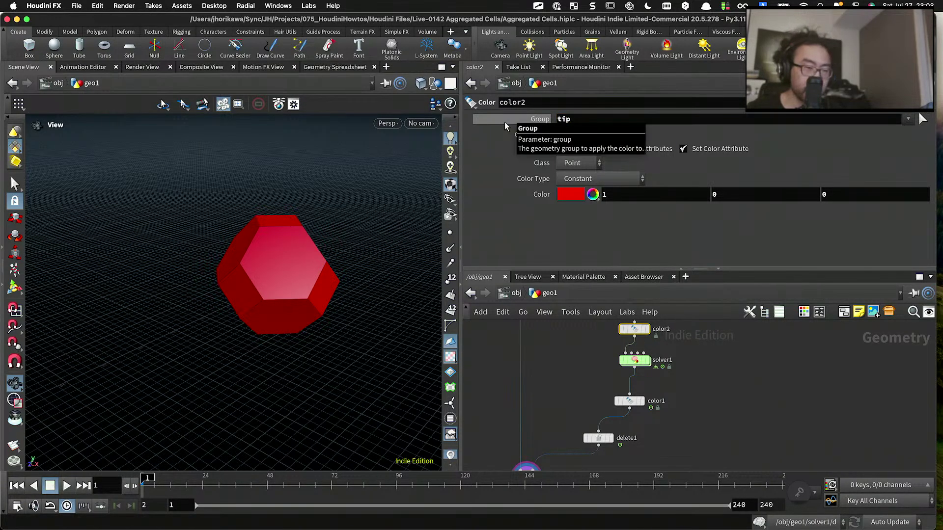
click(646, 361)
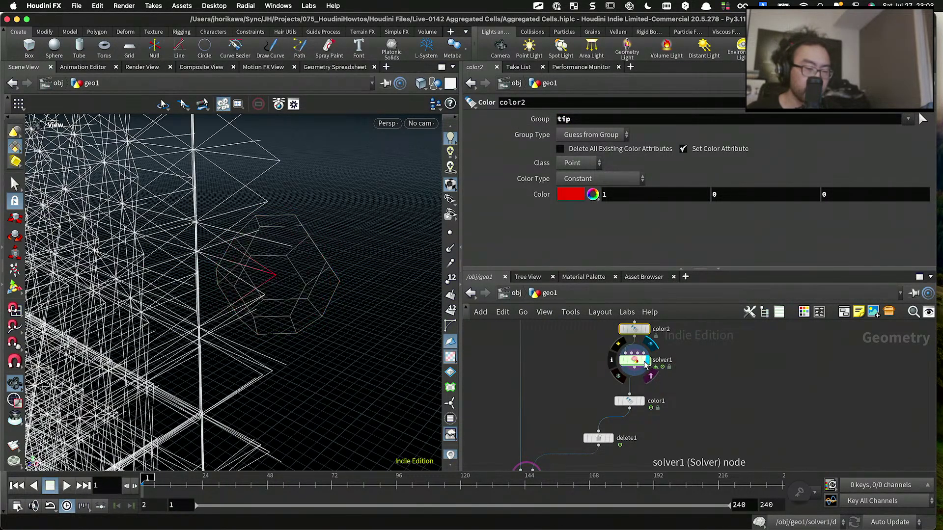
click(635, 361)
key(super+s)
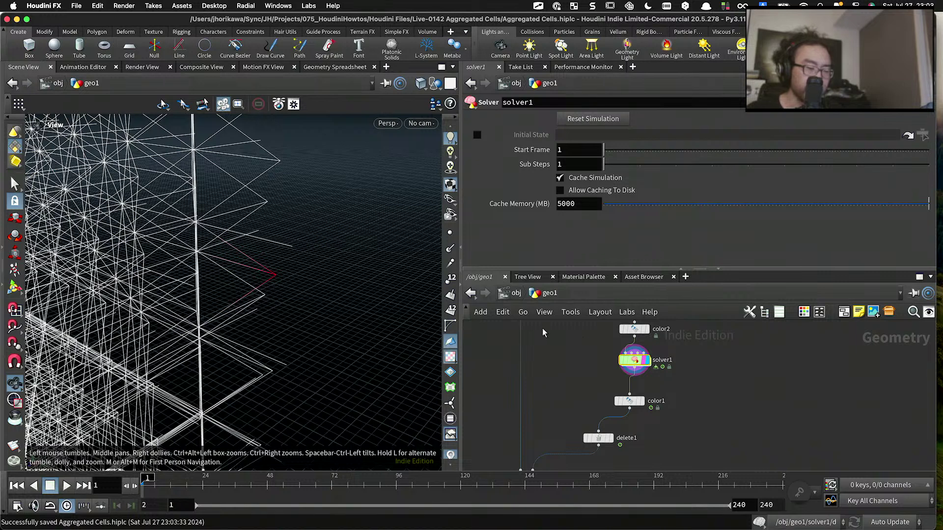
Step: Look at the network inside solver1, then play its result in geo1 up to frame 74 to check the tip coloring
double_click(638, 363)
middle_drag(598, 383, 509, 477)
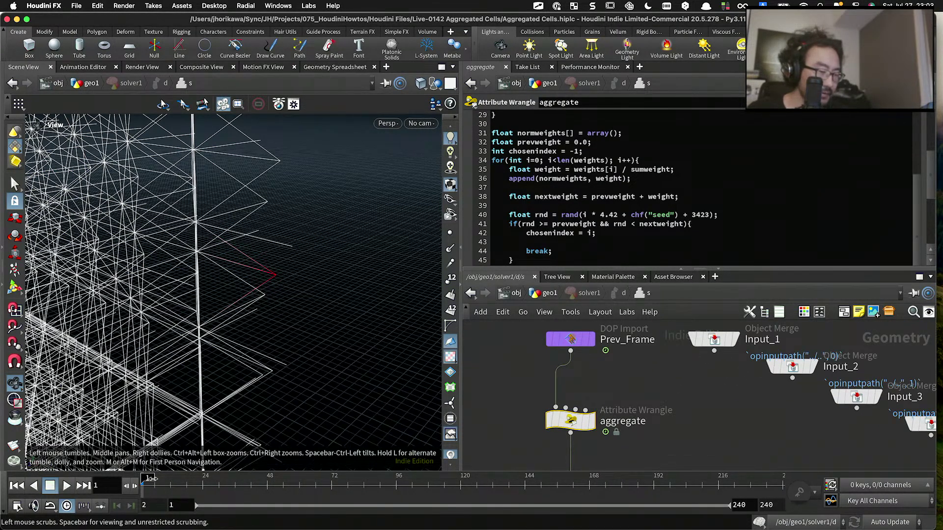
click(147, 480)
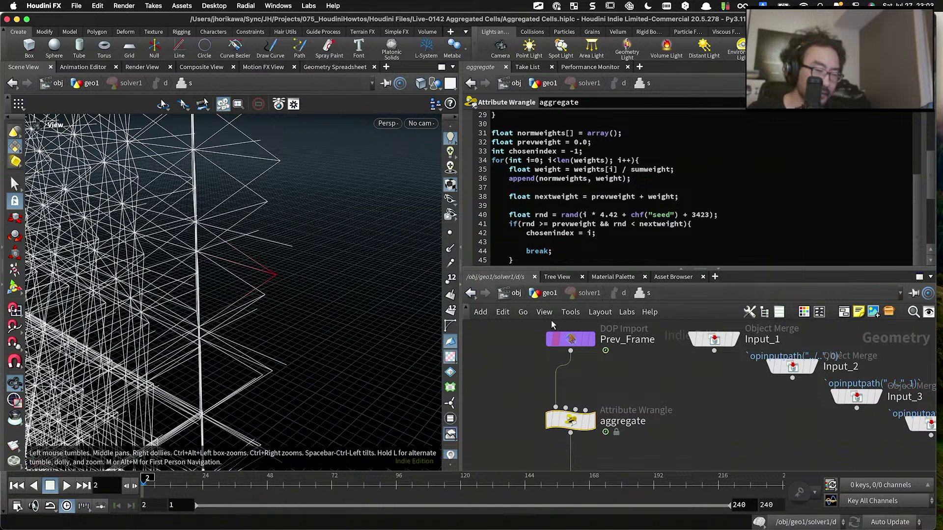
key(u)
key(u)
key(u)
scroll(598, 376, down, 3)
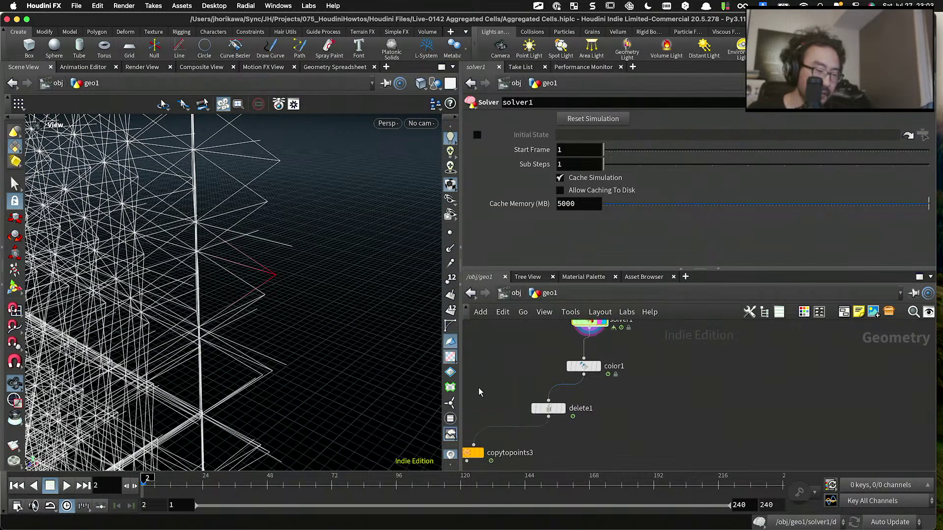
drag(263, 479, 337, 480)
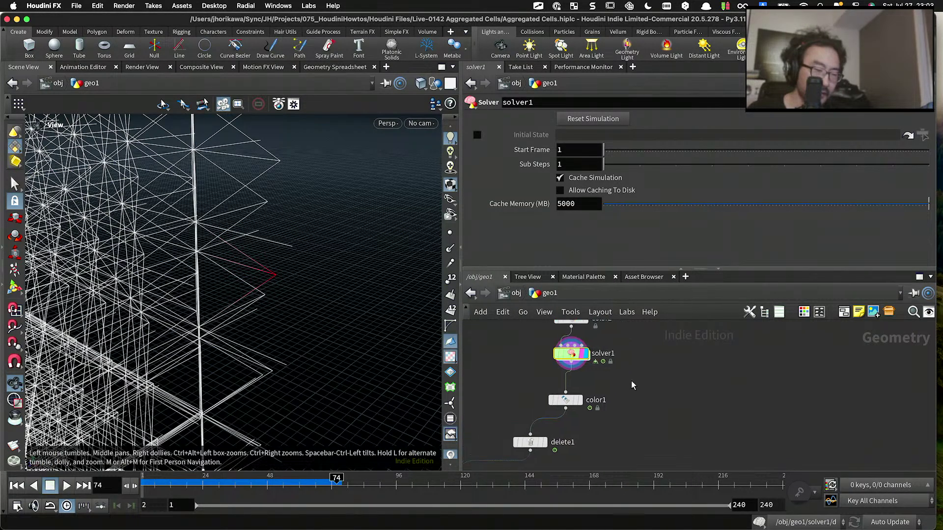
Step: Inside solver1, insert a Color node between the aggregate wrangle and OUT
scroll(540, 361, up, 3)
double_click(555, 350)
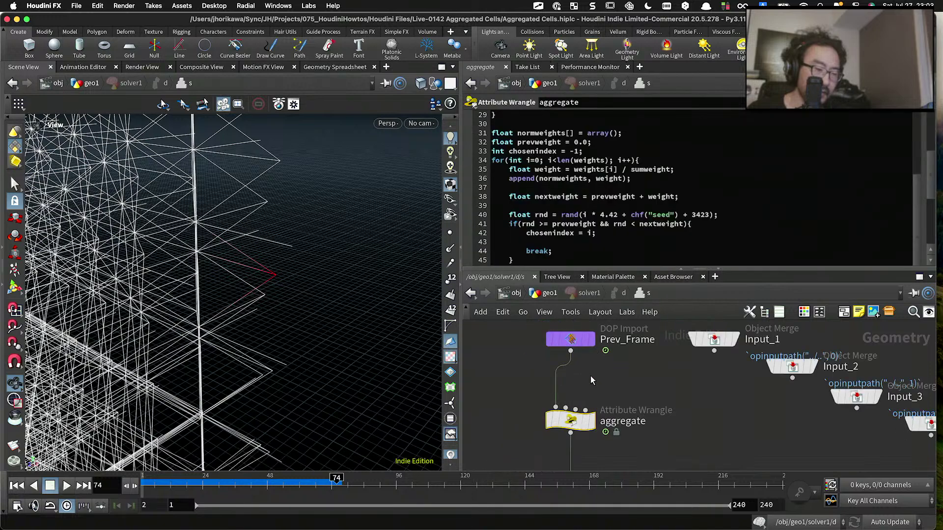
key(Tab)
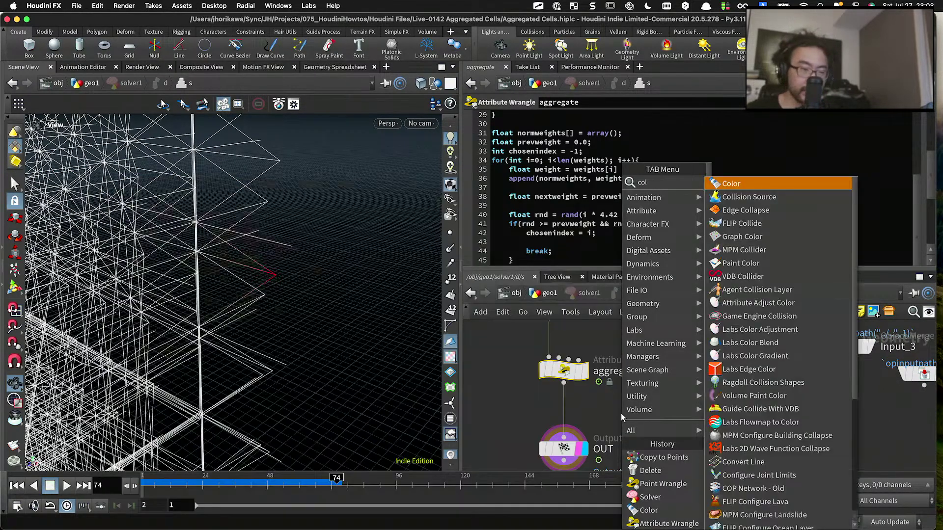
click(648, 510)
click(578, 414)
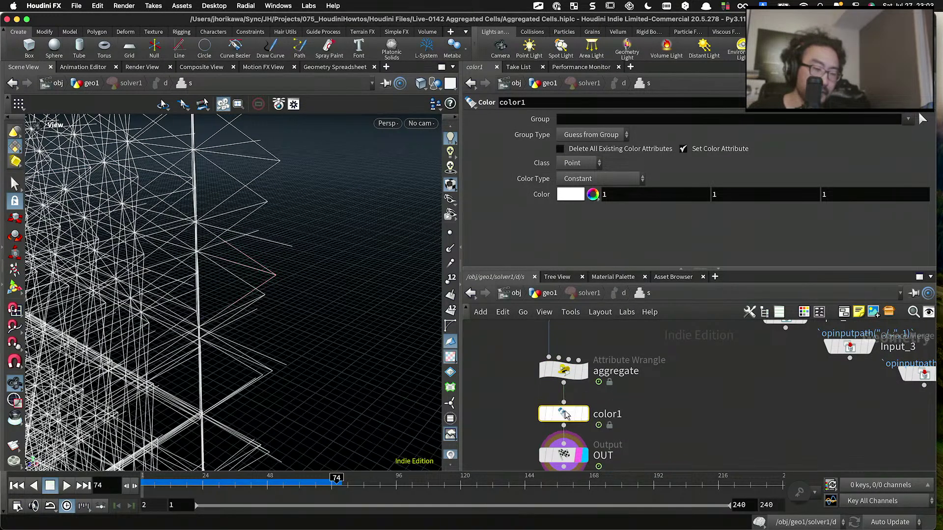
Step: Set the new Color node's color to red (1, 0, 0) and restrict it to the tip group
click(574, 197)
click(614, 109)
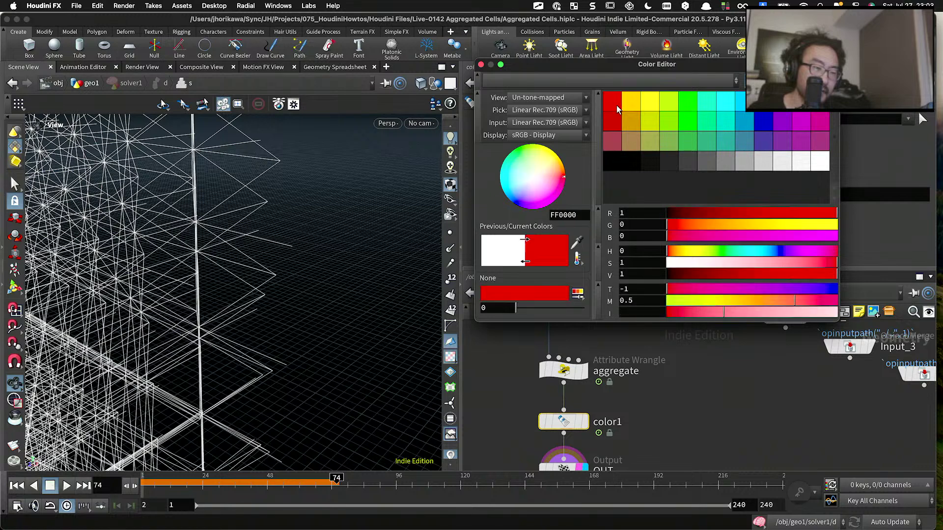
click(481, 64)
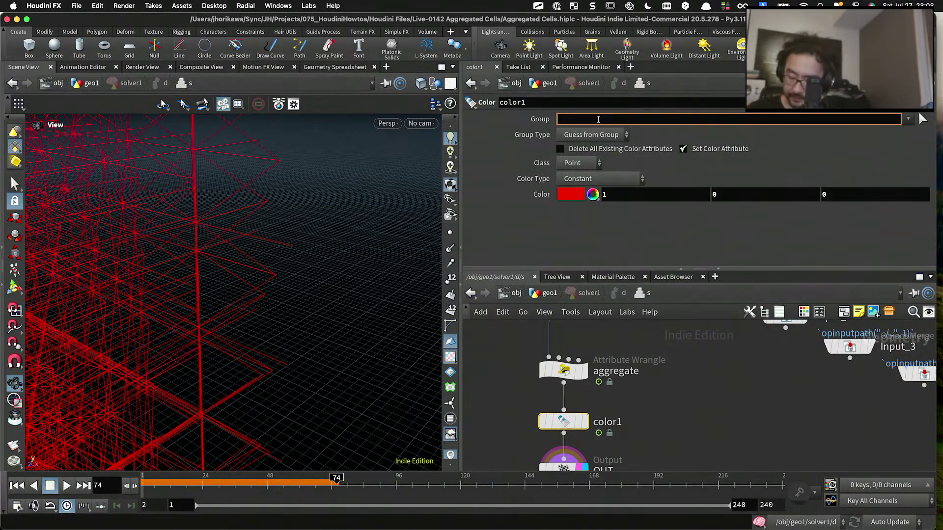
text(tip)
key(Return)
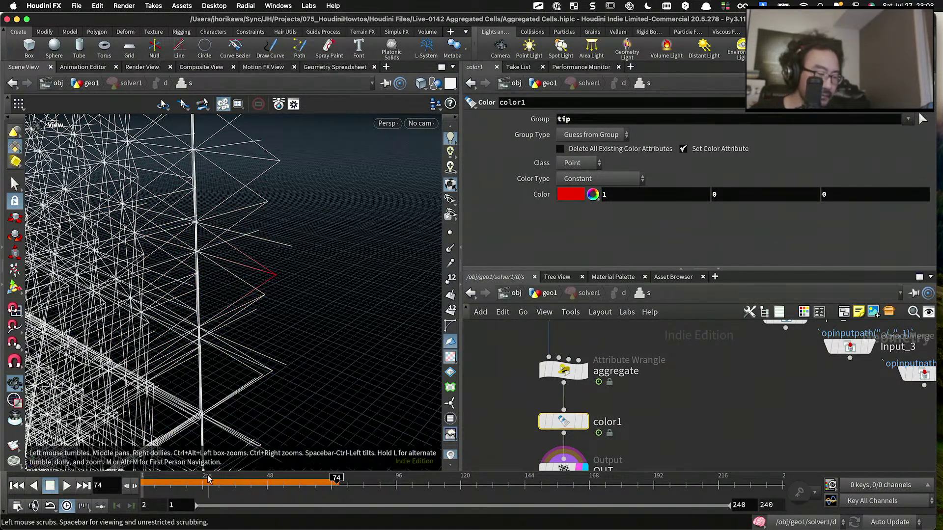
Step: Display the color1 node inside solver1, go to frame 2, and examine the red tip point
drag(174, 483, 142, 483)
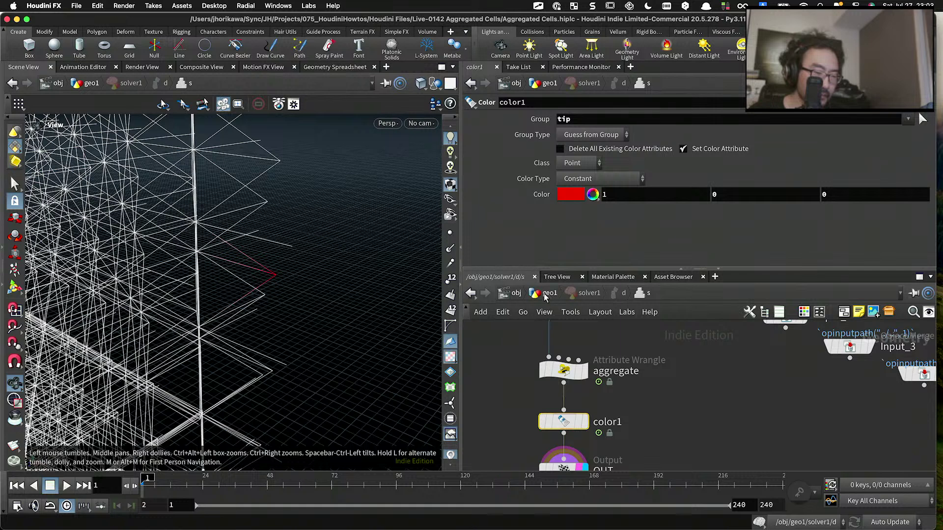
key(u)
key(Up)
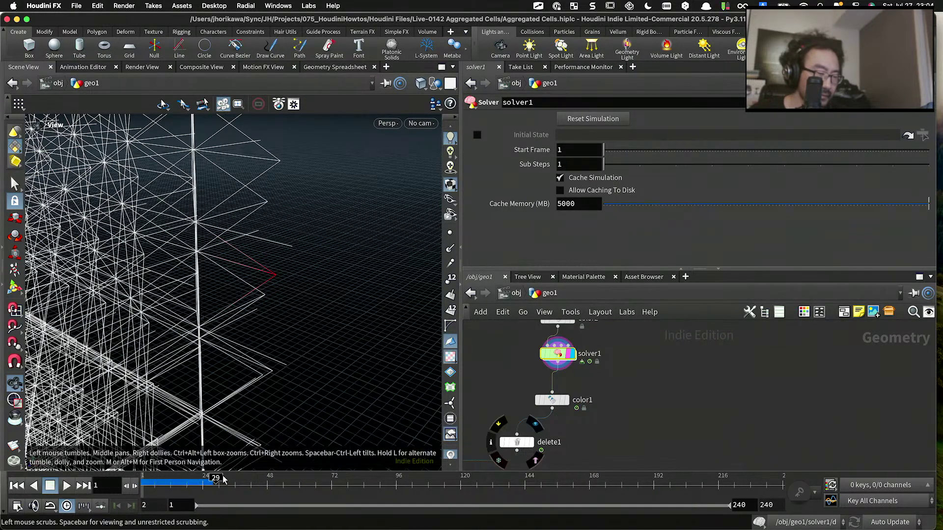
double_click(556, 359)
drag(167, 481, 152, 482)
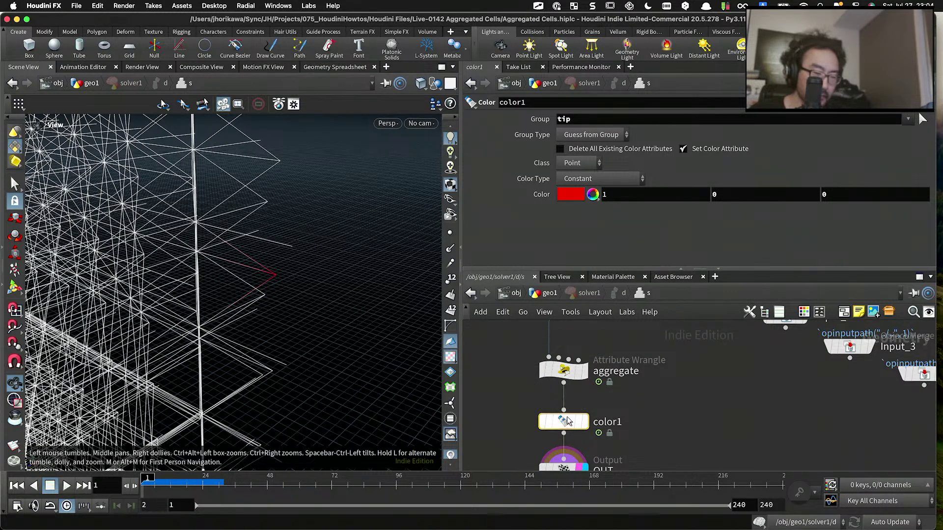
click(583, 422)
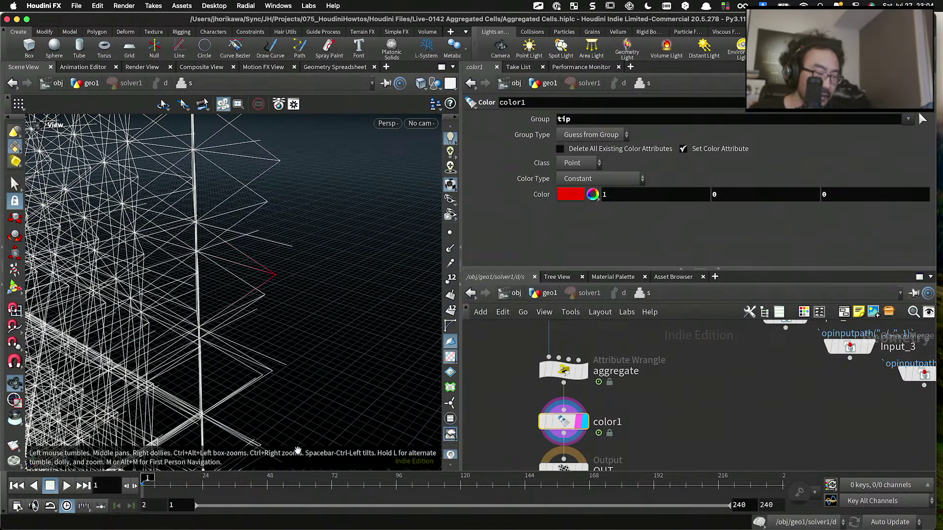
click(149, 479)
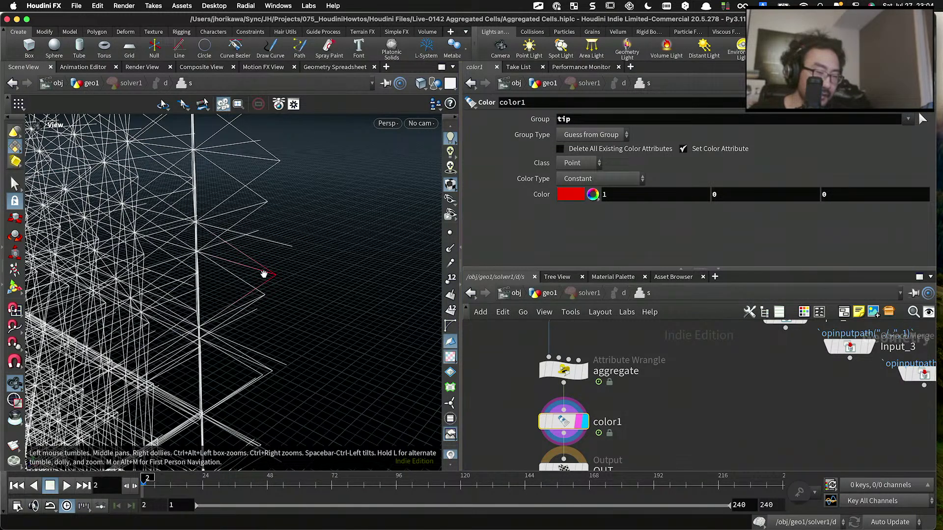
drag(264, 274, 280, 273)
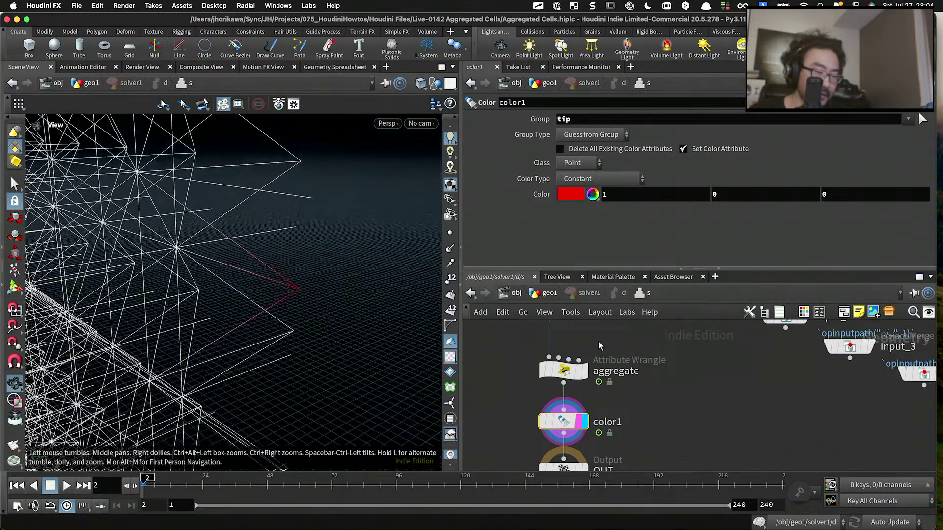
Step: Open the aggregate wrangle's code in an enlarged parameter area and find the setpointgroup lines
click(565, 369)
drag(542, 269, 540, 353)
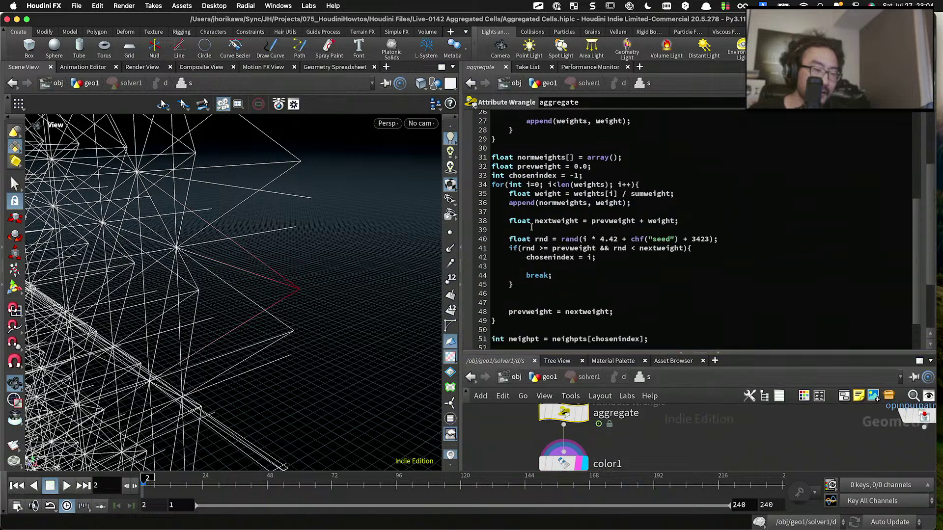
scroll(531, 226, down, 5)
click(530, 218)
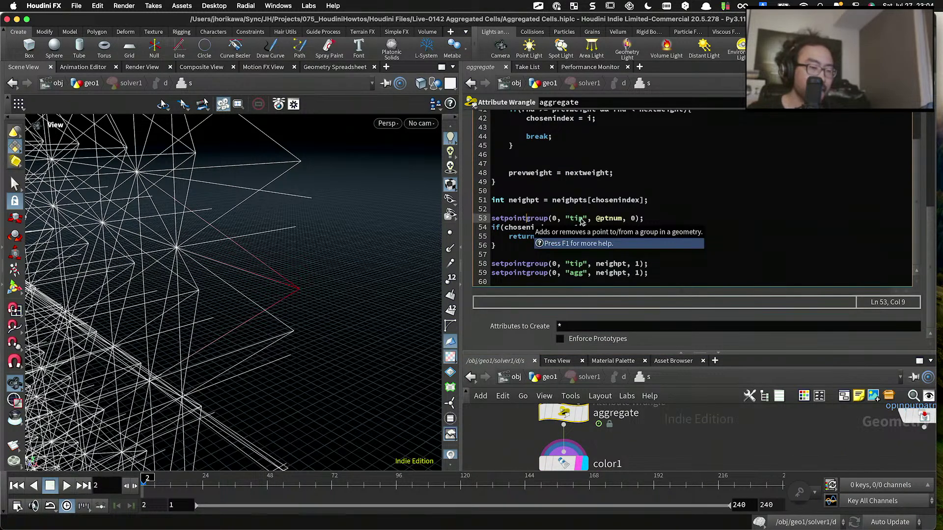
click(657, 201)
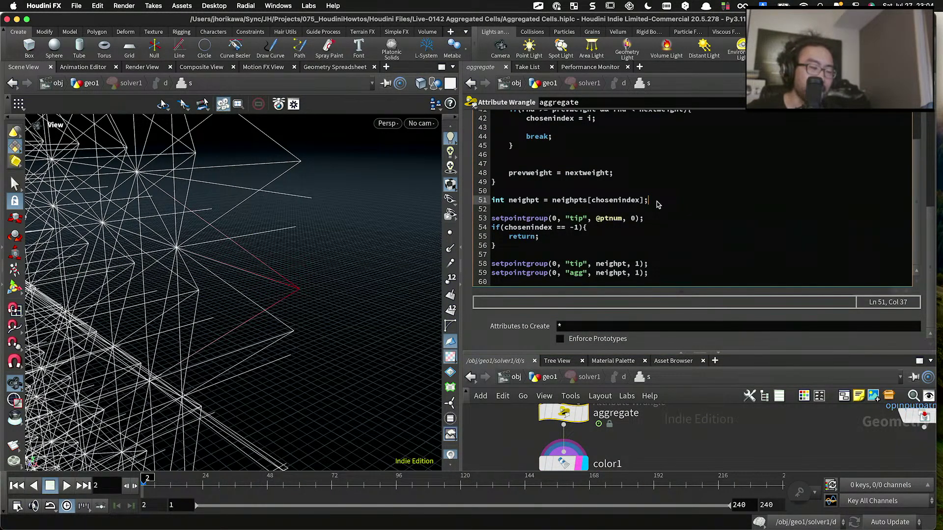
key(Return)
key(Return)
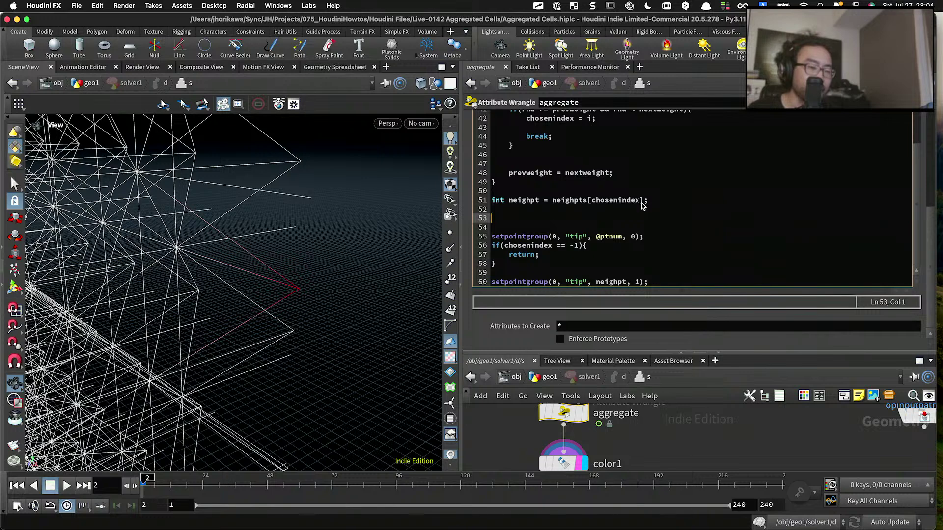
key(BackSpace)
key(BackSpace)
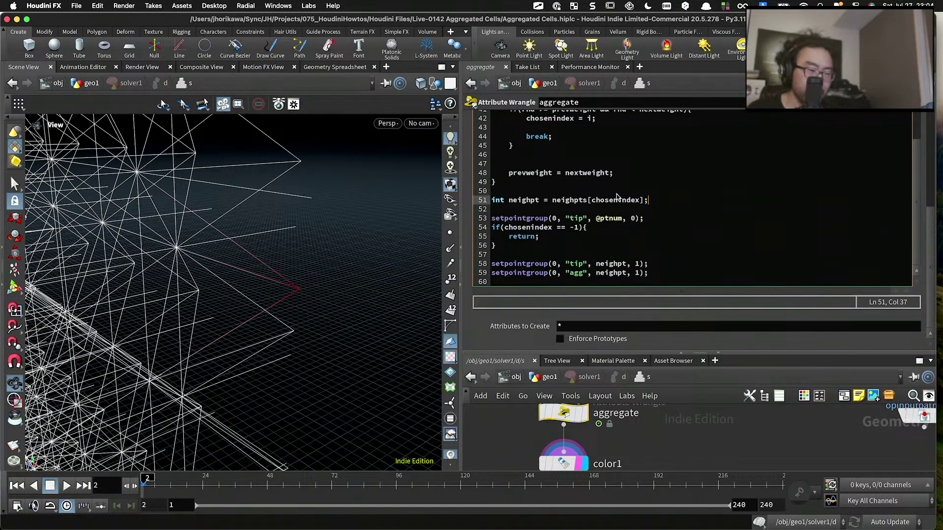
Step: Make room above the neighpt declaration in the aggregate code and insert the name normweights copied from its array declaration
key(Up)
key(Return)
key(Return)
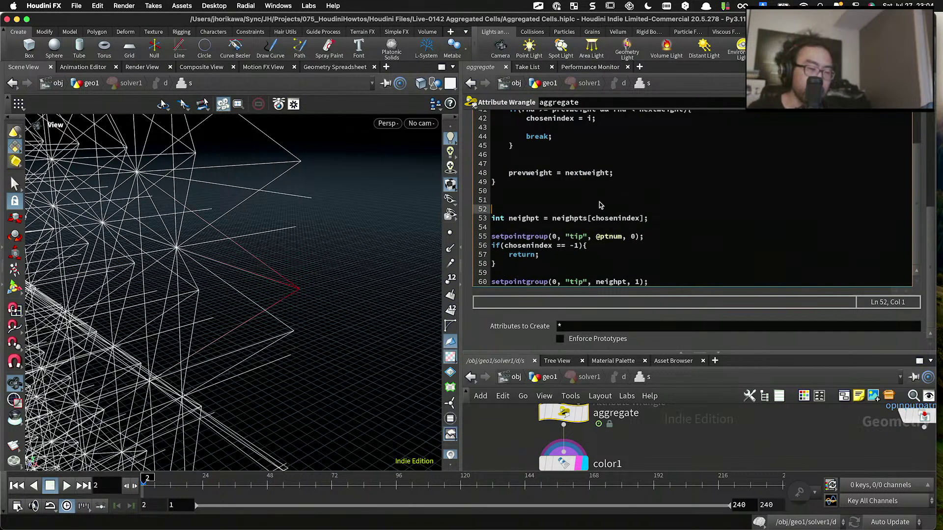
scroll(600, 204, up, 10)
scroll(600, 204, up, 2)
scroll(576, 247, down, 3)
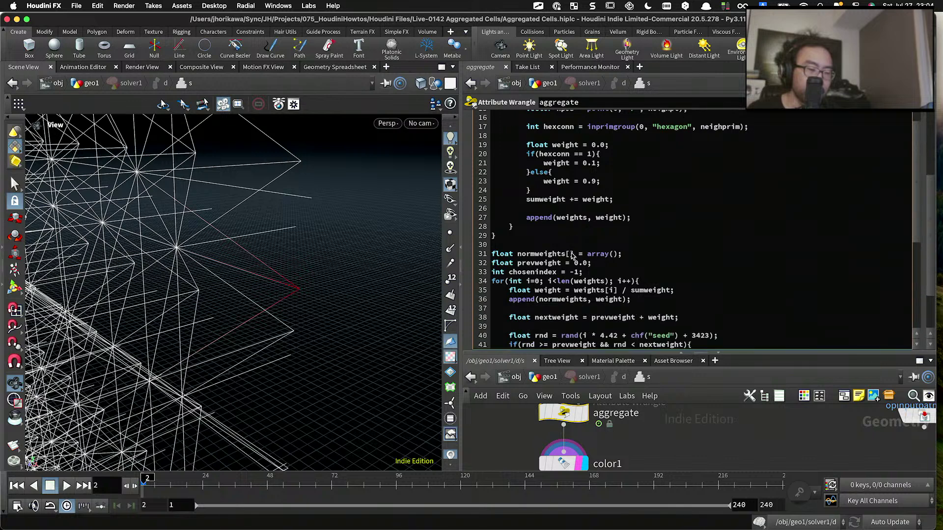
double_click(543, 254)
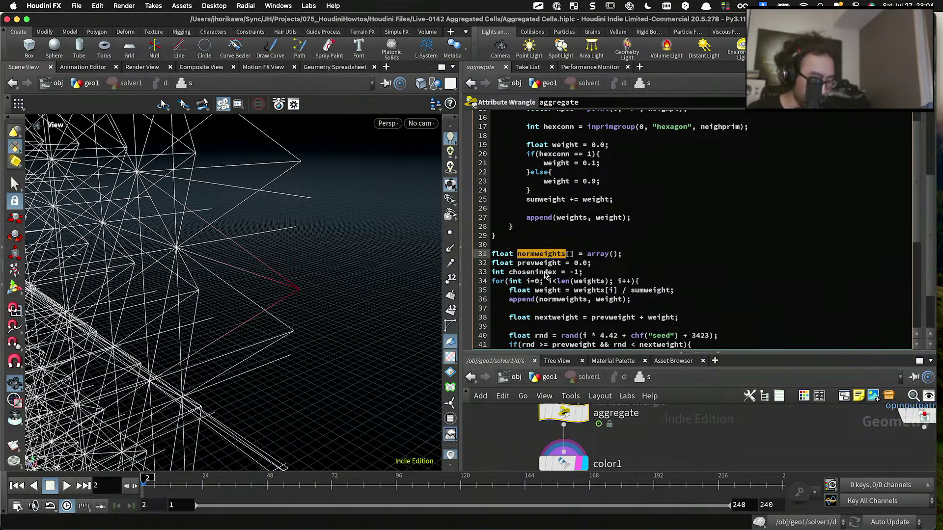
key(cmd+c)
scroll(561, 226, down, 9)
click(515, 203)
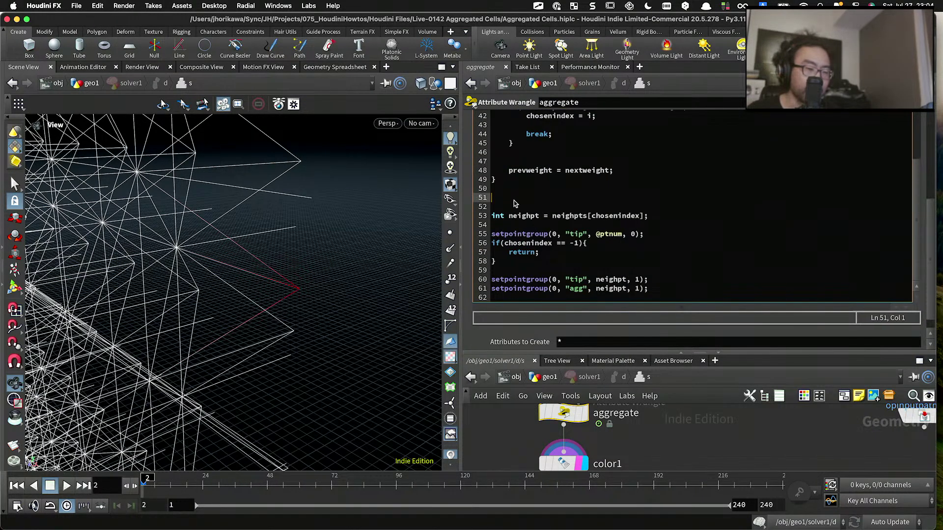
key(cmd+v)
key(Home)
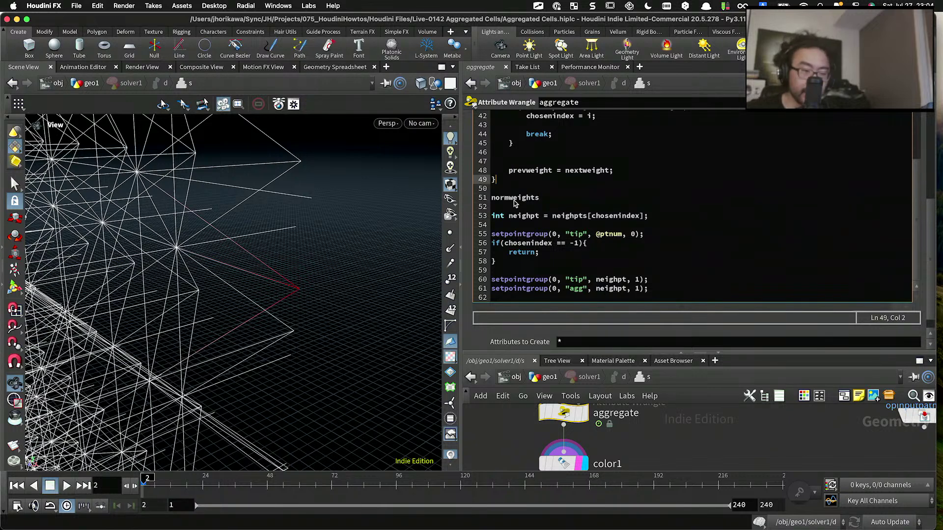
key(Right)
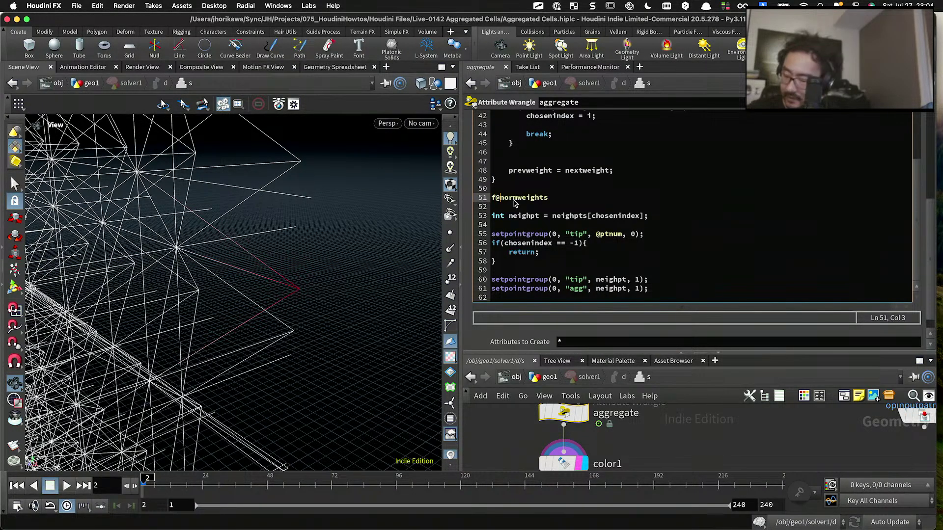
text(f[]@)
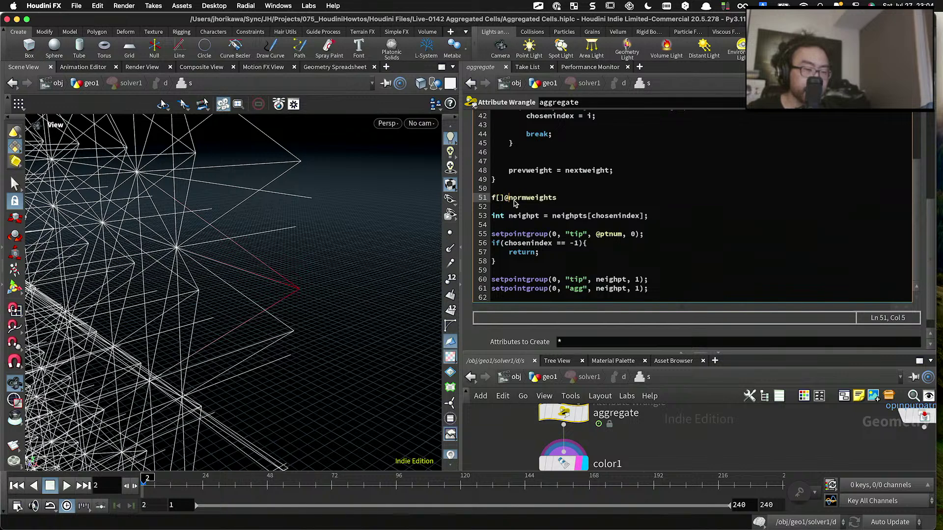
key(End)
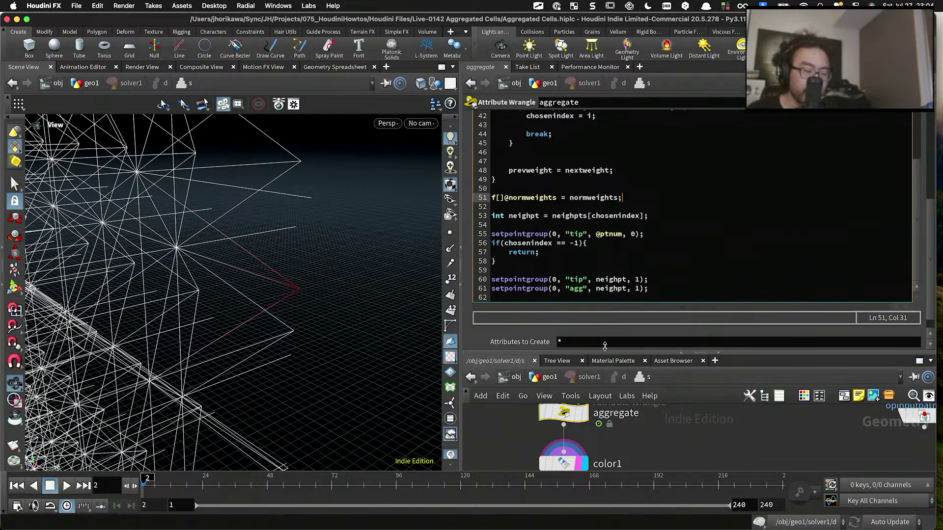
key(super+s)
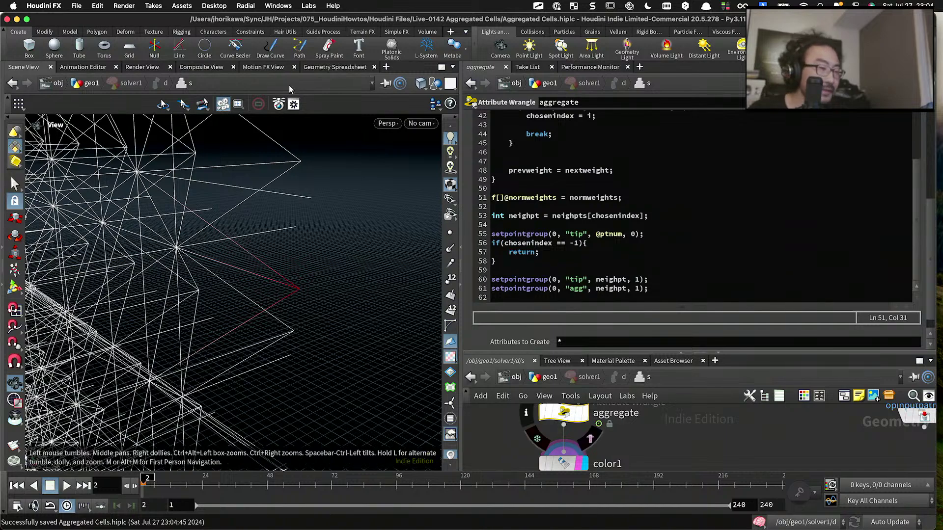
Step: Check the points' normweights values in the geometry spreadsheet and return to the 3D scene
click(318, 68)
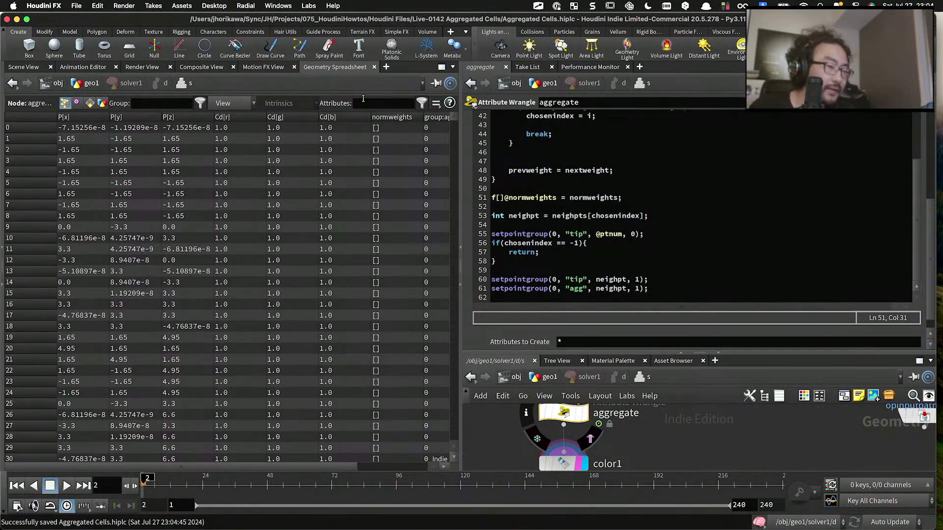
click(23, 66)
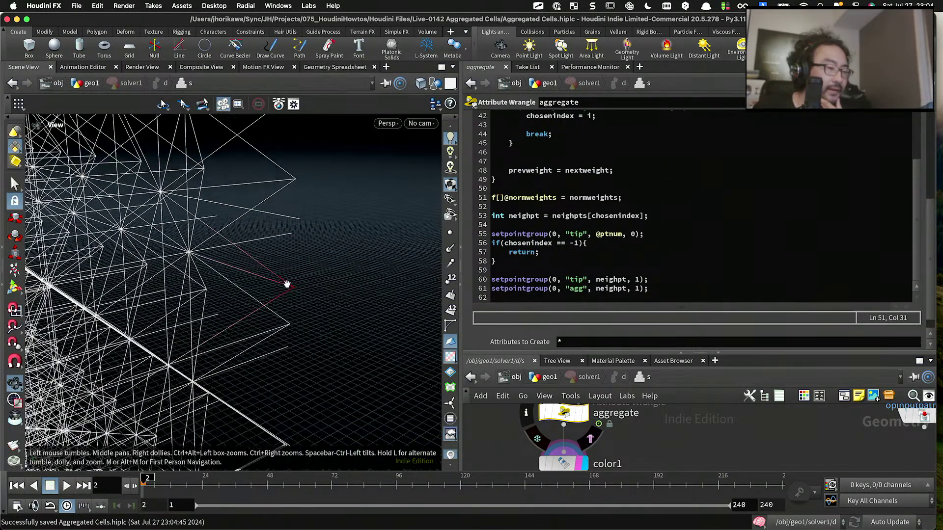
Step: Examine the red tip connections in the 3D scene against the hexagon weight assignments in the aggregate code
drag(298, 271, 268, 202)
drag(278, 294, 398, 255)
scroll(526, 248, up, 5)
scroll(526, 248, up, 7)
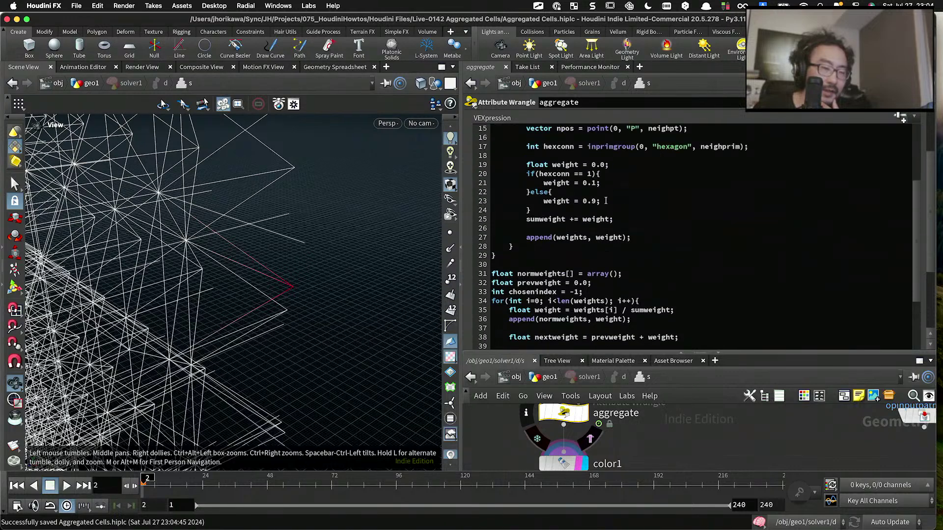
drag(601, 210, 541, 212)
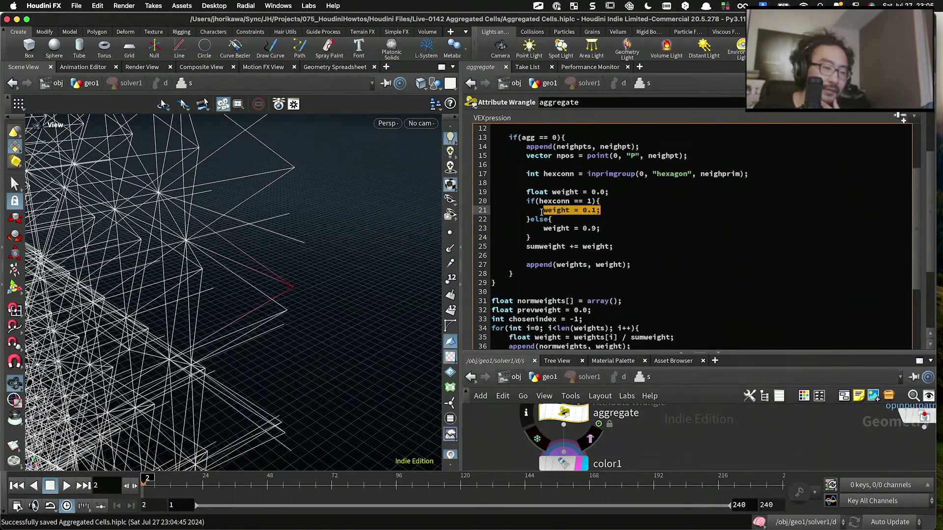
drag(347, 185, 339, 265)
scroll(518, 244, down, 8)
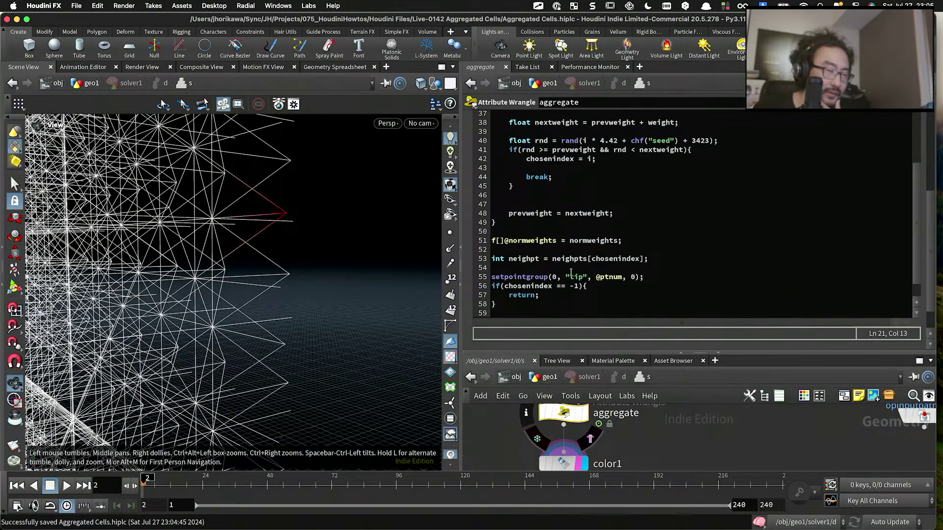
Step: Open the geometry spreadsheet at the normweights and group columns and set the display to the aggregate node
click(338, 67)
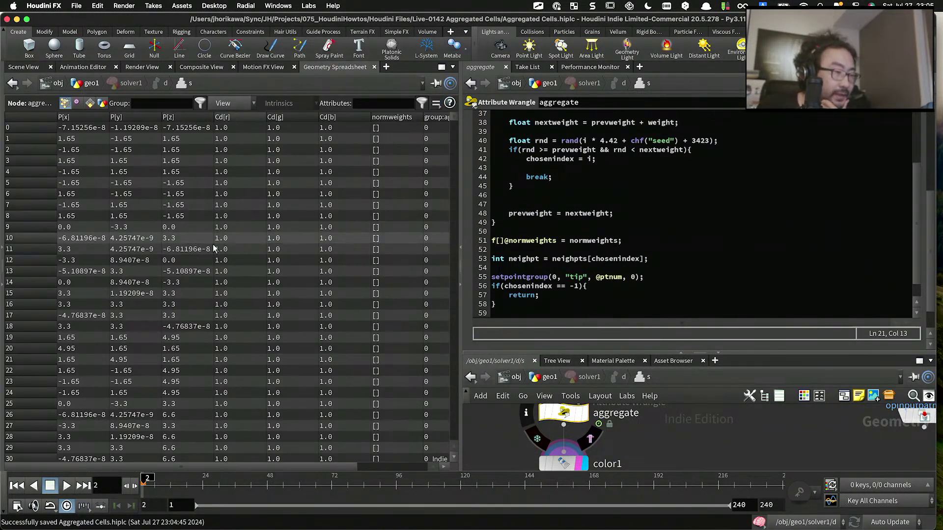
scroll(346, 440, right, 5)
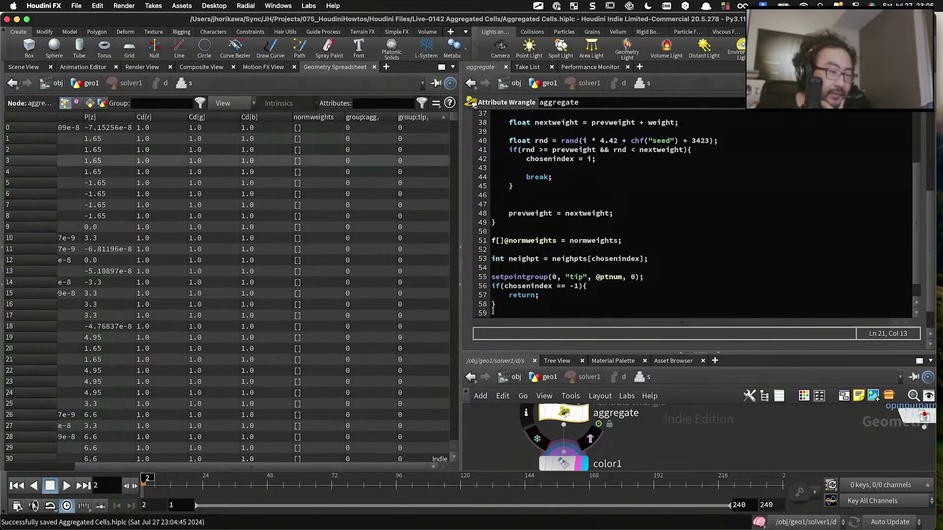
click(583, 415)
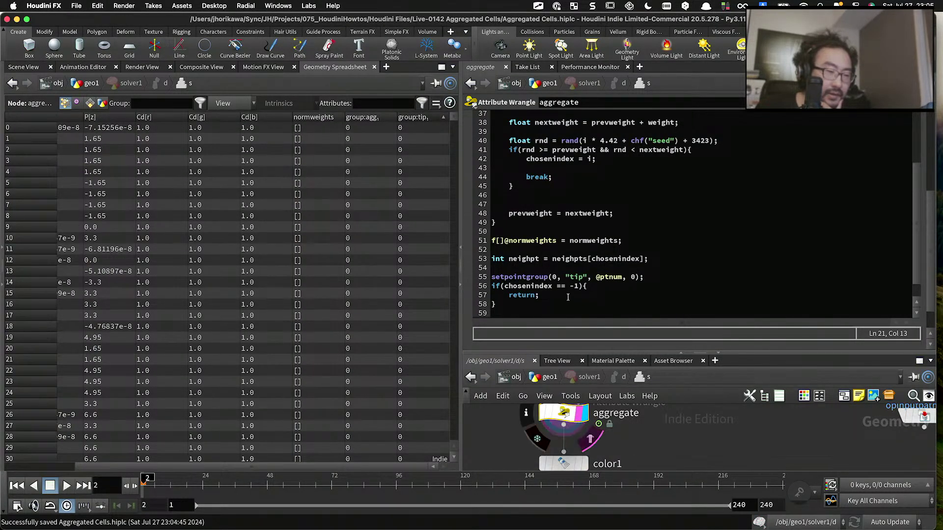
Step: Comment out the code from the first setpointgroup line below the neighpt declaration through the last one with /* and */
click(503, 212)
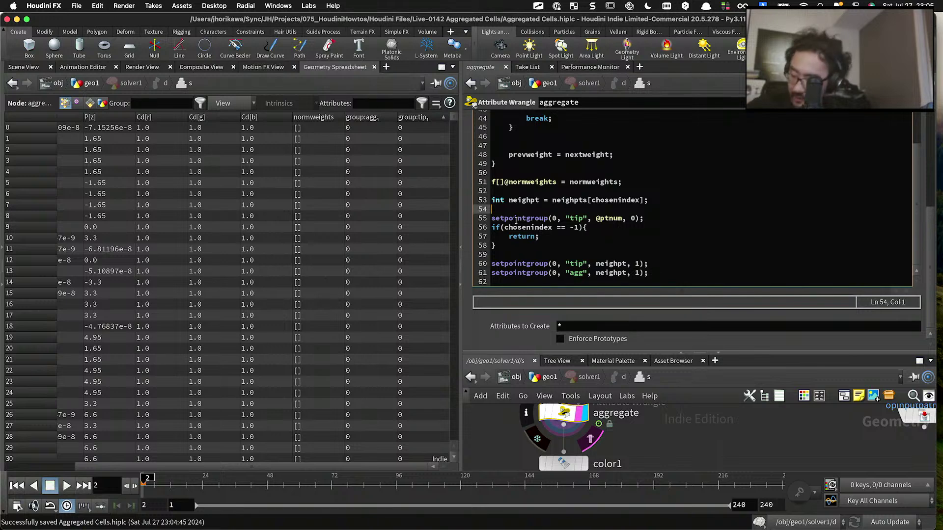
text(/*)
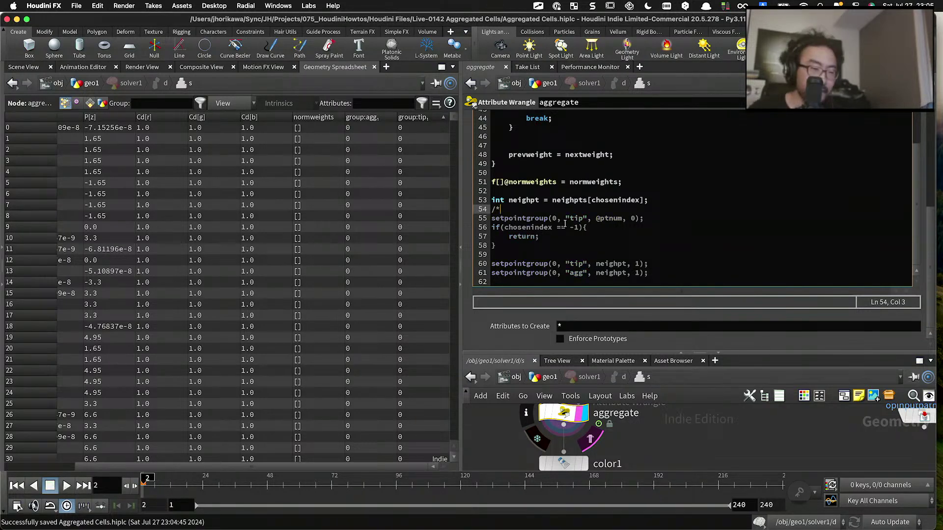
click(660, 274)
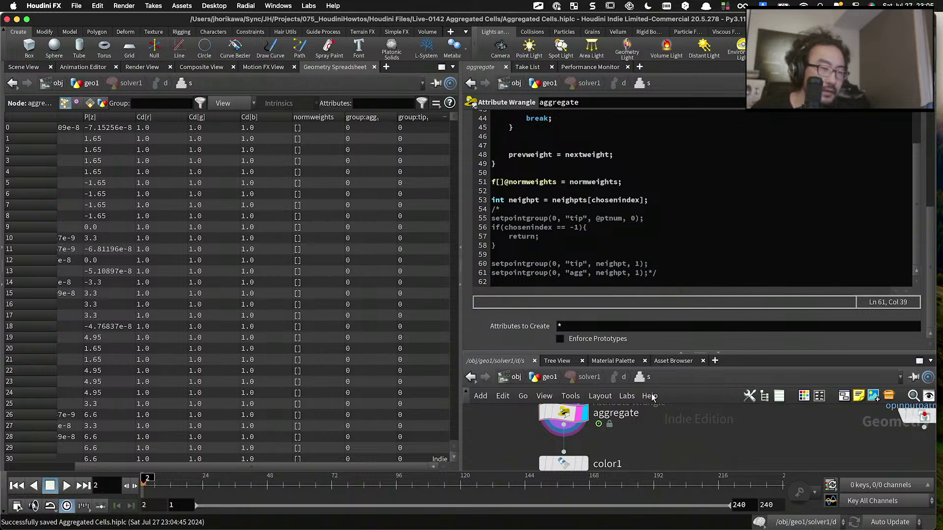
Step: Sort the points by tip group at frame 1 and widen the normweights column to read the tip point's full array
click(415, 117)
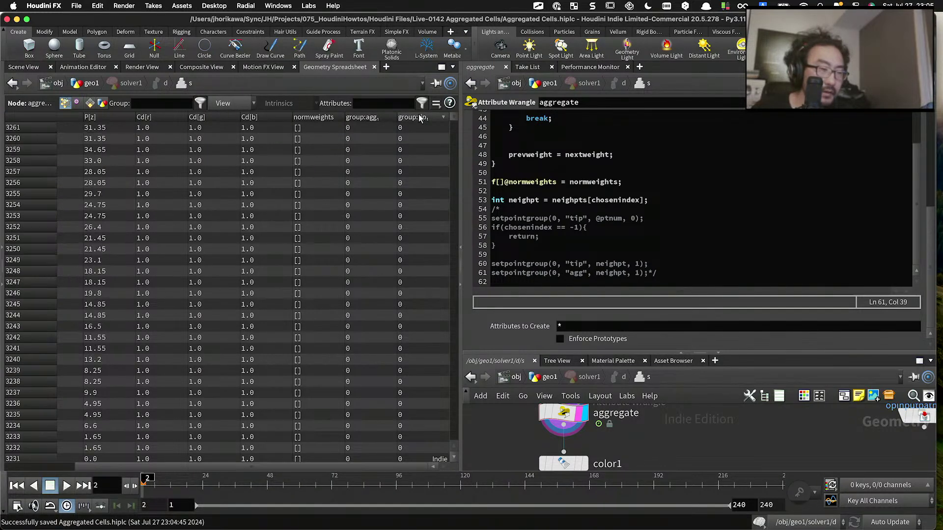
scroll(414, 143, up, 1)
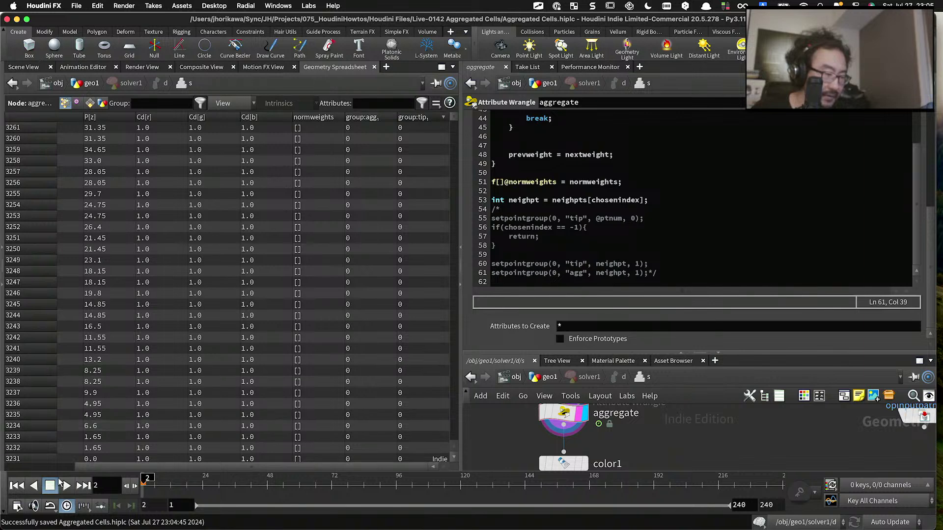
click(141, 487)
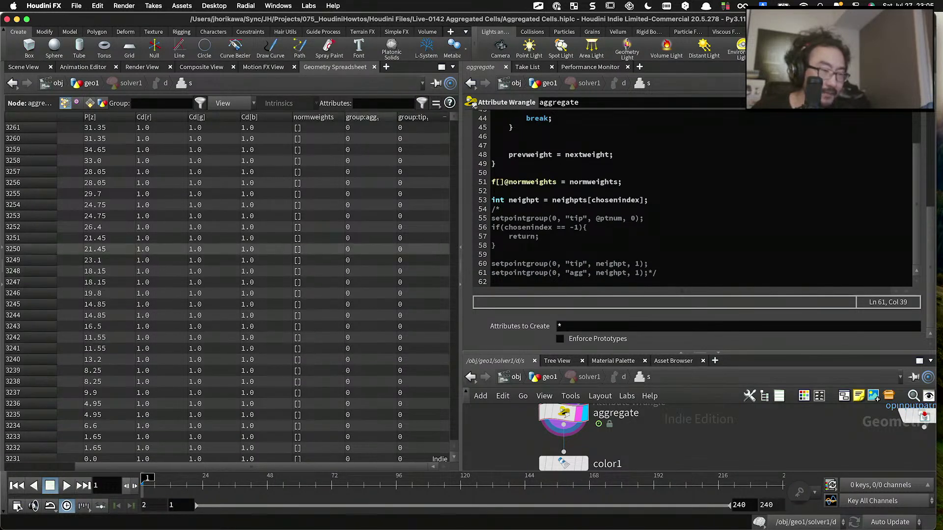
scroll(425, 127, up, 1)
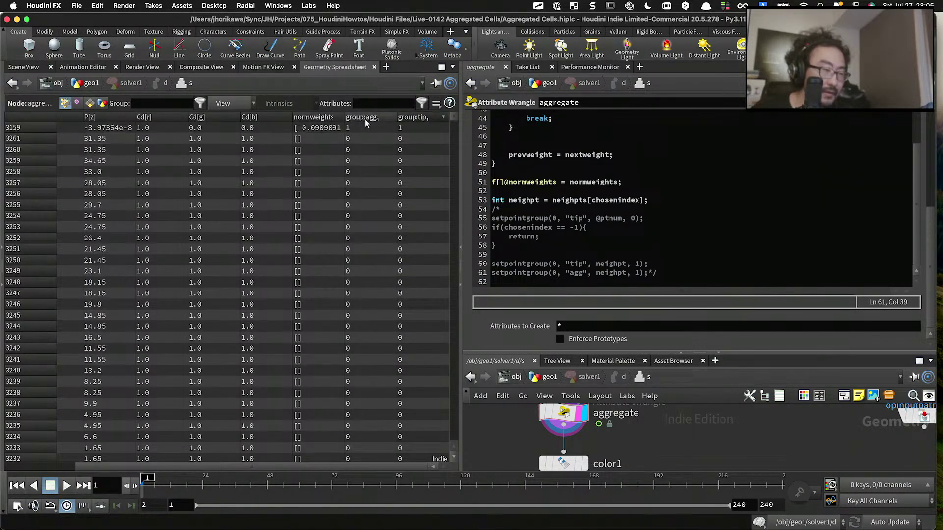
drag(345, 118, 456, 118)
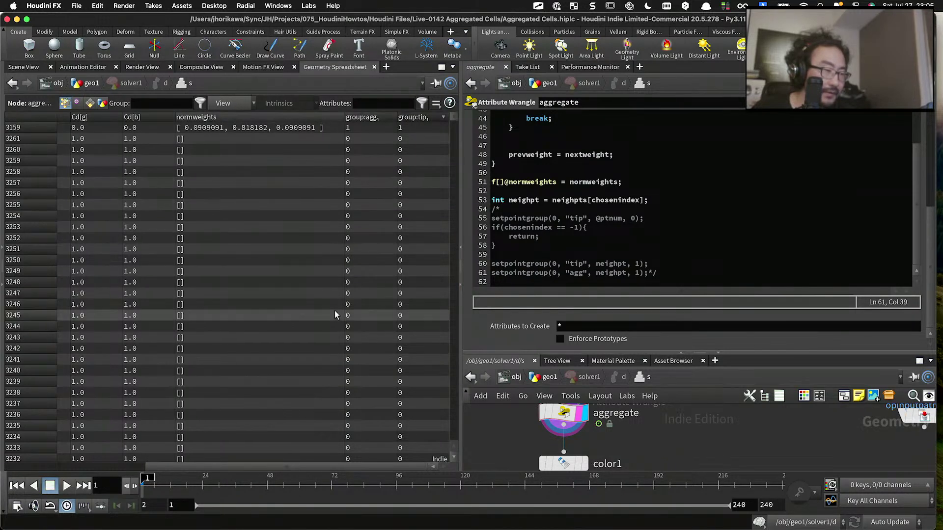
drag(194, 466, 131, 465)
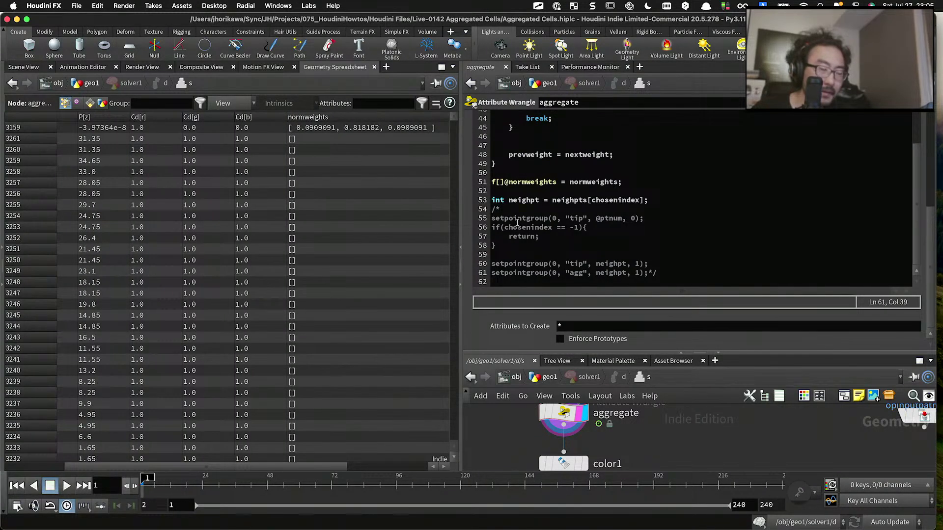
scroll(521, 212, up, 10)
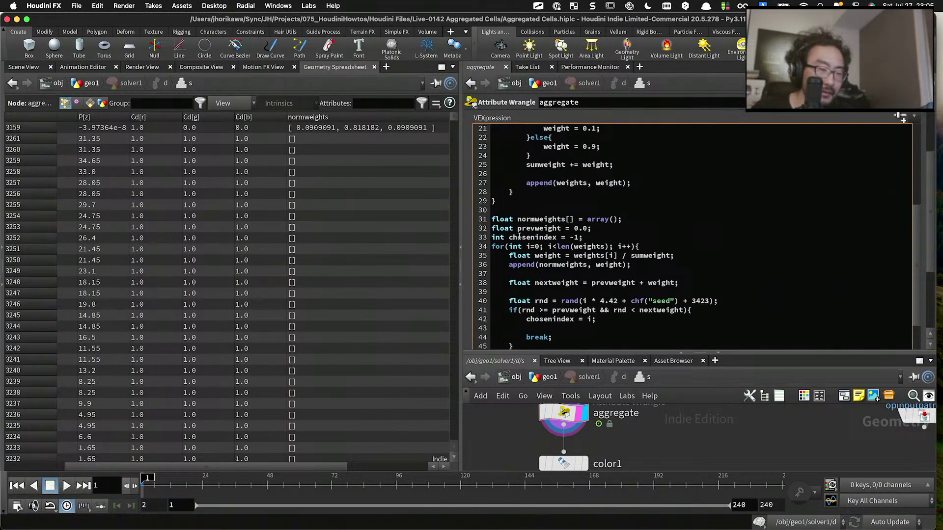
scroll(519, 236, up, 5)
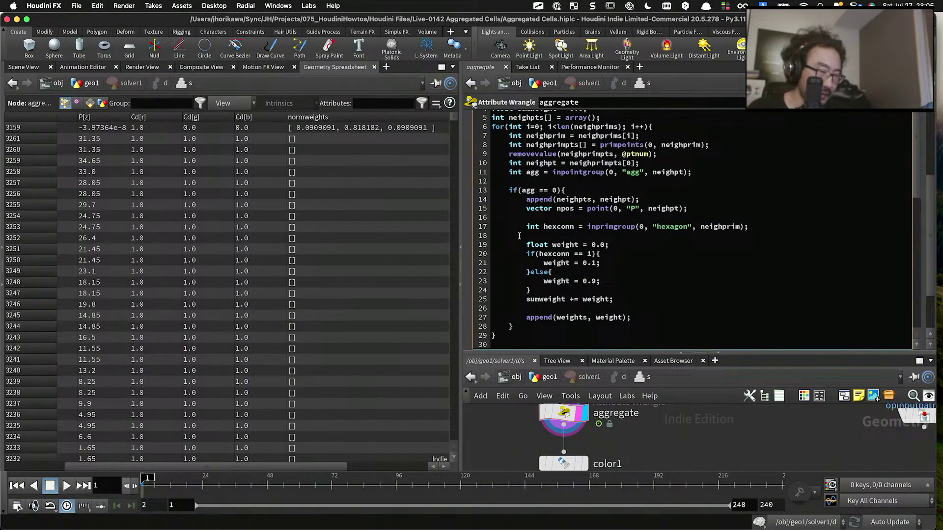
double_click(582, 199)
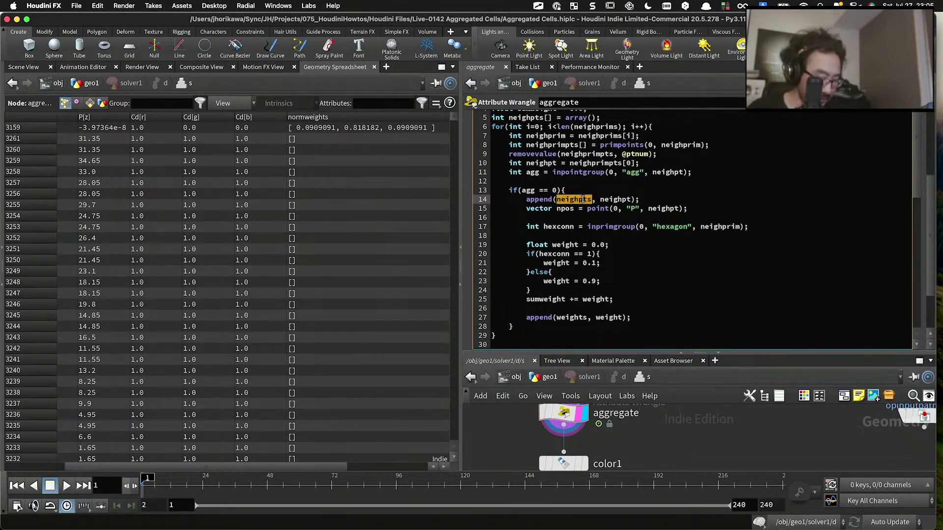
scroll(582, 199, down, 10)
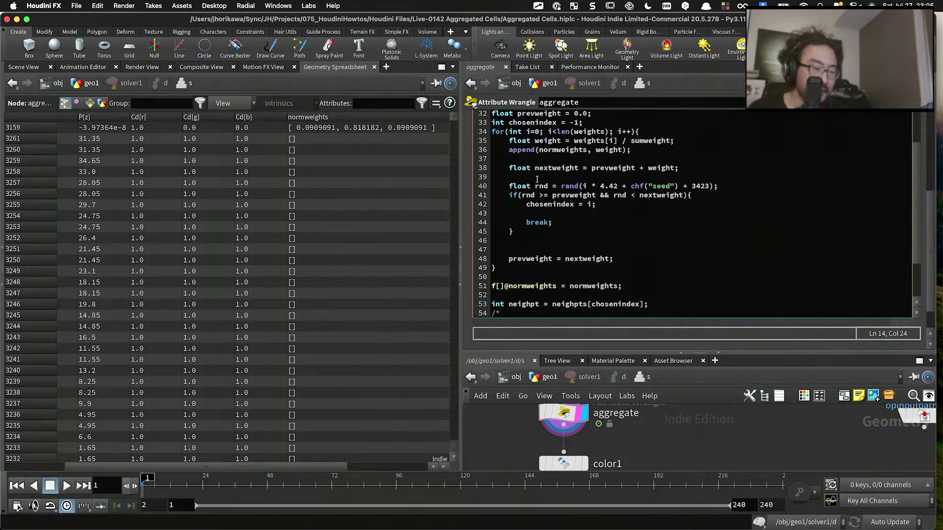
click(528, 224)
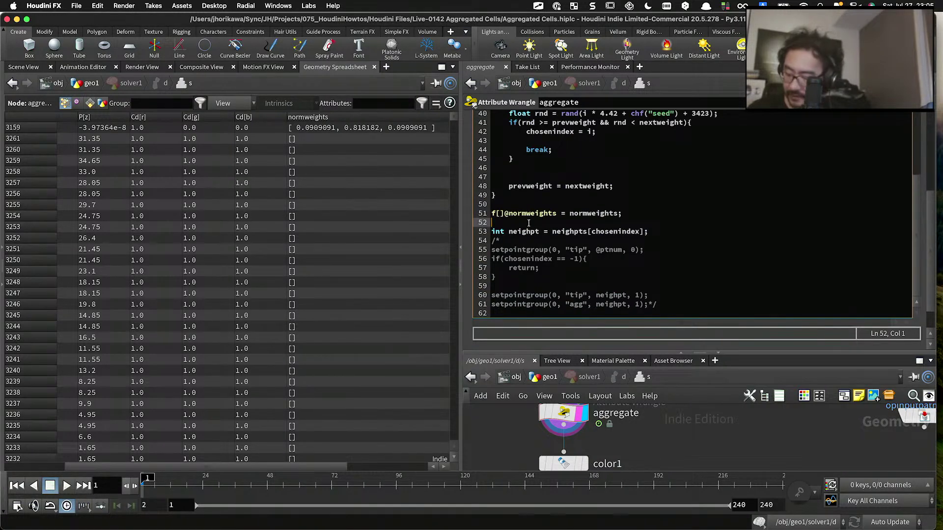
text(i[]@neighpts)
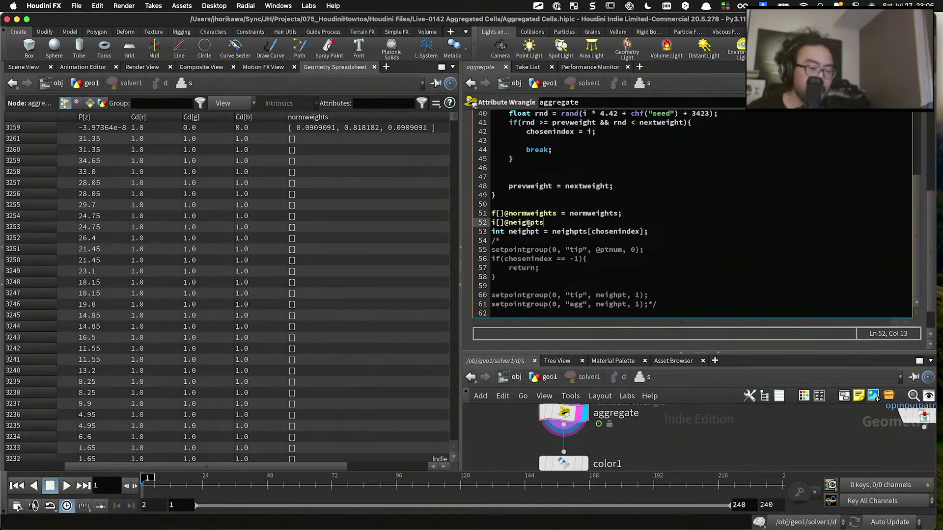
text( = neighpts;)
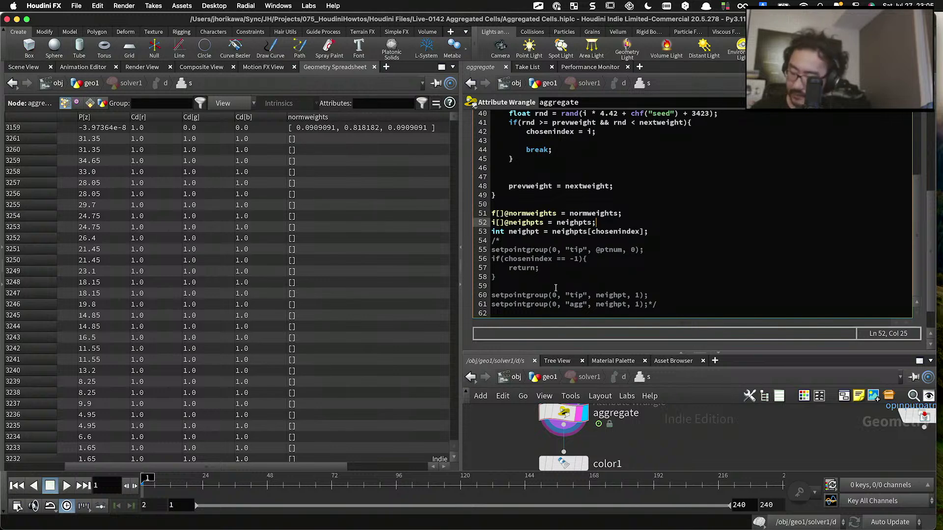
key(Return)
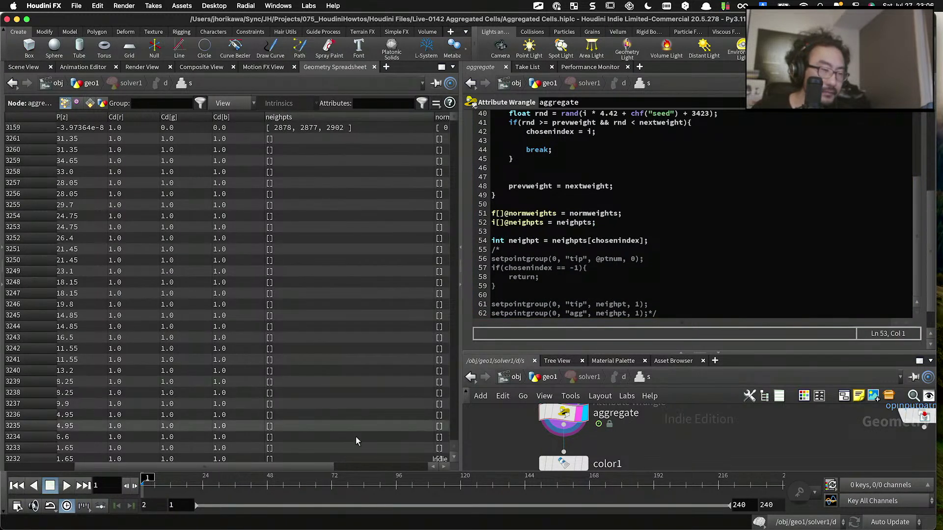
Step: Arrange the spreadsheet columns to compare the tip point's neighpts and normweights arrays side by side
scroll(318, 465, right, 5)
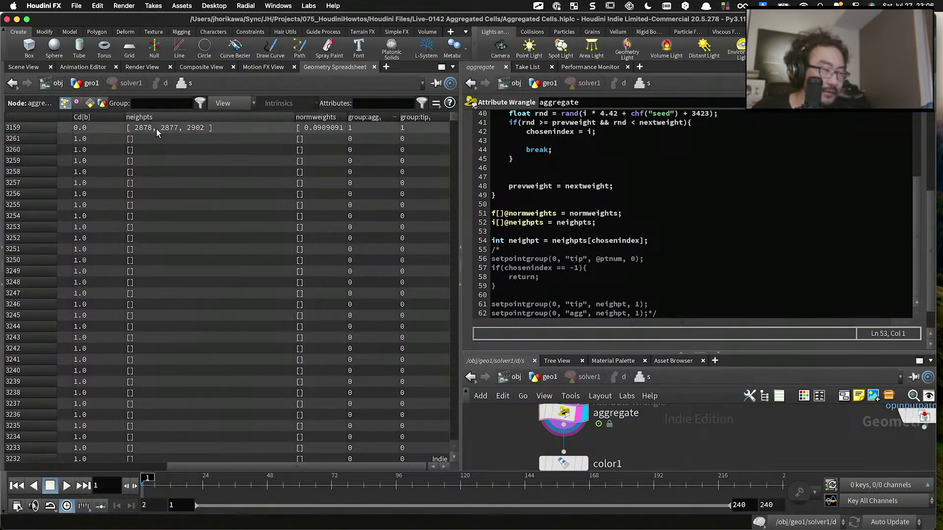
drag(295, 118, 259, 118)
drag(345, 119, 394, 121)
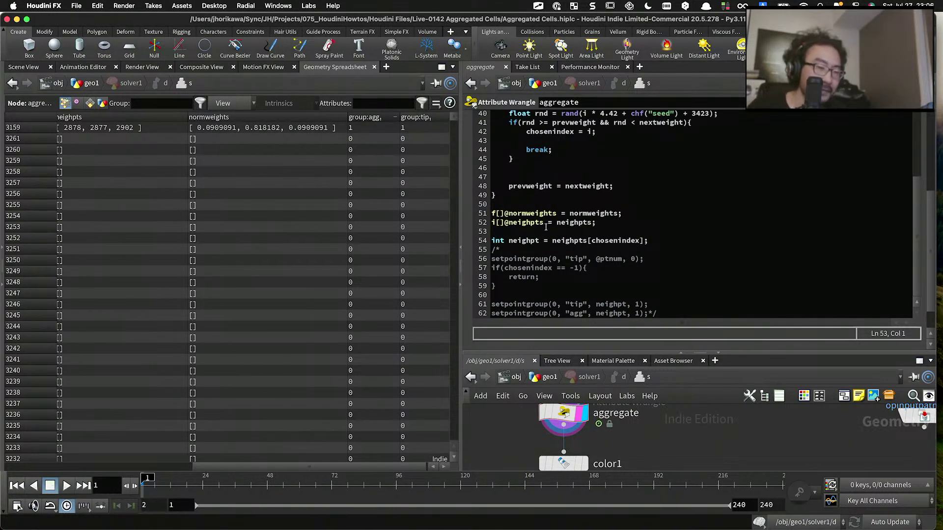
Step: Add the line i@chosenindex = chosenindex; below the neighpts attribute line to store the chosen index
scroll(545, 227, down, 2)
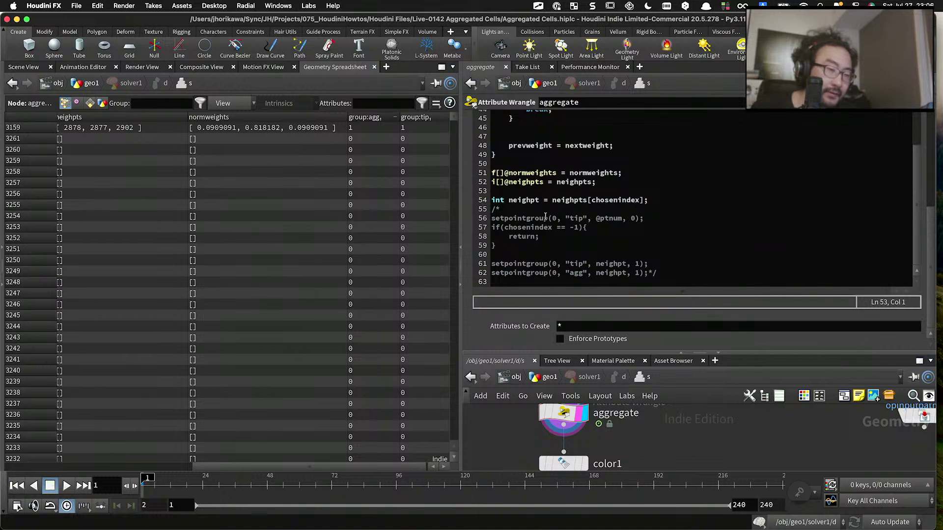
scroll(545, 217, up, 2)
key(Return)
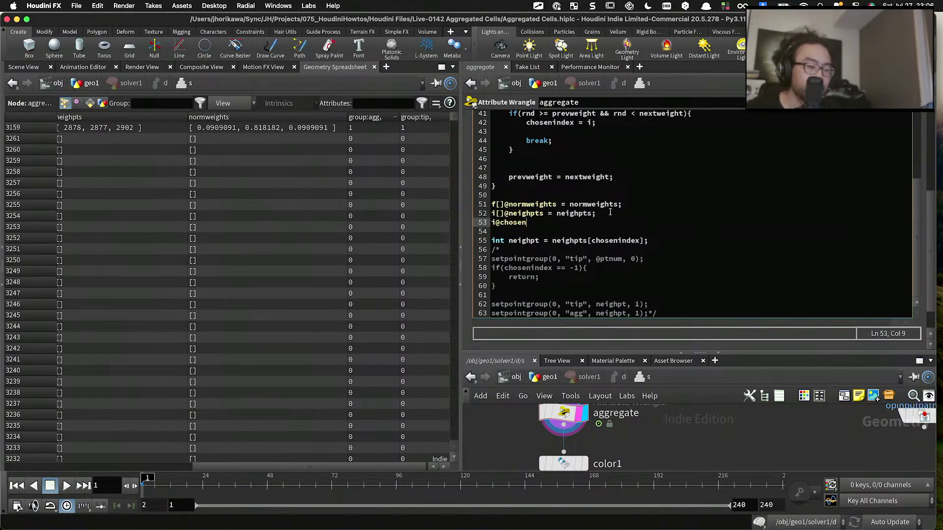
text(index = ch)
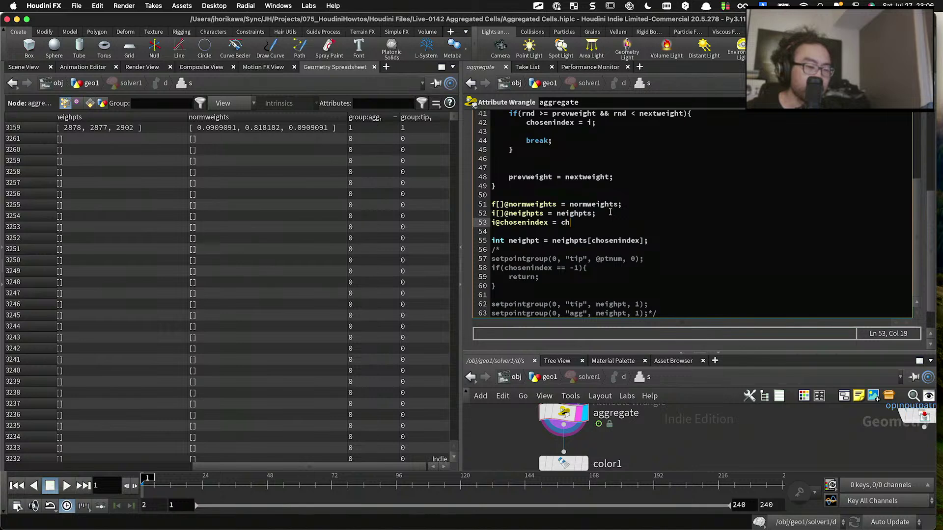
text(osenindex;)
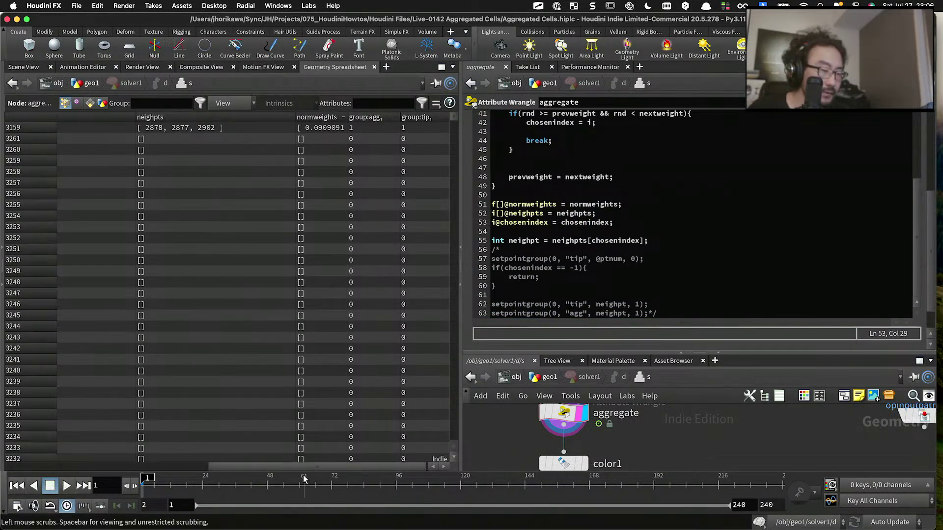
Step: Check the tip point's chosenindex value in the spreadsheet and examine the random selection condition in the for loop
drag(309, 467, 186, 461)
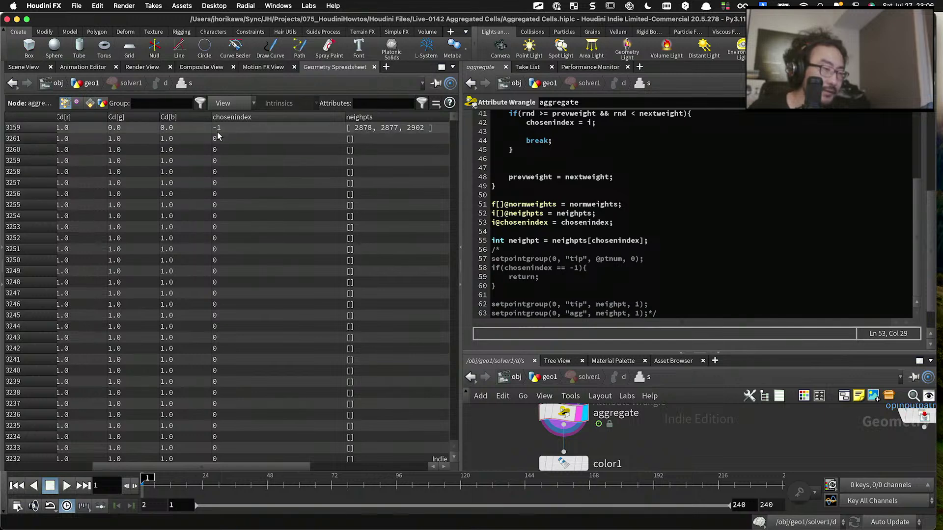
scroll(553, 273, up, 5)
scroll(554, 273, up, 1)
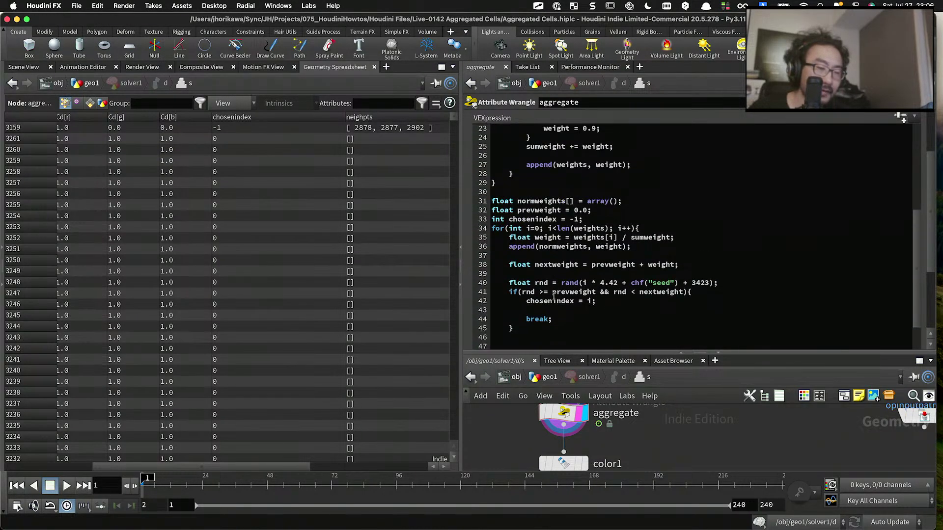
scroll(526, 265, down, 3)
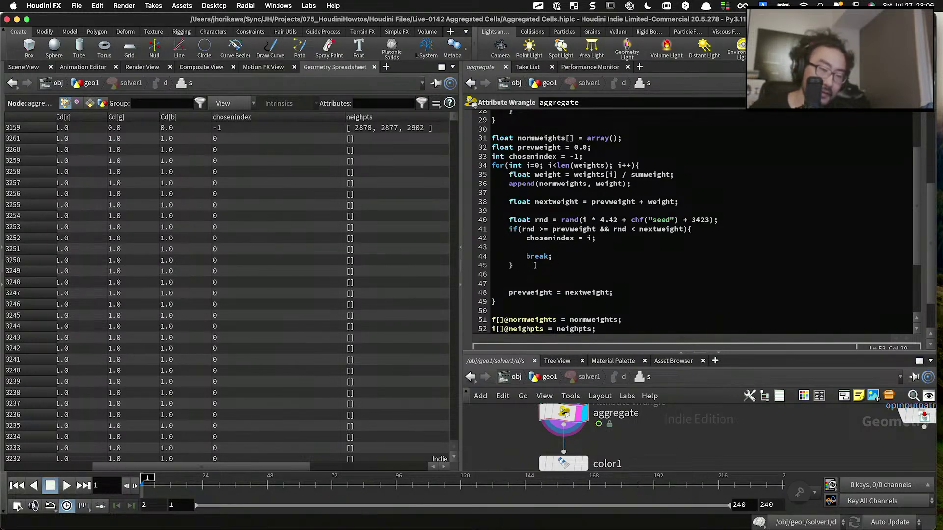
drag(532, 267, 514, 230)
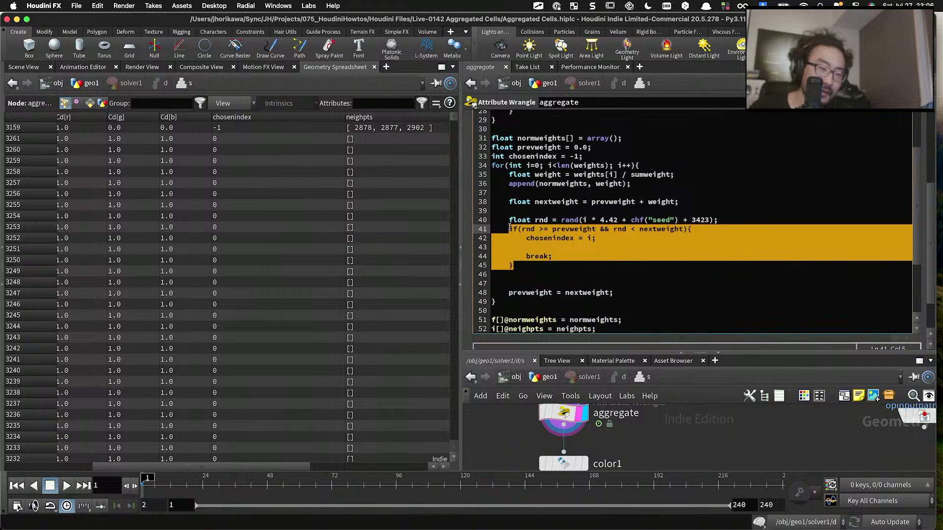
click(510, 228)
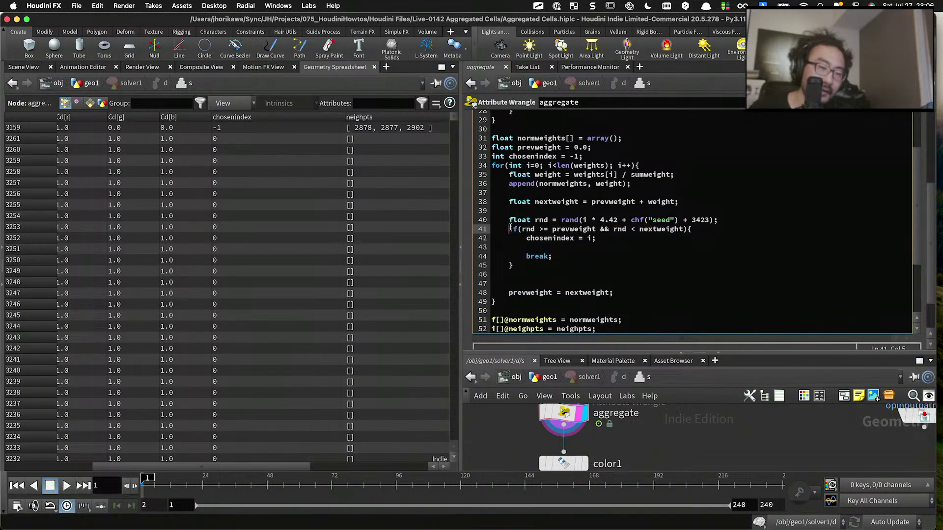
drag(722, 221, 508, 217)
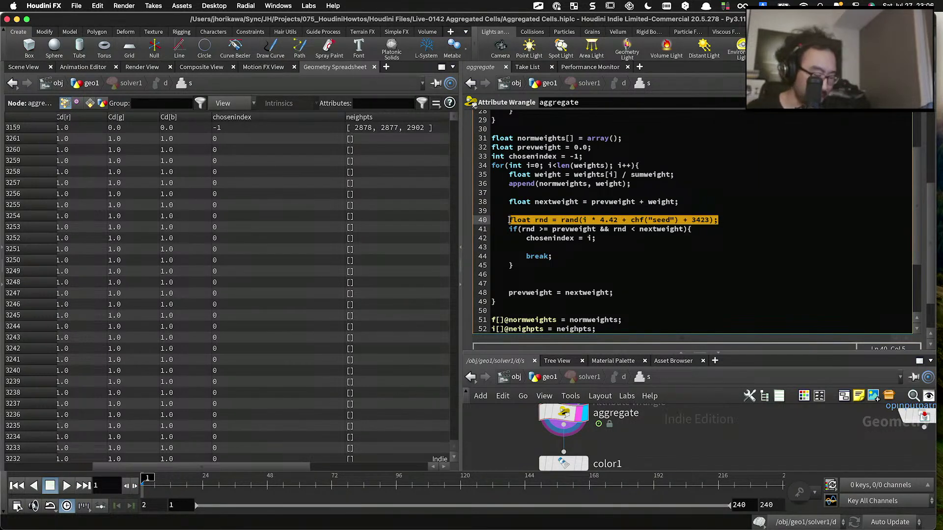
key(super+x)
click(611, 157)
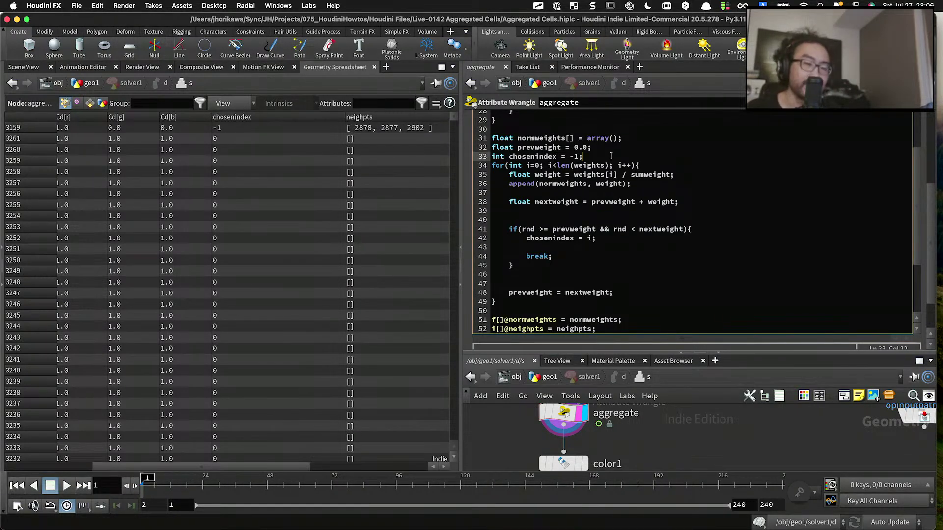
key(Return)
key(super+v)
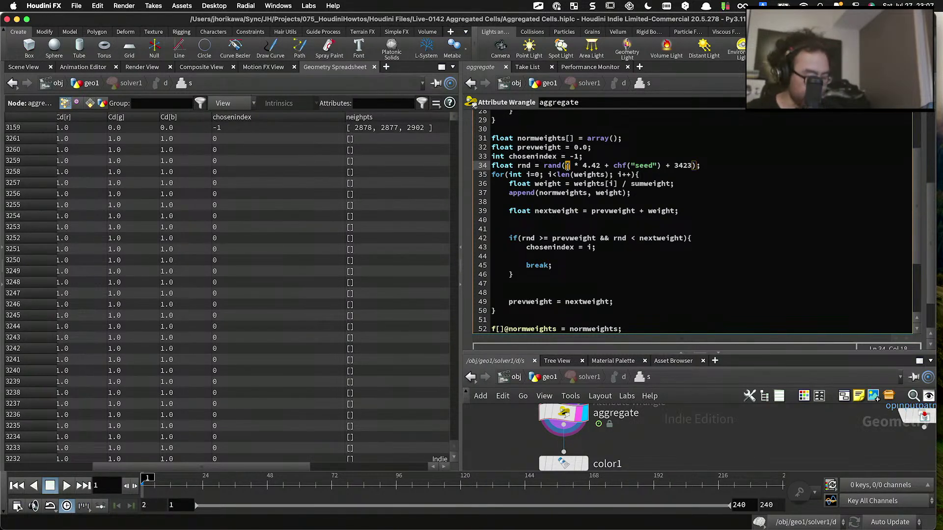
text(@ptnum)
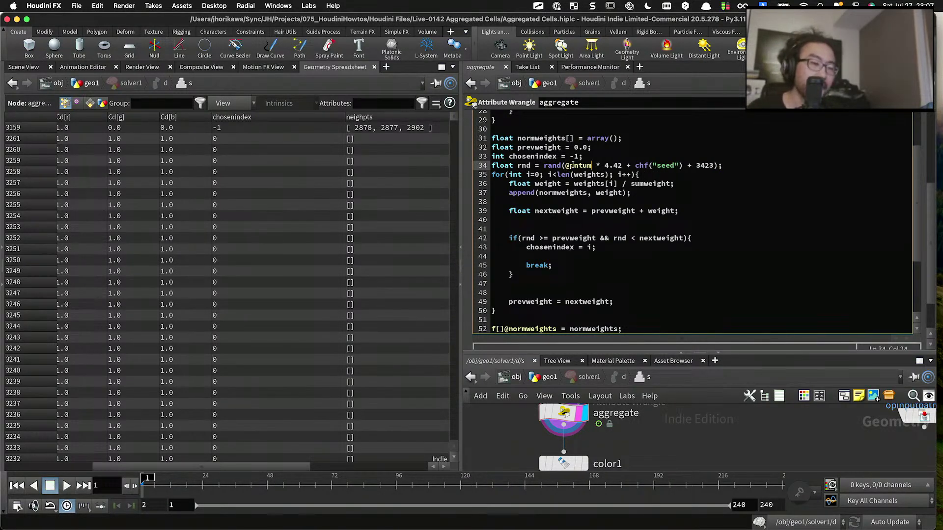
double_click(579, 167)
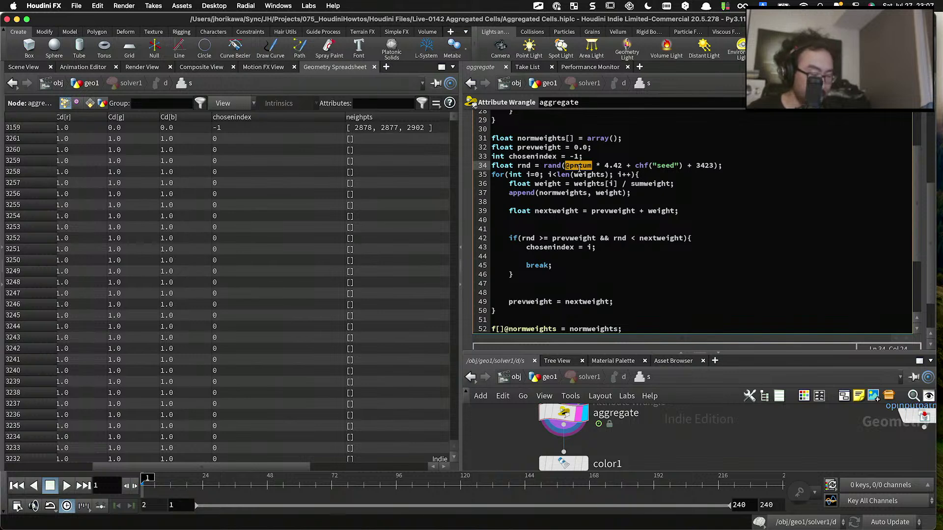
text(@ptnum)
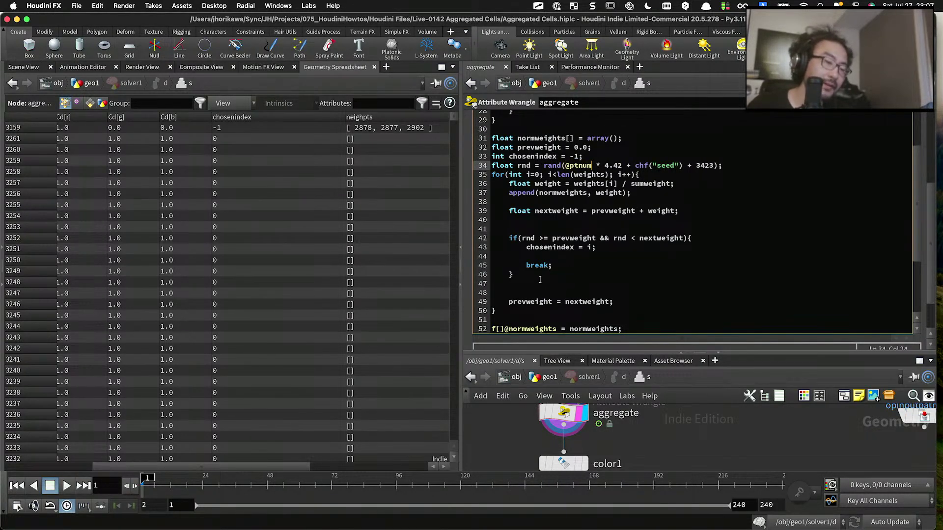
drag(524, 308, 490, 178)
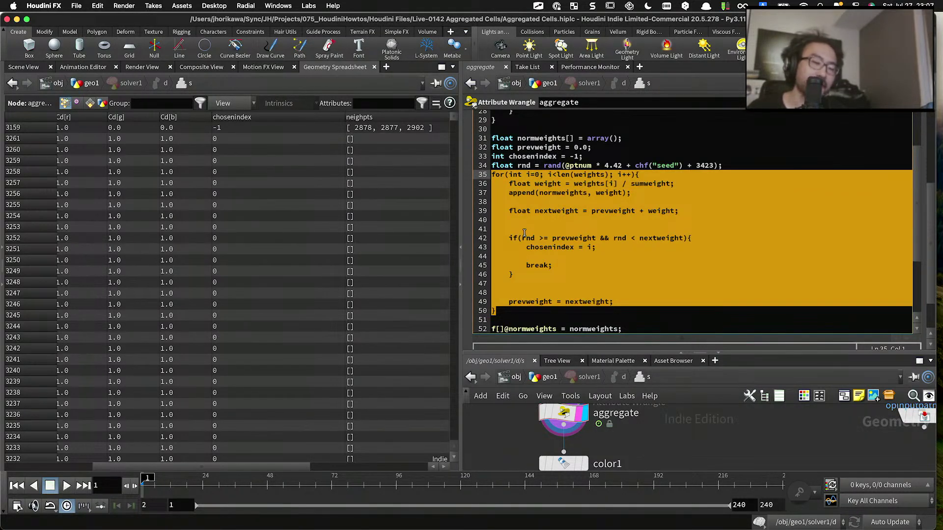
drag(513, 274, 510, 237)
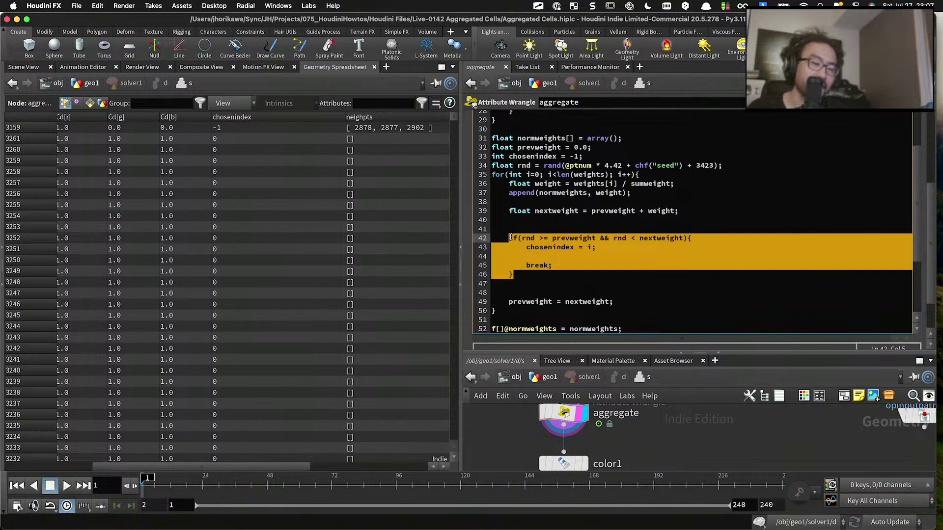
click(524, 239)
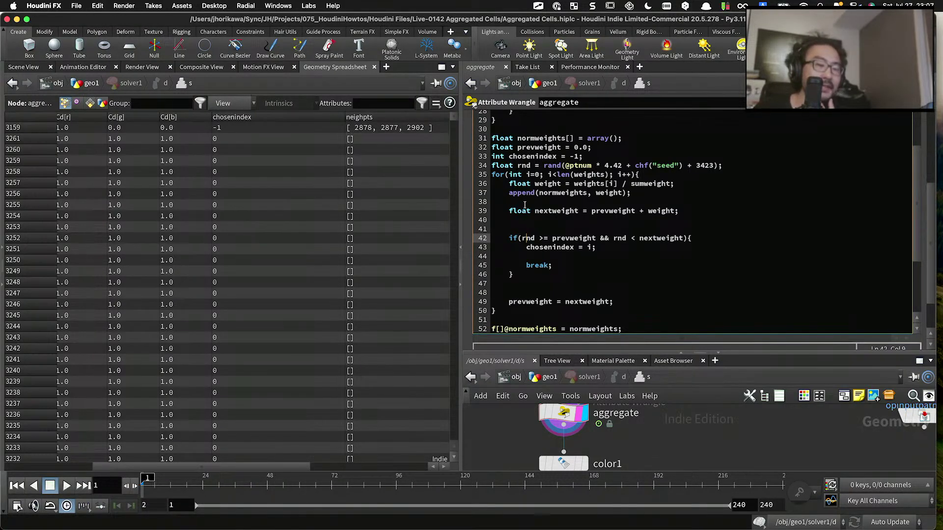
drag(527, 221, 479, 222)
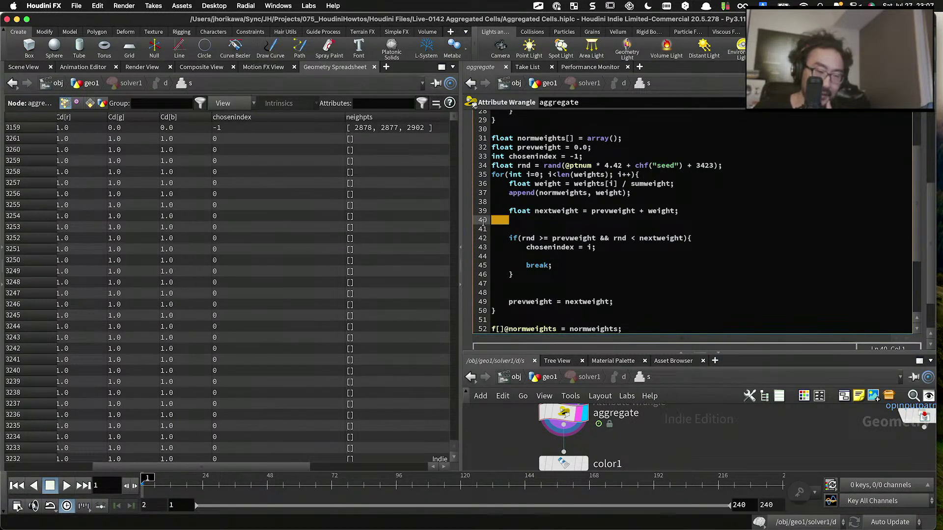
key(BackSpace)
key(BackSpace)
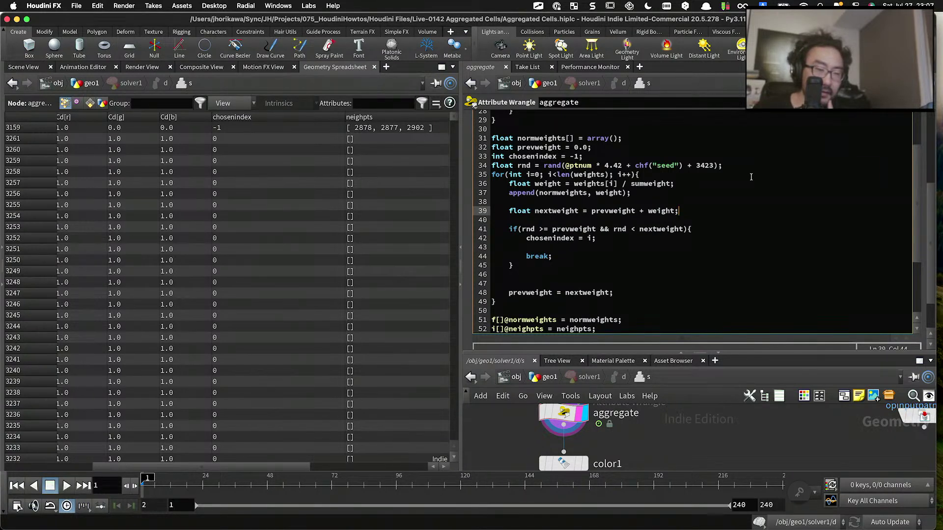
click(687, 418)
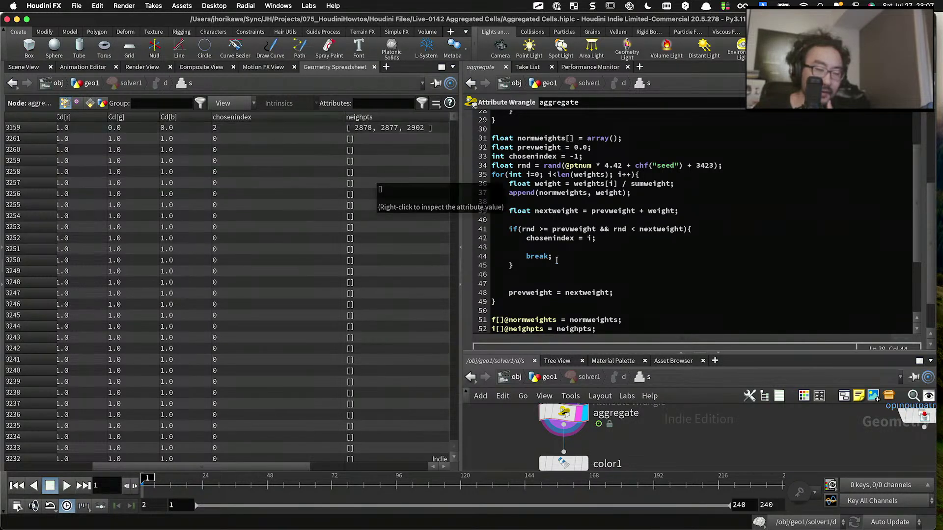
Step: Uncomment the block with the tip and agg setpointgroup calls at the end of the aggregate code and save the file
scroll(595, 260, down, 3)
scroll(596, 260, down, 3)
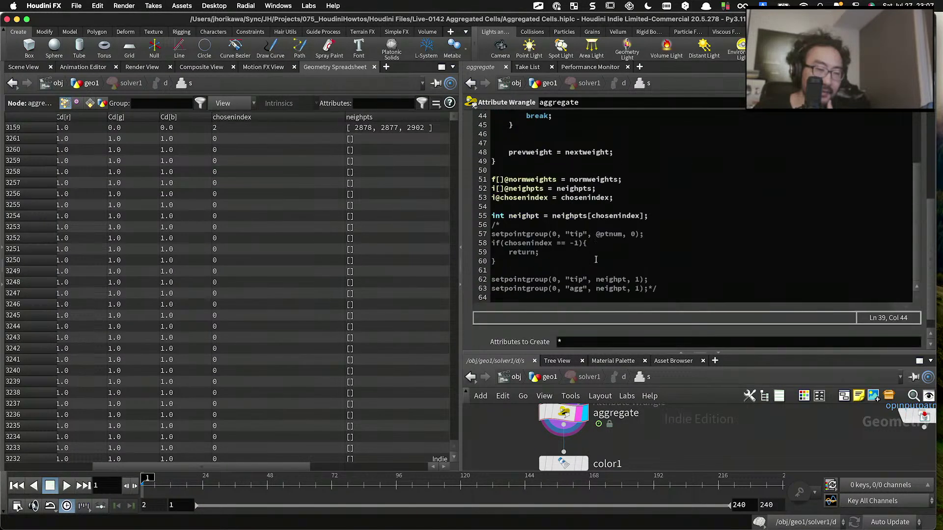
click(522, 225)
key(BackSpace)
key(BackSpace)
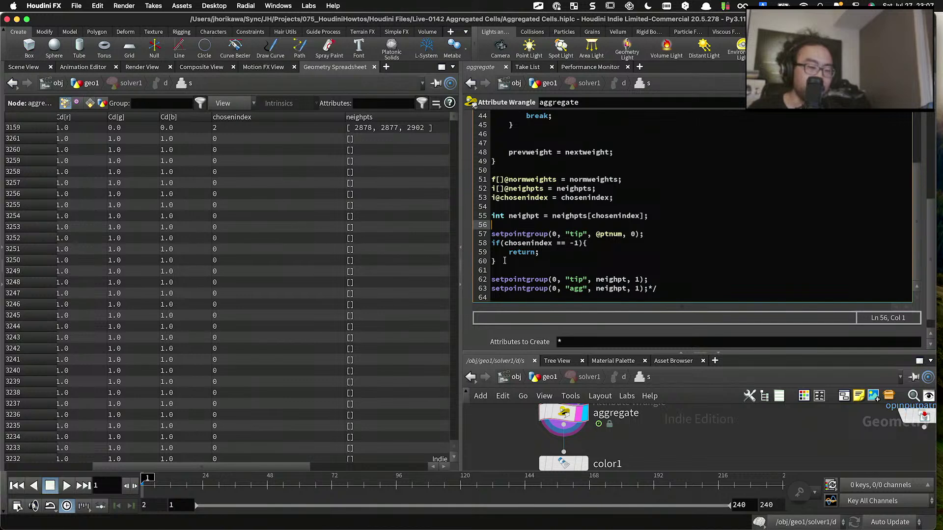
scroll(614, 260, down, 1)
click(680, 273)
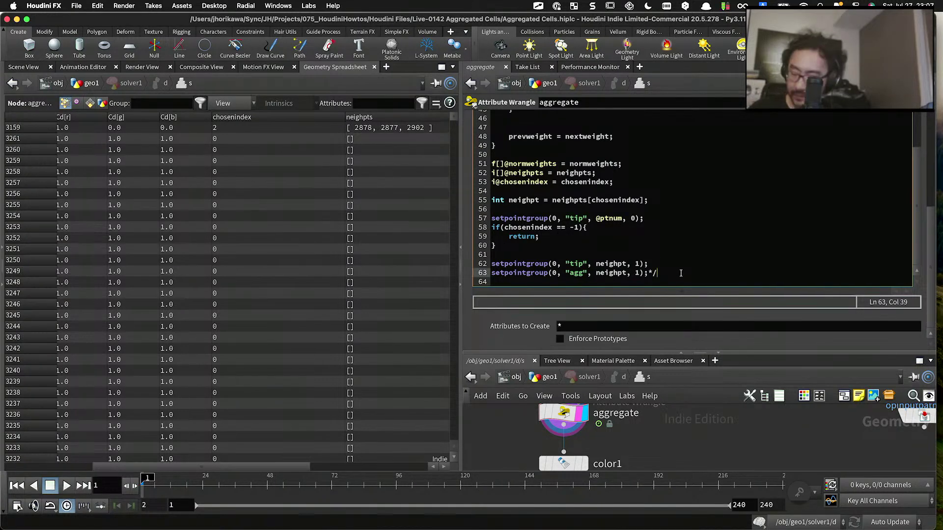
key(BackSpace)
key(BackSpace)
key(ctrl+s)
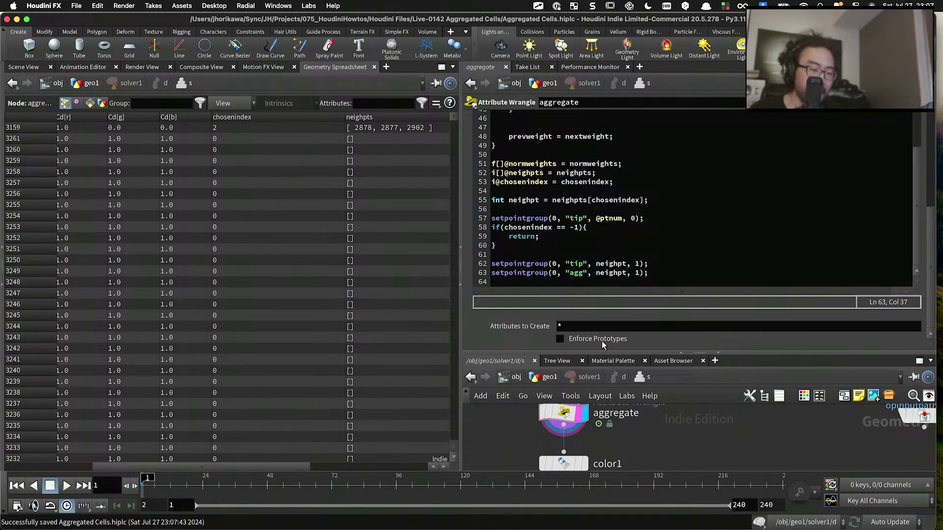
Step: Display the solver's OUT node and show its geometry in the 3D scene view
drag(602, 352, 600, 246)
middle_drag(582, 417, 586, 378)
scroll(585, 393, down, 2)
scroll(584, 429, up, 2)
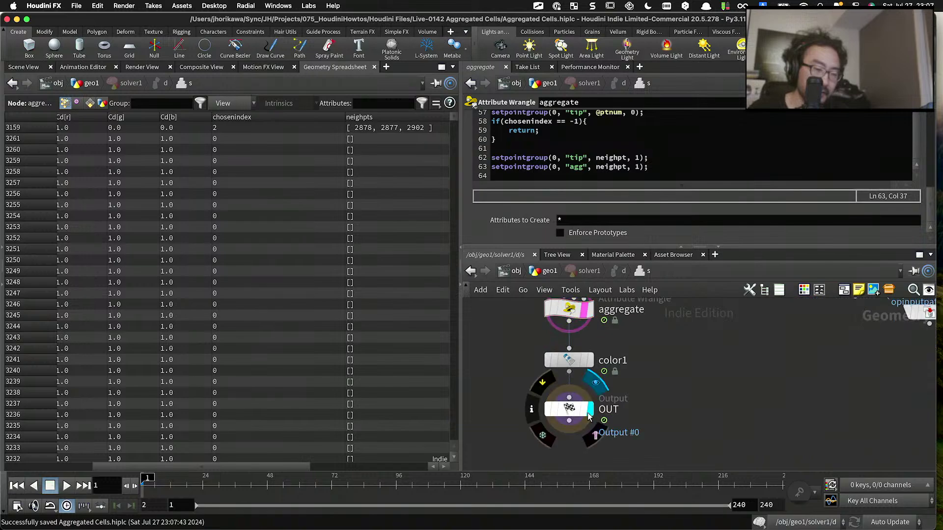
click(569, 409)
click(13, 71)
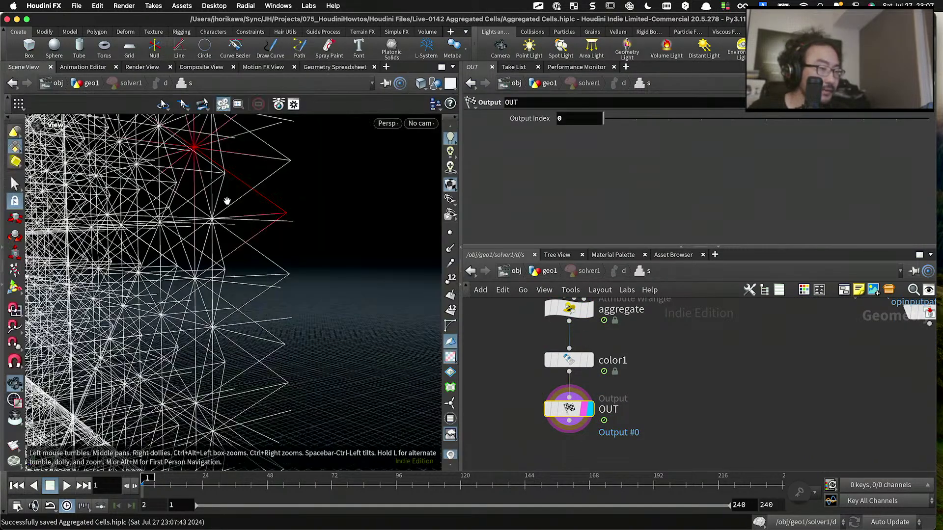
Step: Play the simulation, stop it, and go back to frame 17 to examine the red connections on the lattice
scroll(269, 195, down, 10)
drag(215, 241, 134, 396)
click(68, 485)
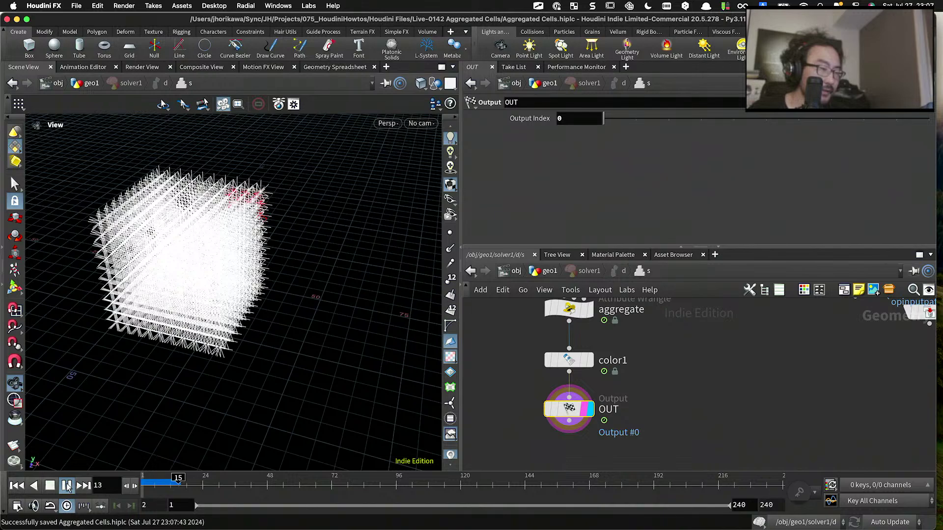
drag(177, 334, 206, 300)
scroll(206, 300, up, 5)
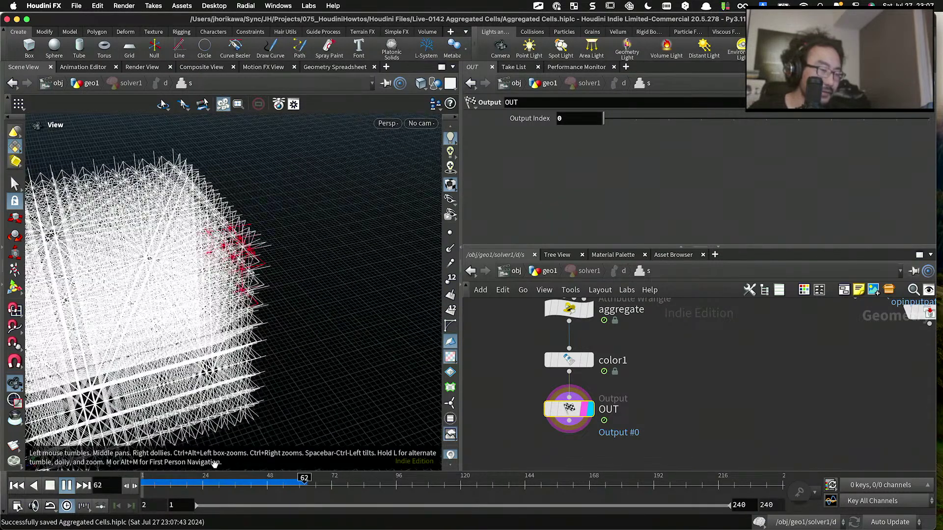
key(Escape)
drag(268, 485, 186, 485)
drag(240, 339, 242, 202)
scroll(240, 214, up, 4)
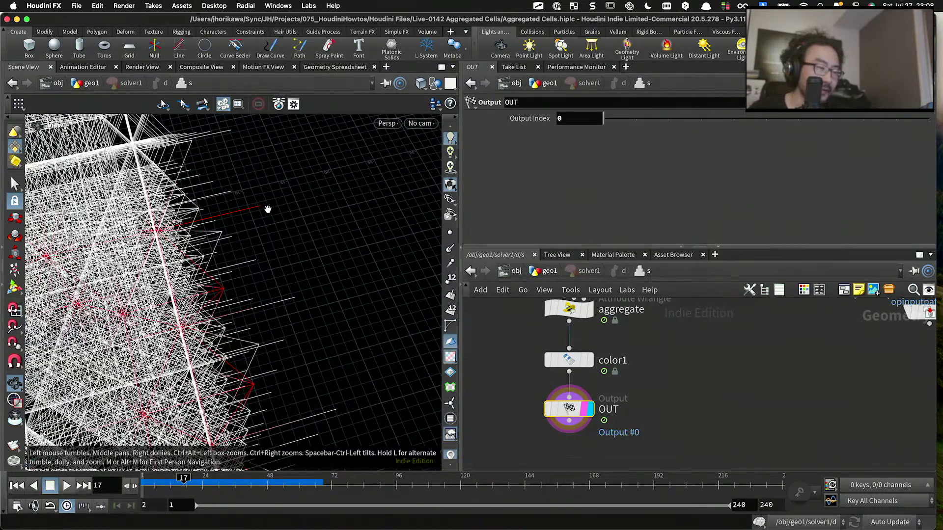
drag(265, 207, 324, 219)
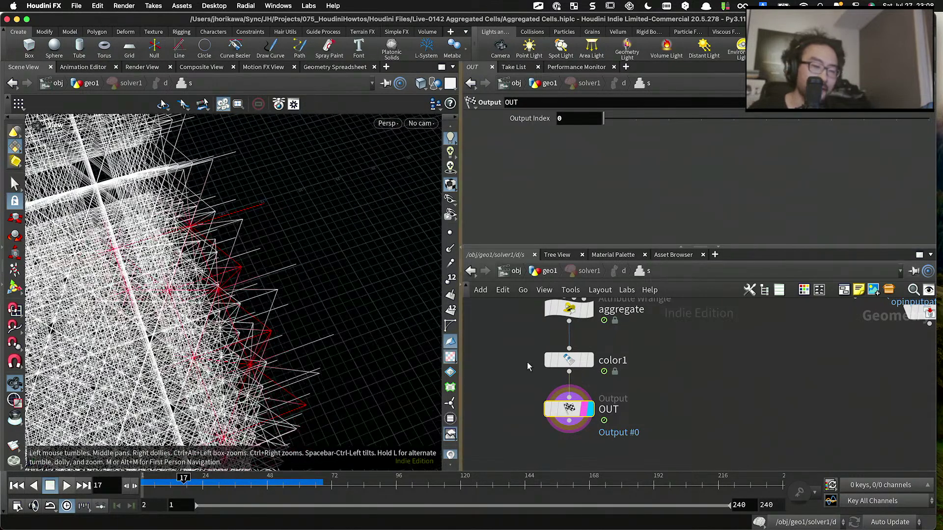
Step: Return to the geo1 network and display the copytopoints3 node
scroll(528, 366, down, 3)
scroll(535, 373, up, 3)
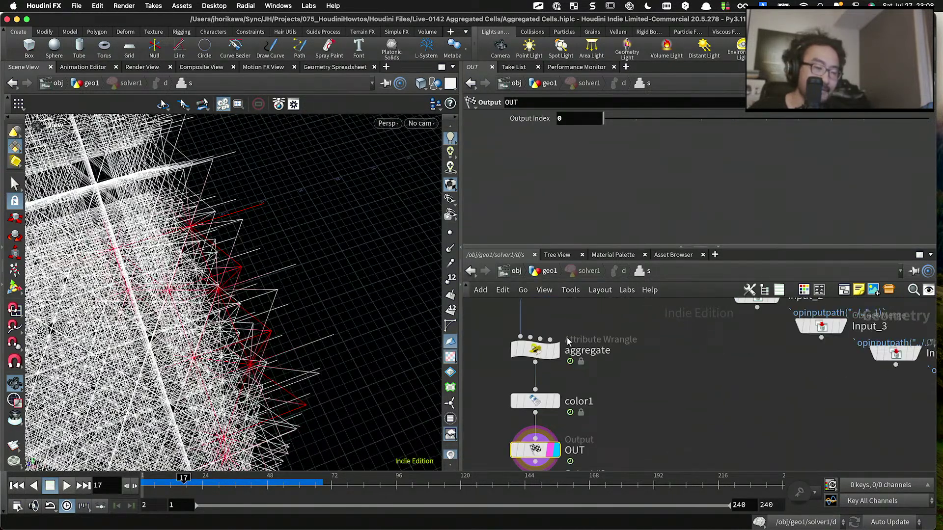
click(540, 271)
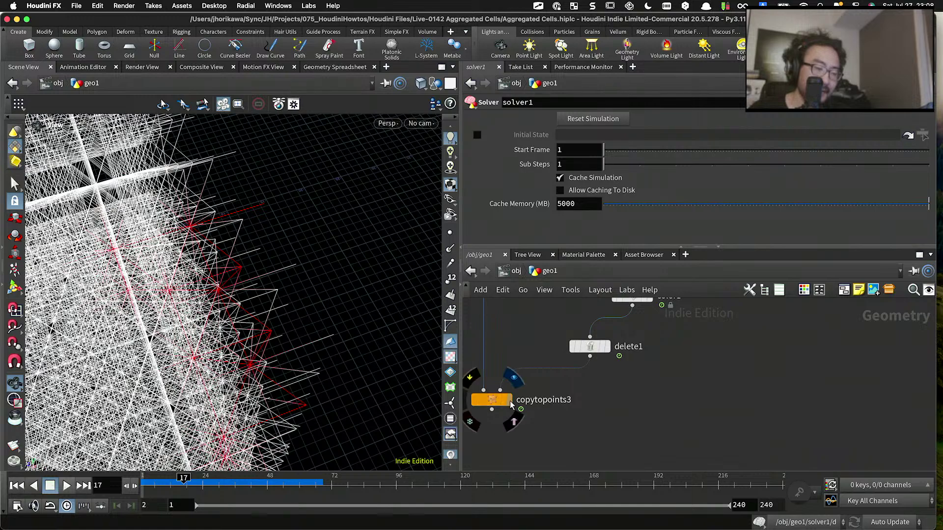
click(511, 404)
drag(275, 274, 338, 279)
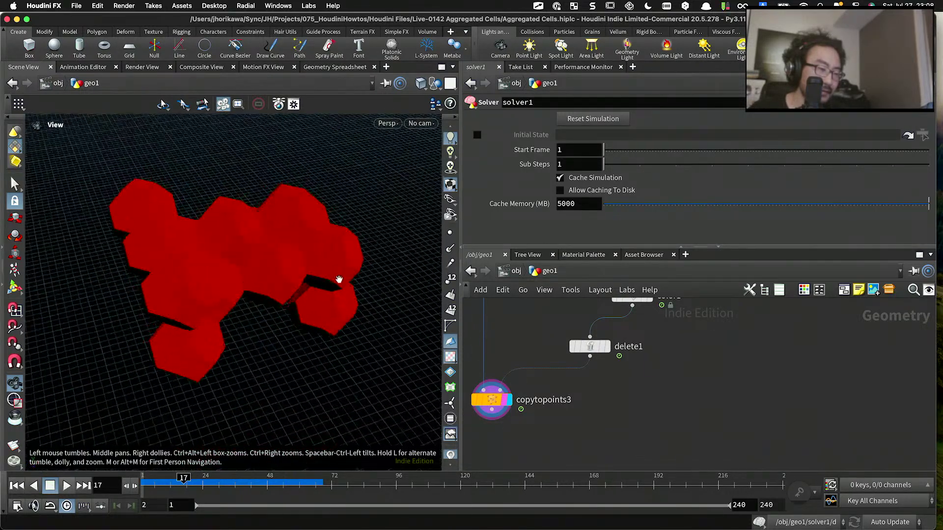
Step: Scrub through the early frames up to frame 23 and examine how the cells aggregate from several angles
drag(180, 482, 153, 487)
drag(200, 362, 290, 314)
drag(153, 484, 148, 481)
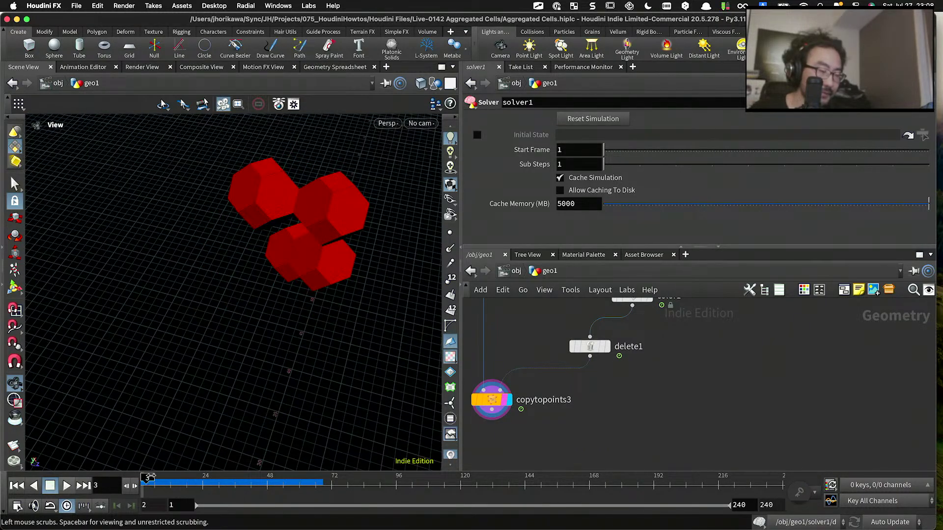
drag(287, 319, 258, 381)
mouse_move(147, 482)
mouse_down()
mouse_move(130, 485)
mouse_move(150, 482)
mouse_up()
drag(223, 350, 275, 322)
drag(286, 274, 184, 287)
drag(170, 484, 175, 479)
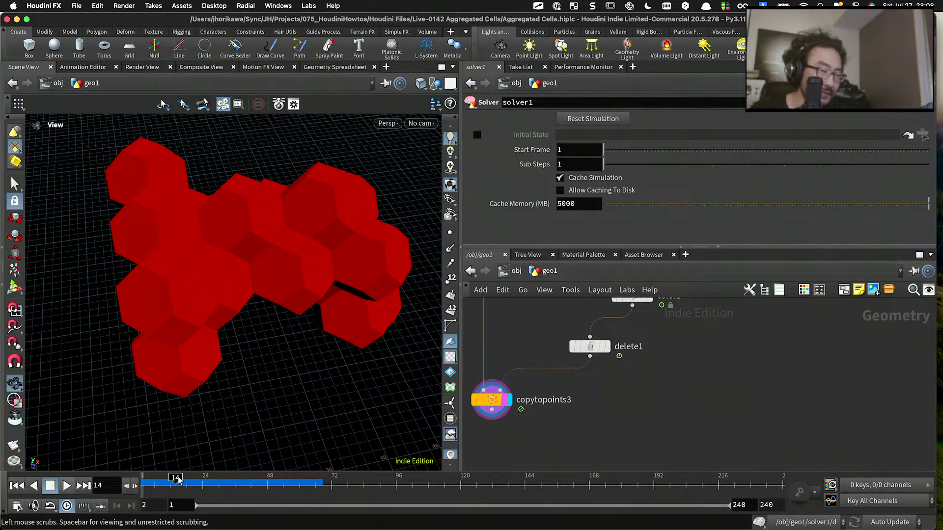
drag(203, 387, 287, 368)
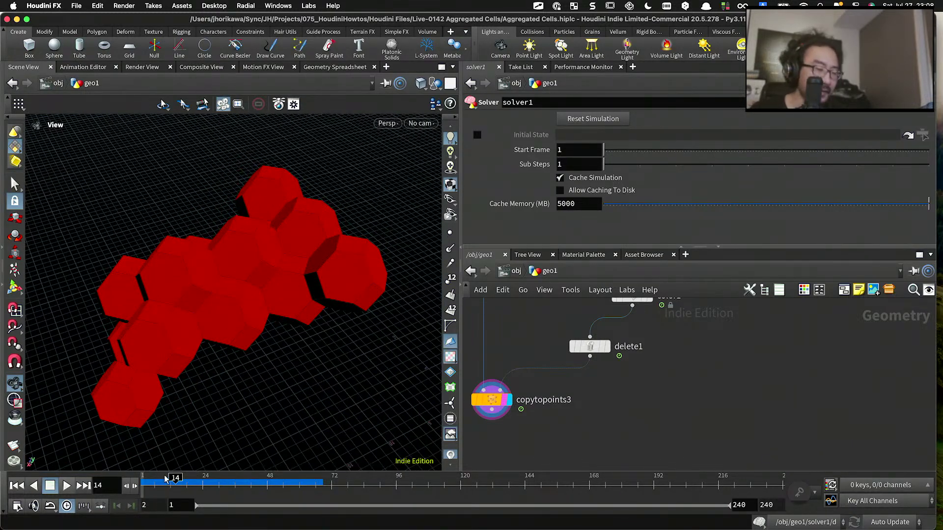
scroll(532, 396, down, 6)
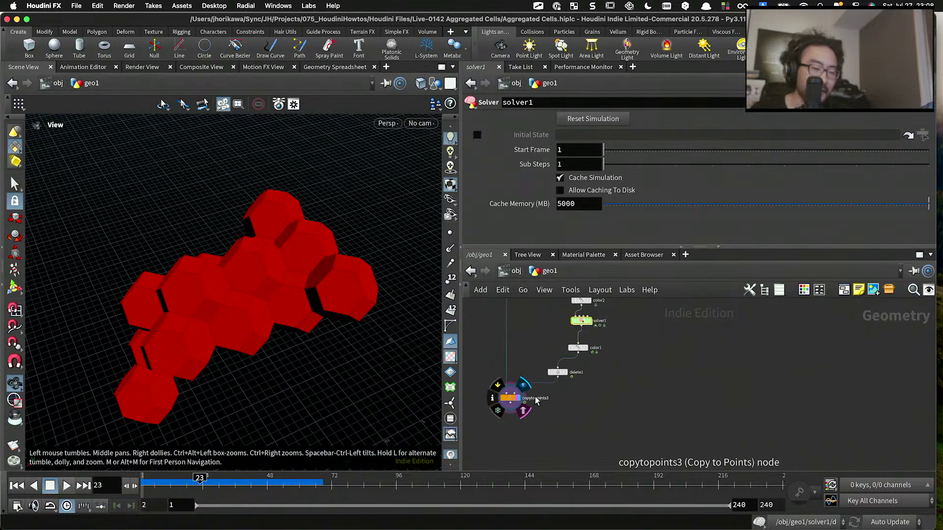
drag(389, 330, 253, 287)
drag(196, 273, 189, 317)
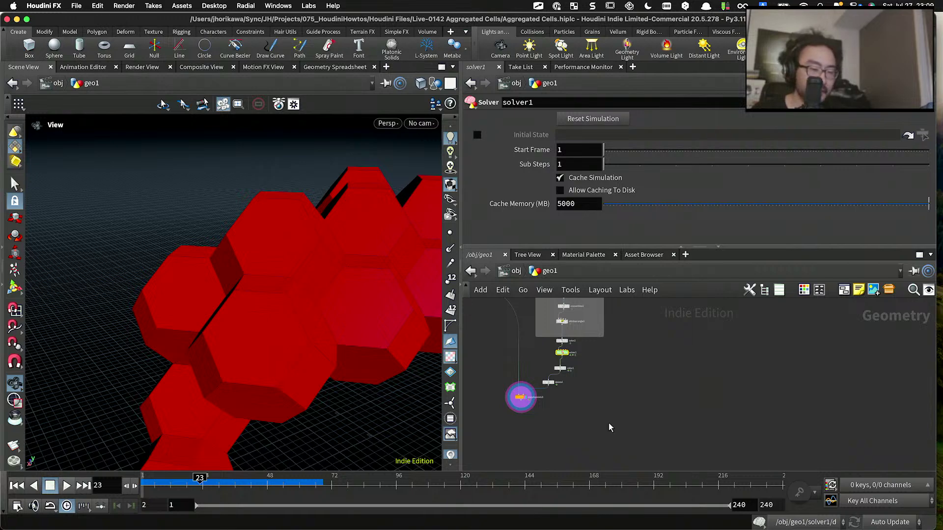
Step: Go back inside solver1 and open the aggregate wrangle's code in a separate editor window
scroll(543, 319, up, 5)
double_click(516, 329)
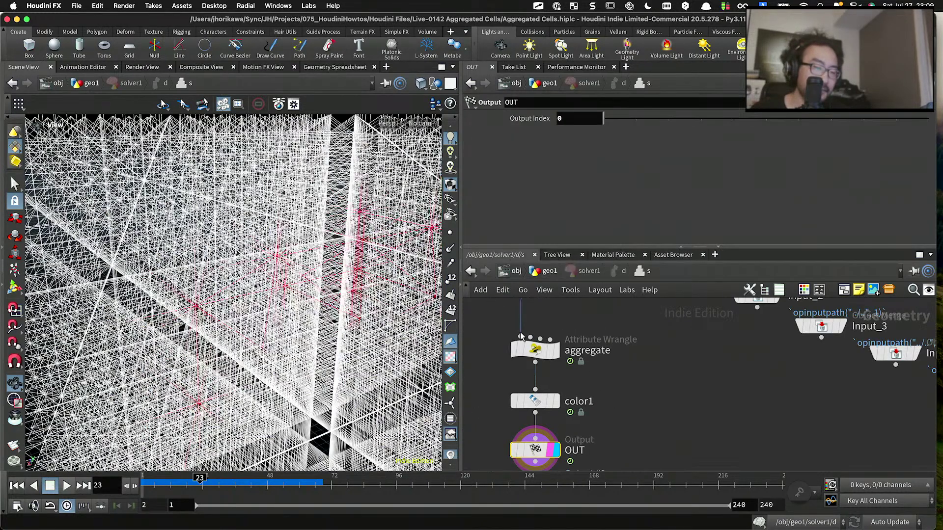
click(536, 350)
scroll(584, 364, down, 5)
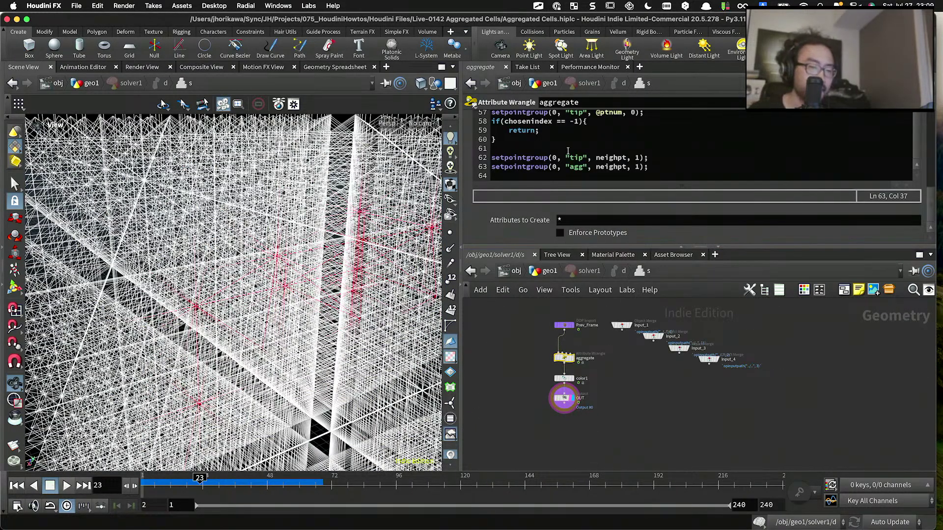
click(568, 149)
key(alt+e)
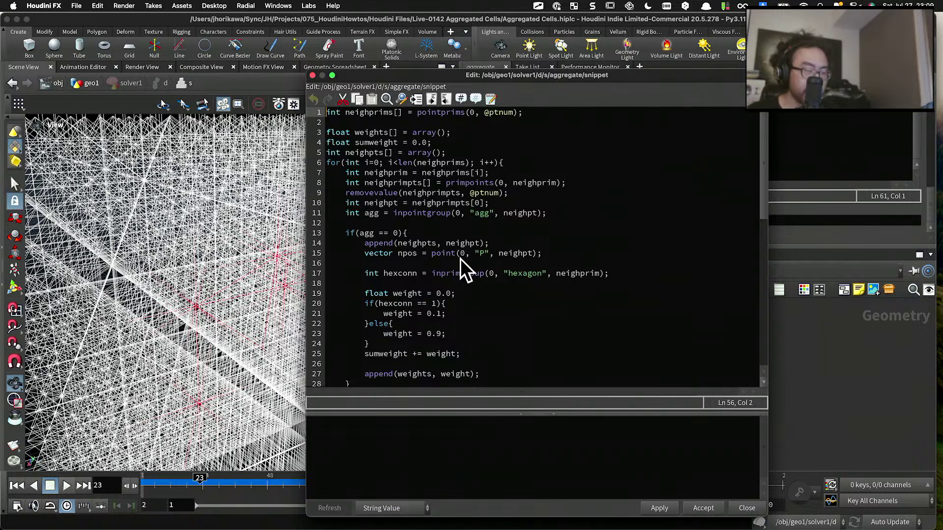
Step: Set the neighbour weight to 0.8 for hexagon connections and 0.2 for all others
scroll(446, 284, down, 4)
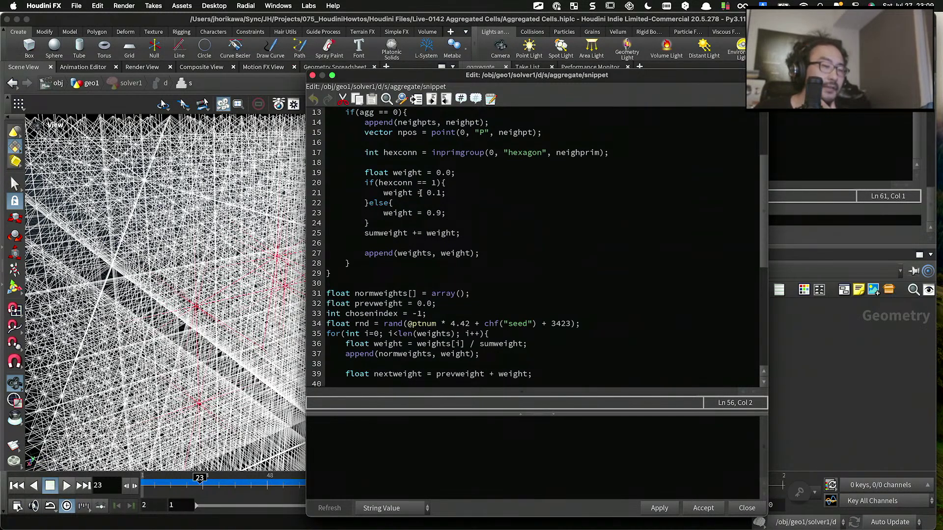
click(444, 193)
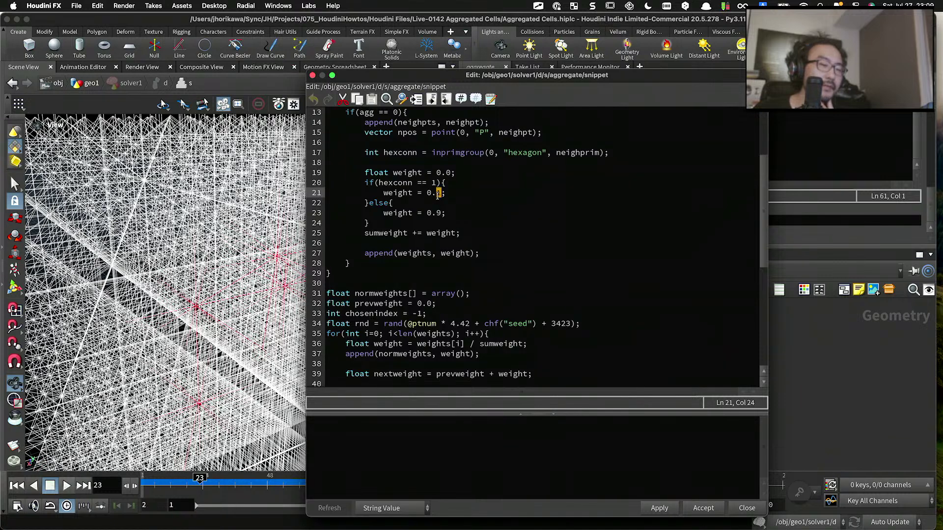
text(8)
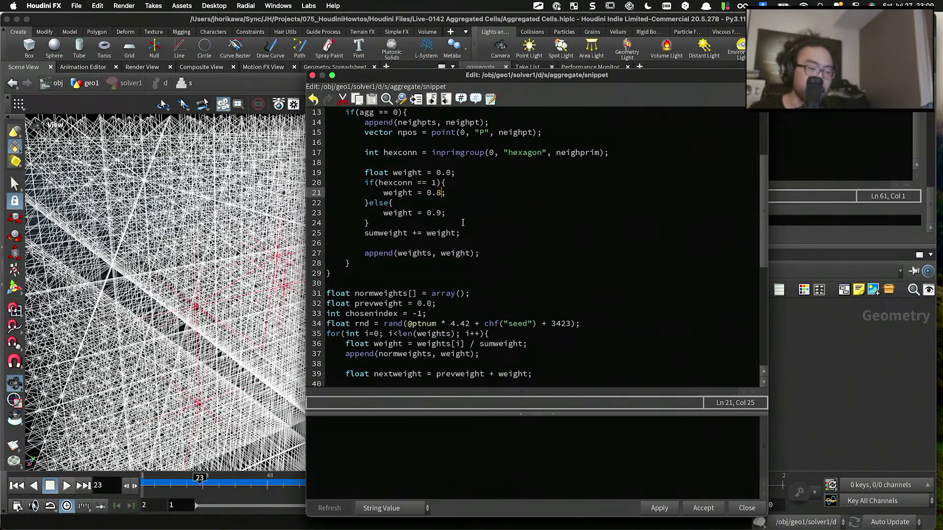
drag(437, 216, 440, 212)
text(9)
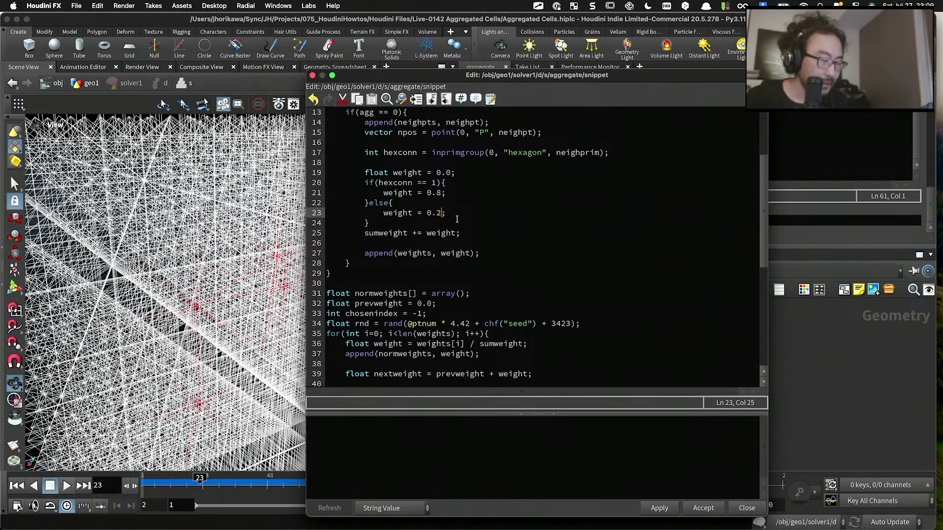
Step: Insert blank lines at the start of the if(agg == 0) block, above the append(neighpts, neighpt) call
scroll(456, 219, down, 7)
scroll(456, 219, up, 4)
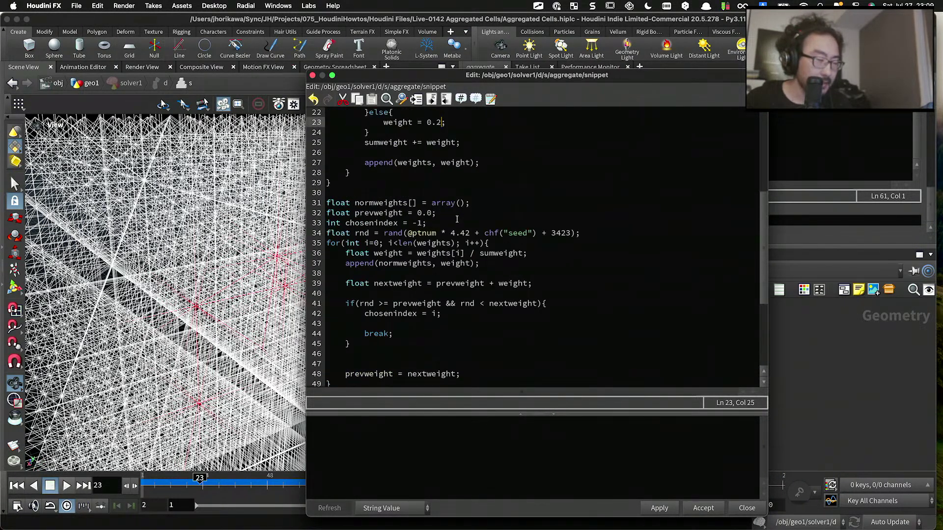
scroll(457, 219, up, 5)
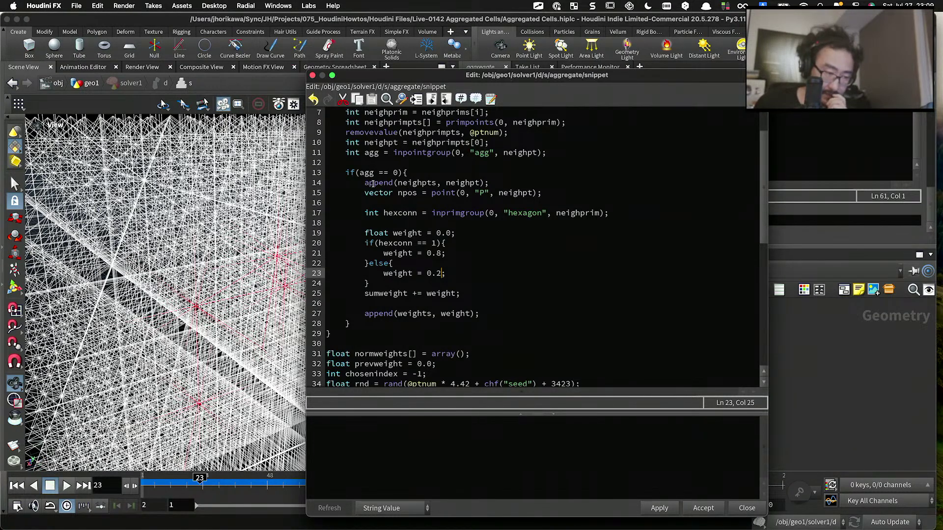
click(635, 214)
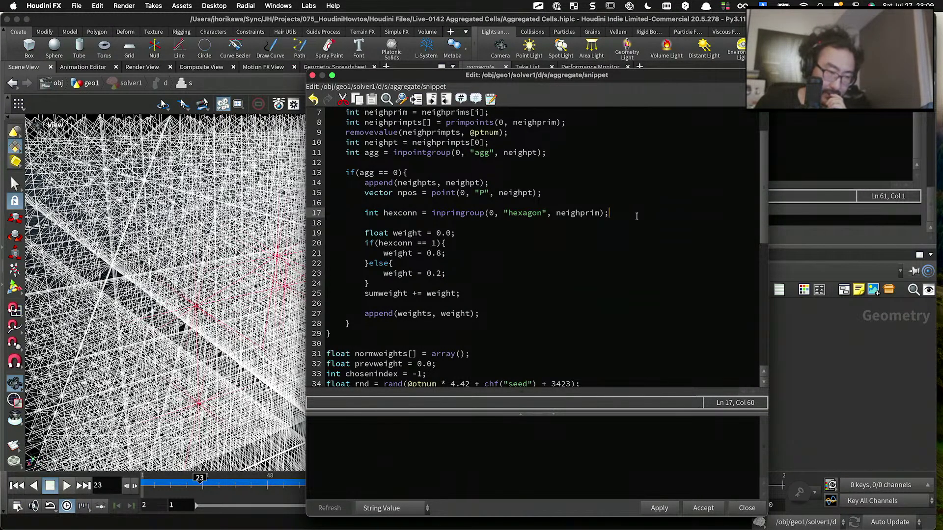
click(462, 182)
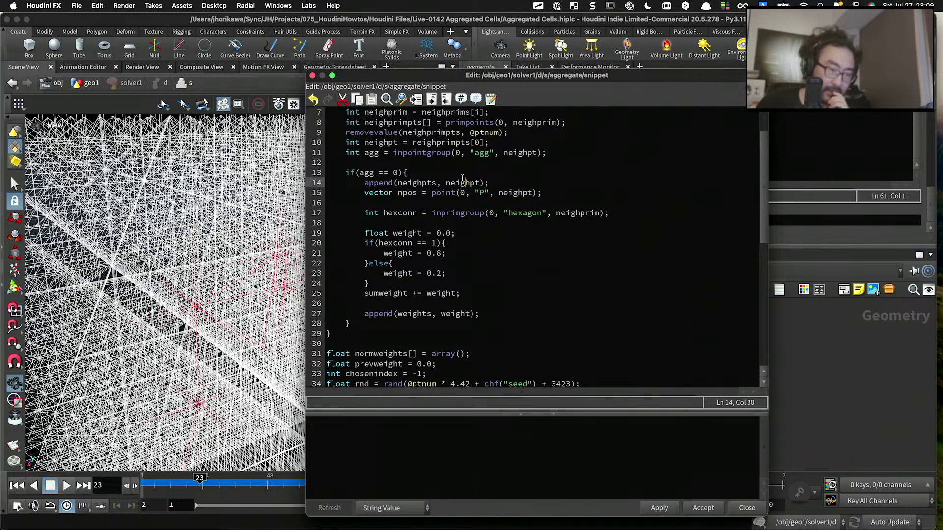
click(447, 173)
key(Return)
key(Return)
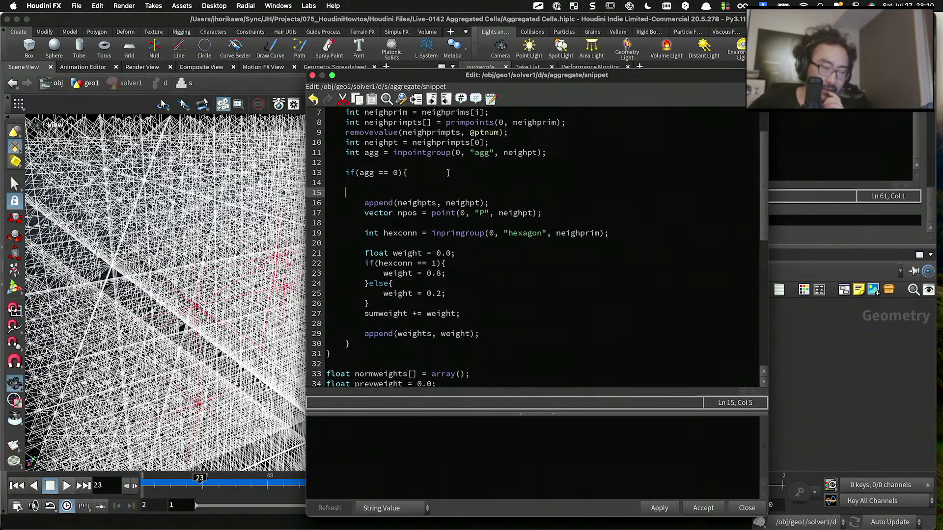
key(Up)
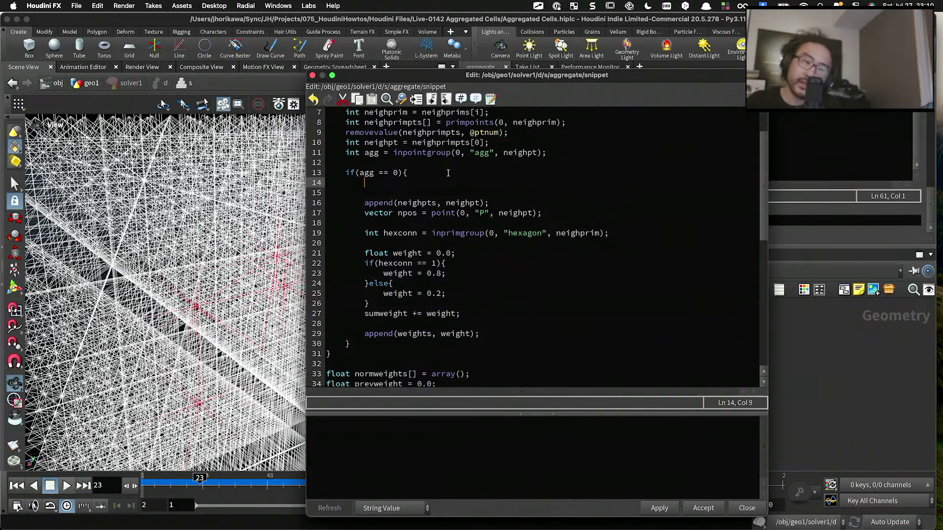
key(Return)
key(Up)
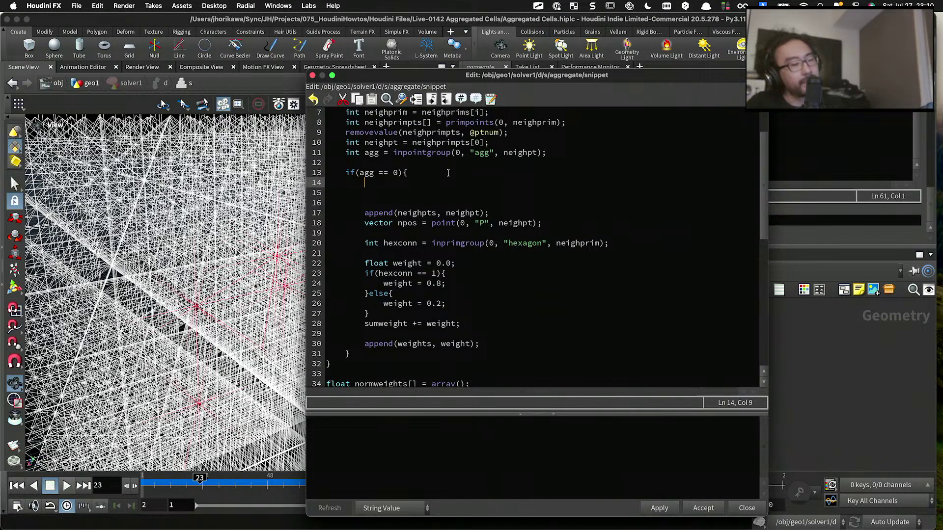
drag(446, 212, 480, 216)
click(405, 181)
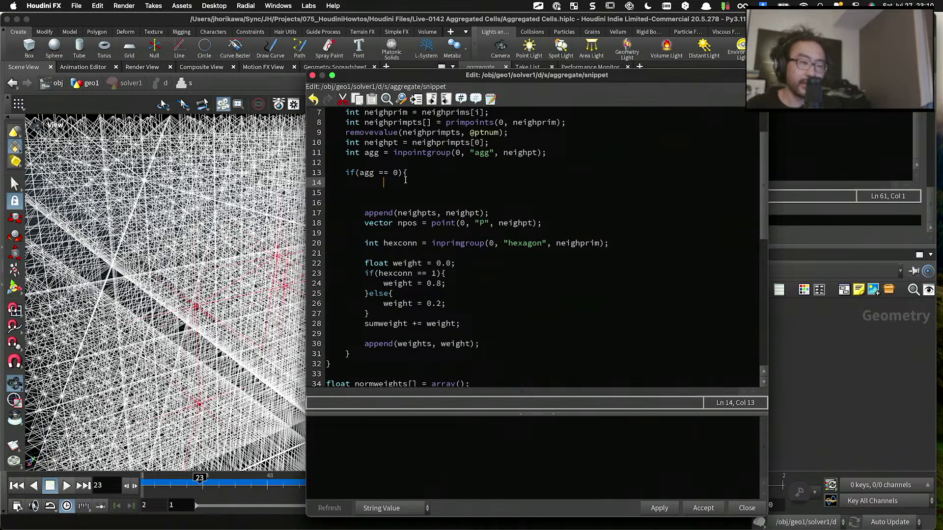
key(BackSpace)
key(BackSpace)
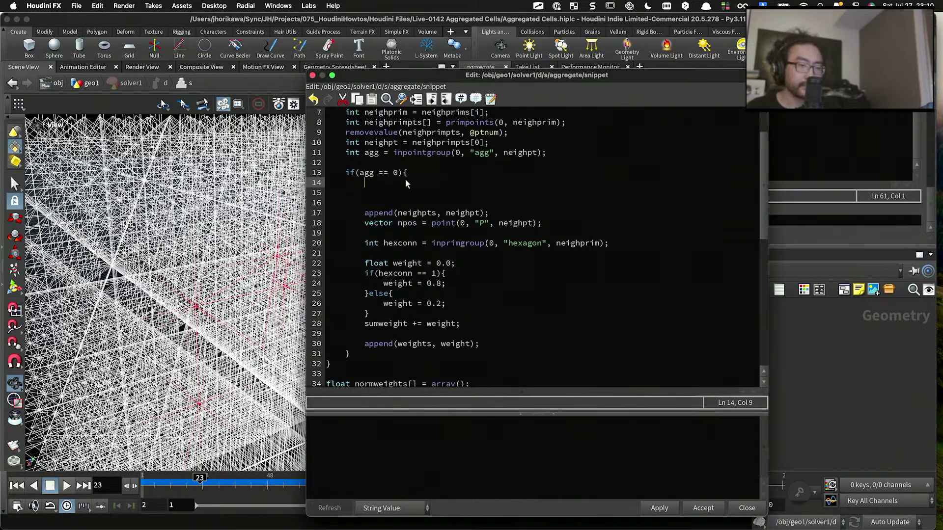
Step: Declare the array int nneighpts[] = neighbours(0, neighpt); as the first statement of the if(agg == 0) block
text(int)
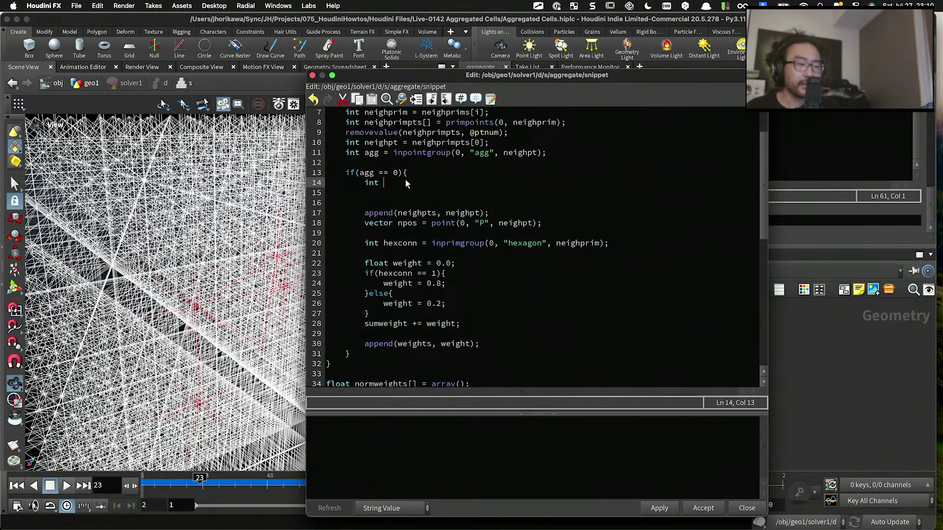
text( nei)
key(BackSpace)
key(BackSpace)
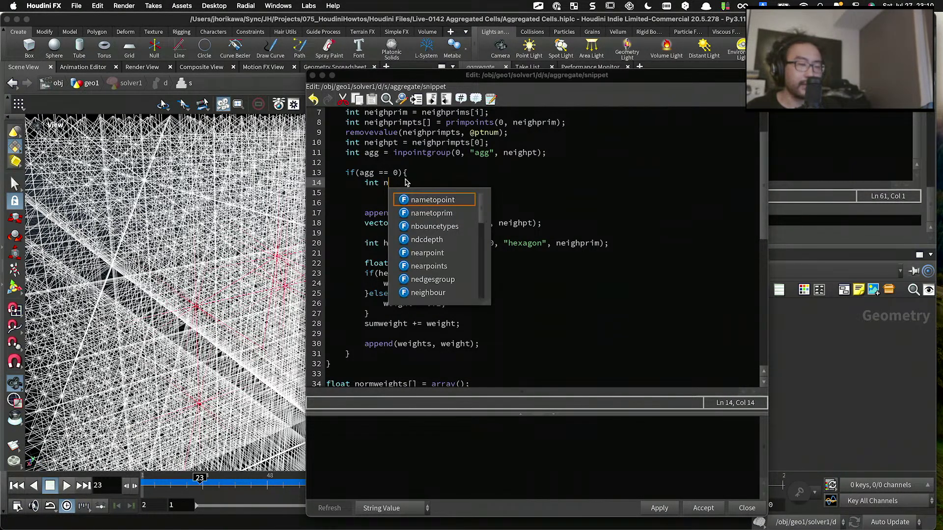
text(n)
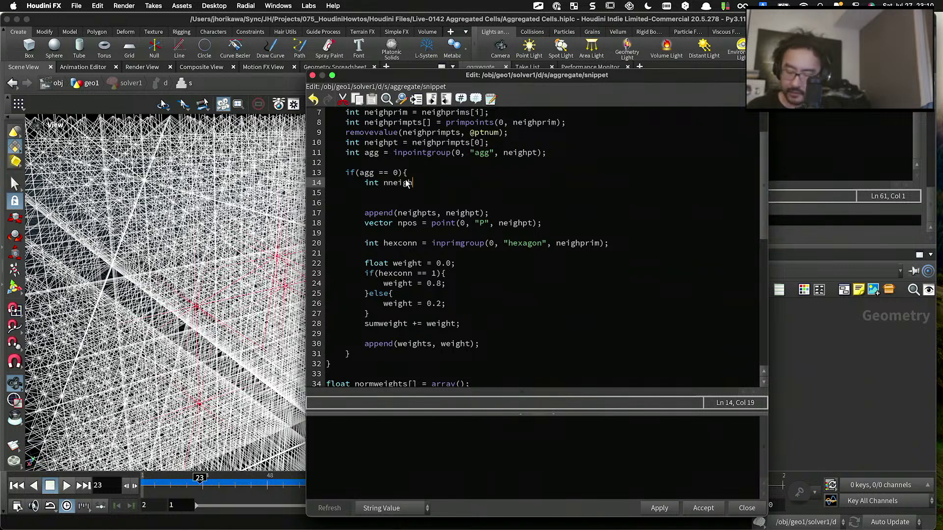
text(eighpts)
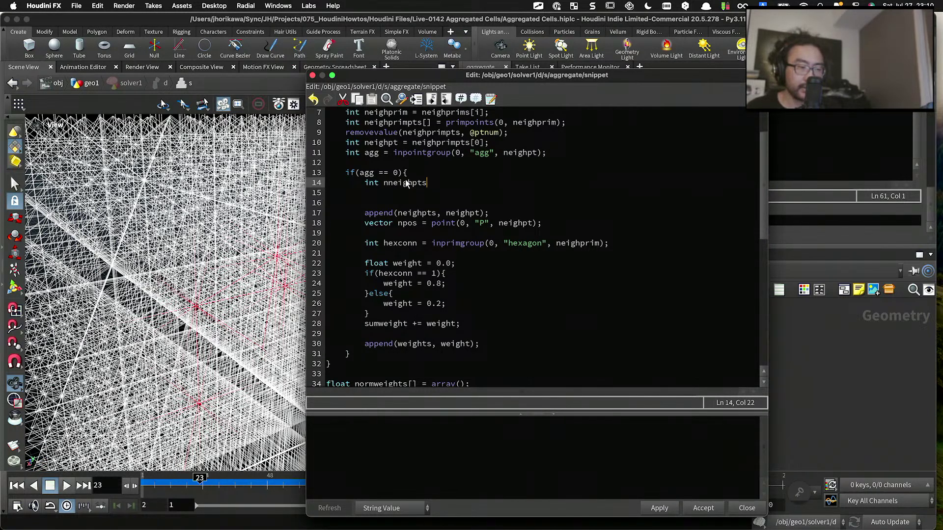
text([])
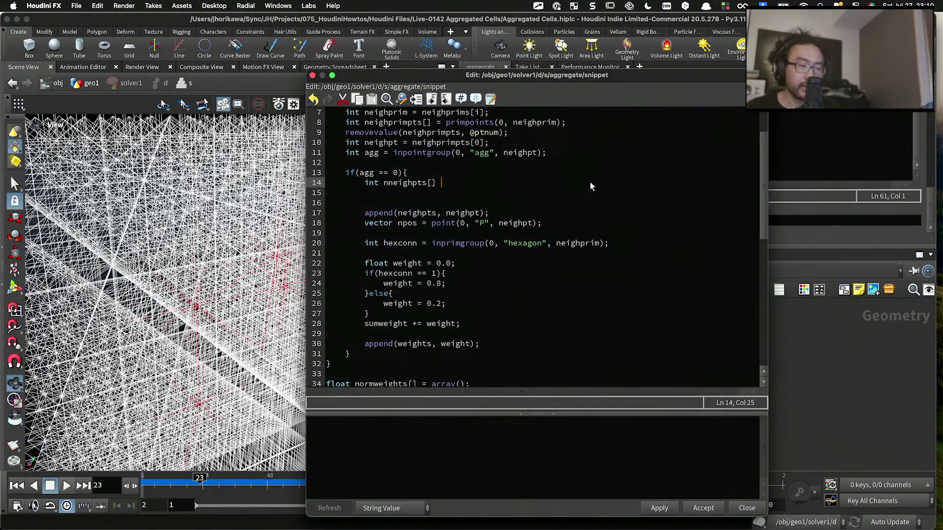
text( = neiogh)
key(BackSpace)
key(BackSpace)
key(BackSpace)
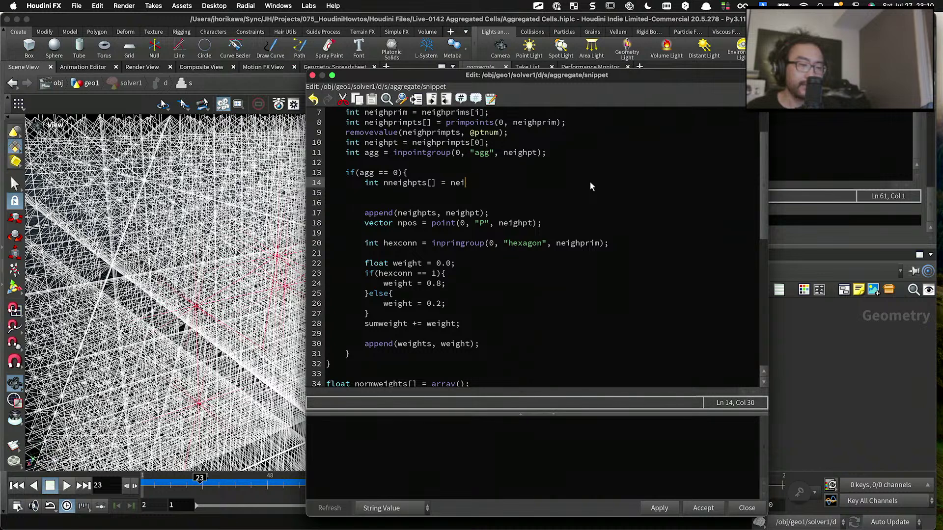
text(ghbours(0, neightp)
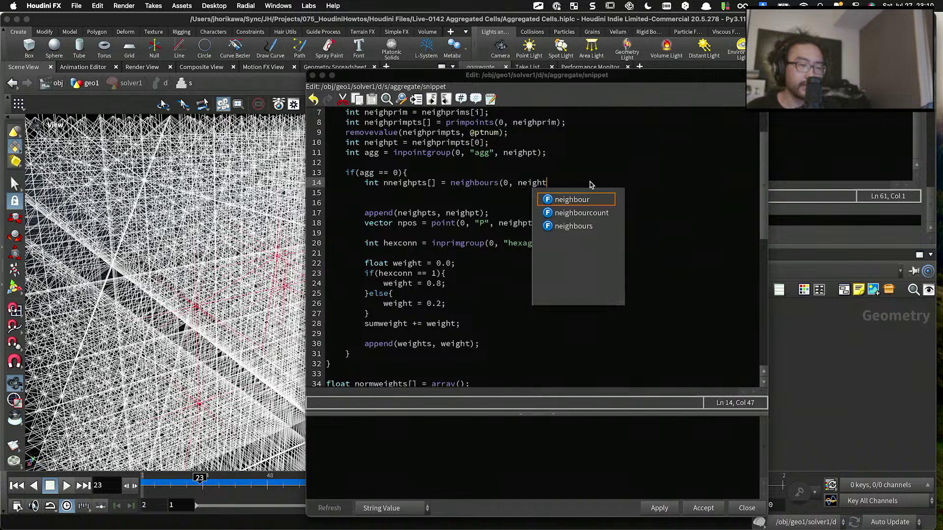
key(BackSpace)
key(BackSpace)
text(pt)(;)
key(Return)
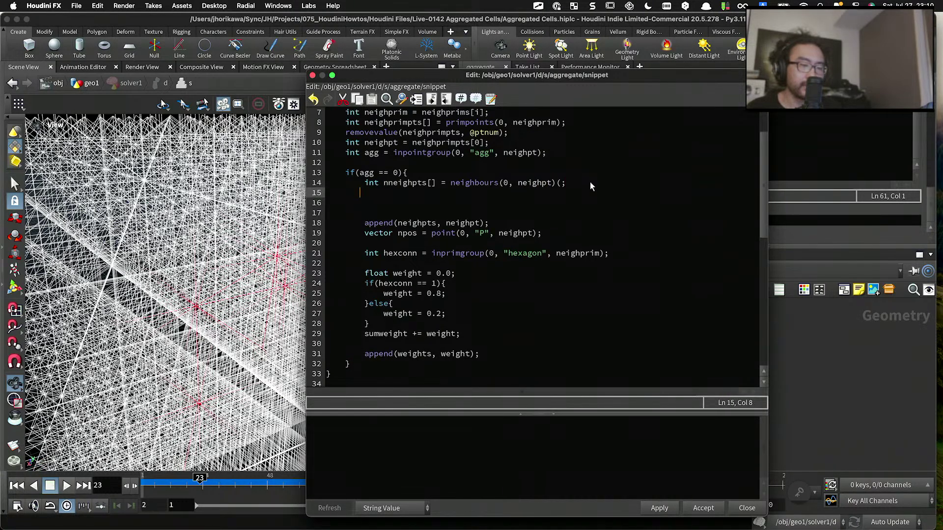
key(BackSpace)
key(Left)
key(BackSpace)
Step: Start a for loop below the nneighpts declaration with the counter int n=0 and a less-than condition on n
key(Return)
key(Return)
key(Up)
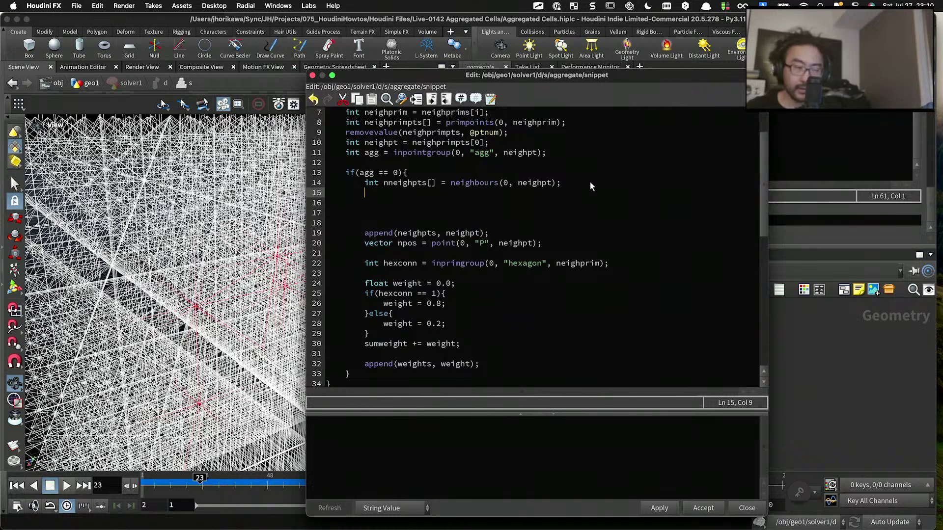
text(fir(i)
key(BackSpace)
key(BackSpace)
key(BackSpace)
key(BackSpace)
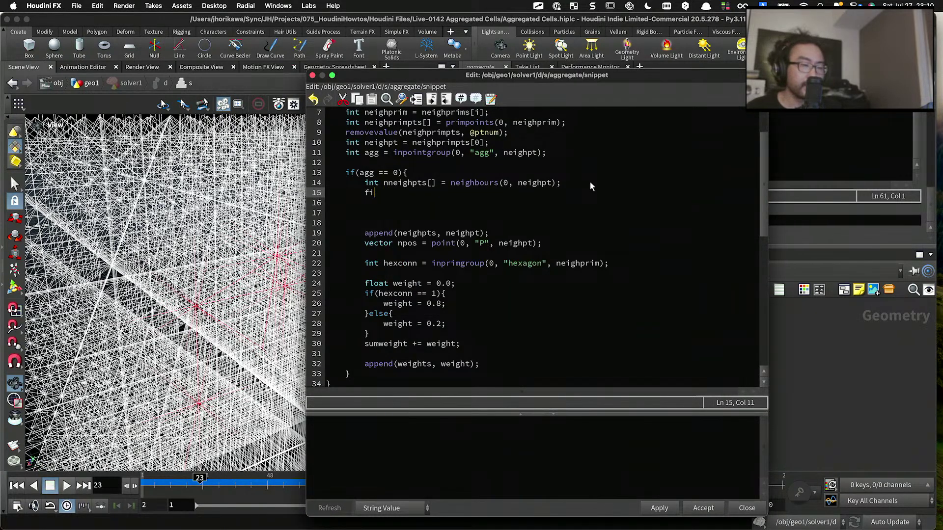
text(or)
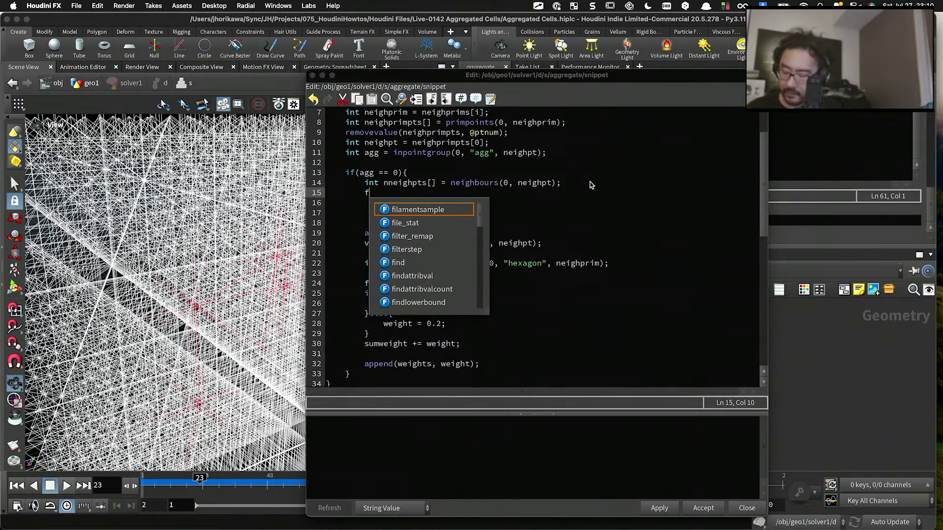
text((in)
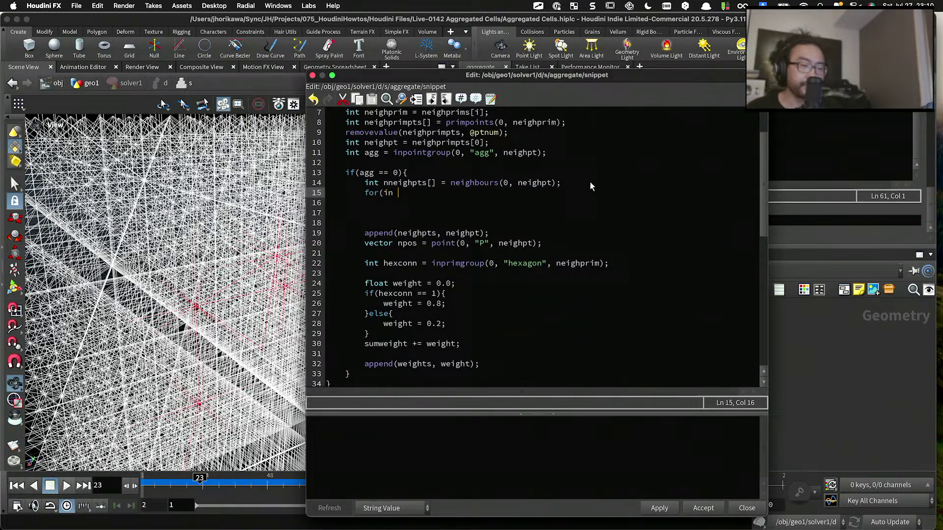
key(BackSpace)
text(t )
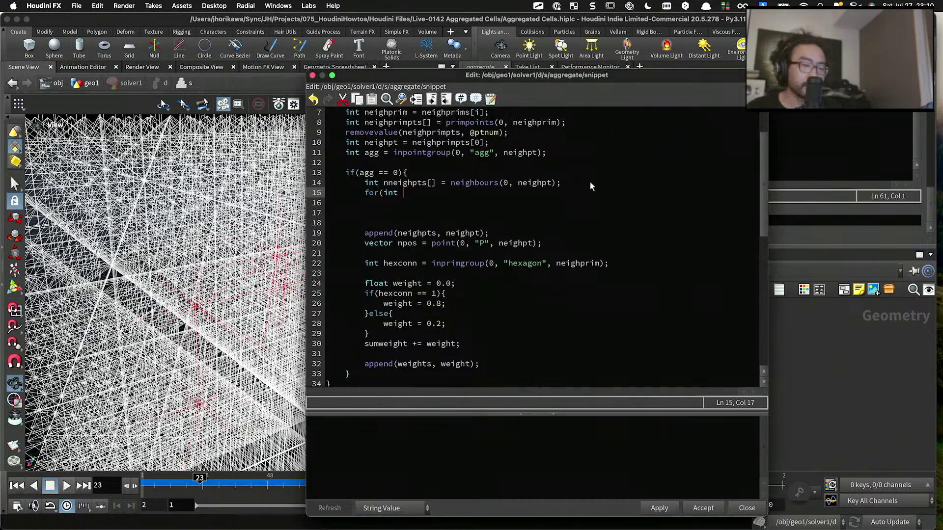
text(in=0; n)
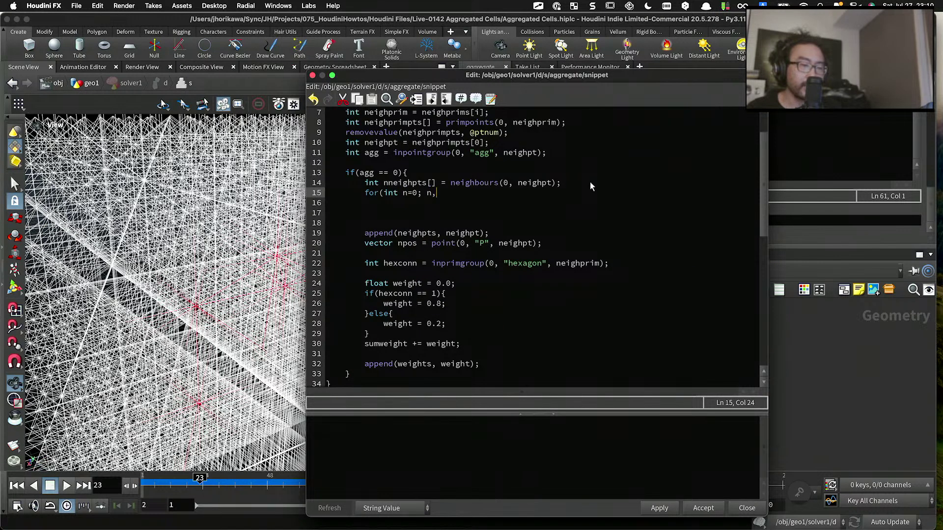
text(,)
key(BackSpace)
text(M)
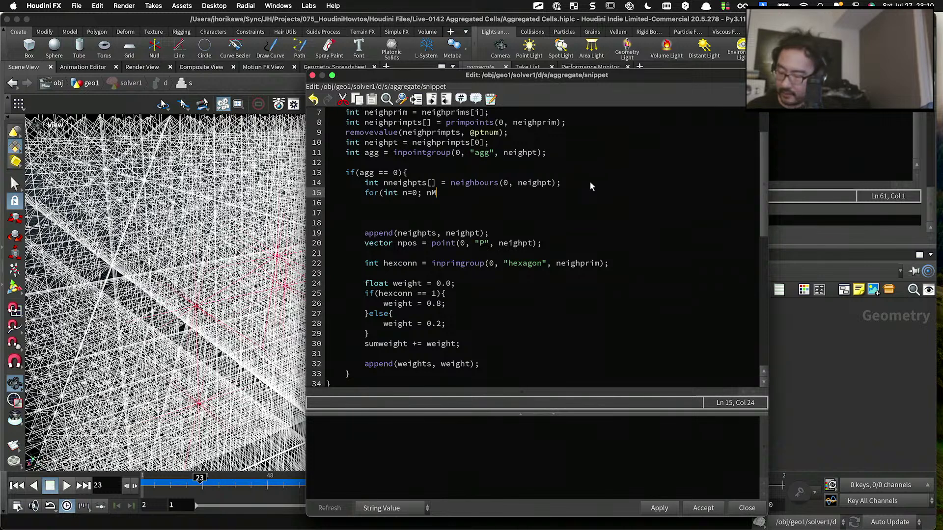
key(BackSpace)
text(<)
Step: Complete the for loop header with the limit len(nneighpts) and increment n++, and add an indented body in braces
double_click(416, 184)
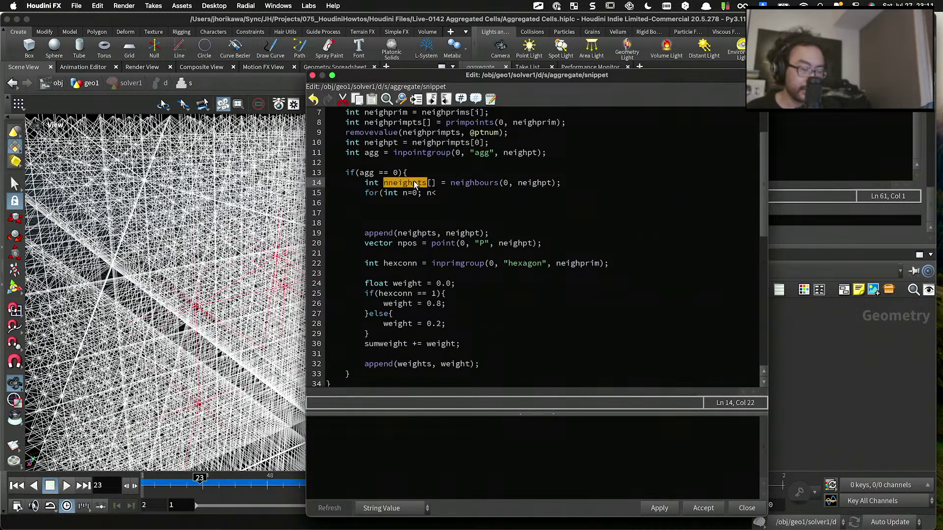
click(461, 193)
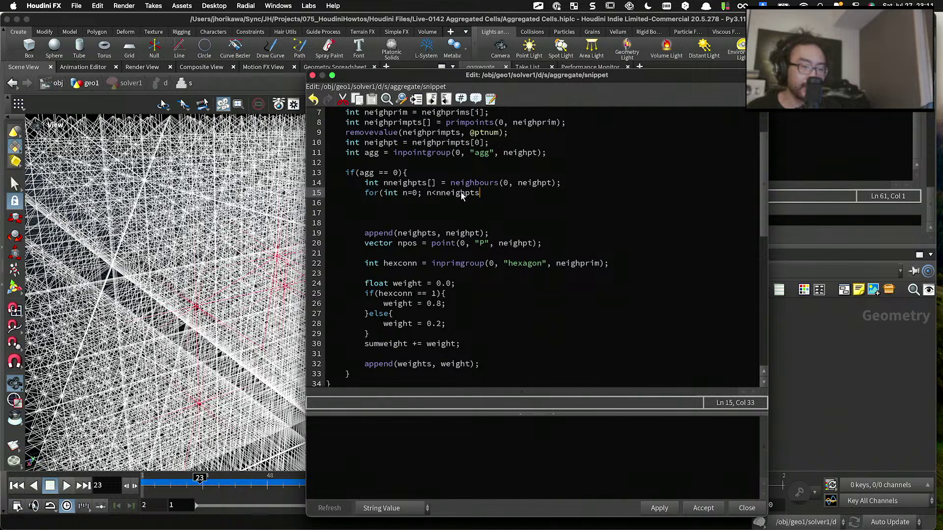
text(len())
key(BackSpace)
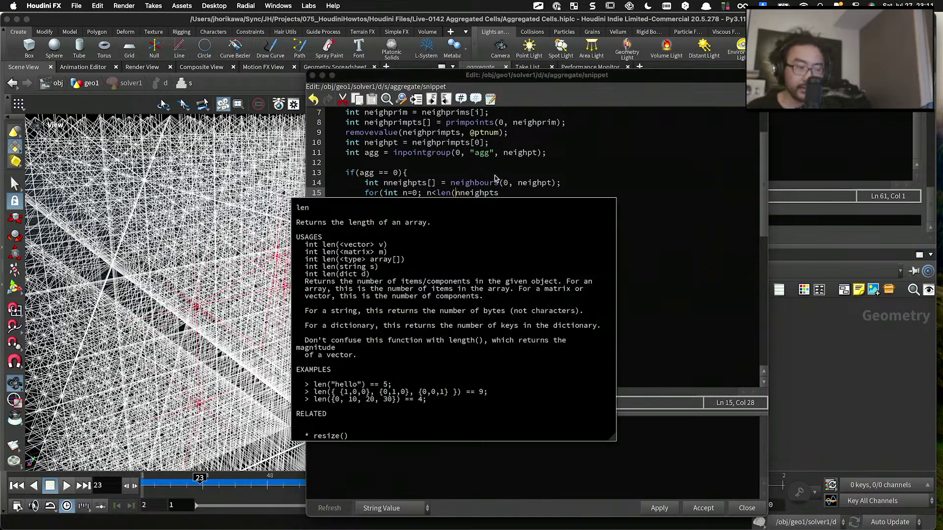
click(528, 193)
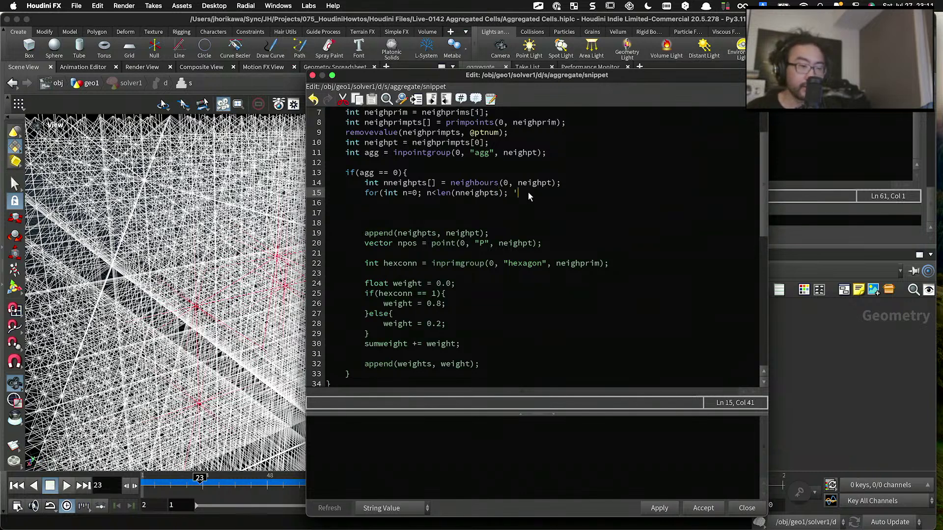
text(); n++)
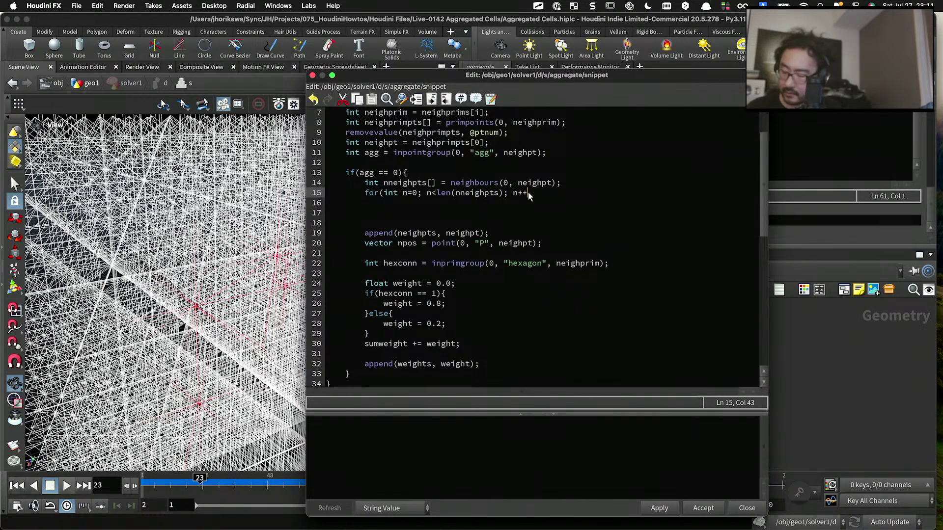
text(){)
key(Return)
text(})
key(Left)
key(Return)
key(Up)
key(Tab)
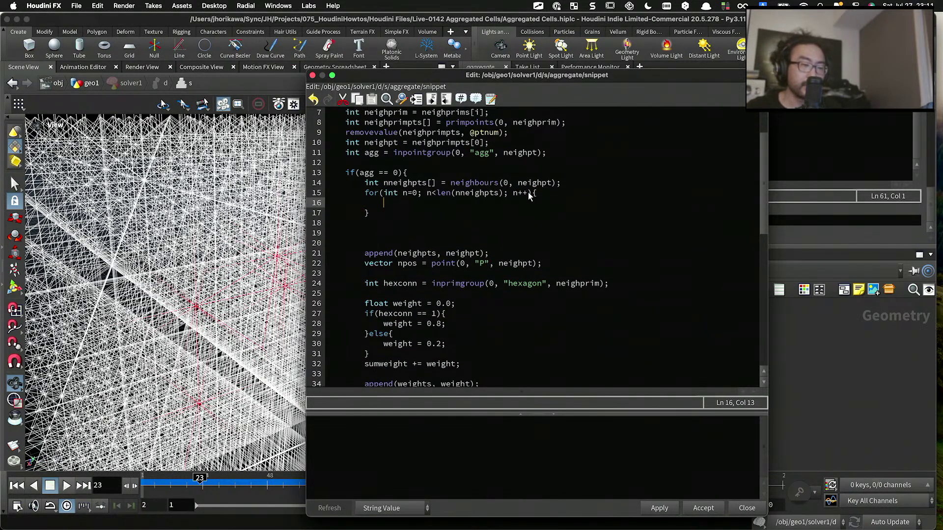
Step: Inside the new loop, fetch each second-level neighbour with int nneighpt = nneighpts[n];
text(int nneigh =)
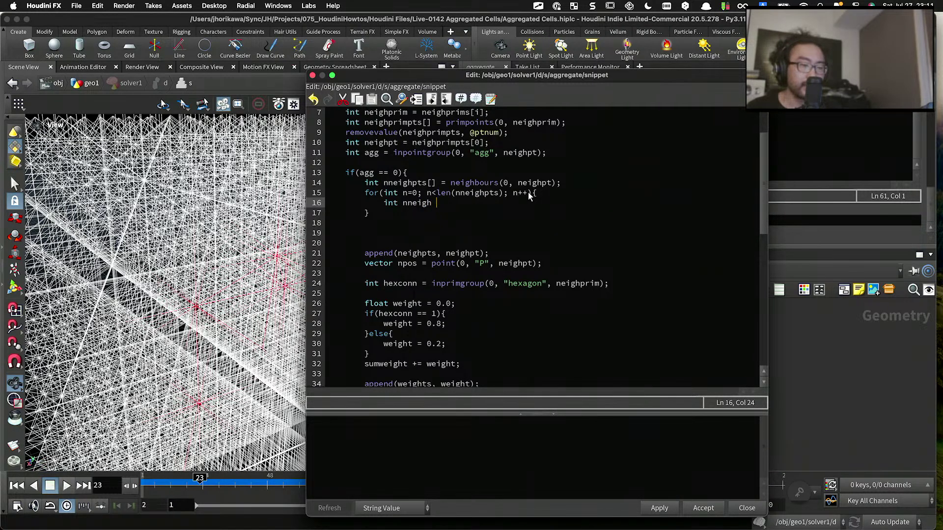
key(BackSpace)
text(pt = )
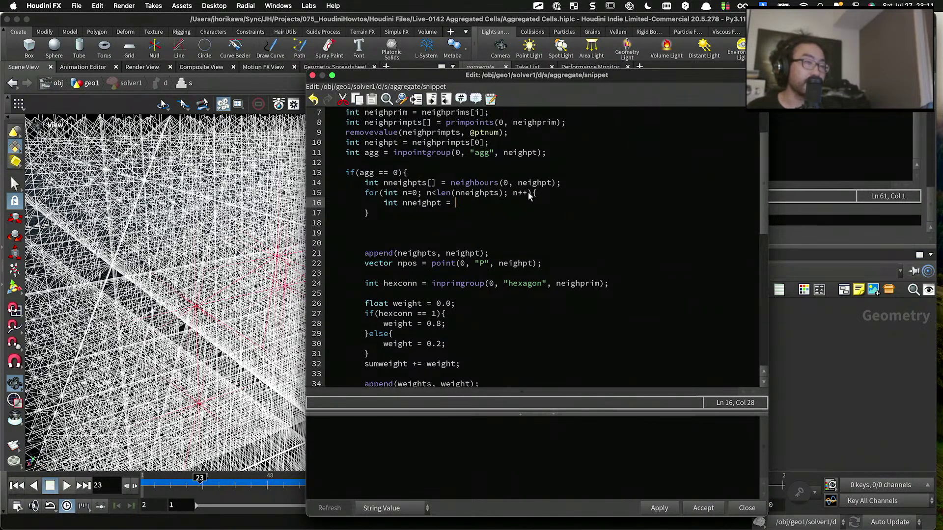
text(nn)
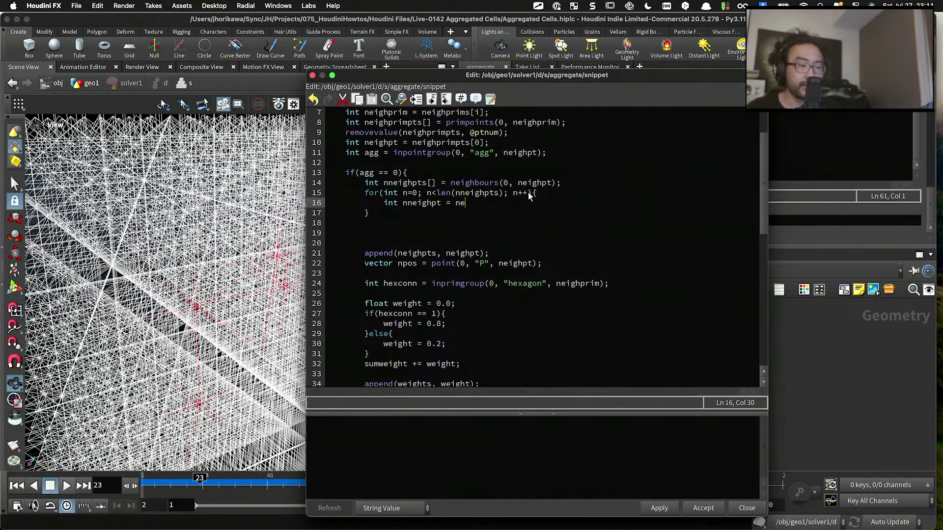
text(eighpts)
text([n];)
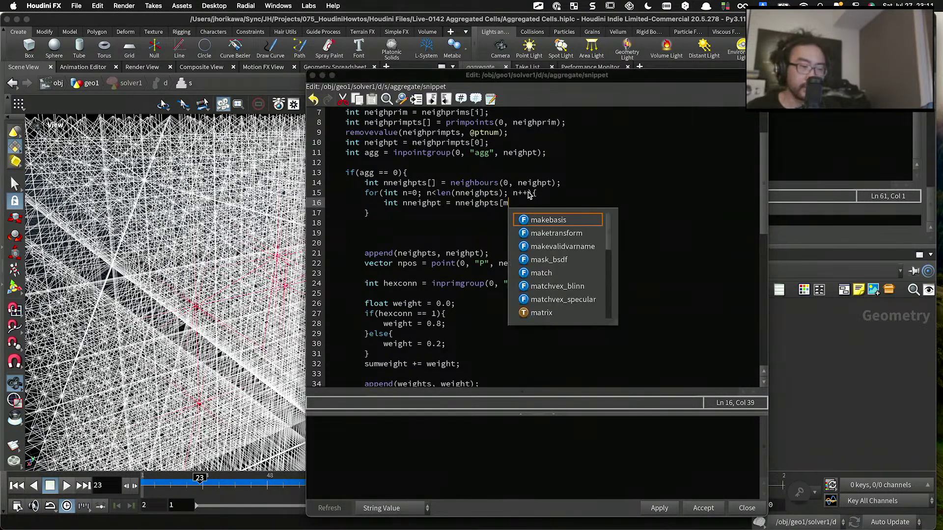
key(Return)
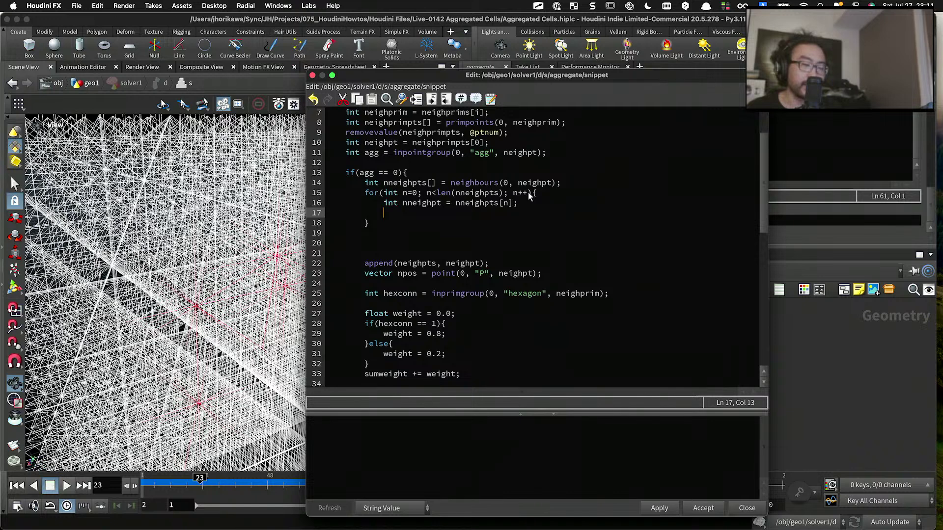
Step: Below the nneighpt line, add the call inpointgroup(0, "agg", nneighpt) and open an if( condition in front of it
text(inpoint)
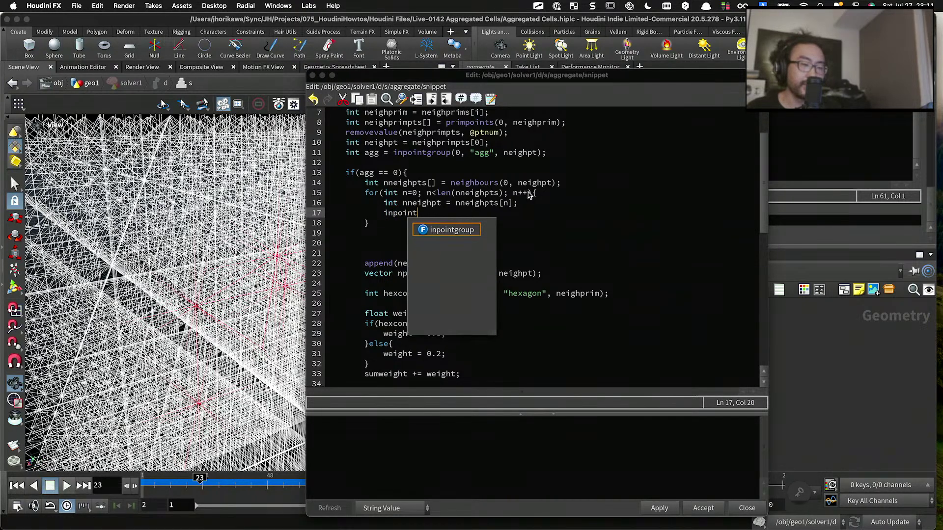
text(group(0, "ag)
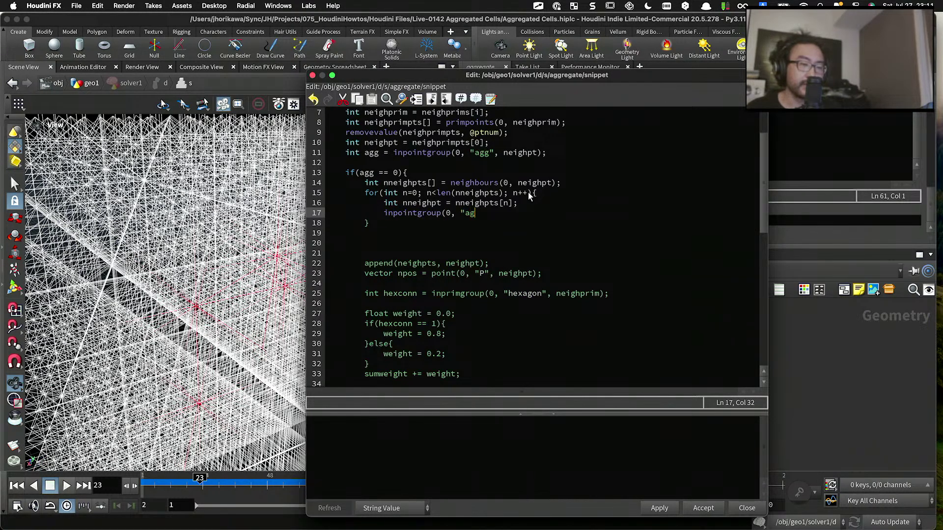
text(g", nnei)
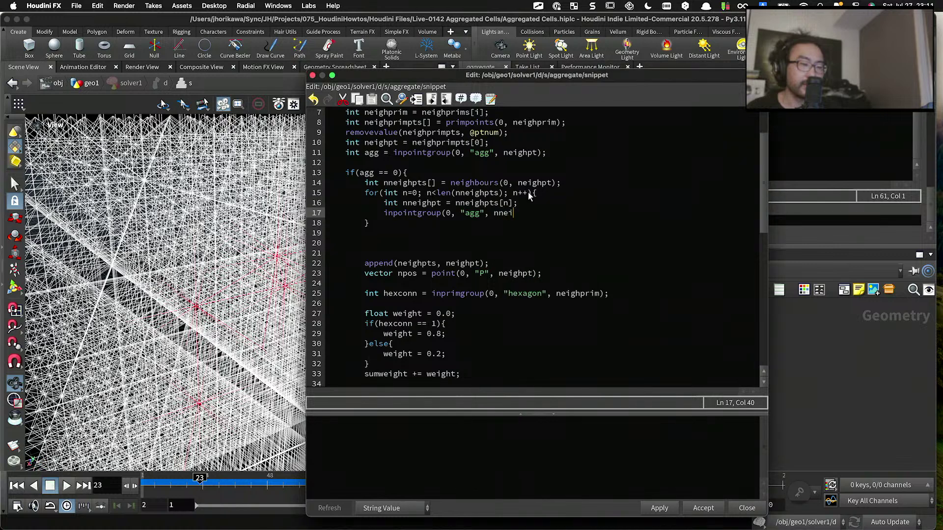
text(ghpt);)
click(385, 212)
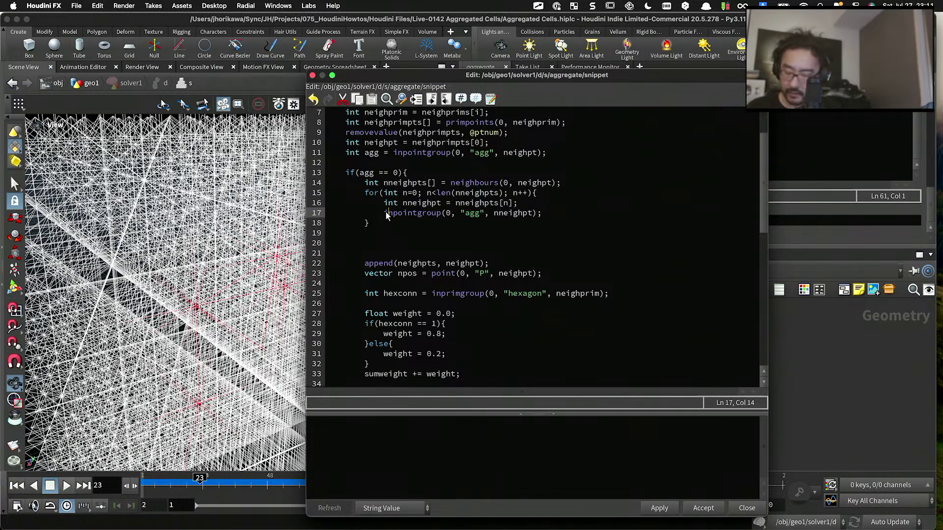
text(if)
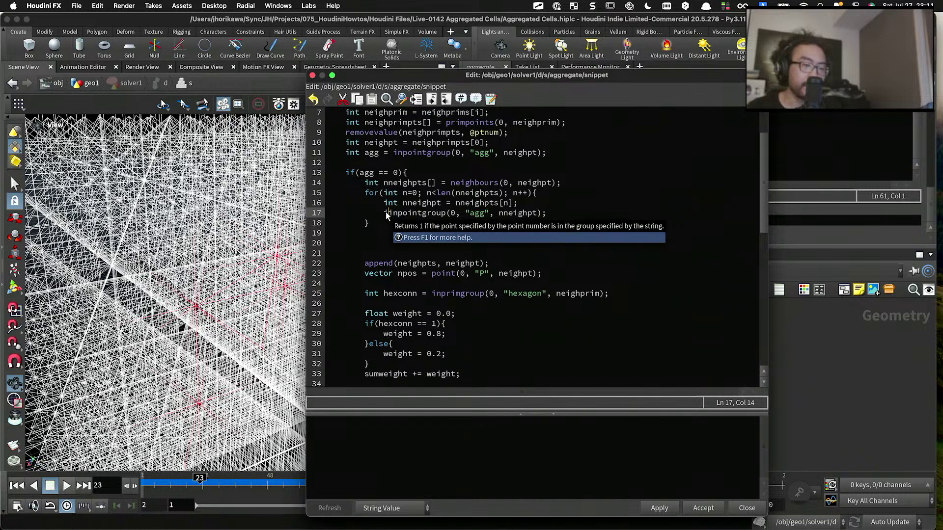
text(()
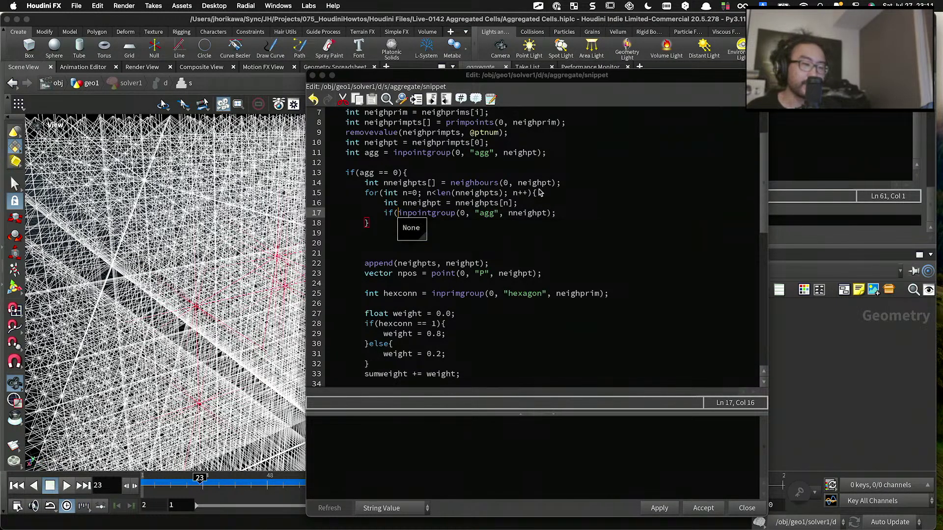
Step: Declare the counter int ncount = 0; between the nneighpts declaration and the inner for loop
click(563, 185)
key(Return)
text(int )
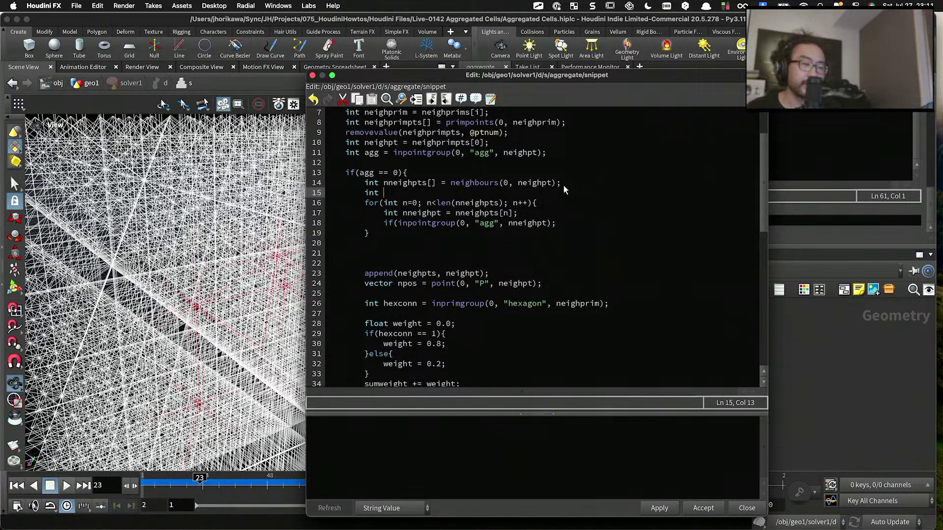
text(ncount = 0;)
Step: Complete the inpointgroup condition with == 1 and give the if statement an indented body in braces
click(557, 225)
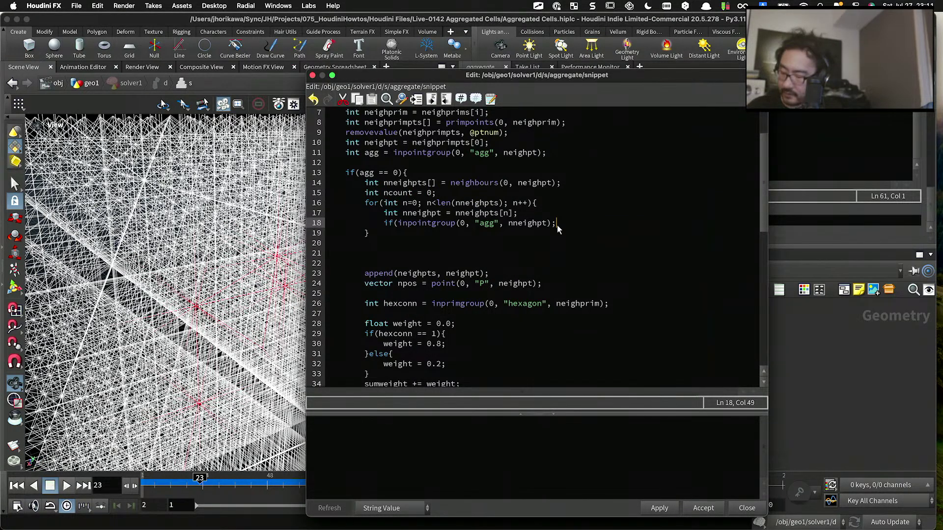
key(BackSpace)
text(== 1))
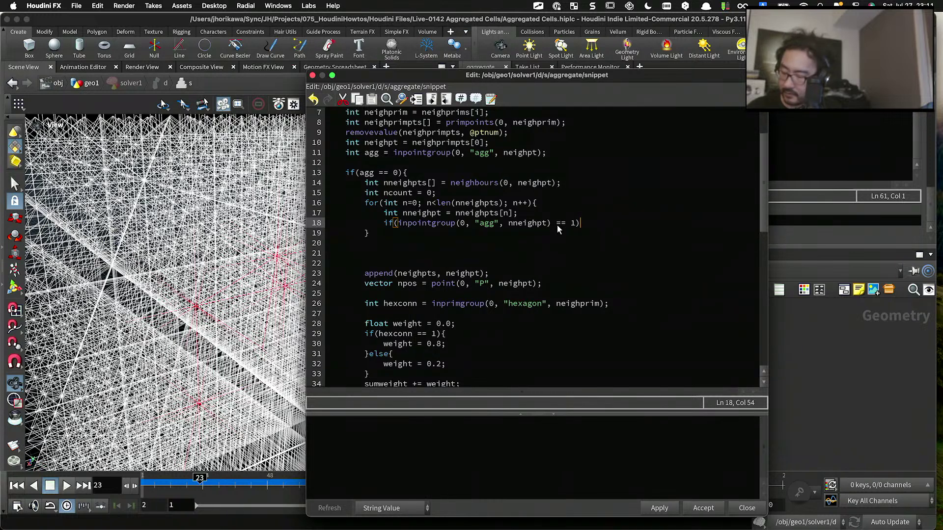
text({)
key(Return)
text(})
key(Left)
key(Return)
key(Up)
key(Tab)
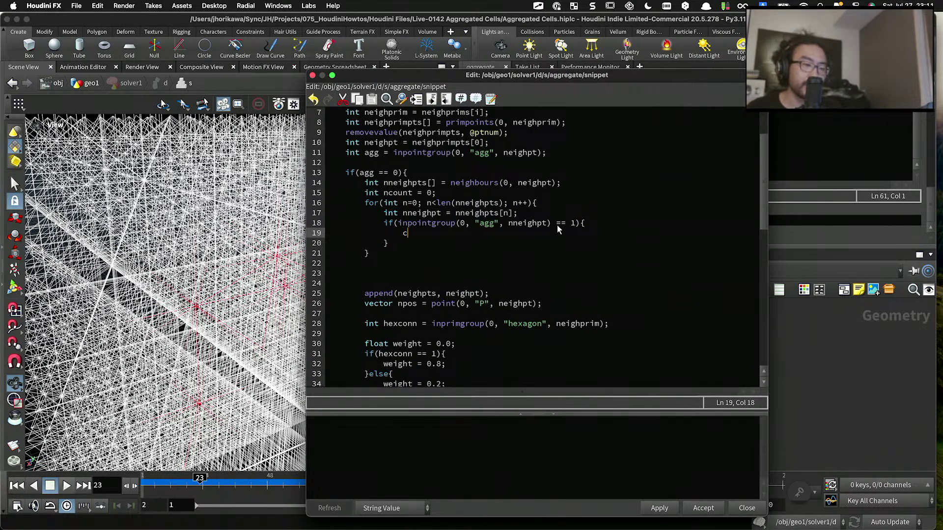
Step: Increment the counter with ncount++; inside the inpointgroup if block
text(c)
key(BackSpace)
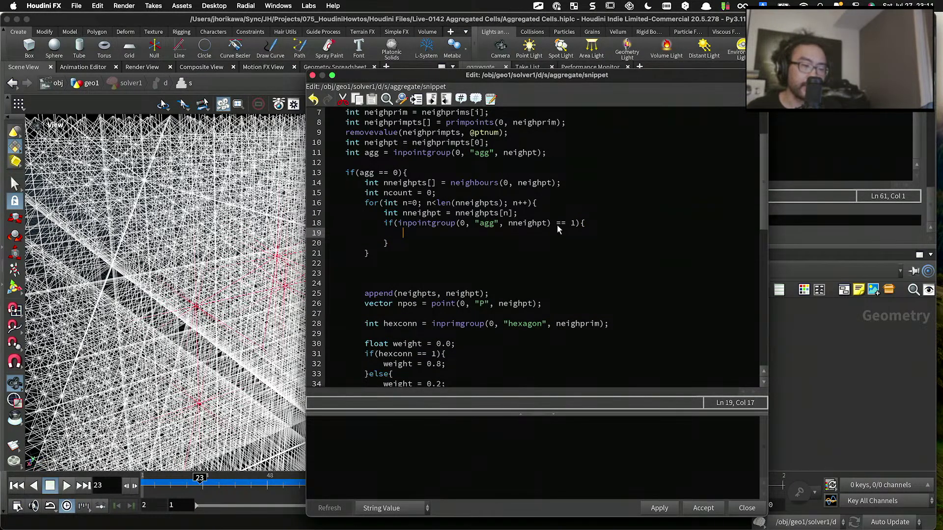
text(ncount++;)
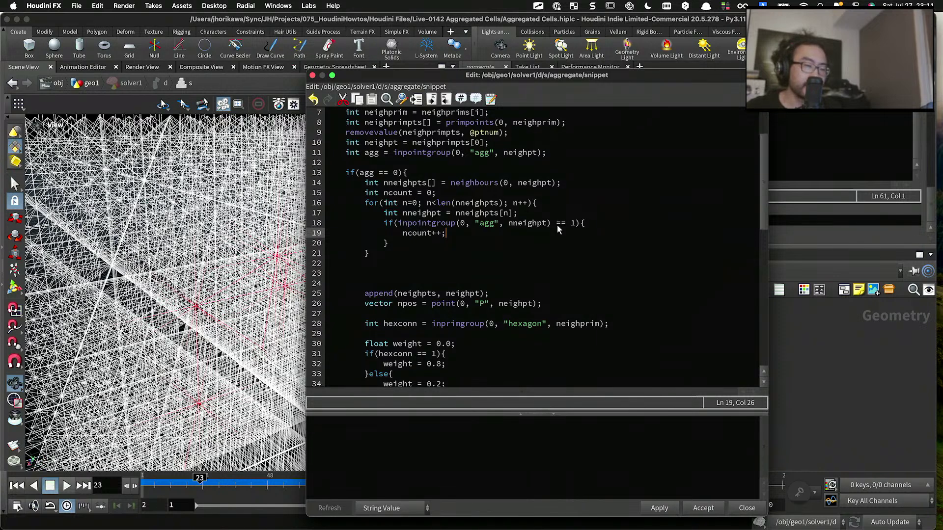
Step: Add the condition if (ncount >= 3) with a pair of braces below the inner for loop
key(Down)
key(Down)
key(Down)
key(Return)
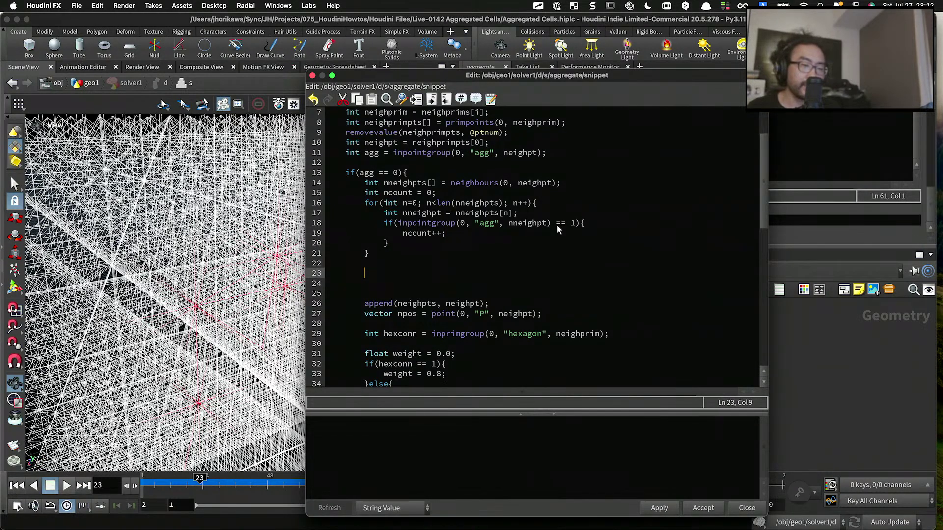
text(if )
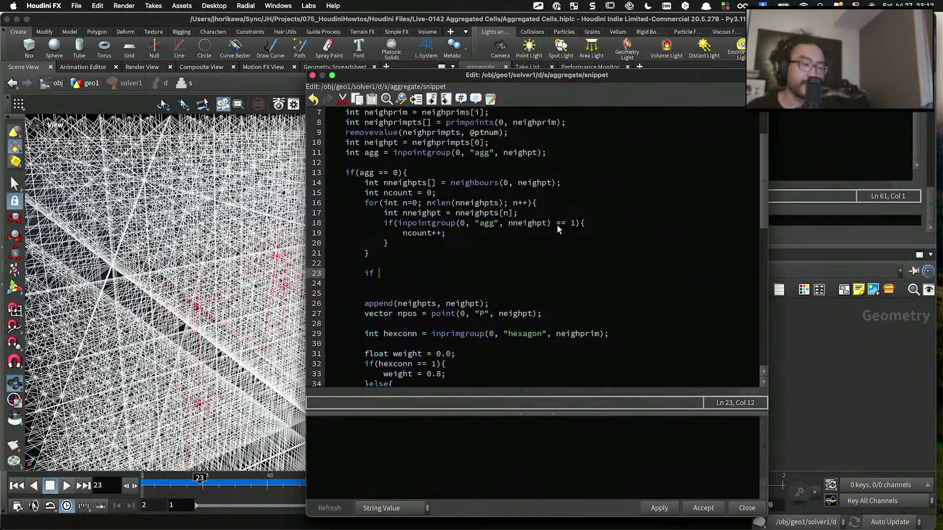
text((ncount >)
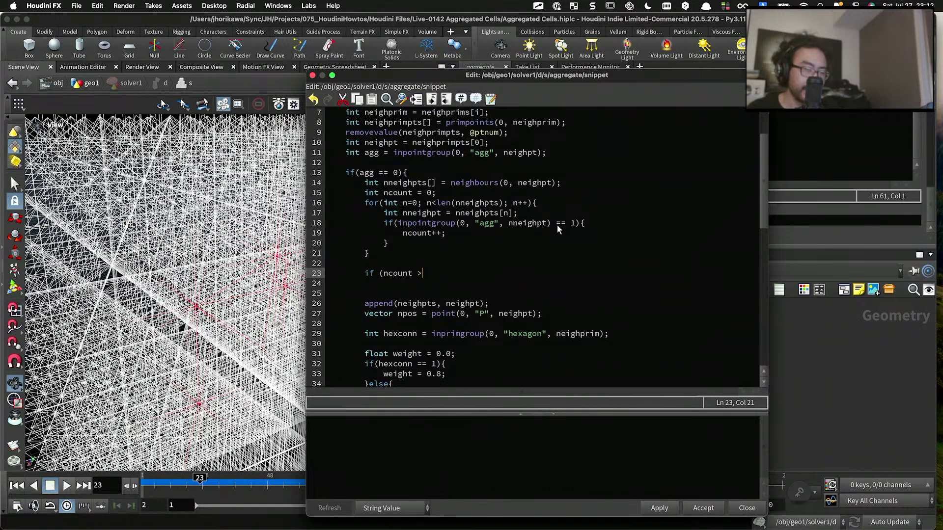
text(= 3)
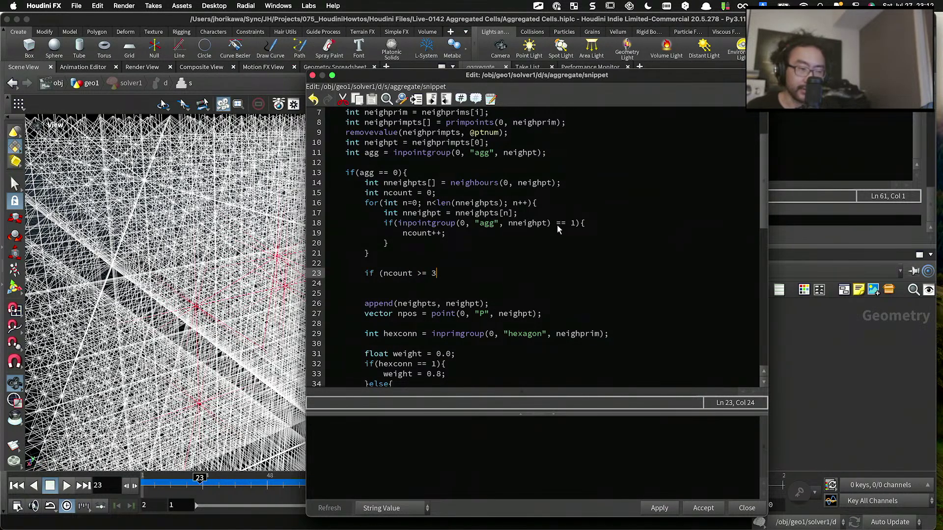
text(){P)
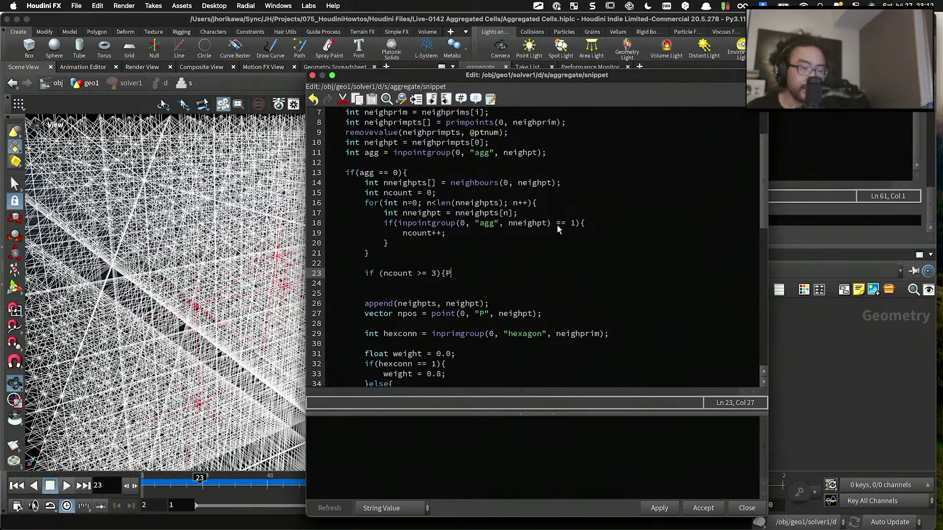
key(BackSpace)
text(})
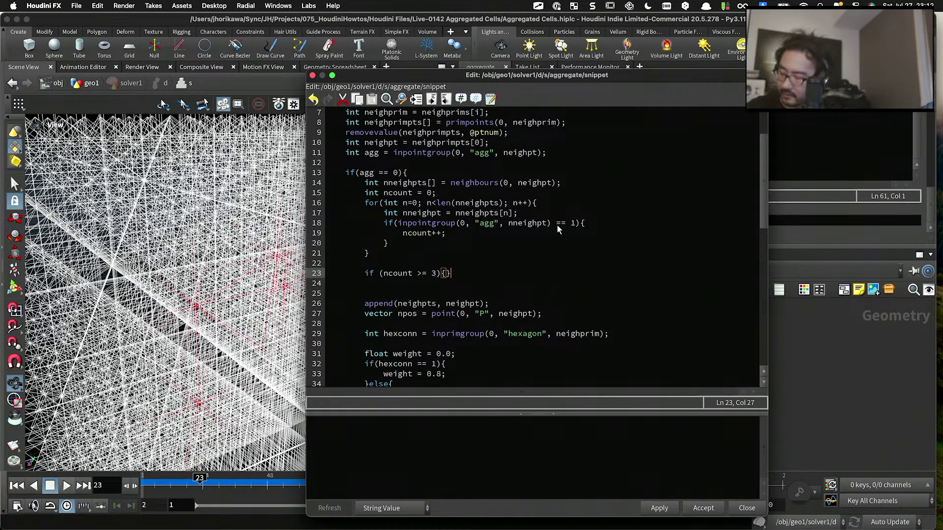
Step: Expand the ncount condition's braces and put an indented continue; statement inside them
key(Left)
key(Return)
key(Return)
key(Up)
key(Tab)
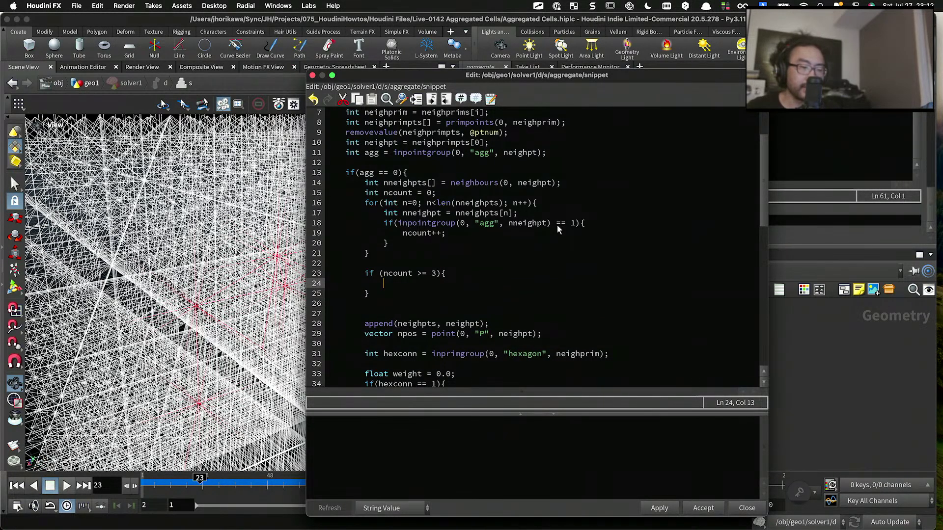
text(continue;)
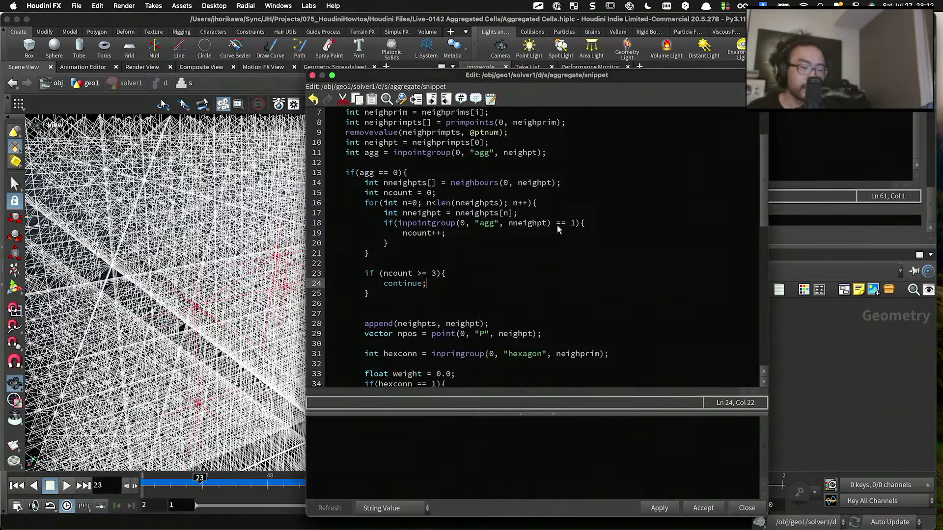
Step: Apply and accept the edited aggregate wrangle code, and return to the geo1 network
scroll(534, 202, down, 2)
scroll(532, 197, down, 1)
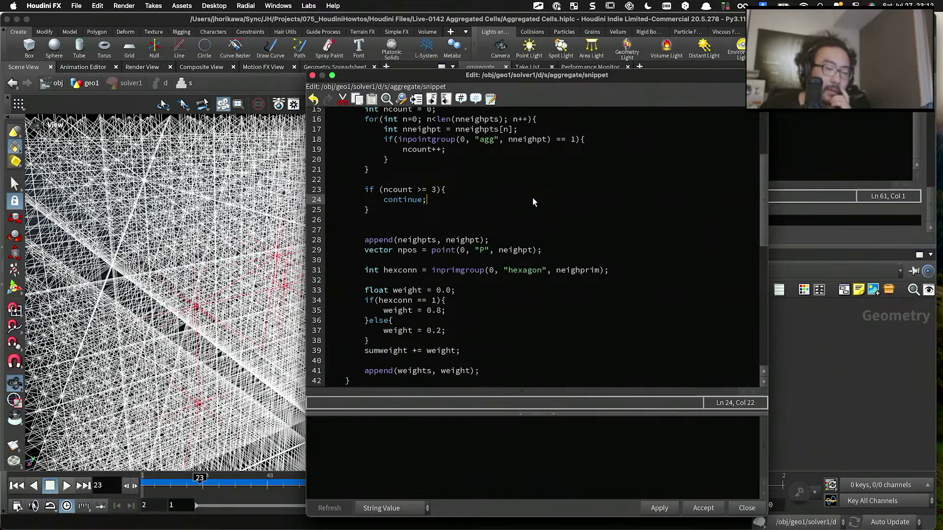
click(660, 509)
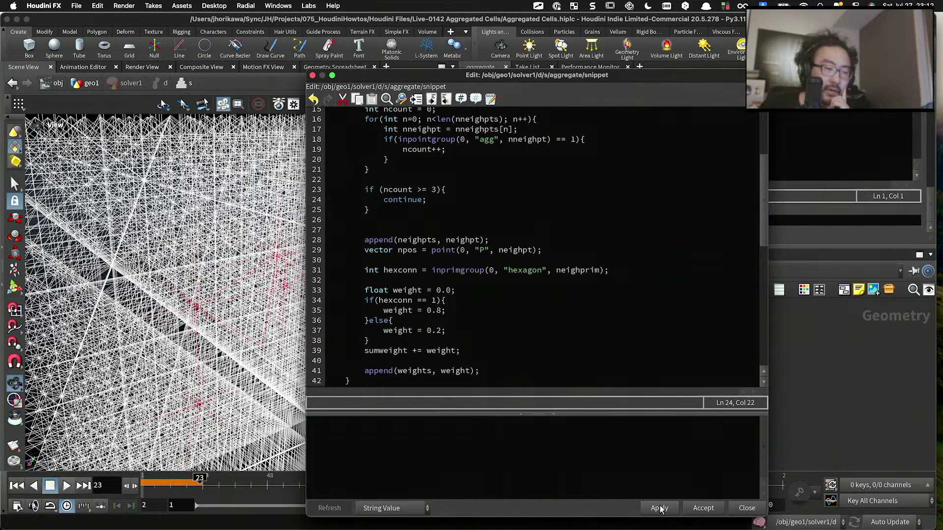
scroll(509, 254, up, 3)
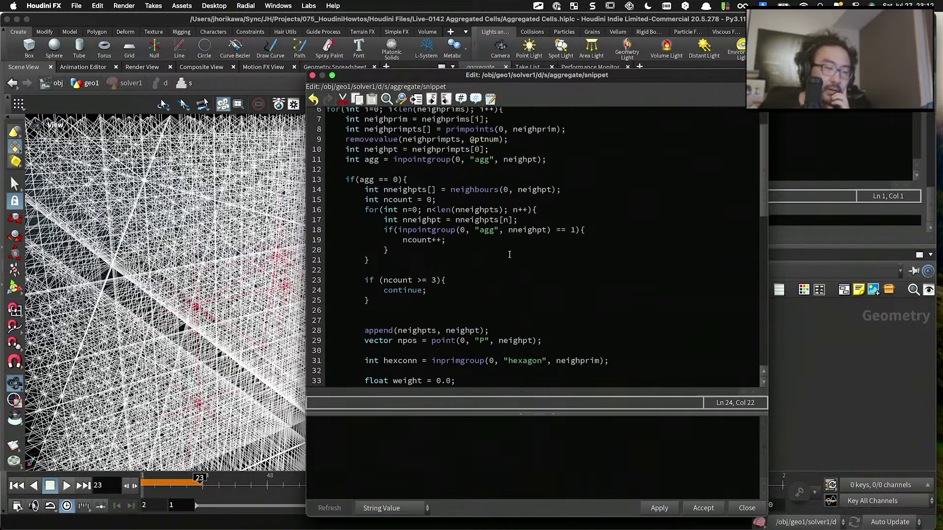
click(703, 508)
click(585, 273)
Step: Rewind the simulation and play it to examine how the red cell aggregation grows
scroll(207, 295, down, 3)
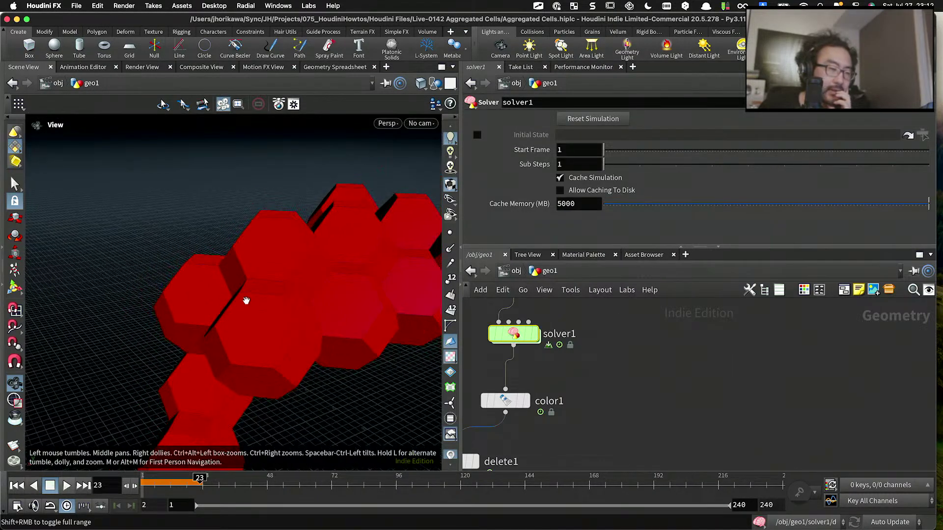
drag(173, 287, 241, 248)
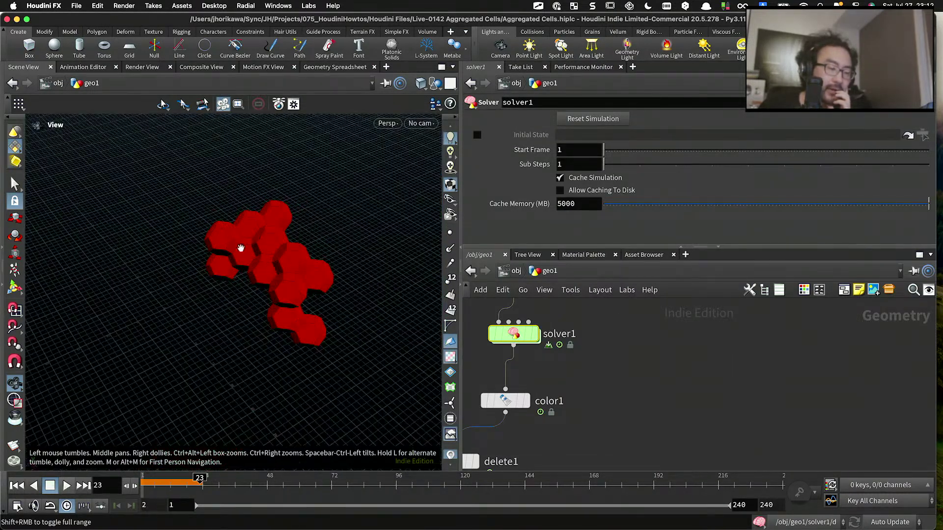
click(30, 486)
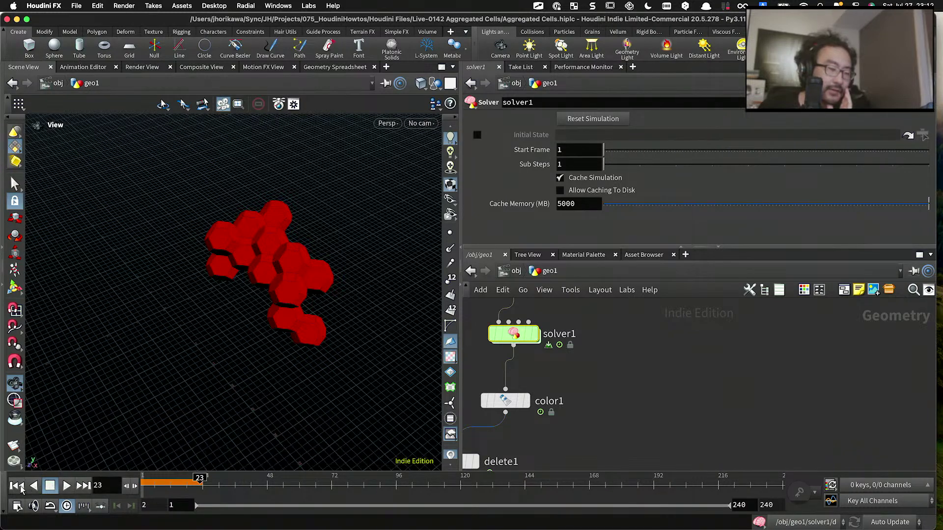
click(67, 486)
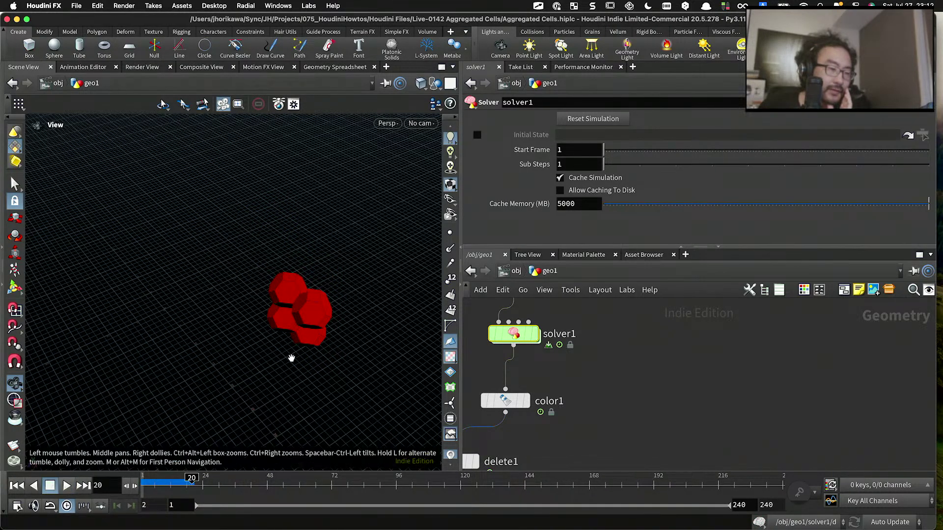
Step: Turn on the template display of the color2 node above solver1 to overlay the connection lines on the cells
drag(291, 358, 236, 319)
scroll(591, 398, down, 5)
scroll(533, 329, up, 5)
scroll(568, 338, down, 2)
click(573, 337)
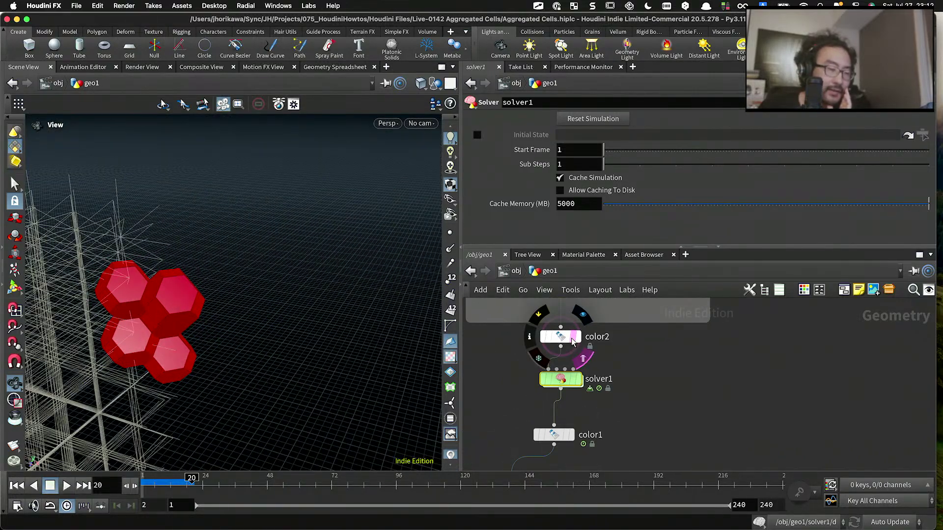
Step: Scrub through frames 1 to 3 and examine where each new cell attaches relative to the connection lines
click(129, 485)
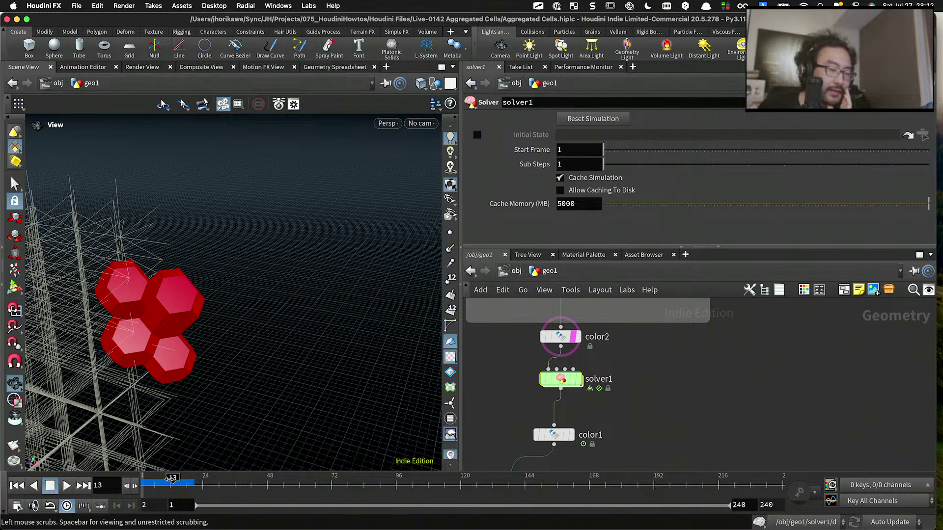
click(129, 486)
click(128, 486)
click(129, 485)
click(128, 485)
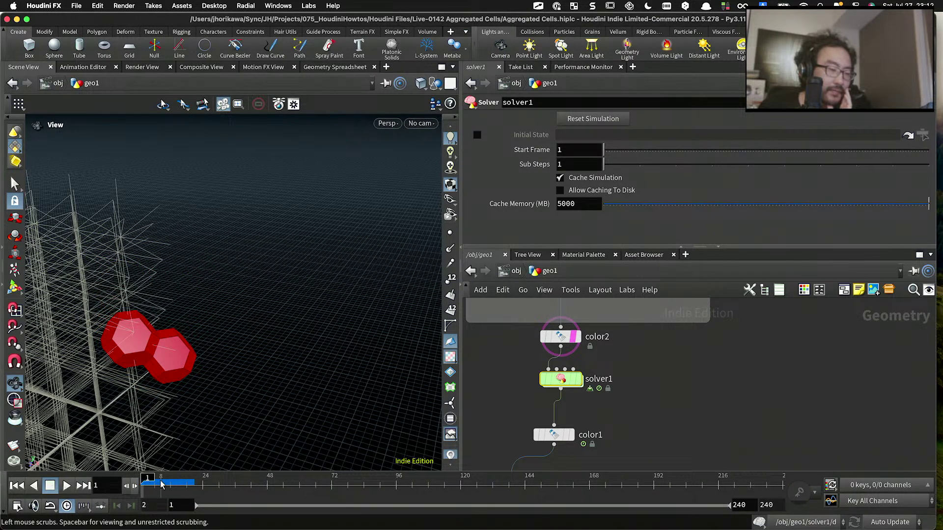
drag(157, 480, 150, 479)
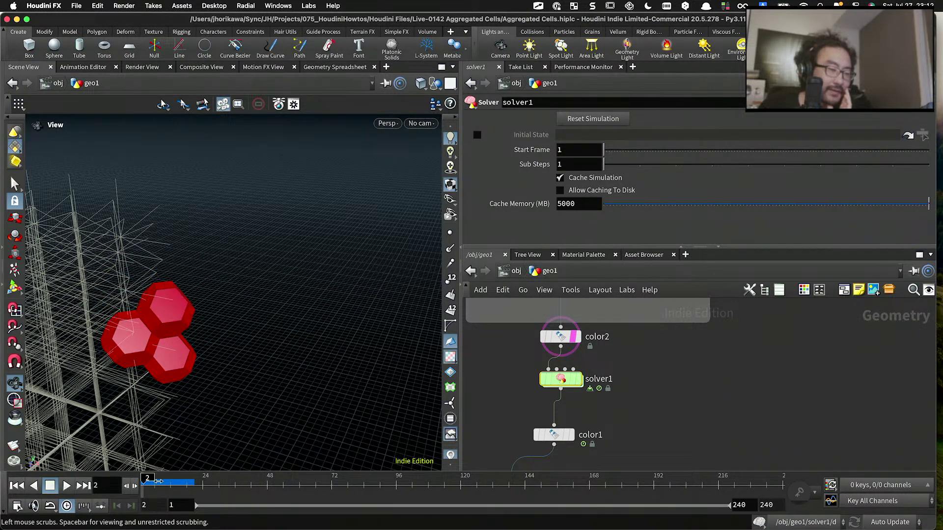
drag(140, 391, 202, 332)
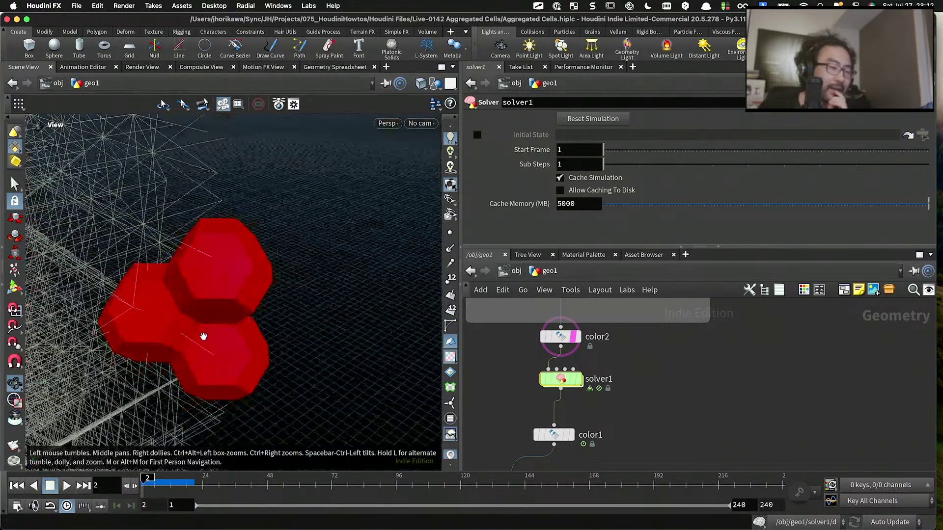
drag(145, 484, 147, 484)
drag(199, 358, 206, 339)
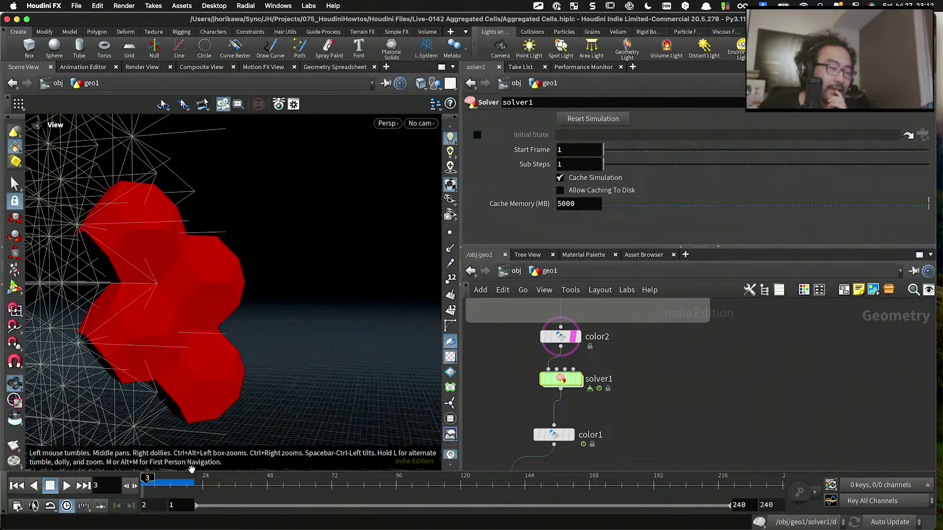
drag(161, 478, 150, 478)
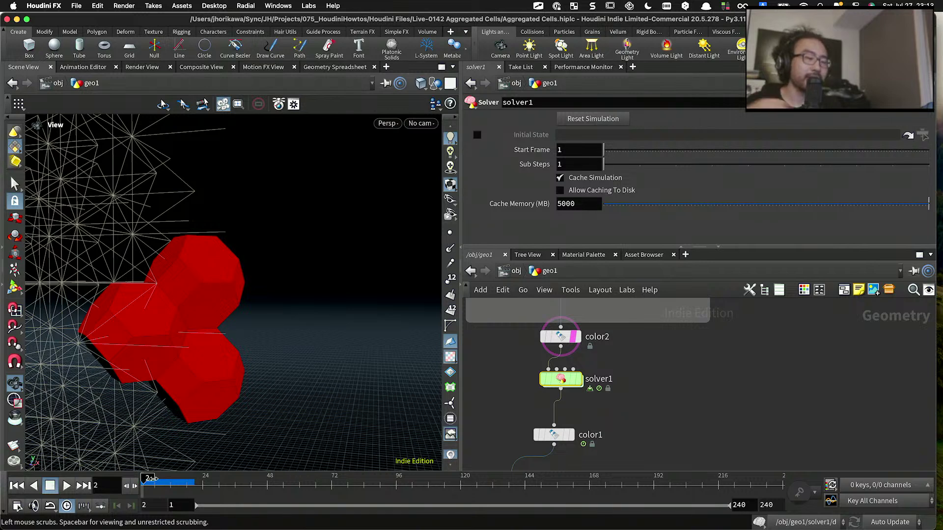
scroll(221, 228, up, 5)
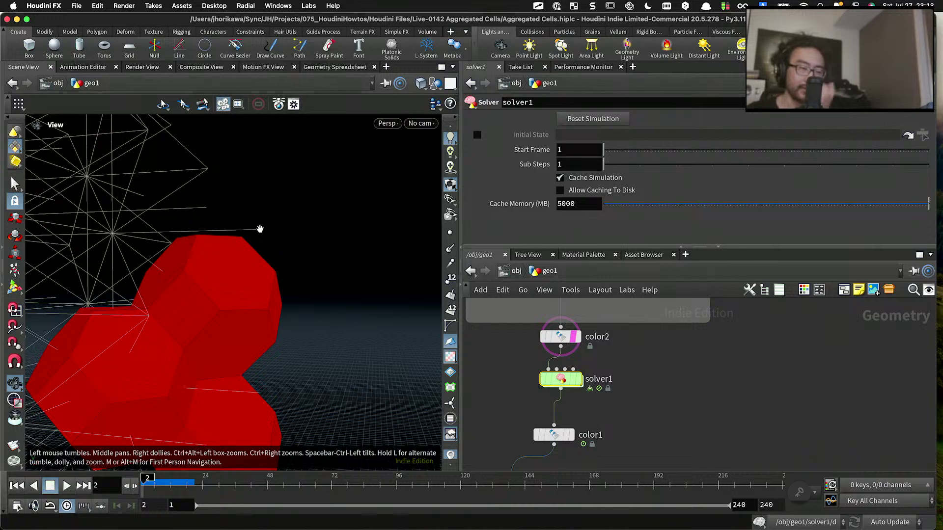
Step: Enter the solver1 network and open the aggregate wrangle's VEX snippet in the expanded code editor
scroll(268, 232, down, 3)
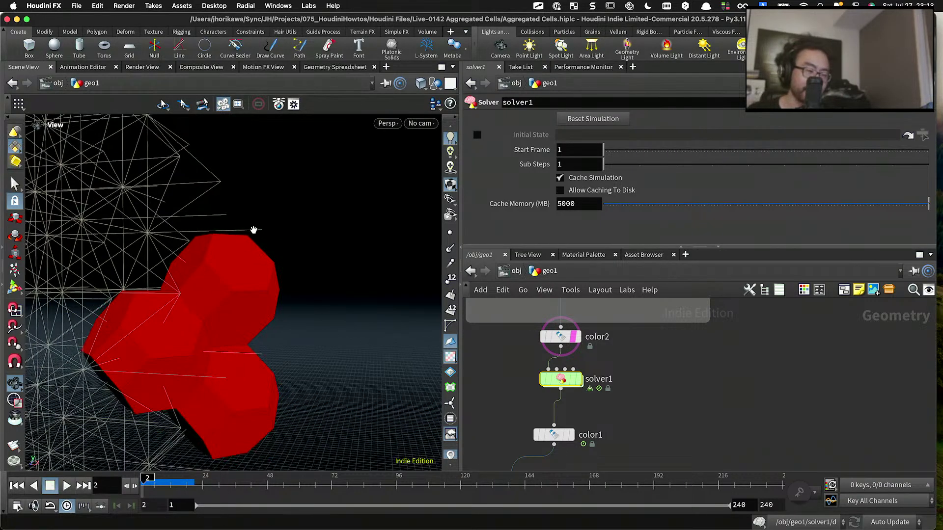
drag(253, 230, 129, 188)
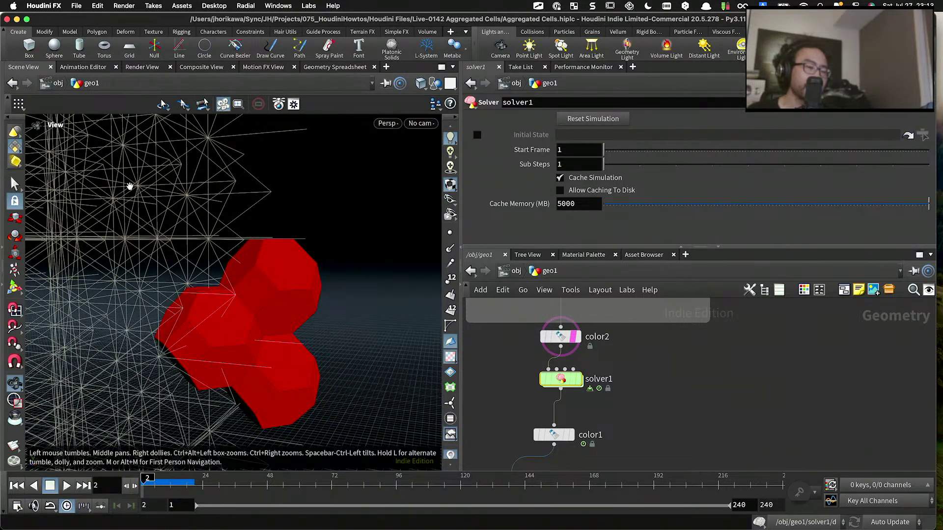
drag(113, 223, 109, 241)
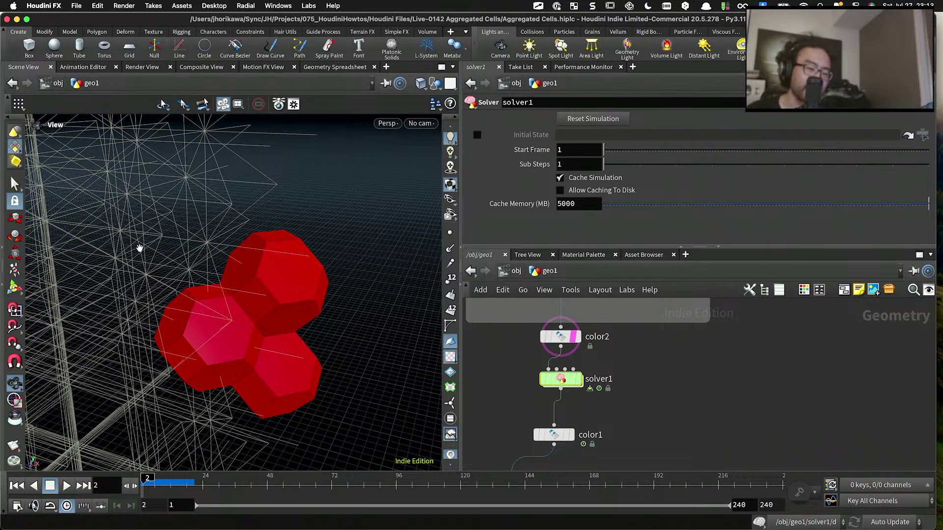
double_click(560, 378)
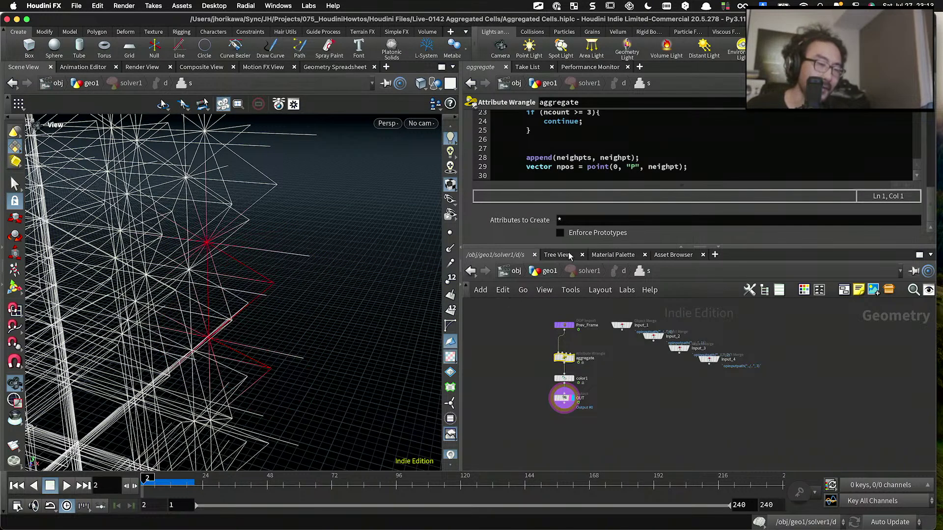
drag(541, 245, 541, 336)
click(550, 192)
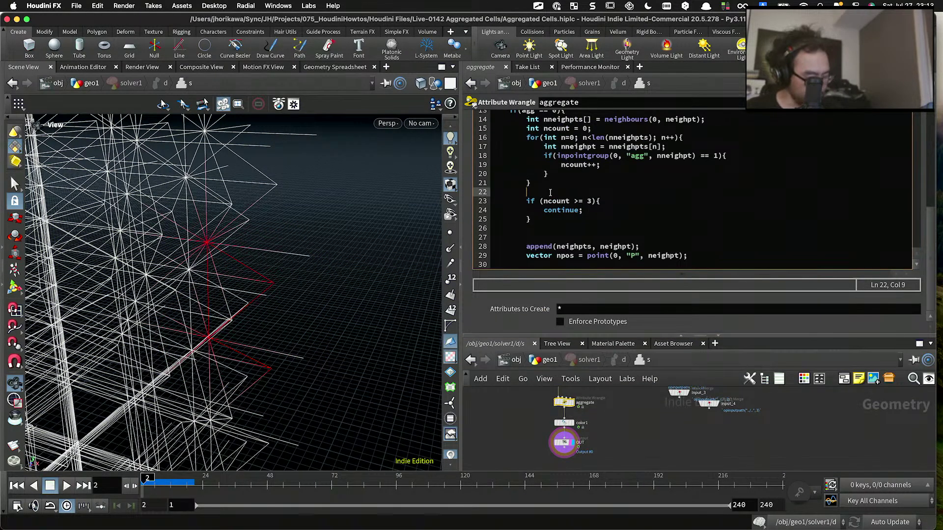
key(alt+e)
scroll(510, 196, up, 2)
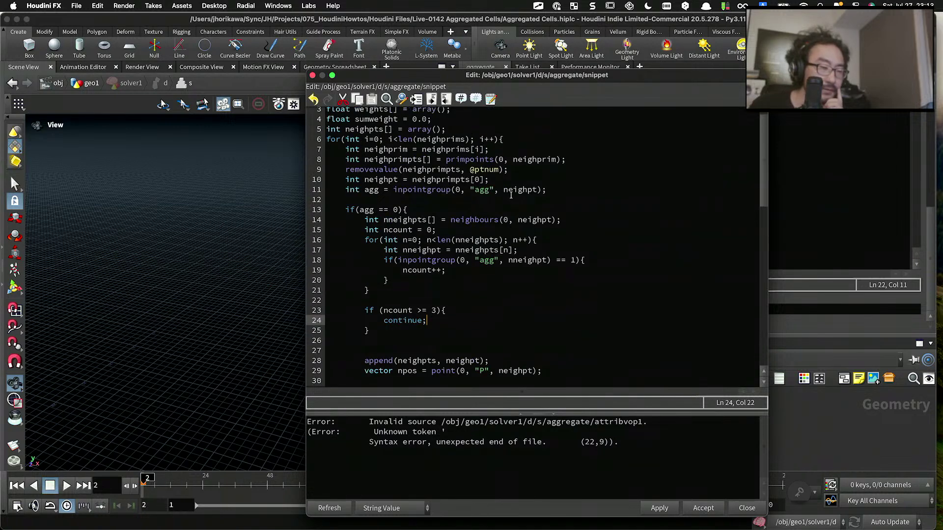
Step: Rename the counter ncount to ncountagg in its declaration, its increment inside the loop and the >= 3 condition
drag(411, 250, 366, 202)
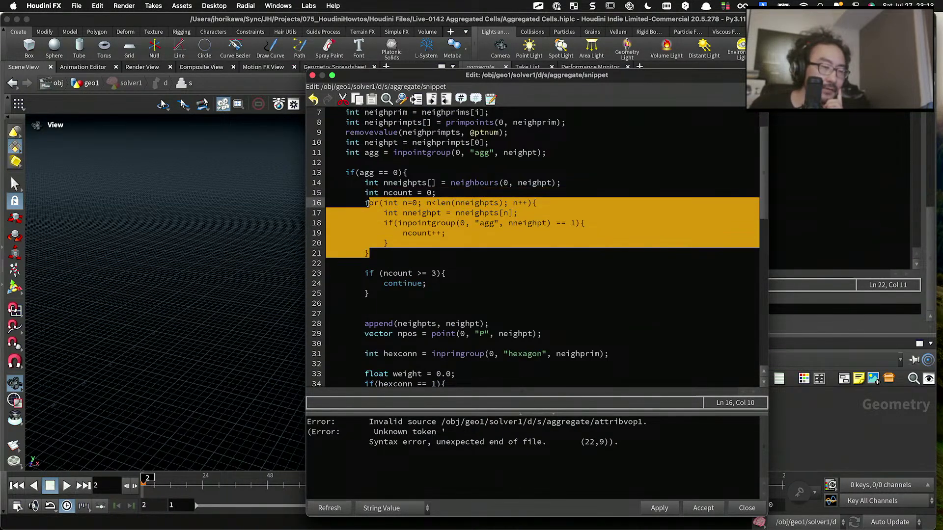
click(407, 223)
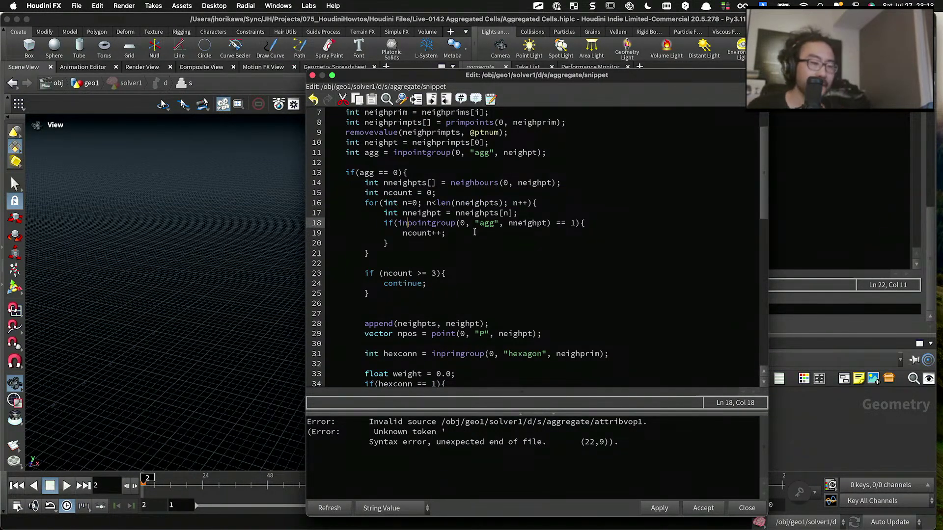
drag(585, 224, 389, 223)
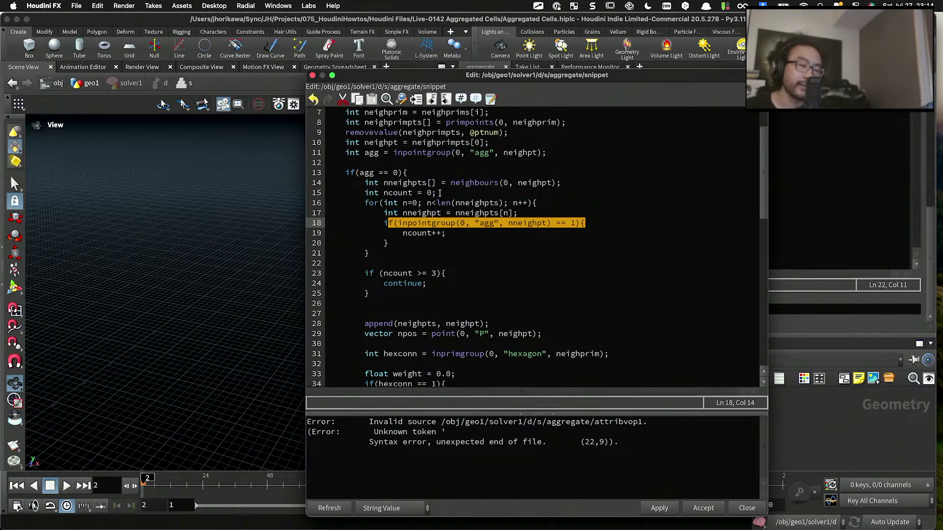
click(439, 193)
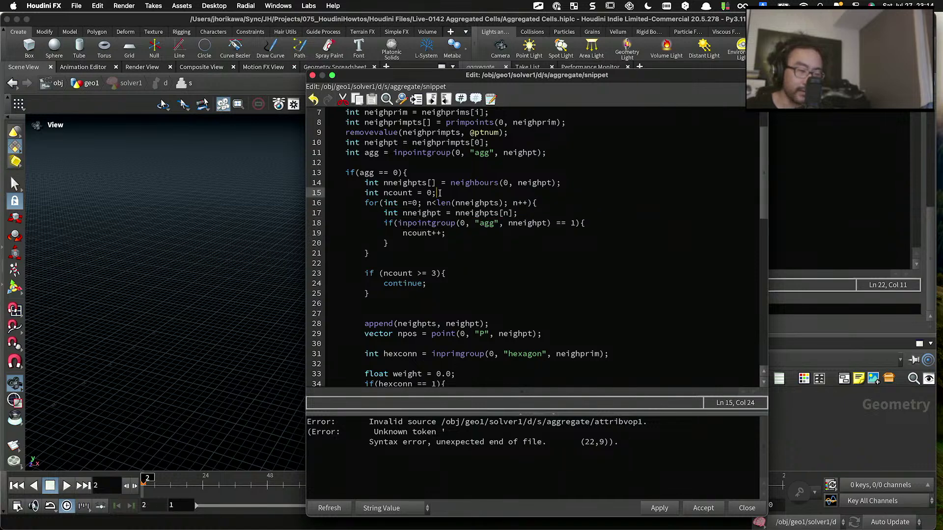
double_click(394, 192)
key(Right)
text(agg)
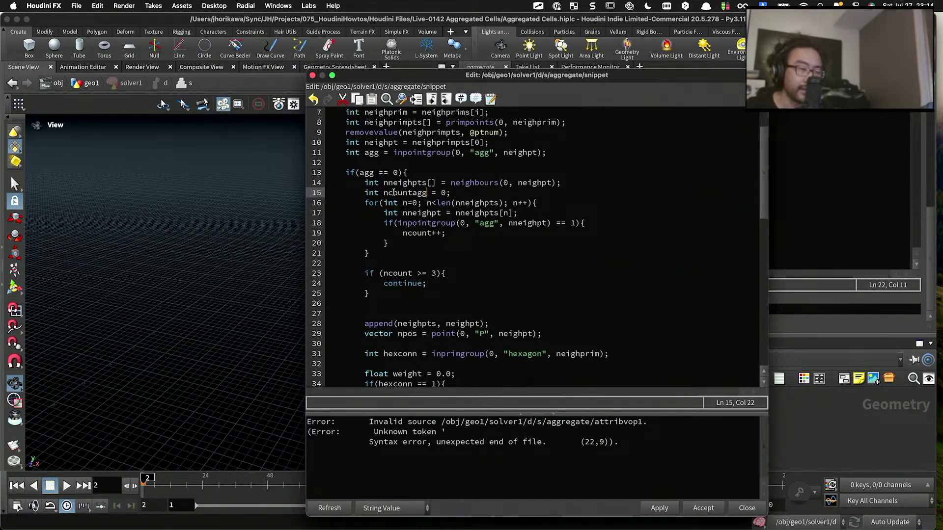
double_click(398, 193)
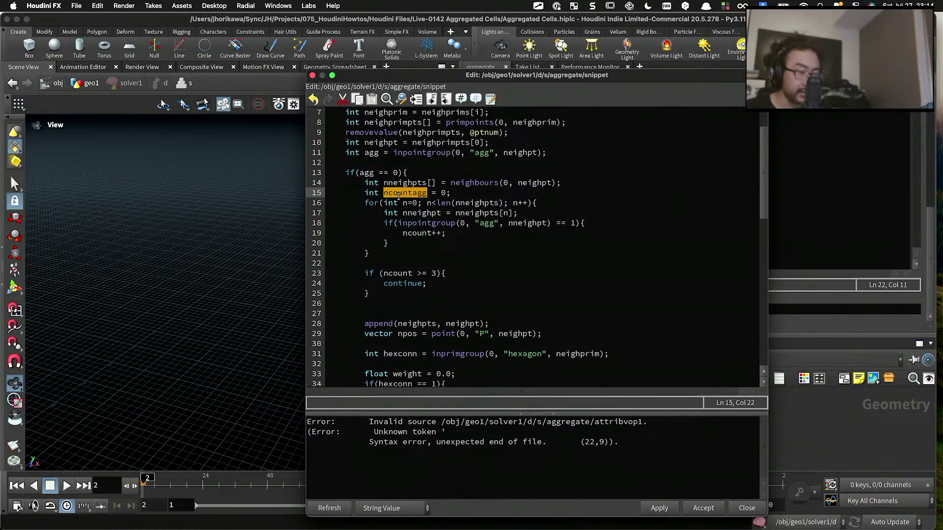
double_click(418, 233)
text(ncountagg)
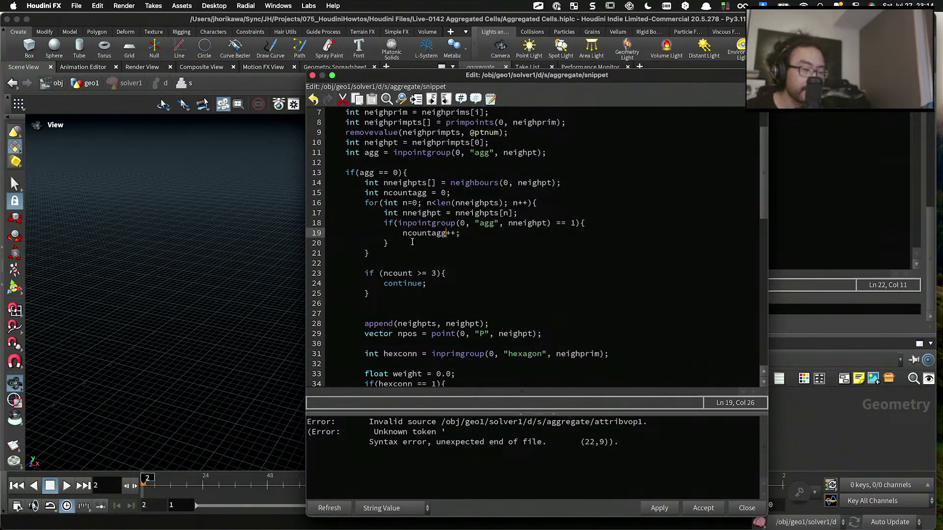
double_click(397, 272)
text(ncountagg)
Step: Declare a second counter below ncountagg with the line int ncountfree = 0;
click(455, 192)
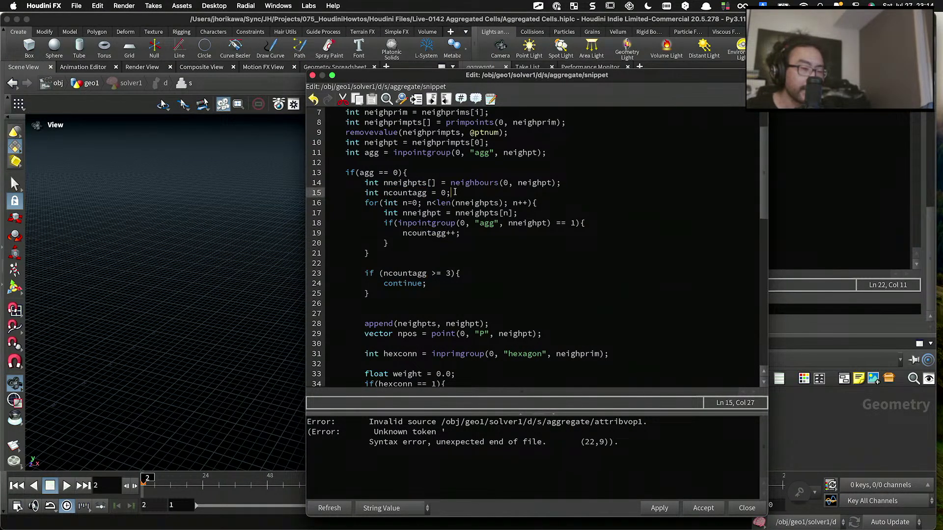
key(Return)
text(i)
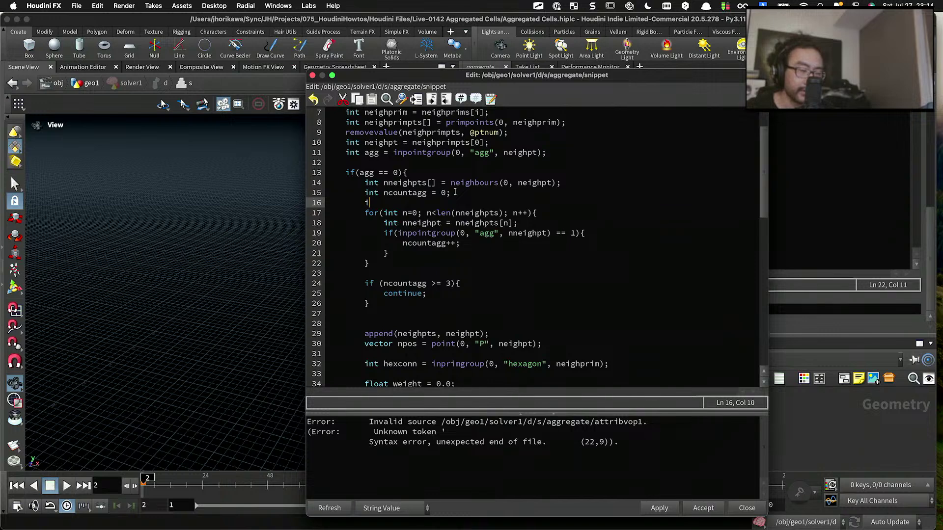
text(nt ncount)
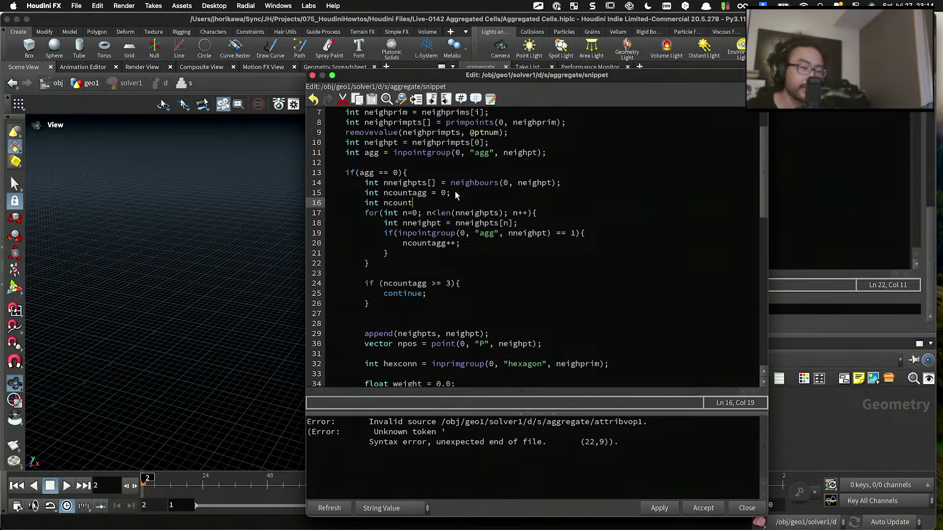
text(free =)
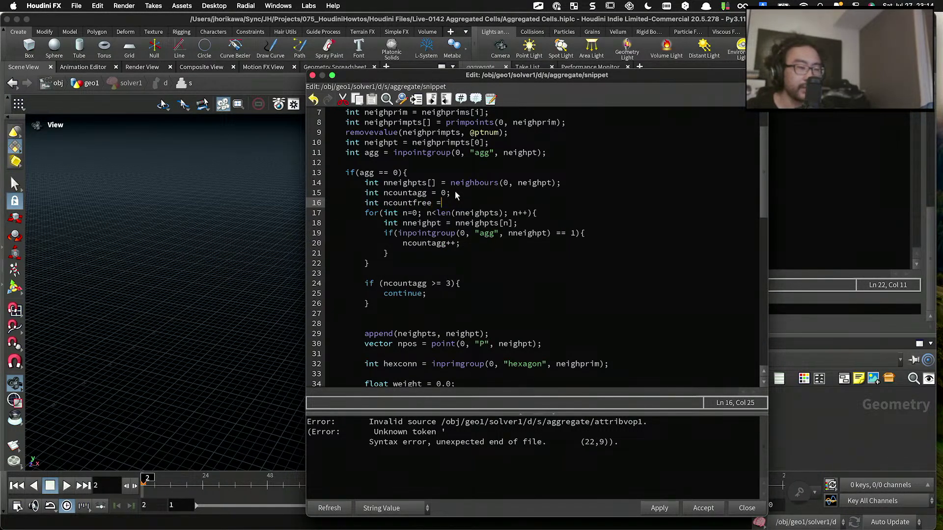
text( 0;)
Step: Add an else branch to the inpointgroup check in the neighbour loop that increments the free counter with ncountfree++;
click(422, 253)
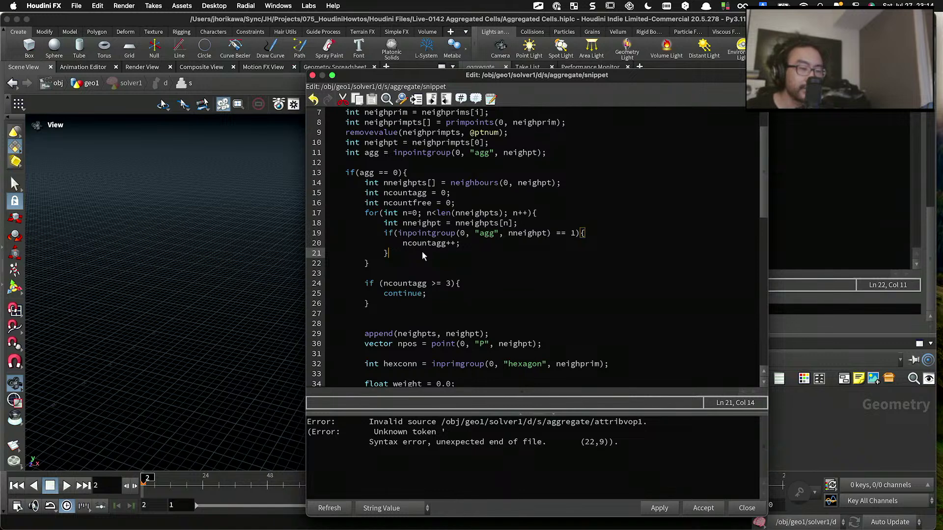
text(else{)
key(Return)
text(})
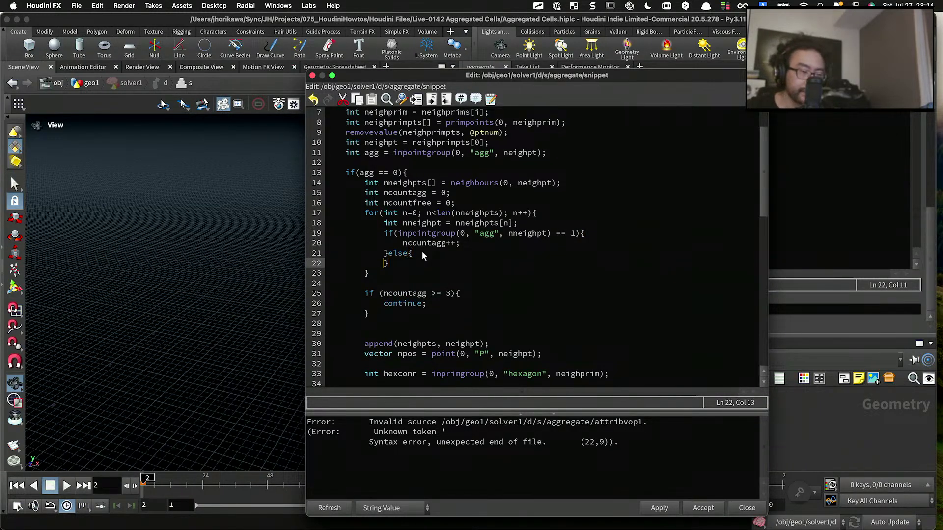
key(Left)
key(Return)
key(Up)
key(Tab)
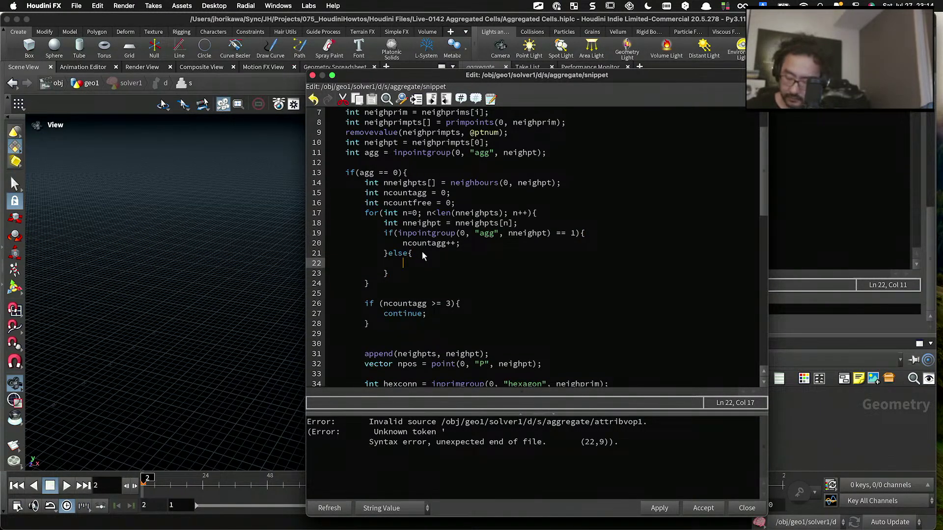
text(ncountfree)
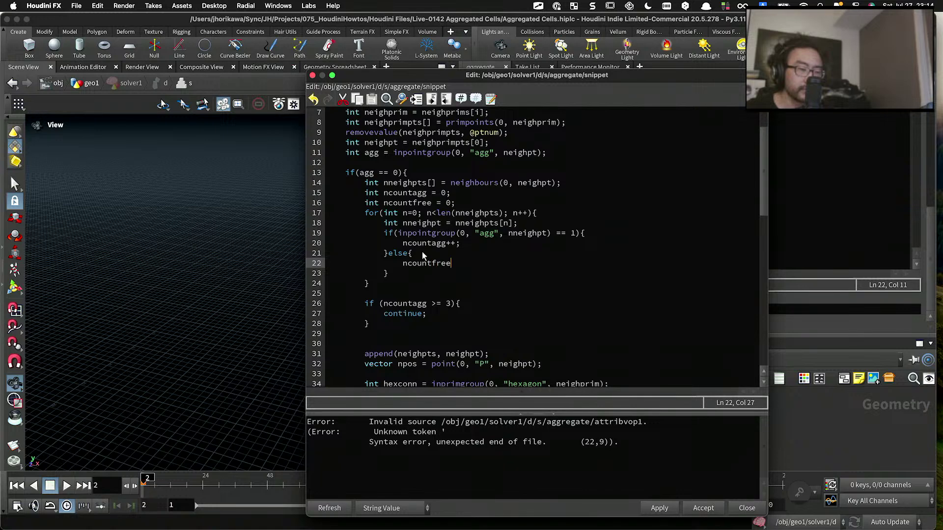
text(++;)
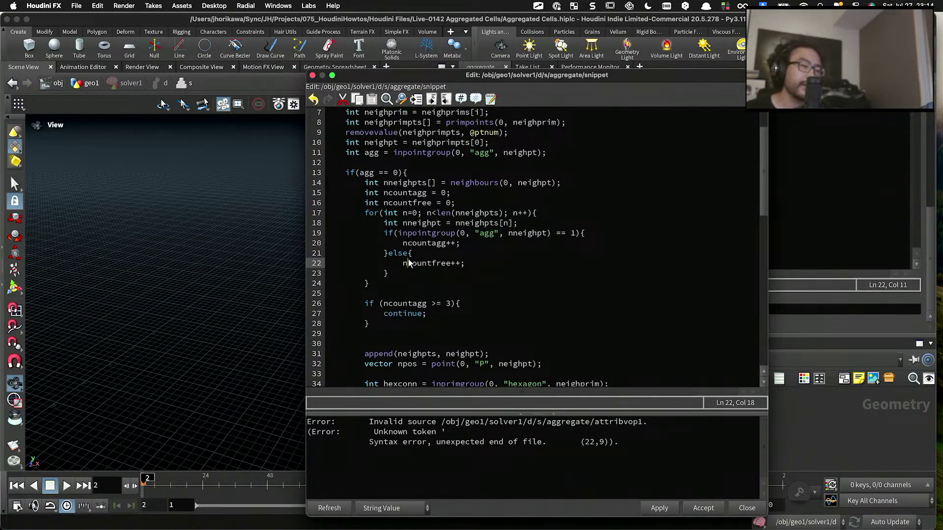
Step: Review the hexconn weight assignments and the neighbour-counting loop to consider how the free-neighbour count relates to the weights
double_click(408, 264)
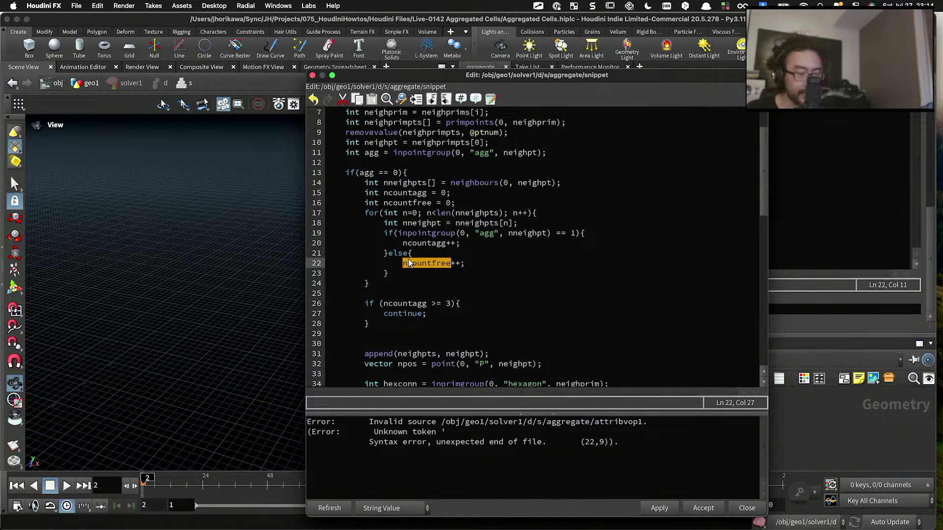
scroll(414, 238, down, 2)
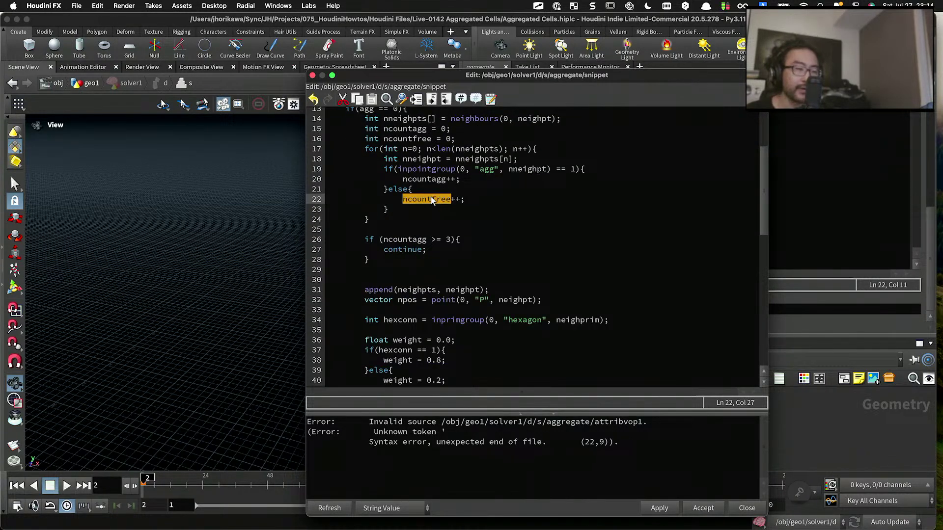
scroll(423, 202, down, 3)
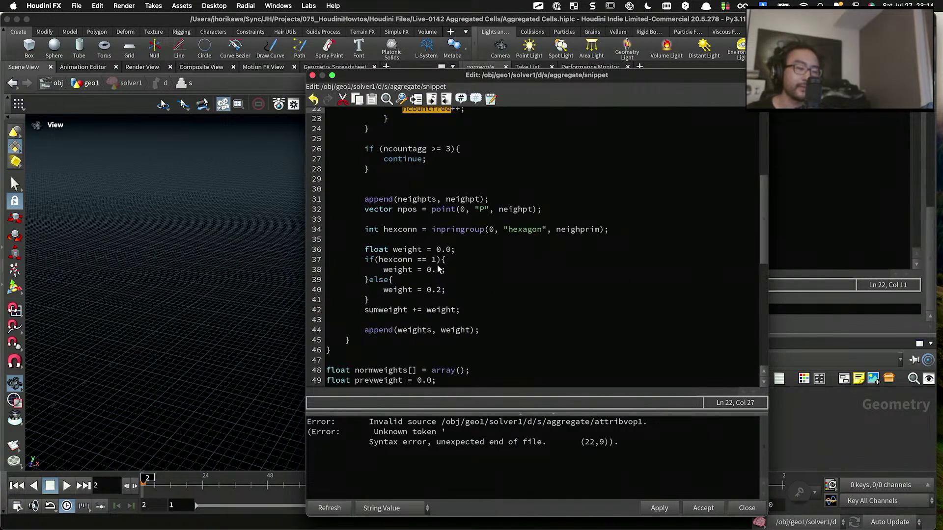
drag(445, 290, 371, 263)
click(400, 269)
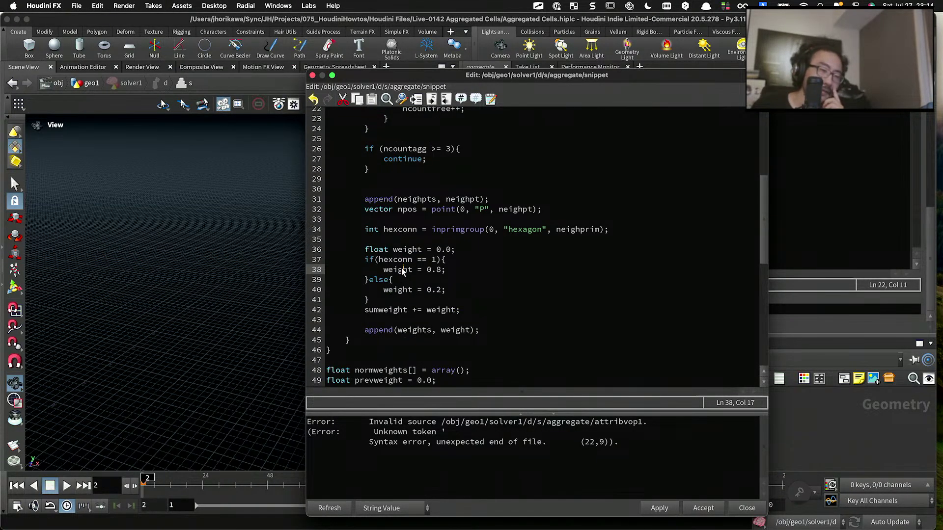
double_click(399, 270)
click(448, 270)
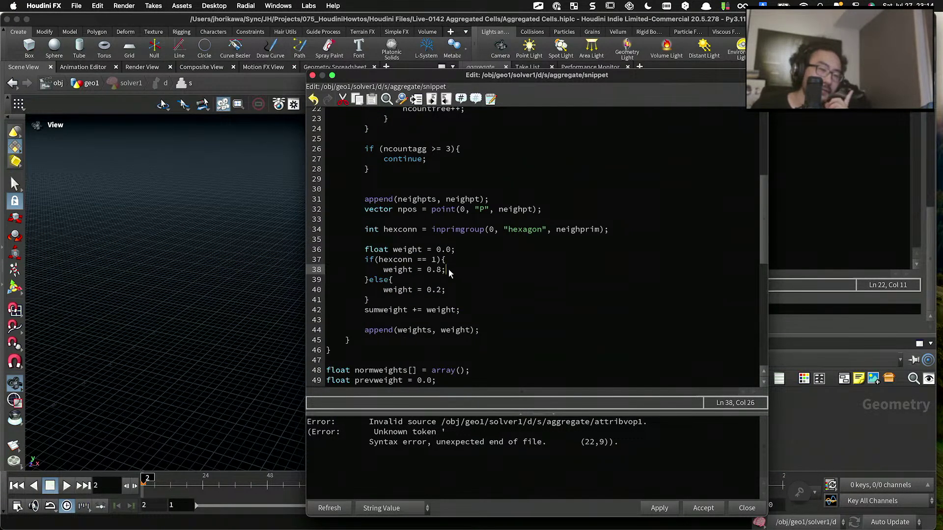
double_click(394, 260)
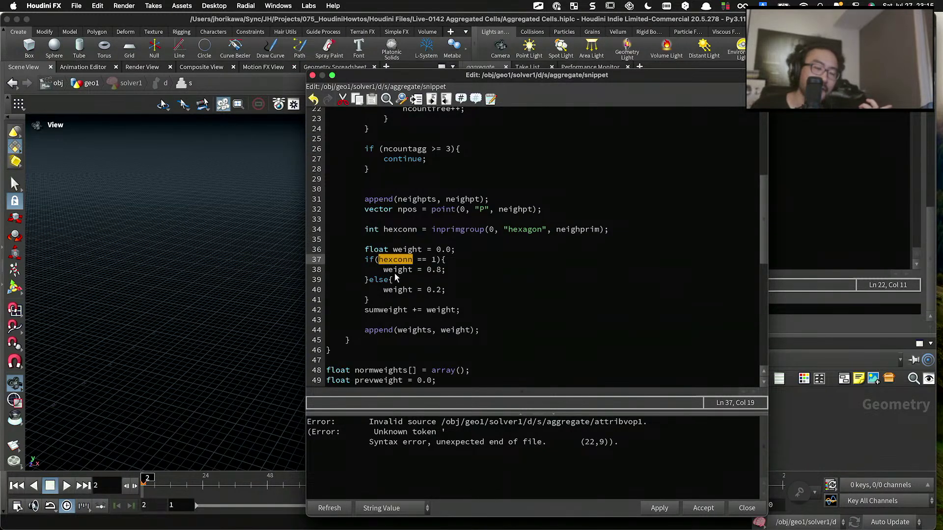
click(393, 311)
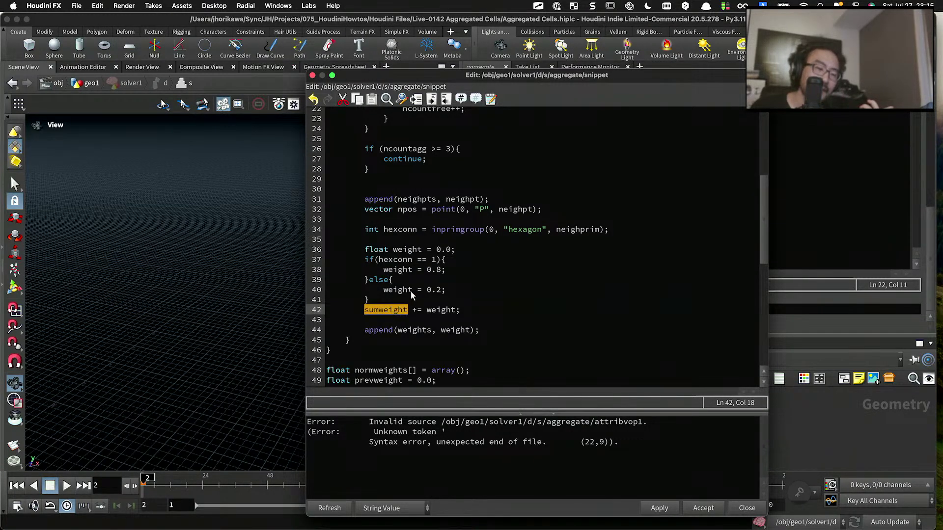
click(393, 260)
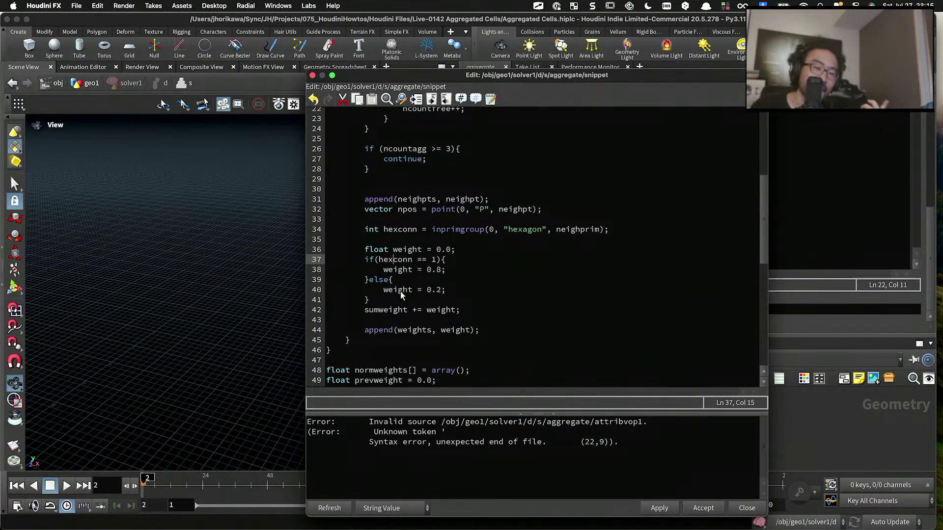
scroll(400, 291, up, 3)
scroll(446, 344, down, 3)
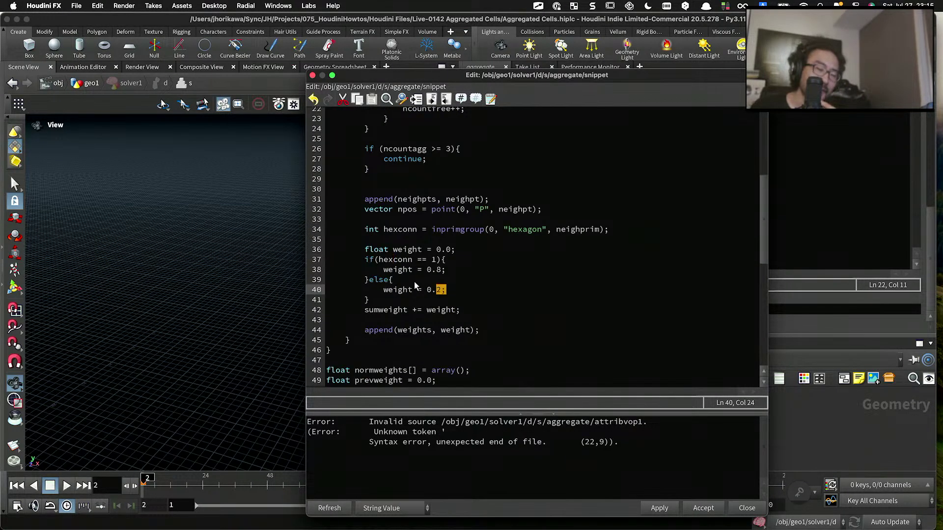
drag(414, 281, 370, 268)
scroll(378, 268, up, 4)
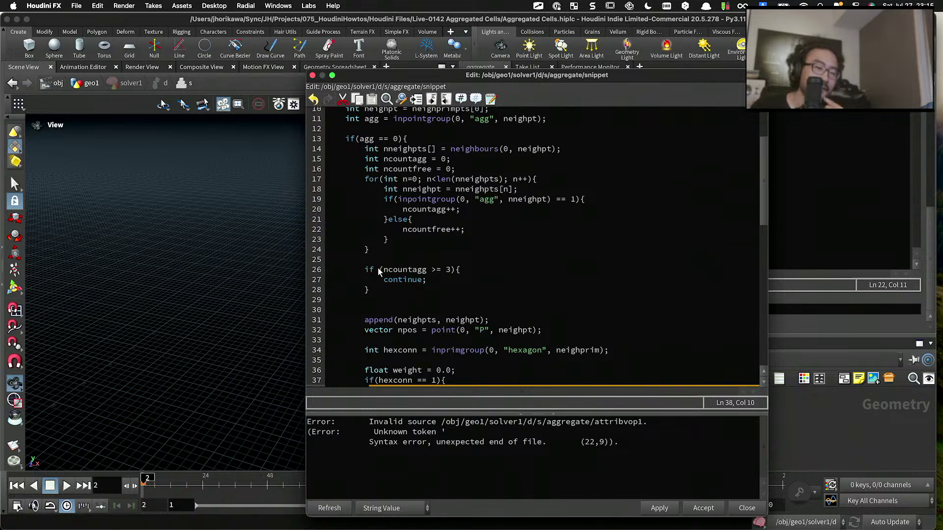
scroll(378, 271, up, 1)
Step: Apply the edited aggregate wrangle code with the separate ncountagg and ncountfree counters
double_click(423, 261)
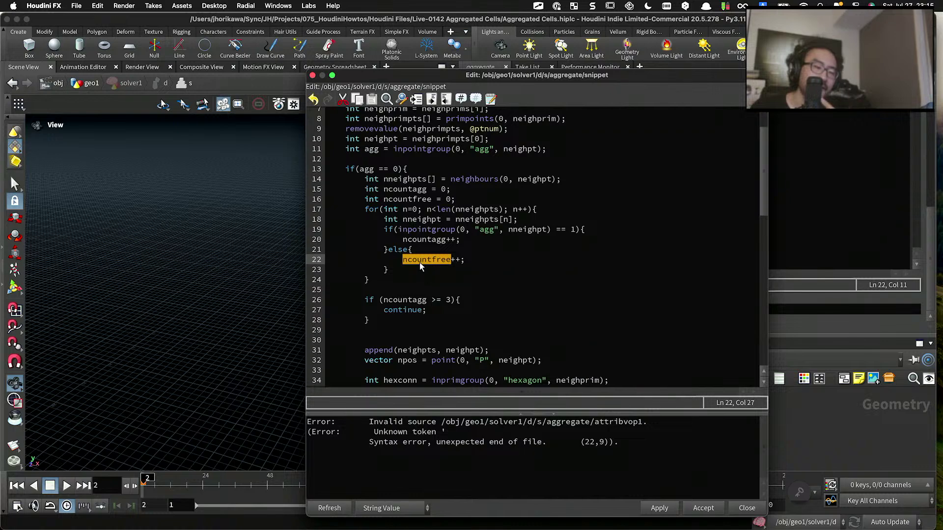
click(654, 506)
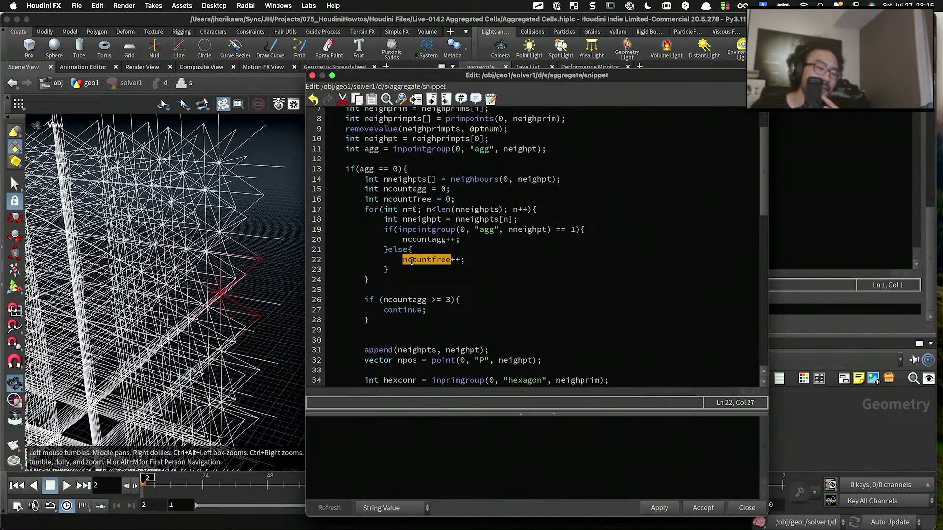
scroll(295, 246, down, 5)
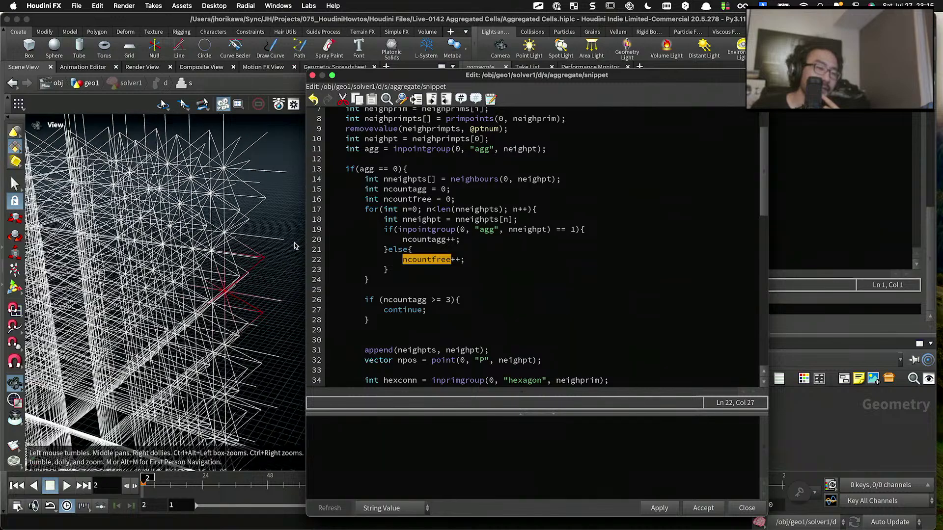
Step: Examine in the viewport how many connection lines meet at a single lattice point
click(227, 205)
scroll(228, 205, up, 10)
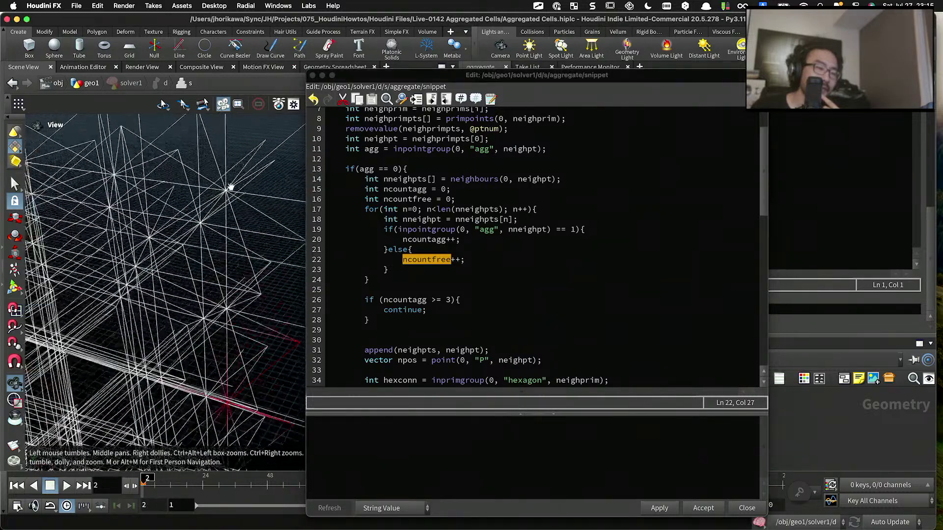
scroll(215, 194, up, 10)
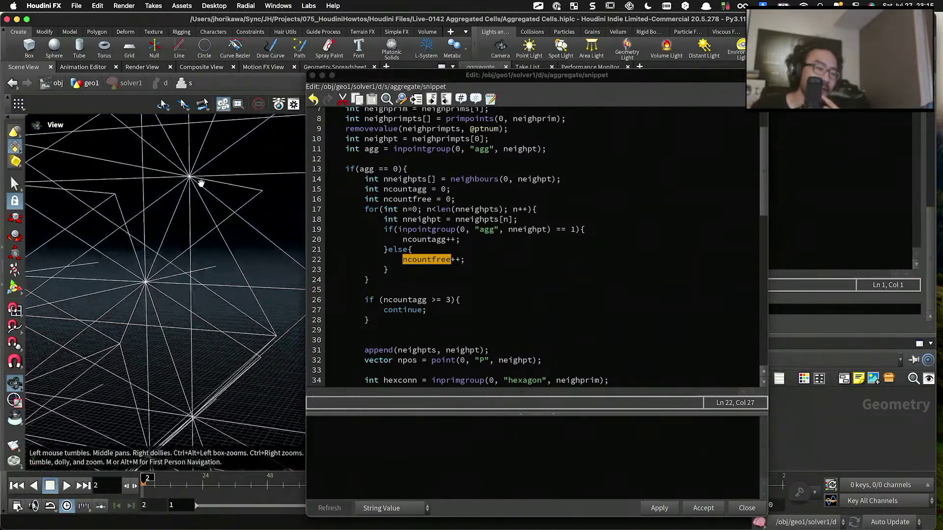
scroll(173, 195, down, 5)
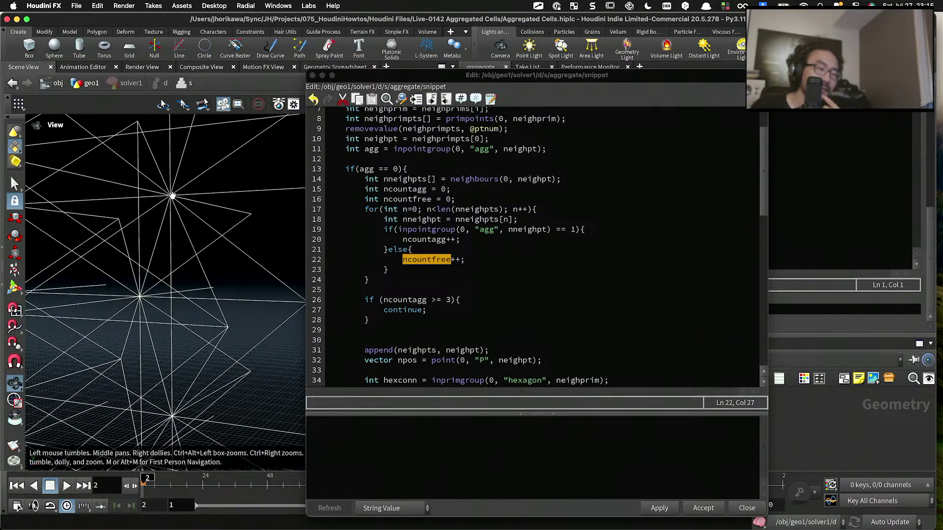
drag(171, 197, 177, 194)
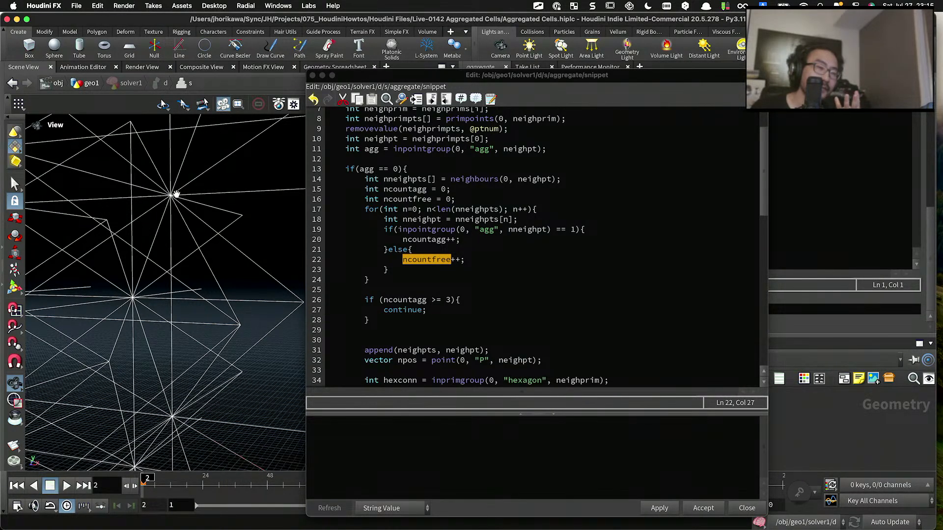
mouse_move(177, 193)
mouse_down()
mouse_move(187, 211)
mouse_move(165, 198)
mouse_up()
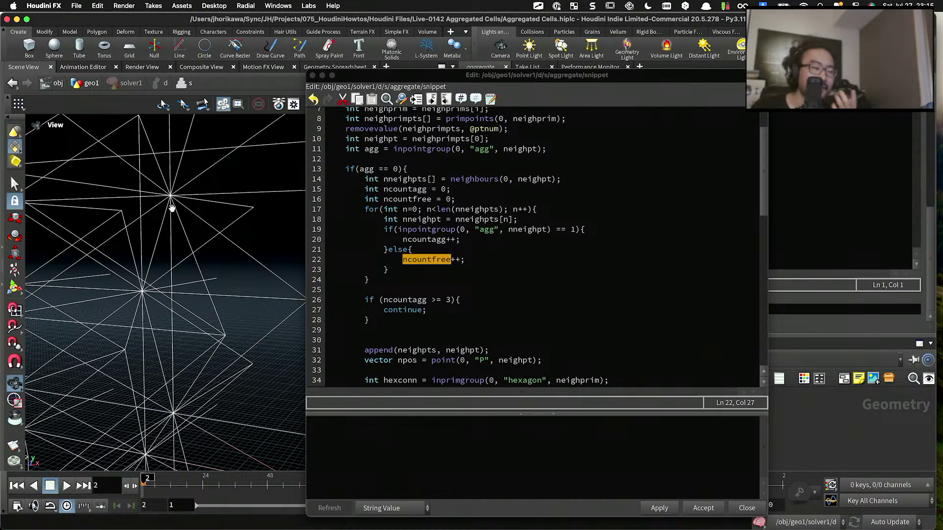
Step: Add the line float free_weight = ncountfree / 8.0; below the ncountagg >= 3 check
click(448, 325)
scroll(448, 325, down, 4)
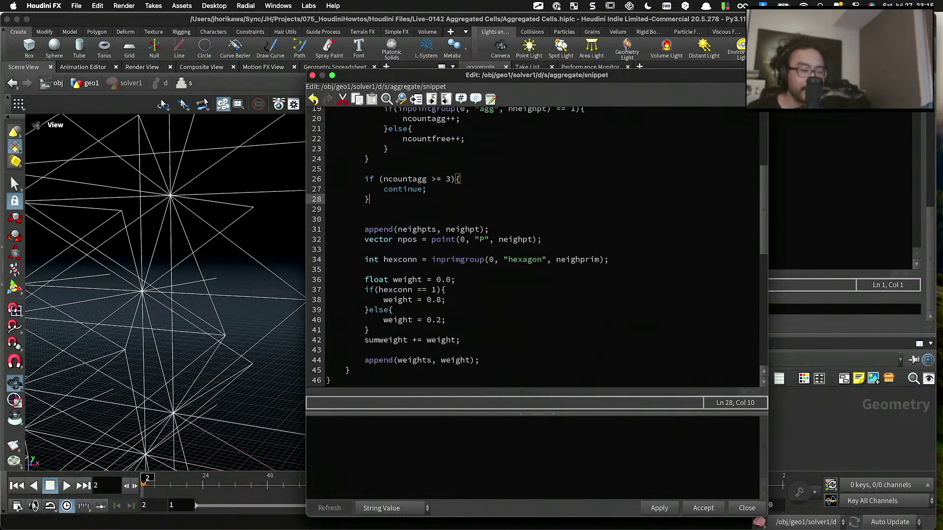
key(Return)
key(Return)
text(float )
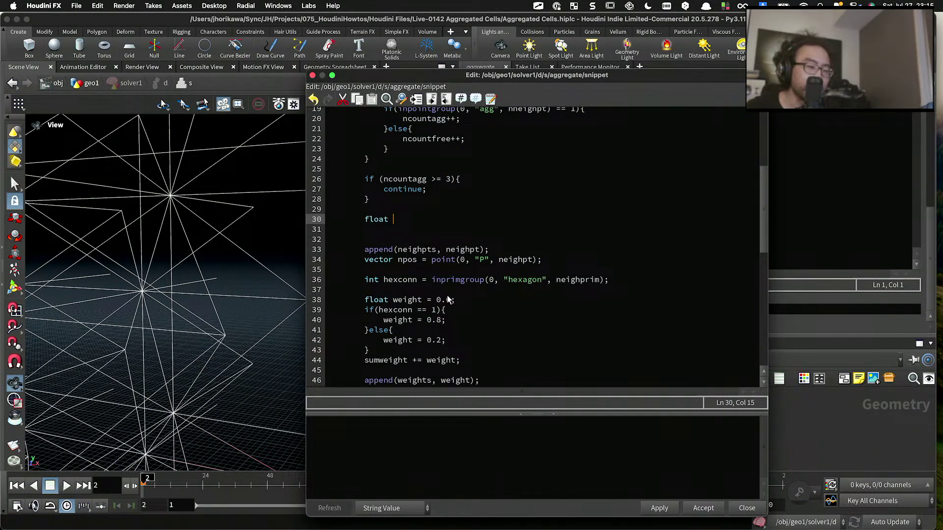
text(fre)
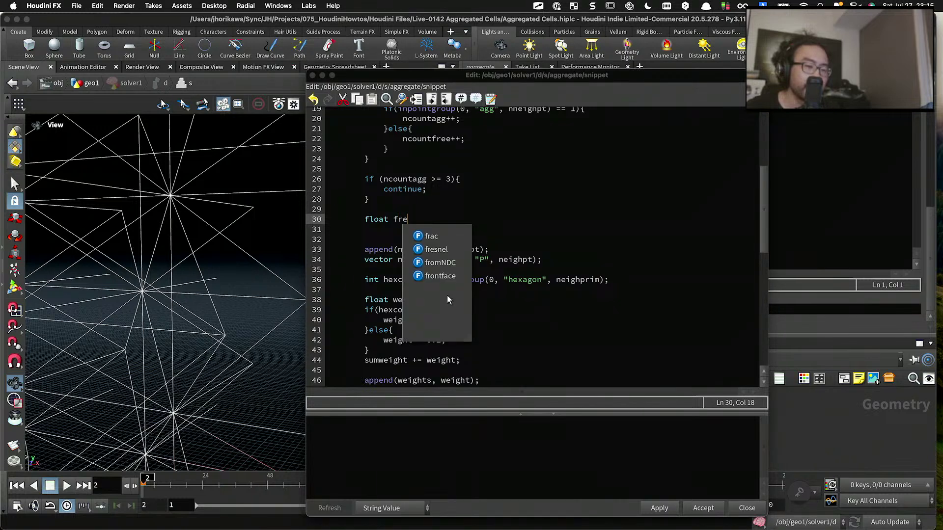
key(BackSpace)
key(BackSpace)
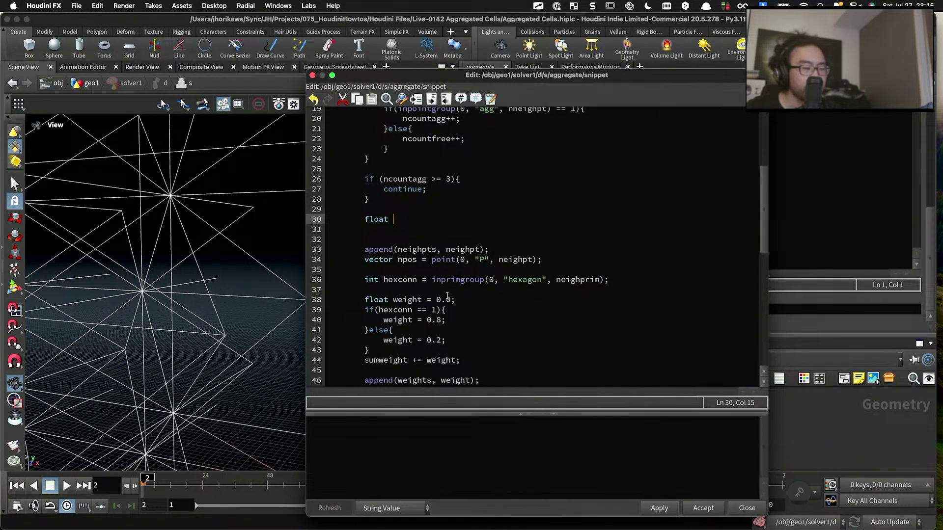
text(freeweight)
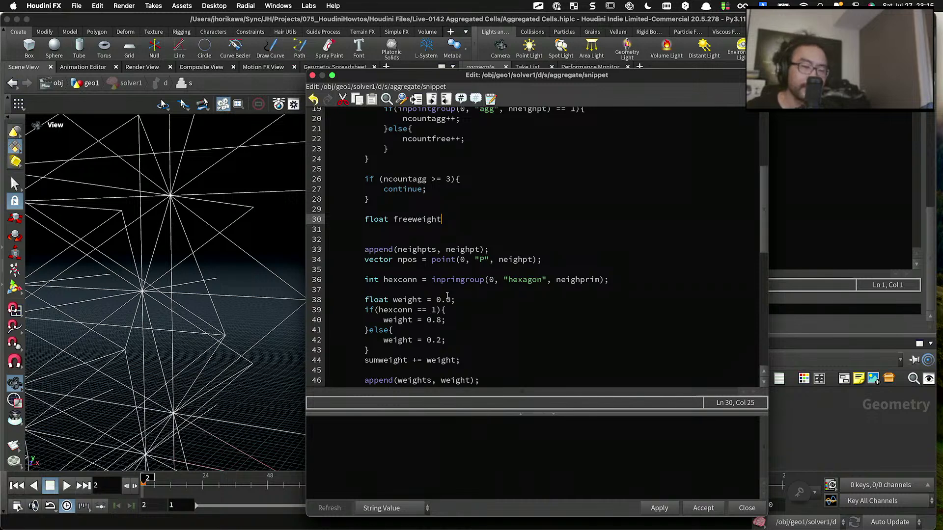
key(BackSpace)
key(BackSpace)
key(BackSpace)
key(BackSpace)
key(BackSpace)
key(BackSpace)
text(_f)
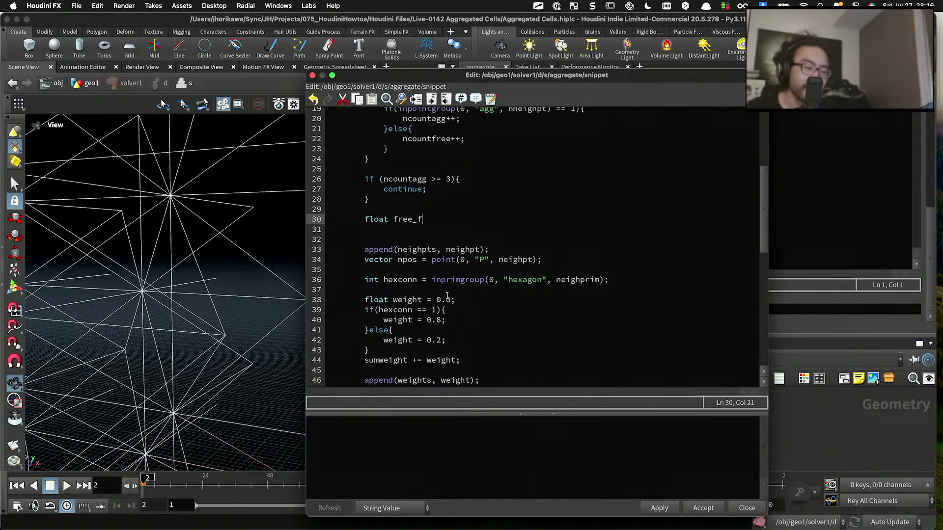
key(BackSpace)
text(weight = n)
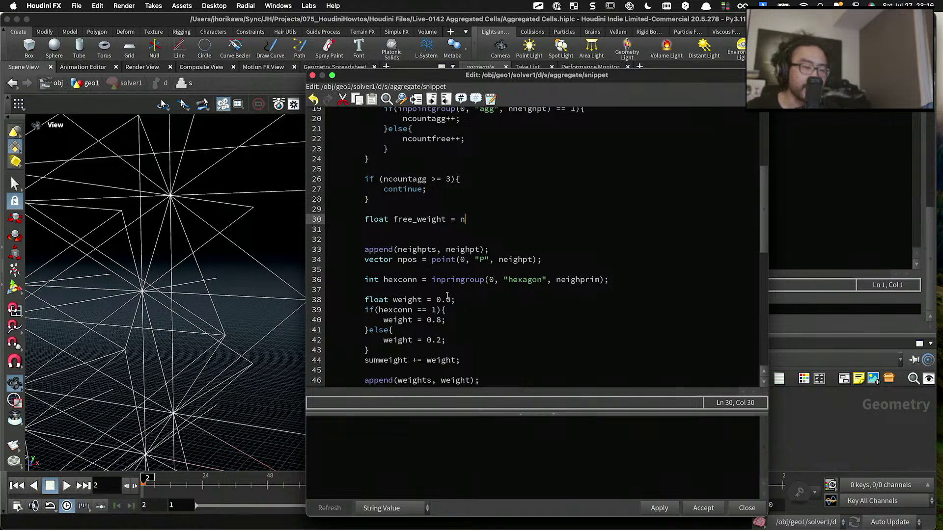
text(countrree / )
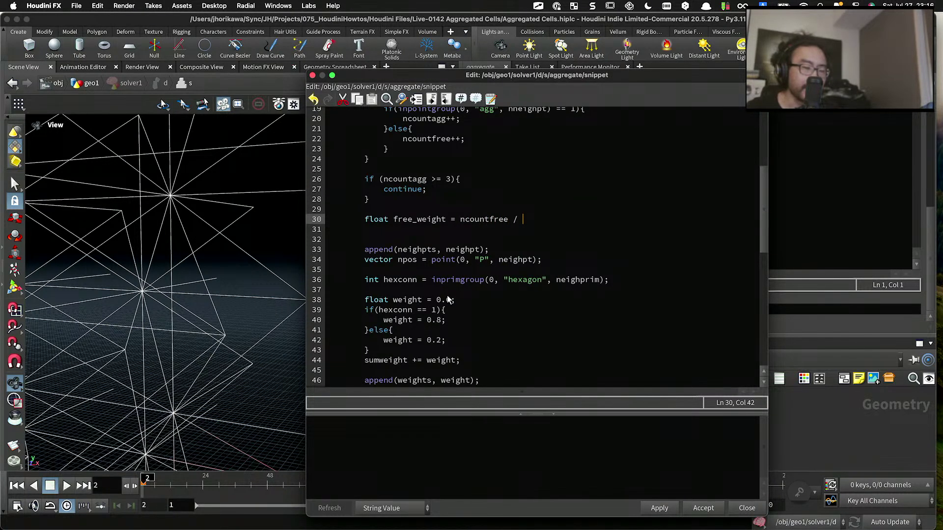
text(8.0;)
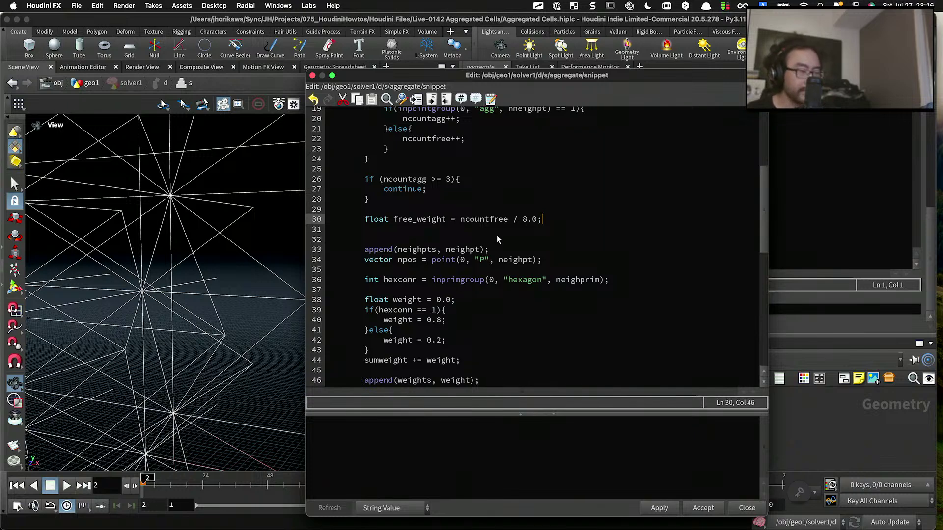
drag(542, 219, 366, 220)
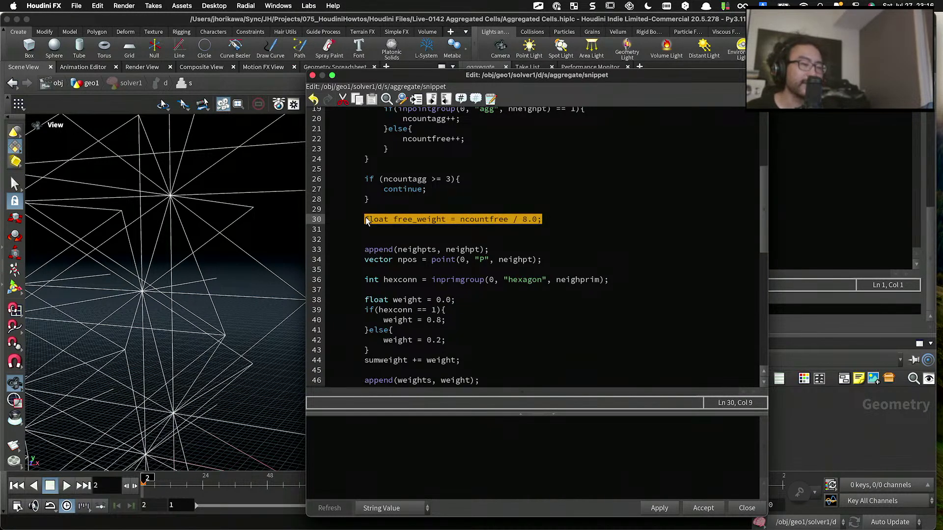
click(379, 219)
drag(185, 191, 149, 181)
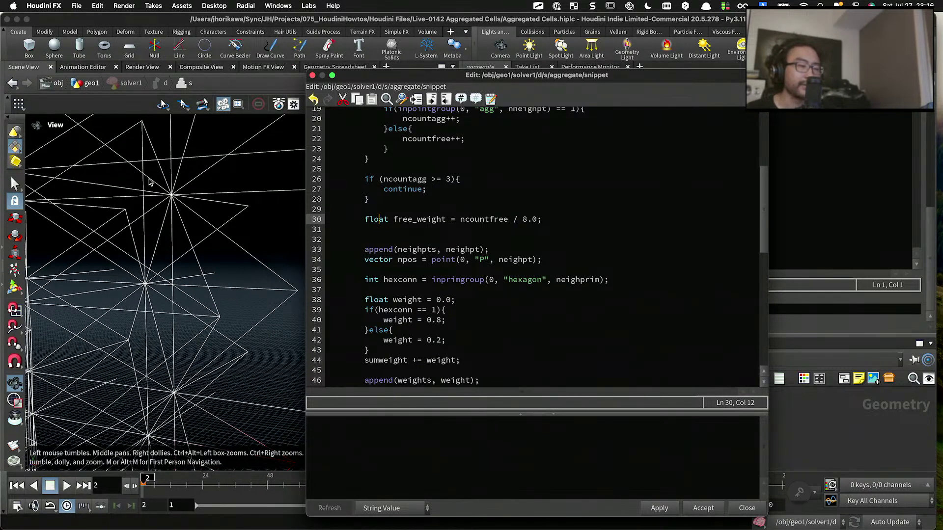
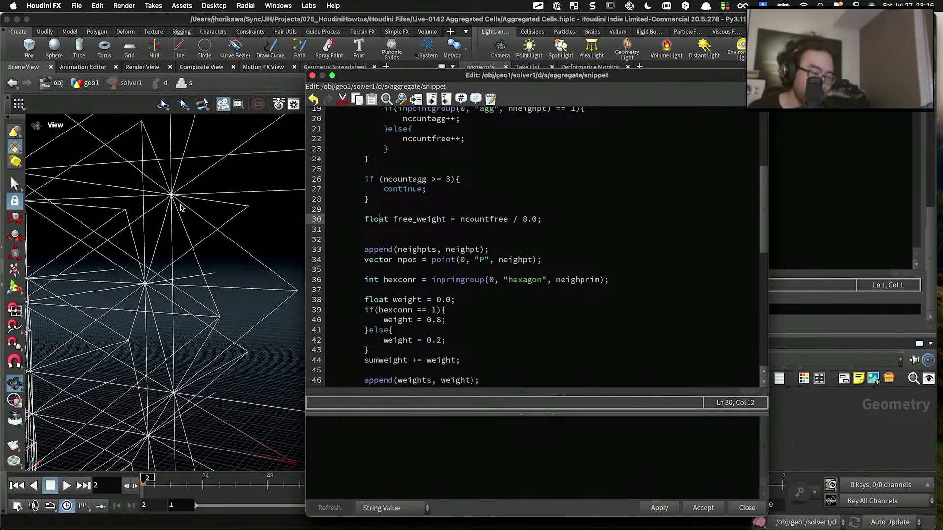
Step: Rename the weight variable to conn_weight in its 0.0 declaration and in both hexconn branches
triple_click(421, 220)
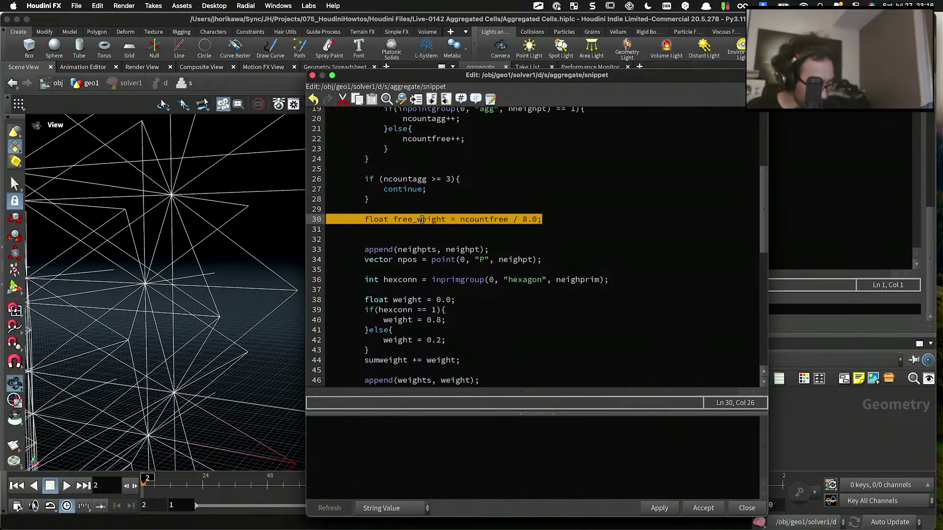
double_click(421, 220)
scroll(421, 211, down, 6)
scroll(421, 210, up, 4)
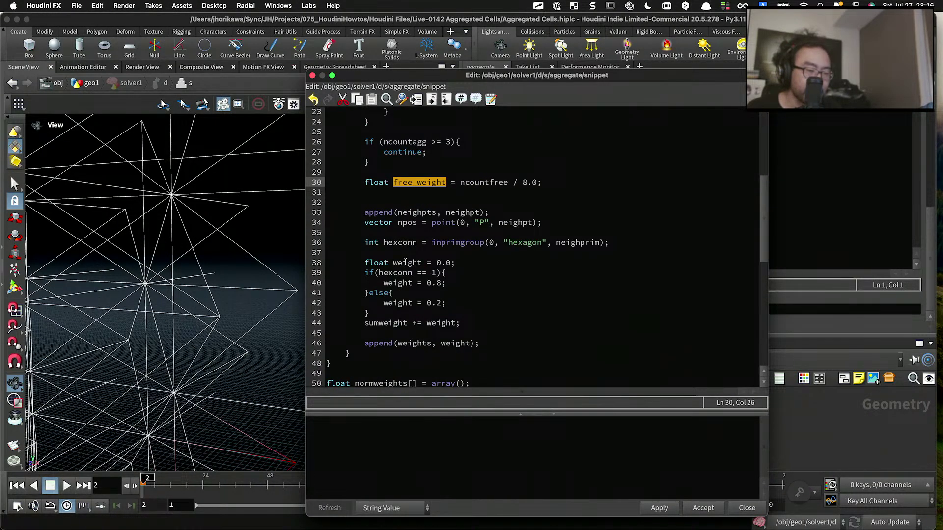
click(393, 263)
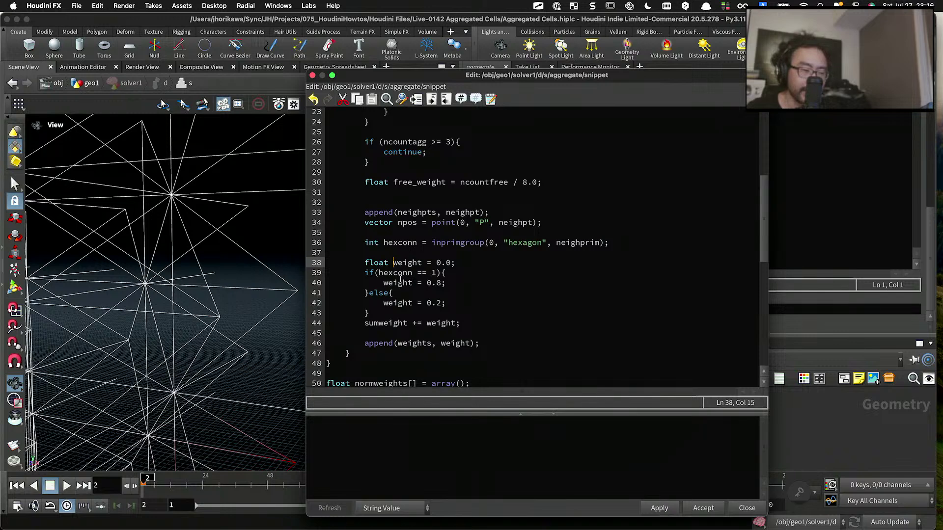
text(conn_)
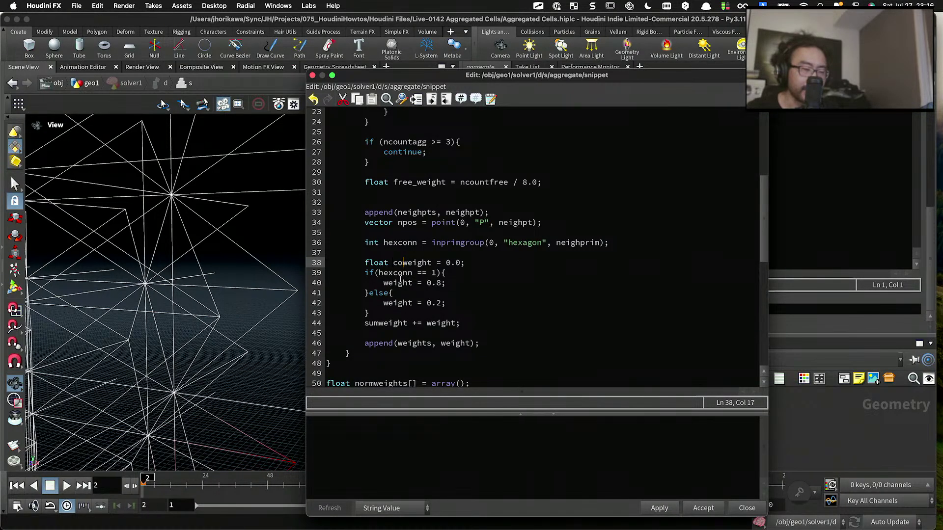
double_click(407, 263)
key(super+c)
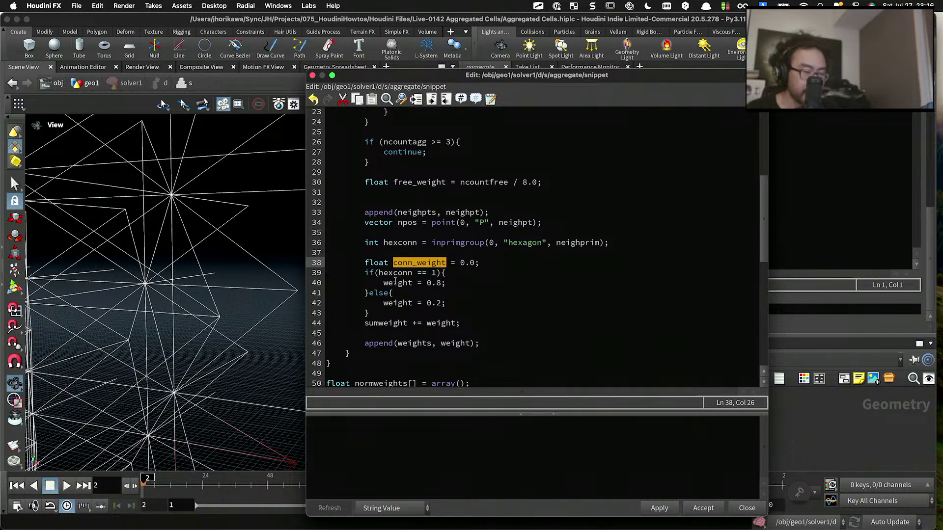
double_click(397, 283)
key(super+v)
double_click(396, 303)
key(super+v)
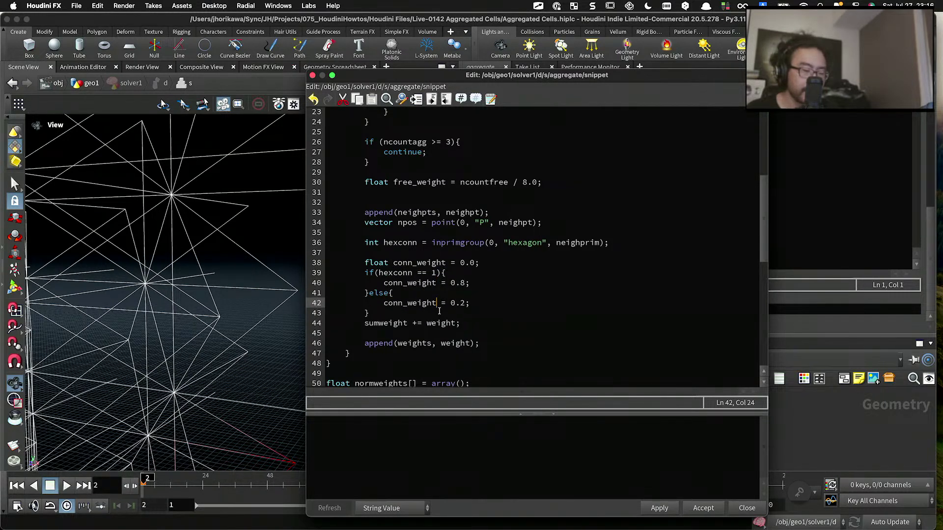
Step: Start a combined weight line between the hexconn branches and the sumweight line with float weight = conn_weight *
click(439, 311)
key(Return)
key(Return)
key(Return)
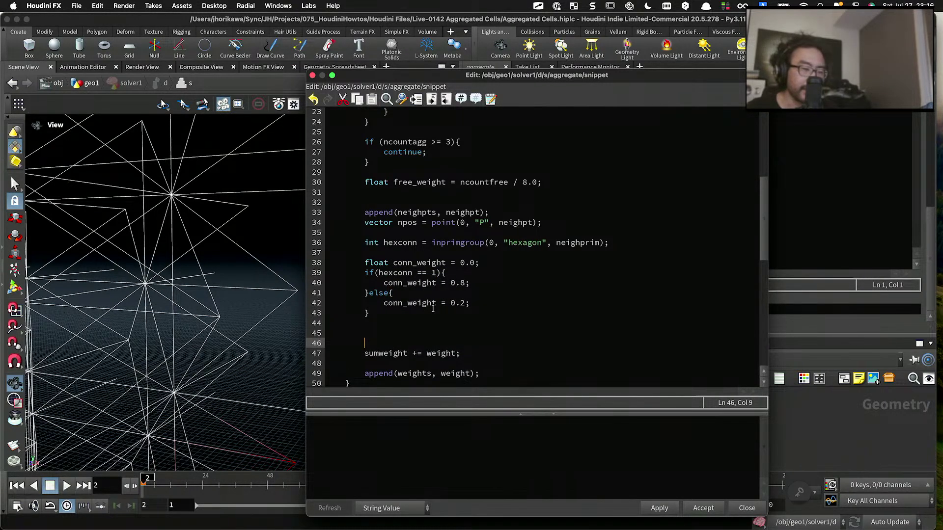
double_click(420, 183)
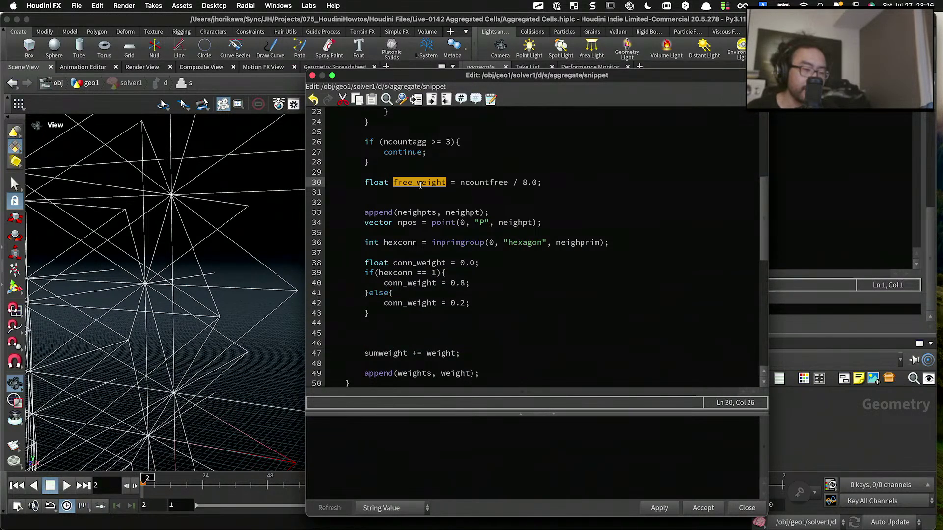
double_click(409, 303)
click(407, 334)
text(f;)
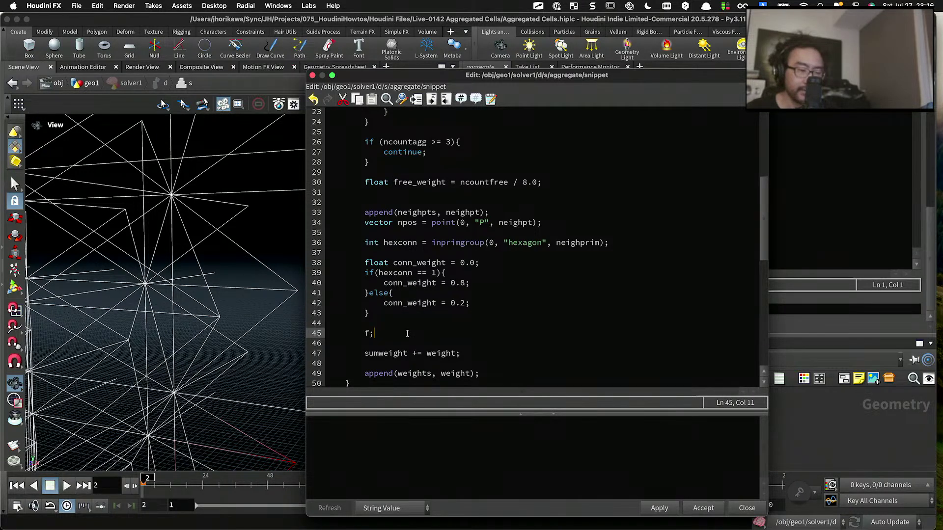
key(BackSpace)
key(BackSpace)
text(float )
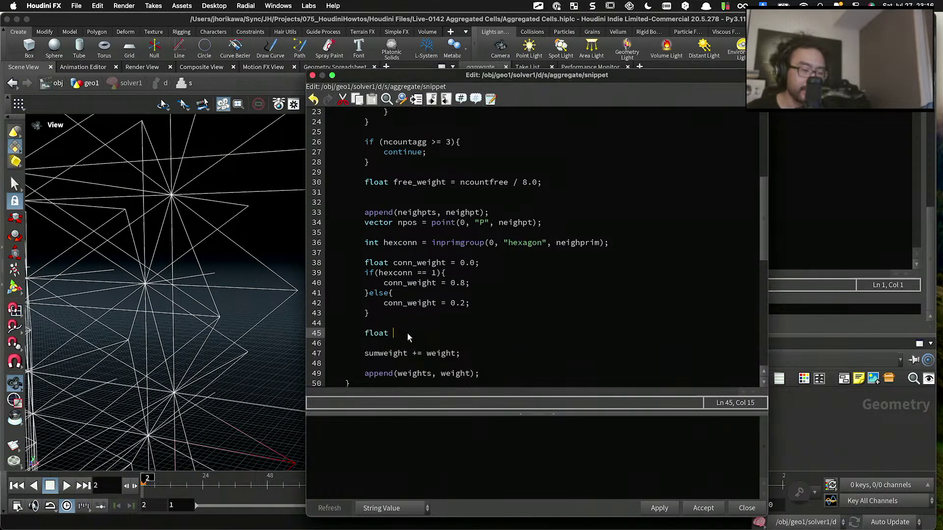
text(weight =)
double_click(443, 184)
key(super+v)
click(443, 330)
key(super+v)
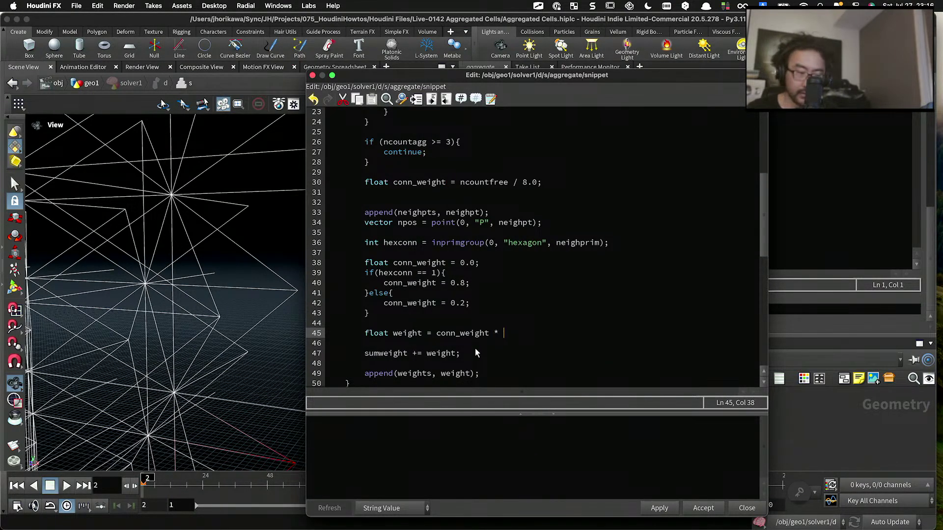
Step: Rename the variable declared as ncountfree / 8.0 to free_weight
double_click(400, 282)
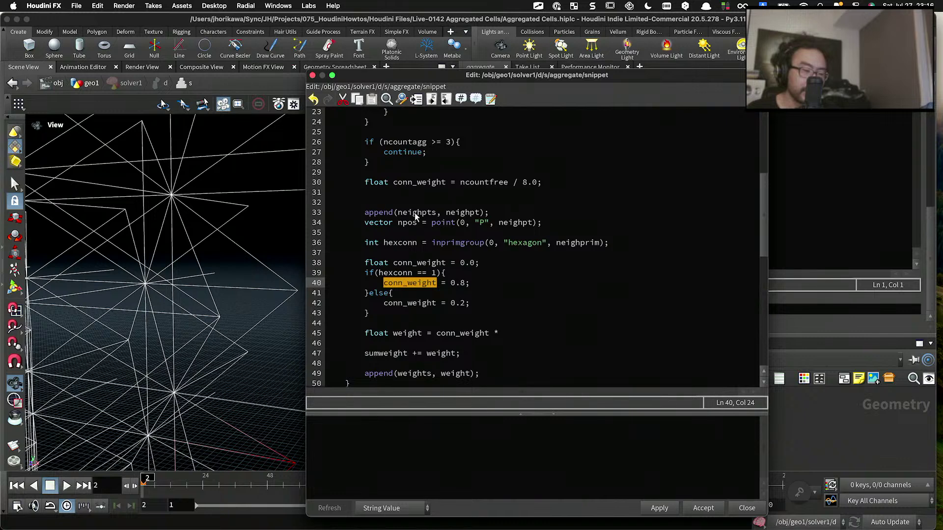
double_click(420, 182)
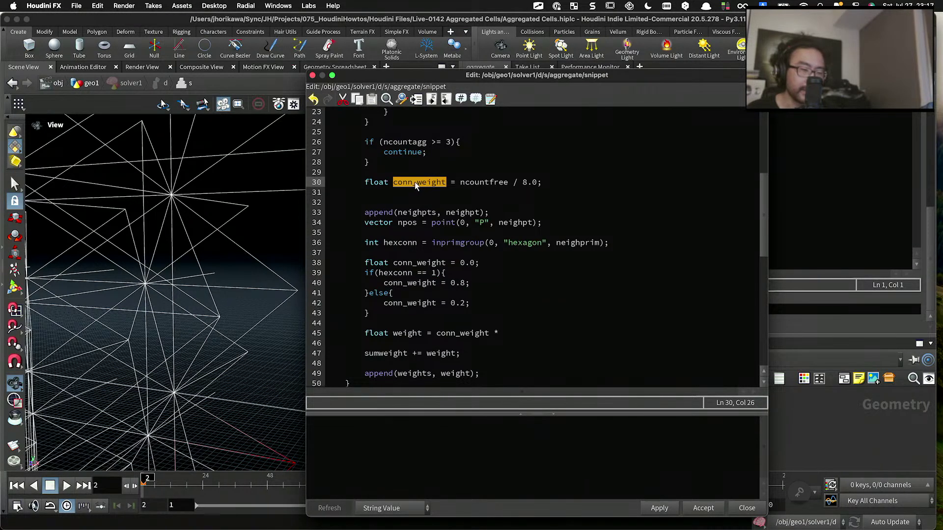
click(414, 182)
key(BackSpace)
key(BackSpace)
key(BackSpace)
key(BackSpace)
text(free)
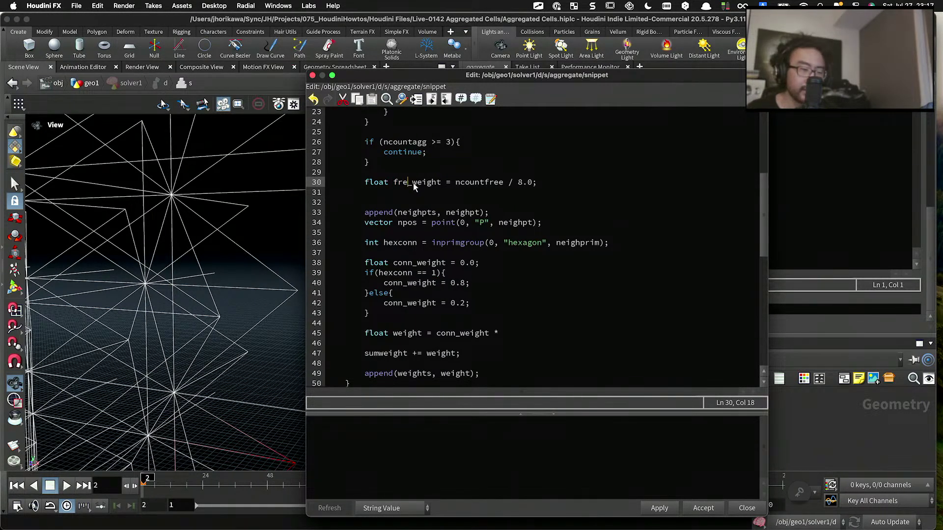
Step: Complete the combined weight line with free_weight; as the second factor and apply the wrangle code
double_click(414, 182)
key(super+c)
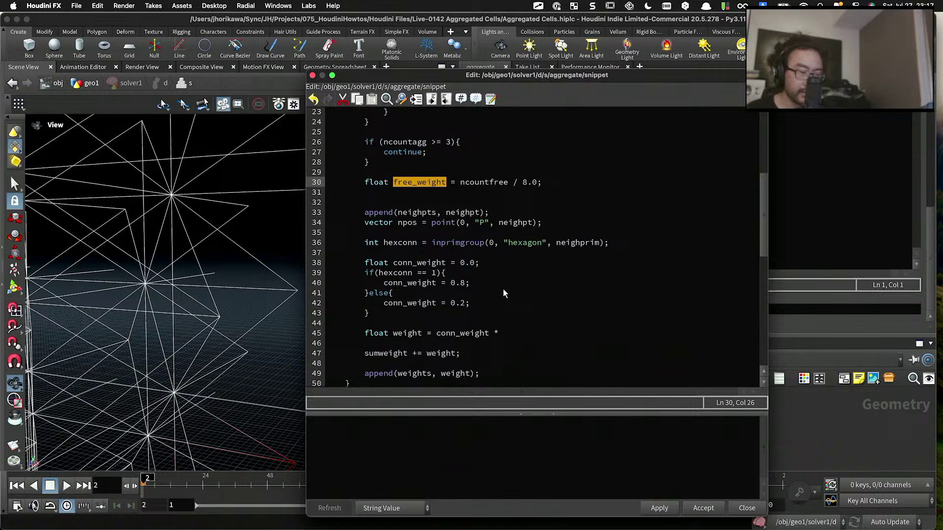
click(506, 333)
key(super+v)
text(;)
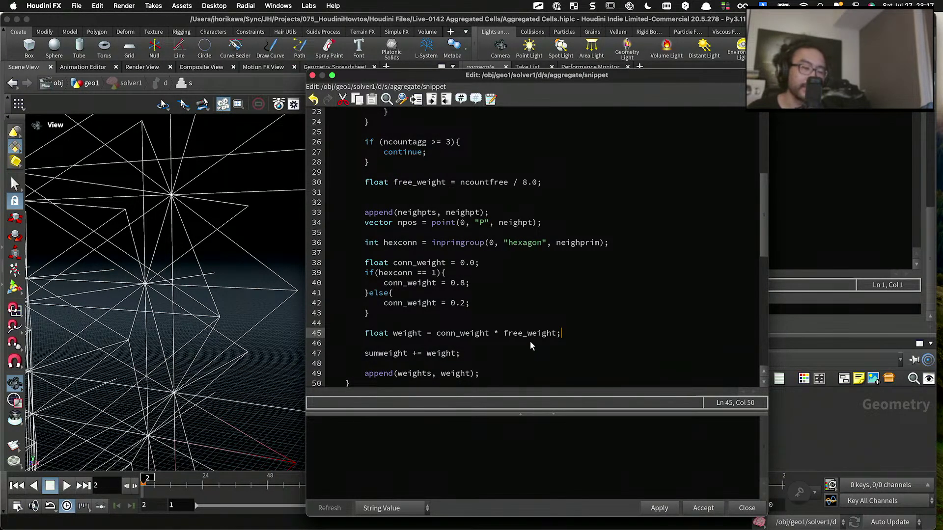
scroll(510, 305, down, 3)
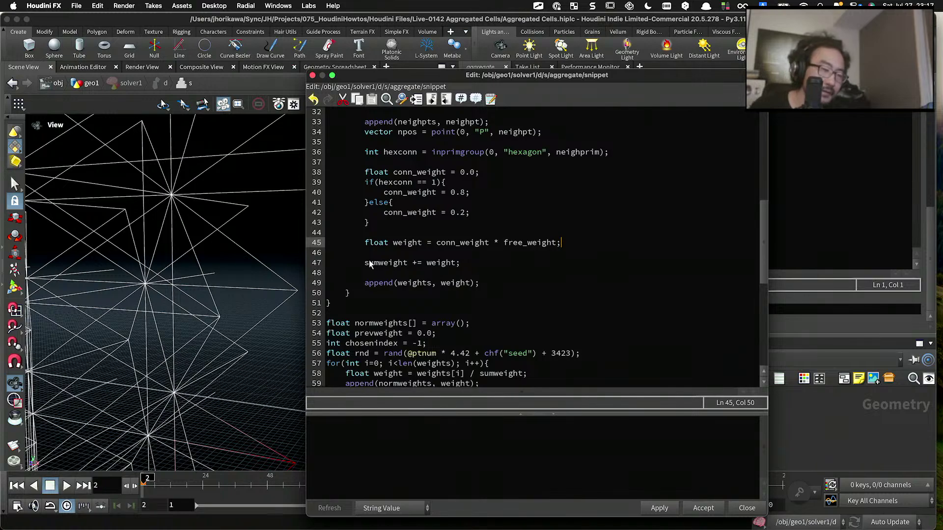
click(659, 508)
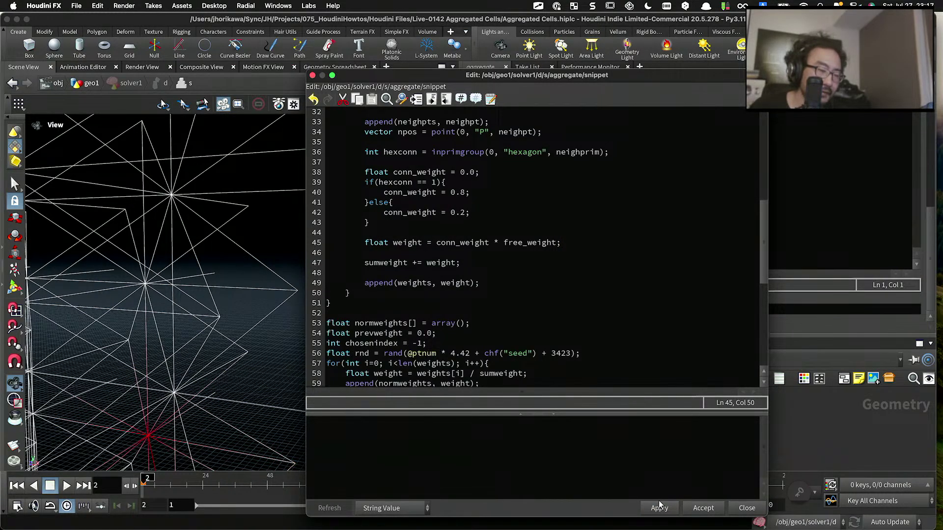
Step: Accept the wrangle code, return to the geo1 network and play the aggregation simulation from frame 1 to frame 101
click(703, 508)
click(549, 363)
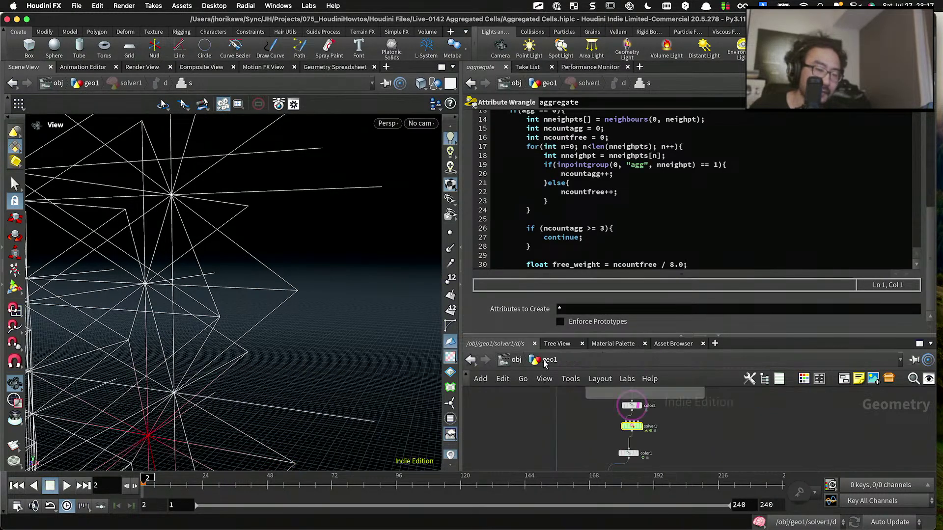
drag(238, 176, 221, 393)
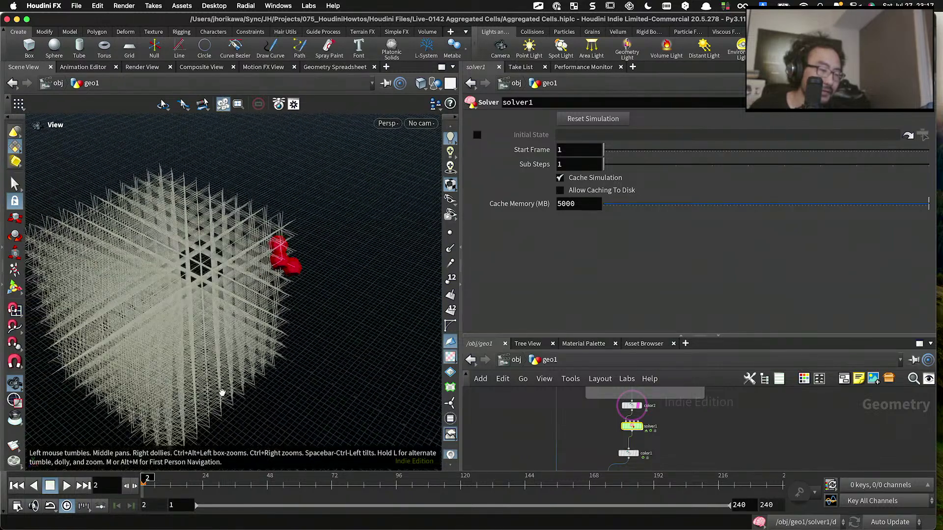
click(16, 485)
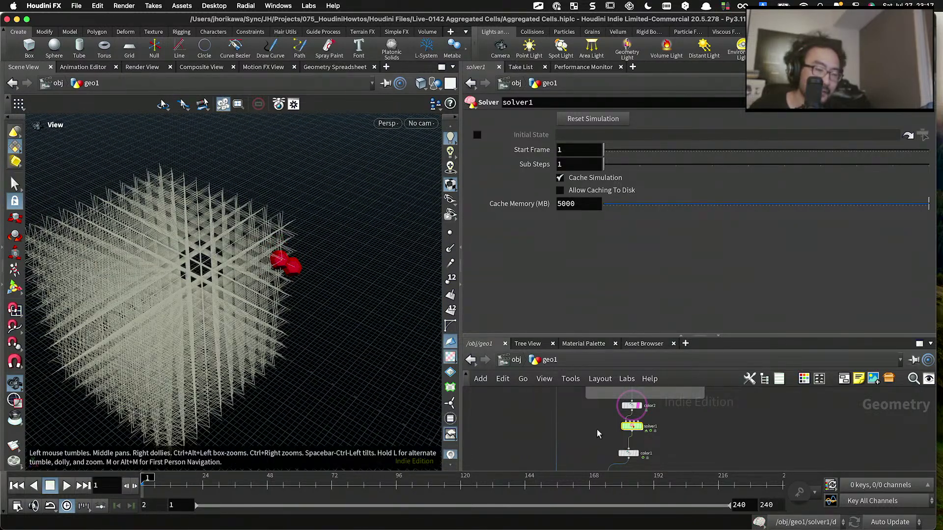
scroll(594, 436, down, 3)
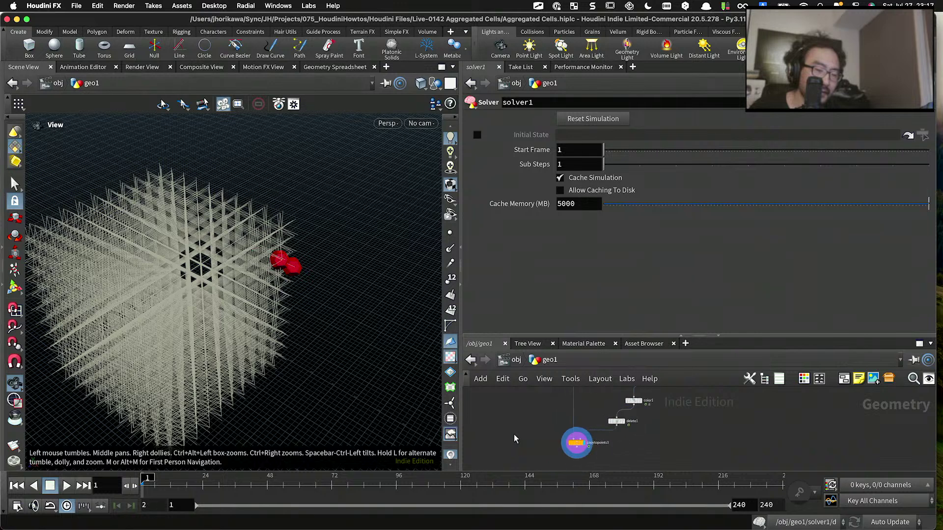
click(66, 485)
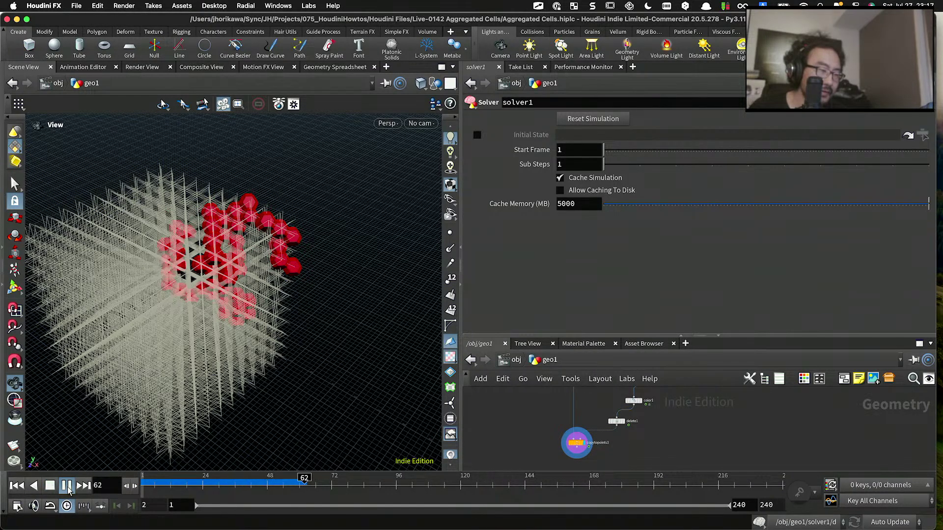
click(67, 487)
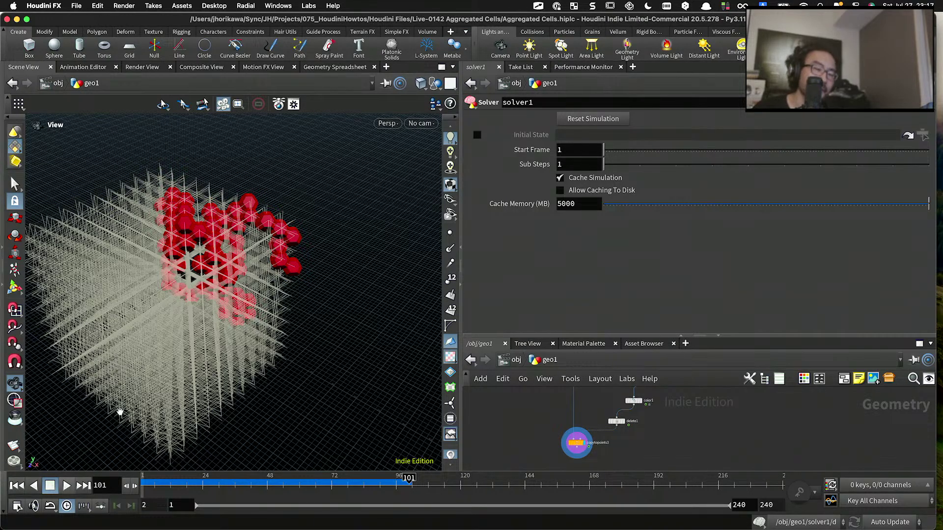
Step: Scrub the cached simulation up to frame 101 and inspect the red cell growth up close and from outside the lattice
drag(120, 407, 235, 308)
click(199, 482)
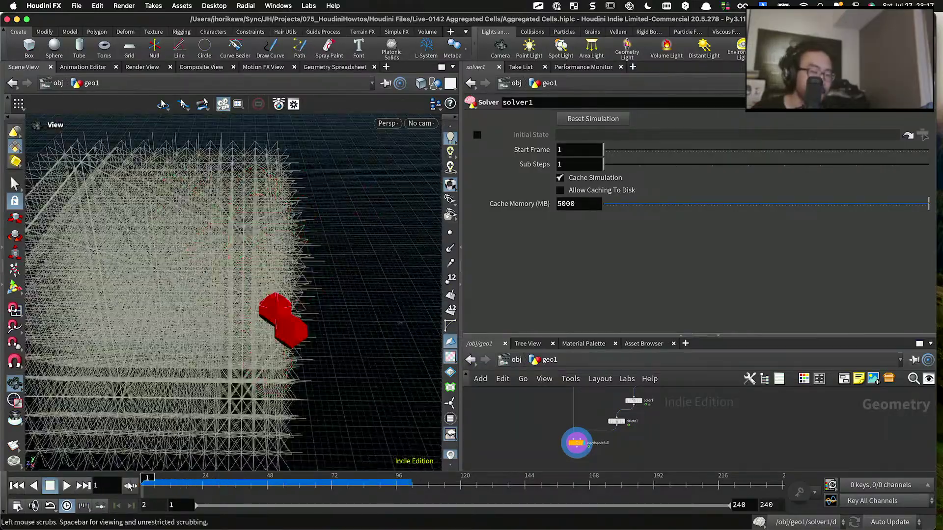
drag(322, 475, 408, 475)
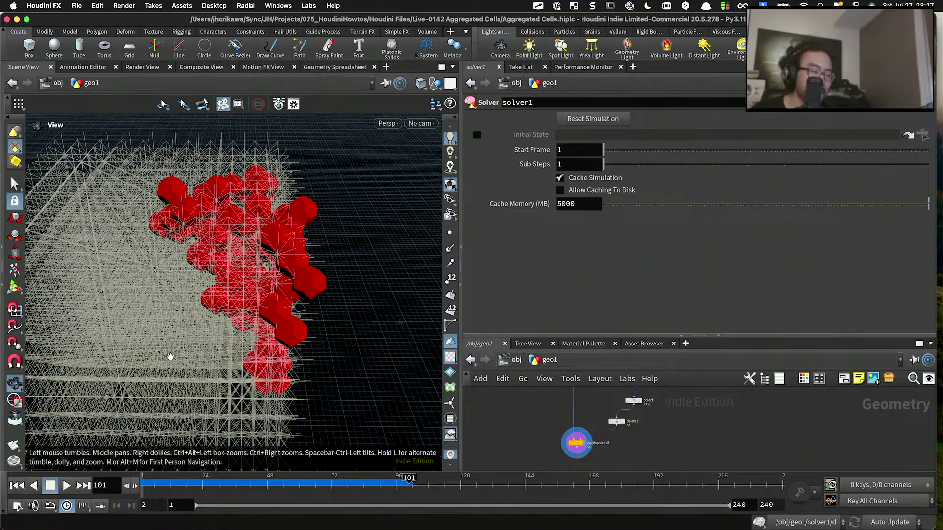
drag(168, 357, 197, 295)
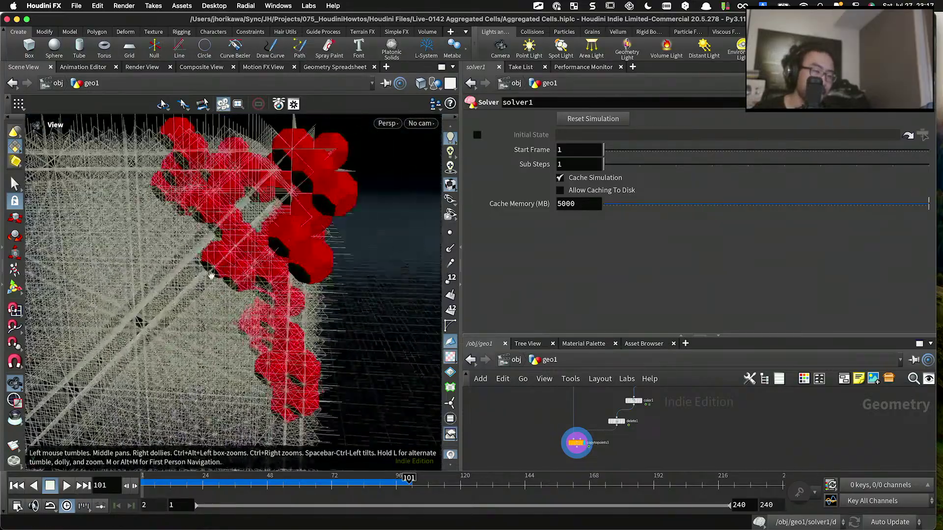
right_drag(202, 260, 227, 283)
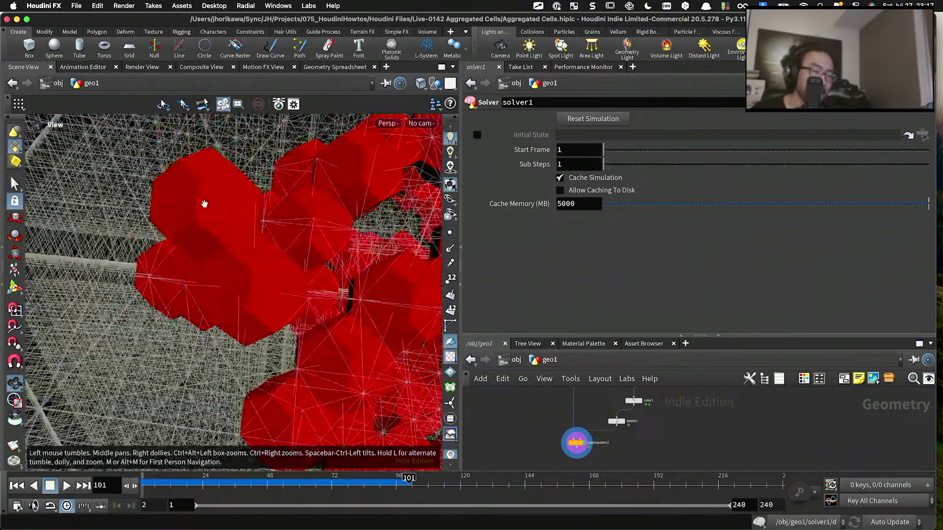
drag(205, 203, 242, 197)
drag(170, 247, 238, 227)
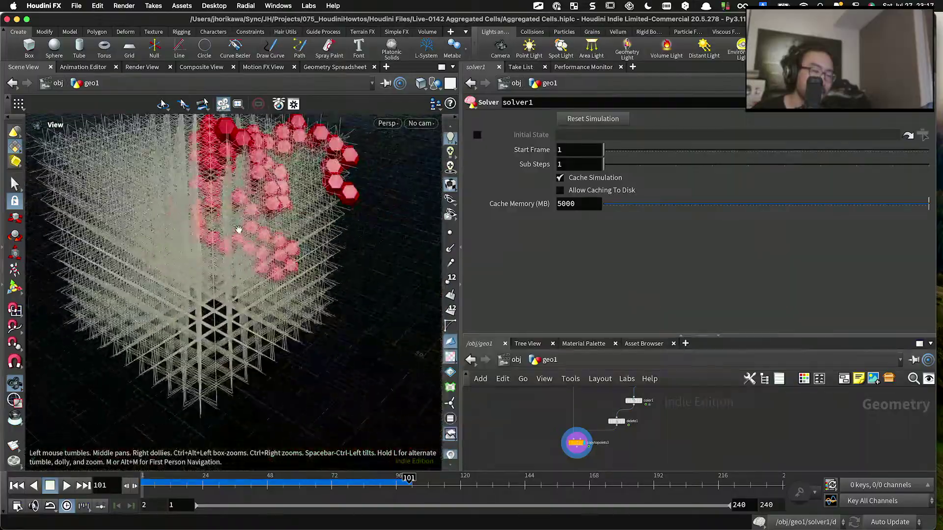
Step: Scrub to frame 98 and examine how the aggregated cells branch, cluster and connect from several angles and distances
drag(197, 480, 402, 479)
drag(275, 255, 250, 239)
drag(254, 194, 255, 192)
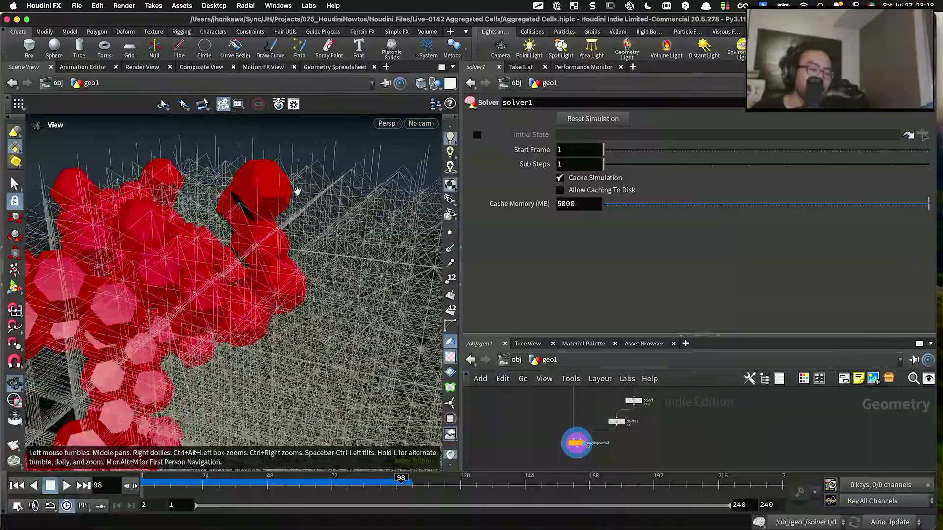
drag(270, 226, 225, 245)
drag(146, 211, 190, 265)
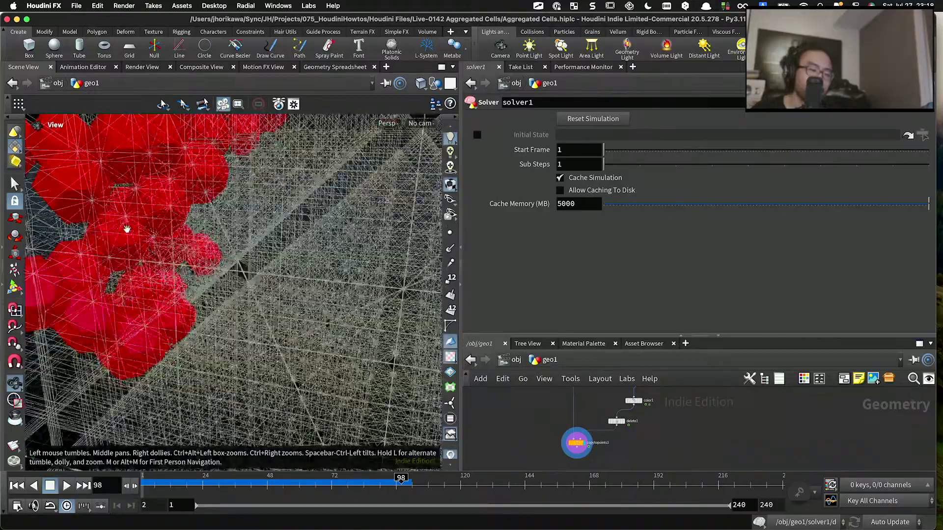
drag(212, 270, 212, 293)
drag(155, 264, 175, 283)
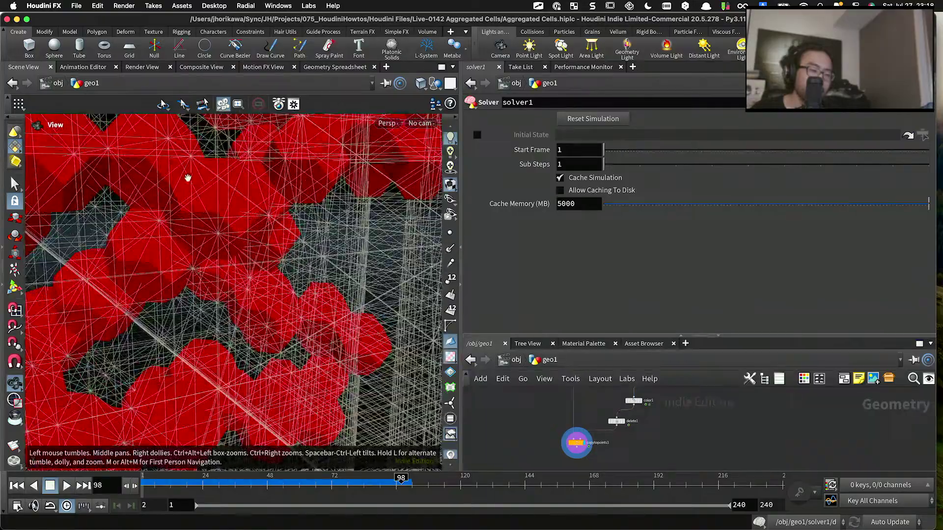
drag(225, 171, 229, 188)
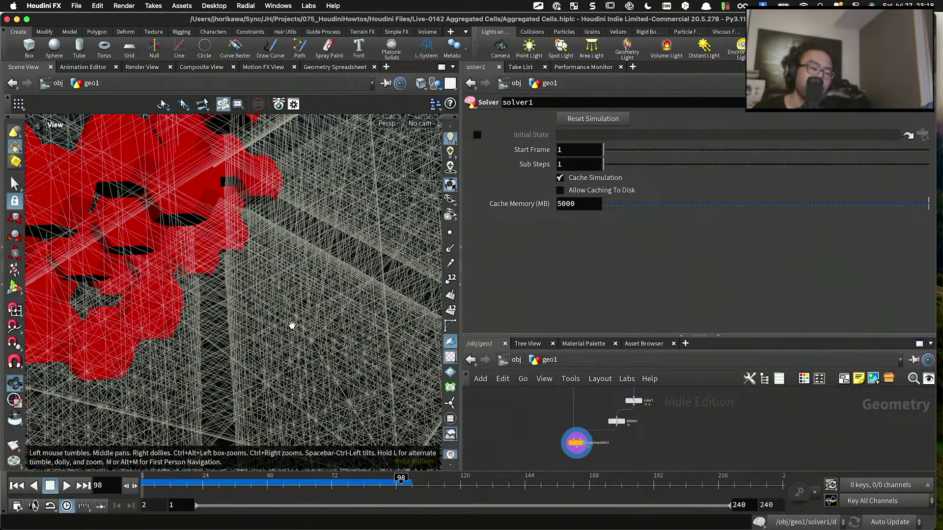
drag(291, 326, 241, 218)
drag(259, 283, 245, 266)
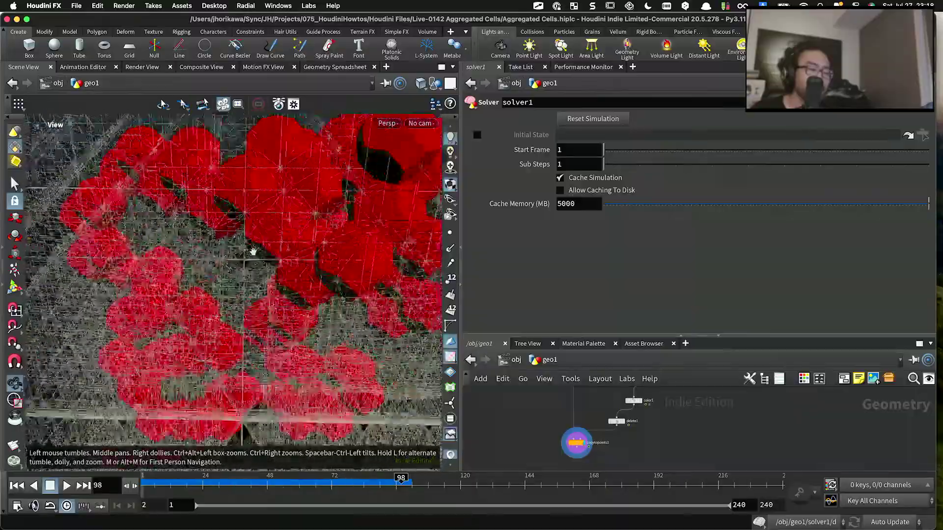
drag(253, 252, 255, 291)
drag(220, 263, 268, 284)
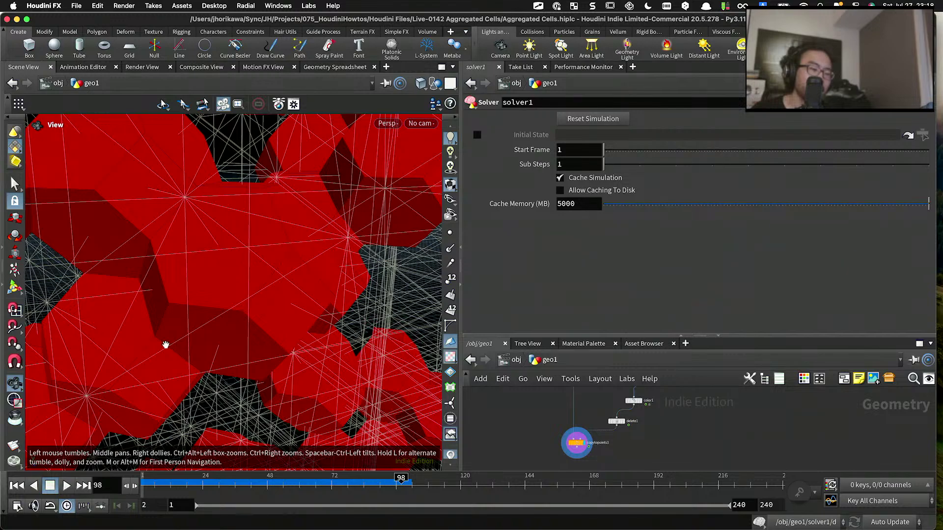
drag(241, 268, 225, 269)
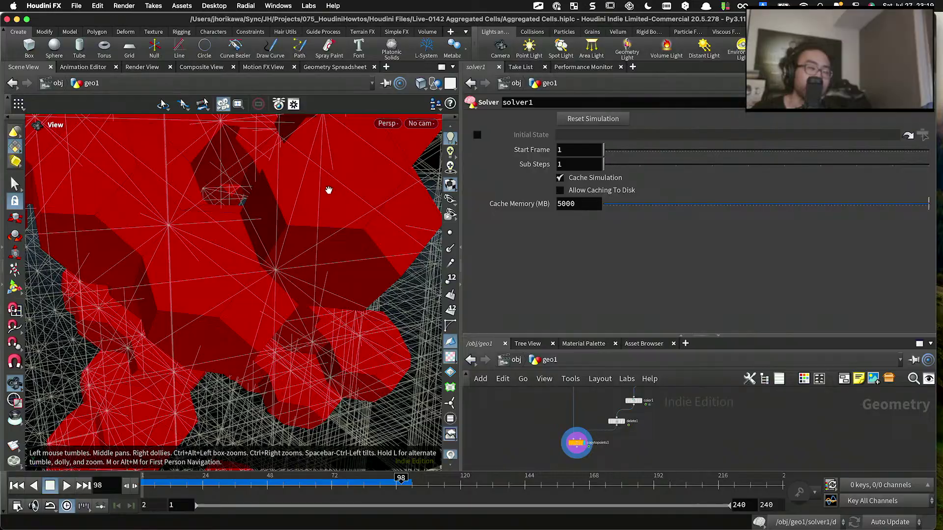
drag(263, 278, 274, 254)
scroll(305, 290, up, 5)
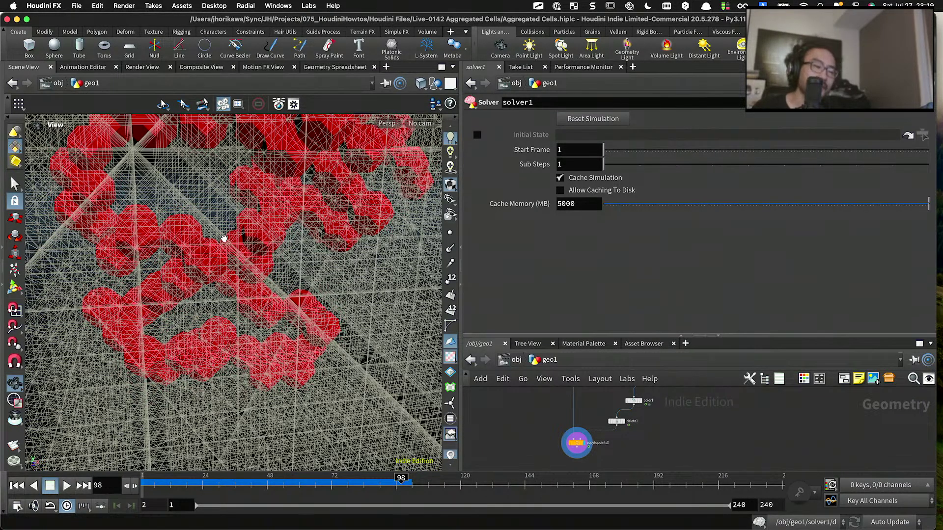
scroll(219, 231, up, 5)
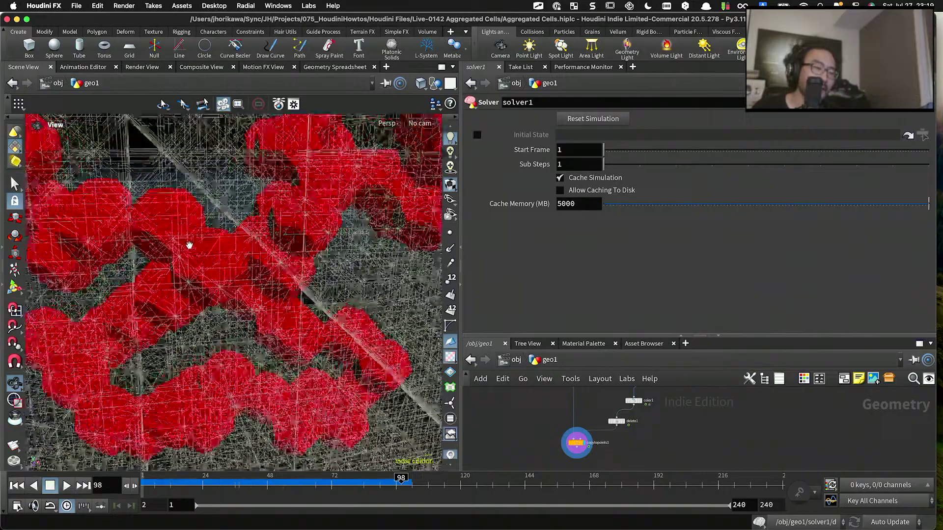
drag(213, 269, 236, 255)
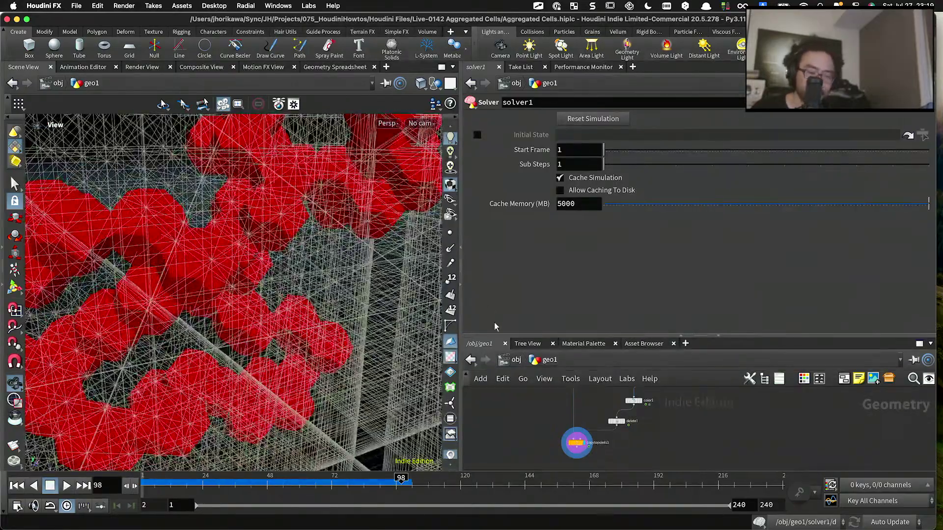
Step: Enlarge the network area and turn off the template display of color2 to hide the lattice wireframe around the cells
drag(495, 336, 495, 226)
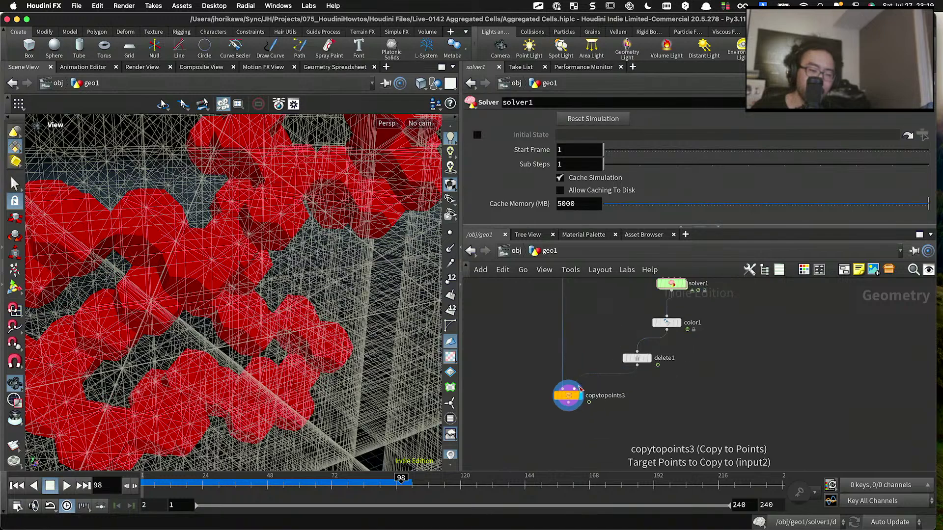
drag(569, 398, 569, 412)
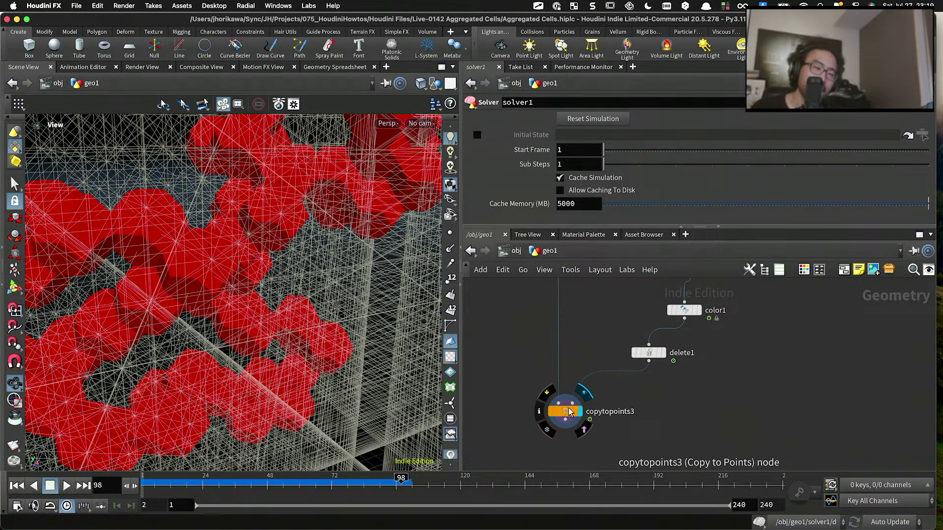
scroll(569, 412, down, 5)
drag(420, 326, 349, 257)
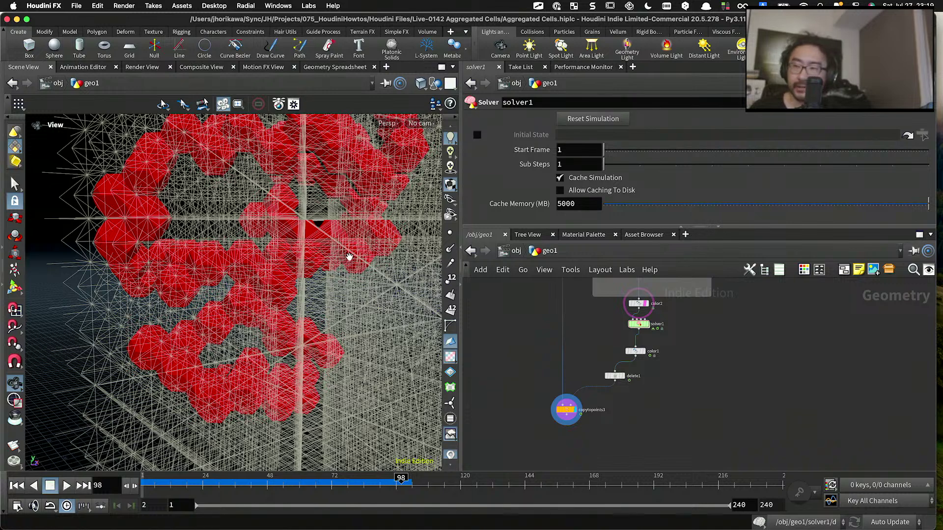
scroll(619, 332, up, 5)
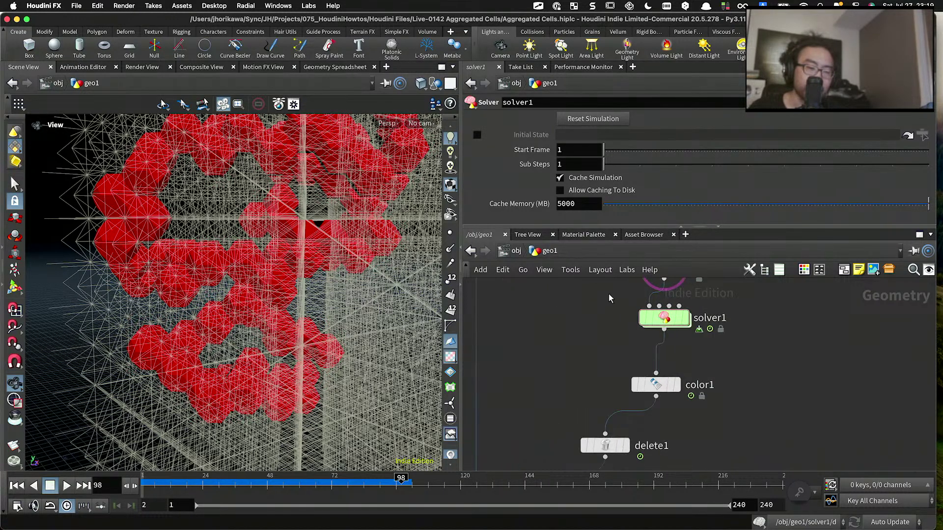
click(660, 307)
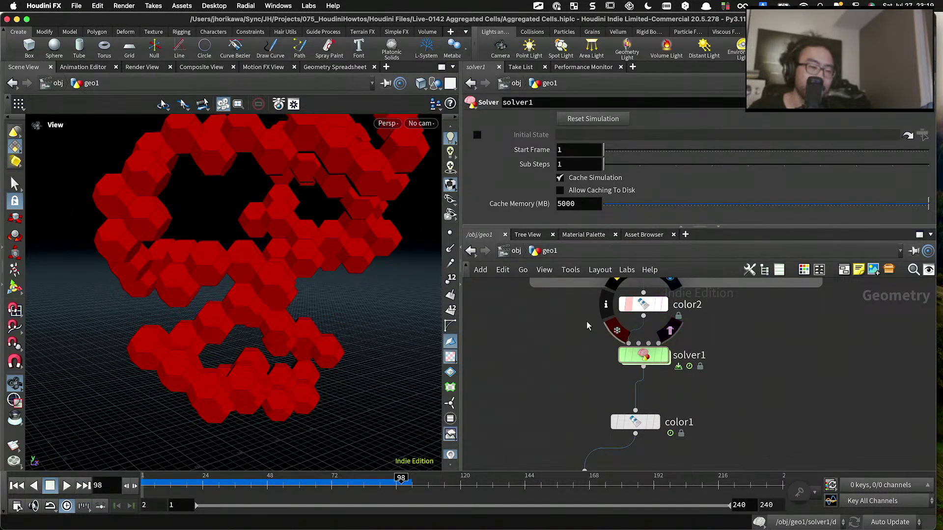
mouse_move(309, 253)
mouse_down()
mouse_move(360, 277)
mouse_move(337, 273)
mouse_move(288, 295)
mouse_move(311, 261)
mouse_move(411, 251)
mouse_move(348, 270)
mouse_move(317, 249)
mouse_up()
Step: Open the network inside solver1 and view the whole lattice with its aggregated points at frame 98
double_click(637, 359)
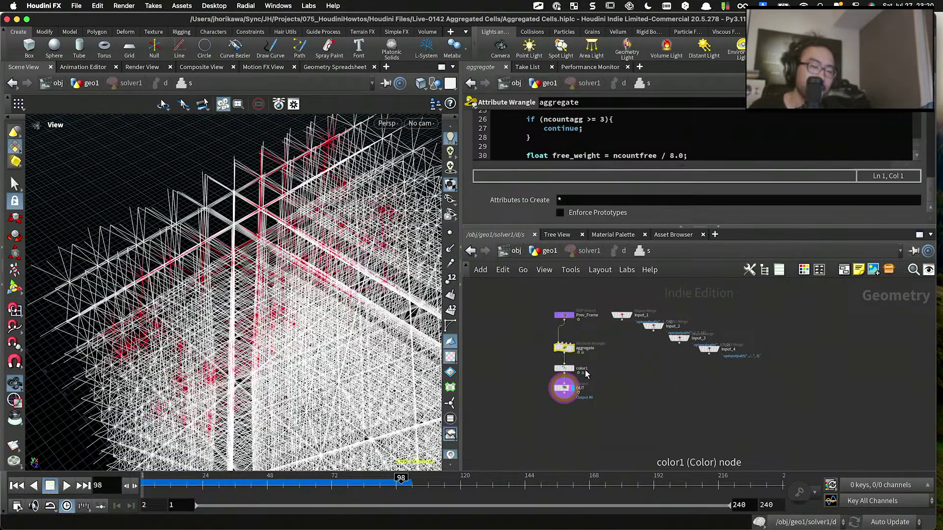
scroll(549, 422, up, 3)
drag(549, 427, 548, 460)
drag(344, 270, 314, 219)
scroll(333, 265, down, 5)
Step: Review the aggregate wrangle code from the free_weight line to the chosenindex declaration and the weighted selection loop
mouse_move(567, 314)
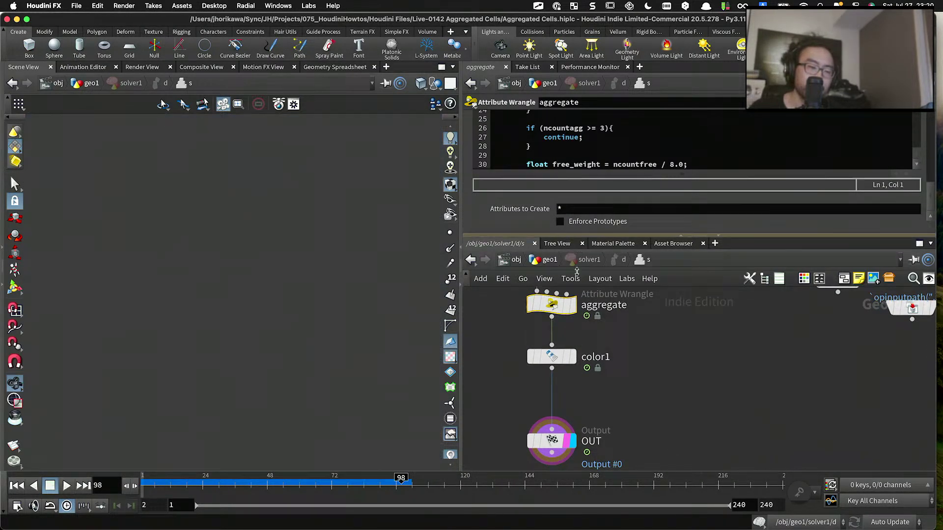
drag(579, 236, 579, 286)
scroll(583, 208, up, 4)
scroll(583, 208, down, 3)
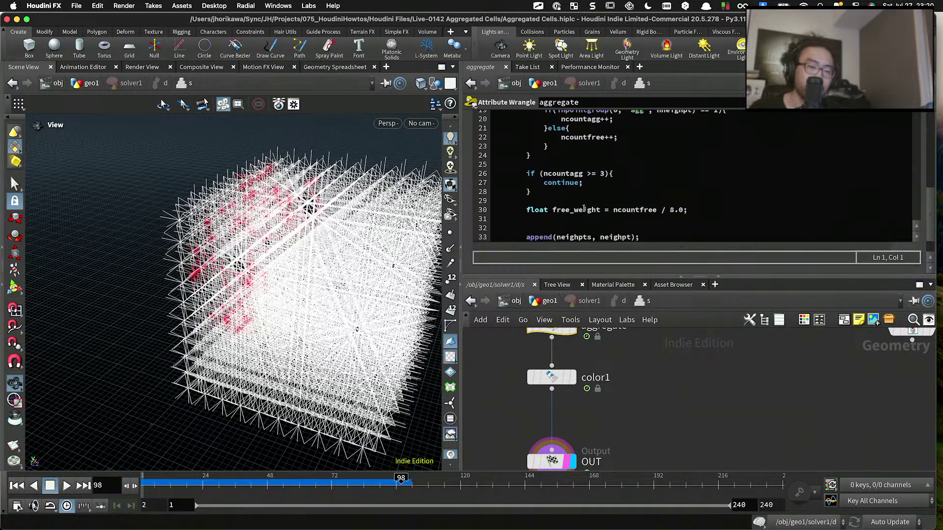
scroll(584, 209, down, 10)
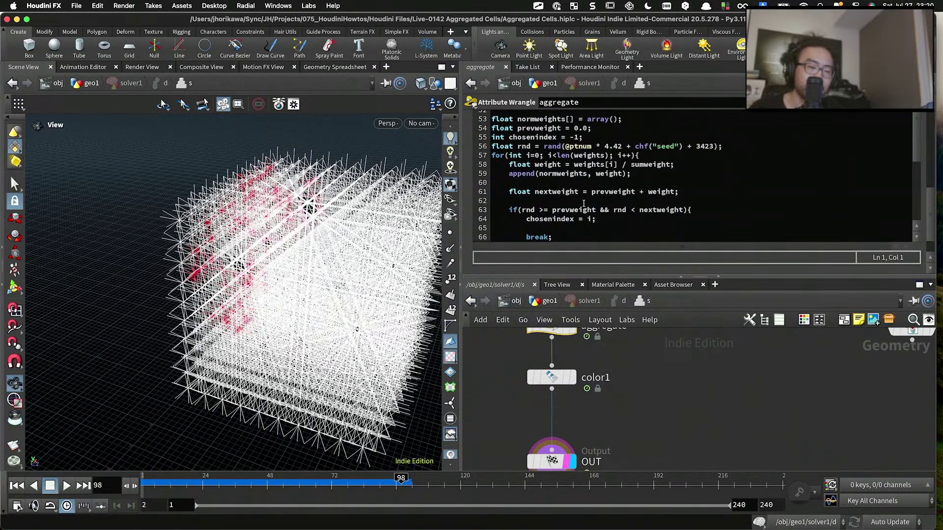
scroll(584, 202, up, 2)
drag(592, 157, 469, 156)
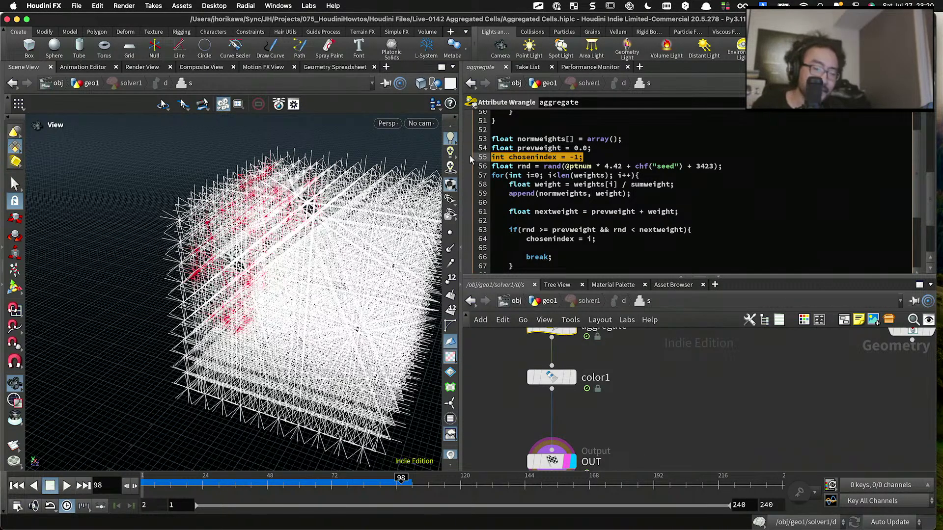
scroll(535, 147, down, 5)
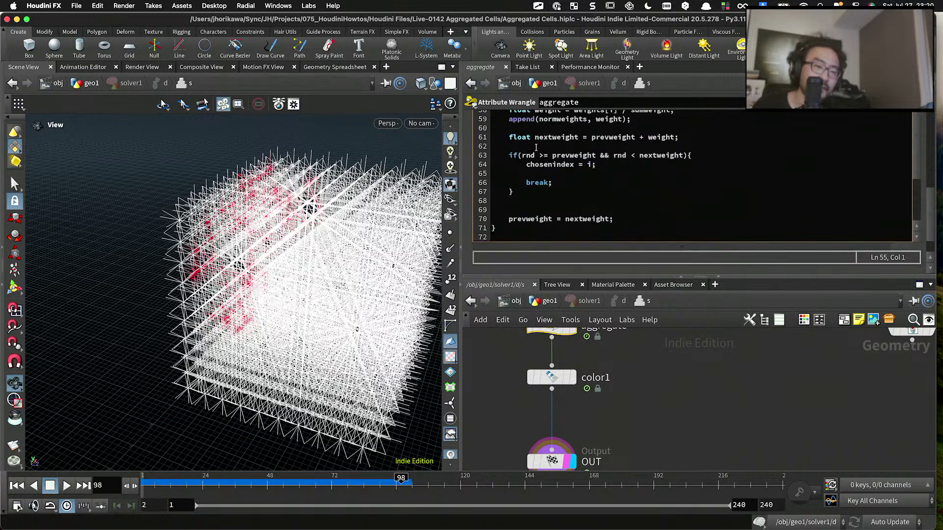
Step: Review the chosenindex == -1 check and its return statement between the setpointgroup lines of the aggregate wrangle
drag(510, 278, 509, 351)
scroll(501, 221, down, 3)
click(496, 234)
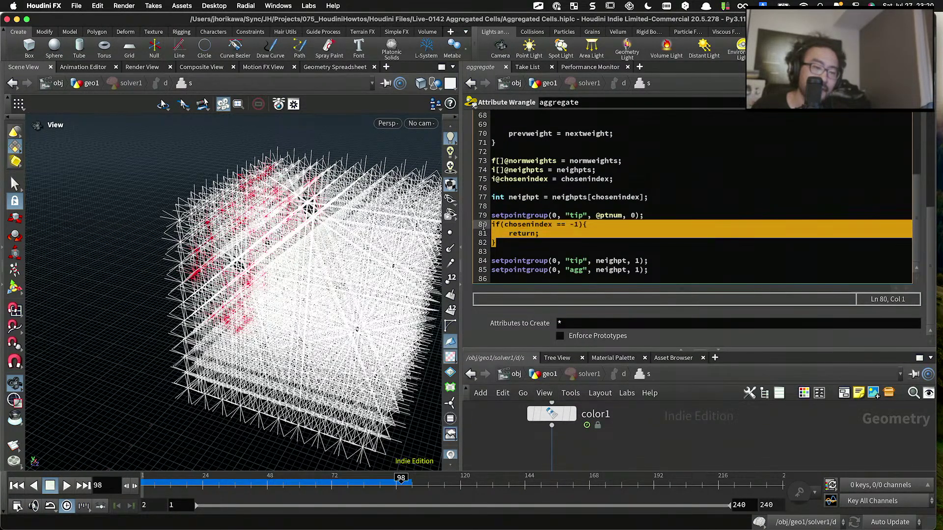
drag(539, 234, 509, 234)
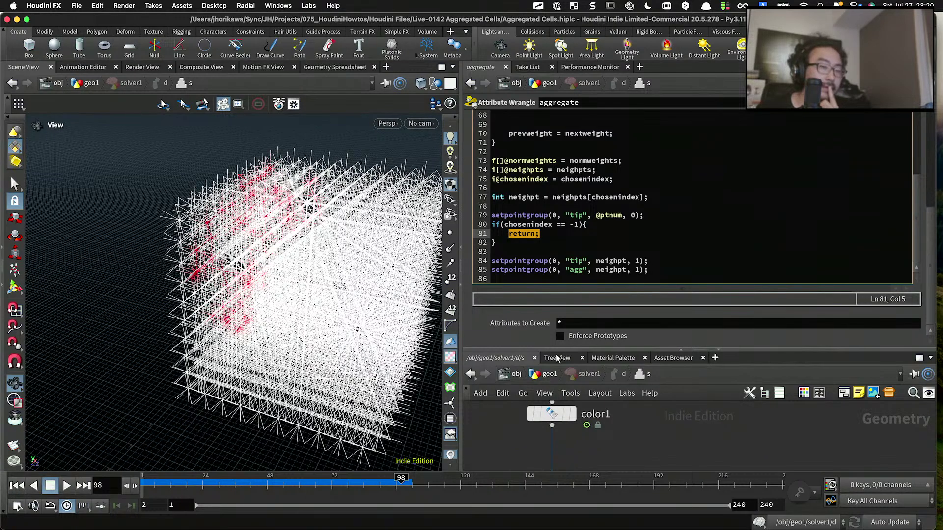
drag(546, 350, 549, 239)
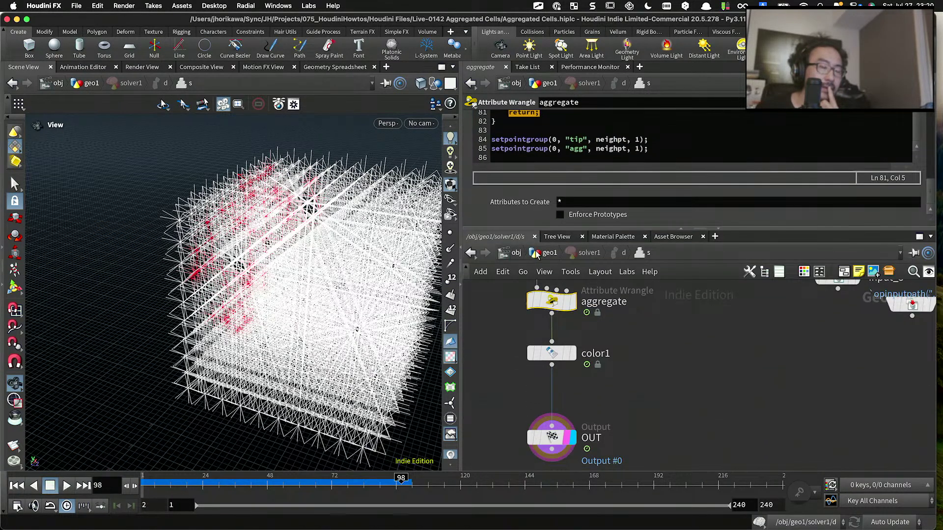
Step: Return to the geo1 network level, enlarge the network area and view the aggregated cells around the lattice nodes
click(540, 253)
drag(276, 215, 427, 294)
scroll(564, 363, down, 3)
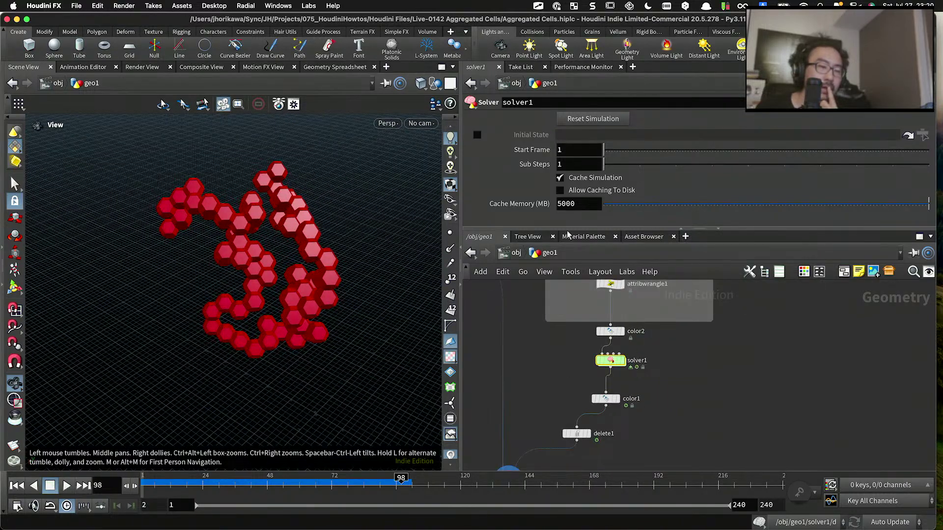
drag(567, 231, 567, 186)
scroll(555, 304, down, 2)
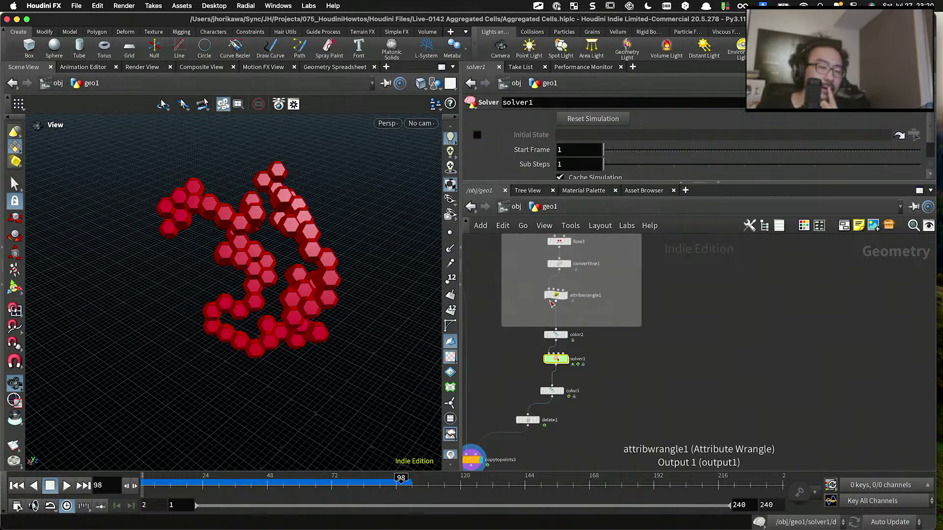
scroll(553, 299, up, 3)
drag(380, 197, 328, 208)
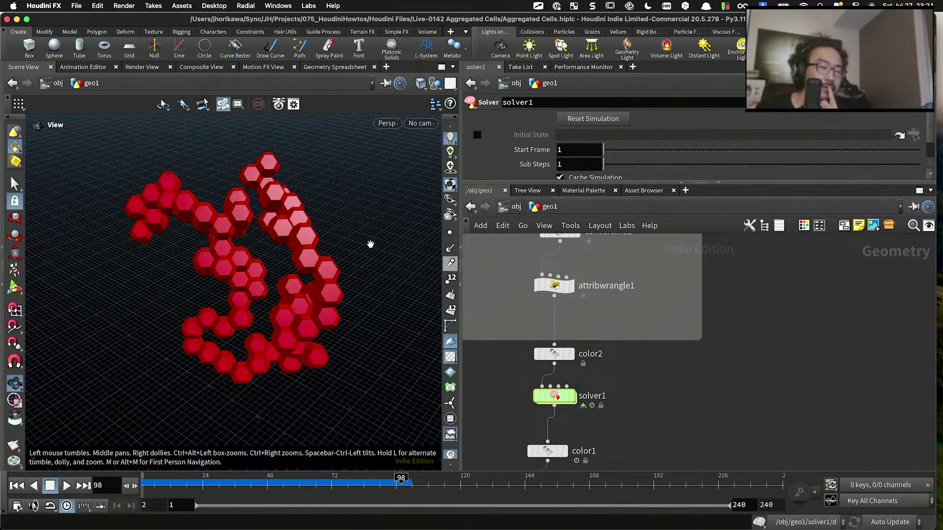
scroll(321, 221, down, 1)
scroll(510, 332, down, 4)
scroll(546, 315, up, 5)
Step: Display the attribwrangle1 node above color2 and rename it to tip
click(521, 304)
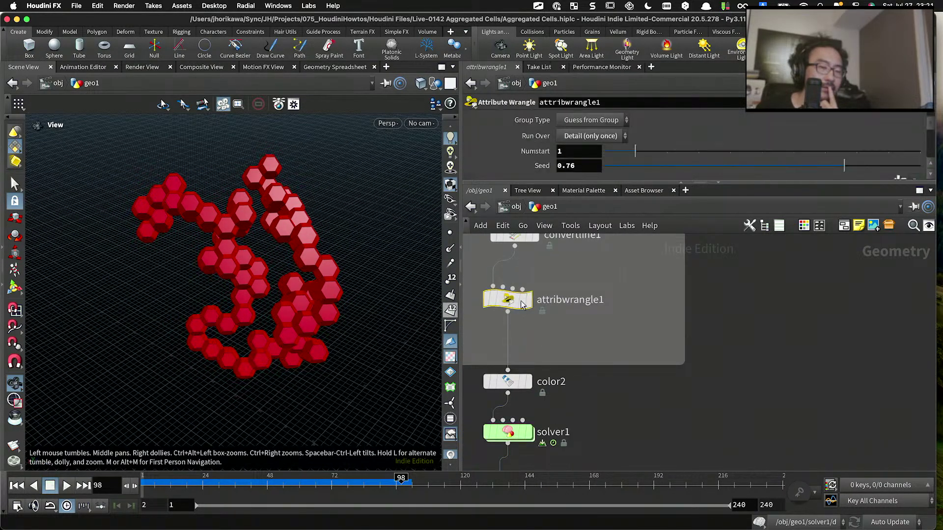
click(528, 300)
double_click(569, 300)
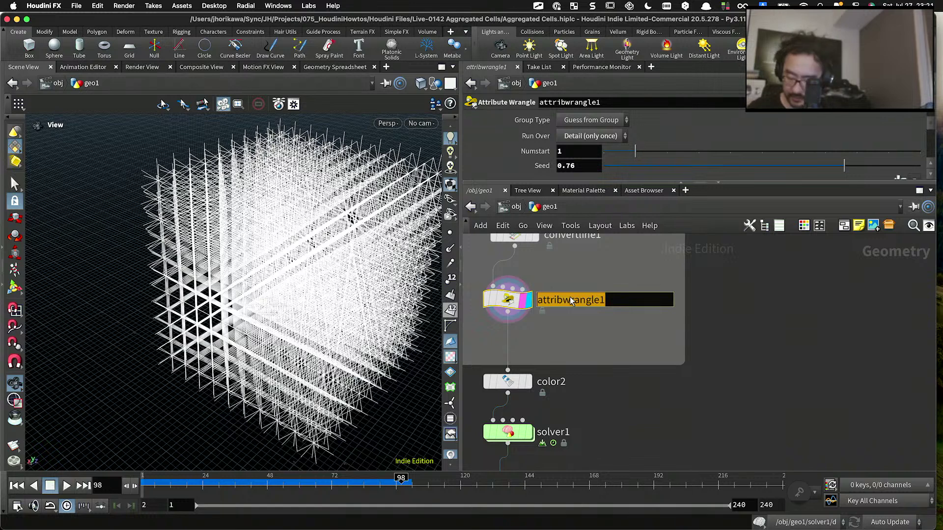
text(tip)
key(Return)
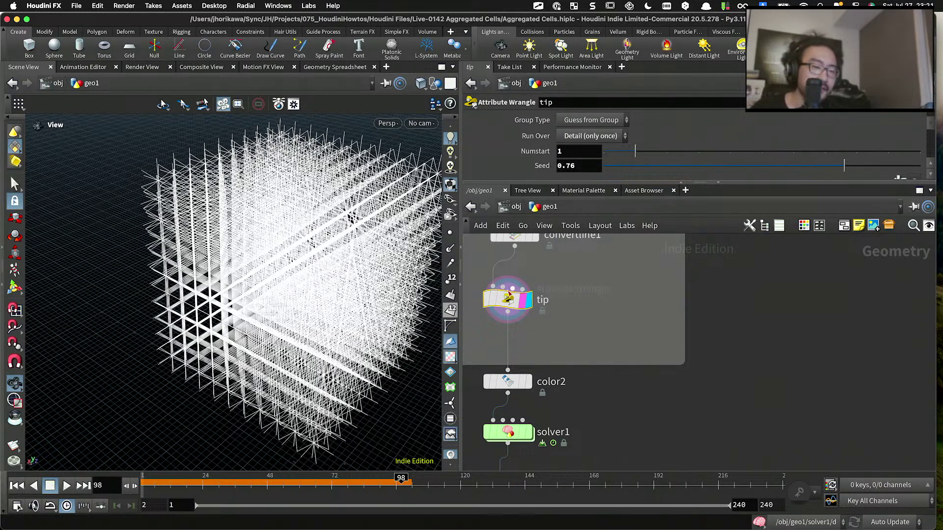
Step: Set Numstart of the tip wrangle to 3 and turn the display back to the selected copytopoints3 node
drag(634, 152, 698, 151)
scroll(600, 295, down, 5)
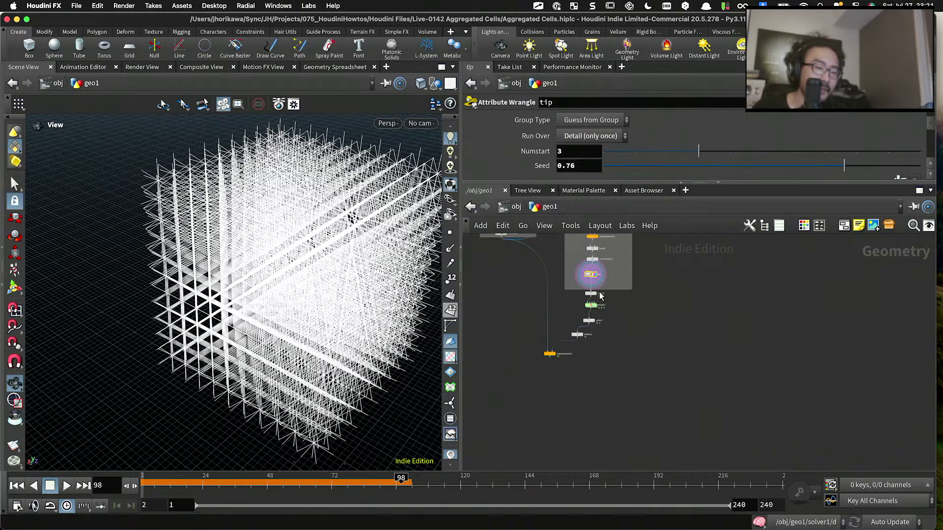
scroll(562, 348, up, 5)
click(531, 345)
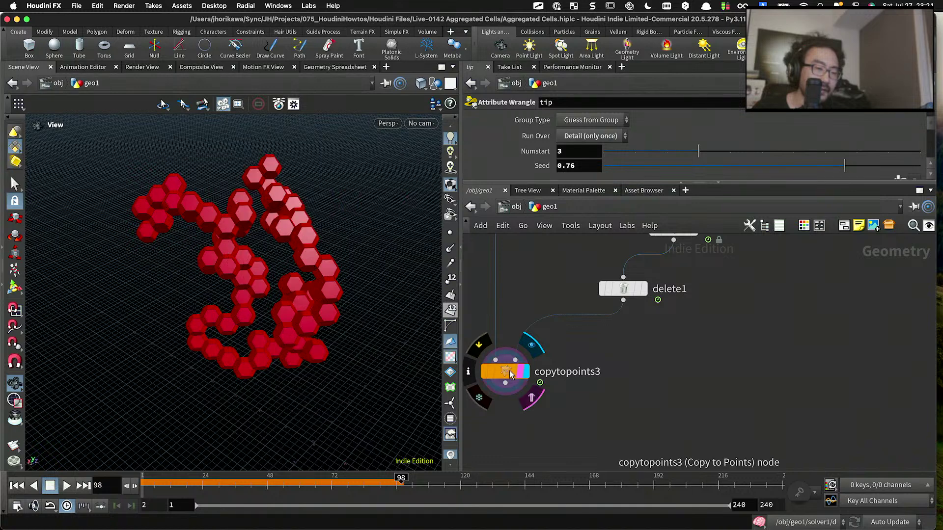
click(510, 374)
Step: Replay the cell growth from frame 1 and go to frame 149 on the timeline
drag(315, 285, 195, 331)
click(17, 486)
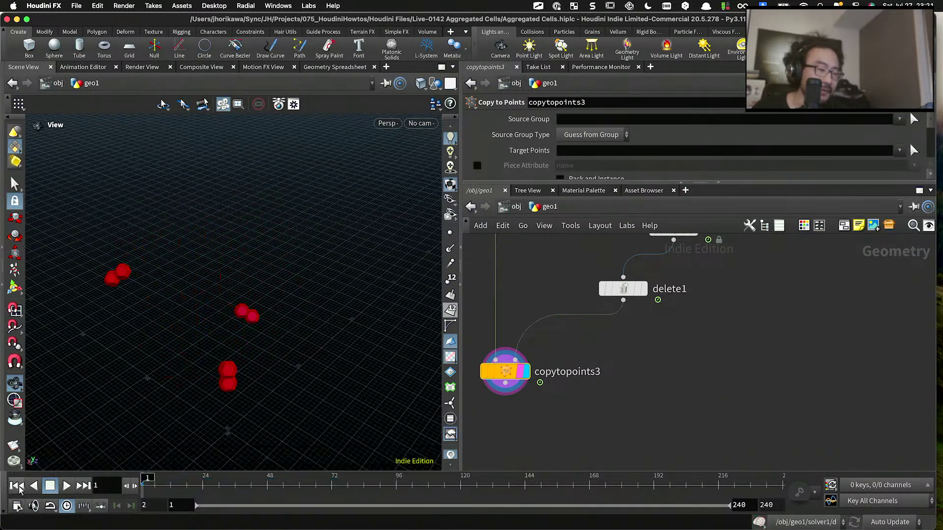
click(67, 485)
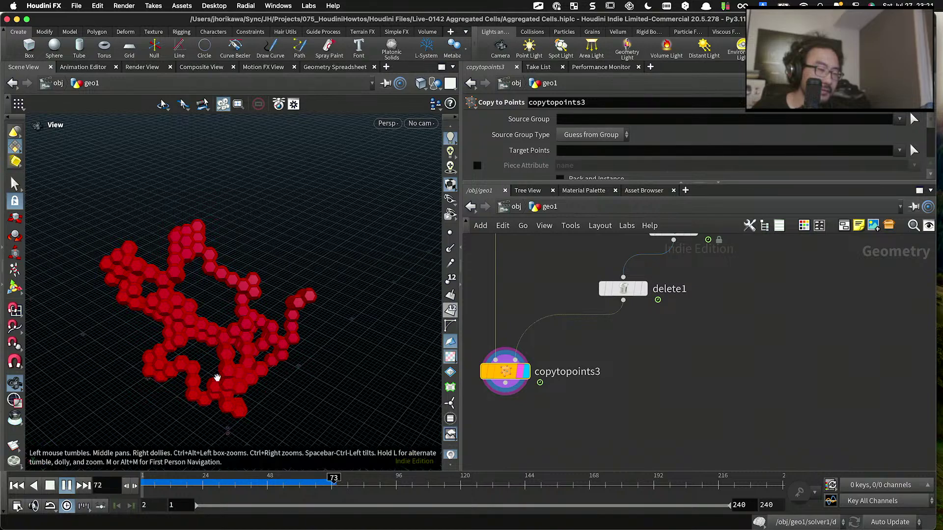
drag(217, 378, 311, 378)
click(539, 479)
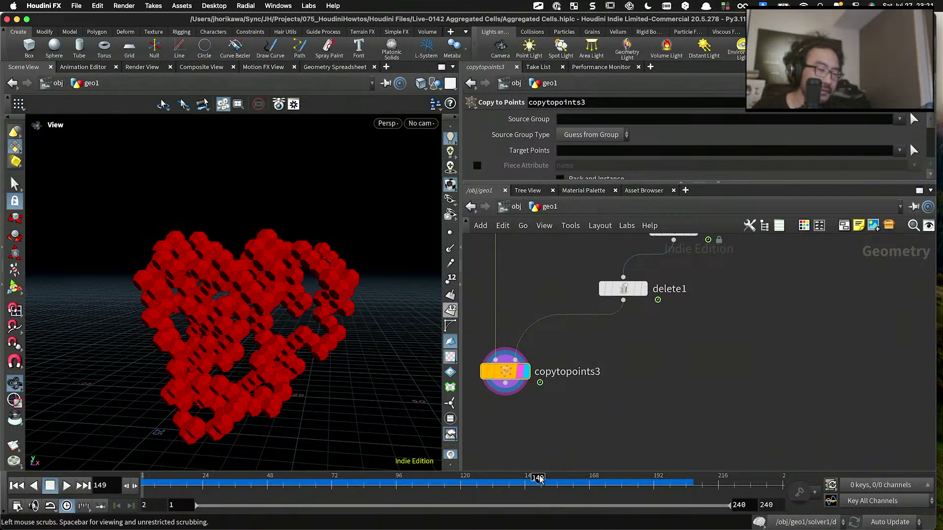
Step: Examine the shape of the grown aggregation from several angles and close up, including at frame 190
drag(305, 343, 211, 311)
right_drag(211, 311, 217, 251)
drag(216, 250, 266, 270)
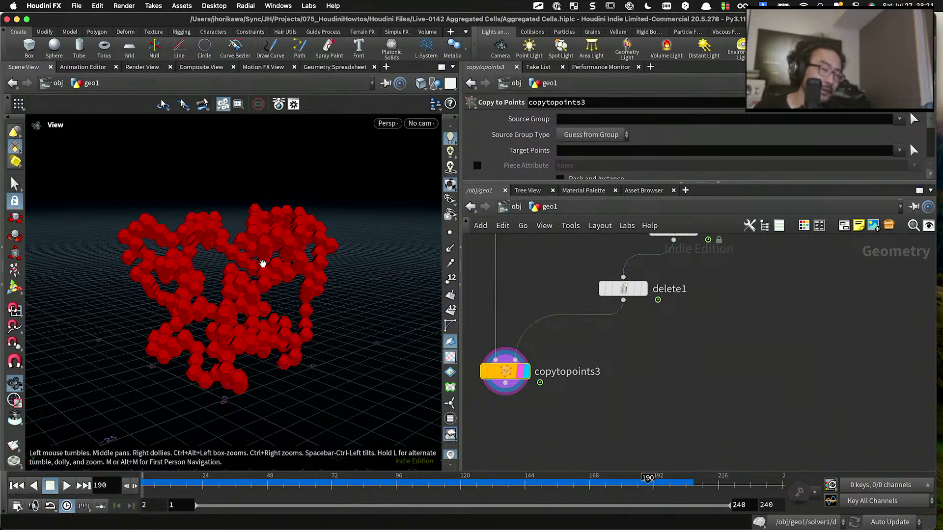
drag(262, 264, 216, 280)
right_drag(217, 279, 298, 270)
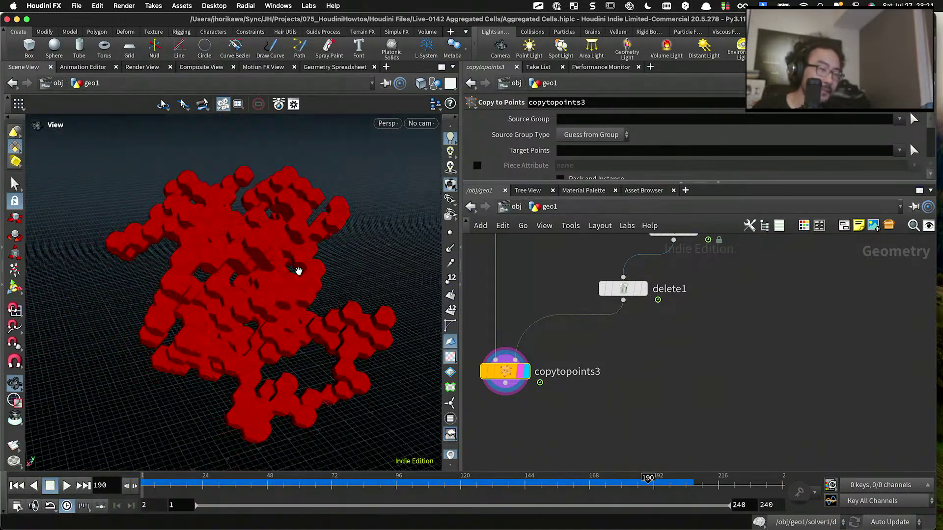
drag(298, 270, 215, 307)
right_drag(214, 307, 253, 303)
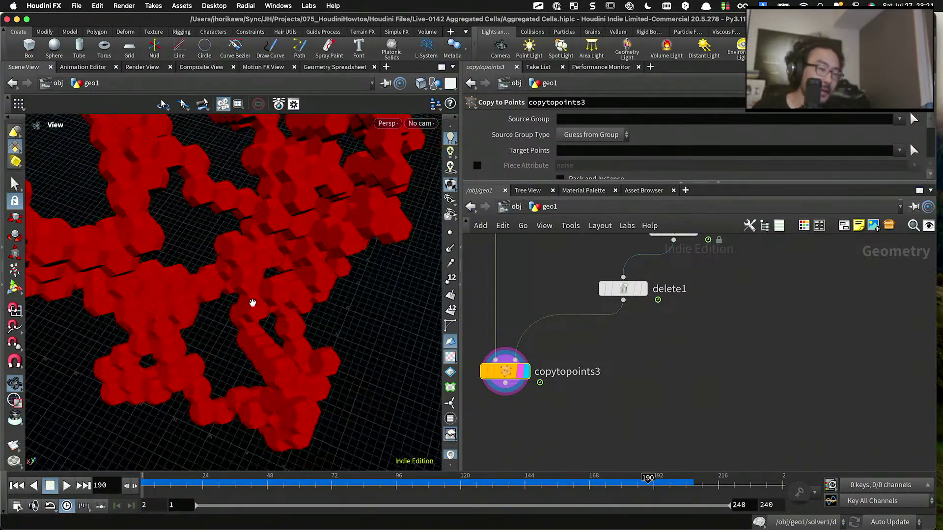
drag(252, 303, 274, 261)
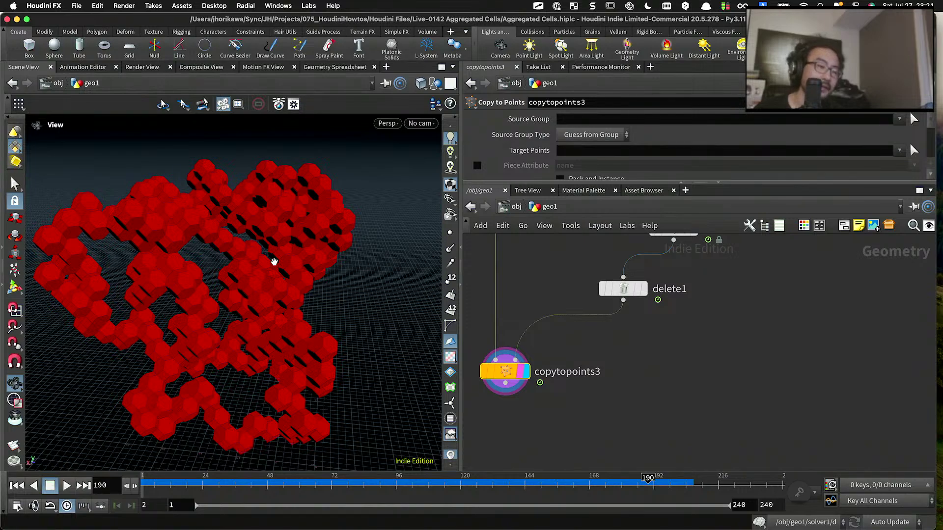
mouse_move(279, 251)
mouse_down()
mouse_move(290, 273)
mouse_move(236, 284)
mouse_move(301, 284)
mouse_move(273, 263)
mouse_up()
Step: Select the tip wrangle and enlarge the parameter area to show its full VEX code
scroll(591, 364, down, 5)
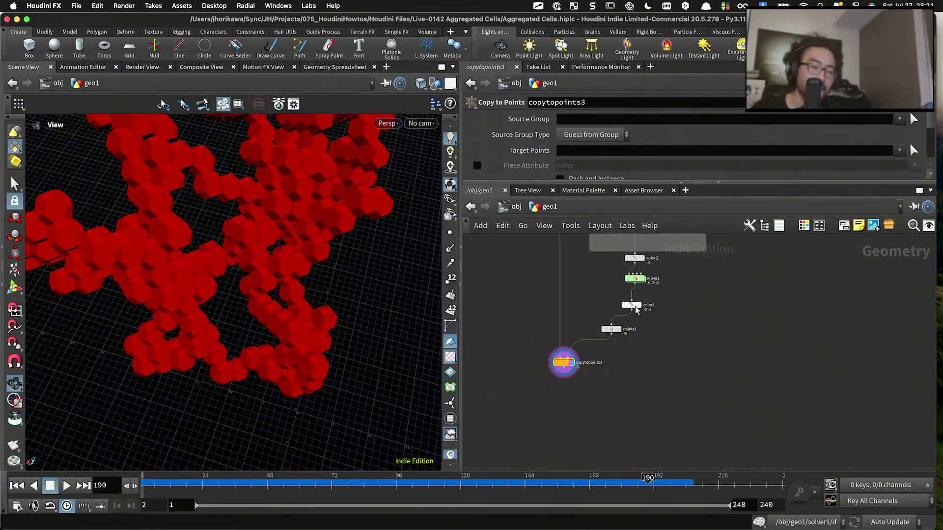
scroll(657, 298, up, 3)
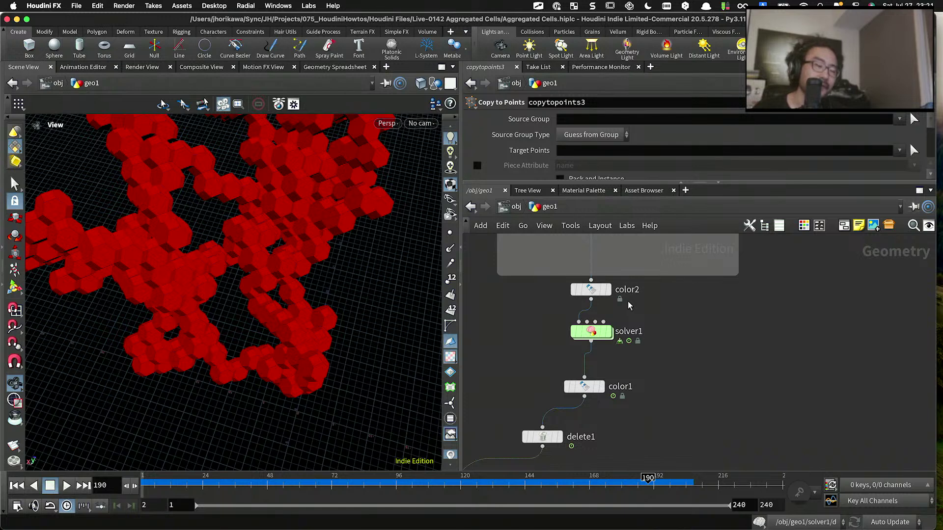
middle_drag(654, 297, 678, 398)
scroll(678, 398, up, 2)
click(604, 308)
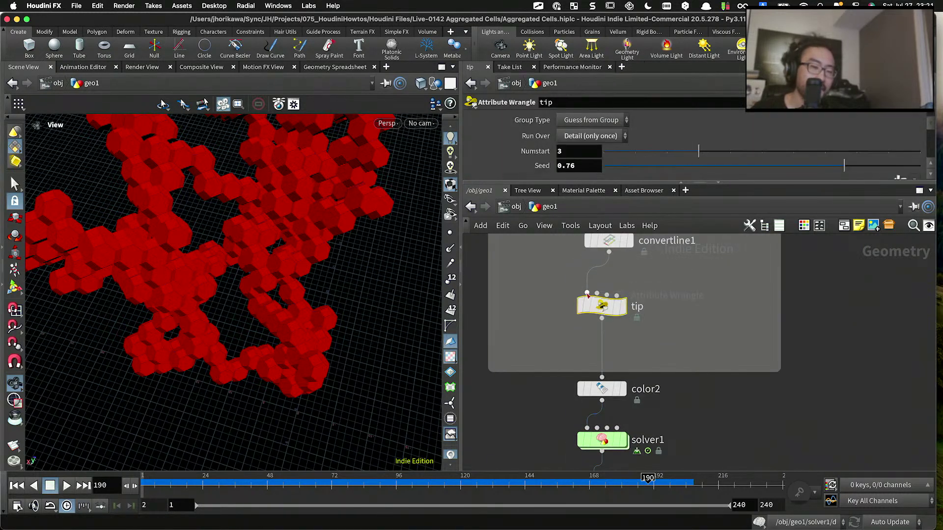
drag(581, 182, 580, 305)
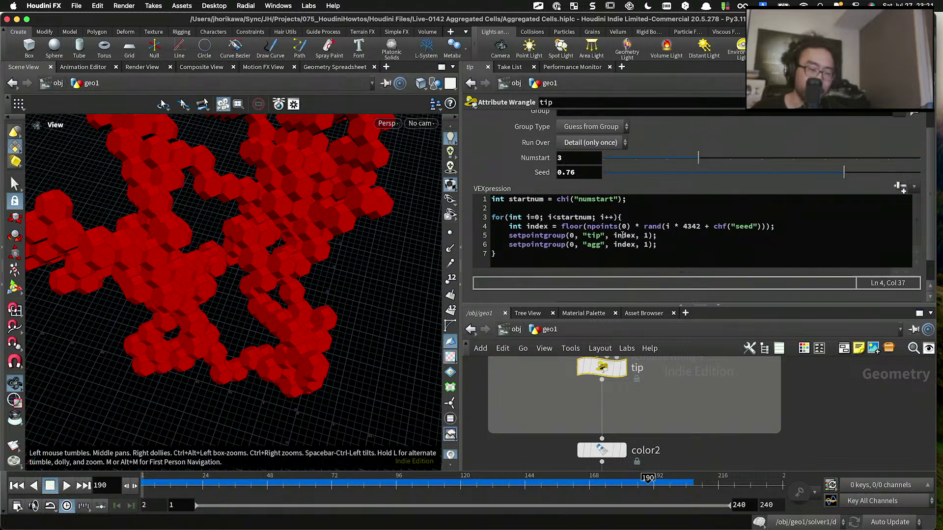
Step: Add setpointattrib(0, "tipid", index, i); after the index line of the tip wrangle, return to frame 1 and save the file
click(705, 235)
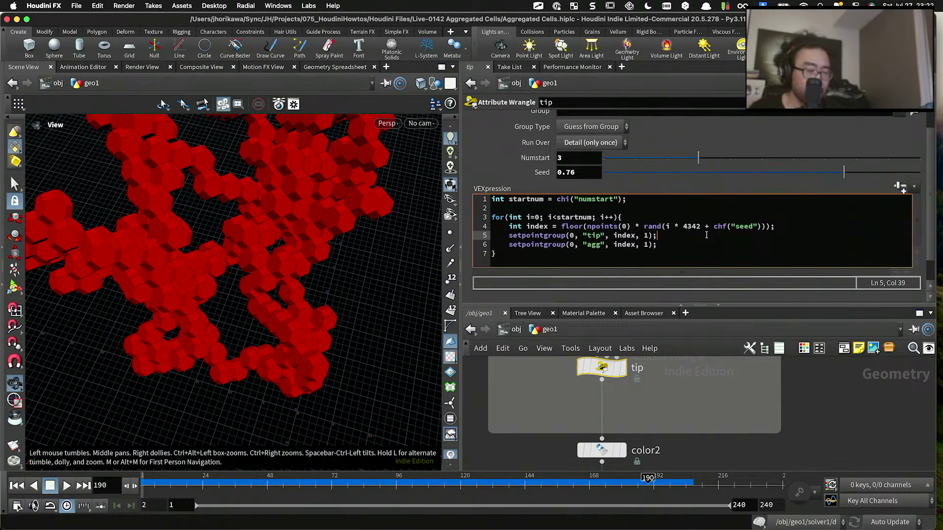
click(784, 227)
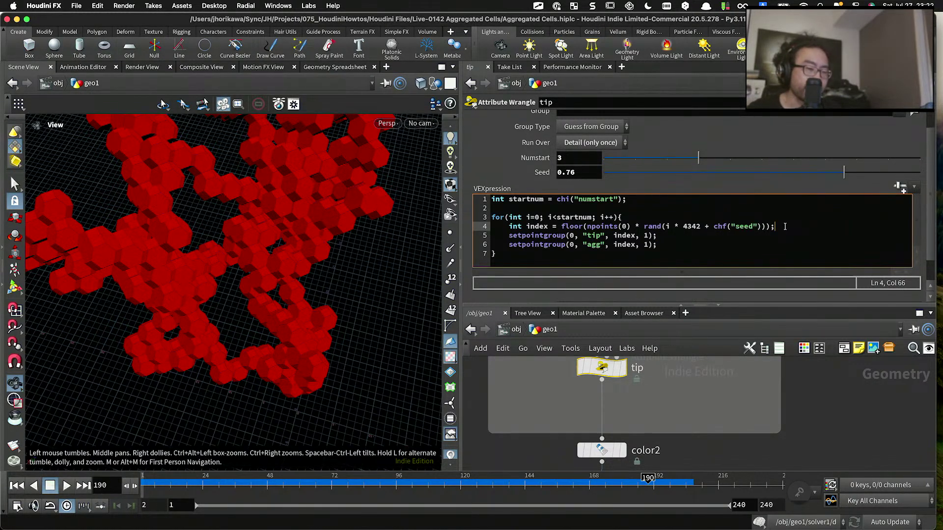
key(Return)
text(setpoi)
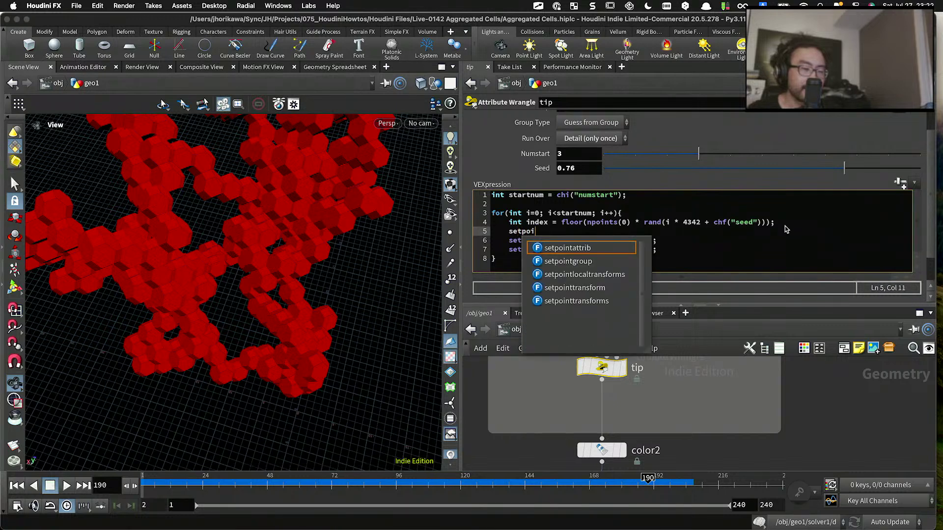
text(ntattrib(0, ")
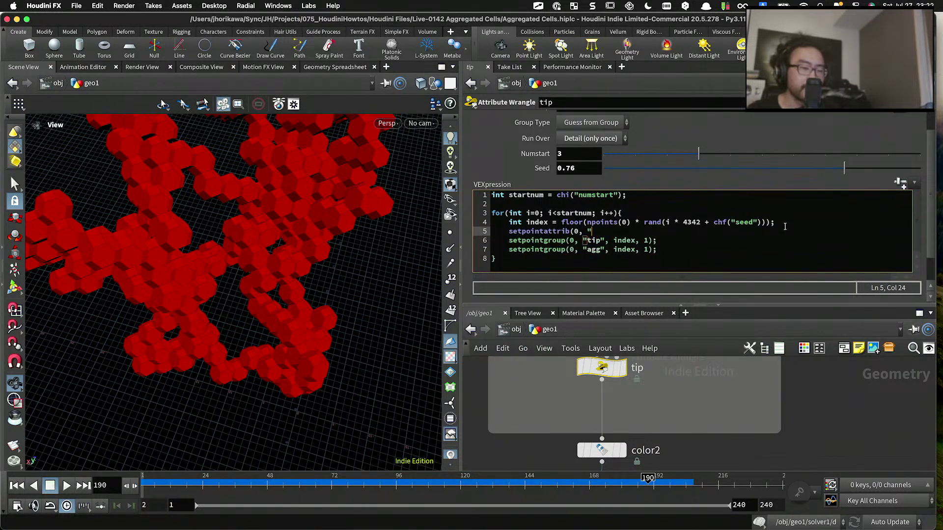
text(tipid)
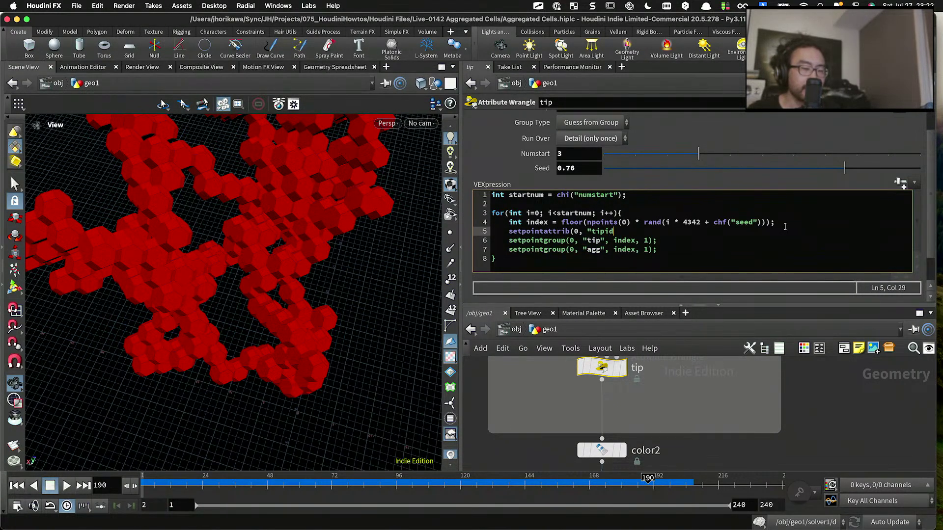
text(", index, i);)
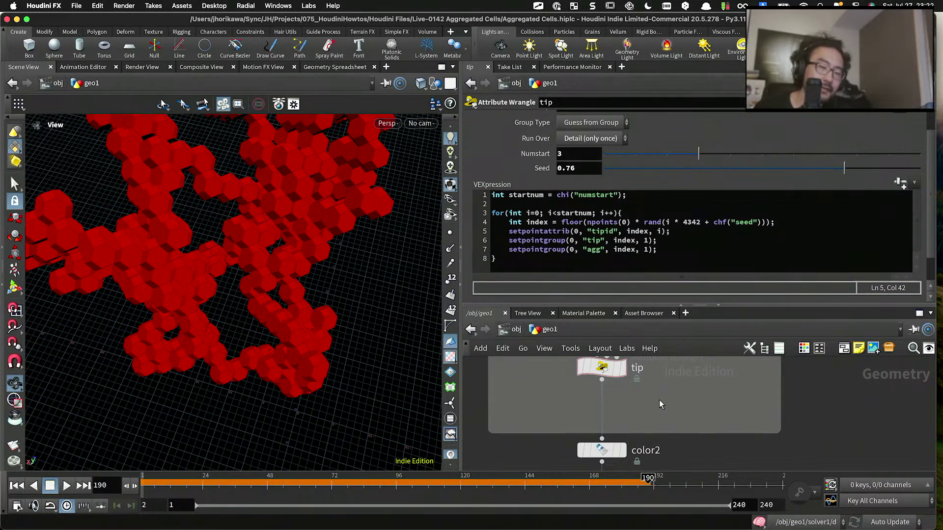
click(17, 485)
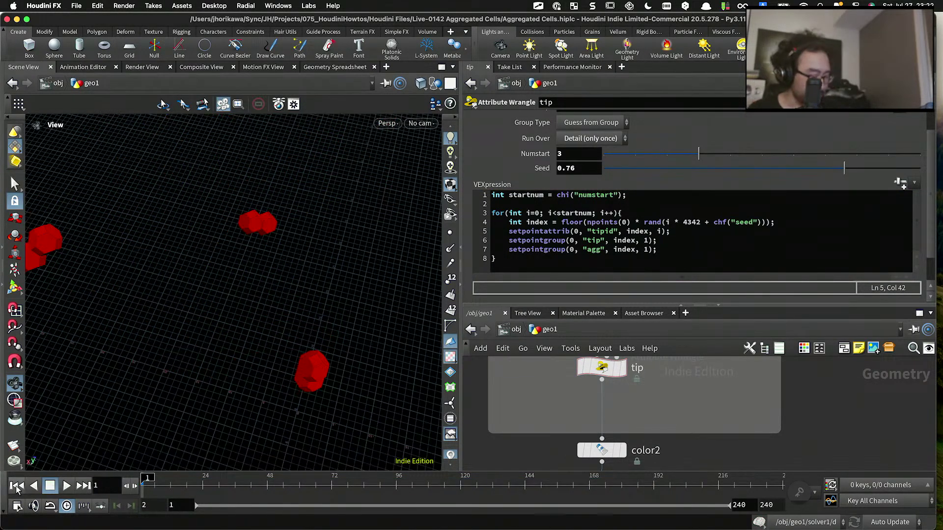
key(super+s)
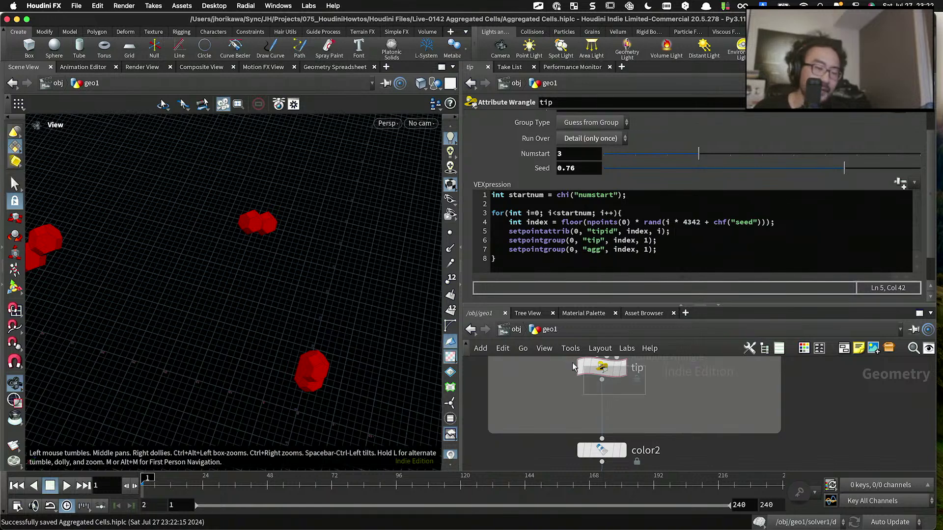
Step: Sort the tip wrangle's geometry spreadsheet by the tip group to check the tipid values, and return to the scene view
click(336, 68)
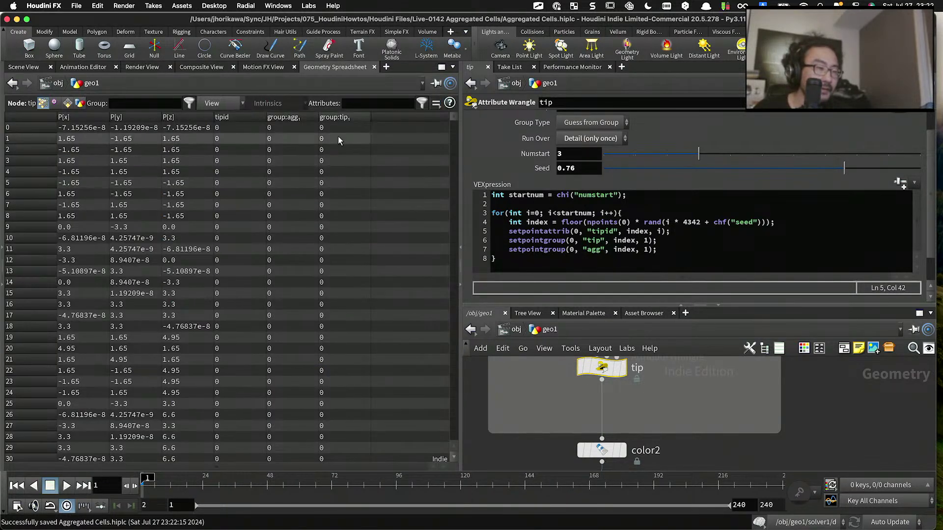
click(332, 118)
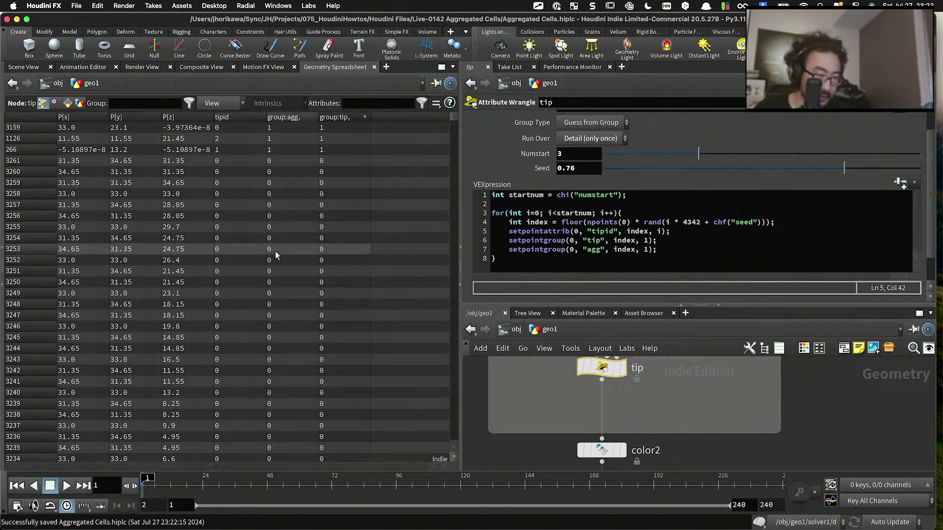
click(20, 68)
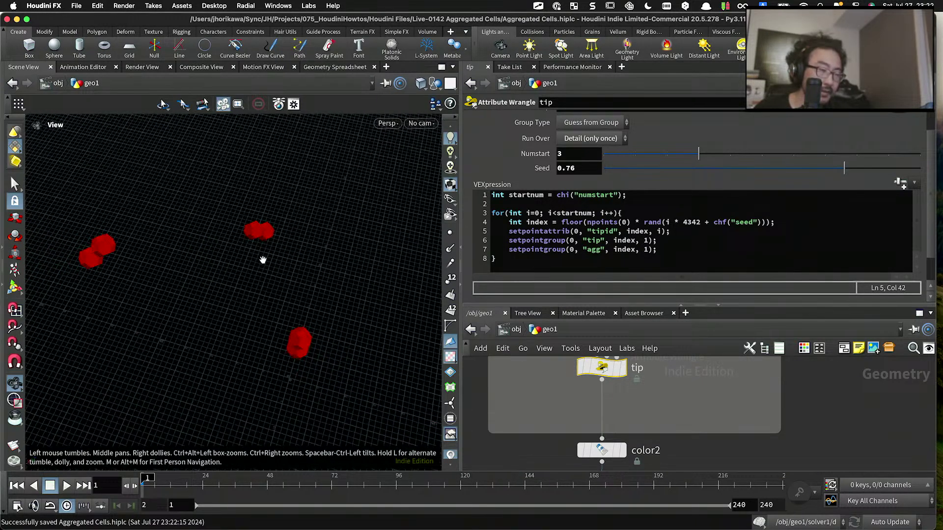
drag(262, 260, 291, 278)
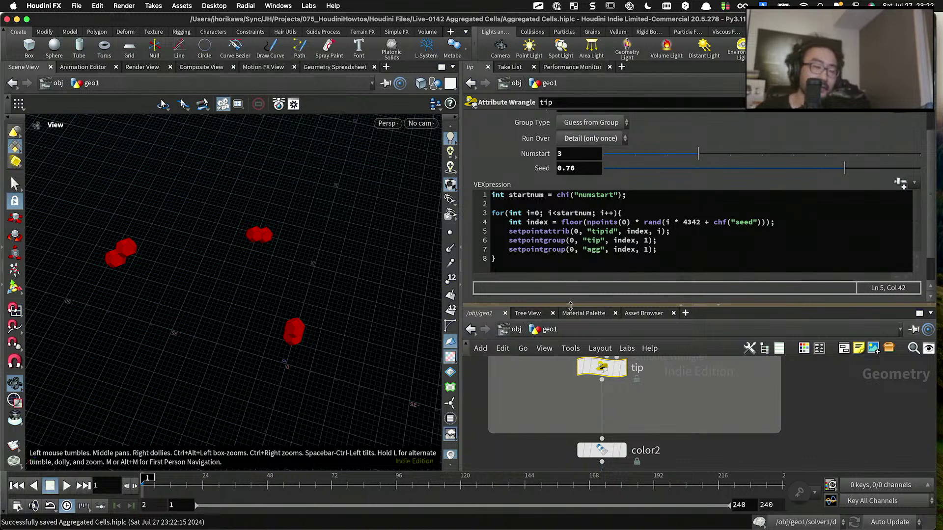
Step: Enlarge the network area and open the network inside solver1 to reach the aggregate wrangle
drag(570, 301, 570, 234)
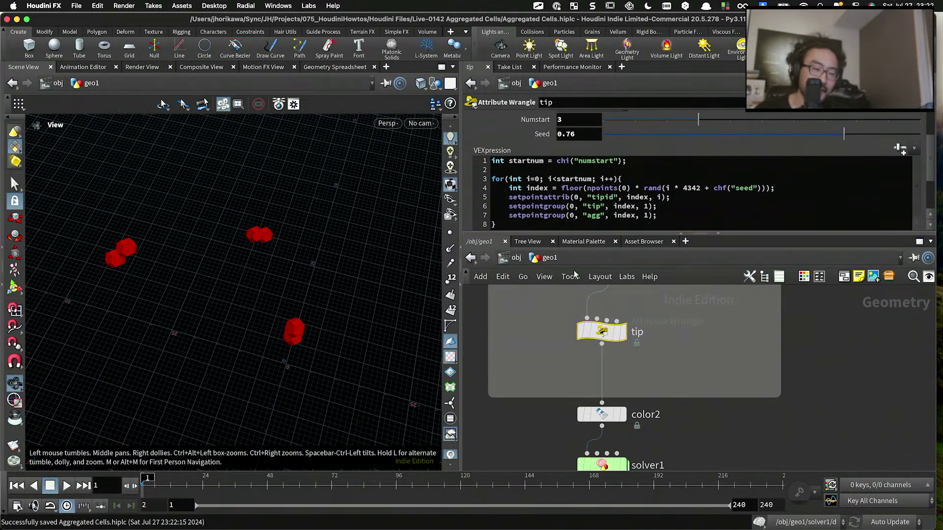
scroll(625, 375, down, 3)
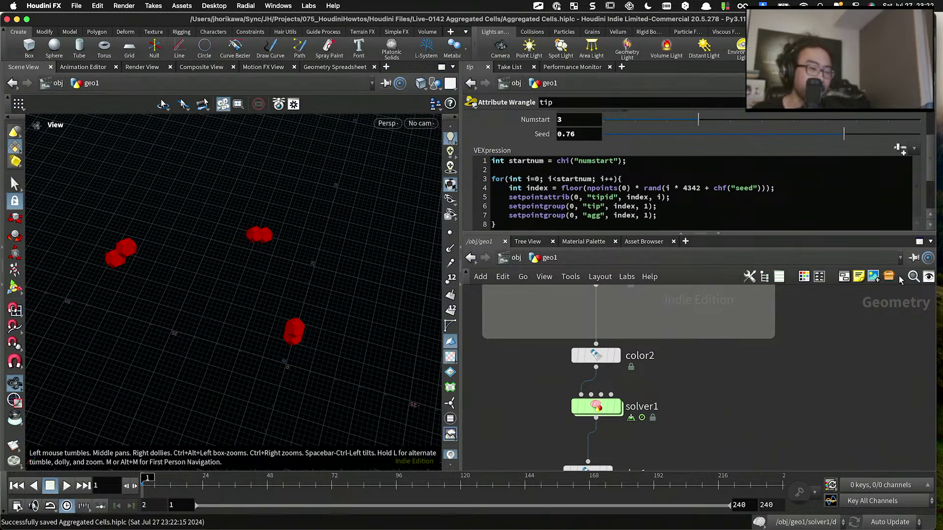
scroll(651, 354, down, 5)
scroll(646, 397, up, 5)
drag(596, 426, 603, 423)
middle_drag(603, 359, 604, 366)
drag(604, 365, 606, 372)
double_click(606, 372)
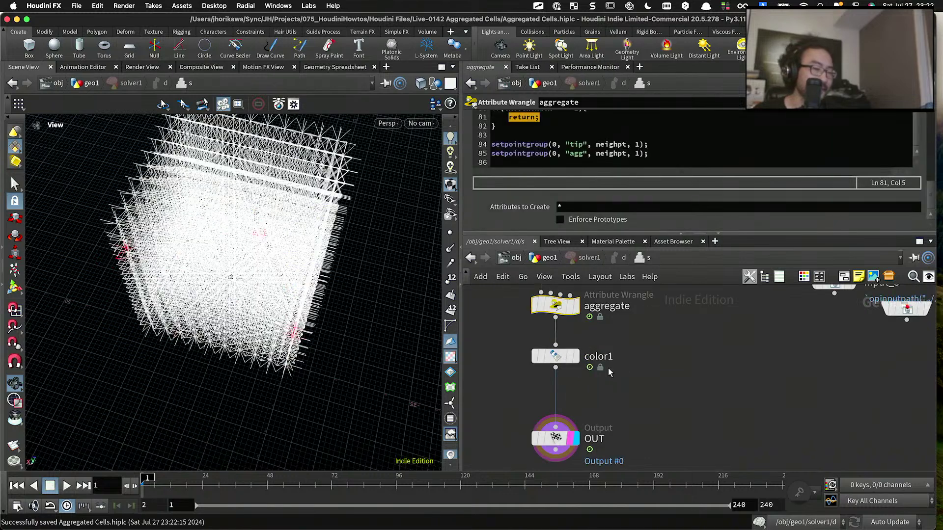
scroll(585, 381, down, 5)
scroll(593, 388, up, 5)
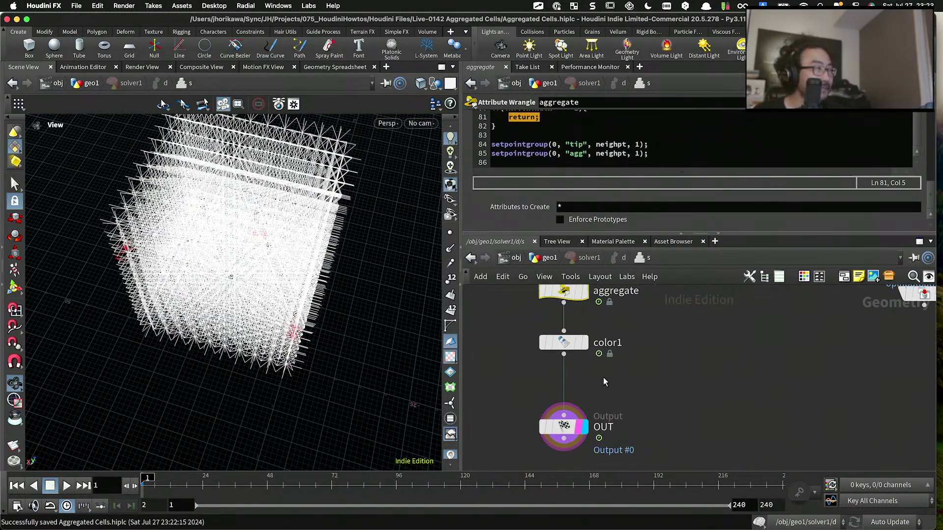
Step: Enlarge the parameter area and examine the chosenindex == -1 block in the aggregate wrangle's code along with the lattice around the tips
scroll(604, 369, up, 3)
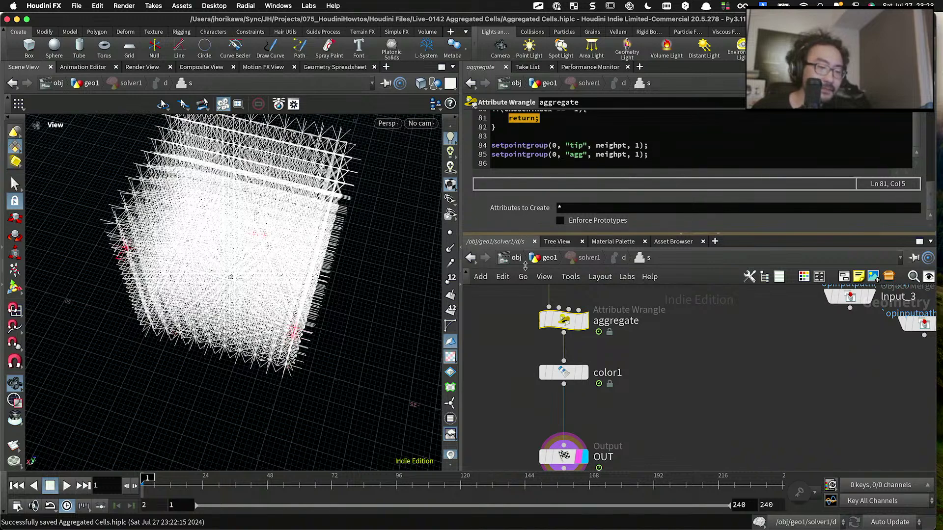
drag(525, 231, 525, 297)
click(535, 237)
drag(231, 255, 284, 236)
scroll(546, 257, down, 2)
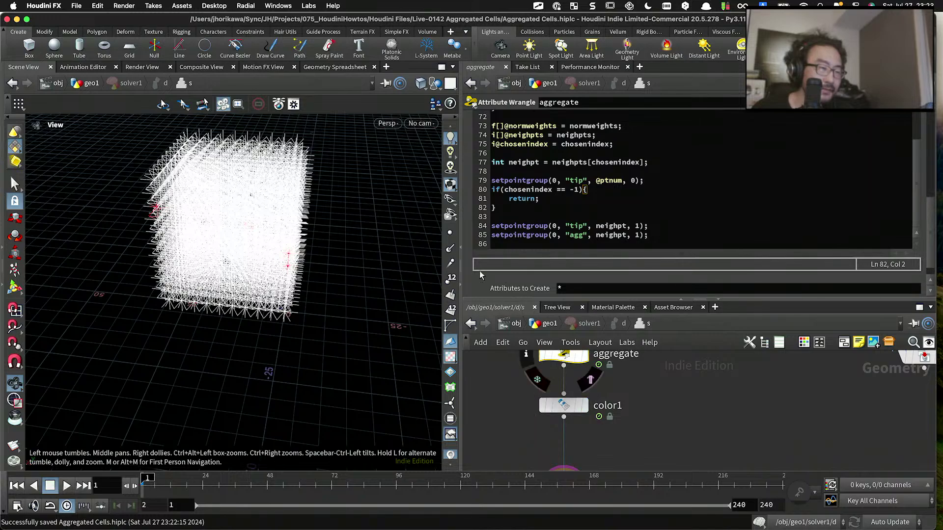
scroll(227, 219, up, 5)
drag(227, 220, 258, 211)
drag(509, 298, 509, 230)
key(Tab)
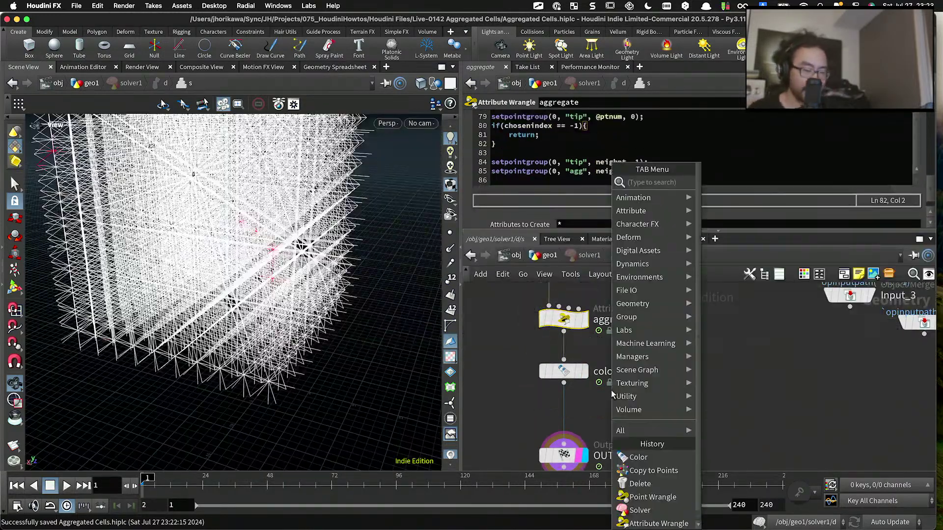
click(584, 294)
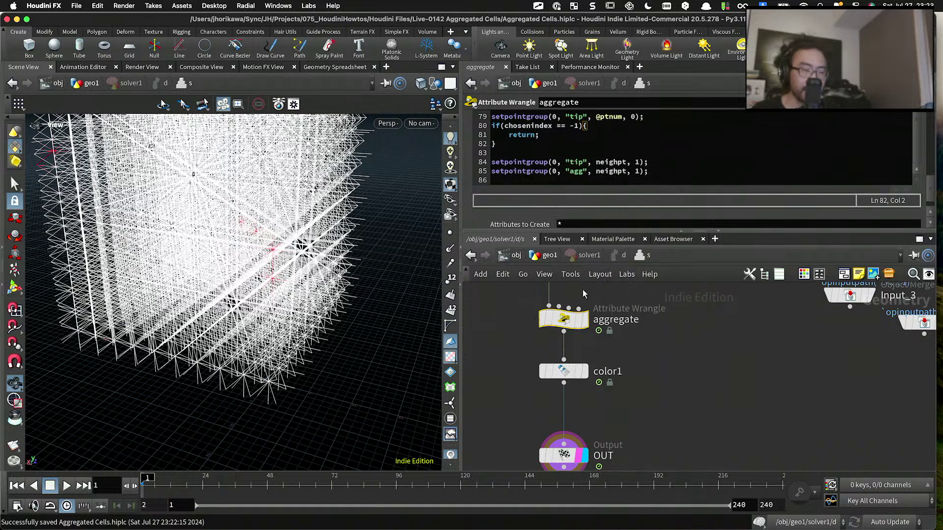
drag(552, 140, 456, 127)
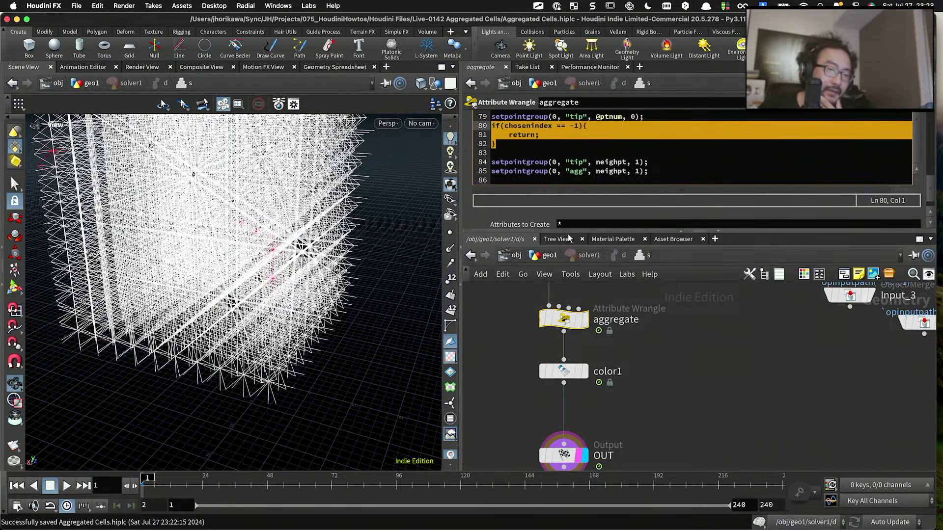
drag(568, 231, 565, 328)
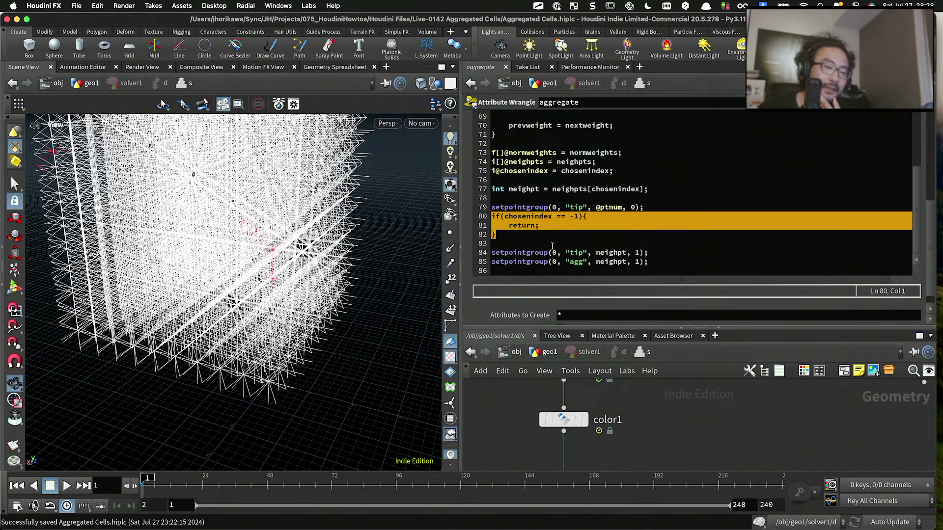
click(552, 234)
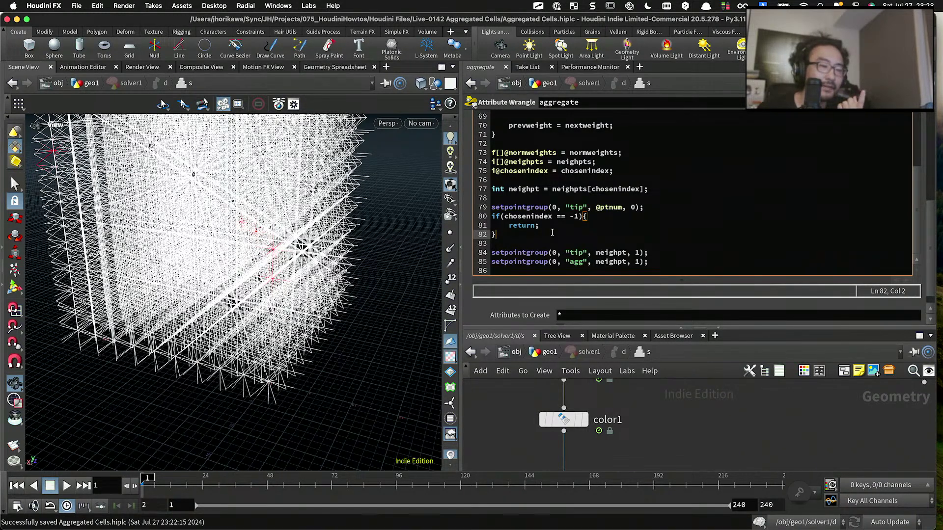
Step: Insert two blank lines before return; inside the chosenindex == -1 block of the aggregate wrangle
click(598, 216)
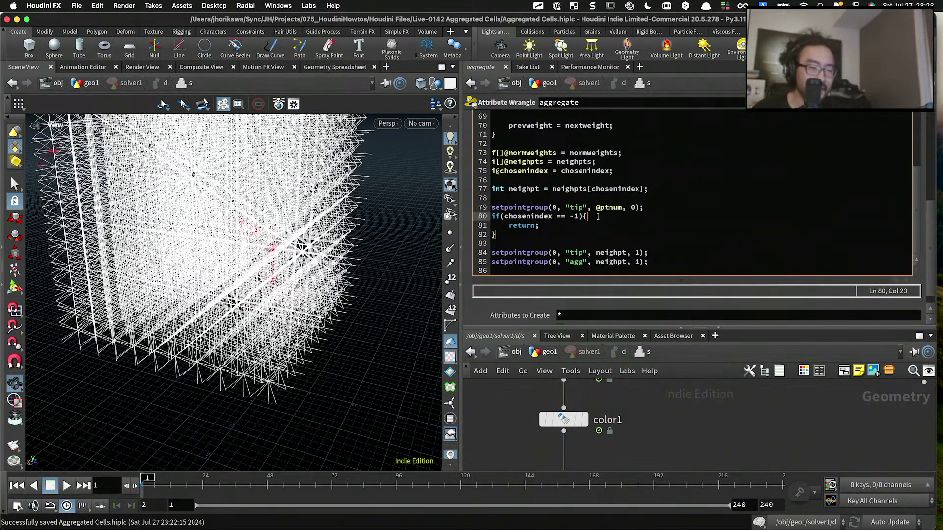
key(Return)
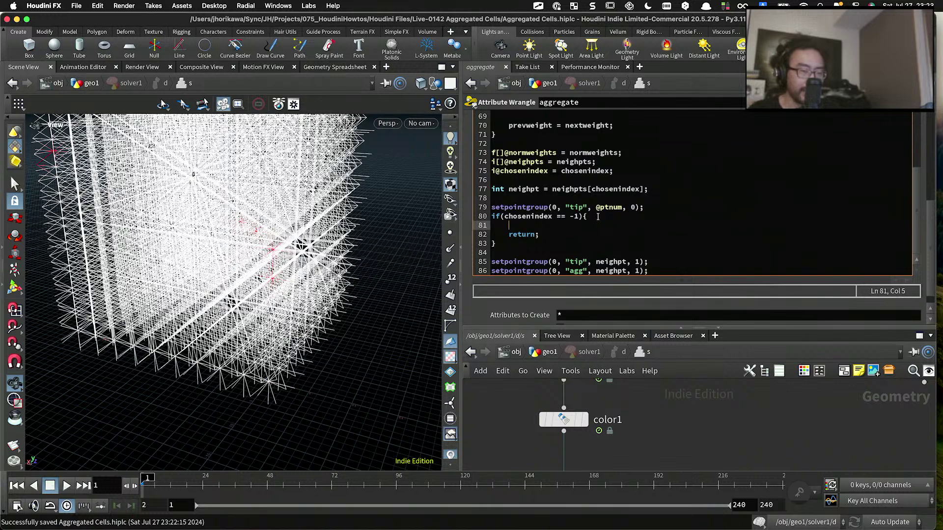
key(Return)
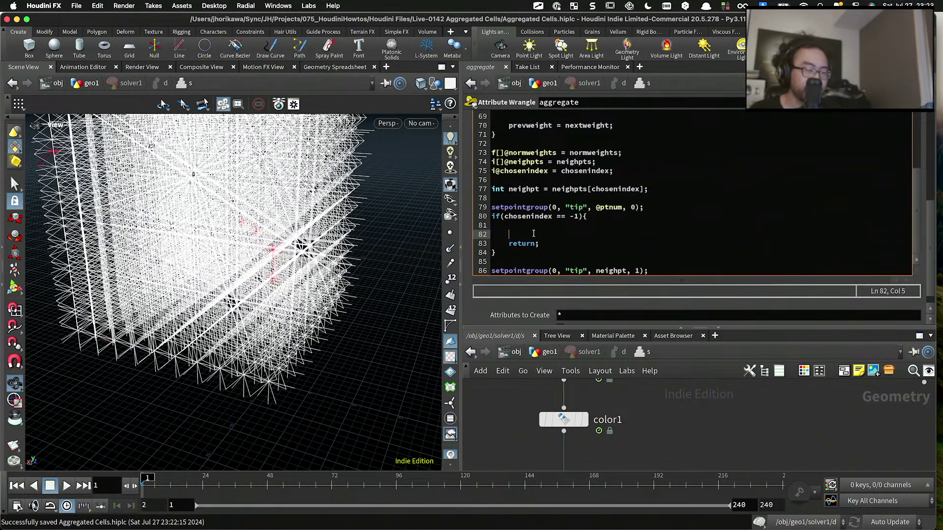
mouse_move(295, 240)
mouse_down()
mouse_move(231, 223)
mouse_move(294, 226)
mouse_up()
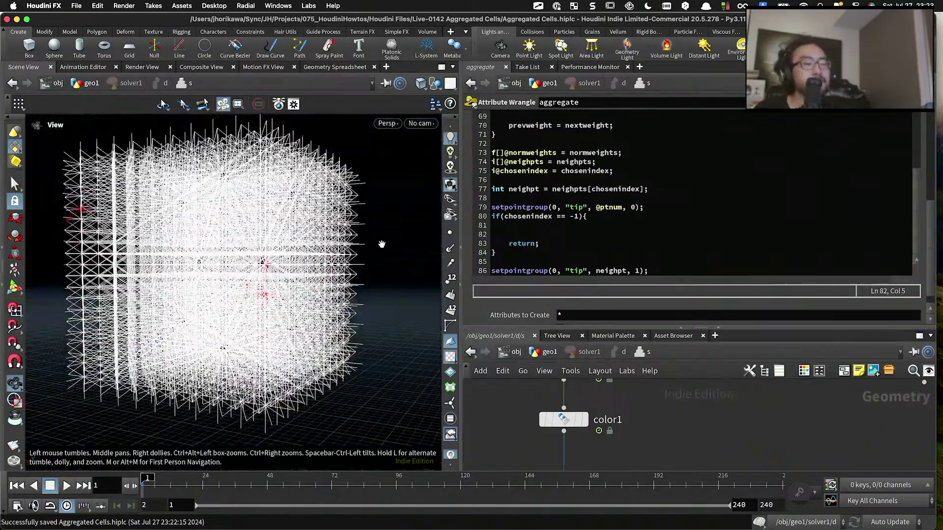
click(520, 233)
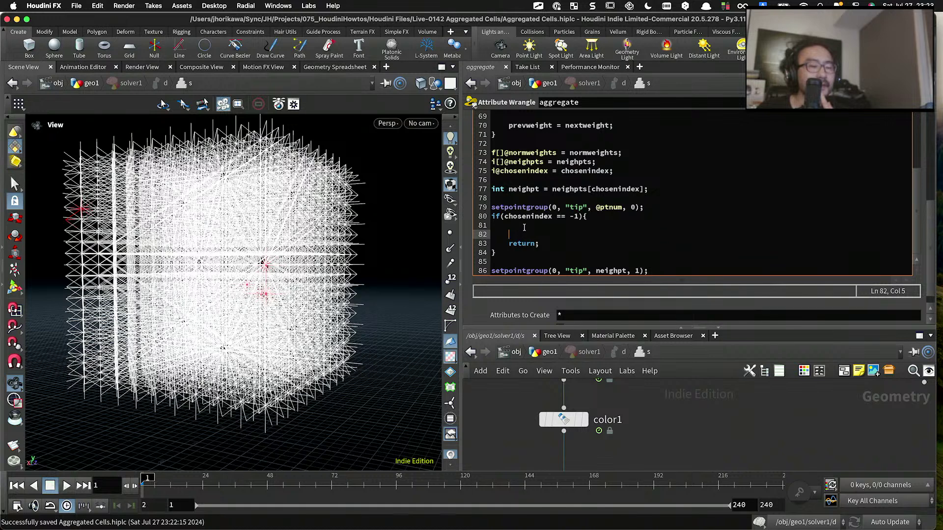
click(524, 227)
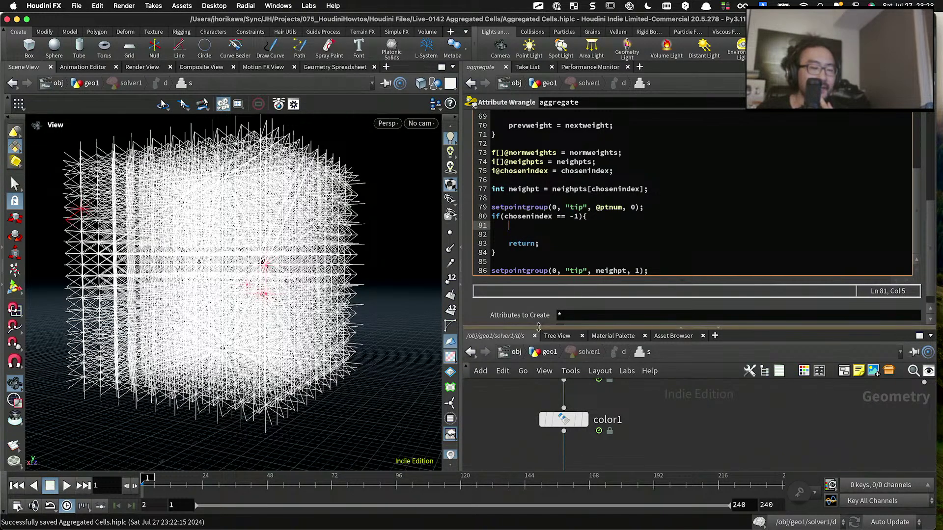
drag(540, 326, 540, 363)
click(550, 256)
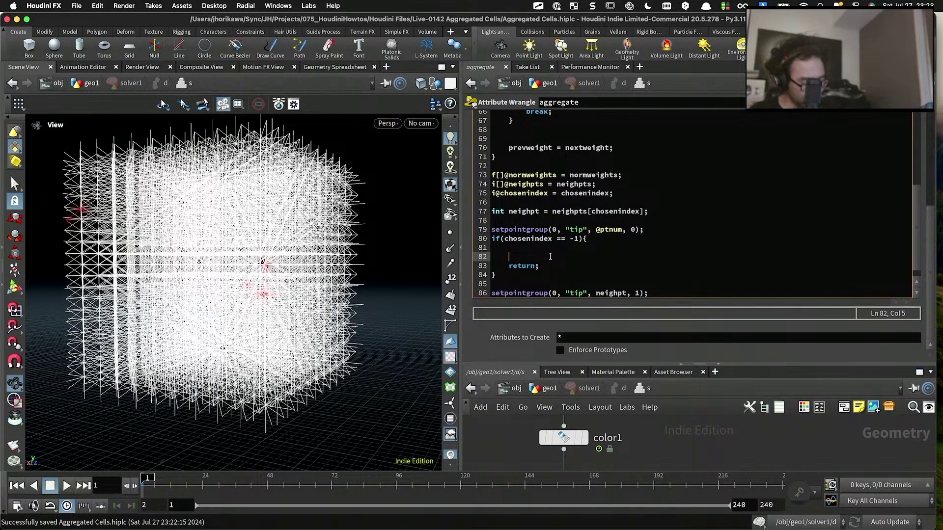
Step: Open the aggregate snippet in a separate editor window and review the weighting code down to the chosenindex == -1 block
key(alt+e)
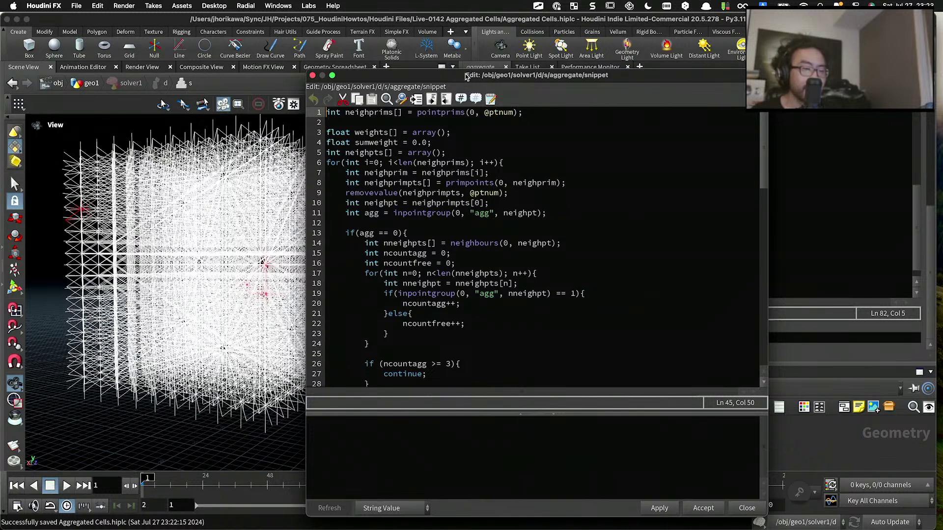
drag(467, 78, 577, 34)
scroll(583, 163, down, 20)
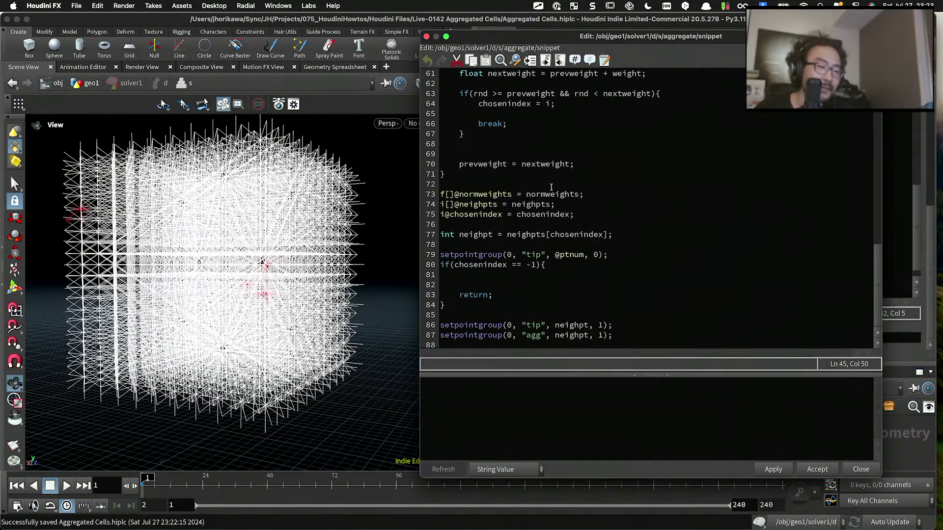
click(497, 275)
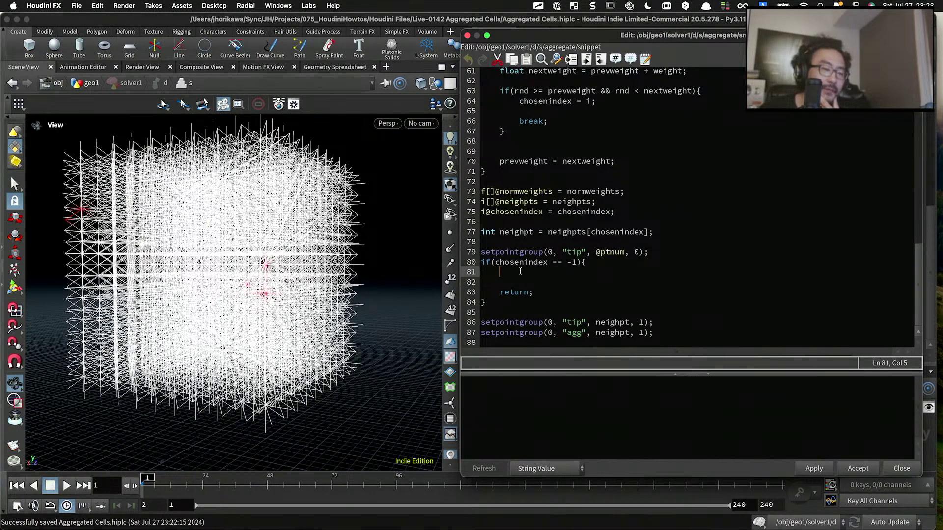
scroll(290, 241, down, 1)
scroll(290, 241, down, 1)
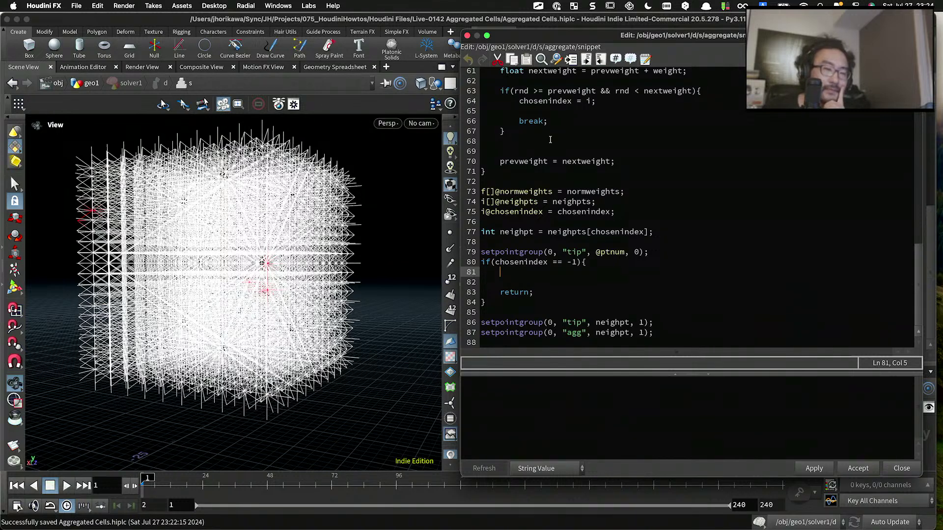
double_click(515, 274)
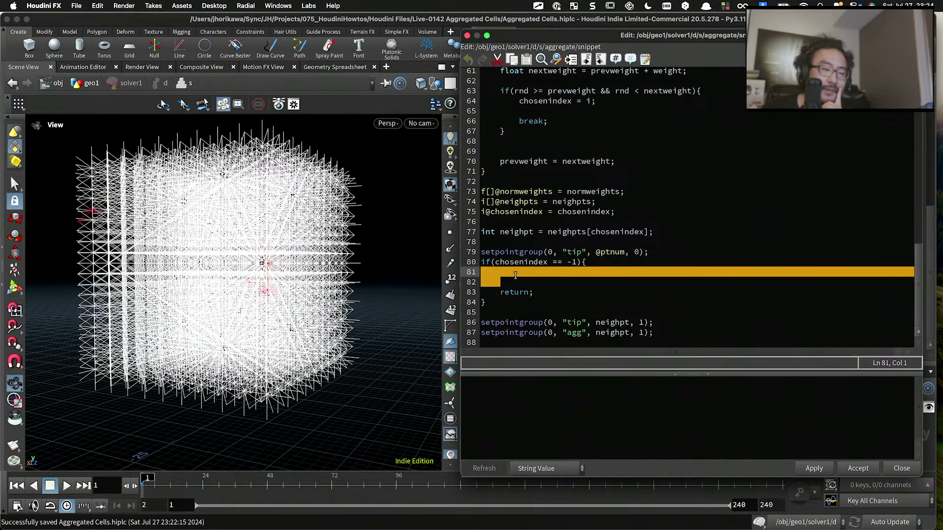
click(515, 275)
scroll(530, 270, up, 14)
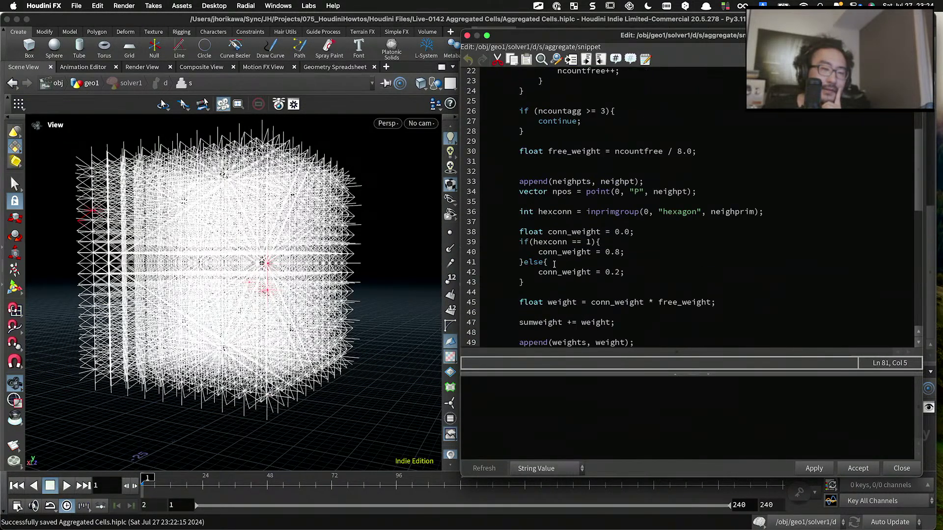
scroll(554, 264, down, 14)
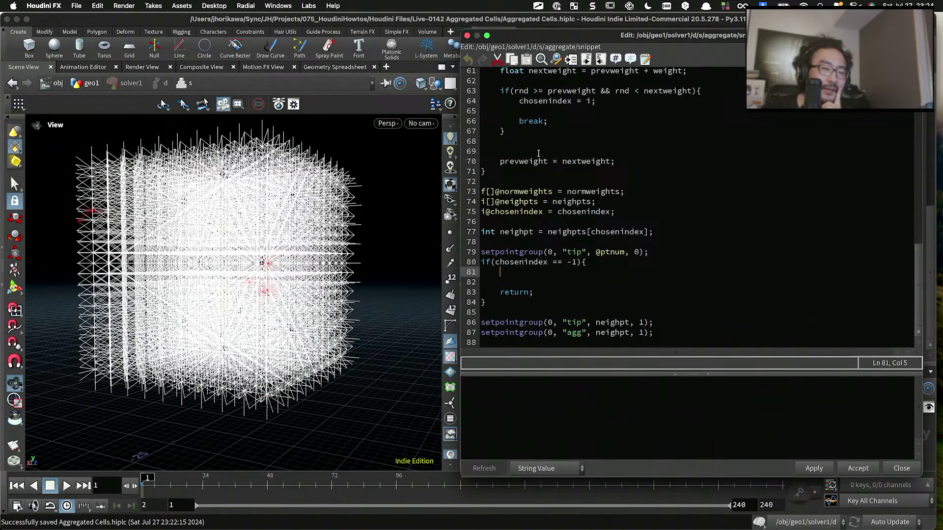
drag(548, 41, 494, 28)
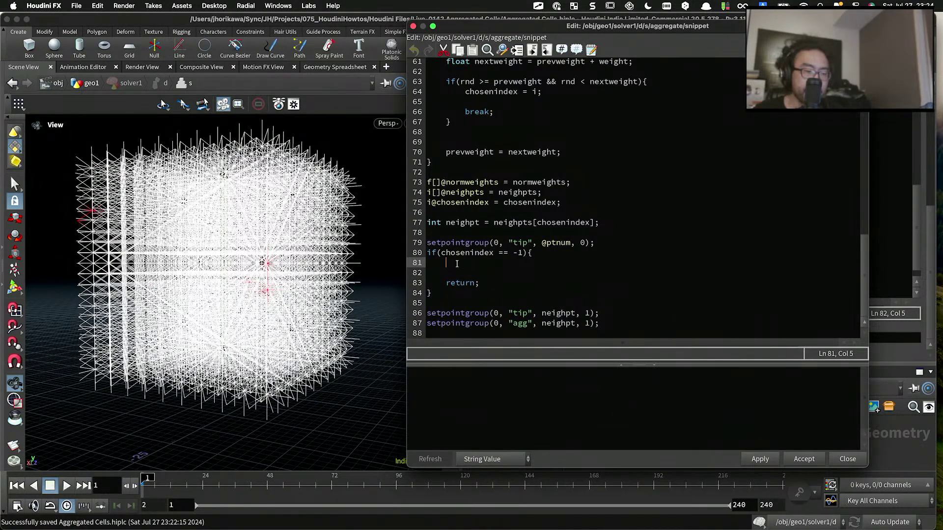
text(set)
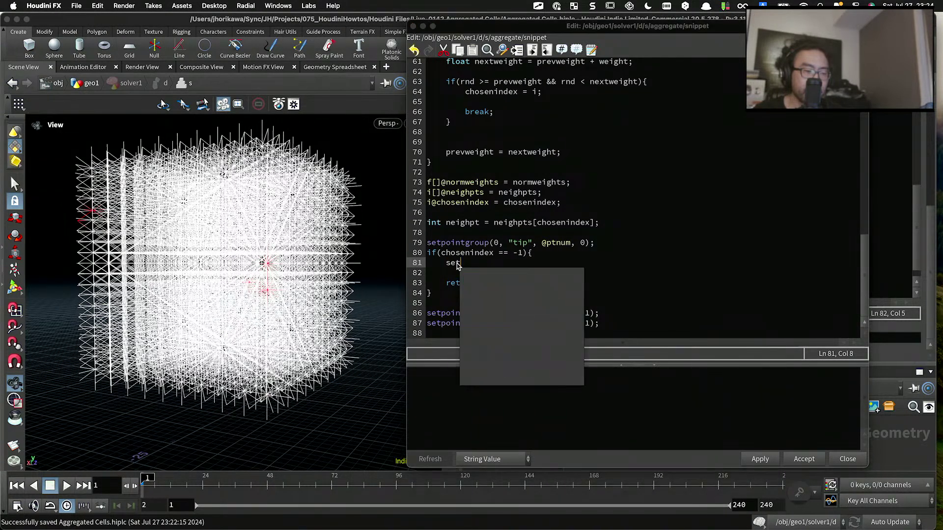
text(poin)
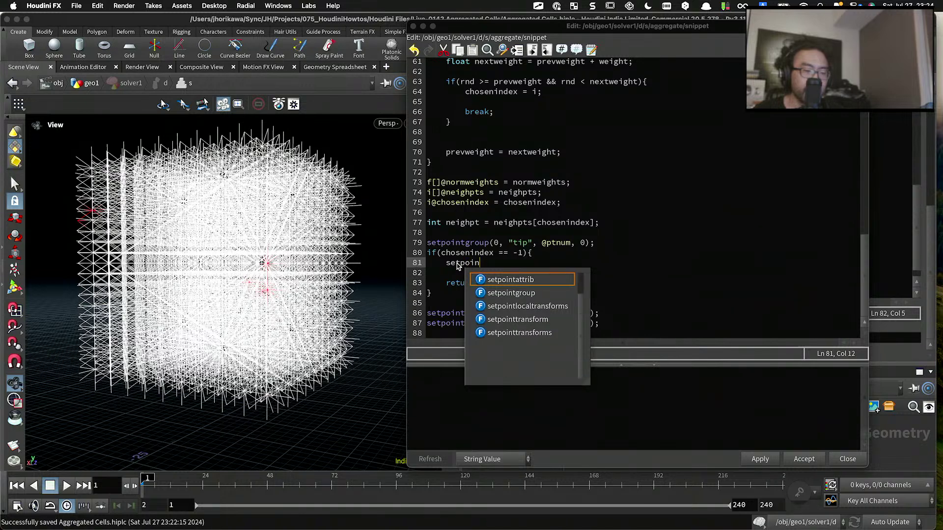
text(tgr)
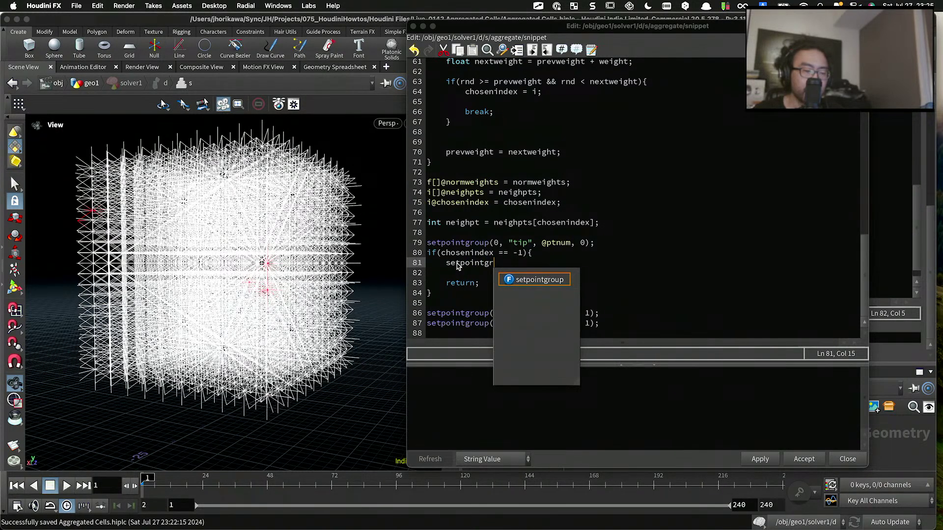
text(oup(0, ")
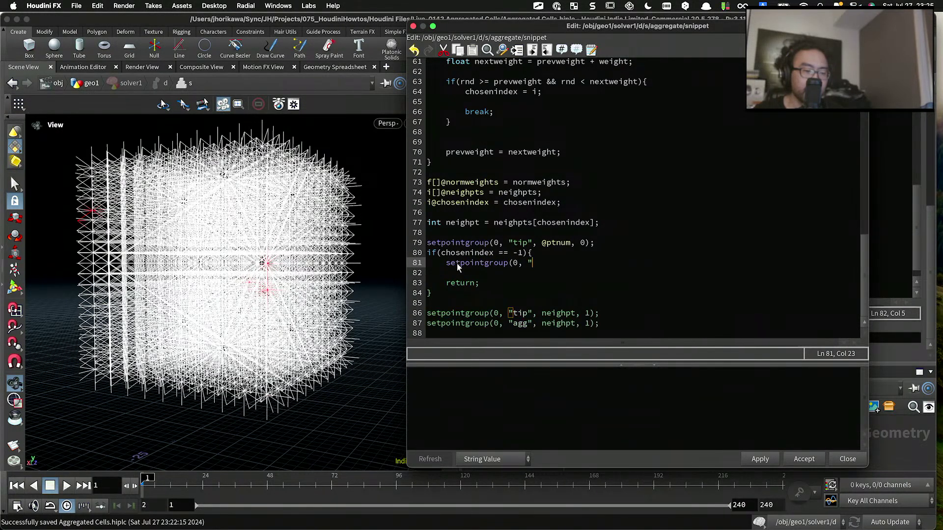
text(sto)
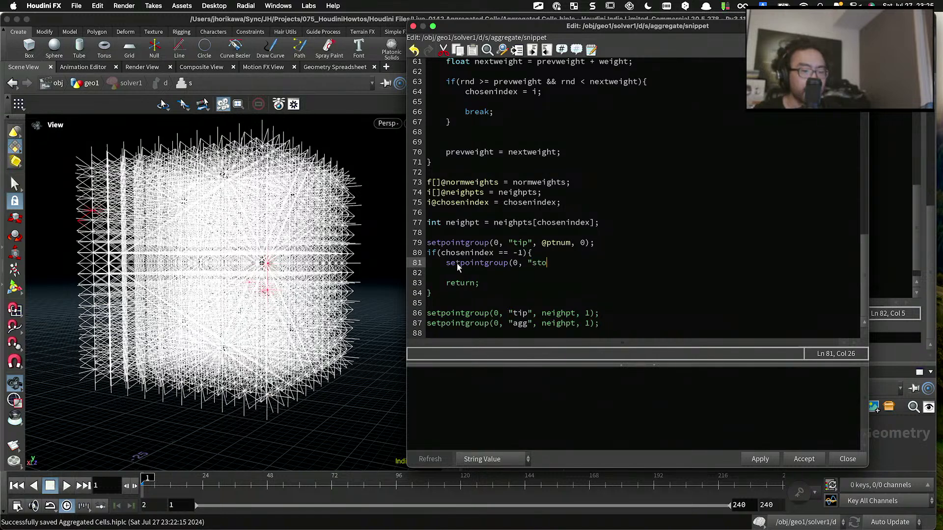
text(pped", @)
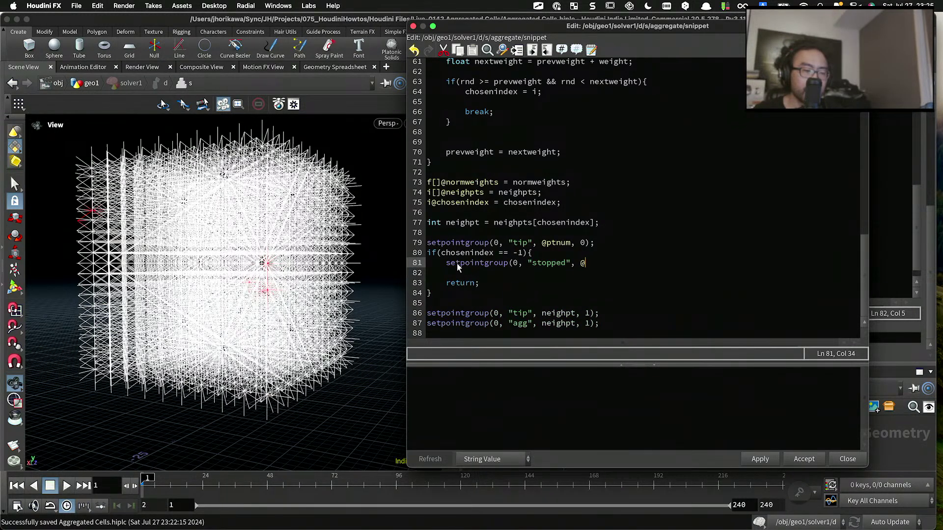
text(ptnum)
text(,)
key(BackSpace)
text(m, 0);)
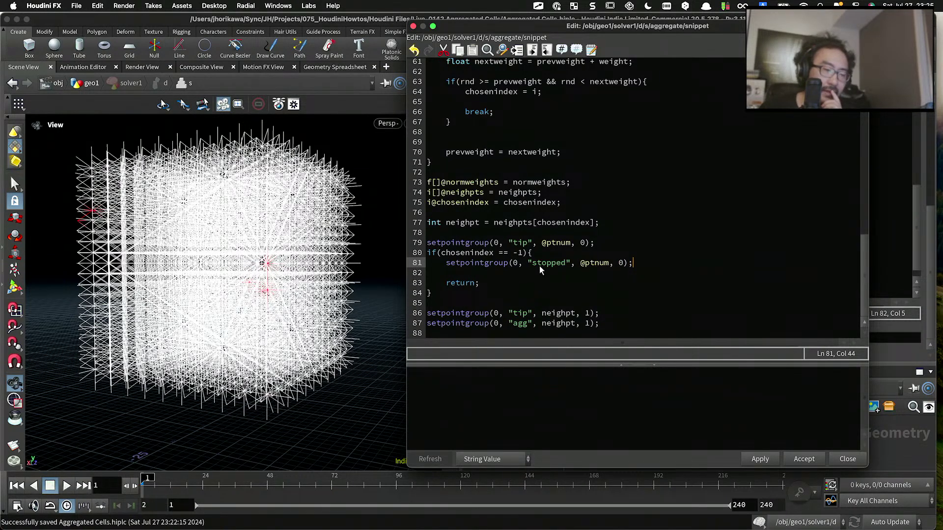
drag(633, 264, 447, 264)
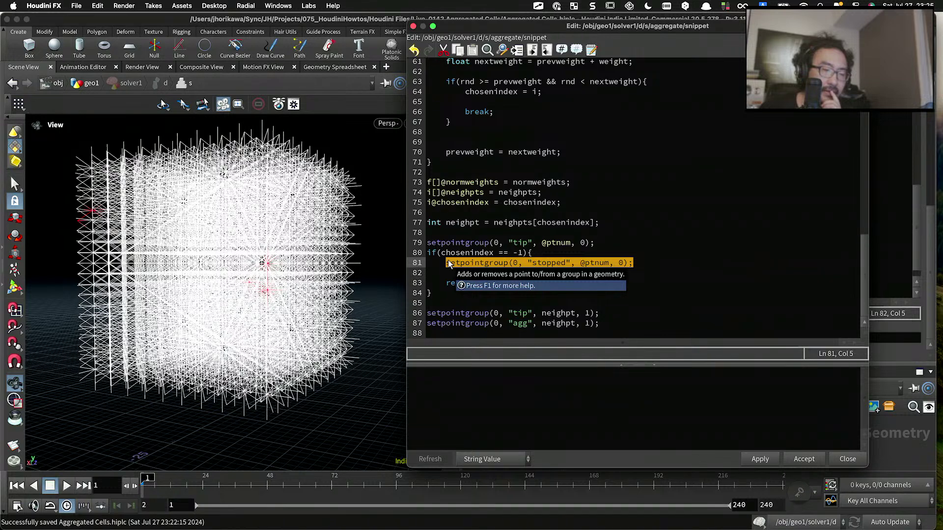
click(566, 263)
click(759, 459)
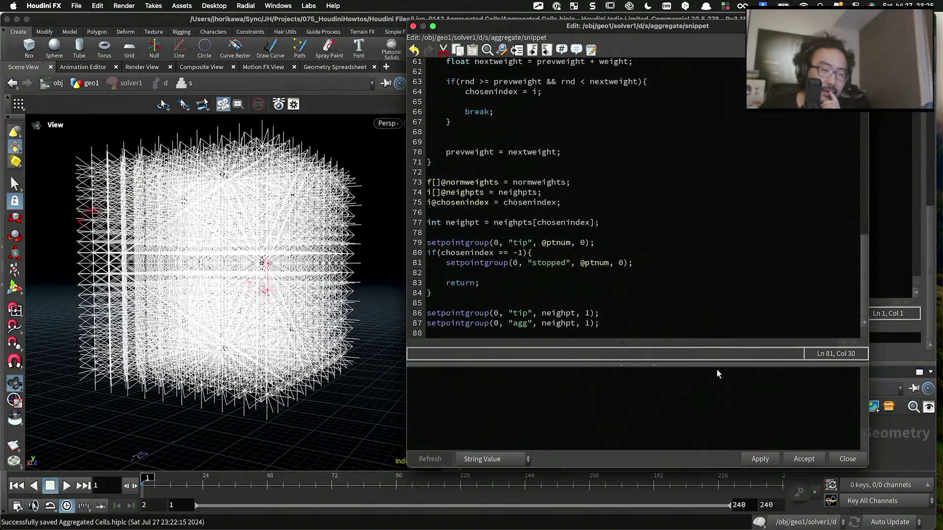
Step: Add setpointattrib(0, "tipid", neighpt, 1); between the final tip and agg setpointgroup lines
drag(604, 313, 415, 314)
click(617, 310)
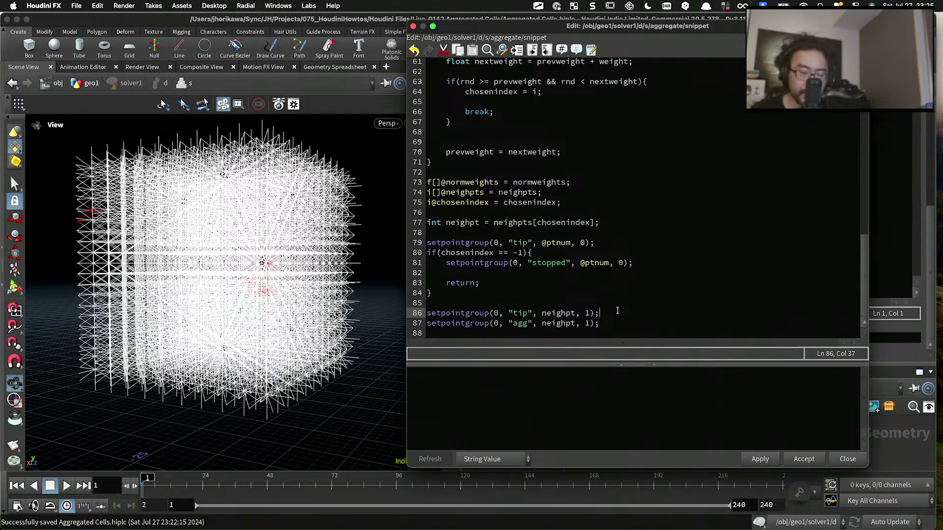
key(Return)
text(setpointg)
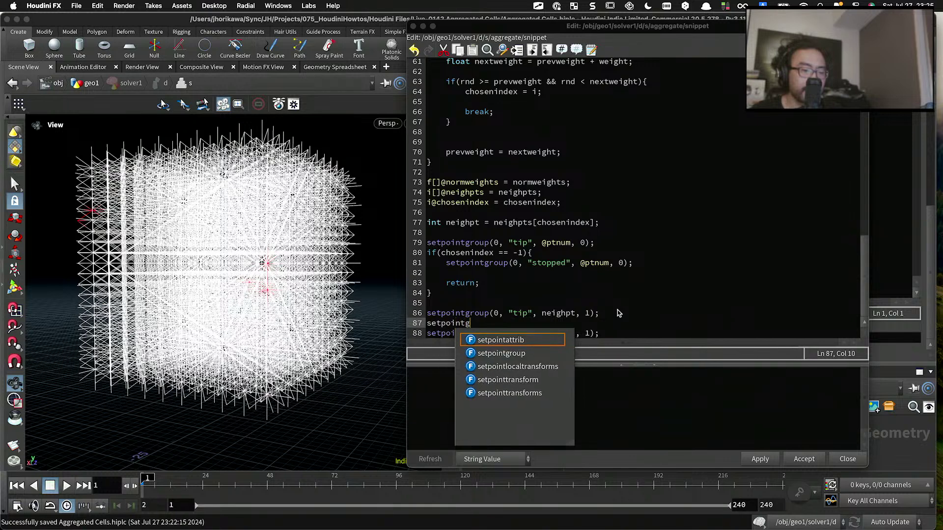
key(BackSpace)
text(attr)
key(Return)
text((0, )
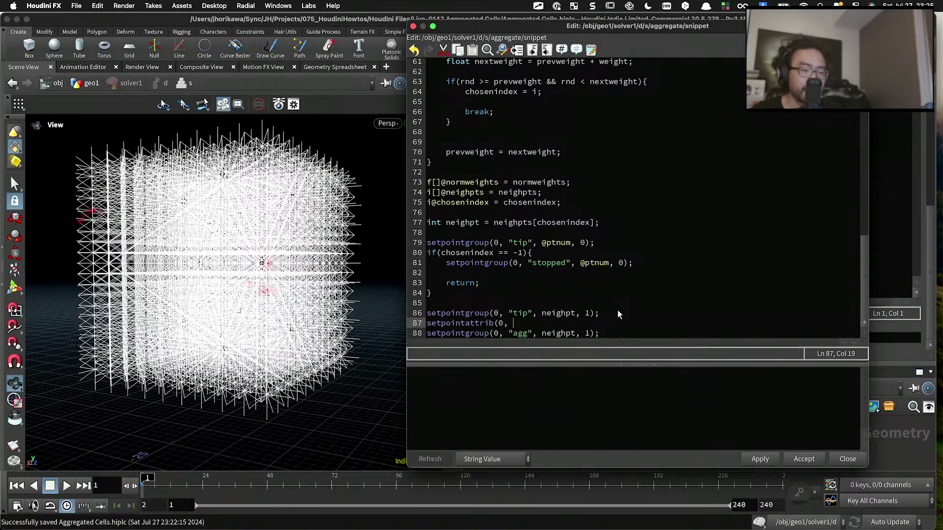
text("tipid", neighpt, 1);)
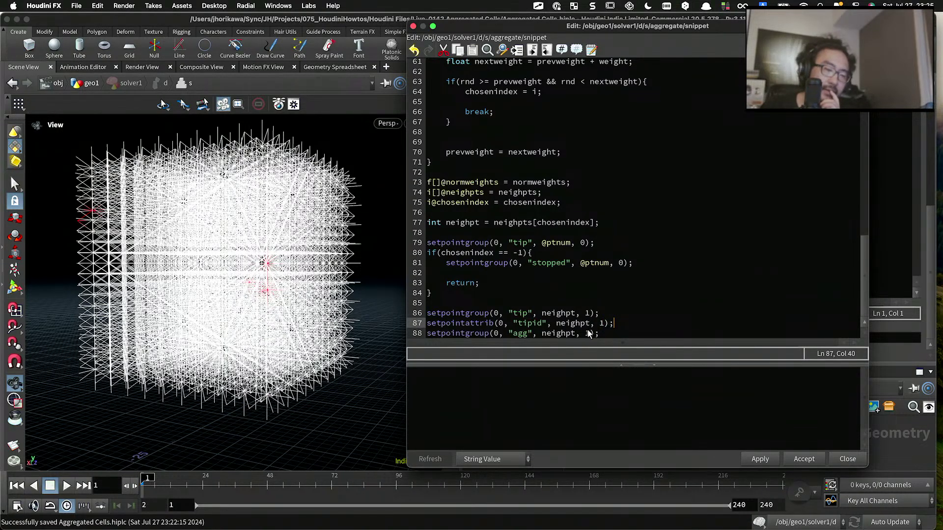
drag(626, 326, 416, 326)
key(super+c)
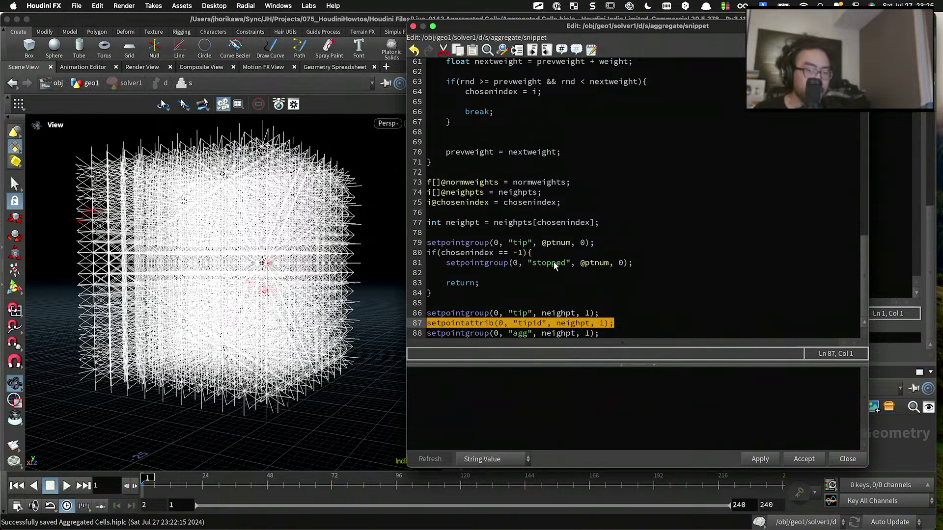
click(623, 239)
key(Return)
key(super+v)
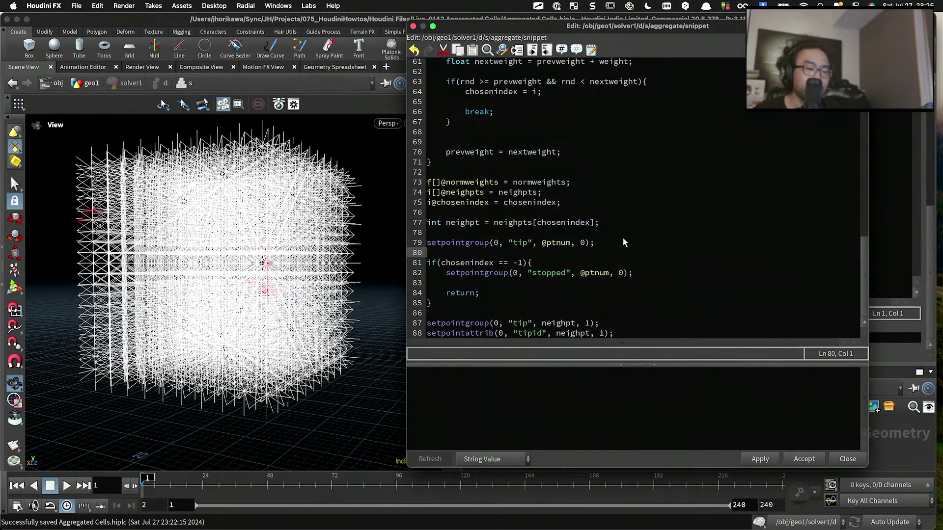
key(Left)
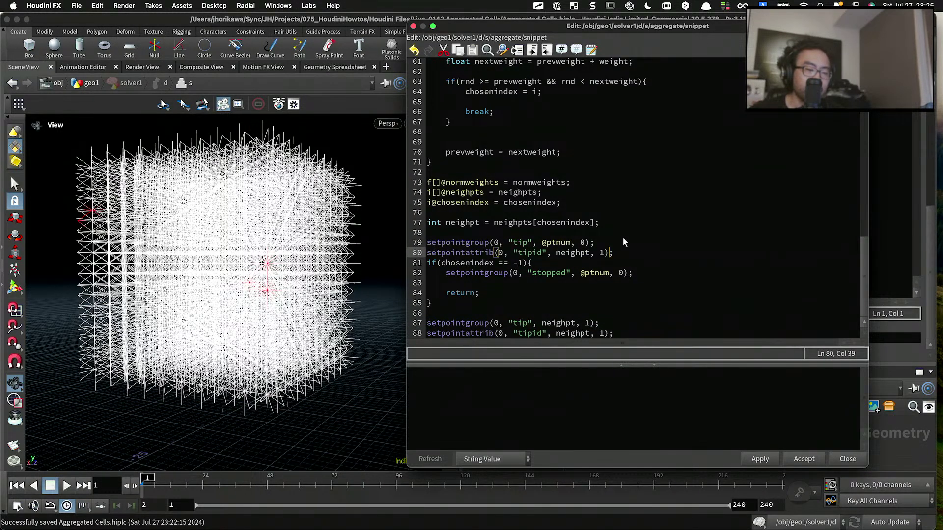
key(Left)
key(BackSpace)
text(-1)
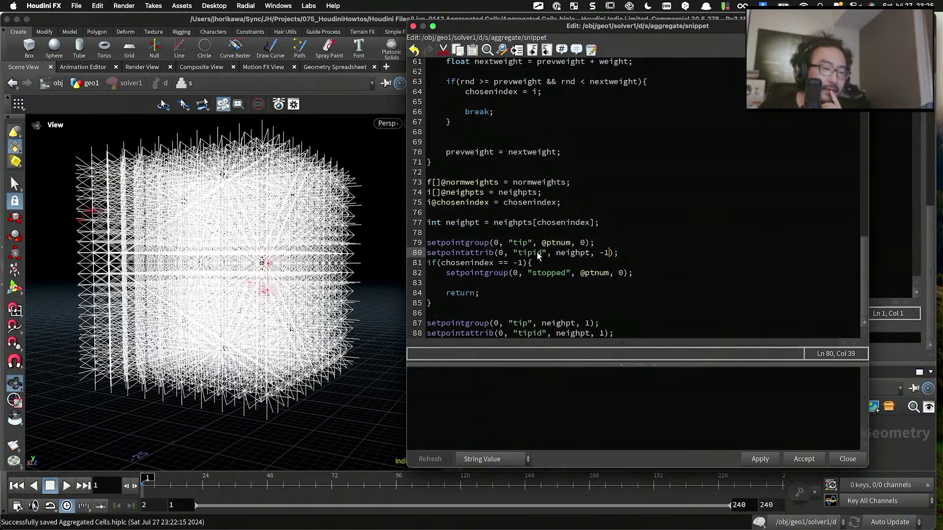
click(648, 271)
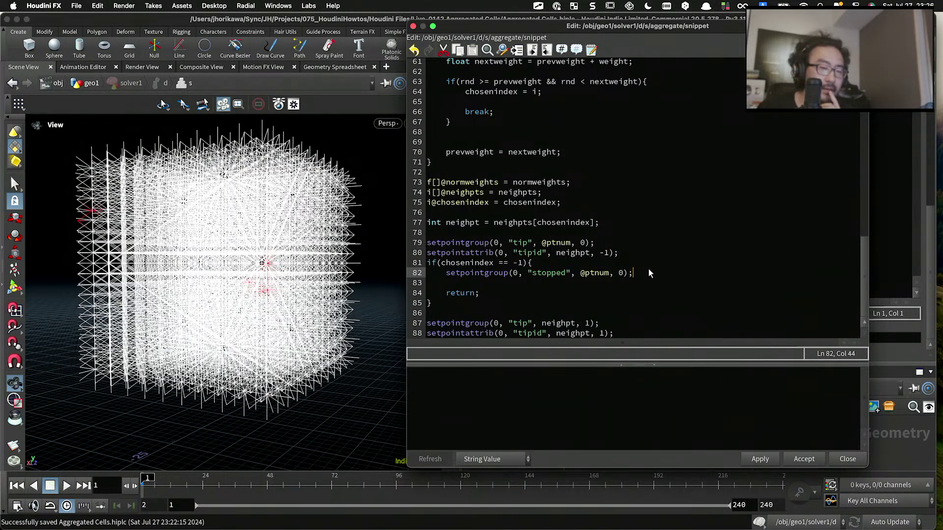
key(Return)
key(super+v)
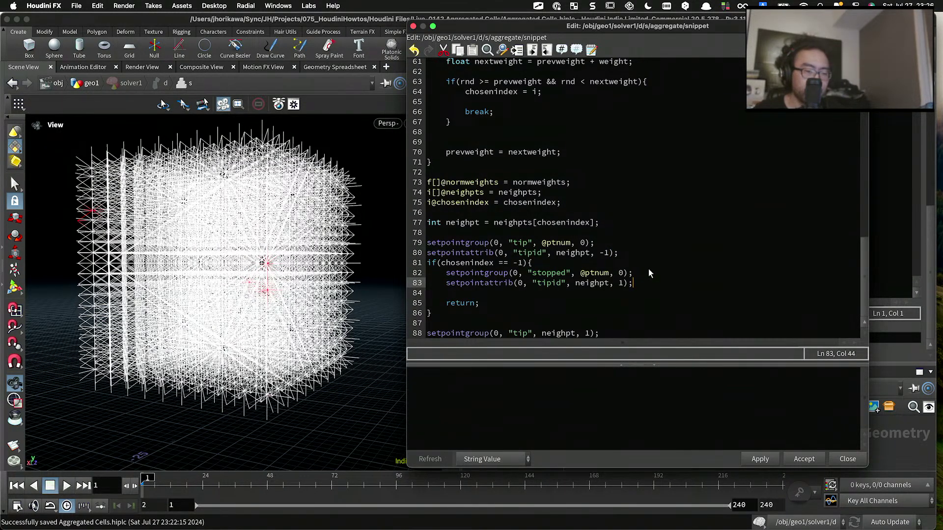
click(590, 283)
double_click(585, 273)
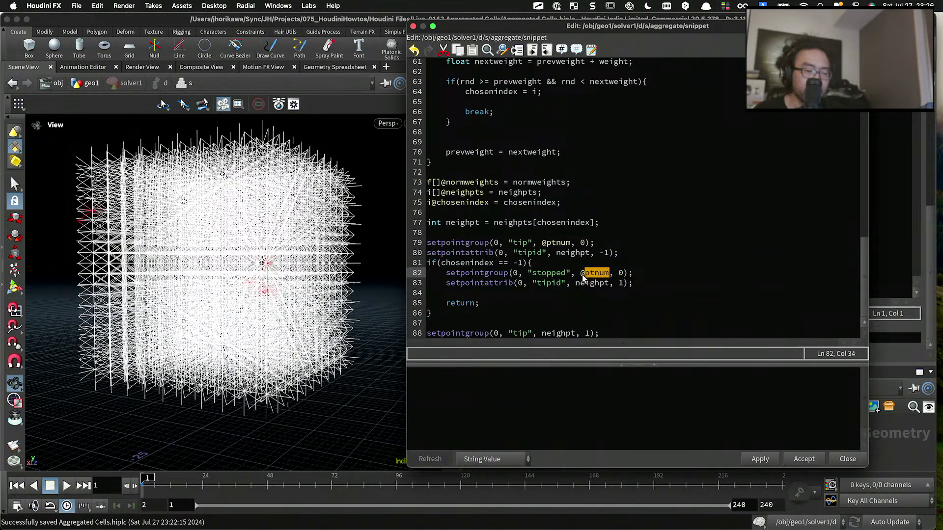
text(setpointattrib(0, "tipid", neighpt, 1))
key(super+z)
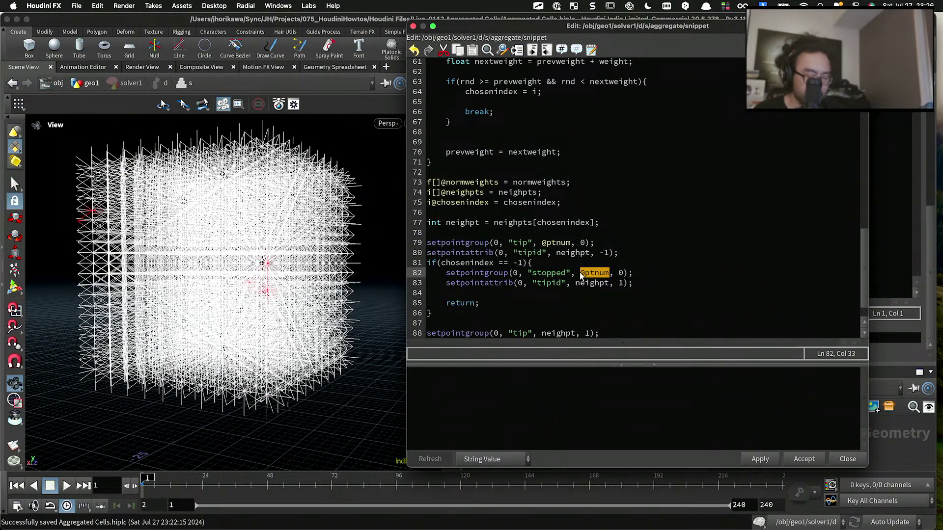
click(577, 285)
text(@ptnum)
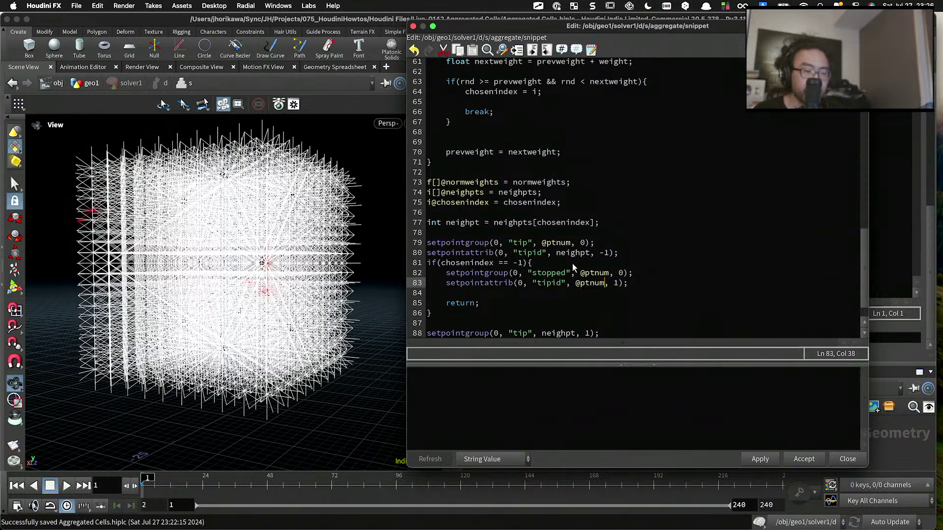
drag(557, 253, 570, 252)
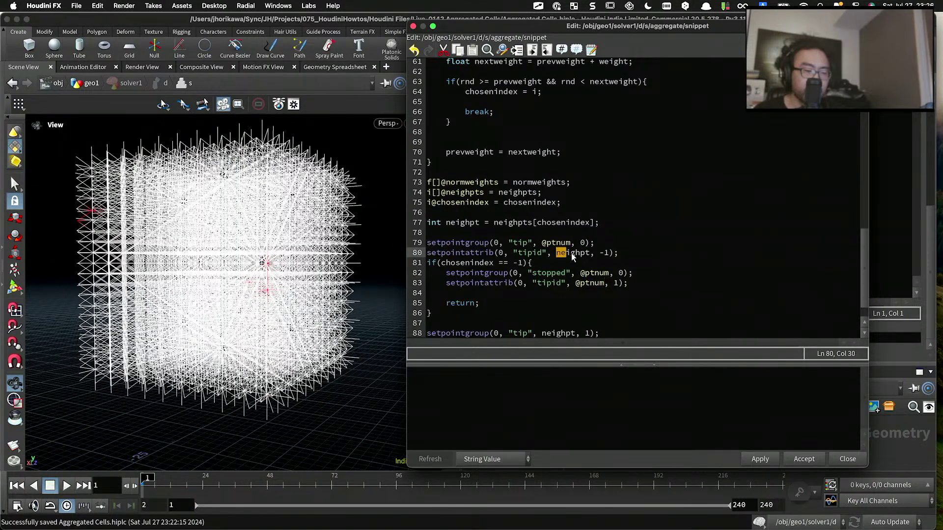
click(634, 273)
click(638, 284)
click(619, 284)
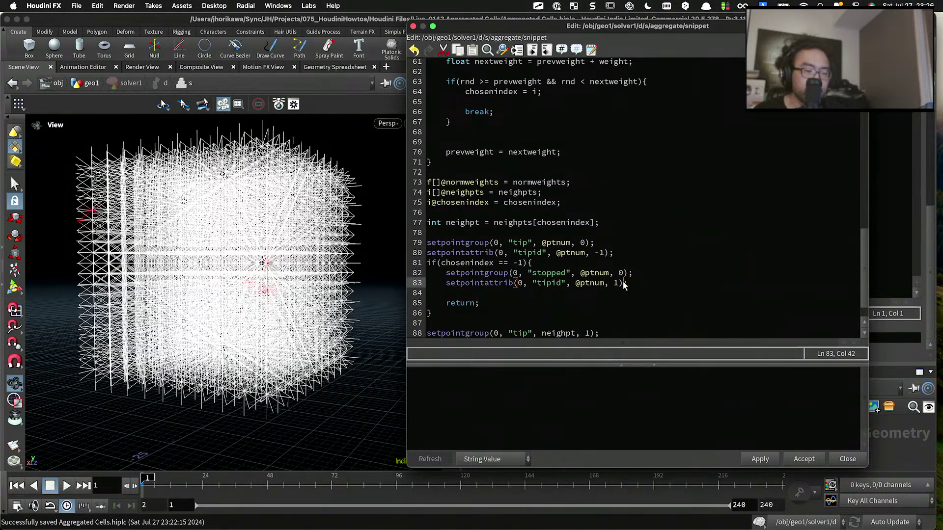
key(BackSpace)
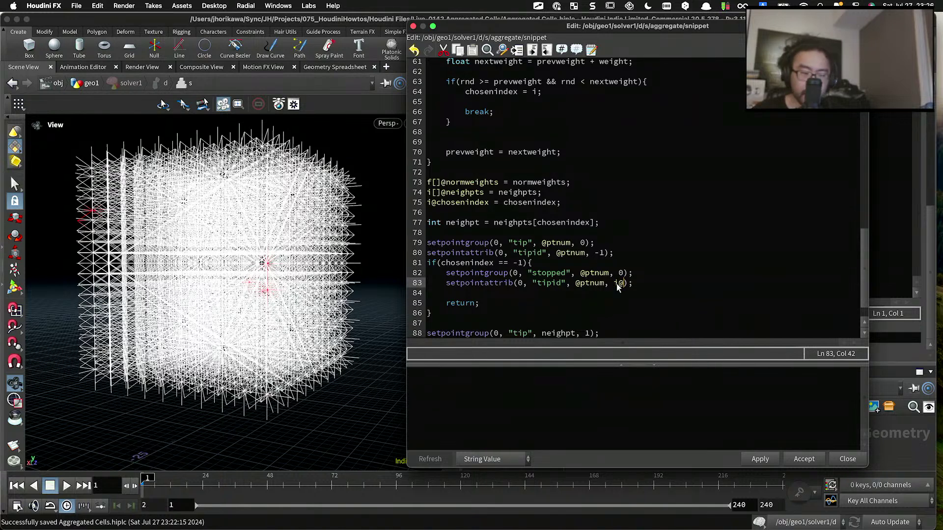
text(i@tipid)
click(589, 334)
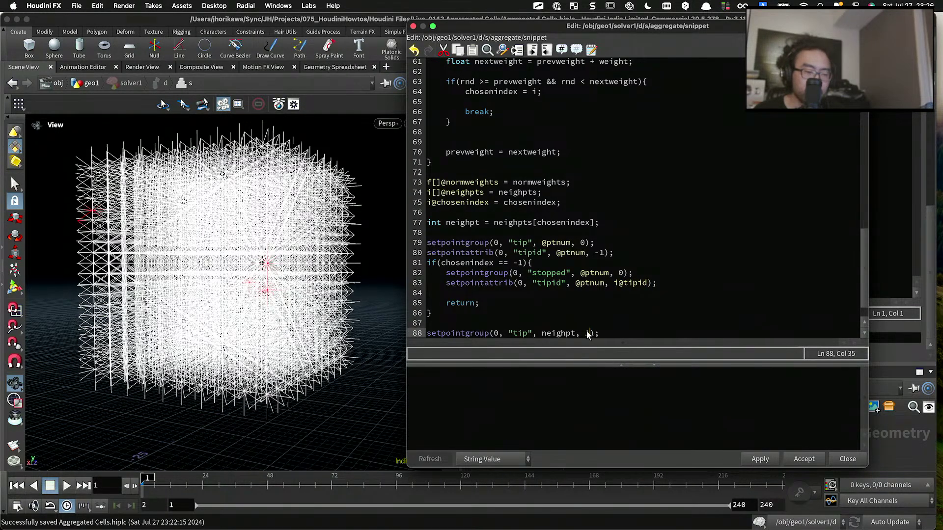
key(BackSpace)
text(i@)
key(super+z)
key(super+z)
key(super+z)
Step: Set the value of the neighpt tipid setpointattrib line to i@tipid and apply the code
double_click(602, 313)
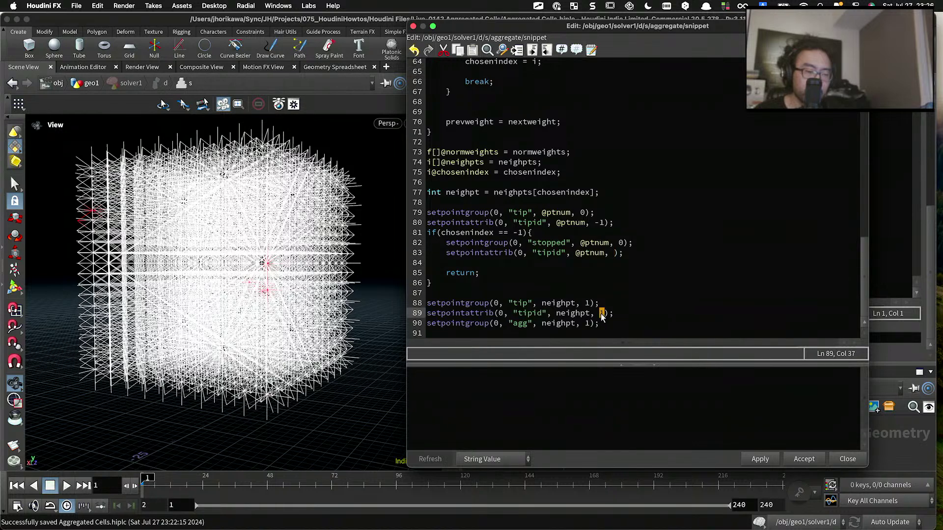
text(i@)
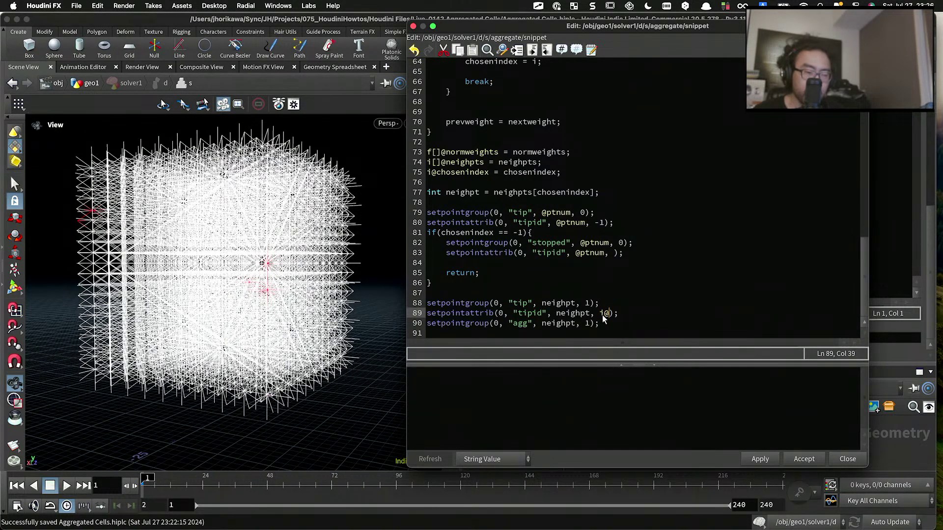
text(tipd)
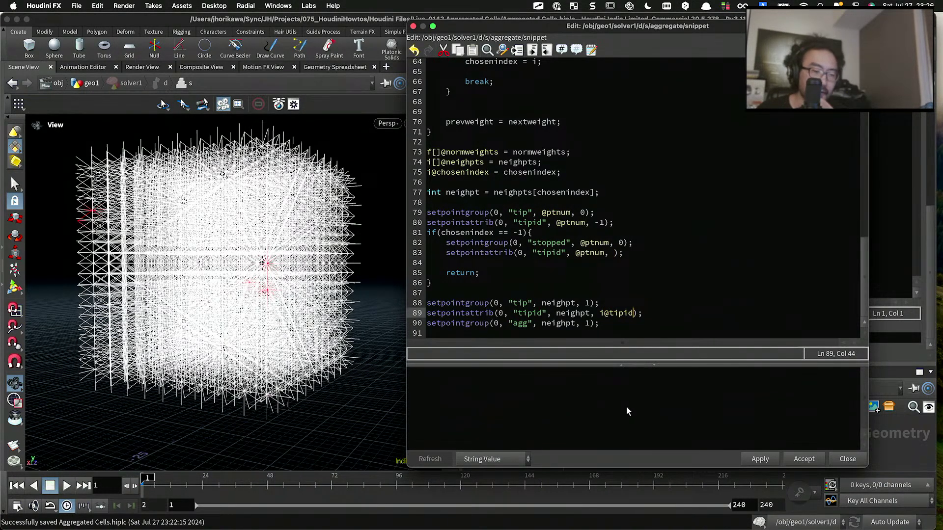
click(759, 458)
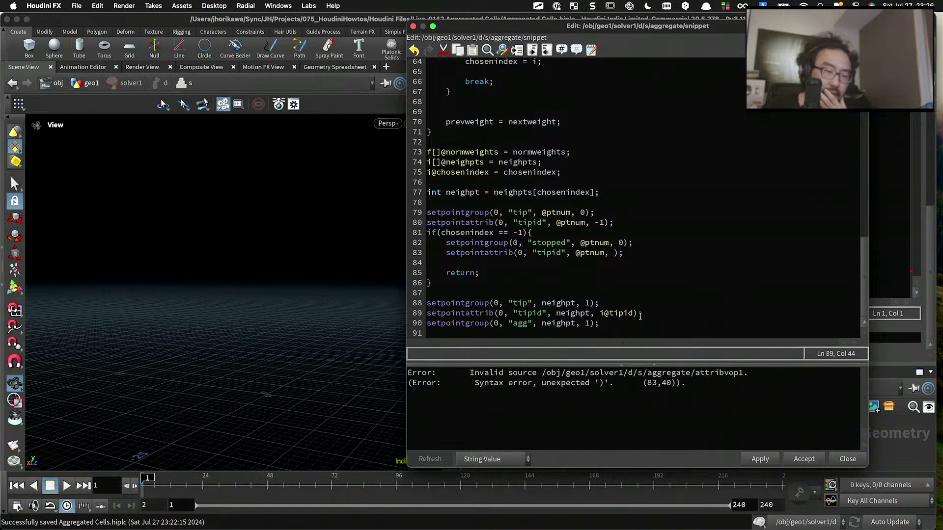
Step: Move the snippet editor aside and inspect the aggregate node's error details in its info window
drag(703, 26, 333, 46)
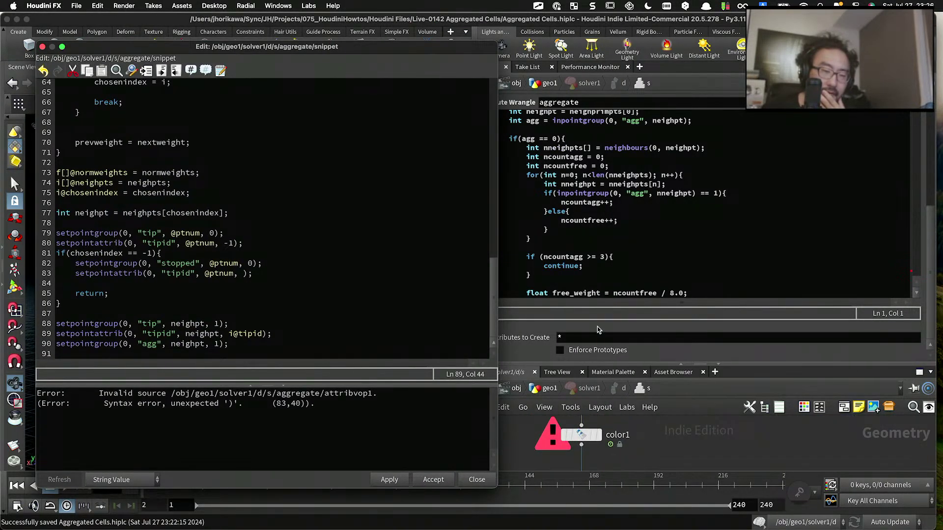
click(610, 292)
drag(609, 364, 609, 263)
scroll(608, 359, up, 2)
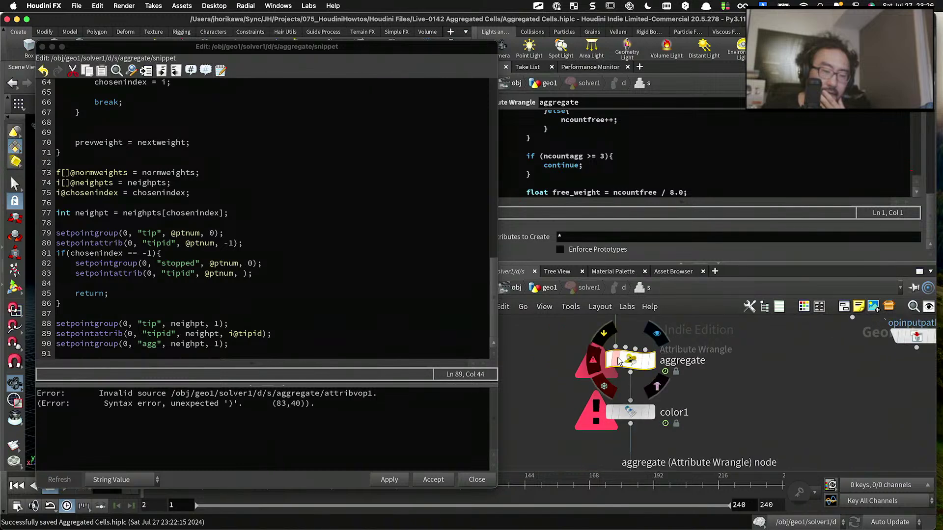
click(592, 360)
drag(686, 251, 783, 230)
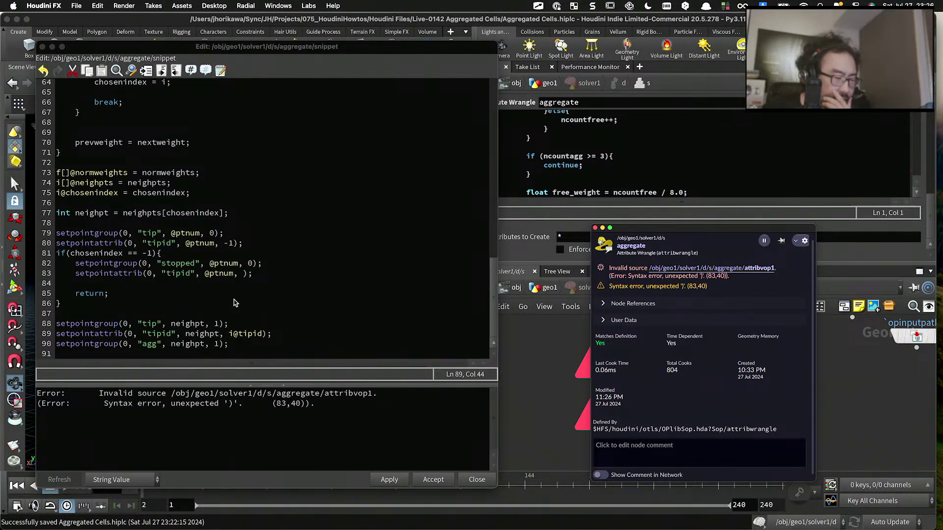
Step: Fill in the missing value i@tipid in the tipid line inside the chosenindex == -1 block and apply the code
click(243, 273)
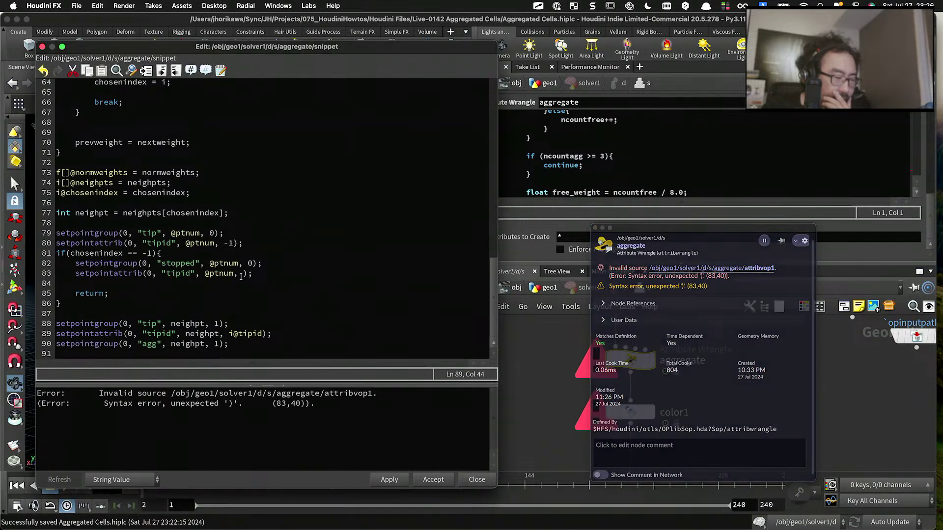
text(i)
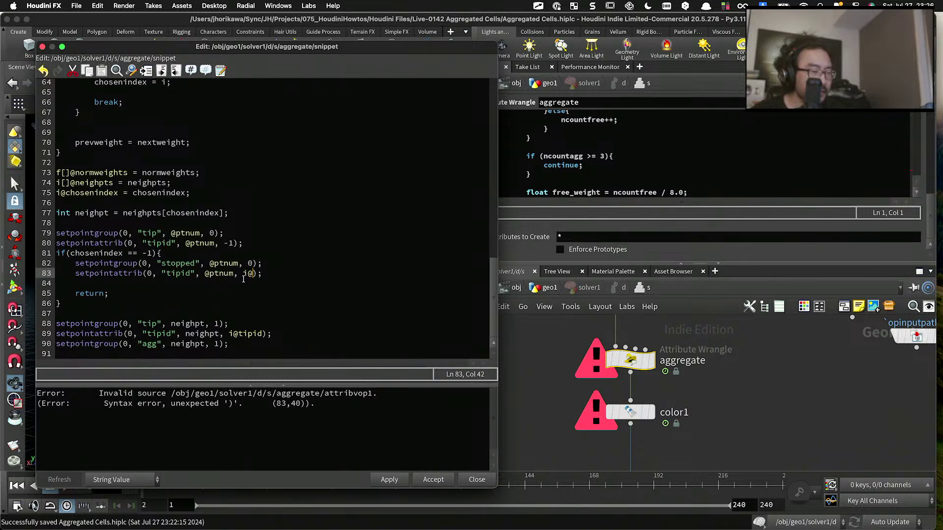
text(@tipid)
click(389, 480)
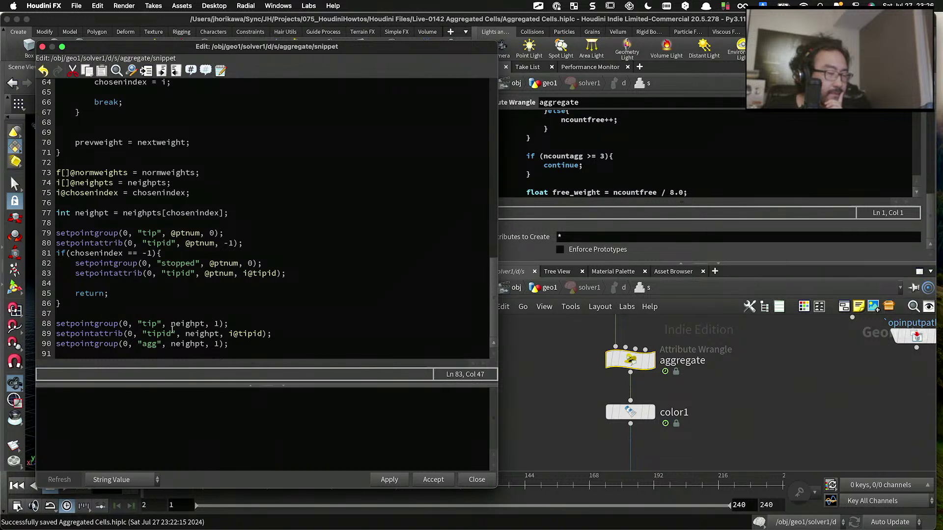
Step: Return to the geo1 network and insert an Attribute Create node between convertline1 and the tip wrangle
click(551, 289)
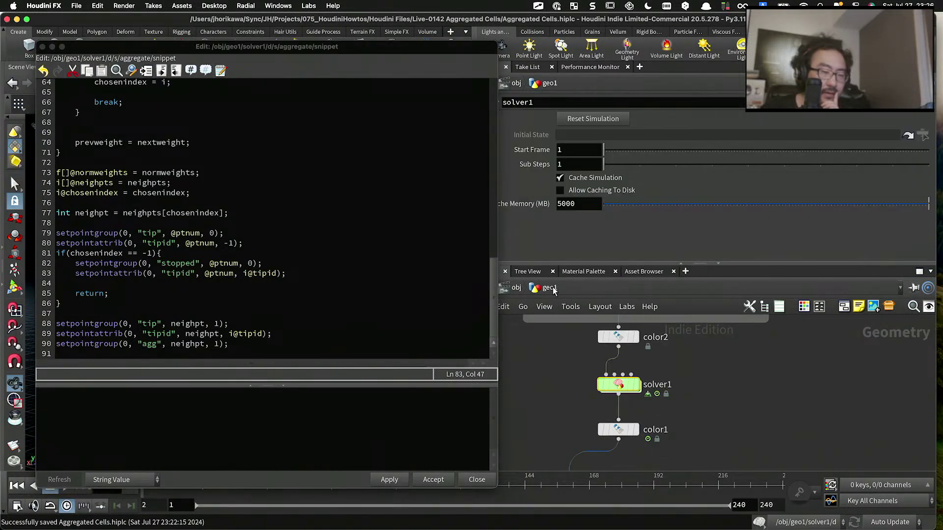
scroll(547, 452, down, 5)
scroll(618, 380, up, 5)
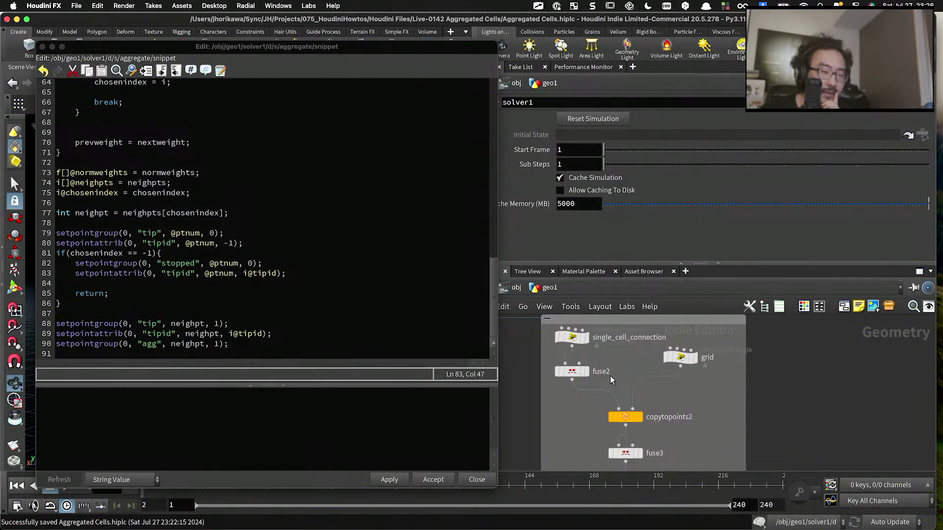
scroll(609, 376, down, 5)
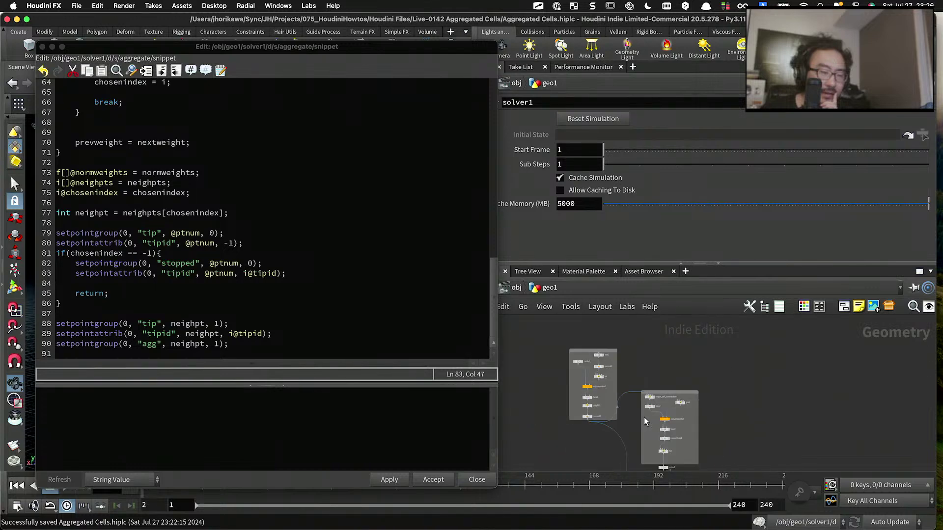
scroll(647, 420, up, 6)
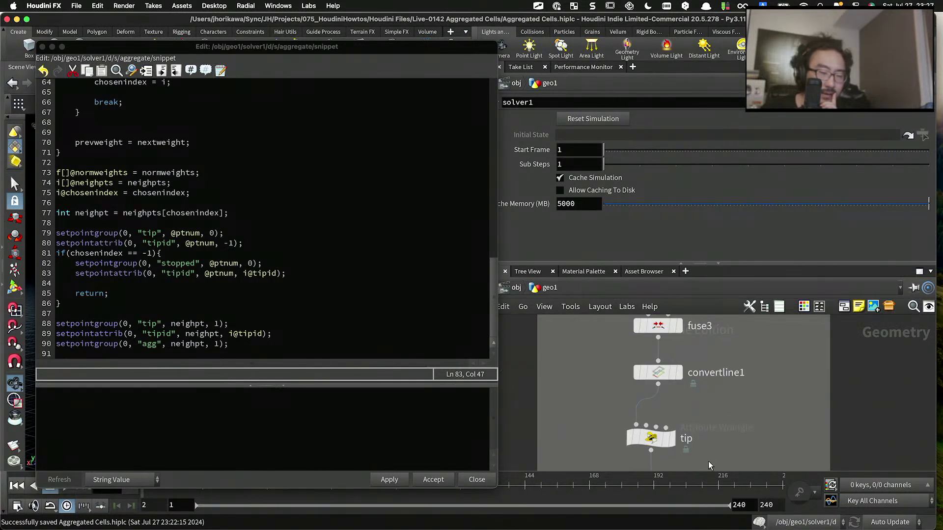
click(651, 438)
key(Tab)
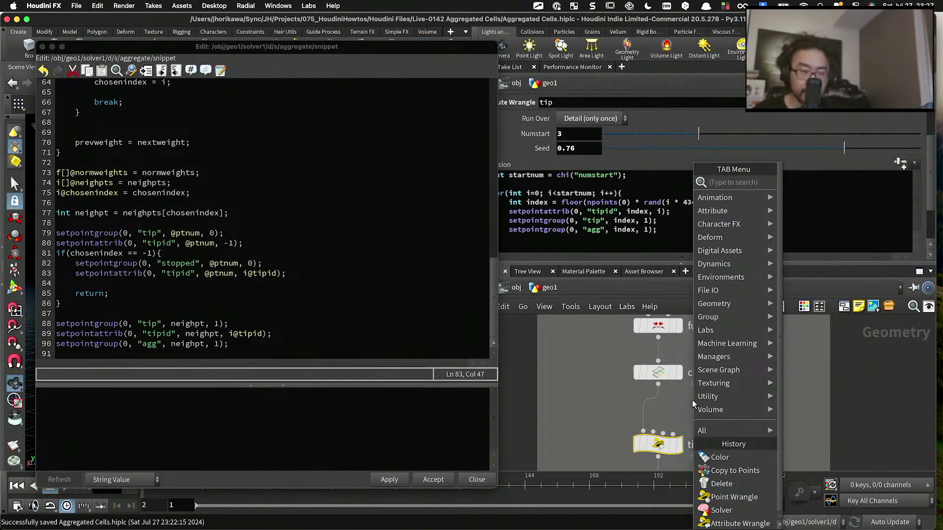
text(attribur)
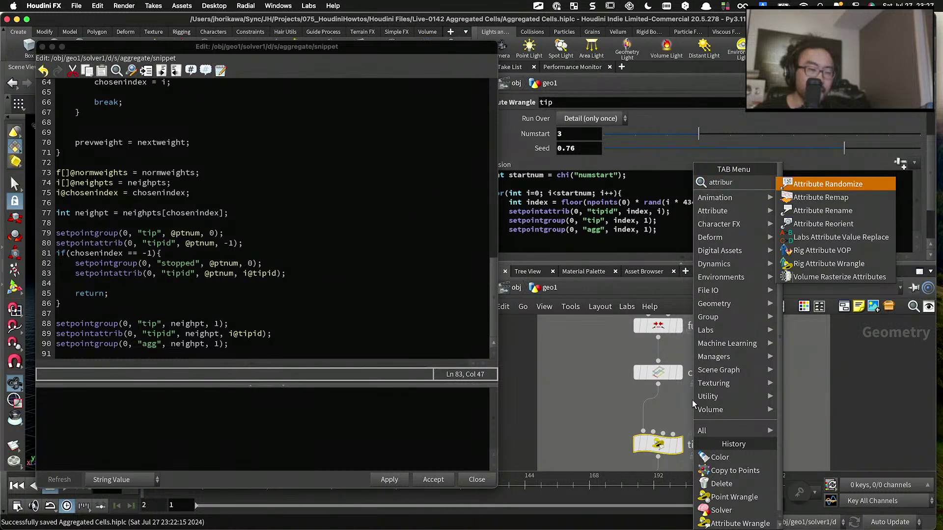
key(BackSpace)
text(create)
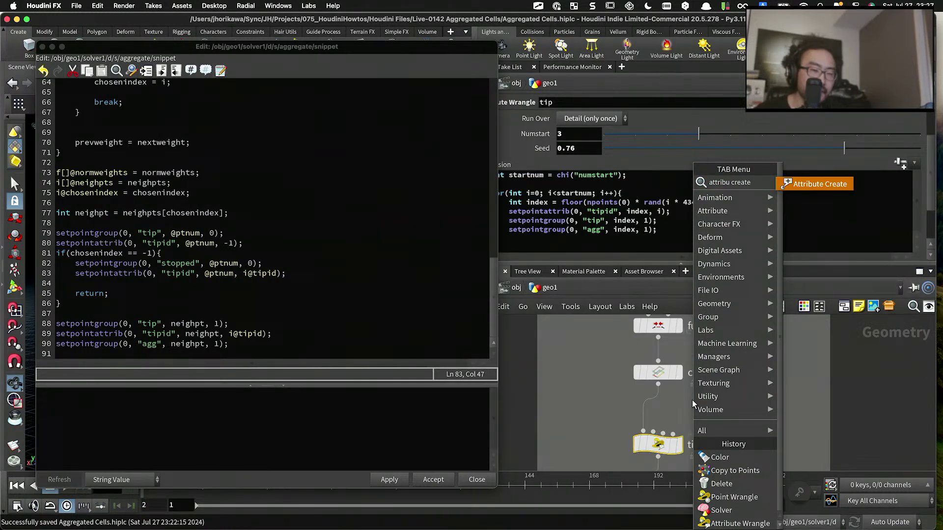
key(Return)
click(662, 417)
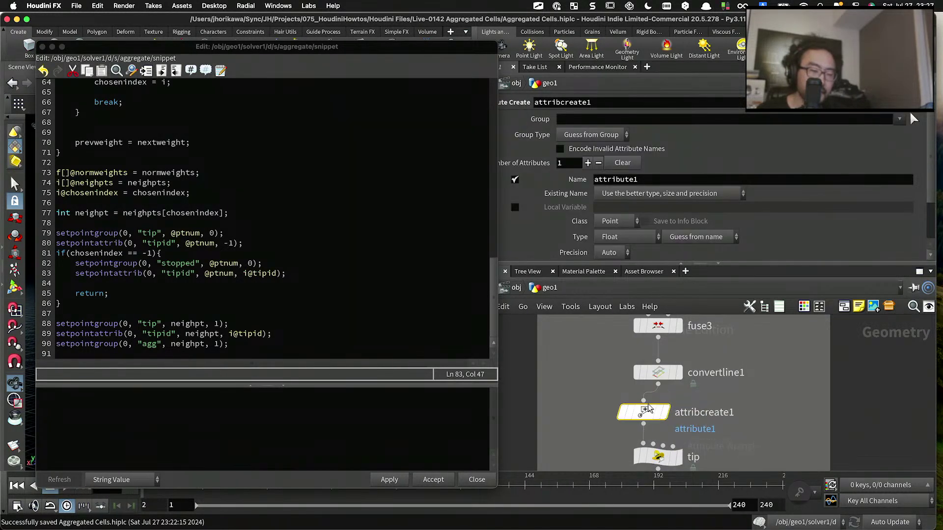
Step: Name the Attribute Create node's attribute tipid and set its type to Integer
double_click(636, 180)
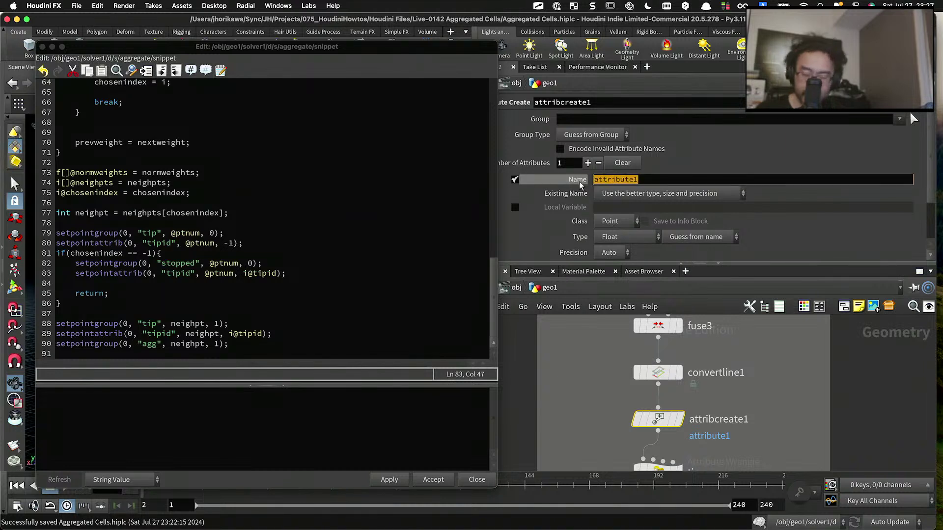
text(tipd)
key(Return)
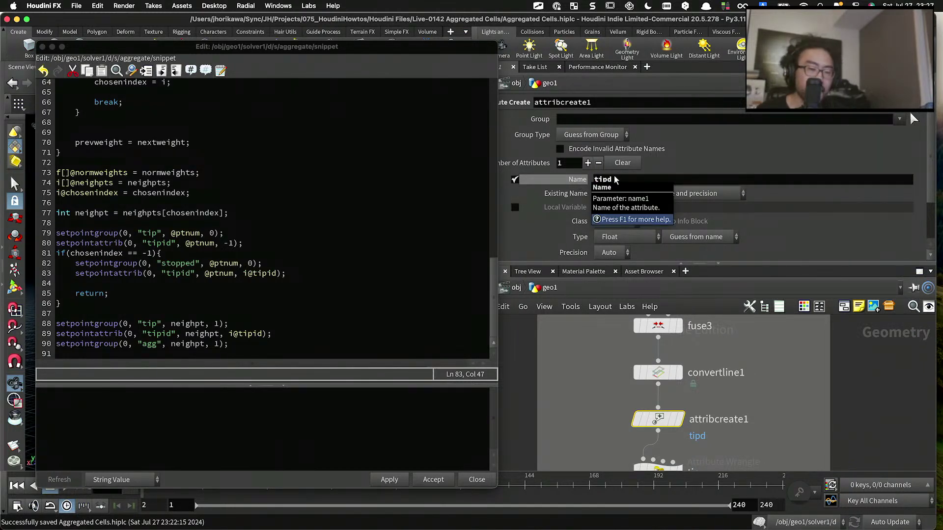
click(622, 180)
key(BackSpace)
text(id)
key(Return)
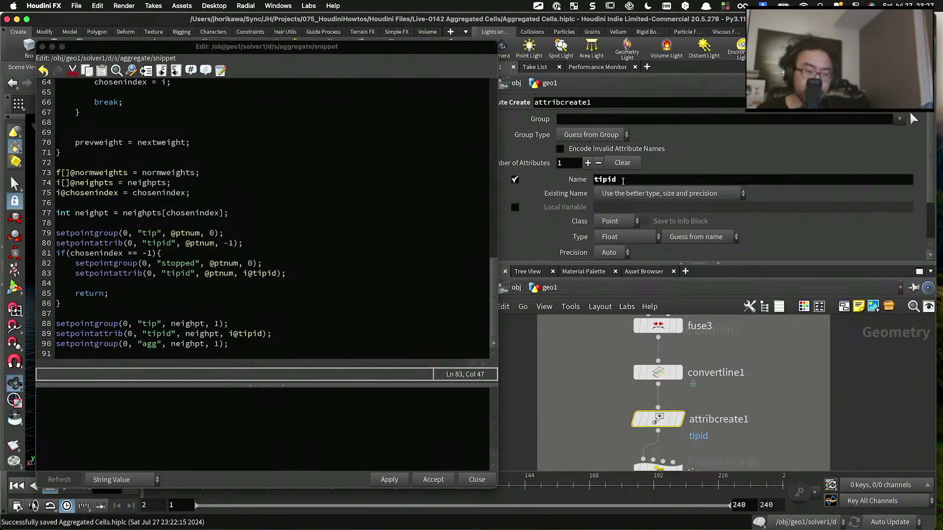
scroll(623, 180, down, 2)
click(621, 191)
click(621, 204)
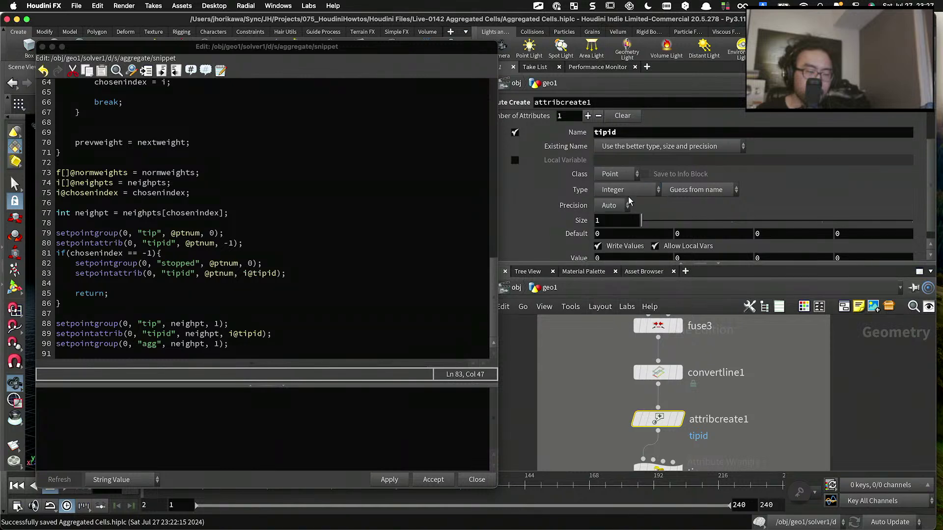
Step: Set the tipid attribute's first default and value components to -1 in the Attribute Create node
text(-1)
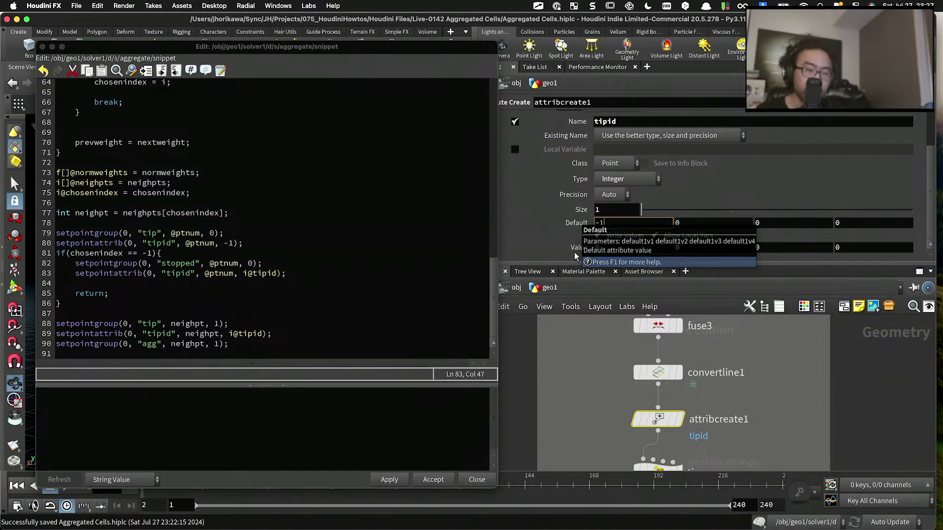
key(Return)
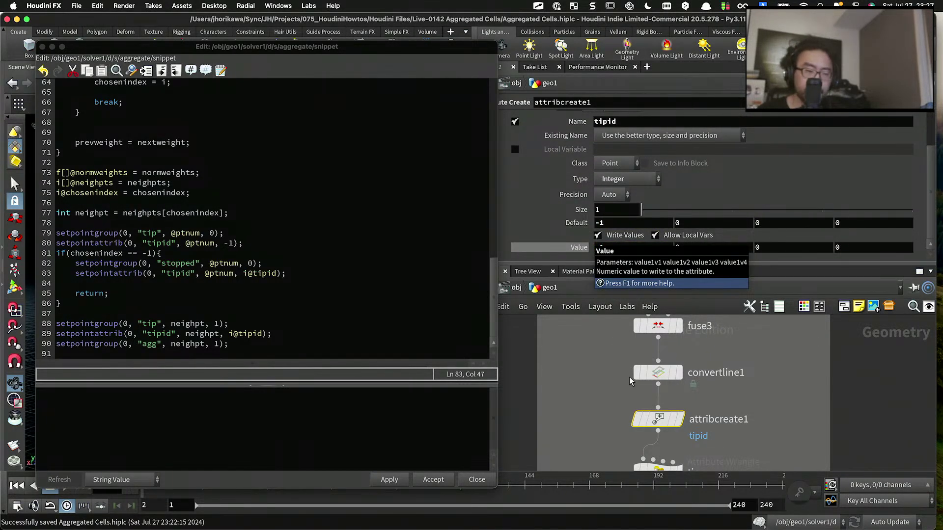
Step: Check the tip wrangle's tipid values in the Geometry Spreadsheet, and accept the aggregate snippet to close its editor
scroll(713, 417, down, 3)
click(658, 401)
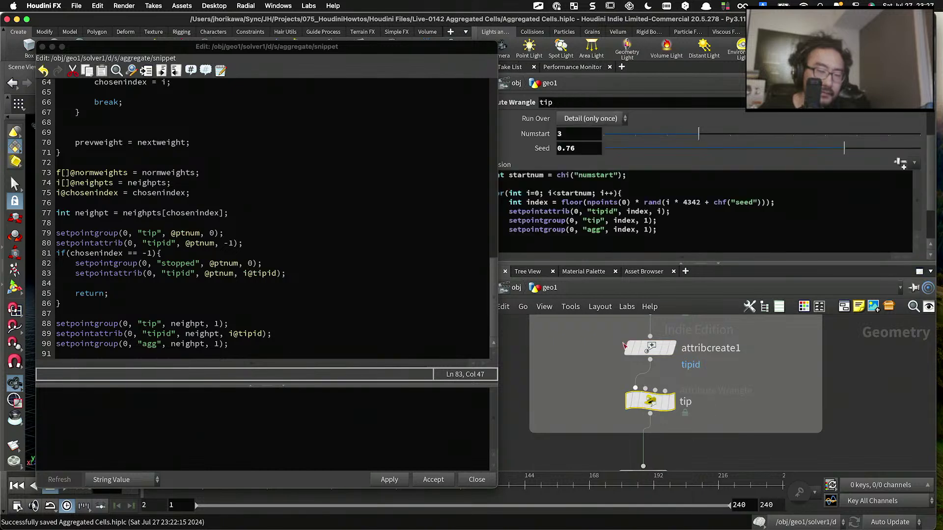
drag(394, 49, 399, 183)
click(336, 67)
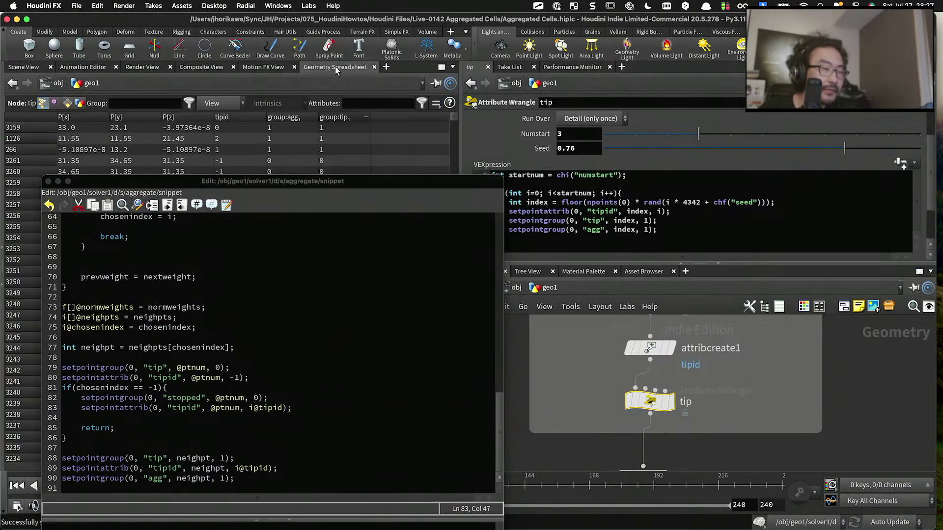
click(334, 117)
drag(271, 181, 597, 171)
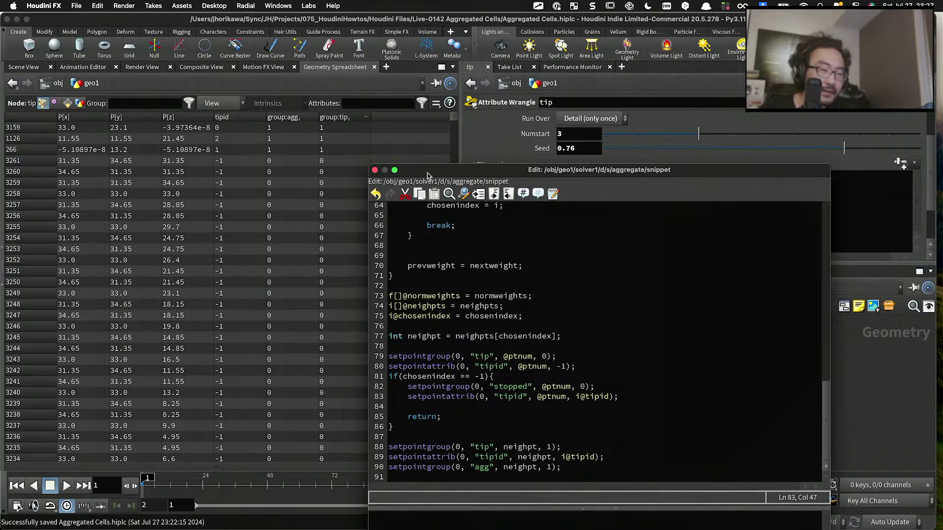
drag(681, 196, 596, 73)
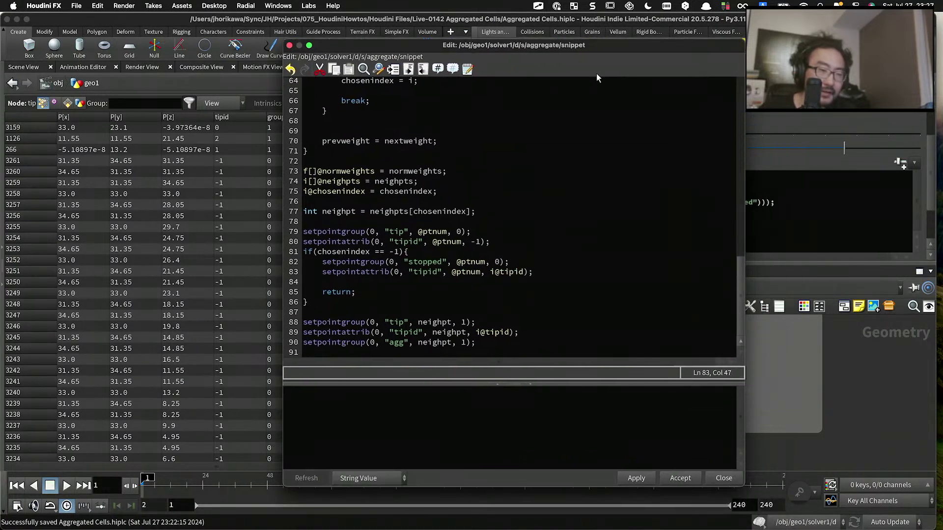
click(680, 477)
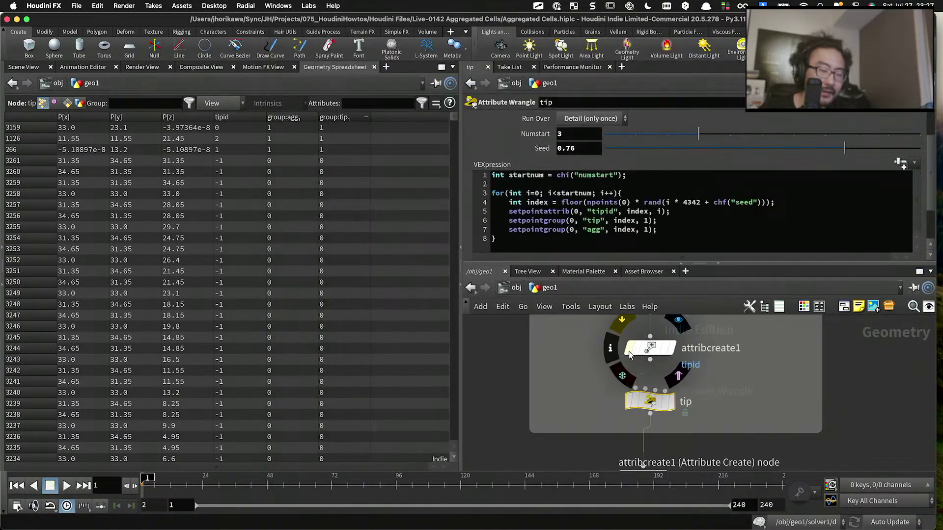
Step: Play the simulation in the Scene View to frame 35 to watch the copied cells grow
scroll(603, 400, up, 5)
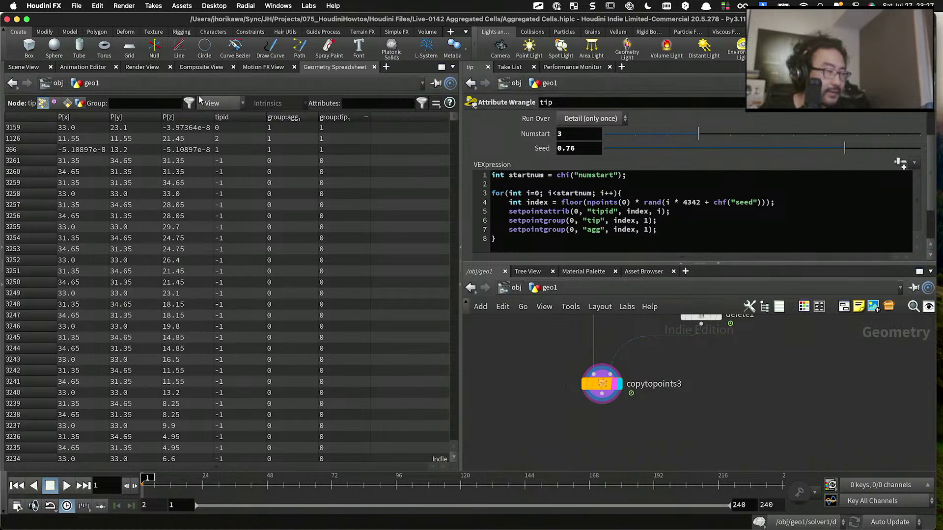
click(22, 67)
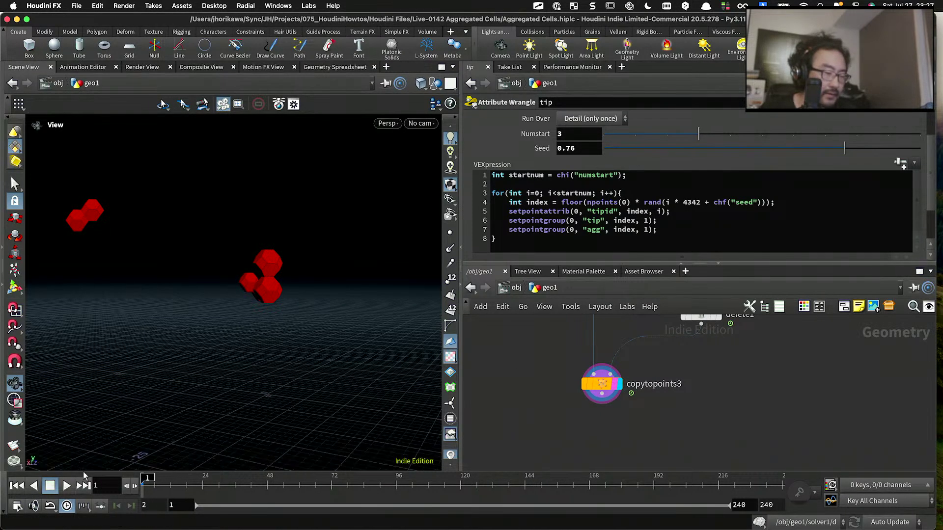
click(67, 485)
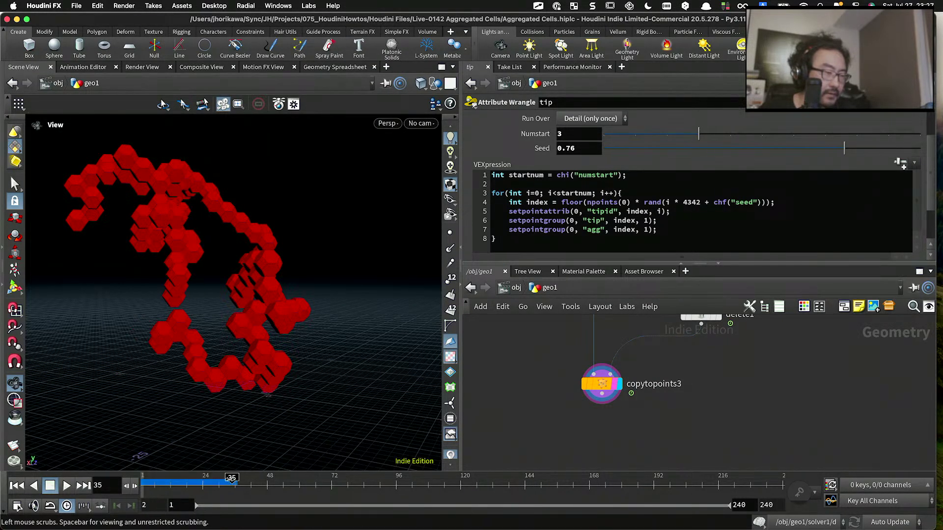
Step: Inspect delete1's points in the Geometry Spreadsheet, sorted by the tip group, comparing tipid, chosenindex and neighpts
click(334, 67)
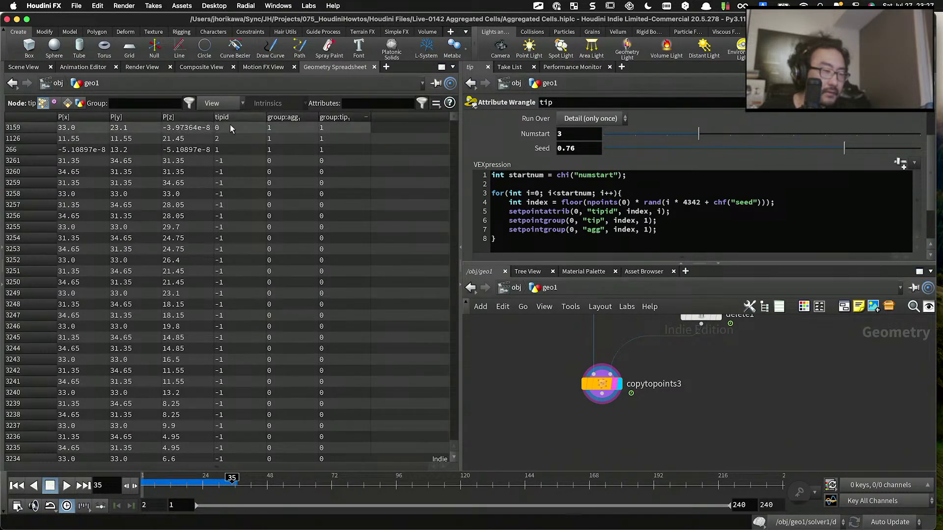
click(335, 118)
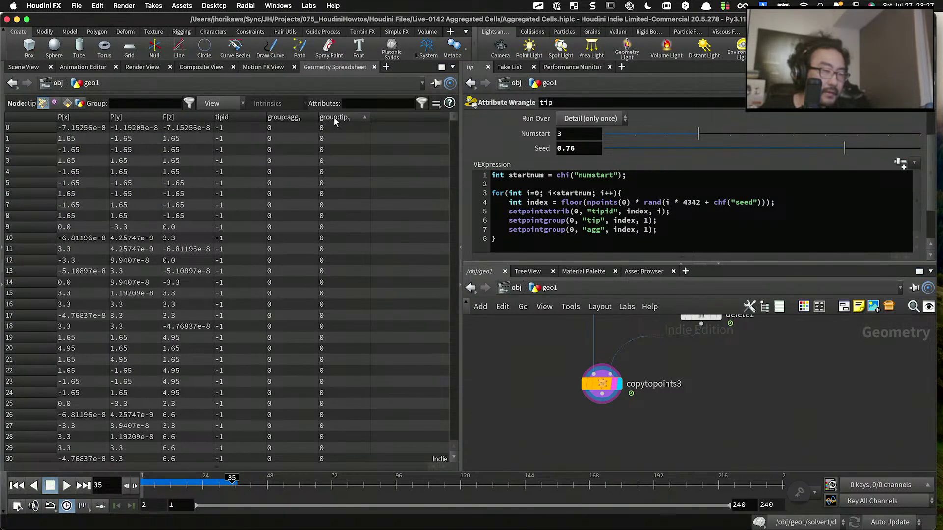
click(334, 117)
click(613, 382)
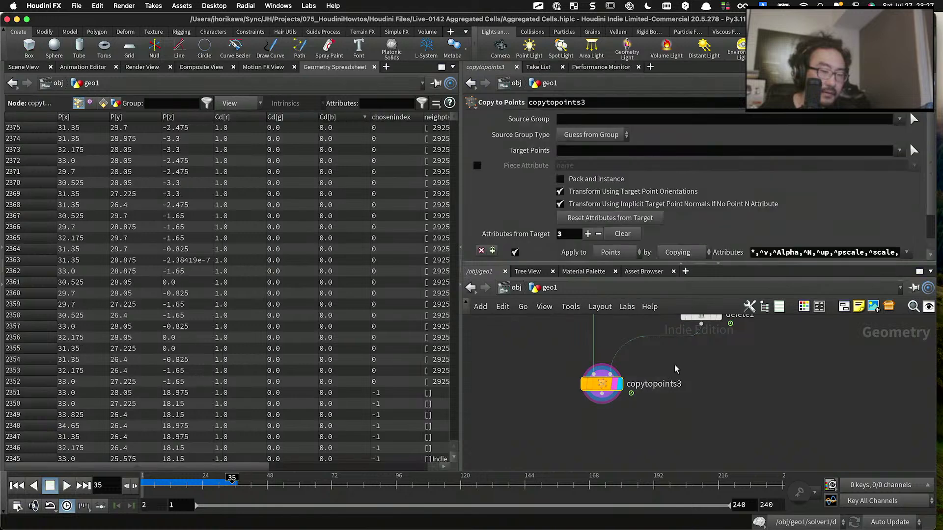
middle_drag(675, 368, 621, 429)
click(636, 377)
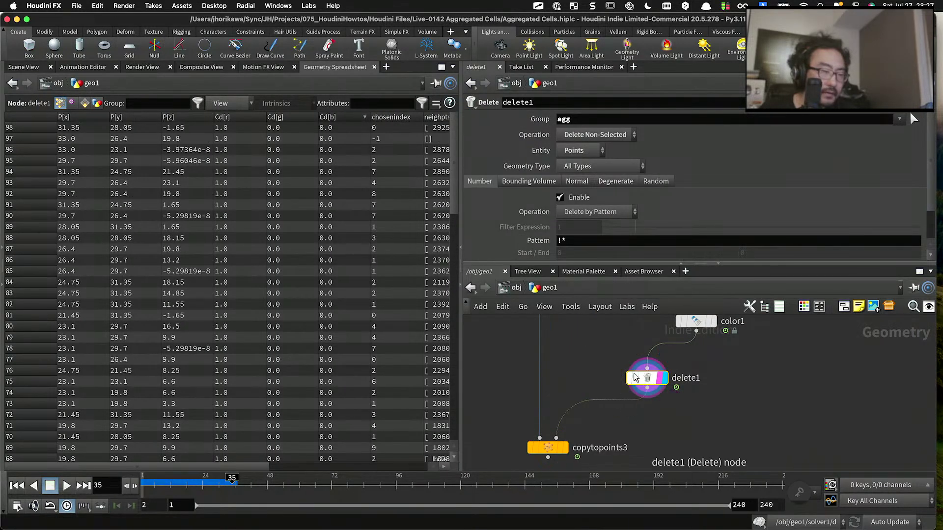
scroll(425, 438, right, 5)
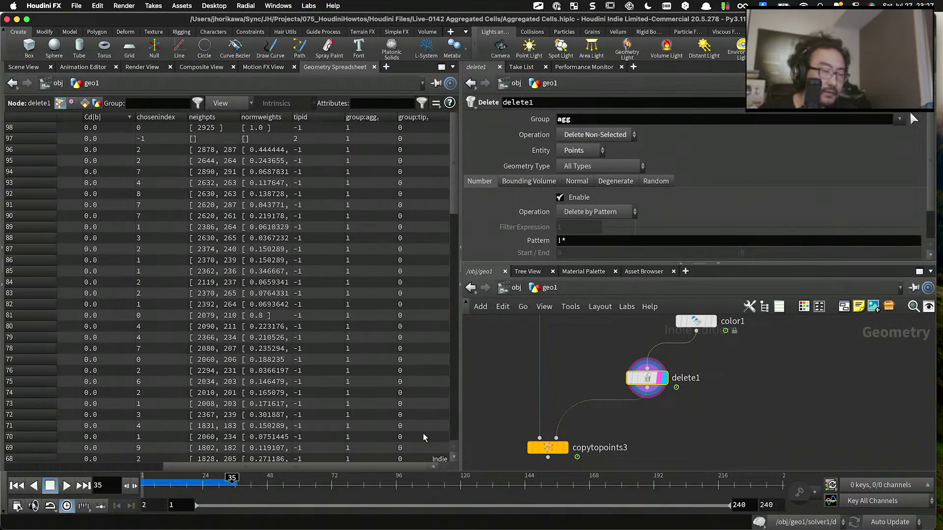
click(425, 118)
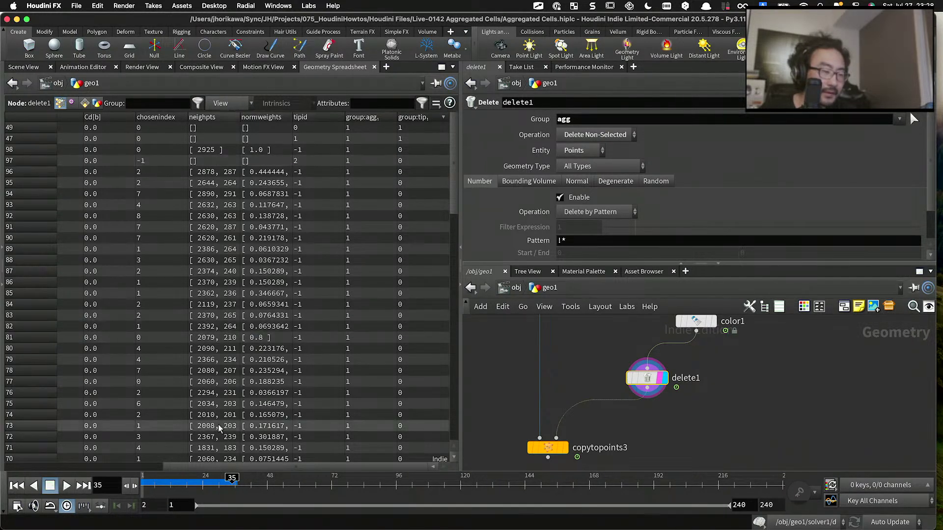
scroll(241, 468, left, 5)
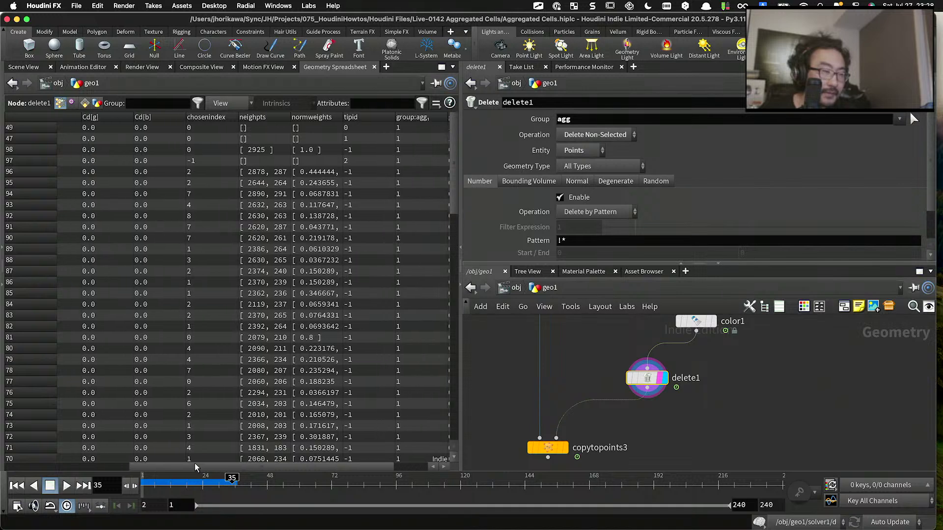
scroll(259, 471, right, 5)
Step: Inside solver1, change the last argument of the aggregate wrangle's "stopped" setpointgroup call to 1
middle_drag(629, 432, 578, 469)
scroll(655, 378, down, 3)
scroll(642, 335, up, 5)
double_click(642, 329)
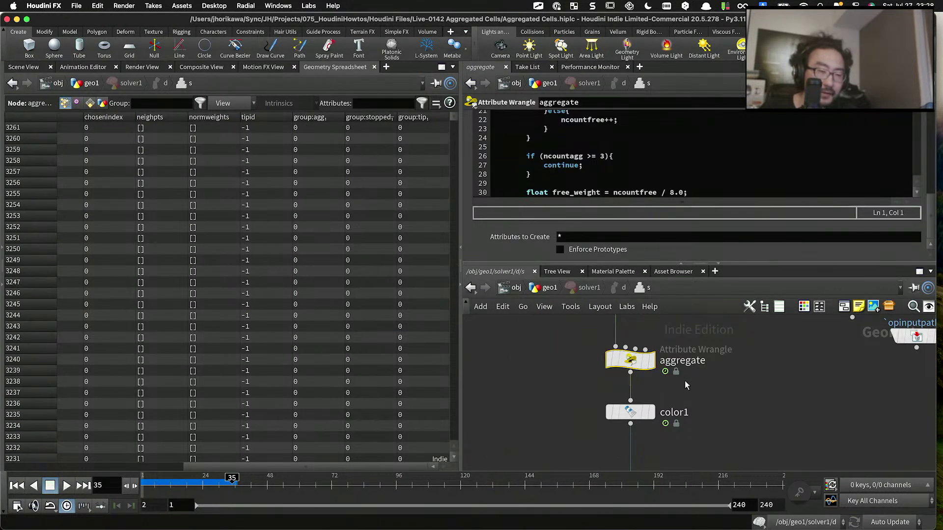
drag(582, 263, 582, 357)
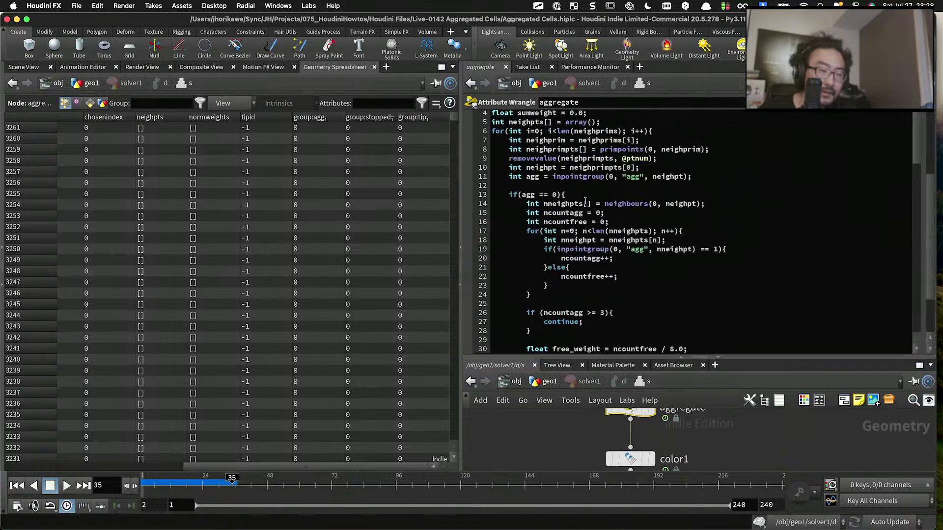
scroll(584, 201, down, 20)
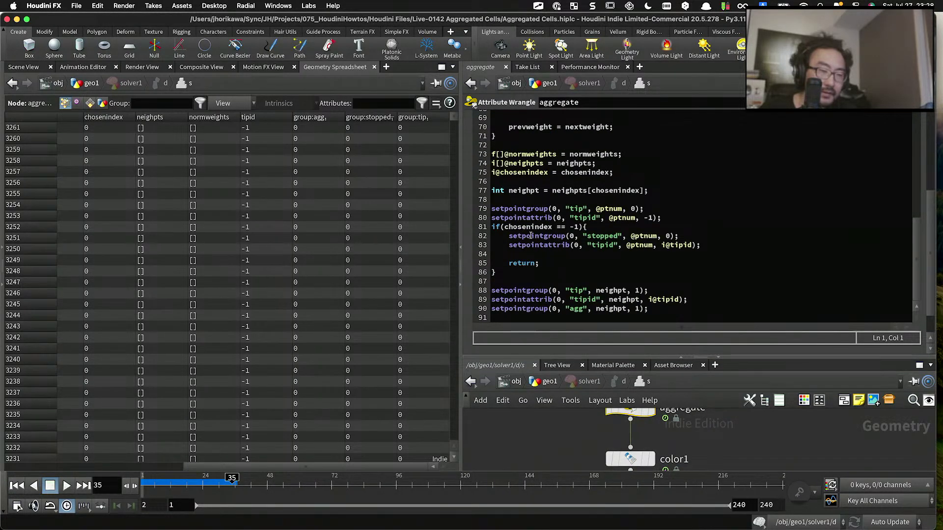
double_click(667, 235)
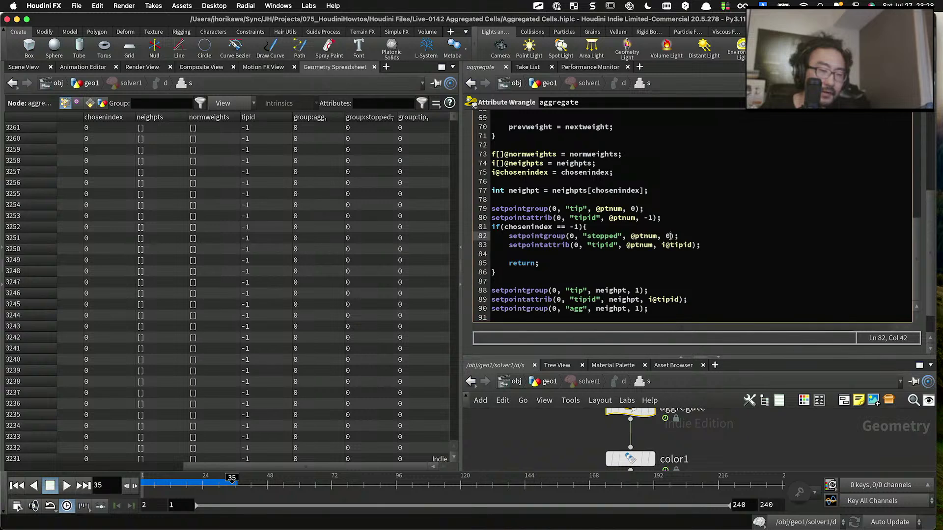
text(1)
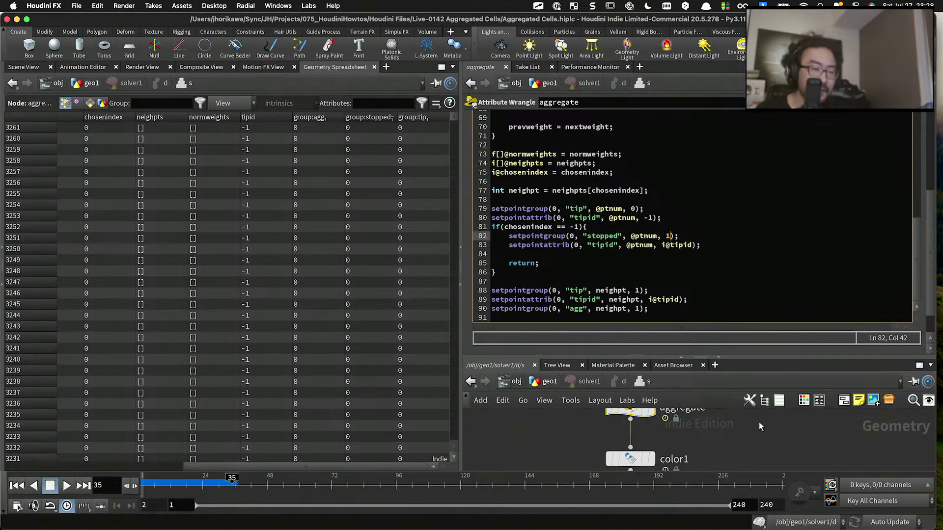
Step: Replay the simulation from frame 1 to 34 in geo1 and examine delete1's stopped group and tipid values, sorted by the tip group
click(546, 383)
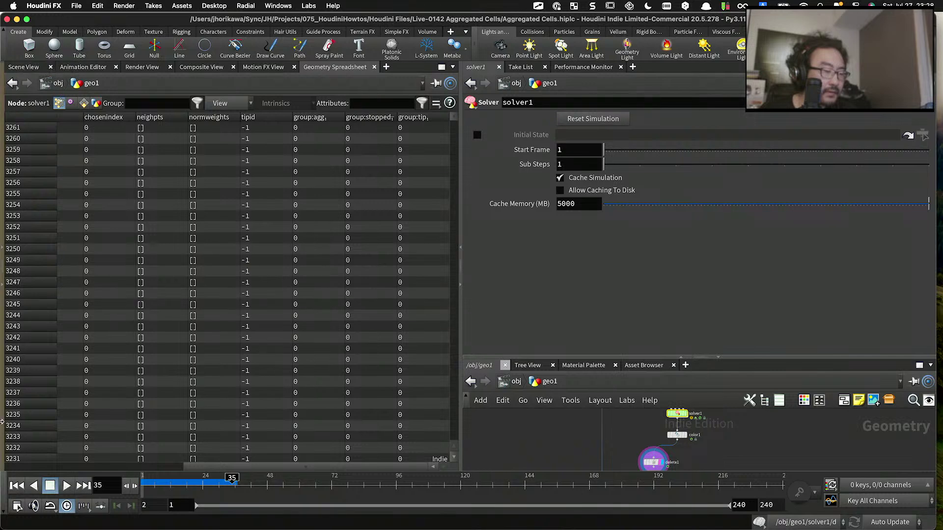
click(17, 485)
click(64, 486)
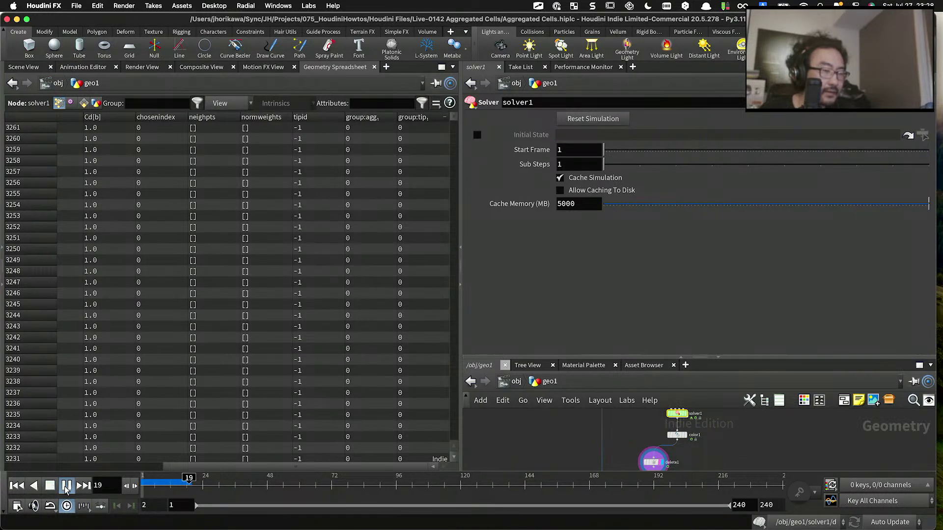
click(414, 117)
click(652, 462)
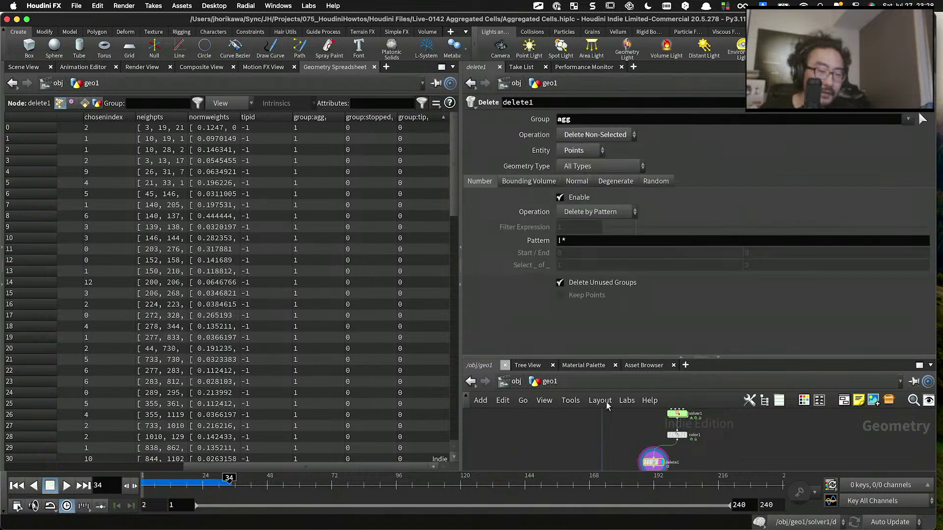
click(432, 117)
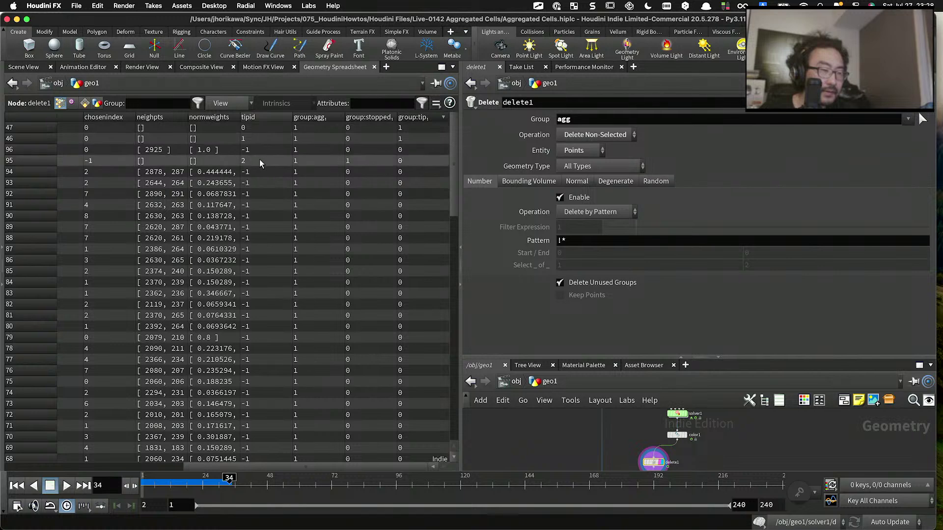
click(347, 164)
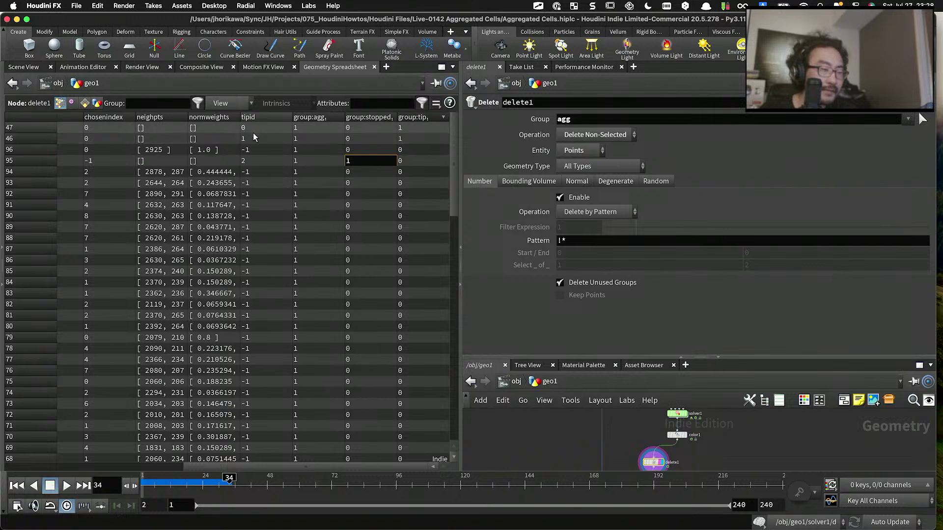
click(270, 162)
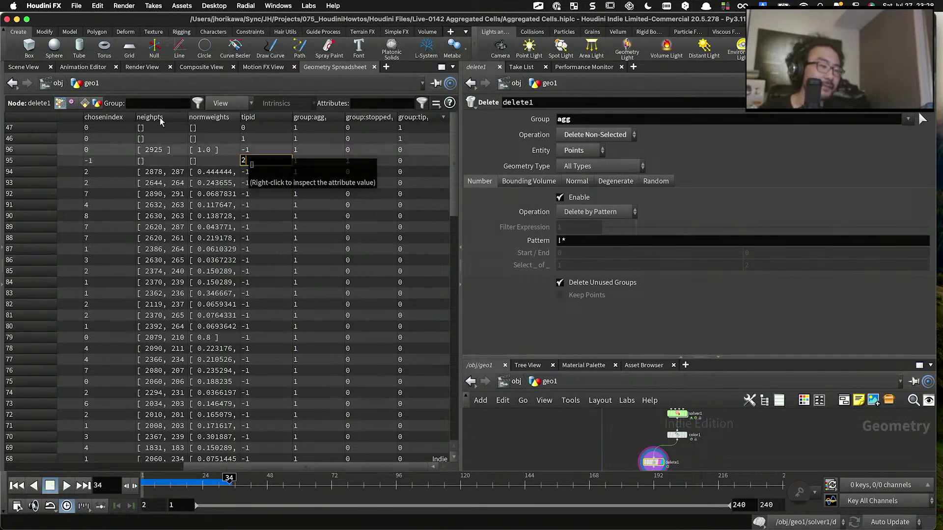
Step: Return to the Scene View, reopen the solver1 network around color1 and OUT, and save the scene file
click(23, 67)
drag(194, 210, 324, 245)
drag(607, 357, 601, 226)
scroll(689, 354, up, 5)
double_click(656, 350)
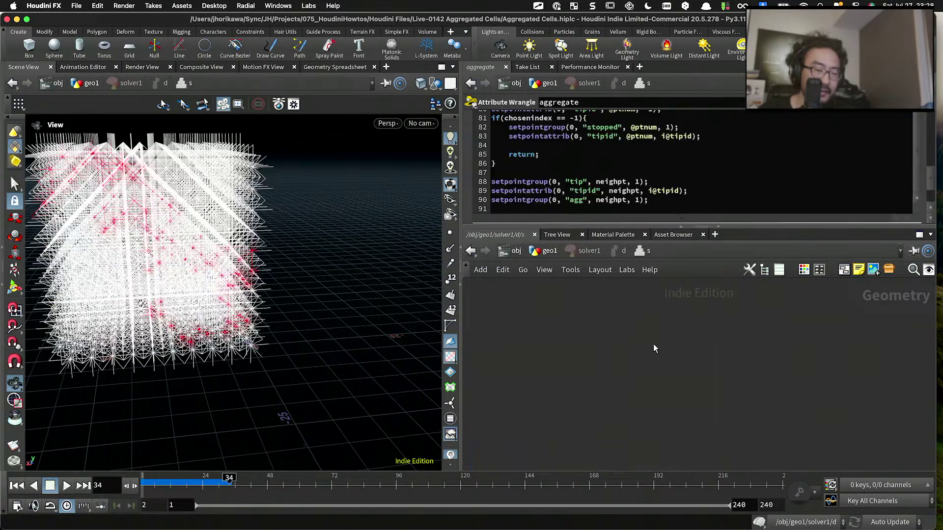
middle_drag(623, 322, 638, 364)
scroll(673, 311, up, 4)
scroll(661, 402, down, 4)
middle_drag(674, 295, 652, 377)
scroll(660, 399, up, 4)
key(super+s)
Step: Insert a Point Wrangle between color1 and the OUT node
key(Tab)
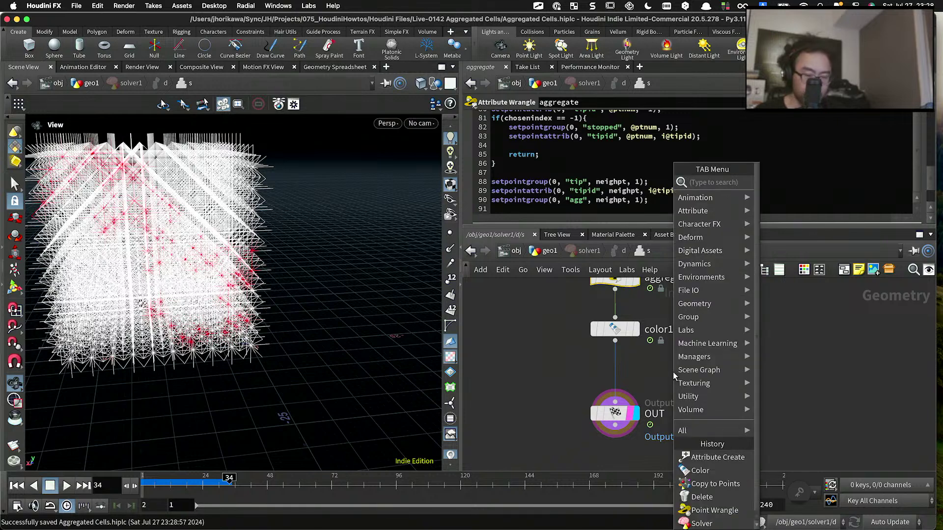
text(pointwrna)
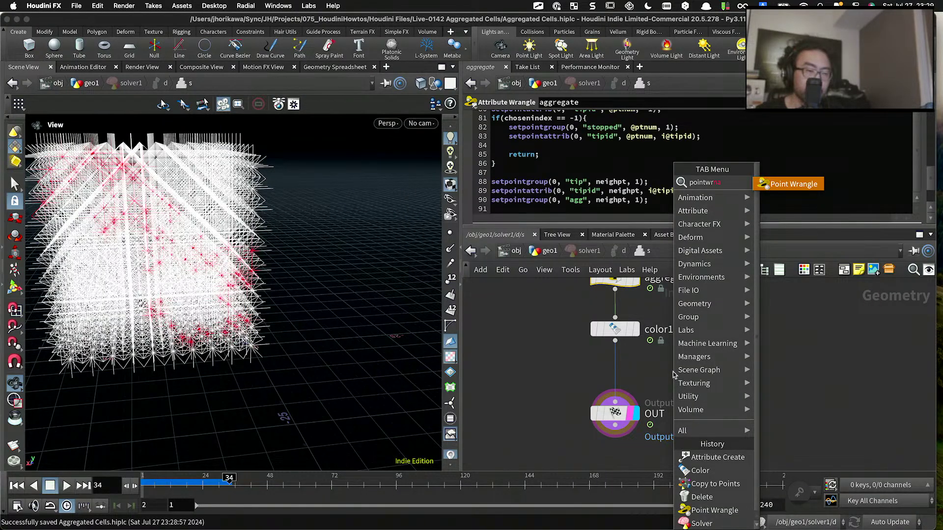
key(Return)
click(673, 372)
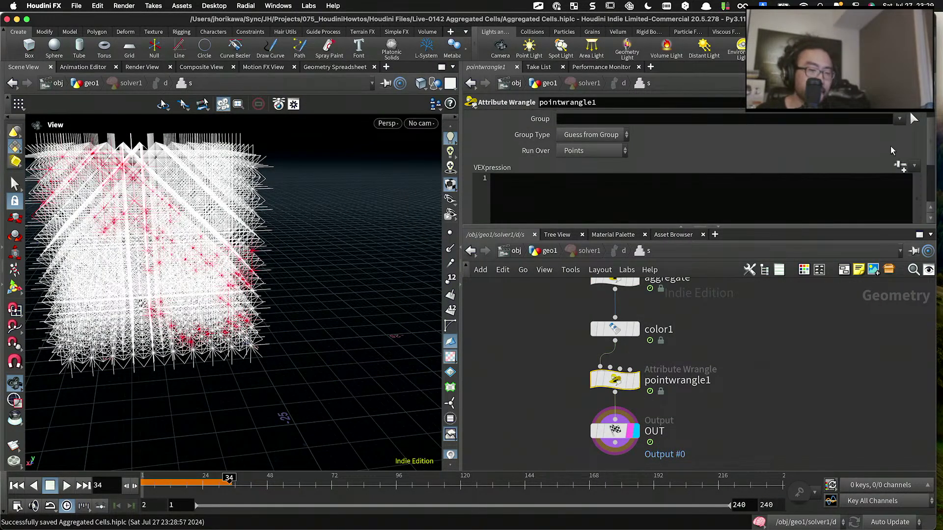
Step: Restrict the new Point Wrangle to the stopped group, save the scene file, and enlarge the code area
click(899, 119)
click(911, 180)
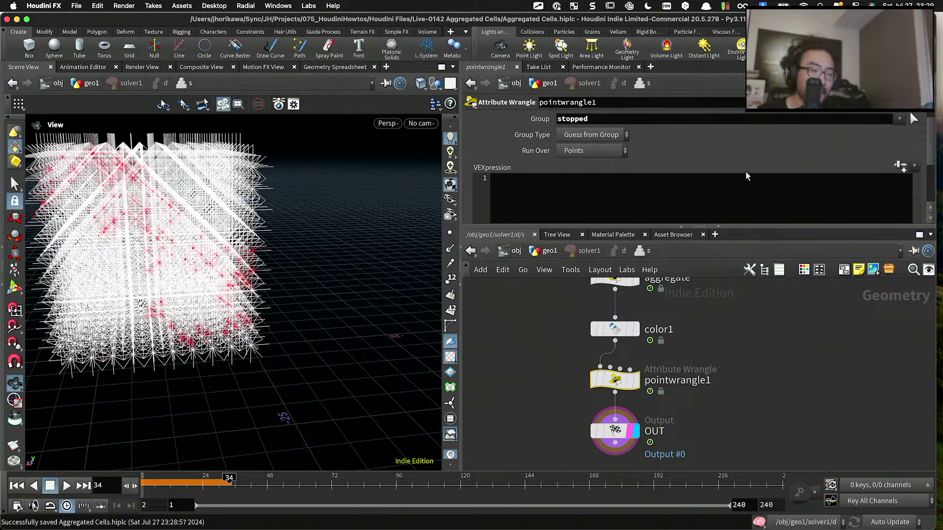
click(715, 192)
key(super+s)
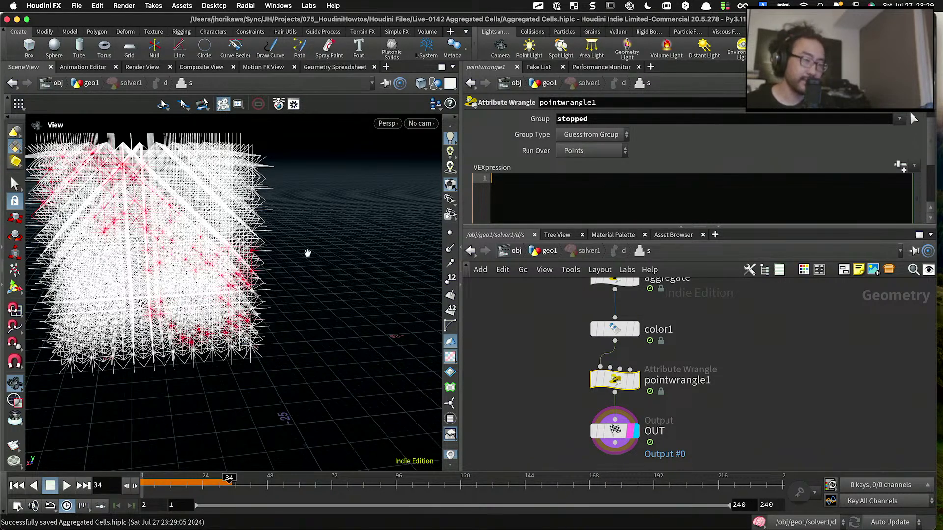
click(576, 225)
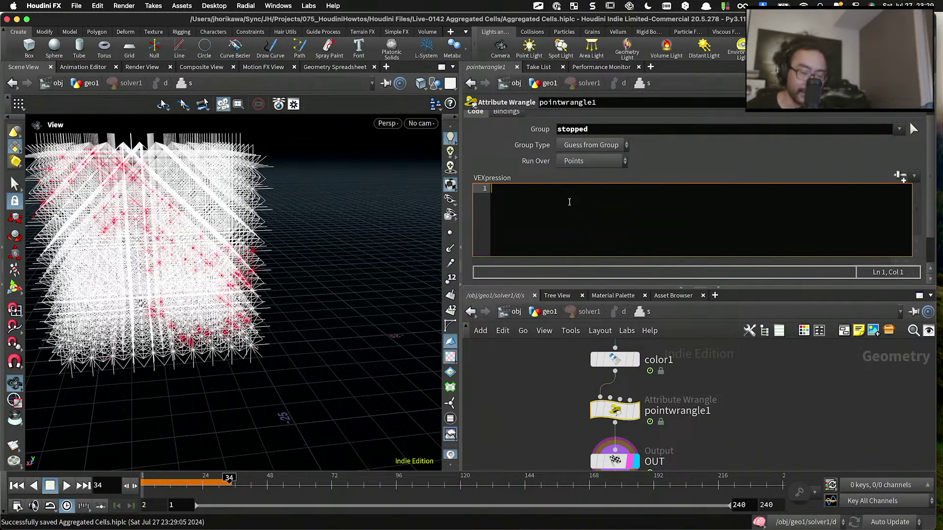
Step: In the stopped-group wrangle's VEX code, collect the agg group's points with int pts[] = expandpointgroup(0, "agg");
text(it)
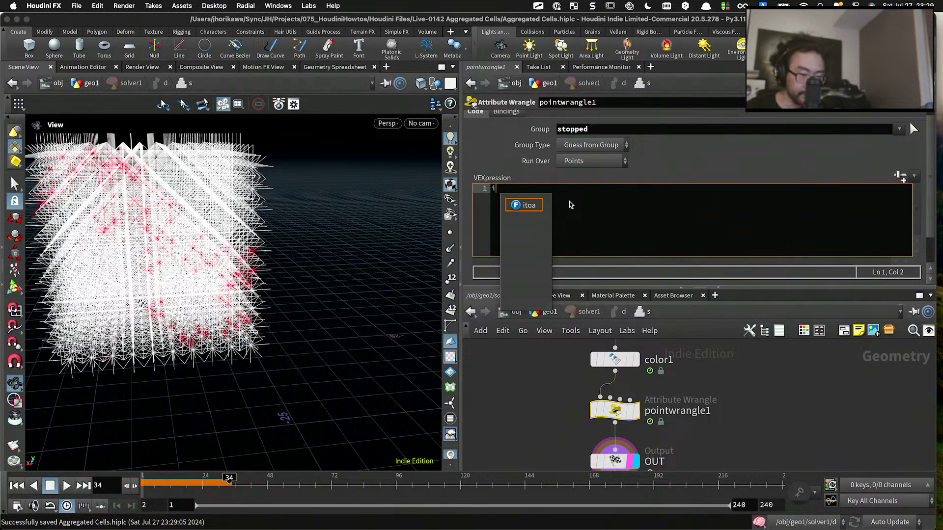
key(BackSpace)
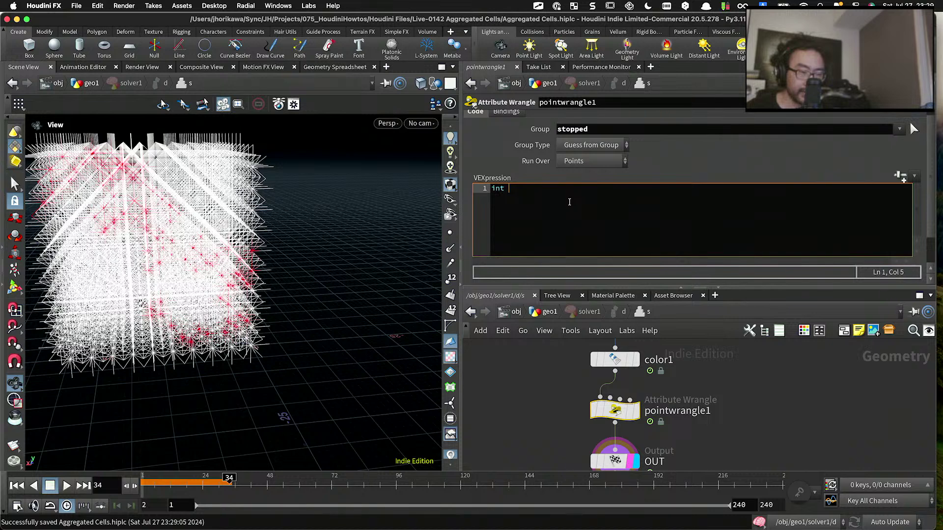
text(int pts)
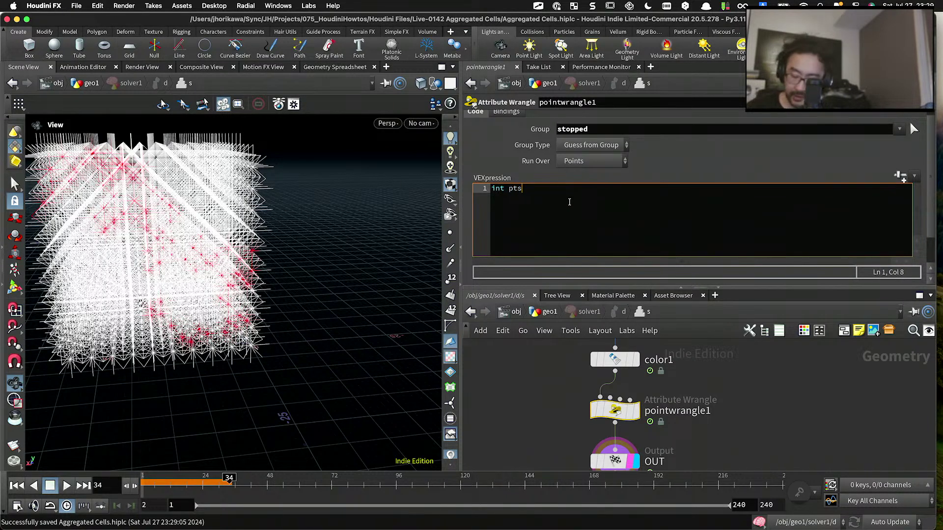
text(p[] = expand)
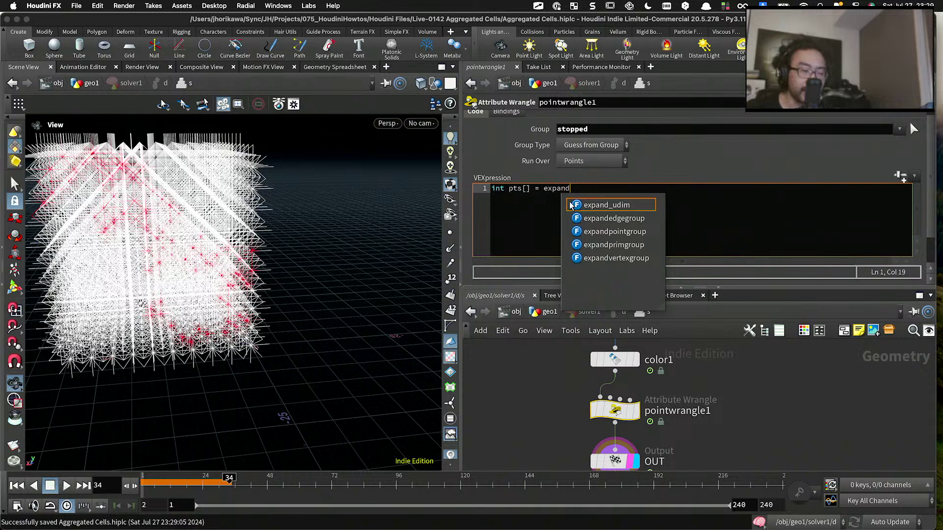
key(Down)
key(Down)
key(Return)
text(()
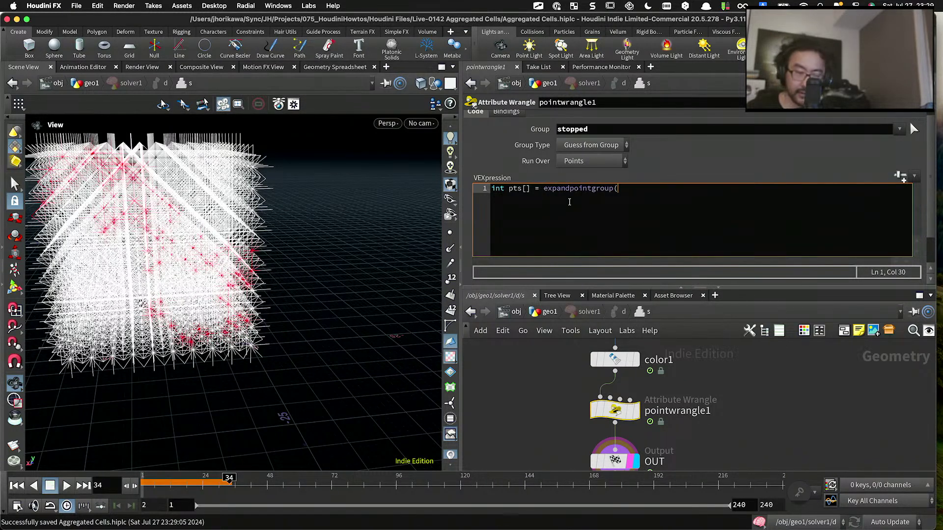
text(0, "agg")l;)
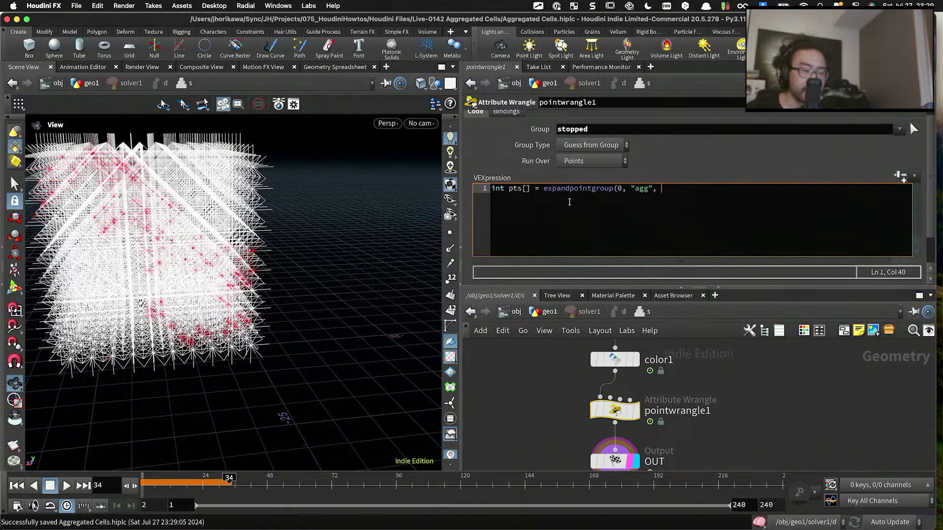
key(BackSpace)
key(BackSpace)
text(;)
key(Return)
key(Return)
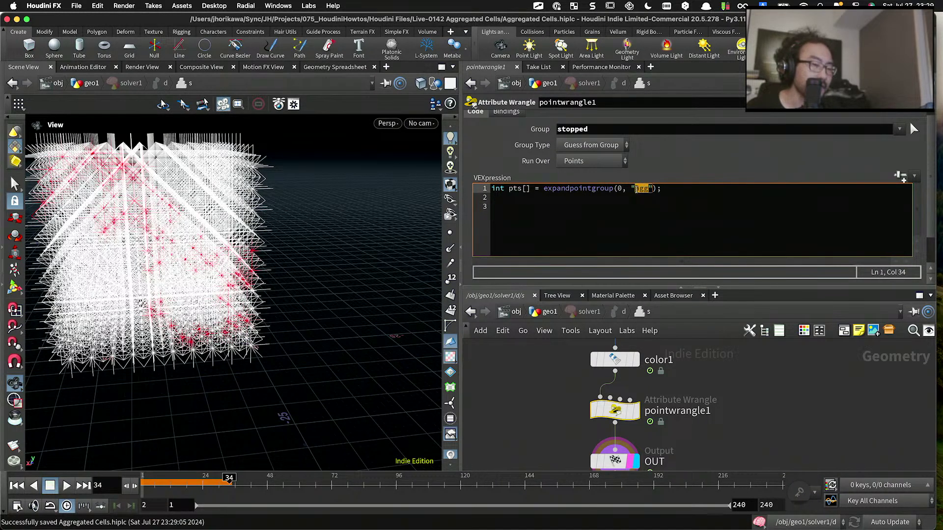
Step: Add an empty loop over the collected points: for(int i=0; i<len(pts); i++){ }
text(fo)
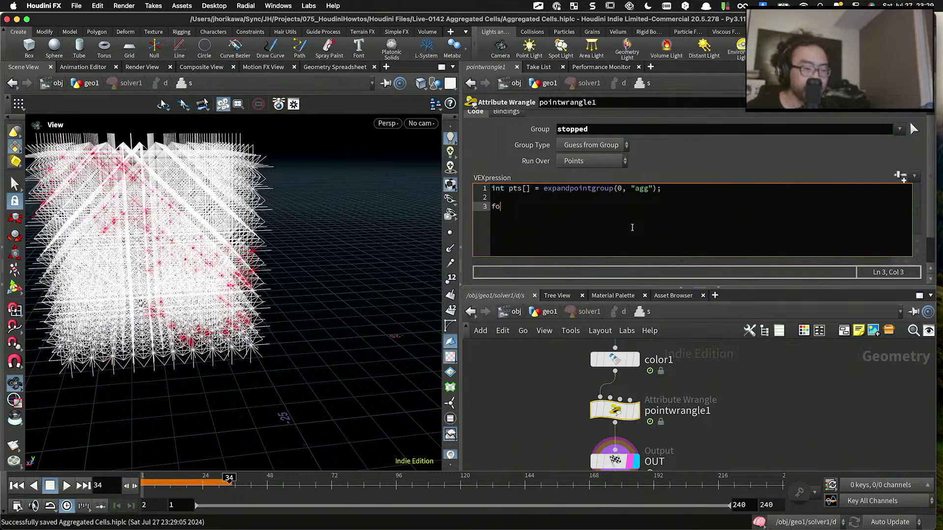
text(r(in ti=)
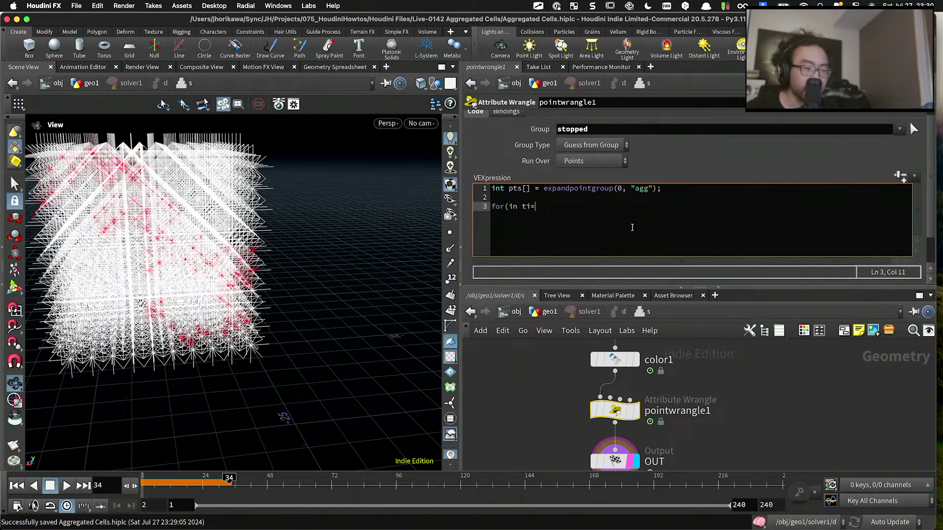
key(BackSpace)
key(BackSpace)
key(BackSpace)
key(BackSpace)
text(t i=0; i)
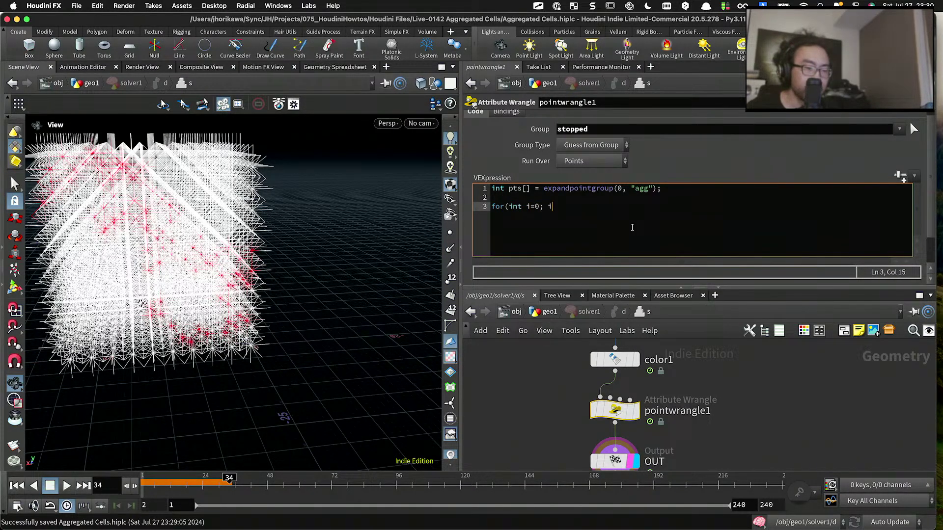
text(<len(p)
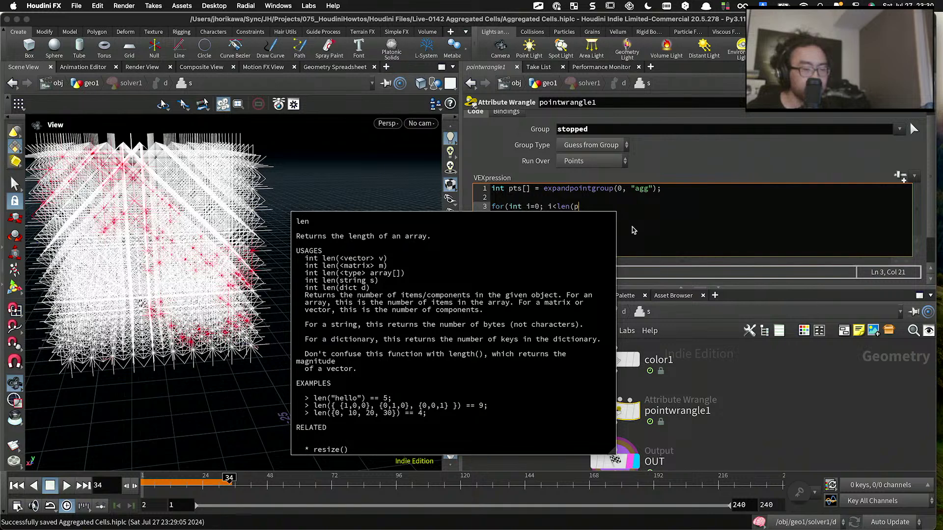
text(ts); i++)
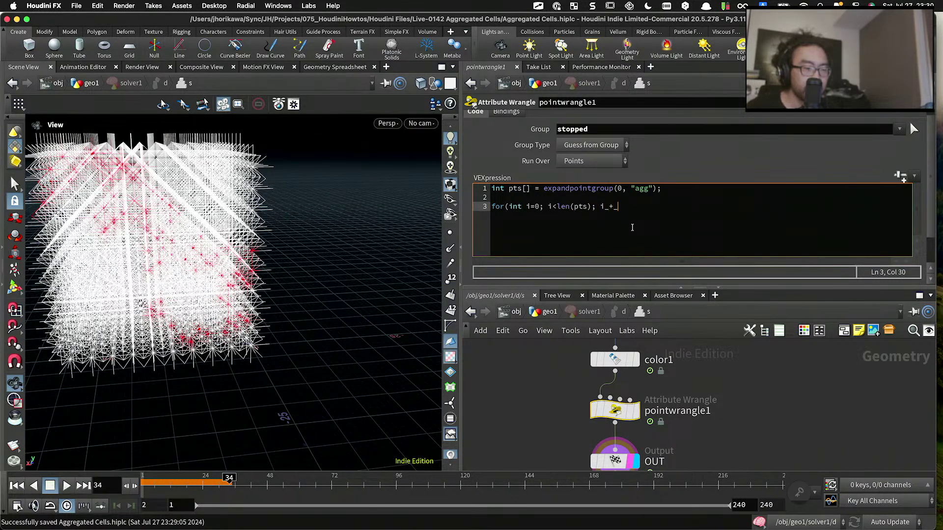
text())
text({)
key(Return)
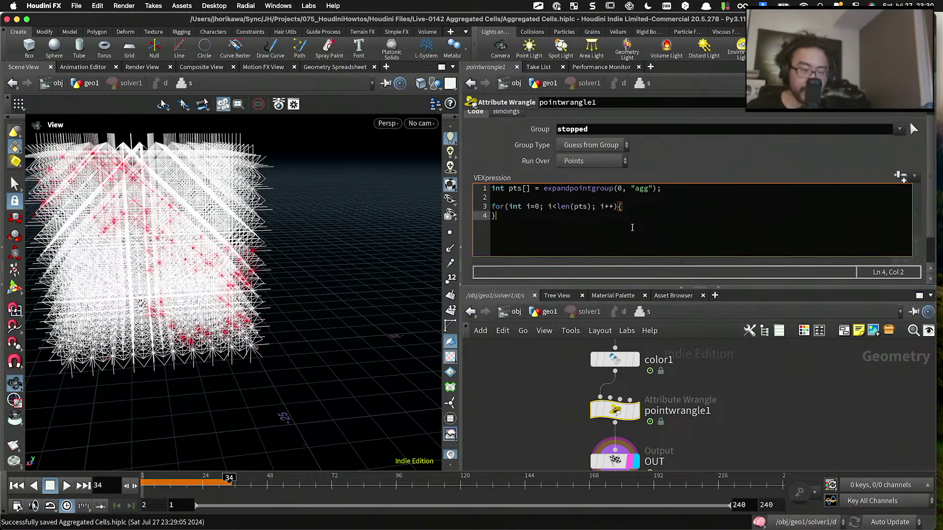
Step: Open the aggregate wrangle's code, enlarge its editing area, and locate the loop that counts ncountagg and ncountfree
scroll(556, 369, up, 5)
click(563, 367)
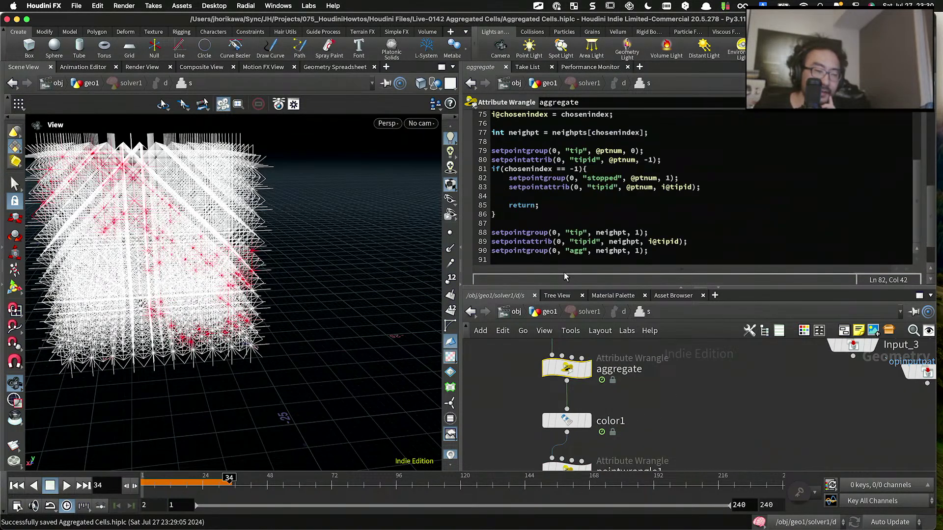
drag(552, 286, 552, 364)
scroll(550, 273, up, 6)
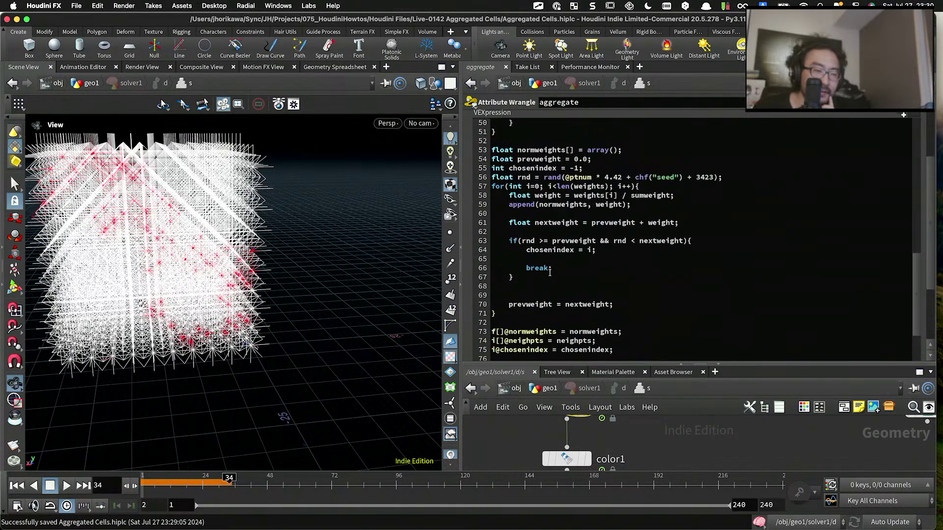
scroll(550, 272, up, 4)
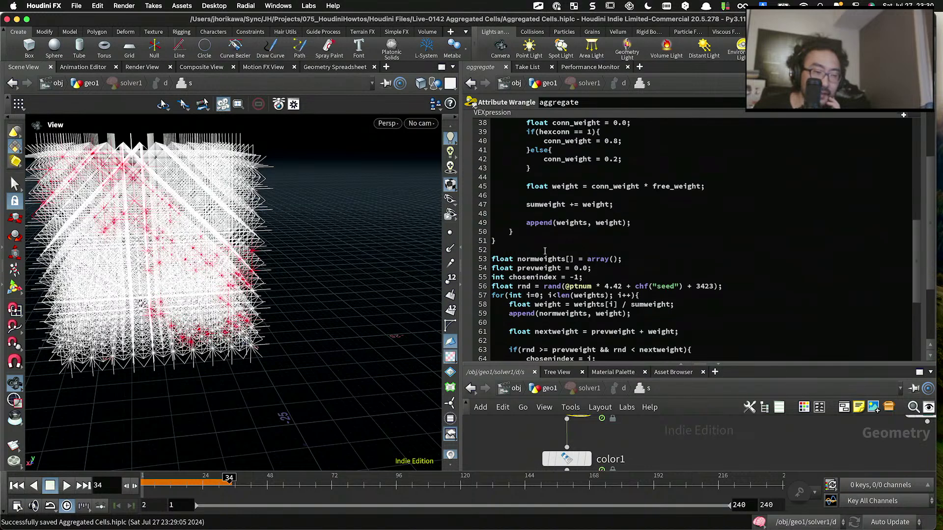
scroll(545, 251, up, 10)
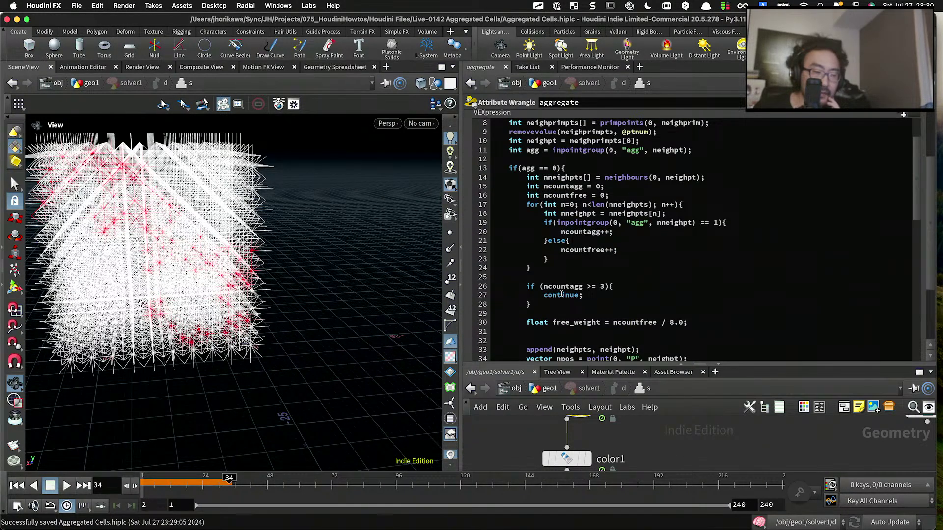
Step: Widen the code area and copy the neighbour-counting block from the nneighpts declaration through the end of its for loop
drag(544, 270, 533, 206)
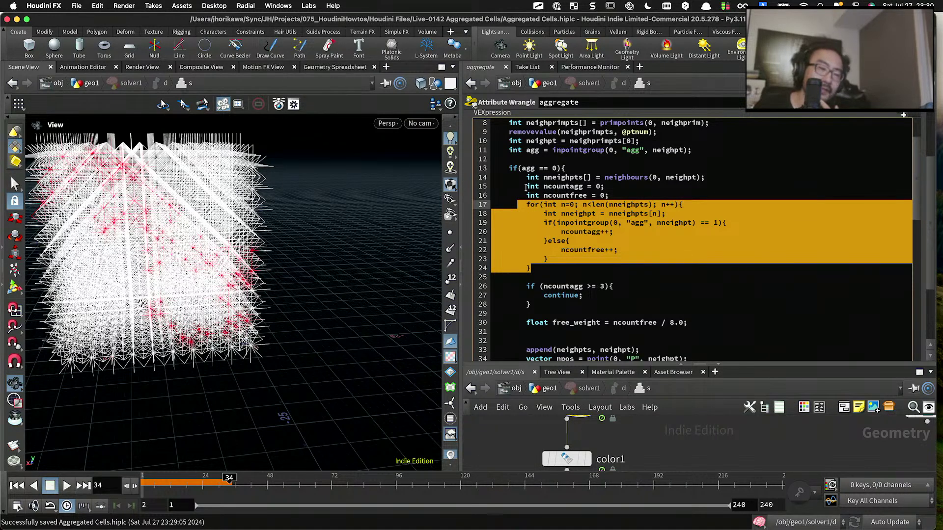
click(525, 187)
drag(531, 268, 524, 188)
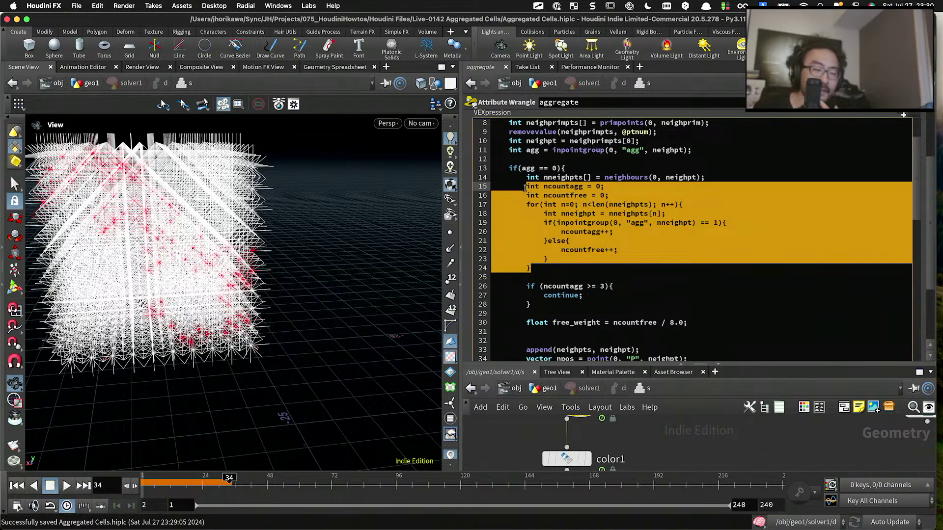
drag(461, 189, 395, 186)
scroll(444, 191, up, 3)
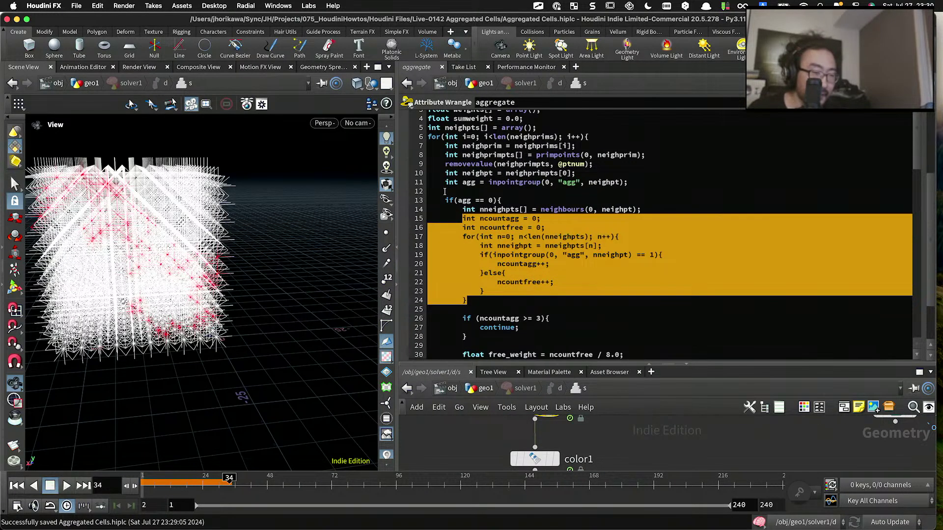
drag(469, 300, 464, 207)
key(super+c)
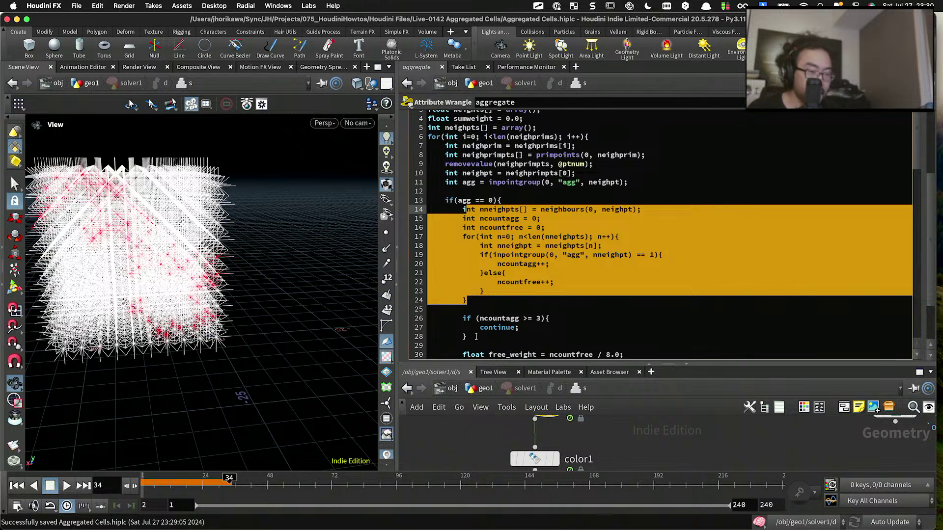
Step: Start a "function void" declaration above the neighprims line at the beginning of the aggregate wrangle's code
scroll(475, 278, up, 3)
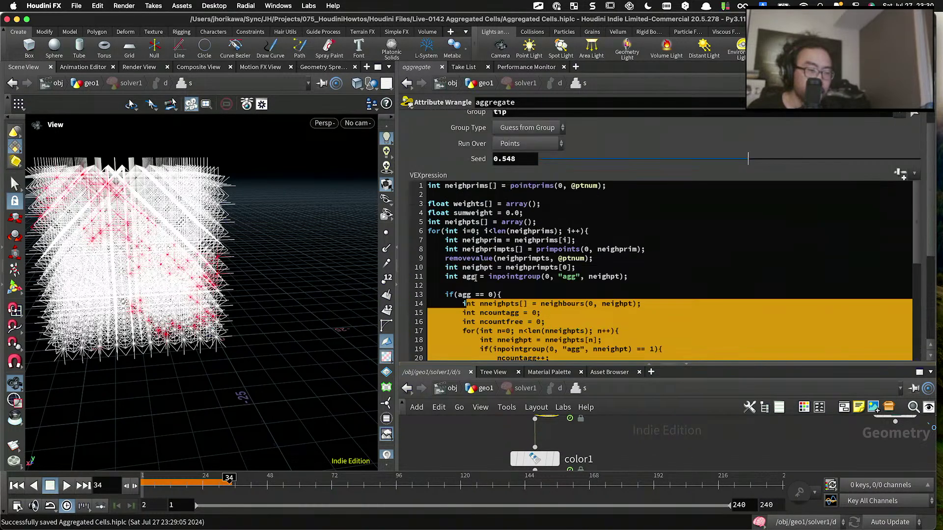
scroll(475, 278, up, 1)
click(429, 209)
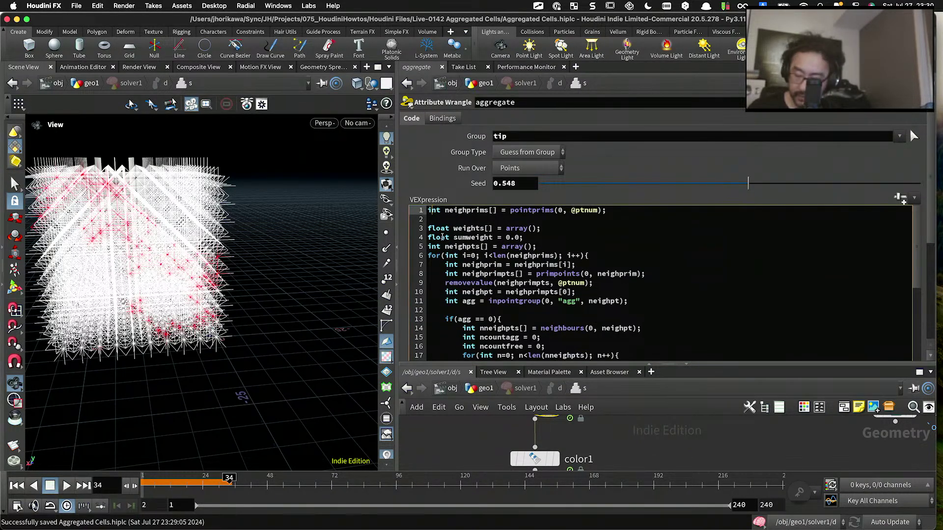
key(Return)
key(Return)
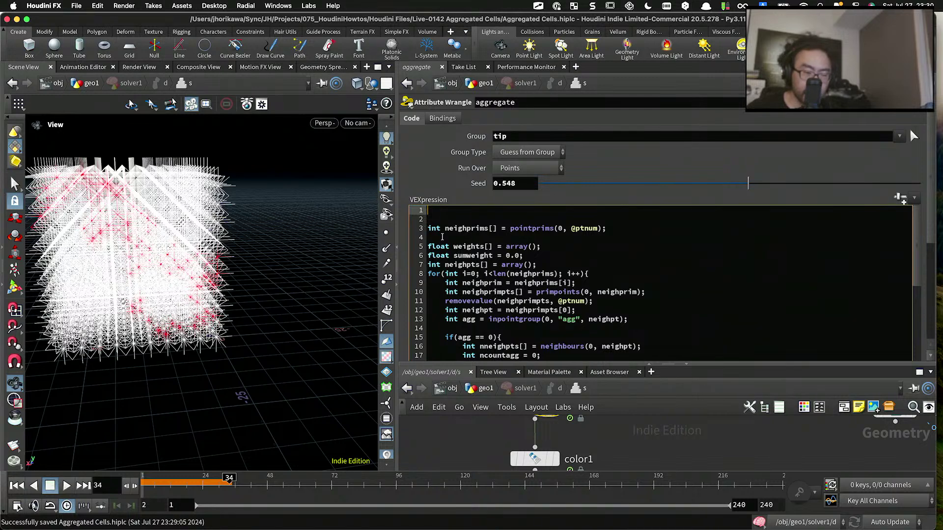
text(function)
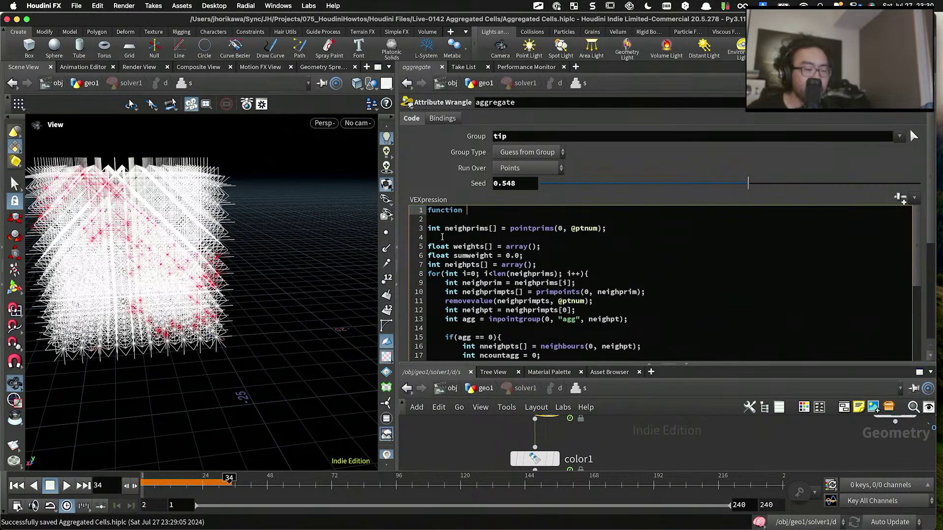
text(void)
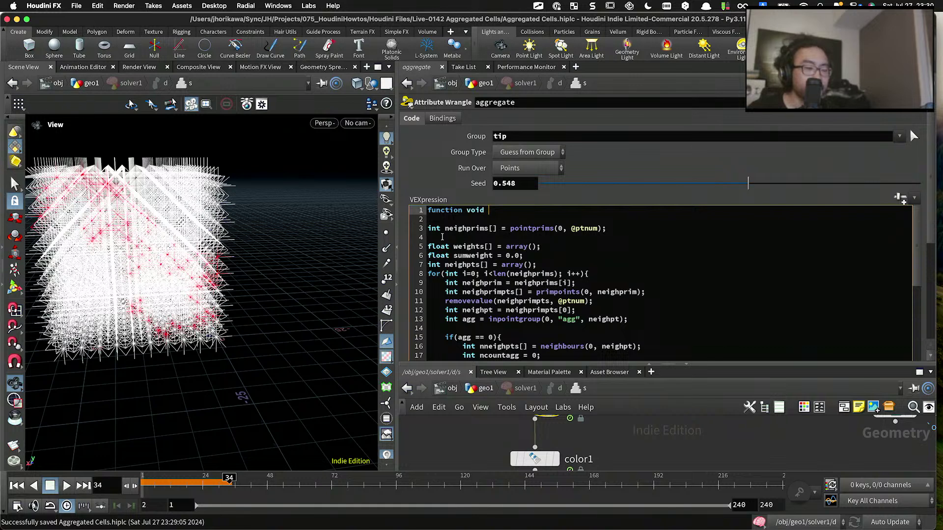
Step: Paste the neighbour-counting block after the function declaration, complete its clipped int keyword, and put the nneighpts line on its own indented line
key(super+v)
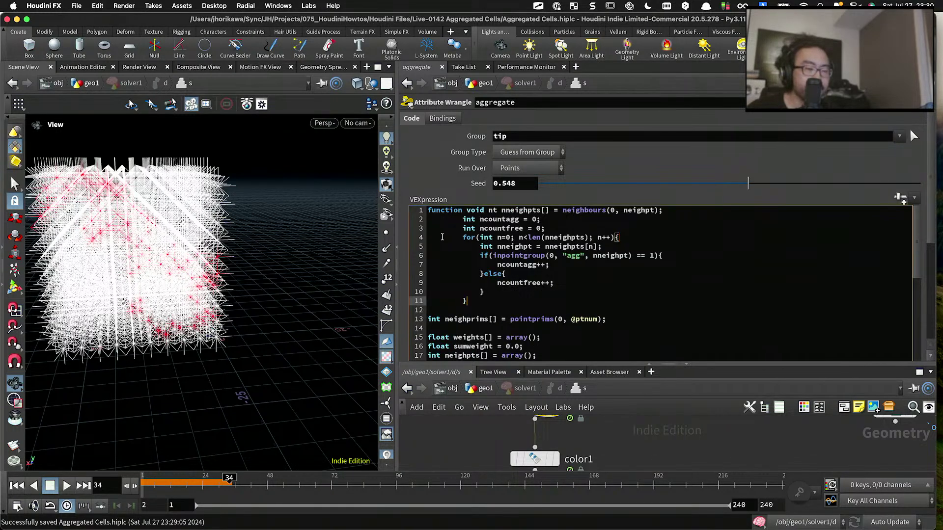
click(488, 209)
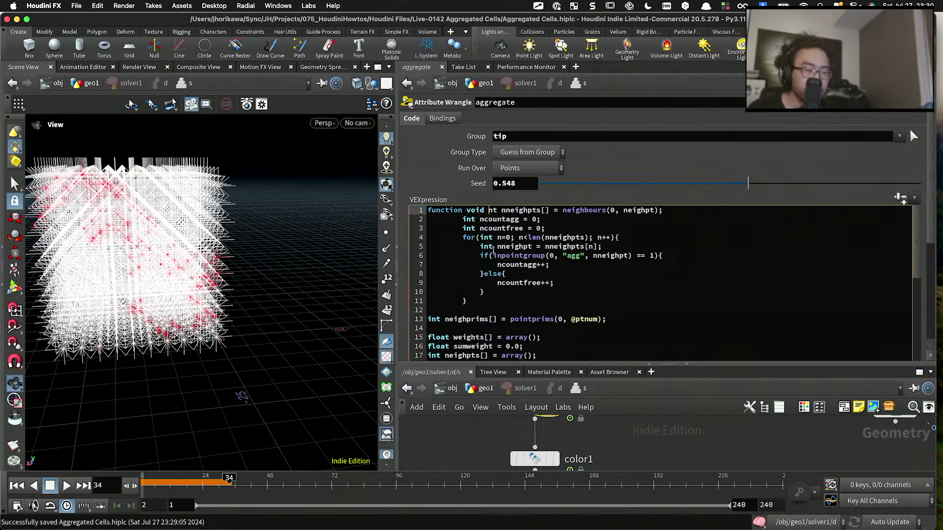
text(i)
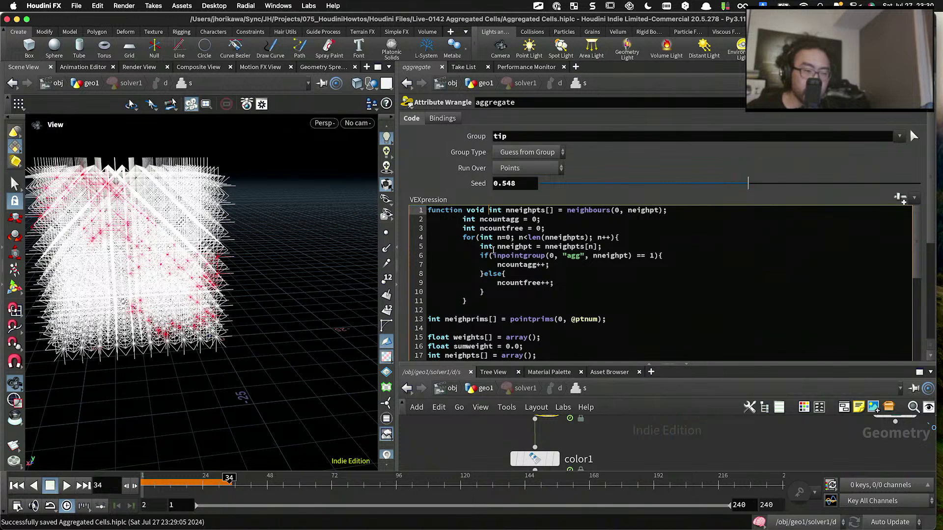
key(Return)
key(Tab)
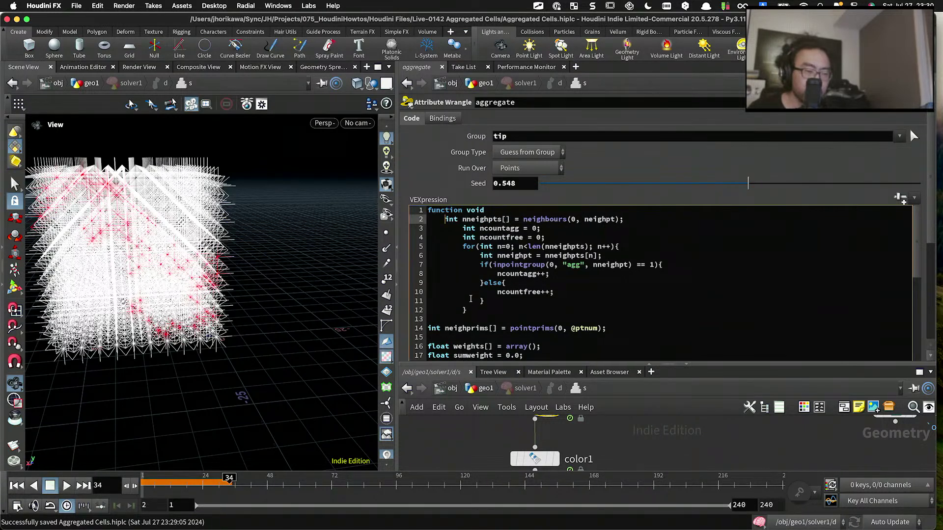
Step: Name the new void function neighbourinfos and add empty parentheses
click(512, 210)
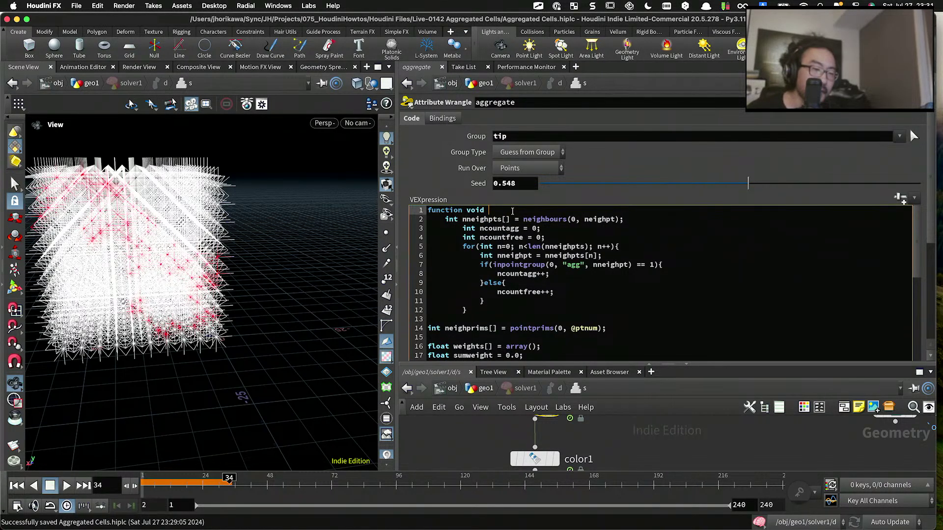
text(nei)
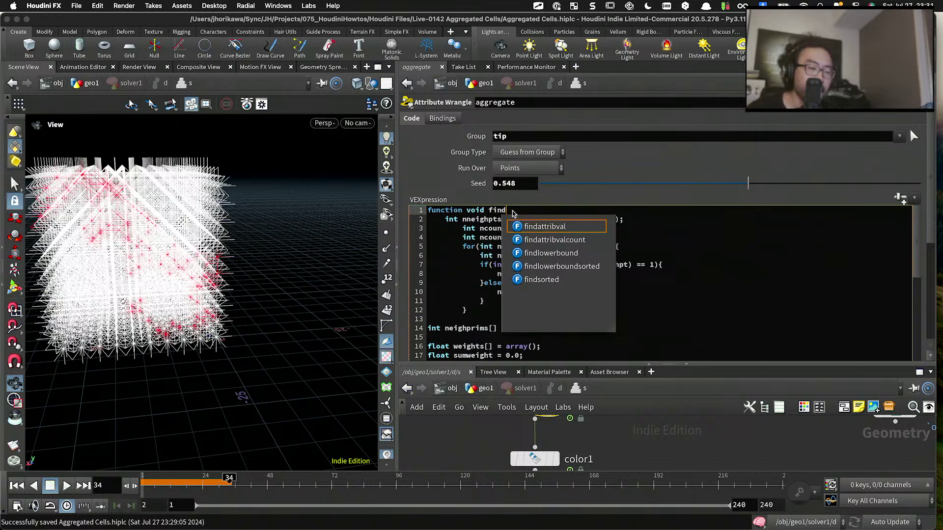
text(gh)
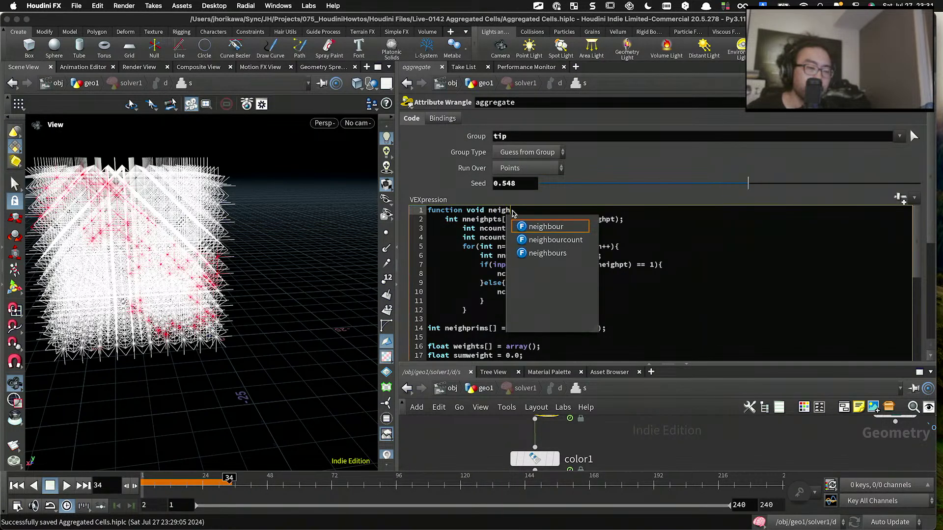
text(bourin)
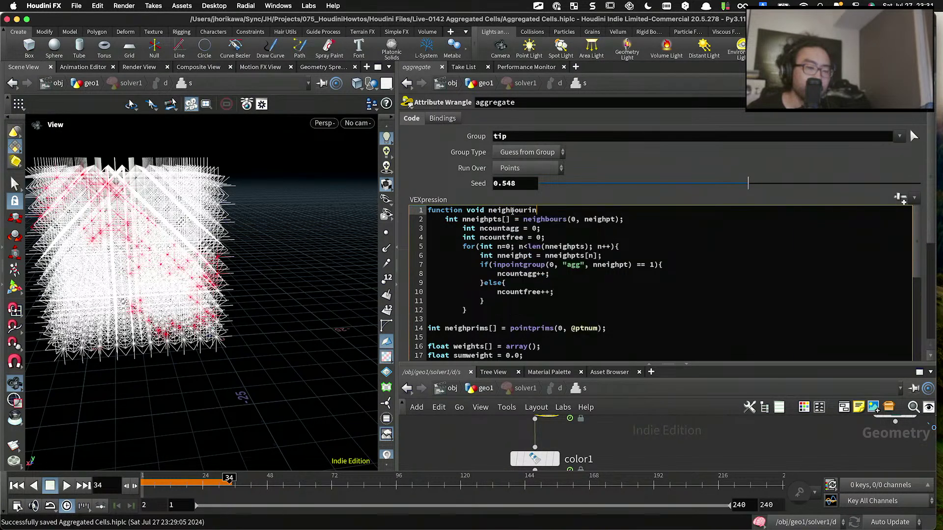
text(fos())
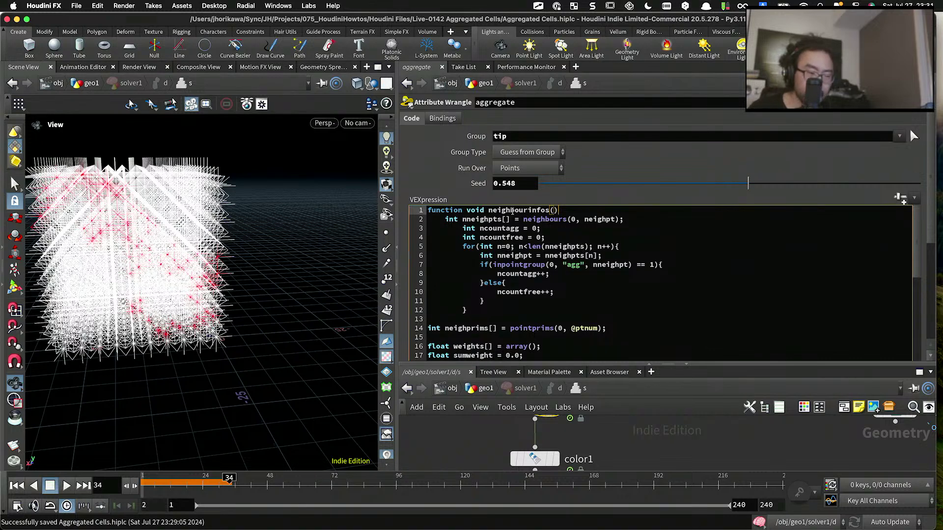
Step: Rename the function on the first line to getneighbourinfos and add an opening brace after its parentheses
click(489, 211)
text(get)
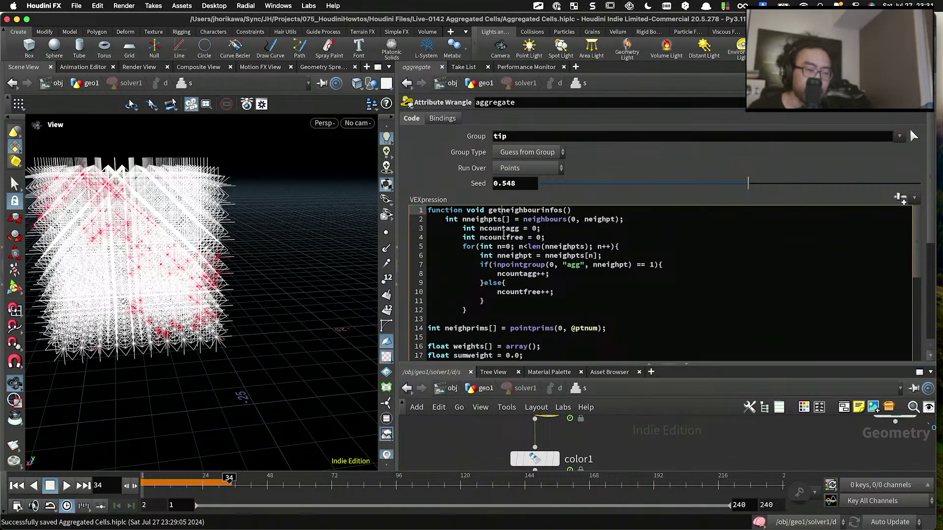
click(583, 211)
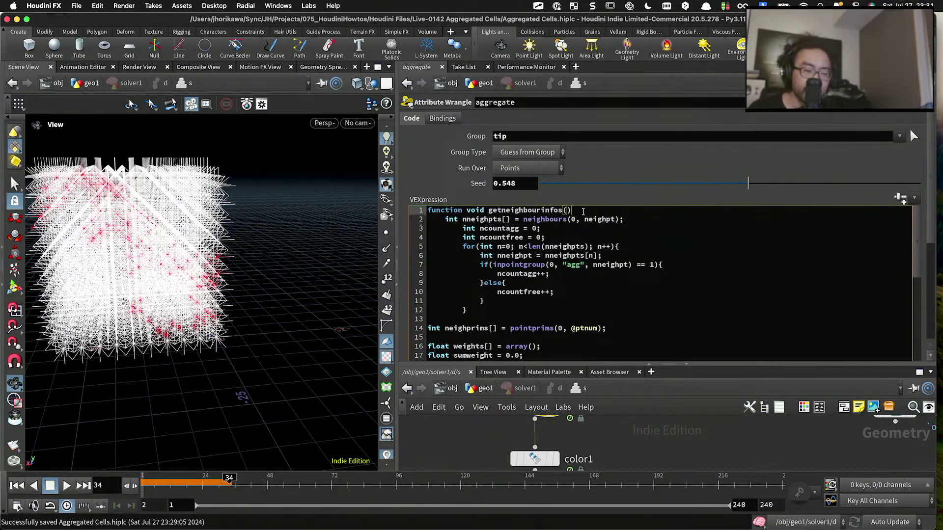
text({)
key(Escape)
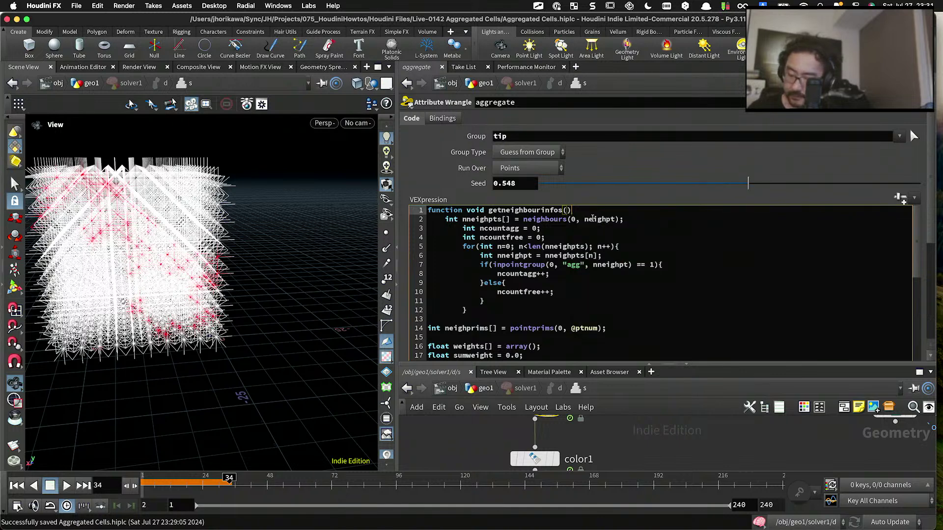
Step: Close the getneighbourinfos function with a brace after the for loop and outdent the body lines by one level
click(486, 312)
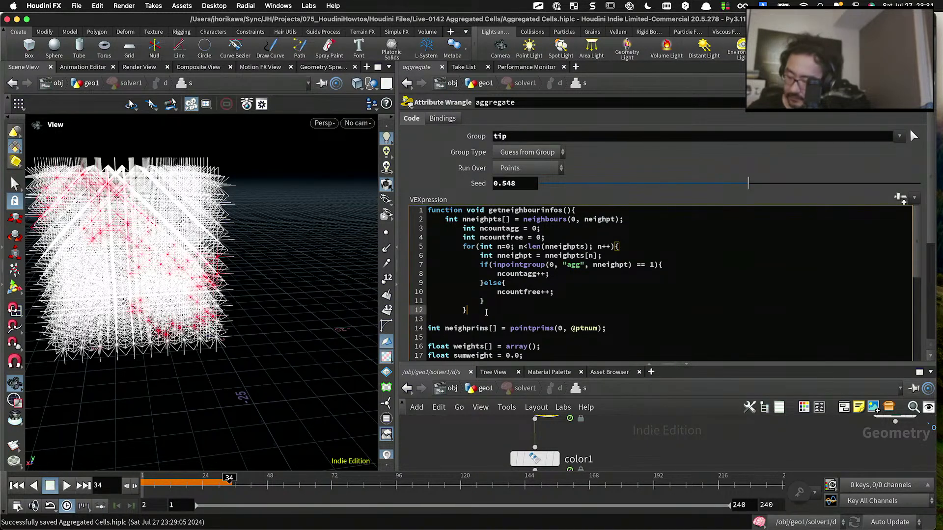
key(Return)
text(})
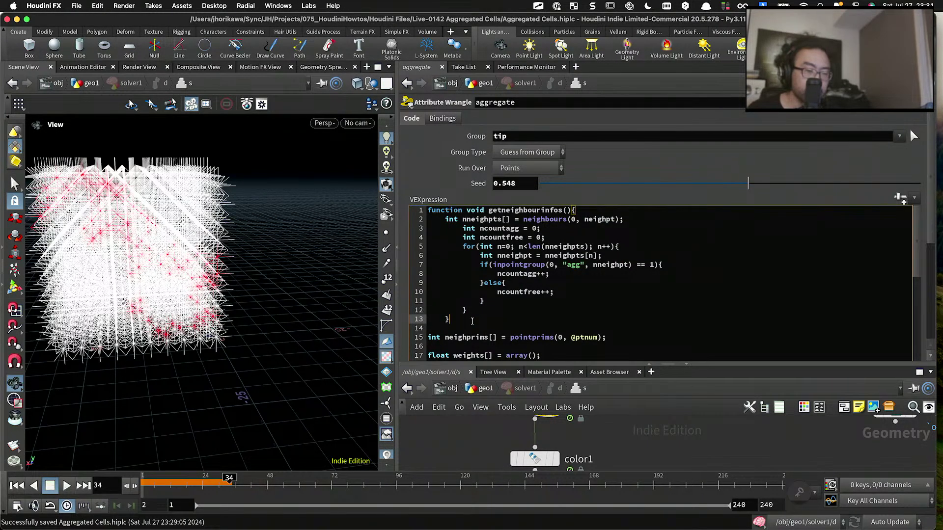
key(shift+Tab)
drag(470, 311, 410, 228)
key(shift+Tab)
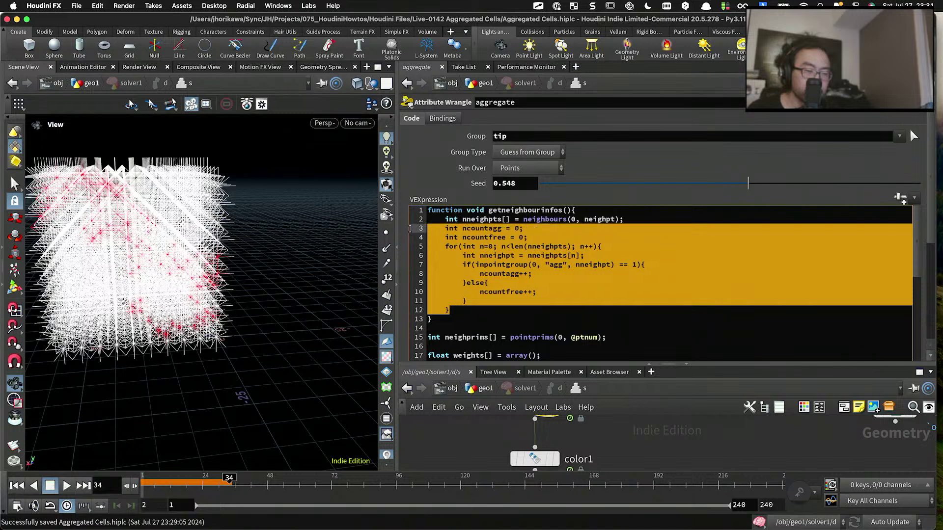
click(478, 292)
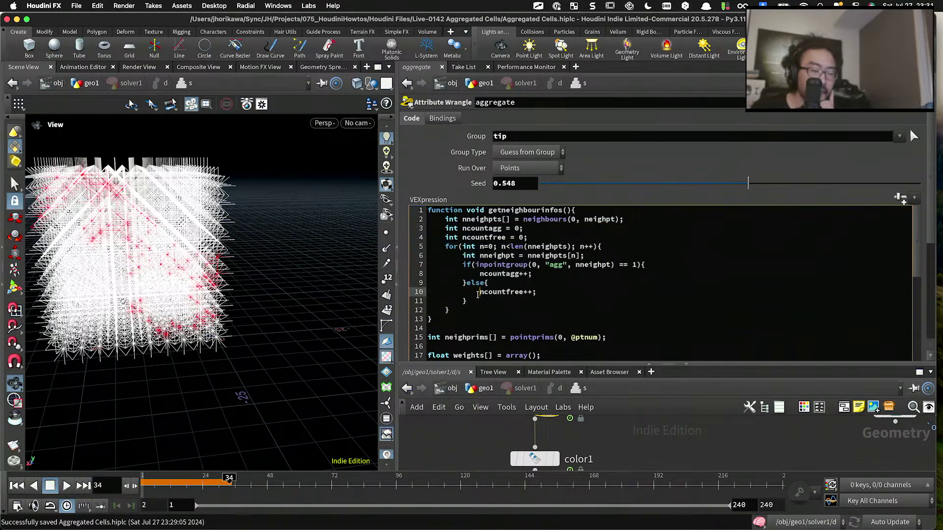
Step: Add an int pt parameter to getneighbourinfos and use pt as the point in the neighbours call
click(567, 210)
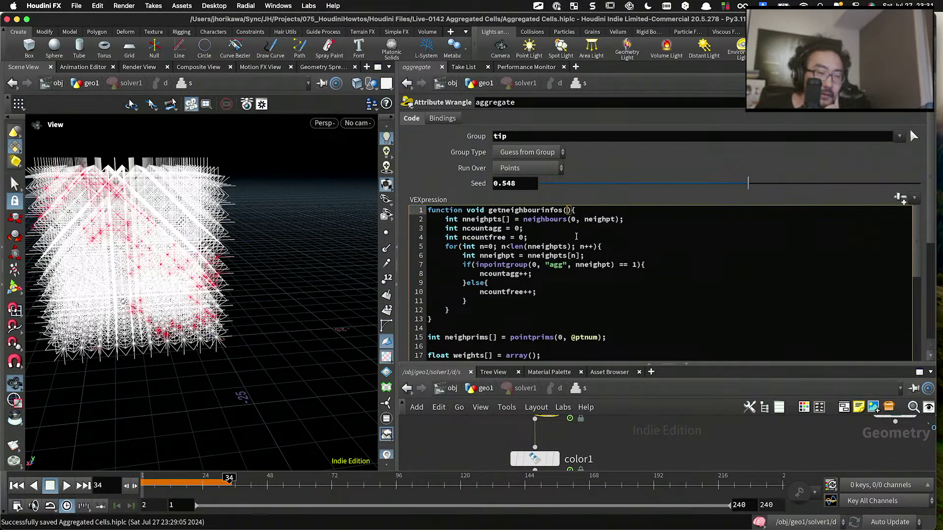
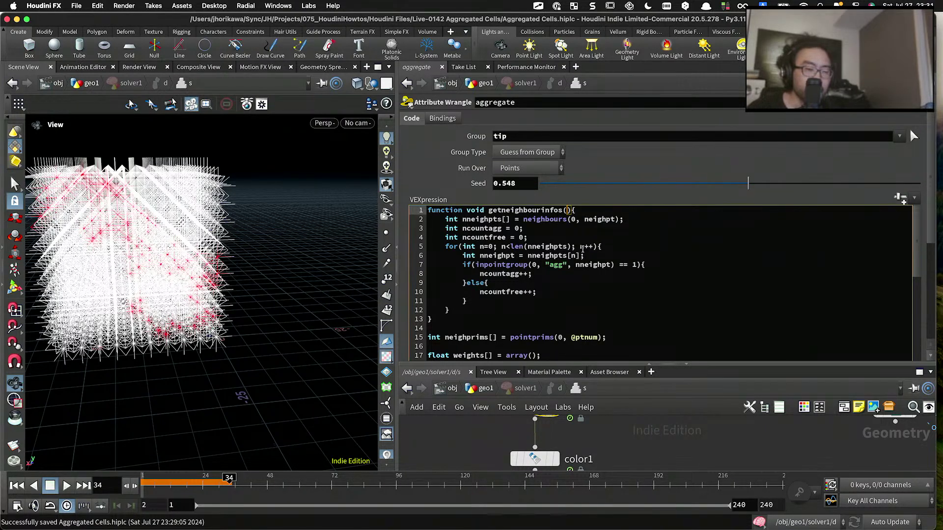
text(int pt)
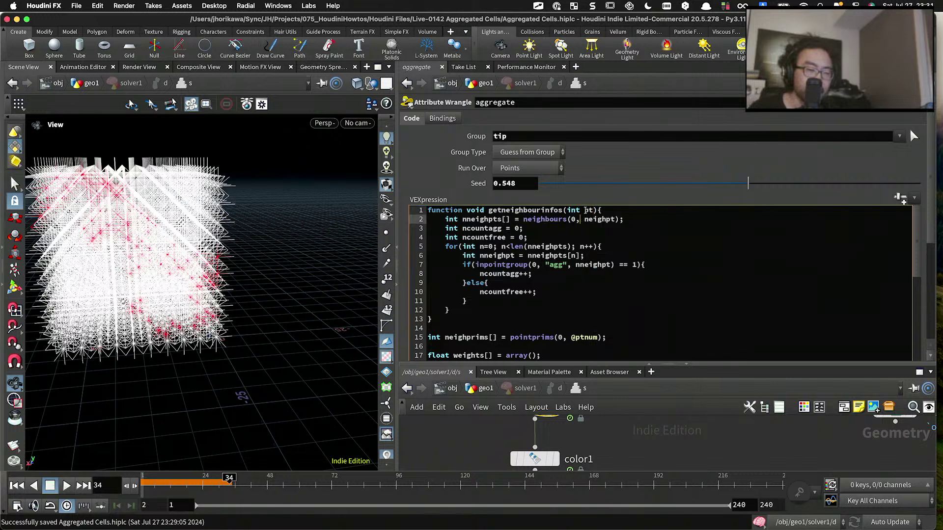
double_click(601, 220)
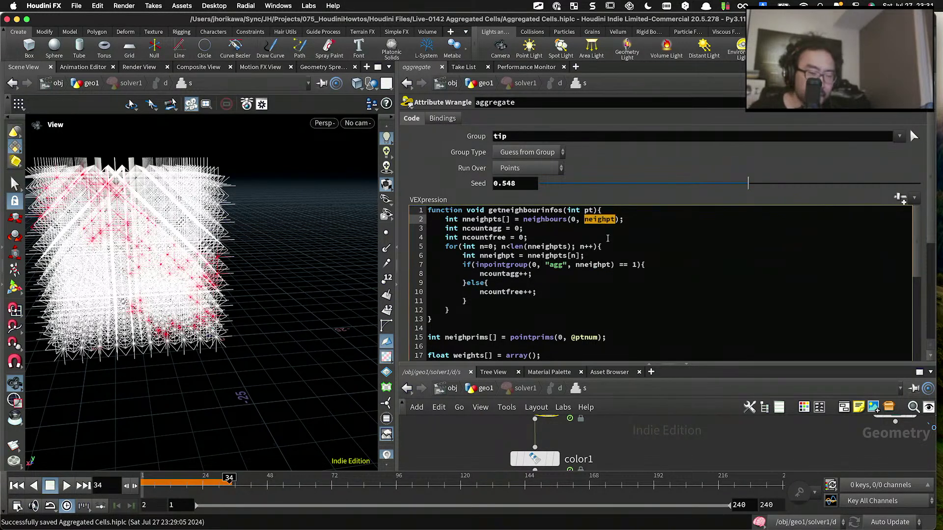
text(pt)
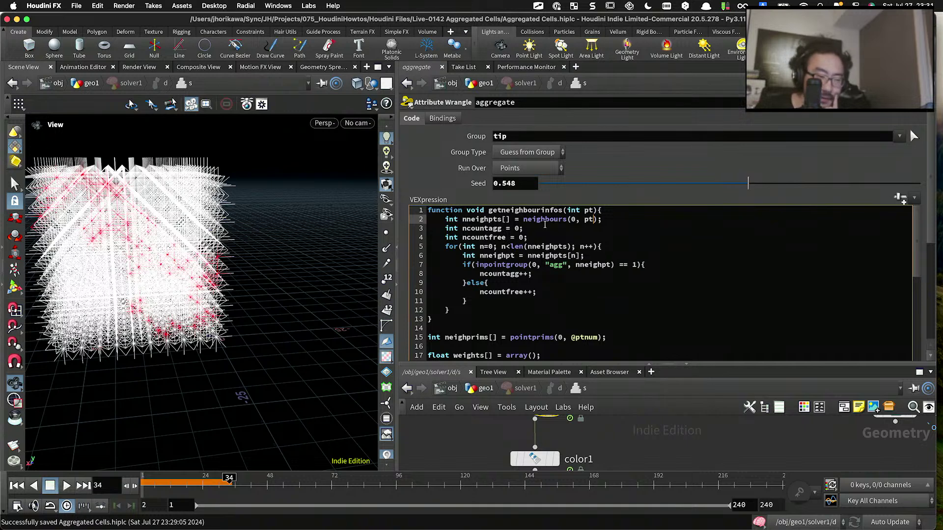
Step: Add a semicolon-separated int &ncountagg parameter to getneighbourinfos and start a third int parameter after it
click(592, 211)
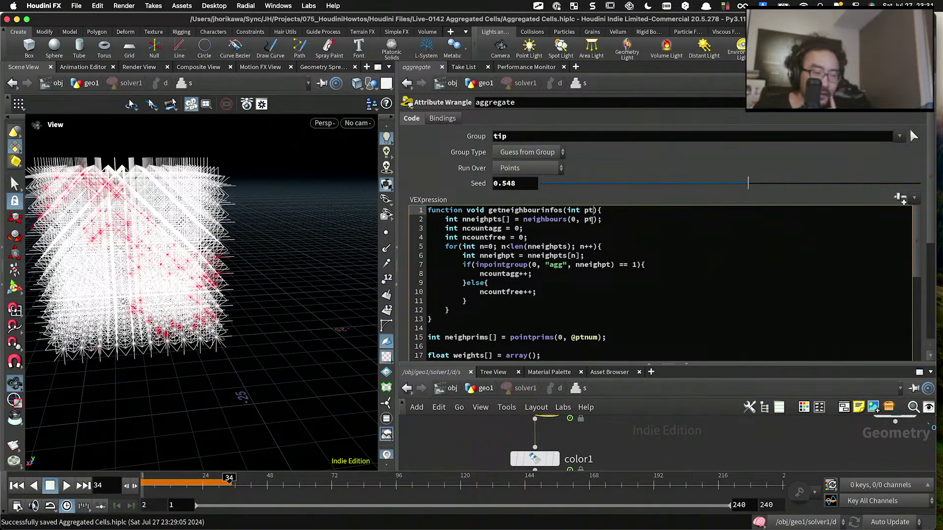
text(, $)
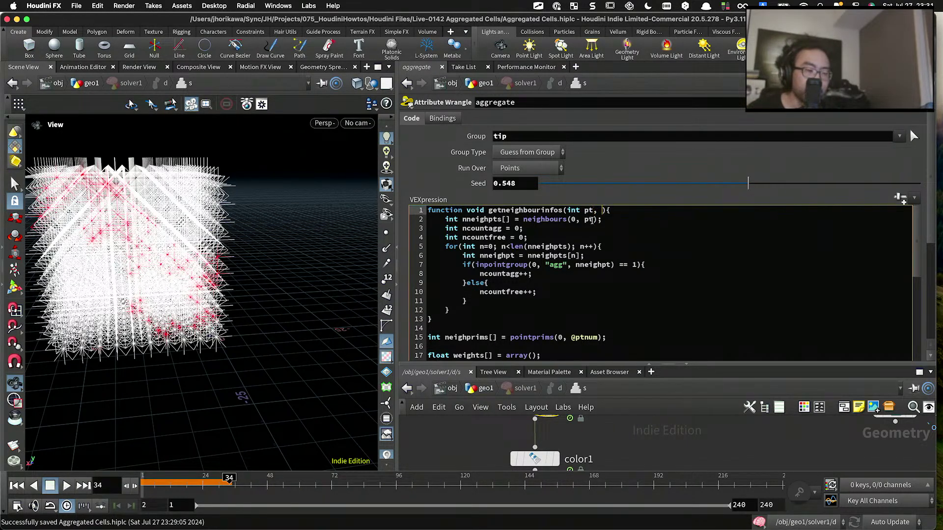
key(BackSpace)
key(BackSpace)
key(BackSpace)
text(; )
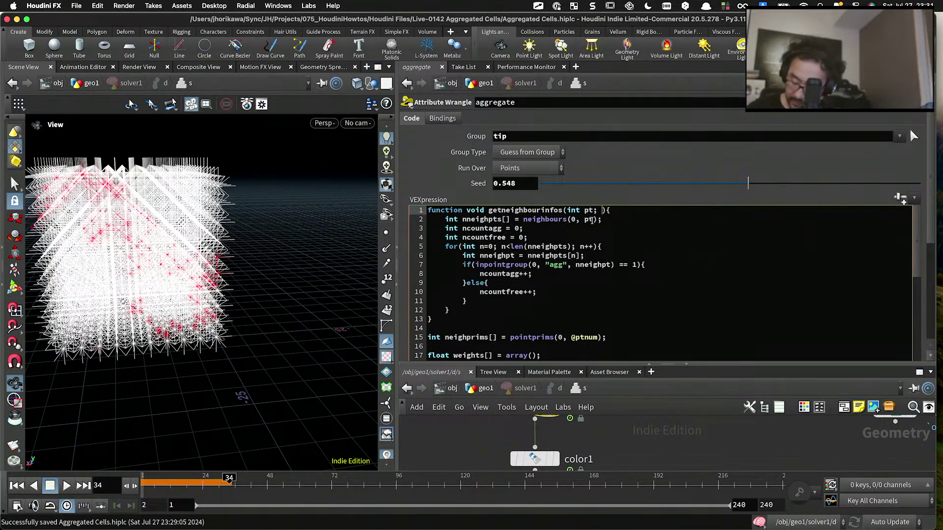
text(&)
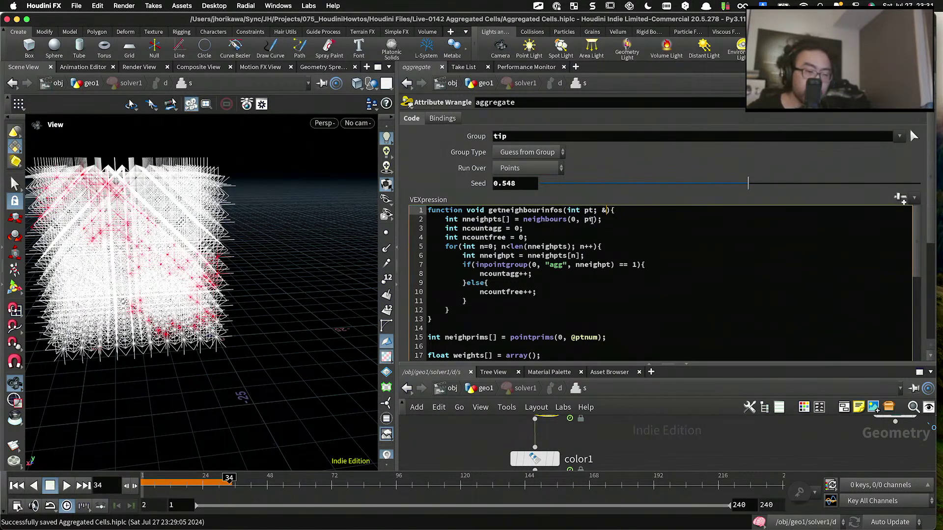
double_click(478, 229)
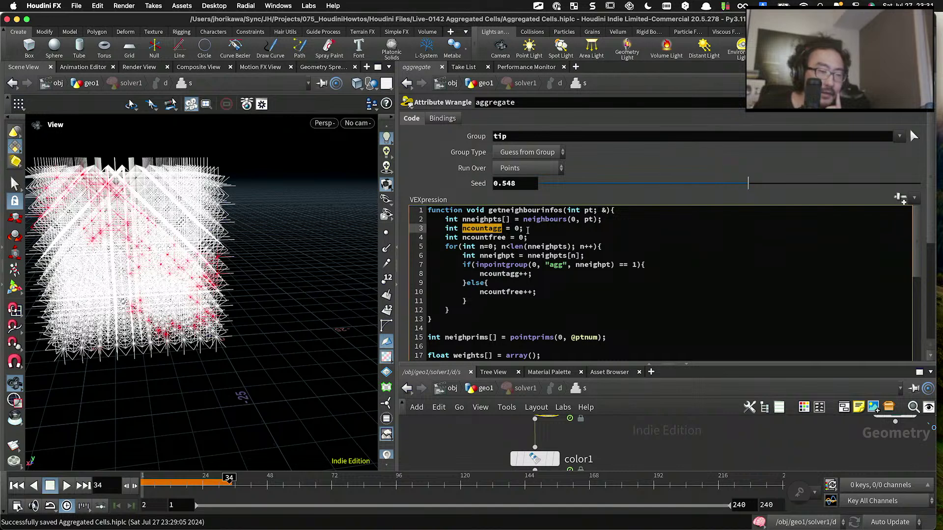
click(603, 211)
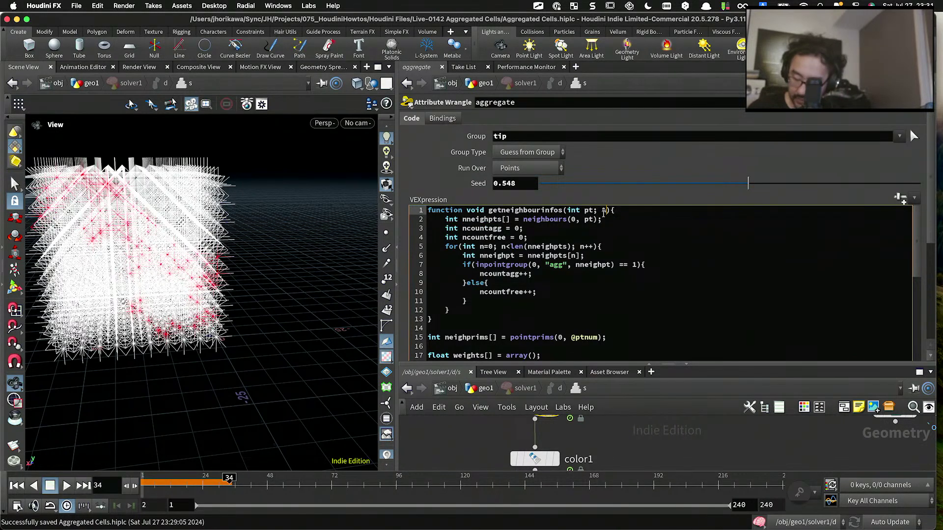
text(ncountagg)
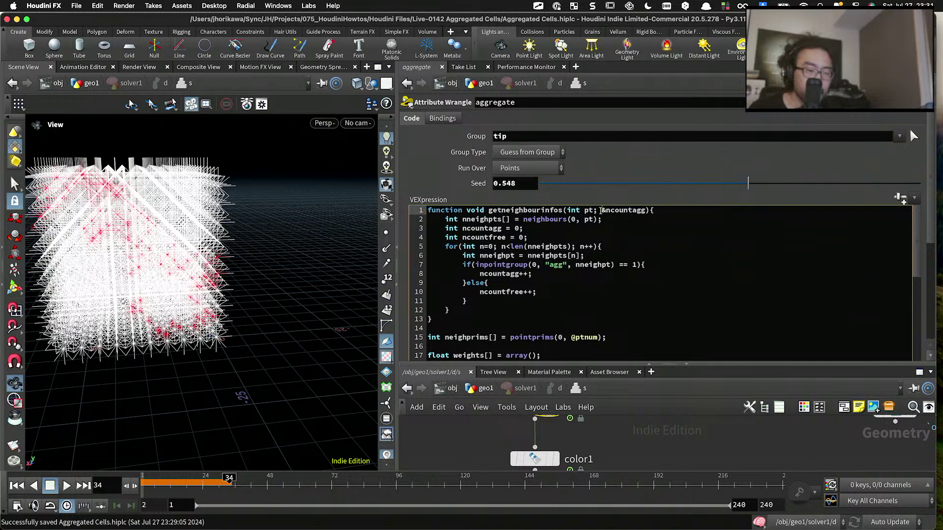
text(int )
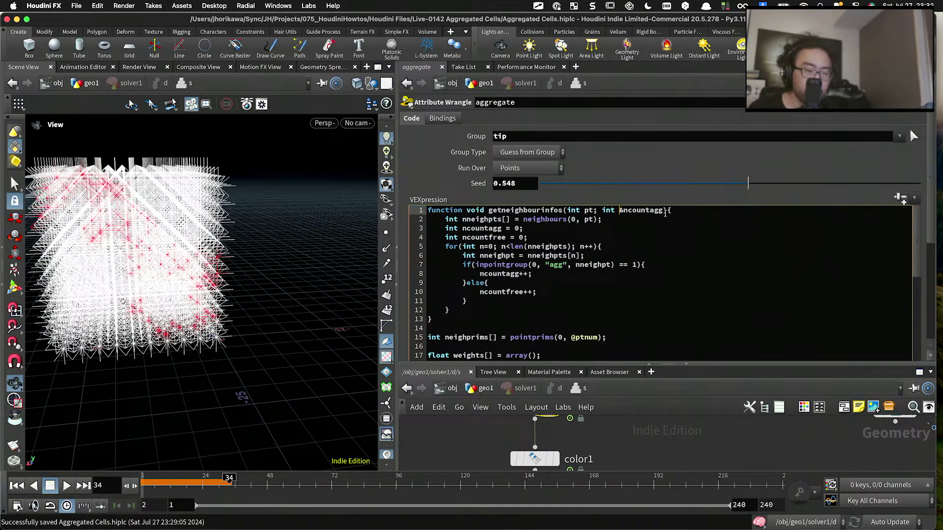
text(; int)
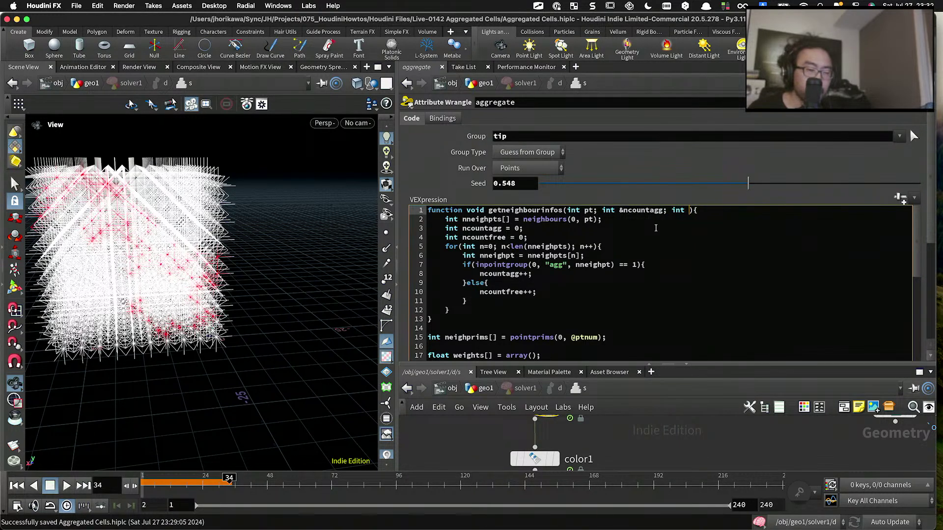
Step: Mark the ncountagg parameter with the export keyword in place of the & reference
click(602, 210)
text(out)
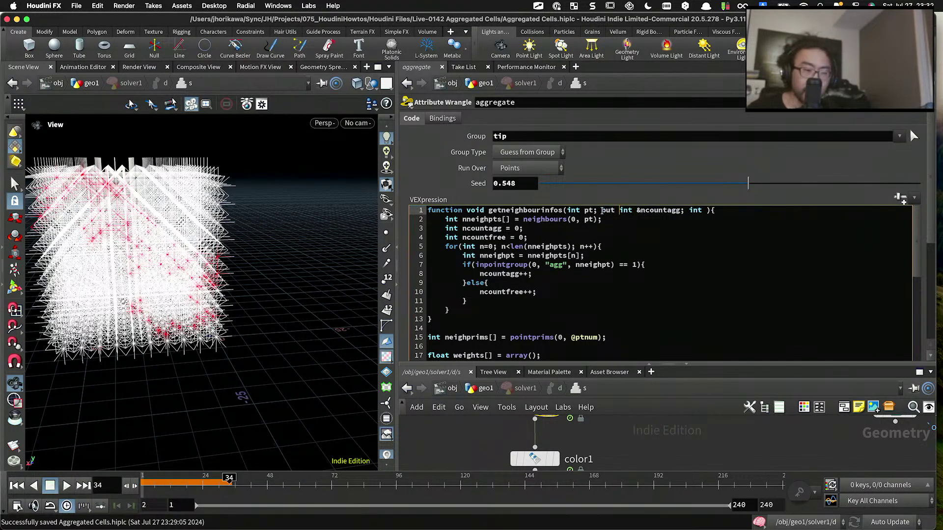
key(BackSpace)
key(BackSpace)
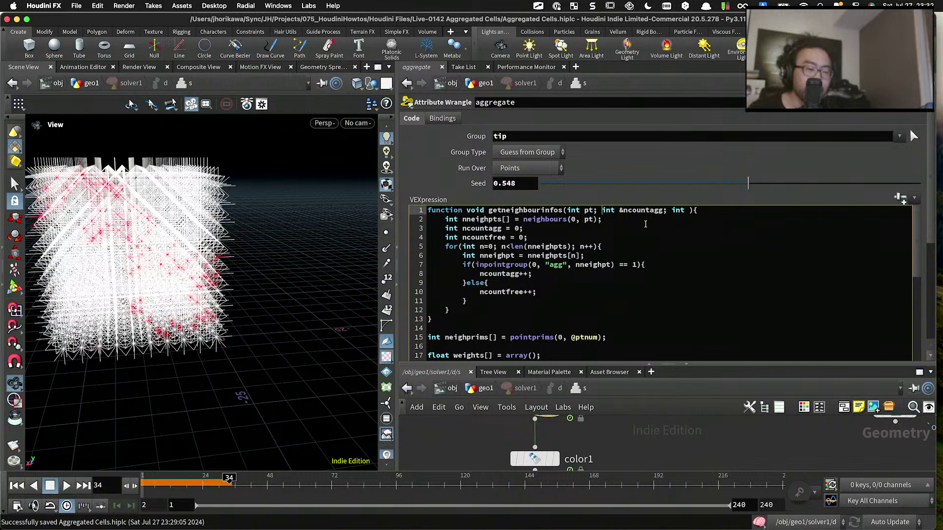
text(export)
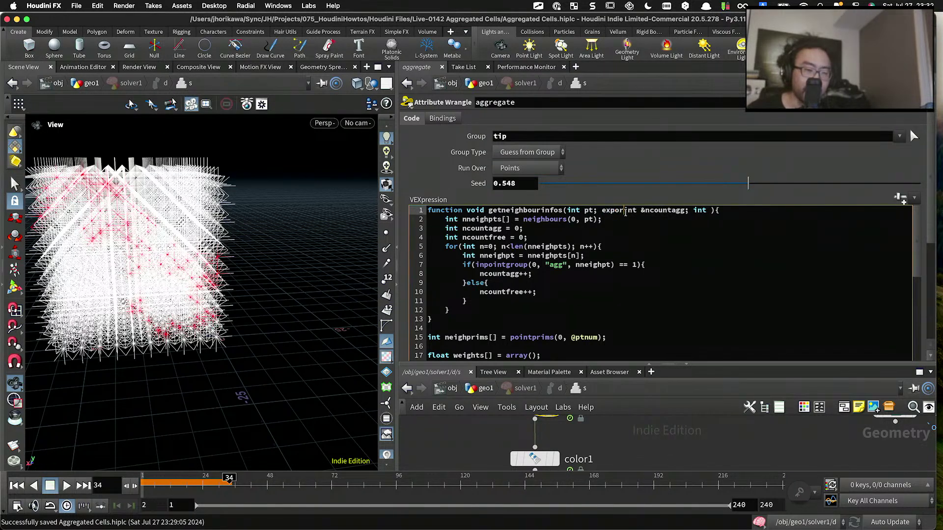
click(648, 210)
key(BackSpace)
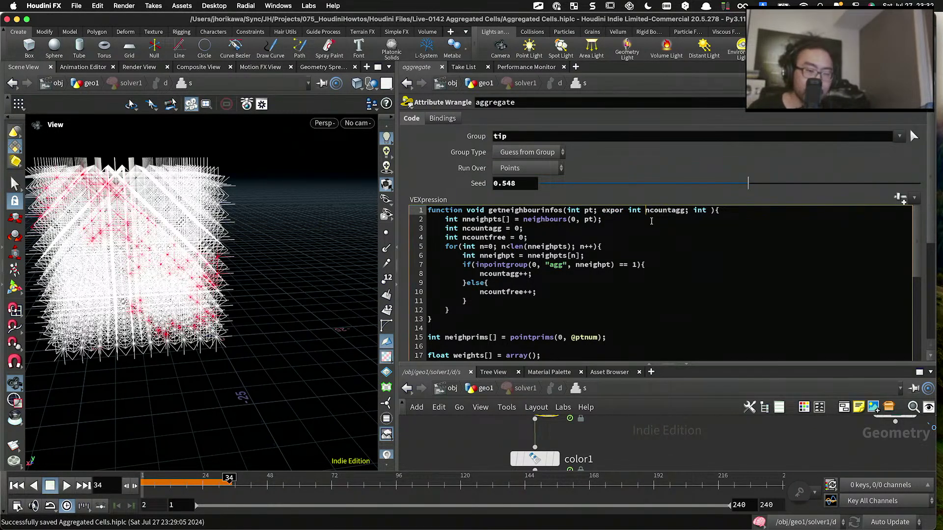
Step: Complete the third parameter as export int ncountfree and correct the spelling of export before ncountagg
click(694, 210)
text(expor)
key(BackSpace)
text(t)
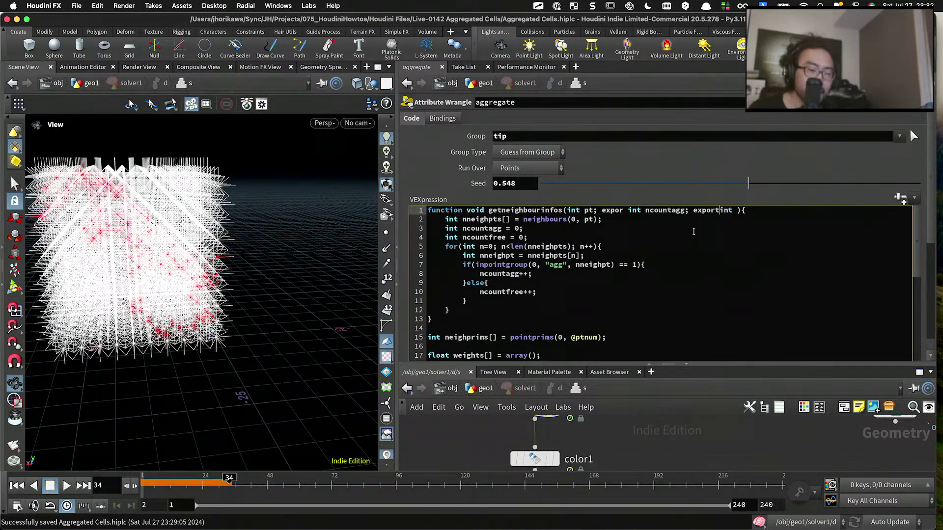
click(740, 214)
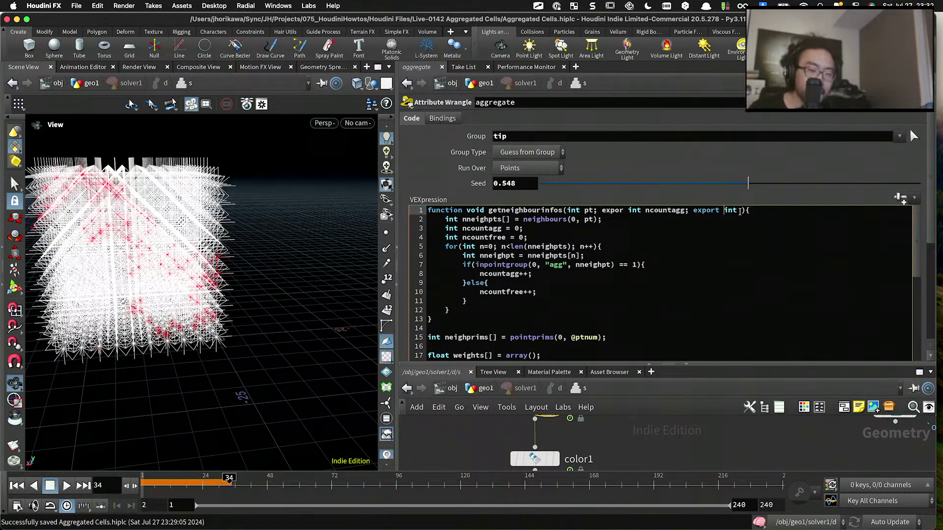
click(624, 210)
text(t)
click(745, 212)
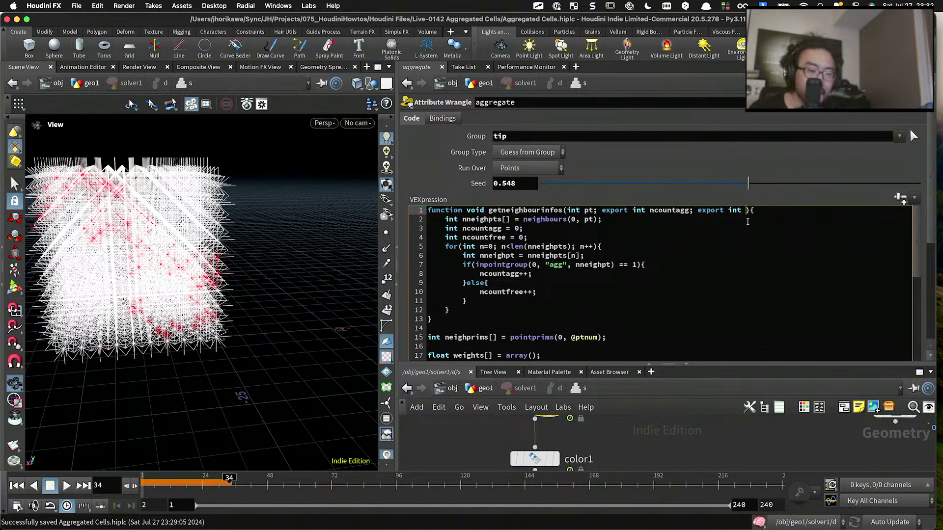
text(ncoun)
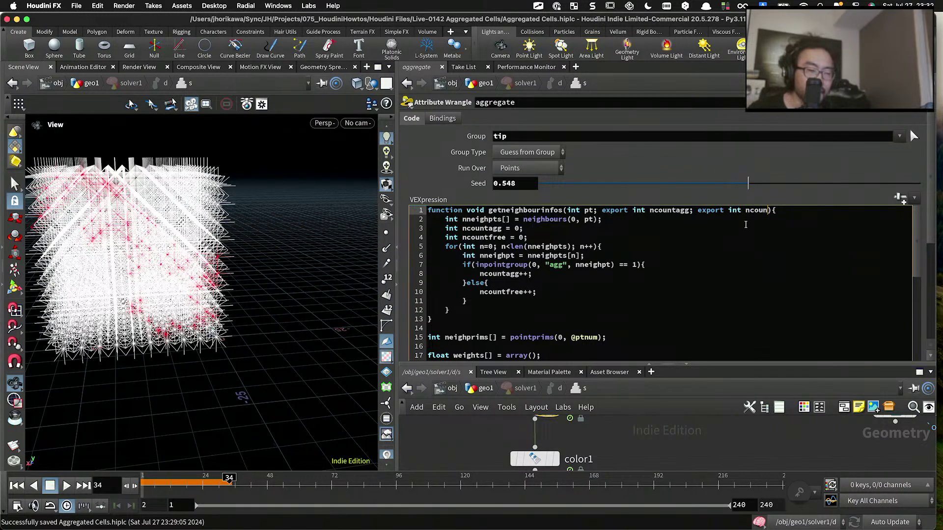
text(tfree)
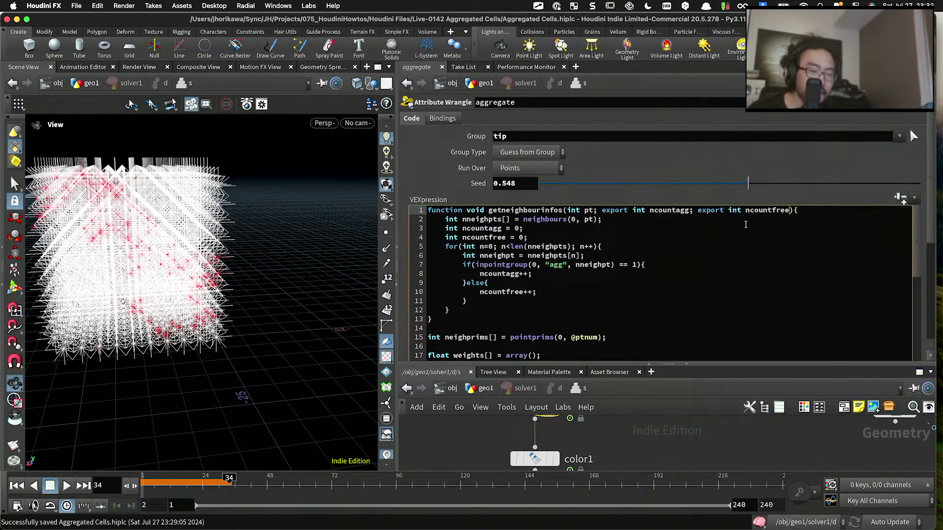
Step: Delete the local ncountagg and ncountfree declarations from the function body
drag(542, 241, 602, 219)
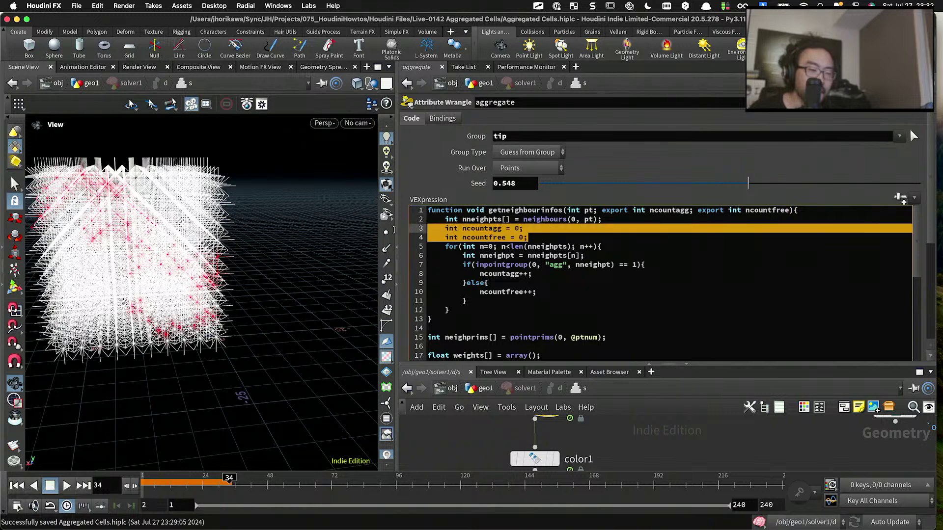
key(BackSpace)
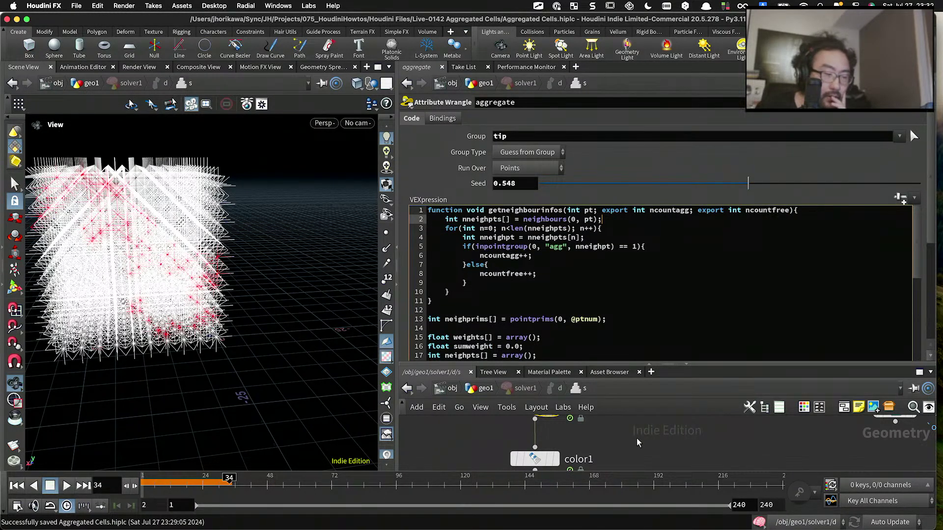
Step: Make the aggregate wrangle the displayed node in the solver network
scroll(540, 354, down, 1)
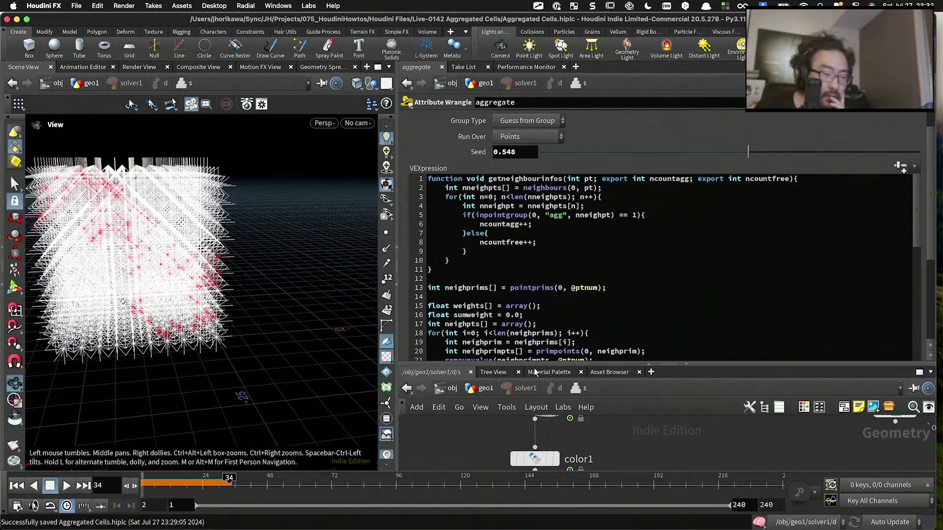
drag(536, 364, 540, 217)
scroll(562, 338, down, 5)
scroll(559, 375, up, 5)
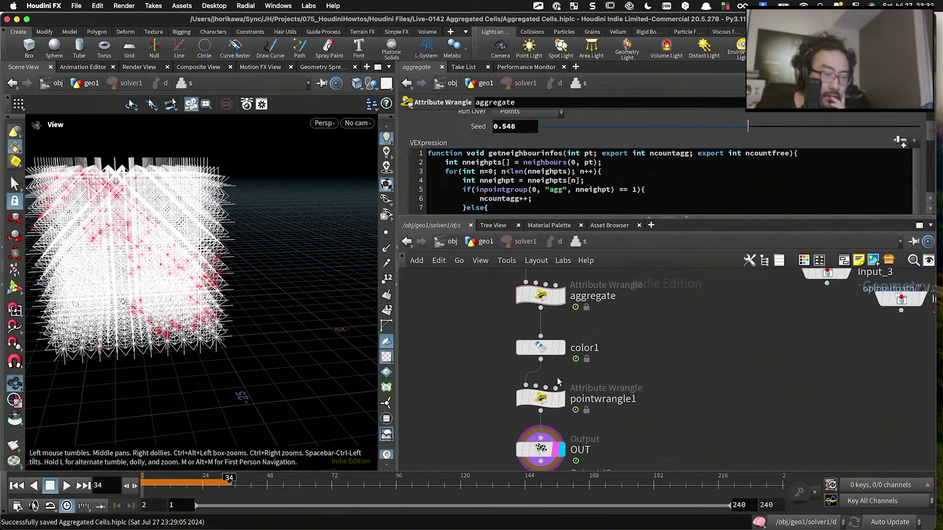
scroll(558, 382, down, 3)
mouse_move(549, 375)
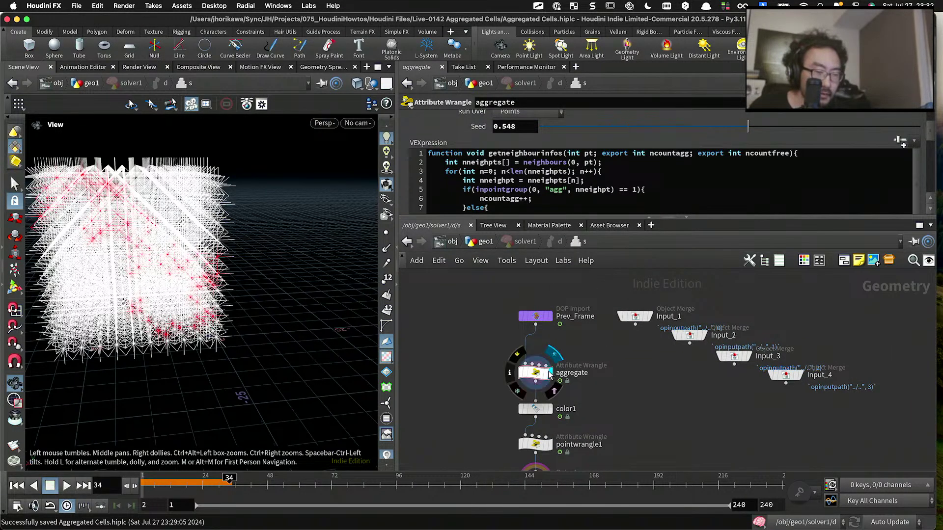
drag(538, 218, 539, 307)
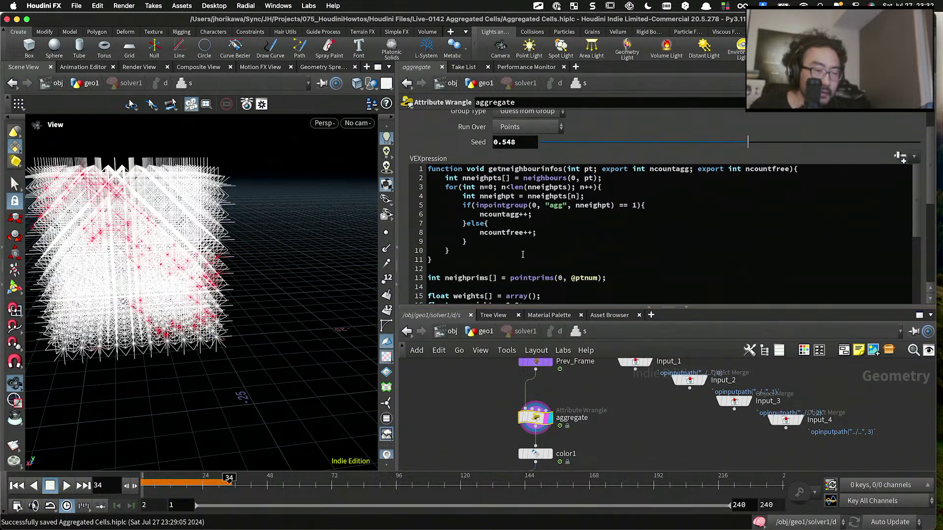
Step: Copy the getneighbourinfos function name from its definition and save the scene file
click(467, 242)
double_click(510, 168)
key(super+c)
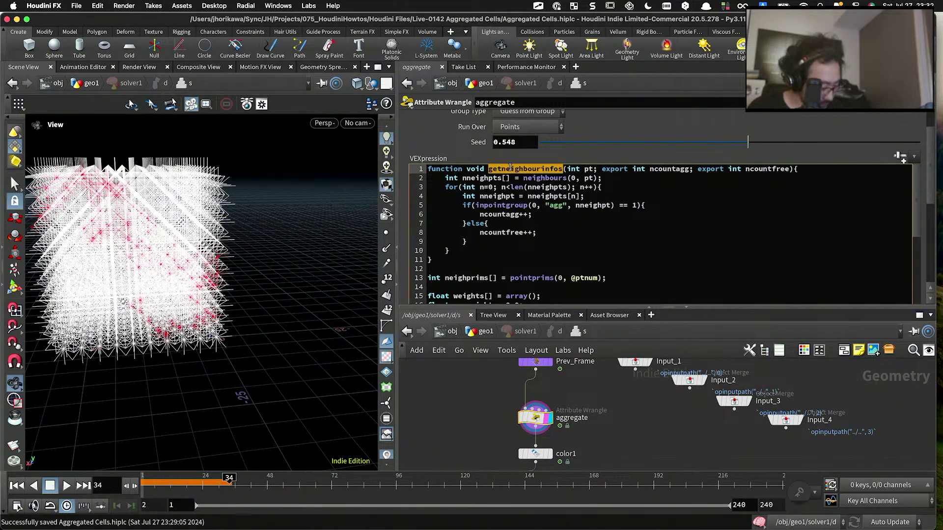
click(510, 168)
key(ctrl+s)
Step: Start a getneighbourinfos call on a new line at the top of the if(agg == 0) block, with neighpt as first argument
scroll(513, 206, down, 7)
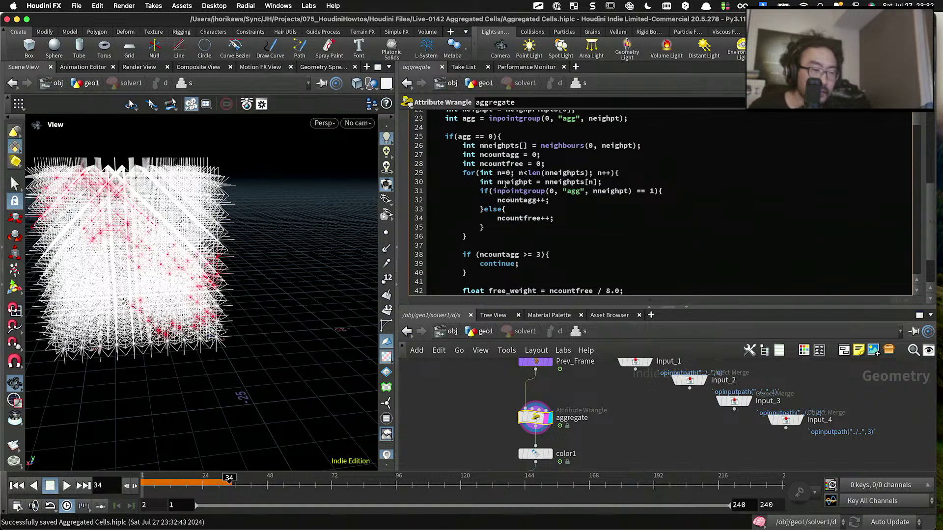
click(506, 135)
key(Return)
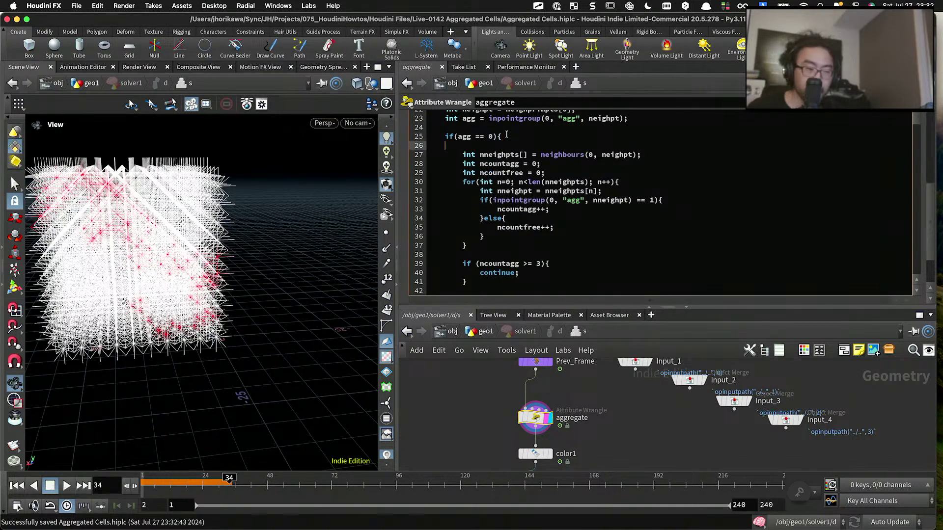
key(super+v)
key(Return)
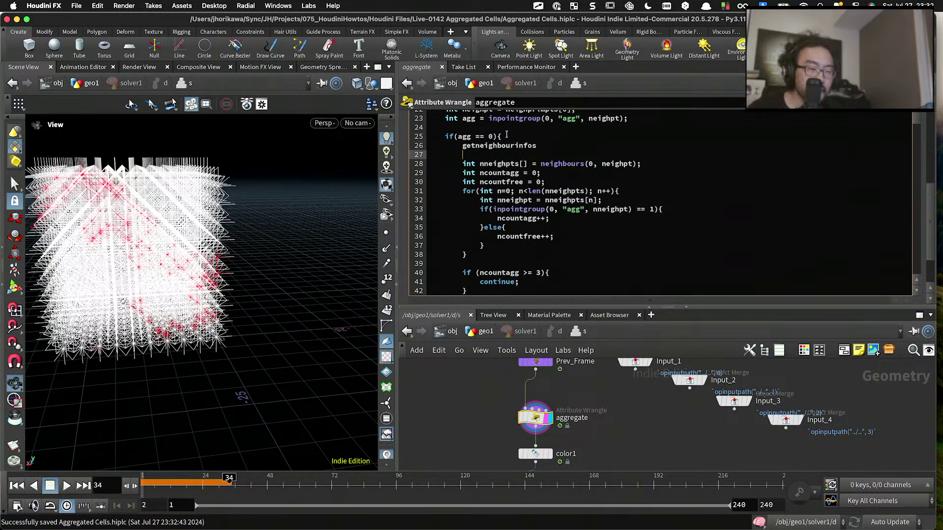
click(536, 146)
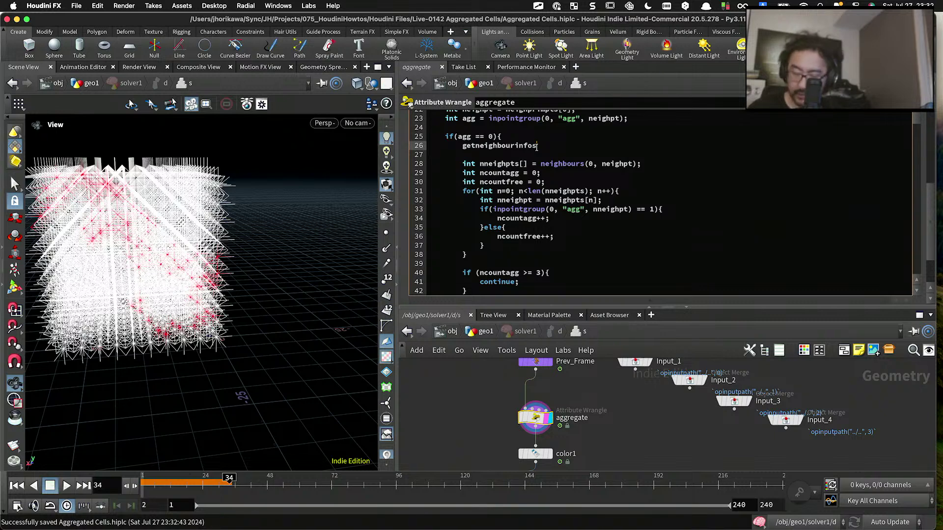
text((ne)
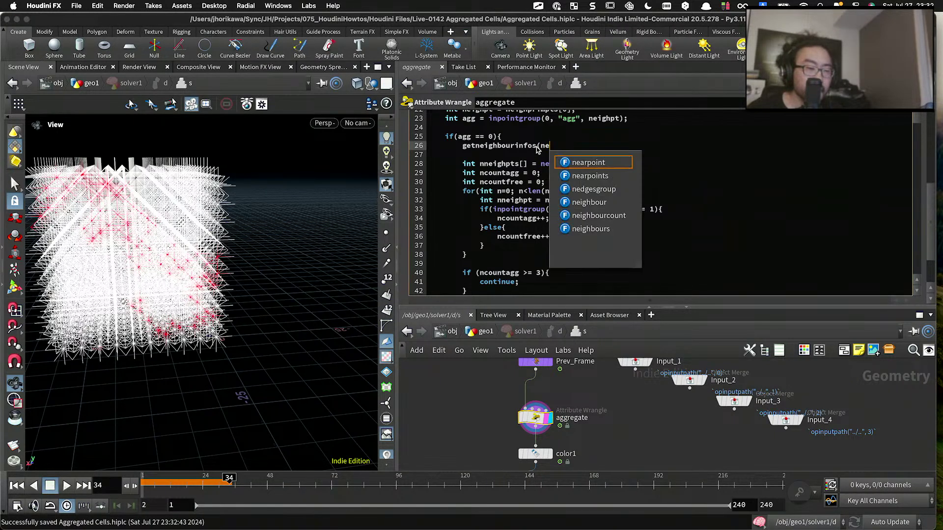
text(ighpt)
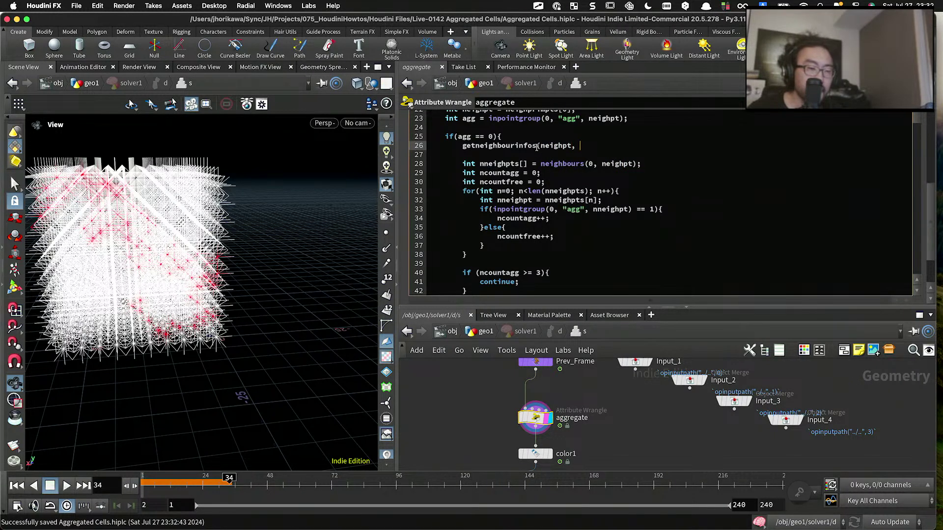
text(, n)
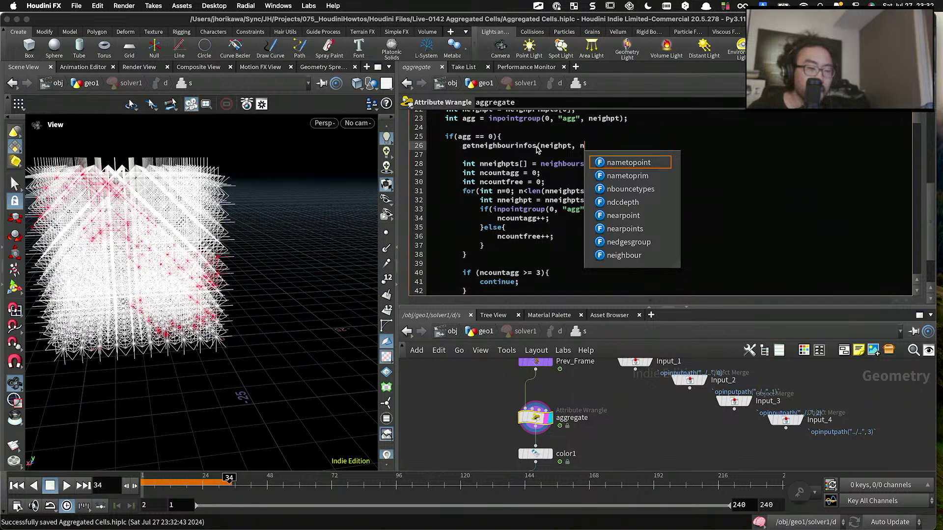
Step: Move the ncountagg and ncountfree declarations above the getneighbourinfos call in the if(agg == 0) block
drag(559, 184, 465, 174)
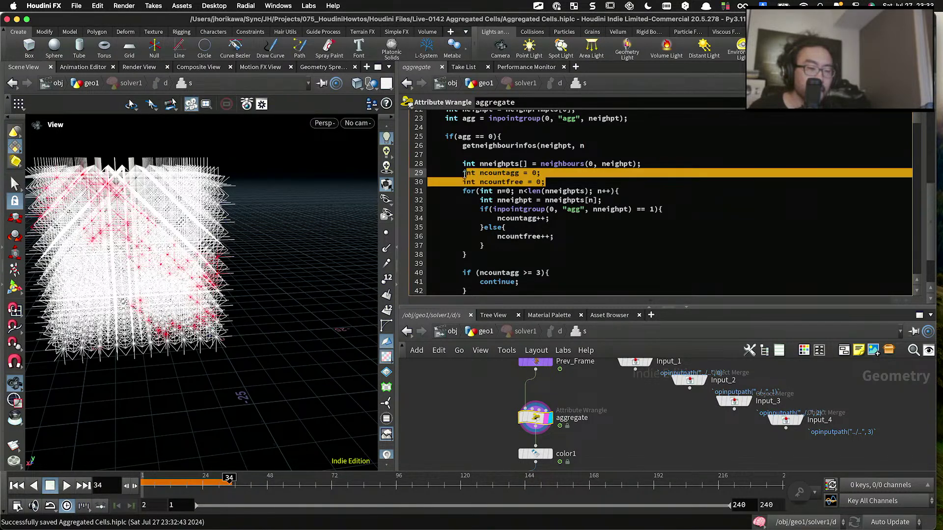
key(super+x)
click(523, 137)
key(Return)
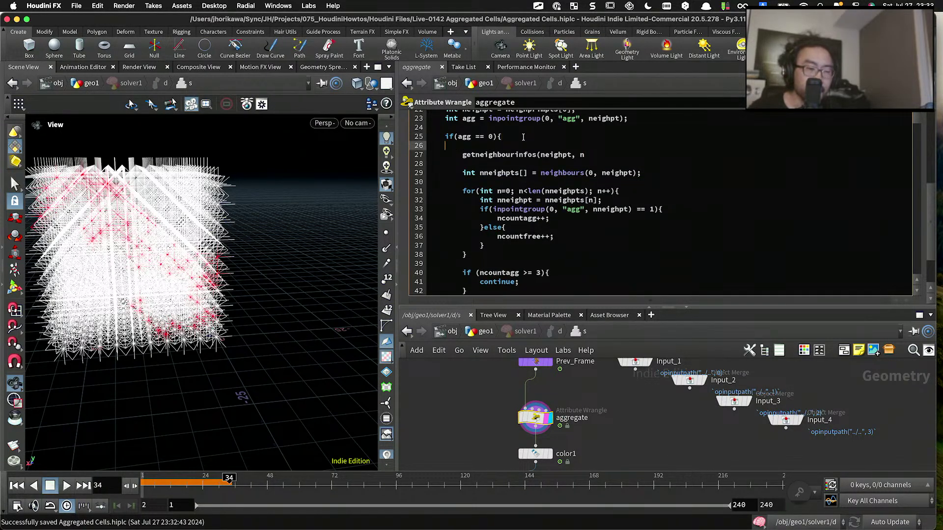
key(Tab)
key(super+v)
Step: Complete the call as getneighbourinfos(neighpt, ncountagg, ncountfree);
click(589, 164)
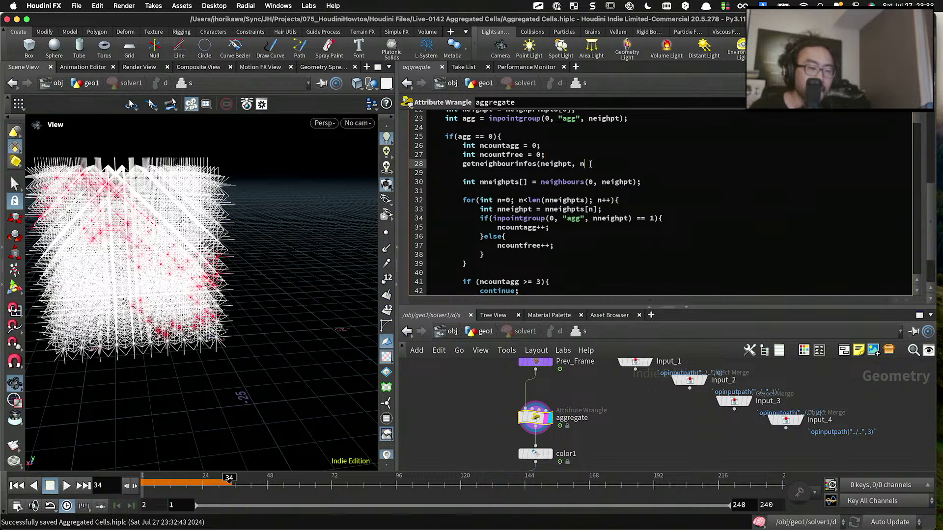
double_click(501, 146)
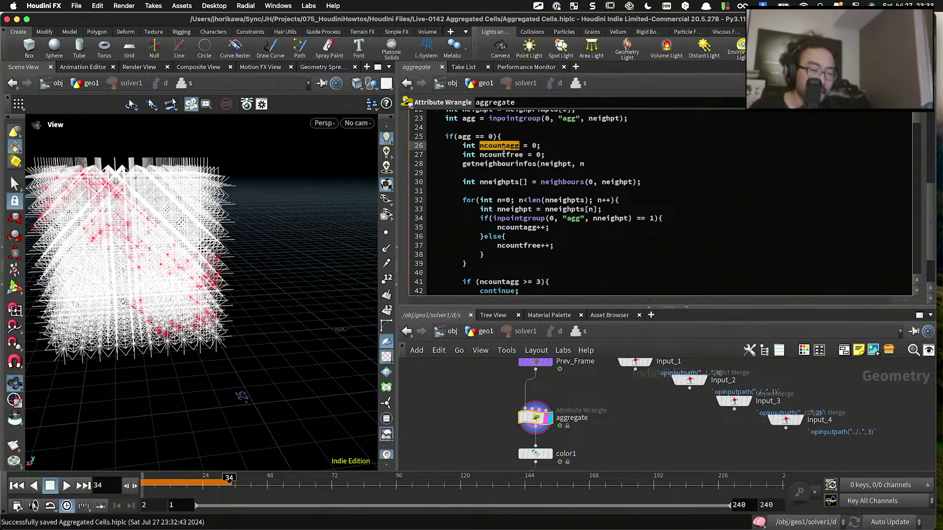
click(582, 164)
text(countagg)
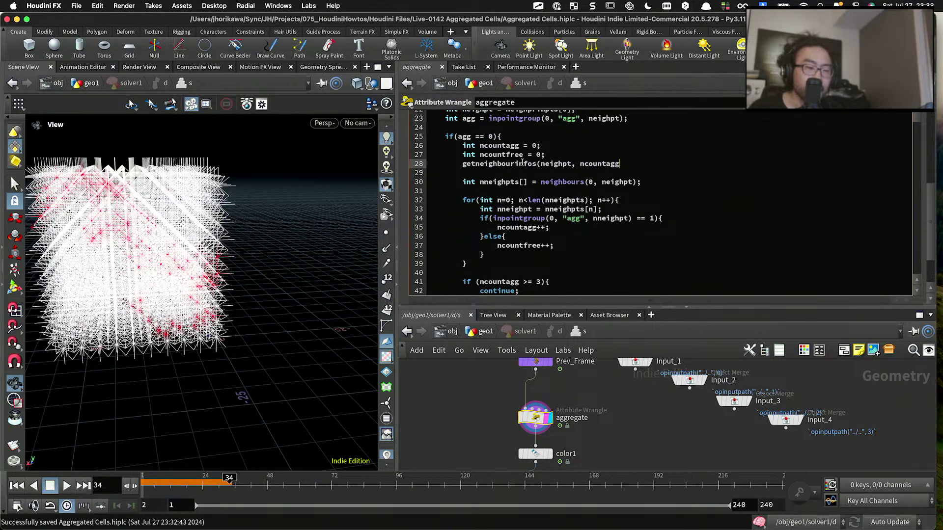
double_click(501, 155)
click(629, 165)
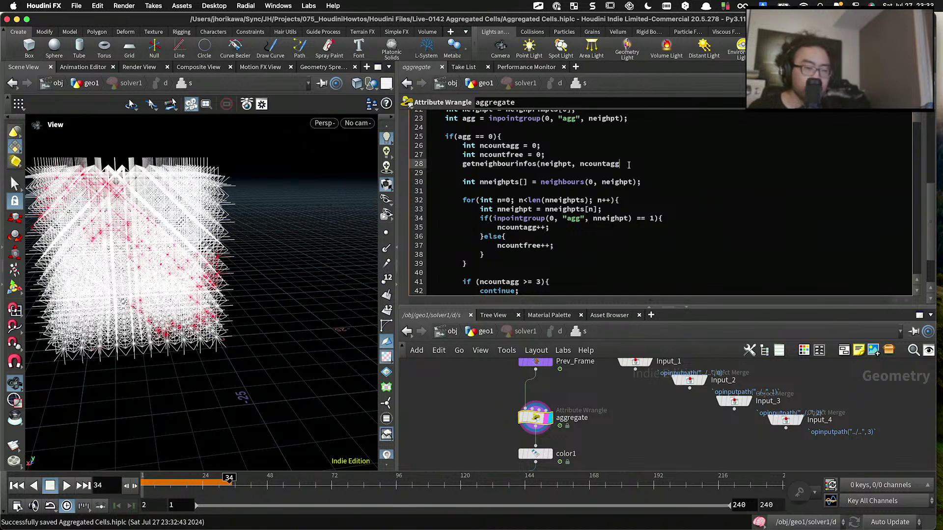
key(super+v)
text();)
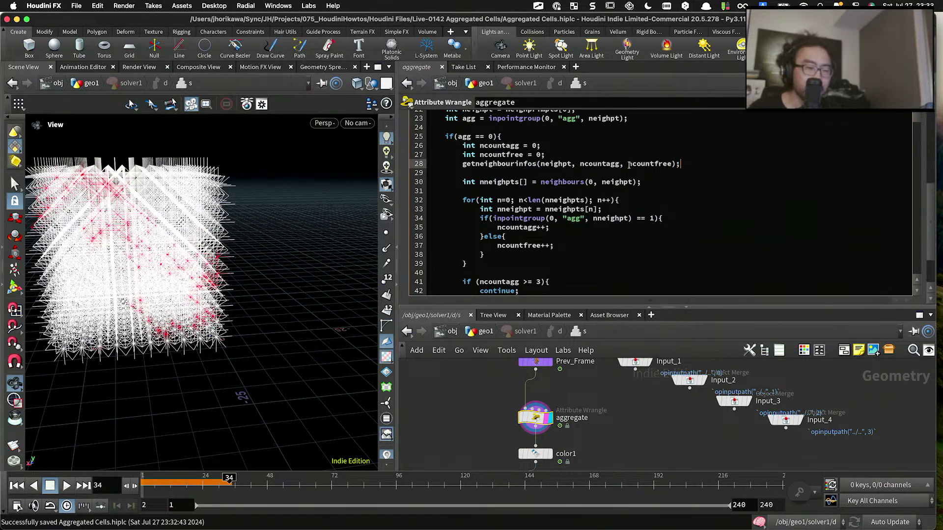
Step: Comment out the old inline neighbour-counting code, from the nneighpts declaration to the end of its for loop
scroll(574, 181, down, 2)
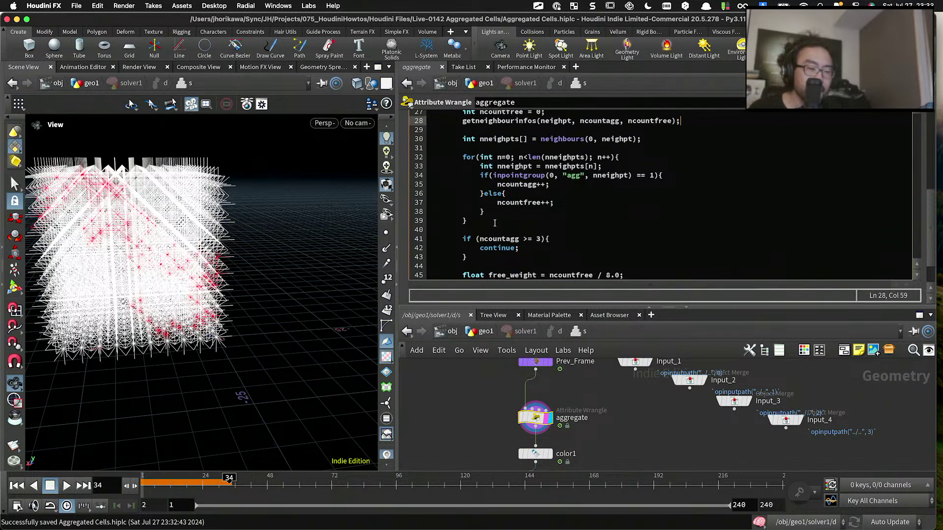
drag(487, 224, 415, 139)
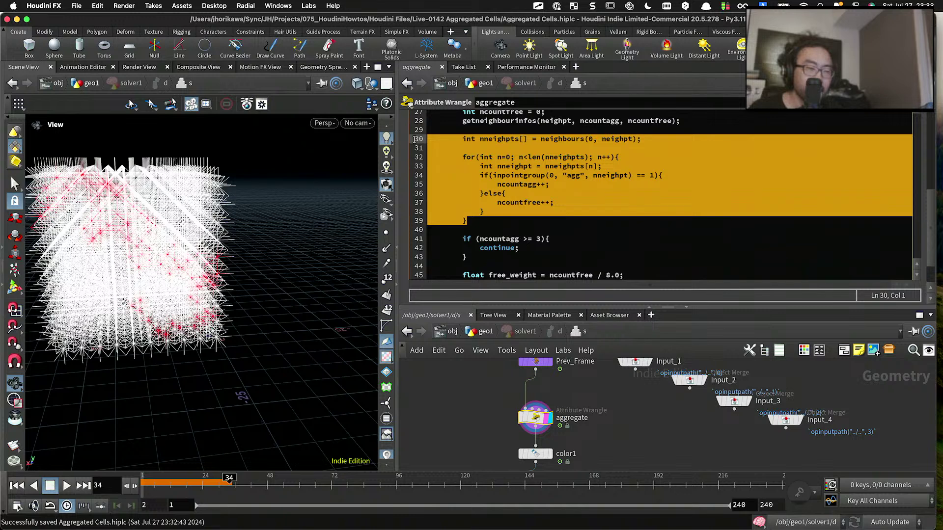
key(super+slash)
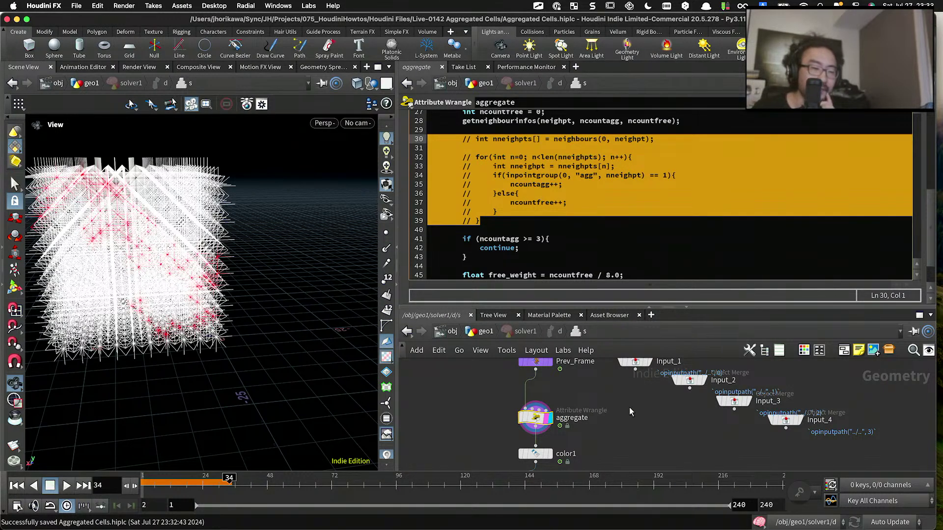
Step: Move pointwrangle1 aside and bypass it, with OUT as the displayed node
scroll(639, 206, down, 3)
scroll(561, 395, down, 3)
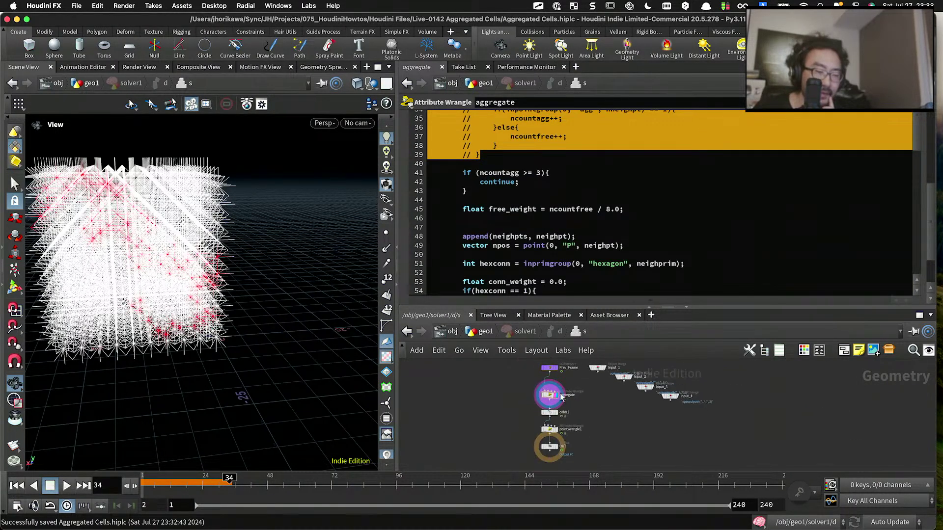
scroll(561, 396, up, 3)
scroll(558, 413, down, 1)
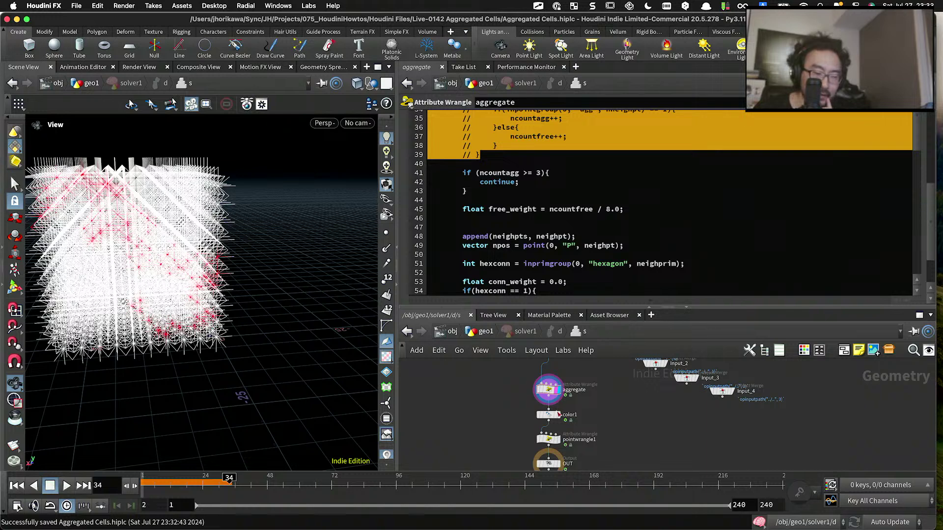
drag(543, 438, 617, 441)
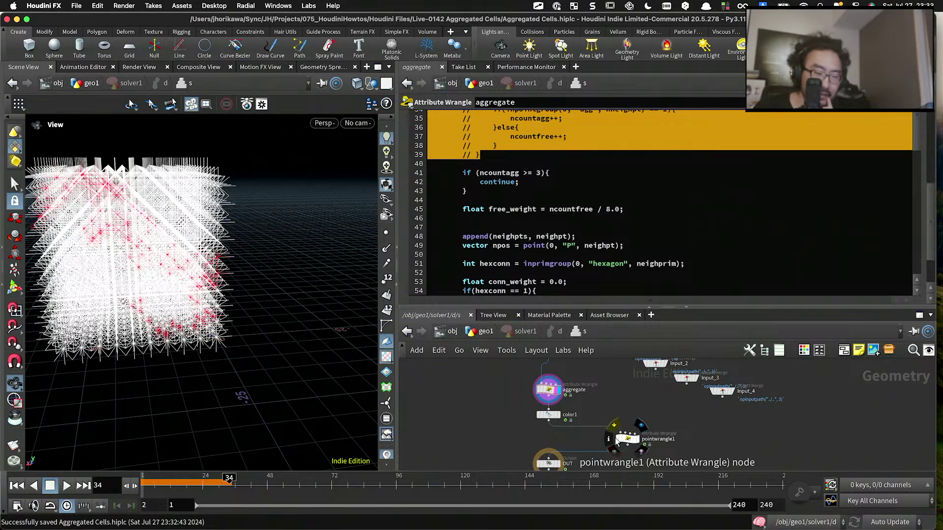
click(616, 440)
click(557, 464)
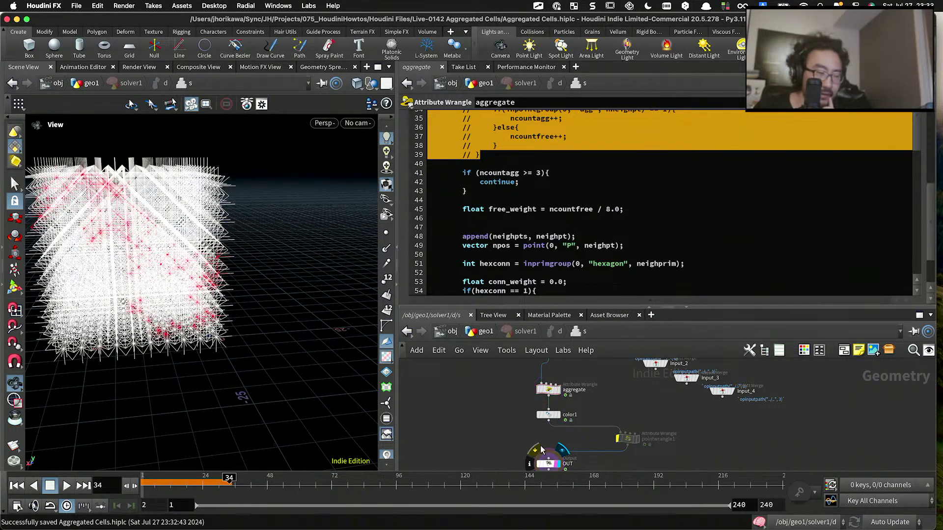
Step: Go up to geo1 and play the simulation from the first frame to examine the aggregation growth, stopping at frame 119
click(479, 332)
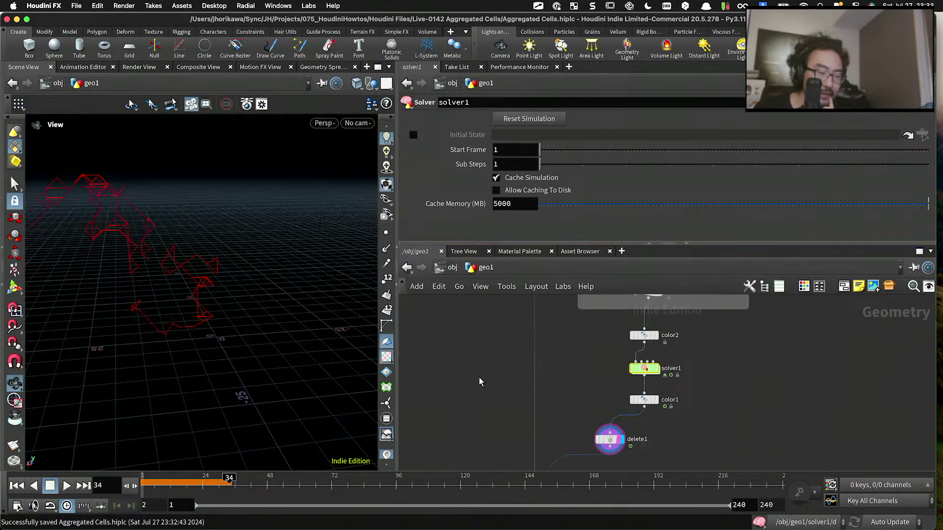
scroll(480, 382, down, 5)
click(17, 486)
click(67, 486)
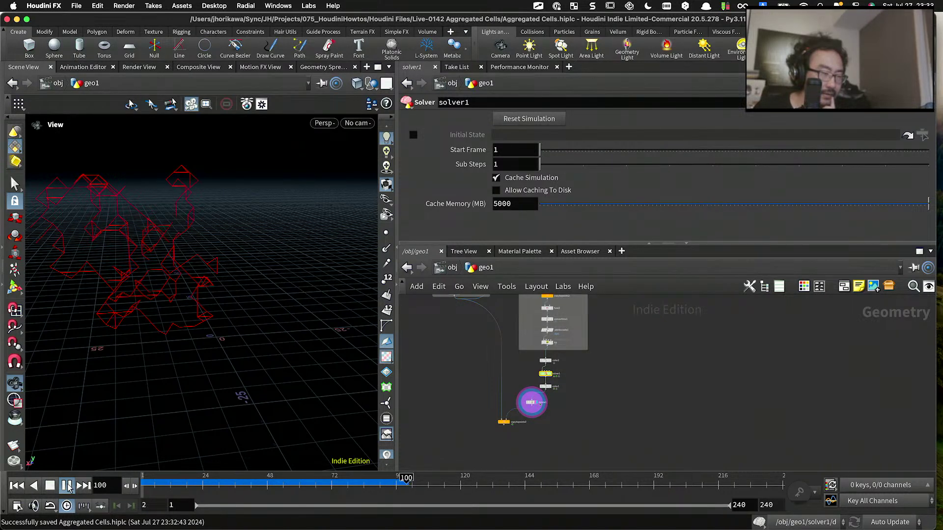
click(66, 486)
Step: Return inside solver1 and delete the commented-out neighbour-counting block from the aggregate code
scroll(544, 373, up, 5)
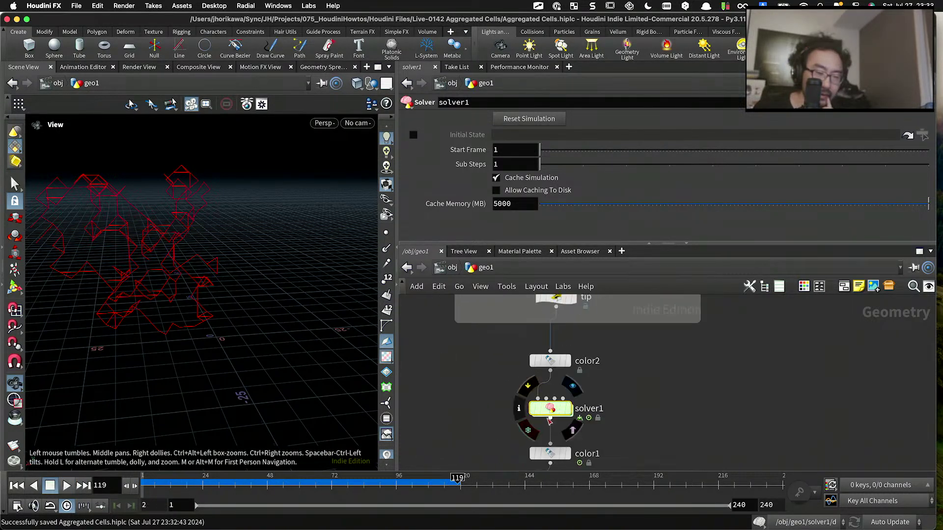
double_click(550, 408)
drag(514, 242, 514, 324)
scroll(484, 276, up, 5)
click(485, 279)
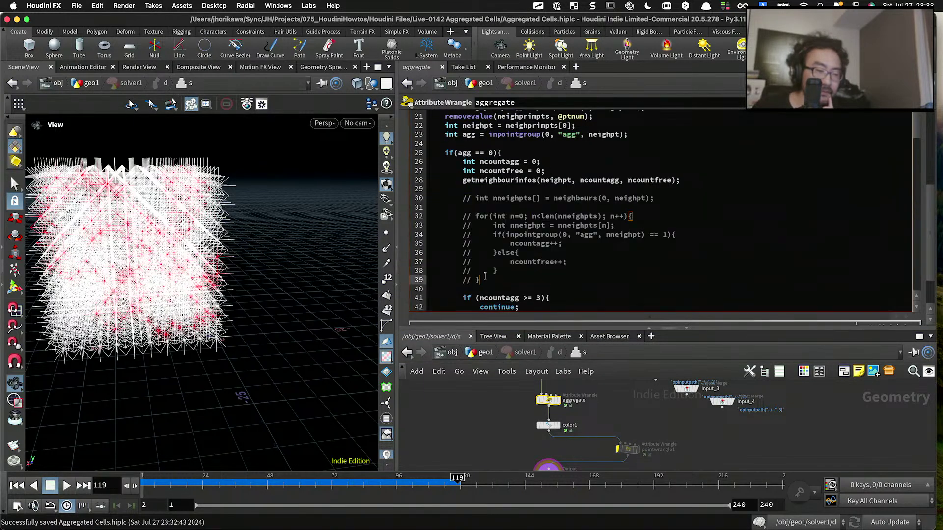
drag(485, 279, 456, 191)
key(BackSpace)
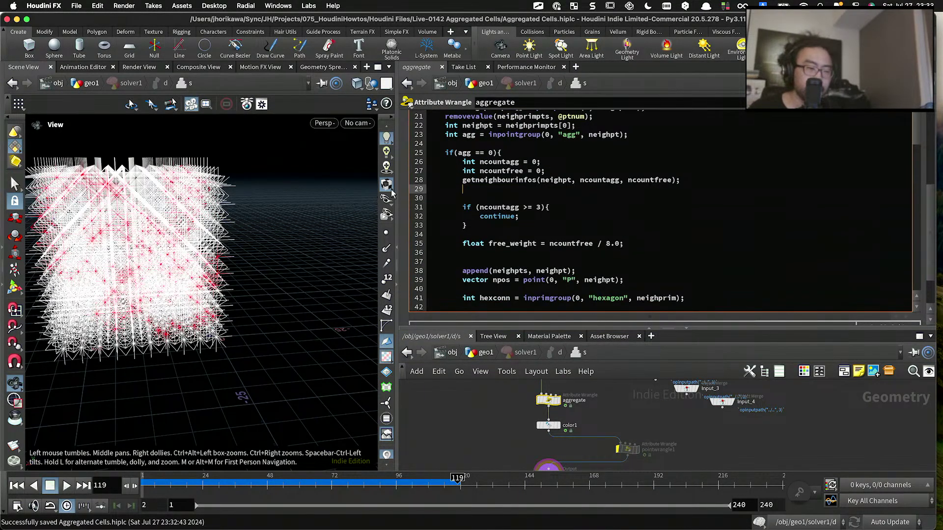
Step: Copy the whole getneighbourinfos function definition from the start of the aggregate code
scroll(442, 221, up, 6)
drag(432, 229, 418, 138)
key(super+c)
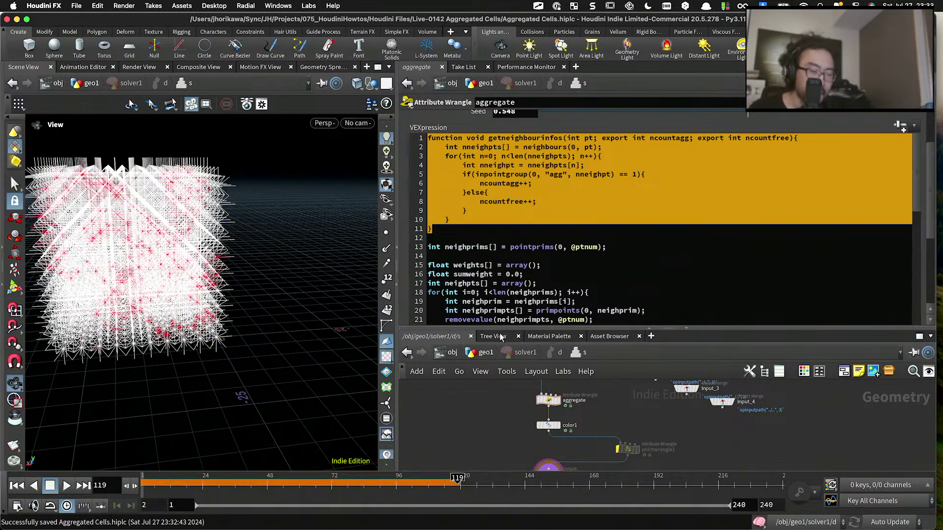
Step: Re-enable pointwrangle1 back in line between color1 and OUT, and make it the selected and displayed node
drag(501, 328, 501, 185)
scroll(545, 363, up, 5)
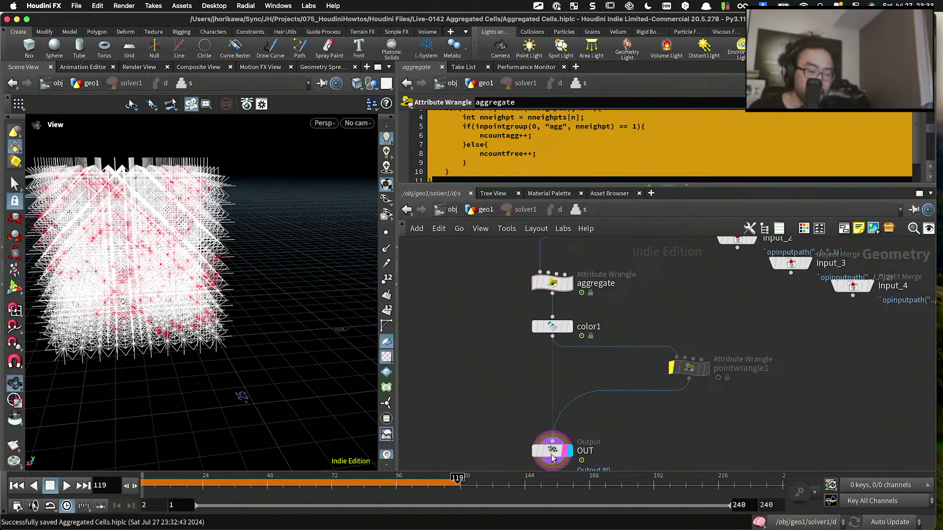
drag(704, 372, 569, 387)
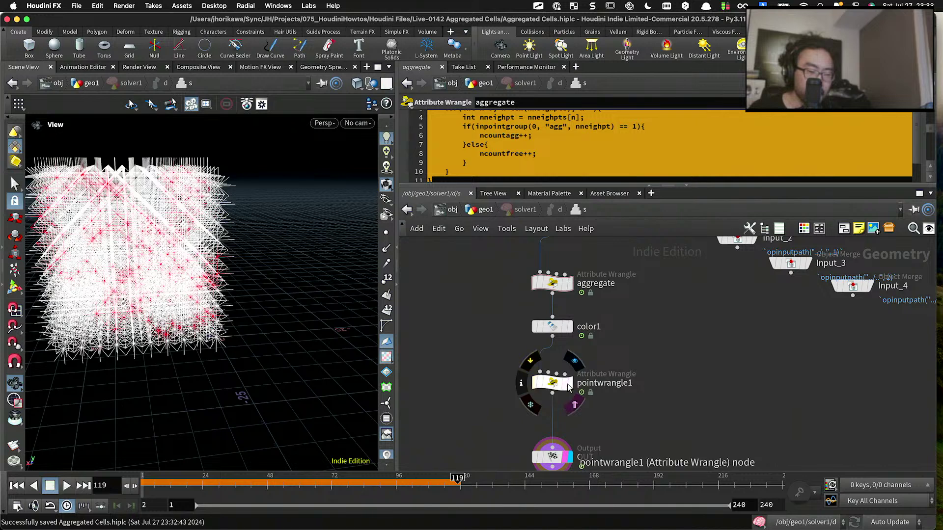
click(569, 387)
click(551, 382)
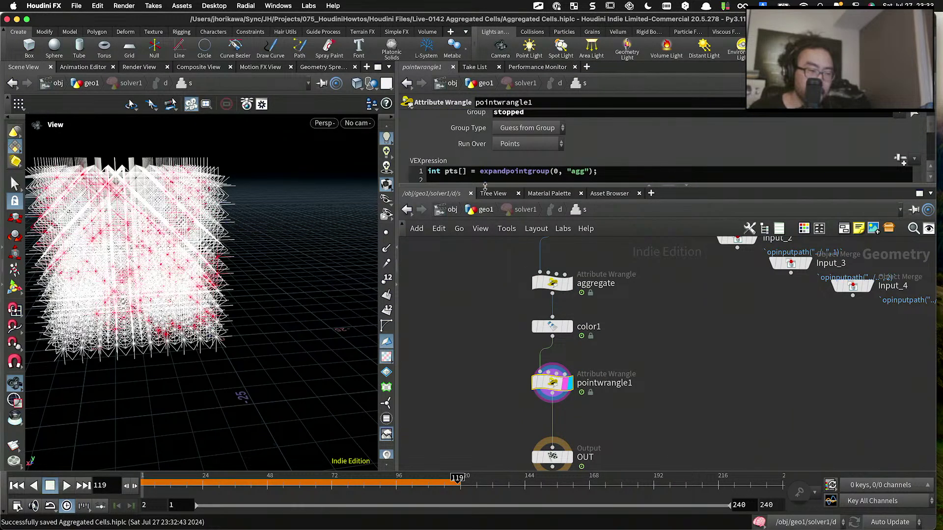
Step: Paste the getneighbourinfos function at the start of pointwrangle1's code, followed by a line break before the pts array declaration
drag(485, 187, 483, 298)
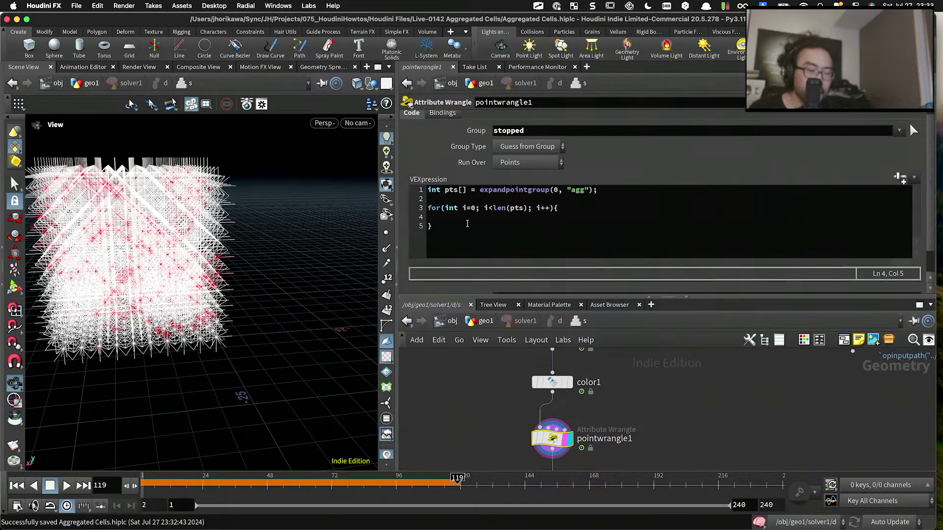
click(428, 190)
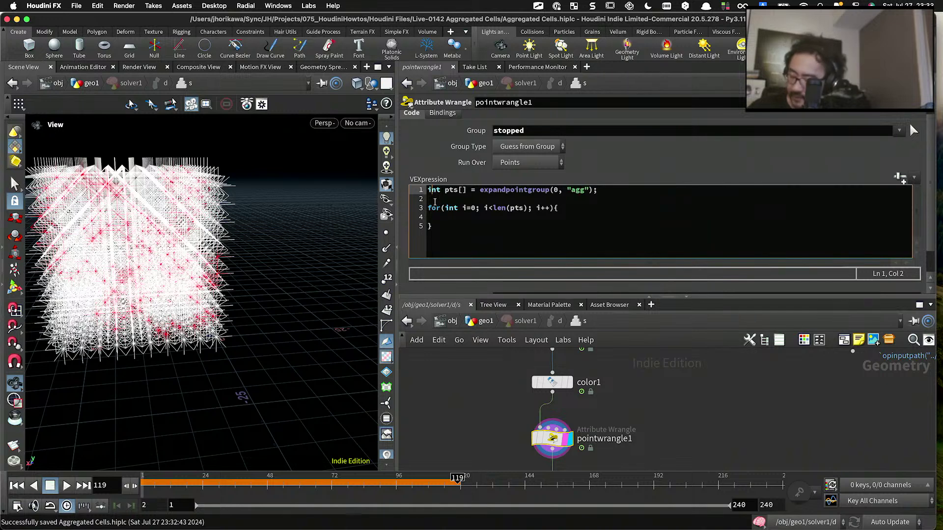
key(Return)
key(super+v)
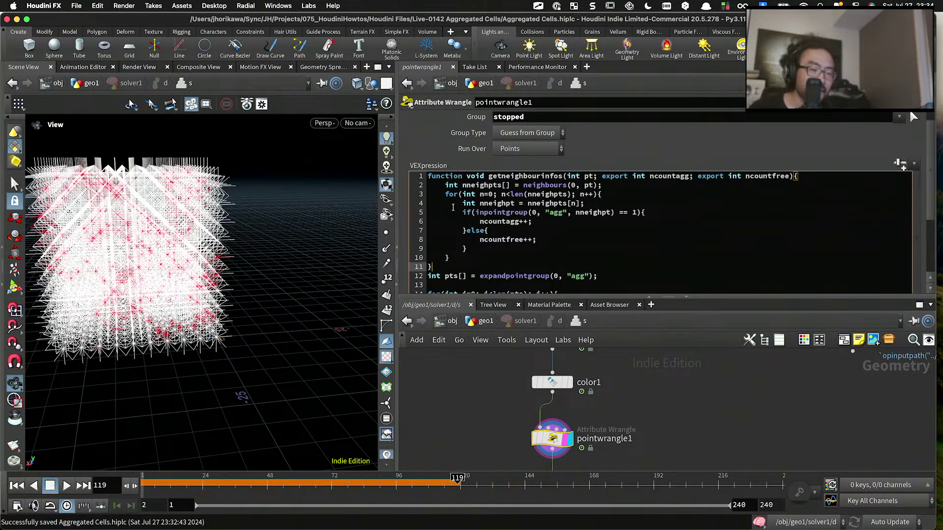
key(Return)
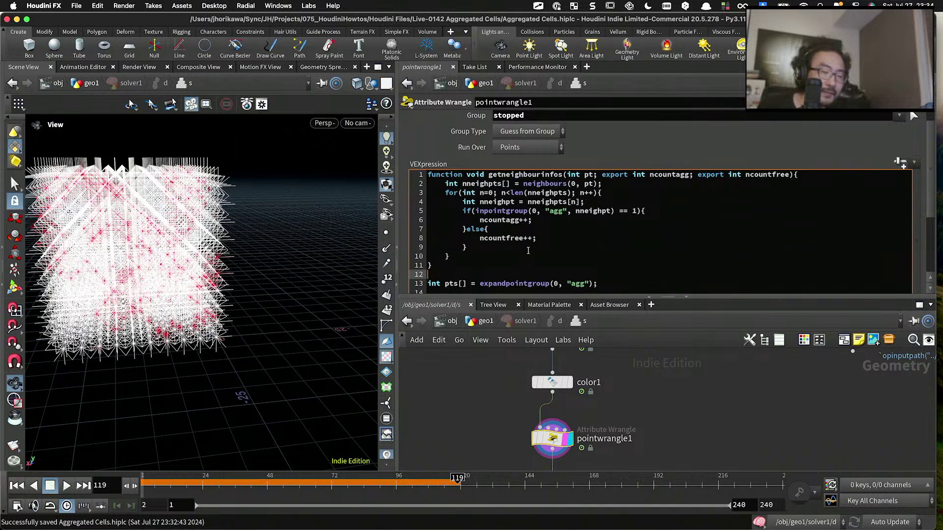
scroll(497, 263, down, 2)
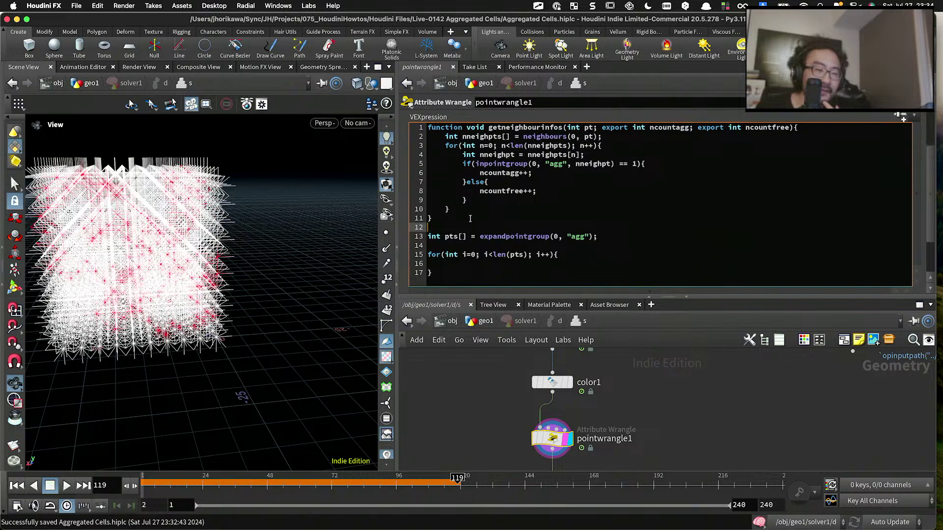
Step: Begin a getneighbourinfos call inside the for loop over pts, passing pts[i] as its first argument
drag(470, 218, 497, 211)
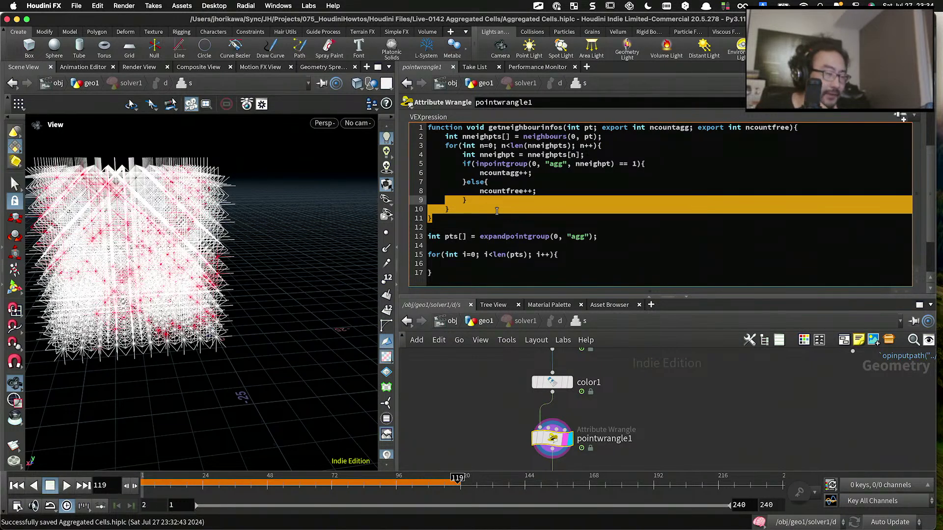
click(512, 173)
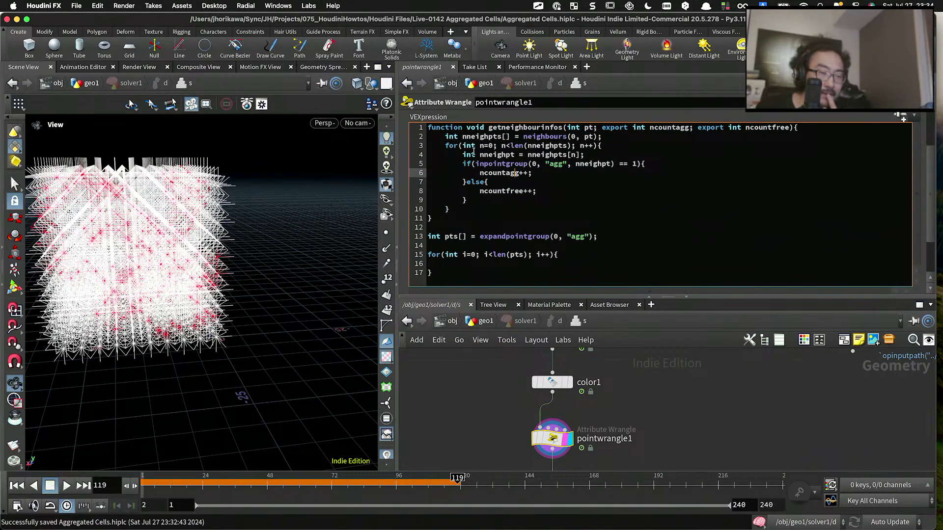
double_click(529, 127)
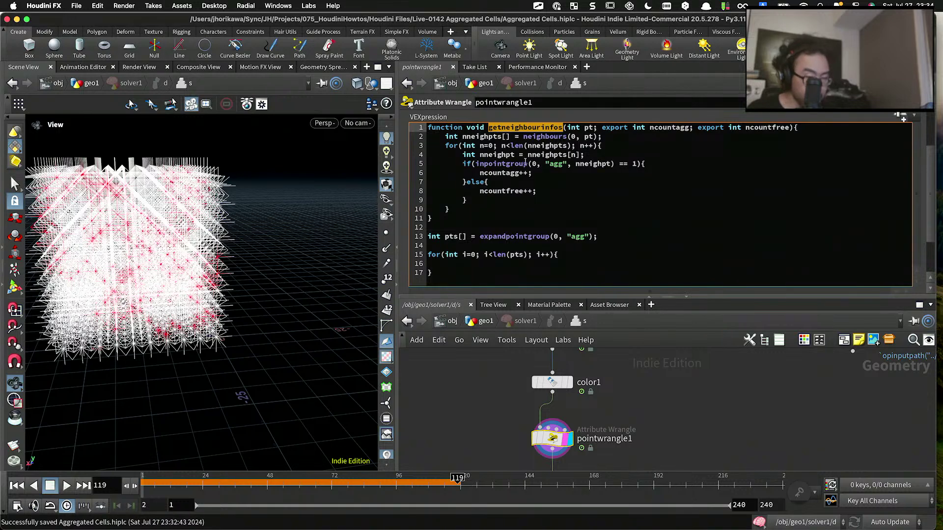
click(507, 241)
click(507, 266)
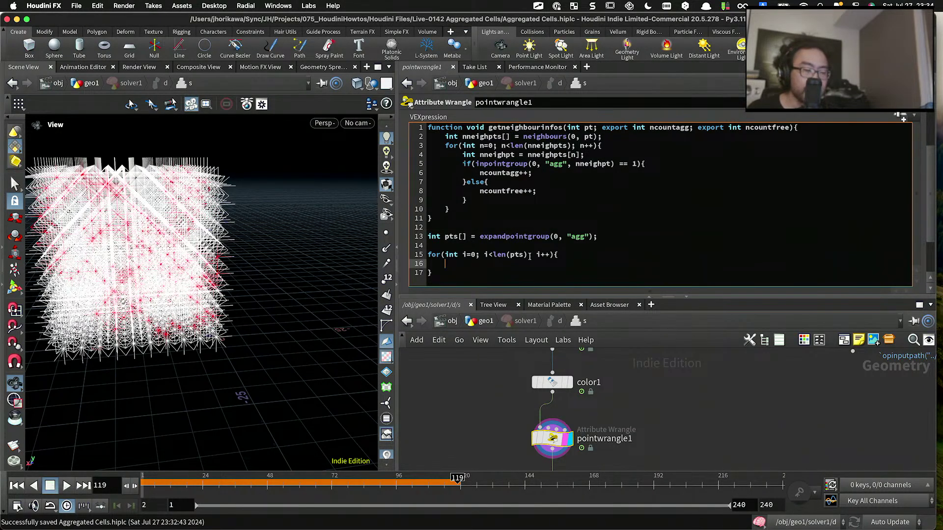
double_click(582, 237)
triple_click(484, 268)
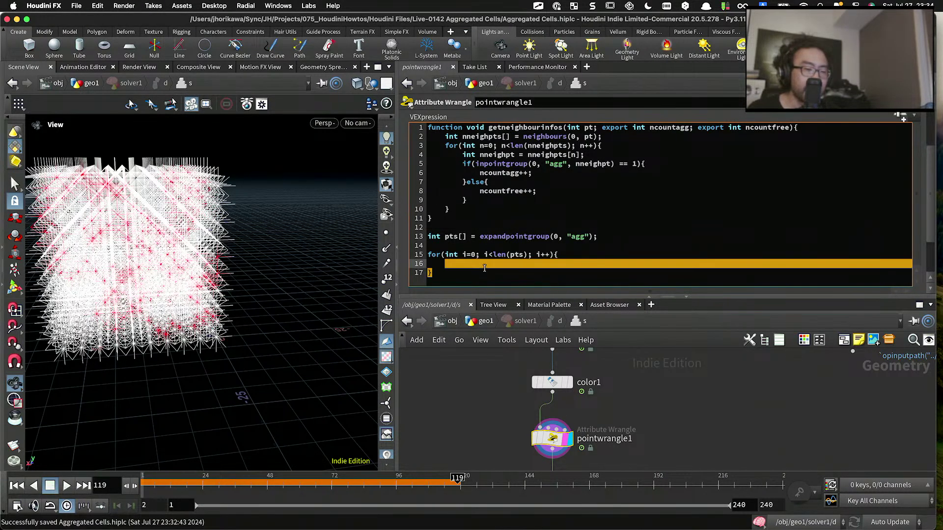
click(485, 264)
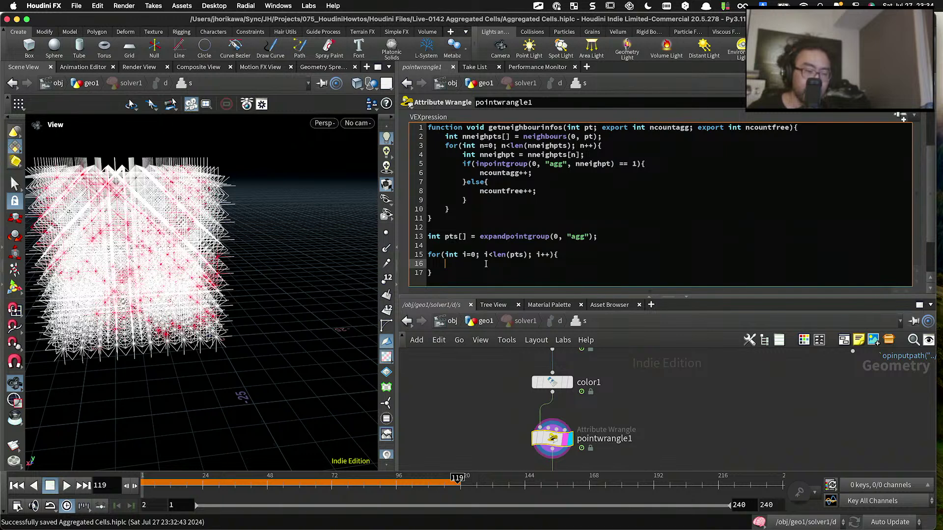
text(getneighbourinfos)
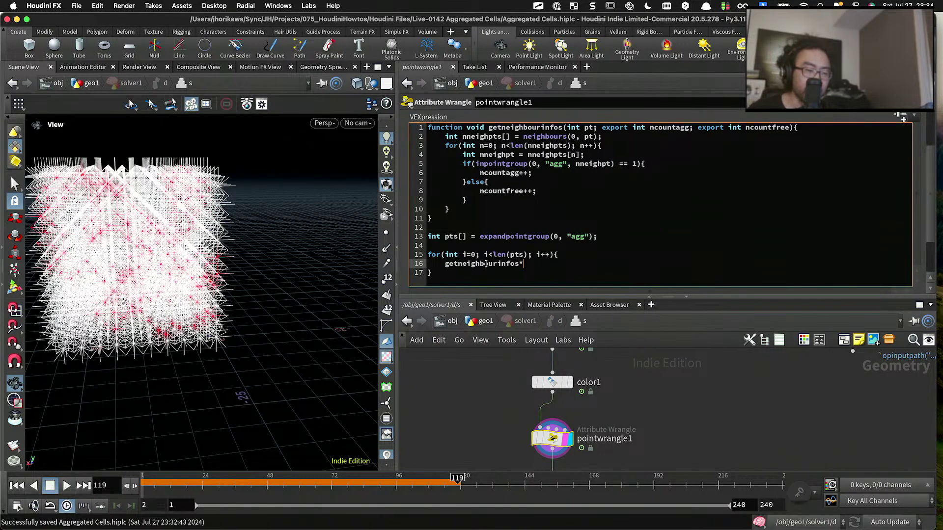
text(()
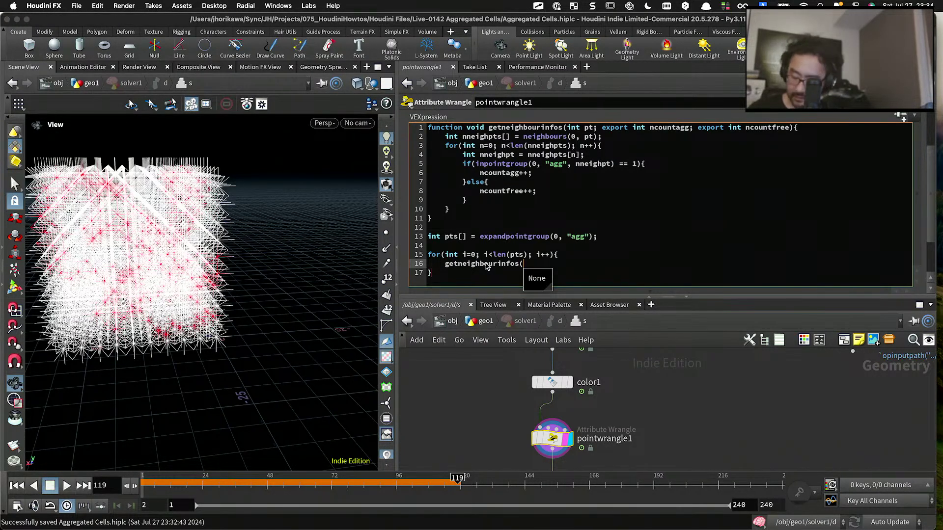
text(pts[i],)
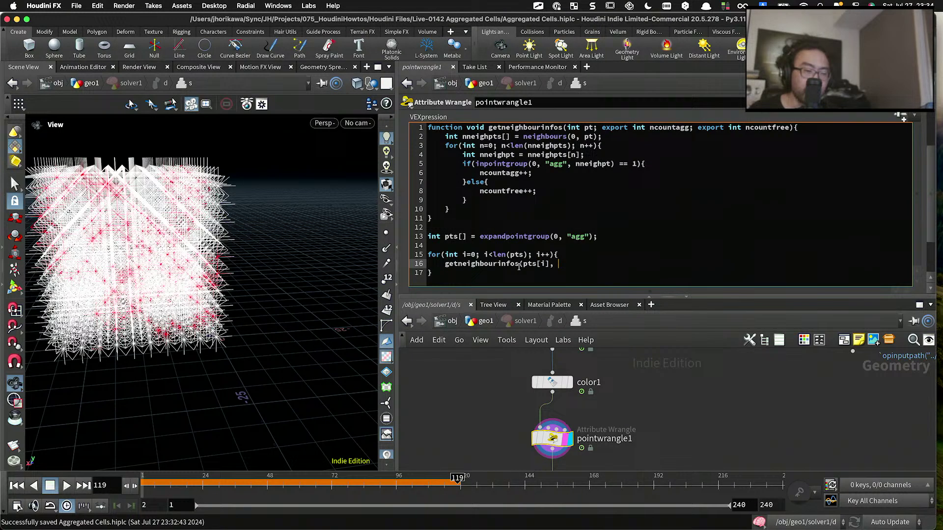
Step: Declare the integers ncountagg and ncountfree, both set to 0, above the getneighbourinfos call in the for loop
click(562, 254)
key(Return)
key(Tab)
text(in)
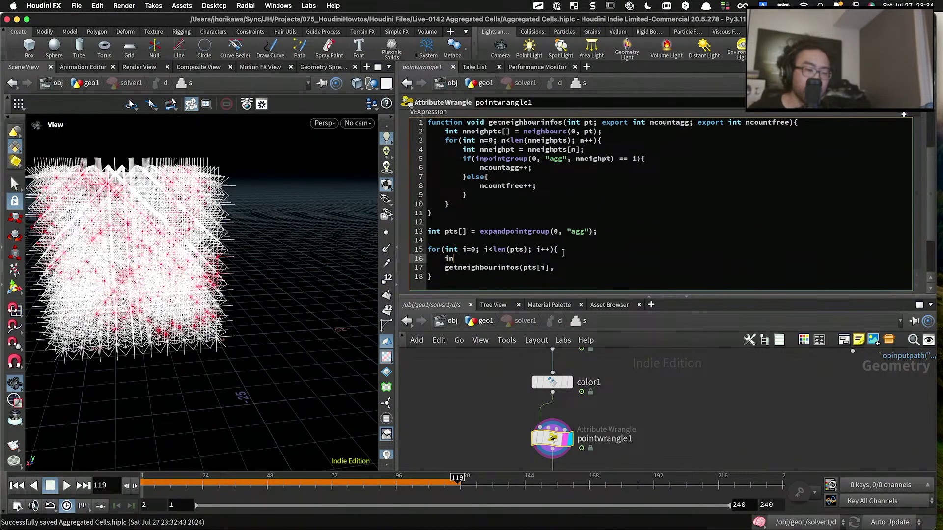
text(t ncountagg )
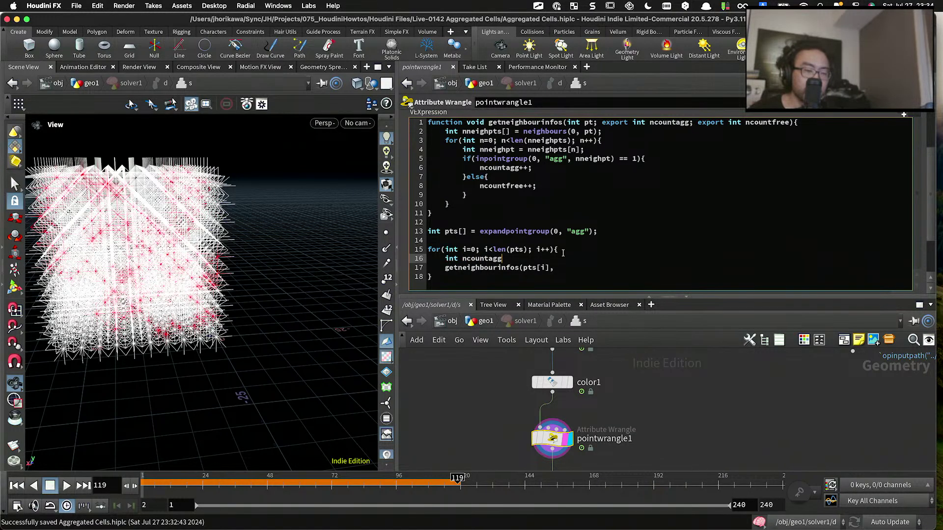
text(= 0 ;)
key(Return)
text(int f)
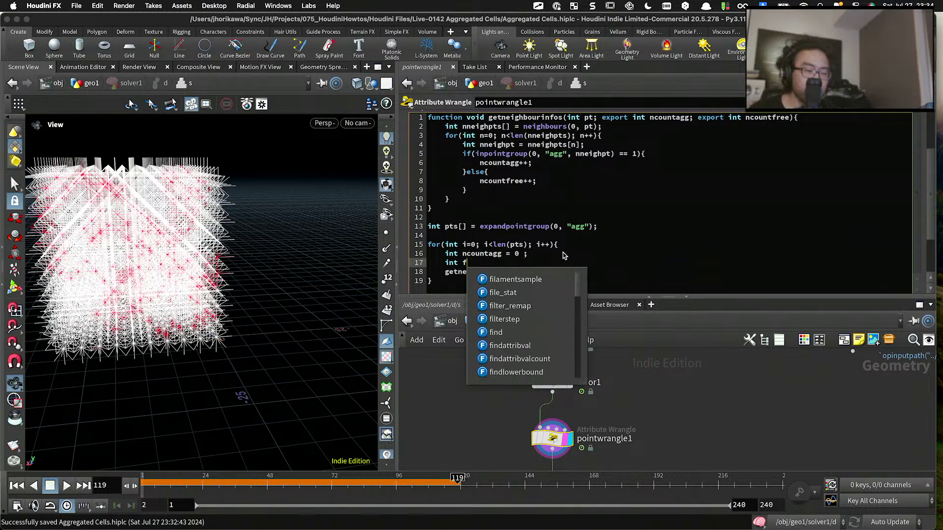
key(BackSpace)
text(ncountferee)
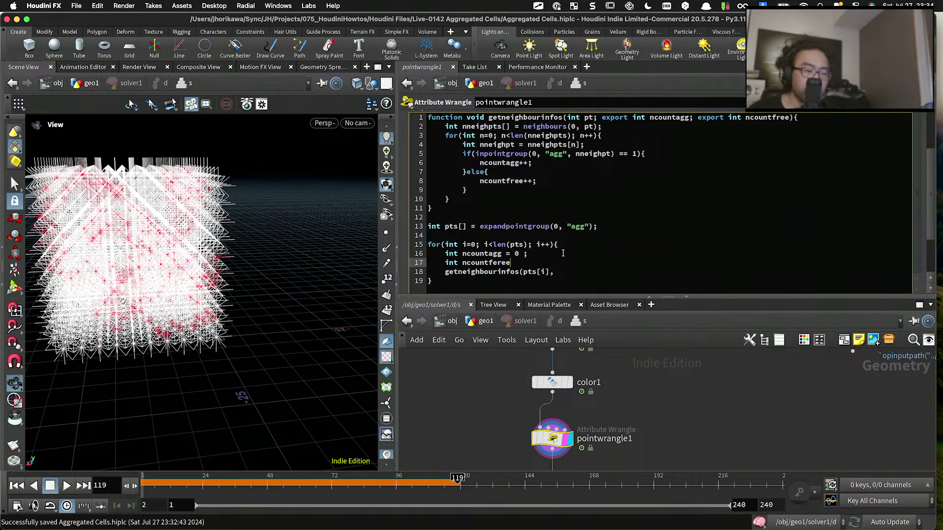
key(BackSpace)
key(BackSpace)
key(BackSpace)
key(BackSpace)
text(ree = 0)
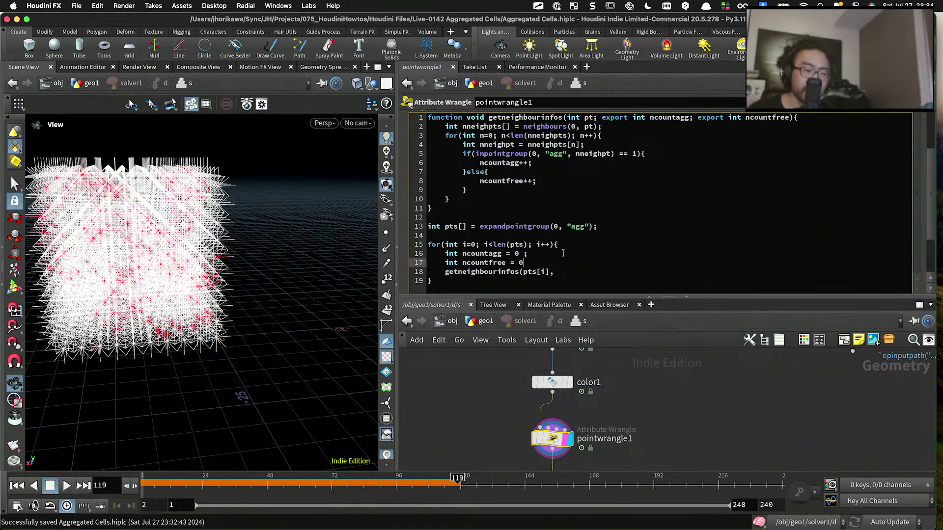
text(;)
key(Up)
key(Left)
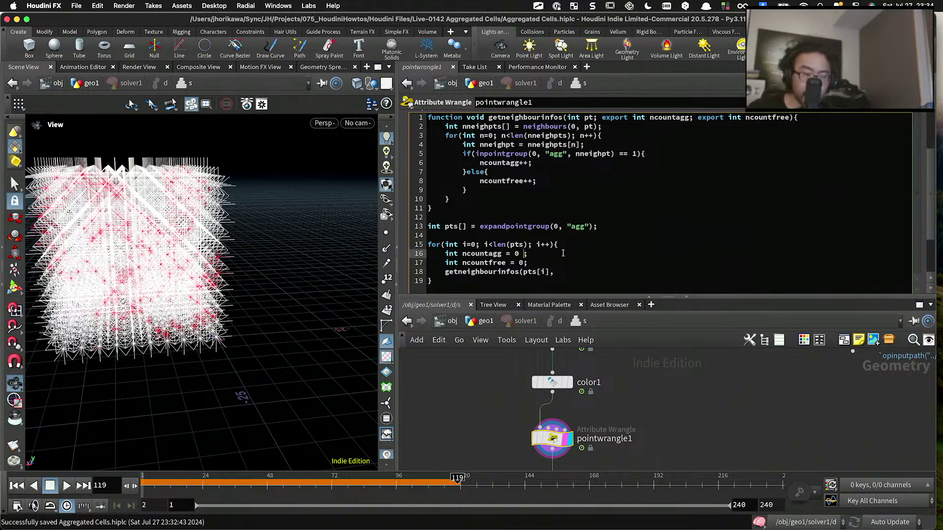
key(BackSpace)
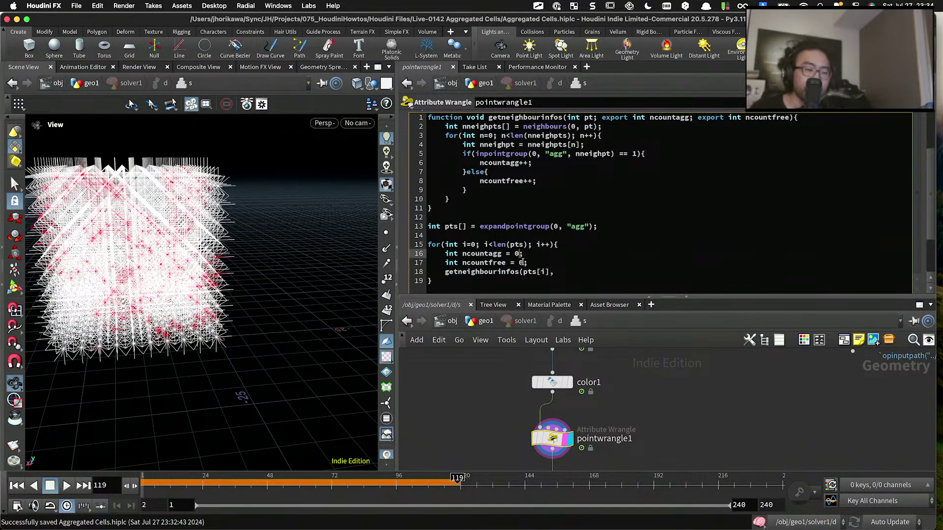
Step: Complete the getneighbourinfos call in the loop with the arguments ncountagg and ncountfree, closing the statement
mouse_move(524, 253)
mouse_down()
mouse_move(446, 254)
mouse_move(535, 262)
mouse_up()
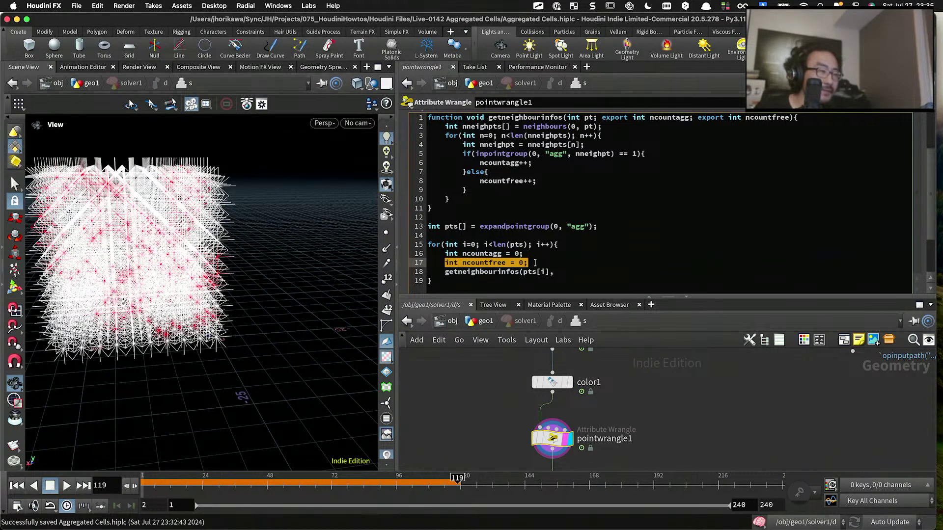
click(535, 270)
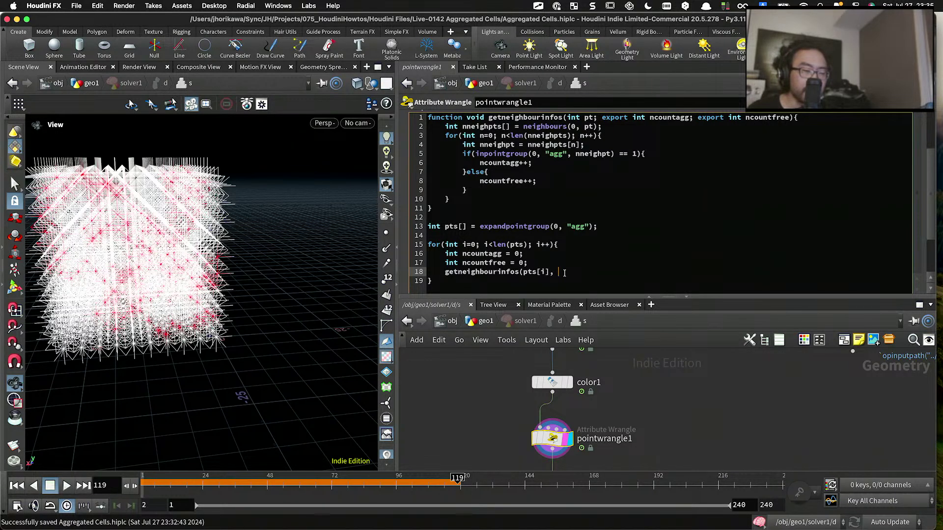
text(ncountagg, ncoun)
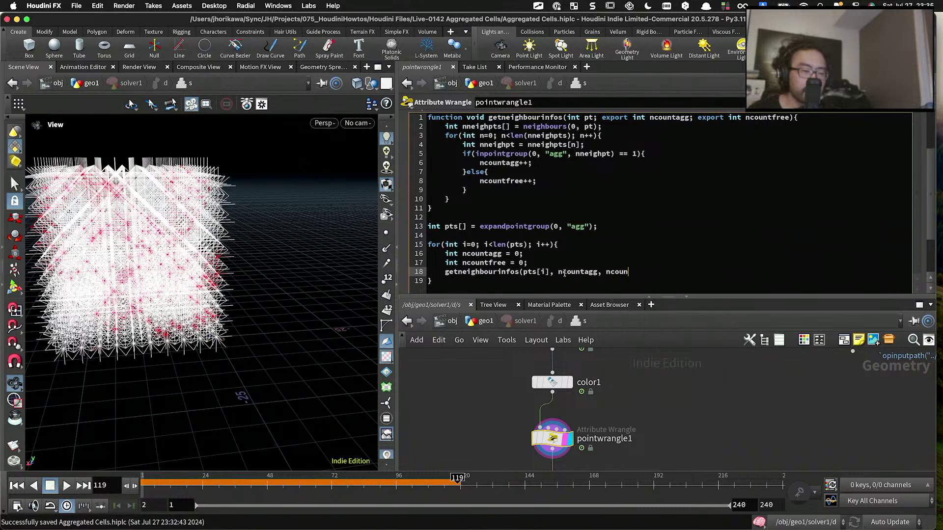
text(tfree);)
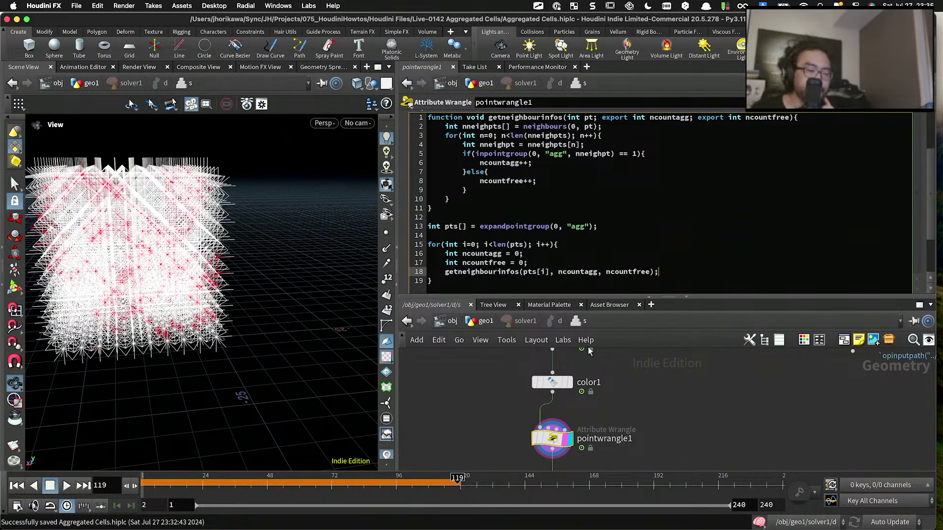
click(587, 341)
click(673, 351)
Step: Add an empty if block with the condition ncountagg < 3 below the getneighbourinfos call, separated by a blank line
scroll(608, 275, down, 2)
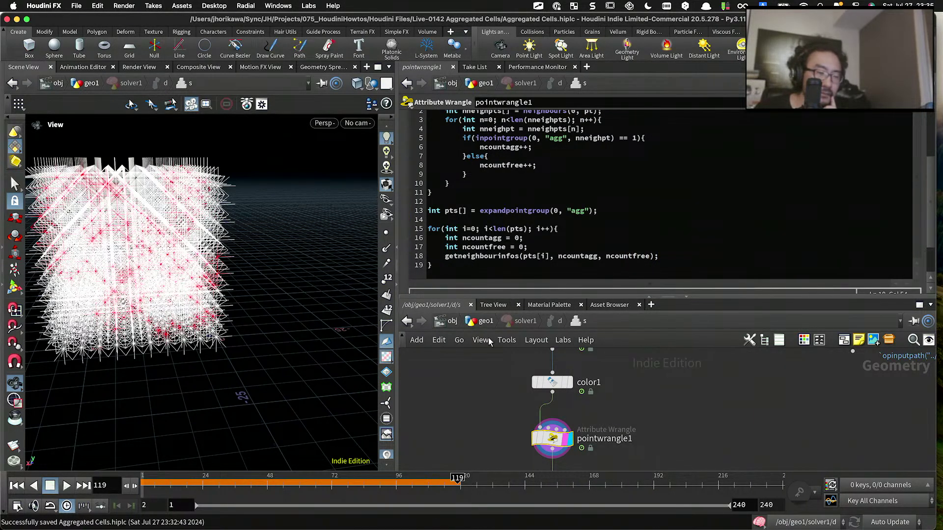
click(664, 255)
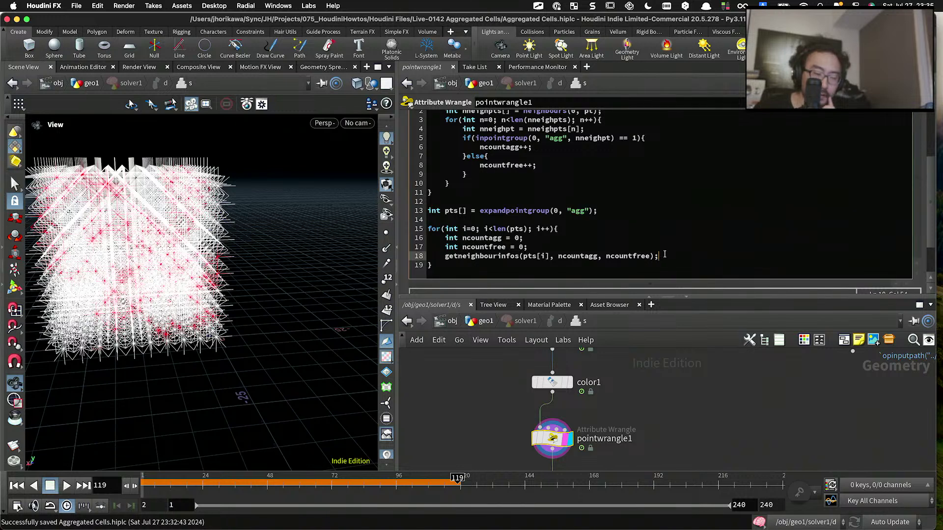
key(Return)
key(Return)
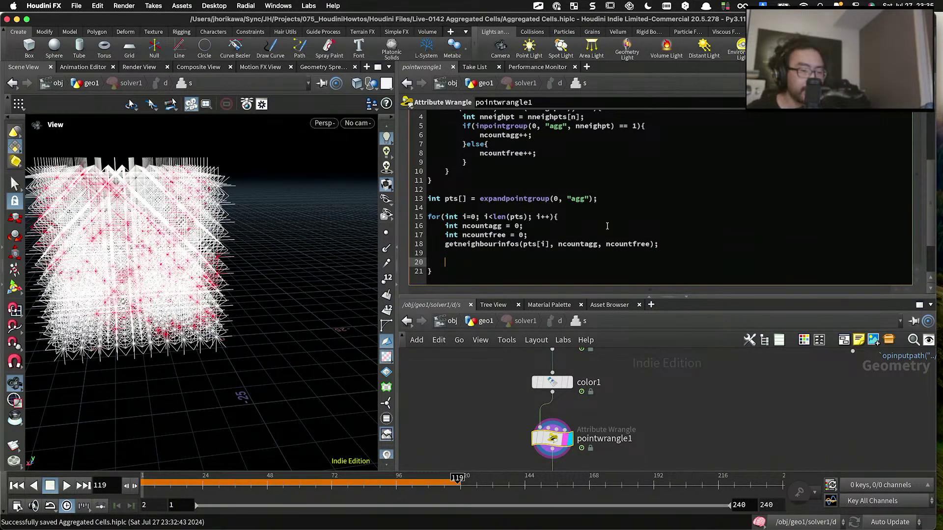
text(if(ncountagg)
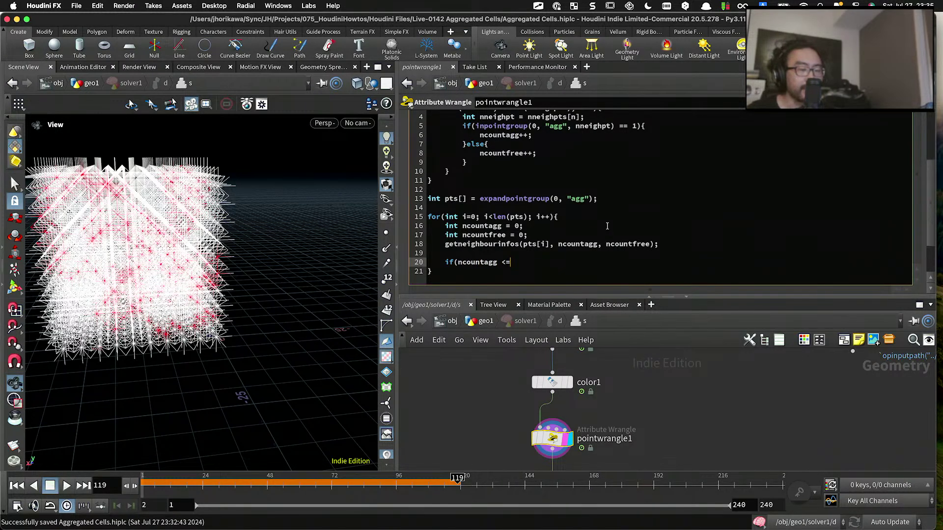
text(< 3){)
key(Return)
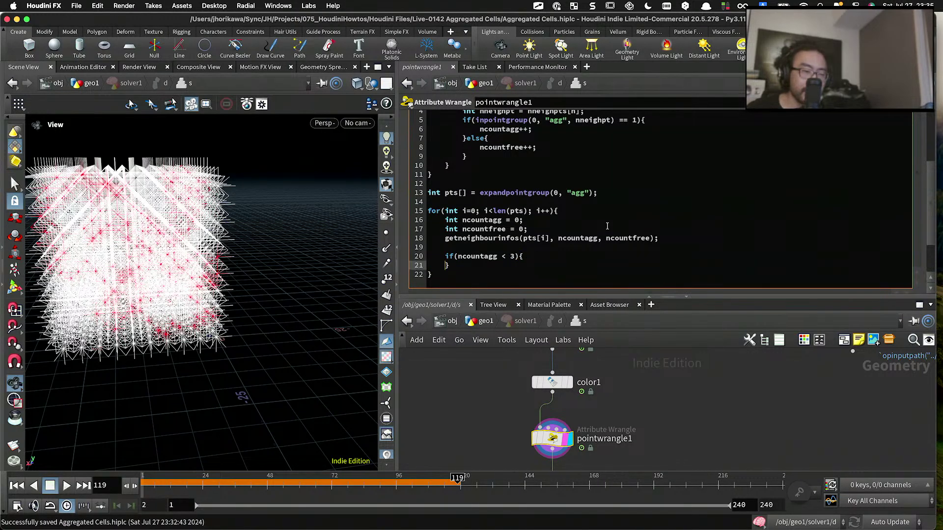
key(Return)
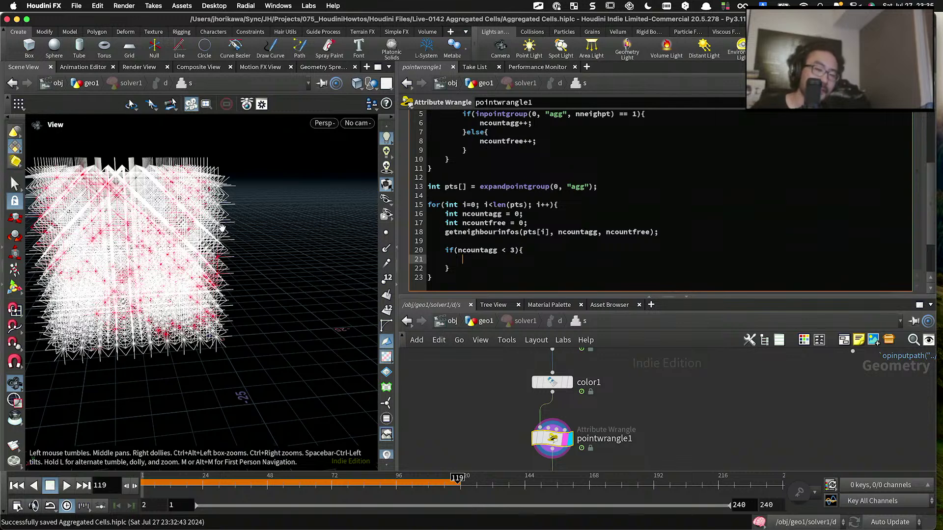
Step: Extend the if condition after ncountagg < 3 with a second test, && ncount > 2
click(554, 251)
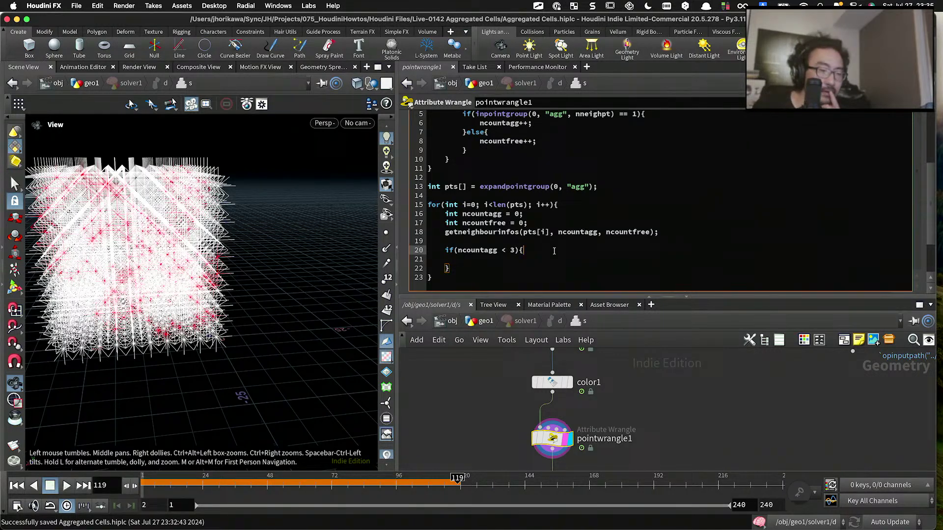
double_click(626, 231)
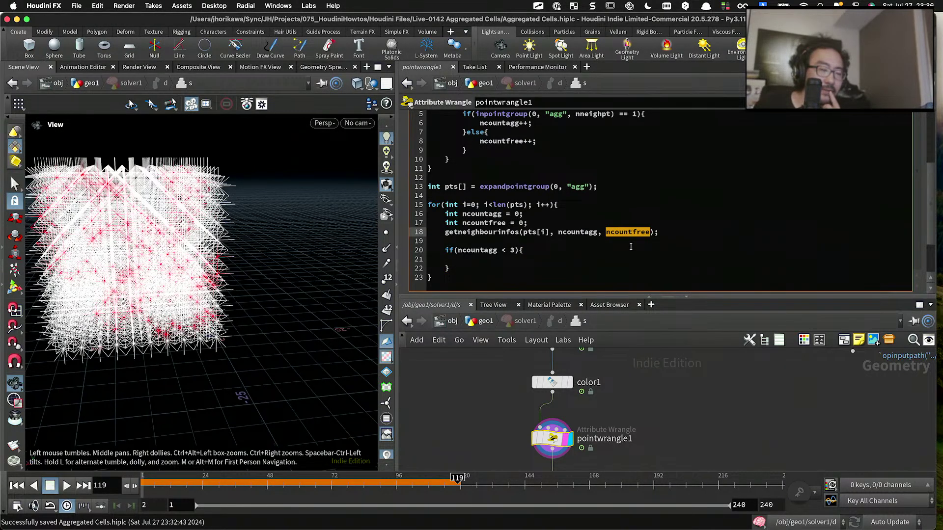
click(600, 254)
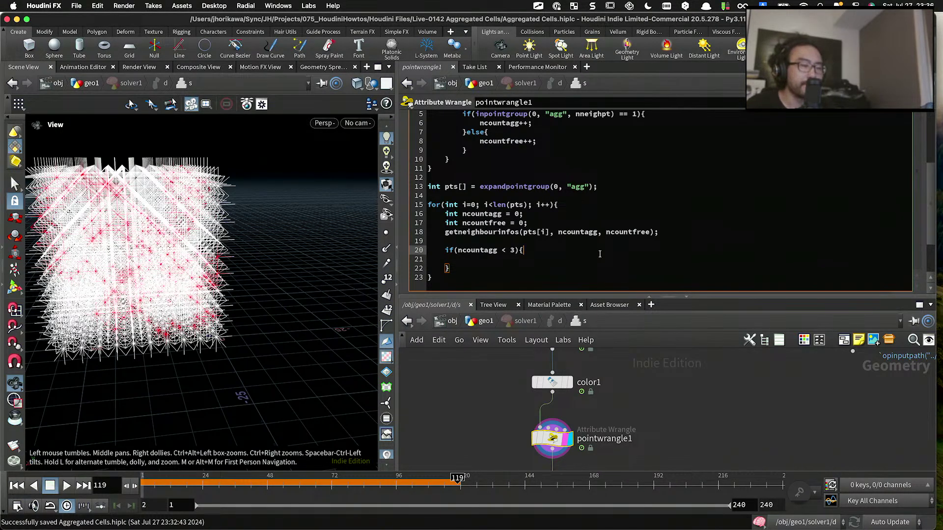
click(513, 251)
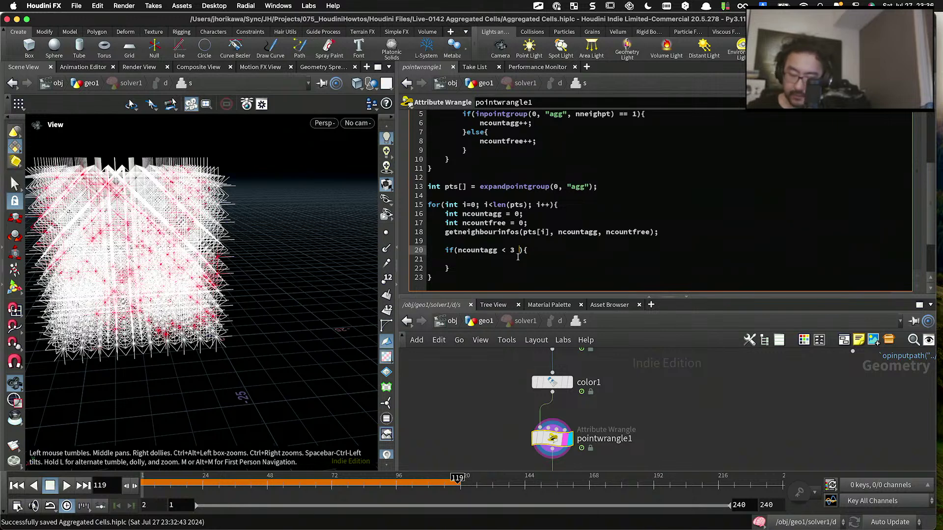
text(&& ncount > )
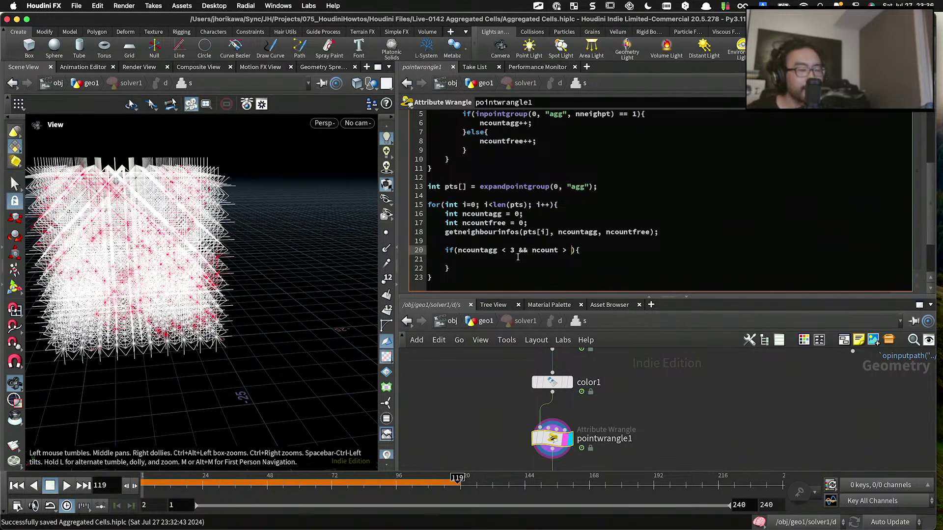
text(2)
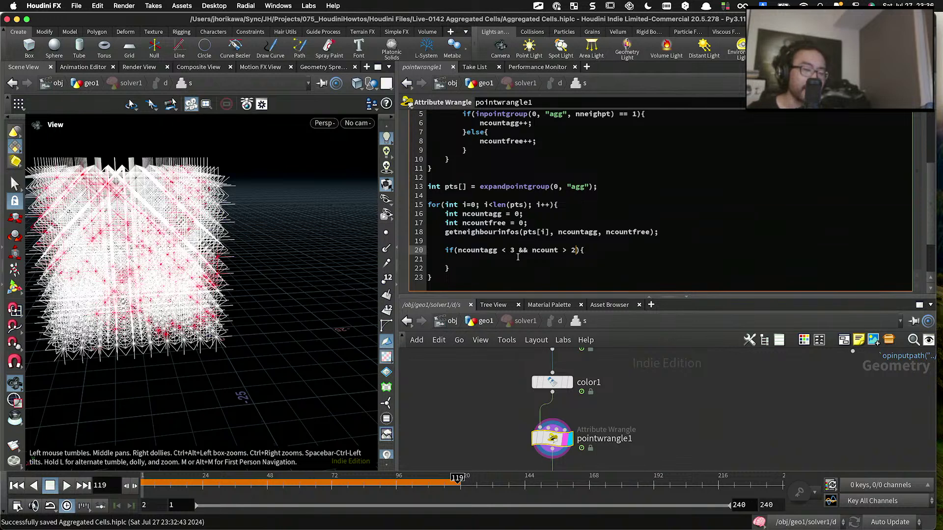
click(517, 259)
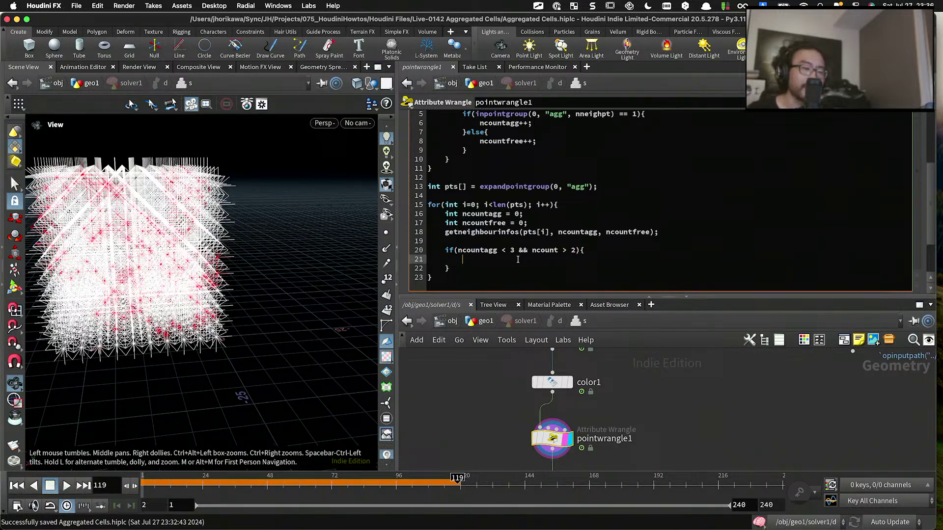
Step: Change the second test of the if condition to ncountfree > 3
double_click(574, 250)
text(4)
key(BackSpace)
text(3)
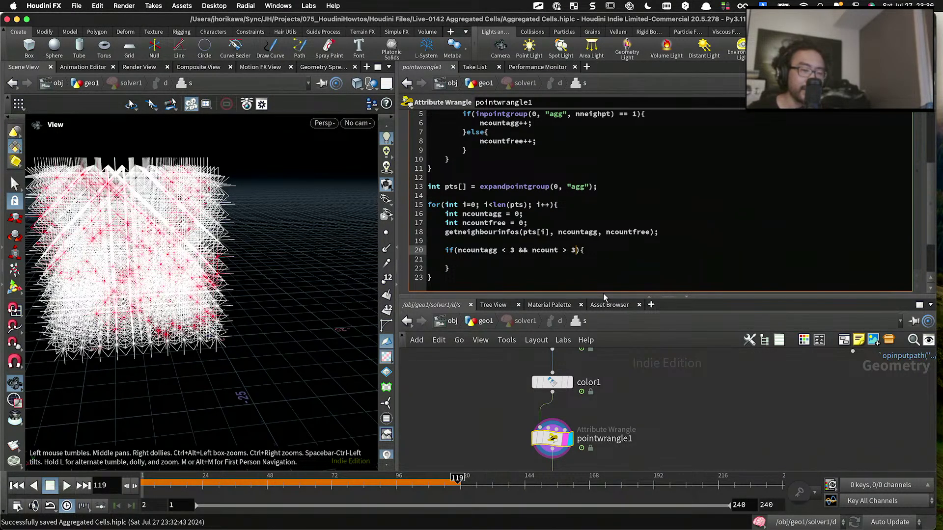
double_click(619, 233)
key(super+c)
double_click(544, 251)
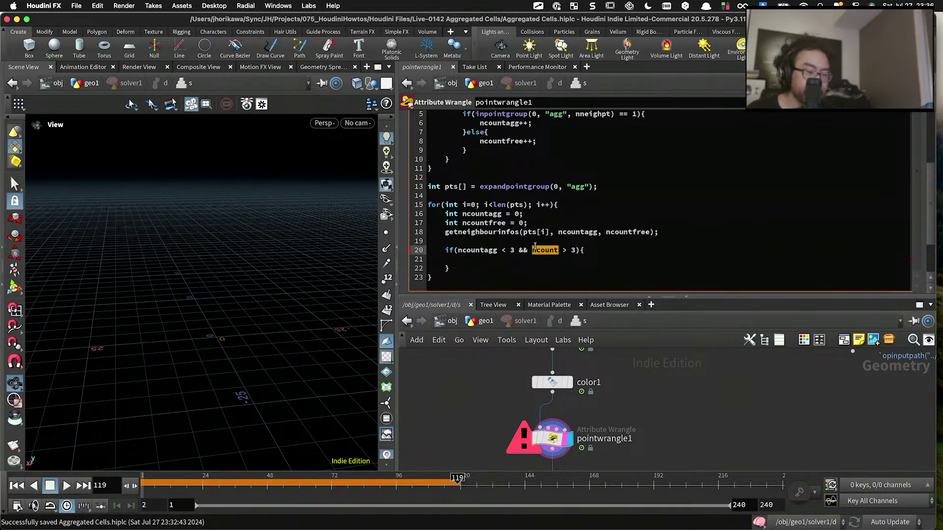
key(super+v)
click(538, 258)
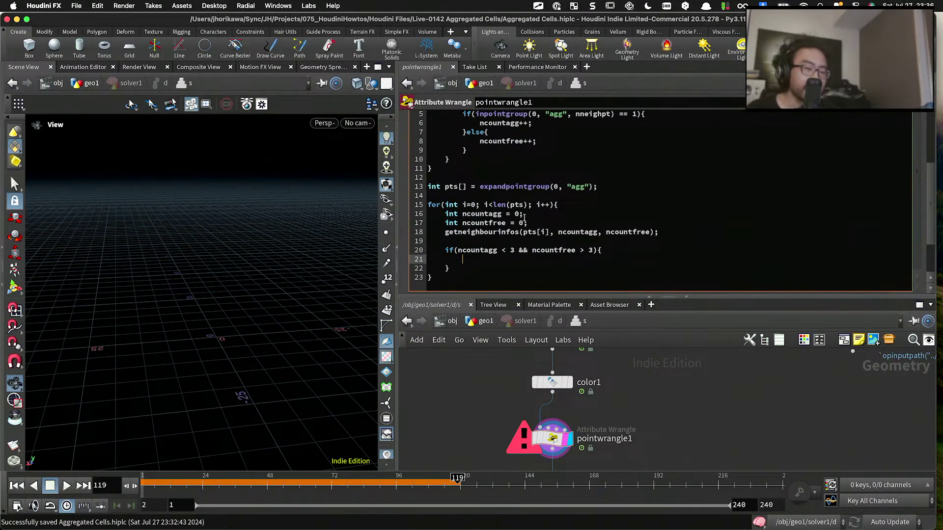
Step: Declare an empty integer array above the for loop with int candidates[] = array();
click(512, 195)
key(Return)
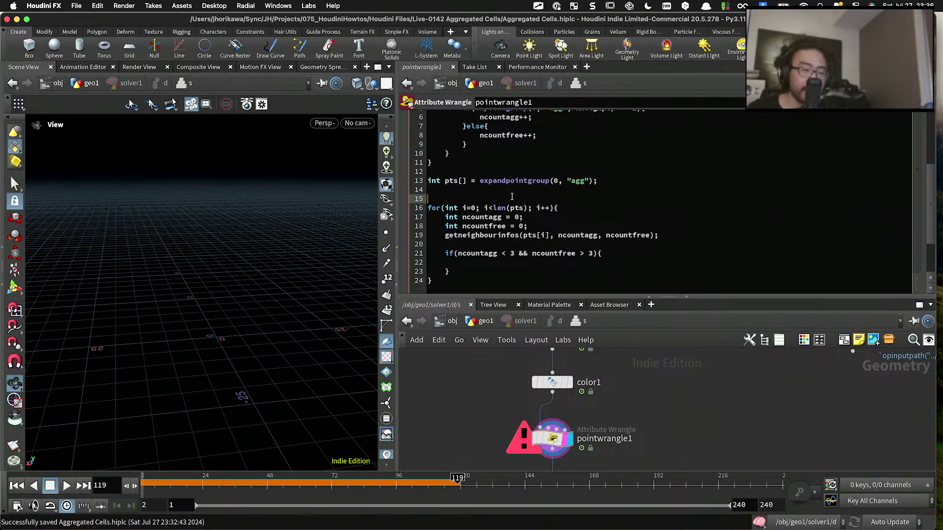
text(int )
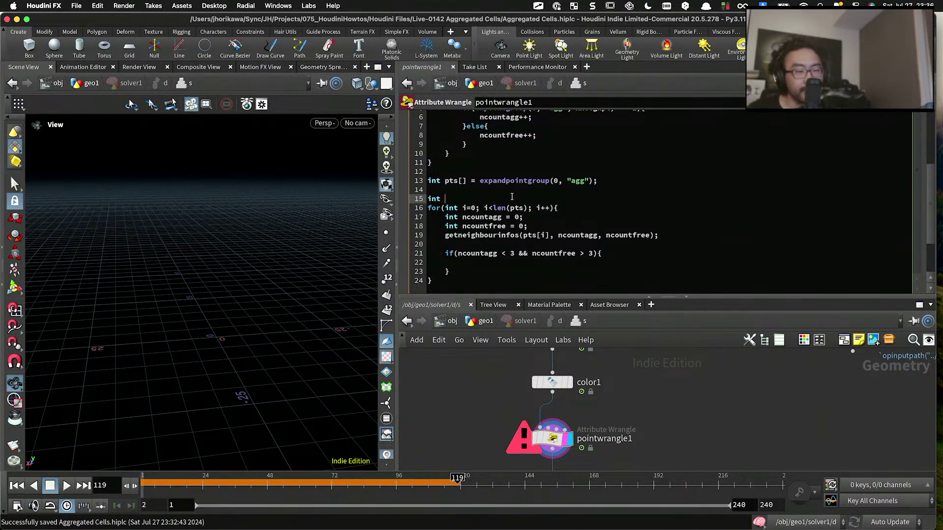
text(c)
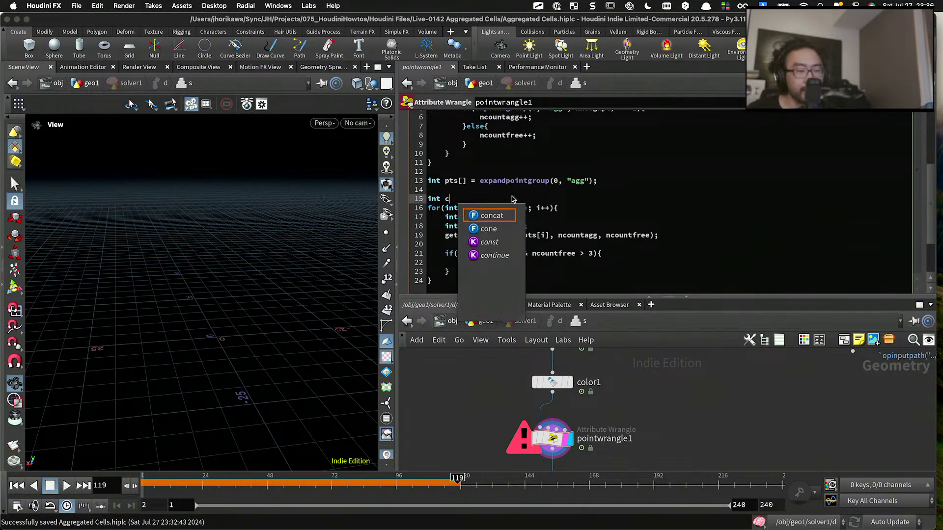
text(andidates)
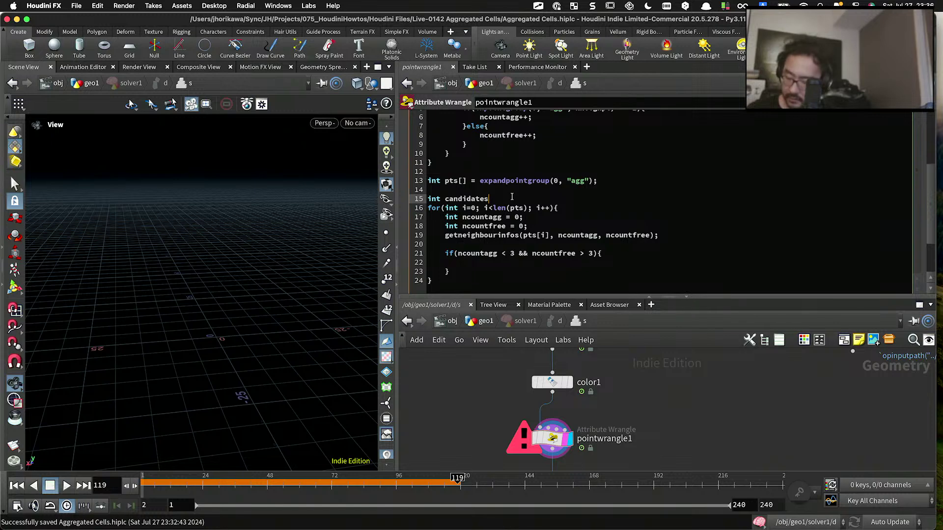
text([] = array();)
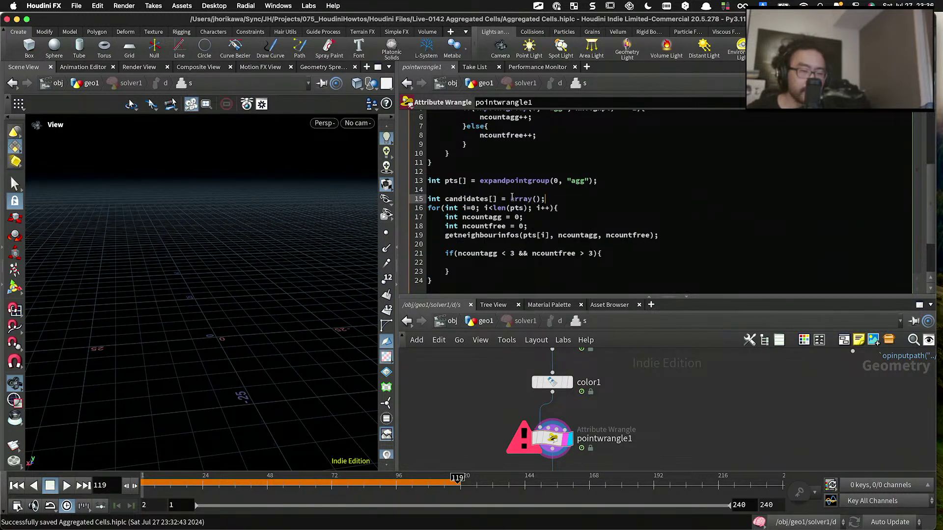
Step: Add append(candidates, pts[i]); inside the if block and save the file
click(497, 262)
text(a)
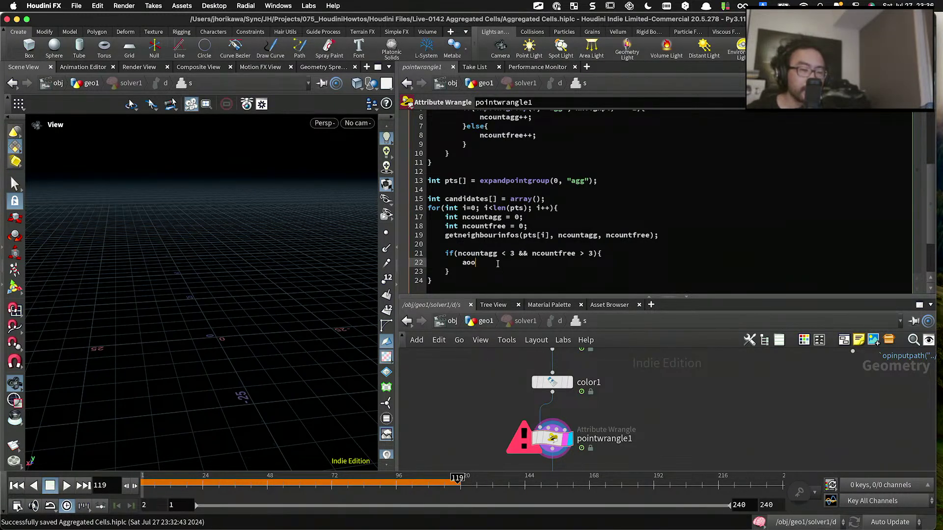
text(ppend()
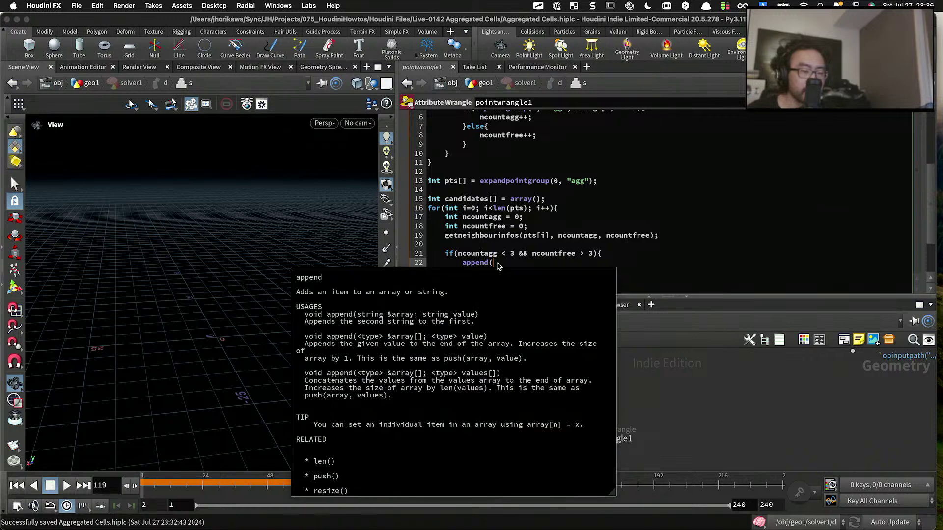
text(candidates,)
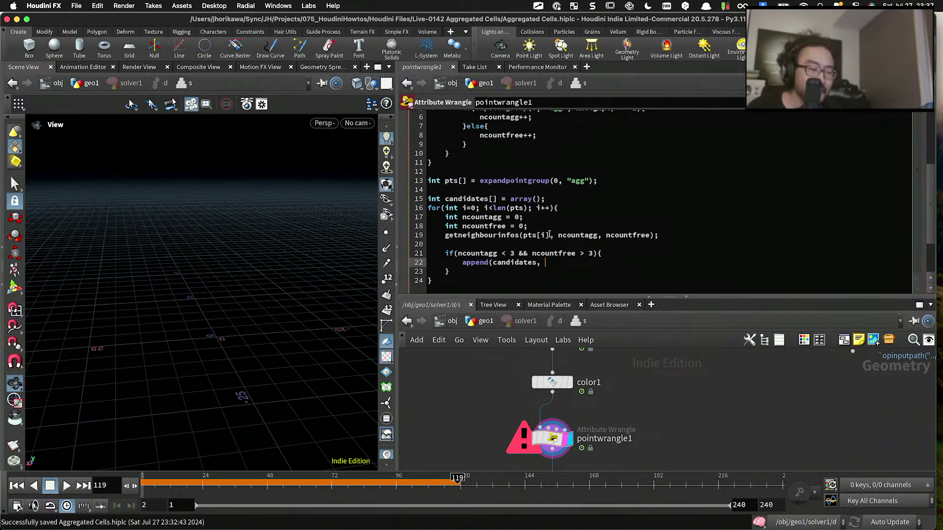
drag(550, 234, 522, 235)
key(super+v)
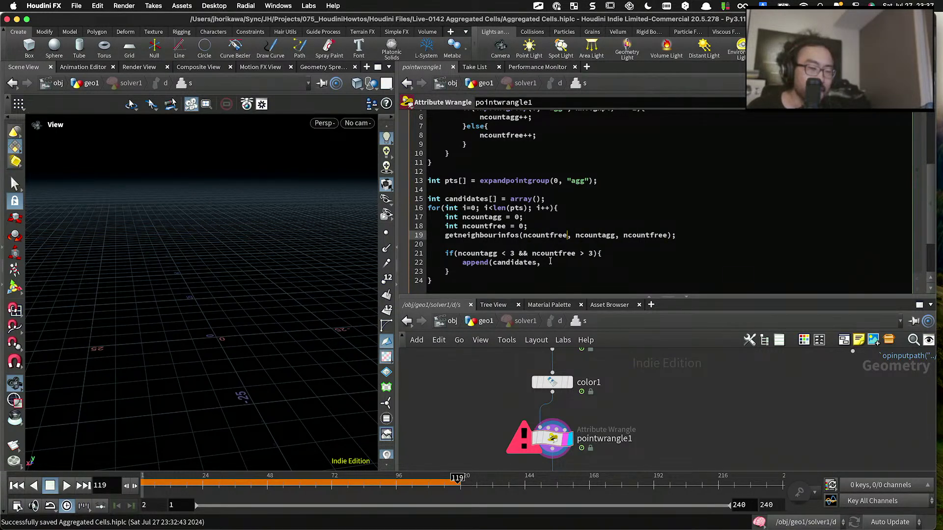
key(super+z)
click(546, 262)
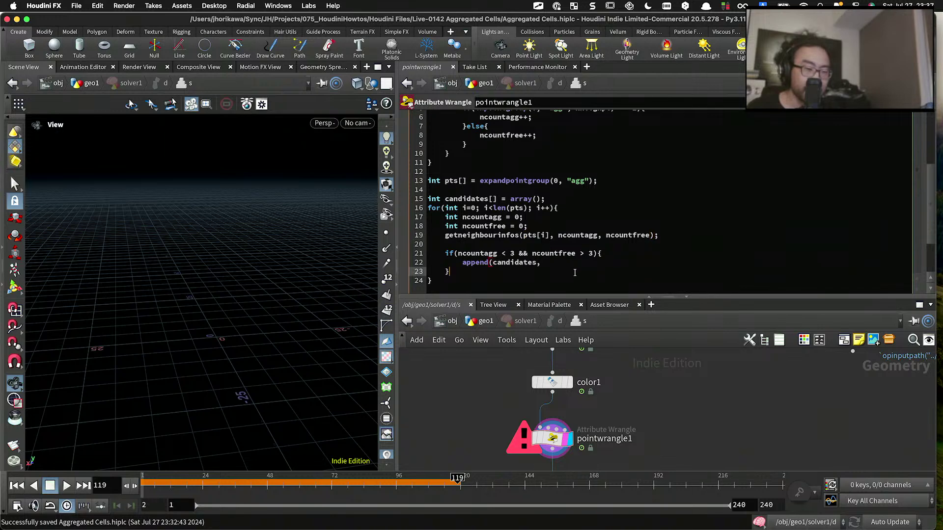
key(super+v)
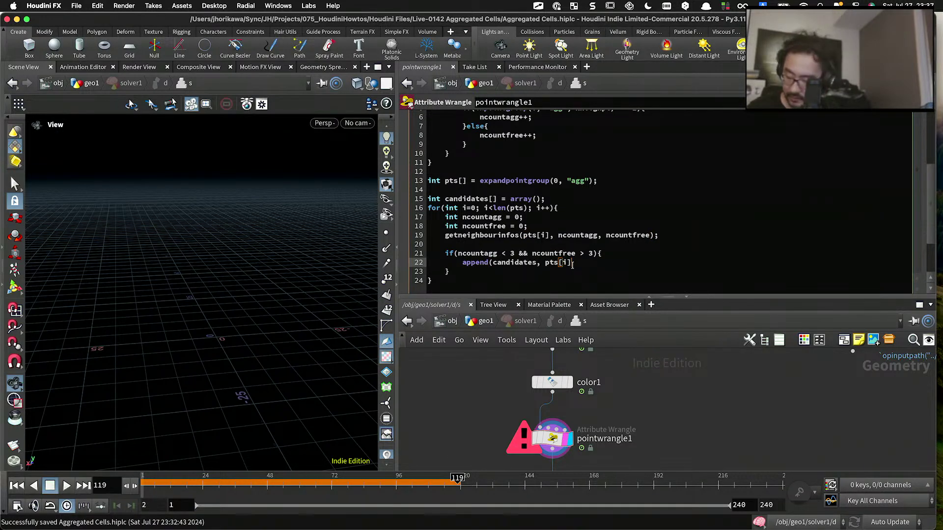
text();)
key(super+s)
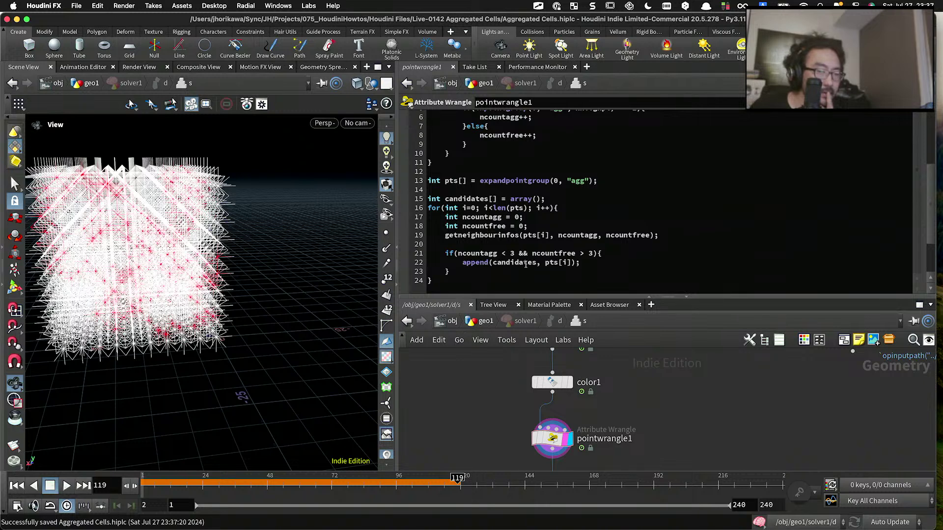
key(Down)
key(Down)
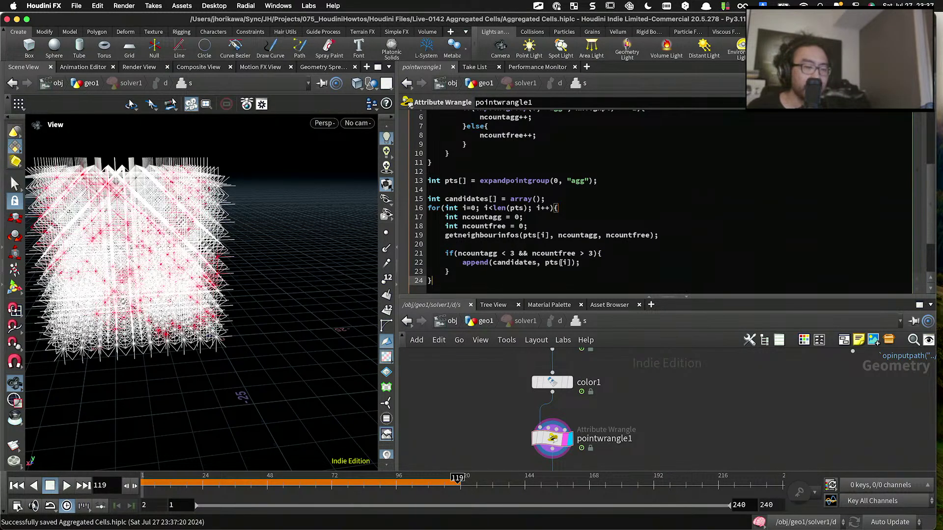
drag(574, 263, 559, 263)
click(532, 263)
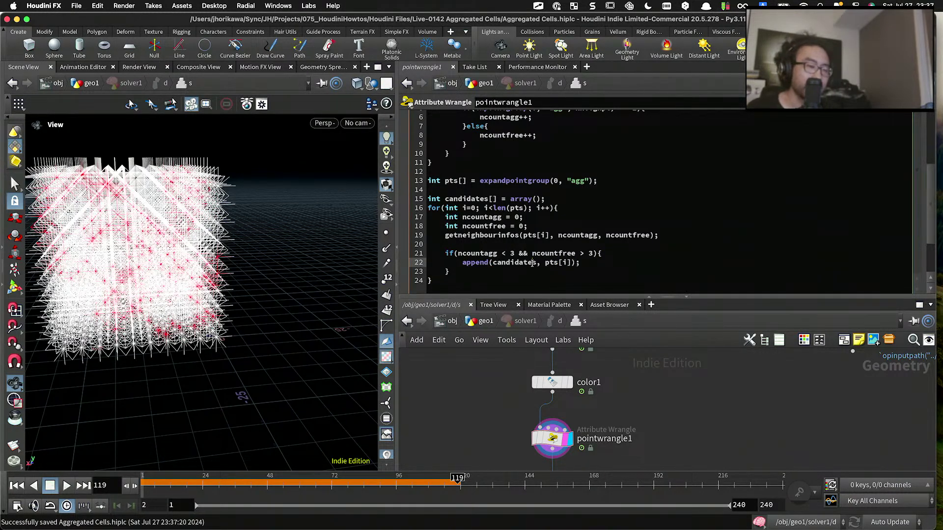
double_click(532, 264)
click(506, 277)
key(Return)
key(Return)
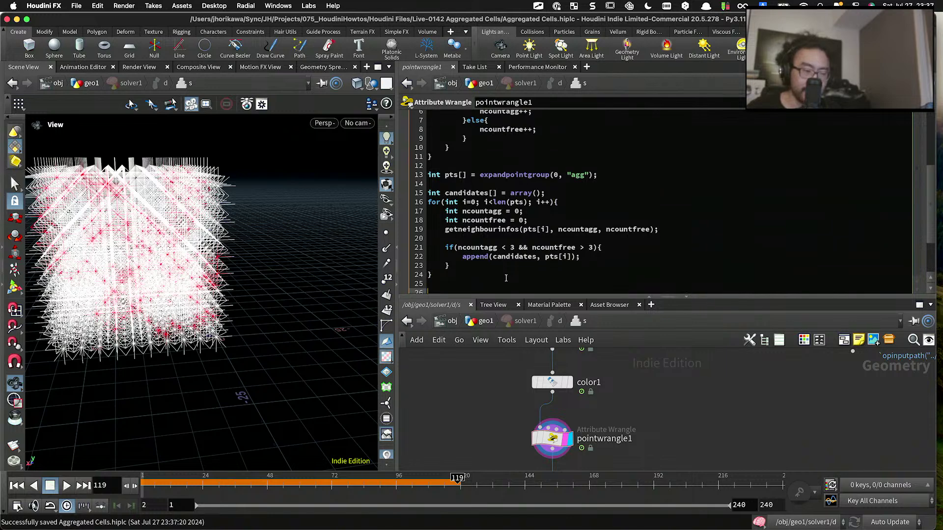
text(i[)
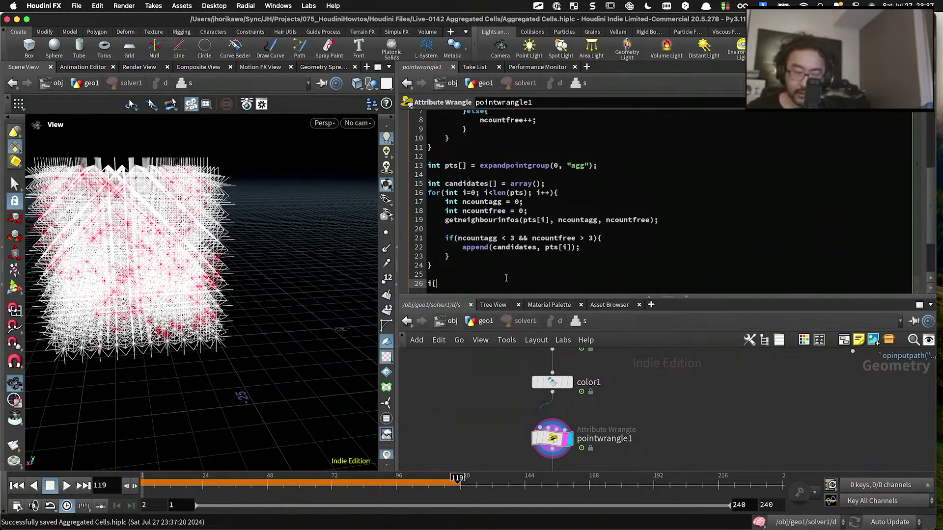
text(]@candiates)
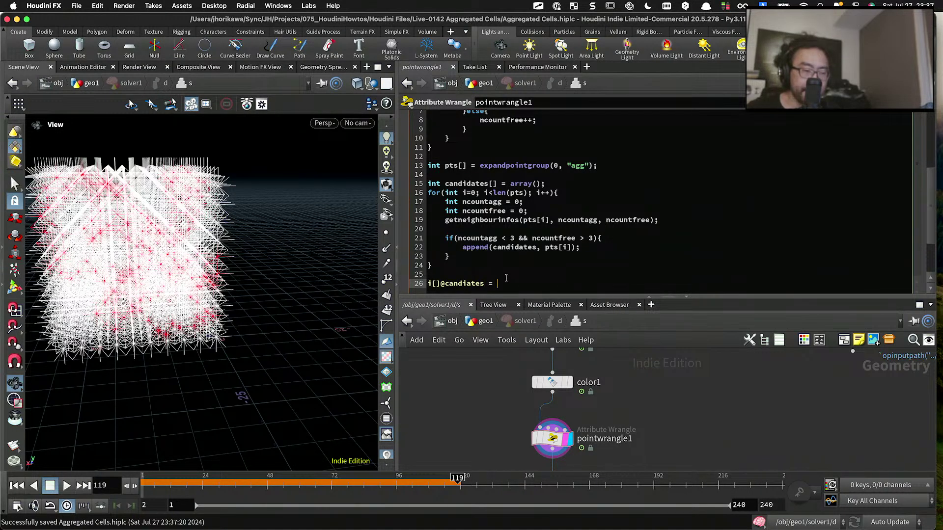
text( = candid)
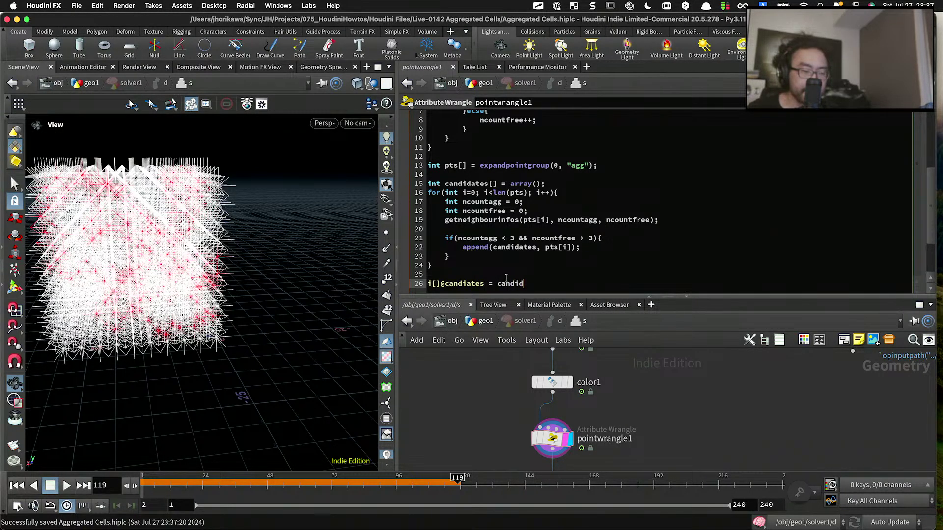
text(ates;)
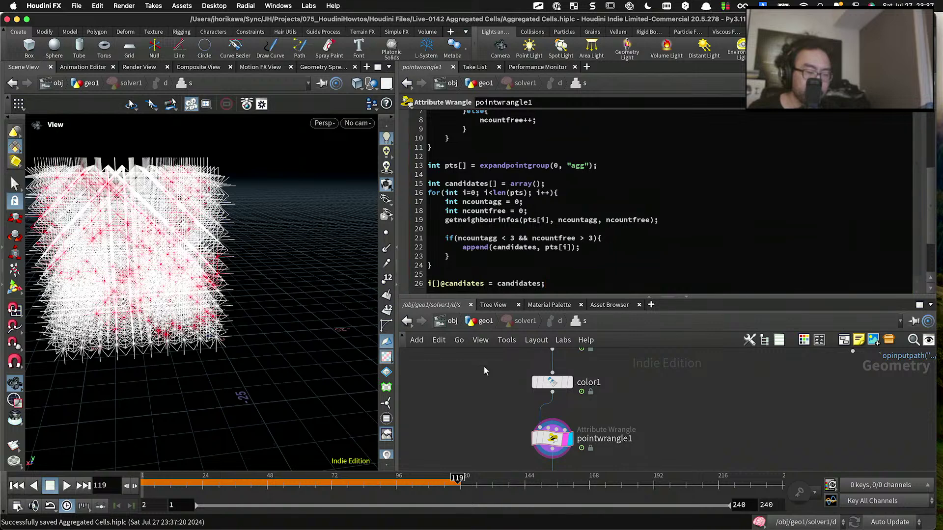
key(super+s)
Step: Select pointwrangle1 and examine its candiates attribute in the geometry spreadsheet, widening that column to read the listed points
drag(617, 458, 524, 426)
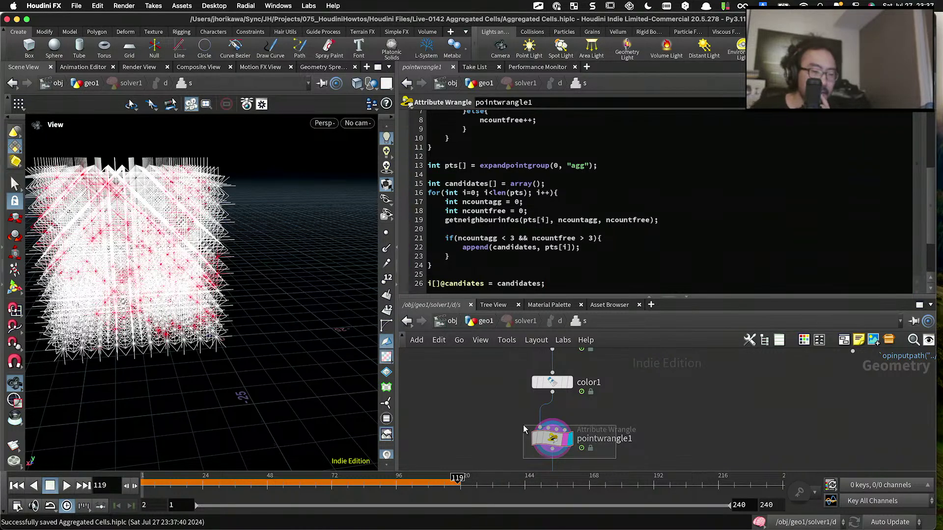
click(322, 68)
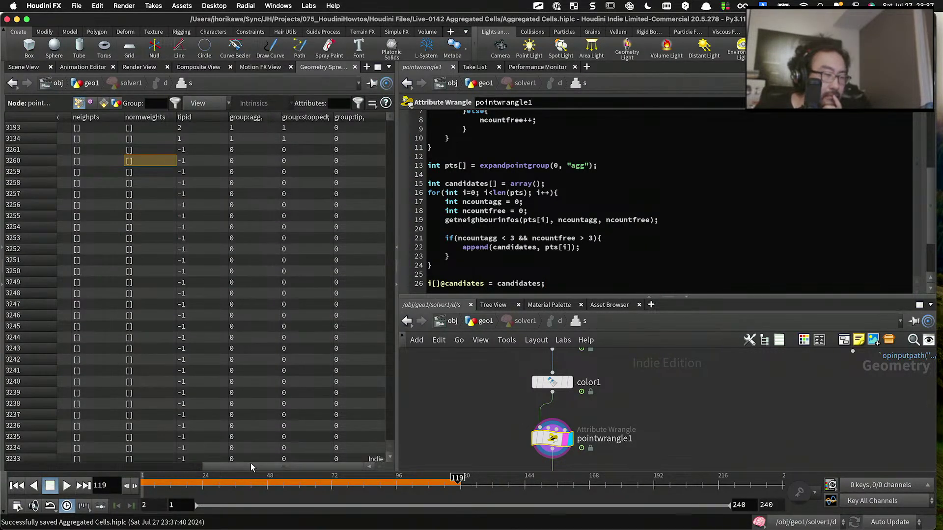
drag(251, 464, 83, 461)
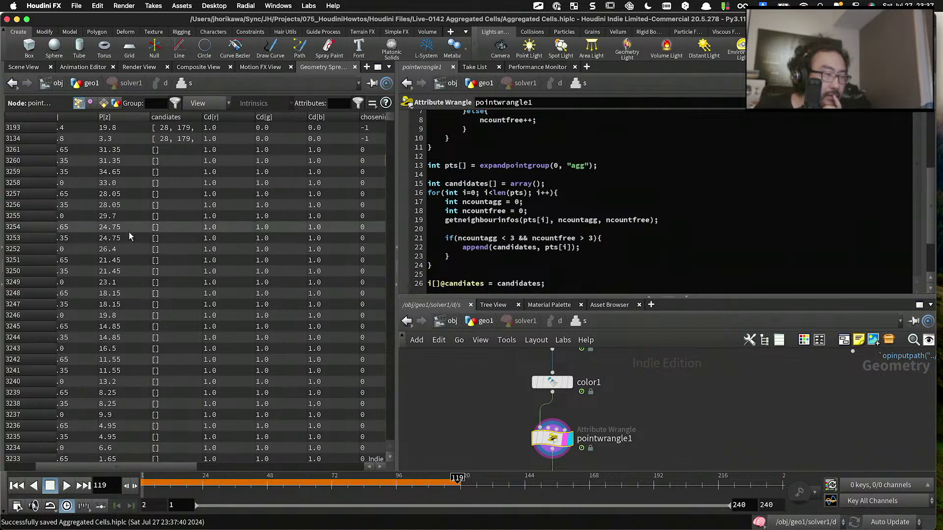
drag(200, 112, 318, 114)
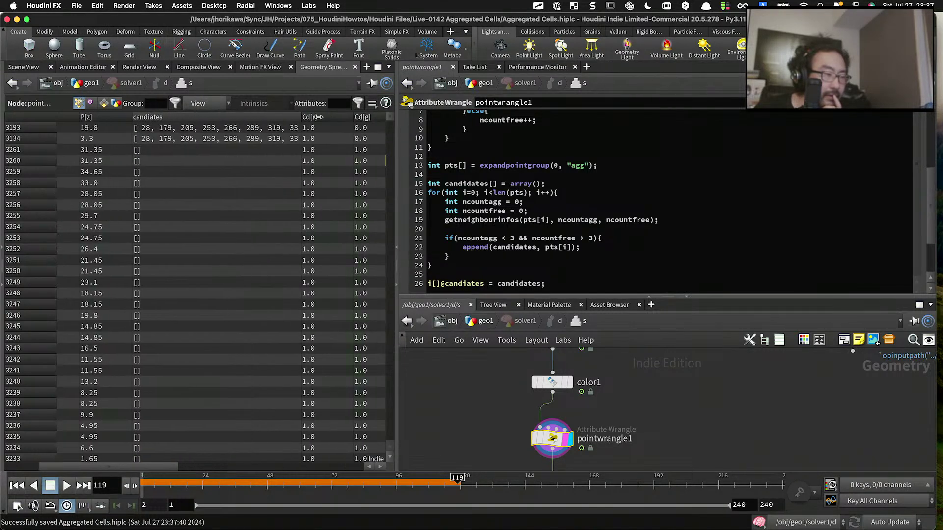
drag(165, 465, 358, 448)
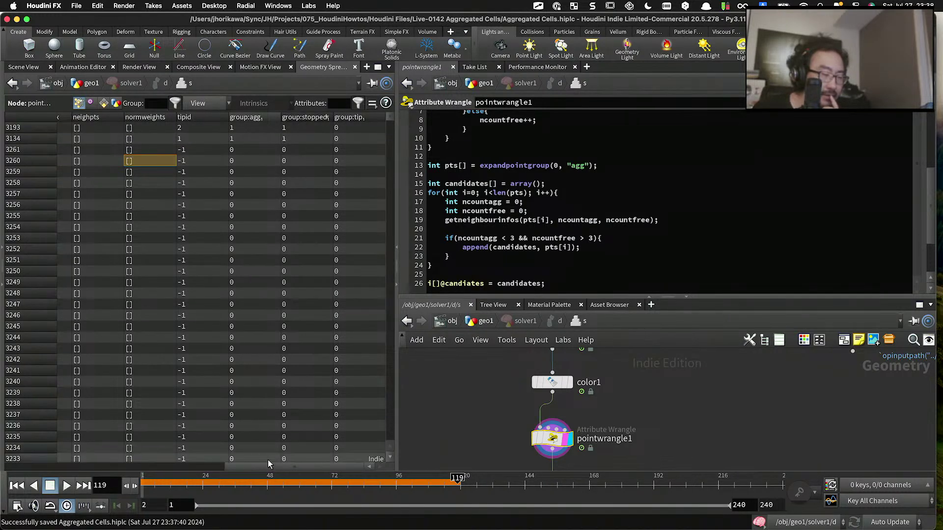
drag(267, 464, 84, 465)
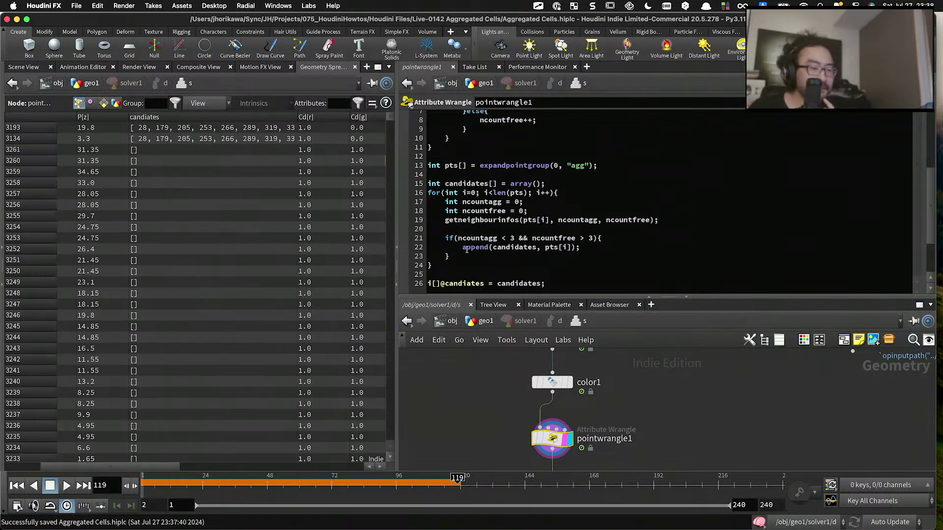
Step: Insert blank lines between the for loop's closing brace and the candiates attribute line
click(555, 263)
key(Return)
key(Return)
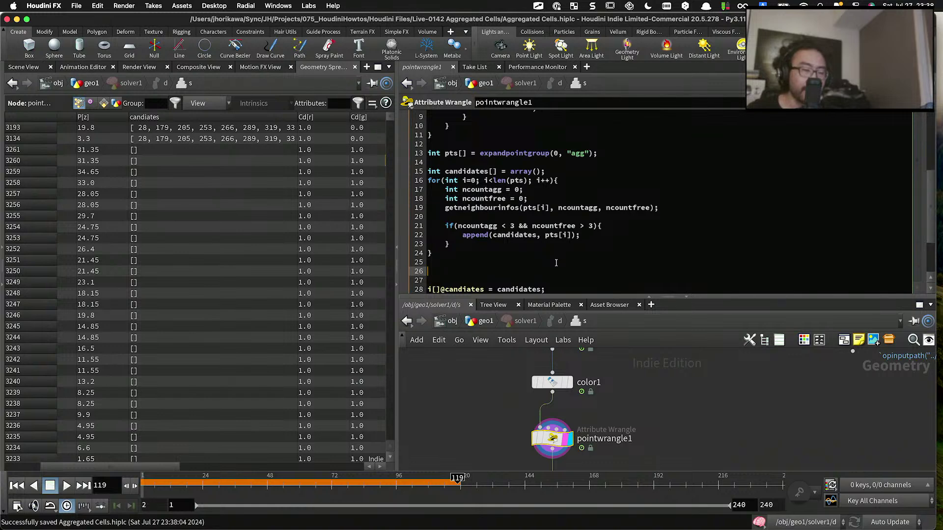
text(int)
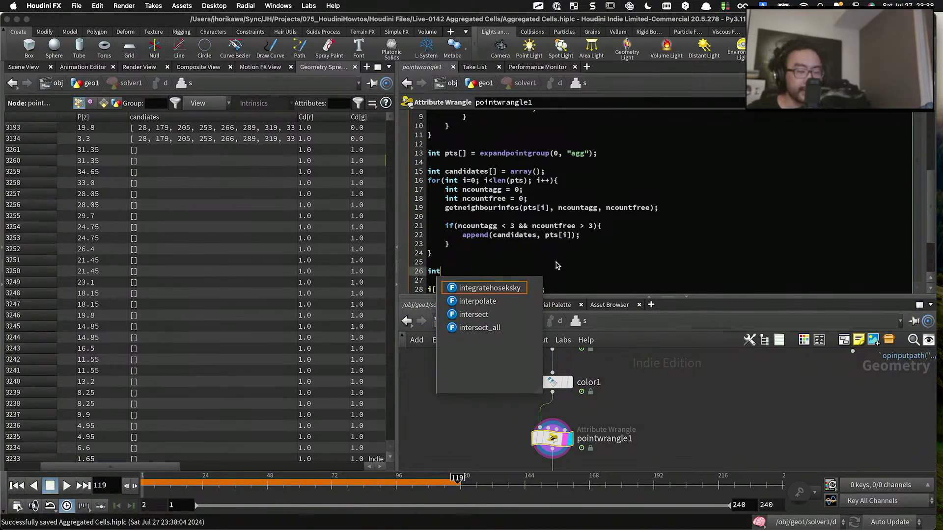
text( pt)
key(BackSpace)
key(BackSpace)
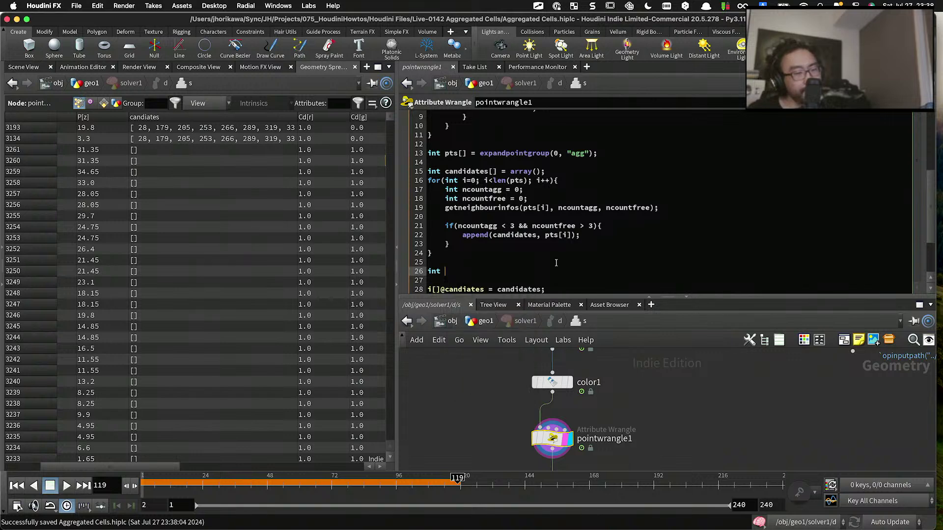
text(ne)
key(BackSpace)
key(BackSpace)
key(BackSpace)
key(BackSpace)
key(BackSpace)
key(BackSpace)
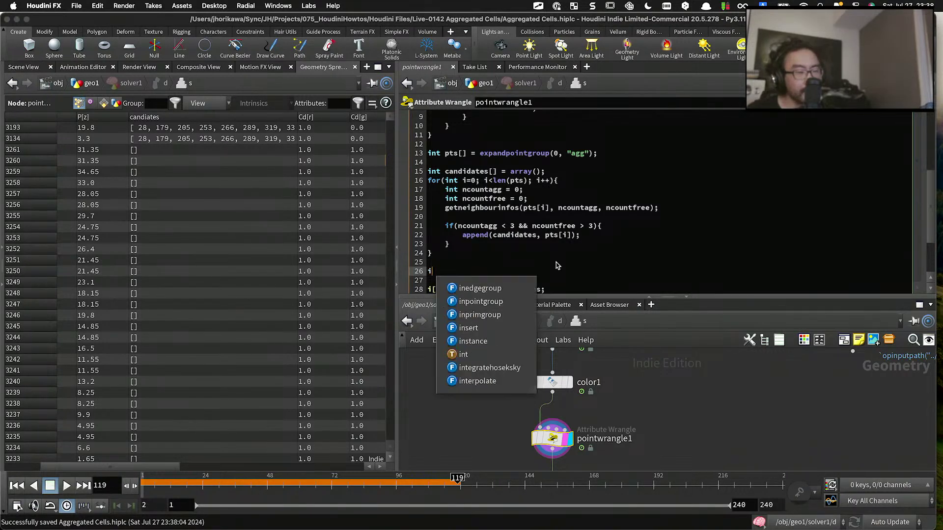
Step: Add an if(len(candidates) > 0){ } block below the for loop
text(if(len()
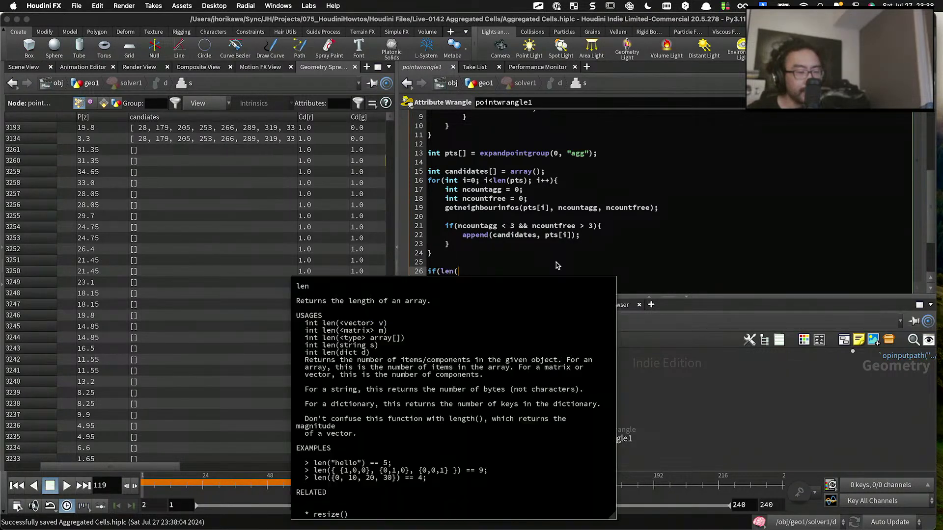
text(candida)
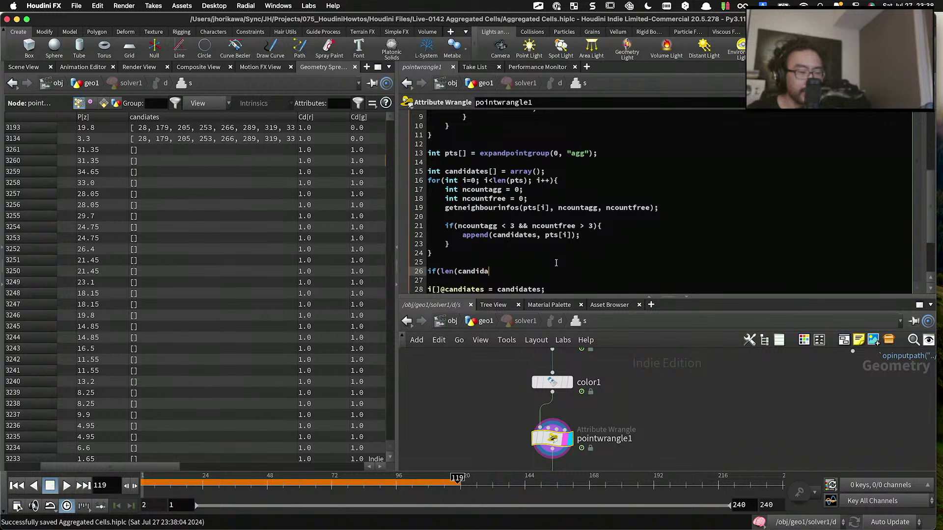
text(tes) )
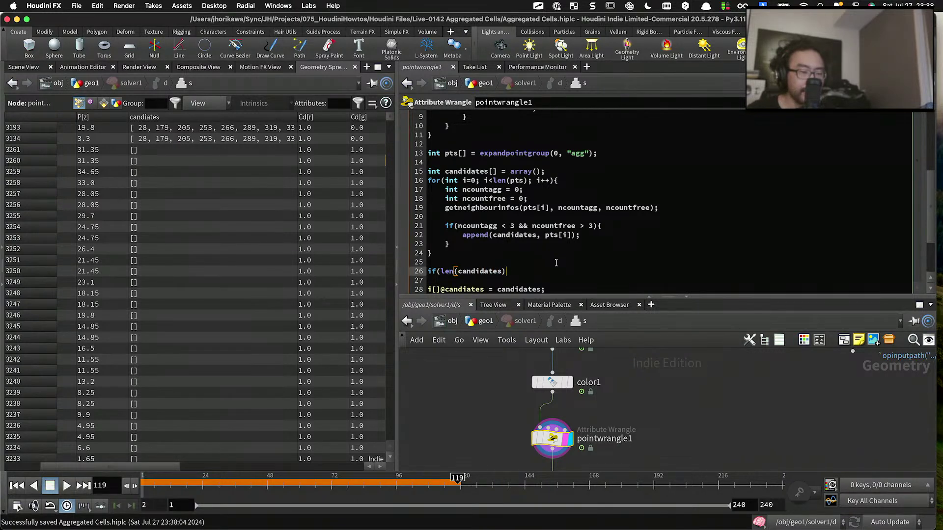
text(> 0)
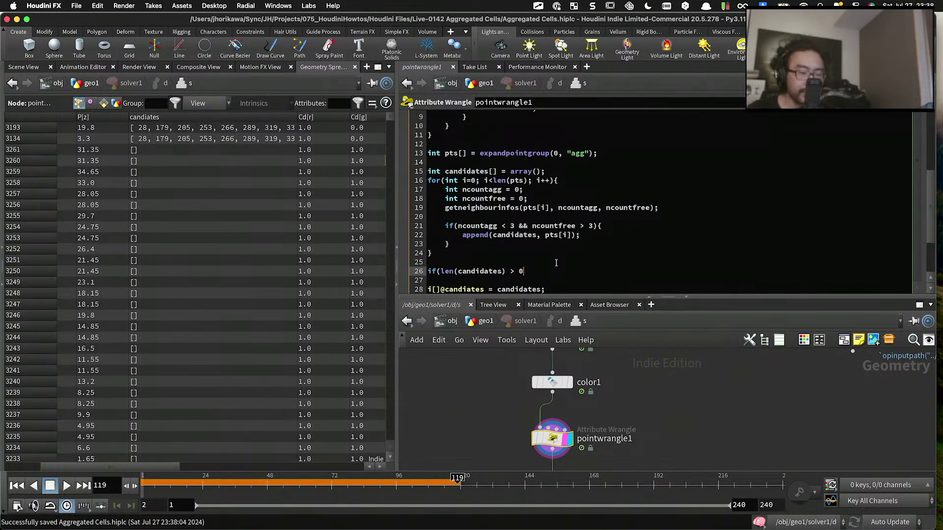
text((){)
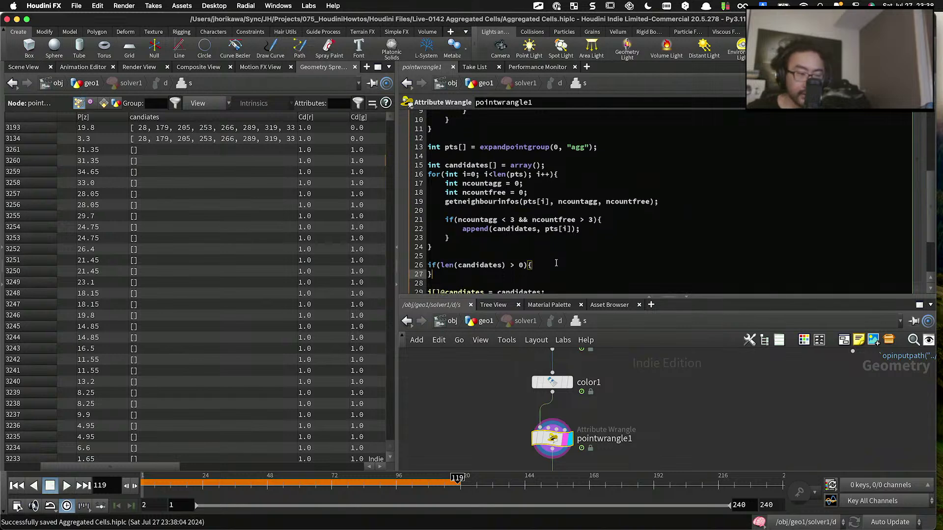
Step: Start the declaration int cand = candidates[] inside the new if block, with the index left empty
key(Return)
text(i)
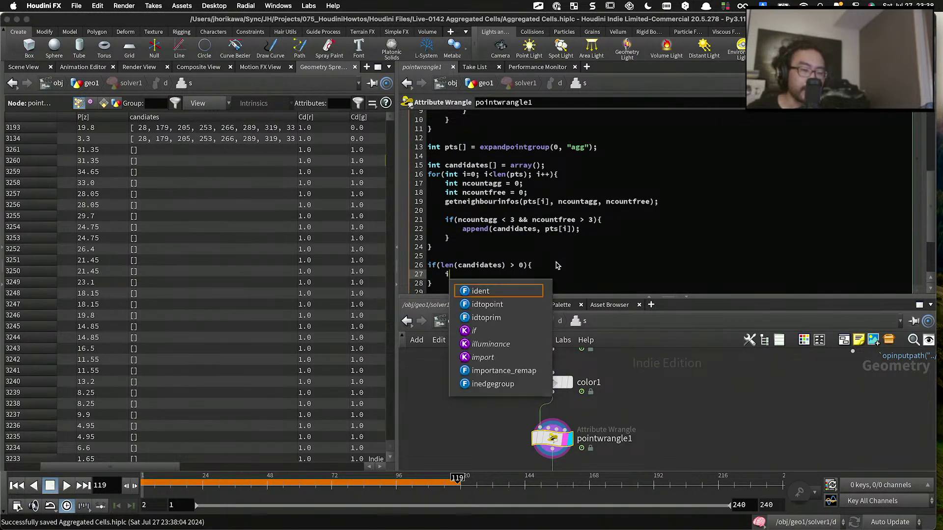
text(nt cand = )
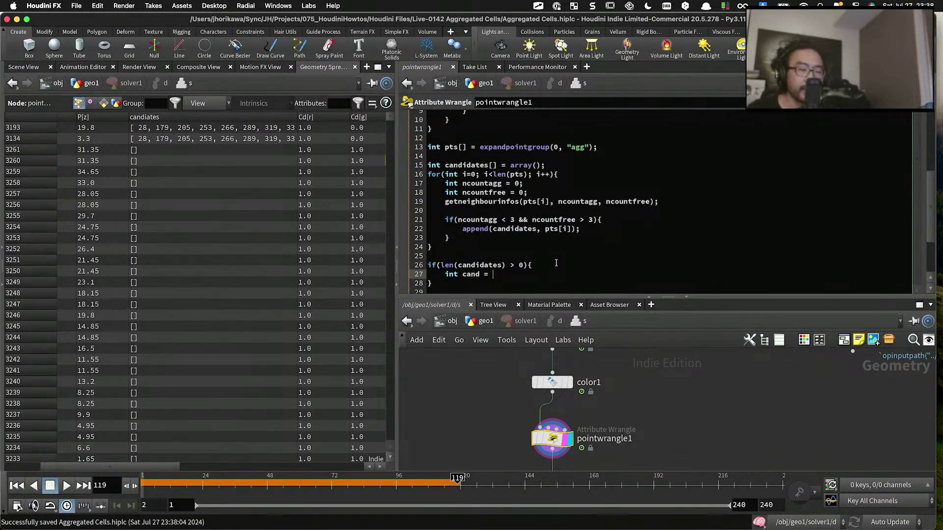
text(candidate)
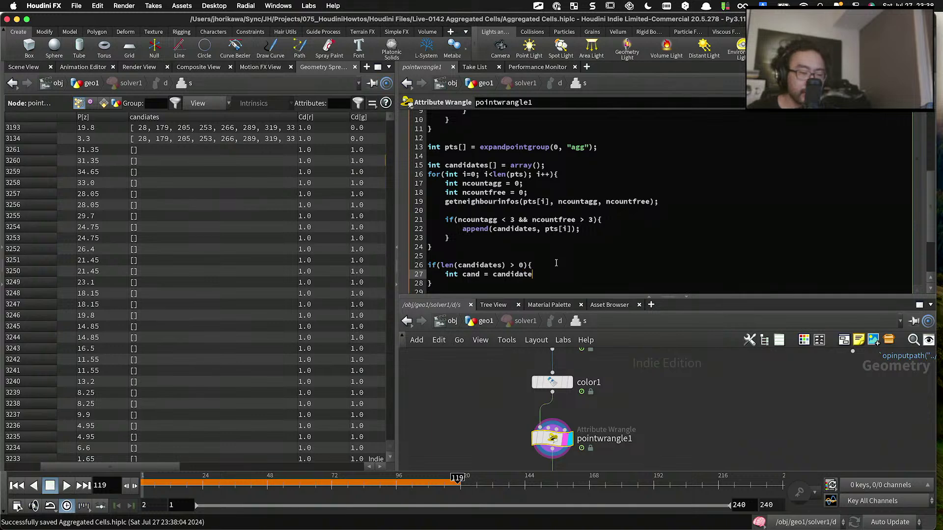
text(s[])
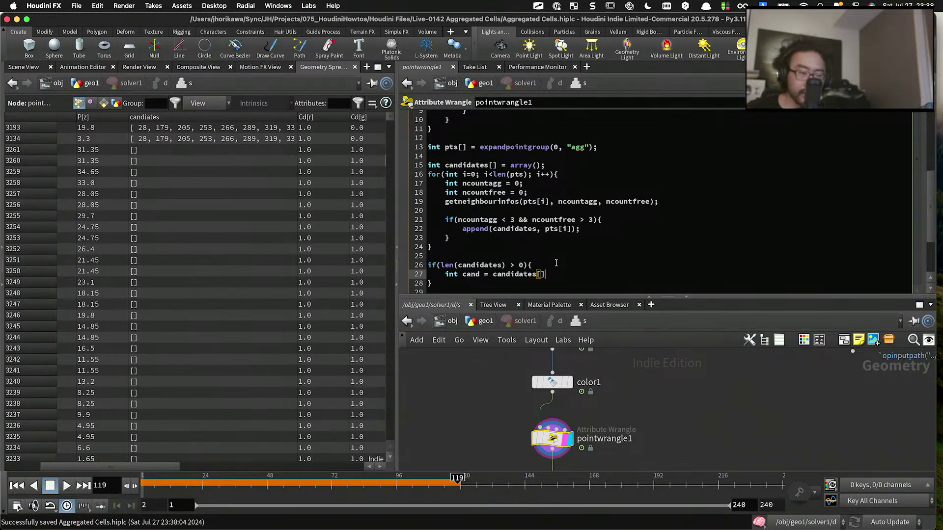
text(rand())
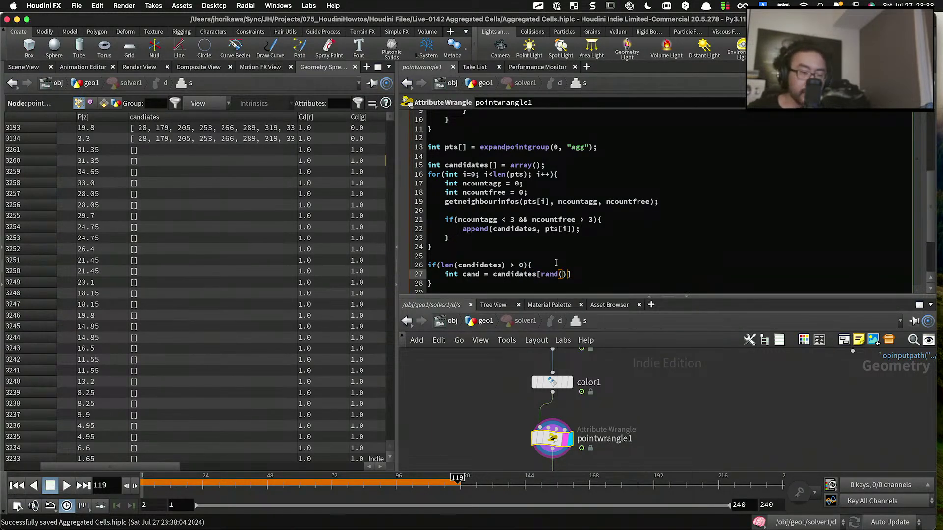
key(BackSpace)
key(BackSpace)
key(BackSpace)
key(BackSpace)
key(BackSpace)
key(Return)
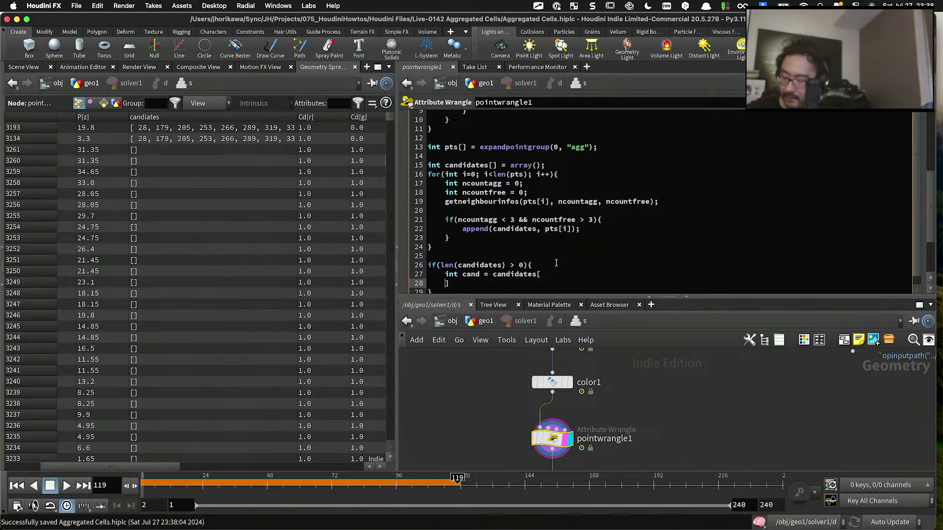
key(BackSpace)
key(BackSpace)
key(BackSpace)
key(BackSpace)
key(BackSpace)
key(BackSpace)
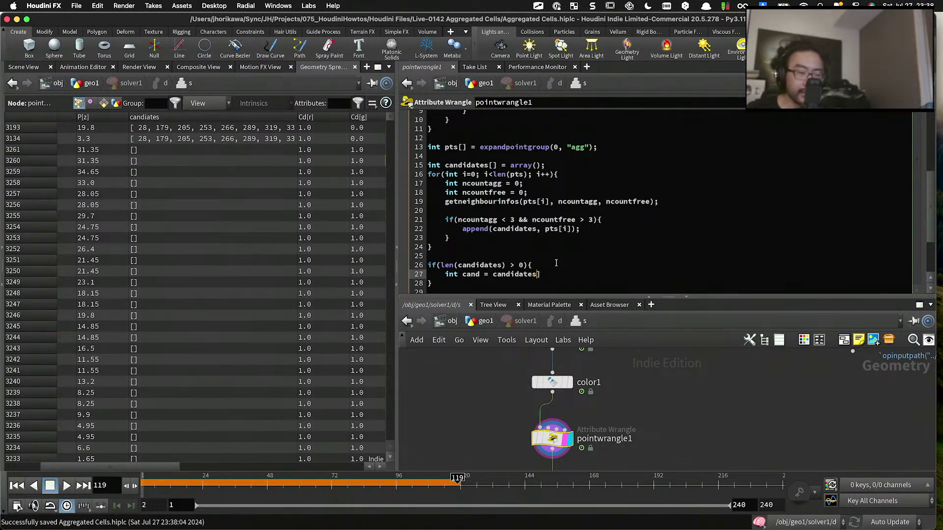
text([)
Step: Declare int rndindex = len(candidates) on a new line above the cand declaration
key(Up)
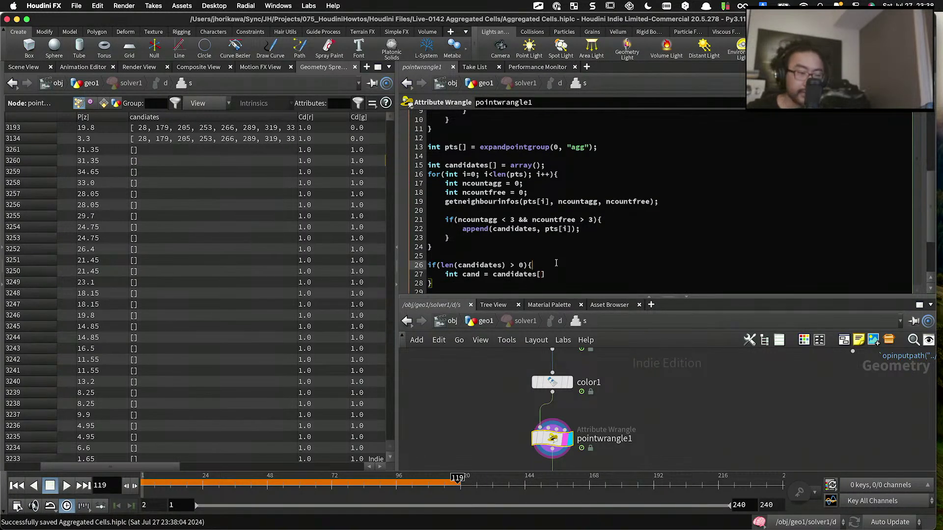
key(Return)
key(Tab)
text(int )
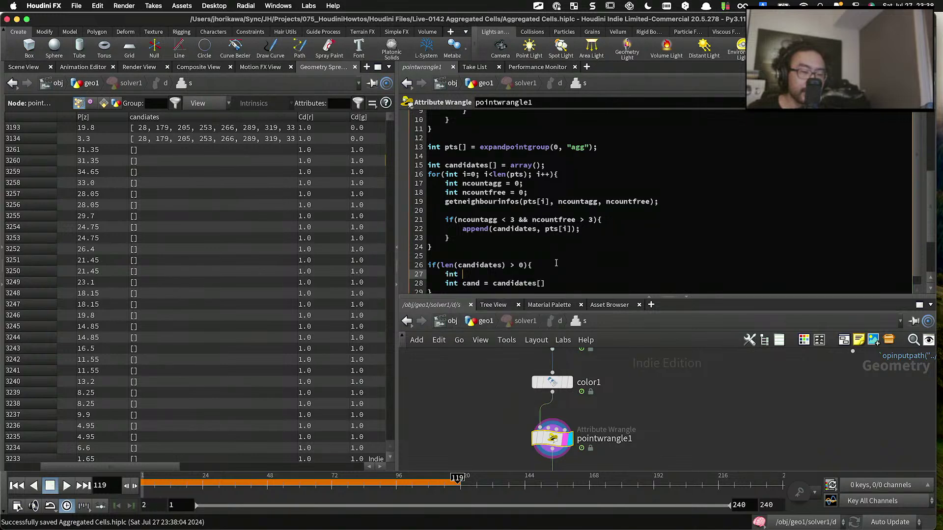
text(rndindex = )
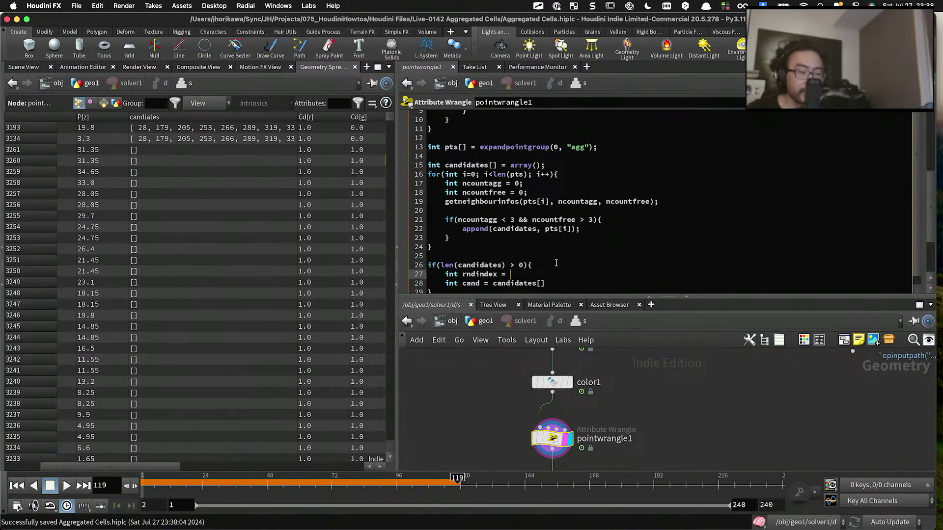
text(len(candidates))
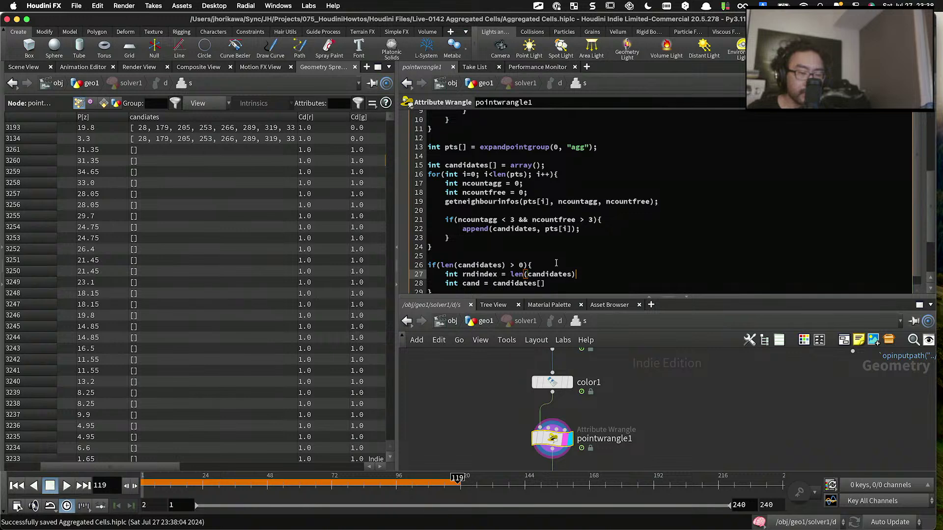
key(alt+Left)
key(alt+Left)
key(alt+Left)
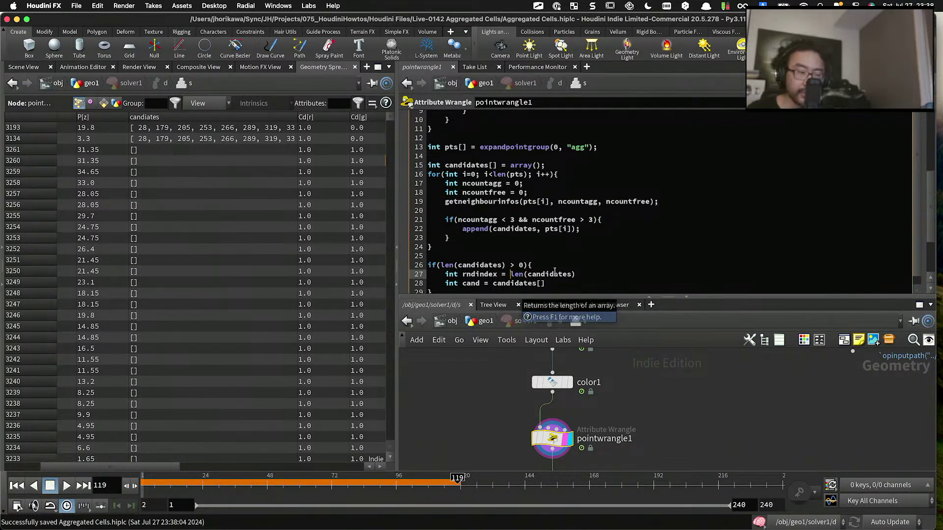
Step: Multiply the rndindex expression by rand(@P * 4.2 + 344.0 + chf("seed")) and end the line with a semicolon
click(587, 276)
text(* ra)
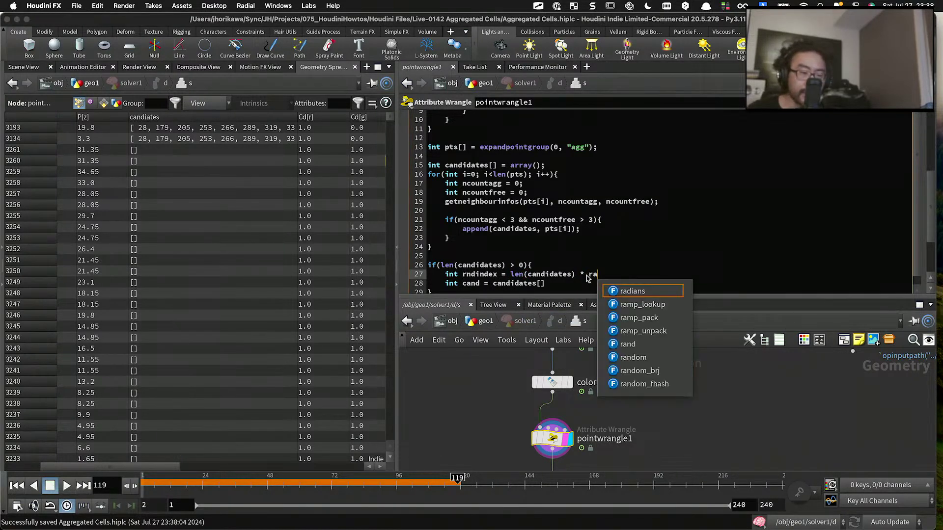
text(nd(@P)
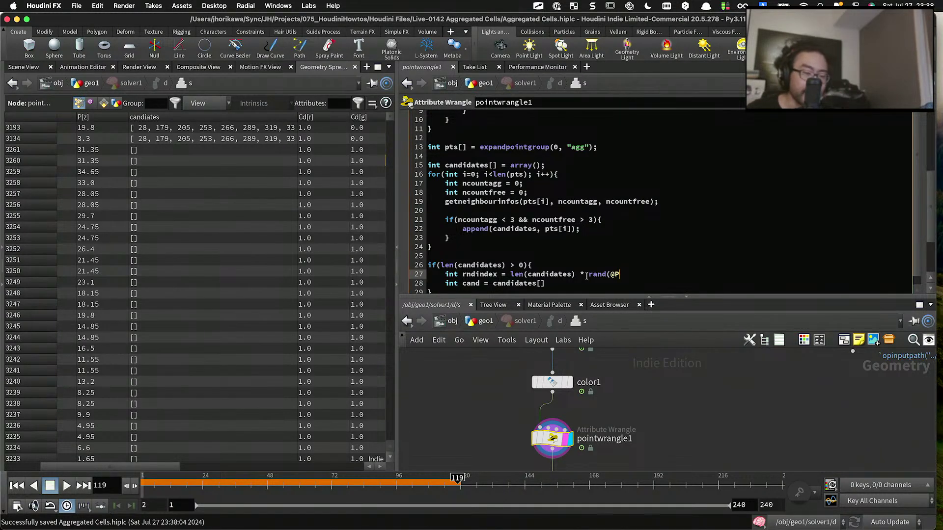
text( * 4.2 )
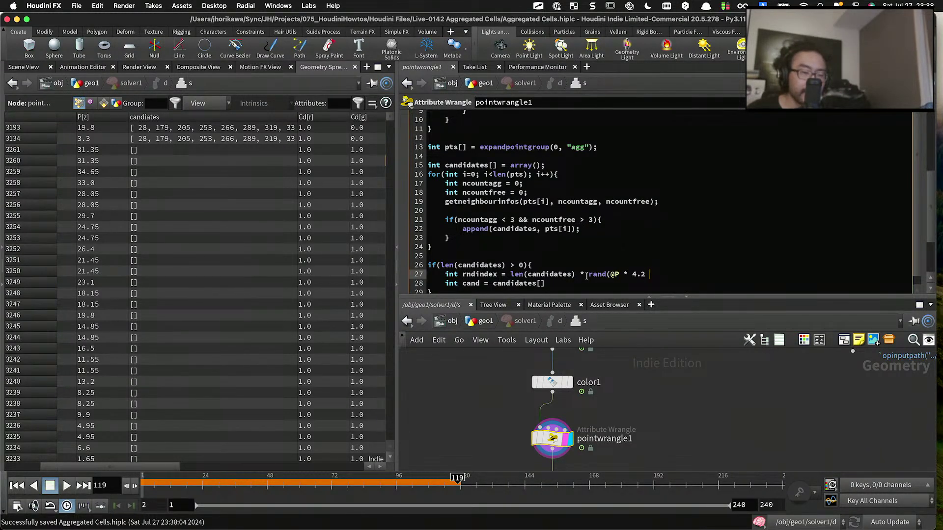
text(+ 344.)
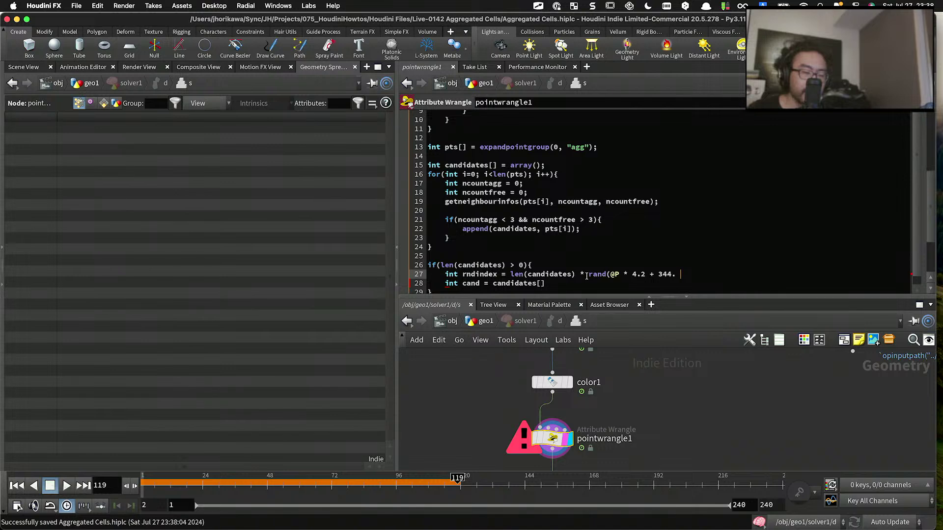
key(BackSpace)
text(0 +_)
key(BackSpace)
text(chf(")
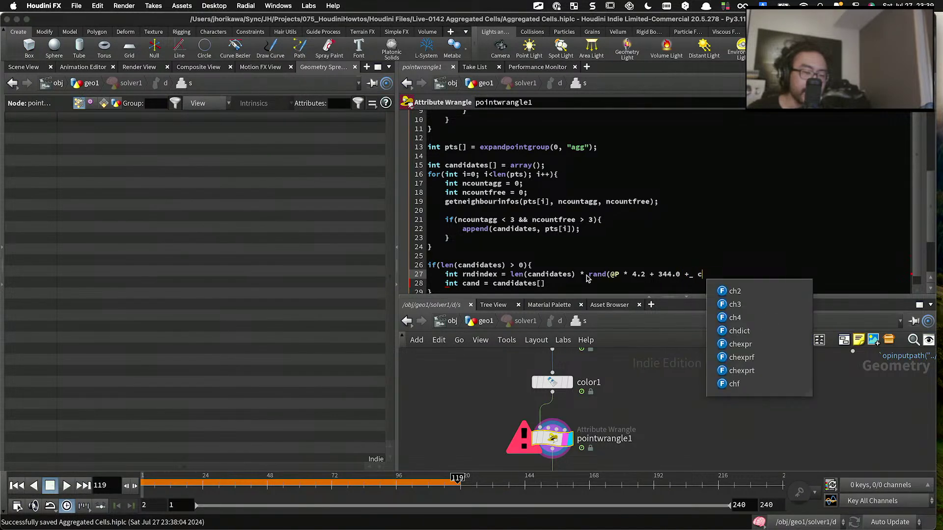
text(s)
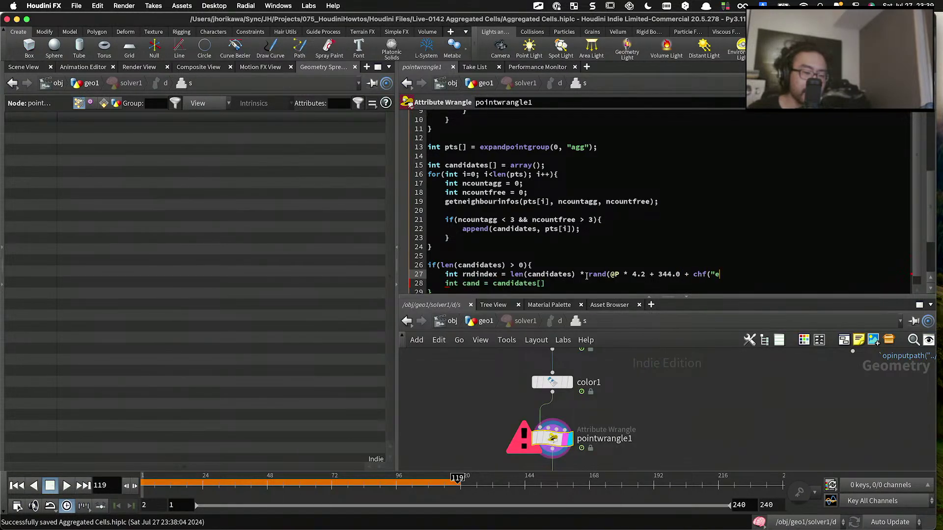
text(eed"));)
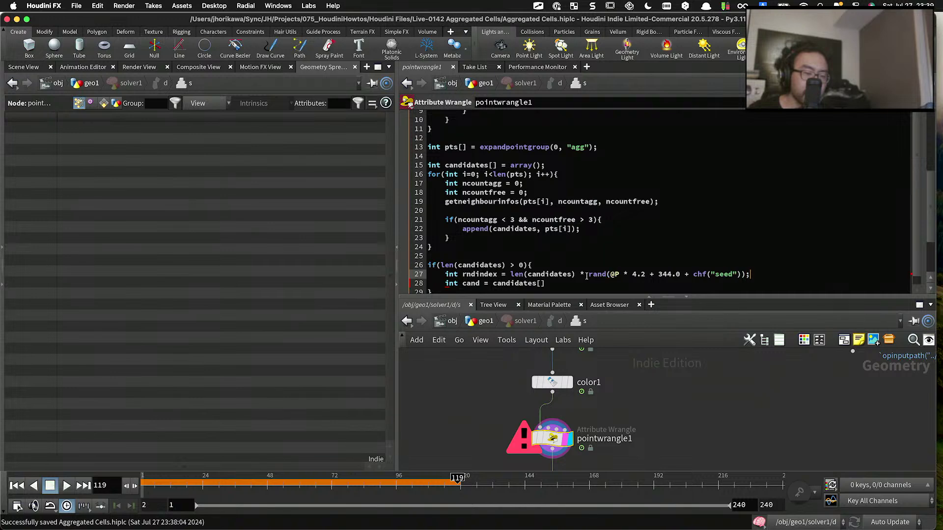
Step: Copy the variable name rndindex into the empty brackets of candidates[] on the cand line
double_click(480, 275)
key(super+c)
click(541, 283)
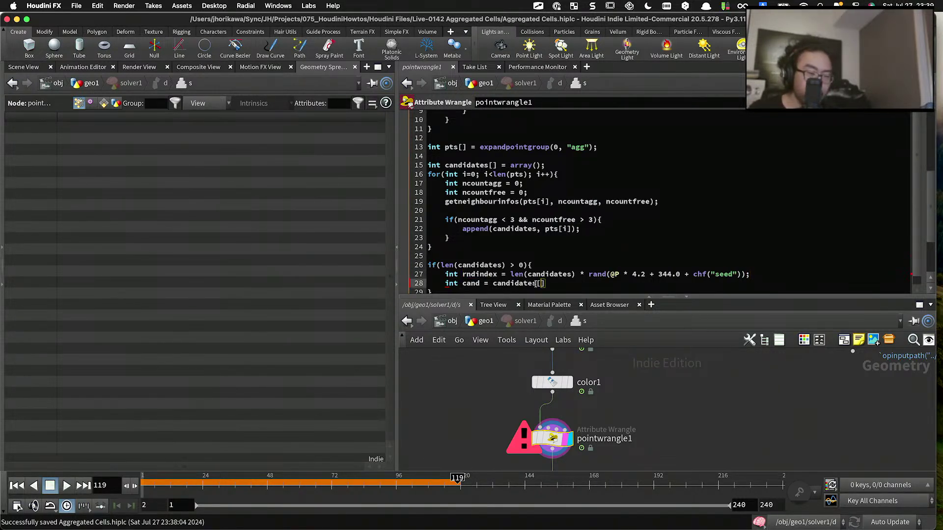
key(super+v)
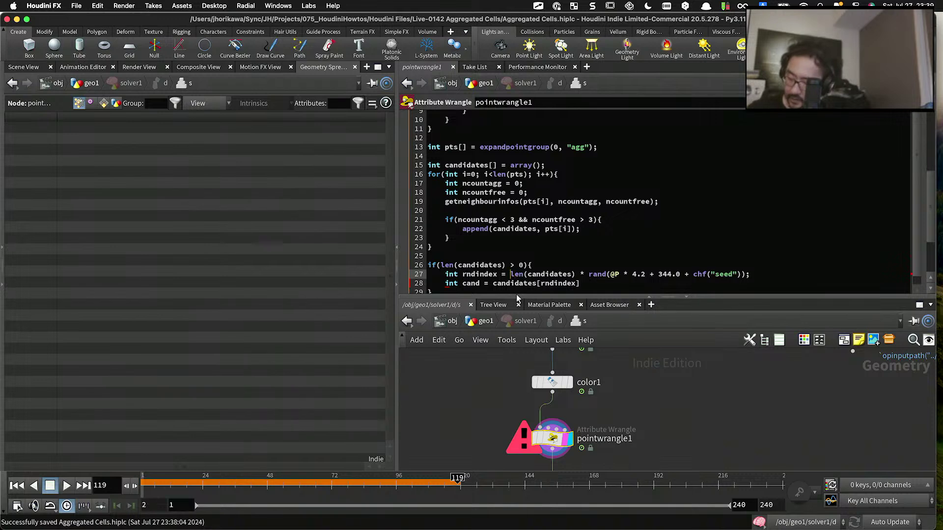
Step: Wrap the whole rndindex expression in floor( )
text(floor()
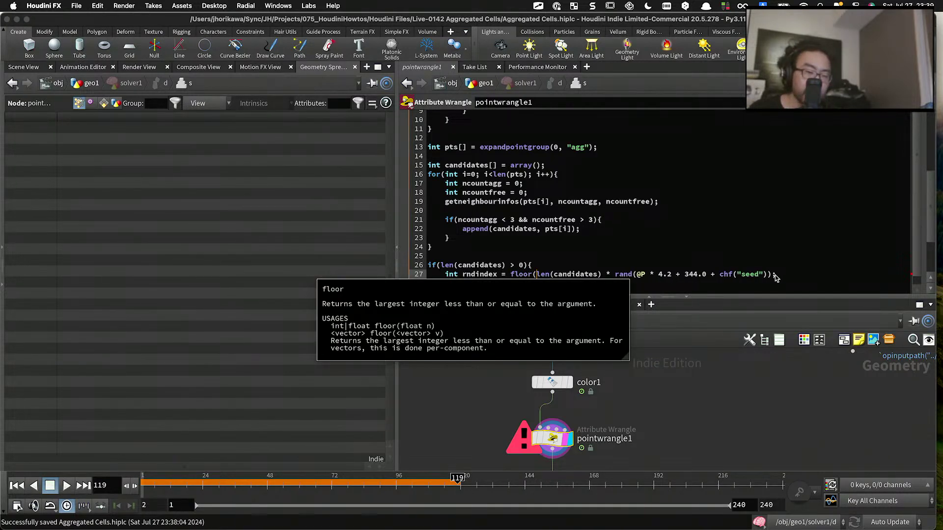
click(773, 274)
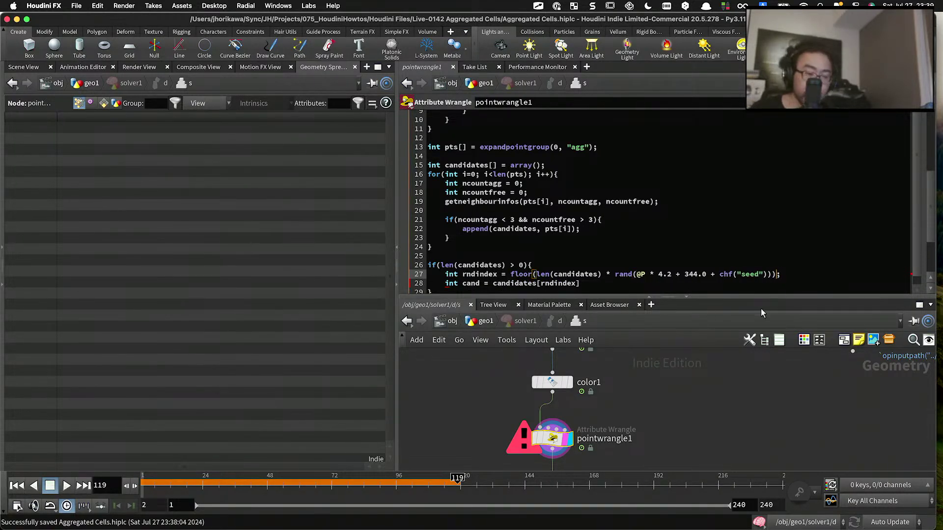
text())
Step: Finish the cand declaration with a semicolon and place the text cursor at the end of that line
click(643, 283)
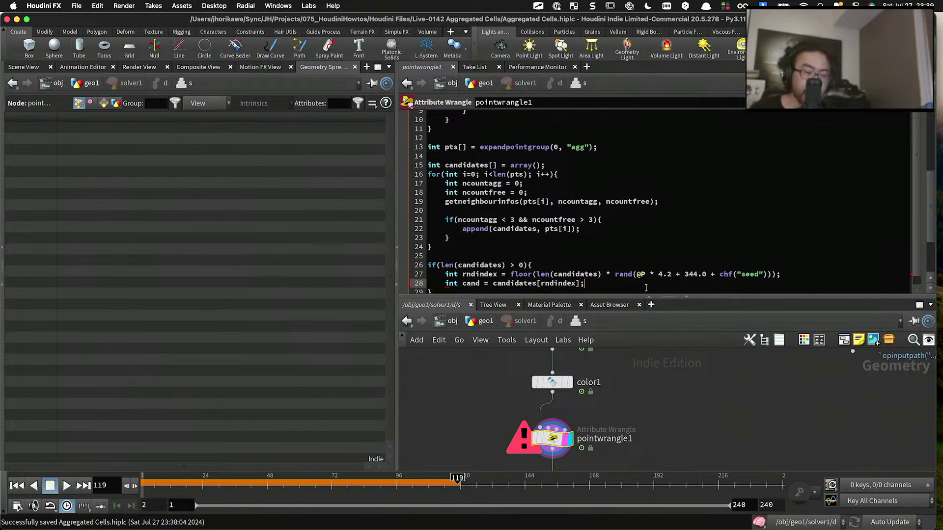
text(;)
drag(597, 286, 449, 283)
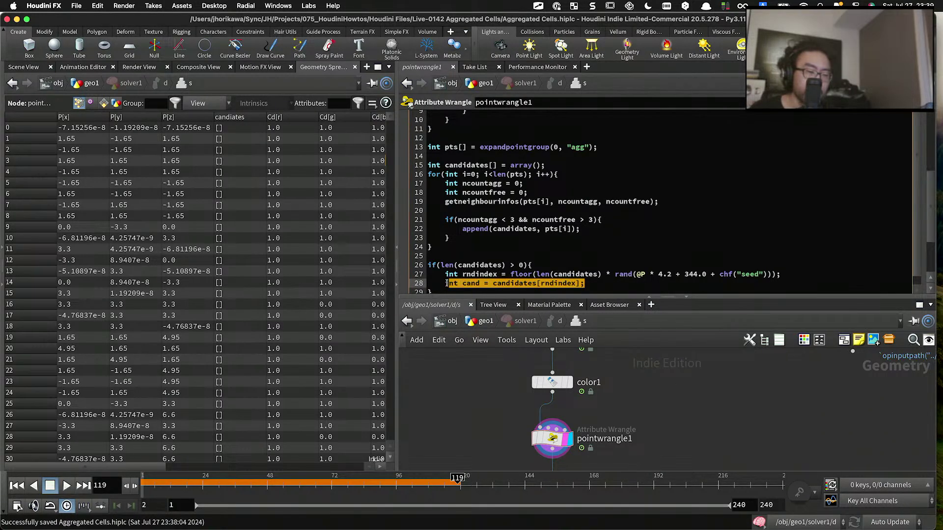
scroll(524, 221, down, 2)
click(589, 211)
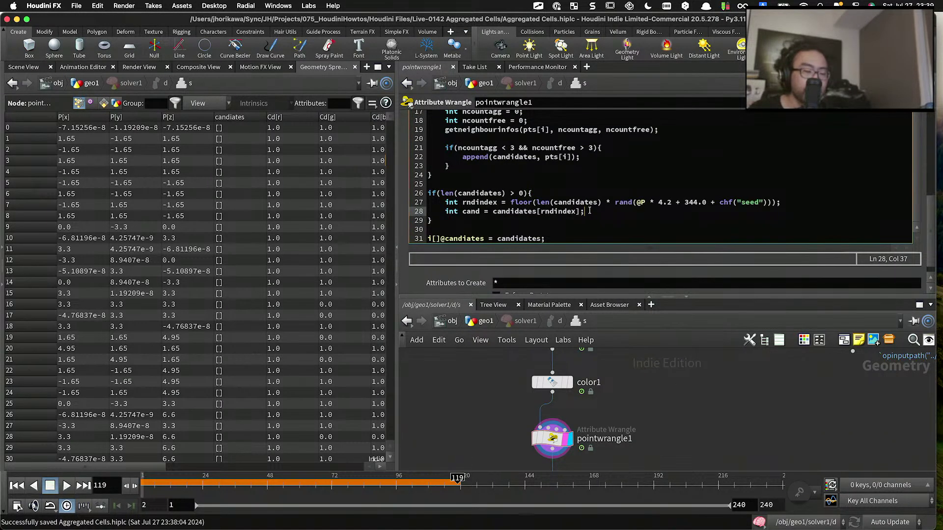
Step: Below the cand declaration, add the line setpointgroup(0, "tip", cand, 1);
key(Return)
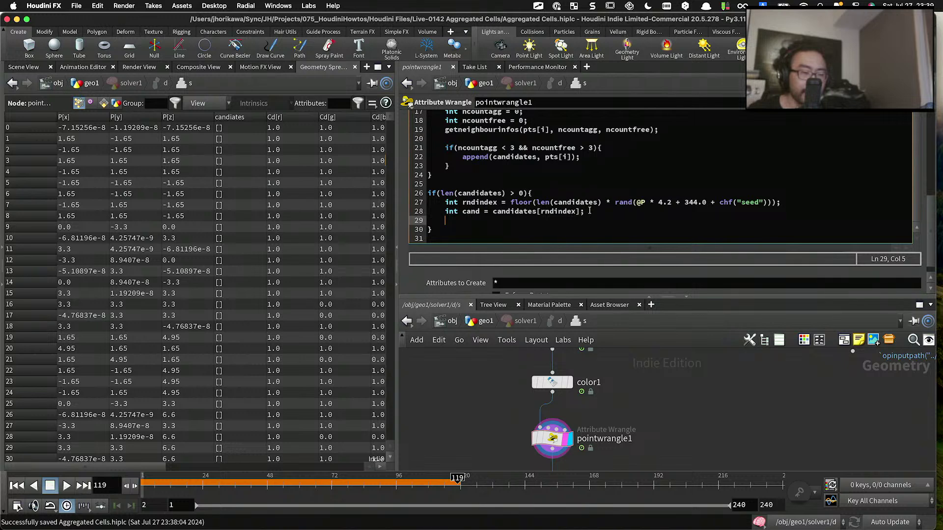
text(setp)
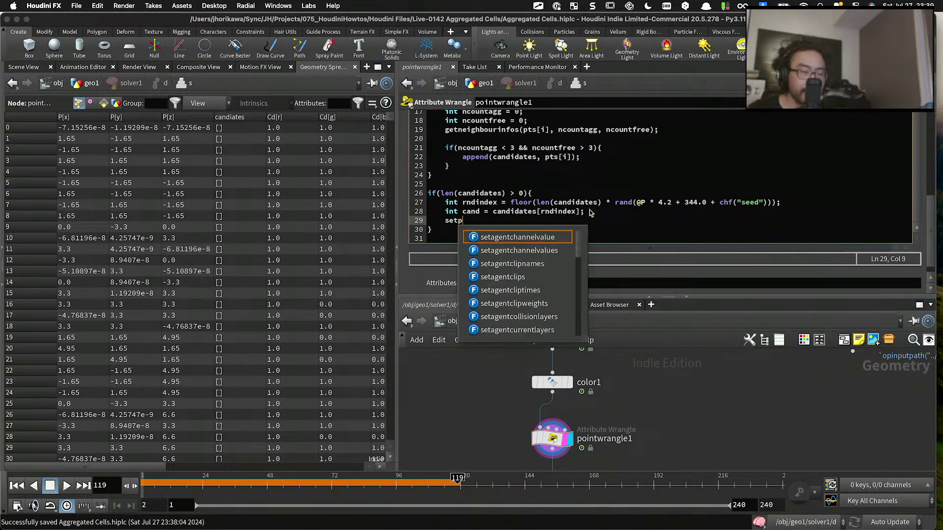
text(ointgroup)
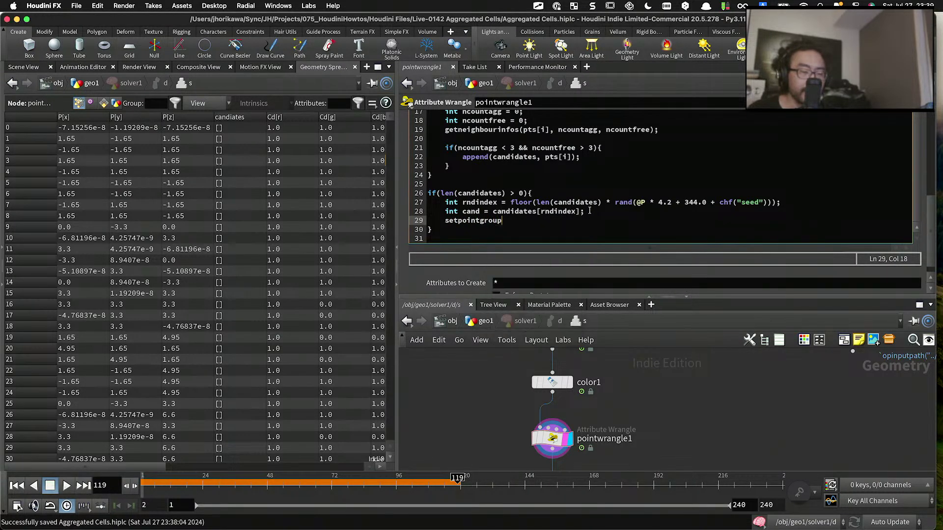
text(()
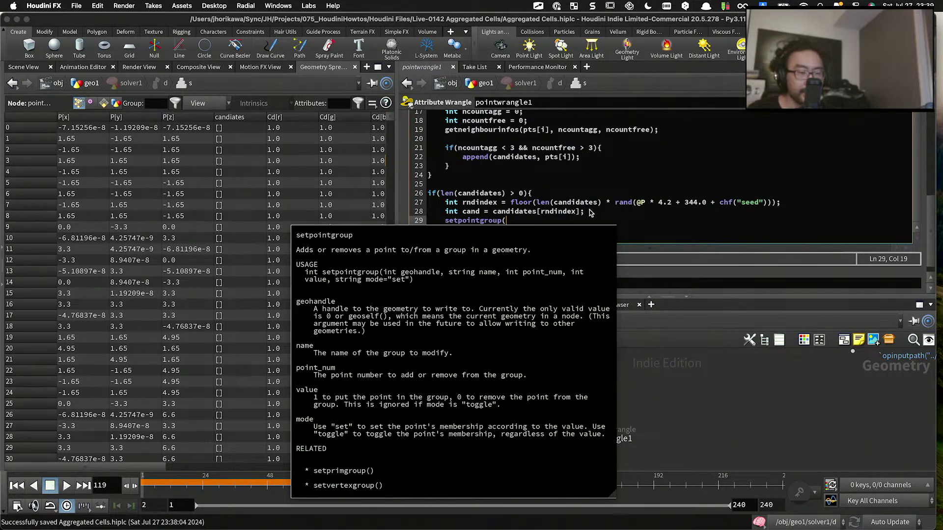
text("0,)
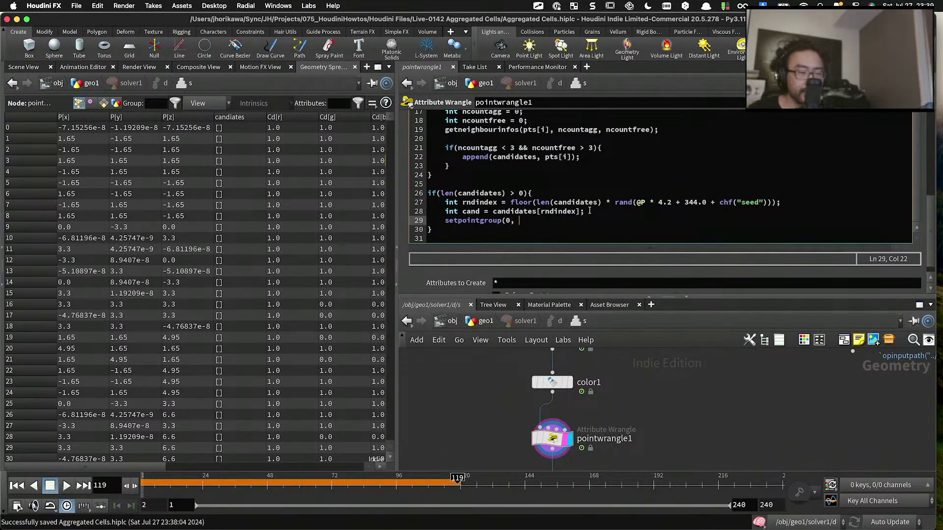
text(k"tip", cand, 1);)
Step: Duplicate the setpointgroup line below itself and rewrite the copy as setpointattrib(0, "tipid", cand, i@tipid);
key(Return)
drag(589, 220, 445, 221)
key(super+v)
key(super+z)
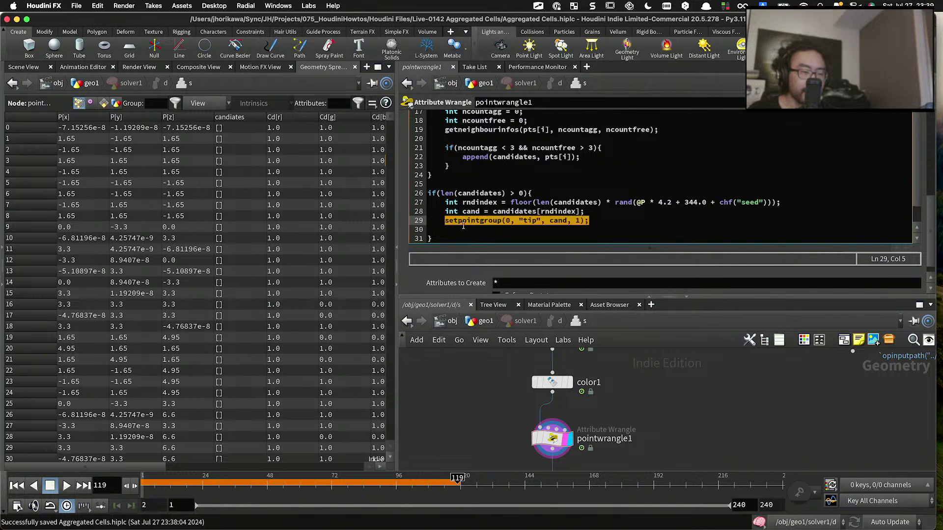
key(super+c)
click(469, 228)
key(super+v)
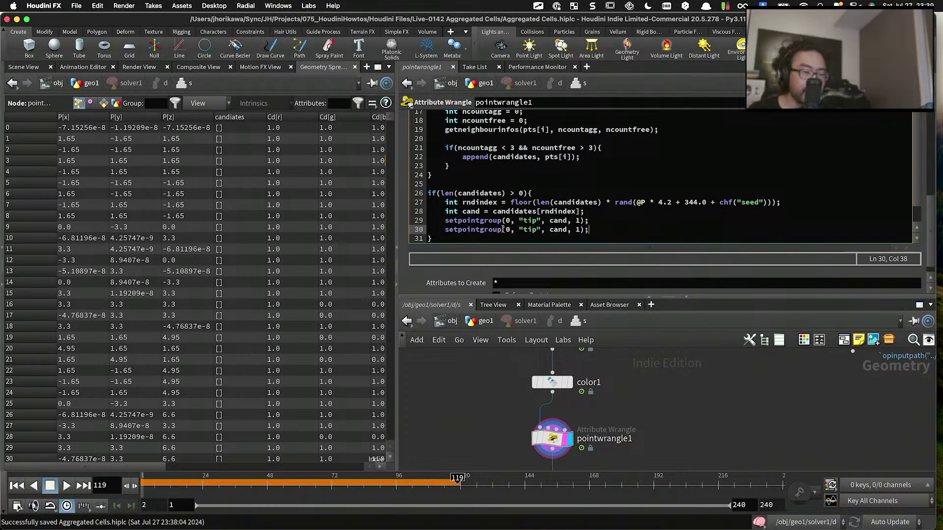
click(536, 229)
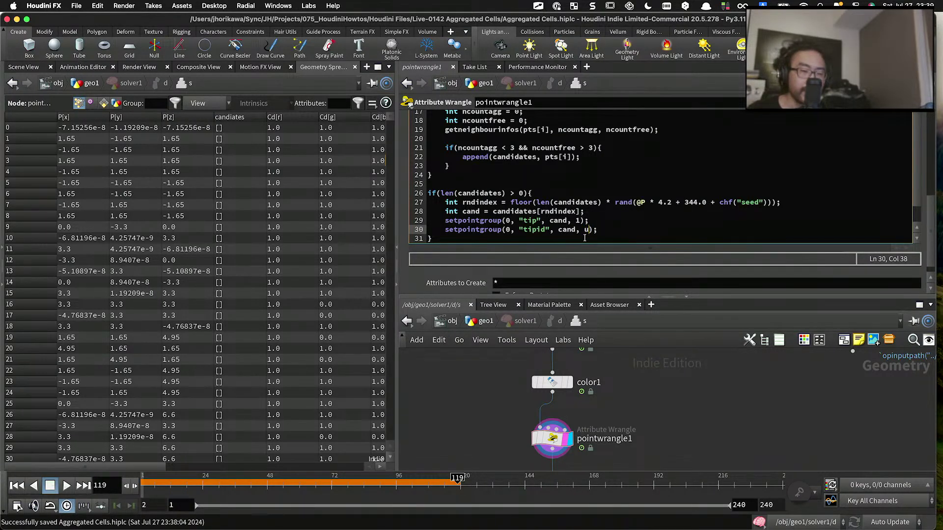
text(tpoint)
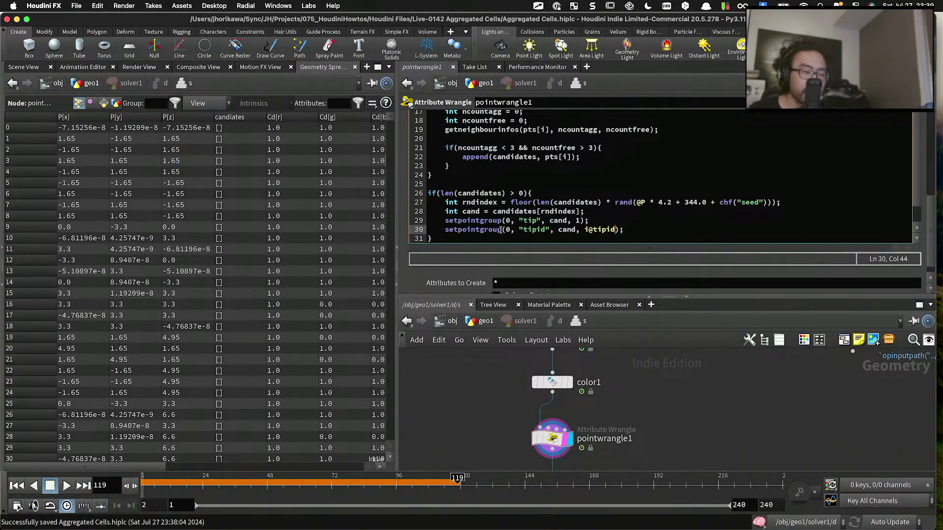
text(attrib)
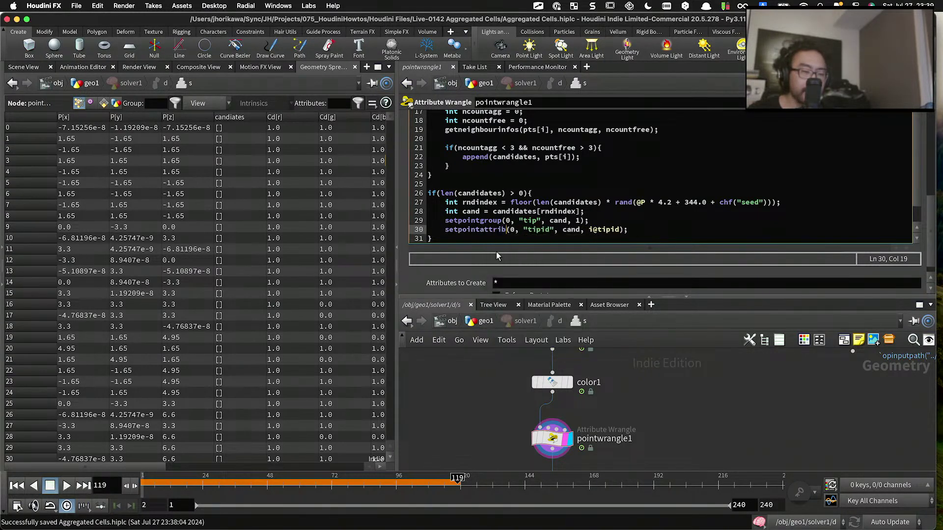
Step: Paste another setpointgroup line below setpointattrib and change it to setpointgroup(0, "stopped", cand, 0);
key(Return)
key(super+v)
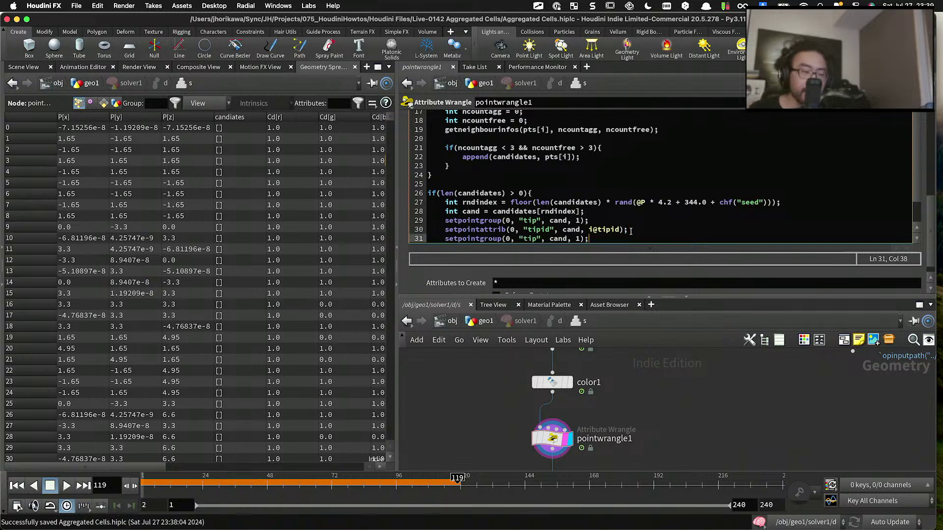
scroll(507, 206, down, 2)
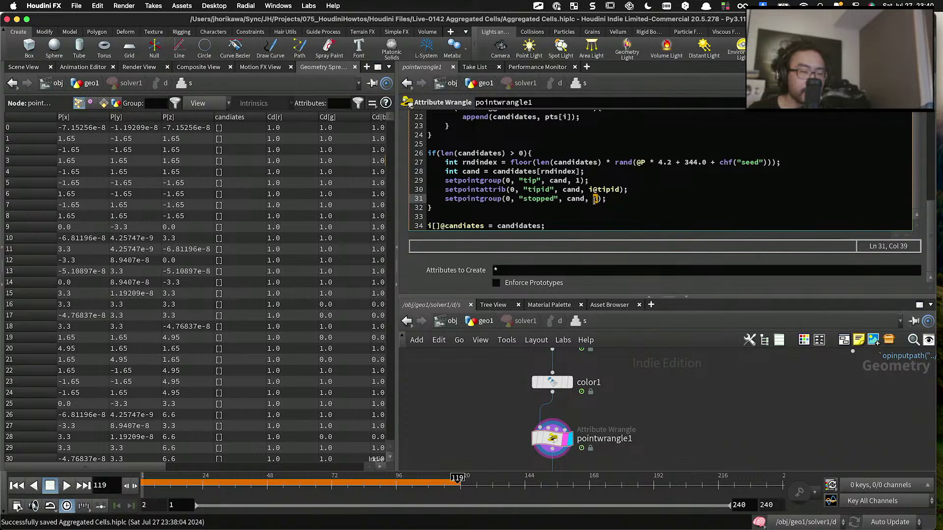
drag(560, 226, 392, 226)
key(BackSpace)
key(BackSpace)
key(BackSpace)
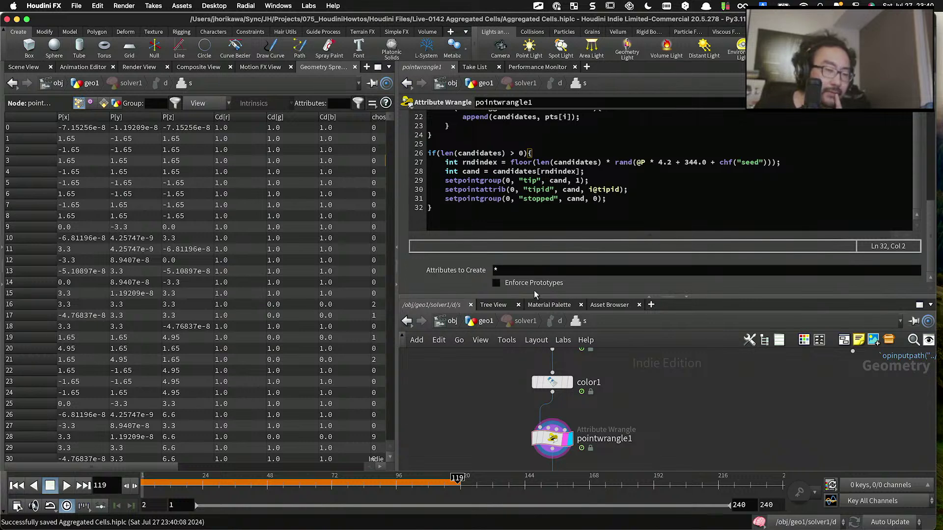
Step: Review the whole wrangle code, from the getneighbourinfos function through the candidate loop to the closing candidates block
drag(535, 294, 540, 366)
scroll(555, 298, up, 10)
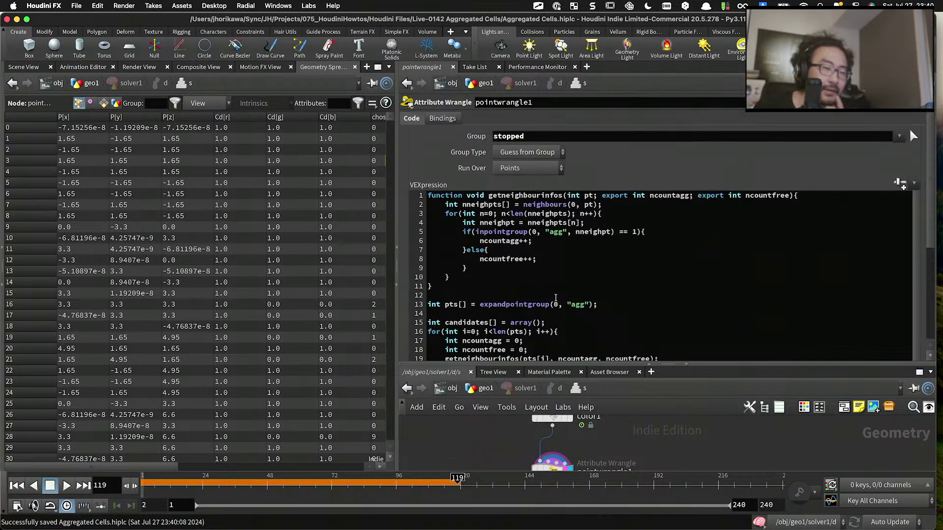
scroll(555, 298, down, 3)
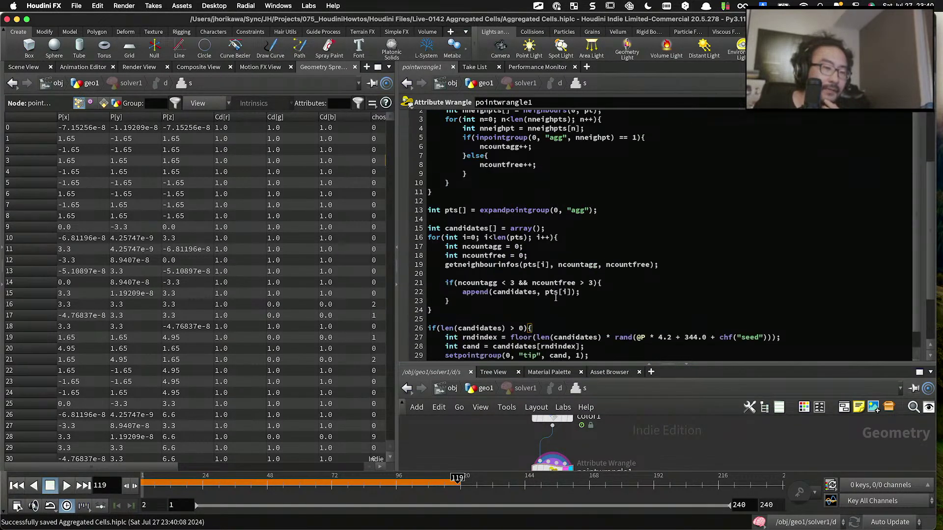
scroll(555, 298, down, 4)
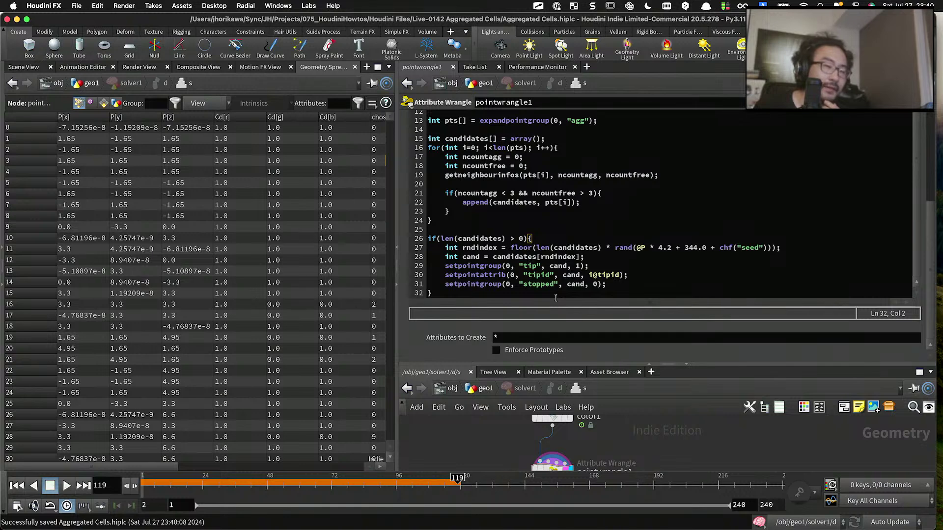
scroll(526, 249, up, 1)
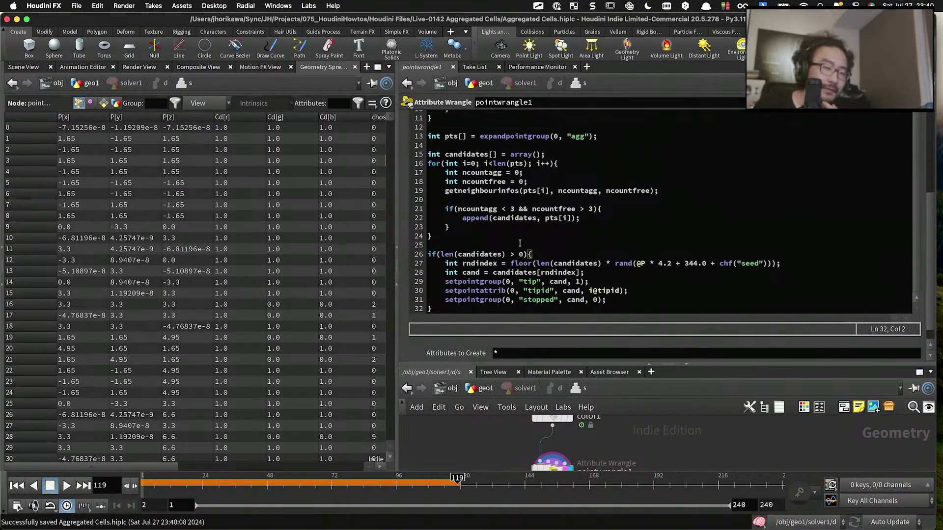
scroll(535, 248, up, 7)
scroll(534, 236, down, 8)
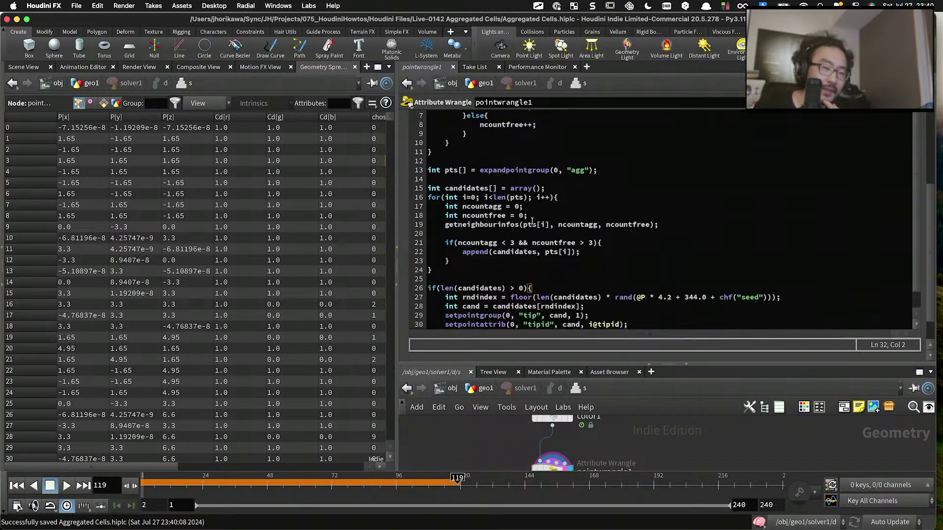
drag(600, 193, 442, 197)
click(505, 247)
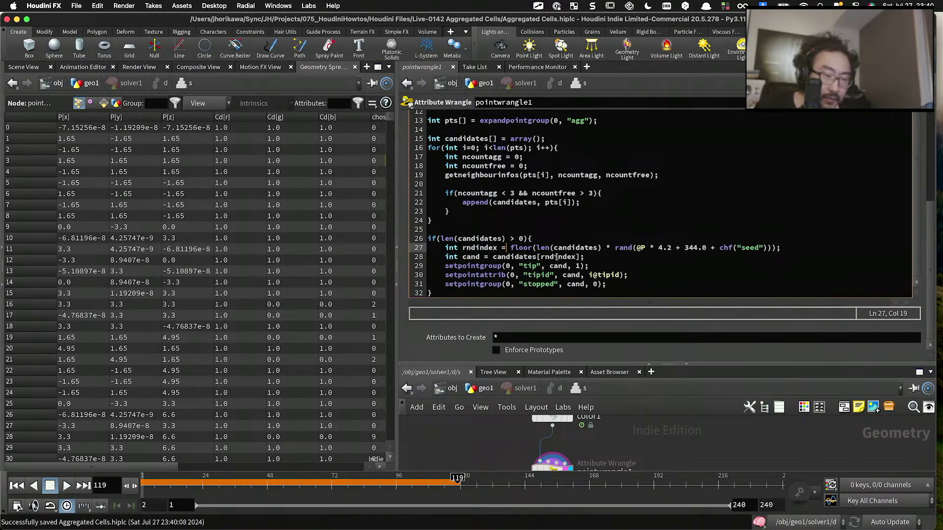
scroll(556, 256, up, 5)
scroll(569, 295, down, 5)
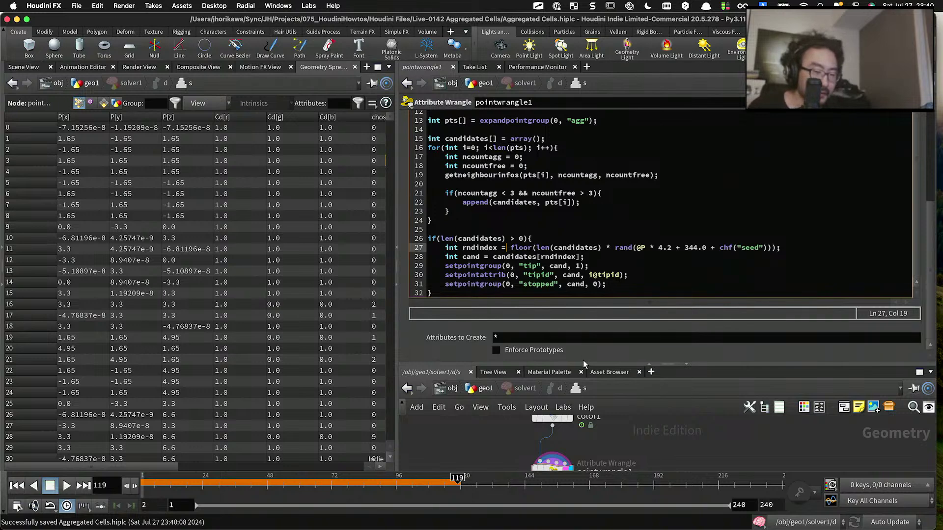
Step: Make OUT the displayed node inside the solver network and go back up to the geo1 level
drag(584, 365, 592, 267)
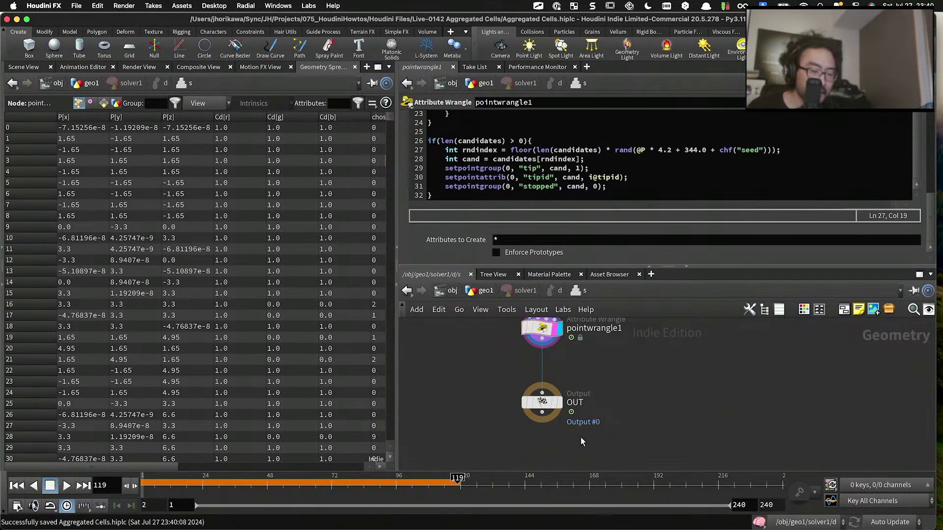
click(540, 395)
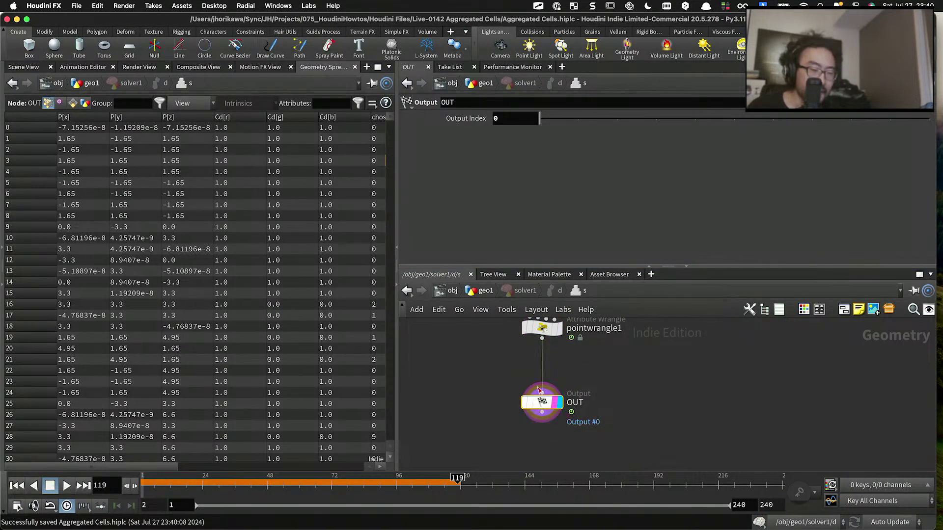
click(484, 291)
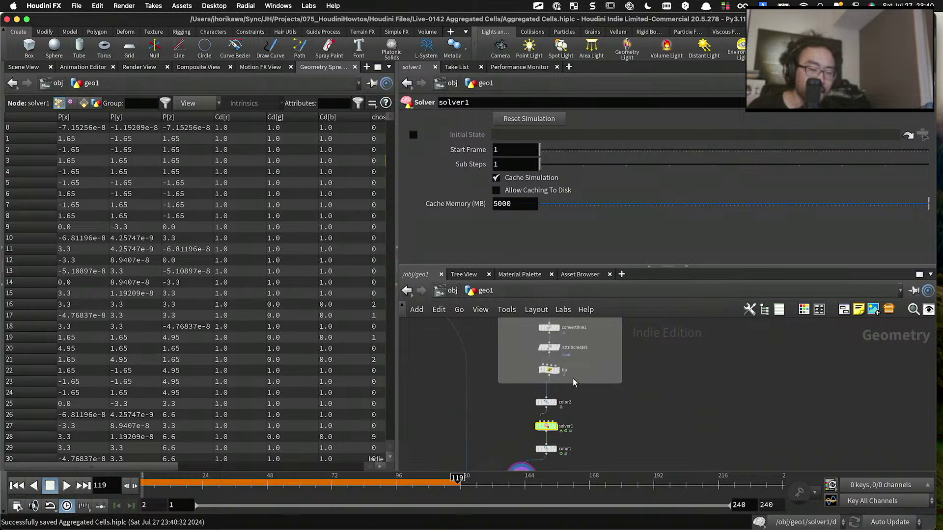
Step: Bring up the 3D scene view, display the copytopoints3 node in geo1, and save the scene file
click(512, 357)
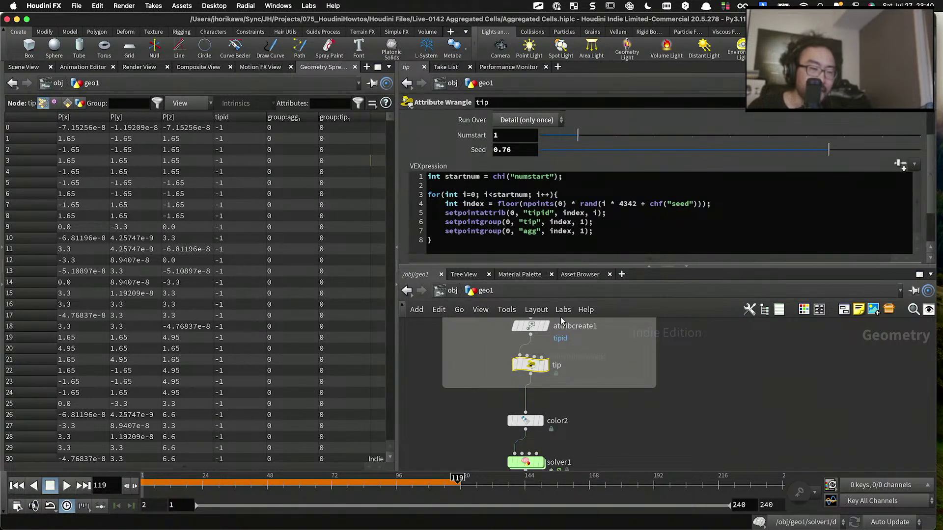
click(24, 67)
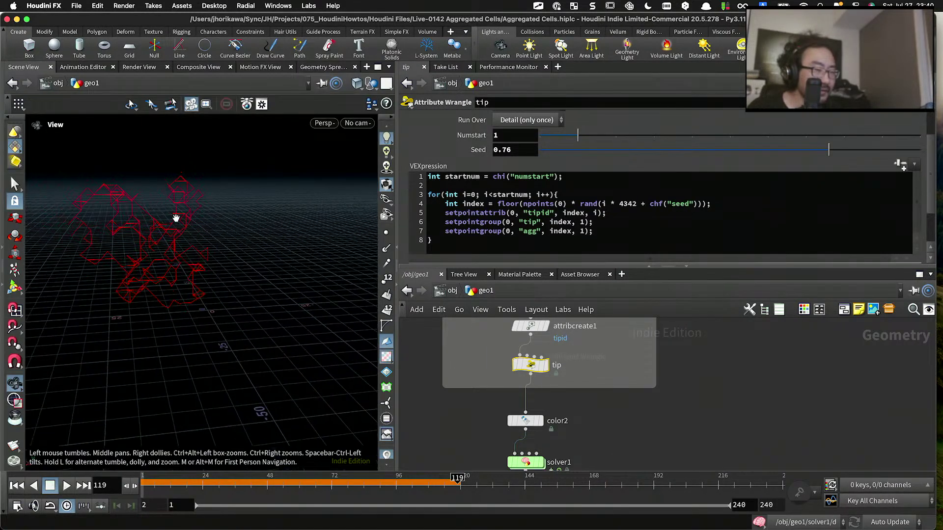
scroll(455, 395, down, 5)
middle_drag(483, 420, 525, 354)
scroll(510, 420, up, 7)
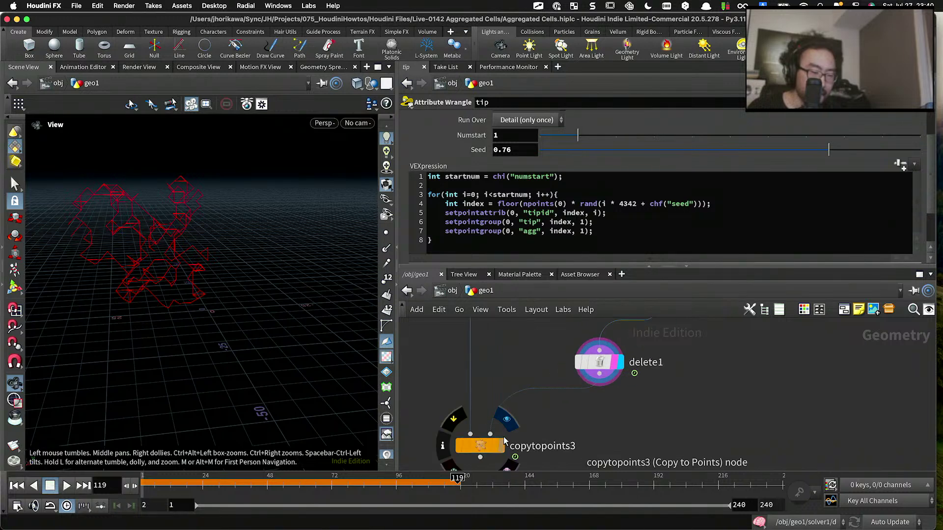
click(500, 446)
click(493, 448)
key(super+s)
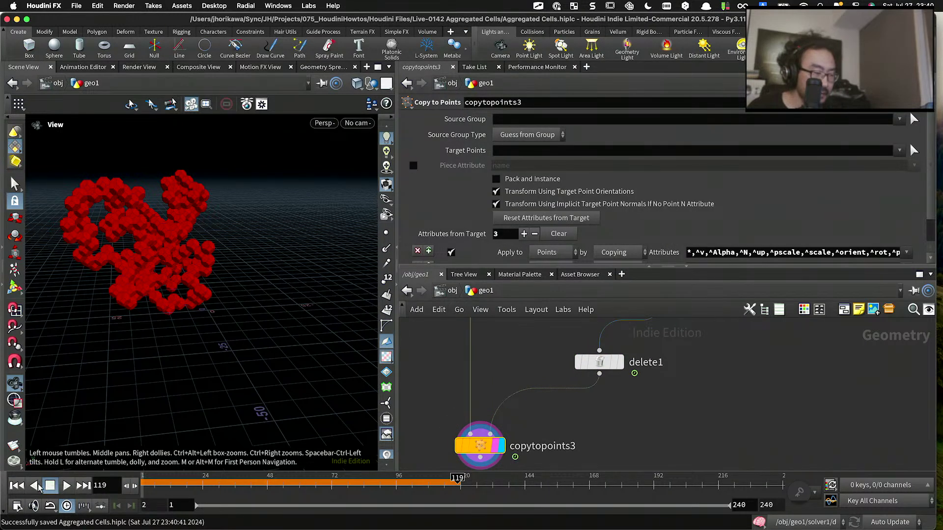
Step: Play the simulation from the first frame, stop it, inspect the cell growth from another angle, and scrub back to frame 100
click(17, 485)
drag(84, 432, 160, 406)
click(67, 486)
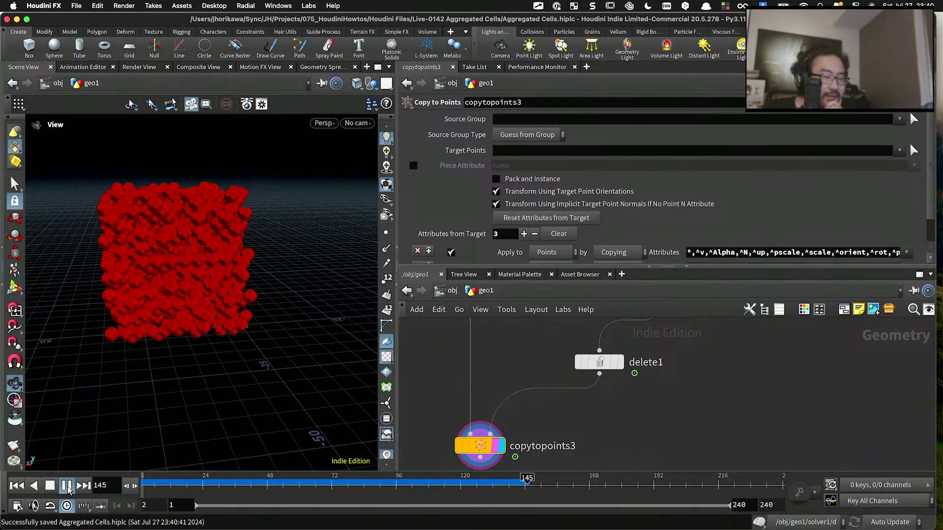
click(68, 489)
drag(186, 417, 362, 421)
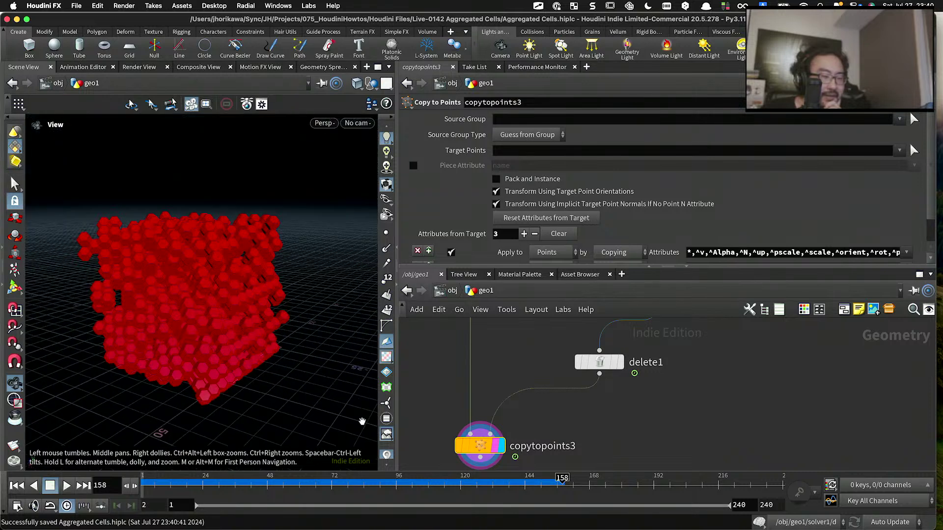
drag(423, 484, 406, 508)
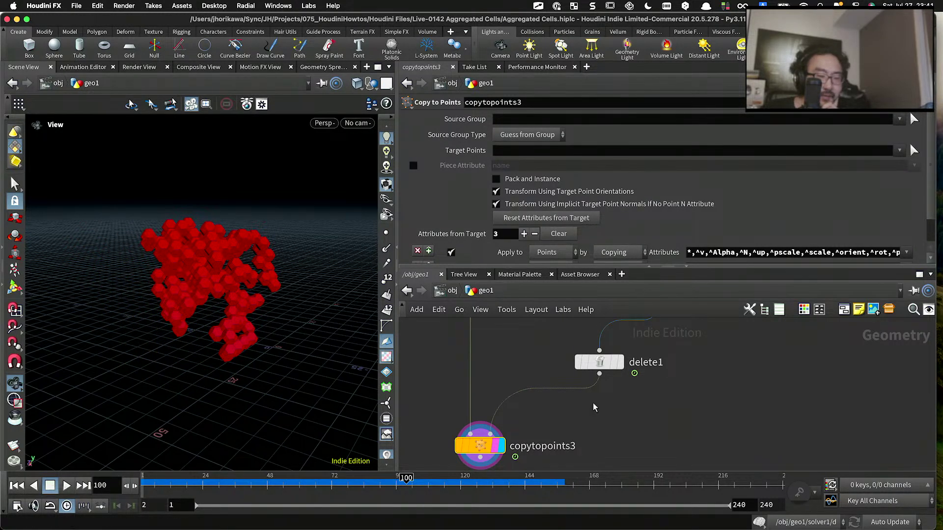
Step: Enter solver1's network, rename the pointwrangle1 node as turn_stop_into_tip, and save the scene file
scroll(474, 456, down, 3)
scroll(581, 366, up, 2)
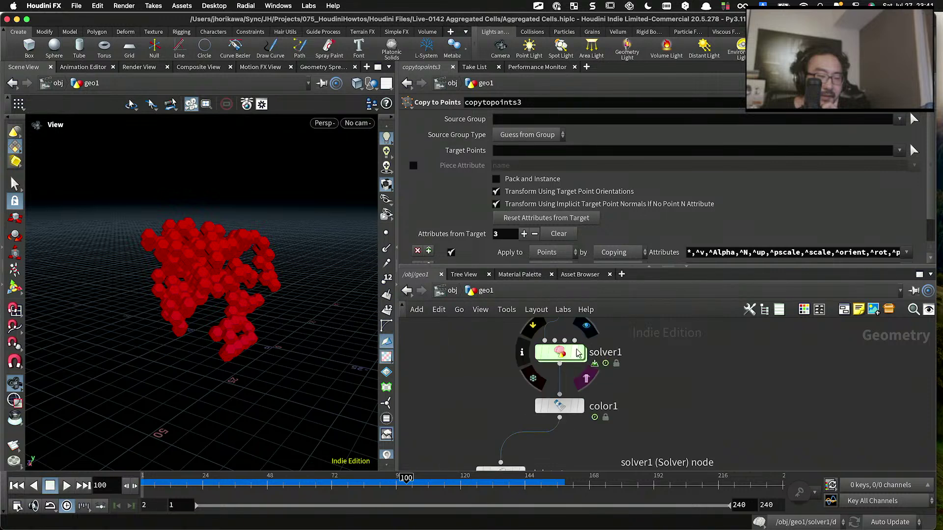
double_click(559, 352)
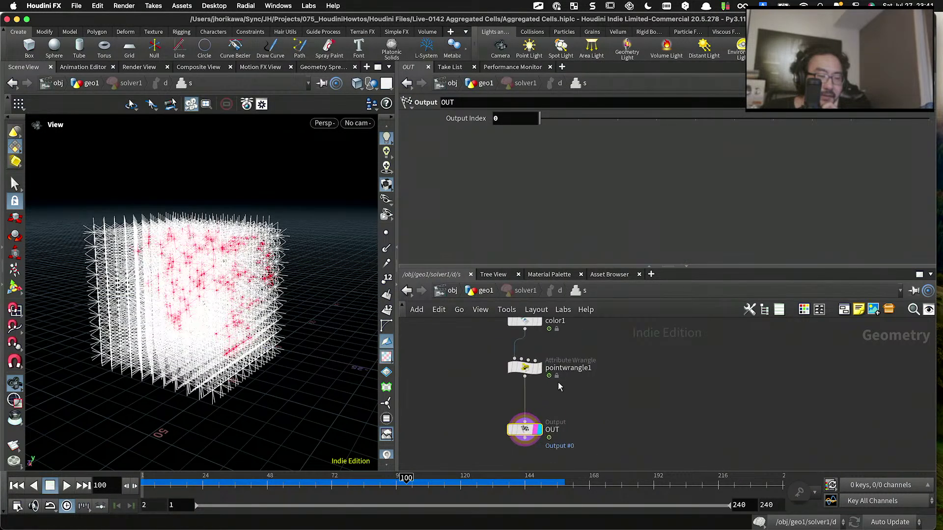
click(518, 363)
scroll(502, 231, up, 4)
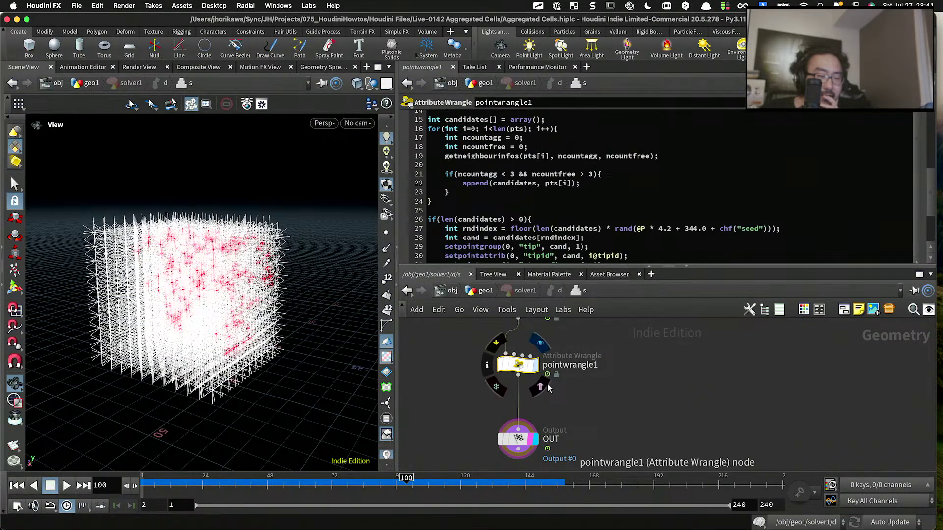
double_click(564, 365)
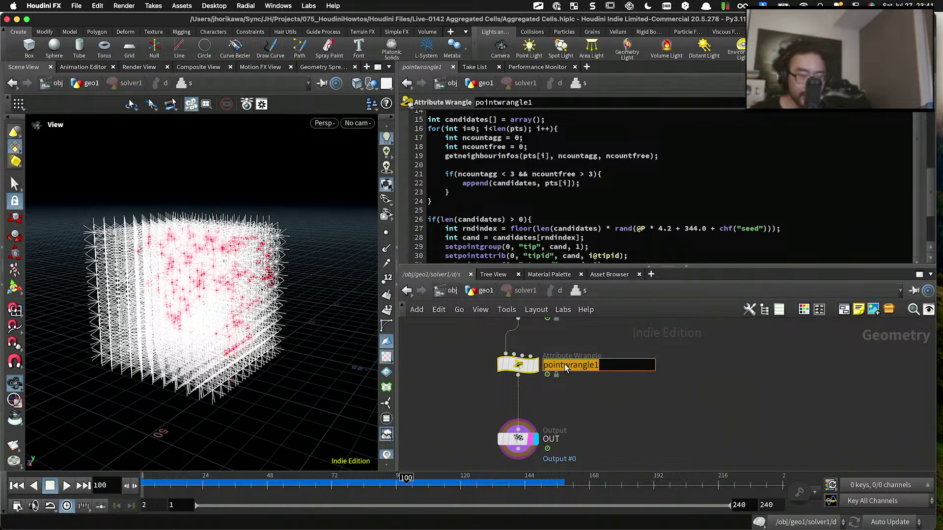
key(BackSpace)
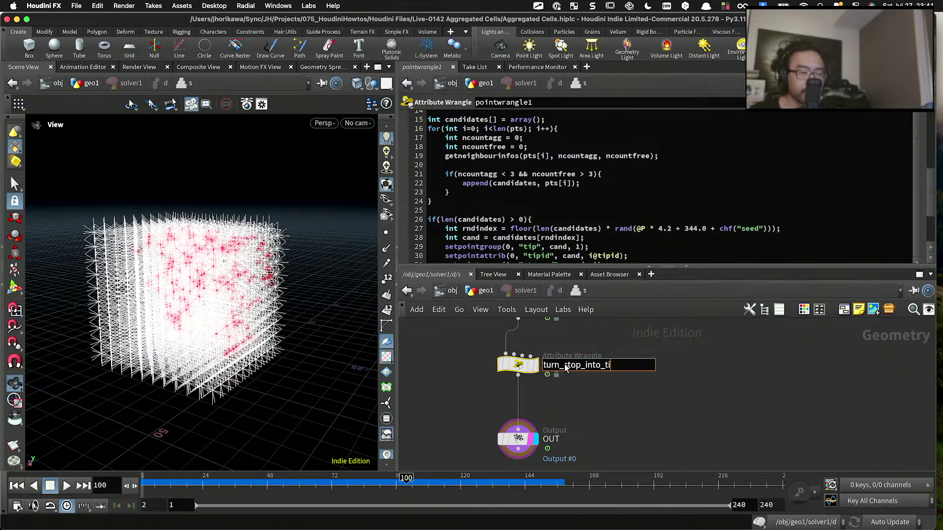
text(p)
key(Return)
key(super+s)
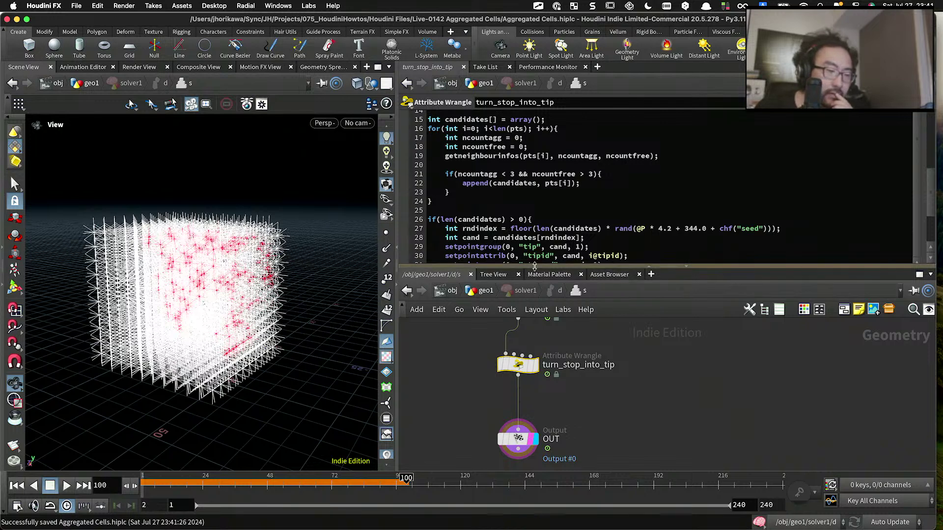
Step: Enlarge the parameter area and review the turn_stop_into_tip wrangle's group setting and code
drag(534, 266, 536, 364)
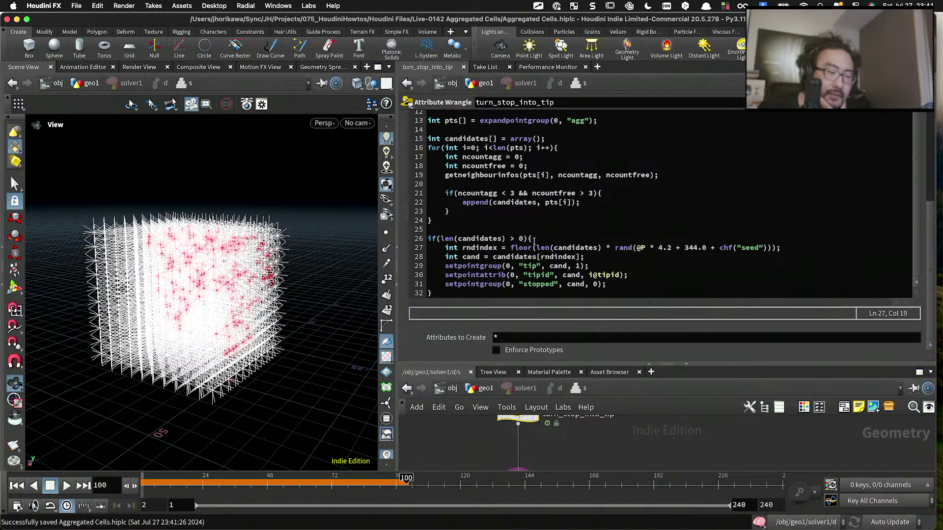
scroll(534, 239, up, 10)
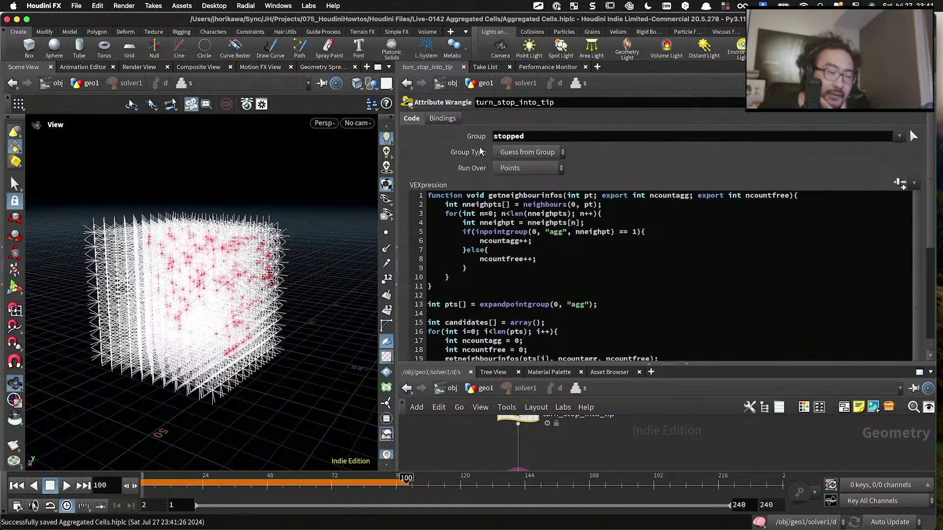
scroll(483, 221, down, 10)
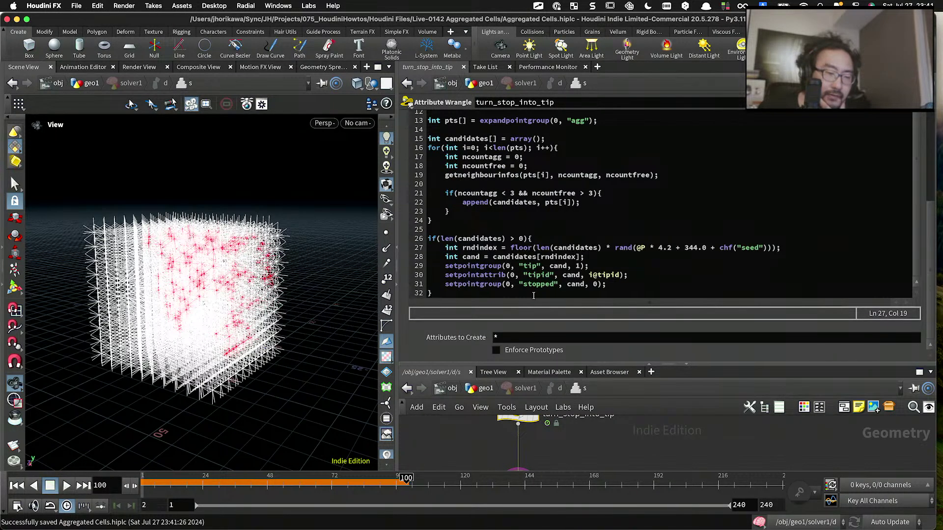
Step: Return to frame 1, save the scene file, and go back up to the geo1 level
click(143, 484)
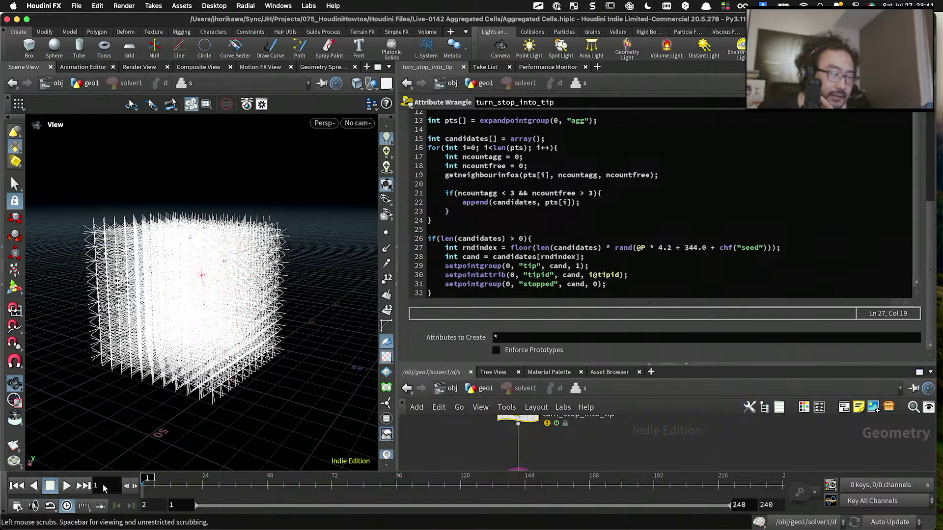
key(super+s)
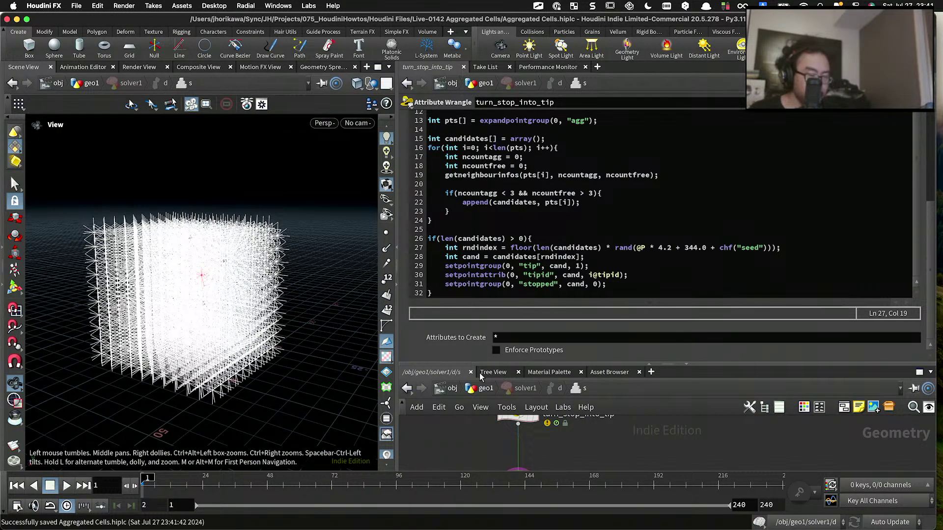
click(486, 388)
key(Up)
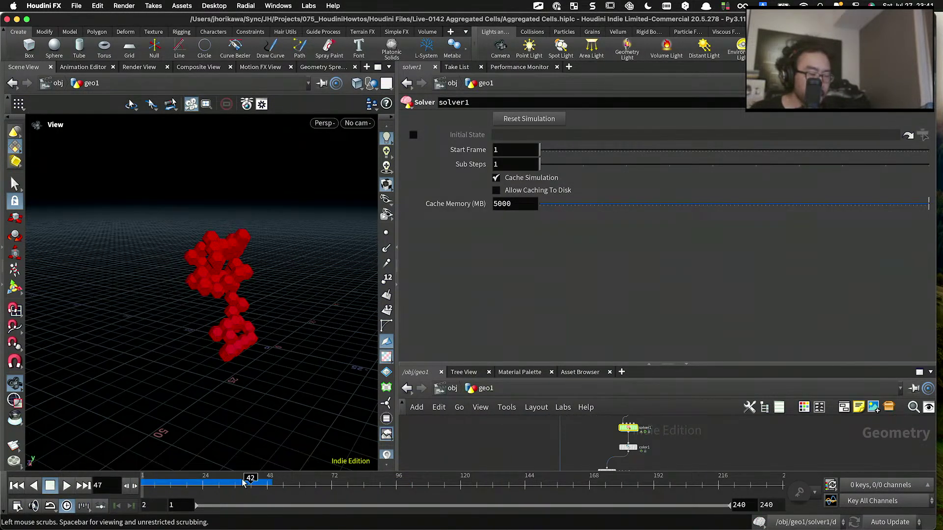
Step: Scrub the simulation forward through frames 62 and 85 to frame 86, inspecting the cell growth closely from several angles
drag(244, 483, 306, 482)
scroll(242, 337, up, 5)
drag(242, 337, 240, 375)
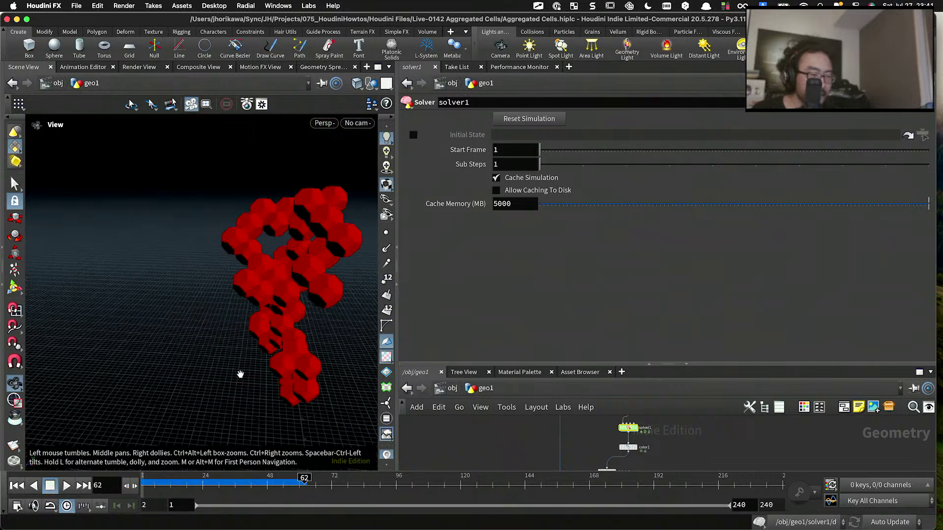
drag(305, 479, 374, 481)
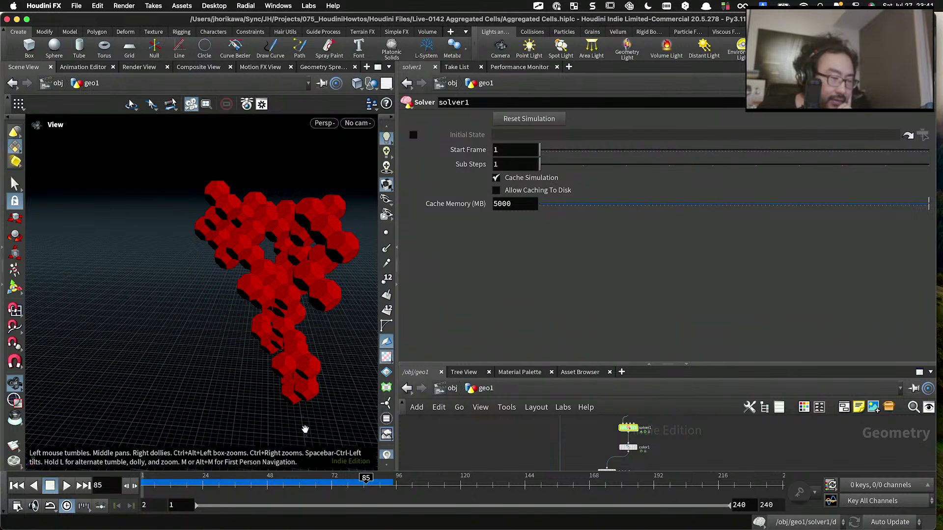
drag(305, 429, 260, 339)
right_drag(264, 323, 308, 305)
drag(307, 305, 299, 424)
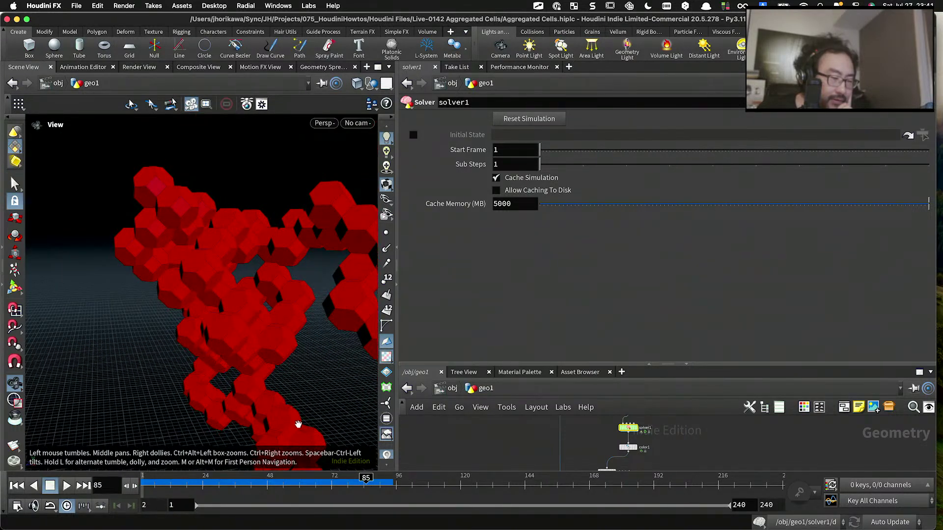
click(368, 479)
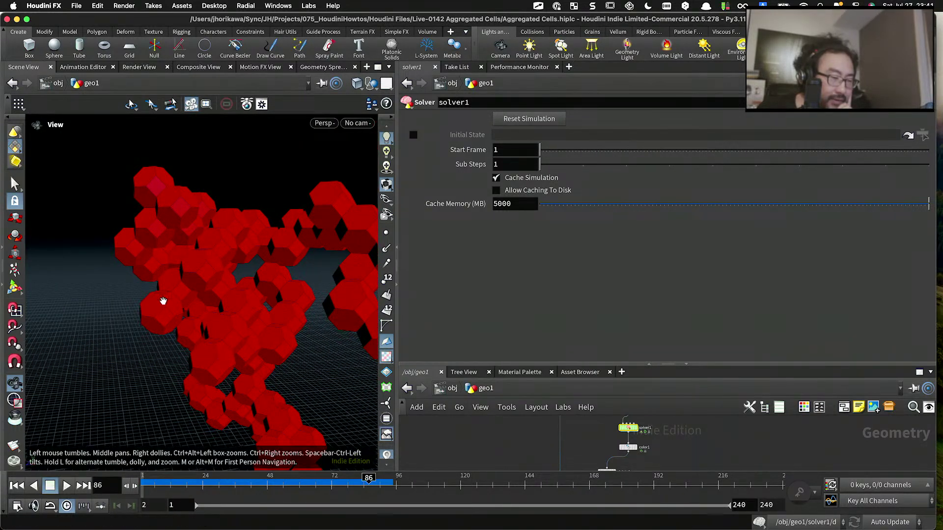
drag(205, 359, 197, 342)
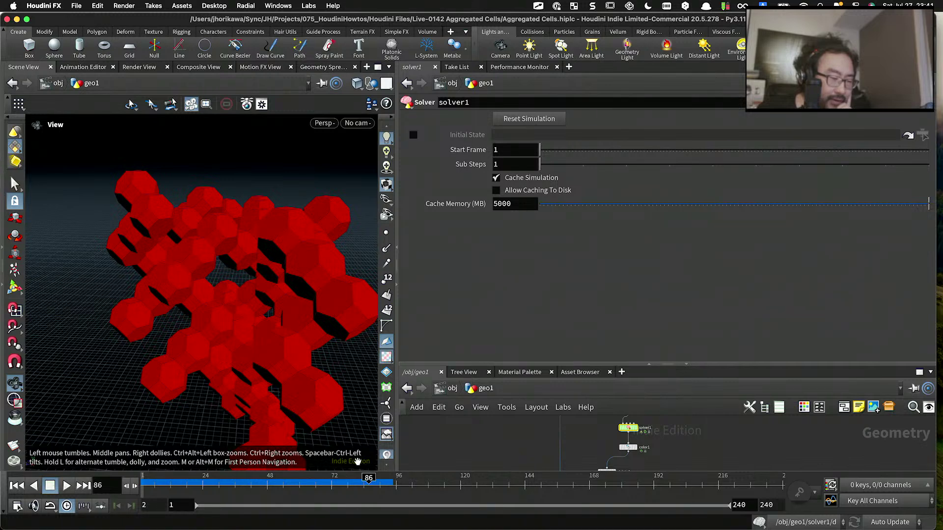
drag(368, 480, 368, 479)
Step: Enter solver1's network again and show the wrangle's point attributes in a geometry spreadsheet wide enough for the group columns
drag(549, 368, 542, 283)
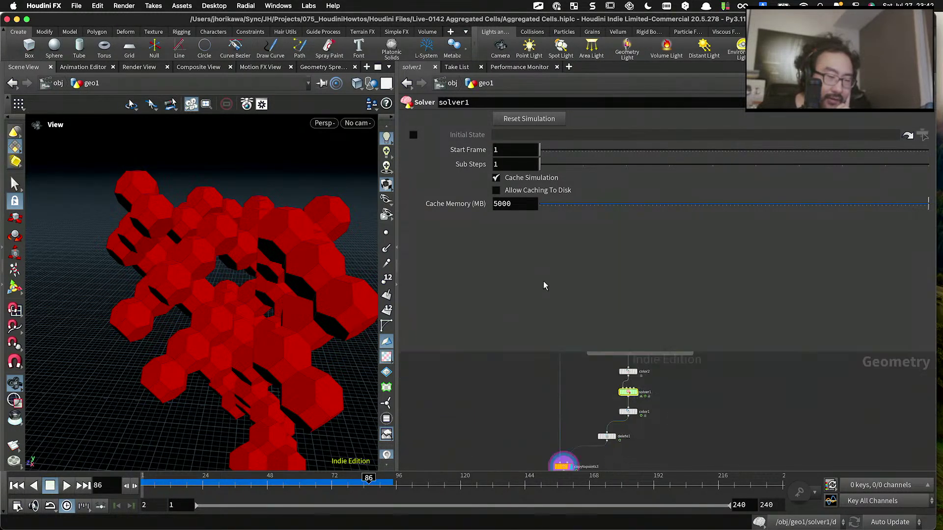
scroll(631, 381, up, 2)
double_click(632, 381)
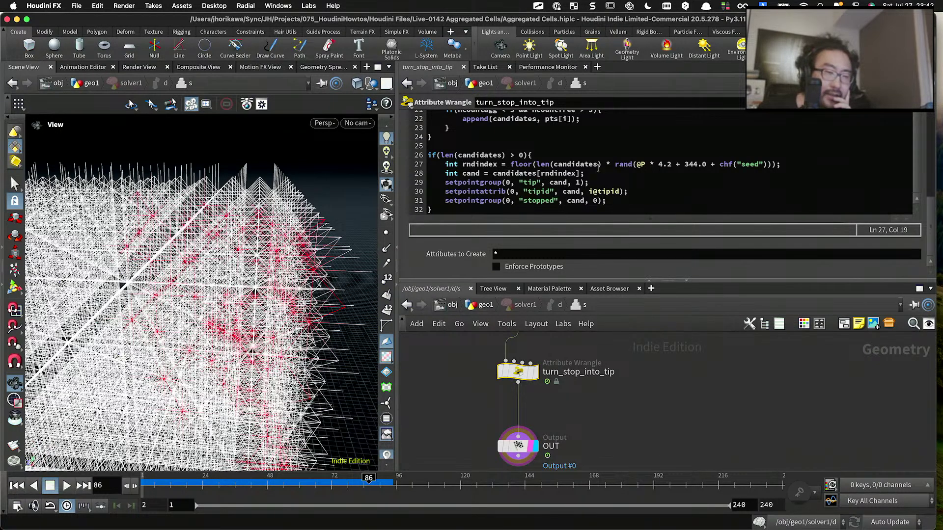
click(322, 66)
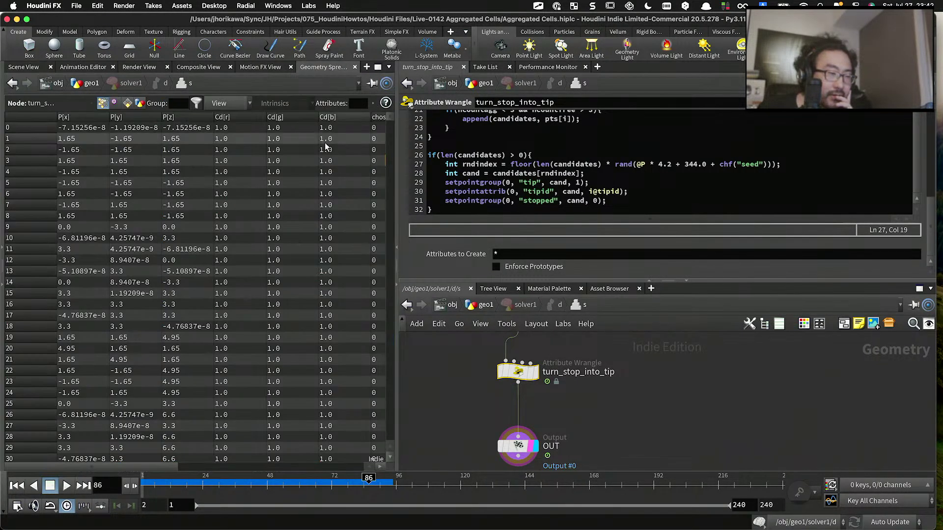
drag(396, 375, 595, 376)
scroll(403, 405, right, 5)
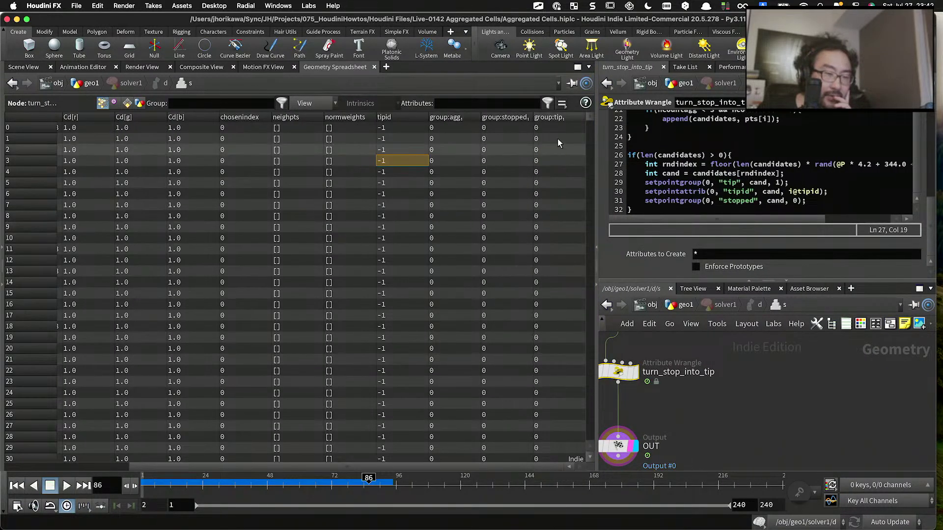
Step: Sort the points by tip group membership and examine the tips at frame 86 and around frames 76 to 78
click(551, 120)
click(552, 120)
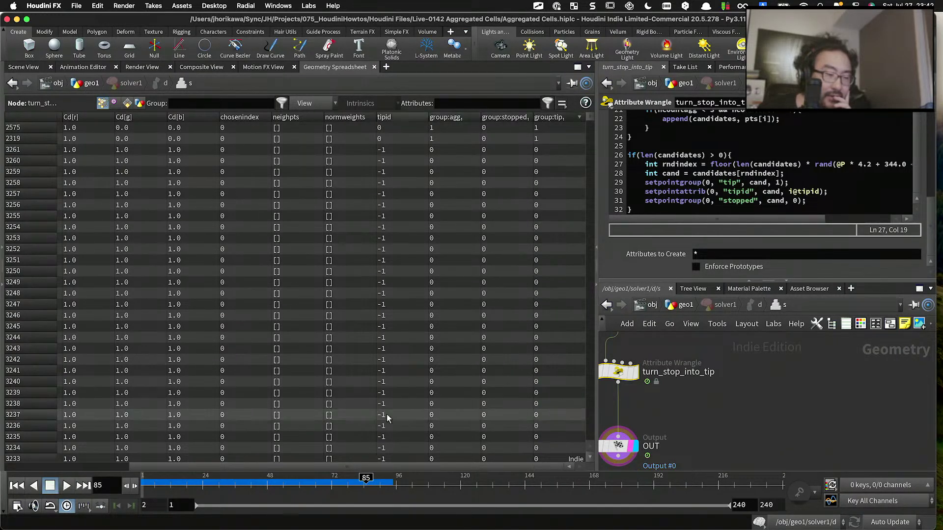
drag(358, 479, 342, 479)
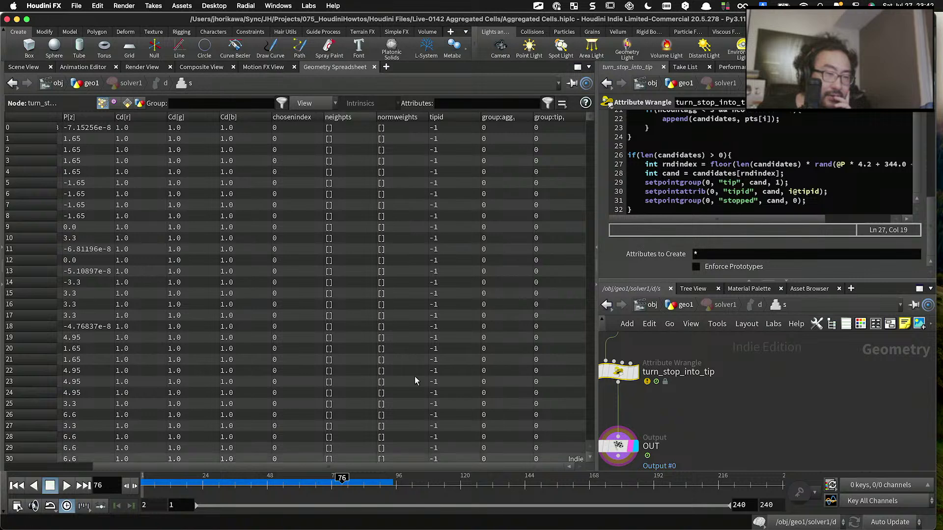
click(546, 118)
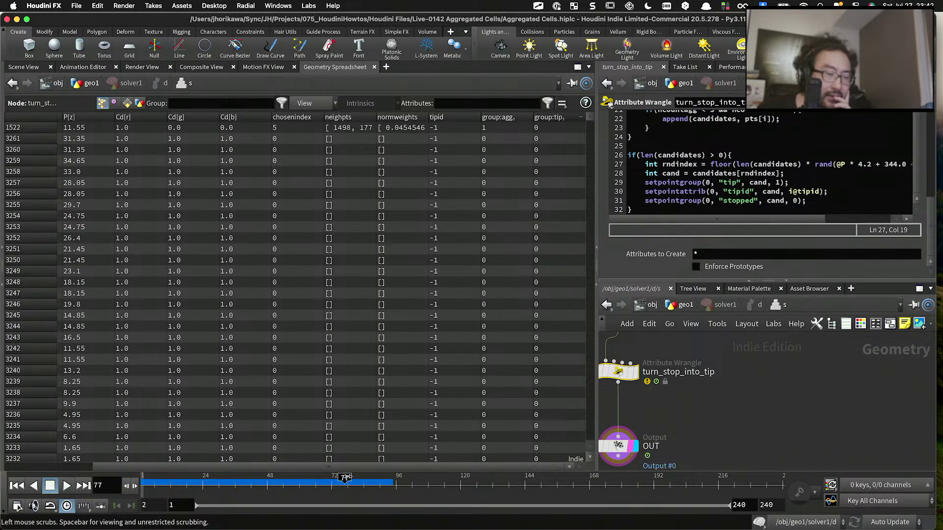
drag(348, 479, 344, 478)
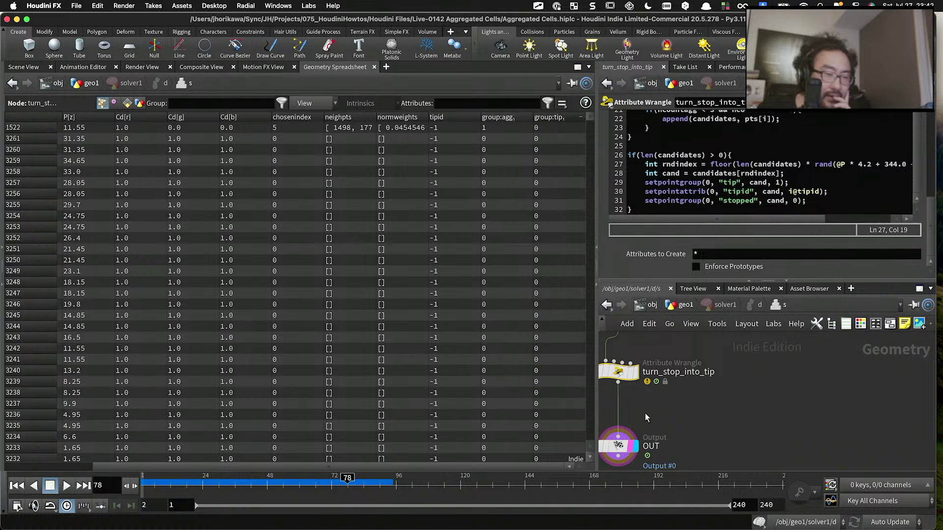
Step: Widen the neighpts column, move to frame 83, and check the points sorted by the stopped and tip groups
scroll(658, 414, down, 3)
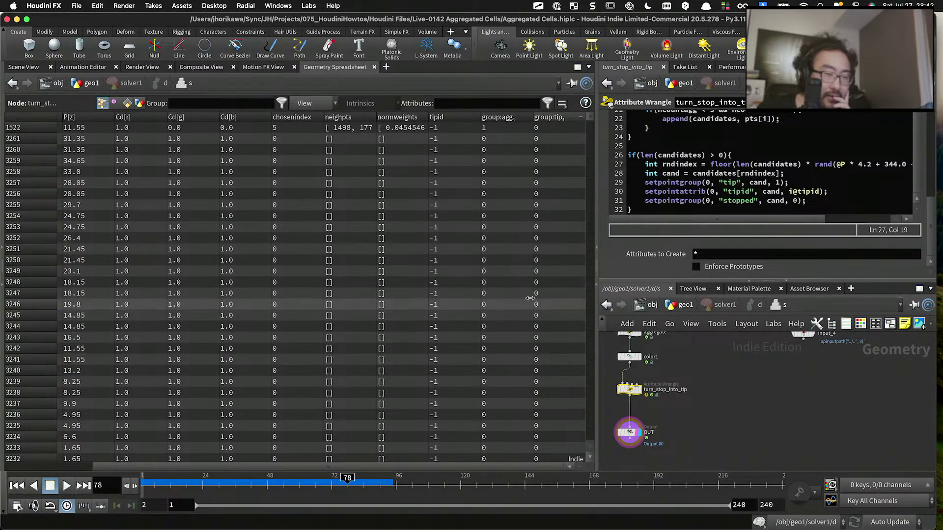
mouse_move(461, 463)
mouse_down()
mouse_move(310, 463)
mouse_move(467, 458)
mouse_up()
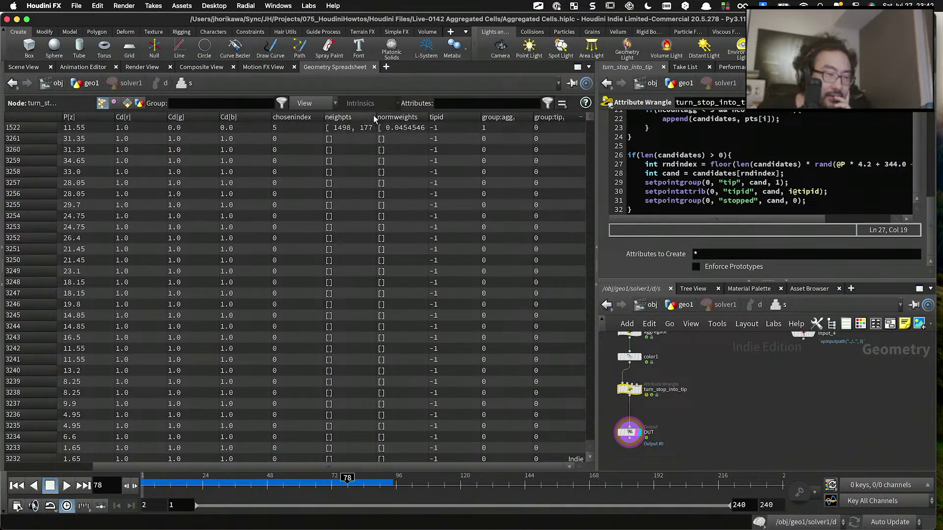
drag(374, 115, 396, 111)
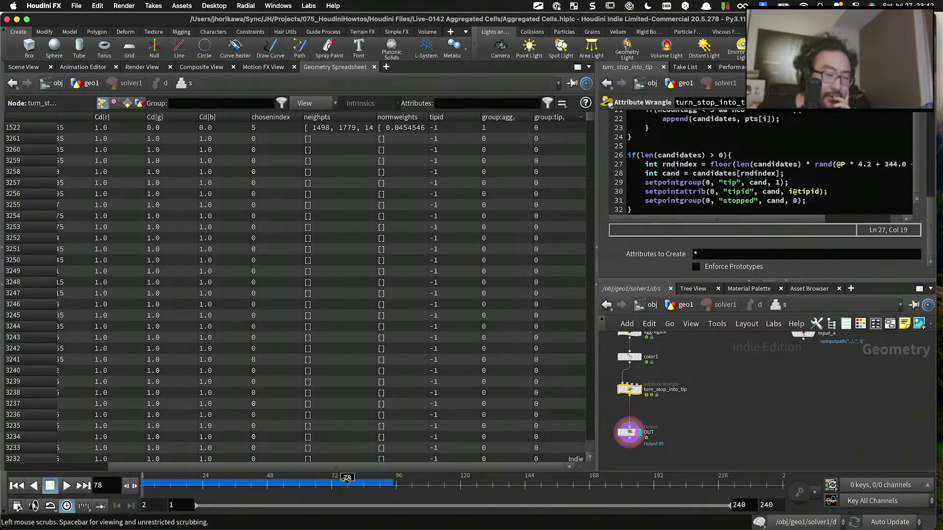
drag(355, 478, 361, 478)
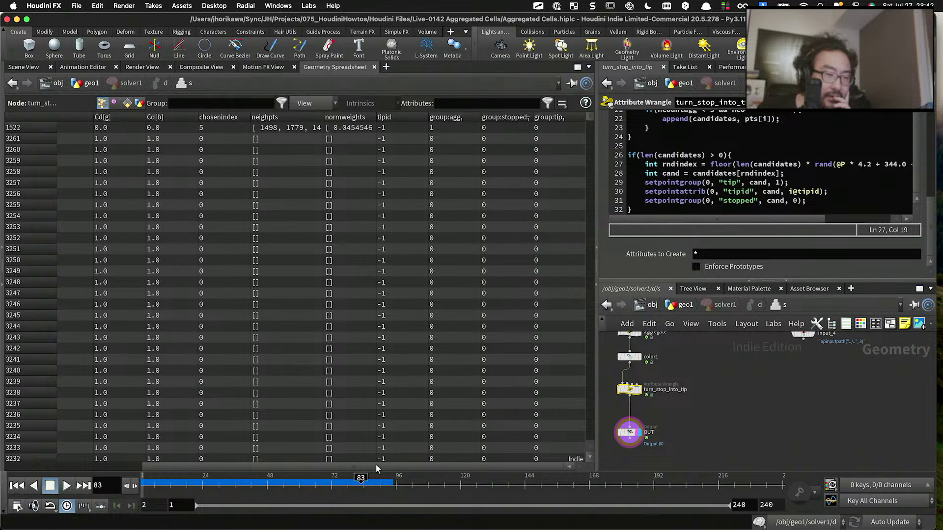
click(513, 119)
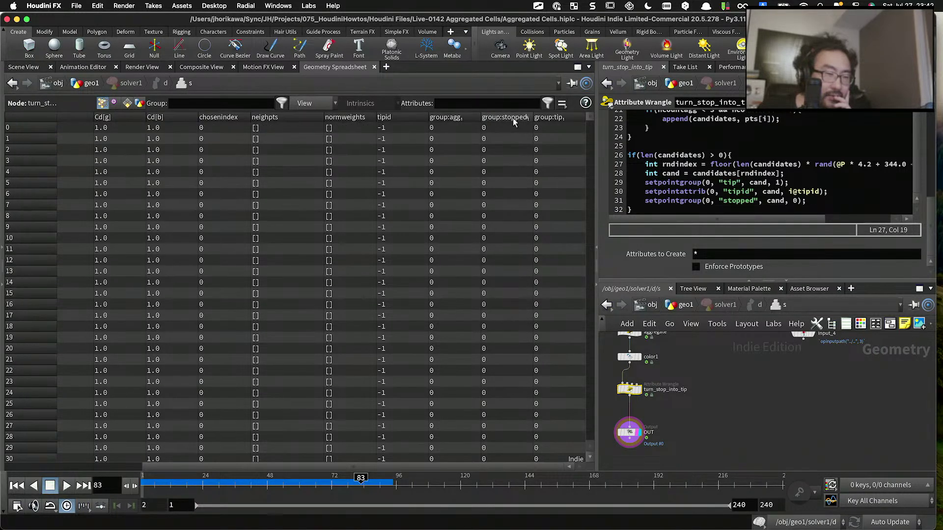
click(550, 119)
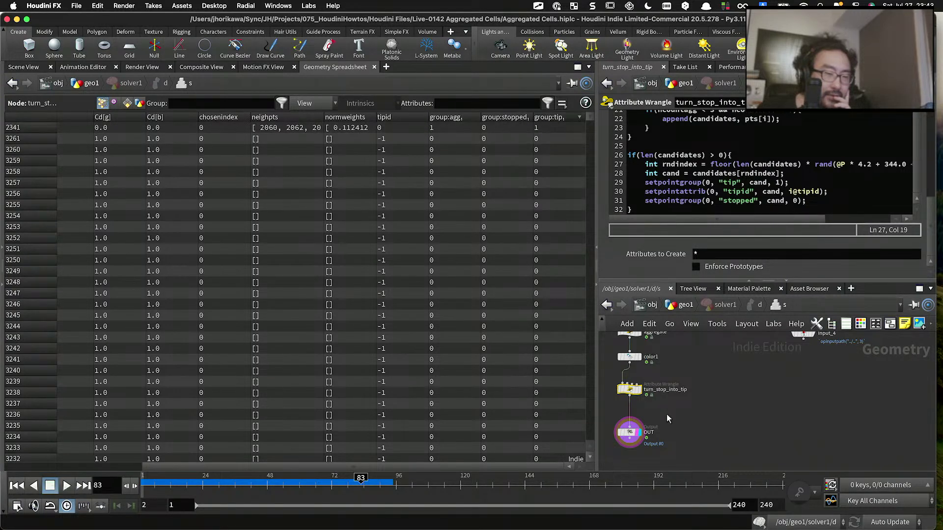
Step: Select the aggregate wrangle, widen its code area, and review the code down to the block that handles stopped tips
scroll(679, 408, up, 5)
click(629, 412)
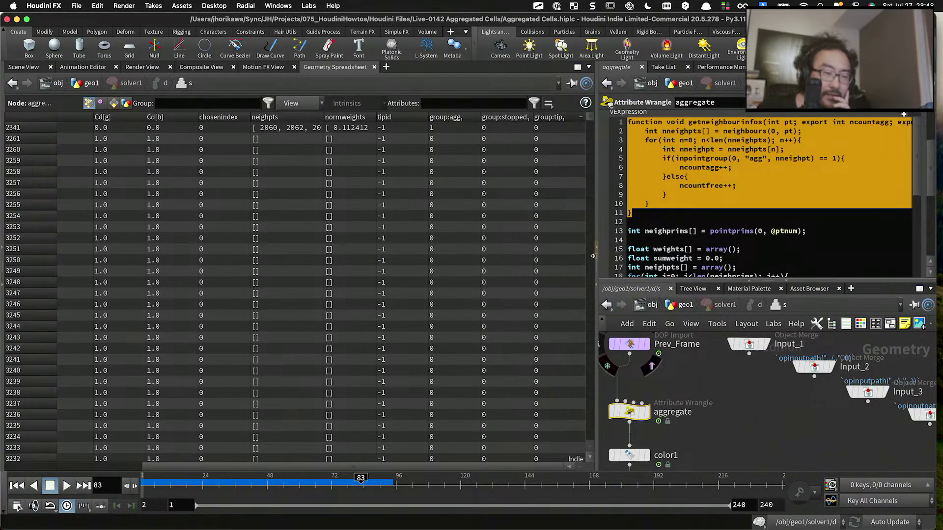
drag(594, 255, 456, 256)
click(510, 225)
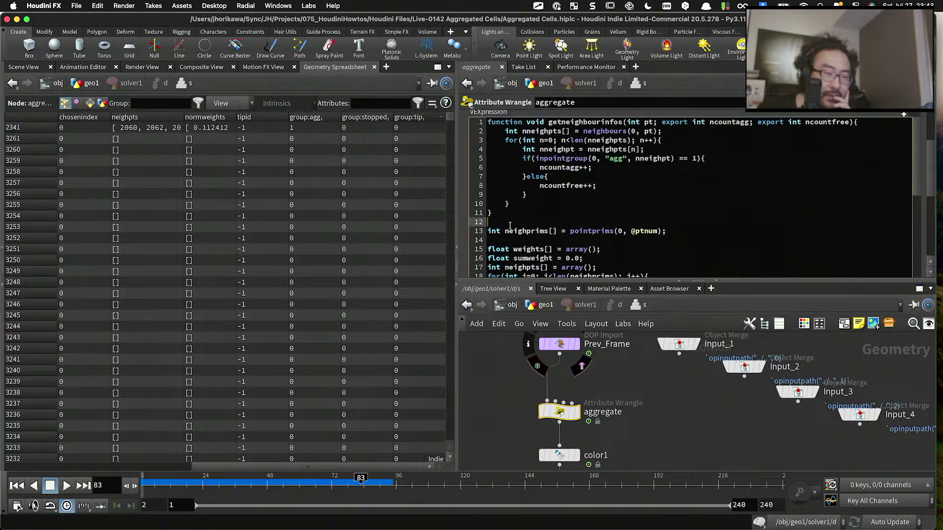
scroll(509, 226, down, 7)
scroll(510, 226, down, 20)
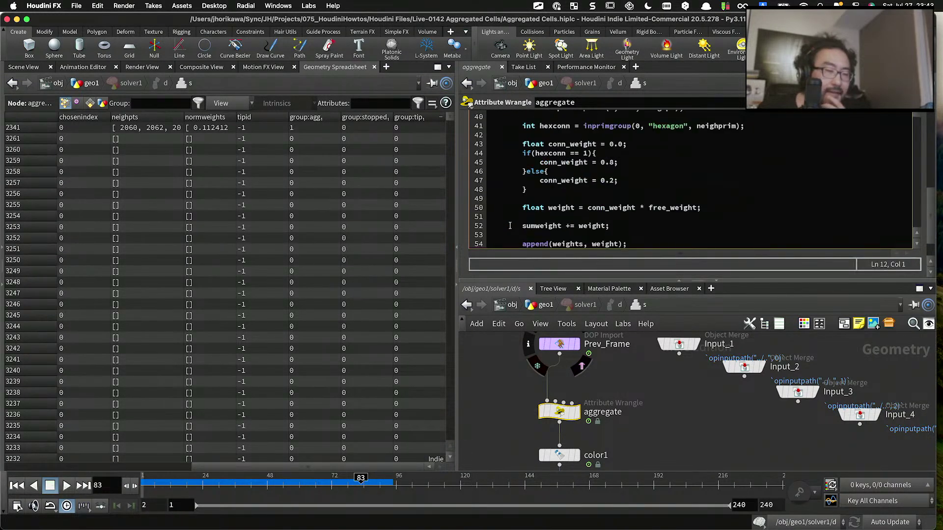
scroll(552, 208, down, 5)
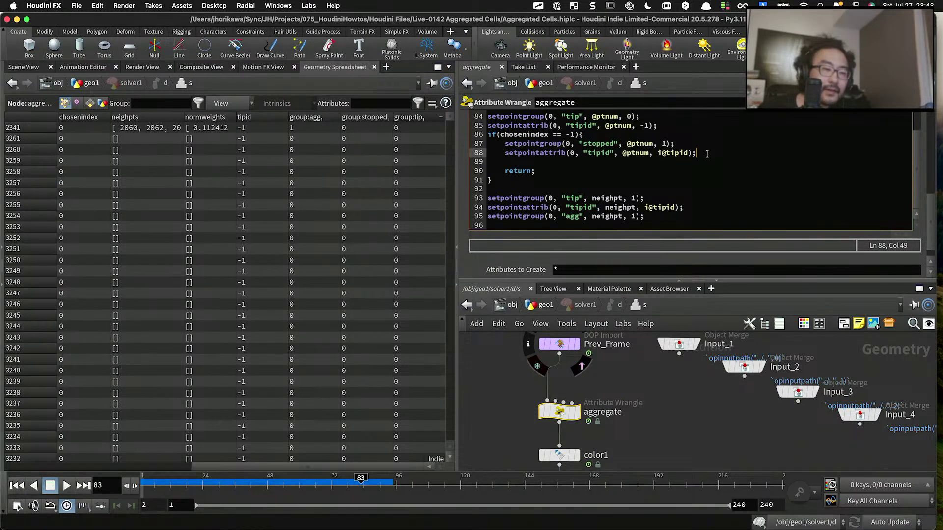
Step: Compare the aggregate wrangle's points at frames 82 and 83, sorting them by tip and stopped group membership
scroll(706, 153, up, 2)
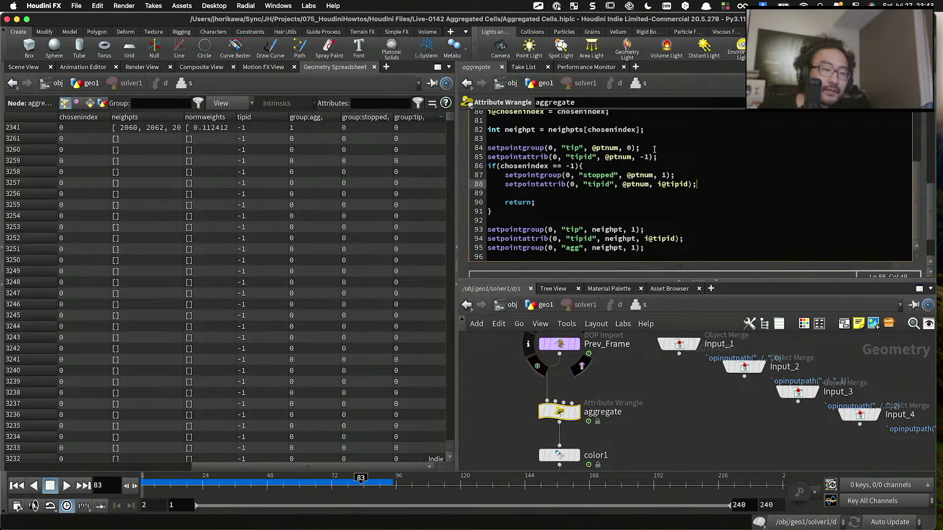
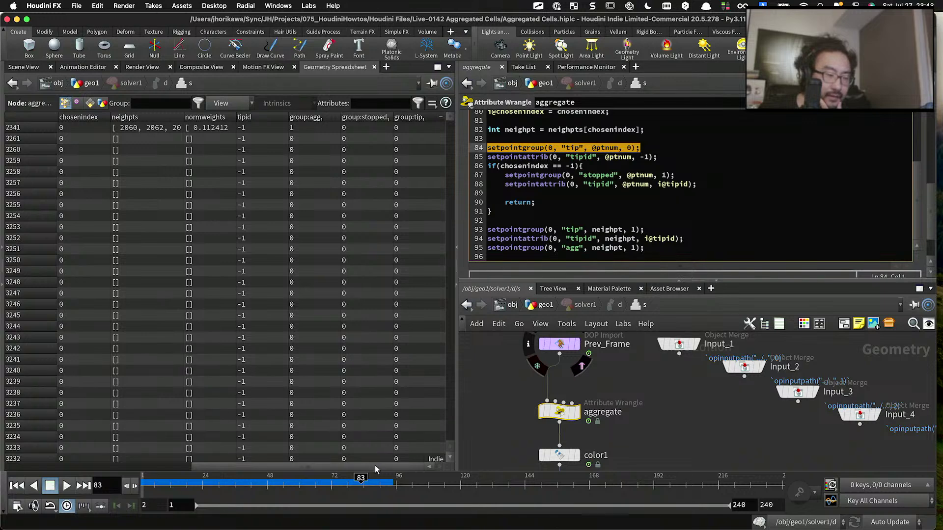
click(358, 480)
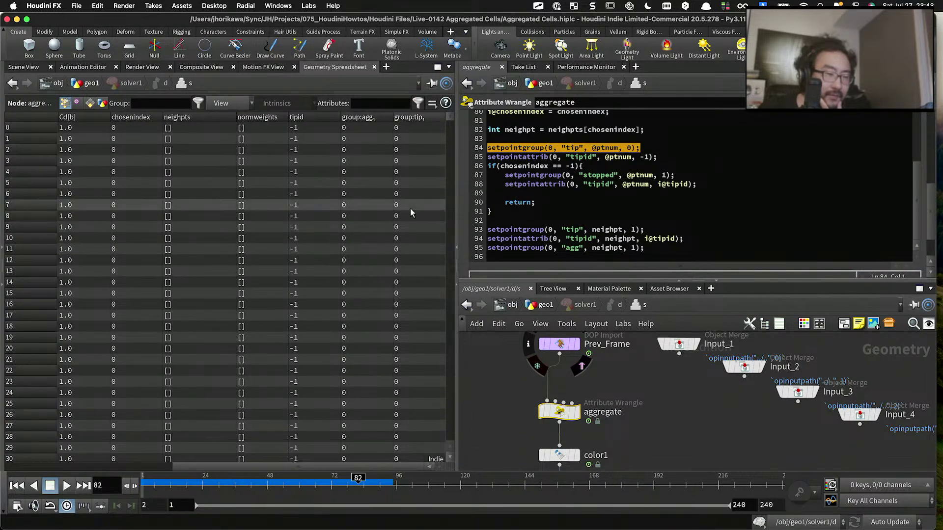
click(416, 117)
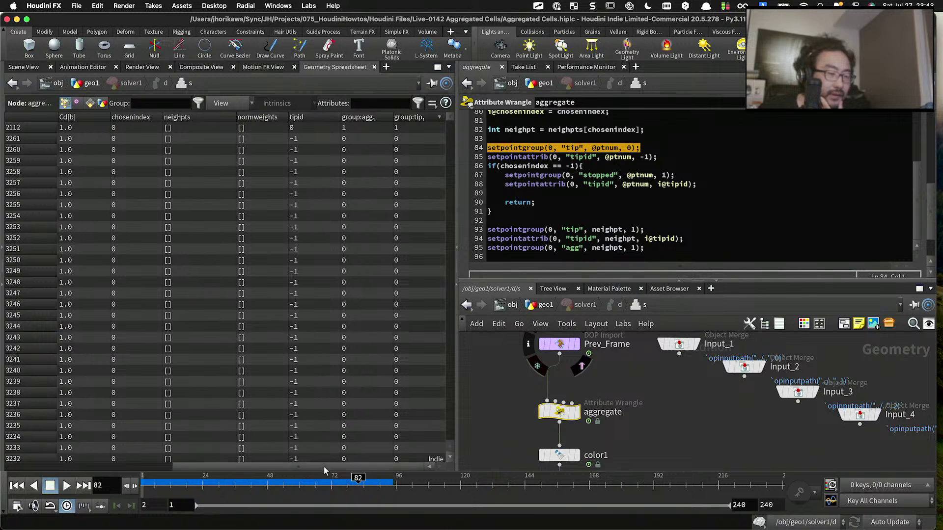
drag(325, 469, 368, 469)
click(360, 478)
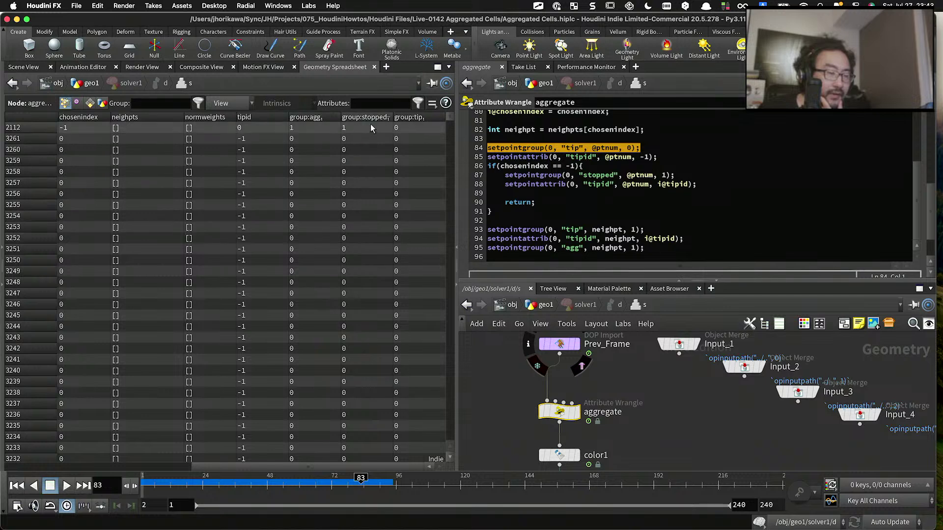
click(413, 118)
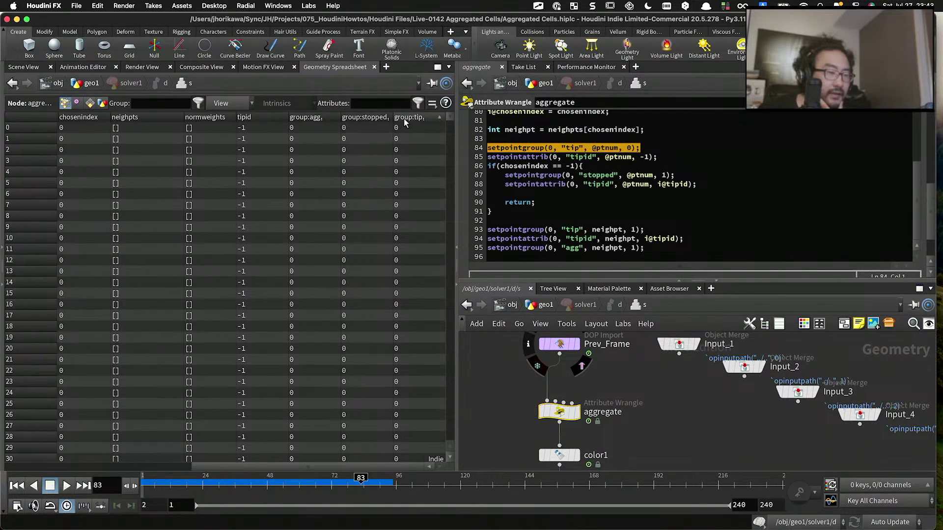
click(361, 118)
scroll(508, 356, down, 4)
scroll(521, 393, up, 4)
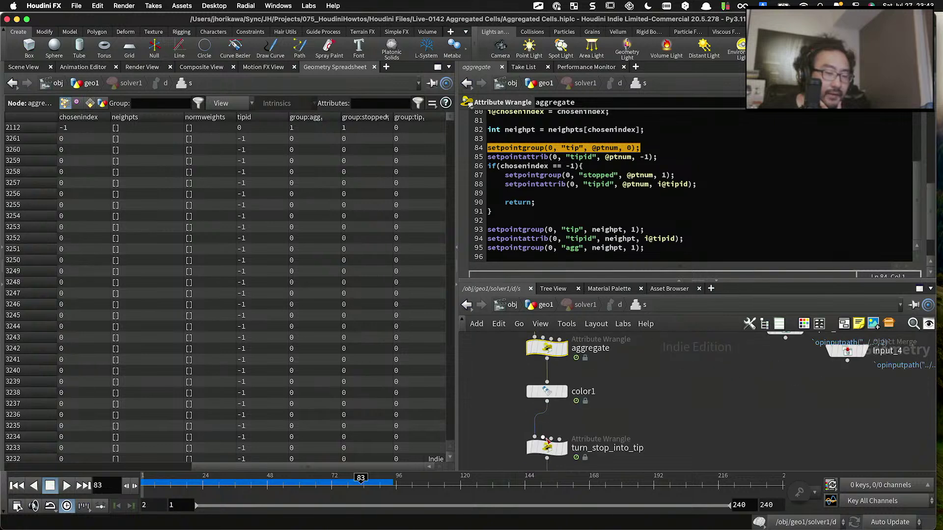
Step: Select the turn_stop_into_tip wrangle, make it the displayed node, and enlarge the area showing its code
click(547, 448)
click(416, 118)
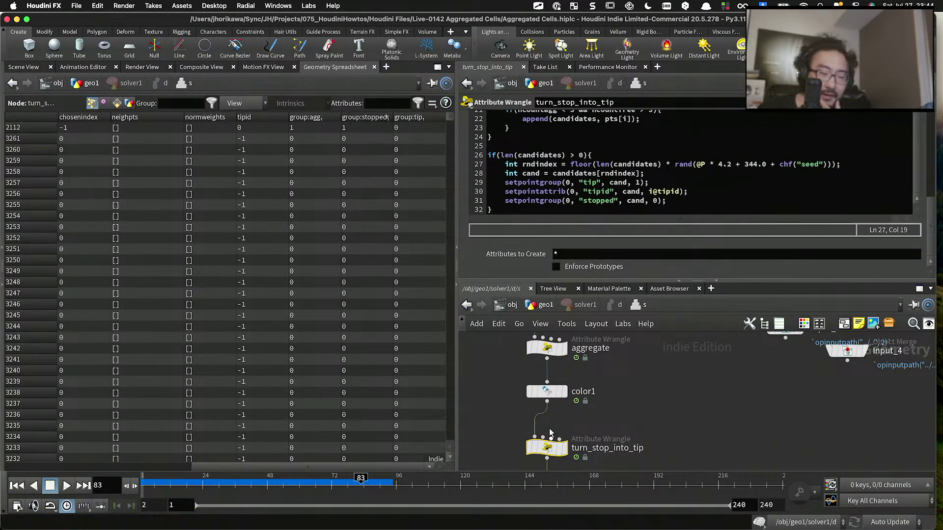
click(562, 447)
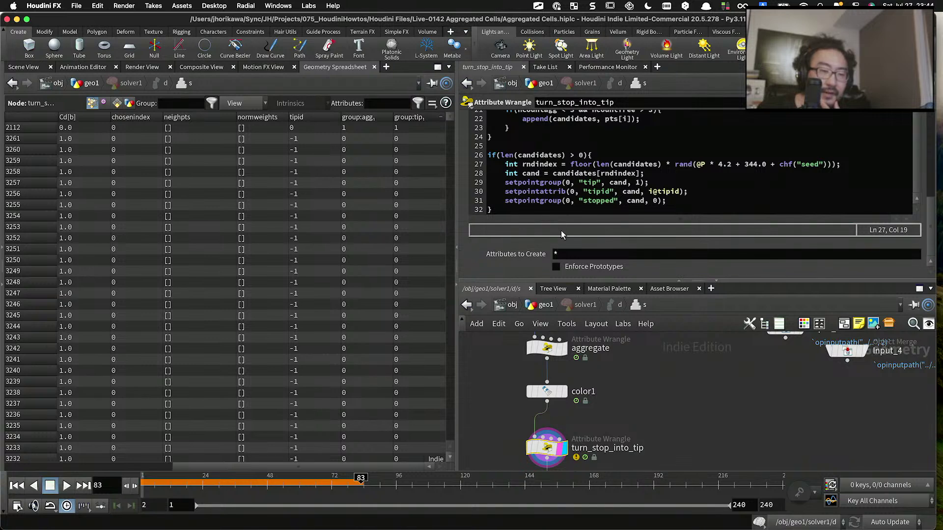
drag(555, 281, 555, 365)
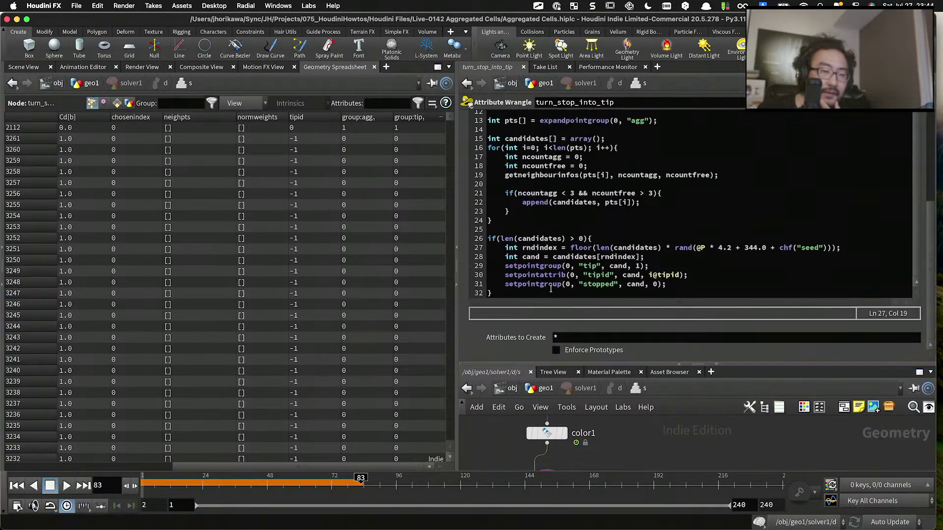
Step: Review the turn_stop_into_tip code from getneighbourinfos to the candidate selection, and check its group columns at frame 83
scroll(558, 249, up, 10)
scroll(558, 249, down, 3)
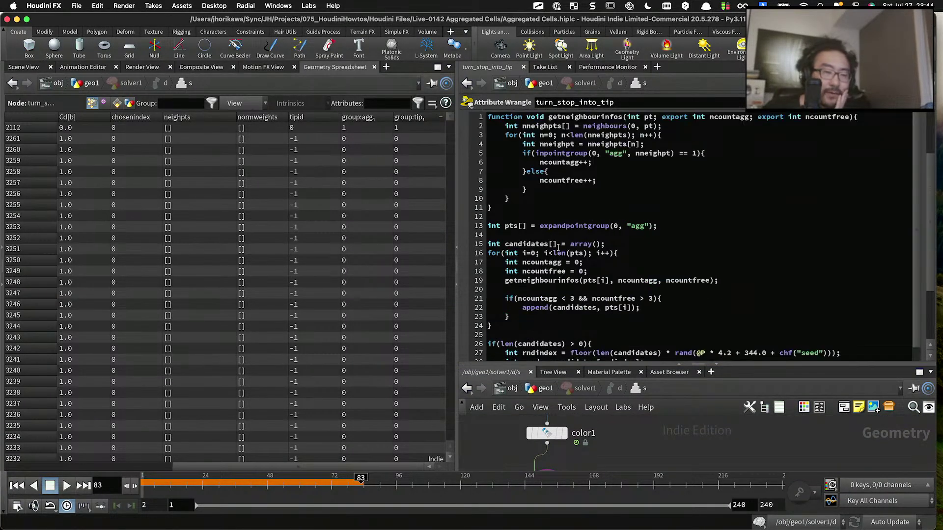
scroll(557, 221, up, 3)
scroll(557, 185, down, 3)
scroll(556, 185, down, 3)
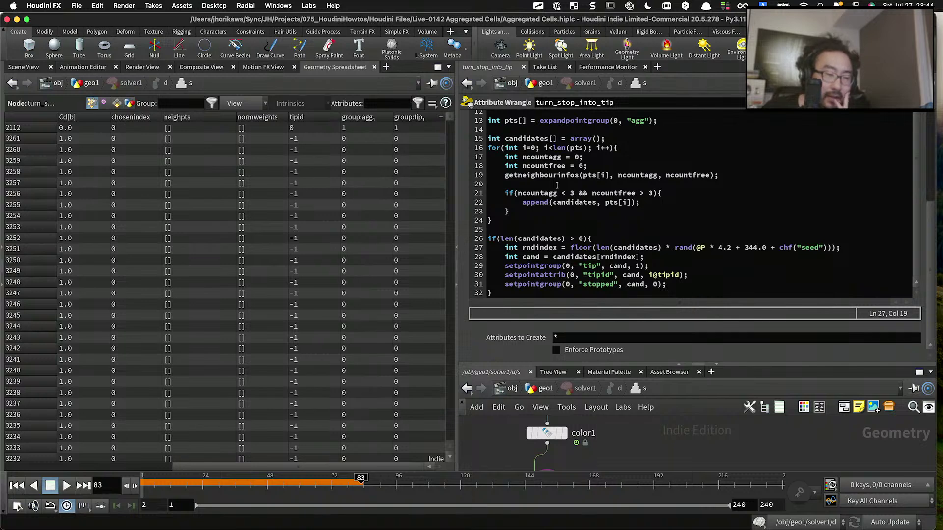
scroll(557, 185, up, 5)
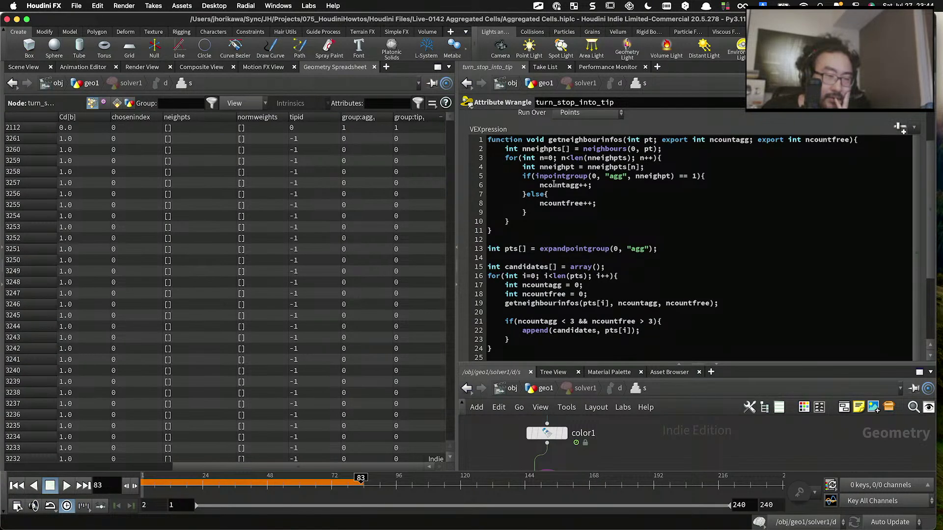
scroll(554, 184, down, 3)
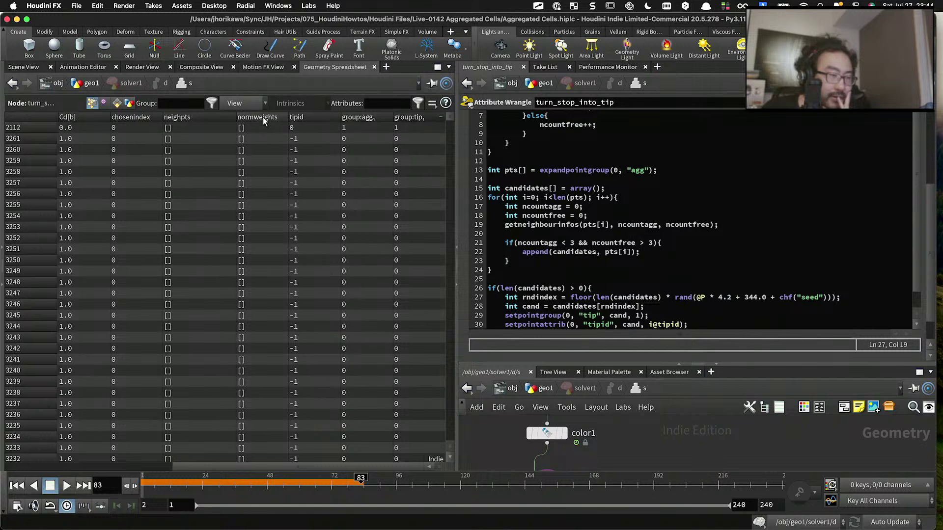
drag(332, 468, 389, 465)
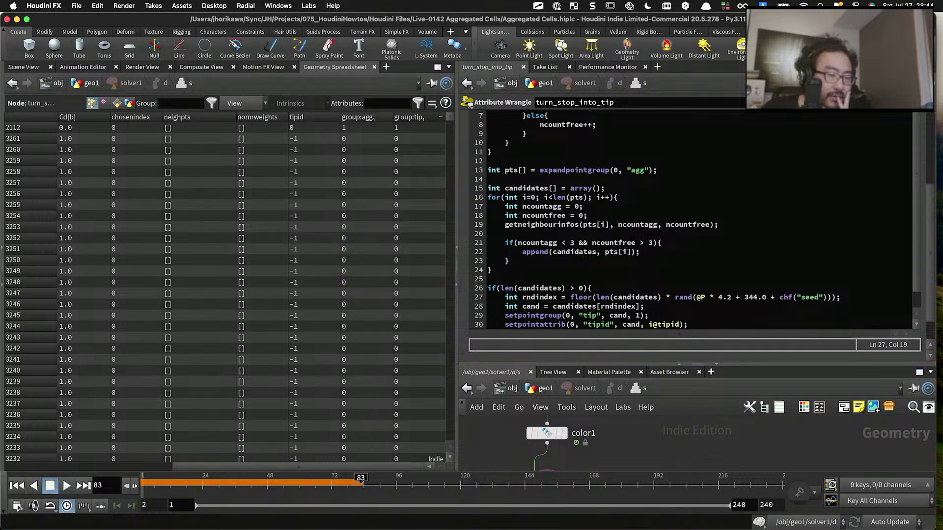
Step: Inspect the point attributes of color1 and the aggregate wrangle, then advance to frame 84
drag(584, 362, 584, 310)
click(545, 406)
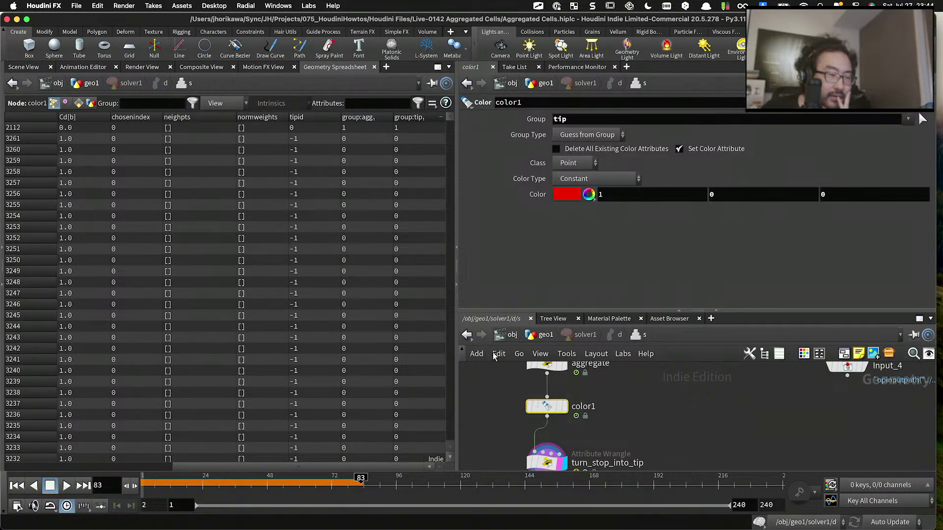
drag(388, 467, 423, 469)
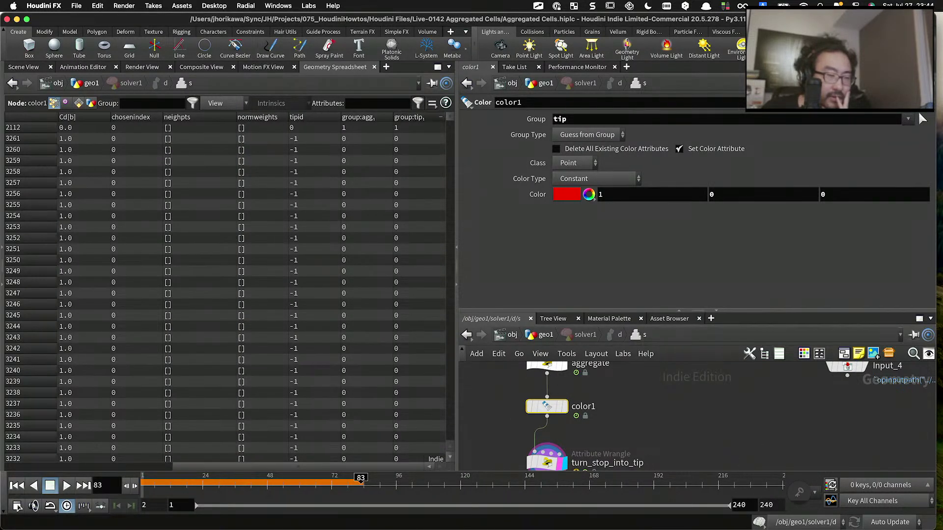
click(546, 367)
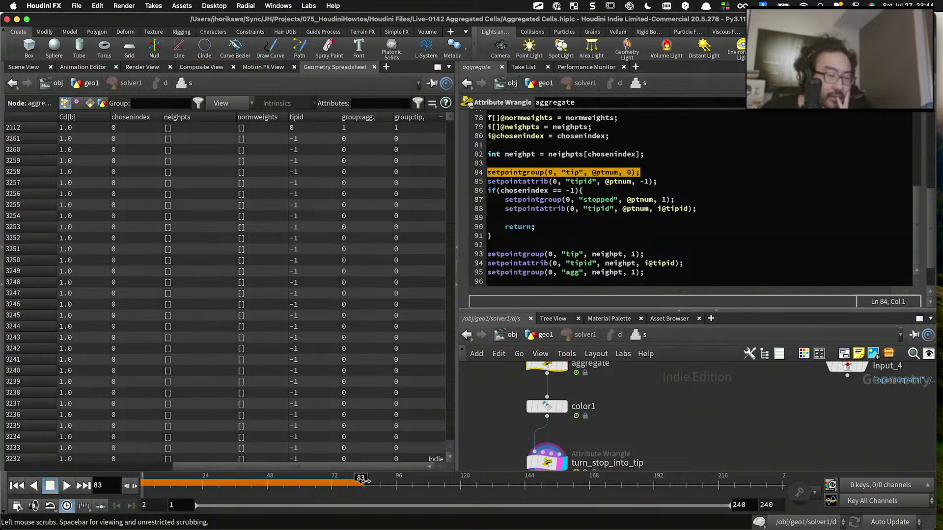
drag(361, 483, 363, 482)
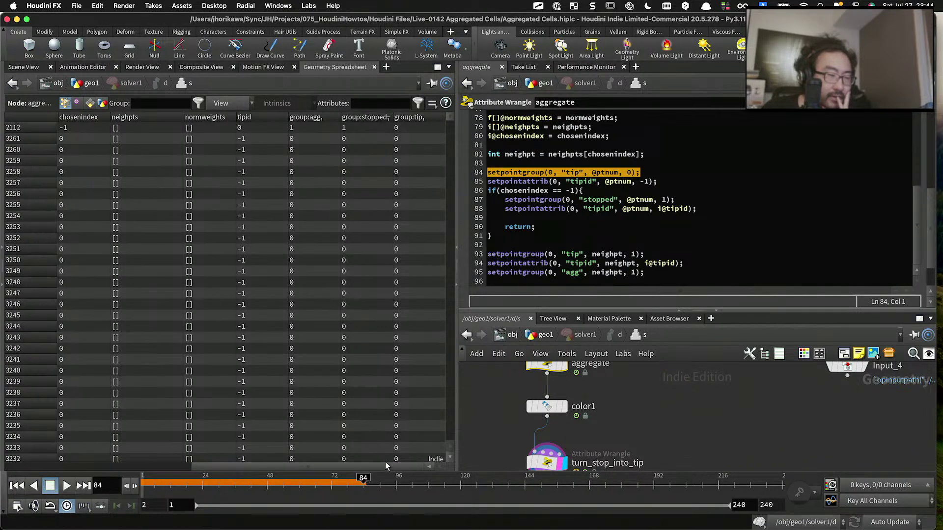
scroll(564, 417, down, 3)
click(535, 415)
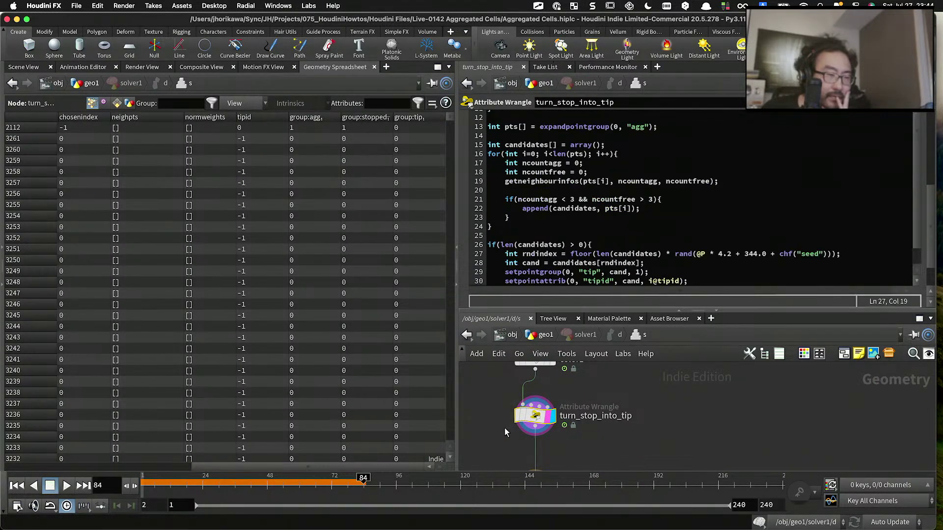
scroll(553, 261, down, 2)
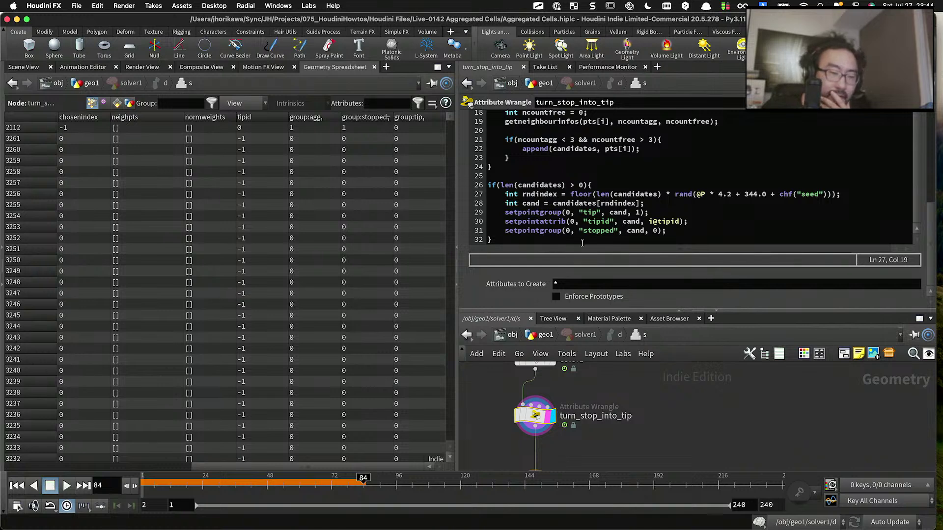
double_click(634, 230)
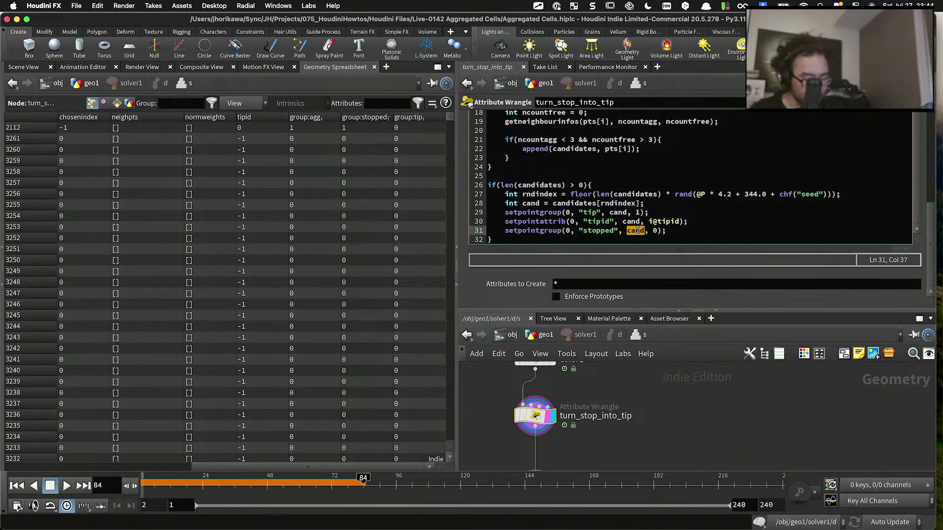
text(@ptnum)
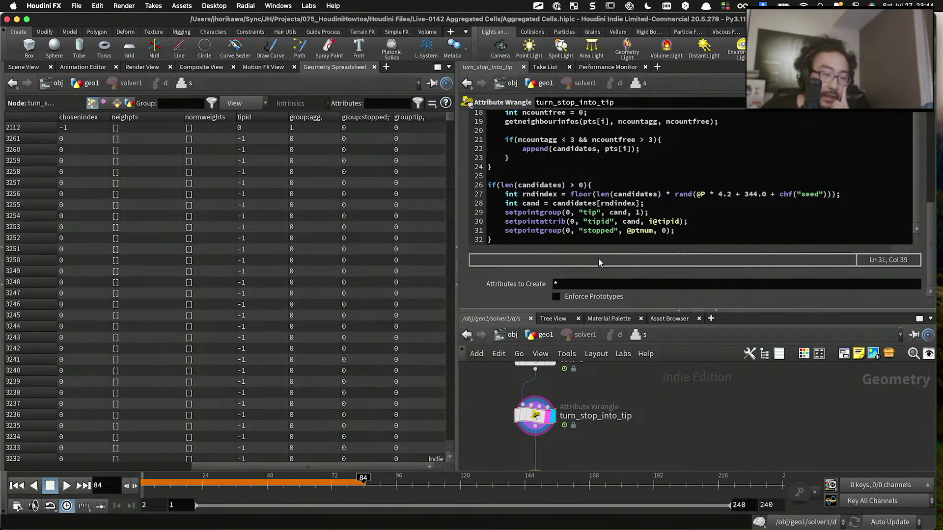
Step: Return to the geo1 network, show the scene view, and replay the simulation from the first frame
click(569, 334)
click(23, 66)
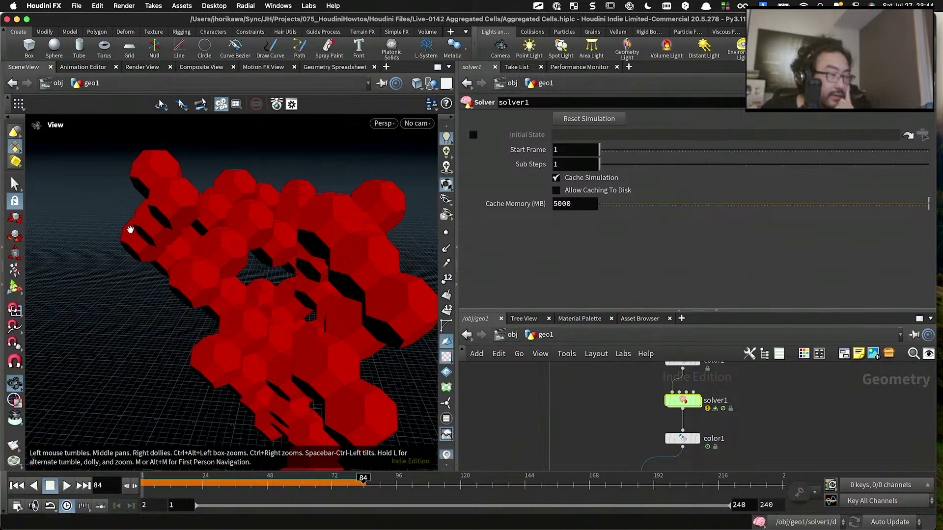
right_drag(130, 230, 150, 334)
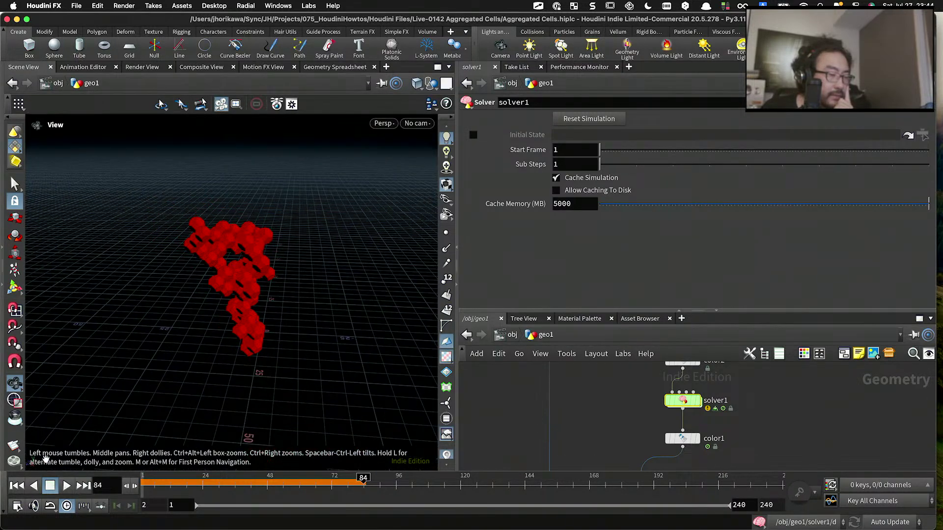
click(16, 487)
click(66, 486)
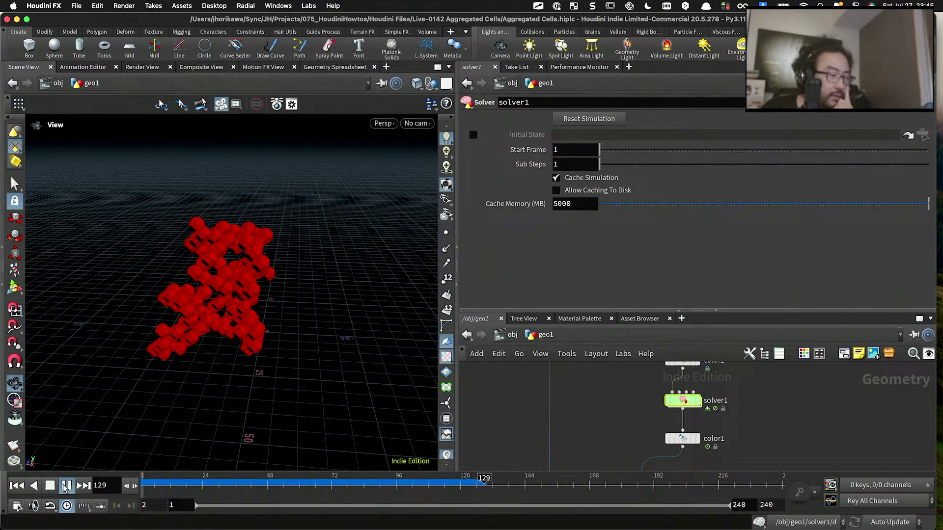
drag(130, 371, 171, 350)
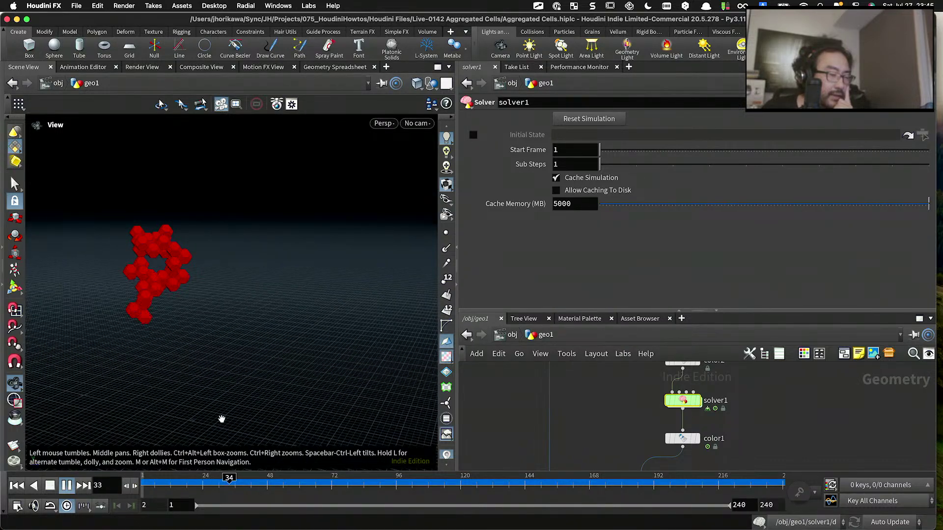
Step: Scrub the simulation around frames 85 and 86 and on to frame 240, examining the cell growth from several angles
drag(521, 479, 367, 483)
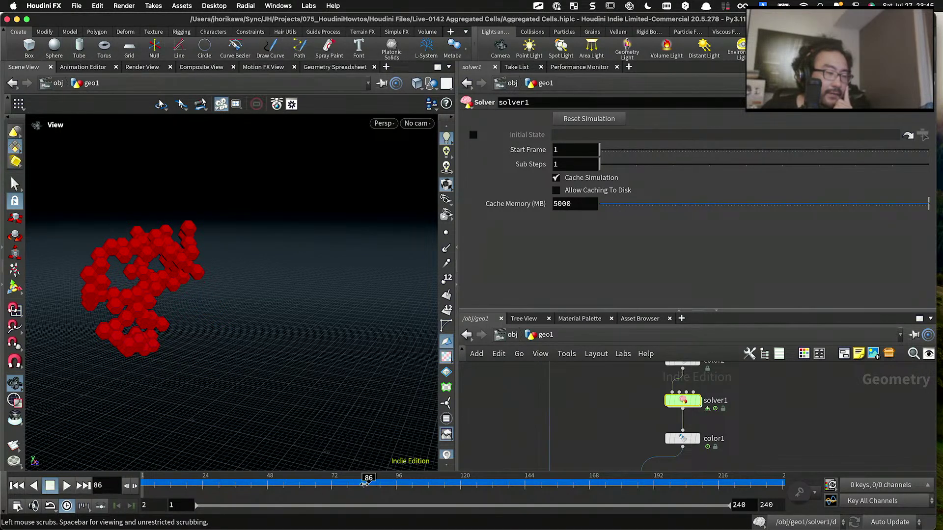
scroll(193, 231, up, 4)
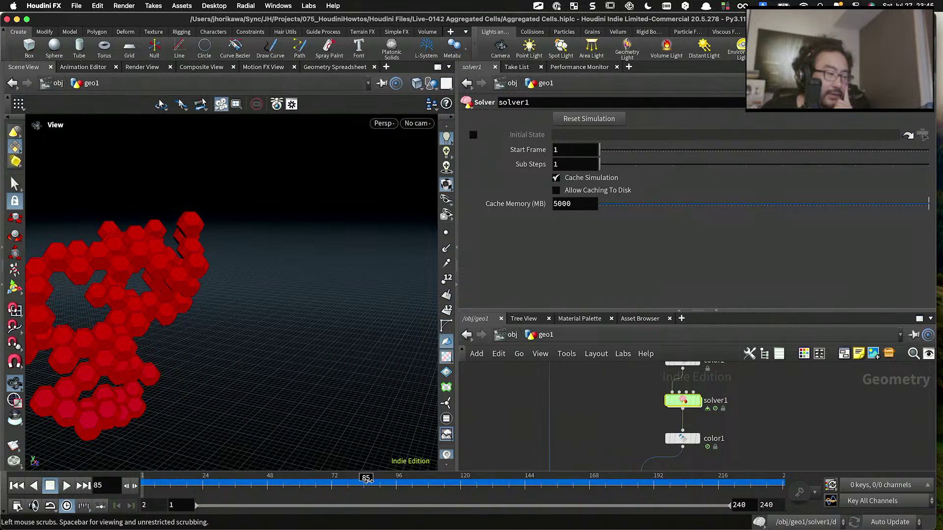
drag(367, 480, 374, 480)
drag(193, 403, 236, 314)
drag(377, 480, 736, 479)
drag(324, 364, 195, 290)
drag(545, 481, 784, 482)
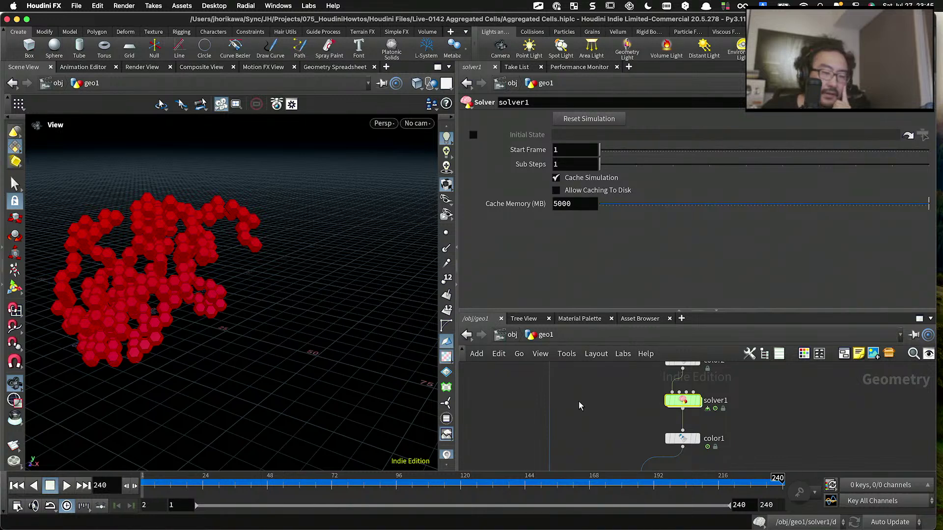
Step: In the grid attribute wrangle, set Xnum to 25, Ynum to 15 and Znum to 25
scroll(578, 404, down, 5)
drag(596, 309, 597, 246)
middle_drag(650, 322, 643, 425)
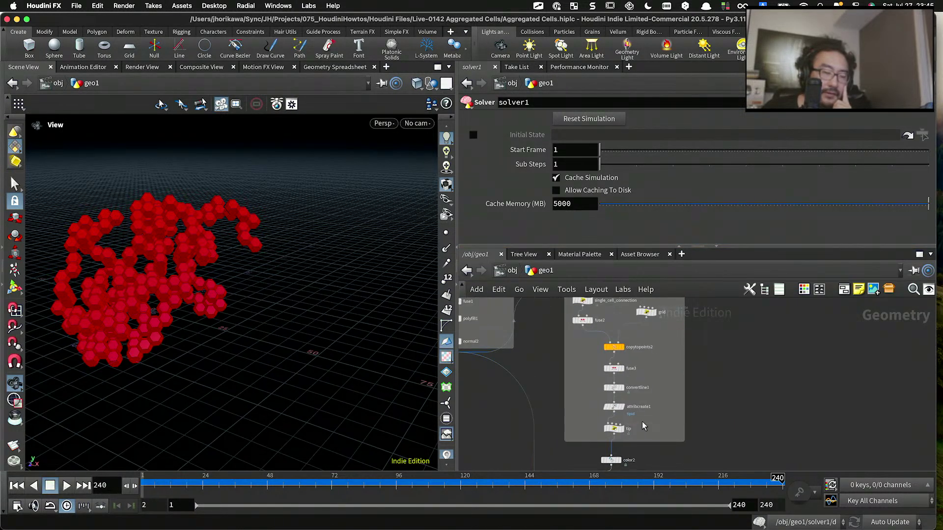
scroll(638, 392, down, 2)
middle_drag(624, 303, 631, 353)
scroll(621, 371, up, 6)
middle_drag(612, 417, 611, 370)
scroll(611, 369, up, 1)
click(550, 336)
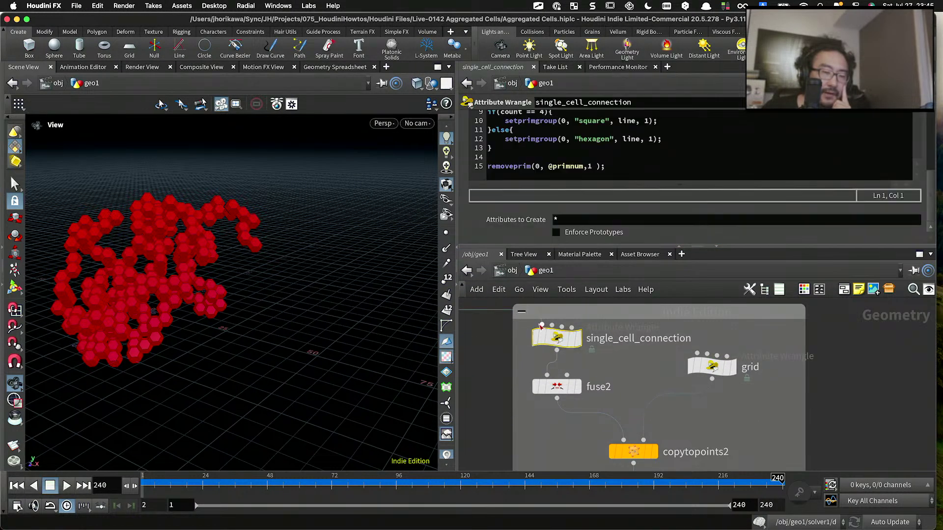
click(712, 366)
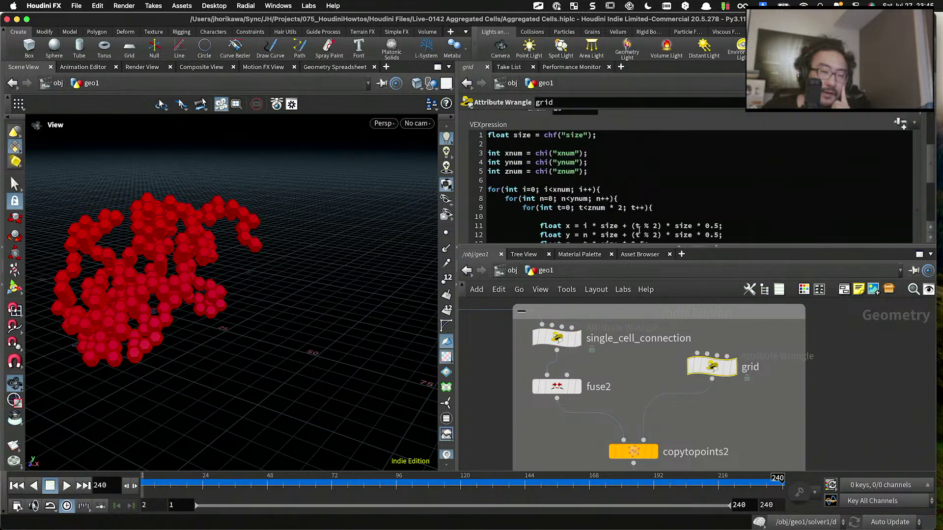
scroll(609, 188, up, 3)
click(546, 159)
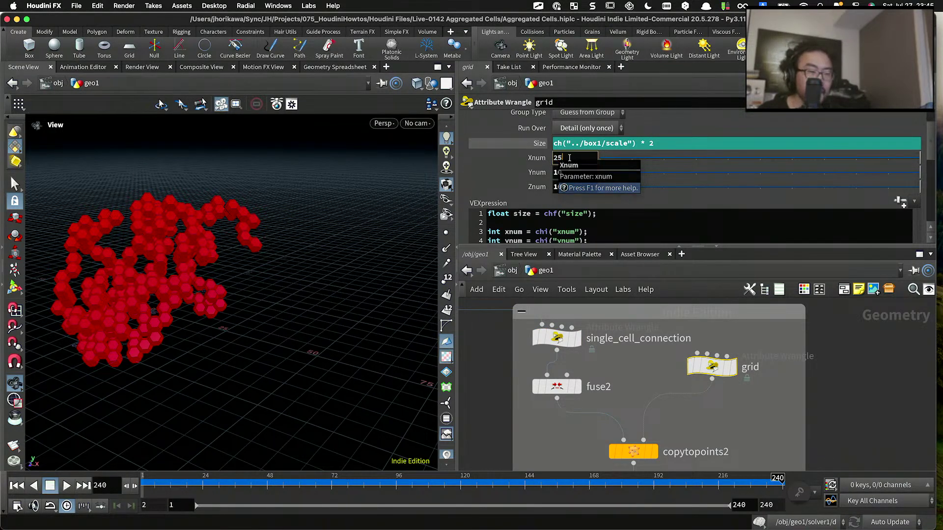
text(25)
key(Tab)
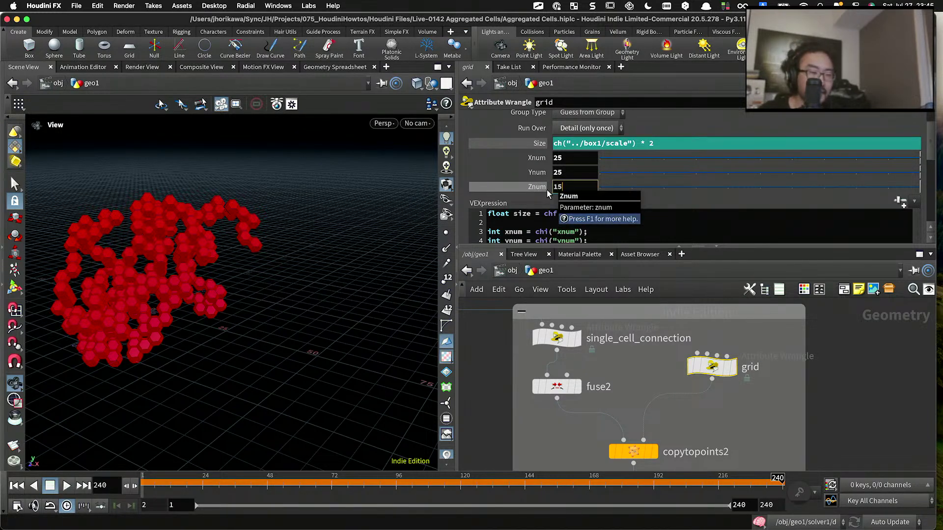
text(15)
click(534, 191)
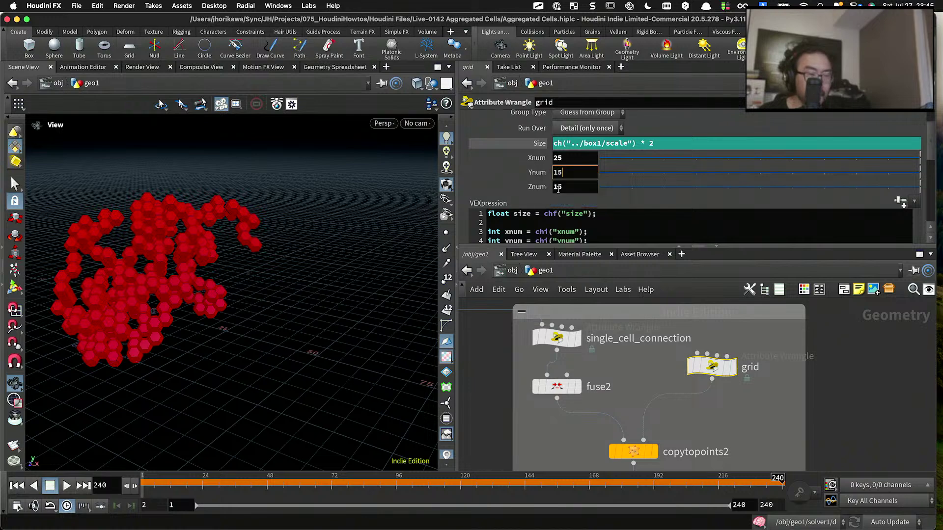
text(15)
key(Tab)
text(25)
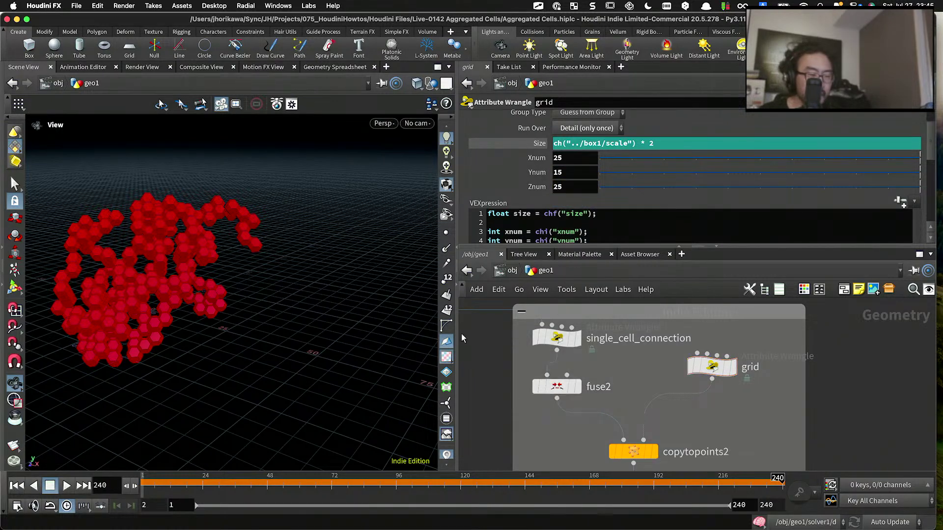
Step: Replay the simulation from the first frame on the enlarged grid and examine the cell growth from several angles
scroll(347, 310, down, 2)
click(17, 486)
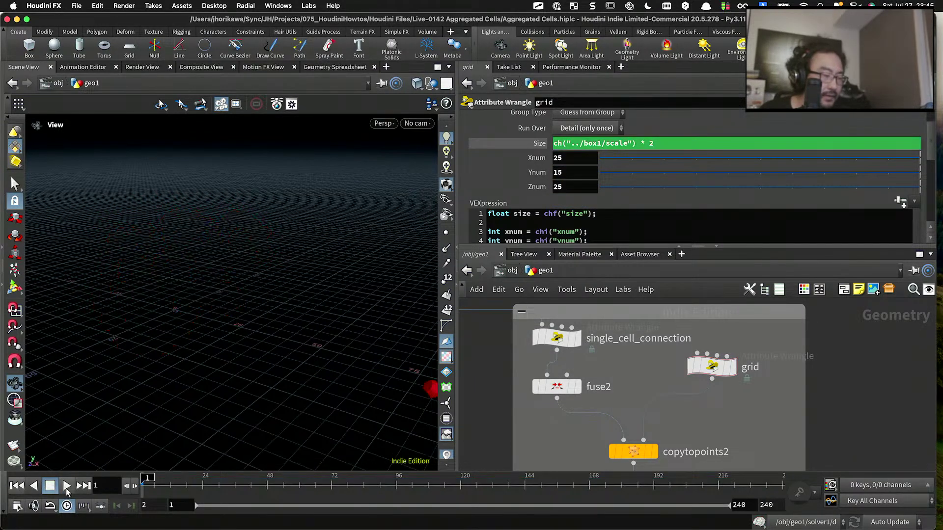
click(66, 487)
scroll(267, 332, down, 5)
drag(266, 316, 248, 344)
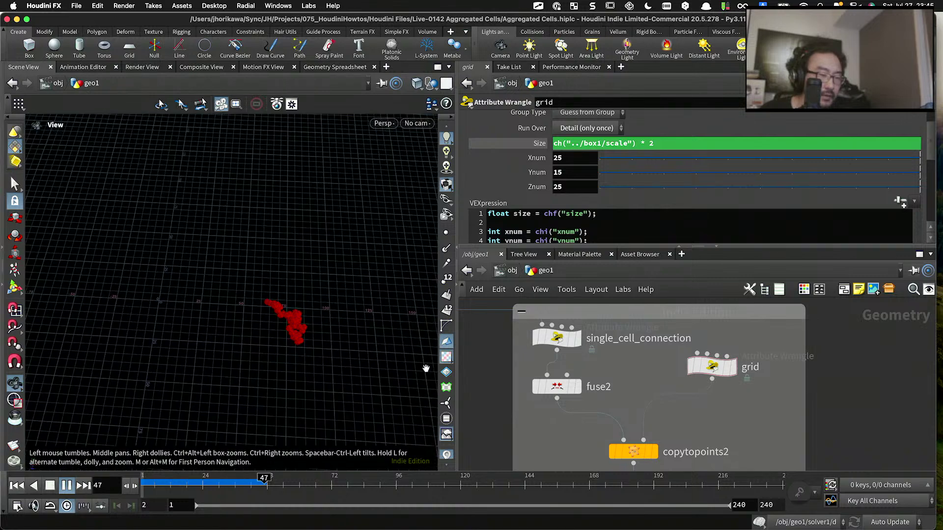
scroll(691, 367, down, 6)
scroll(626, 426, up, 5)
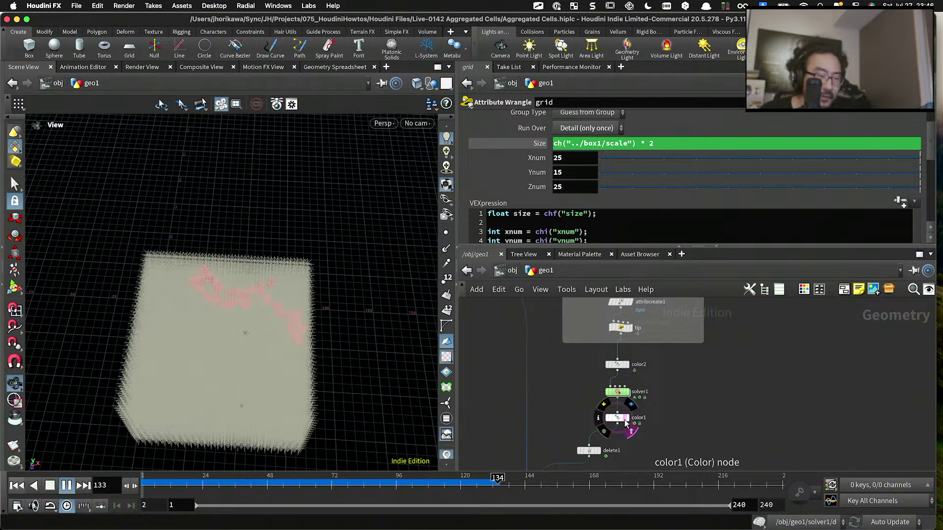
drag(407, 357, 249, 337)
scroll(334, 308, up, 3)
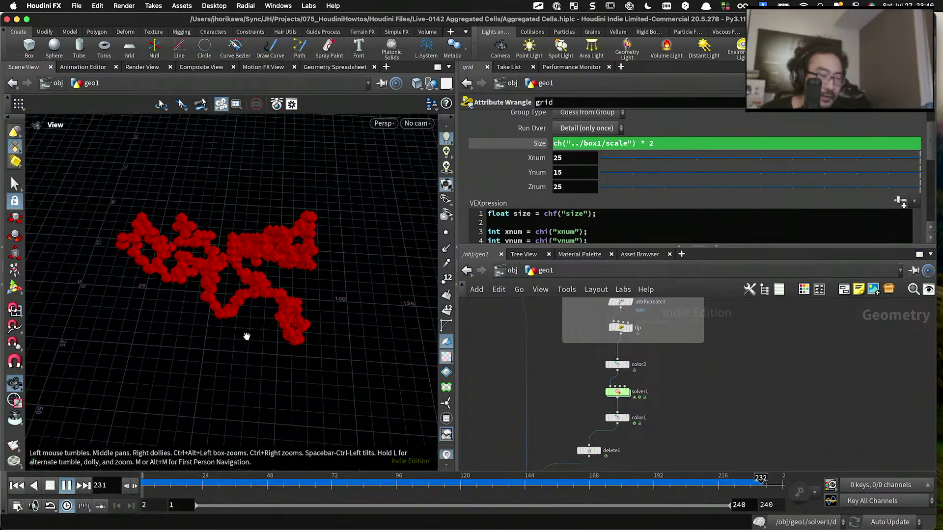
Step: Return to frame 1 and set the tip wrangle's Numstart to 5
key(ctrl+Up)
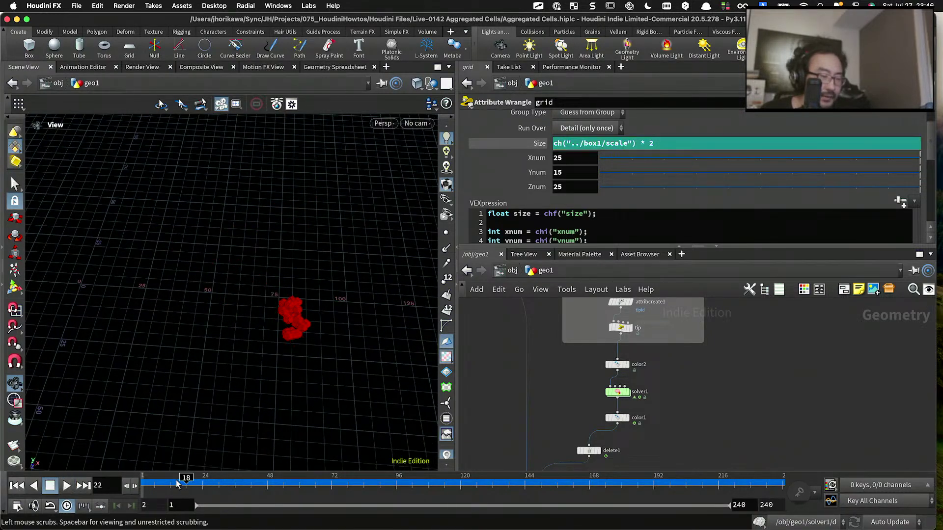
scroll(635, 343, up, 1)
scroll(635, 343, up, 2)
click(584, 335)
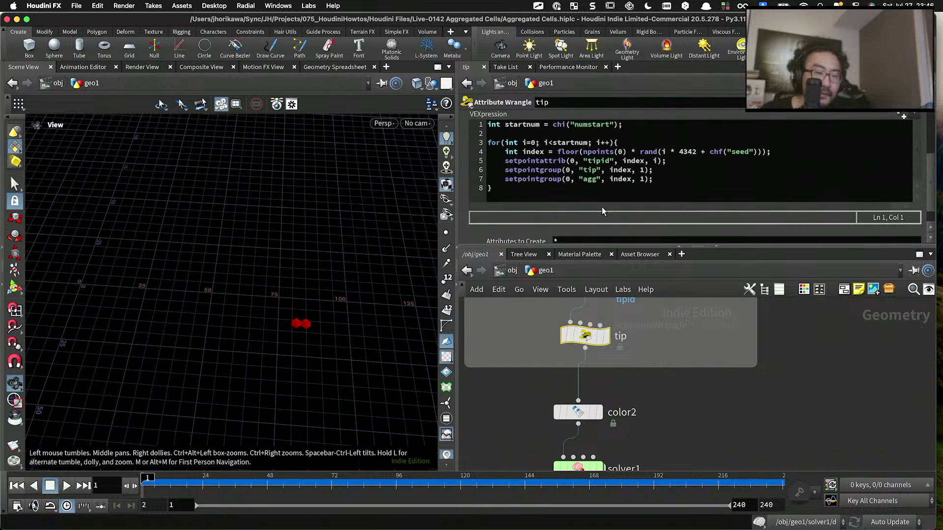
drag(641, 195, 683, 188)
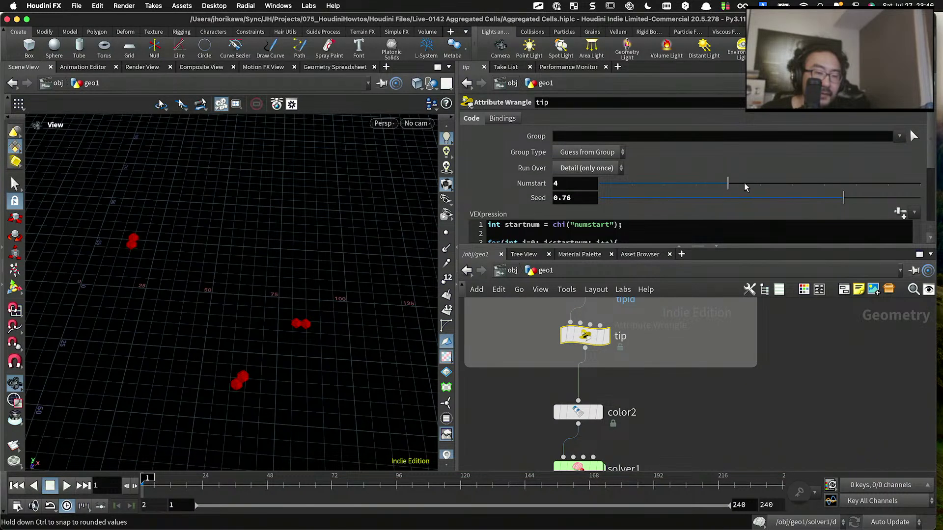
drag(744, 187, 776, 184)
Step: Play the simulation with the five starting tips and move to frame 200
drag(305, 235, 164, 398)
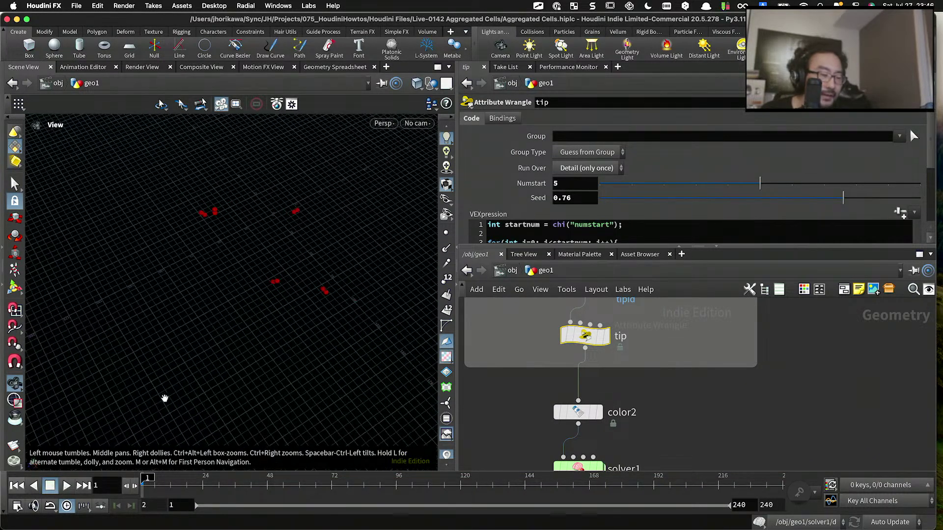
key(Up)
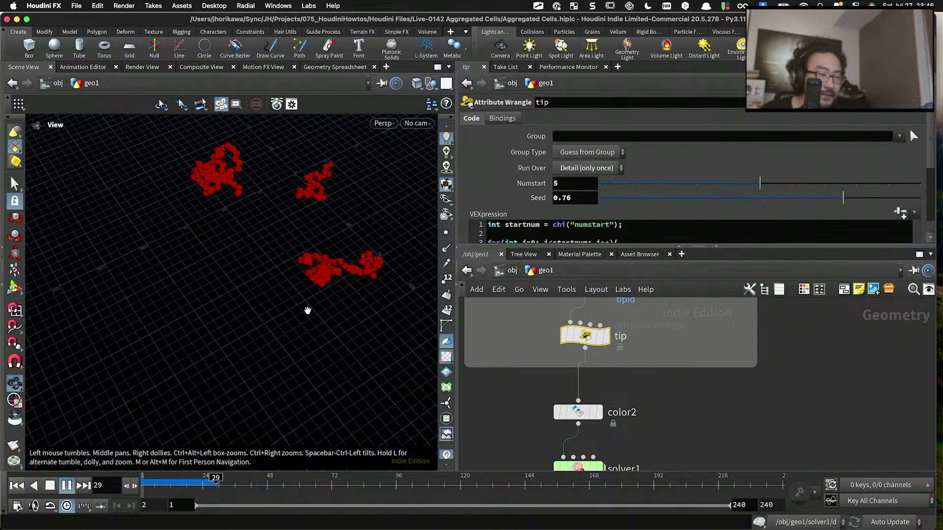
drag(308, 311, 198, 264)
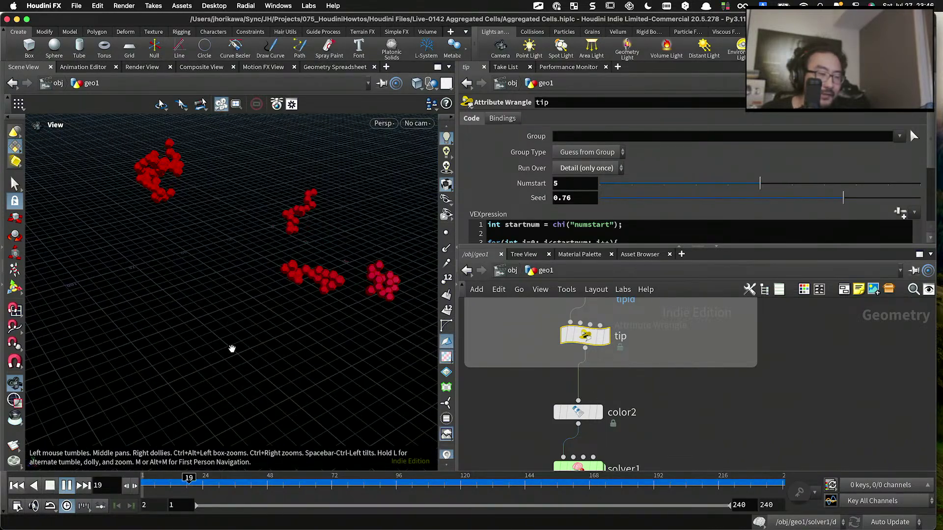
click(554, 478)
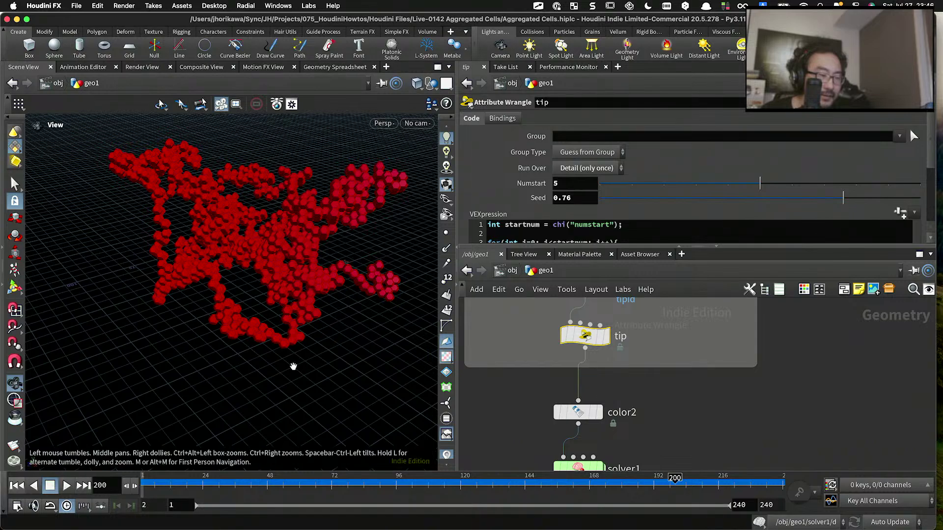
Step: Examine the aggregated cell structure at frame 200 from several angles and close up
scroll(248, 305, up, 10)
drag(213, 237, 298, 306)
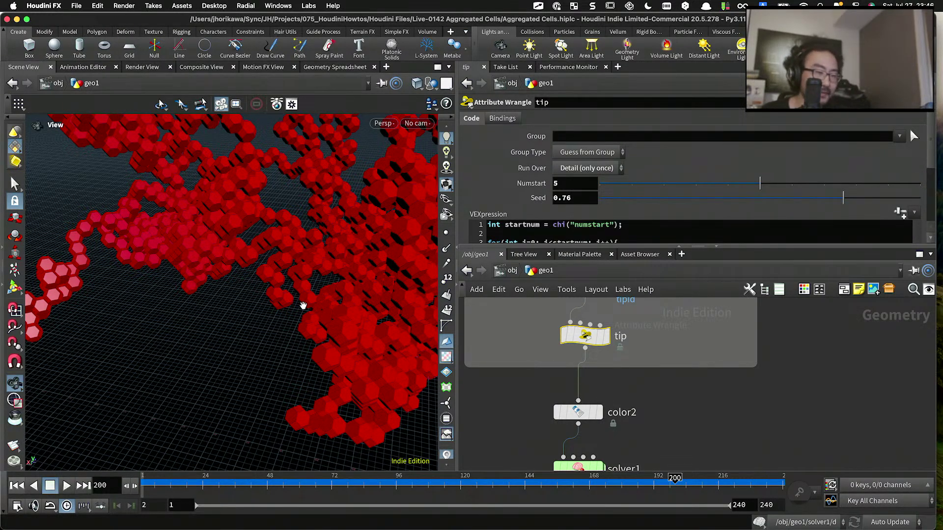
scroll(303, 305, down, 10)
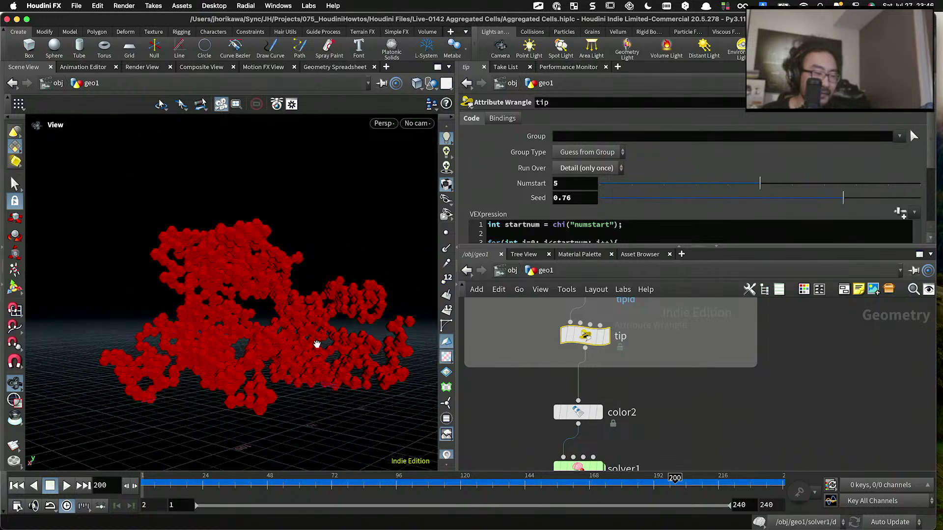
mouse_move(317, 344)
mouse_down()
mouse_move(336, 347)
mouse_move(305, 362)
mouse_move(326, 331)
mouse_move(312, 326)
mouse_up()
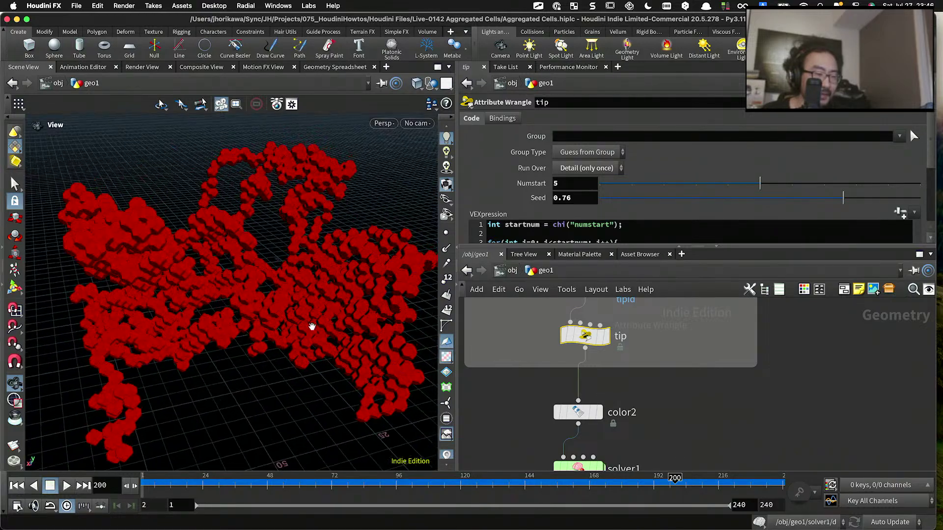
scroll(312, 326, up, 10)
drag(257, 276, 235, 267)
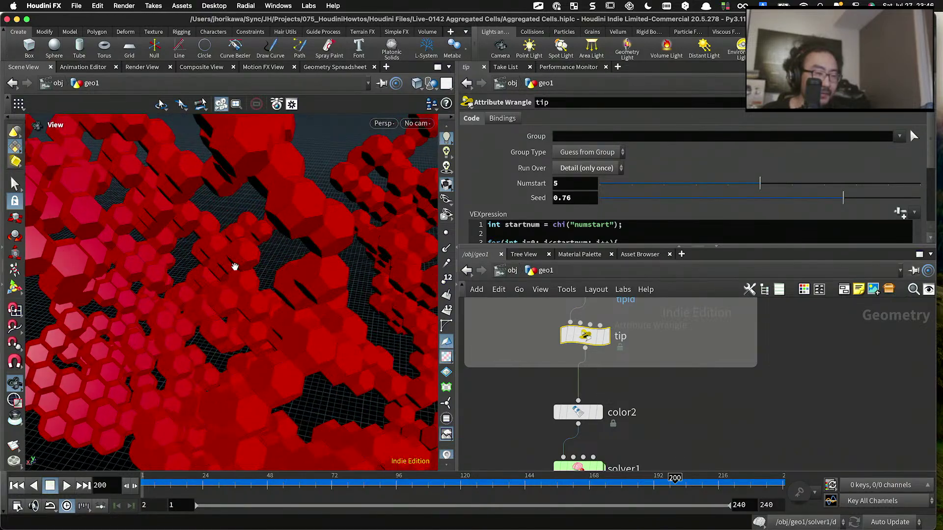
drag(269, 232, 266, 273)
drag(207, 269, 373, 343)
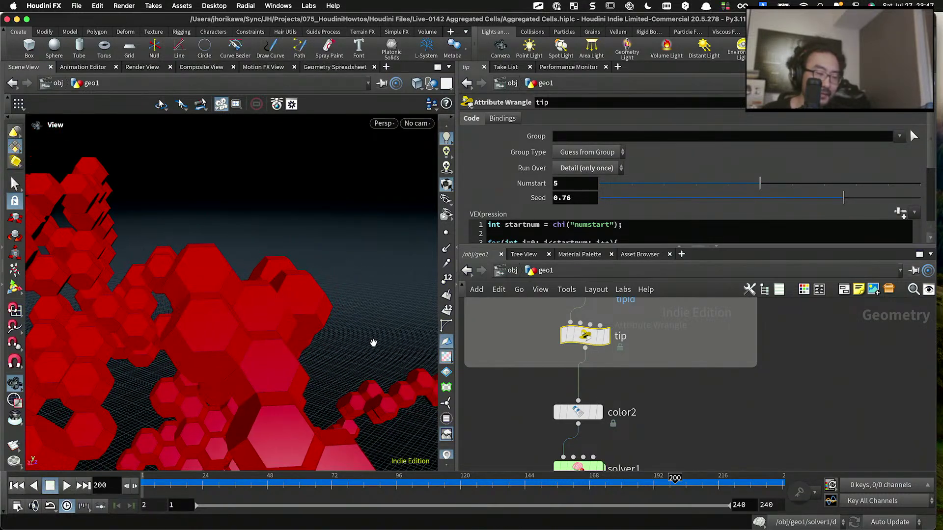
Step: Switch to Chrome to view the truncated octahedra image and the Pinterest sculpture reference, and return to Houdini
key(ctrl+Up)
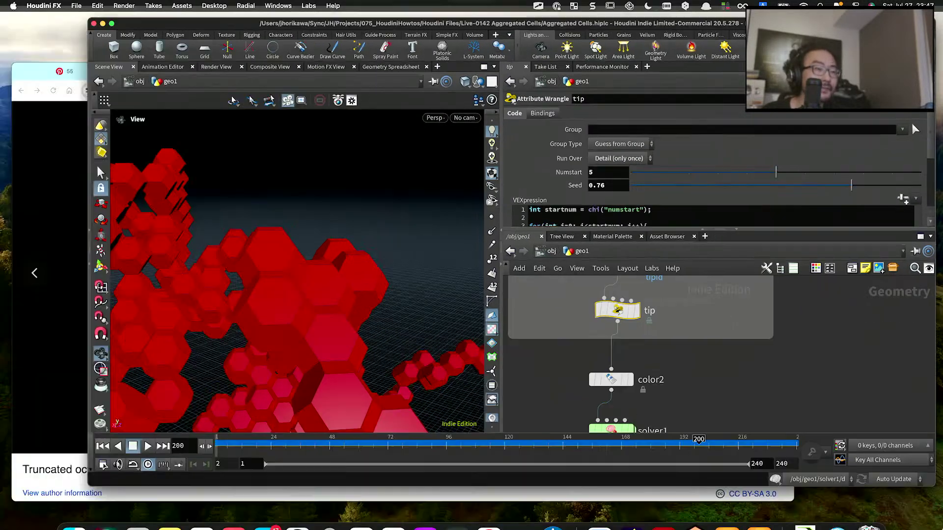
click(139, 395)
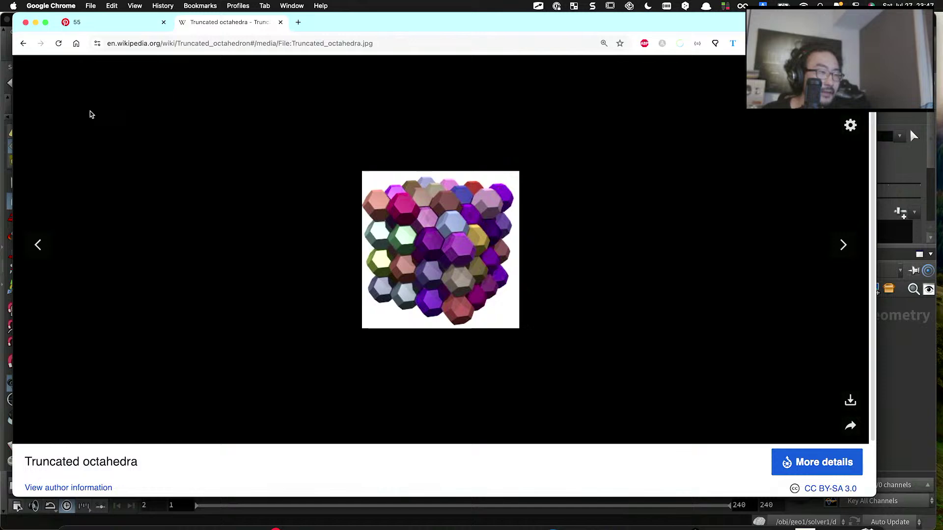
click(93, 24)
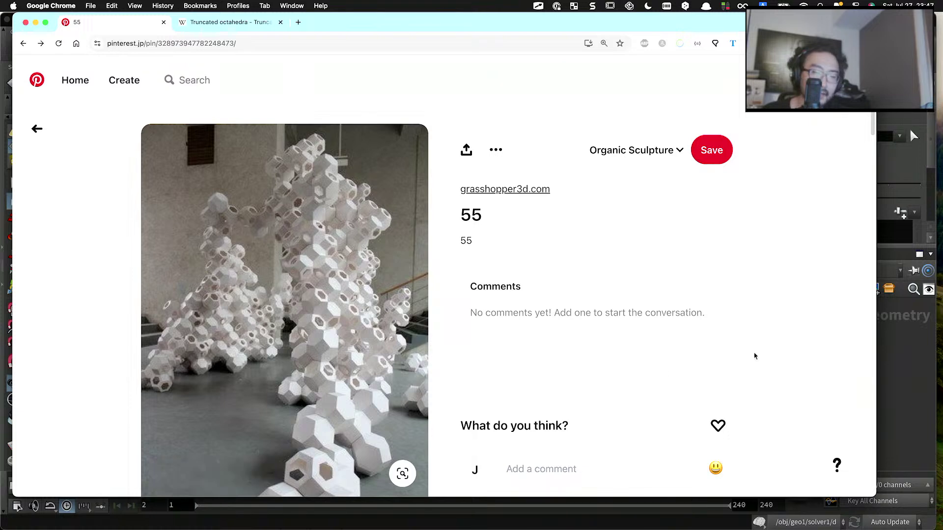
click(909, 371)
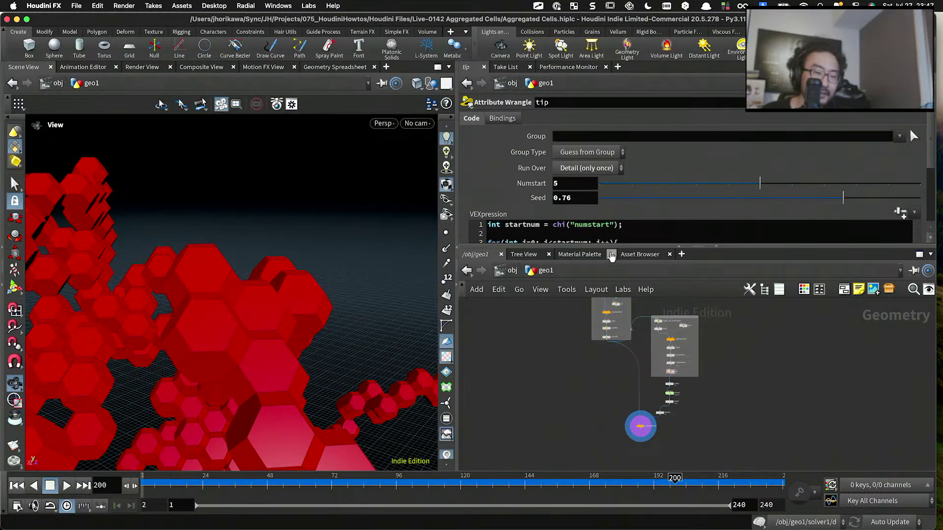
Step: Display the single cell from normal2, frame it in the viewport, and save the file
drag(611, 246, 611, 182)
scroll(662, 281, up, 4)
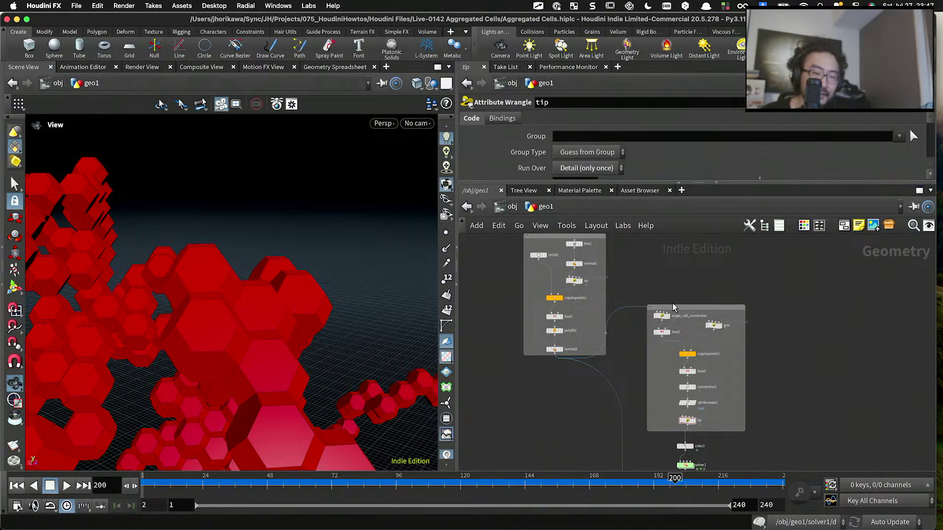
scroll(601, 344, up, 5)
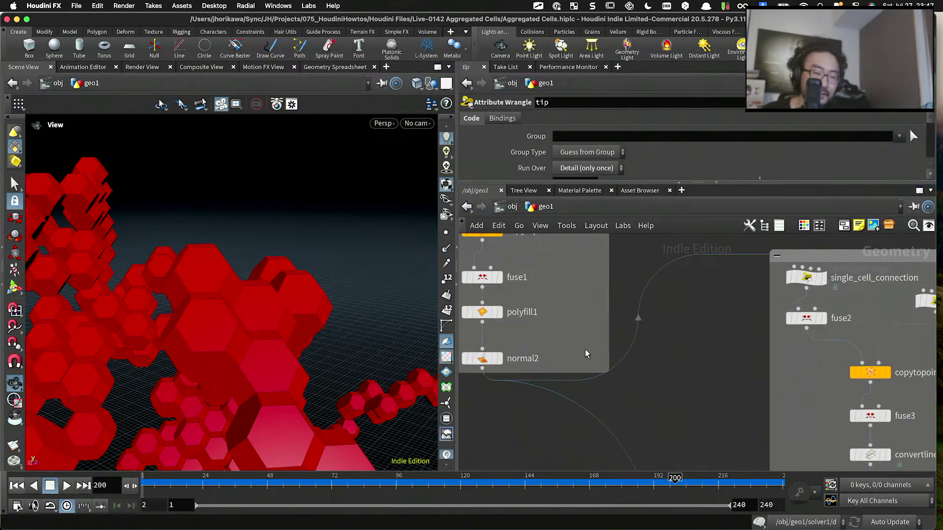
click(498, 359)
key(f)
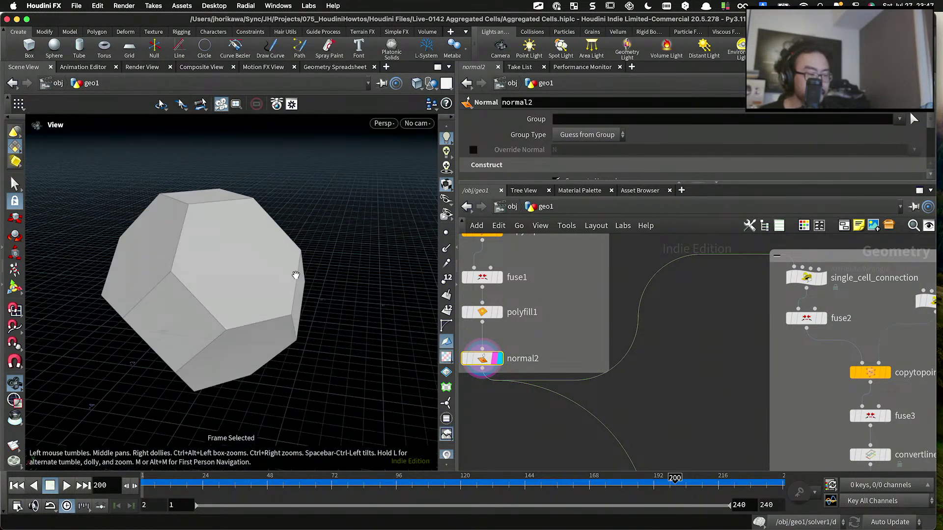
drag(294, 273, 269, 273)
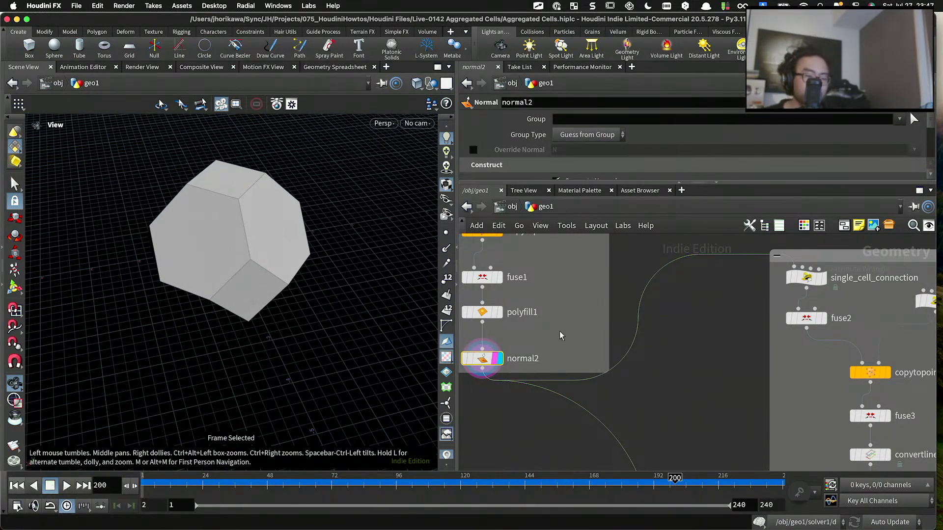
key(ctrl+s)
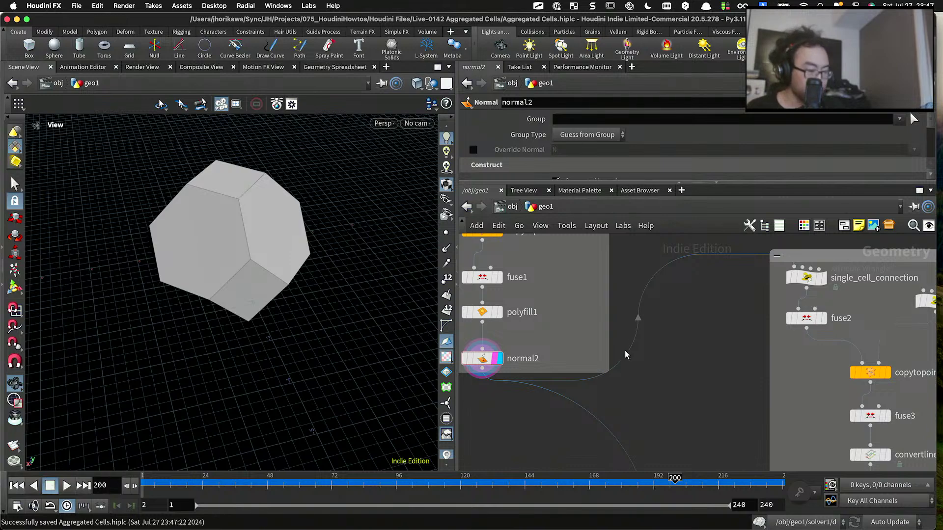
Step: Add a PolyExtrude node below normal2 in the geo1 network
scroll(625, 368, down, 3)
scroll(583, 381, up, 3)
key(Tab)
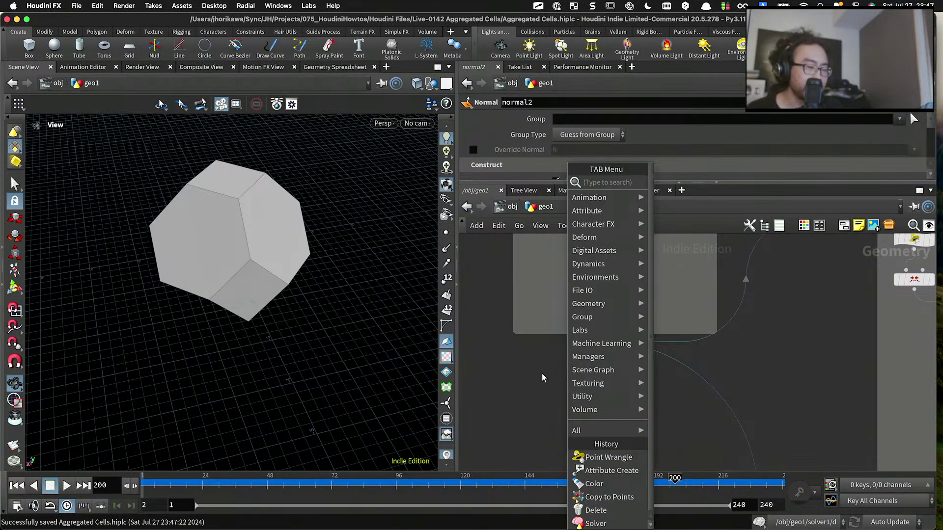
key(Escape)
key(Tab)
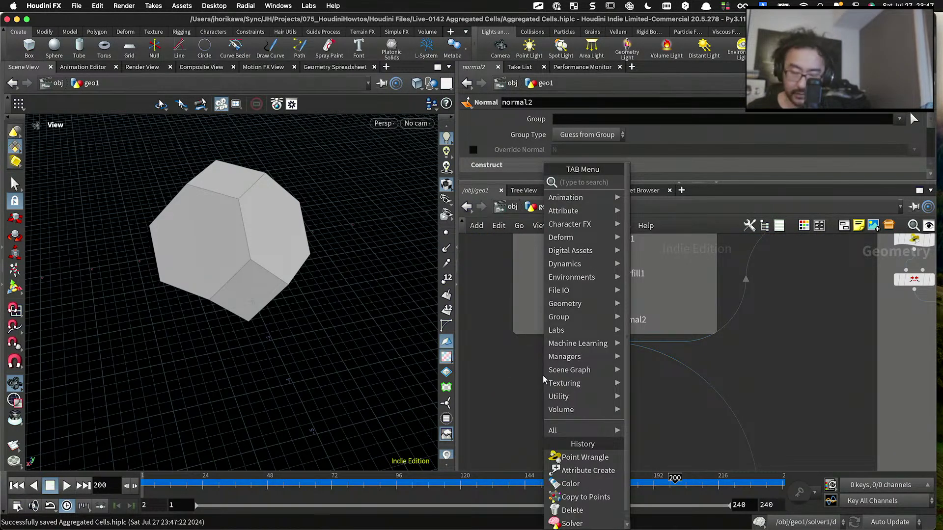
text(polyex)
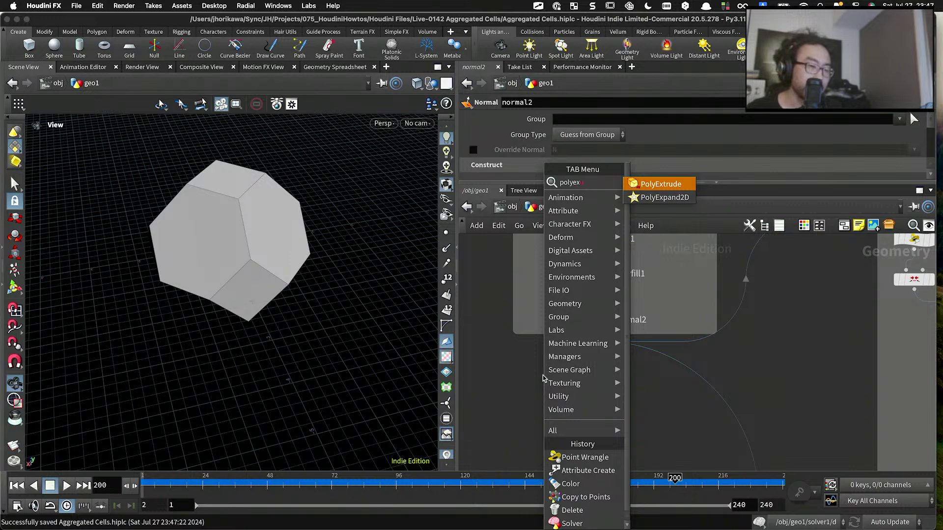
key(Return)
click(564, 408)
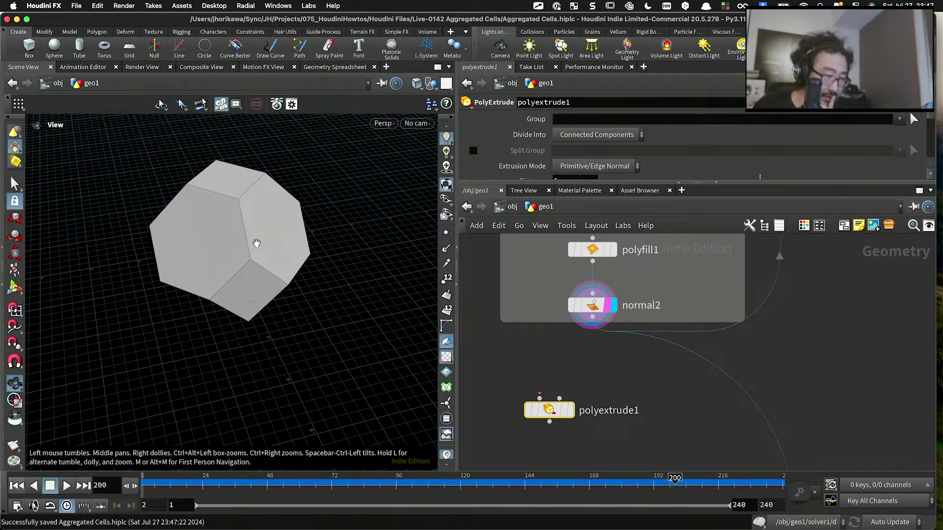
drag(256, 242, 169, 242)
Step: Insert a Primitive Wrangle between polyfill1 and normal2, and enlarge the parameter area to show its VEXpression
key(Tab)
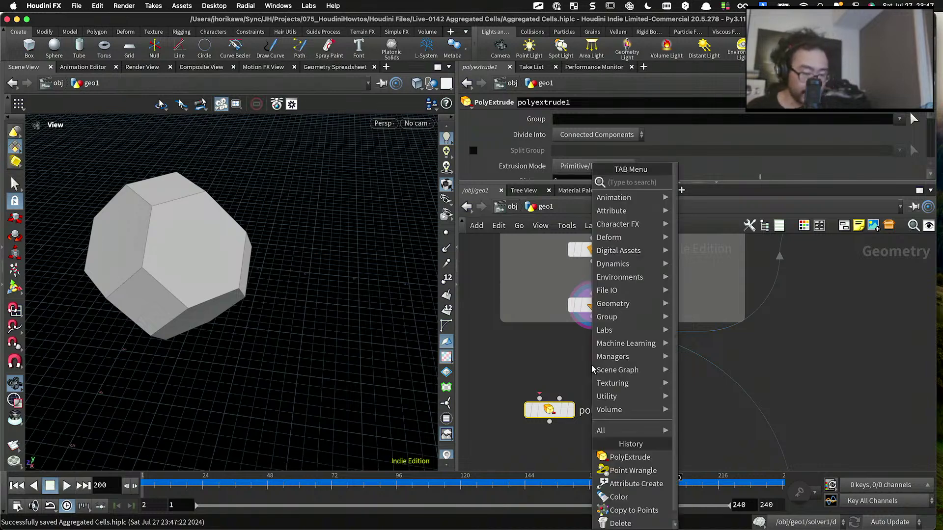
text(primitivew)
key(Return)
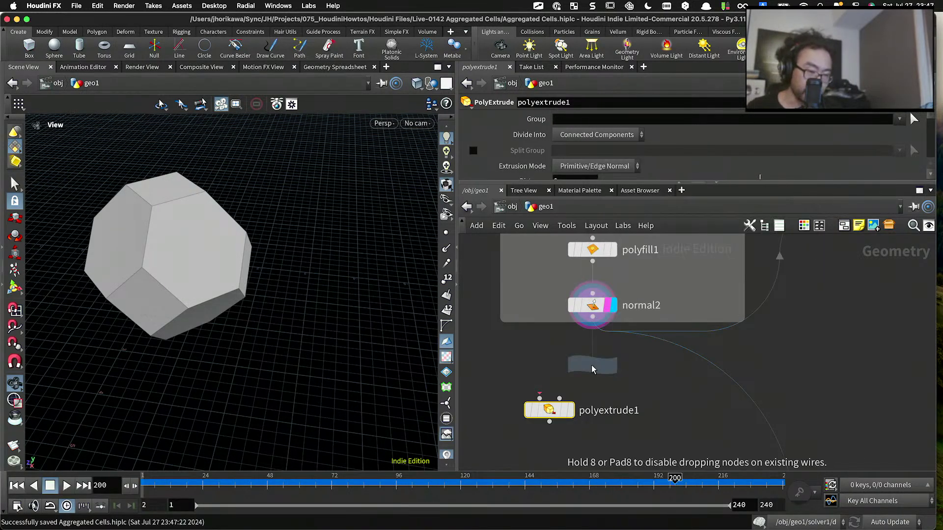
click(603, 293)
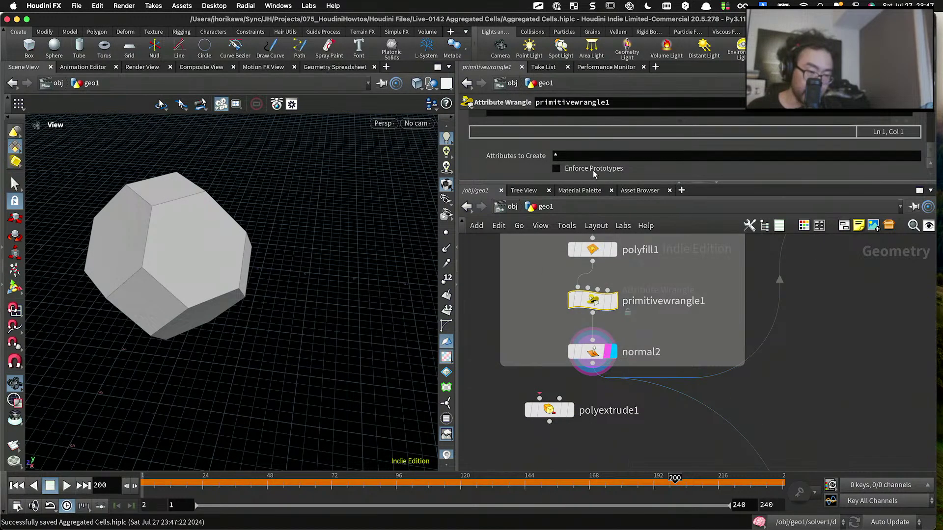
drag(592, 182, 592, 273)
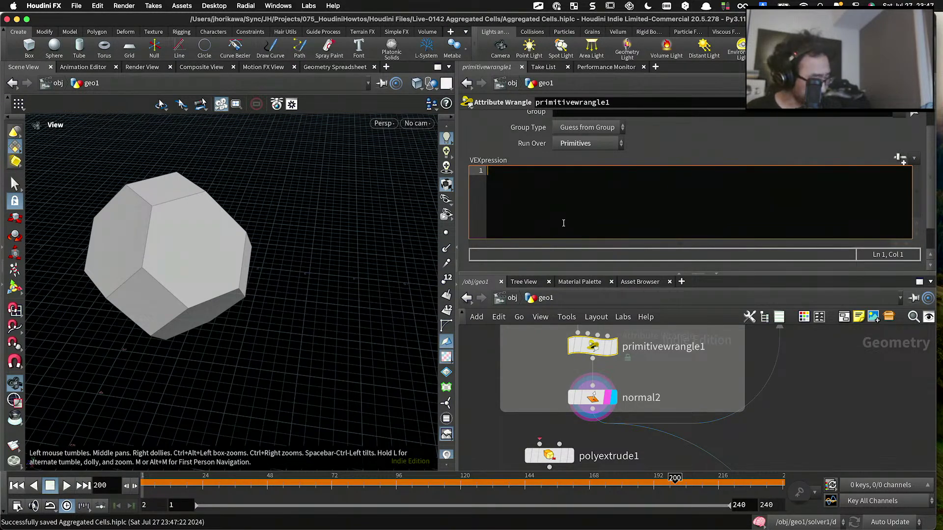
Step: Copy the code from single_cell_connection that counts primitive points and assigns the square and hexagon groups
text(int)
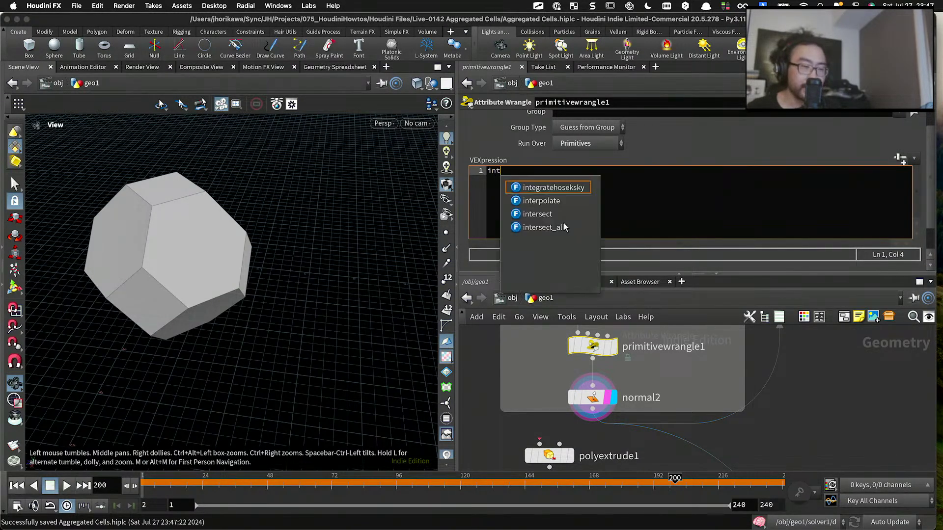
scroll(718, 381, down, 5)
middle_drag(842, 334, 755, 373)
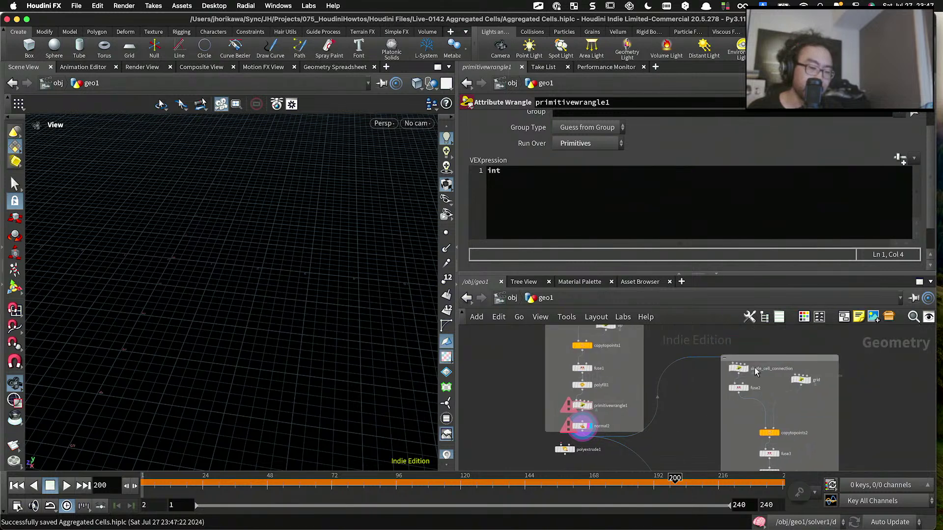
scroll(757, 374, up, 5)
click(711, 364)
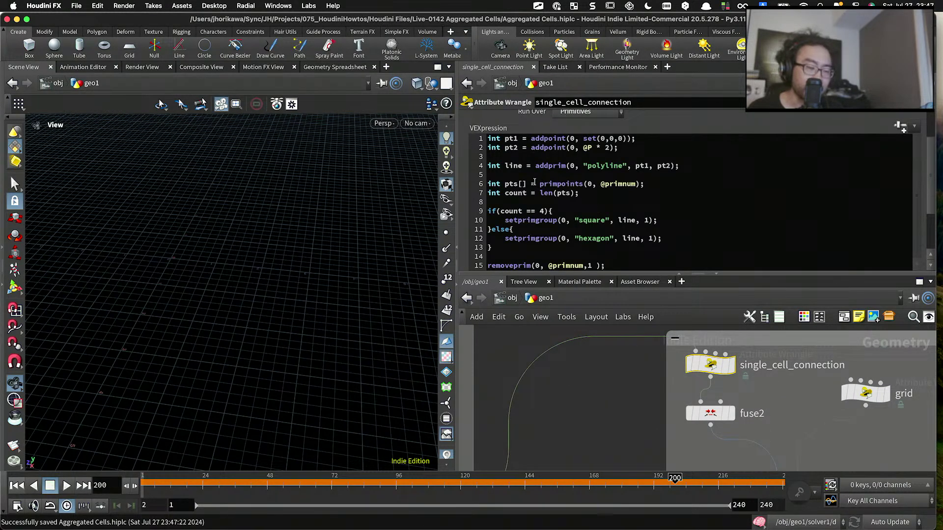
scroll(533, 216, down, 1)
drag(502, 235, 474, 168)
key(ctrl+c)
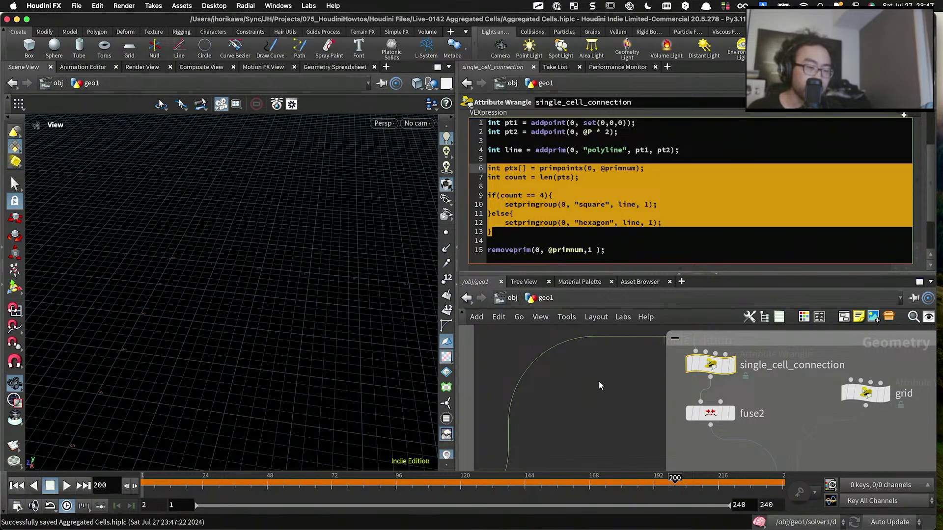
scroll(591, 391, down, 3)
scroll(567, 408, up, 5)
click(480, 380)
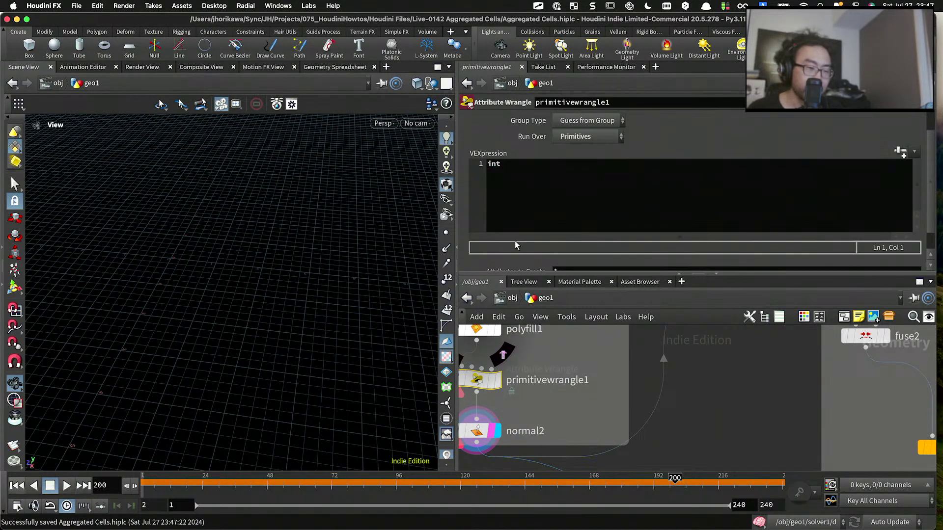
key(ctrl+a)
key(ctrl+v)
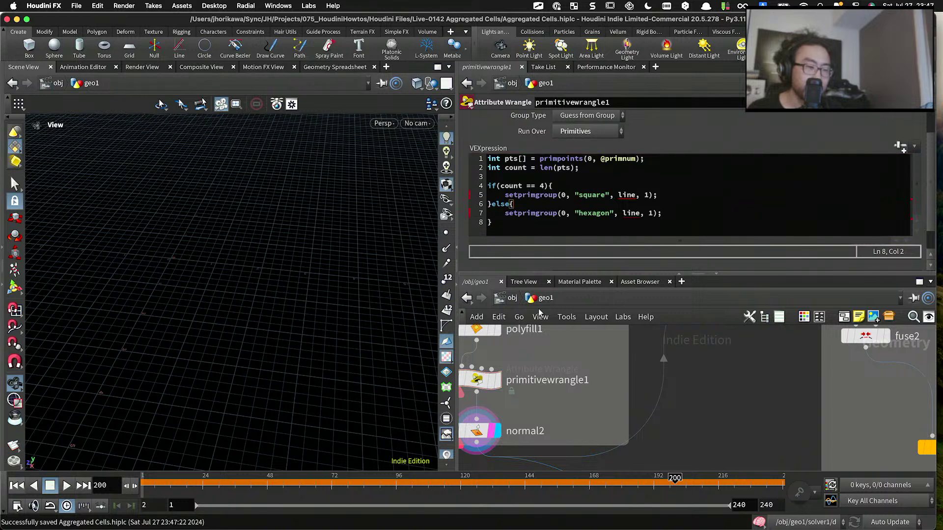
double_click(628, 197)
text(@primnum)
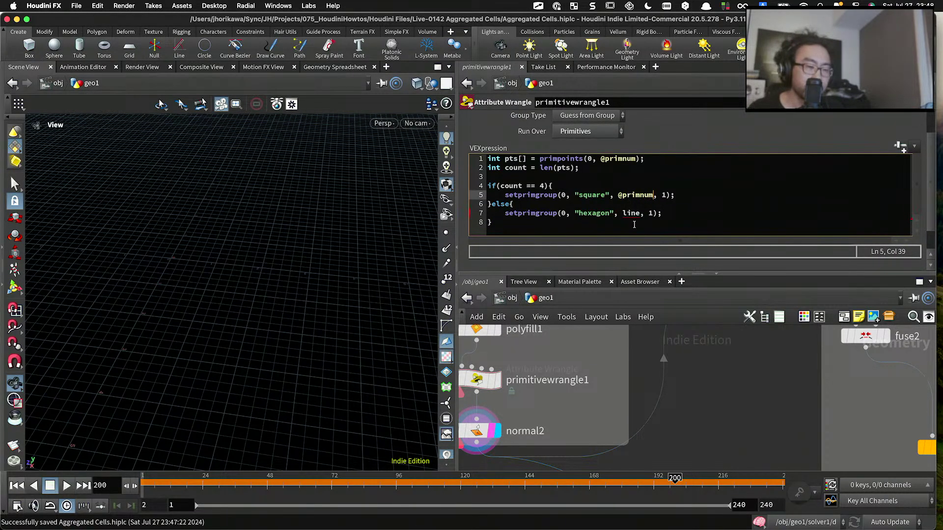
double_click(630, 213)
text(@primnum)
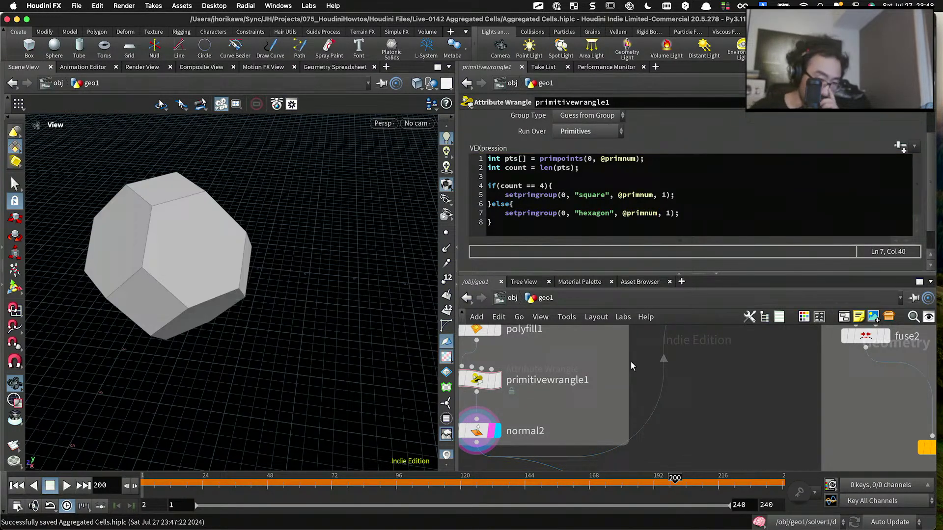
Step: Connect normal2 to the first input of polyextrude1 and display polyextrude1
scroll(630, 363, down, 5)
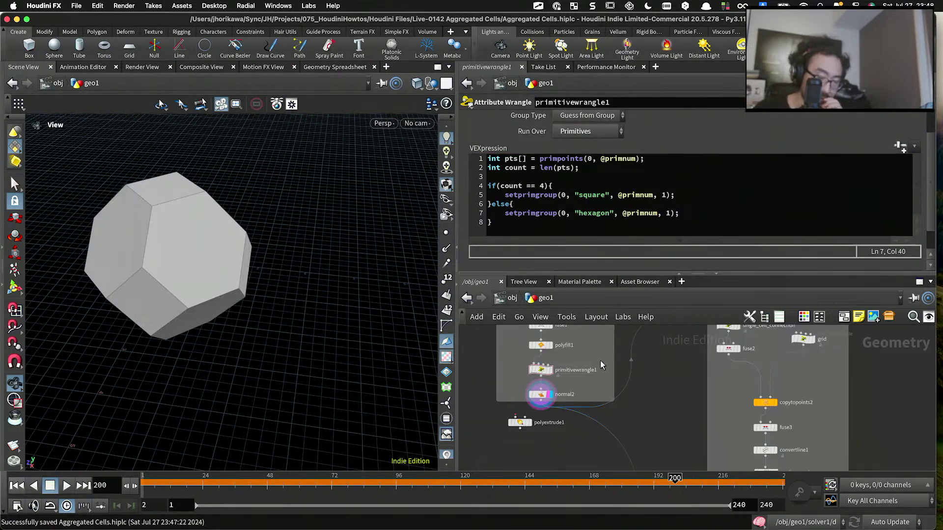
scroll(550, 392, up, 3)
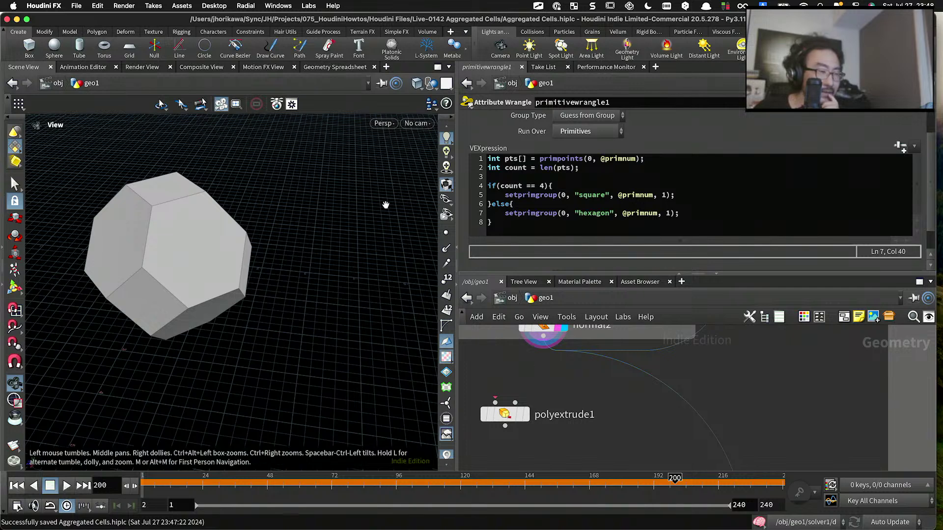
drag(543, 336, 495, 403)
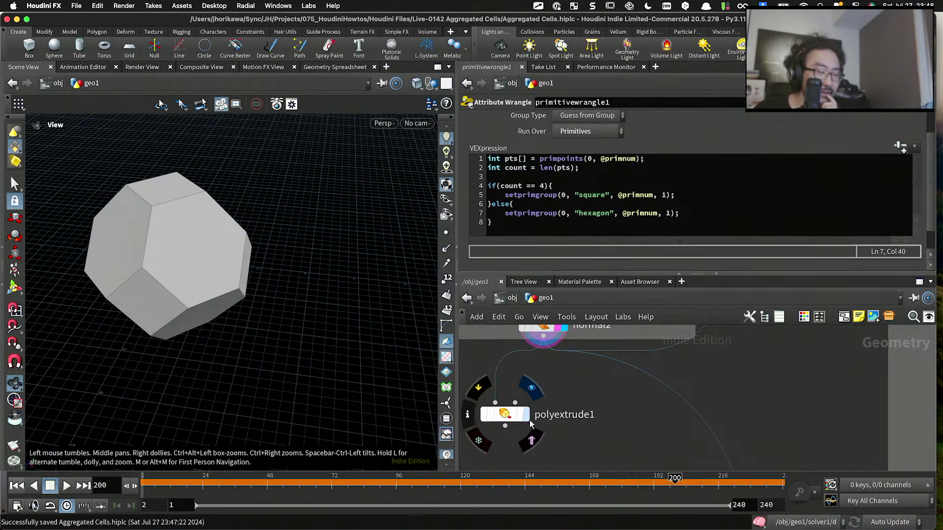
click(519, 420)
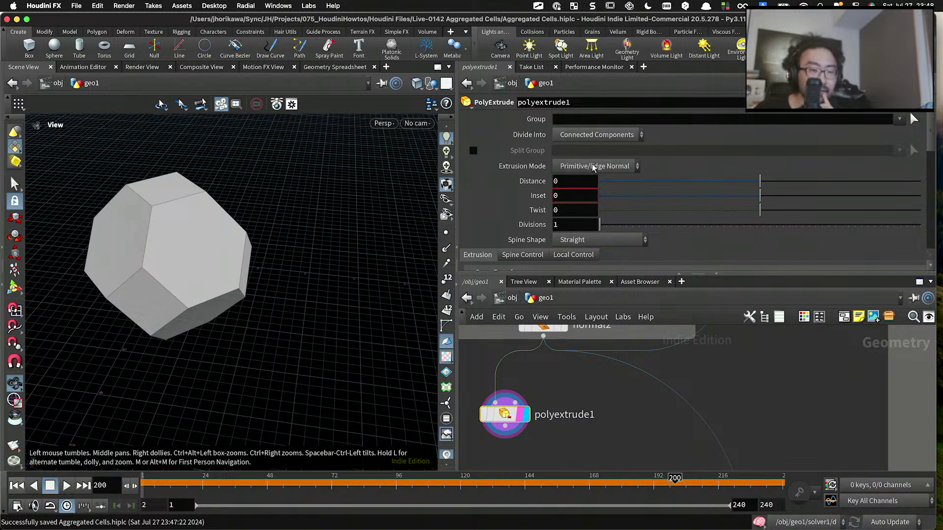
Step: Limit polyextrude1 to the hexagon group, with an inset of 0.382 and Divide Into set to Individual Elements
click(900, 120)
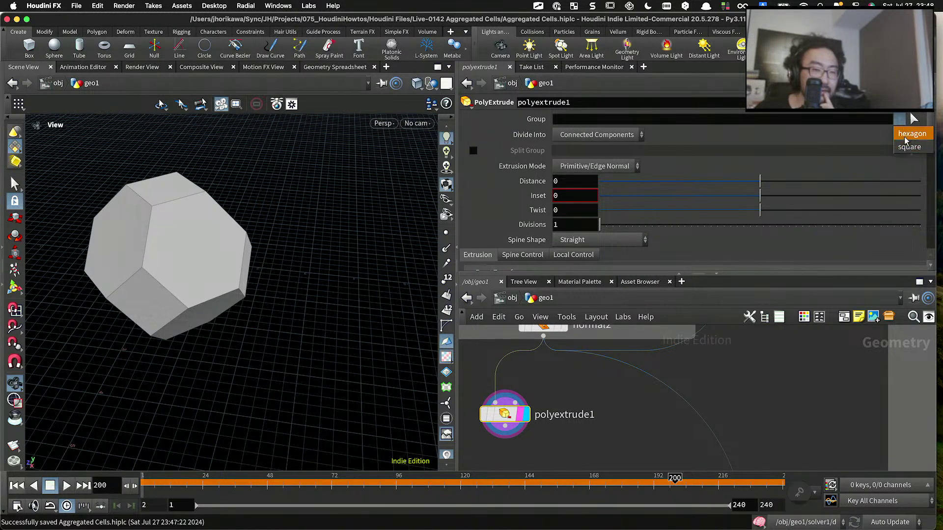
click(907, 129)
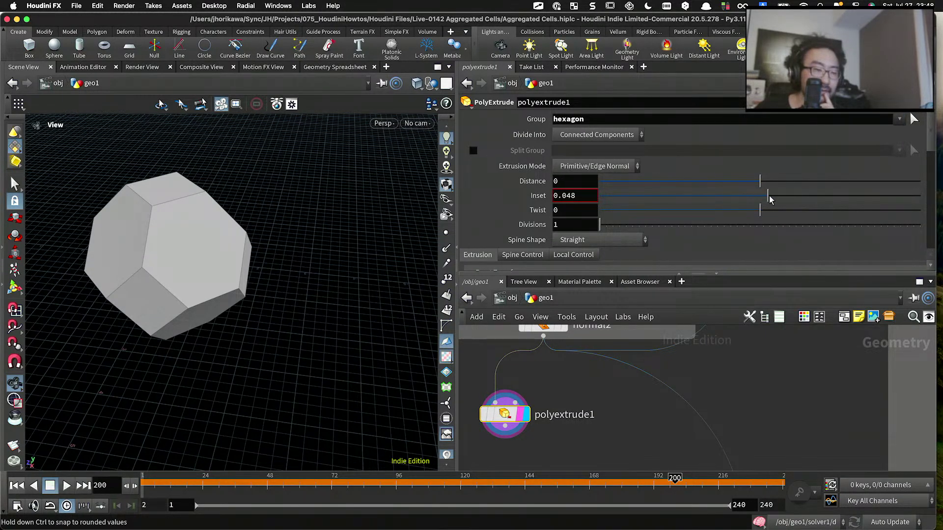
drag(768, 199, 820, 197)
click(597, 134)
click(591, 151)
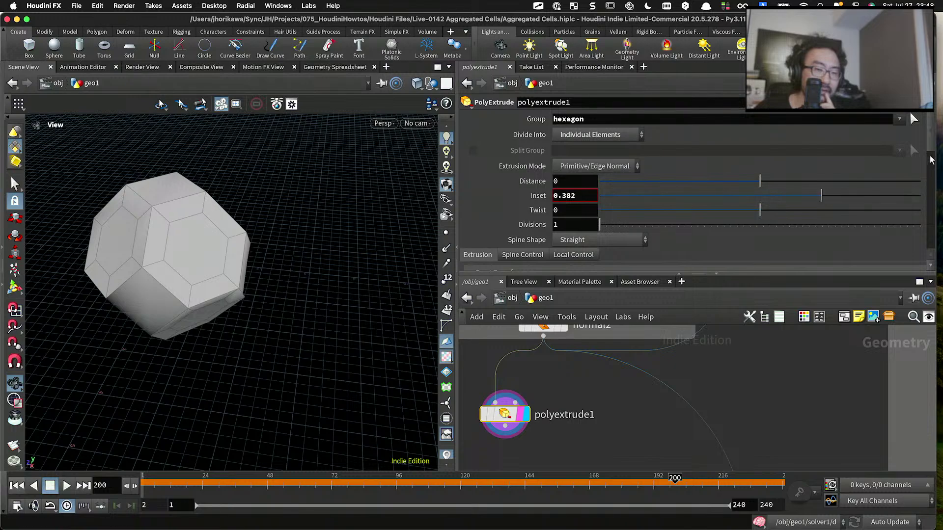
Step: Turn off Output Front on polyextrude1 to open the hexagonal faces, and save the file
scroll(931, 160, down, 10)
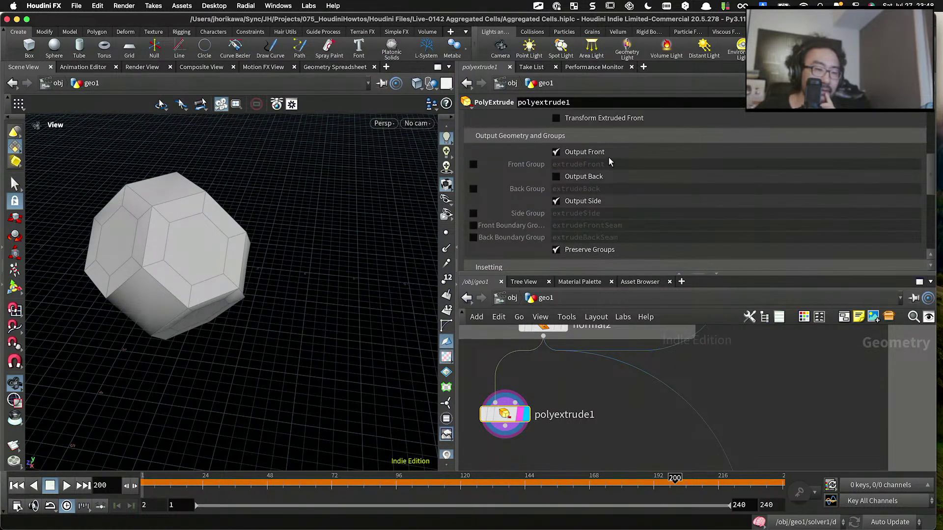
click(584, 152)
drag(226, 223, 270, 227)
middle_drag(511, 413, 545, 366)
key(Tab)
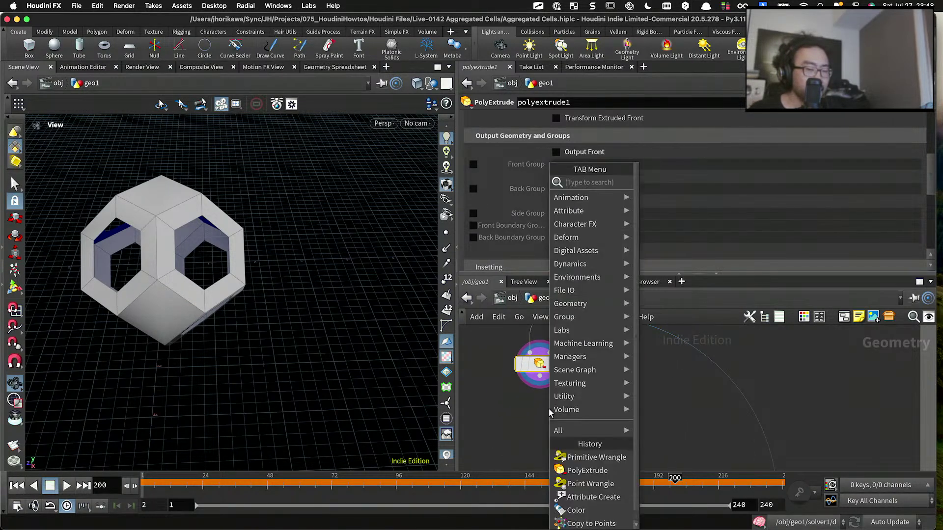
key(Escape)
key(Tab)
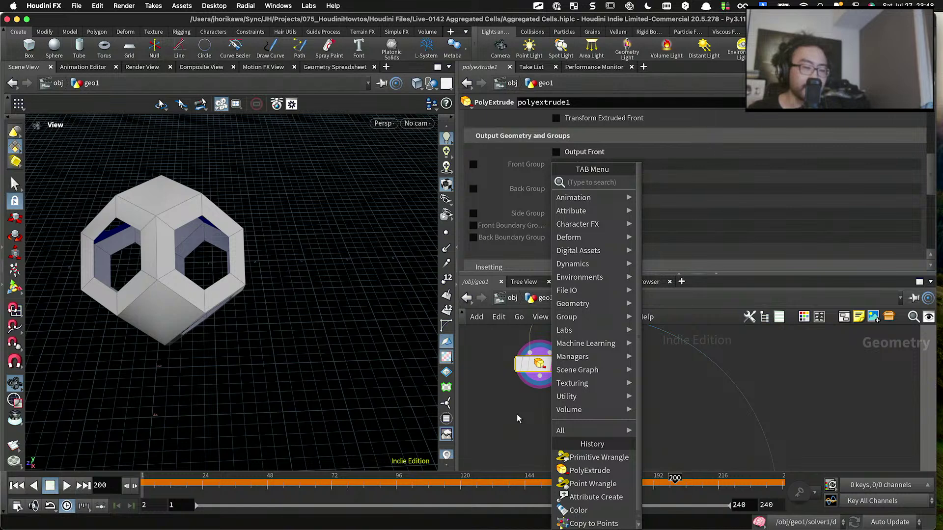
key(Escape)
key(super+s)
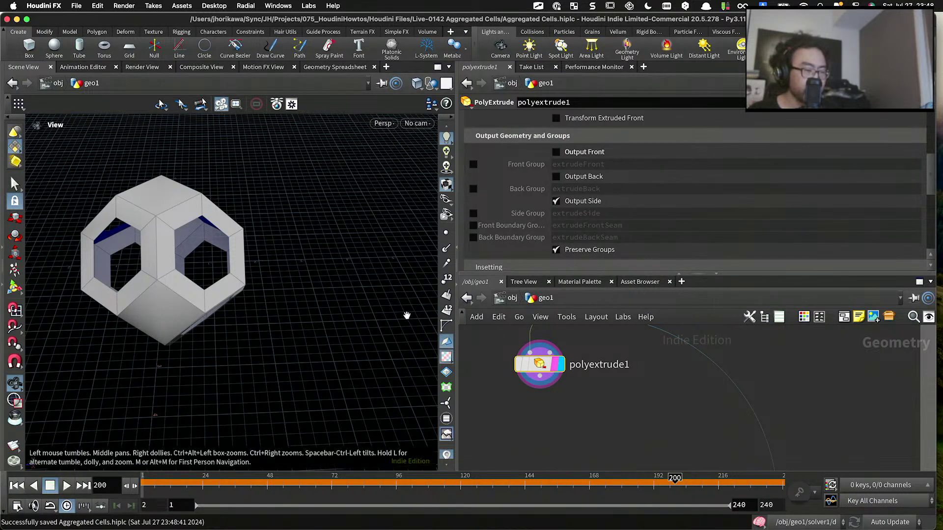
Step: Apply Labs Thicken to the entire hollow-faced cell after polyextrude1
key(s)
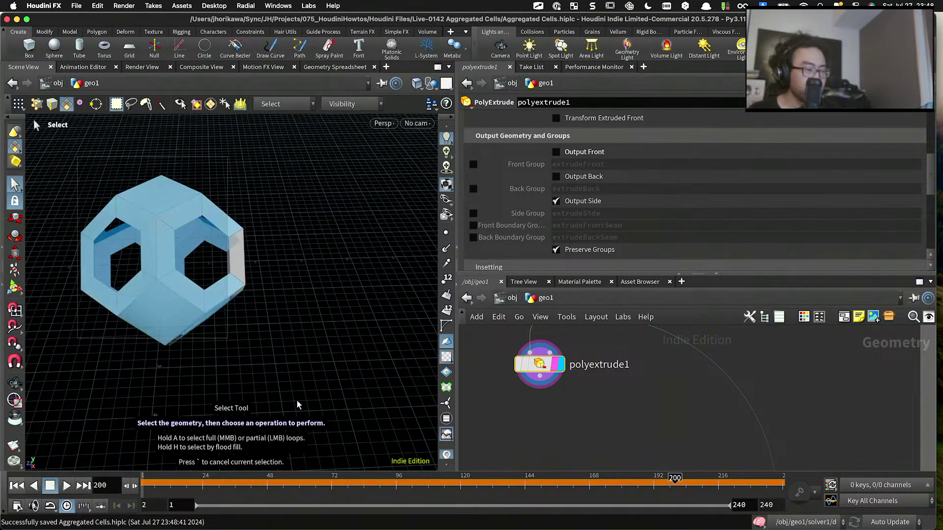
key(n)
key(Tab)
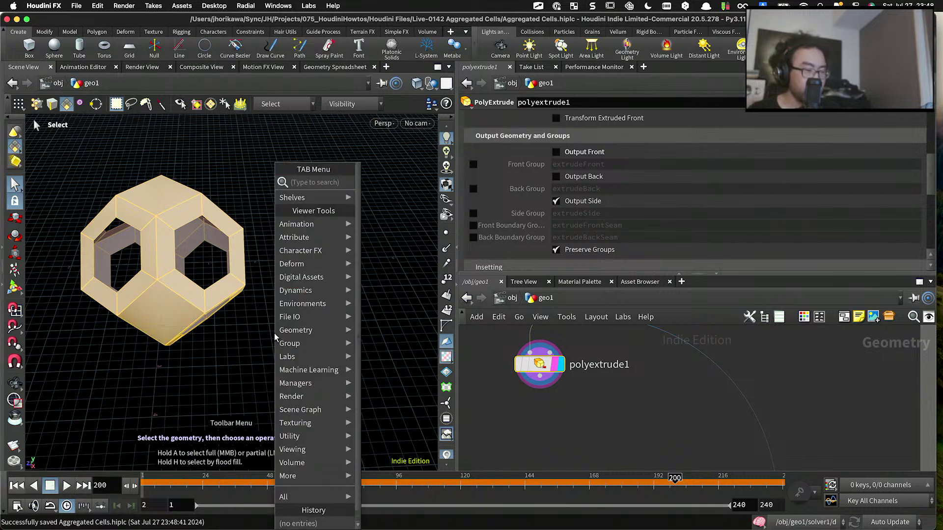
text(thick)
key(Return)
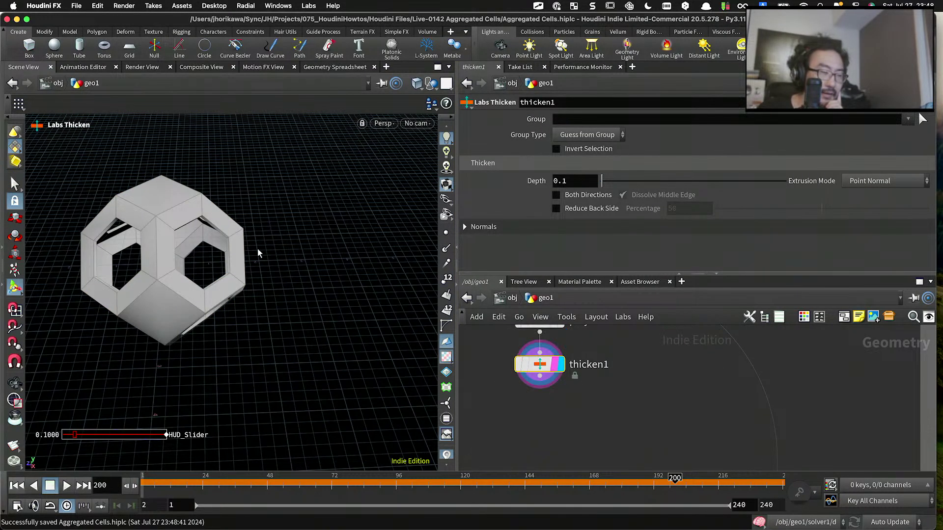
key(Escape)
Step: Set the depth of thicken1 to 0.32 and check the cell's thickness from several angles
scroll(257, 252, up, 5)
drag(256, 252, 255, 216)
key(Return)
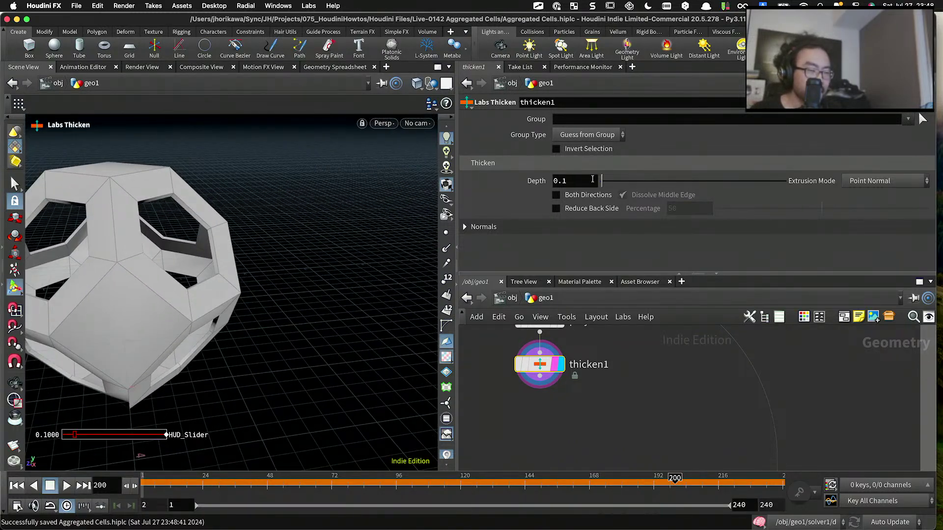
drag(602, 181, 606, 182)
drag(369, 199, 295, 236)
scroll(565, 403, down, 4)
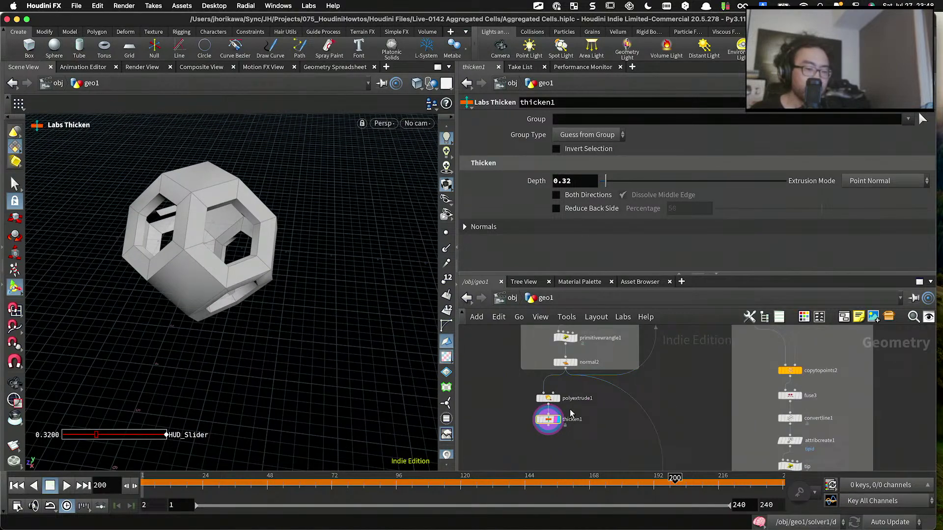
Step: Select polyextrude1 with thicken1, and compare the cell by displaying normal2 before switching the display back to thicken1
shift+click(548, 398)
scroll(580, 364, up, 2)
click(584, 350)
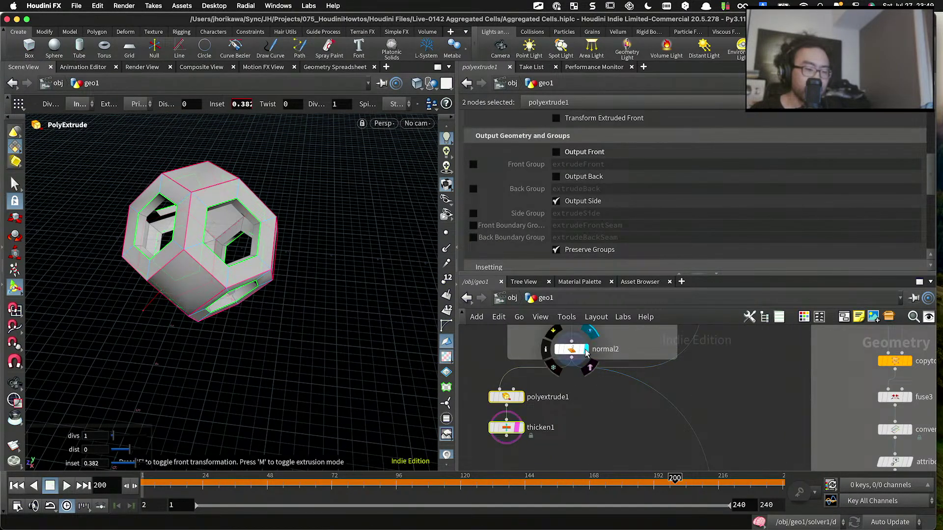
click(522, 428)
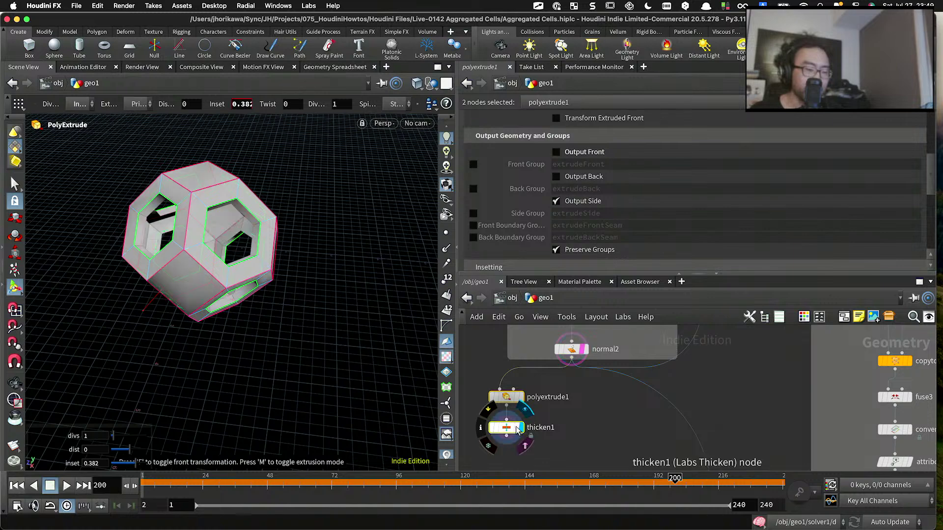
middle_drag(521, 432, 523, 390)
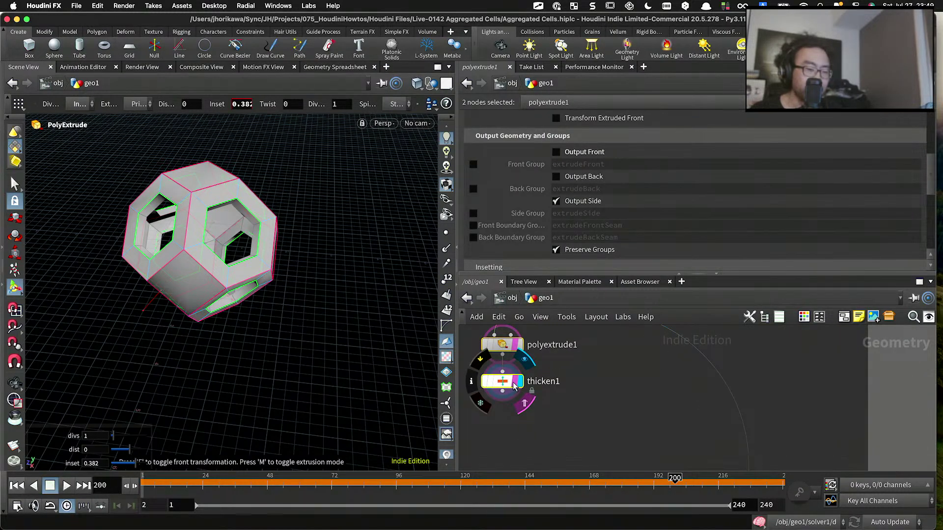
Step: Save the file, add a PolyBevel node after thicken1, and display its result
click(522, 400)
key(ctrl+s)
key(Tab)
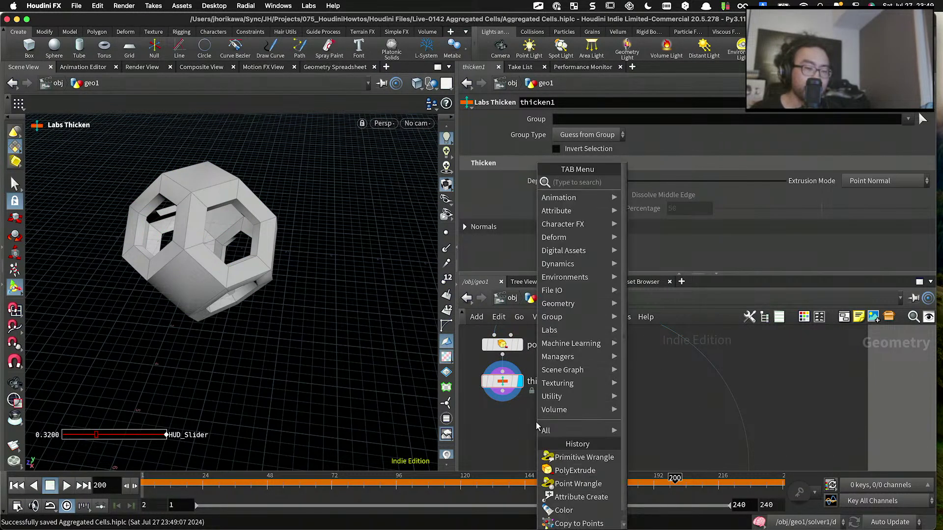
text(bve)
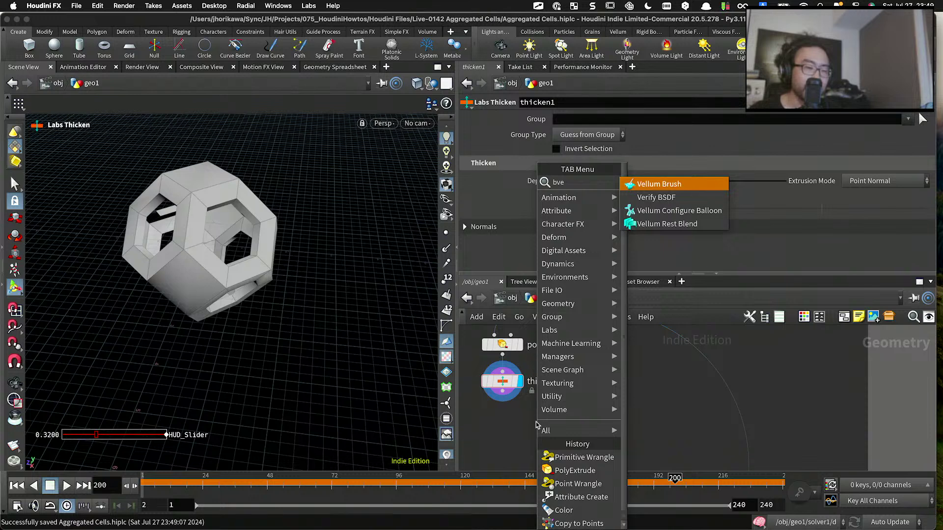
key(BackSpace)
key(BackSpace)
text(ev)
key(Return)
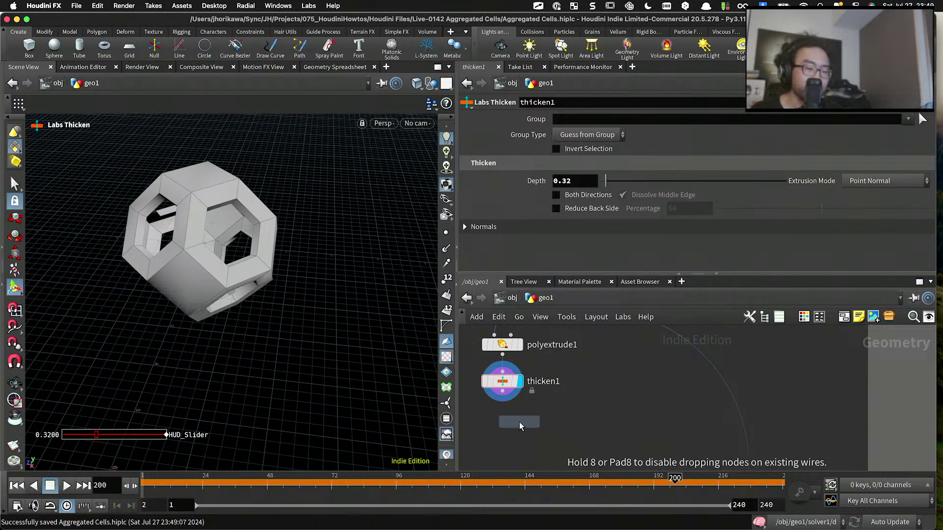
click(521, 426)
scroll(520, 426, up, 2)
drag(520, 426, 510, 434)
drag(499, 386, 516, 424)
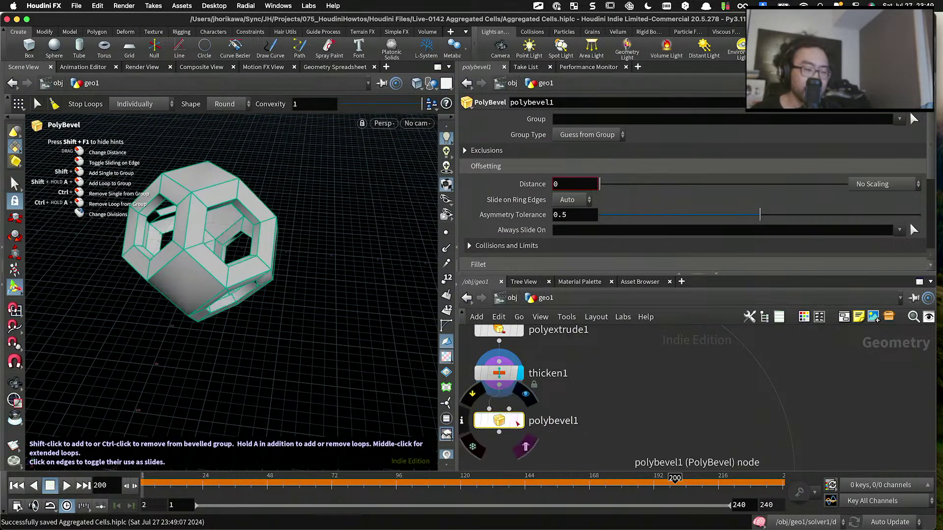
click(518, 421)
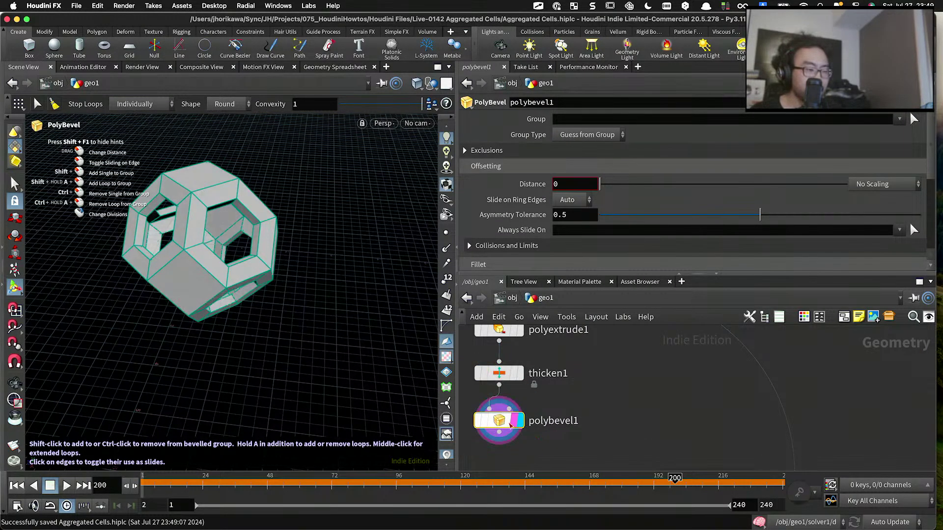
Step: Set the bevel distance on polybevel1 to about 0.0497 and inspect the hollow cell's bevelled edges from another angle
click(615, 186)
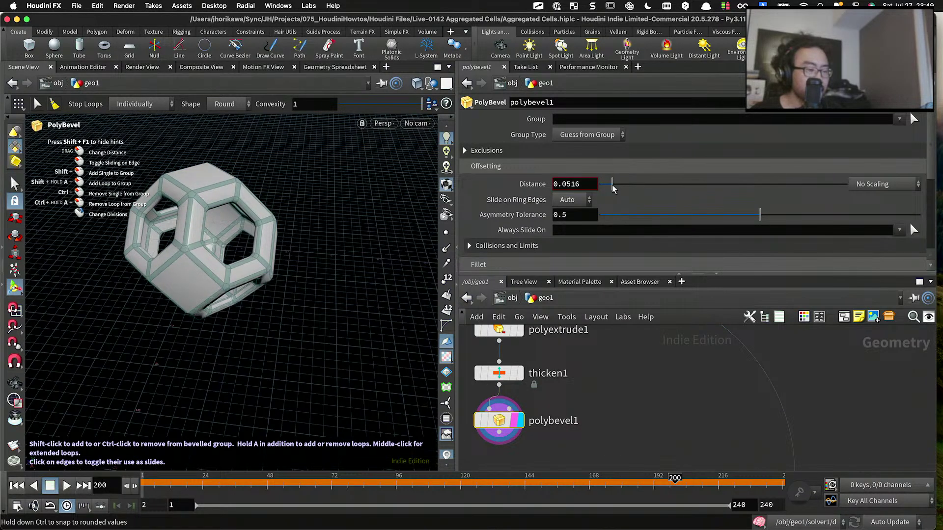
drag(613, 188, 613, 188)
key(Escape)
drag(397, 281, 268, 259)
scroll(510, 416, down, 4)
Step: Duplicate polybevel1 beside it, feed the copy from normal2, and display the bevelled solid cell
alt+drag(507, 418, 576, 421)
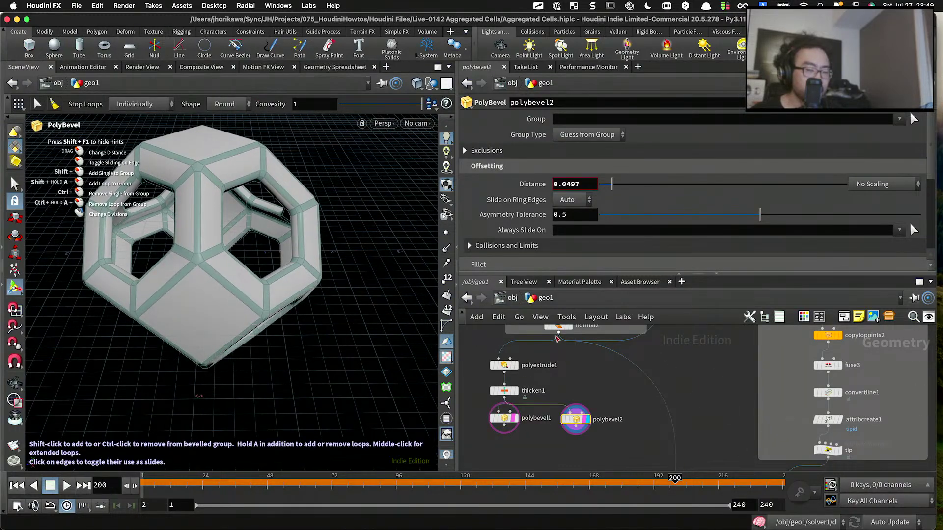
scroll(576, 418, up, 3)
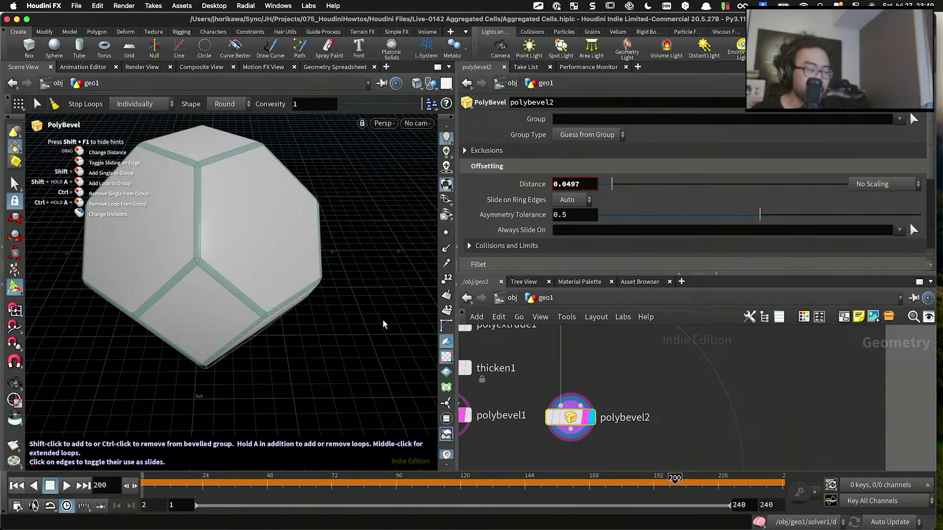
scroll(583, 389, down, 2)
scroll(584, 390, up, 2)
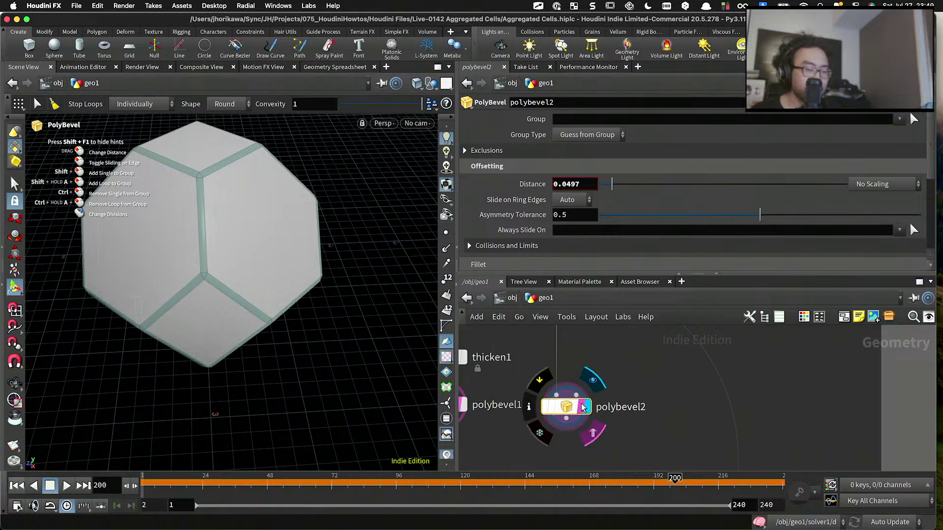
scroll(564, 379, down, 4)
scroll(537, 406, up, 4)
Step: Add a separate Pack node after each of polybevel1 and polybevel2
key(Tab)
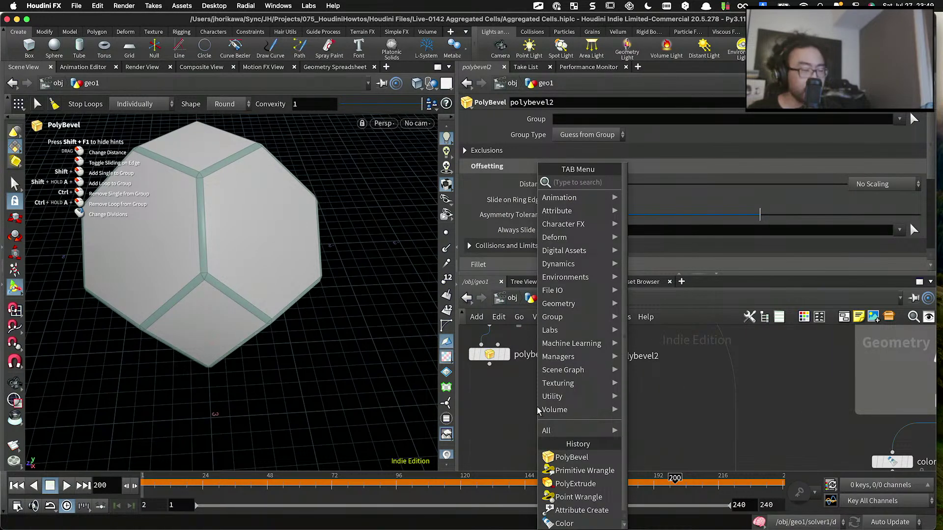
text(attribu)
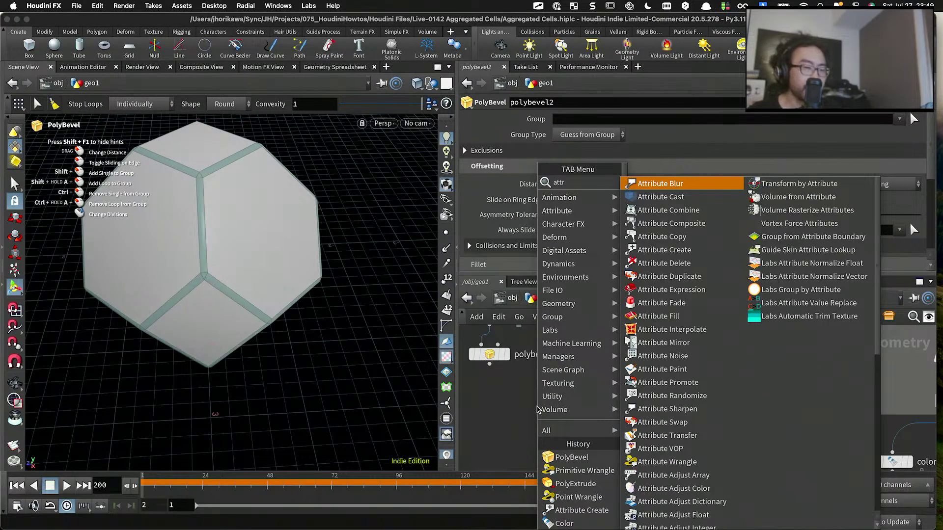
key(BackSpace)
key(BackSpace)
key(BackSpace)
key(BackSpace)
key(BackSpace)
key(BackSpace)
key(BackSpace)
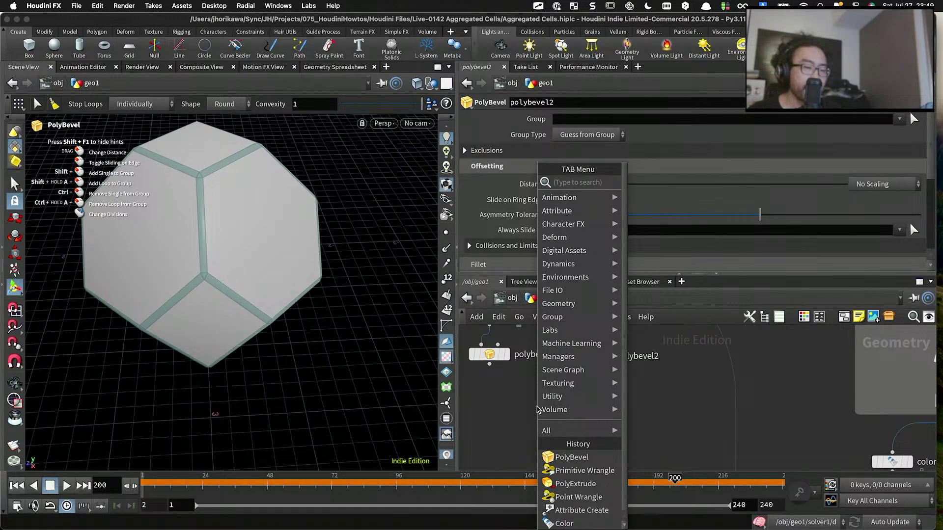
text(pack)
key(Return)
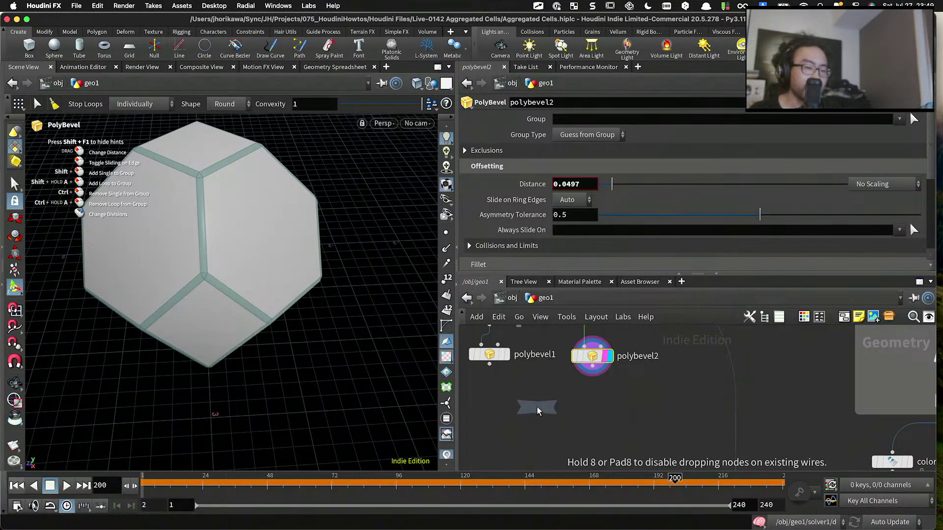
click(491, 406)
drag(485, 365, 608, 399)
click(501, 397)
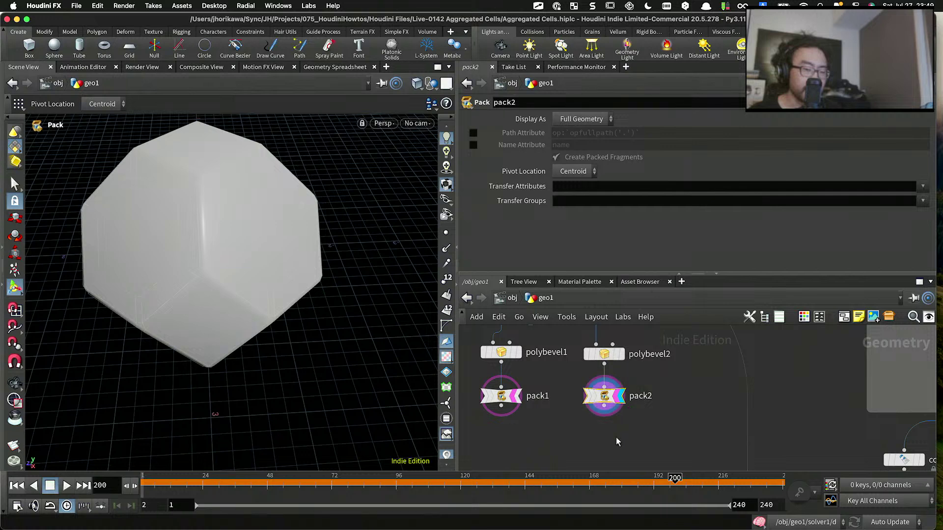
Step: Move pack1 down and insert a Normal node between polybevel1 and pack1, displaying its result
shift+click(501, 395)
drag(501, 396, 500, 426)
key(Tab)
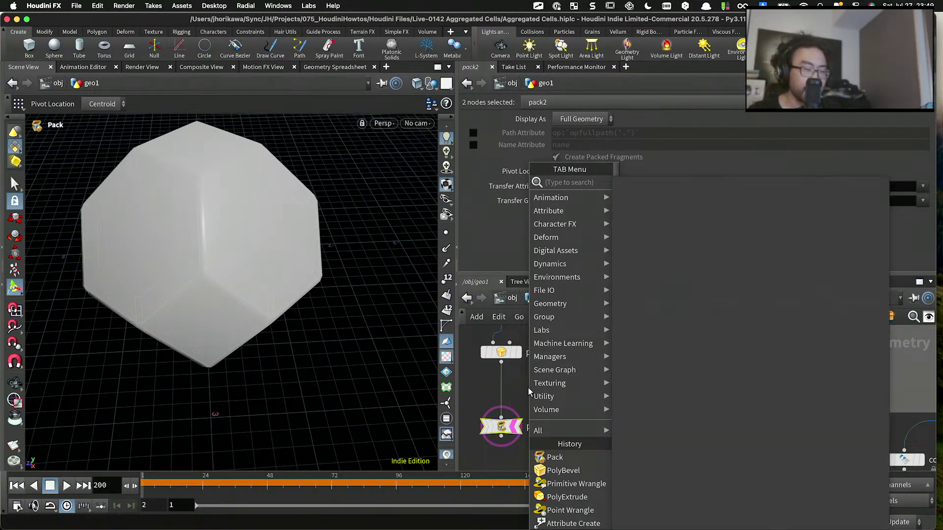
text(normal)
key(Return)
click(528, 392)
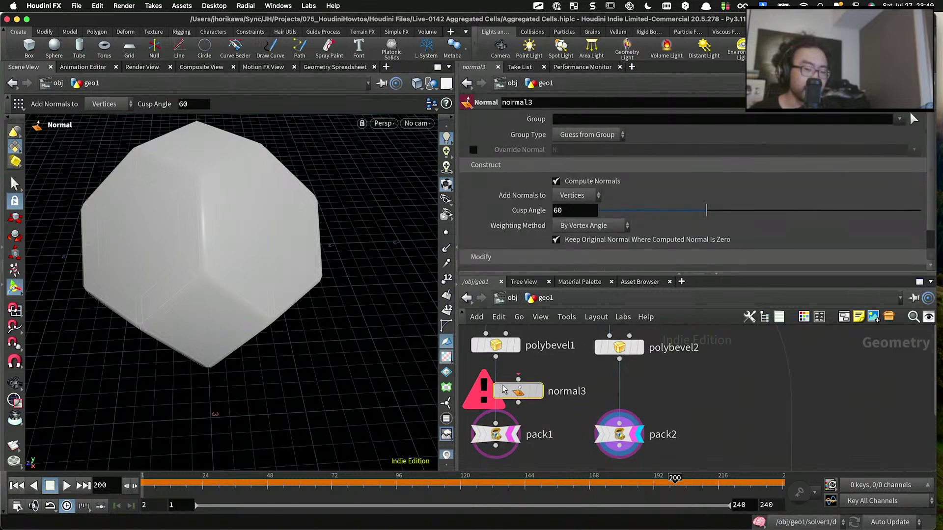
click(517, 387)
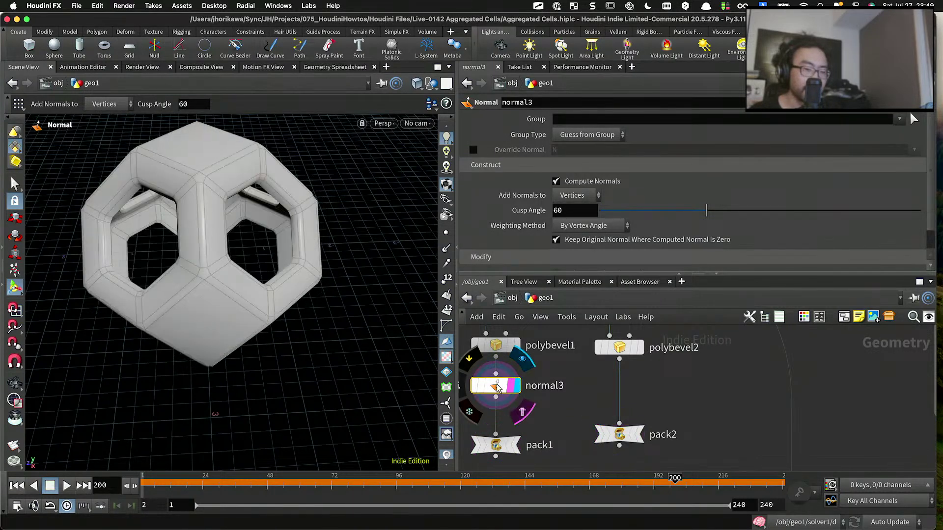
Step: Set the cusp angle of normal3 to 30 and insert a copy of the node between polybevel2 and pack2
drag(706, 211, 643, 212)
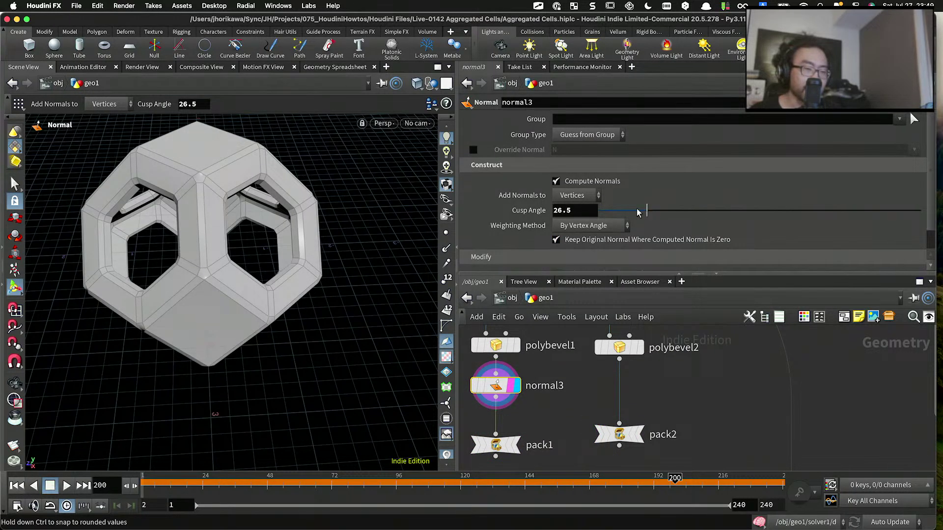
double_click(574, 210)
mouse_move(538, 213)
text(30)
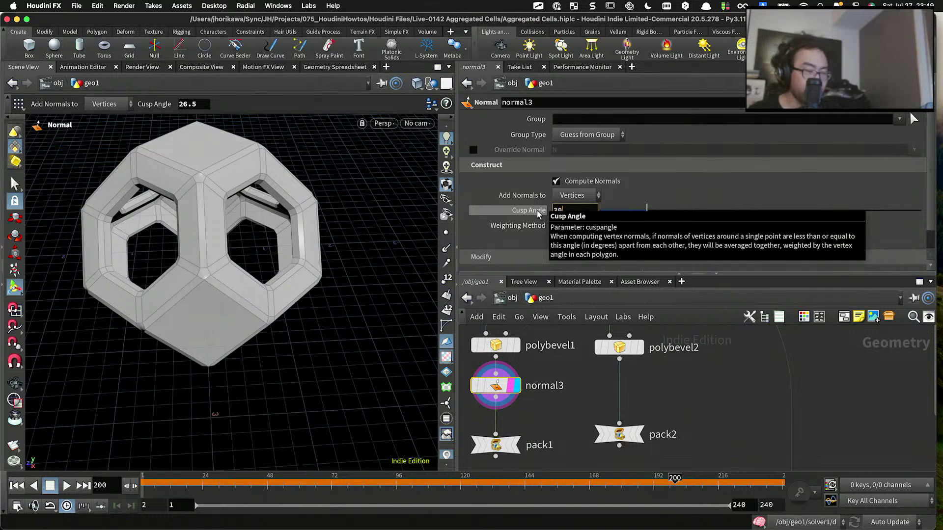
key(Return)
alt+drag(524, 388, 638, 397)
Step: Compare the packed cells by displaying pack1 and then pack2, and save the file
click(513, 444)
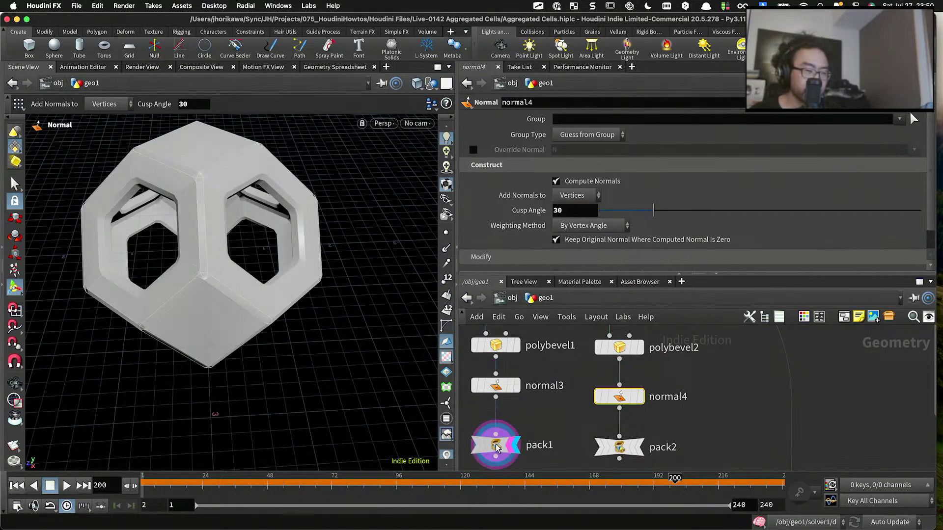
click(496, 447)
key(Escape)
drag(294, 236, 230, 204)
right_drag(229, 204, 263, 237)
key(Return)
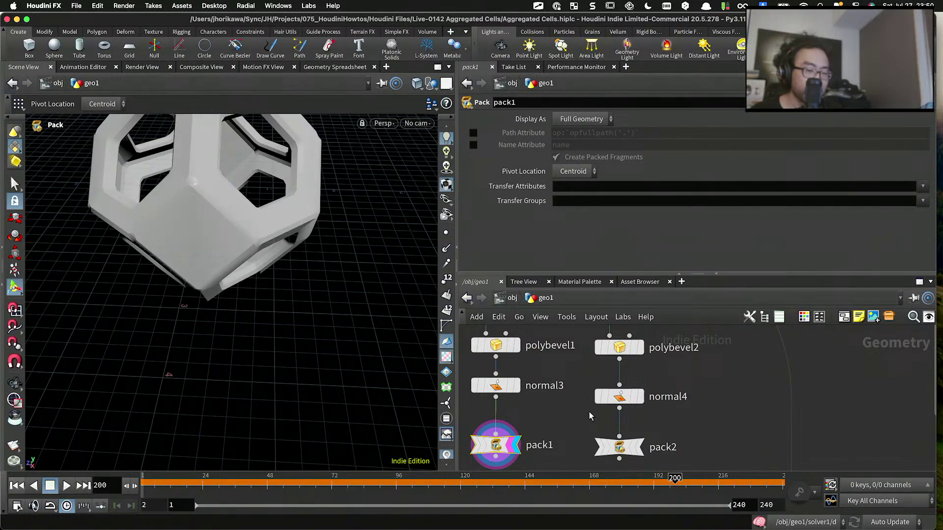
click(638, 445)
scroll(635, 444, down, 5)
scroll(635, 444, up, 5)
middle_drag(635, 444, 622, 393)
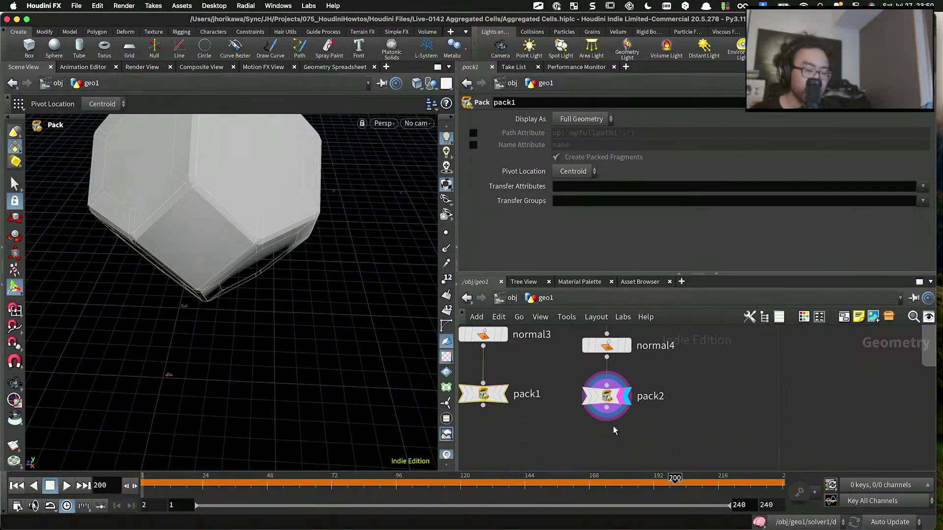
key(super+s)
Step: Add an Attribute Create node and connect it after pack2
middle_drag(555, 431, 555, 386)
key(Tab)
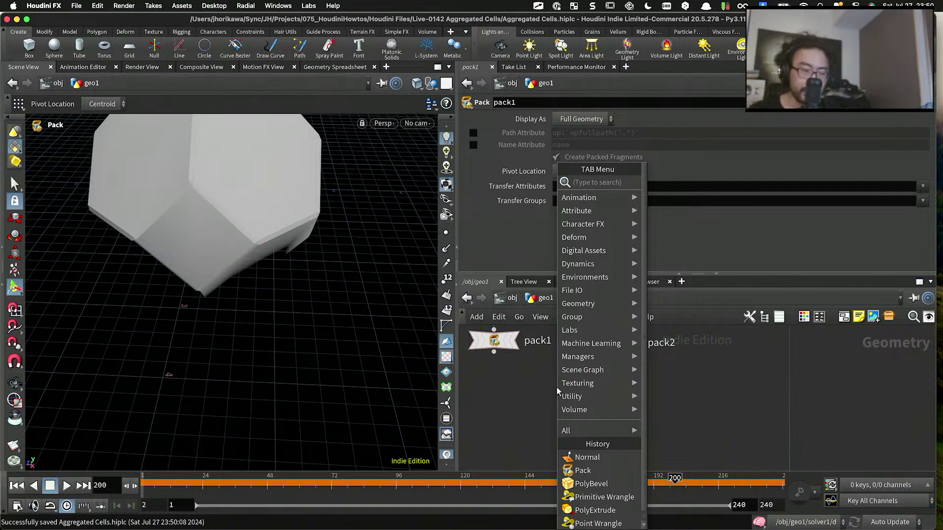
text(attrib)
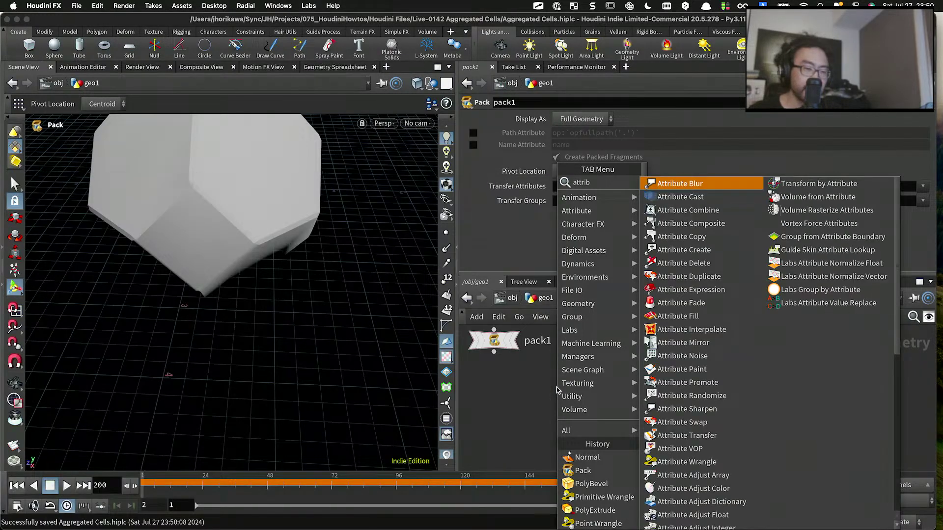
text(ute cre)
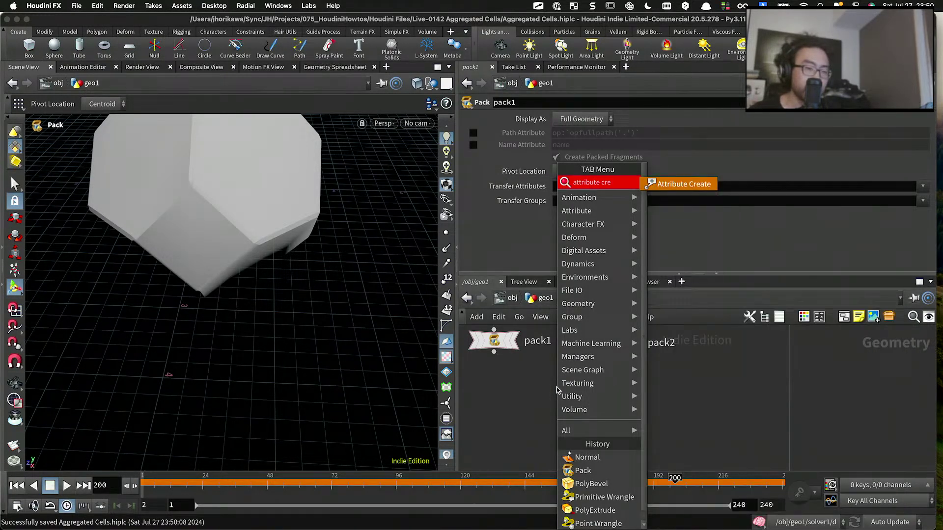
key(Return)
click(512, 394)
drag(494, 351, 636, 403)
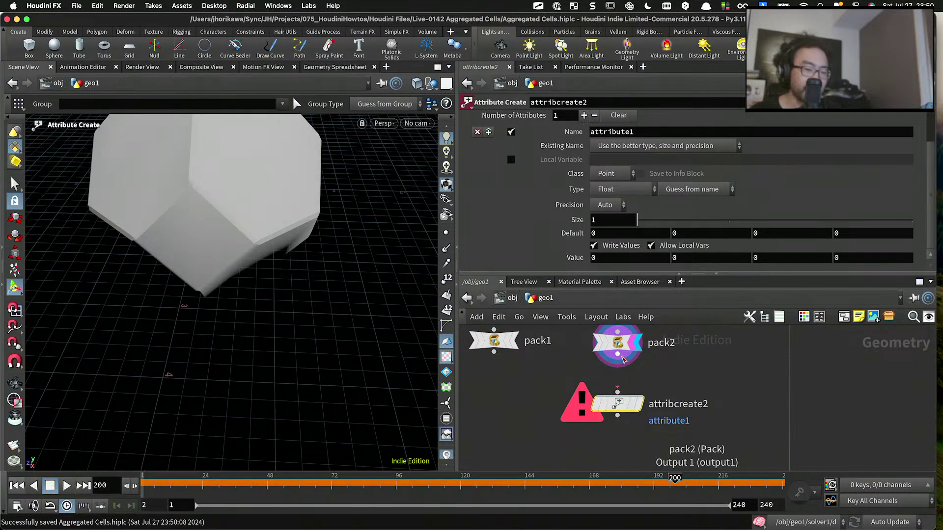
drag(617, 354, 636, 394)
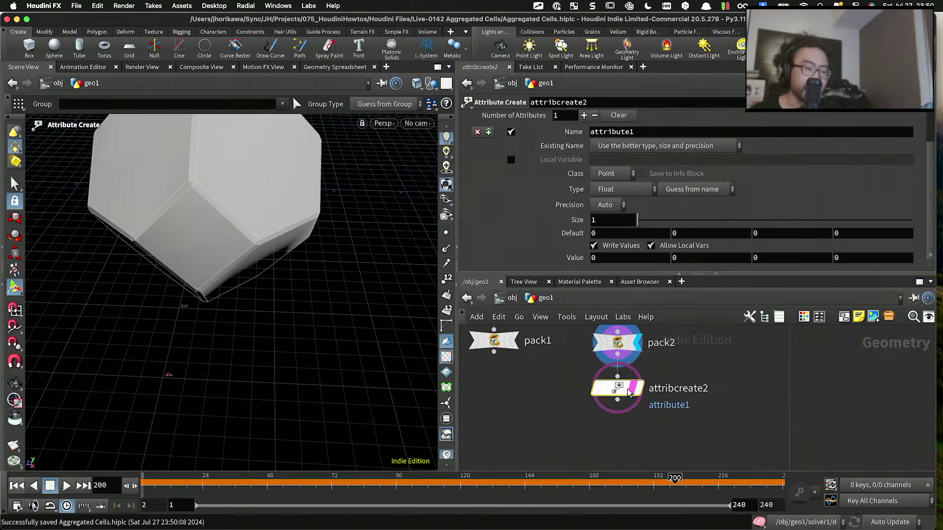
Step: Define the new point attribute on the pack2 branch as an Integer named "type"
click(617, 189)
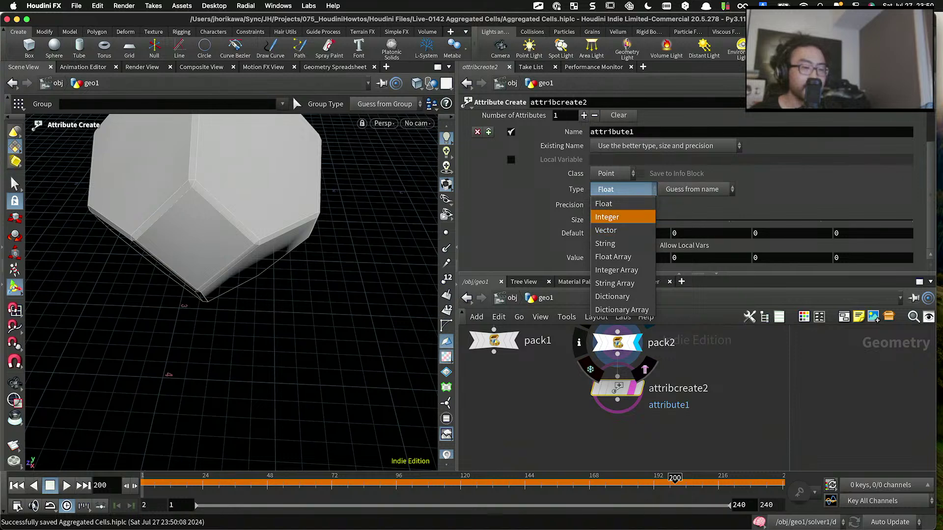
click(607, 217)
click(561, 133)
text(type)
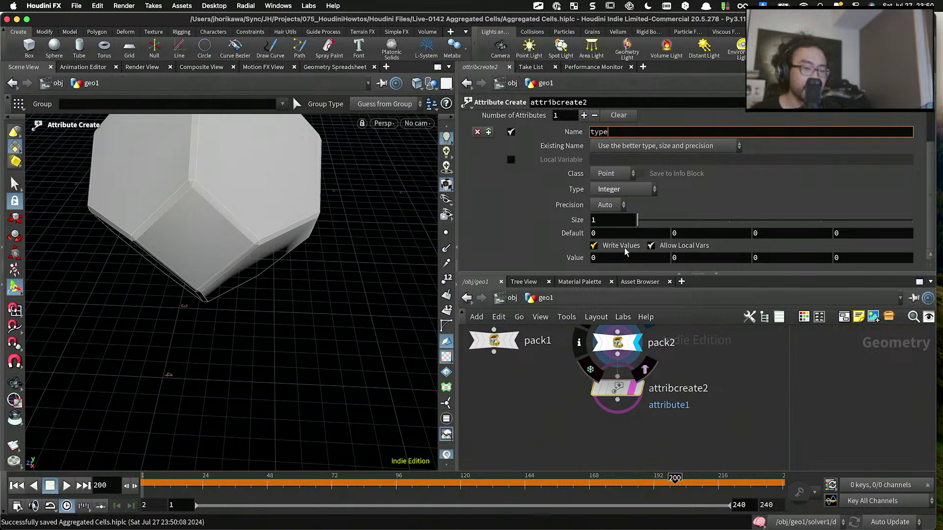
Step: Duplicate the "type" Attribute Create node, connect the copy after pack1, and set its value to 1
alt+drag(617, 389, 500, 400)
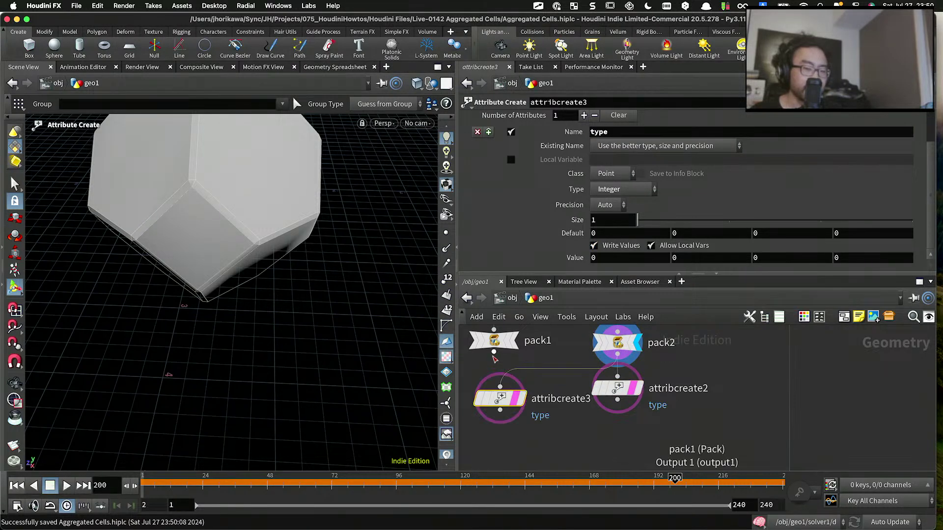
drag(494, 352, 496, 394)
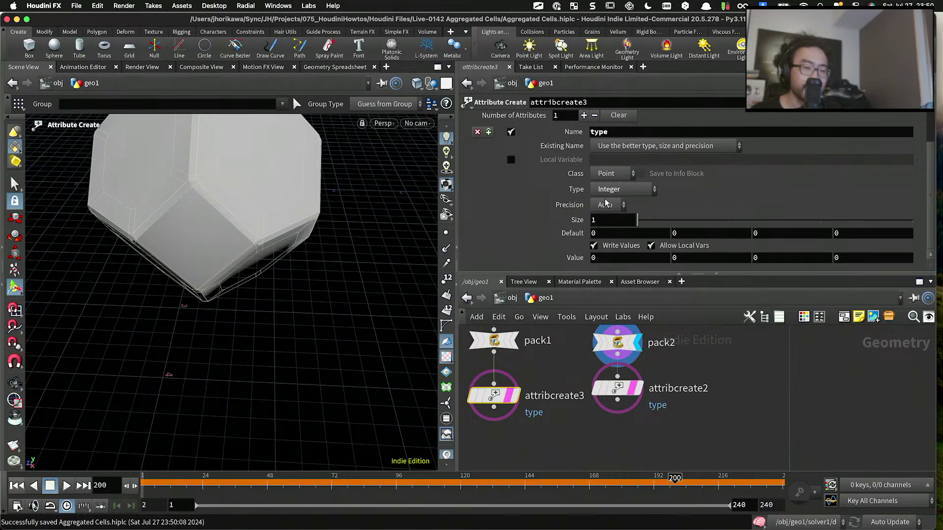
drag(611, 259, 566, 271)
text(1)
key(Return)
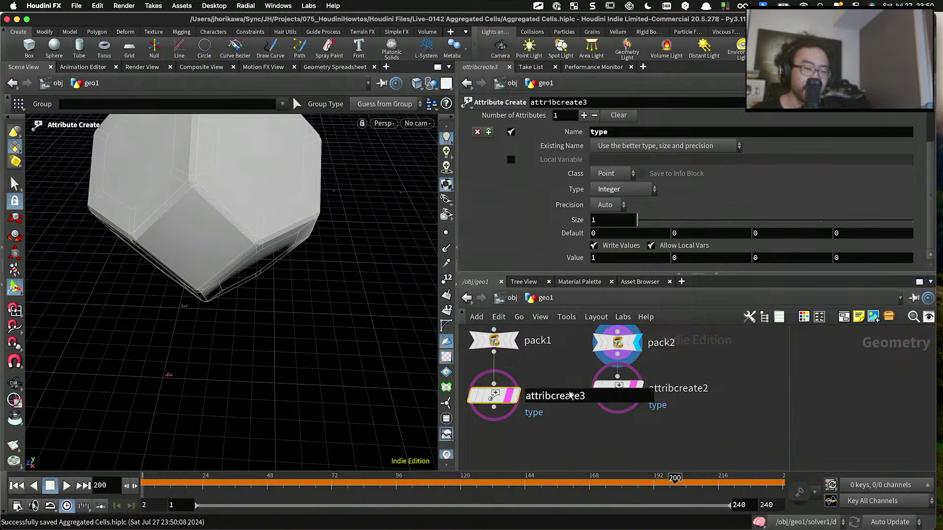
Step: Place a Merge node below the two Attribute Create nodes
scroll(564, 397, down, 5)
scroll(560, 427, up, 3)
key(Tab)
text(merge)
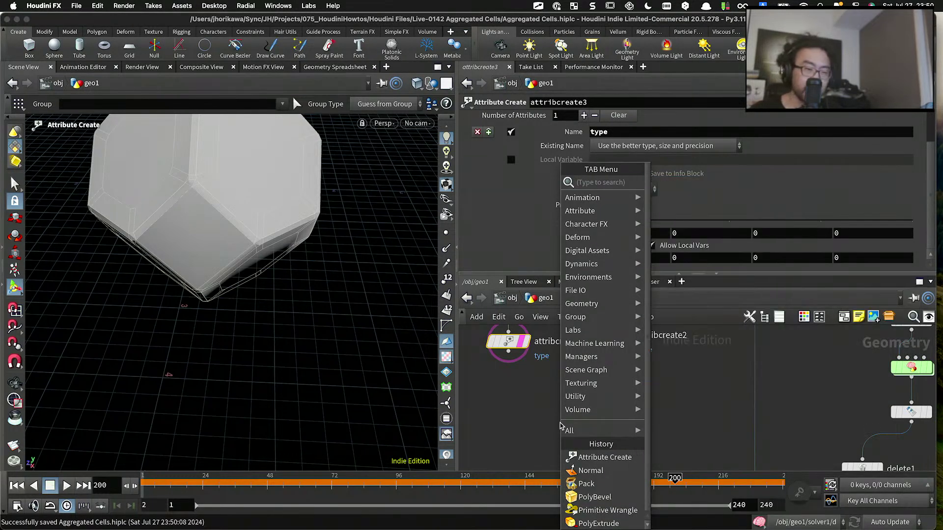
key(Return)
key(Tab)
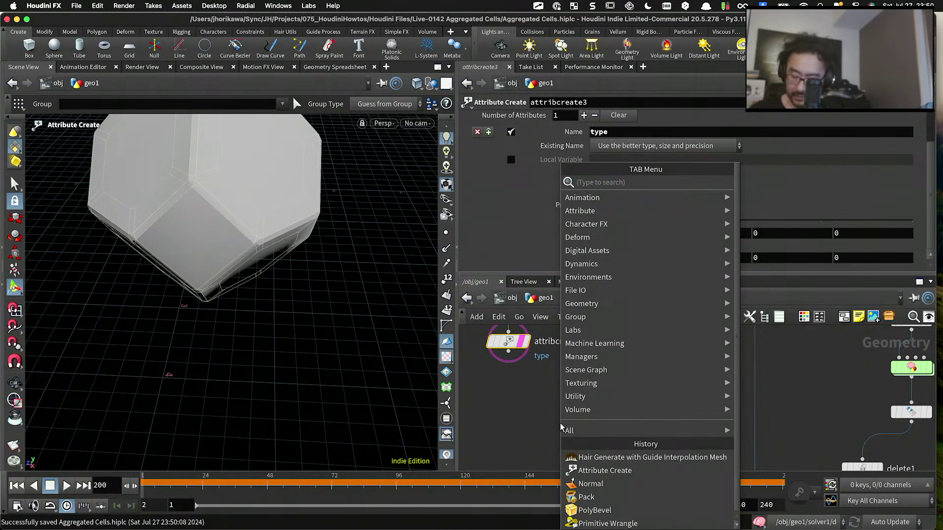
key(Escape)
click(561, 428)
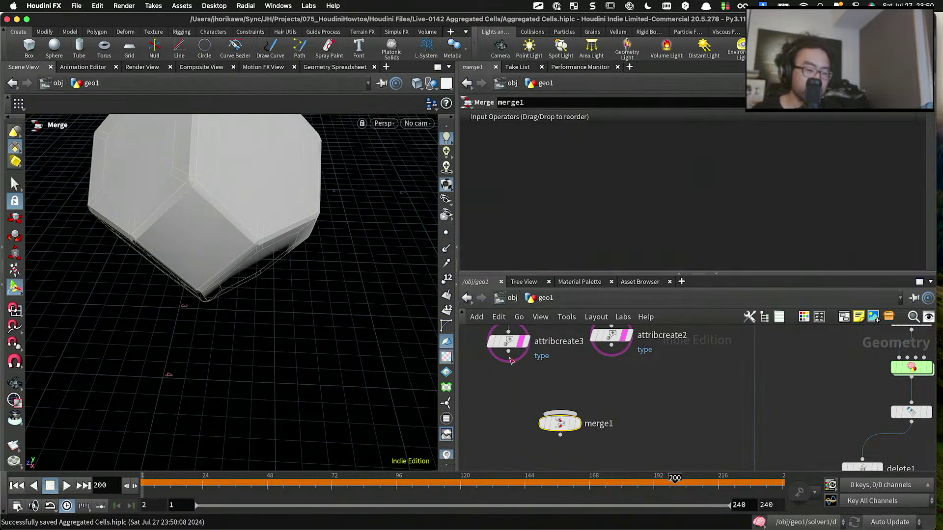
Step: Connect both "type" Attribute Create nodes to merge1, display it, and feed the merge into the source input of copytopoints3
click(559, 415)
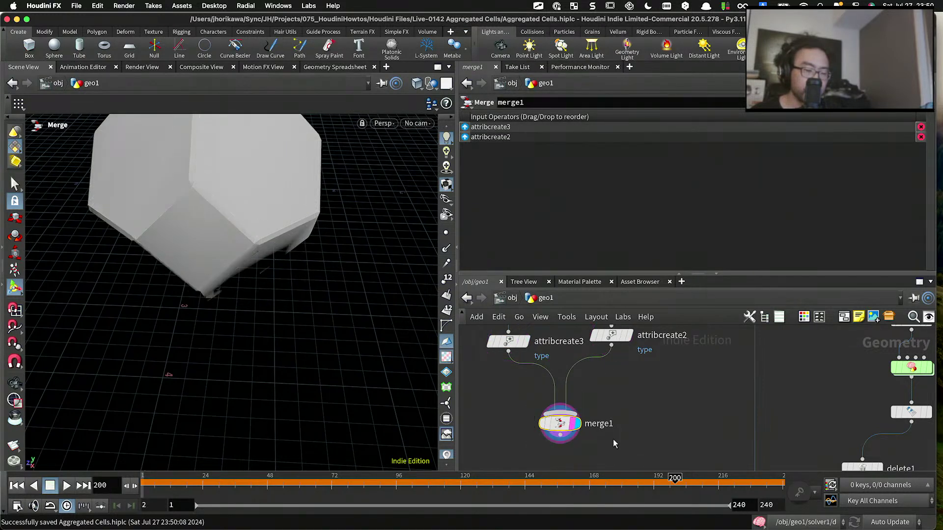
scroll(560, 423, down, 5)
scroll(564, 356, up, 8)
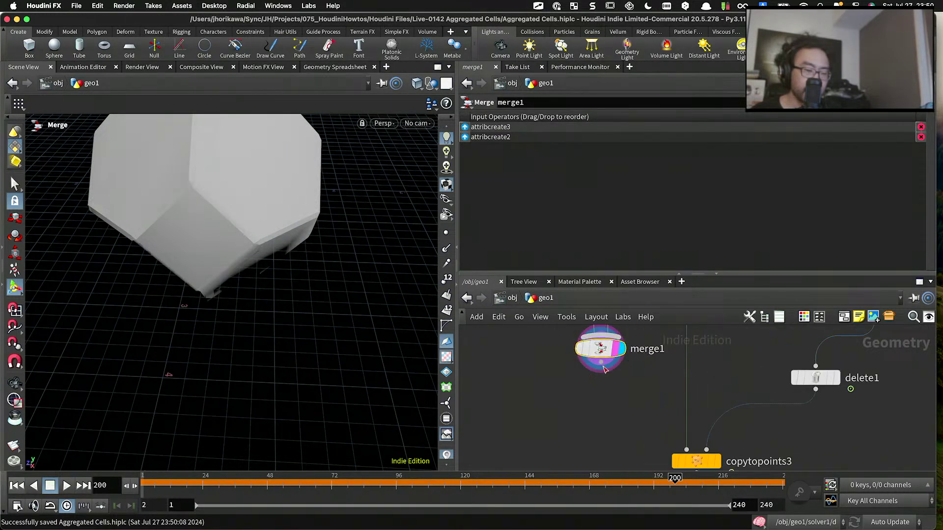
click(660, 408)
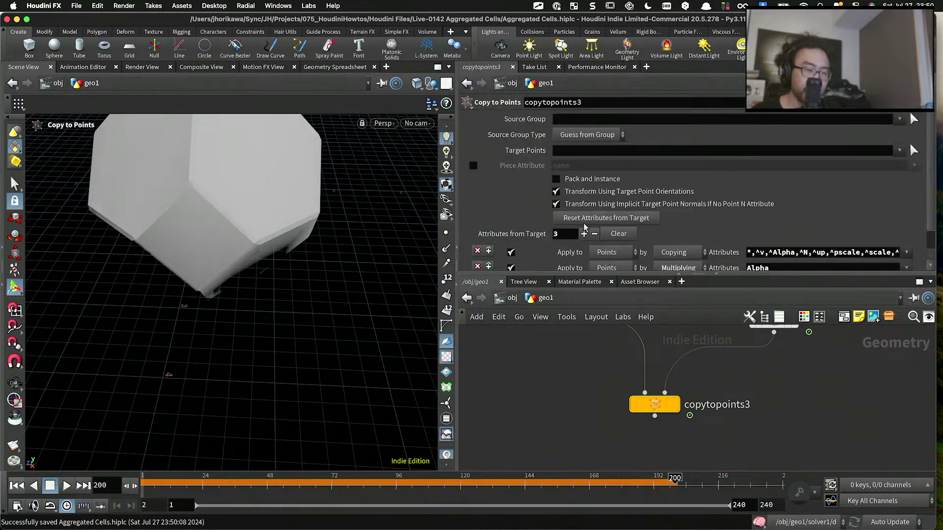
Step: Enable the Piece Attribute on copytopoints3 and set it to "type"
click(473, 165)
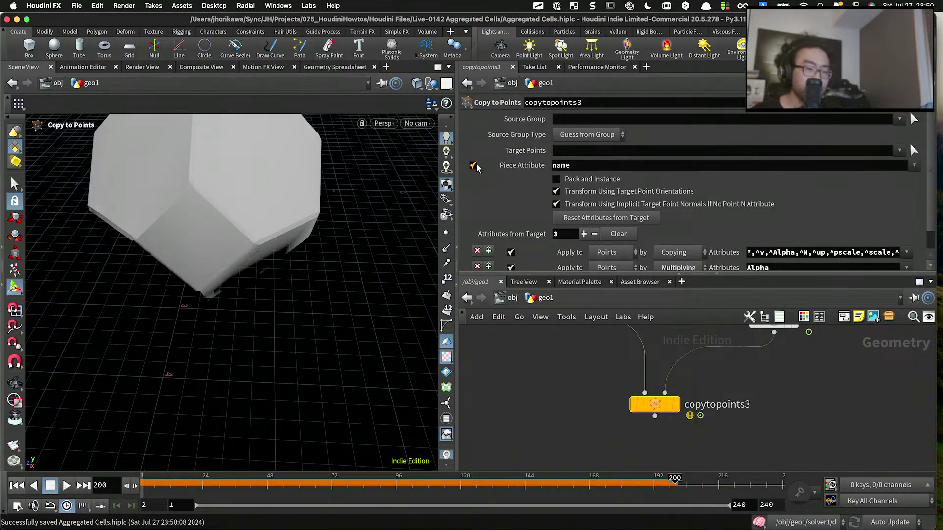
text(type)
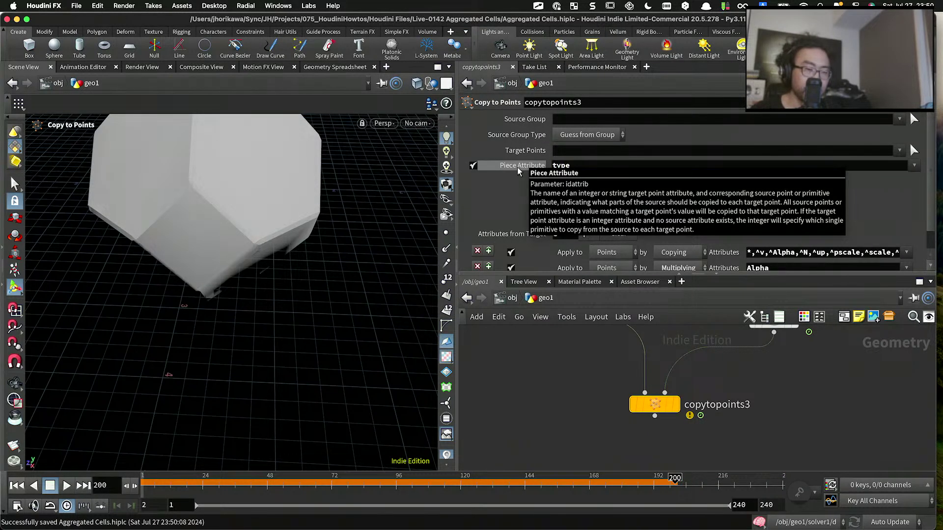
key(Return)
Step: Display delete1 and check the type attribute of its points in the Geometry Spreadsheet
scroll(709, 389, down, 4)
scroll(709, 388, up, 3)
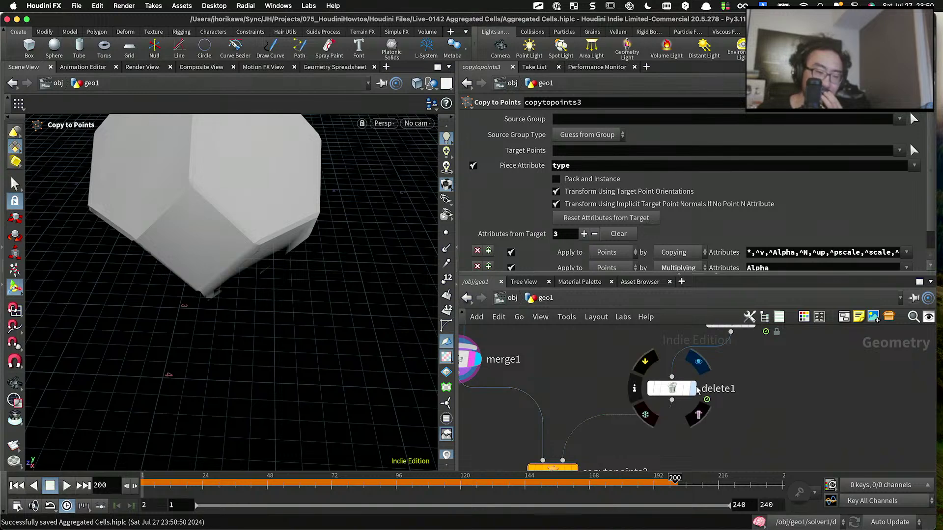
click(687, 389)
scroll(682, 391, down, 2)
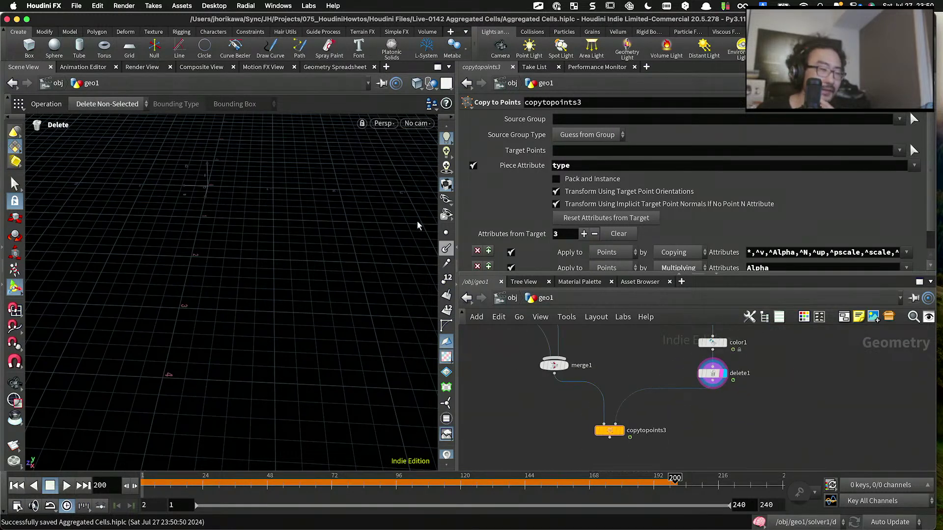
click(335, 66)
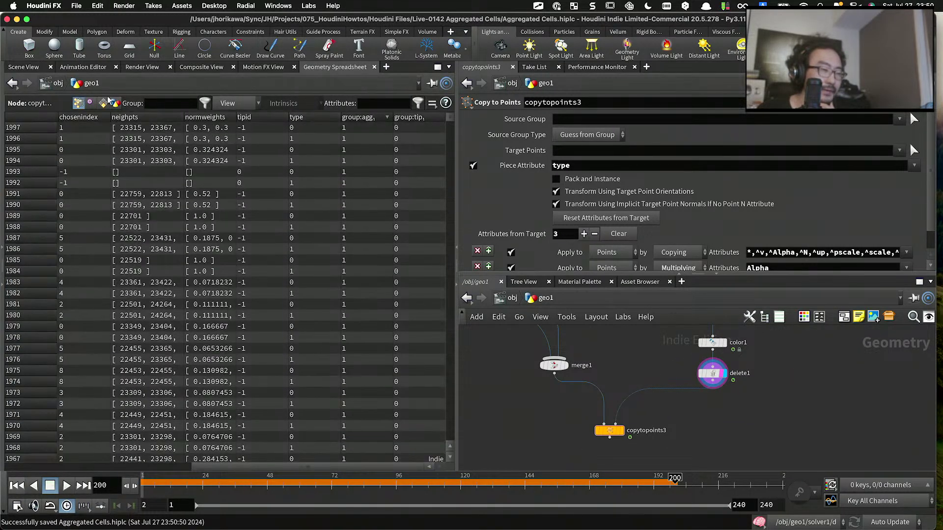
click(23, 67)
Step: Display color1 with the whole point grid in view and return the timeline to frame 1
scroll(717, 431, down, 3)
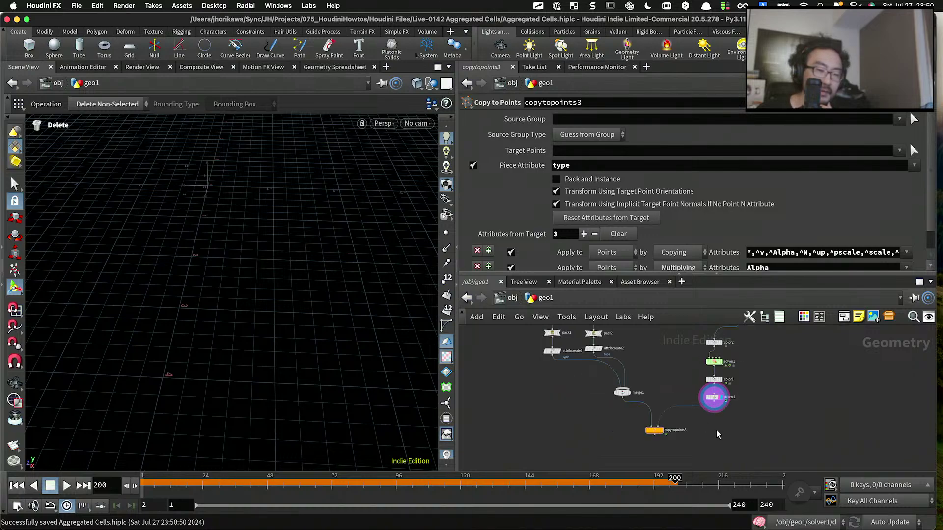
scroll(752, 370, up, 3)
scroll(704, 366, up, 2)
click(696, 397)
click(685, 397)
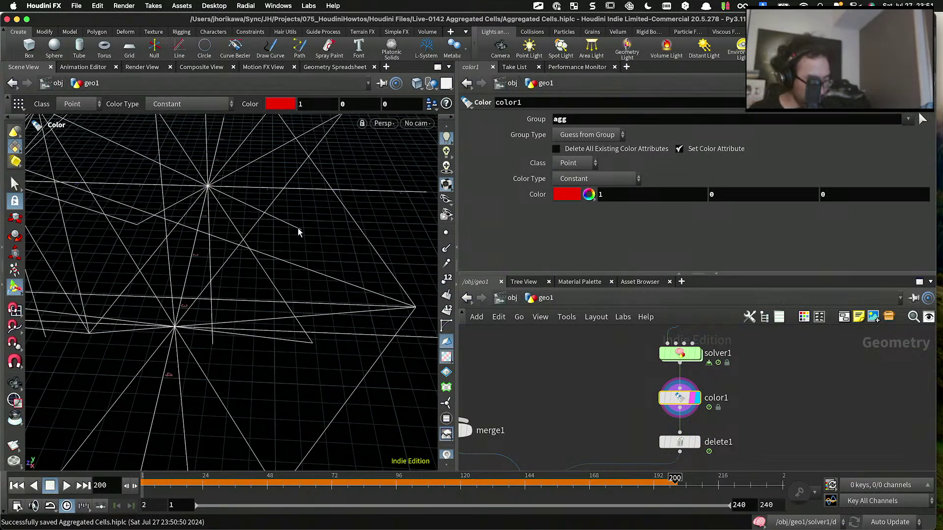
alt+right_drag(197, 219, 252, 361)
key(Return)
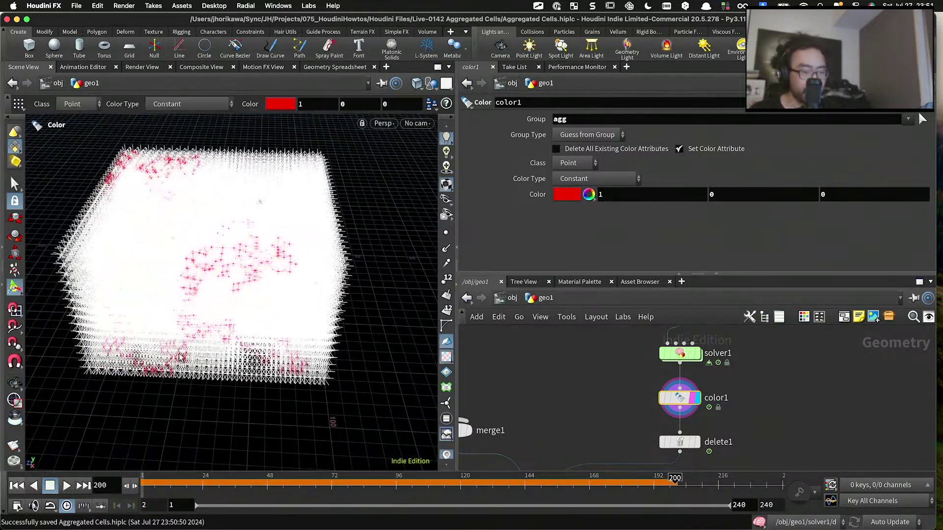
click(16, 486)
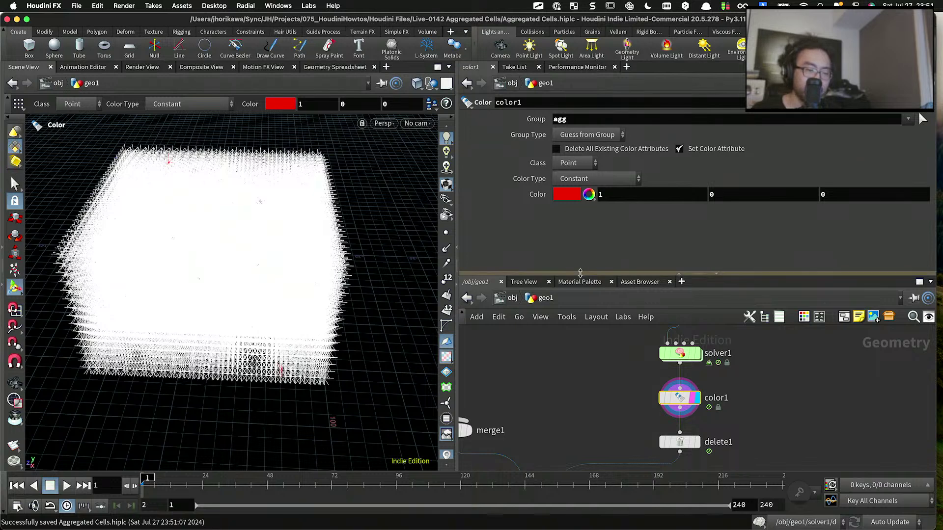
Step: Enlarge the network editor and move solver1, color1 and delete1 together to leave space below color2
drag(587, 273, 587, 211)
scroll(588, 349, down, 6)
scroll(656, 417, up, 5)
drag(656, 417, 618, 294)
drag(618, 294, 591, 328)
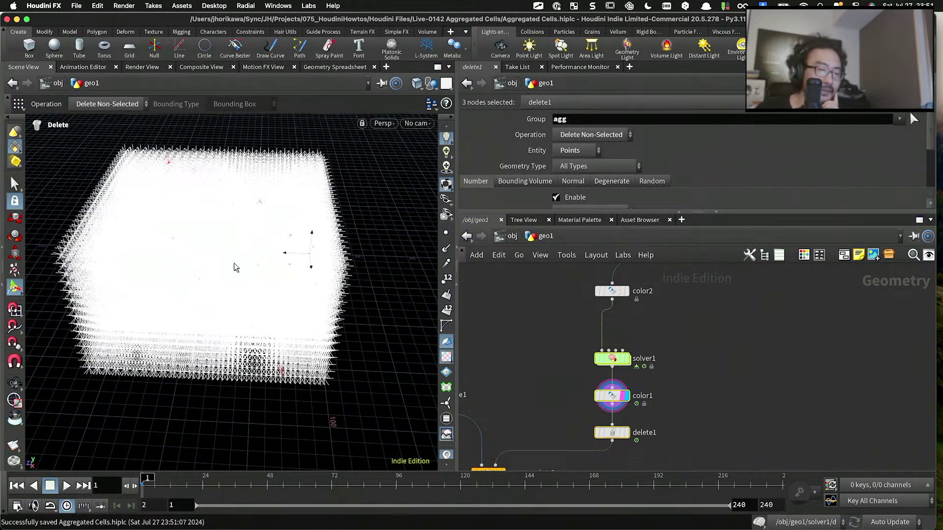
Step: Display color2 and add a Point Wrangle between it and solver1
scroll(626, 311, up, 2)
mouse_move(626, 312)
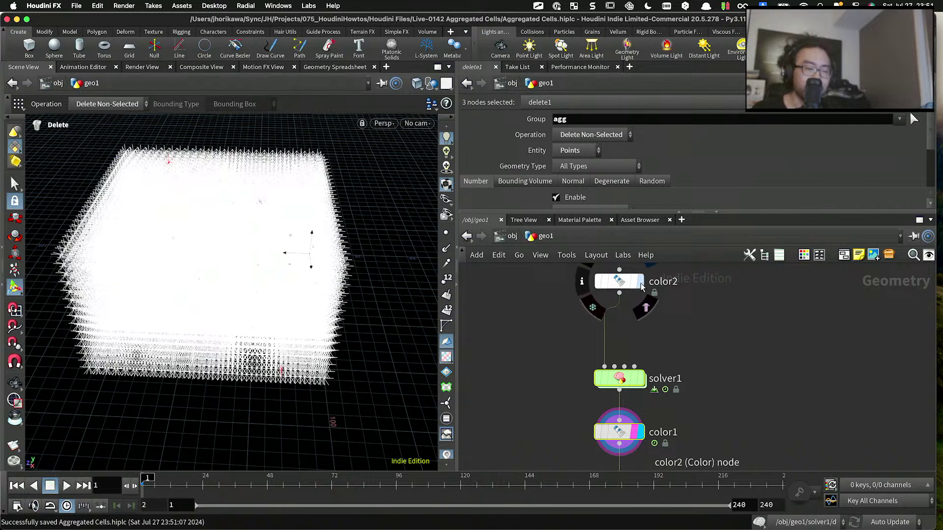
key(Tab)
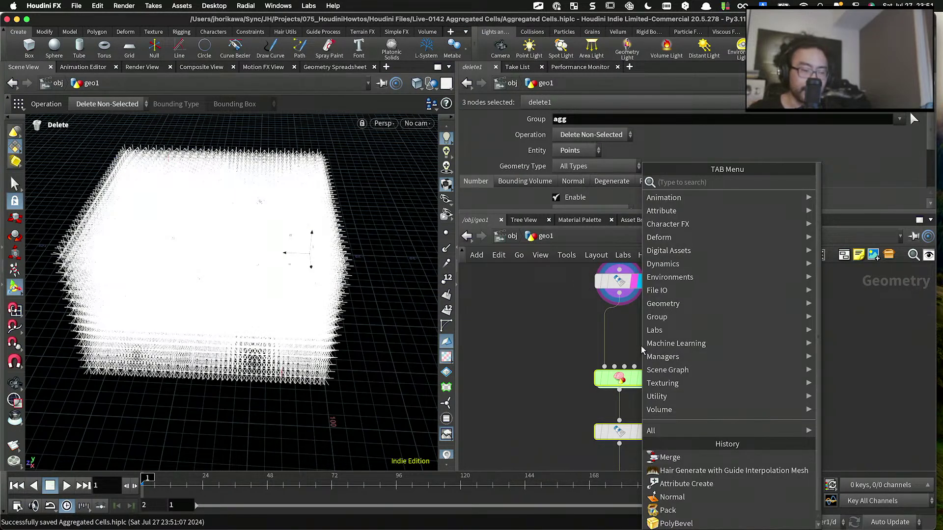
text(pointwr)
key(Return)
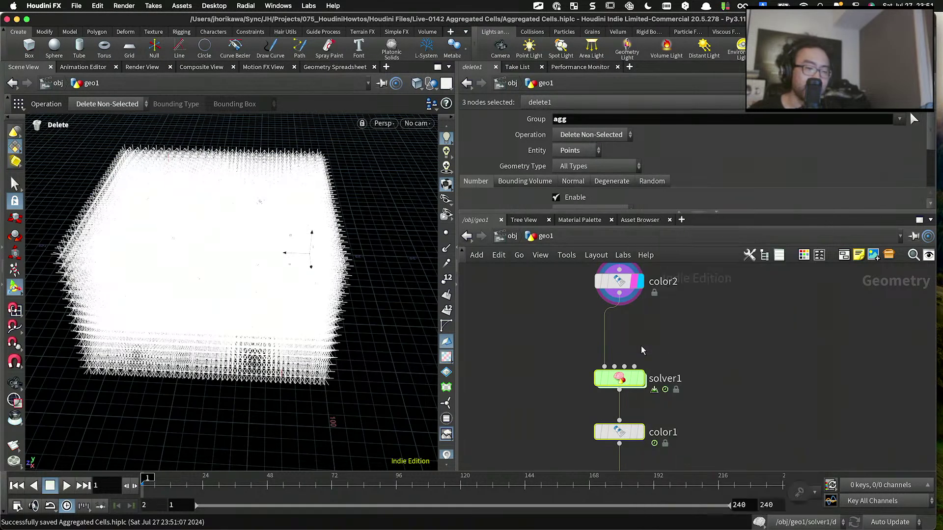
Step: Insert a point wrangle between color2 and solver1 and rename it type
click(647, 328)
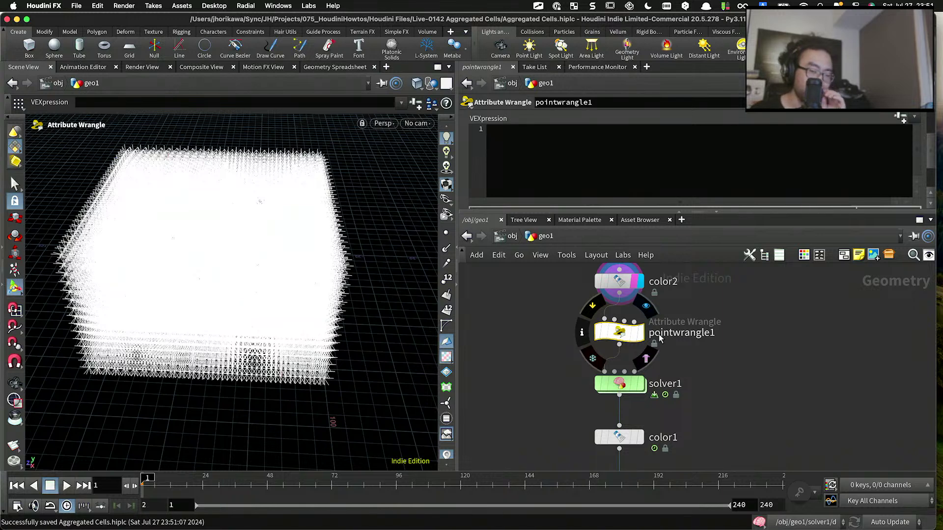
double_click(660, 334)
text(type_)
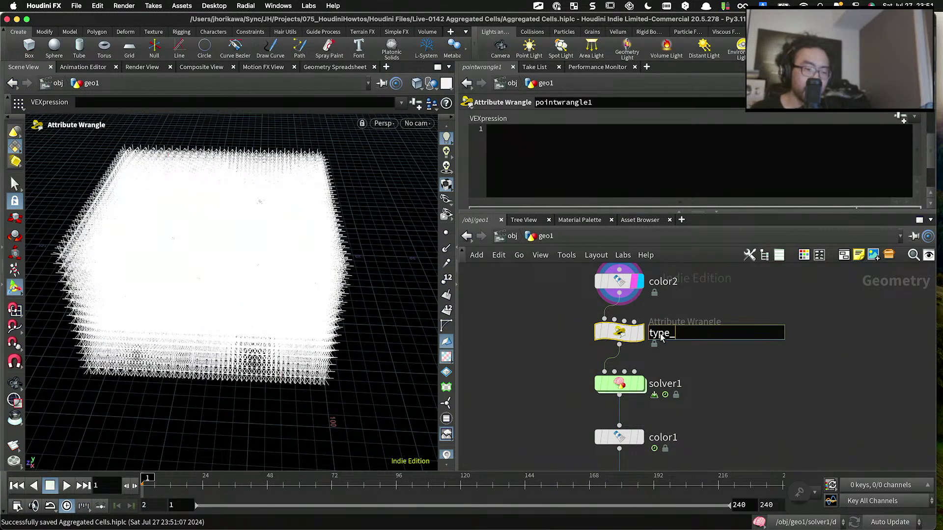
double_click(666, 277)
click(721, 309)
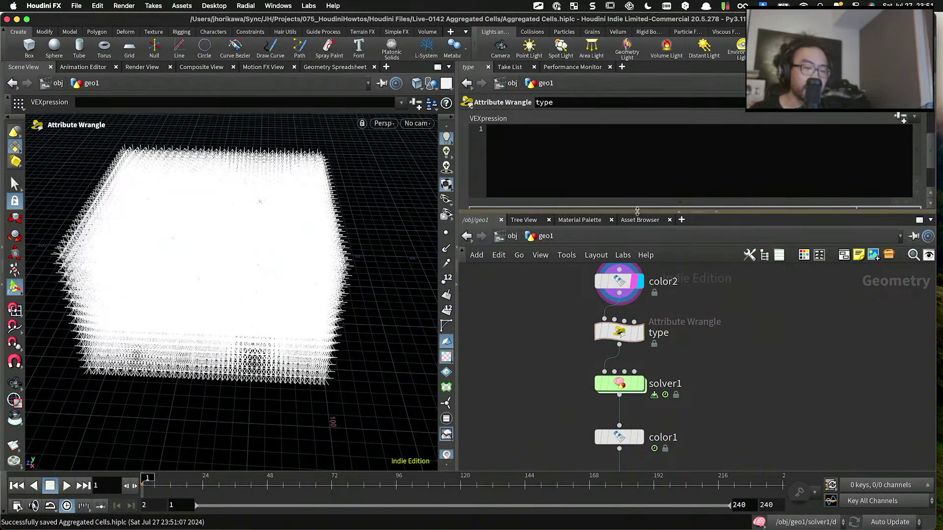
Step: Start the type wrangle's code with the random value declaration "float rnd = rand(@P);"
drag(609, 211, 609, 240)
click(608, 172)
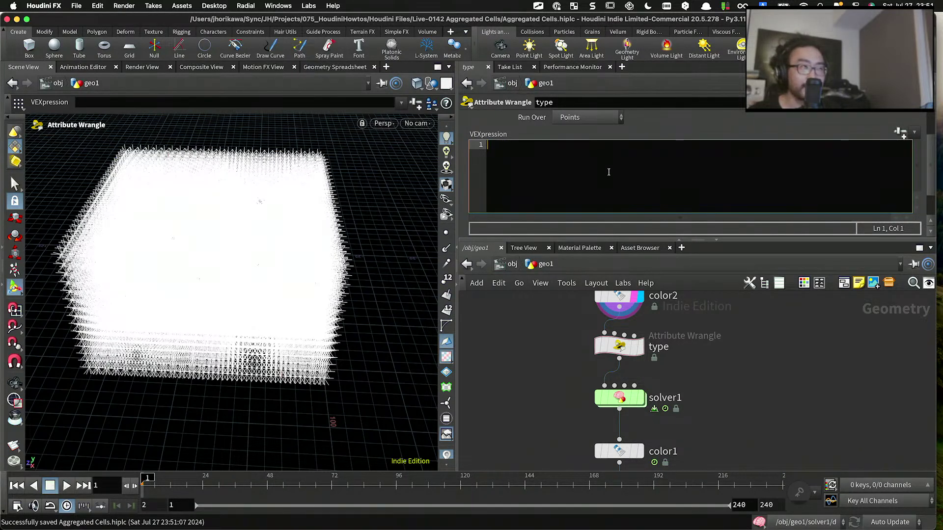
text(float)
key(BackSpace)
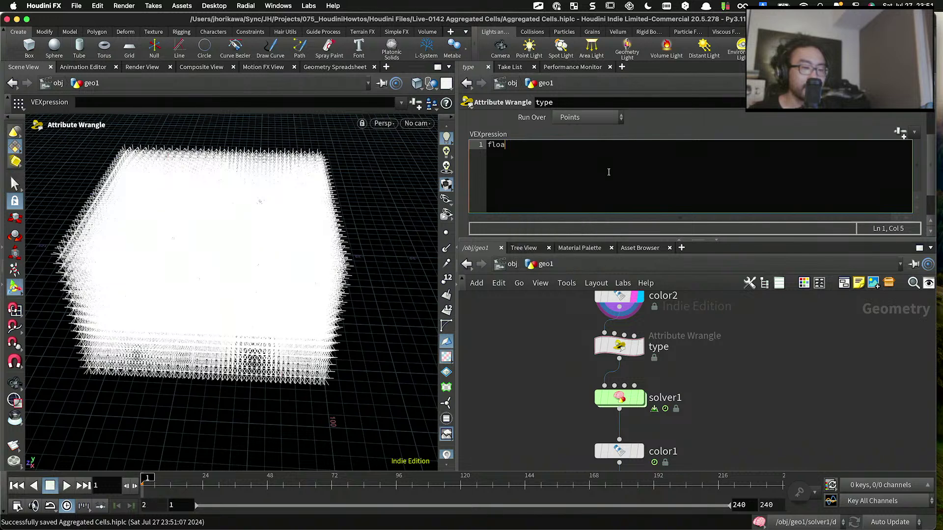
text(t rnd = rand(@P);)
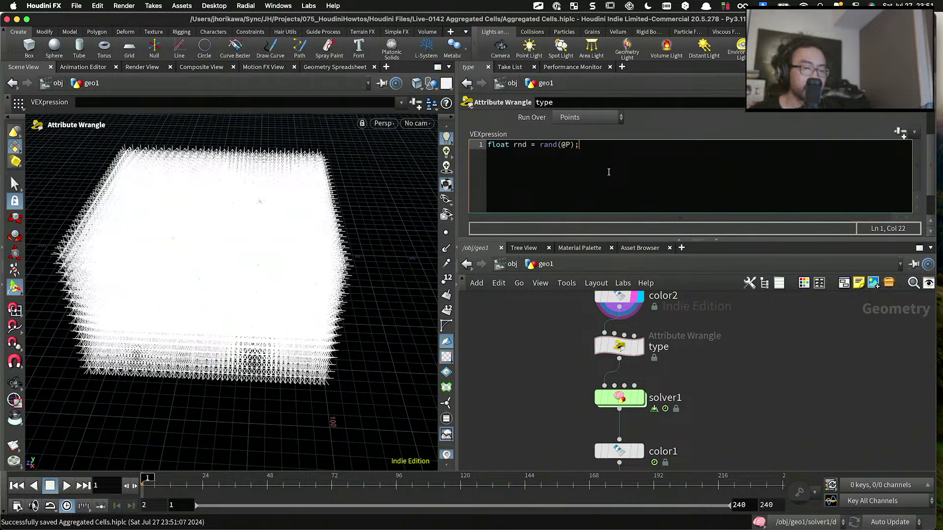
Step: Add an if/else block to the wrangle that sets i@type to 1 when rnd < 0.3 and to 0 otherwise
text(  if(rnd < 0.3){)
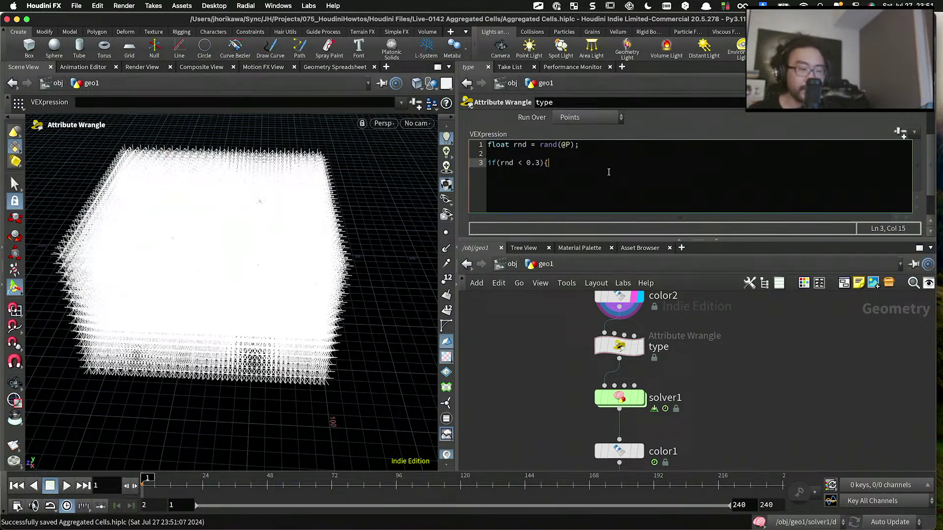
key(Return)
text(})
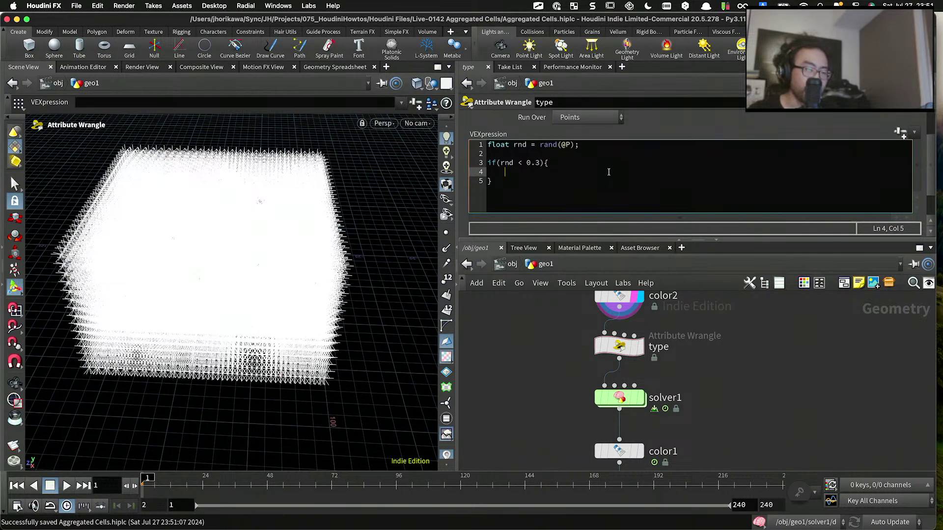
text(i@type = 1;)
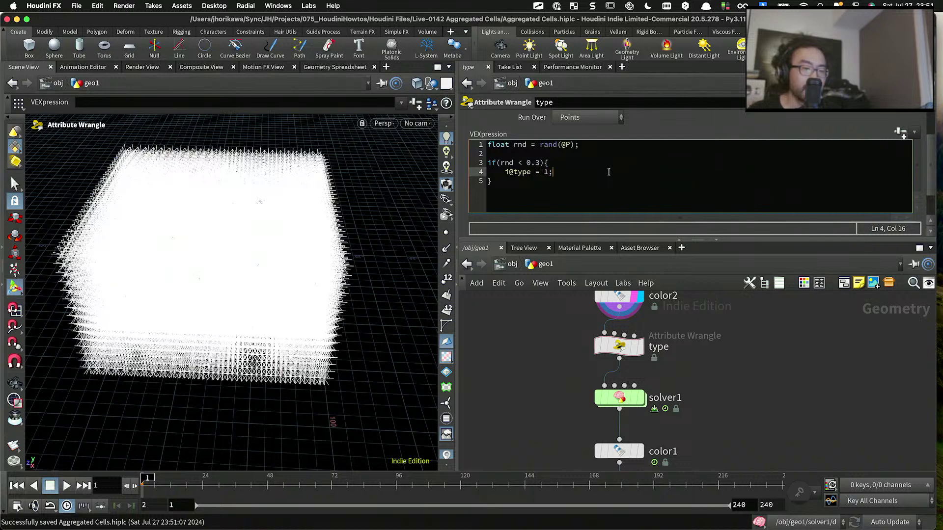
key(Down)
text(else{     )
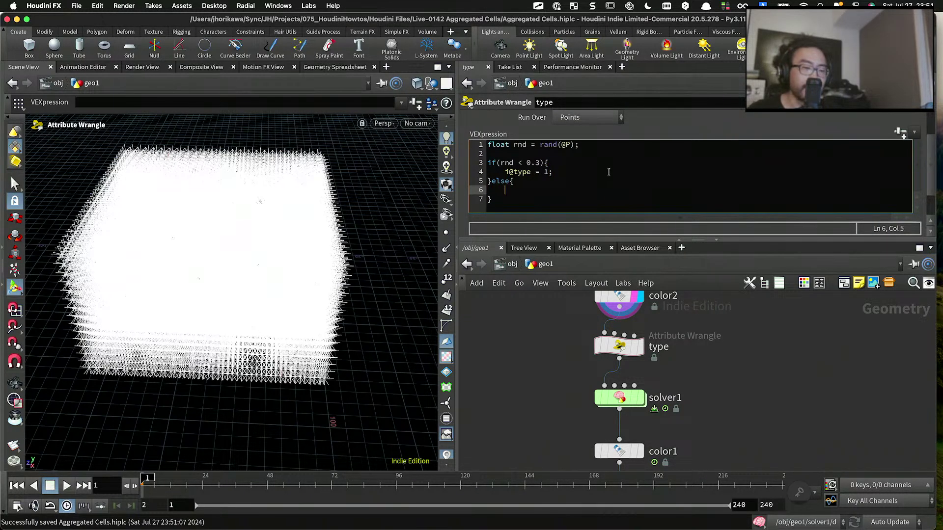
text(i@type = 0;)
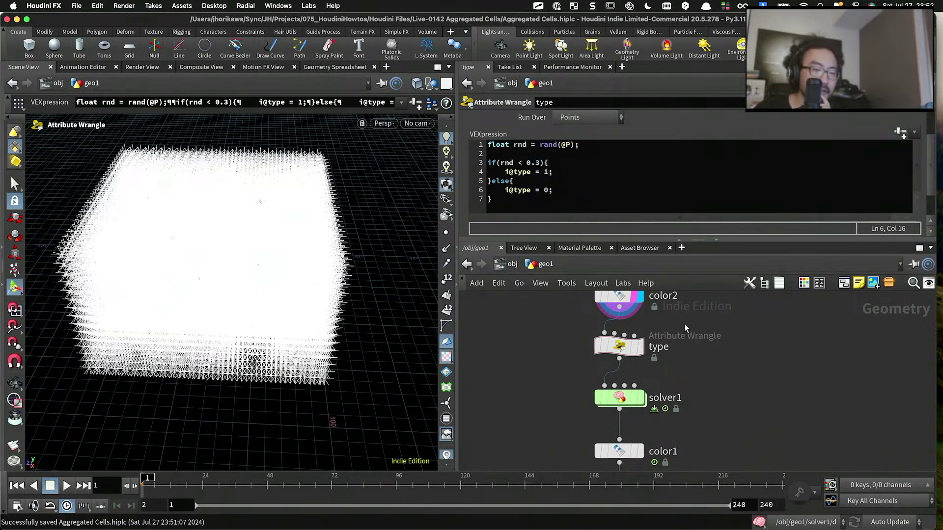
Step: Replace the fixed threshold with chf("windowchance"), create its parameter and set Windowchance to 0.3
drag(540, 163, 531, 163)
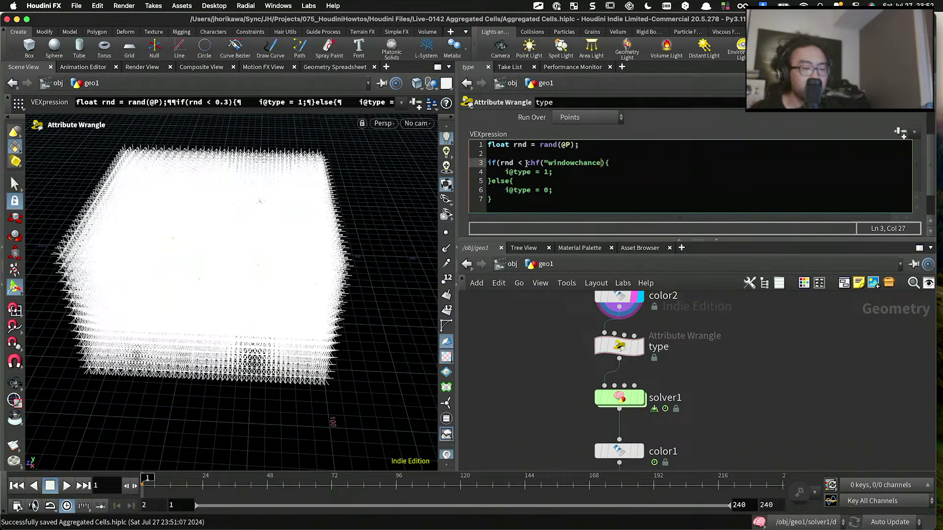
click(896, 130)
middle_drag(564, 183, 570, 183)
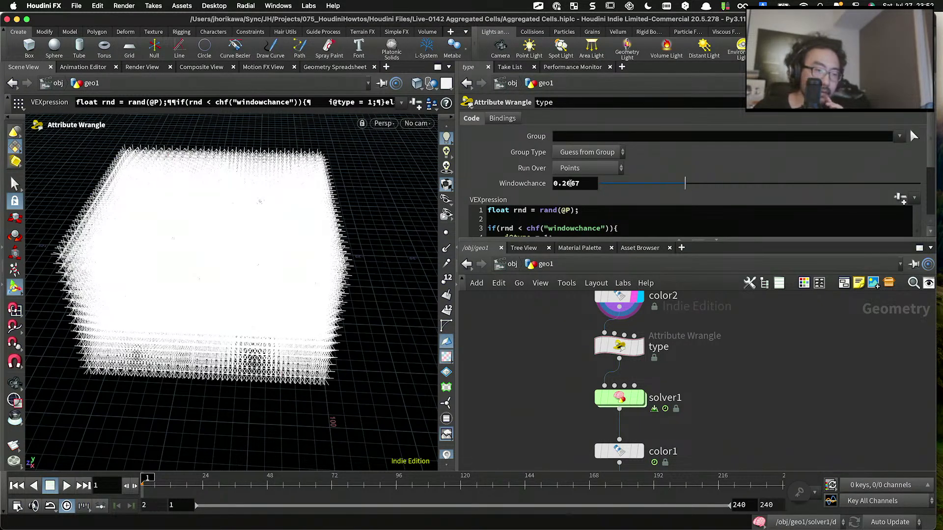
drag(562, 183, 594, 186)
text(3)
key(Return)
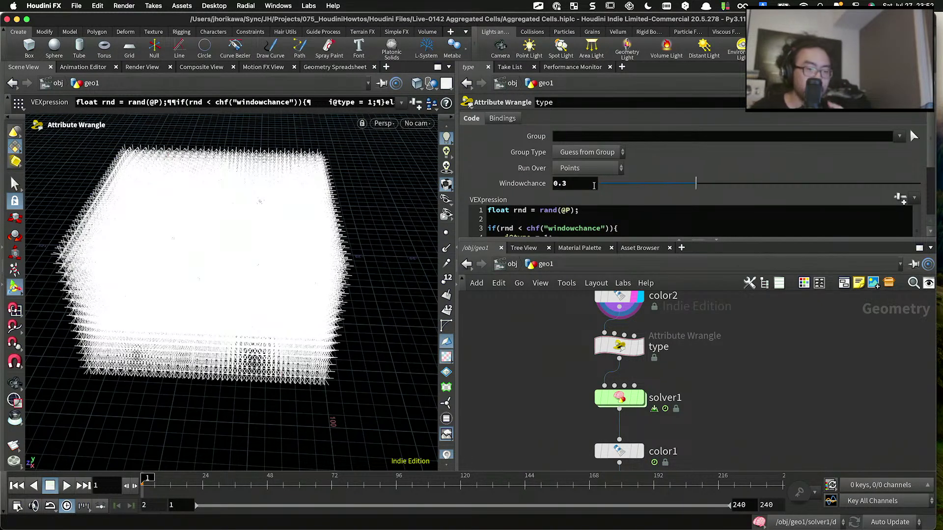
Step: Display the copytopoints3 node's output in the viewport and save the scene file
scroll(638, 373, down, 5)
scroll(635, 383, up, 5)
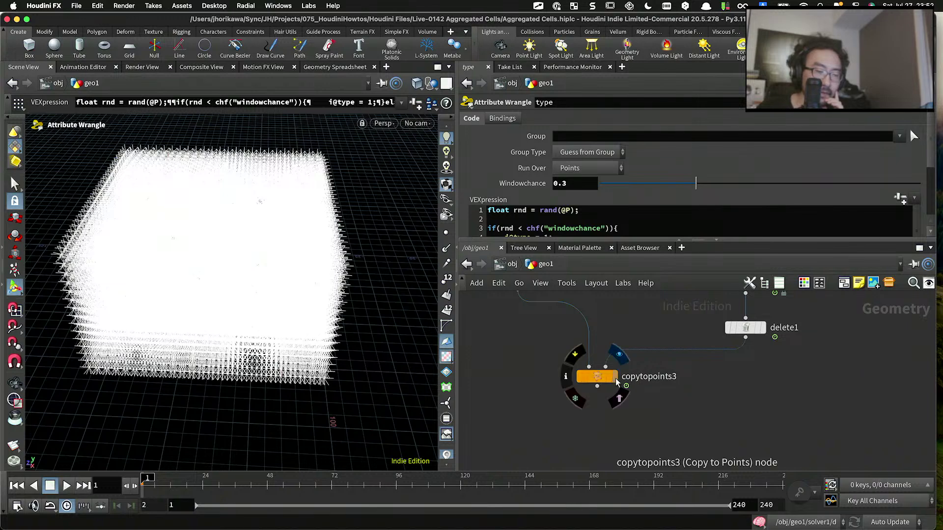
click(589, 377)
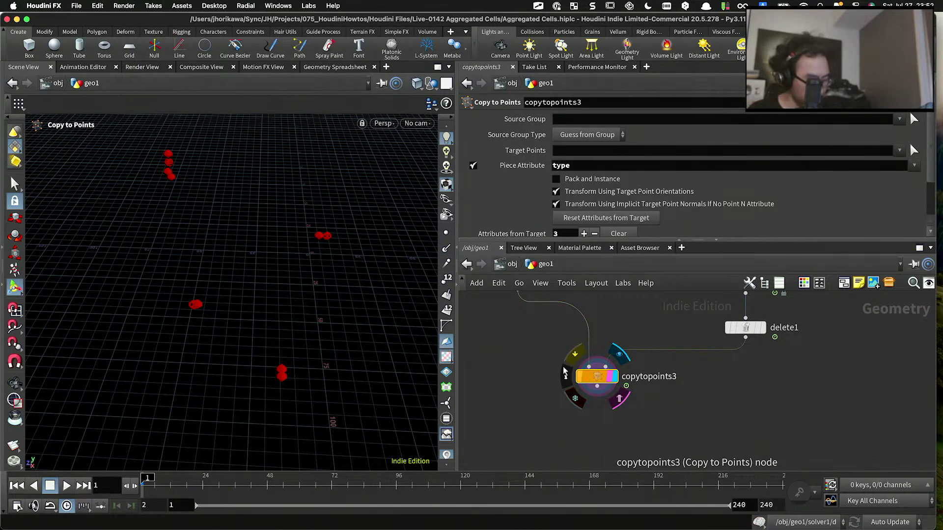
key(super+s)
drag(369, 331, 343, 251)
scroll(614, 381, down, 4)
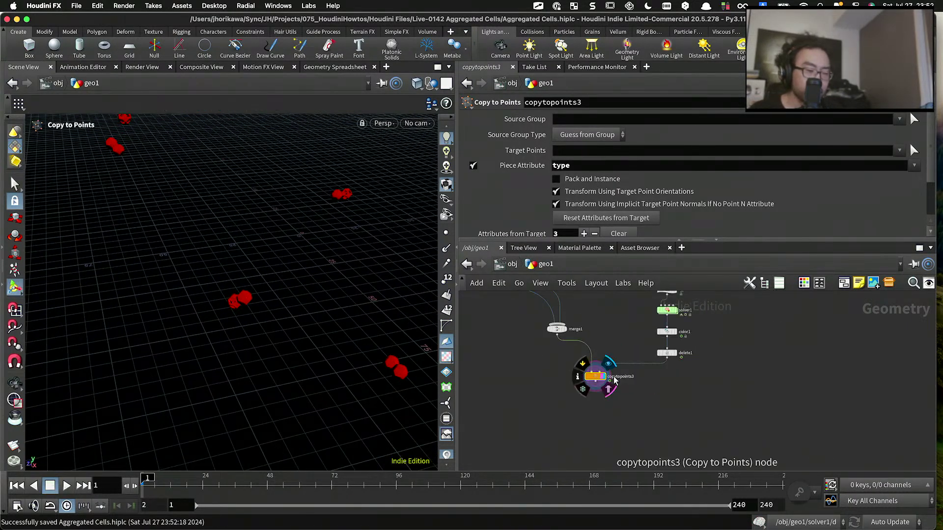
Step: Insert a Color node between delete1 and copytopoints3, and move copytopoints3 to make room for it
scroll(657, 372, up, 4)
key(Tab)
text(color)
key(Return)
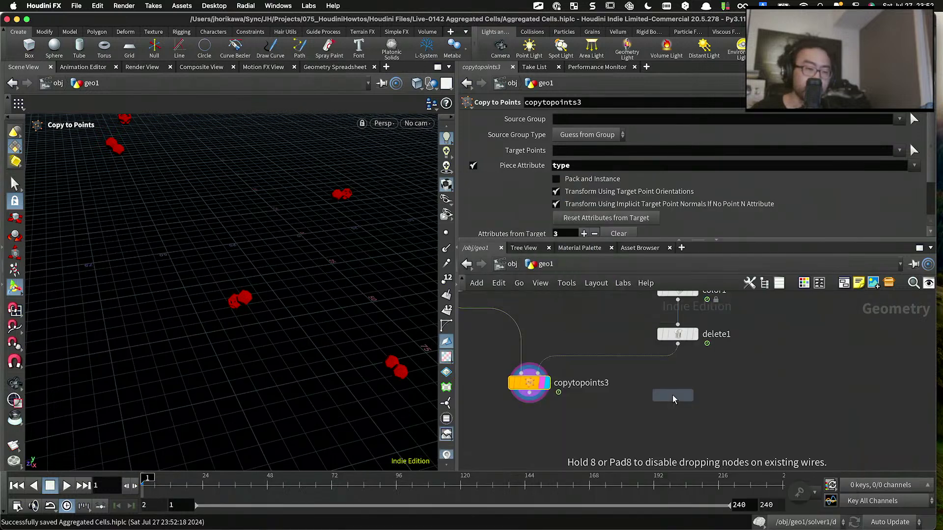
click(672, 399)
drag(672, 398, 676, 371)
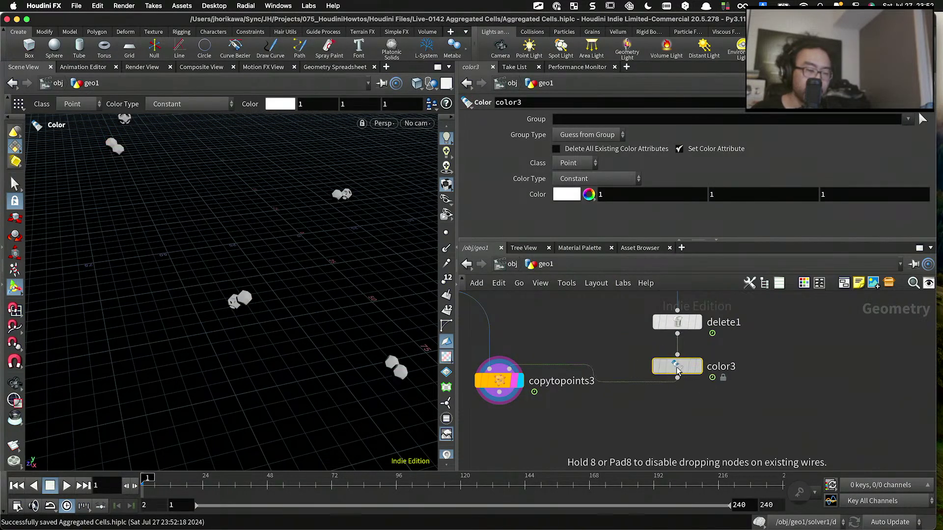
scroll(677, 371, down, 5)
drag(609, 411, 591, 436)
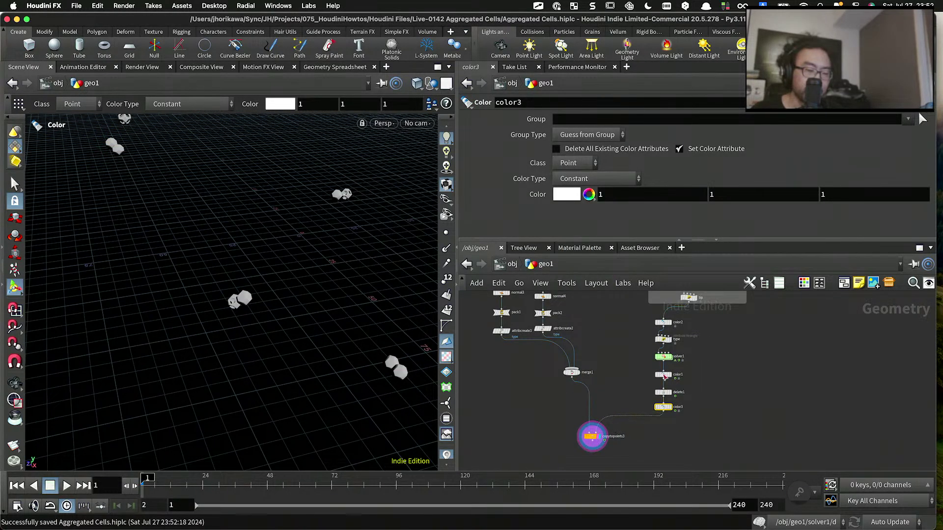
Step: Examine the type wrangle's code and output, and the nodes inside solver1
scroll(675, 344, up, 5)
click(656, 326)
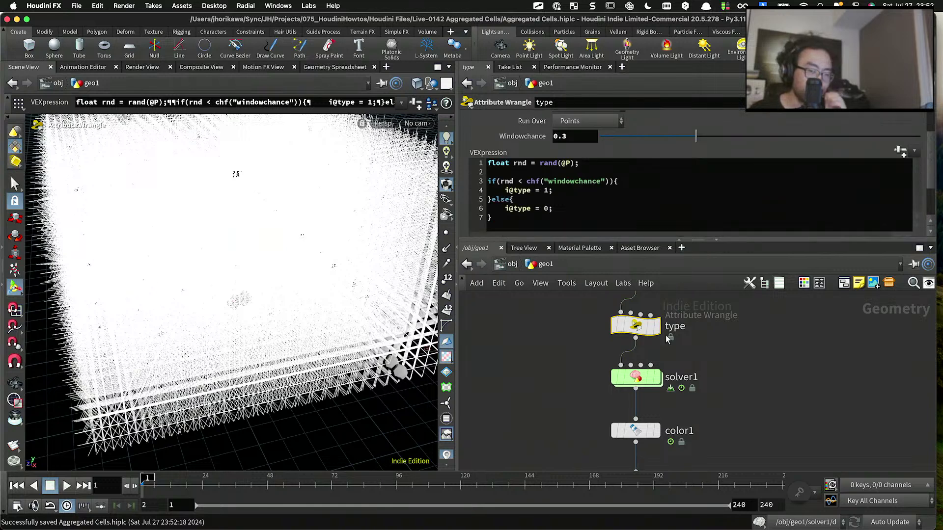
click(579, 217)
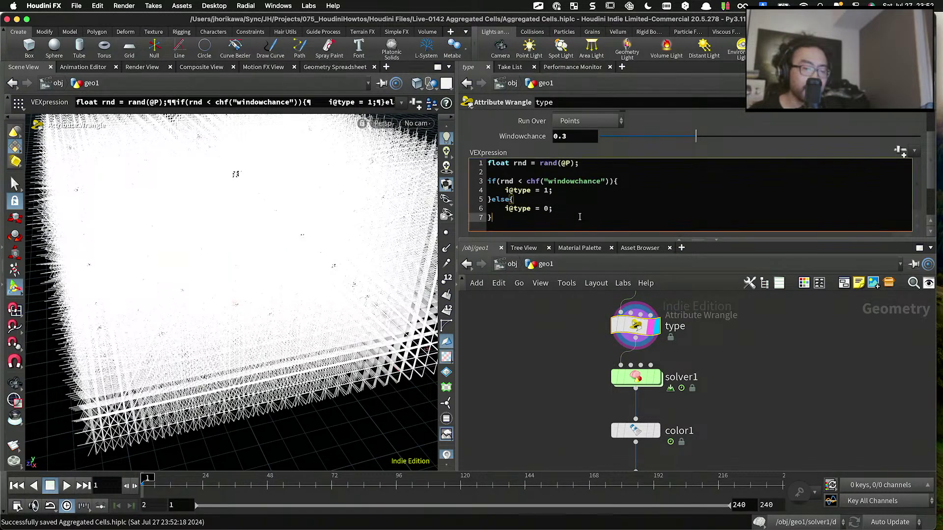
double_click(634, 361)
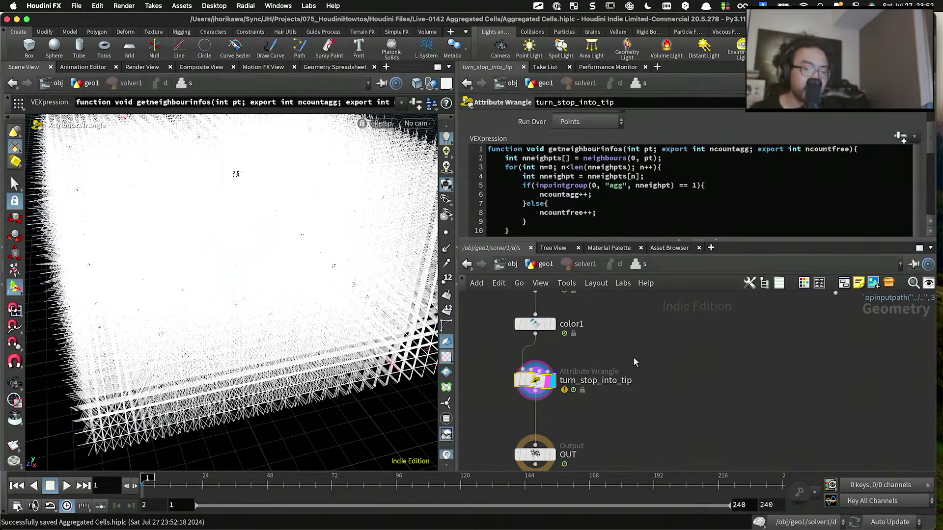
scroll(577, 365, up, 4)
mouse_move(569, 323)
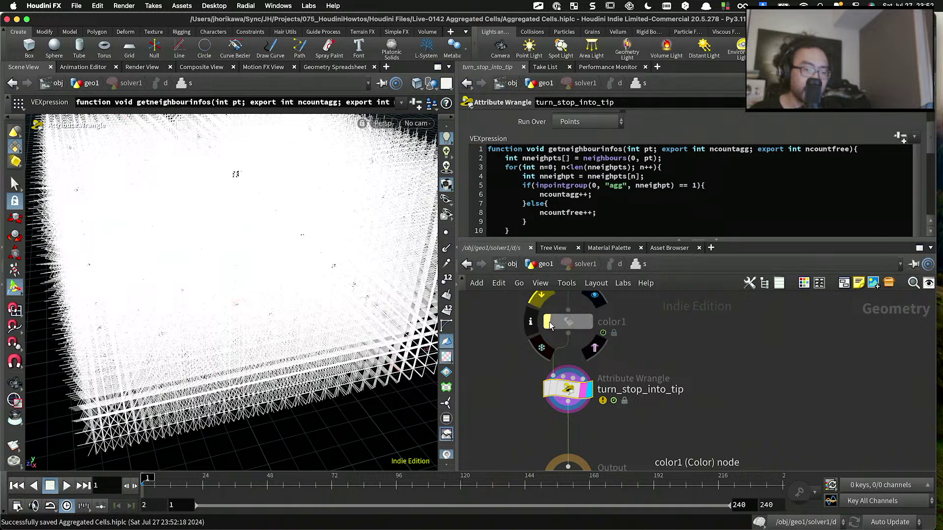
key(u)
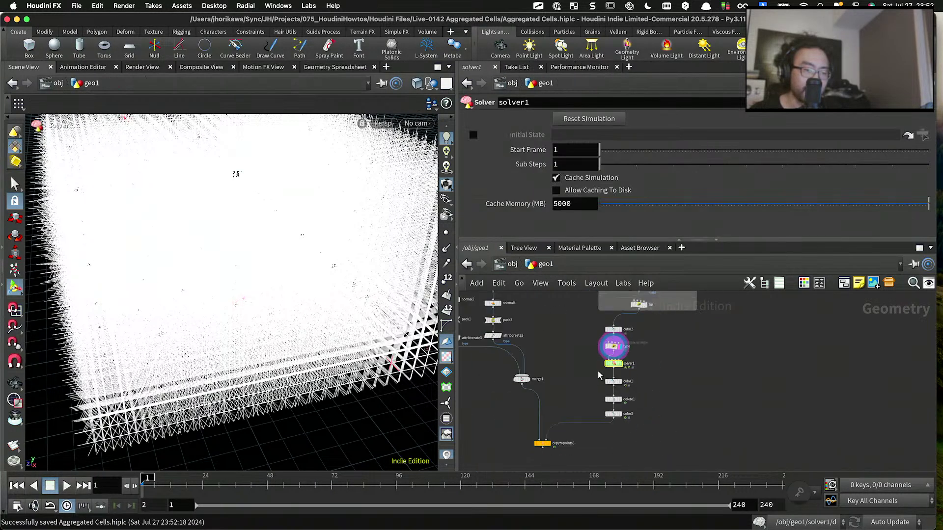
scroll(638, 452, down, 3)
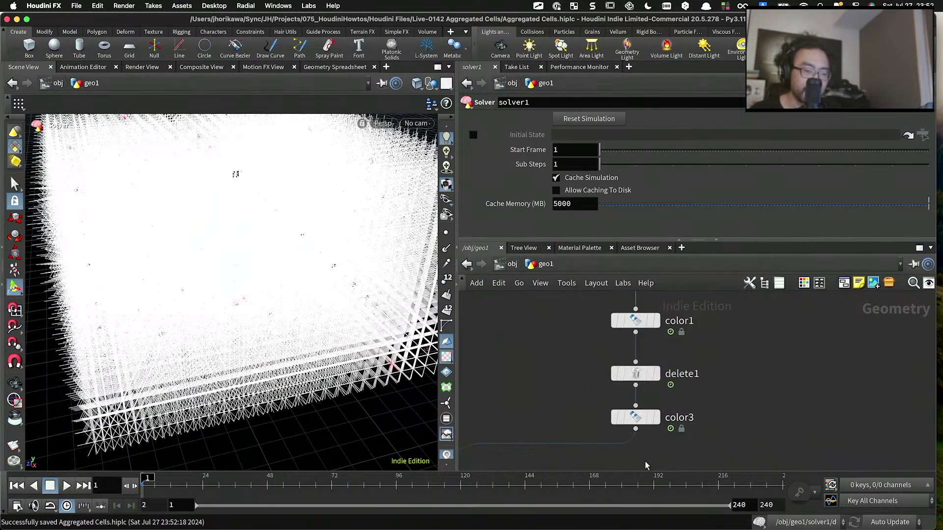
scroll(647, 460, up, 3)
Step: Display the color3 node and set its Color Type to Ramp from Attribute
click(631, 427)
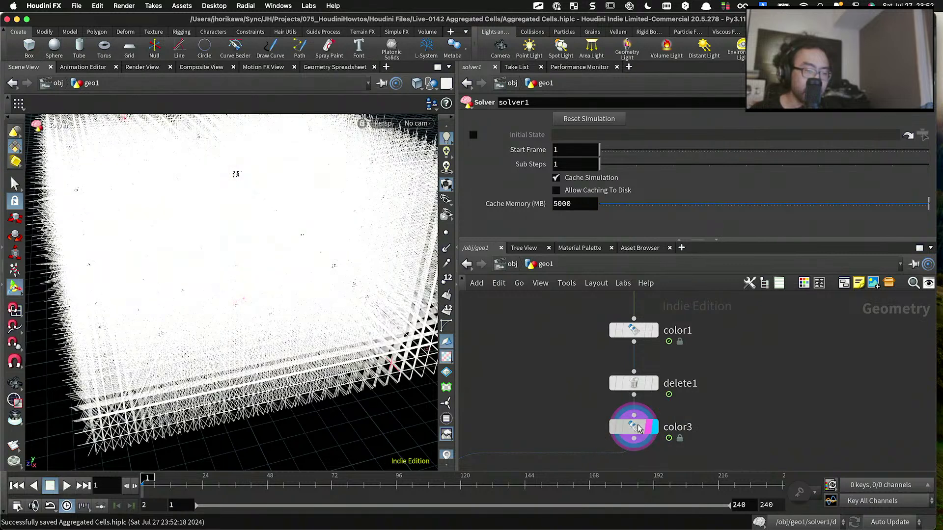
scroll(595, 366, down, 3)
scroll(618, 396, up, 2)
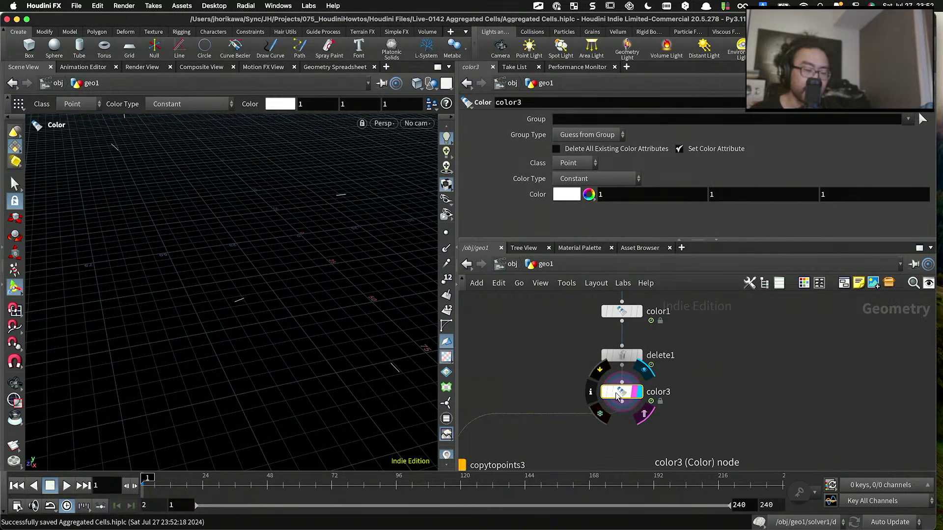
drag(618, 397, 619, 398)
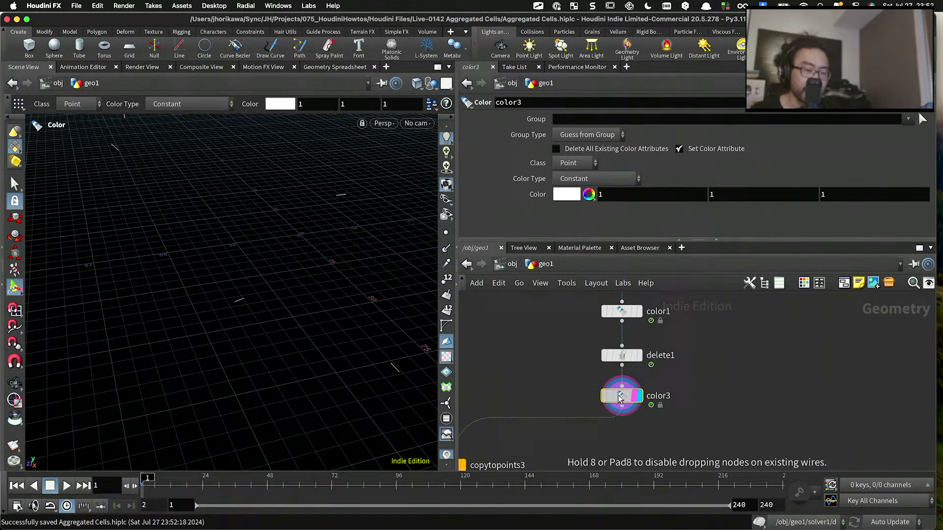
click(576, 180)
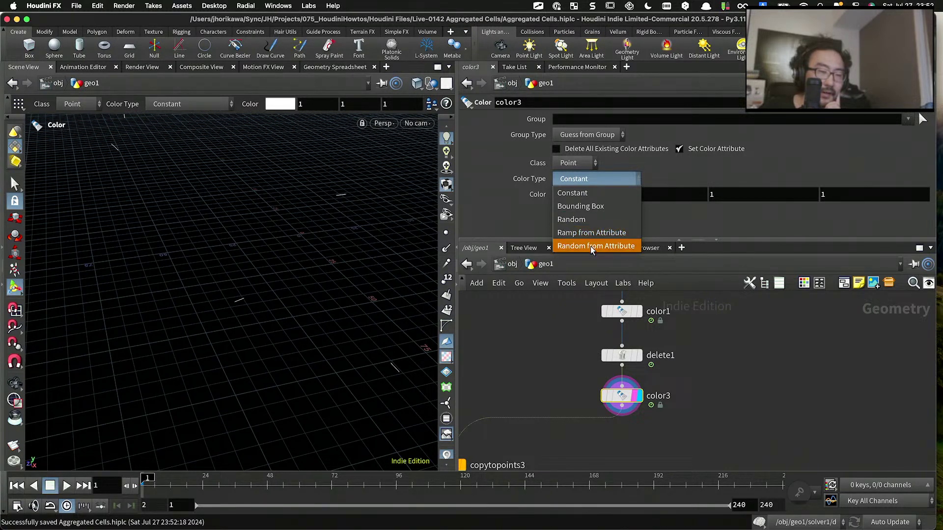
click(592, 245)
click(596, 183)
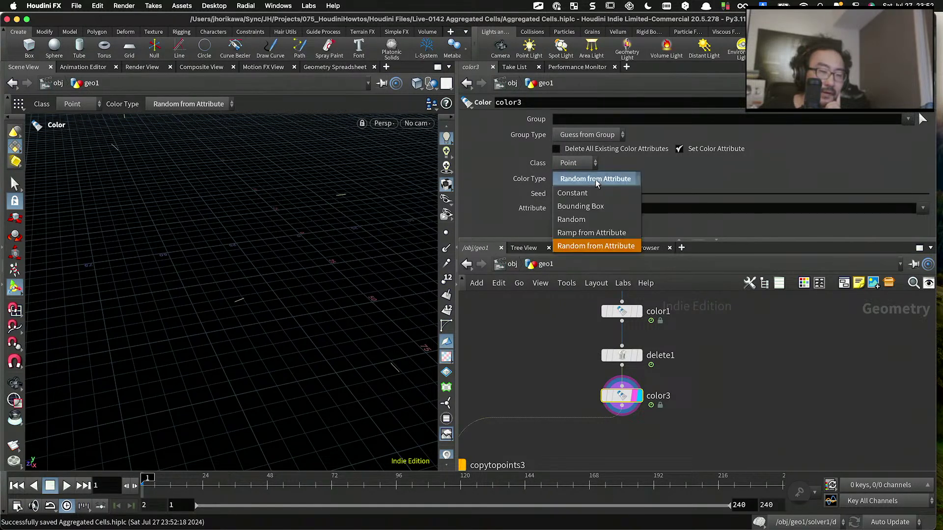
click(598, 234)
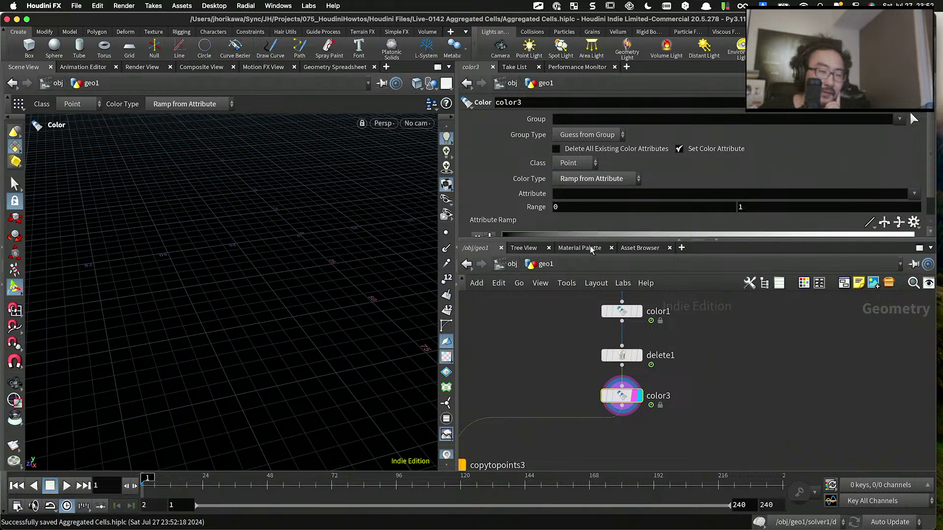
click(582, 194)
Step: Add f@col = rand(@P* 4.342 + chf("seed")); to the type wrangle and create its Seed parameter with the value 0.6667
scroll(658, 416, down, 5)
middle_drag(669, 410, 657, 462)
scroll(637, 393, up, 5)
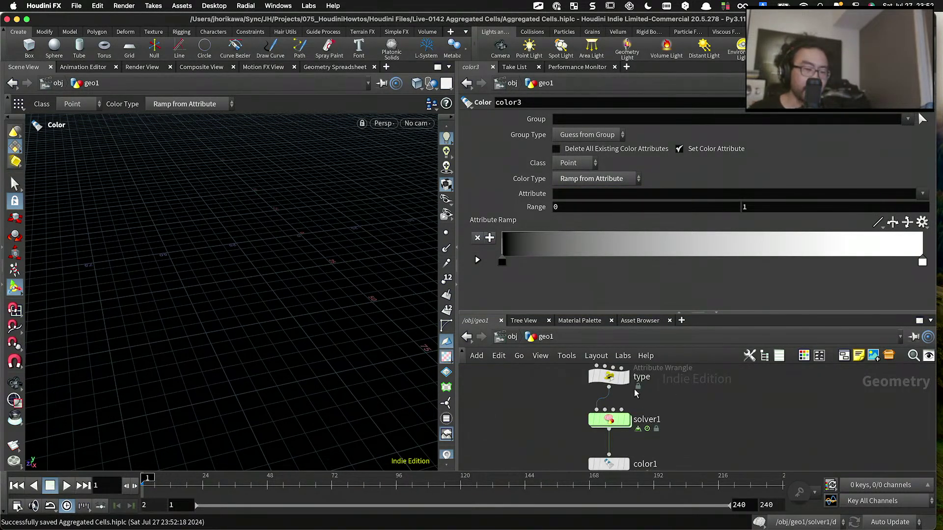
click(608, 377)
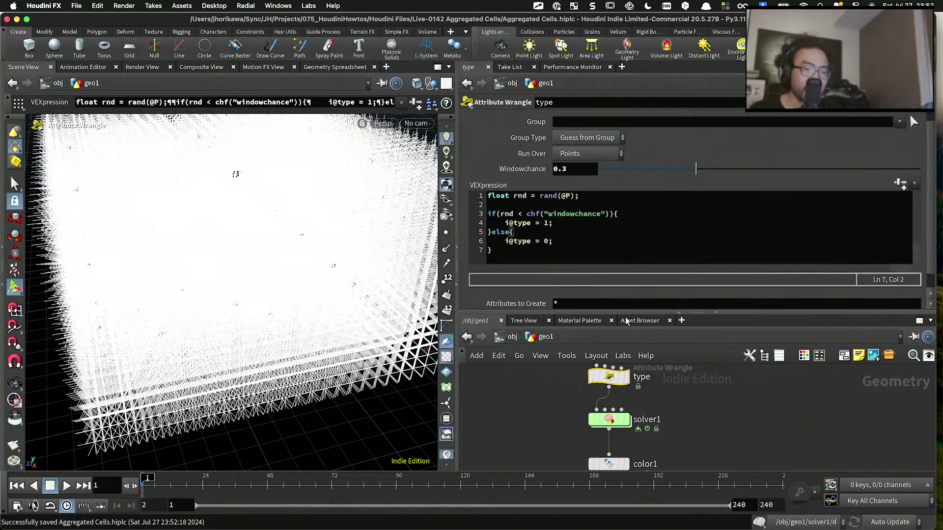
click(595, 249)
key(Return)
key(Return)
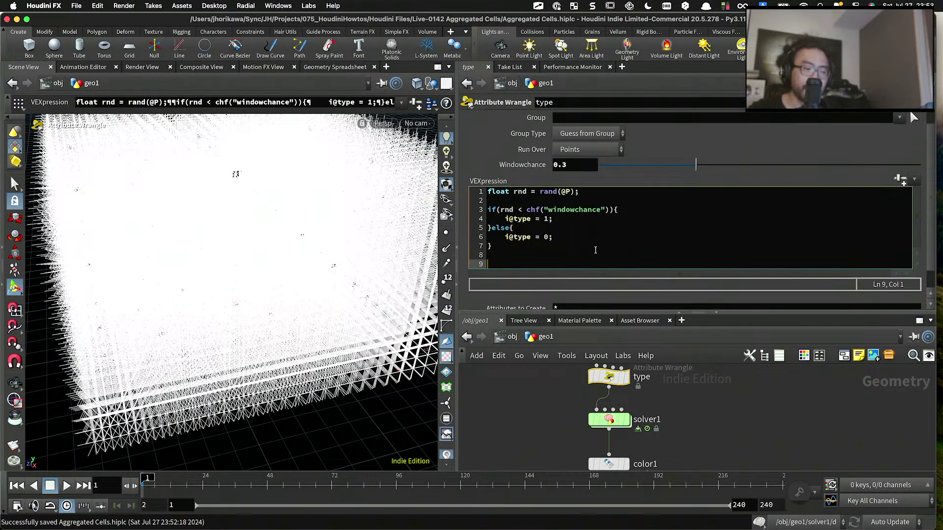
text(f@col =)
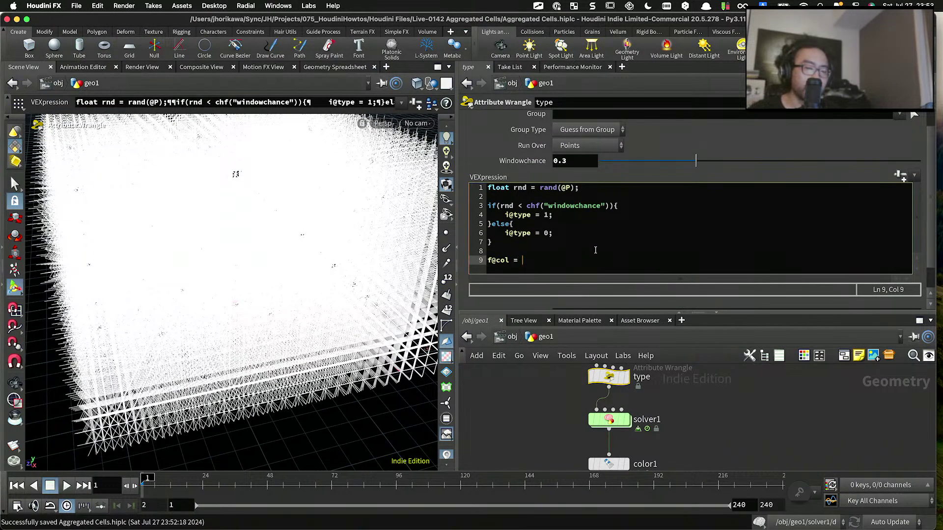
text( rand(@P* 4.342,)
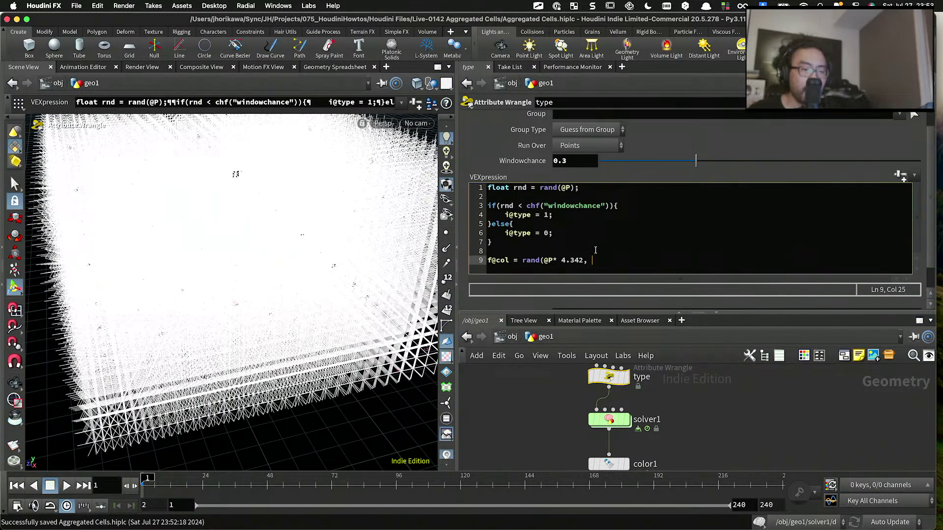
text(f("seed"));)
click(899, 176)
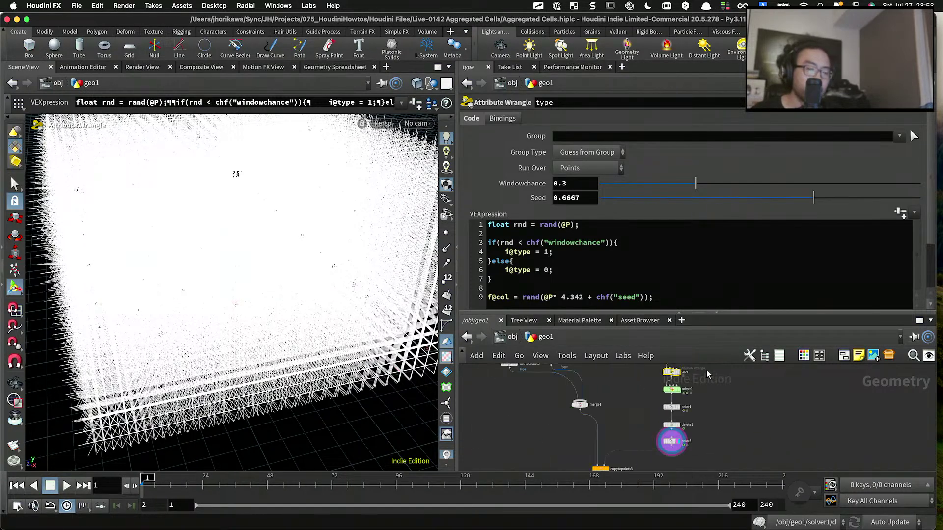
Step: Set the ramp Attribute of the color3 node to the wrangle's col attribute
scroll(683, 445, up, 2)
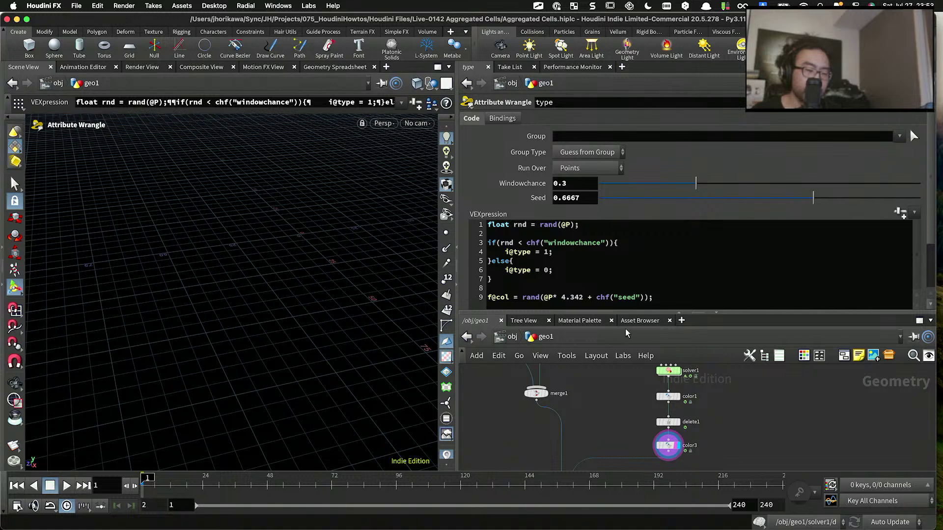
double_click(500, 297)
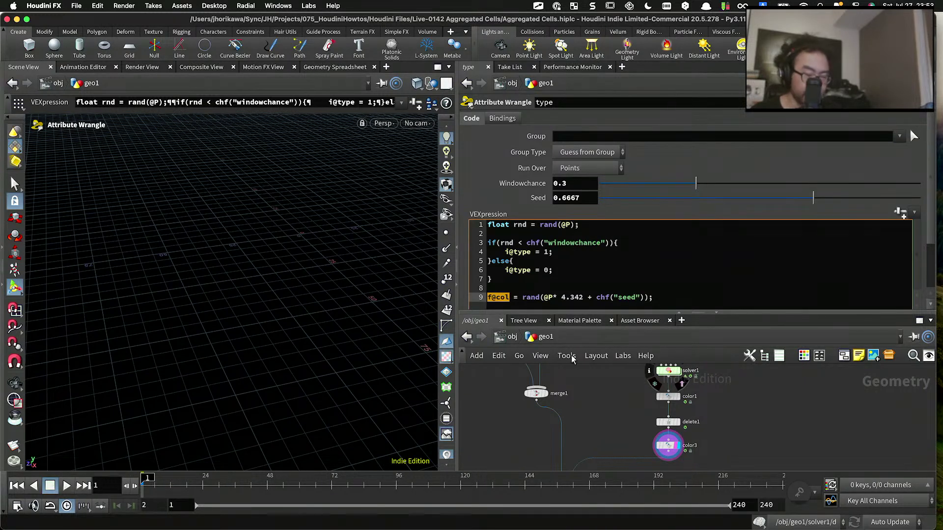
scroll(618, 402, up, 2)
click(641, 378)
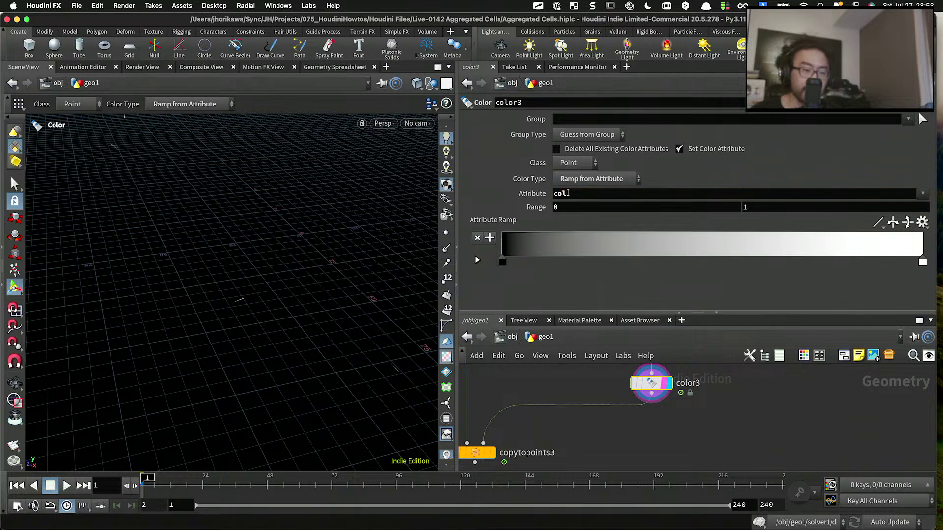
Step: Try the Infra-Red, Grayscale and Inferno presets on color3's attribute ramp
click(922, 222)
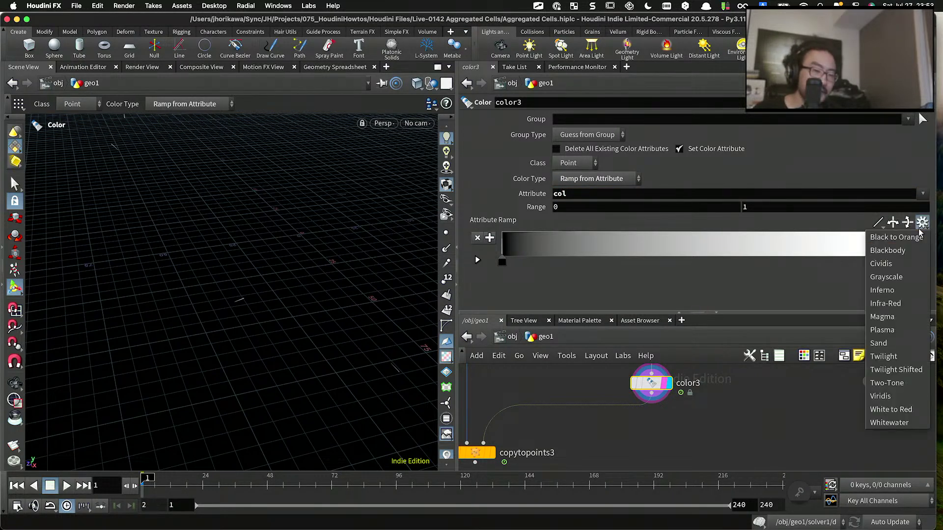
click(895, 303)
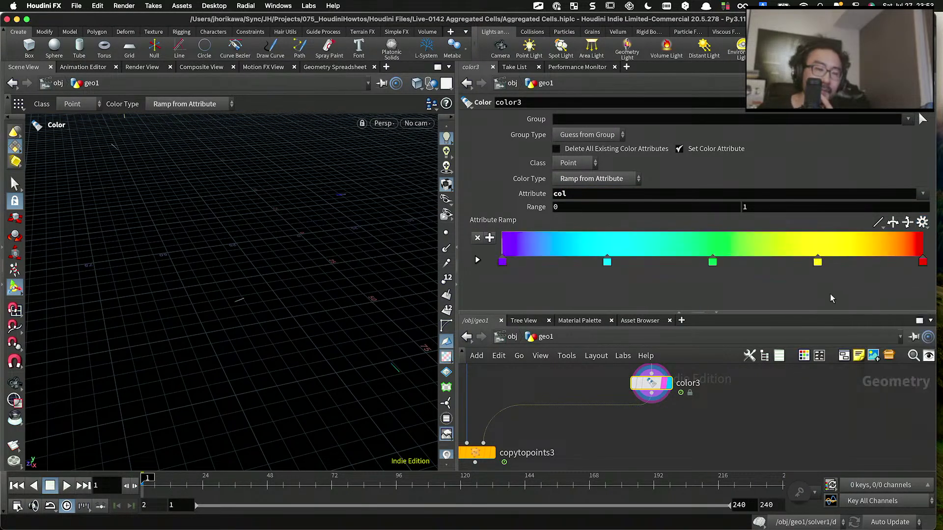
click(922, 223)
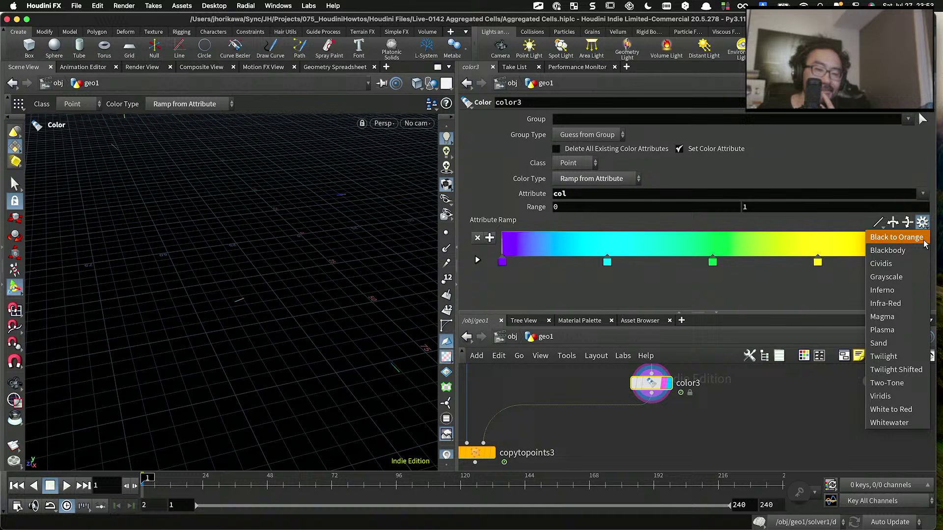
click(908, 277)
click(921, 224)
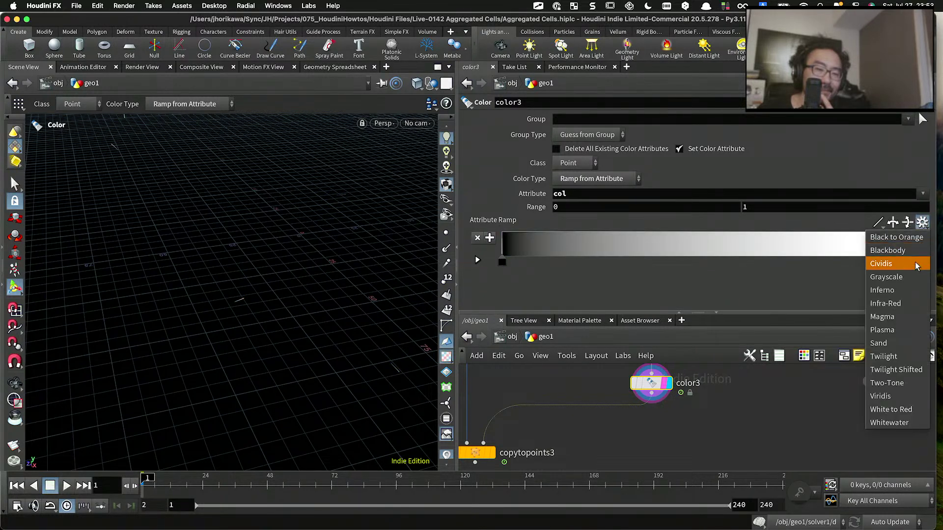
click(907, 290)
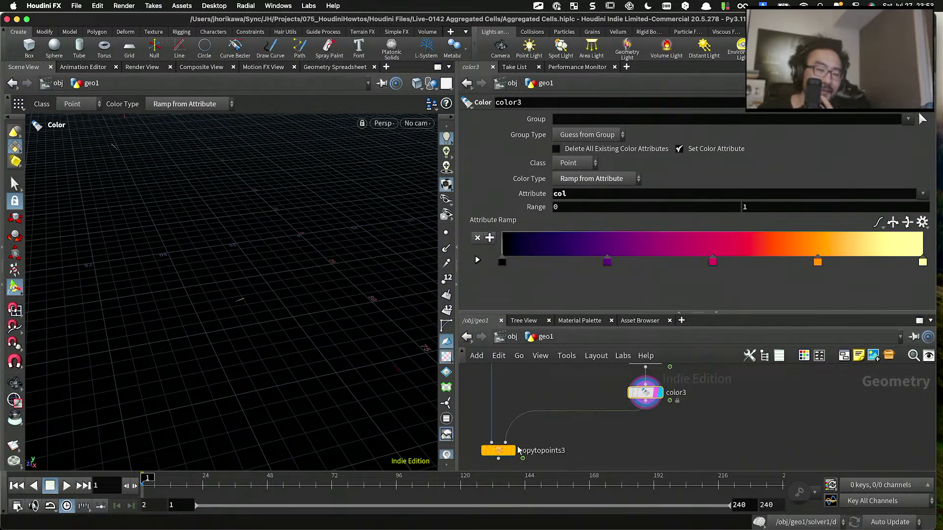
Step: Display copytopoints3, play the cell growth animation, and widen the viewport pane
scroll(515, 444, up, 3)
click(531, 428)
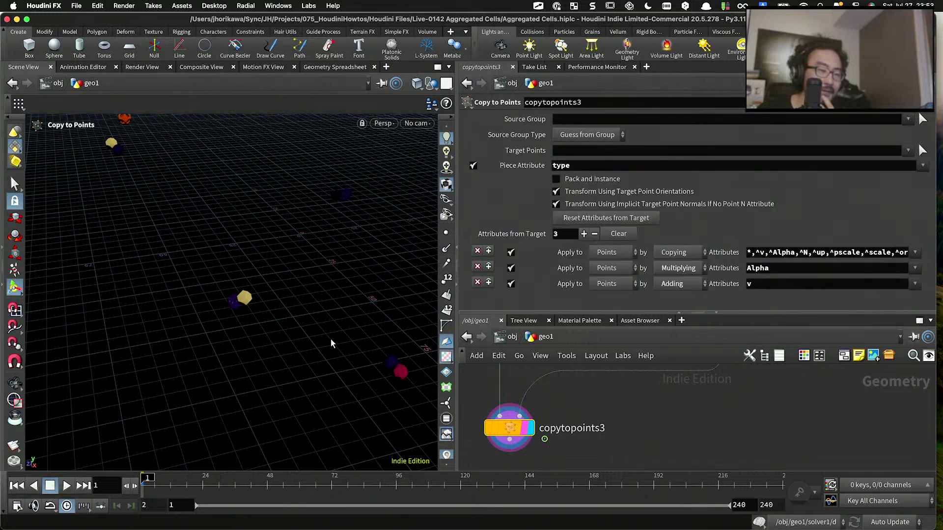
alt+right_drag(334, 301, 221, 383)
click(66, 485)
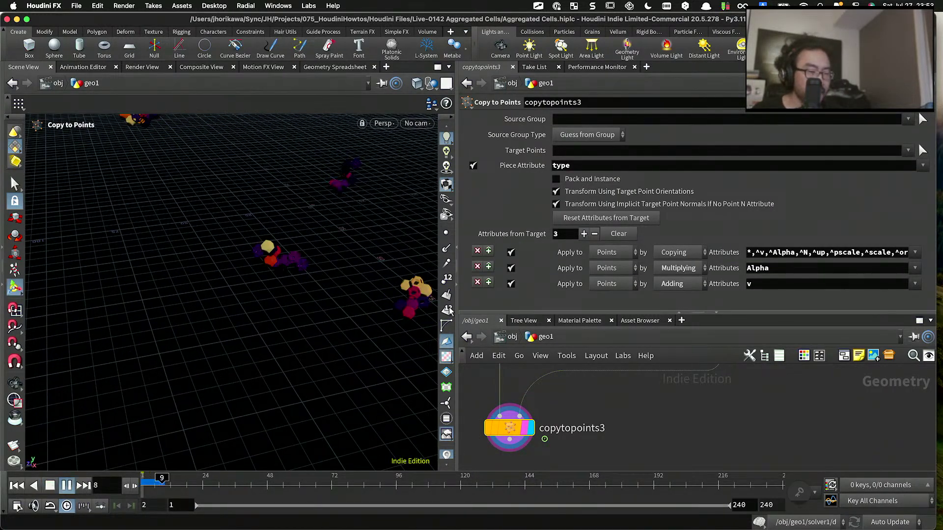
drag(457, 280, 475, 280)
drag(565, 278, 696, 279)
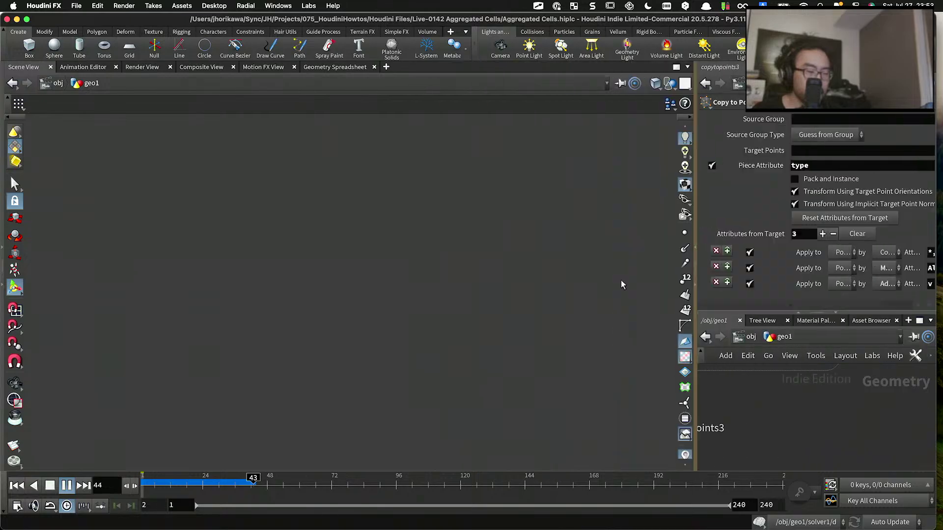
Step: Examine the coloured cell aggregation from several angles during playback and stop the animation at frame 167
drag(355, 333, 299, 342)
right_drag(298, 342, 300, 284)
drag(300, 283, 319, 309)
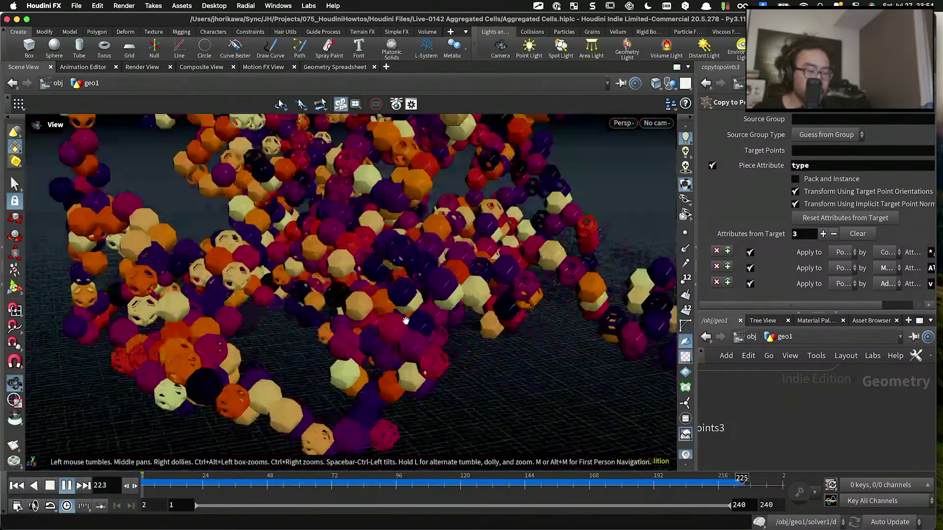
right_drag(319, 309, 366, 324)
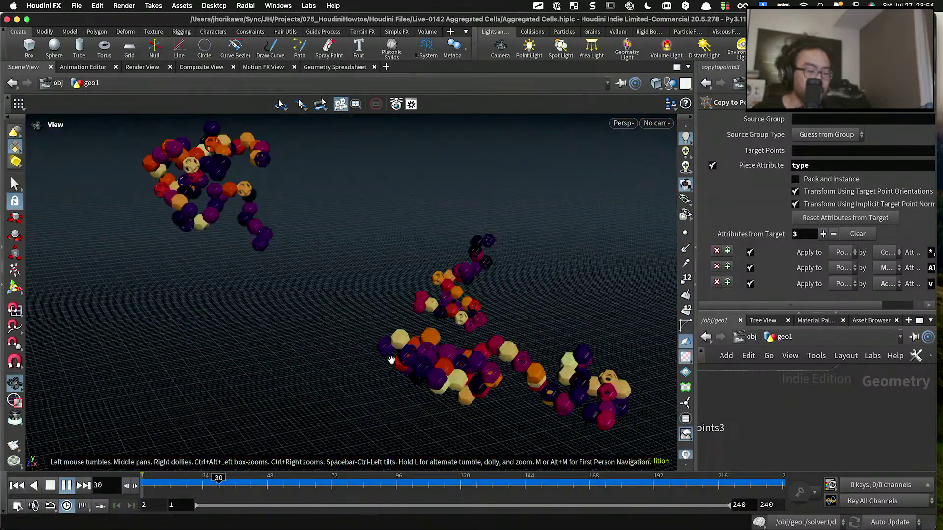
drag(391, 360, 359, 440)
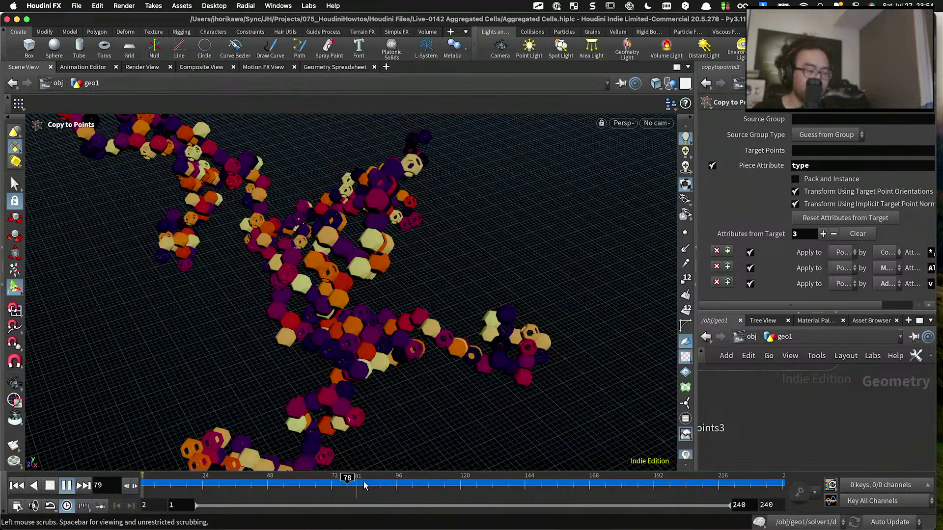
key(h)
Step: Try the Grayscale, Magma and Plasma presets on color3's attribute ramp, comparing the cell colours in the viewport
scroll(769, 396, up, 5)
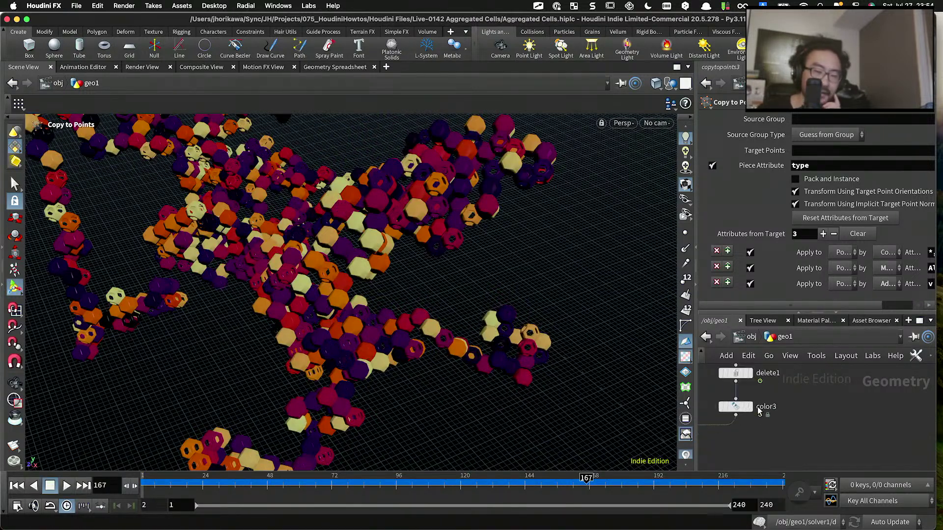
click(727, 408)
click(921, 223)
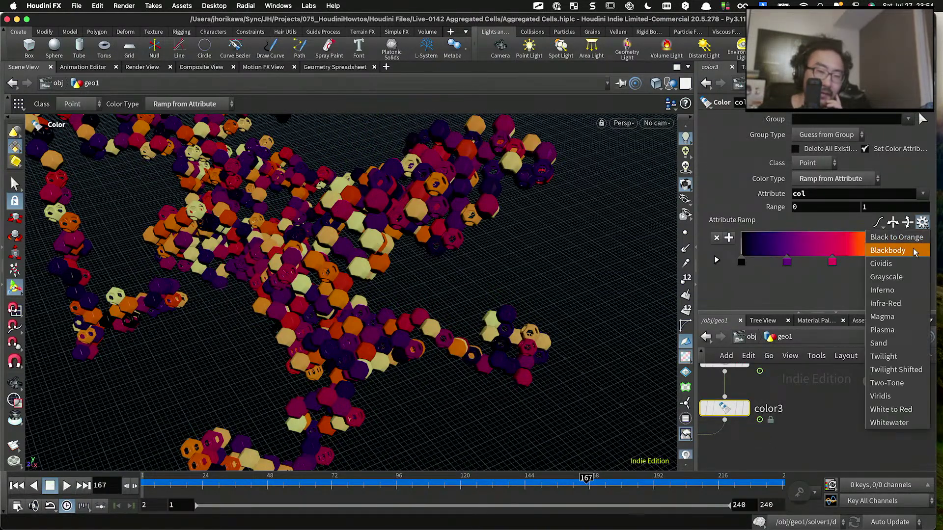
click(902, 278)
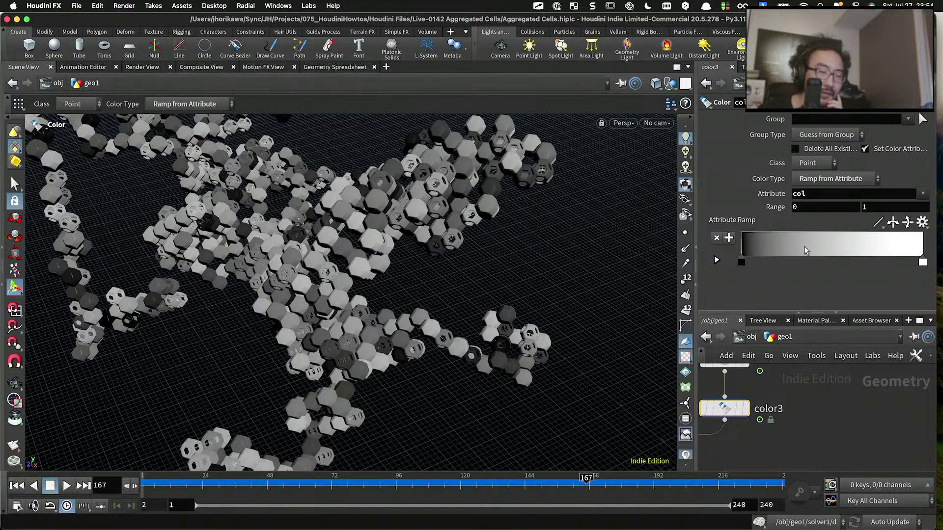
click(922, 223)
click(886, 311)
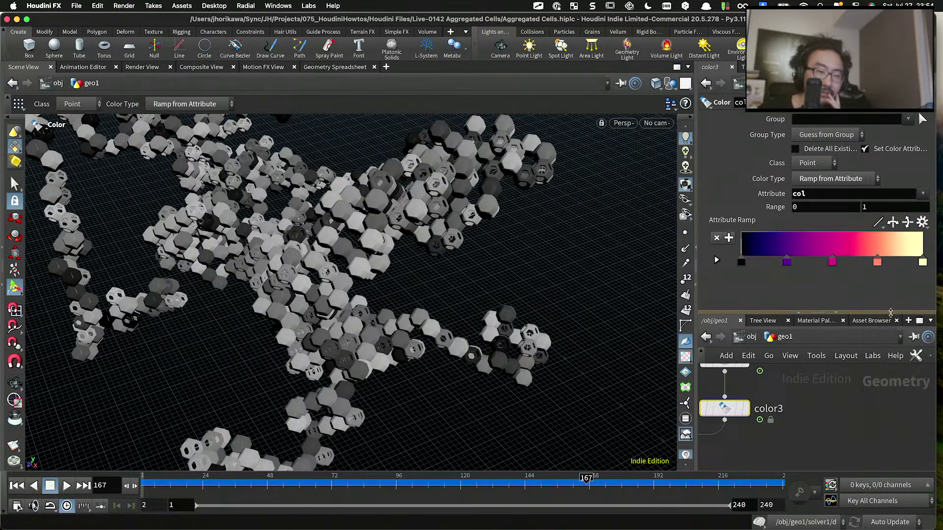
click(922, 222)
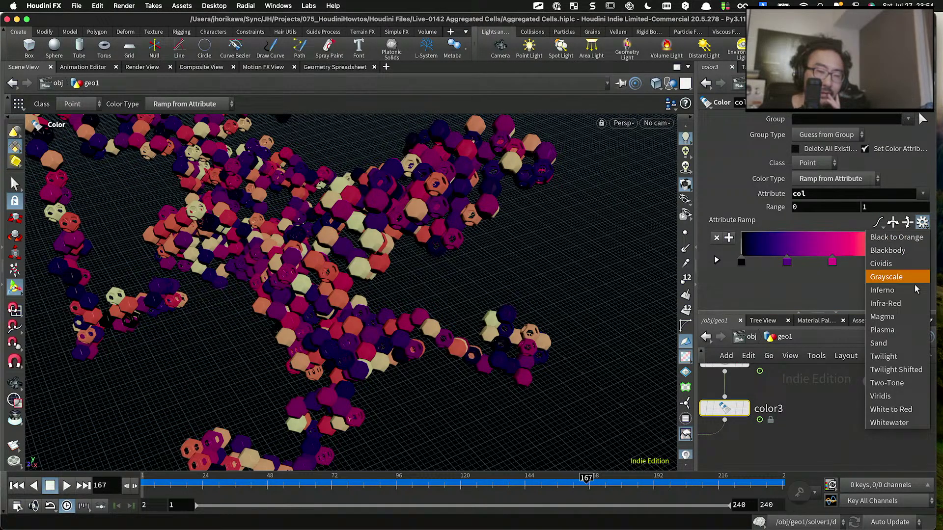
click(906, 329)
Step: Apply the Sand preset to color3's attribute ramp
click(924, 226)
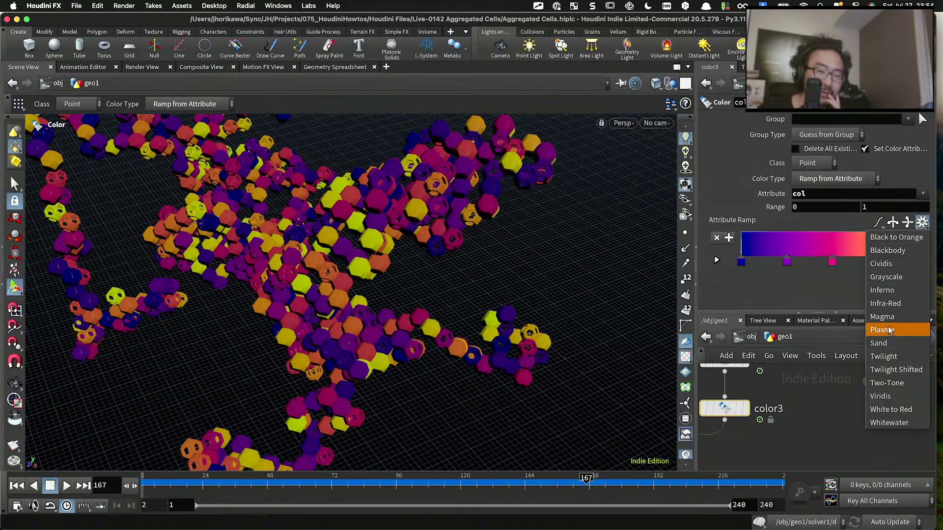
click(886, 331)
click(922, 224)
click(884, 329)
click(922, 223)
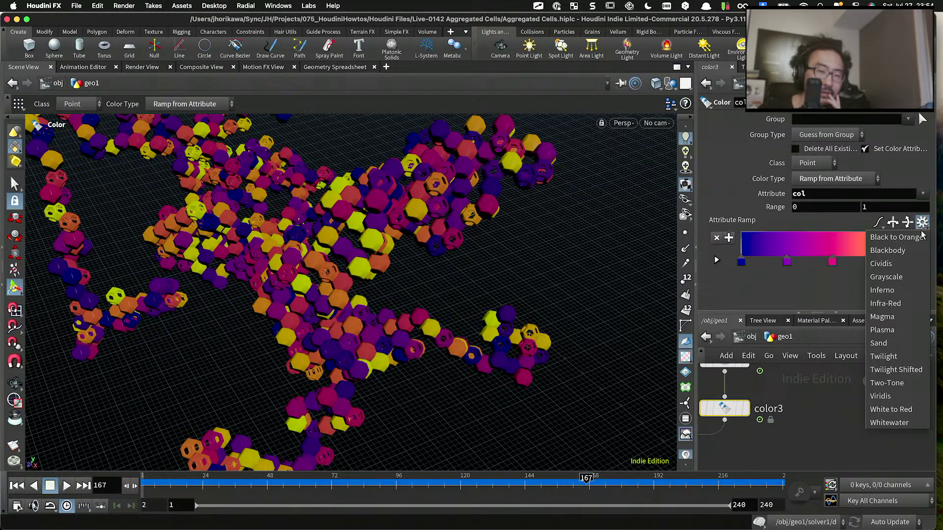
click(880, 343)
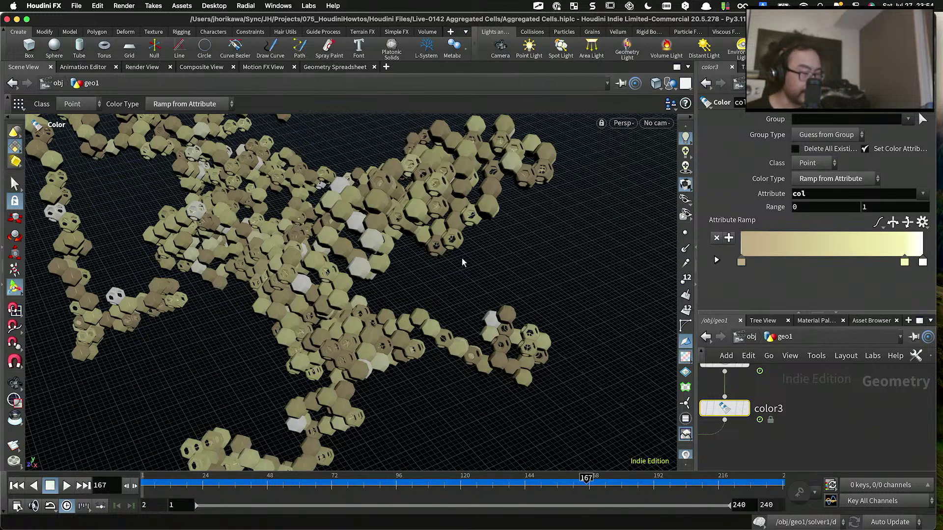
Step: Create a camera from a reoriented view of the cells and reset its Rotate values to 0
alt+drag(462, 258, 414, 252)
right_click(485, 211)
key(Return)
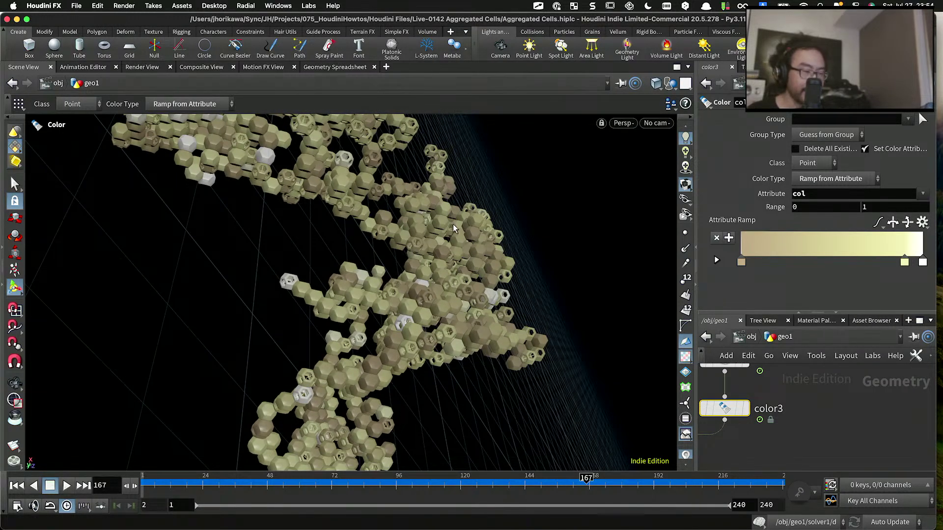
mouse_move(452, 227)
alt+mouse_down()
mouse_move(430, 242)
mouse_move(437, 234)
alt+mouse_up()
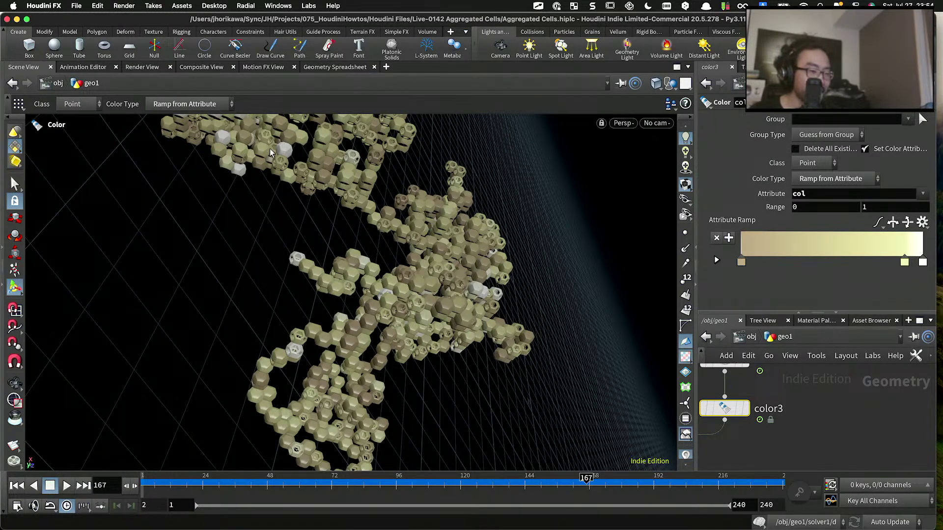
ctrl+click(498, 47)
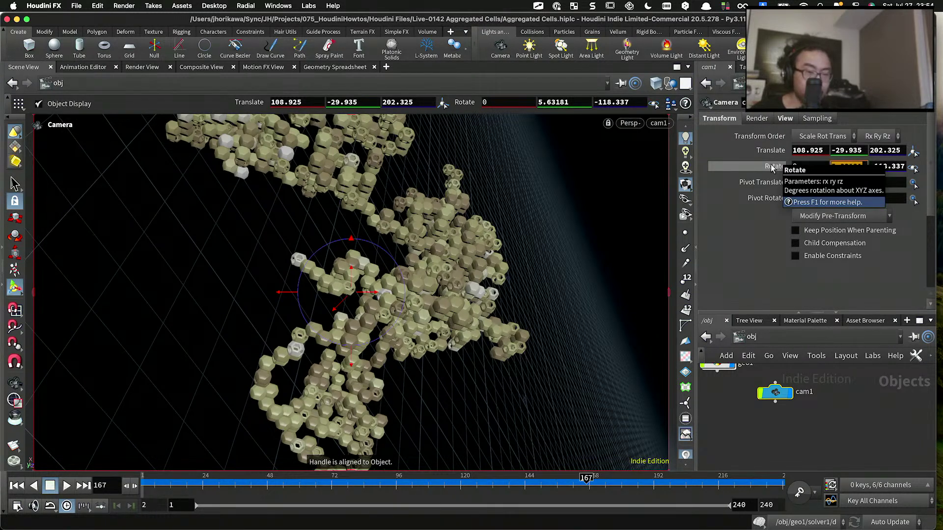
ctrl+middle_click(772, 168)
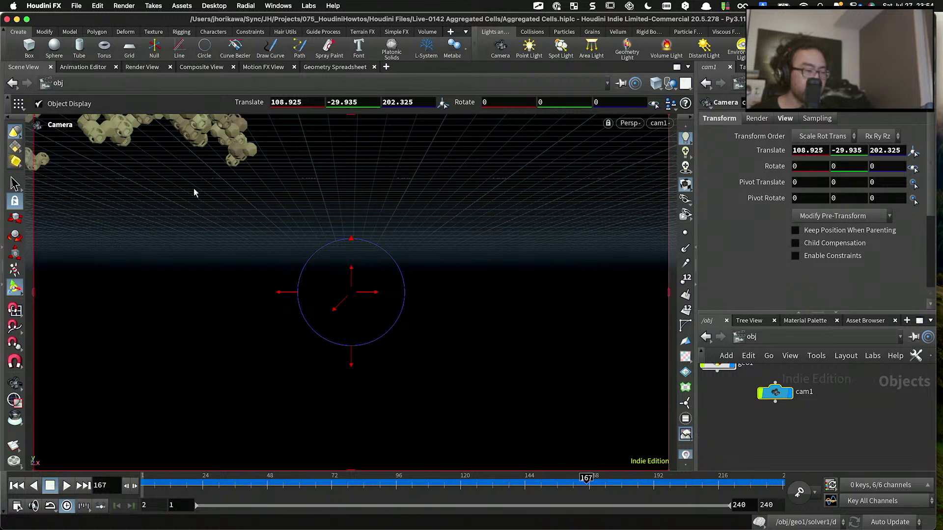
click(15, 182)
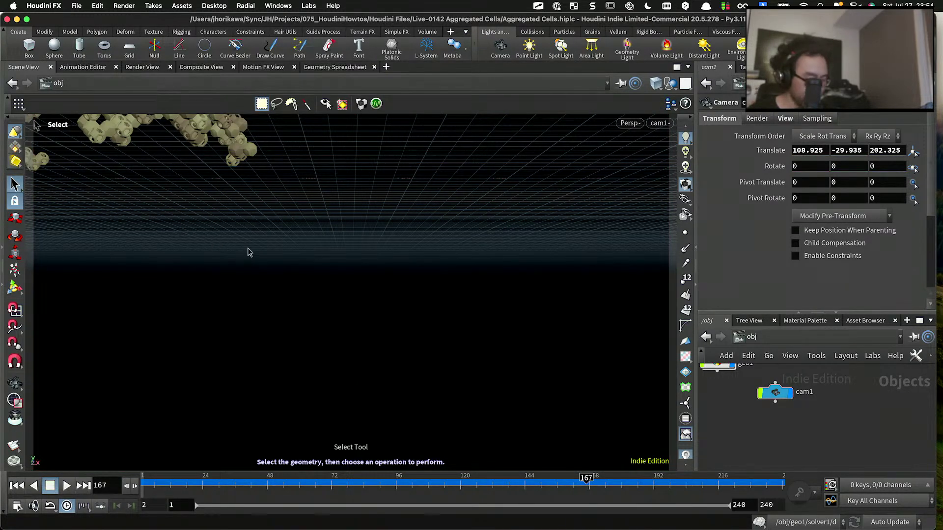
Step: Leave the cam1 view and examine the whole cell aggregation from several angles and distances in the free perspective view
key(Escape)
drag(311, 225, 362, 311)
key(s)
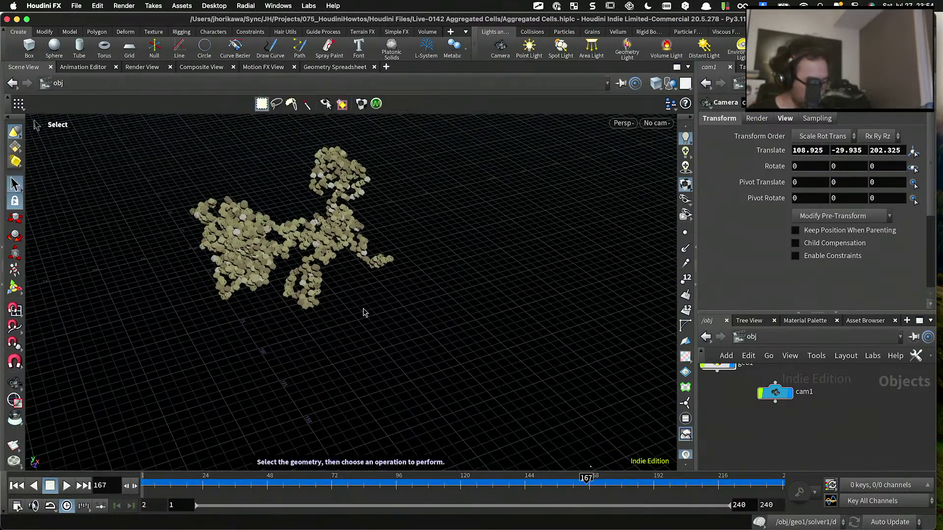
key(Escape)
drag(431, 279, 439, 311)
scroll(439, 311, up, 10)
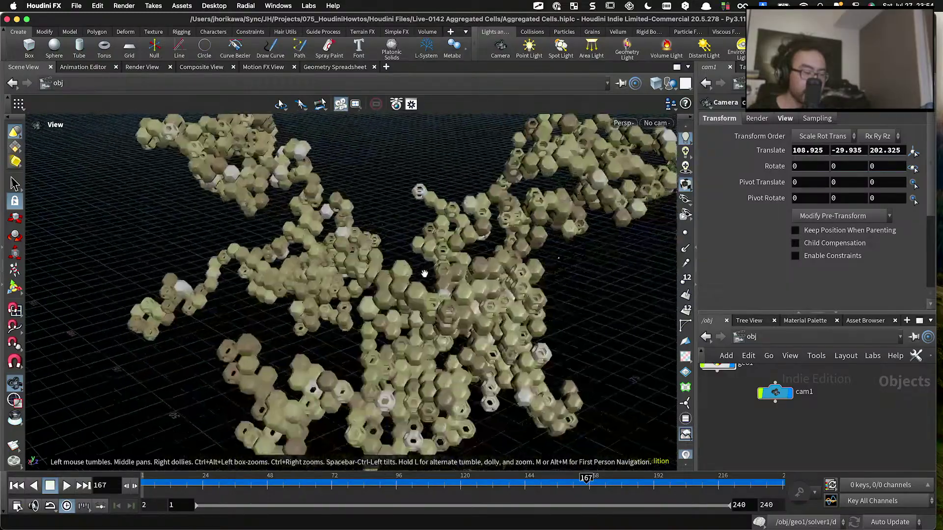
drag(424, 273, 443, 304)
scroll(458, 308, down, 5)
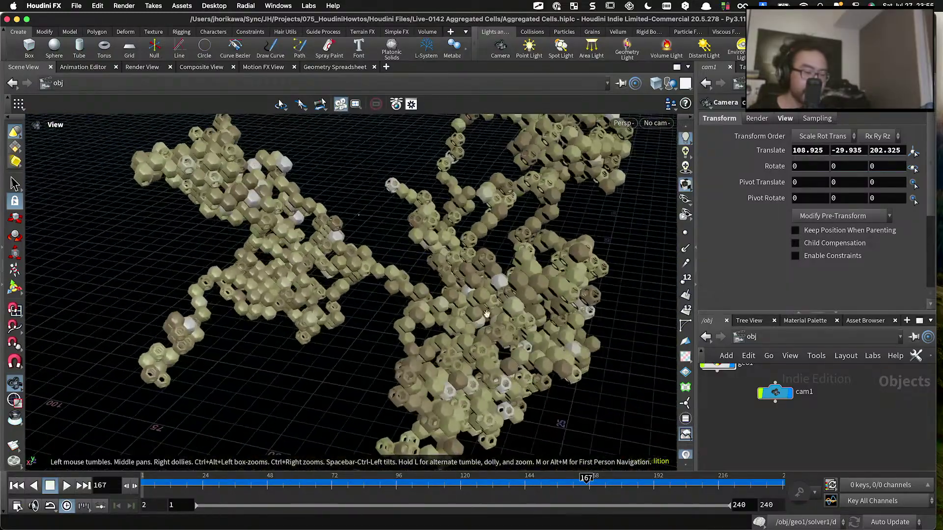
Step: Inside geo1, set the grid wrangle's Xnum, Ynum and Znum to 10 each
double_click(727, 381)
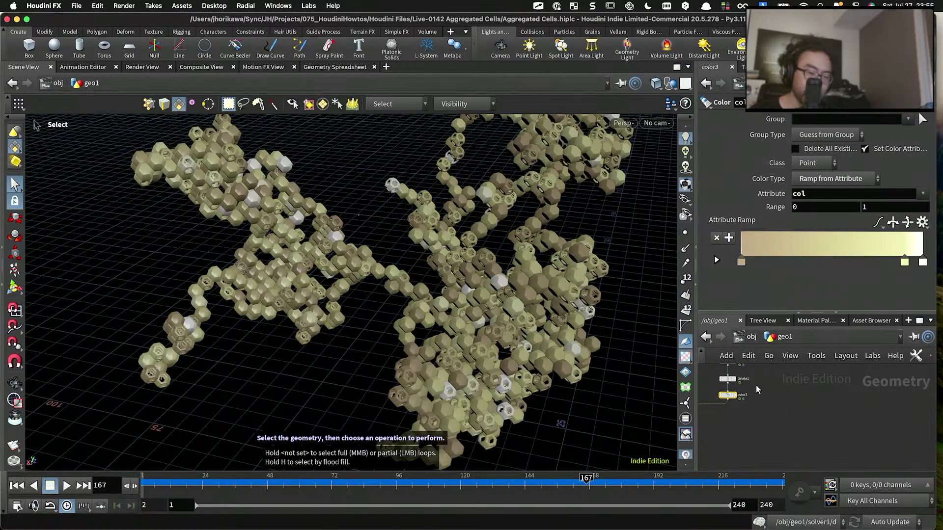
drag(737, 313, 738, 261)
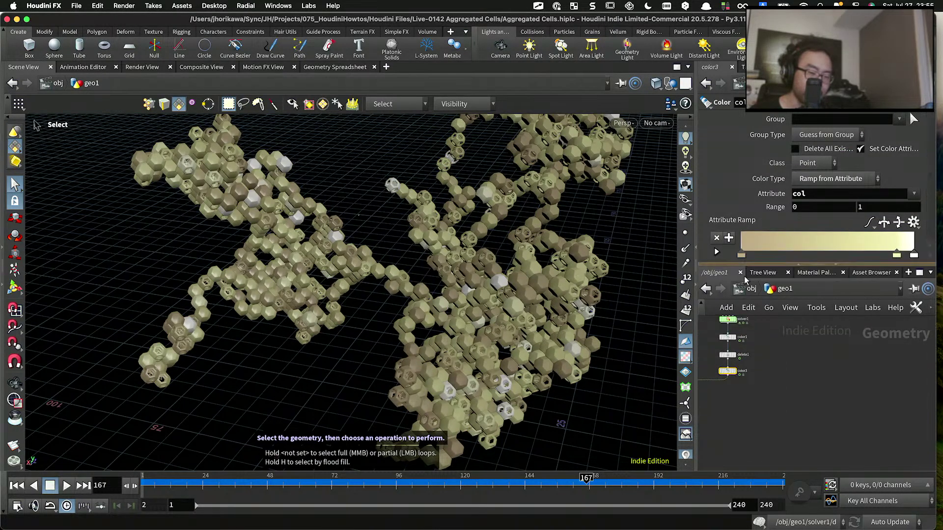
scroll(794, 425, down, 5)
scroll(794, 403, up, 4)
middle_drag(794, 383, 813, 454)
scroll(810, 417, down, 2)
scroll(811, 388, up, 6)
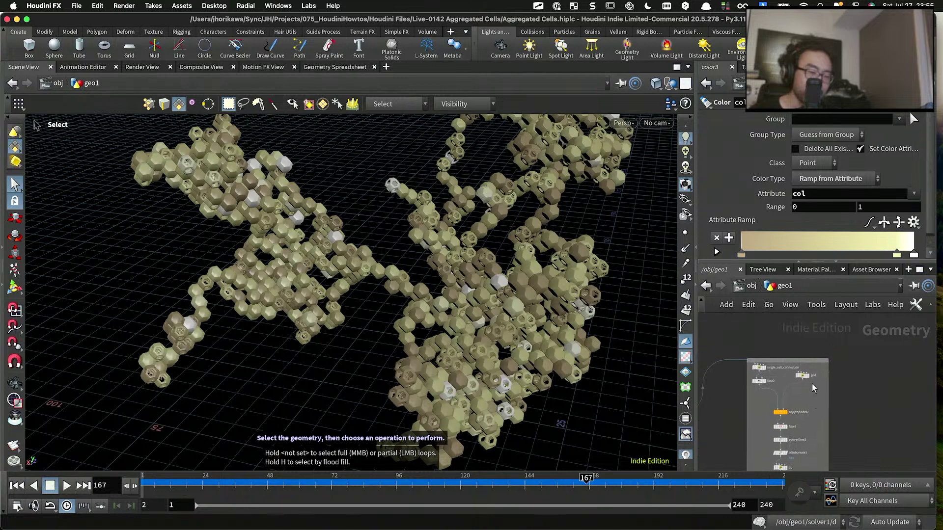
click(788, 364)
click(884, 199)
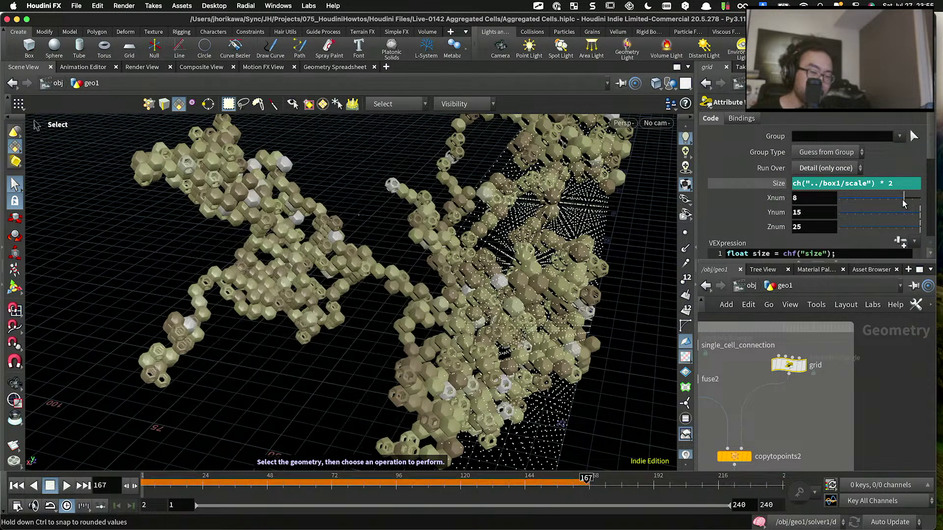
click(891, 212)
click(874, 227)
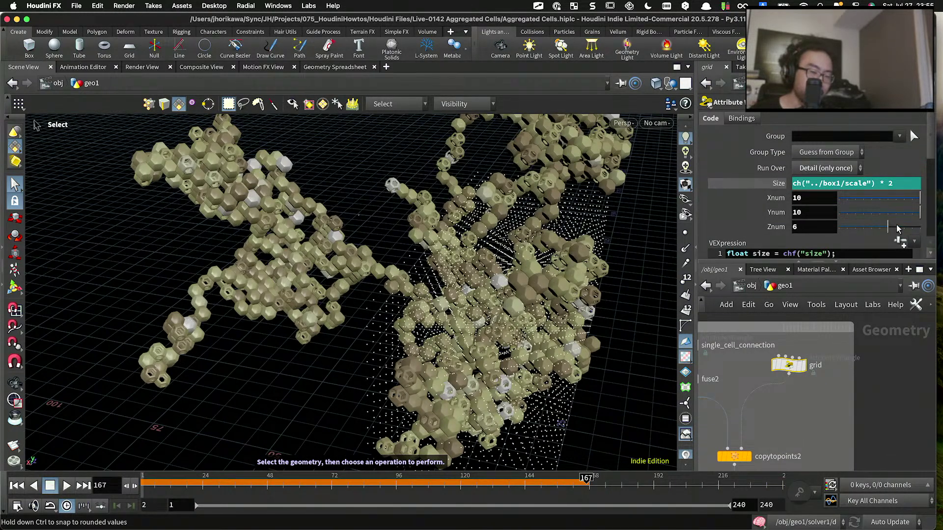
Step: Select the copytopoints3 node and replay the simulation from the first frame, examining the cell growth from different angles
key(Escape)
scroll(573, 235, down, 5)
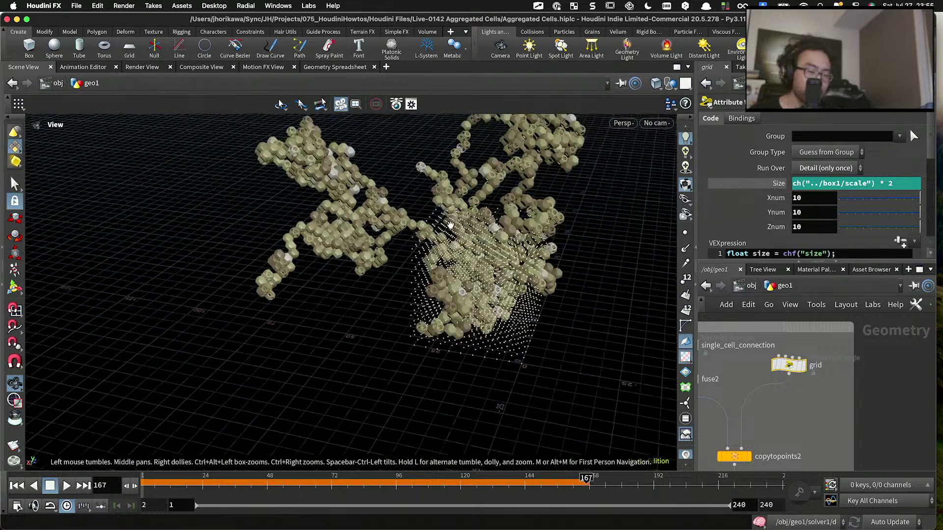
key(s)
scroll(799, 380, down, 6)
scroll(722, 442, up, 6)
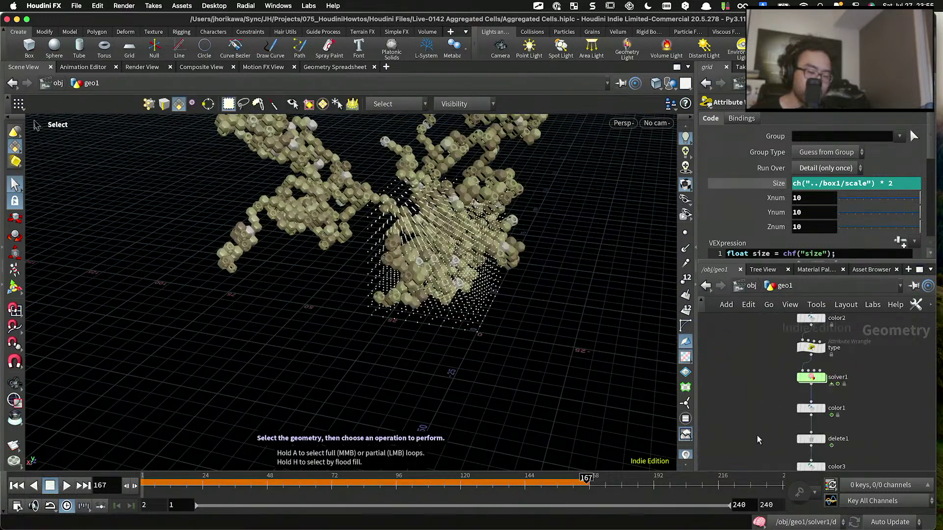
click(738, 387)
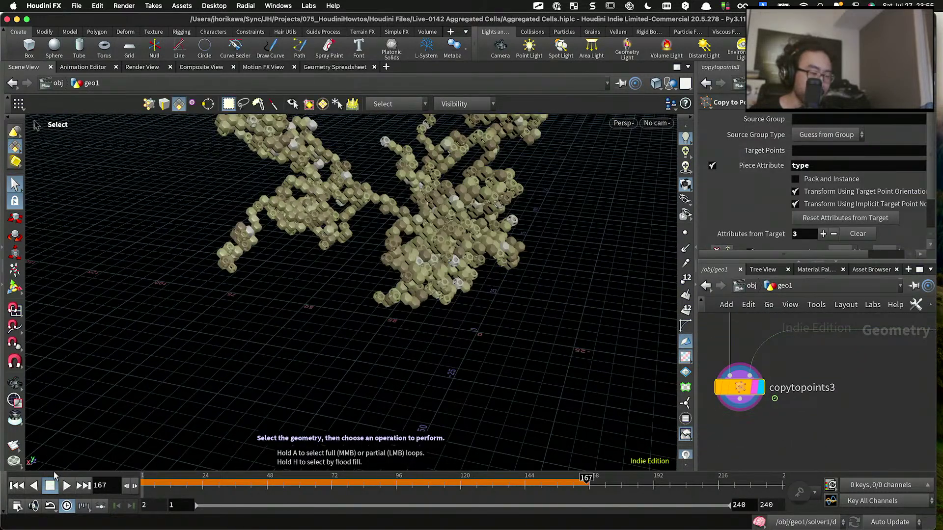
click(17, 487)
click(66, 487)
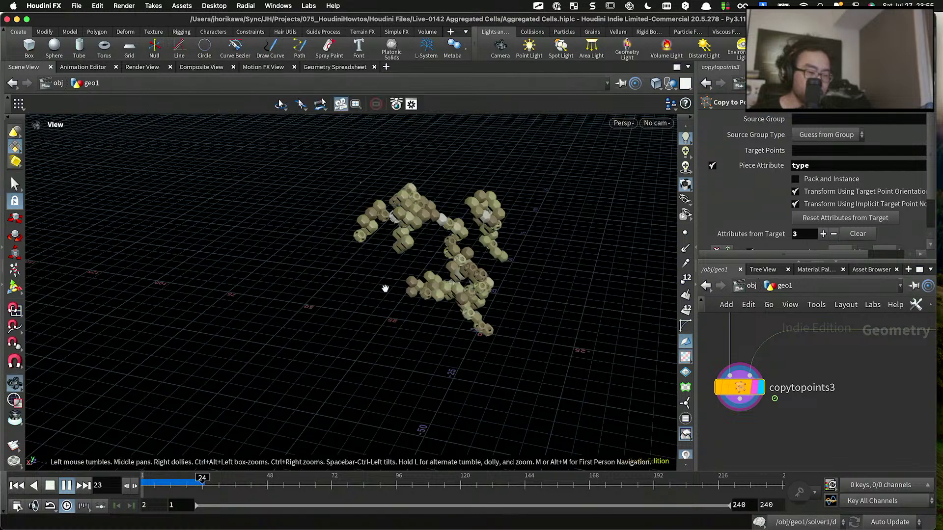
alt+right_drag(417, 264, 323, 237)
drag(323, 237, 421, 443)
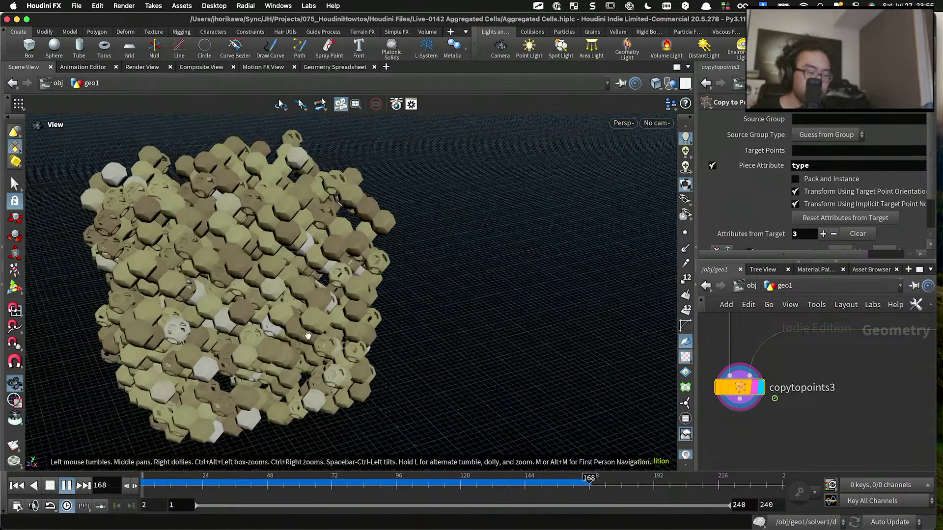
key(s)
Step: Scrub the timeline between early and late frames, stopping at frame 27, and examine the cell chains up close
click(396, 481)
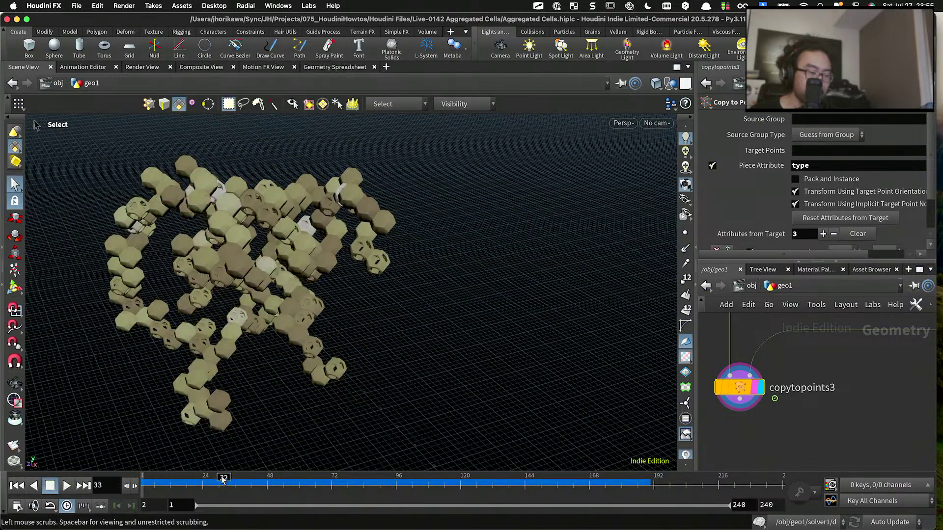
right_drag(308, 360, 321, 321)
drag(321, 321, 285, 309)
right_drag(286, 310, 348, 276)
drag(348, 276, 267, 269)
key(s)
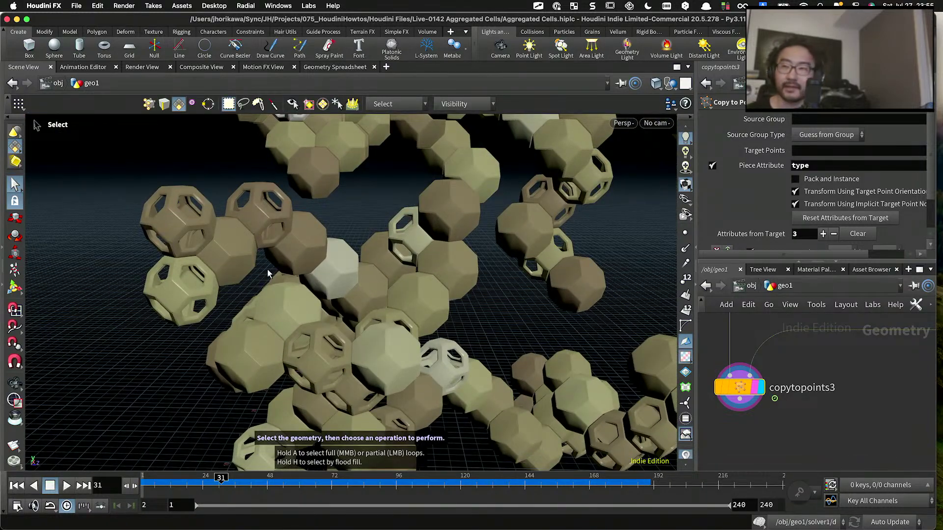
key(Escape)
drag(230, 276, 532, 311)
scroll(528, 318, up, 5)
scroll(528, 318, down, 8)
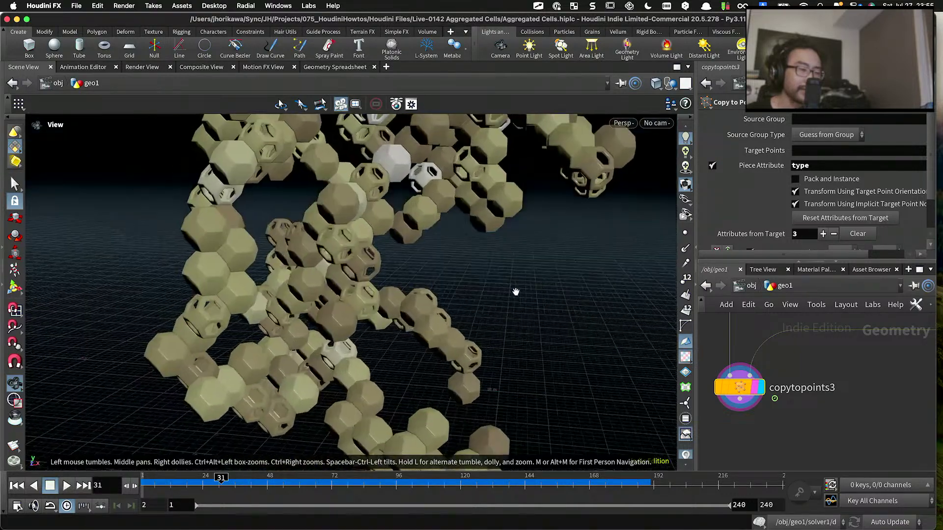
key(s)
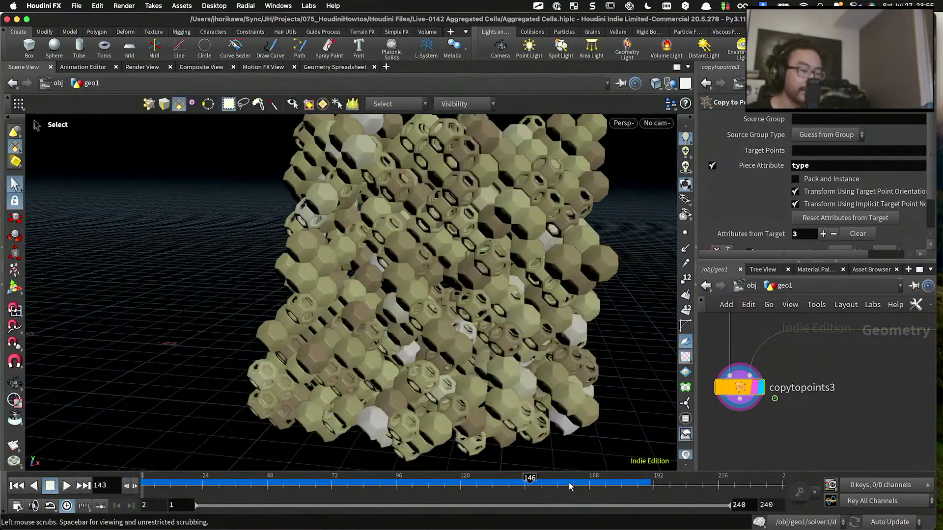
drag(279, 492, 213, 494)
Step: Set Numstart to 2 on the tip wrangle node and deselect the node
scroll(751, 415, down, 8)
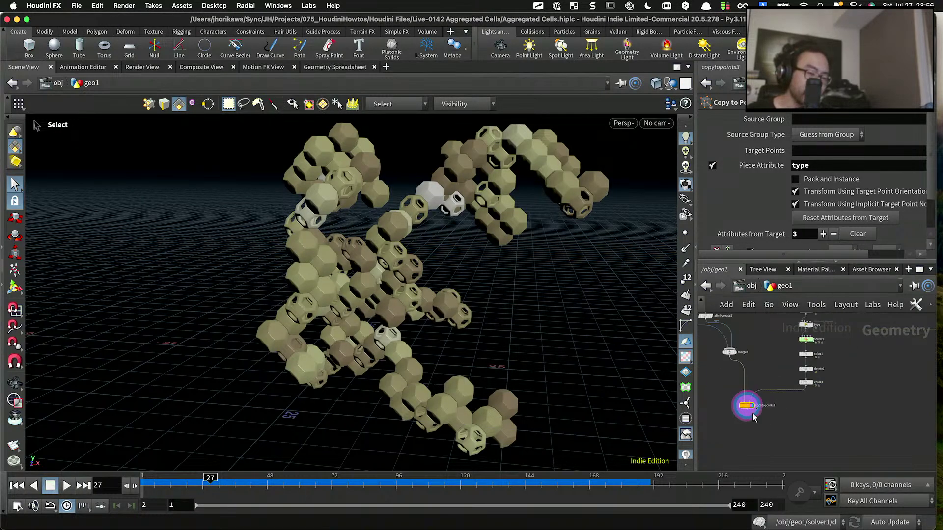
scroll(795, 356, up, 7)
scroll(796, 354, up, 2)
click(758, 381)
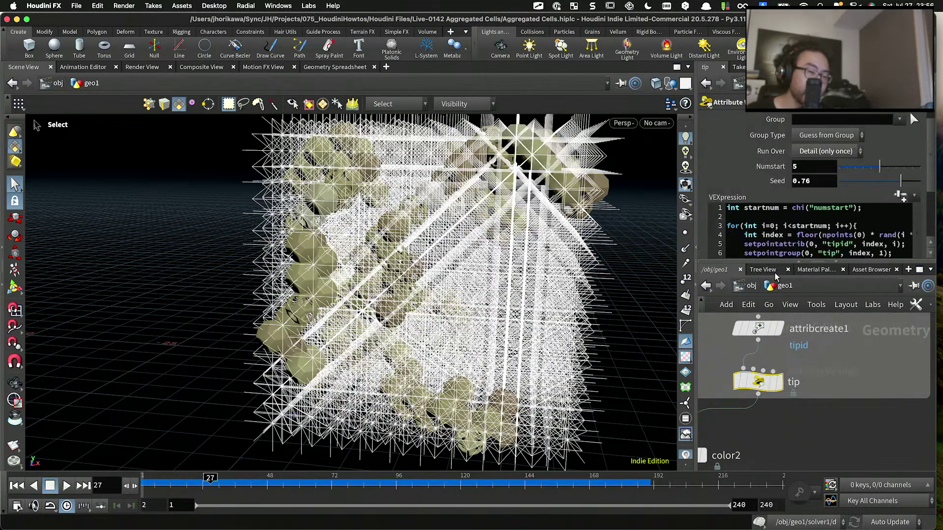
drag(879, 166, 855, 166)
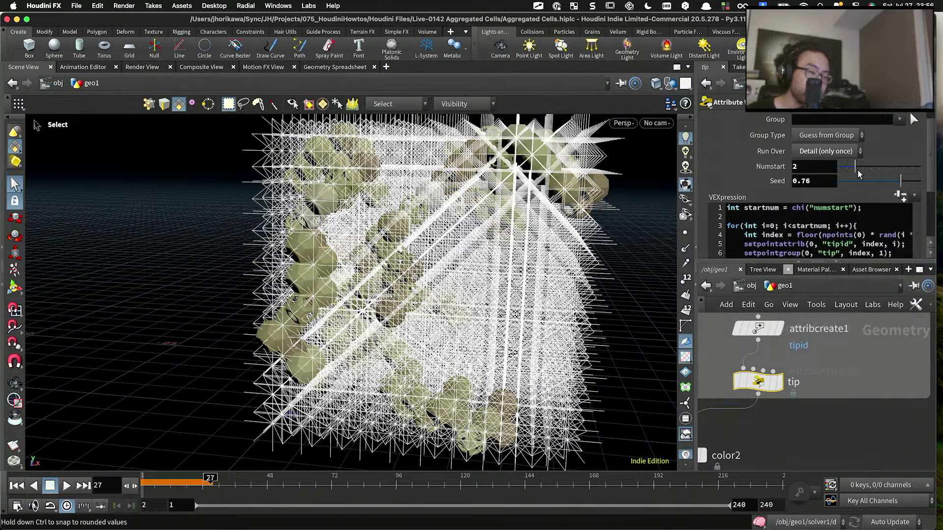
click(807, 407)
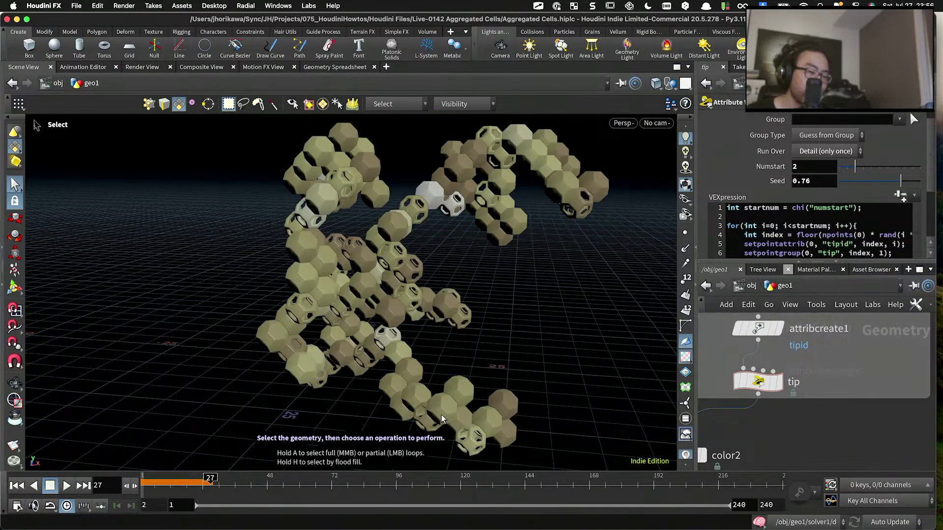
Step: Scrub the timeline from the start to frame 72, examining how the cells grow from several viewing angles
click(150, 483)
drag(151, 482, 316, 484)
alt+right_drag(334, 344, 312, 426)
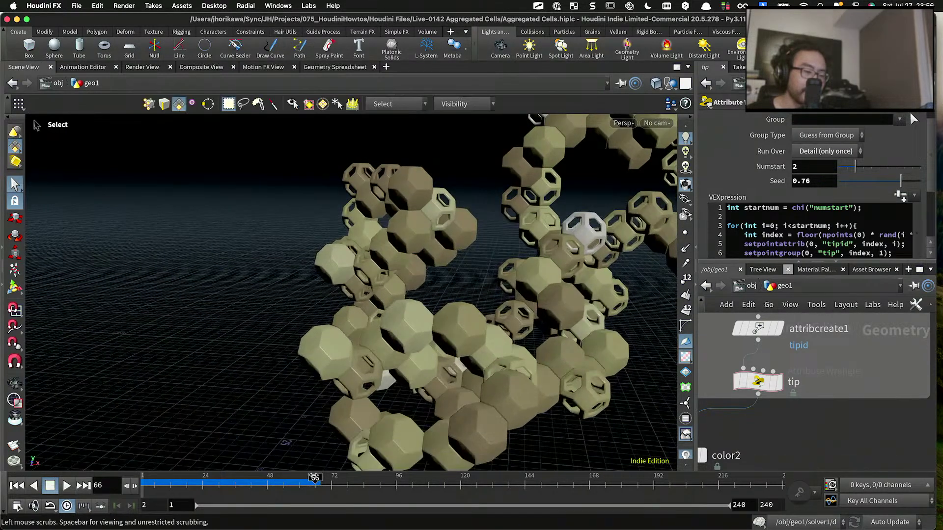
drag(315, 479, 328, 479)
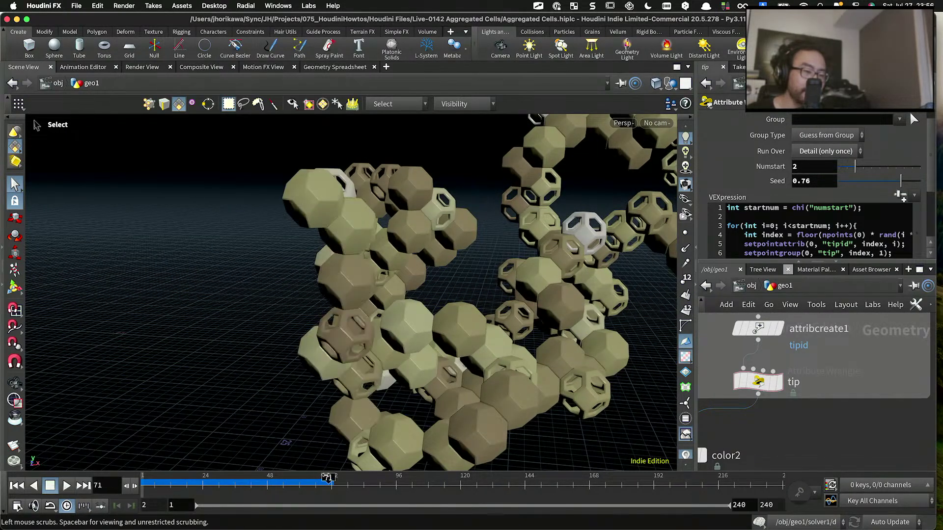
alt+drag(357, 375, 491, 384)
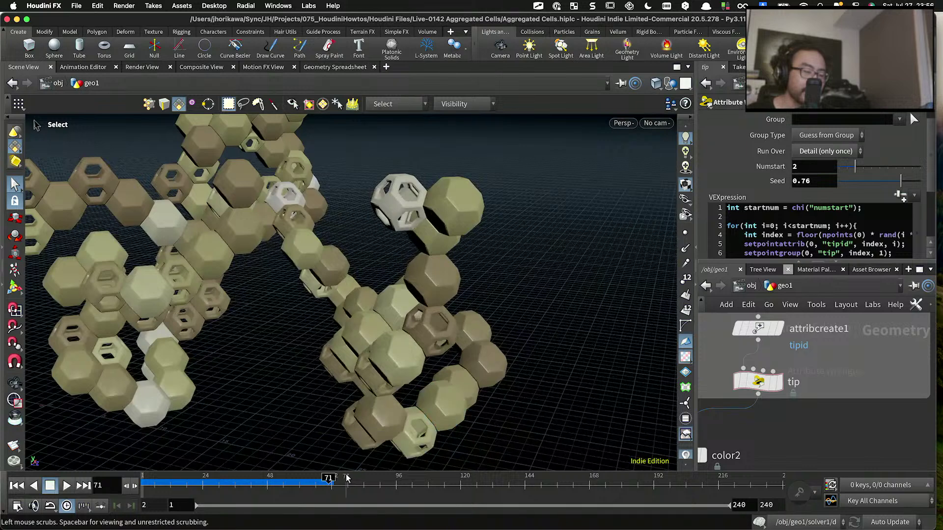
drag(328, 479, 331, 479)
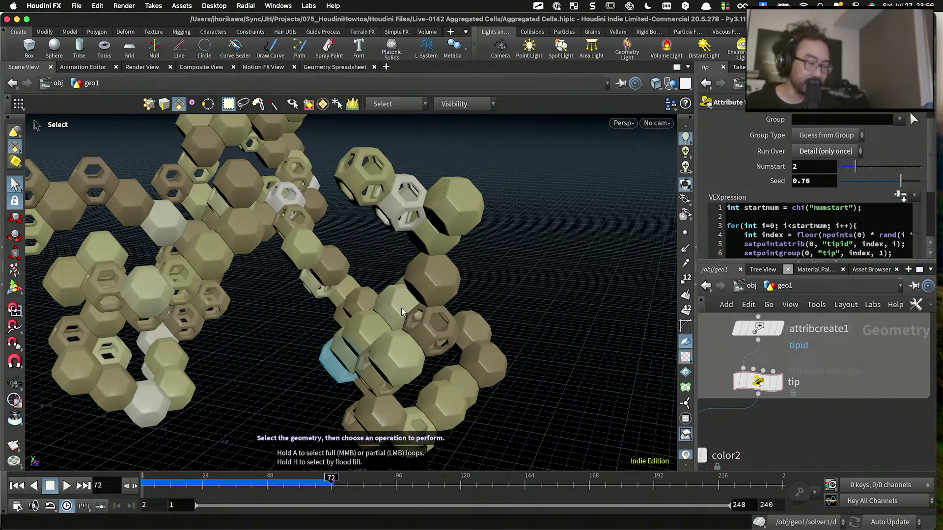
key(Escape)
drag(432, 274, 369, 302)
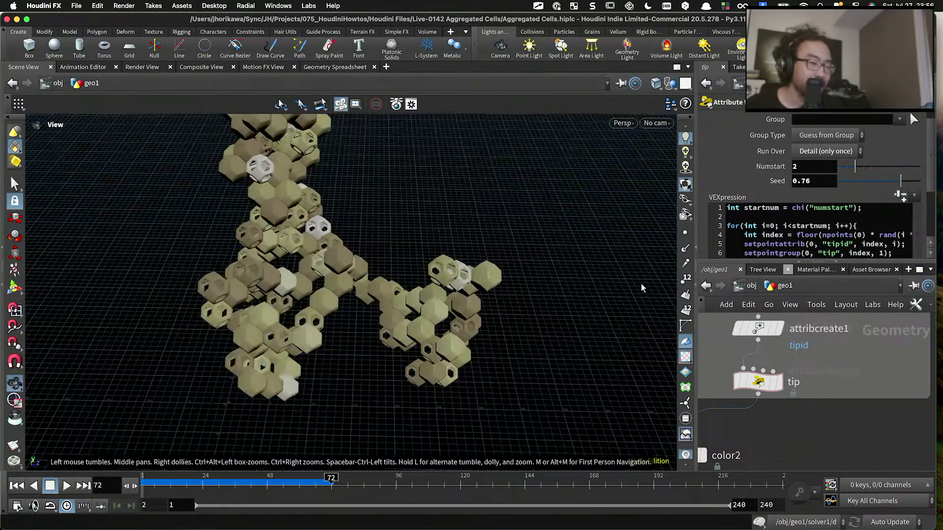
key(s)
Step: Enlarge the network editor pane in both height and width and save the scene file
drag(725, 264, 746, 164)
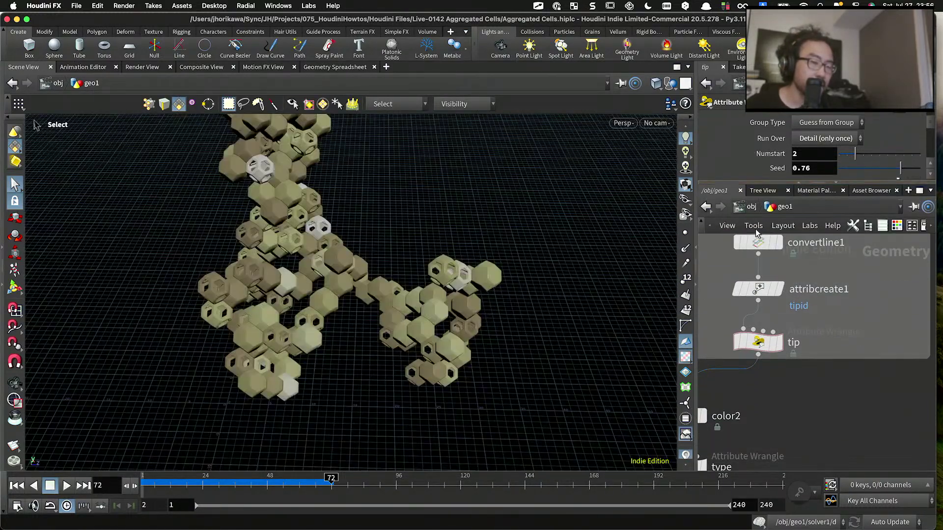
scroll(810, 334, down, 5)
middle_drag(736, 335, 781, 334)
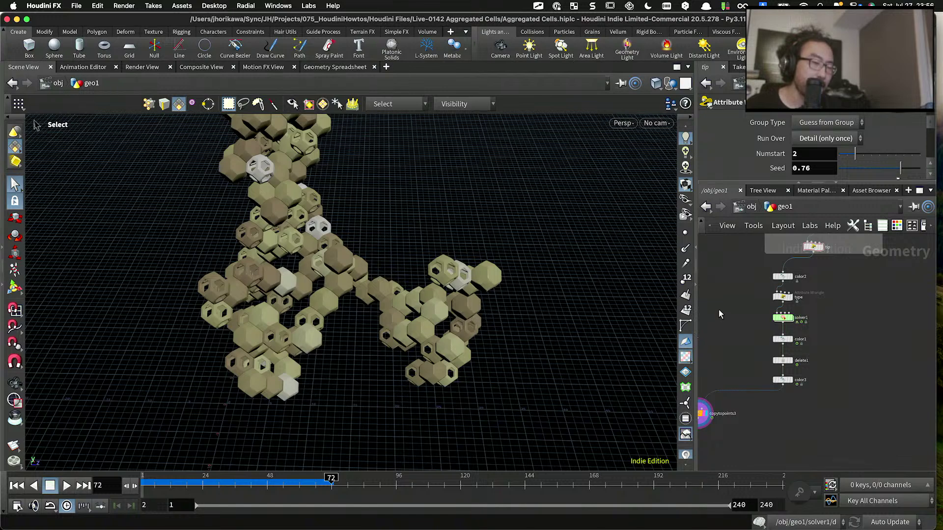
middle_drag(719, 313, 741, 341)
drag(695, 330, 661, 330)
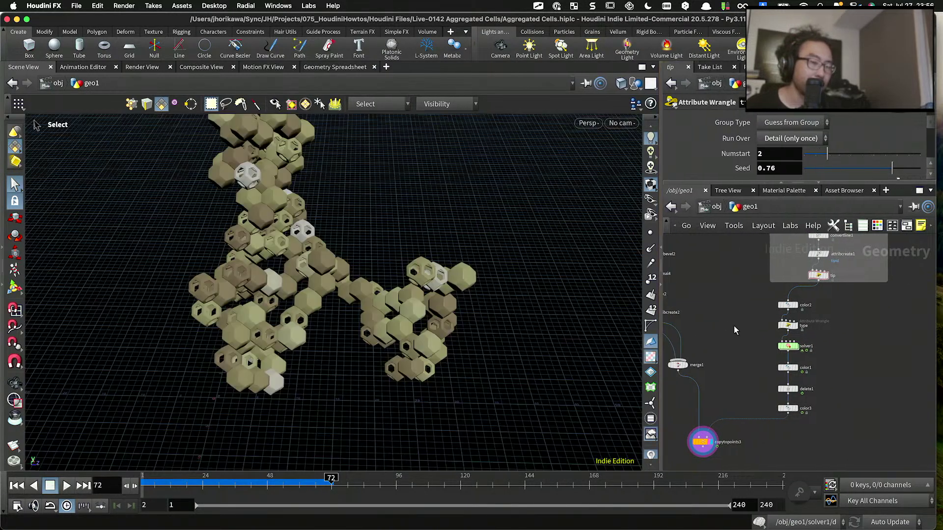
key(ctrl+s)
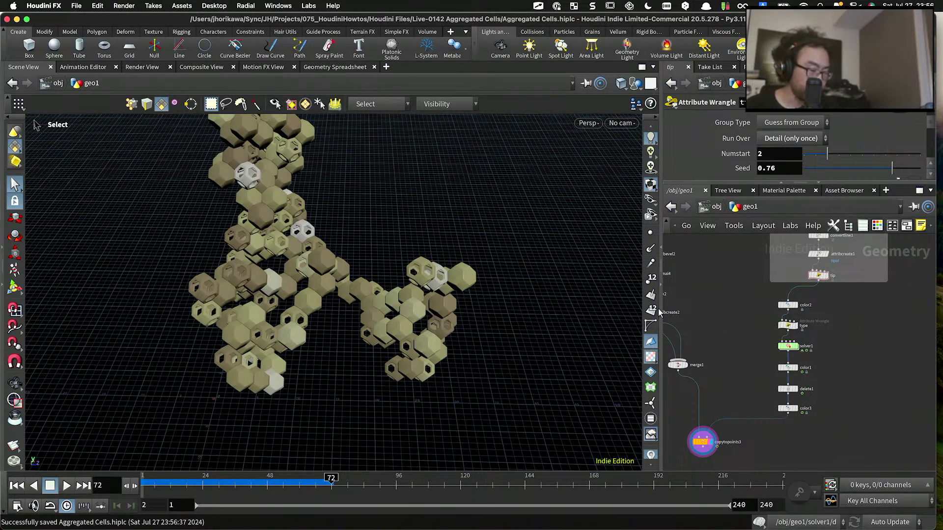
Step: Realign the color1, delete1 and color3 nodes together below solver1 and save the scene again
scroll(789, 347, up, 5)
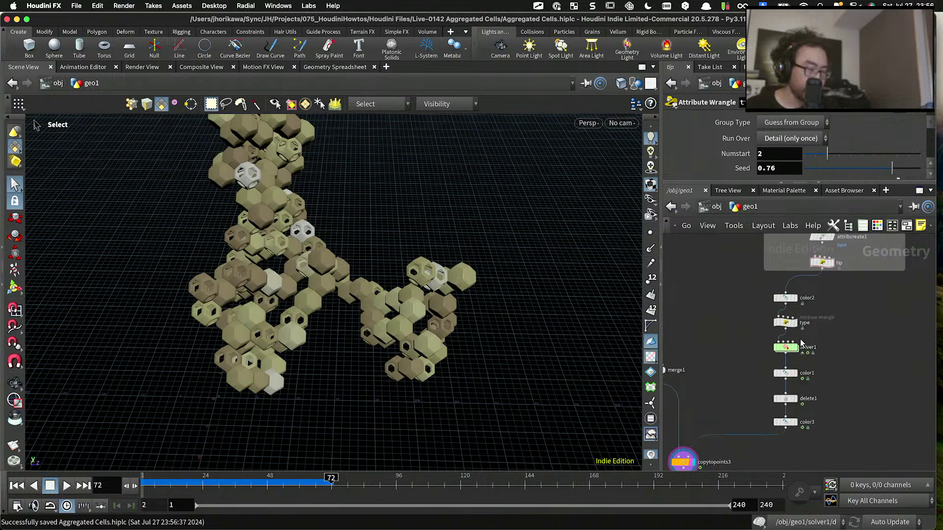
drag(804, 360, 781, 362)
scroll(796, 394, down, 3)
scroll(799, 403, up, 3)
scroll(811, 445, down, 3)
middle_drag(820, 445, 813, 405)
drag(813, 434, 761, 342)
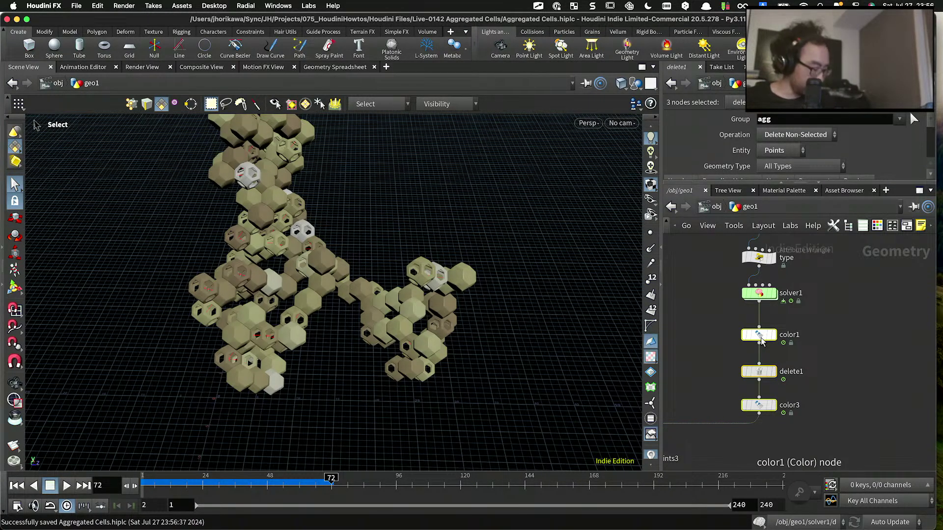
drag(761, 339, 764, 333)
click(807, 345)
scroll(786, 346, up, 2)
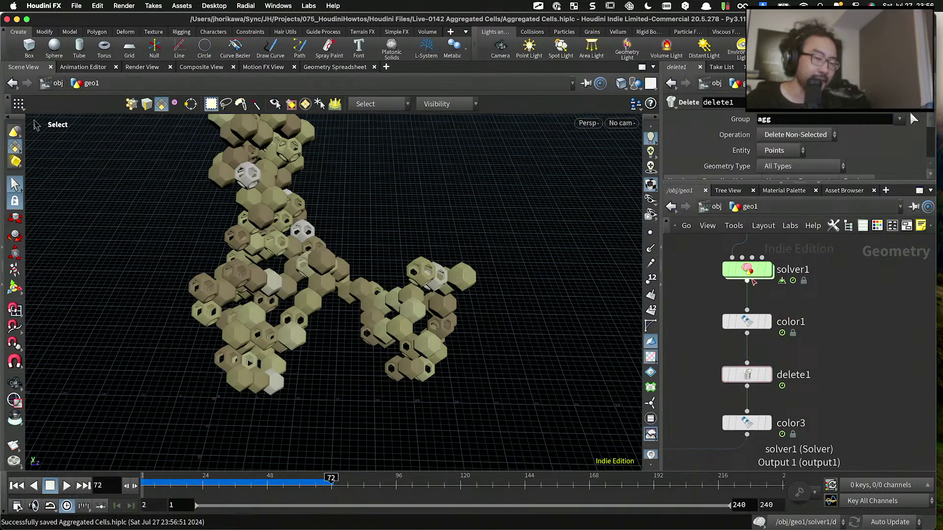
Step: Add a Time Shift node to the network beside color1
scroll(748, 295, down, 1)
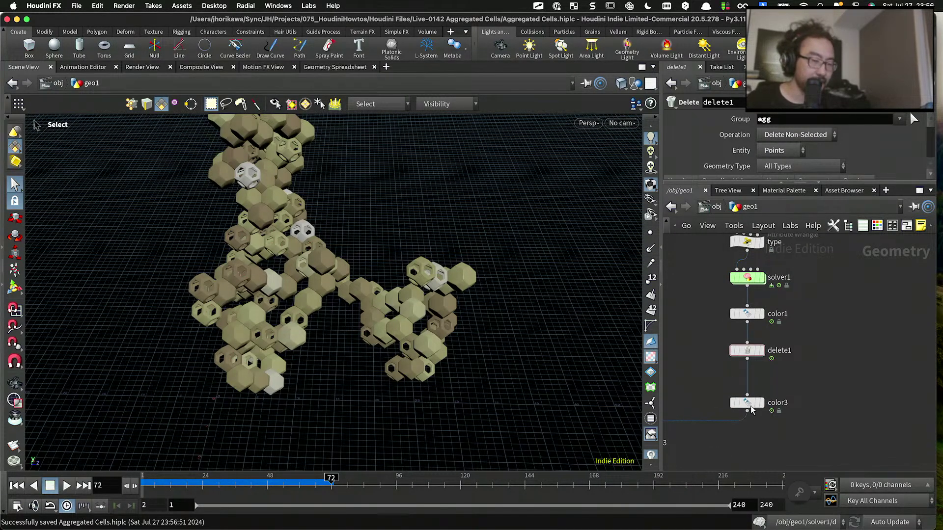
key(Tab)
mouse_move(817, 369)
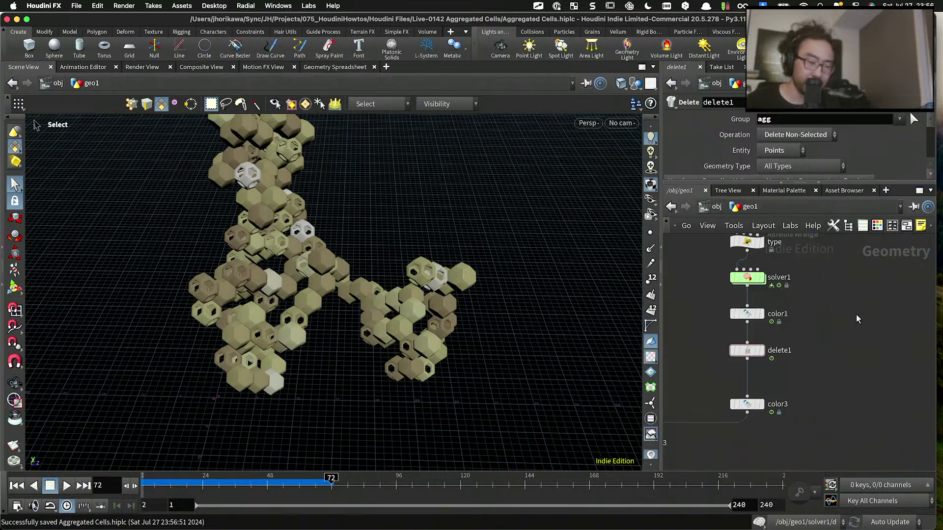
key(Tab)
mouse_move(856, 318)
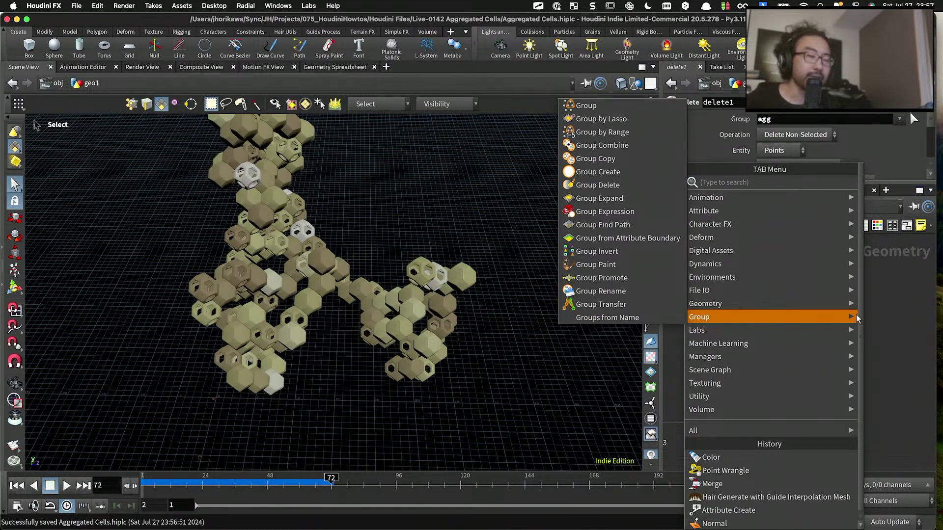
text(time shi)
key(Return)
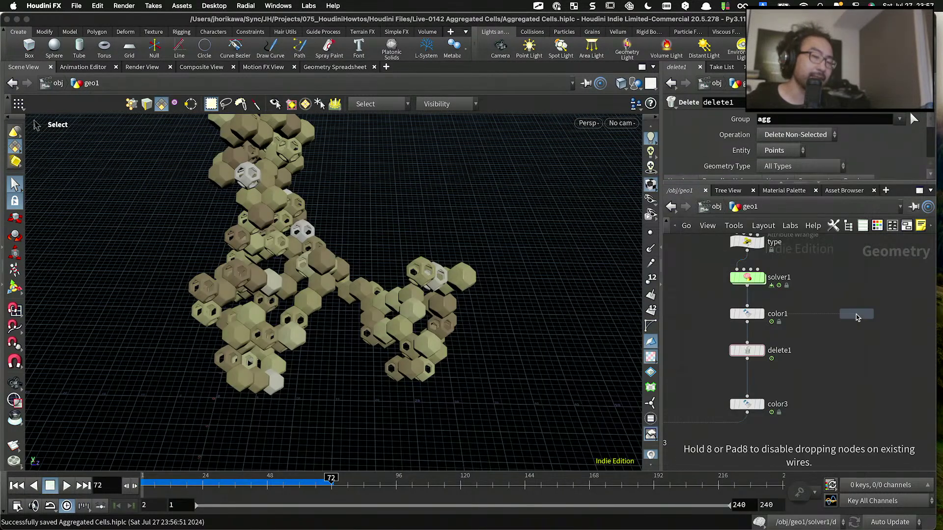
click(856, 318)
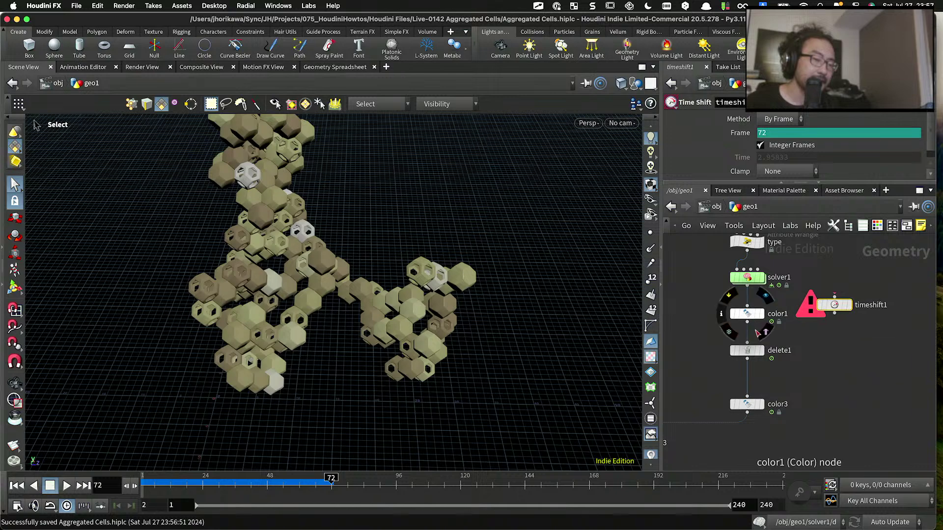
Step: Shift color1, delete1 and color3 down together and insert timeshift1 into the wire between solver1 and color1
drag(792, 366, 734, 308)
drag(745, 315, 745, 364)
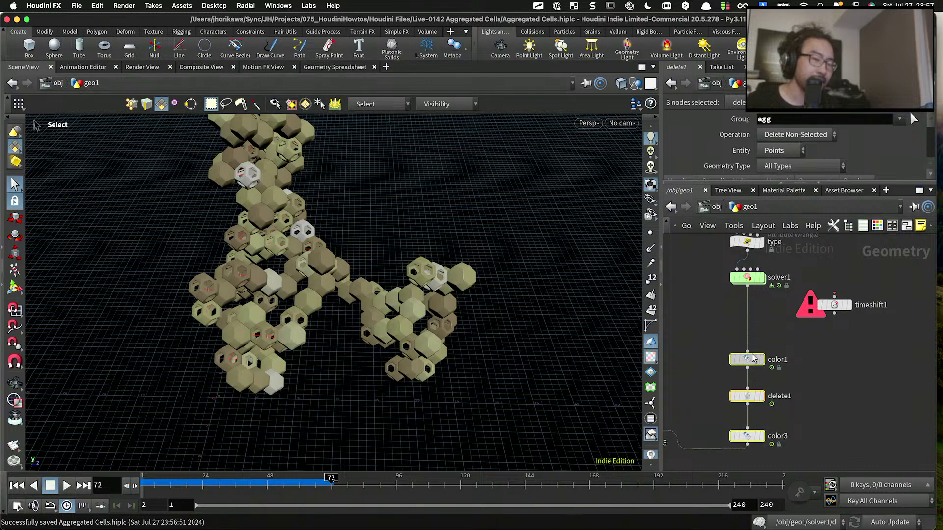
drag(839, 307, 752, 316)
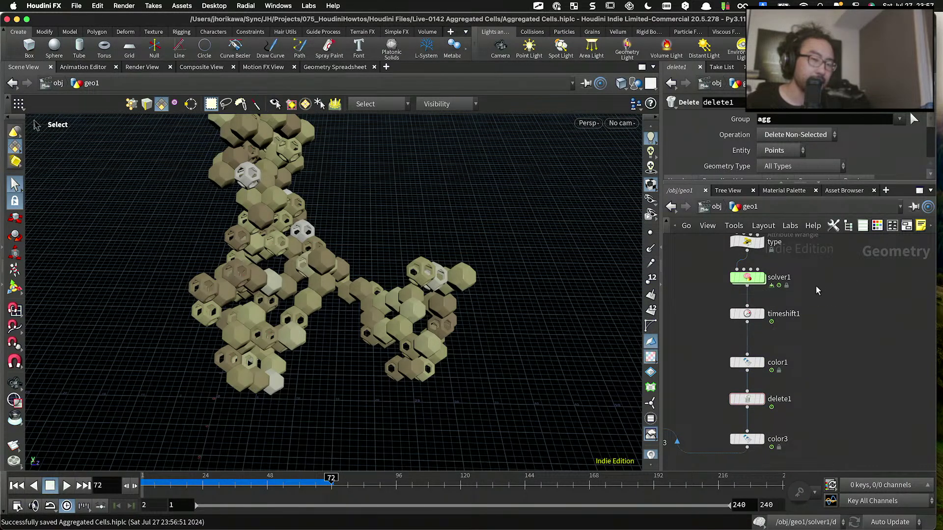
Step: Display timeshift1, widen the parameter and network panes, and set its Frame expression to $F / 5
click(761, 314)
click(760, 314)
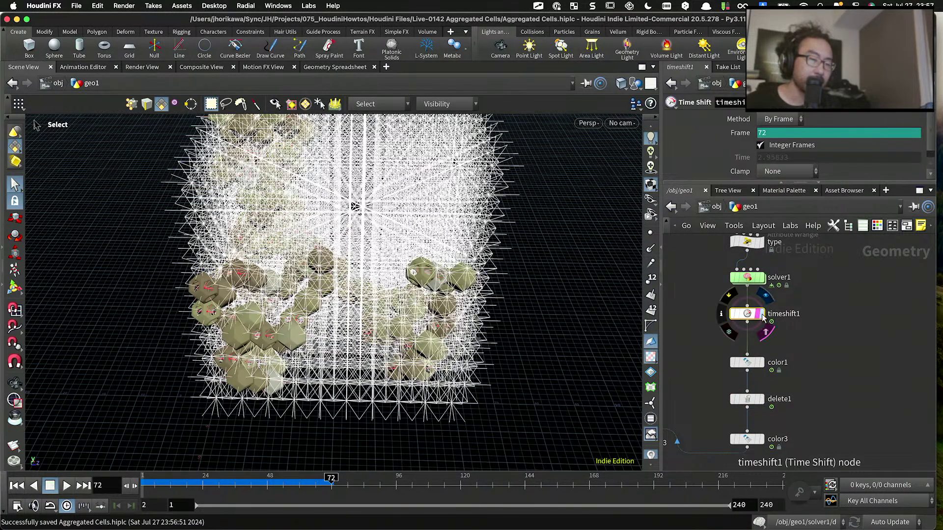
drag(662, 229, 596, 229)
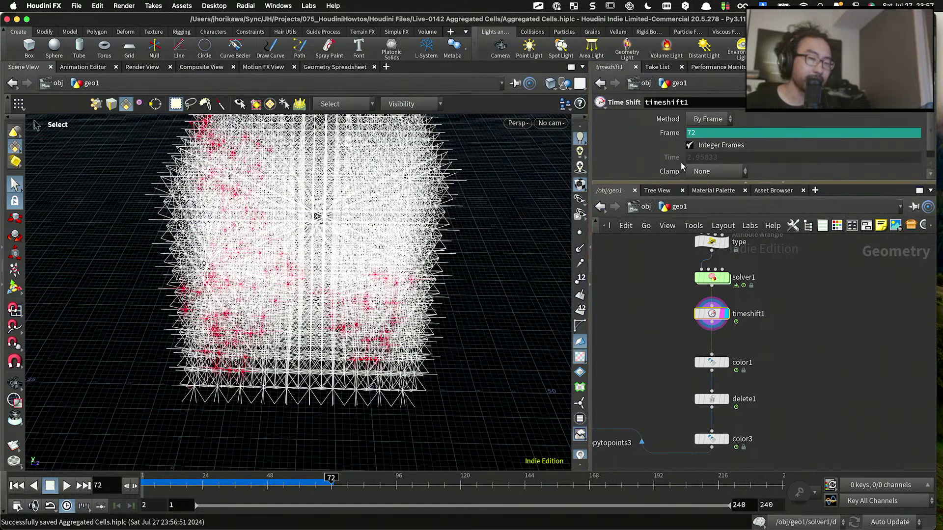
click(673, 135)
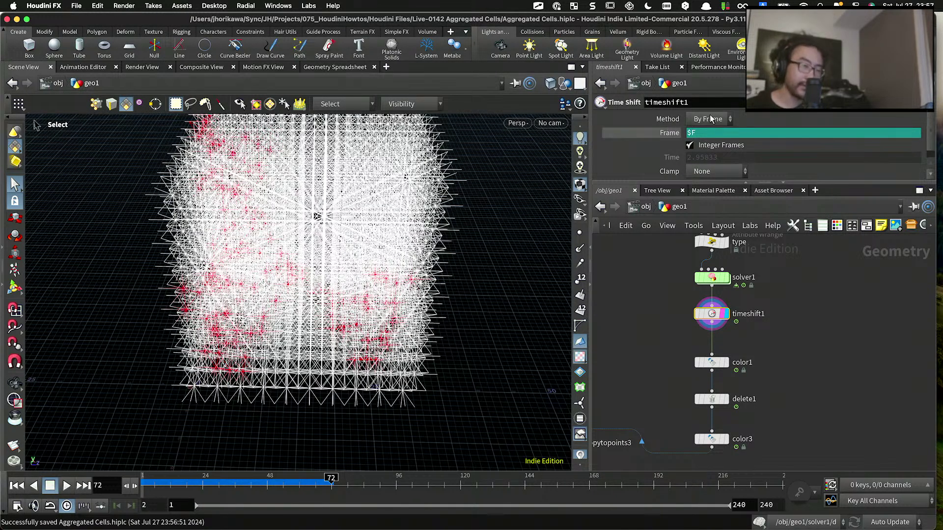
click(723, 132)
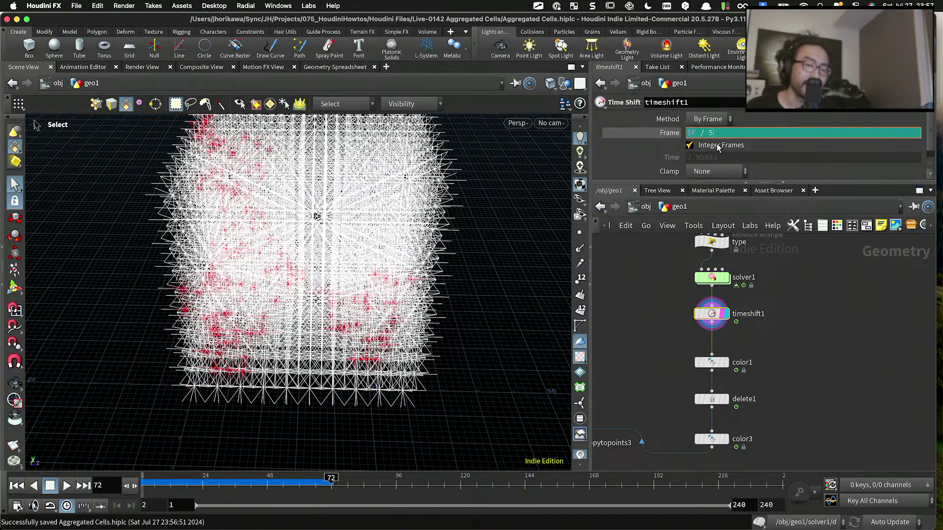
click(766, 297)
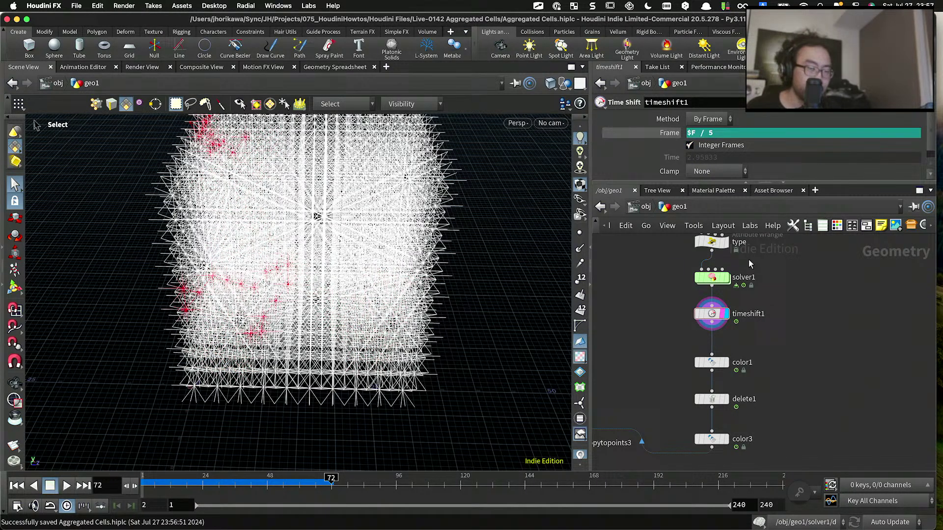
Step: Turn off Integer Frames on timeshift1 and wrap its Frame expression as floor($F / 5)
click(690, 146)
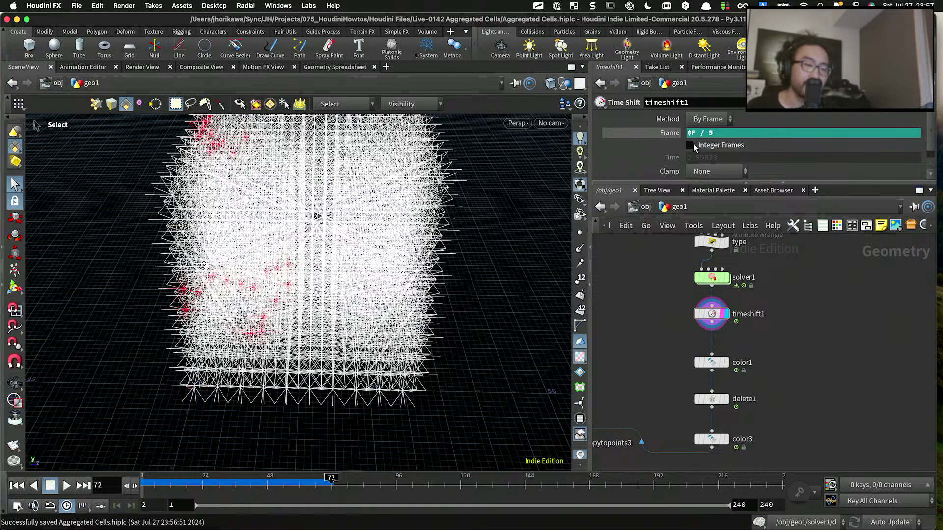
drag(688, 133, 706, 135)
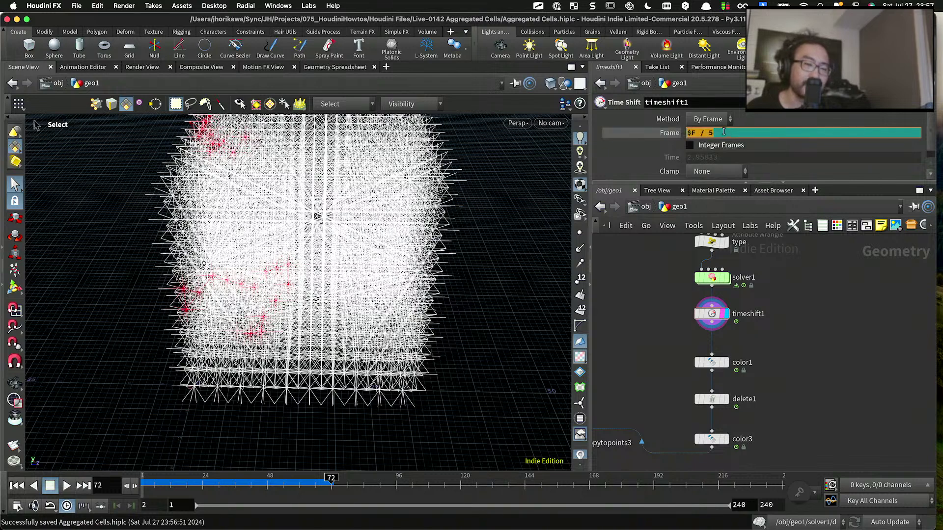
click(685, 133)
text(floor)
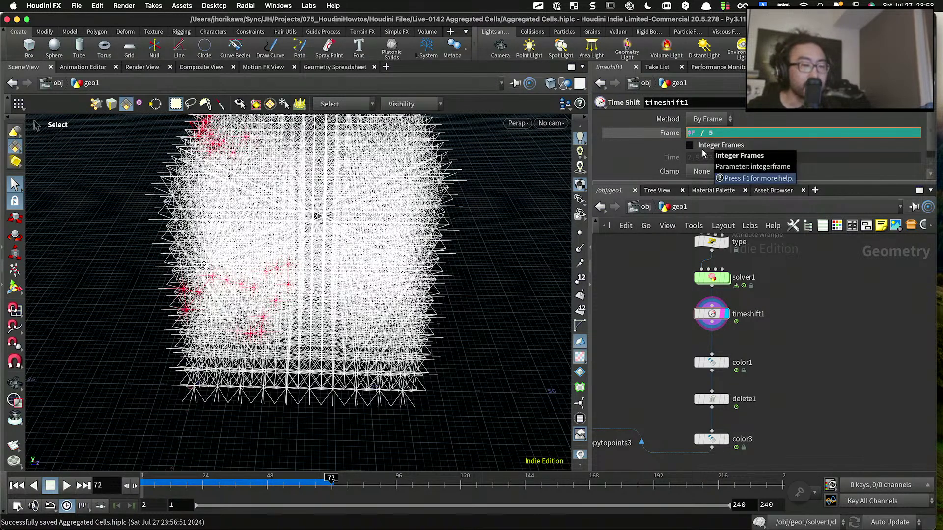
text(()
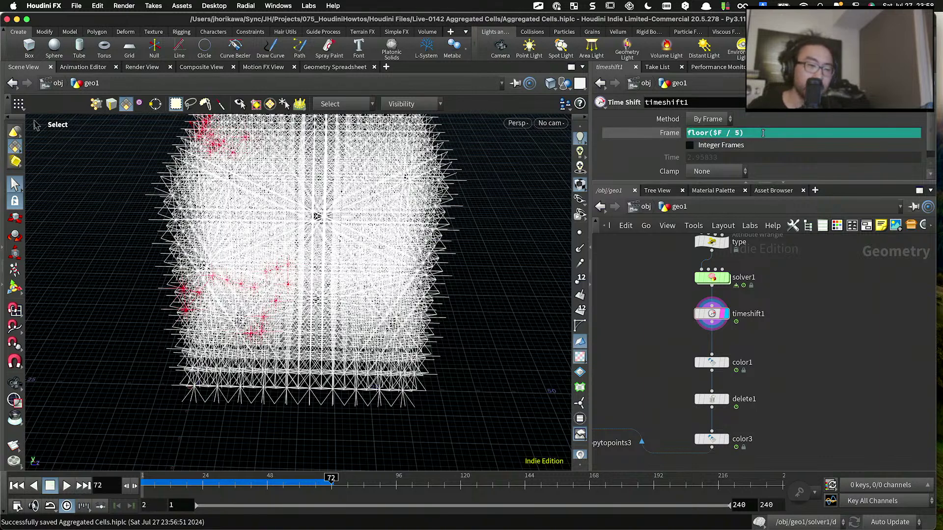
Step: Set copytopoints3 as the displayed node and select it
scroll(781, 300, down, 5)
scroll(730, 371, up, 4)
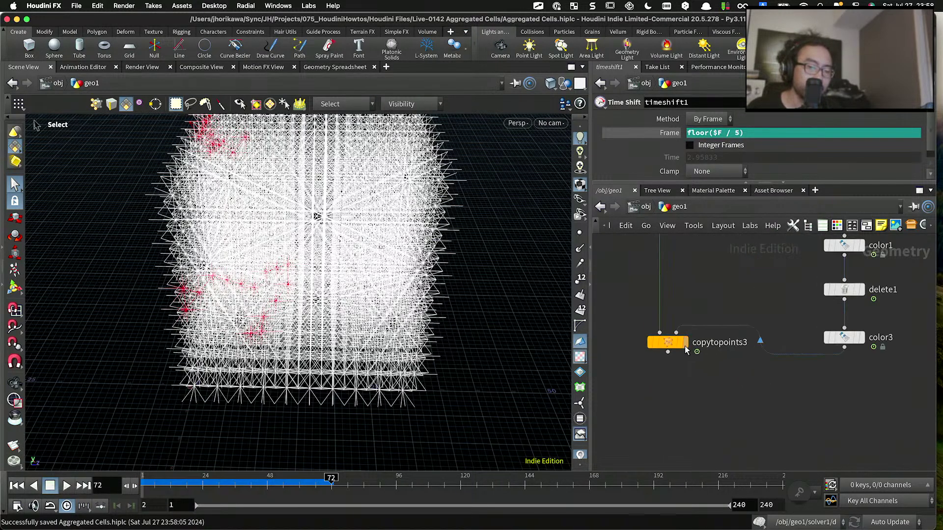
click(684, 342)
click(664, 342)
Step: Play the growth from frame 1 and return to frame 6, examining the first cells from another angle
drag(173, 487, 81, 481)
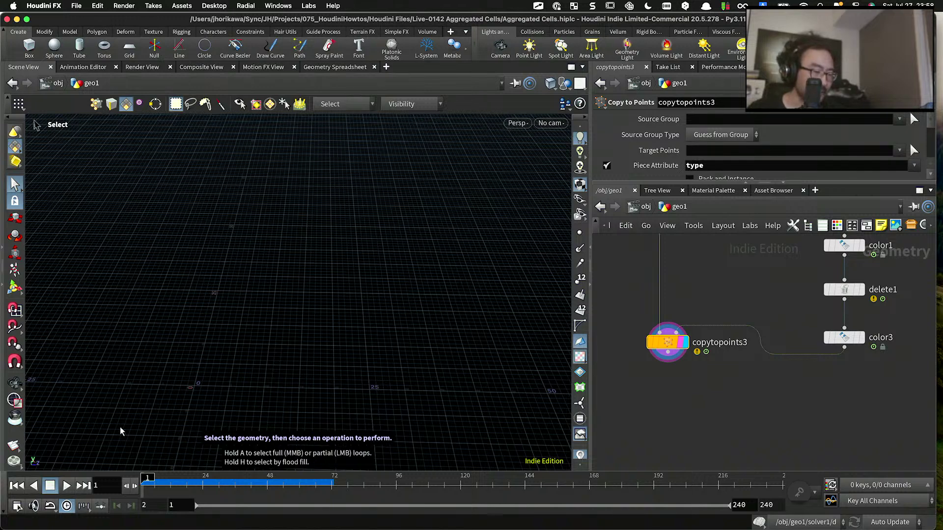
click(67, 486)
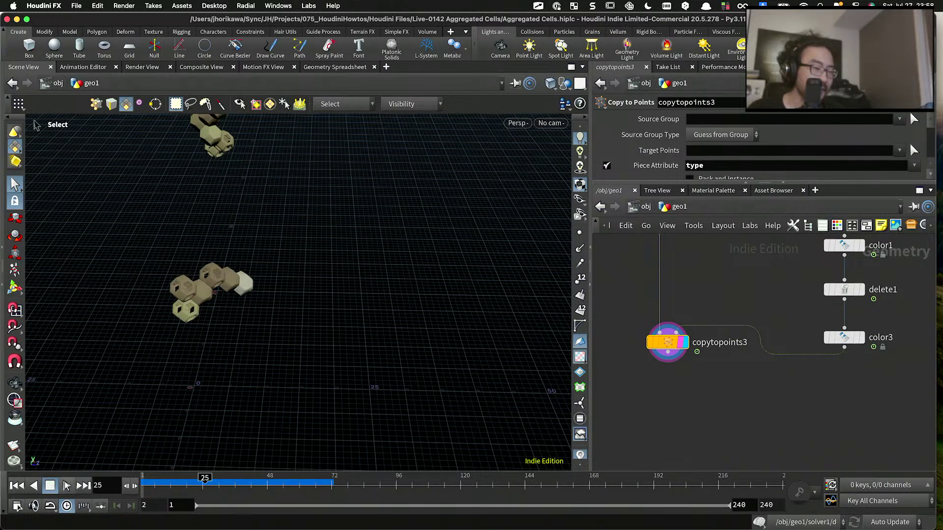
mouse_move(163, 475)
mouse_down()
mouse_move(143, 476)
mouse_move(155, 476)
mouse_up()
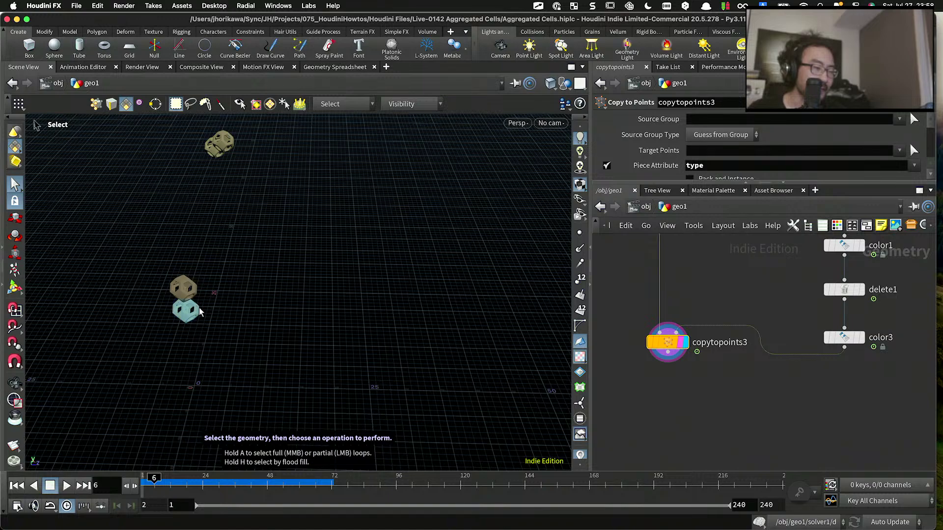
key(Escape)
drag(211, 289, 238, 278)
key(s)
scroll(736, 320, down, 3)
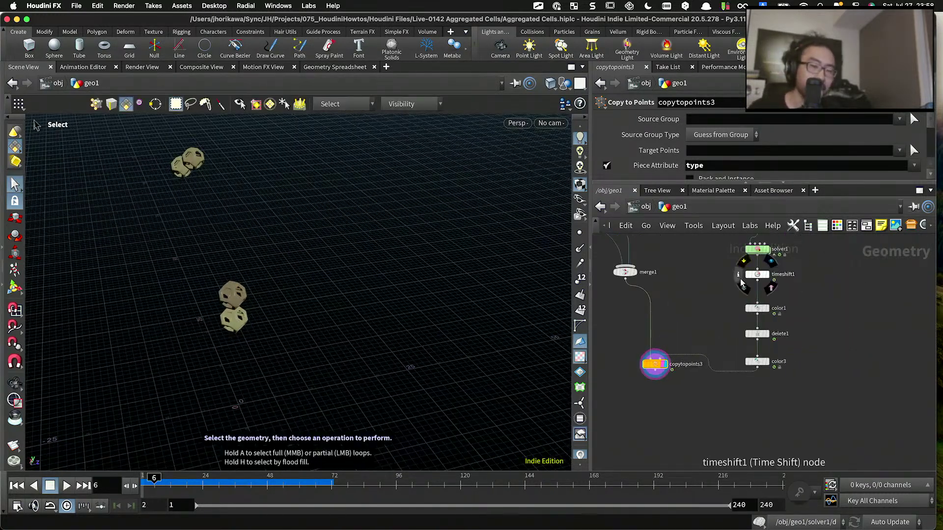
Step: Change the Frame expression of timeshift1 to ceil($F / 5)
scroll(709, 297, up, 3)
click(763, 356)
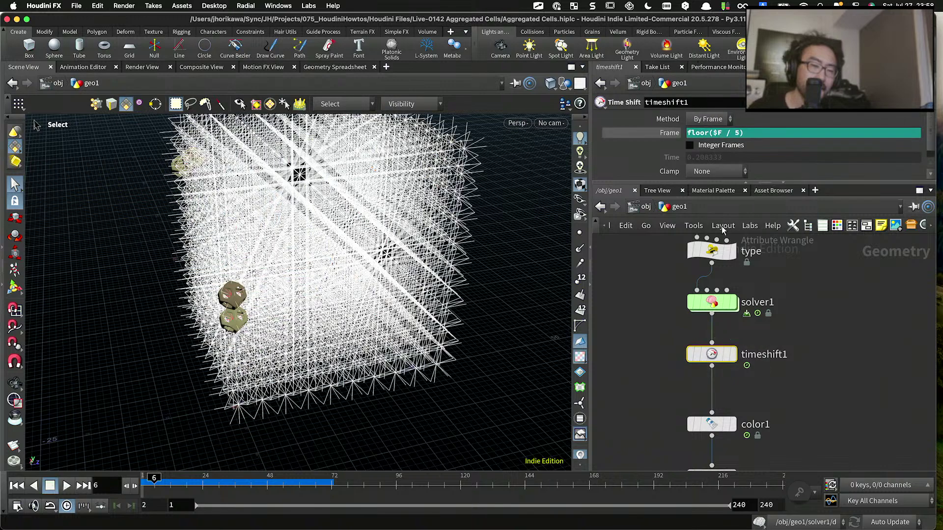
double_click(709, 133)
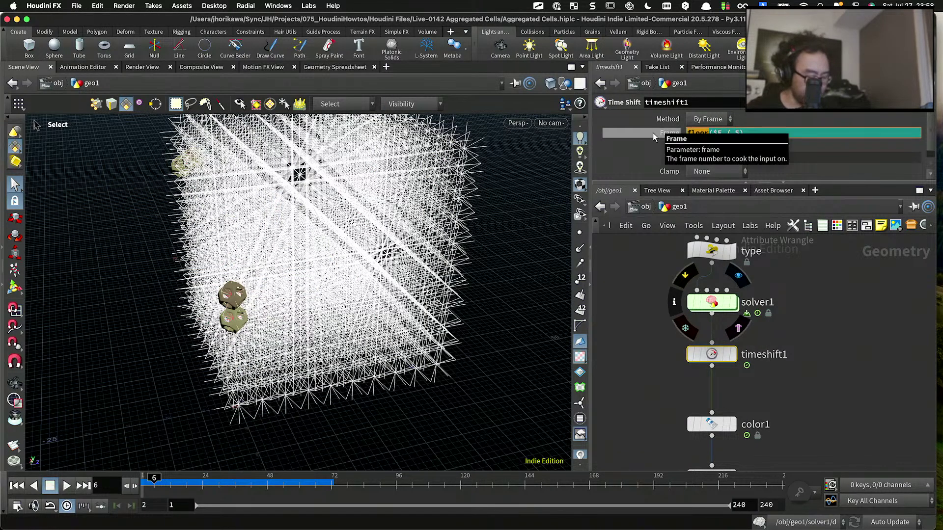
text(ceil)
key(Return)
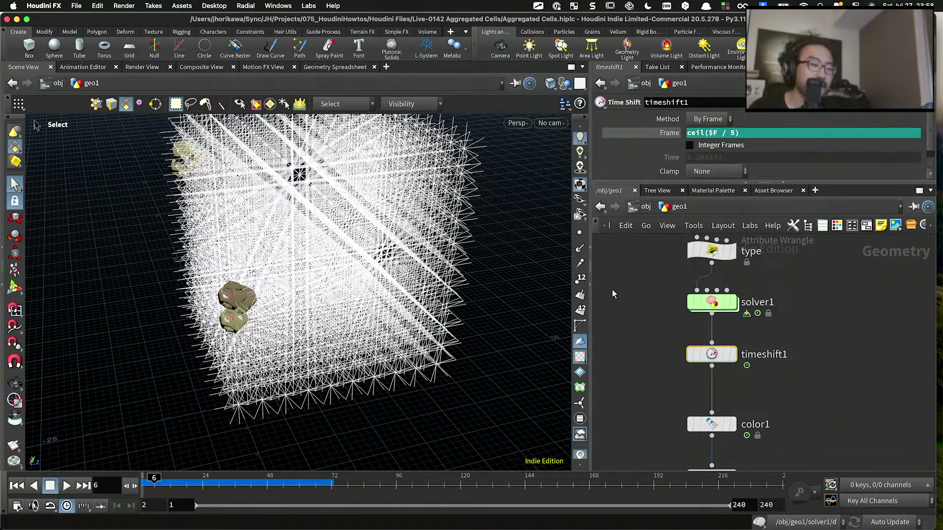
Step: Play the slowed growth from frame 1 to frame 146 and save the scene file
drag(158, 482, 85, 482)
drag(125, 428, 202, 383)
click(67, 486)
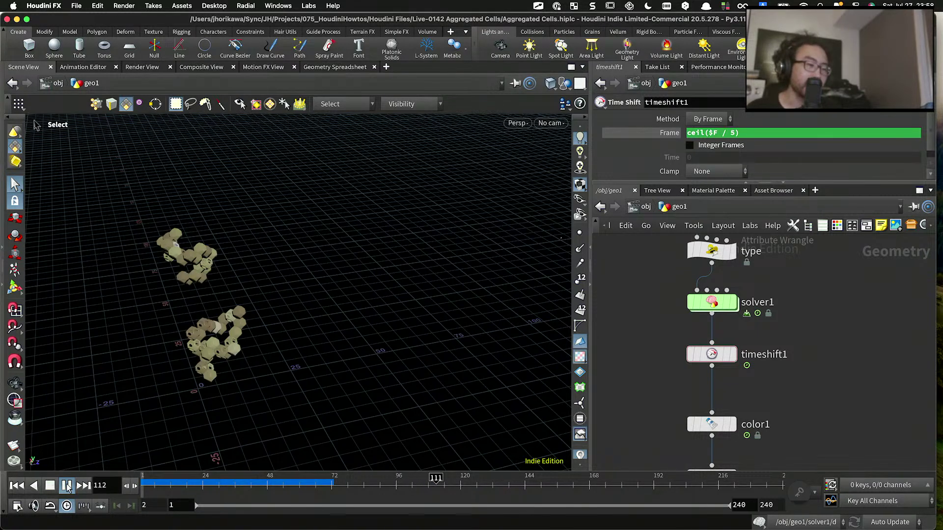
click(66, 486)
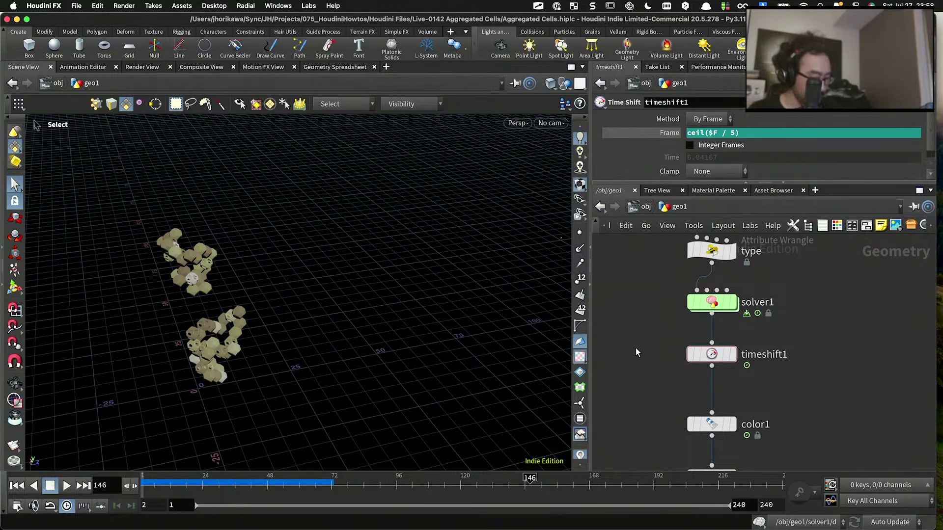
key(super+s)
Step: Insert a Point Wrangle node between timeshift1 and color1
scroll(660, 295, down, 5)
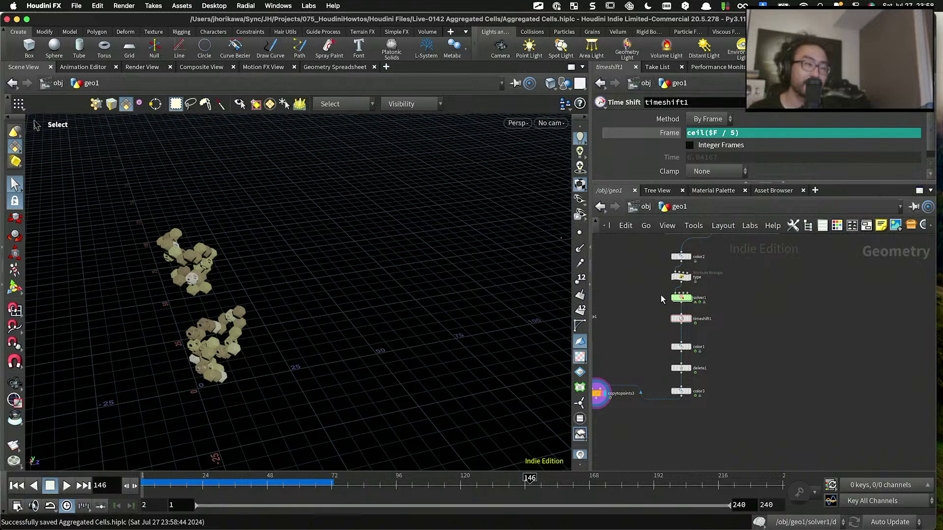
scroll(685, 353, up, 4)
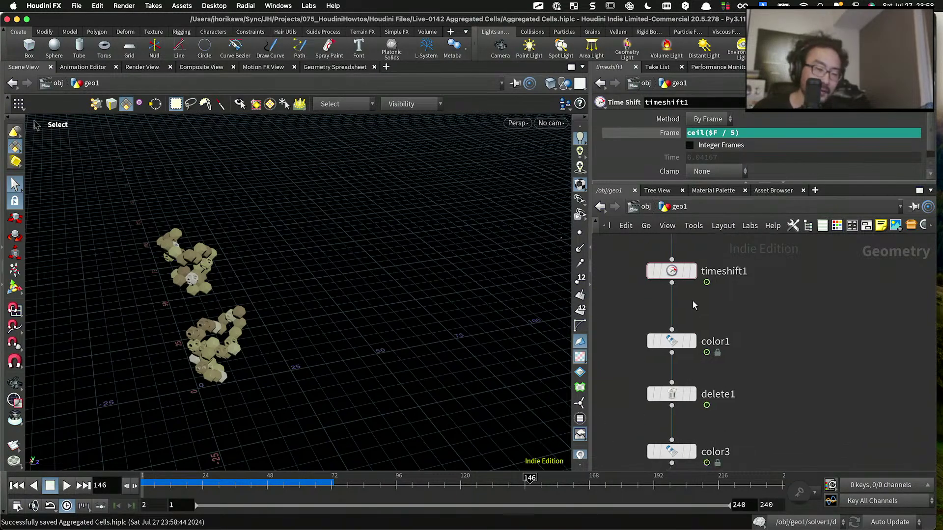
key(Tab)
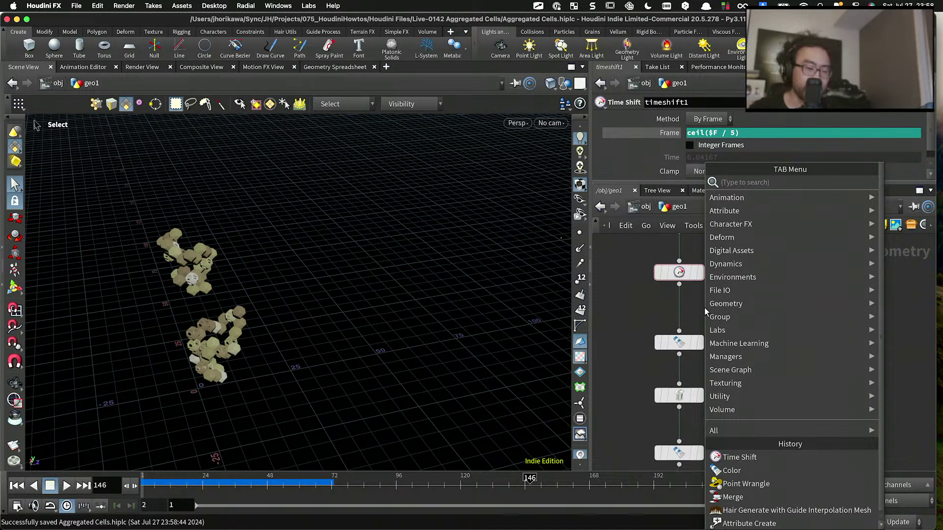
text(pointwr)
key(Return)
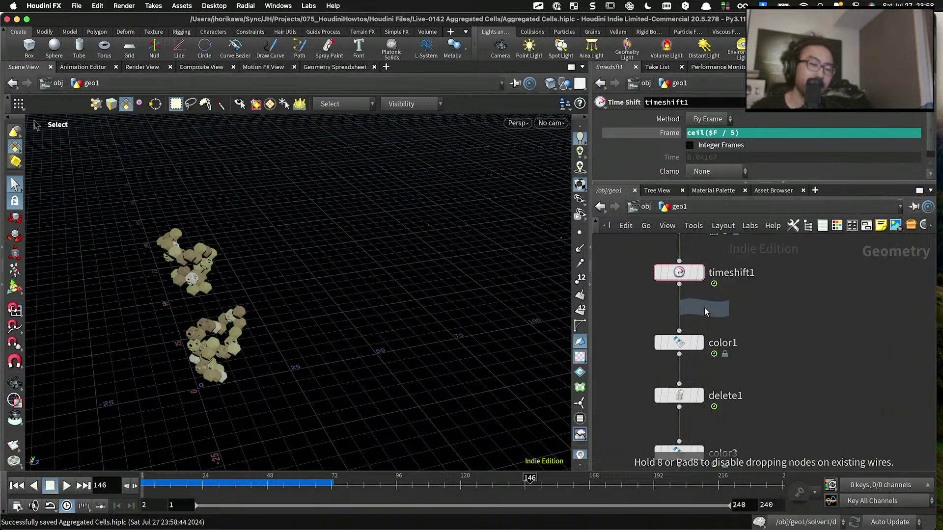
click(704, 307)
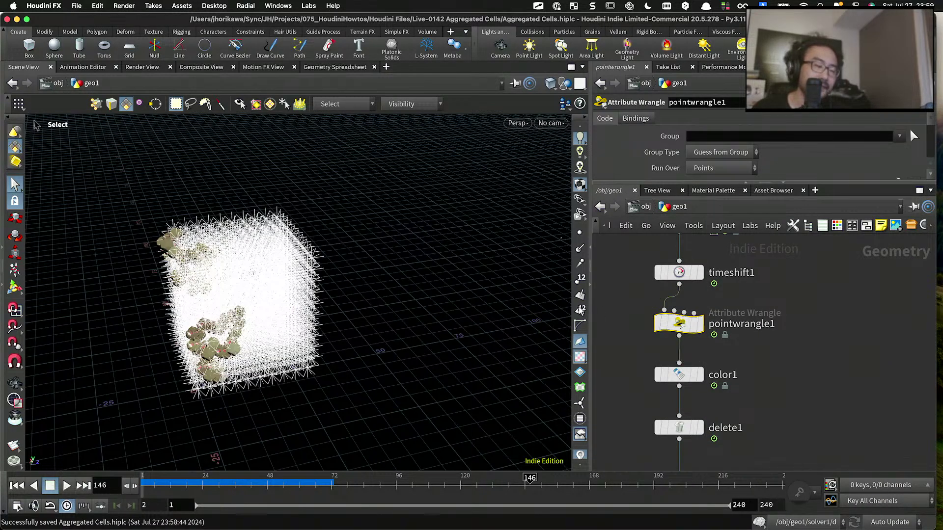
Step: Rename the point wrangle below timeshift1 as popup_anim
double_click(730, 326)
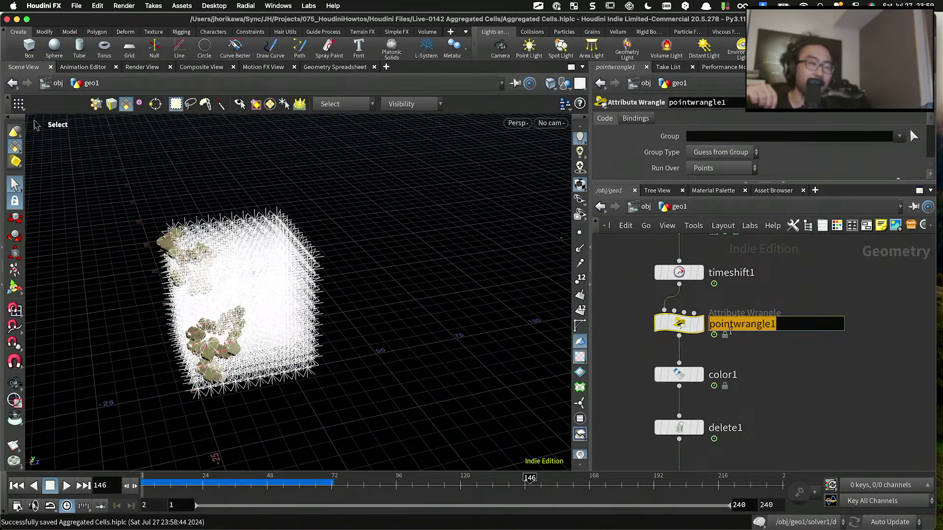
key(Return)
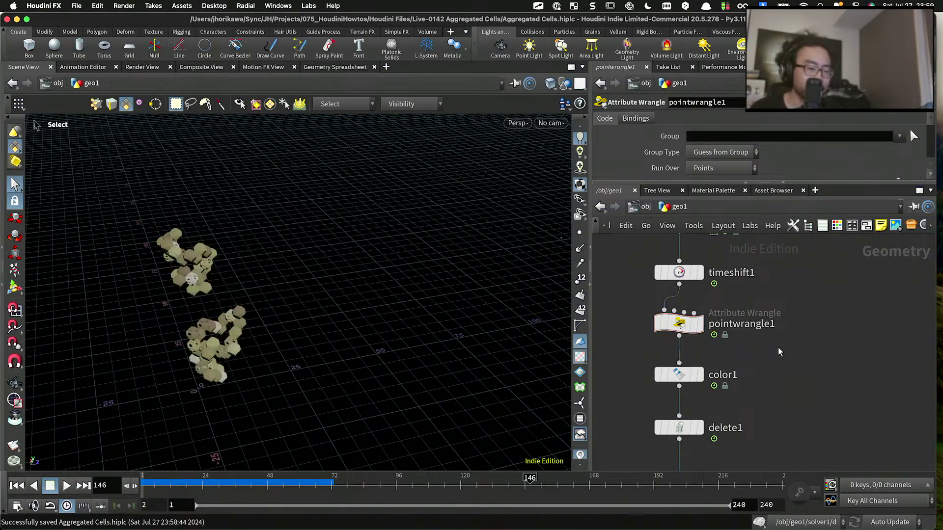
double_click(734, 325)
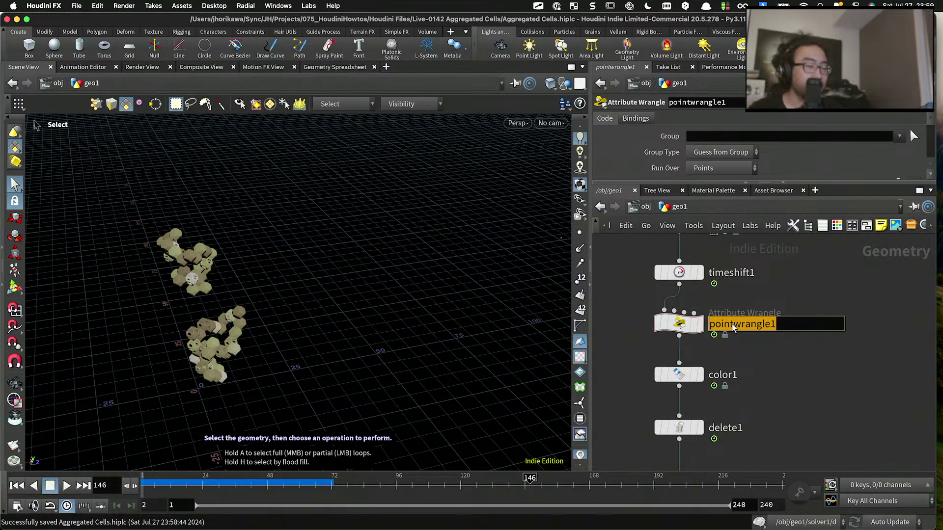
text(pop)
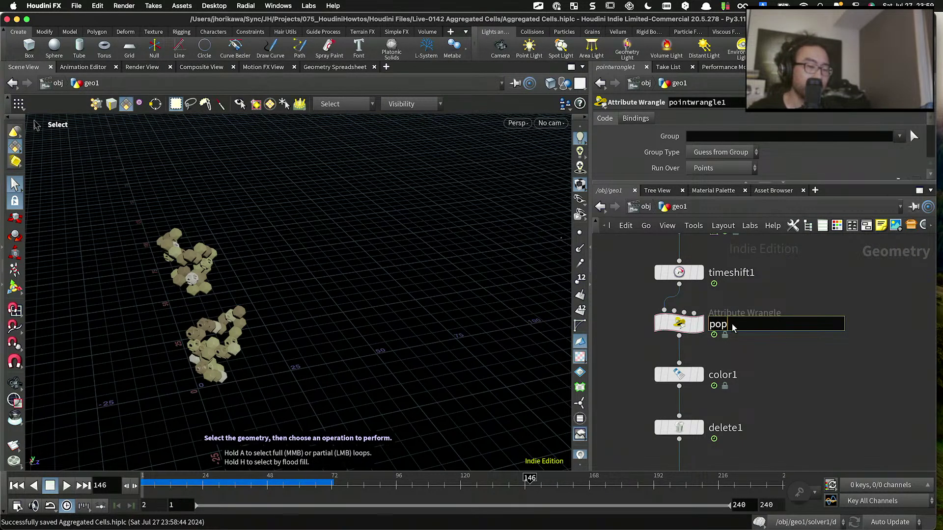
text(up_anim)
key(Return)
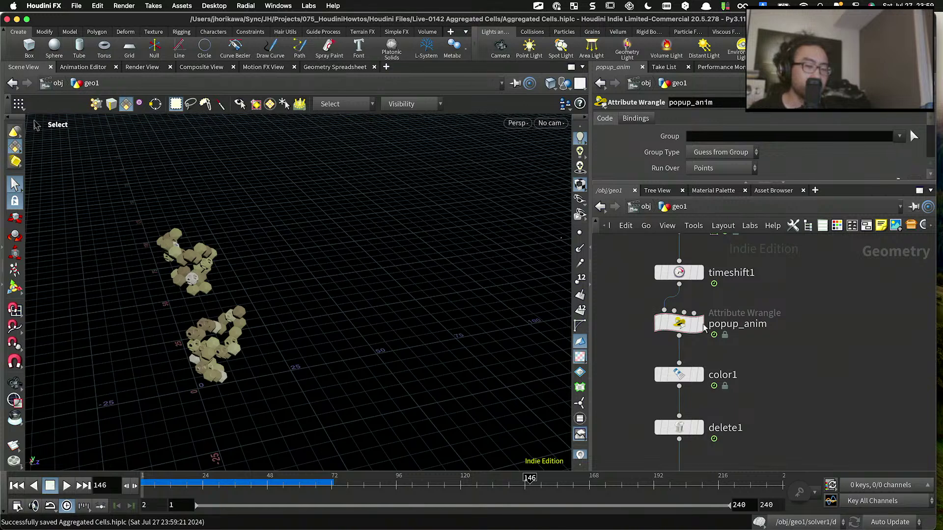
Step: Declare int frame = chi("frame"); in popup_anim's VEX code and create its Frame parameter with the value 5
click(679, 273)
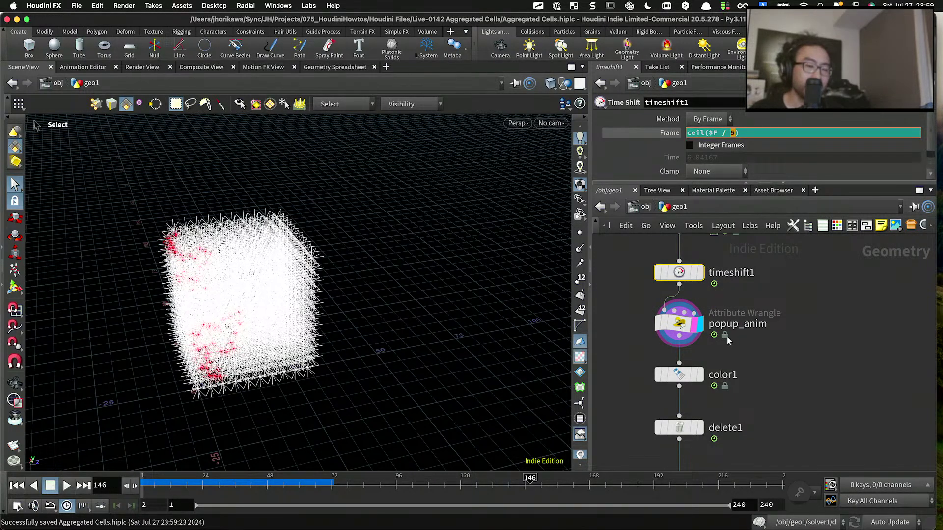
click(679, 324)
drag(680, 184, 680, 285)
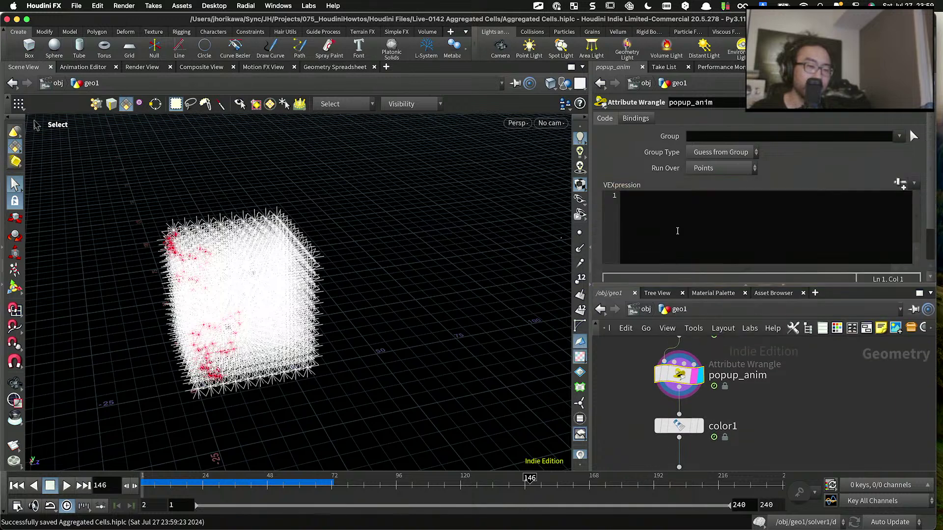
click(677, 231)
text(int f)
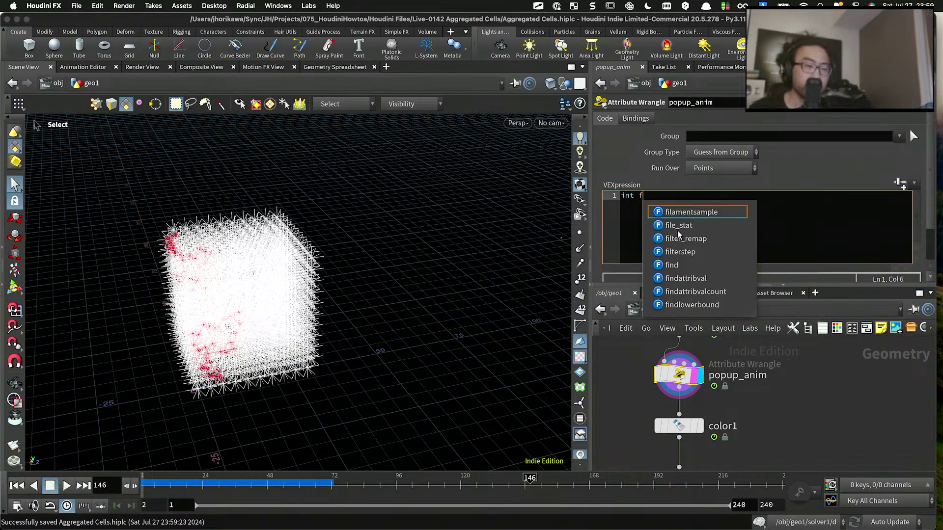
text(rame = chi("frame");)
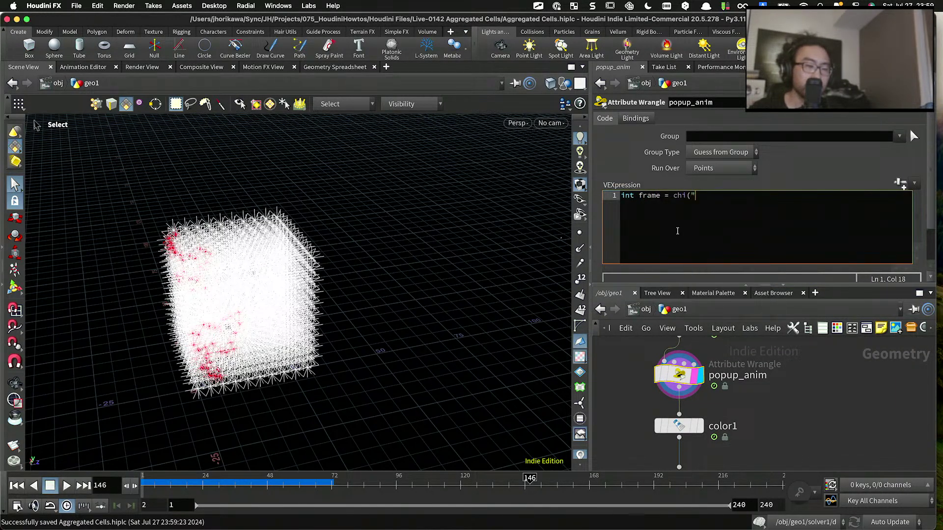
click(899, 183)
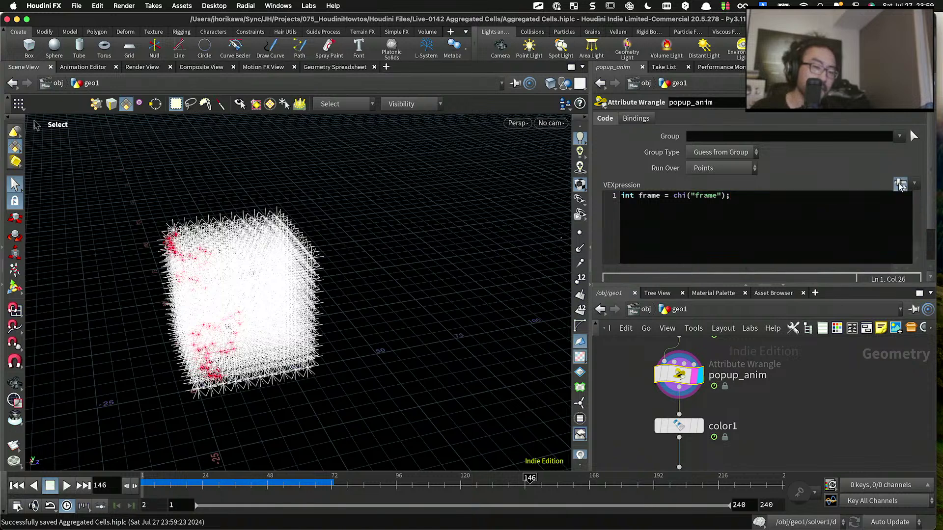
Step: Reference popup_anim's Frame parameter in timeshift1, making its expression ceil($F / ch("../popup_anim/frame")), and save the scene file
right_click(669, 184)
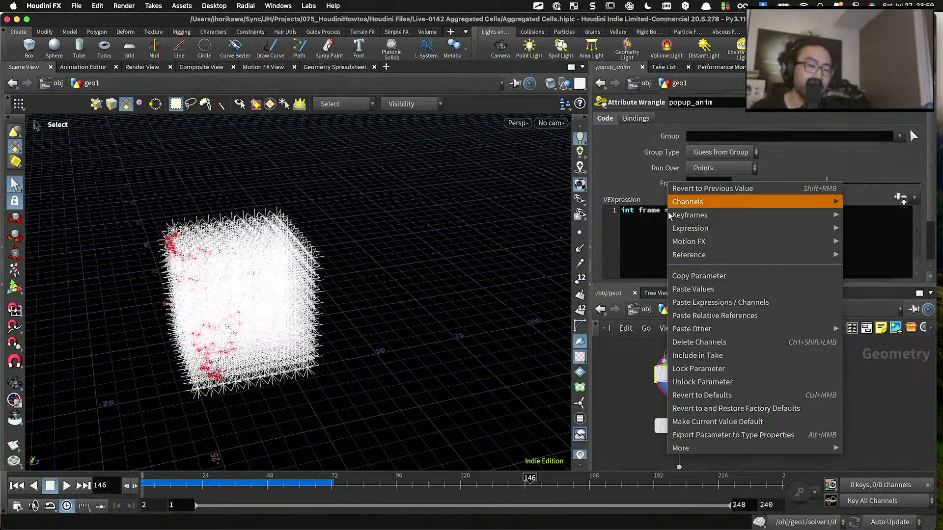
click(717, 273)
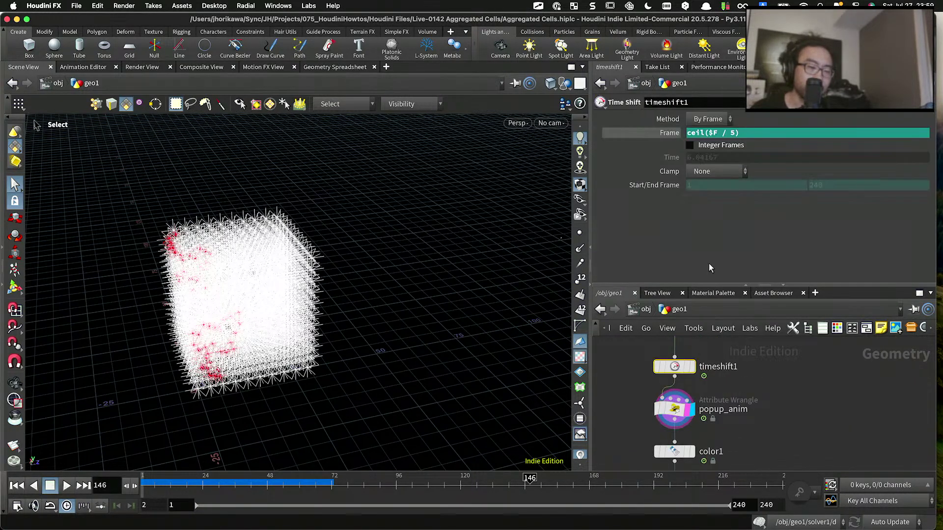
click(731, 132)
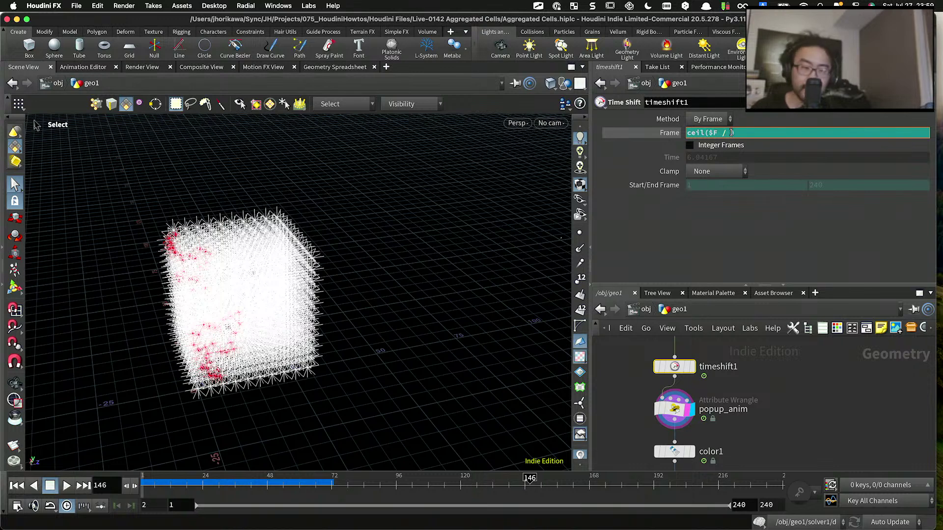
right_click(731, 133)
click(766, 268)
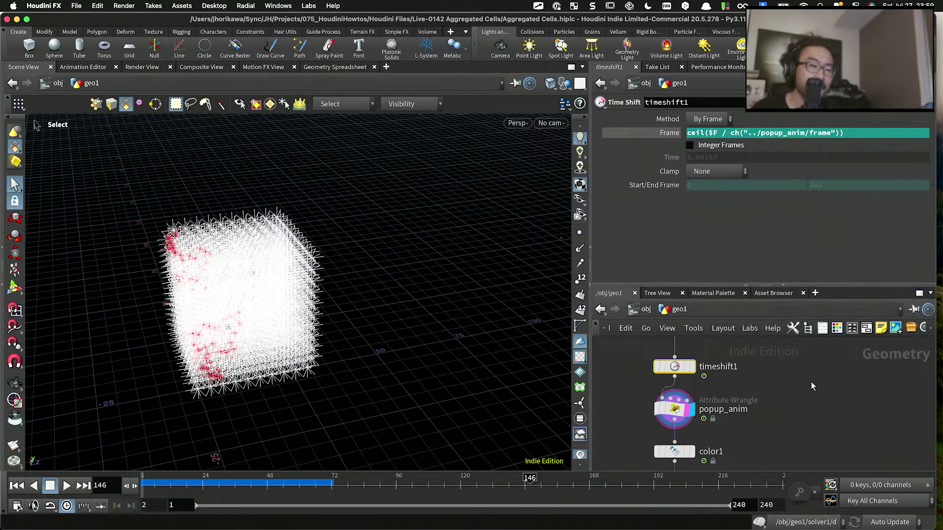
key(super+s)
Step: Add two new lines after the frame declaration in popup_anim's VEX code
click(726, 395)
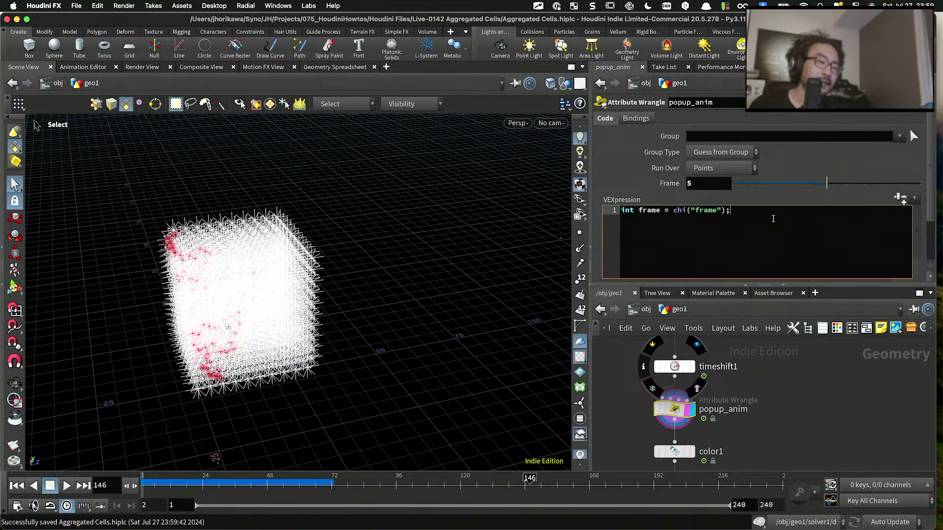
key(Return)
key(Return)
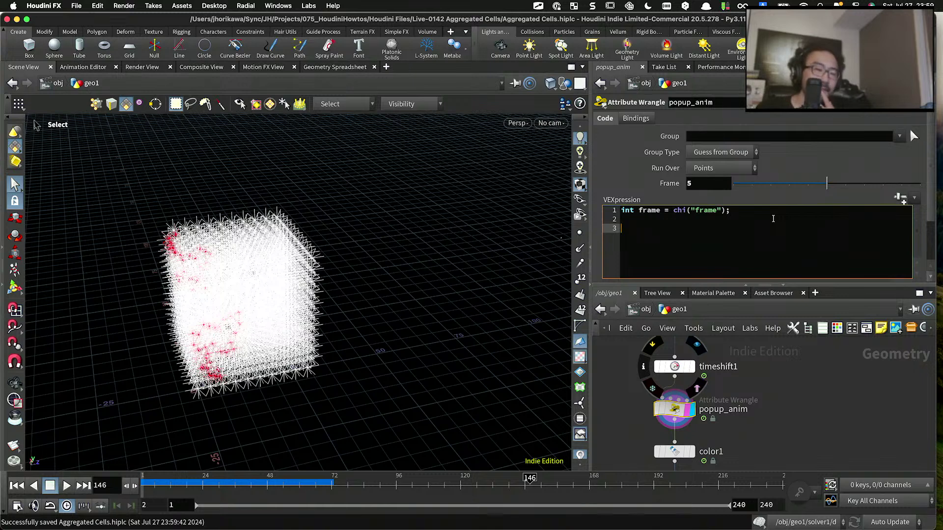
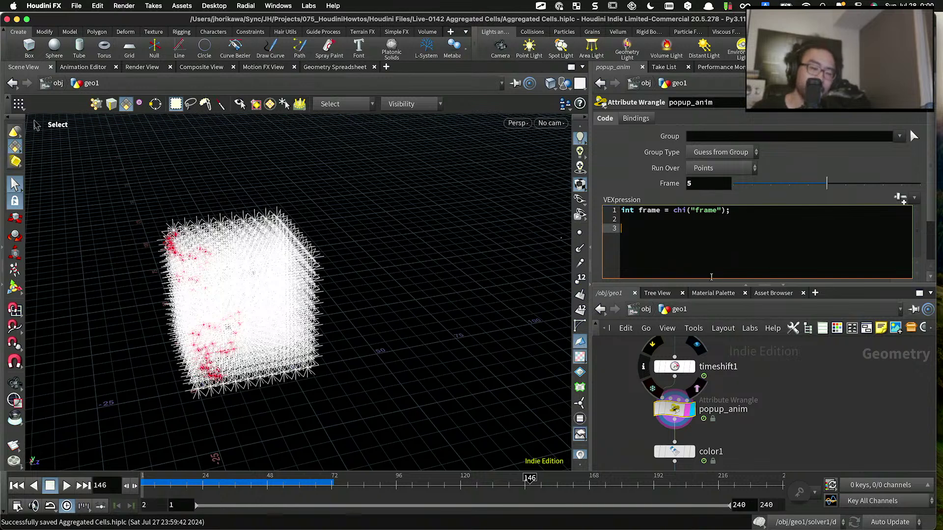
Step: Replace $F with $FF in timeshift1's Frame expression, giving ceil($FF / ch("../popup_anim/frame"))
click(680, 366)
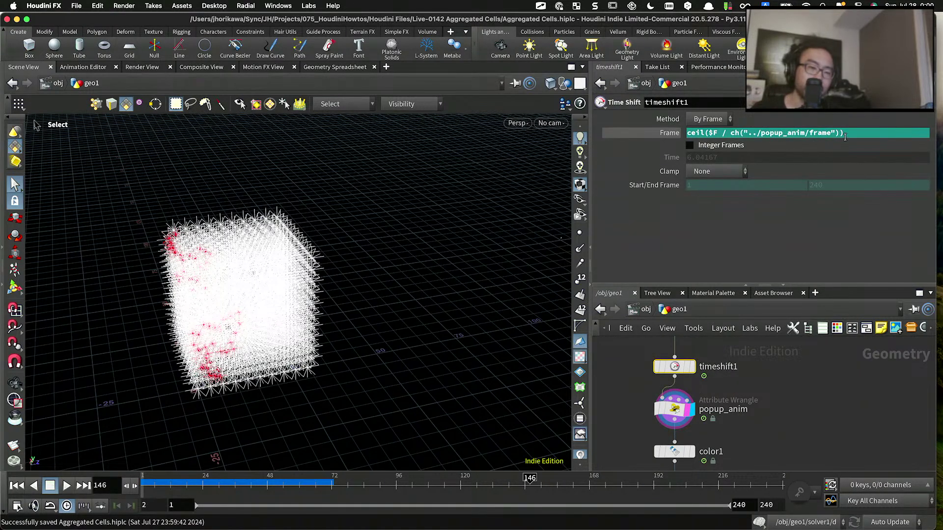
drag(844, 133, 691, 140)
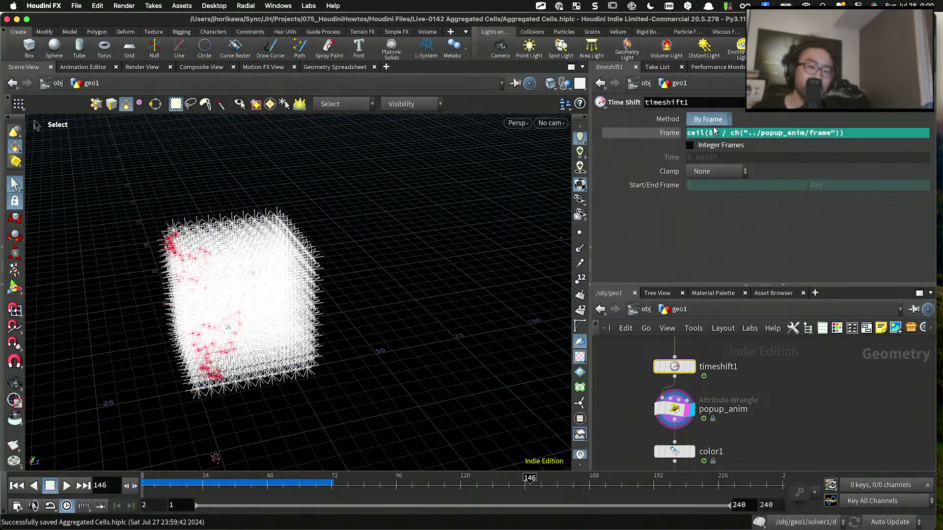
click(708, 119)
click(795, 323)
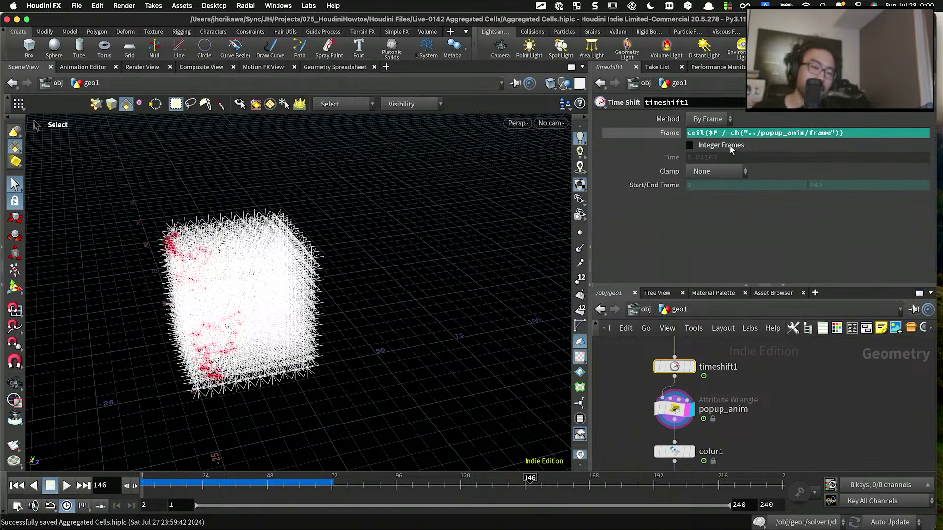
drag(709, 133, 720, 133)
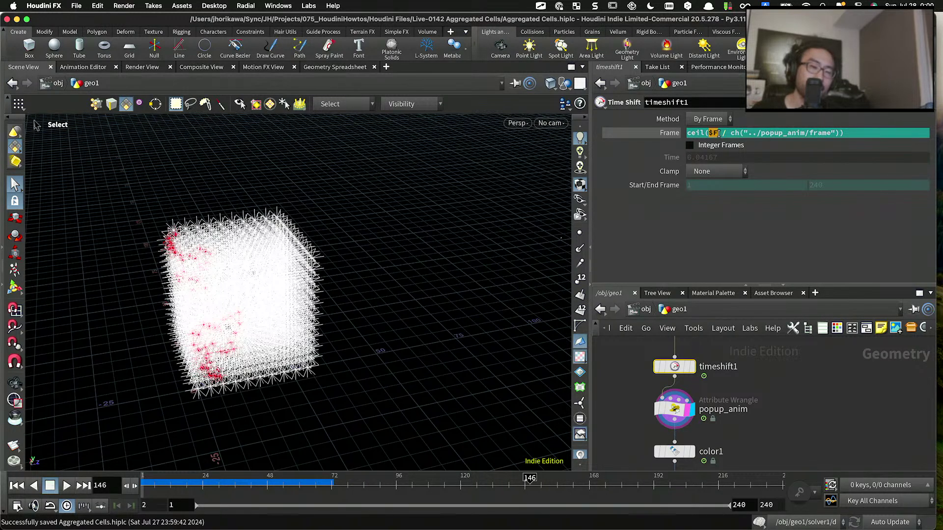
text($FF)
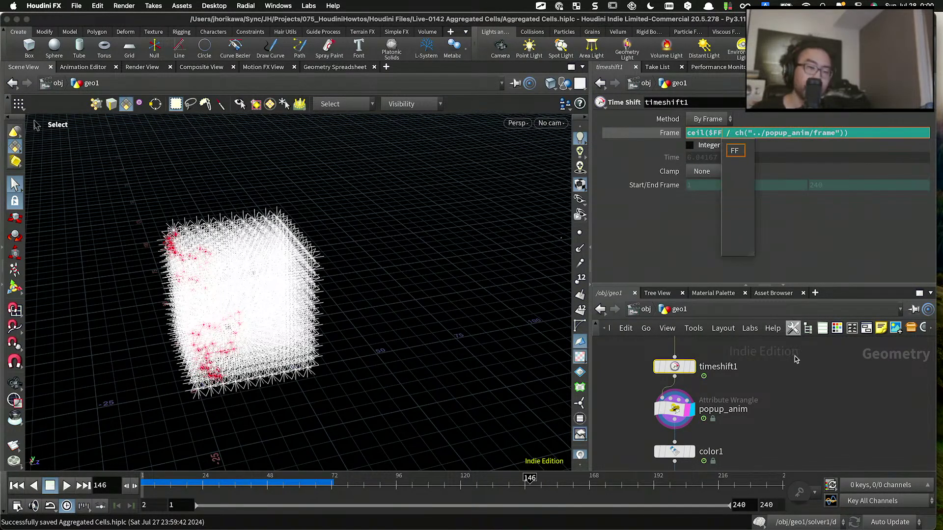
click(796, 359)
drag(708, 133, 842, 136)
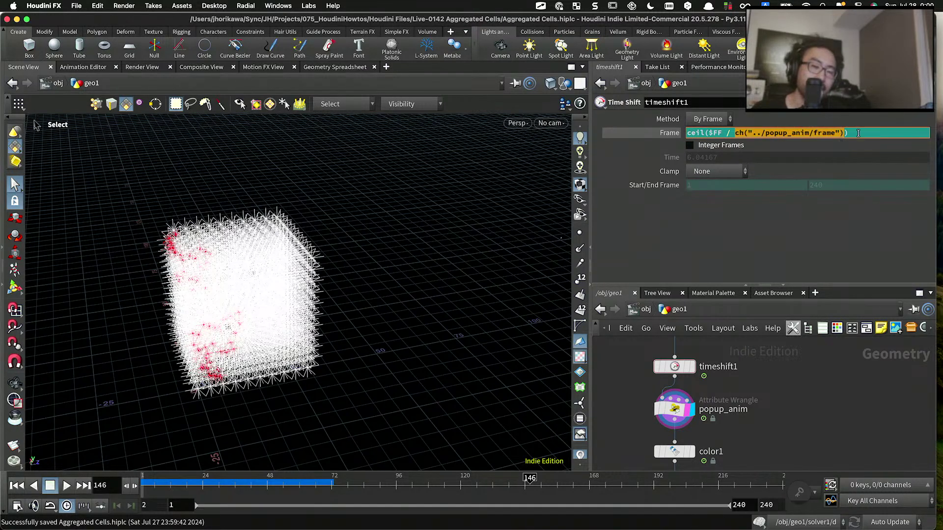
click(858, 133)
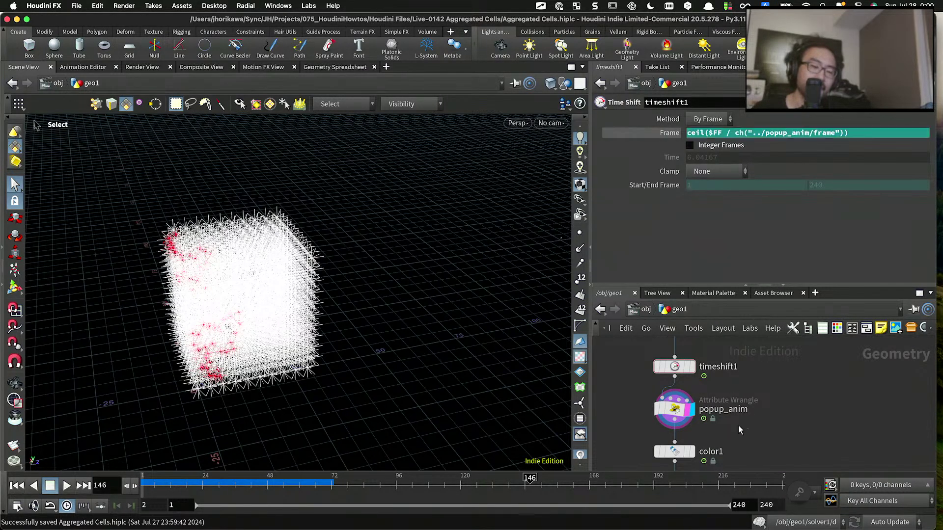
click(675, 409)
click(771, 233)
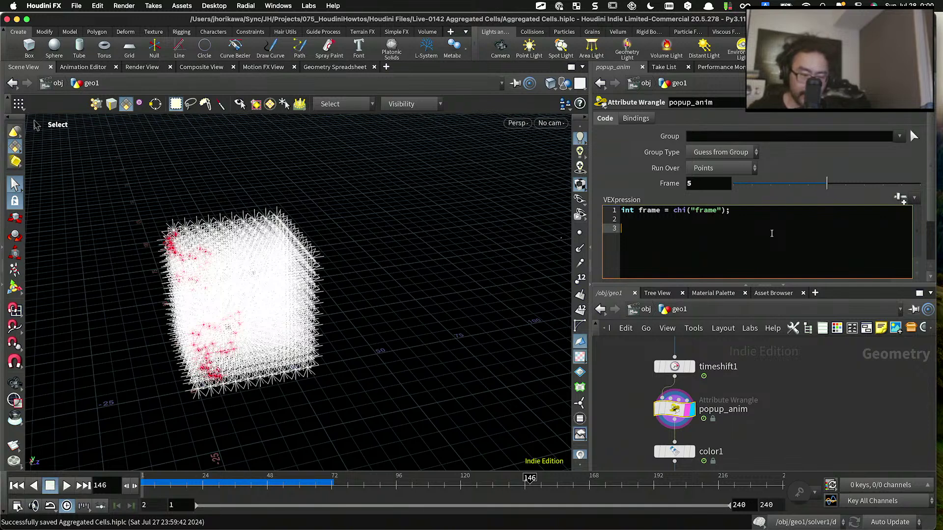
text(float f)
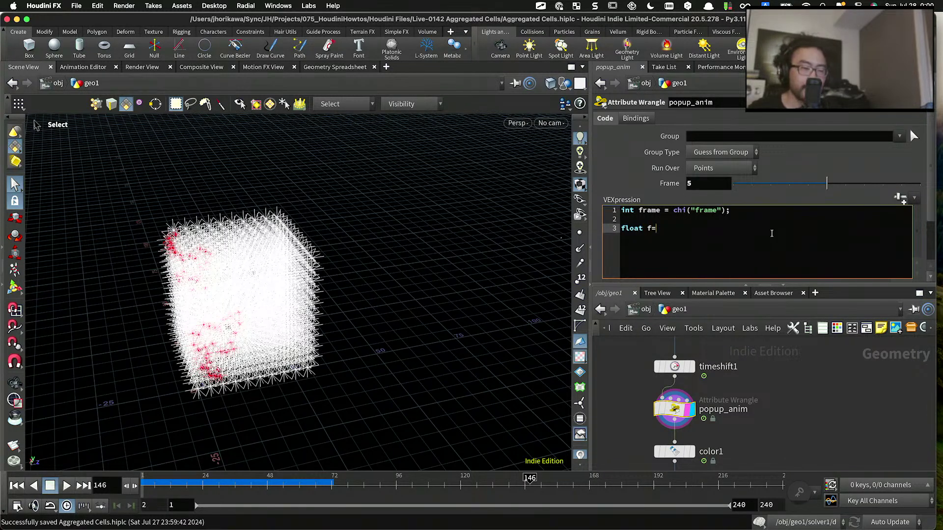
text( = @Frame)
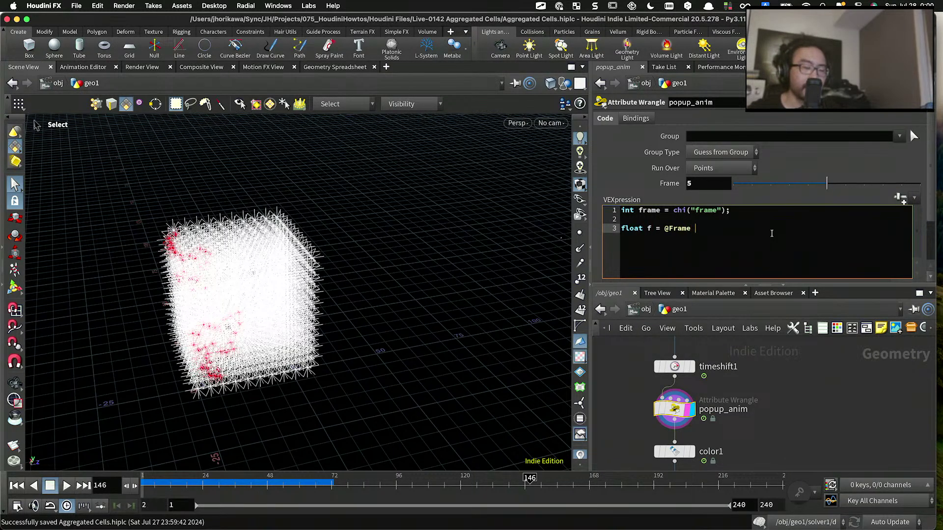
text( / frame)
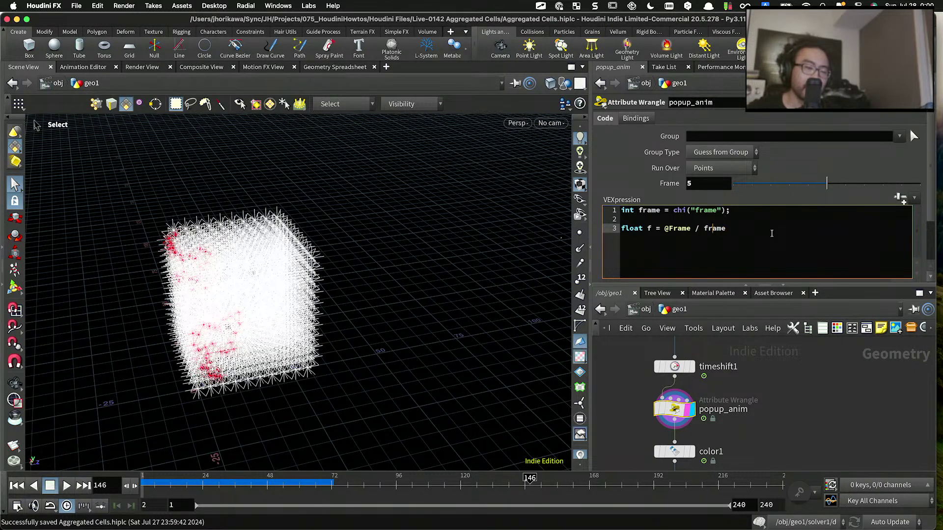
text(cei)
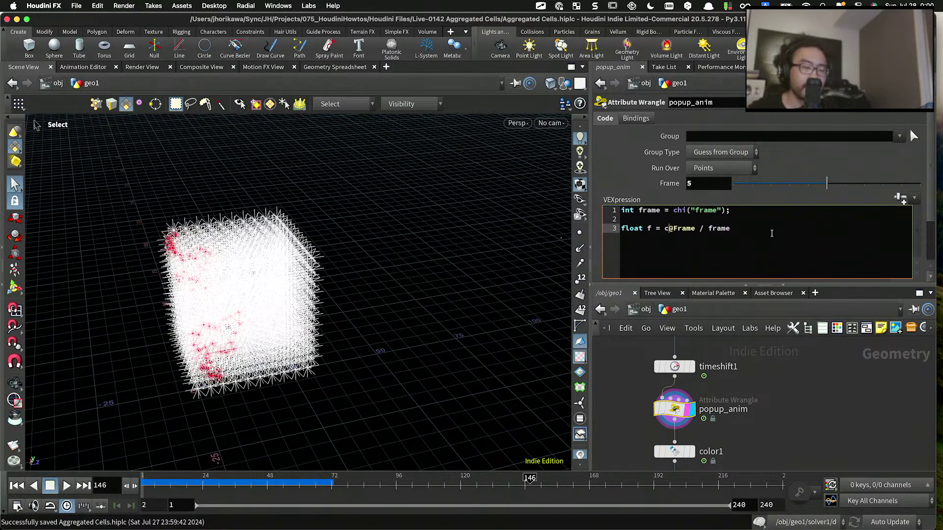
text(l()
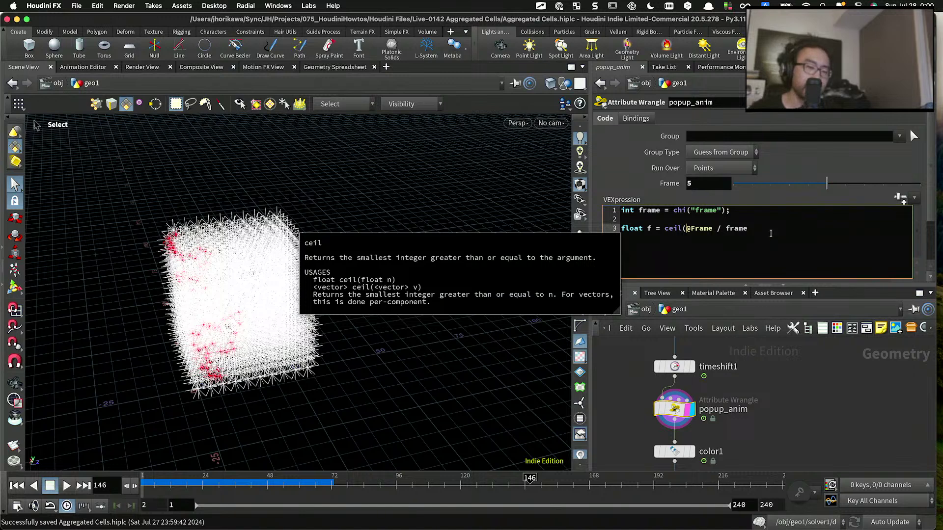
click(771, 233)
text();)
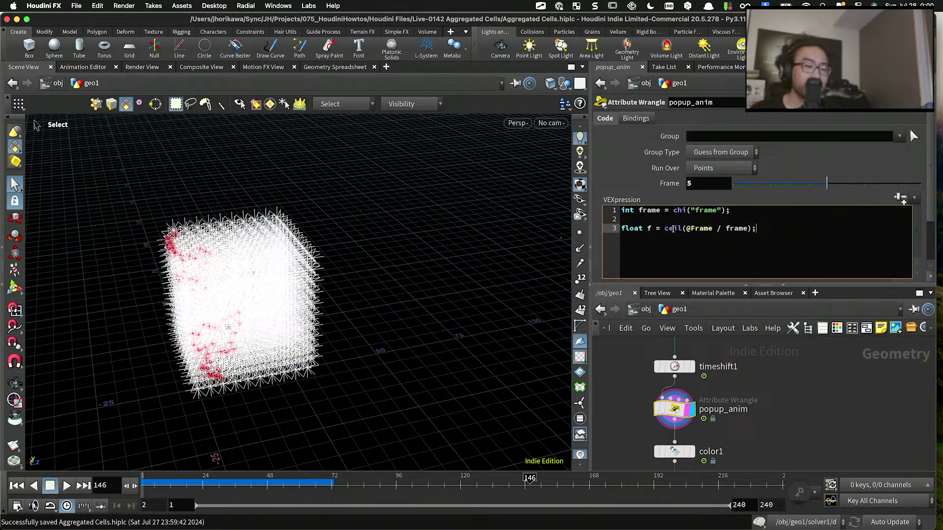
mouse_move(672, 229)
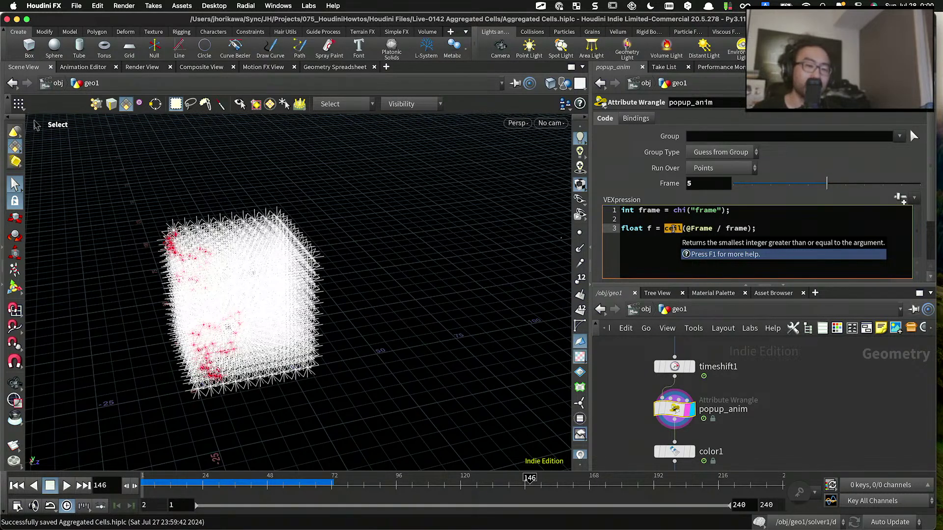
double_click(673, 228)
text(frame)
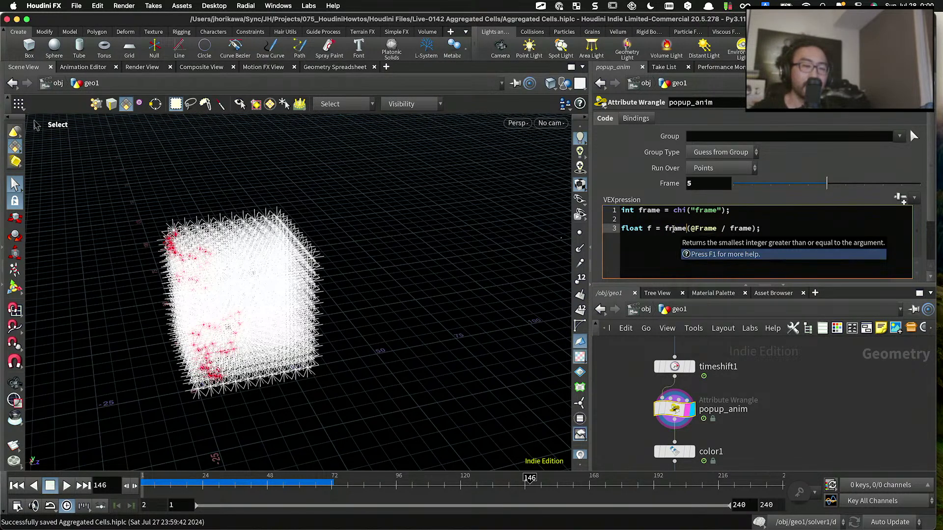
key(BackSpace)
key(BackSpace)
text(c)
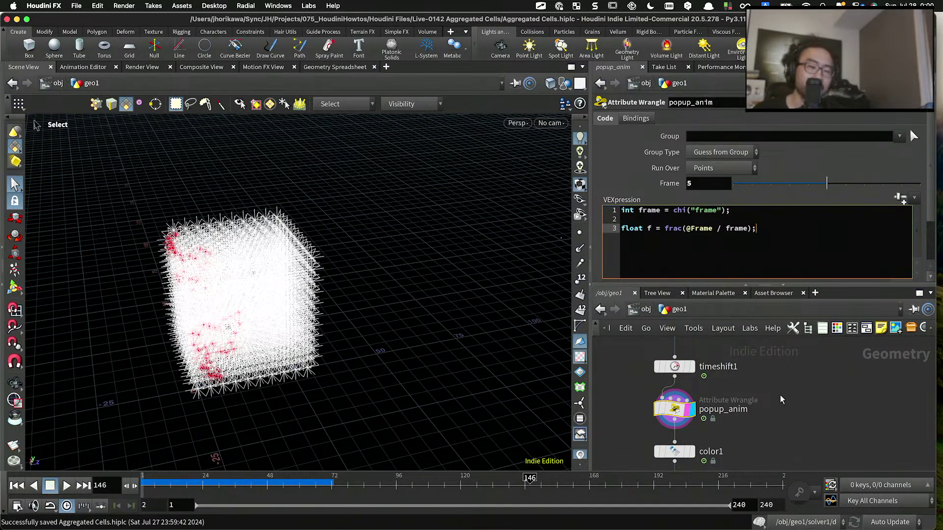
drag(757, 228, 600, 225)
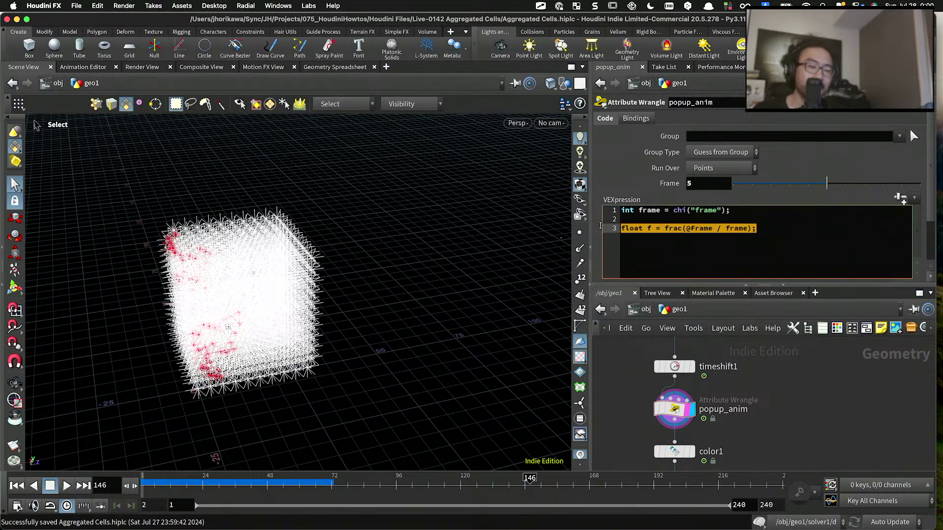
Step: Add the line f@pscale = f; below the frac line in popup_anim's VEX code
click(772, 245)
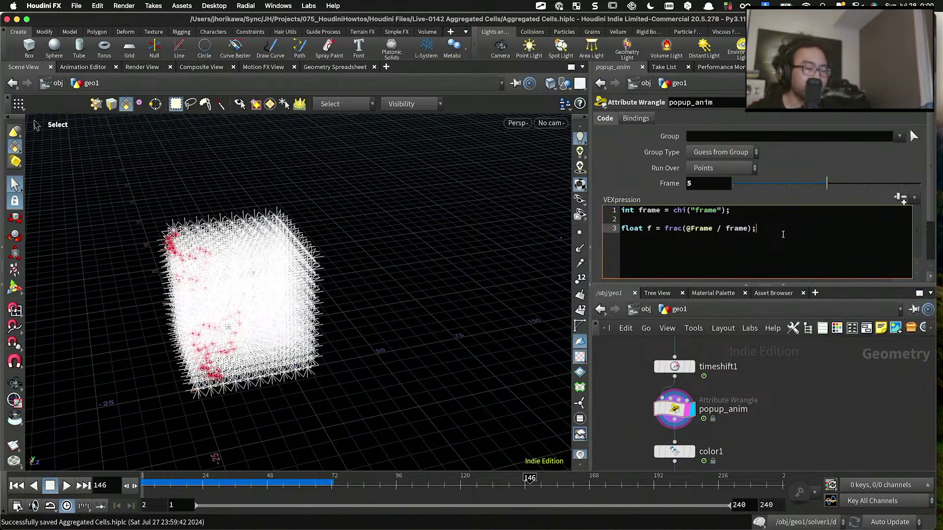
key(Return)
key(Return)
text(@)
key(BackSpace)
text(f)
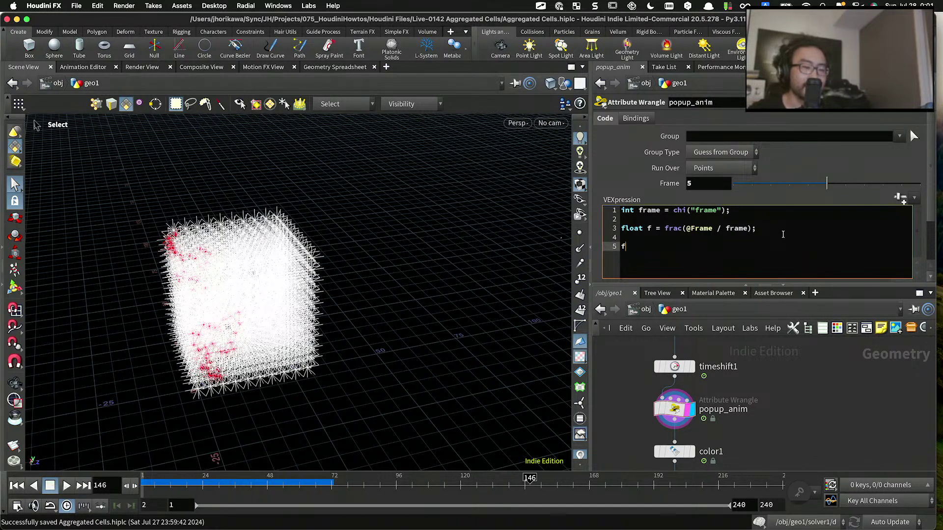
text(@pscale = f;)
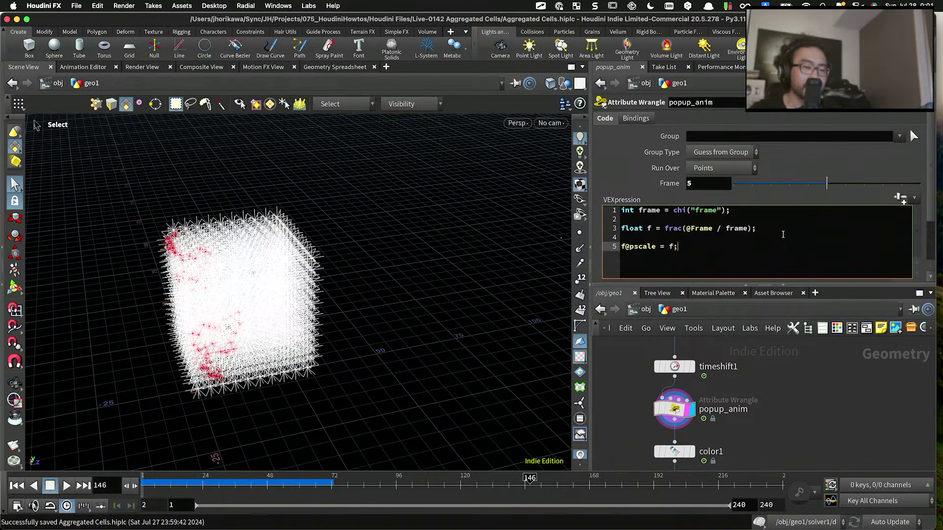
Step: Display copytopoints3's result and play the animation from frame 1 to check the cell scaling
scroll(735, 342, down, 4)
scroll(667, 409, up, 5)
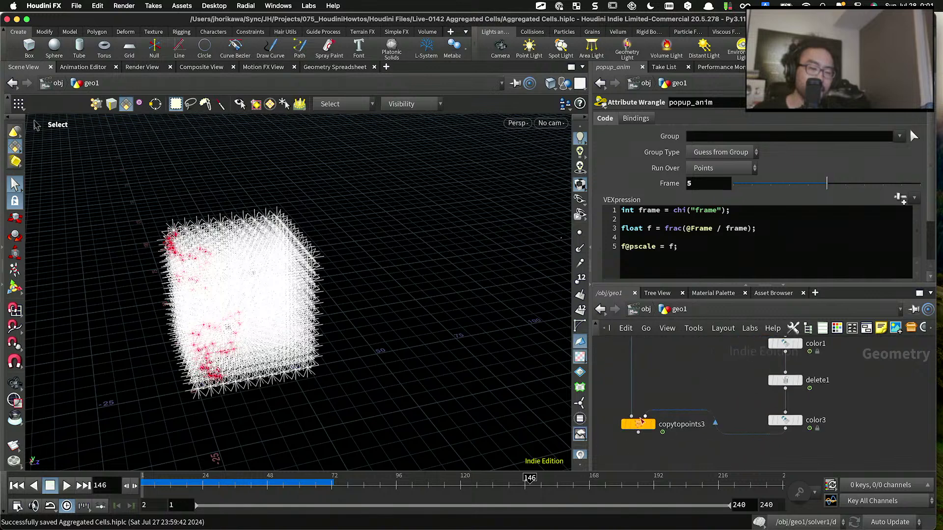
click(659, 428)
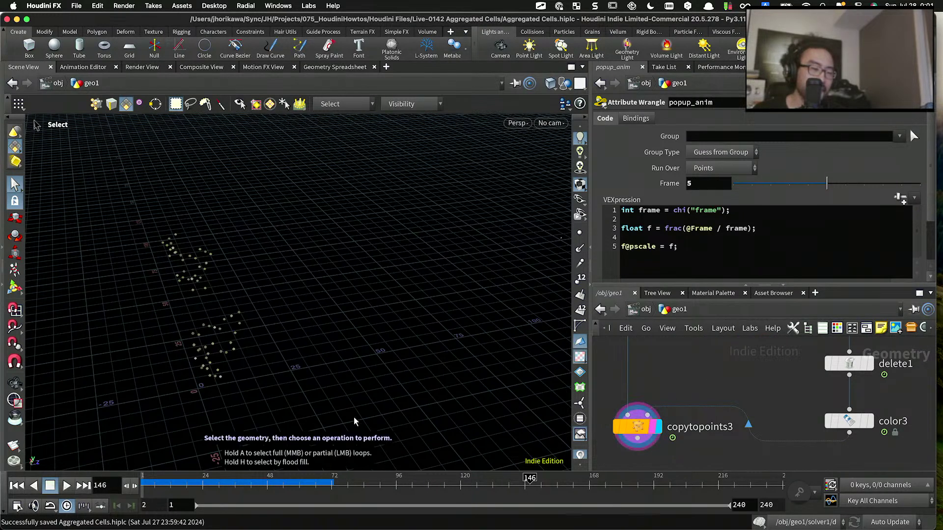
drag(164, 488, 126, 487)
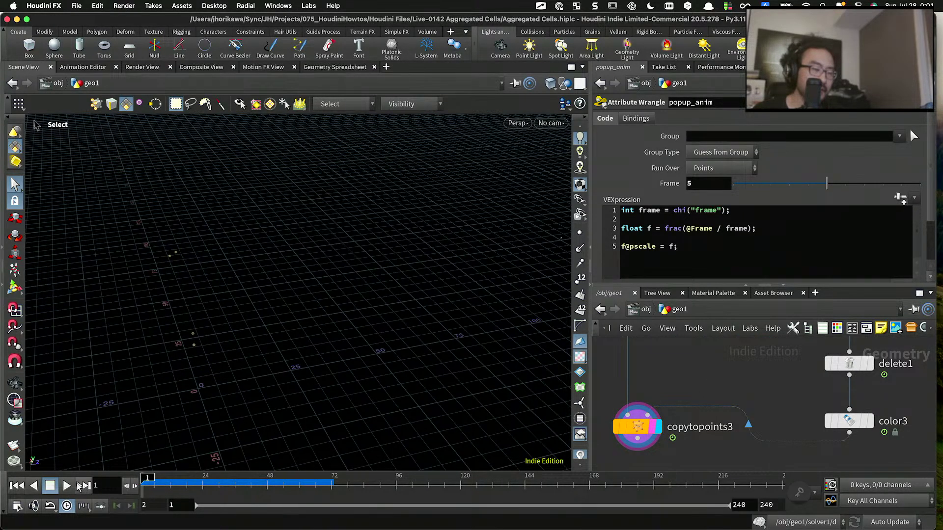
click(67, 486)
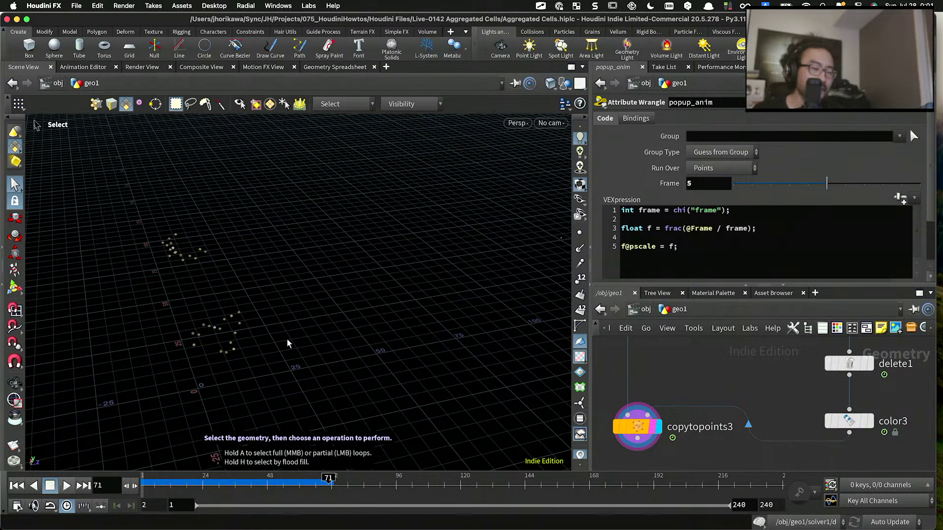
Step: Try limiting popup_anim to the tip group, and clear the group setting again
drag(756, 229, 615, 230)
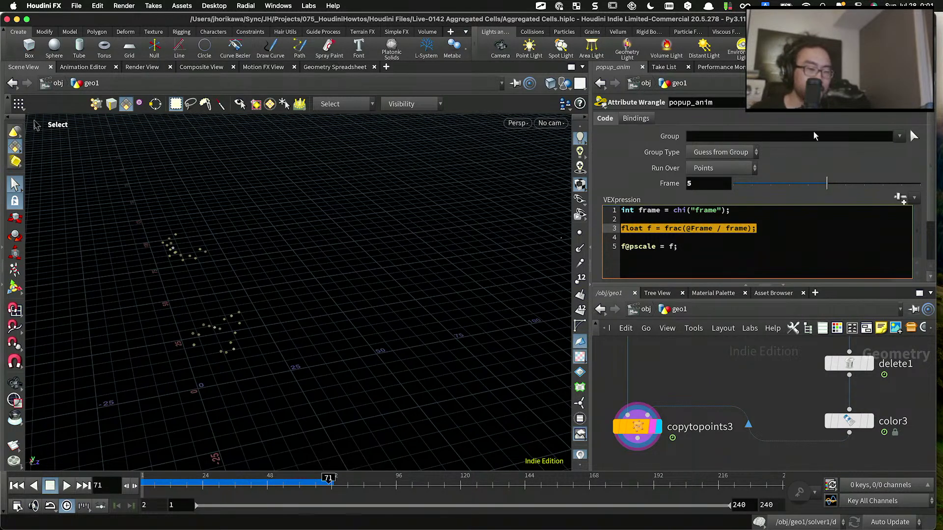
click(899, 136)
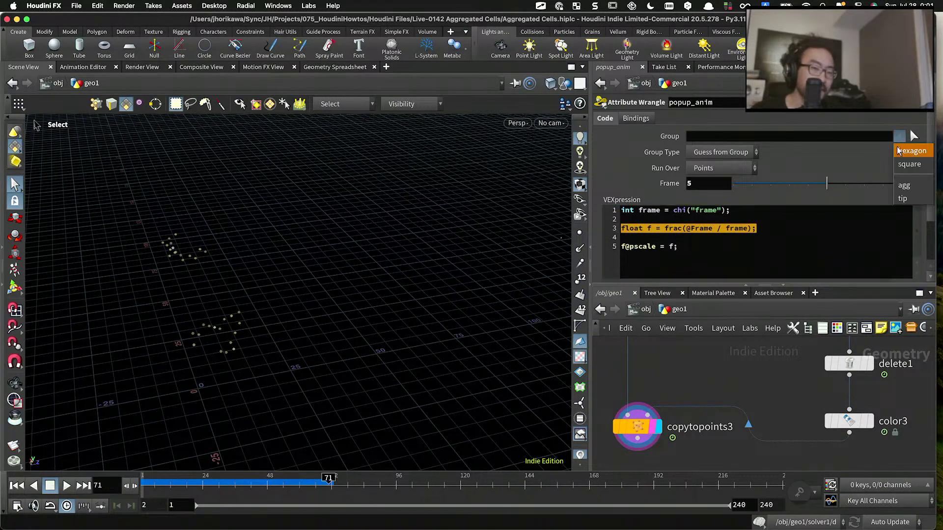
click(902, 199)
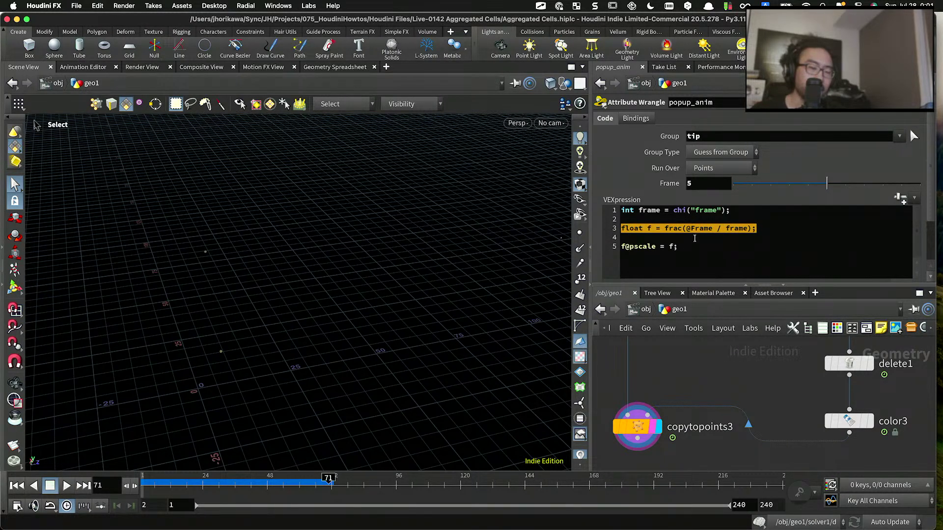
double_click(715, 137)
key(BackSpace)
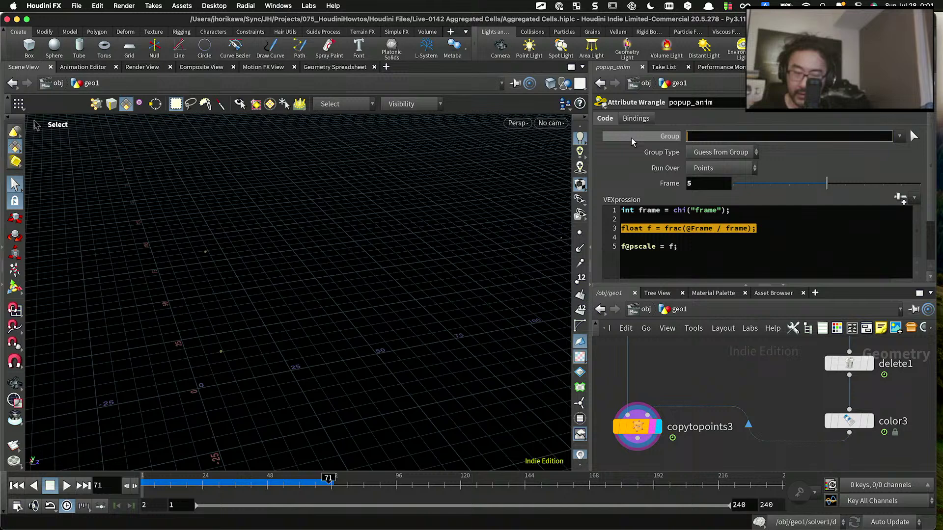
Step: Insert an empty line above the frame declaration at the start of popup_anim's VEX code
click(637, 224)
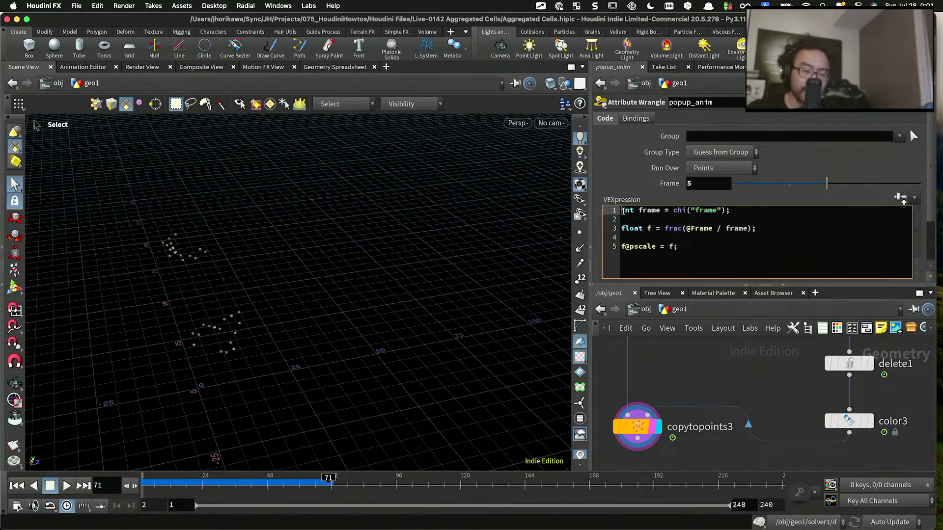
key(Return)
key(Up)
text(int )
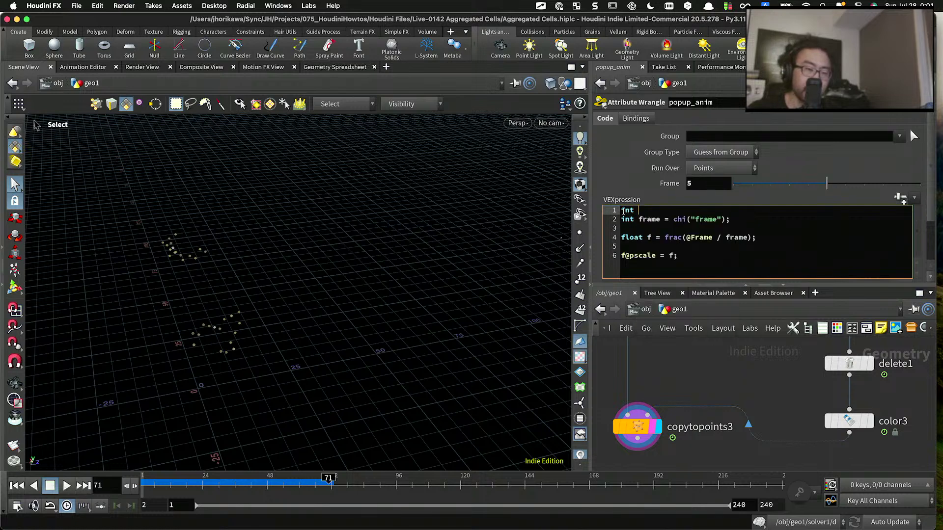
text(tip)
key(BackSpace)
key(BackSpace)
key(BackSpace)
key(BackSpace)
key(BackSpace)
key(BackSpace)
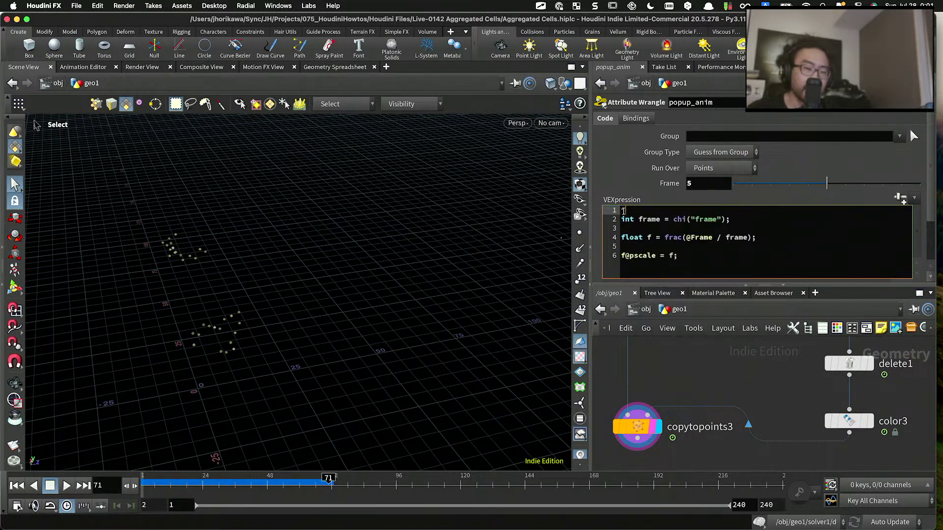
text(if)
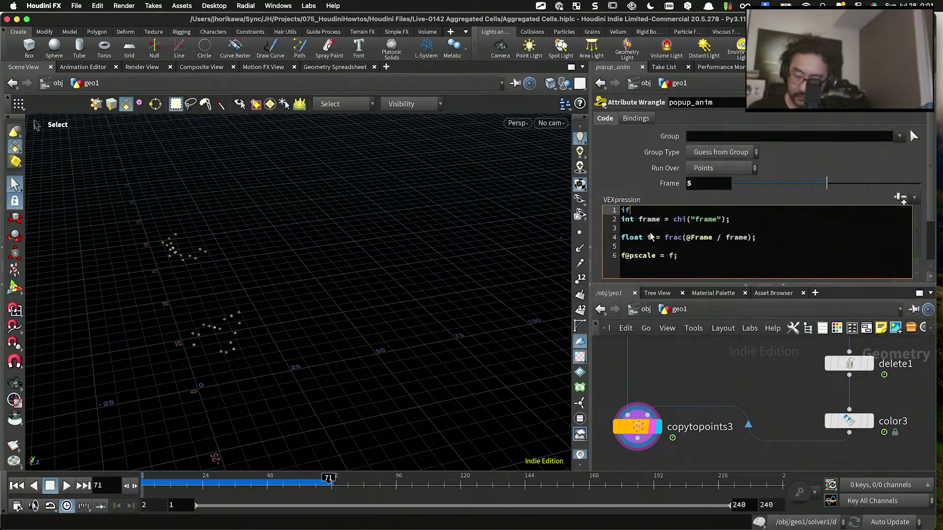
text((in p)
key(BackSpace)
key(BackSpace)
text(point)
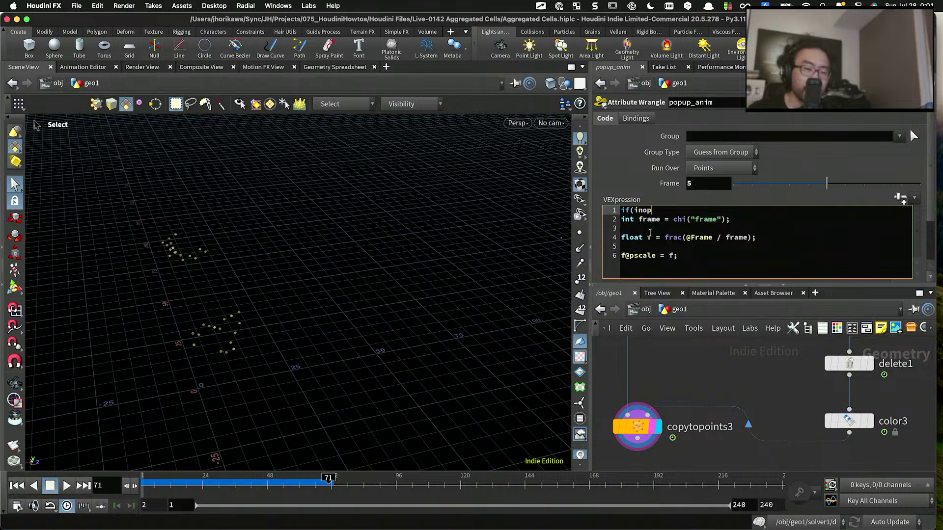
key(BackSpace)
key(BackSpace)
key(BackSpace)
key(BackSpace)
key(BackSpace)
text(pointgroup(0)
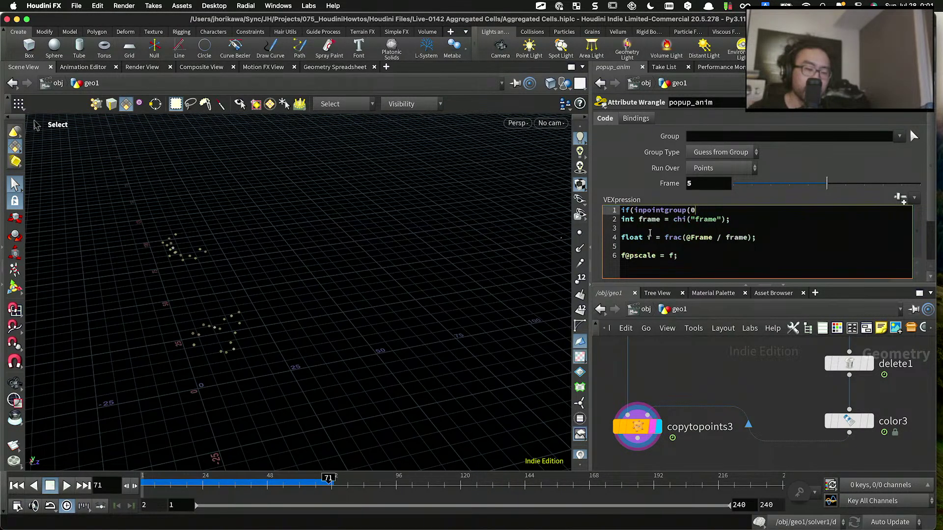
text(, "tip", @ptnum) == 0)
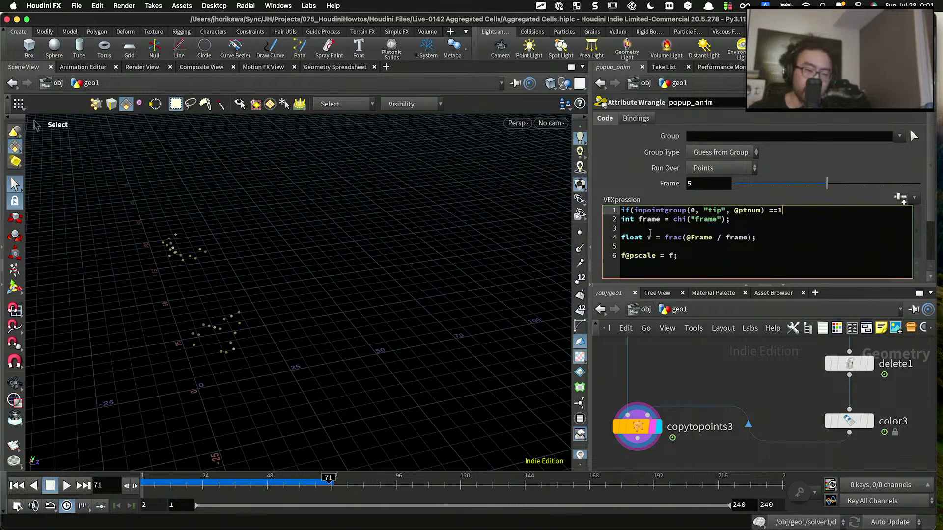
text(){)
key(Return)
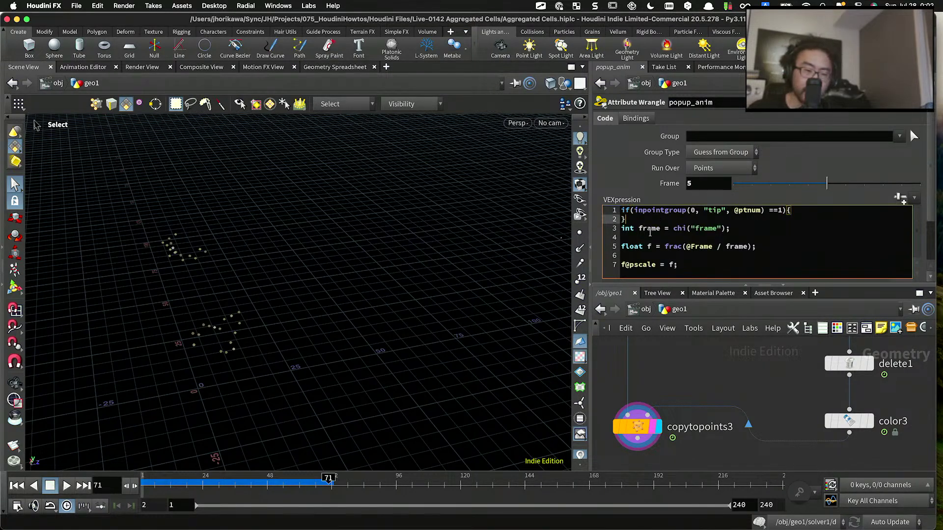
key(BackSpace)
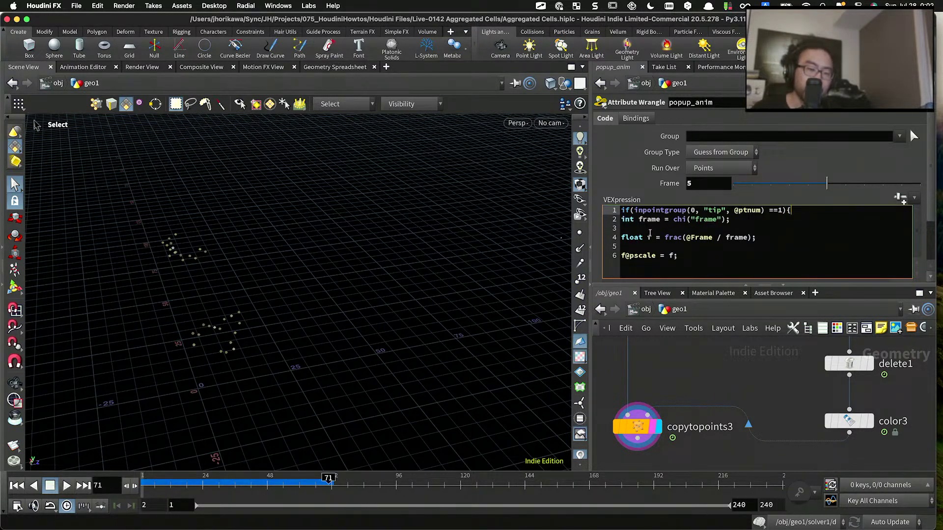
Step: Close the if block after the pscale line and add an else block containing f@pscale = 1.0;
click(696, 261)
key(Return)
text(}else)
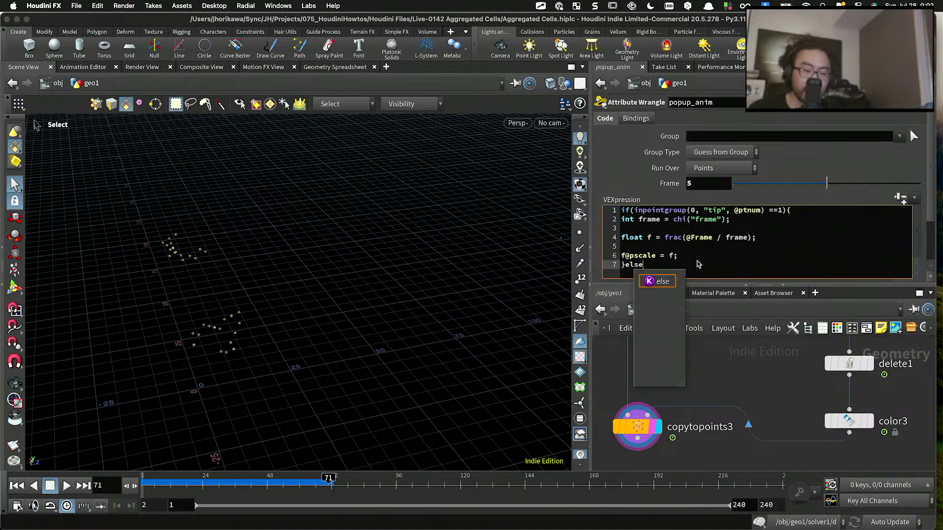
text({)
key(Return)
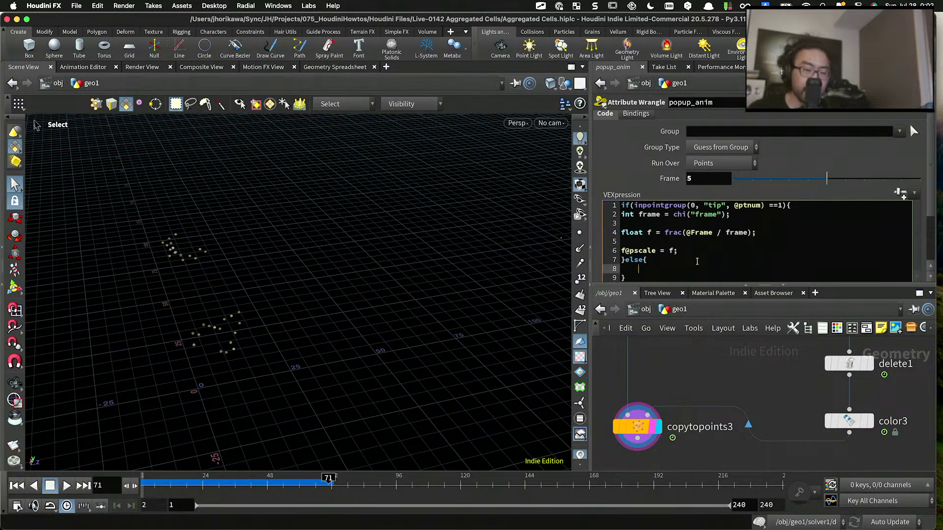
text(f@pscale =)
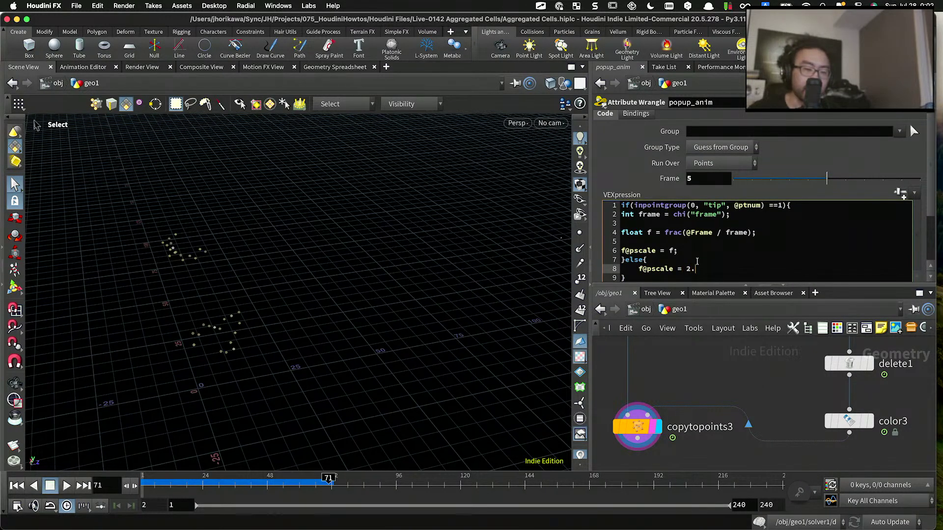
text( 1.0;)
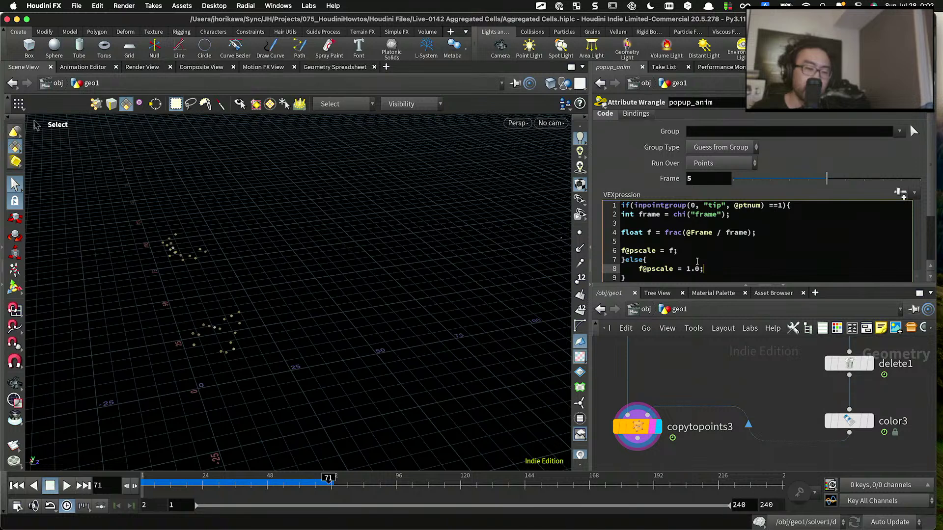
Step: Indent the code lines inside the if block and save the scene file
drag(692, 251, 594, 216)
key(Tab)
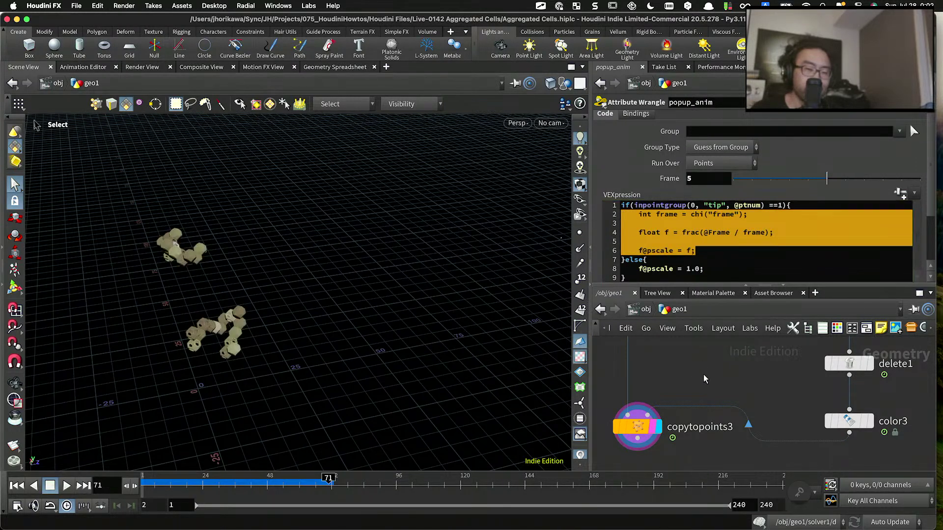
key(cmd+s)
Step: Play the animation from frame 1 and examine the lower cell cluster up close as new cells appear
scroll(688, 364, down, 4)
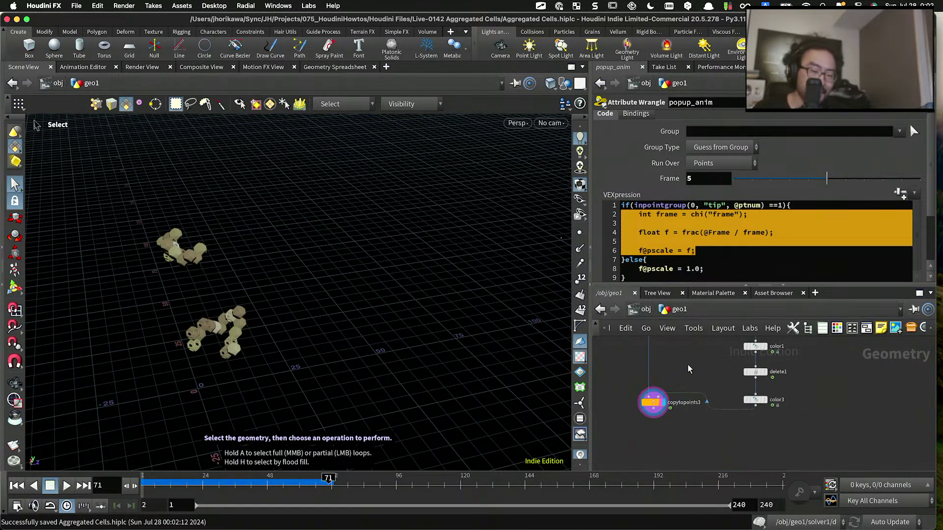
click(16, 485)
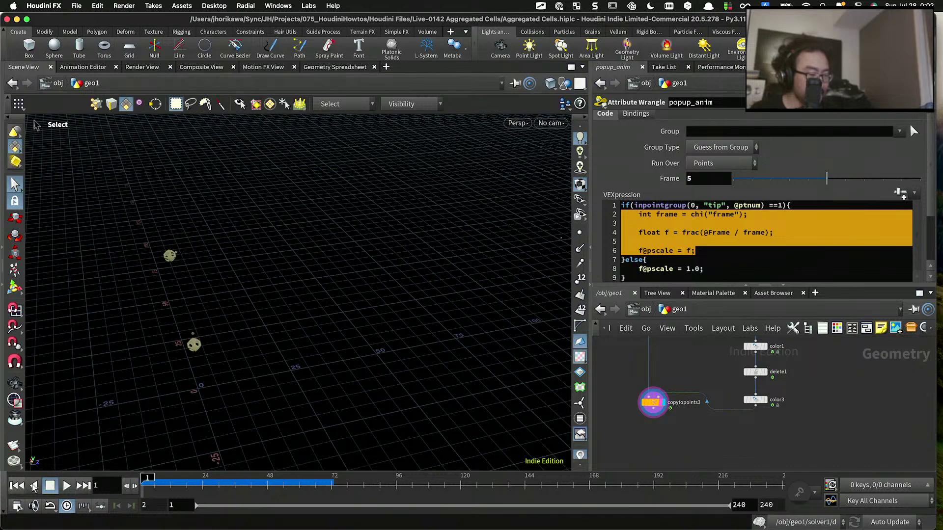
click(66, 485)
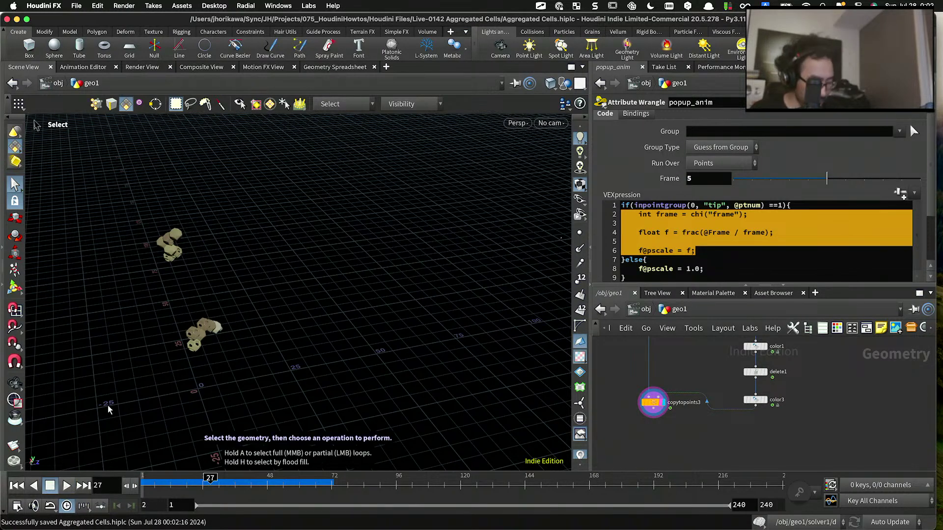
key(Escape)
scroll(155, 331, up, 5)
drag(273, 315, 235, 336)
key(s)
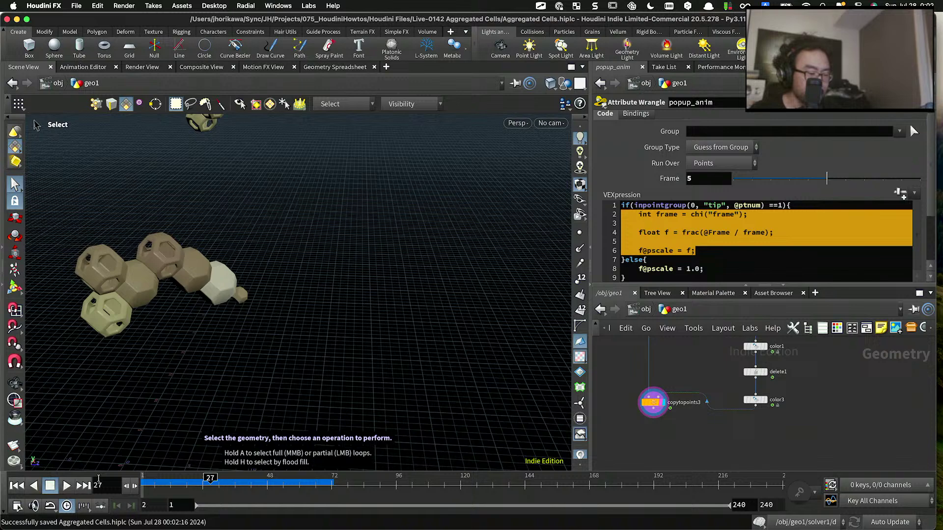
click(68, 485)
click(68, 485)
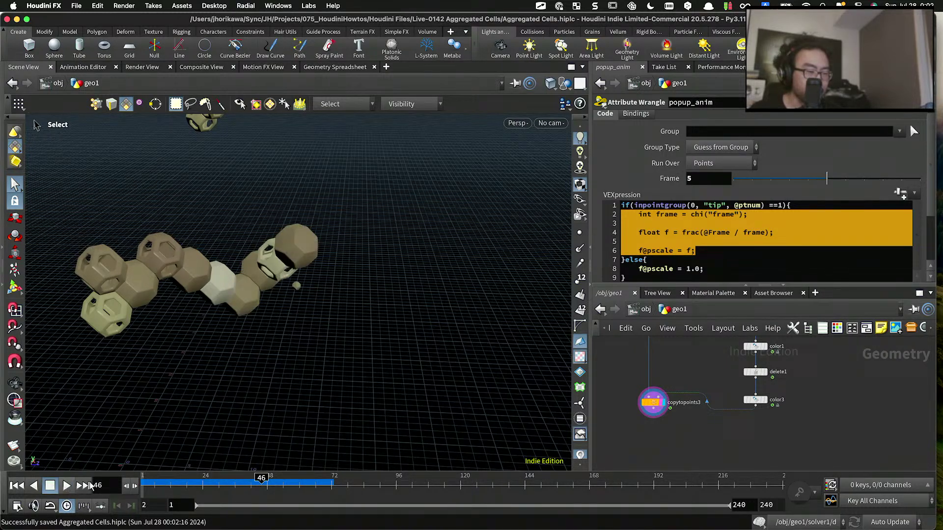
Step: Scrub the timeline forward to frame 55 to examine how the tip cell's scale changes at each growth cycle
click(256, 479)
drag(256, 478, 275, 481)
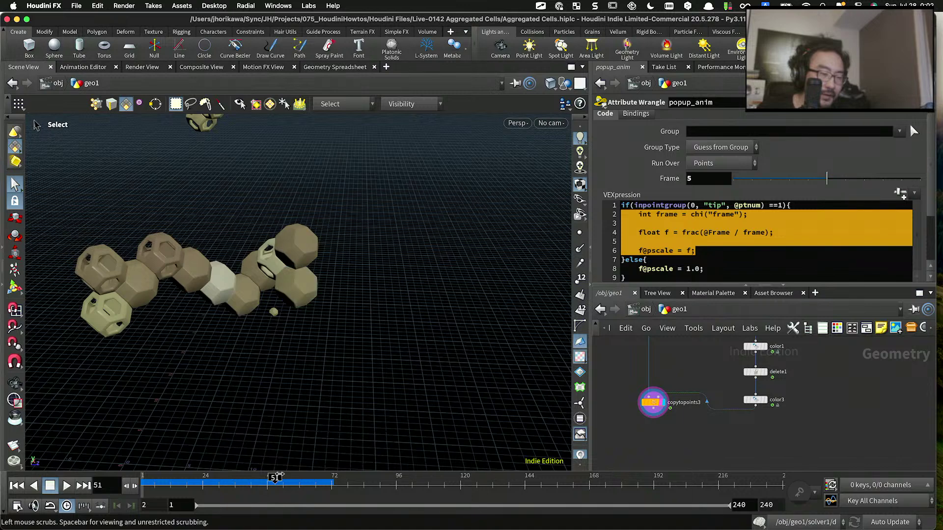
drag(274, 479, 285, 478)
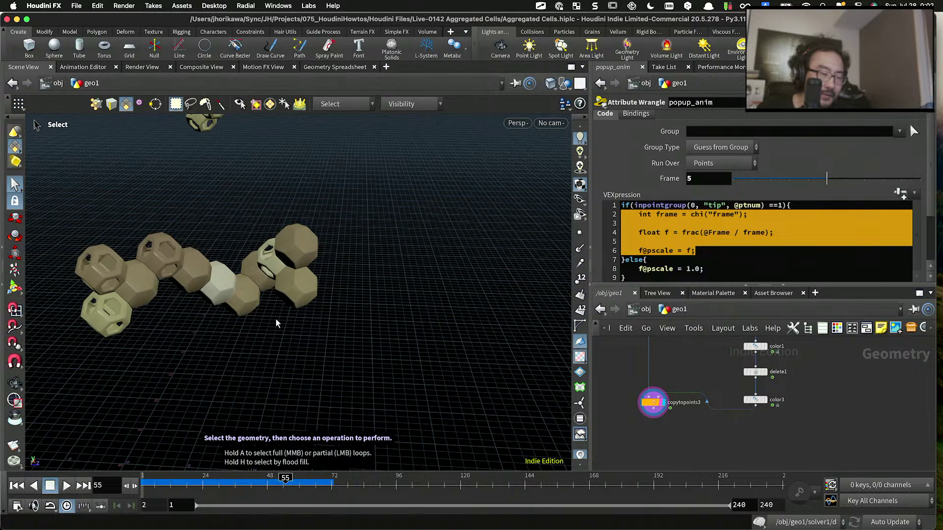
click(693, 257)
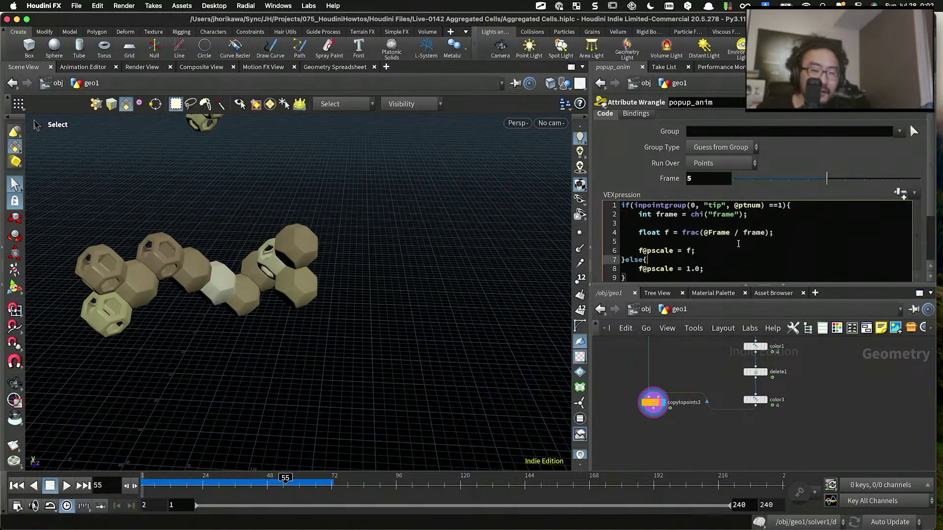
drag(774, 232, 639, 233)
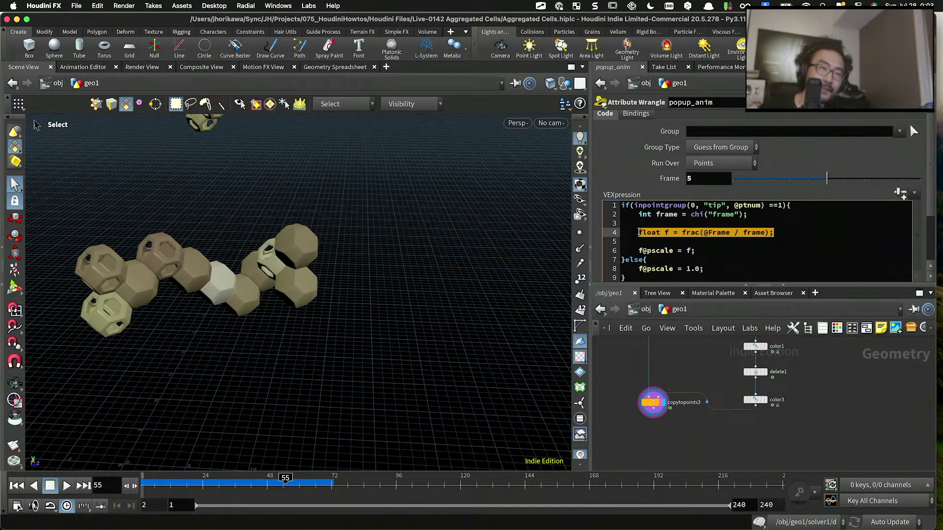
click(709, 233)
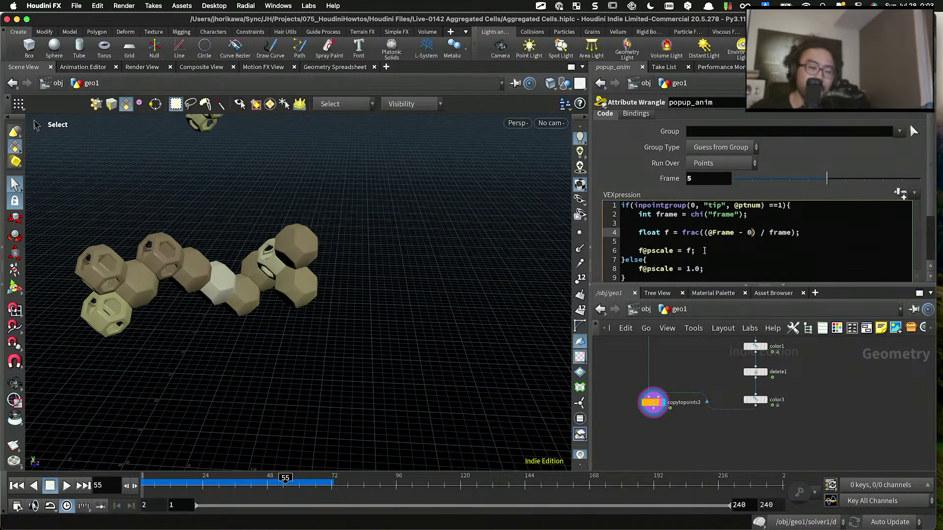
text(.01)
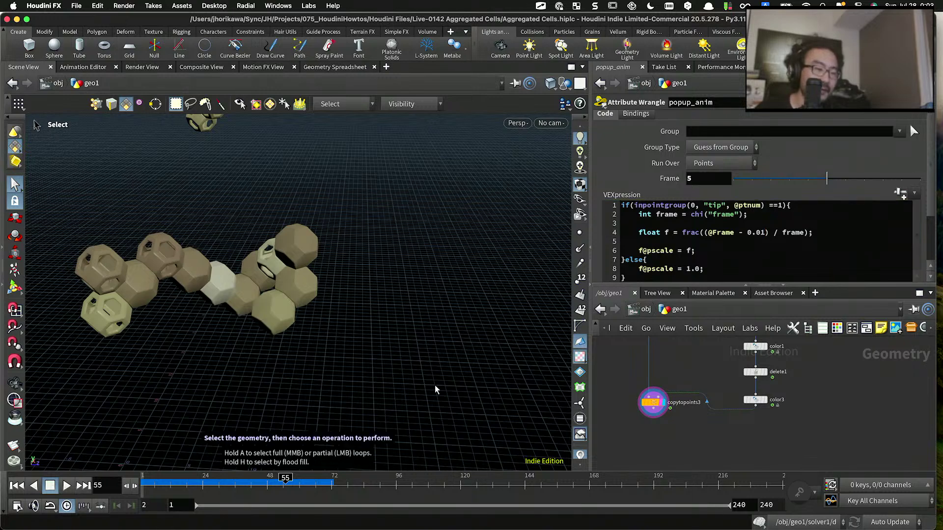
Step: Play the animation from frame 1 to examine how new tip cells scale up in each growth cycle
drag(209, 485, 122, 486)
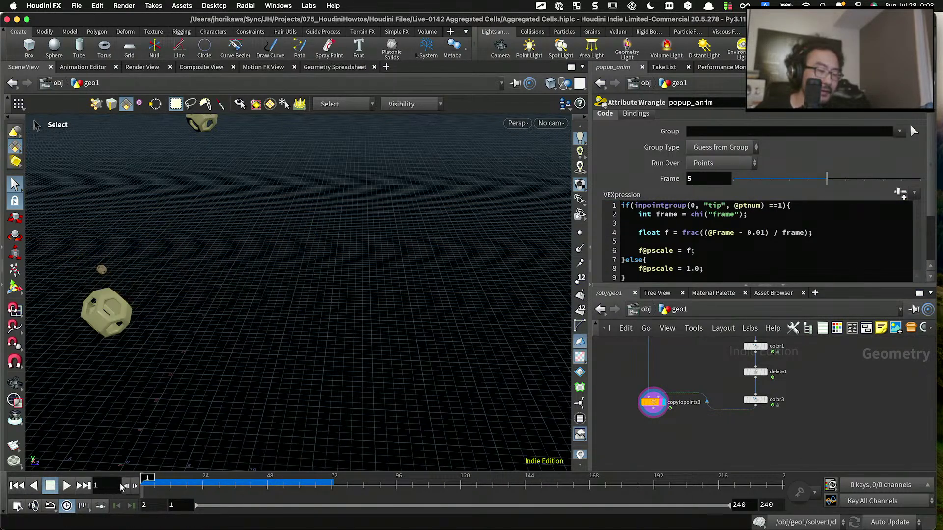
click(65, 486)
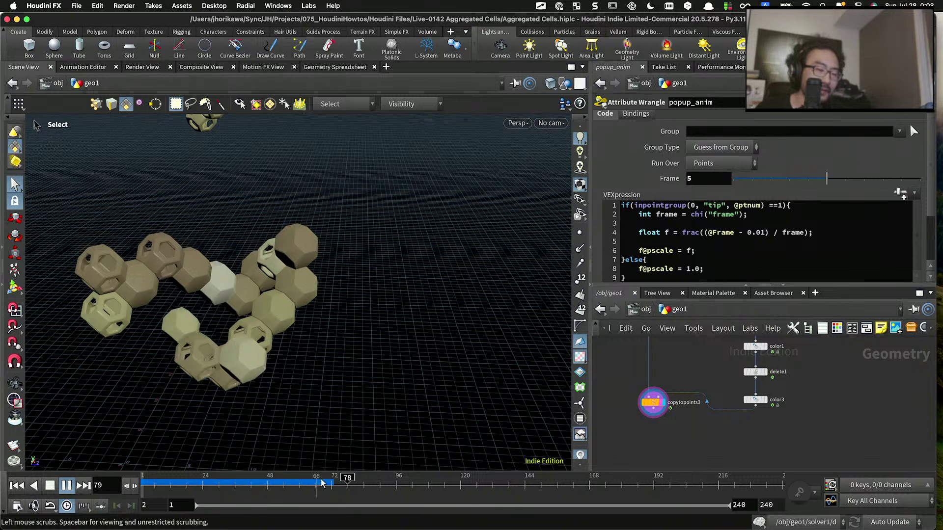
click(359, 479)
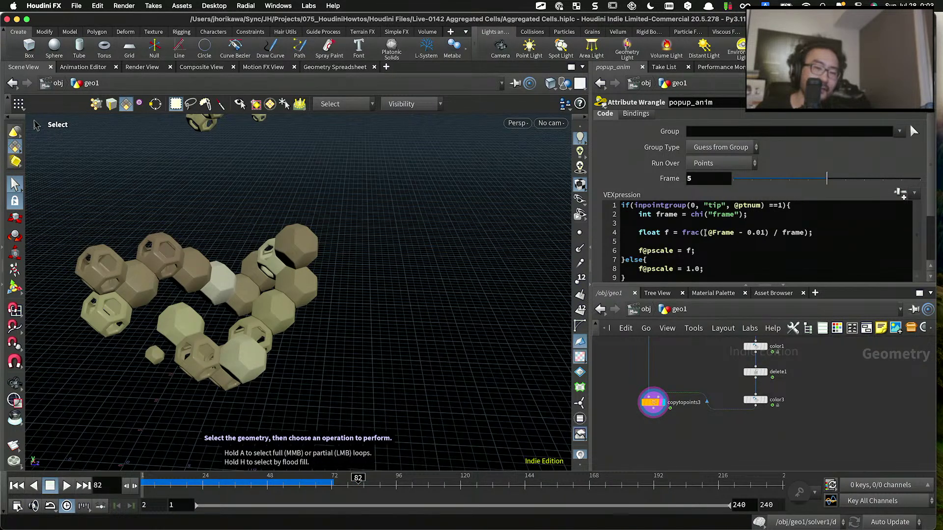
Step: Reduce the frame offset in the frac expression to 0.001
drag(703, 233, 800, 234)
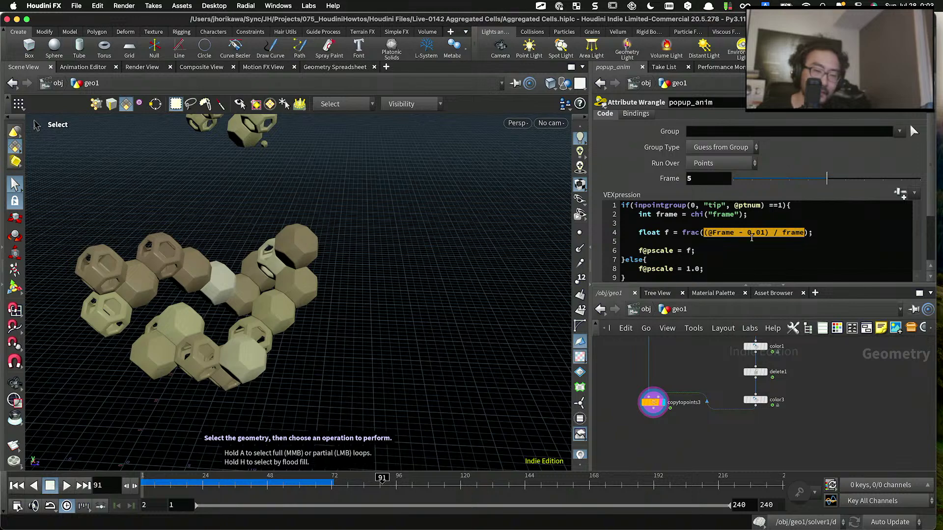
click(763, 238)
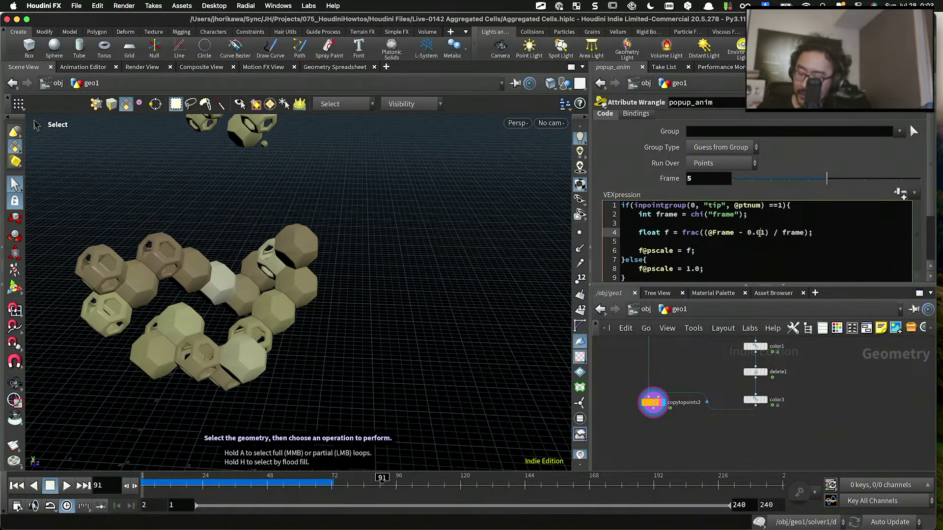
text(0)
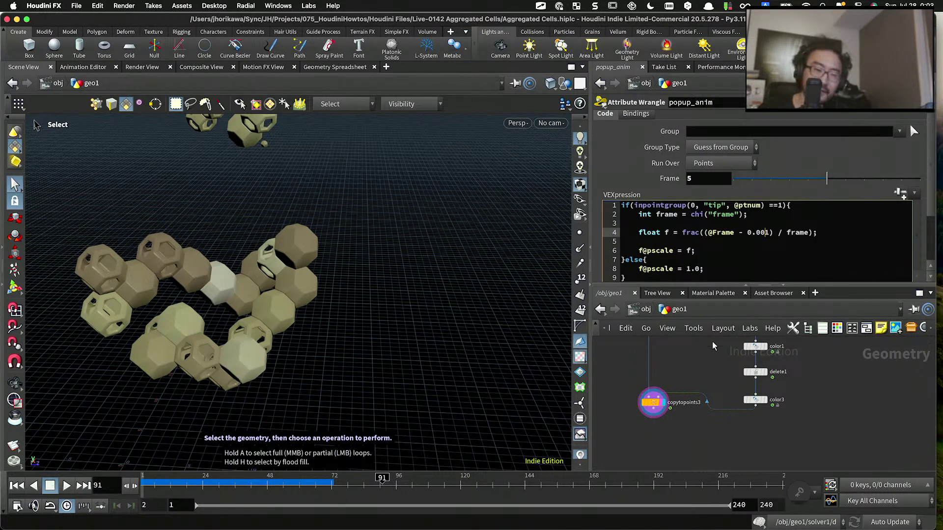
Step: Play the growth animation from frame 27 to frame 161 and save the scene file
drag(197, 489, 210, 487)
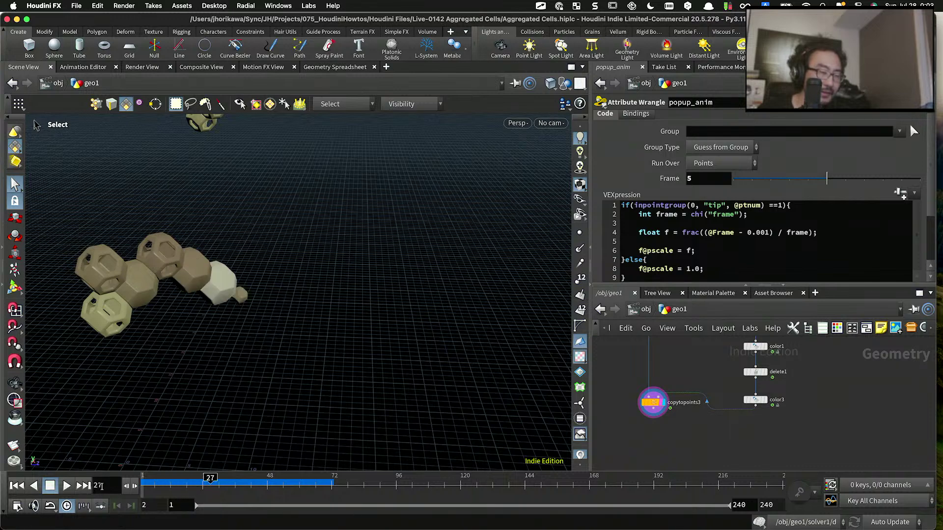
click(67, 485)
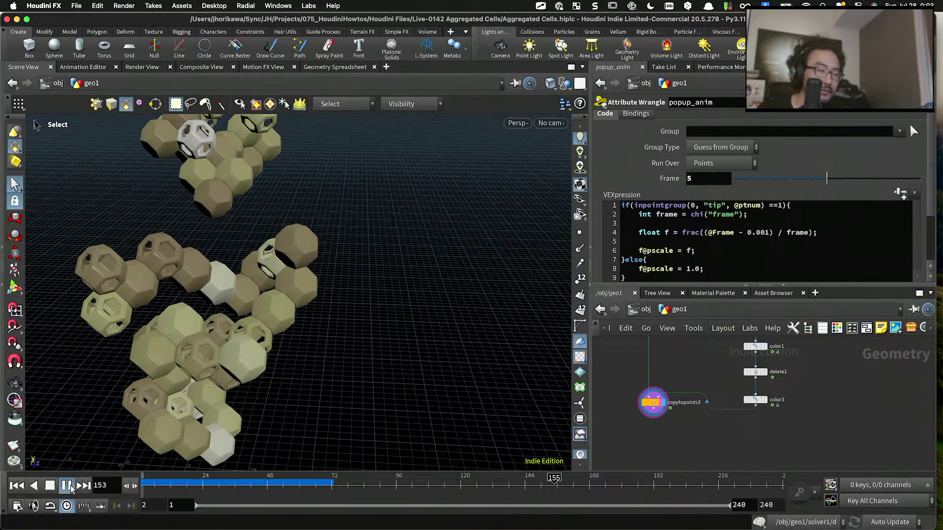
click(68, 486)
key(super+s)
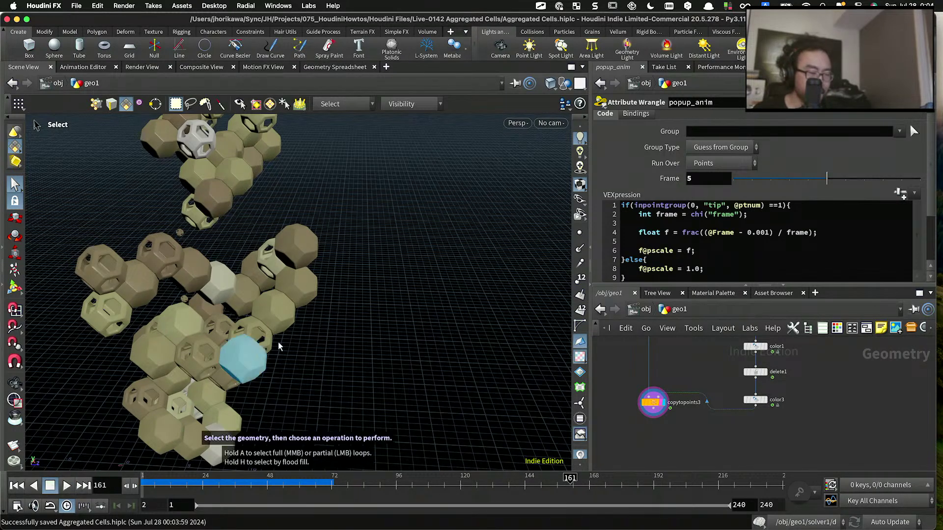
click(652, 232)
key(super+s)
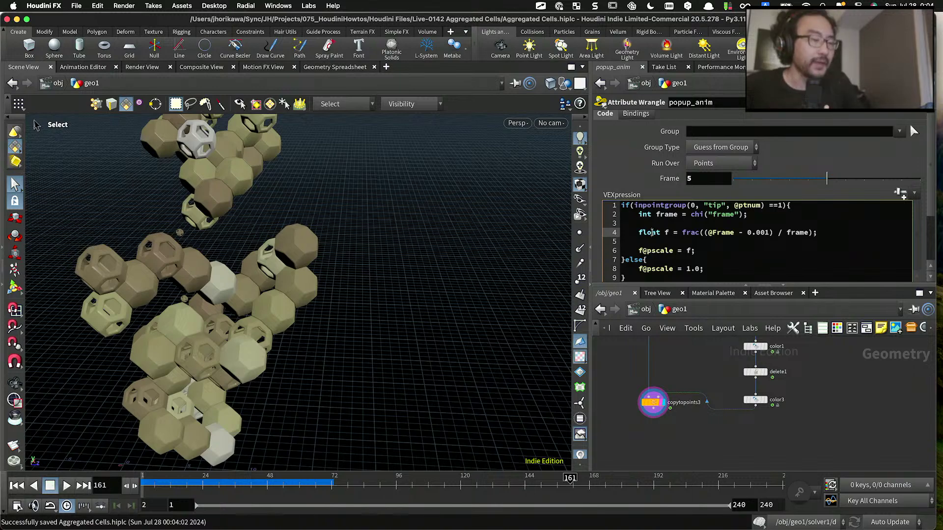
Step: Add a line below the frac expression that remaps f through a ramp with f = chramp("ramp", f)
click(759, 242)
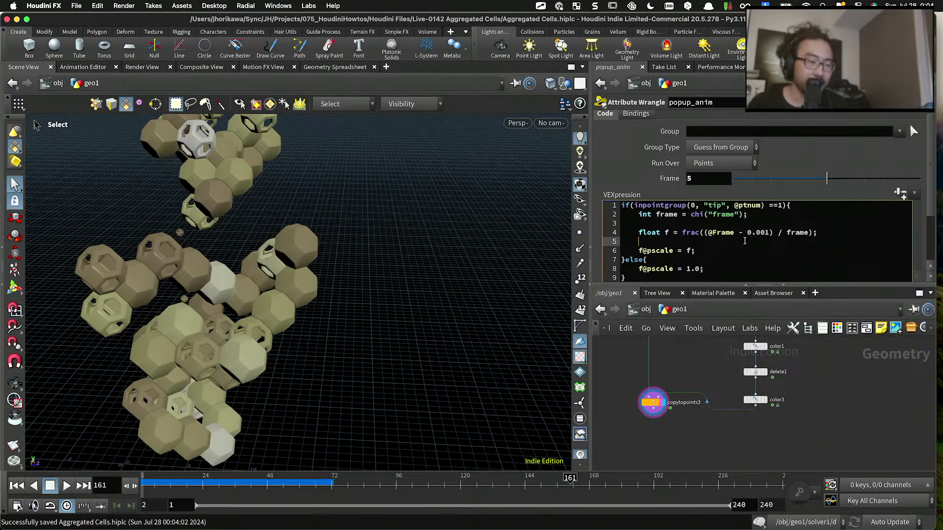
drag(828, 232, 639, 234)
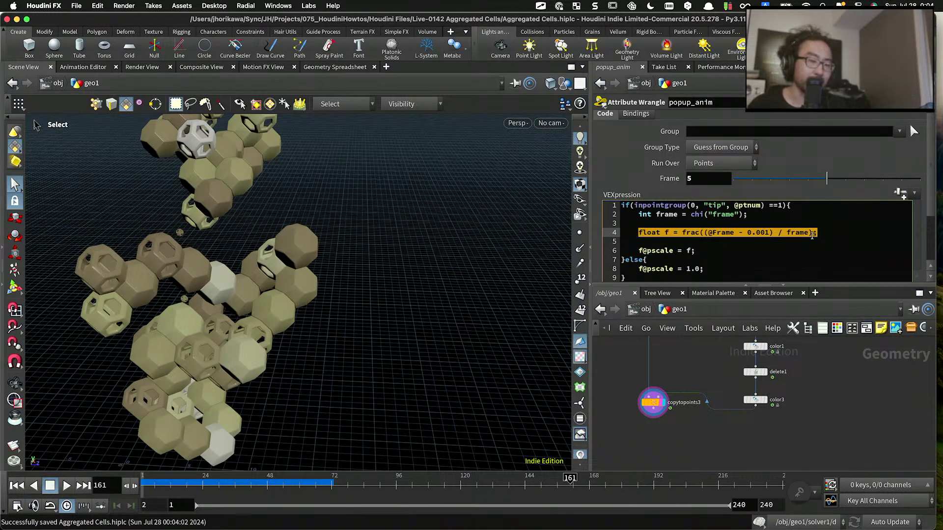
click(834, 234)
key(Return)
text(f@)
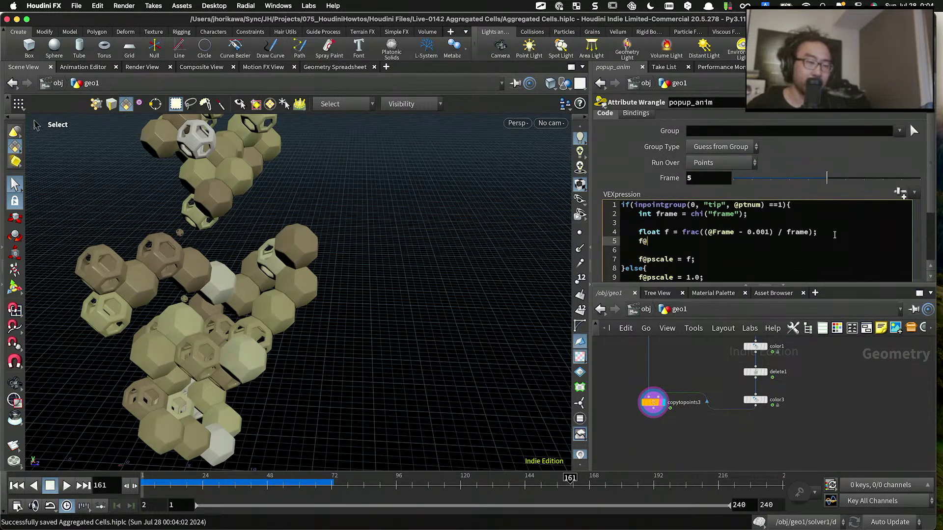
text(chrapm)
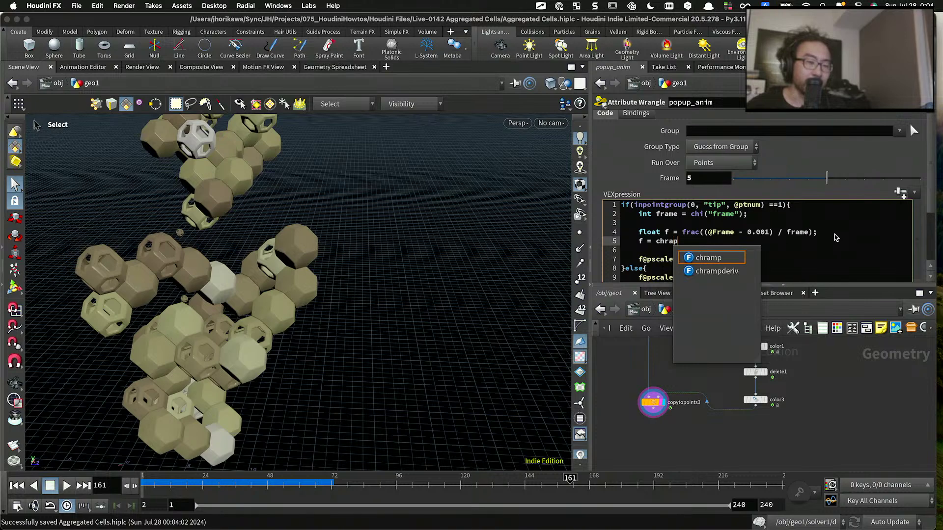
key(BackSpace)
key(BackSpace)
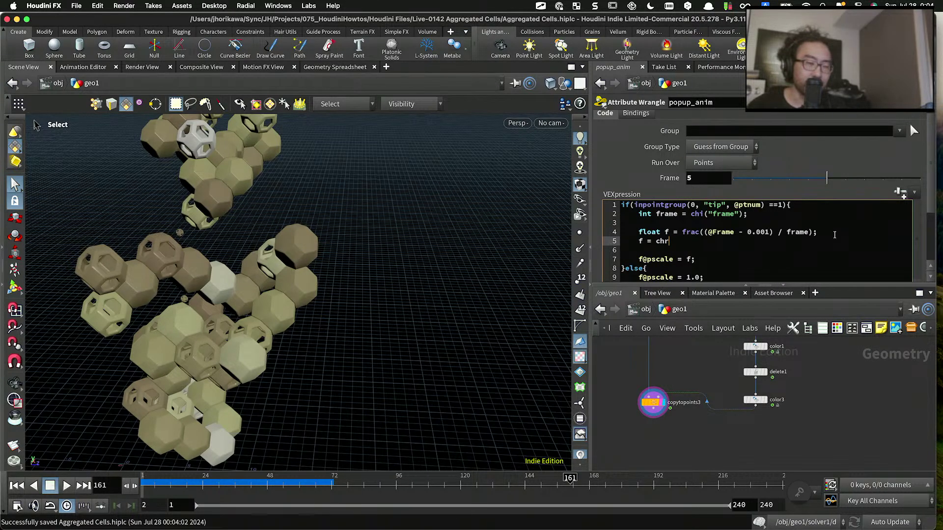
text(amp)
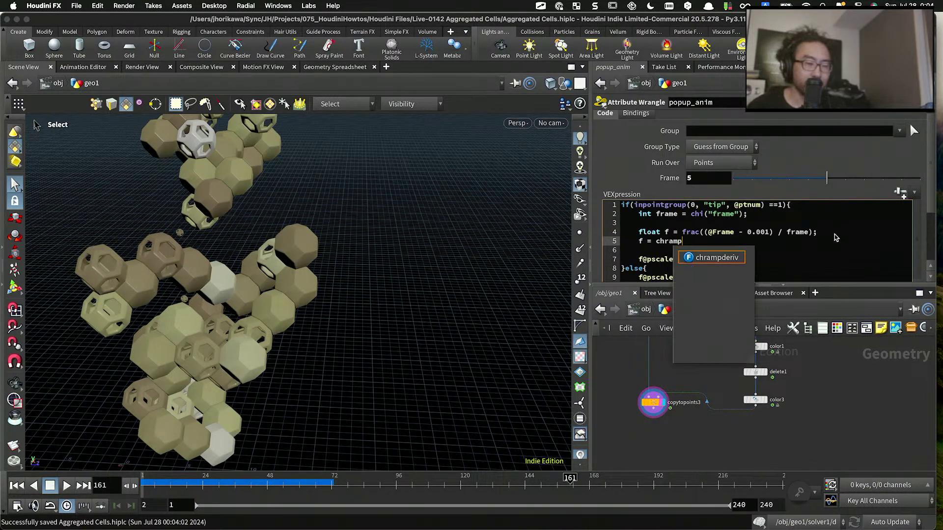
text(("ramp", f);)
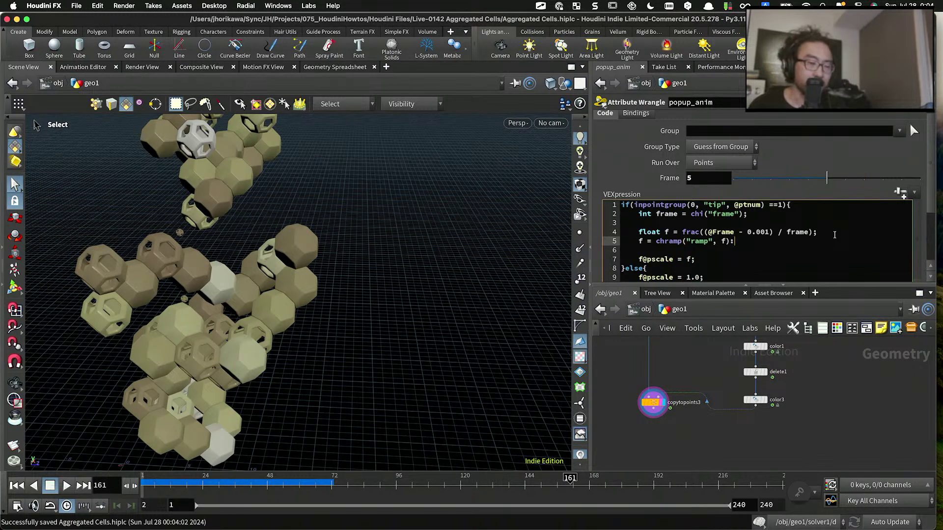
Step: Generate the wrangle's ramp parameter from the code and correct the end of the chramp line to a semicolon
click(900, 193)
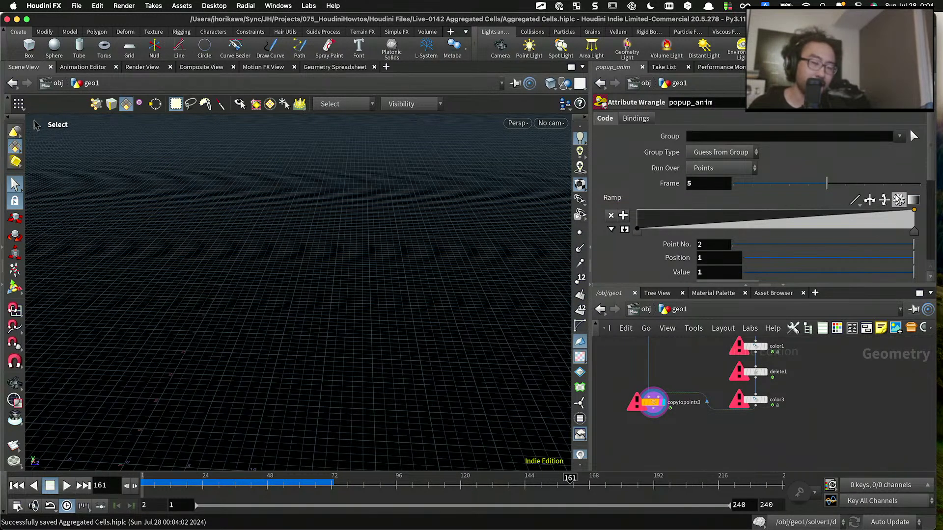
scroll(911, 132, down, 5)
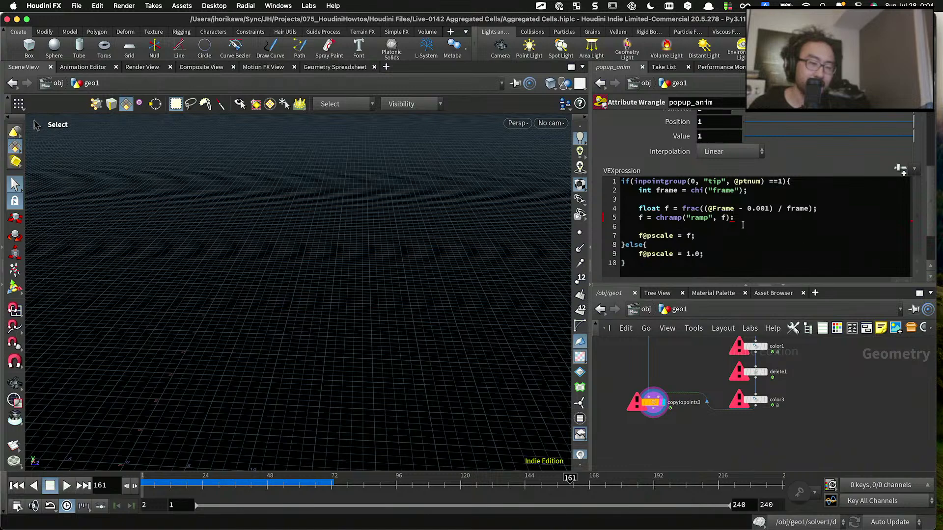
click(741, 219)
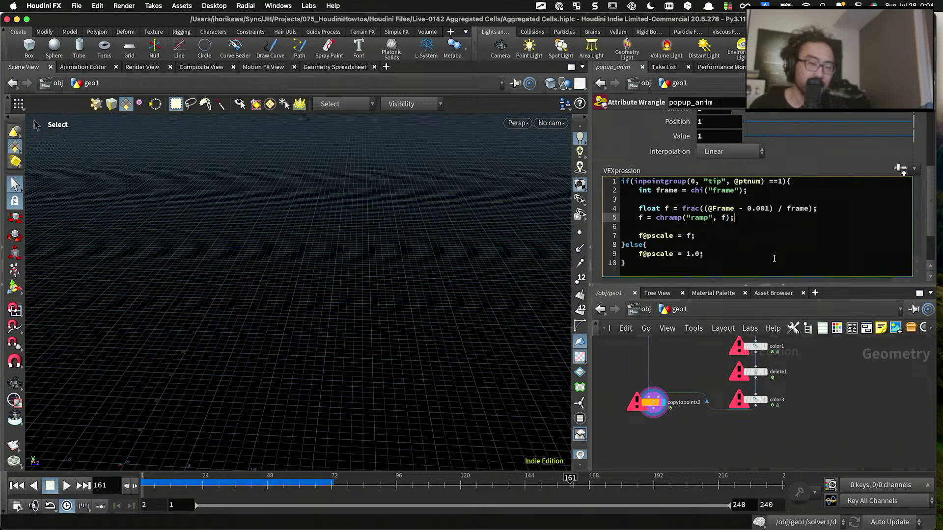
key(super+s)
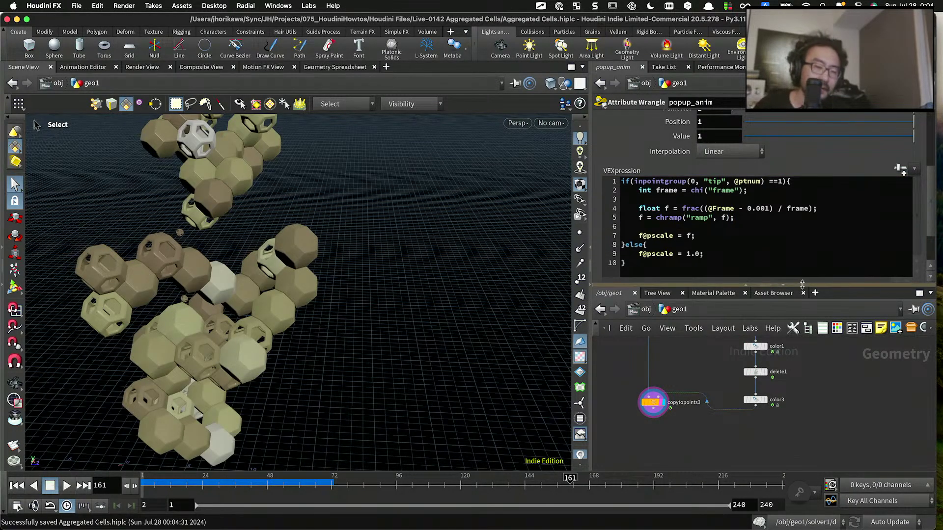
Step: Enlarge the ramp graph's editing area and set the interpolation of both end points to B-Spline
drag(801, 285, 802, 364)
scroll(644, 326, up, 5)
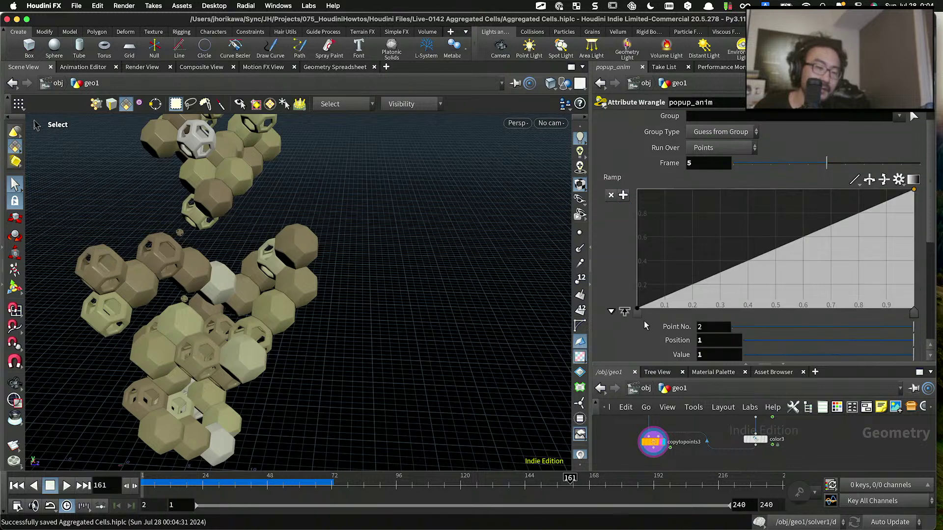
right_click(637, 308)
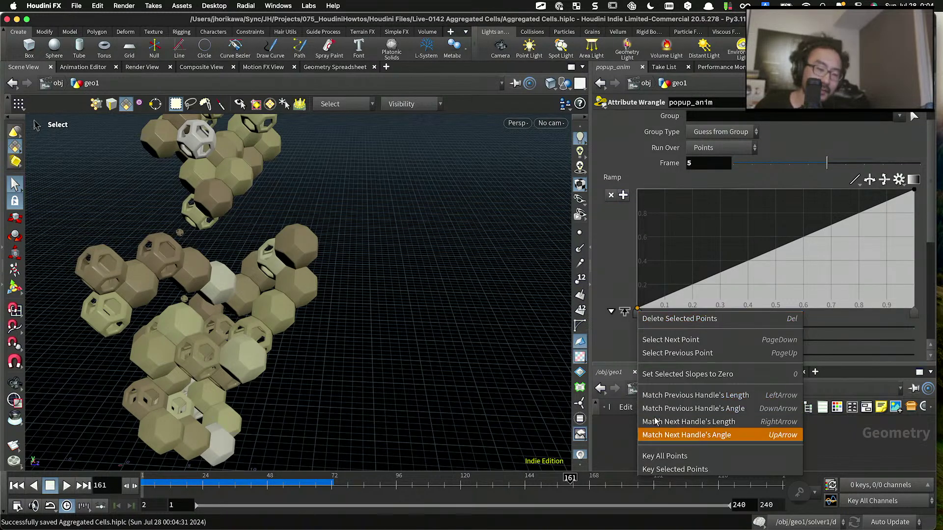
key(Escape)
scroll(689, 313, down, 1)
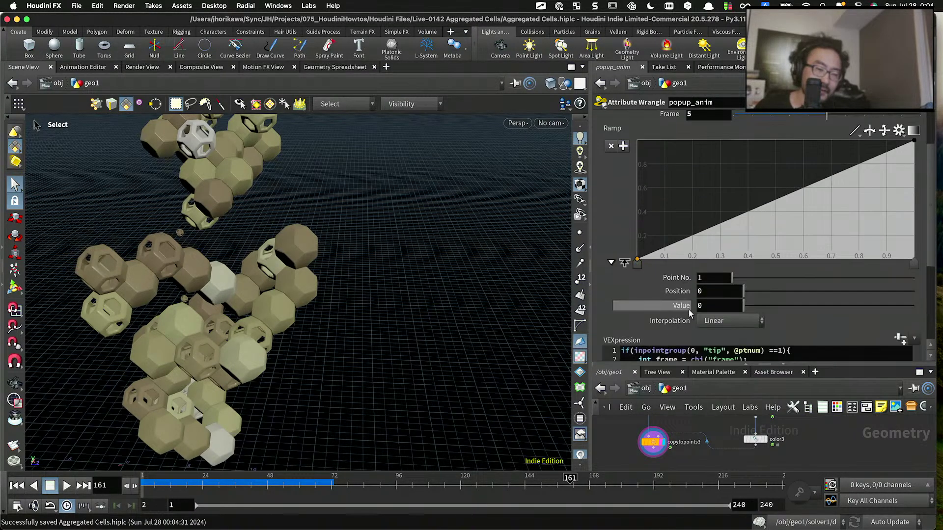
click(722, 321)
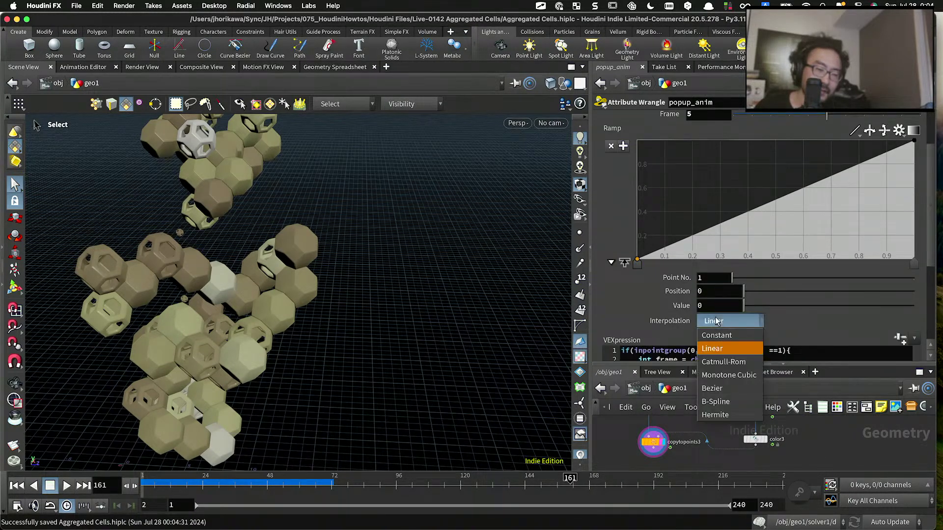
click(732, 401)
click(914, 265)
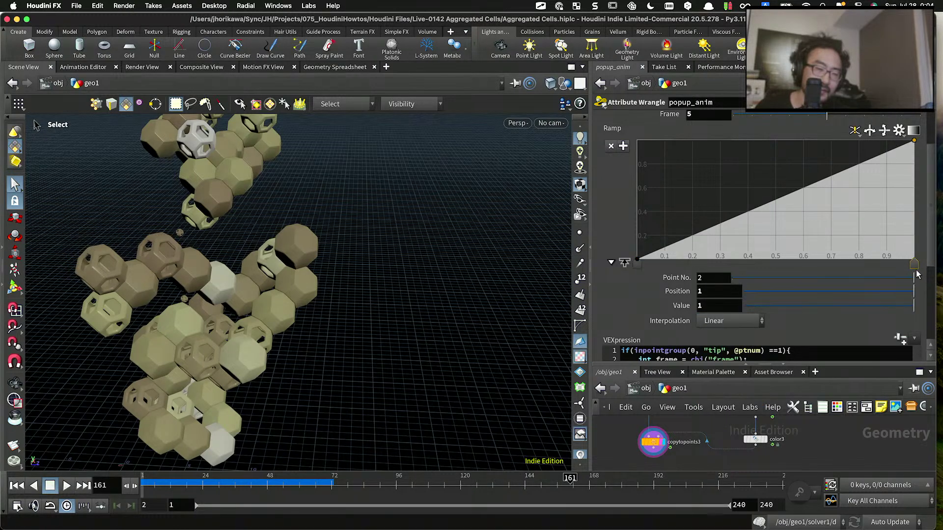
click(730, 321)
click(726, 402)
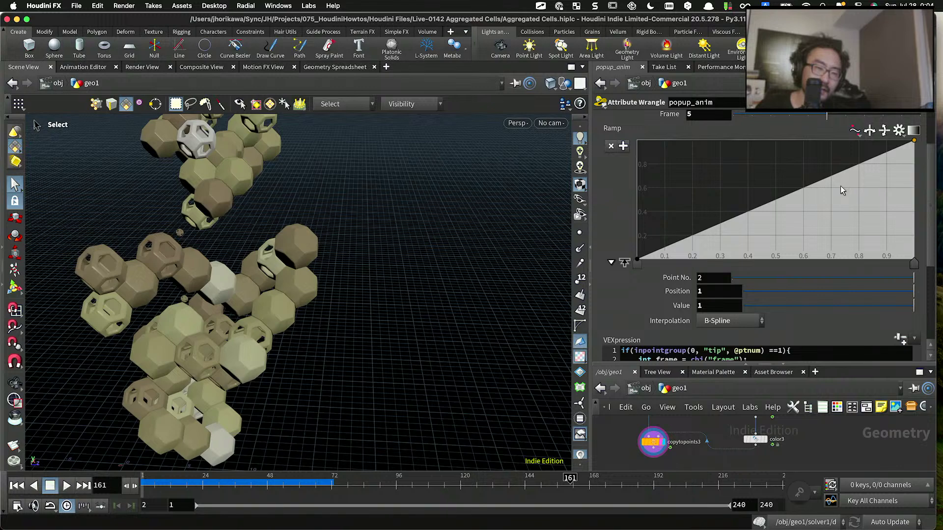
Step: Add two ramp points, one at about position 0.93 with value 0.28 and one at about position 0.17 with value 0.51
drag(840, 186, 895, 225)
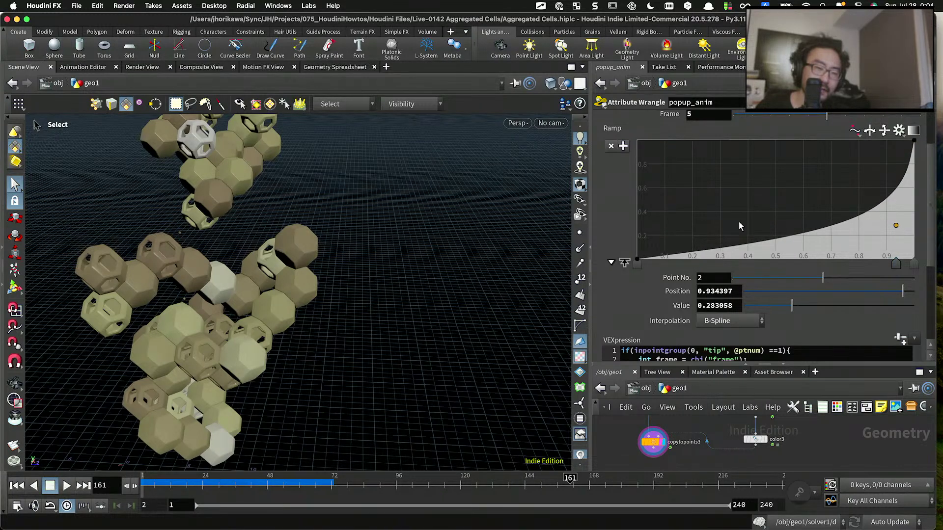
drag(711, 228, 685, 199)
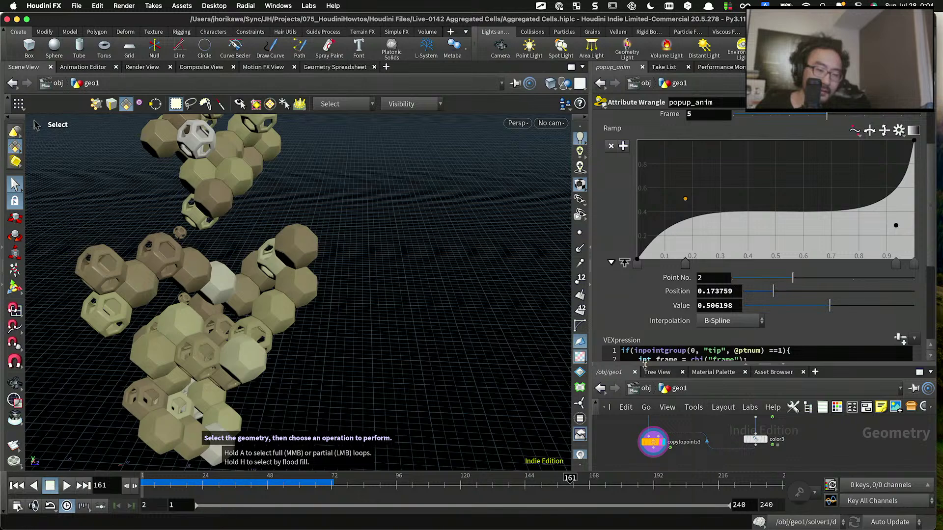
drag(645, 365, 645, 315)
Step: Play the growth animation from the first frame with the copytopoints3 node selected, and pause it at frame 62
click(644, 408)
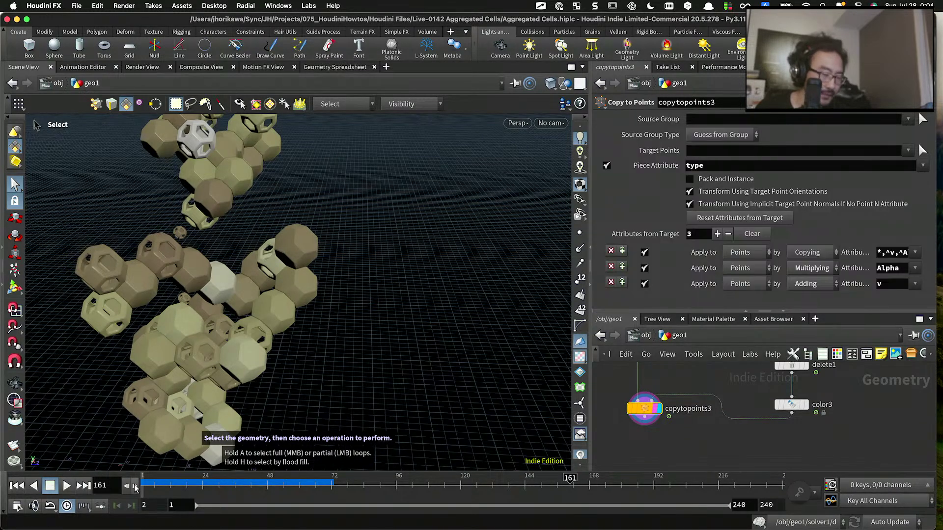
click(17, 485)
click(68, 487)
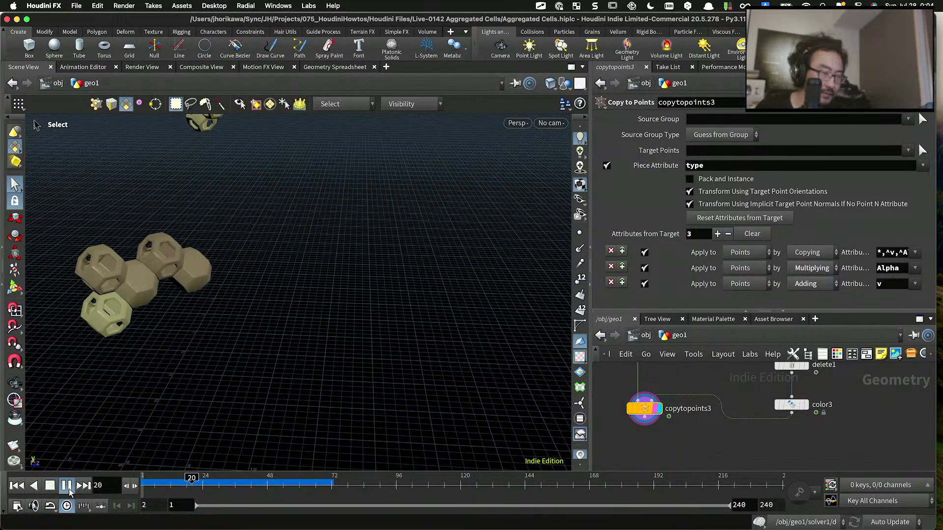
click(68, 488)
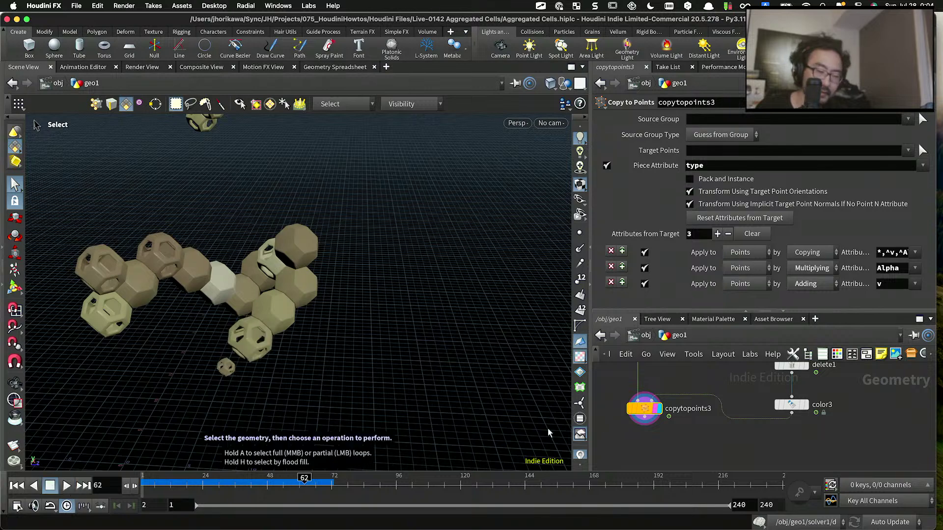
Step: Reshape popup_anim's ramp into an S-curve starting at zero, with inner points at about position 0.22, value 0 and position 0.69, value 0.98
scroll(716, 422, down, 5)
scroll(750, 387, up, 5)
middle_drag(810, 368, 797, 453)
scroll(801, 406, up, 2)
click(741, 404)
drag(686, 192, 713, 234)
drag(896, 210, 828, 125)
click(699, 239)
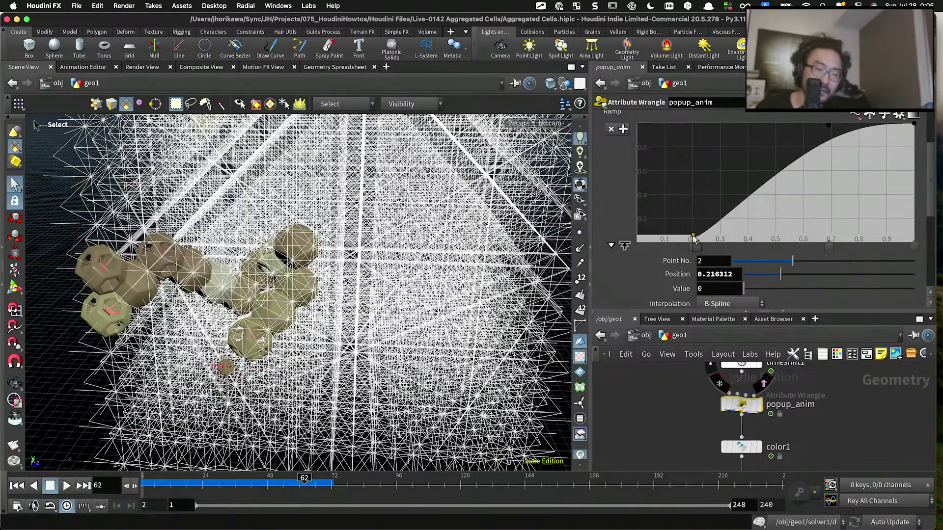
drag(693, 239, 627, 250)
click(647, 410)
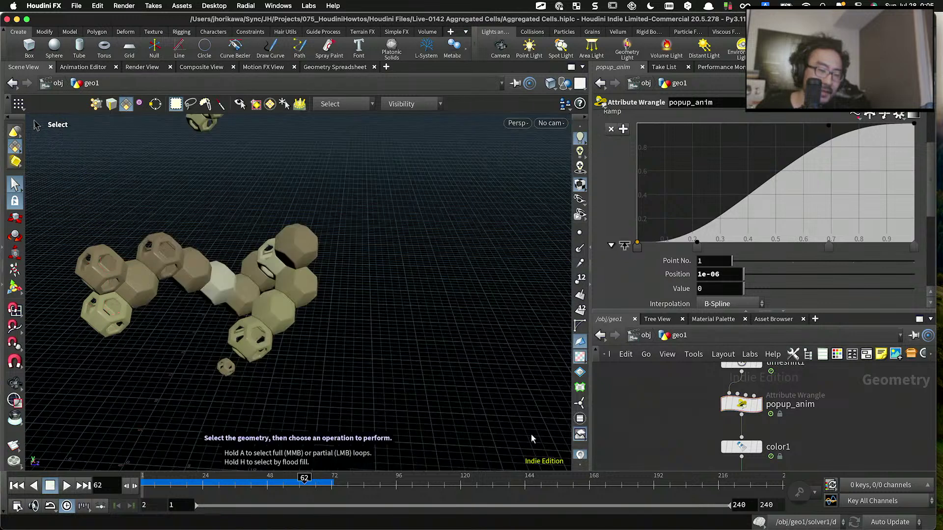
Step: Play the growth animation from the start to check the S-curve easing, pausing at frame 66
drag(228, 486, 133, 490)
click(67, 486)
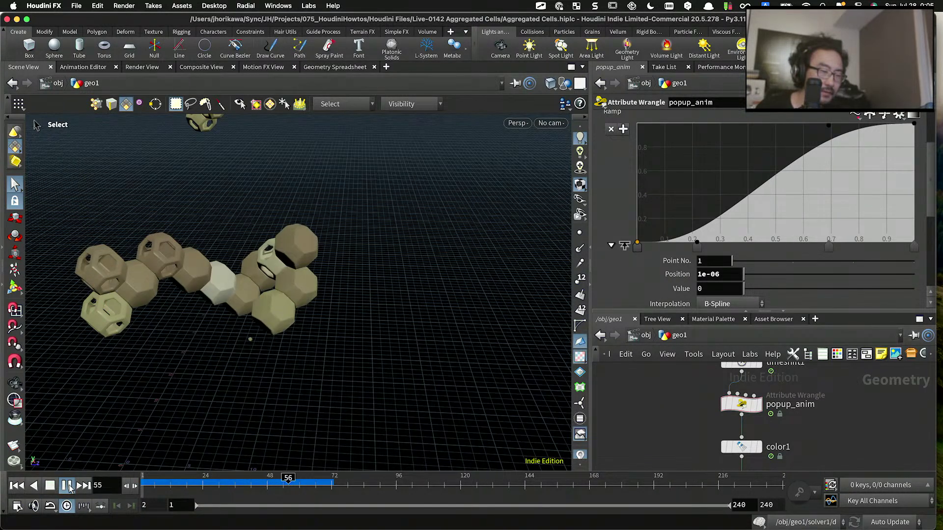
click(67, 485)
Step: Try the ramp's second point at about position 0.67 and replay the animation from the first frame
drag(697, 242, 821, 235)
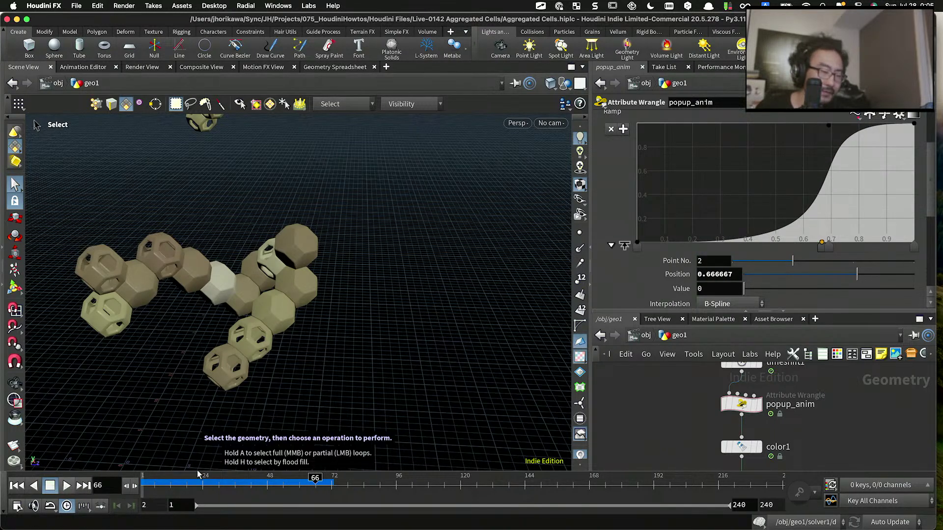
click(17, 486)
click(67, 486)
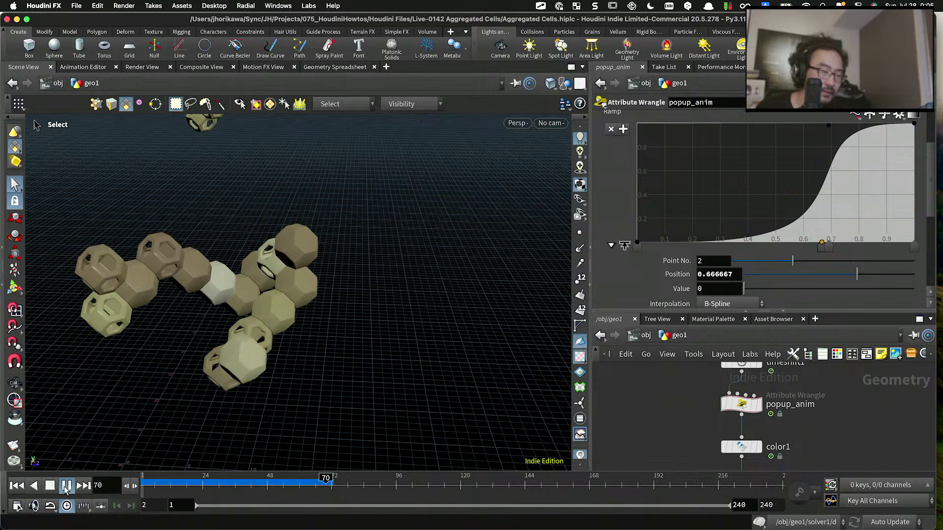
click(67, 486)
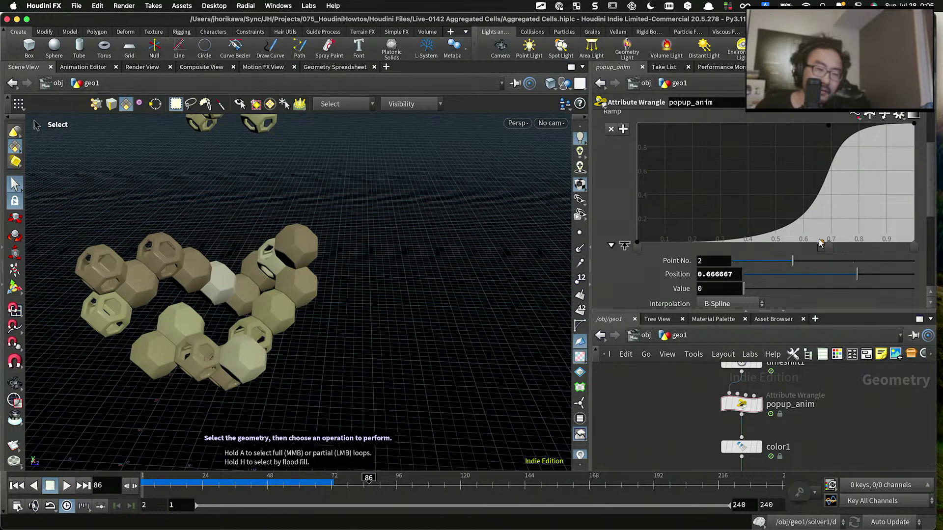
Step: Move the second ramp point to about position 0.18 and shape a bump and dip with points near 0.39/0.9, 0.68/0.1 and 0.83/0.64
drag(820, 242, 688, 243)
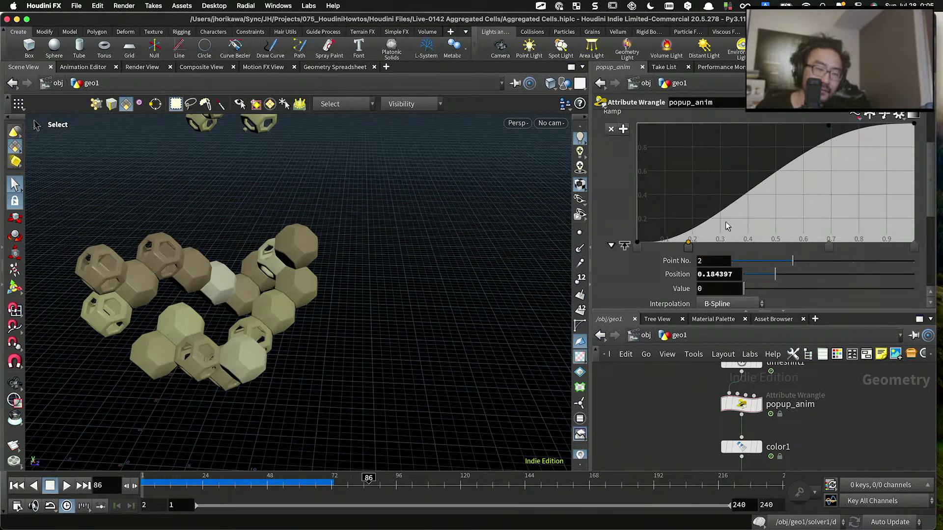
drag(716, 214, 746, 136)
drag(795, 168, 824, 223)
drag(830, 136, 872, 170)
drag(824, 223, 823, 231)
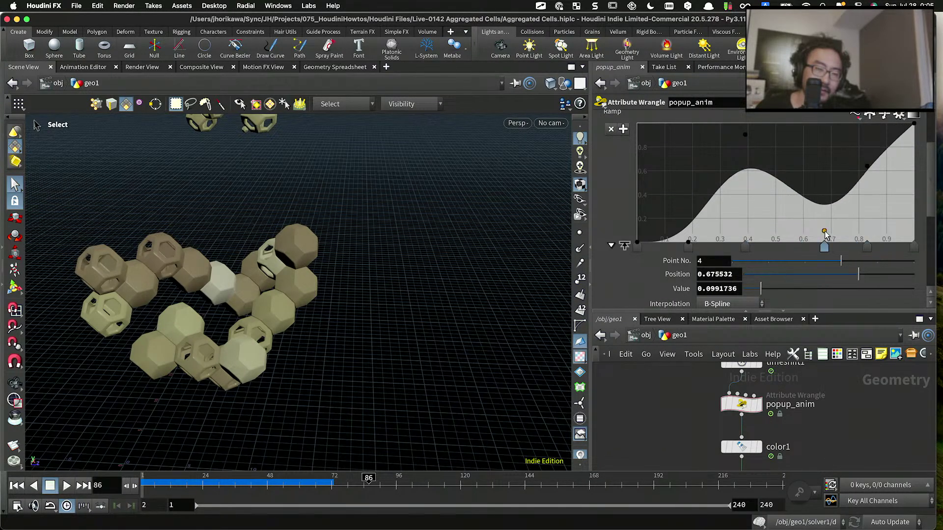
Step: Play the animation from the first frame to frame 40 to check the bouncing ramp
click(17, 485)
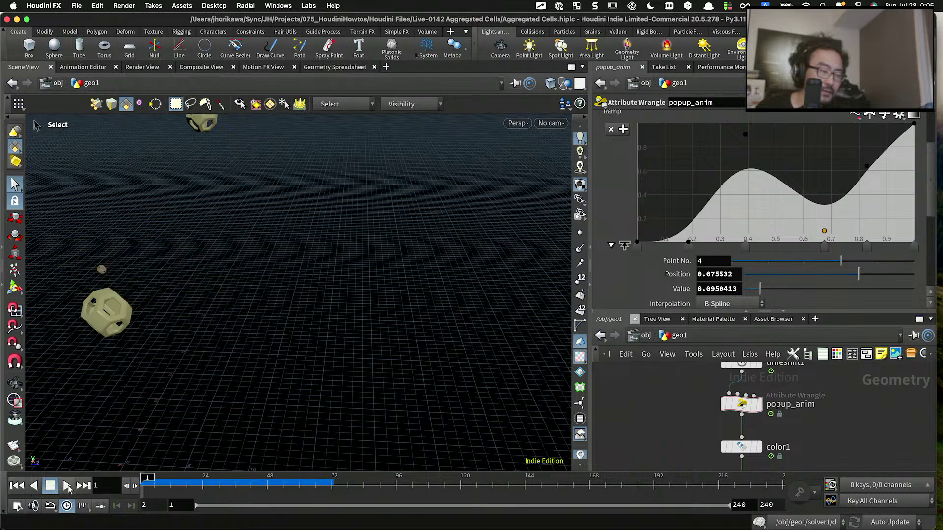
click(67, 485)
click(68, 486)
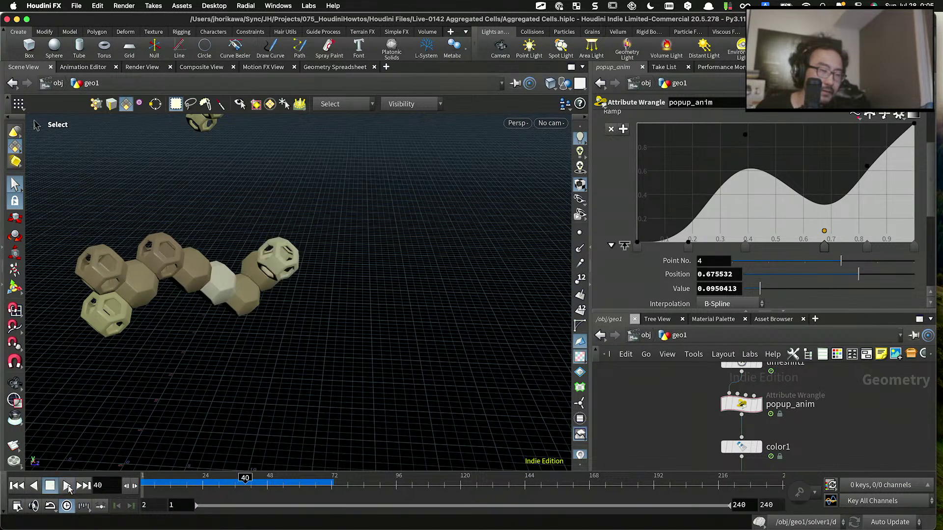
Step: Set popup_anim's Frame parameter to 10 and play the slower growth from the first frame
drag(686, 312, 695, 239)
scroll(741, 372, down, 3)
scroll(773, 349, up, 3)
click(733, 380)
scroll(733, 227, up, 5)
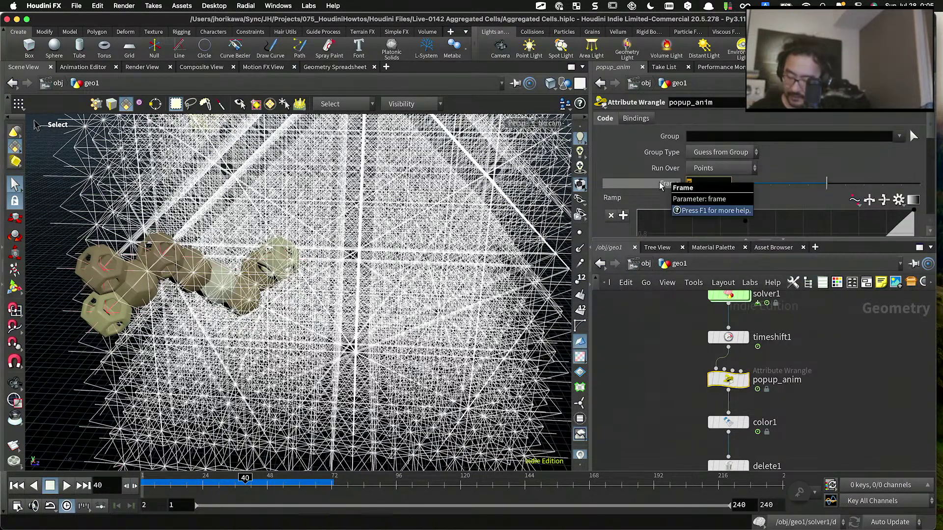
click(518, 376)
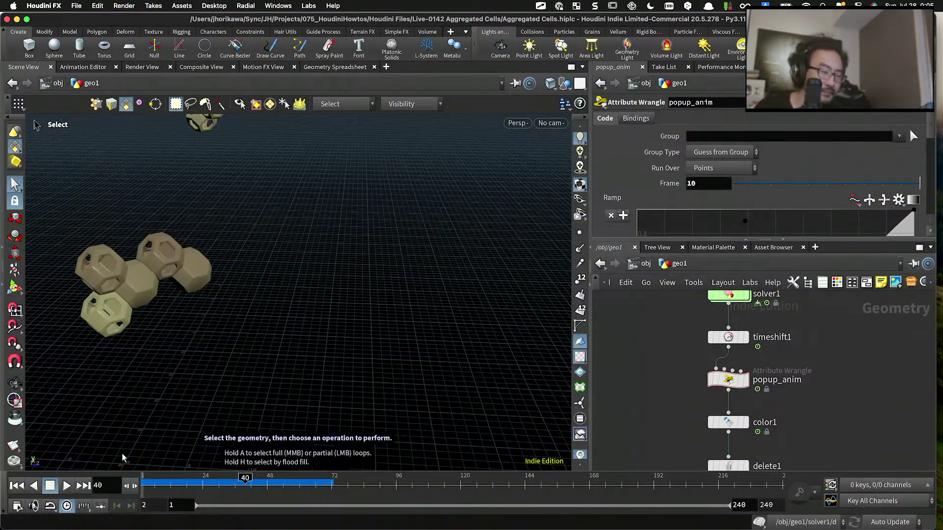
click(17, 485)
click(66, 485)
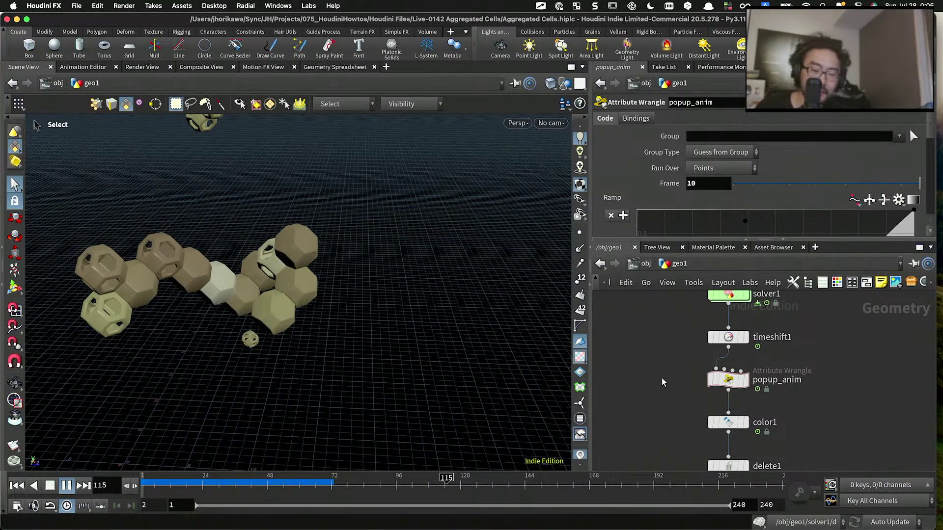
Step: Enlarge the parameter area of popup_anim and add a ramp point at about position 0.55 with value 0.29
click(730, 380)
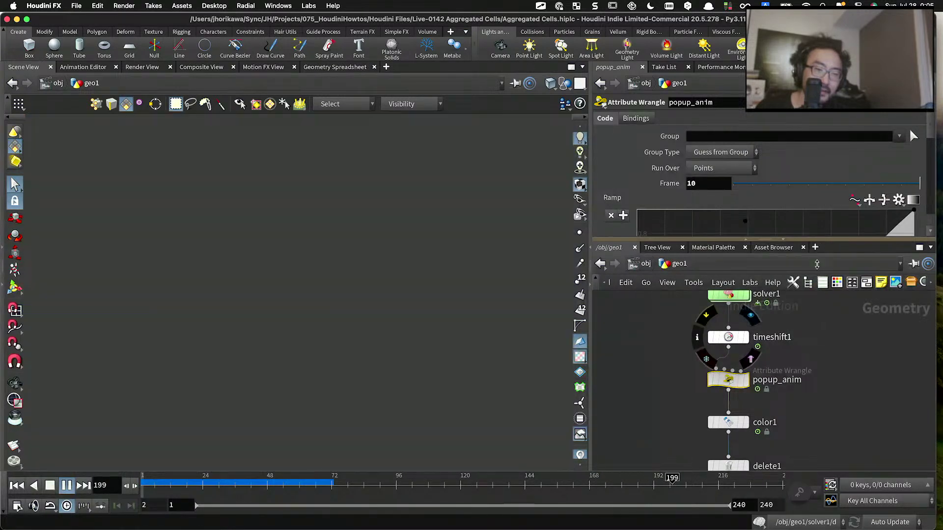
drag(817, 265, 816, 321)
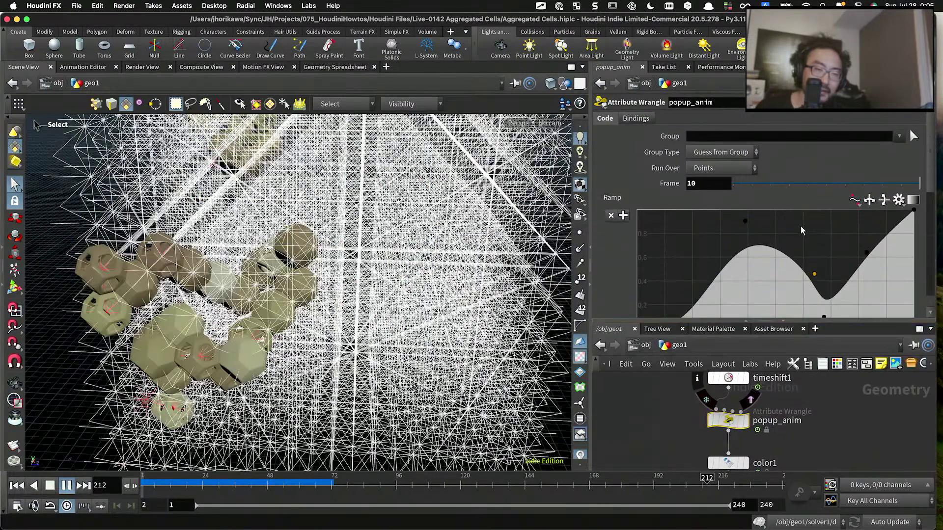
scroll(800, 227, down, 2)
drag(815, 244, 789, 264)
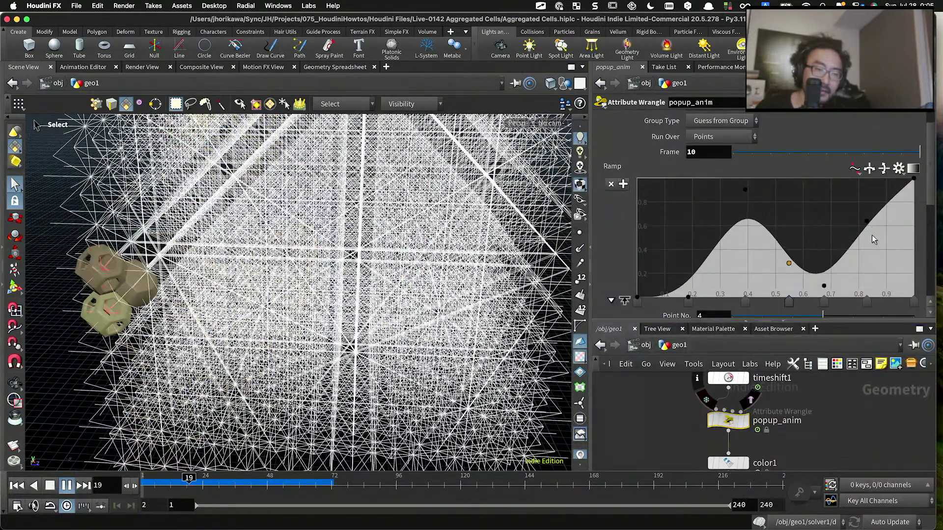
Step: Try to remove the dip point near position 0.68, keeping a ramp point with value 0 at the curve's start
click(823, 302)
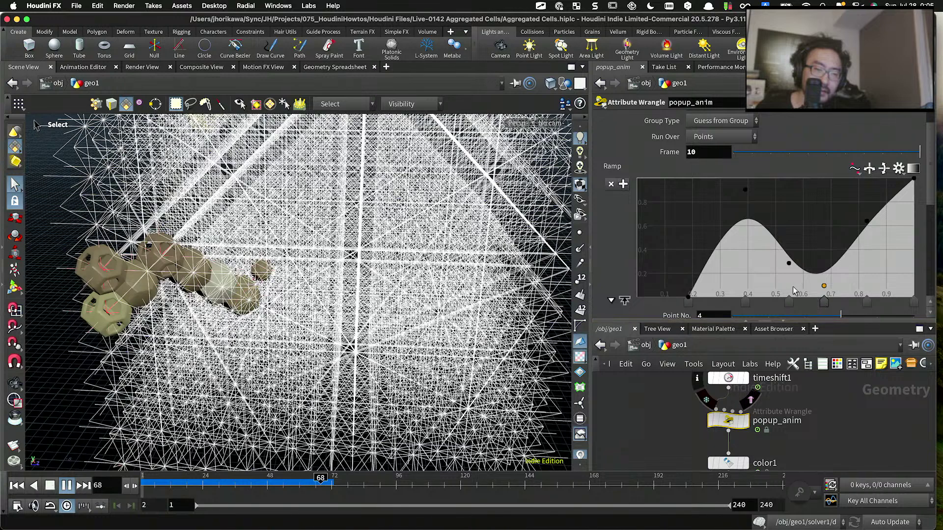
drag(688, 302, 625, 304)
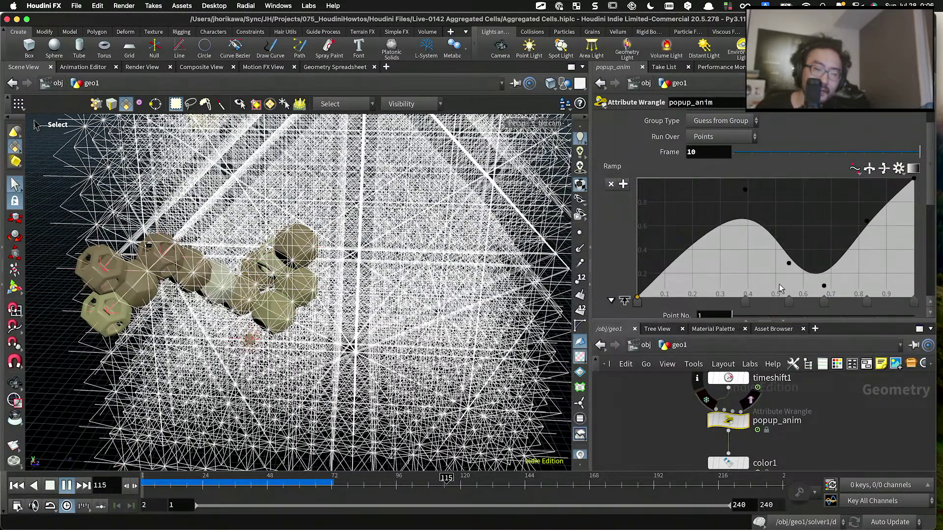
drag(824, 302, 826, 331)
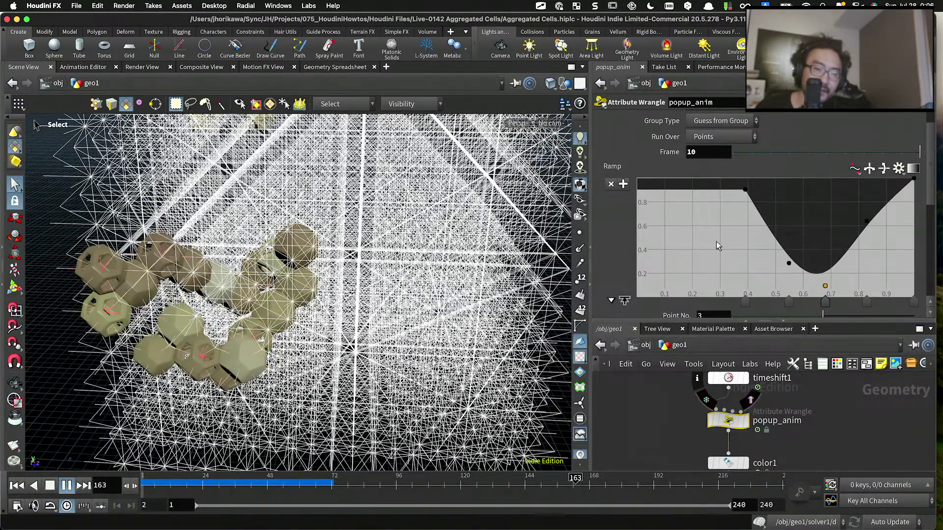
drag(663, 252, 619, 301)
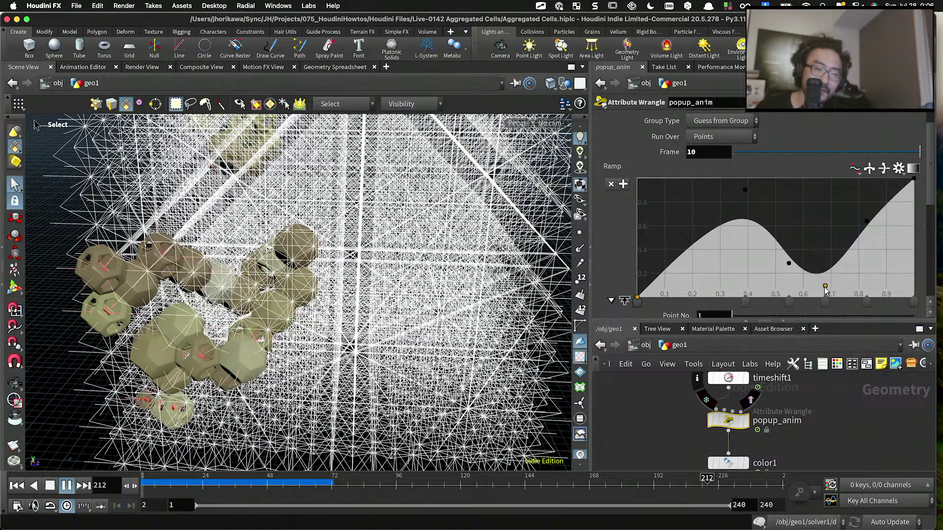
drag(825, 302, 831, 332)
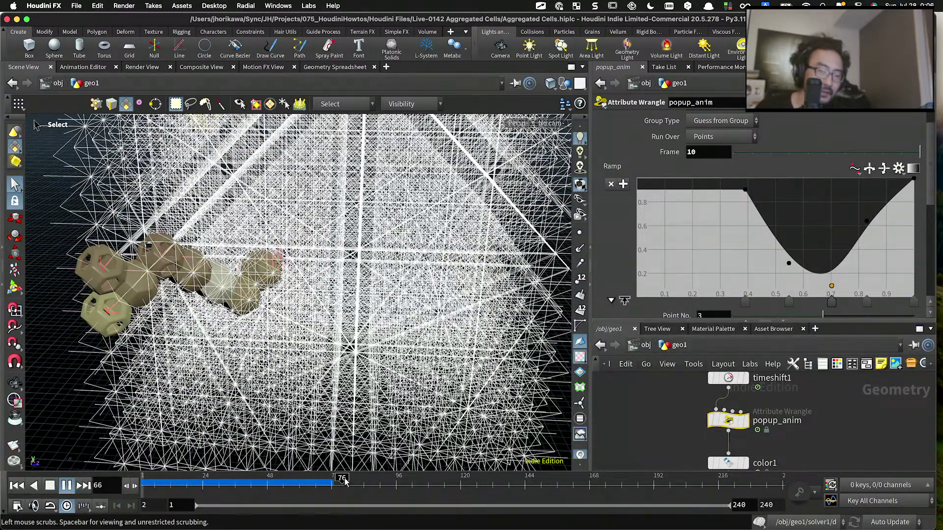
key(Up)
drag(687, 283, 619, 320)
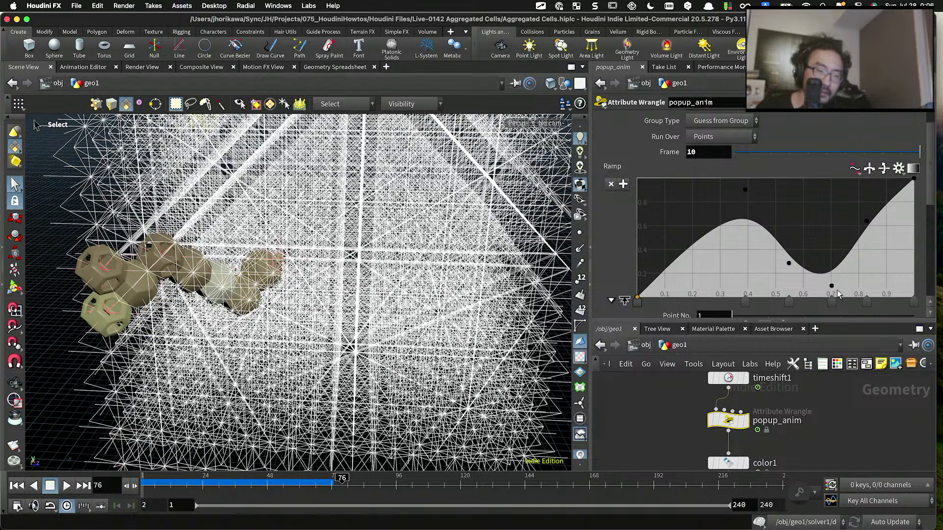
Step: Remove the ramp points near positions 0.7 and 0.55, and restore the start point at position 0, value 0
click(832, 301)
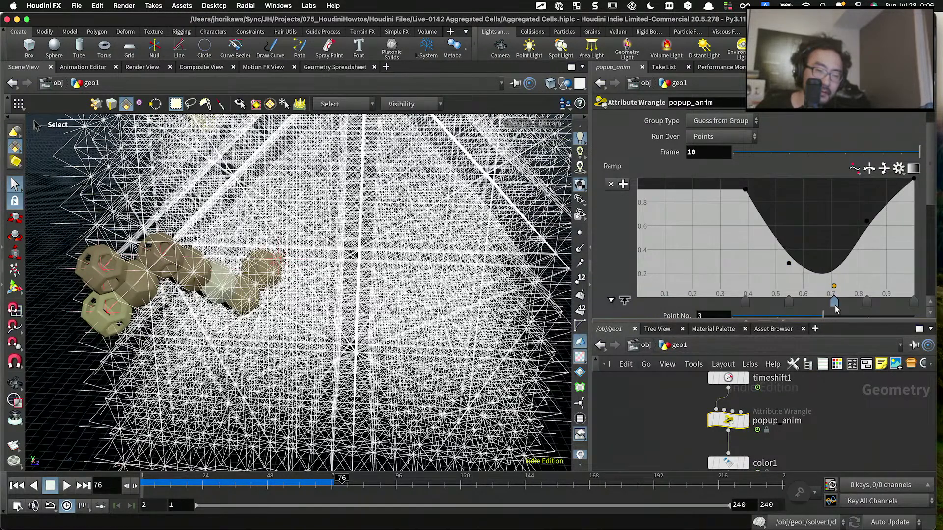
key(Delete)
drag(724, 249, 619, 337)
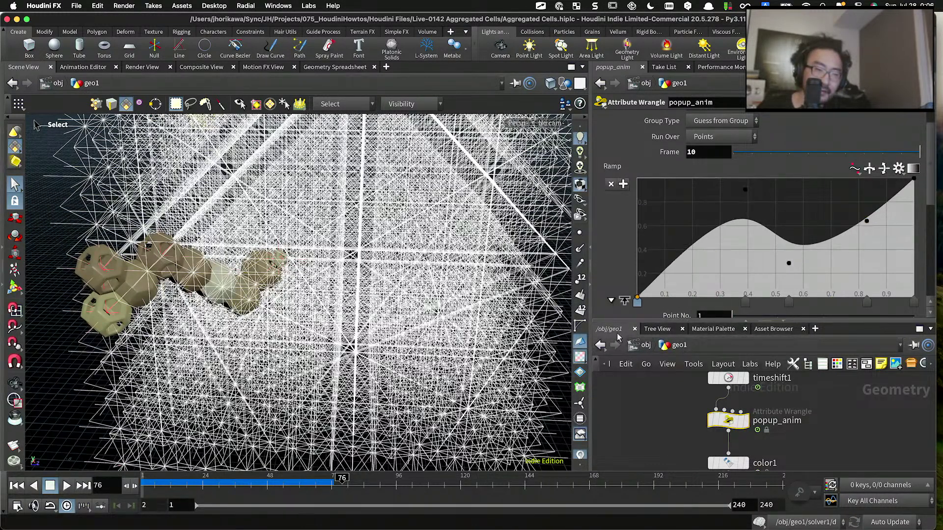
ctrl+click(788, 263)
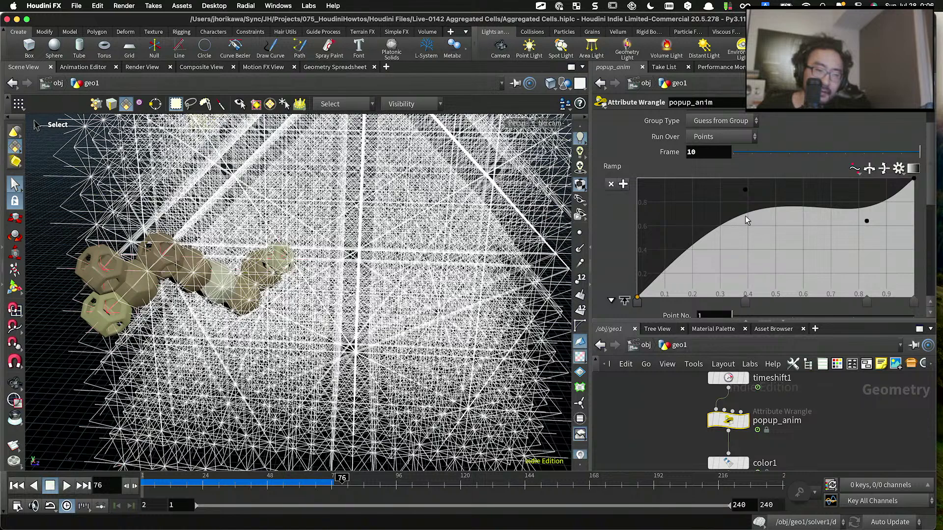
Step: Move the two inner ramp points to about position 0.36, value 0.88 and position 0.75, value 1, and set Frame to 5
mouse_move(743, 189)
mouse_down()
mouse_move(758, 282)
mouse_move(737, 193)
mouse_up()
drag(869, 222, 846, 183)
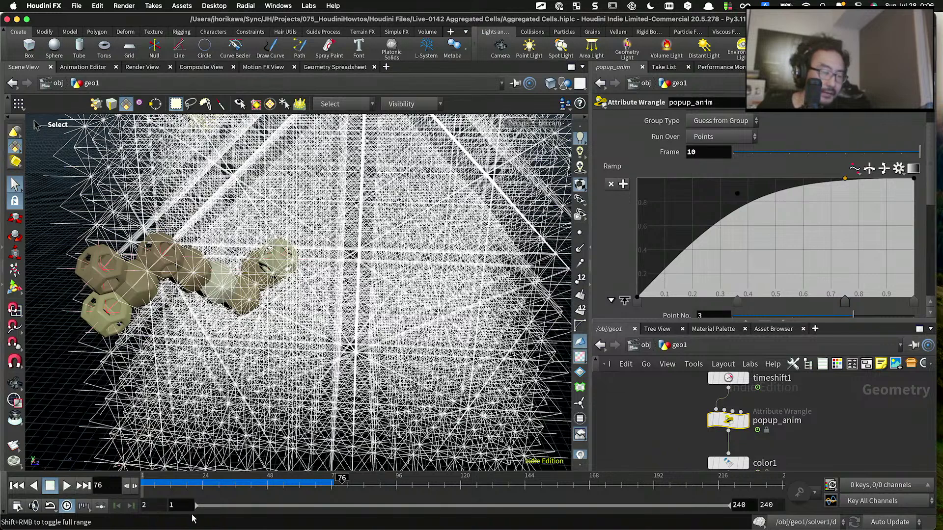
click(67, 486)
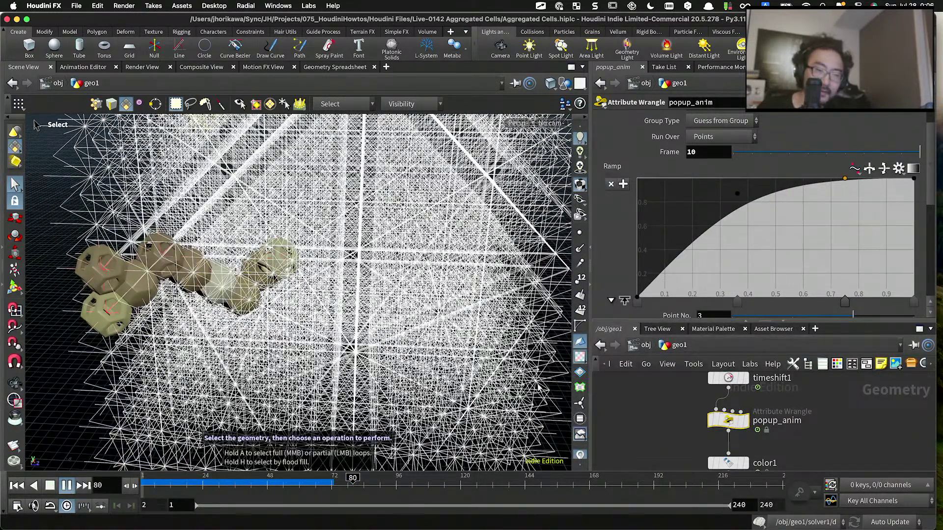
drag(674, 154, 653, 153)
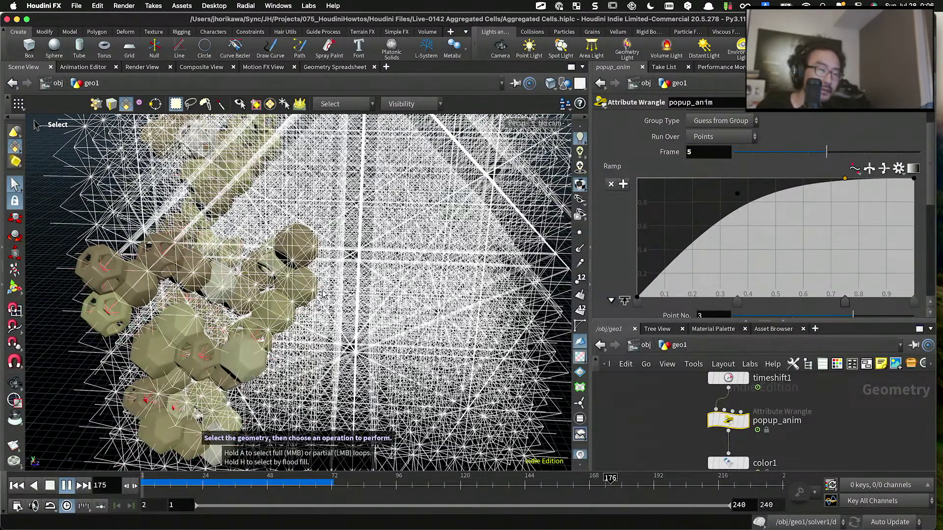
Step: Select copytopoints3 and watch the whole cell growth play from a wider viewing angle, stopping at frame 47
middle_drag(666, 418, 669, 398)
click(672, 400)
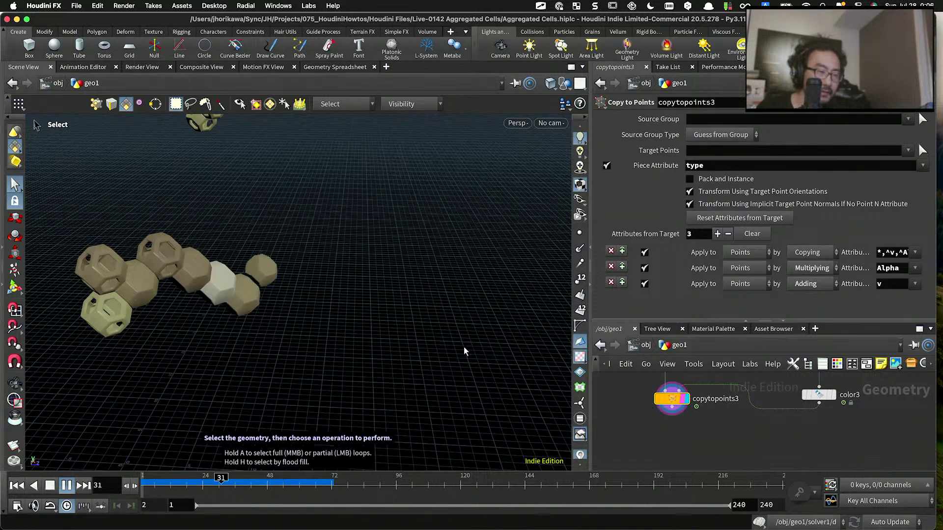
key(Escape)
drag(231, 275, 480, 326)
key(s)
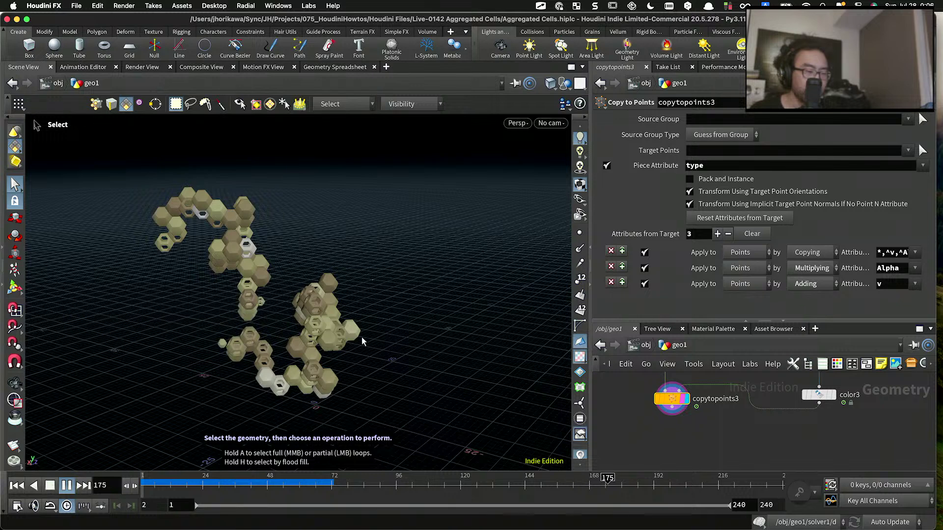
click(267, 485)
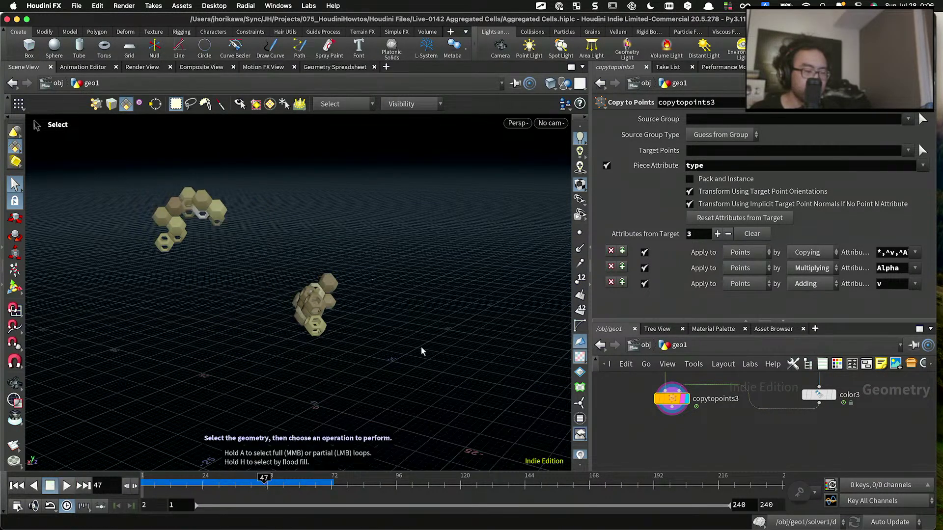
Step: Set Numstart to 5 on the tip wrangle and return the timeline to frame 1
drag(766, 322, 766, 254)
scroll(715, 424, down, 5)
scroll(791, 368, up, 8)
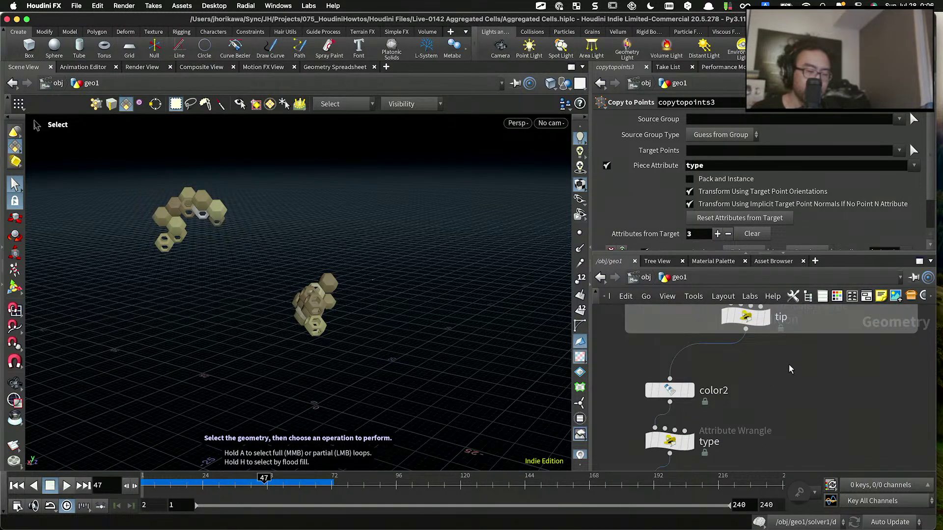
click(745, 317)
middle_drag(745, 343, 720, 437)
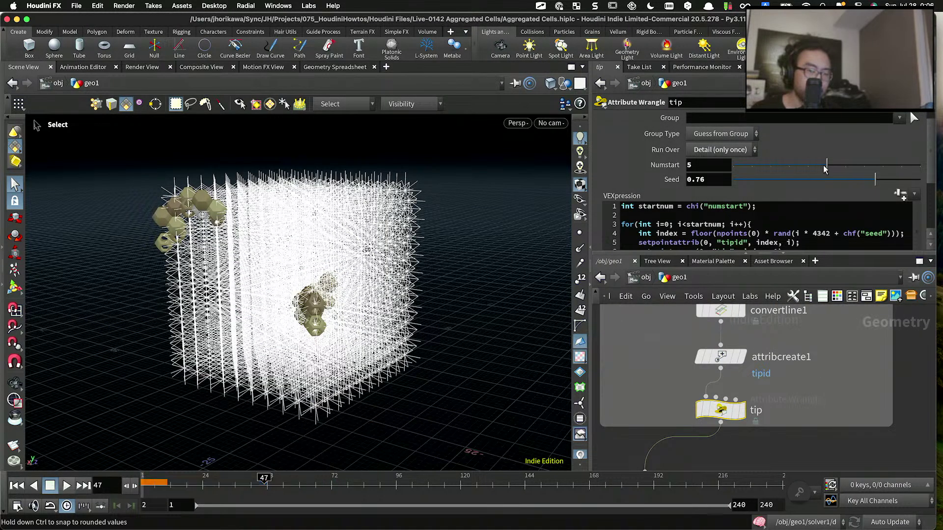
click(17, 485)
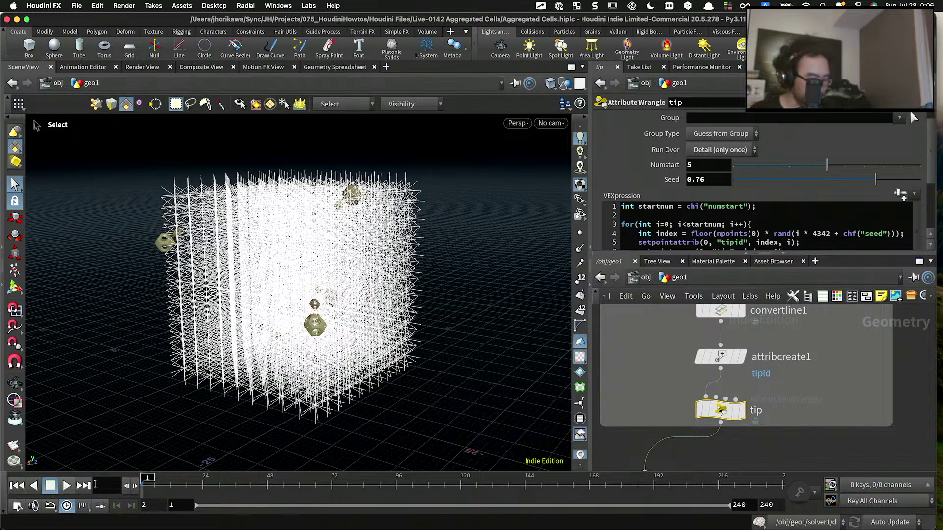
Step: Save the scene and check the starting cells inside the point lattice from other angles
key(super+s)
drag(226, 327, 316, 325)
alt+drag(318, 255, 334, 254)
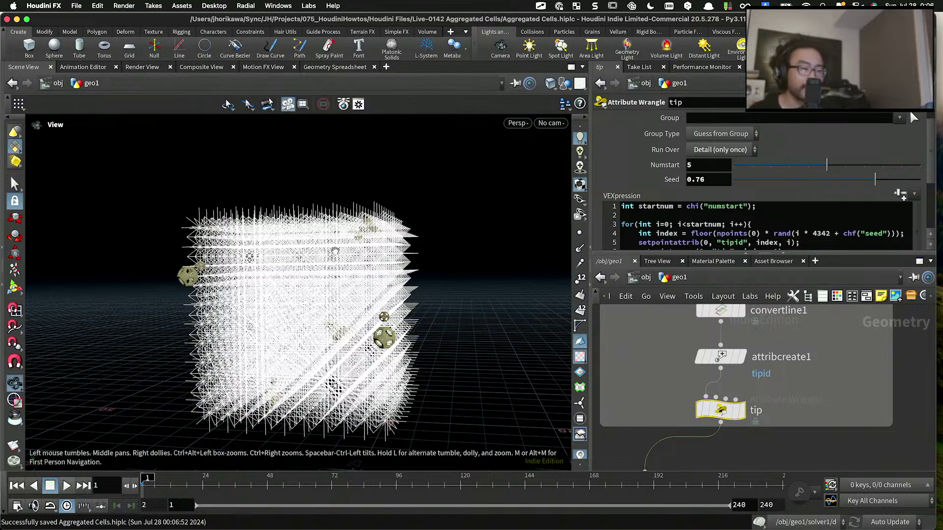
alt+drag(338, 265, 360, 265)
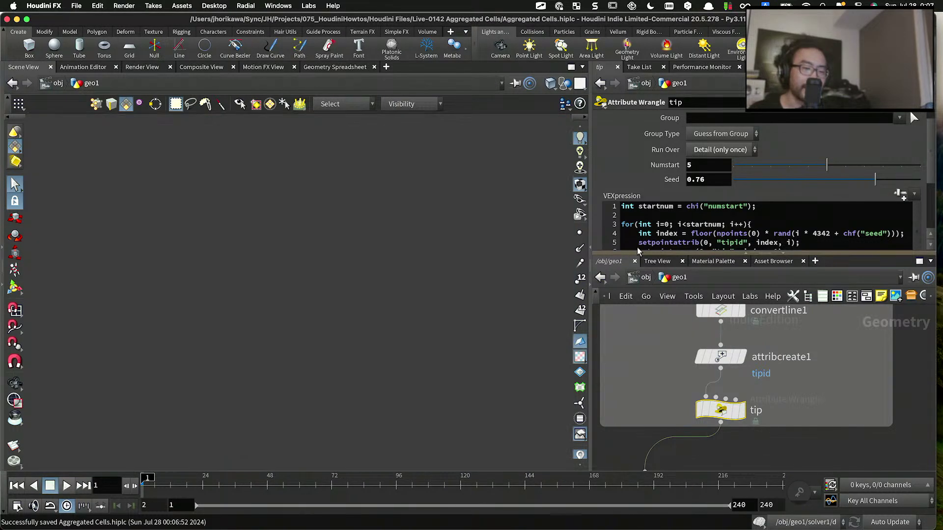
Step: Enter the solver1 network and widen the parameter area so the wrangle code has more room
drag(638, 251, 638, 208)
scroll(644, 299, down, 3)
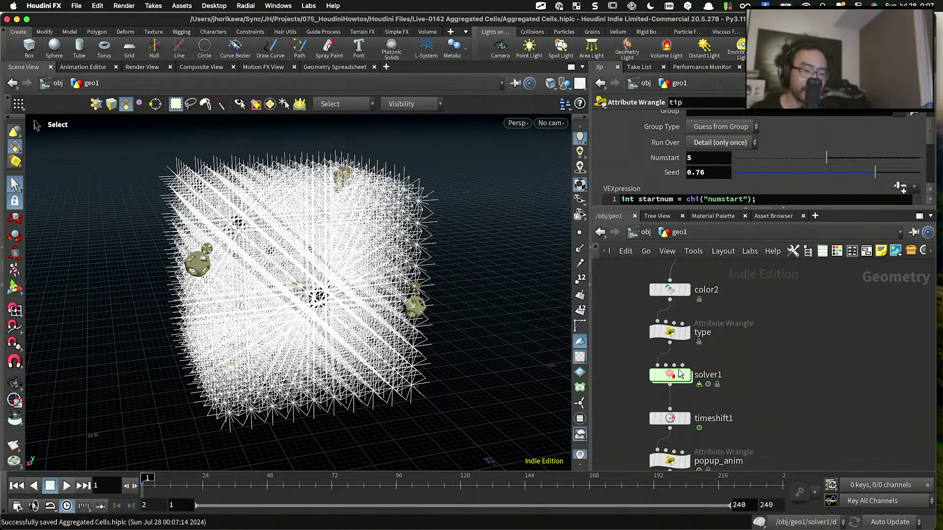
double_click(680, 374)
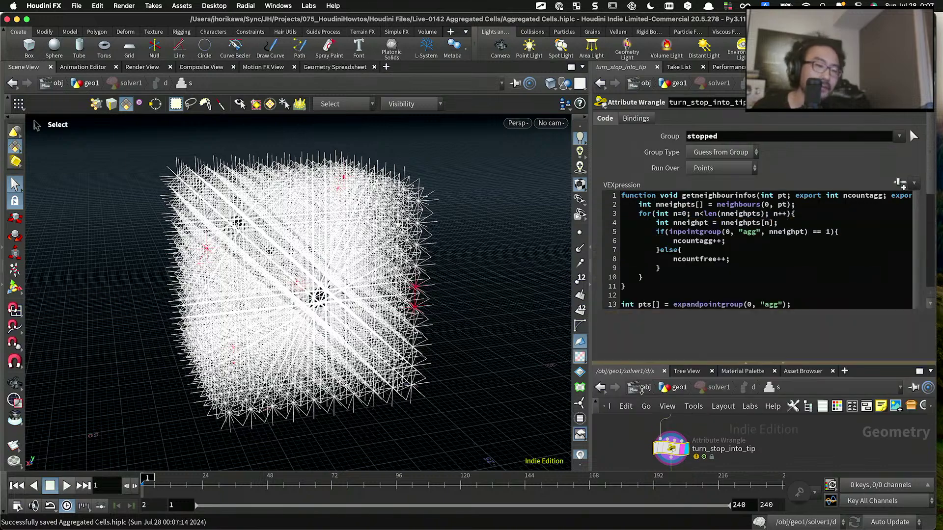
drag(590, 252, 467, 252)
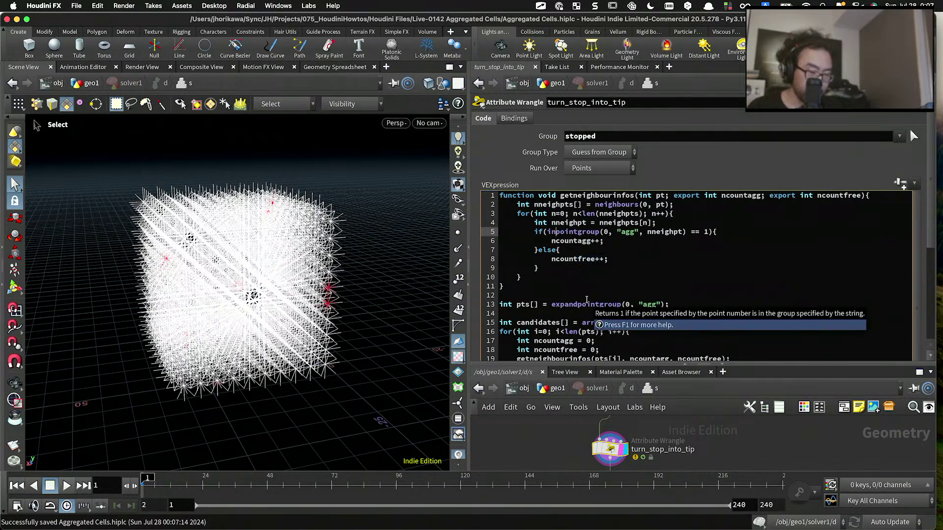
Step: Select the aggregate wrangle inside the solver and open its VEX code in the large expression editor
drag(639, 365, 639, 278)
scroll(653, 351, down, 2)
middle_drag(655, 349, 639, 383)
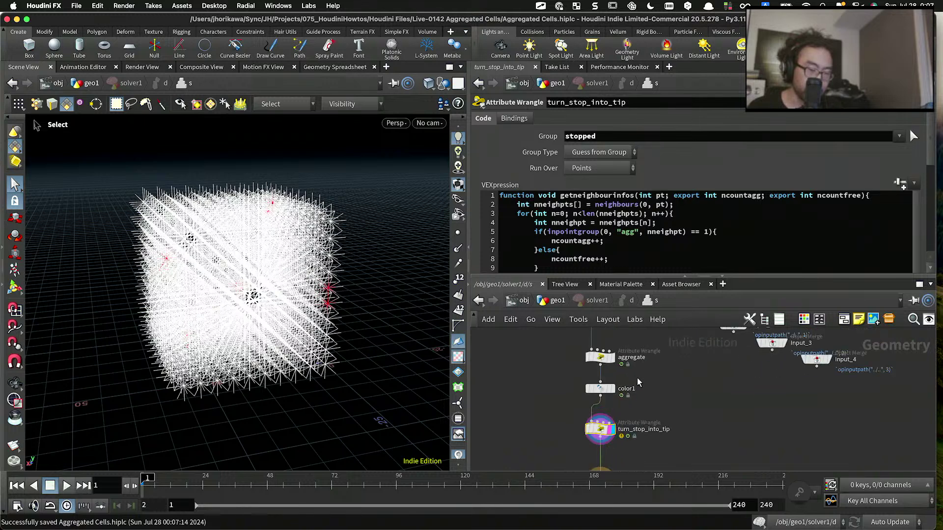
drag(645, 373, 575, 339)
click(602, 240)
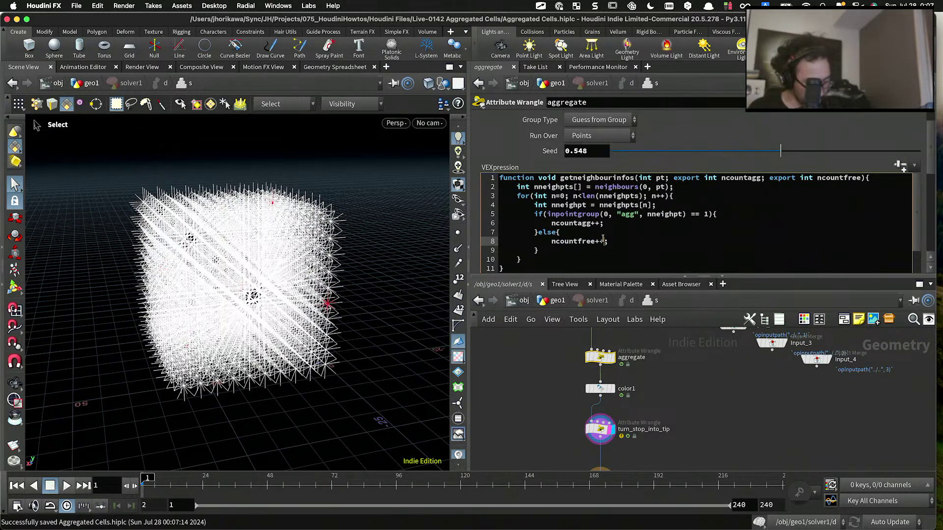
key(alt+e)
Step: Review the neighbour weighting code in the aggregate snippet and insert two blank lines below the free_weight declaration
scroll(499, 239, down, 12)
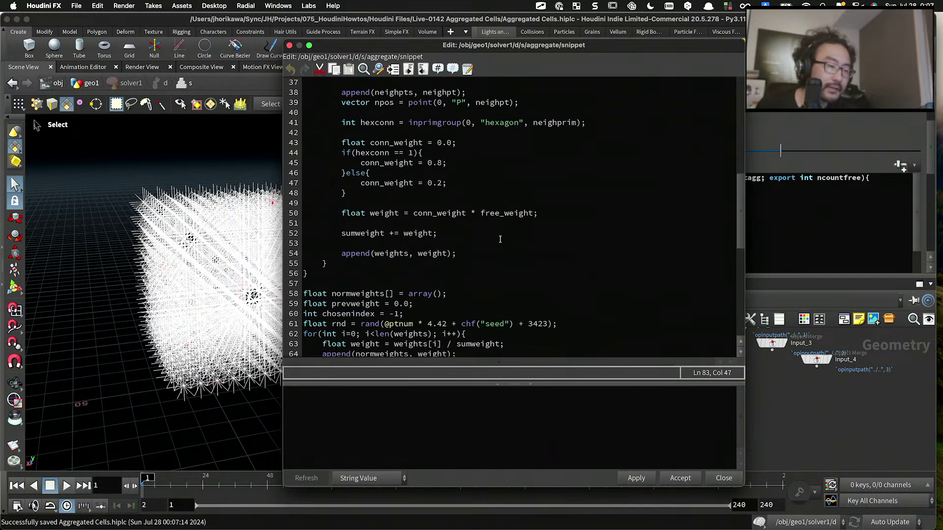
scroll(441, 295, up, 2)
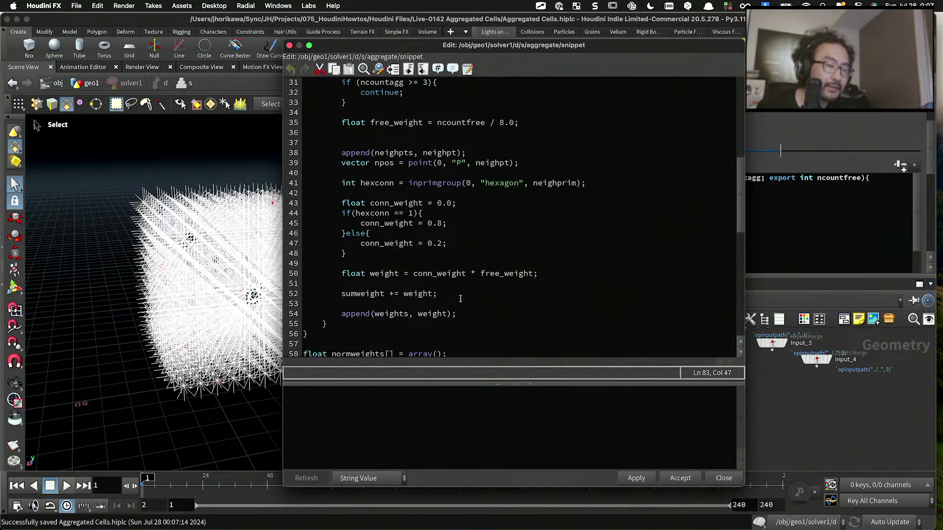
drag(460, 298, 308, 131)
scroll(379, 172, up, 2)
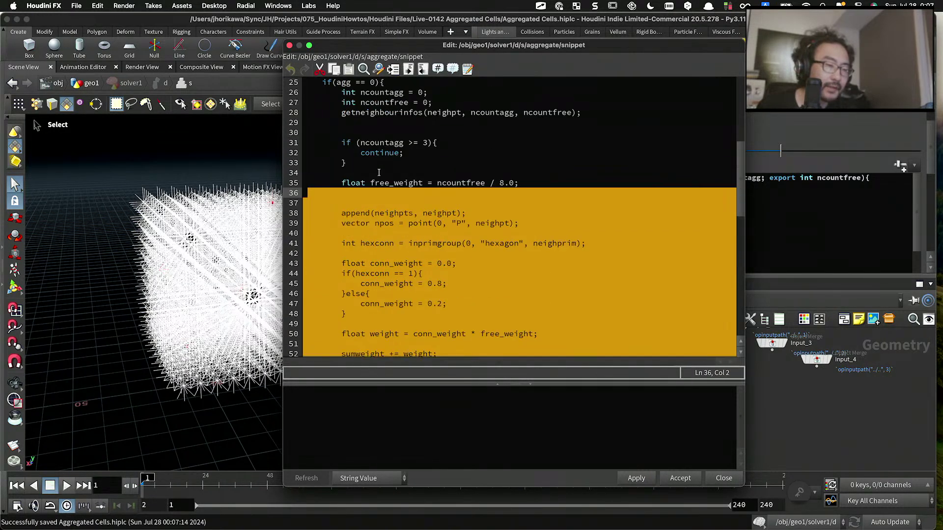
click(386, 194)
scroll(386, 196, down, 1)
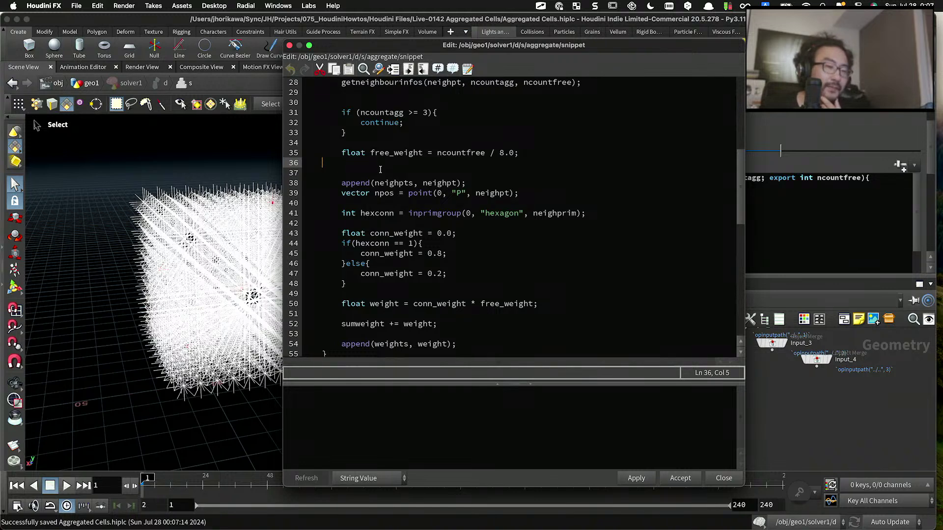
click(529, 153)
key(Return)
key(Return)
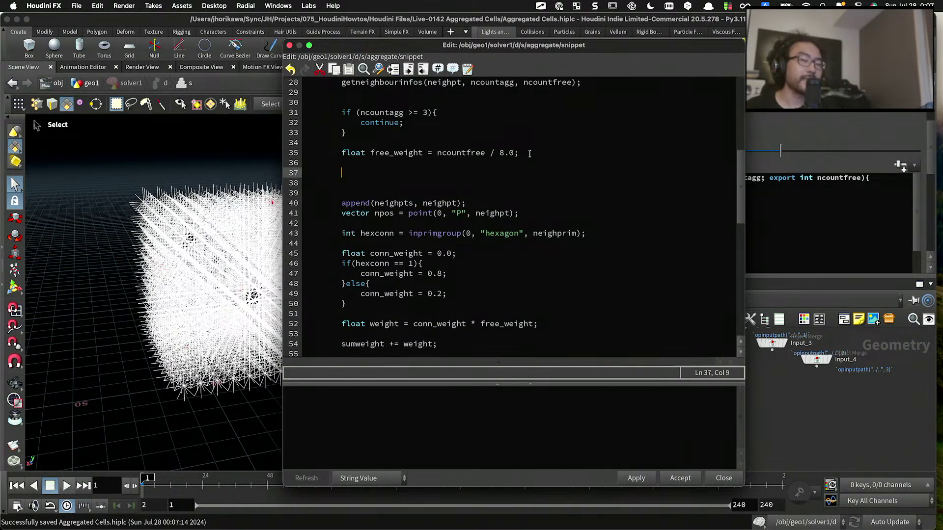
Step: Delete the surplus blank lines between the free_weight declaration and append(neighpts, neighpt), keeping a single one
scroll(525, 158, up, 3)
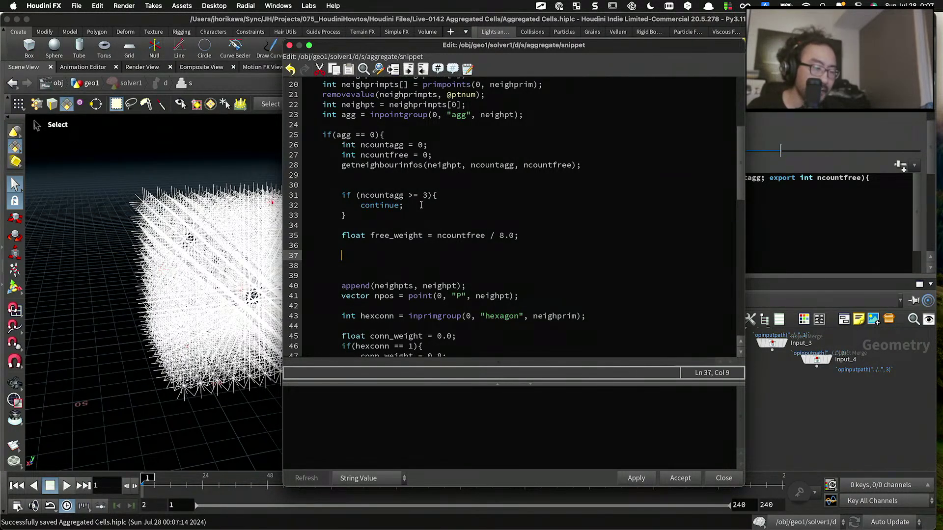
double_click(384, 296)
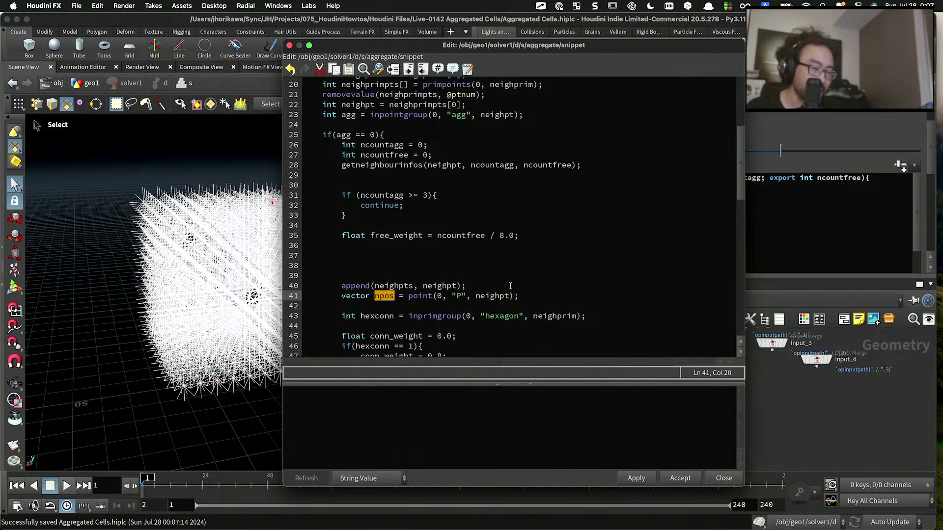
click(428, 260)
drag(422, 275, 278, 258)
key(BackSpace)
key(BackSpace)
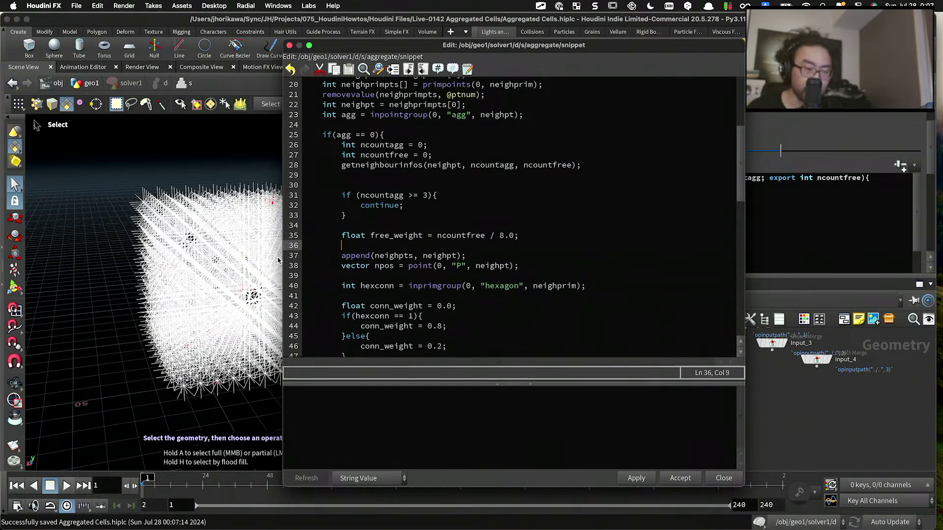
Step: Below the npos declaration, make room and add the line "vector dir = npos - @P;"
click(533, 266)
key(Return)
key(Return)
key(Return)
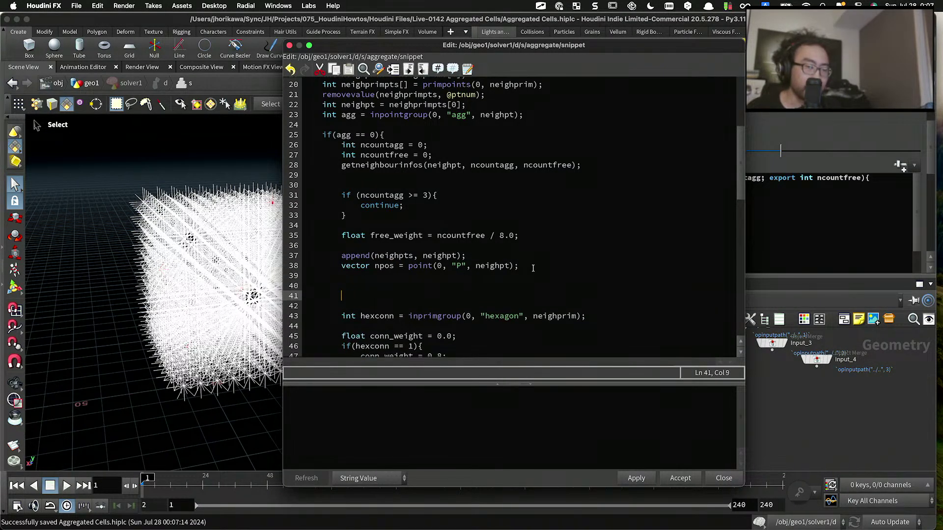
click(467, 285)
text(vecgtor)
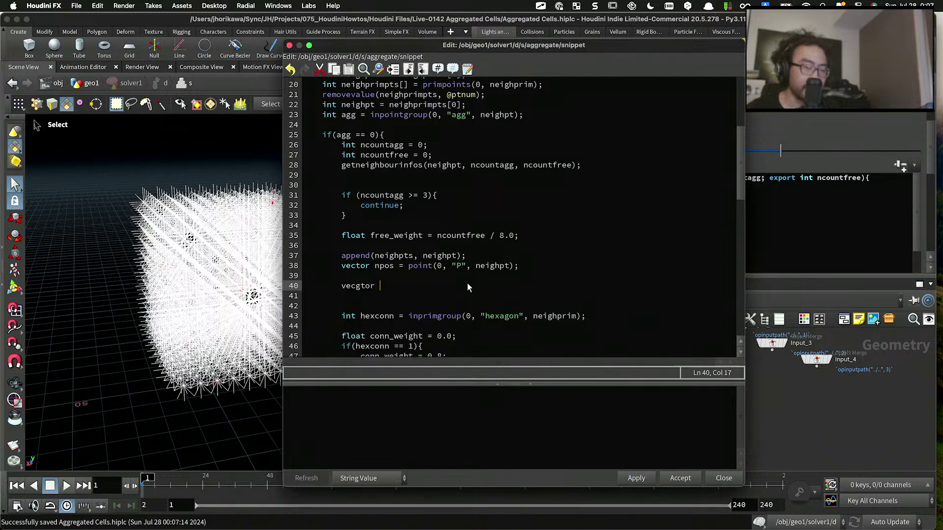
key(BackSpace)
key(BackSpace)
key(BackSpace)
key(BackSpace)
key(BackSpace)
text(tor dir = )
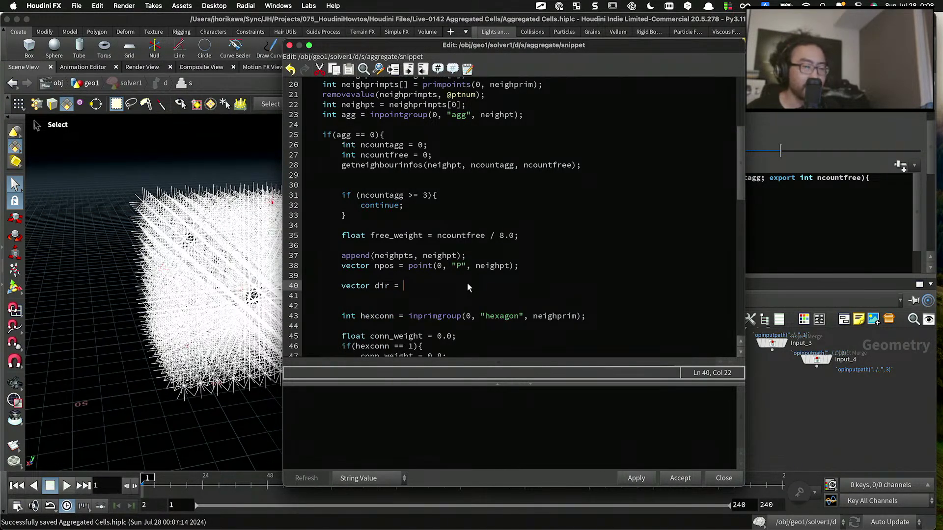
text(npos - @P;)
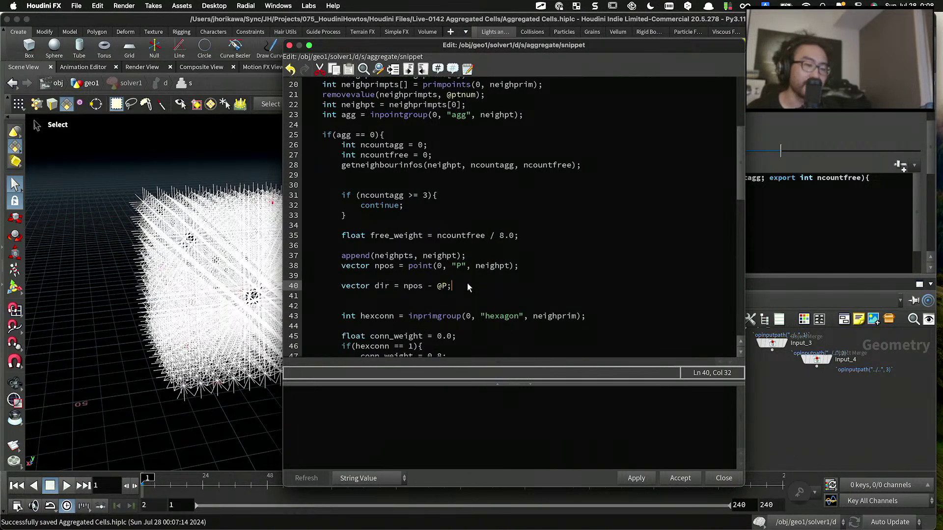
Step: Wrap the dir expression in normalize so it reads "vector dir = normalize(npos - @P);"
double_click(407, 286)
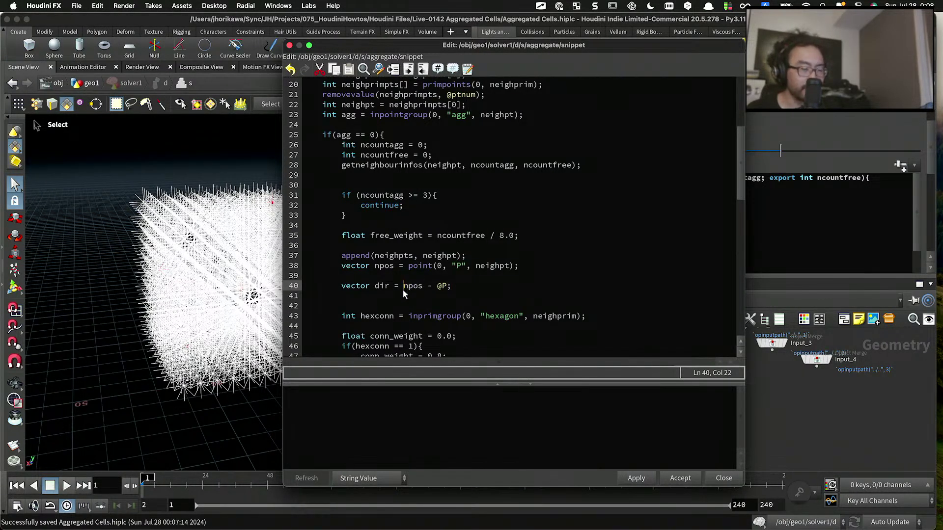
text(normal)
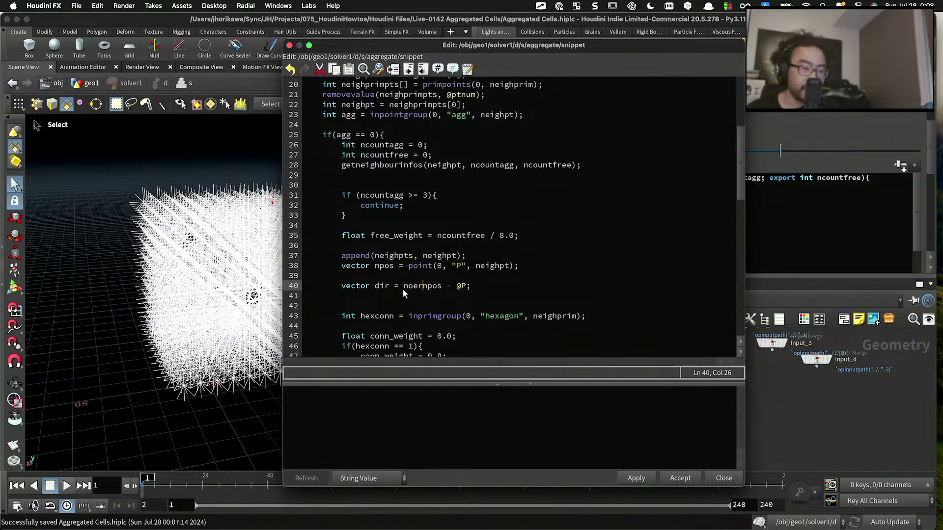
text(ize()
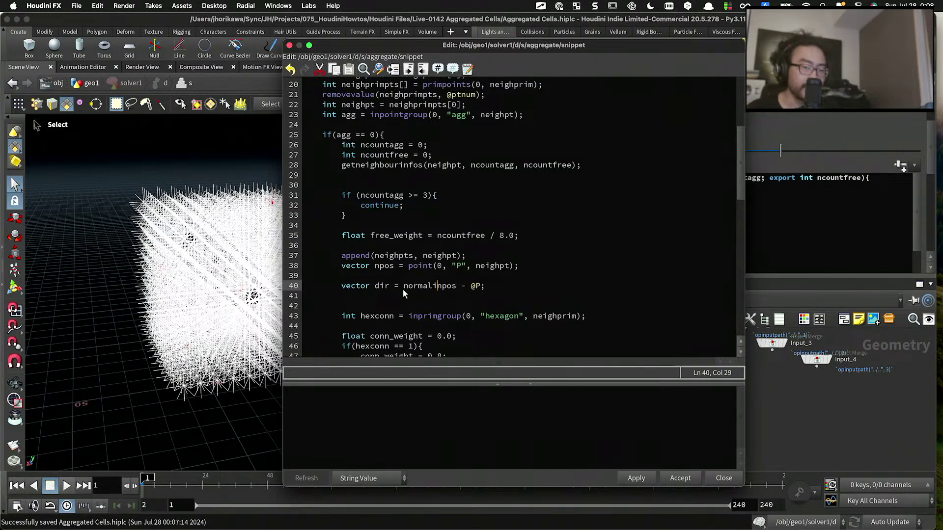
click(496, 287)
text())
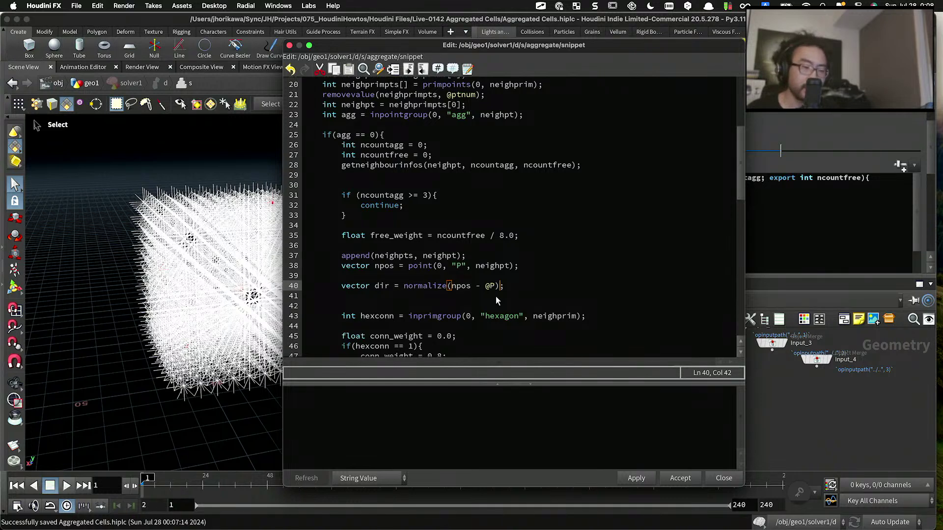
Step: Add the line "float d = dot(dir, set(0,1,0));" directly below the dir declaration
click(519, 287)
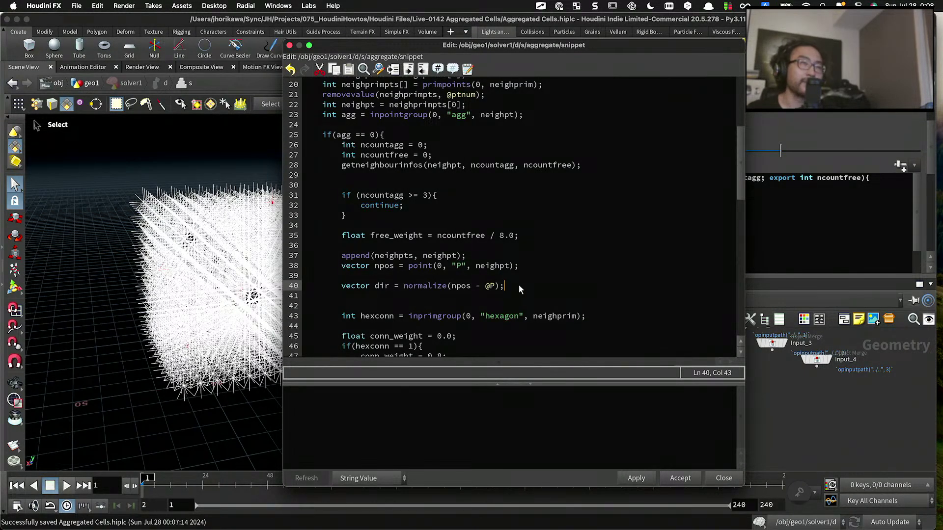
key(Return)
text(f)
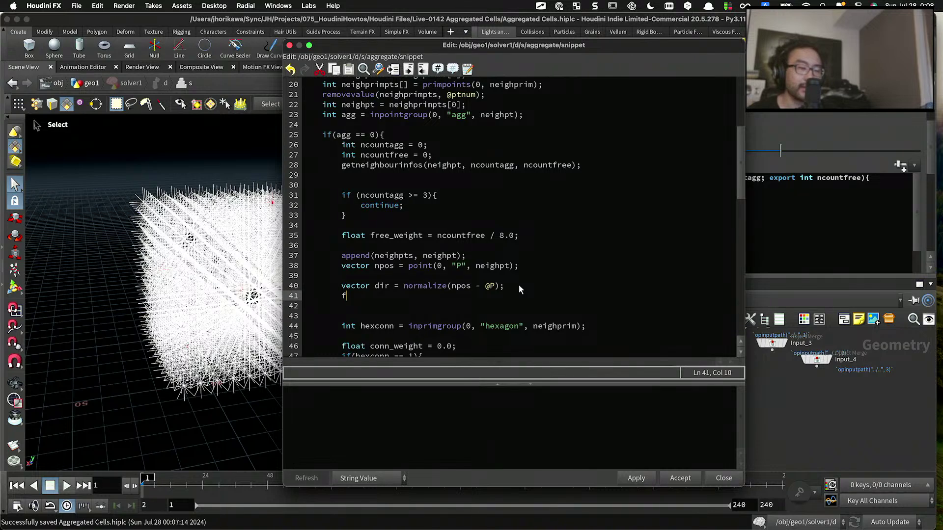
text(loat )
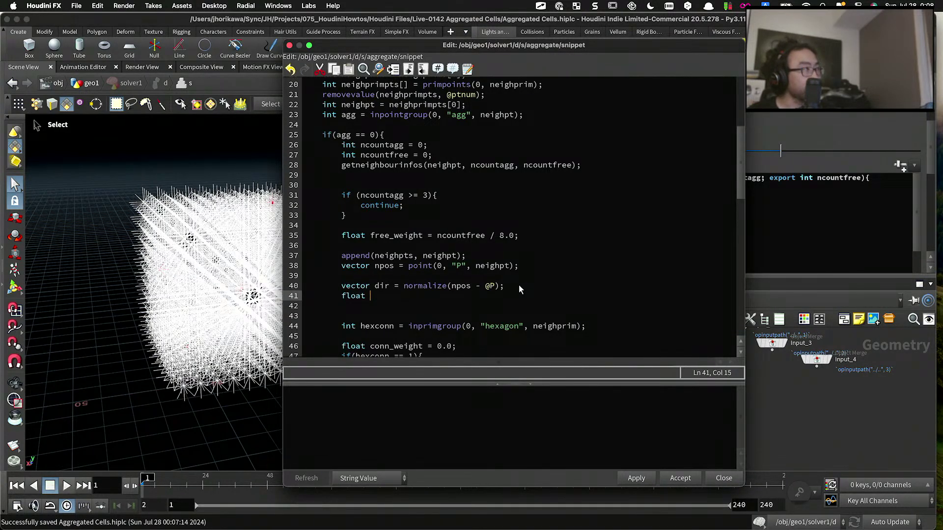
text(d )
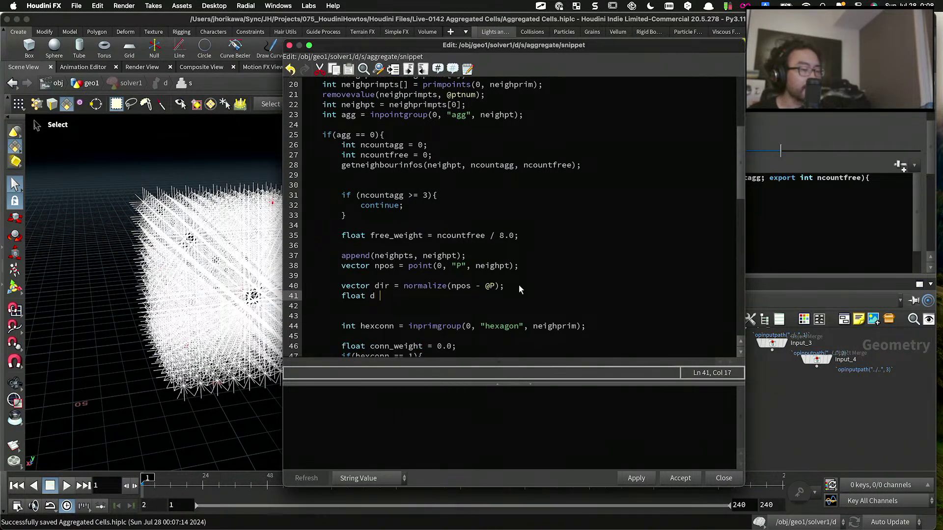
text(= dot(d)
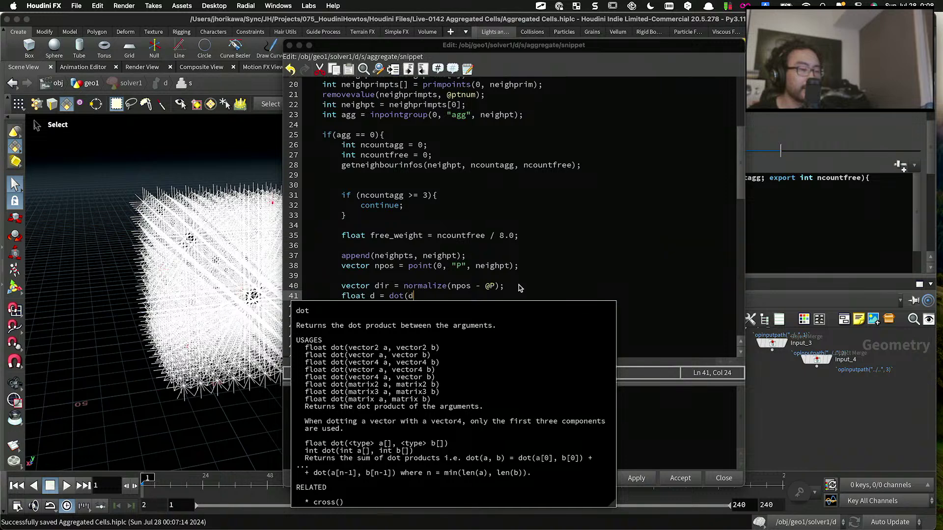
text(ir, )
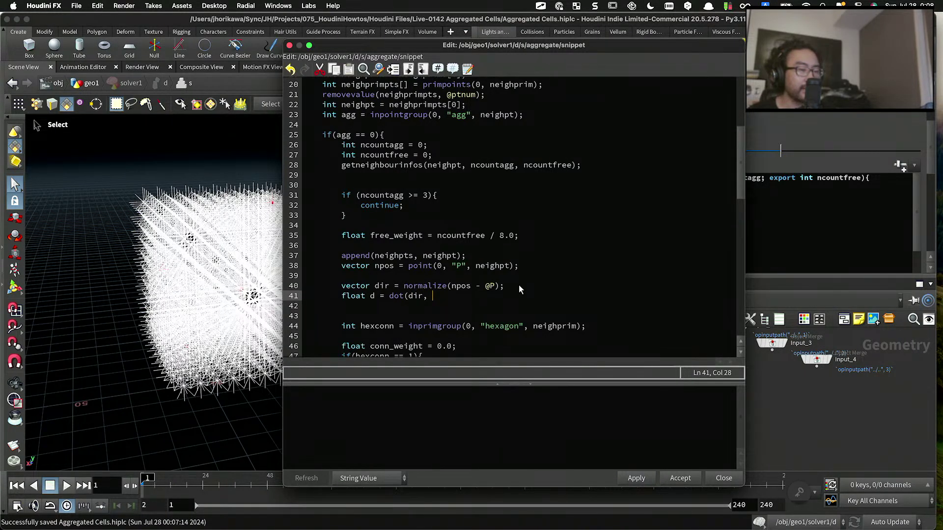
text(set()
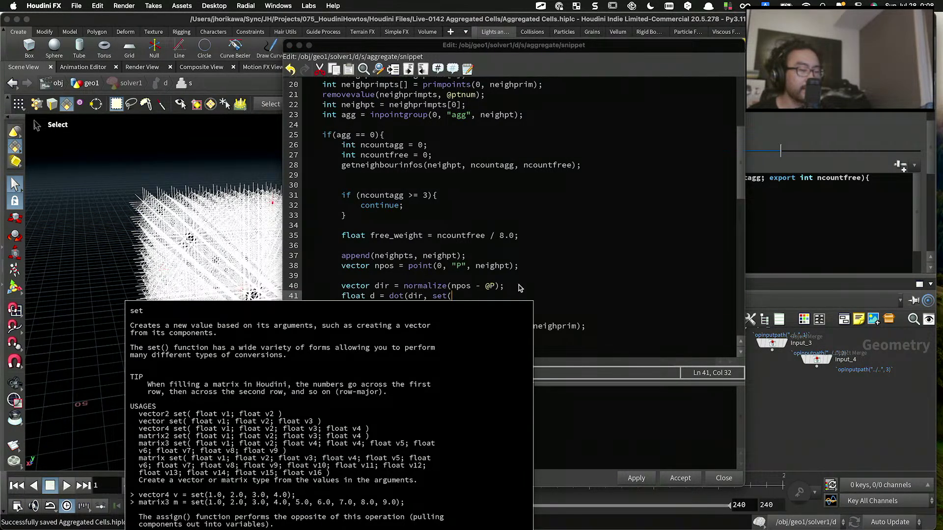
text(0,1,0))
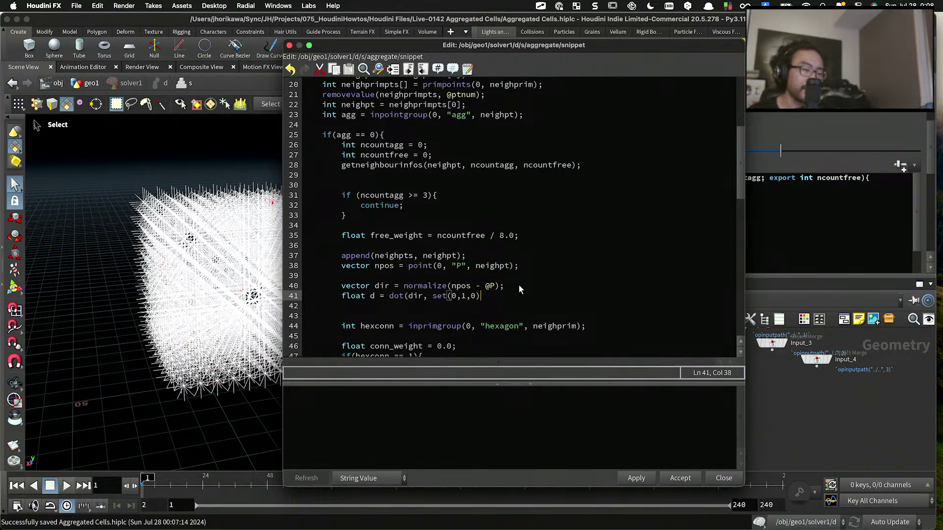
text();)
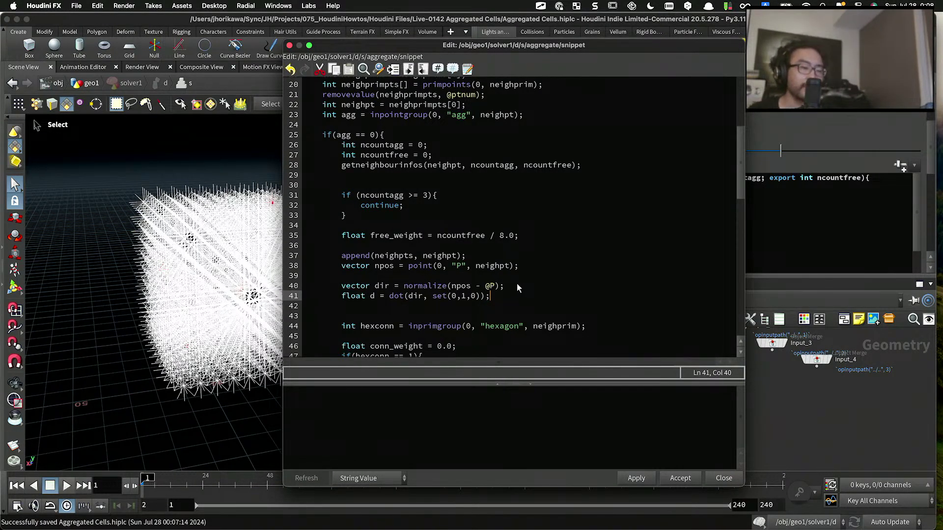
Step: Below the dot product declaration, leave one blank line and add "float gravity_weight = fit11(d, 0.8, 0.2);"
drag(505, 295, 386, 298)
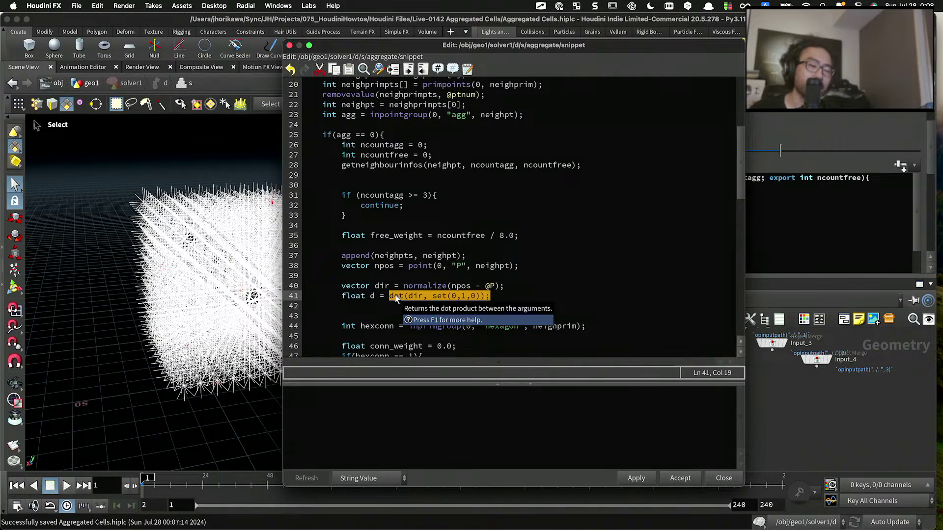
click(502, 293)
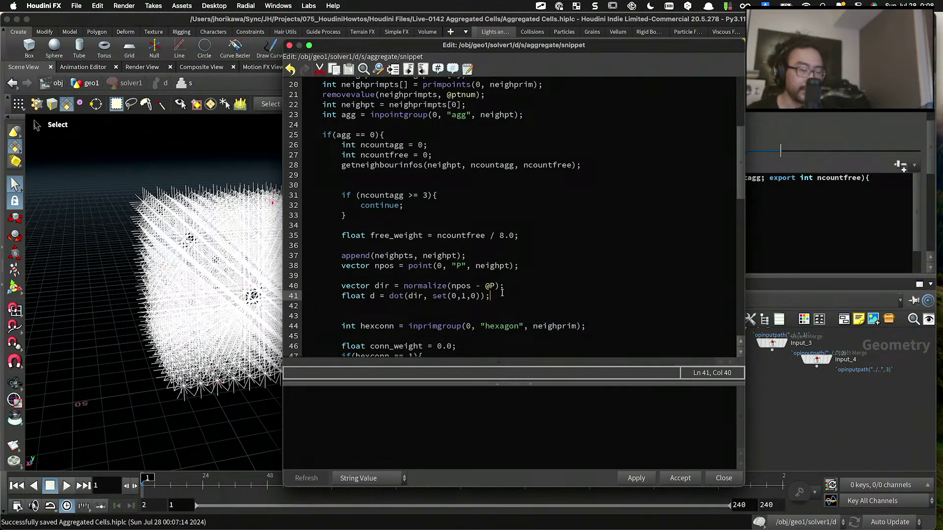
key(Return)
key(Return)
text(f)
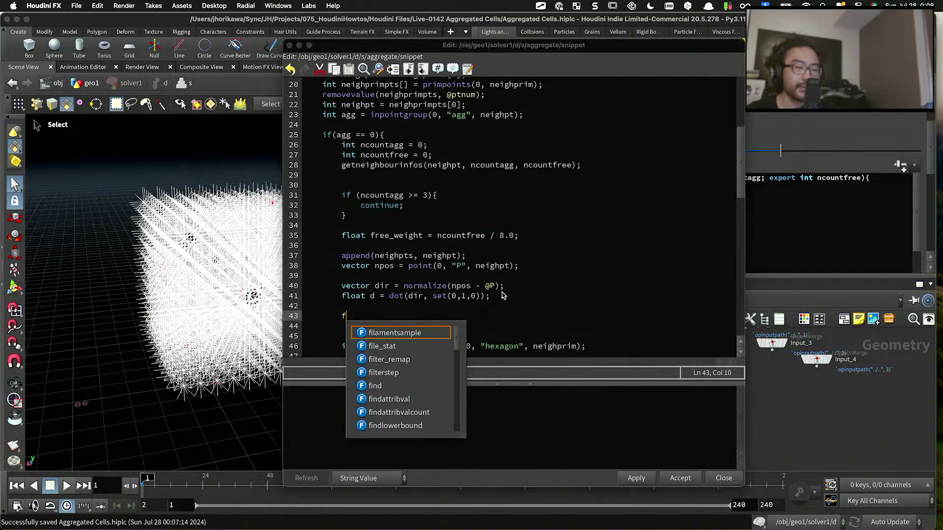
text(loat )
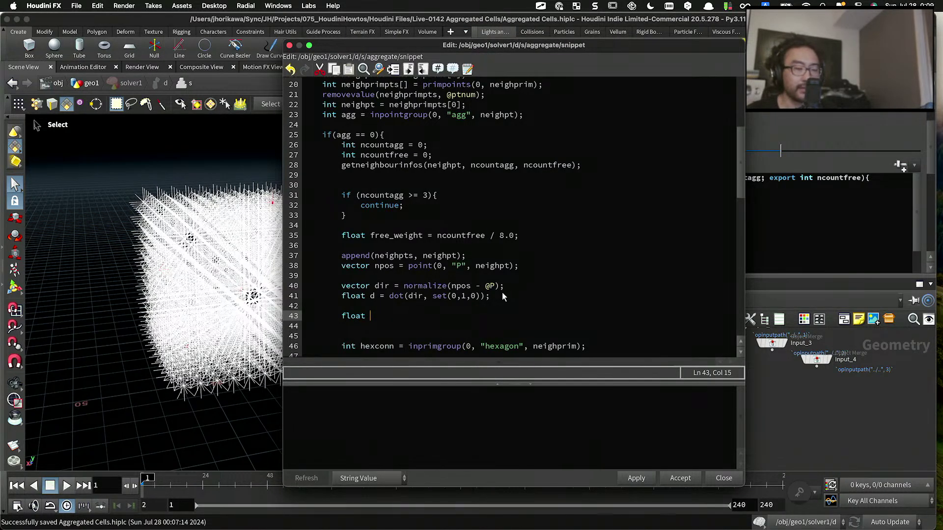
text(gravity_w)
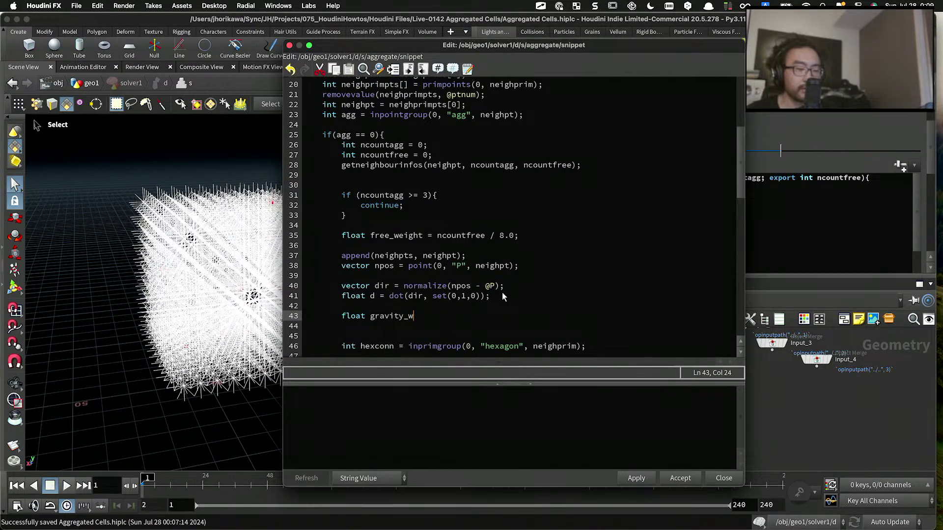
text(eight = fit)
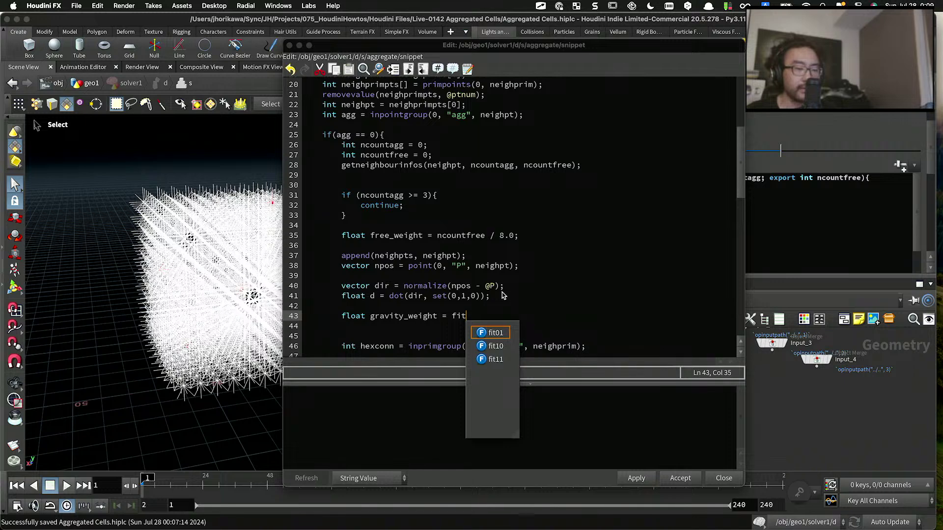
text(11(d, 0)
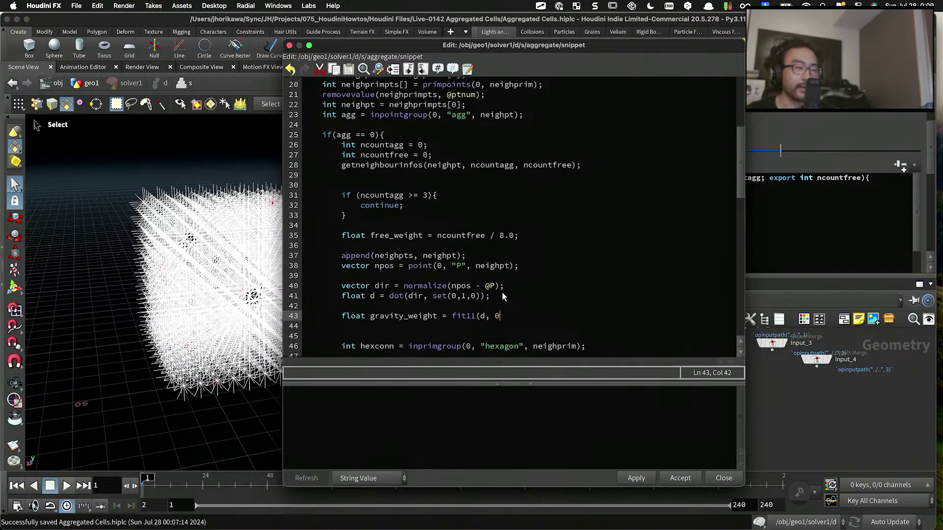
text(.8,)
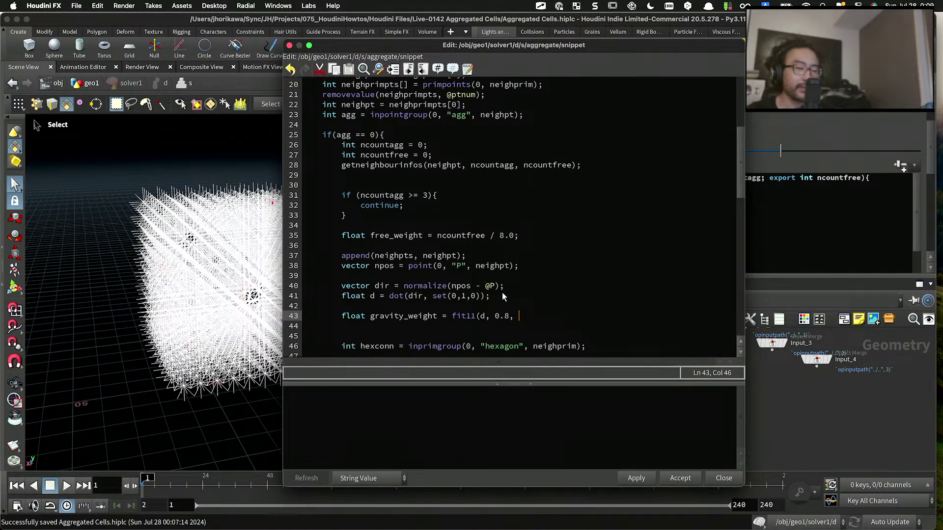
text(0.2))
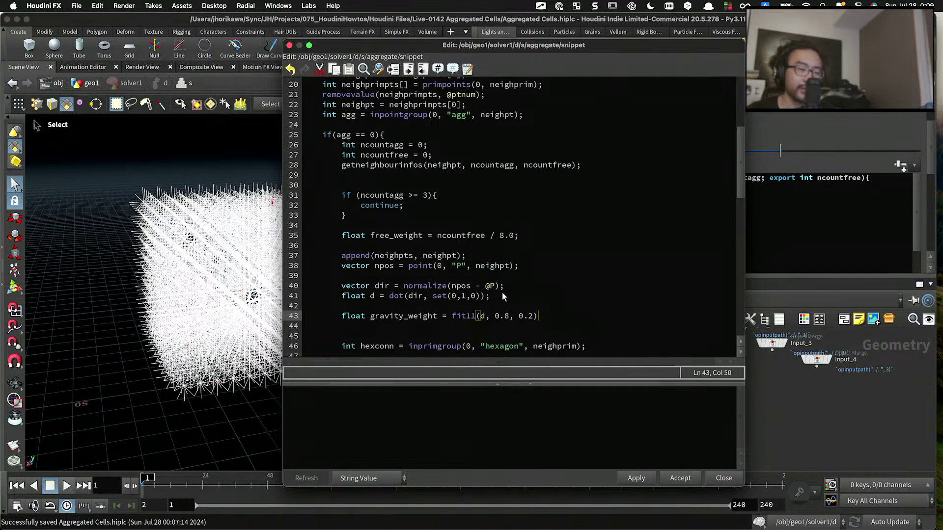
text(;)
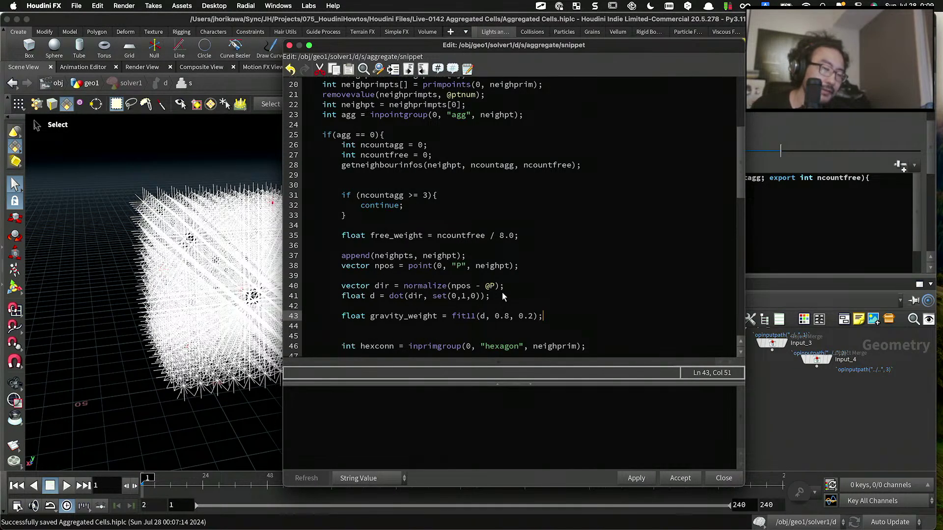
Step: Extend the weight expression to "conn_weight * free_weight * gravity_weight", then apply the code and close the editor
scroll(499, 289, down, 3)
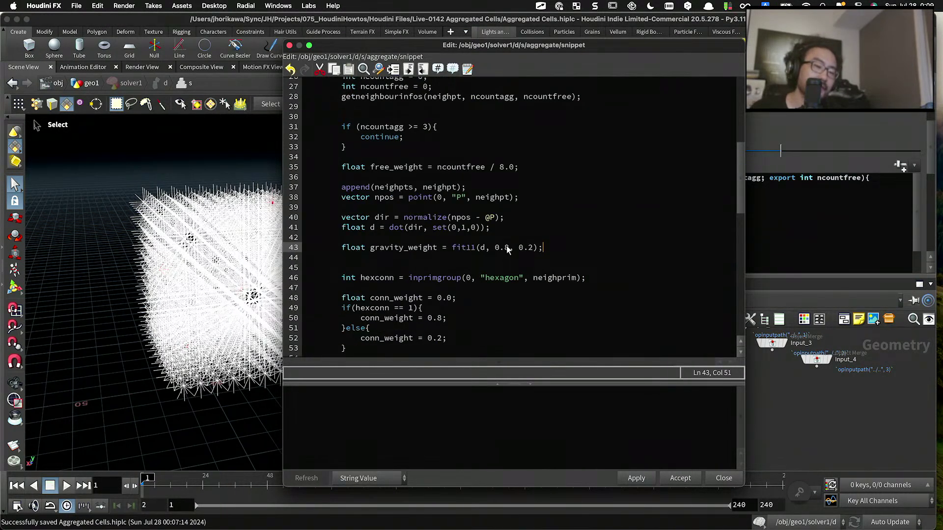
drag(507, 249, 496, 248)
click(430, 248)
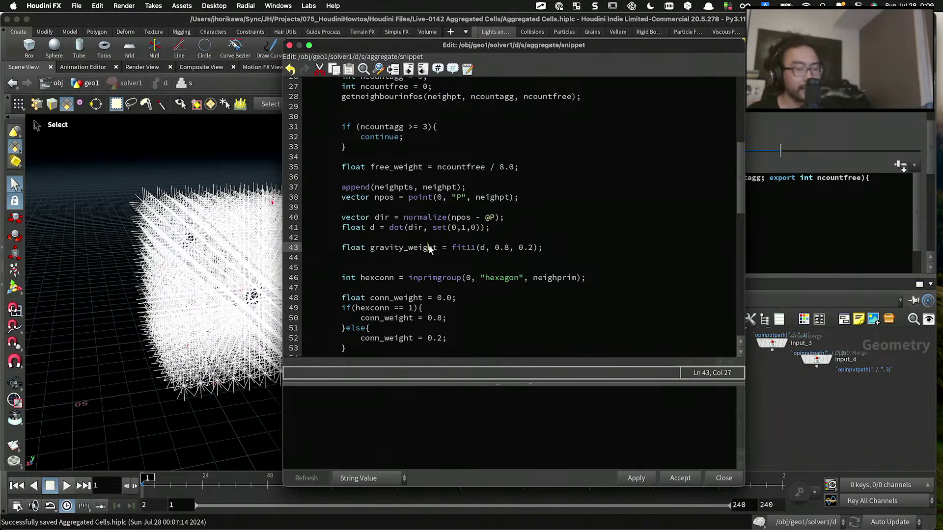
double_click(430, 248)
key(ctrl+c)
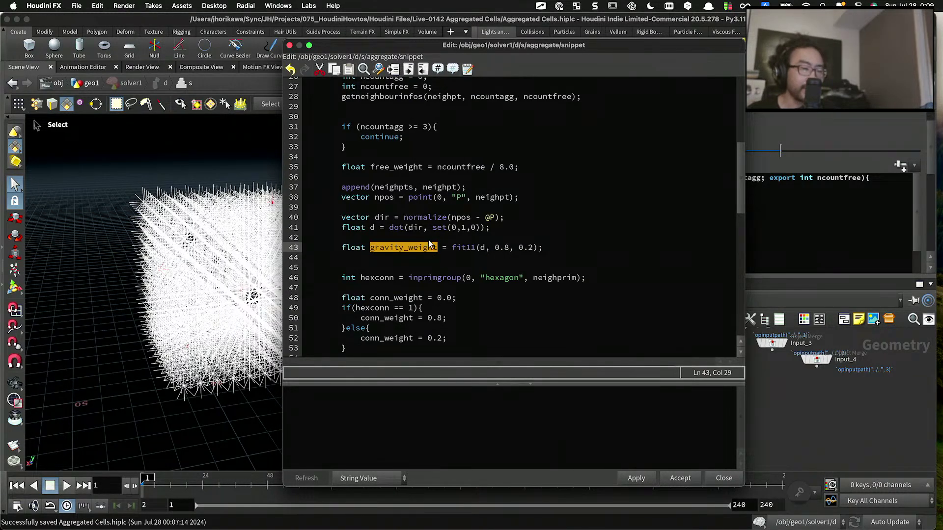
scroll(424, 246, down, 4)
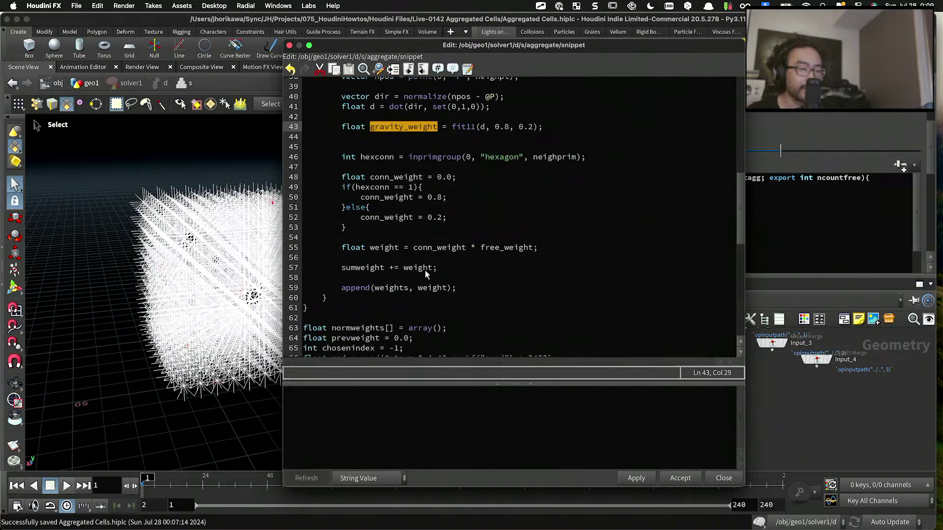
click(533, 248)
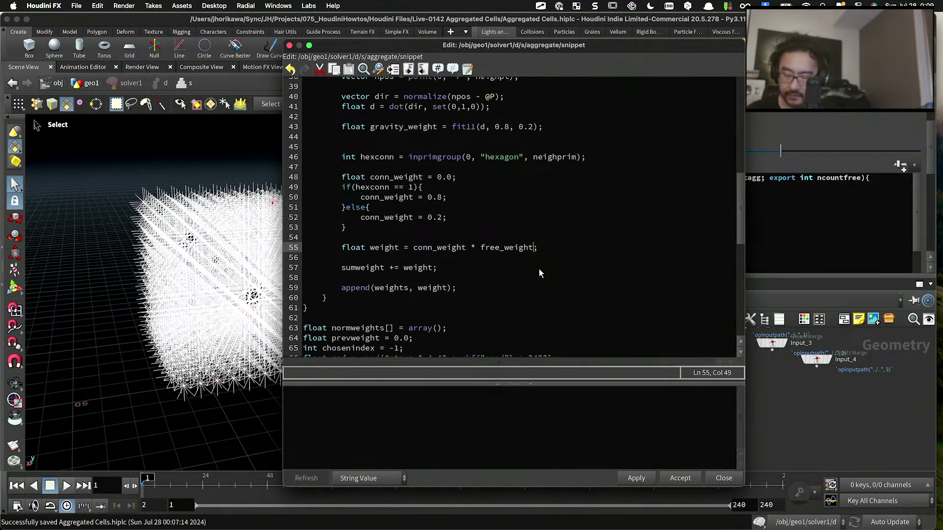
text(*)
key(ctrl+v)
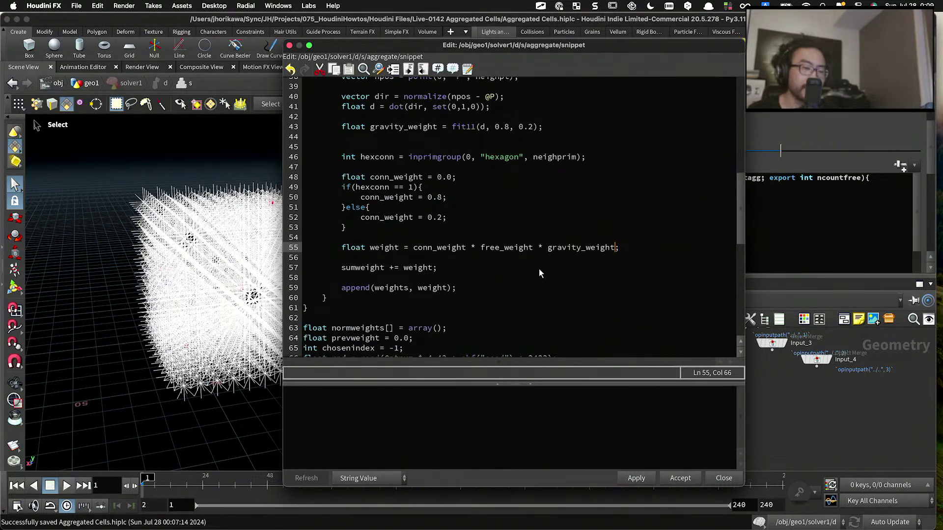
click(637, 479)
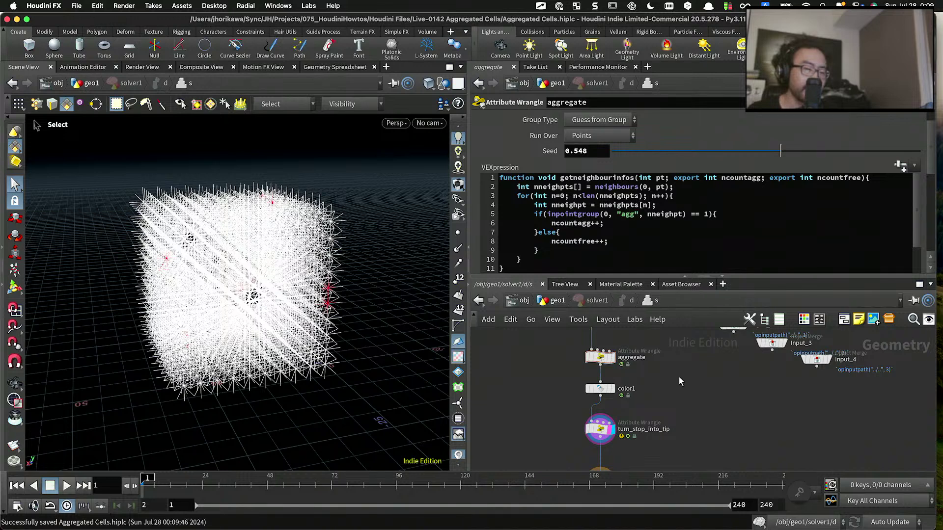
Step: Return to the geo1 network, enlarge the network view and display only the copytopoints3 node
click(557, 301)
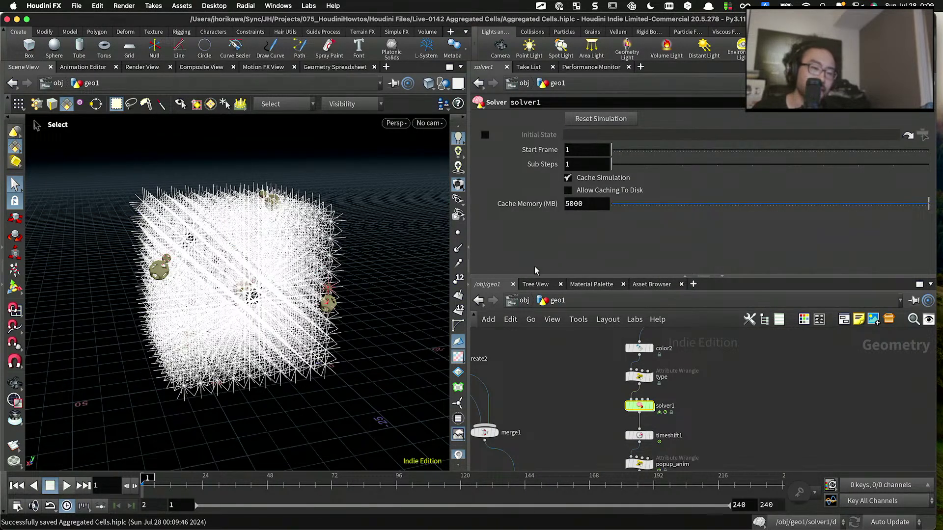
drag(538, 271, 539, 196)
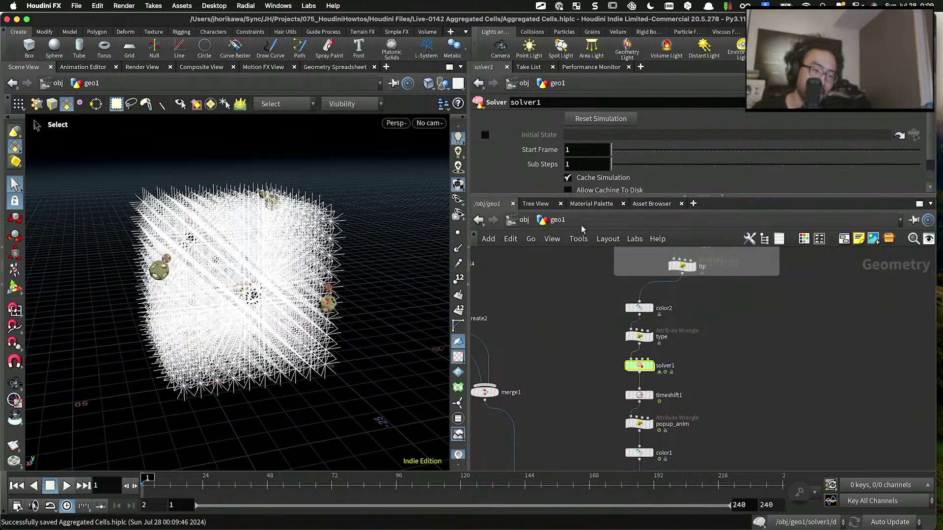
scroll(585, 314, down, 5)
scroll(584, 341, up, 5)
click(569, 316)
middle_drag(581, 370, 602, 399)
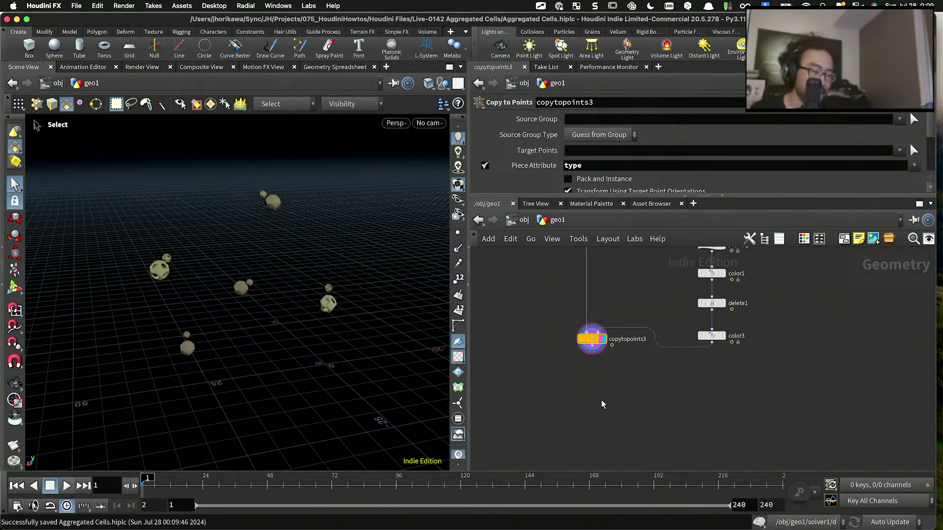
Step: Play the growth simulation, stop it and examine the resulting aggregate from several angles
click(70, 486)
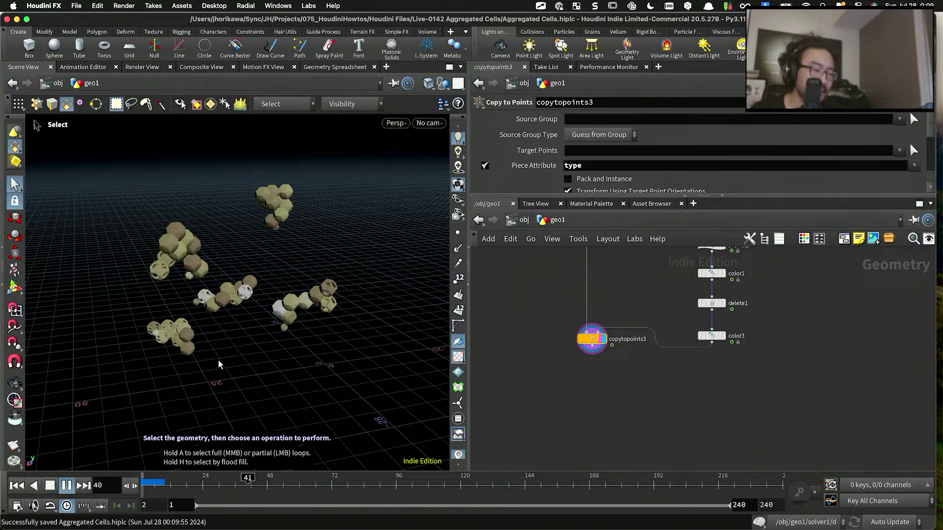
key(Escape)
drag(225, 337, 249, 315)
key(s)
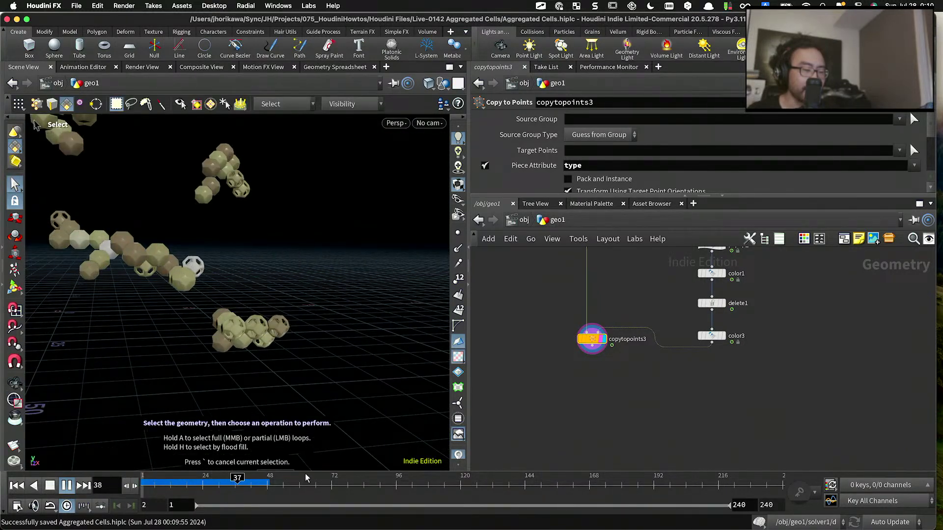
key(Up)
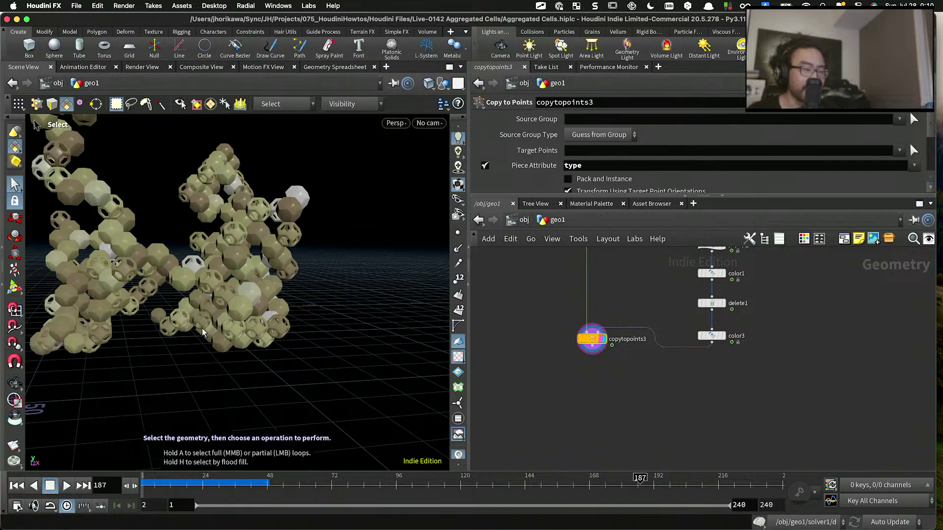
drag(235, 305, 251, 268)
drag(229, 225, 232, 239)
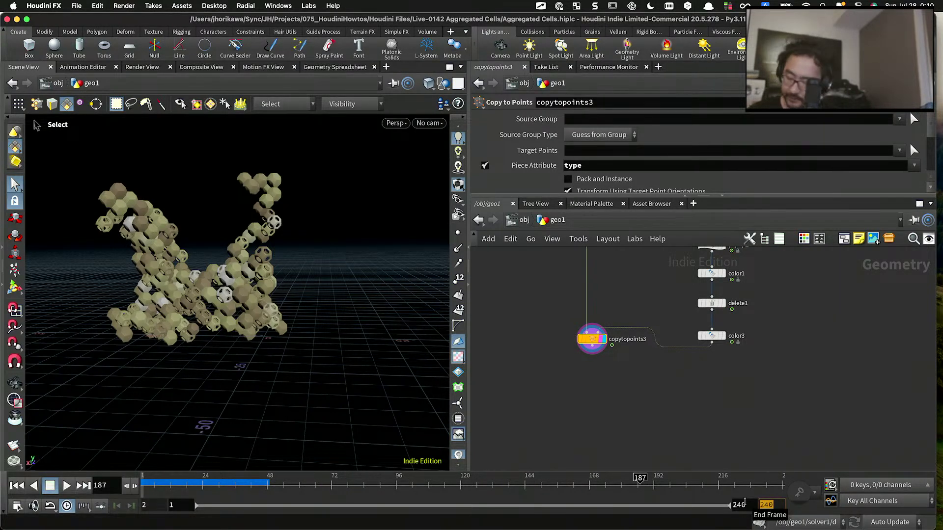
Step: Set the timeline's end frame to 500 and play the growth simulation further while viewing it from another angle
text(500)
key(Return)
click(69, 486)
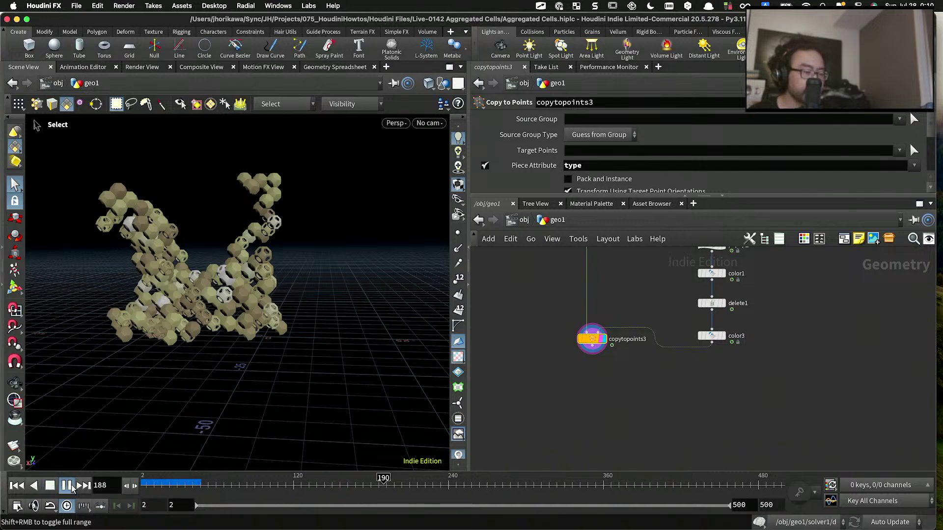
key(Escape)
drag(159, 354, 147, 299)
key(s)
Step: Move the timeline to frame 233, inspect the aggregate up close and save the scene
click(435, 486)
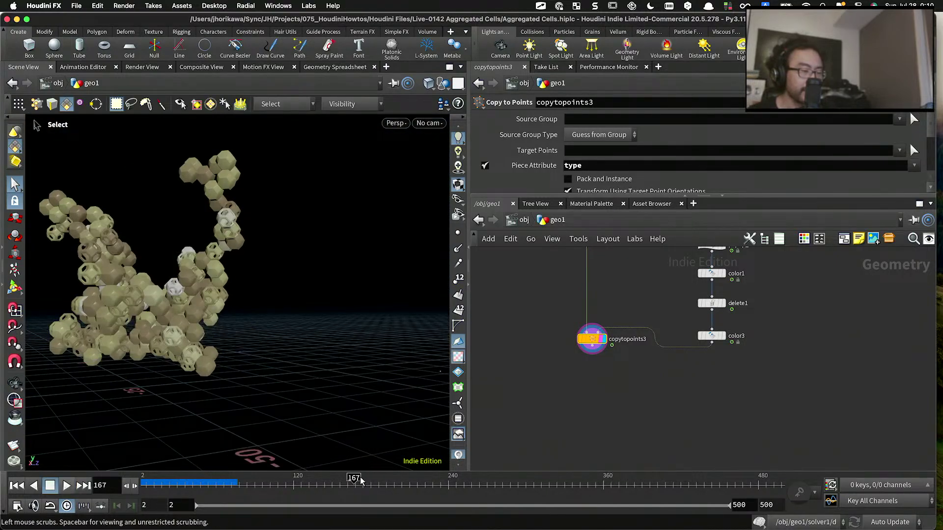
click(439, 486)
key(Escape)
drag(148, 343, 329, 344)
scroll(279, 290, up, 5)
scroll(314, 314, down, 5)
scroll(315, 315, up, 5)
key(s)
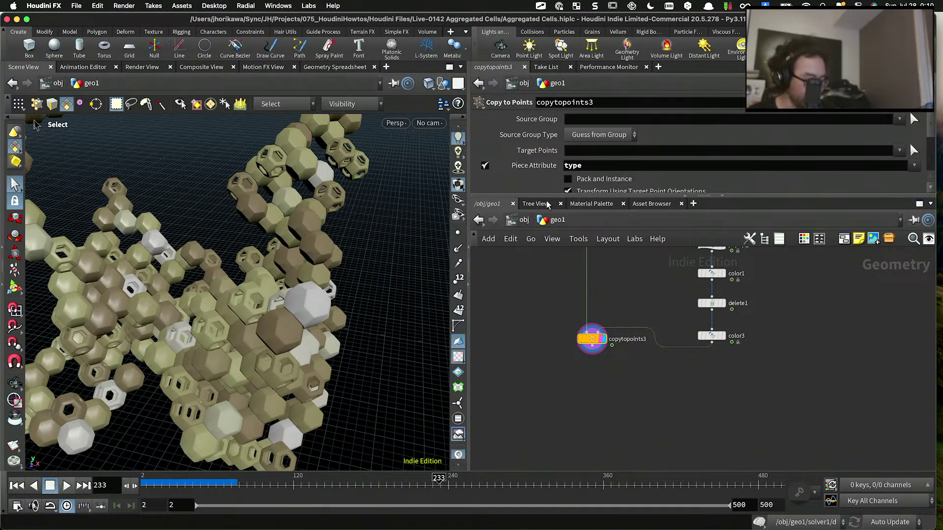
key(super+s)
Step: Widen the viewport and examine the aggregate's branches and cells from different angles and distances
drag(295, 245, 325, 236)
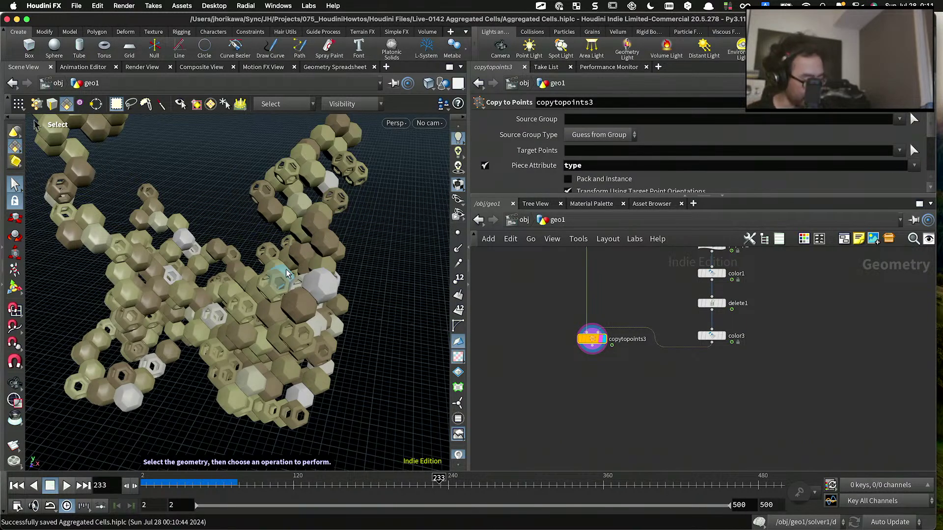
key(Escape)
drag(288, 274, 264, 255)
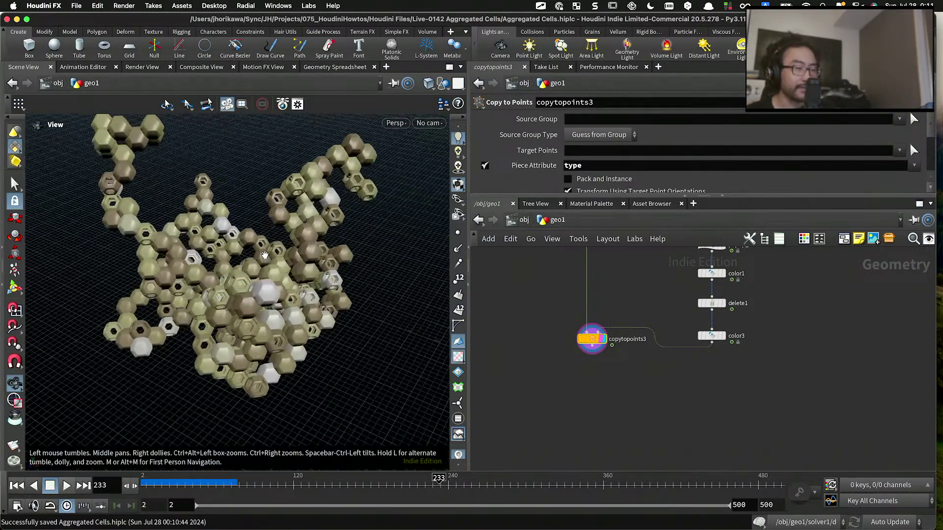
alt+right_drag(265, 255, 314, 280)
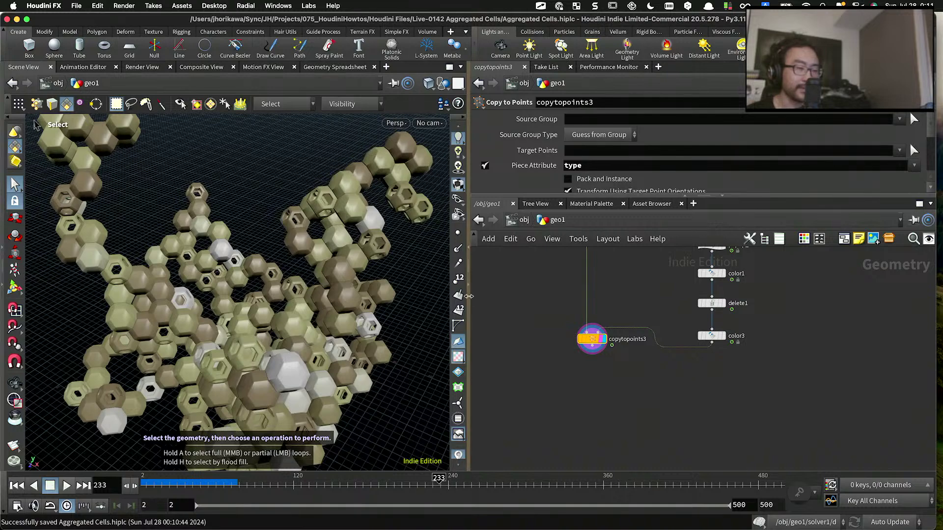
drag(468, 296, 565, 296)
alt+drag(400, 258, 391, 282)
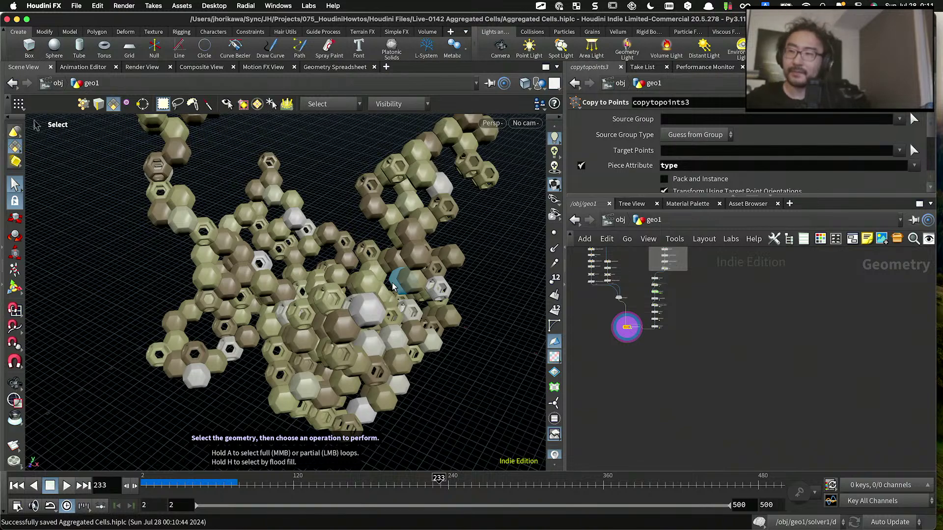
alt+drag(409, 274, 331, 272)
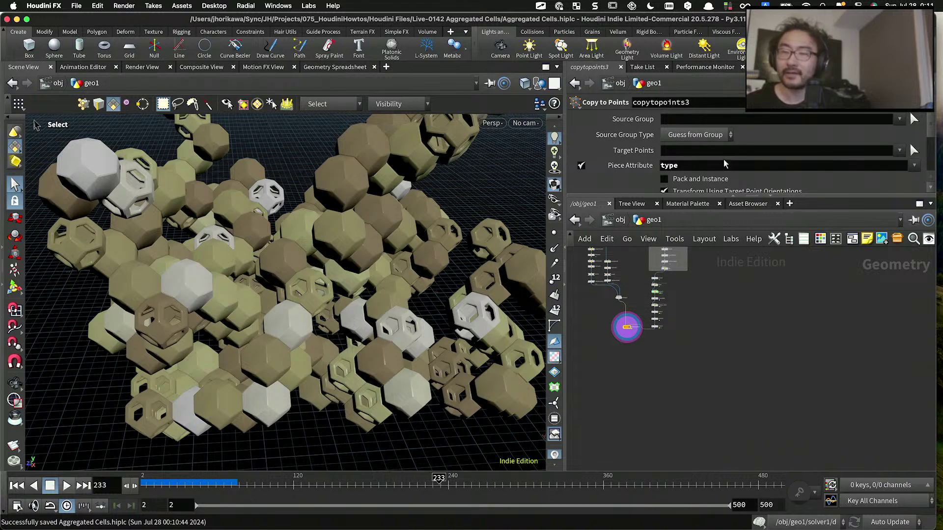
Step: Display the normal2 node's output and examine the single base cell up close
scroll(626, 334, up, 5)
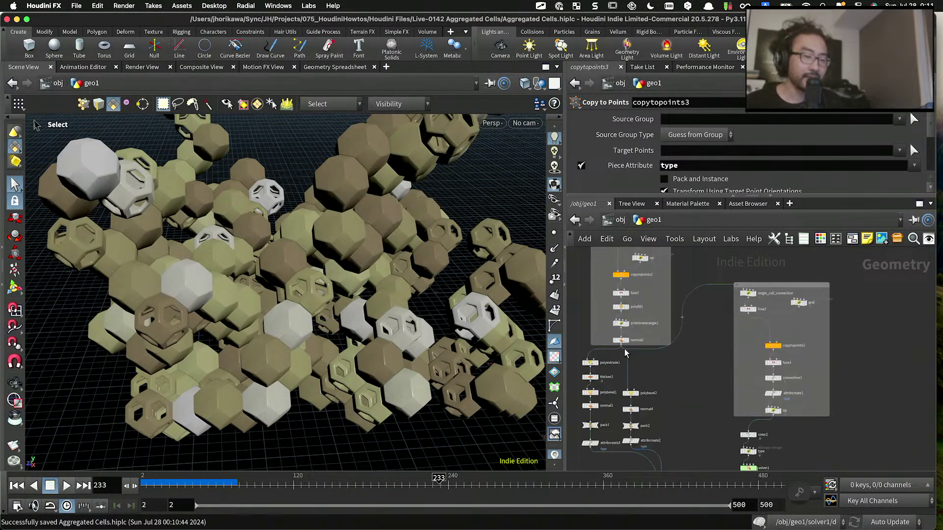
click(628, 342)
key(Escape)
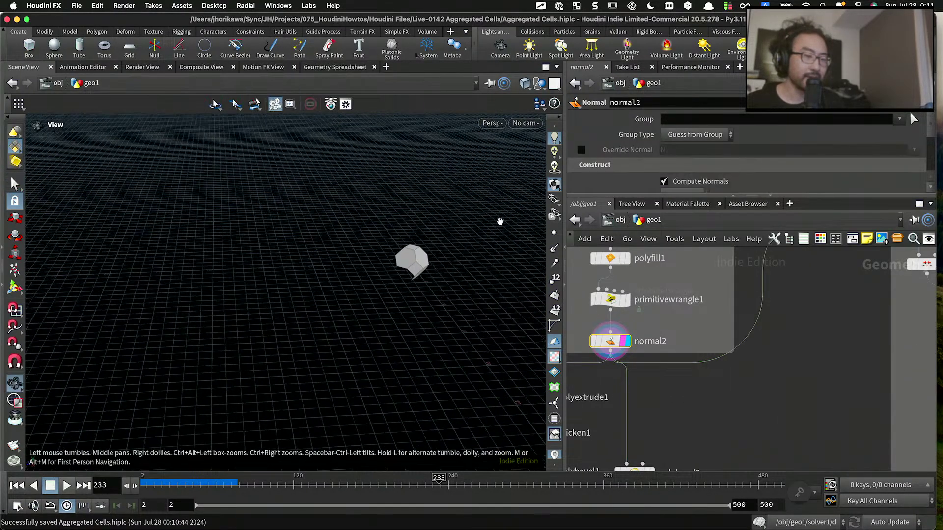
scroll(386, 258, up, 10)
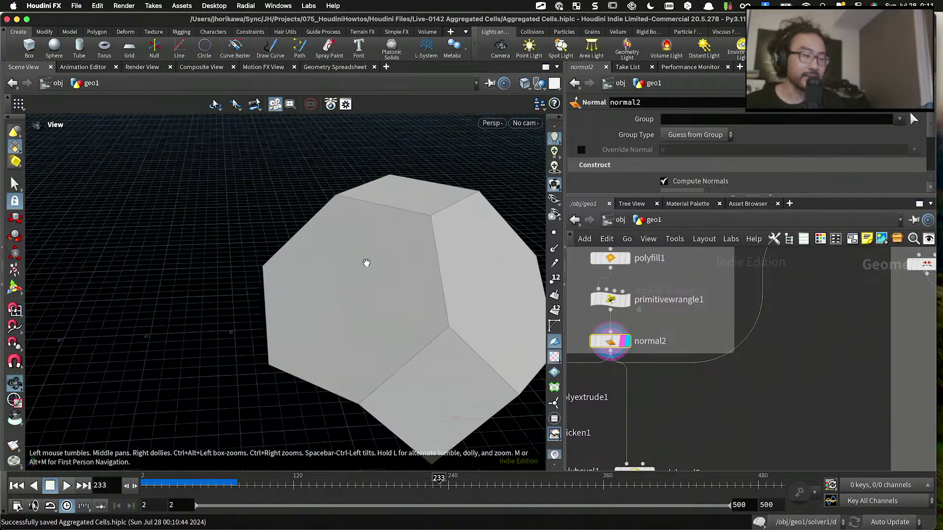
Step: Examine the single base cell from farther away and review the node network from normal2 down to copytopoints3
key(s)
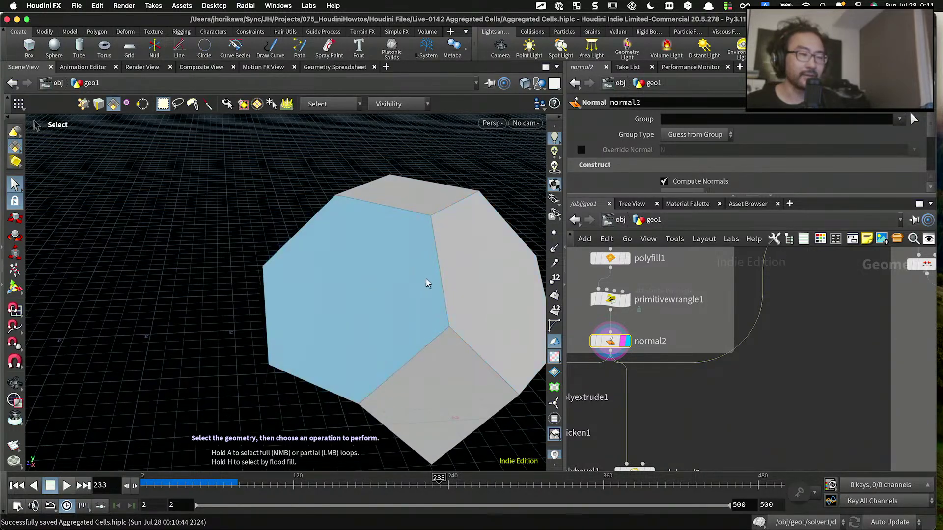
key(Escape)
scroll(451, 326, down, 5)
drag(400, 294, 417, 299)
key(s)
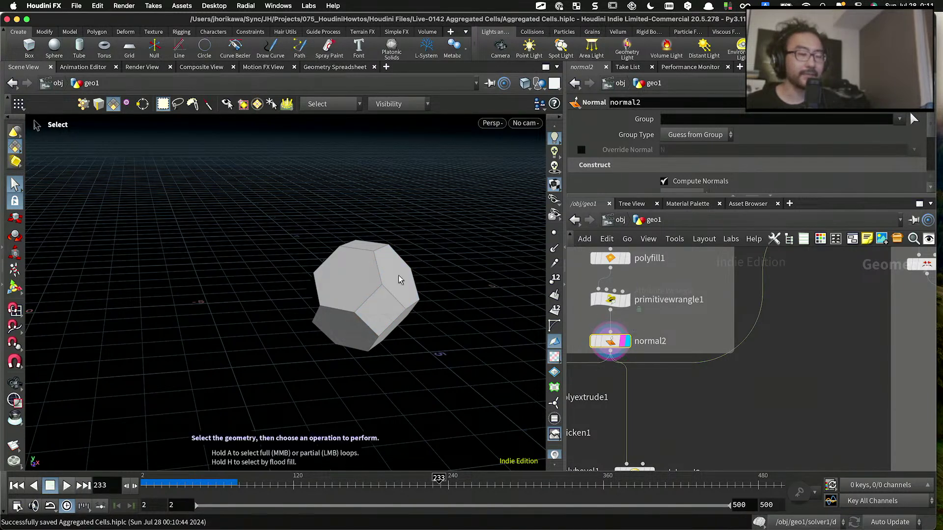
scroll(687, 324, down, 3)
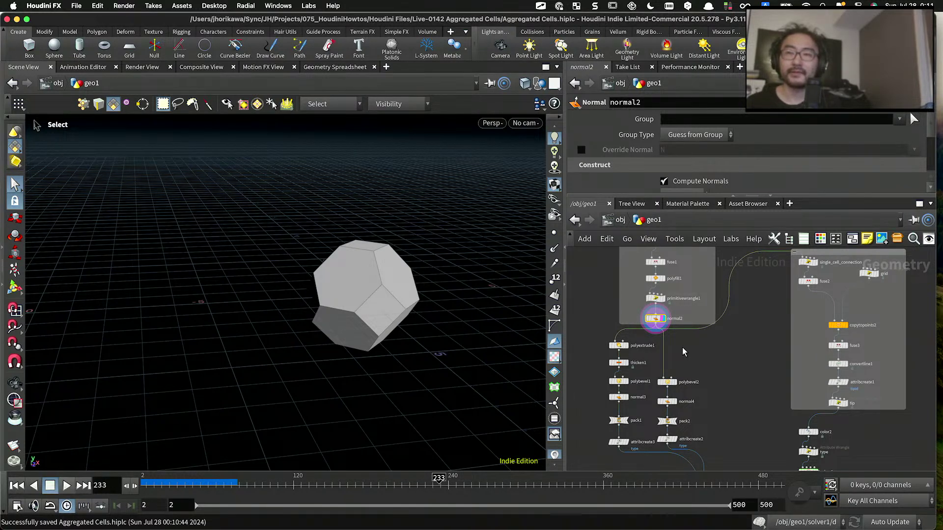
scroll(661, 331, down, 5)
scroll(688, 417, up, 6)
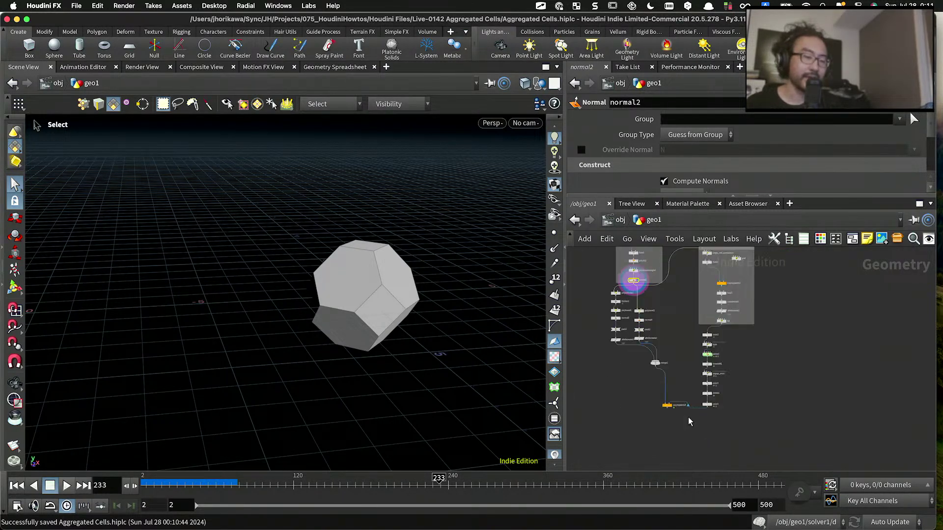
scroll(635, 336, down, 5)
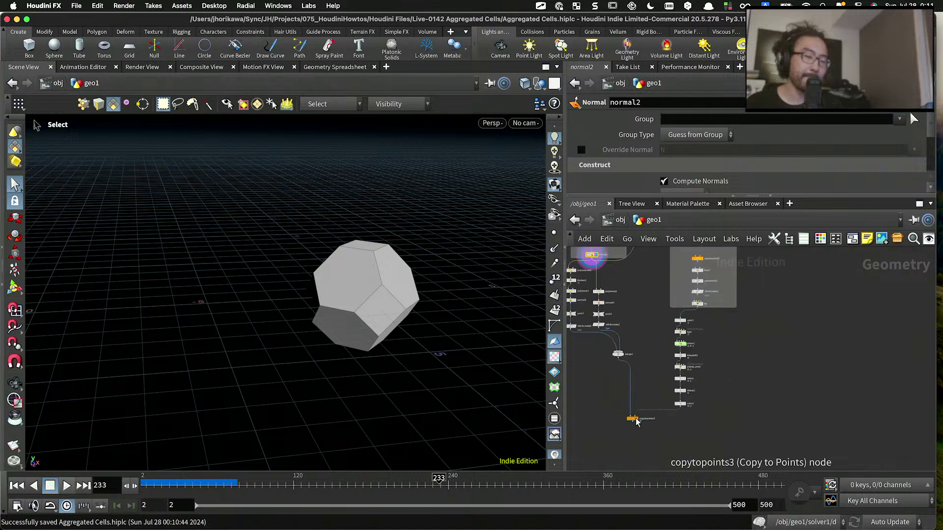
scroll(635, 337, up, 6)
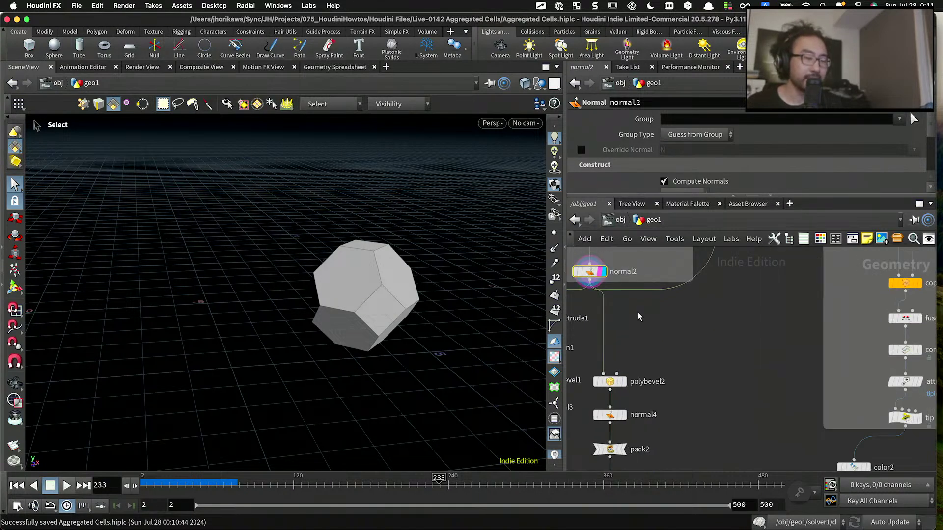
scroll(638, 334, up, 2)
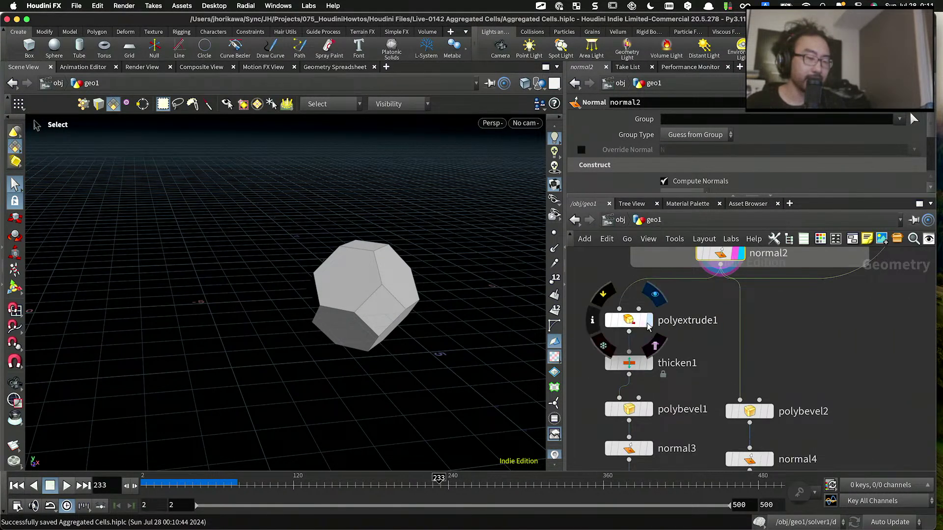
Step: Display the output of polyextrude1, and that of the single_cell_connection wrangle
click(644, 321)
scroll(643, 324, down, 5)
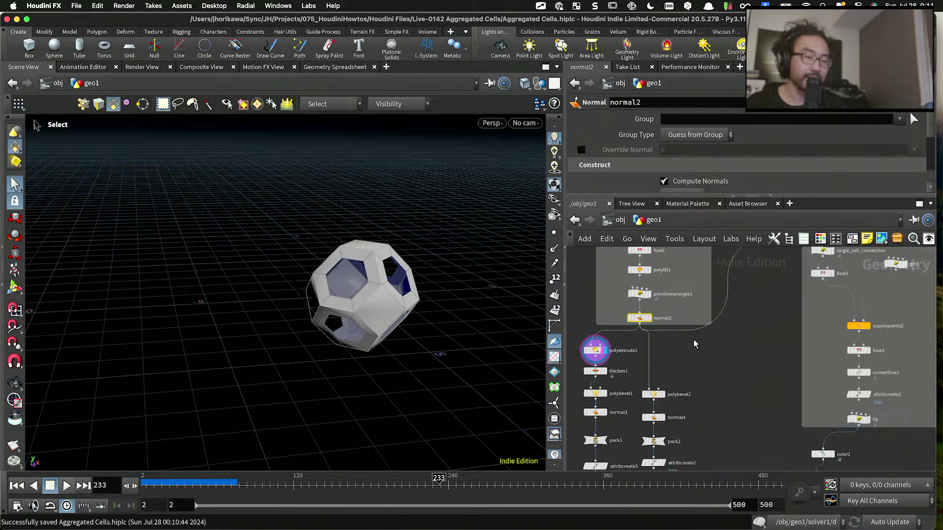
scroll(795, 289, up, 3)
click(796, 290)
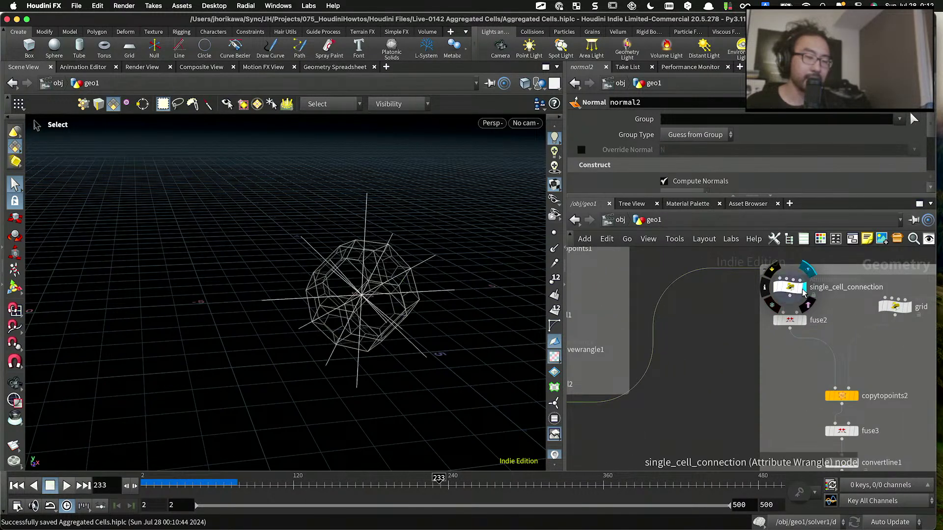
click(796, 289)
Step: Duplicate the single_cell_connection wrangle into the empty area beside its network box
alt+drag(796, 290, 703, 397)
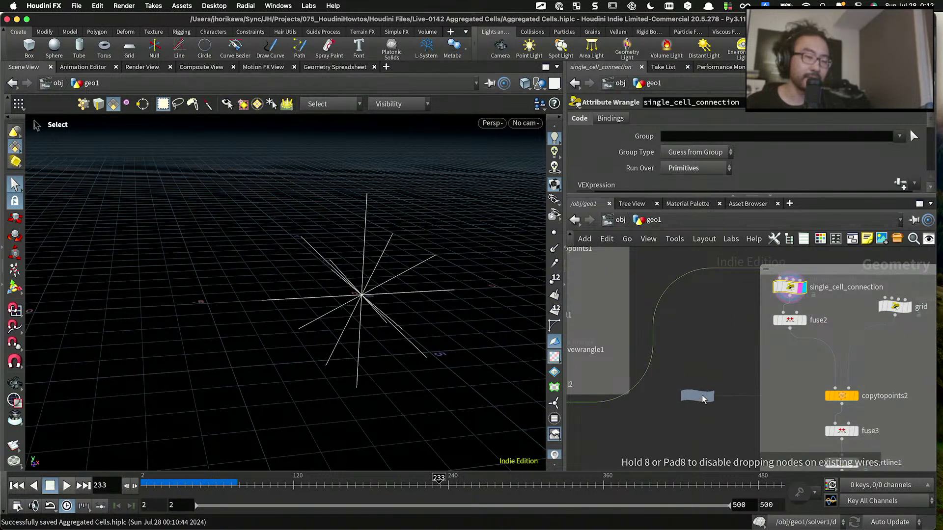
middle_drag(701, 363, 703, 288)
scroll(682, 351, up, 1)
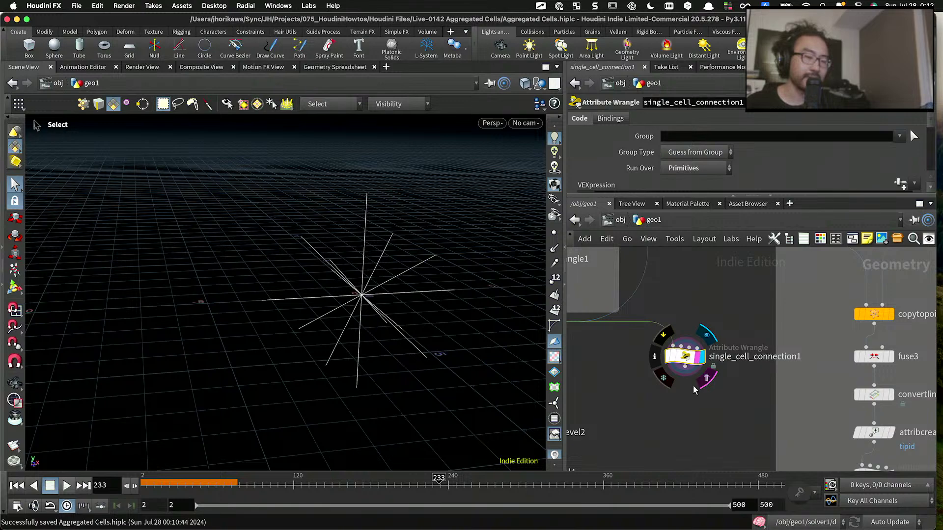
Step: Add a Transform node below the duplicated single_cell_connection1 wrangle
key(Tab)
text(tras)
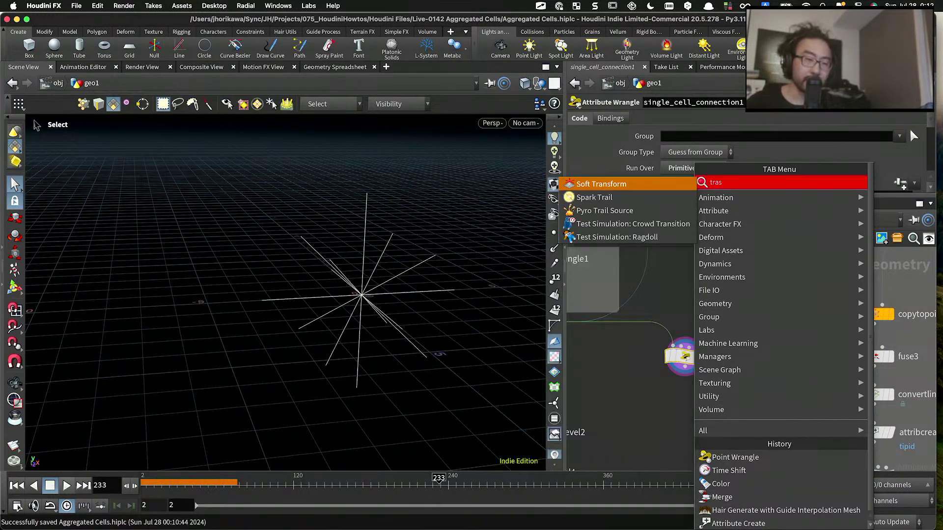
key(BackSpace)
text(ns)
key(Return)
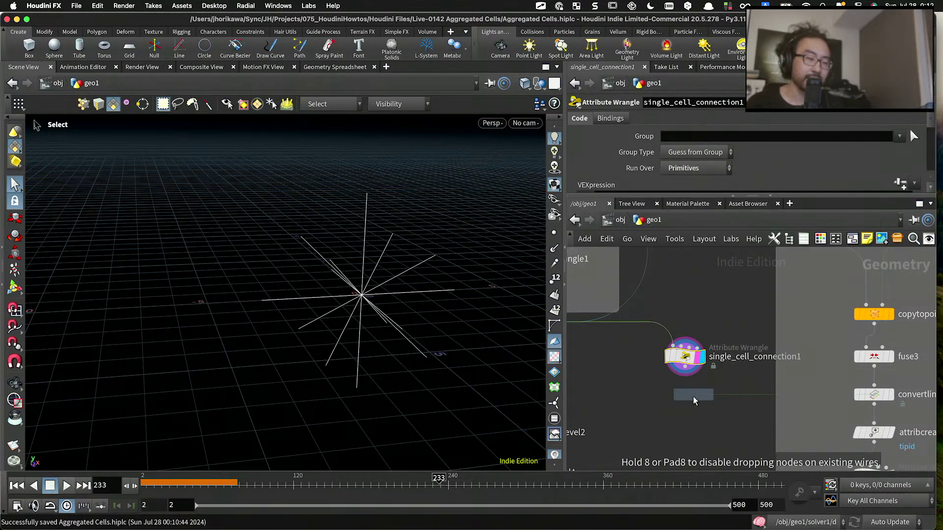
click(693, 399)
Step: Delete the duplicated wrangle, wire the original single_cell_connection into transform1 and display the result
click(685, 356)
key(Delete)
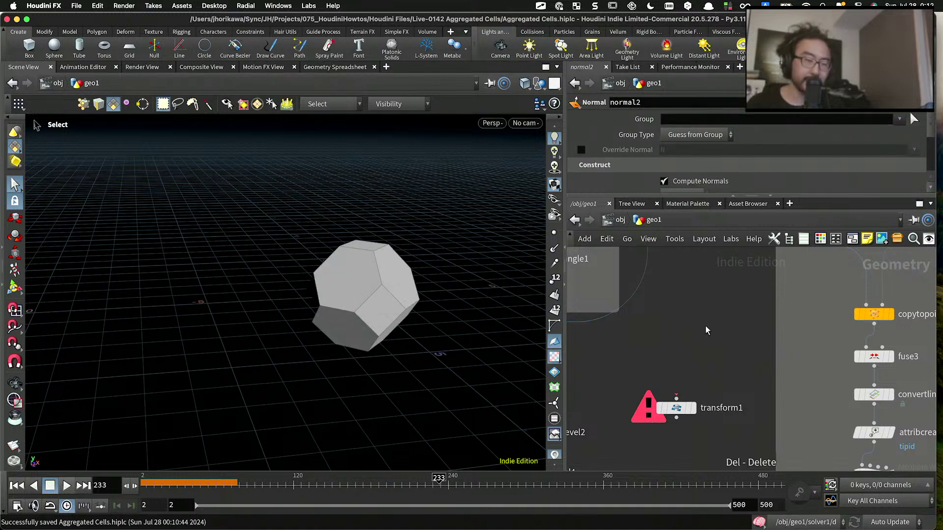
scroll(738, 280, down, 4)
drag(692, 365, 680, 386)
scroll(685, 388, up, 3)
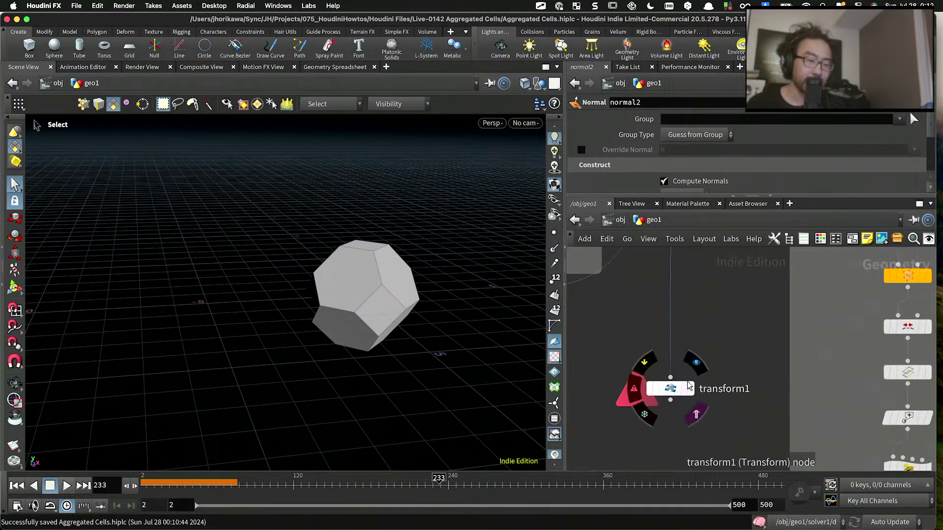
click(688, 390)
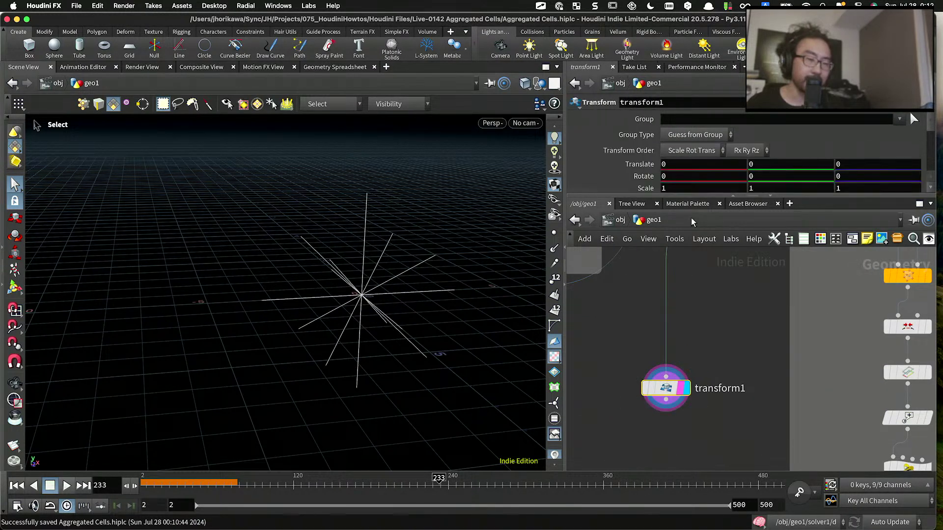
Step: Set transform1's uniform scale to 0.5
scroll(720, 177, down, 3)
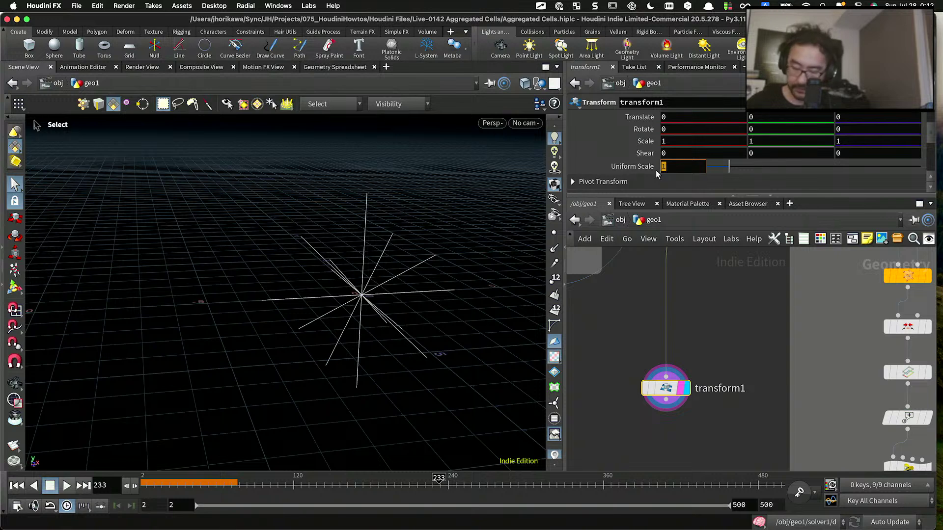
text(0.4)
key(Return)
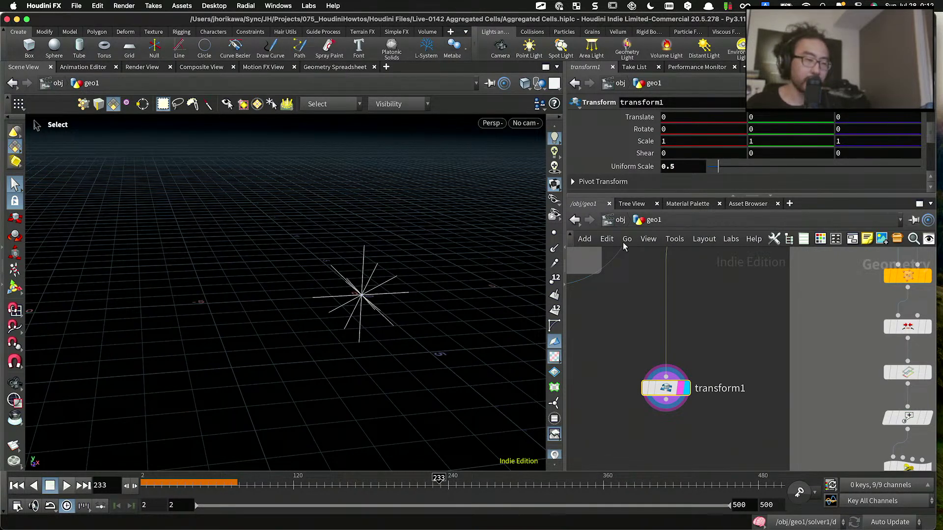
Step: Add a PolyWire node below transform1, connect it to transform1's output and display it
scroll(638, 334, down, 2)
scroll(657, 400, up, 2)
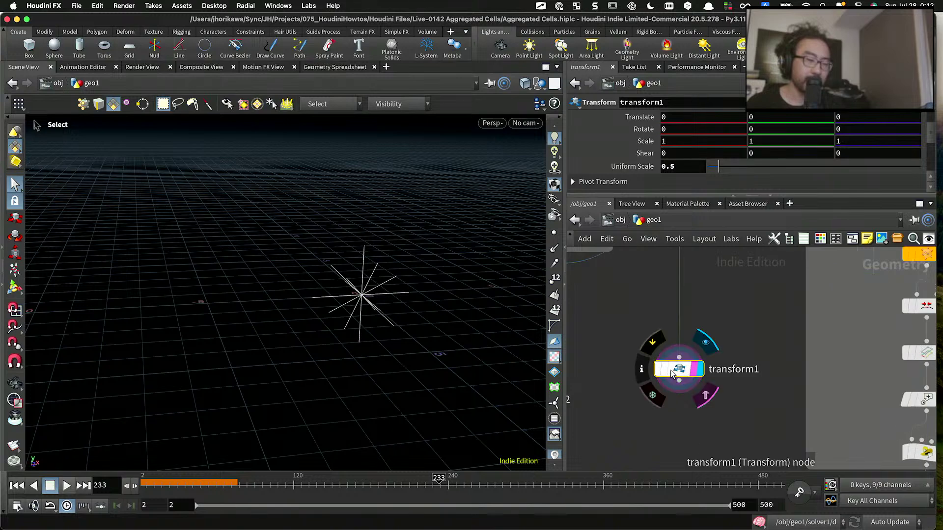
key(Tab)
text(po)
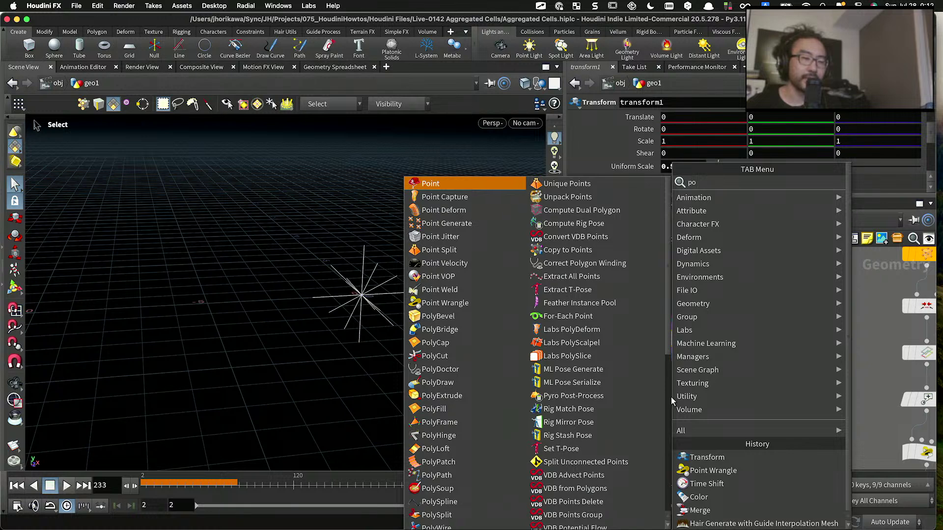
text(lywire)
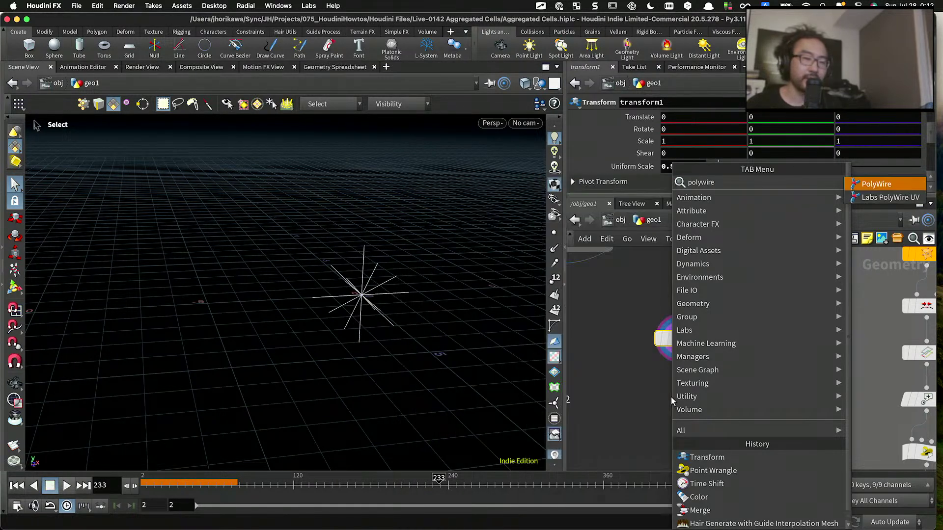
key(Return)
click(678, 391)
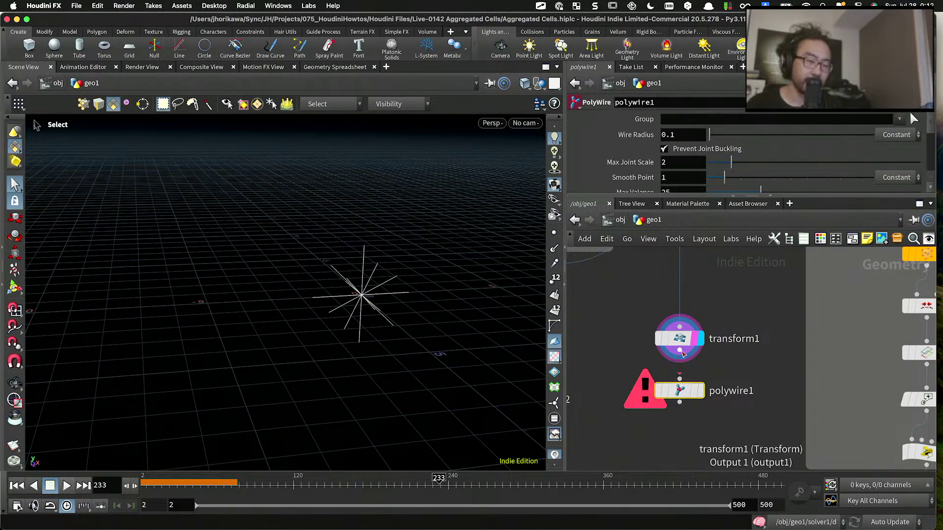
click(701, 391)
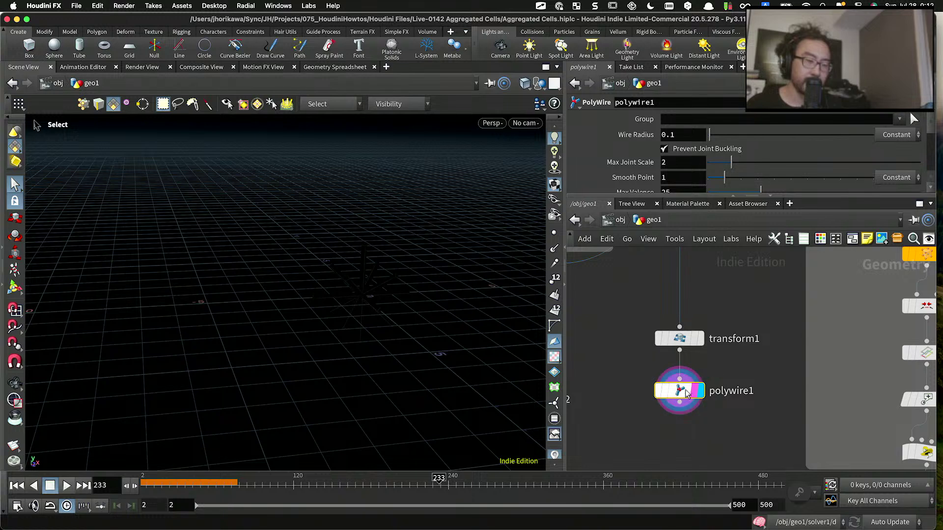
Step: Enlarge polywire1's wire radius so the spokes become thick tubes, and set its divisions to 16
drag(726, 141, 736, 140)
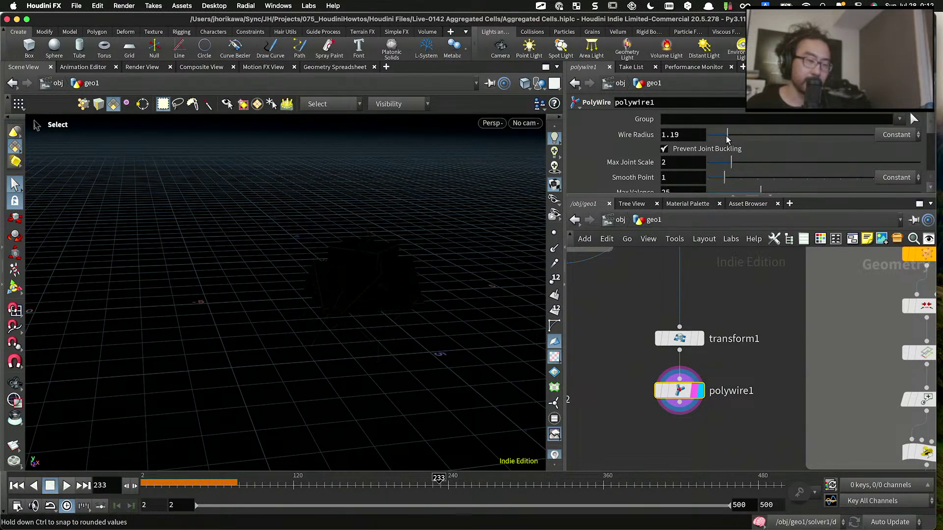
scroll(723, 157, down, 2)
scroll(741, 181, down, 1)
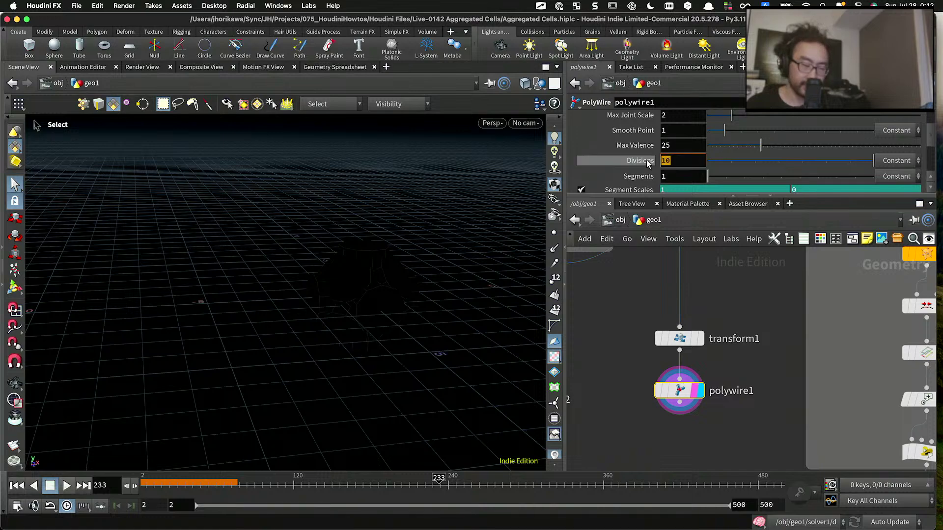
text(16)
key(Return)
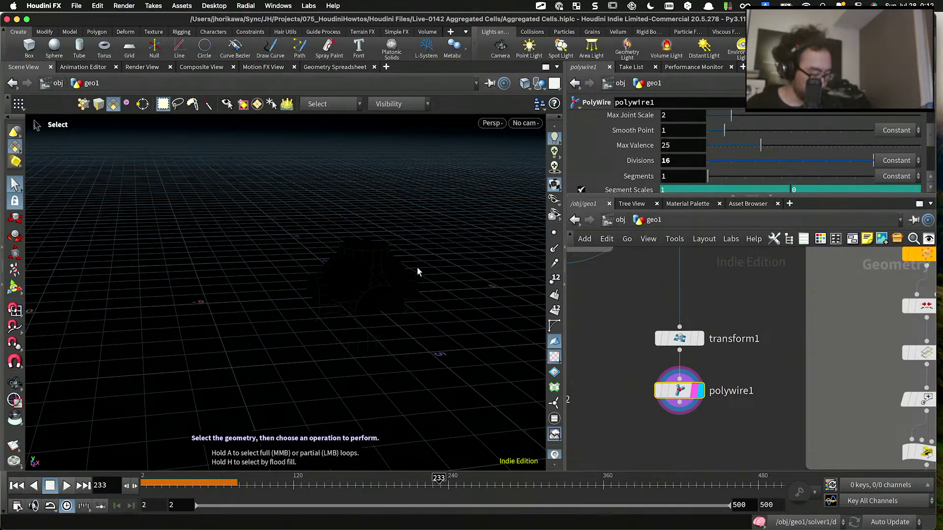
Step: Add a Normal node below polywire1, connect it to polywire1's output and display it
alt+drag(417, 271, 376, 276)
scroll(392, 271, up, 5)
scroll(619, 346, down, 2)
key(Tab)
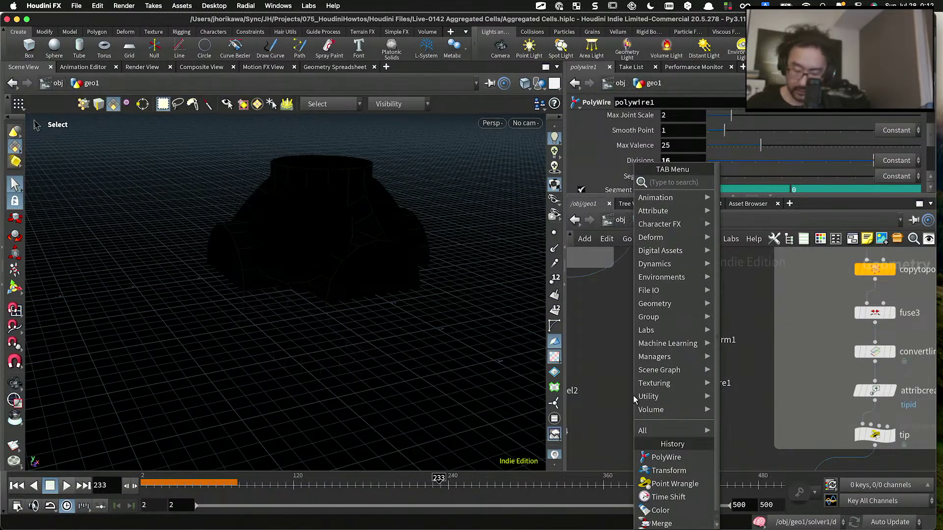
text(normal)
key(Return)
click(668, 416)
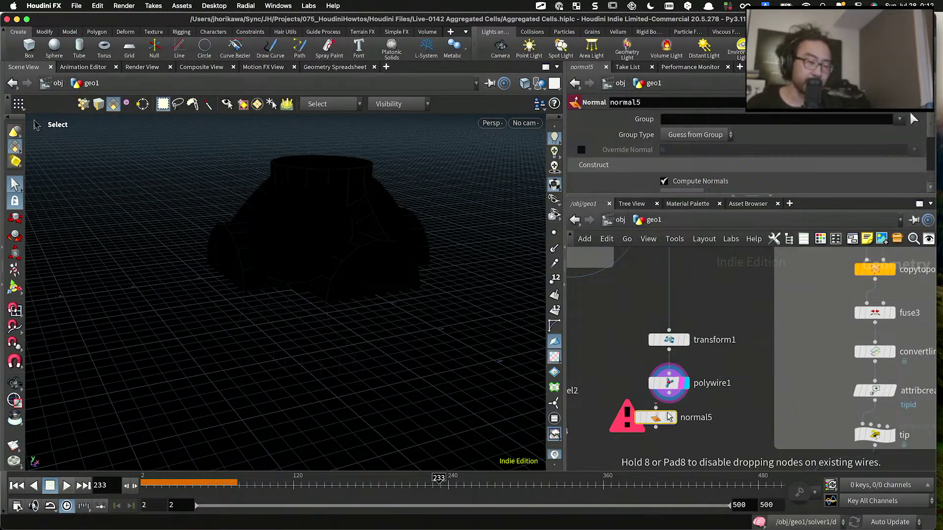
mouse_move(672, 419)
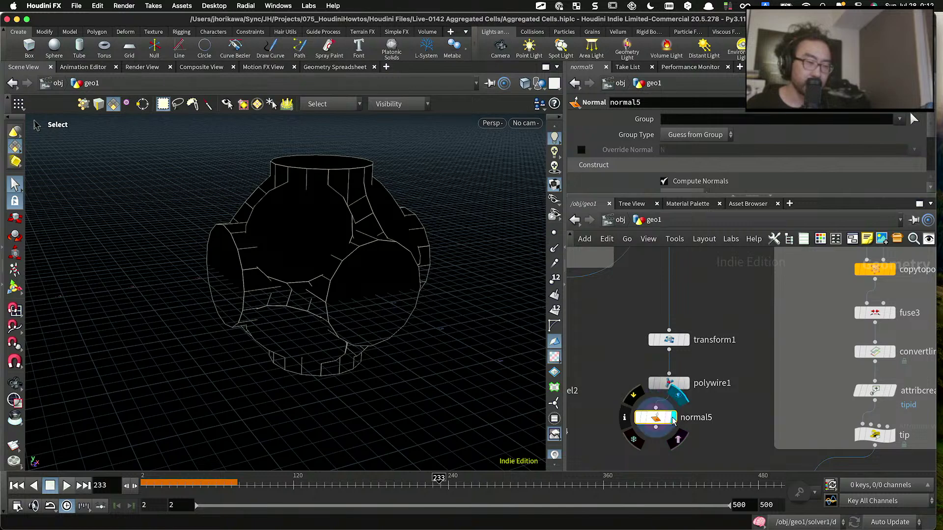
click(677, 394)
drag(658, 417, 671, 422)
Step: Examine the thick-tube cell shape from different angles and distances
key(Escape)
drag(426, 254, 324, 233)
key(s)
scroll(660, 344, down, 2)
click(659, 343)
alt+right_drag(324, 234, 362, 251)
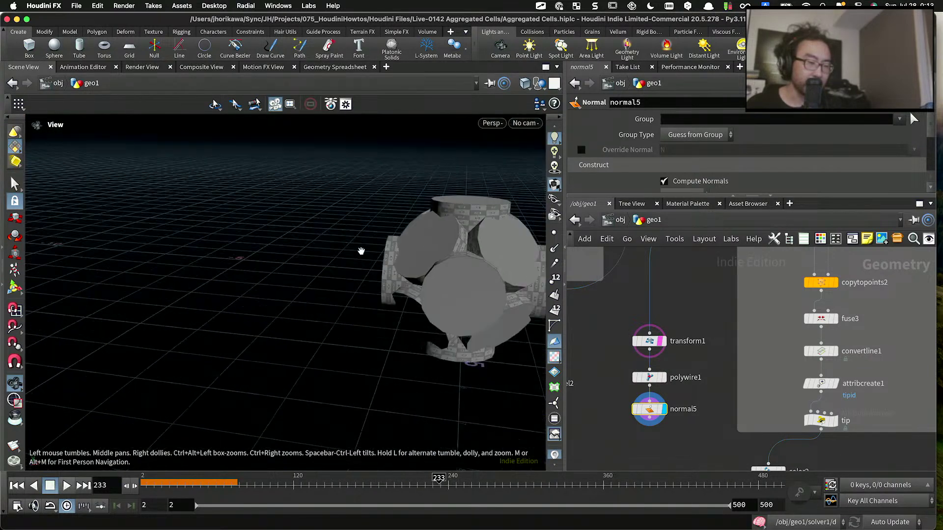
key(s)
Step: Wire normal5 into copytopoints3's source geometry input, display copytopoints3 and bring up its parameters
scroll(646, 373, down, 3)
scroll(639, 310, down, 2)
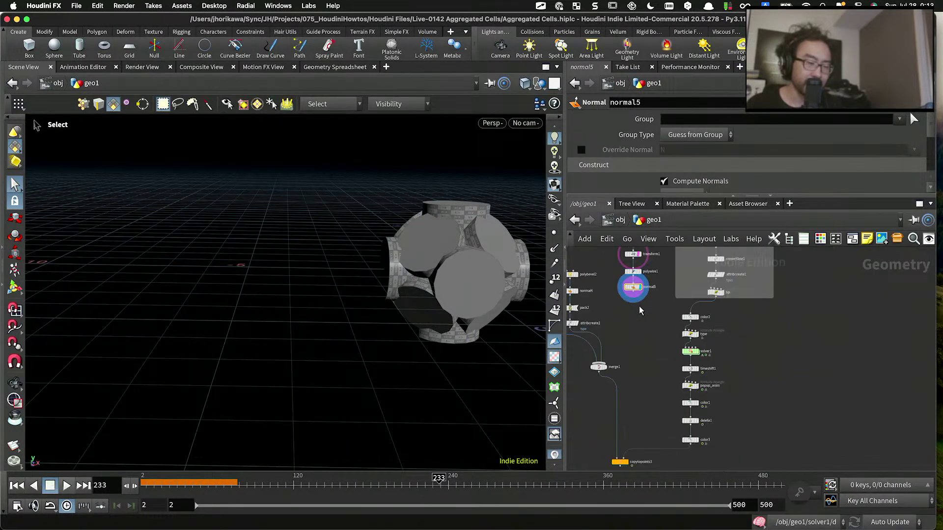
scroll(639, 307, down, 2)
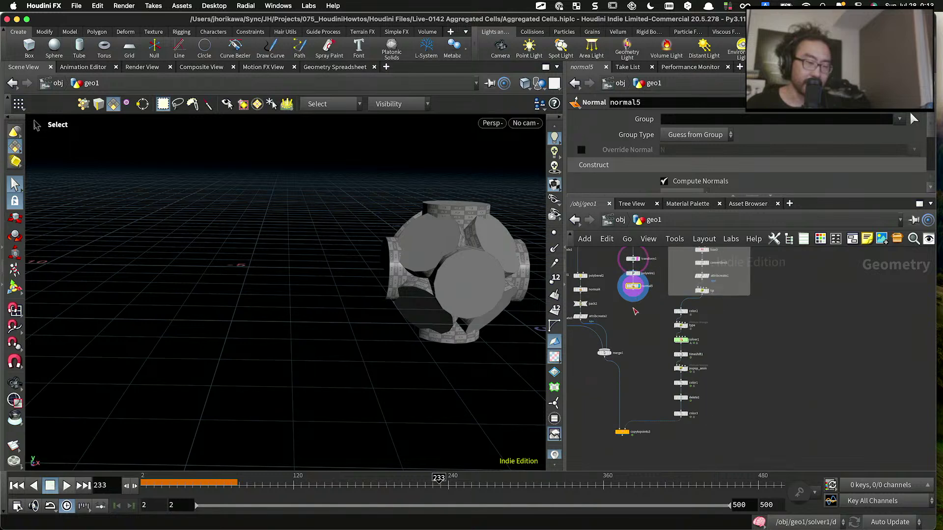
drag(633, 295, 618, 442)
drag(627, 429, 640, 427)
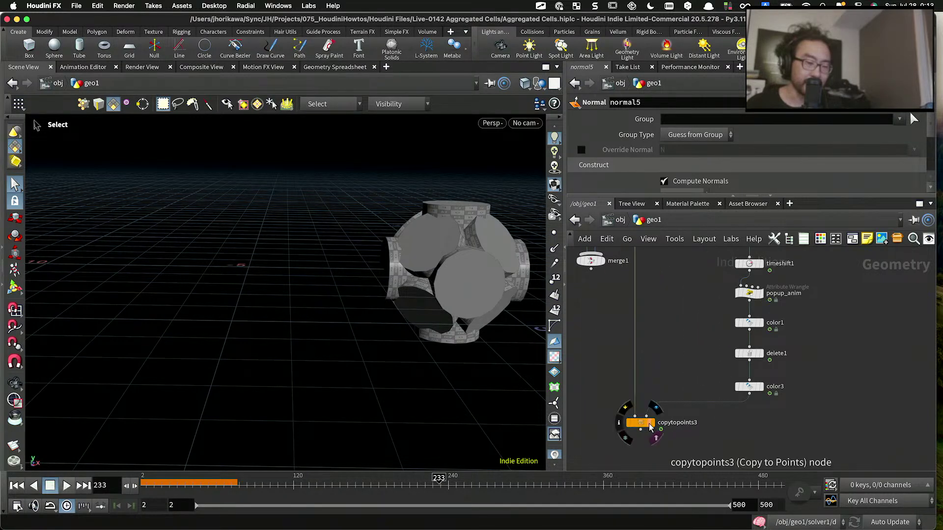
click(644, 425)
click(643, 423)
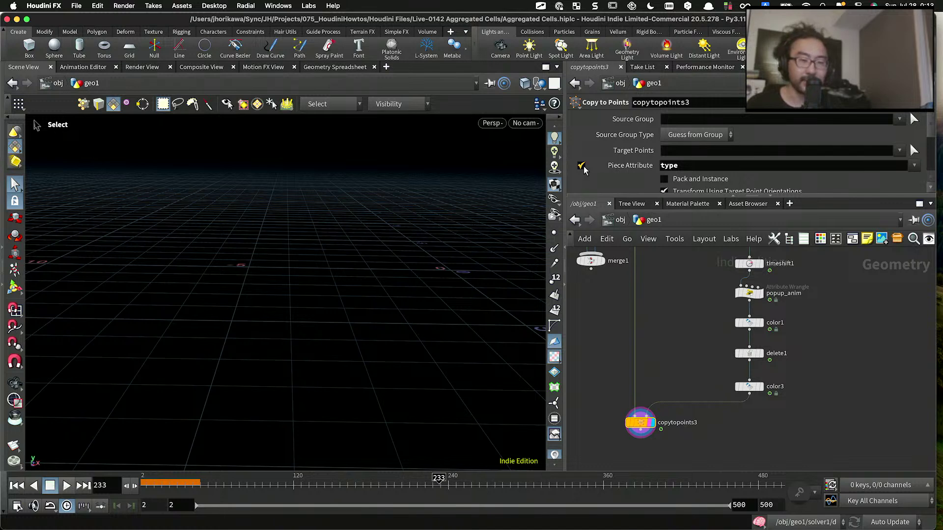
mouse_move(583, 168)
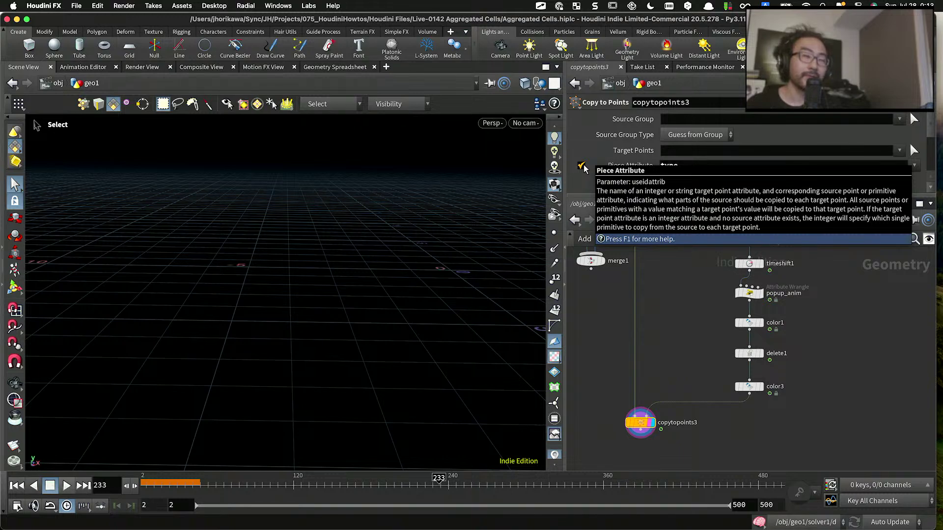
Step: Turn off the Piece Attribute on copytopoints3 and look over the tube-shaped cells copied to the points
click(582, 166)
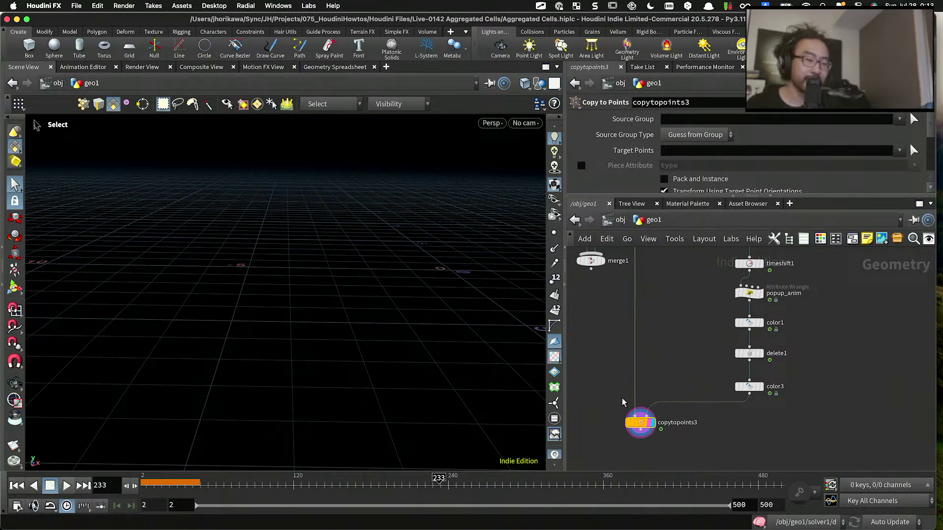
key(Escape)
mouse_move(343, 263)
mouse_down()
mouse_move(388, 253)
mouse_move(344, 293)
mouse_move(386, 214)
mouse_move(450, 339)
mouse_move(391, 213)
mouse_move(348, 276)
mouse_up()
key(s)
Step: Wire merge1 back into copytopoints3's source geometry input and delete the PolyWire tube branch, including transform1, polywire1 and normal5
middle_drag(579, 360, 626, 404)
drag(637, 312, 683, 455)
scroll(691, 322, down, 5)
scroll(688, 350, up, 3)
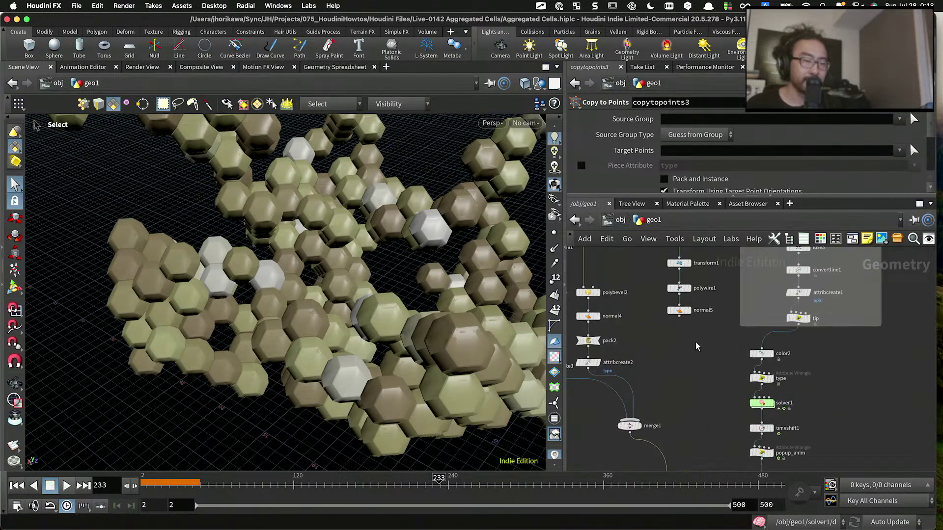
drag(707, 410, 656, 275)
key(Delete)
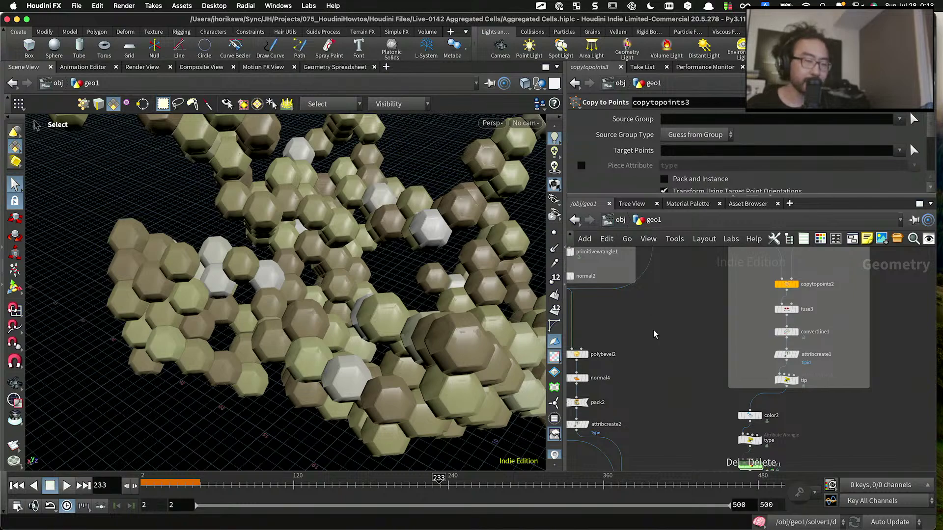
Step: Turn copytopoints3's Piece Attribute "type" back on and rearrange merge1 and copytopoints3 so they sit close together
scroll(653, 334, down, 5)
key(Escape)
mouse_move(402, 294)
mouse_down()
mouse_move(367, 298)
mouse_move(425, 307)
mouse_move(400, 311)
mouse_move(437, 305)
mouse_move(393, 305)
mouse_move(416, 304)
mouse_move(407, 275)
mouse_move(412, 309)
mouse_up()
scroll(679, 359, up, 5)
scroll(618, 373, up, 5)
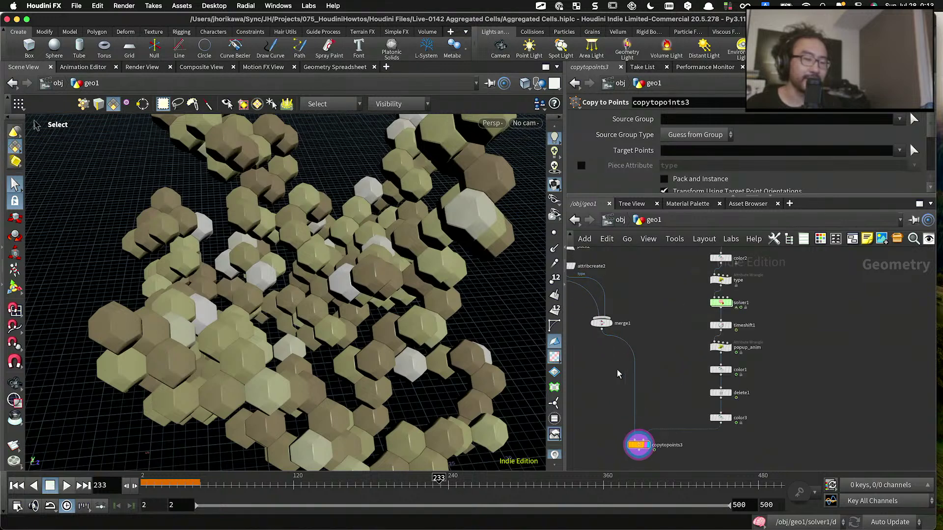
drag(603, 328, 627, 419)
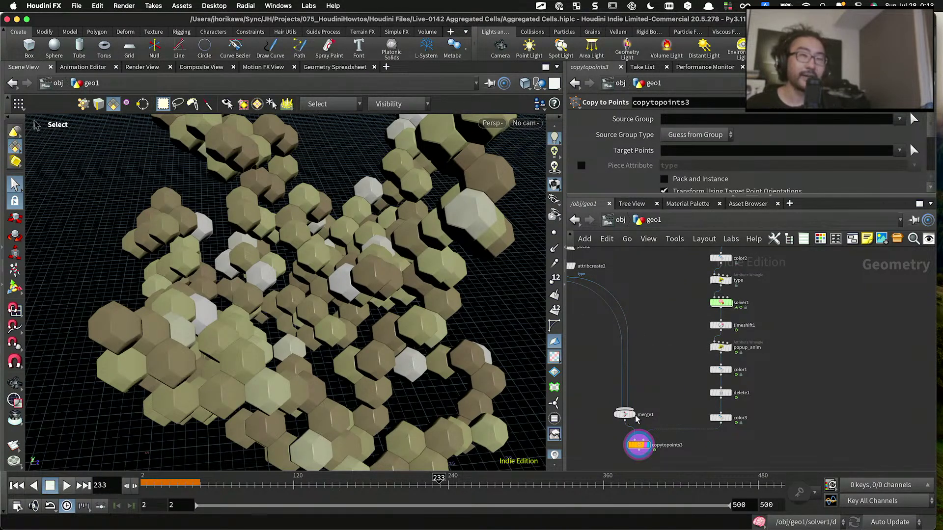
scroll(658, 417, up, 5)
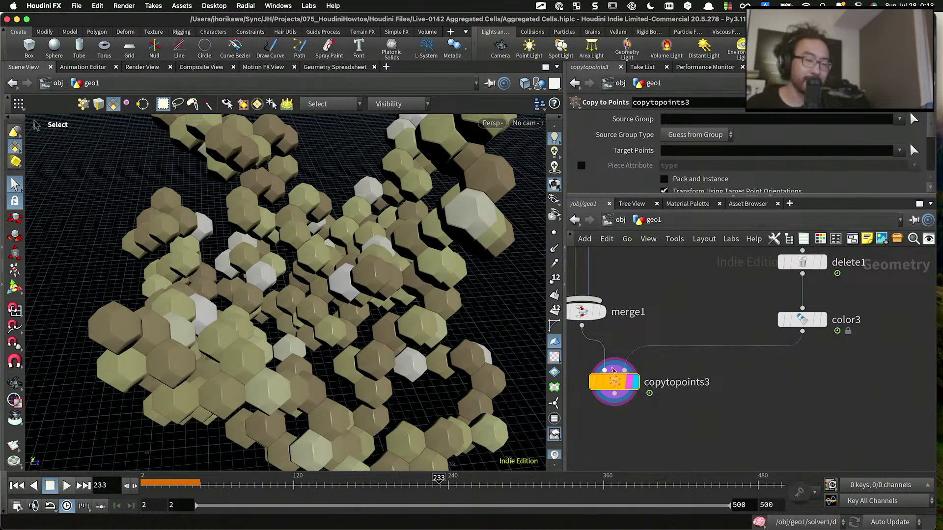
click(581, 166)
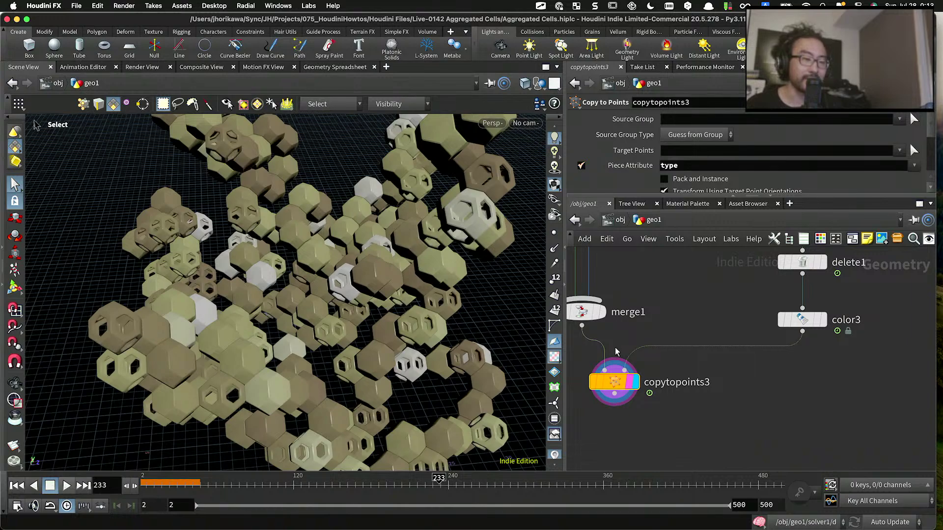
mouse_move(630, 388)
drag(630, 388, 691, 396)
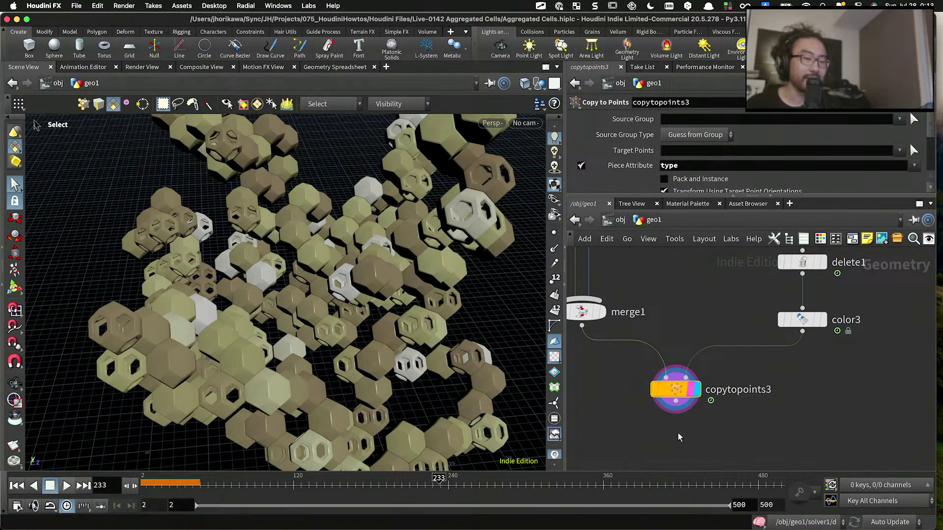
Step: Inspect the mixed solid and hollow cell aggregate from other angles and save the scene file
key(Escape)
drag(440, 302, 316, 275)
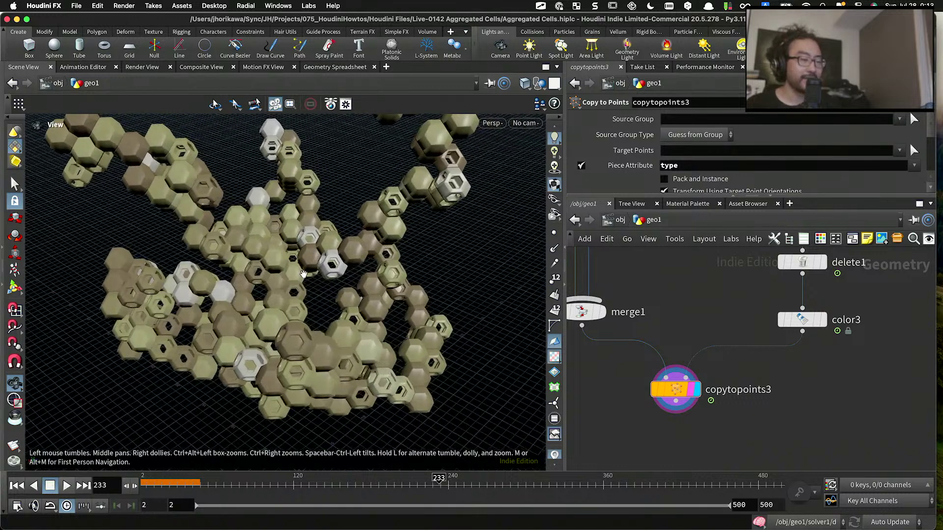
key(s)
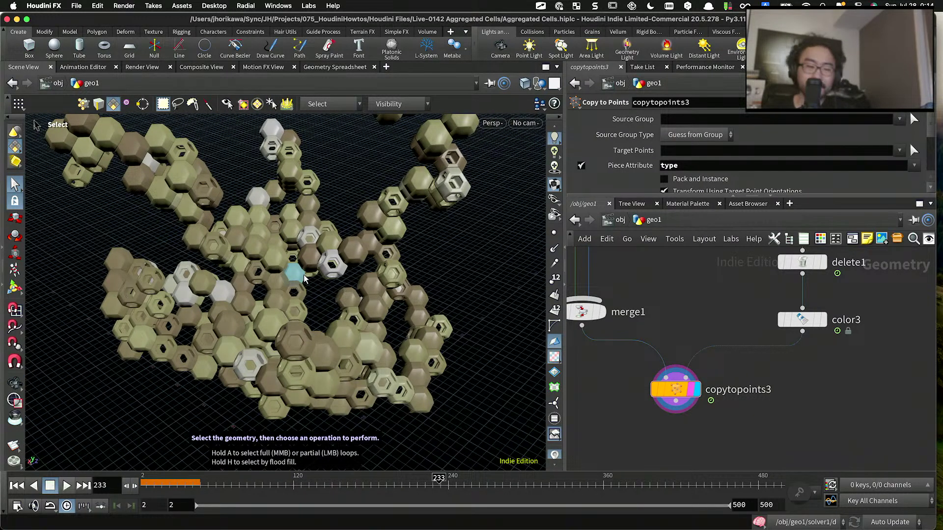
key(Escape)
drag(324, 234, 385, 208)
key(super+s)
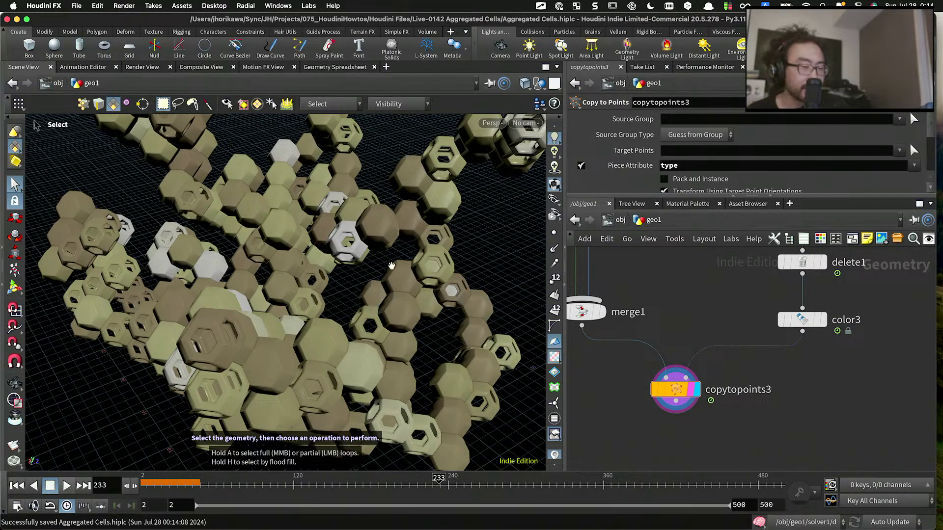
Step: Frame the whole aggregate and play the growth animation from the start of the timeline
mouse_move(389, 267)
mouse_down()
mouse_move(344, 269)
mouse_move(377, 276)
mouse_up()
right_drag(377, 276, 275, 289)
drag(275, 290, 250, 373)
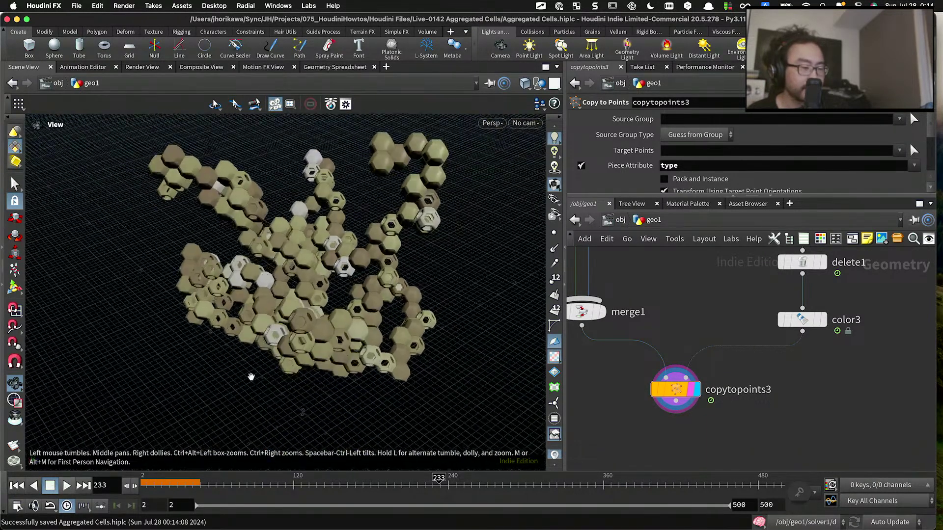
drag(187, 480, 114, 485)
click(67, 485)
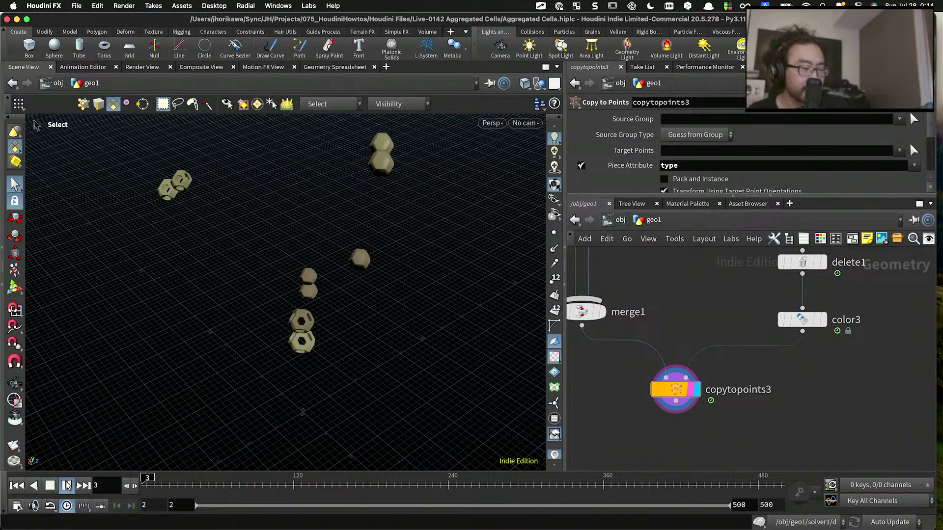
middle_drag(250, 383, 229, 411)
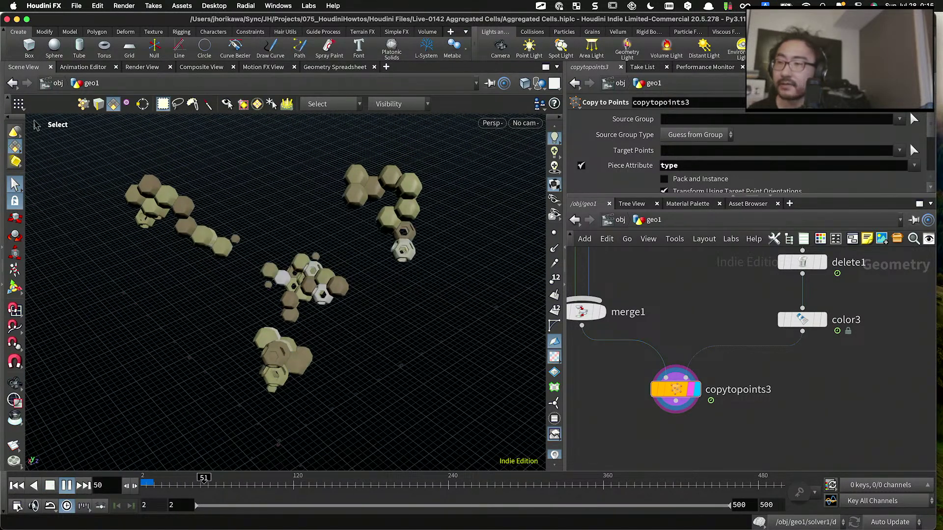